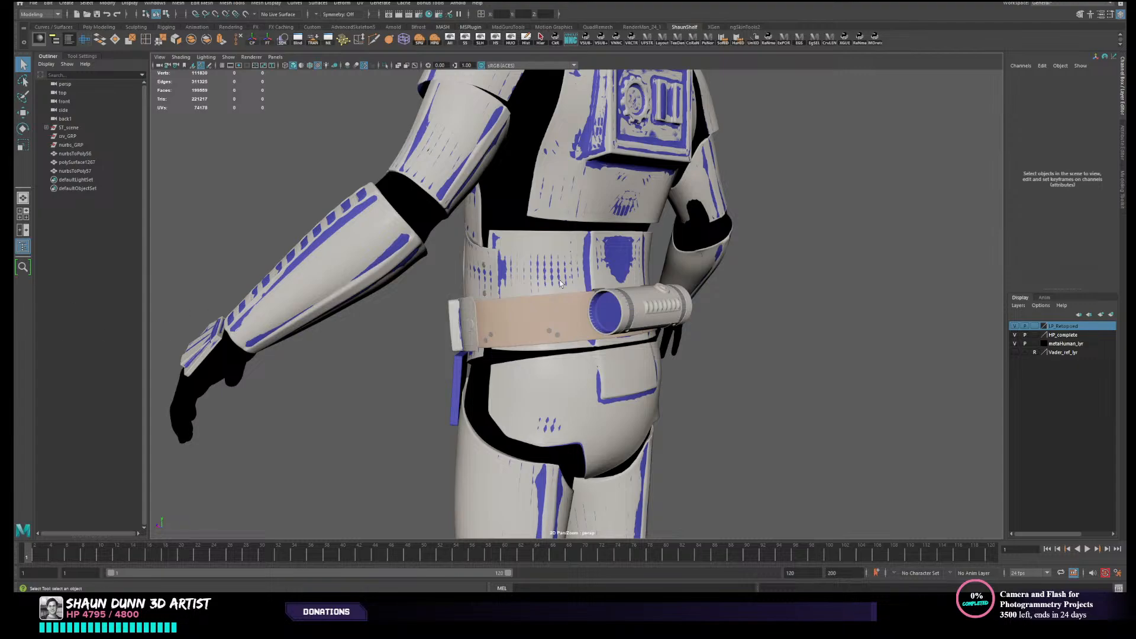
- Examine the overlapping low-poly and high-poly stormtrooper armour from the front, side and back, including the rear belt and canister
left_click_drag(563, 282, 497, 295, "alt")
scroll(592, 279, "down", 2)
scroll(494, 294, "up", 2)
scroll(494, 294, "down", 3)
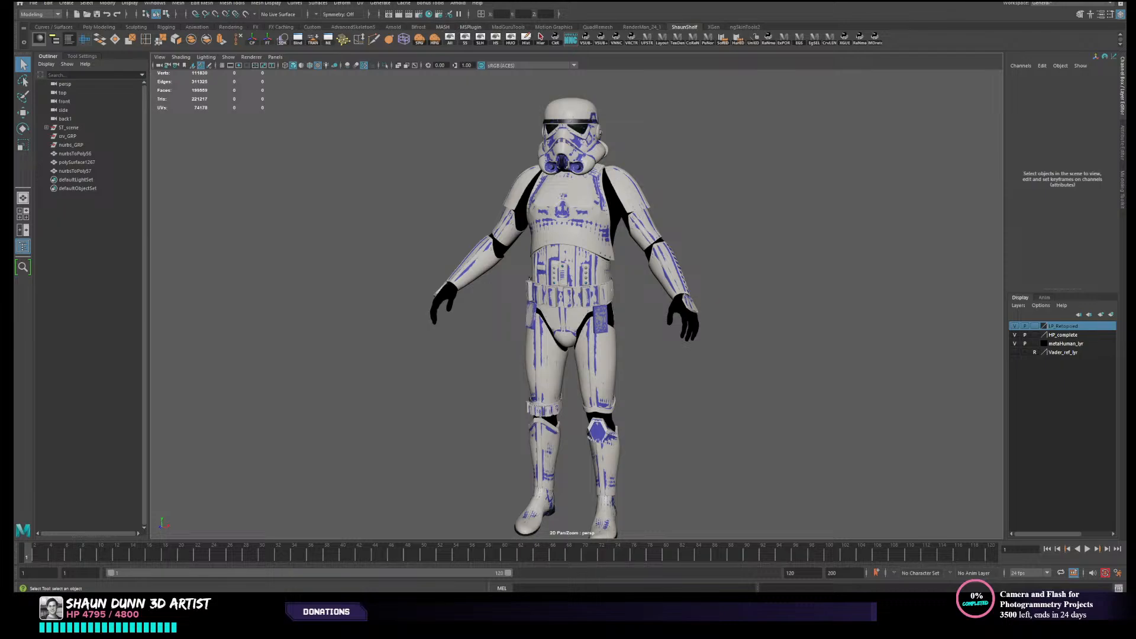
left_click_drag(731, 271, 619, 273, "alt")
scroll(513, 313, "up", 4)
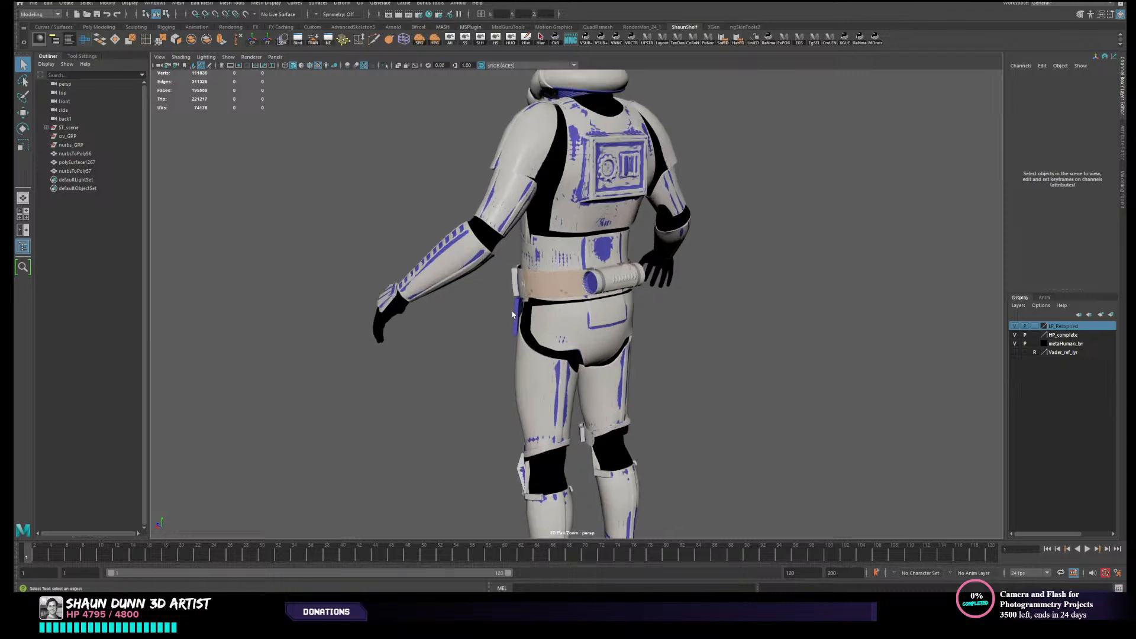
left_click(569, 279)
left_click(839, 340)
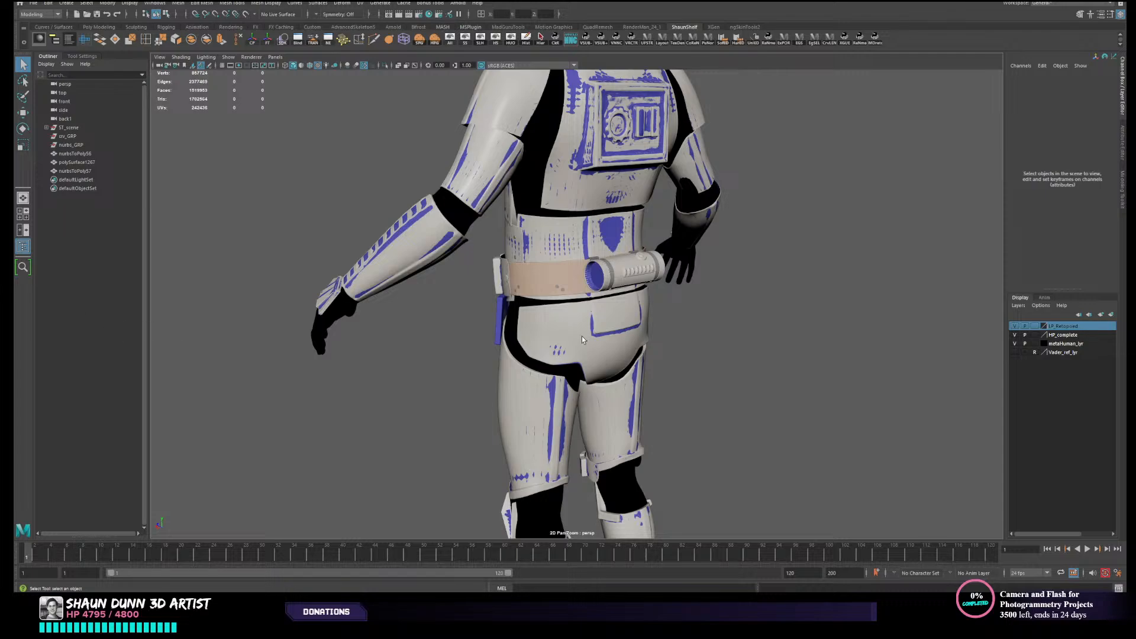
left_click_drag(582, 337, 795, 373)
left_click(854, 371)
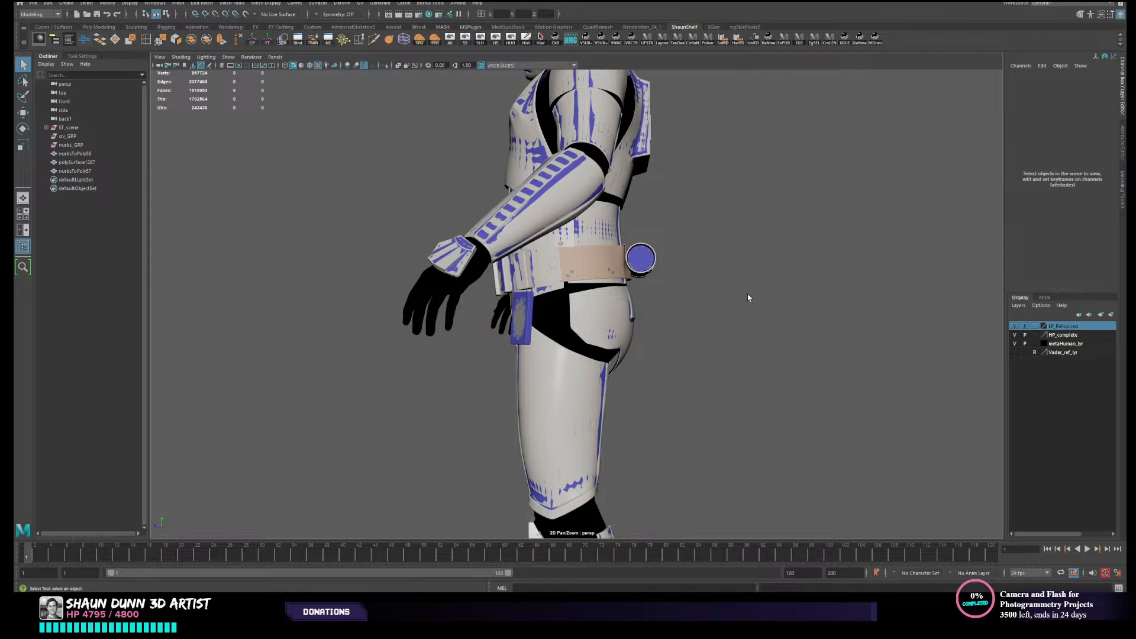
middle_click_drag(748, 298, 748, 301, "alt")
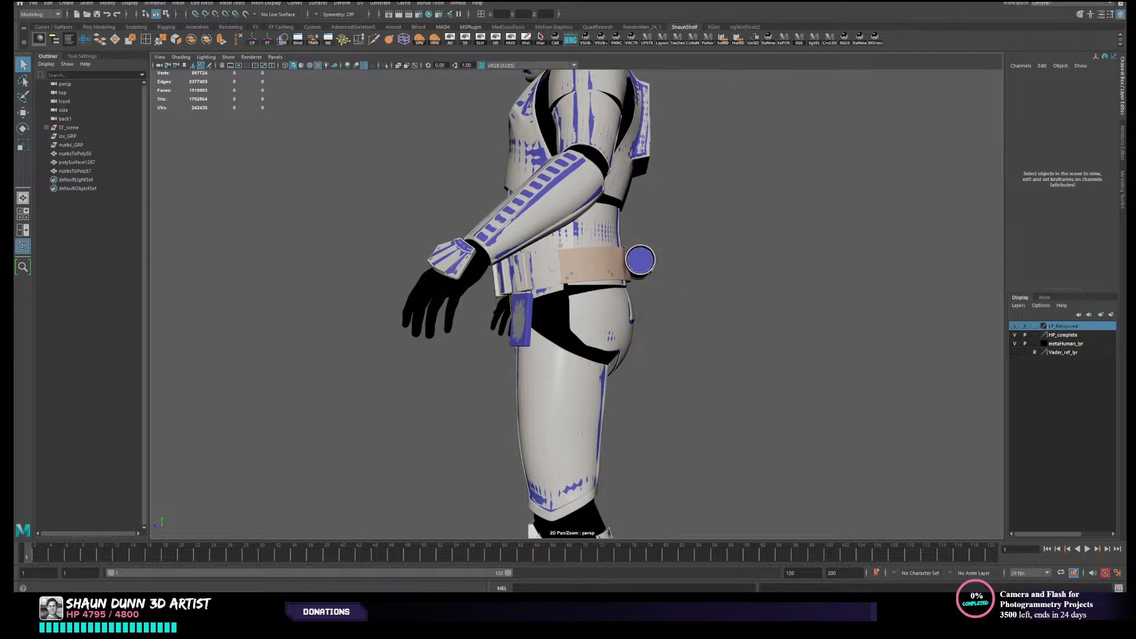
left_click_drag(749, 301, 755, 342, "alt")
right_click_drag(755, 342, 656, 339, "alt")
left_click_drag(657, 339, 723, 330, "alt")
right_click_drag(723, 330, 527, 335, "alt")
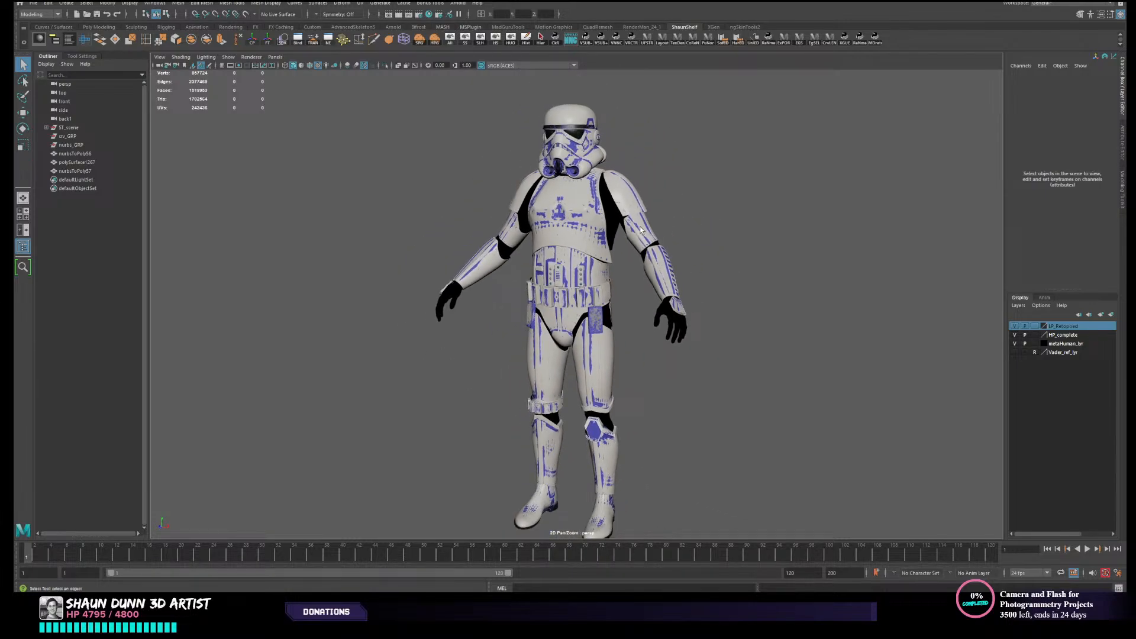
middle_click_drag(641, 232, 641, 219, "alt")
left_click_drag(596, 220, 590, 234, "alt")
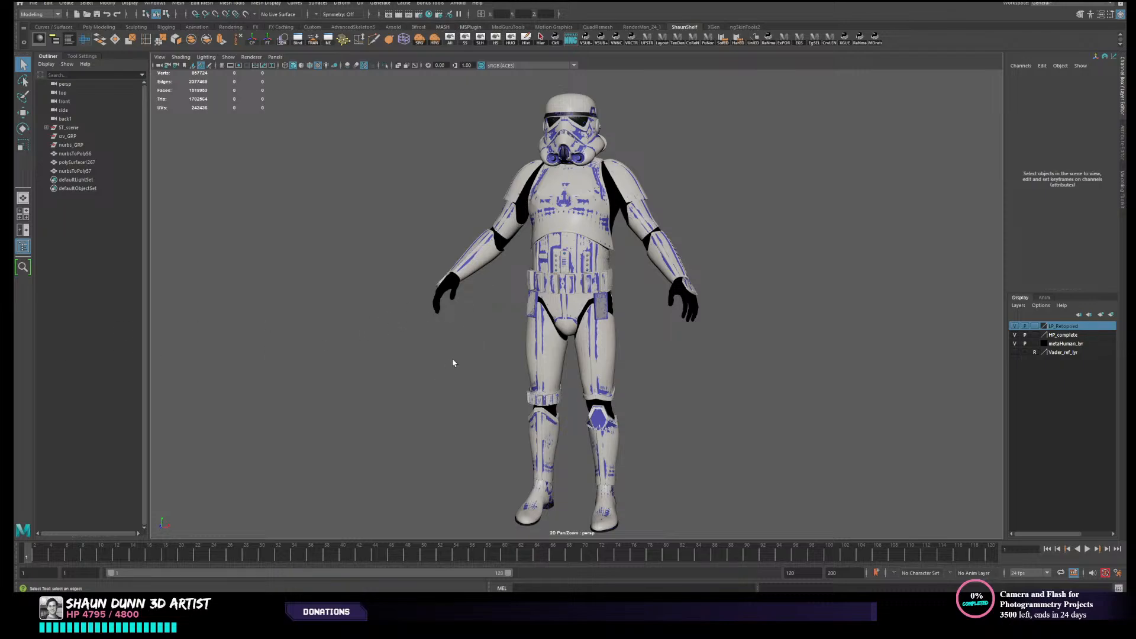
middle_click_drag(453, 360, 448, 352, "alt")
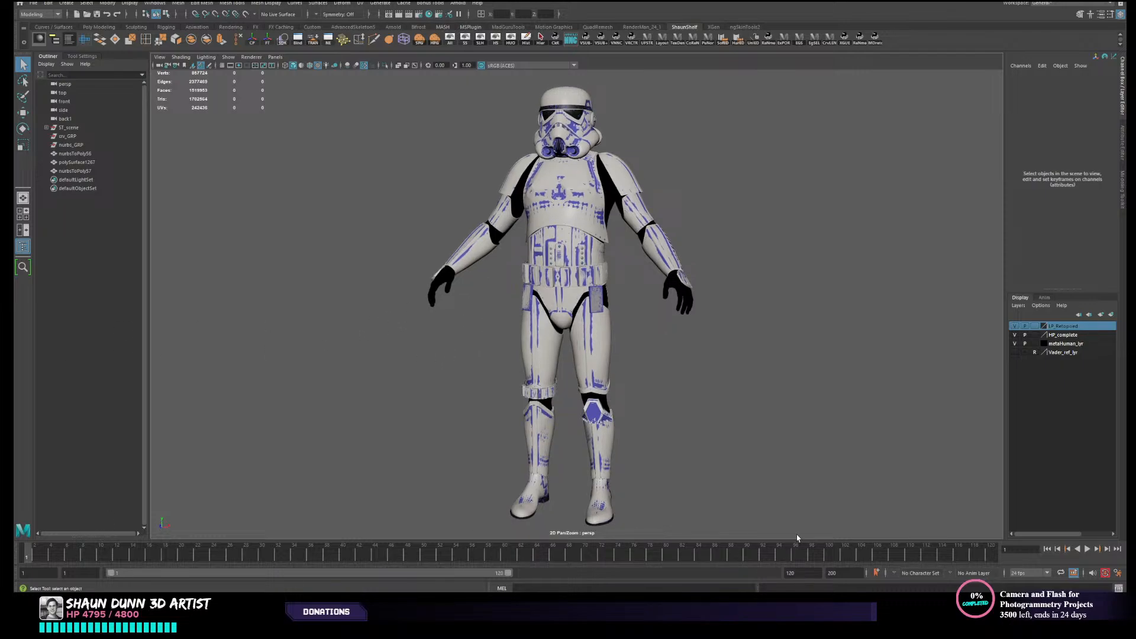
left_click_drag(692, 462, 687, 465, "alt")
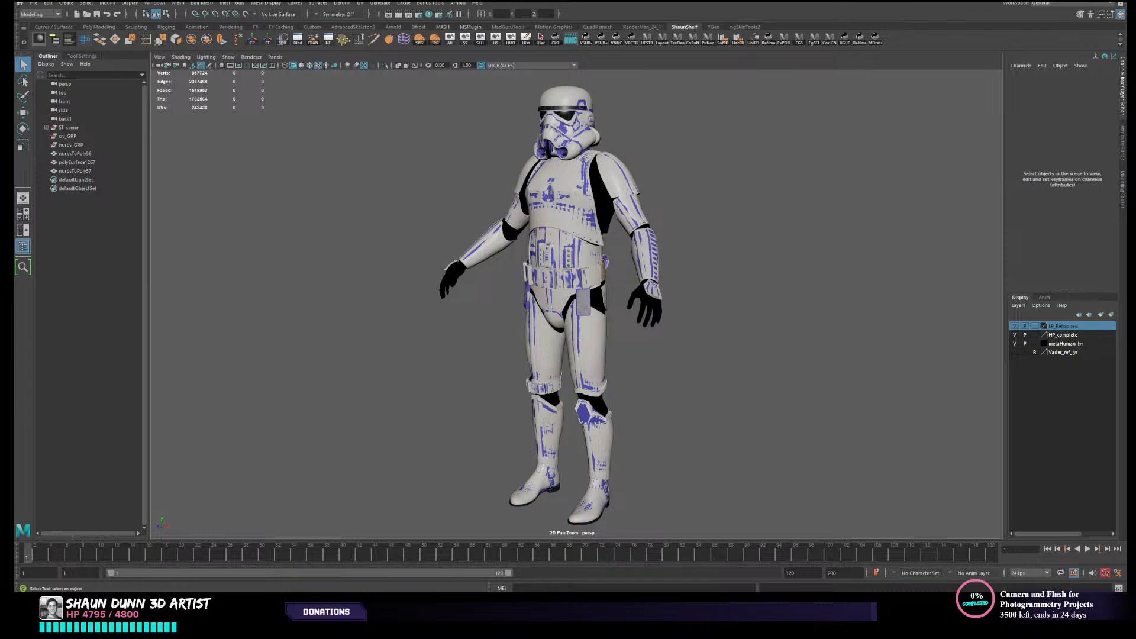
- Switch to the web browser, look through the two artists' ArtStation portfolios, and return to Maya
left_click_drag(1124, 101, 18, 128)
left_click_drag(1124, 118, 713, 2)
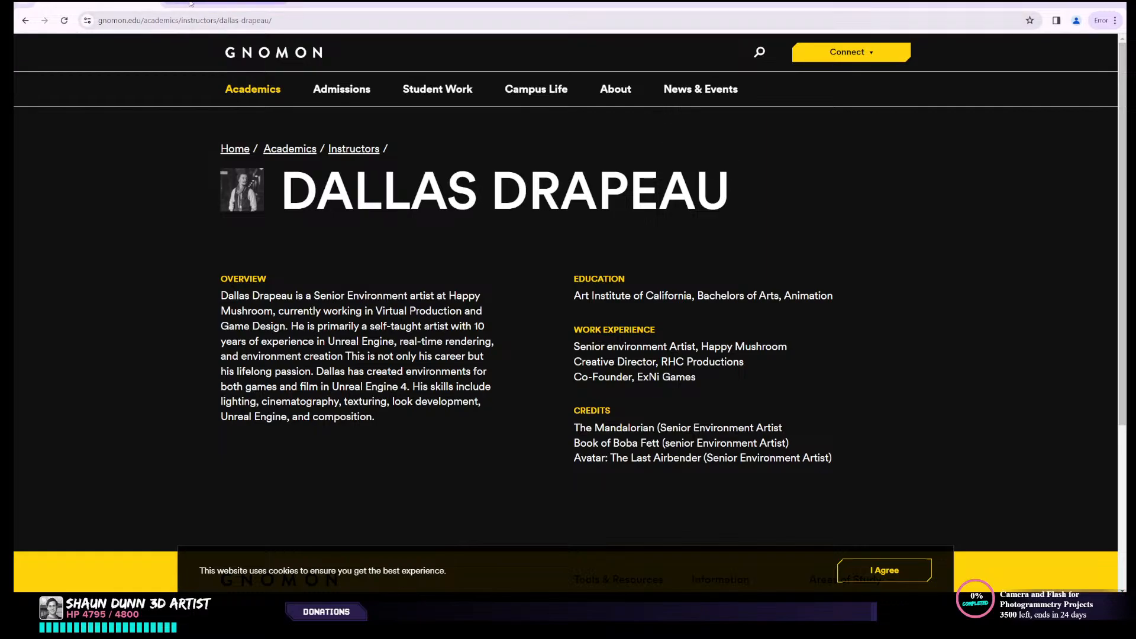
left_click(226, 3)
scroll(838, 253, "down", 2)
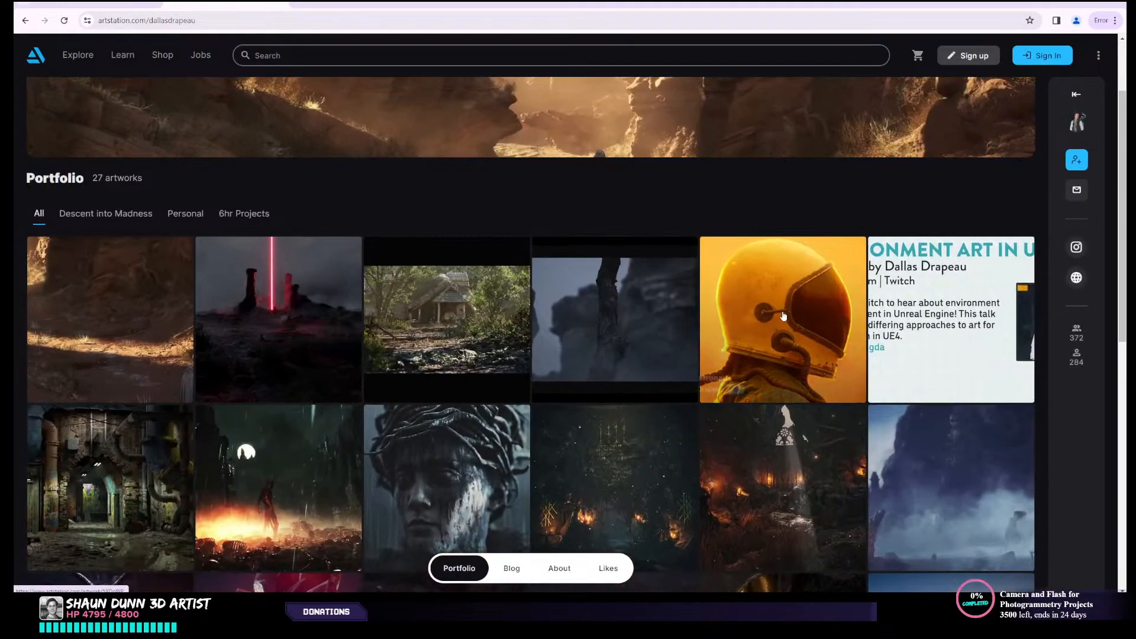
scroll(799, 457, "down", 2)
scroll(799, 457, "up", 3)
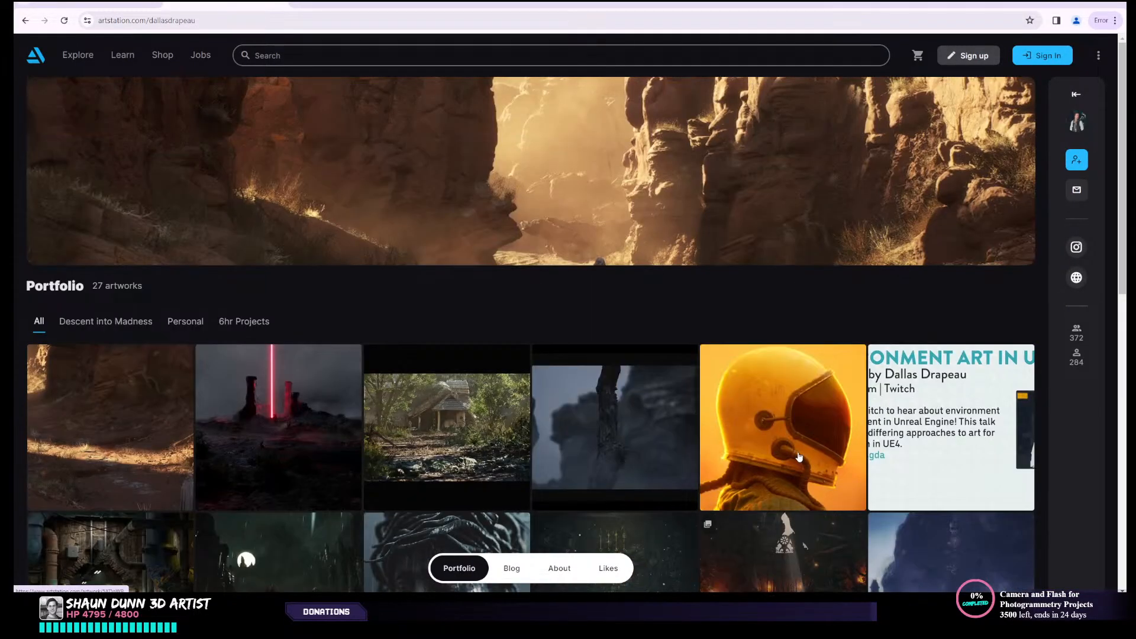
scroll(797, 453, "down", 5)
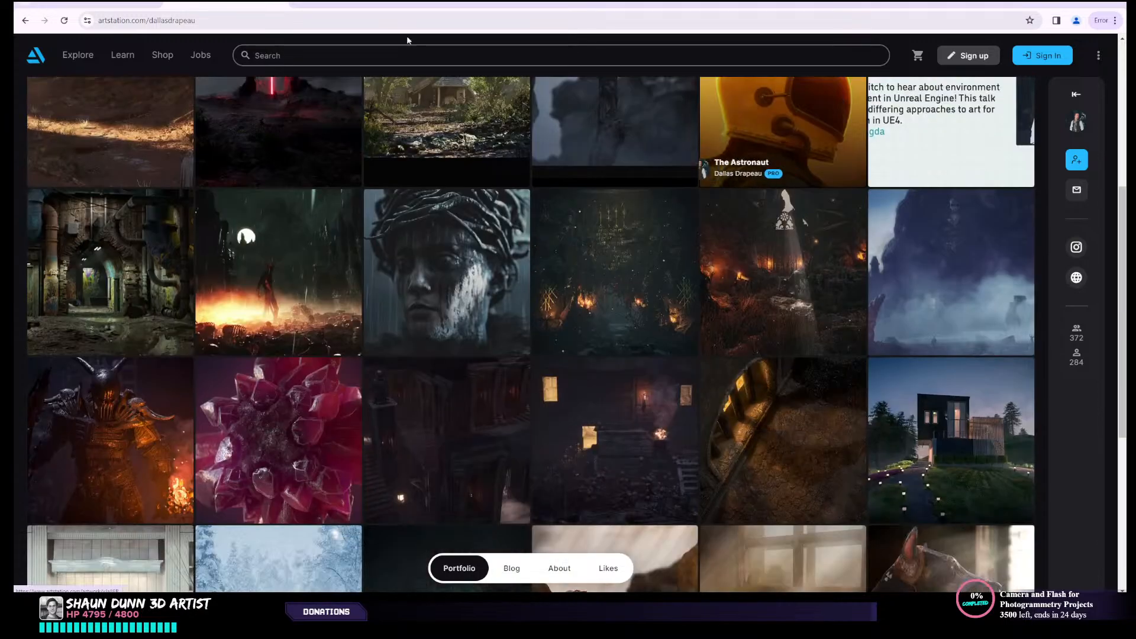
left_click(355, 3)
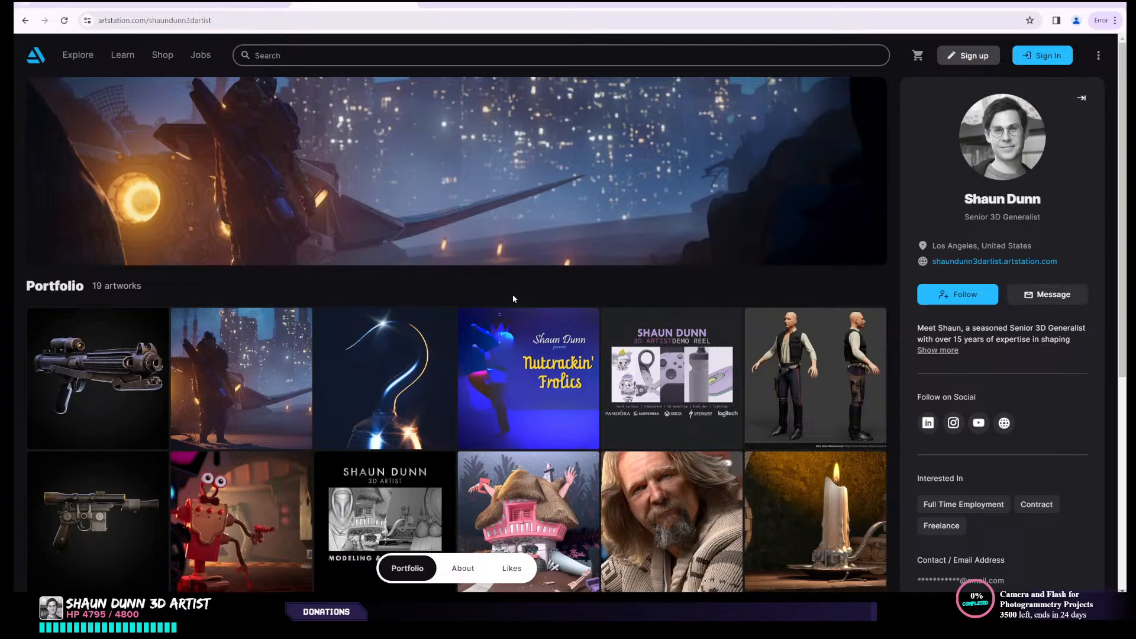
left_click(1064, 3)
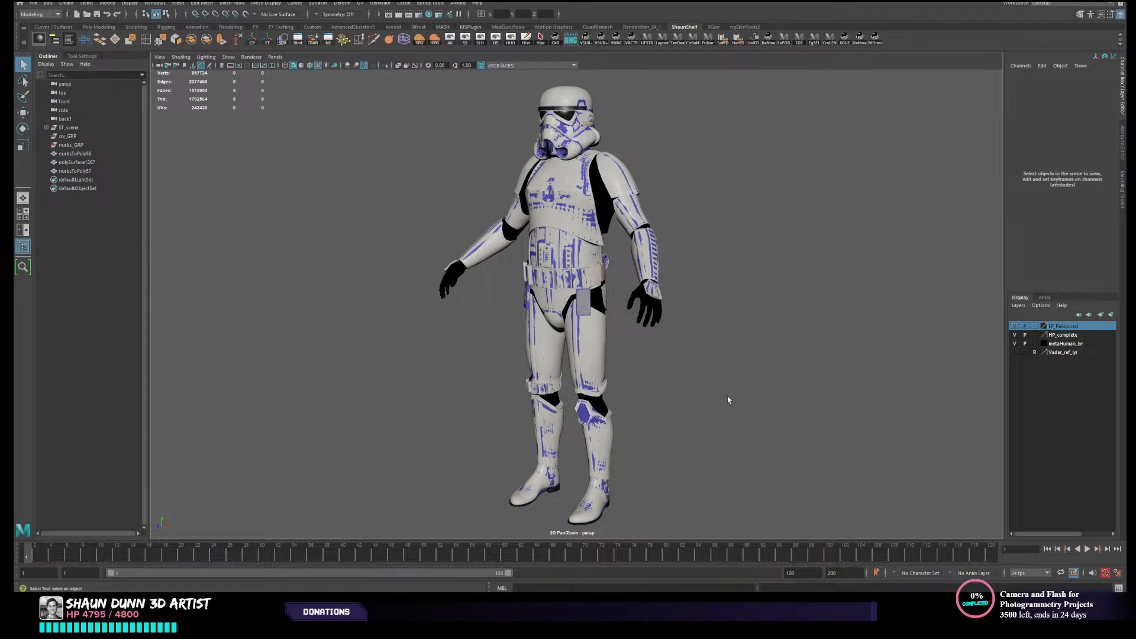
- Inspect the stormtrooper armour around the back plate, rear belt, thighs and knees
left_click_drag(710, 356, 671, 424, "alt")
middle_click_drag(667, 401, 672, 379, "alt")
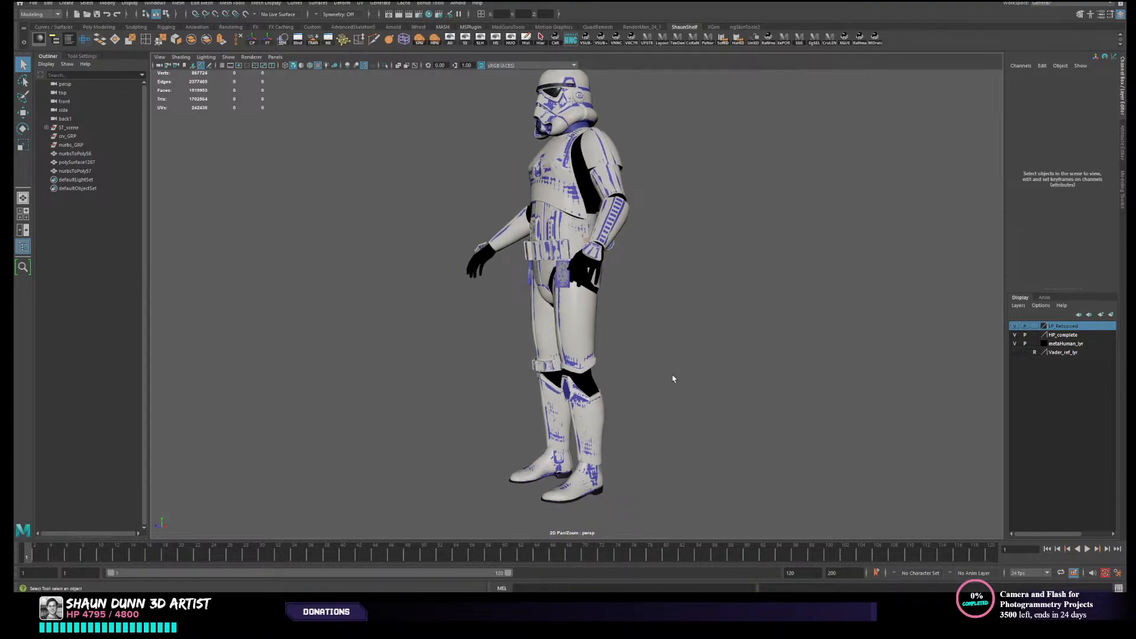
left_click_drag(673, 378, 591, 379, "alt")
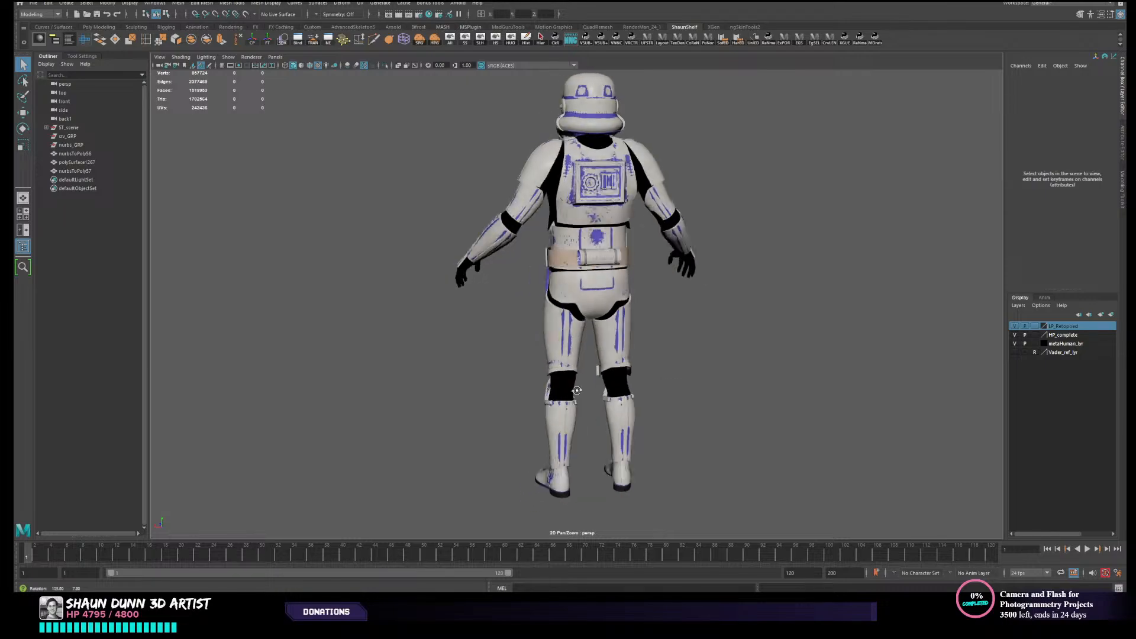
scroll(584, 368, "up", 5)
middle_click_drag(577, 370, 571, 447, "alt")
scroll(570, 447, "up", 5)
left_click_drag(559, 445, 591, 438, "alt")
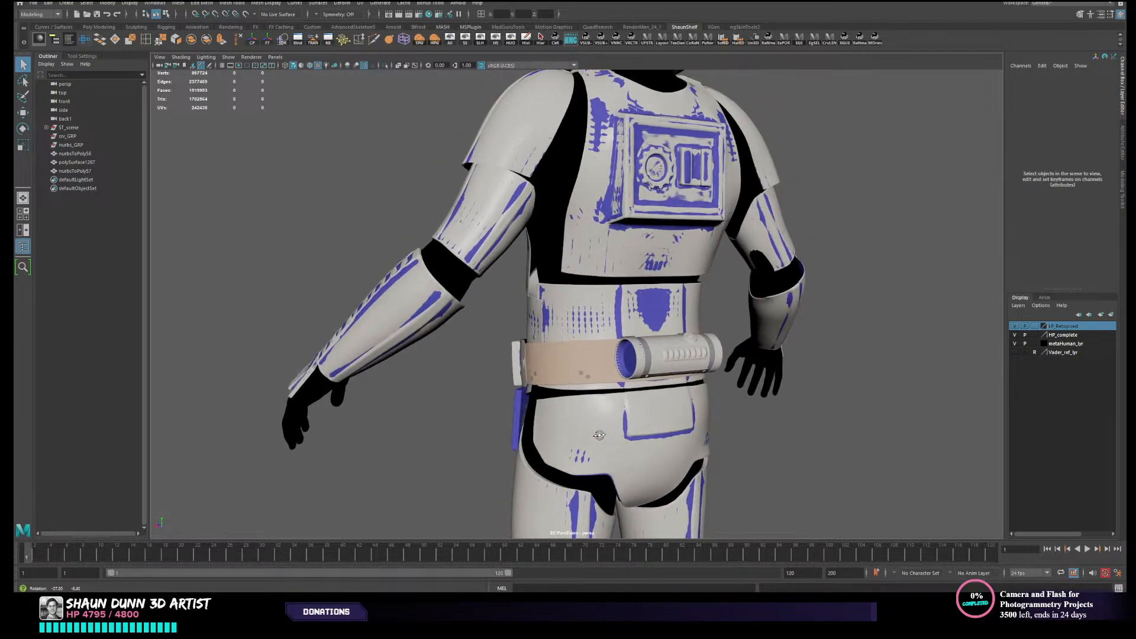
middle_click_drag(591, 438, 580, 427, "alt")
left_click_drag(581, 428, 703, 423, "alt")
middle_click_drag(556, 506, 574, 359, "alt")
left_click_drag(574, 361, 553, 373, "alt")
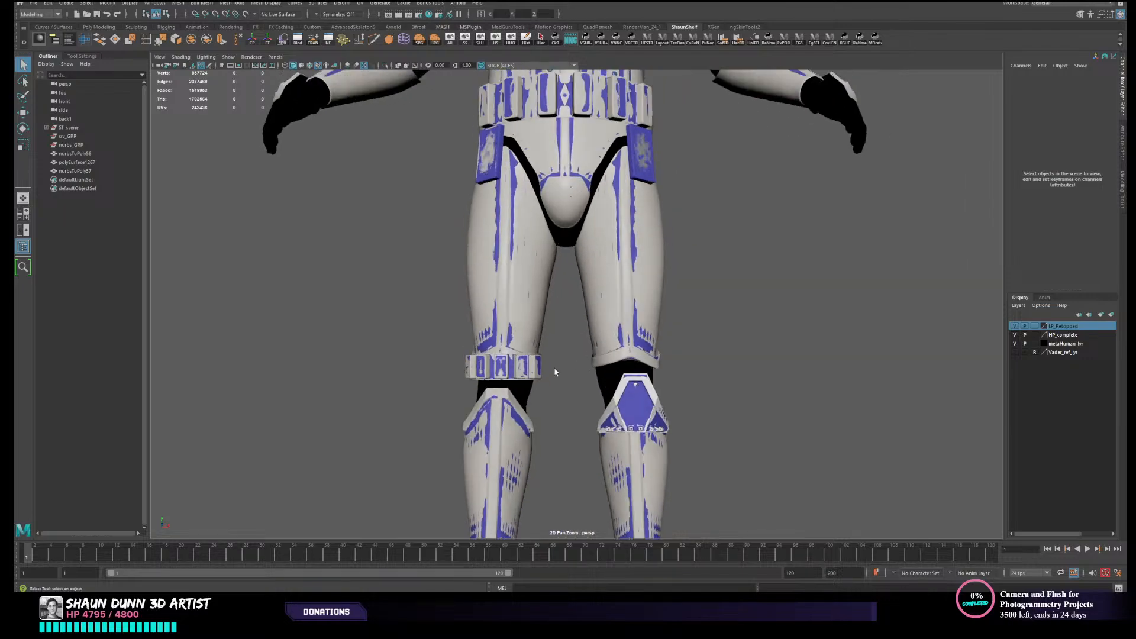
- Hide the HP_complete layer, select the low-poly knee belt, and show wireframe over the shaded meshes to check its topology
scroll(556, 331, "up", 5)
left_click(559, 326)
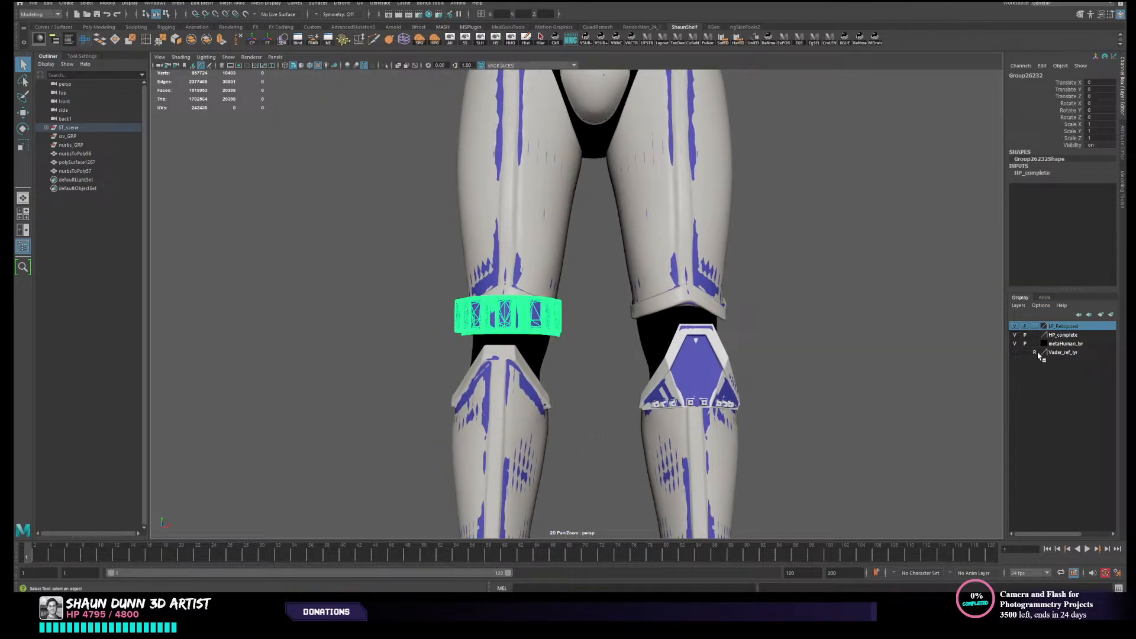
left_click(1015, 335)
left_click_drag(456, 331, 499, 323, "alt")
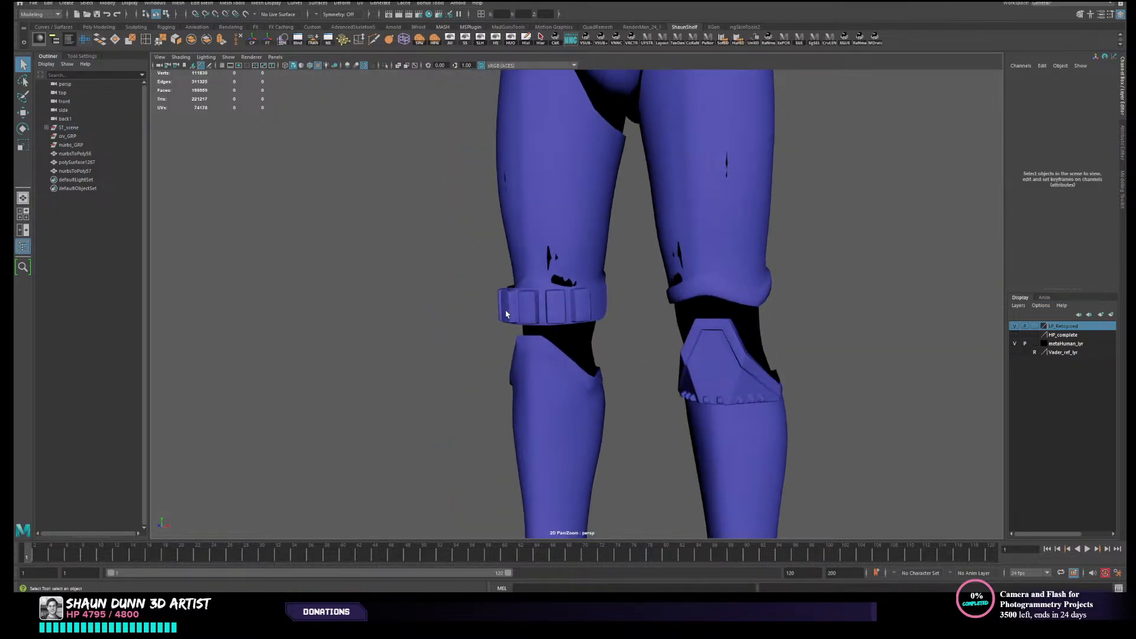
left_click(507, 316)
scroll(391, 345, "up", 5)
mouse_move(361, 369)
middle_mouse_down("alt")
mouse_move(363, 395)
mouse_move(397, 395)
middle_mouse_up("alt")
left_click(310, 65)
left_click_drag(788, 358, 776, 360, "alt")
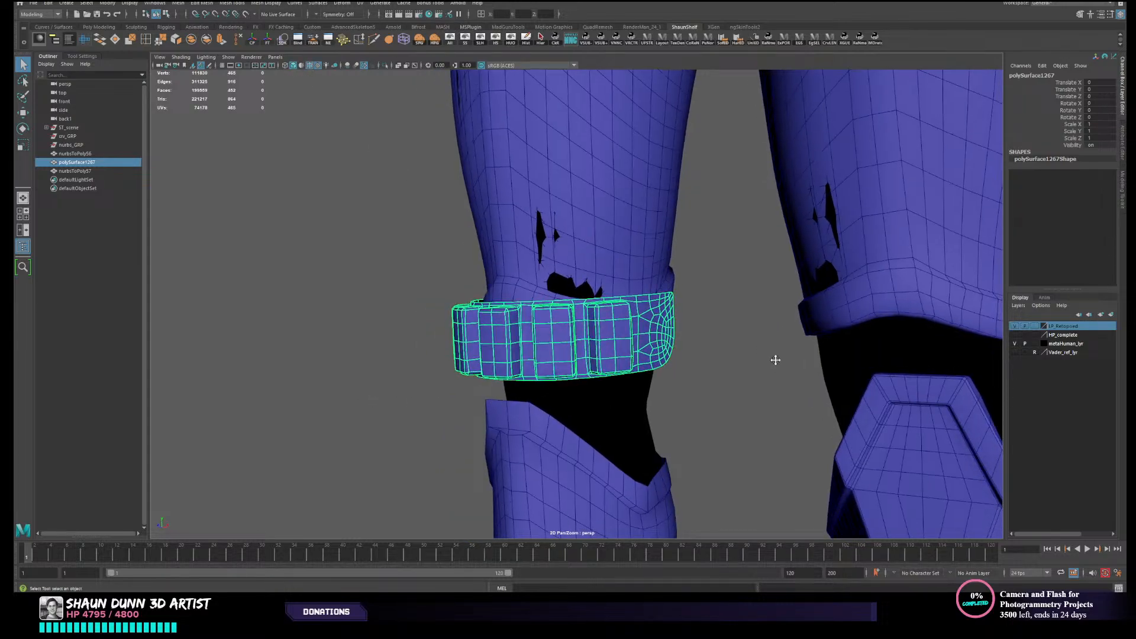
- Hide the LP_Retoposed layer and show HP_complete to compare the knee belt against the high-poly armour
middle_click_drag(775, 360, 741, 294, "alt")
left_click(1014, 334)
left_click(1015, 326)
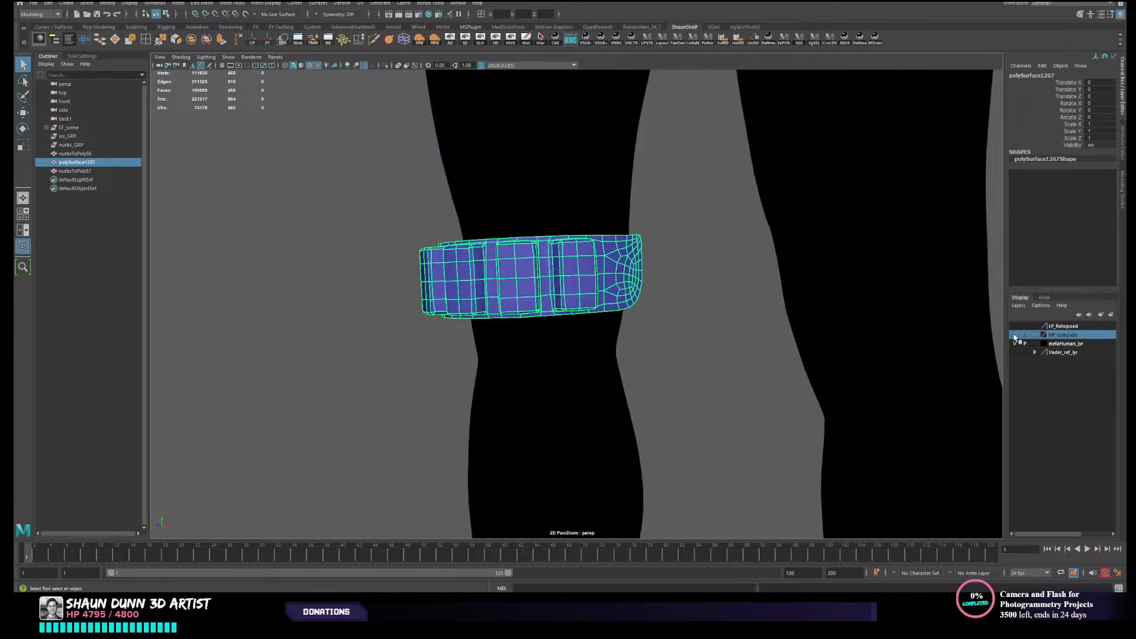
left_click(1014, 335)
left_click(698, 319)
- Add the low-poly knee belt mesh to the LP_Retoposed layer
left_click(578, 289)
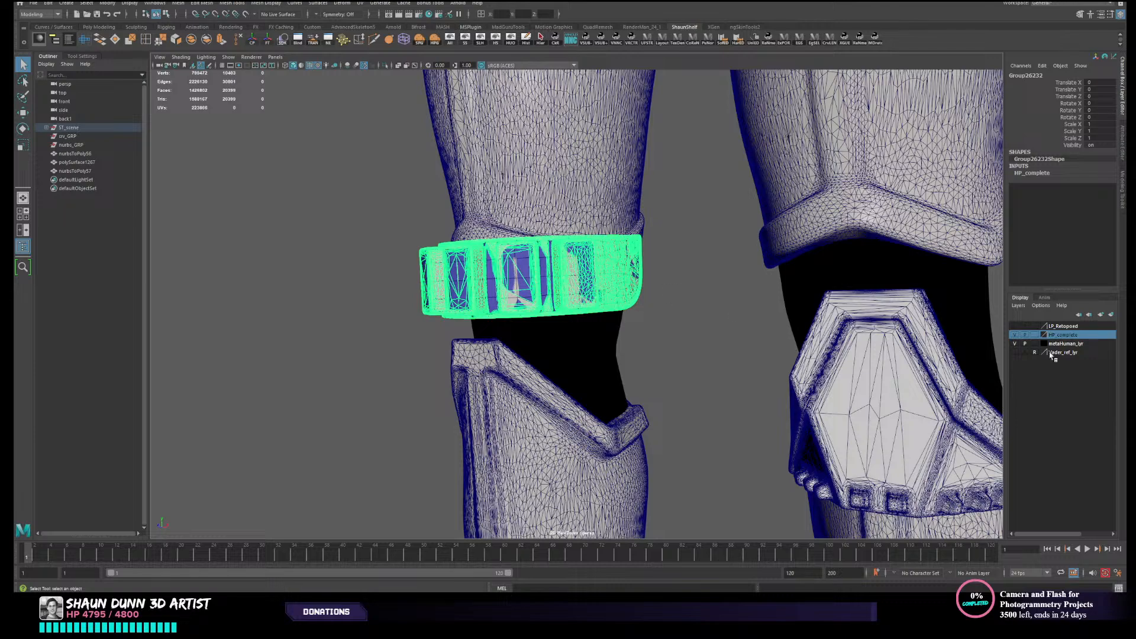
left_click(491, 287)
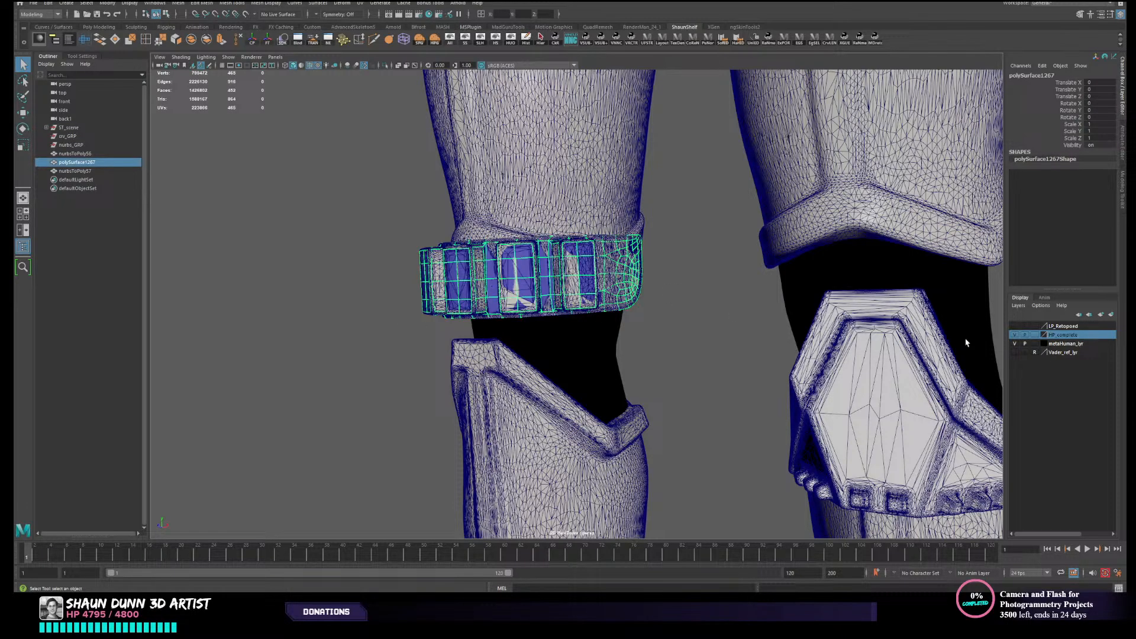
right_click(1062, 327)
left_click(1065, 346)
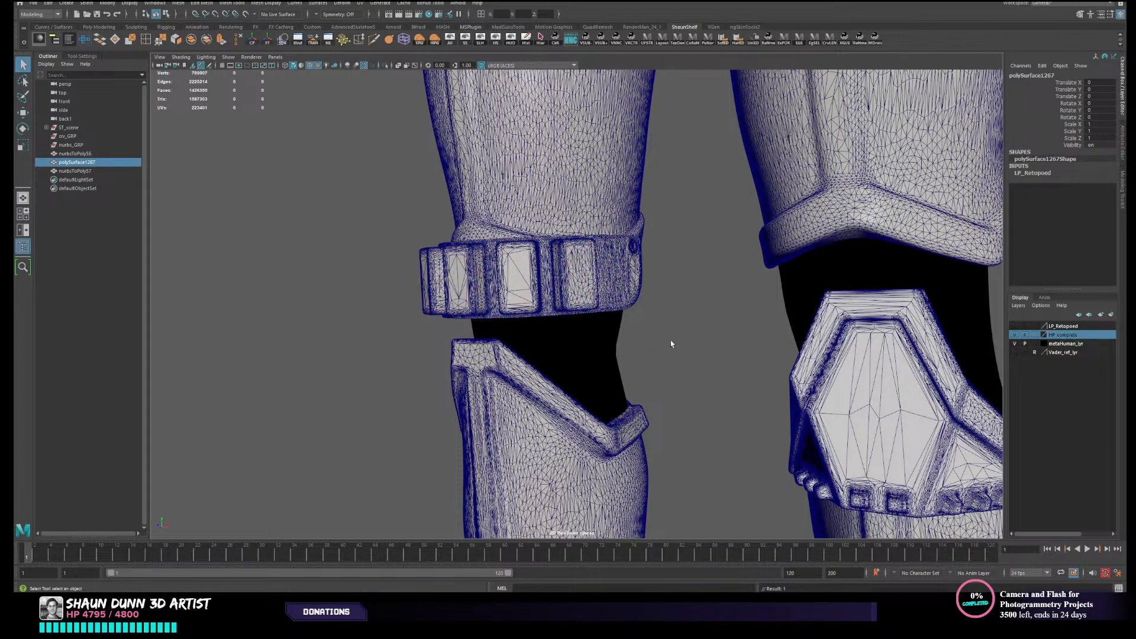
- Check that the high-poly knee belt remains selectable and turn off the wireframe overlay
left_click(645, 345)
left_click(565, 284)
left_click(312, 66)
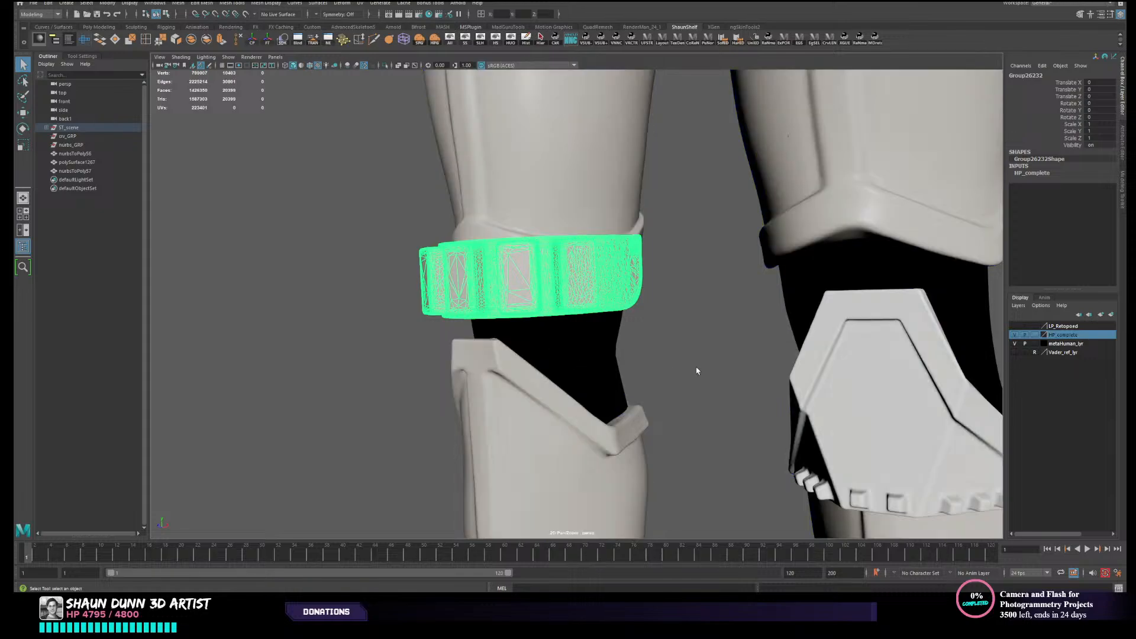
left_click(698, 371)
- Examine the high-poly stormtrooper armour from several angles, covering the torso, belt, legs and boots
scroll(737, 364, "down", 7)
middle_click_drag(737, 325, 728, 352, "alt")
mouse_move(728, 352)
right_mouse_down("alt")
mouse_move(622, 327)
mouse_move(651, 282)
right_mouse_up("alt")
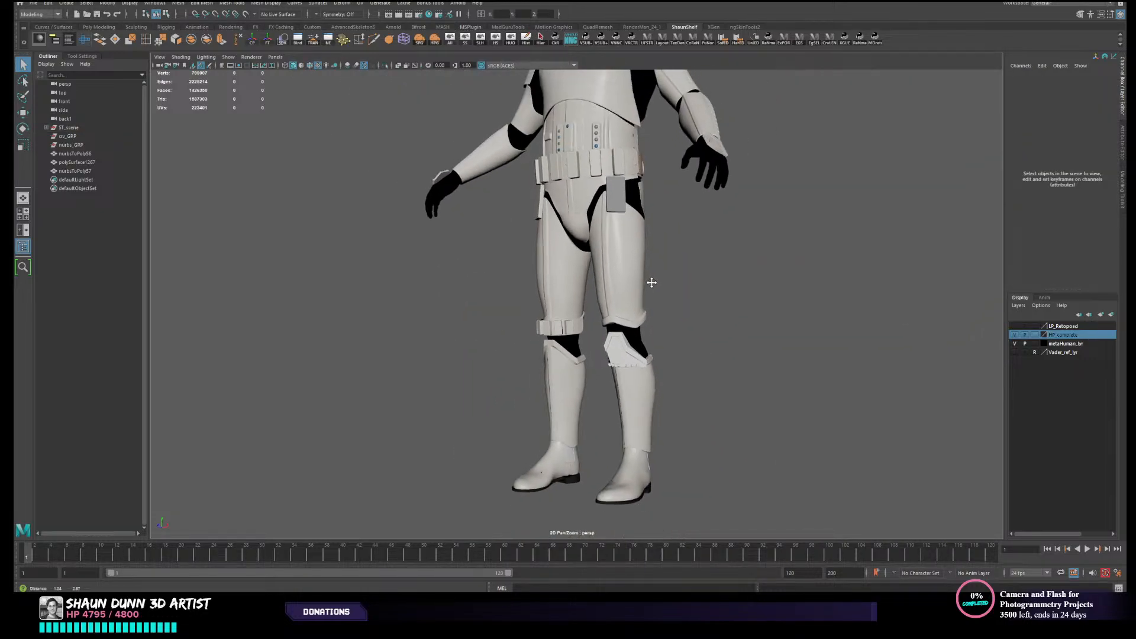
middle_click_drag(651, 281, 654, 378, "alt")
mouse_move(654, 379)
left_mouse_down("alt")
mouse_move(612, 382)
mouse_move(655, 386)
left_mouse_up("alt")
mouse_move(688, 335)
left_mouse_down("alt")
mouse_move(615, 337)
mouse_move(695, 335)
left_mouse_up("alt")
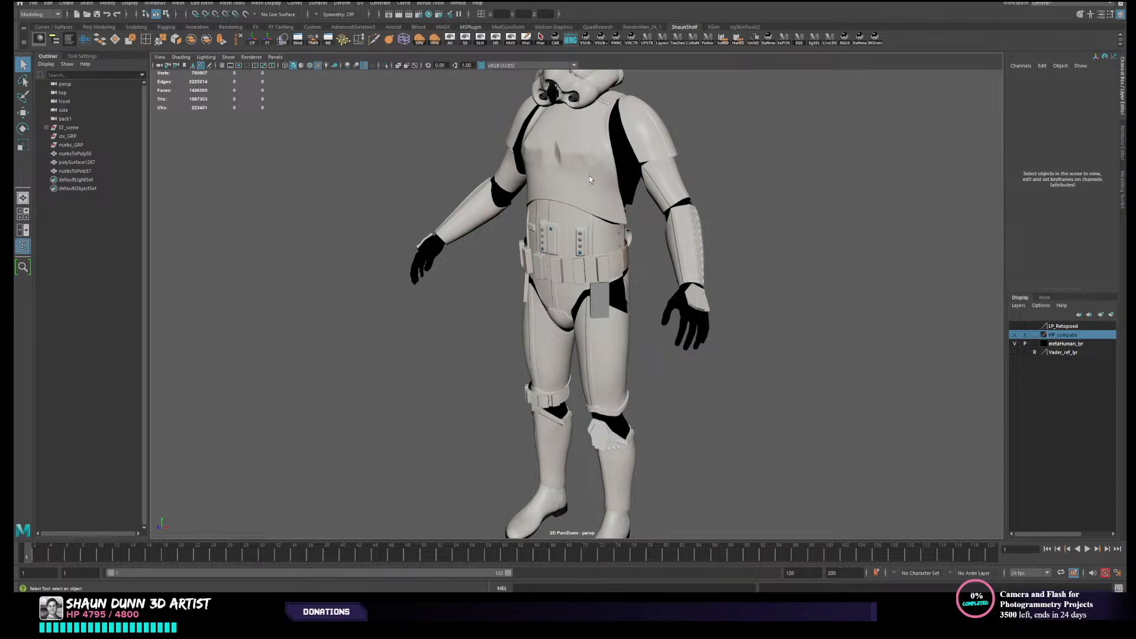
left_click_drag(708, 287, 753, 317, "alt")
middle_click_drag(750, 339, 745, 300, "alt")
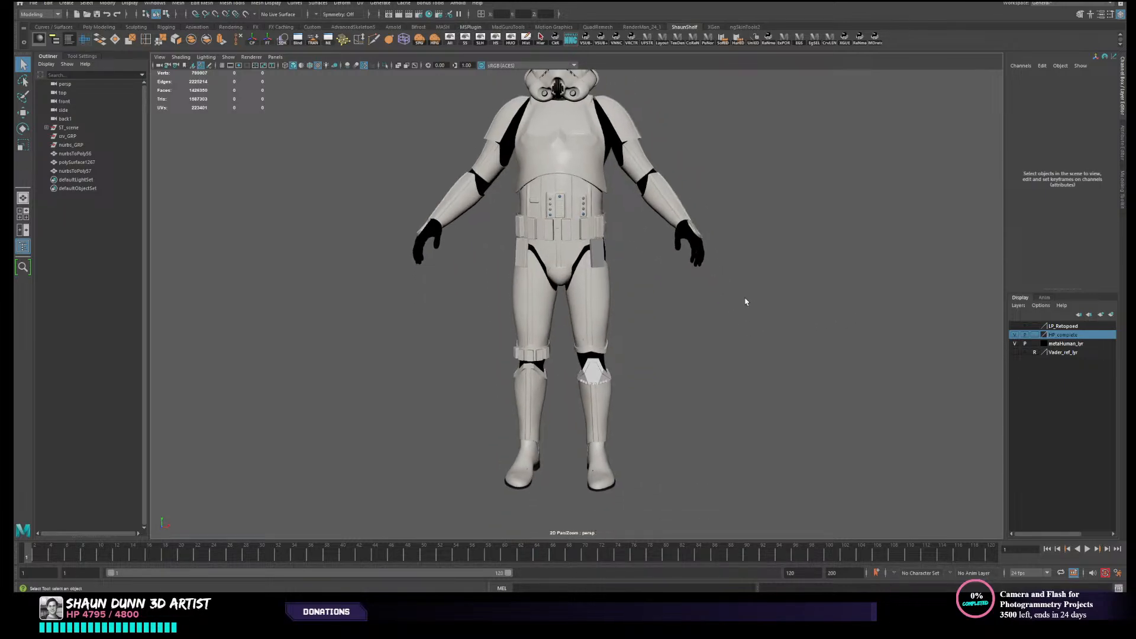
left_click_drag(745, 300, 597, 319, "alt")
scroll(599, 318, "up", 3)
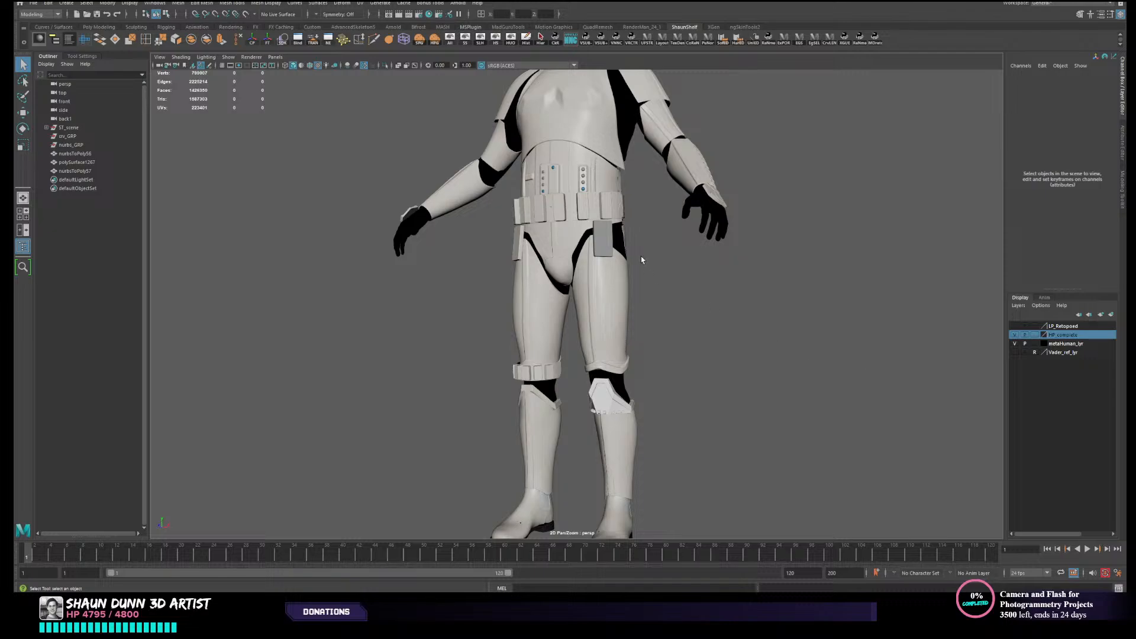
left_click_drag(678, 327, 692, 372, "alt")
scroll(640, 349, "down", 2)
left_click_drag(507, 233, 497, 239, "alt")
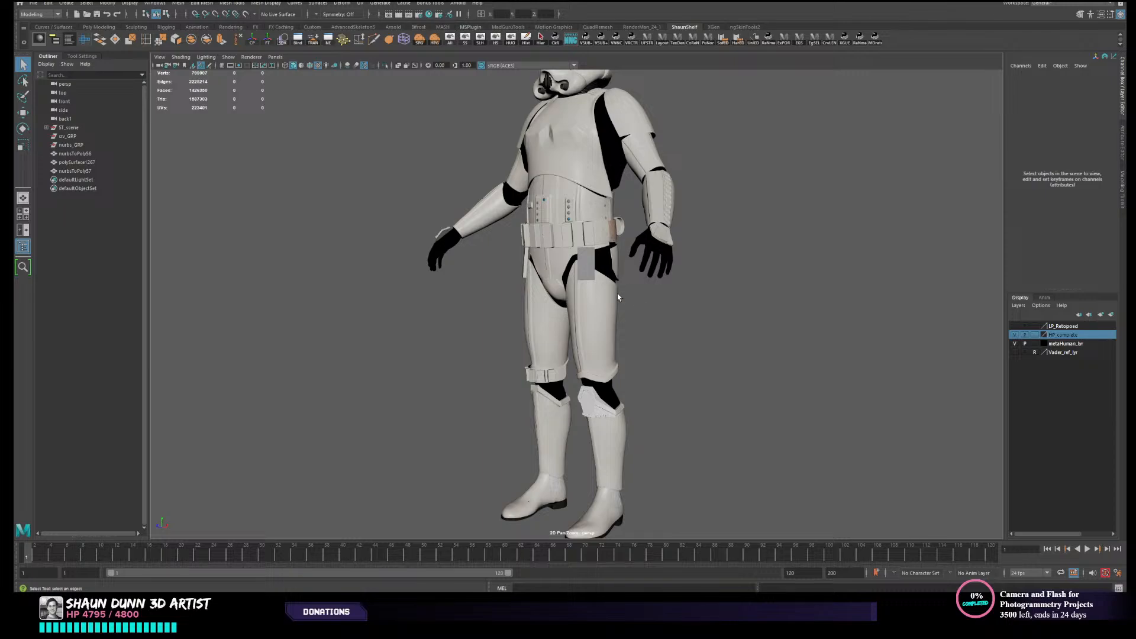
left_click_drag(631, 306, 526, 263, "alt")
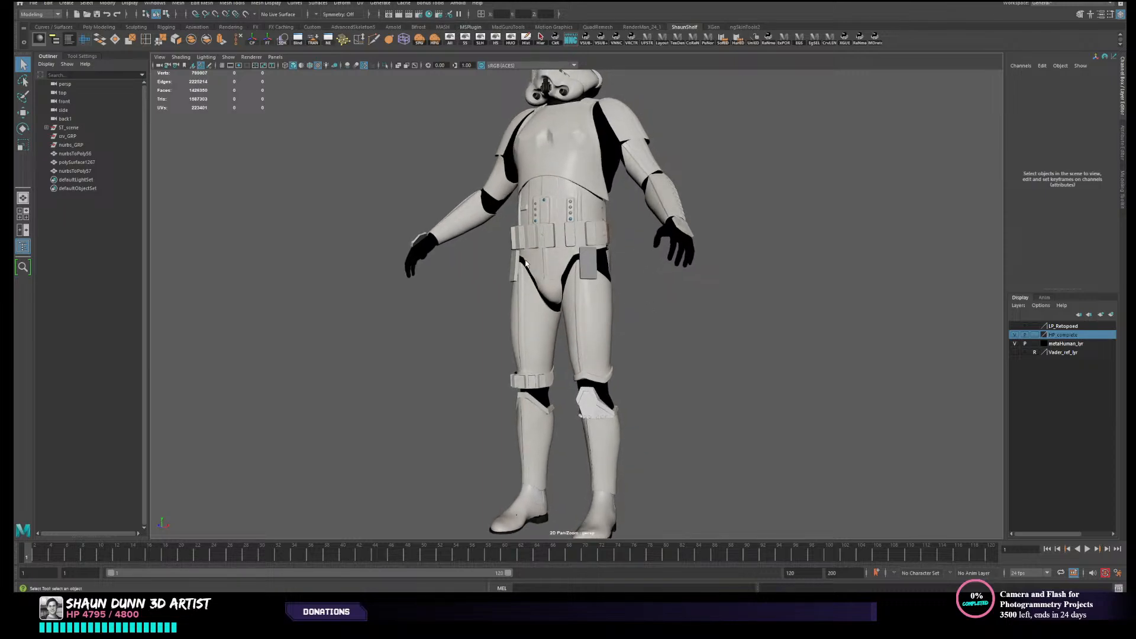
scroll(554, 339, "up", 3)
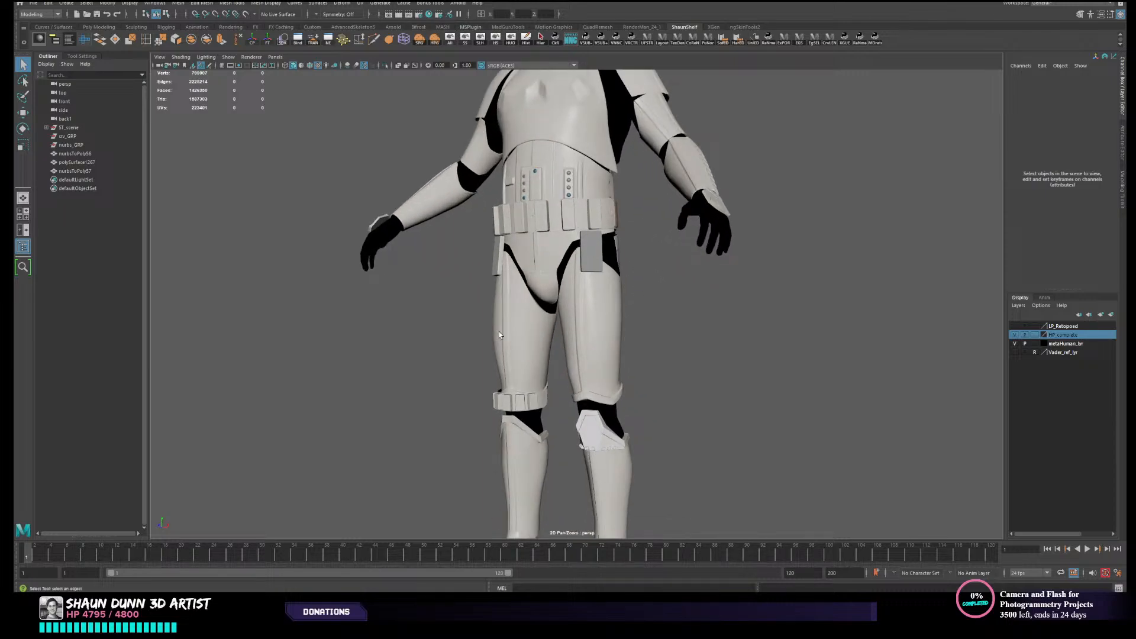
left_click(500, 336)
left_click(731, 347)
- Show the LP_Retoposed layer, hide HP_complete, and display the low-poly armour with wireframe over shading
left_click(1014, 326)
left_click(1014, 335)
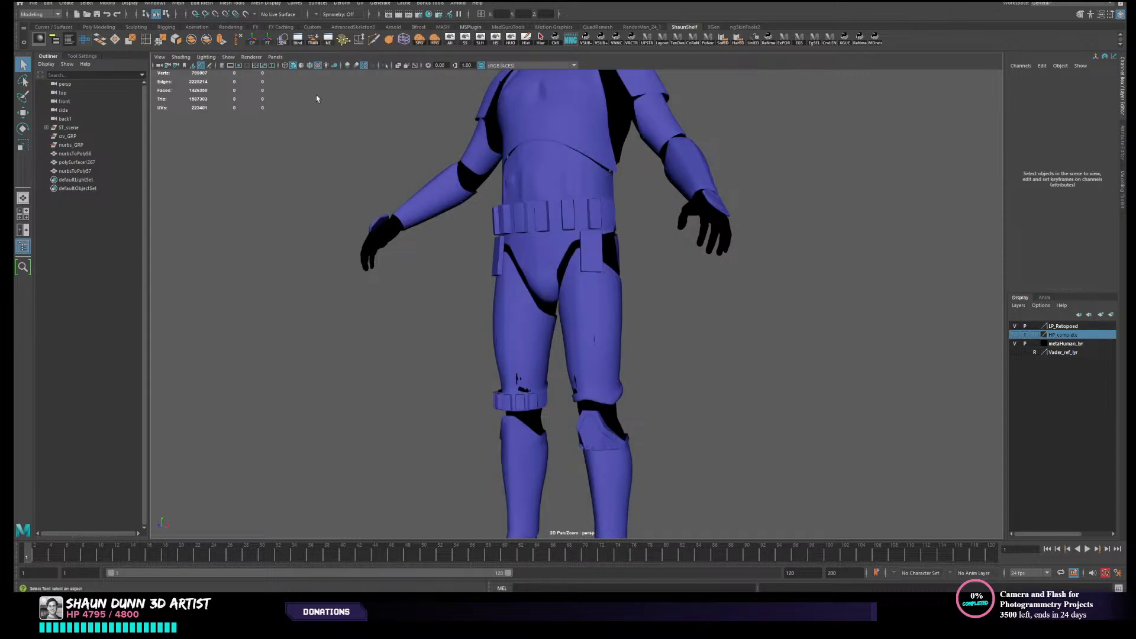
left_click(310, 65)
left_click_drag(679, 271, 660, 294, "alt")
middle_click_drag(659, 294, 664, 251, "alt")
right_click_drag(664, 251, 609, 254, "alt")
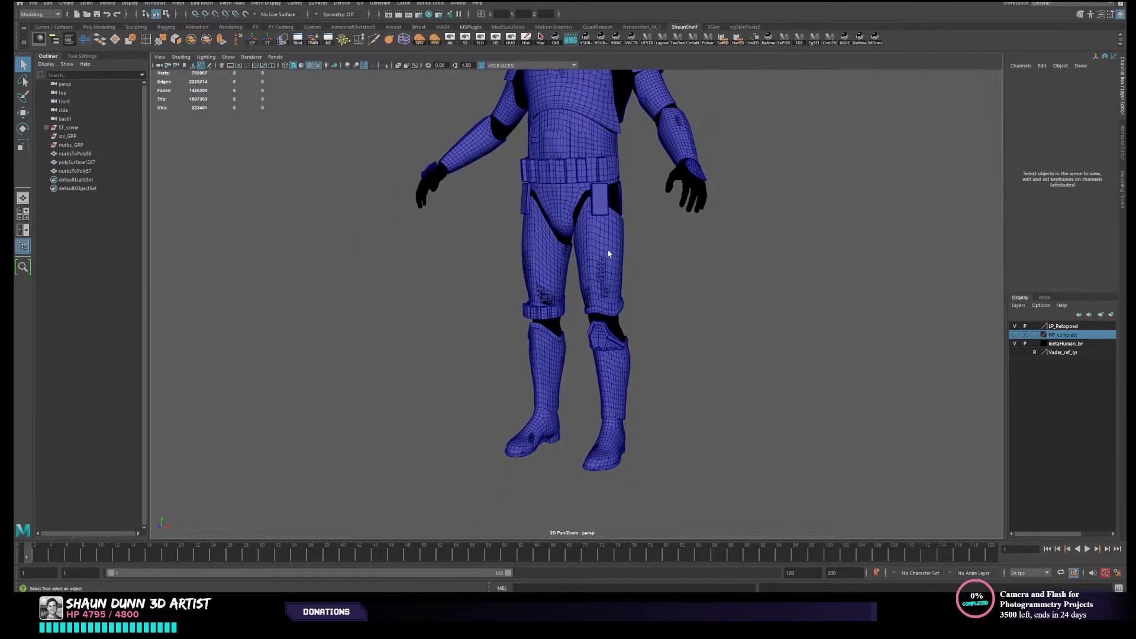
- Examine the low-poly armour with its wireframe overlay, from the boots and legs up to the helmet
middle_click_drag(609, 254, 604, 313, "alt")
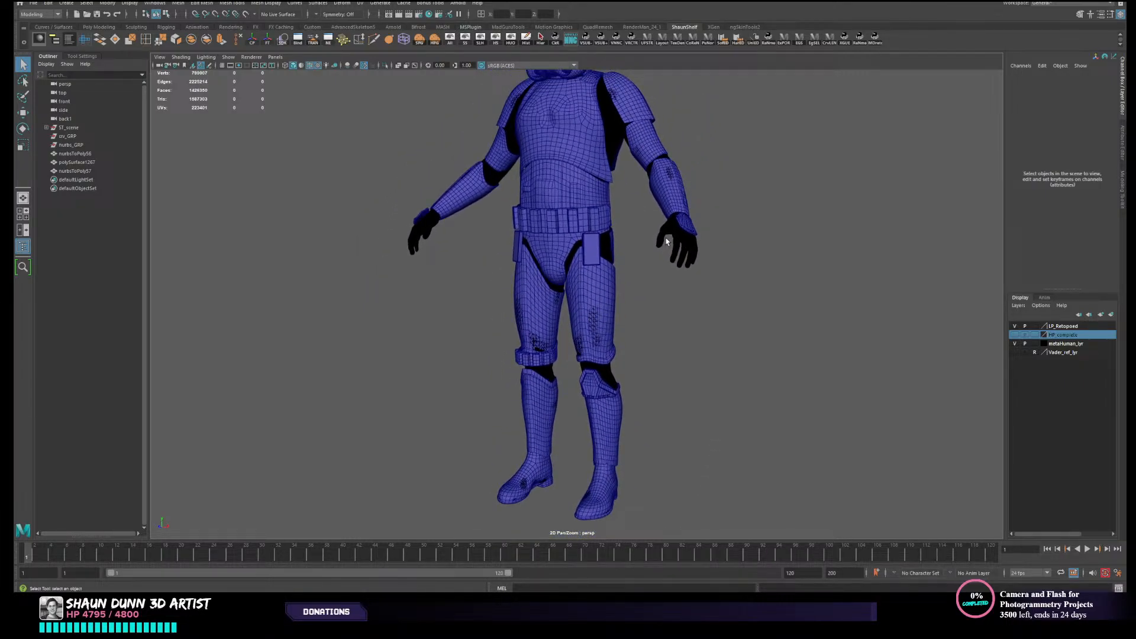
left_click_drag(691, 260, 672, 286, "alt")
scroll(639, 267, "up", 3)
left_click(633, 246)
scroll(711, 289, "down", 4)
left_click(760, 288)
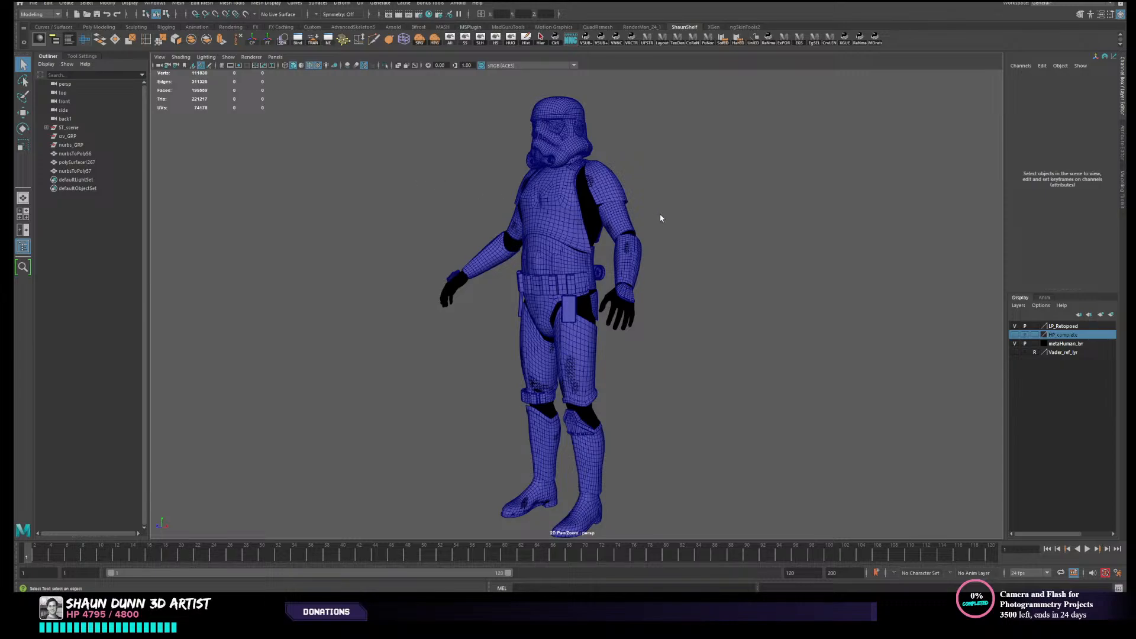
- Select the MetaHuman body mesh beneath the low-poly armour and inspect where it shows between the plates
left_click_drag(670, 213, 681, 210, "alt")
left_click(584, 228)
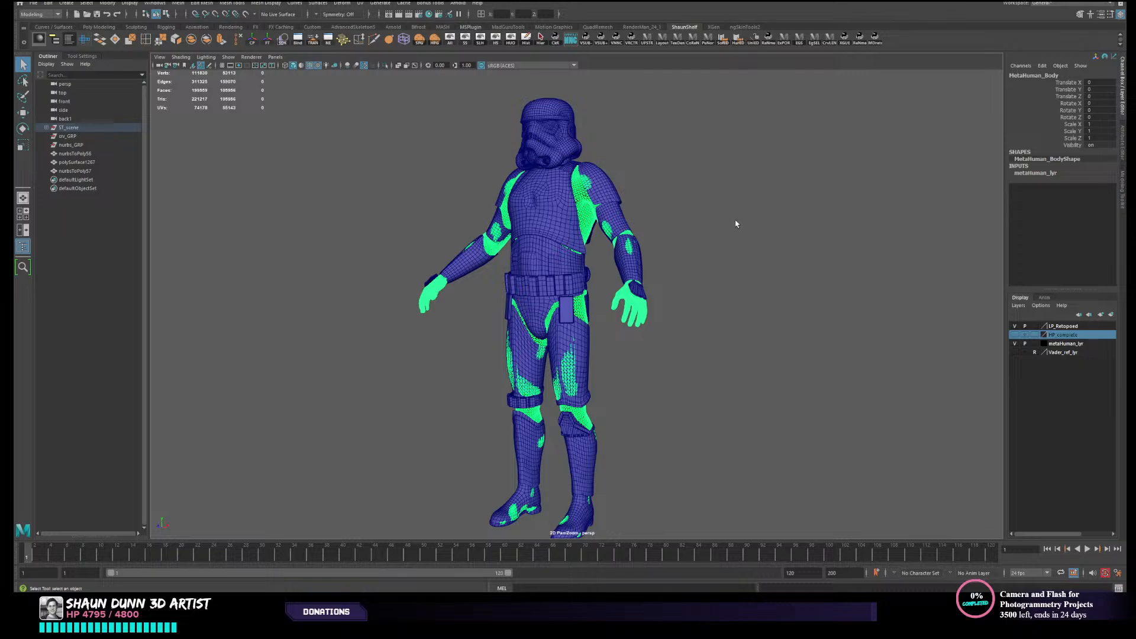
left_click(770, 216)
left_click_drag(670, 236, 655, 218, "alt")
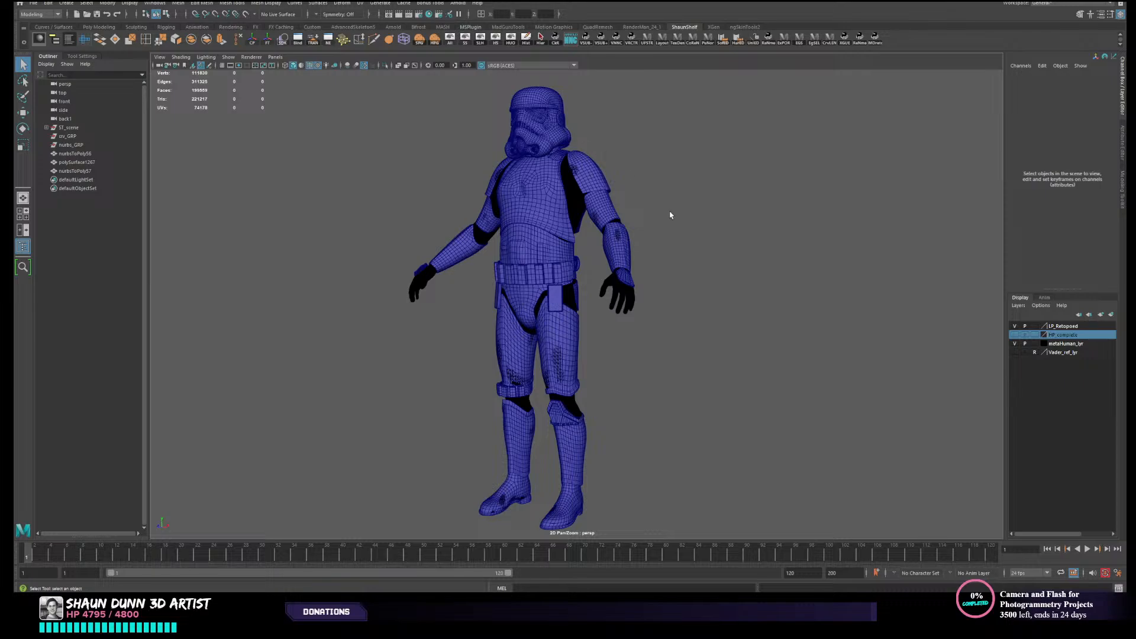
left_click(578, 208)
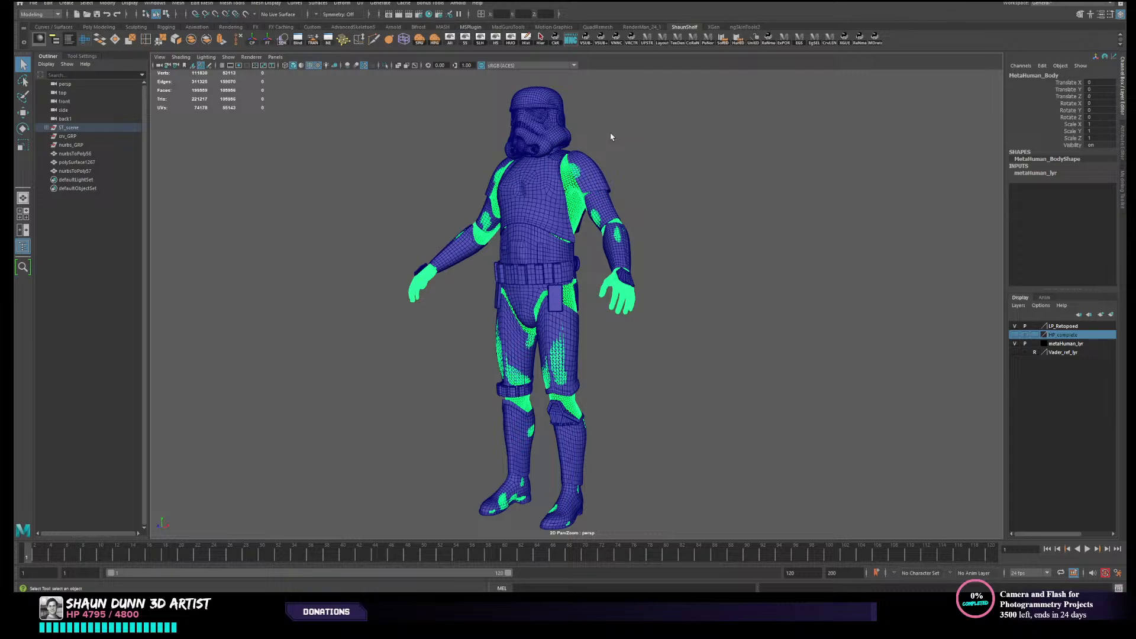
left_click_drag(649, 145, 653, 178, "alt")
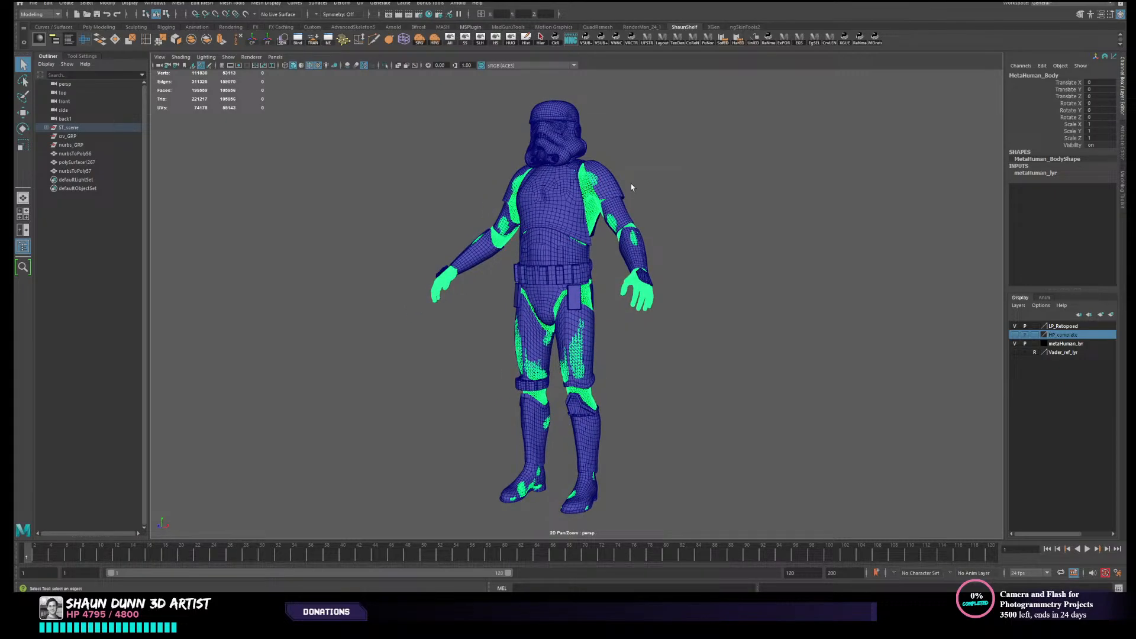
left_click_drag(685, 168, 677, 180, "alt")
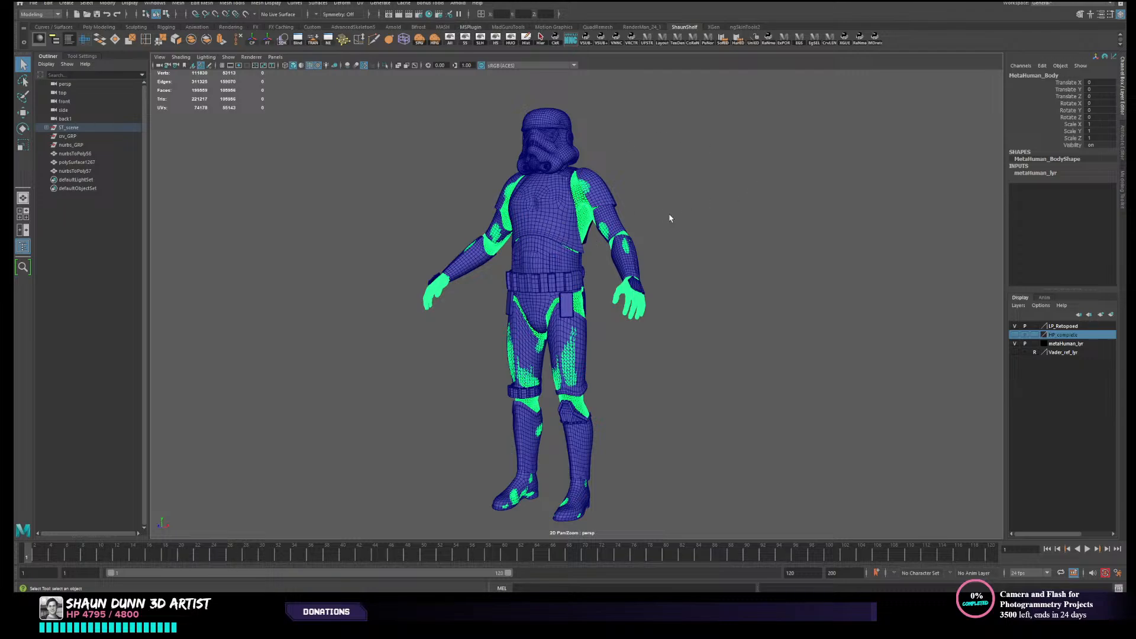
- Select the low-poly chest plate and one shoulder piece in turn to inspect their topology
left_click(552, 224)
scroll(714, 205, "up", 2)
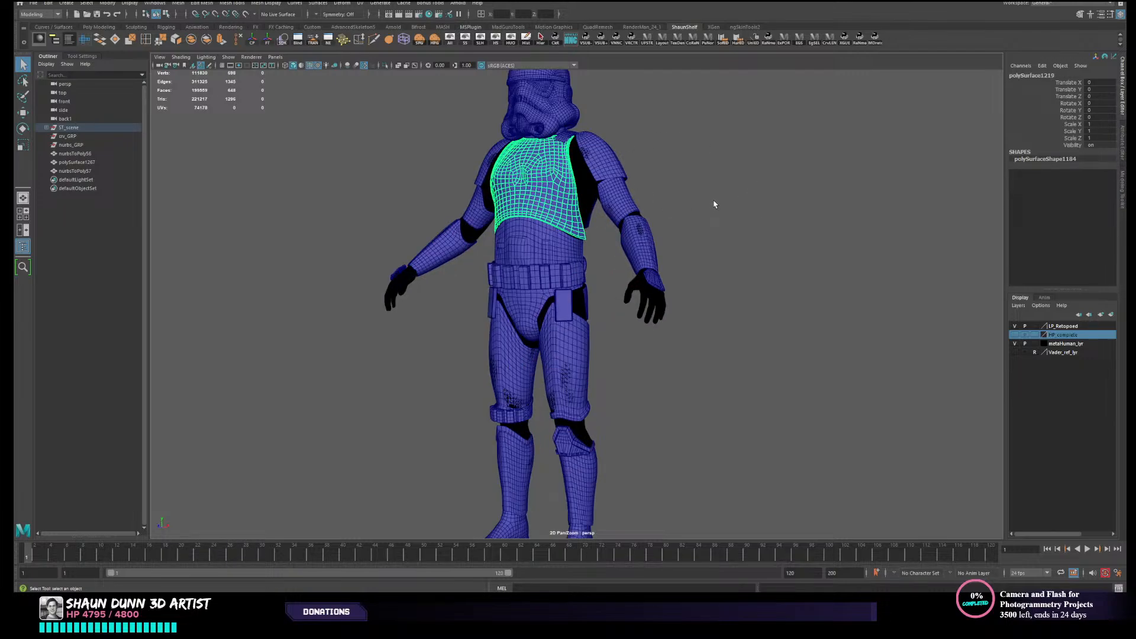
left_click_drag(797, 182, 779, 186, "alt")
left_click(612, 171)
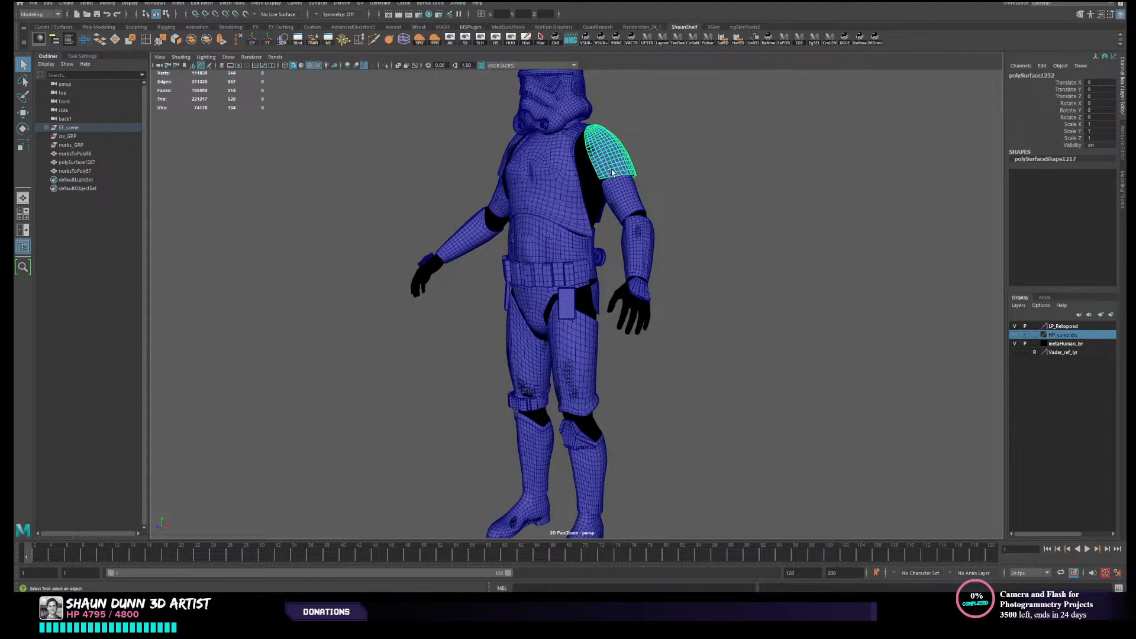
left_click_drag(612, 171, 639, 175, "alt")
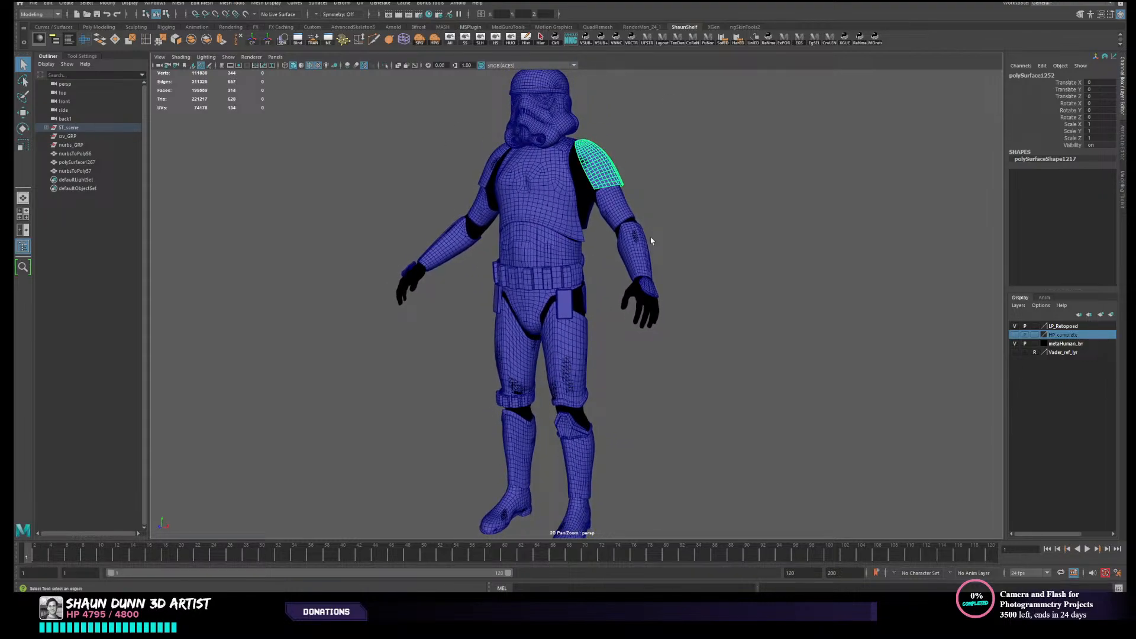
left_click_drag(591, 231, 497, 284, "alt")
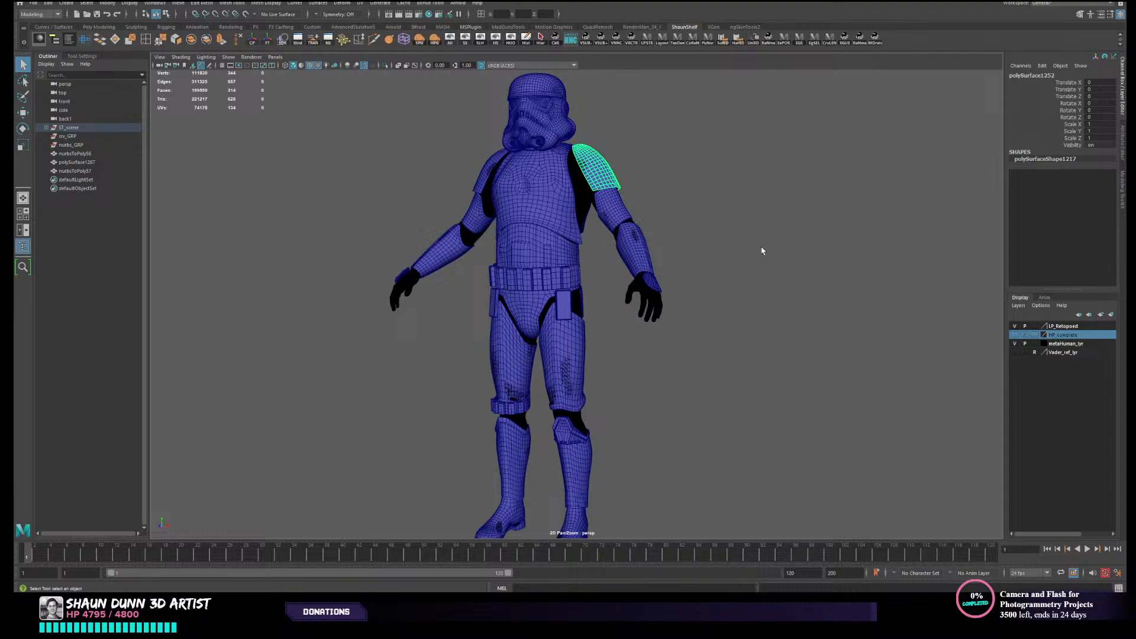
left_click_drag(762, 251, 656, 210, "alt")
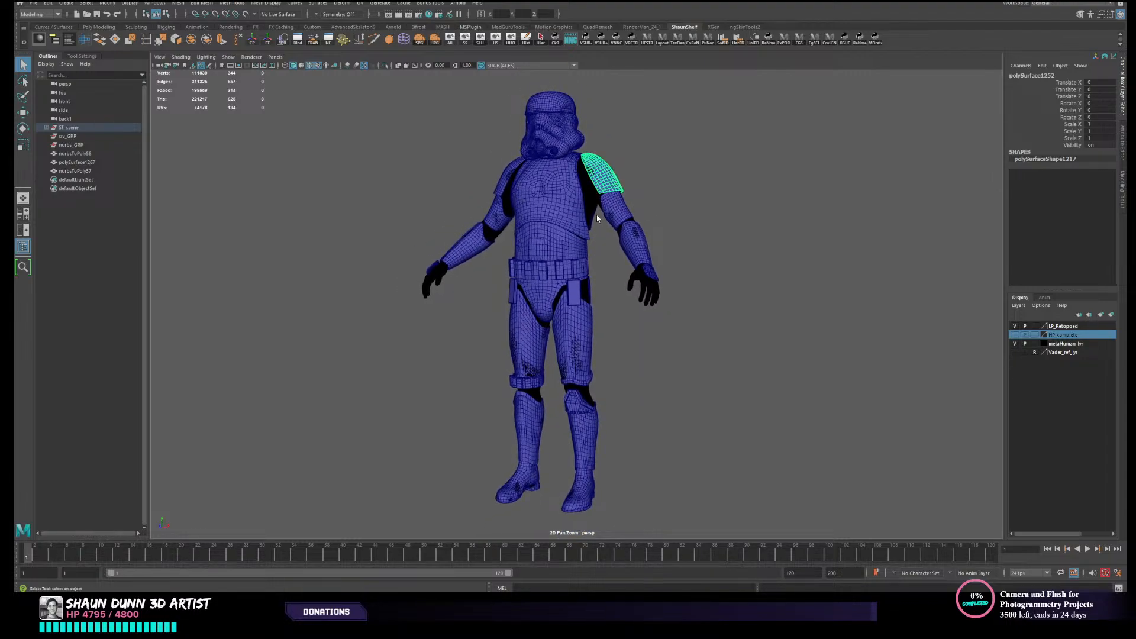
- Examine the back of the low-poly armour, focusing on the canister at the rear waist
scroll(596, 215, "up", 1)
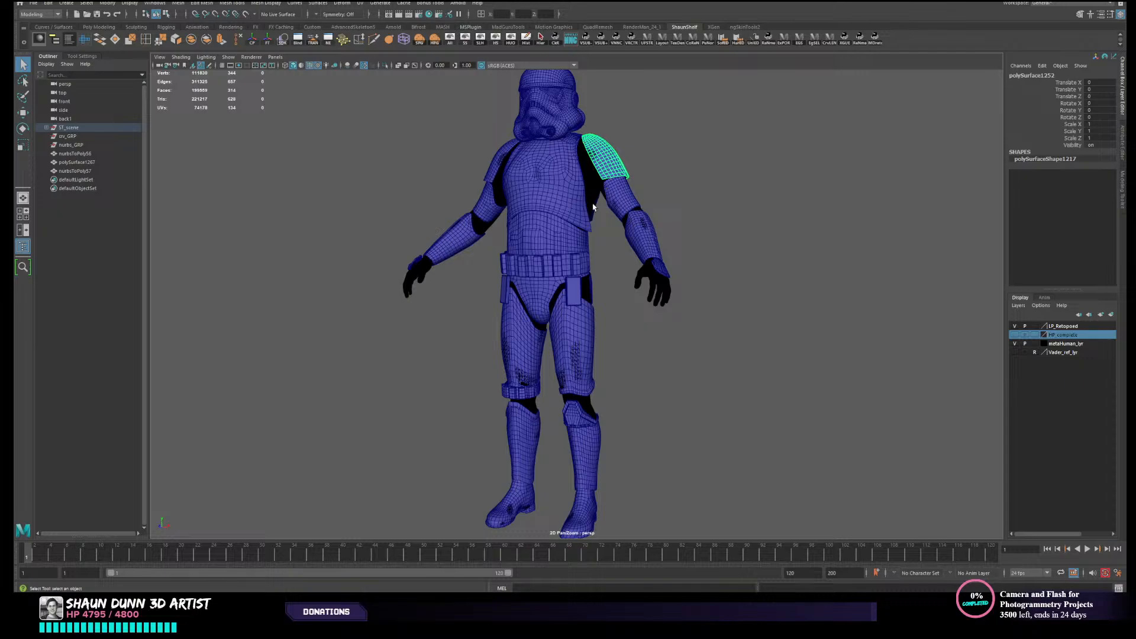
left_click_drag(741, 213, 549, 235, "alt")
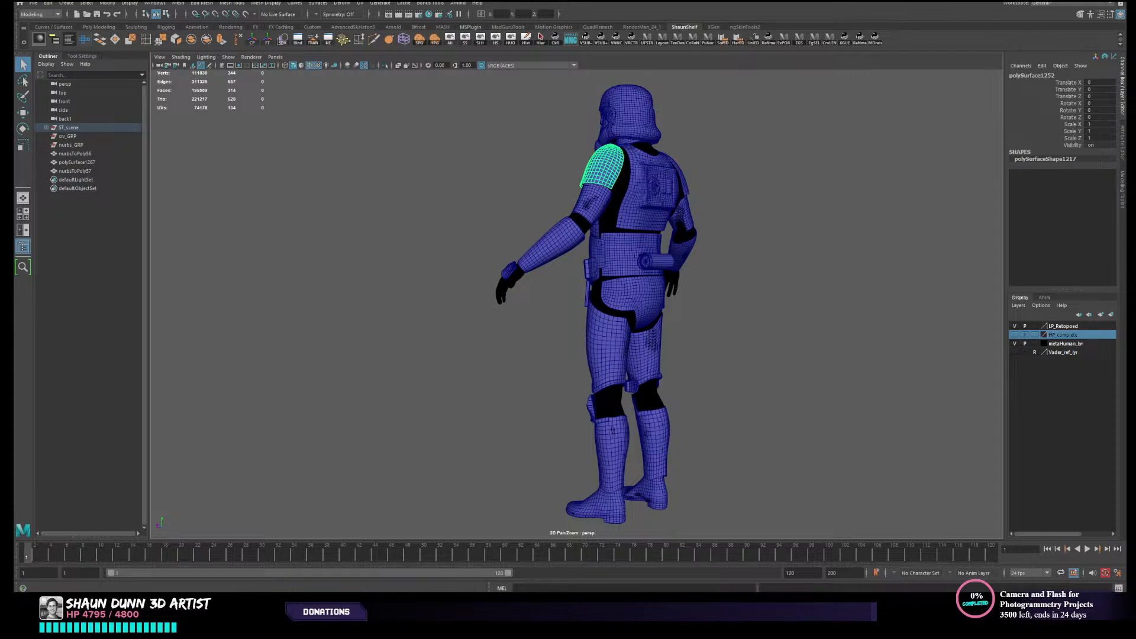
left_click_drag(414, 314, 400, 322, "alt")
right_click_drag(400, 322, 686, 247, "alt")
middle_click_drag(686, 247, 492, 320, "alt")
right_click_drag(492, 320, 540, 322, "alt")
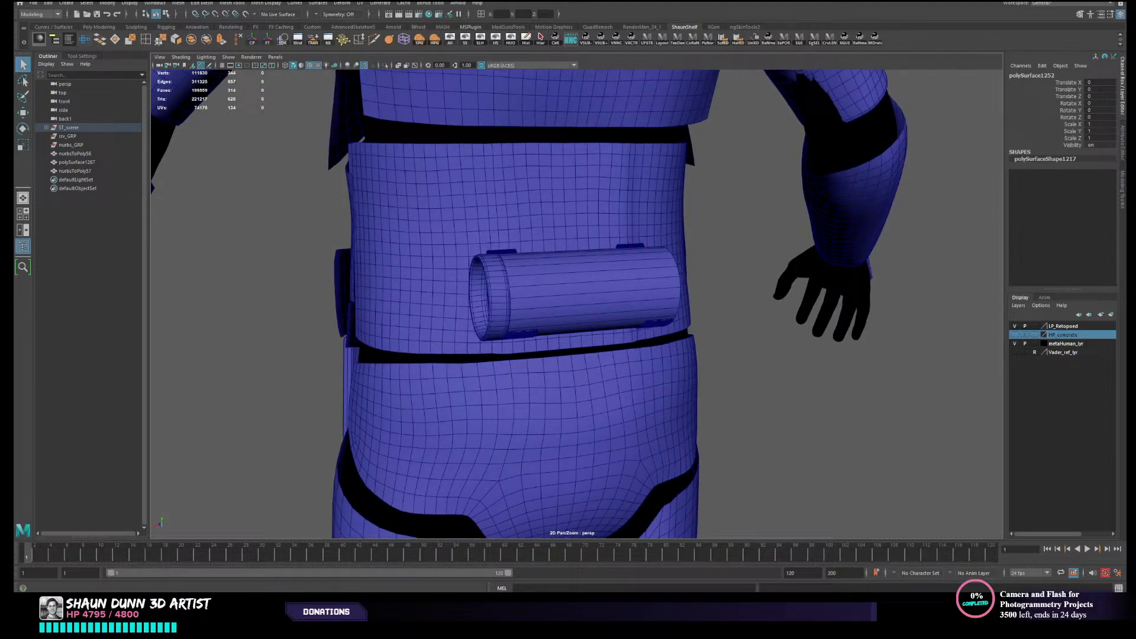
- Find the close-up photo of the rear belt canister on the stormtrooper reference board
right_click_drag(1, 308, 189, 209)
scroll(190, 212, "down", 7)
middle_click_drag(92, 205, 288, 350)
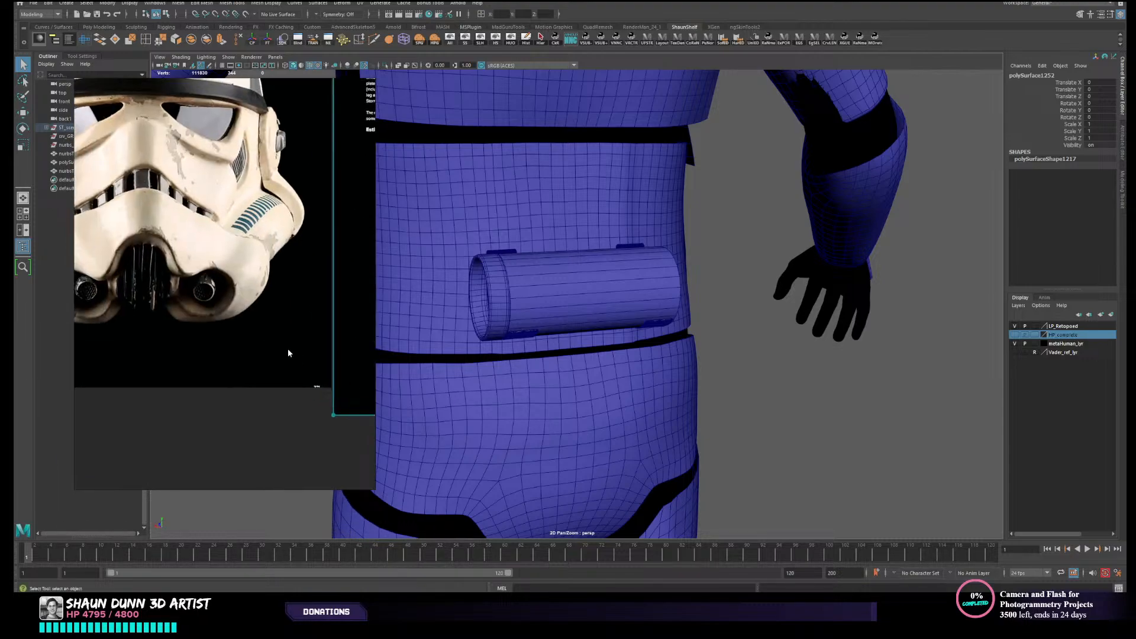
scroll(173, 280, "down", 4)
middle_click_drag(132, 286, 332, 331)
middle_click_drag(128, 250, 241, 341)
middle_click_drag(169, 249, 346, 298)
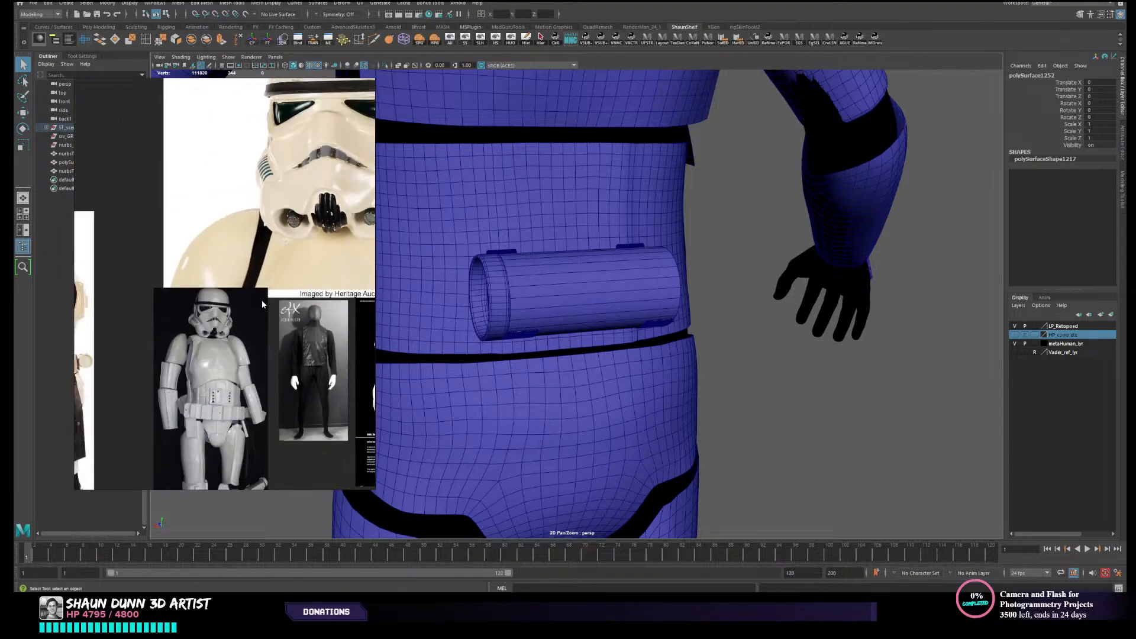
middle_click_drag(83, 360, 246, 357)
mouse_move(112, 333)
middle_mouse_down()
mouse_move(246, 278)
mouse_move(197, 318)
mouse_move(251, 362)
middle_mouse_up()
scroll(213, 327, "up", 10)
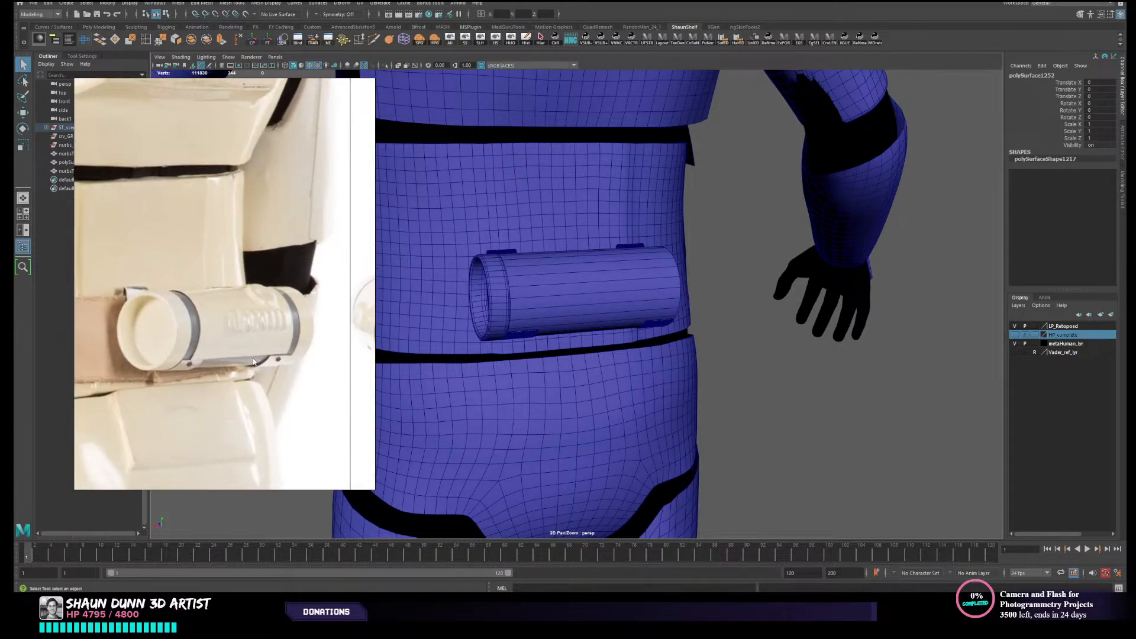
scroll(232, 352, "up", 2)
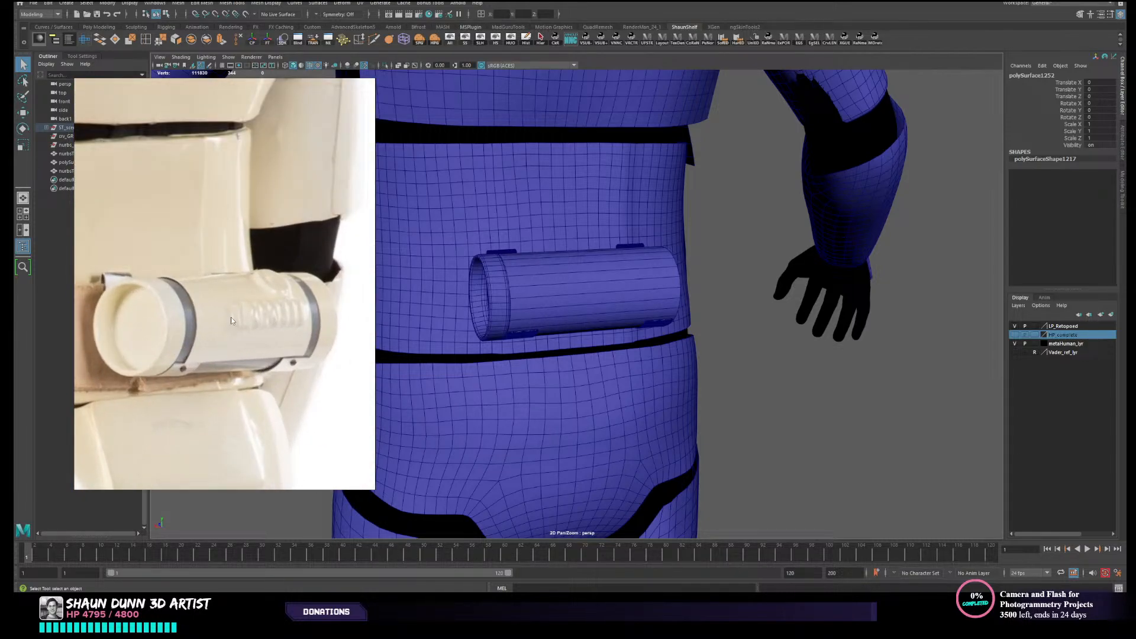
- Select and frame the low-poly canister body, and compare it with the rear belt reference photos
left_click_drag(583, 304, 601, 325, "alt")
left_click(615, 373)
key("f")
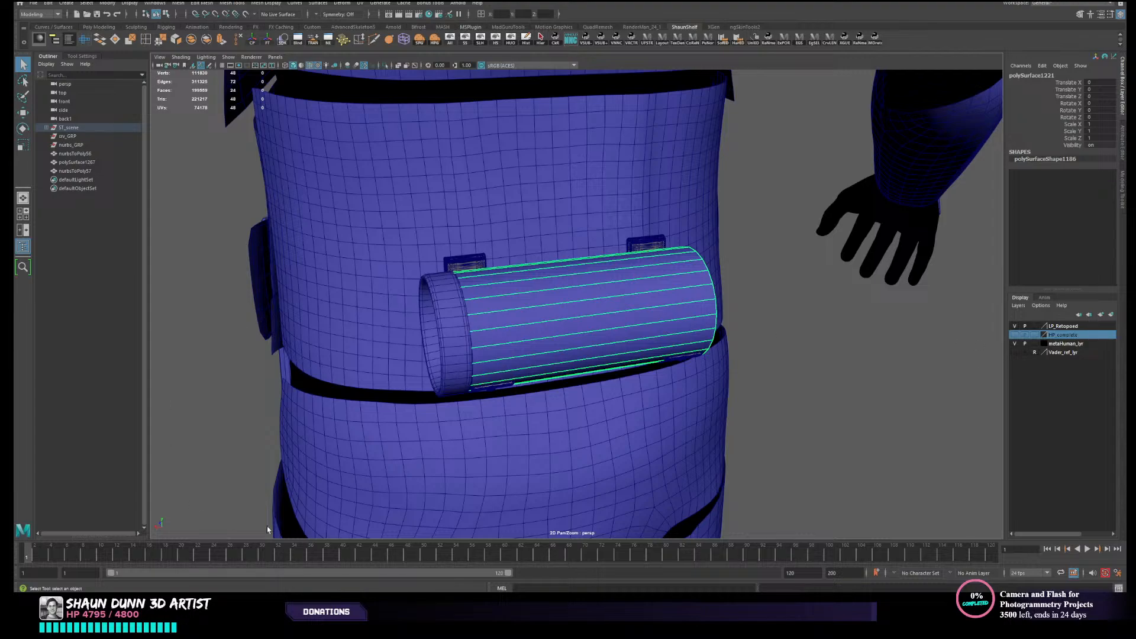
left_click(375, 599)
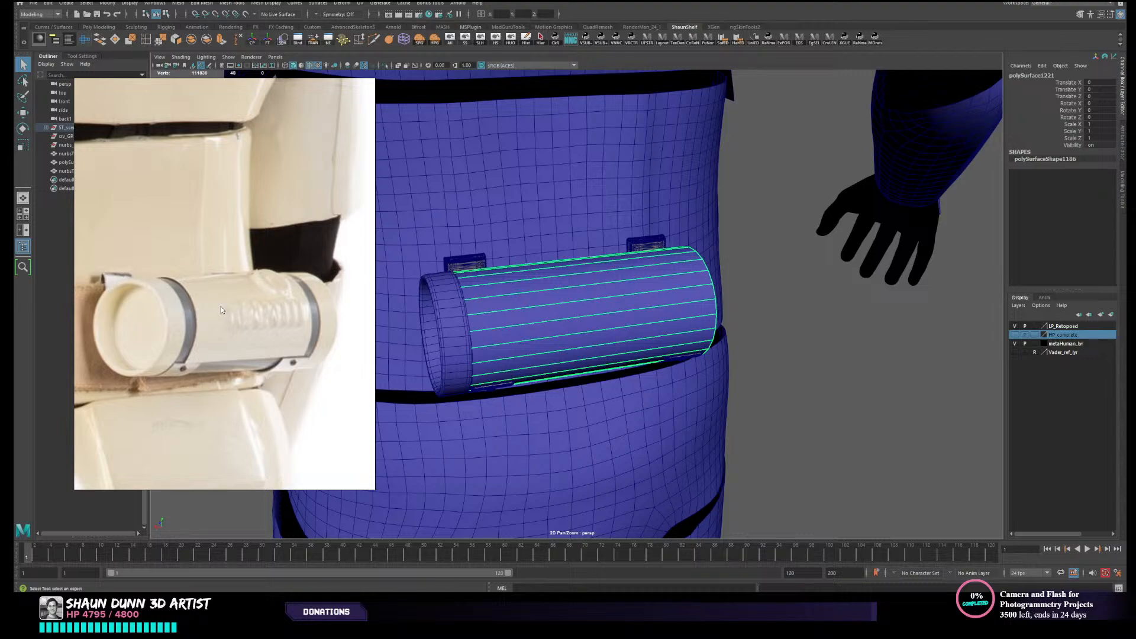
scroll(242, 304, "down", 2)
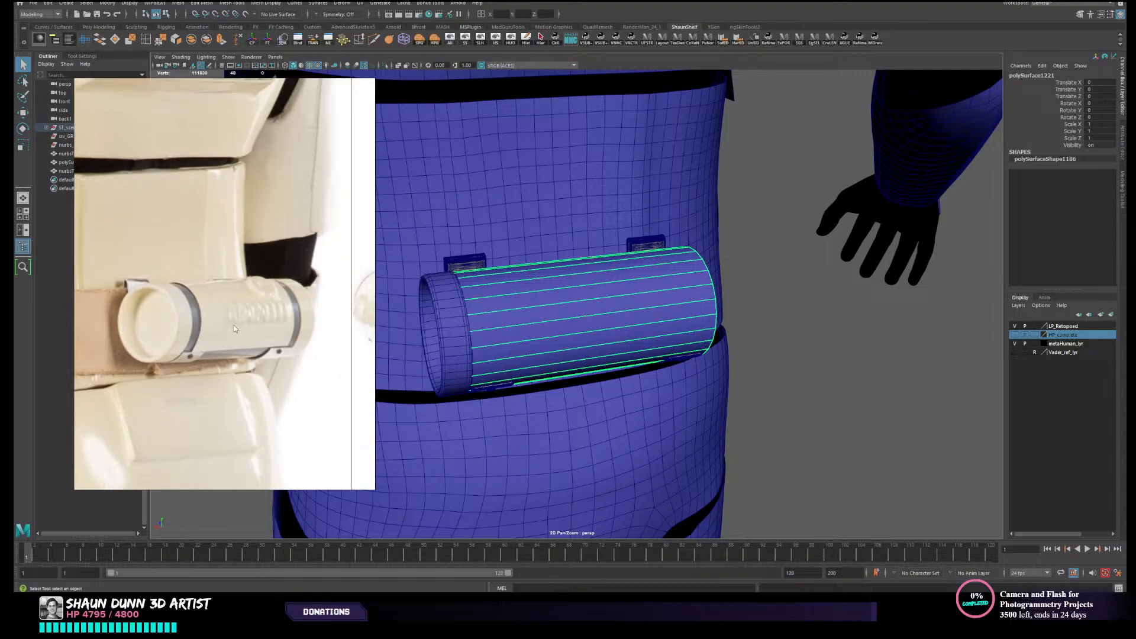
scroll(234, 329, "down", 3)
scroll(371, 344, "up", 3)
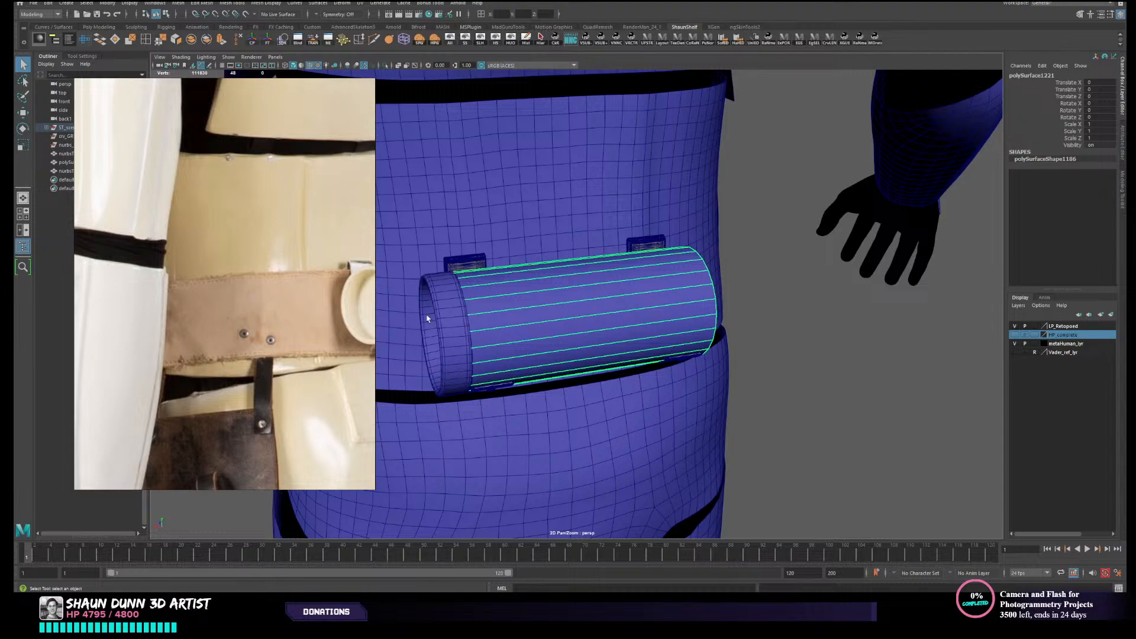
scroll(596, 323, "down", 4)
- Hide the LP_Retoposed layer, show HP_complete, and display the high-poly armour shaded without the wireframe overlay
left_click(804, 336)
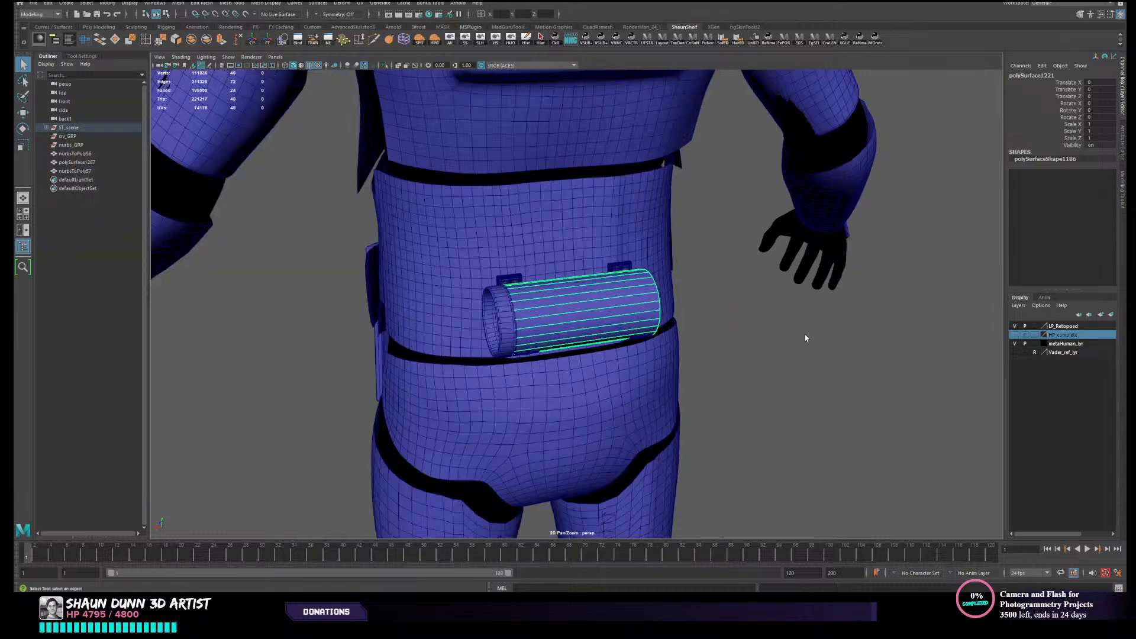
left_click(1015, 327)
left_click(1015, 334)
scroll(797, 317, "down", 3)
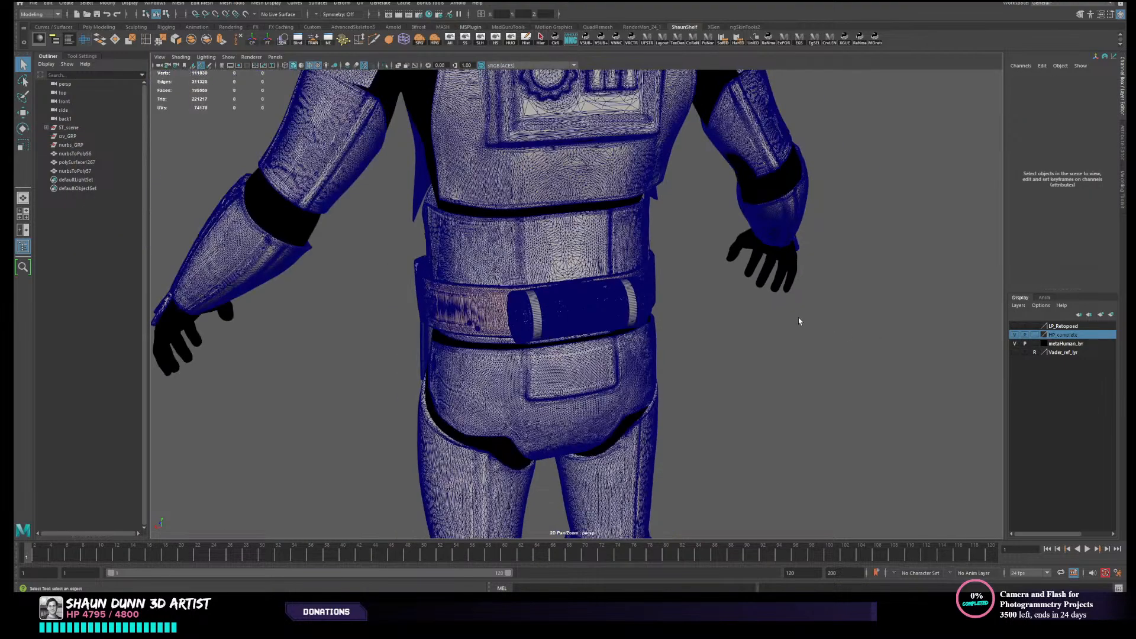
left_click_drag(797, 317, 852, 316, "alt")
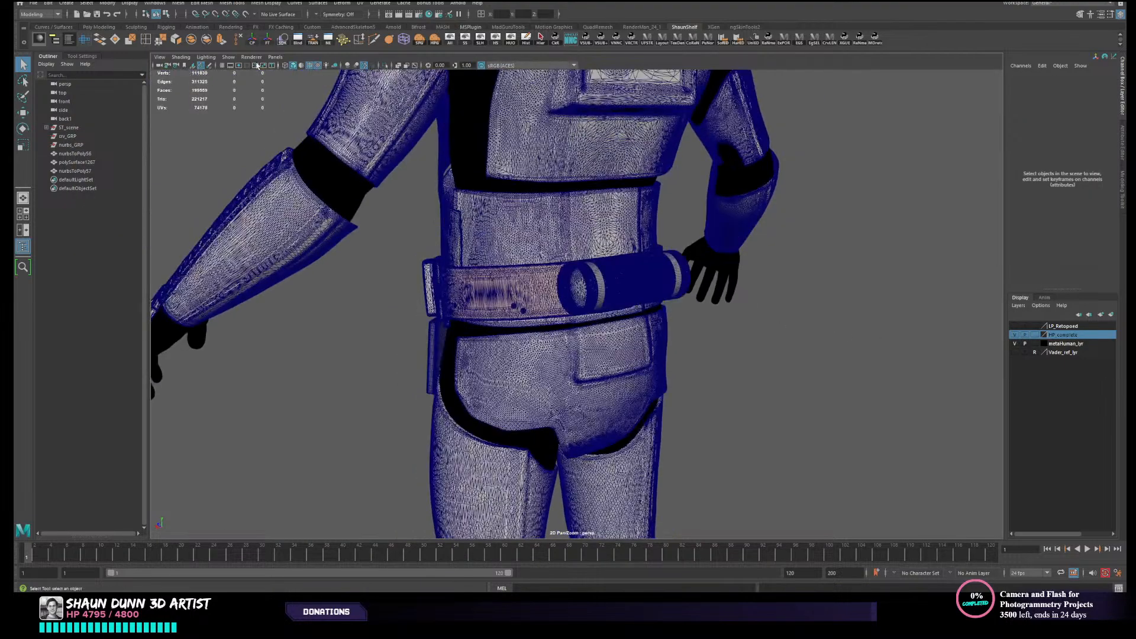
left_click(309, 66)
left_click_drag(389, 198, 408, 192, "alt")
scroll(484, 173, "up", 4)
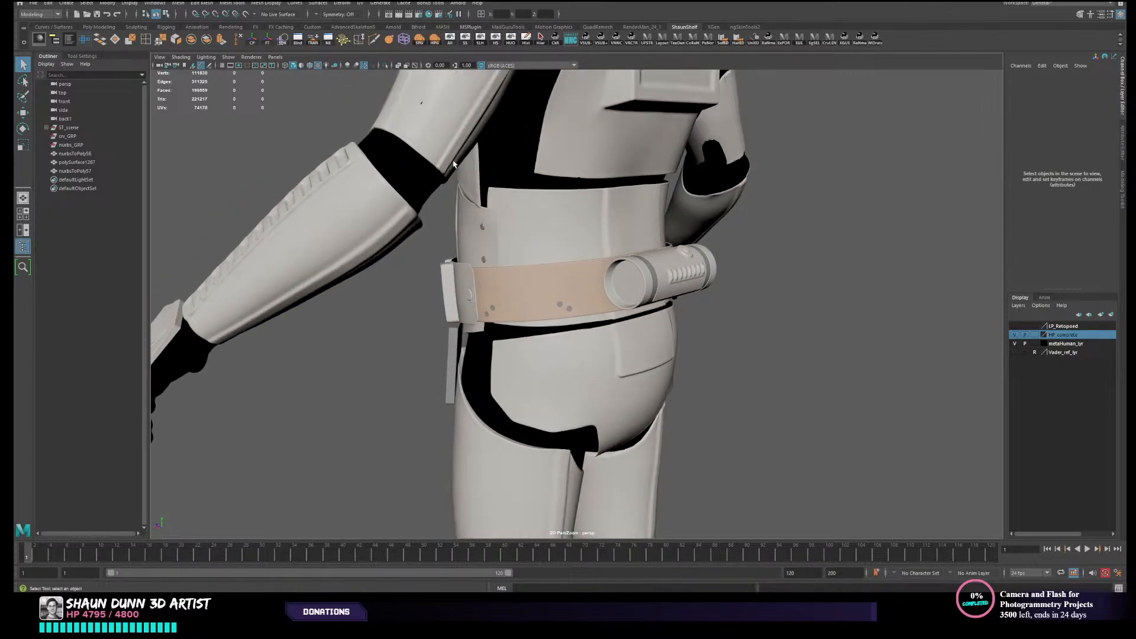
- Inspect the high-poly leather belt and its four rivets by selecting them, and clear the selection
left_click_drag(528, 239, 545, 232, "alt")
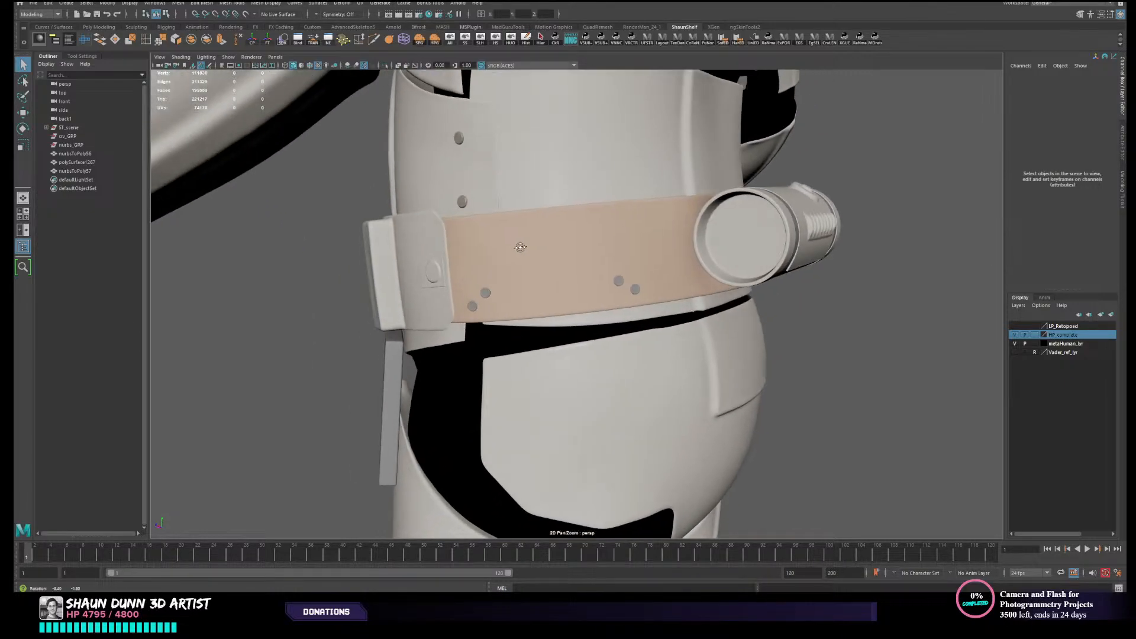
left_click(476, 306)
left_click(490, 293)
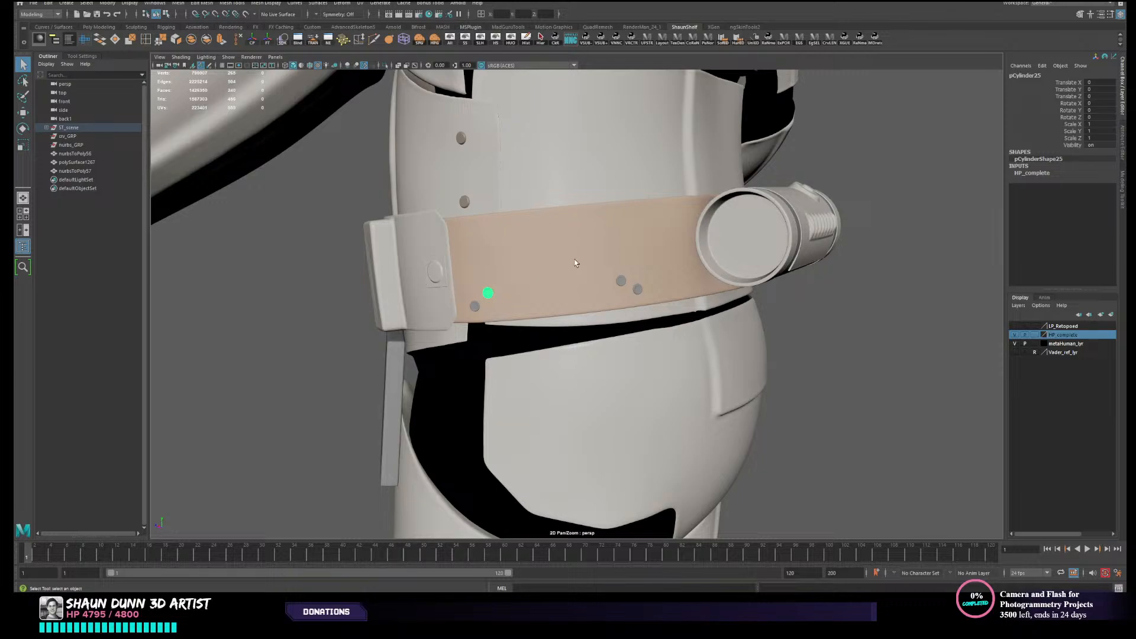
left_click(620, 285)
left_click(639, 290)
left_click(621, 281, "shift")
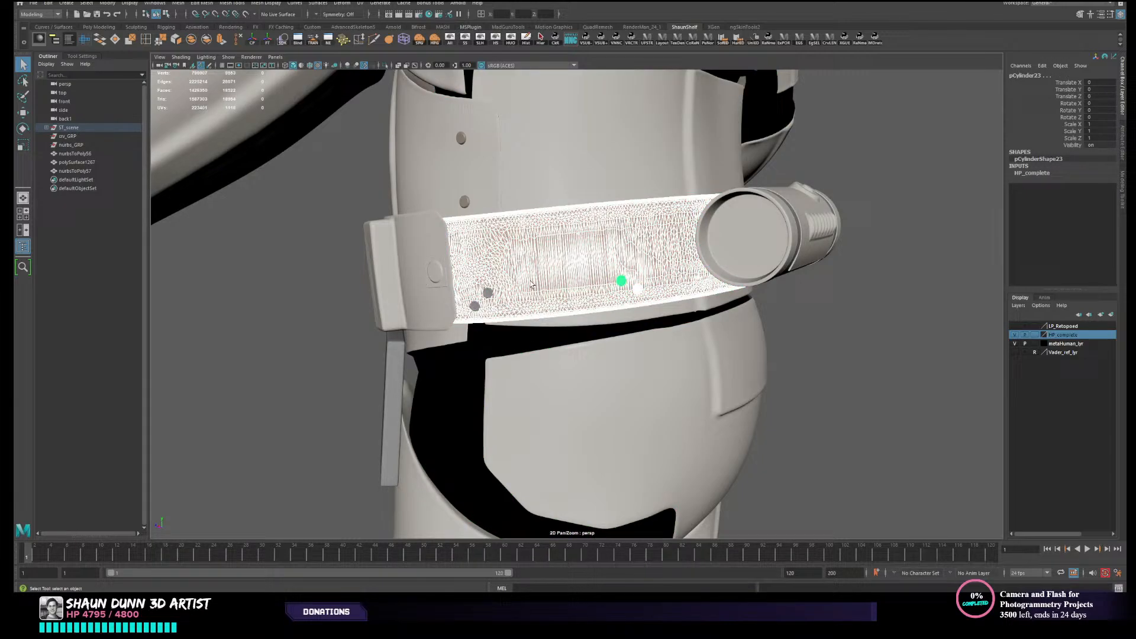
left_click(486, 294, "shift")
left_click(474, 307, "shift")
left_click_drag(722, 309, 751, 280, "alt")
left_click(590, 284)
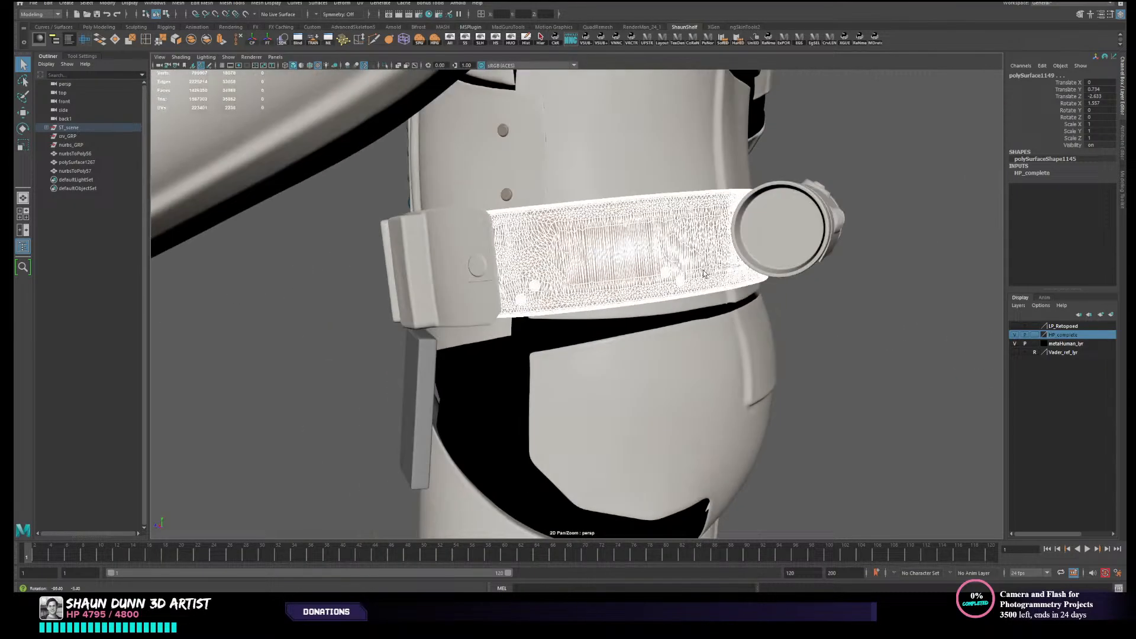
left_click(849, 286)
- Check the belt box and select the upper rivet beside it on the high-poly leather belt for closer inspection
scroll(593, 268, "up", 2)
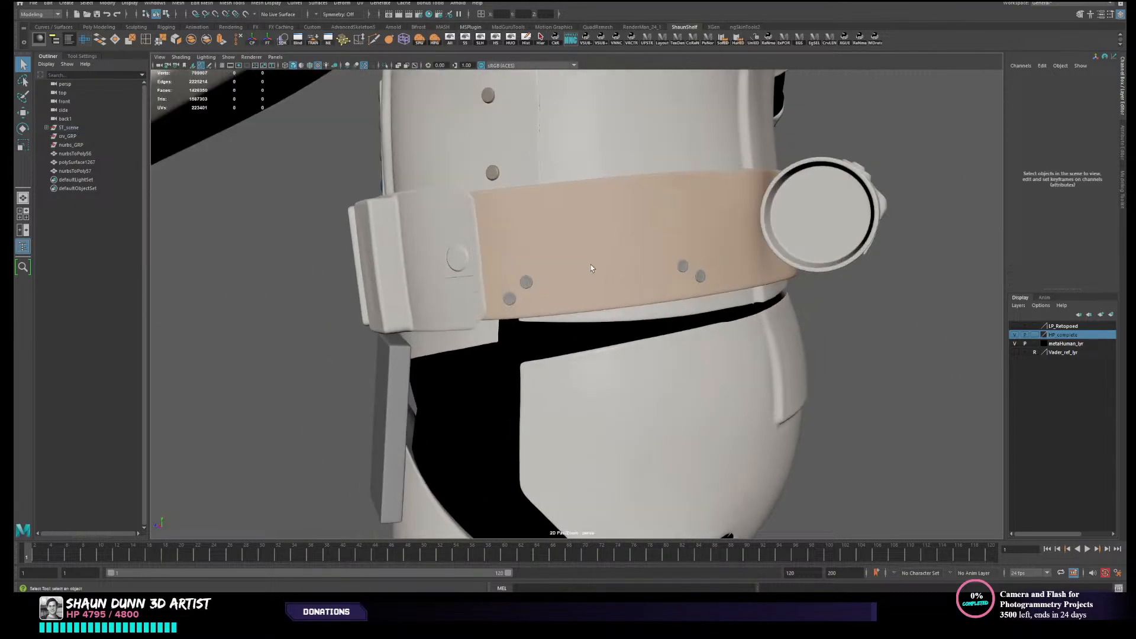
left_click(526, 282)
left_click(460, 261)
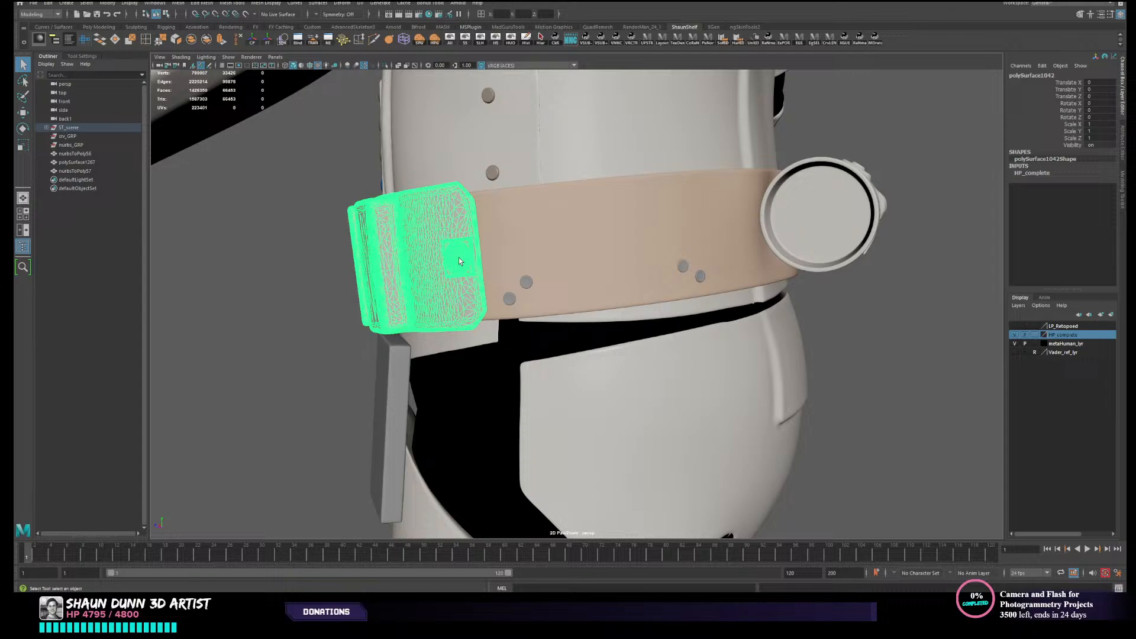
left_click(526, 283)
left_click_drag(560, 282, 483, 292, "alt")
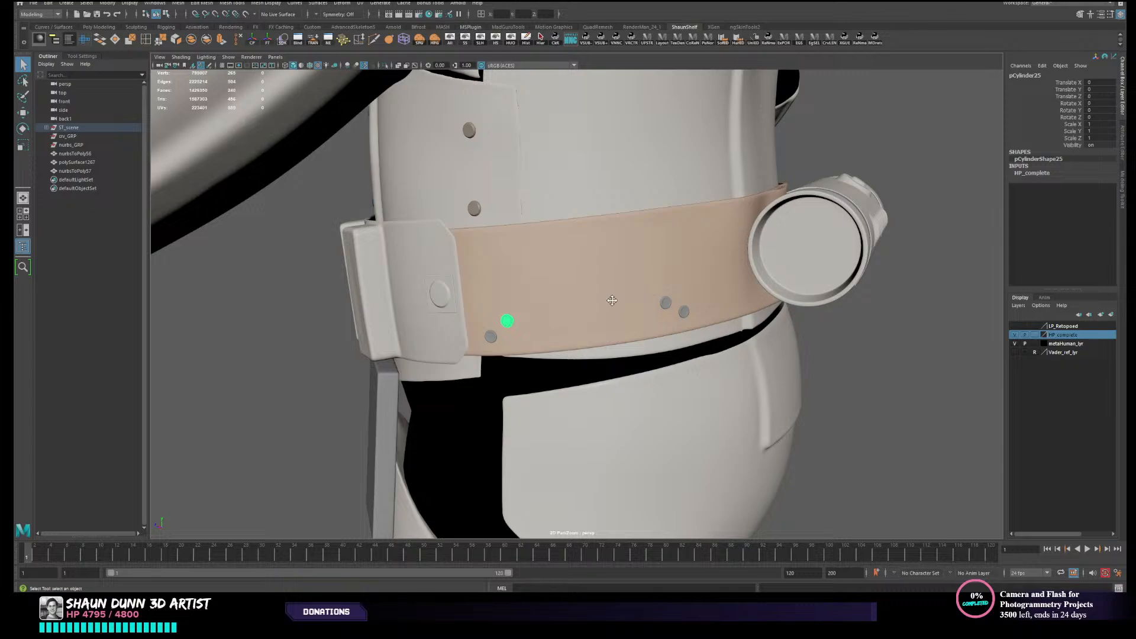
middle_click_drag(612, 301, 564, 269, "alt")
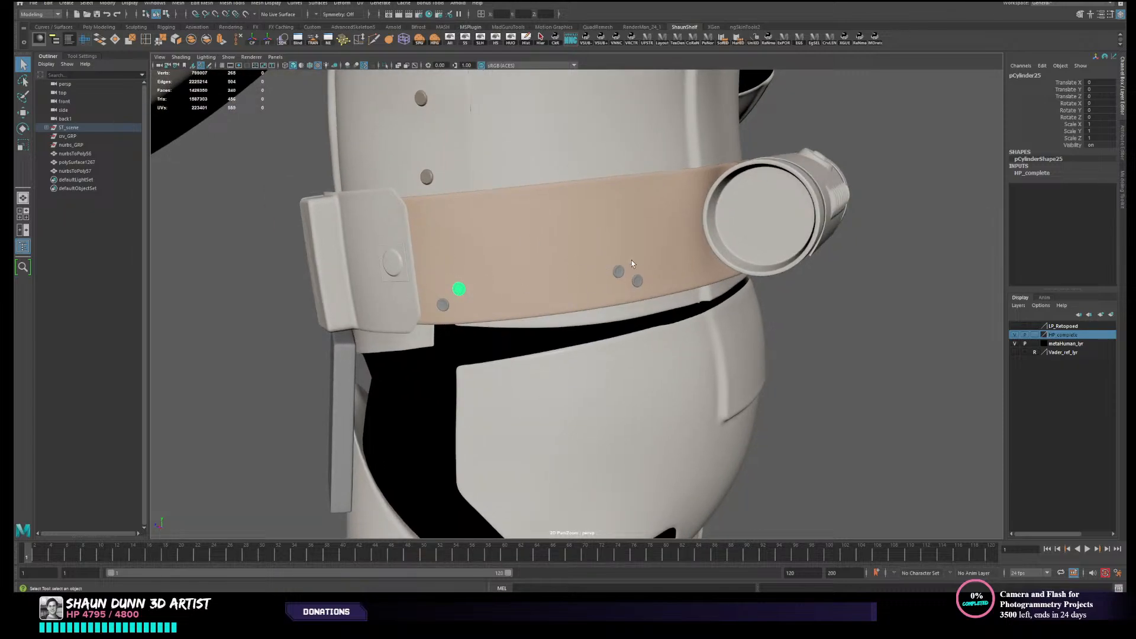
- Clear the selection and examine the high-poly rear belt, its rivets and the canister from both sides
left_click(903, 323)
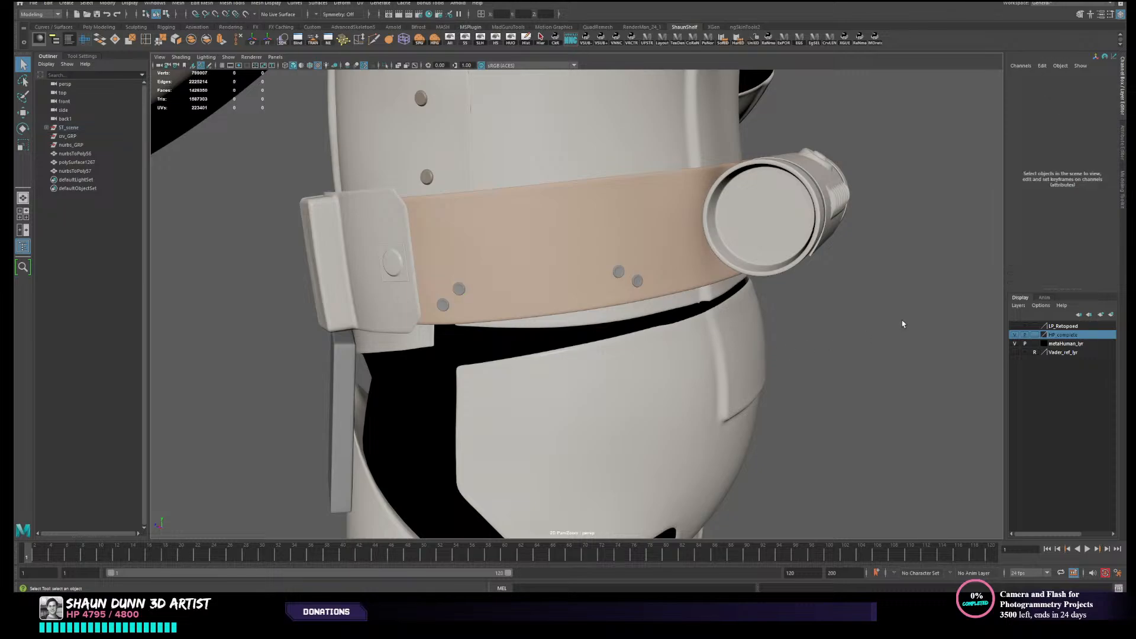
left_click_drag(680, 297, 649, 313, "alt")
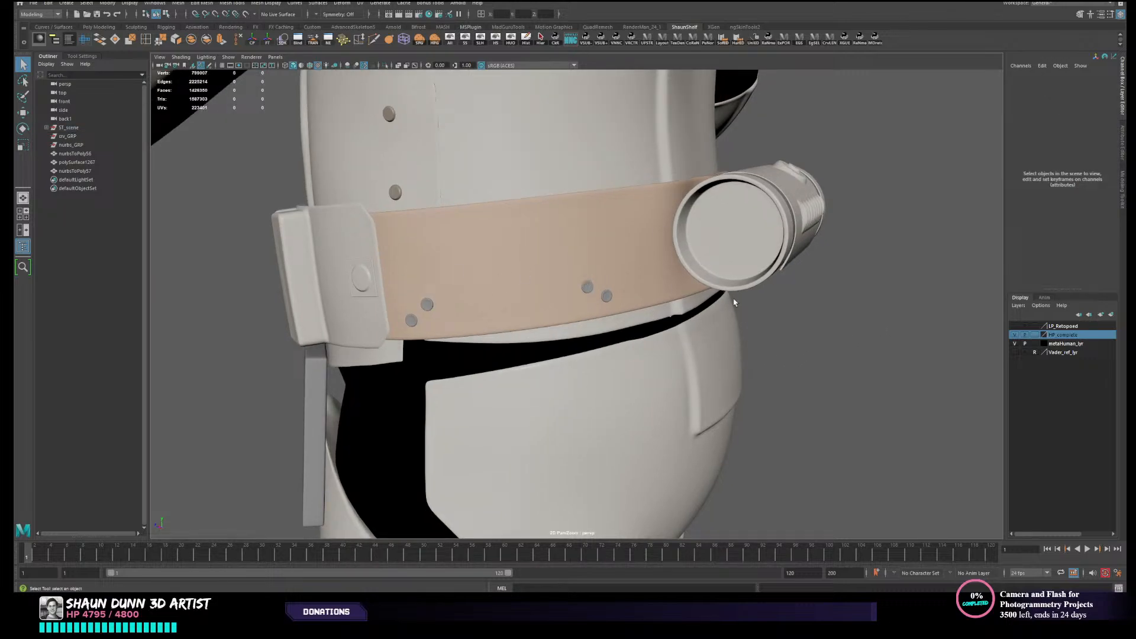
left_click_drag(734, 302, 790, 338, "alt")
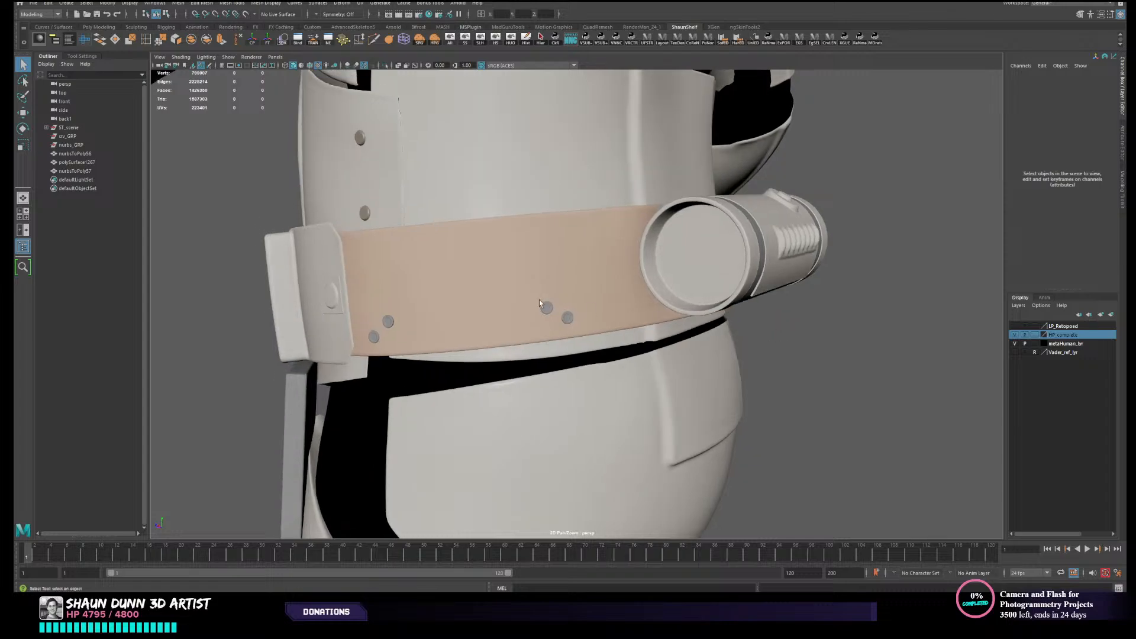
middle_click_drag(684, 304, 648, 307, "alt")
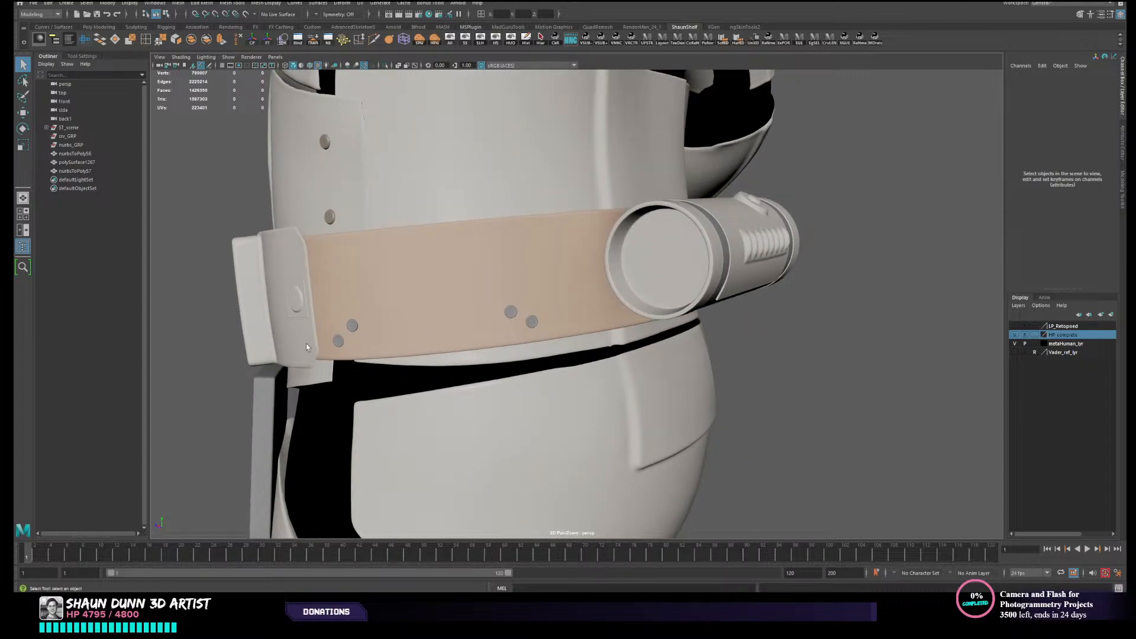
left_click_drag(600, 362, 451, 345, "alt")
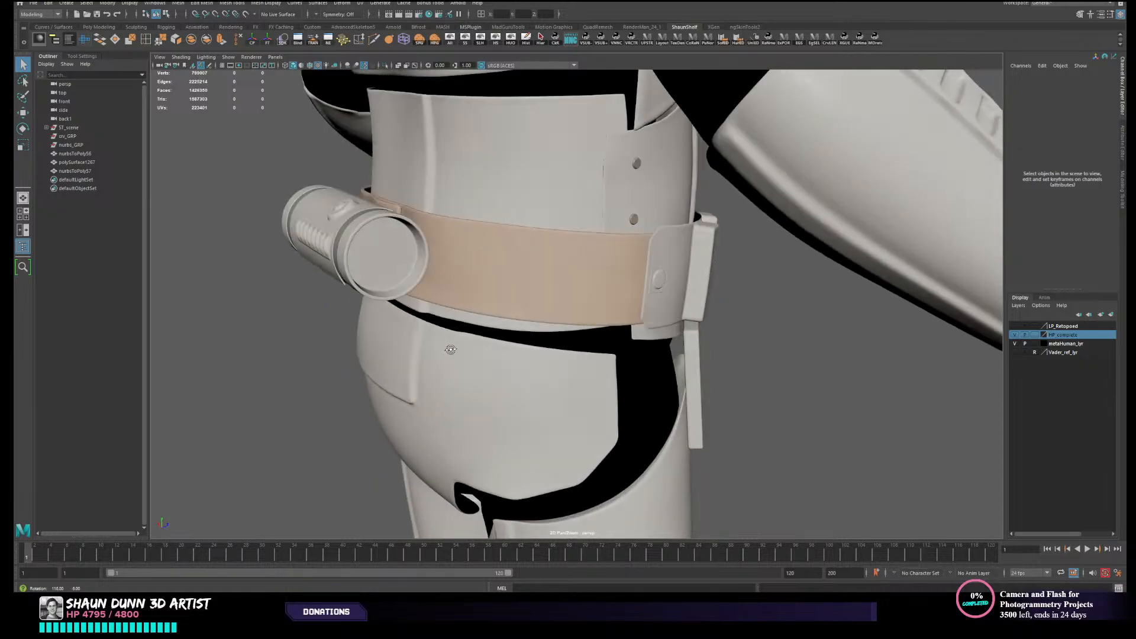
middle_click_drag(451, 345, 456, 347, "alt")
- Select the high-poly canister body and examine its placement on the rear belt within the whole figure and up close
left_click(586, 292)
left_click_drag(485, 305, 594, 296, "alt")
left_click(595, 295)
right_click_drag(588, 391, 771, 418, "alt")
left_click_drag(771, 419, 755, 410, "alt")
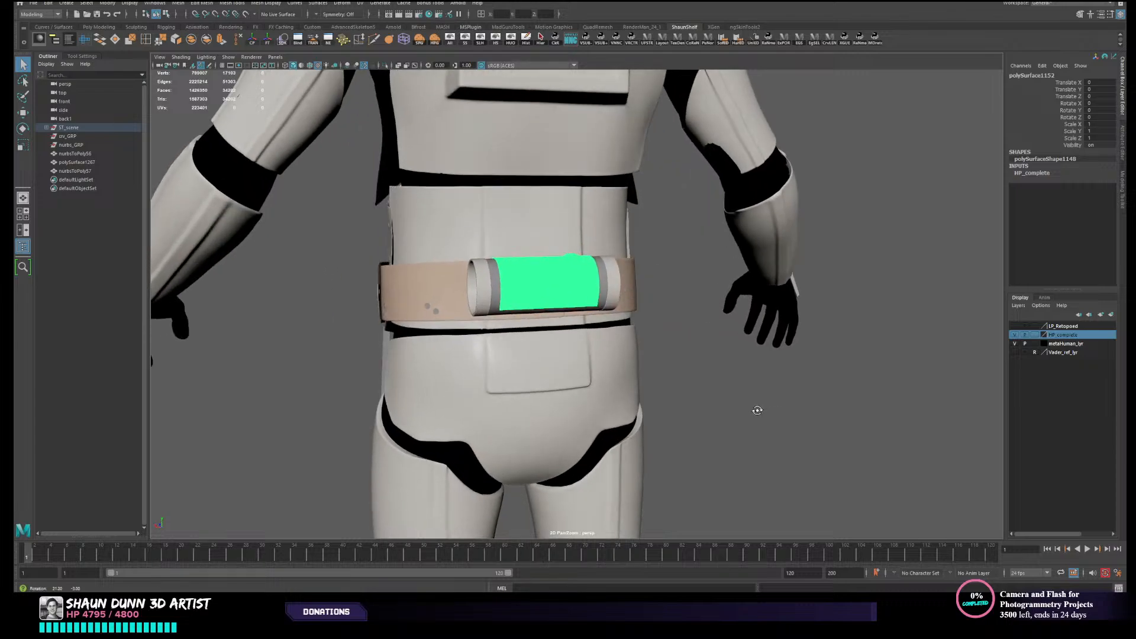
right_click_drag(755, 410, 450, 372, "alt")
left_click_drag(571, 399, 601, 405, "alt")
right_click_drag(601, 404, 365, 373, "alt")
left_click_drag(365, 372, 625, 391, "alt")
left_click_drag(704, 388, 469, 401, "alt")
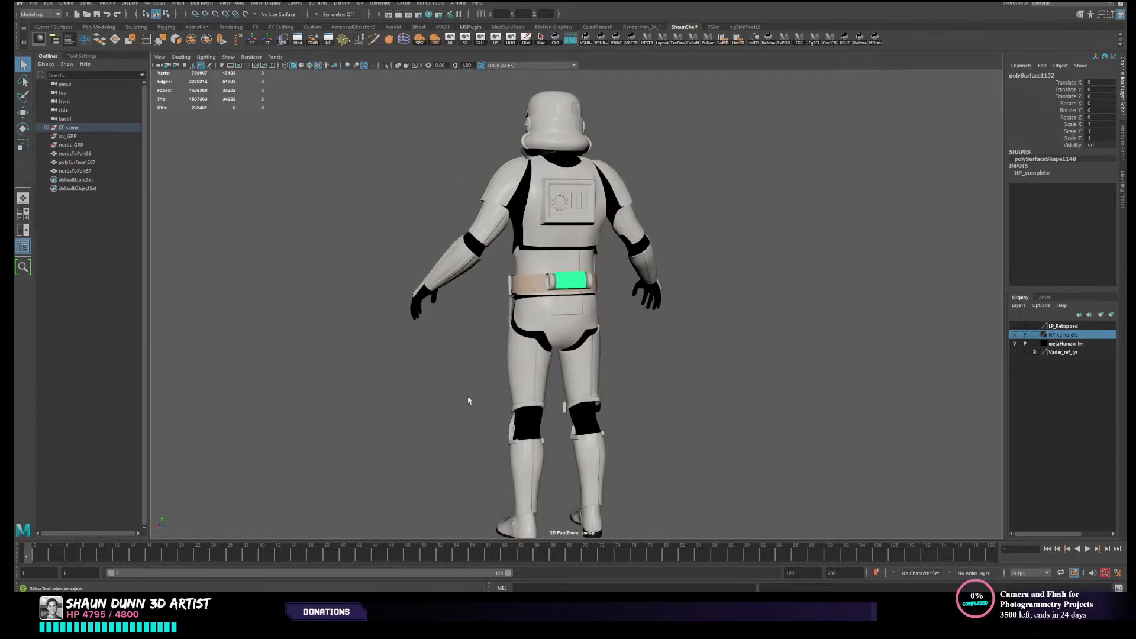
right_click_drag(469, 401, 542, 367, "alt")
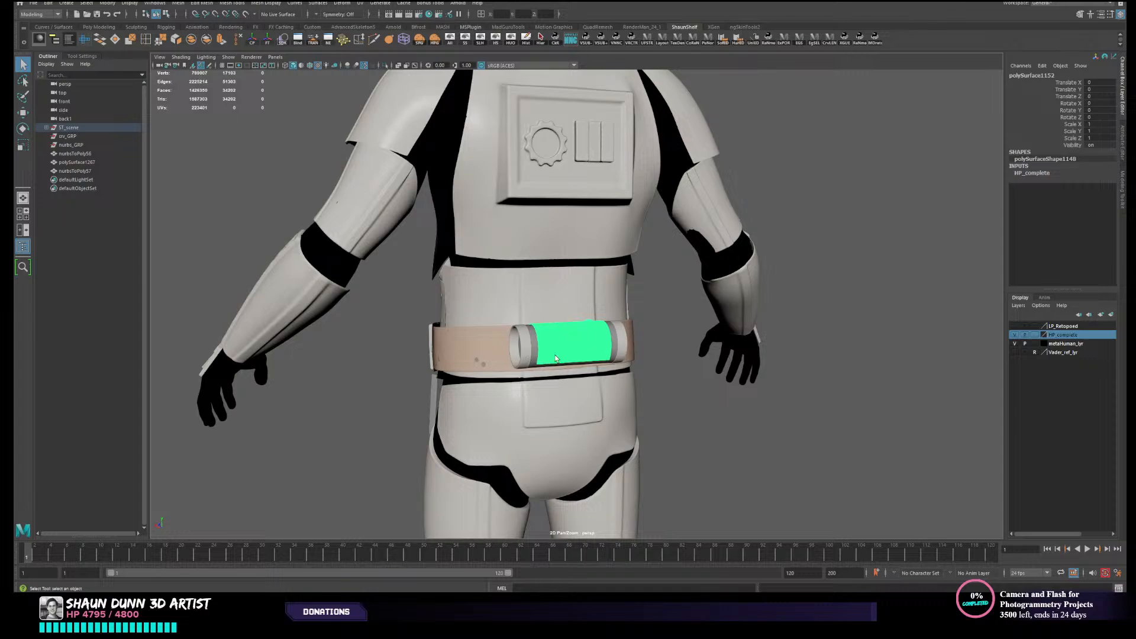
right_click_drag(663, 389, 565, 394, "alt")
left_click_drag(513, 391, 564, 396, "alt")
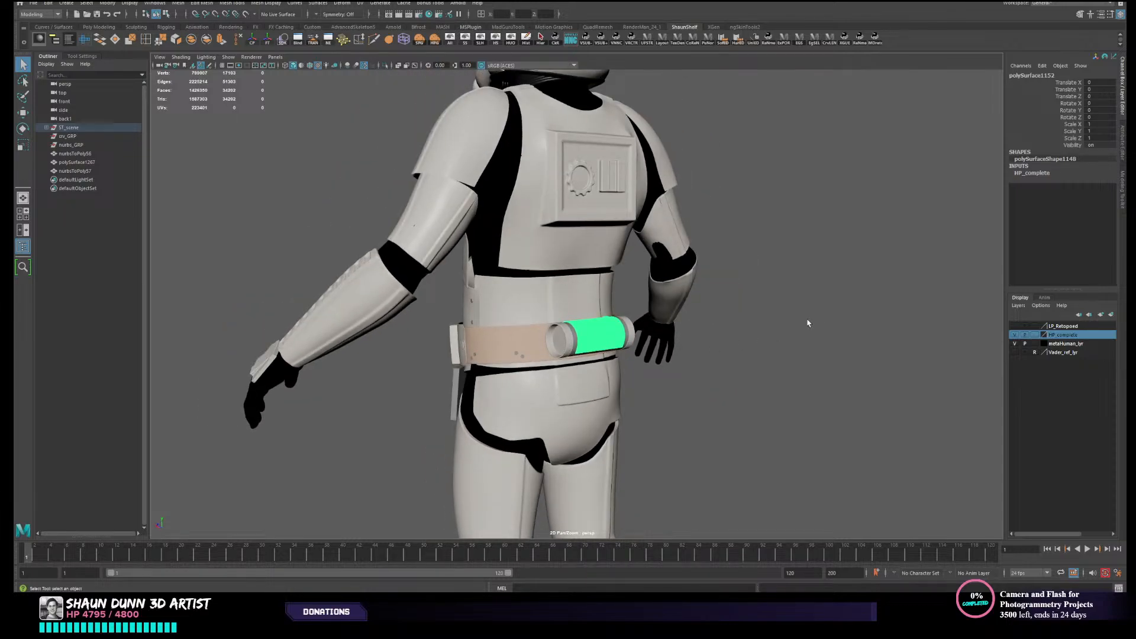
middle_click_drag(683, 346, 673, 319, "alt")
scroll(673, 319, "up", 3)
left_click_drag(793, 317, 843, 322, "alt")
scroll(796, 346, "up", 2)
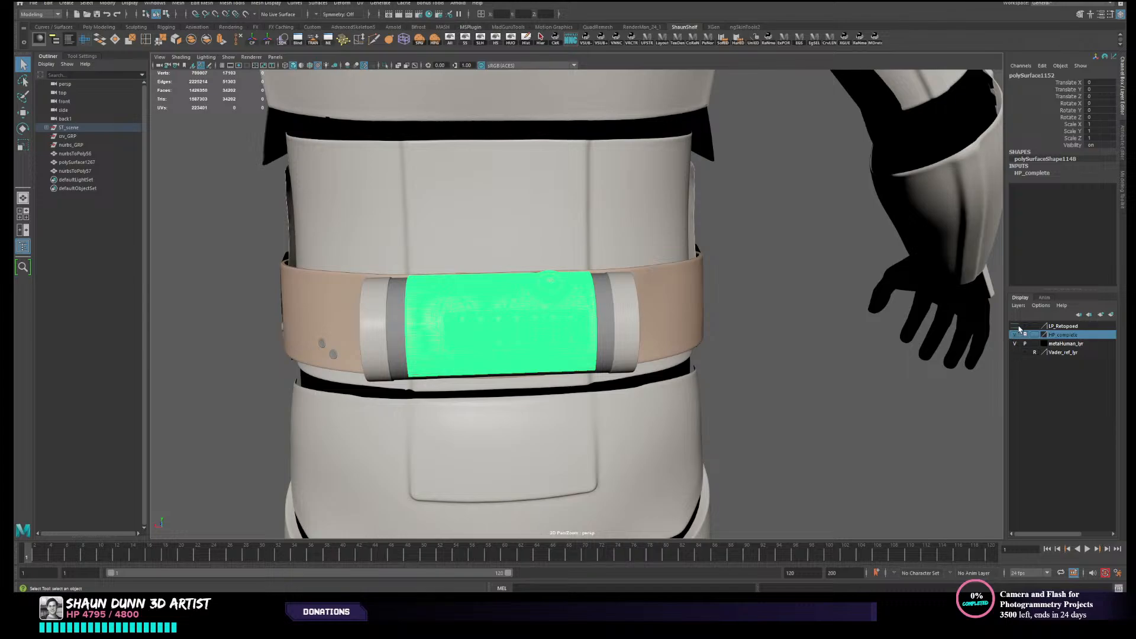
- Show the LP_Retoposed layer over the high-poly armour, clear the selection, and compare both versions around the rear canister
left_click(1014, 325)
left_click_drag(882, 393, 900, 393, "alt")
left_click(900, 388)
right_click_drag(822, 403, 842, 408, "alt")
middle_click_drag(842, 409, 858, 432, "alt")
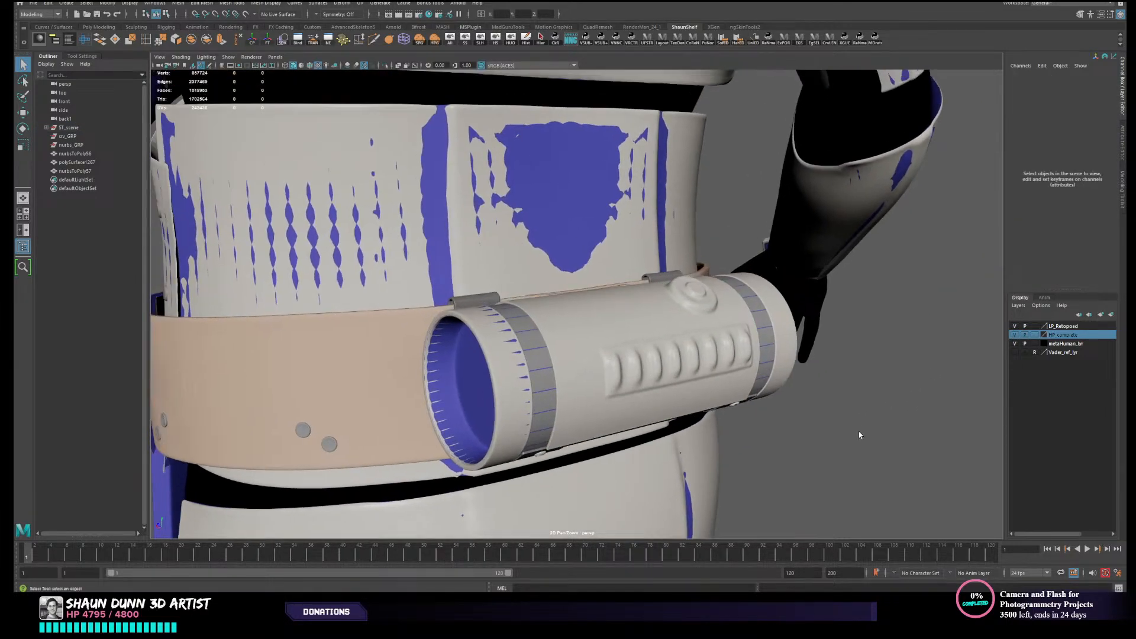
right_click_drag(857, 431, 911, 435, "alt")
middle_click_drag(828, 439, 872, 382, "alt")
right_click_drag(828, 381, 707, 376, "alt")
mouse_move(630, 231)
left_mouse_down("alt")
mouse_move(656, 244)
mouse_move(631, 243)
left_mouse_up("alt")
middle_click_drag(683, 303, 659, 304, "alt")
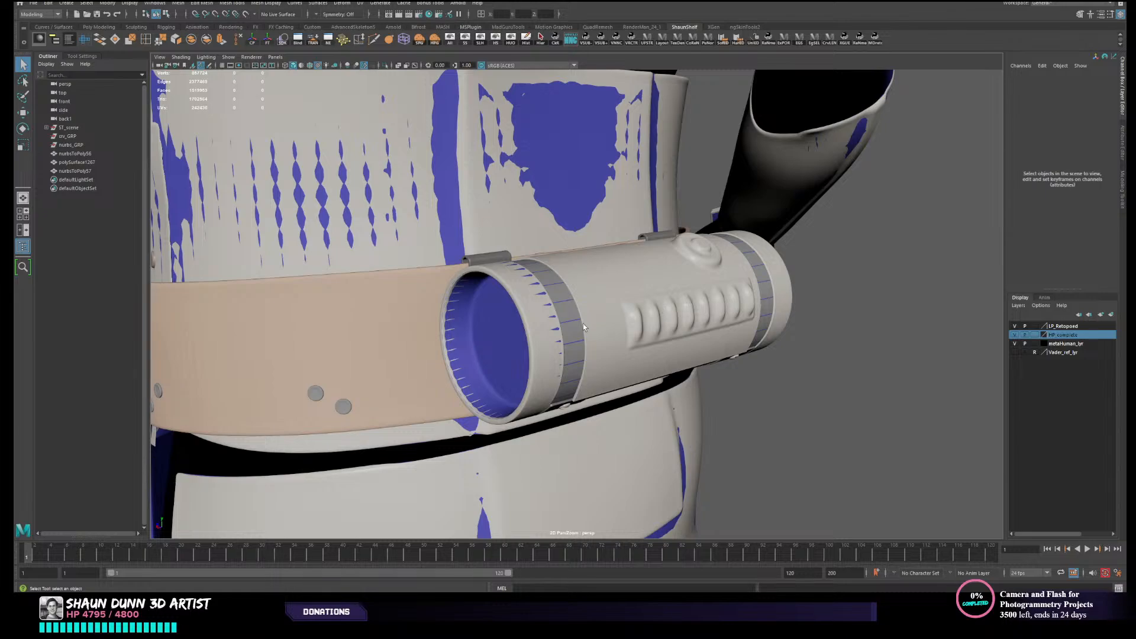
- Hide the high-poly canister's open end cap, and isolate the ribbed canister body by hiding all unselected objects
left_click_drag(583, 323, 548, 349, "alt")
left_click(548, 349)
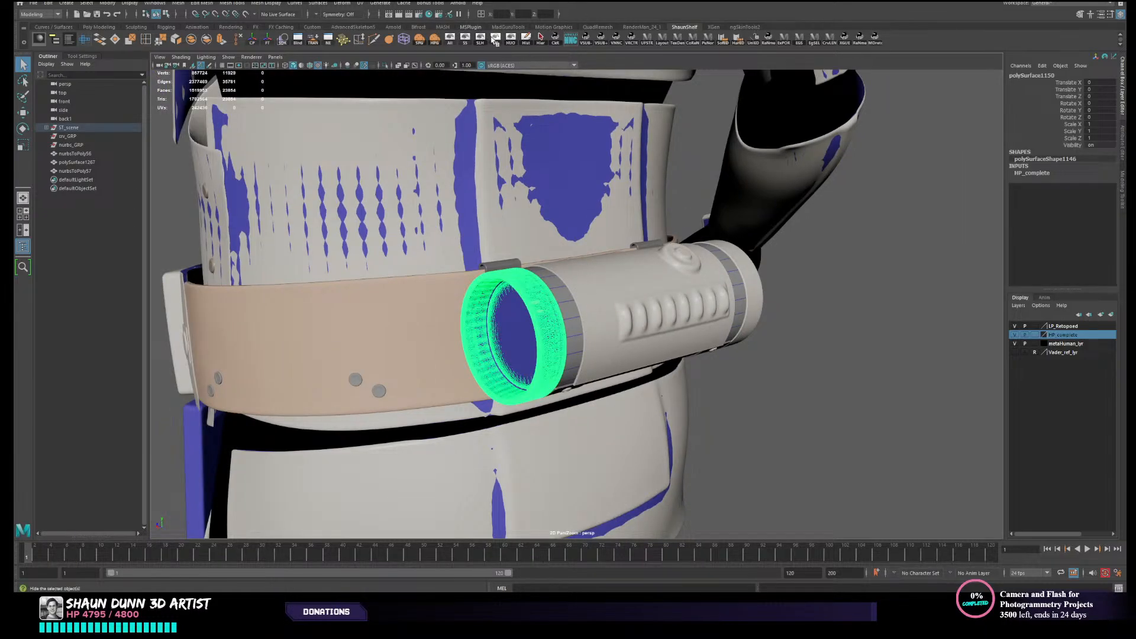
left_click(495, 39)
left_click(539, 320)
mouse_move(557, 327)
left_mouse_down("alt")
mouse_move(601, 328)
mouse_move(543, 334)
left_mouse_up("alt")
left_click(527, 333)
left_click(510, 39)
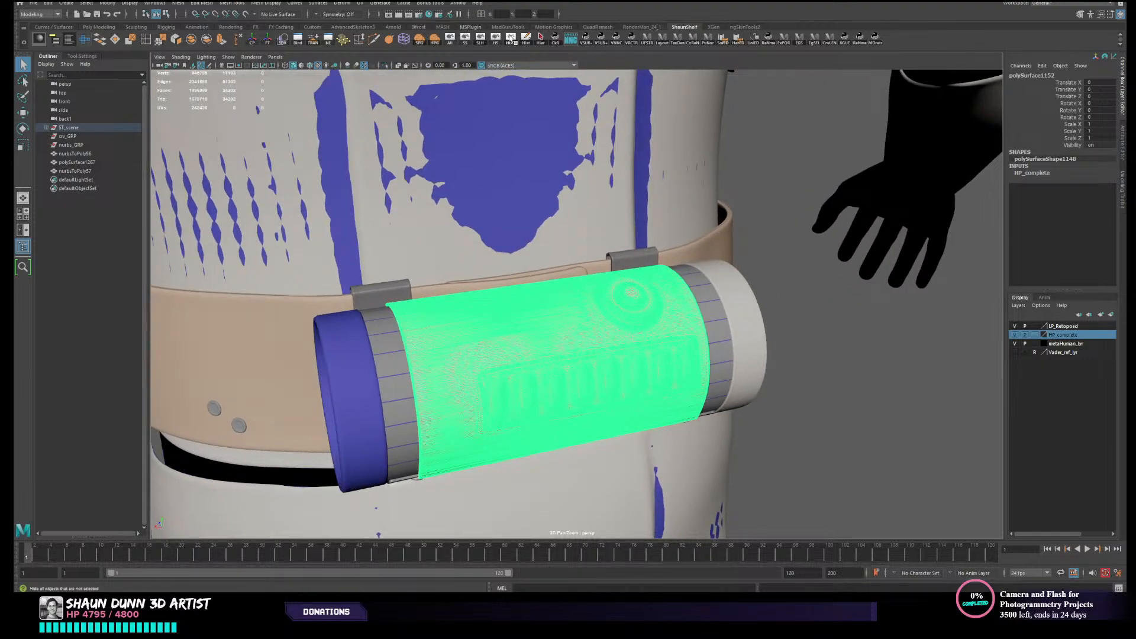
- Check the isolated high-poly canister body from several angles and make it the live surface
left_click(767, 296)
mouse_move(766, 296)
left_mouse_down("alt")
mouse_move(719, 315)
mouse_move(674, 286)
mouse_move(718, 287)
mouse_move(704, 335)
mouse_move(782, 281)
left_mouse_up("alt")
middle_click_drag(782, 281, 599, 311, "alt")
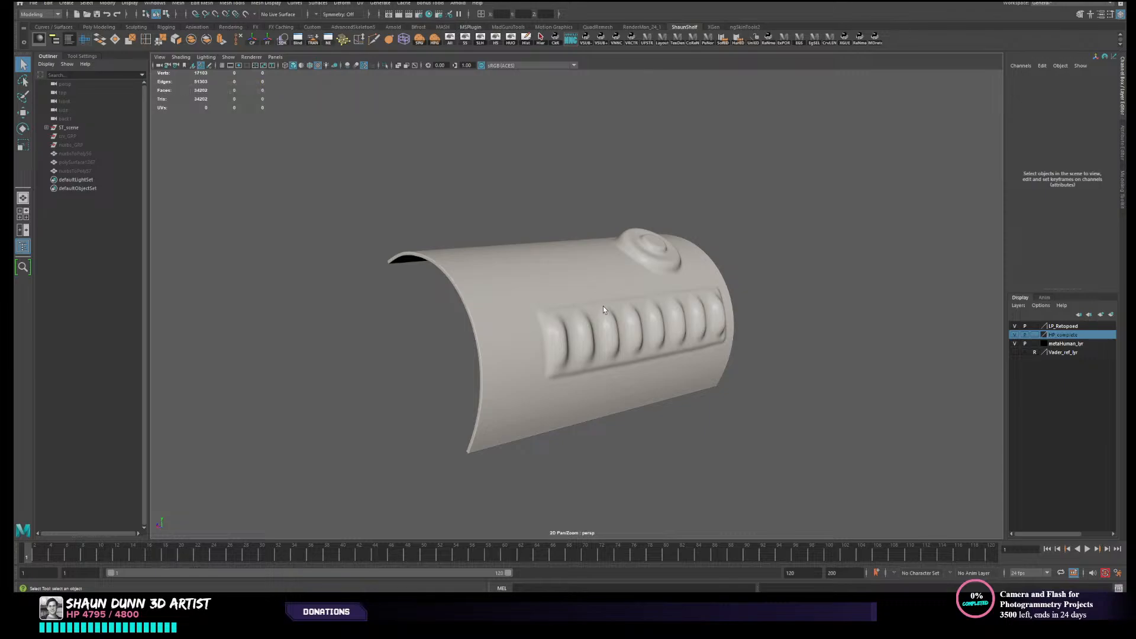
left_click_drag(602, 307, 576, 325, "alt")
left_click_drag(649, 288, 575, 237, "alt")
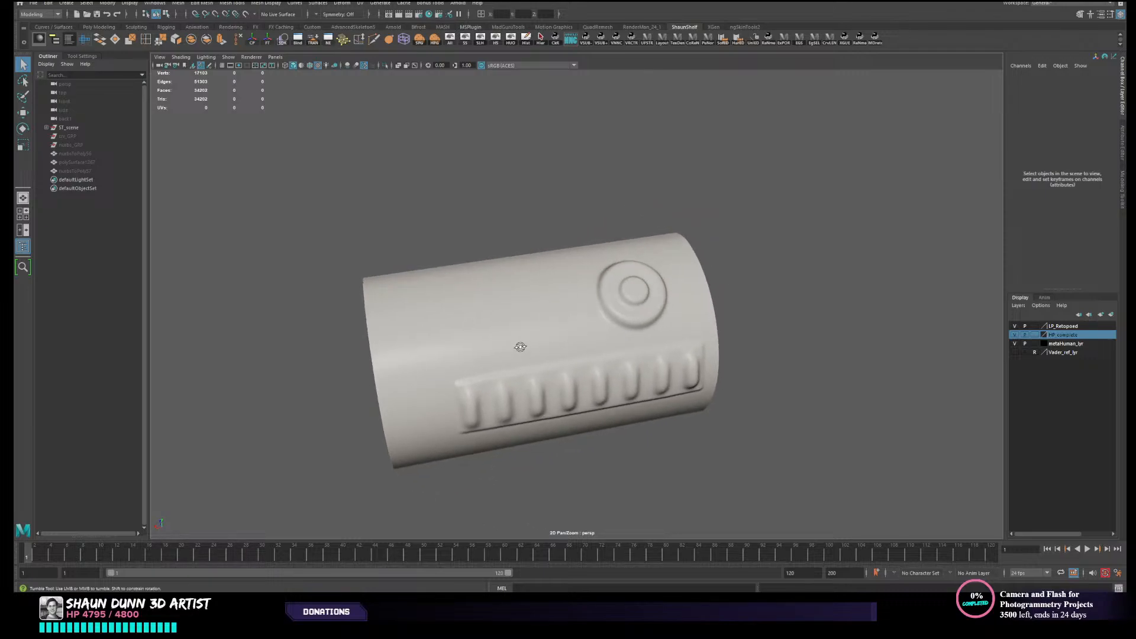
mouse_move(520, 337)
left_mouse_down("alt")
mouse_move(550, 332)
mouse_move(523, 335)
left_mouse_up("alt")
left_click(588, 310)
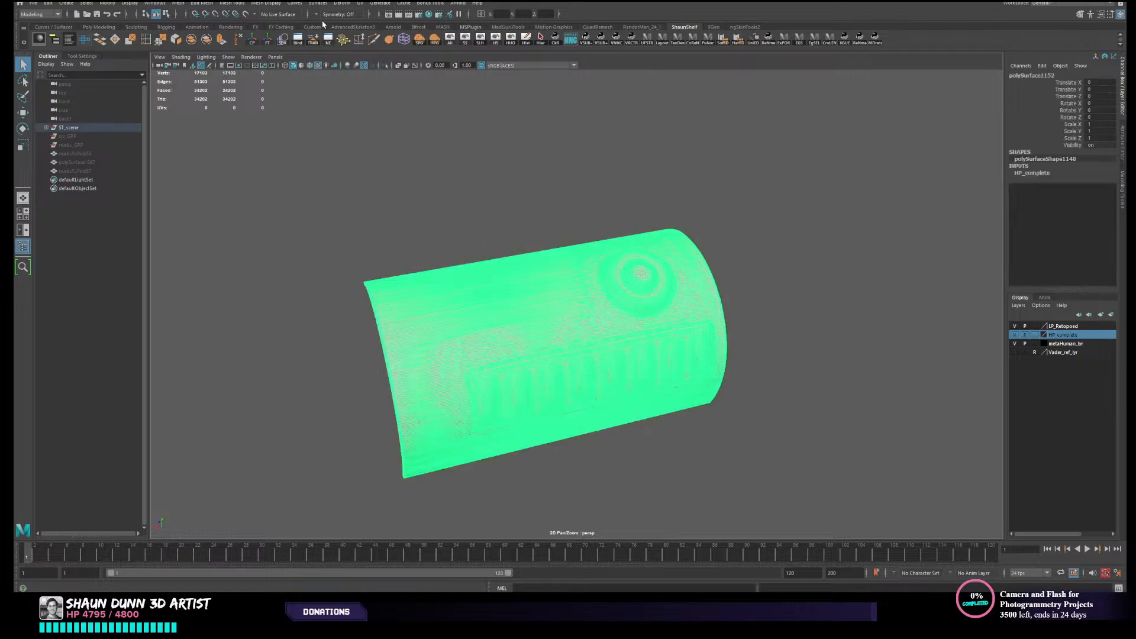
left_click(246, 14)
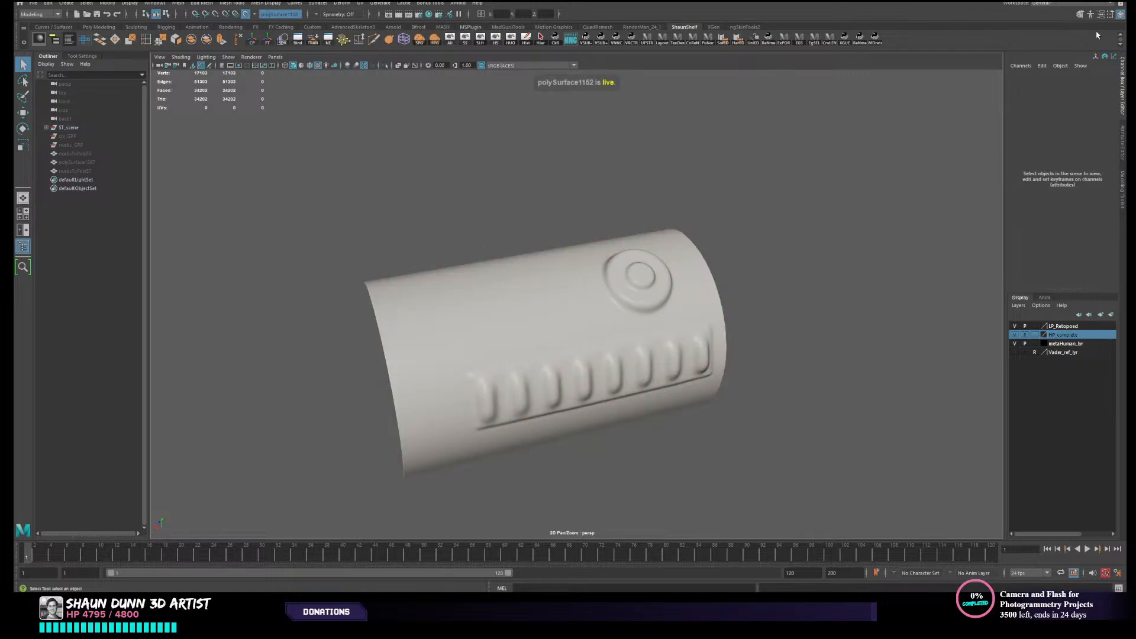
- Show the Modeling Toolkit and activate Quad Draw for retopologizing the live canister body
left_click(1123, 189)
left_click_drag(951, 190, 902, 206, "alt")
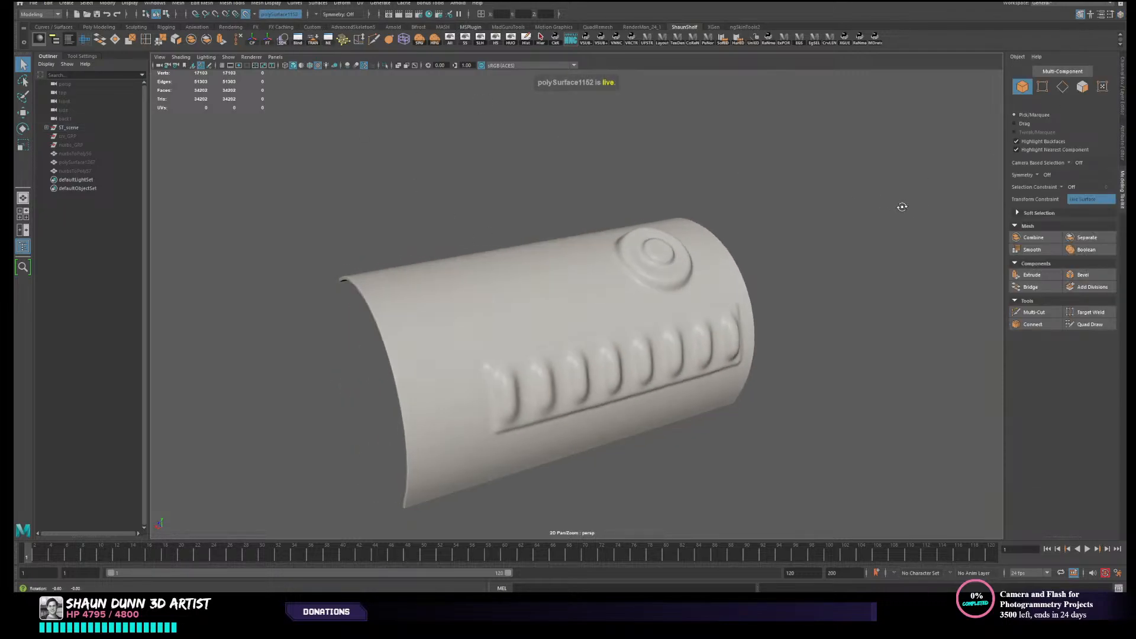
mouse_move(669, 313)
middle_mouse_down("alt")
mouse_move(756, 218)
mouse_move(662, 295)
middle_mouse_up("alt")
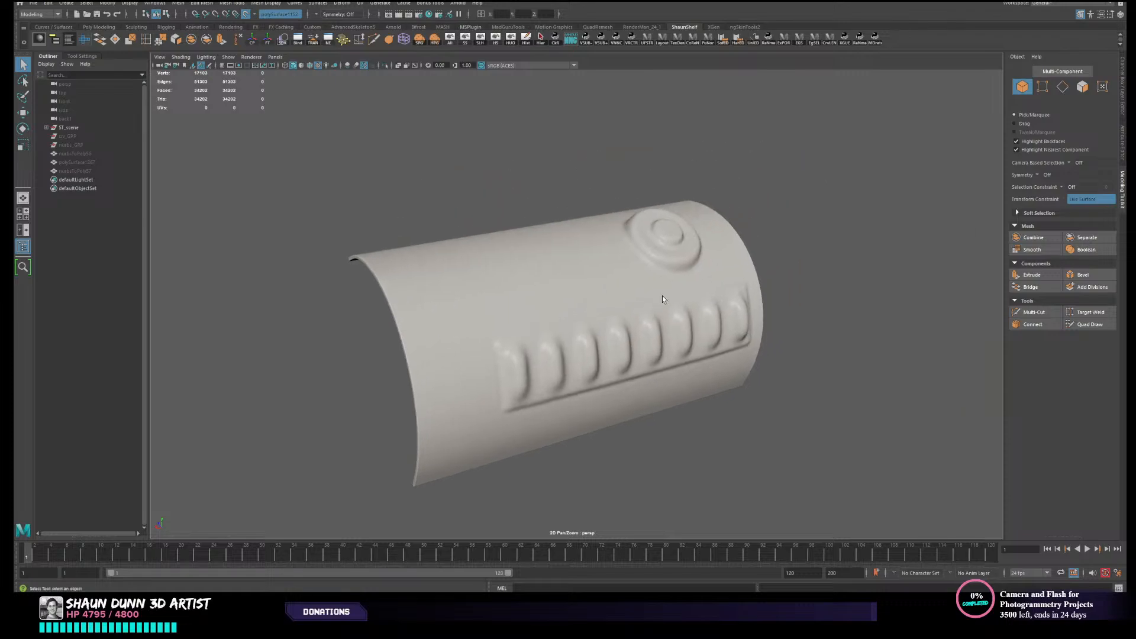
left_click_drag(627, 292, 600, 295, "alt")
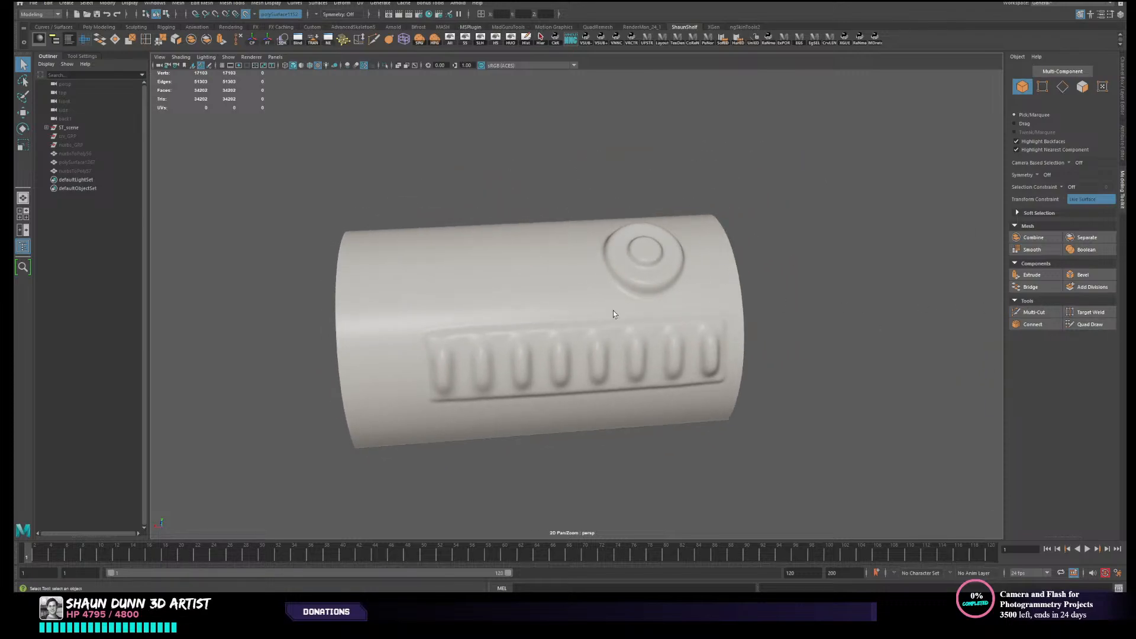
left_click(1075, 325)
- Examine the canister body's curved shell, ribbed panel and raised circular button to plan the retopology edge flow
left_click_drag(500, 255, 535, 284, "alt")
right_click_drag(535, 284, 493, 303, "alt")
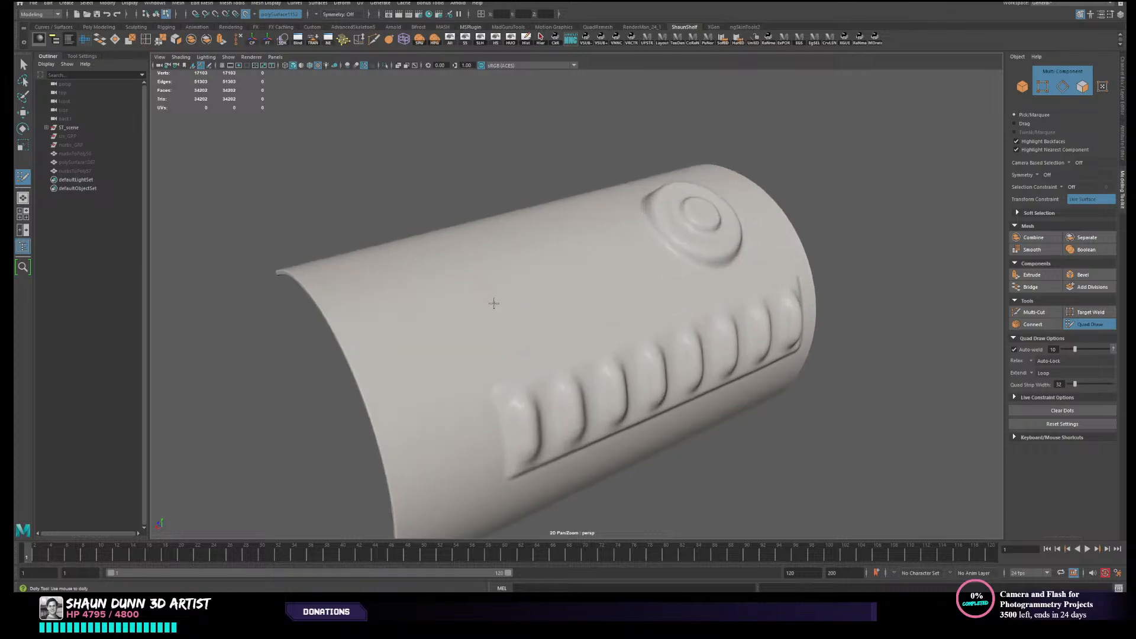
left_click_drag(494, 303, 481, 325, "alt")
middle_click_drag(481, 324, 374, 327, "alt")
left_click_drag(563, 307, 523, 320, "alt")
middle_click_drag(522, 320, 593, 306, "alt")
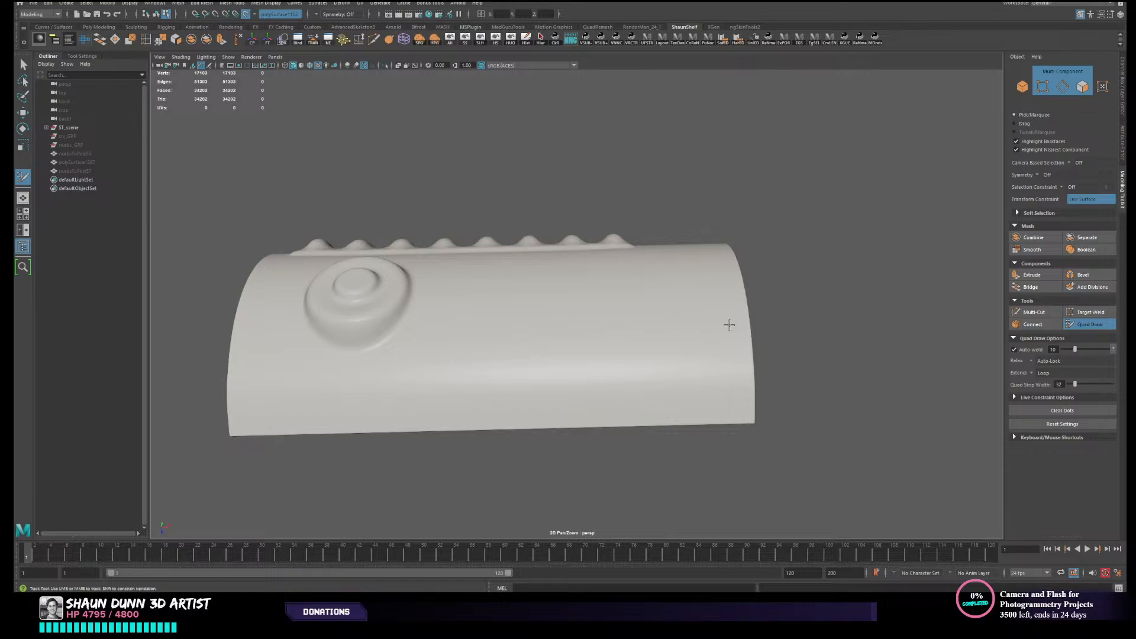
left_click_drag(729, 324, 532, 289, "alt")
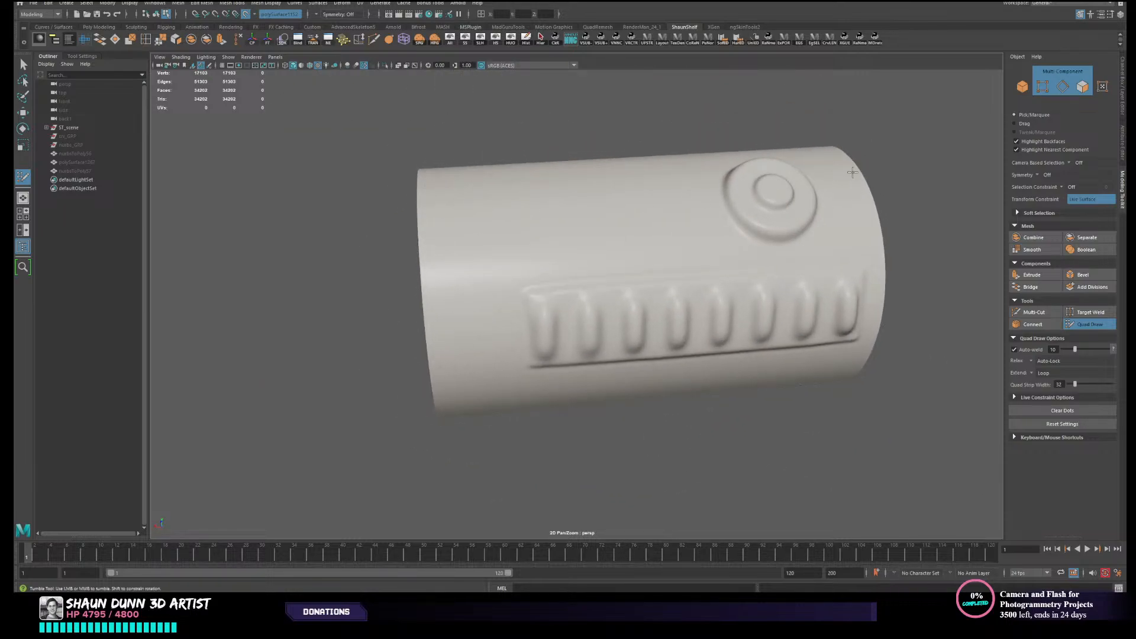
left_click_drag(448, 199, 417, 358, "alt")
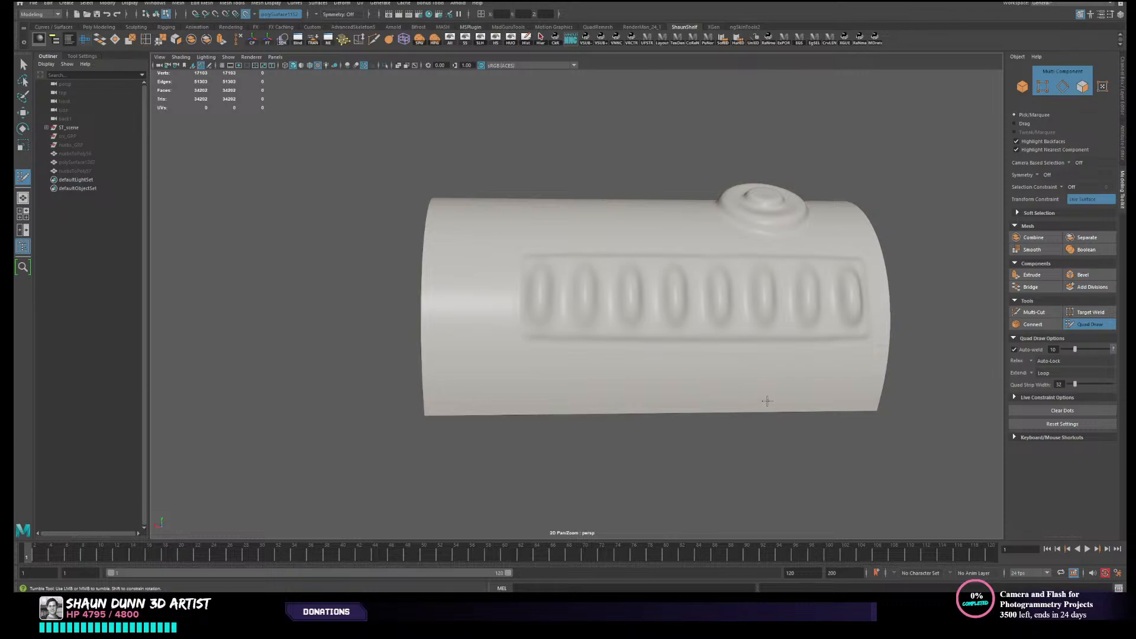
left_click_drag(808, 356, 809, 395, "alt")
middle_click_drag(809, 348, 731, 373, "alt")
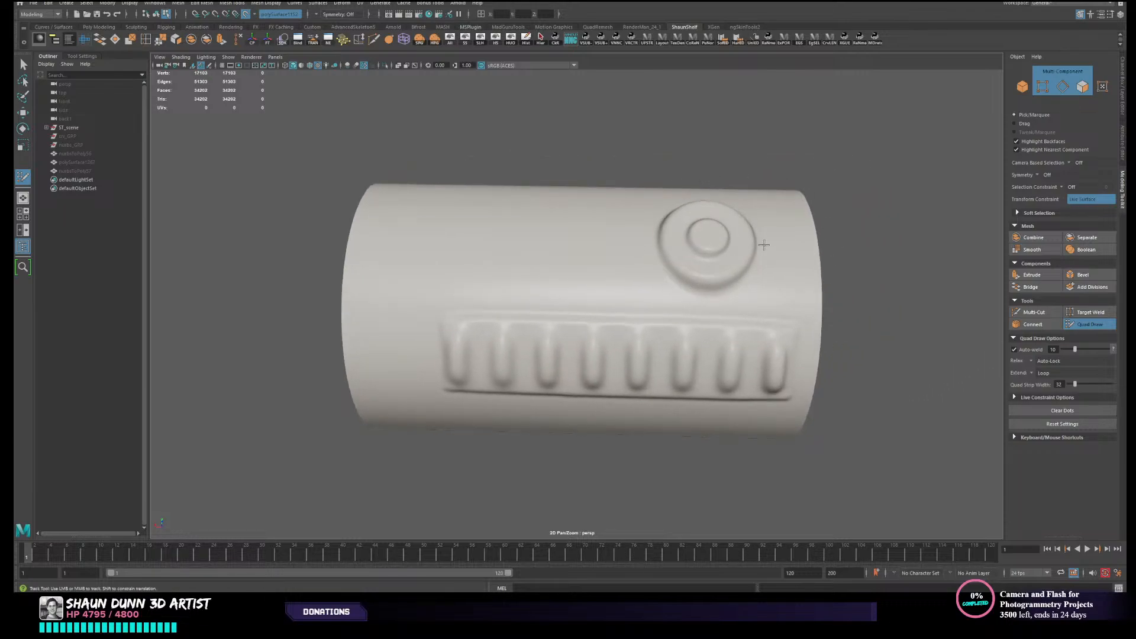
left_click_drag(764, 245, 696, 282, "alt")
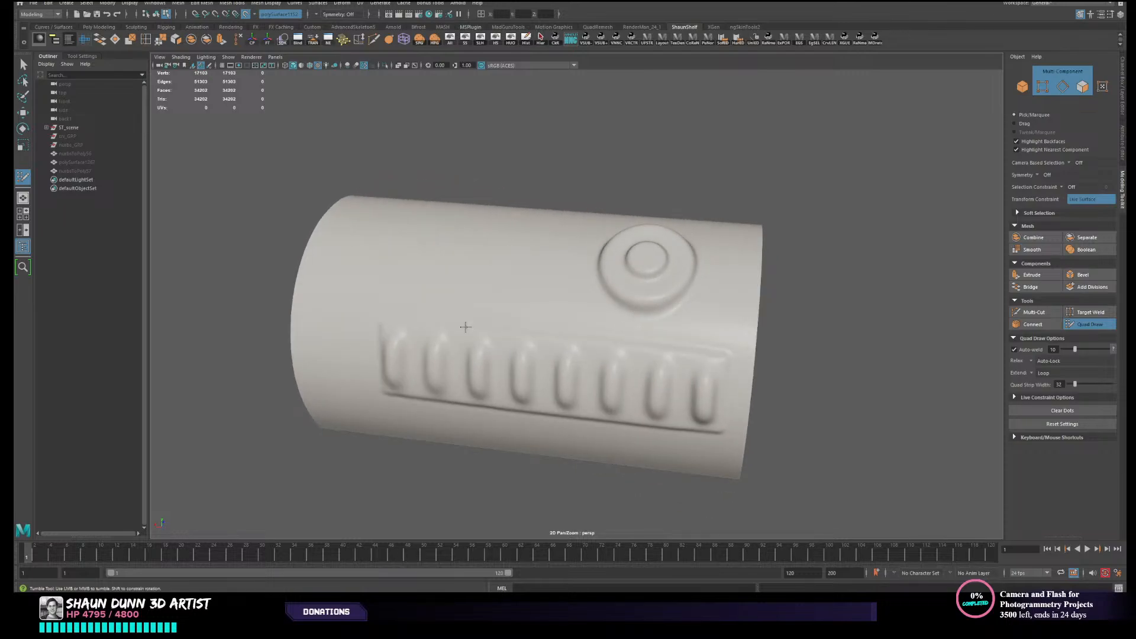
left_click_drag(562, 261, 441, 199, "alt")
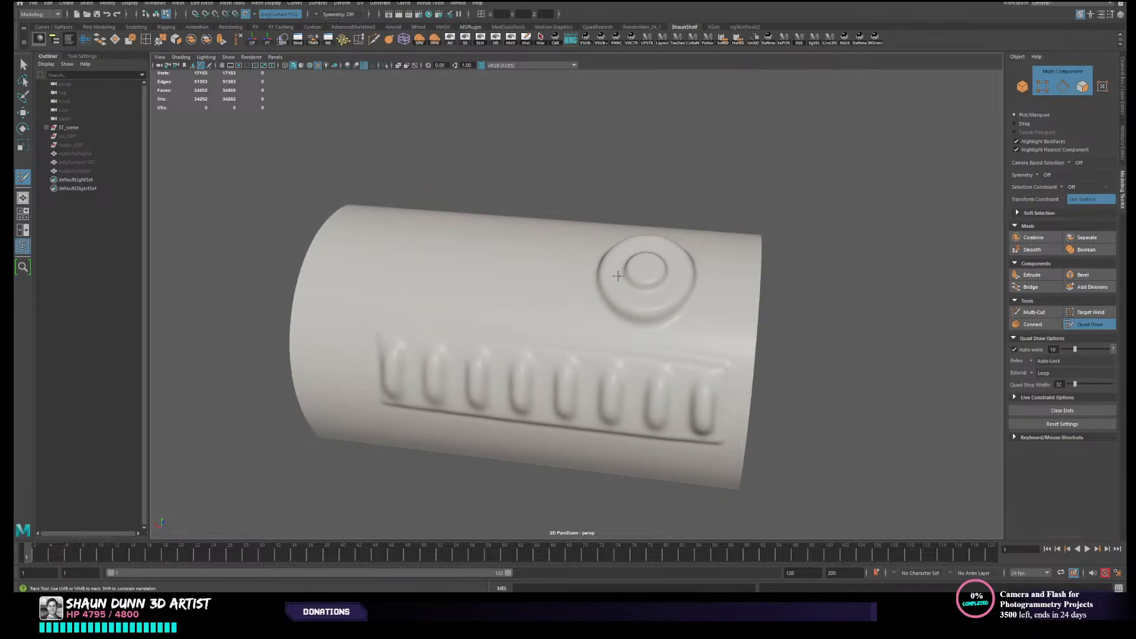
left_click_drag(618, 276, 506, 275, "alt")
right_click_drag(505, 276, 544, 232, "alt")
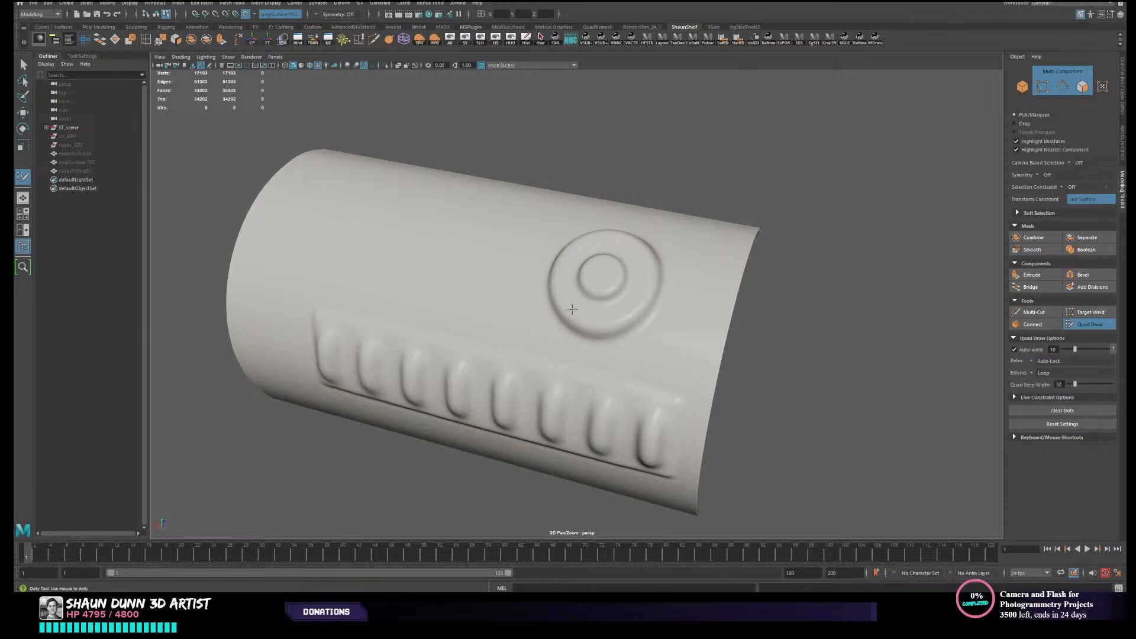
left_click_drag(559, 311, 522, 291, "alt")
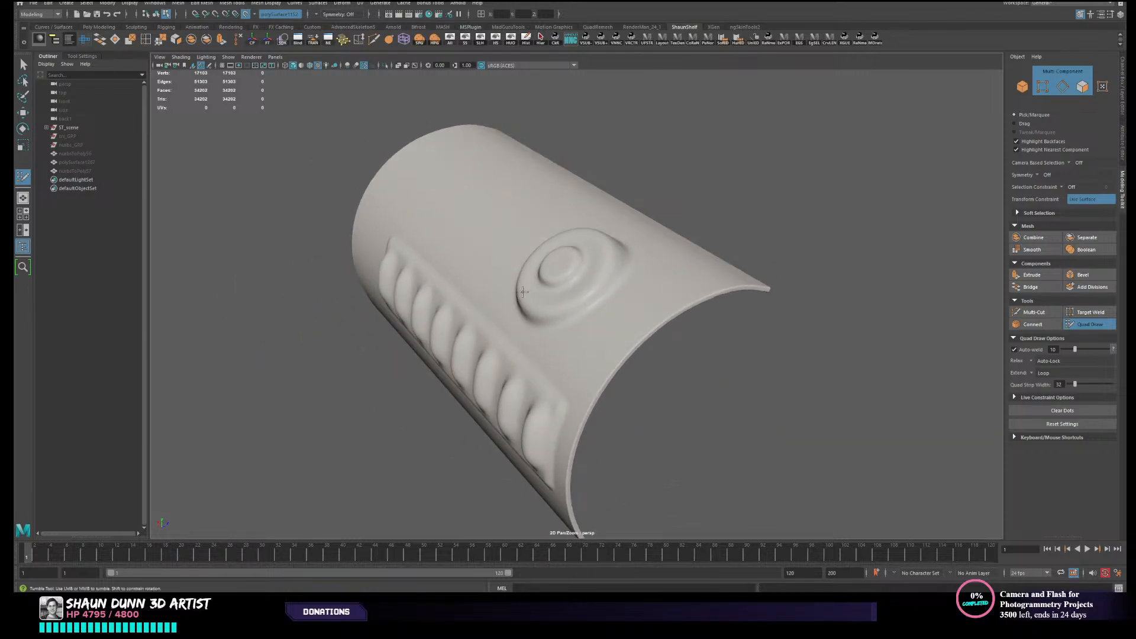
left_click_drag(459, 318, 540, 314, "alt")
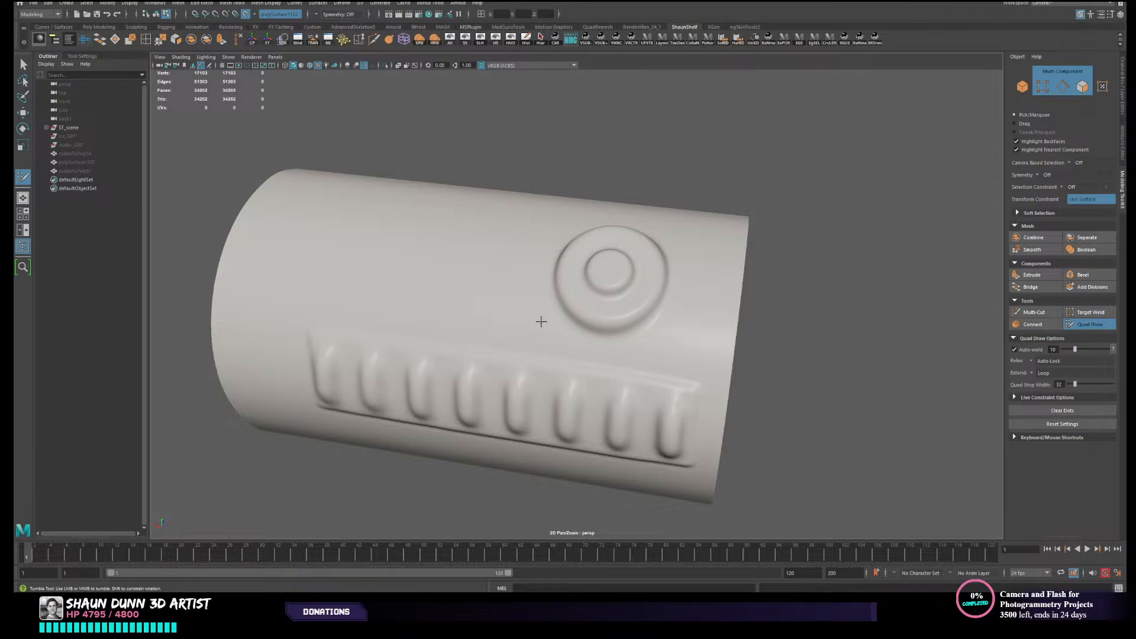
scroll(541, 322, "up", 3)
scroll(540, 323, "down", 3)
middle_click_drag(535, 345, 509, 376, "alt")
left_click_drag(509, 375, 517, 370, "alt")
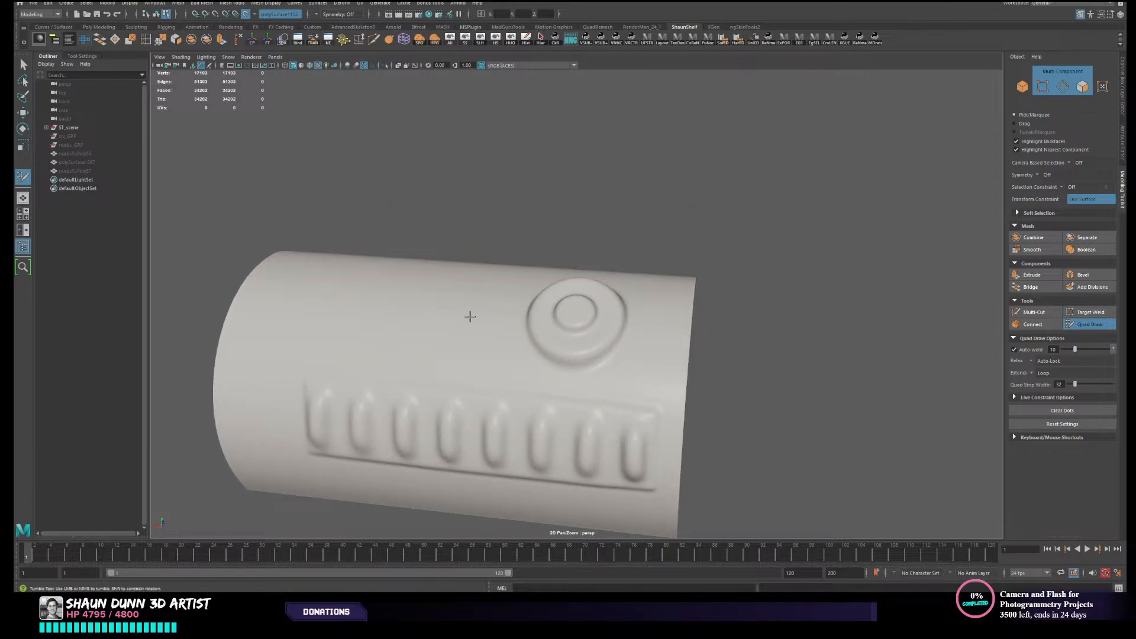
left_click_drag(654, 415, 572, 370, "alt")
scroll(554, 381, "up", 3)
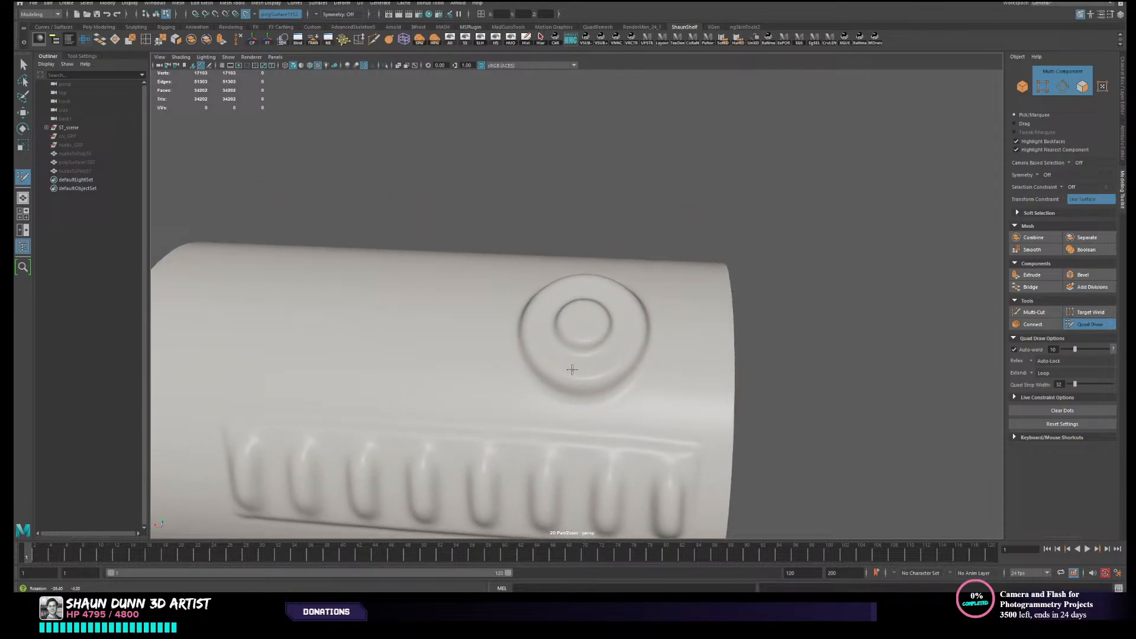
- Create the first Quad Draw face from four points just below the raised circular button, above the ribbed panel
left_click(574, 401)
left_click(574, 428)
left_click(619, 394)
left_click(633, 418)
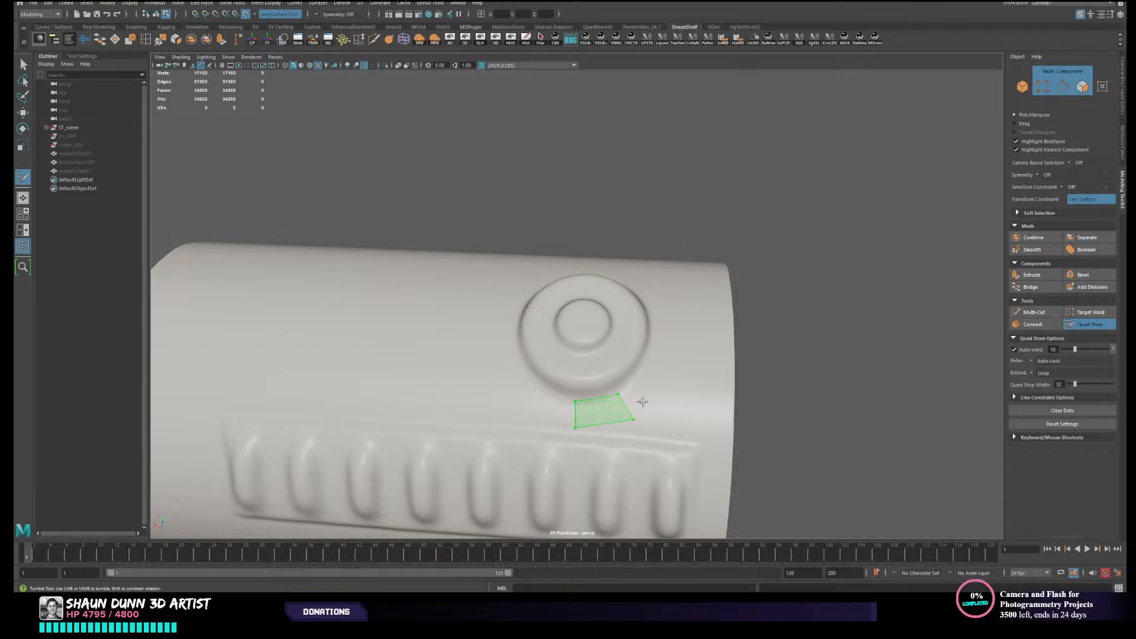
left_click(642, 402, "shift")
left_click(658, 392)
left_click(637, 397, "shift")
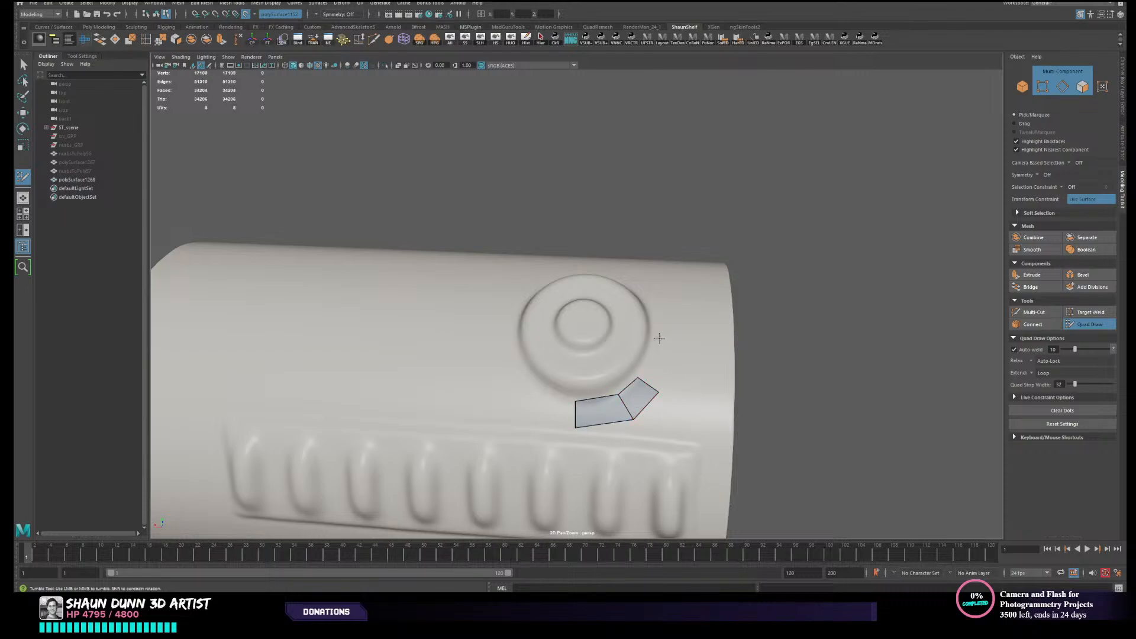
left_click(670, 352)
left_click(655, 367, "shift")
right_click_drag(703, 387, 680, 405, "alt")
left_click_drag(680, 405, 713, 411, "alt")
key("ctrl+z")
key("ctrl+z")
- Undo the first Quad Draw face and its points below the raised circular button
key("ctrl+z")
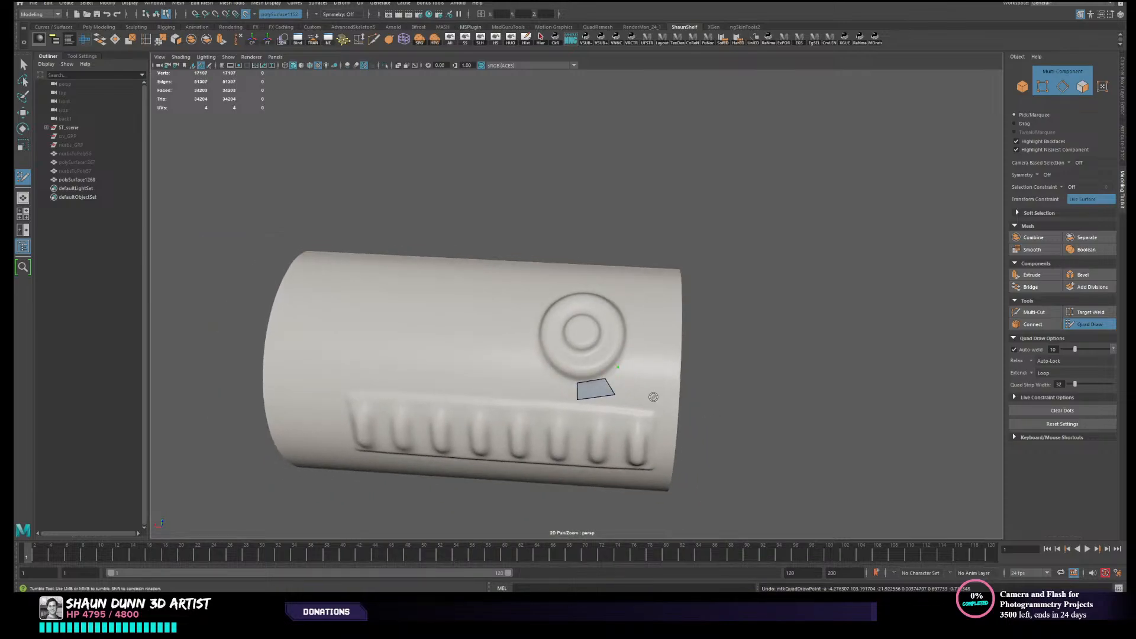
key("ctrl+z")
key("ctrl+z")
key("ctrl+z")
key("ctrl+z")
key("ctrl+z")
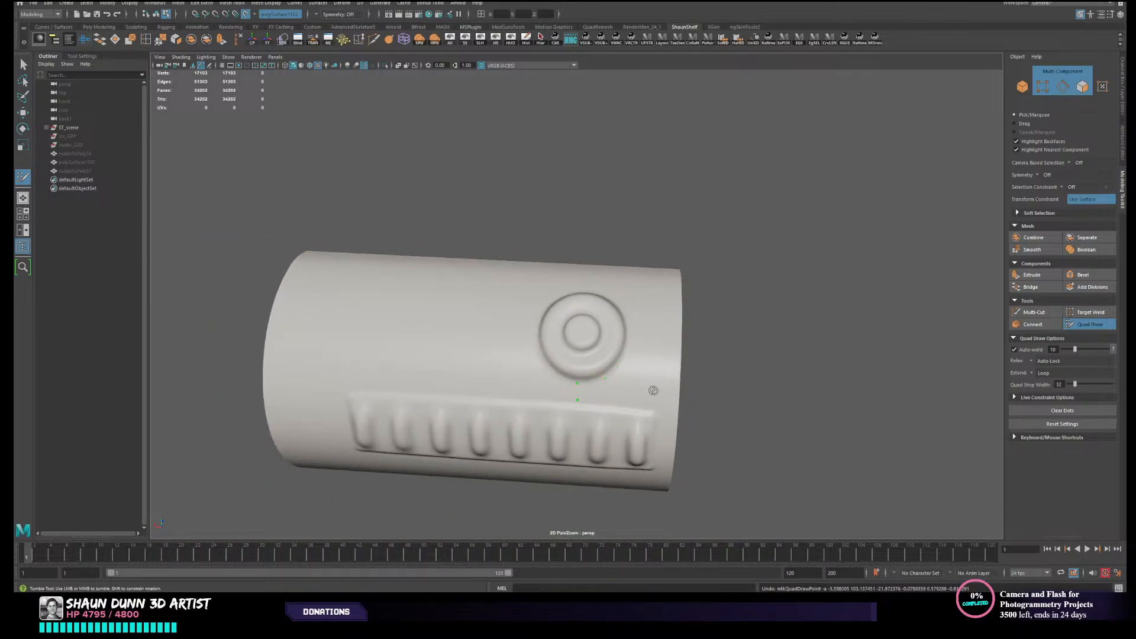
left_click_drag(574, 352, 595, 340, "alt")
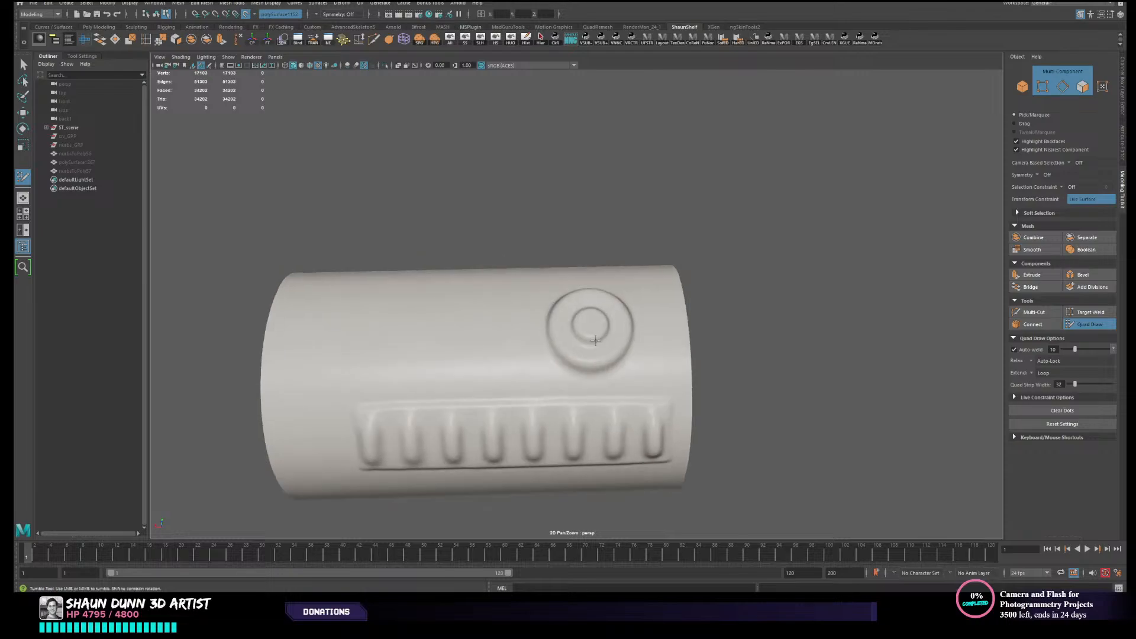
right_click_drag(584, 356, 600, 353, "alt")
left_click_drag(600, 353, 635, 352, "alt")
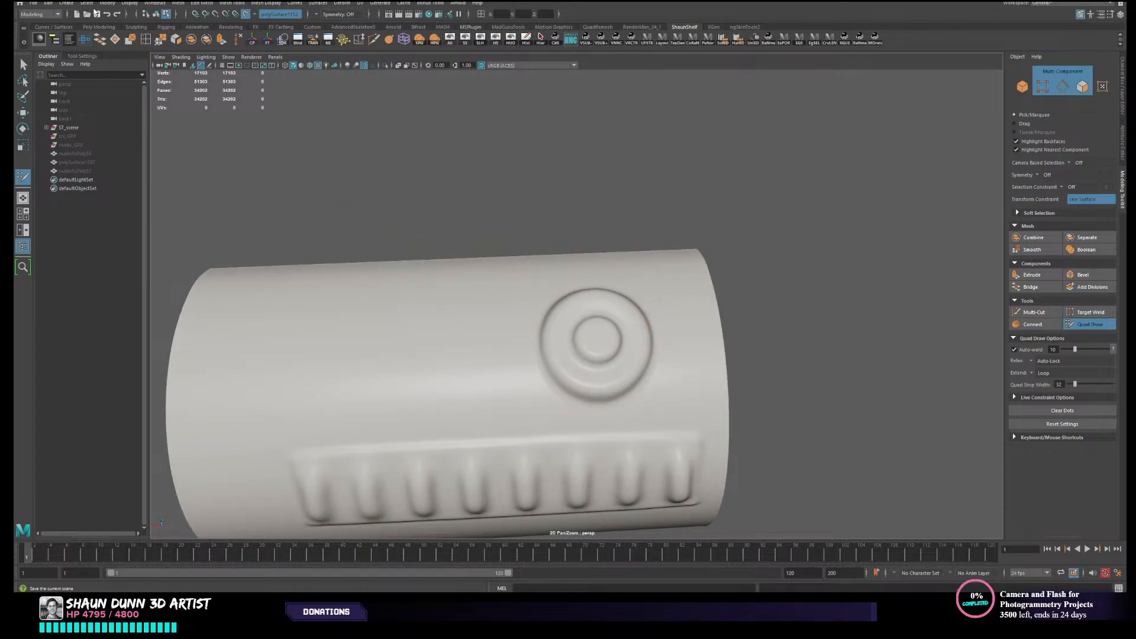
- Create a polygon cylinder primitive as a base for the circular button's topology
left_click(66, 3)
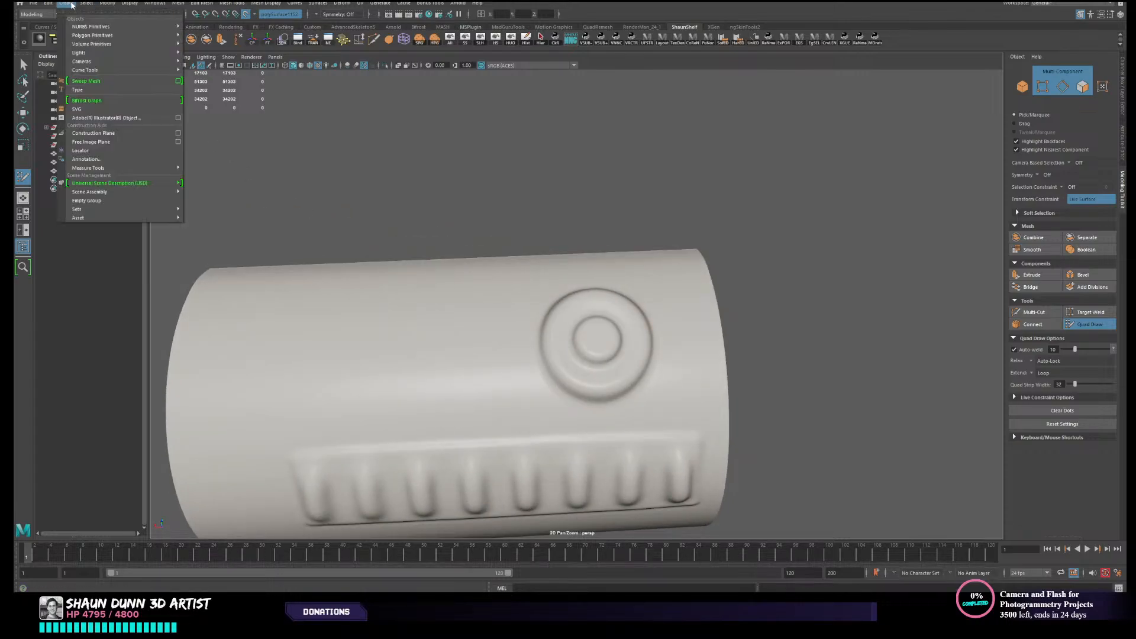
mouse_move(110, 36)
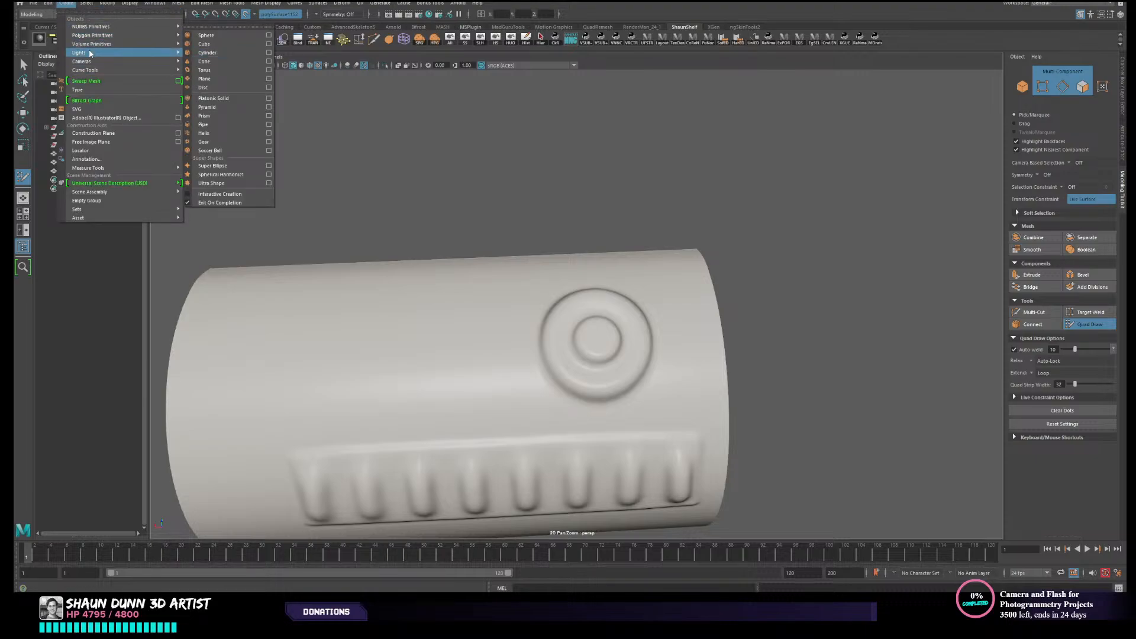
mouse_move(92, 56)
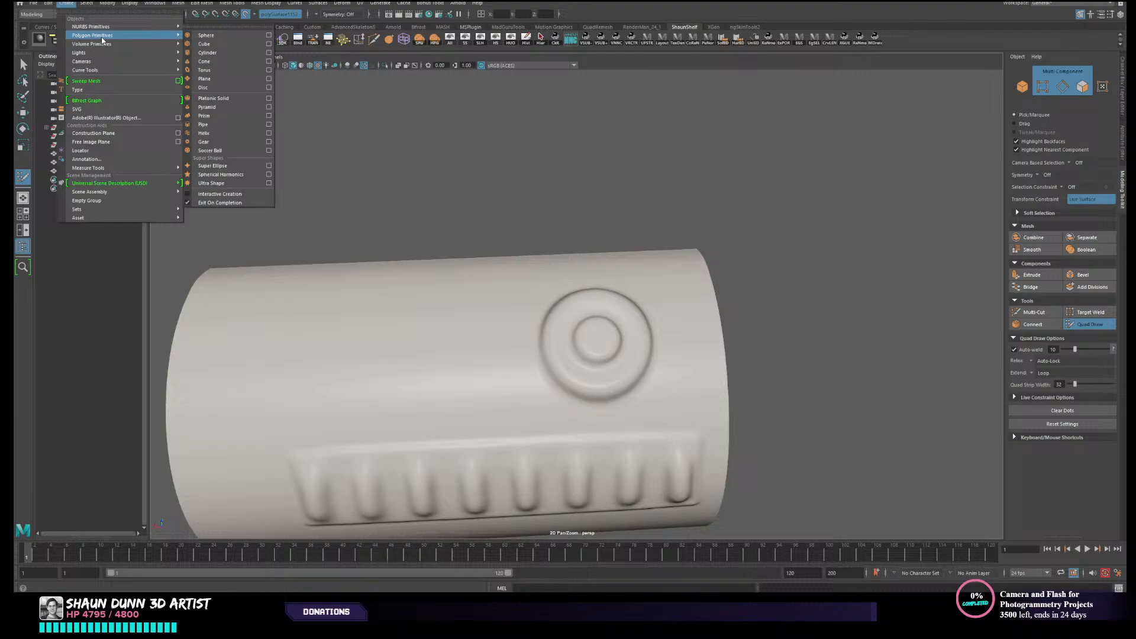
left_click(223, 52)
right_click_drag(687, 385, 612, 411, "alt")
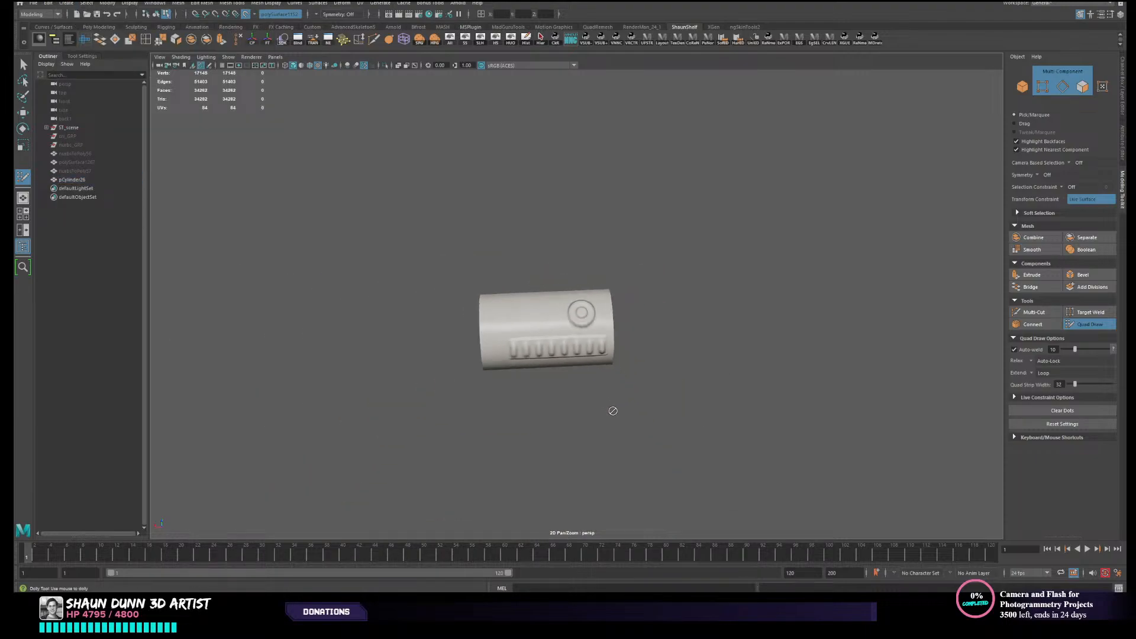
middle_click_drag(625, 430, 636, 283, "alt")
right_click_drag(637, 282, 428, 289, "alt")
middle_click_drag(597, 365, 606, 263, "alt")
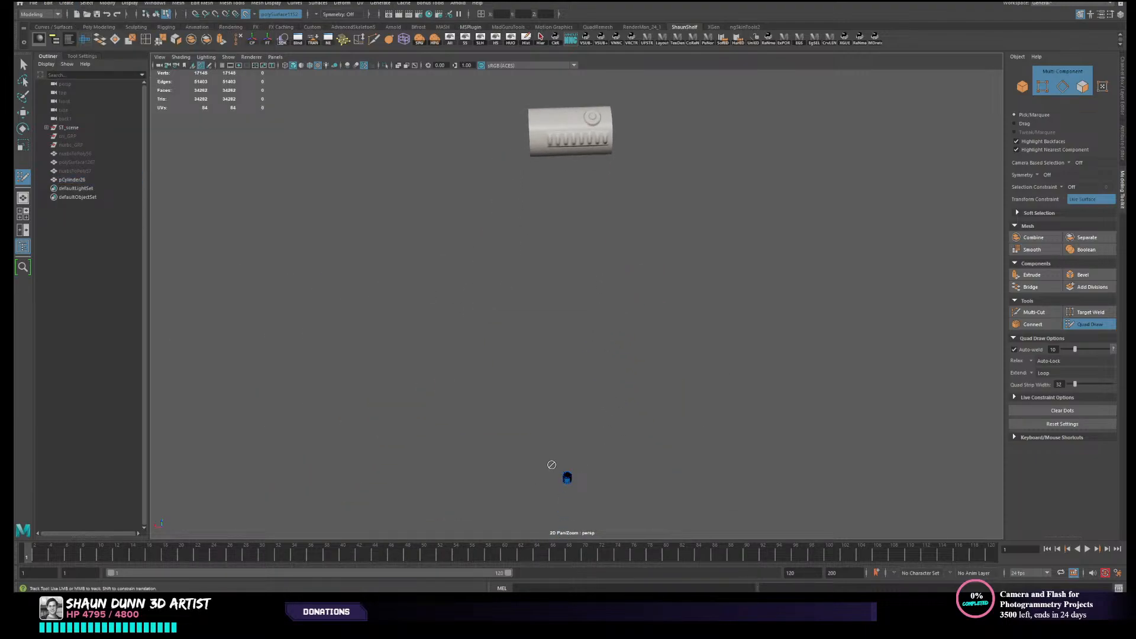
- Raise the cylinder to about 76.6 in Y near the canister body and scale it uniformly to about 5.79
key("w")
right_click_drag(619, 433, 618, 355)
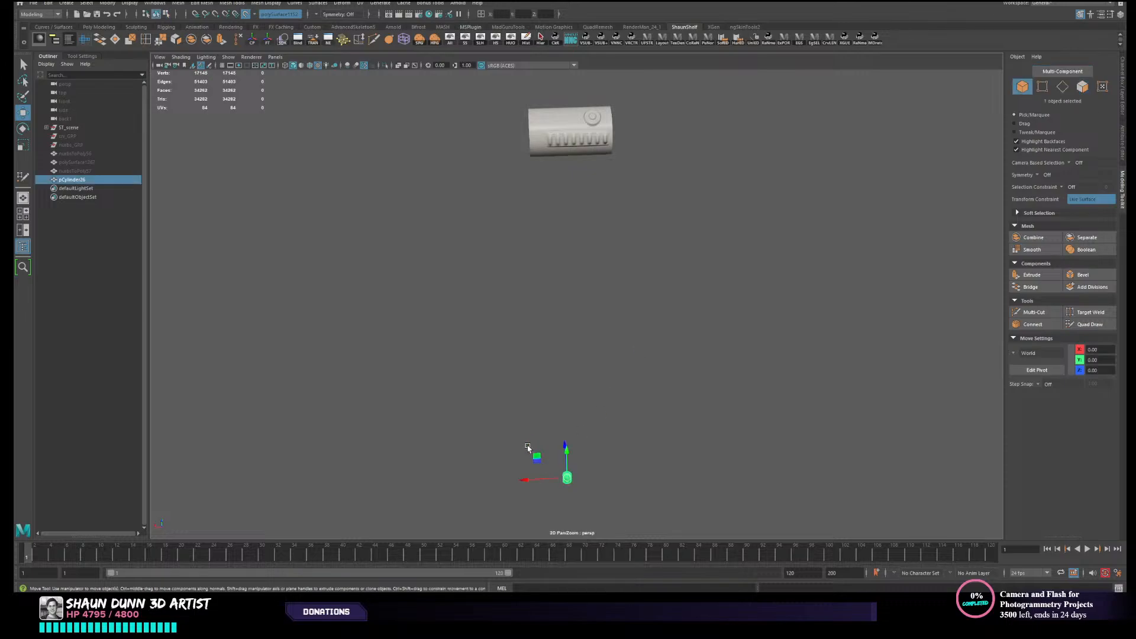
left_click_drag(565, 459, 609, 200)
key("r")
middle_click_drag(609, 212, 607, 436, "alt")
scroll(599, 318, "up", 2)
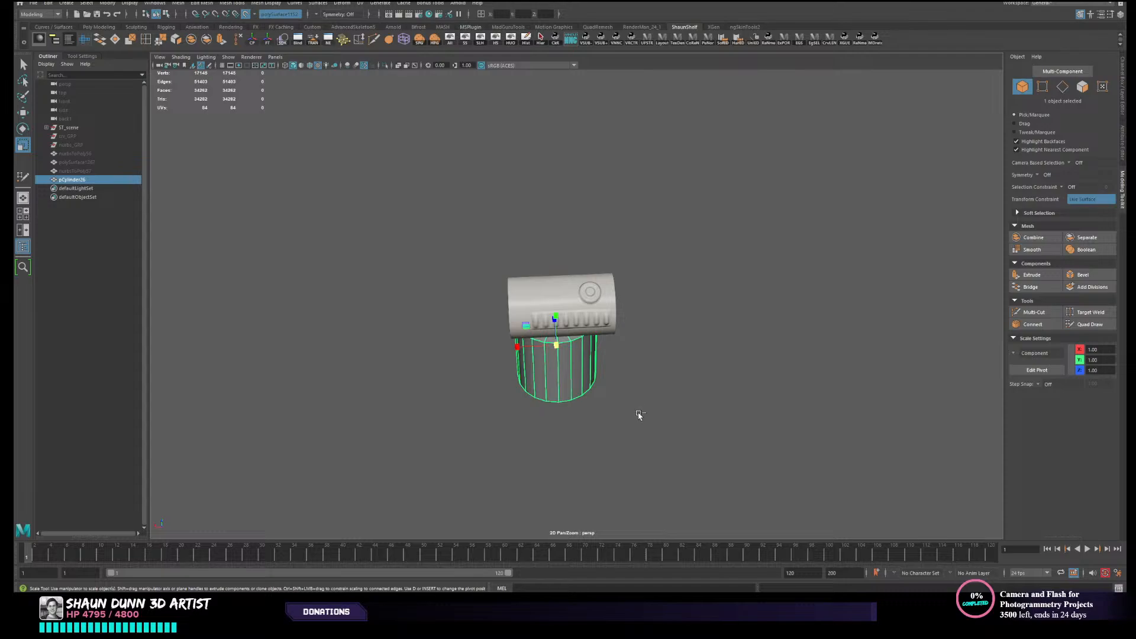
- Set the cylinder's axis subdivisions to 8 in its construction inputs
key("ctrl+a")
left_click_drag(630, 244, 657, 323, "alt")
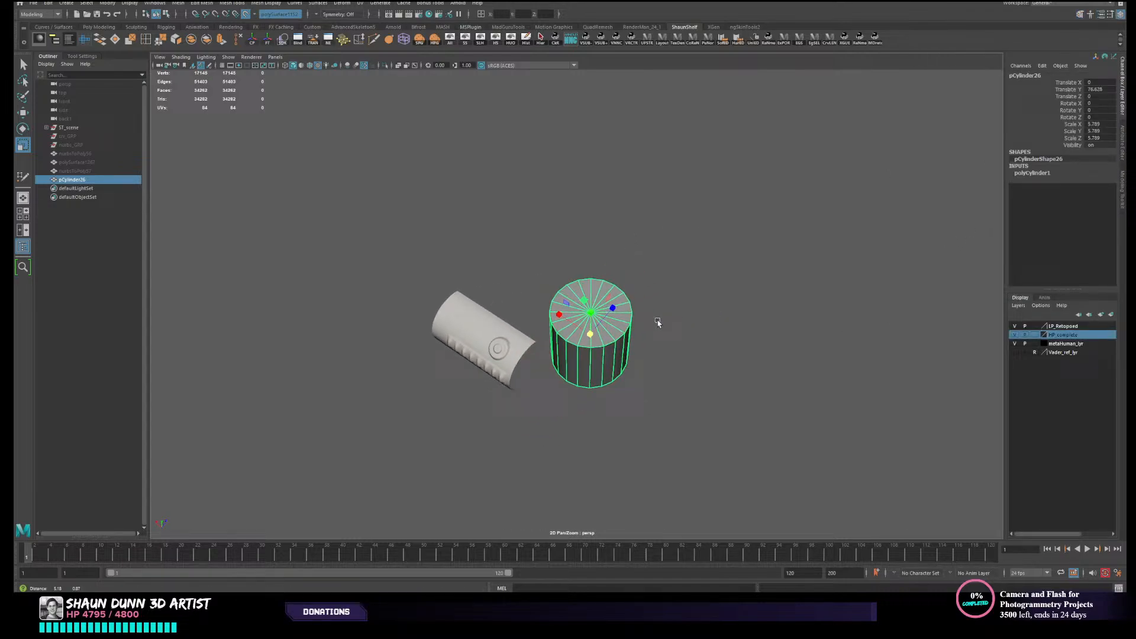
left_click(1037, 174)
scroll(687, 362, "up", 3)
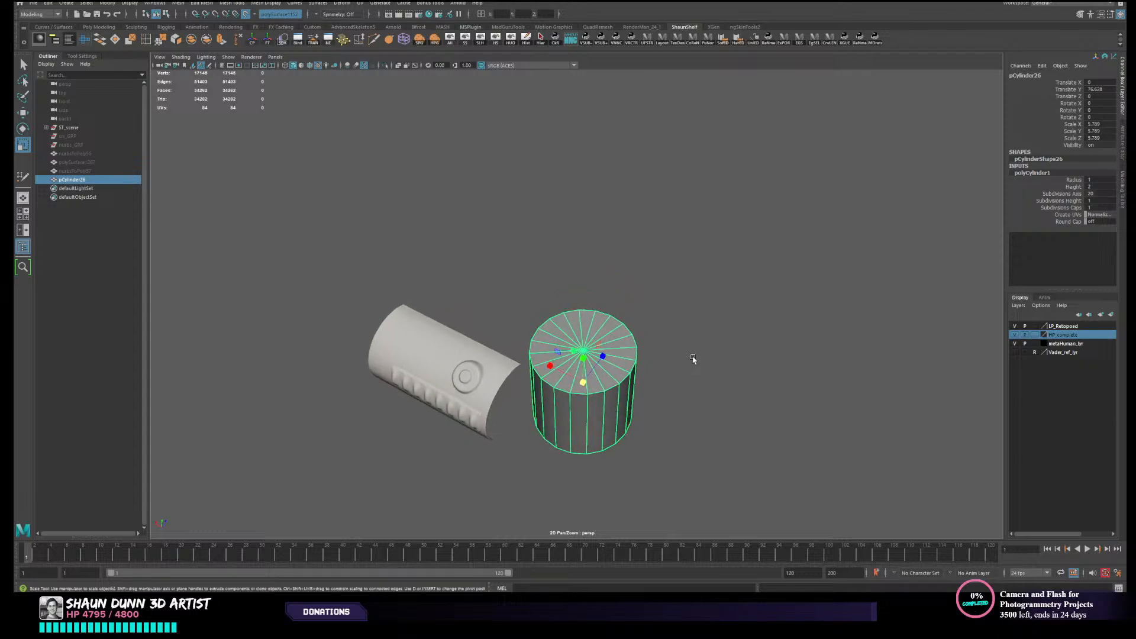
middle_click_drag(655, 407, 660, 391, "alt")
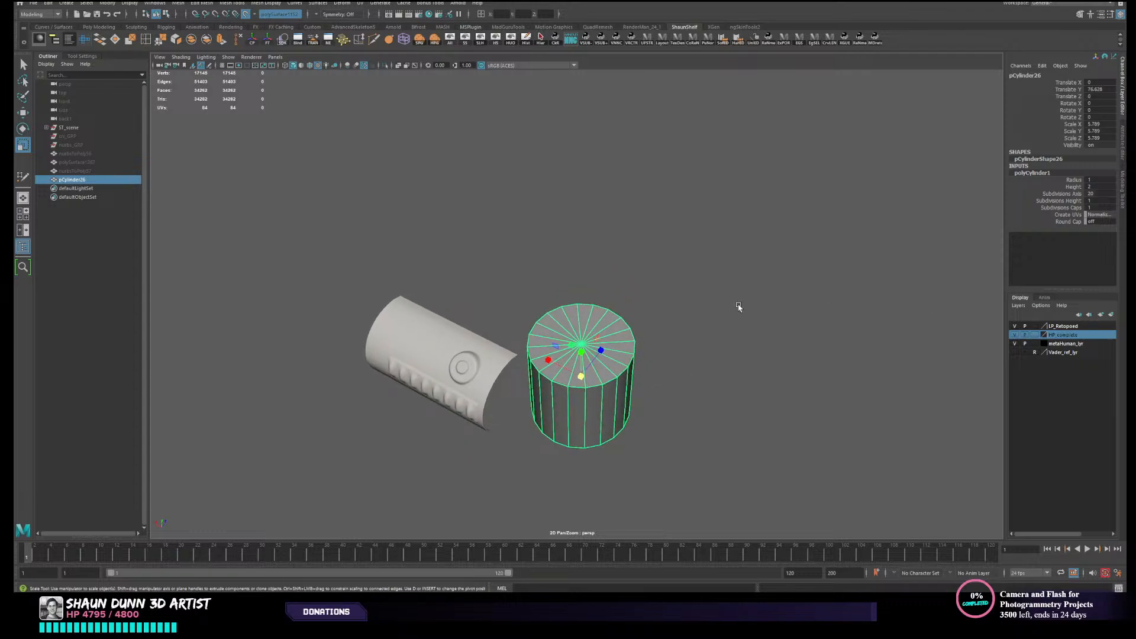
scroll(693, 371, "up", 2)
left_click_drag(683, 382, 697, 367, "alt")
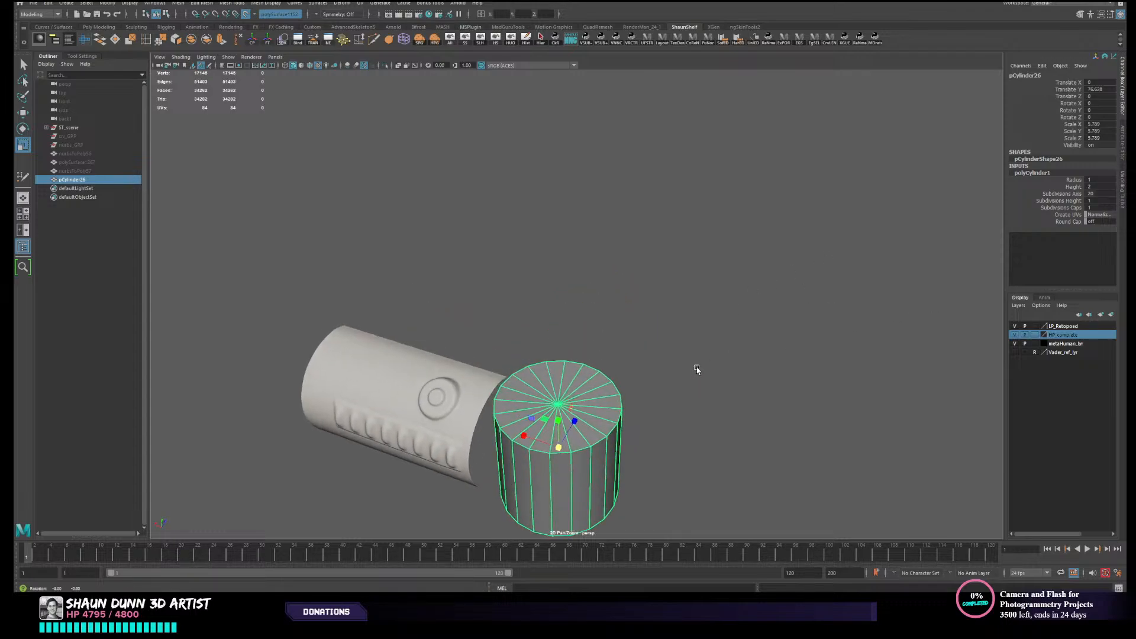
middle_click_drag(585, 432, 594, 405, "alt")
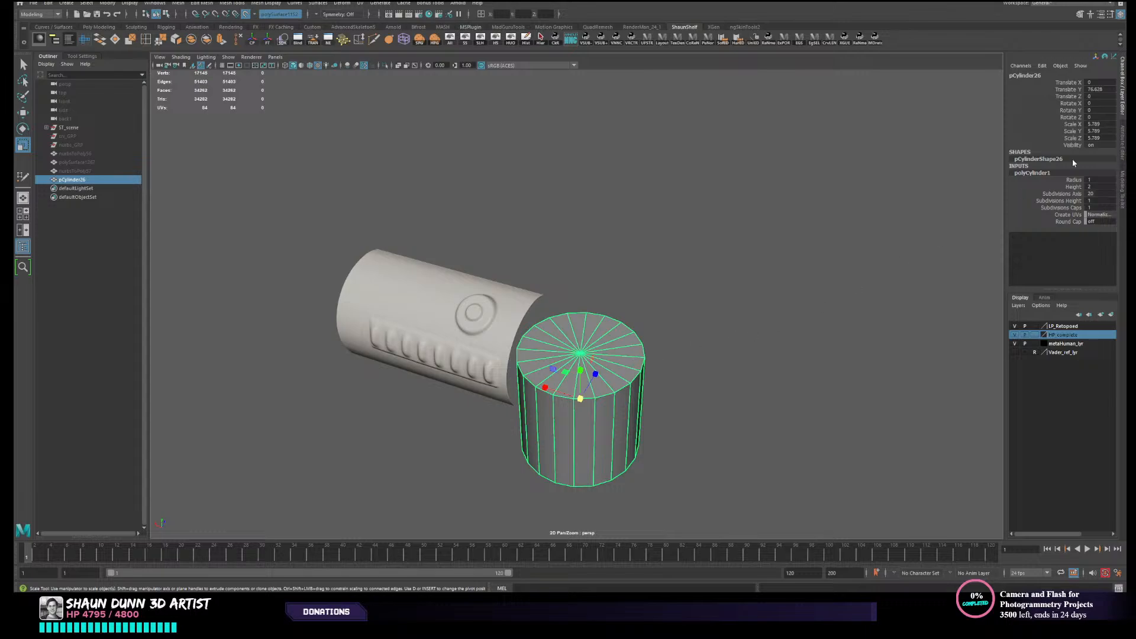
left_click(1101, 194)
scroll(744, 359, "up", 2)
left_click_drag(743, 360, 672, 378, "alt")
middle_click_drag(518, 425, 525, 421, "alt")
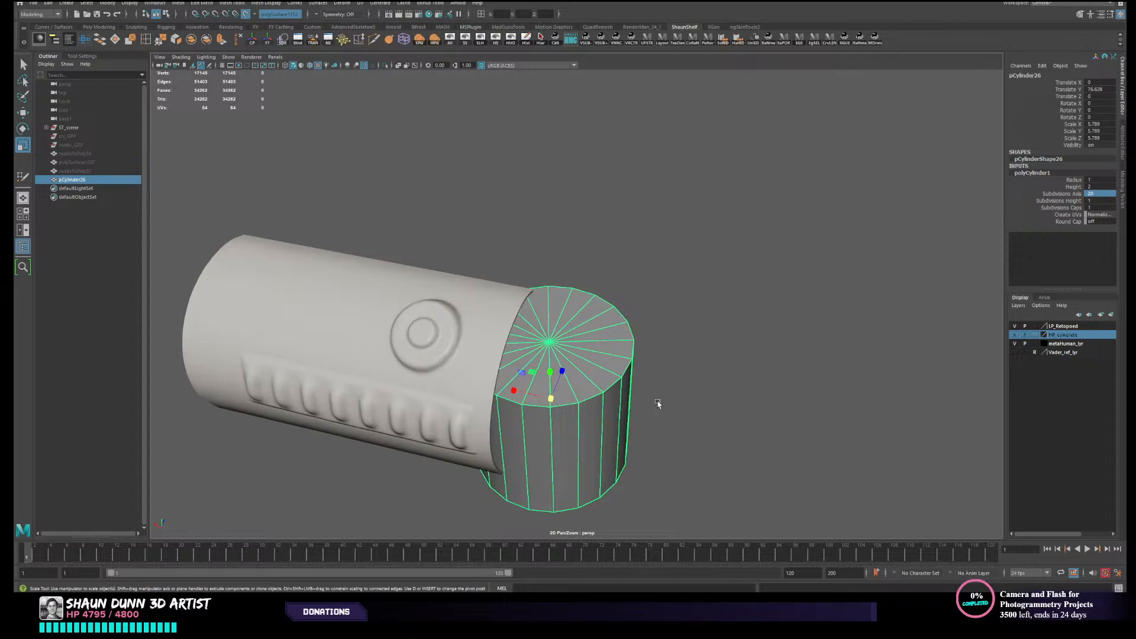
scroll(659, 401, "up", 2)
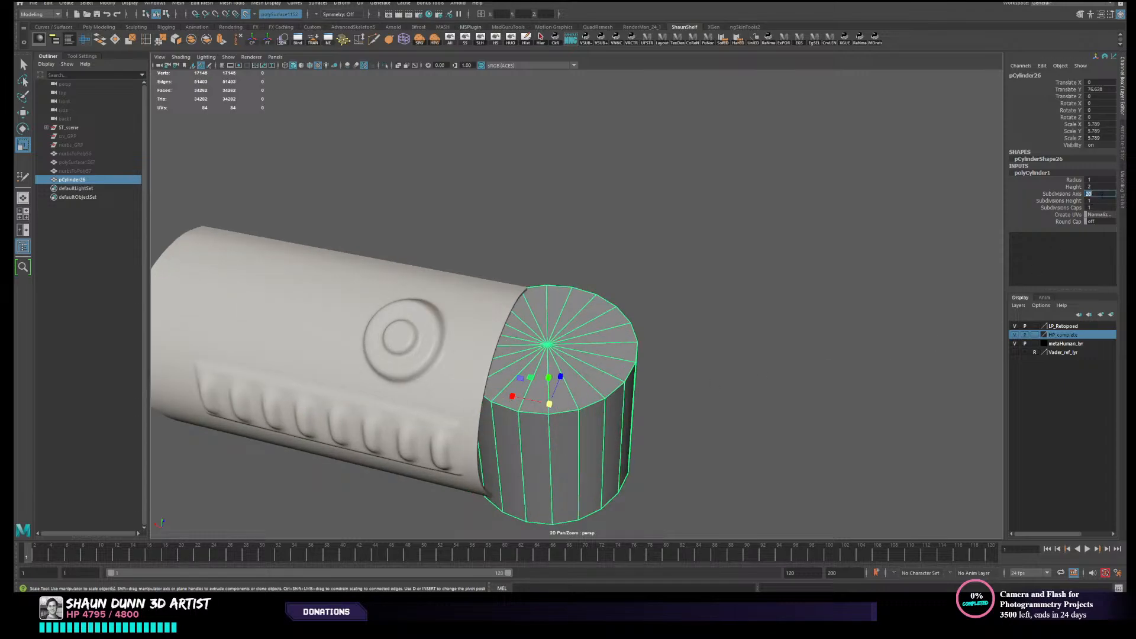
type("8")
key("Return")
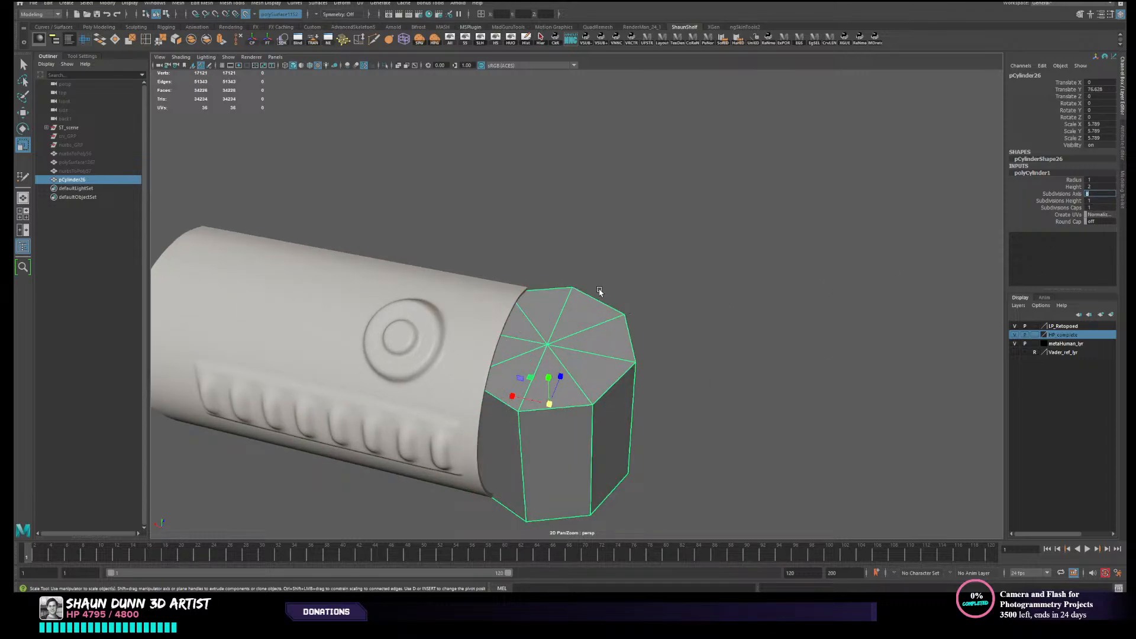
- Try 16 axis subdivisions on the cylinder and return the value to 8
scroll(599, 291, "down", 3)
mouse_move(619, 326)
left_mouse_down("alt")
mouse_move(606, 348)
mouse_move(612, 334)
left_mouse_up("alt")
mouse_move(604, 393)
left_mouse_down("alt")
mouse_move(594, 411)
mouse_move(597, 400)
left_mouse_up("alt")
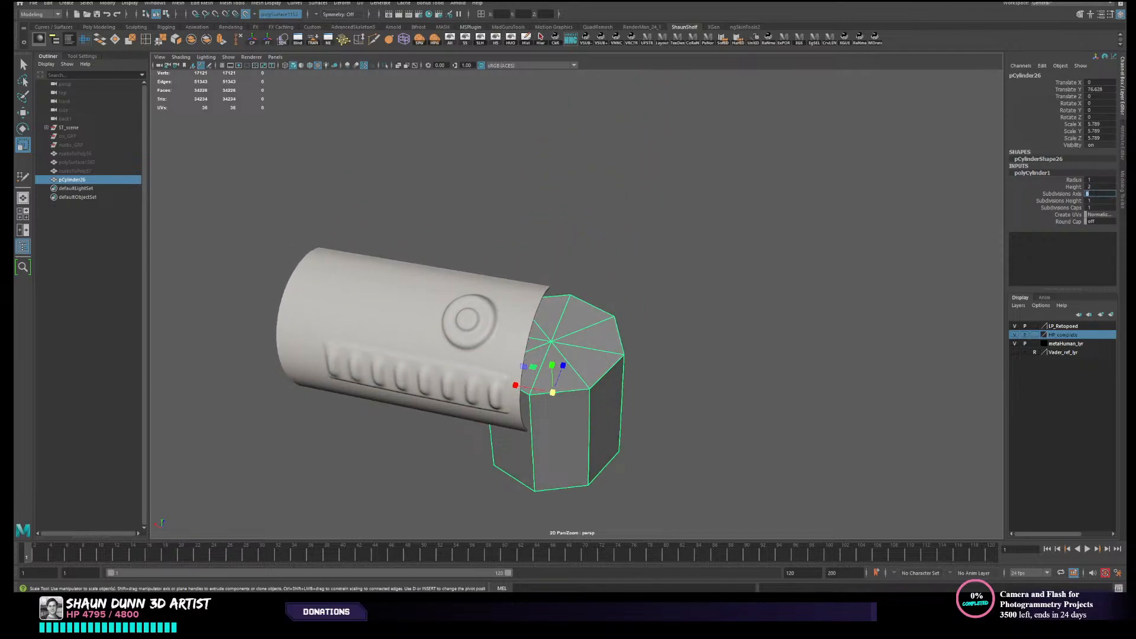
key("Return")
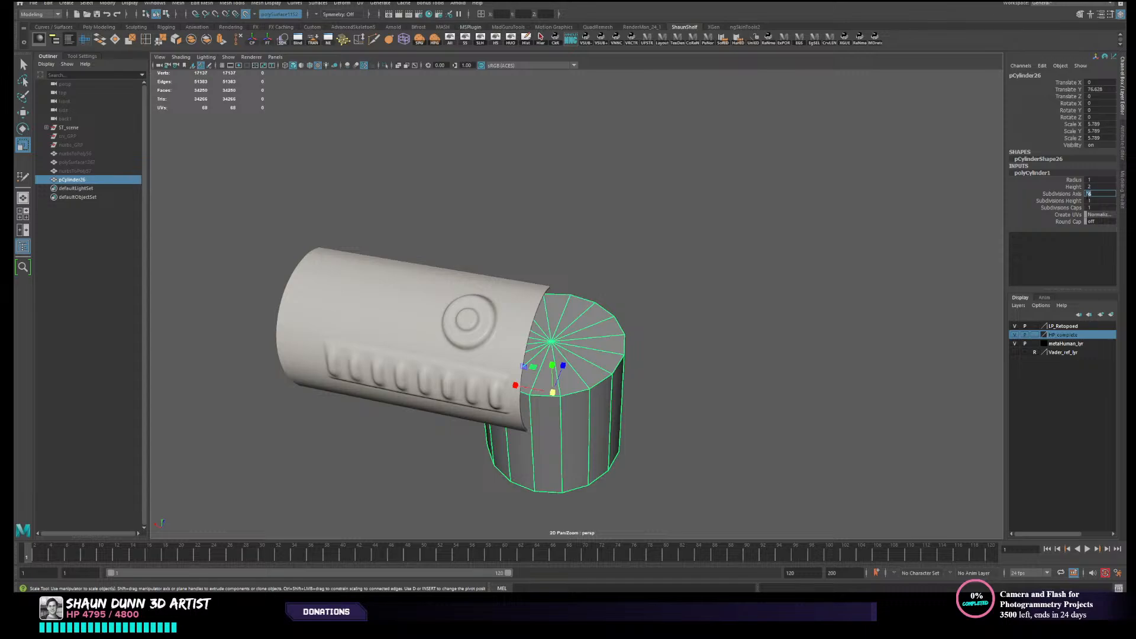
left_click_drag(841, 301, 824, 306, "alt")
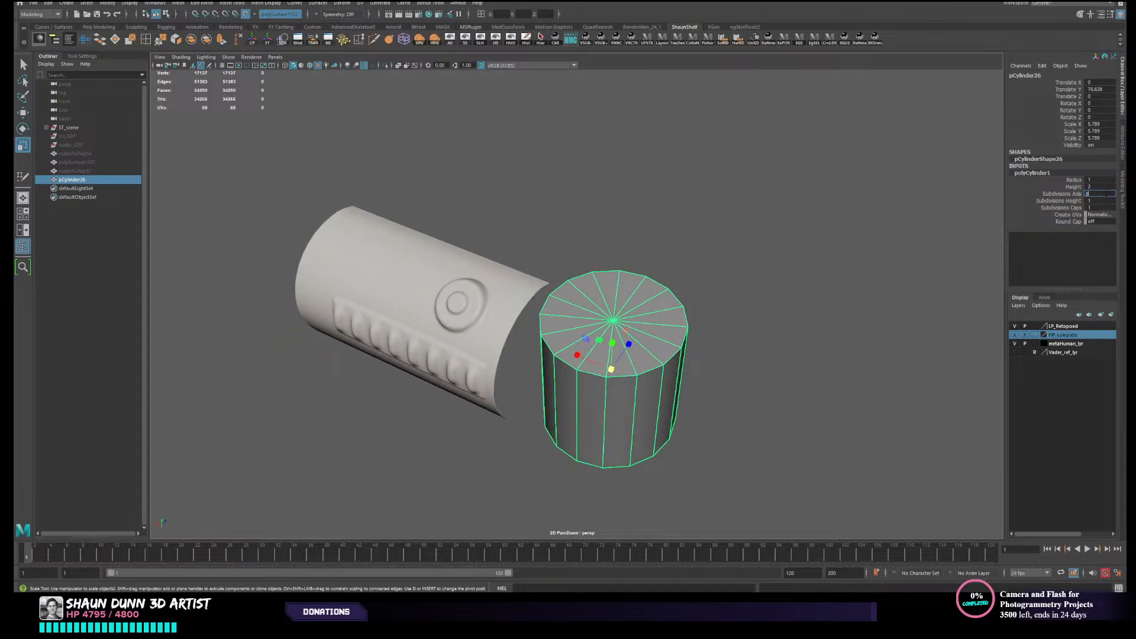
key("Return")
- Delete the eight-sided cylinder's side and bottom faces, keeping only its top cap
left_click_drag(663, 366, 610, 349, "alt")
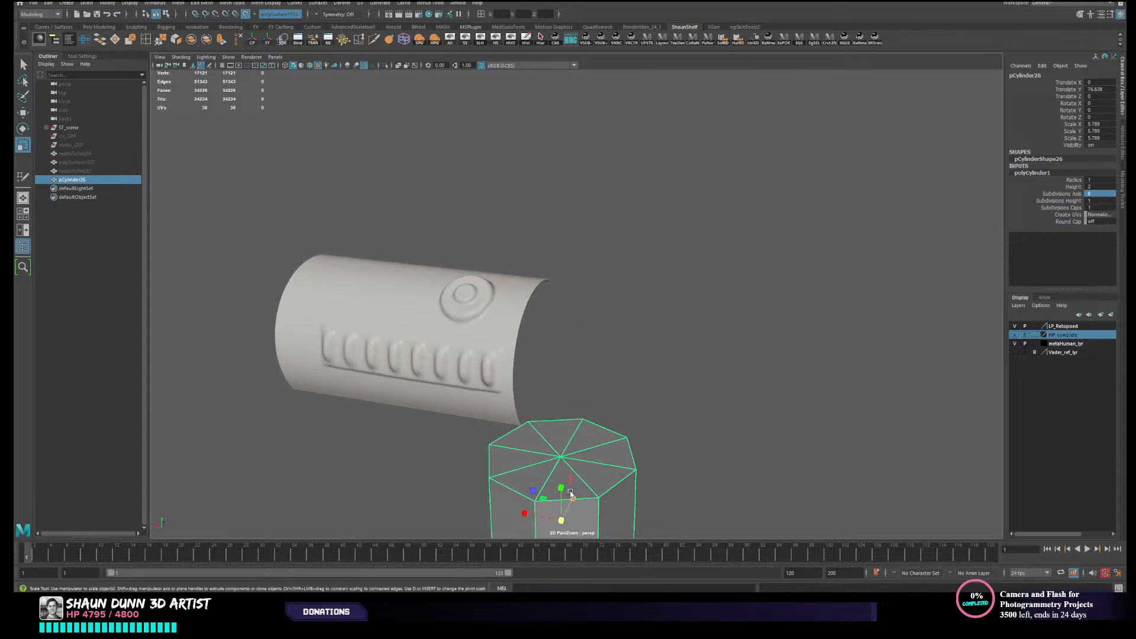
middle_click_drag(570, 496, 605, 405, "alt")
right_click_drag(587, 364, 588, 388)
left_click_drag(587, 388, 543, 471, "alt")
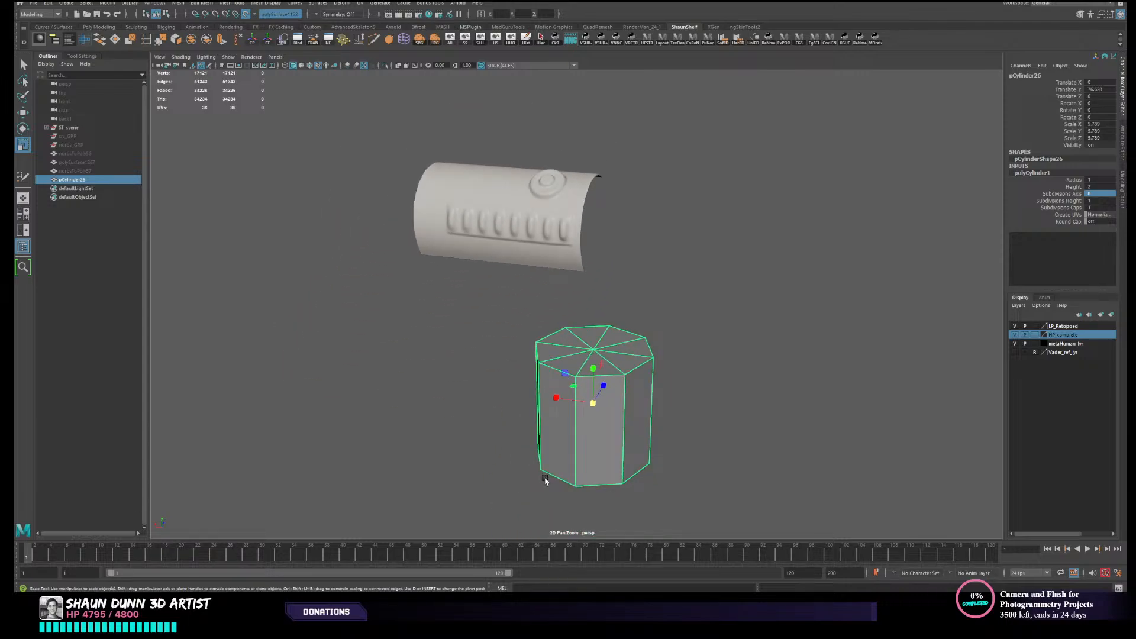
middle_click_drag(545, 481, 570, 407, "alt")
right_click_drag(576, 364, 579, 390)
left_click_drag(471, 234, 801, 509)
left_click_drag(691, 550, 666, 330)
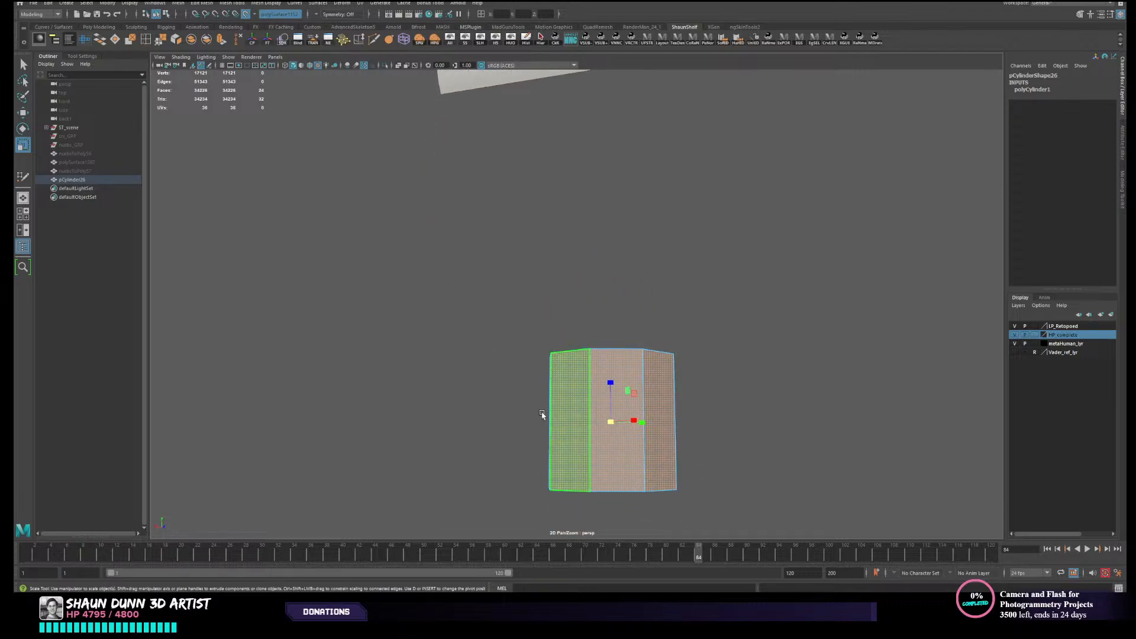
left_click_drag(541, 412, 527, 428, "alt")
left_click_drag(435, 355, 774, 525, "ctrl")
left_click_drag(675, 351, 627, 346, "alt")
left_click_drag(421, 166, 894, 456, "shift")
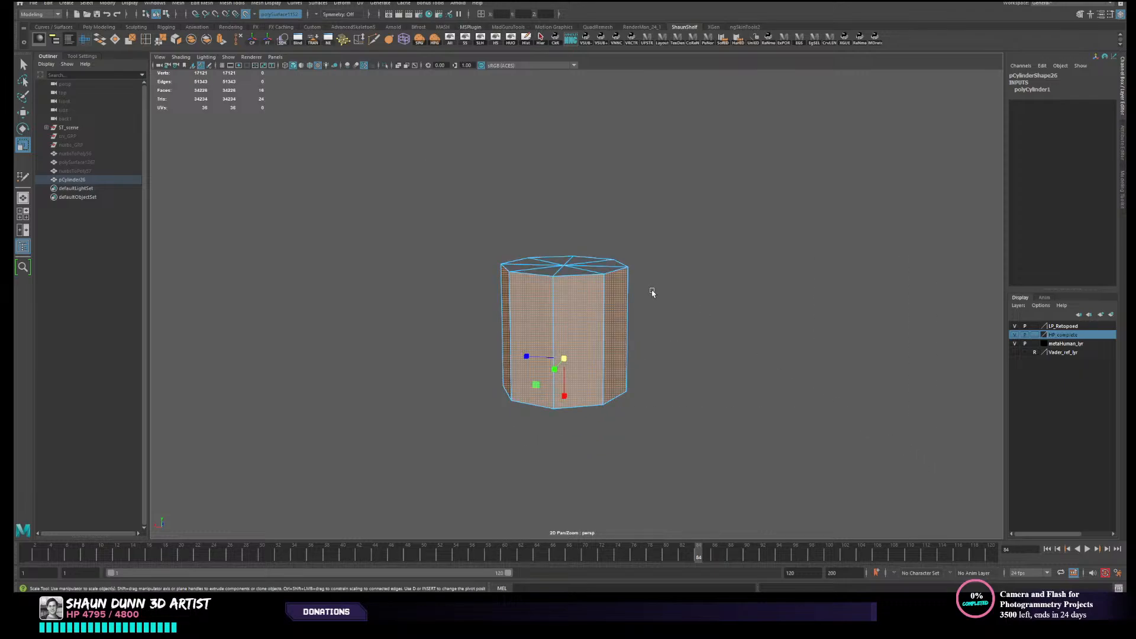
key("Delete")
- Extrude the octagonal cap's border edges outward with a local Y translation of 3.74 to add a surrounding band of quads
left_click_drag(608, 271, 565, 426, "alt")
right_click_drag(727, 314, 680, 315)
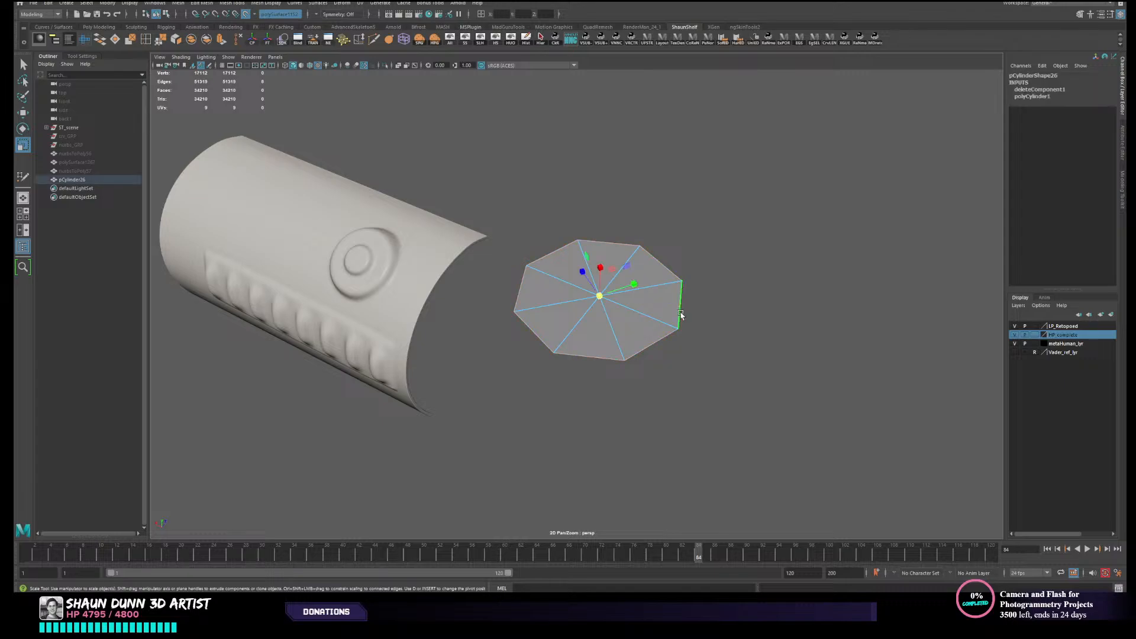
left_click_drag(735, 356, 720, 380, "alt")
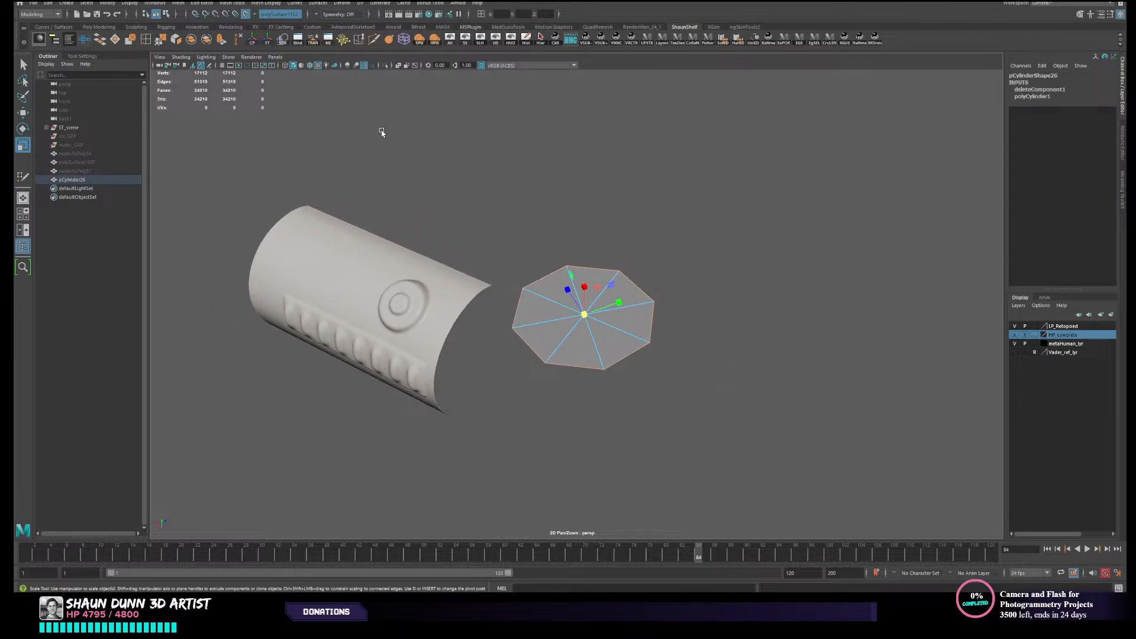
left_click(222, 44)
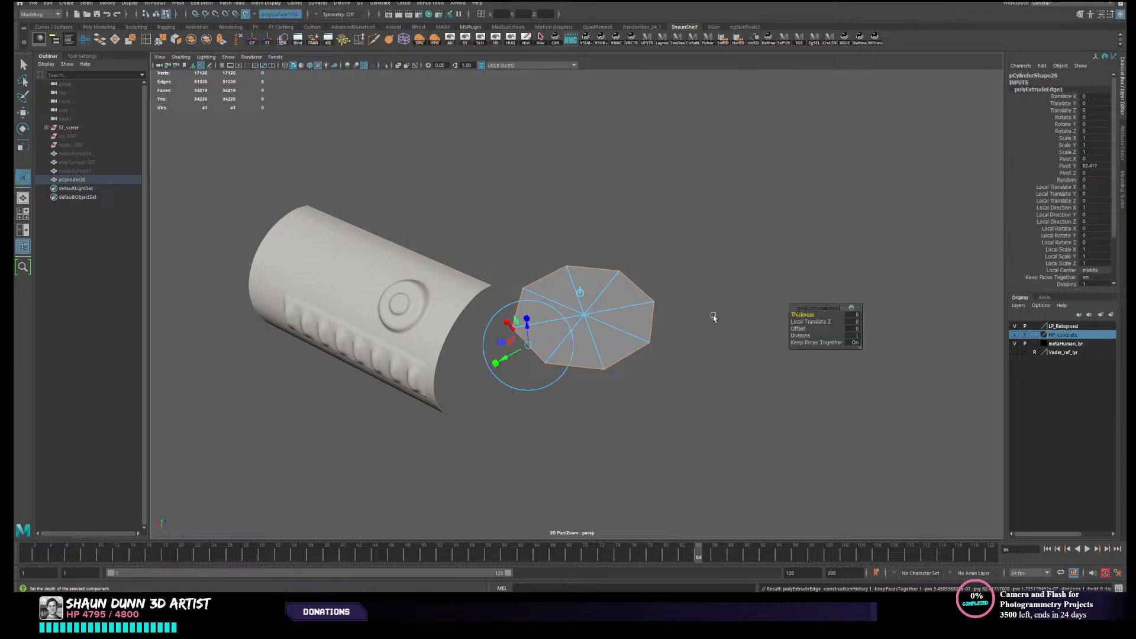
left_click_drag(507, 356, 464, 381)
right_click_drag(584, 356, 582, 366)
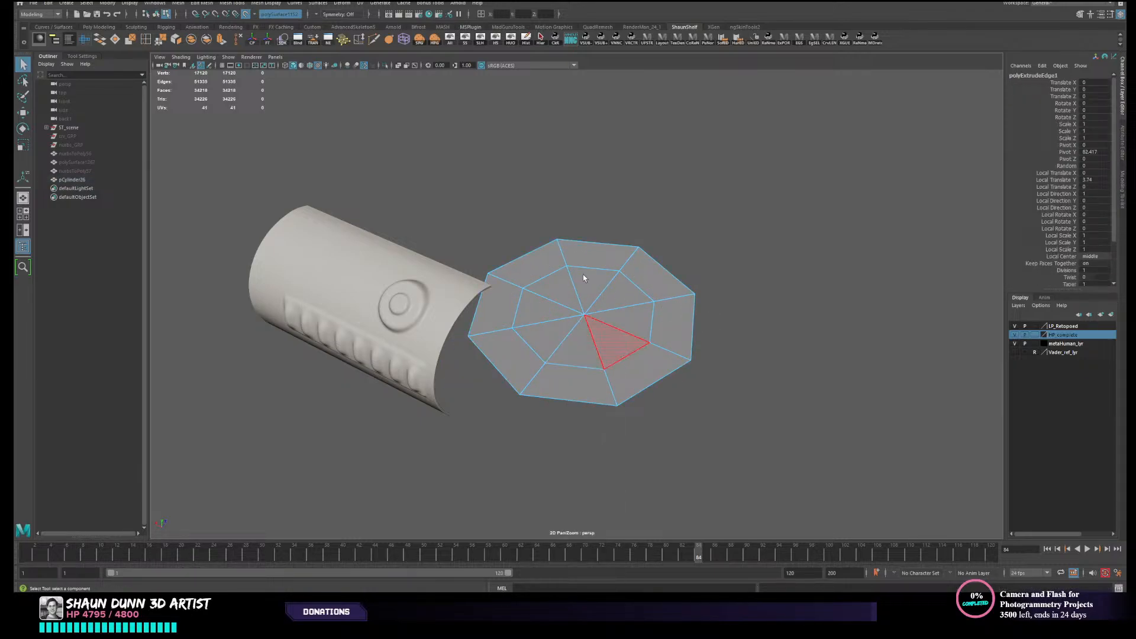
- Delete the inner triangular faces to leave an octagonal ring of quads, and deselect the ring
left_click_drag(561, 293, 609, 320)
key("Delete")
right_click_drag(685, 317, 722, 296)
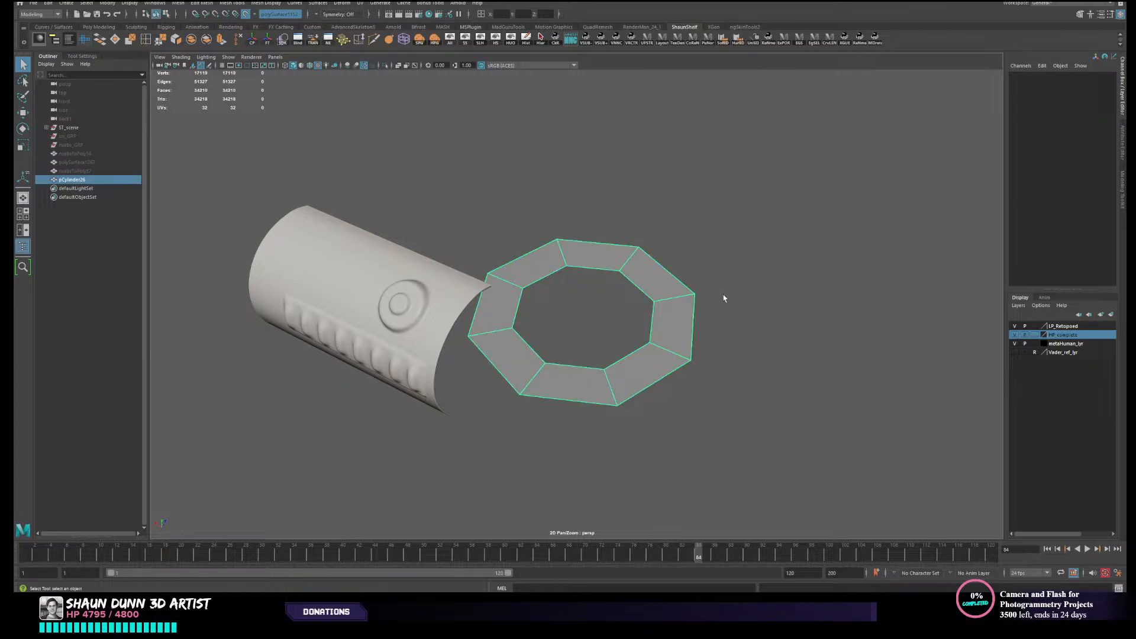
left_click_drag(722, 297, 639, 335, "alt")
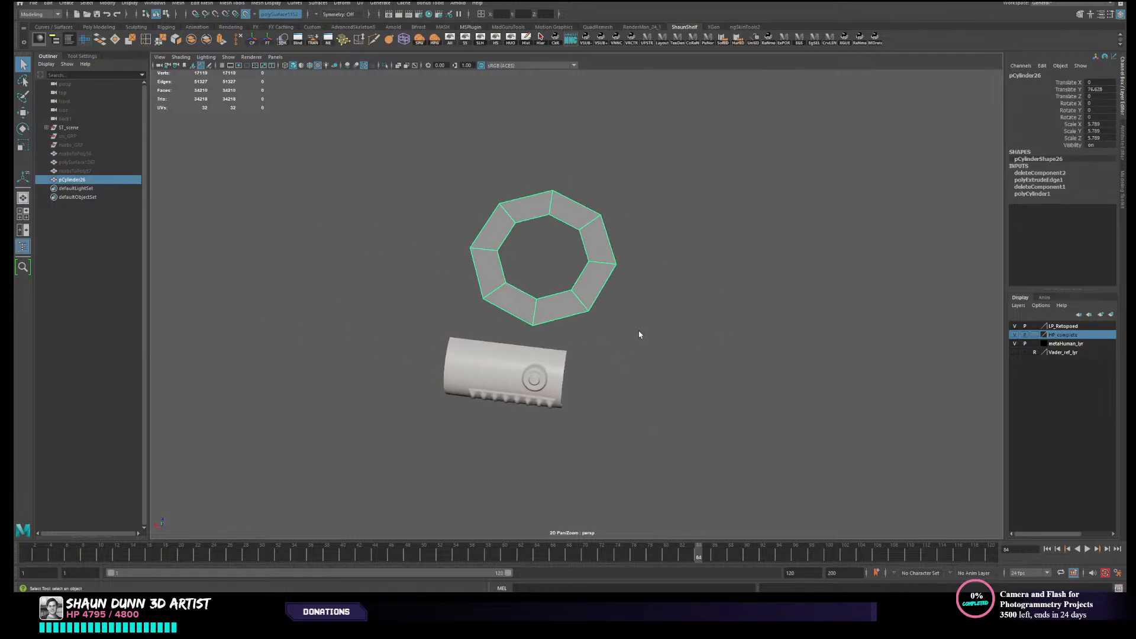
key("r")
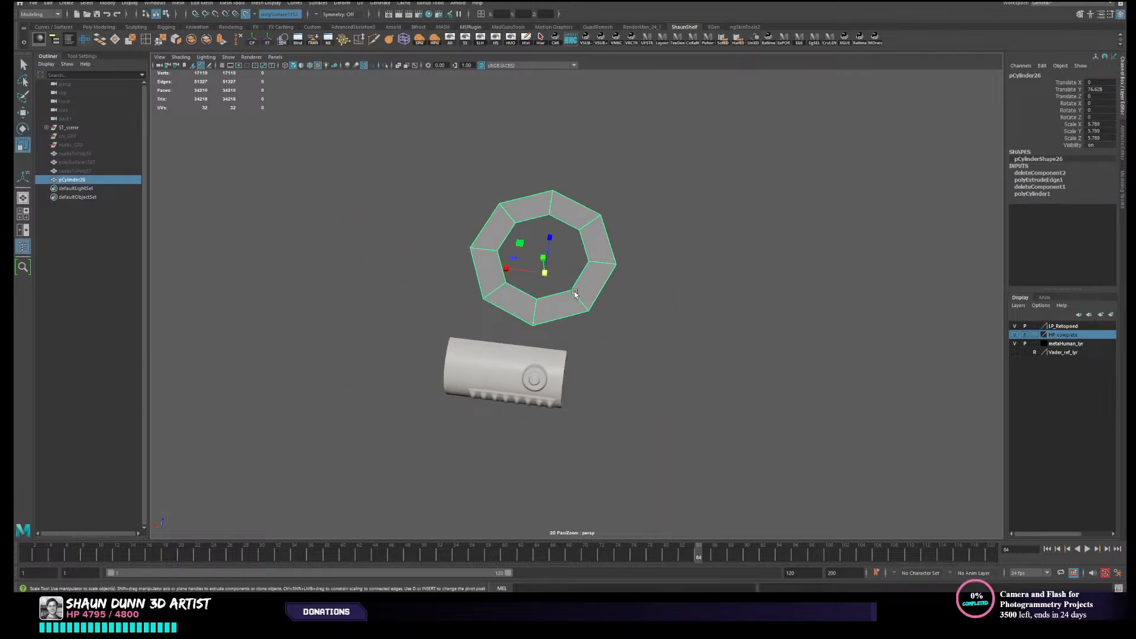
scroll(549, 287, "down", 3)
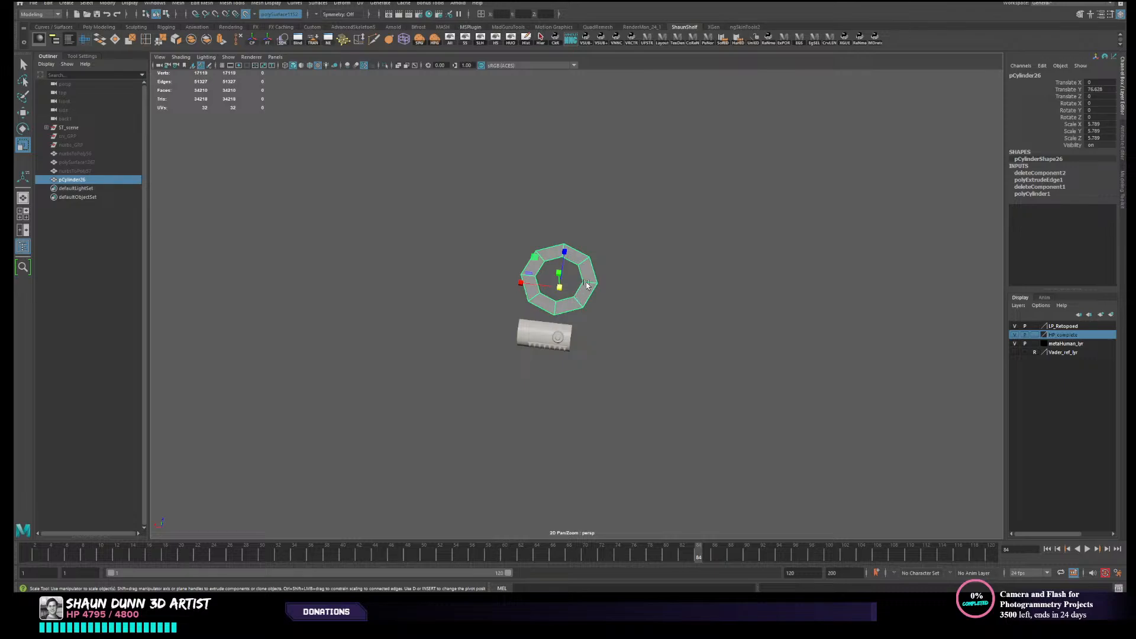
left_click_drag(587, 285, 639, 337, "alt")
left_click(638, 347)
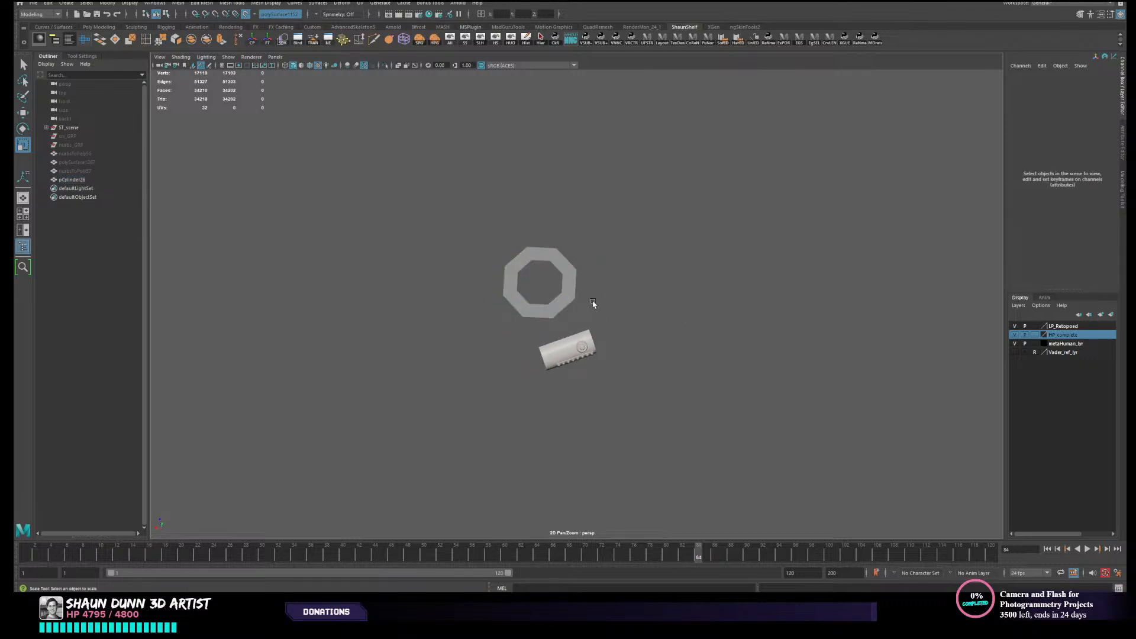
left_click_drag(593, 303, 681, 342, "alt")
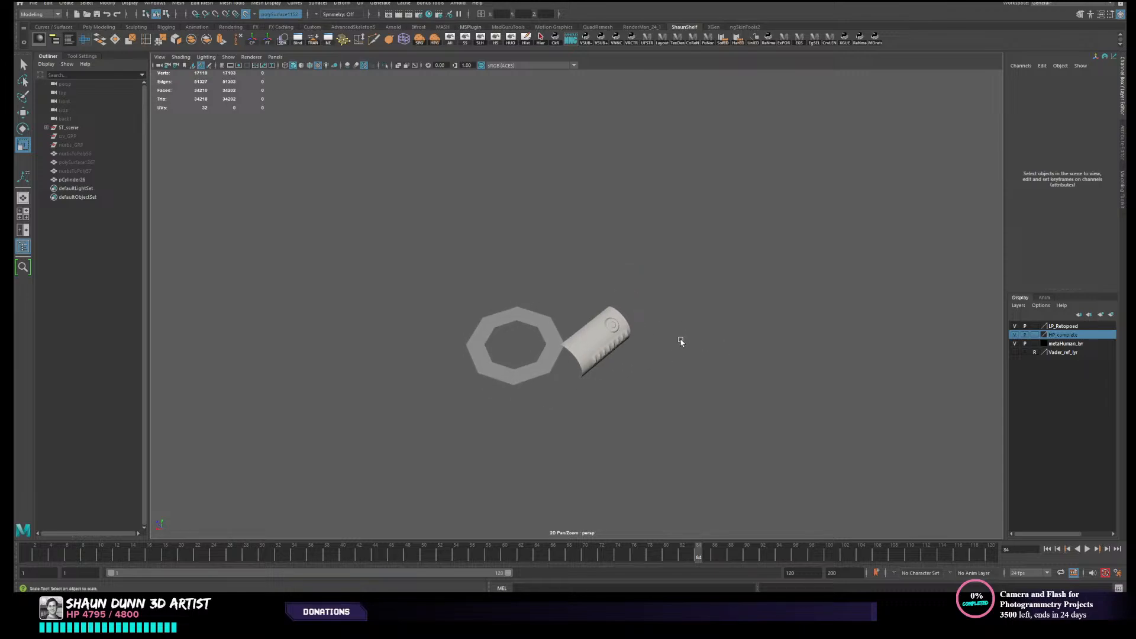
- Center the octagonal ring's pivot and raise the ring to a Translate Y of 96.706
left_click_drag(480, 301, 543, 299, "alt")
left_click_drag(484, 358, 562, 432)
key("w")
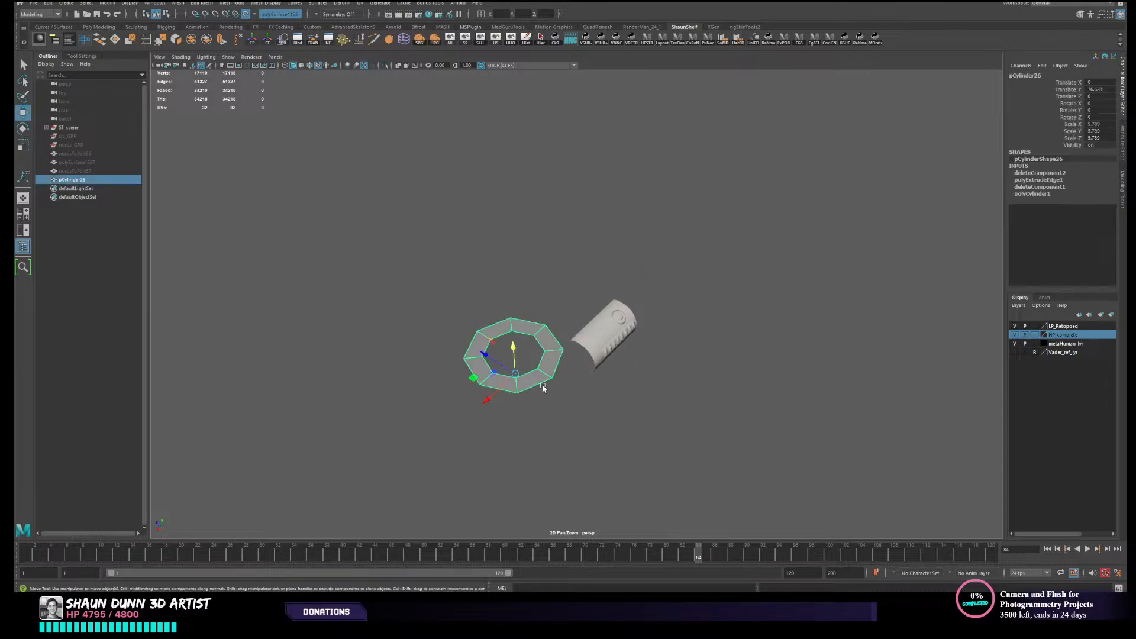
left_click_drag(540, 385, 535, 346, "alt")
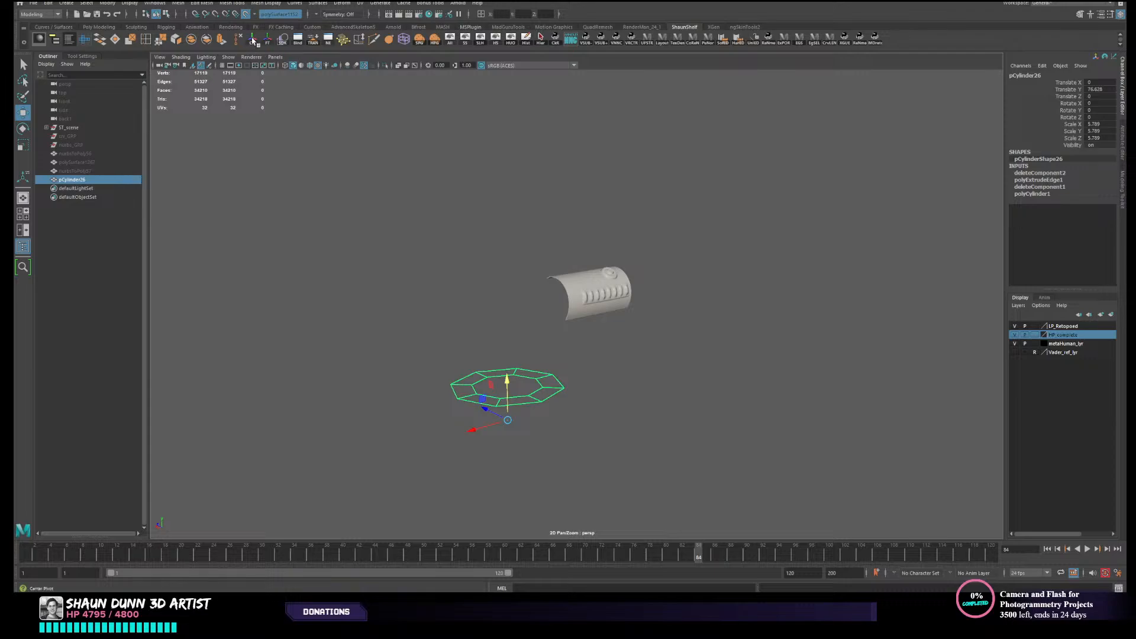
left_click_drag(535, 294, 624, 201, "alt")
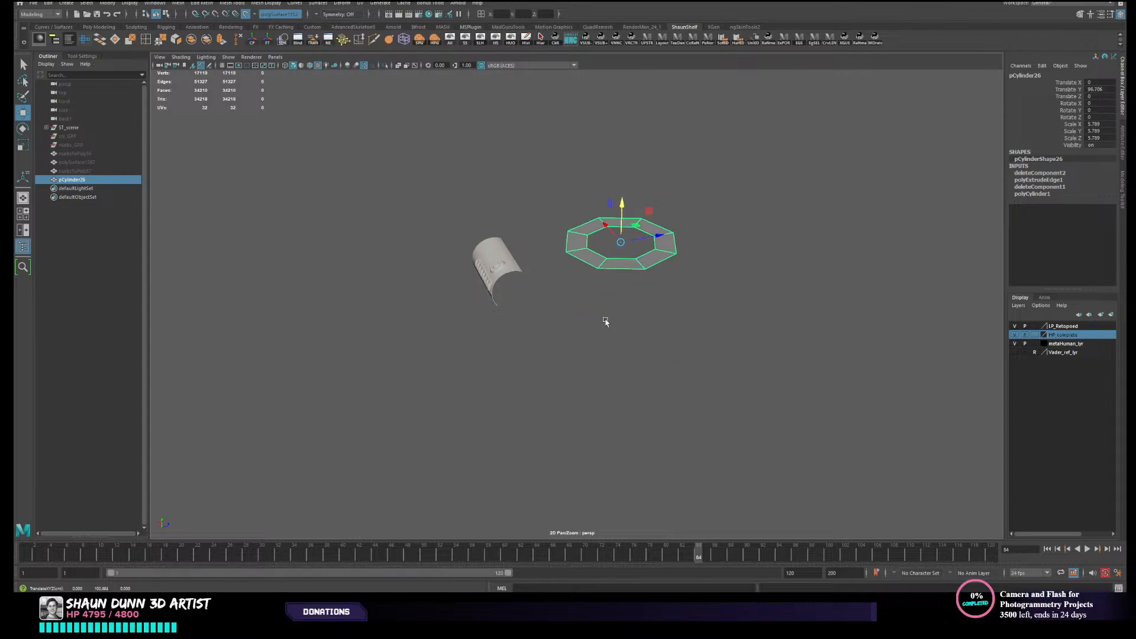
left_click_drag(605, 322, 687, 337, "alt")
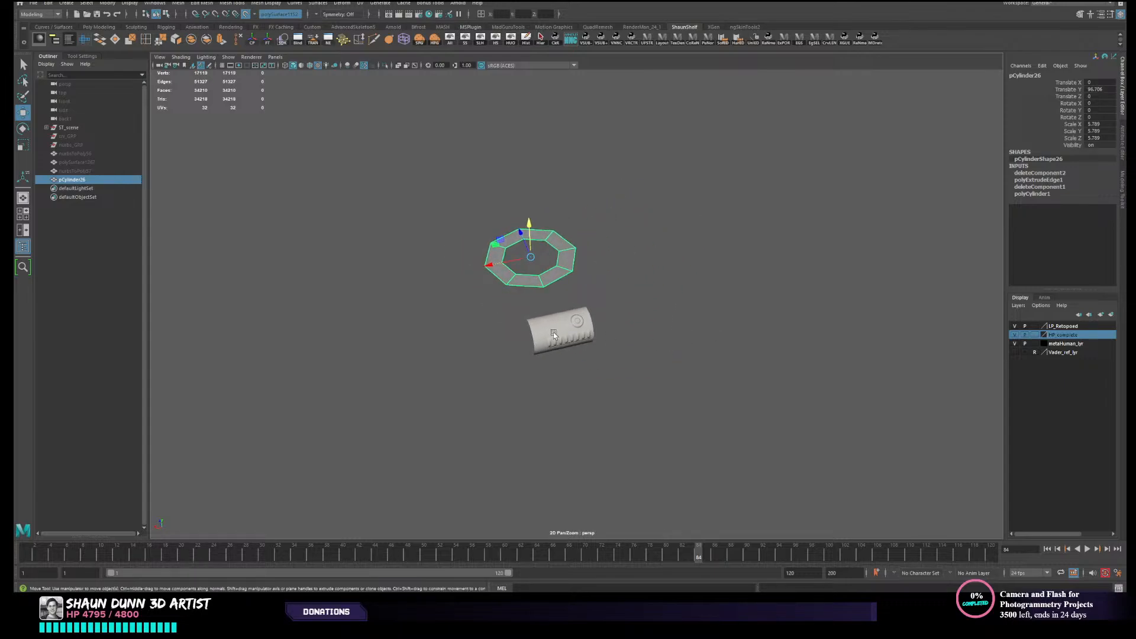
left_click_drag(553, 332, 590, 313, "alt")
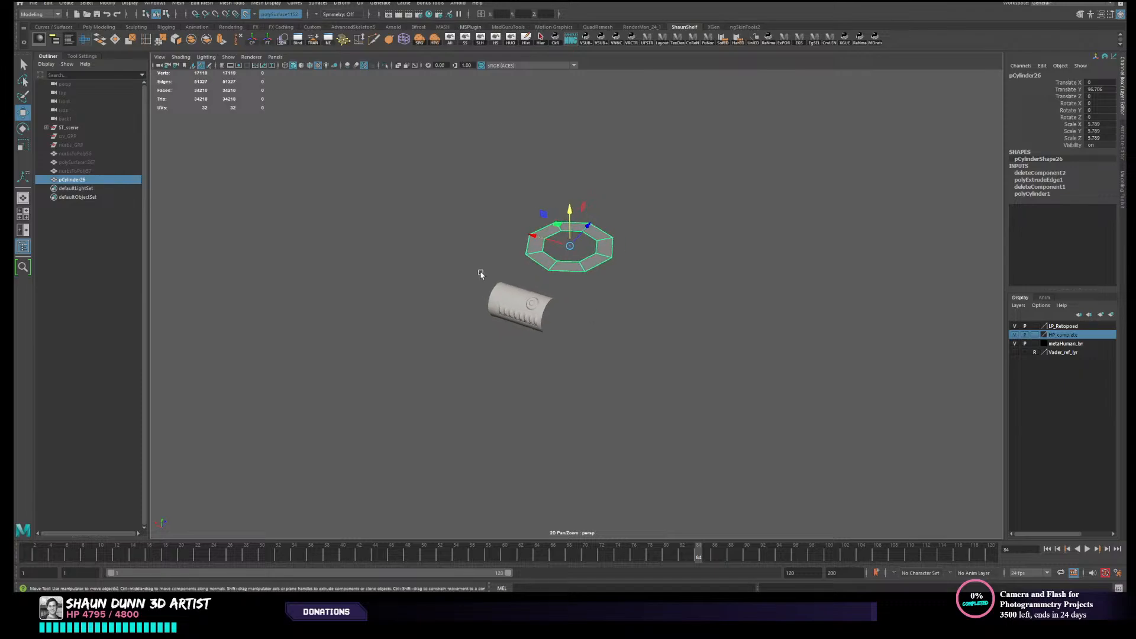
- Turn off the live surface and move the high-poly canister body to the world origin with absolute coordinates of 0
left_click(245, 13)
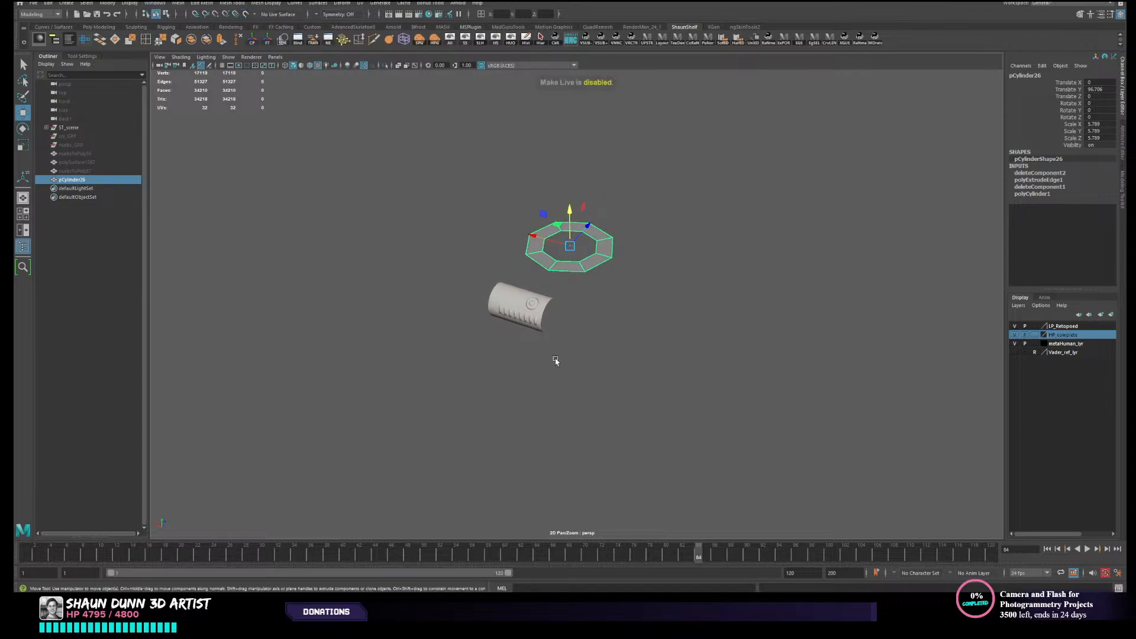
left_click(530, 315)
middle_click_drag(639, 311, 626, 375, "alt")
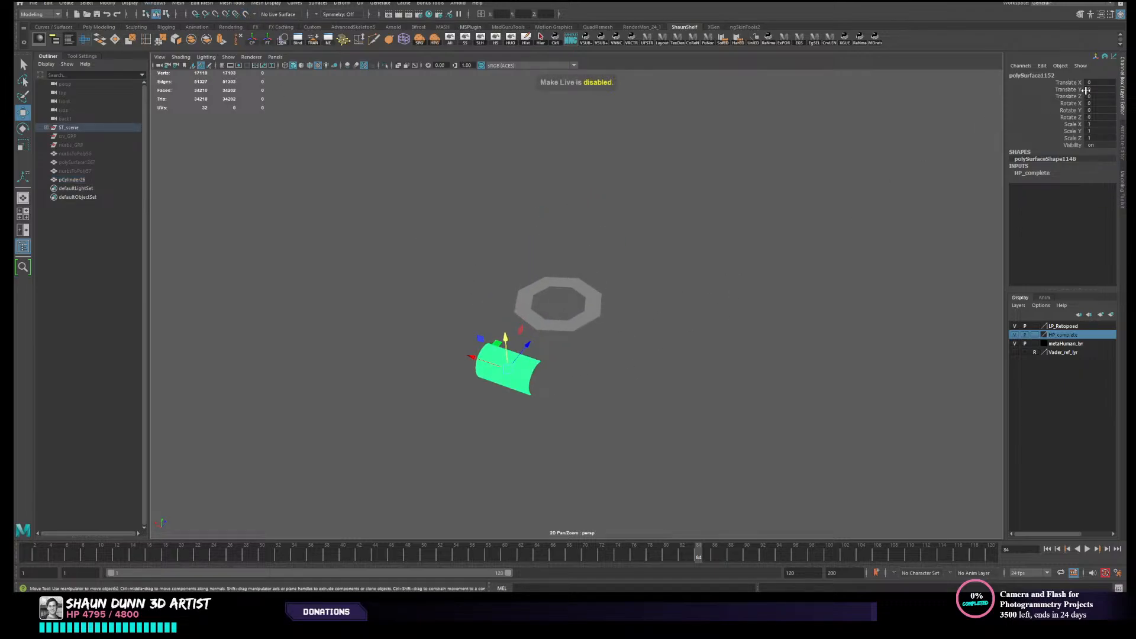
left_click_drag(796, 287, 728, 306, "alt")
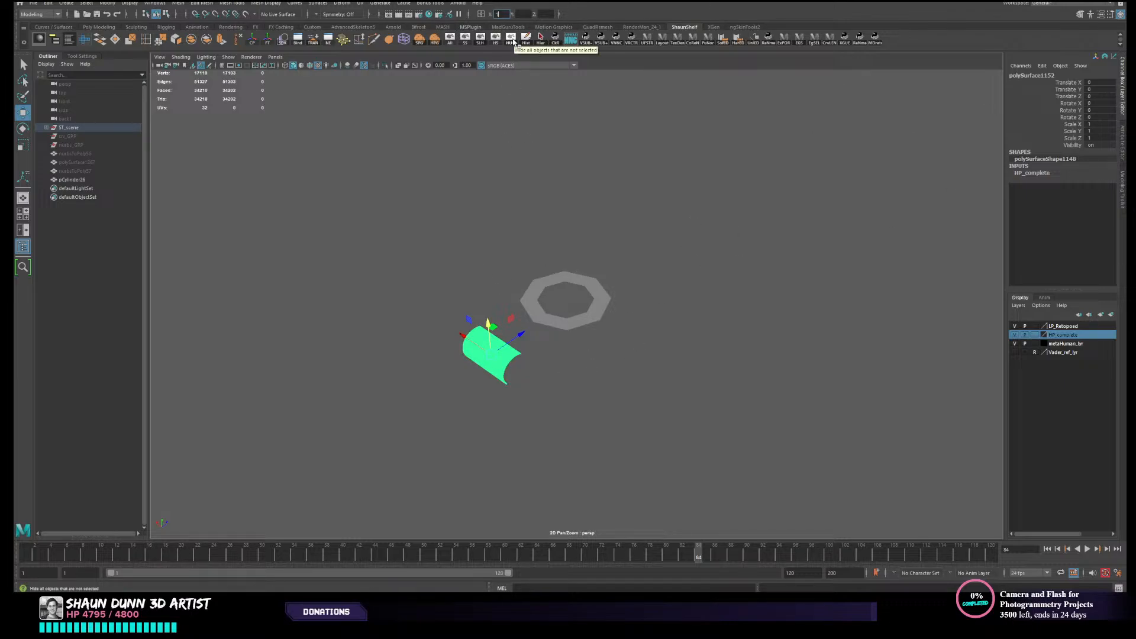
type("0")
key("Tab")
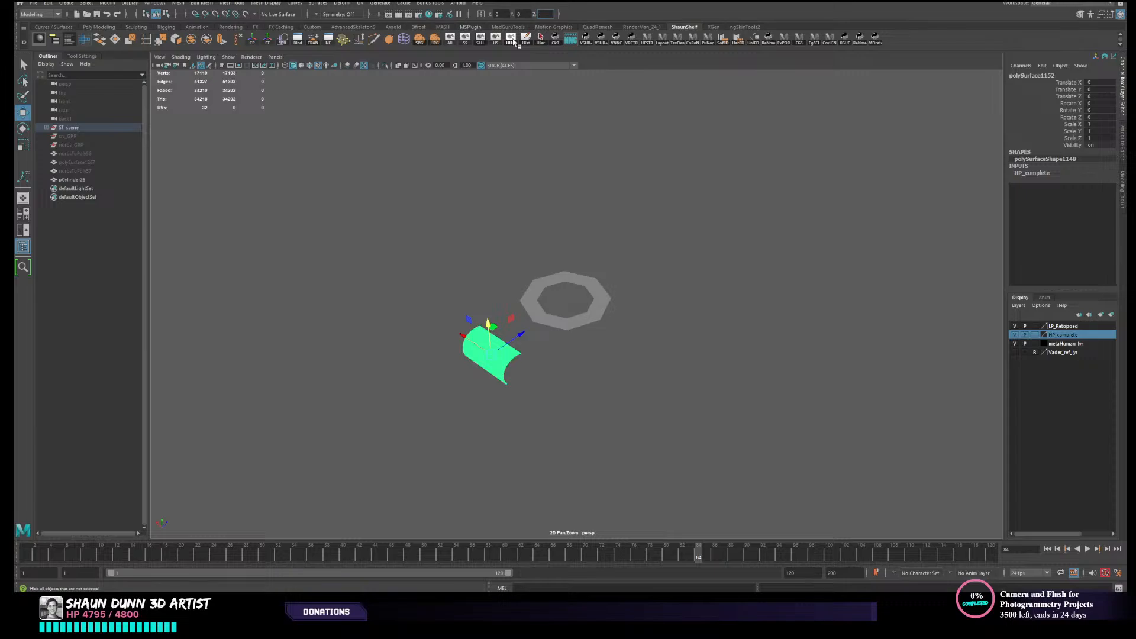
type("0")
key("Return")
middle_click_drag(608, 453, 606, 400, "alt")
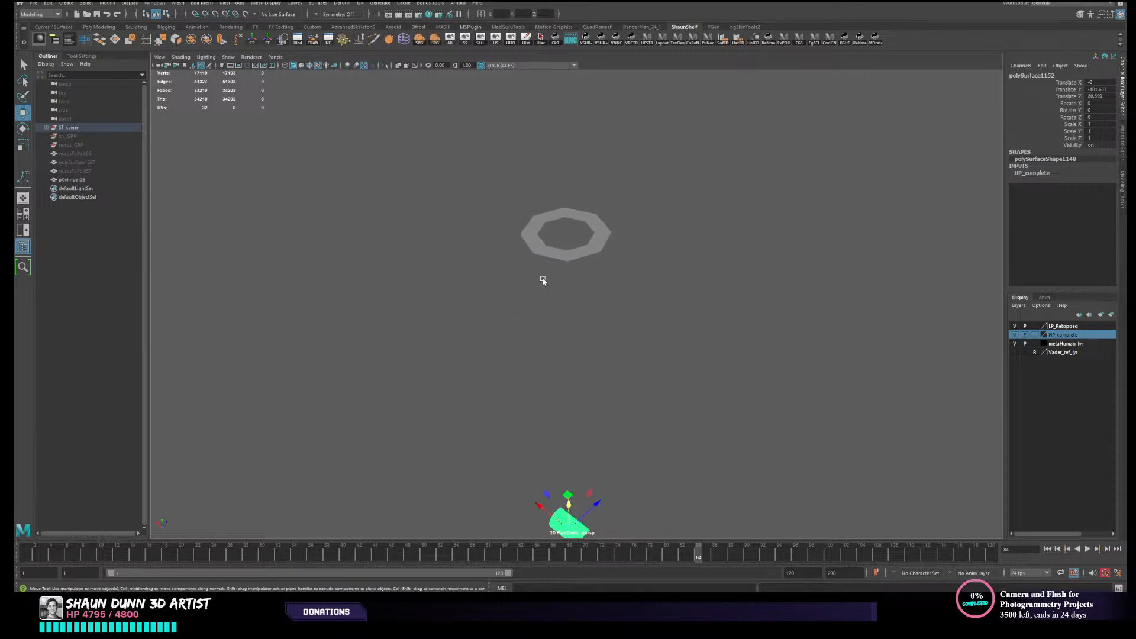
- Move the octagonal ring to the world origin and frame it together with the canister body
scroll(540, 277, "down", 3)
left_click_drag(552, 241, 603, 305)
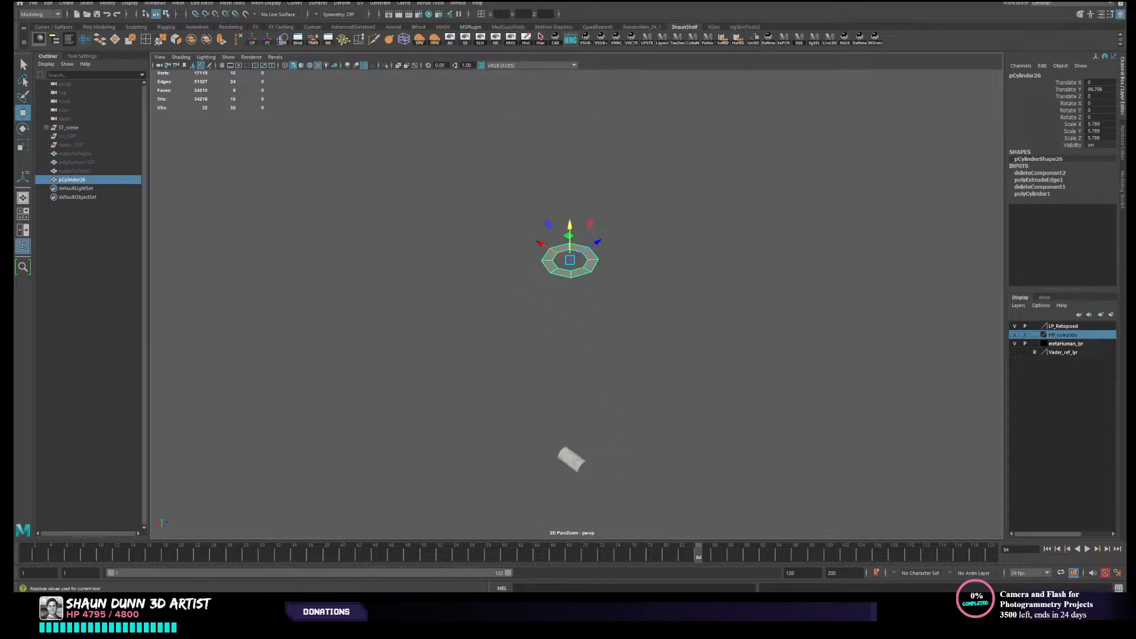
key("Return")
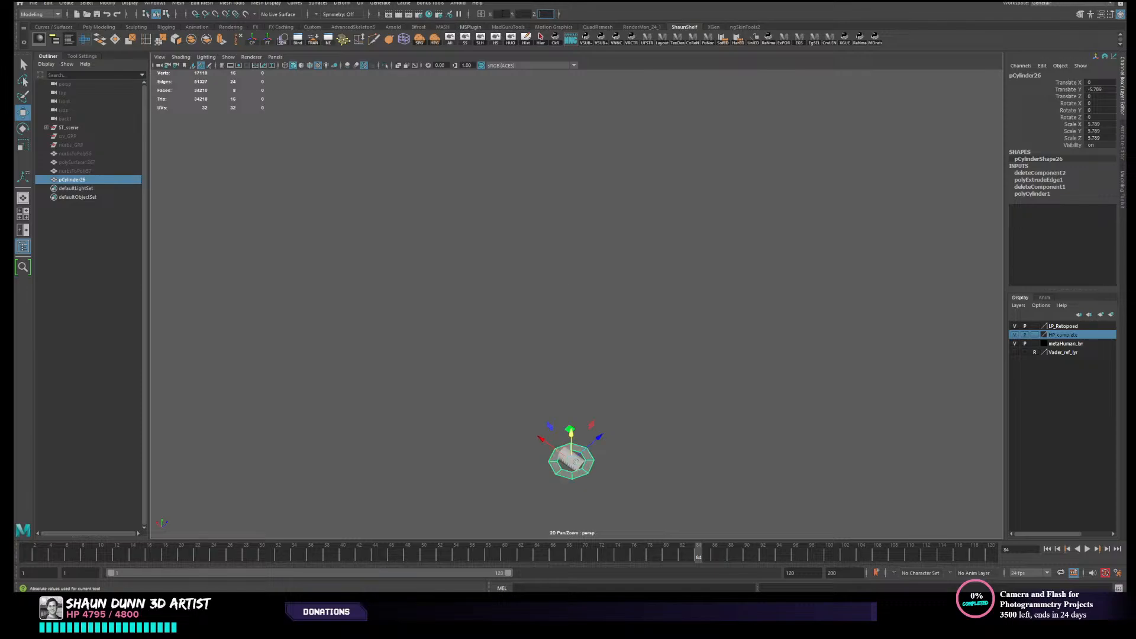
key("f")
left_click_drag(692, 484, 646, 464, "alt")
left_click(664, 426)
left_click(579, 459)
- Show the grid in the viewport and deselect the ring
left_click(228, 56)
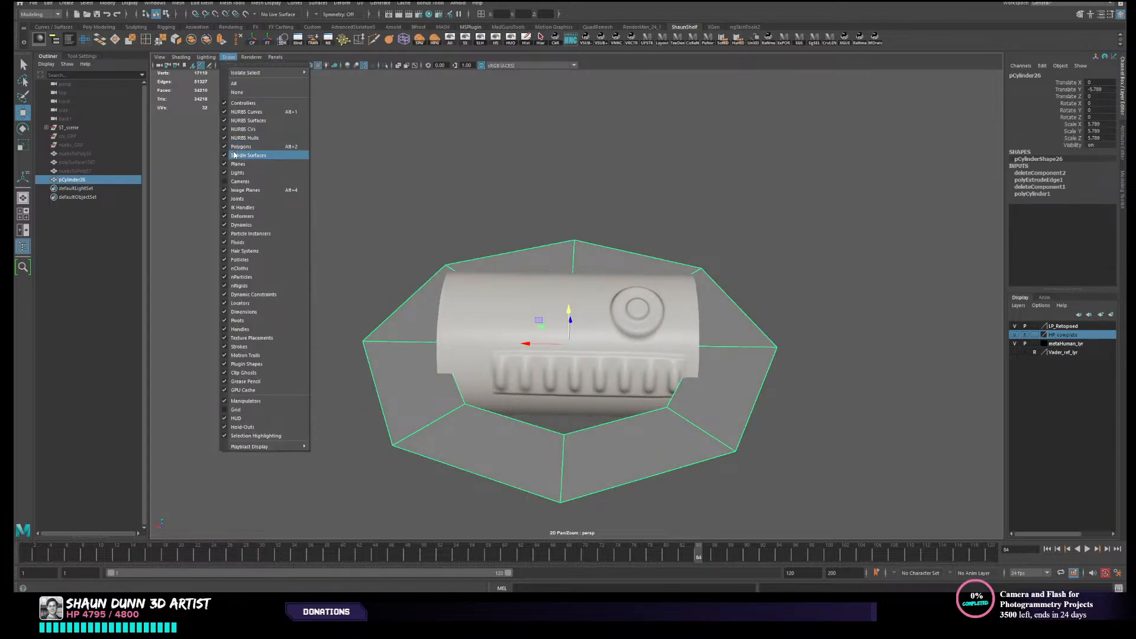
left_click(256, 410)
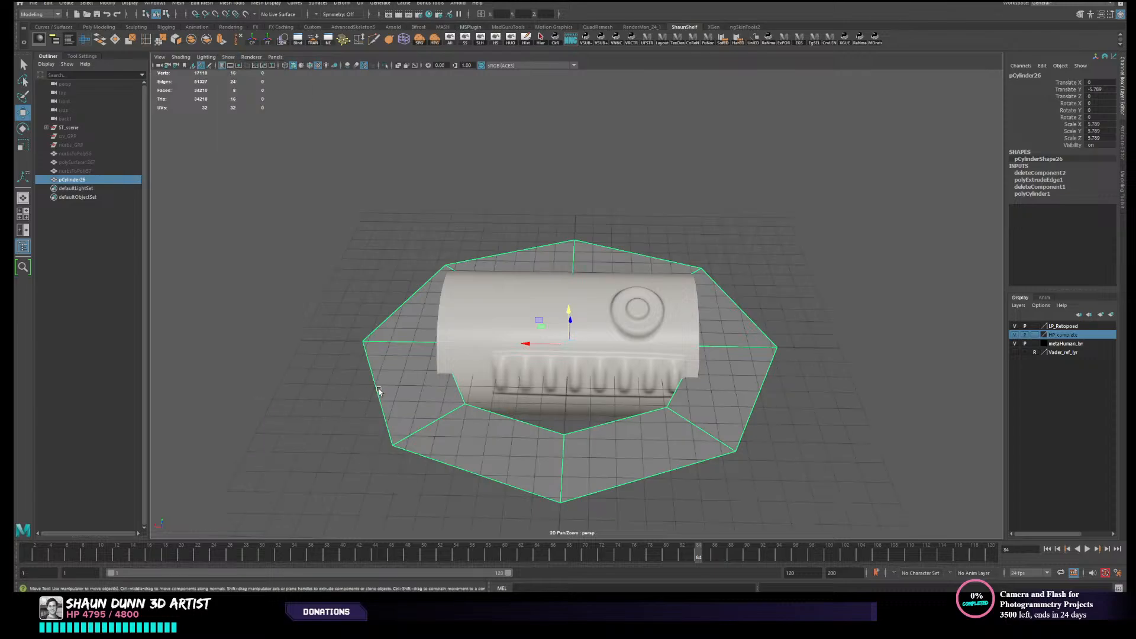
mouse_move(378, 391)
left_mouse_down("alt")
mouse_move(352, 393)
mouse_move(398, 386)
left_mouse_up("alt")
left_click(691, 227)
left_click_drag(637, 318, 664, 296, "alt")
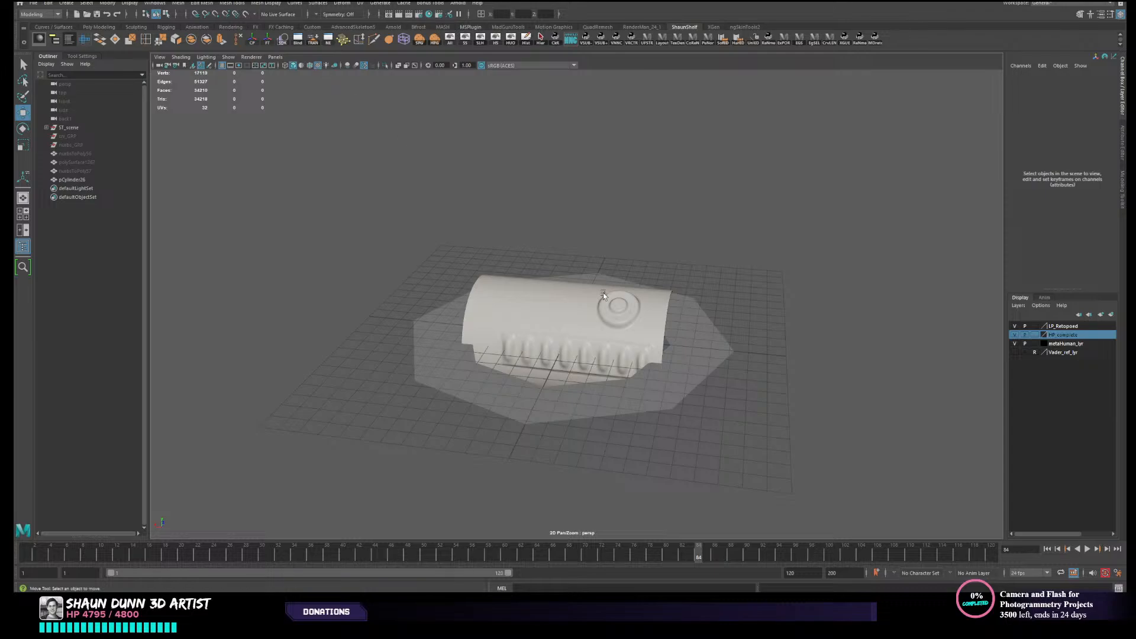
- Scale the ring uniformly to about 1.758 and place it over the canister's raised circular button, tilted about X
left_click_drag(435, 171, 375, 157, "alt")
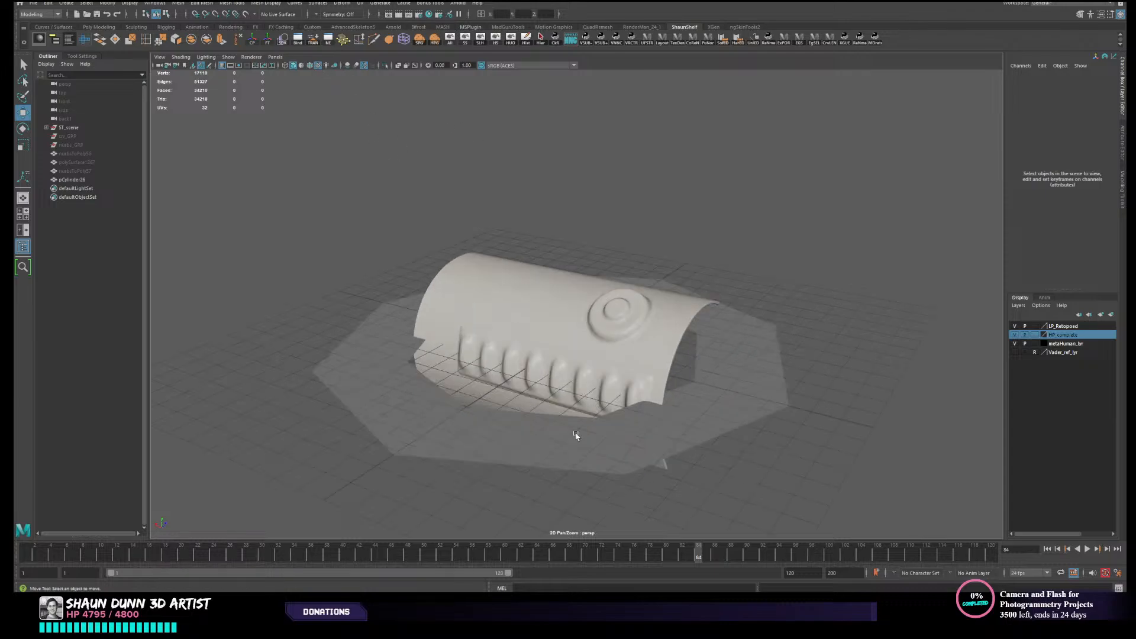
left_click(577, 394)
key("r")
scroll(478, 356, "up", 2)
middle_click_drag(478, 356, 392, 375)
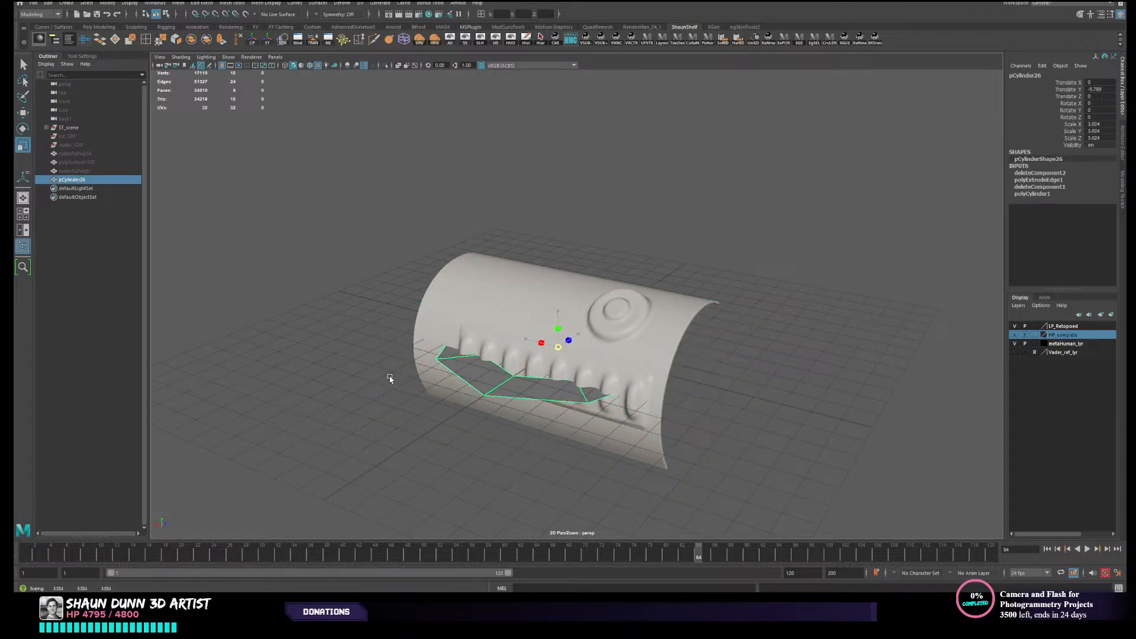
key("w")
left_click_drag(555, 318, 676, 327)
key("r")
key("w")
key("e")
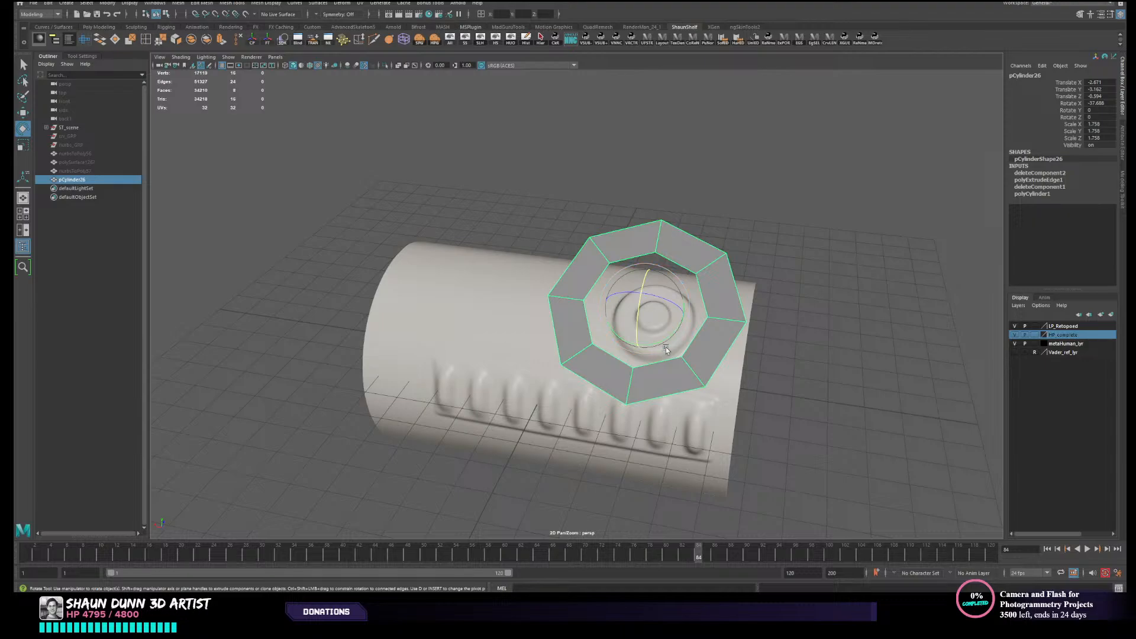
- Rotate the ring to match the slope of the canister around the button and fine-tune its position
left_click_drag(766, 350, 778, 355, "alt")
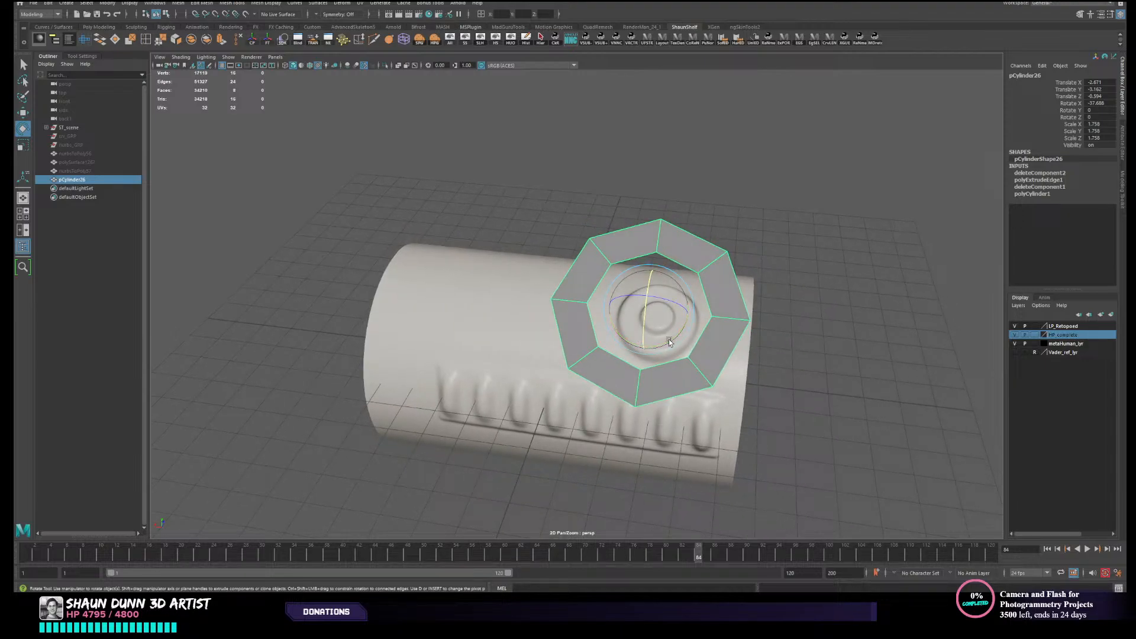
left_click_drag(669, 341, 613, 338)
key("w")
left_click_drag(591, 291, 624, 290)
right_click_drag(624, 290, 625, 307)
- Select all of the ring's vertices and align the move pivot to the ring's uppermost face
left_click_drag(698, 436, 714, 430, "alt")
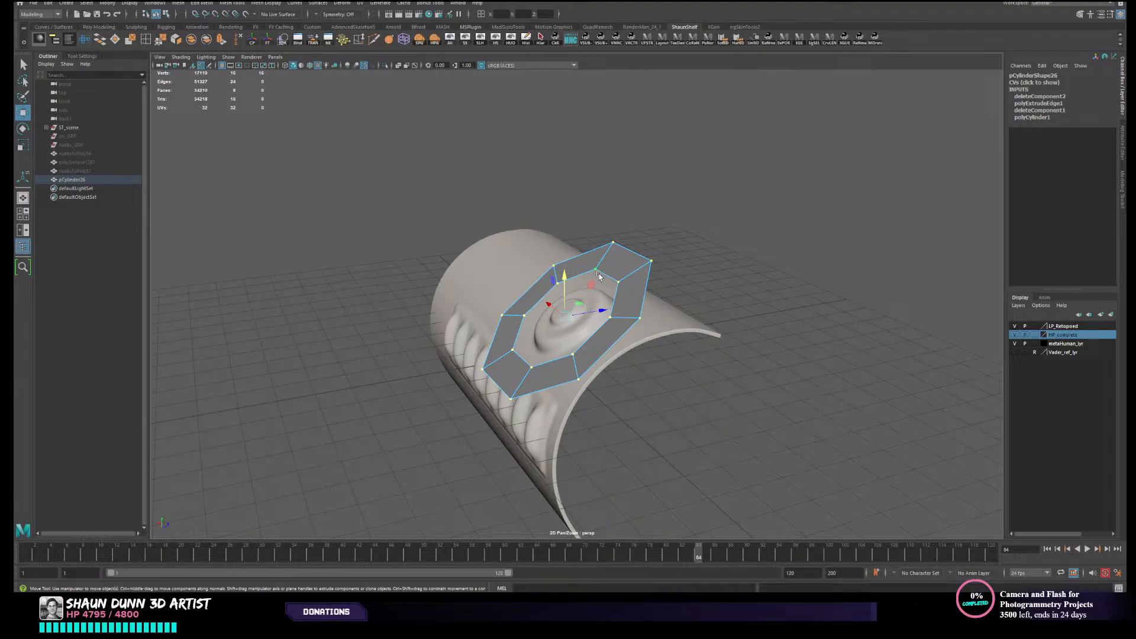
key("d")
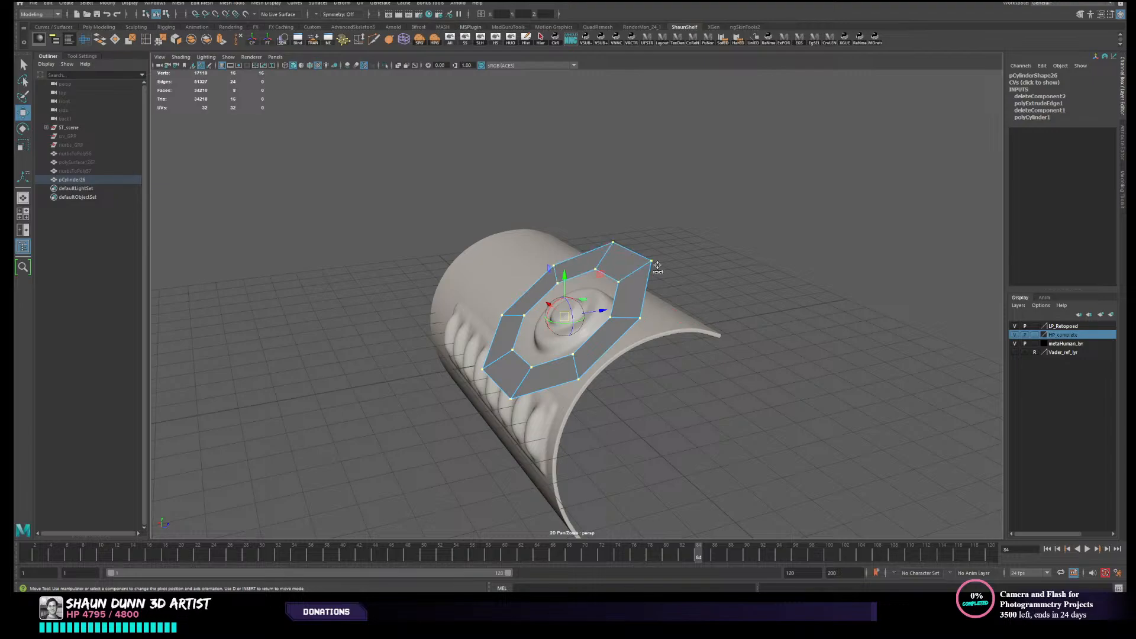
left_click(622, 262)
key("d")
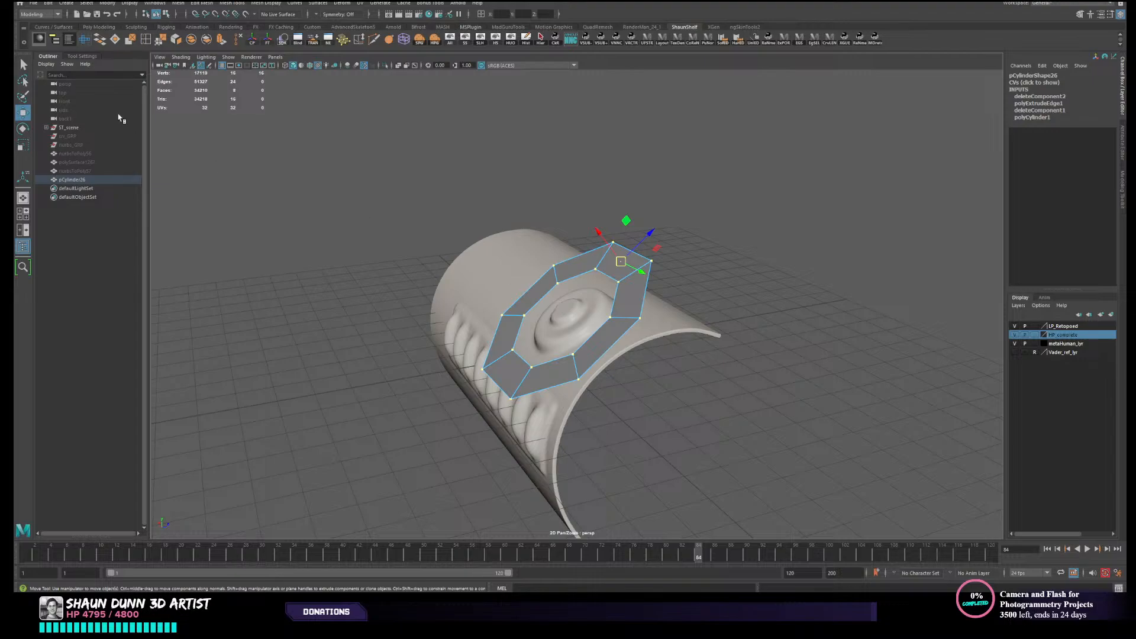
- Display the Move tool's settings and shift the custom pivot from the upper face back to the ring's center
left_click(81, 56)
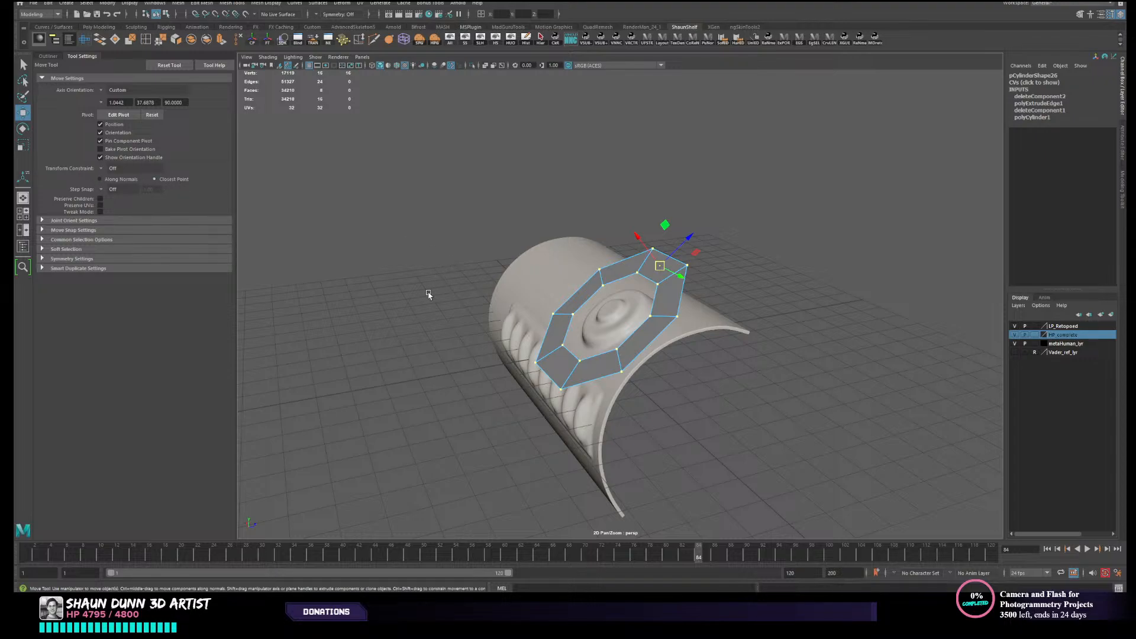
left_click_drag(406, 300, 487, 280, "alt")
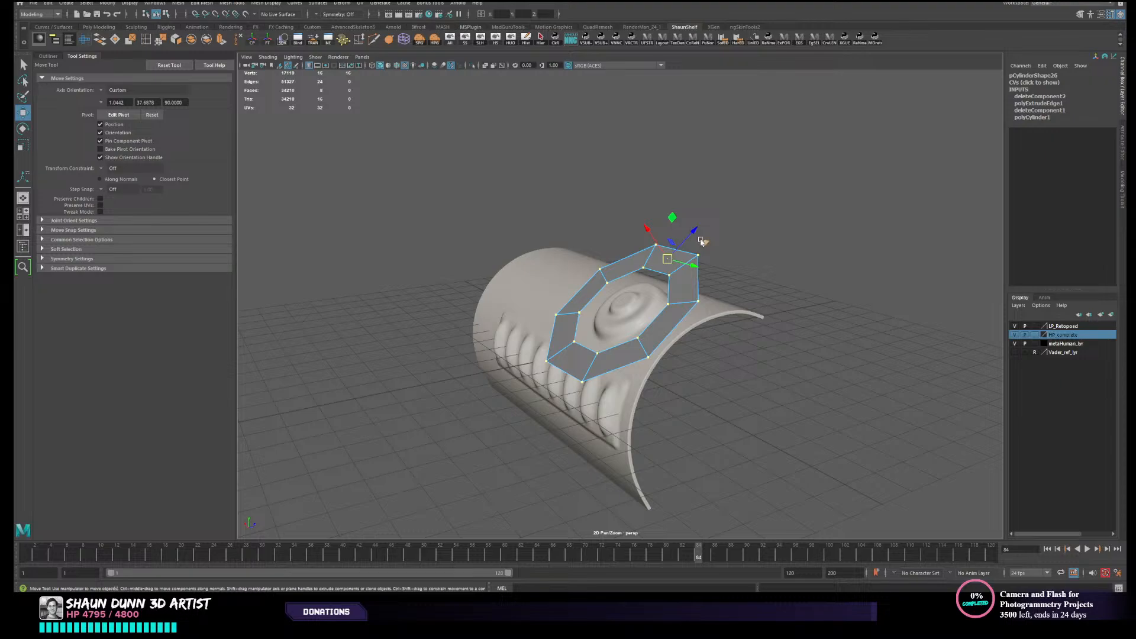
key("d")
left_click_drag(692, 233, 652, 277)
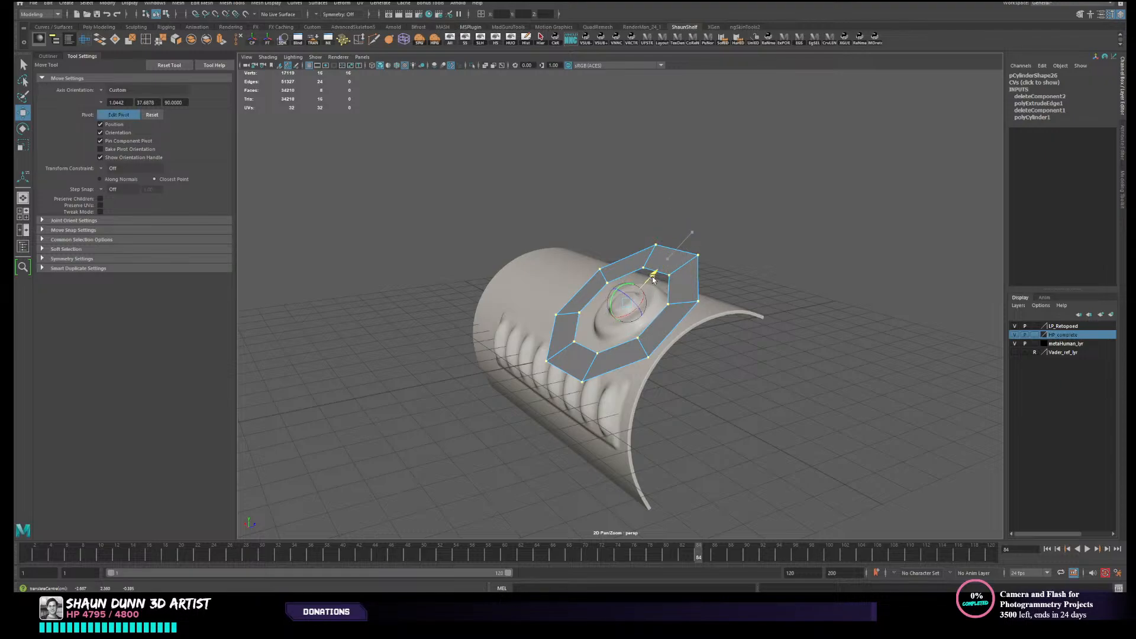
key("d")
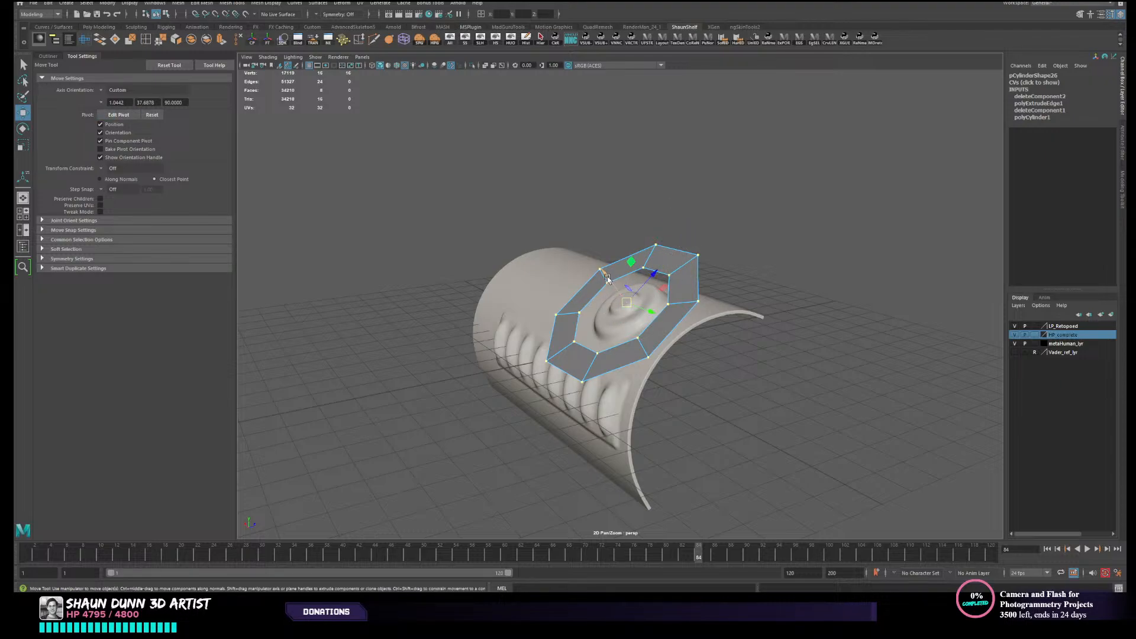
- Return the ring to object mode and make the high-poly canister body the live surface
right_click_drag(544, 277, 584, 243)
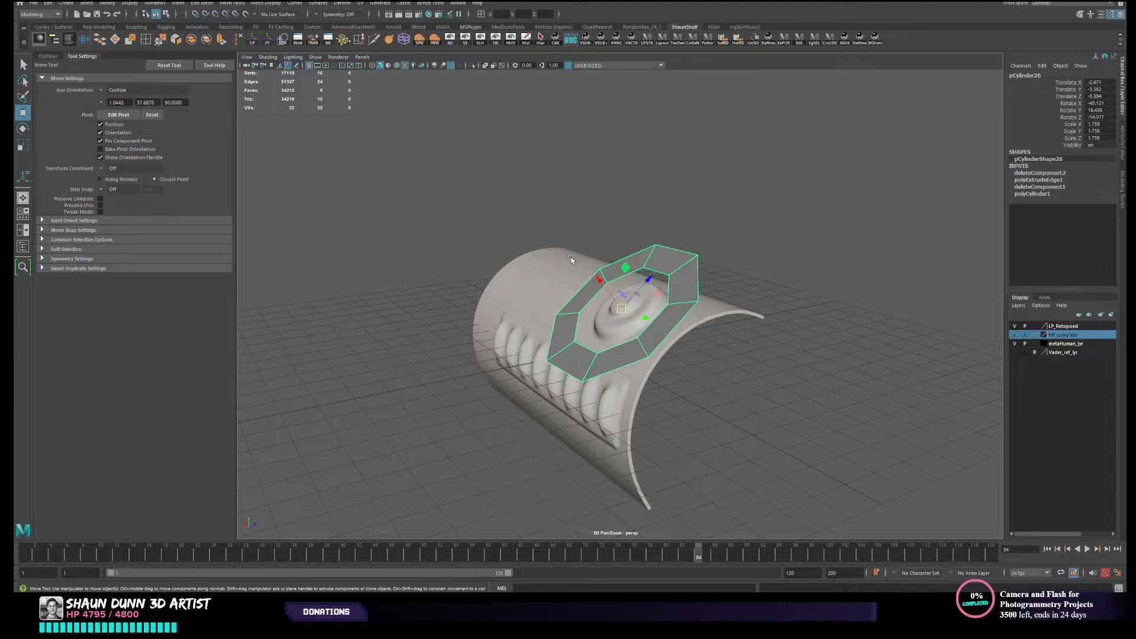
left_click(570, 256)
left_click(247, 16)
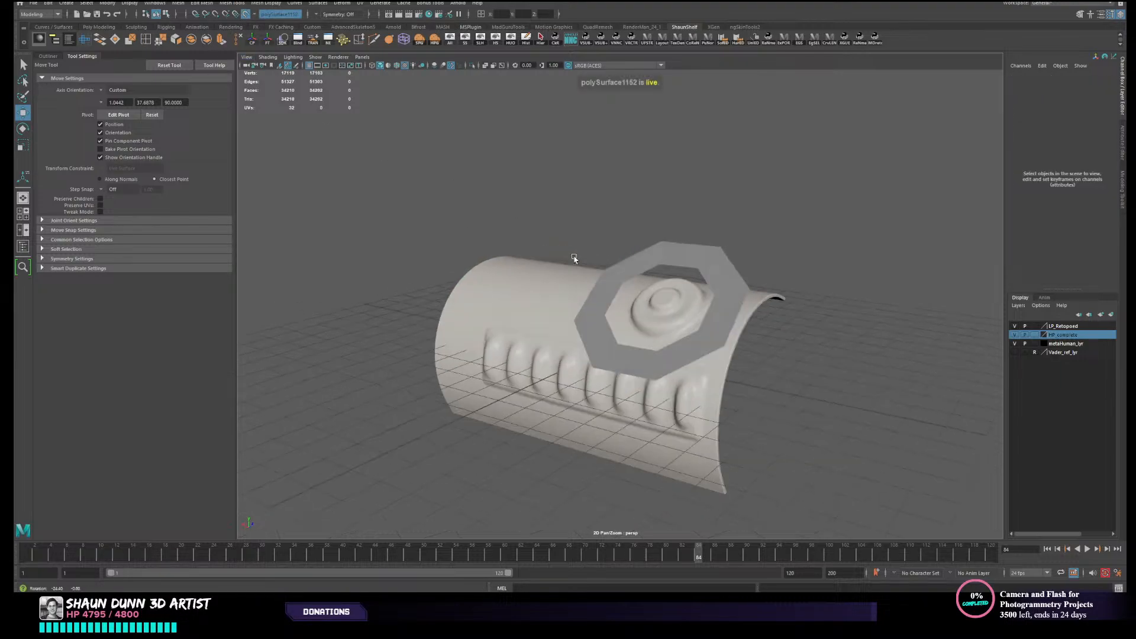
- Select all of the ring's vertices and nudge them with the custom-aligned pivot so they snap onto the live canister surface
left_click_drag(523, 298, 753, 296, "alt")
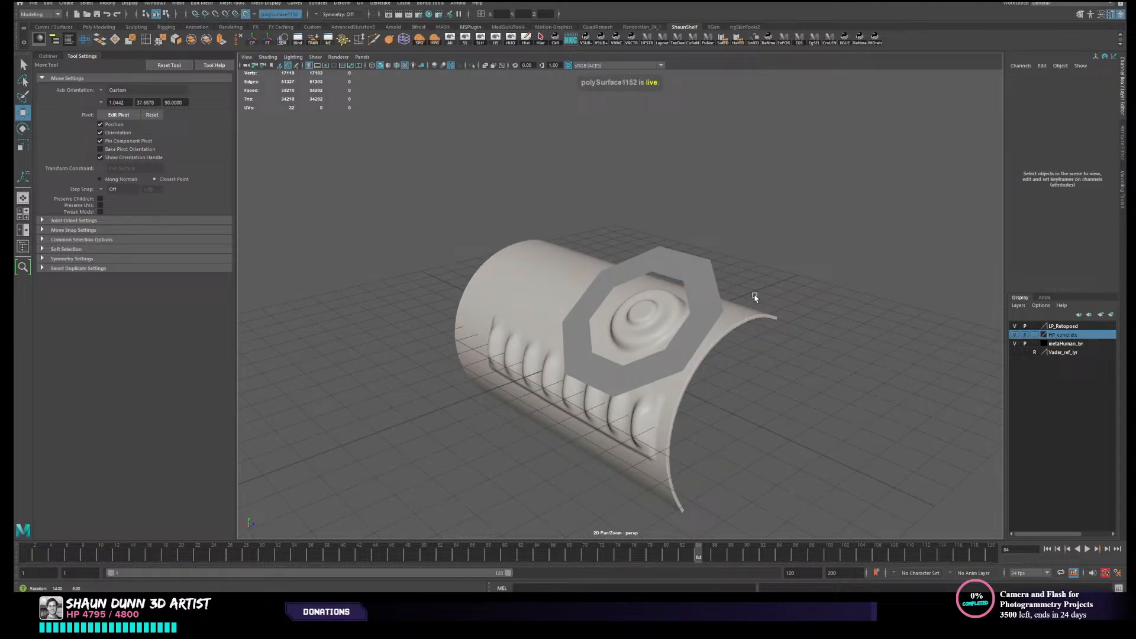
left_click(709, 300)
key("F9")
left_click_drag(441, 223, 909, 452)
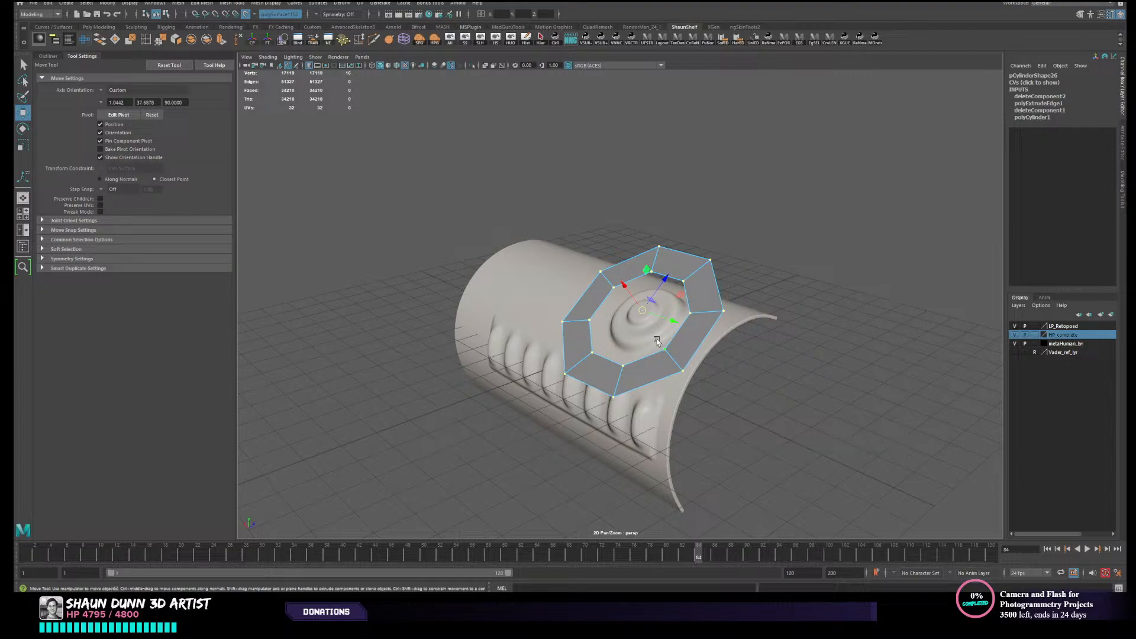
left_click_drag(626, 290, 771, 327, "alt")
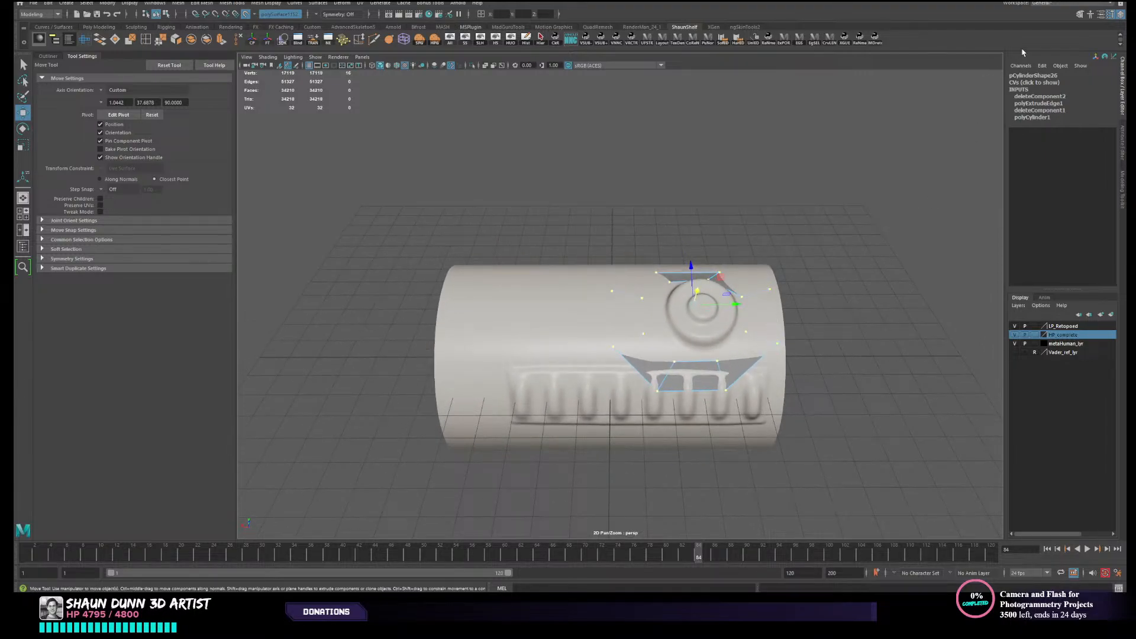
- Open the Modeling Toolkit and activate Quad Draw for the octagonal ring on the live canister body
left_click(1092, 16)
left_click(1090, 324)
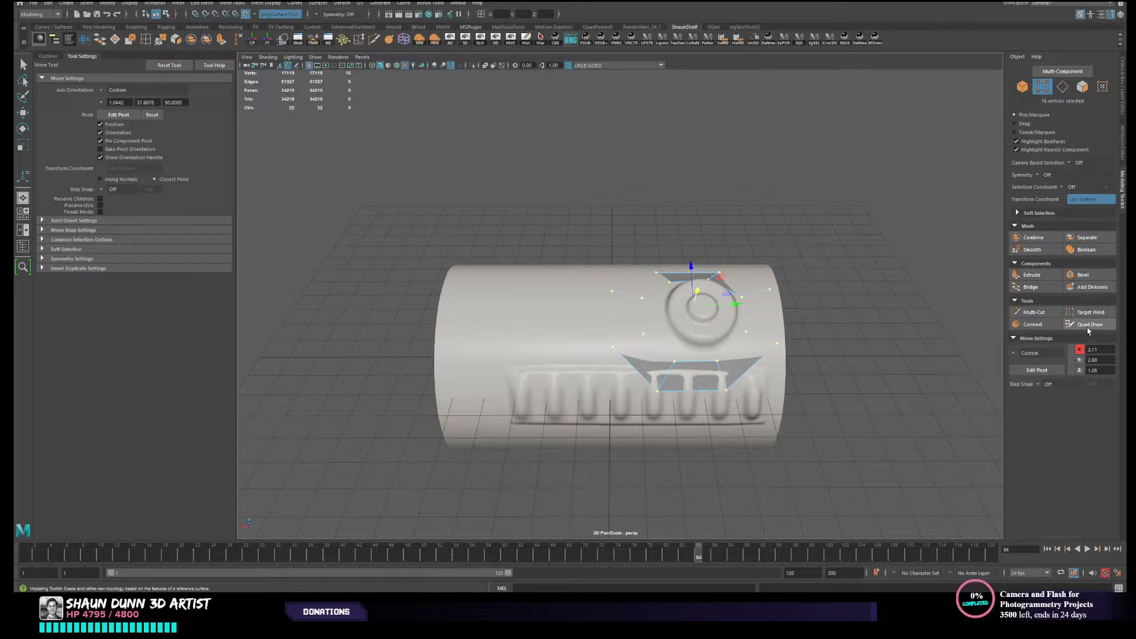
left_click_drag(791, 314, 788, 322, "alt")
right_click_drag(674, 332, 702, 339, "alt")
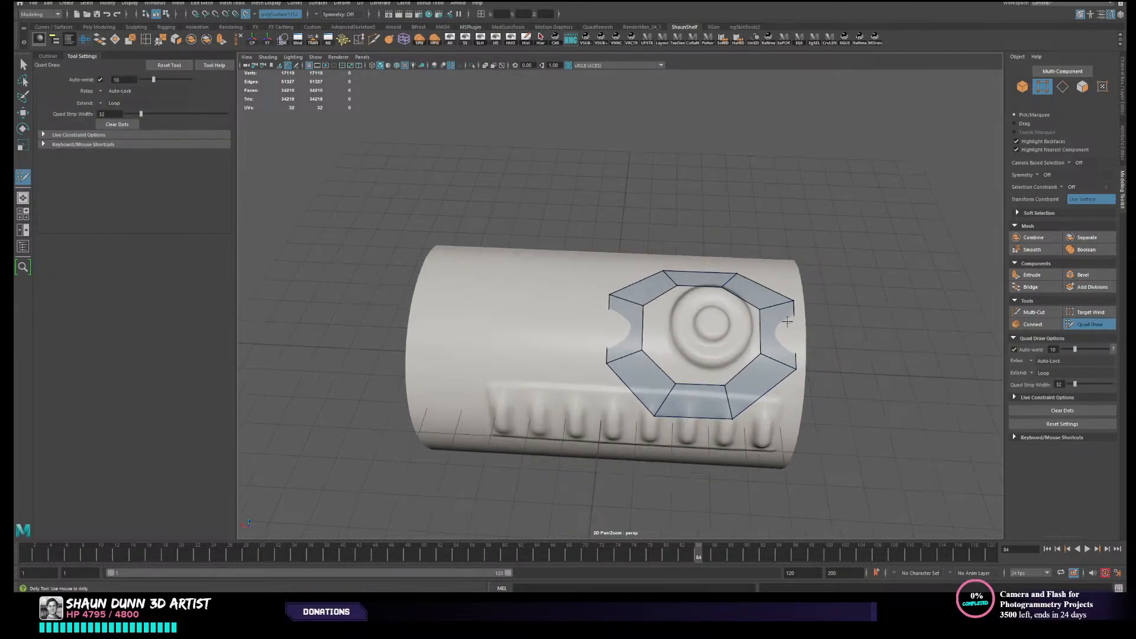
middle_click_drag(702, 340, 668, 338, "alt")
key("w")
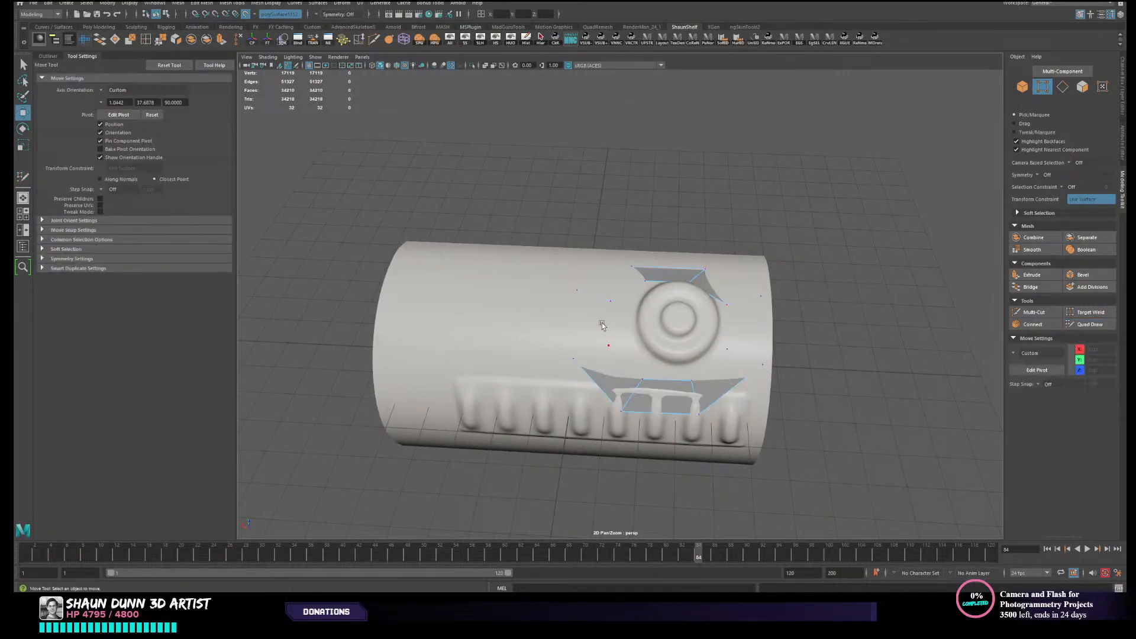
right_click_drag(794, 308, 841, 291)
left_click(1106, 325)
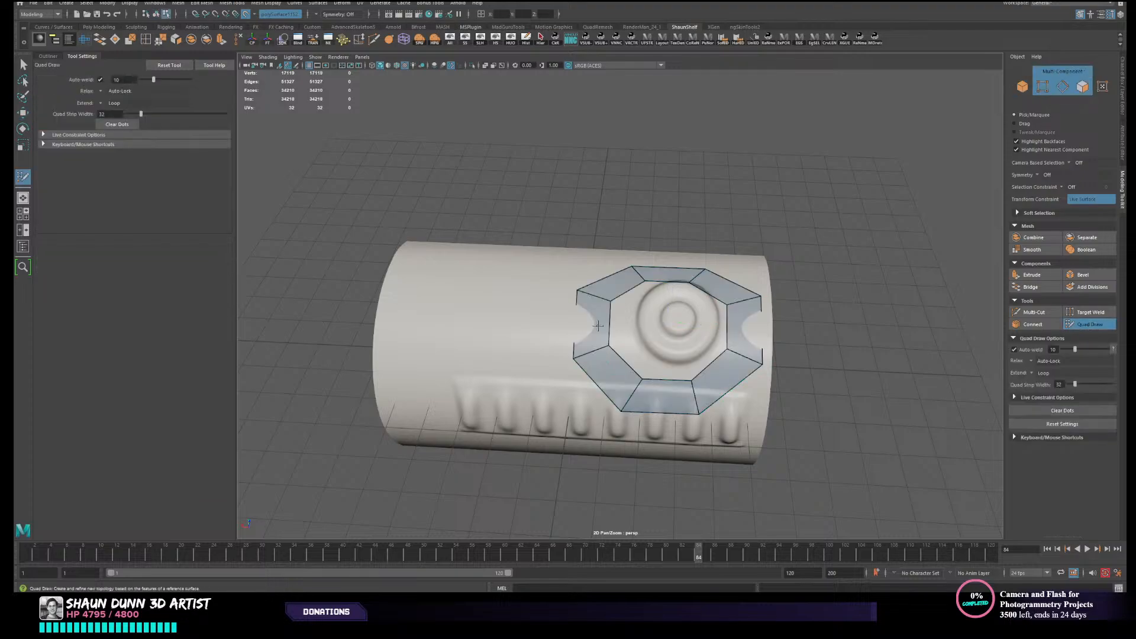
mouse_move(556, 319)
left_mouse_down("alt")
mouse_move(680, 301)
mouse_move(562, 316)
mouse_move(607, 338)
mouse_move(624, 385)
left_mouse_up("alt")
key("ctrl+z")
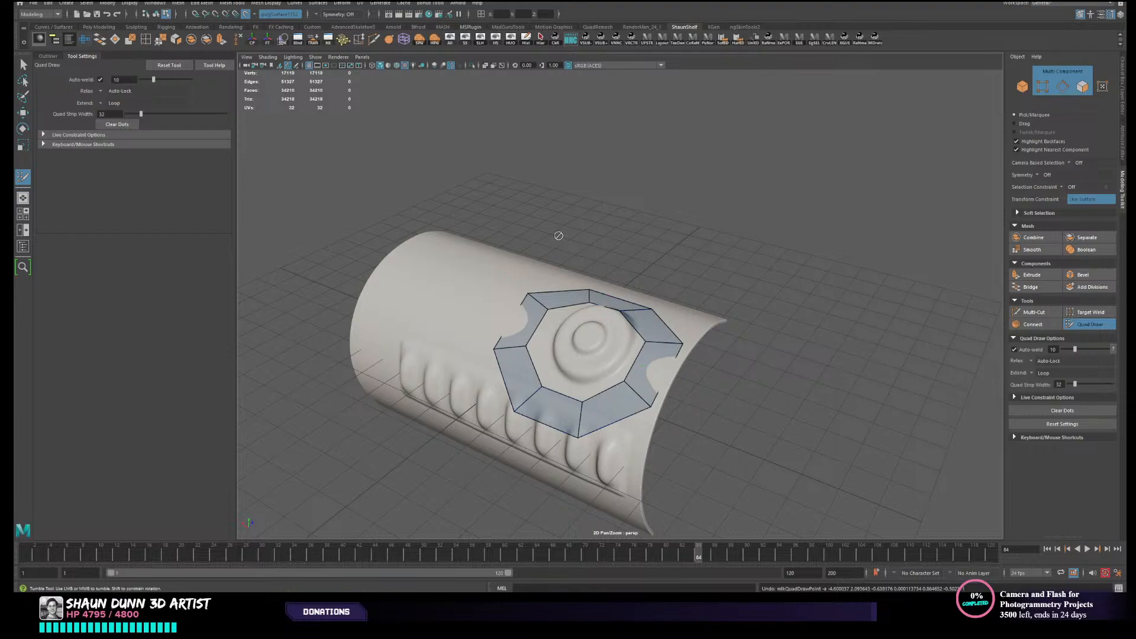
- Isolate the ring to examine its shape from several angles, and unhide the canister body
key("w")
right_click_drag(637, 238, 671, 217)
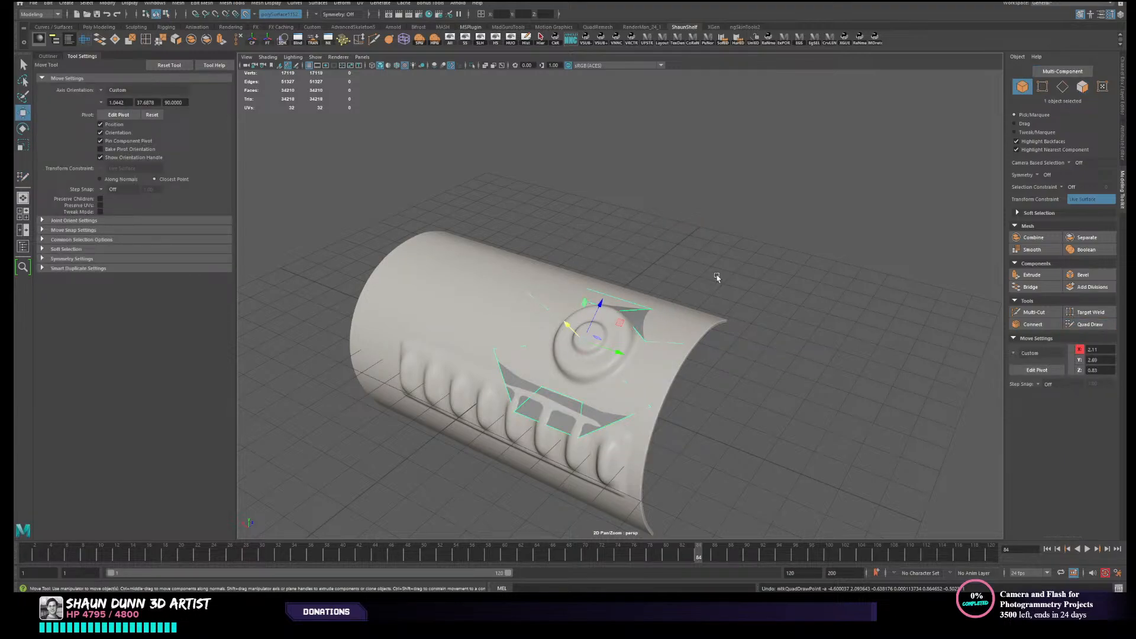
left_click_drag(716, 277, 498, 120, "alt")
left_click(510, 39)
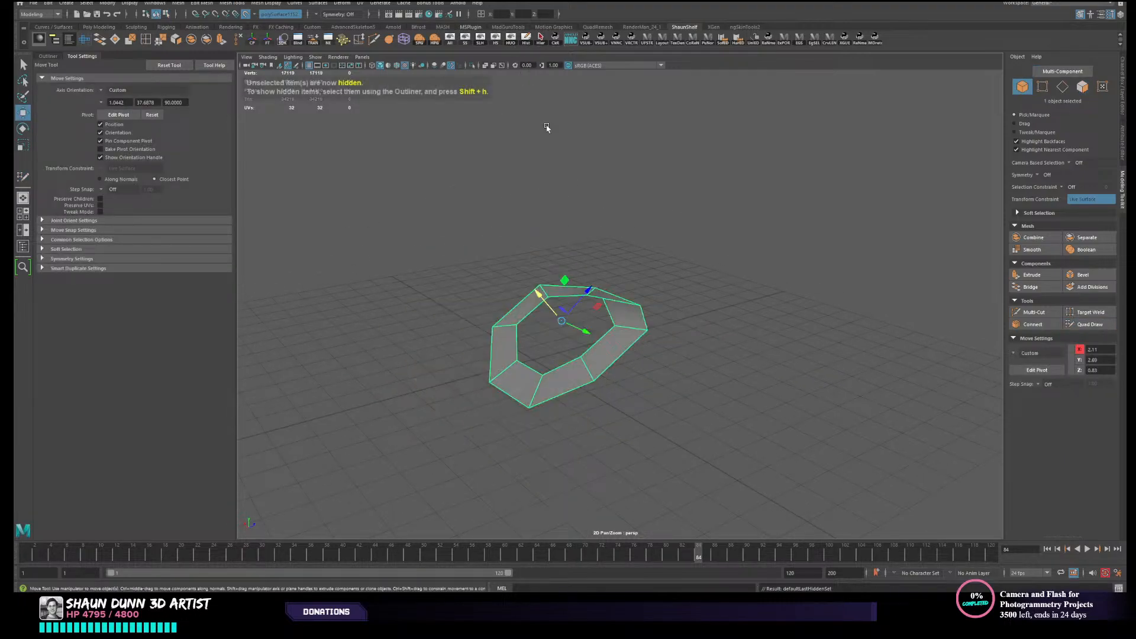
mouse_move(696, 312)
left_mouse_down("alt")
mouse_move(689, 473)
mouse_move(706, 305)
mouse_move(672, 282)
mouse_move(586, 270)
mouse_move(644, 315)
mouse_move(636, 290)
left_mouse_up("alt")
left_click(480, 39)
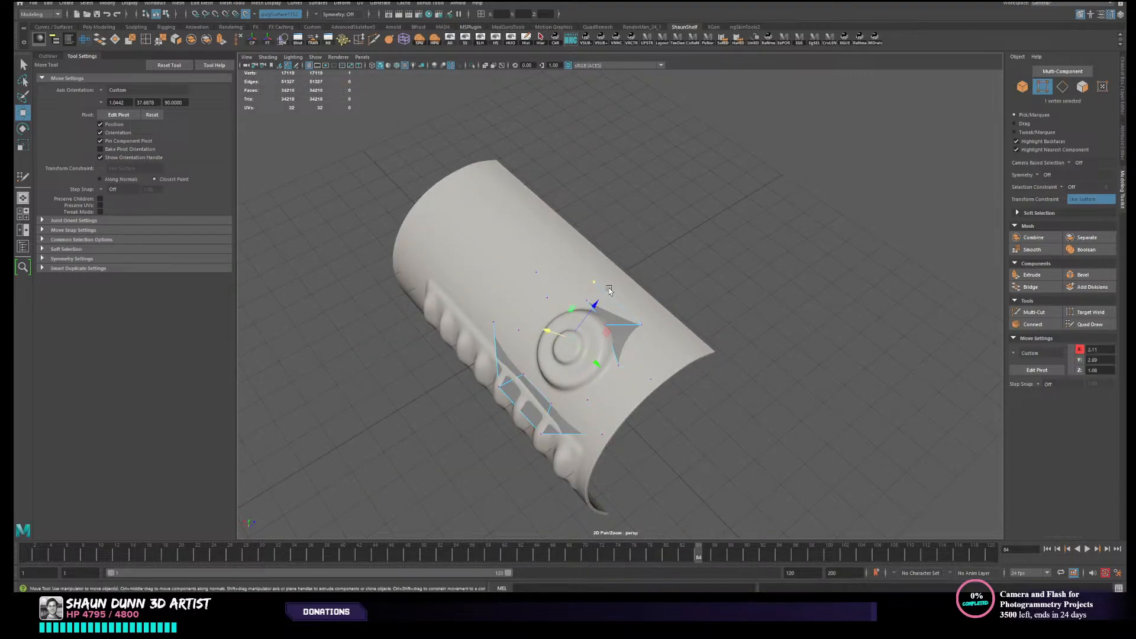
- With Quad Draw, pull the ring's inner and outer vertices on the side away from the canister's open end closer to the button
left_click(1094, 327)
scroll(698, 405, "up", 5)
mouse_move(698, 406)
left_mouse_down("alt")
mouse_move(595, 291)
mouse_move(550, 274)
left_mouse_up("alt")
mouse_move(582, 355)
left_mouse_down("alt")
mouse_move(617, 371)
mouse_move(501, 341)
left_mouse_up("alt")
left_click_drag(508, 386, 537, 390)
left_click_drag(529, 330, 548, 339)
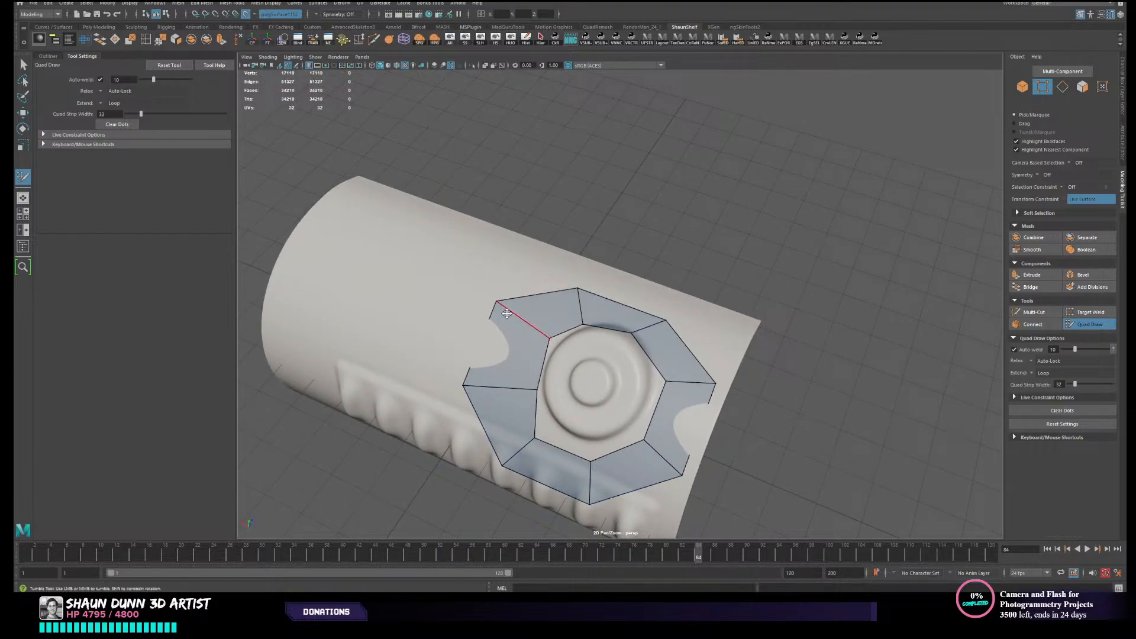
left_click_drag(496, 304, 527, 318)
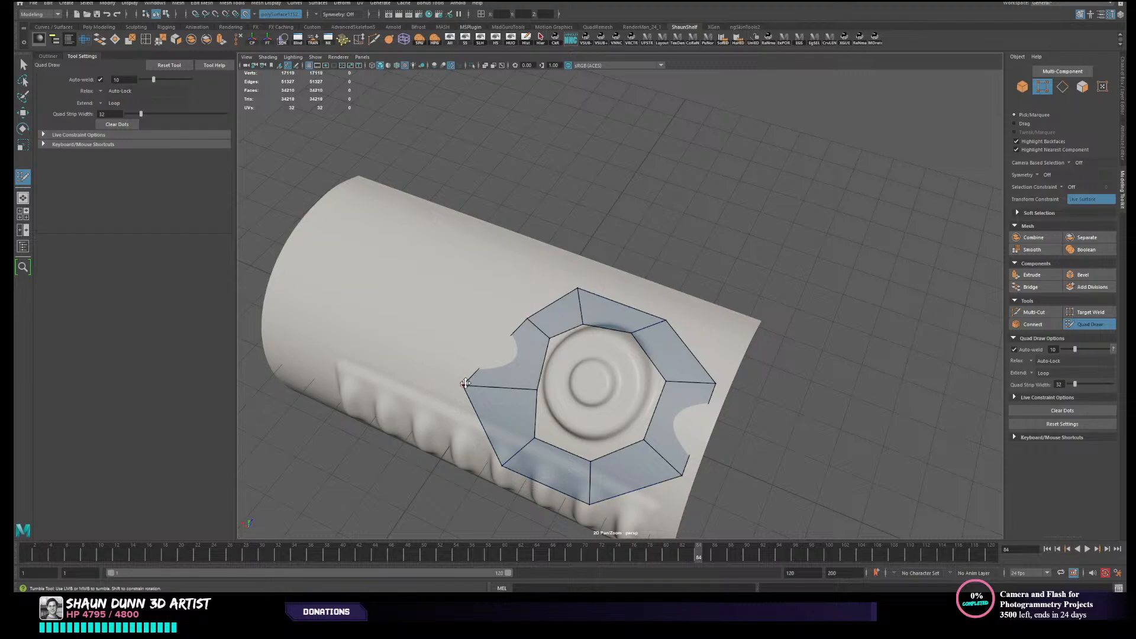
left_click_drag(465, 384, 507, 386)
- Pull the ring's vertices nearest the canister's open end inward toward the circular button
left_click_drag(579, 453, 646, 469, "alt")
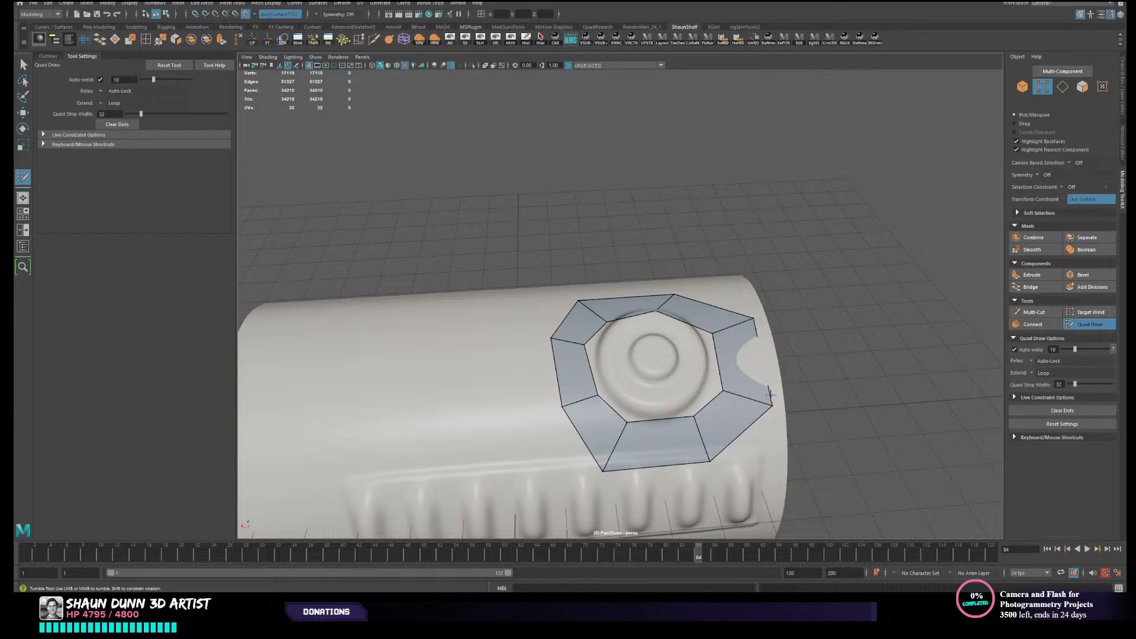
left_click_drag(771, 395, 710, 393)
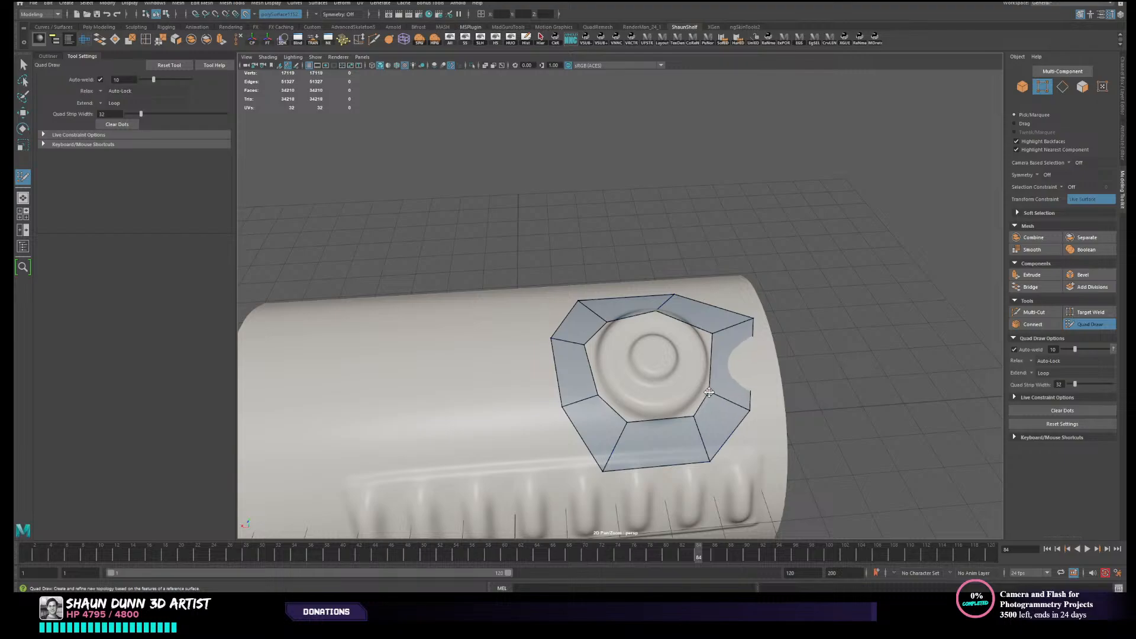
left_click_drag(752, 318, 736, 321)
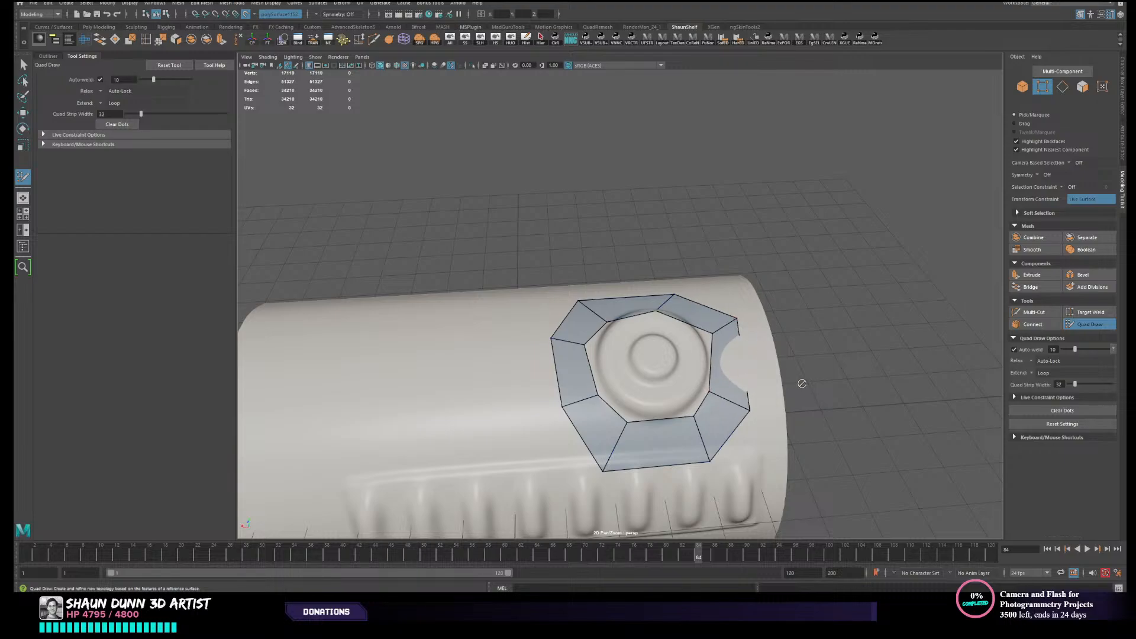
- Delete the partly buried ring face nearest the canister's open end and fill the gap with a new quad
mouse_move(799, 383)
left_mouse_down("alt")
mouse_move(669, 395)
mouse_move(619, 363)
mouse_move(623, 383)
mouse_move(641, 272)
mouse_move(627, 314)
mouse_move(674, 322)
mouse_move(615, 299)
mouse_move(616, 268)
mouse_move(652, 319)
mouse_move(670, 298)
mouse_move(647, 276)
left_mouse_up("alt")
scroll(676, 399, "up", 3)
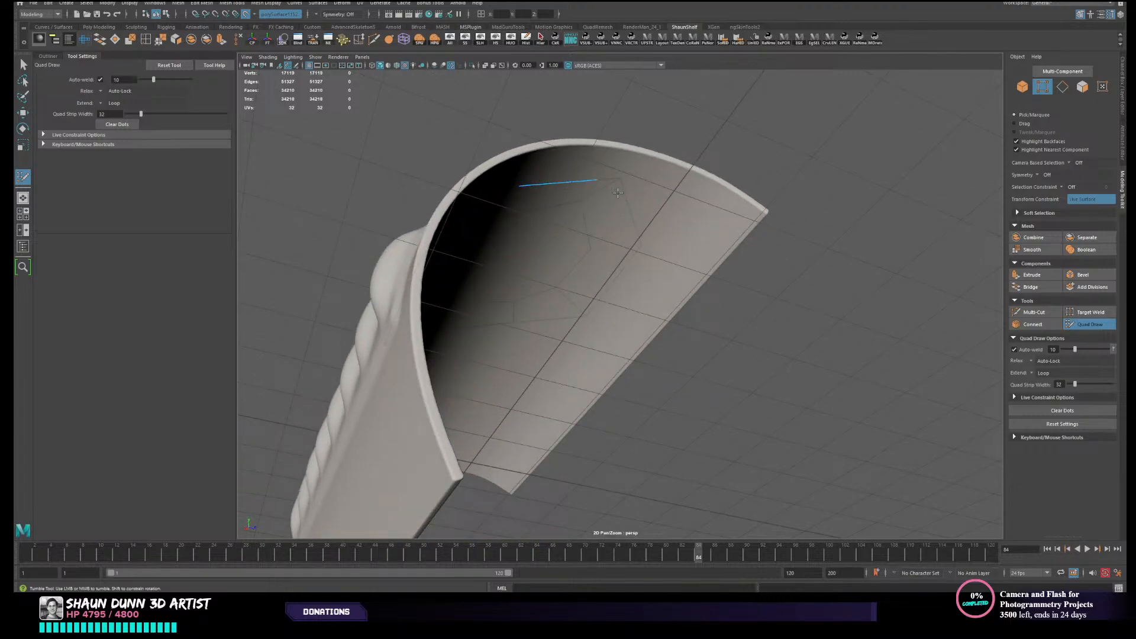
left_click_drag(617, 193, 656, 315, "alt")
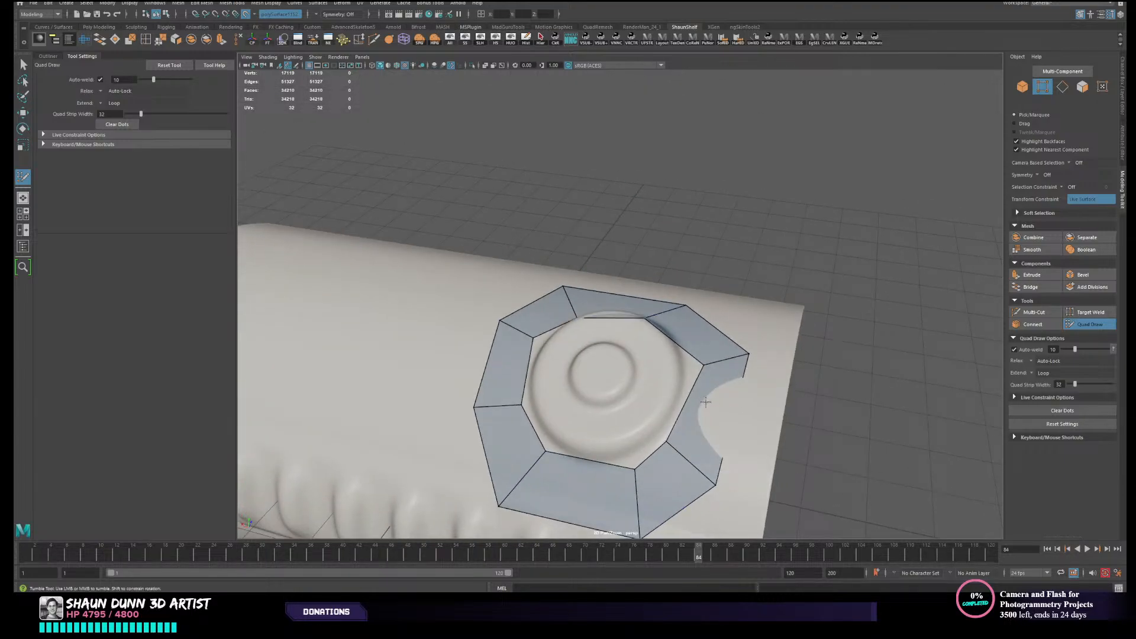
left_click_drag(705, 403, 710, 391, "alt")
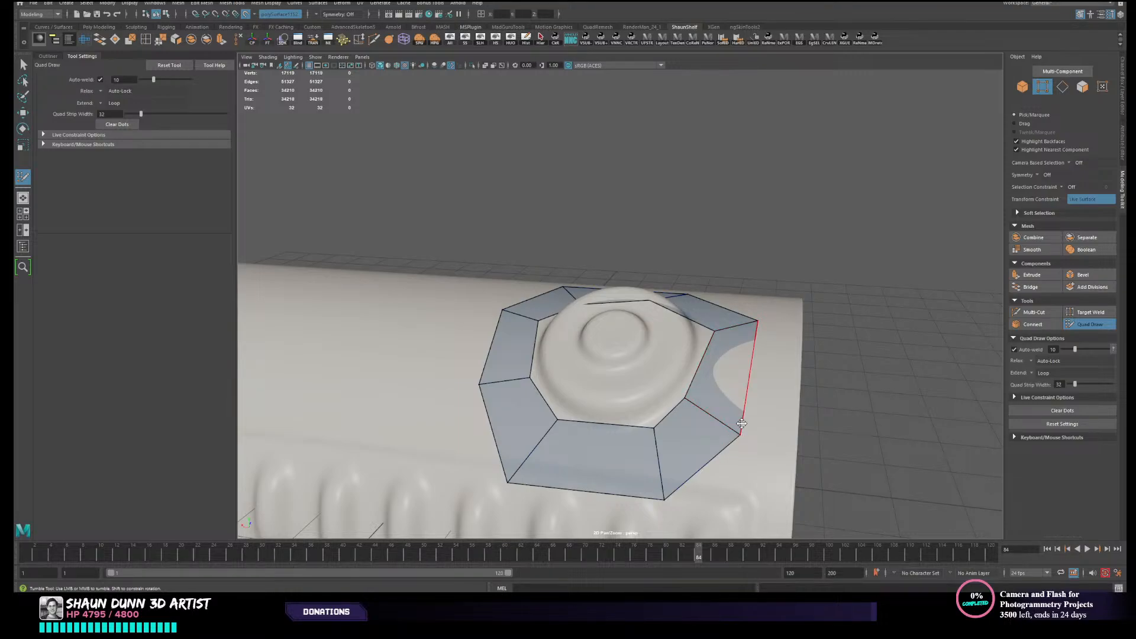
left_click(708, 395, "ctrl+shift")
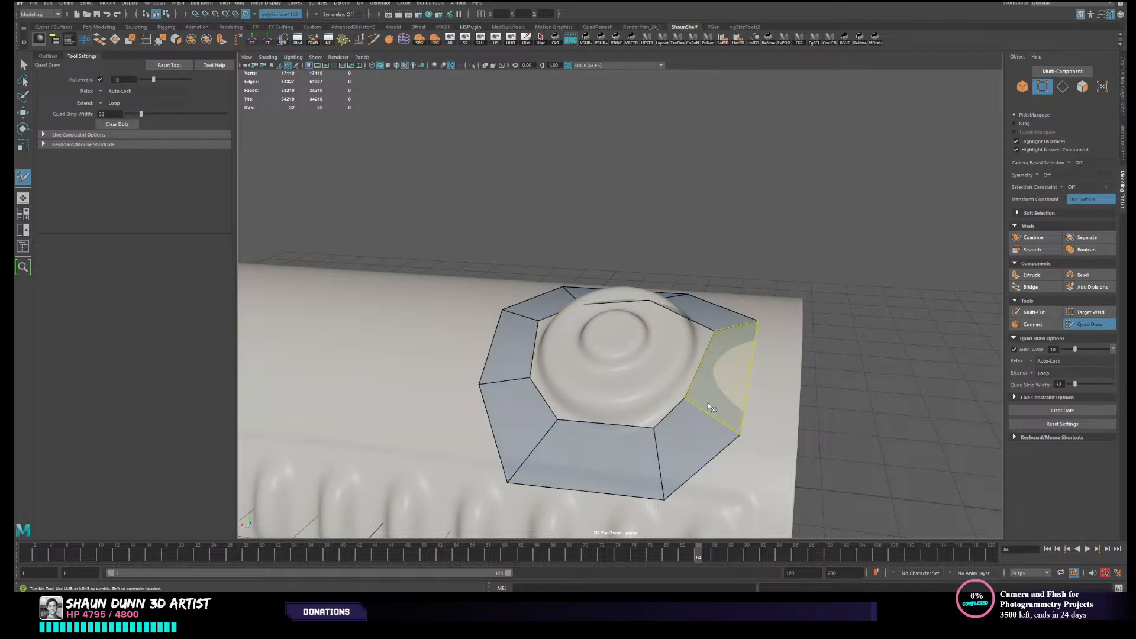
left_click(708, 403, "ctrl+shift")
left_click_drag(718, 391, 717, 401, "alt")
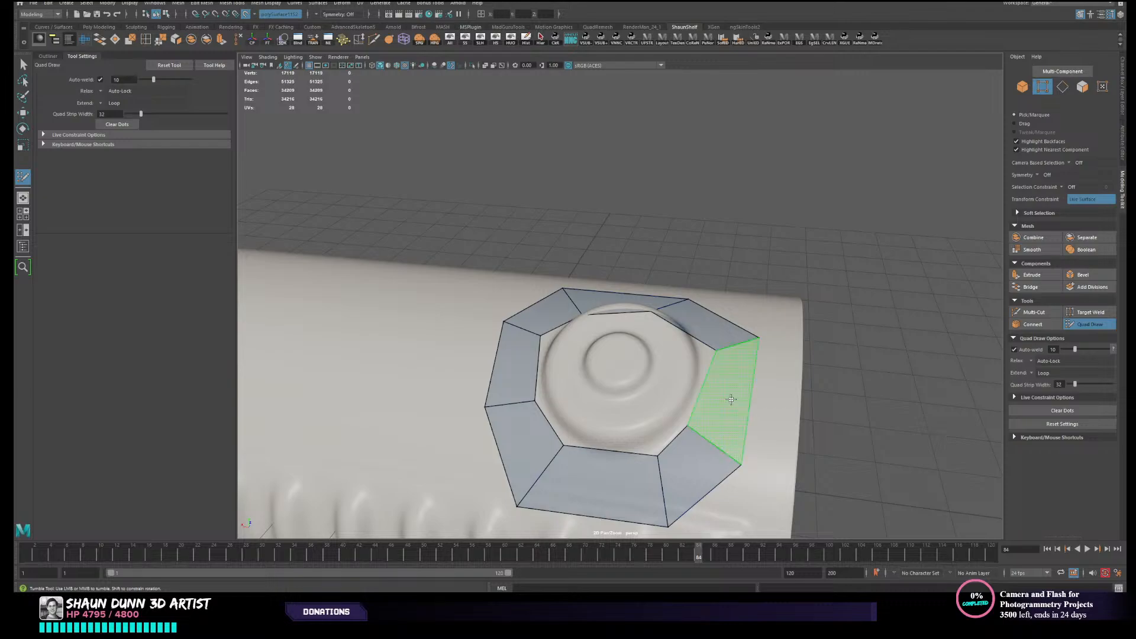
left_click(732, 400, "shift")
- Reposition the vertices of the rebuilt face and the ring's upper corners to follow the button's round outline
mouse_move(753, 471)
left_mouse_down("alt")
mouse_move(748, 481)
mouse_move(769, 436)
mouse_move(765, 453)
left_mouse_up("alt")
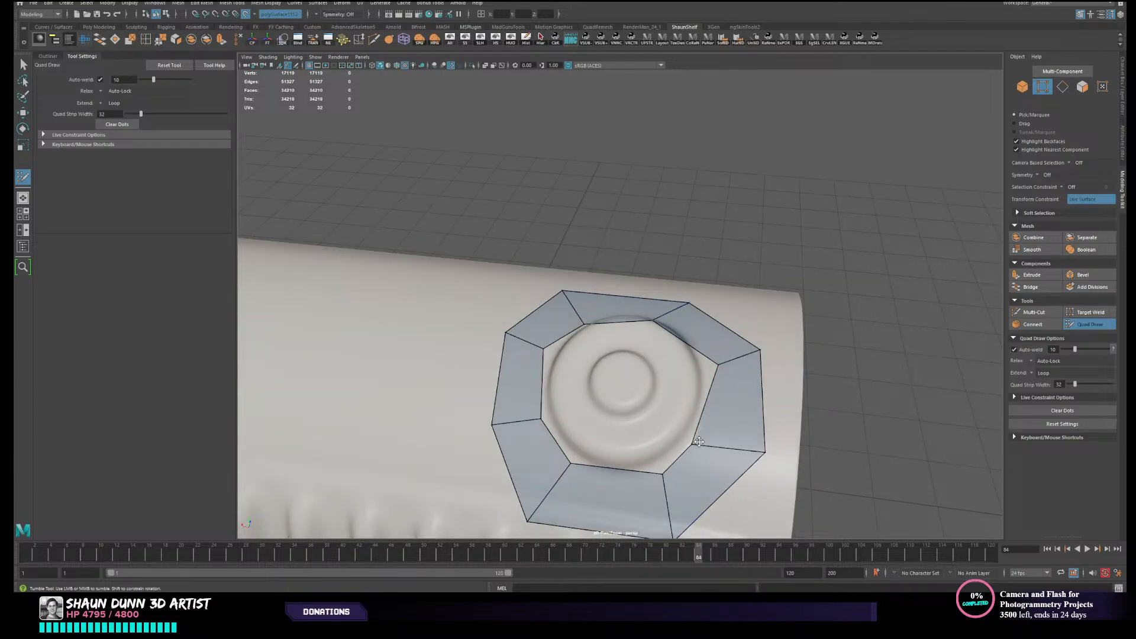
left_click_drag(697, 442, 708, 433)
mouse_move(763, 350)
left_mouse_down()
mouse_move(760, 366)
mouse_move(715, 375)
mouse_move(741, 387)
left_mouse_up()
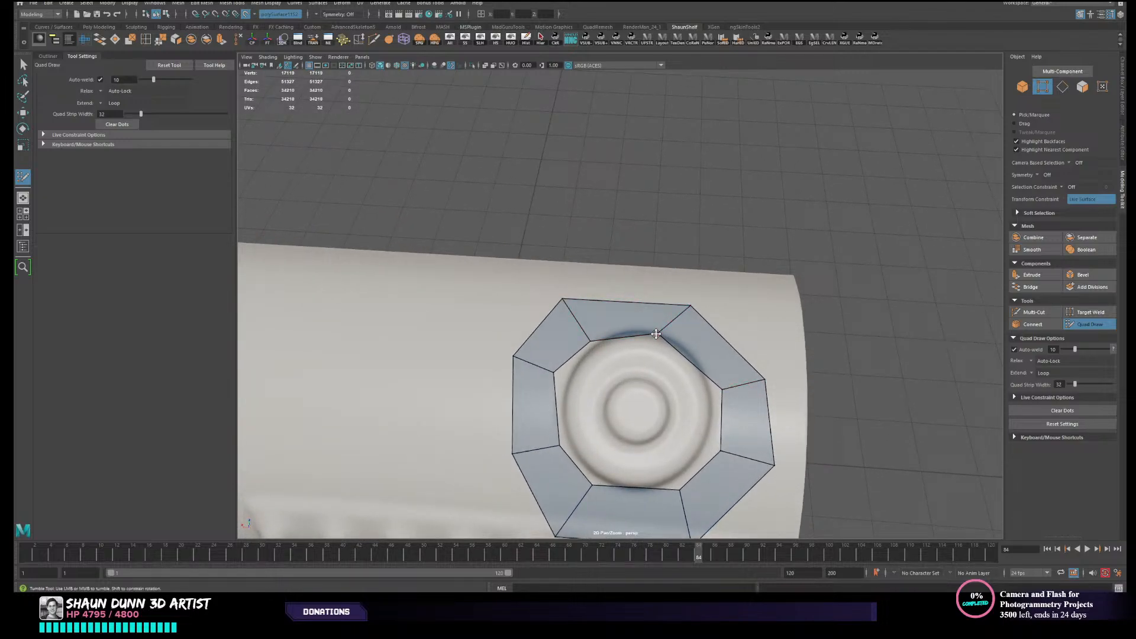
mouse_move(690, 306)
left_mouse_down()
mouse_move(703, 306)
mouse_move(699, 326)
left_mouse_up()
left_click_drag(574, 321, 589, 313)
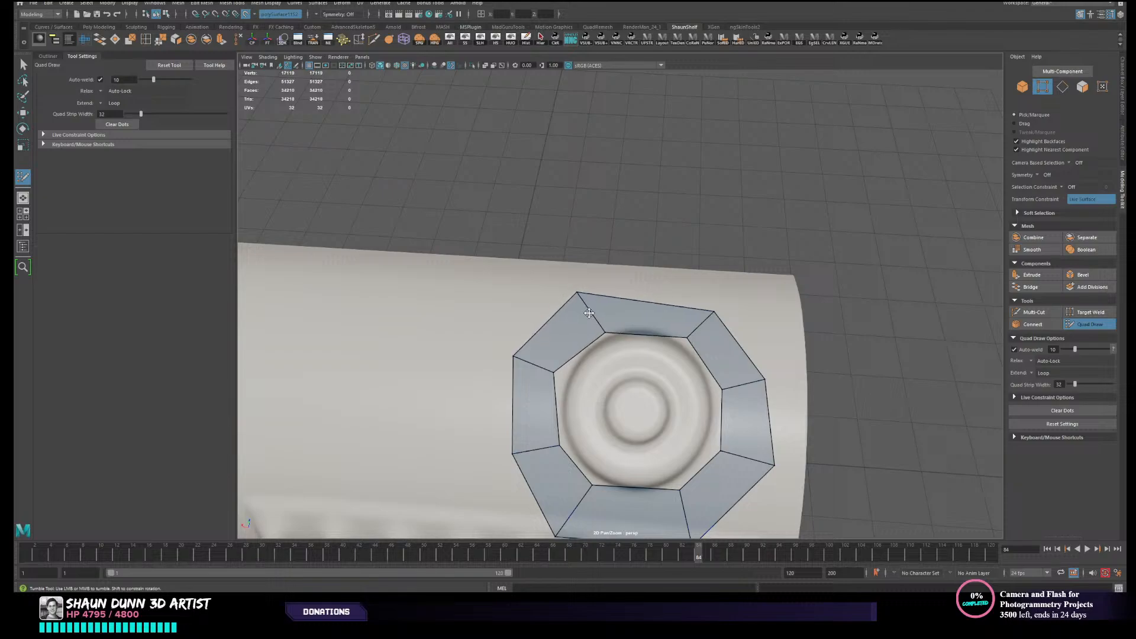
- Tighten the ring's lower vertices above the ribbed panel and even out its upper corners into a regular octagon
left_click_drag(723, 498, 696, 455, "alt")
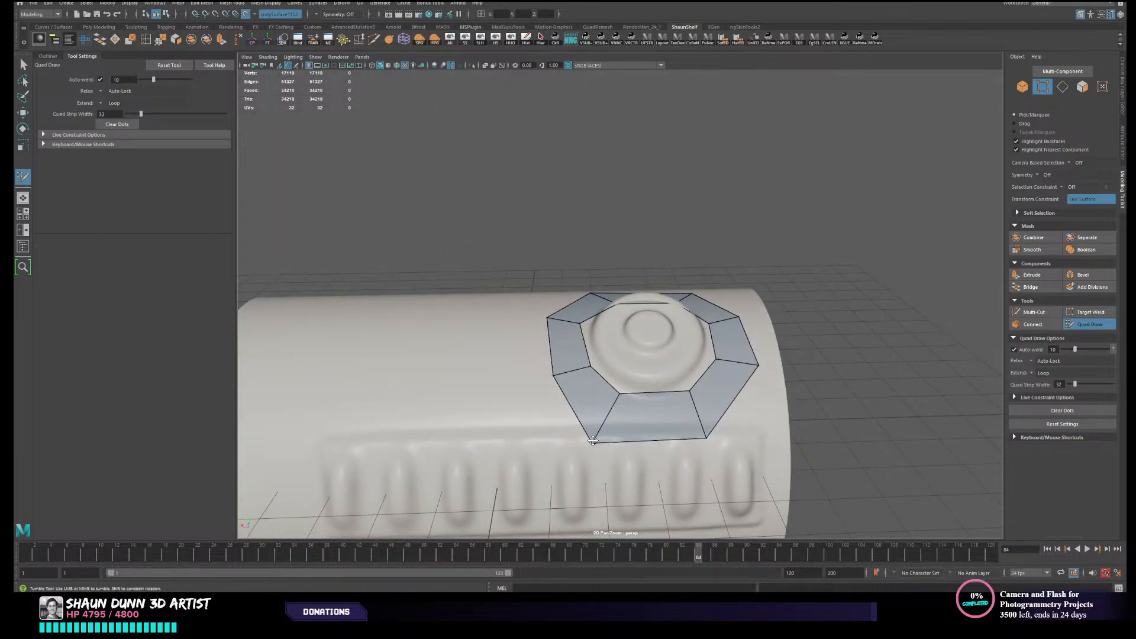
left_click_drag(593, 441, 610, 432)
left_click_drag(707, 439, 707, 432)
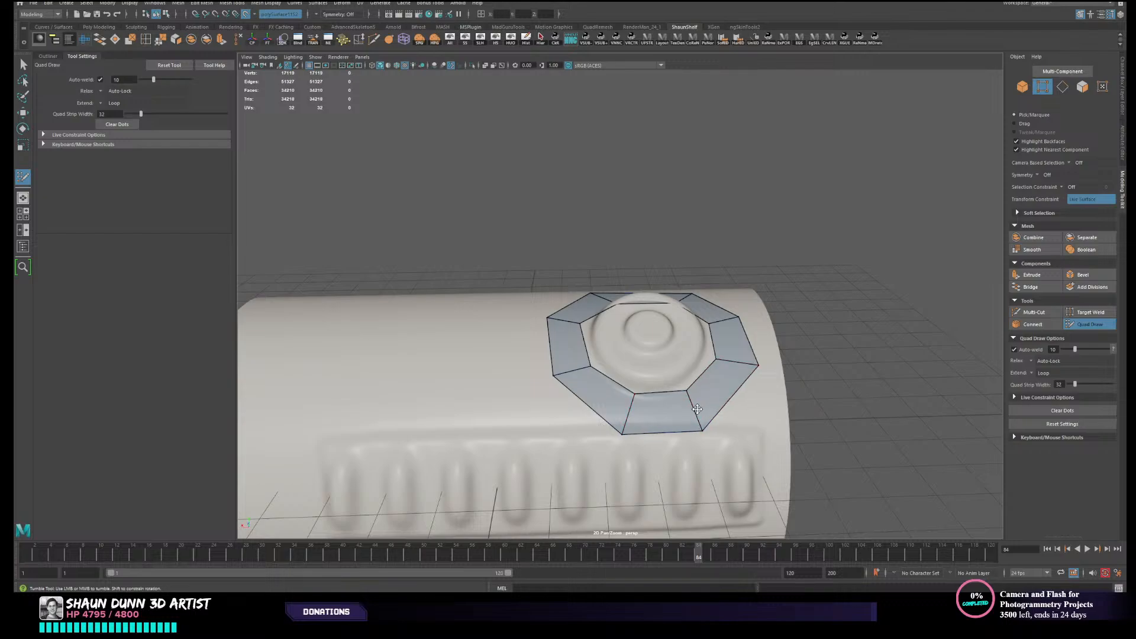
scroll(710, 401, "down", 3)
left_click_drag(710, 401, 701, 378, "alt")
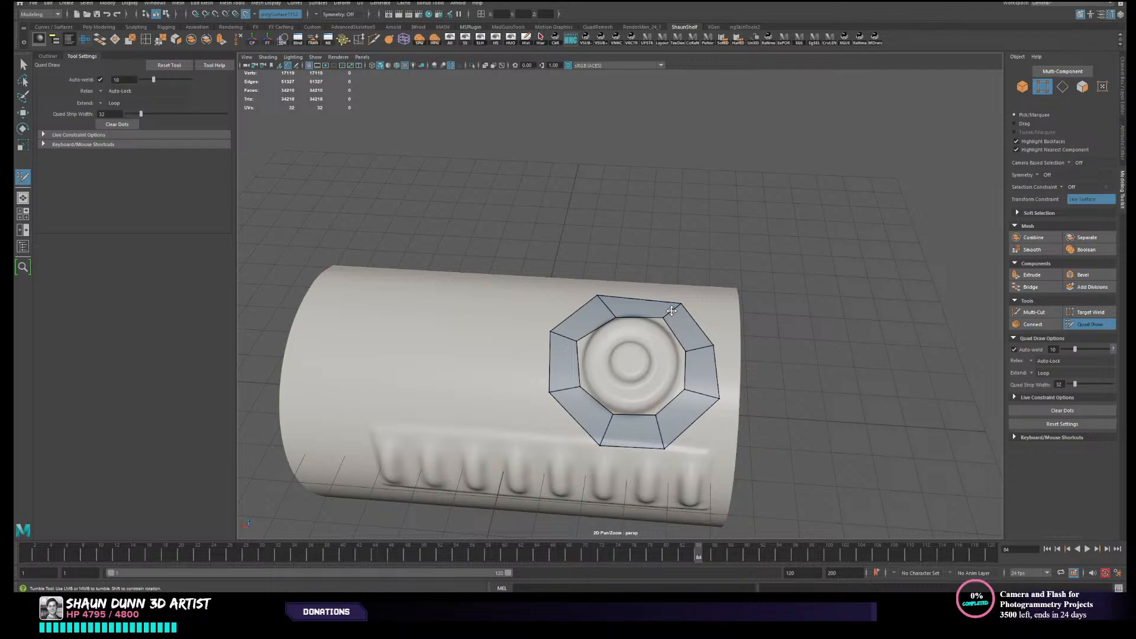
left_click_drag(679, 306, 680, 300)
left_click_drag(594, 295, 599, 295)
left_click_drag(685, 424, 641, 377, "alt")
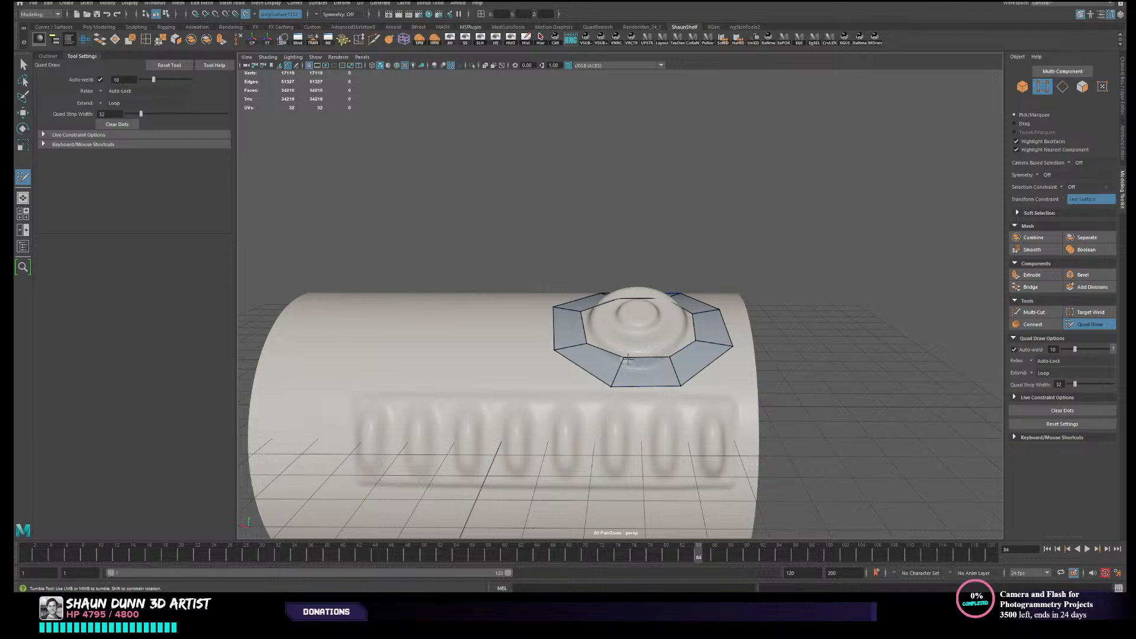
key("ctrl+z")
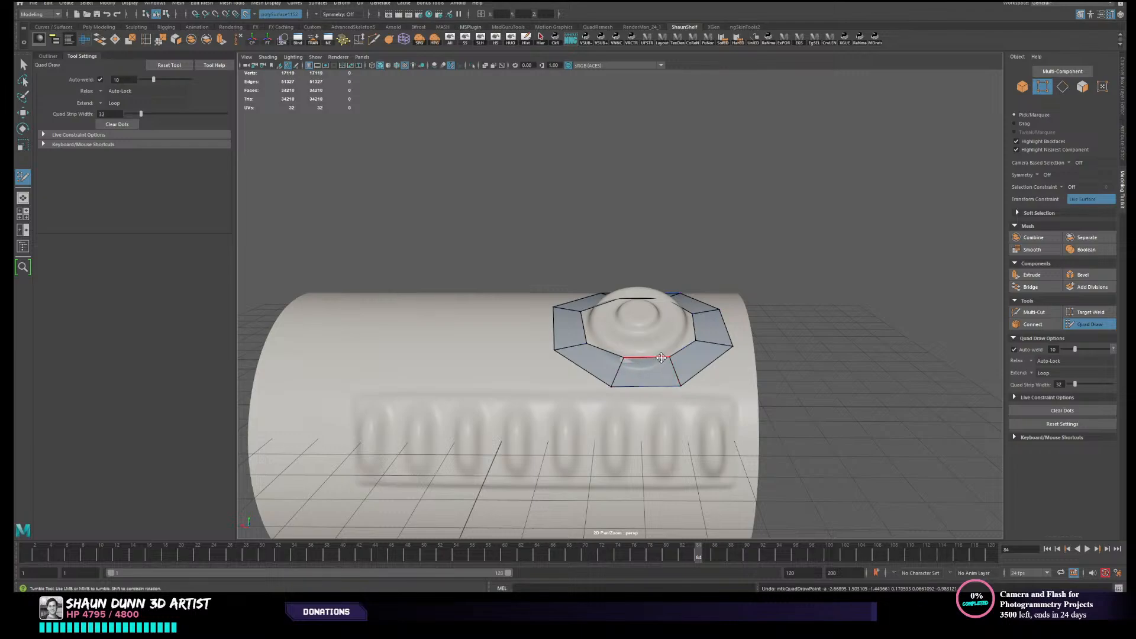
- Hide the grid in the perspective viewport
mouse_move(600, 320)
left_mouse_down("alt")
mouse_move(704, 422)
mouse_move(503, 379)
mouse_move(557, 388)
left_mouse_up("alt")
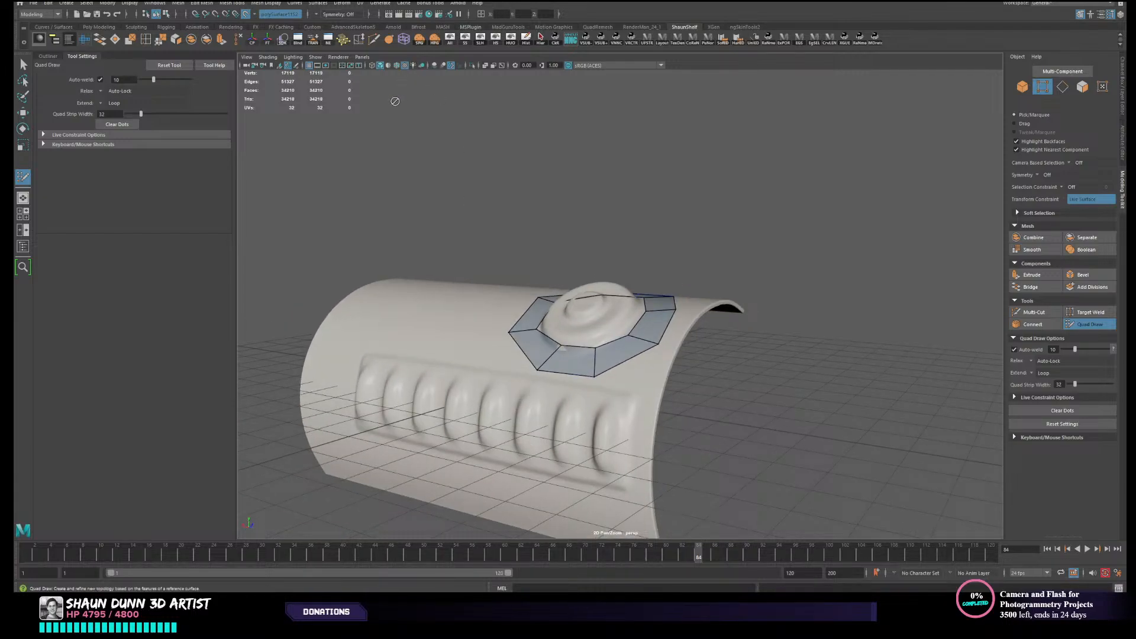
left_click(315, 57)
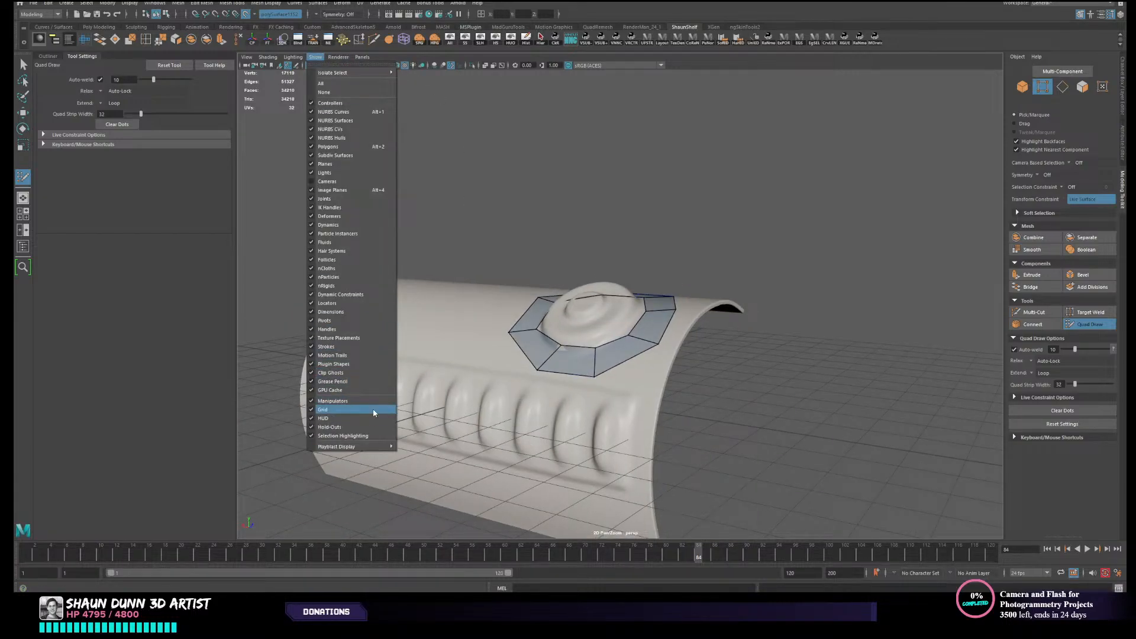
left_click(349, 409)
- Examine the ribbed panel, the ring and the canister's curved profile from the front and the open end
left_click_drag(451, 410, 362, 318, "alt")
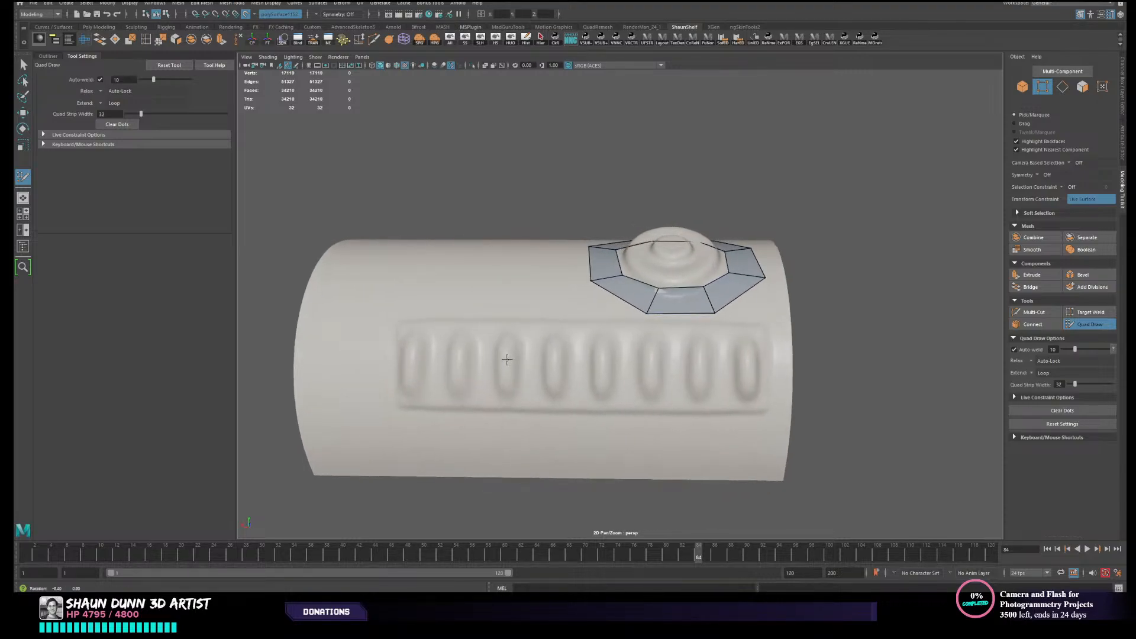
scroll(442, 332, "down", 3)
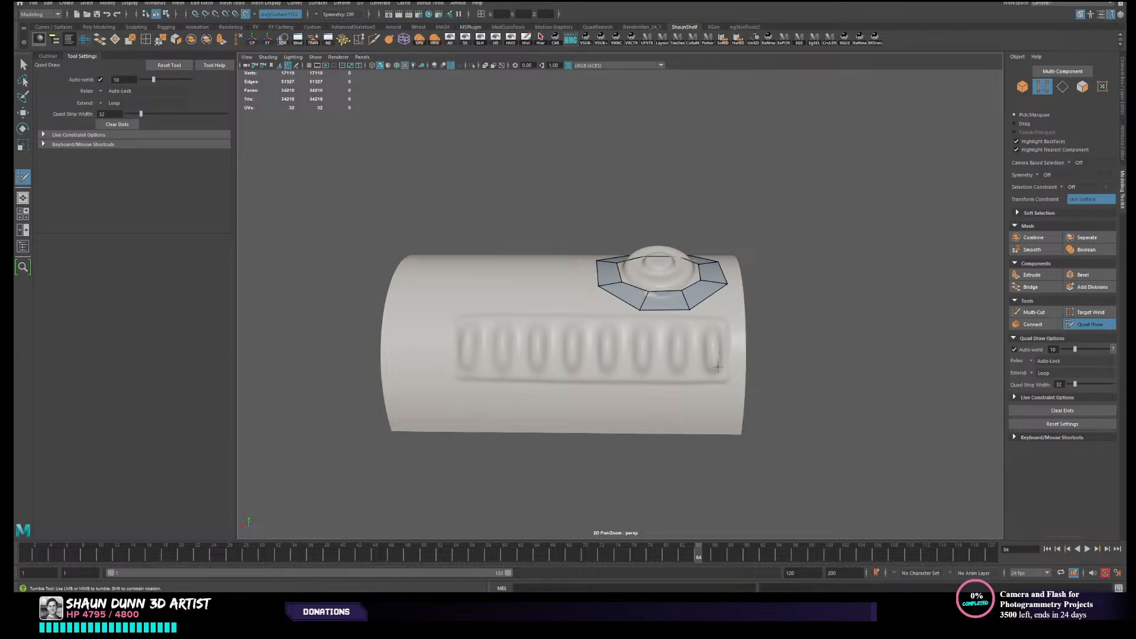
left_click_drag(671, 347, 540, 355, "alt")
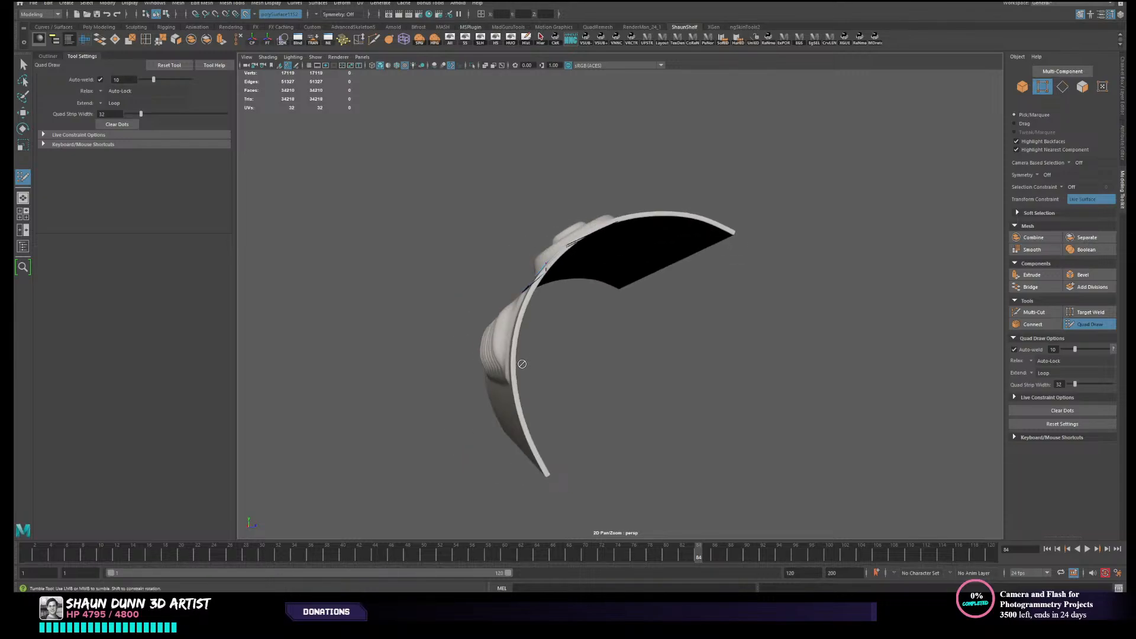
scroll(523, 363, "down", 3)
middle_click_drag(523, 363, 492, 346, "alt")
scroll(602, 366, "up", 3)
left_click_drag(602, 366, 591, 368, "alt")
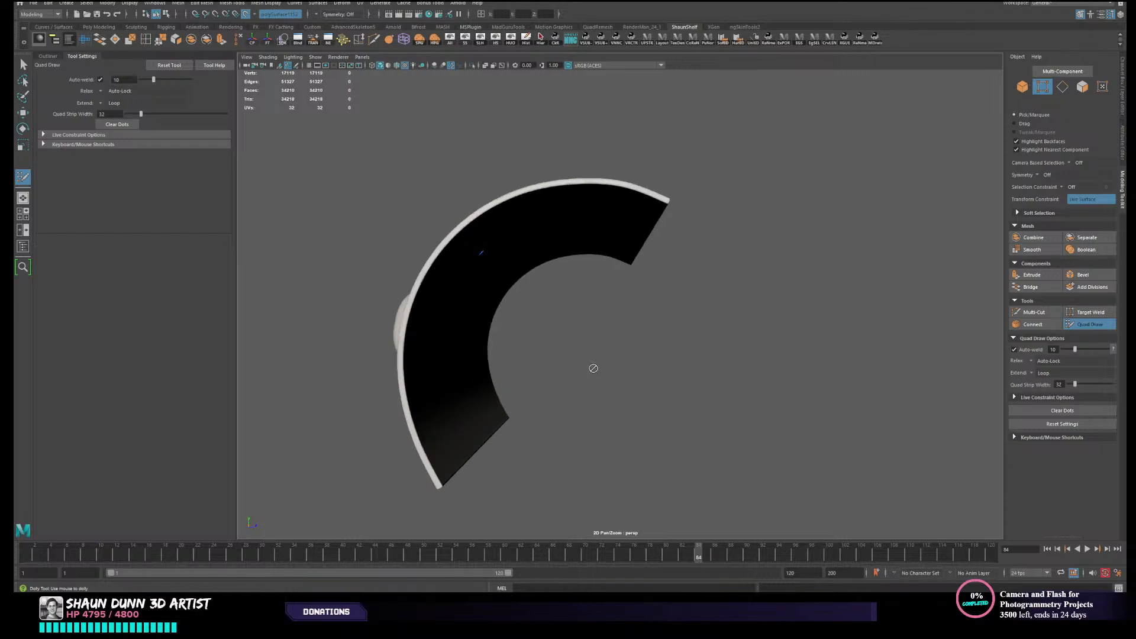
- Frame the canister in the side orthographic view and turn off its live surface
key("space")
key("space")
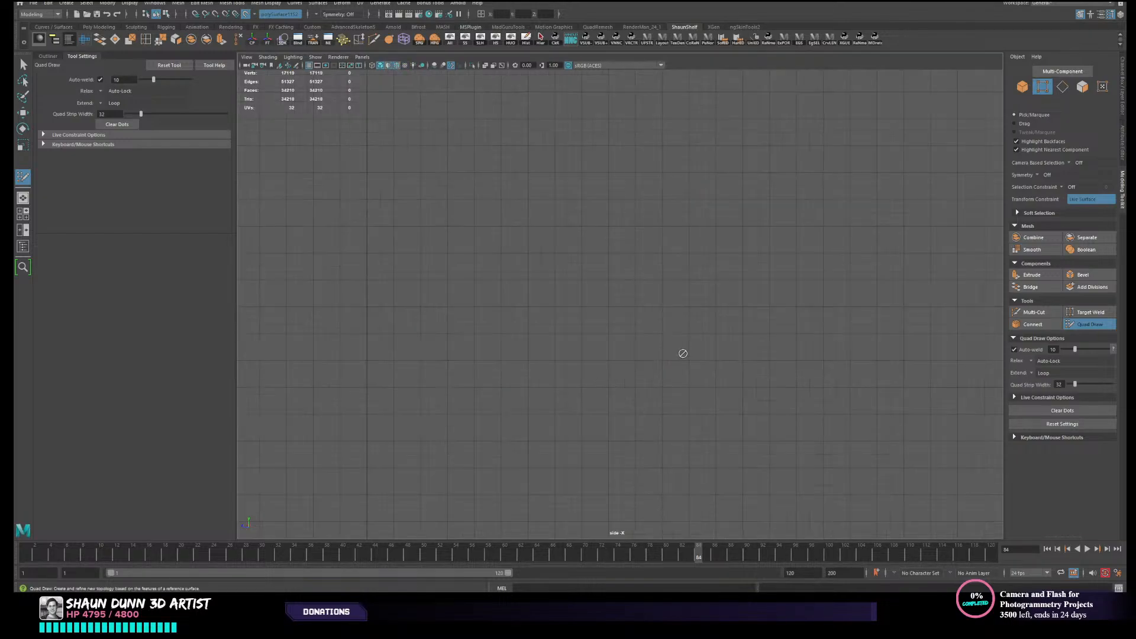
key("f")
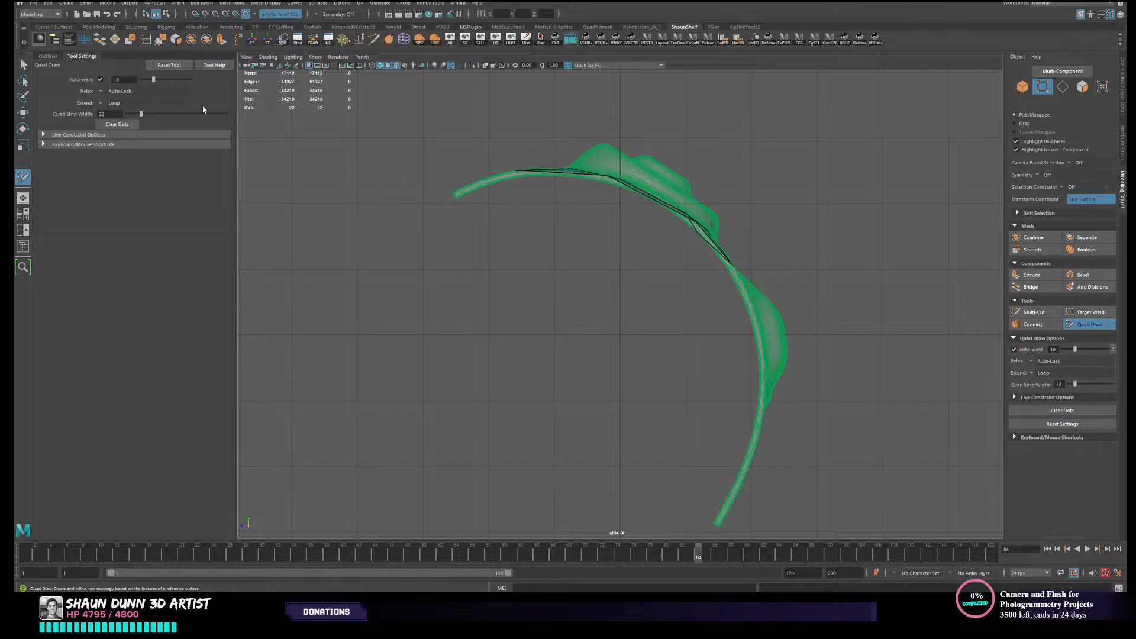
left_click(246, 15)
right_click_drag(499, 190, 547, 176)
right_click_drag(638, 203, 667, 188)
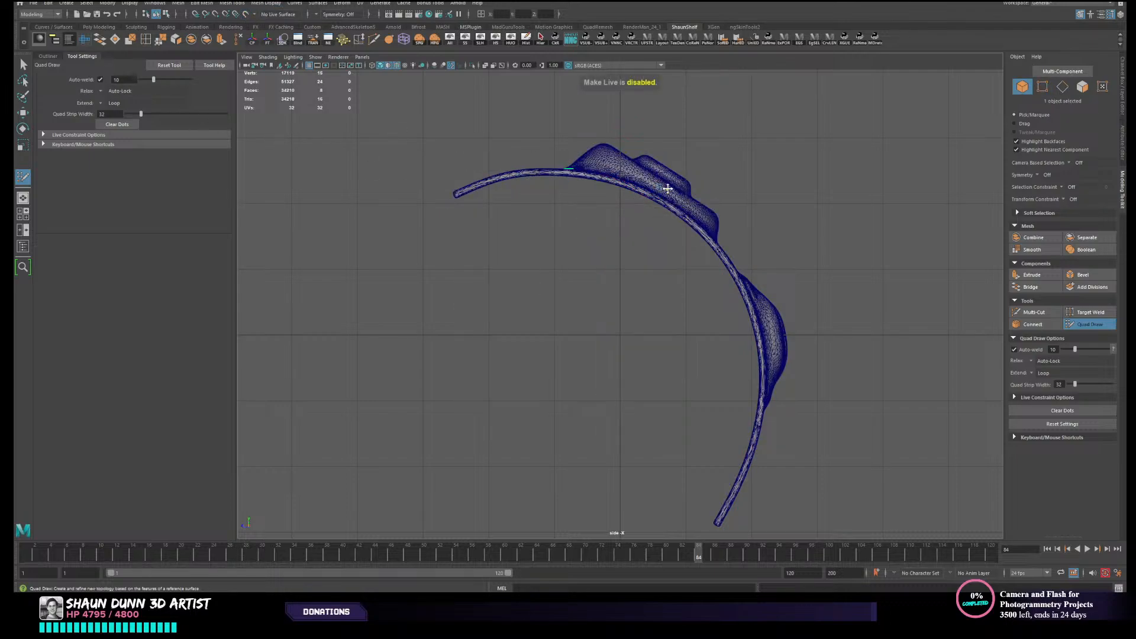
- Isolate the high-poly canister by selecting it in the side view and hiding all unselected objects
key("ctrl+z")
key("w")
left_click(673, 197)
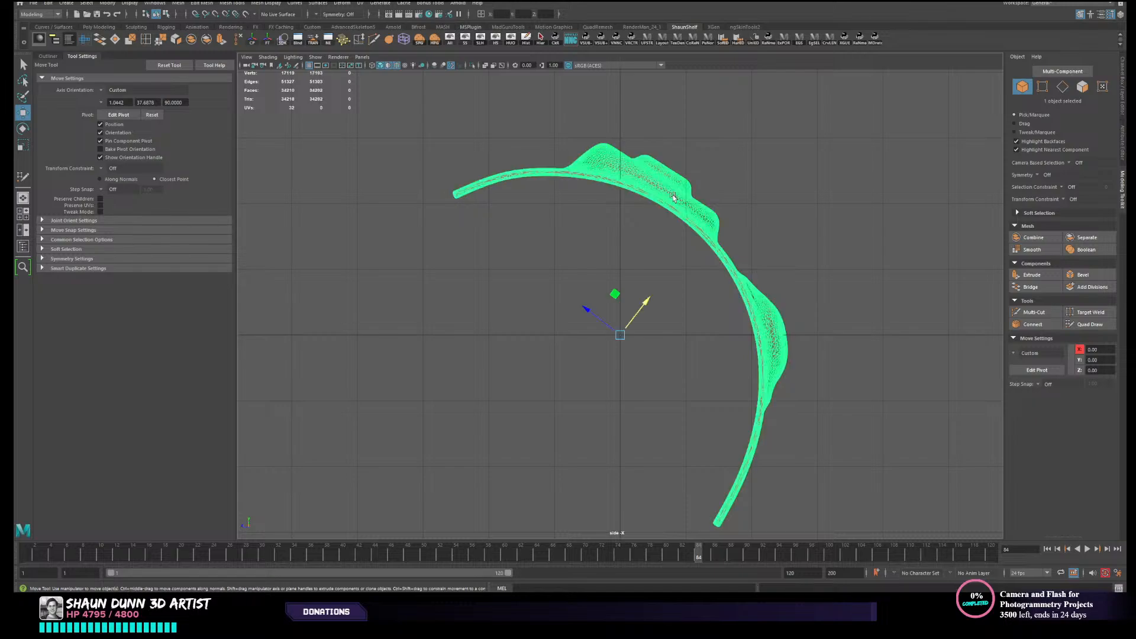
key("alt+h")
scroll(457, 216, "up", 1)
left_click(457, 216)
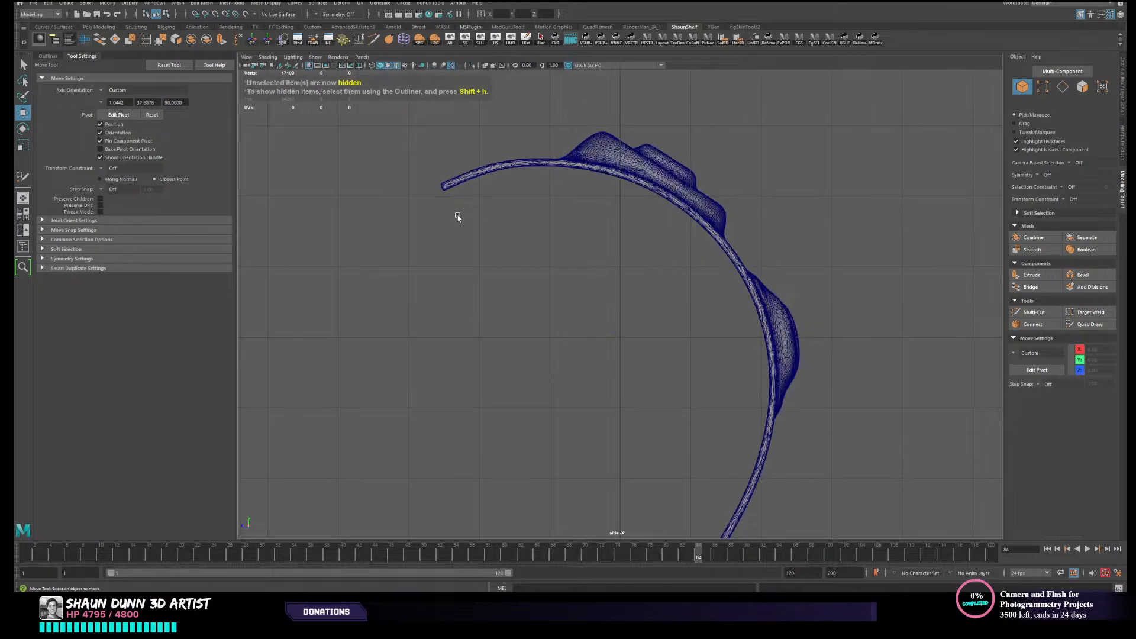
- Lasso-select and delete the canister's inner-wall faces from its upper open end to the start of the button bulge
left_click(24, 83)
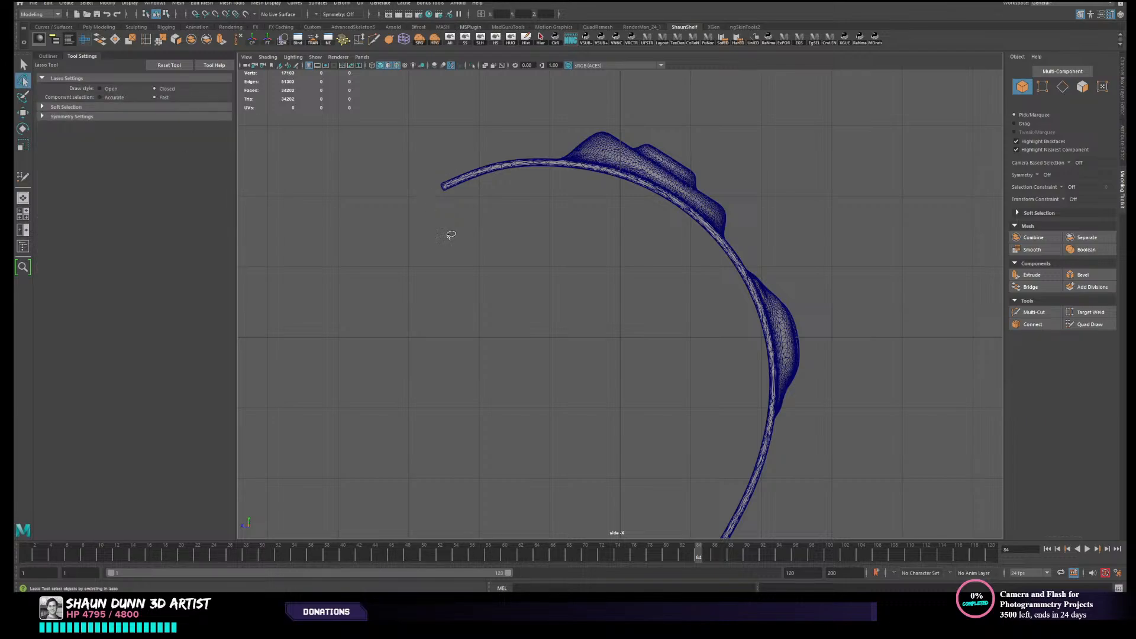
middle_click_drag(488, 271, 497, 203, "alt")
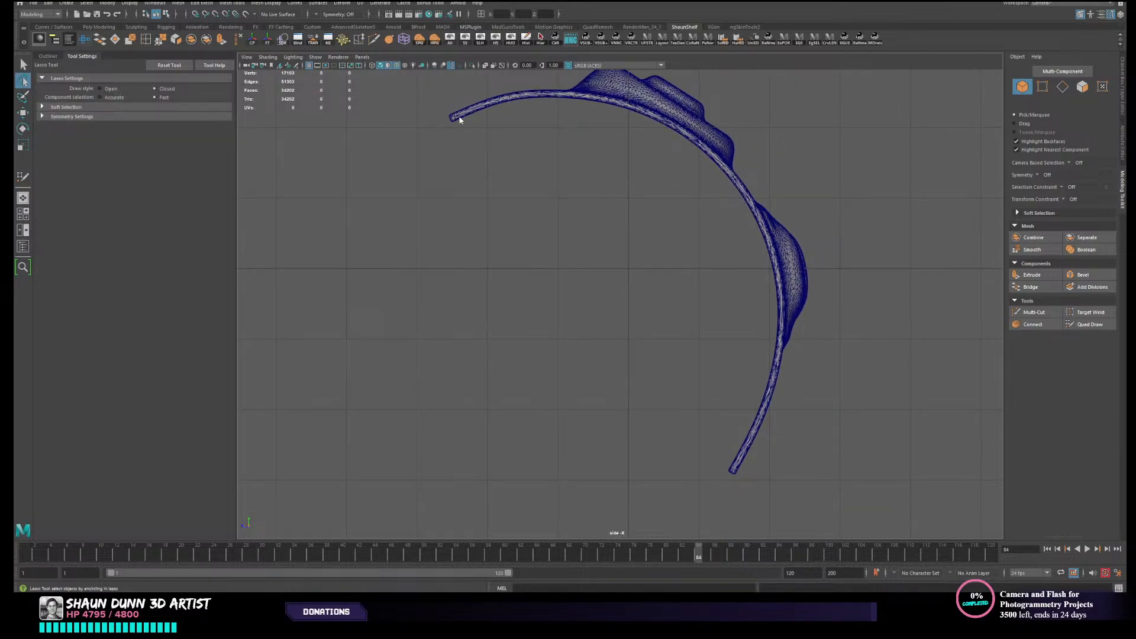
right_click_drag(460, 120, 451, 125)
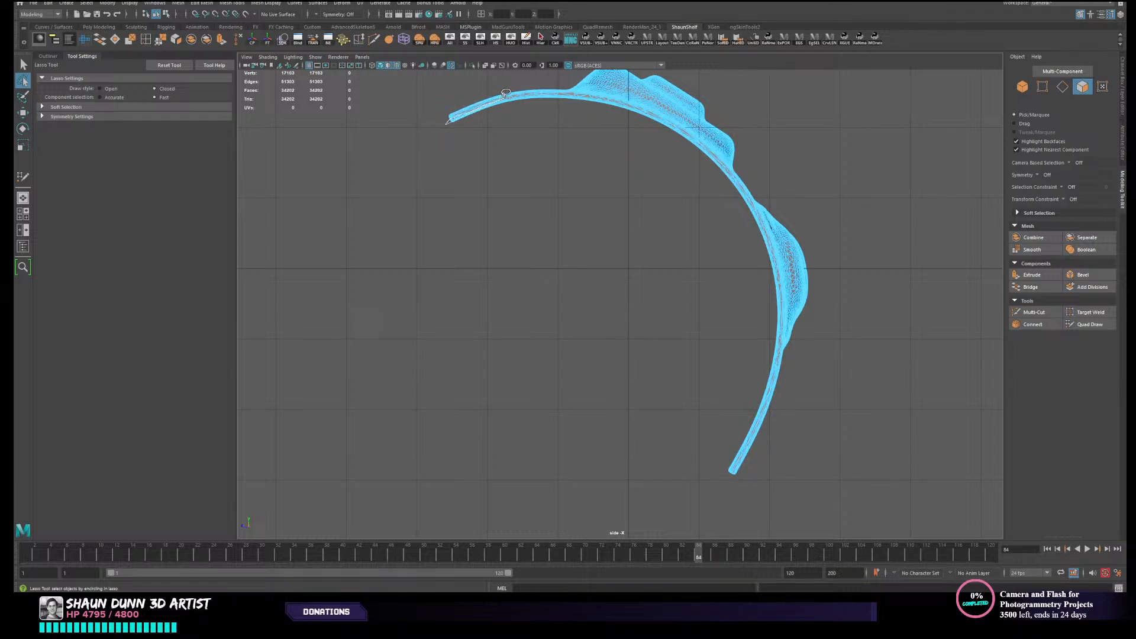
mouse_move(527, 89)
left_mouse_down()
mouse_move(551, 118)
mouse_move(442, 133)
mouse_move(453, 123)
left_mouse_up()
key("Delete")
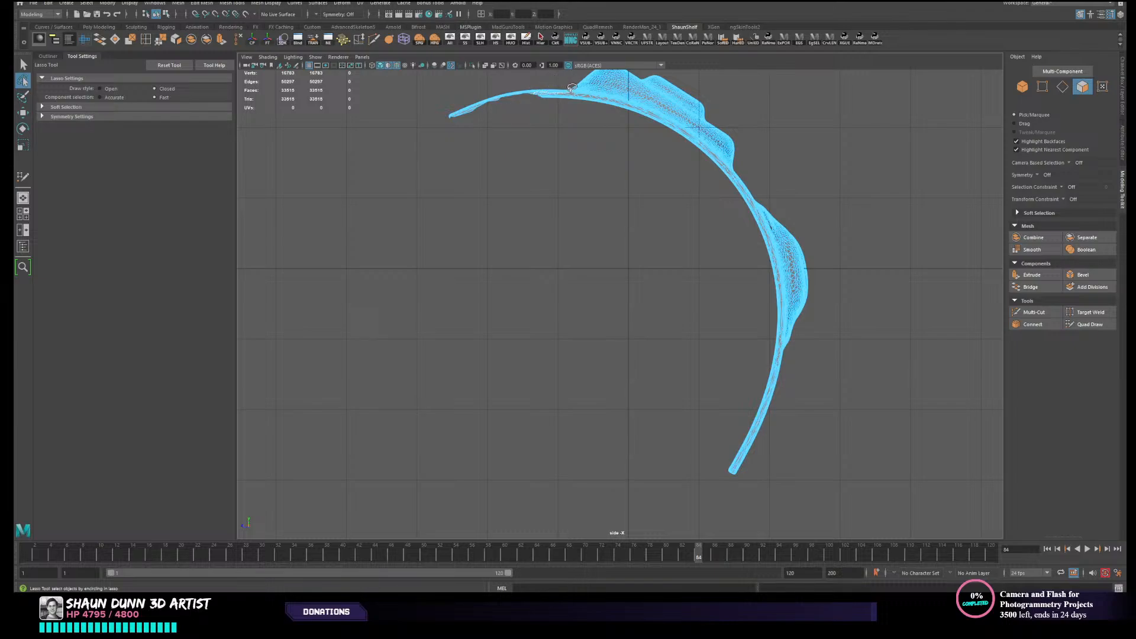
mouse_move(571, 87)
left_mouse_down()
mouse_move(597, 100)
mouse_move(574, 131)
left_mouse_up()
left_click_drag(537, 96, 540, 94)
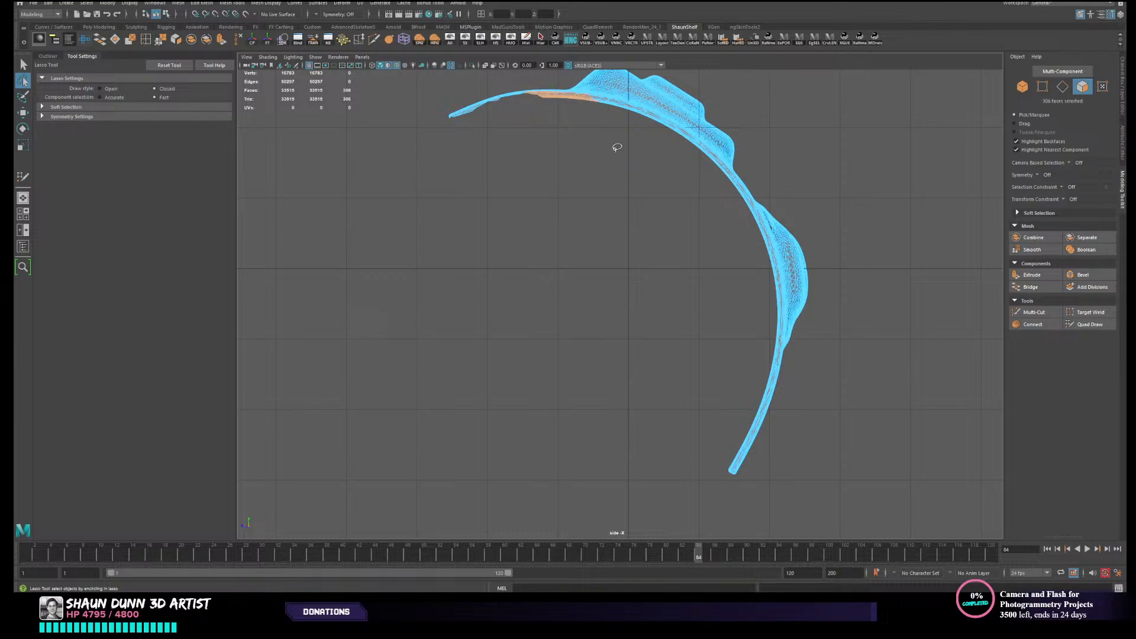
key("Delete")
- Check the trimmed canister in the perspective view and return to the full side view
key("space")
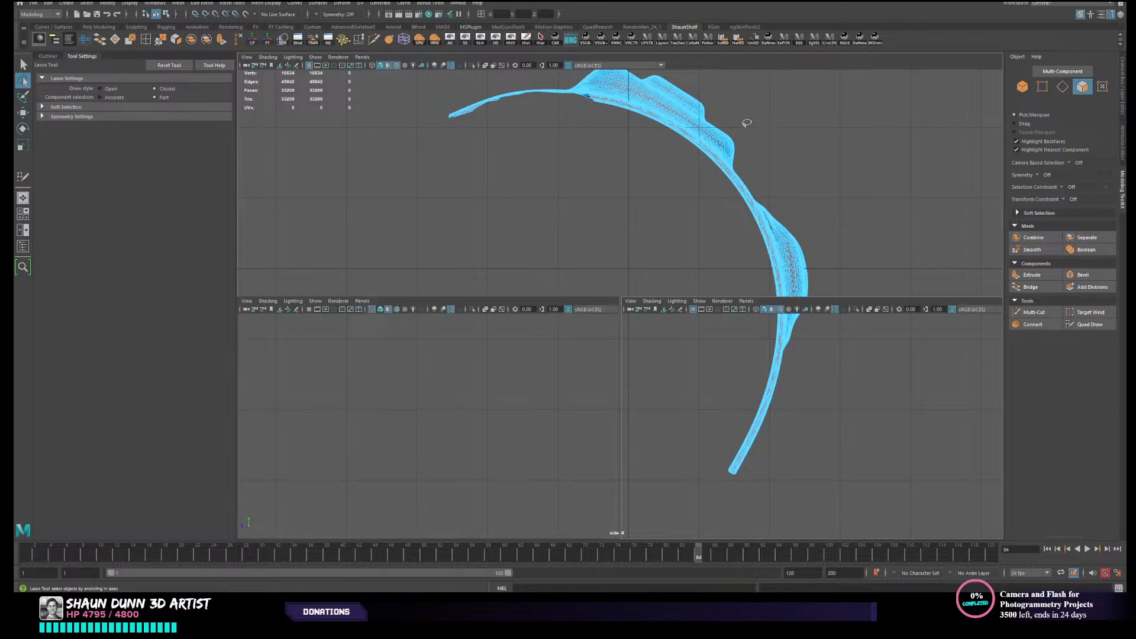
left_click_drag(836, 207, 891, 219, "alt")
left_click(676, 57)
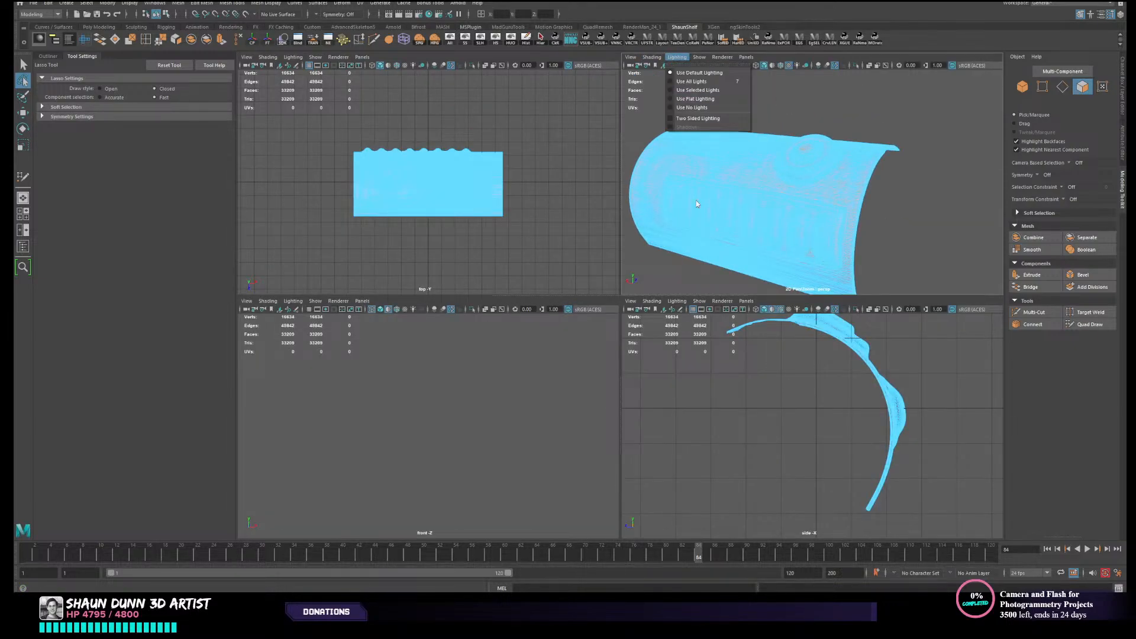
left_click(733, 430)
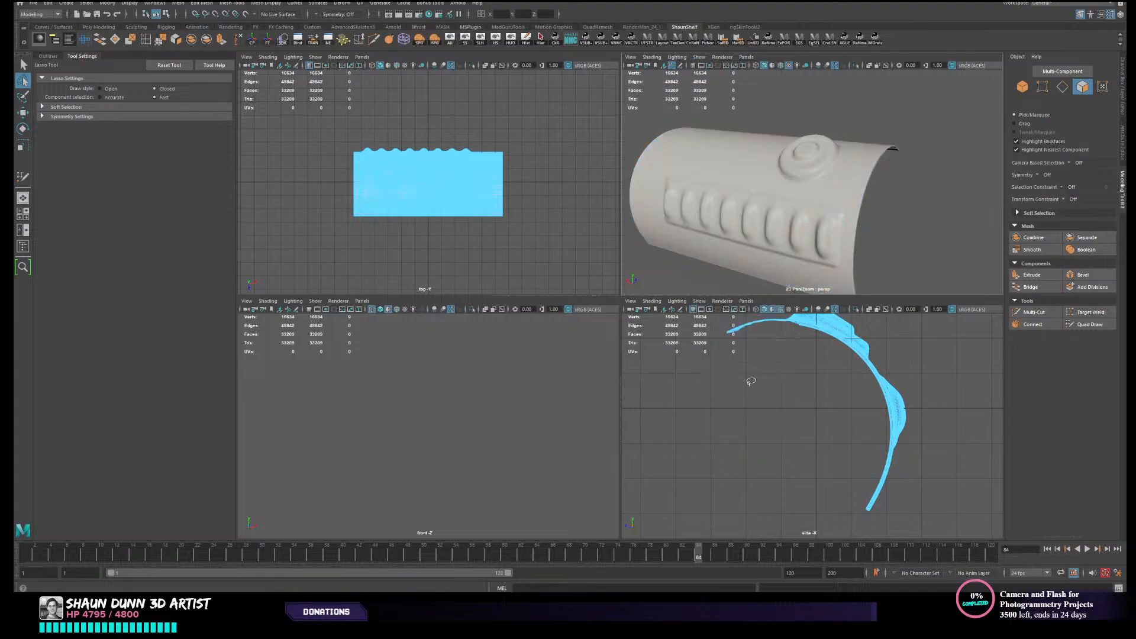
mouse_move(902, 242)
left_mouse_down("alt")
mouse_move(707, 260)
mouse_move(822, 208)
mouse_move(844, 329)
left_mouse_up("alt")
key("space")
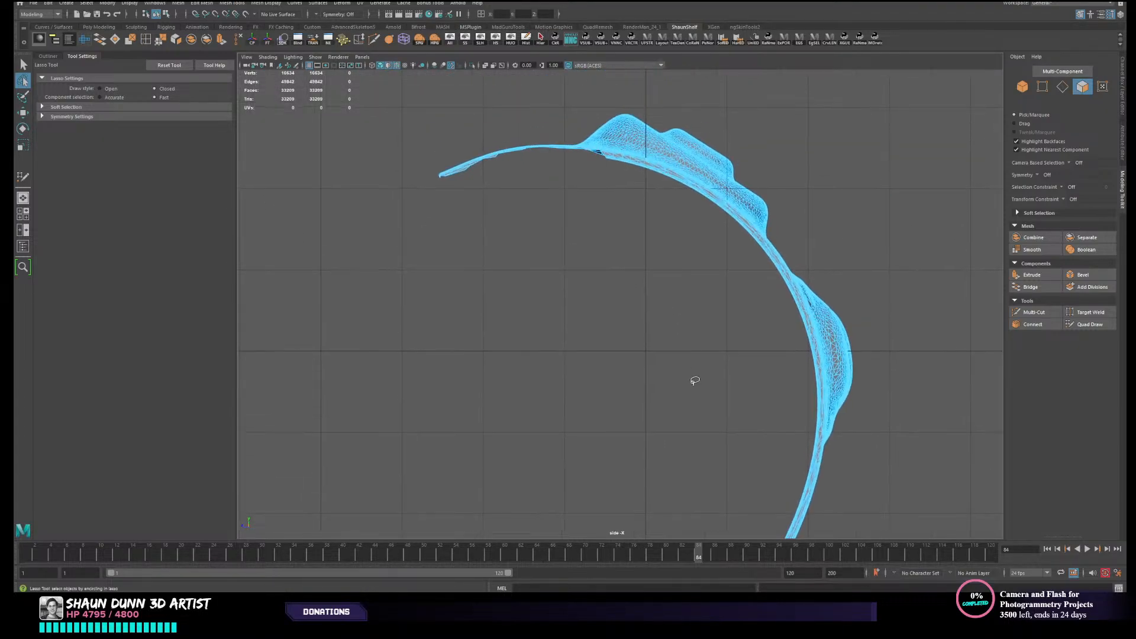
- Lasso-select and delete the inner-wall faces beneath the upper part of the button bulge
mouse_move(618, 153)
left_mouse_down()
mouse_move(689, 186)
mouse_move(710, 228)
mouse_move(664, 192)
left_mouse_up()
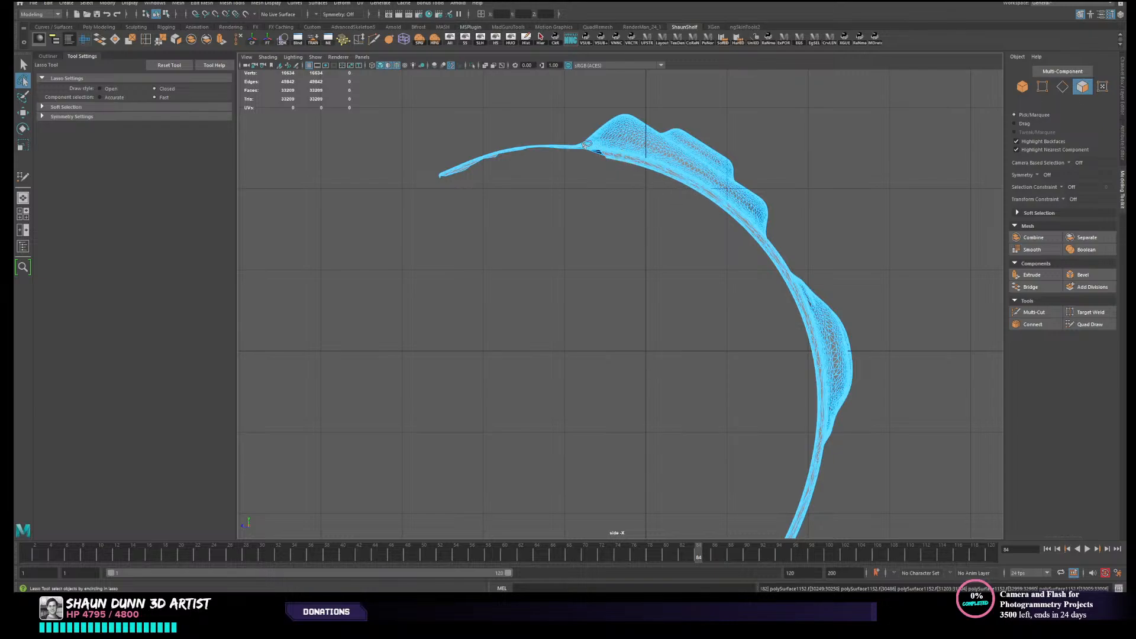
mouse_move(616, 150)
left_mouse_down()
mouse_move(698, 196)
mouse_move(601, 183)
mouse_move(584, 150)
mouse_move(695, 183)
mouse_move(592, 211)
mouse_move(611, 164)
mouse_move(545, 157)
mouse_move(553, 165)
left_mouse_up()
key("Delete")
key("Delete")
key("Delete")
- Remove the inner-wall faces under the lower part of the button bulge, continuing just past its lower edge
middle_click_drag(695, 194, 608, 142, "alt")
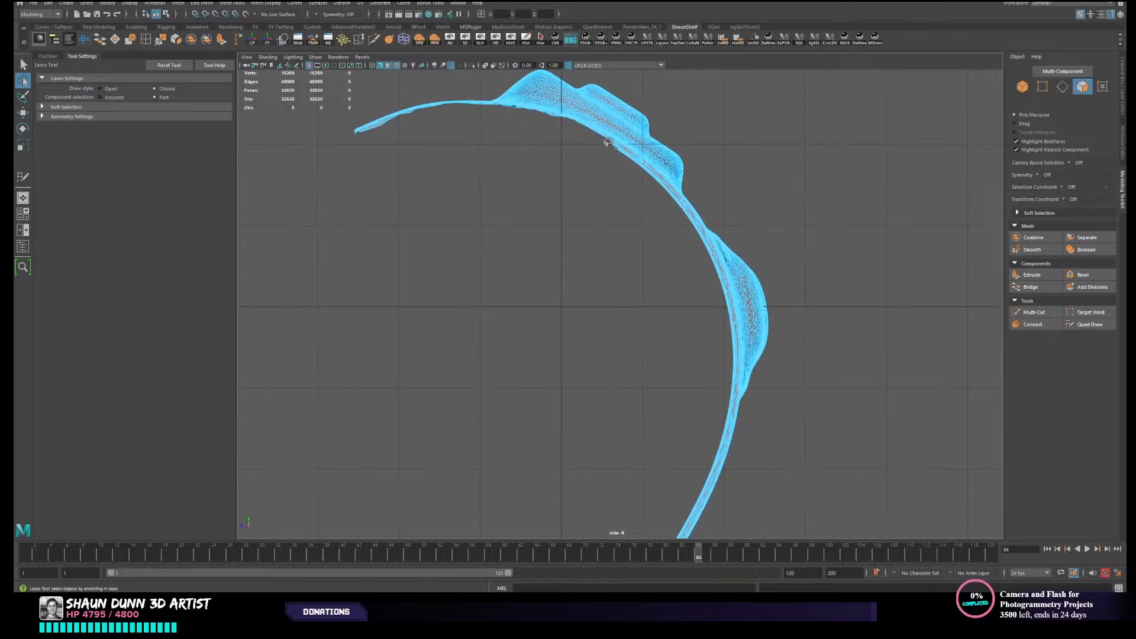
mouse_move(626, 149)
left_mouse_down()
mouse_move(657, 177)
mouse_move(601, 204)
mouse_move(614, 140)
left_mouse_up()
key("Delete")
middle_click_drag(665, 231, 629, 146, "alt")
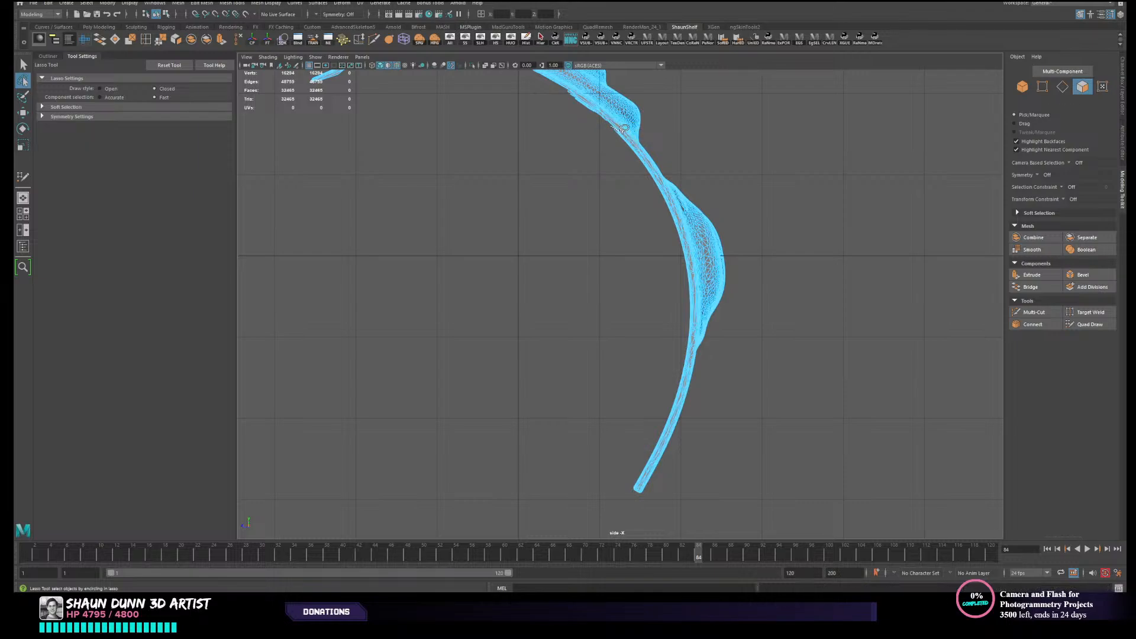
mouse_move(649, 159)
left_mouse_down()
mouse_move(597, 188)
mouse_move(605, 126)
mouse_move(615, 127)
left_mouse_up()
key("Delete")
- Delete the inner-wall faces between the button bulge and the upper end of the ribbed panel
middle_click_drag(656, 163, 622, 142, "alt")
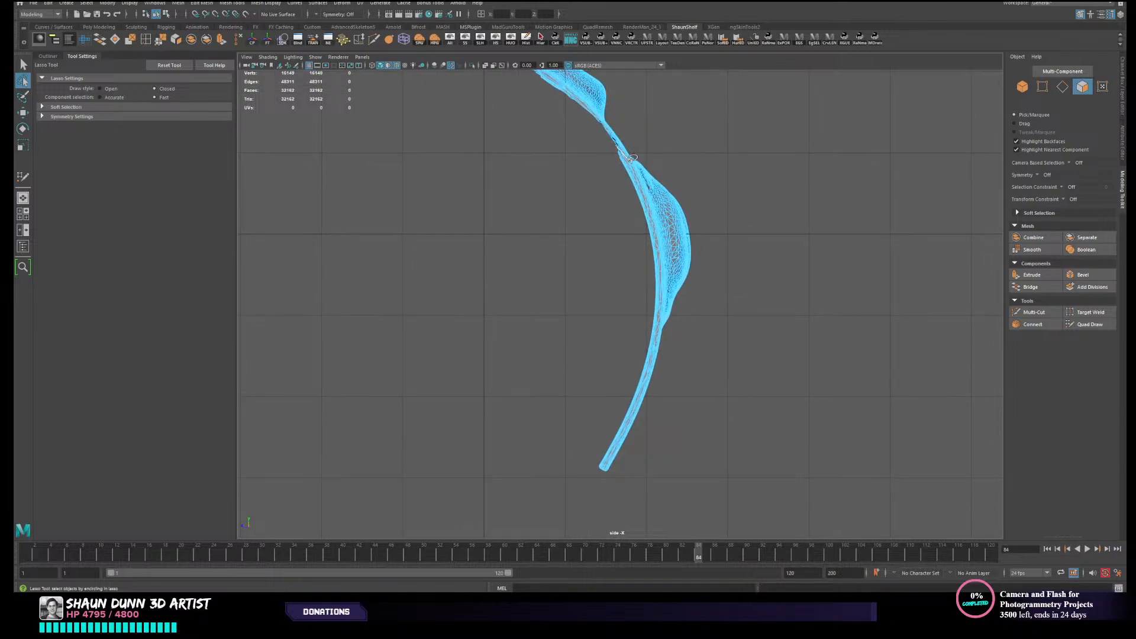
mouse_move(643, 188)
left_mouse_down()
mouse_move(613, 228)
mouse_move(619, 145)
left_mouse_up()
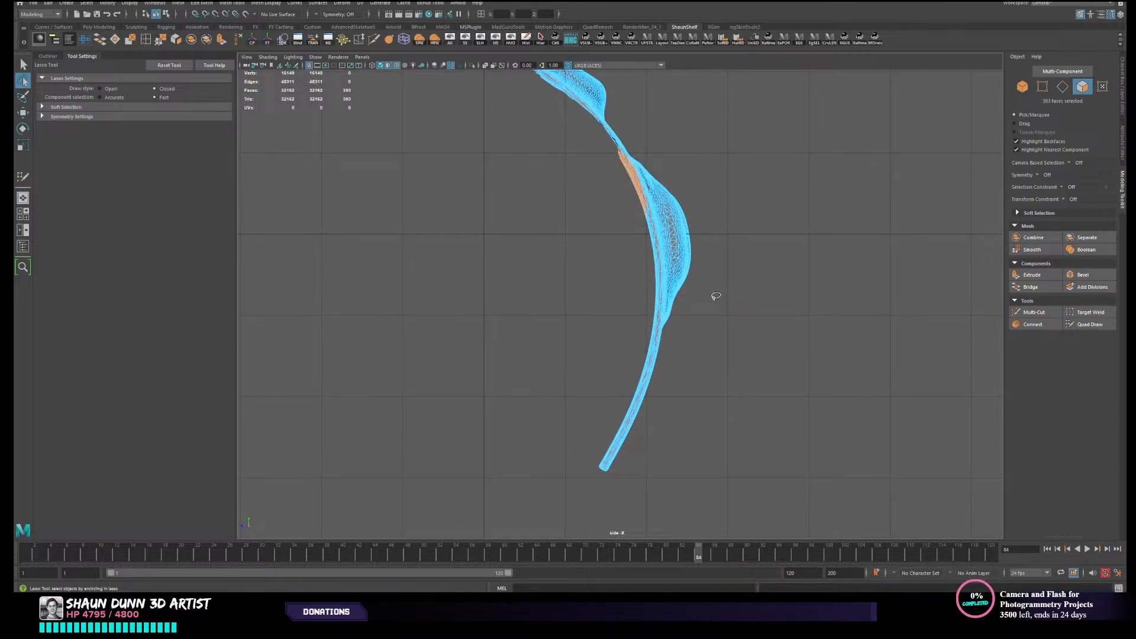
middle_click_drag(715, 296, 714, 272, "alt")
key("Delete")
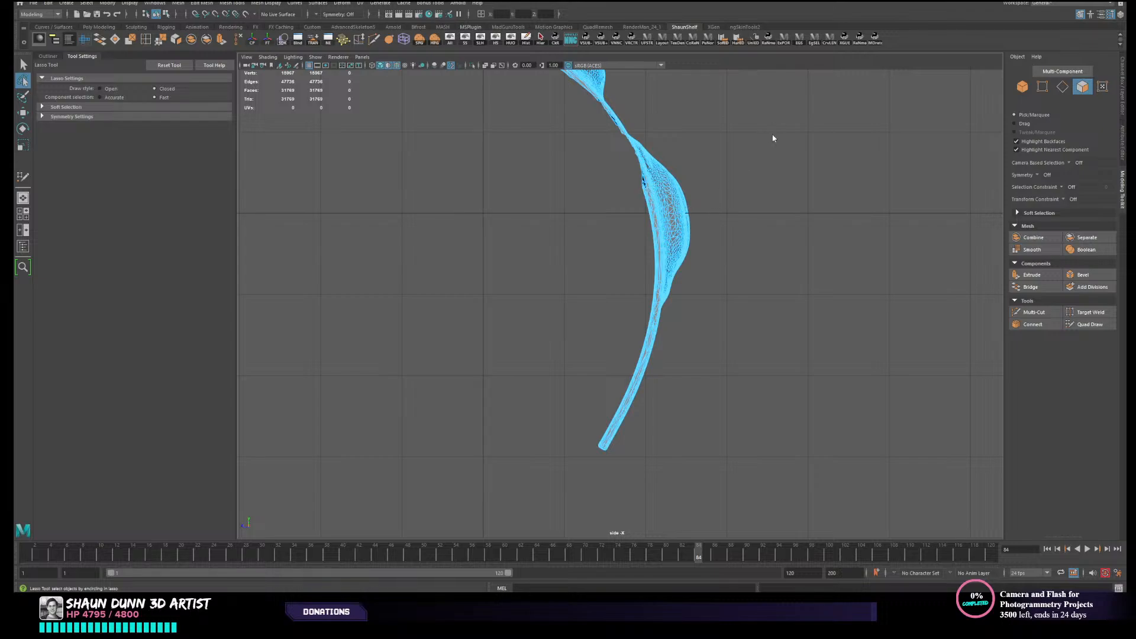
- Inspect the canister's inside and outside in the perspective view and select the whole canister with the Move tool
key("space")
key("space")
mouse_move(827, 134)
left_mouse_down("alt")
mouse_move(831, 211)
mouse_move(870, 209)
mouse_move(819, 186)
mouse_move(827, 194)
left_mouse_up("alt")
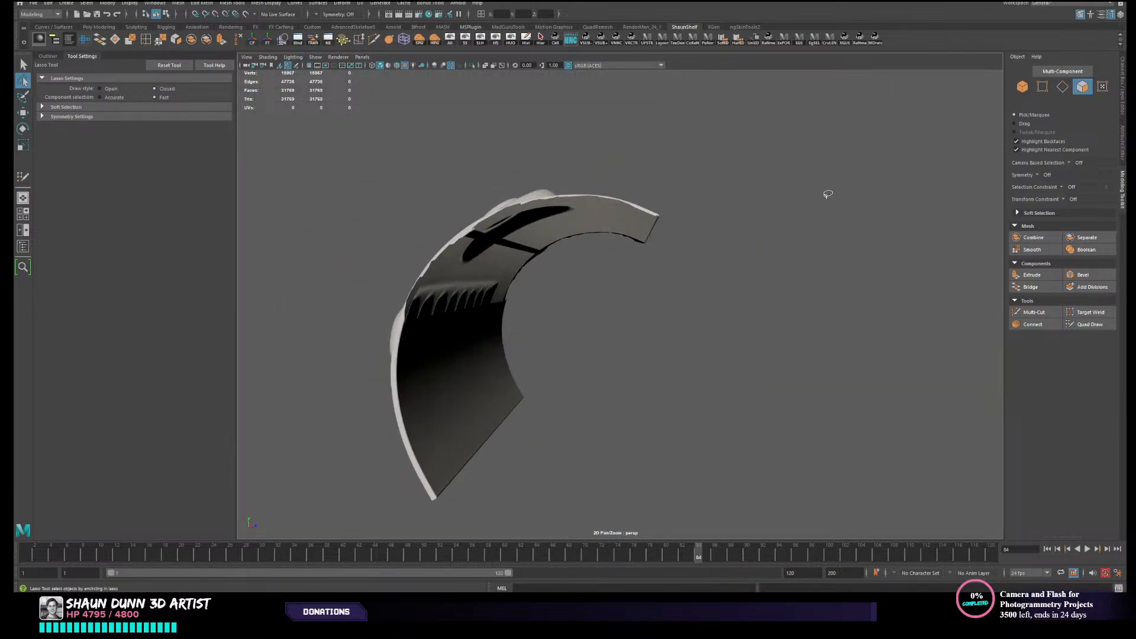
key("space")
key("space")
left_click_drag(680, 243, 626, 127, "alt")
left_click_drag(610, 87, 818, 151, "alt")
key("w")
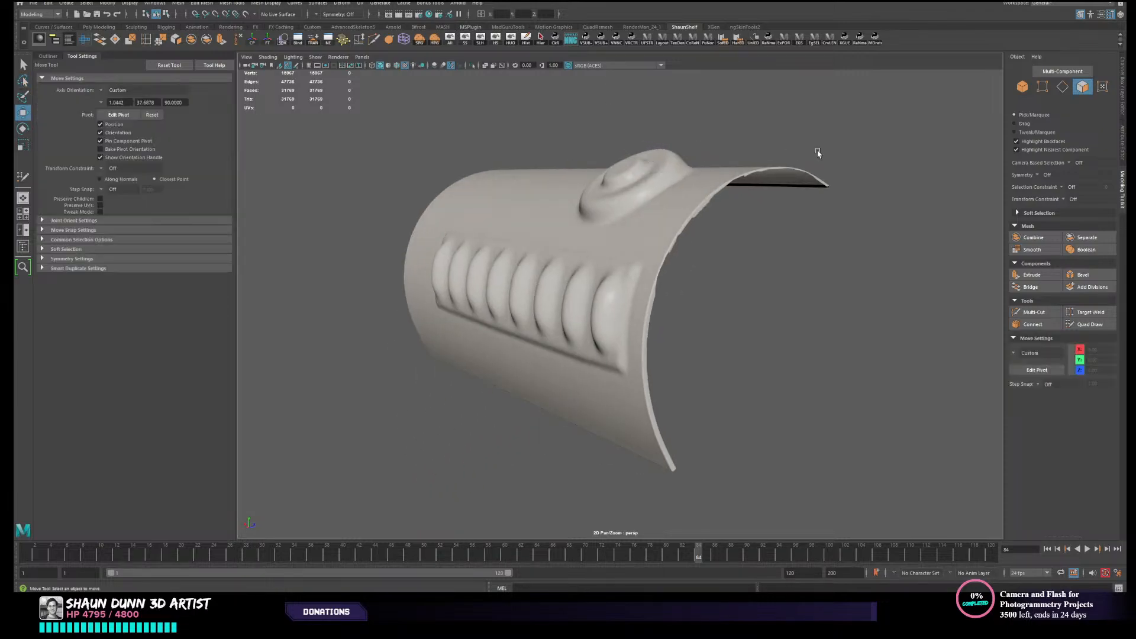
right_click_drag(643, 220, 693, 201)
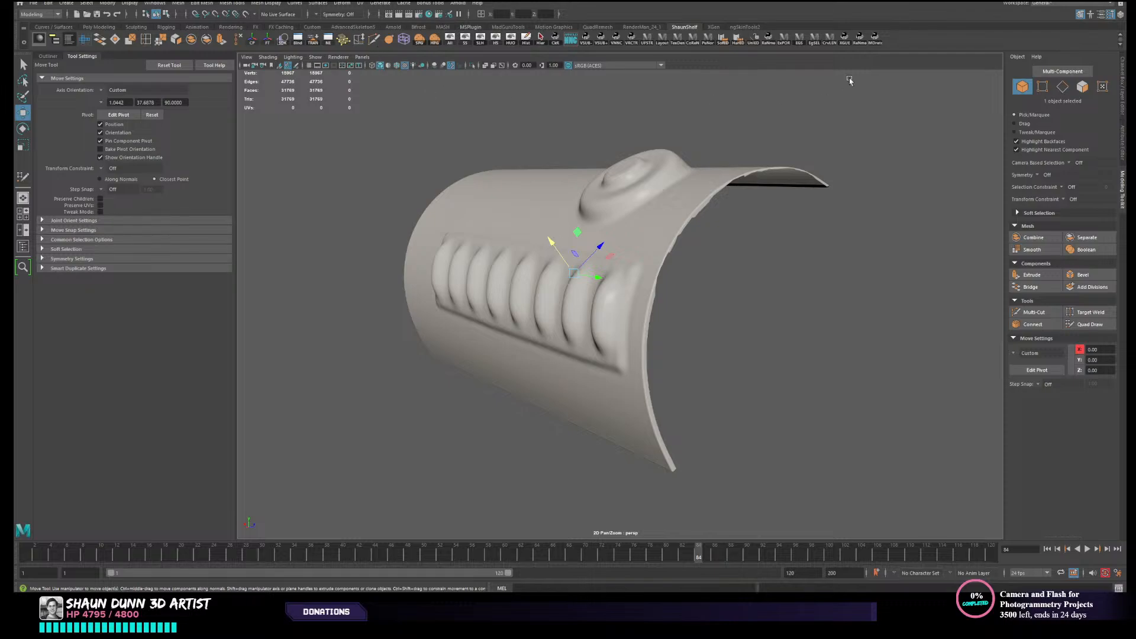
- Select the canister's hard edges between 30 and 150 degrees and examine its thick rim
left_click(800, 40)
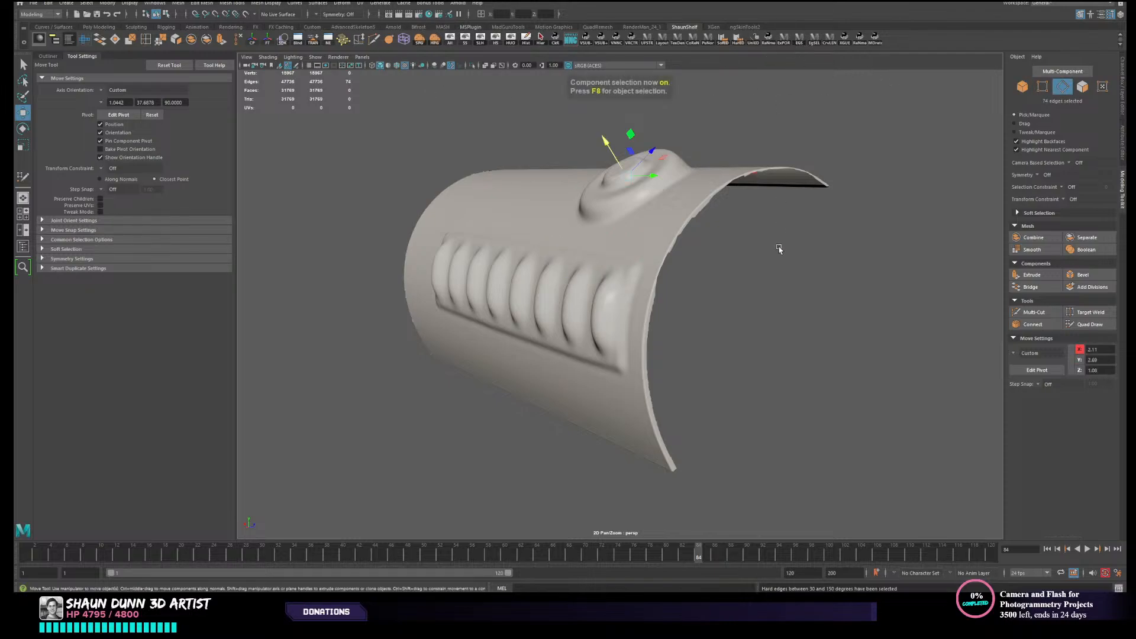
left_click_drag(710, 243, 755, 246, "alt")
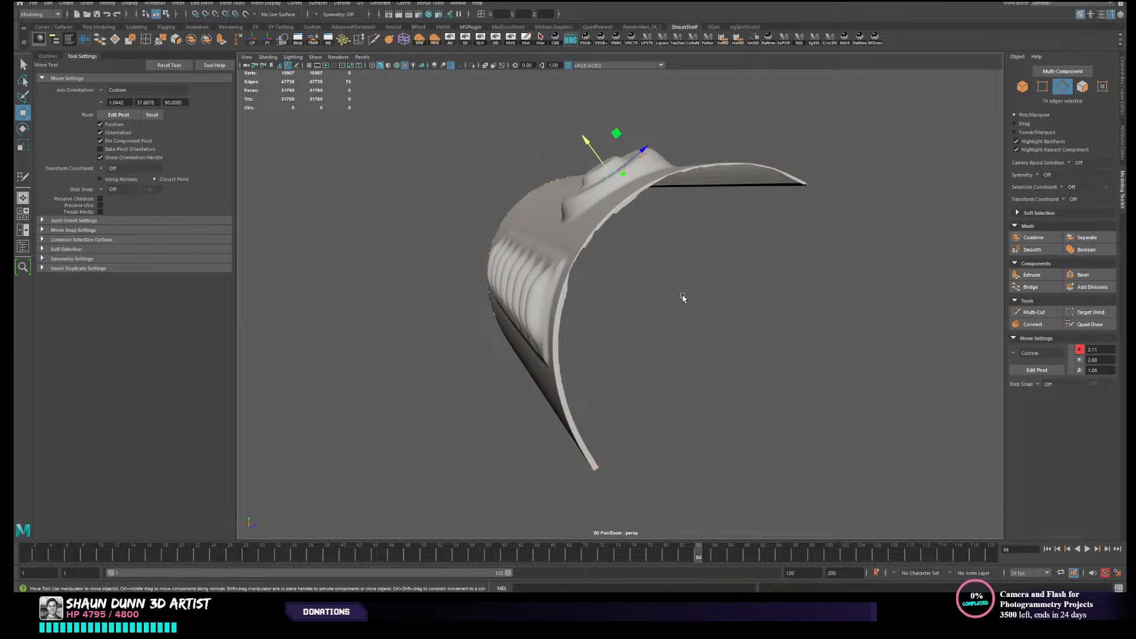
left_click_drag(683, 298, 629, 215, "alt")
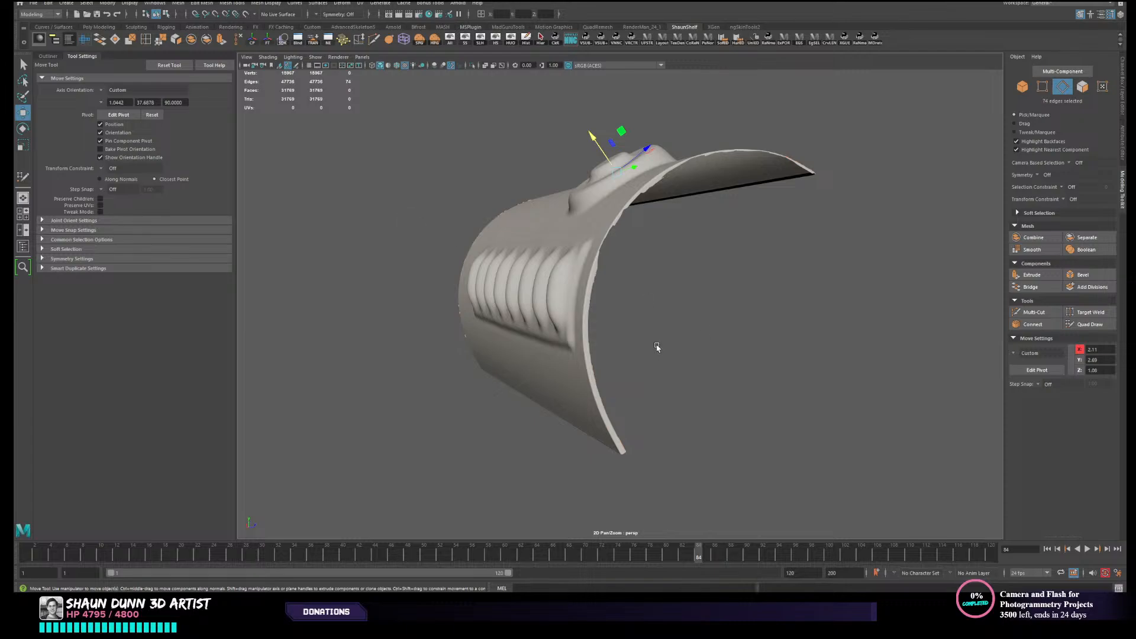
- In the side view, lasso-select and delete the inner-wall edges beneath the upper part of the ribbed panel
key("space")
key("space")
scroll(753, 295, "up", 1)
middle_click_drag(742, 263, 750, 282, "alt")
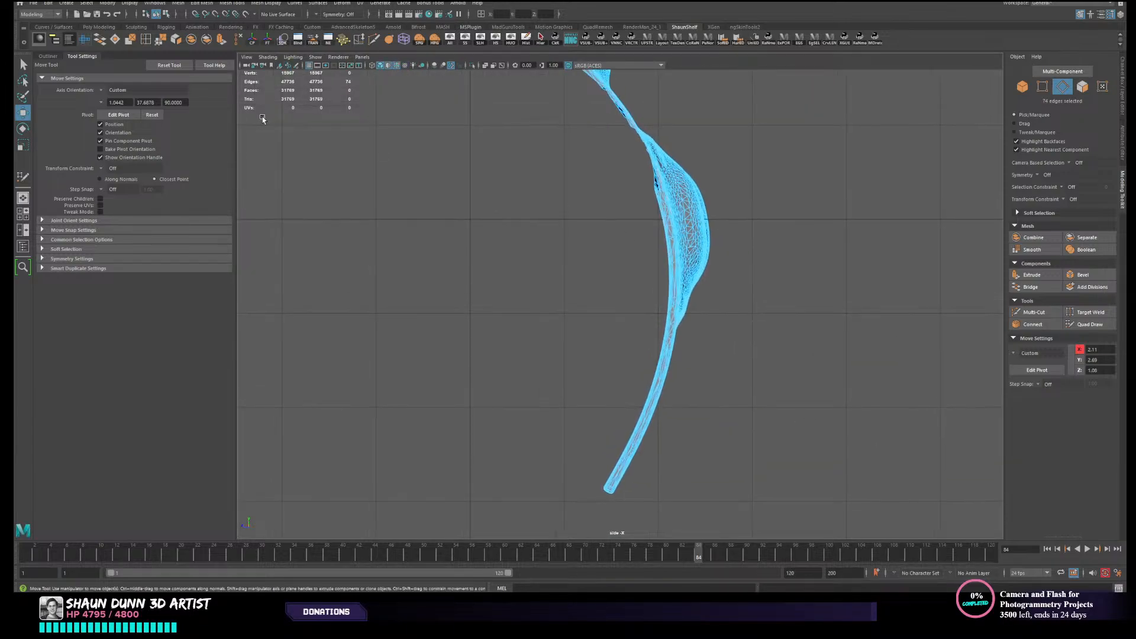
left_click(23, 81)
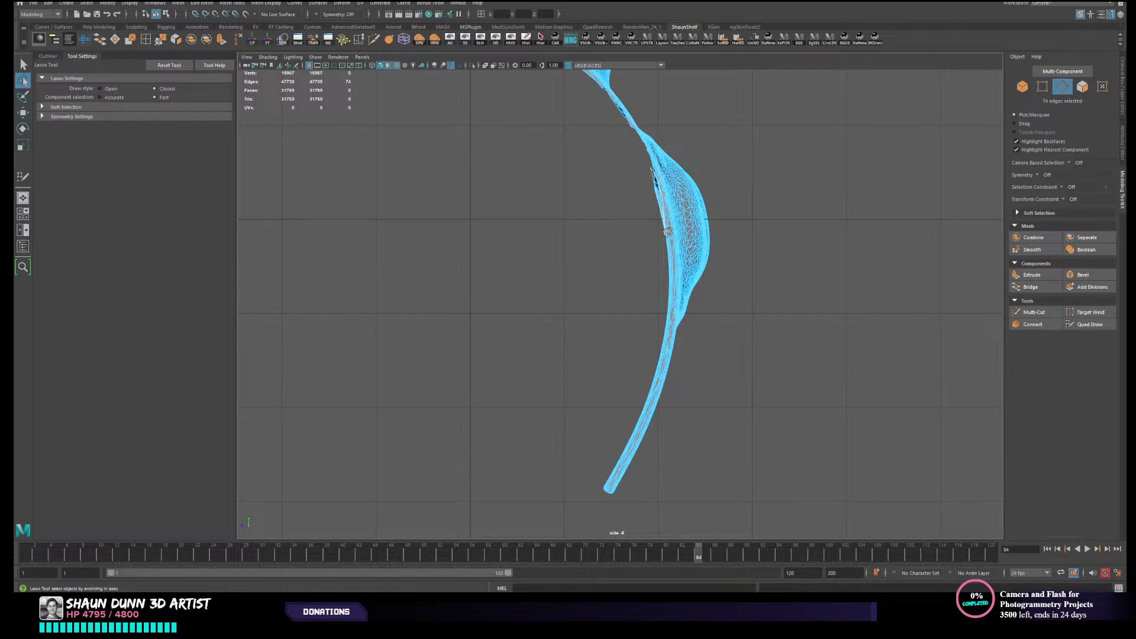
mouse_move(667, 231)
left_mouse_down()
mouse_move(627, 260)
mouse_move(650, 170)
mouse_move(667, 213)
mouse_move(672, 298)
mouse_move(639, 224)
mouse_move(654, 173)
left_mouse_up()
key("Delete")
- Delete the inner-wall edges from the ribbed panel's lower part to just past its lower border, checking the result in perspective
key("Delete")
middle_click_drag(702, 318, 722, 231, "alt")
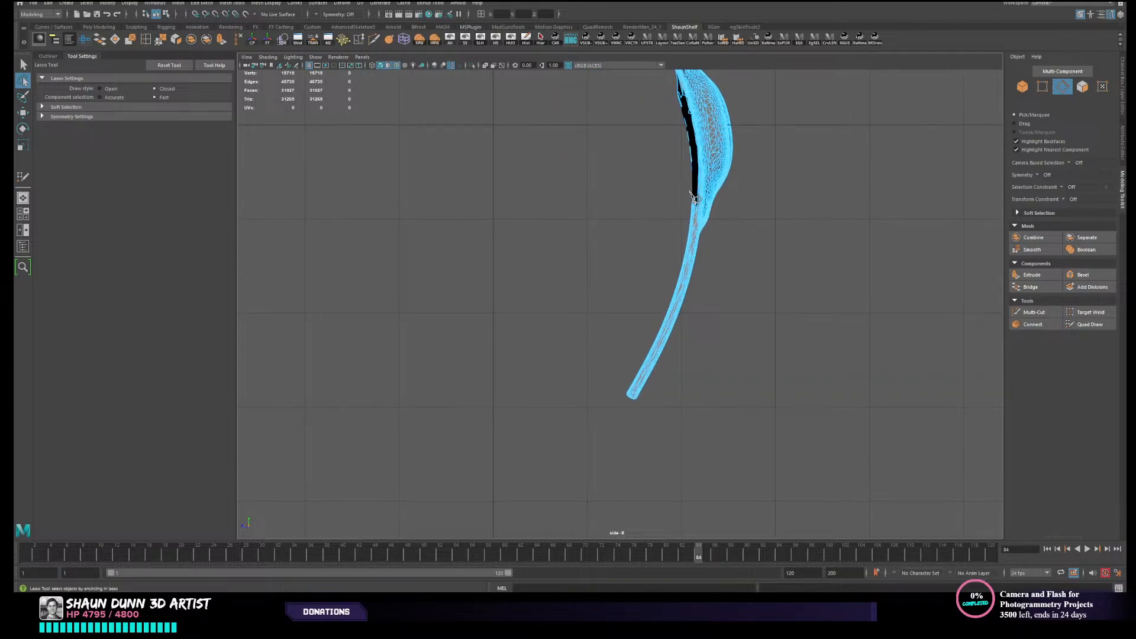
mouse_move(695, 198)
left_mouse_down()
mouse_move(676, 290)
mouse_move(658, 216)
mouse_move(690, 183)
left_mouse_up()
key("Delete")
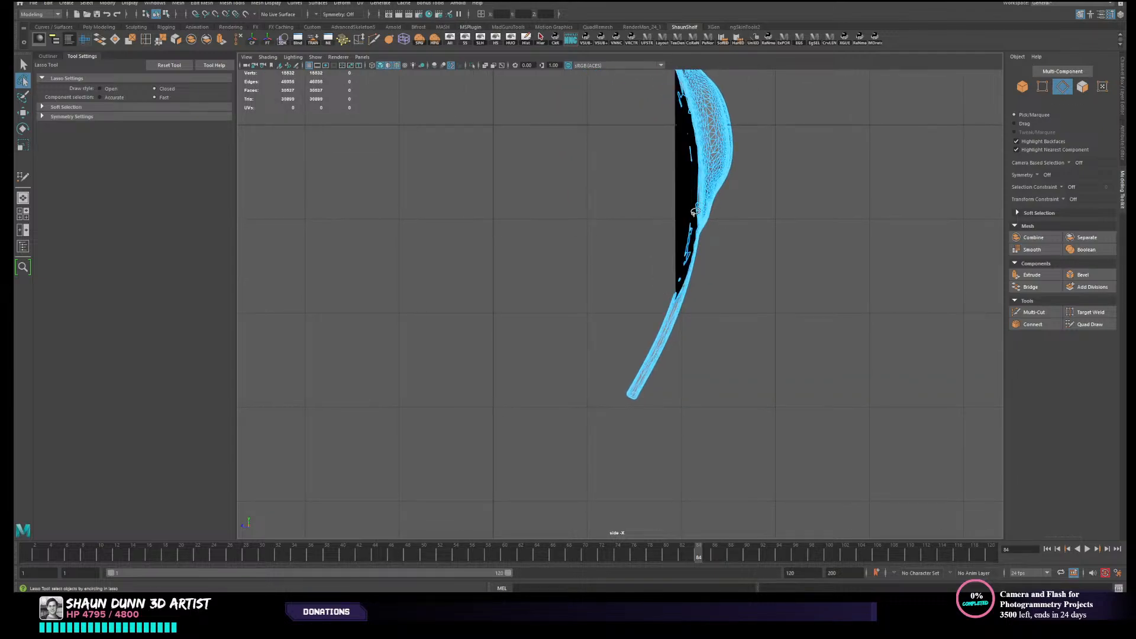
key("space")
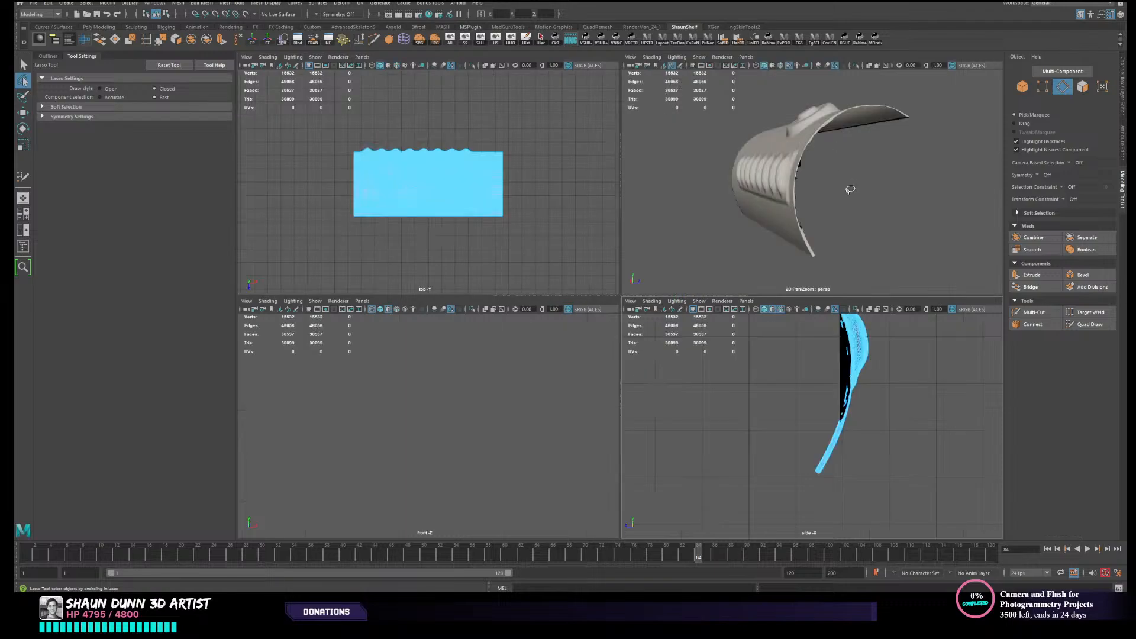
key("space")
mouse_move(816, 194)
left_mouse_down("alt")
mouse_move(781, 177)
mouse_move(801, 213)
mouse_move(816, 203)
mouse_move(869, 215)
mouse_move(816, 204)
left_mouse_up("alt")
key("space")
key("space")
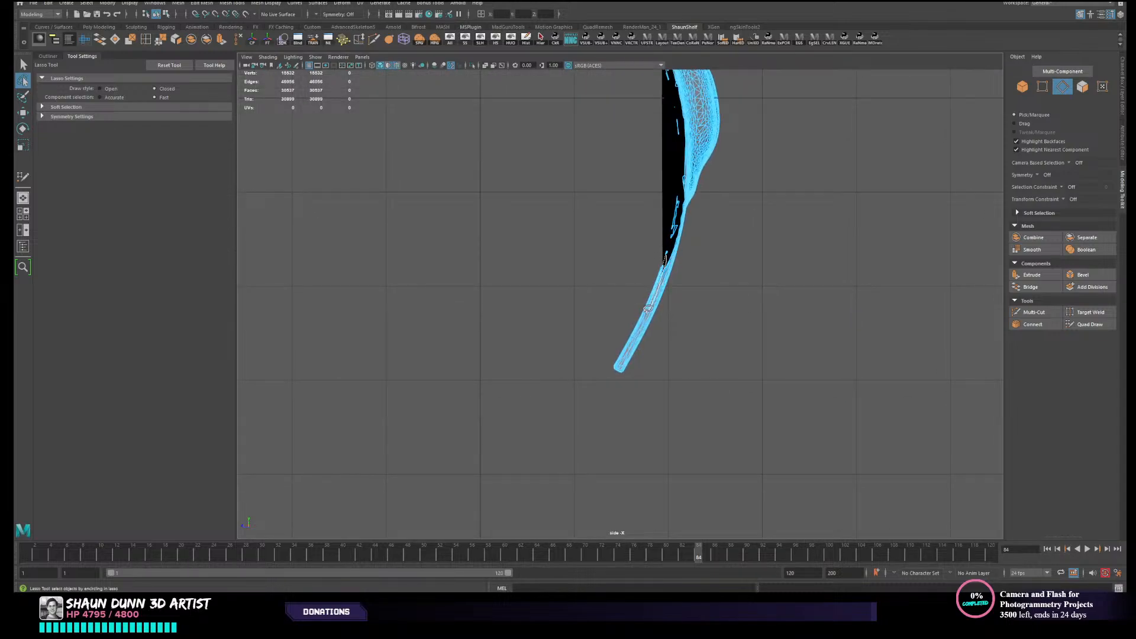
- Delete the remaining inner-wall edges down to the canister's lower end and inspect the inside in perspective
mouse_move(630, 342)
left_mouse_down()
mouse_move(656, 270)
mouse_move(654, 217)
left_mouse_up()
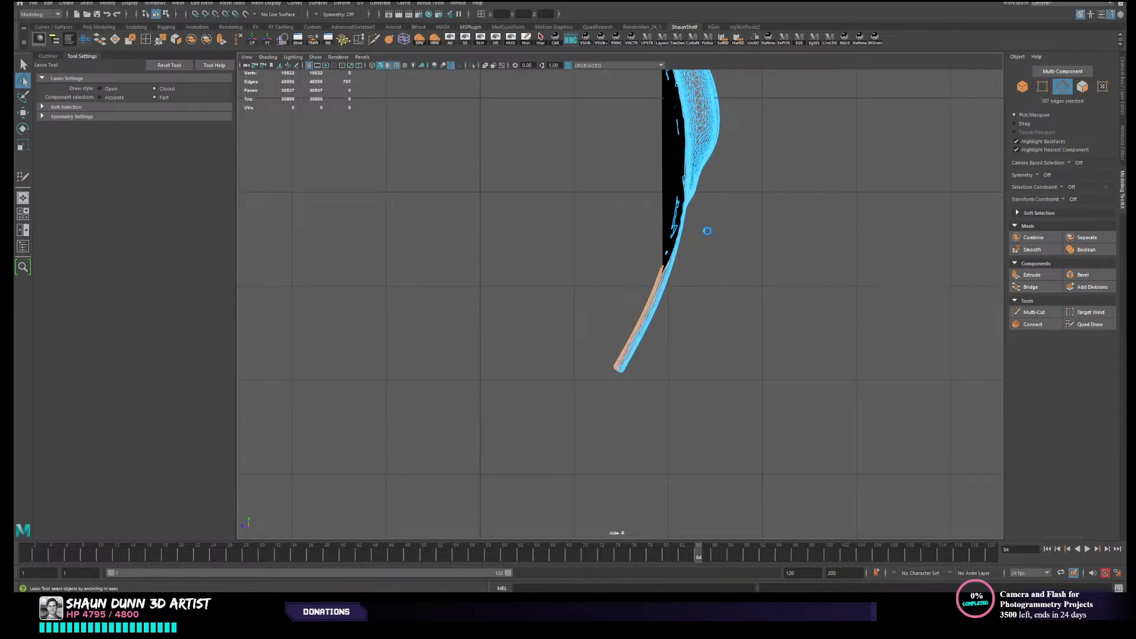
key("Delete")
scroll(708, 226, "down", 5)
key("space")
key("space")
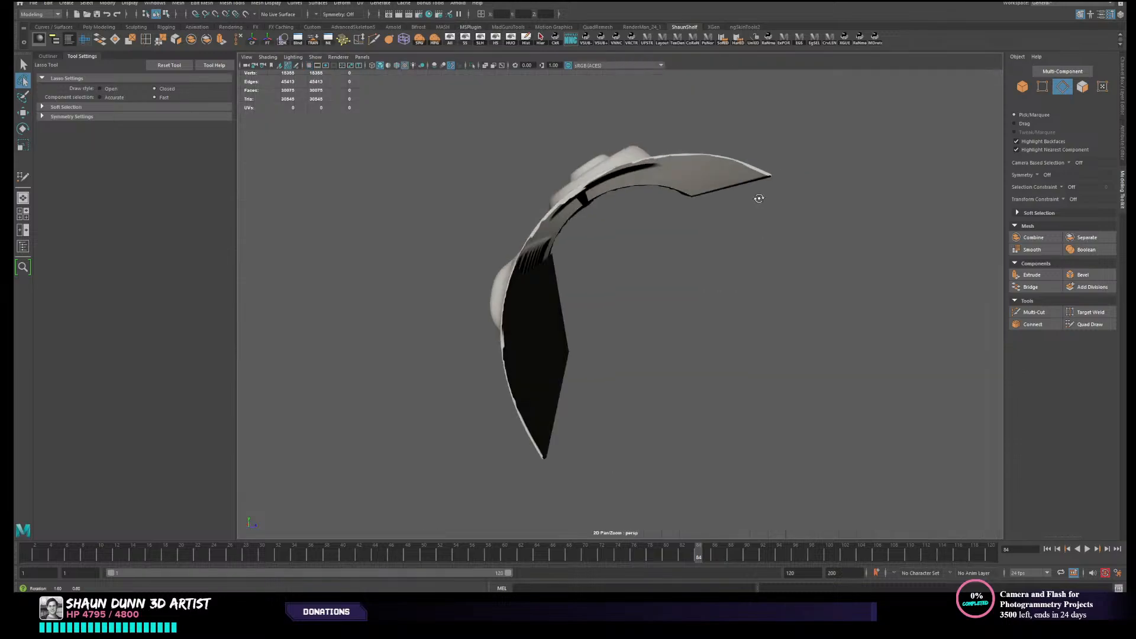
mouse_move(758, 198)
left_mouse_down("alt")
mouse_move(725, 196)
mouse_move(761, 183)
mouse_move(748, 195)
left_mouse_up("alt")
scroll(497, 257, "up", 5)
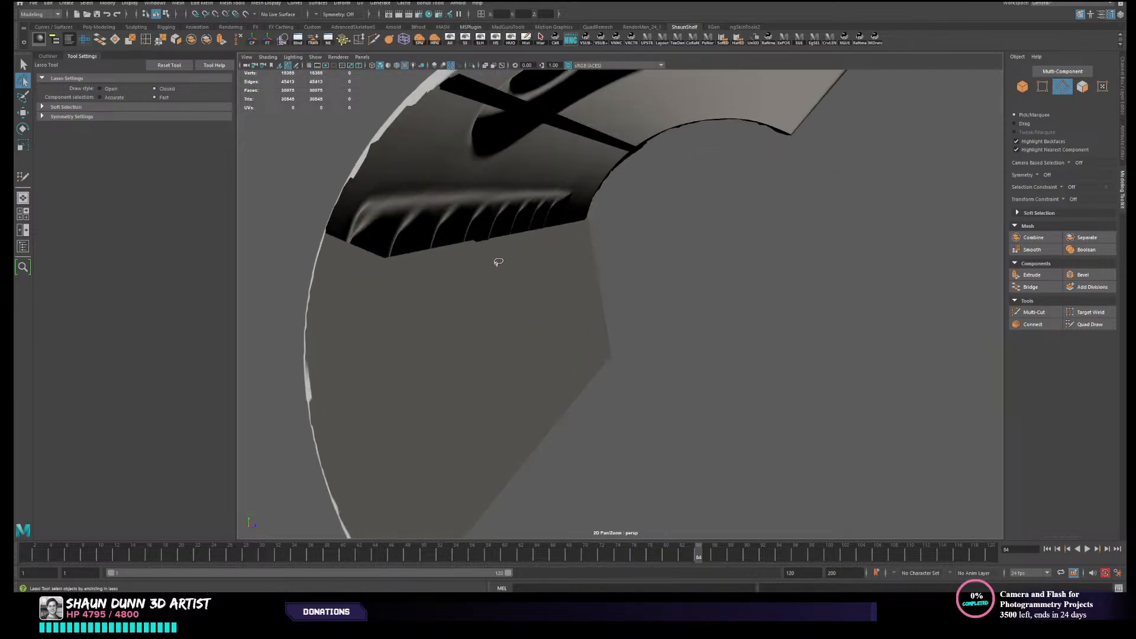
- Delete the large flat face covering the inside of the ribbed section
mouse_move(501, 270)
left_mouse_down("alt")
mouse_move(680, 284)
mouse_move(646, 287)
left_mouse_up("alt")
key("w")
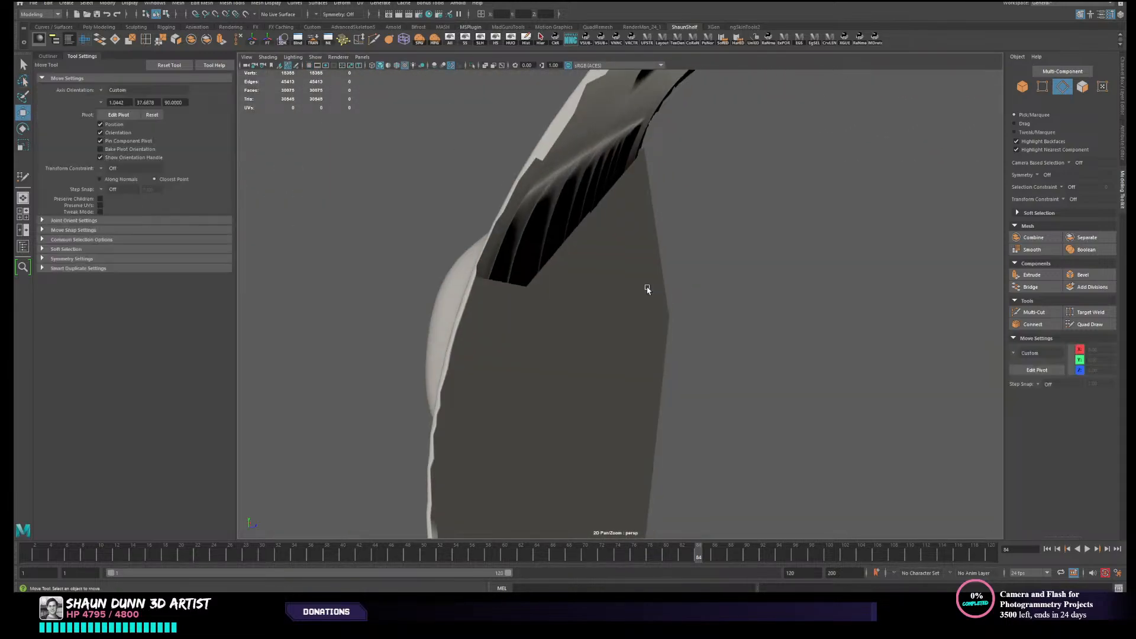
right_click_drag(647, 287, 649, 309)
left_click(579, 300)
key("Delete")
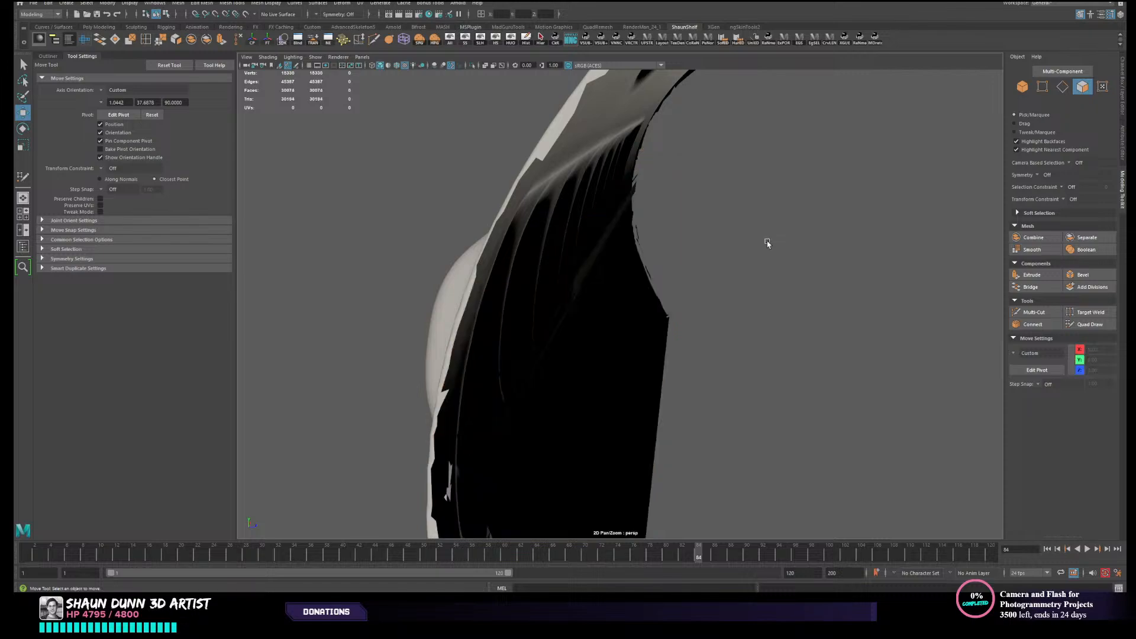
- Remove the long leftover sliver faces across the inside of the canister's lower half
scroll(763, 241, "down", 5)
left_click_drag(761, 242, 707, 266, "alt")
left_click(697, 287)
key("Delete")
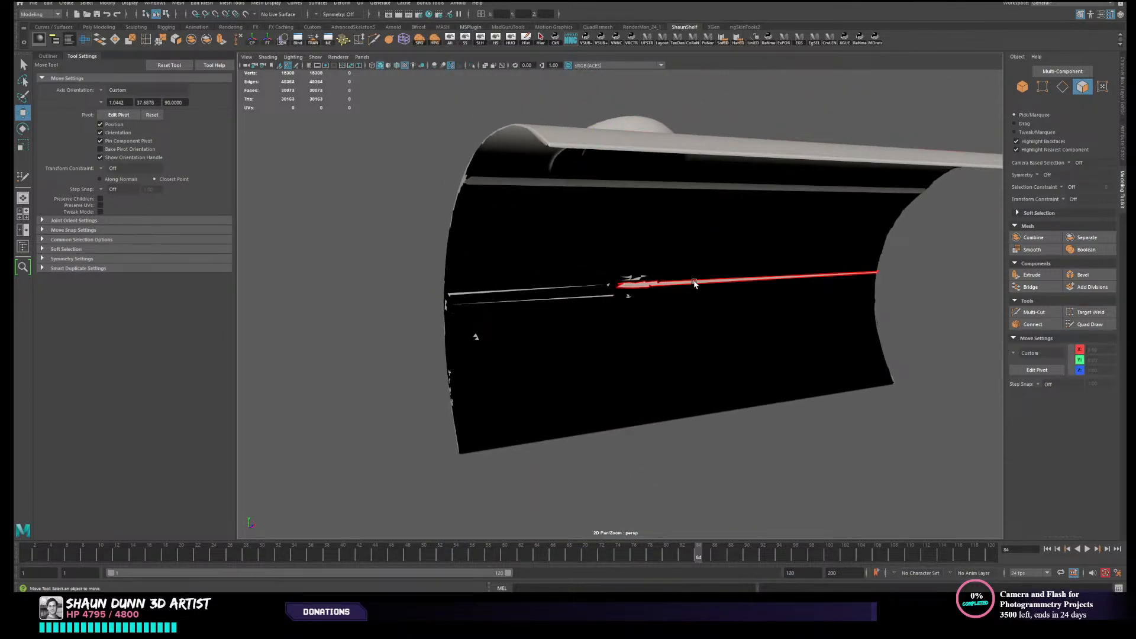
left_click(696, 284)
key("Delete")
- Return the canister to object selection, display its channel values and inspect the outer surface
right_click_drag(634, 271, 672, 247)
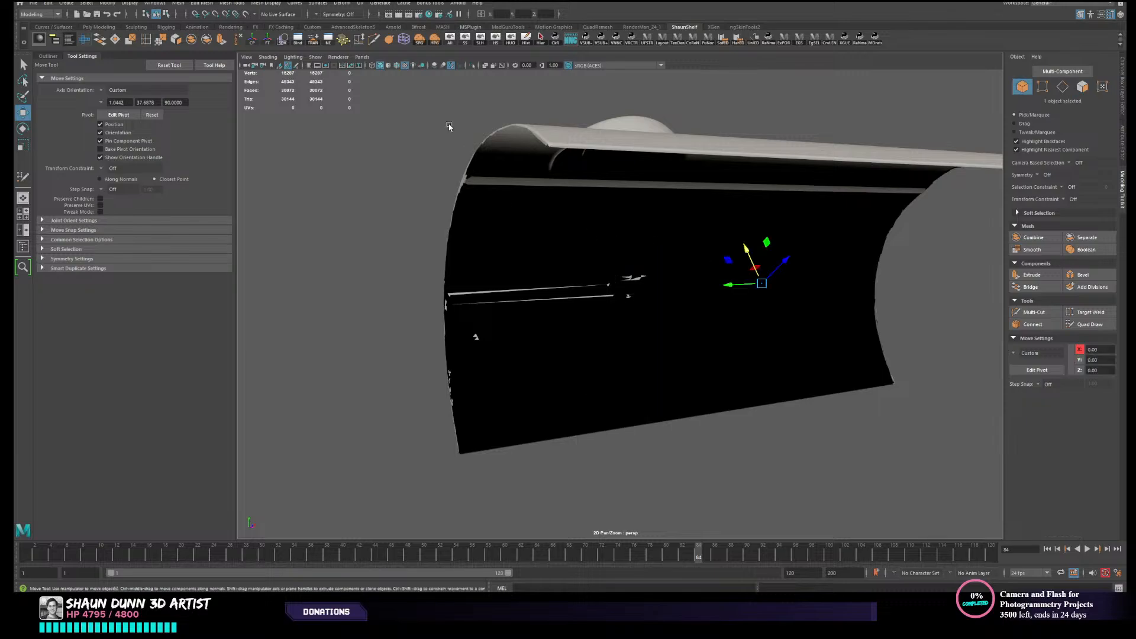
left_click_drag(692, 287, 830, 315, "alt")
key("ctrl+a")
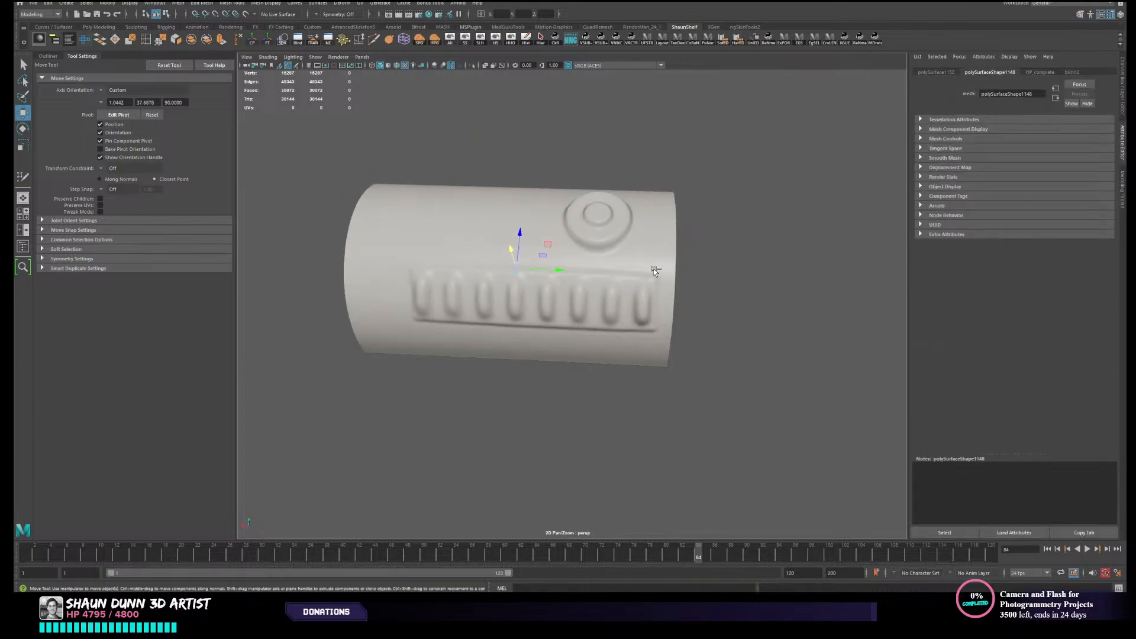
key("ctrl+a")
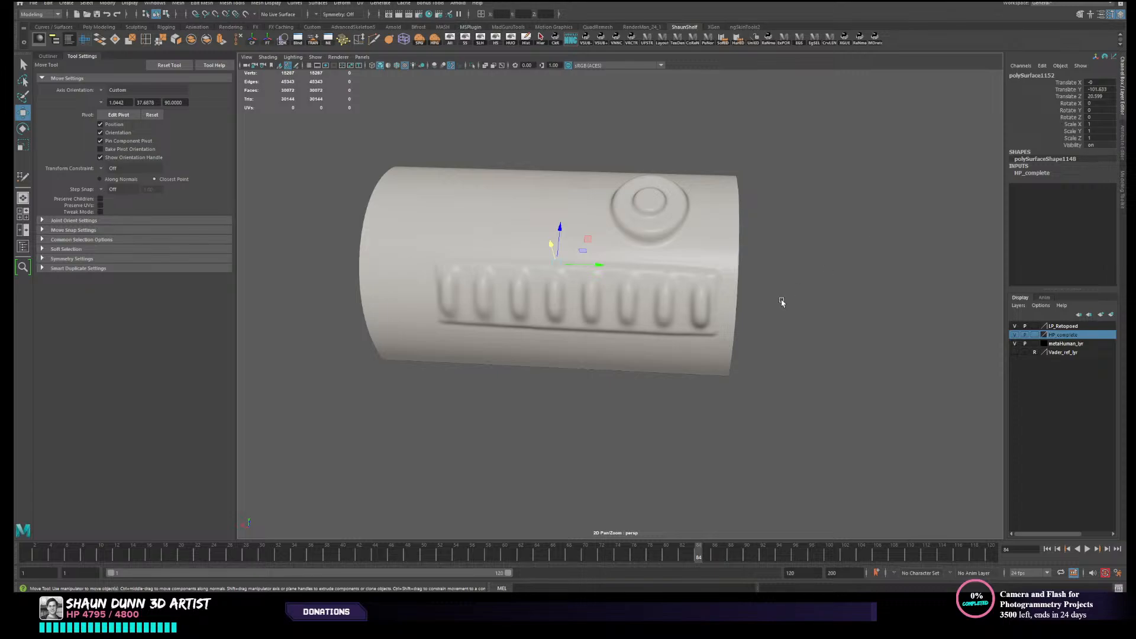
left_click_drag(781, 302, 672, 288, "alt")
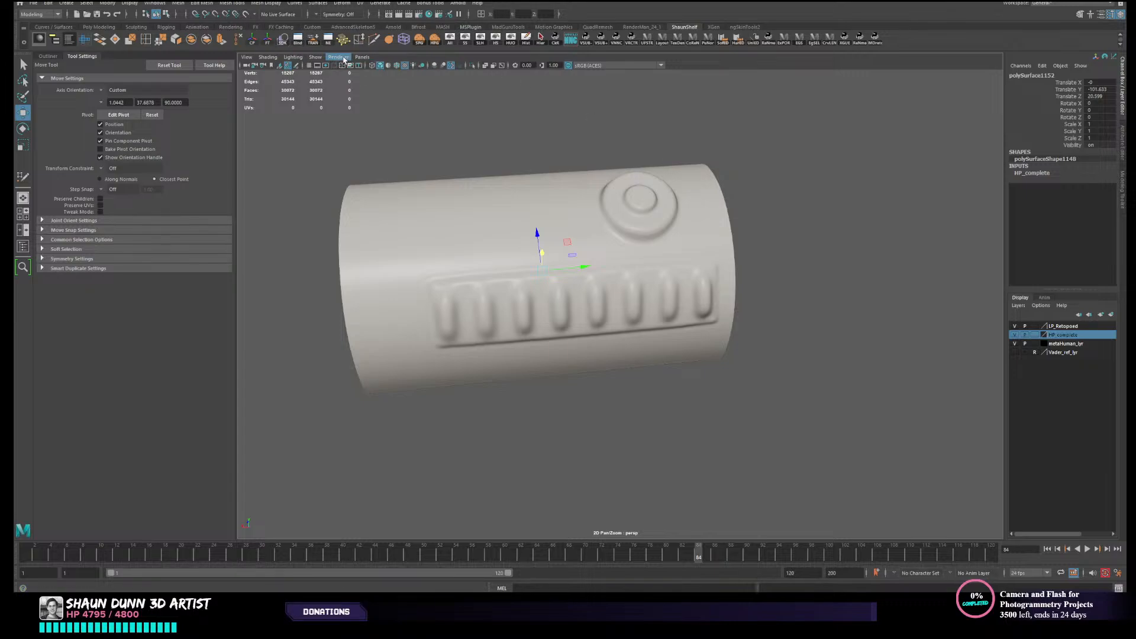
left_click_drag(495, 297, 845, 387, "alt")
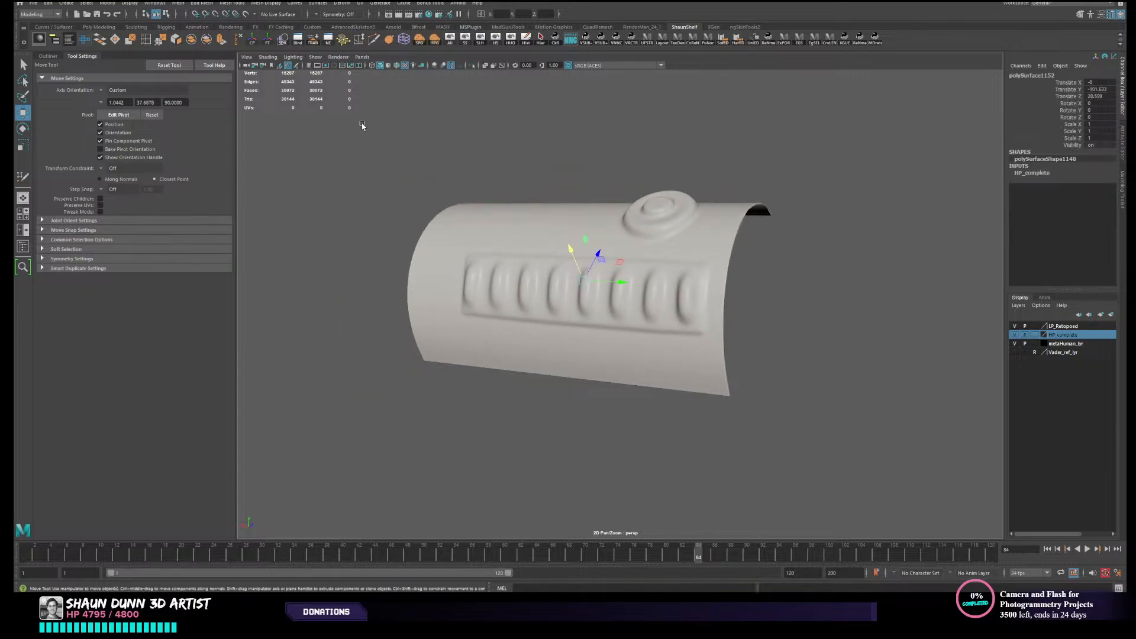
- Turn on selection highlighting in the perspective view and deselect the canister
left_click(344, 58)
mouse_move(321, 59)
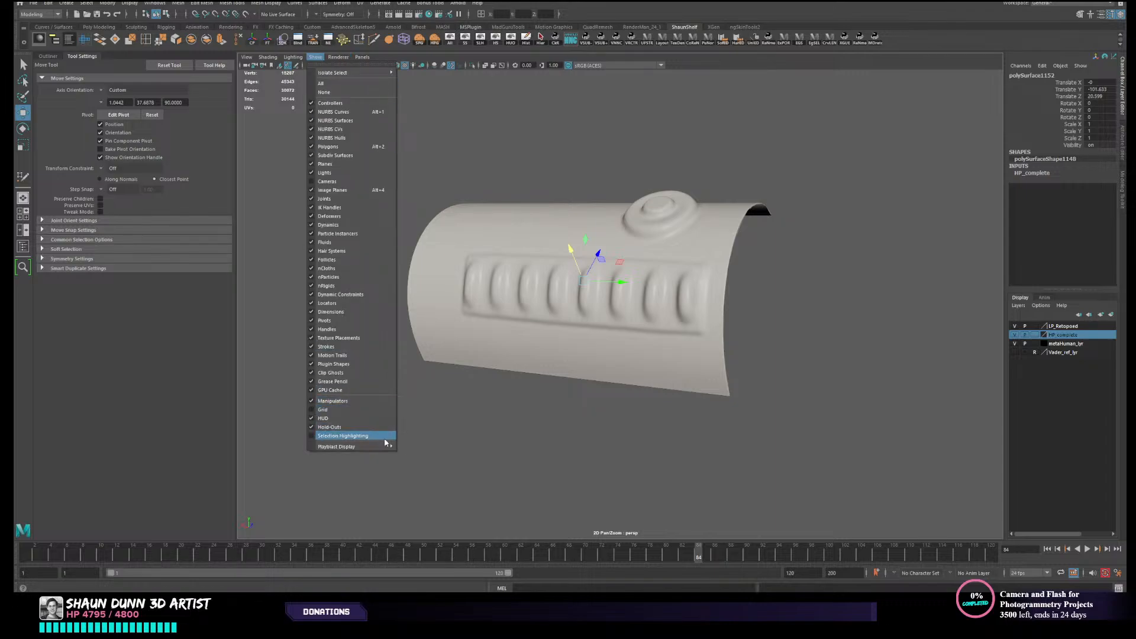
left_click(362, 435)
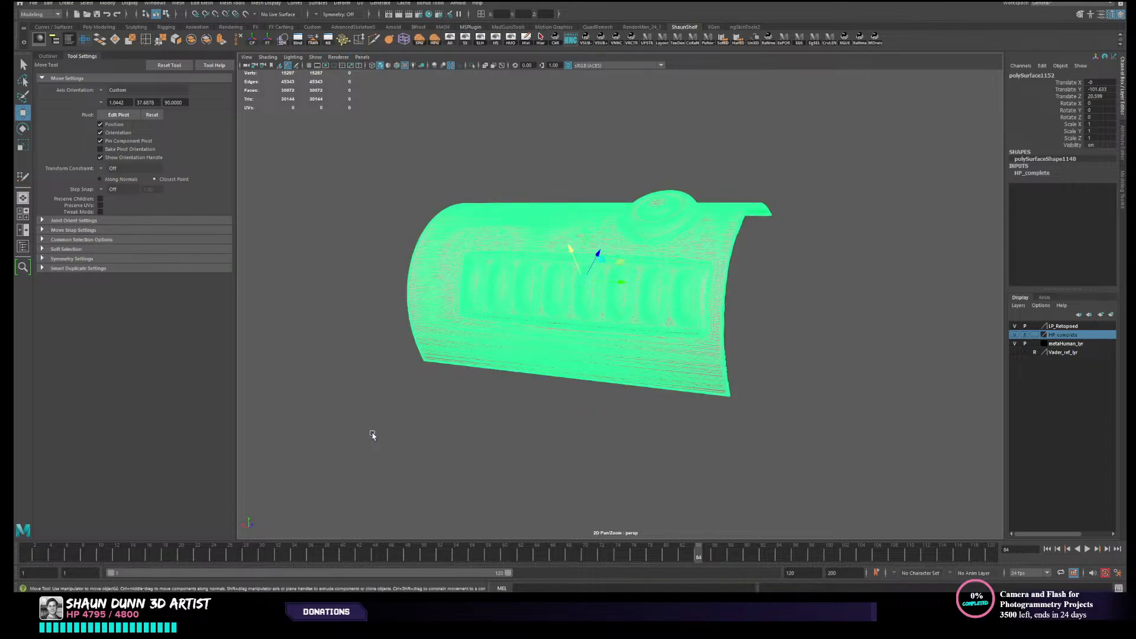
left_click(372, 435)
left_click_drag(568, 356, 563, 346, "alt")
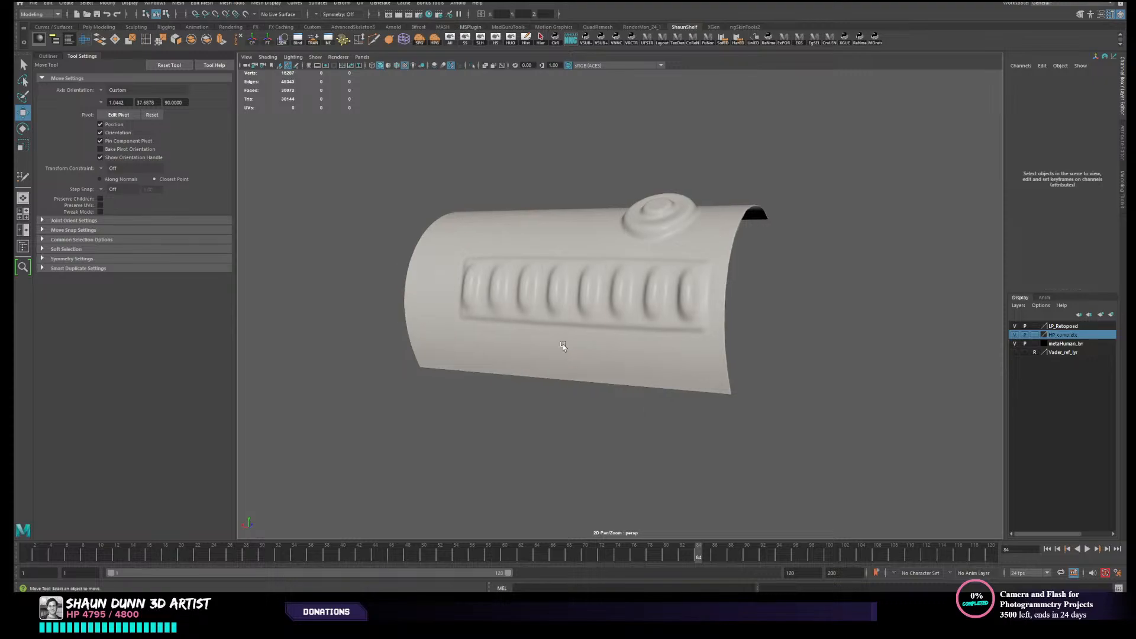
left_click(563, 346)
left_click_drag(804, 302, 773, 310, "alt")
left_click(773, 310)
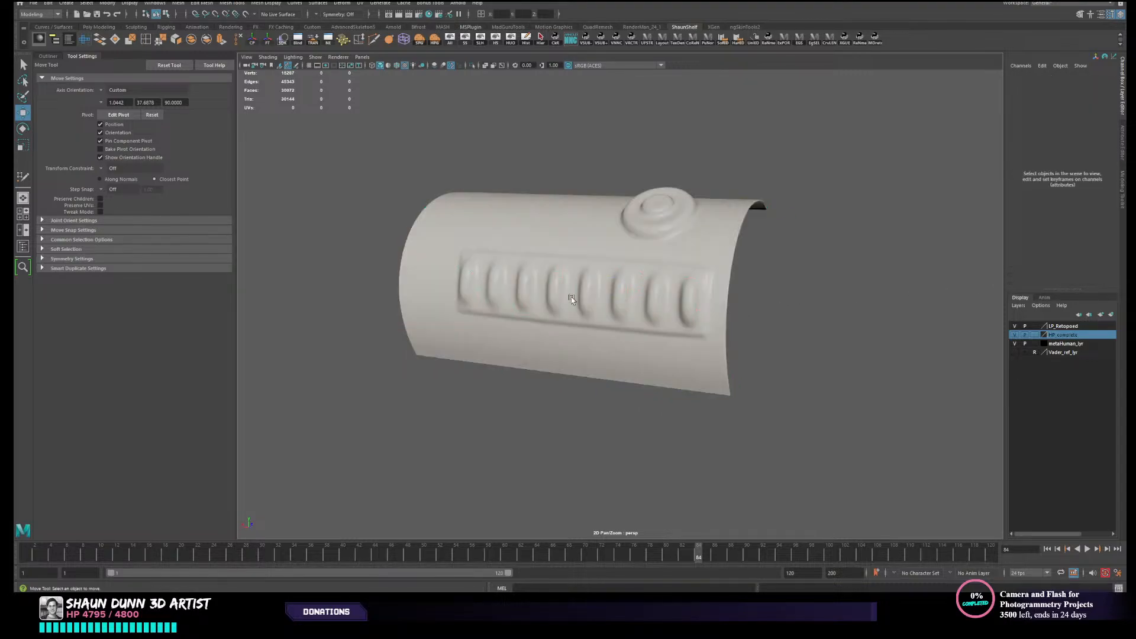
- Reselect the canister and switch its selection highlighting off to view the shaded surface
left_click(575, 299)
left_click(316, 58)
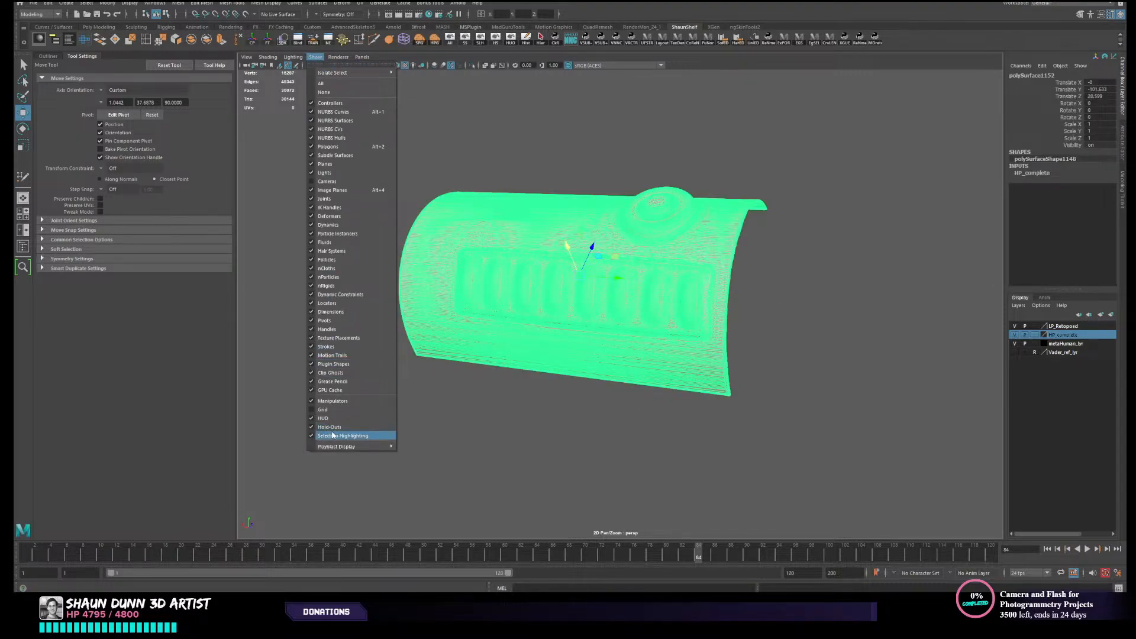
mouse_move(368, 446)
left_click(358, 436)
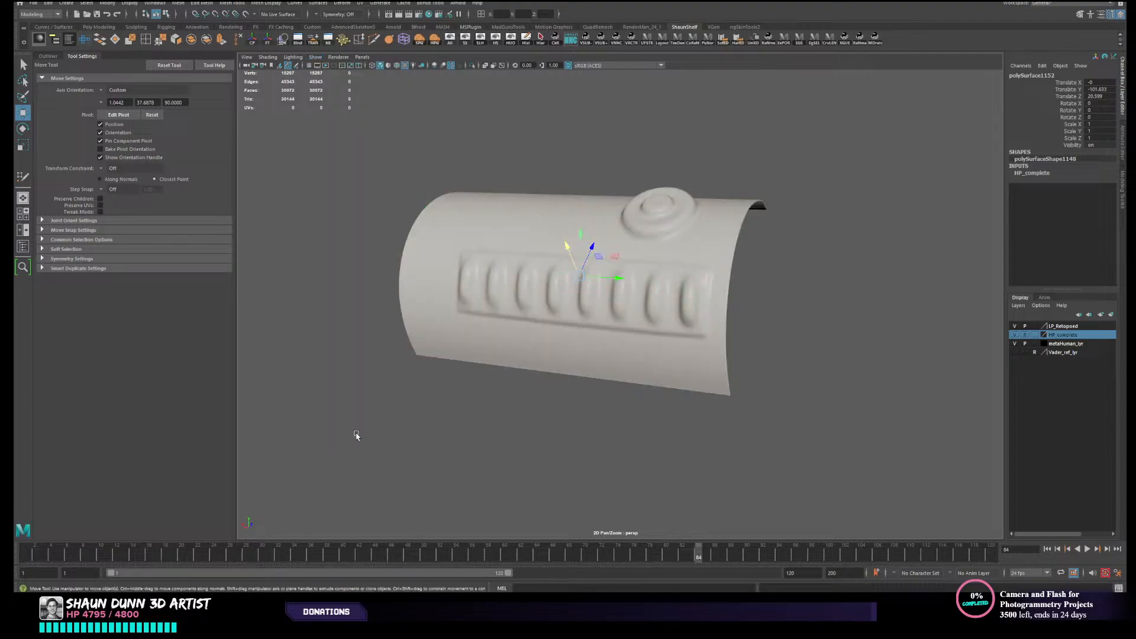
left_click_drag(613, 286, 573, 314, "alt")
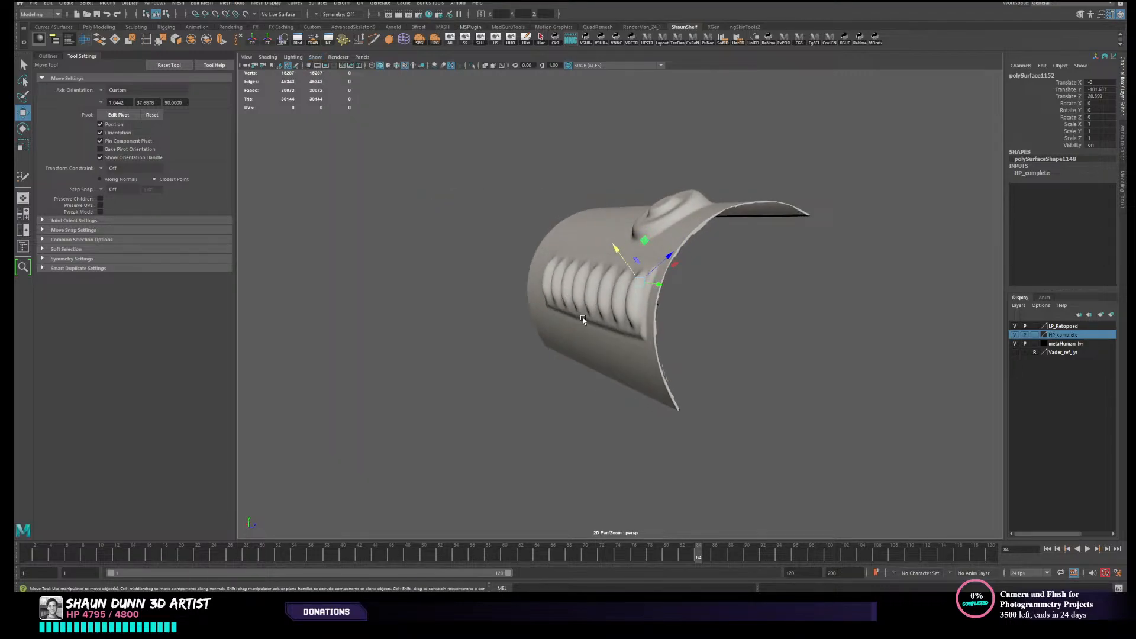
left_click_drag(490, 277, 501, 287, "alt")
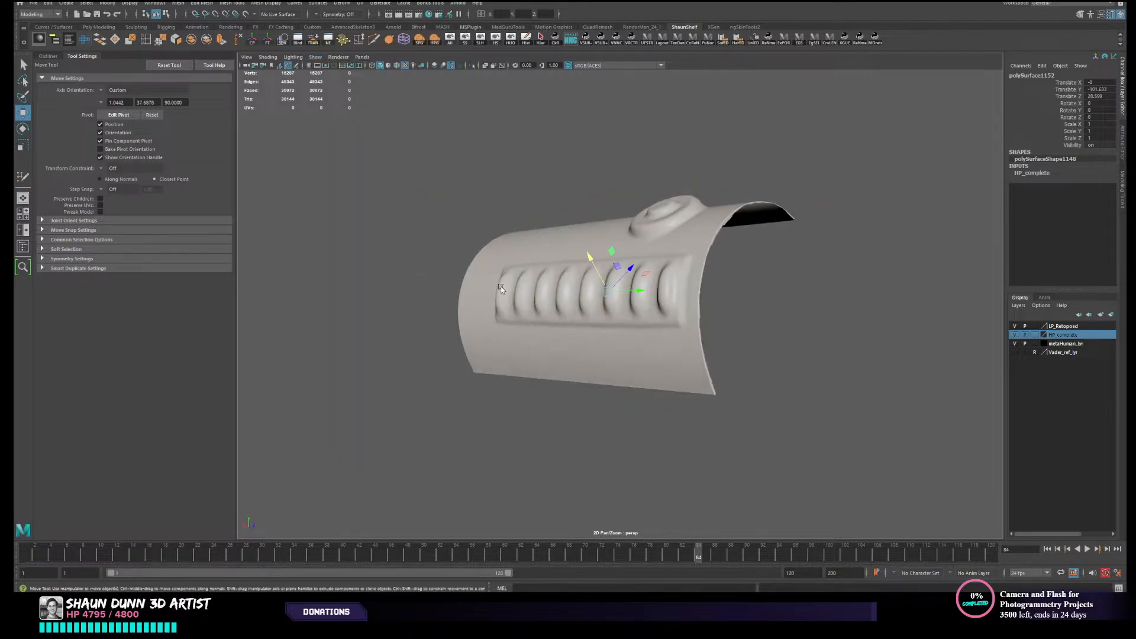
- Enable selection highlighting in the perspective view and make the selected canister a live surface
left_click(316, 56)
left_click(355, 435)
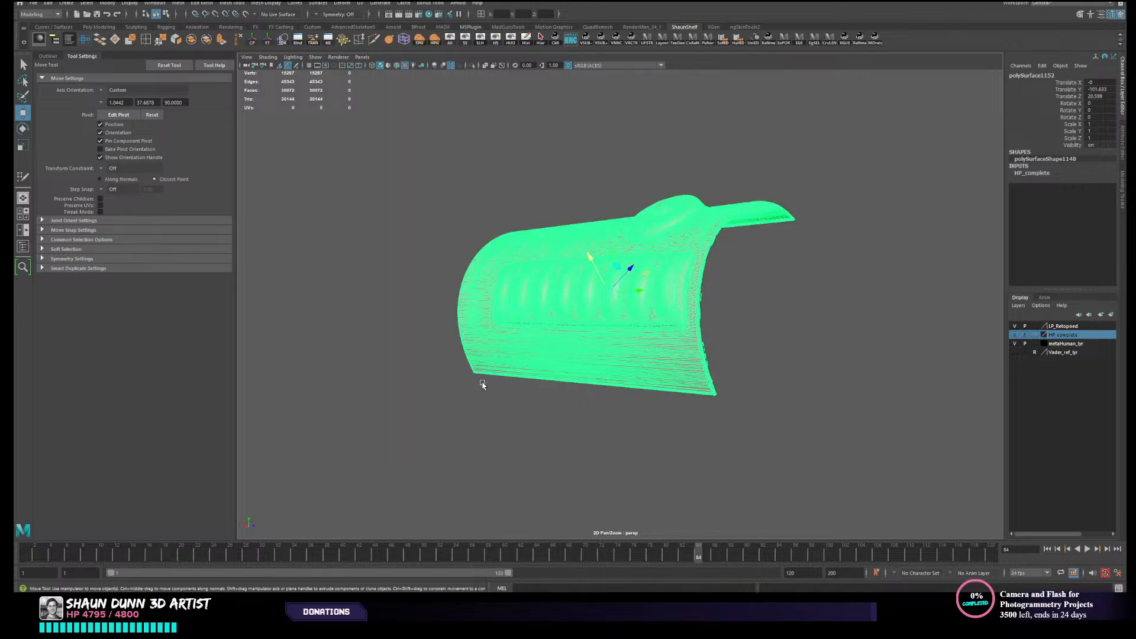
left_click_drag(482, 385, 497, 388, "alt")
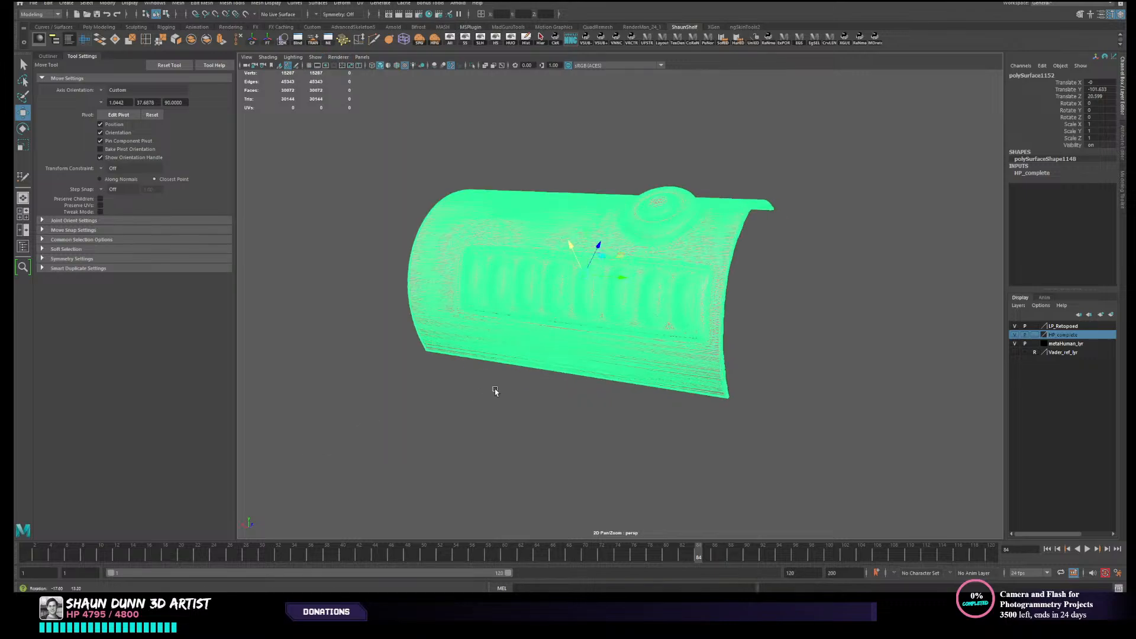
left_click(246, 16)
left_click_drag(337, 152, 369, 159, "alt")
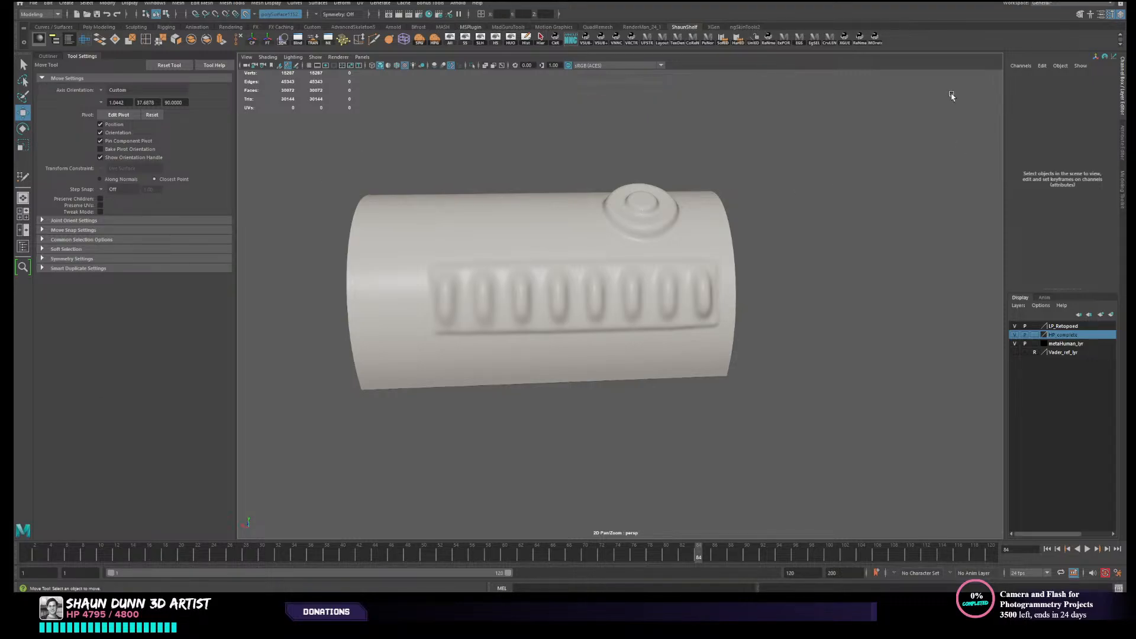
- Show the last hidden objects and select the low-poly ring around the canister's round button
left_click_drag(592, 253, 609, 256, "alt")
left_click(484, 42)
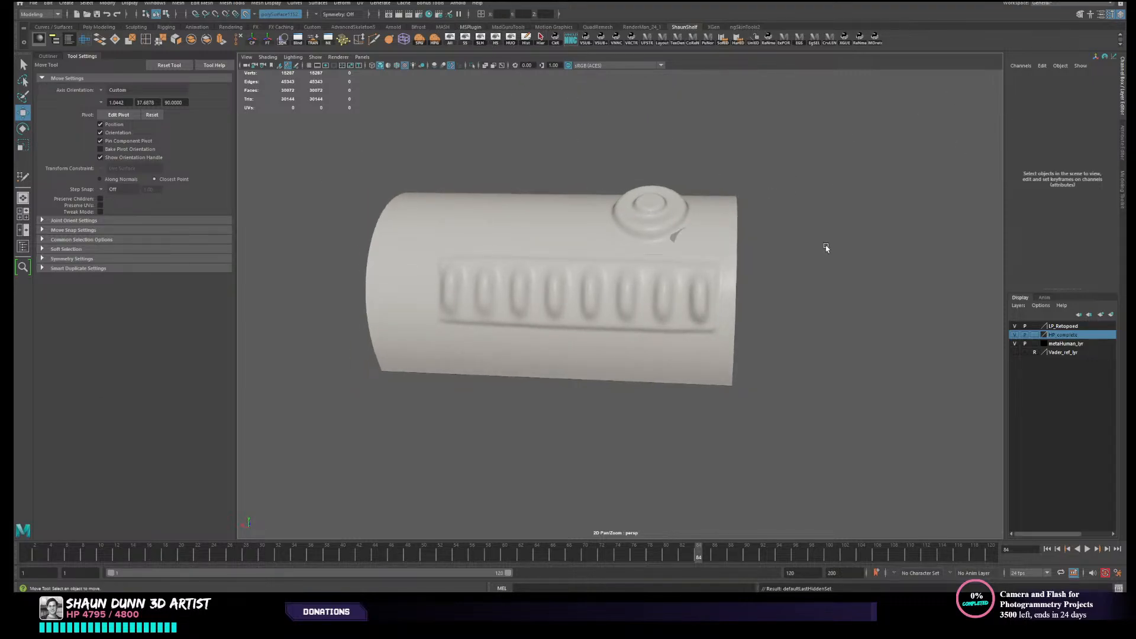
left_click_drag(824, 244, 665, 245, "alt")
left_click(678, 250)
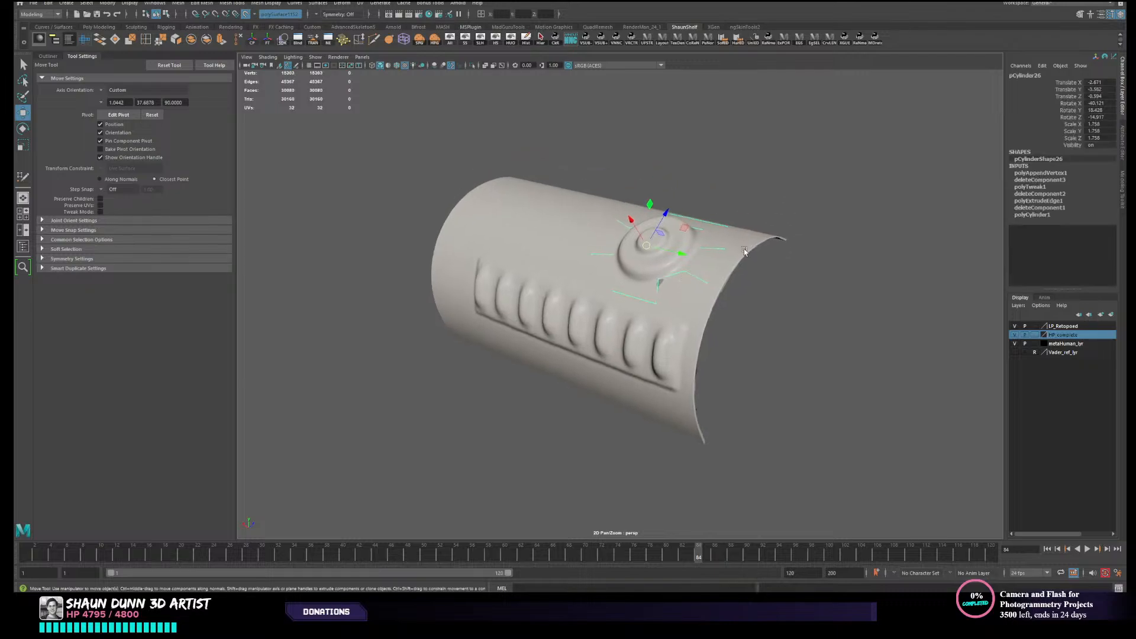
- Activate Quad Draw on the low-poly ring and view it around the button and ribbed panel
left_click(1078, 16)
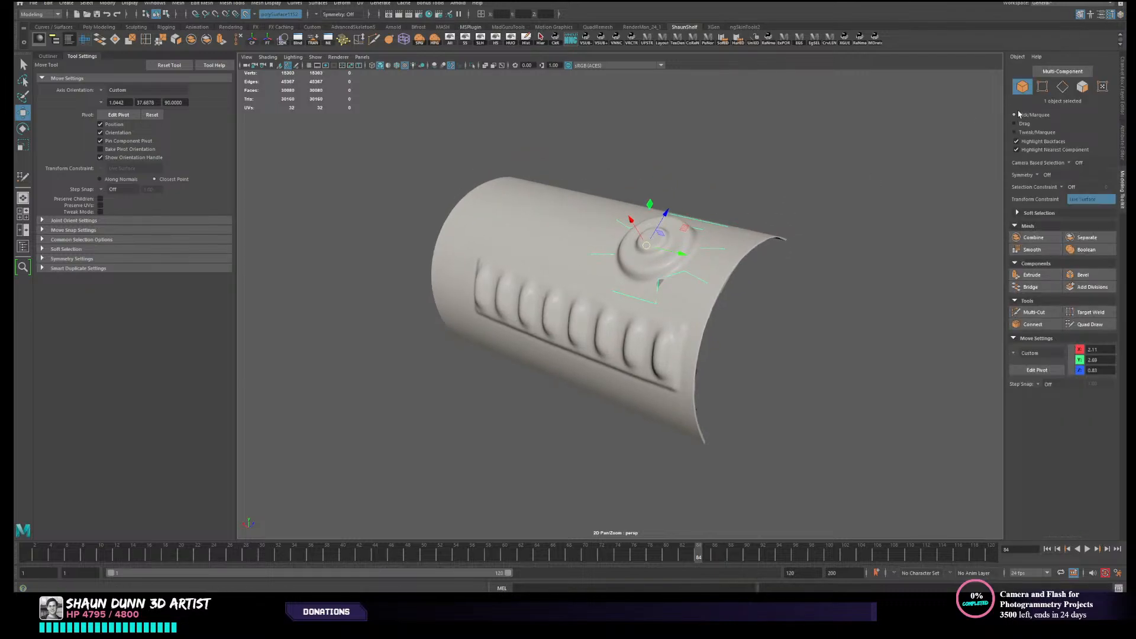
left_click(1089, 324)
left_click_drag(846, 311, 704, 278, "alt")
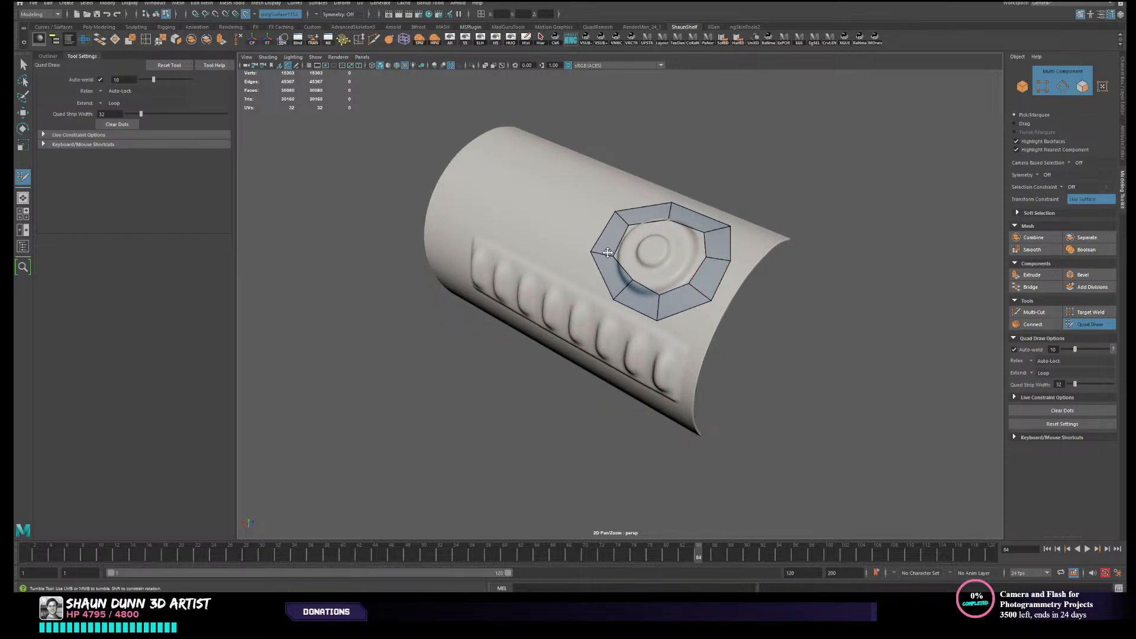
left_click_drag(609, 253, 669, 304, "alt")
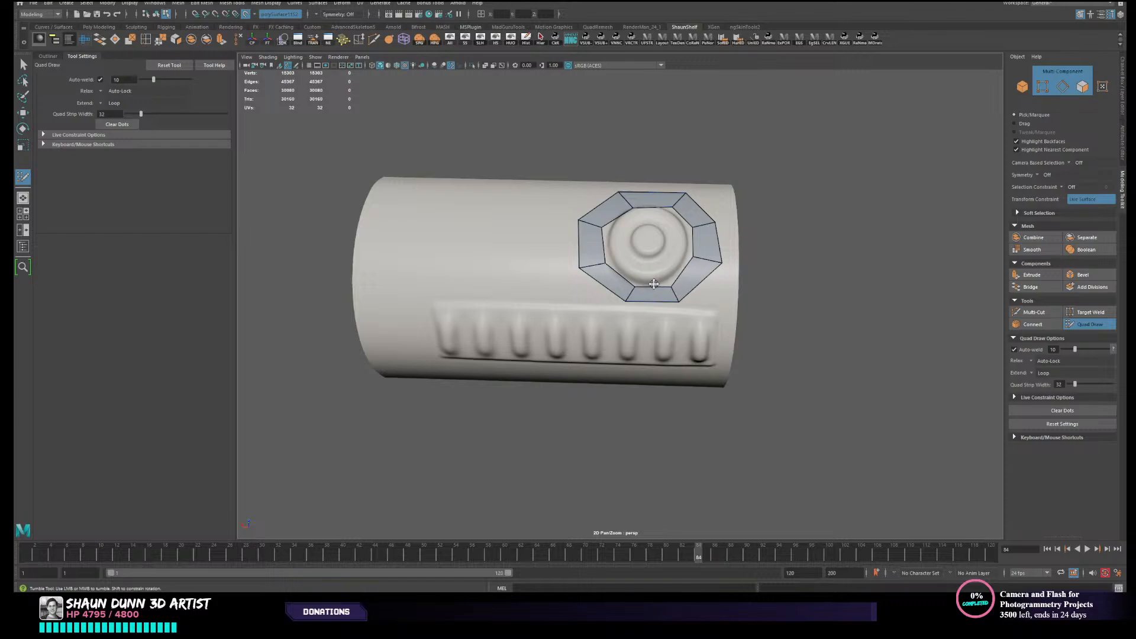
- Fill a tall quad along the ribbed panel's end farthest from the button and split it across with an edge loop
right_click_drag(557, 273, 568, 270, "alt")
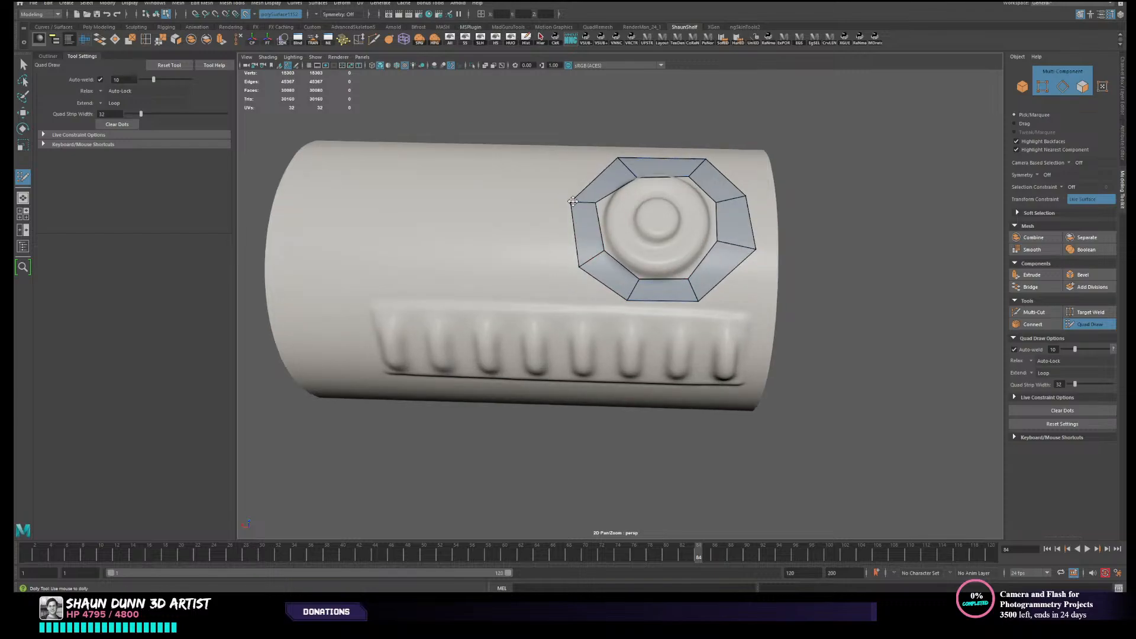
mouse_move(560, 257)
left_mouse_down("alt")
mouse_move(504, 285)
mouse_move(503, 257)
left_mouse_up("alt")
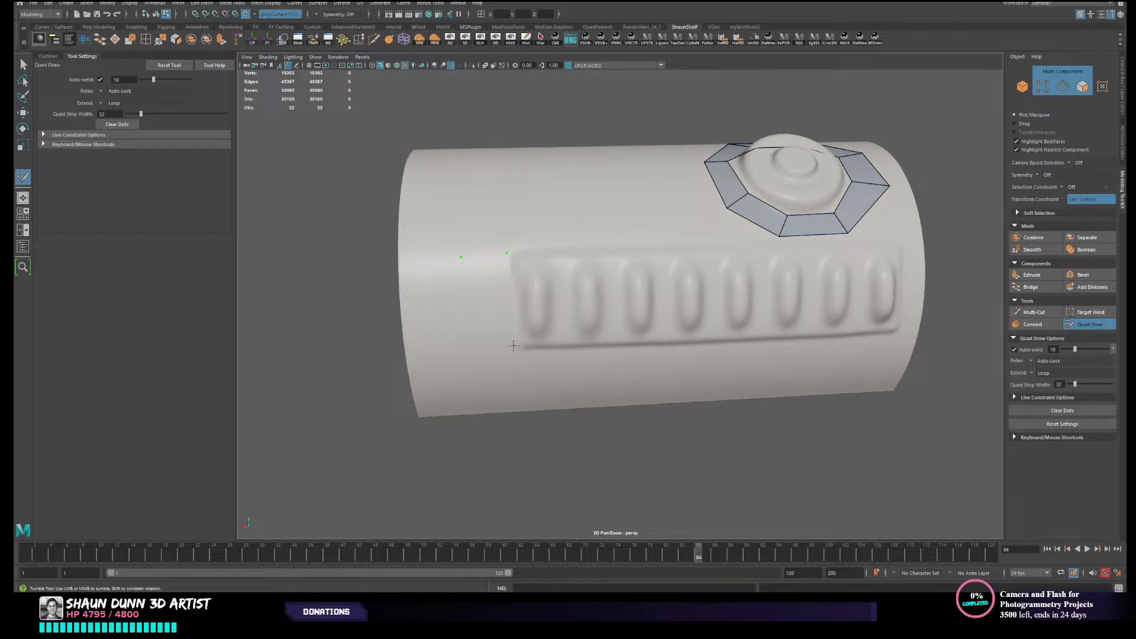
left_click(484, 312, "shift")
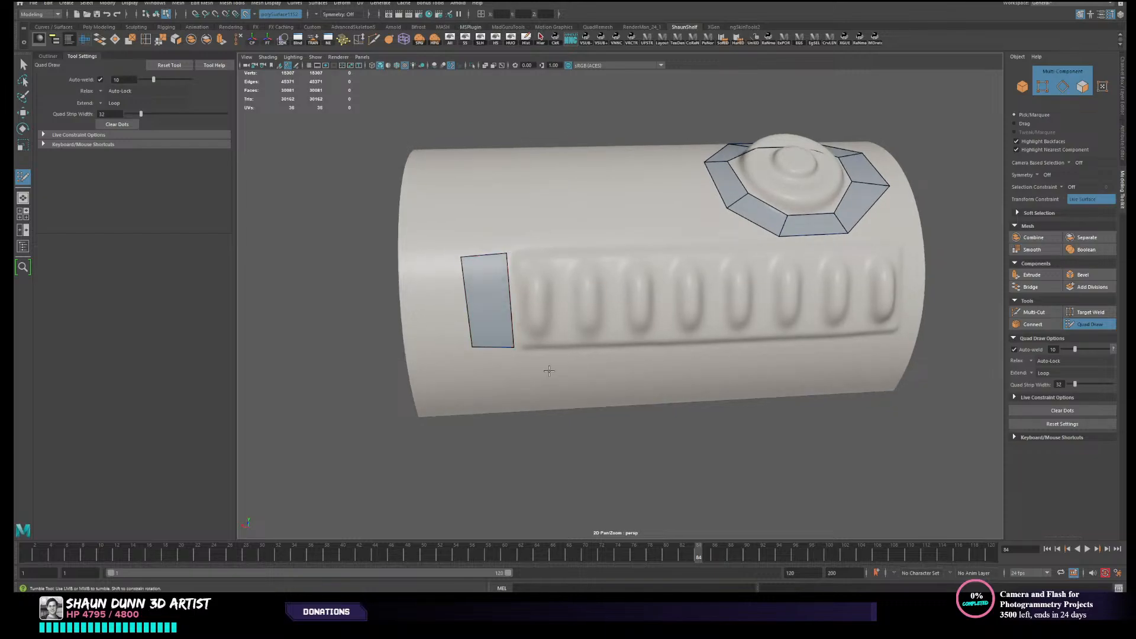
left_click_drag(549, 371, 517, 228, "alt")
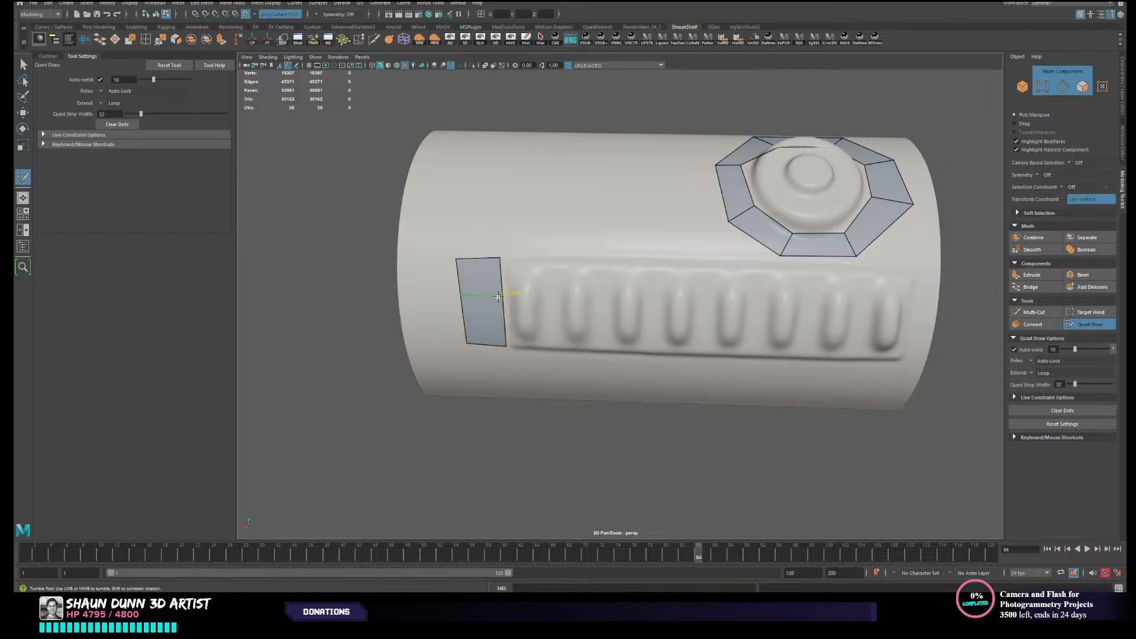
left_click(497, 306, "ctrl")
- Place dots and fill a separate quad just above the ribbed panel, near the corner farthest from the button
mouse_move(634, 187)
left_mouse_down("alt")
mouse_move(577, 278)
mouse_move(543, 253)
left_mouse_up("alt")
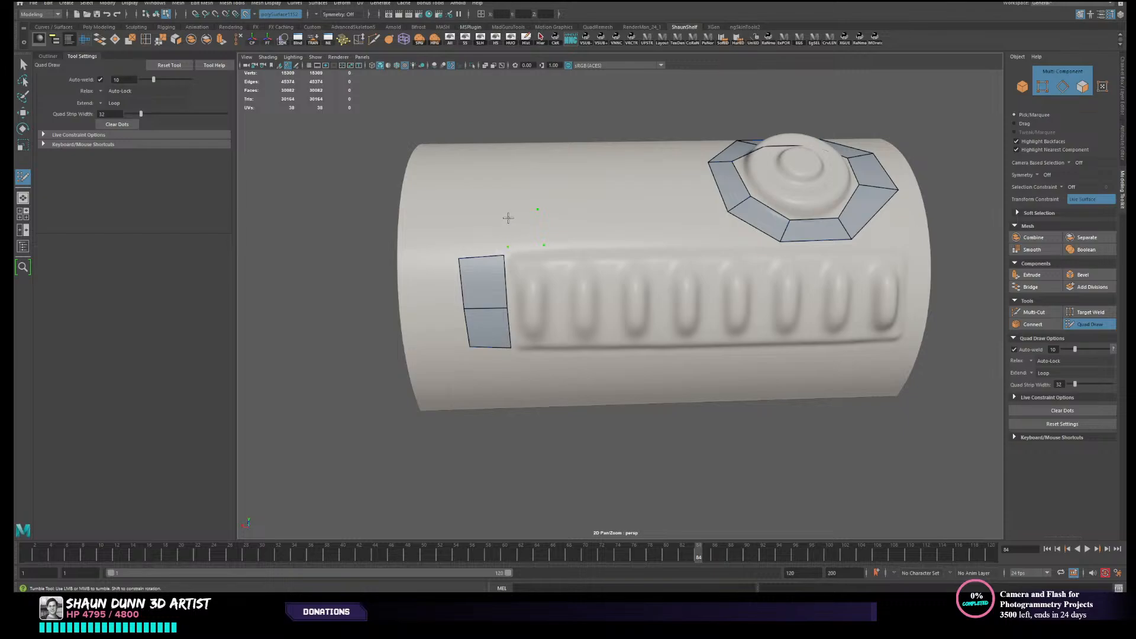
left_click(509, 212, "shift")
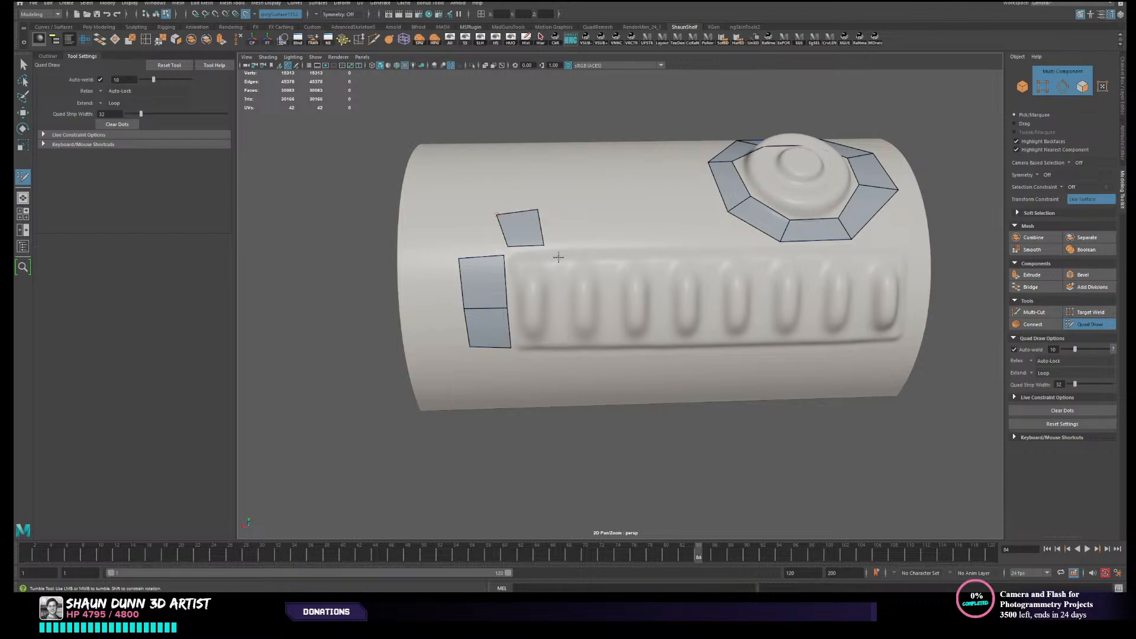
middle_click_drag(558, 254, 544, 271, "alt")
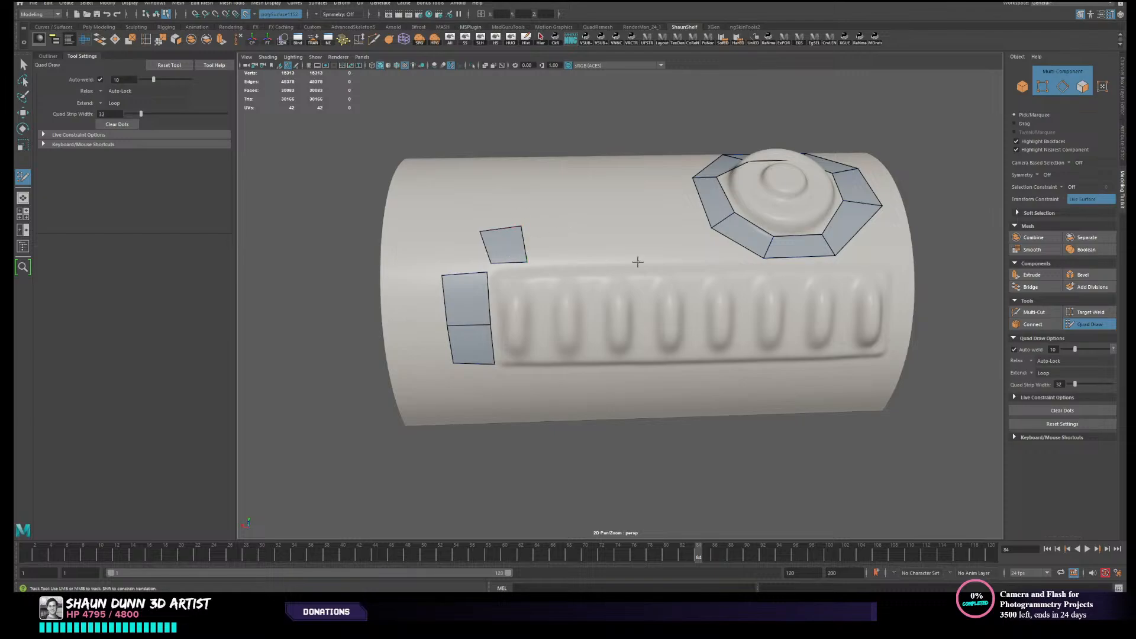
middle_click_drag(549, 297, 532, 284, "alt")
left_click_drag(654, 223, 582, 243, "alt")
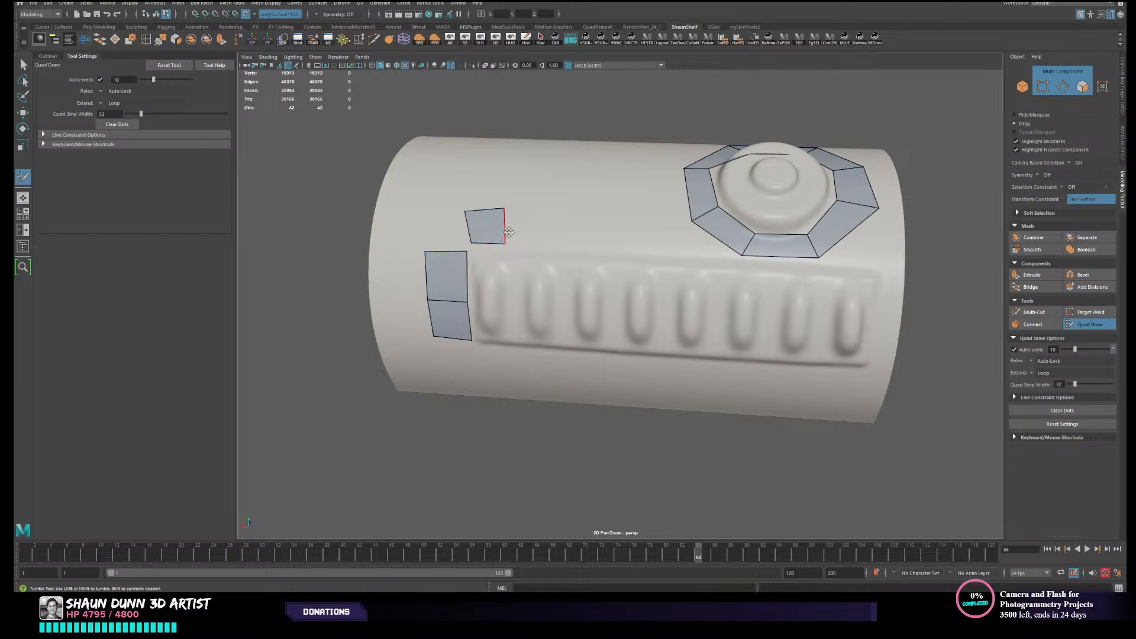
- Extend the separate quad along the panel toward the button as one undivided face and narrow it into a thin strip
left_click_drag(505, 232, 682, 238)
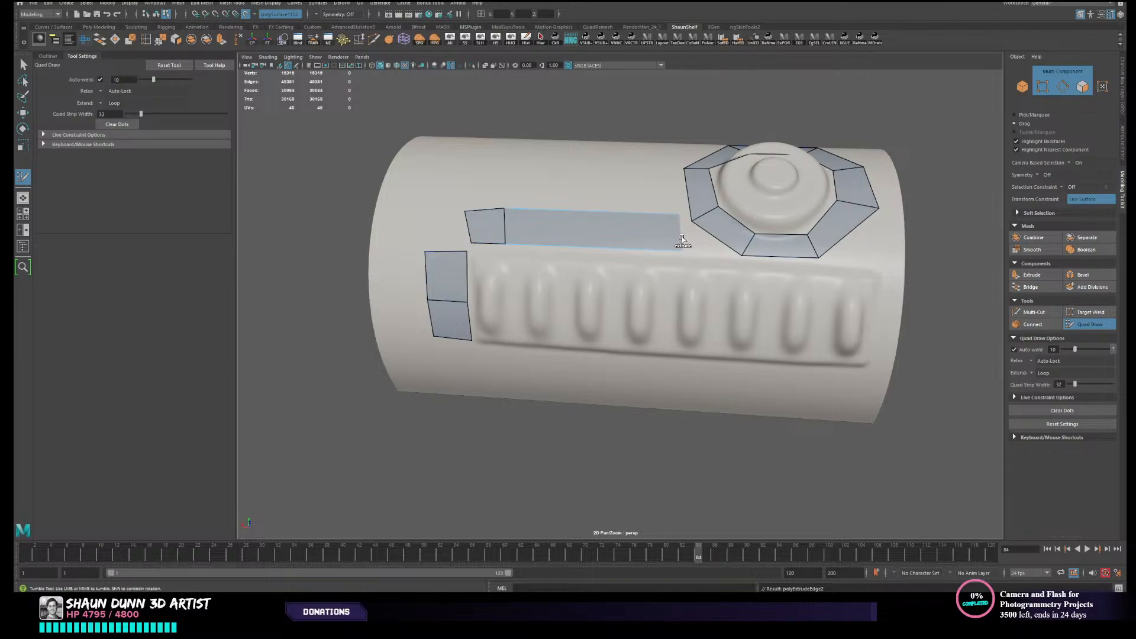
middle_click_drag(669, 251, 660, 251, "alt")
scroll(657, 251, "up", 4)
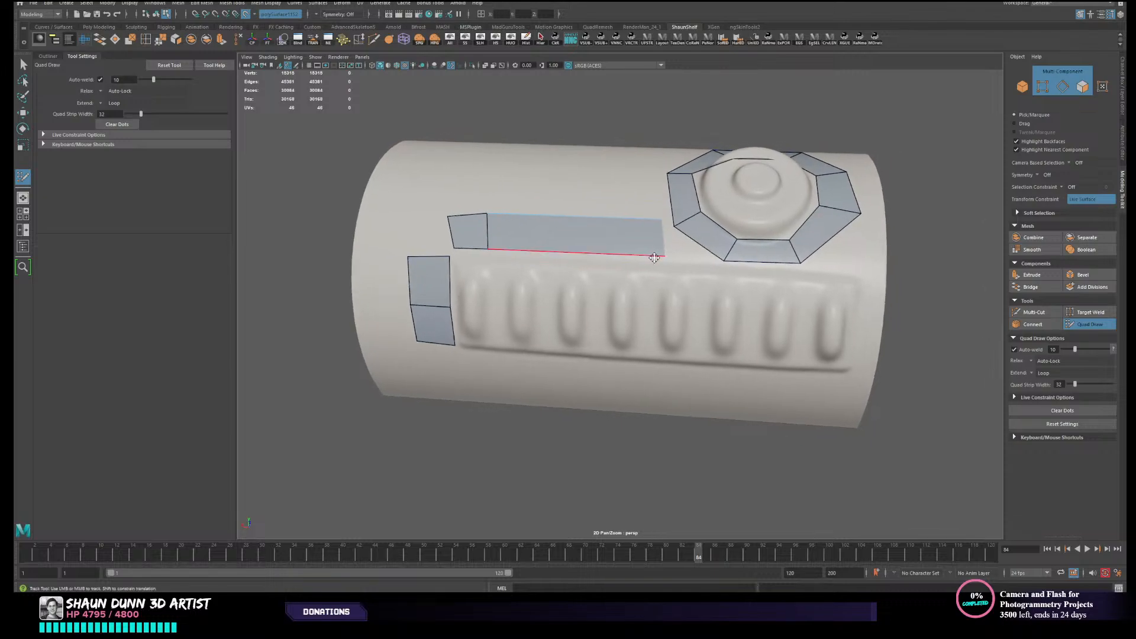
left_click_drag(524, 228, 531, 229)
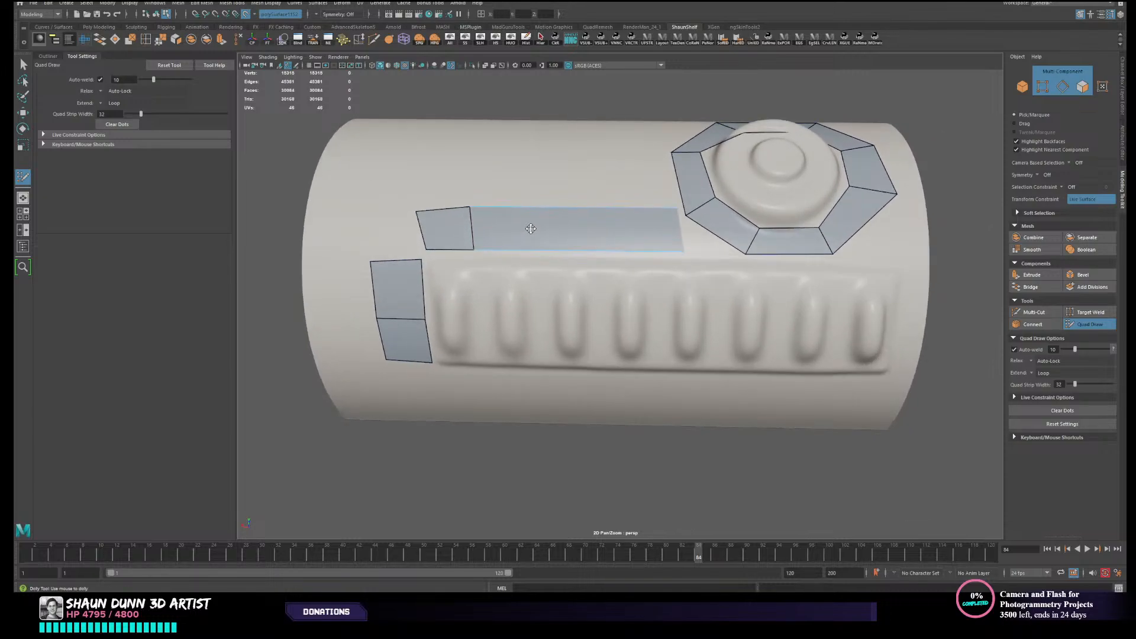
left_click(474, 240, "ctrl+shift")
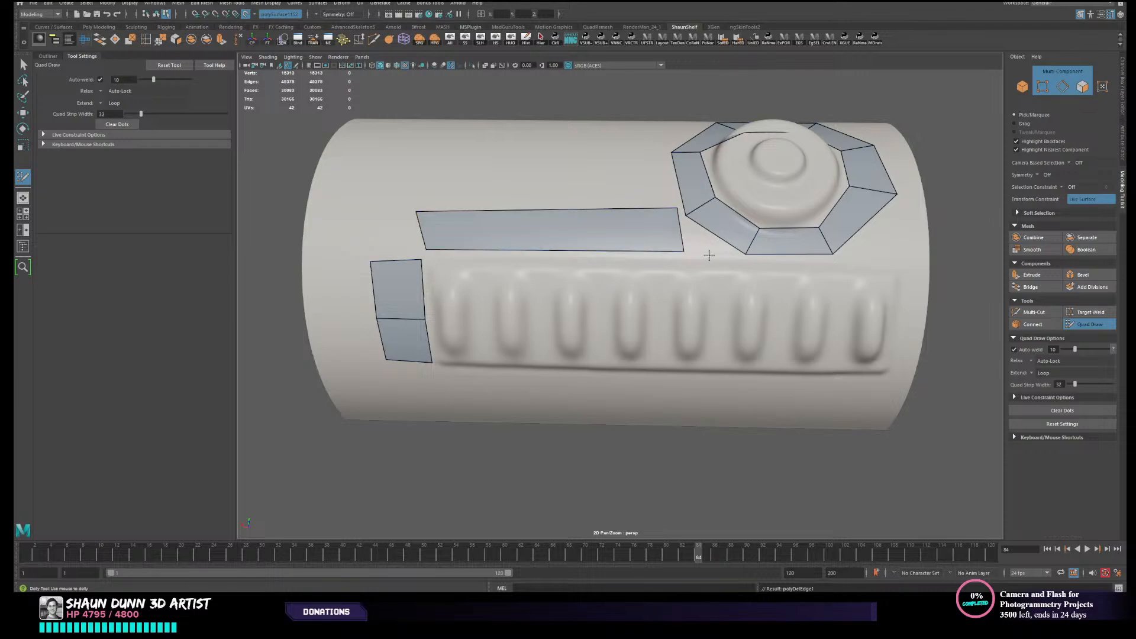
middle_click_drag(709, 255, 706, 258, "alt")
left_click_drag(599, 211, 598, 237)
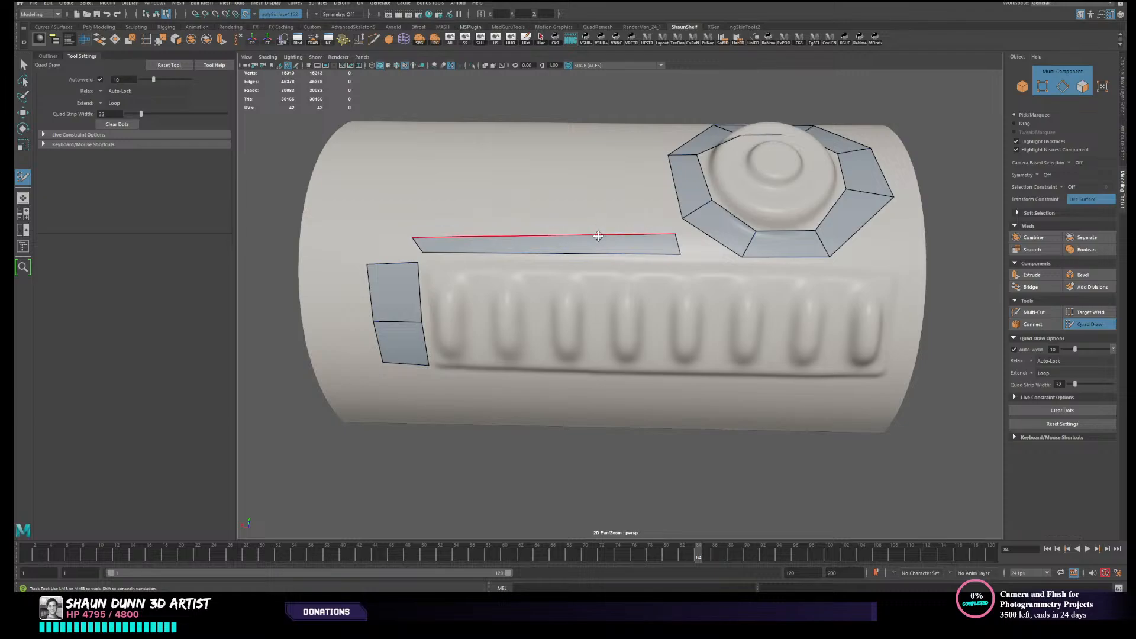
- Fill the corner gap between the end quads and the long strip, welding the strip's inner corner to the end quads
left_click(388, 326, "ctrl")
left_click_drag(388, 326, 417, 294, "alt")
scroll(379, 303, "up", 4)
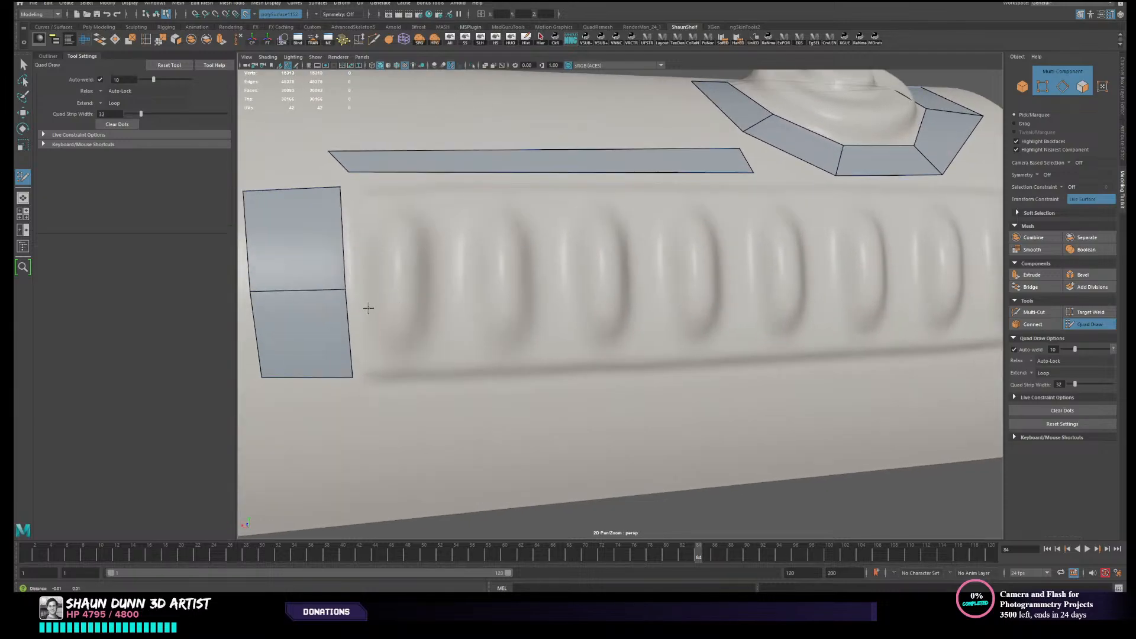
middle_click_drag(368, 307, 442, 332, "alt")
right_click_drag(393, 322, 395, 297, "alt")
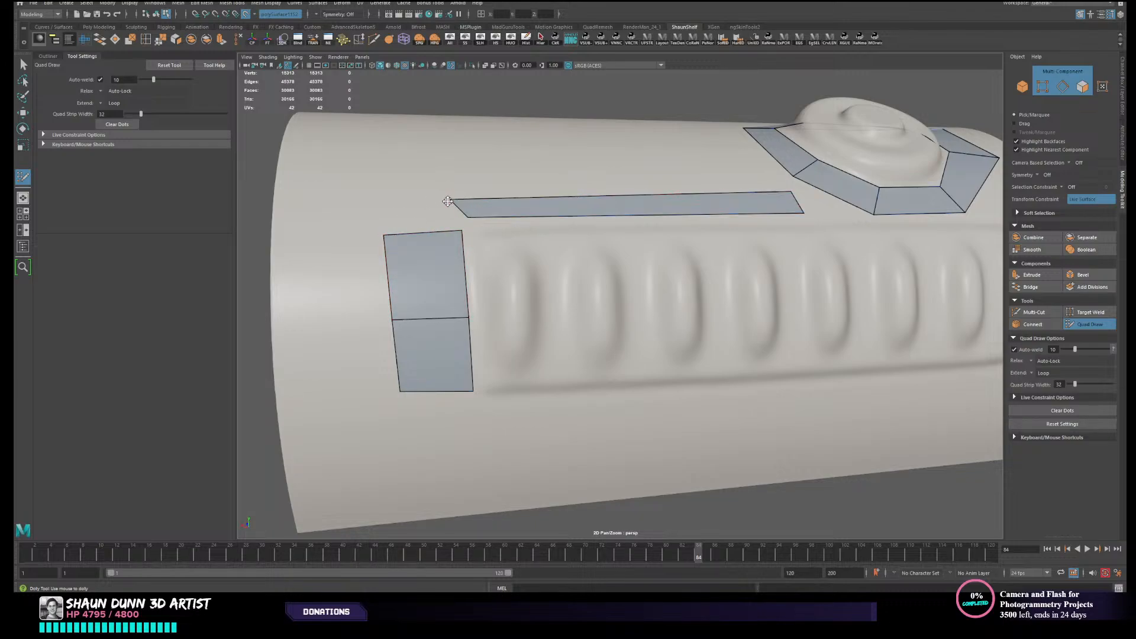
left_click_drag(450, 199, 431, 182)
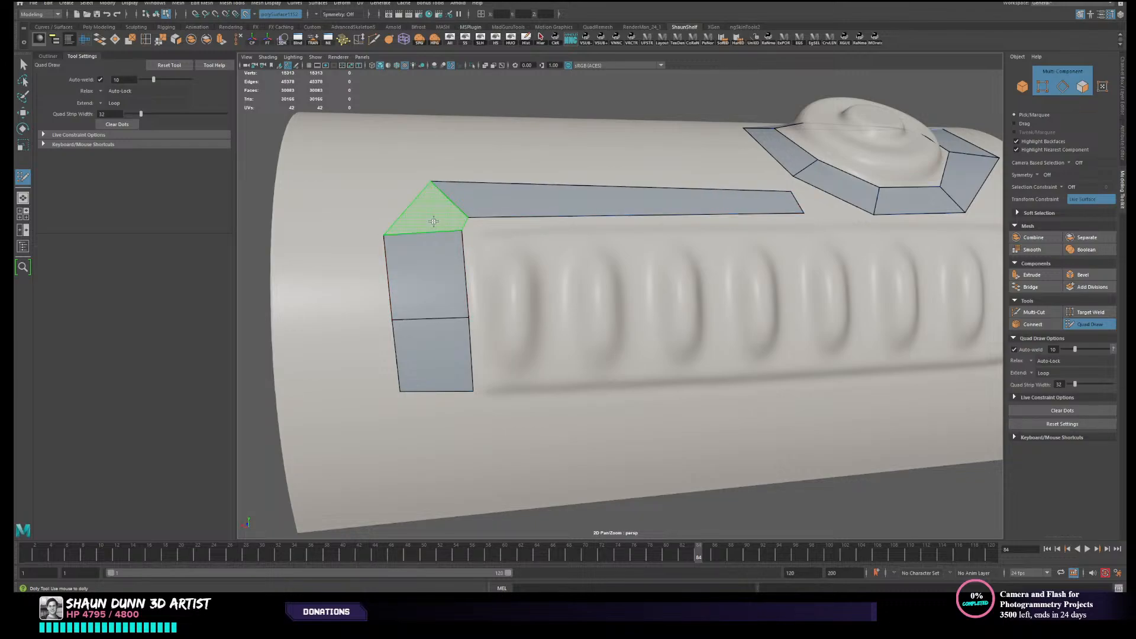
left_click(434, 222, "shift")
left_click_drag(468, 218, 463, 228)
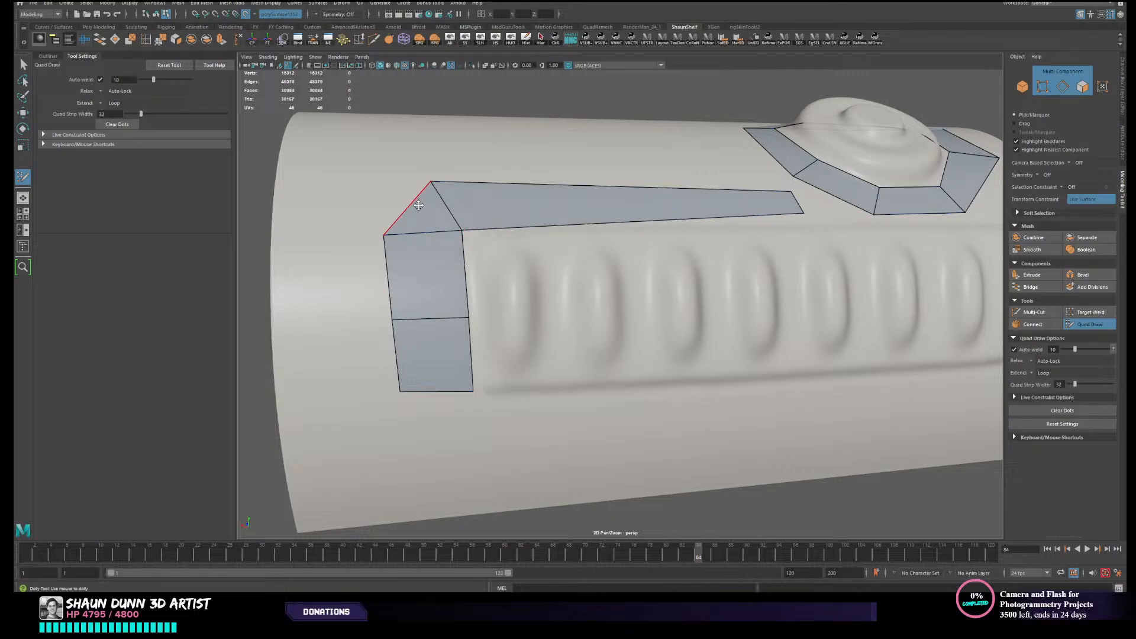
- Stretch the long strip's free end past the button to the far end of the ribbed panel
scroll(716, 275, "down", 4)
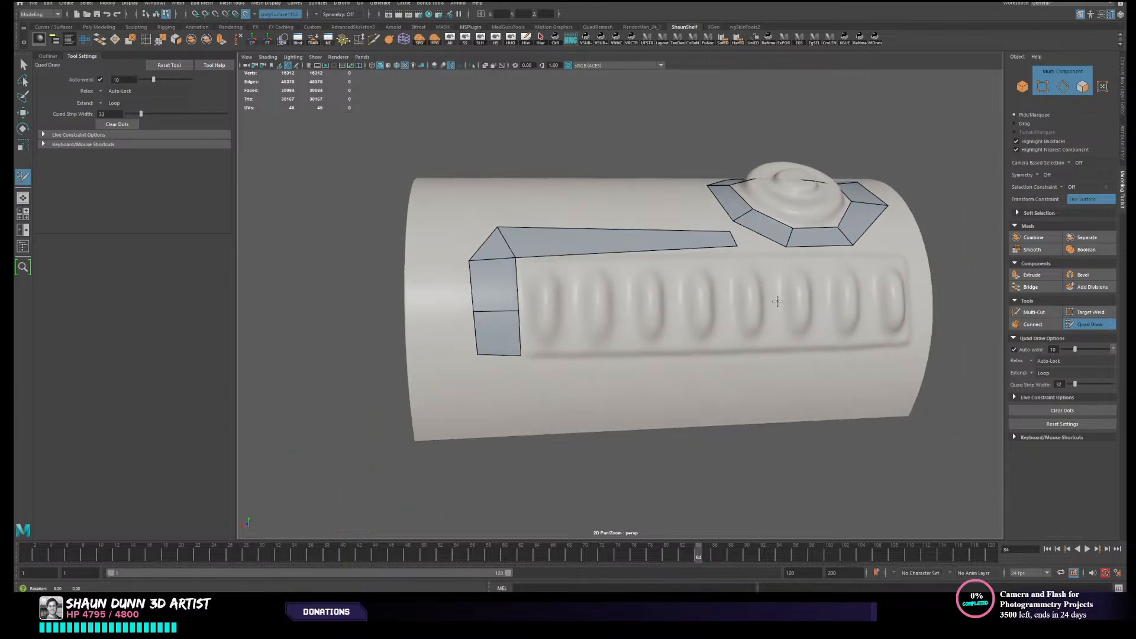
left_click_drag(778, 302, 740, 326, "alt")
left_click_drag(720, 260, 718, 243)
mouse_move(828, 333)
left_mouse_down("alt")
mouse_move(837, 324)
mouse_move(787, 274)
mouse_move(798, 243)
mouse_move(764, 250)
mouse_move(923, 258)
left_mouse_up("alt")
middle_click_drag(964, 323, 923, 315, "alt")
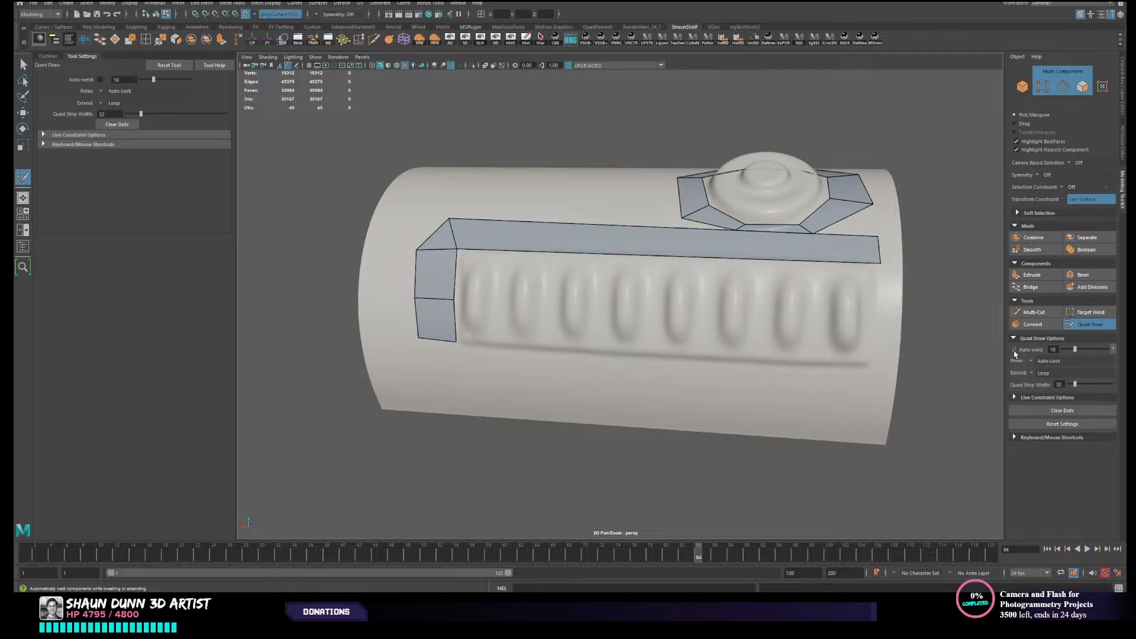
middle_click_drag(748, 247, 695, 267, "alt")
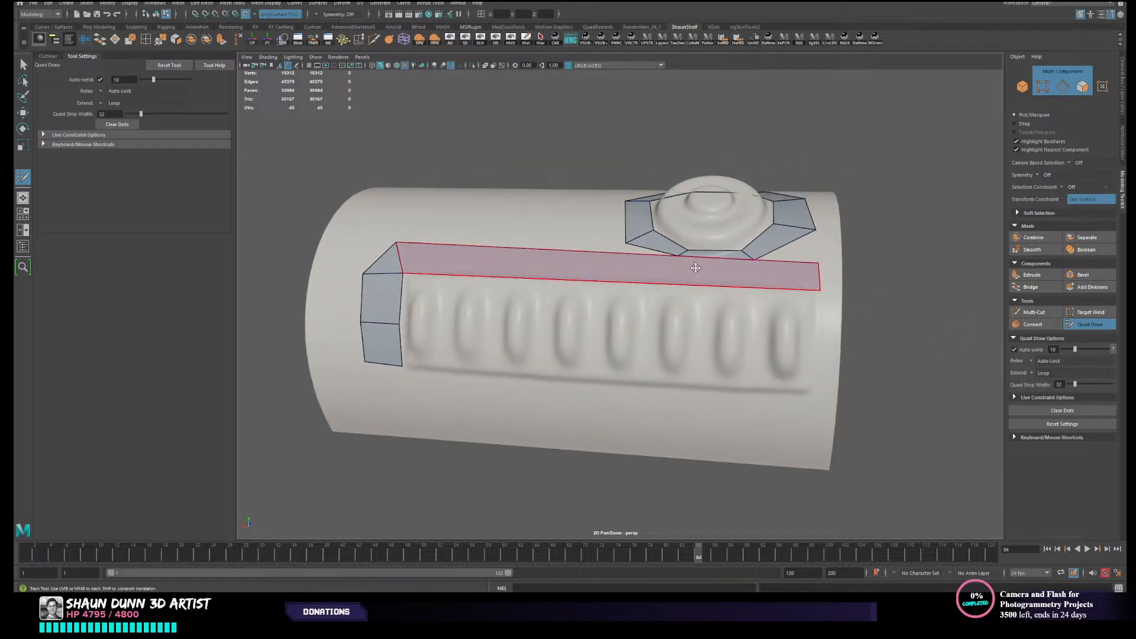
left_click(677, 261, "ctrl")
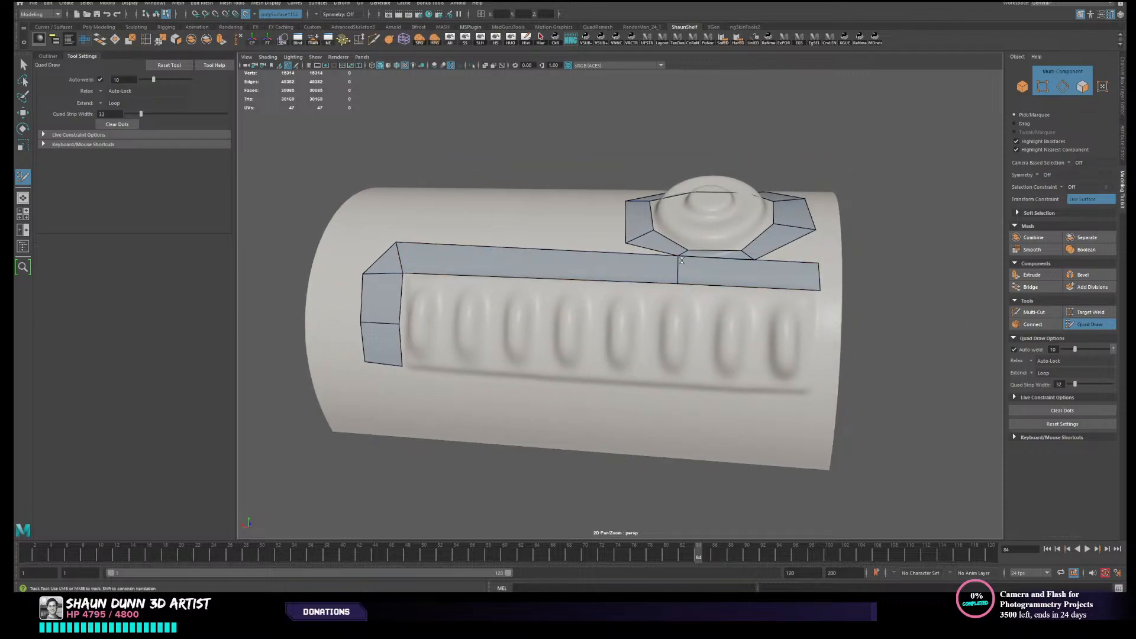
key("ctrl+z")
key("ctrl+z")
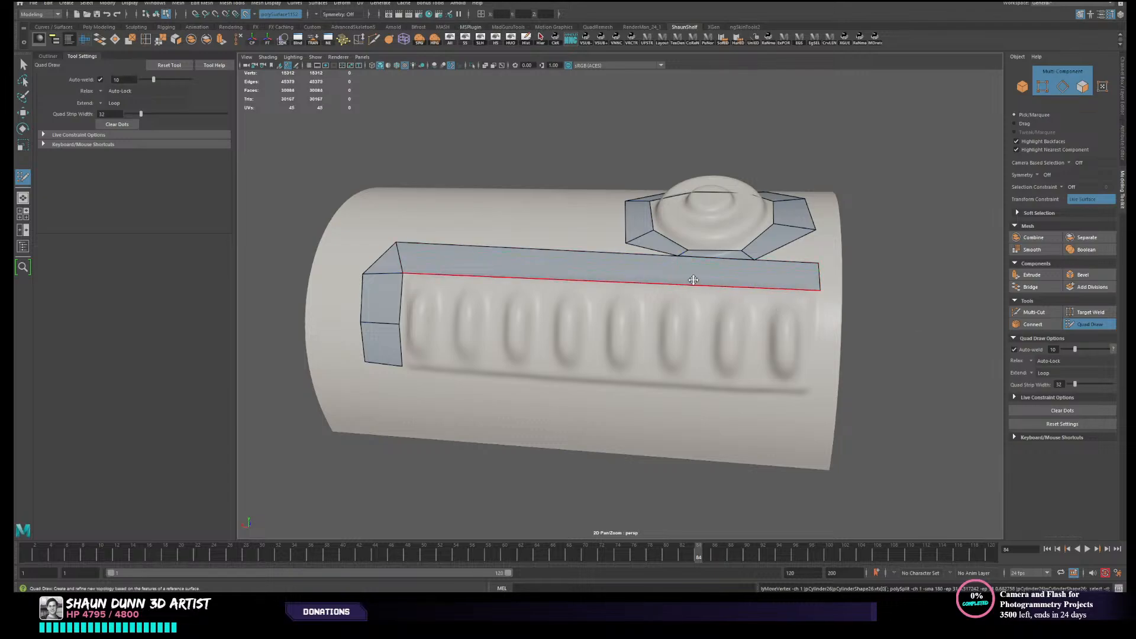
- Fill a triangular corner face between the long strip's end and the canister's edge beside the button
left_click(835, 282)
left_click(826, 280, "shift")
mouse_move(835, 282)
left_mouse_down()
mouse_move(844, 323)
mouse_move(841, 299)
left_mouse_up()
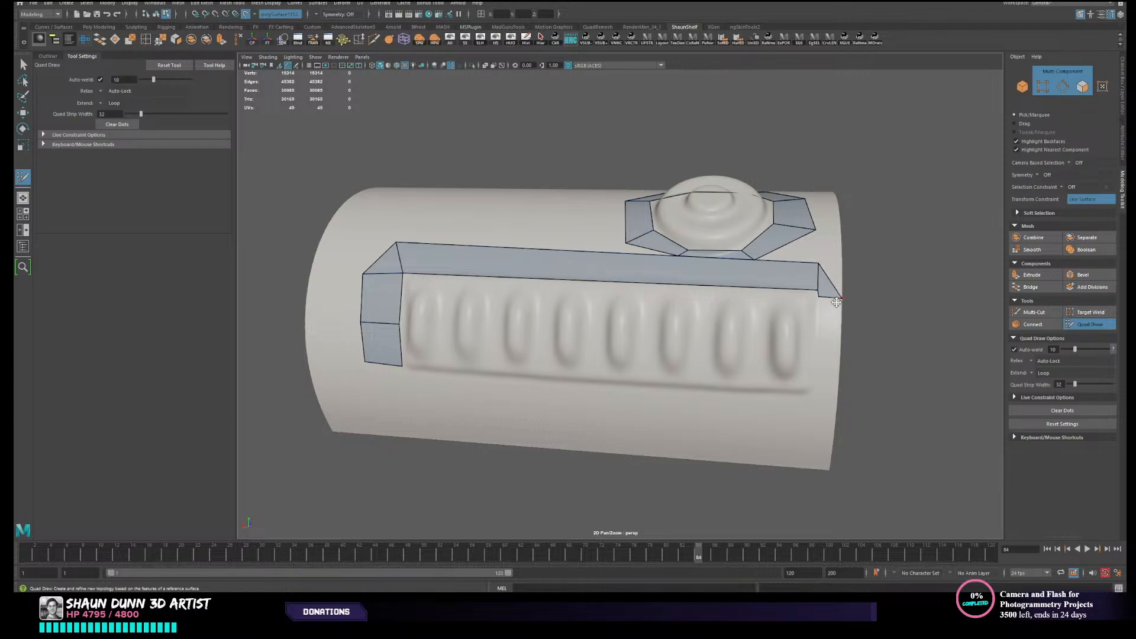
scroll(827, 298, "up", 3)
middle_click_drag(827, 298, 768, 248, "alt")
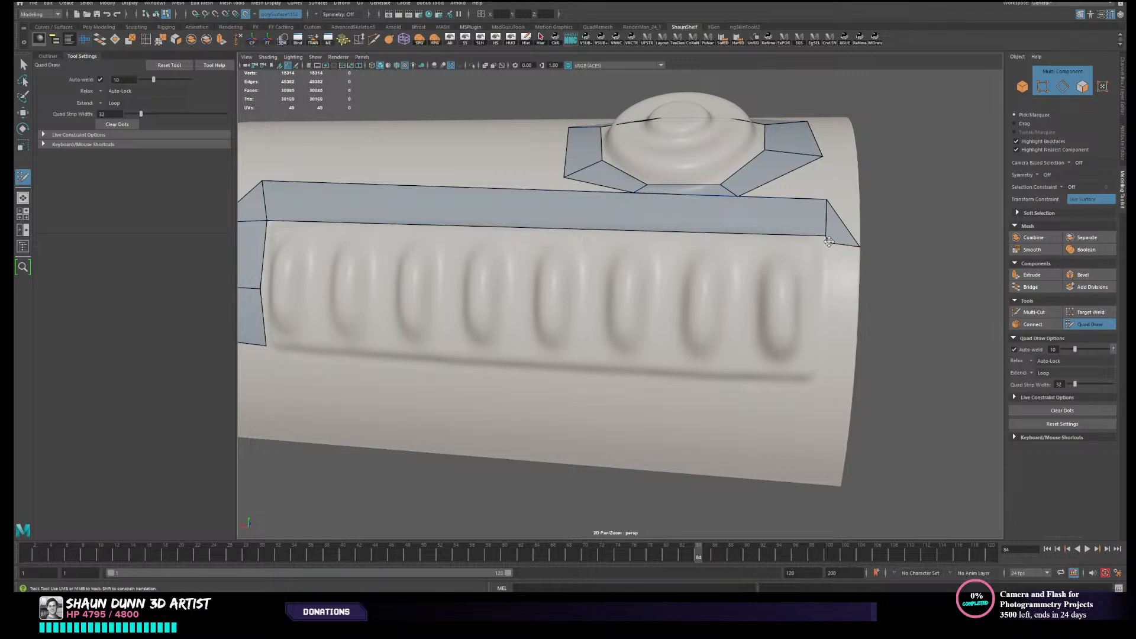
- Fill two stacked quads down the panel's button-side end, starting from the triangular corner face
left_click(831, 320)
left_click(837, 288, "shift")
left_click_drag(830, 321, 861, 321)
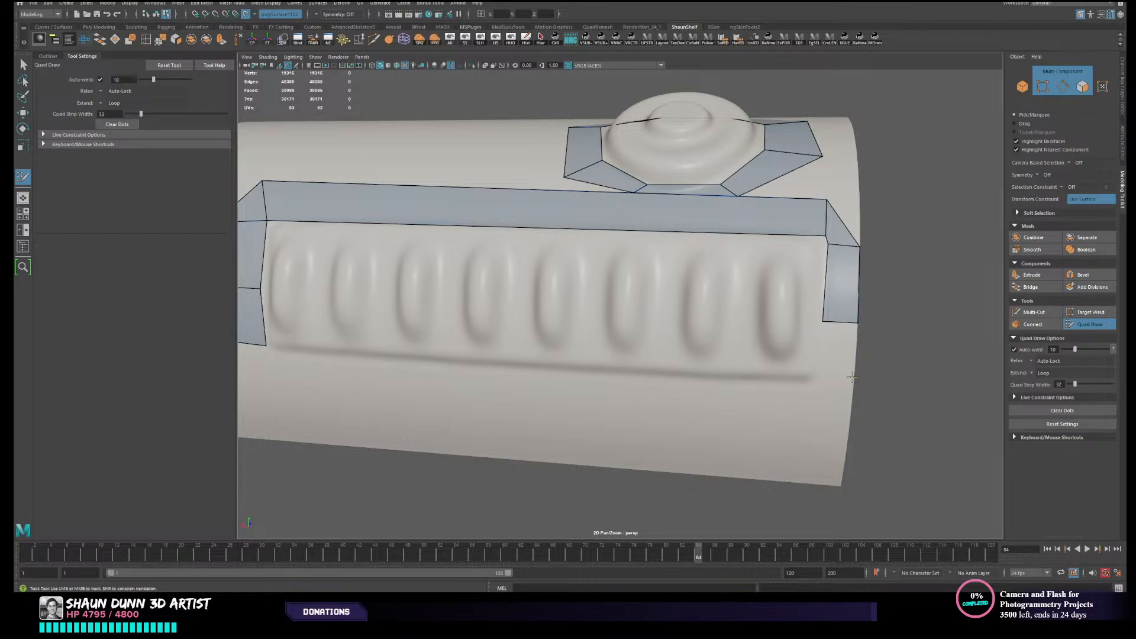
left_click(820, 374)
left_click(823, 373, "shift")
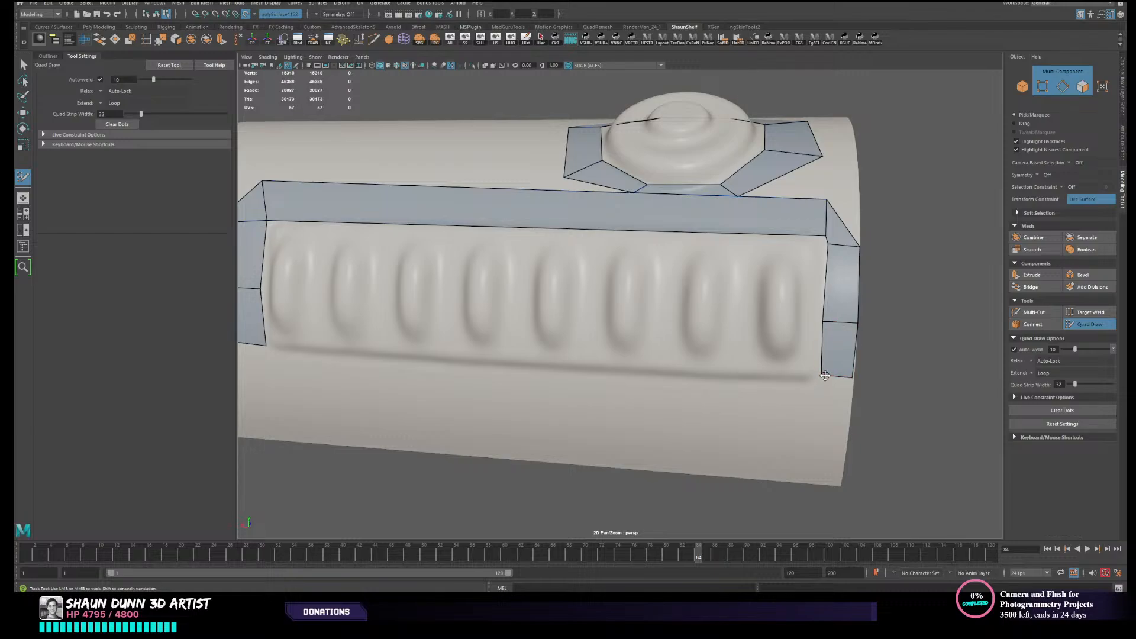
left_click_drag(825, 376, 862, 377)
- Fill an angled corner quad below the two stacked quads at the panel's button-side end
middle_click_drag(862, 377, 791, 405, "alt")
right_click_drag(791, 406, 762, 391, "alt")
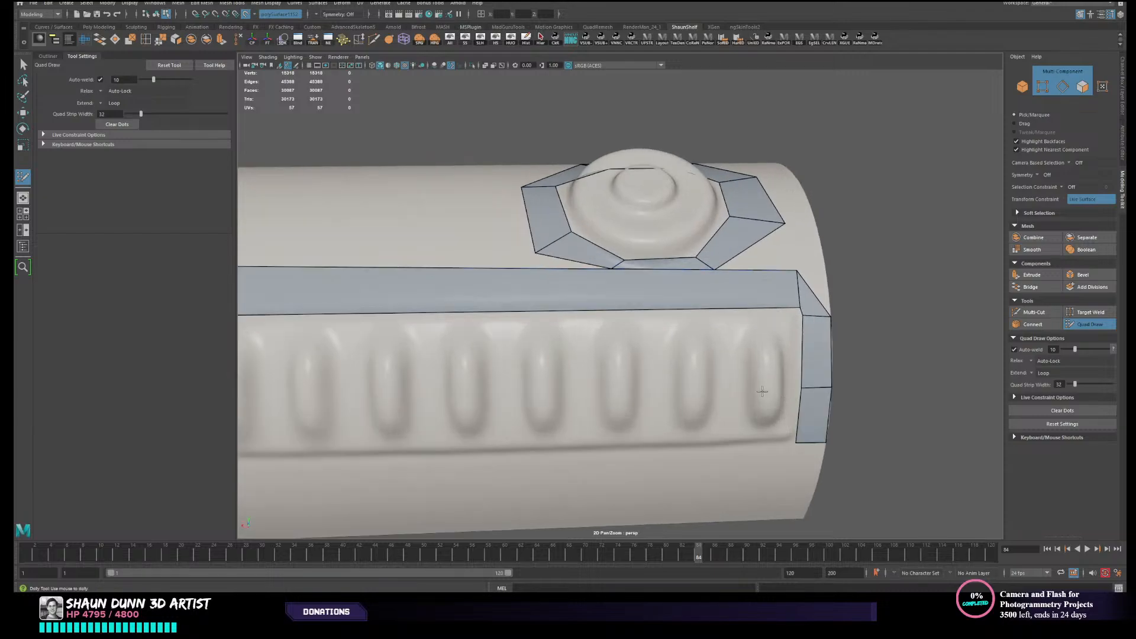
middle_click_drag(762, 391, 876, 371, "alt")
right_click_drag(876, 370, 811, 393, "alt")
right_click_drag(509, 382, 576, 371, "alt")
middle_click_drag(760, 329, 477, 346, "alt")
middle_click_drag(649, 334, 688, 323, "alt")
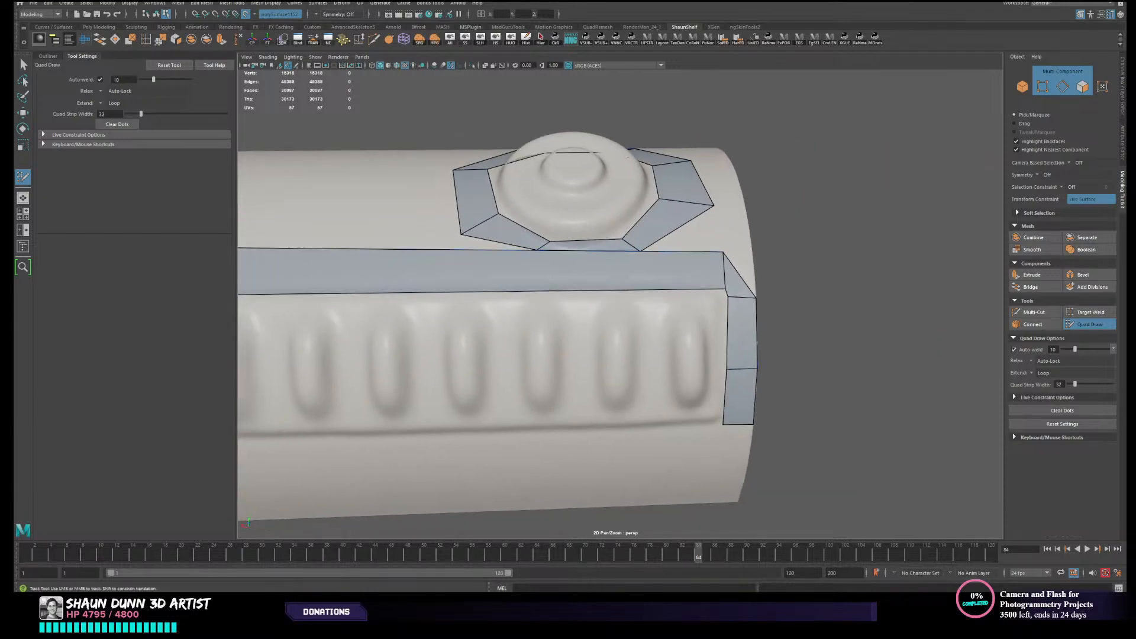
mouse_move(854, 339)
left_mouse_down("alt")
mouse_move(822, 343)
mouse_move(841, 348)
left_mouse_up("alt")
middle_click_drag(618, 325, 715, 351, "alt")
mouse_move(715, 352)
left_mouse_down("alt")
mouse_move(710, 375)
mouse_move(713, 362)
left_mouse_up("alt")
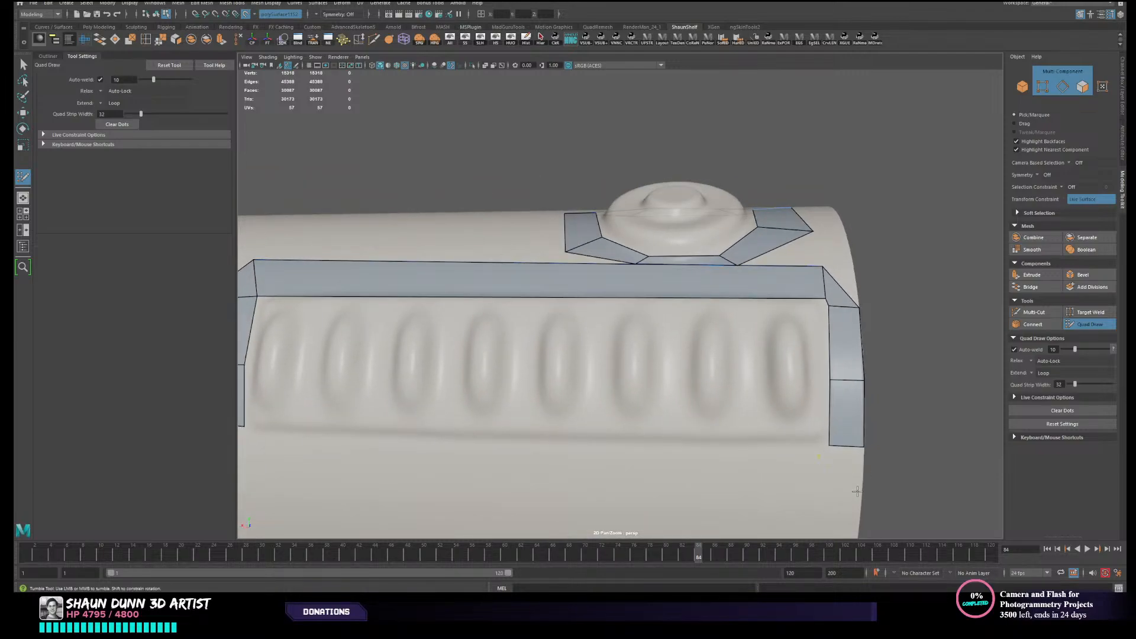
left_click(849, 470, "shift")
right_click_drag(849, 470, 733, 457, "alt")
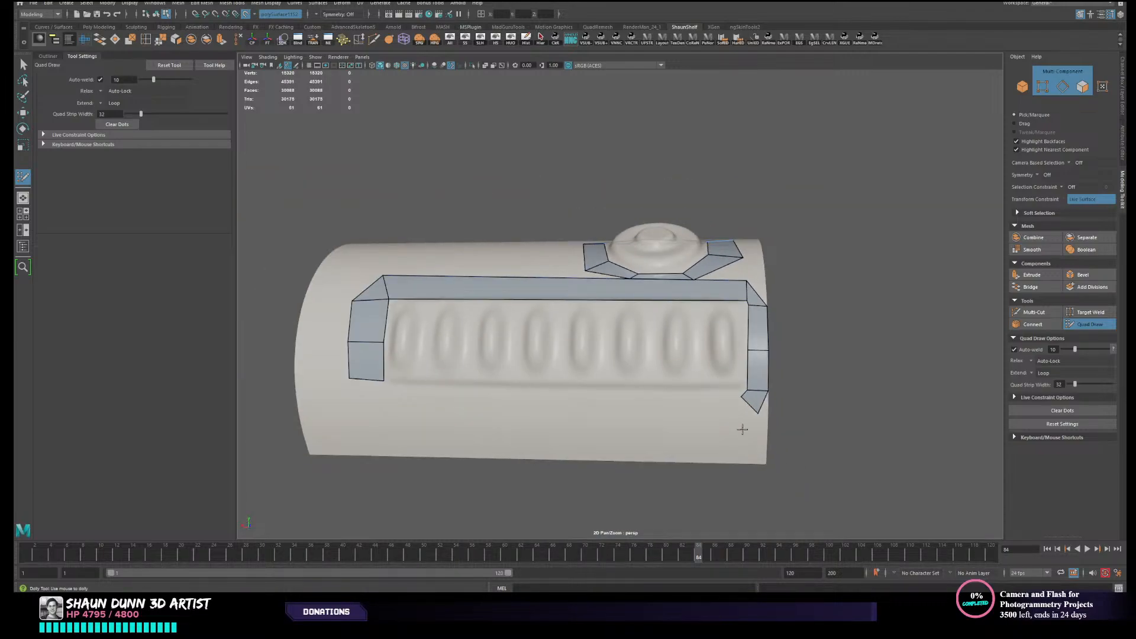
- Place dots and fill an angled quad around the panel's lower corner at the end farthest from the button
middle_click_drag(411, 406, 439, 398, "alt")
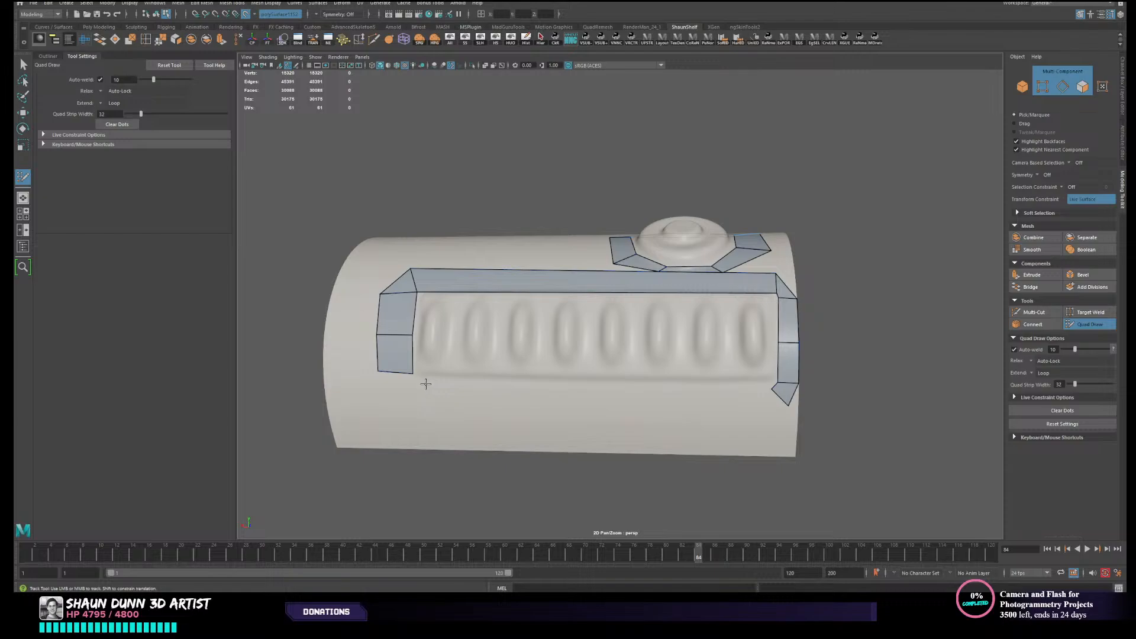
left_click(396, 402)
left_click(403, 391, "shift")
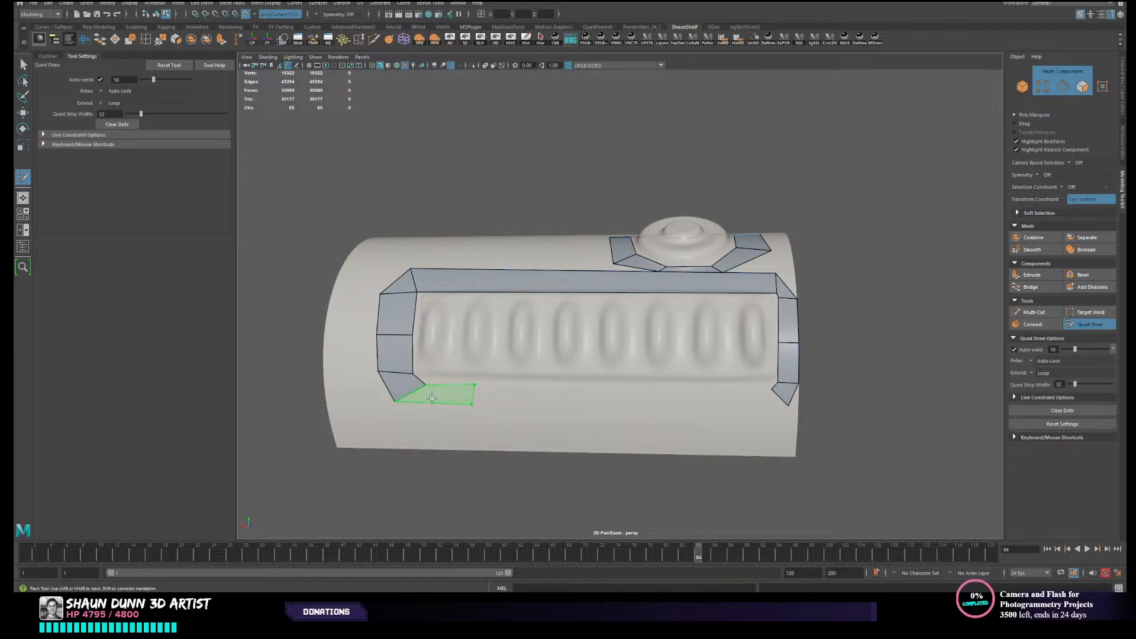
- Fill a quad along the panel's lower edge and extend it to weld with the opposite corner, closing the border loop
left_click(432, 398, "shift")
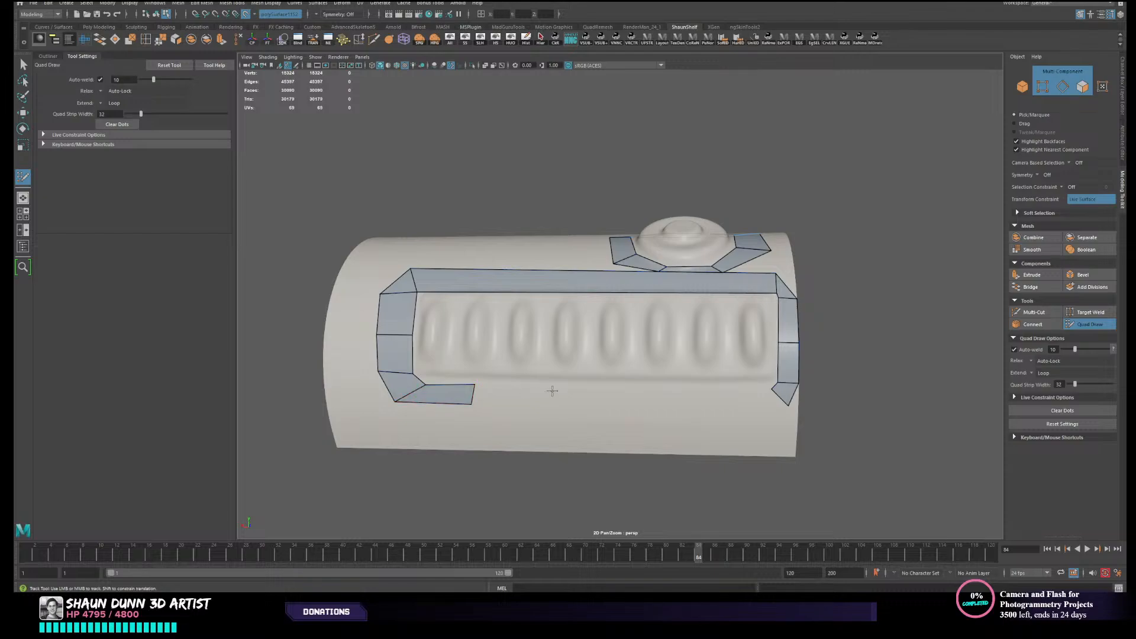
mouse_move(474, 395)
left_mouse_down()
mouse_move(788, 406)
mouse_move(725, 391)
left_mouse_up()
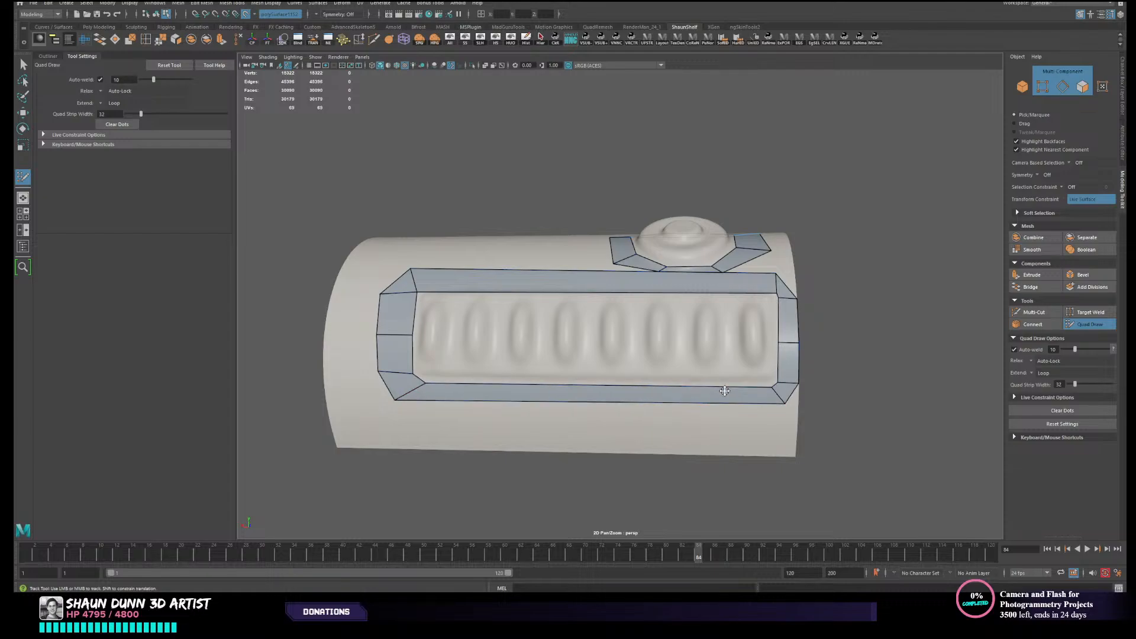
scroll(507, 378, "down", 1)
scroll(507, 377, "up", 1)
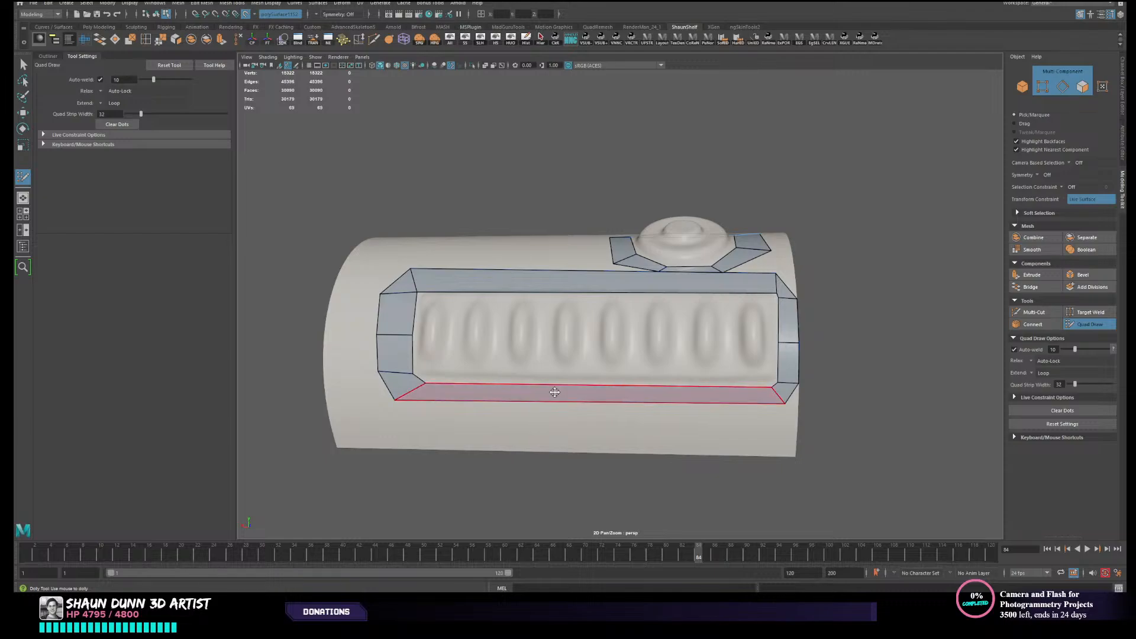
scroll(482, 376, "up", 1)
mouse_move(679, 363)
left_mouse_down("alt")
mouse_move(680, 414)
mouse_move(666, 384)
mouse_move(685, 358)
mouse_move(690, 371)
left_mouse_up("alt")
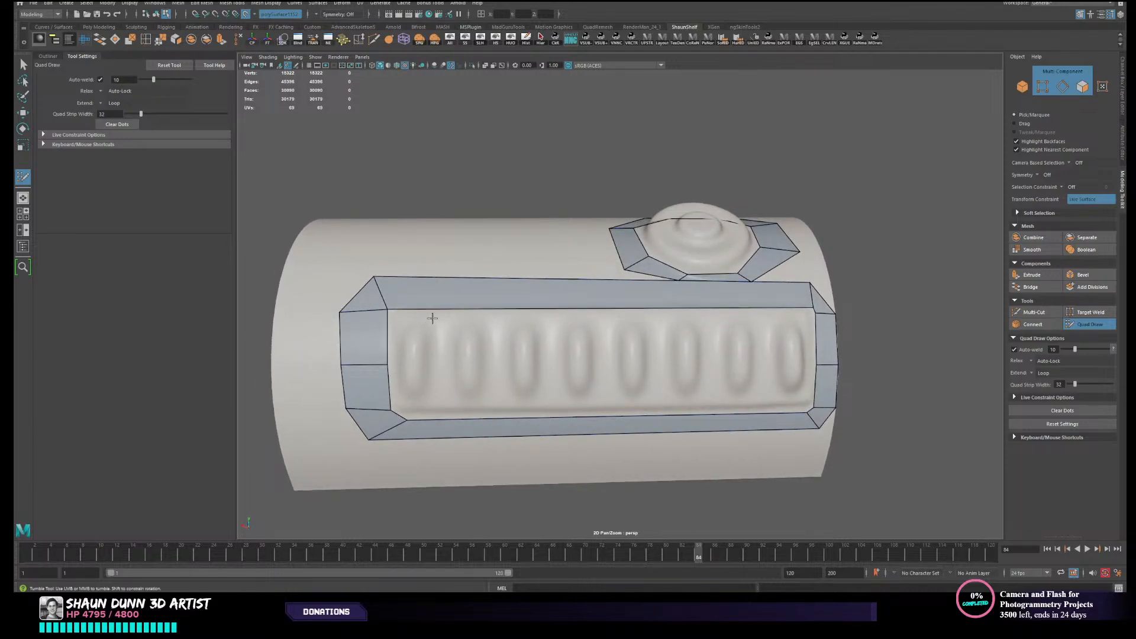
- Leave Quad Draw and hide everything except the retopology mesh
left_click_drag(428, 323, 524, 351, "alt")
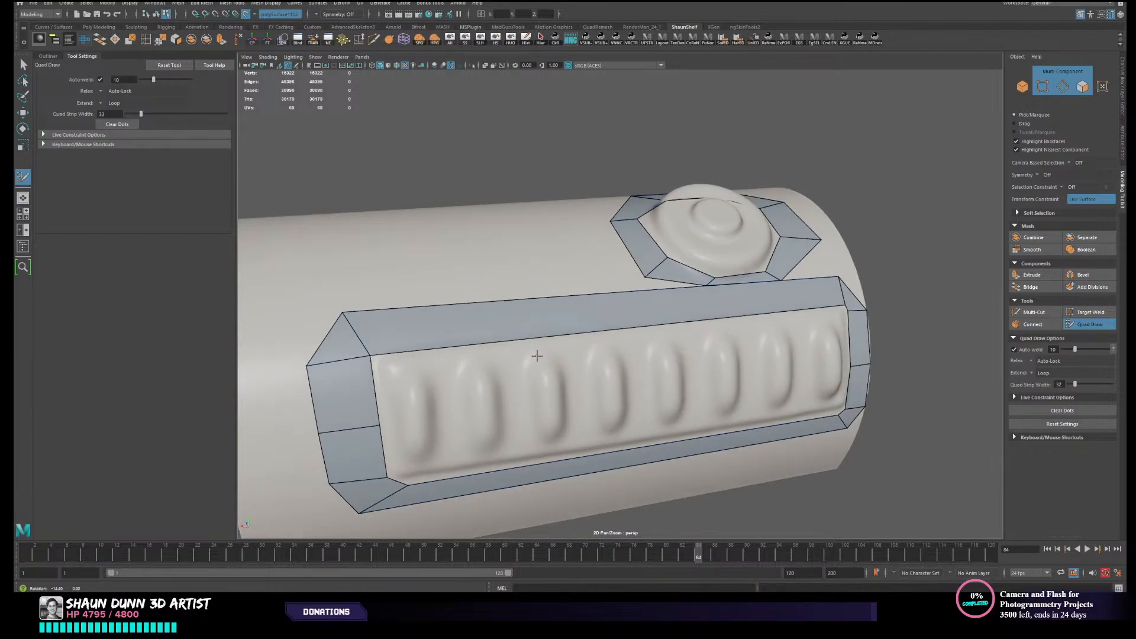
key("w")
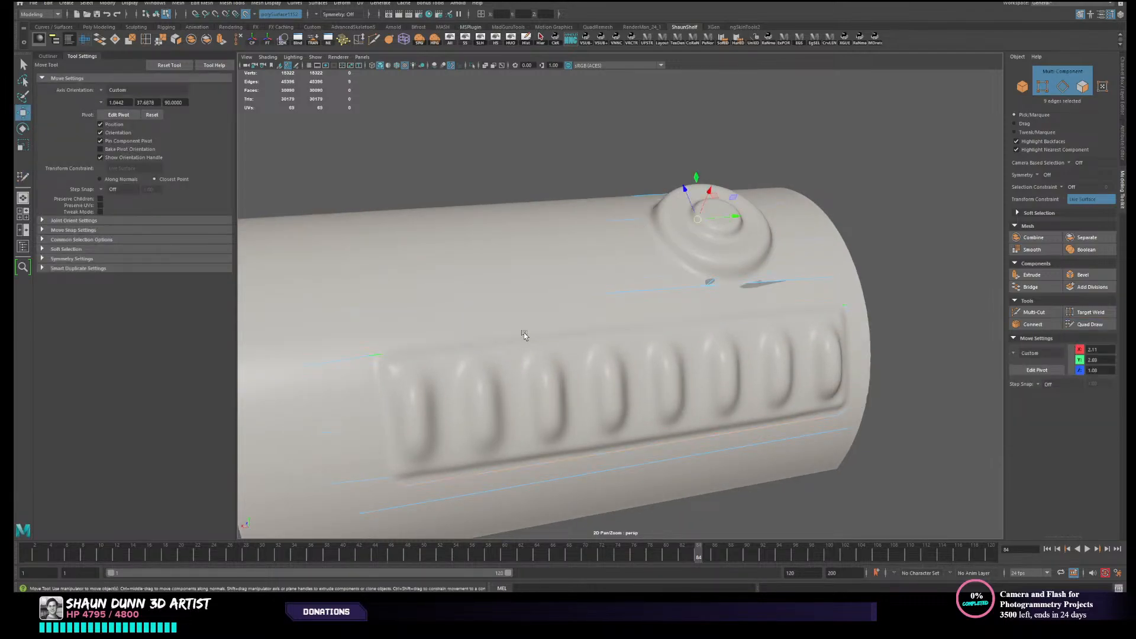
scroll(794, 338, "down", 2)
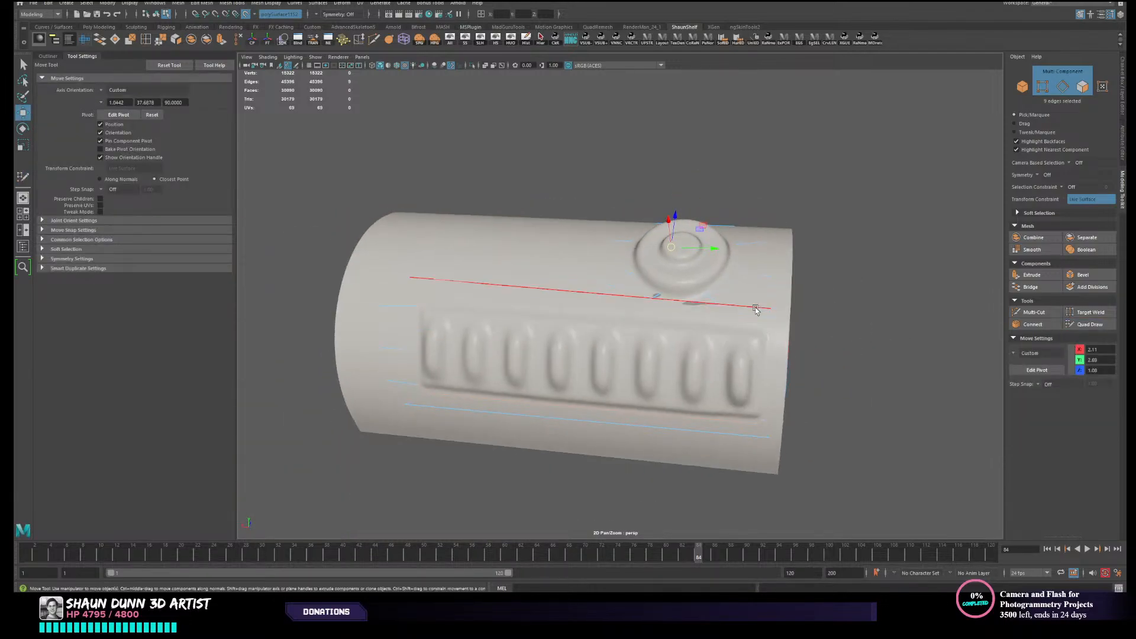
key("F8")
key("ctrl+h")
left_click_drag(563, 179, 673, 240, "alt")
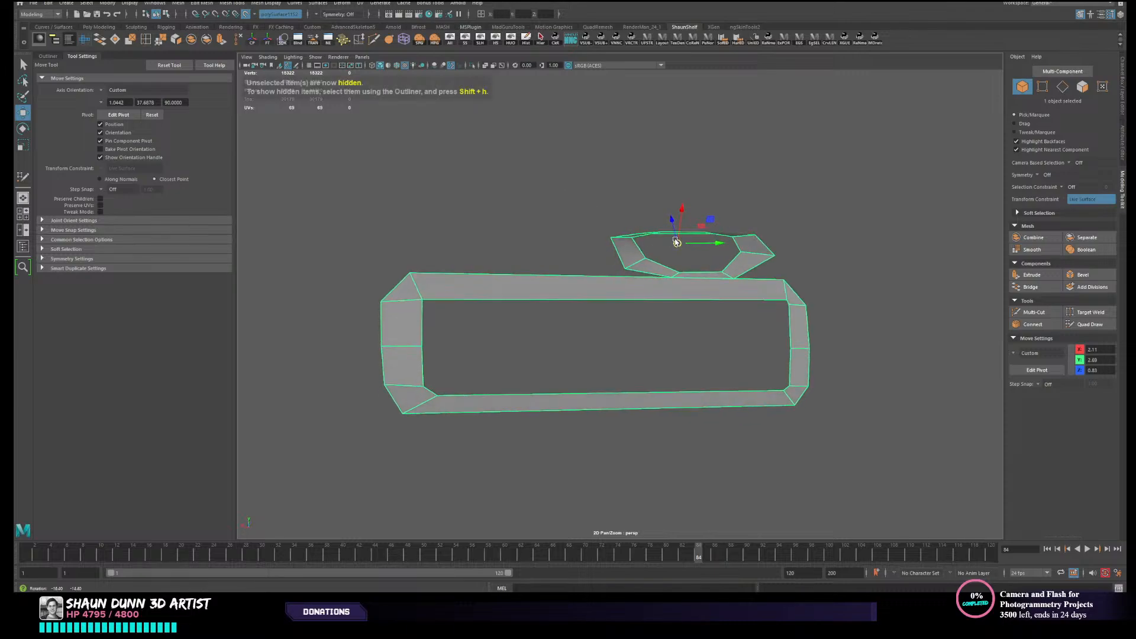
- Merge the doubled inner vertices at the panel border's upper and lower button-end corners and at its lower far-end corner
left_click_drag(744, 301, 735, 300, "alt")
right_click_drag(733, 311, 698, 309)
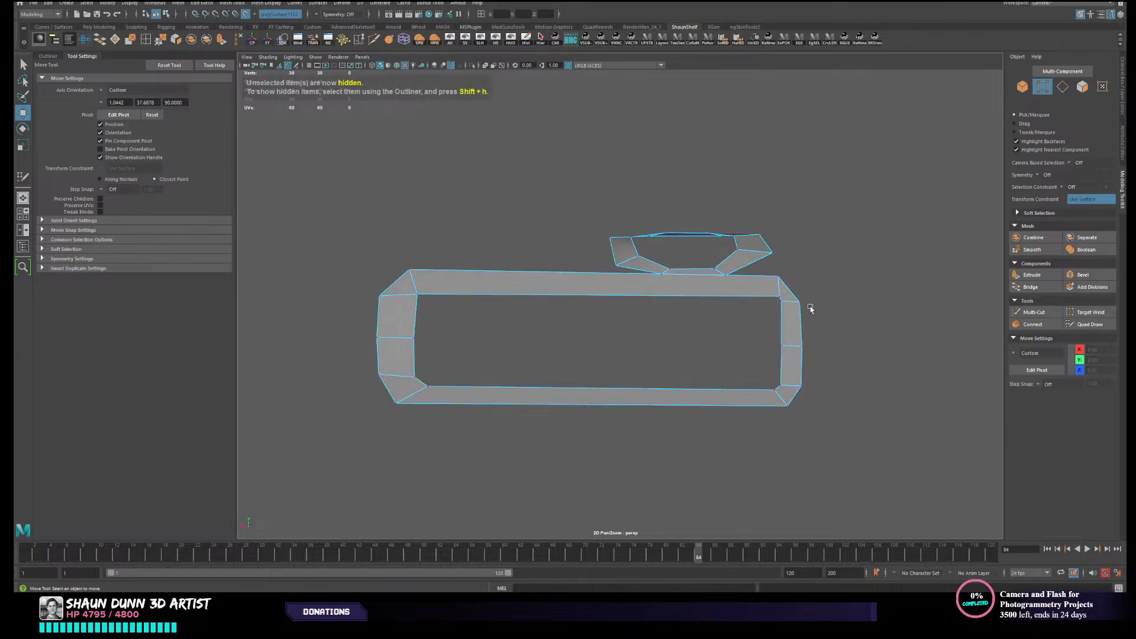
left_click_drag(774, 292, 788, 305)
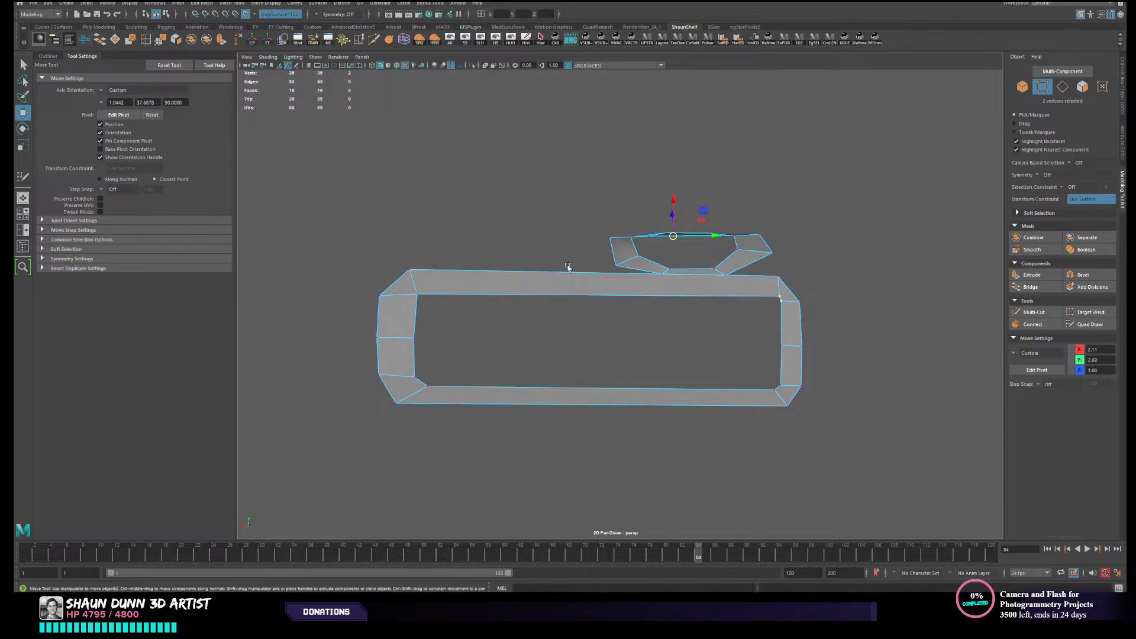
left_click(161, 39)
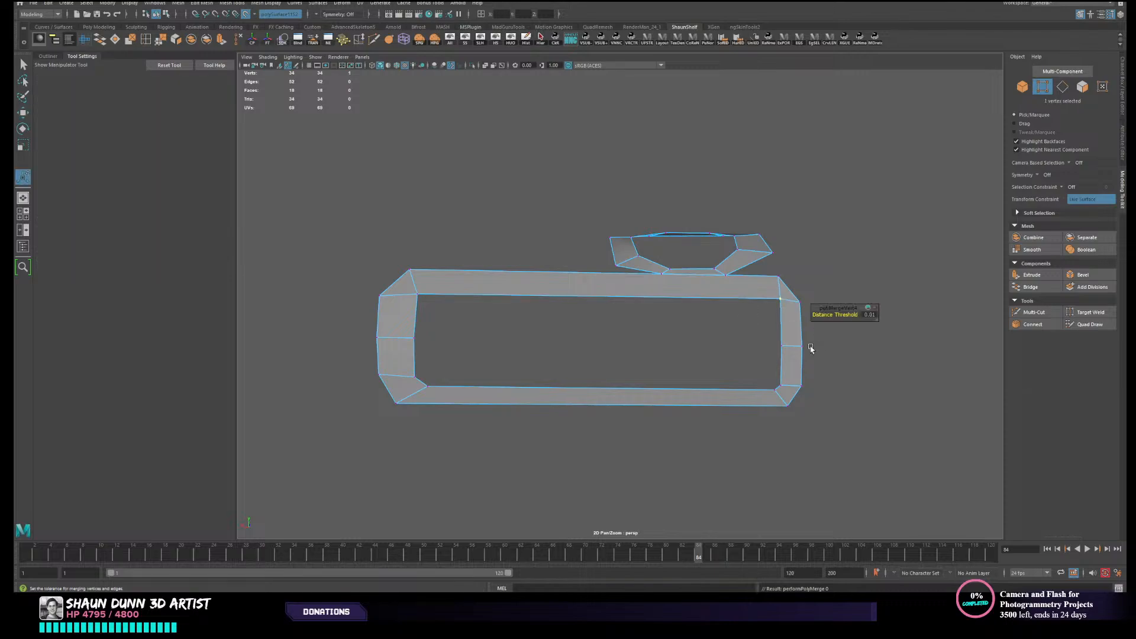
left_click_drag(770, 387, 787, 398)
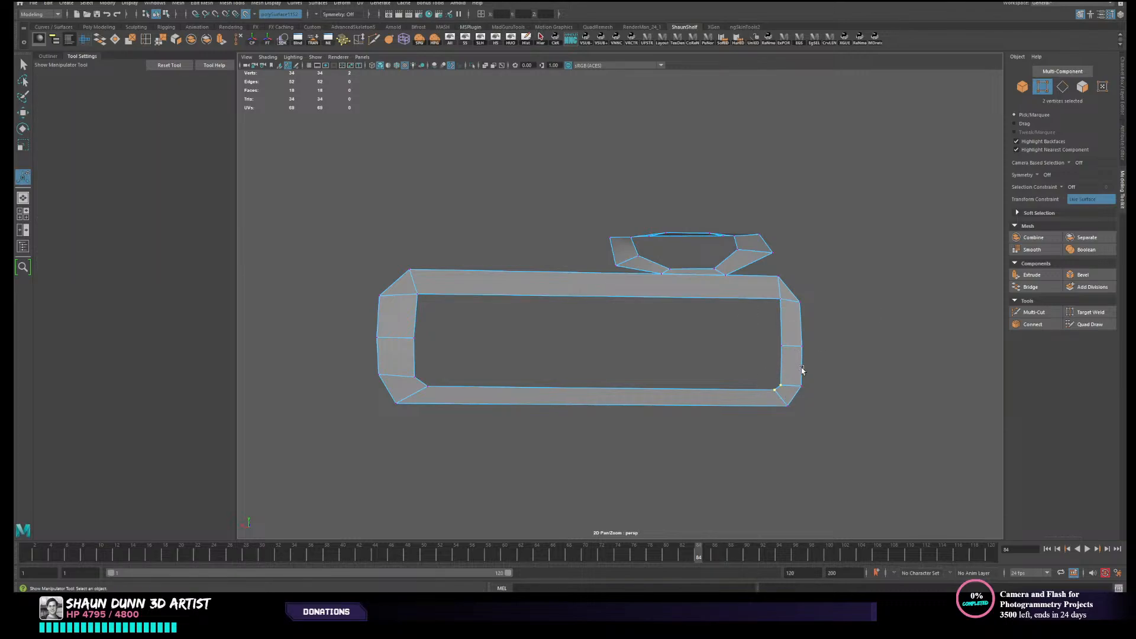
key("g")
left_click_drag(407, 371, 463, 396)
key("g")
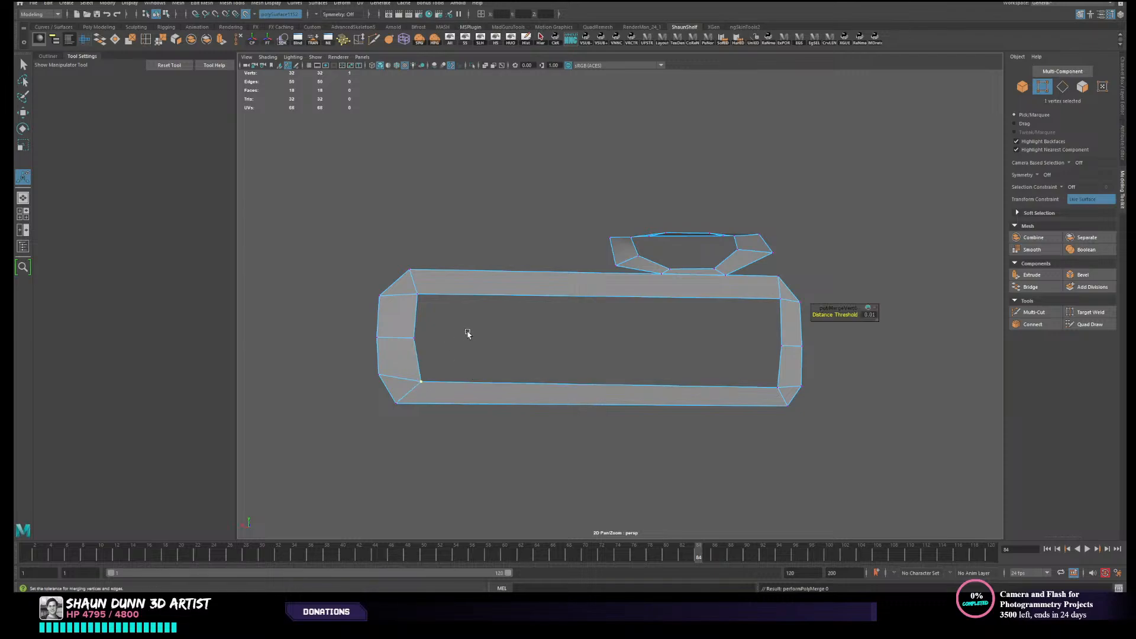
- Select the inner border edges of the panel frame and fill the hole with a single face
left_click_drag(677, 307, 689, 323, "alt")
left_click_drag(602, 307, 584, 331, "alt")
right_click_drag(603, 307, 603, 279)
double_click(601, 304)
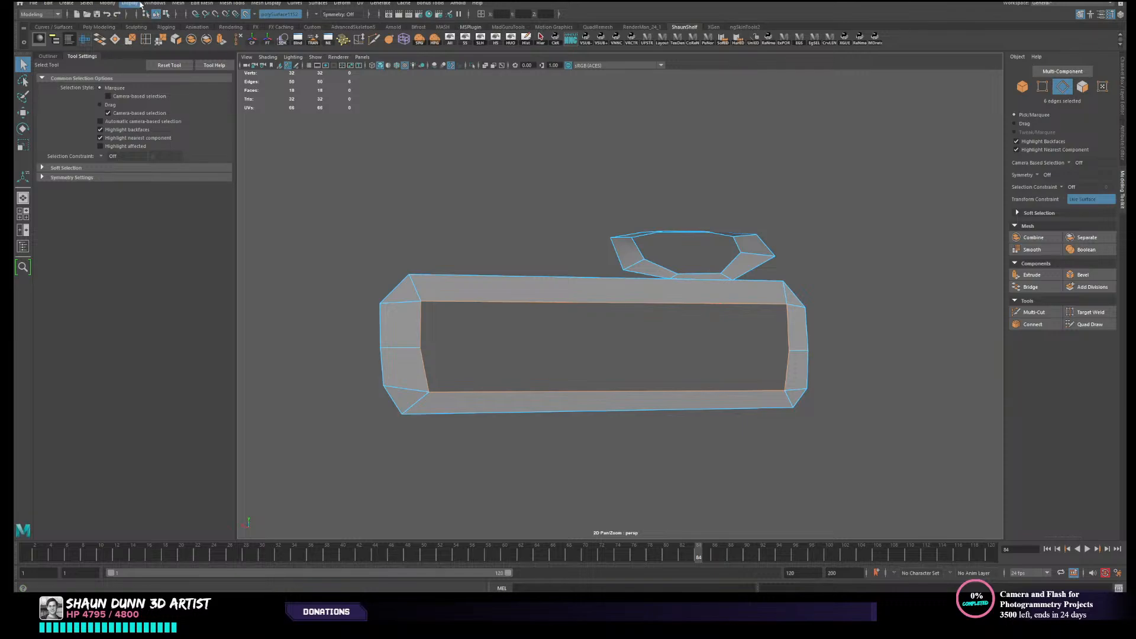
left_click(223, 4)
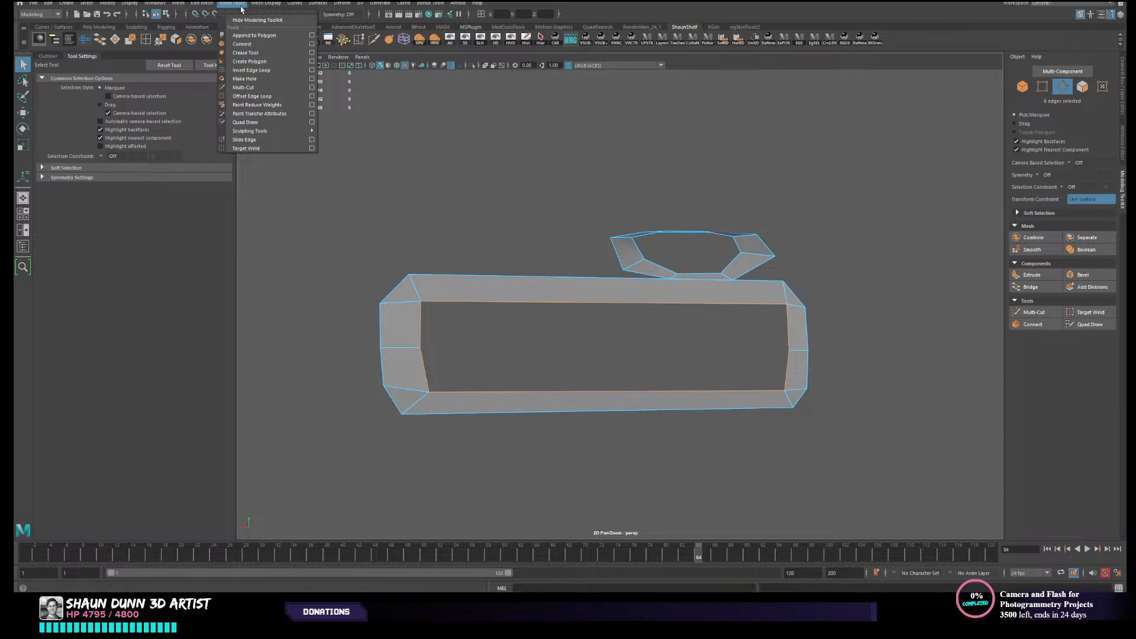
left_click(241, 8)
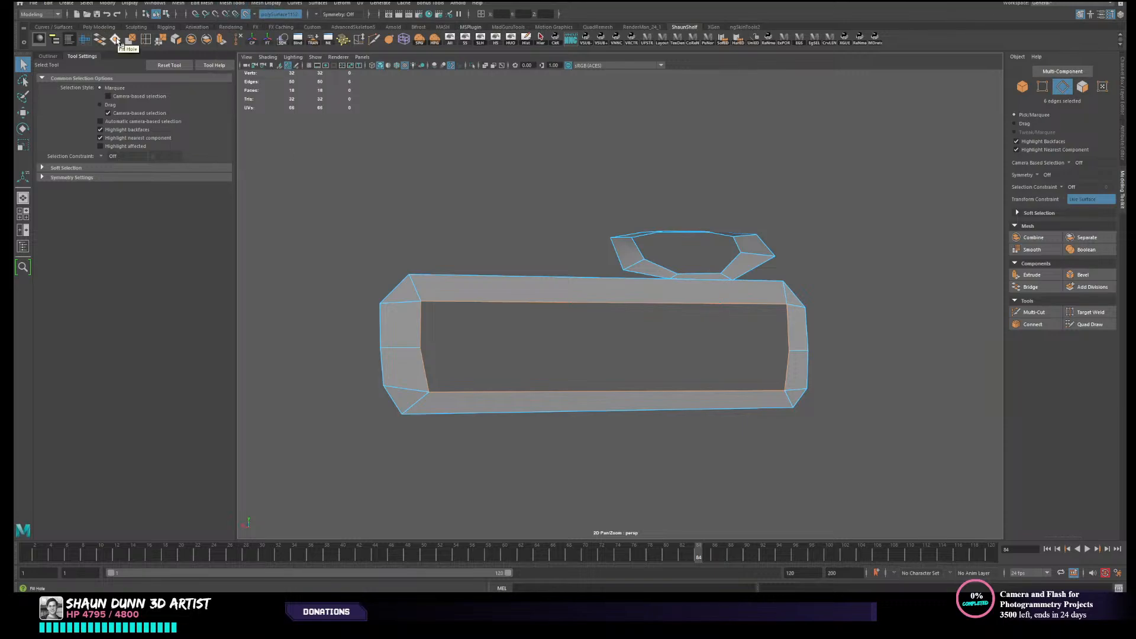
left_click(116, 40)
left_click_drag(672, 368, 744, 375, "alt")
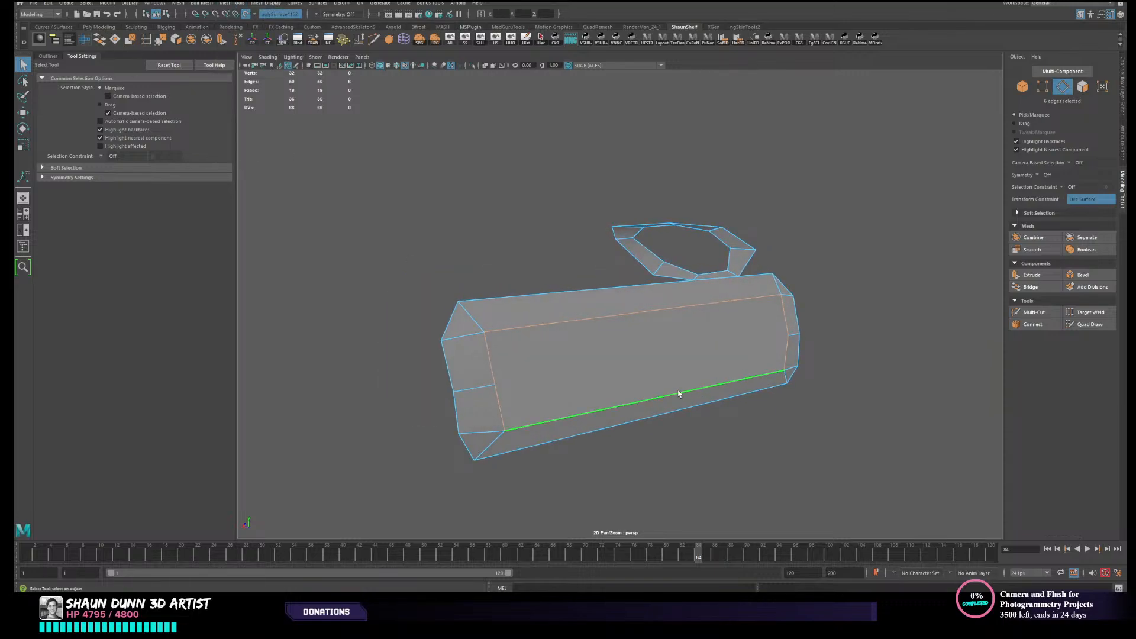
left_click_drag(678, 393, 702, 353, "alt")
- Extrude the filled panel face outward past the ribs and unhide the canister surface
key("F11")
left_click(578, 332)
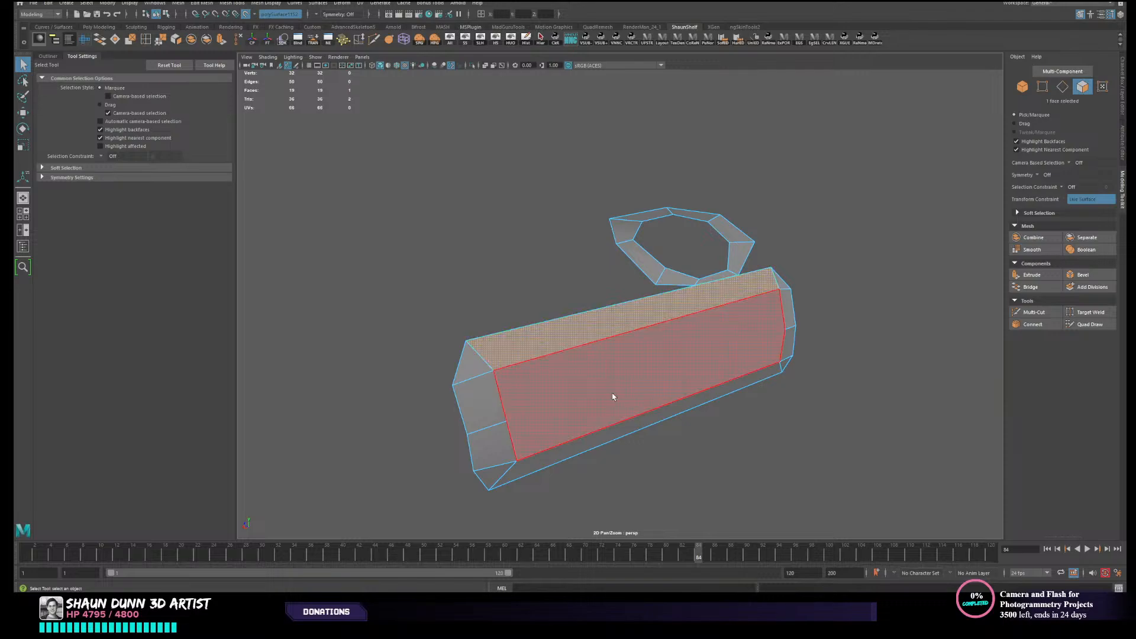
left_click(613, 398)
left_click_drag(606, 401, 669, 383, "alt")
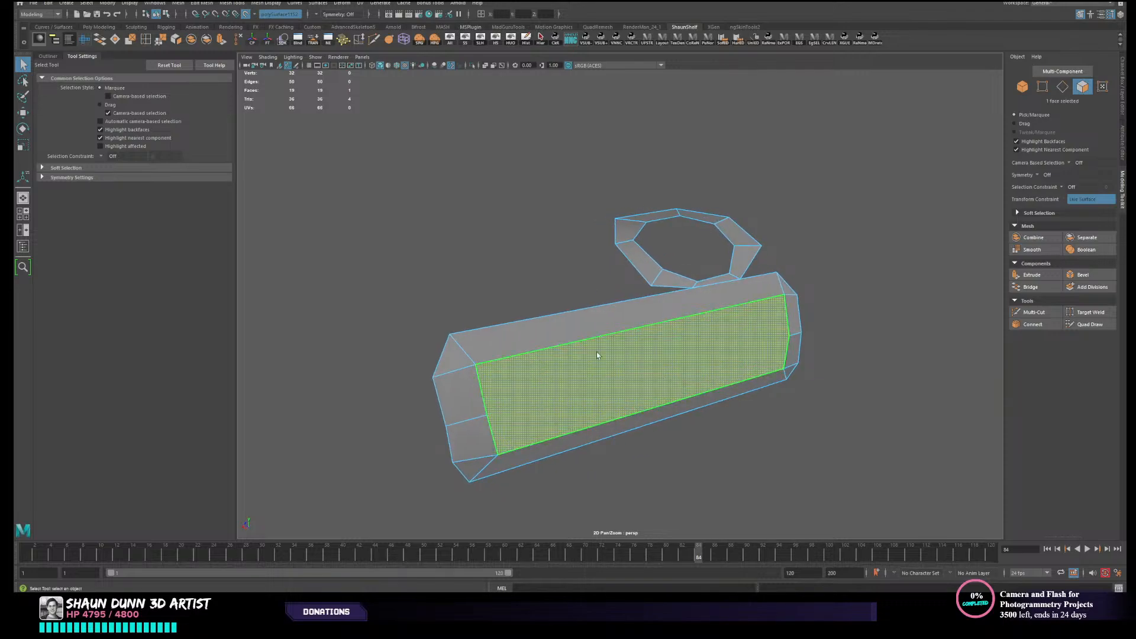
left_click_drag(755, 418, 515, 357, "alt")
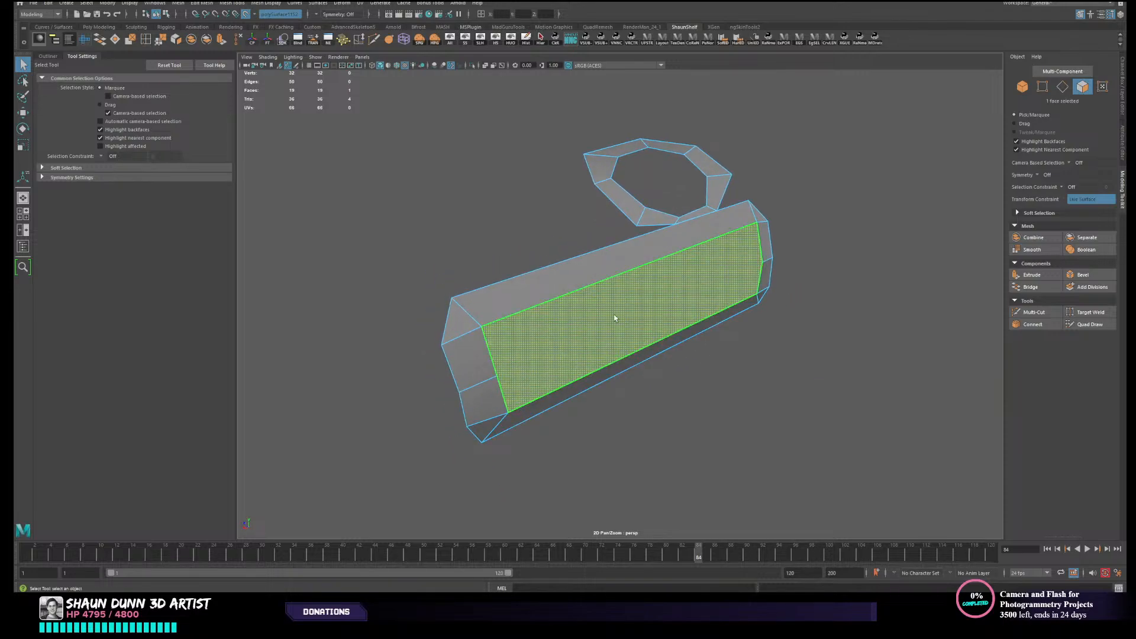
left_click_drag(662, 375, 730, 363, "alt")
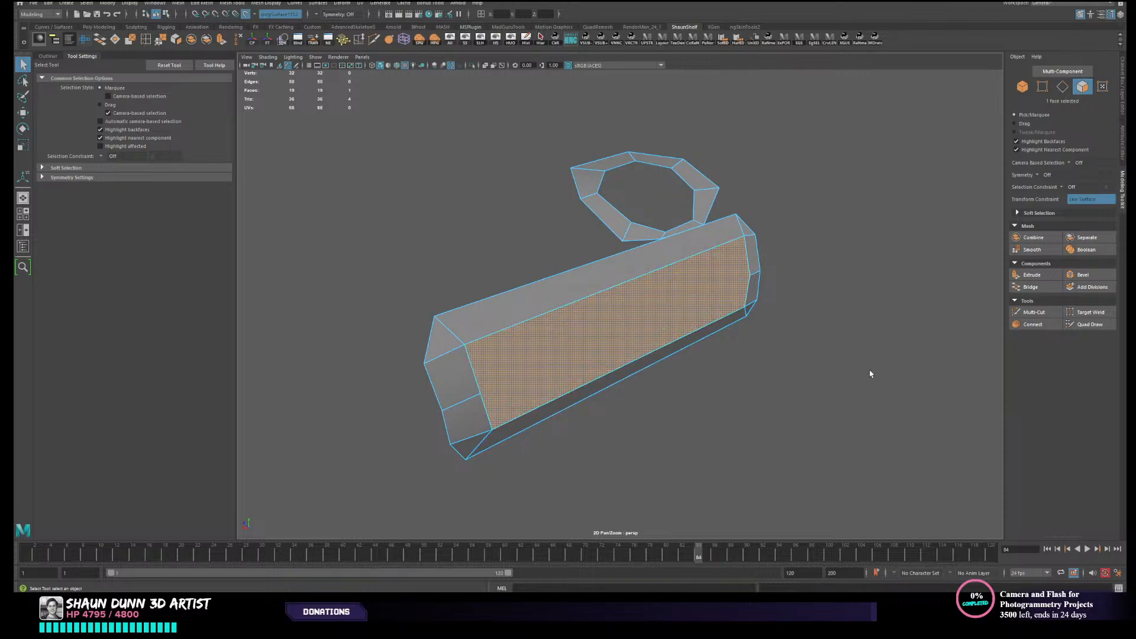
left_click_drag(867, 375, 866, 363, "alt")
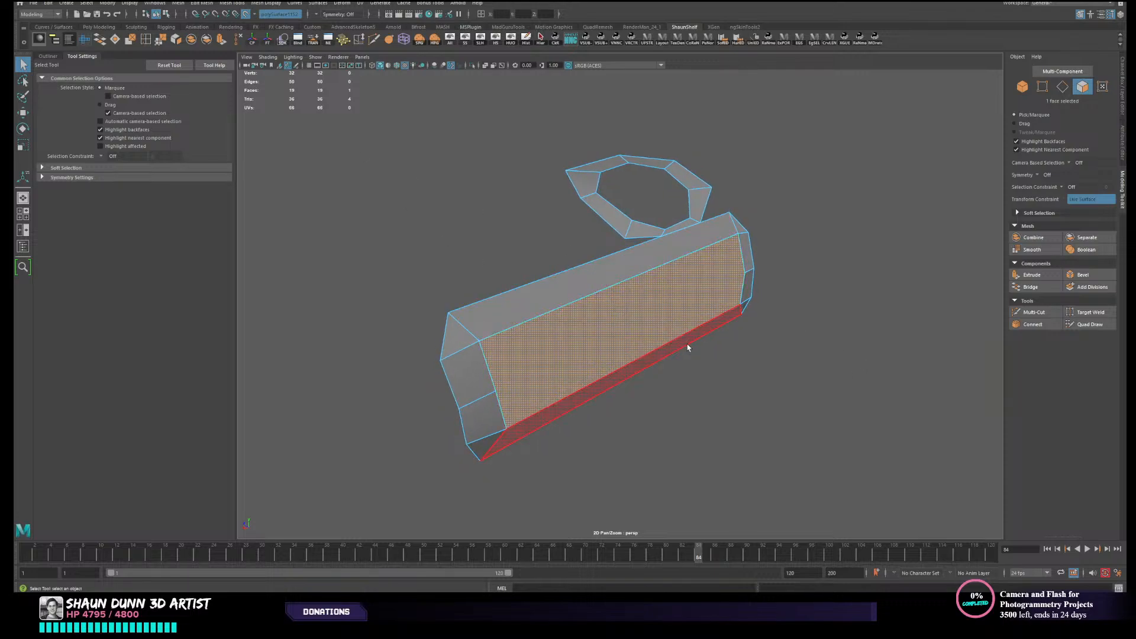
left_click_drag(687, 346, 697, 344, "alt")
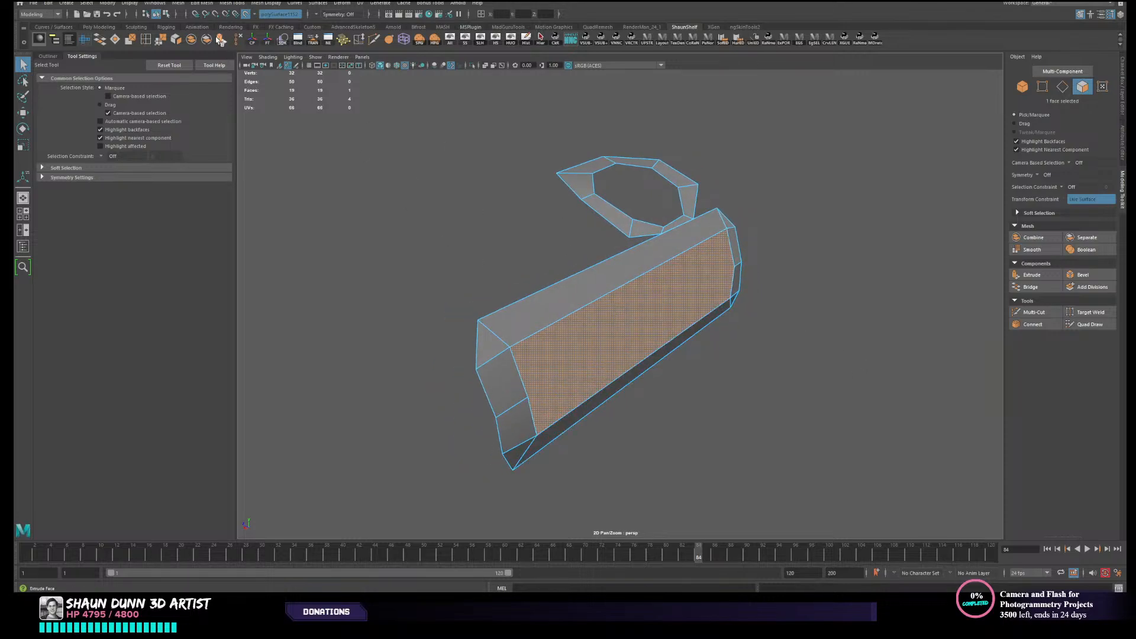
left_click(221, 39)
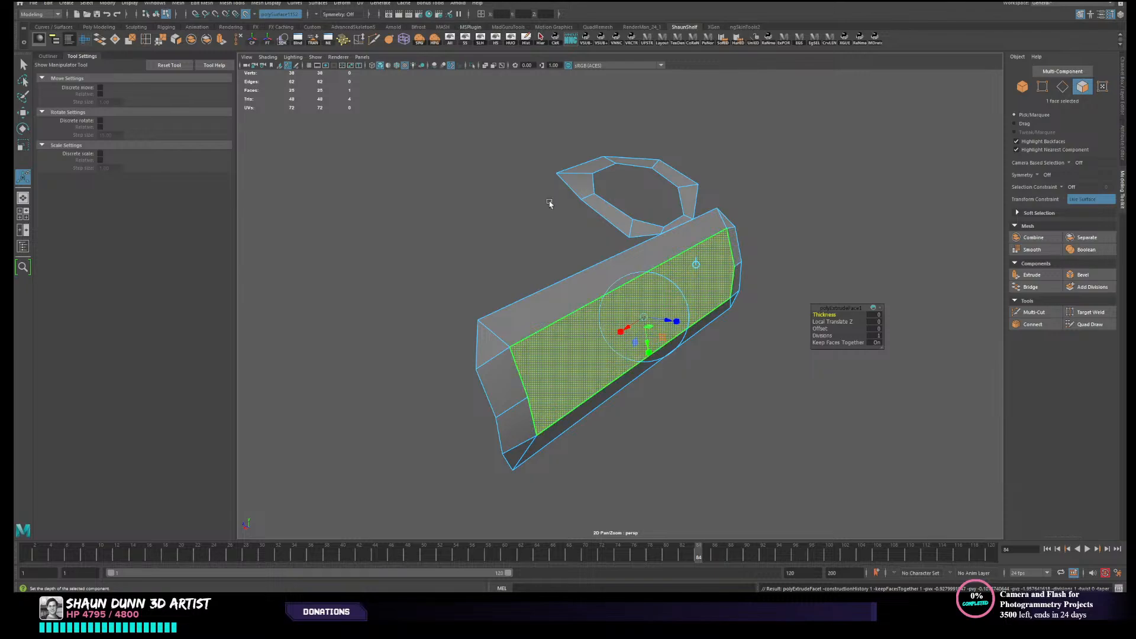
left_click(480, 39)
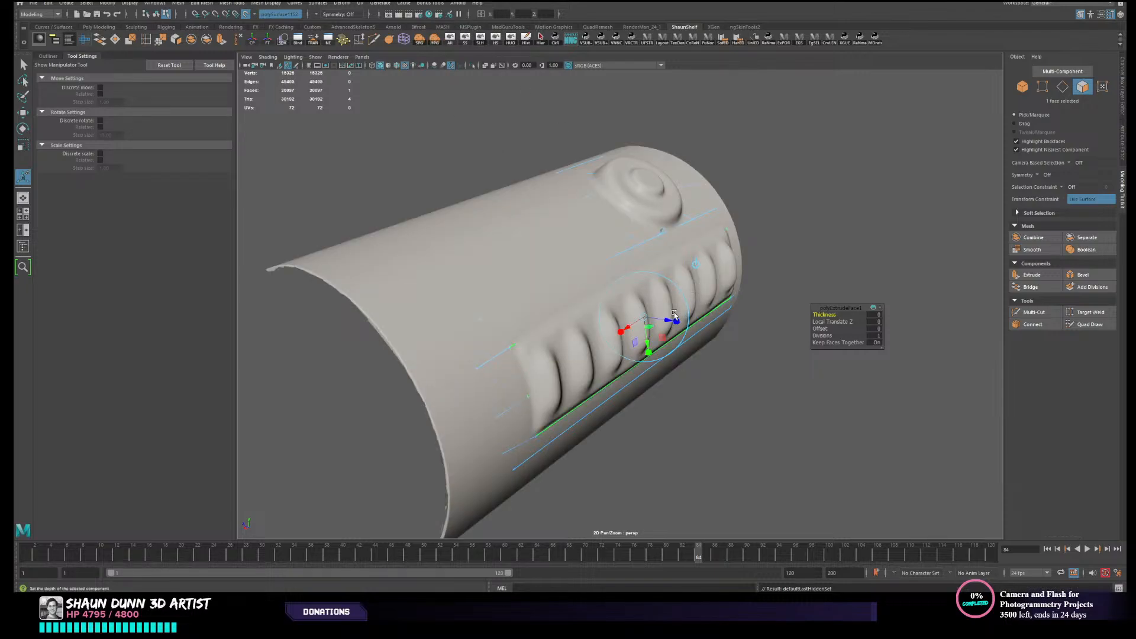
left_click_drag(663, 320, 528, 302)
left_click_drag(557, 344, 731, 307)
right_click_drag(736, 303, 833, 266)
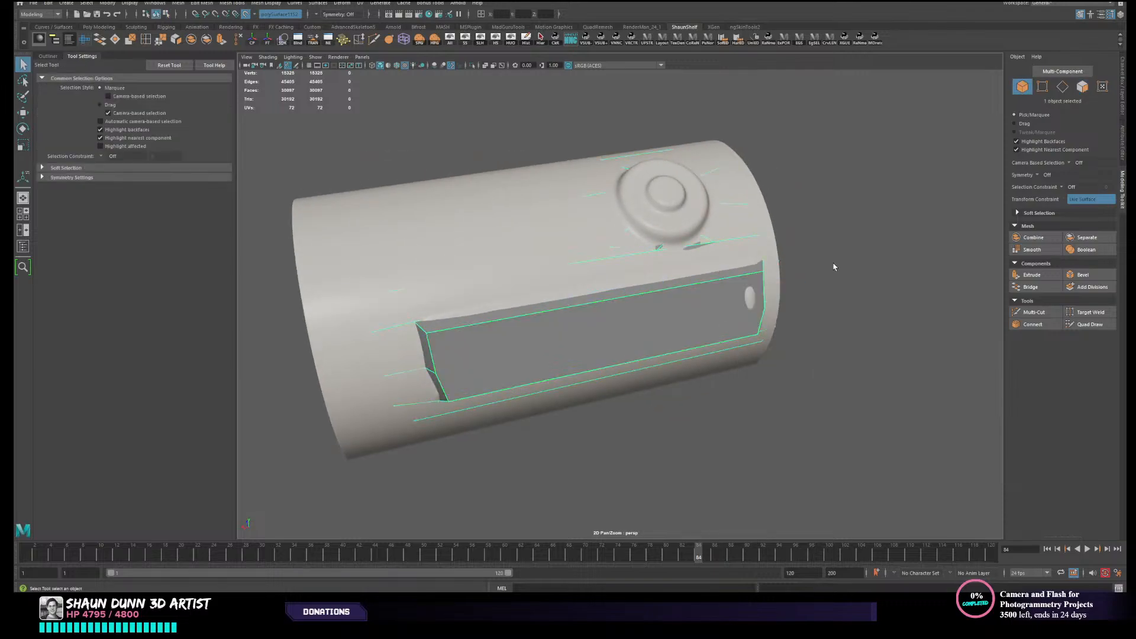
- Check with Quad Draw how the extruded panel face sits over the canister's ribs
left_click(834, 267)
mouse_move(718, 326)
left_mouse_down("alt")
mouse_move(608, 317)
mouse_move(763, 287)
left_mouse_up("alt")
left_click(765, 286)
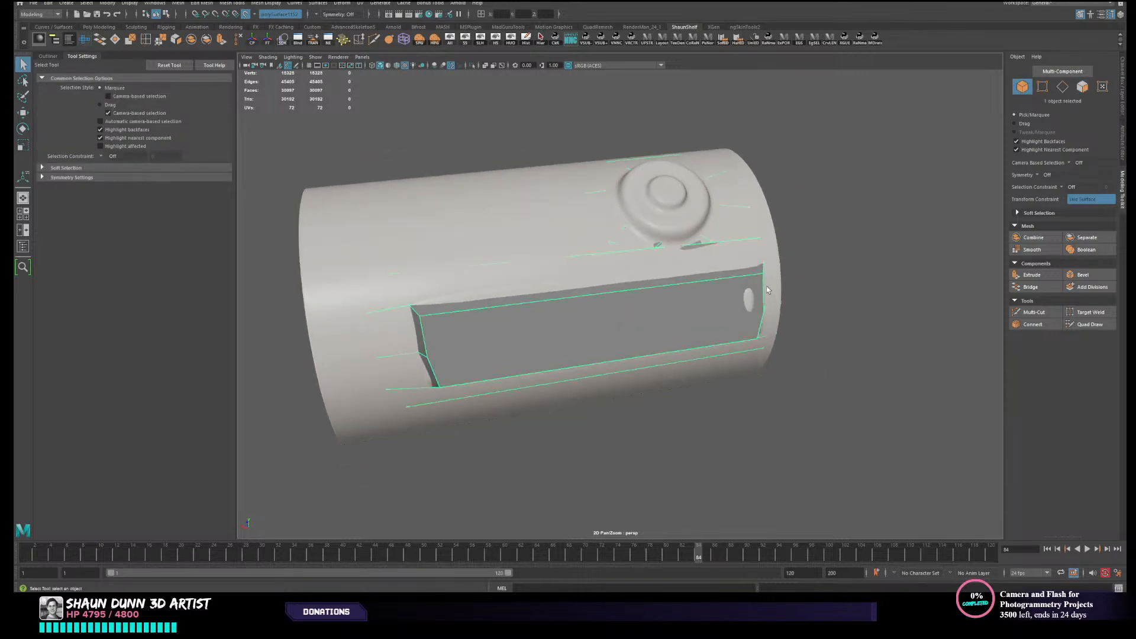
left_click(1100, 326)
mouse_move(840, 277)
left_mouse_down("alt")
mouse_move(773, 271)
mouse_move(835, 279)
left_mouse_up("alt")
mouse_move(494, 264)
left_mouse_down("alt")
mouse_move(497, 294)
mouse_move(492, 278)
mouse_move(457, 285)
left_mouse_up("alt")
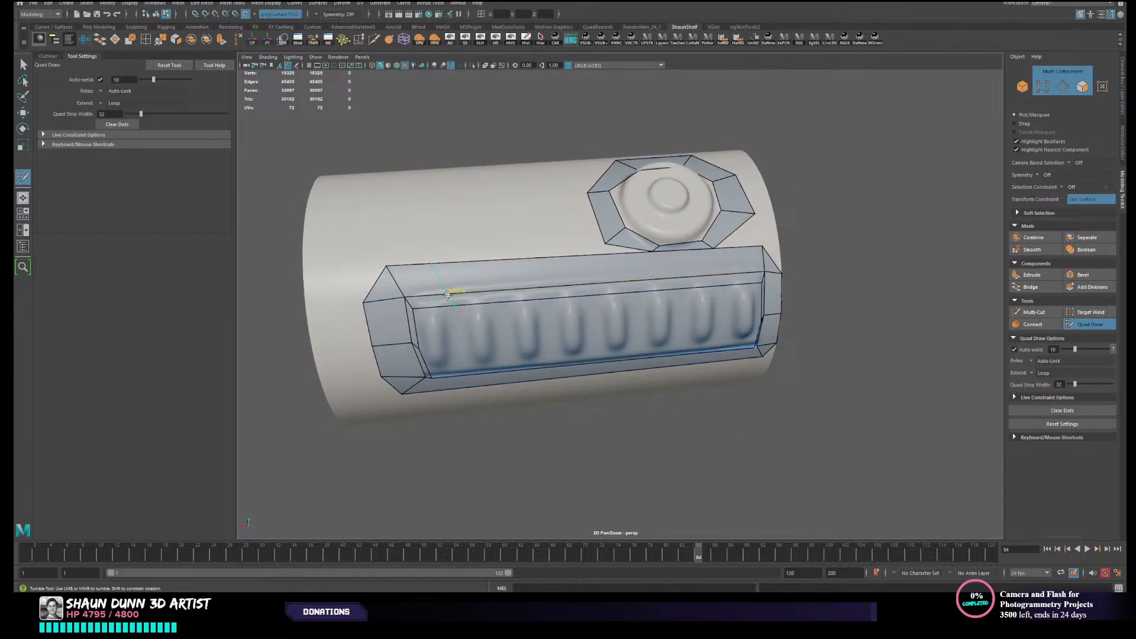
left_click_drag(439, 289, 394, 327, "alt")
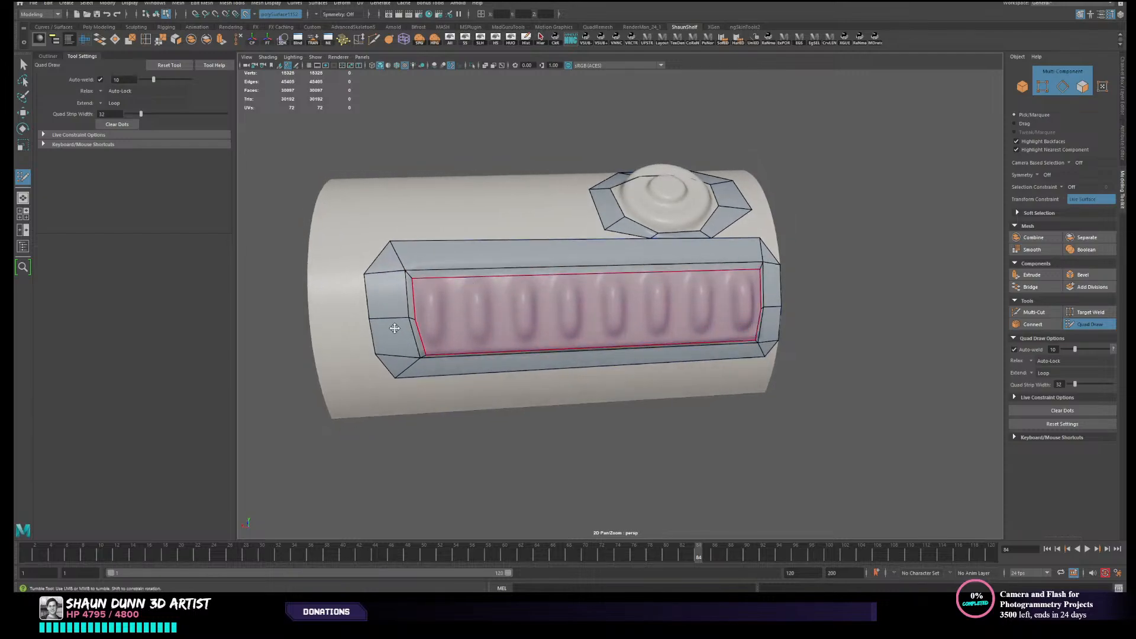
left_click_drag(477, 294, 591, 306, "alt")
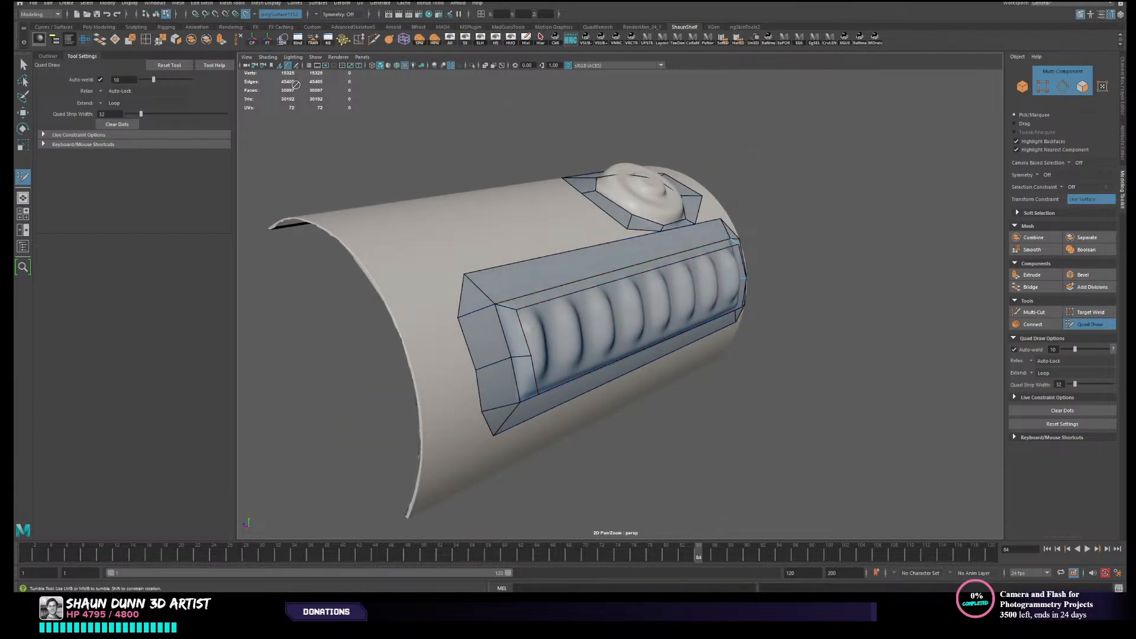
key("w")
- Turn off the live surface and Multi-Cut lengthwise across the raised panel face between its end midpoints
right_click_drag(579, 272, 665, 245)
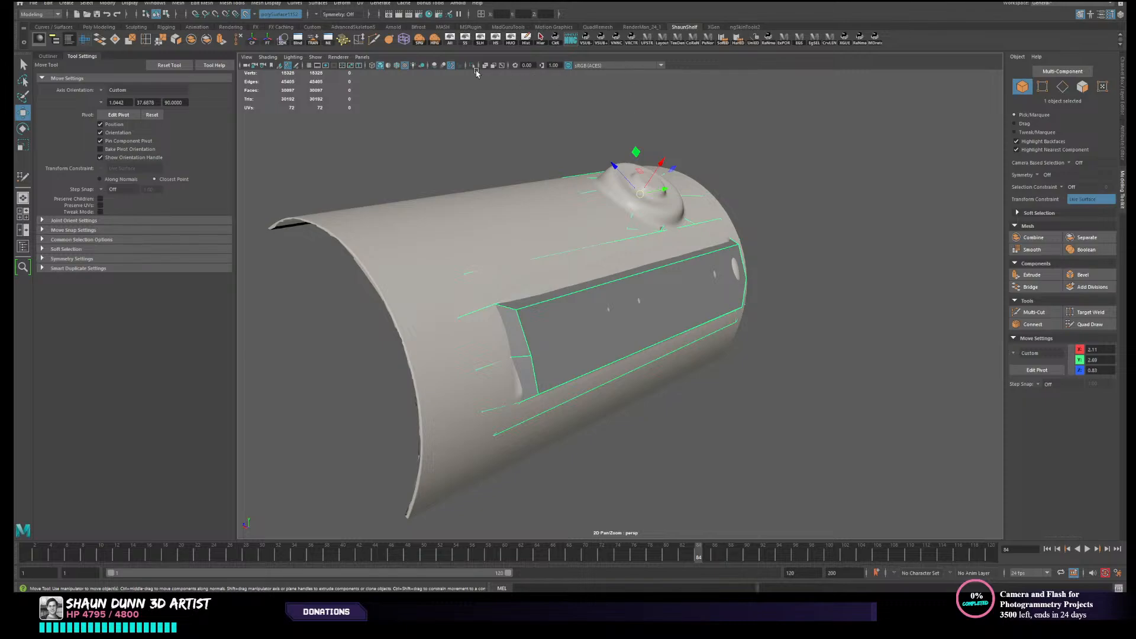
left_click(282, 40)
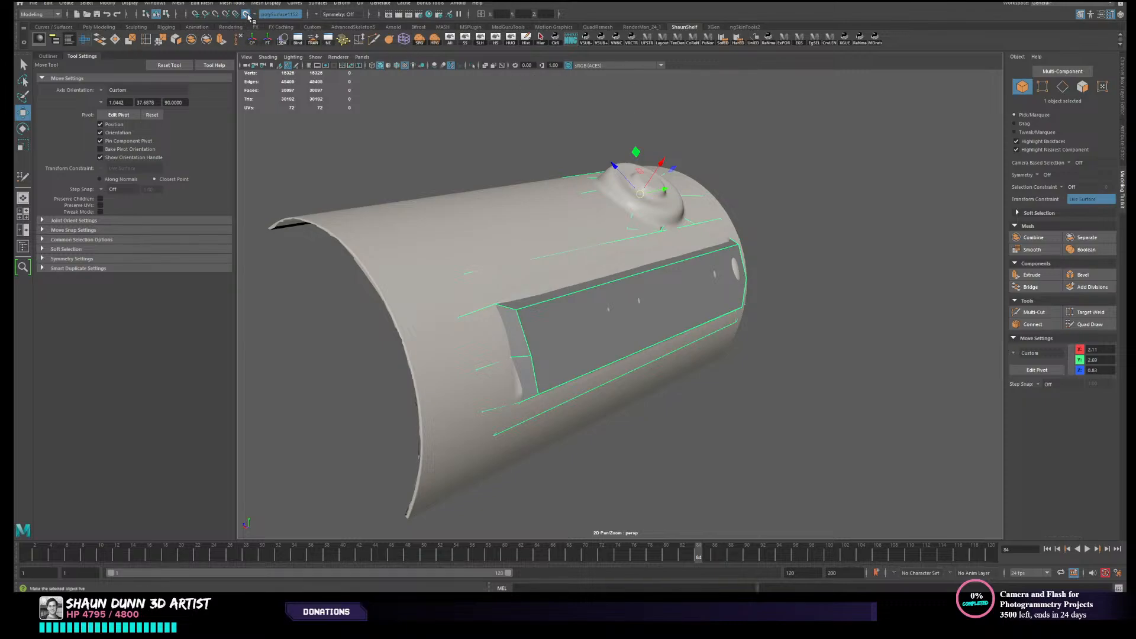
left_click(373, 40)
left_click(511, 358)
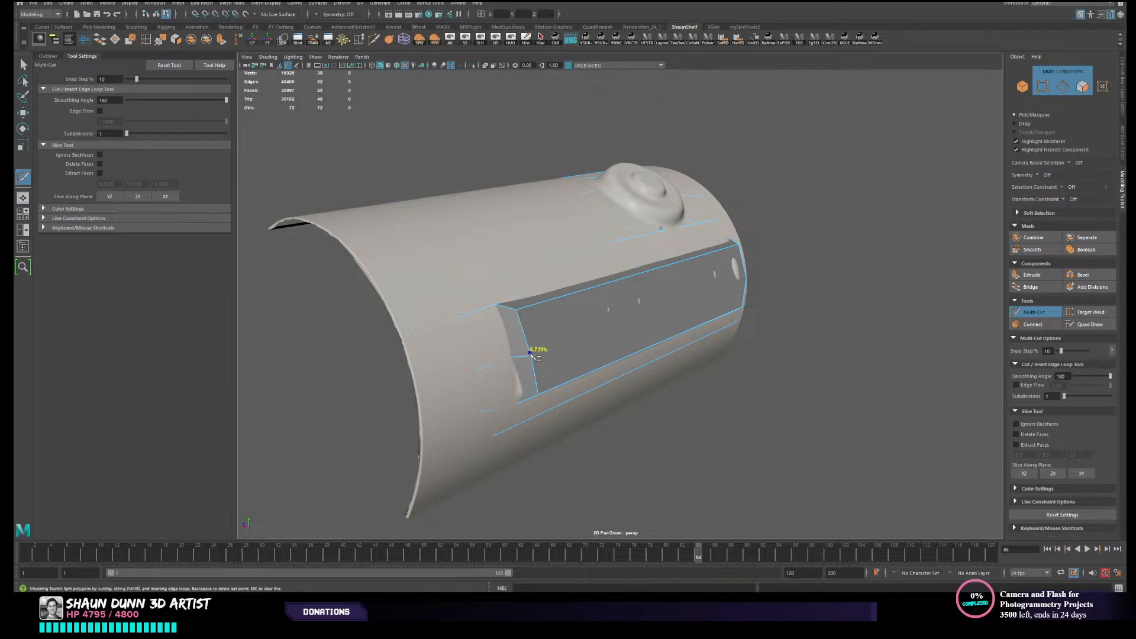
left_click_drag(767, 309, 698, 304, "alt")
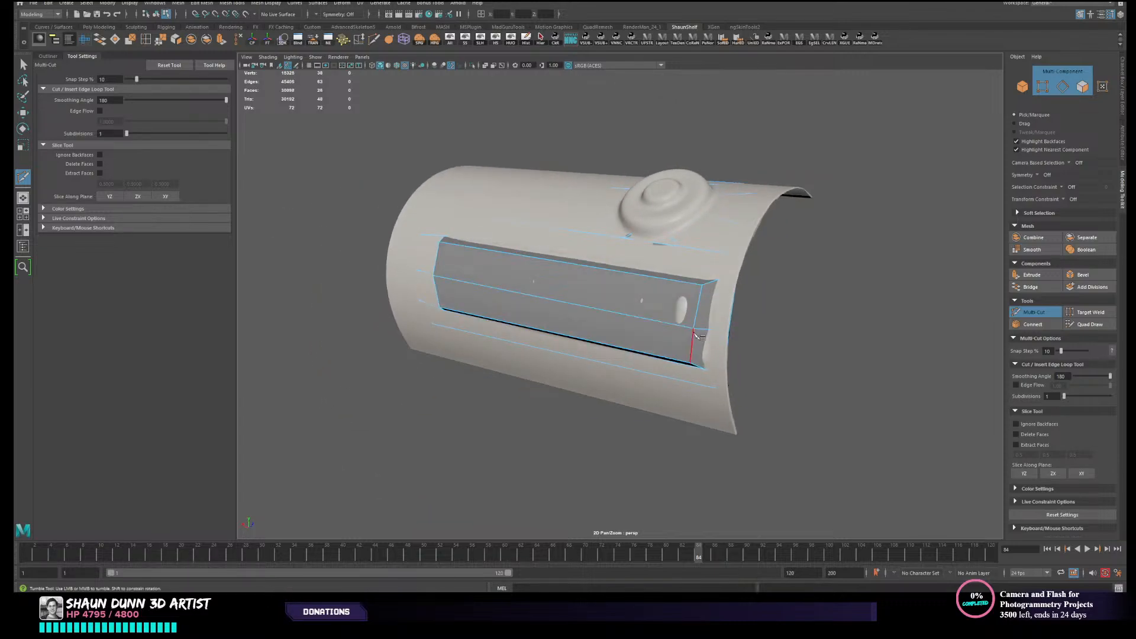
left_click(373, 40)
left_click_drag(429, 275, 549, 294, "alt")
left_click(179, 3)
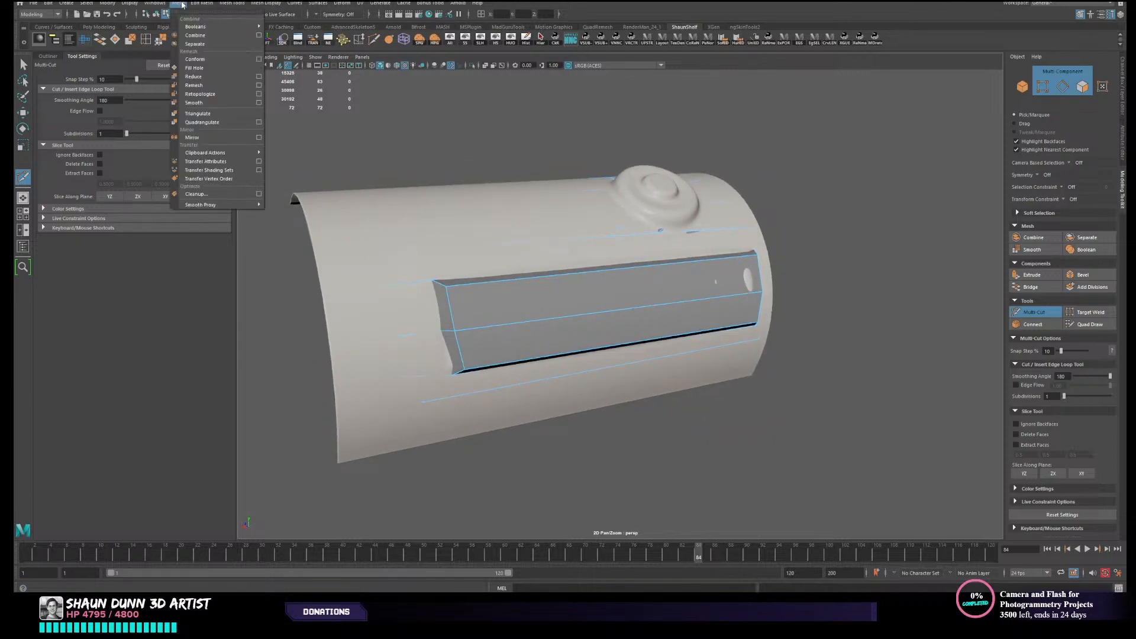
mouse_move(199, 4)
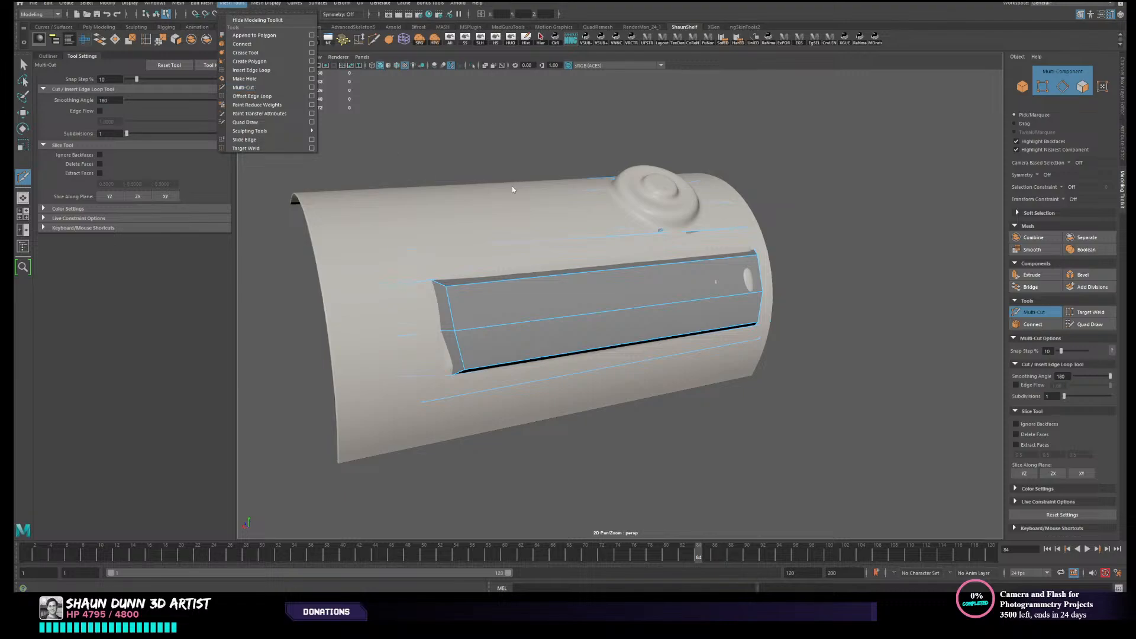
mouse_move(512, 190)
left_mouse_down("alt")
mouse_move(548, 210)
mouse_move(521, 202)
left_mouse_up("alt")
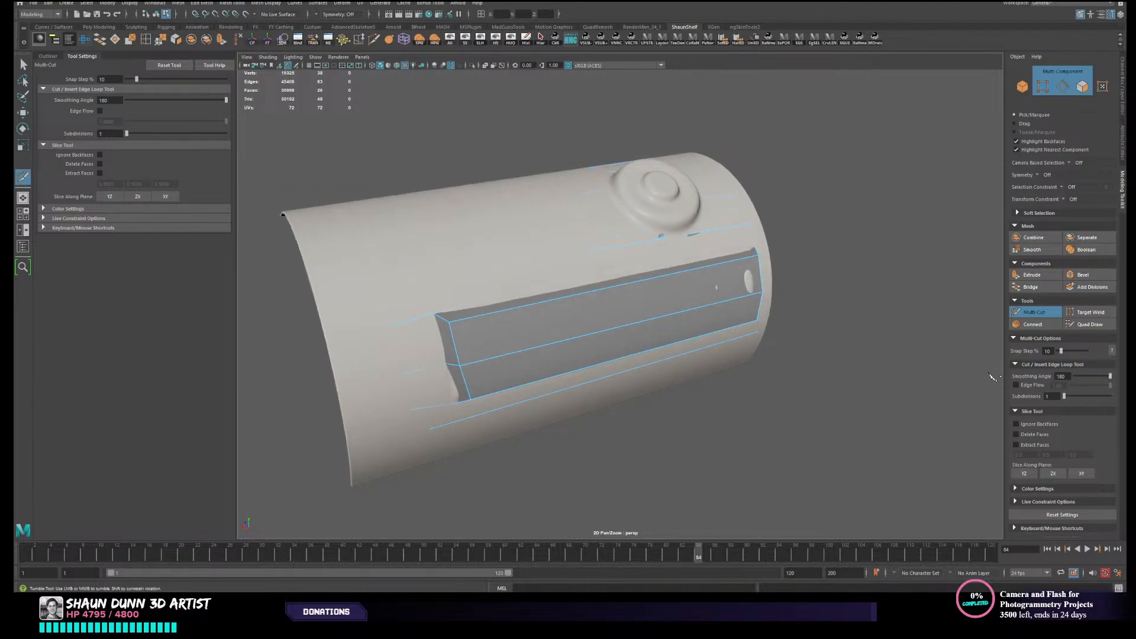
left_click_drag(414, 251, 442, 277, "alt")
- Leave Multi-Cut and make the high-poly canister surface live again
key("w")
right_click_drag(418, 279, 454, 268)
left_click(310, 294)
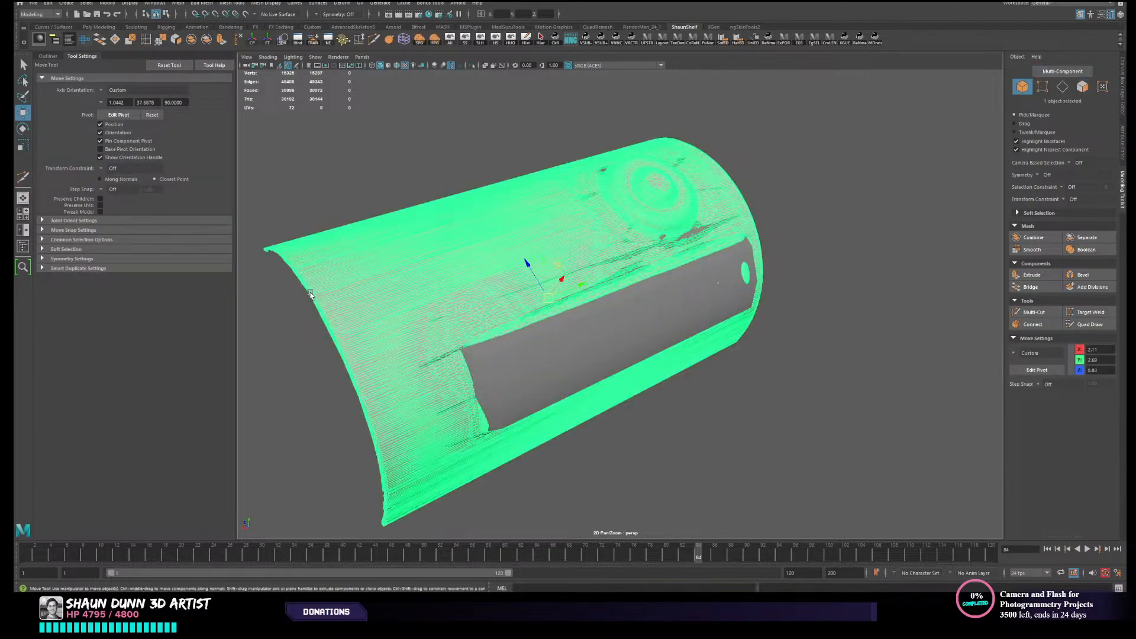
left_click(246, 14)
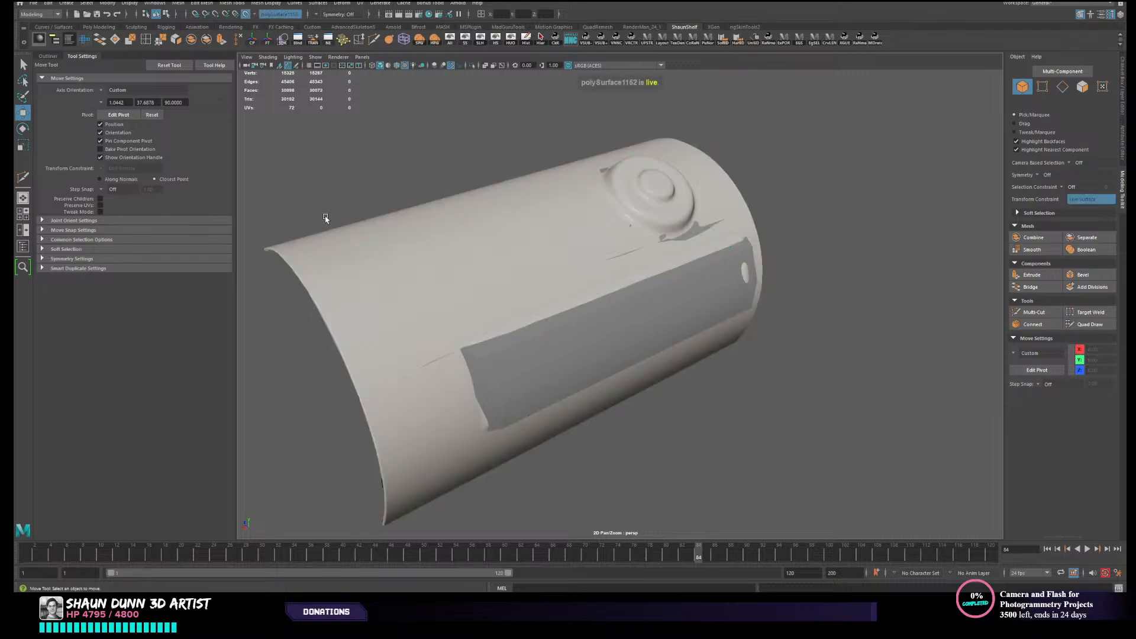
- Activate Quad Draw on the low-poly mesh and insert a crosswise edge loop near the middle of the ribbed panel
left_click(592, 337)
left_click(1092, 326)
left_click_drag(857, 363, 827, 353, "alt")
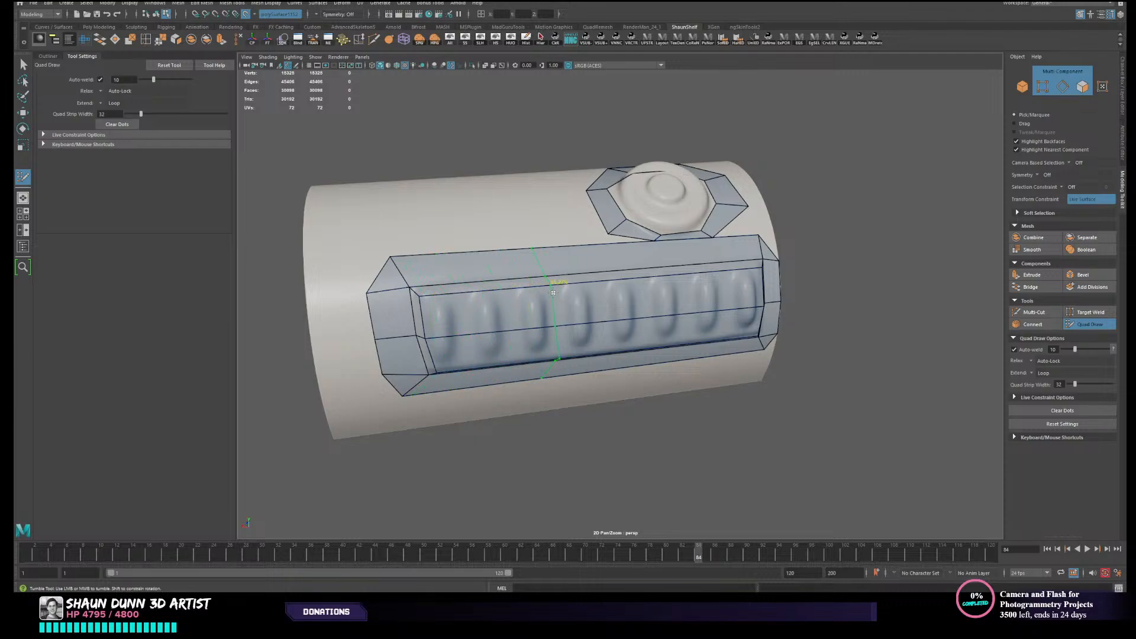
left_click(597, 294, "ctrl")
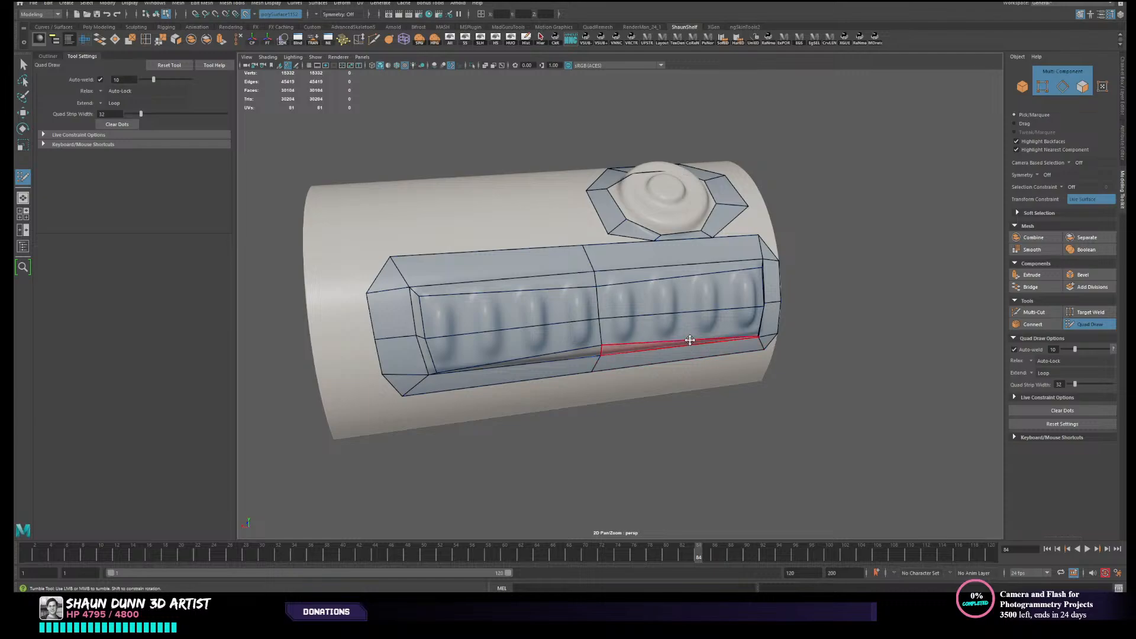
- Insert one more crosswise edge loop in the panel half away from the button and two in the half beside it
middle_click_drag(689, 341, 533, 365, "alt")
left_click_drag(668, 338, 680, 339, "alt")
left_click(482, 335, "ctrl")
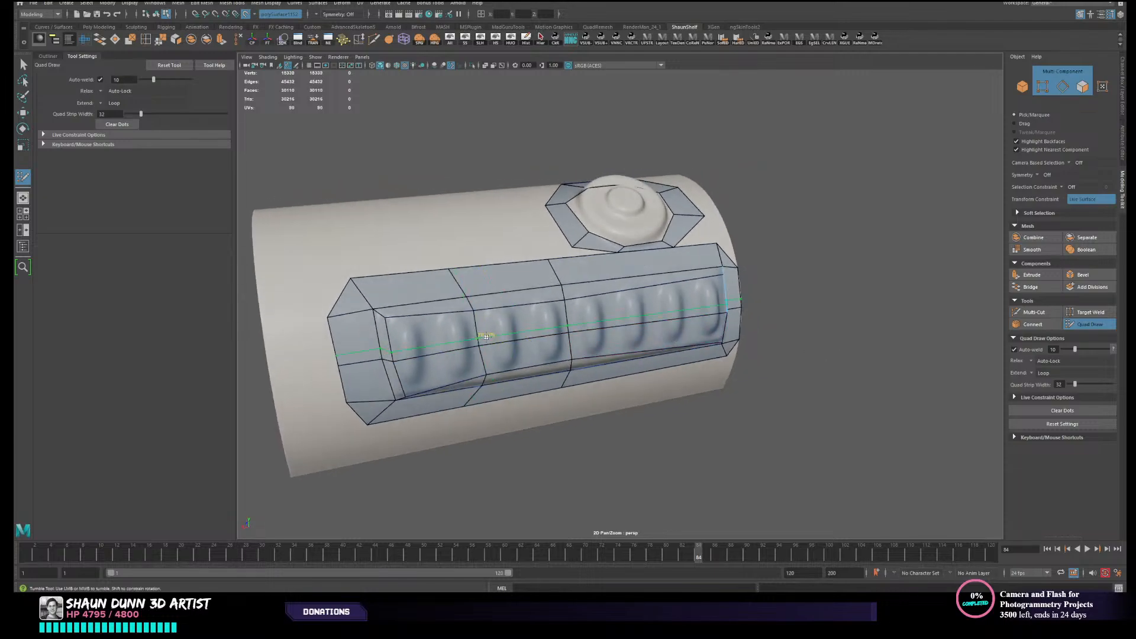
left_click(636, 314, "ctrl")
left_click(685, 312, "ctrl")
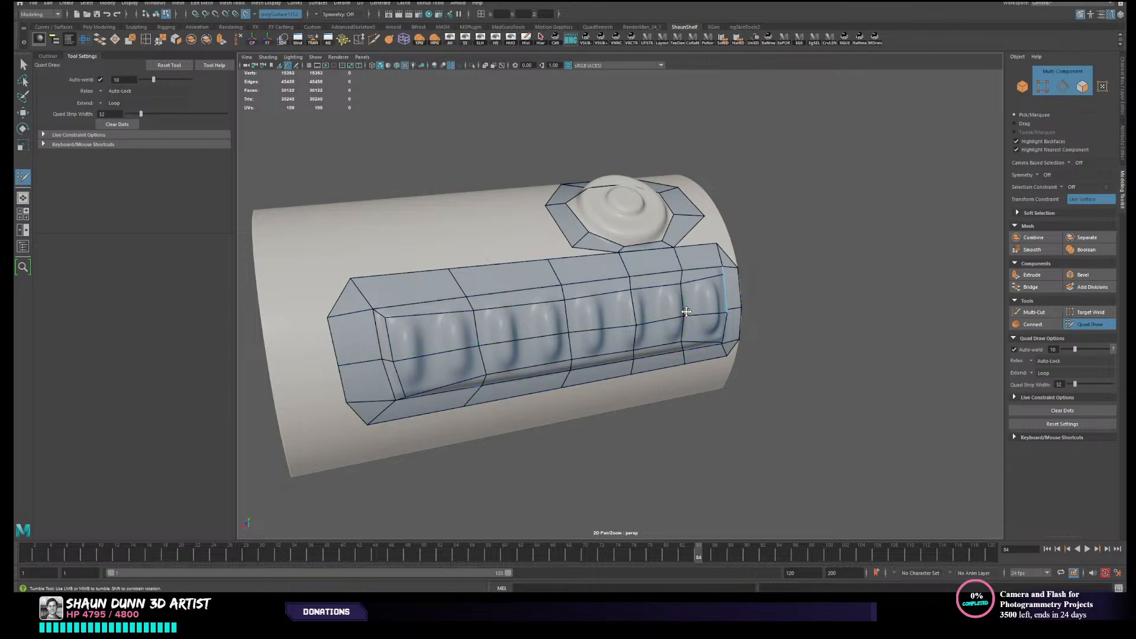
- Add an edge loop near the panel's end away from the button and replace the neighboring loop with one spaced more evenly
left_click_drag(543, 329, 453, 333, "alt")
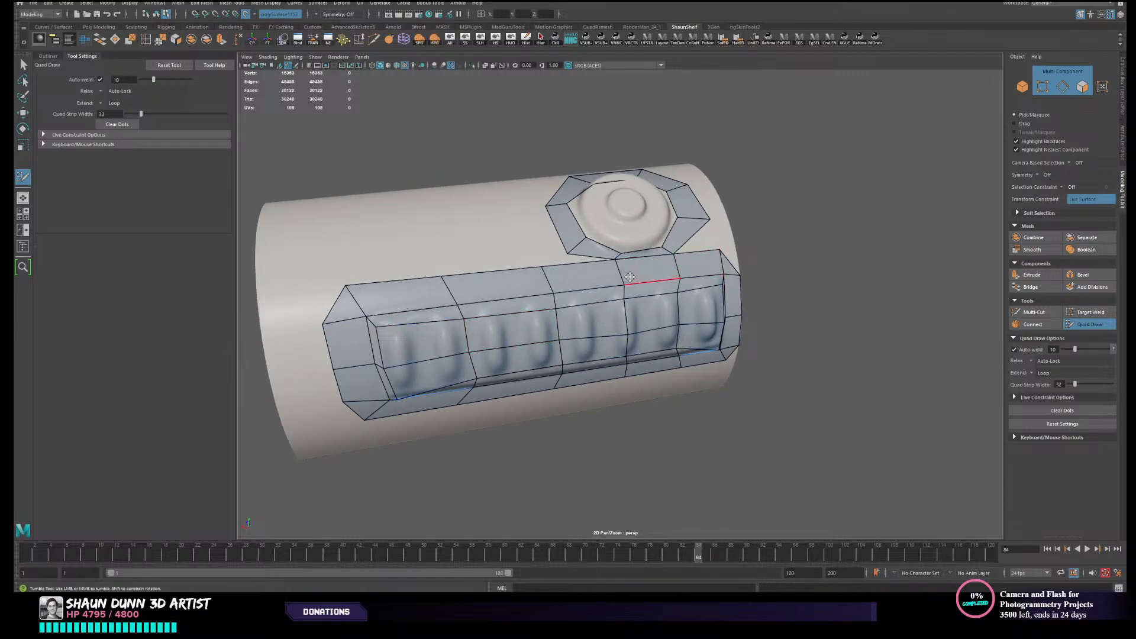
left_click(418, 319, "ctrl")
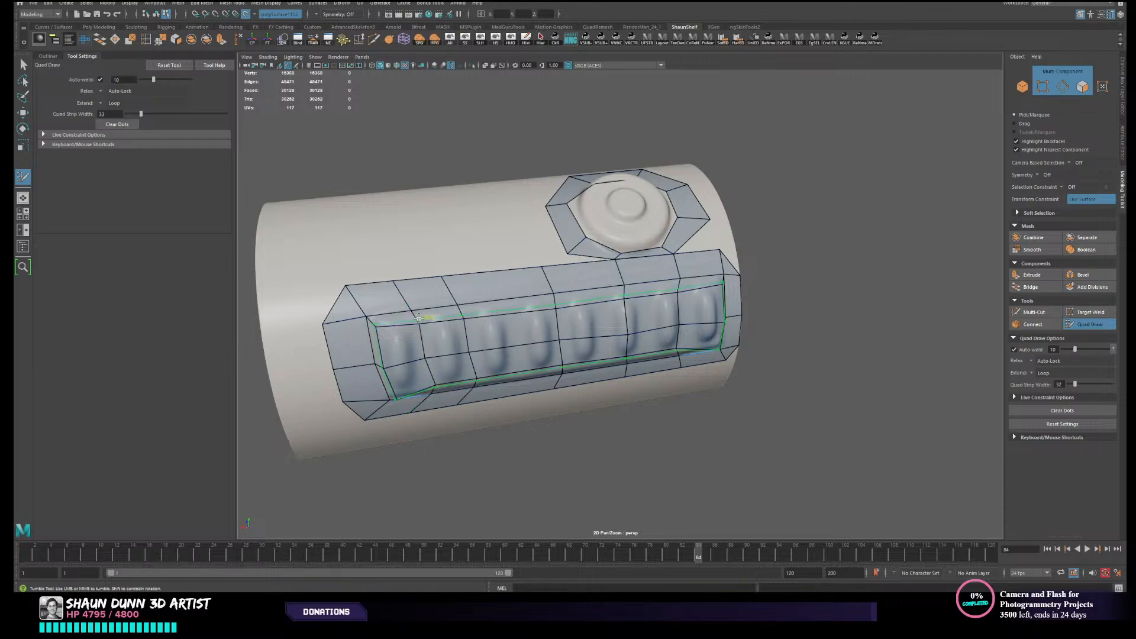
left_click(485, 314, "ctrl")
left_click(463, 314, "ctrl+shift")
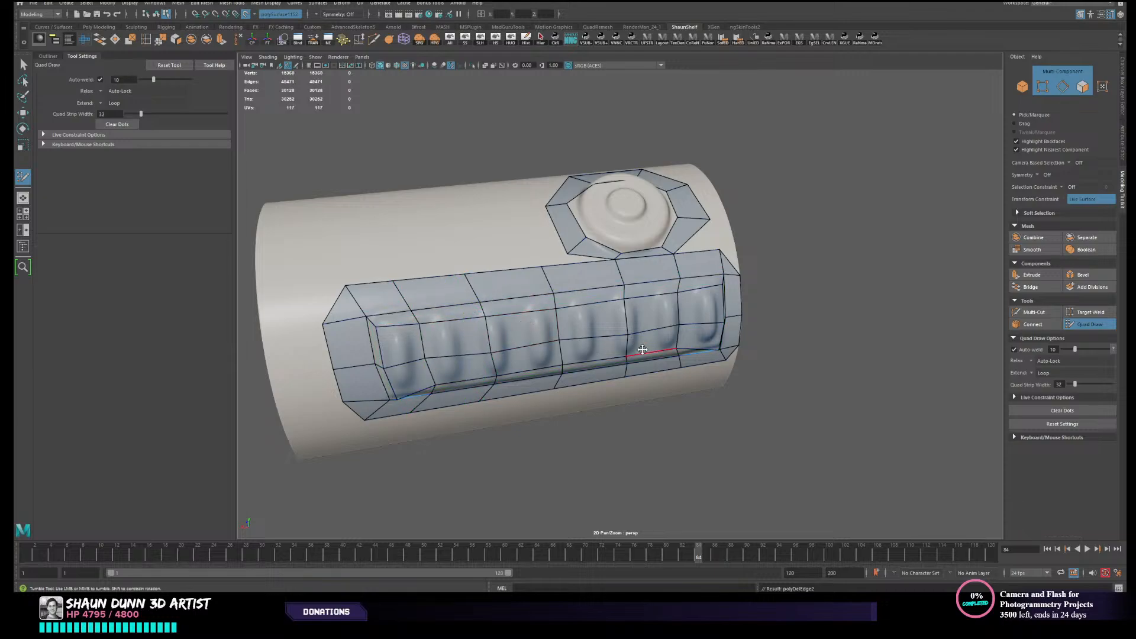
- Examine the raised panel's profile against the canister's curvature and ribs from the open end
mouse_move(642, 350)
left_mouse_down("alt")
mouse_move(616, 347)
mouse_move(636, 340)
mouse_move(687, 358)
mouse_move(677, 279)
left_mouse_up("alt")
mouse_move(763, 343)
left_mouse_down("alt")
mouse_move(730, 289)
mouse_move(752, 330)
mouse_move(740, 337)
mouse_move(775, 345)
mouse_move(662, 371)
mouse_move(739, 367)
mouse_move(648, 322)
mouse_move(611, 343)
mouse_move(599, 361)
mouse_move(614, 363)
left_mouse_up("alt")
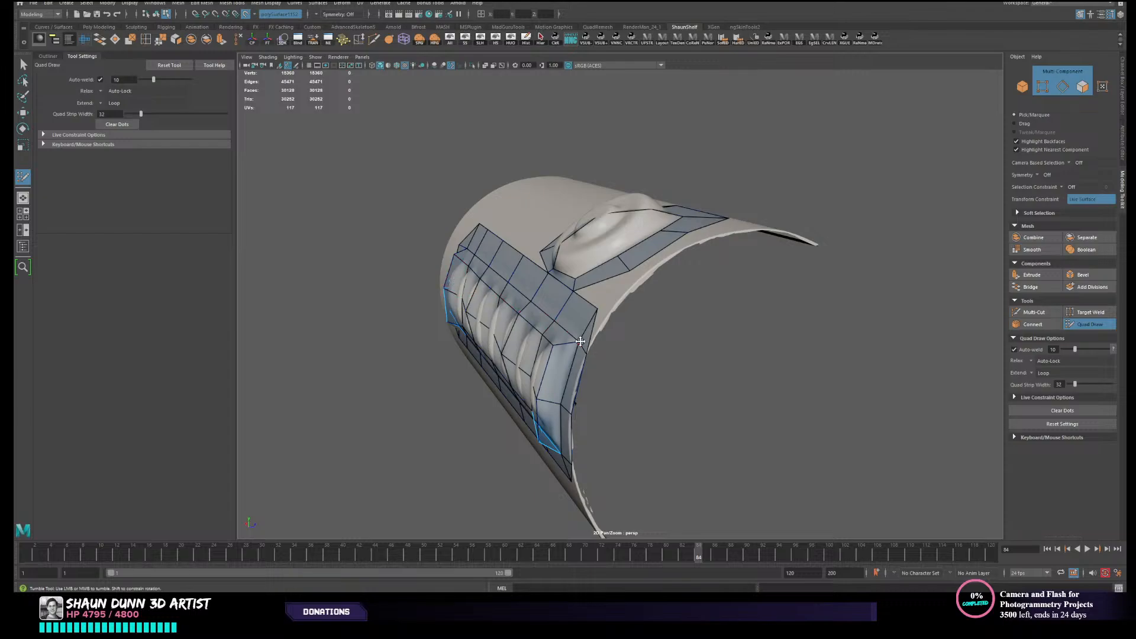
mouse_move(492, 333)
left_mouse_down("alt")
mouse_move(577, 371)
mouse_move(529, 281)
left_mouse_up("alt")
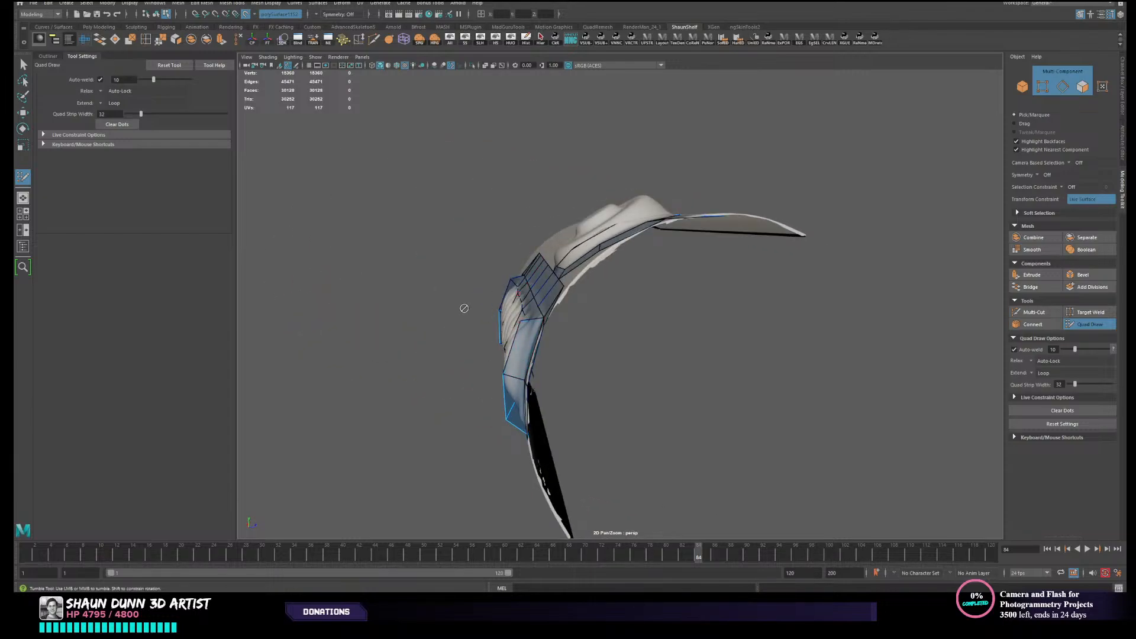
mouse_move(526, 324)
left_mouse_down("alt")
mouse_move(570, 322)
mouse_move(521, 323)
left_mouse_up("alt")
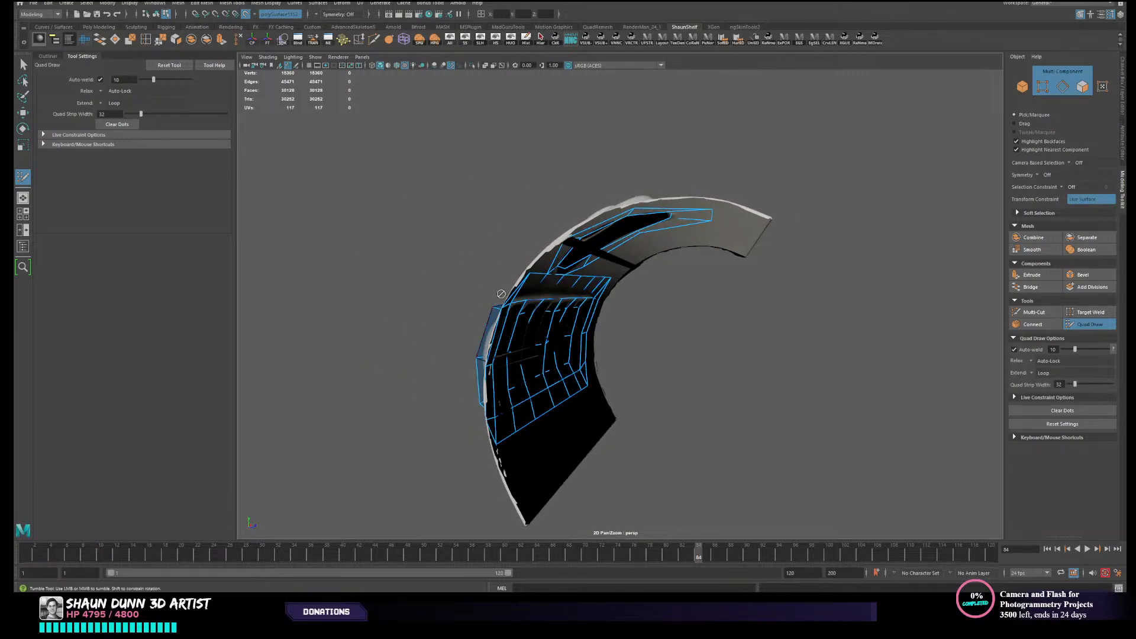
mouse_move(465, 345)
left_mouse_down("alt")
mouse_move(472, 370)
mouse_move(598, 368)
mouse_move(580, 350)
mouse_move(510, 367)
left_mouse_up("alt")
- Weld the button ring's lower corner vertices to the crosswise loop vertices on the panel's adjacent border
mouse_move(532, 322)
left_mouse_down("alt")
mouse_move(586, 332)
mouse_move(618, 312)
mouse_move(612, 320)
left_mouse_up("alt")
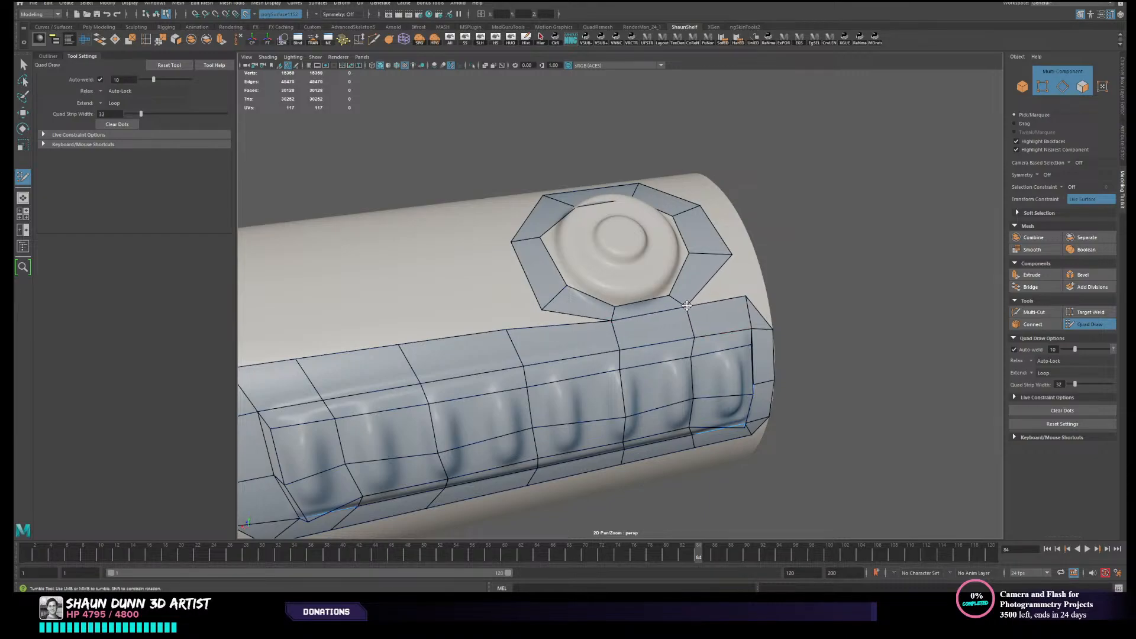
scroll(690, 304, "down", 2)
scroll(688, 305, "down", 1)
left_click_drag(688, 304, 678, 307, "alt")
middle_click_drag(717, 318, 693, 311, "alt")
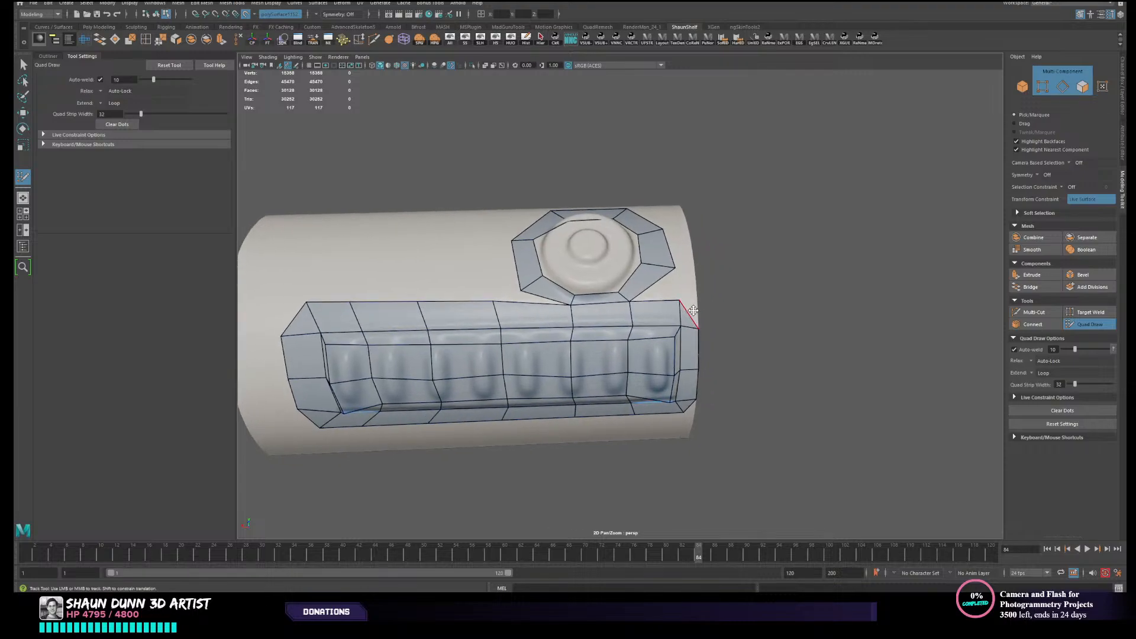
mouse_move(688, 325)
left_mouse_down("alt")
mouse_move(676, 294)
mouse_move(689, 329)
left_mouse_up("alt")
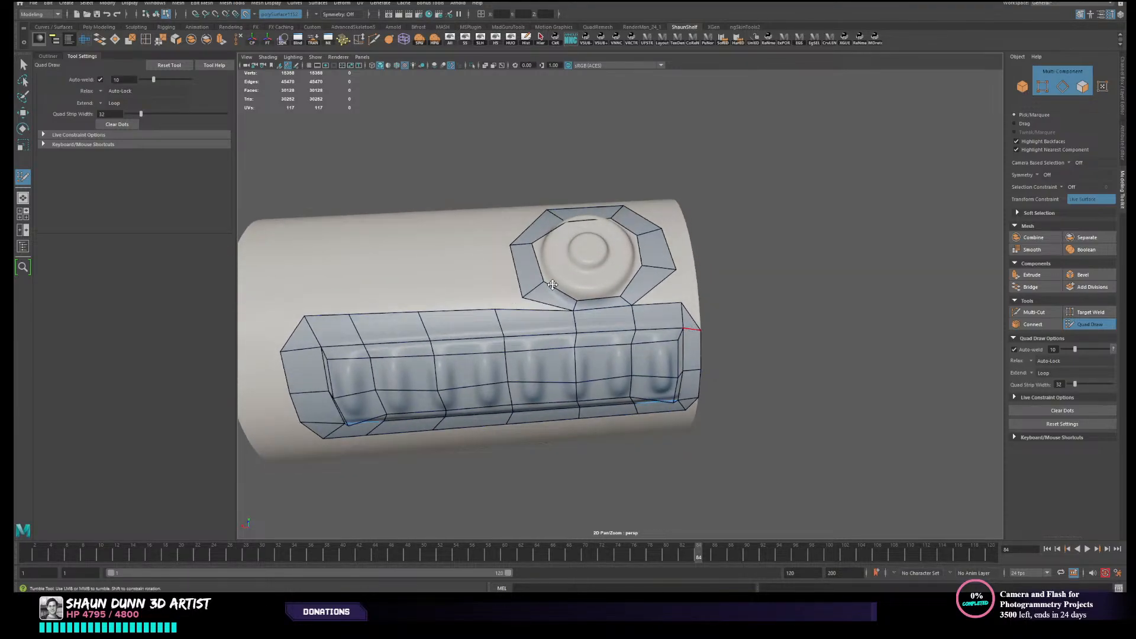
middle_click_drag(554, 284, 605, 320, "alt")
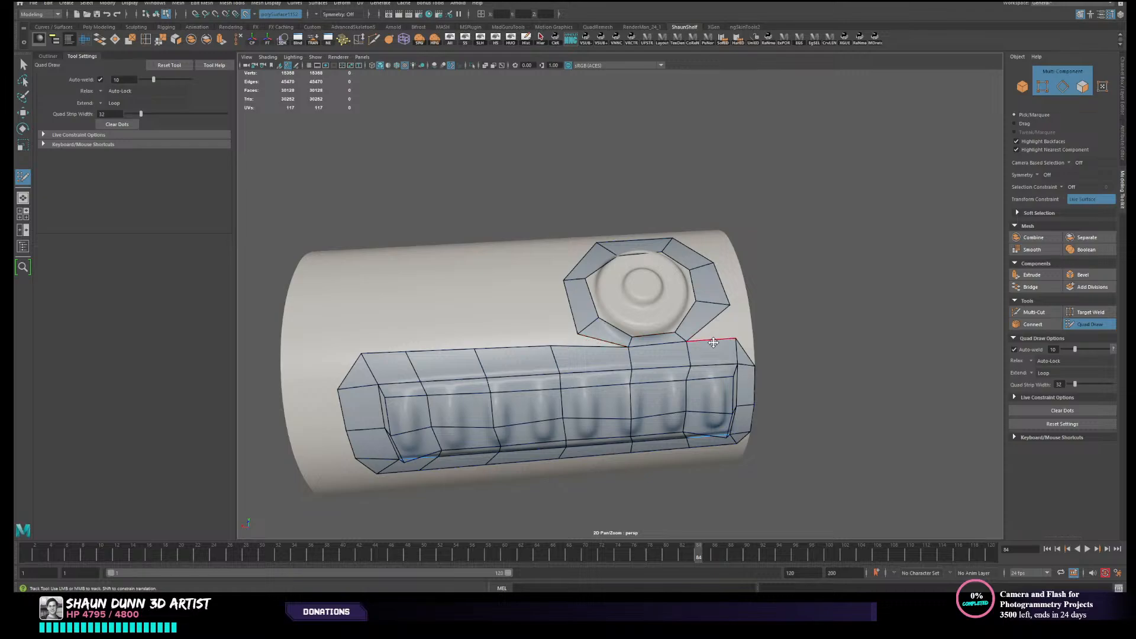
left_click_drag(713, 342, 600, 343, "alt")
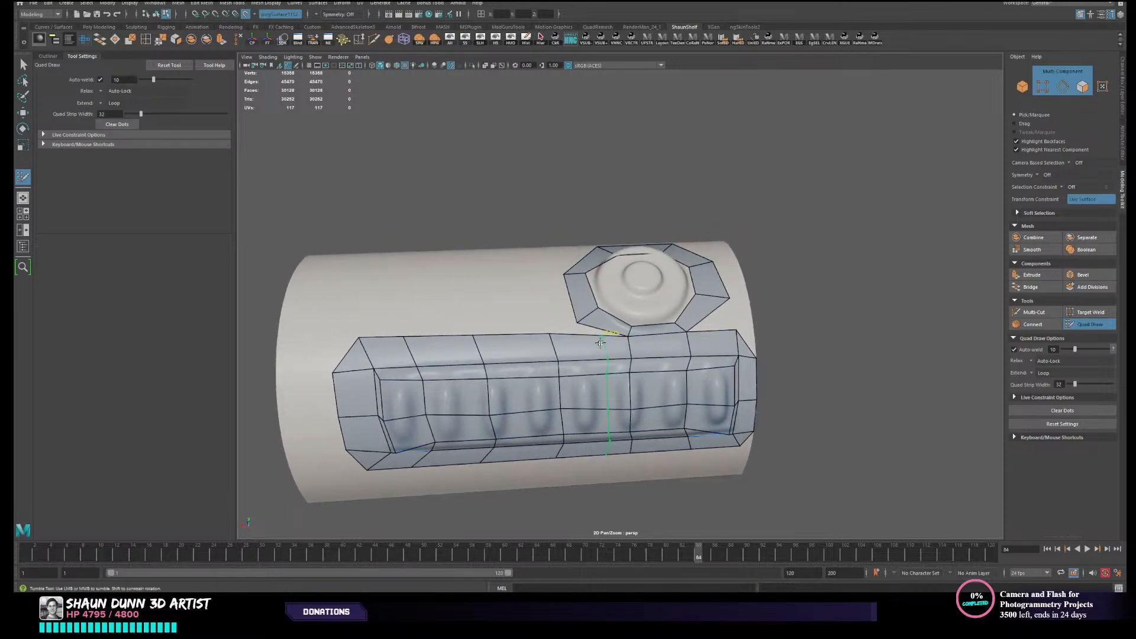
- Insert three more crosswise edge loops between the ribs and snap the ring's nearby lower corner to the panel border
left_click(596, 352, "ctrl")
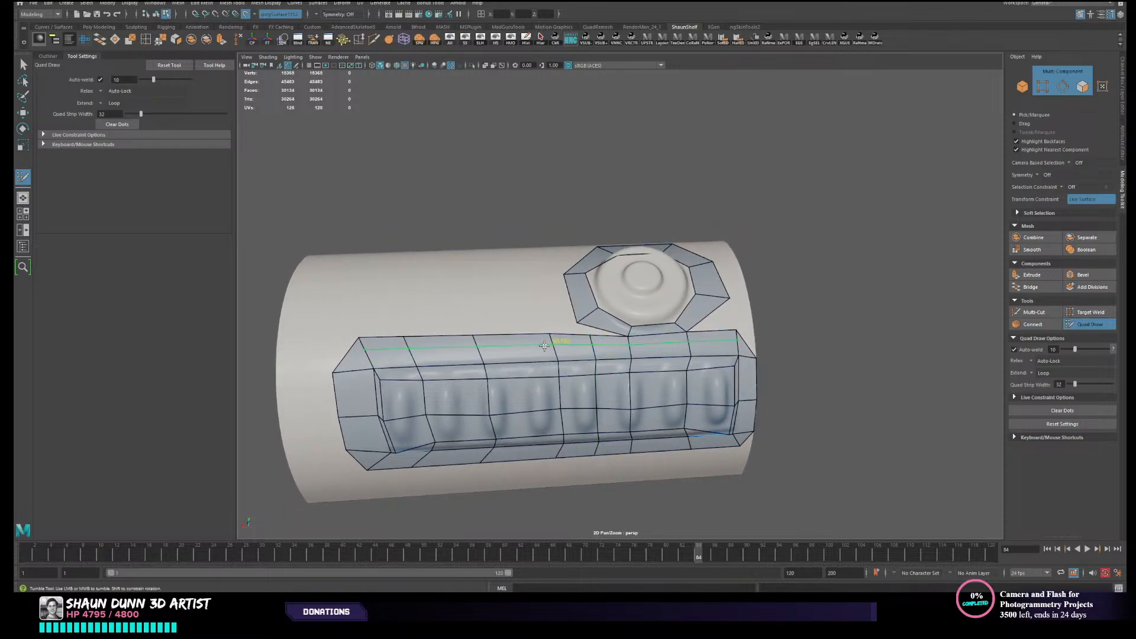
left_click(510, 346, "ctrl")
left_click(436, 349, "ctrl")
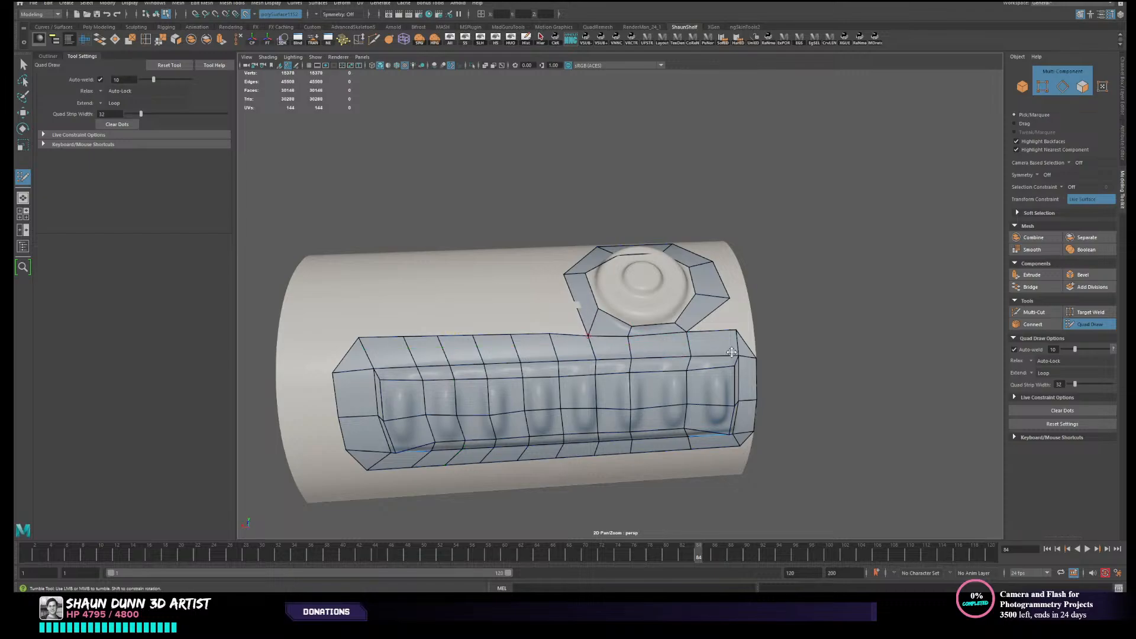
left_click_drag(758, 333, 716, 321, "alt")
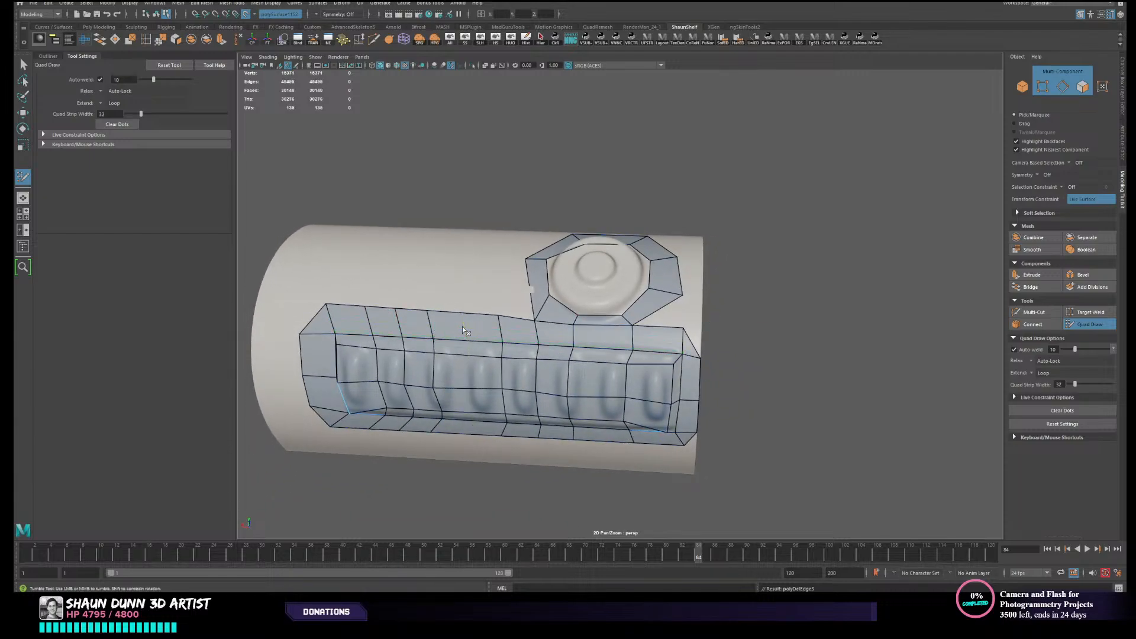
middle_click_drag(821, 296, 755, 323, "alt")
scroll(510, 358, "up", 2)
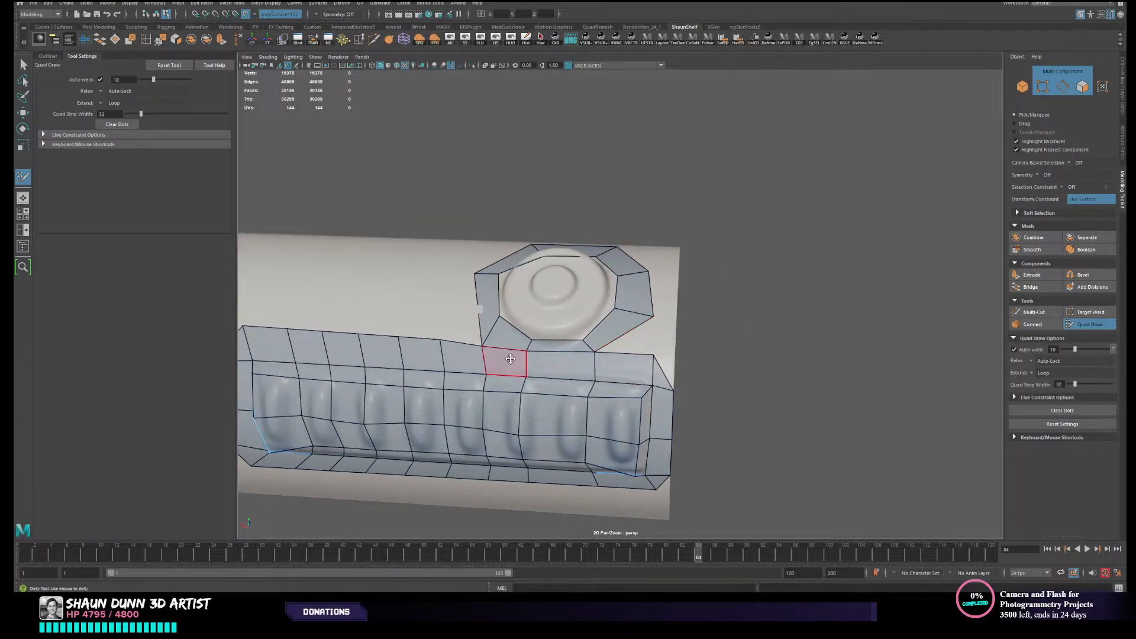
- Add a vertex on the panel border's chamfered corner beside the button and square it off toward the canister rim
middle_click_drag(619, 344, 590, 355, "alt")
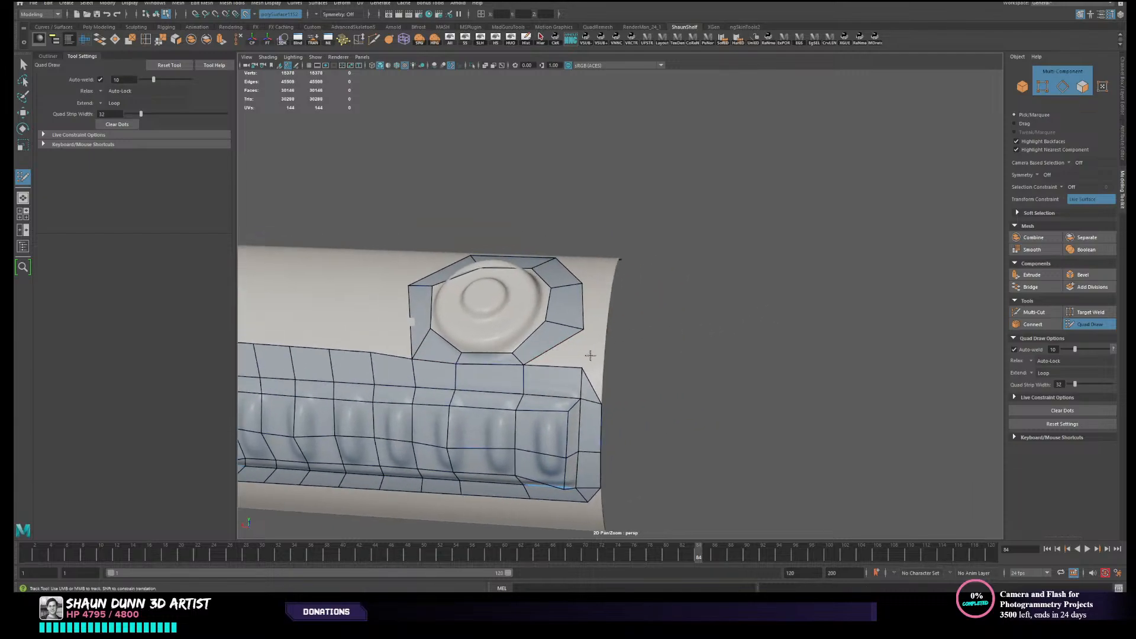
left_click(591, 384, "ctrl+shift")
left_click(593, 384, "shift")
left_click_drag(599, 352, 606, 344, "alt")
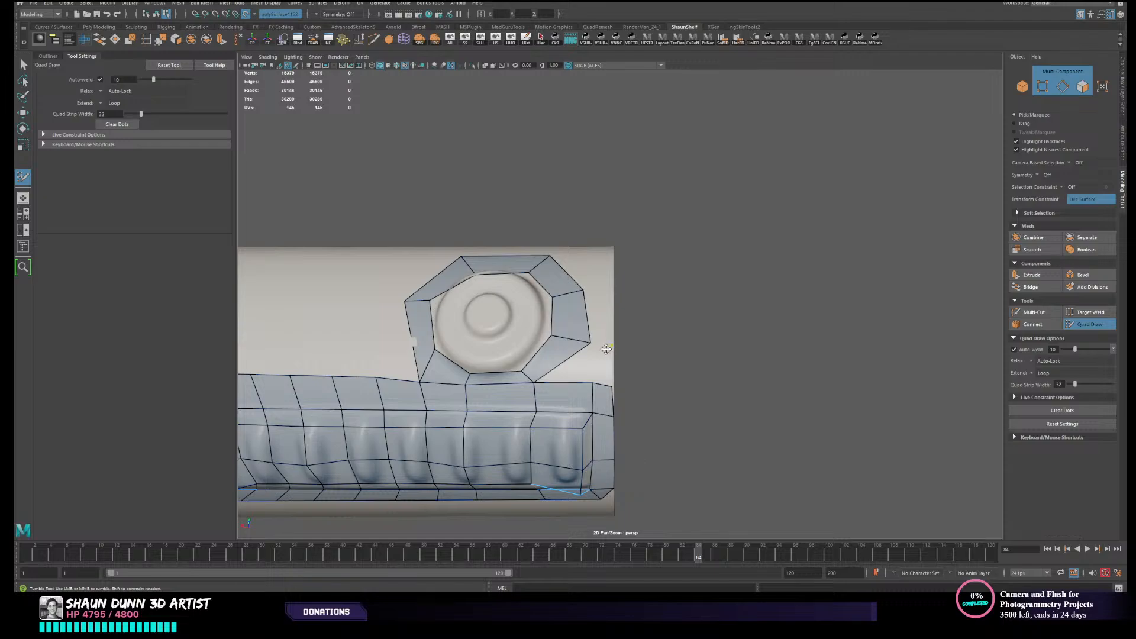
- Fill quads between the panel corner, the canister rim and the button ring, adding an edge loop near the panel's end
left_click(595, 348)
left_click(602, 367, "shift")
left_click(568, 387, "ctrl")
left_click_drag(594, 349, 590, 343)
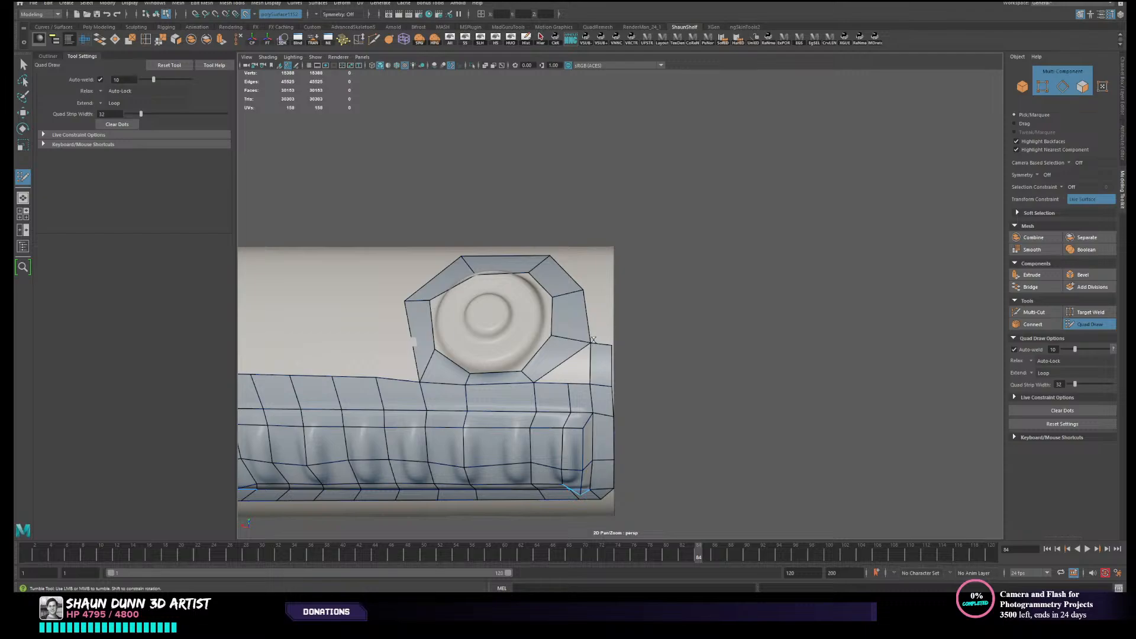
left_click(576, 372, "shift")
- Extend the rim strip by one quad alongside the button ring's outer edge facing the canister's end
right_click_drag(637, 341, 623, 347, "alt")
left_click_drag(623, 346, 605, 366, "alt")
right_click_drag(605, 366, 612, 361, "alt")
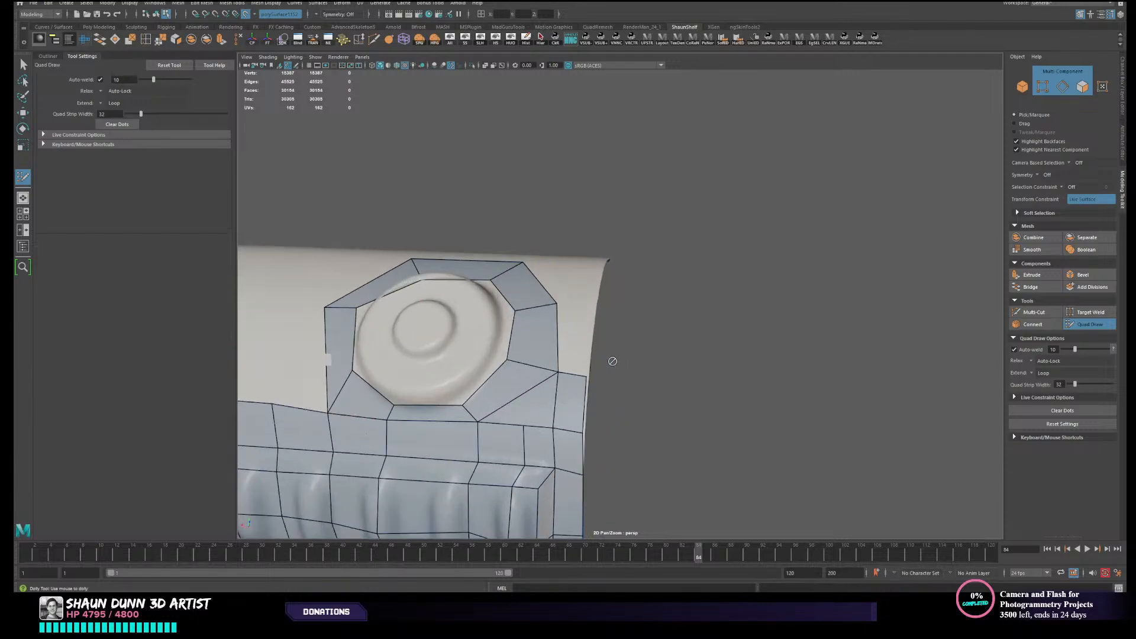
left_click_drag(611, 368, 657, 367, "alt")
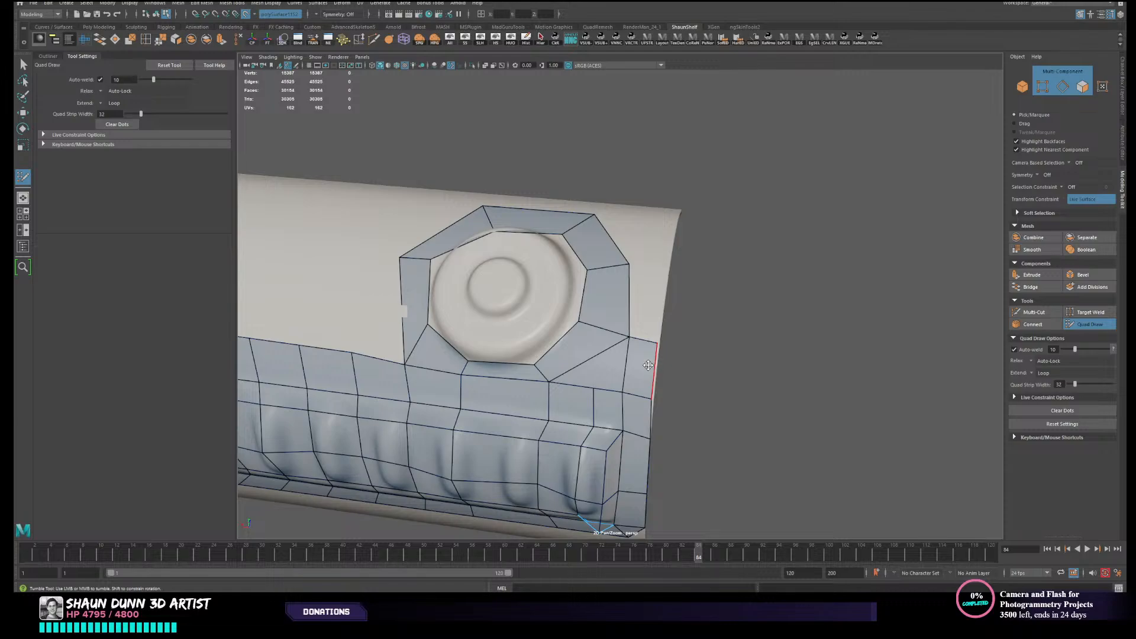
middle_click_drag(648, 365, 645, 321, "alt")
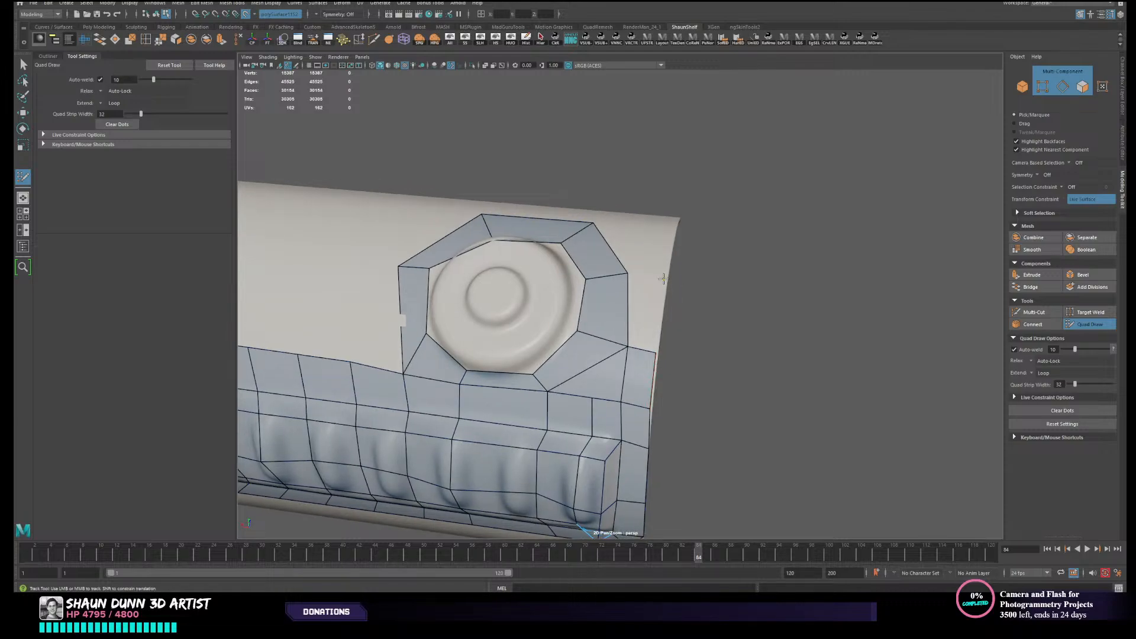
left_click(663, 279)
left_click(652, 303, "shift")
- Place new points farther along the canister rim and fill another quad continuing the strip past the button ring's side
mouse_move(659, 289)
left_mouse_down("alt")
mouse_move(652, 363)
mouse_move(658, 352)
left_mouse_up("alt")
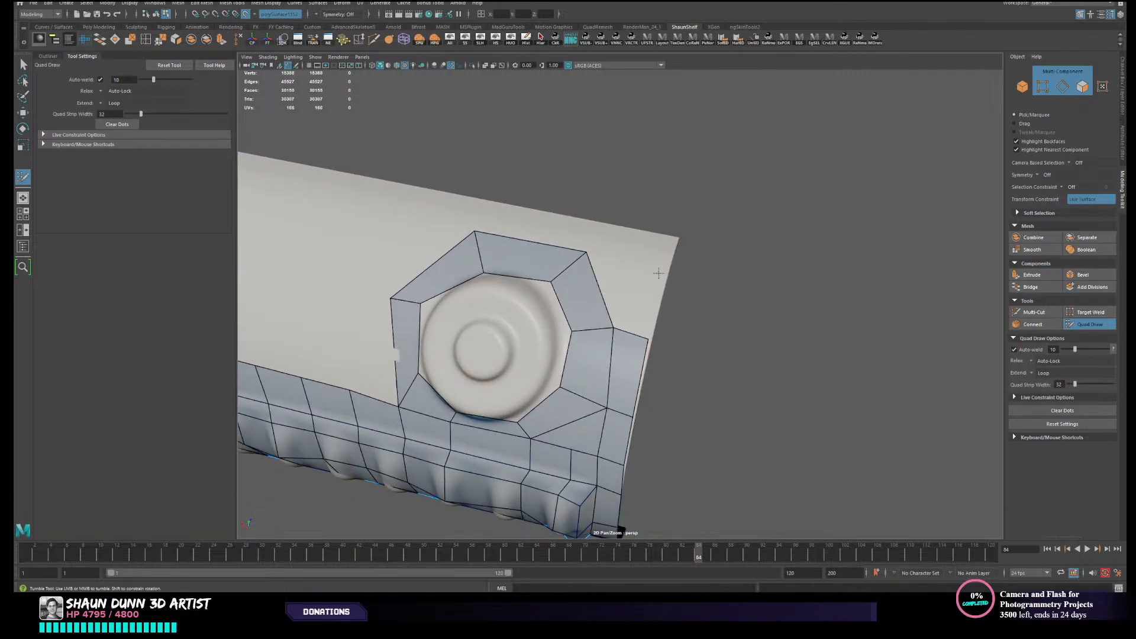
left_click(636, 264)
left_click(639, 289, "shift")
left_click_drag(639, 289, 647, 296, "alt")
middle_click_drag(648, 296, 620, 322, "alt")
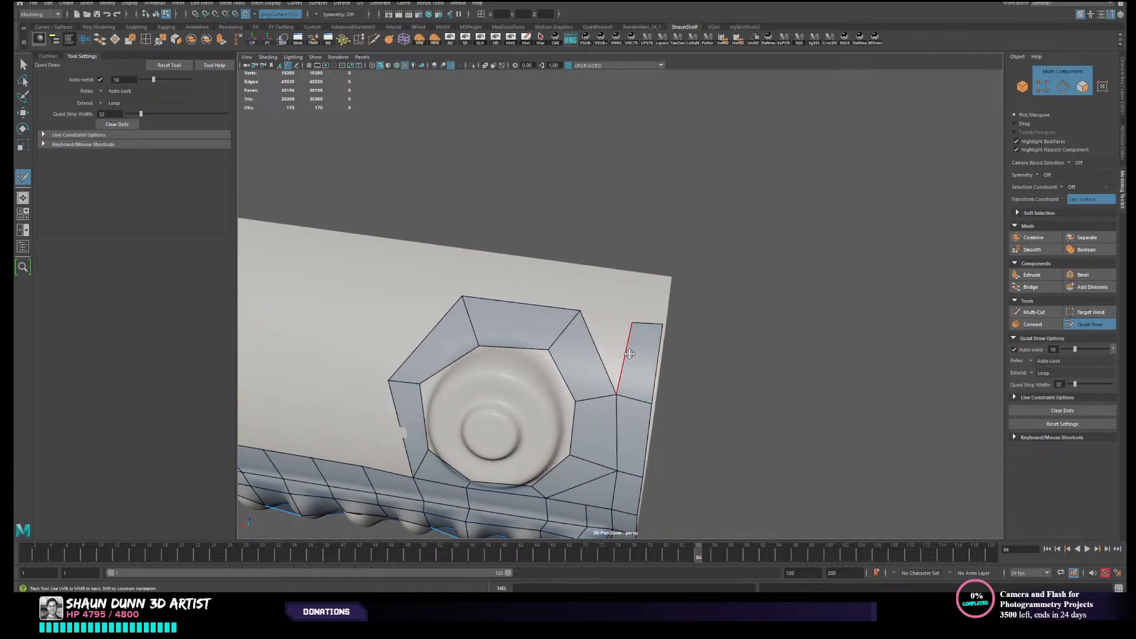
- Fill the wedge-shaped gap between the rim strip and the button ring's diagonal upper edge
left_click_drag(629, 353, 616, 320, "alt")
middle_click_drag(615, 317, 611, 349, "alt")
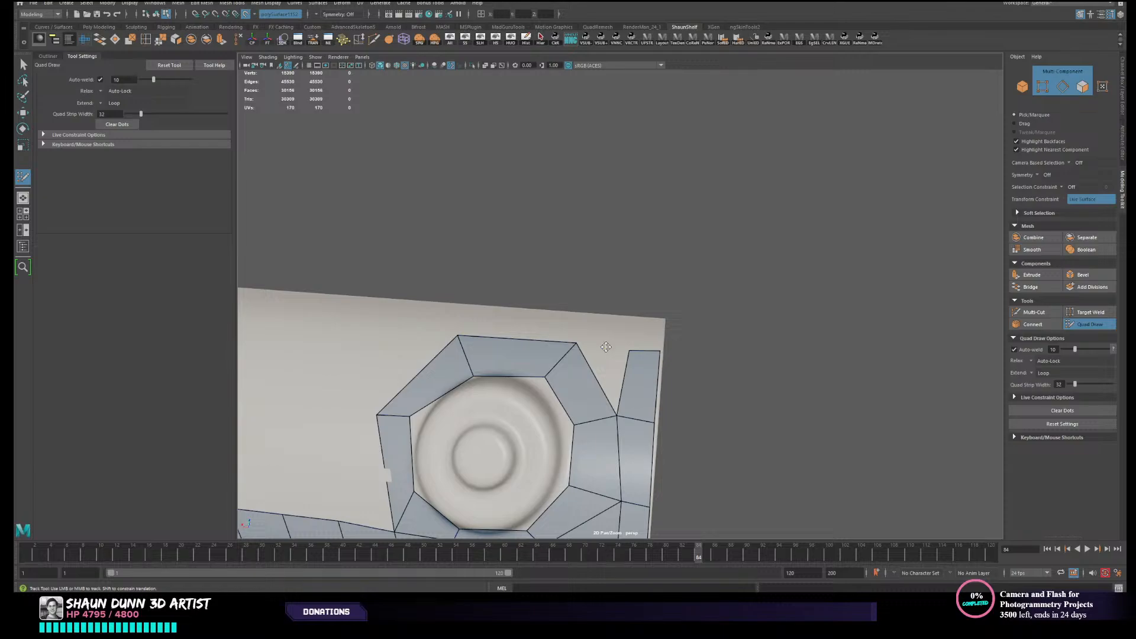
left_click(606, 347)
left_click(606, 347, "shift")
left_click_drag(606, 348, 609, 350, "alt")
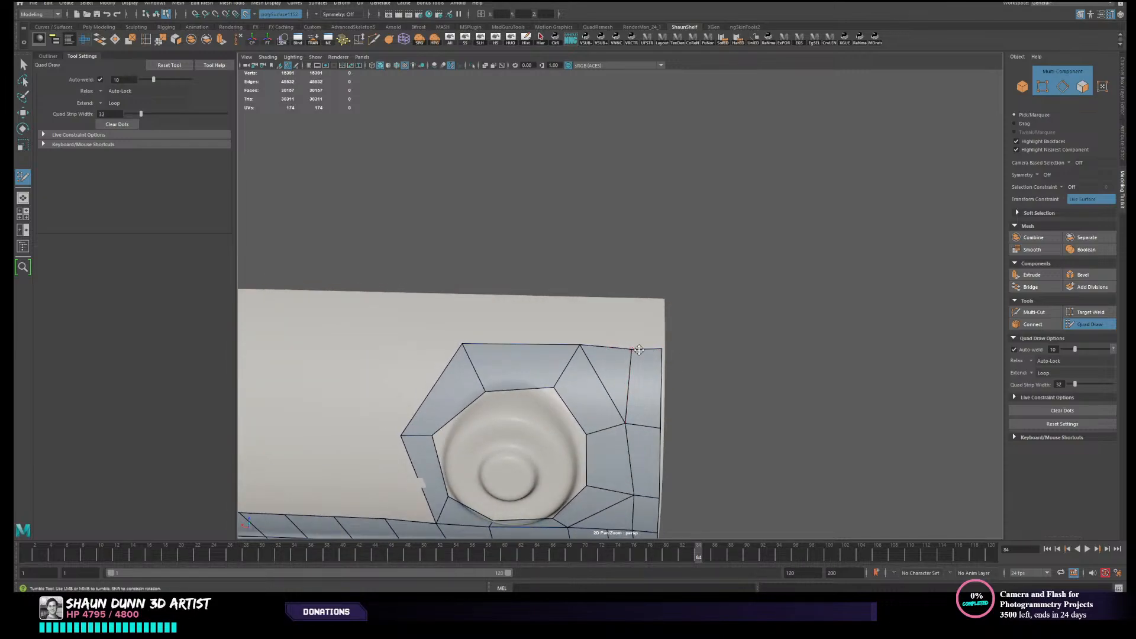
- Extend the rim strip to the canister's lengthwise edge and fill the adjoining quad above the button ring's corner
left_click_drag(642, 348, 662, 304, "alt")
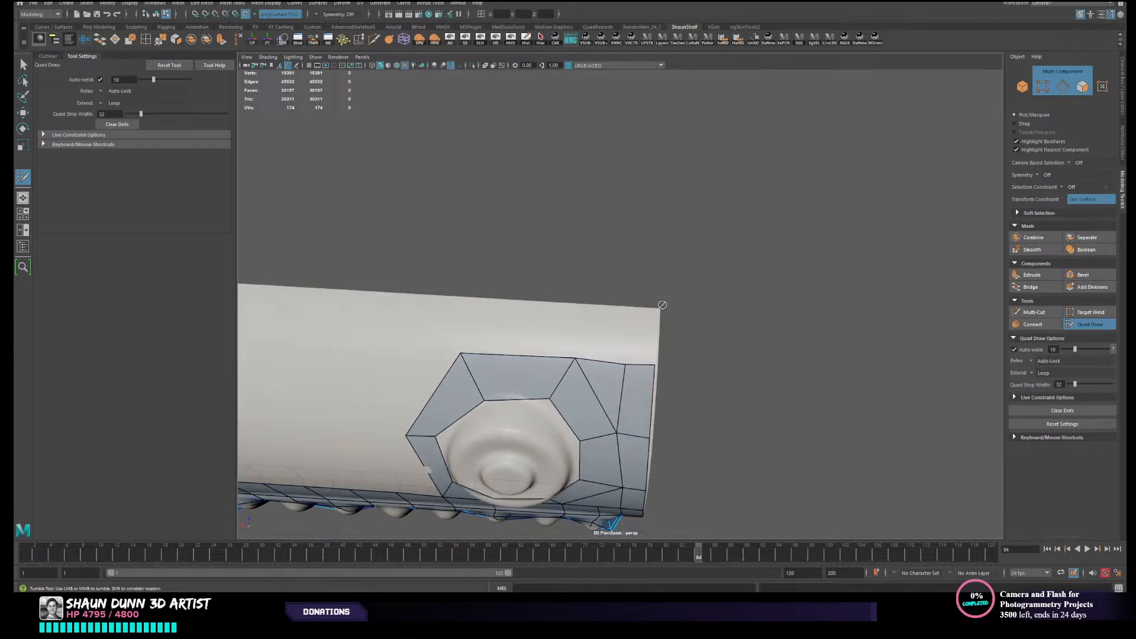
left_click(631, 311)
left_click(638, 334, "shift")
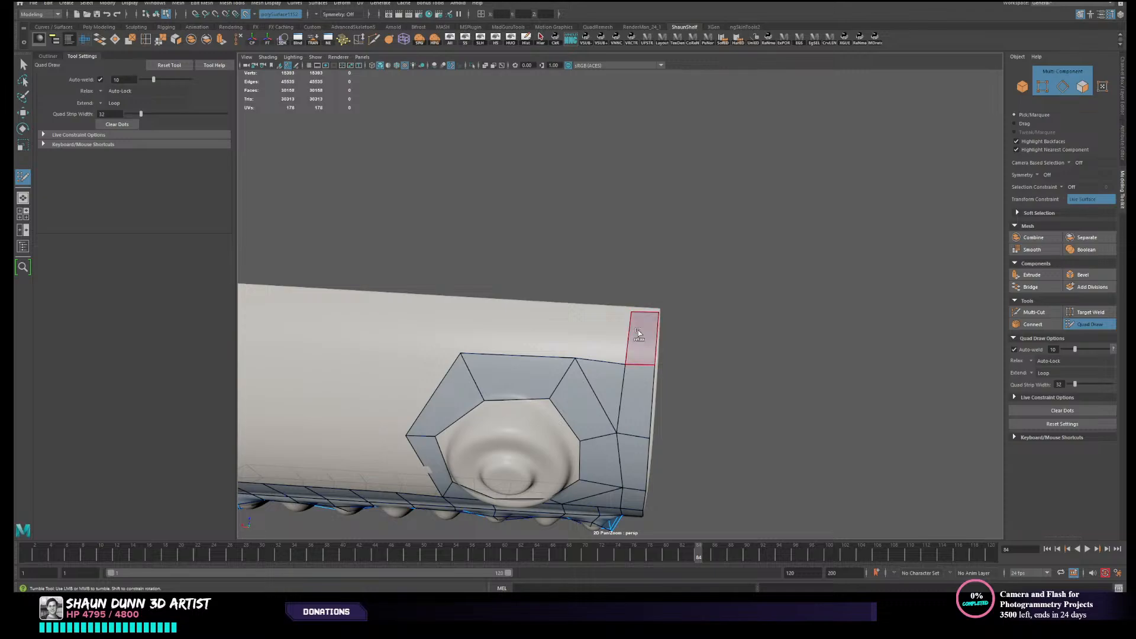
left_click(584, 309)
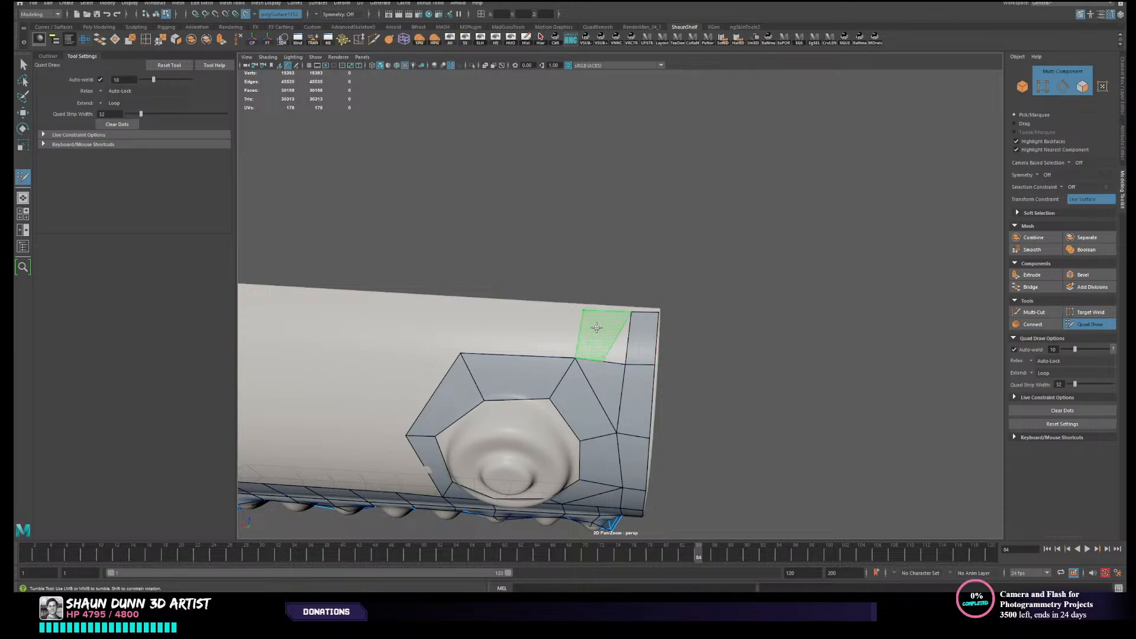
left_click(605, 363, "ctrl+shift")
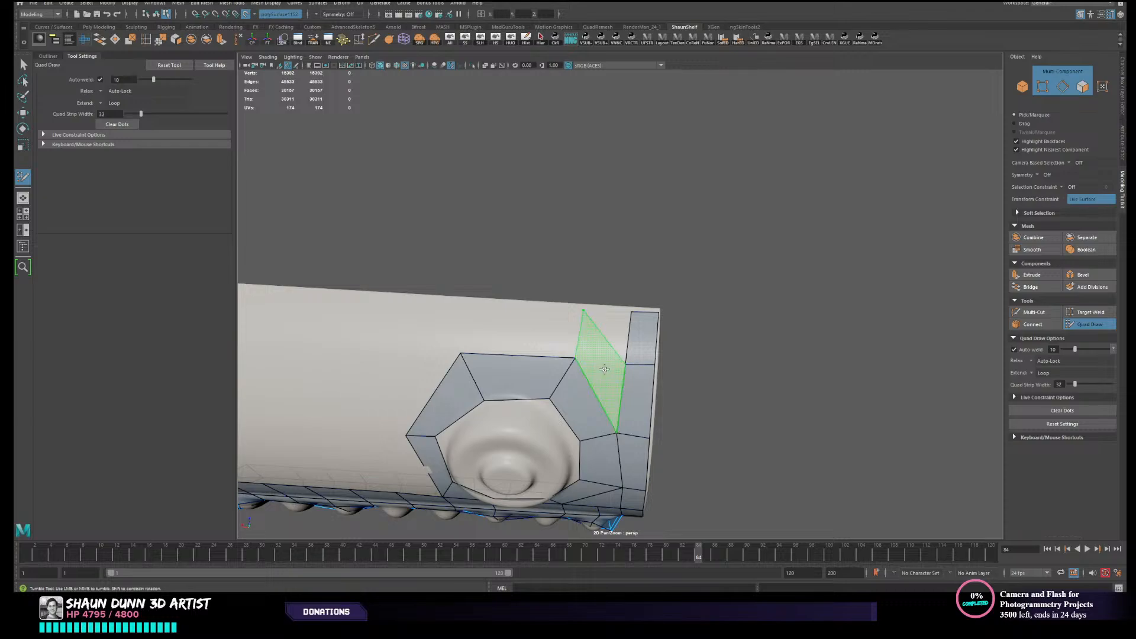
left_click(596, 362, "shift")
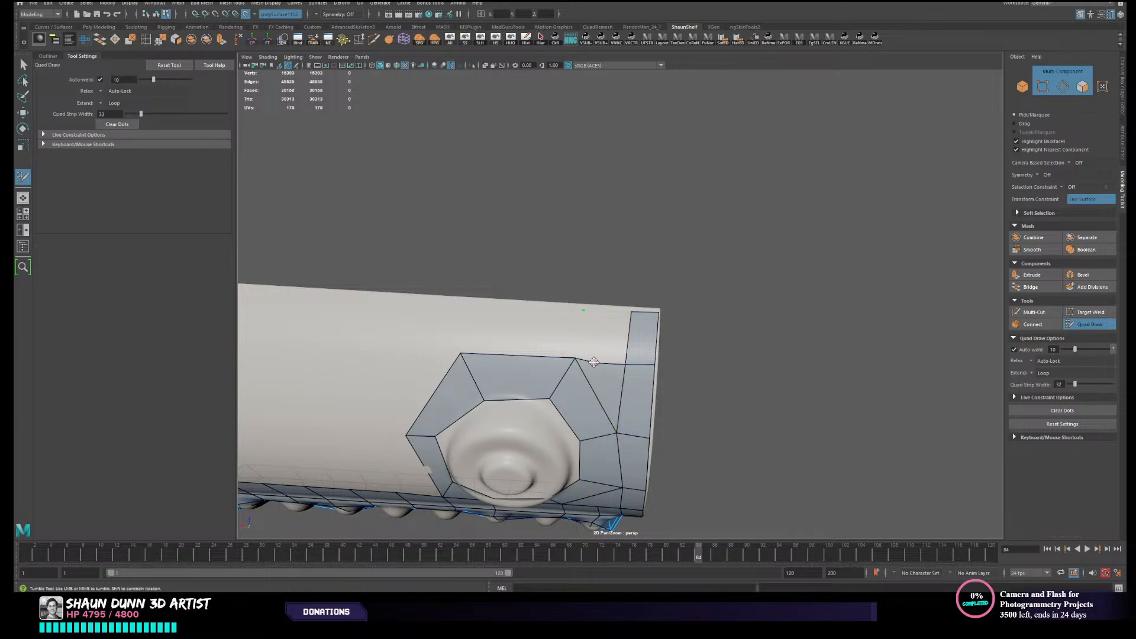
left_click(603, 329, "shift")
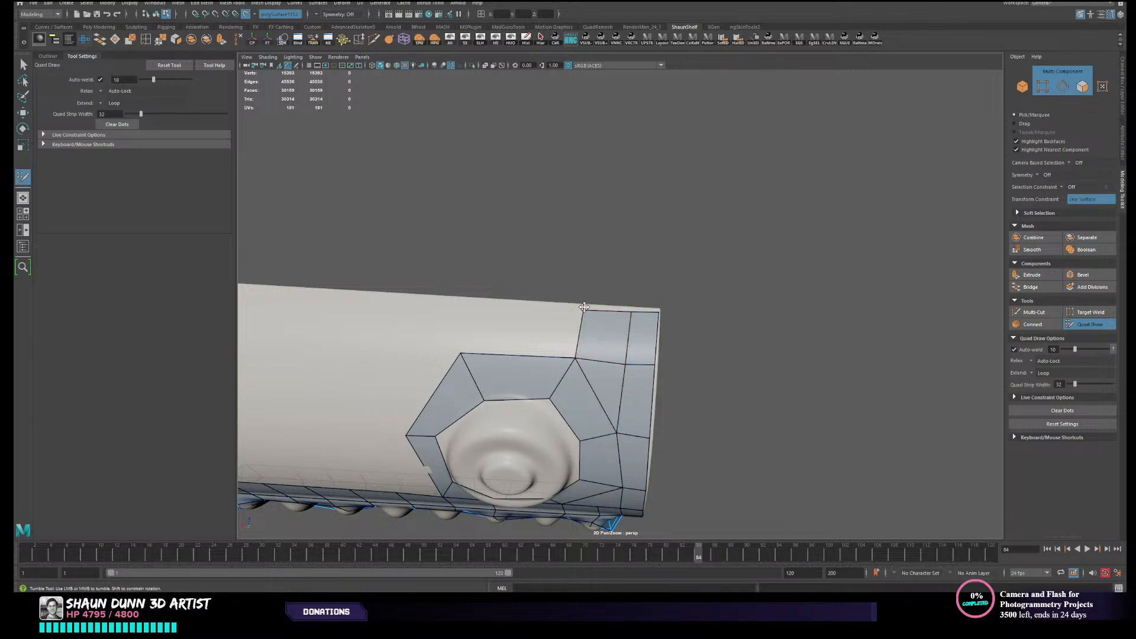
- Insert an edge loop through the quads beside the rim strip and fill a quad between the button ring and the canister's lengthwise edge
left_click(599, 359, "ctrl")
mouse_move(702, 354)
left_mouse_down("alt")
mouse_move(748, 317)
mouse_move(669, 335)
mouse_move(482, 346)
mouse_move(634, 309)
mouse_move(733, 314)
mouse_move(599, 327)
mouse_move(541, 257)
mouse_move(524, 256)
mouse_move(547, 264)
left_mouse_up("alt")
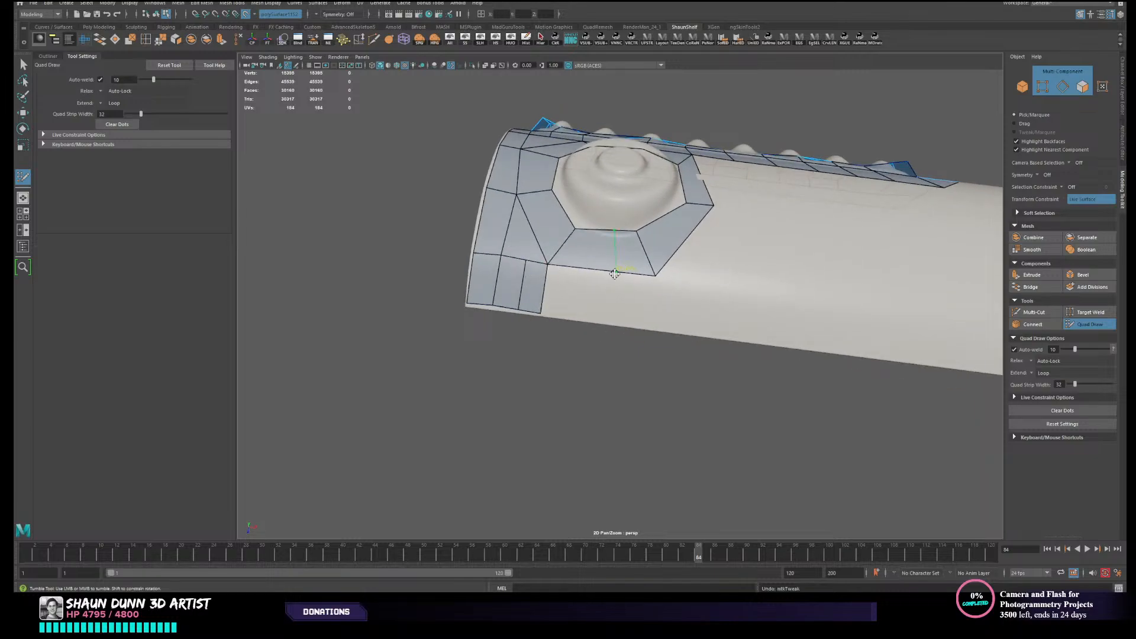
right_click_drag(625, 266, 659, 288, "alt")
left_click(620, 309, "shift")
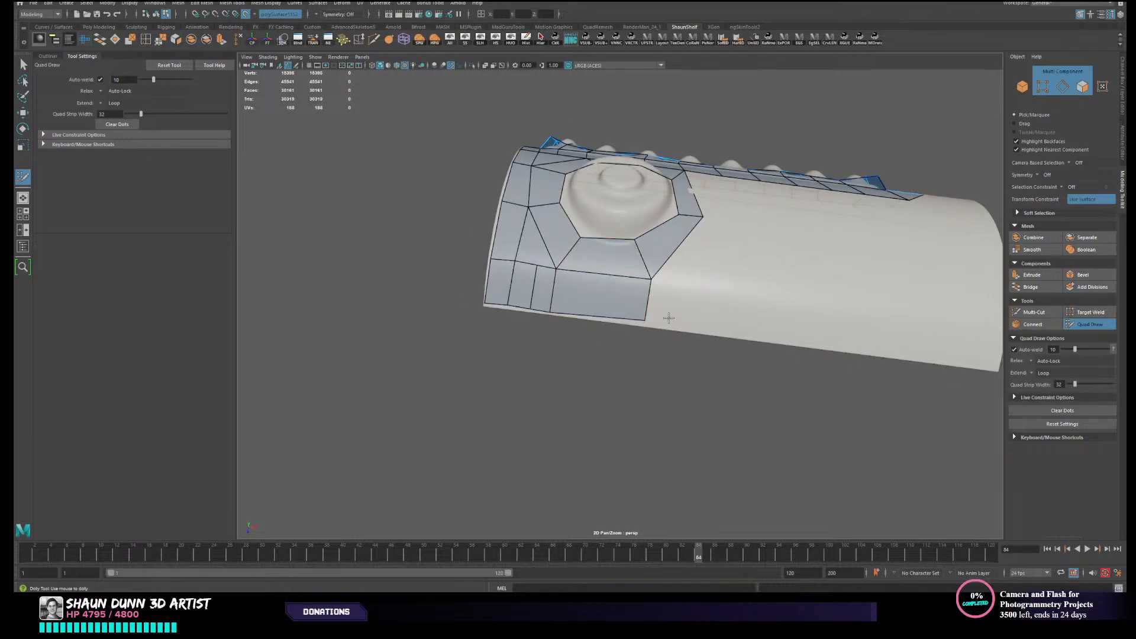
- Align the strip's corner vertices with the canister's lengthwise edge and extend the strip past the button ring to the far rim
left_click_drag(646, 320, 645, 328)
left_click_drag(545, 303, 545, 306)
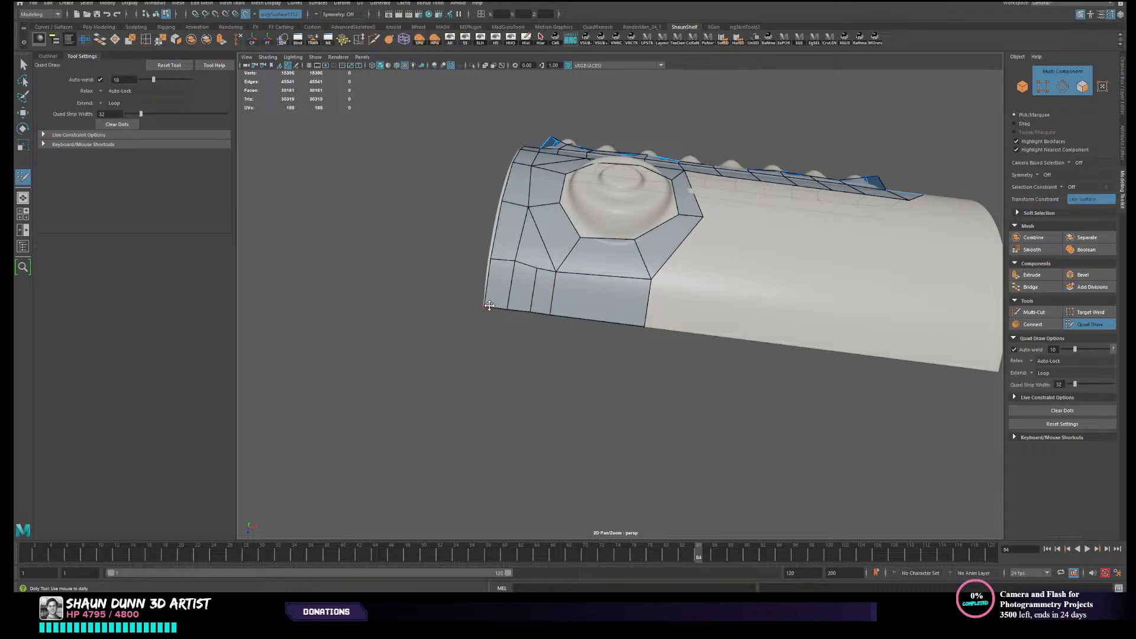
middle_click_drag(715, 259, 586, 289, "alt")
left_click_drag(587, 289, 590, 299, "alt")
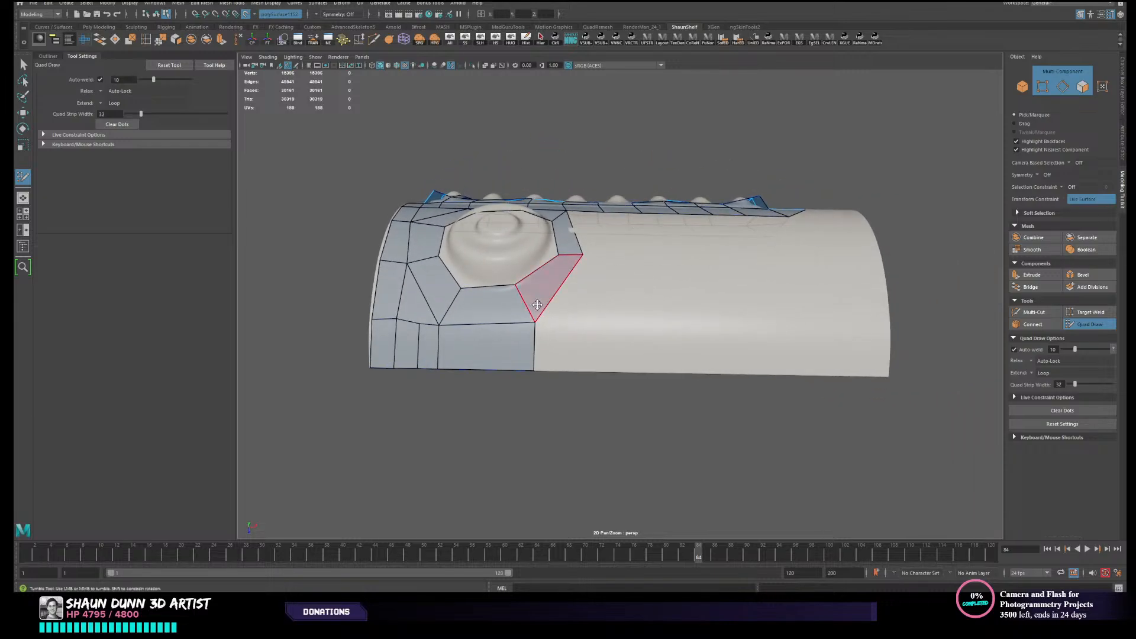
middle_click_drag(600, 331, 604, 347, "alt")
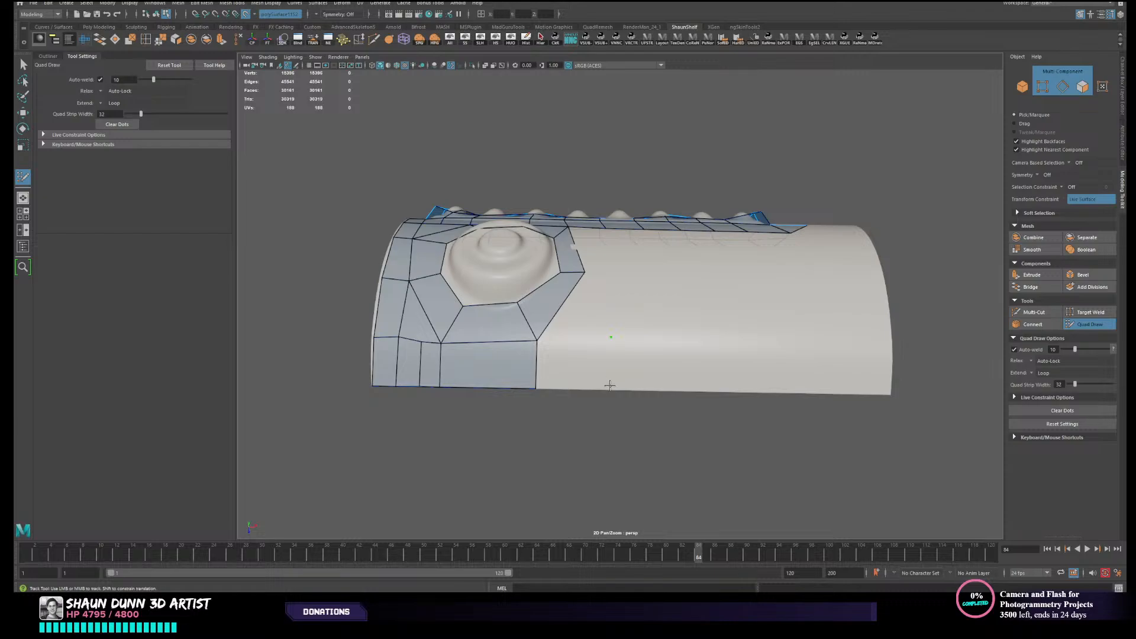
left_click(609, 385)
left_click(579, 367, "shift")
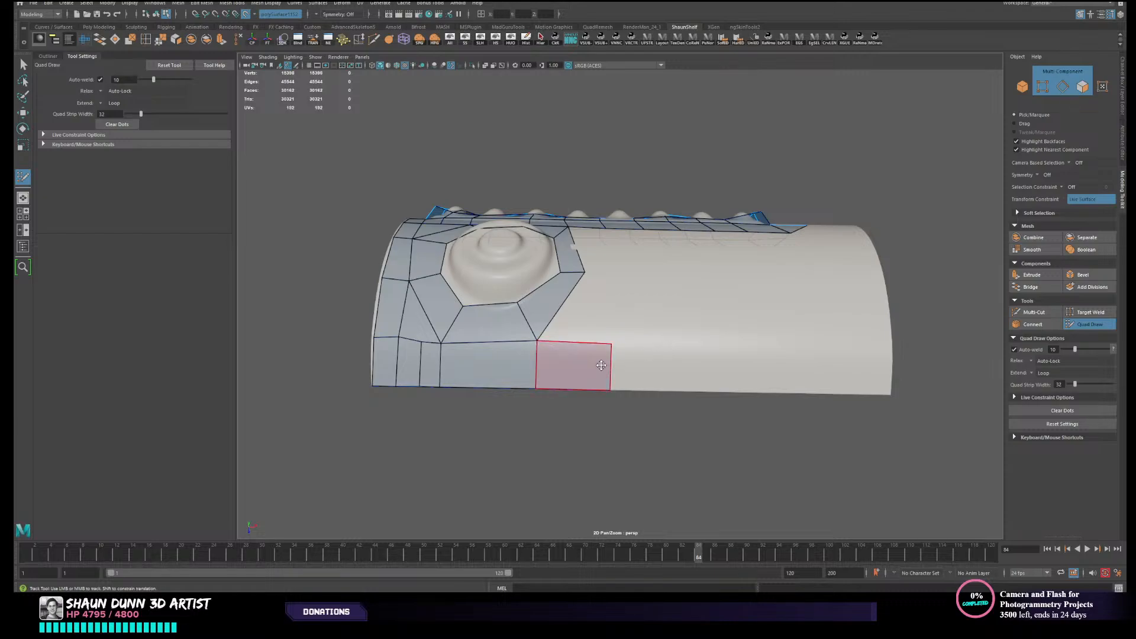
mouse_move(600, 365)
left_mouse_down()
mouse_move(899, 368)
mouse_move(691, 354)
left_mouse_up()
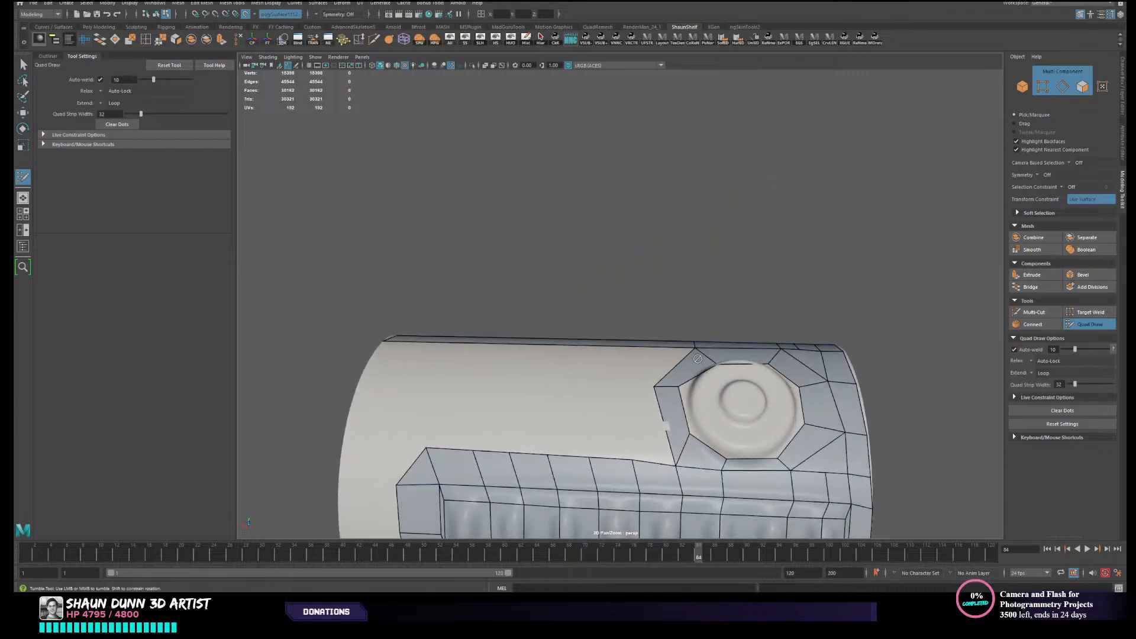
- Delete both corner quads at the far end of the ribbed panel's border and slide the exposed lower corner vertex inward
middle_click_drag(642, 417, 669, 314, "alt")
left_click_drag(670, 314, 656, 284, "alt")
middle_click_drag(562, 349, 587, 325, "alt")
left_click_drag(587, 326, 553, 283, "alt")
left_click_drag(592, 379, 579, 358, "alt")
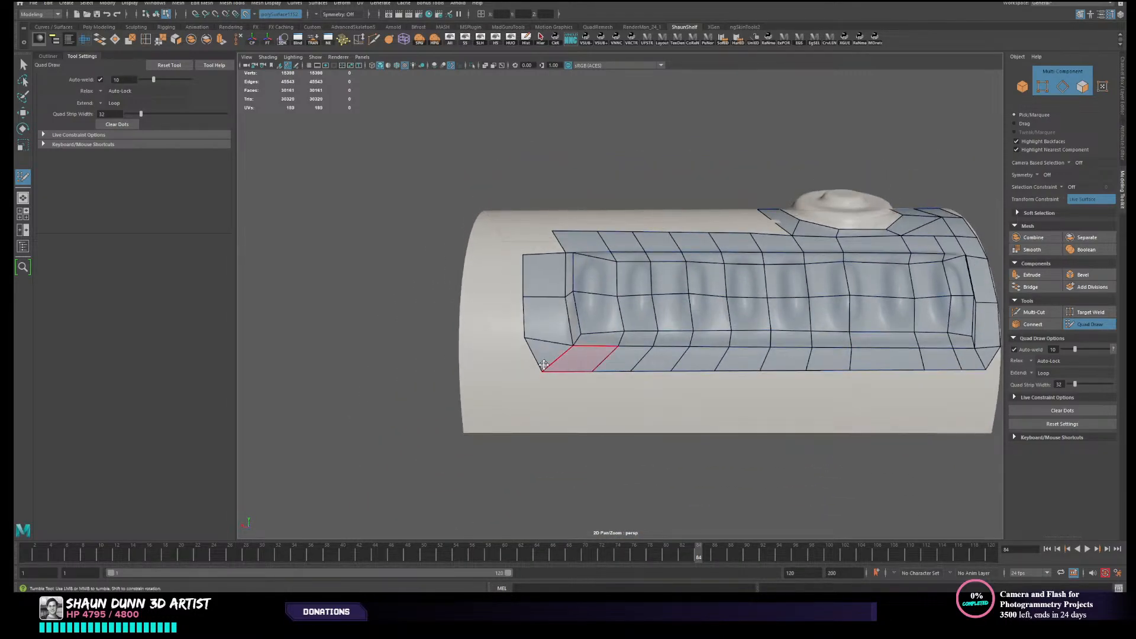
left_click(546, 354, "ctrl+shift")
right_click_drag(576, 358, 543, 362, "alt")
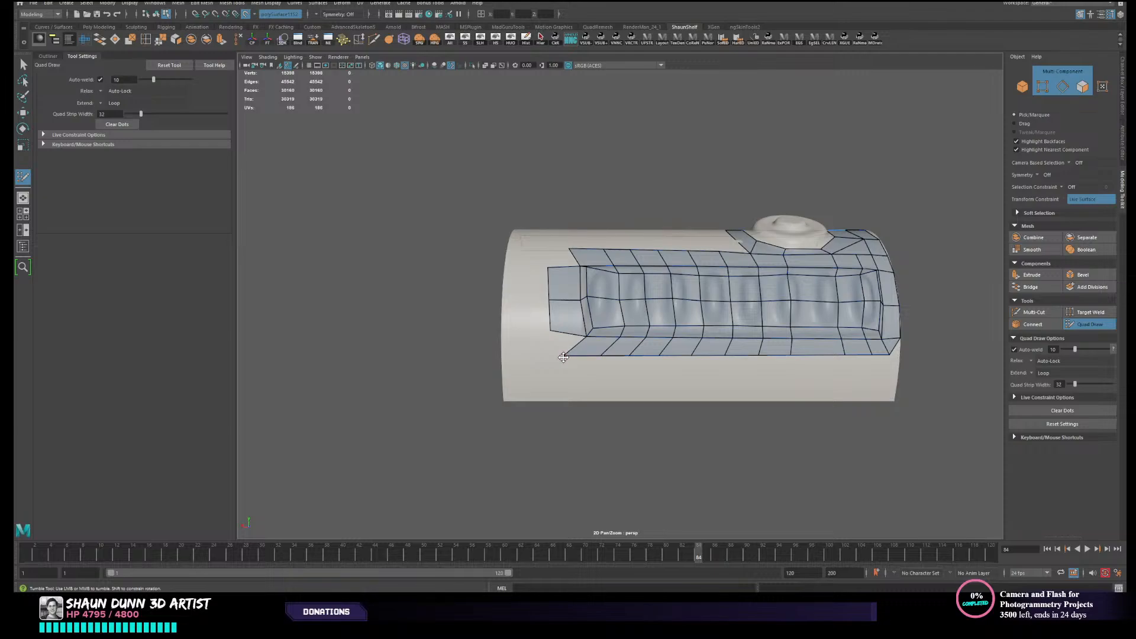
left_click_drag(563, 357, 583, 359)
left_click_drag(577, 296, 580, 317, "alt")
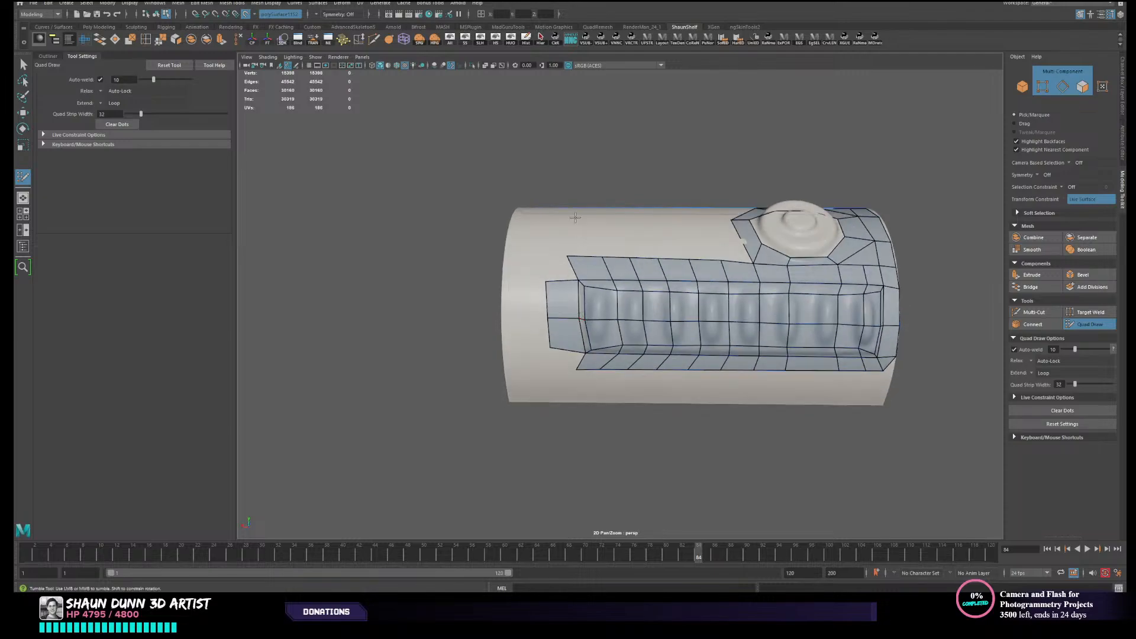
- Insert an edge loop across the lengthwise strip beyond the button ring and fill the quad between it and the ring
left_click_drag(575, 218, 585, 331, "alt")
left_click_drag(598, 237, 578, 292, "alt")
right_click_drag(578, 292, 739, 288, "alt")
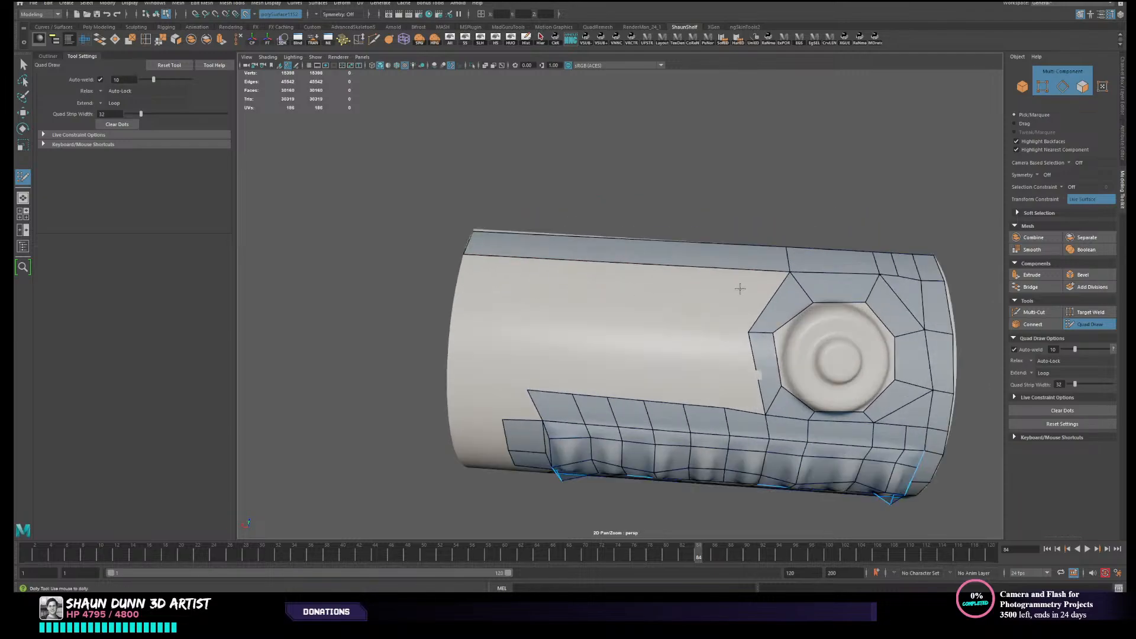
left_click(704, 255, "ctrl")
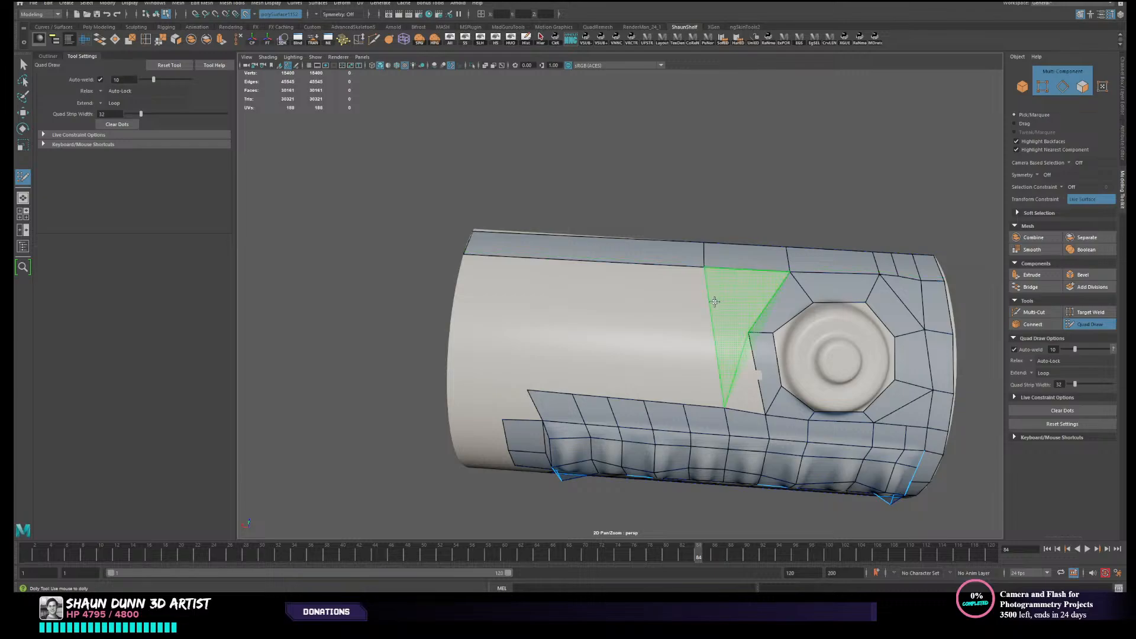
left_click(708, 316)
left_click(726, 296, "shift")
- Reposition the panel edge loop beside the button ring and fill the quads joining the ring's side to the panel border
mouse_move(699, 352)
left_mouse_down("alt")
mouse_move(732, 383)
mouse_move(740, 414)
left_mouse_up("alt")
left_click(737, 414, "ctrl+shift")
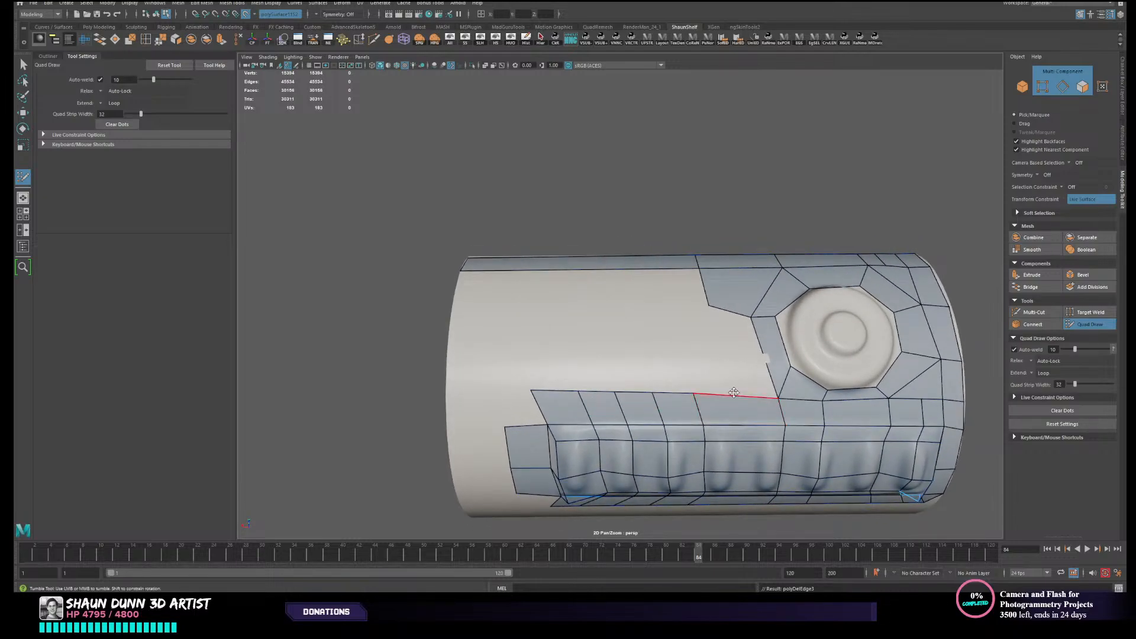
left_click(721, 401, "ctrl")
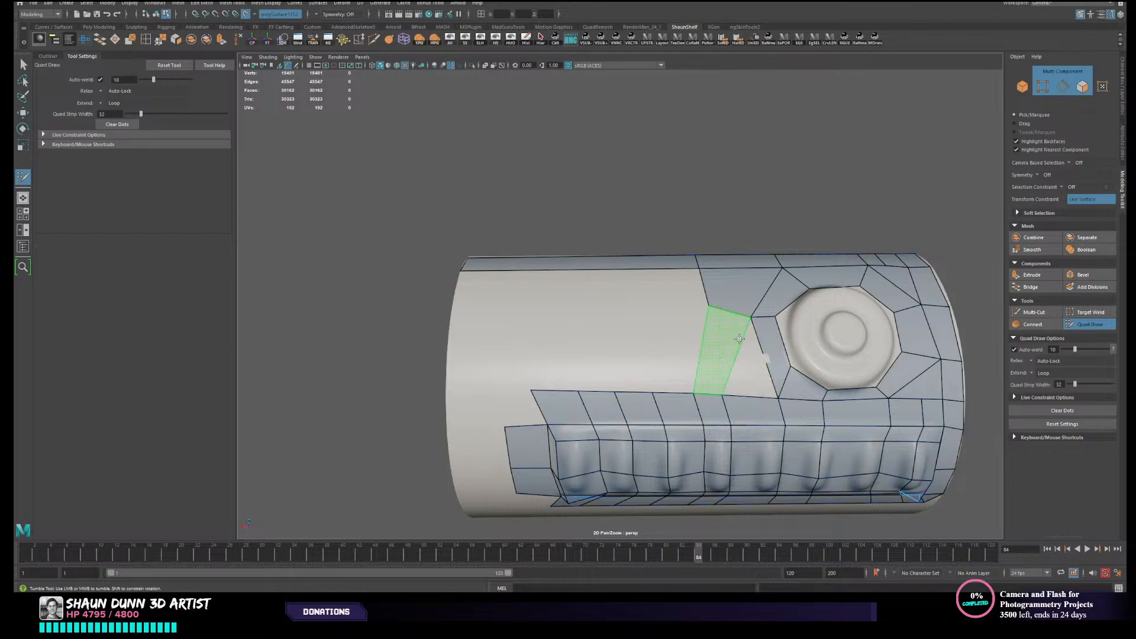
left_click(745, 341, "shift")
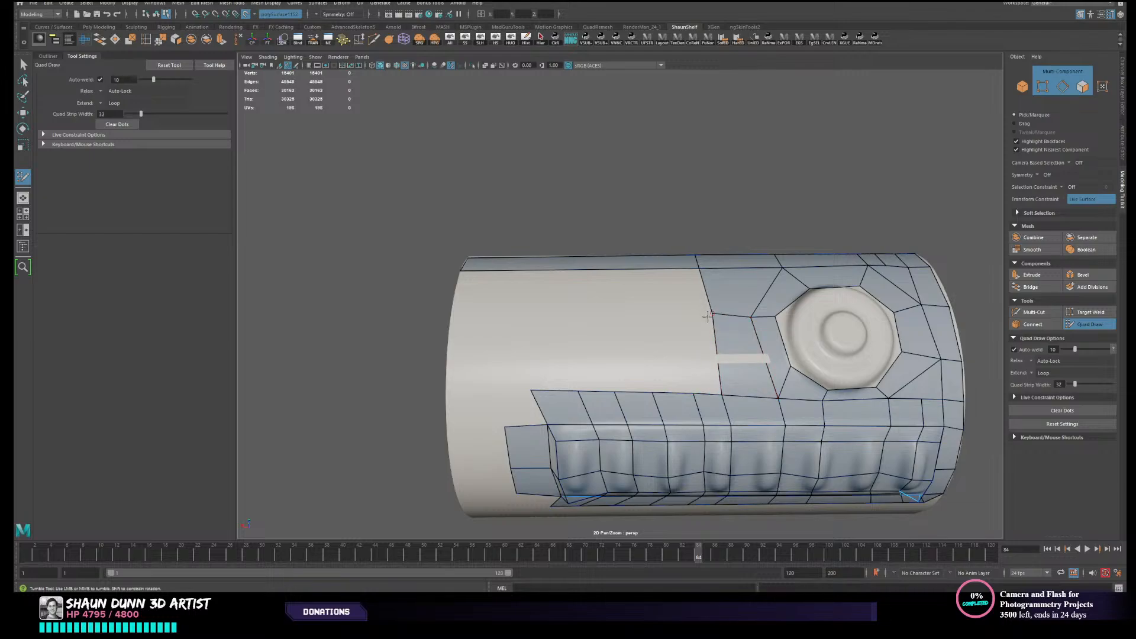
mouse_move(708, 329)
left_mouse_down("alt")
mouse_move(728, 302)
mouse_move(716, 315)
left_mouse_up("alt")
- Delete the edge loop crossing the ribbed panel near its button-side end
middle_click_drag(716, 315, 605, 280, "alt")
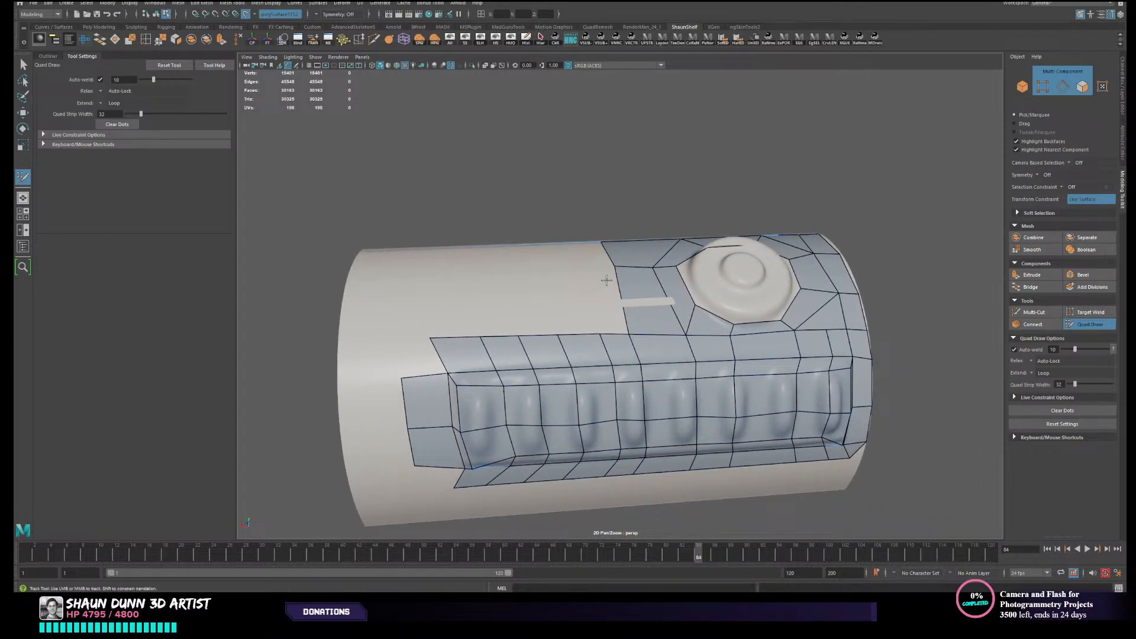
left_click(832, 358, "ctrl+shift")
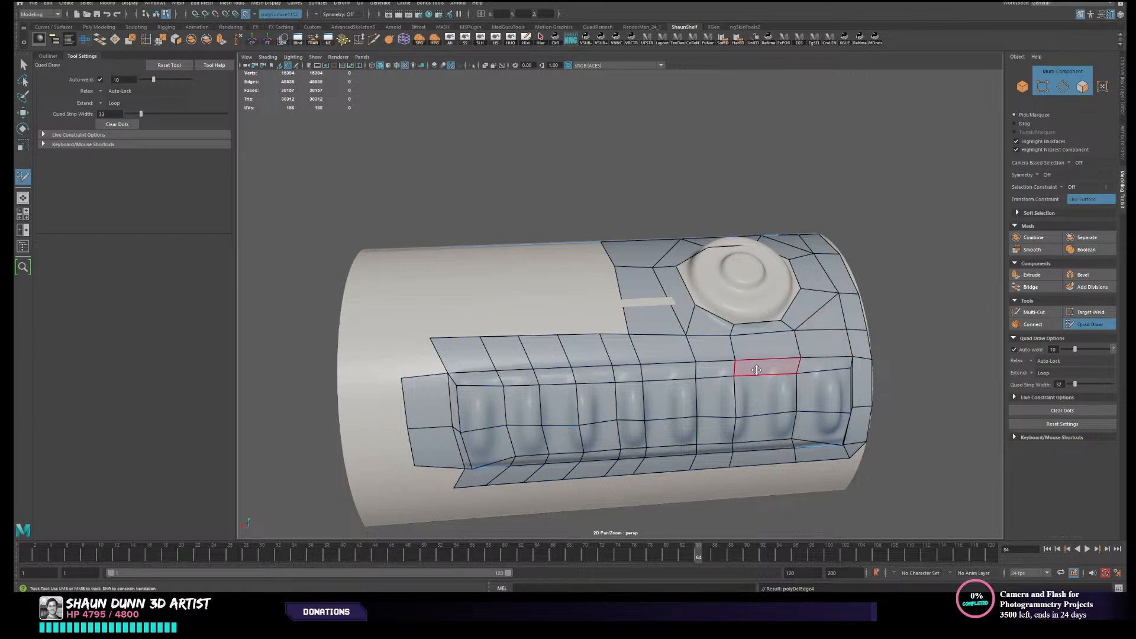
- Try to insert an edge loop through the quads at the narrow gap beside the button ring, and undo it
middle_click_drag(783, 352, 746, 336, "alt")
left_click_drag(746, 336, 707, 343, "alt")
middle_click_drag(534, 333, 572, 338, "alt")
left_click_drag(573, 338, 647, 322, "alt")
scroll(642, 320, "up", 3)
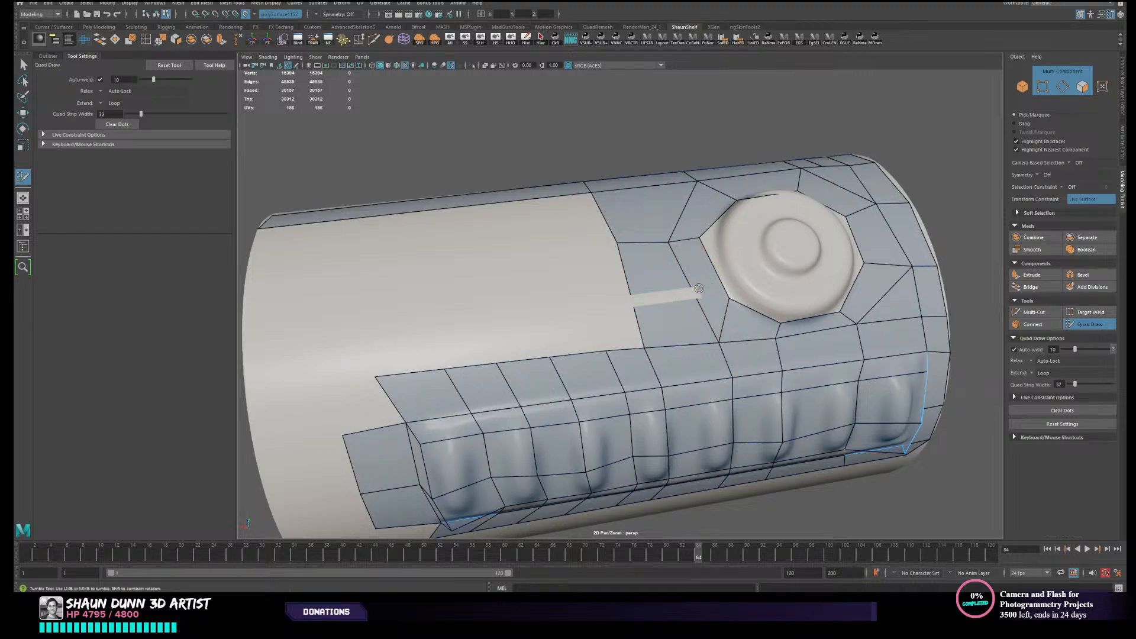
left_click(693, 282, "ctrl")
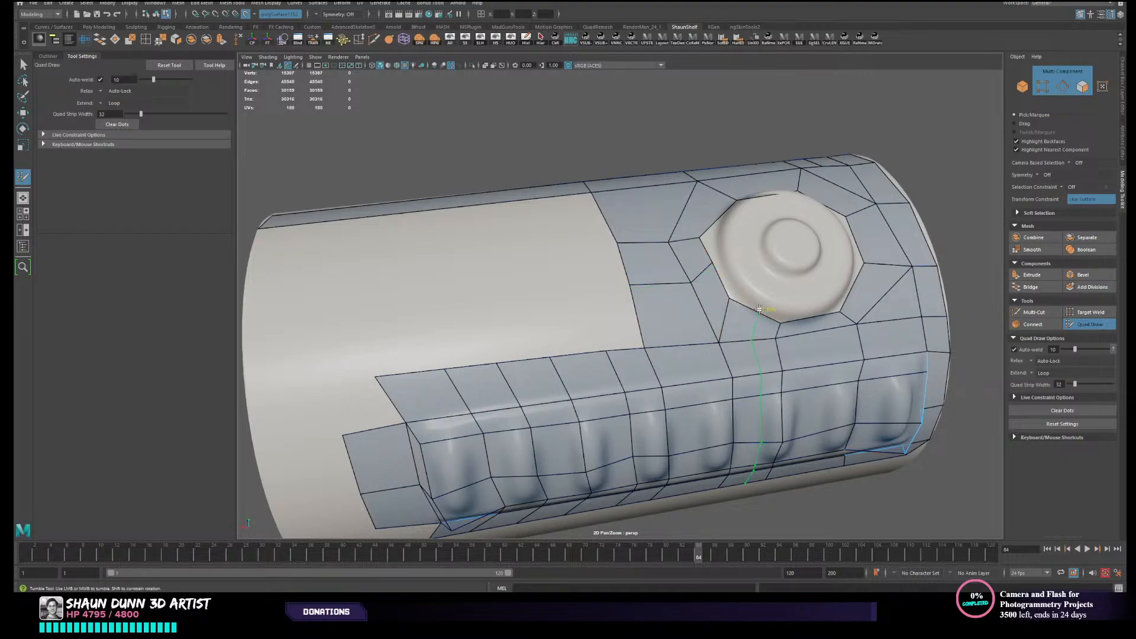
key("ctrl+z")
- Fill the next column of quads between the lengthwise strip and panel border, adding a strip edge loop and deleting a surplus panel loop
scroll(660, 321, "down", 3)
left_click_drag(704, 332, 619, 276, "alt")
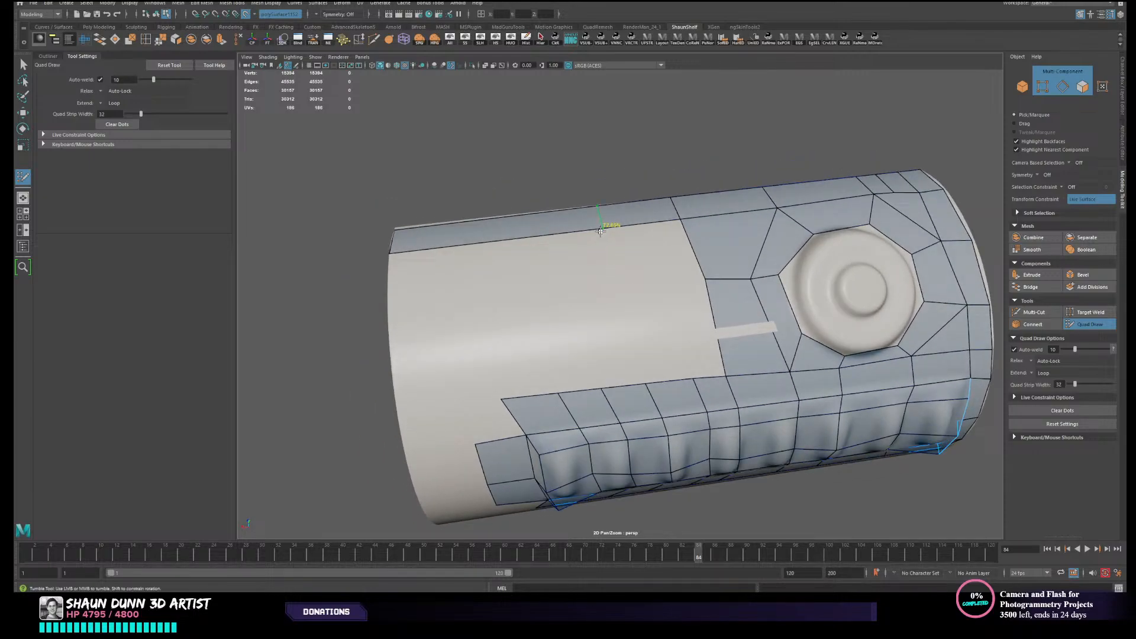
left_click_drag(845, 322, 810, 333, "alt")
middle_click_drag(738, 377, 622, 324, "alt")
left_click_drag(792, 203, 601, 317, "alt")
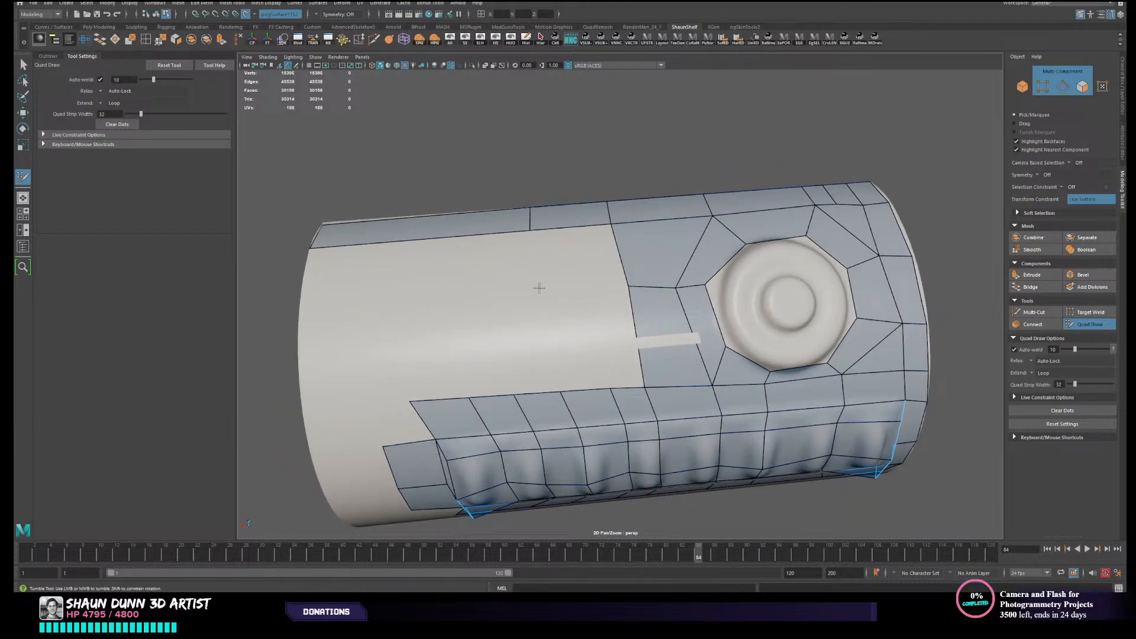
left_click(585, 267, "shift")
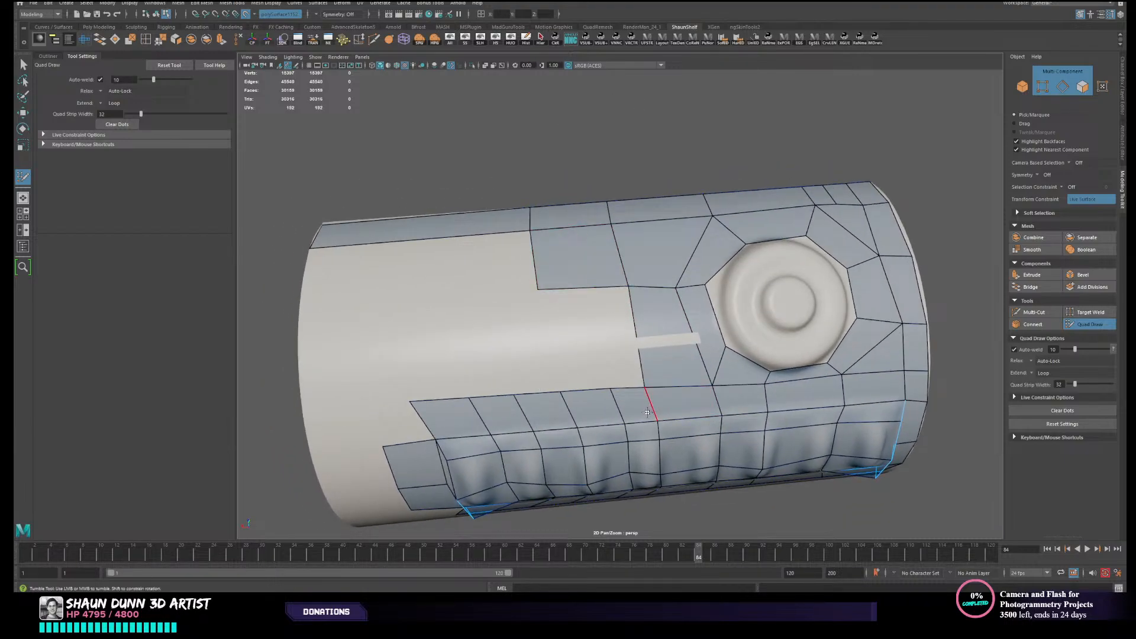
left_click(618, 417, "ctrl+shift")
left_click(597, 347, "shift")
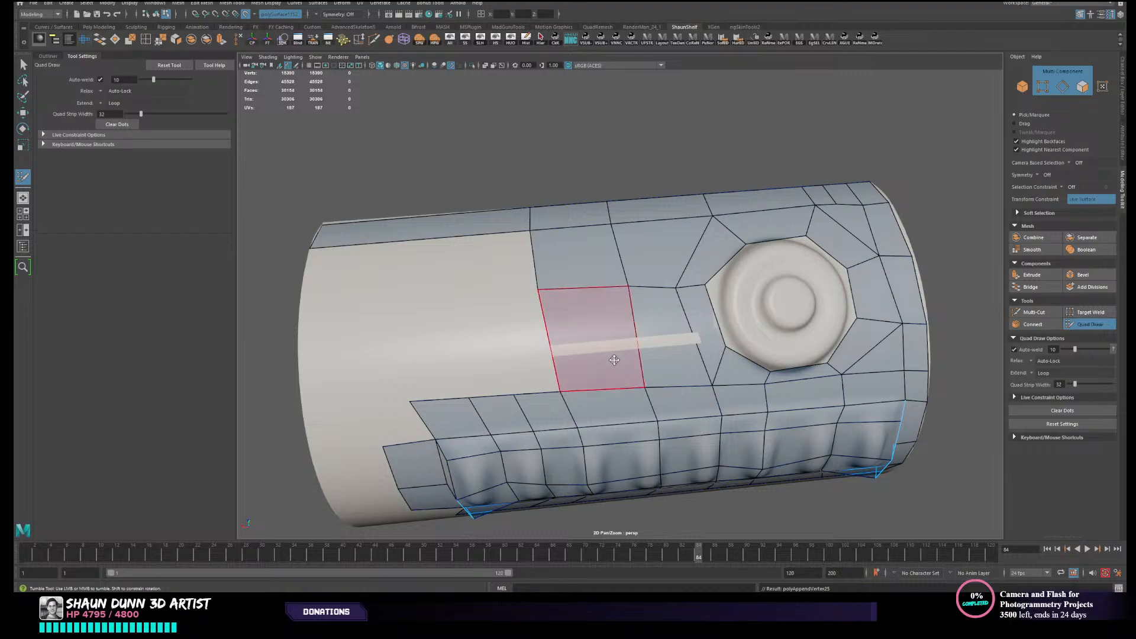
- Fill another column of quads toward the far rim, removing one panel loop and splitting the strip, and even out the column's middle vertex
left_click_drag(614, 360, 609, 384, "alt")
left_click(529, 357, "ctrl+shift")
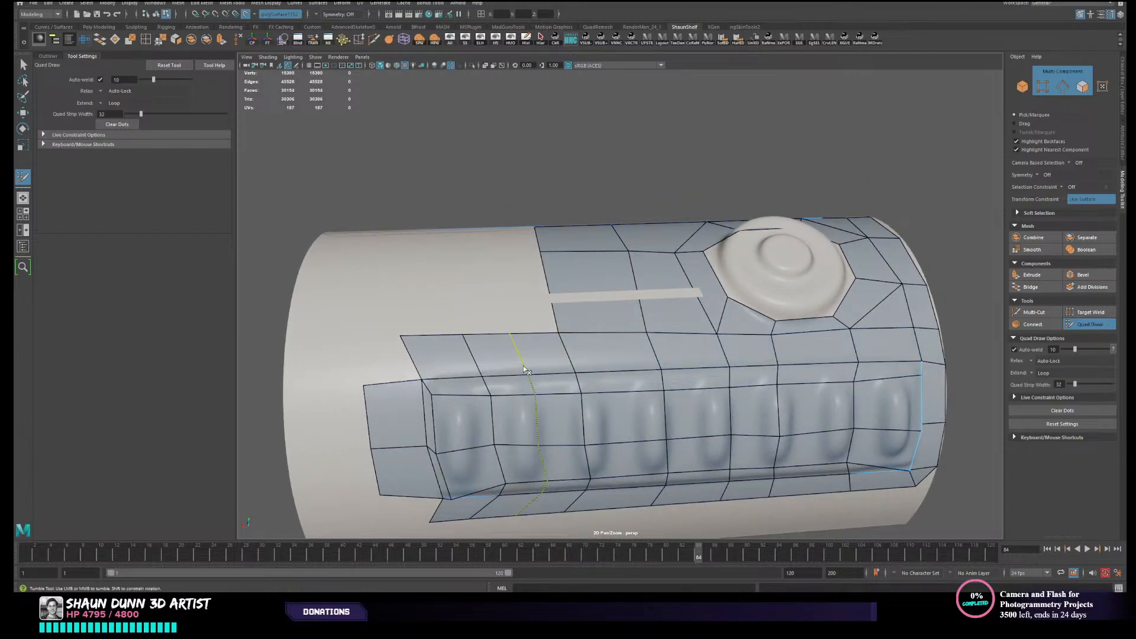
left_click(460, 275, "shift")
left_click_drag(460, 275, 443, 274, "alt")
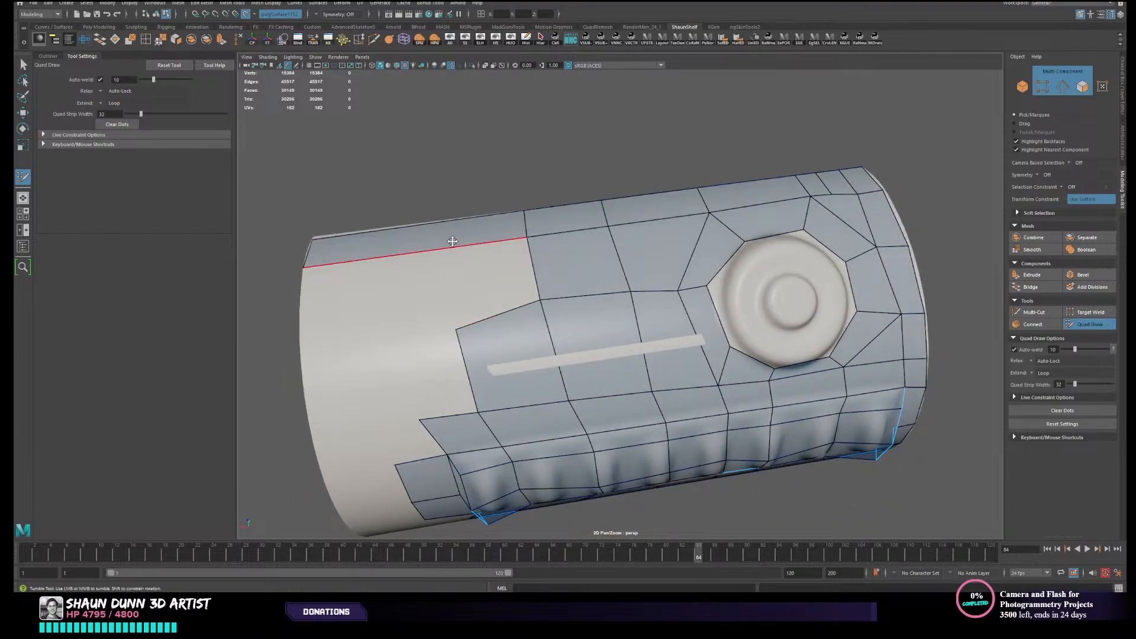
left_click(466, 276, "shift")
left_click_drag(456, 329, 457, 317)
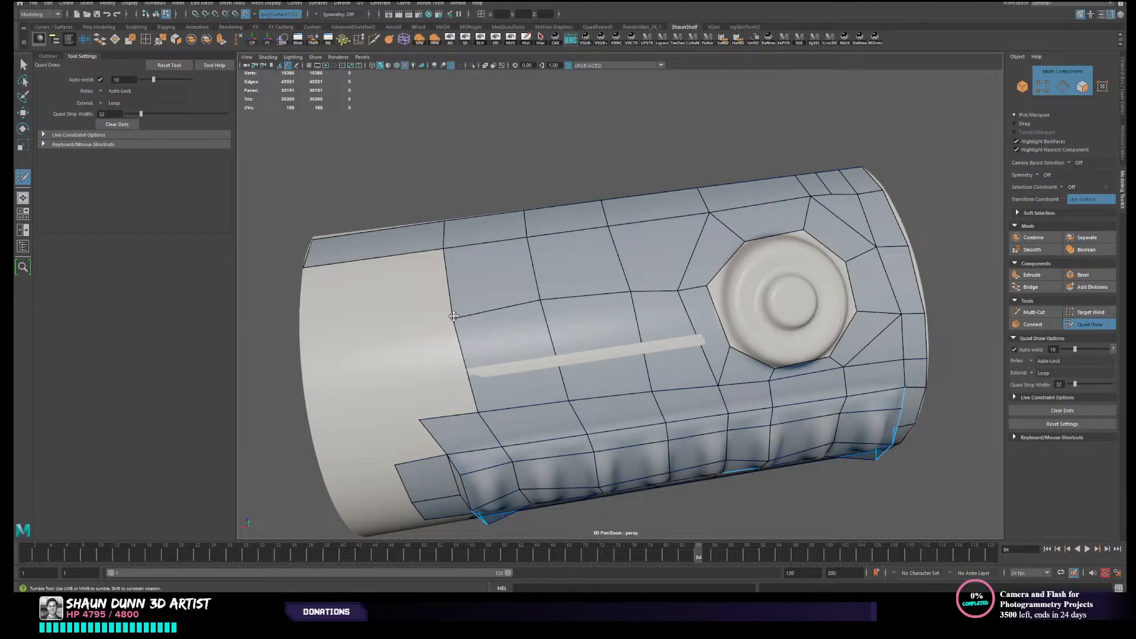
- Add a strip edge loop above the ribbed panel's far end and fill the column of quads down to the border's upper corner
scroll(542, 312, "down", 3)
left_click_drag(543, 312, 596, 293, "alt")
scroll(597, 293, "up", 2)
middle_click_drag(596, 294, 657, 310, "alt")
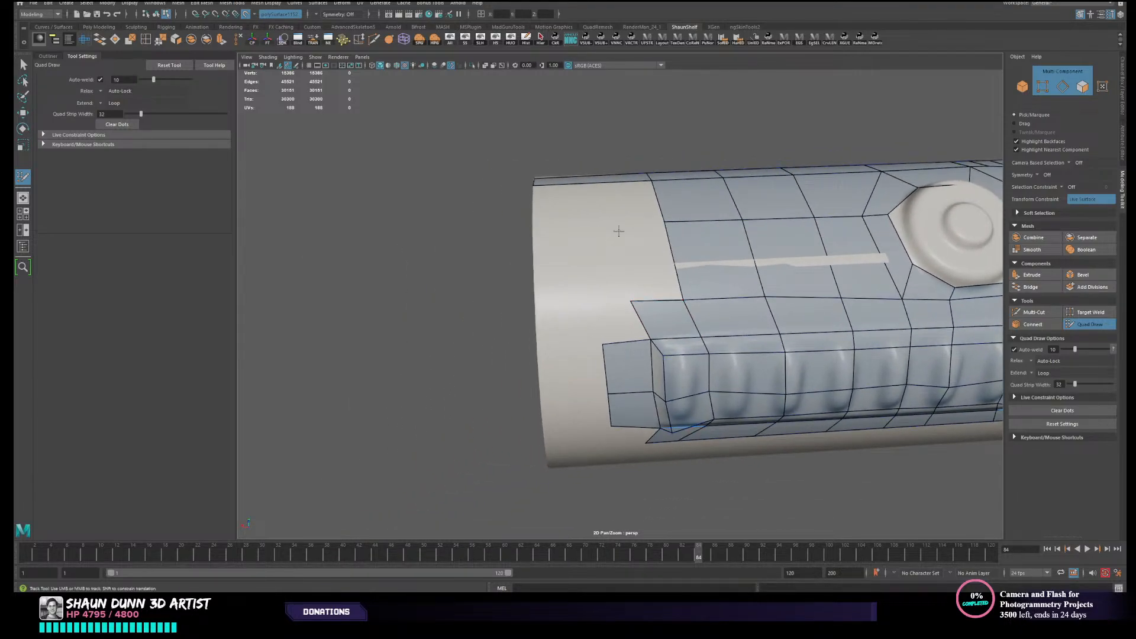
left_click(618, 234, "shift")
mouse_move(618, 234)
left_mouse_down("alt")
mouse_move(617, 261)
mouse_move(625, 240)
left_mouse_up("alt")
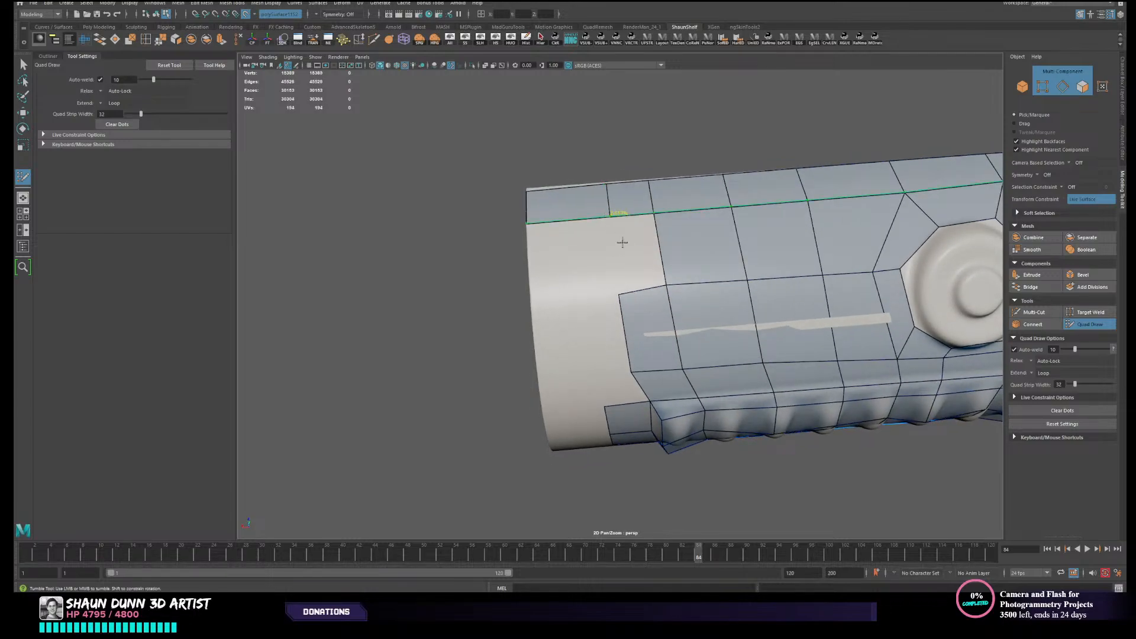
left_click(625, 249, "shift")
- Place points along the canister's far rim and fill two quads connecting the last column to the rim
scroll(624, 247, "down", 3)
left_click_drag(621, 248, 545, 321, "alt")
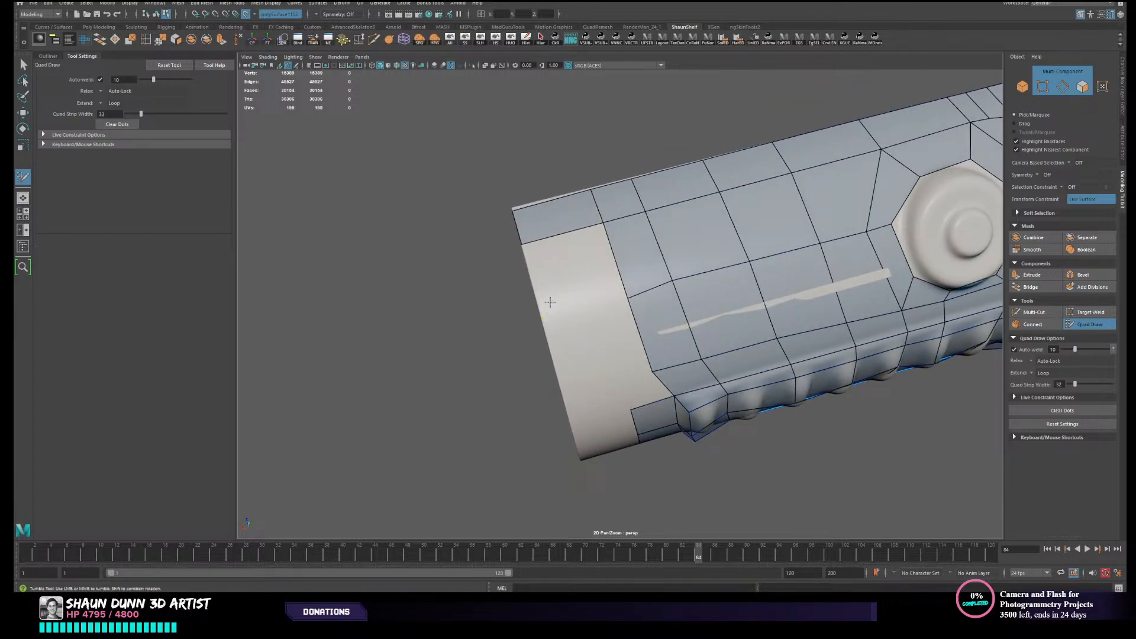
left_click(550, 302, "shift")
left_click_drag(602, 380, 588, 342, "alt")
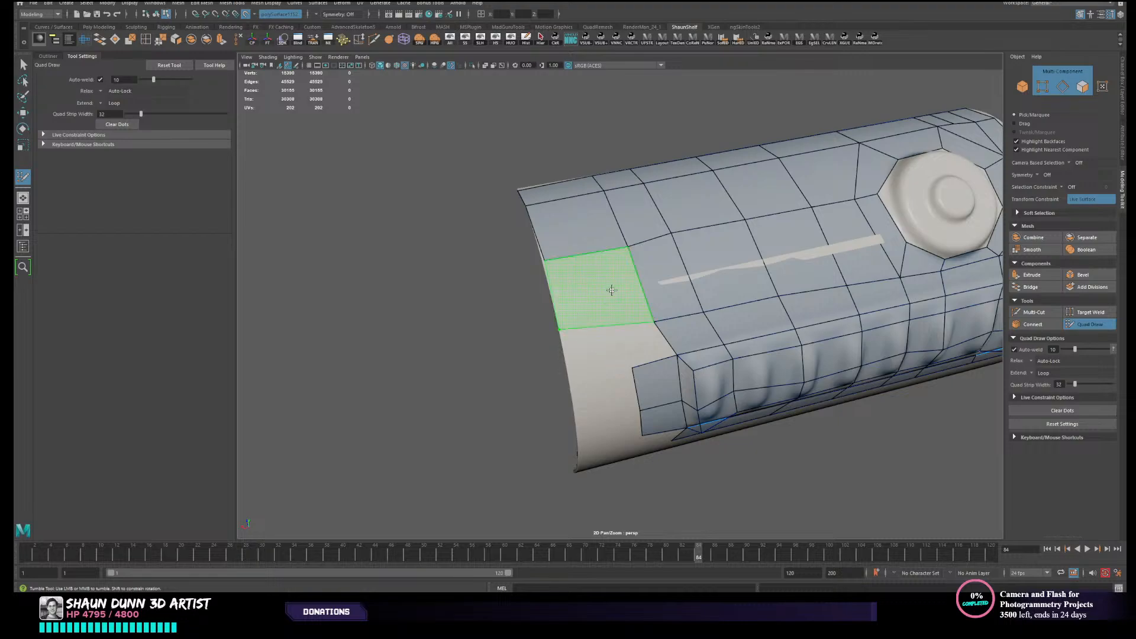
left_click(608, 292, "shift")
left_click_drag(607, 292, 586, 329, "alt")
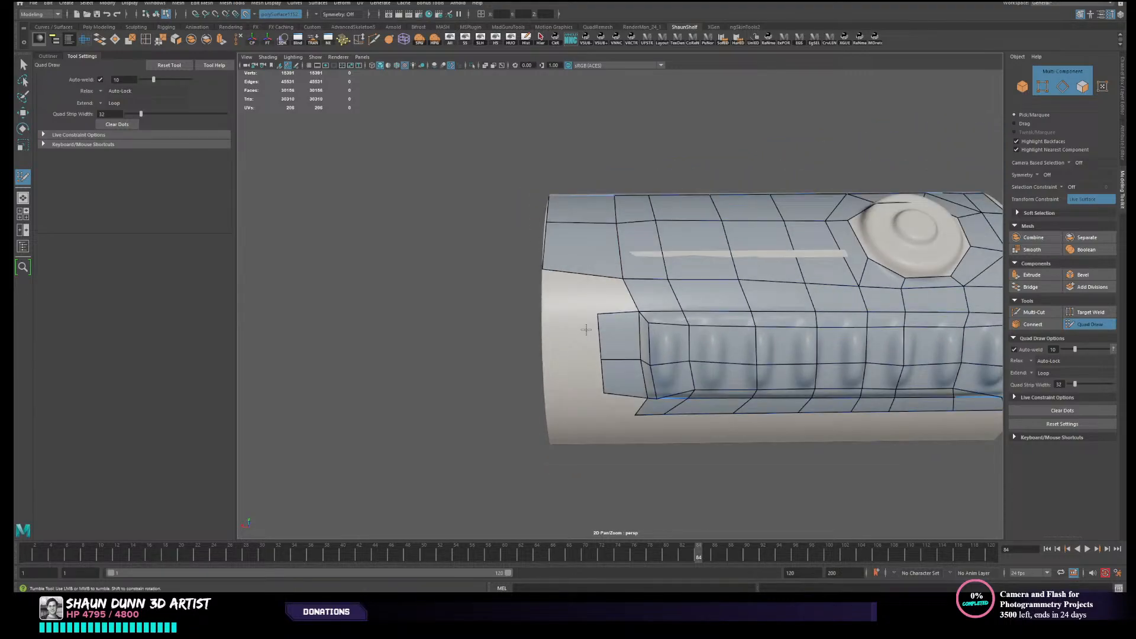
- Insert an edge loop through the far rim's quads and fill the quads around the panel border's upper corner
left_click(586, 273, "ctrl")
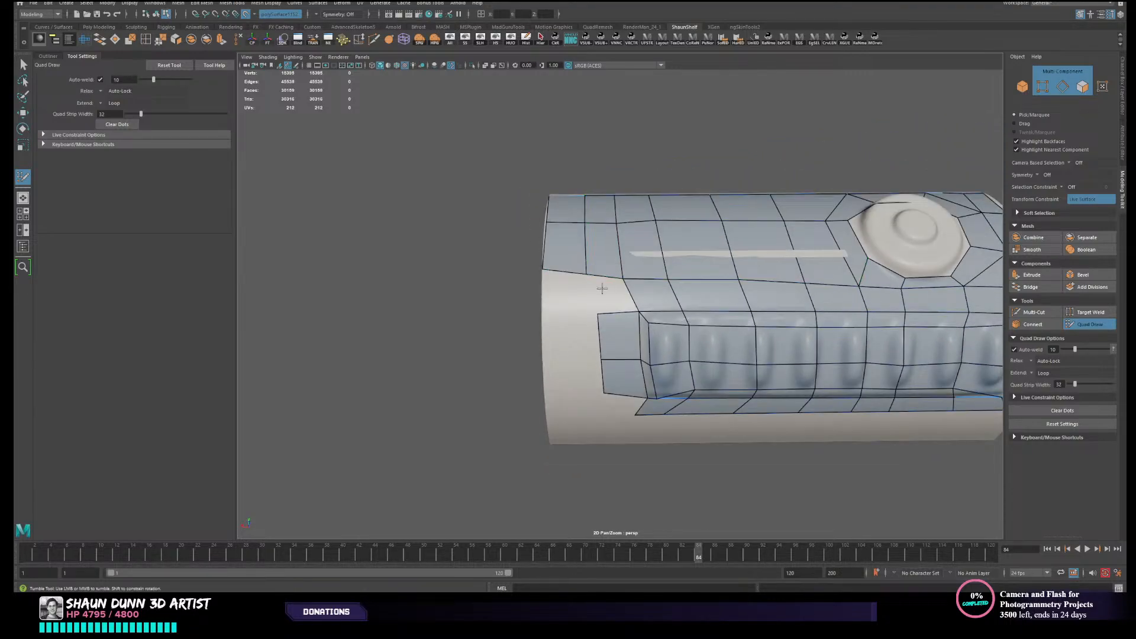
left_click(552, 314)
left_click(564, 300, "shift")
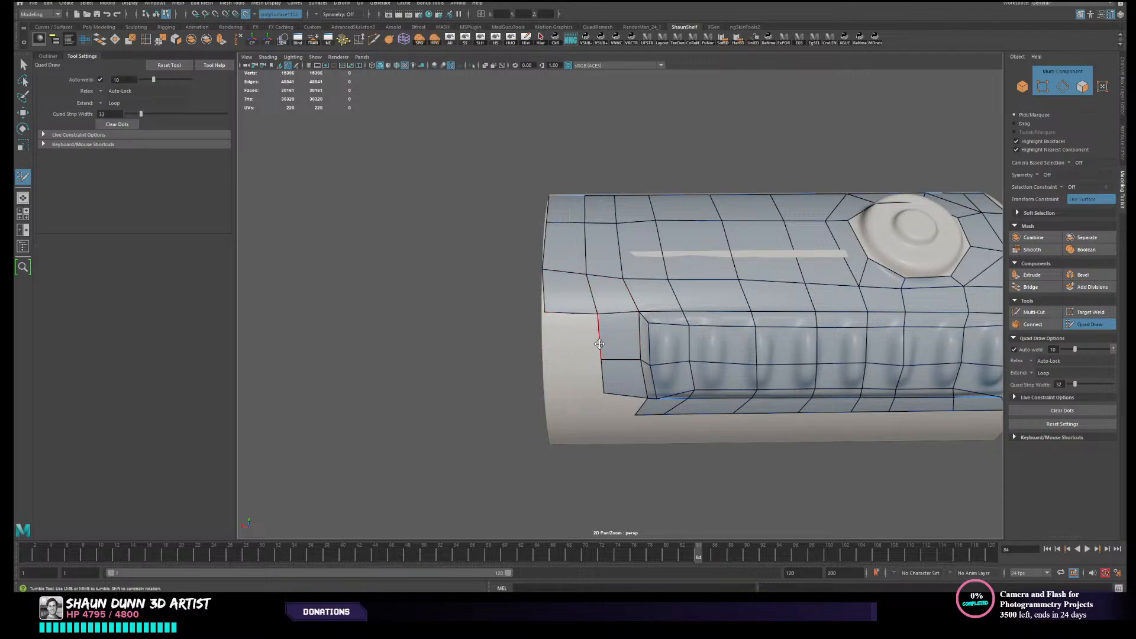
- Fill the quads between the ribbed panel's far end and the rim, including those at the border's lower corner
left_click_drag(601, 343, 543, 325)
left_click_drag(549, 395, 575, 393)
scroll(579, 408, "down", 2)
scroll(577, 391, "up", 2)
left_click(609, 379, "shift")
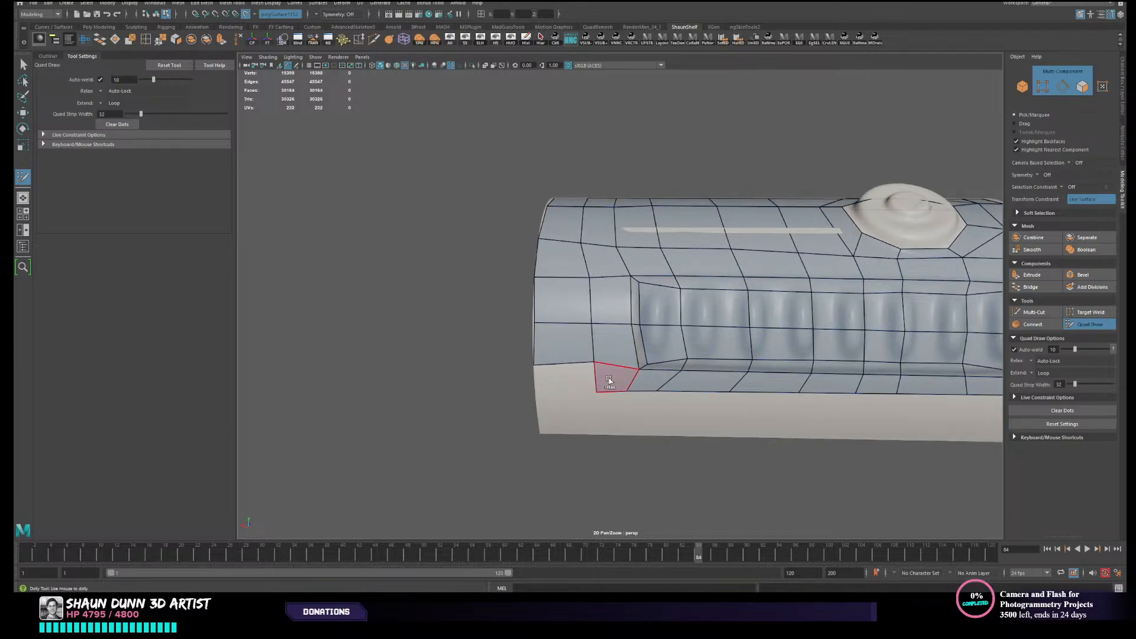
left_click(567, 383, "shift")
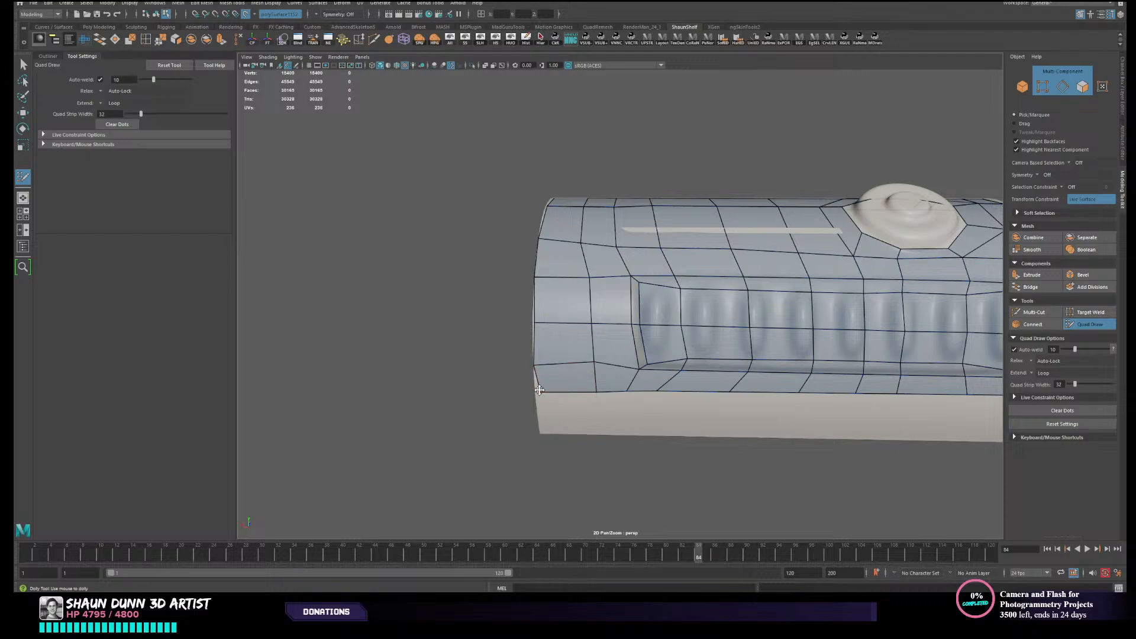
- Delete the skewed quad at the lower corner of the button-side rim, shift its corner vertex inward, and refill the quad to the rim
scroll(551, 387, "down", 3)
middle_click_drag(550, 387, 481, 374, "alt")
left_click_drag(481, 373, 558, 409, "alt")
scroll(734, 349, "up", 2)
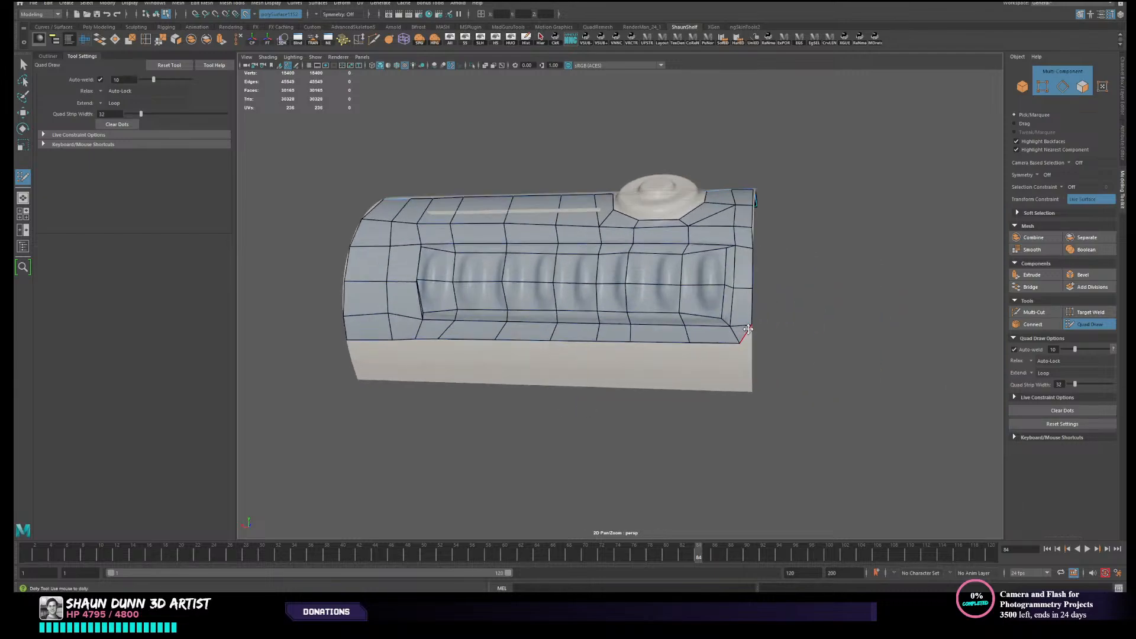
middle_click_drag(743, 334, 647, 351, "alt")
scroll(637, 353, "up", 3)
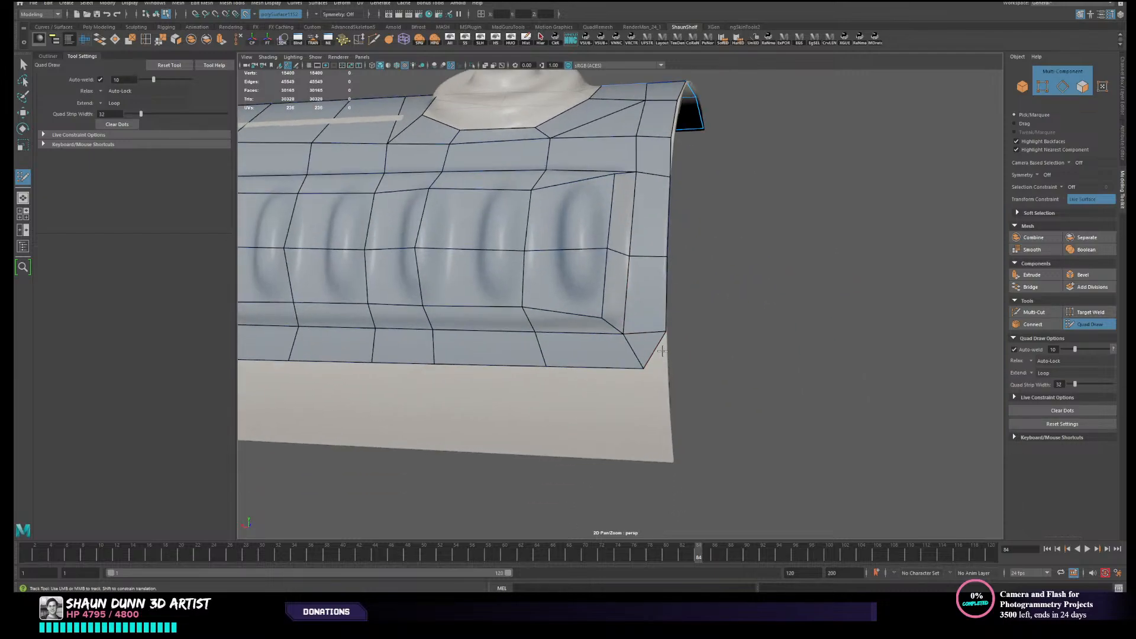
left_click(651, 349, "ctrl+shift")
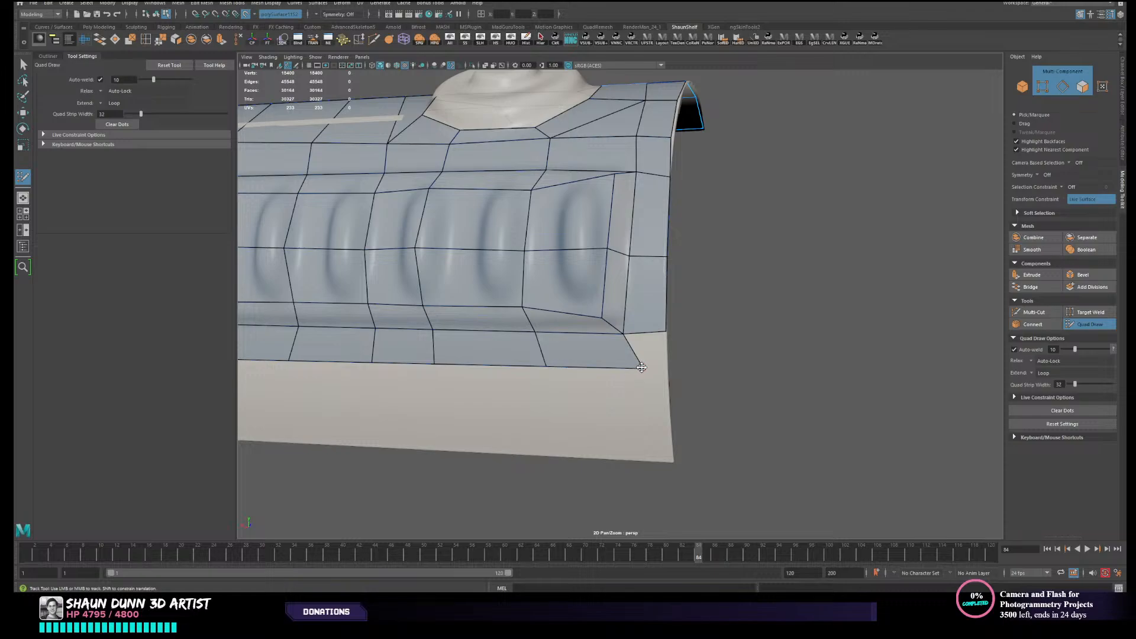
left_click_drag(641, 367, 626, 367)
left_click(654, 362)
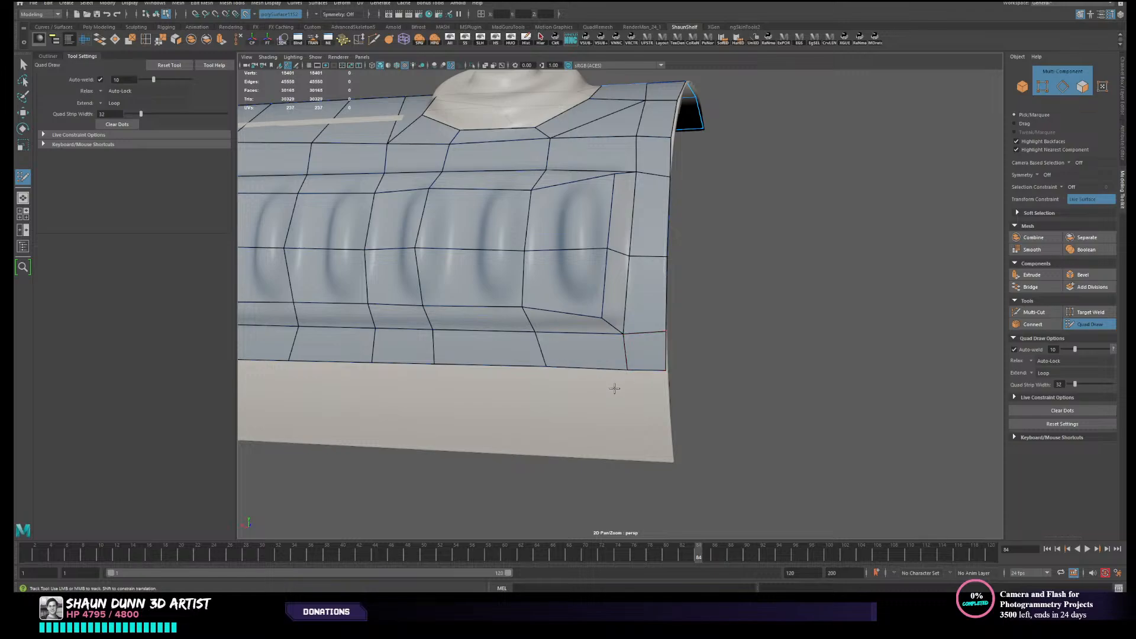
- Fill four quads between the lowest row and the canister's lower lengthwise edge, starting at the rim opposite the button
scroll(609, 387, "down", 5)
mouse_move(544, 400)
left_mouse_down("alt")
mouse_move(524, 423)
mouse_move(555, 421)
left_mouse_up("alt")
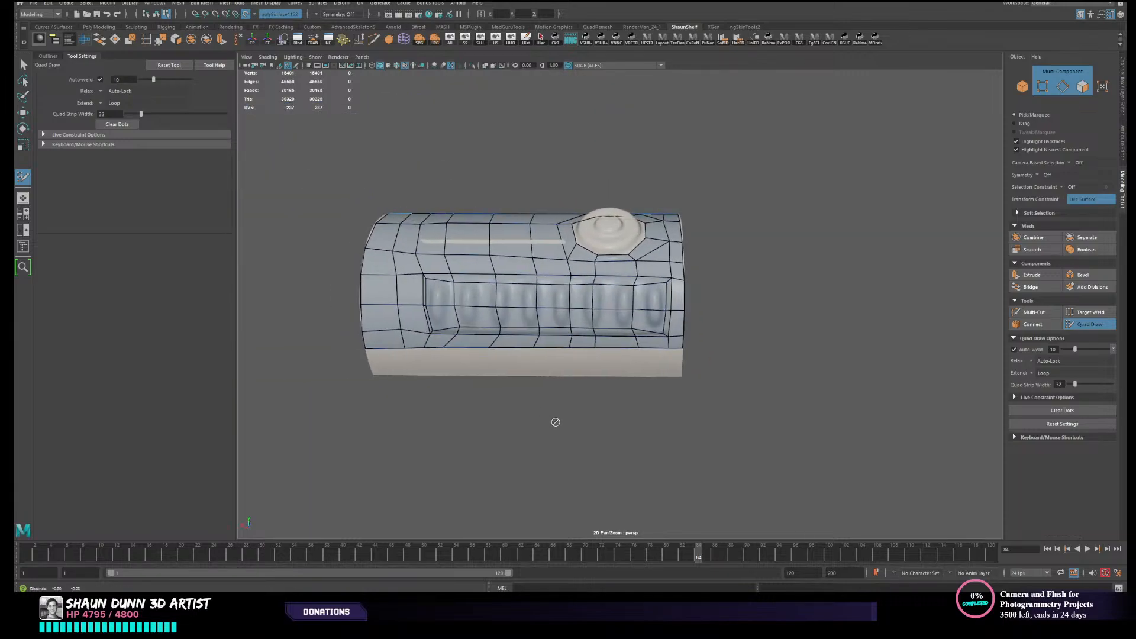
middle_click_drag(497, 394, 556, 420, "alt")
scroll(554, 420, "up", 3)
left_click_drag(552, 419, 550, 404, "alt")
scroll(496, 396, "up", 3)
middle_click_drag(379, 441, 459, 412, "alt")
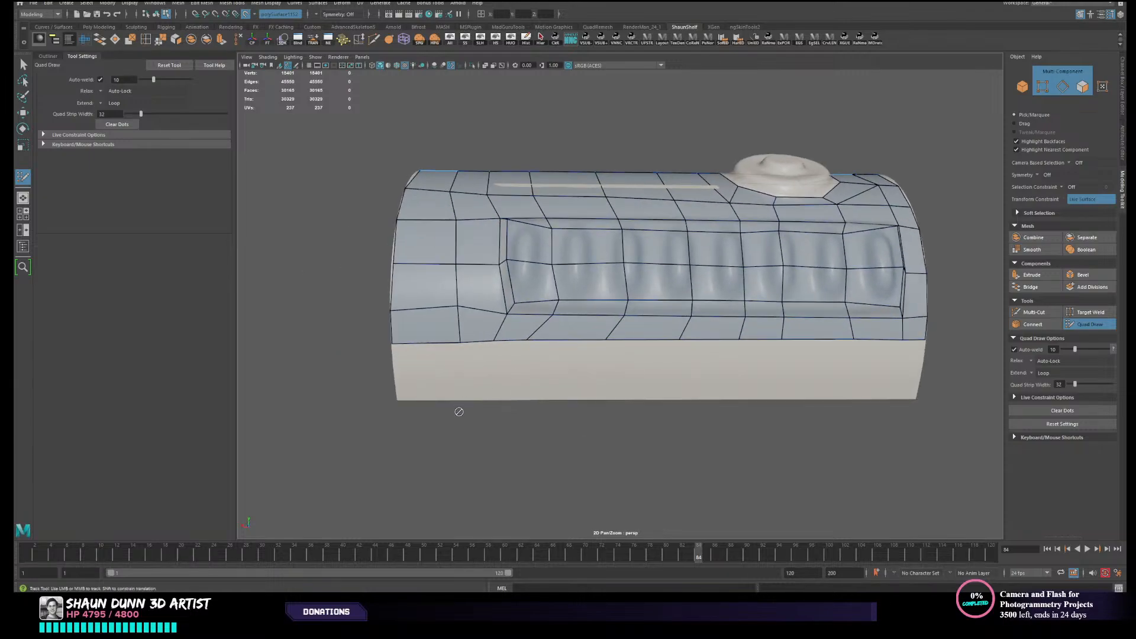
left_click(438, 379, "shift")
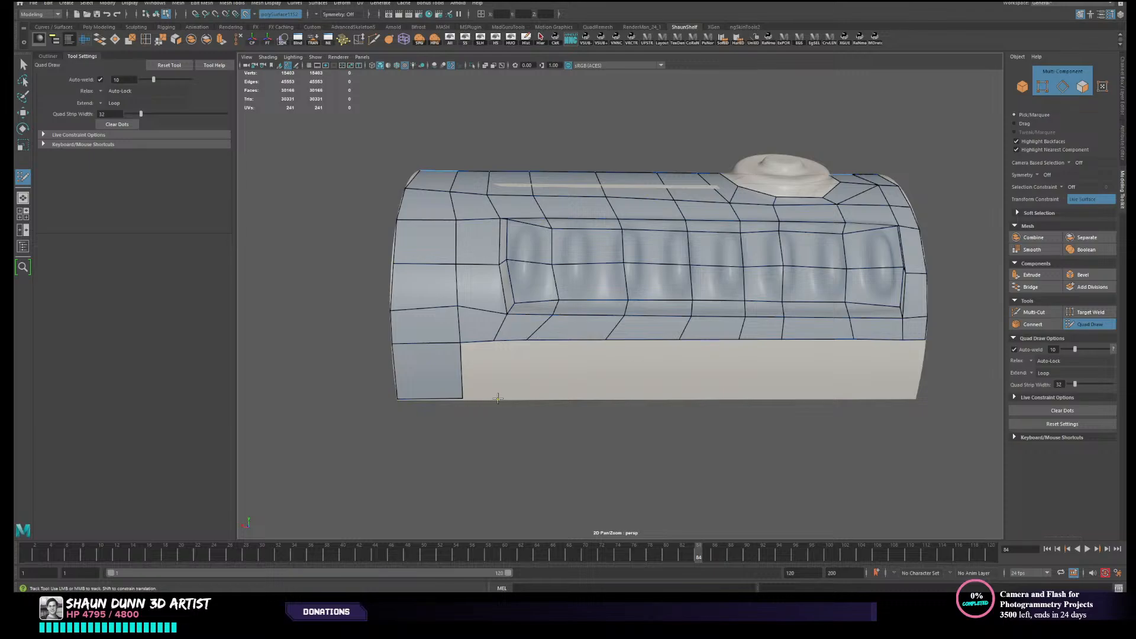
left_click(483, 387, "shift")
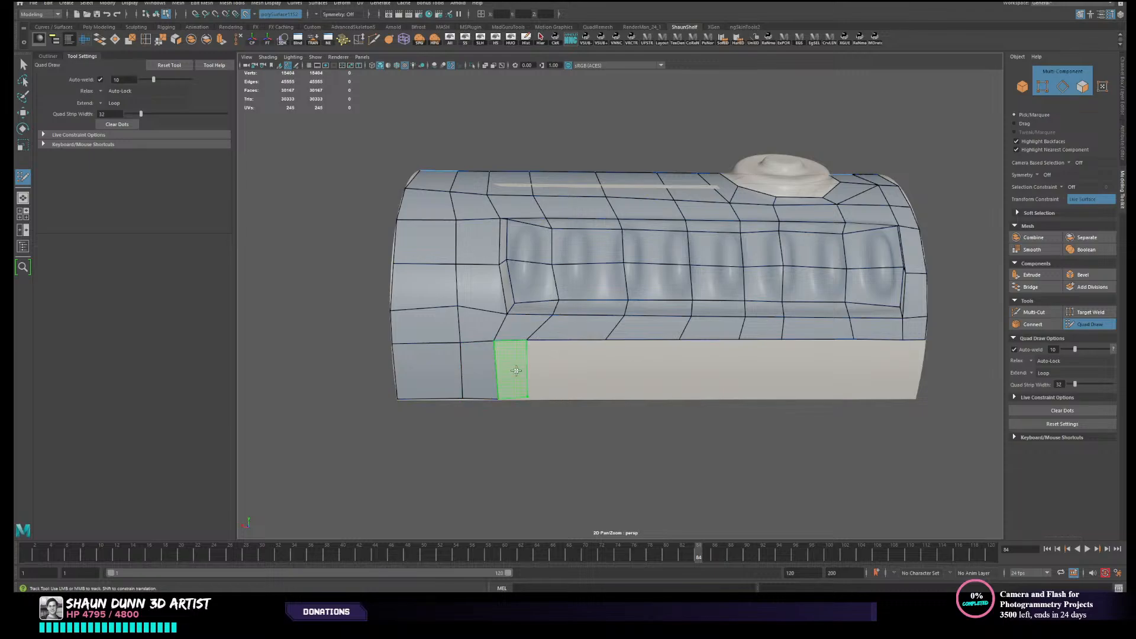
left_click(516, 371, "shift")
left_click(577, 384, "shift")
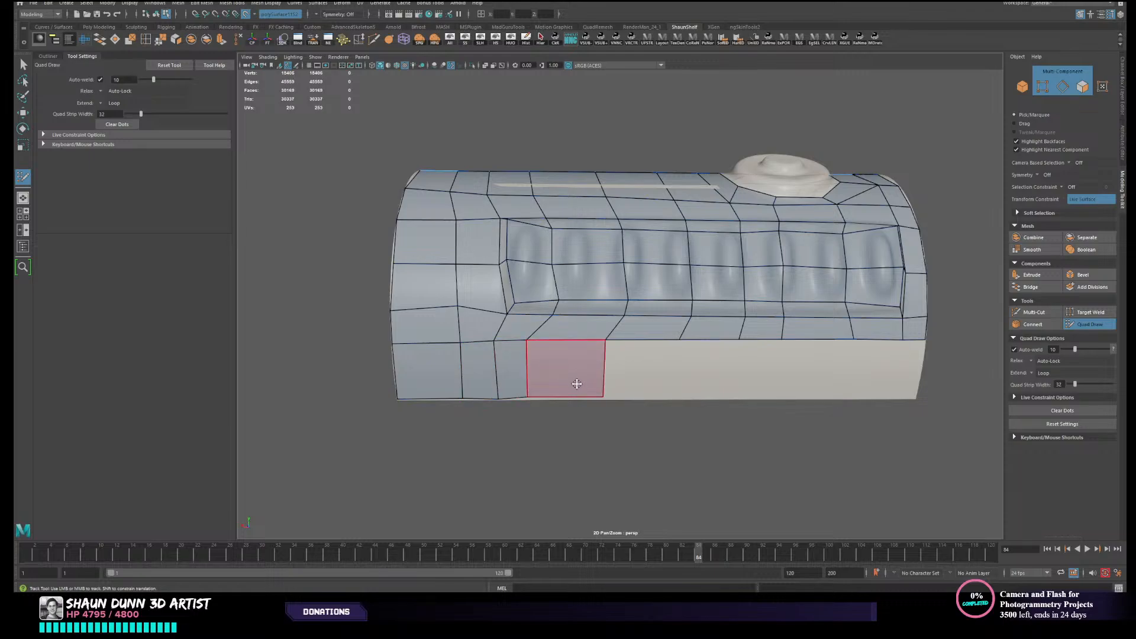
- Shift the crosswise edges of the new lower quads toward the button end to even out their column widths
left_click(551, 379, "ctrl")
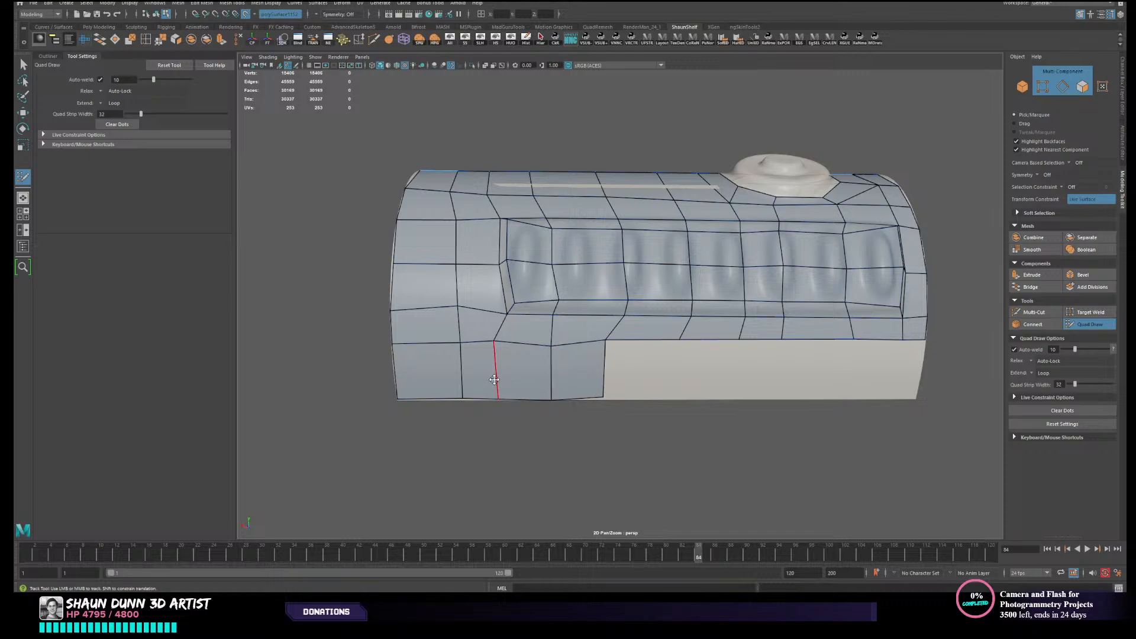
left_click_drag(494, 379, 509, 380)
left_click_drag(602, 374, 626, 377)
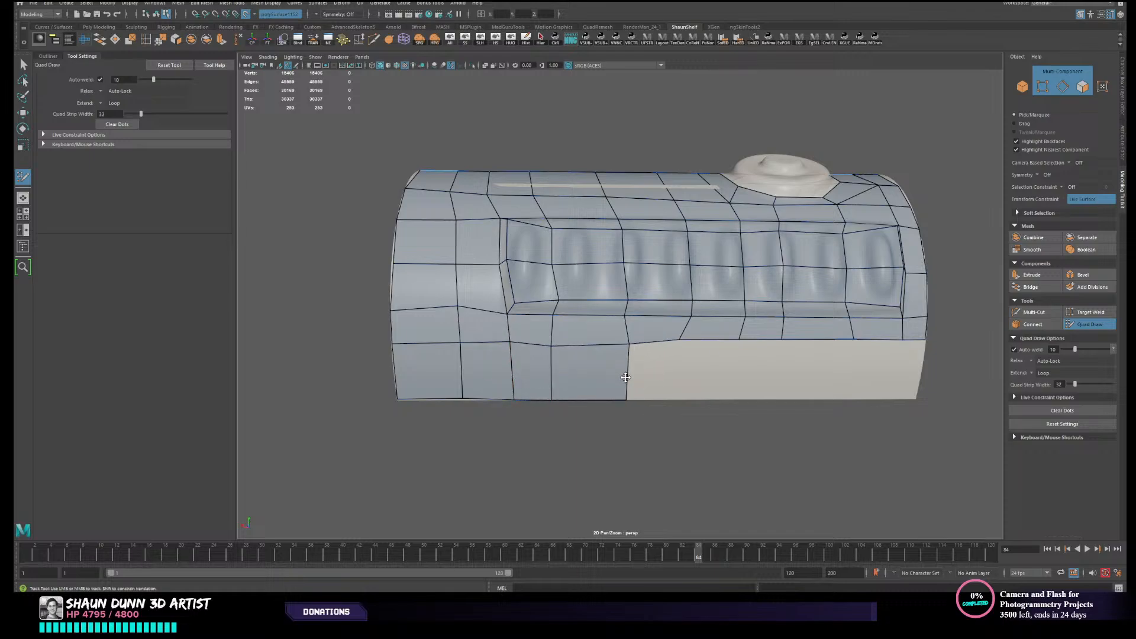
- Fill the remaining six quads along the lower lengthwise edge up to the button-side rim
left_click(657, 381, "shift")
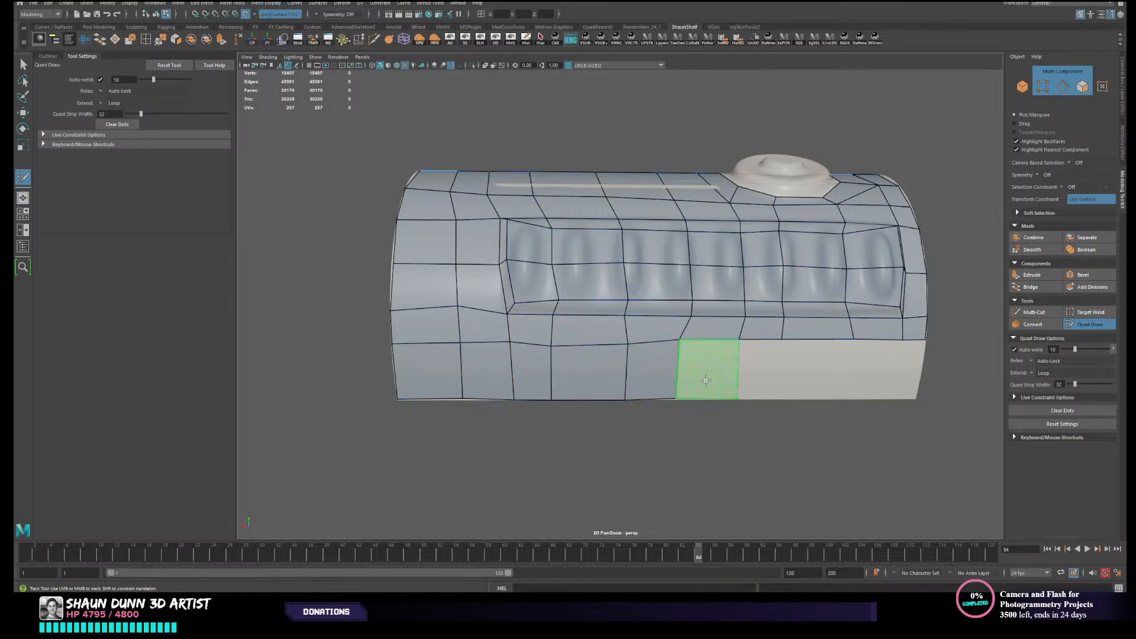
left_click(705, 379, "shift")
left_click(776, 391, "shift")
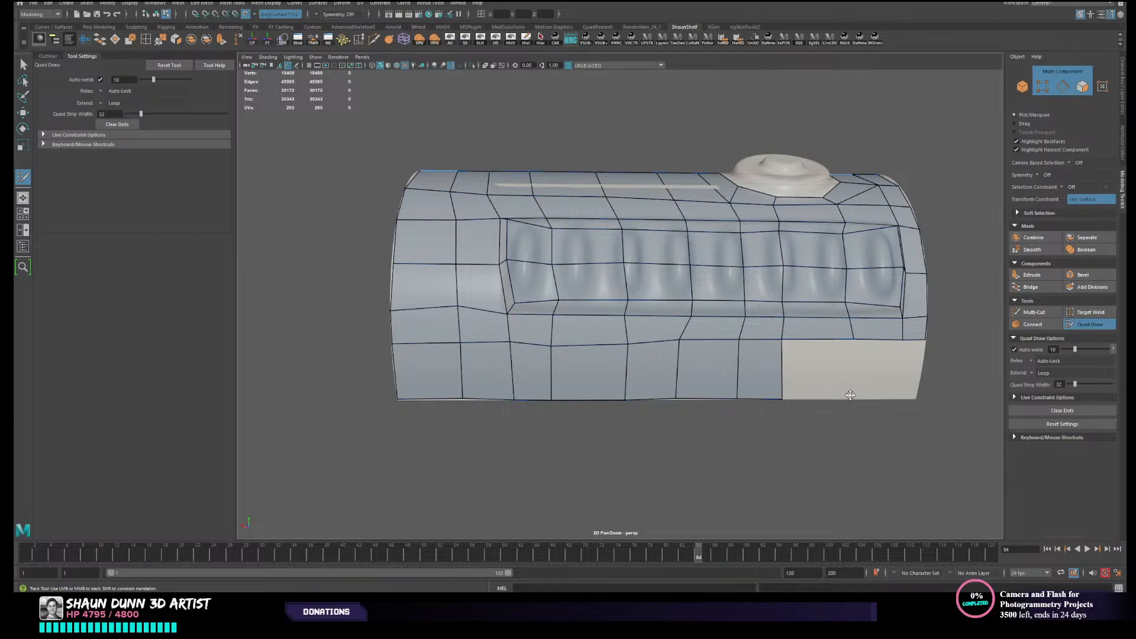
left_click(857, 388, "shift")
left_click(874, 377, "shift")
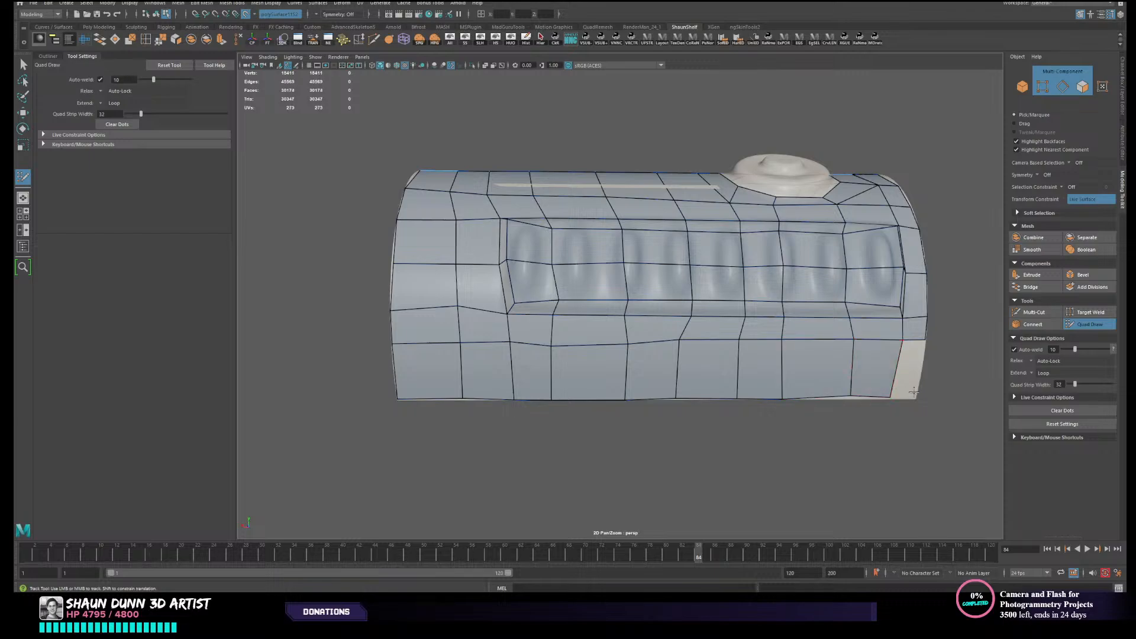
left_click(910, 383, "shift")
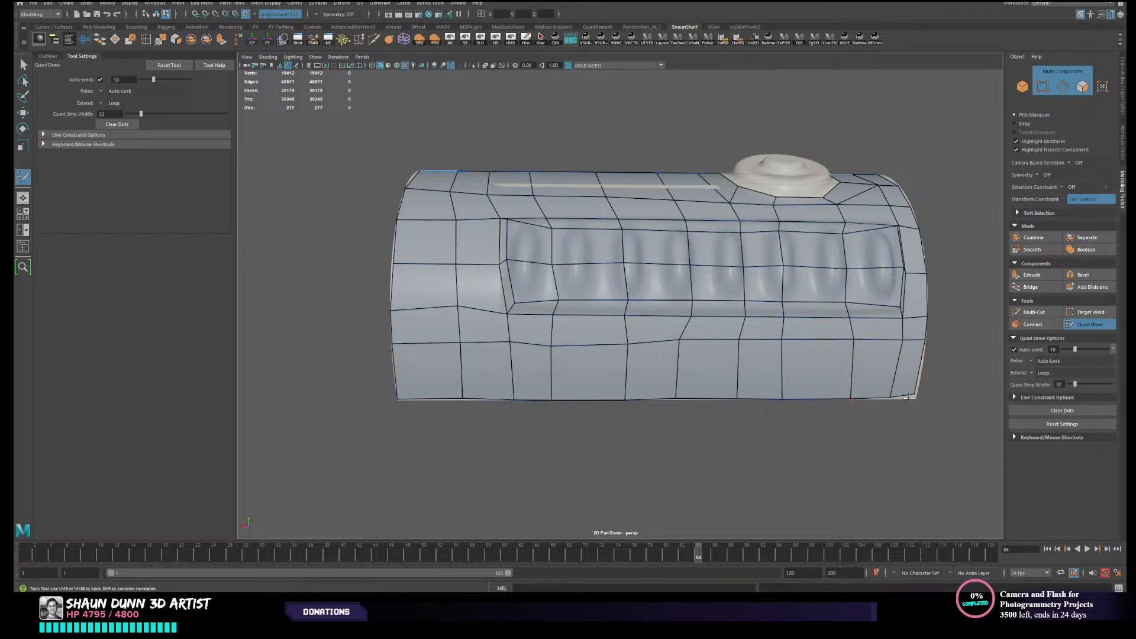
- Select the vertices along the lower lengthwise edge, reset the move axis to World, and move them onto the canister's edge
key("w")
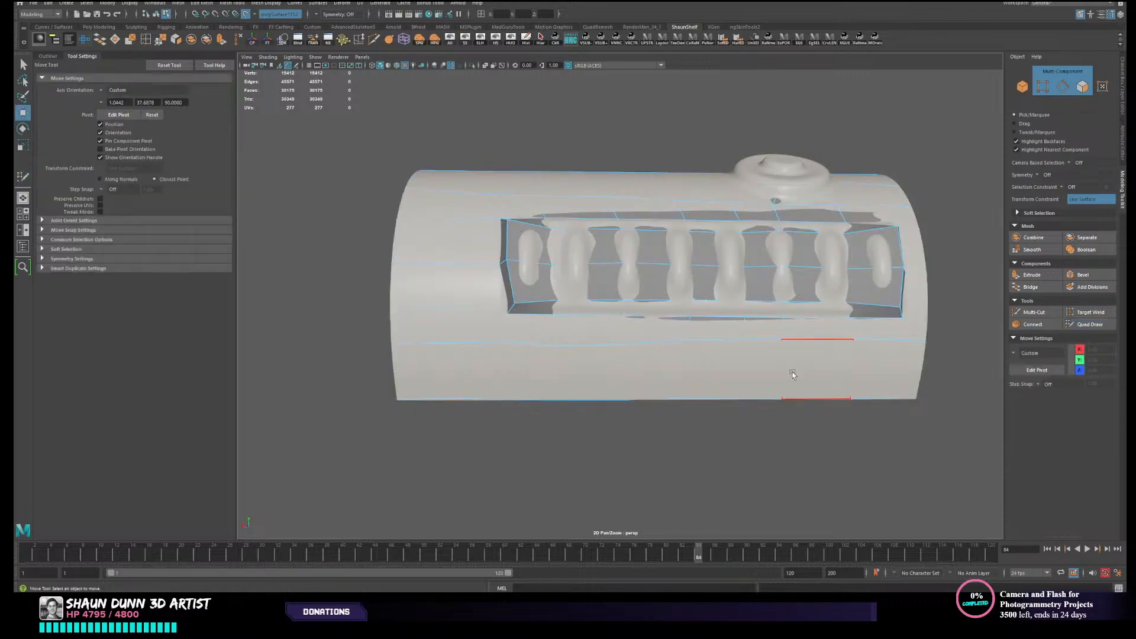
right_click_drag(794, 363, 755, 364)
middle_click_drag(716, 425, 687, 379, "alt")
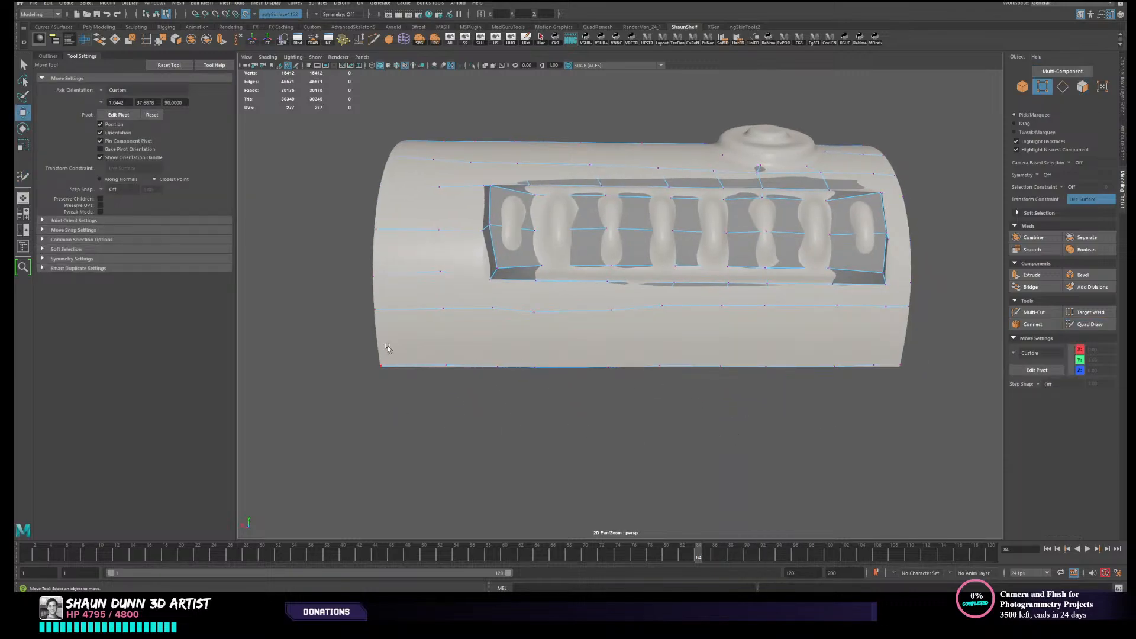
left_click_drag(388, 348, 975, 465)
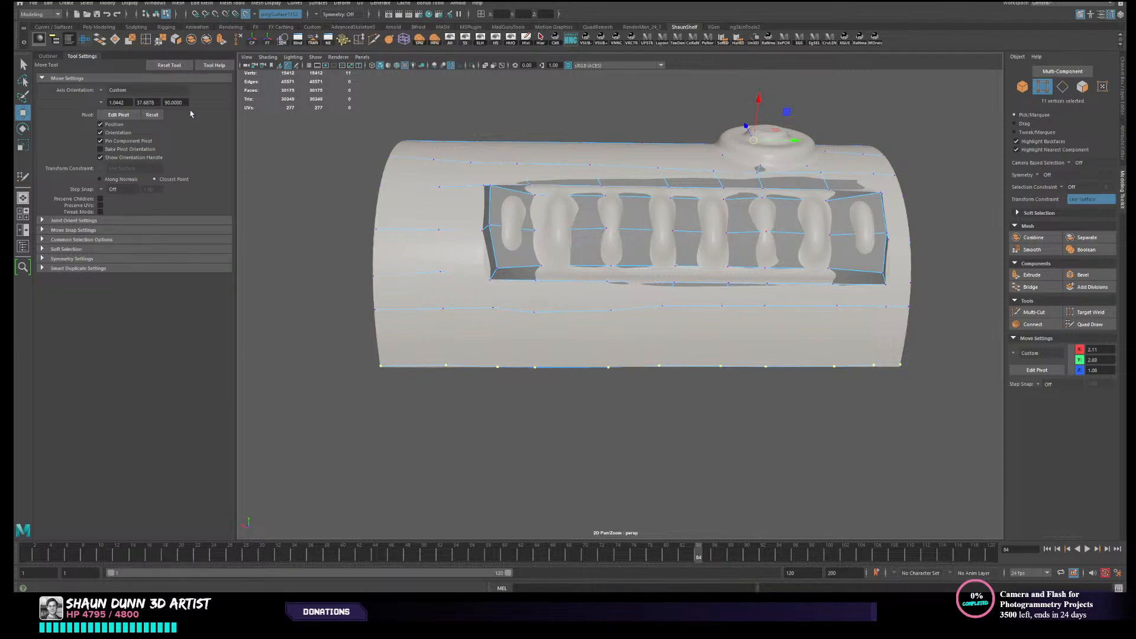
left_click(152, 116)
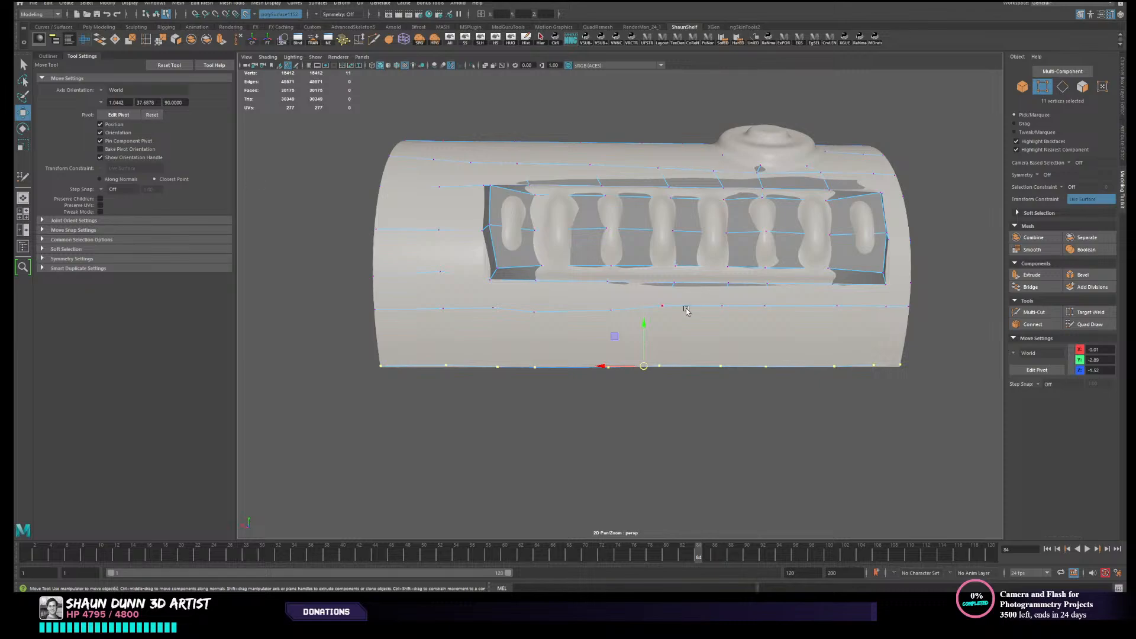
left_click_drag(646, 353, 510, 306, "alt")
left_click_drag(845, 354, 833, 378, "alt")
left_click_drag(449, 335, 467, 357, "alt")
middle_click_drag(311, 360, 478, 251, "alt")
left_click_drag(479, 252, 450, 241, "alt")
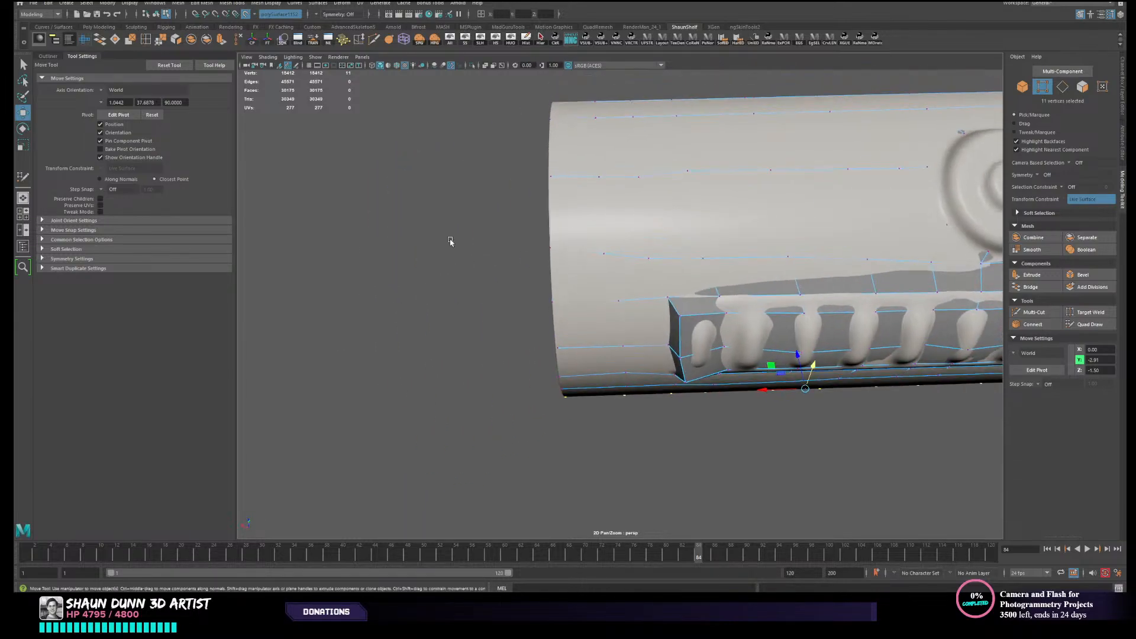
- Select the vertices along the rim opposite the button and move them lengthwise to line up with the canister's rim
left_click_drag(484, 88, 583, 456)
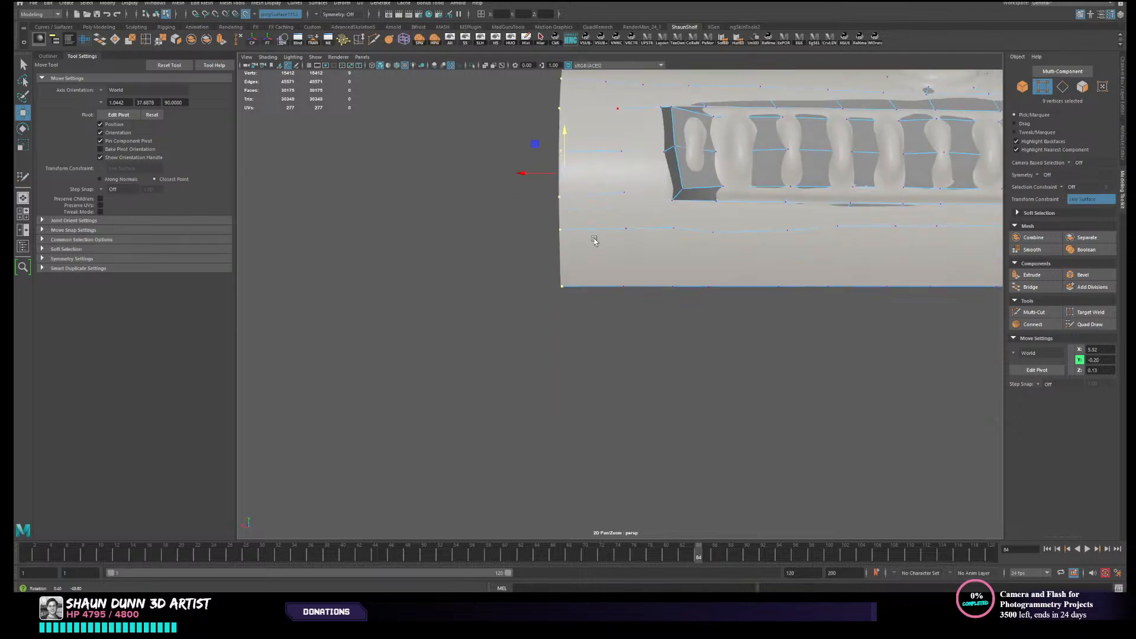
middle_click_drag(594, 277, 581, 343, "alt")
left_click_drag(552, 330, 593, 257)
middle_click_drag(592, 256, 591, 297, "alt")
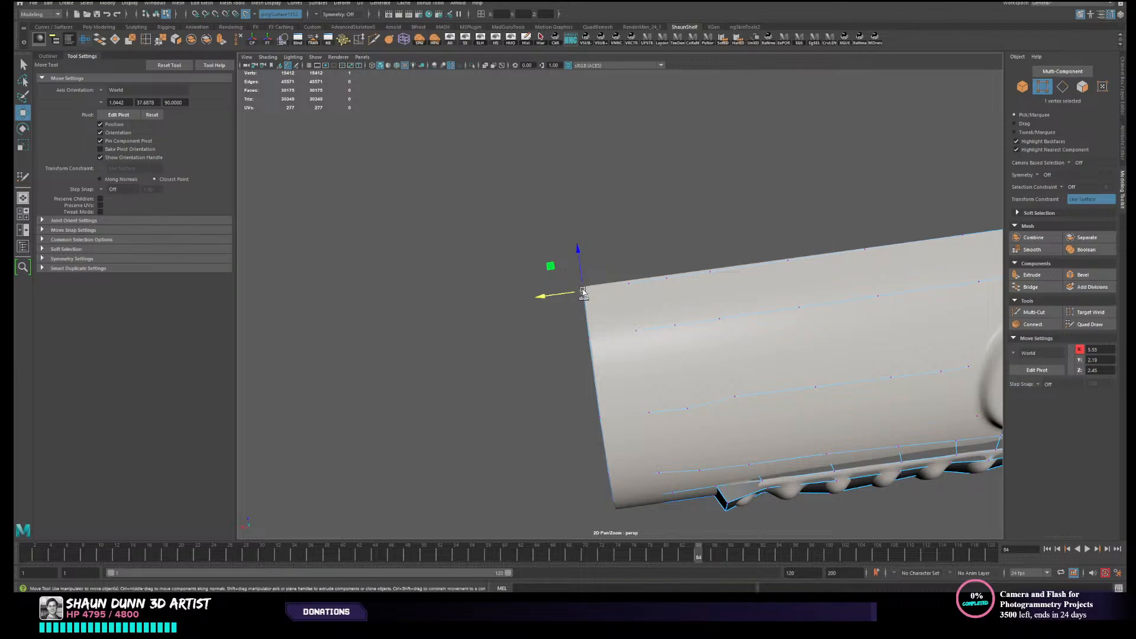
- Select the vertices along the other lengthwise edge, beyond the button, and move them onto the canister's edge
left_click_drag(583, 289, 822, 358)
scroll(632, 302, "down", 3)
left_click_drag(734, 276, 746, 271, "alt")
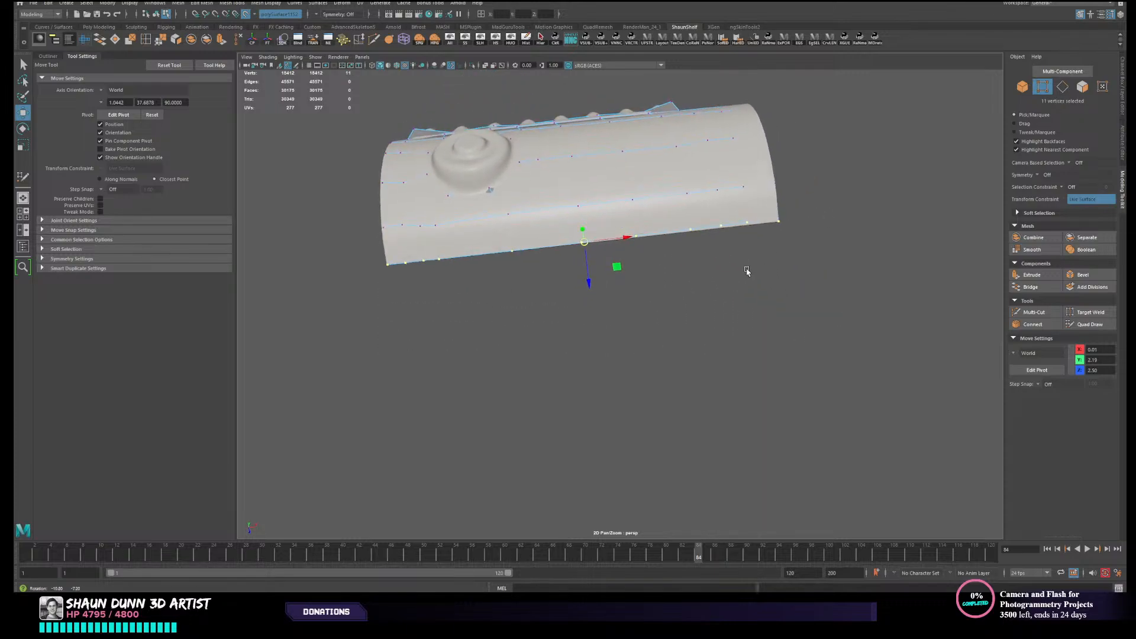
scroll(570, 263, "up", 3)
middle_click_drag(570, 264, 588, 284, "alt")
left_click_drag(588, 283, 648, 290)
left_click_drag(497, 319, 668, 305, "alt")
middle_click_drag(669, 304, 483, 296, "alt")
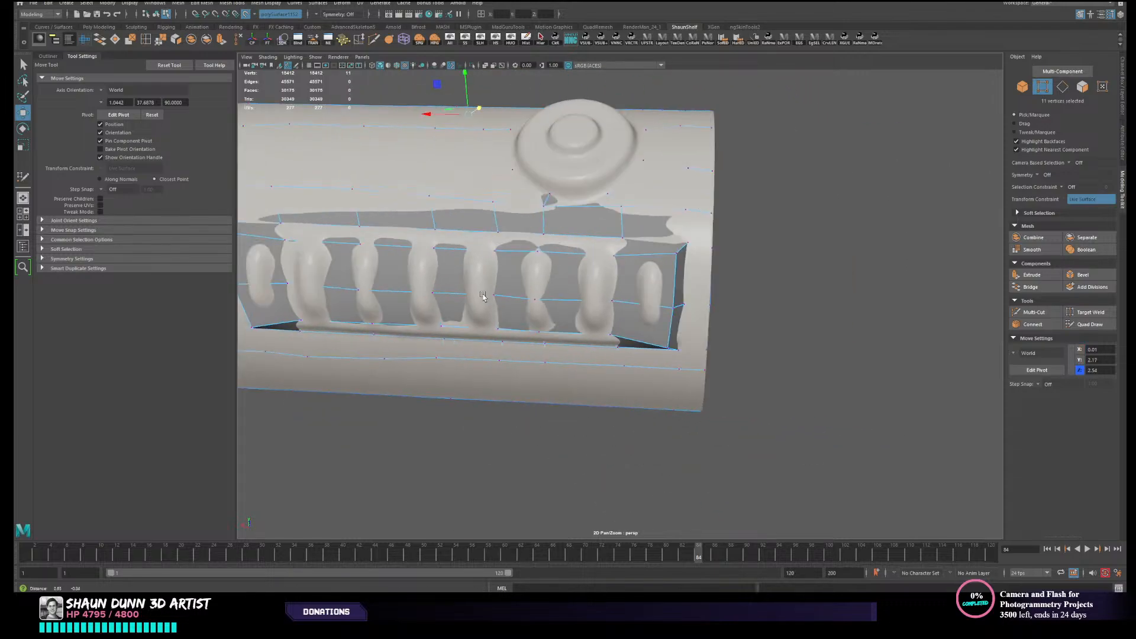
- Select the vertices along the button-side rim and move them lengthwise to line up with the canister's rim
left_click_drag(483, 296, 675, 400, "alt")
left_click_drag(675, 400, 671, 380, "alt")
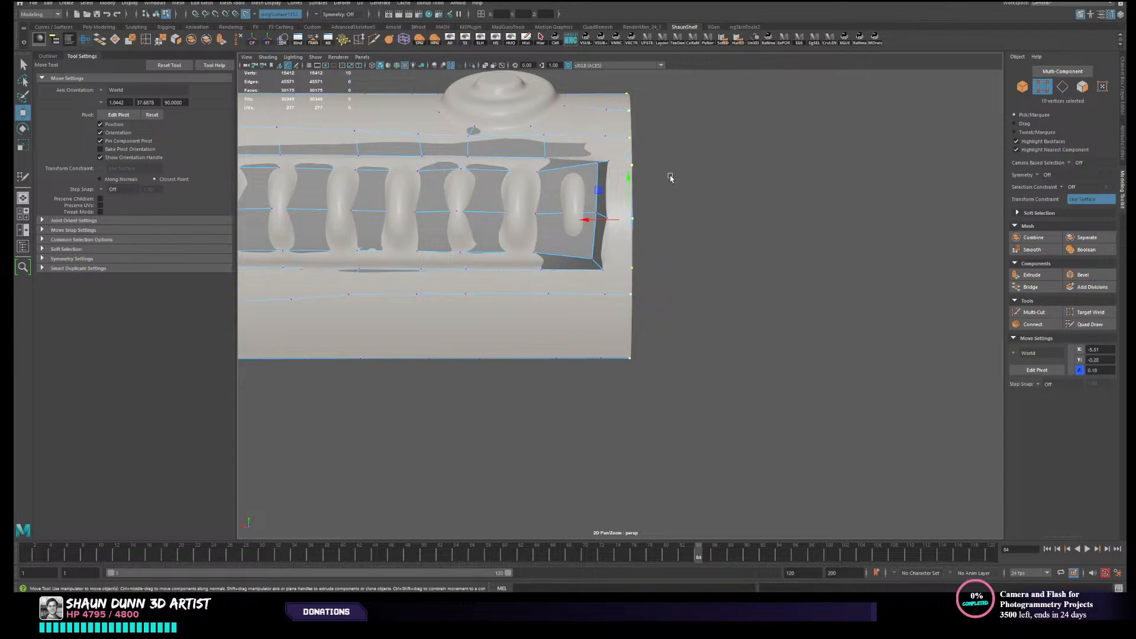
left_click_drag(594, 219, 593, 229)
right_click_drag(601, 186, 625, 169)
- Return to Quad Draw and examine the low-poly surface around the ribbed panel, button opening and rims
left_click(1071, 328)
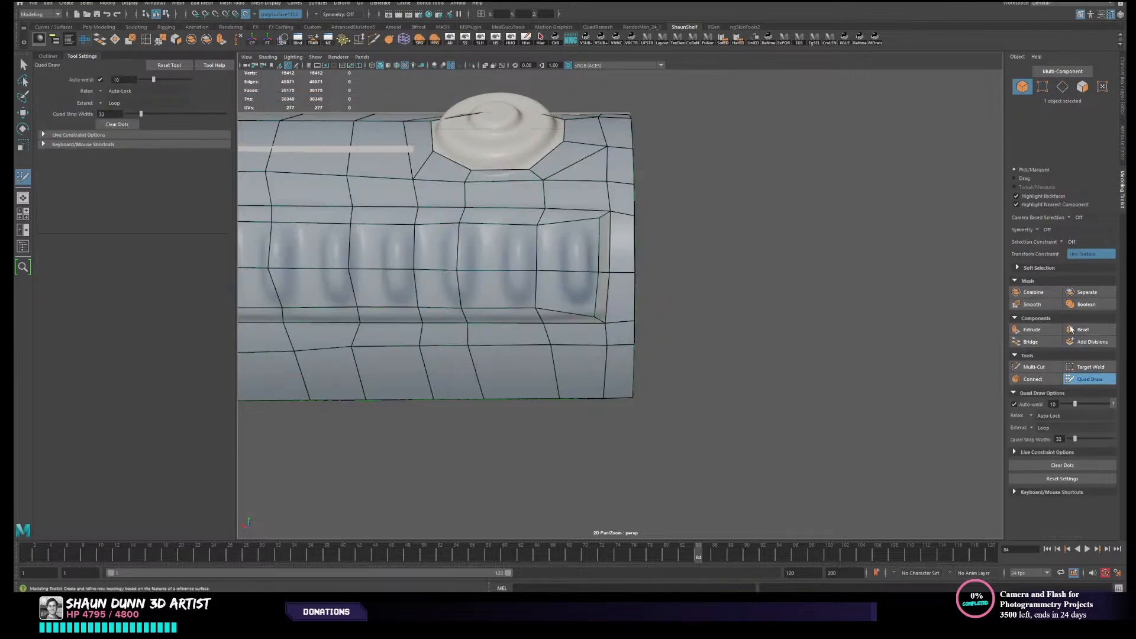
left_click_drag(731, 267, 801, 339, "alt")
right_click_drag(801, 339, 791, 347, "alt")
middle_click_drag(791, 347, 780, 272, "alt")
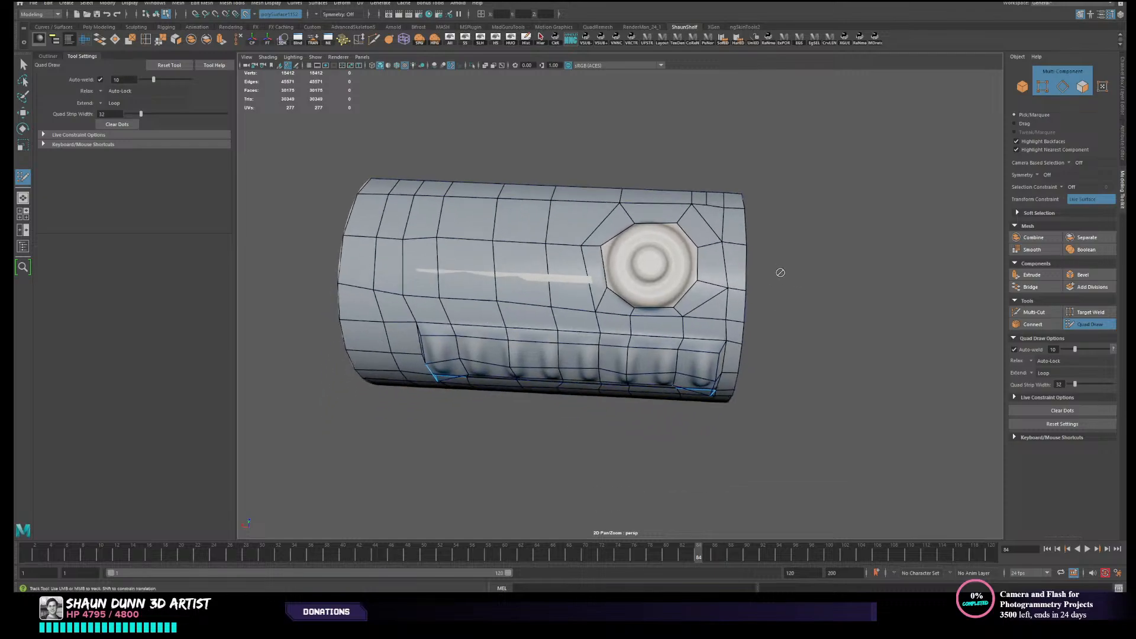
left_click_drag(780, 272, 777, 263, "alt")
scroll(718, 288, "up", 4)
mouse_move(718, 290)
left_mouse_down("alt")
mouse_move(718, 301)
mouse_move(580, 292)
mouse_move(561, 322)
mouse_move(603, 225)
left_mouse_up("alt")
scroll(682, 260, "down", 2)
- Leave Quad Draw, select the low-poly mesh as an object, and apply Smooth to it
key("w")
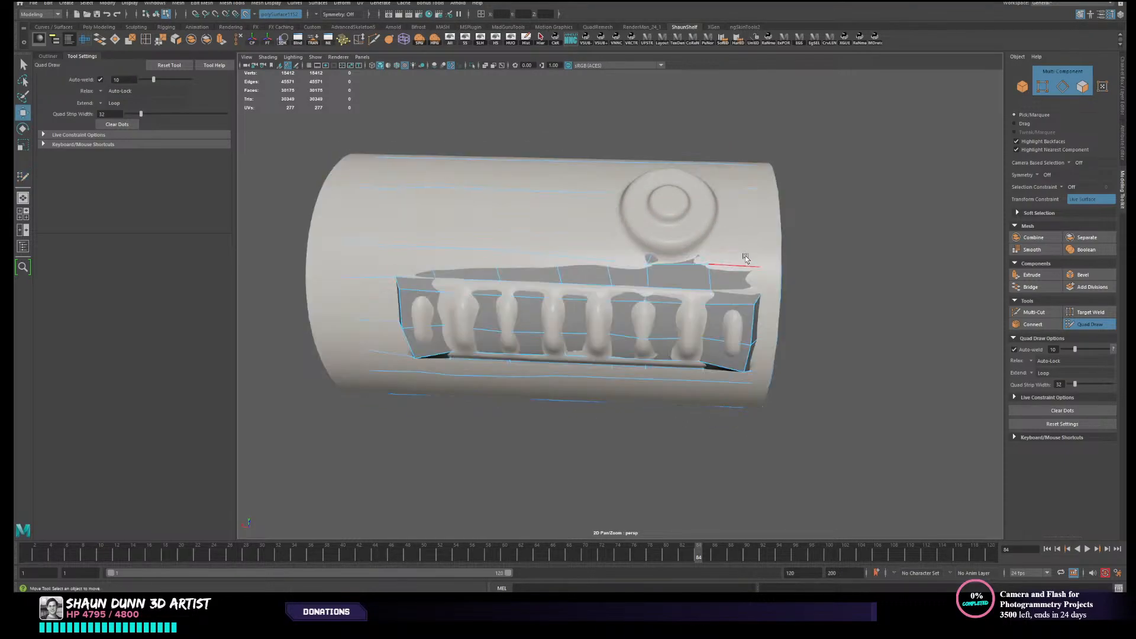
right_click_drag(745, 254, 777, 233)
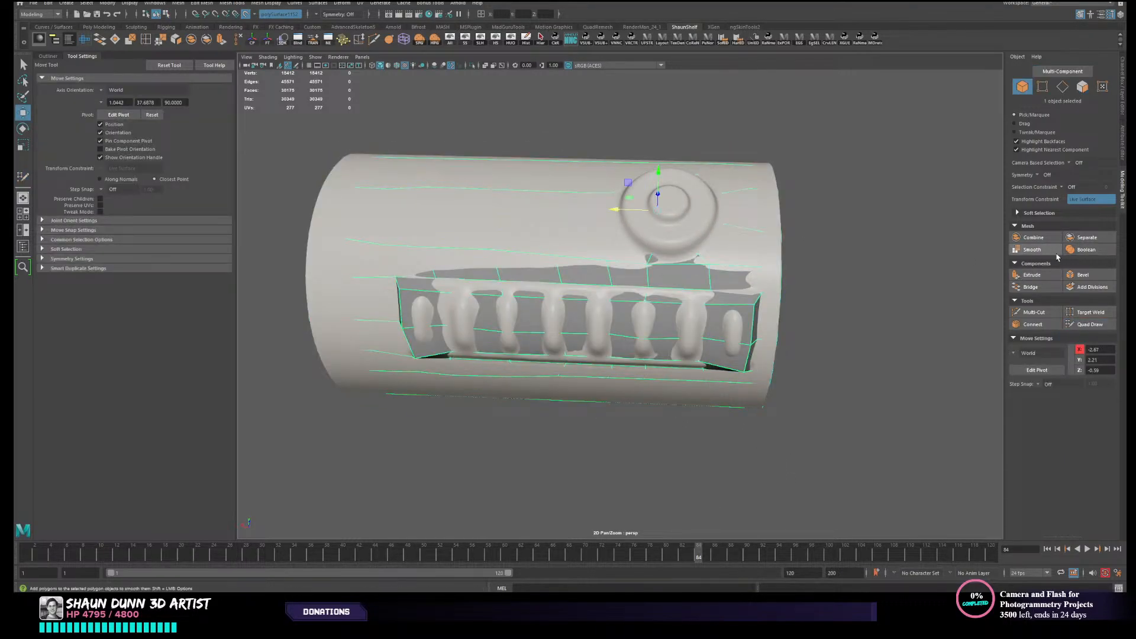
left_click(1032, 249)
left_click_drag(719, 257, 747, 259, "alt")
right_click_drag(747, 259, 776, 235)
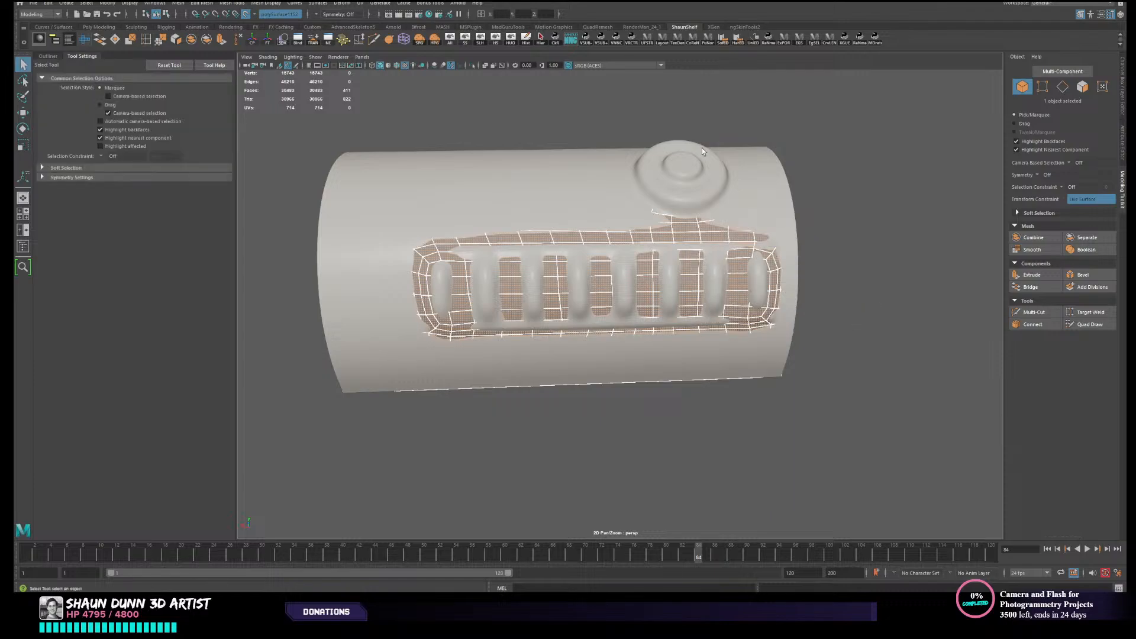
- Isolate the smoothed mesh and examine its edge flow around the panel border, button opening and rims
left_click(527, 39)
left_click(510, 41)
mouse_move(885, 261)
left_mouse_down("alt")
mouse_move(891, 276)
mouse_move(900, 272)
left_mouse_up("alt")
left_click_drag(895, 277, 806, 320, "alt")
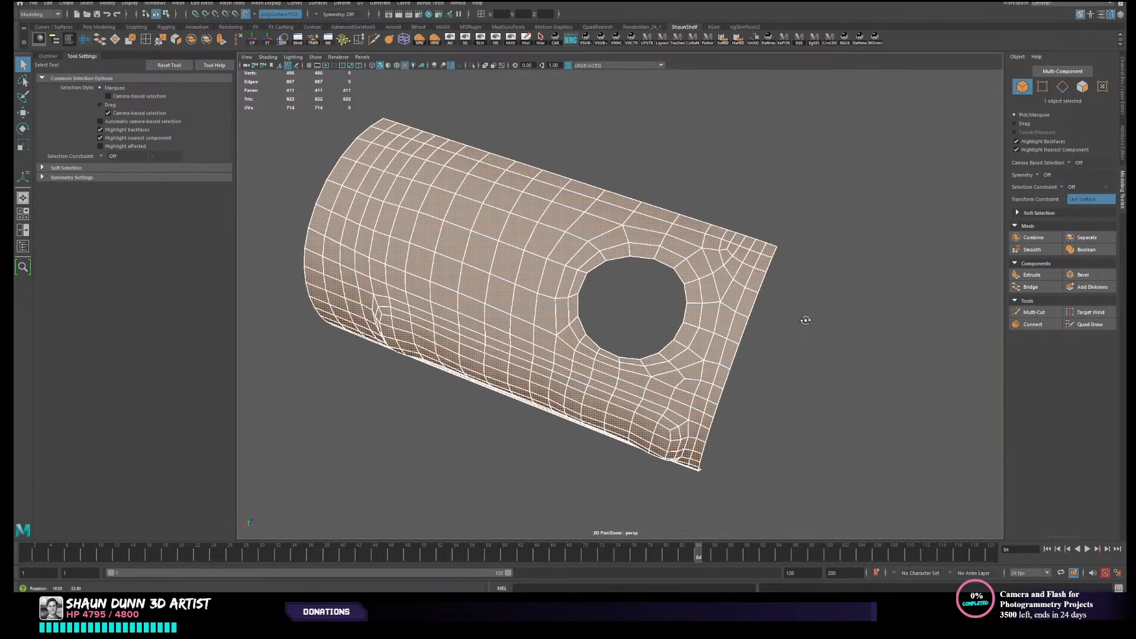
left_click_drag(711, 287, 748, 256, "alt")
middle_click_drag(665, 276, 723, 259, "alt")
left_click_drag(722, 258, 697, 268, "alt")
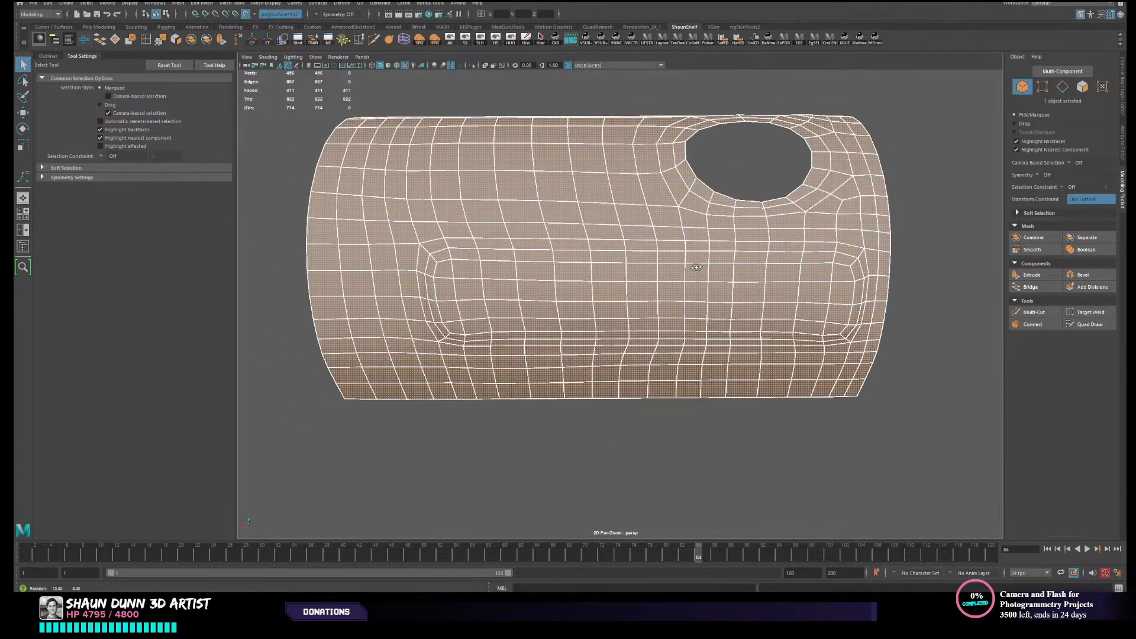
right_click_drag(696, 268, 655, 265, "alt")
left_click_drag(654, 265, 580, 288, "alt")
scroll(494, 305, "up", 2)
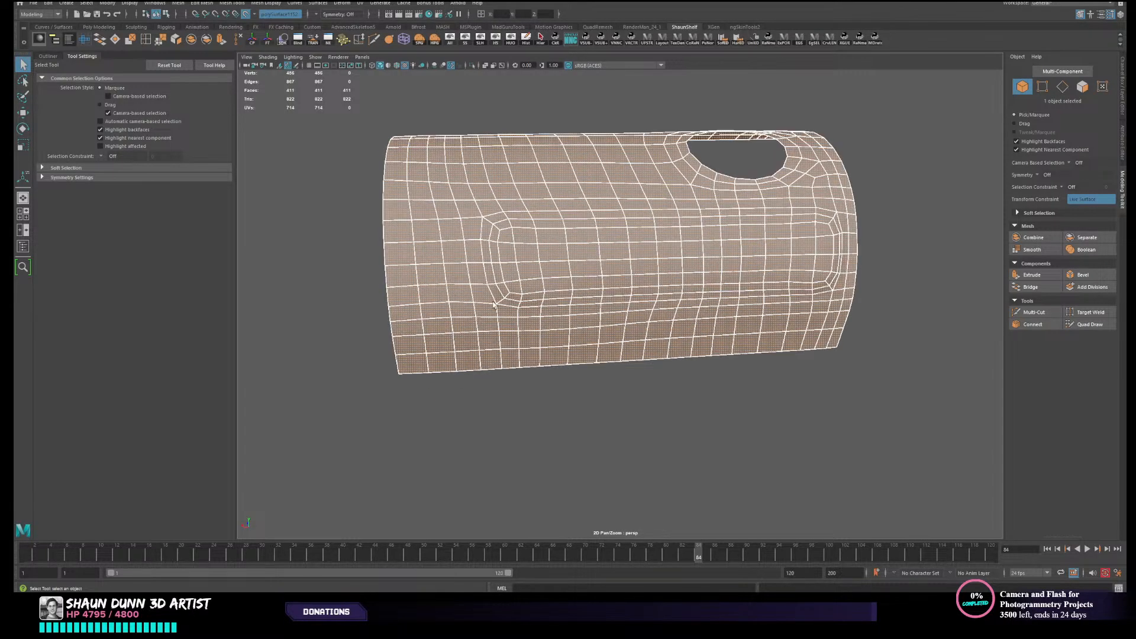
left_click_drag(654, 321, 473, 257, "alt")
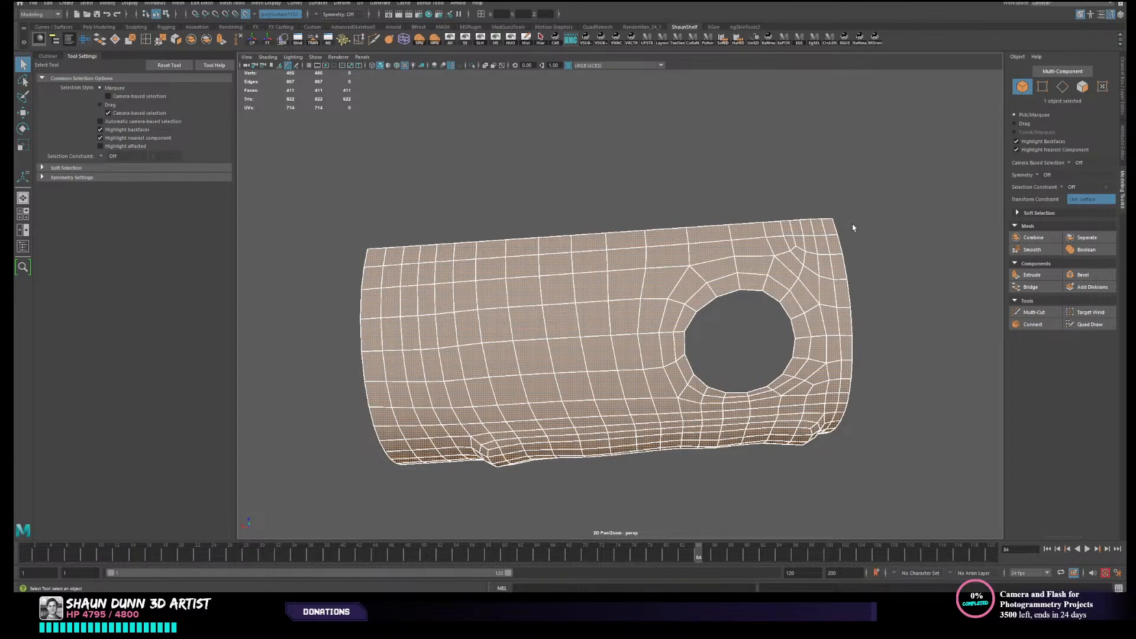
- Undo the smoothing and isolation of the low-poly mesh and return to Quad Draw
middle_click_drag(443, 294, 581, 290, "alt")
key("ctrl+z")
key("ctrl+z")
key("ctrl+z")
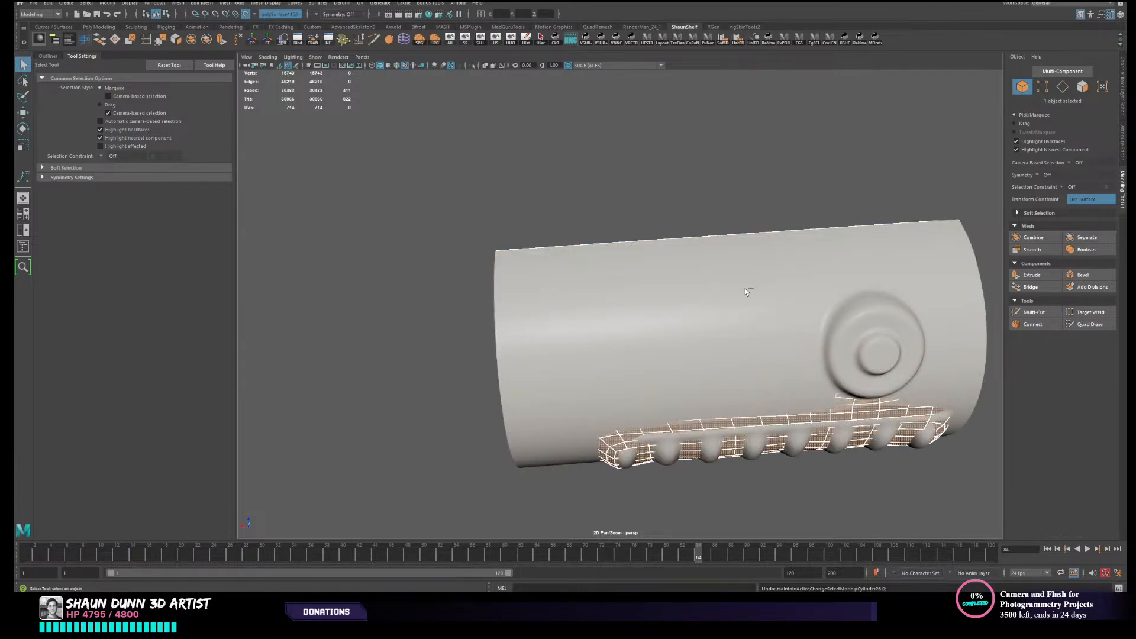
left_click(1090, 324)
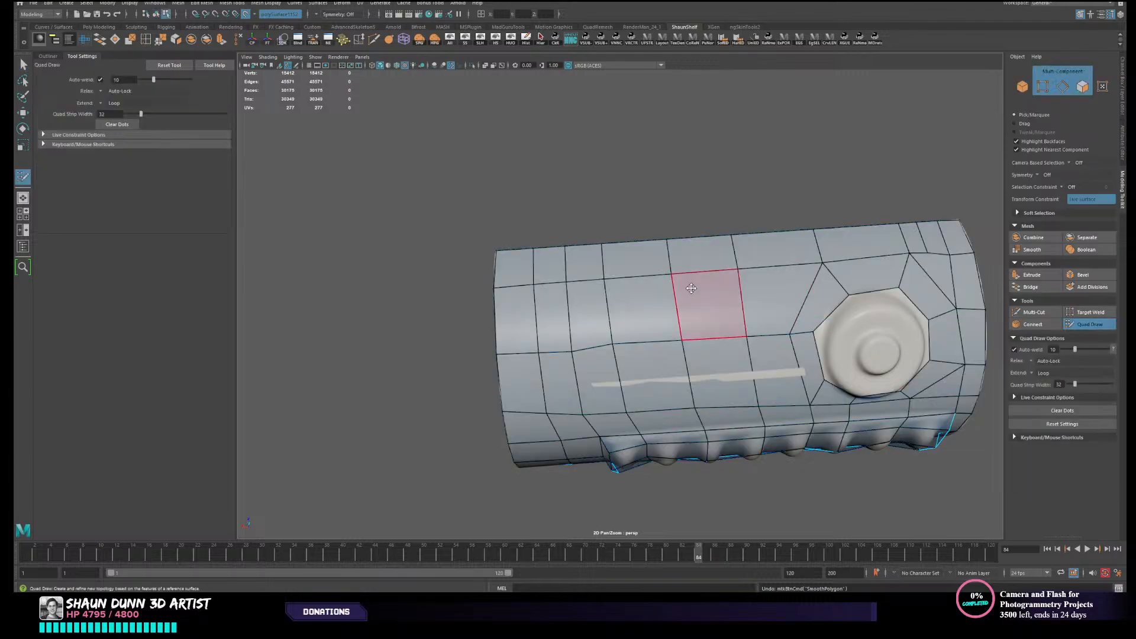
middle_click_drag(519, 267, 489, 275, "alt")
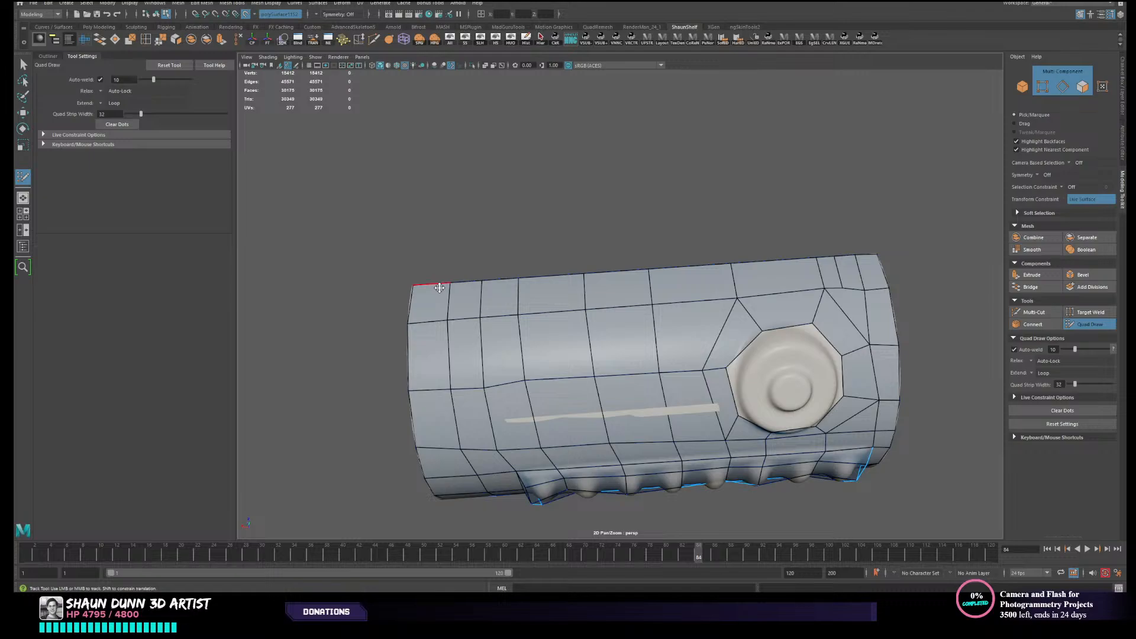
- Leave Quad Draw, select the low-poly mesh as an object, and hide all unselected objects
right_click_drag(439, 288, 429, 292)
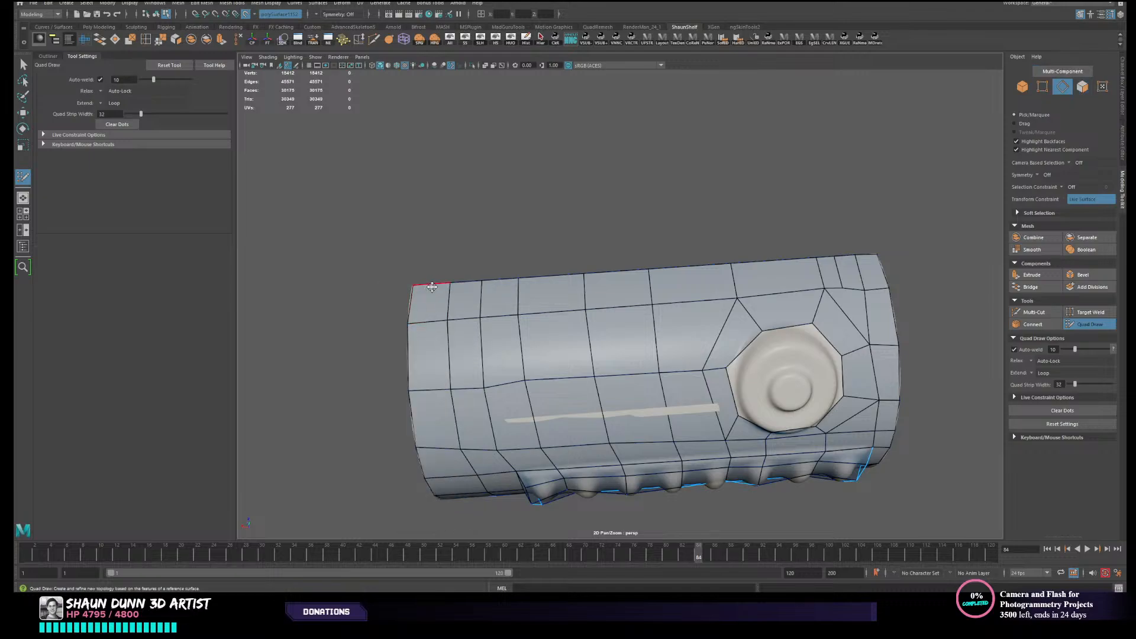
key("w")
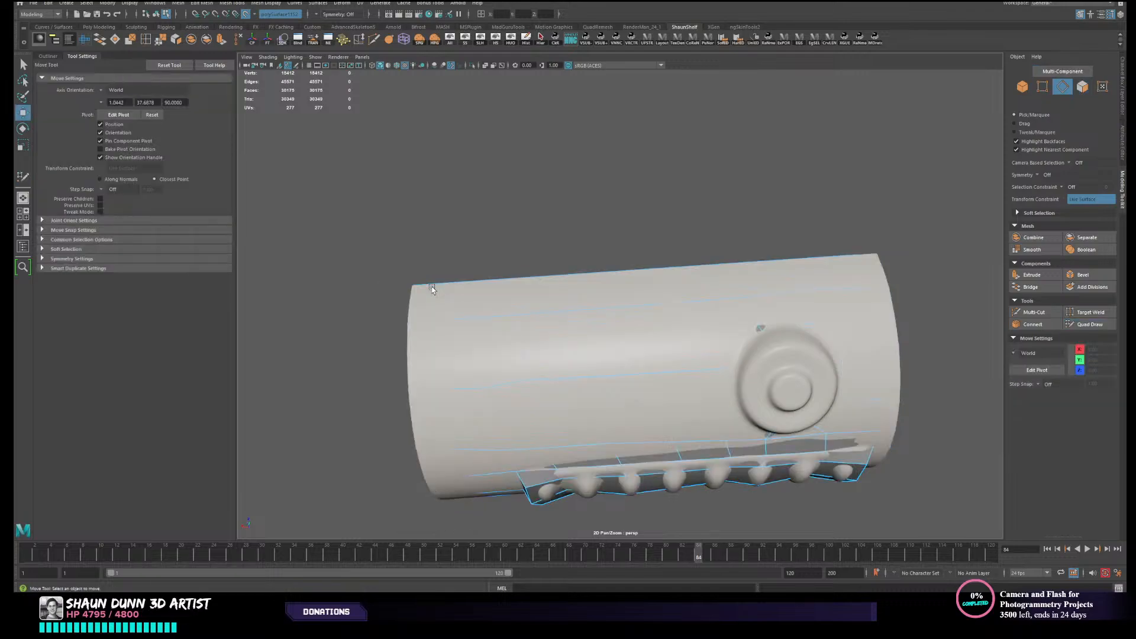
left_click(512, 40)
right_click_drag(571, 269, 614, 257)
left_click(514, 42)
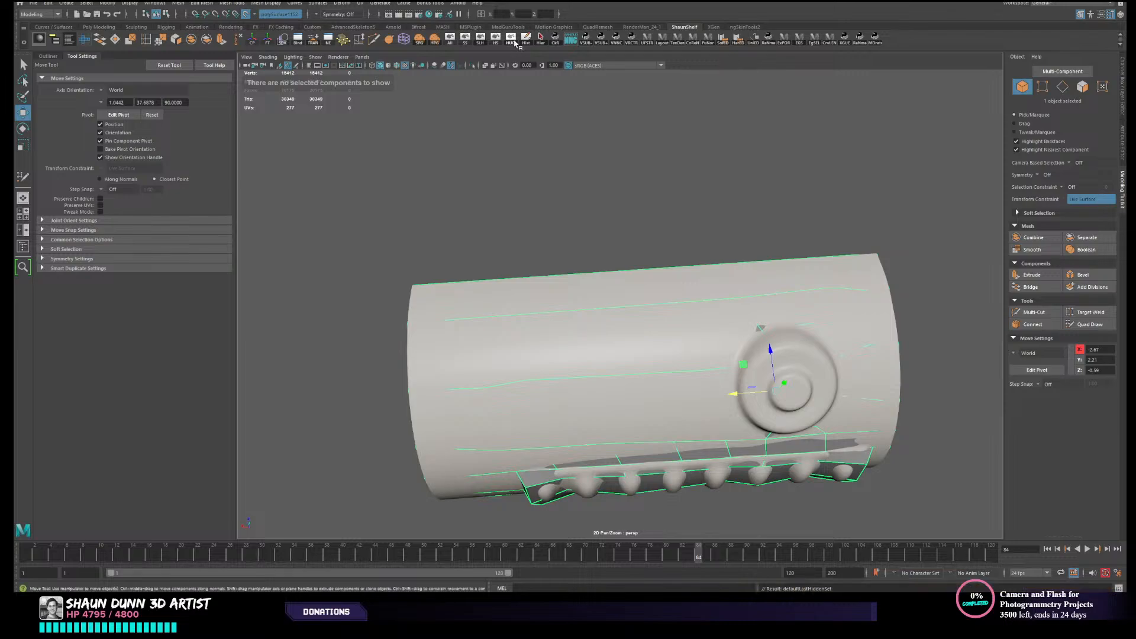
key("backslash")
key("backslash")
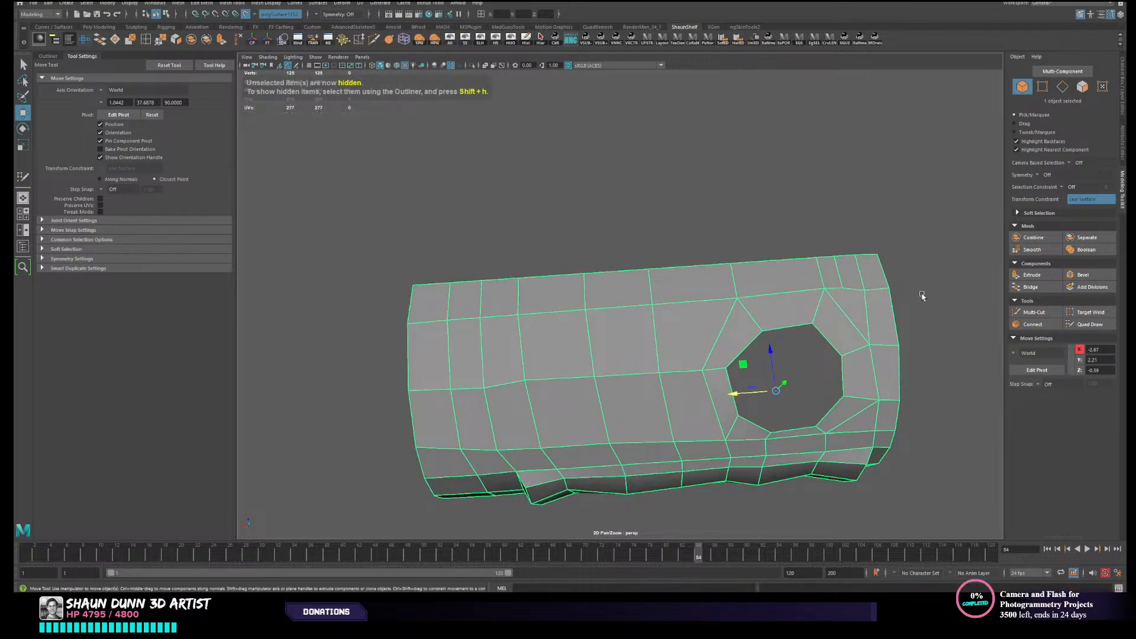
- Select the mesh's lengthwise border edges on the button-opening side, from rim to rim
right_click_drag(431, 285, 432, 258)
left_click(431, 285)
left_click(862, 251, "shift")
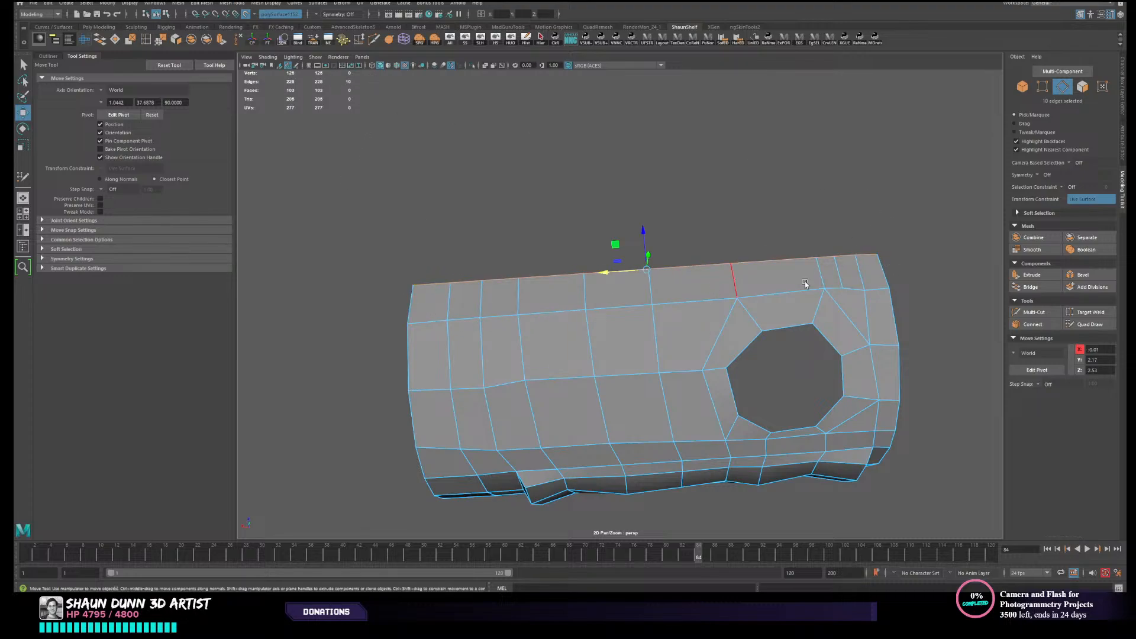
mouse_move(819, 261)
left_mouse_down("alt")
mouse_move(744, 267)
mouse_move(747, 278)
mouse_move(736, 236)
mouse_move(762, 268)
mouse_move(580, 526)
mouse_move(763, 284)
mouse_move(816, 271)
mouse_move(751, 271)
mouse_move(734, 294)
mouse_move(685, 249)
mouse_move(704, 235)
mouse_move(693, 264)
mouse_move(715, 243)
mouse_move(714, 262)
mouse_move(777, 353)
mouse_move(779, 339)
left_mouse_up("alt")
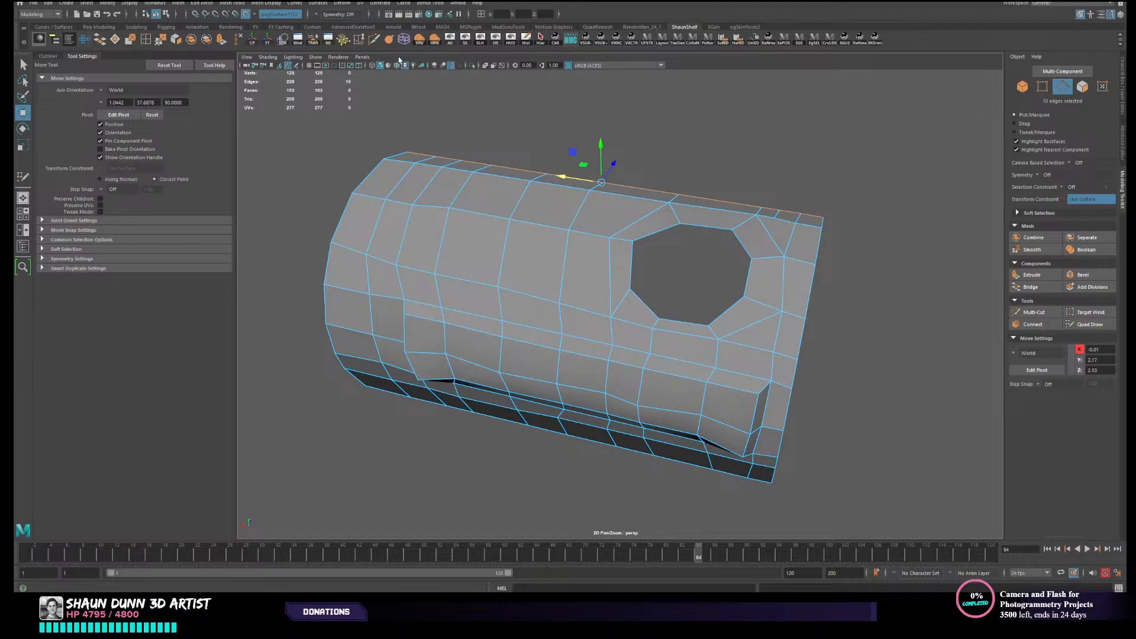
- Insert a short edge loop with Quad Draw across the strip between the button opening and the nearby rim
left_click(377, 44)
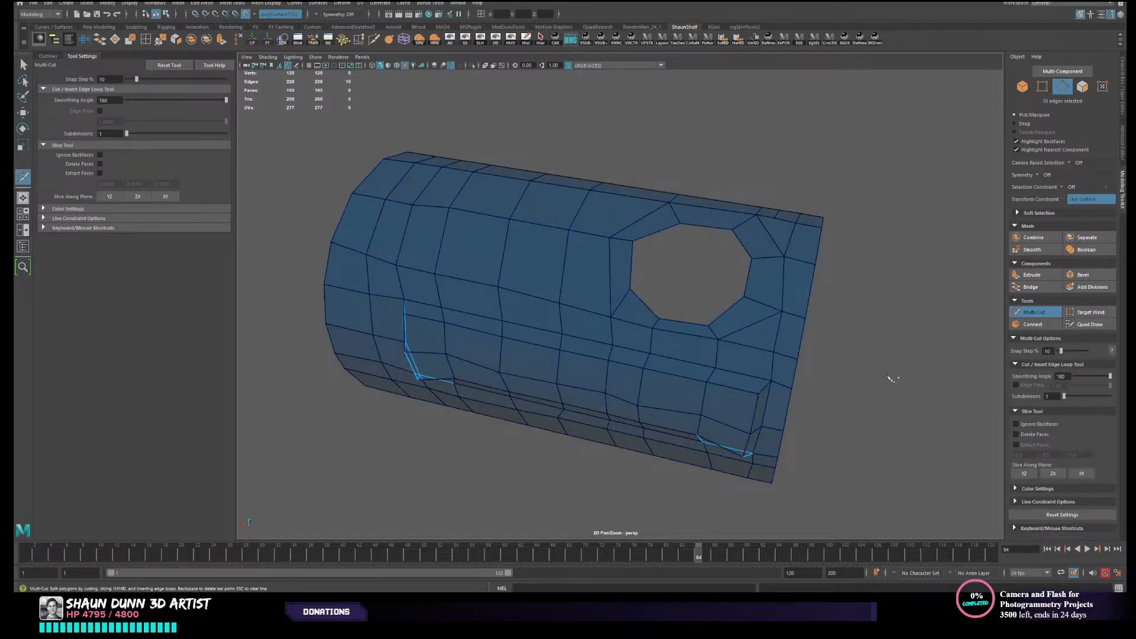
left_click(1101, 325)
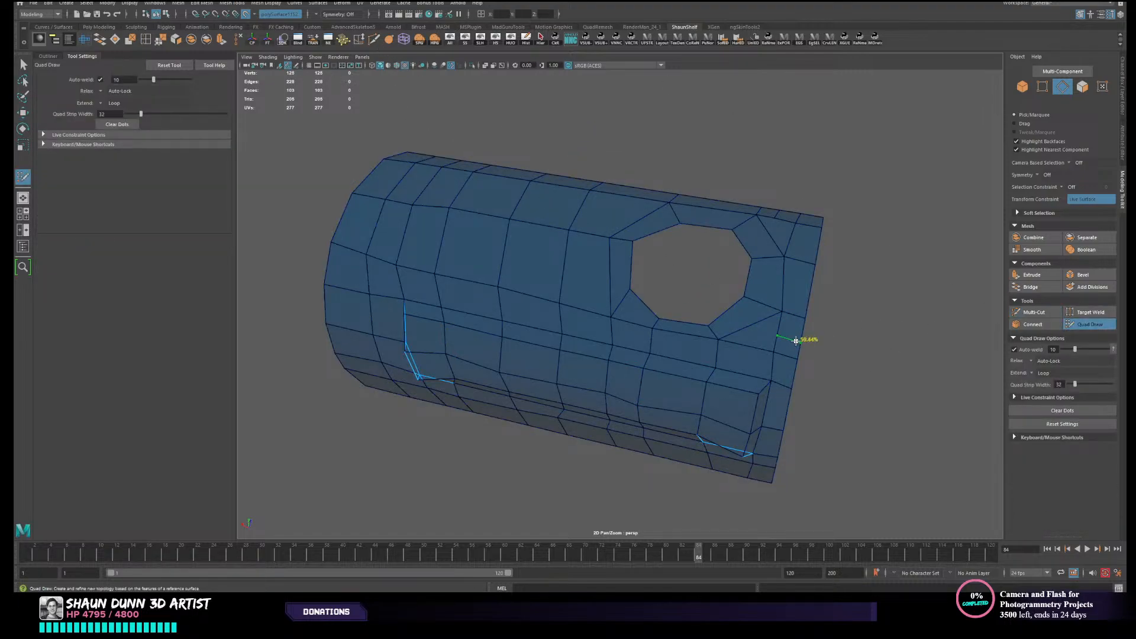
left_click(795, 340, "ctrl")
left_click_drag(749, 324, 756, 336, "alt")
middle_click_drag(653, 304, 649, 317, "alt")
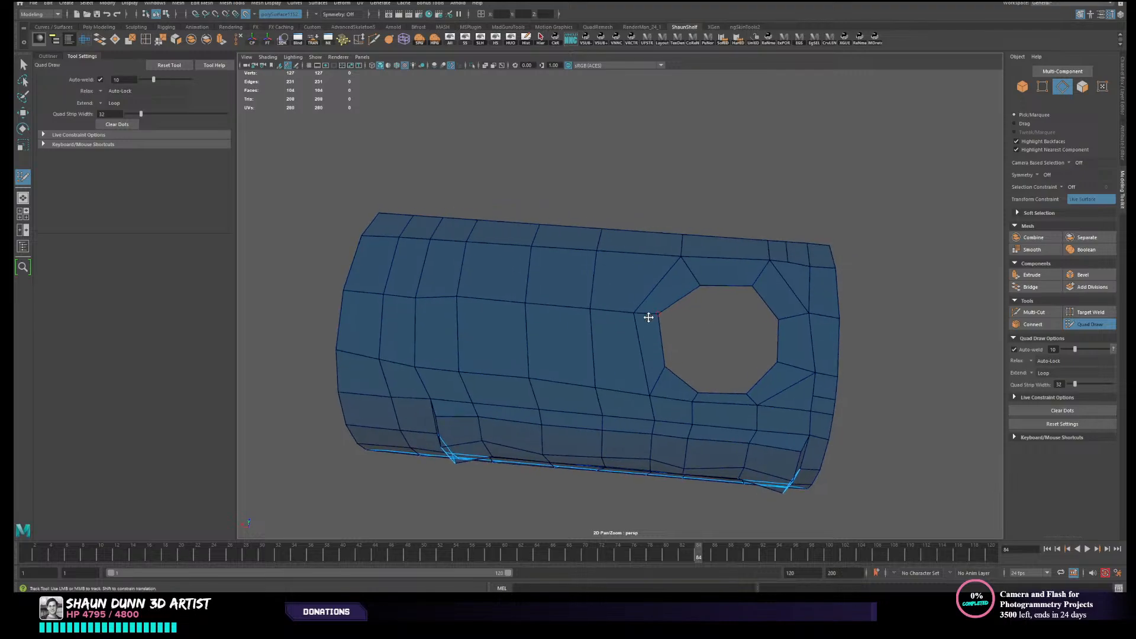
left_click_drag(648, 317, 661, 310, "alt")
left_click_drag(562, 256, 555, 286, "alt")
- Leave Quad Draw and select the row of lengthwise border edges above the button opening, from rim to rim
key("w")
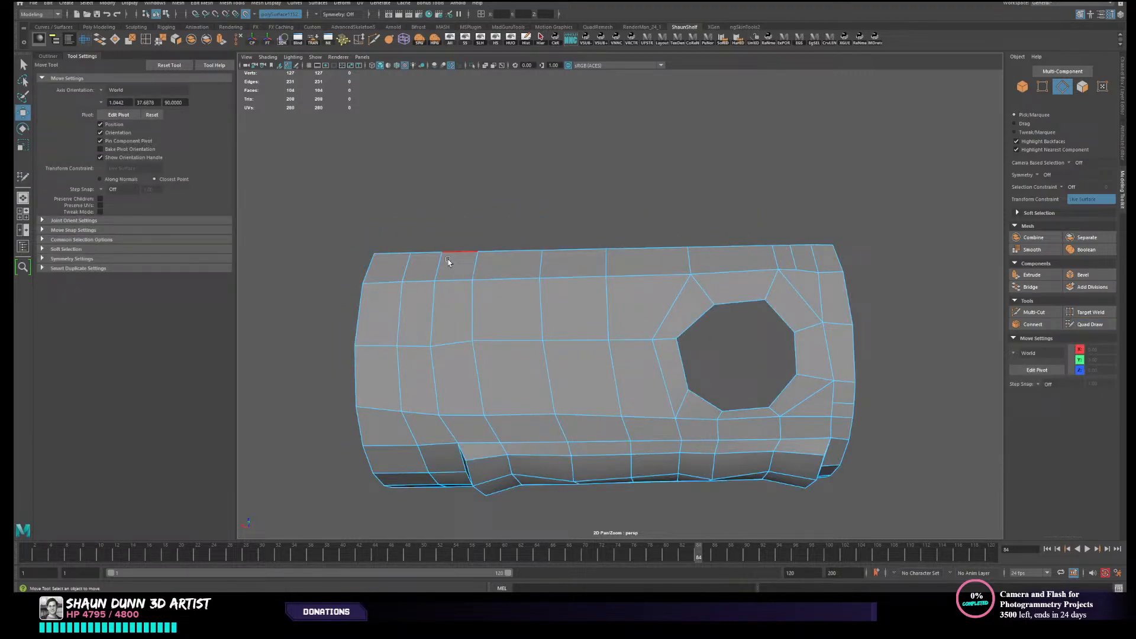
left_click(401, 254)
double_click(820, 243)
left_click_drag(592, 278, 615, 300, "alt")
scroll(615, 300, "up", 2)
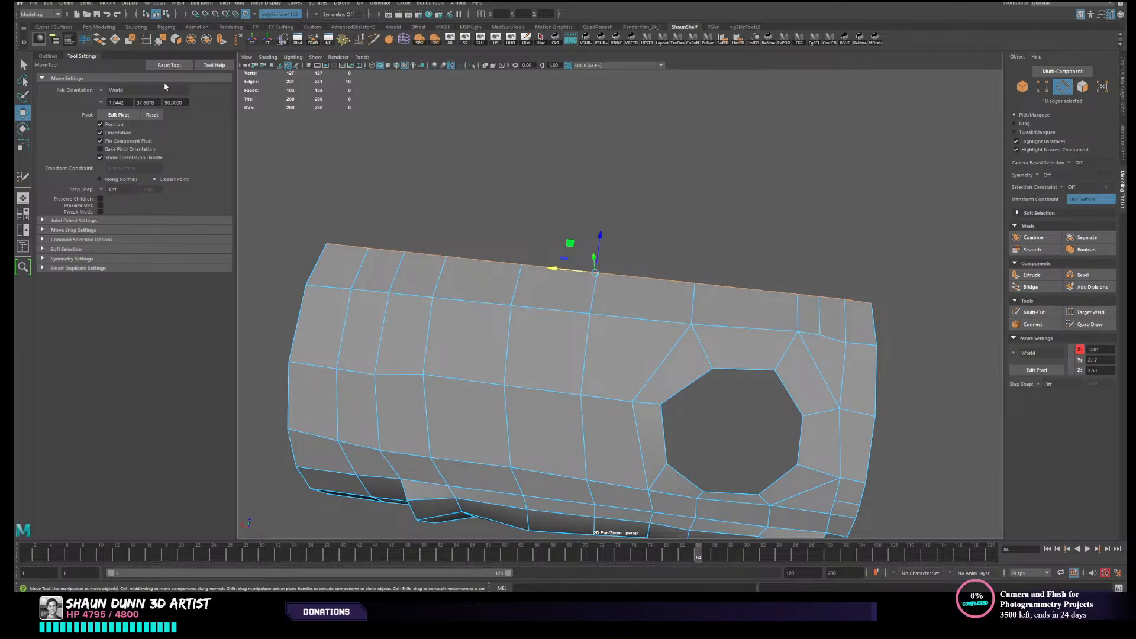
- Detach the Convert and Curve Tools command lists as floating windows and place them near each other
left_click(108, 5)
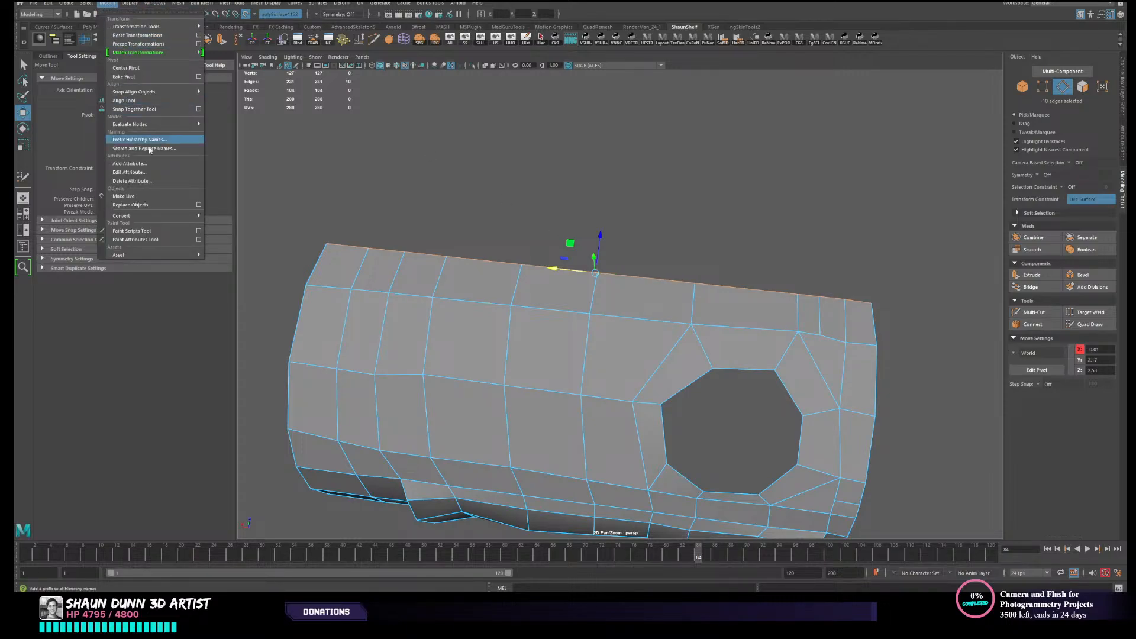
mouse_move(159, 216)
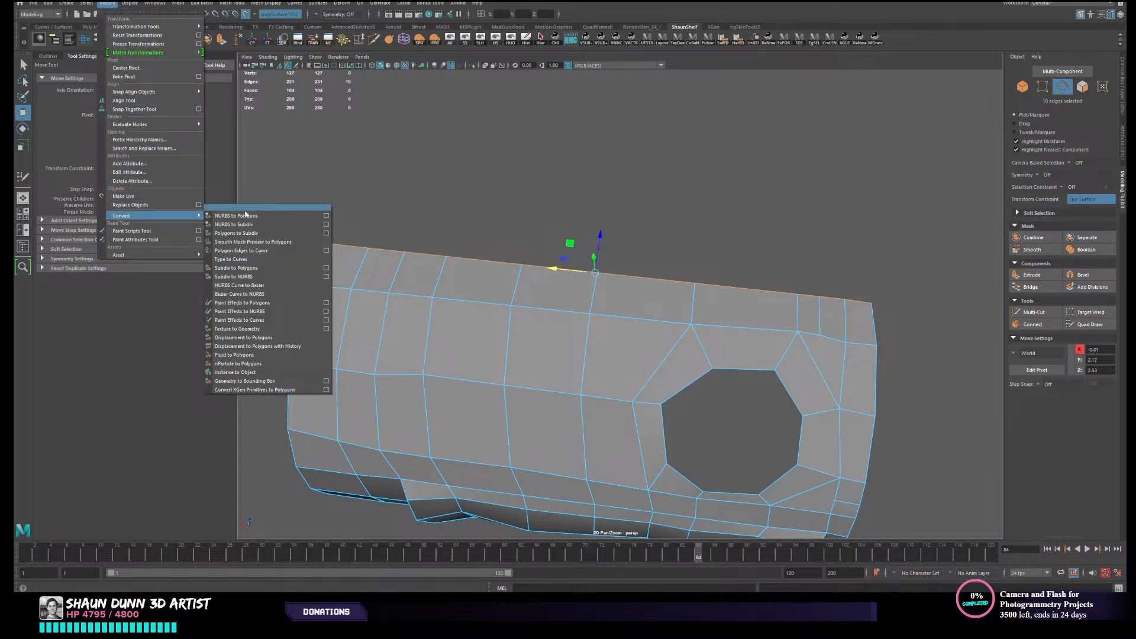
left_click(227, 205)
left_click_drag(211, 281, 211, 281)
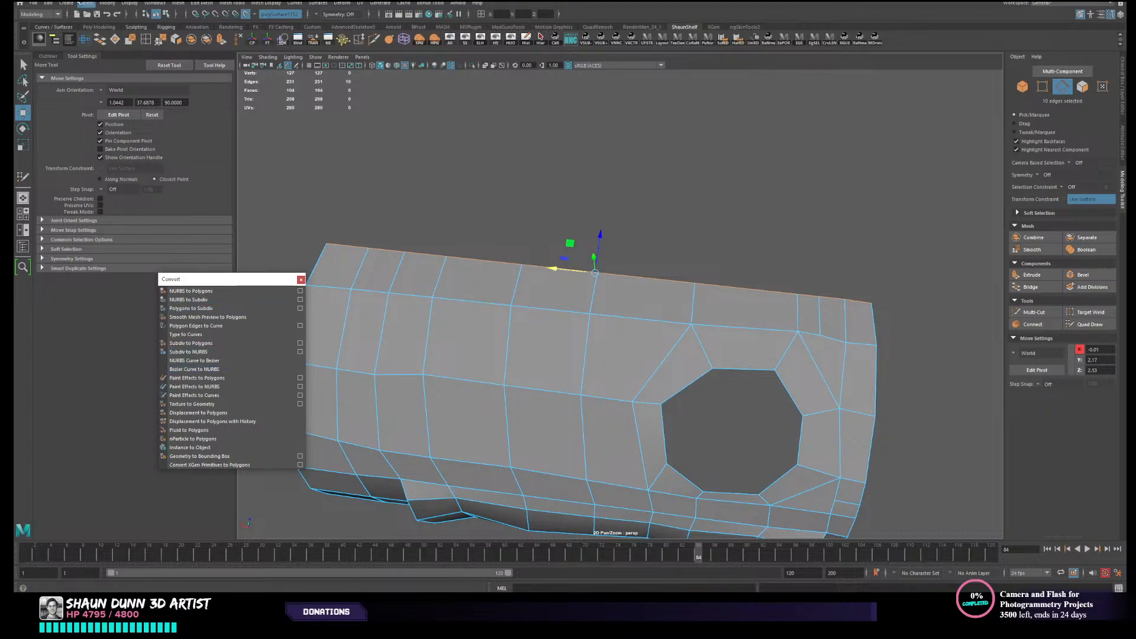
left_click(70, 3)
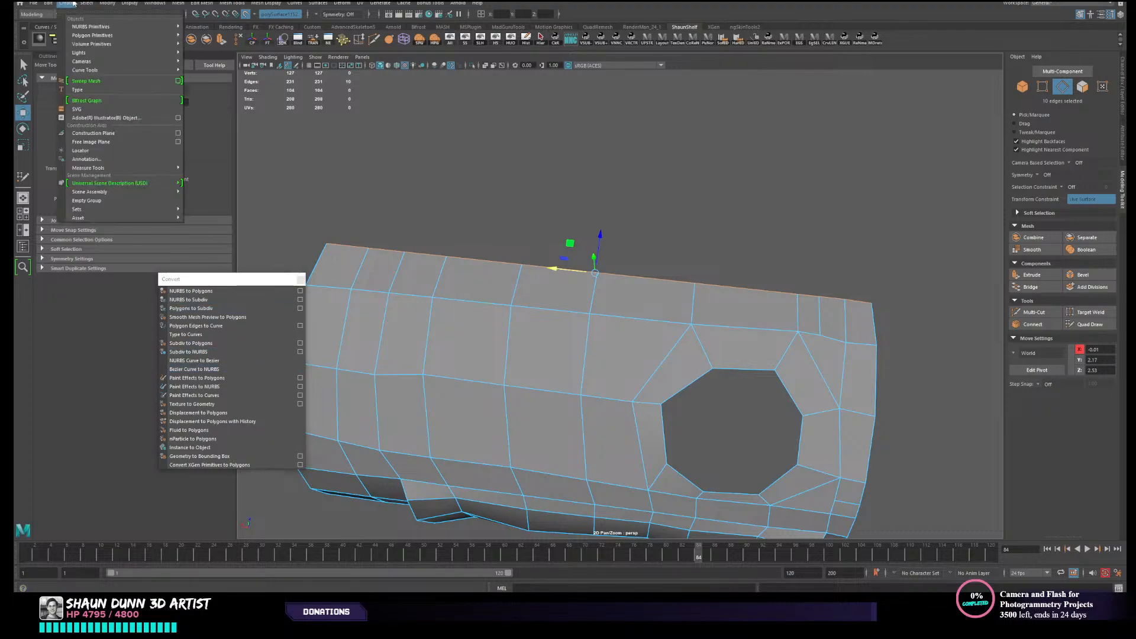
mouse_move(148, 70)
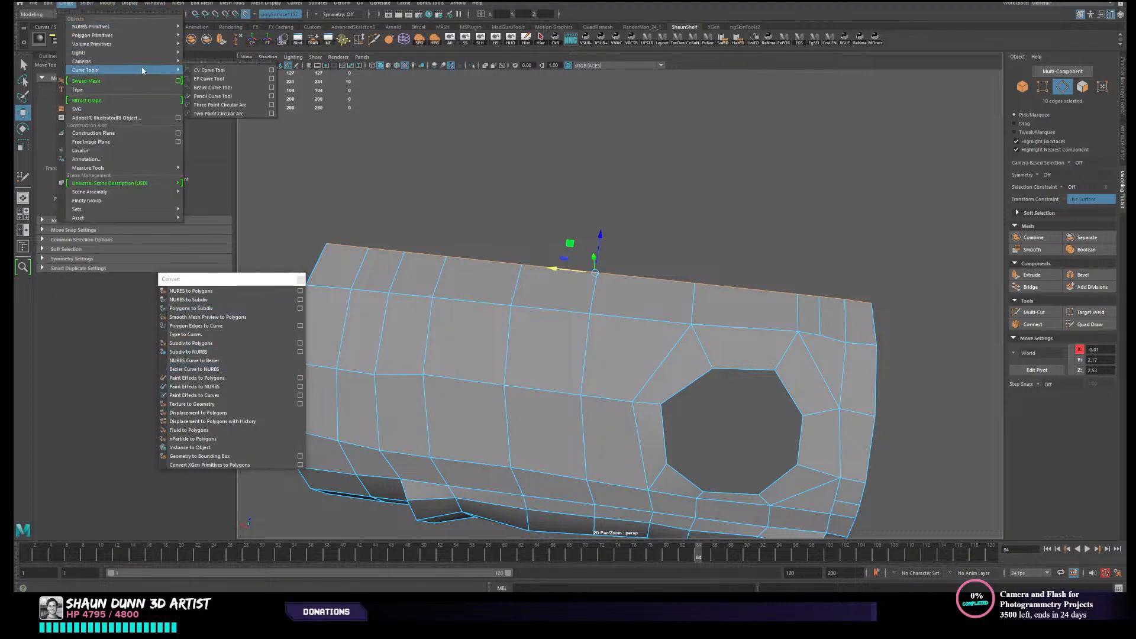
left_click(221, 62)
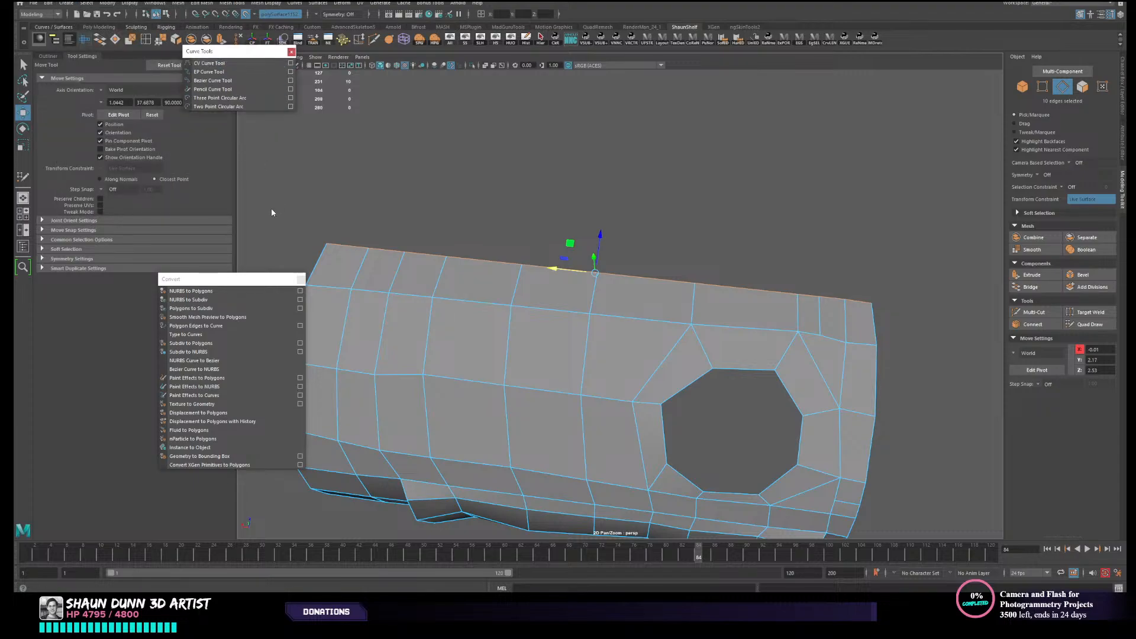
left_click_drag(241, 52, 238, 192)
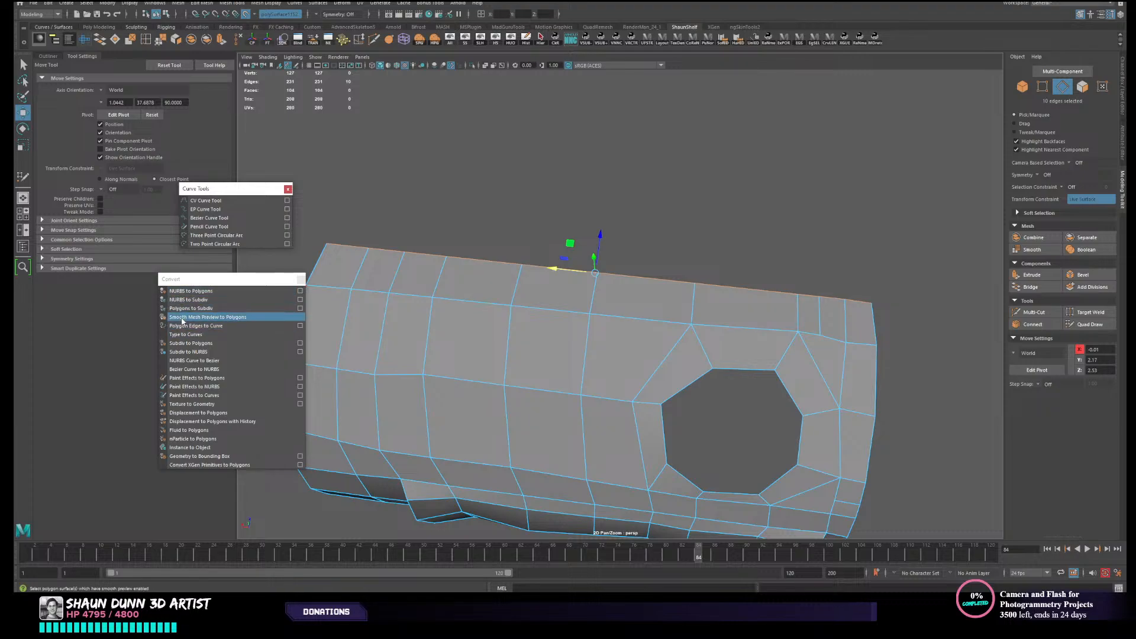
- Convert the selected border edges to a curve with Polygon Edges to Curve and display its CVs
left_click(226, 327)
right_click(601, 293)
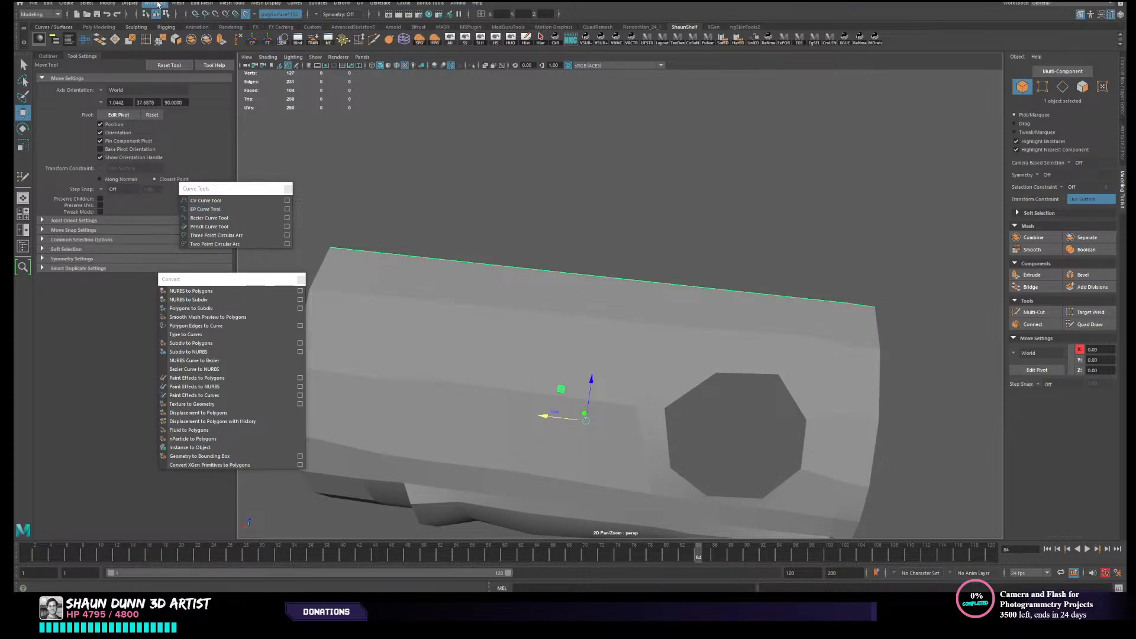
left_click(130, 3)
mouse_move(263, 124)
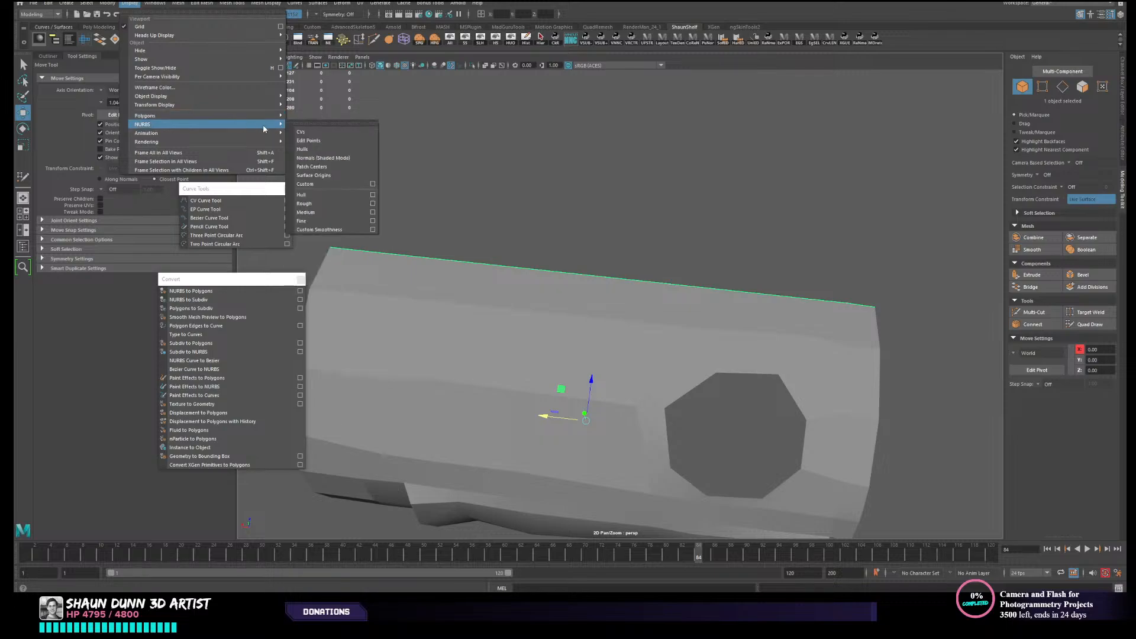
left_click(334, 123)
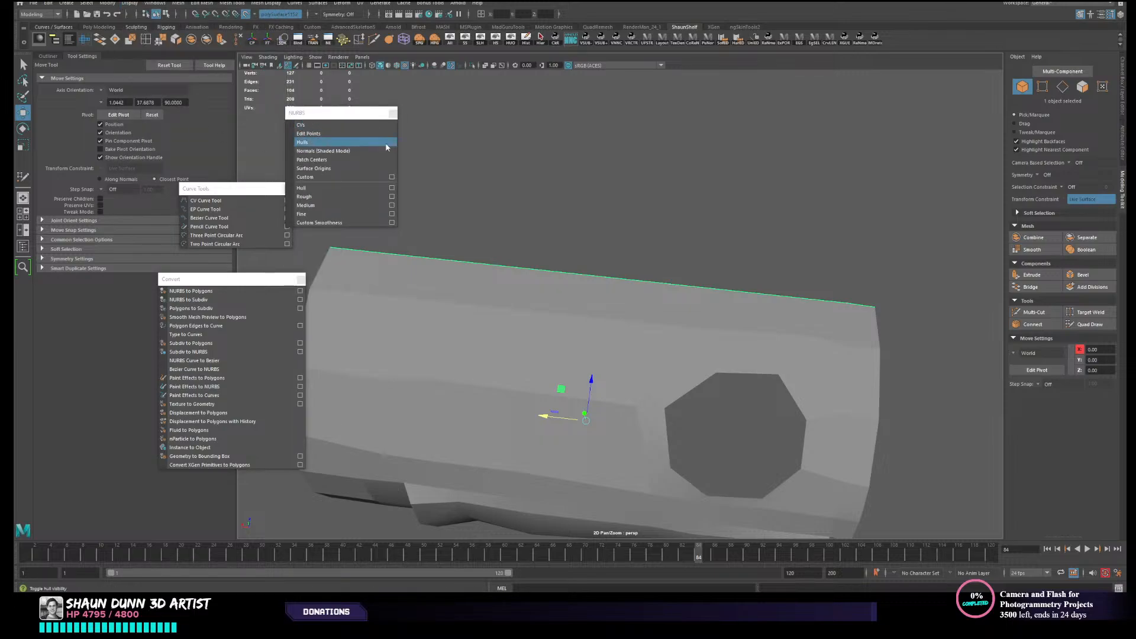
left_click(320, 127)
scroll(445, 219, "down", 2)
left_click_drag(448, 222, 515, 239, "alt")
scroll(542, 319, "up", 1)
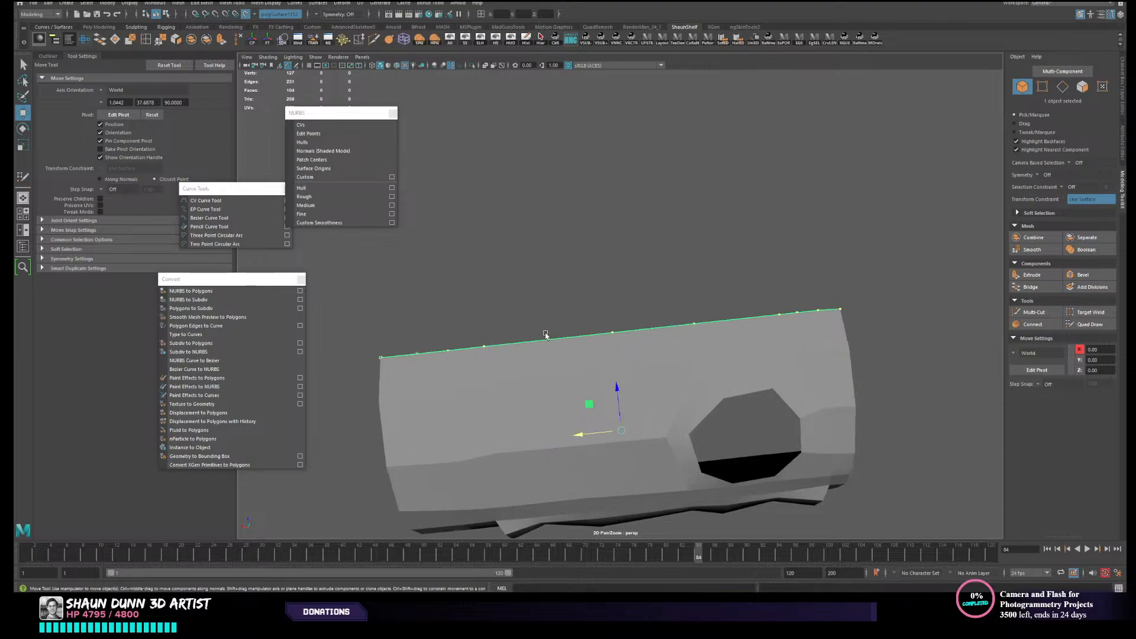
left_click_drag(741, 321, 702, 295, "alt")
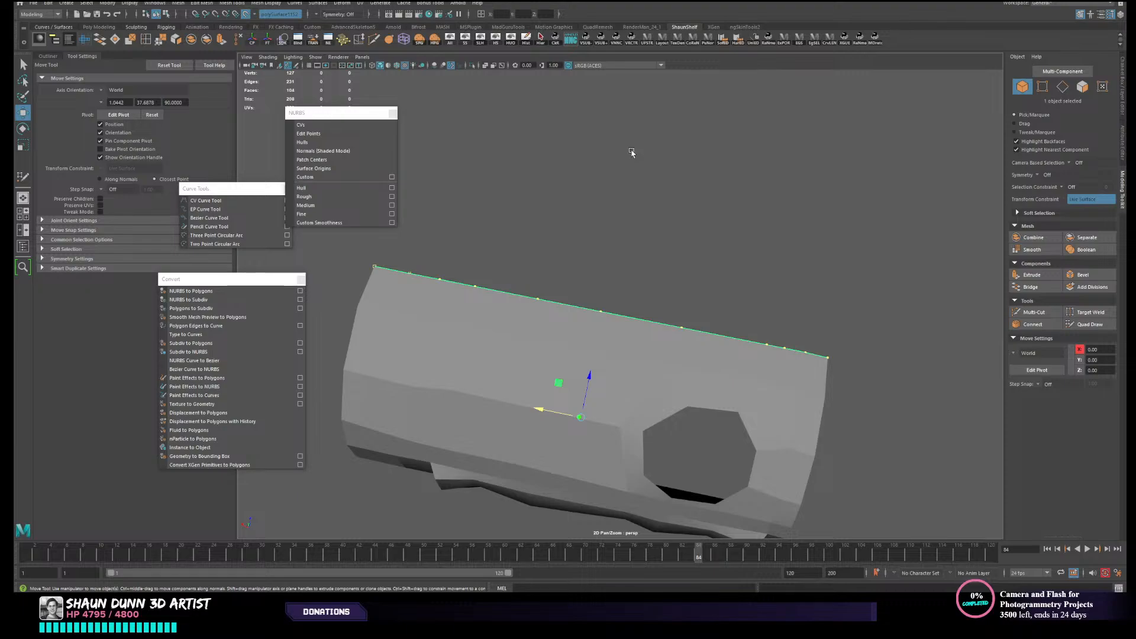
mouse_move(597, 272)
left_mouse_down("alt")
mouse_move(580, 310)
mouse_move(600, 292)
left_mouse_up("alt")
- Show the wireframe on the shaded surface and activate Quad Draw on the selected low-poly mesh
left_click(403, 70)
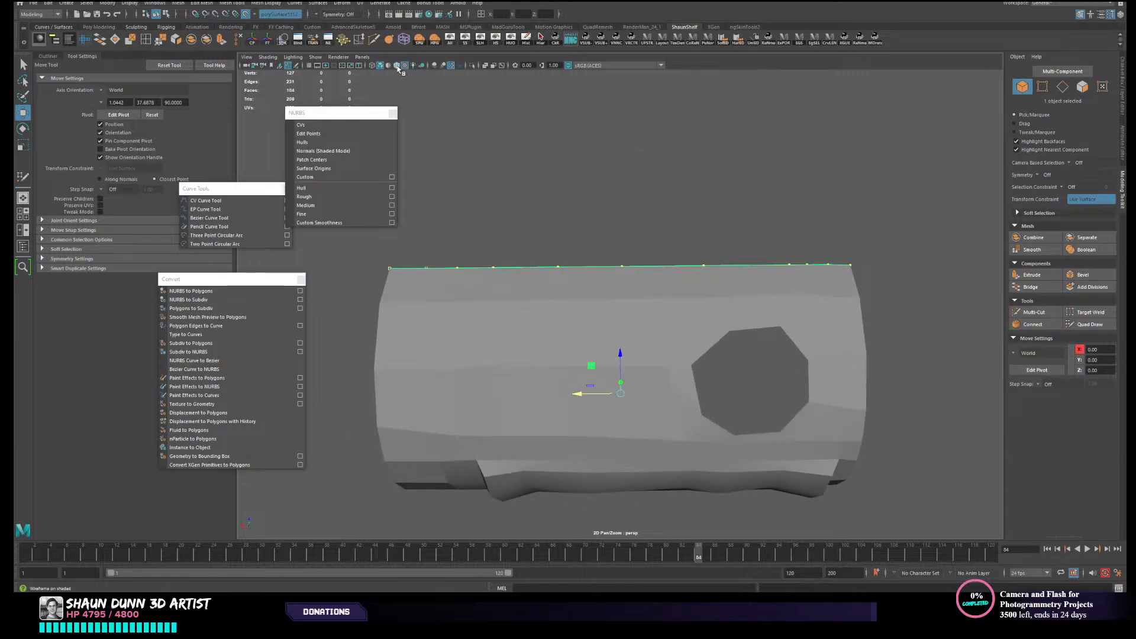
mouse_move(498, 290)
left_mouse_down("alt")
mouse_move(520, 240)
mouse_move(423, 303)
mouse_move(527, 265)
mouse_move(534, 278)
mouse_move(577, 277)
left_mouse_up("alt")
left_click(1090, 325)
key("w")
right_click_drag(582, 283, 593, 282)
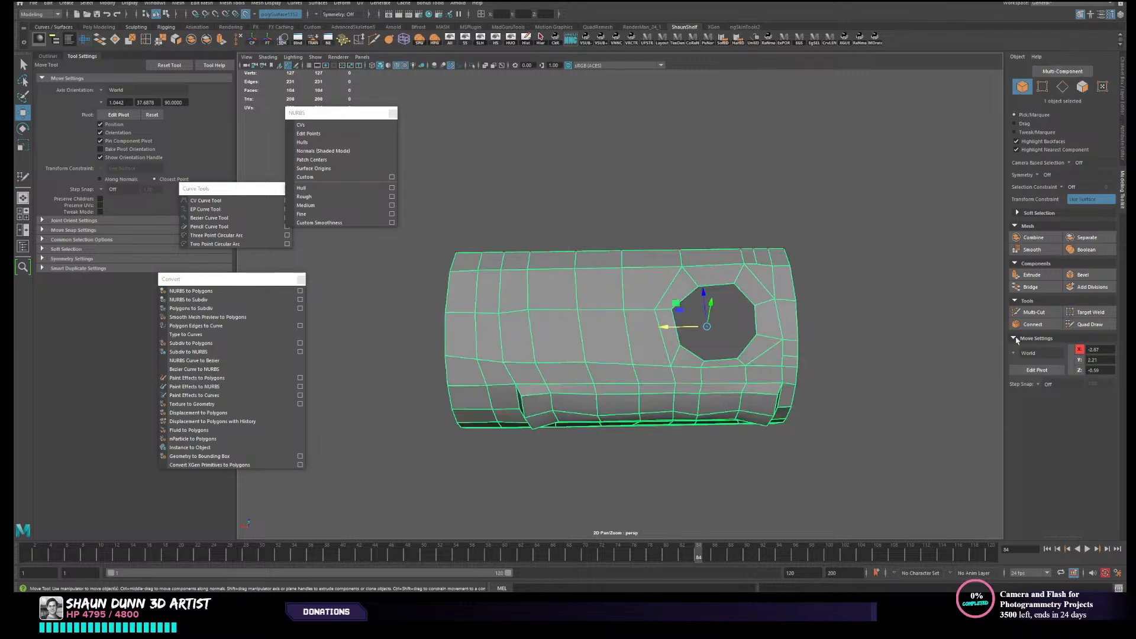
left_click(1090, 325)
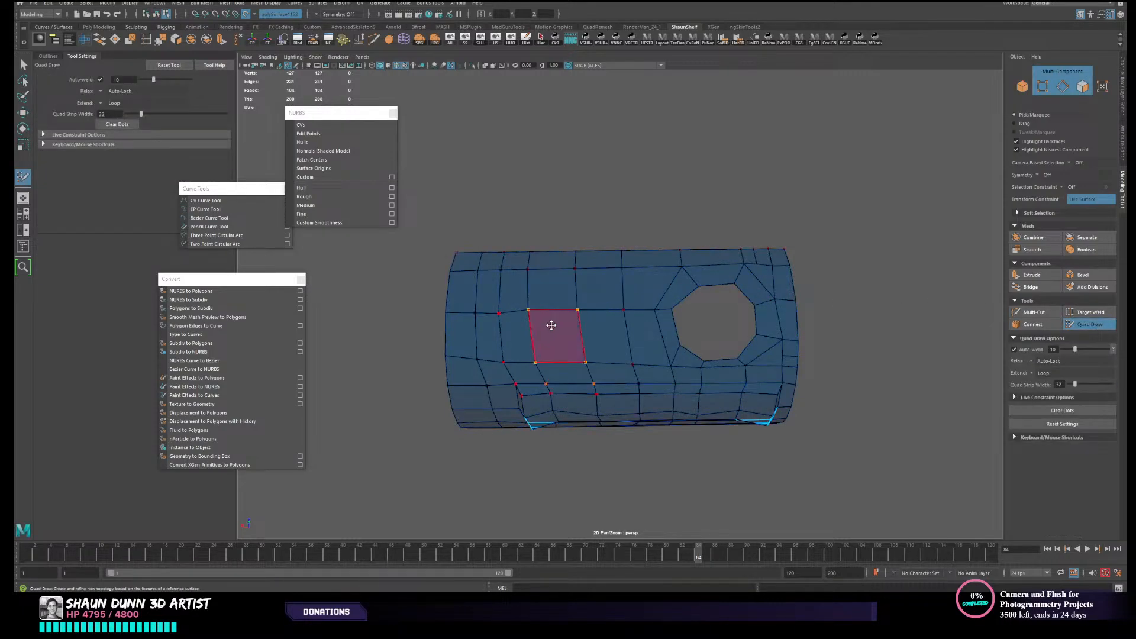
- Try relaxing the low-poly mesh around the ribbed panel, undo the relaxation, and leave Quad Draw
mouse_move(558, 317)
left_mouse_down("shift")
mouse_move(613, 322)
mouse_move(556, 337)
mouse_move(594, 347)
mouse_move(604, 401)
mouse_move(624, 353)
mouse_move(615, 397)
mouse_move(564, 335)
left_mouse_up("shift")
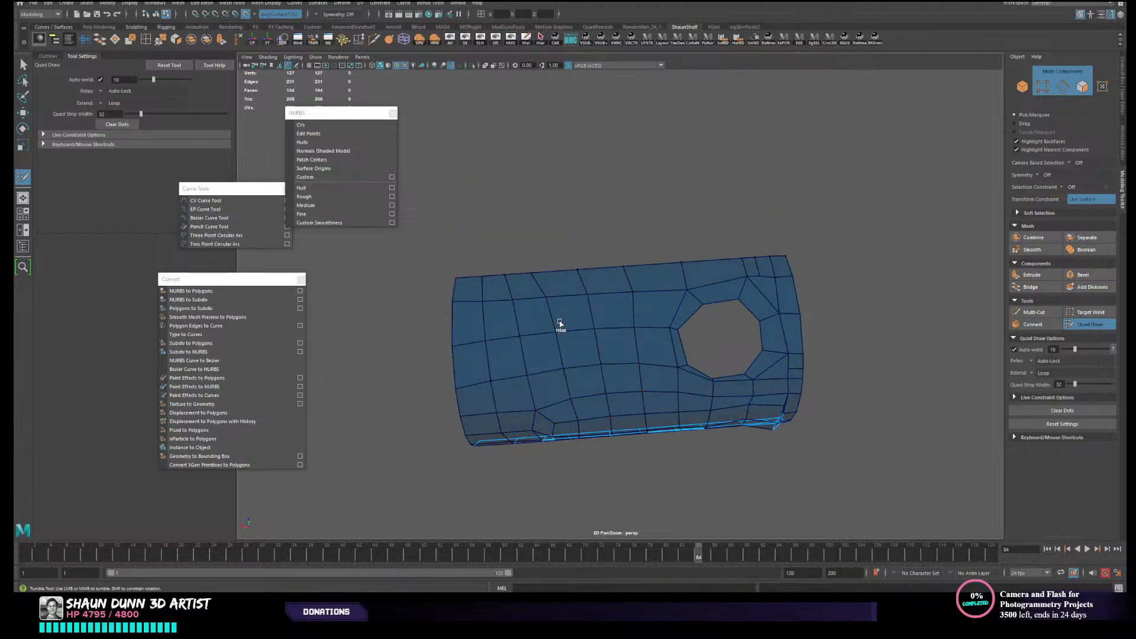
left_click_drag(694, 294, 614, 357, "alt")
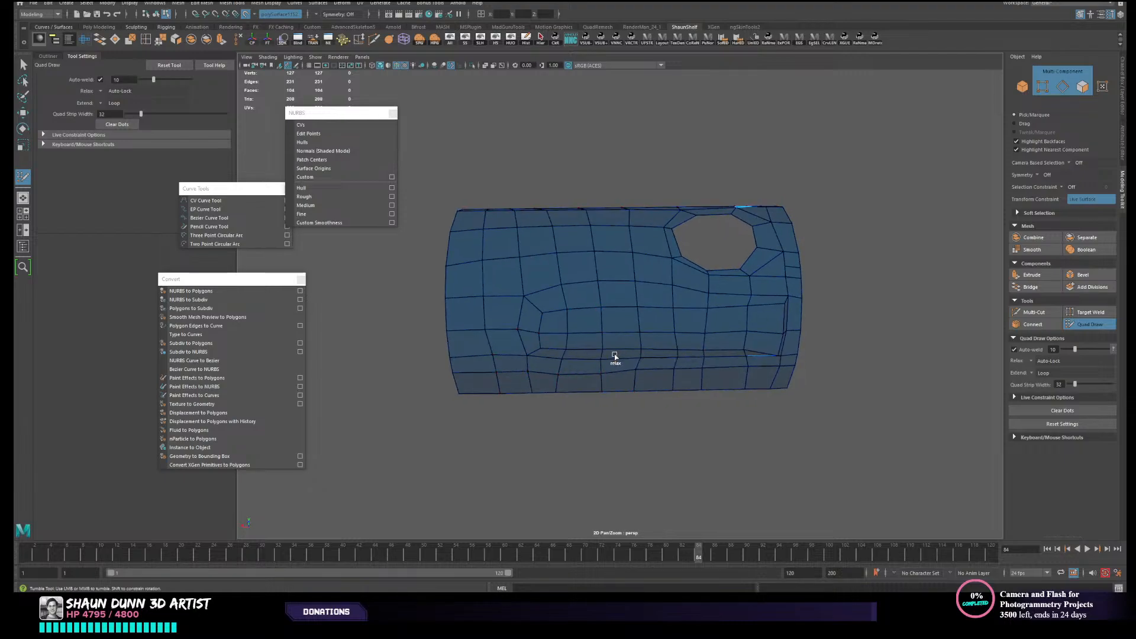
left_click_drag(514, 313, 575, 307, "shift")
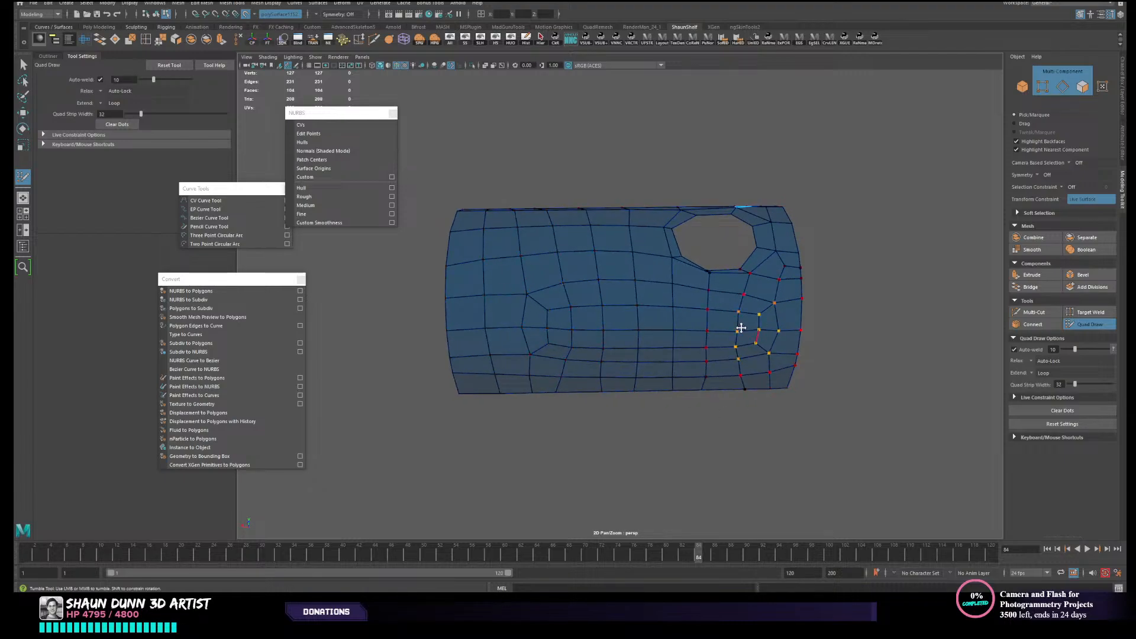
left_click_drag(531, 253, 669, 306, "alt")
left_click_drag(616, 348, 629, 329, "alt")
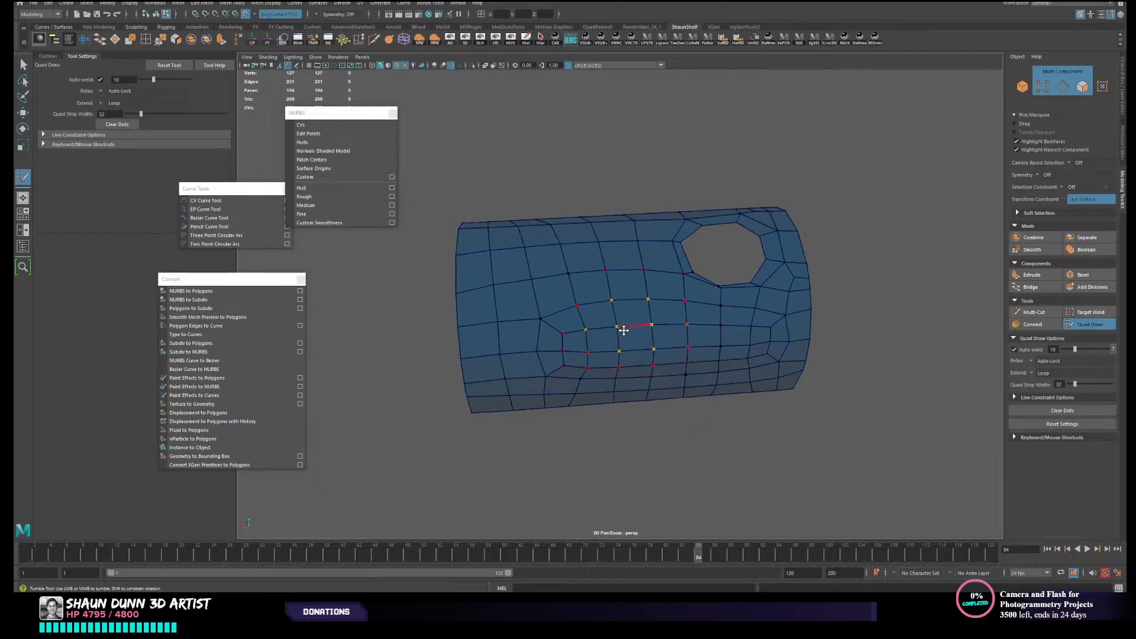
key("ctrl+z")
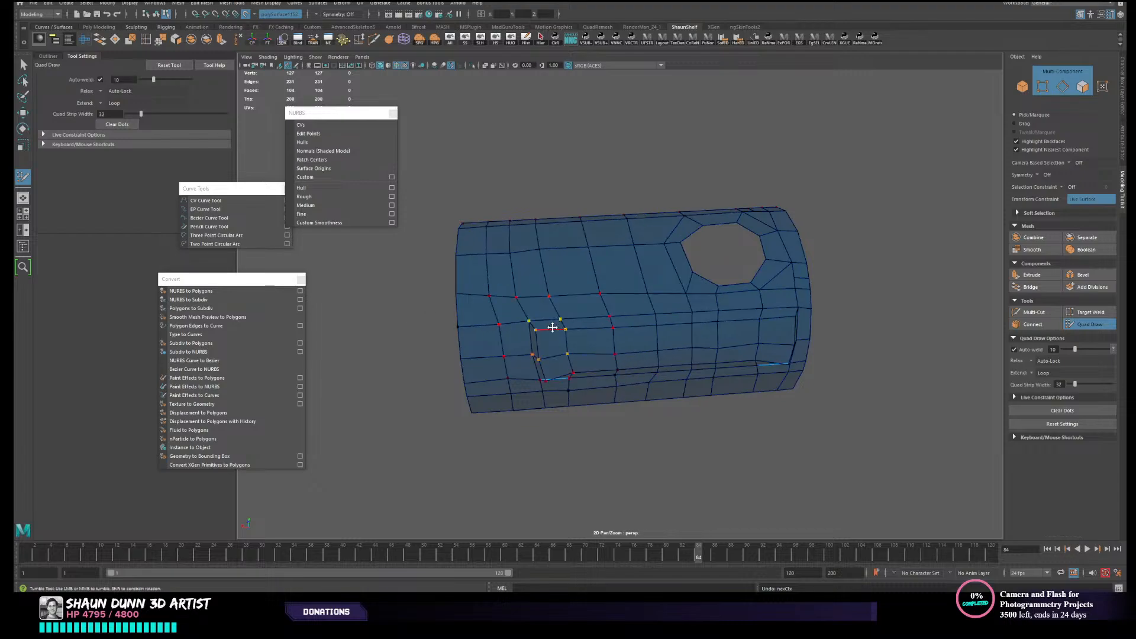
mouse_move(612, 322)
left_mouse_down("alt")
mouse_move(606, 337)
mouse_move(540, 343)
mouse_move(550, 309)
left_mouse_up("alt")
mouse_move(550, 309)
right_mouse_down()
mouse_move(547, 299)
mouse_move(596, 287)
right_mouse_up()
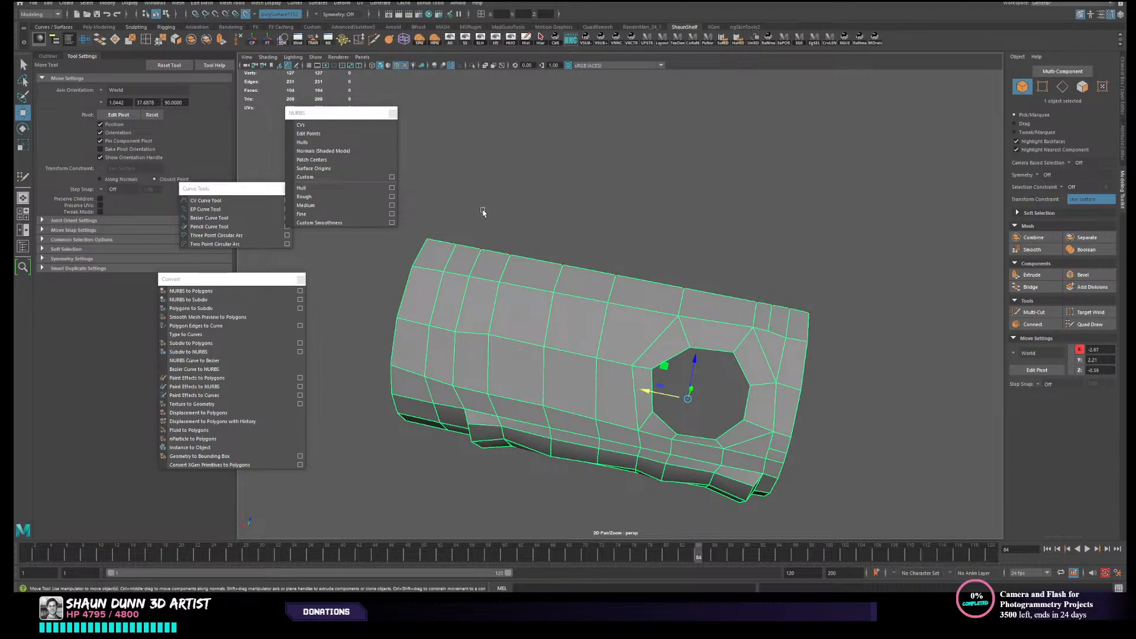
- Select the extracted border curve, open the Rebuild Curve options, and place their window beside the model
mouse_move(551, 279)
left_mouse_down("alt")
mouse_move(575, 267)
mouse_move(537, 287)
left_mouse_up("alt")
left_click(523, 277, "shift")
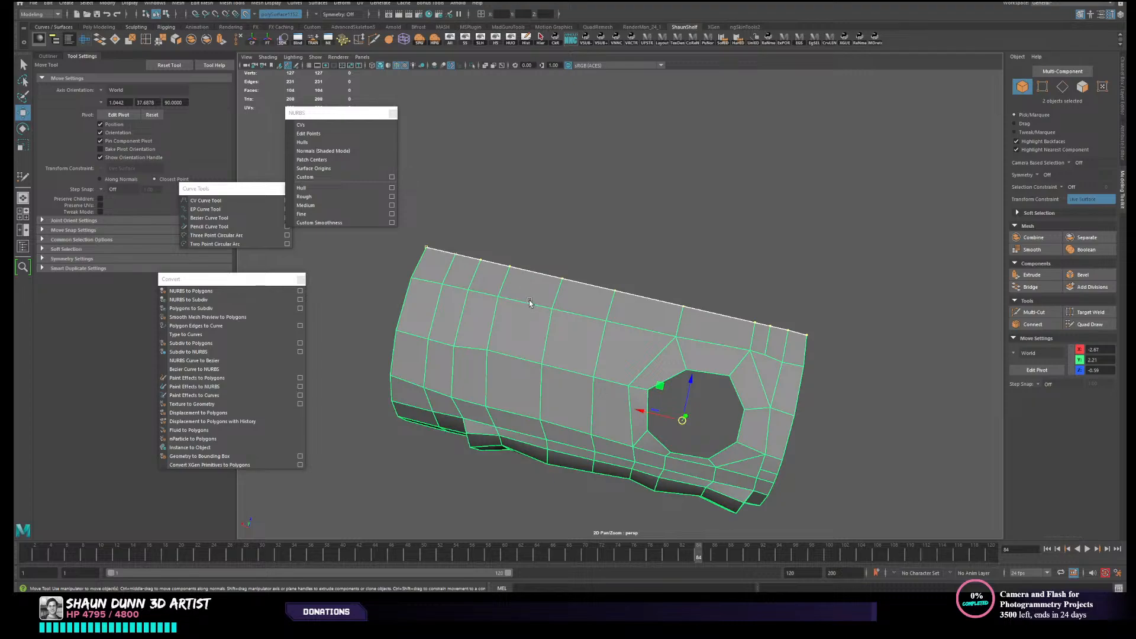
left_click(530, 301, "shift")
left_click_drag(455, 288, 425, 307, "alt")
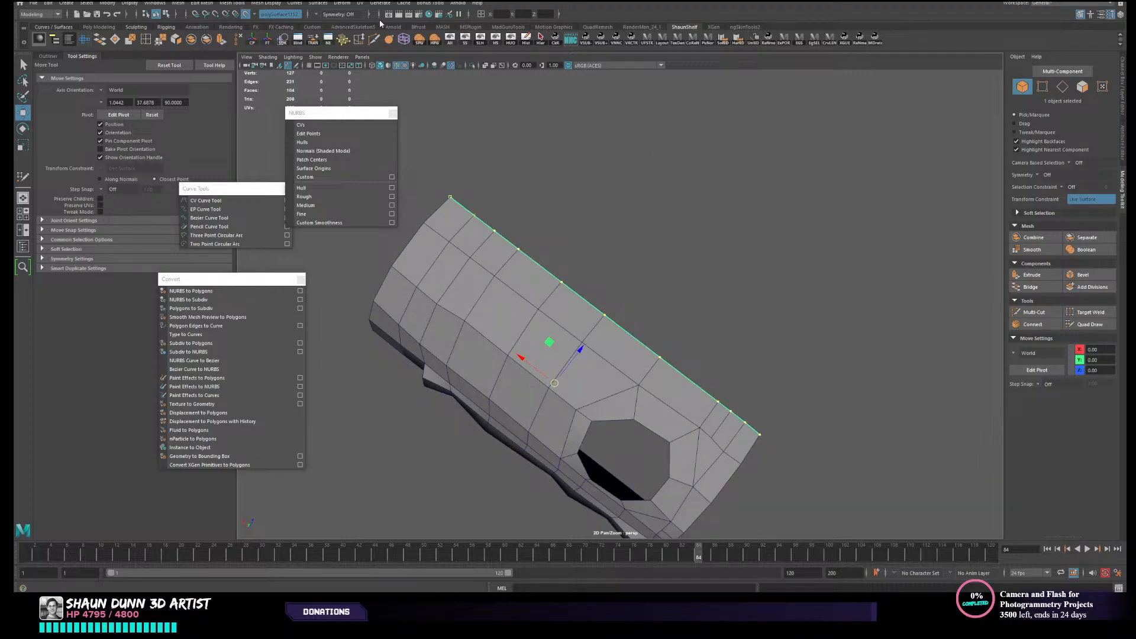
left_click(294, 3)
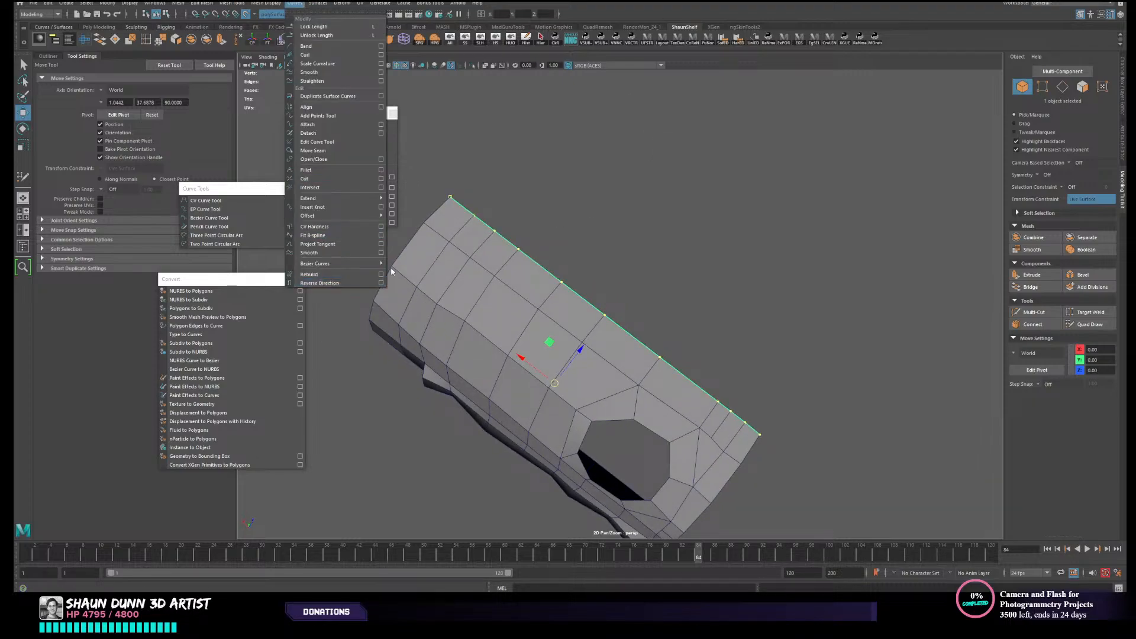
left_click(383, 275)
left_click_drag(559, 92, 878, 239)
left_click_drag(764, 227, 685, 184, "alt")
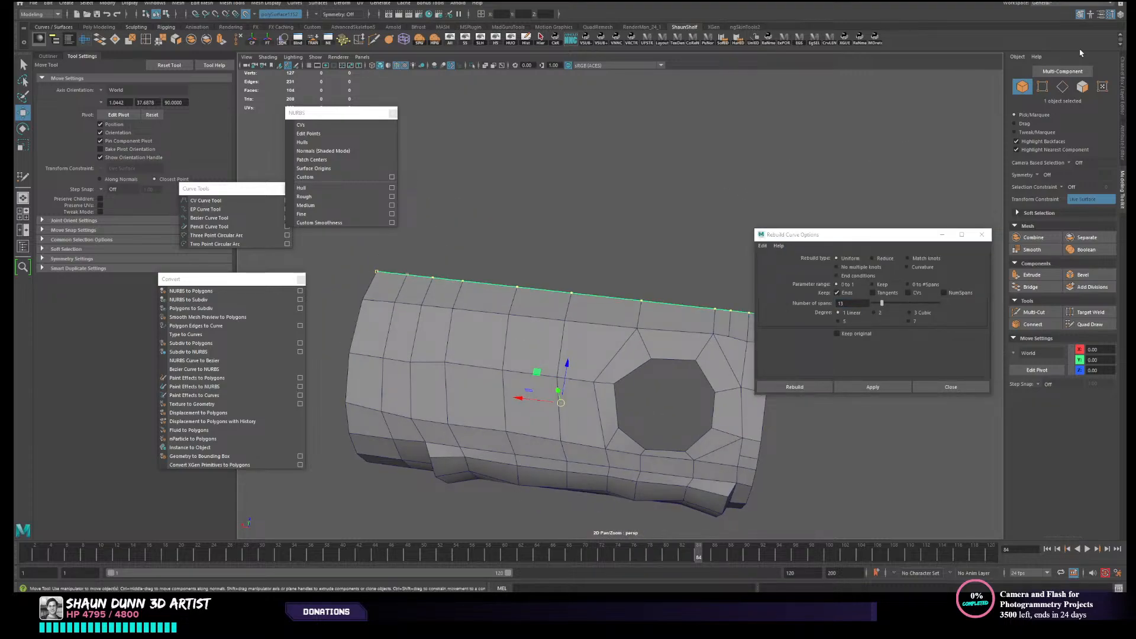
- Display the border curve's shape attributes and check its number of spans against the mesh
left_click_drag(784, 174, 762, 182, "alt")
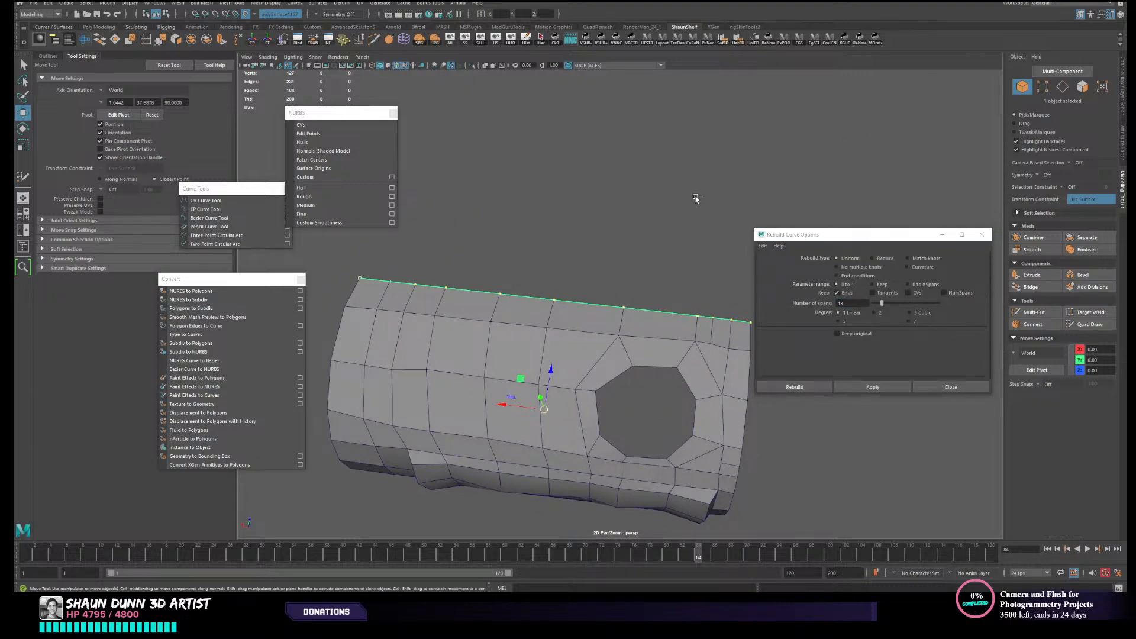
key("ctrl+a")
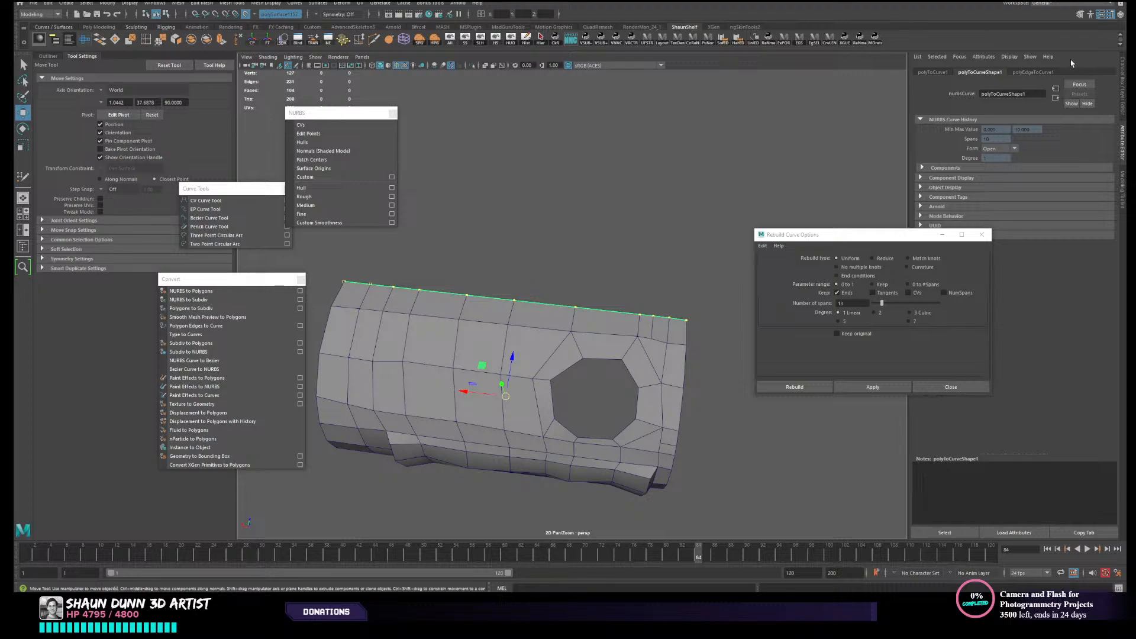
key("ctrl+a")
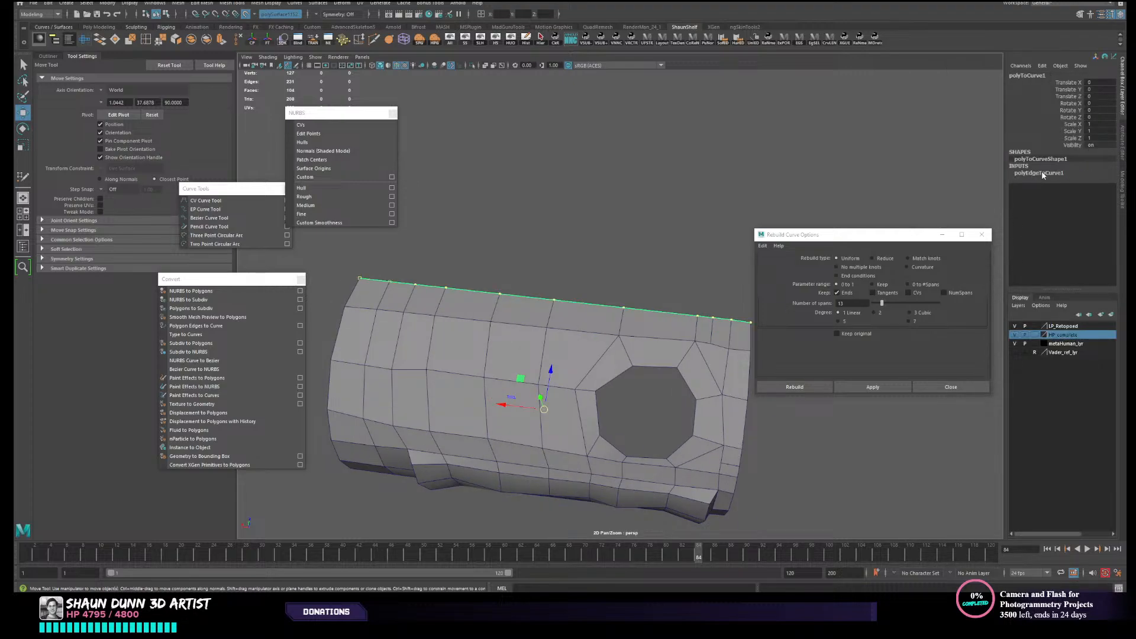
key("ctrl+a")
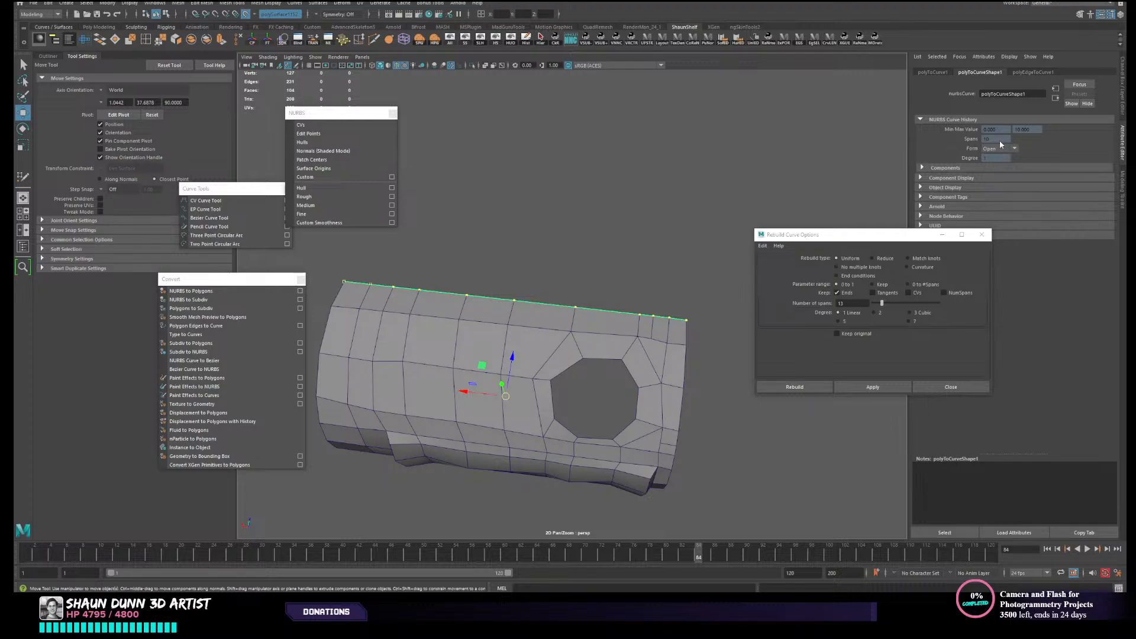
middle_click_drag(578, 253, 606, 246, "alt")
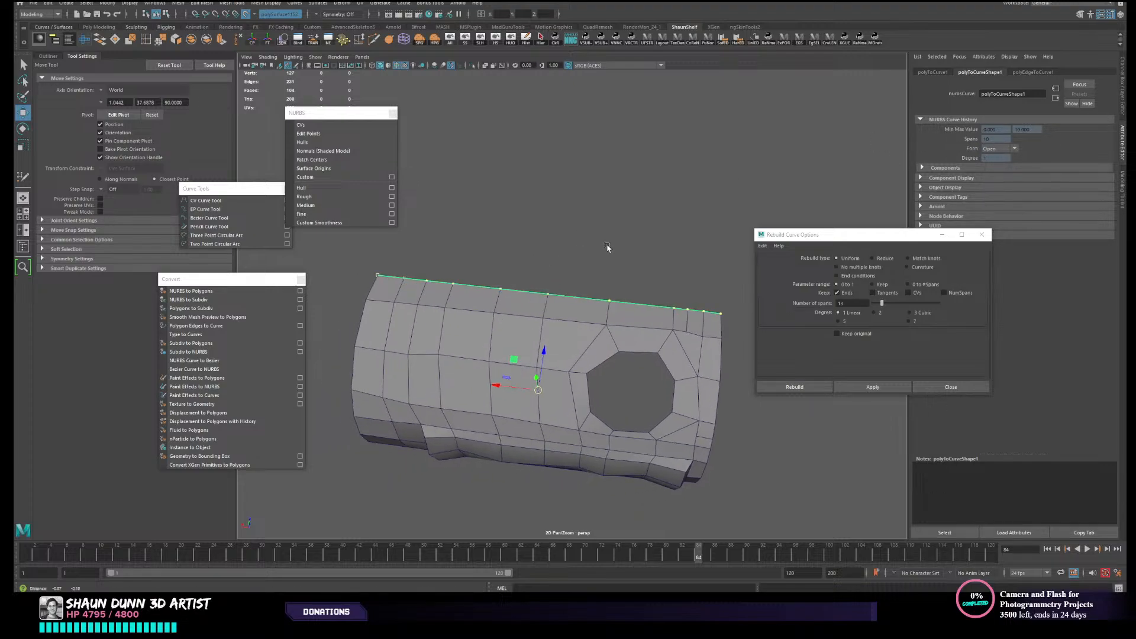
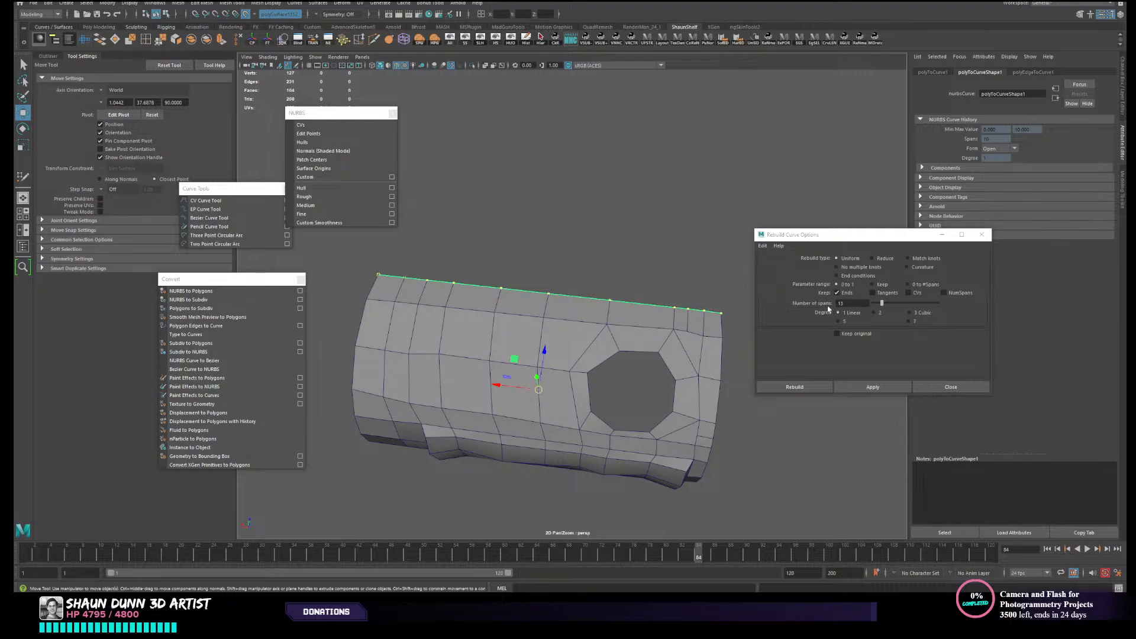
- Rebuild the border curve uniformly with 10 spans and linear degree
middle_click_drag(572, 285, 580, 283, "alt")
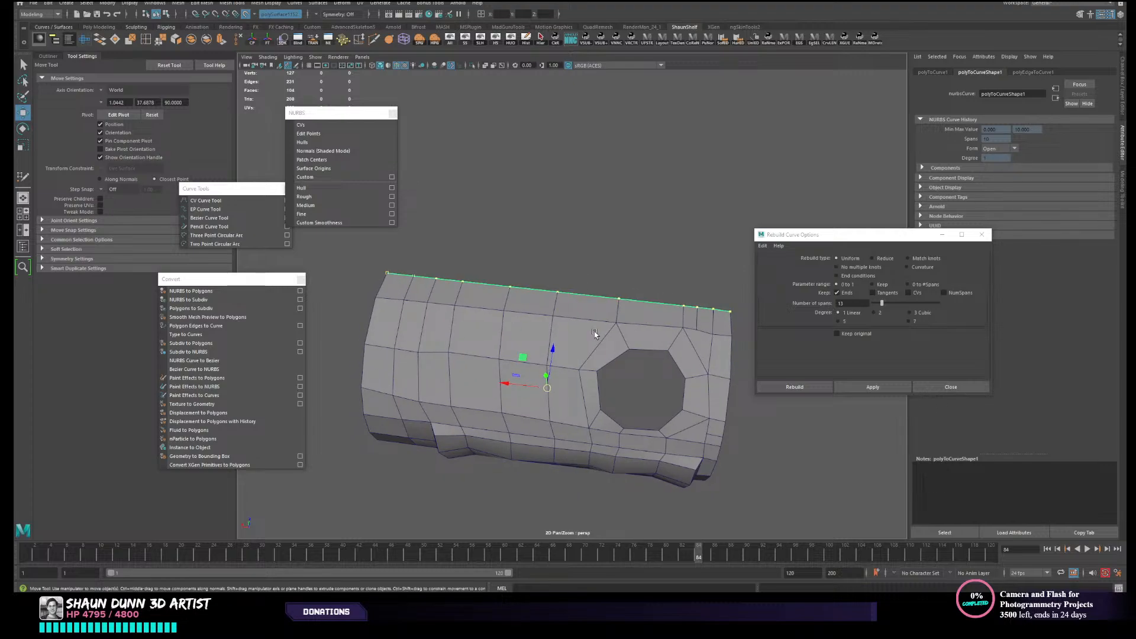
left_click_drag(595, 334, 540, 314, "alt")
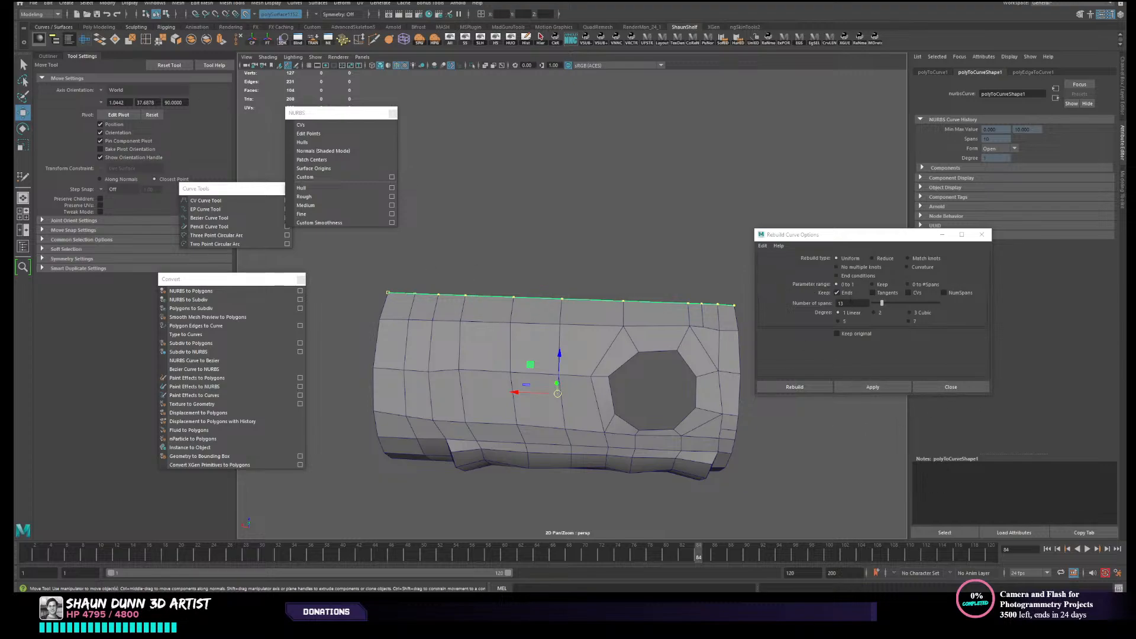
double_click(851, 301)
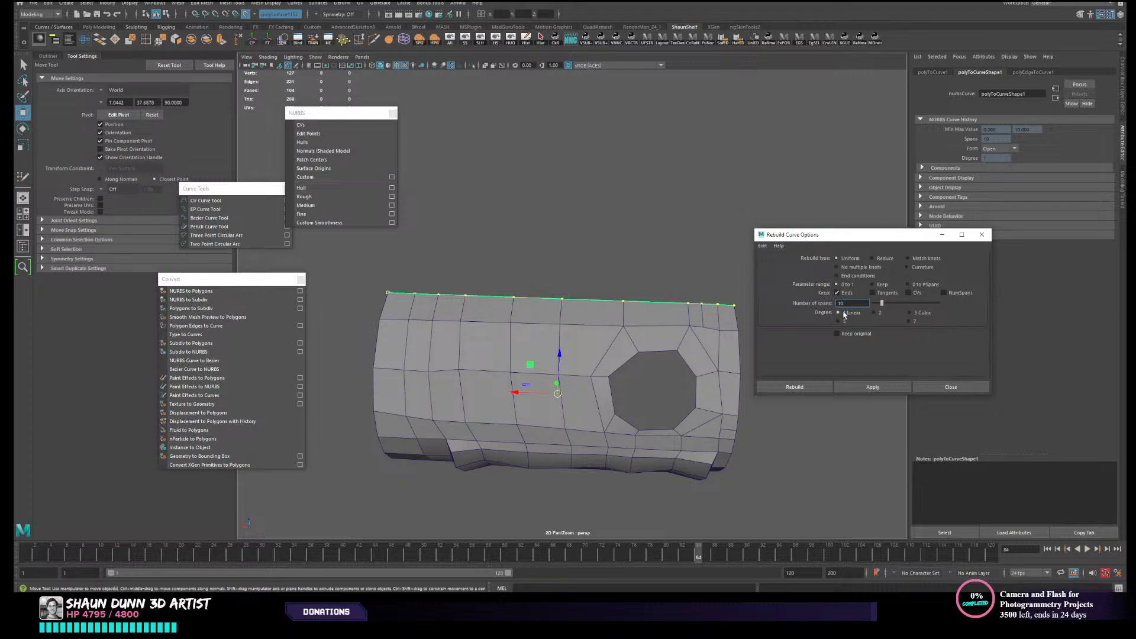
left_click(880, 386)
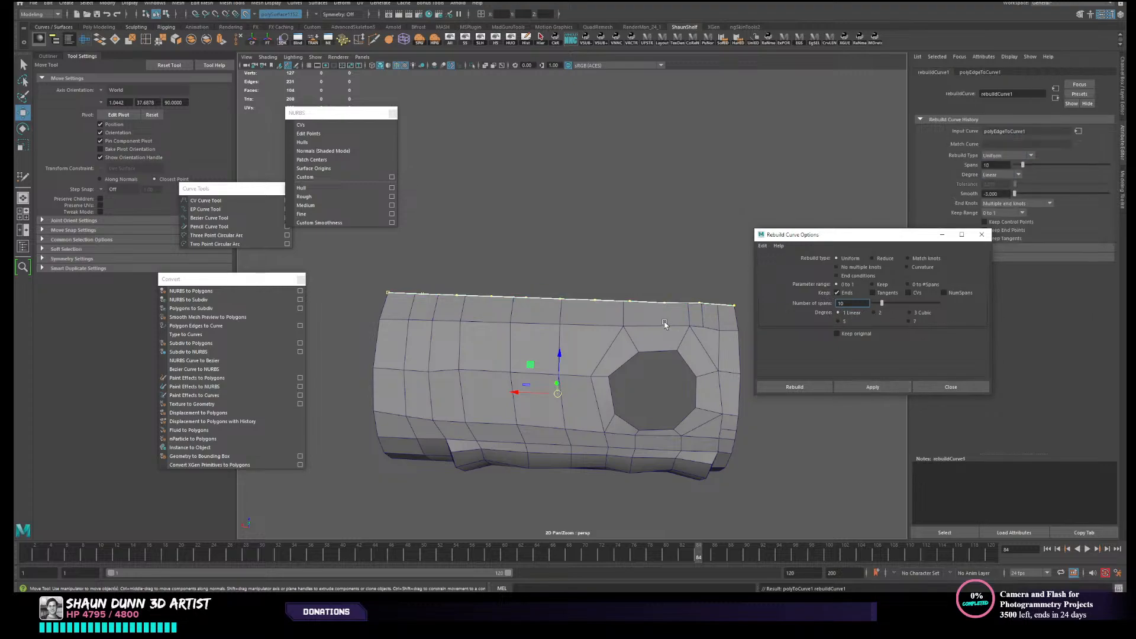
- Unhide the high-poly canister, turn off its live surface, and hide the meshes to leave only the rebuilt curve
left_click_drag(662, 321, 664, 326, "alt")
left_click(584, 330)
left_click(585, 329)
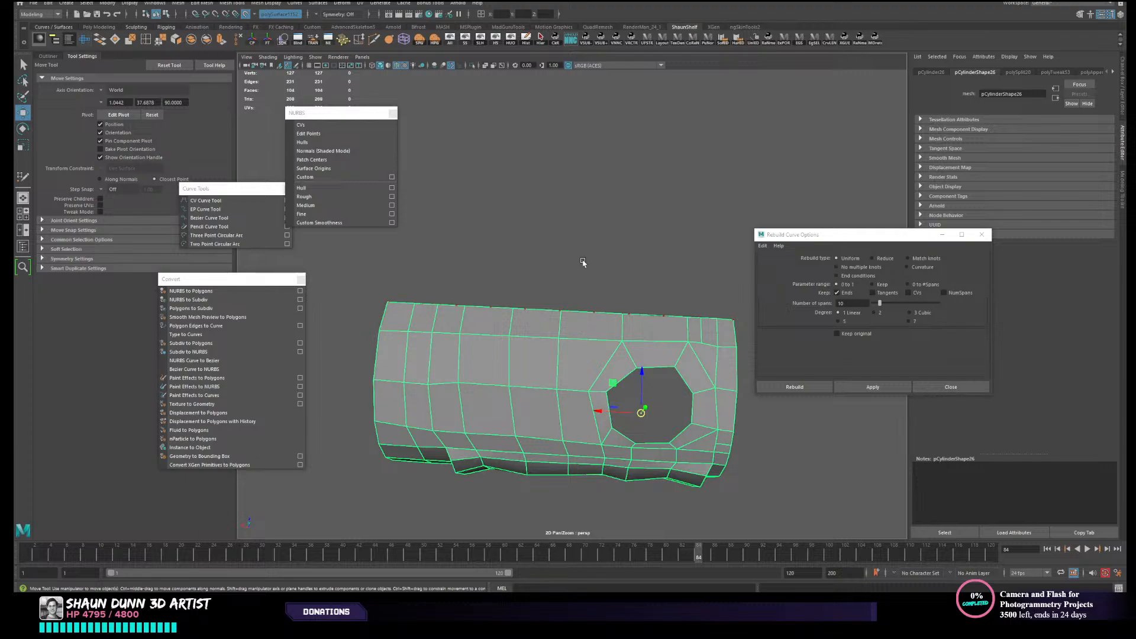
left_click(484, 39)
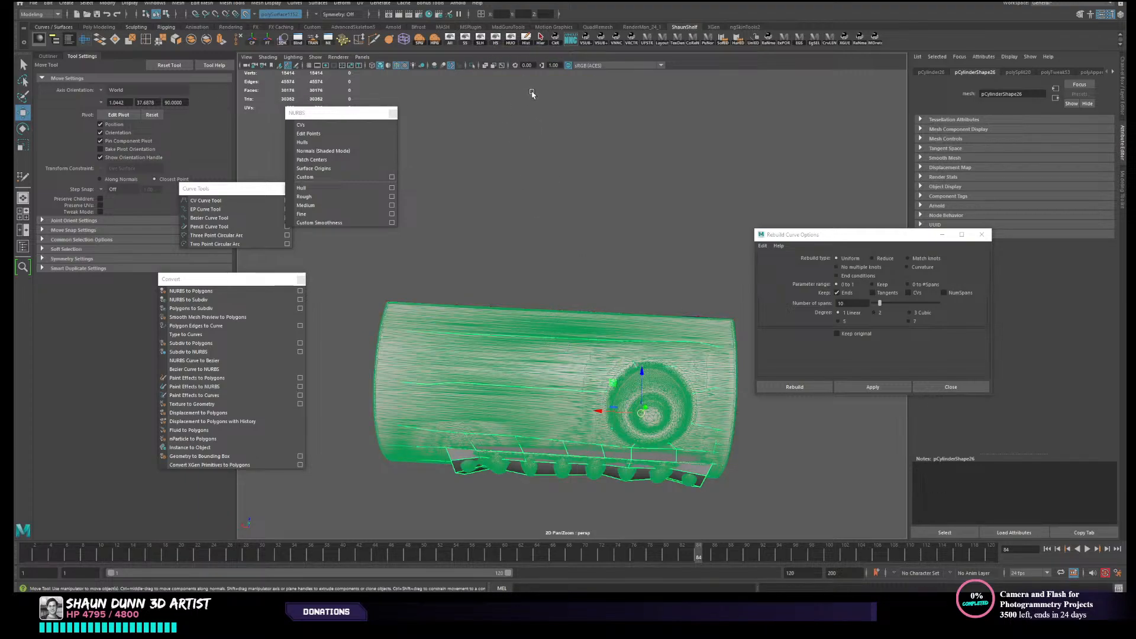
left_click(245, 13)
left_click(537, 372, "shift")
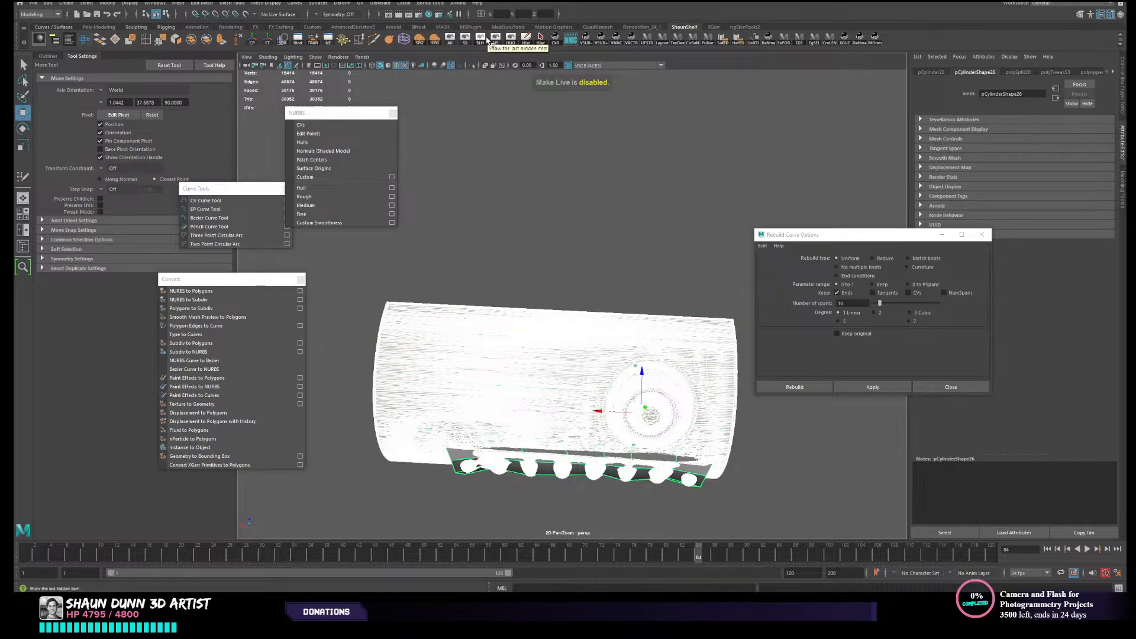
left_click(496, 39)
- Center the rebuilt curve's pivot and duplicate the curve, offsetting one copy above the other as a parallel line
left_click_drag(579, 295, 573, 283, "alt")
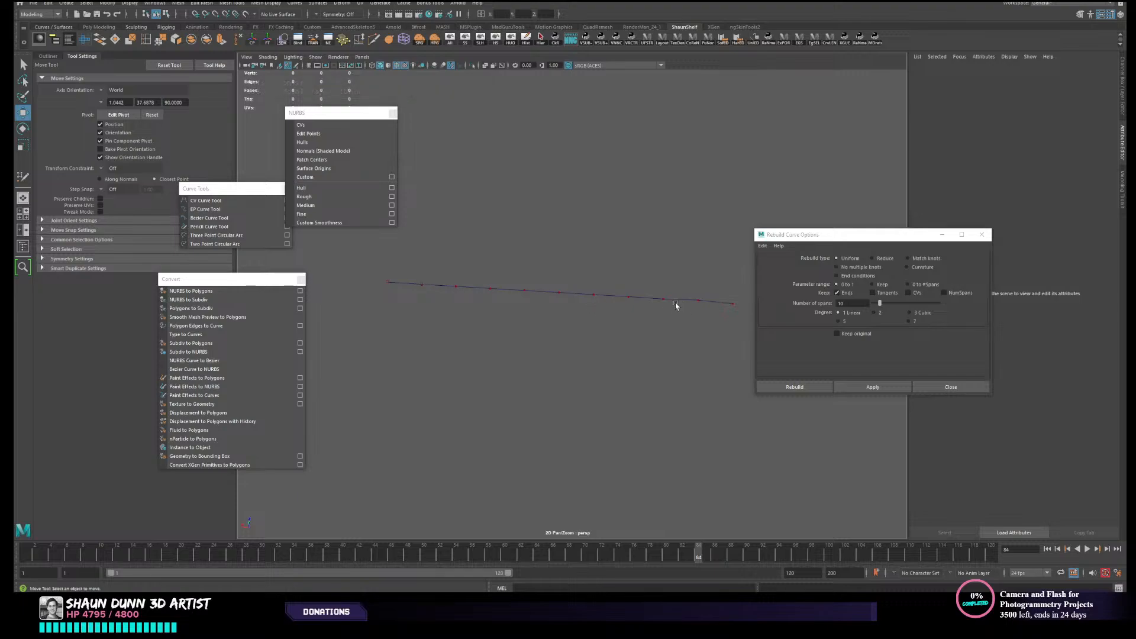
left_click_drag(498, 322, 498, 356, "alt")
left_click(525, 325)
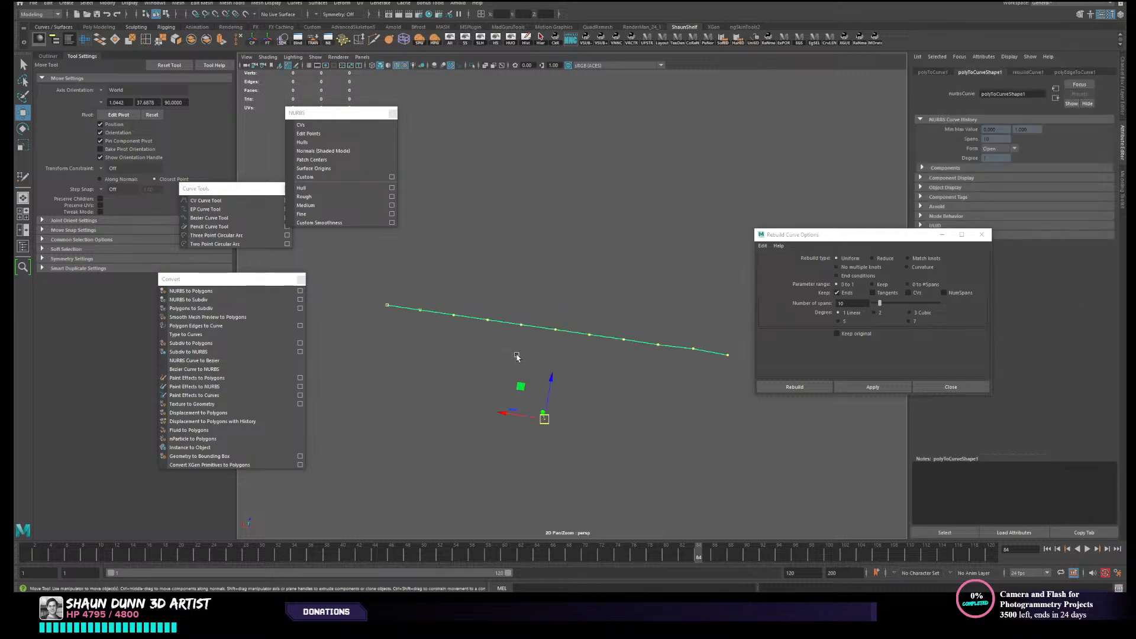
left_click(252, 38)
key("ctrl+d")
left_click_drag(570, 294, 573, 259)
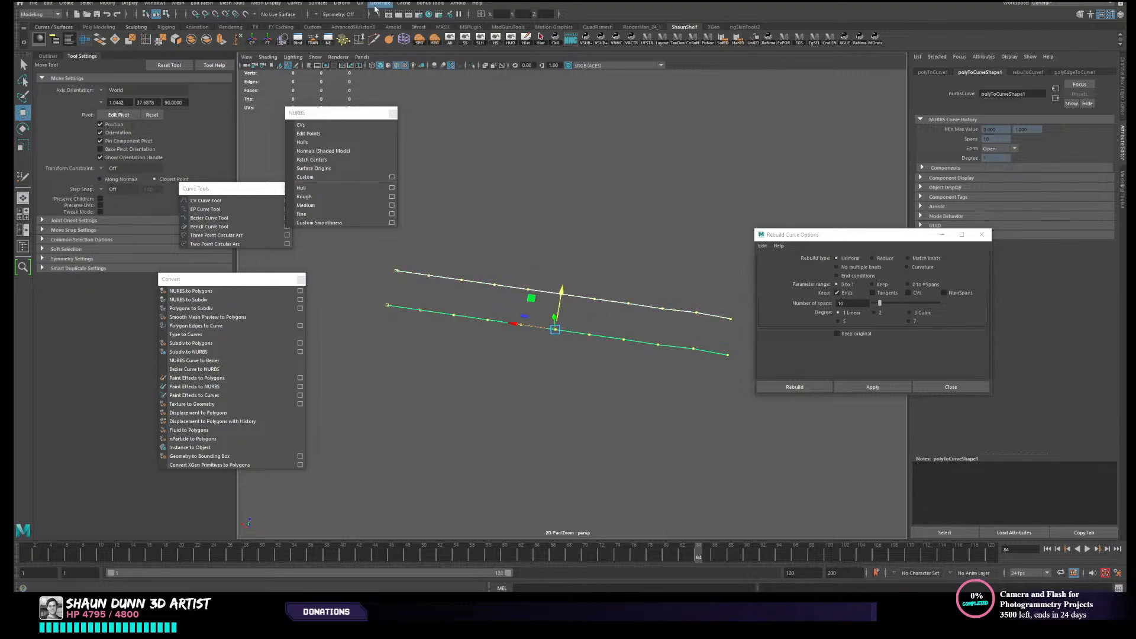
- Loft a surface between the two parallel curves and reverse the surface direction
left_click(319, 3)
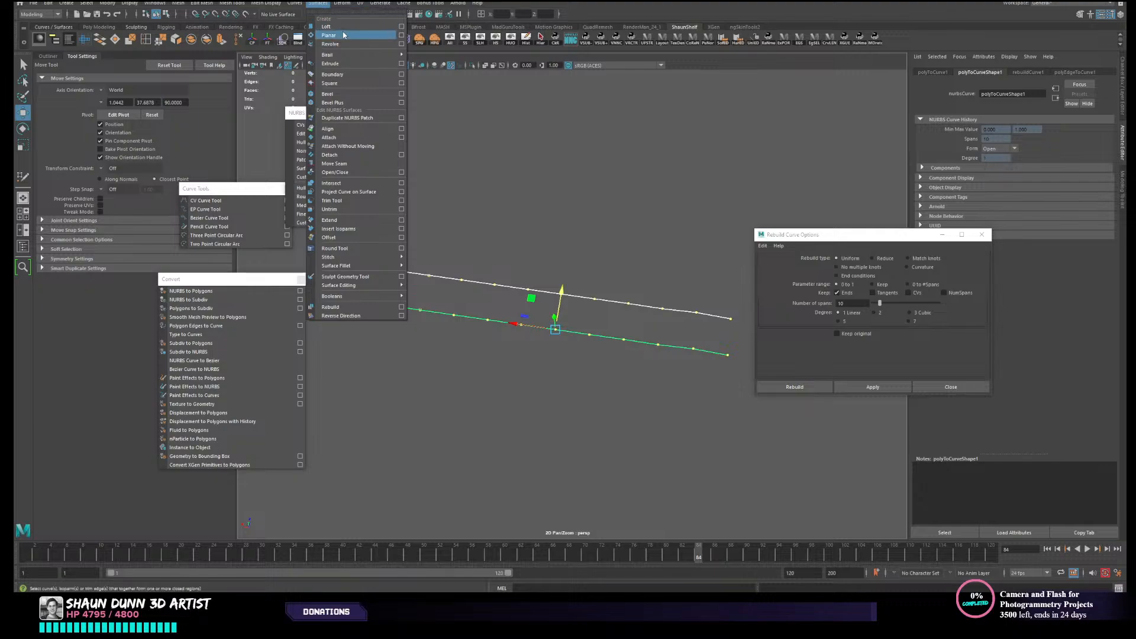
left_click(326, 26)
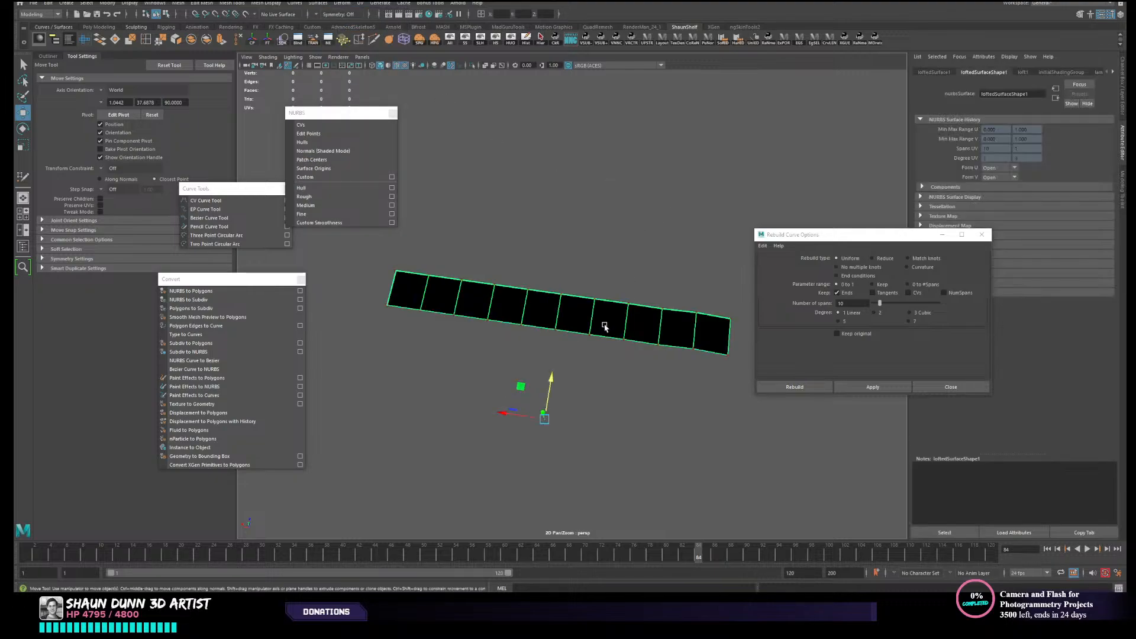
left_click(320, 4)
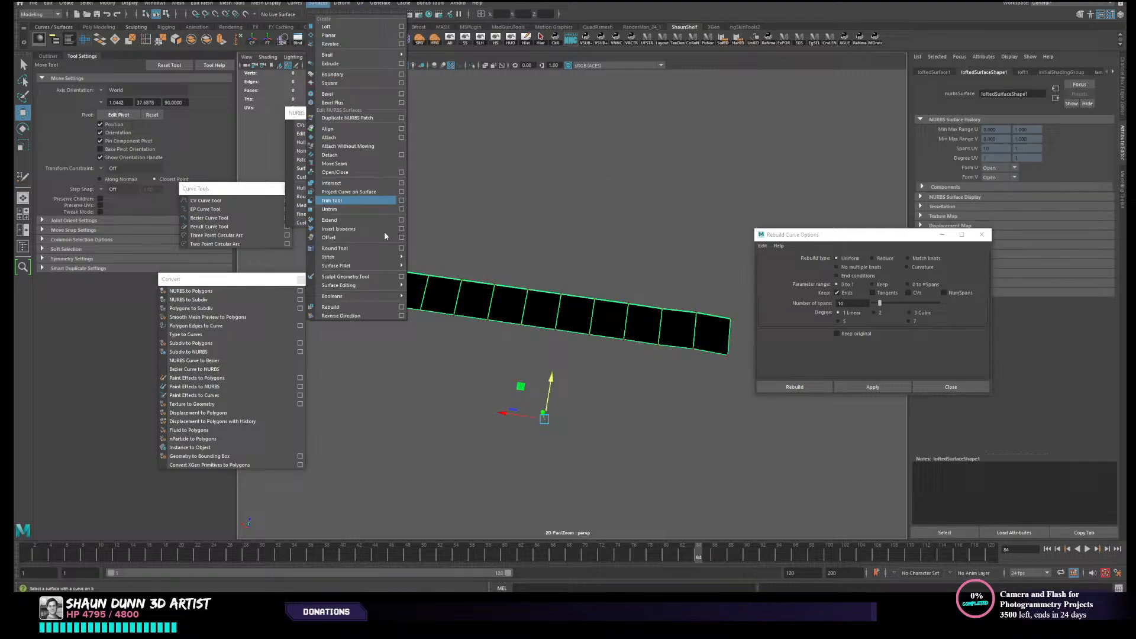
left_click(362, 315)
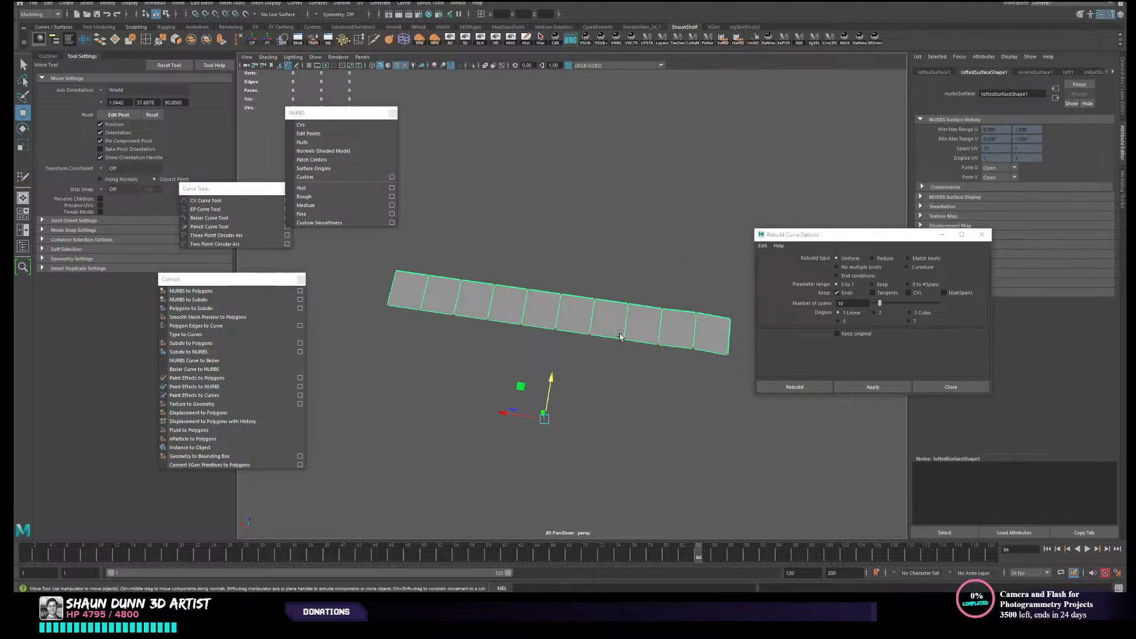
left_click_drag(619, 335, 613, 333, "alt")
left_click(665, 254)
- Convert the lofted NURBS surface to polygons, hide the NURBS original, and select the polygon strip
left_click(622, 322)
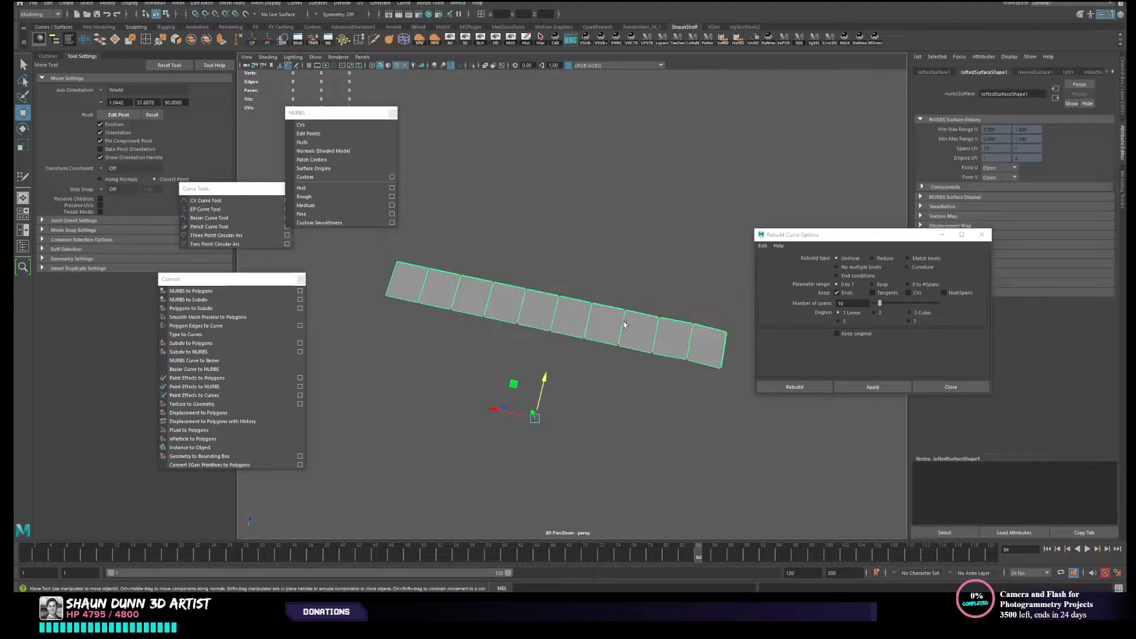
left_click(193, 291)
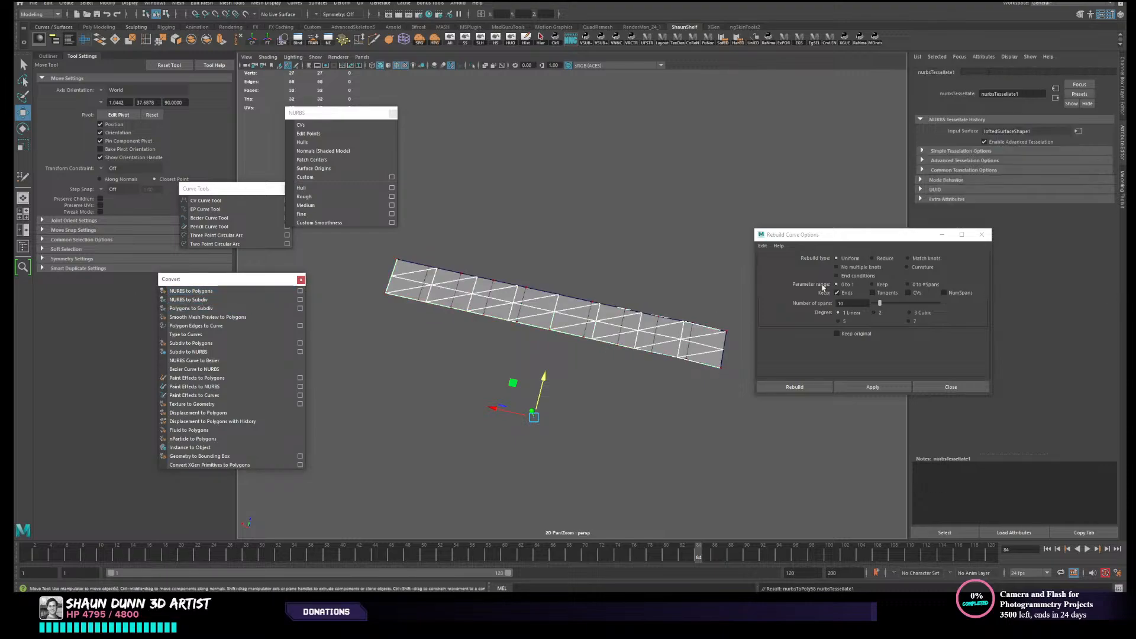
left_click_drag(834, 236, 719, 89)
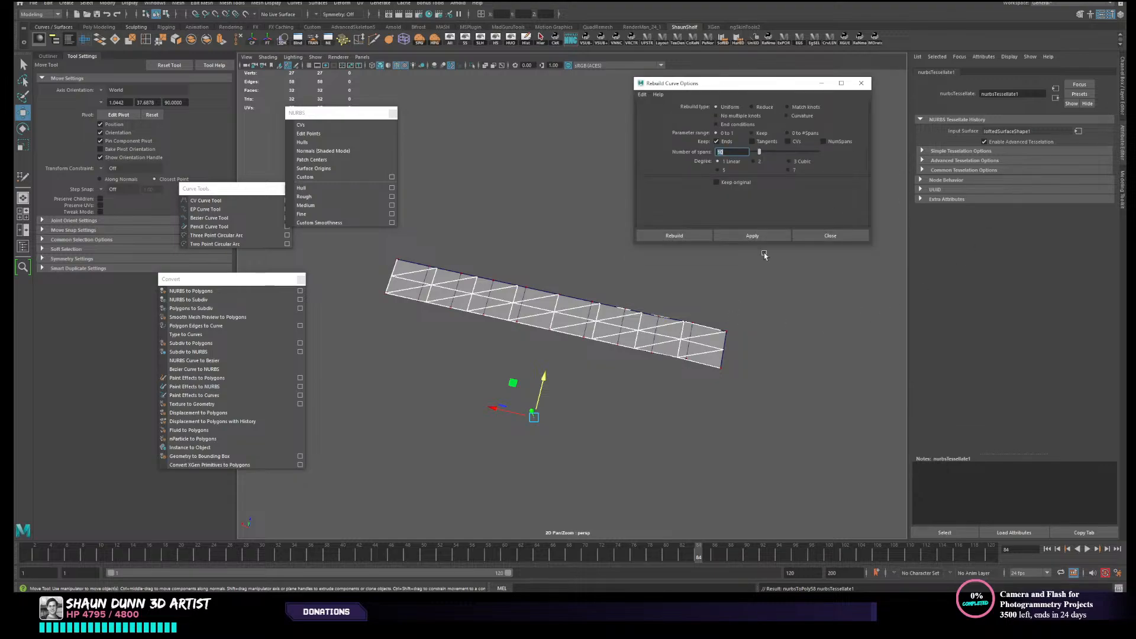
left_click(694, 344)
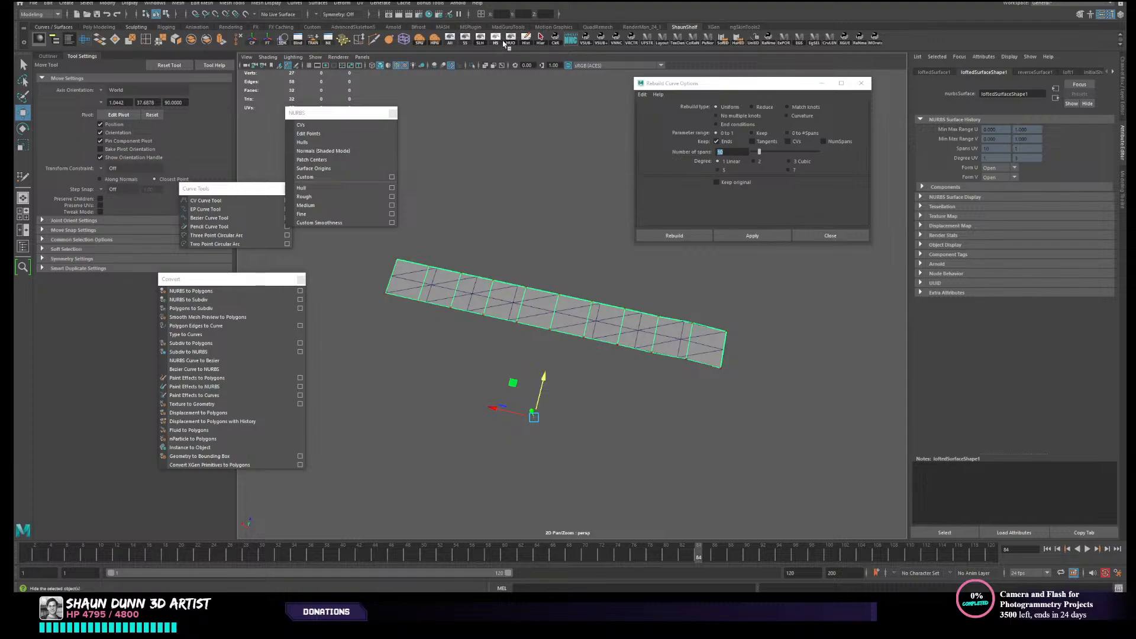
key("ctrl+h")
left_click(699, 351)
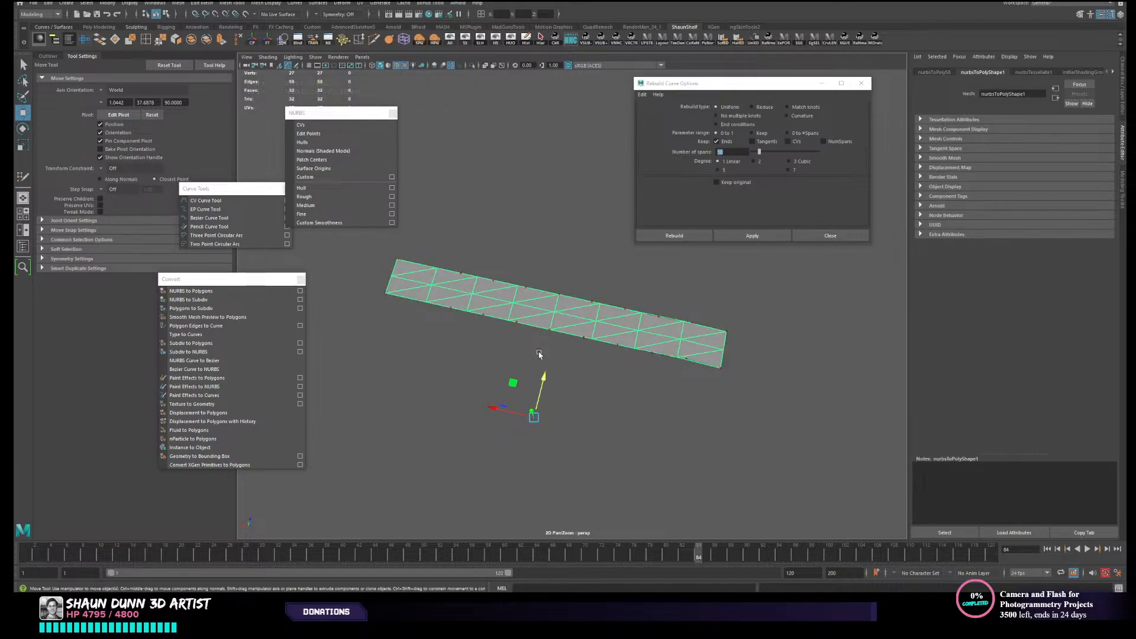
- Set the polygon strip's tessellation format to General and its polygon type to Quads
key("ctrl+a")
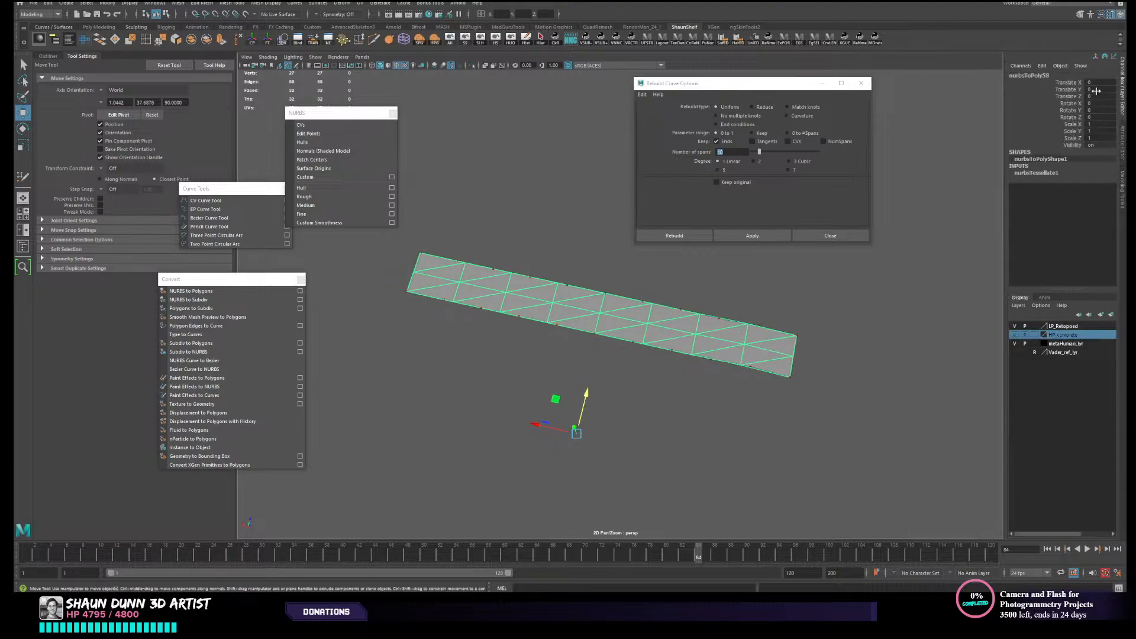
left_click(1059, 174)
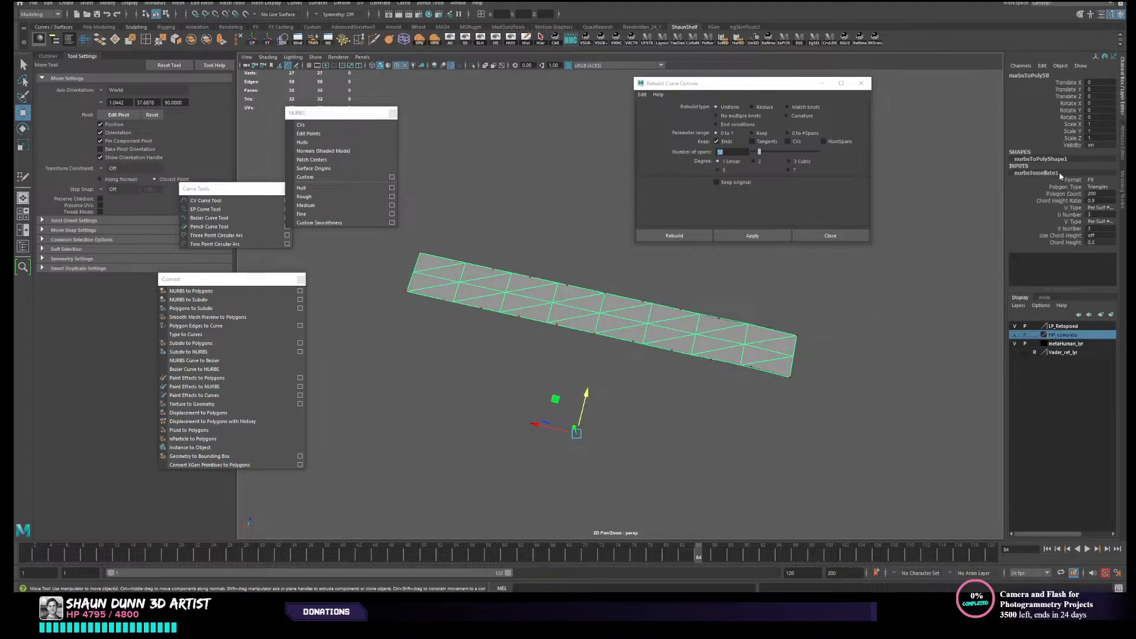
left_click(1096, 181)
left_click(1099, 205)
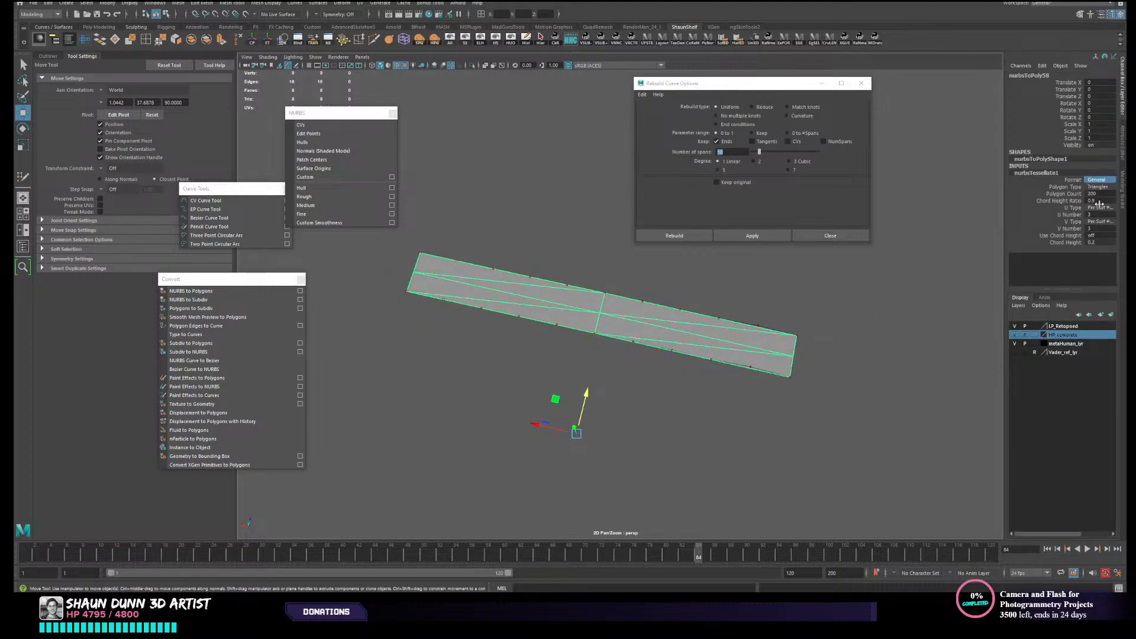
left_click(1098, 187)
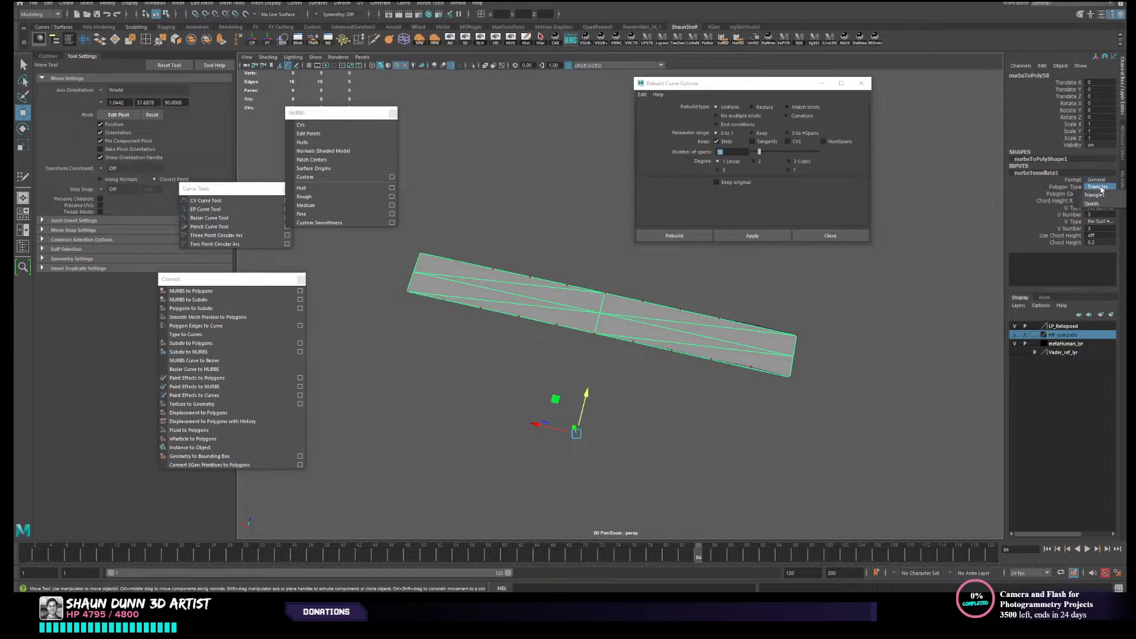
left_click(1098, 201)
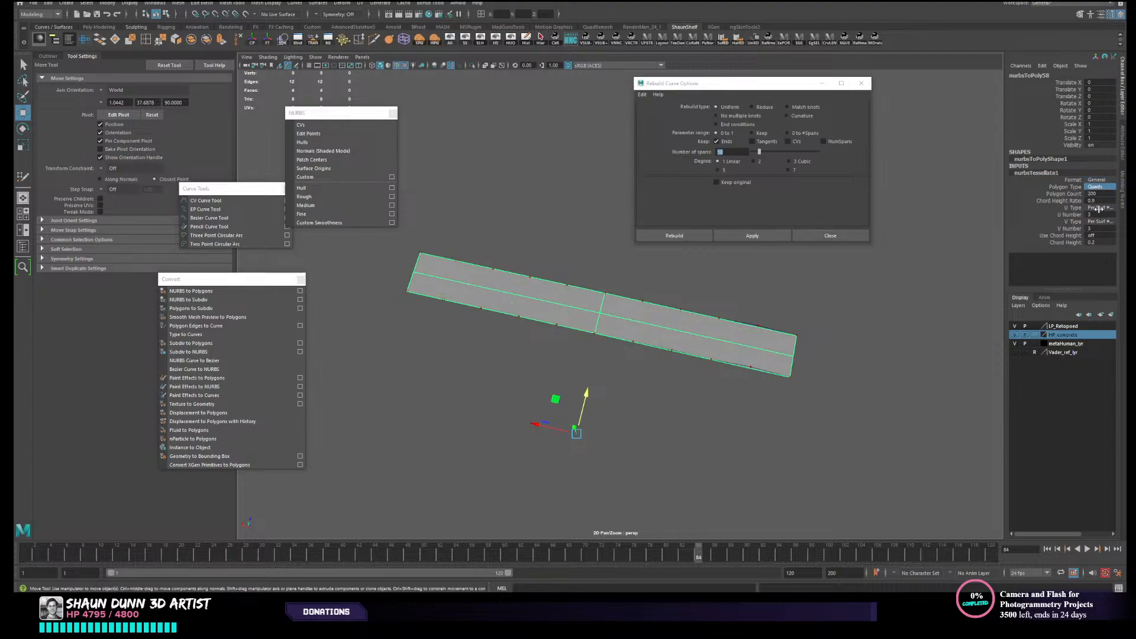
left_click(1075, 230)
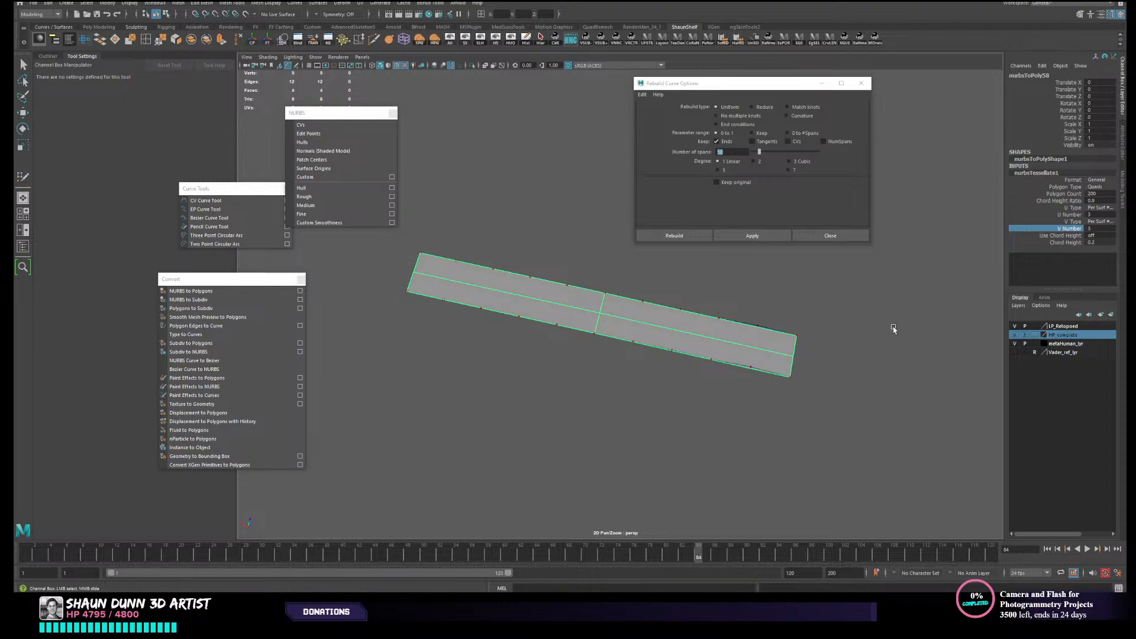
middle_click_drag(990, 229, 813, 307)
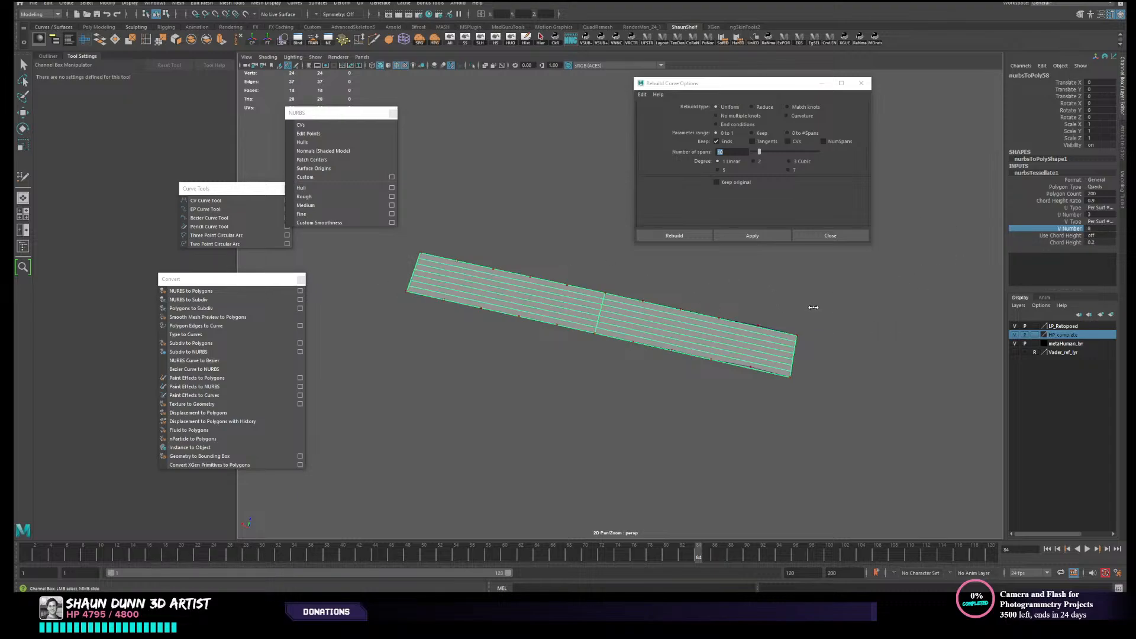
key("ctrl+z")
- Set the strip's U Number to 11 to divide it evenly along its length
left_click(1051, 214)
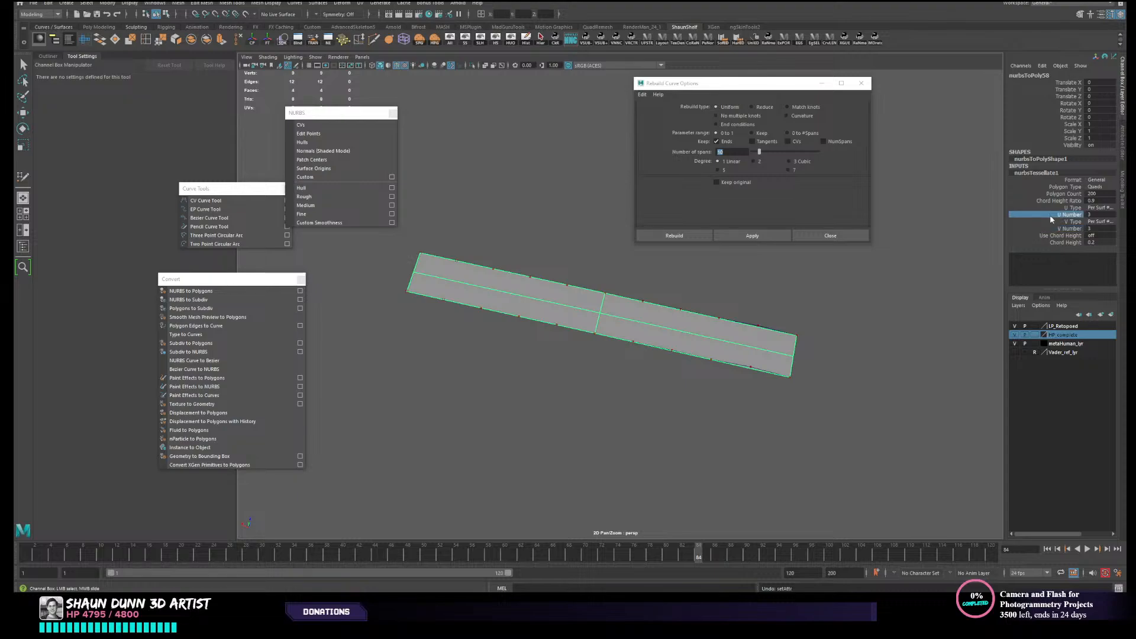
middle_click_drag(779, 321, 838, 306)
left_click_drag(726, 310, 728, 314, "alt")
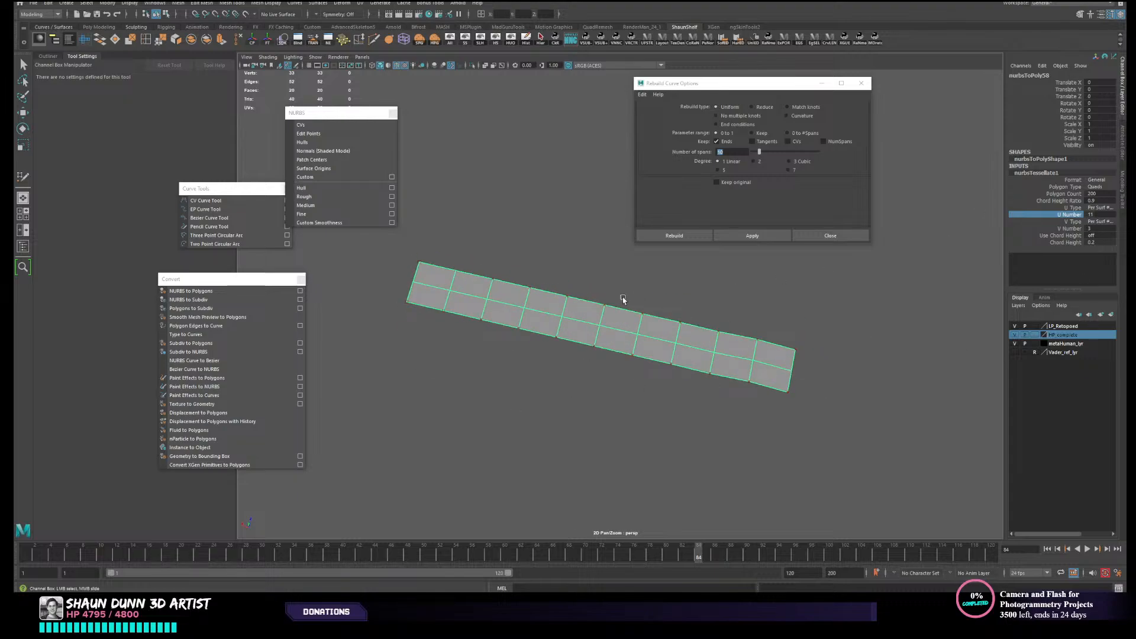
left_click_drag(643, 345, 555, 317, "alt")
right_click_drag(649, 322, 712, 303)
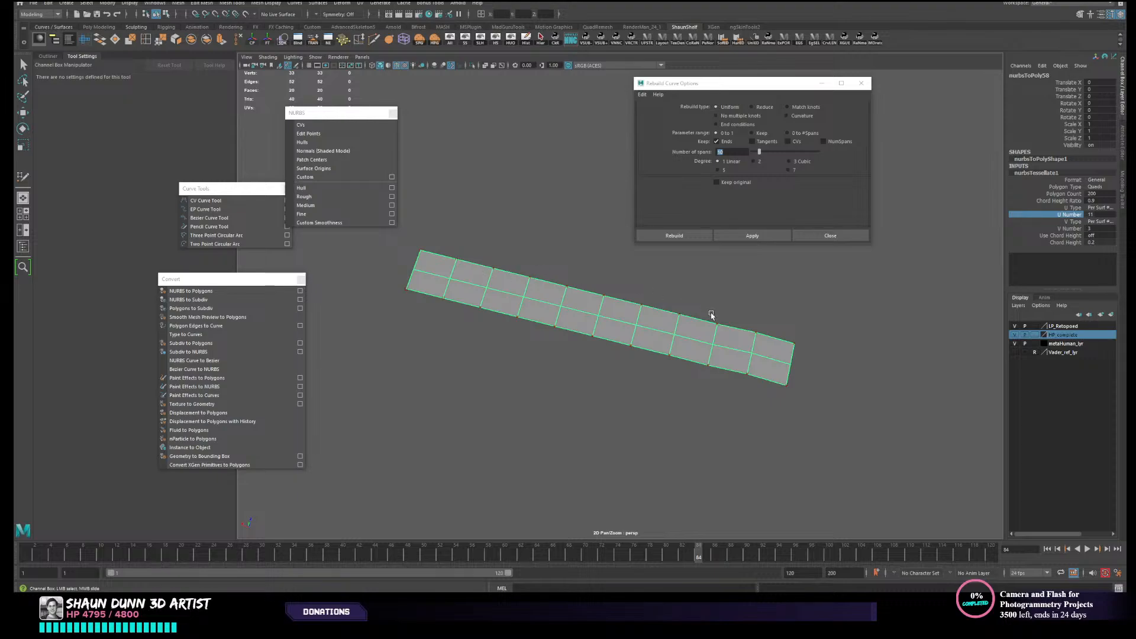
left_click_drag(619, 329, 452, 244, "alt")
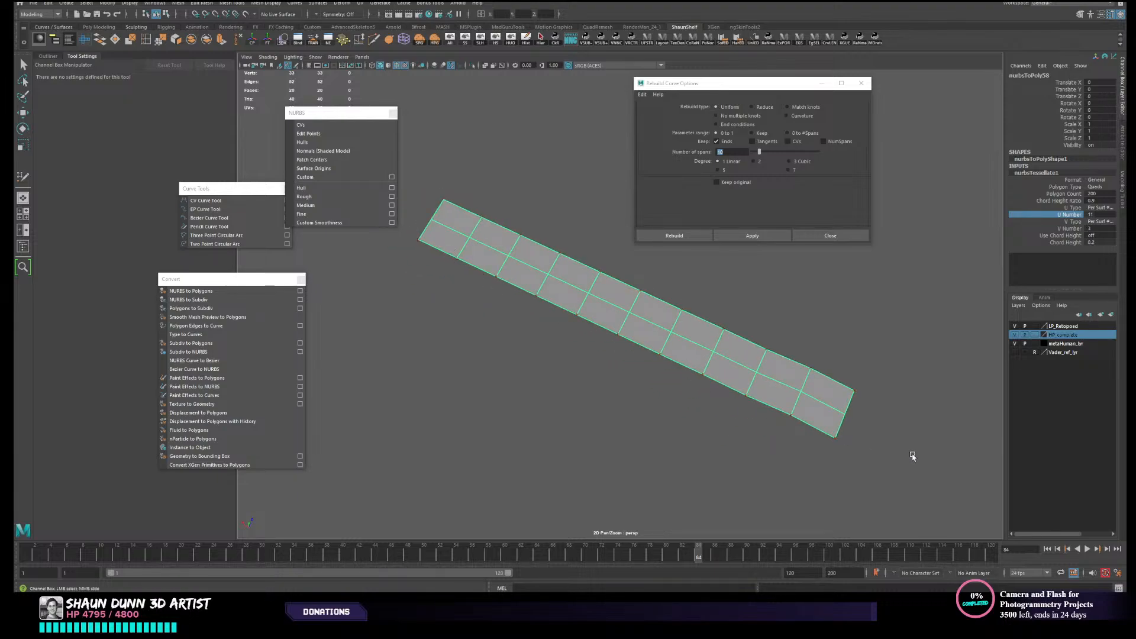
left_click_drag(537, 279, 542, 272, "alt")
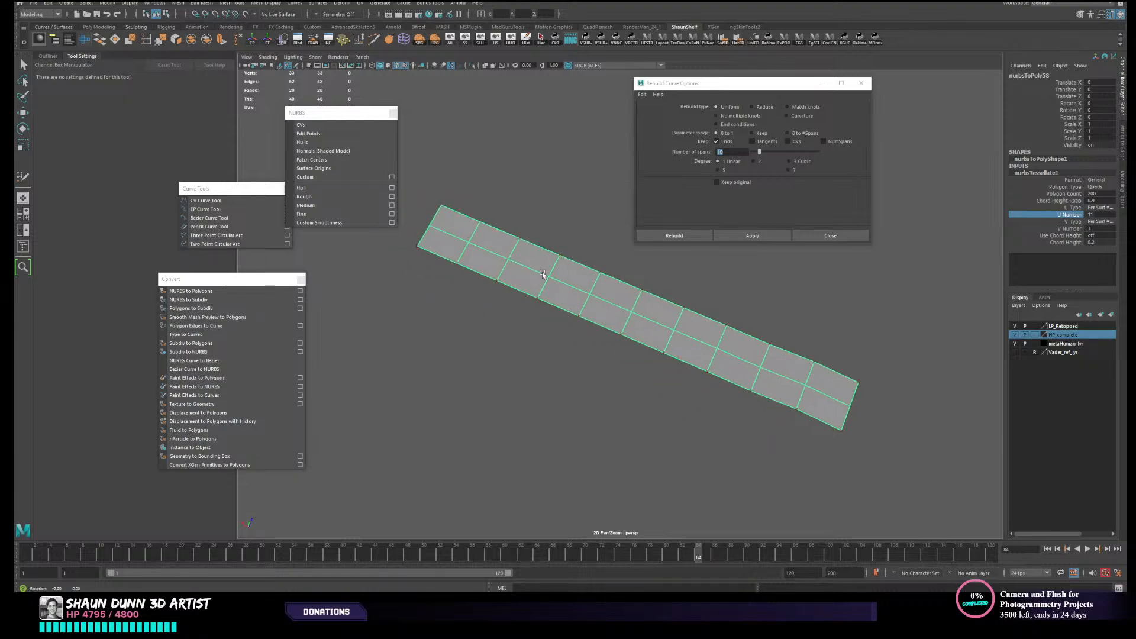
- Unhide all the hidden scene objects around the polygon strip
left_click(482, 42)
left_click_drag(626, 296, 522, 284, "alt")
key("w")
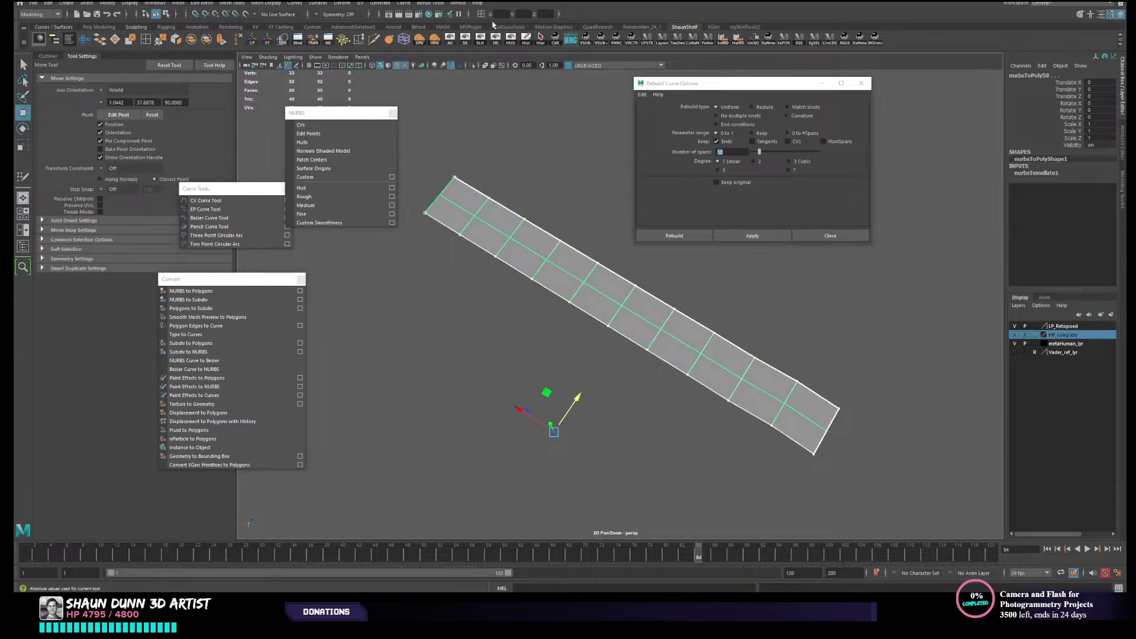
left_click(524, 197)
left_click_drag(586, 167, 464, 325)
left_click(450, 43)
- Isolate the high-poly canister with the polygon strip by hiding all unselected objects, and reselect the strip
mouse_move(568, 219)
left_mouse_down("alt")
mouse_move(533, 190)
mouse_move(550, 218)
left_mouse_up("alt")
left_click(620, 375, "shift")
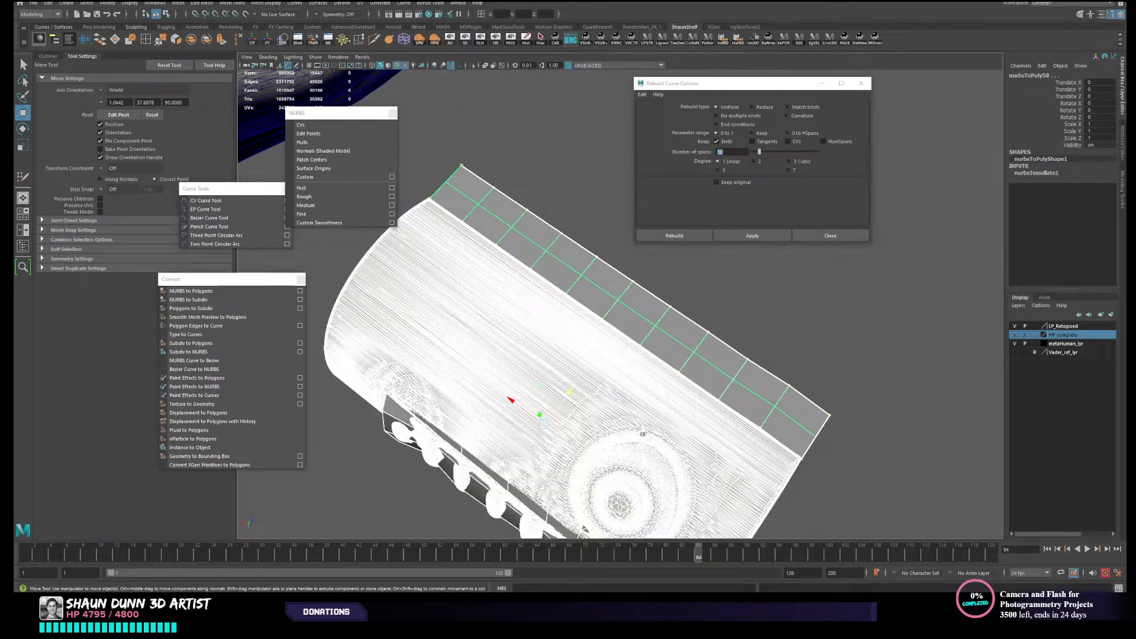
left_click(511, 42)
left_click(525, 161)
left_click(541, 256)
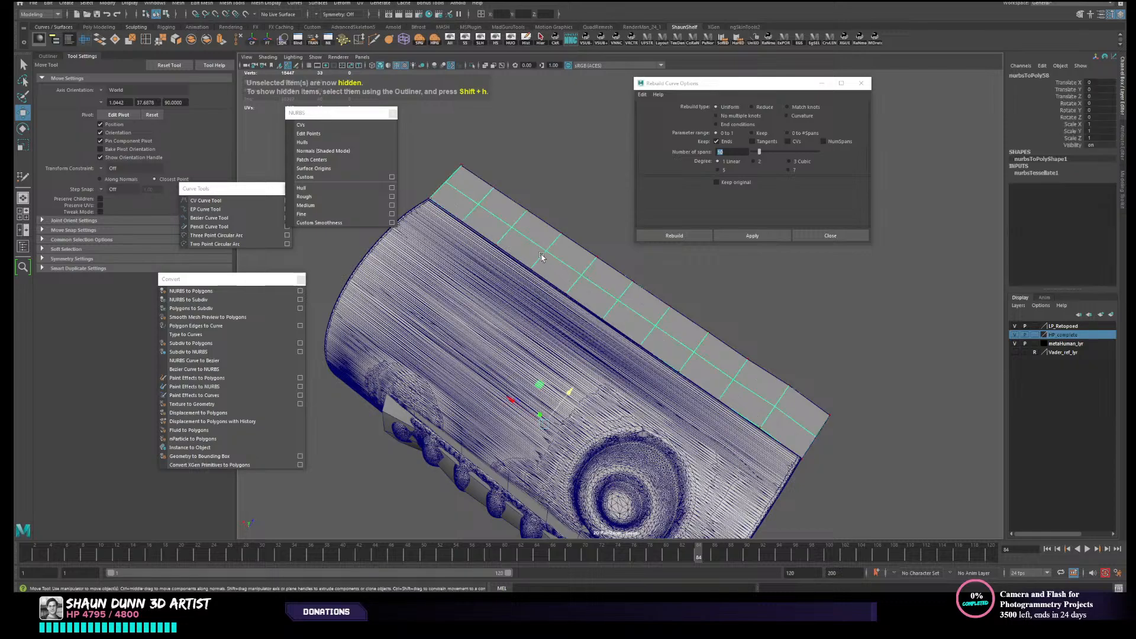
- Move the polygon strip away from the canister and delete the original lofted surface beneath it
left_click_drag(542, 257, 541, 257, "alt")
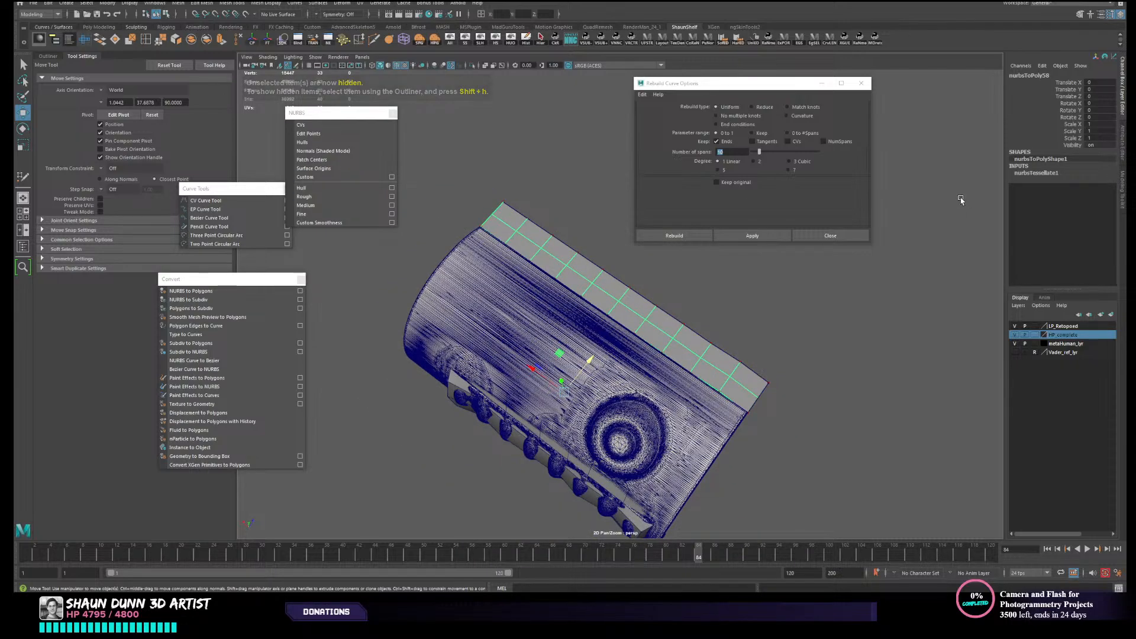
left_click_drag(565, 391, 710, 381)
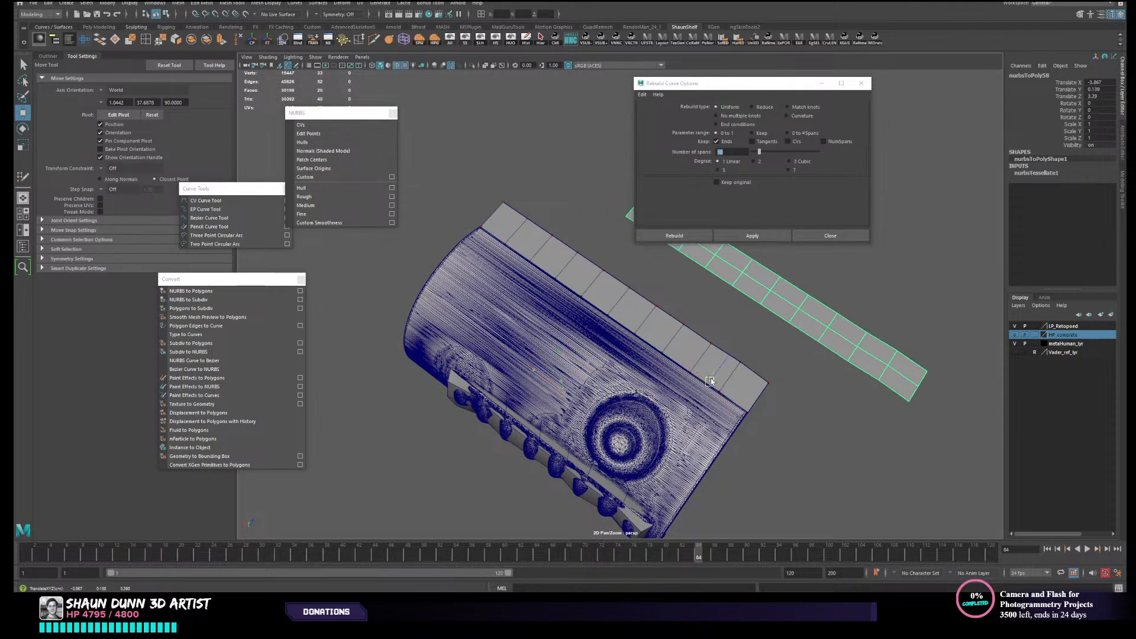
left_click(649, 324)
key("Delete")
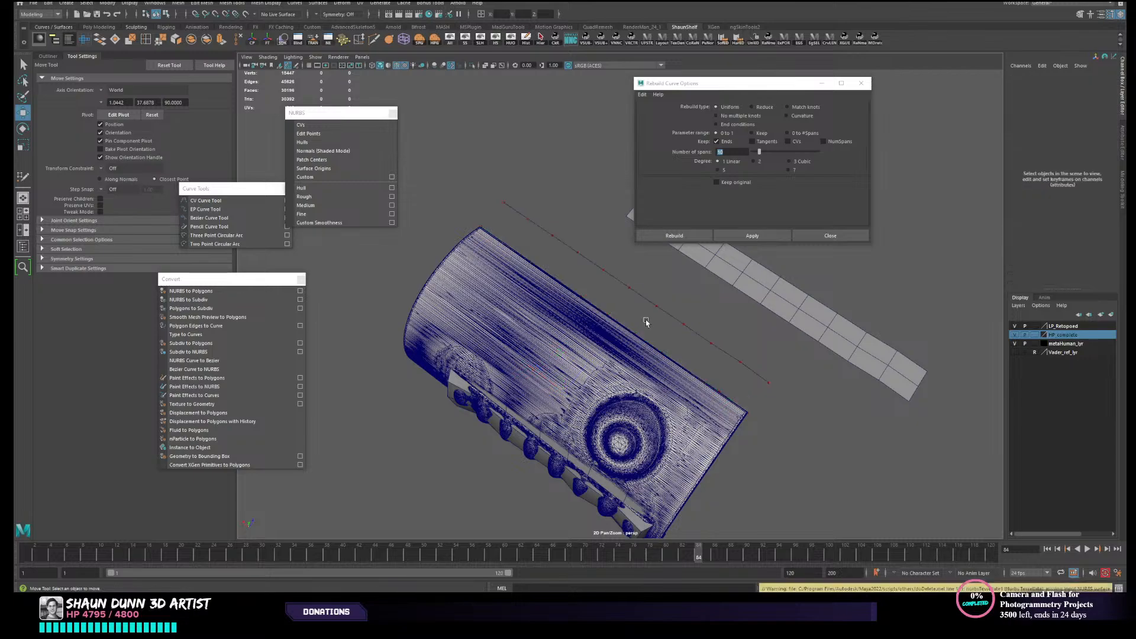
- Set the polygon strip's Translate X, Y and Z to 0, returning it to the canister's edge
left_click(767, 312)
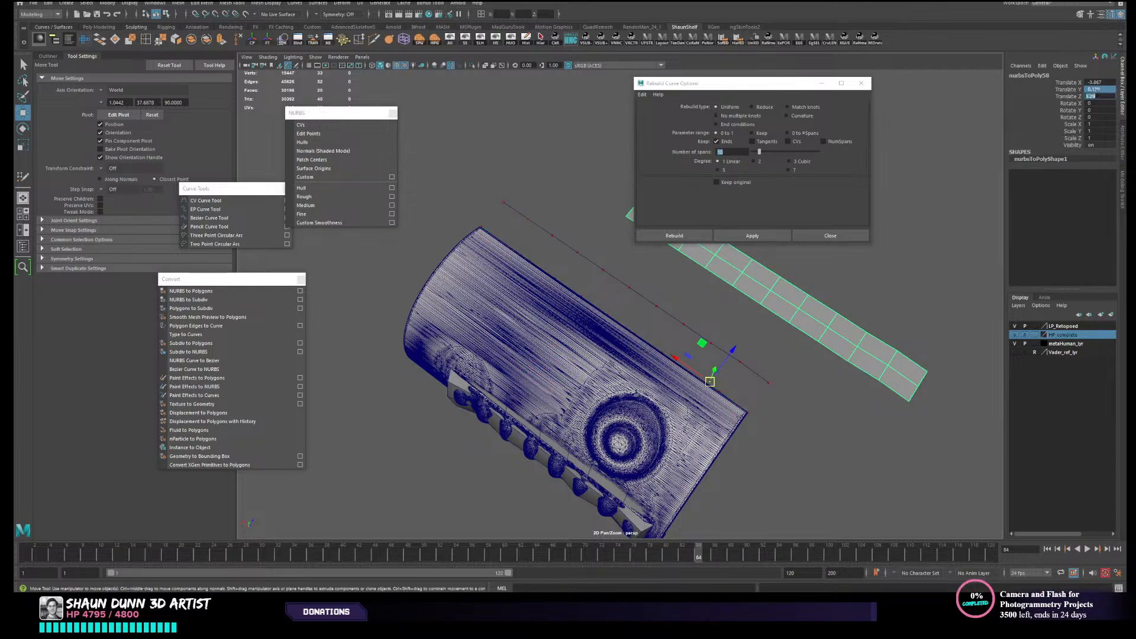
left_click_drag(1098, 83, 1097, 96)
type("0")
key("Return")
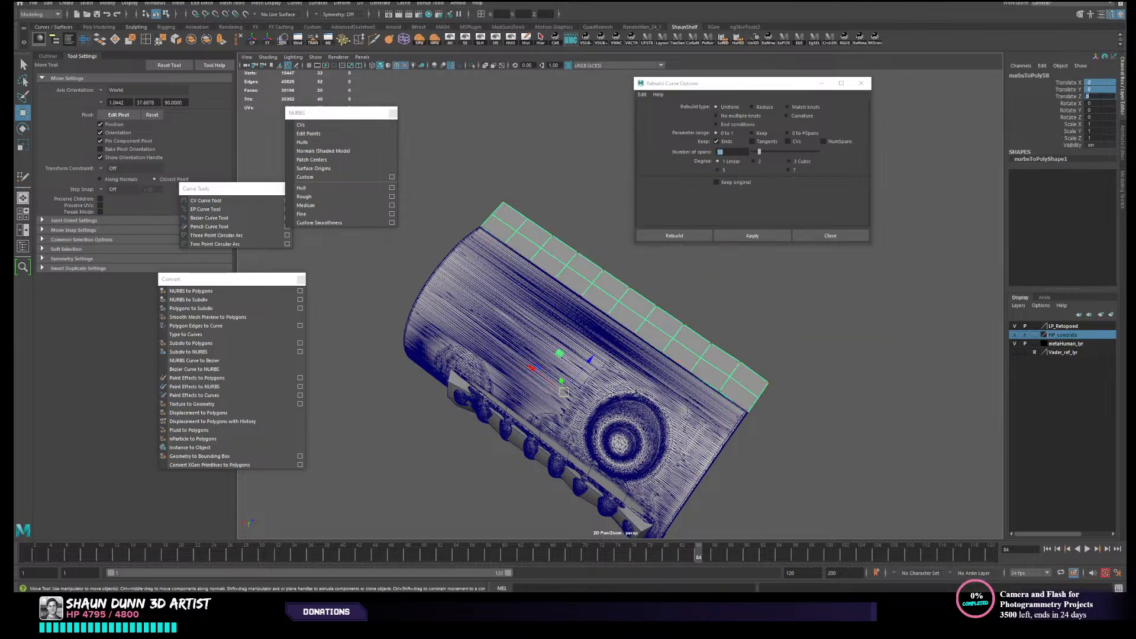
- Hide the high-poly canister, leaving the low-poly canister and the polygon strip in view
left_click(640, 440)
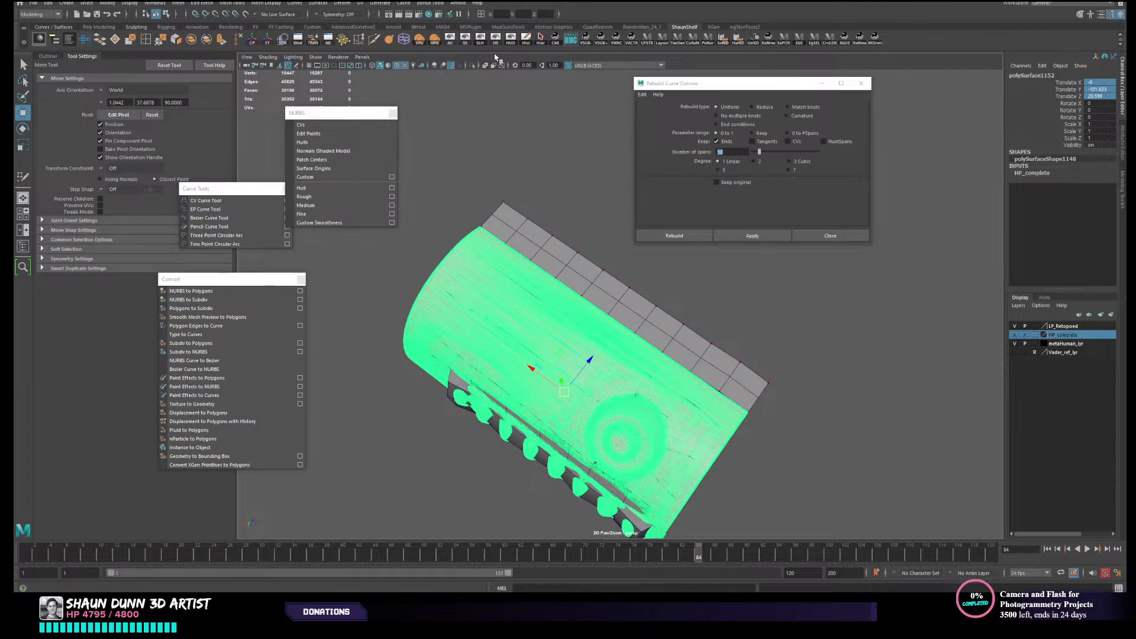
key("ctrl+h")
scroll(601, 301, "up", 5)
left_click_drag(600, 302, 696, 317, "alt")
scroll(695, 318, "up", 3)
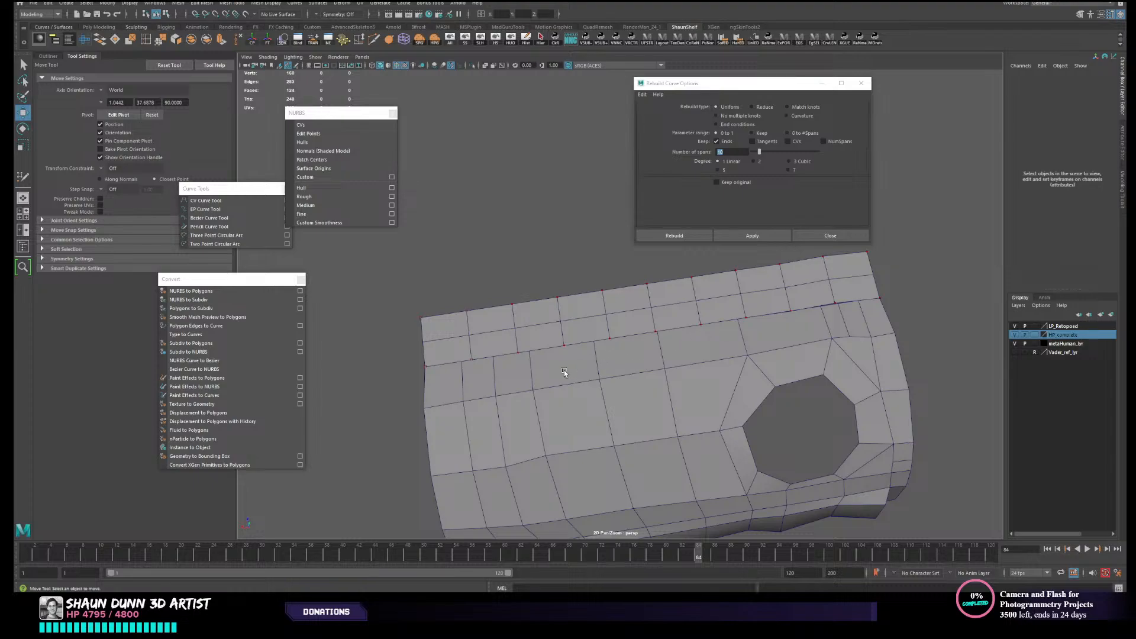
right_click_drag(531, 372, 486, 374)
left_click(457, 385)
left_click(456, 386)
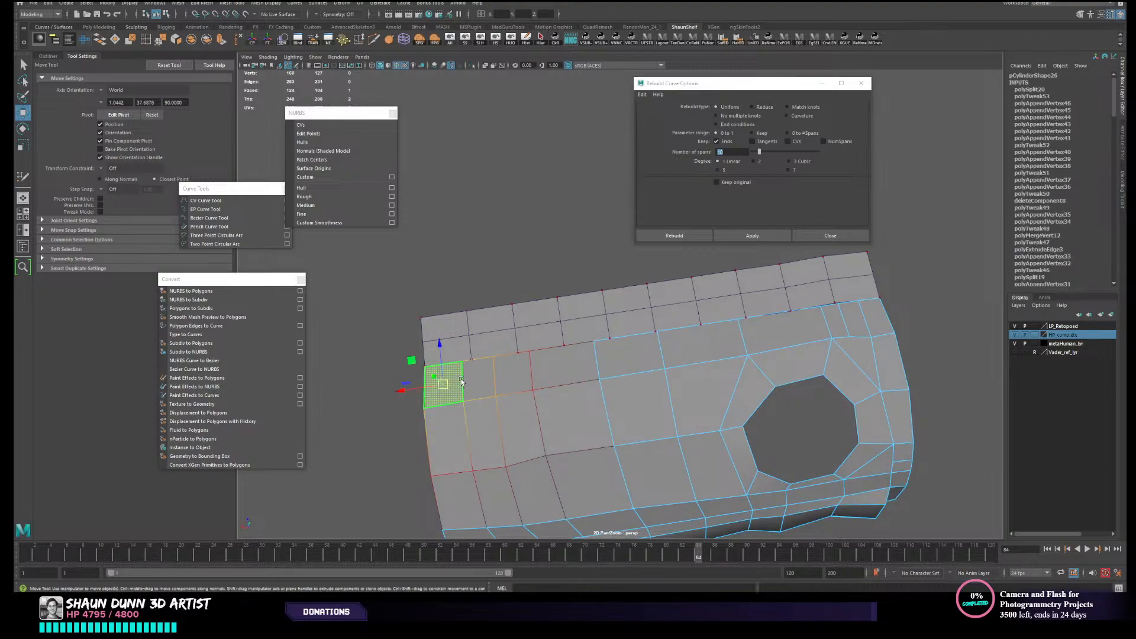
key("b")
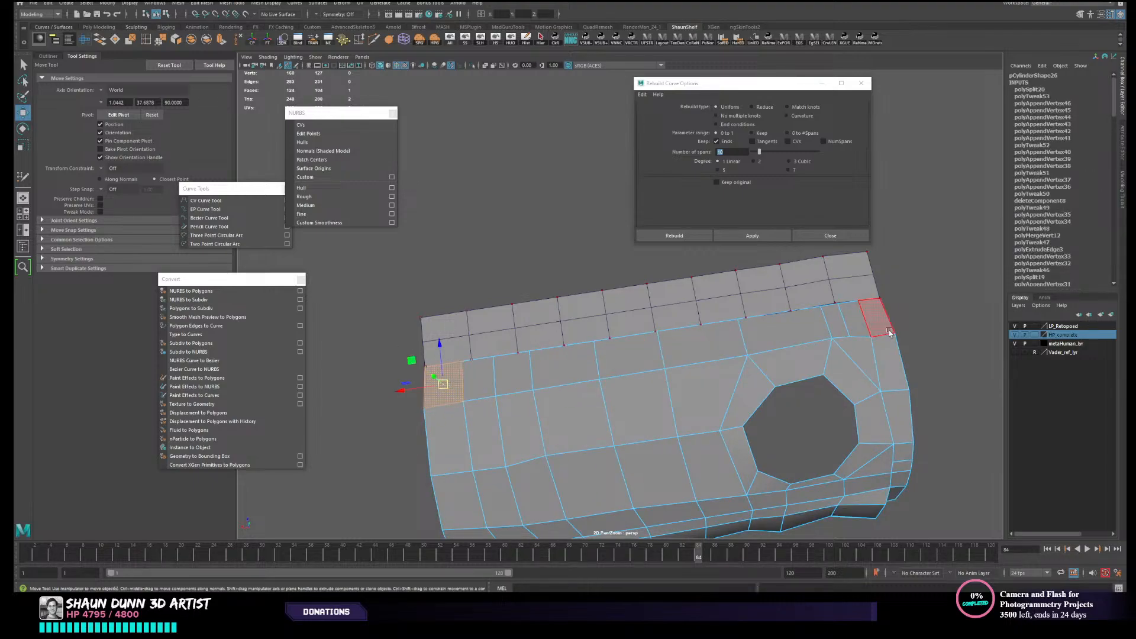
double_click(609, 358, "shift")
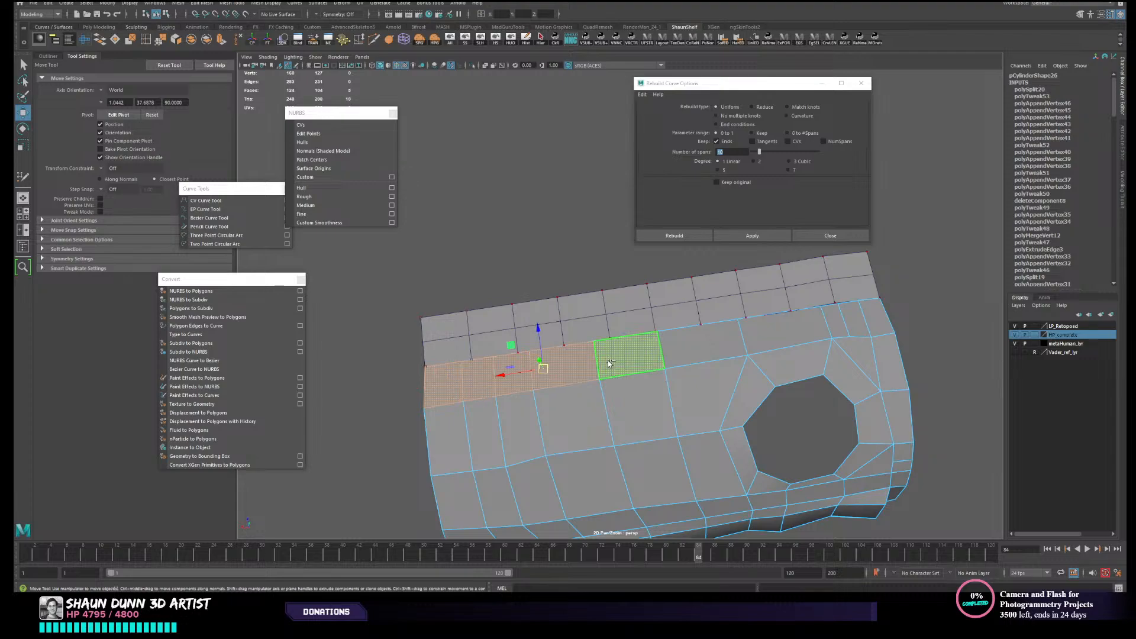
middle_click_drag(722, 352, 645, 353, "alt")
left_click(642, 351, "shift")
left_click(713, 337, "shift")
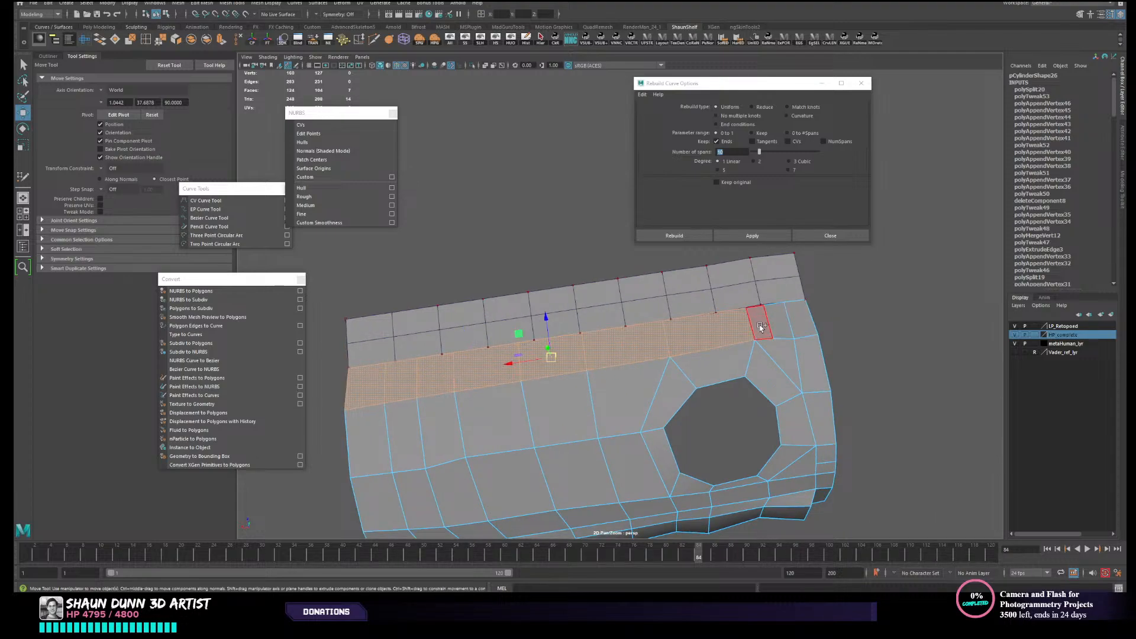
left_click(759, 328, "shift")
left_click(781, 320, "shift")
left_click(781, 320, "shift")
middle_click_drag(753, 347, 785, 341, "alt")
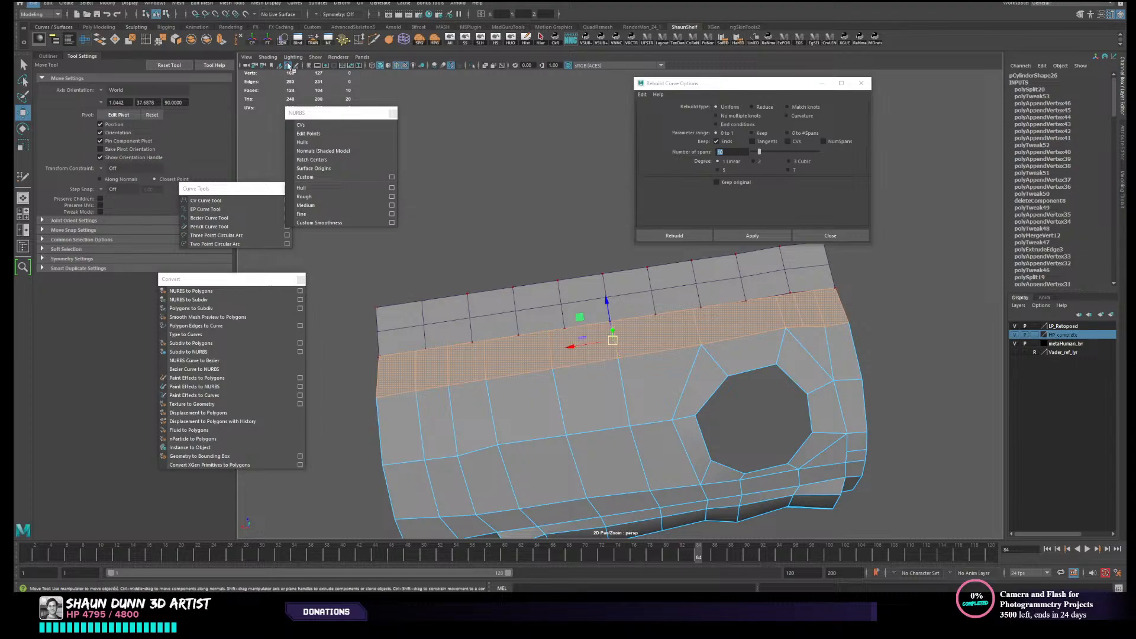
middle_click_drag(564, 349, 619, 338, "alt")
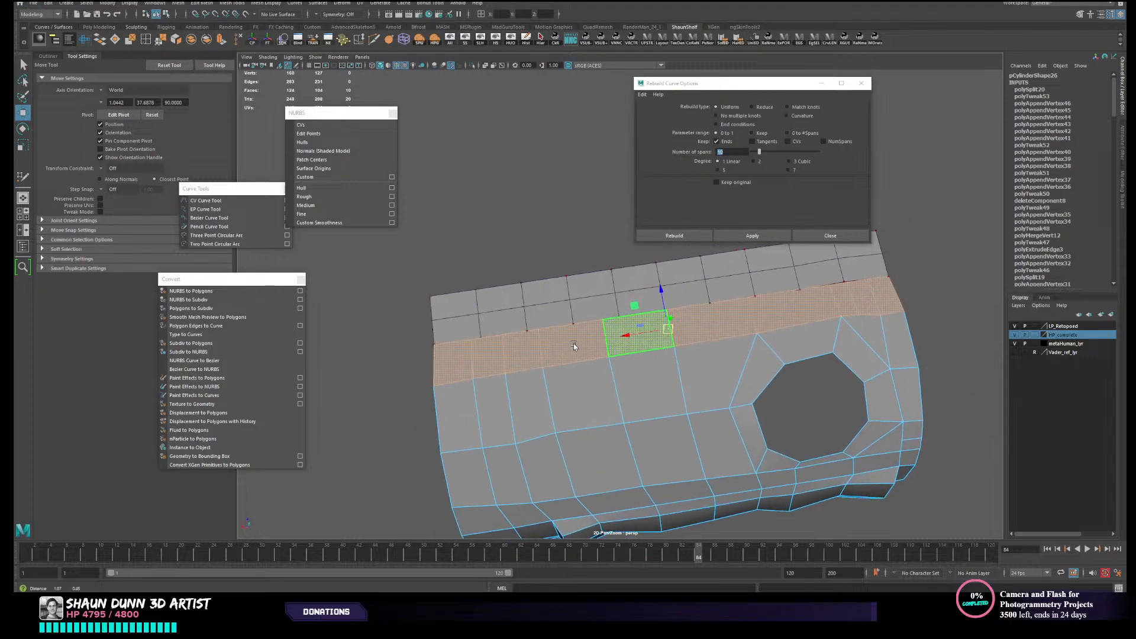
- Insert an edge loop on the low-poly canister, close to its border beside the polygon strip
left_click(137, 36)
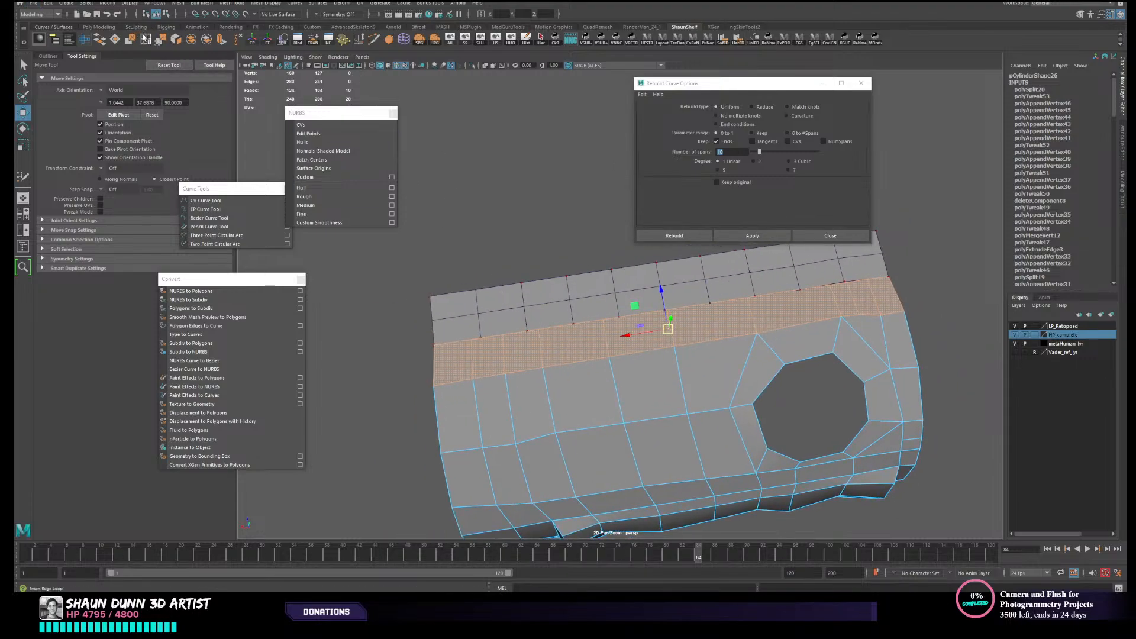
left_click(436, 357)
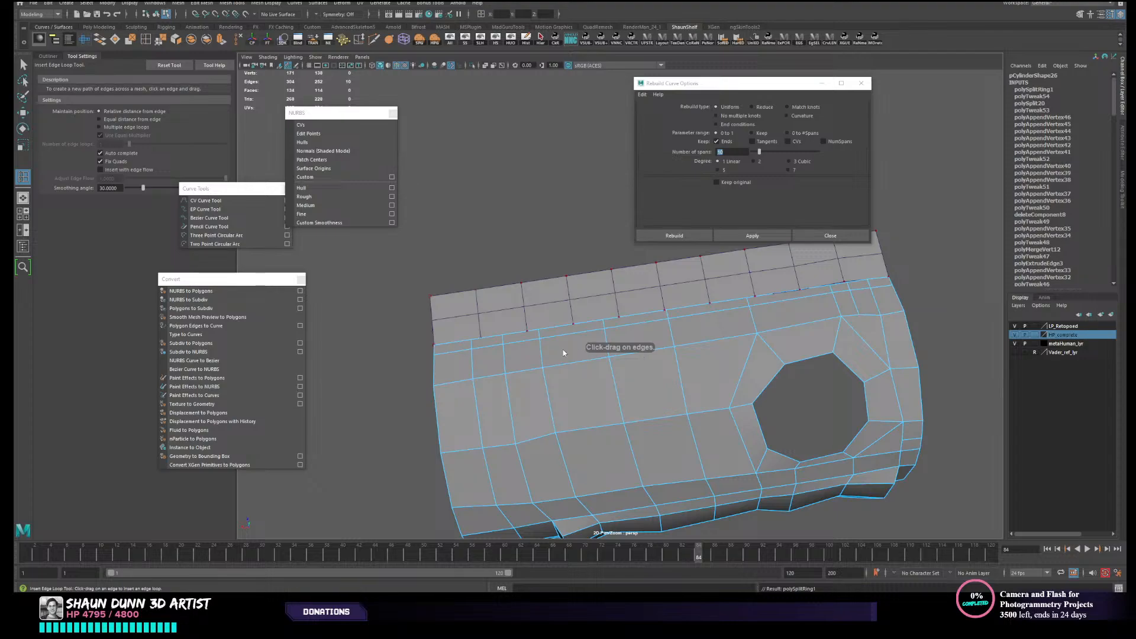
right_click_drag(562, 350, 556, 364)
key("w")
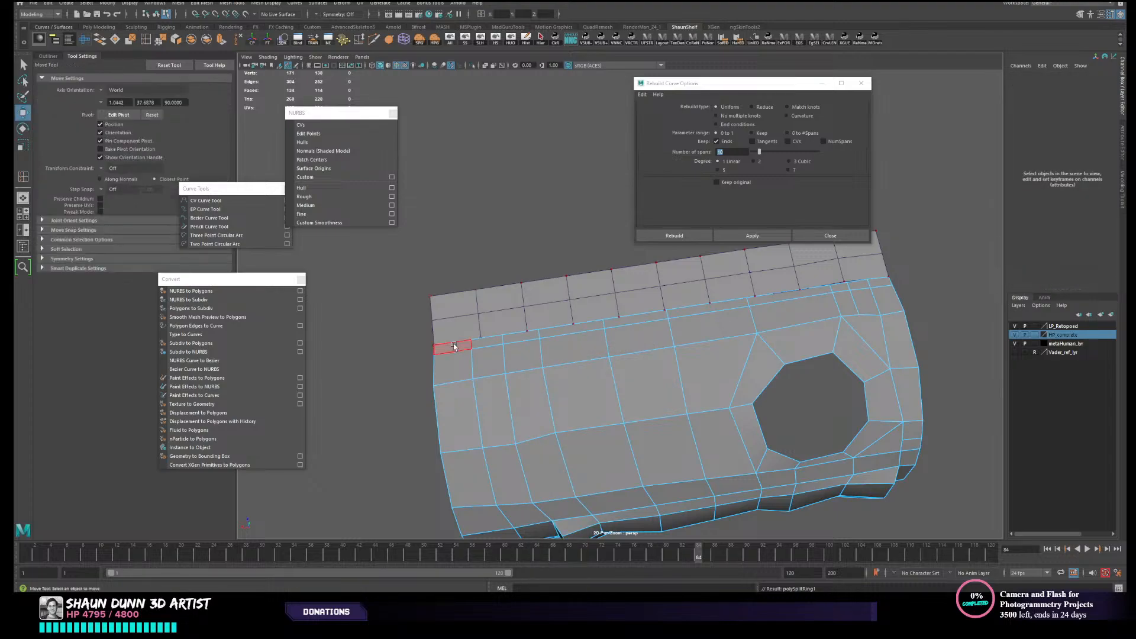
- Delete the narrow row of faces between the canister's border and the inserted edge loop, and return to object mode
double_click(484, 341)
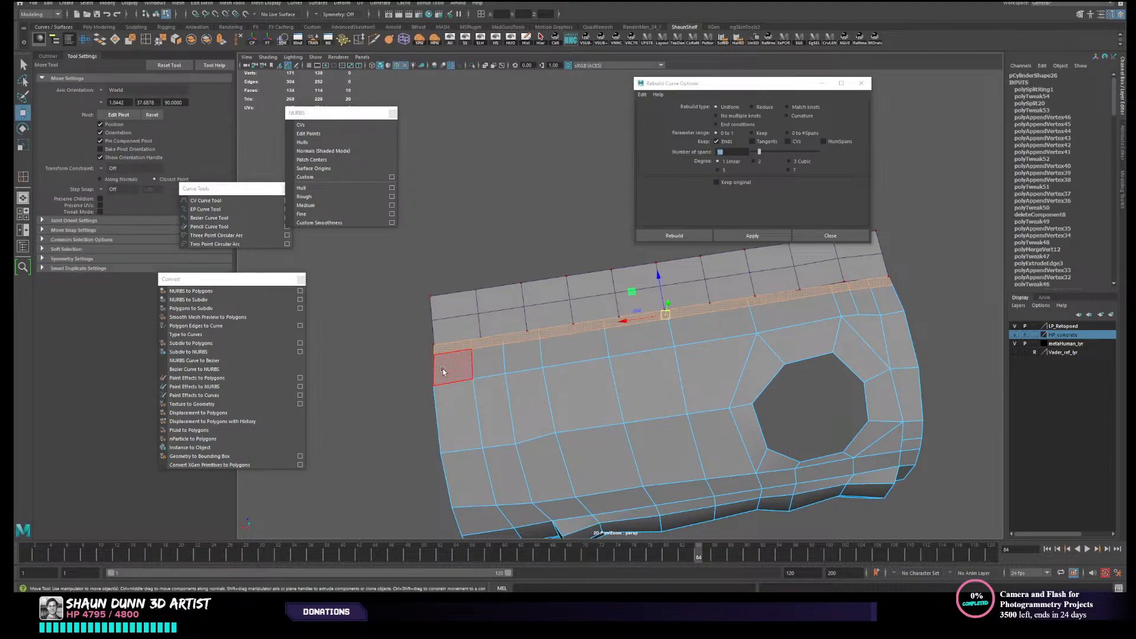
key("Delete")
key("F8")
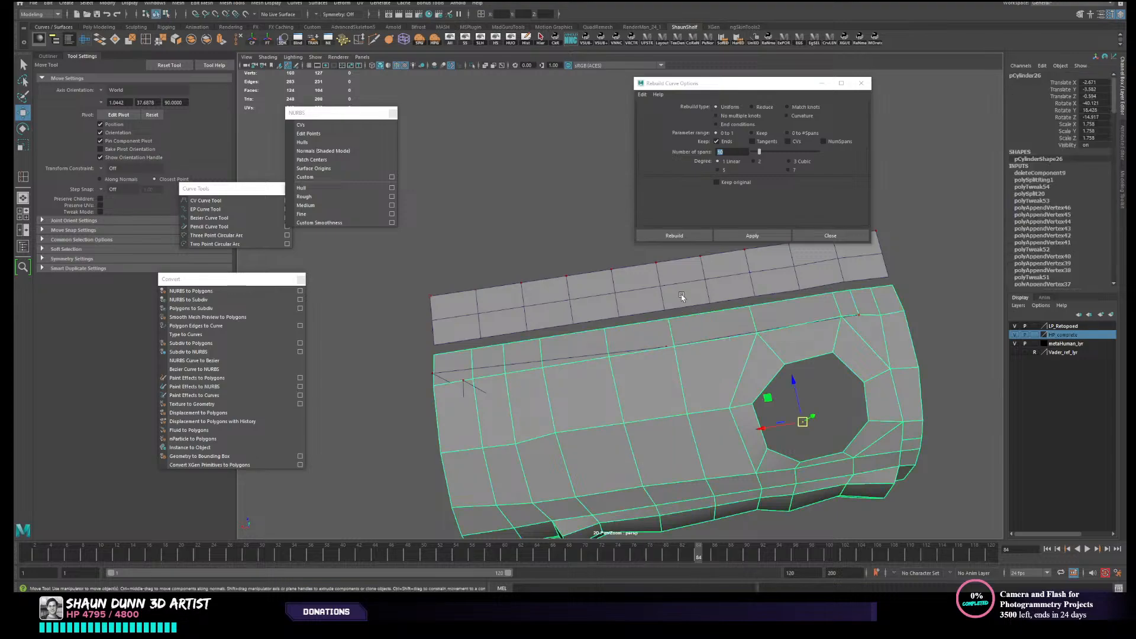
- Combine the polygon strip and the low-poly canister into one mesh
left_click(675, 297)
left_click_drag(676, 297, 506, 336, "alt")
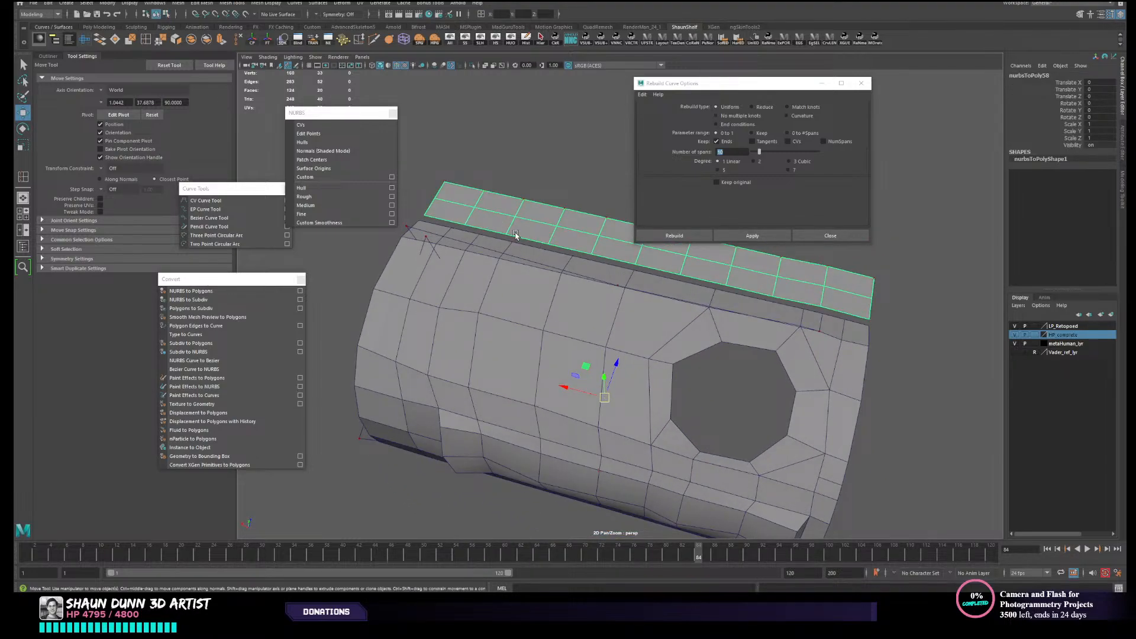
left_click_drag(522, 244, 575, 324, "alt")
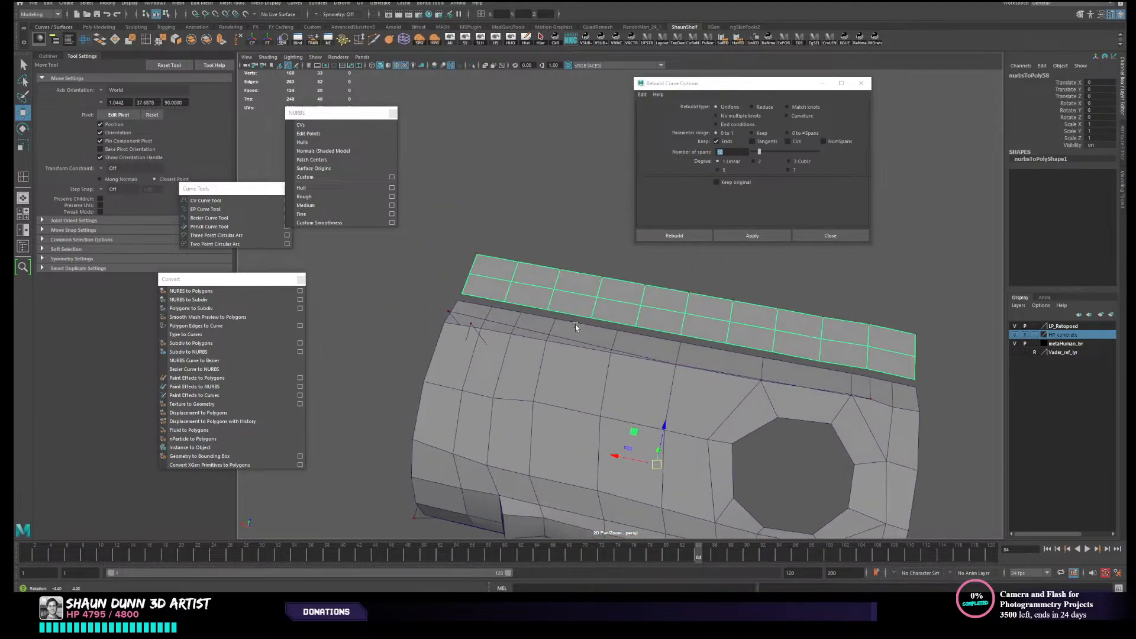
left_click(482, 313)
left_click(530, 289, "shift")
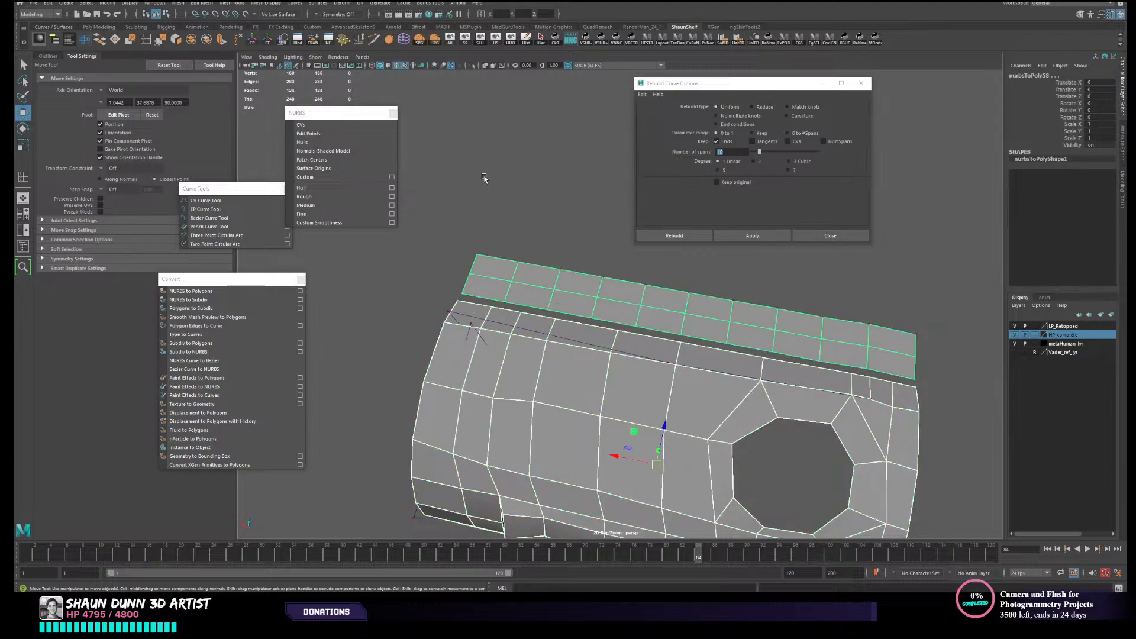
left_click(193, 40)
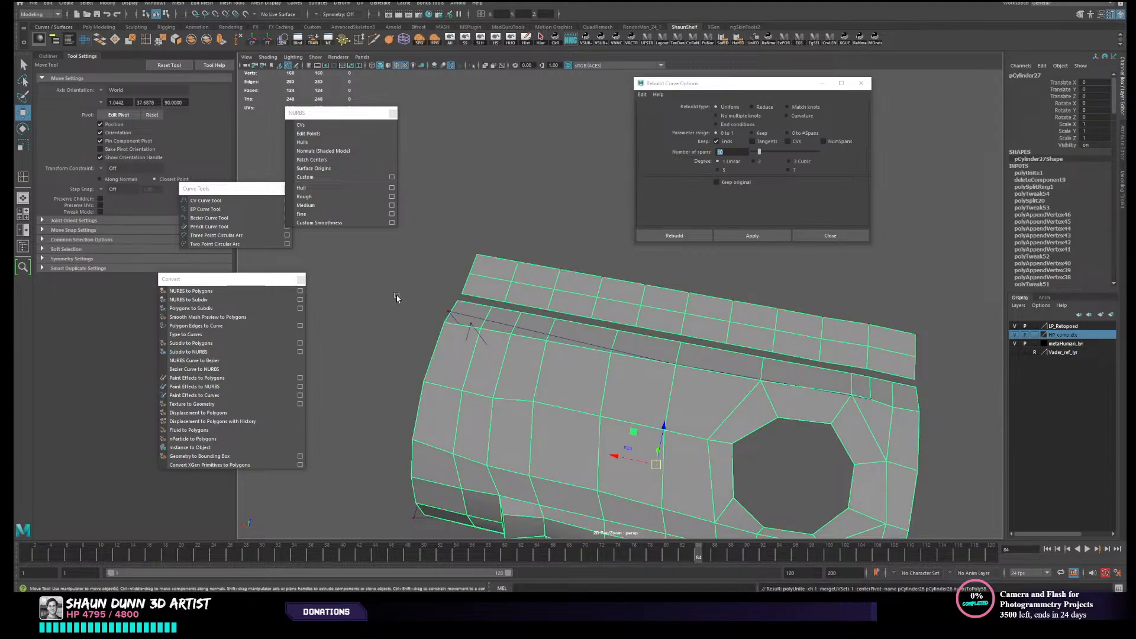
- Bridge the gap between the strip's lower border edges and the canister's facing border edges
right_click_drag(470, 267, 469, 249)
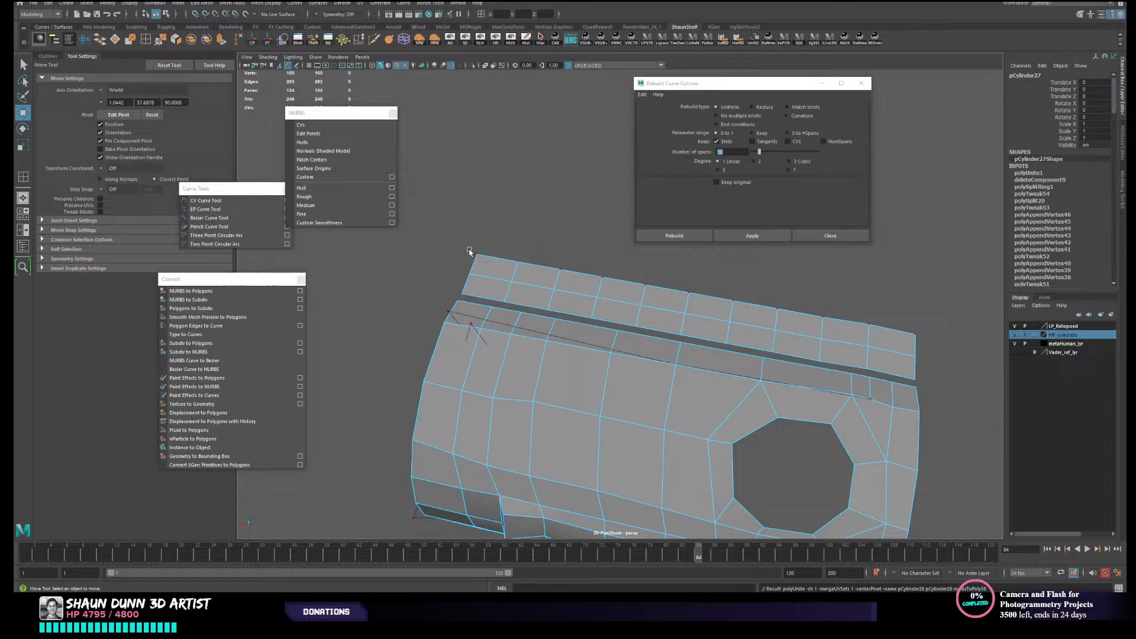
left_click(478, 304)
double_click(528, 308)
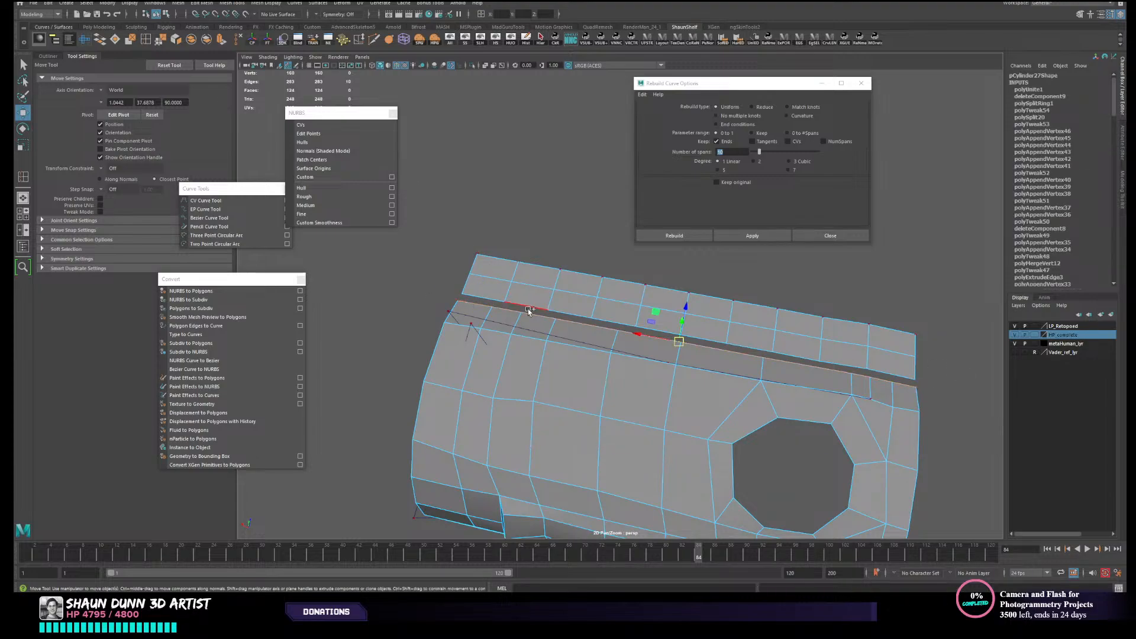
double_click(486, 302, "shift")
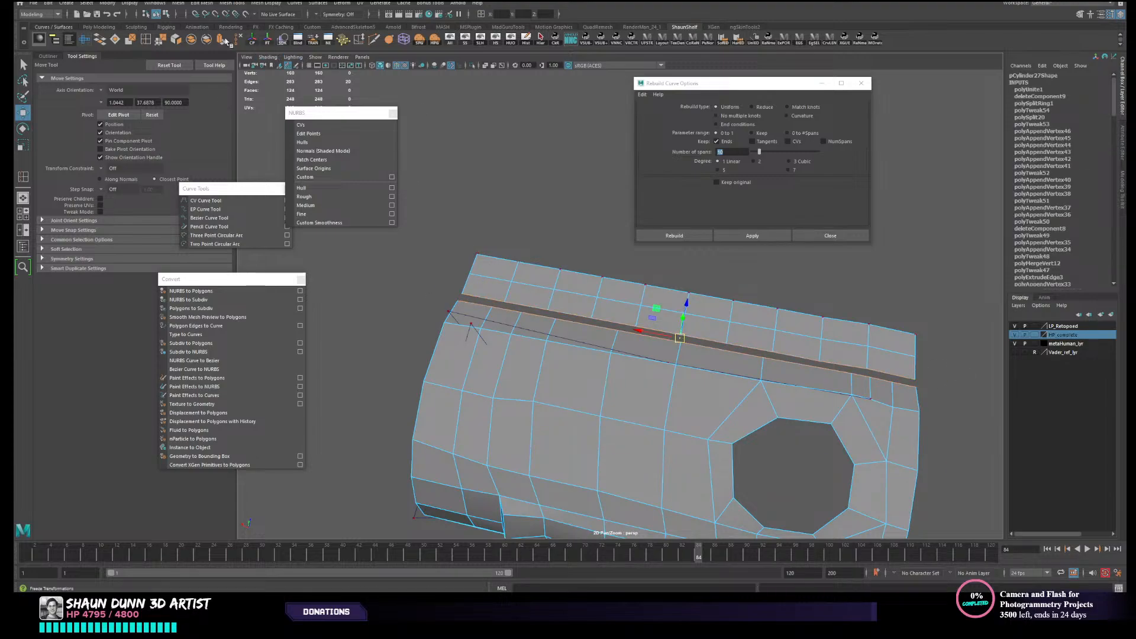
left_click(97, 42)
left_click_drag(535, 174, 511, 193, "alt")
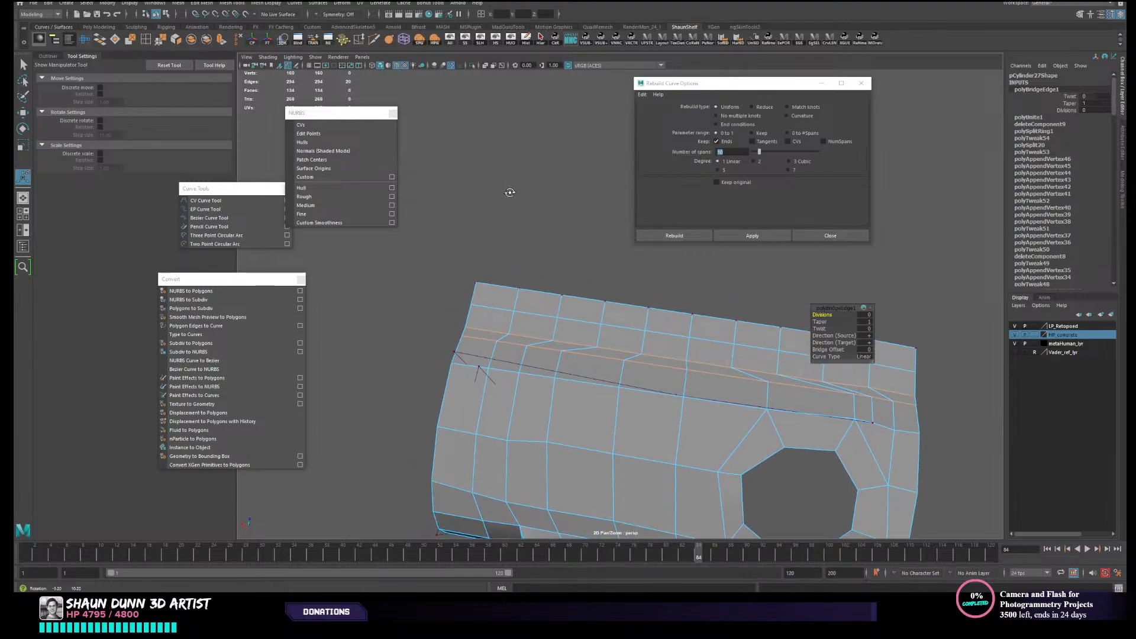
middle_click_drag(511, 193, 505, 187, "alt")
left_click_drag(504, 187, 601, 408, "alt")
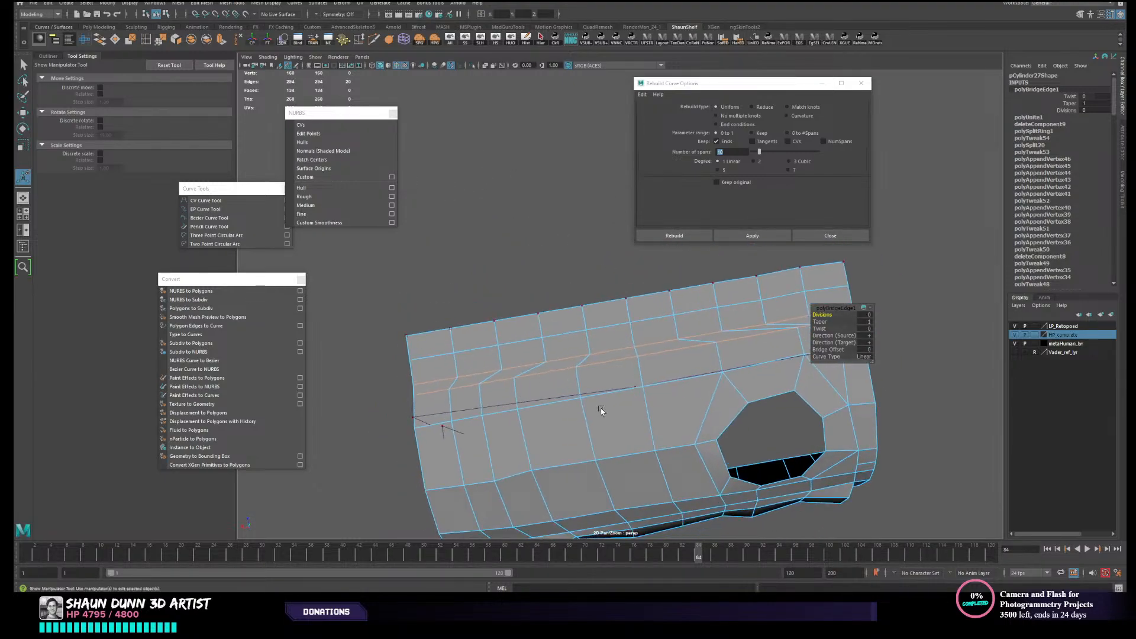
- Select the edge loop on the canister side of the bridge and convert the selection to vertices
right_click_drag(537, 364, 463, 340)
double_click(437, 392)
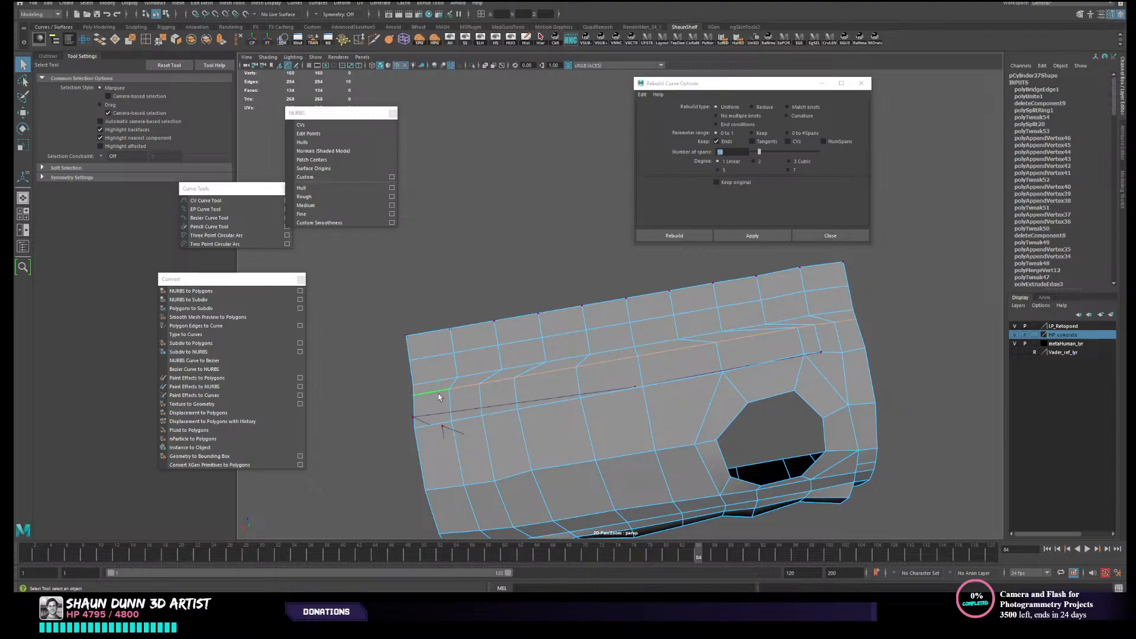
scroll(459, 393, "down", 4)
mouse_move(467, 393)
left_mouse_down("alt")
mouse_move(487, 393)
mouse_move(477, 390)
left_mouse_up("alt")
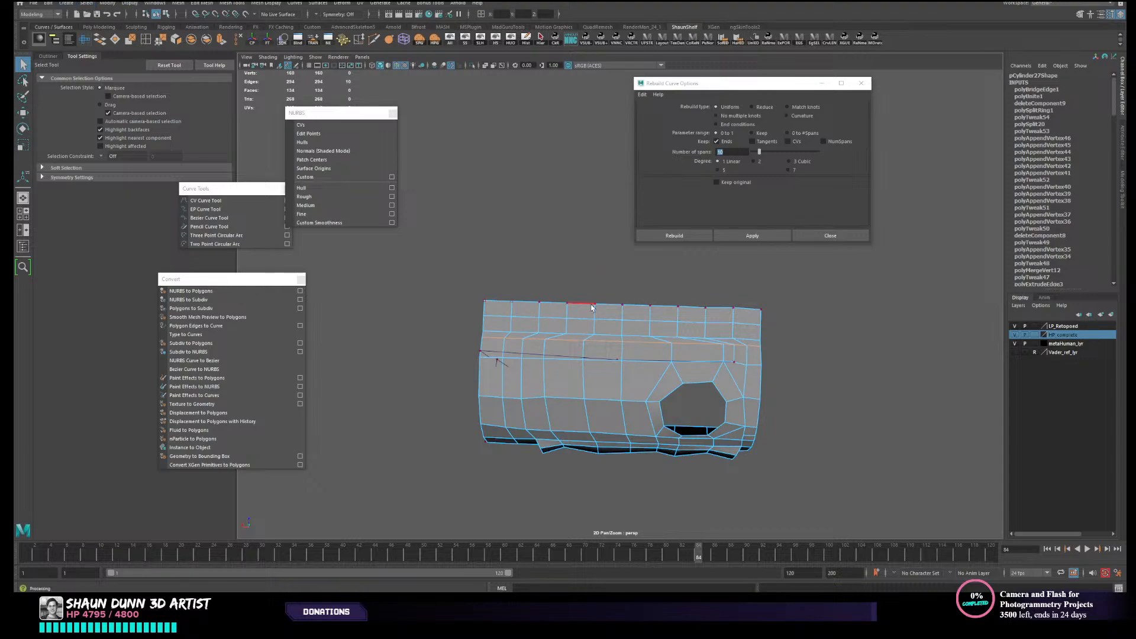
left_click(87, 3)
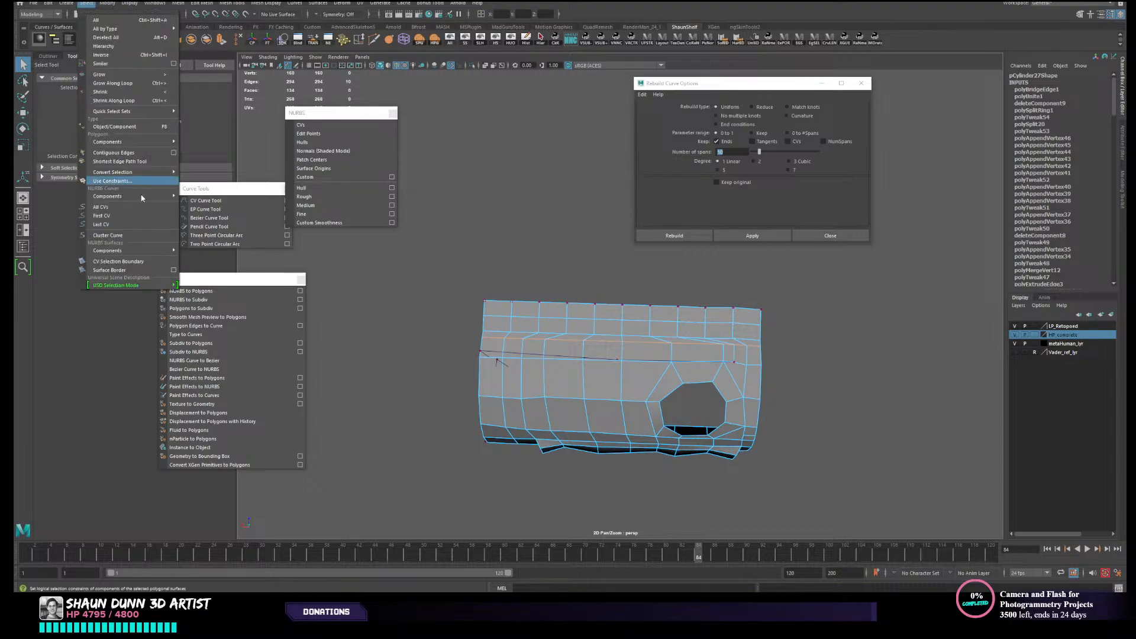
mouse_move(148, 172)
left_click(197, 164)
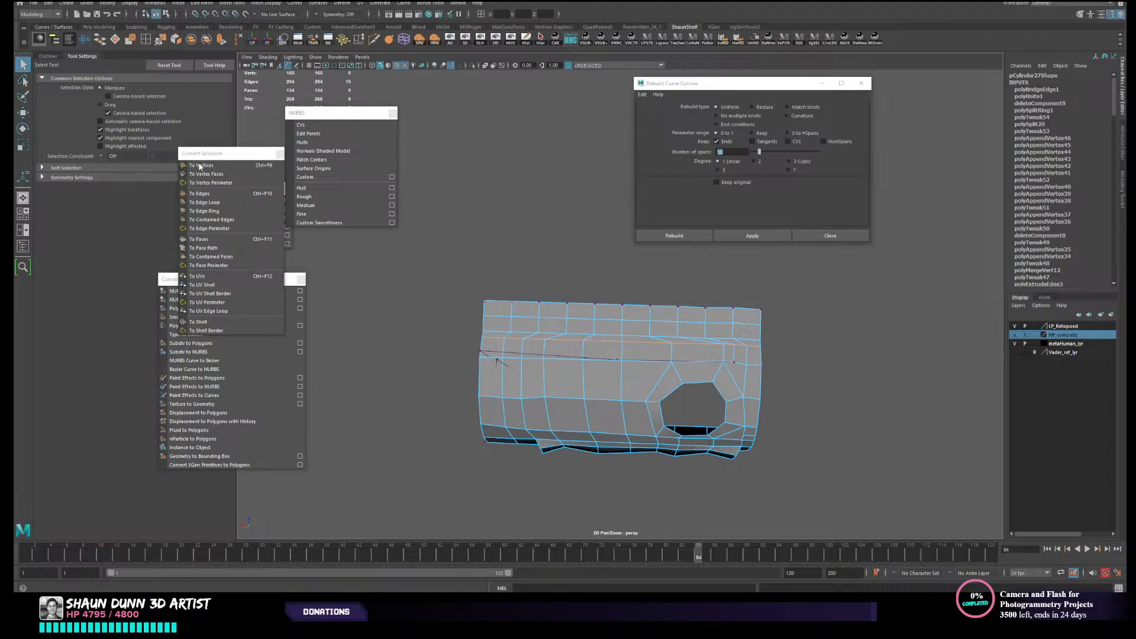
left_click(201, 165)
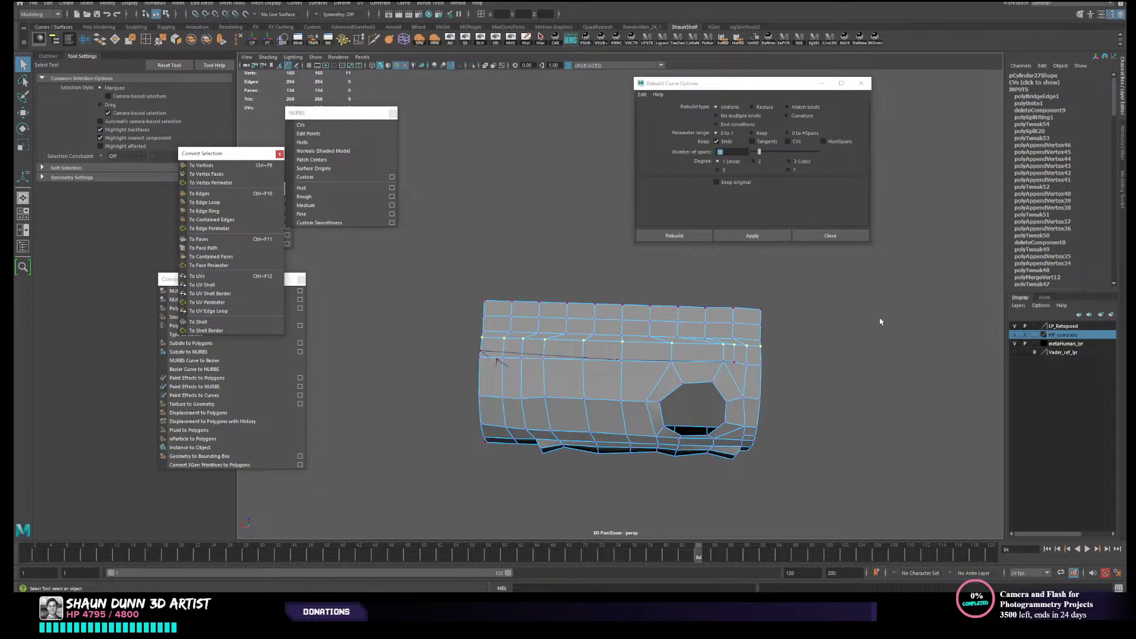
- Try to shrink the vertex selection, undo that, and try to shrink it along the loop instead
key("shift+comma")
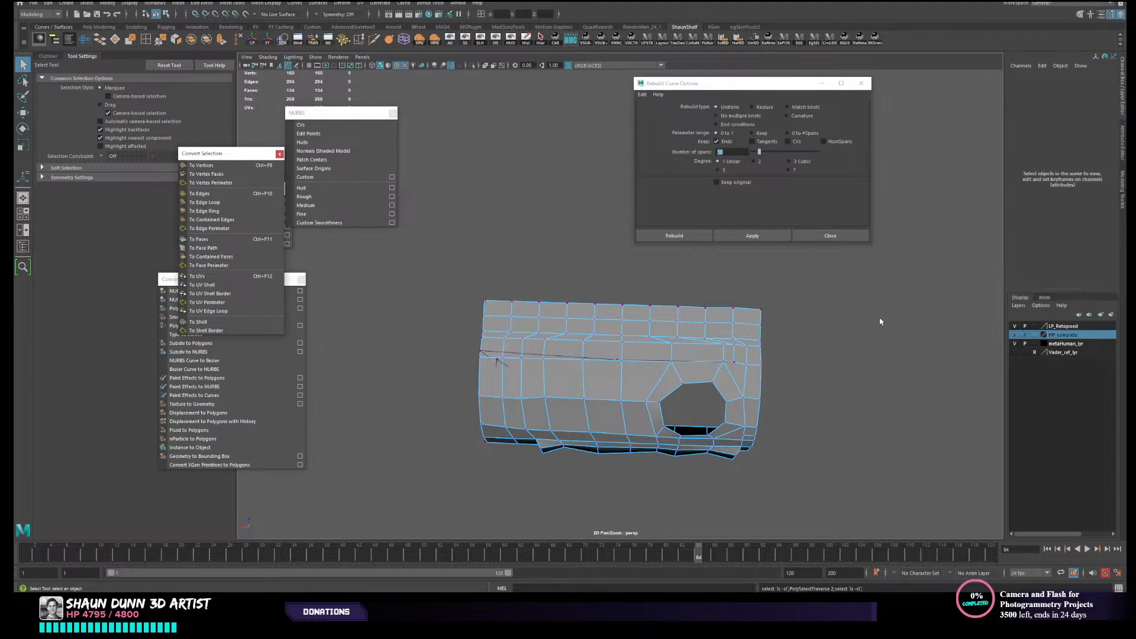
key("ctrl+z")
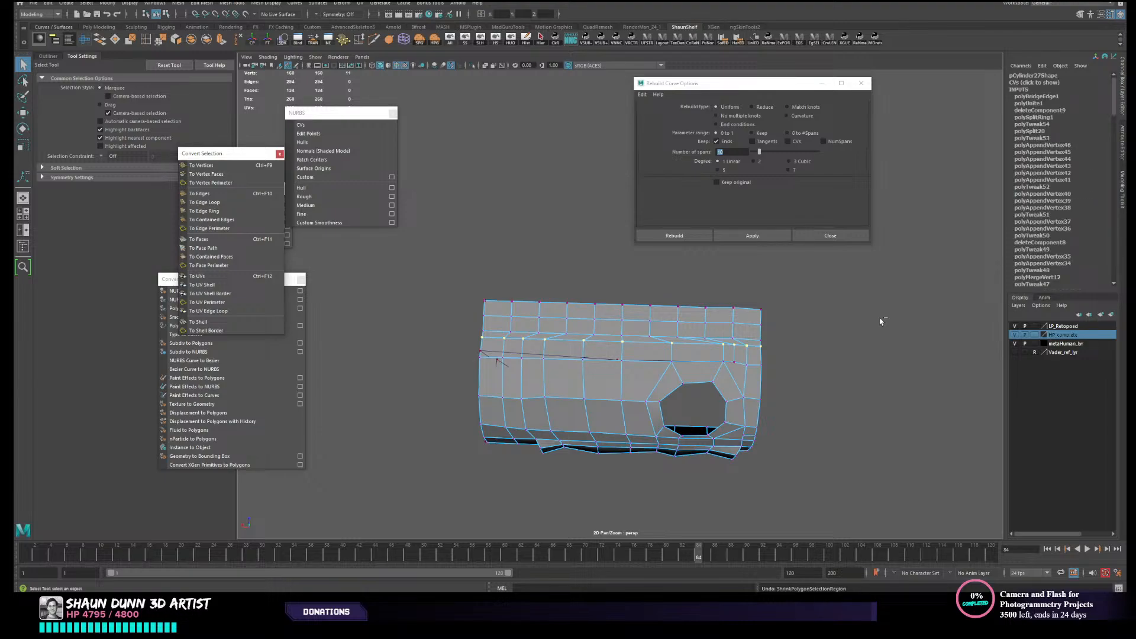
key("ctrl+comma")
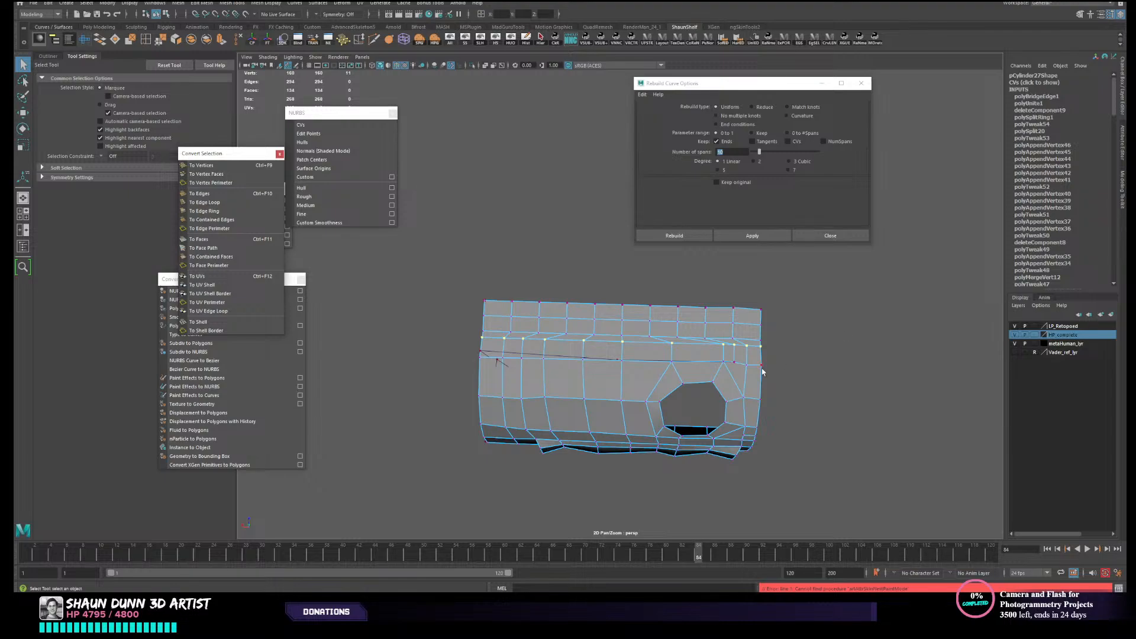
- Shrink the loop's vertex selection by its end points and average the remaining vertices repeatedly to smooth the bridge
left_click_drag(763, 371, 720, 379, "alt")
key("ctrl+shift+comma")
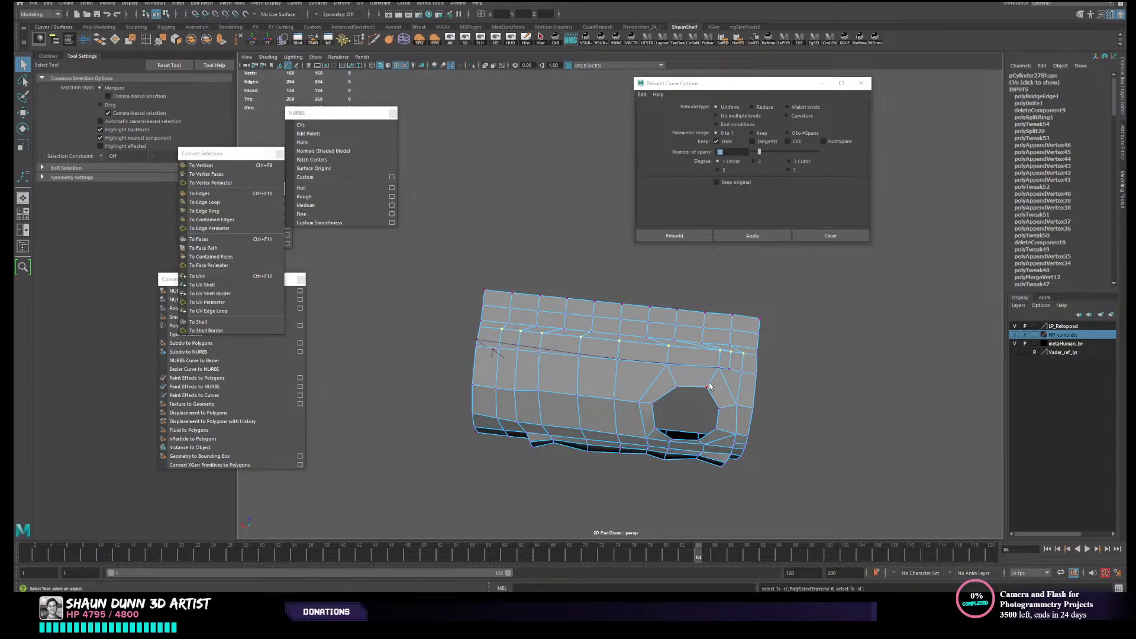
left_click_drag(701, 394, 683, 392, "alt")
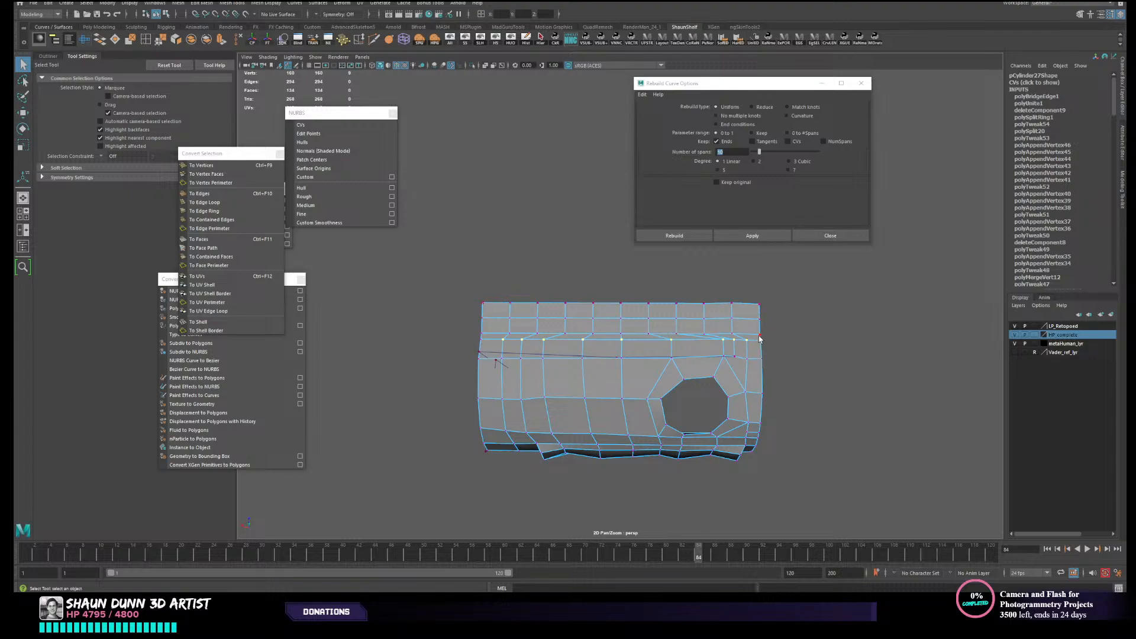
right_click(602, 339, "shift")
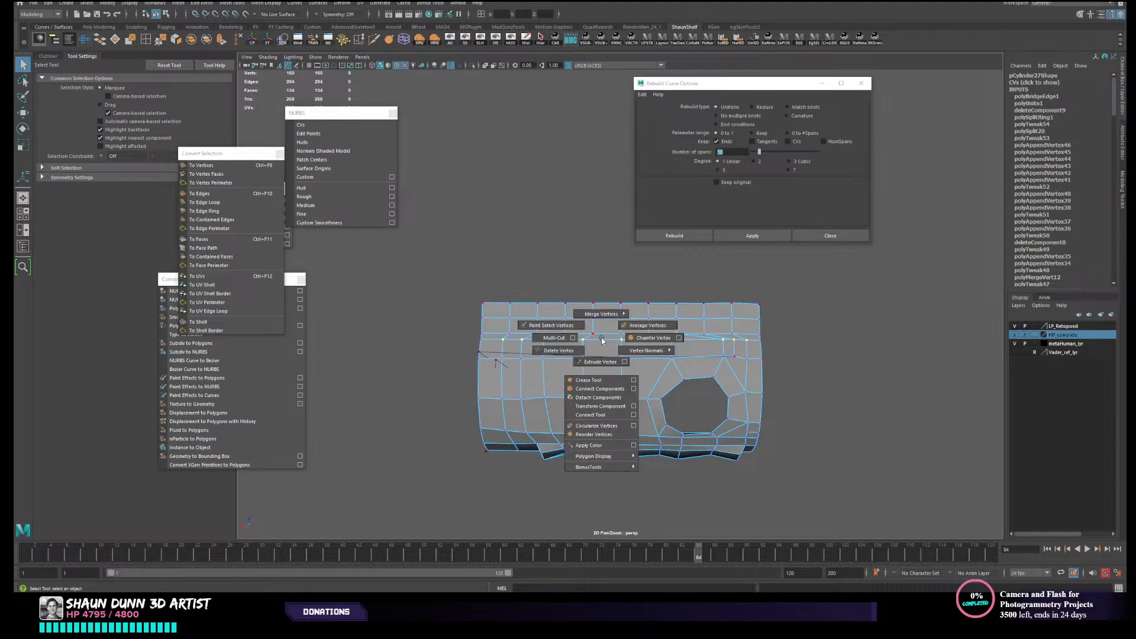
left_click(645, 325)
key("t")
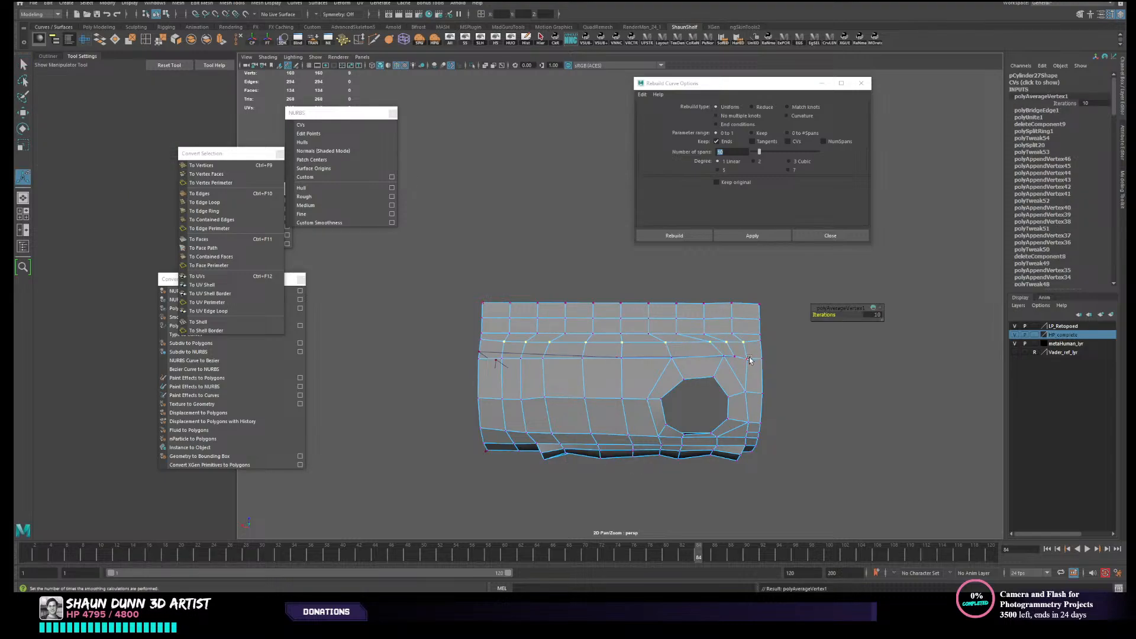
key("g")
key("g")
key("g")
key("g")
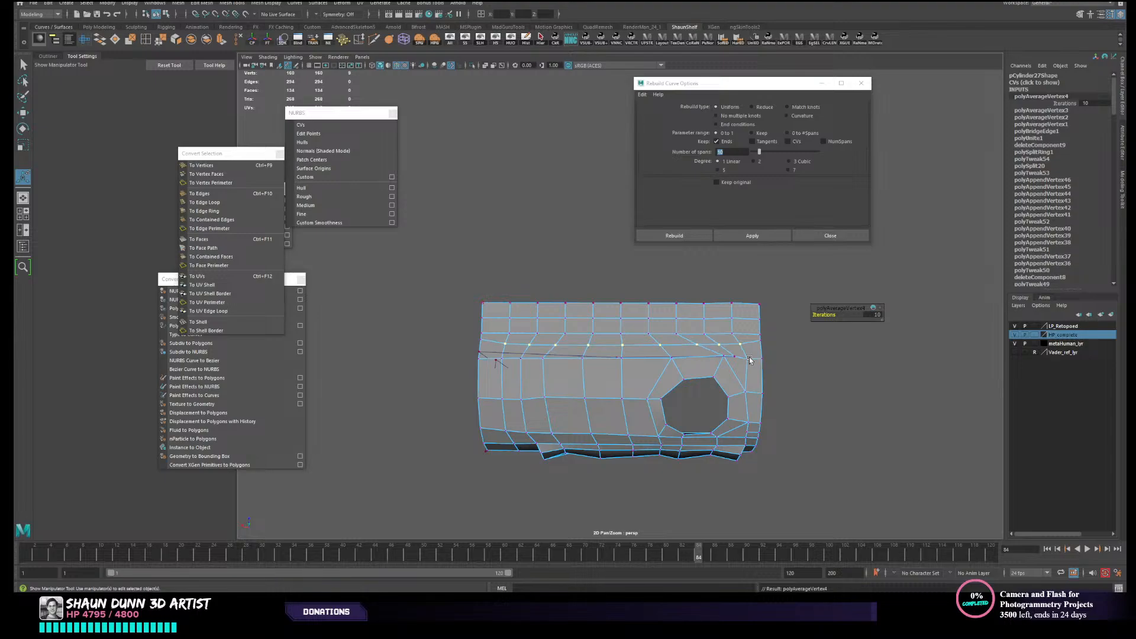
- Select the edge loop between the strip and the bridge and examine the smoothed mesh from several angles
right_click_drag(530, 337, 530, 312)
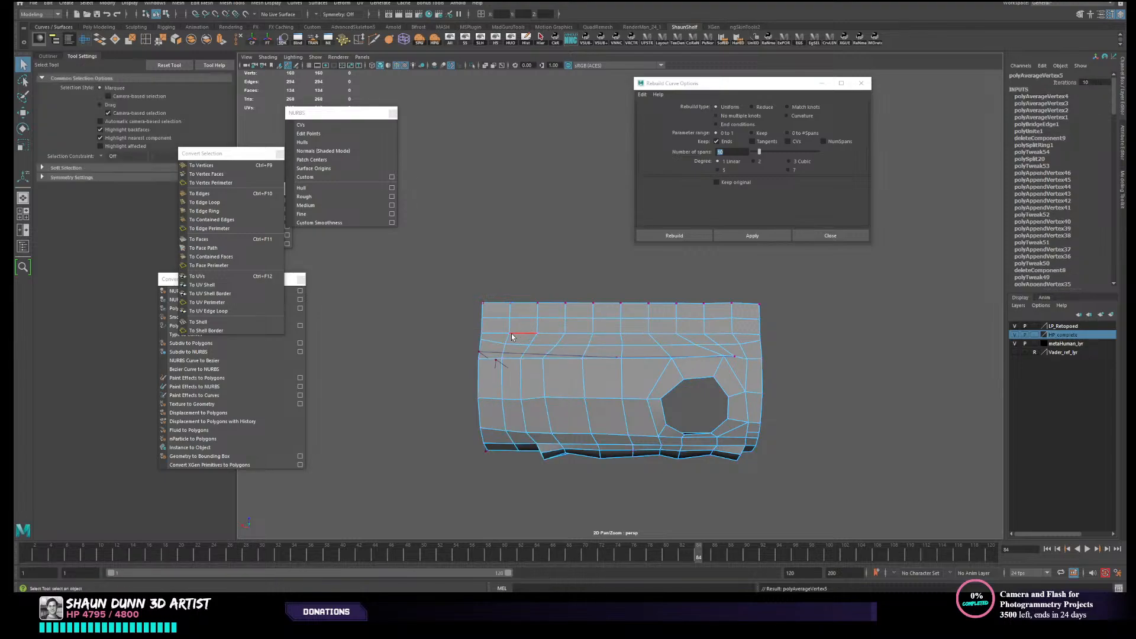
left_click_drag(678, 366, 758, 380, "alt")
scroll(723, 379, "up", 3)
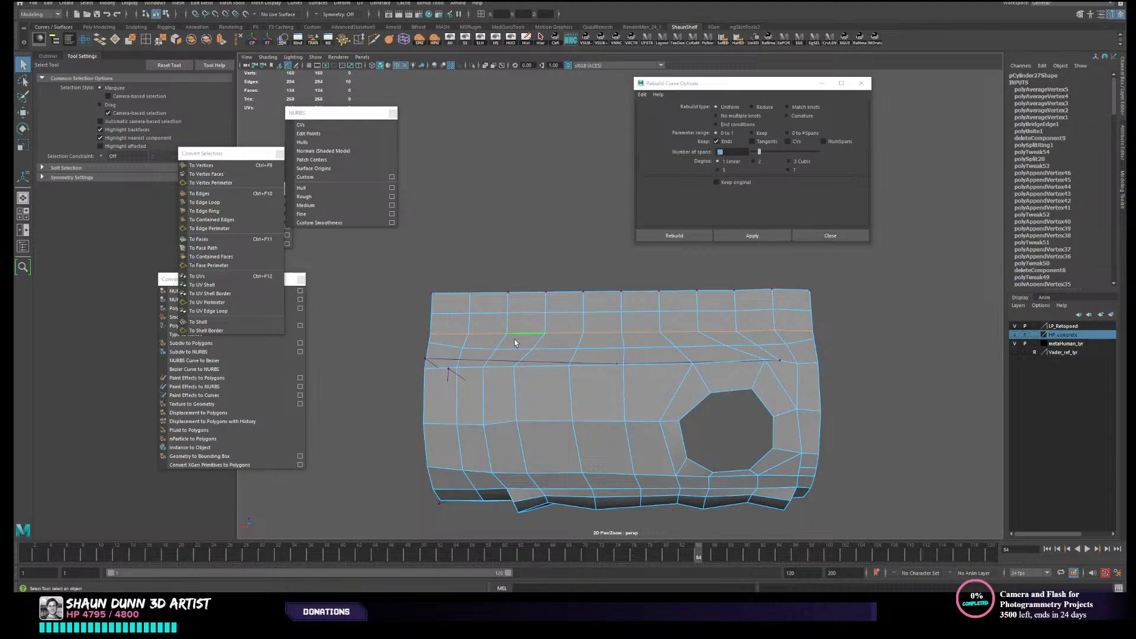
left_click_drag(786, 339, 548, 418, "alt")
middle_click_drag(549, 414, 633, 395, "alt")
mouse_move(623, 398)
left_mouse_down("alt")
mouse_move(611, 410)
mouse_move(627, 392)
mouse_move(611, 398)
mouse_move(601, 431)
mouse_move(573, 422)
mouse_move(586, 418)
mouse_move(575, 404)
mouse_move(630, 414)
left_mouse_up("alt")
scroll(613, 407, "down", 3)
right_click_drag(628, 379, 672, 359)
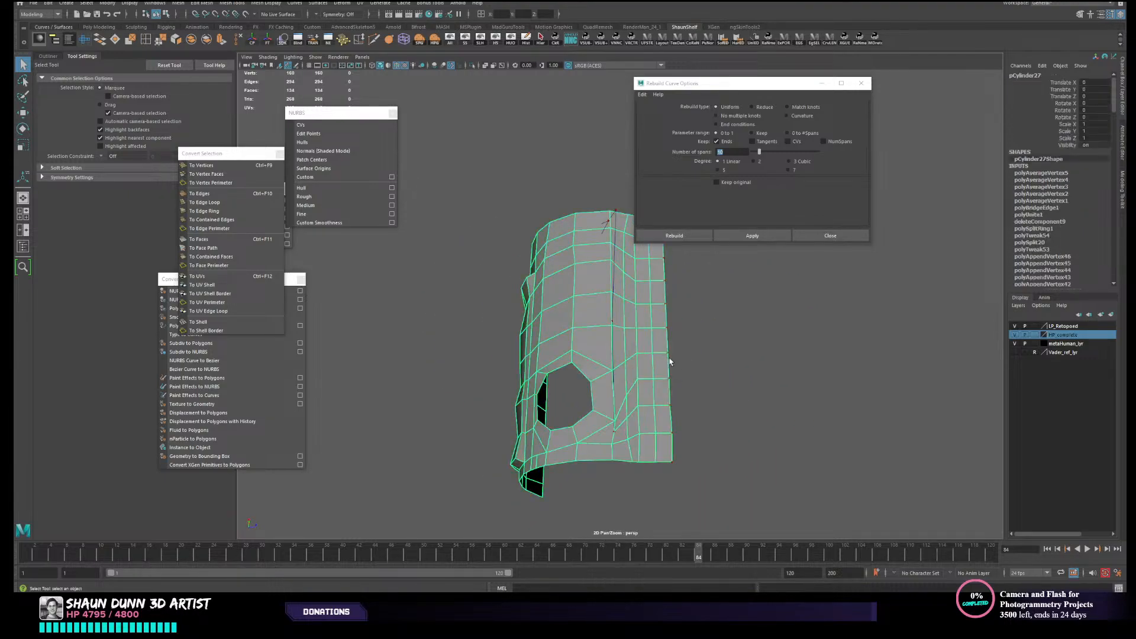
left_click(681, 371)
middle_click_drag(678, 374, 661, 410, "alt")
left_click_drag(661, 410, 503, 313, "alt")
left_click(586, 379)
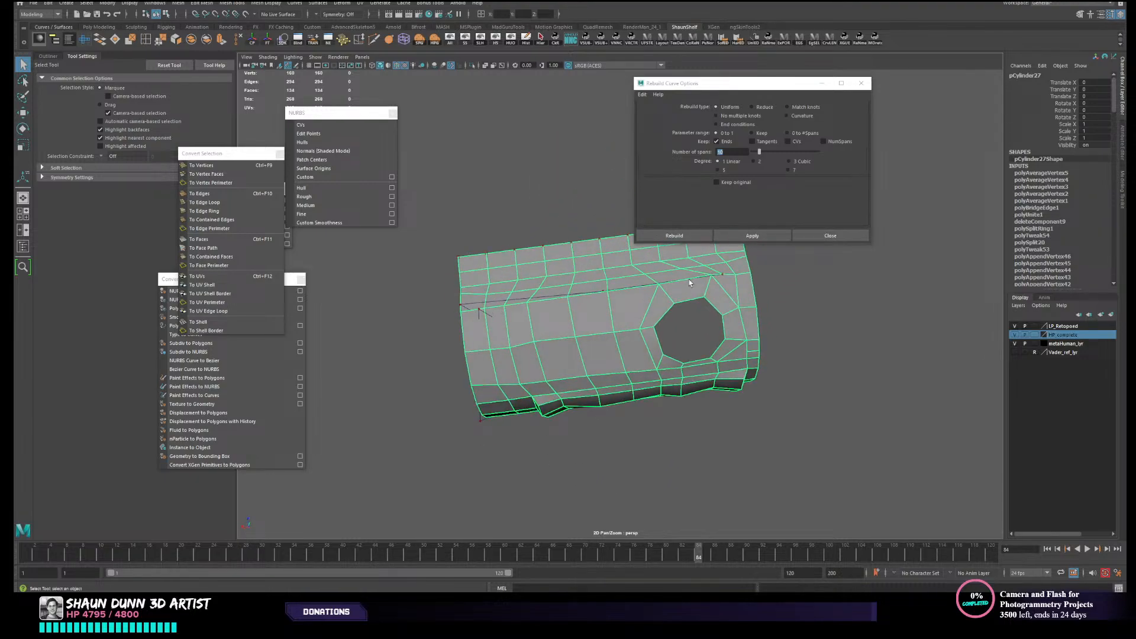
- Delete the strip's two outer rows of faces, keeping the bridge faces attached to the canister
left_click_drag(689, 280, 535, 364, "alt")
right_click_drag(506, 255, 506, 285)
left_click(428, 261)
double_click(449, 266, "shift")
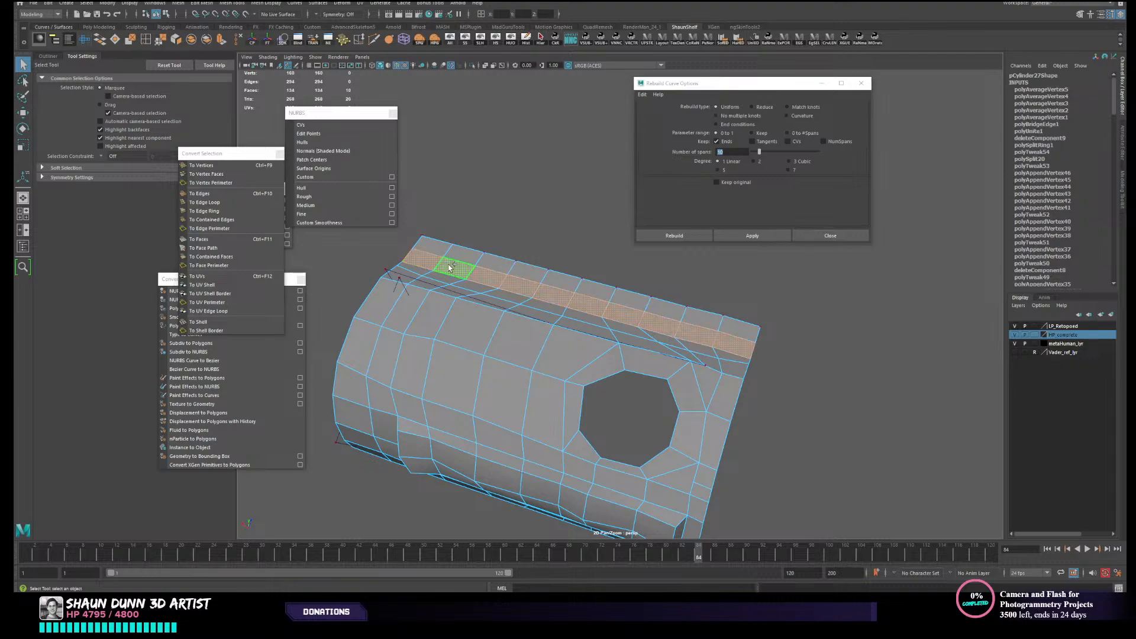
left_click(488, 260)
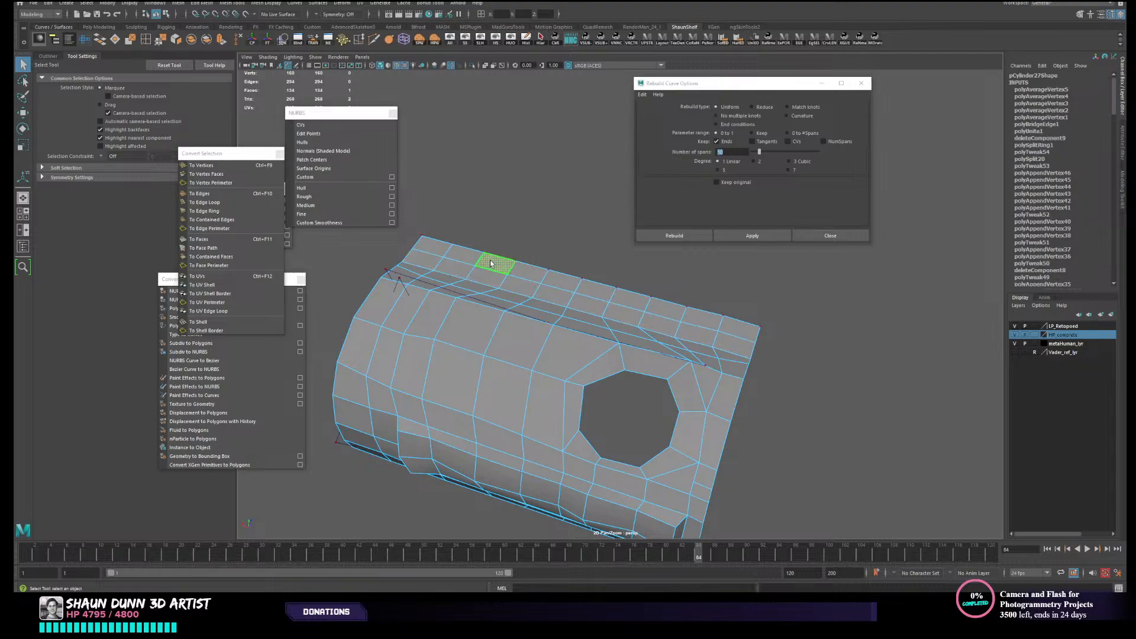
left_click(426, 263)
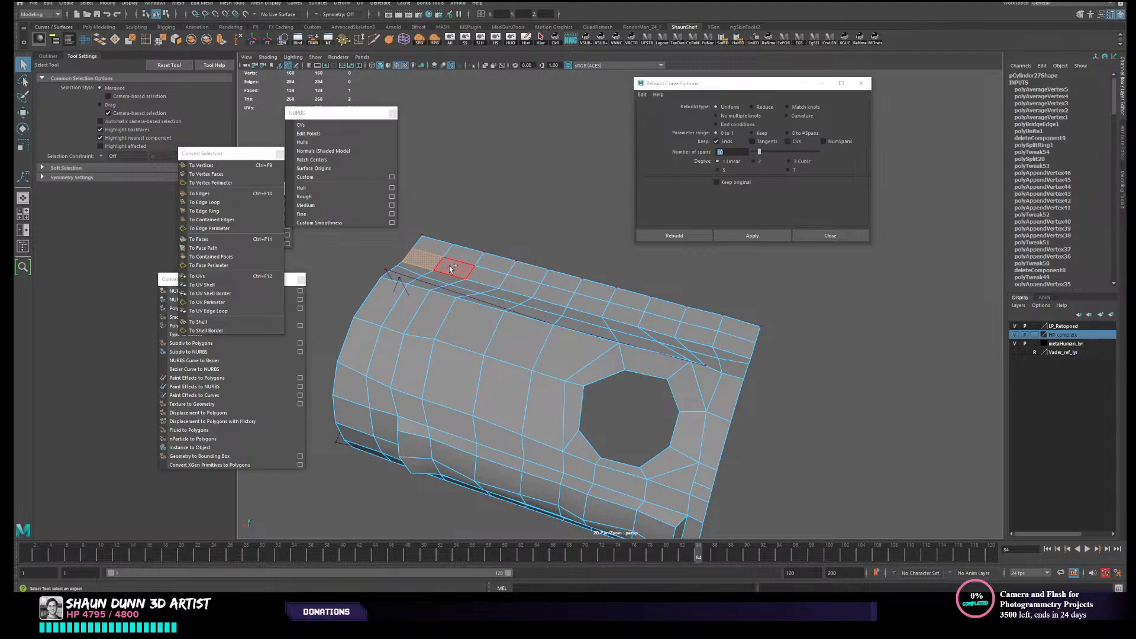
double_click(449, 266, "shift")
key("Delete")
- Delete the guide curve left floating beyond the canister's trimmed border
key("Delete")
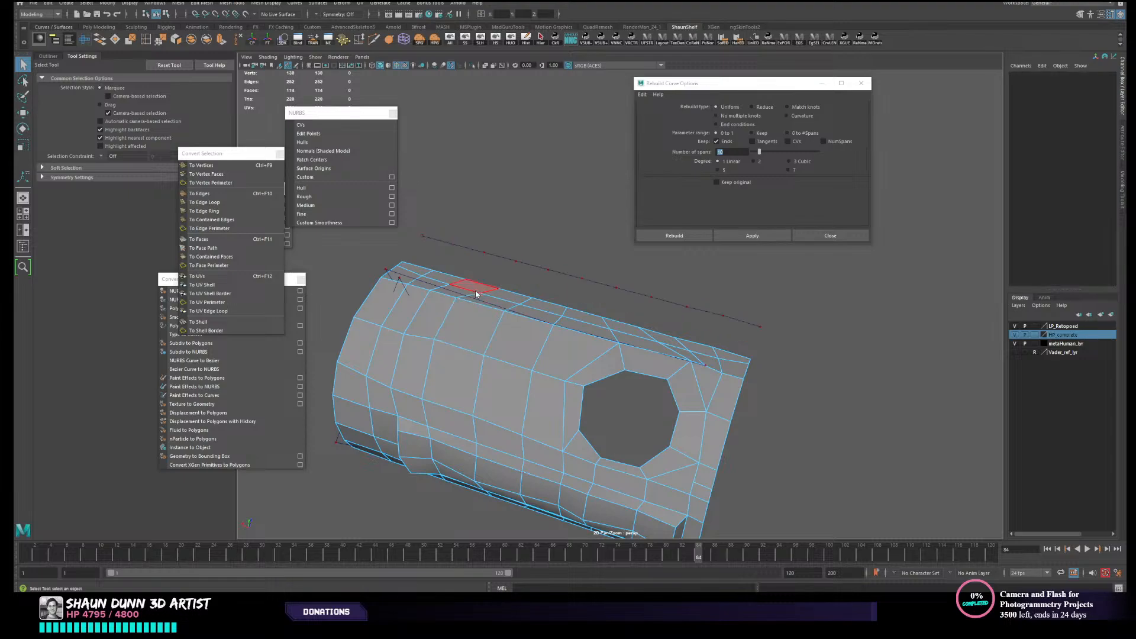
right_click_drag(475, 291, 545, 261)
scroll(550, 272, "down", 3)
left_click_drag(571, 309, 497, 380, "alt")
left_click(626, 352, "shift")
key("Delete")
- Bring back the hidden high-poly canister and make it the live surface
scroll(538, 380, "up", 3)
left_click(488, 383)
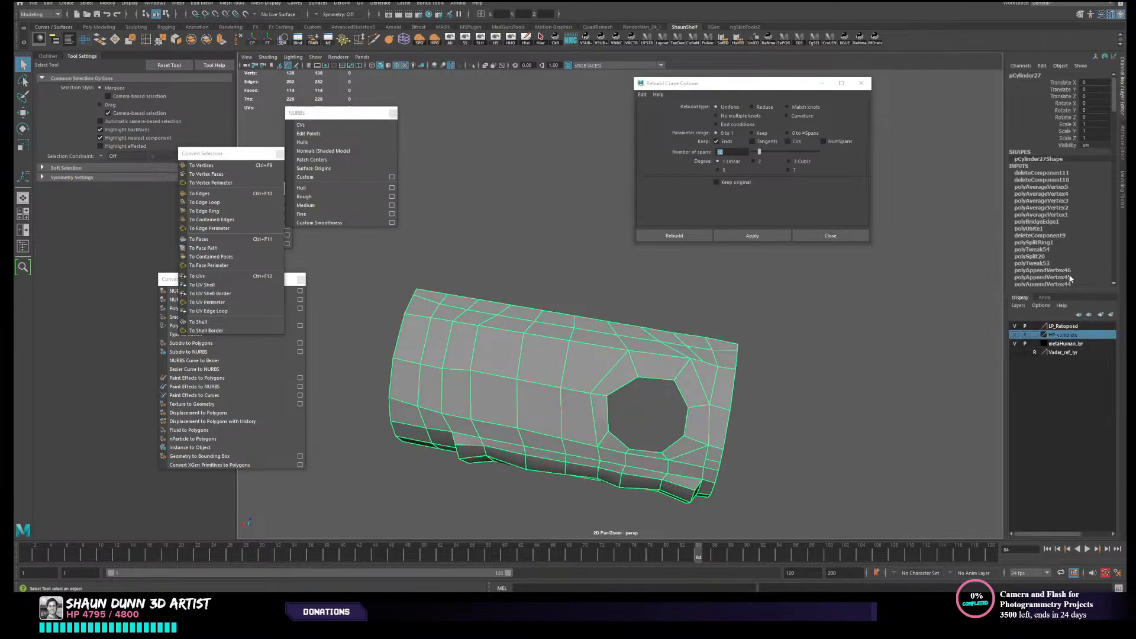
left_click(480, 38)
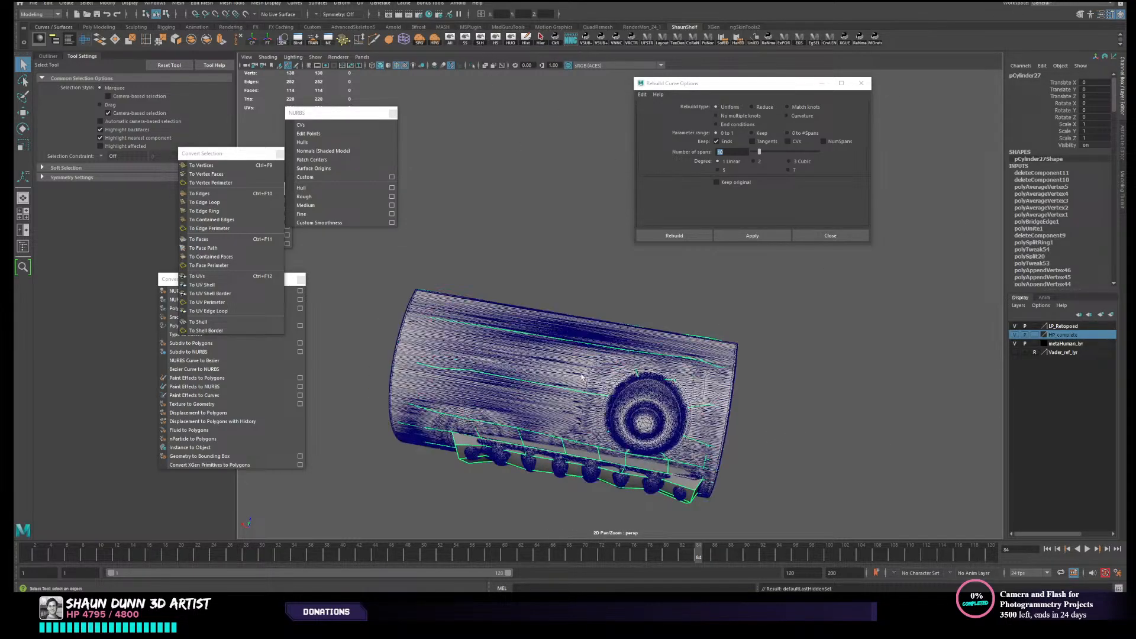
left_click(245, 14)
- Start Quad Draw on the low-poly canister and relax its quads over the live high-poly surface
left_click(579, 461)
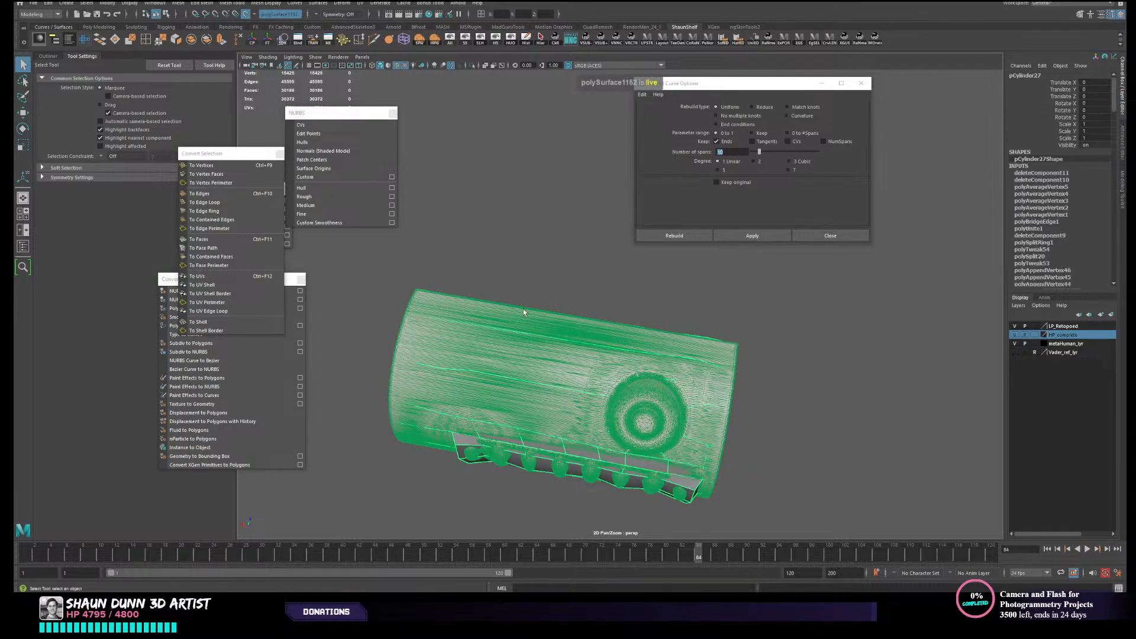
left_click_drag(523, 309, 518, 325, "alt")
left_click(1079, 14)
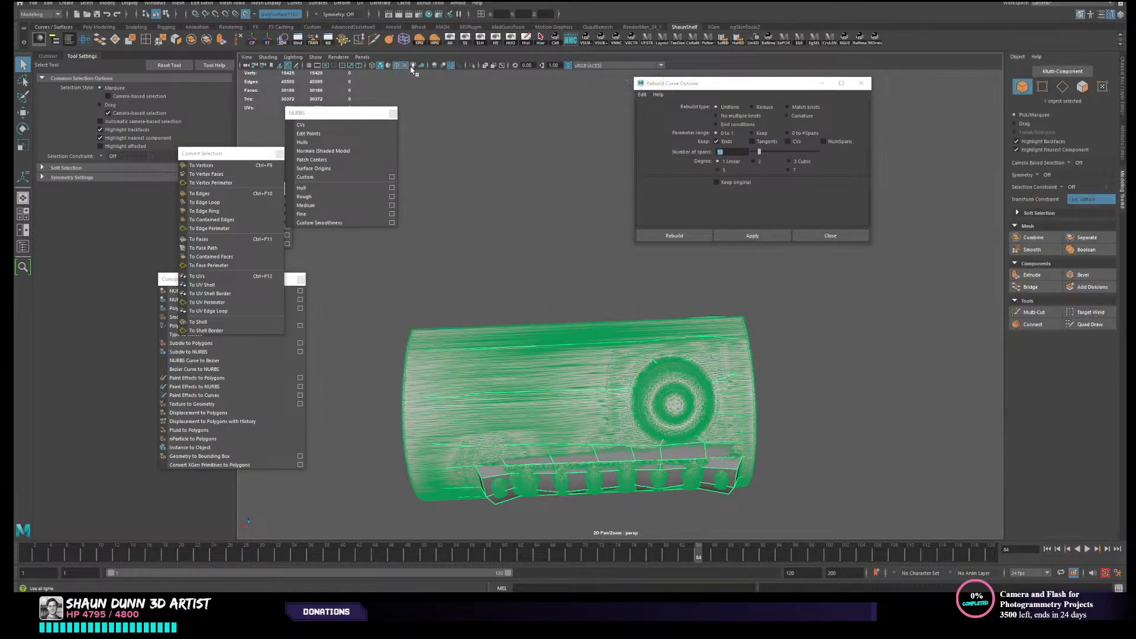
left_click(398, 65)
left_click(1095, 326)
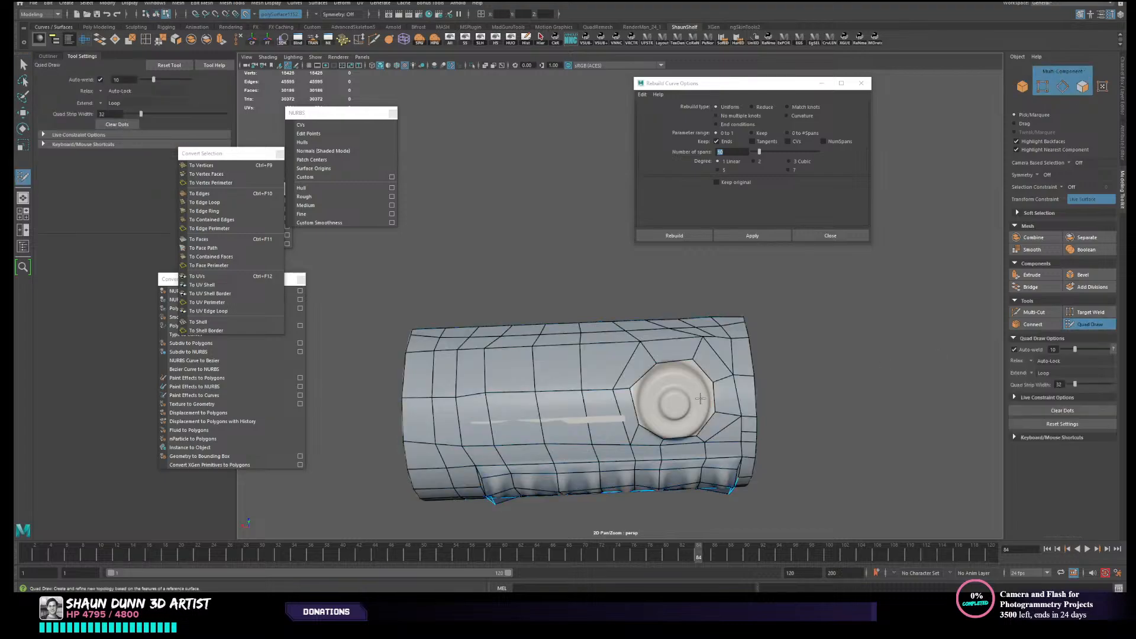
left_click_drag(501, 379, 486, 394, "alt")
middle_click_drag(486, 394, 502, 391, "alt")
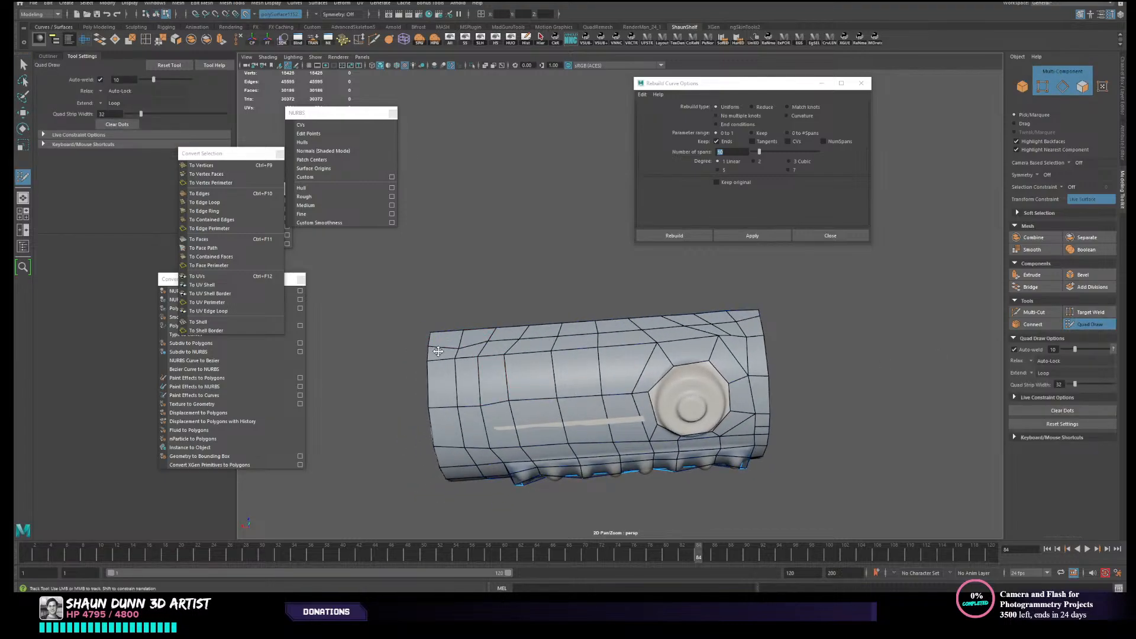
mouse_move(438, 374)
left_mouse_down("alt")
mouse_move(465, 403)
mouse_move(437, 377)
left_mouse_up("alt")
left_click_drag(445, 416, 474, 394, "alt")
left_click_drag(502, 351, 508, 325, "alt")
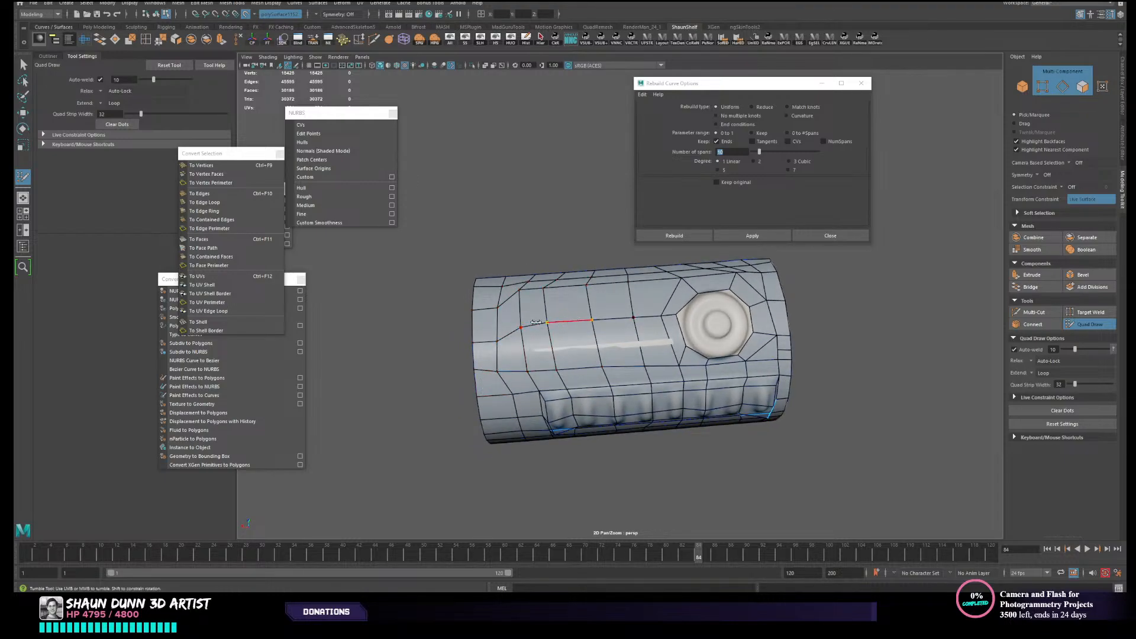
mouse_move(527, 311)
left_mouse_down("shift")
mouse_move(608, 322)
mouse_move(627, 303)
mouse_move(535, 307)
mouse_move(565, 320)
mouse_move(538, 337)
left_mouse_up("shift")
- Select the edge run along the recess's upper border and hide everything except the low-poly canister
key("w")
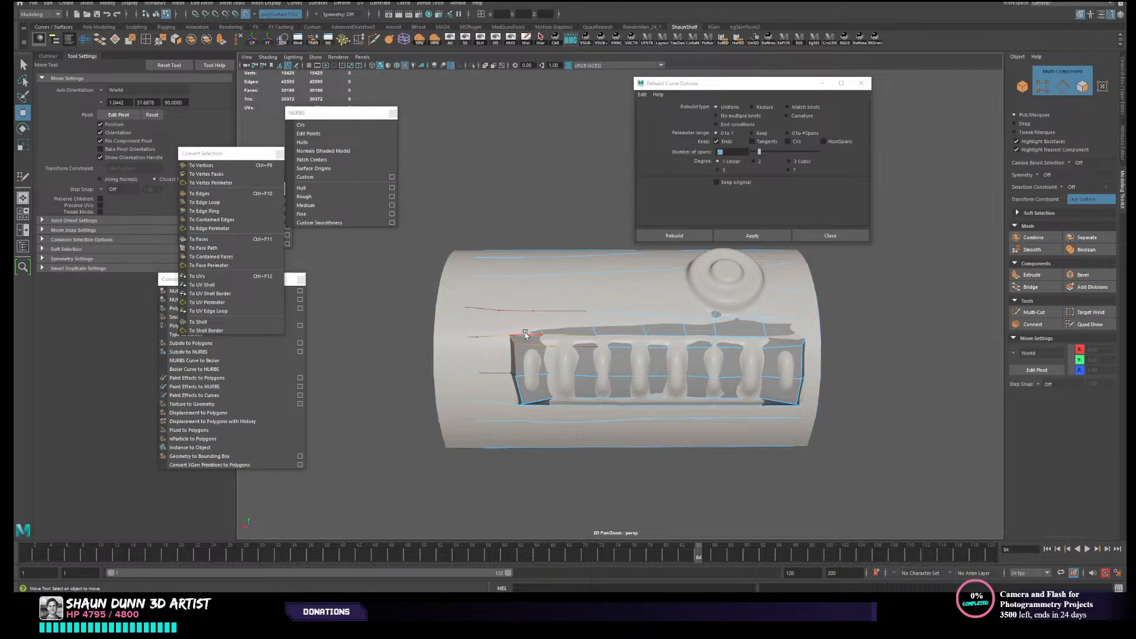
double_click(532, 336)
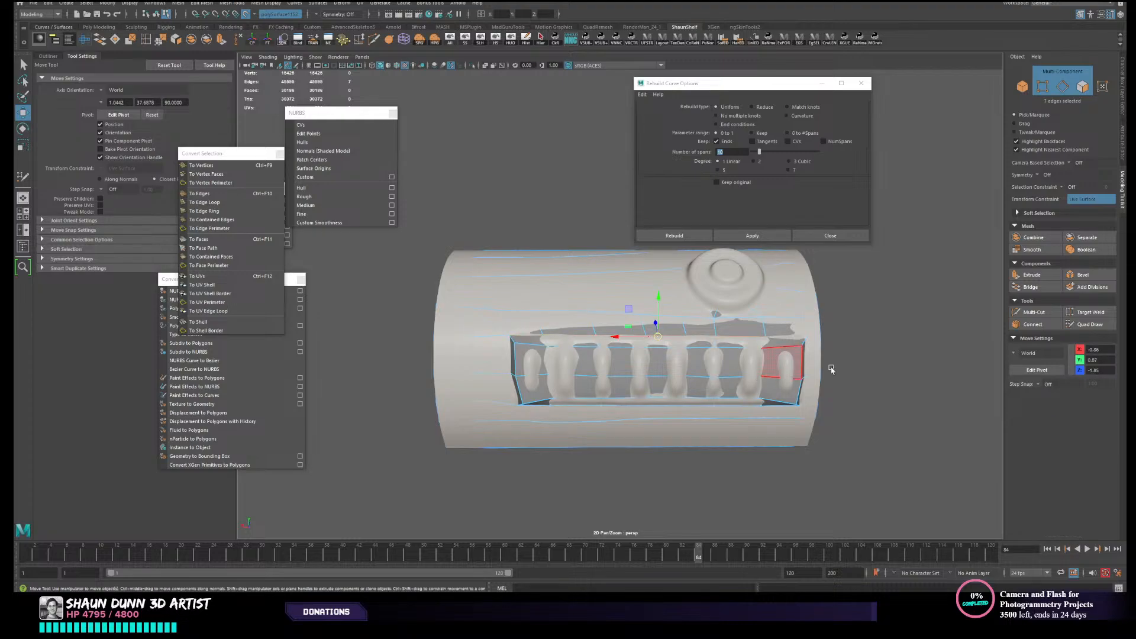
key("F8")
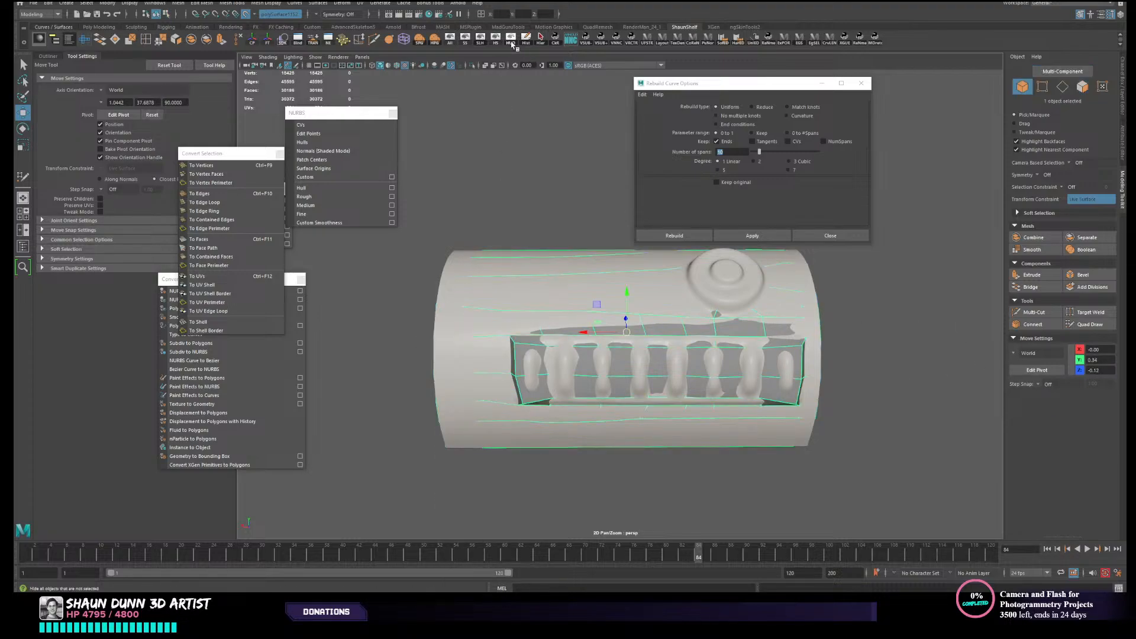
key("alt+h")
- Complete the edge selection around the rectangular recess's border and detach the mesh along it
right_click_drag(572, 357, 562, 277)
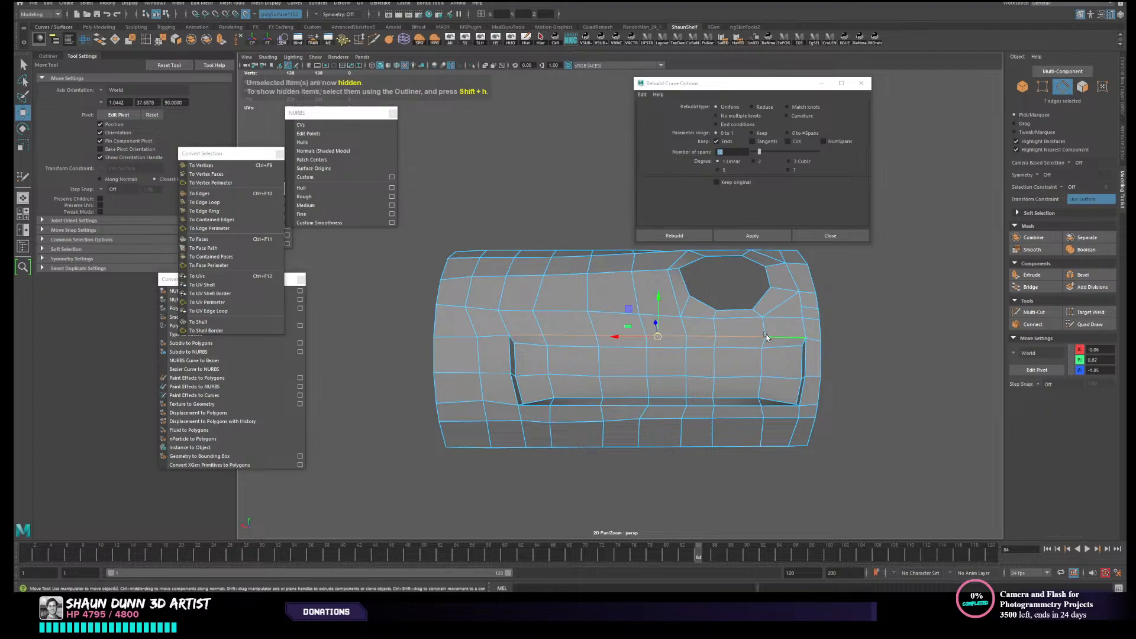
left_click_drag(808, 367, 803, 371, "alt")
left_click(801, 365, "shift")
left_click(799, 393, "shift")
left_click_drag(800, 421, 796, 402, "alt")
double_click(769, 381, "shift")
left_click_drag(506, 388, 545, 319, "alt")
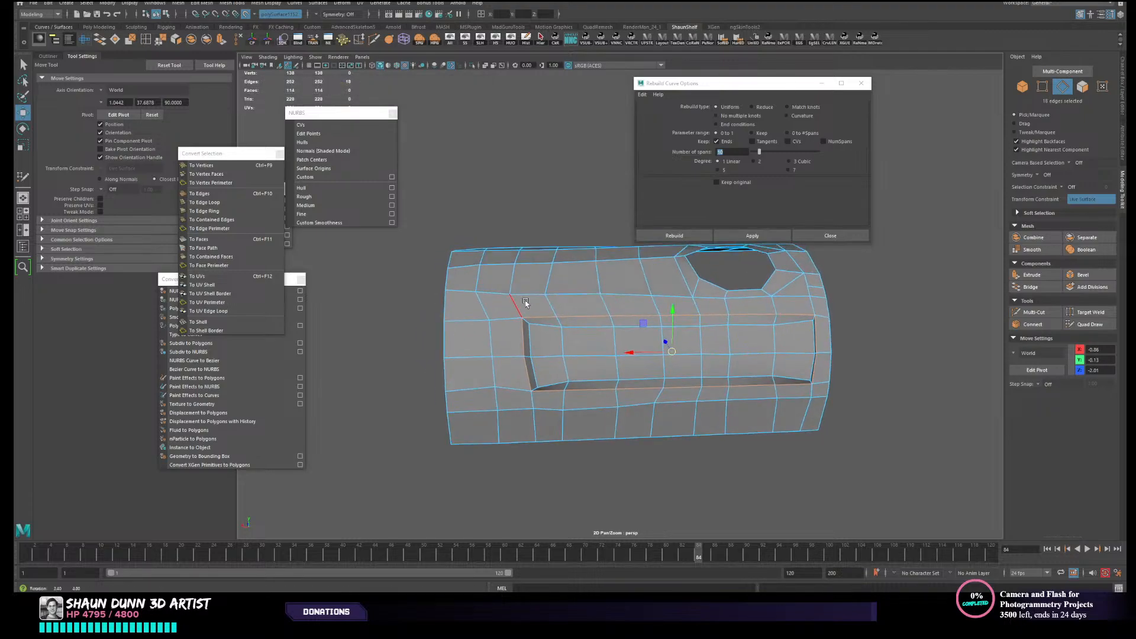
left_click(176, 40)
- Separate the detached recess and the canister shell into individual objects and select the recess piece
key("F8")
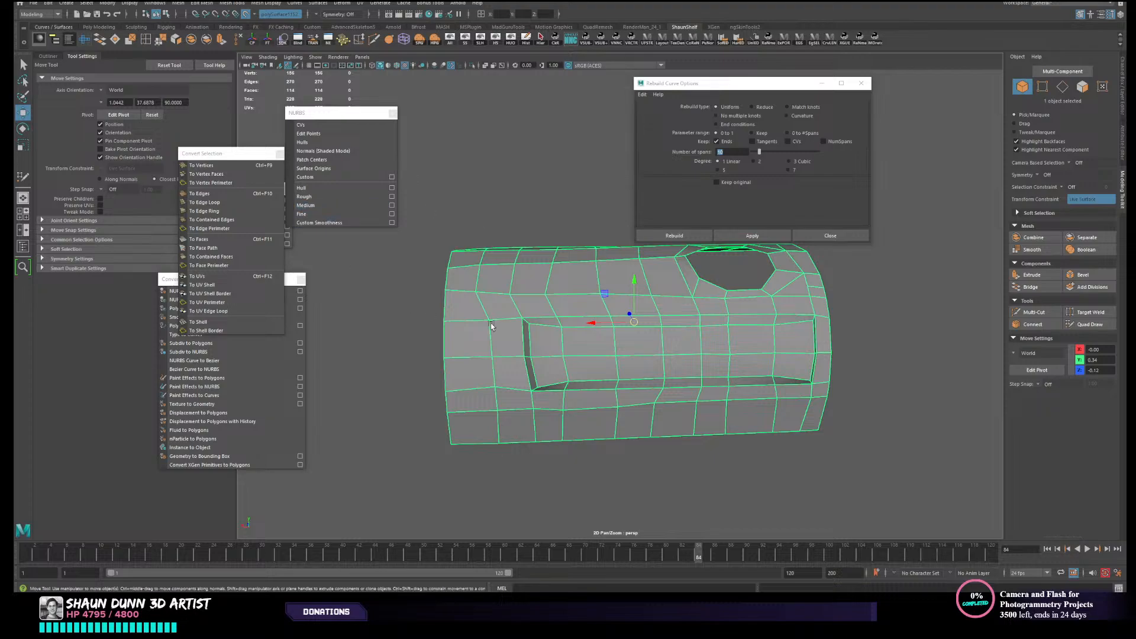
left_click(209, 43)
left_click(589, 236)
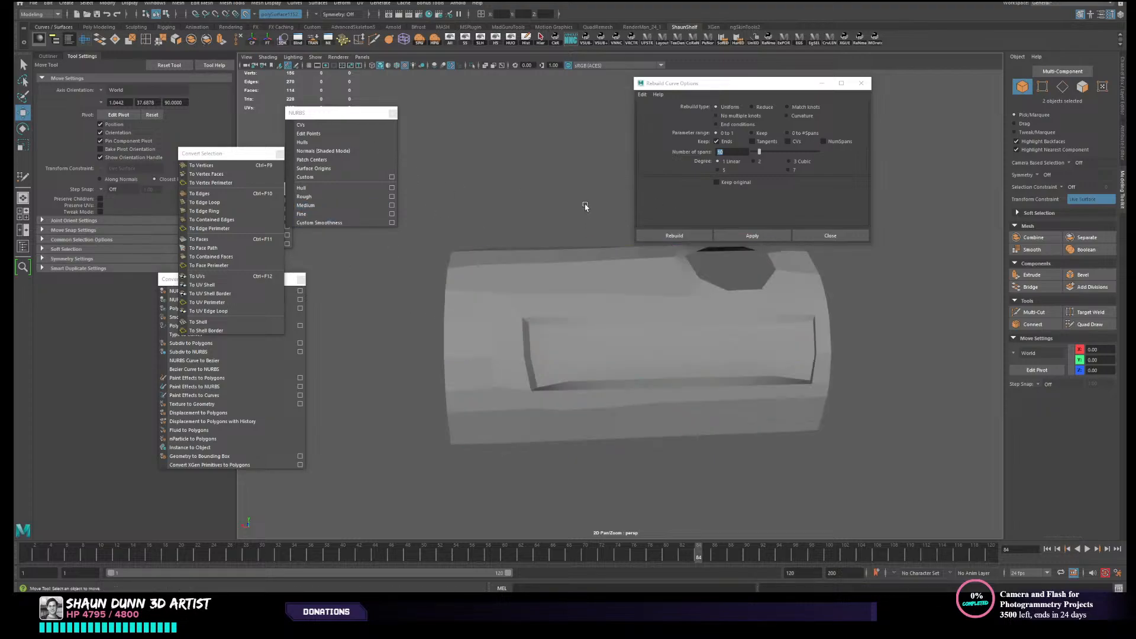
left_click(598, 377)
left_click(586, 357)
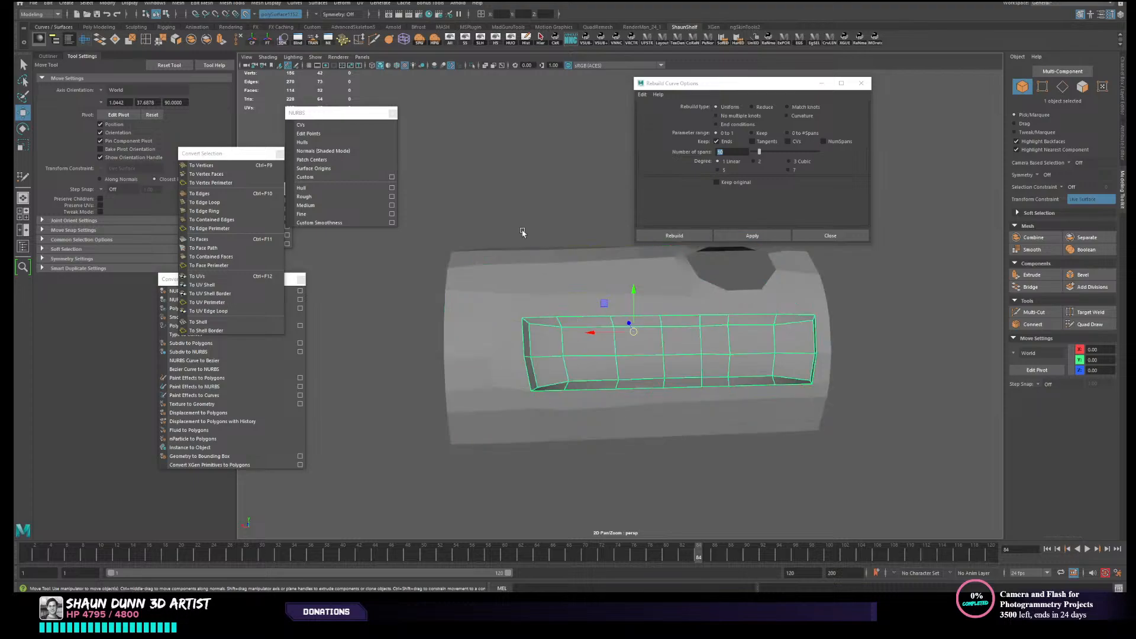
- Relax the outer canister shell's quads with Quad Draw to even out their spacing around the recess and round hole
left_click(522, 230)
left_click(527, 310)
left_click_drag(558, 294, 547, 302, "alt")
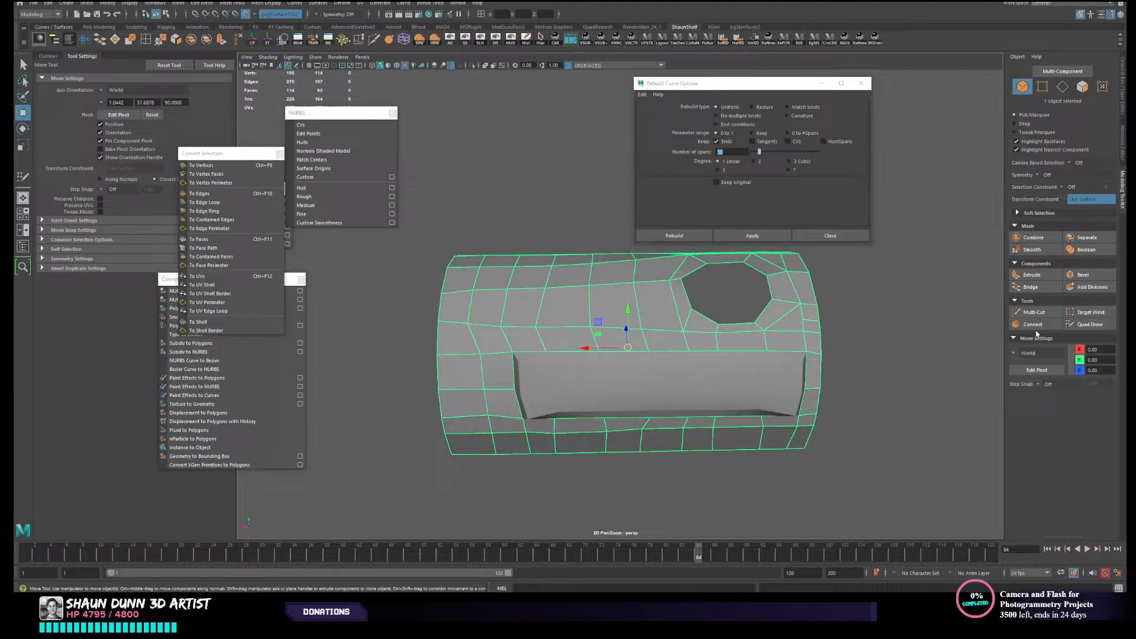
left_click(1100, 327)
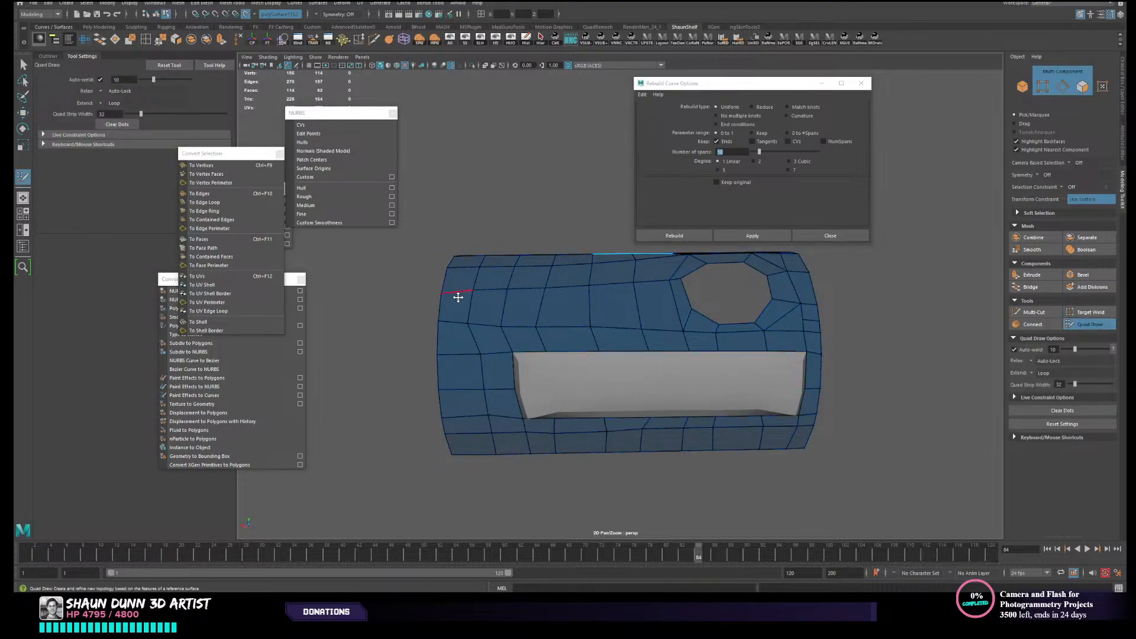
mouse_move(522, 308)
left_mouse_down("shift")
mouse_move(482, 393)
mouse_move(504, 306)
mouse_move(607, 290)
mouse_move(634, 261)
mouse_move(442, 299)
mouse_move(615, 325)
mouse_move(568, 282)
mouse_move(582, 408)
left_mouse_up("shift")
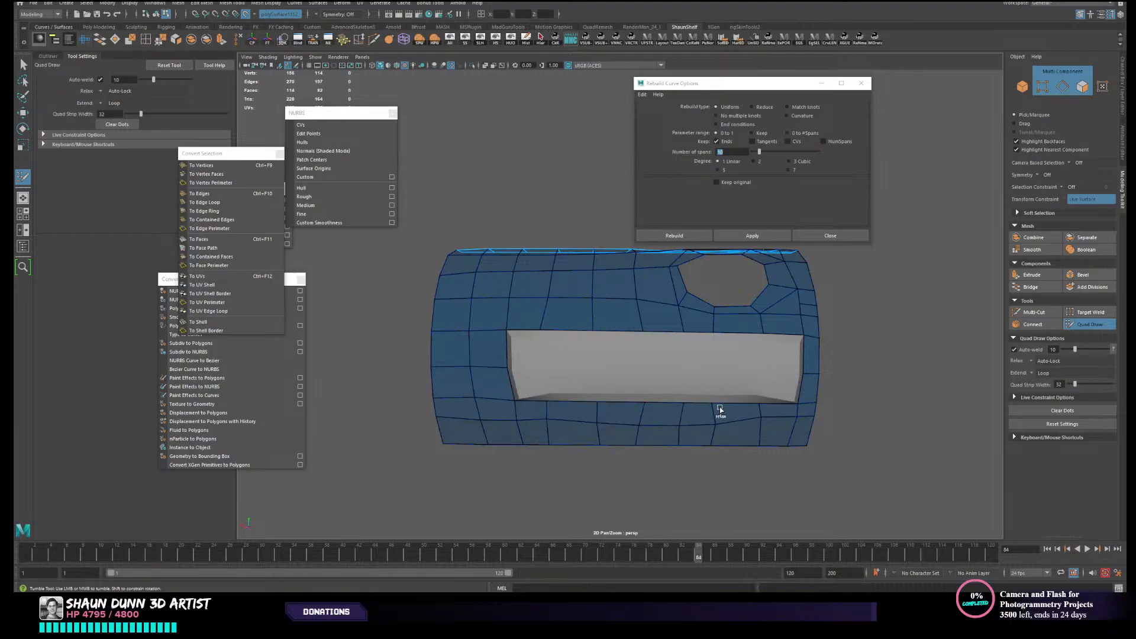
left_click_drag(618, 309, 616, 330, "alt")
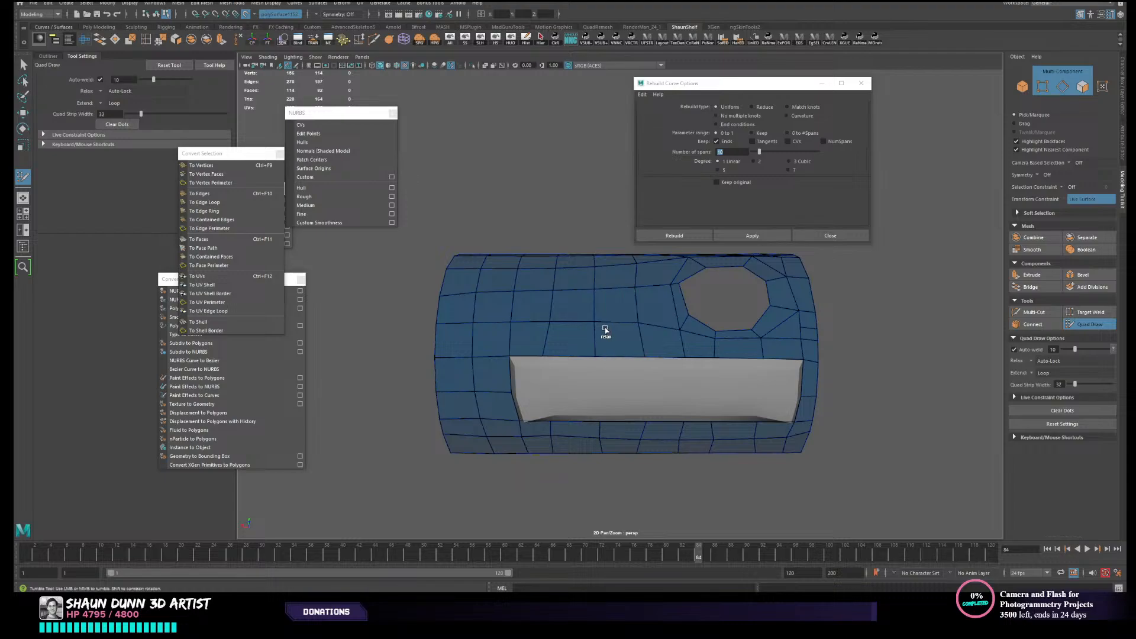
left_click_drag(578, 274, 589, 311, "alt")
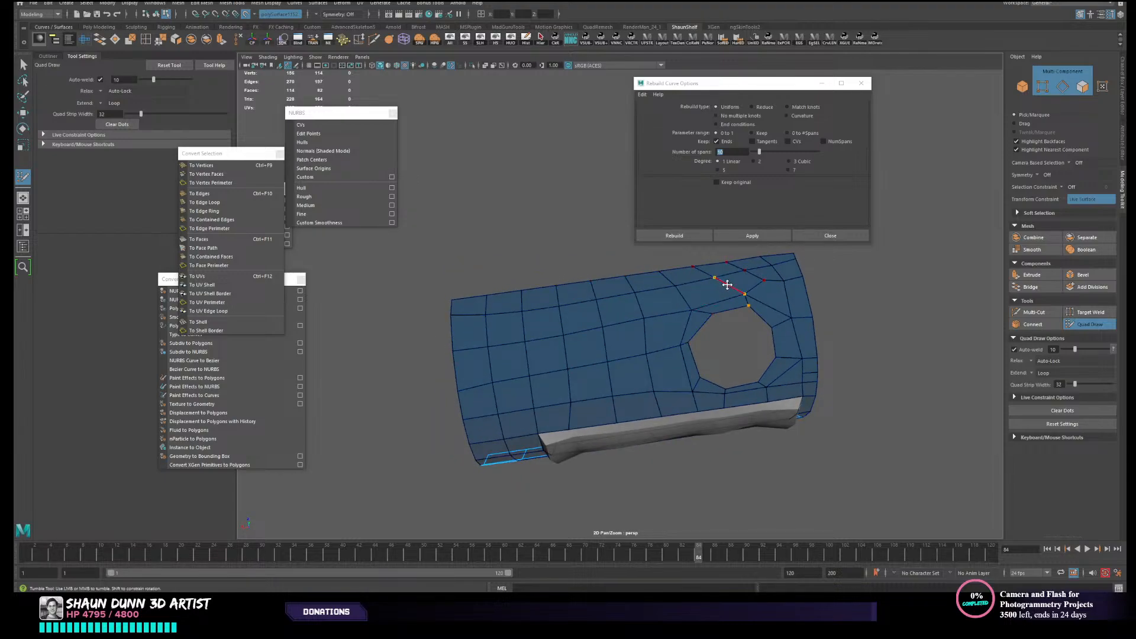
left_click_drag(727, 285, 686, 276, "alt")
left_click_drag(748, 368, 758, 355, "alt")
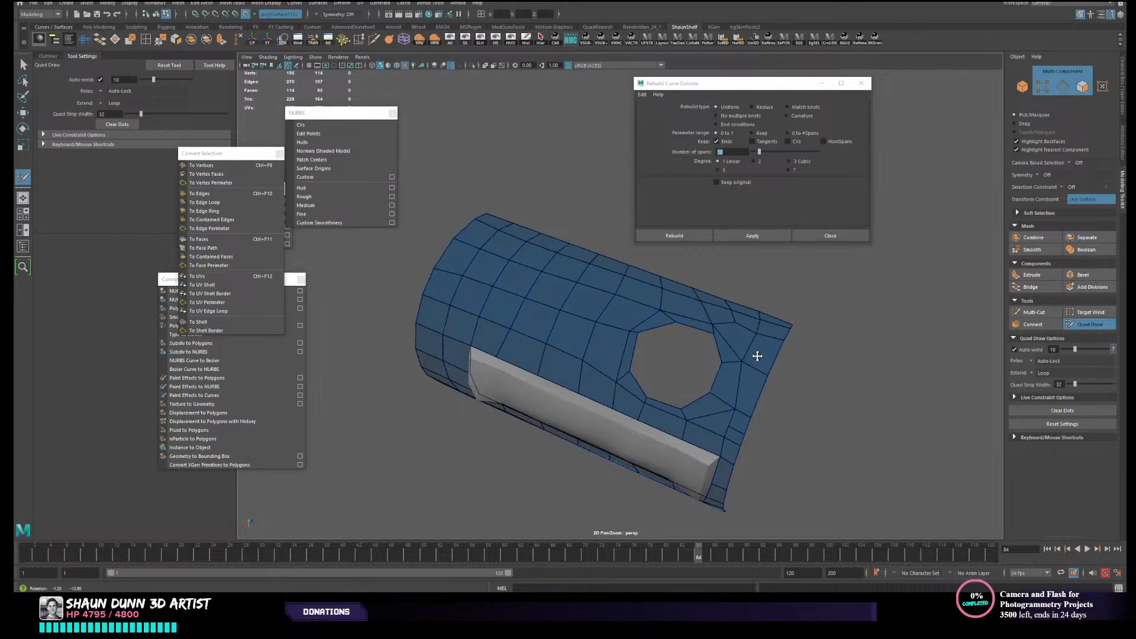
left_click_drag(733, 408, 732, 406, "alt")
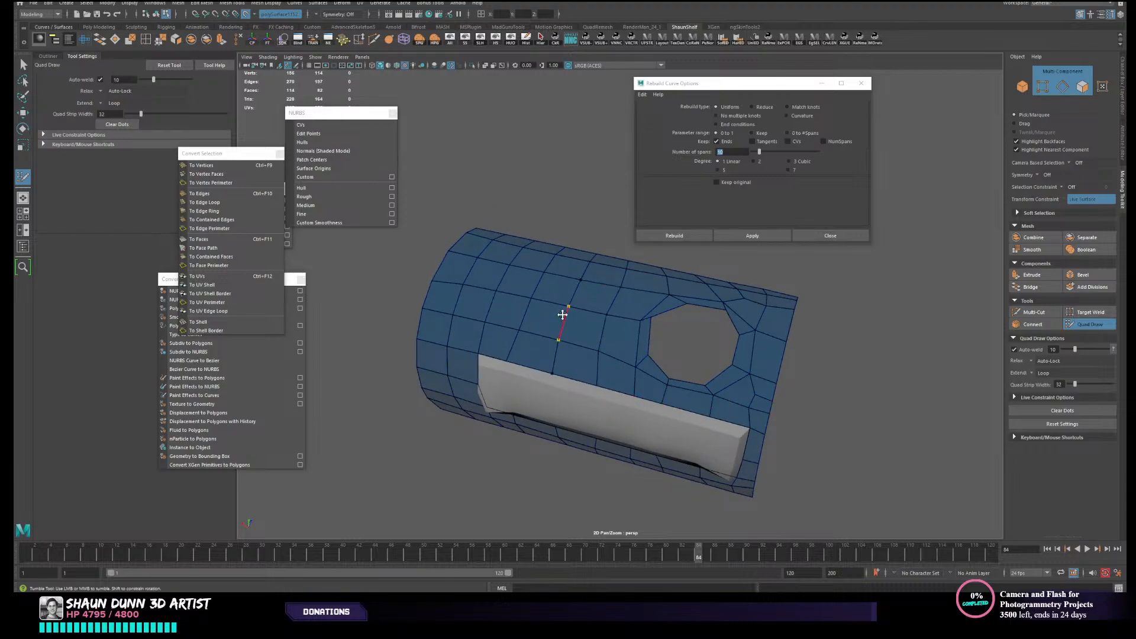
- Relax the shell's quads in Quad Draw beside and below the rectangular recess to even out their spacing
left_click_drag(562, 315, 580, 320, "alt")
scroll(582, 318, "up", 3)
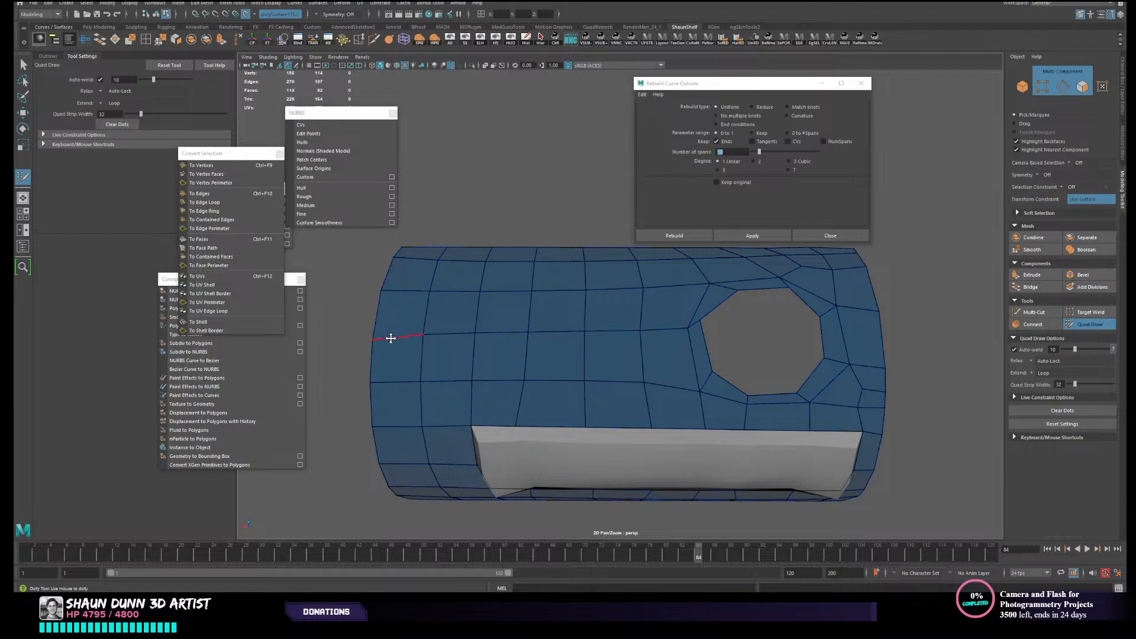
left_click_drag(393, 332, 436, 311, "alt")
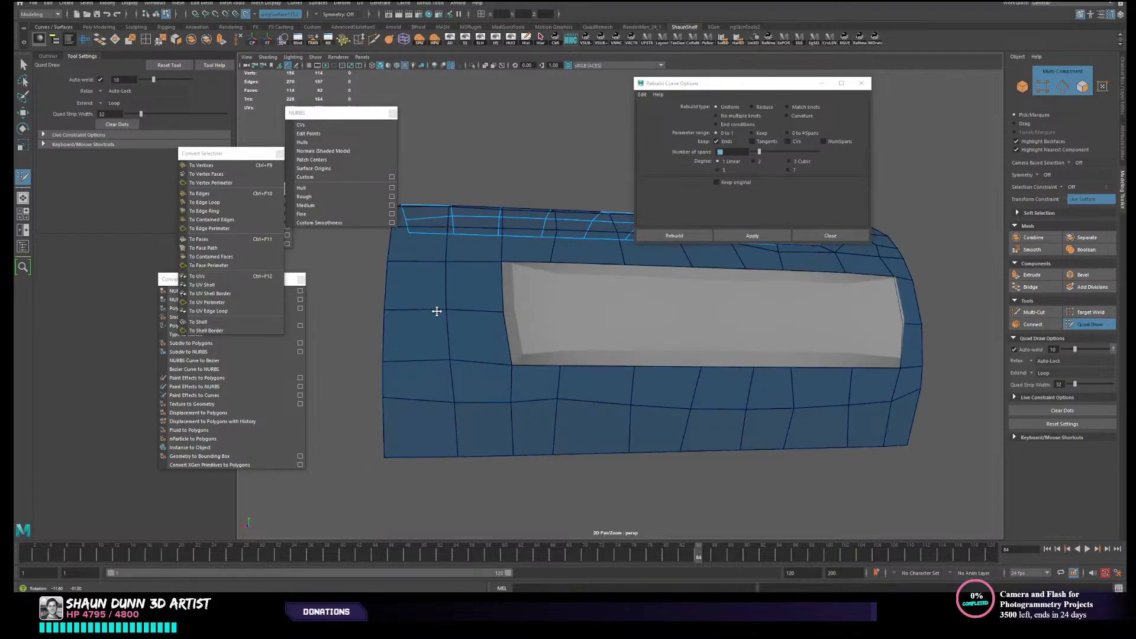
middle_click_drag(436, 311, 441, 349, "alt")
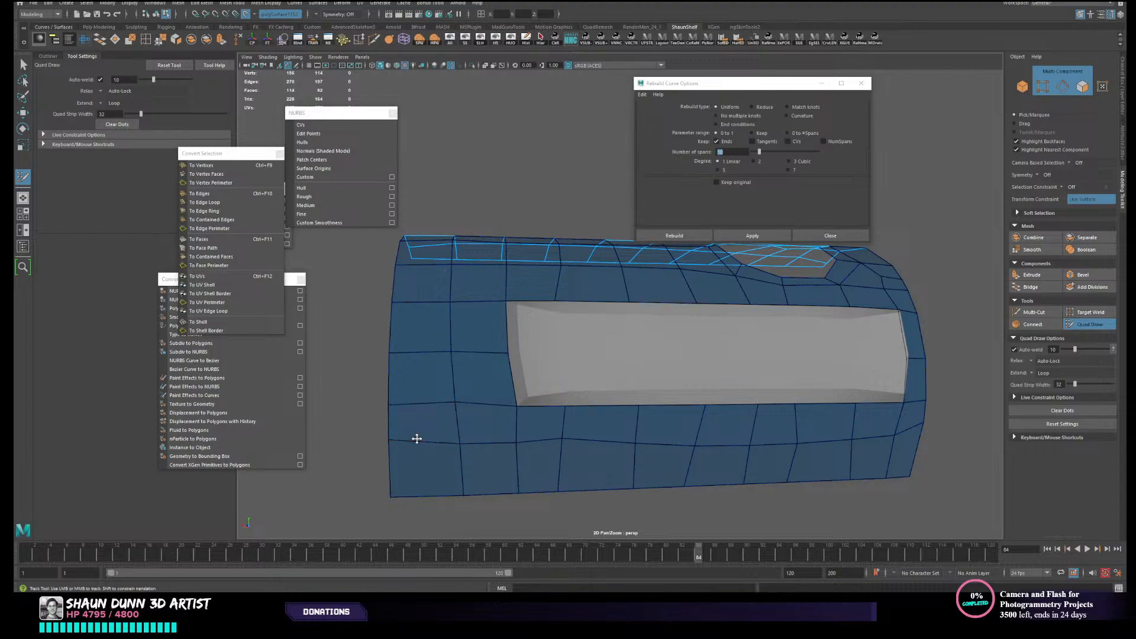
left_click_drag(416, 439, 412, 448)
mouse_move(418, 407)
left_mouse_down()
mouse_move(469, 423)
mouse_move(474, 408)
mouse_move(485, 423)
mouse_move(781, 410)
mouse_move(847, 395)
mouse_move(795, 409)
left_mouse_up()
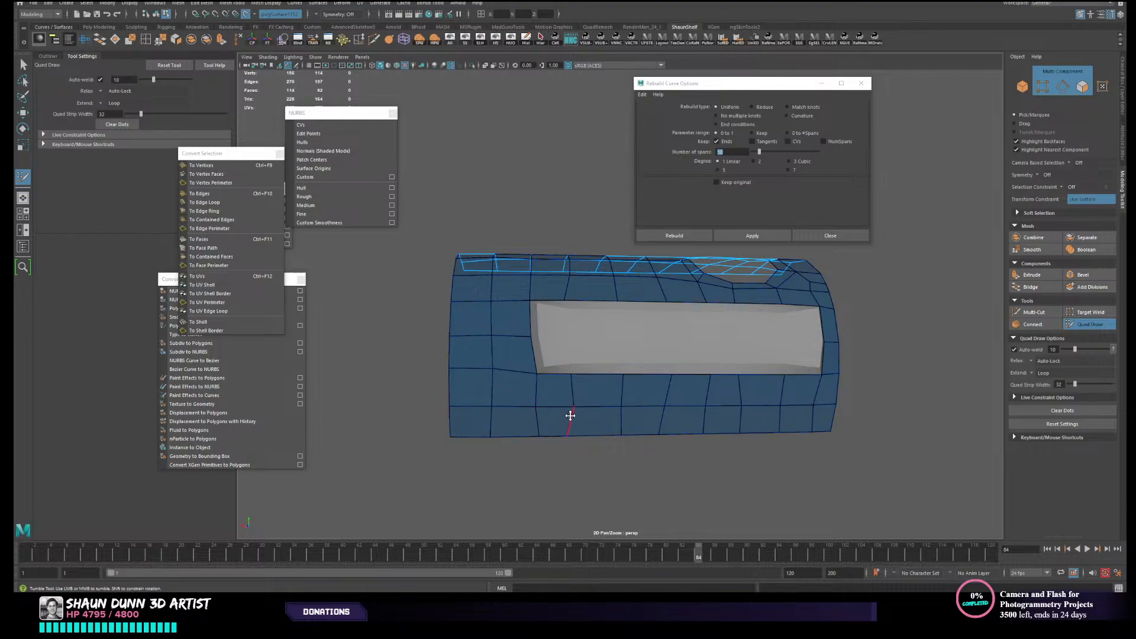
left_click_drag(570, 415, 578, 418)
scroll(535, 436, "up", 3)
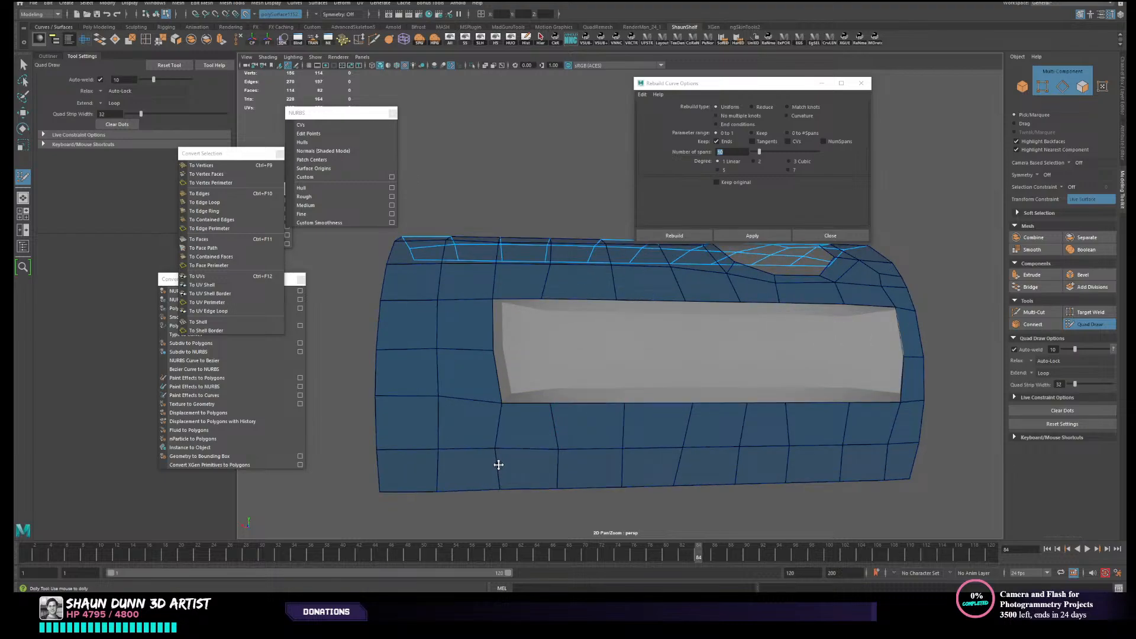
mouse_move(499, 465)
left_mouse_down()
mouse_move(442, 480)
mouse_move(882, 449)
left_mouse_up()
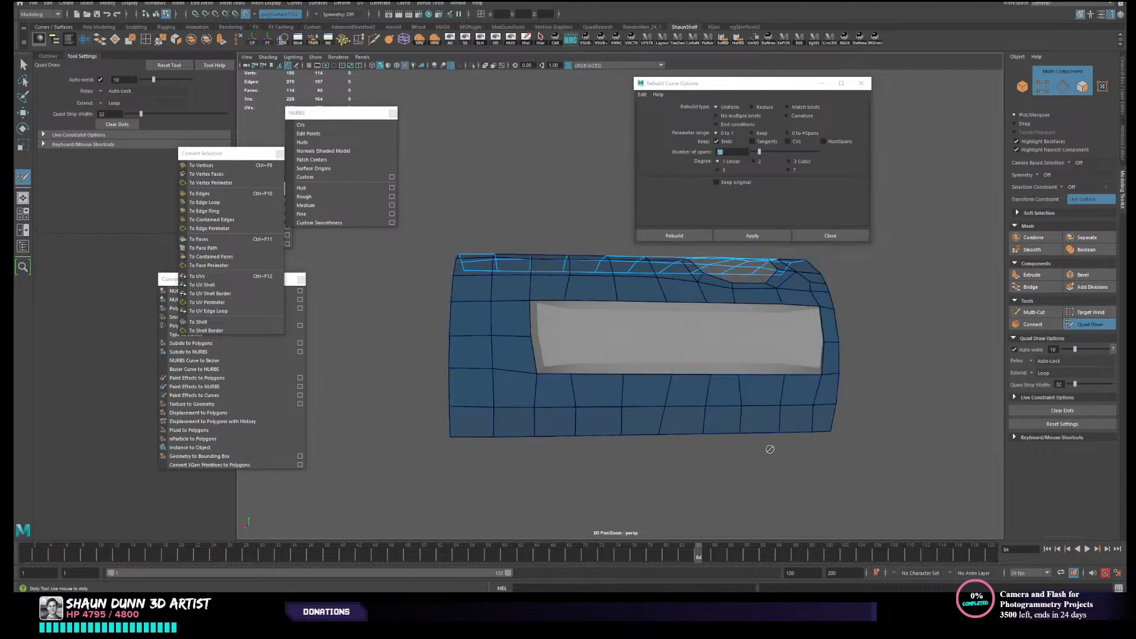
left_click_drag(688, 420, 680, 420)
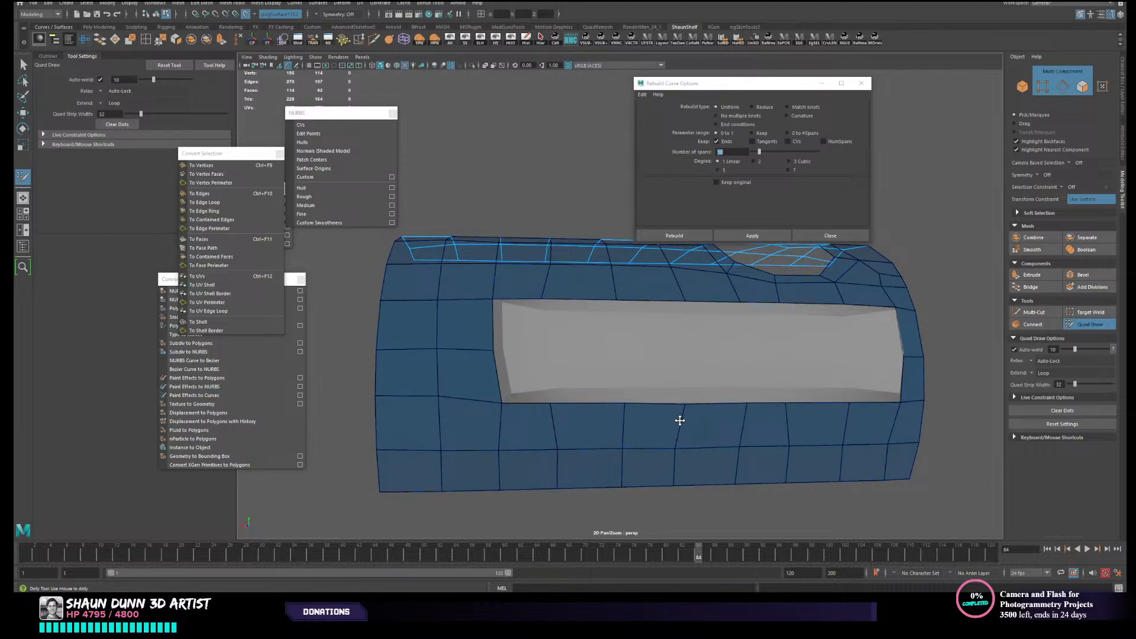
left_click_drag(598, 413, 563, 347, "alt")
left_click(563, 347, "shift")
key("ctrl+z")
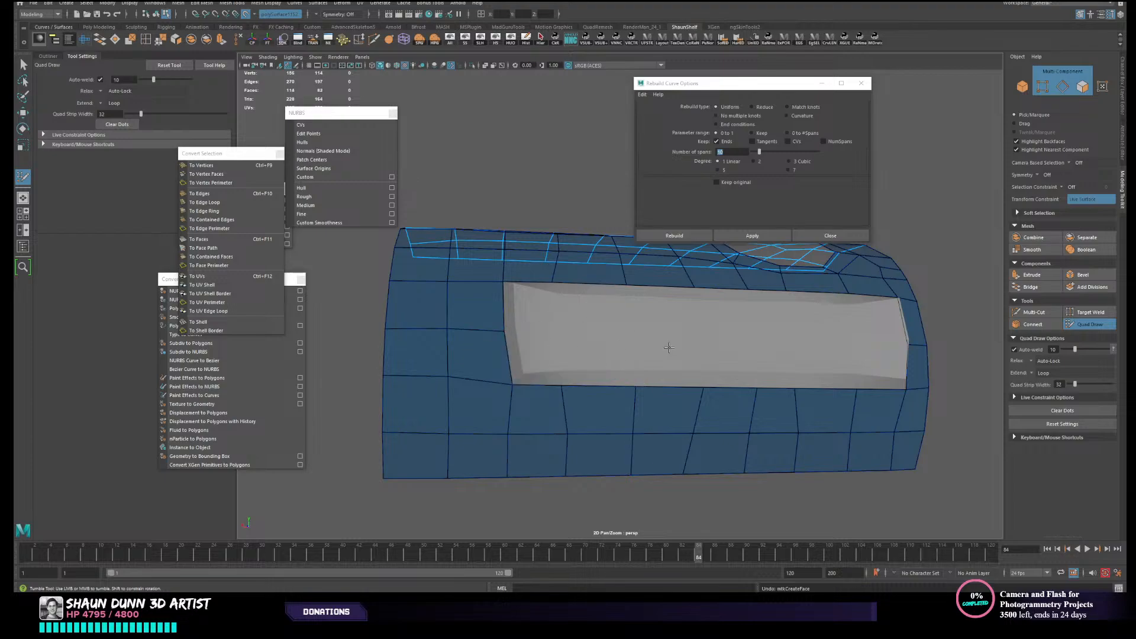
- Leave Quad Draw and combine the recess piece and the outer shell into one mesh
mouse_move(669, 348)
left_mouse_down("alt")
mouse_move(644, 406)
mouse_move(674, 370)
left_mouse_up("alt")
key("w")
right_click_drag(679, 364, 731, 351)
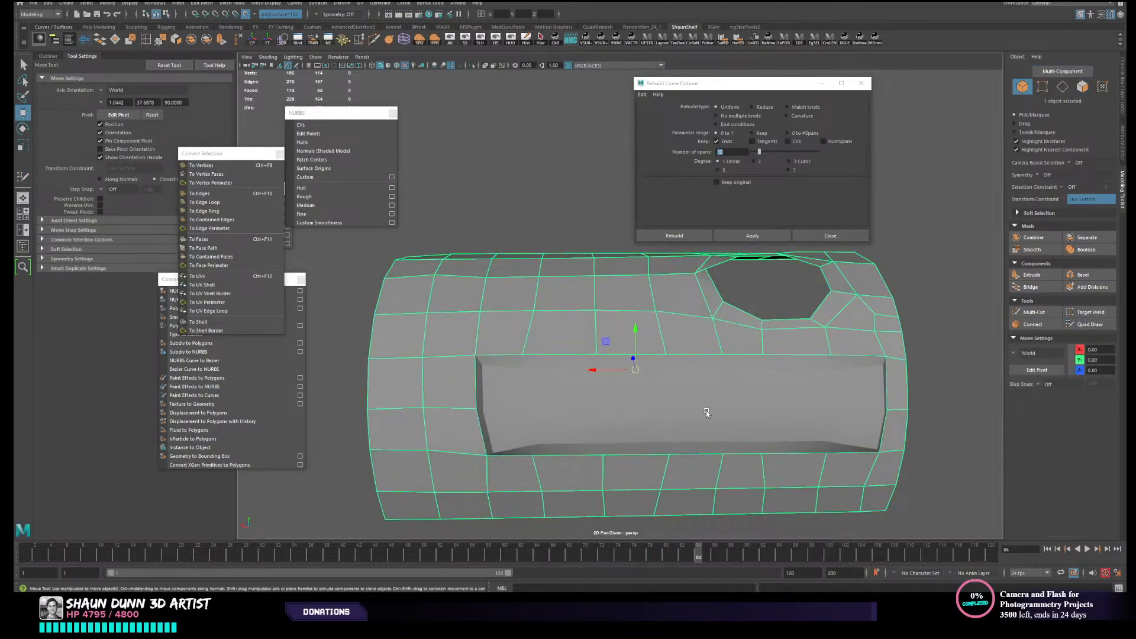
left_click(705, 410)
left_click(784, 361)
left_click(801, 349)
left_click(792, 384, "shift")
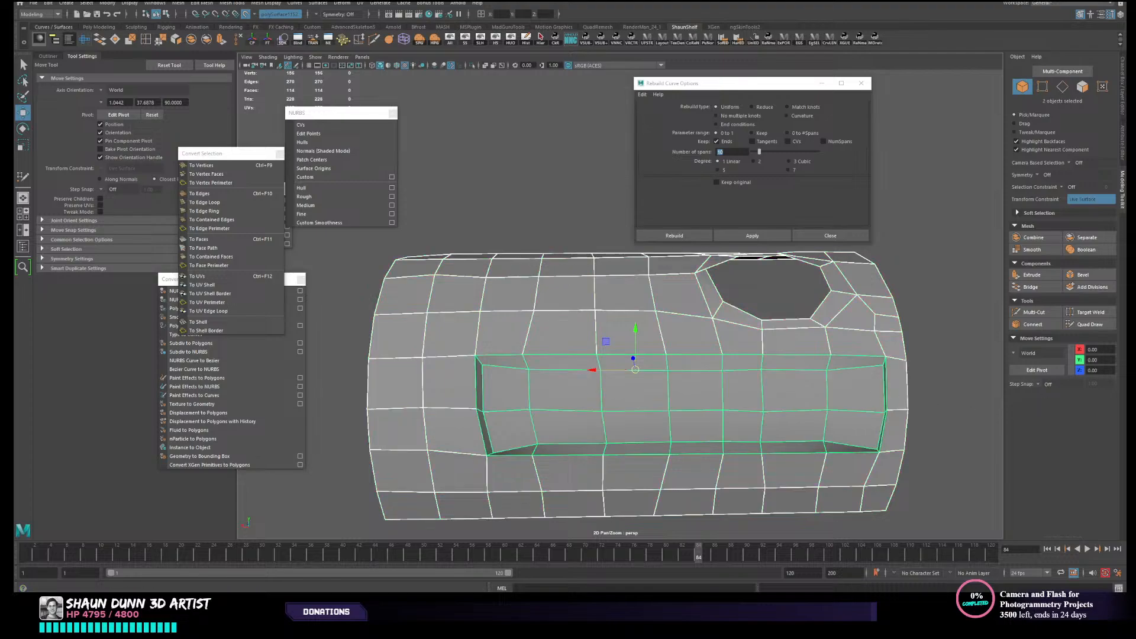
left_click(193, 43)
scroll(556, 312, "down", 4)
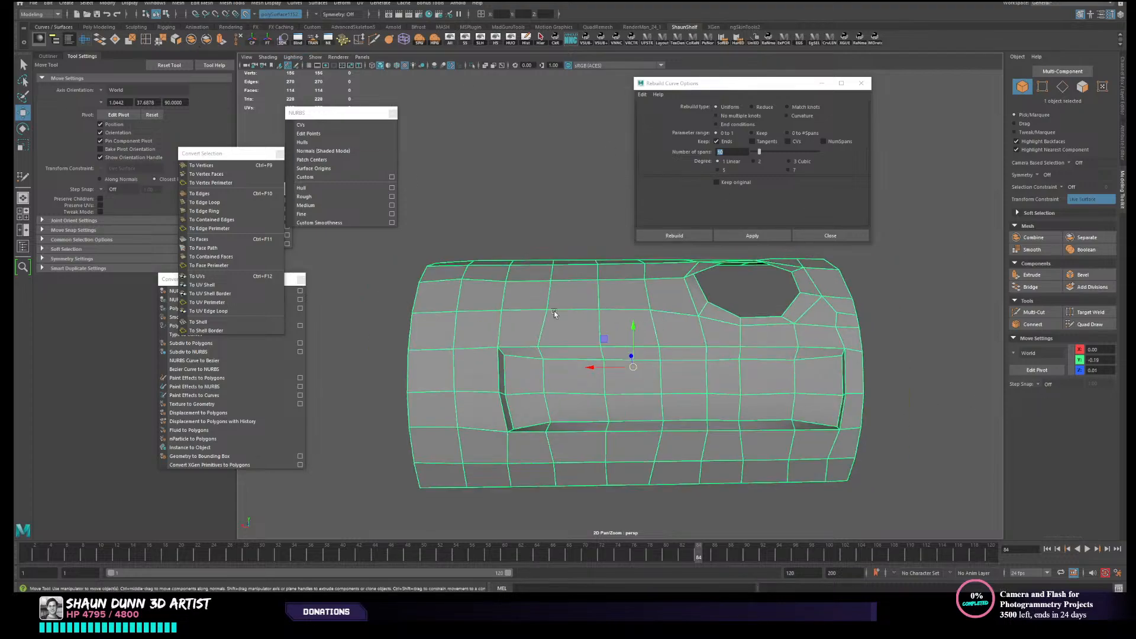
- Select all vertices of the combined canister and merge the coincident ones along the recess border
right_click_drag(573, 323, 530, 308)
left_click_drag(418, 253, 900, 489)
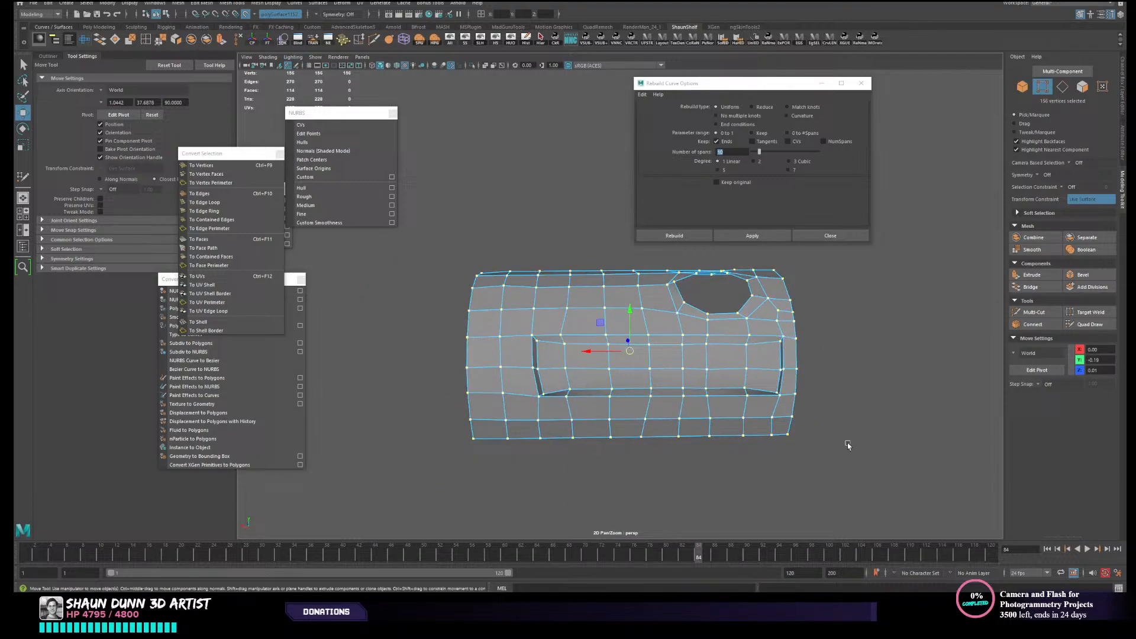
left_click(160, 46)
key("e")
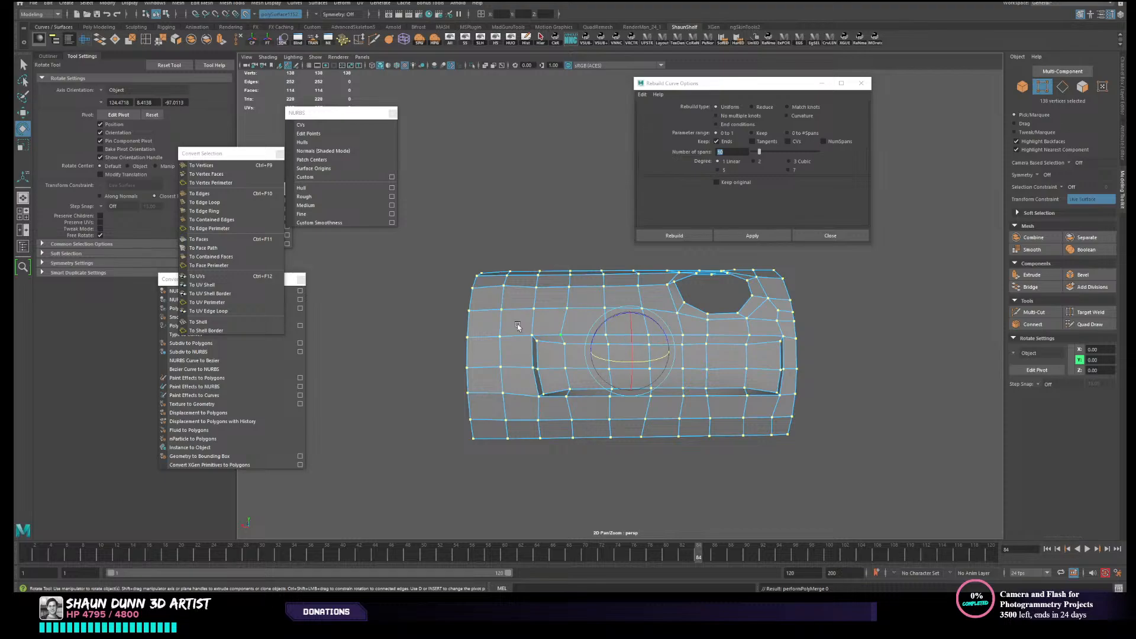
- Preview the merged canister with smooth mesh display, inspect the recess and hole, and return to the unsmoothed display
key("3")
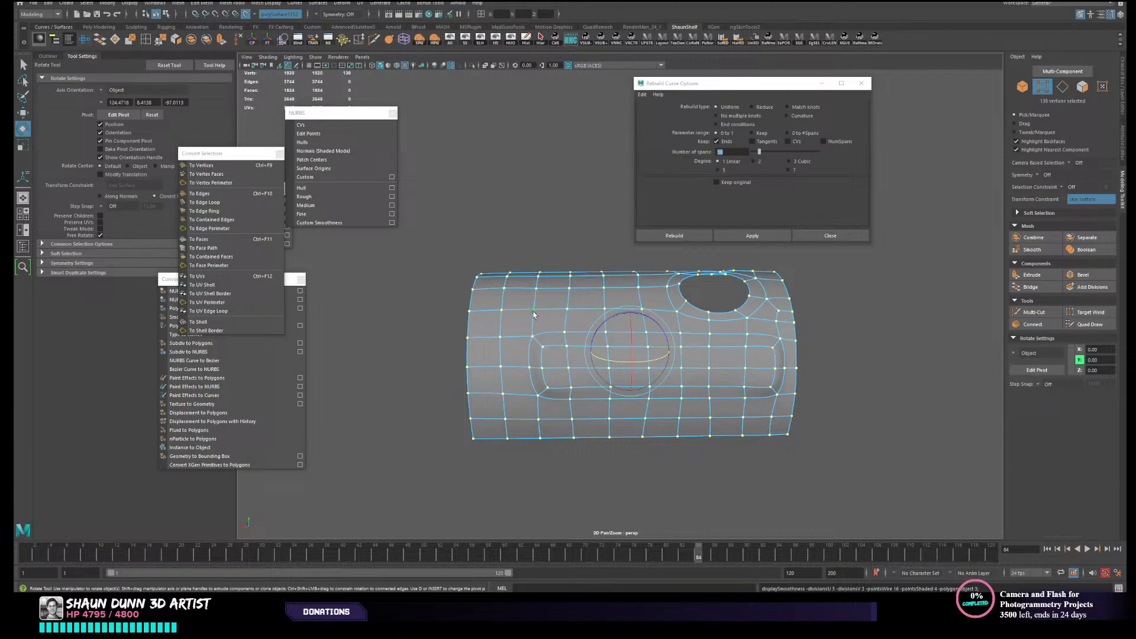
left_click(821, 322)
mouse_move(768, 376)
left_mouse_down("alt")
mouse_move(784, 387)
mouse_move(745, 387)
mouse_move(775, 374)
left_mouse_up("alt")
scroll(729, 385, "up", 1)
scroll(628, 326, "down", 3)
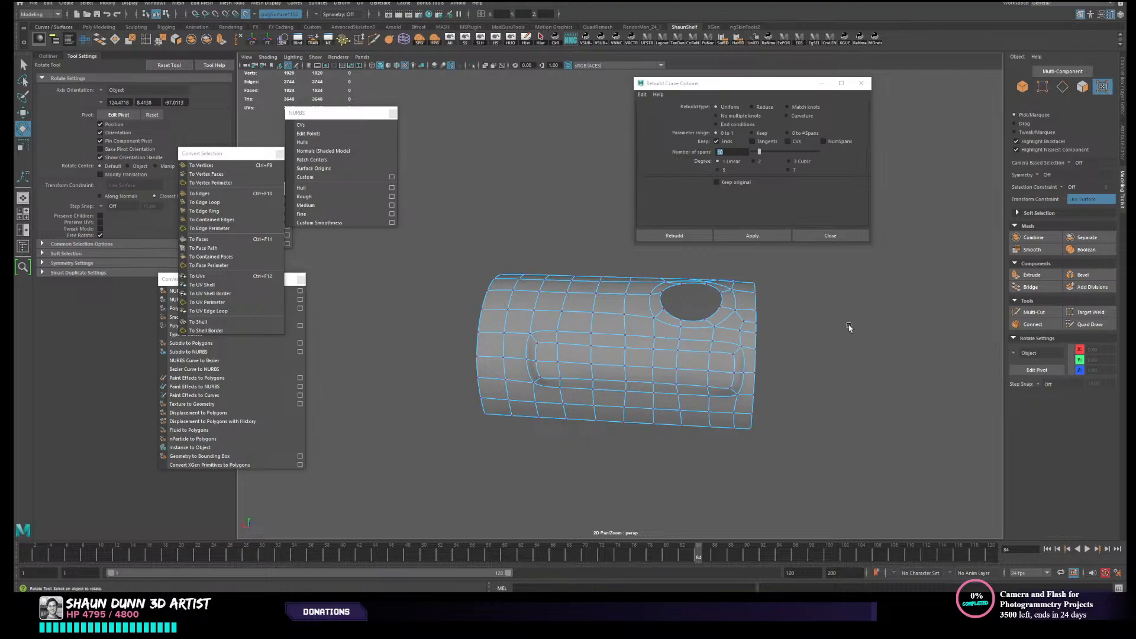
right_click_drag(659, 340, 701, 322)
left_click_drag(833, 340, 796, 373, "alt")
left_click(719, 379)
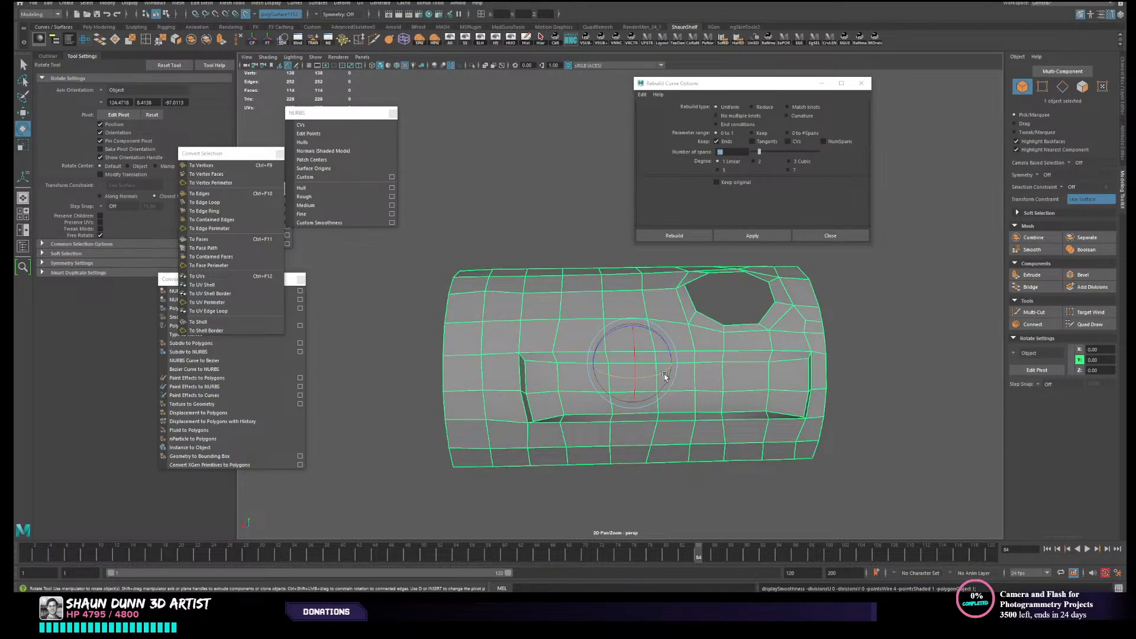
- Select the recess's vertices and realign the move pivot to the recess surface
left_click_drag(664, 375, 653, 368, "alt")
right_click_drag(538, 367, 497, 363)
left_click_drag(493, 320, 731, 406)
key("w")
key("d")
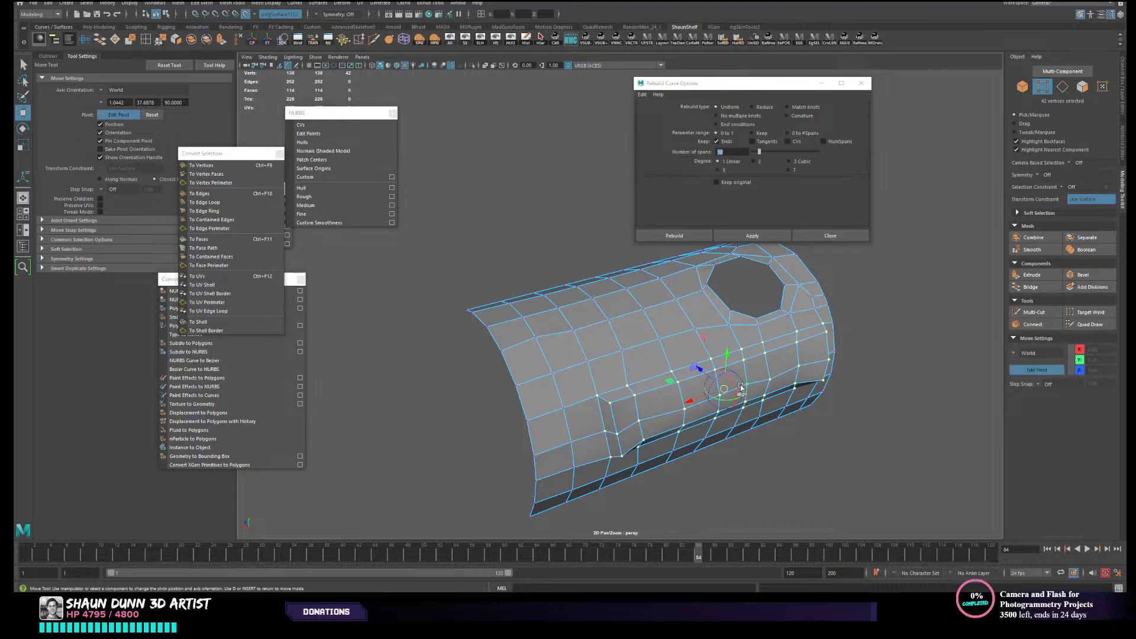
left_click(757, 373)
key("d")
left_click_drag(735, 391, 672, 388, "alt")
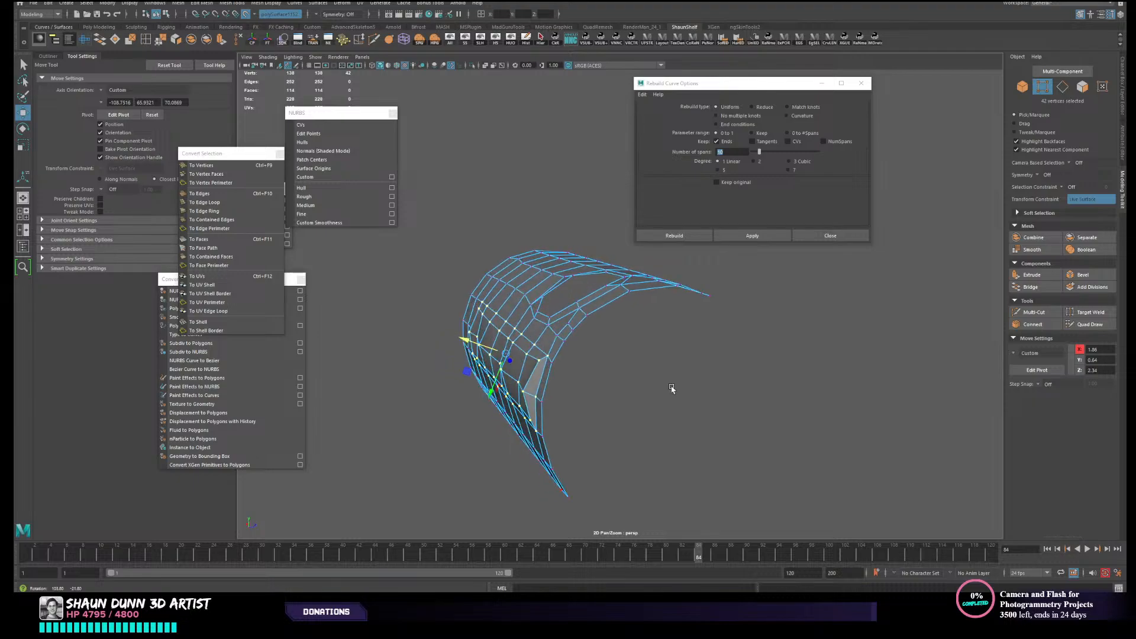
- Return to object selection and soften all edges of the low-poly canister
left_click_drag(475, 322, 517, 318, "alt")
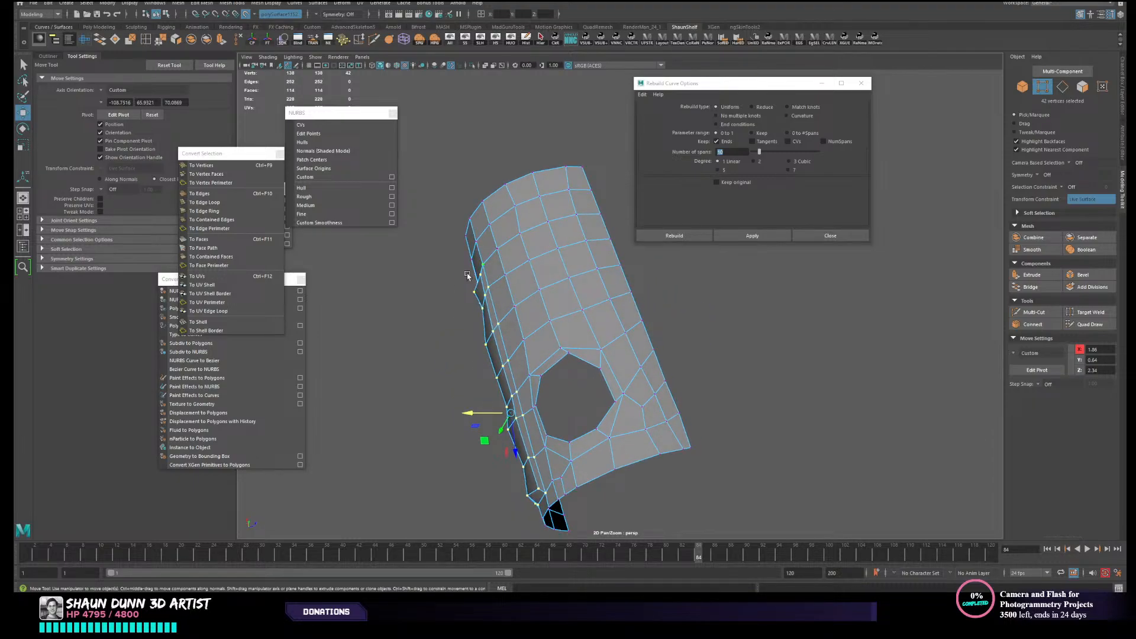
left_click_drag(467, 275, 502, 278, "alt")
right_click_drag(507, 280, 546, 264)
left_click(416, 329)
left_click_drag(417, 330, 469, 342, "alt")
left_click(559, 268)
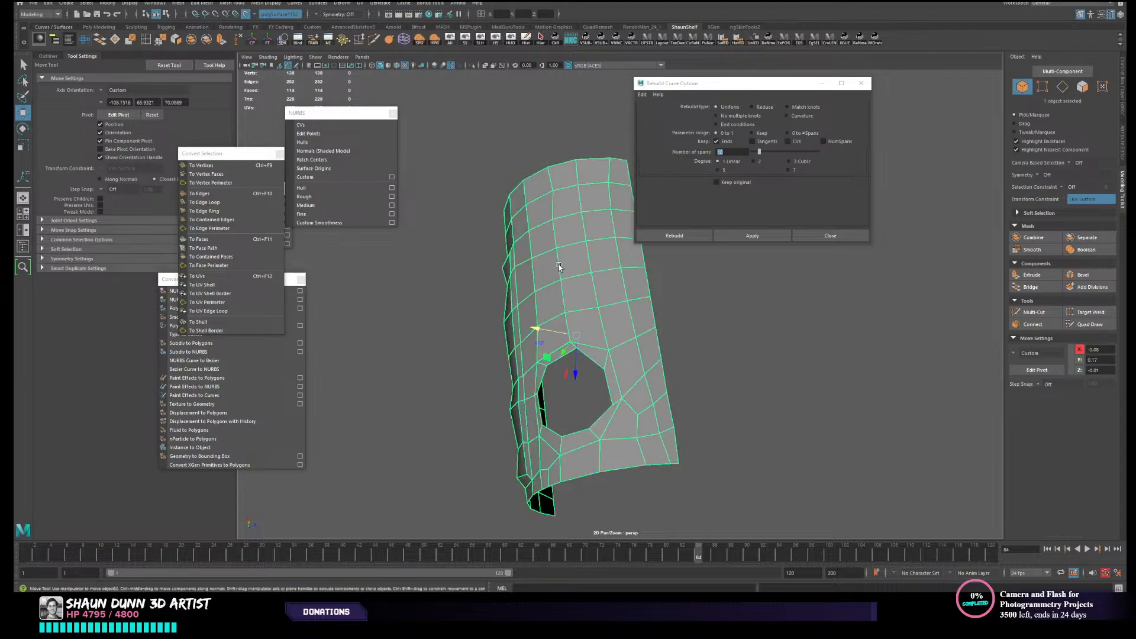
left_click(723, 41)
- Examine the softened shading of the canister around the recess and round hole from several angles
left_click_drag(750, 379, 784, 365, "alt")
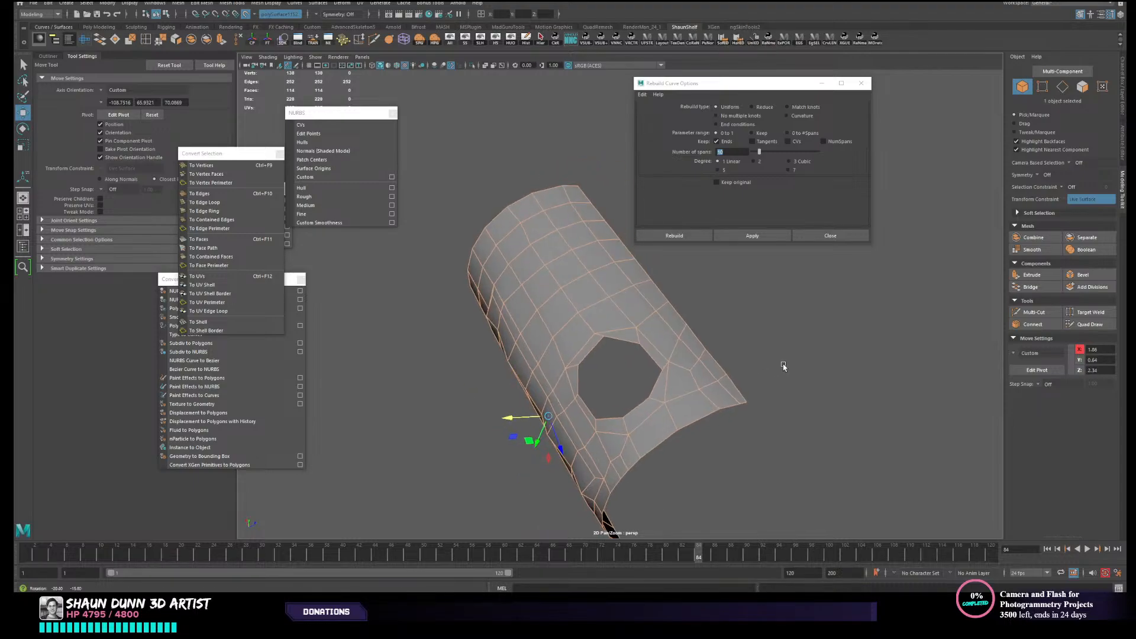
left_click(574, 331)
left_click(421, 380)
left_click_drag(421, 380, 408, 386, "alt")
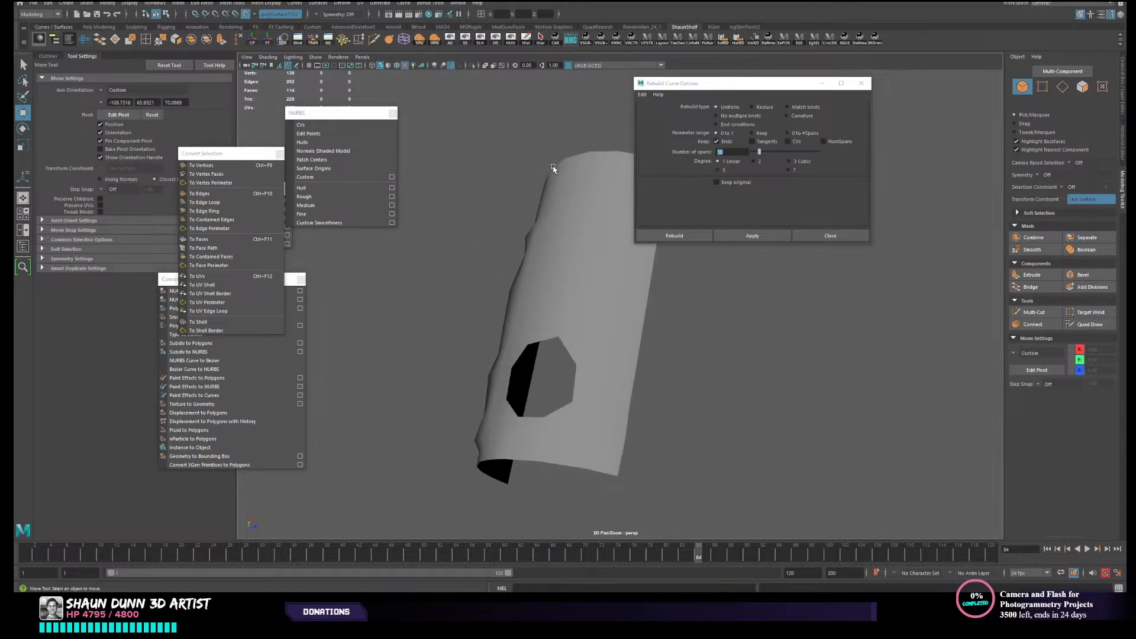
left_click_drag(505, 372, 740, 370, "alt")
left_click(628, 354)
left_click(745, 371)
left_click_drag(588, 341, 629, 350, "alt")
left_click(606, 371)
left_click_drag(769, 342, 859, 349, "alt")
scroll(855, 346, "up", 3)
middle_click_drag(844, 345, 780, 362, "alt")
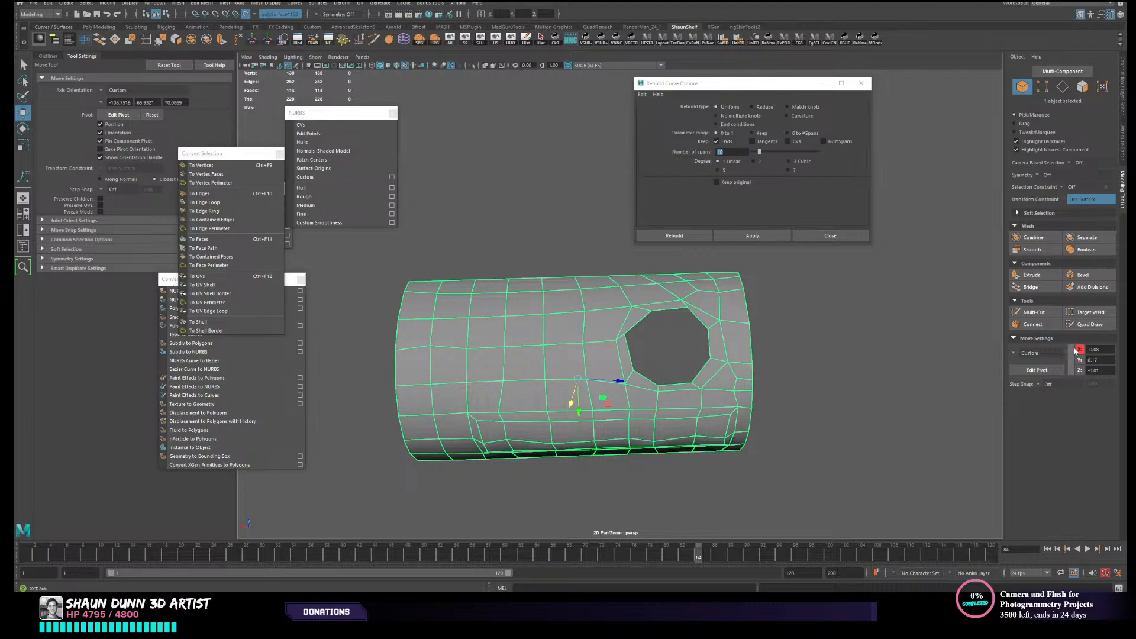
- Activate Quad Draw on the low-poly canister and unhide the high-poly model beneath it
left_click(1098, 325)
left_click(480, 40)
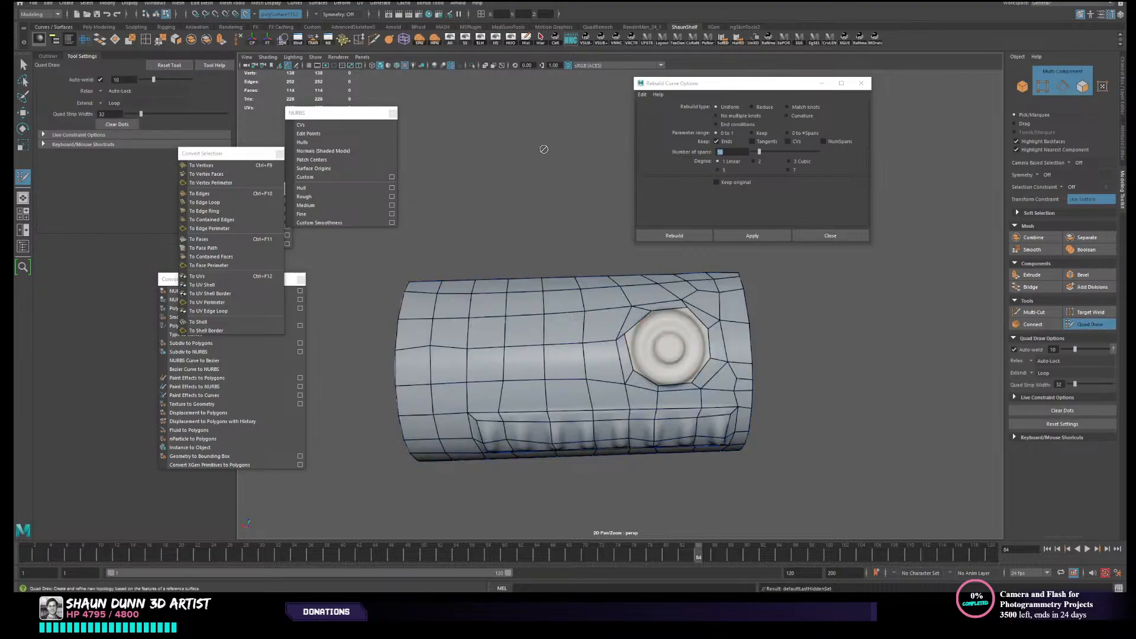
scroll(668, 299, "up", 3)
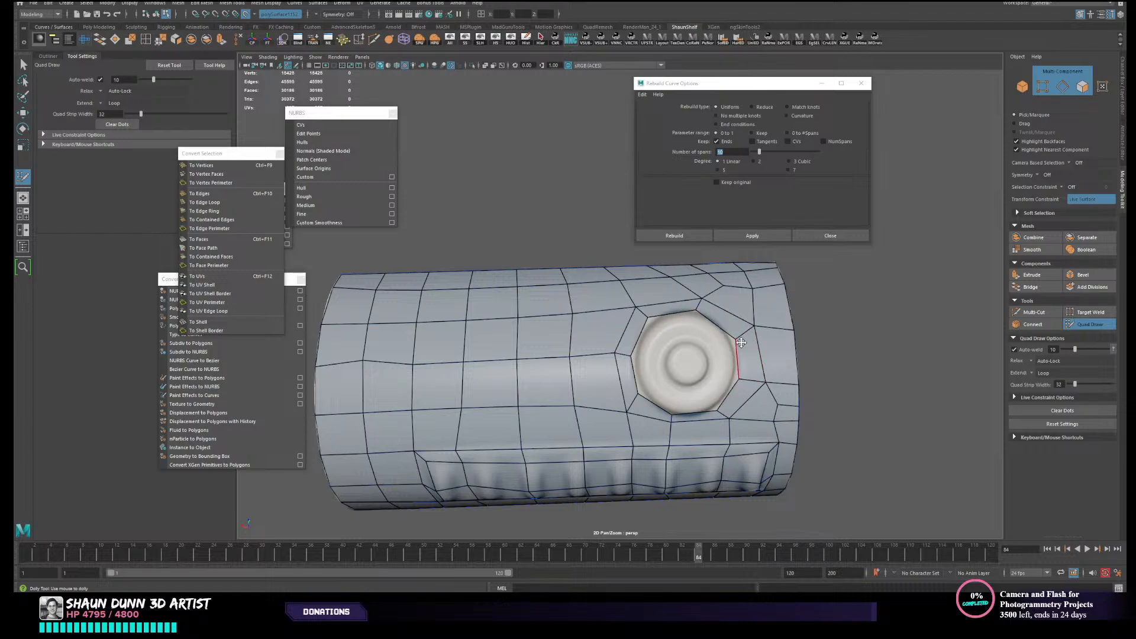
left_click_drag(740, 342, 717, 372, "alt")
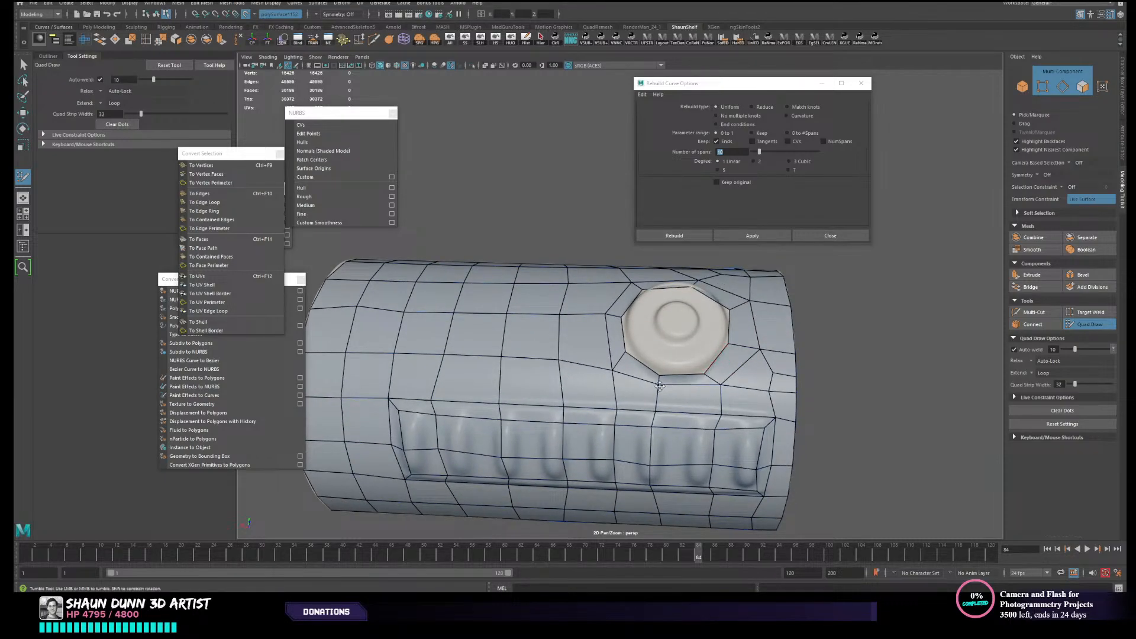
left_click_drag(634, 334, 670, 326, "alt")
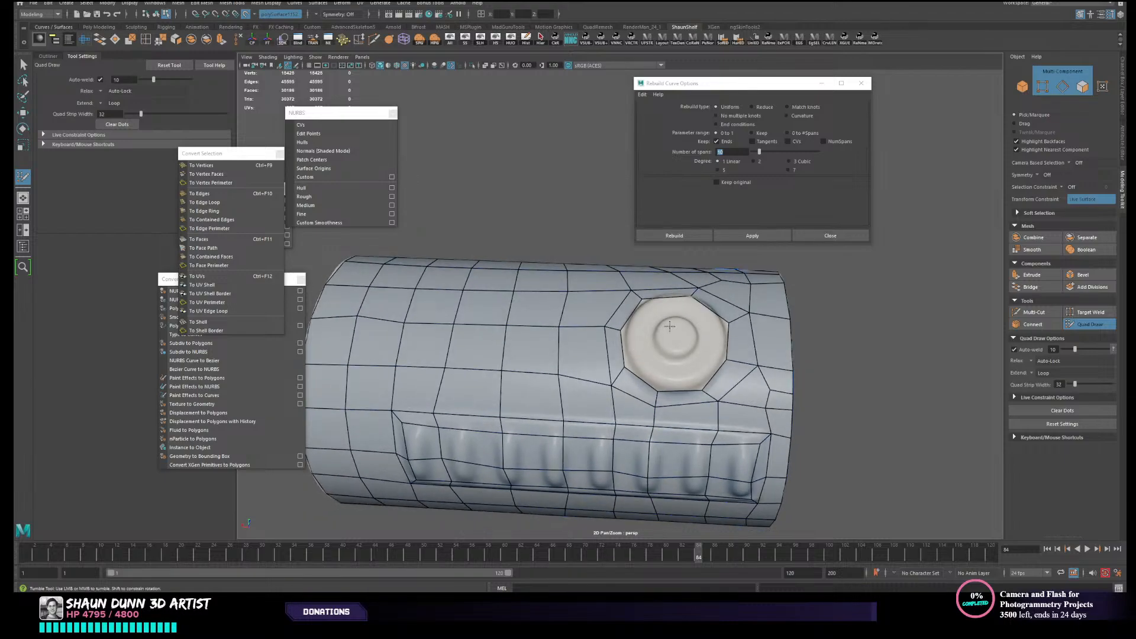
- Fill the octagonal hole over the round button with a central quad and a ring of surrounding faces in Quad Draw
left_click(645, 349, "shift")
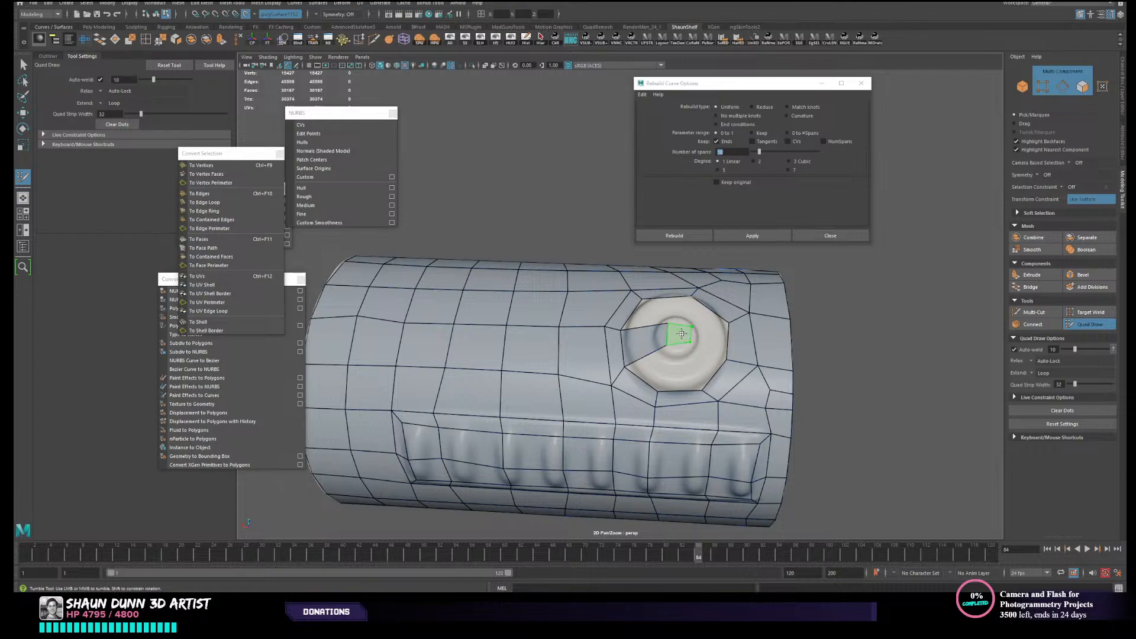
left_click(714, 344, "shift")
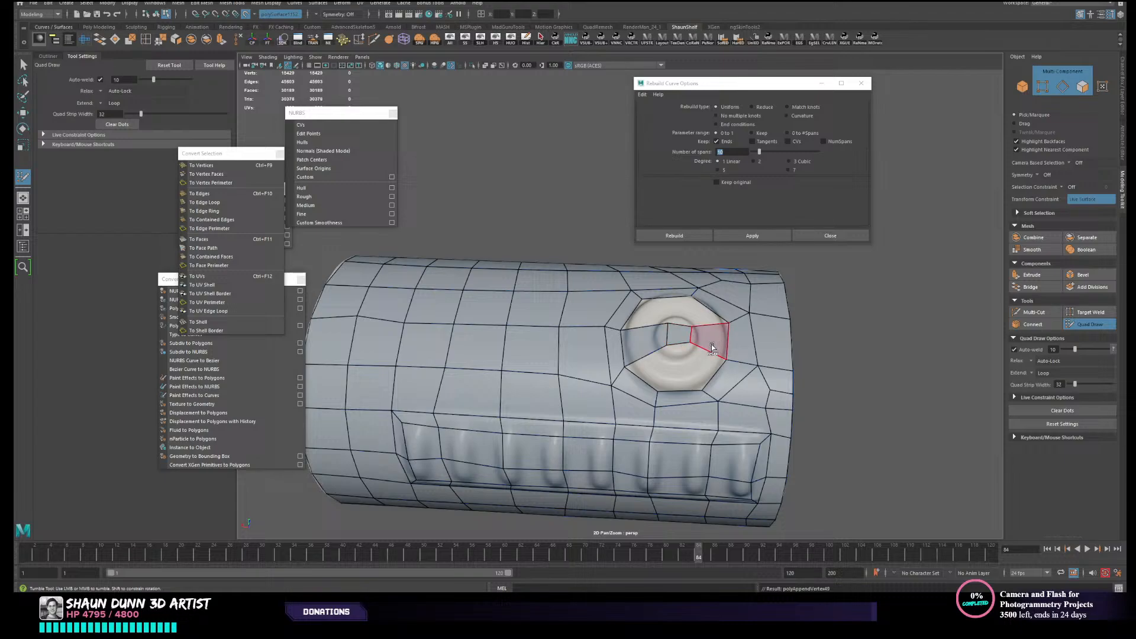
left_click(683, 364, "shift")
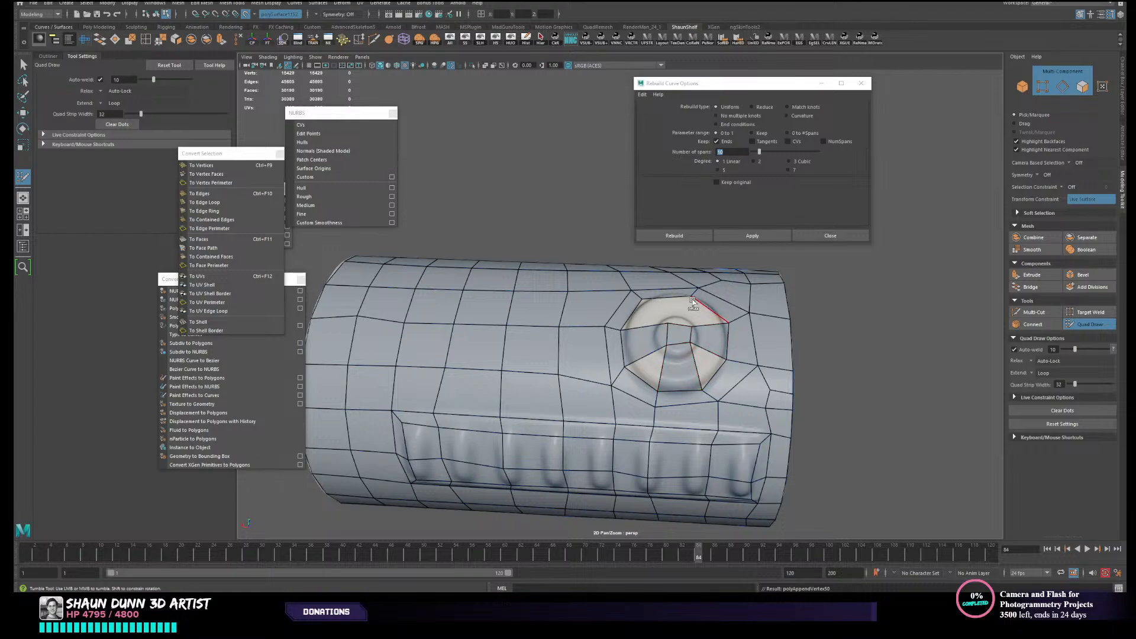
left_click(675, 310, "shift")
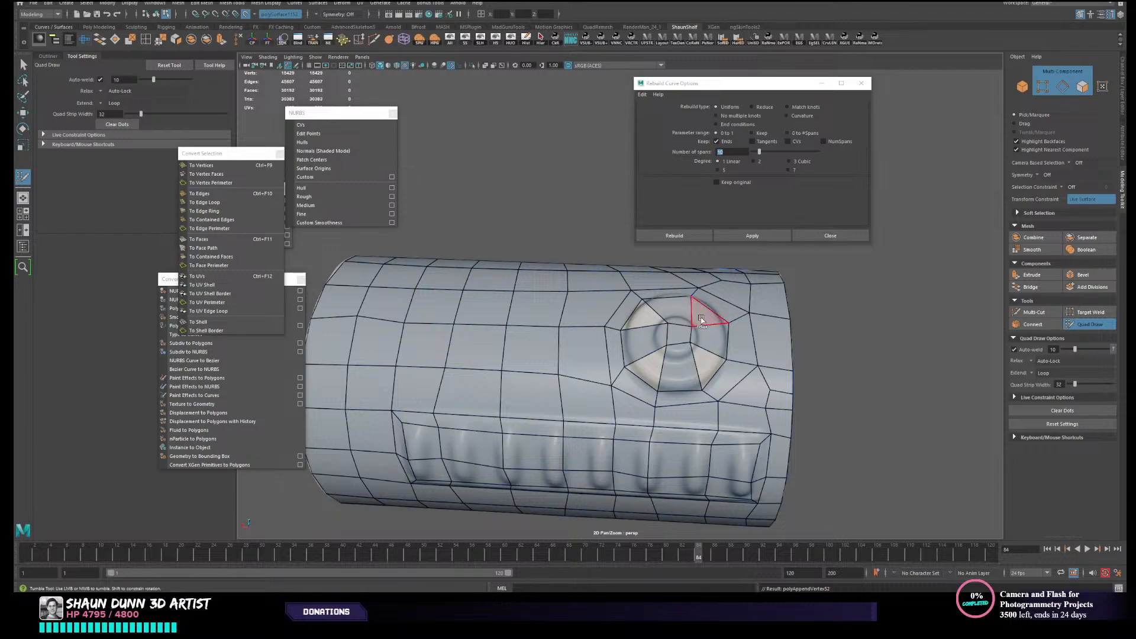
left_click(703, 362, "shift")
left_click(657, 364, "shift")
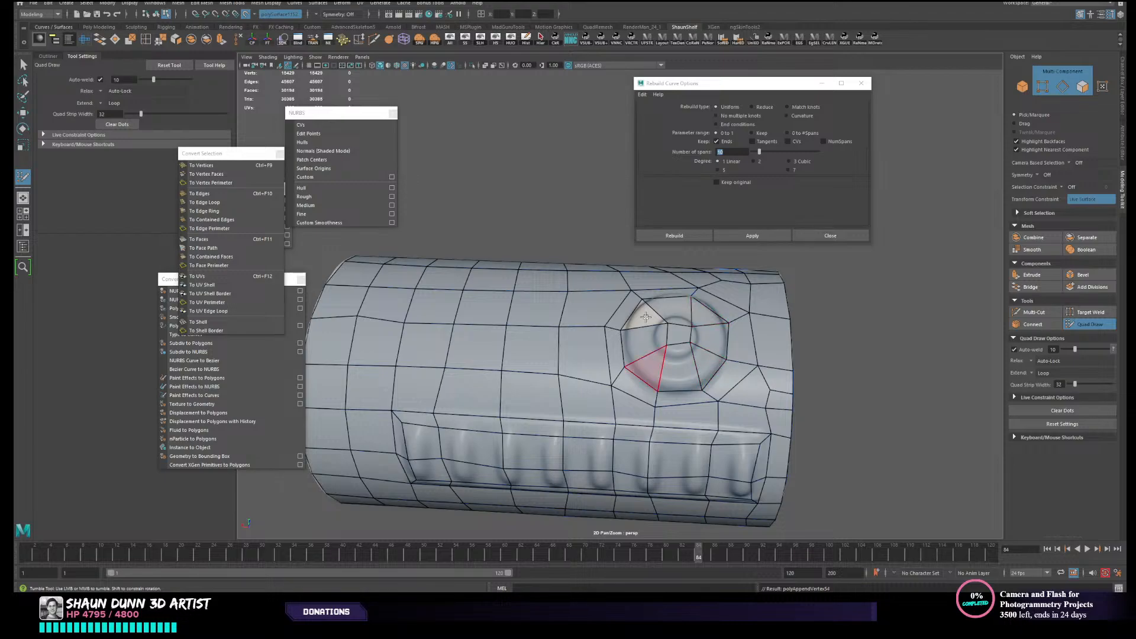
left_click(637, 318, "shift")
- Examine the filled button area from several angles and leave Quad Draw to compare the canister with the high-poly surface
left_click_drag(746, 339, 754, 357, "alt")
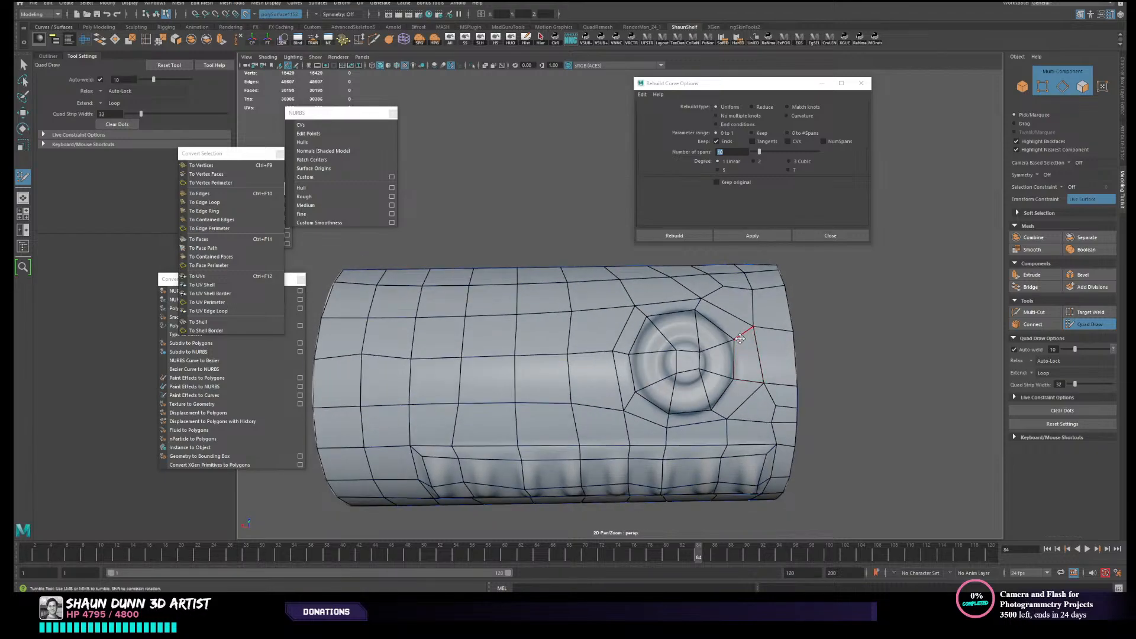
mouse_move(654, 354)
left_mouse_down("alt")
mouse_move(678, 361)
mouse_move(707, 333)
left_mouse_up("alt")
scroll(703, 332, "down", 3)
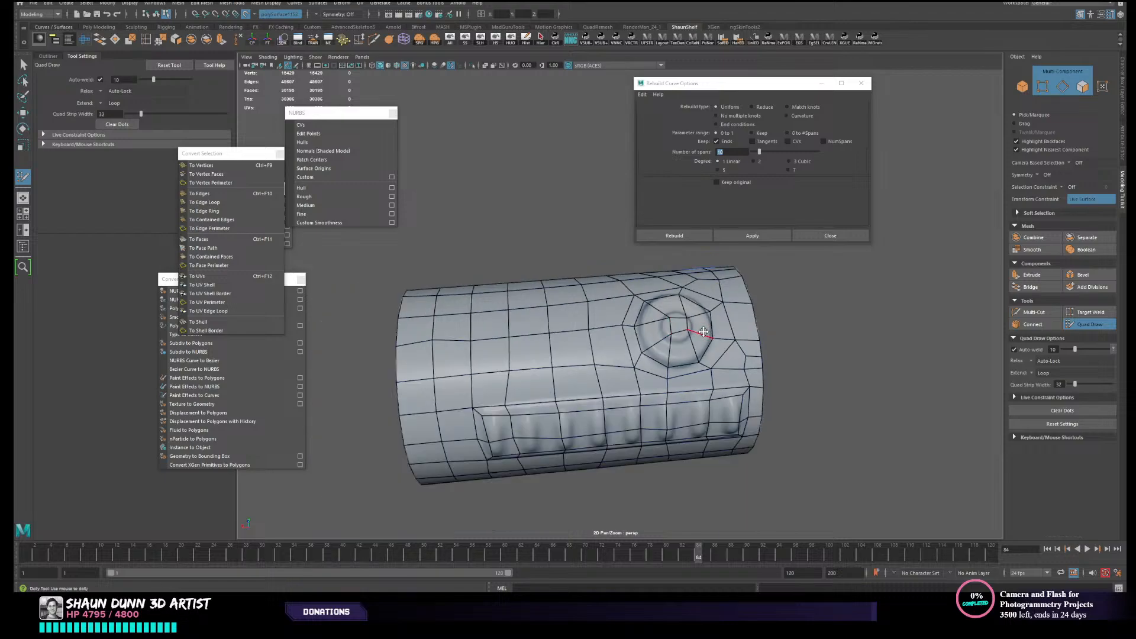
key("w")
right_click_drag(702, 332, 752, 306)
scroll(753, 318, "down", 3)
left_click_drag(752, 318, 742, 330, "alt")
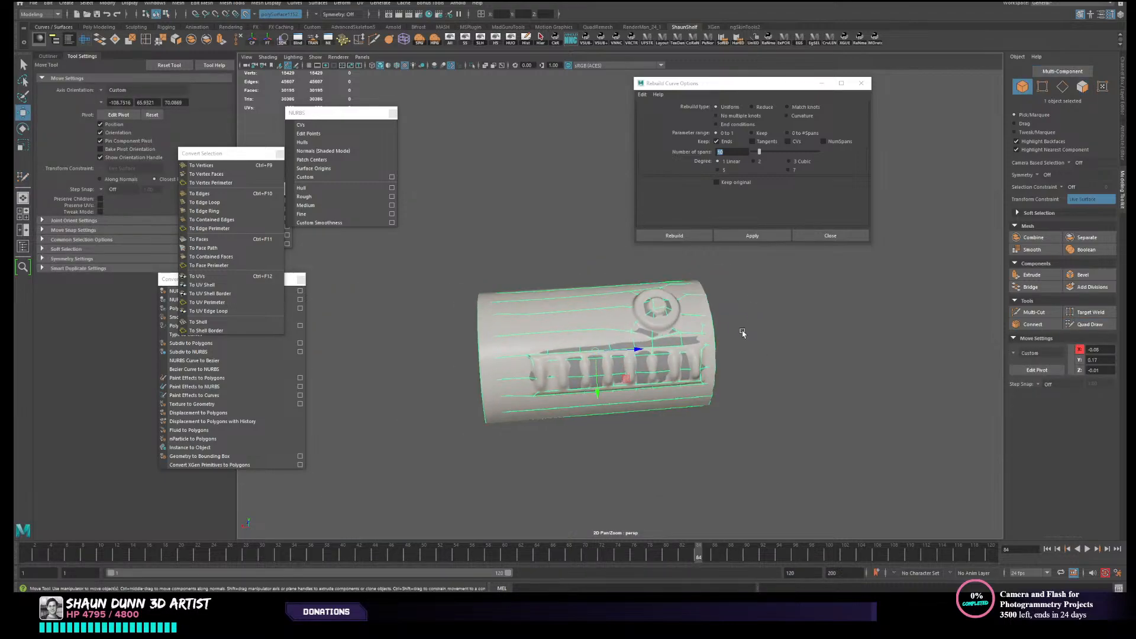
- Hide everything except the low-poly canister and subdivide its mesh with Smooth
left_click_drag(821, 332, 857, 346, "alt")
scroll(858, 346, "up", 3)
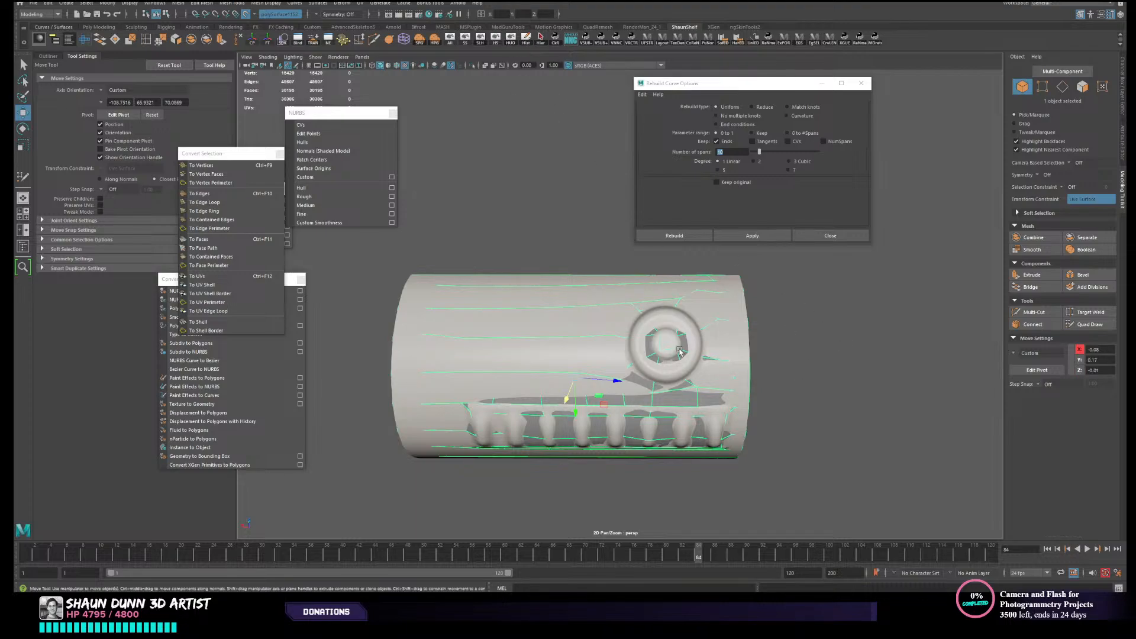
left_click(511, 40)
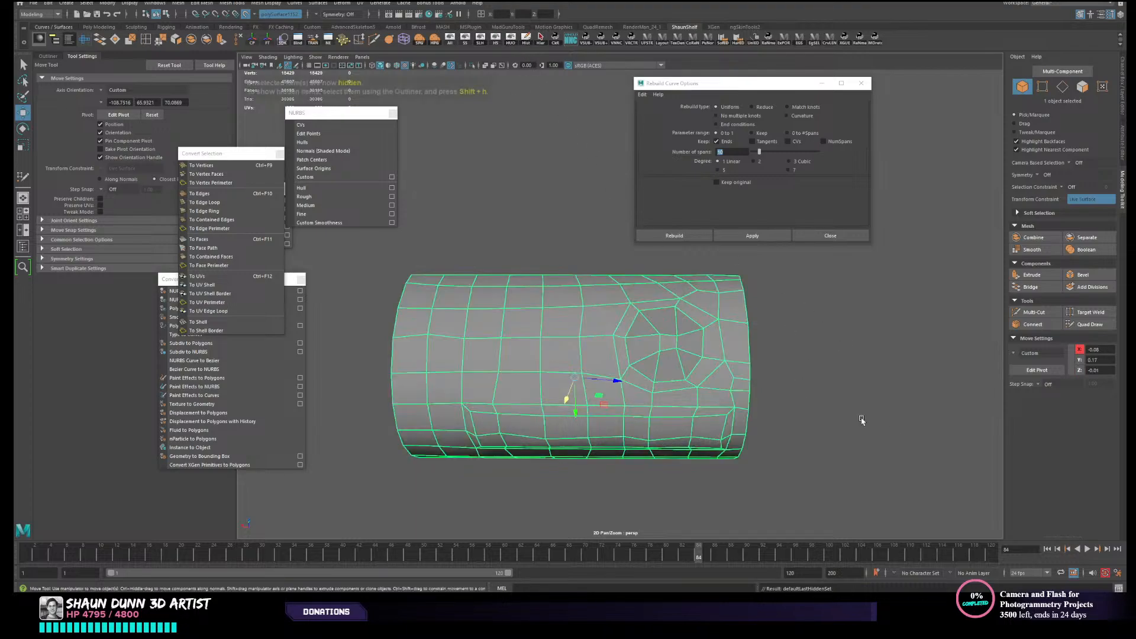
left_click_drag(840, 416, 840, 405, "alt")
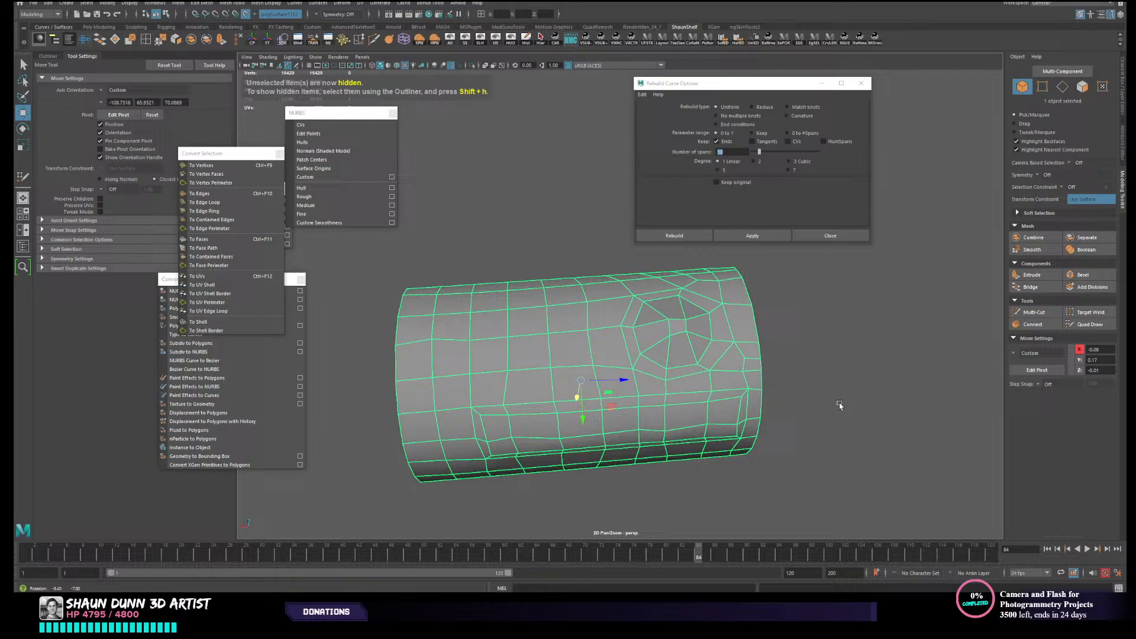
left_click(1032, 250)
- Select the smoothed canister's inner vertices, leaving out the open borders, and nudge them so they conform to the live high-poly surface
left_click_drag(705, 403, 695, 390, "alt")
right_click_drag(681, 350, 513, 323)
middle_click_drag(415, 264, 490, 299, "alt")
left_click_drag(499, 286, 819, 525)
left_click_drag(854, 436, 822, 419, "alt")
middle_click_drag(821, 418, 736, 395, "alt")
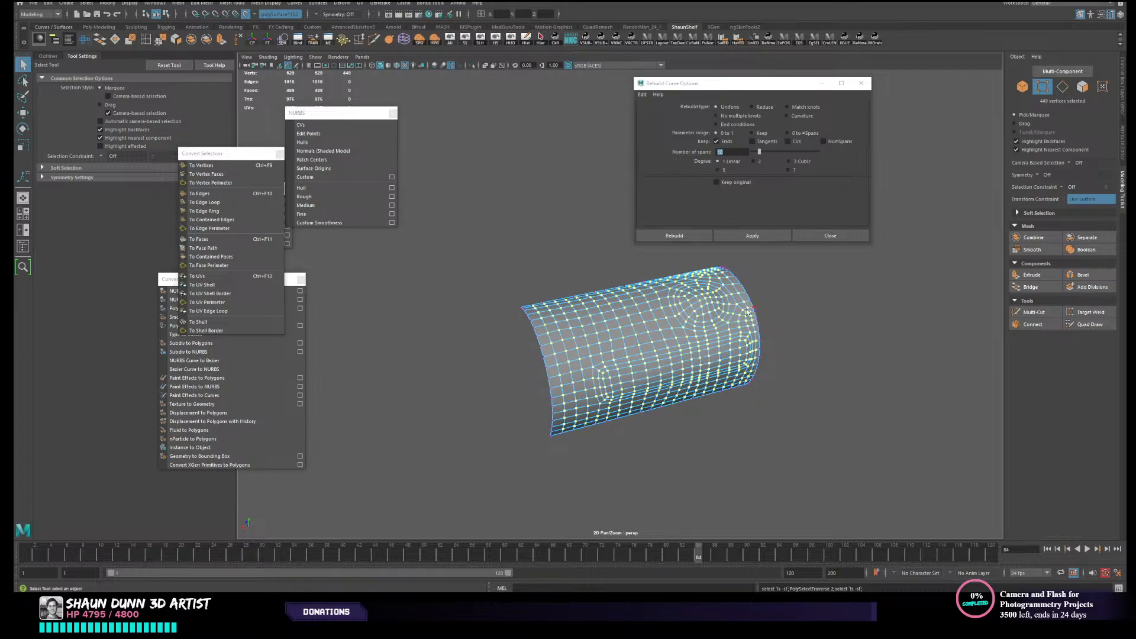
left_click_drag(731, 324, 739, 329, "alt")
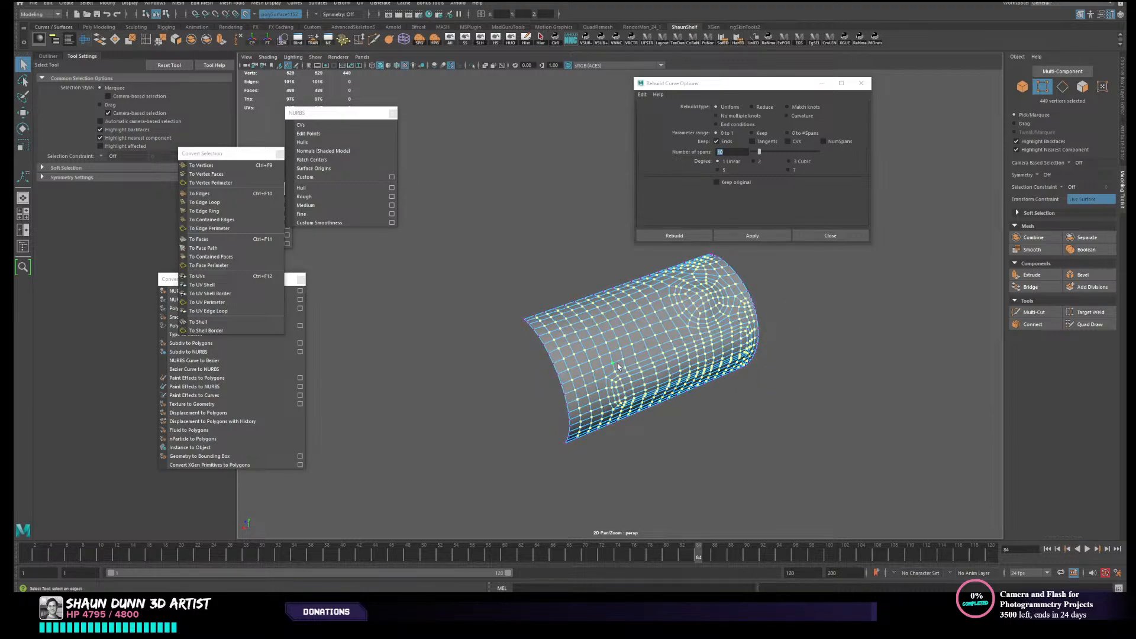
key("w")
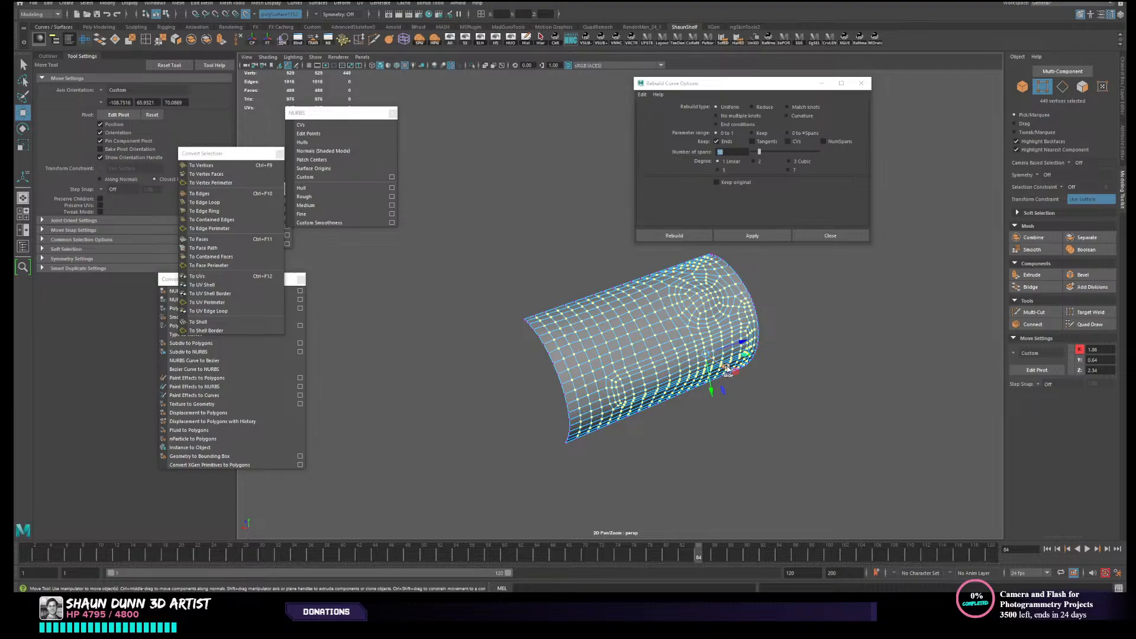
left_click_drag(727, 367, 729, 369)
- Check the conformed mesh and reselect the whole low-poly canister as an object
right_click_drag(714, 320, 767, 295)
left_click(789, 295)
left_click_drag(793, 297, 847, 365, "alt")
left_click(741, 349)
left_click(847, 364)
left_click(536, 305)
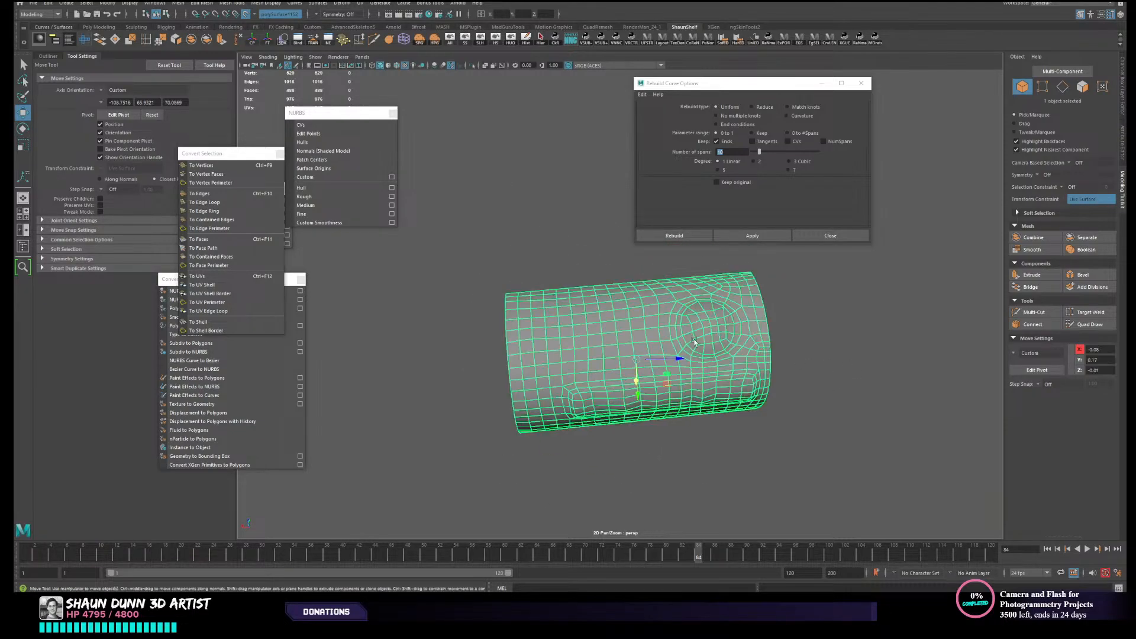
- Open the UV Editor and create a Camera-Based UV projection for the low-poly canister
left_click(88, 43)
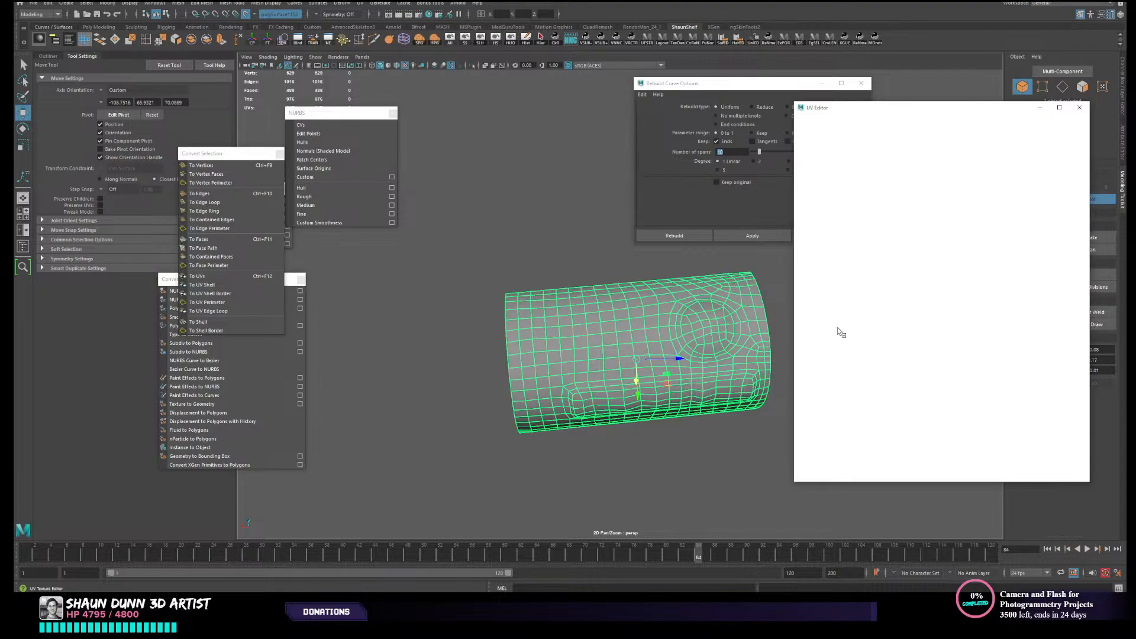
left_click_drag(747, 99, 750, 127)
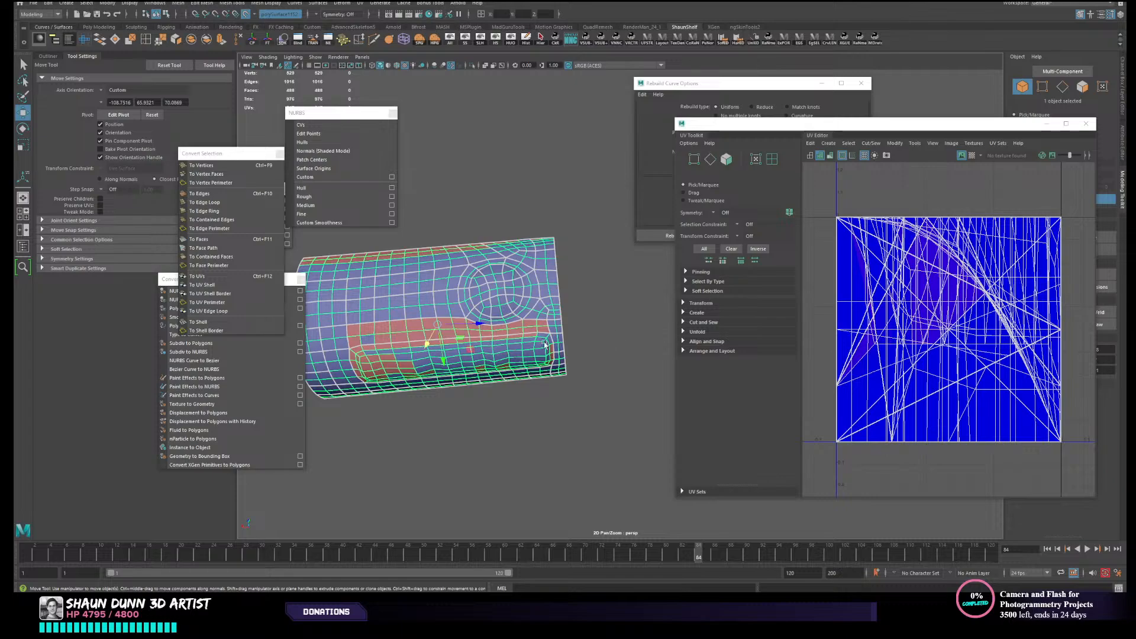
middle_click_drag(544, 344, 674, 331, "alt")
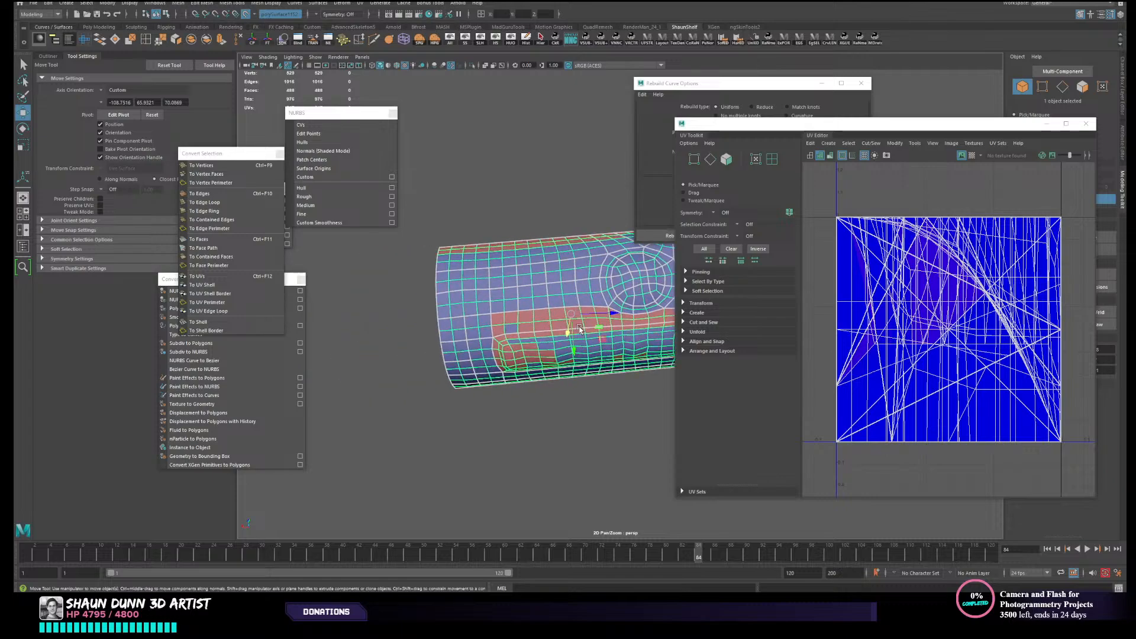
middle_click_drag(580, 329, 557, 342, "alt")
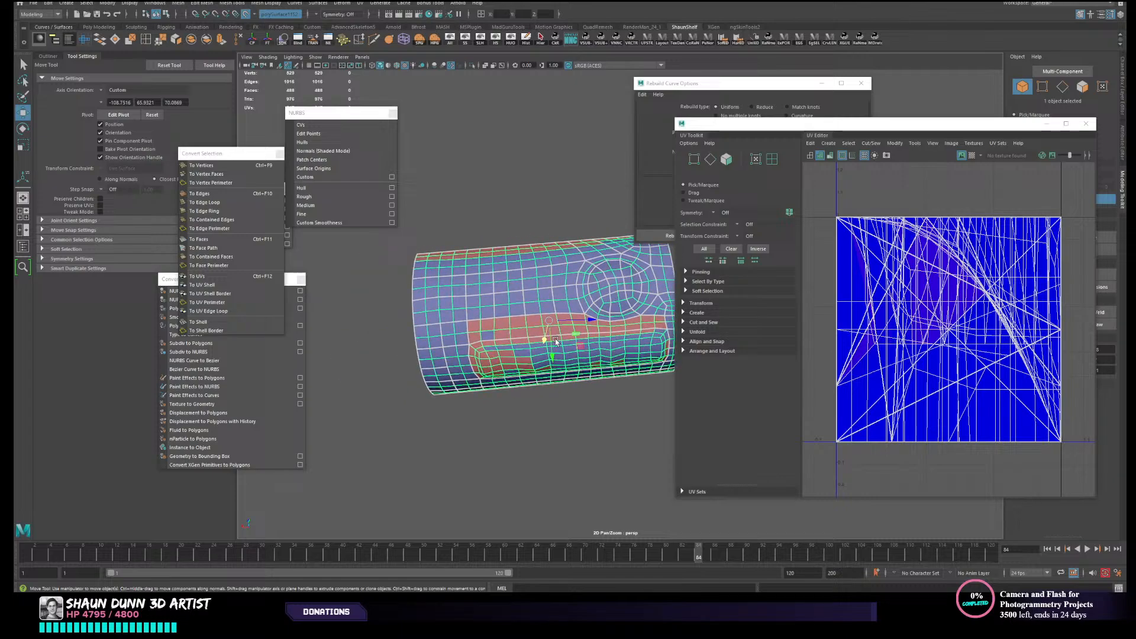
left_click(684, 313)
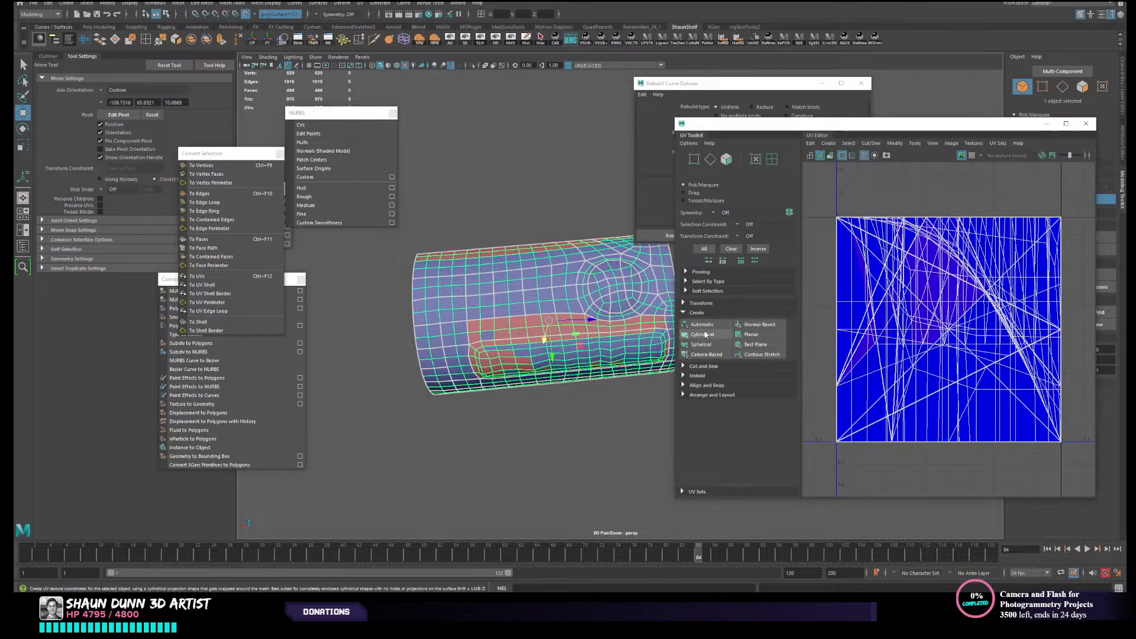
left_click(705, 355)
- Select the canister's entire UV shell and flatten it with Unfold
middle_click_drag(434, 383, 372, 390, "alt")
left_click_drag(371, 390, 478, 429, "alt")
right_click_drag(916, 328, 877, 315)
left_click(894, 352)
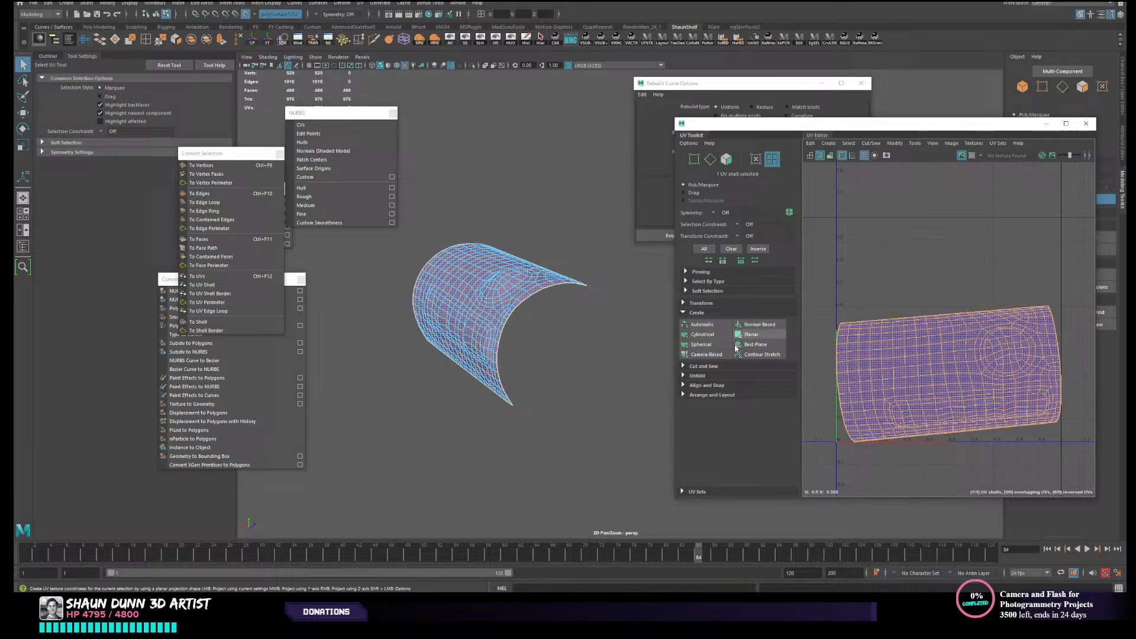
left_click(698, 376)
left_click(698, 397)
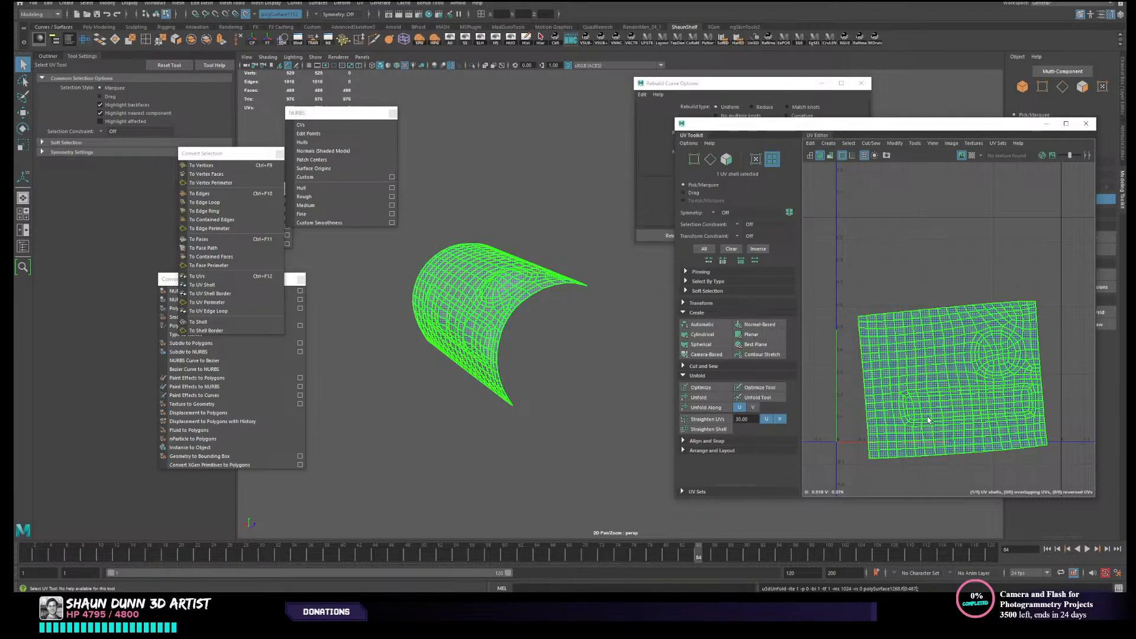
- Run Layout on the unfolded UV shell to fit it to the UV tile
middle_click_drag(928, 420, 921, 417, "alt")
left_click(718, 431)
left_click(713, 451)
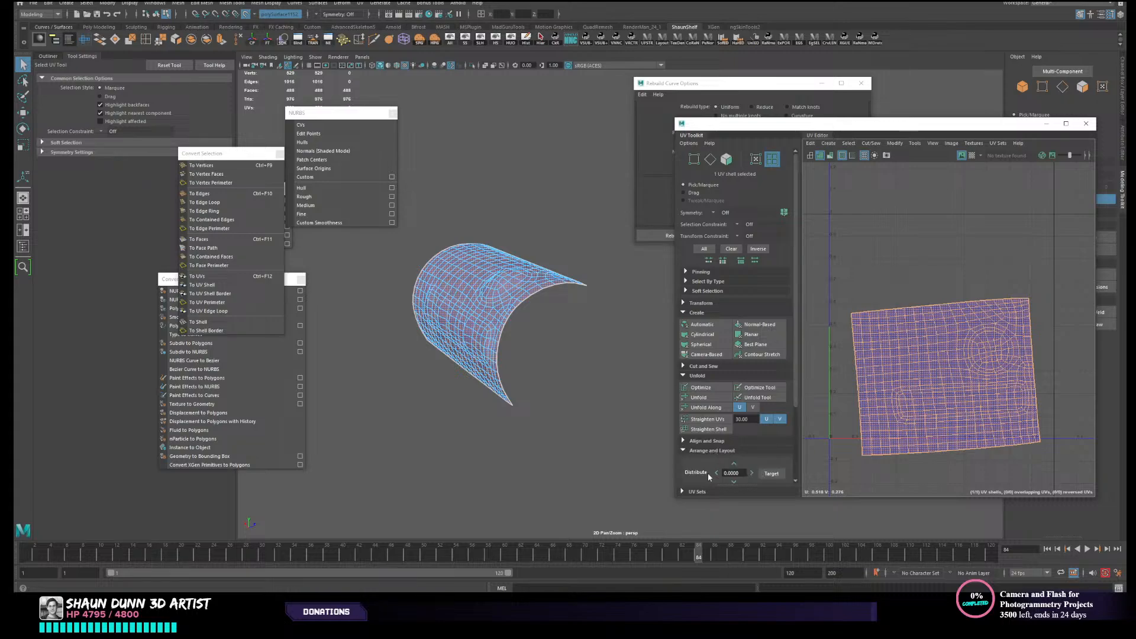
scroll(710, 467, "down", 3)
left_click(698, 466)
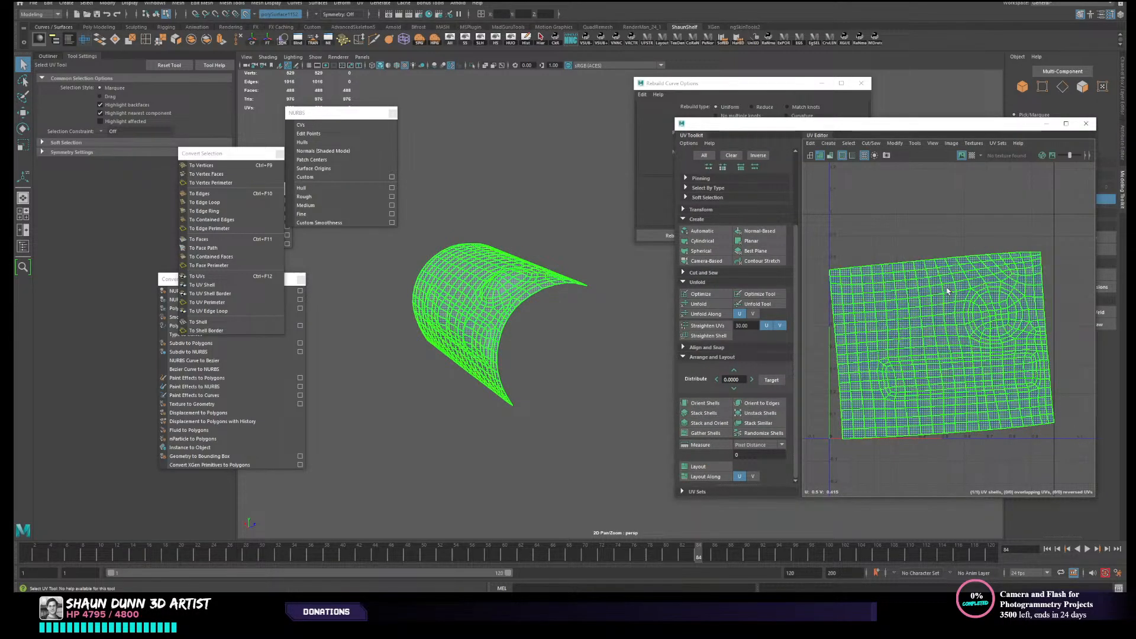
- Rotate the UV shell until its edges are level, scale it down slightly inside the tile, and return to object mode
key("e")
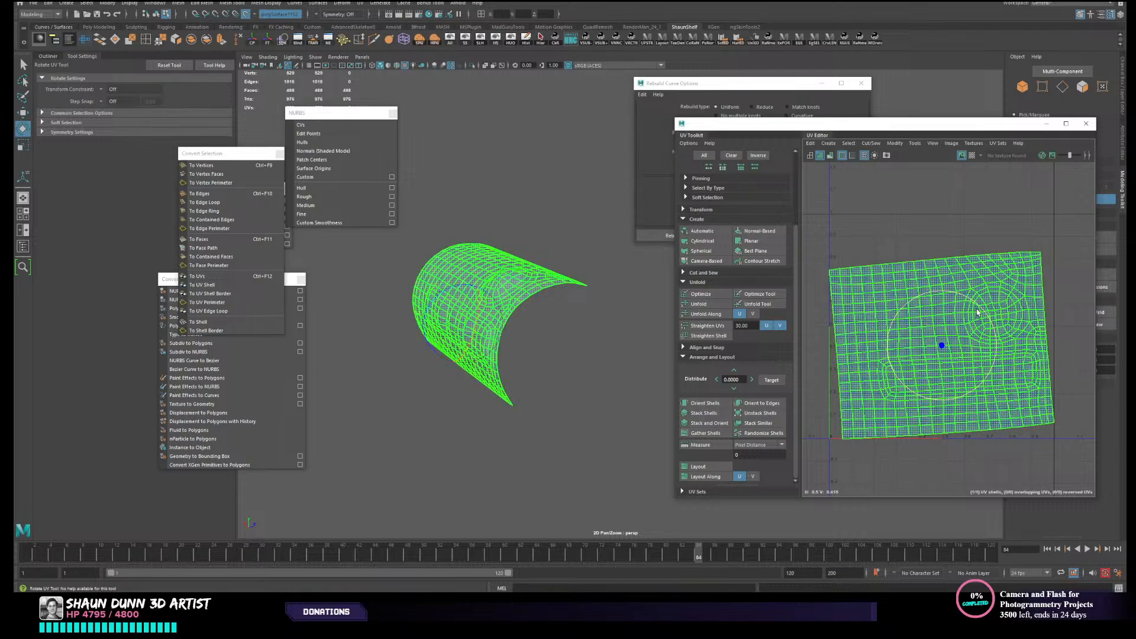
left_click_drag(987, 312, 985, 310)
key("r")
left_click_drag(942, 345, 936, 345)
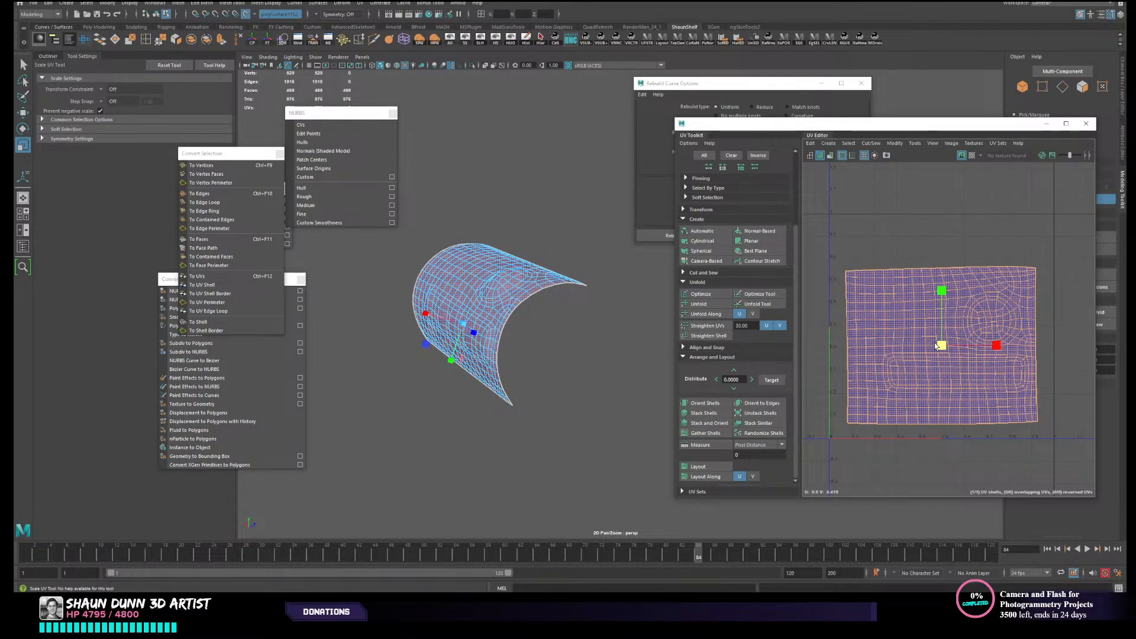
key("w")
key("F8")
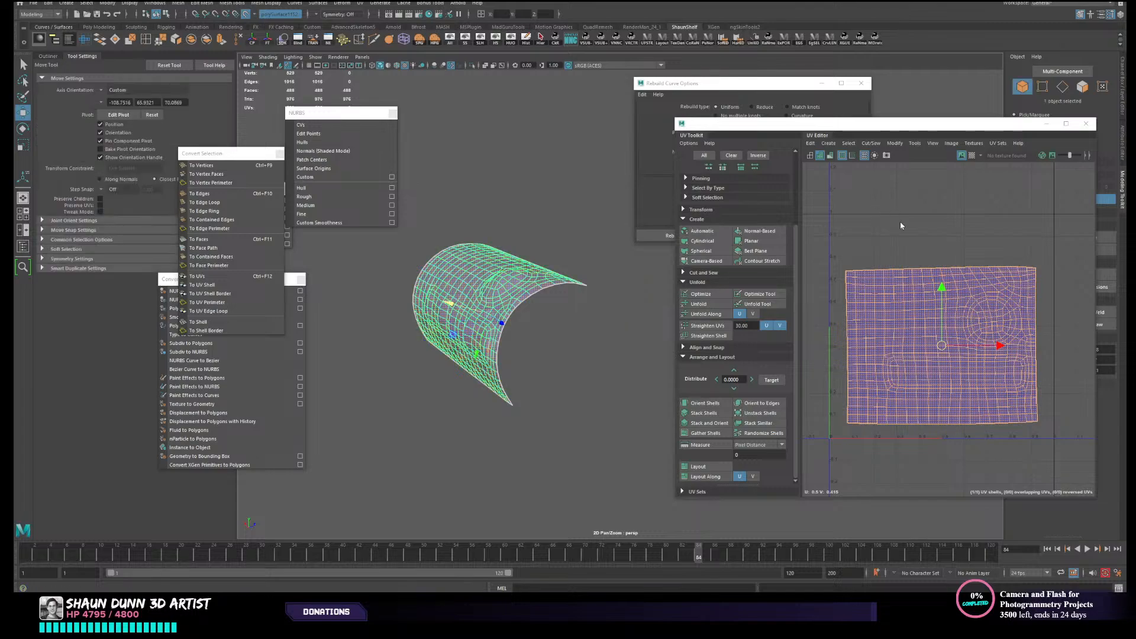
- Examine the shading of the low-poly canister around the recess and button from several angles
right_click(472, 283)
right_click_drag(537, 249, 538, 248)
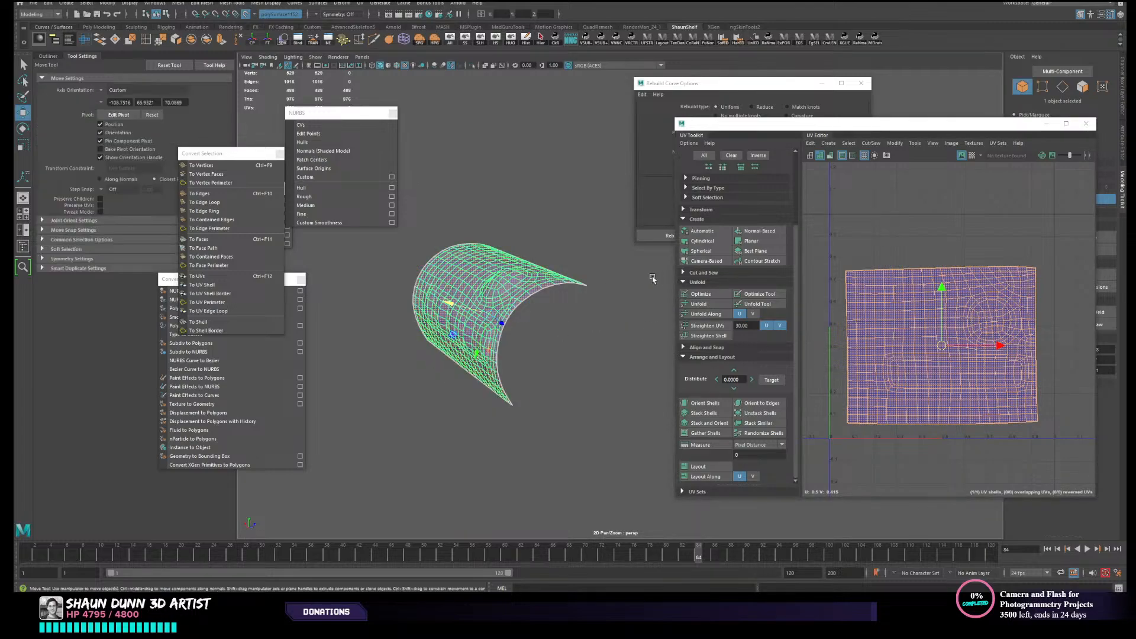
left_click(650, 275)
scroll(602, 297, "down", 2)
left_click_drag(564, 307, 611, 320, "alt")
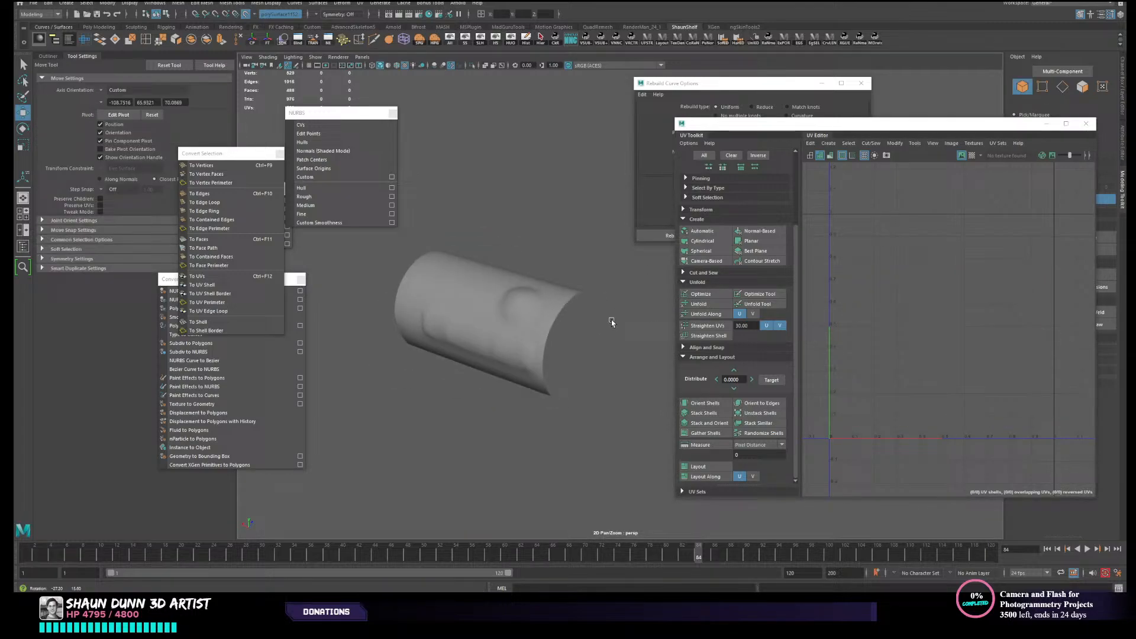
left_click(507, 300)
mouse_move(507, 299)
left_mouse_down("alt")
mouse_move(530, 274)
mouse_move(520, 267)
mouse_move(504, 282)
left_mouse_up("alt")
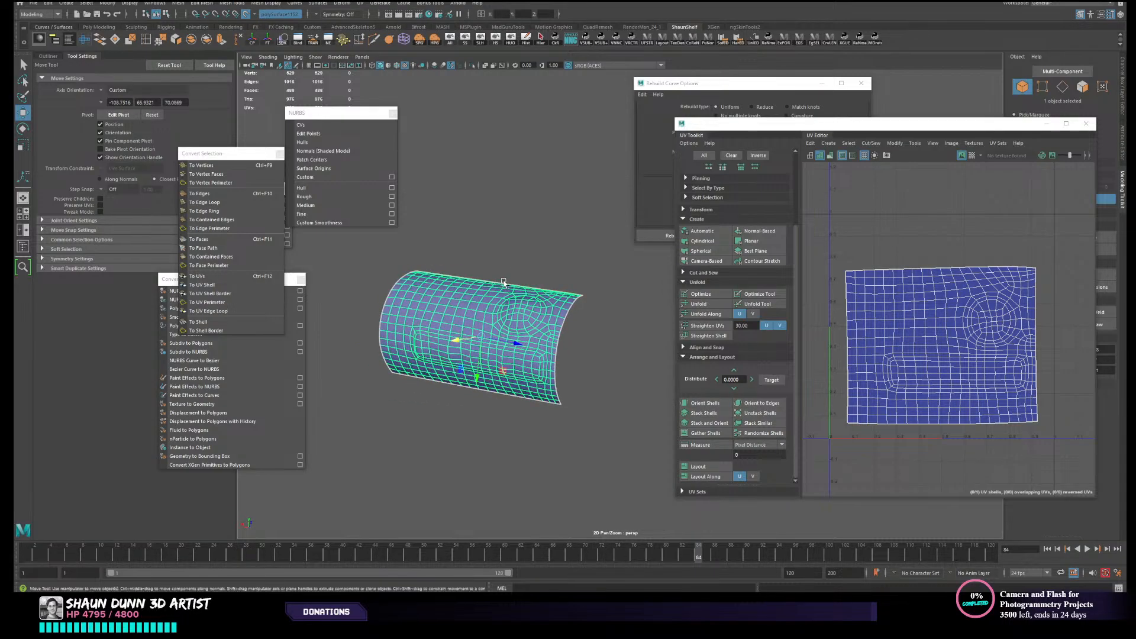
left_click(523, 255)
mouse_move(514, 349)
left_mouse_down("alt")
mouse_move(535, 354)
mouse_move(570, 335)
mouse_move(562, 357)
mouse_move(537, 320)
mouse_move(512, 329)
left_mouse_up("alt")
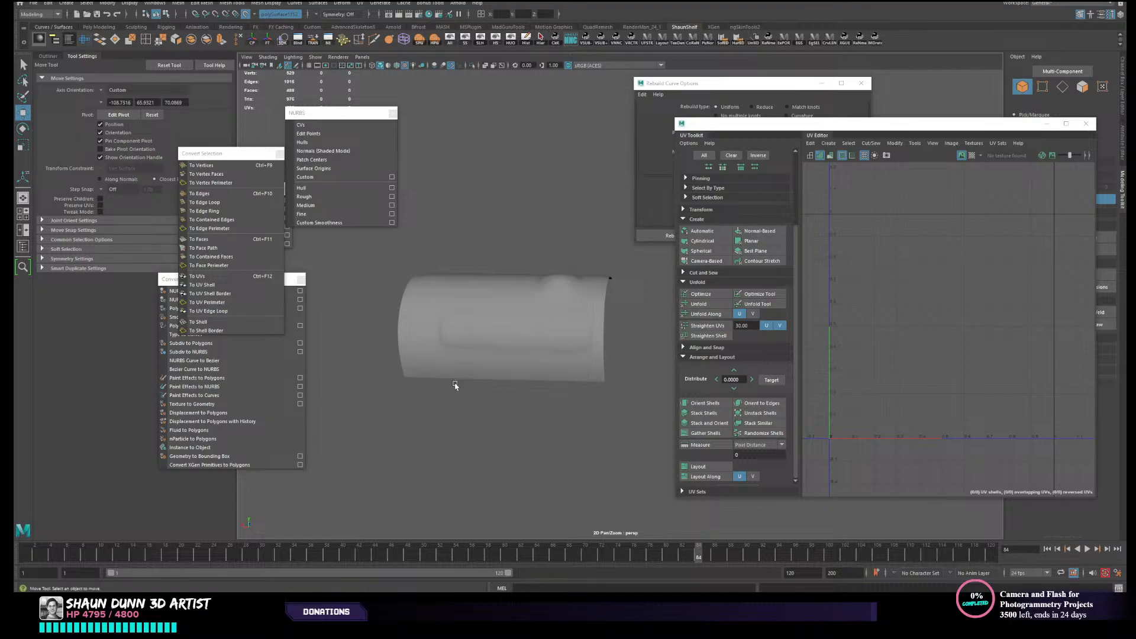
- Reselect the low-poly canister, close the UV Editor and Rebuild Curve Options, and unhide all hidden objects
left_click(495, 362)
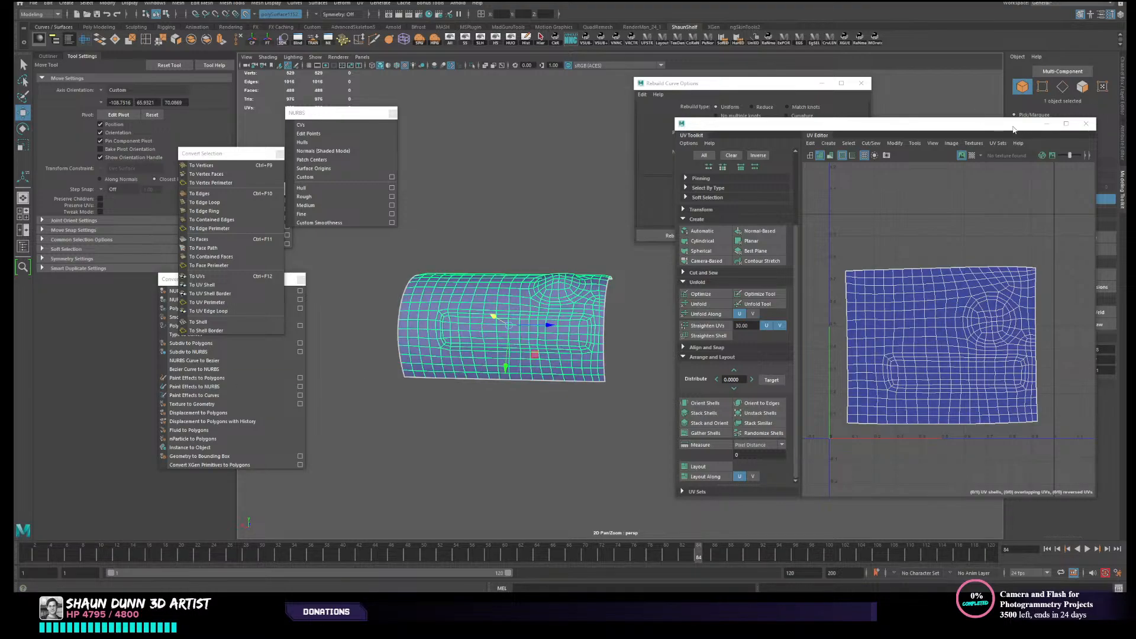
left_click_drag(1013, 127, 903, 127)
left_click(974, 124)
left_click_drag(627, 262, 647, 283, "alt")
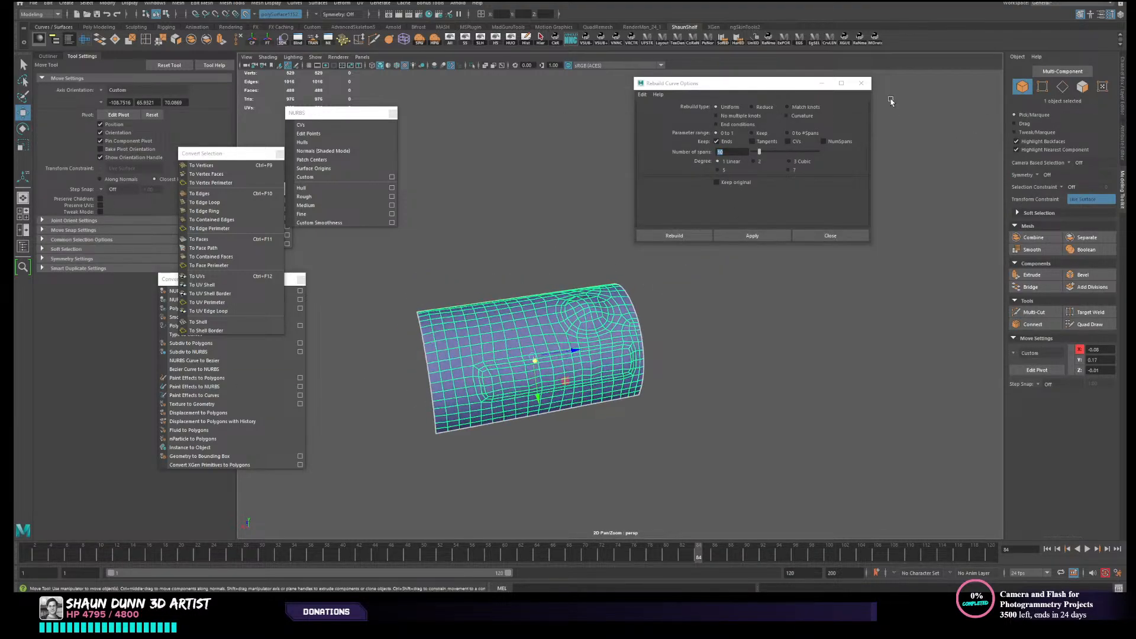
left_click(862, 84)
left_click_drag(762, 263, 543, 289, "alt")
left_click(454, 43)
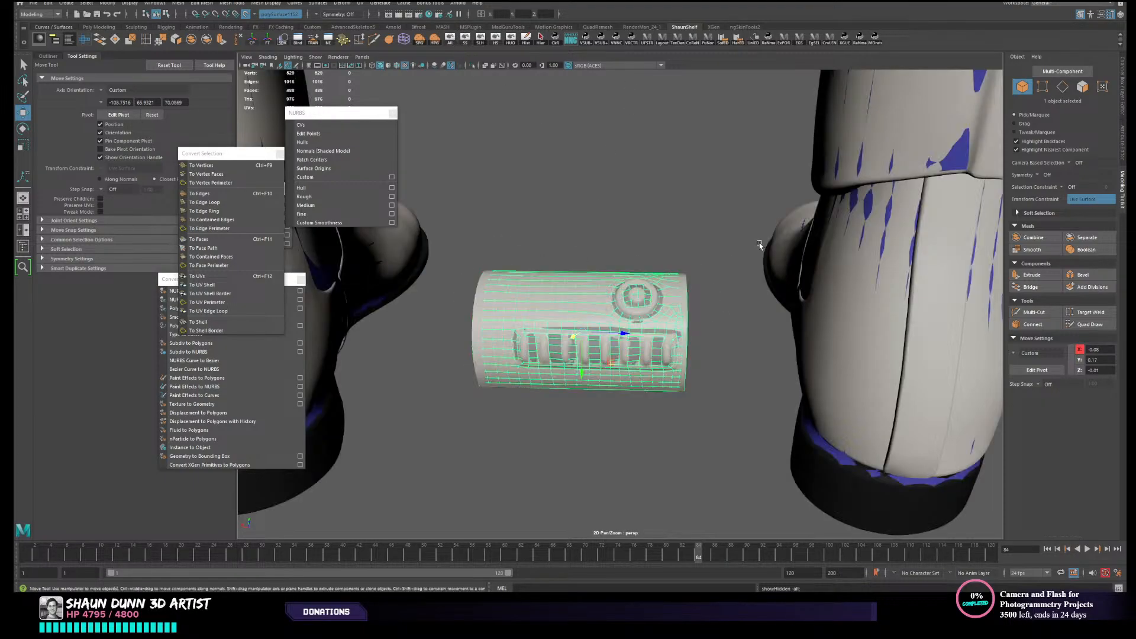
- Turn off the live surface and select the high-poly and low-poly canisters together
left_click_drag(759, 243, 612, 173, "alt")
scroll(644, 271, "up", 2)
scroll(690, 331, "up", 1)
left_click(692, 330)
left_click(587, 288)
scroll(665, 338, "down", 3)
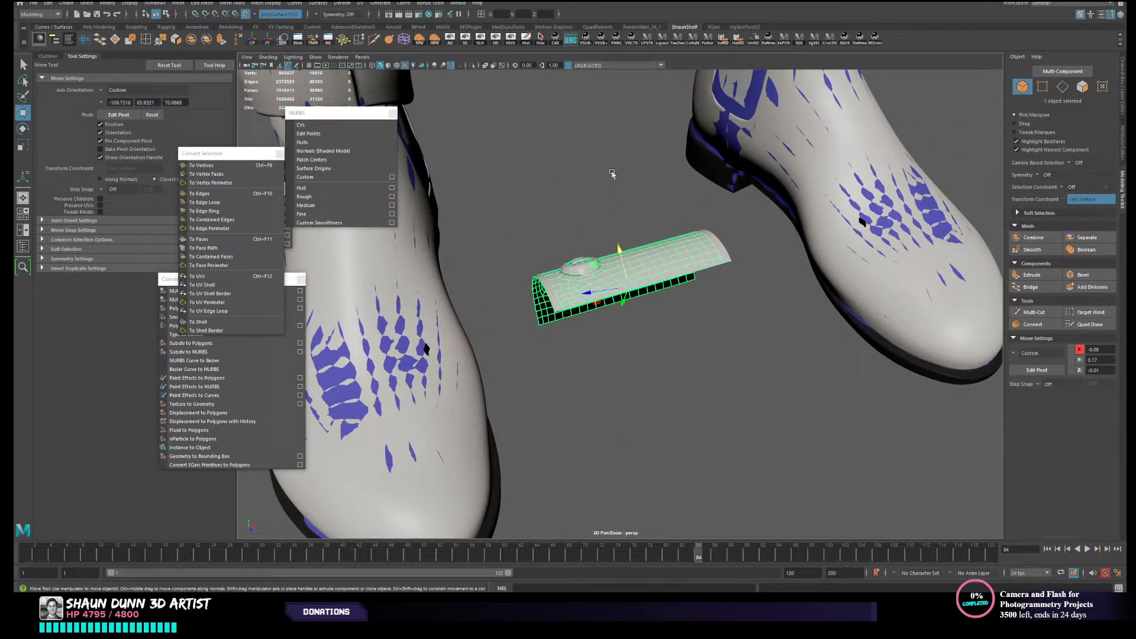
left_click(246, 14)
scroll(520, 325, "down", 2)
left_click(569, 359)
left_click(569, 299)
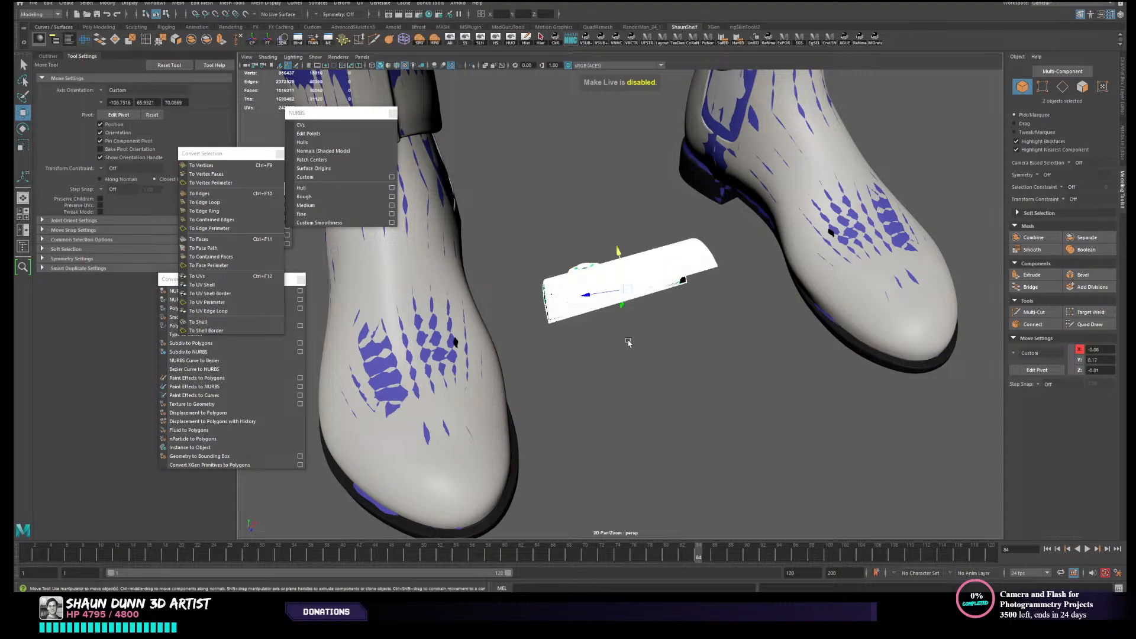
left_click_drag(569, 299, 613, 395, "alt")
- Show the Channel Box with the display layers and select only the high-poly canister
left_click(613, 396)
left_click_drag(598, 242, 593, 381)
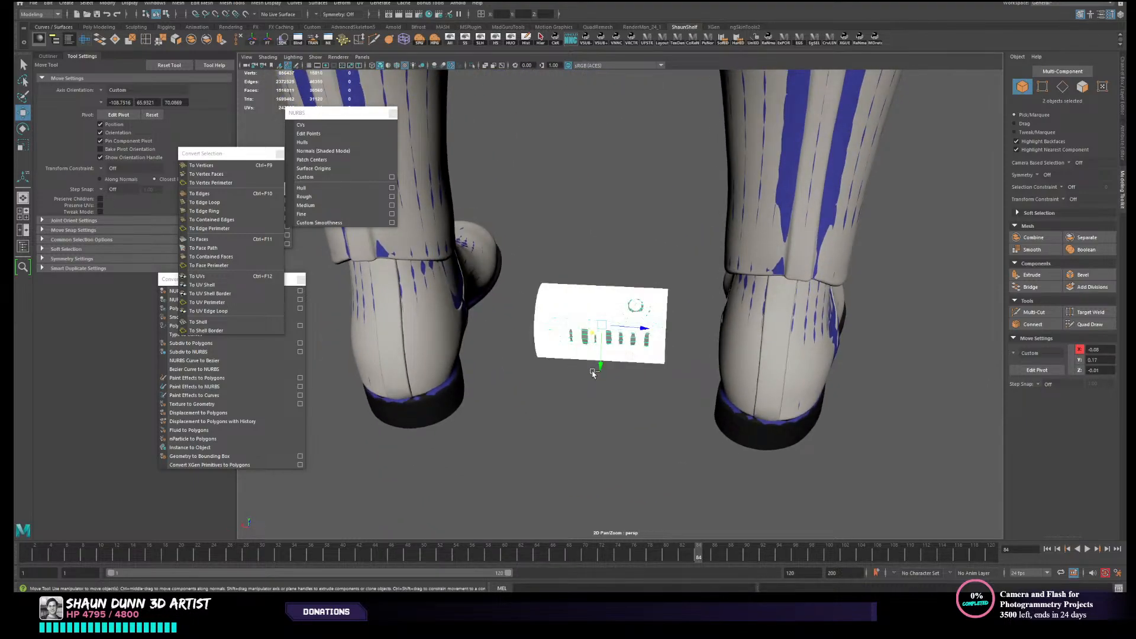
key("ctrl+a")
key("ctrl+a")
left_click(573, 409)
left_click(618, 340)
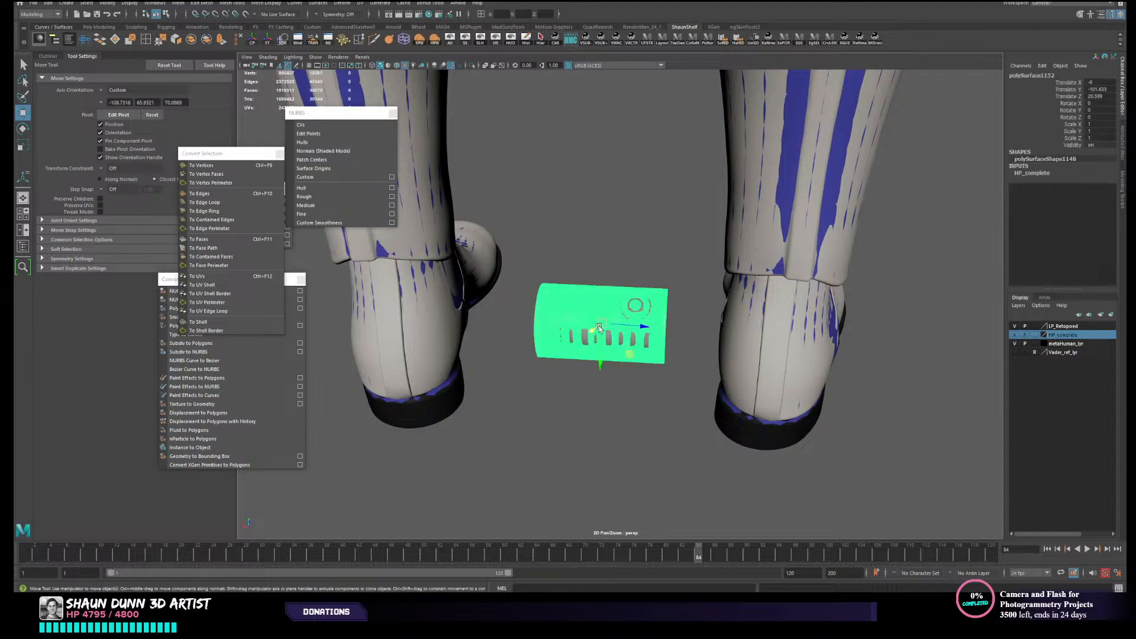
left_click_drag(618, 341, 569, 385, "alt")
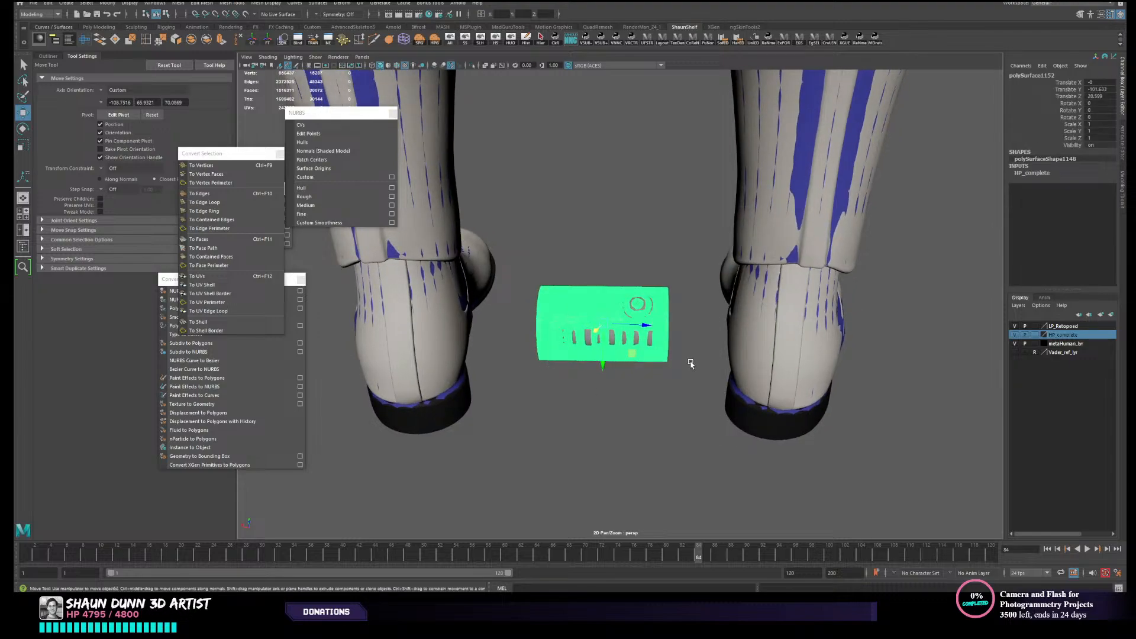
left_click_drag(691, 364, 683, 363, "alt")
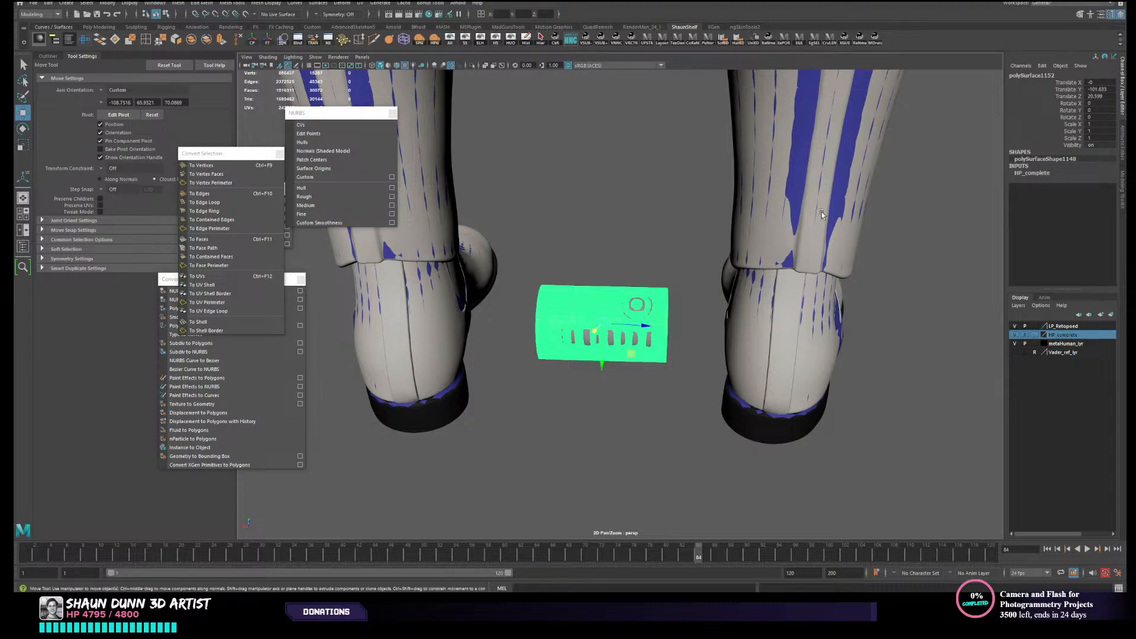
- Move the high-poly canister aside to check the low-poly mesh beneath it, and undo the move
left_click(663, 223)
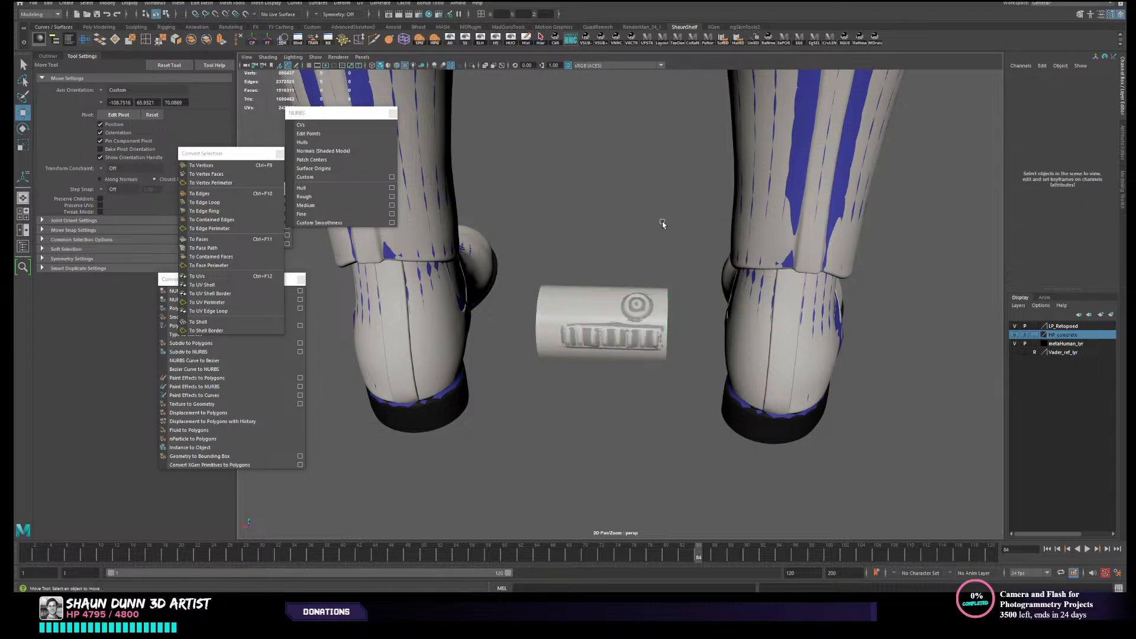
left_click(594, 328)
left_click_drag(599, 333, 509, 398)
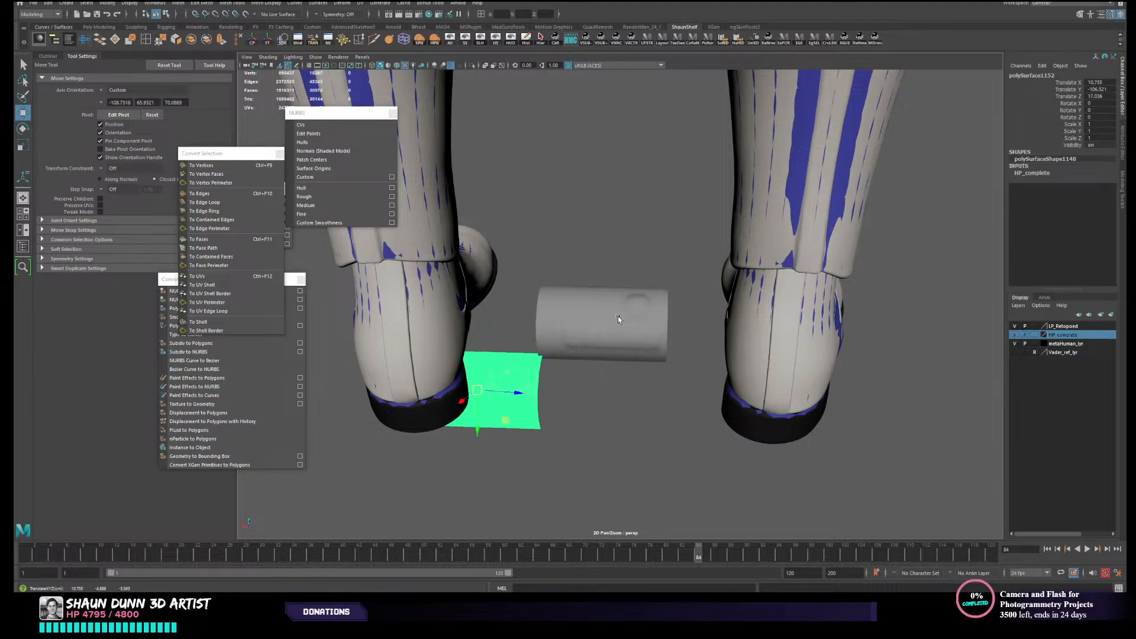
left_click(661, 331)
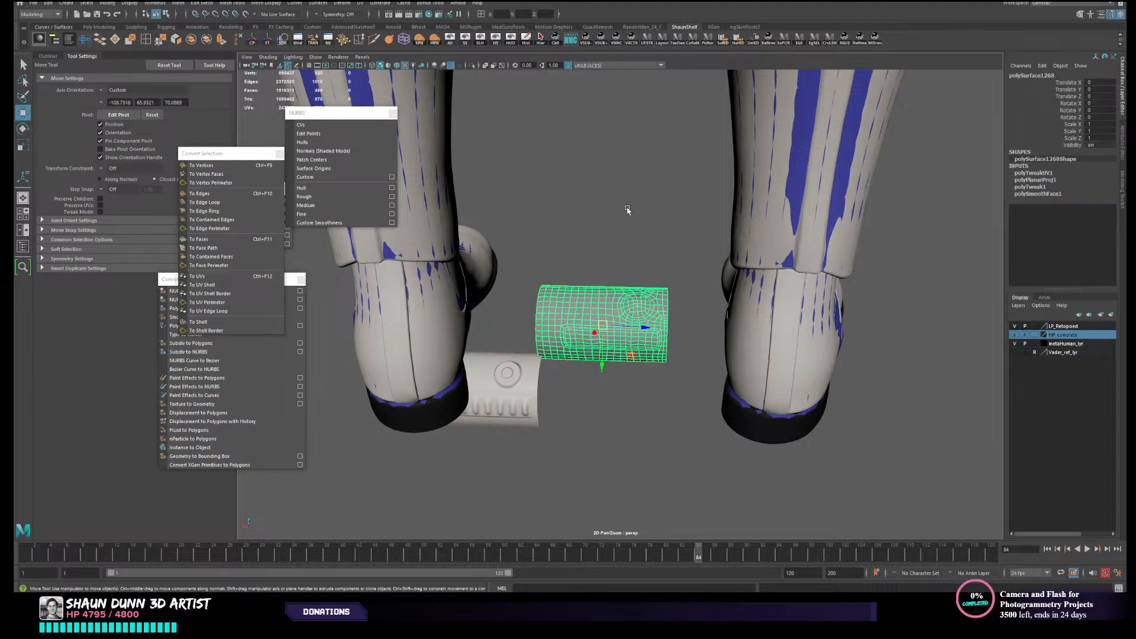
key("ctrl+z")
key("ctrl+z")
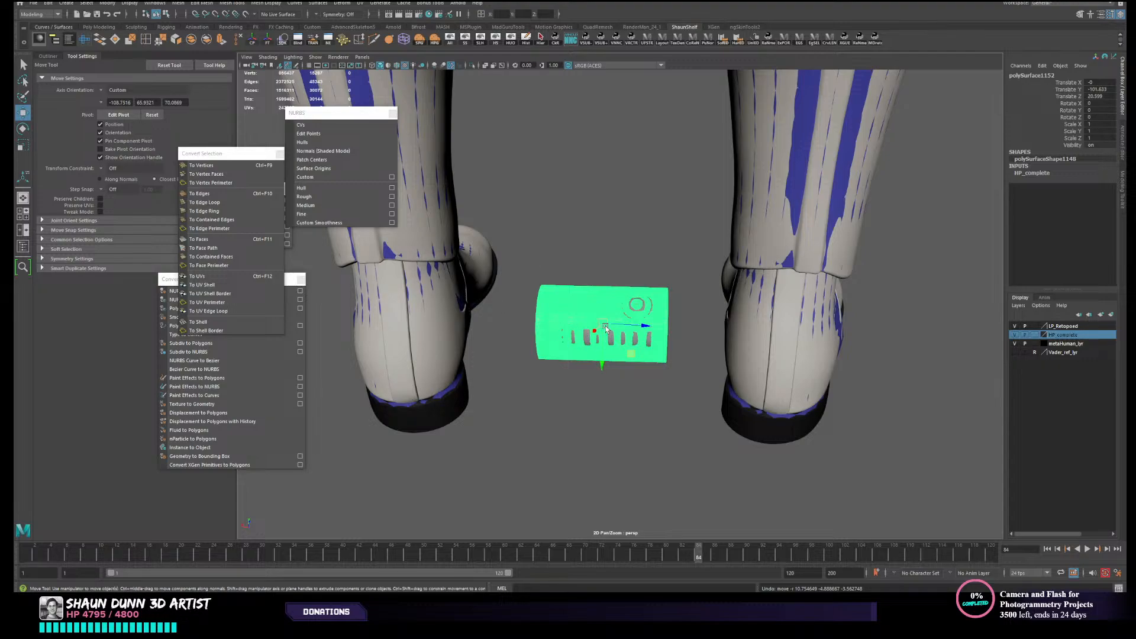
- Move the high-poly canister down clear of the low-poly mesh, and undo the move
left_click_drag(603, 325, 608, 388)
left_click(570, 292)
left_click(630, 357)
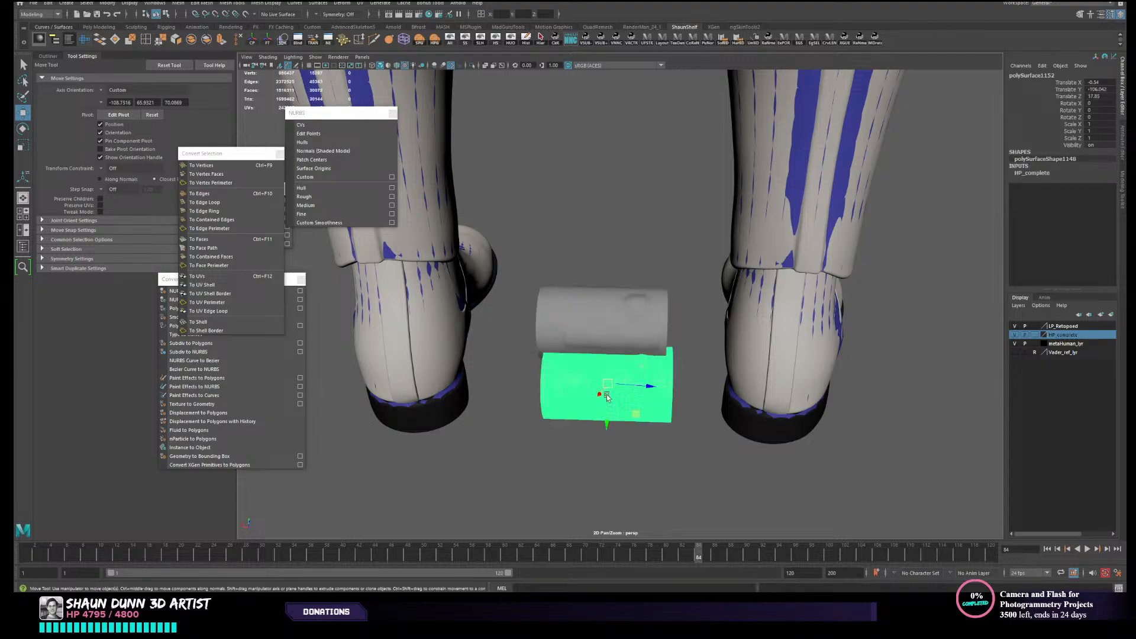
key("ctrl+z")
key("ctrl+z")
key("ctrl+z")
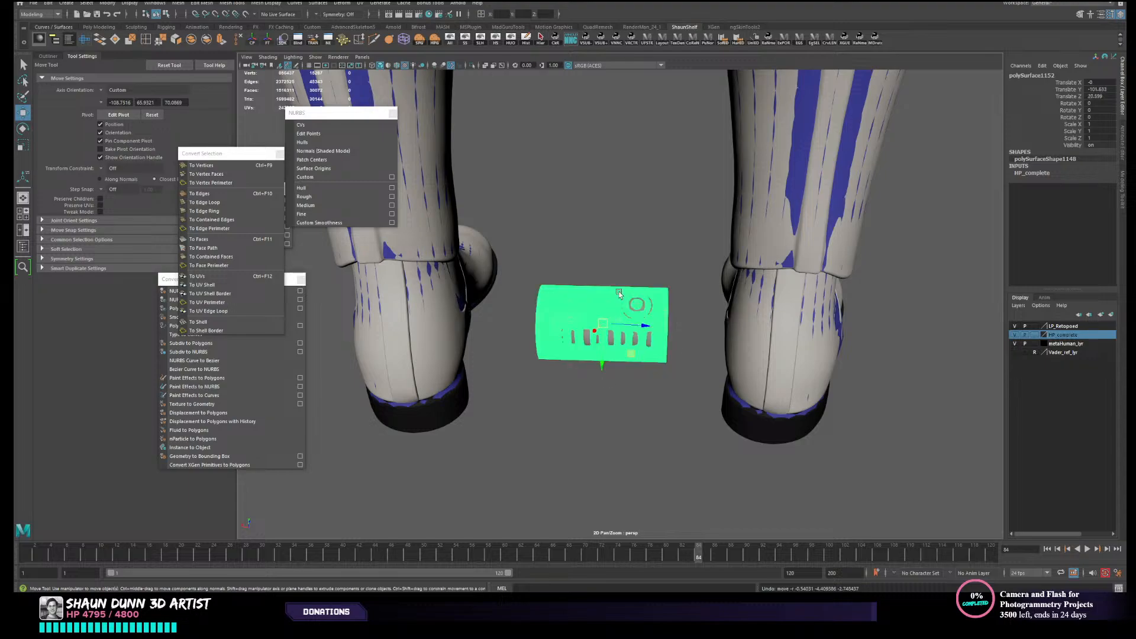
- Parent the high-poly canister under the low-poly one, test-move the pair, and undo the move
left_click_drag(602, 335, 603, 338)
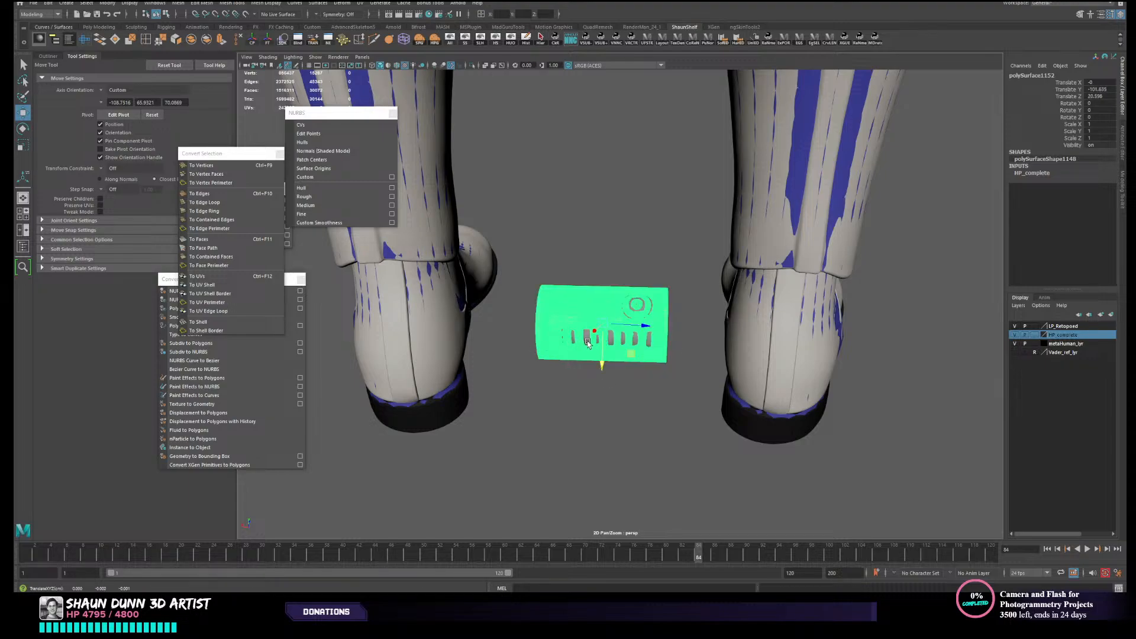
left_click(587, 343)
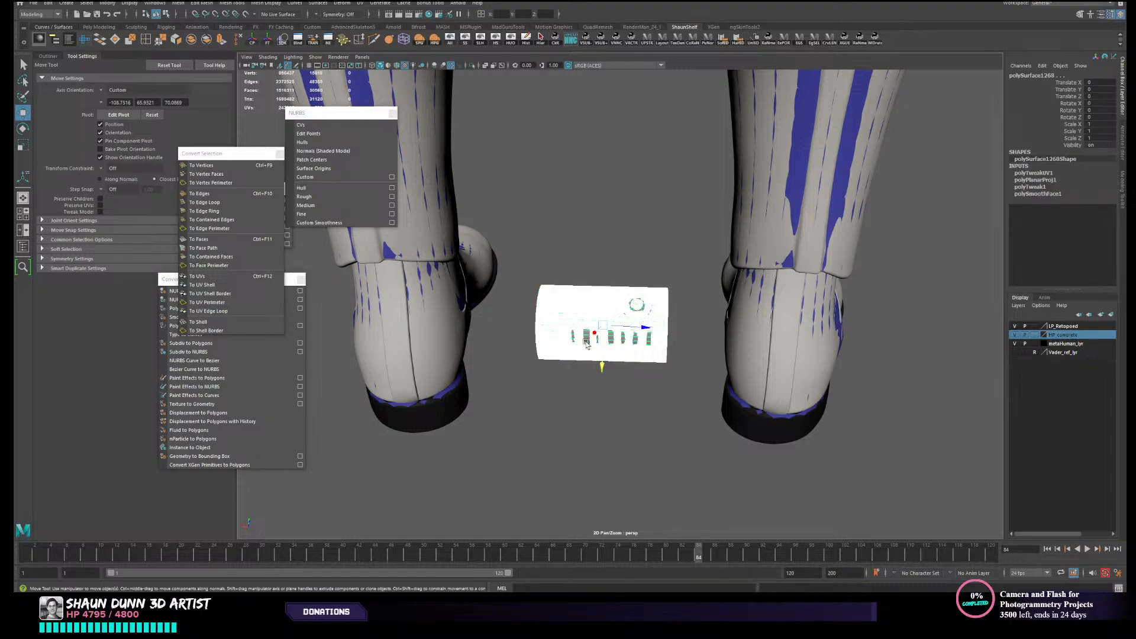
left_click(587, 343)
left_click(587, 343)
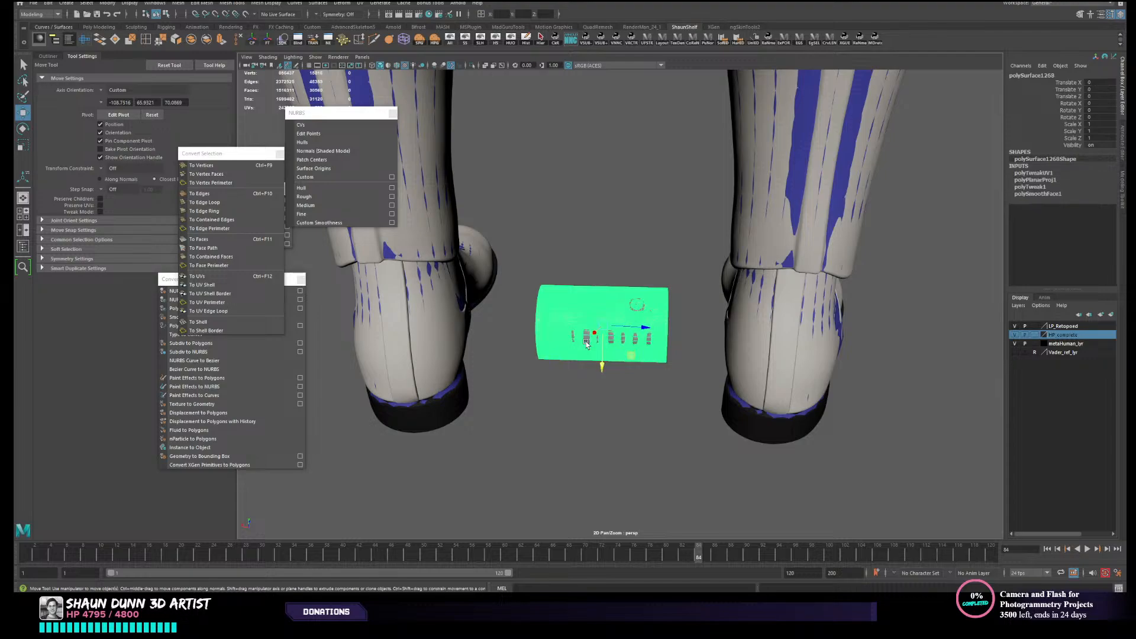
left_click_drag(587, 343, 574, 303)
key("ctrl+z")
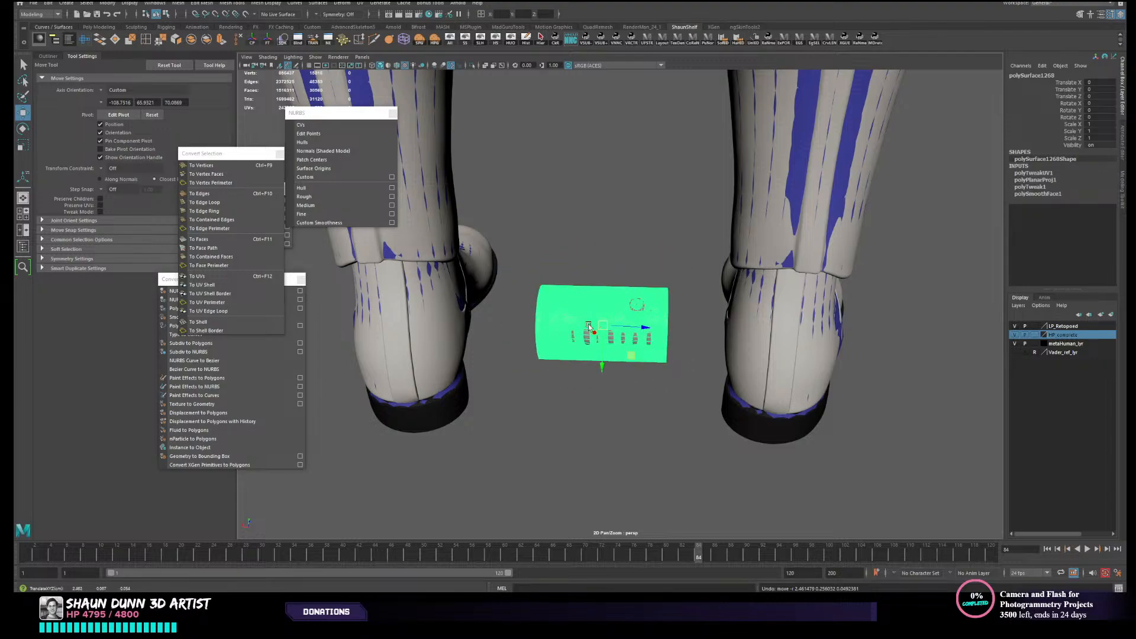
- Test-move the child high-poly canister upward on its own, and undo the move
left_click_drag(646, 360, 634, 369, "alt")
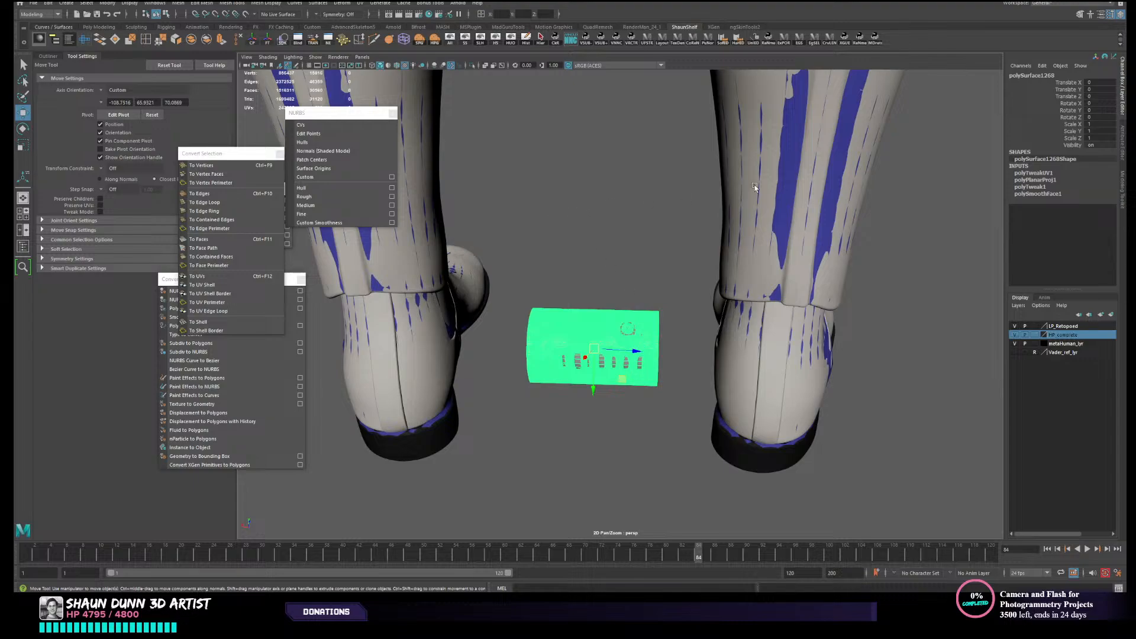
left_click(566, 414)
left_click(592, 358)
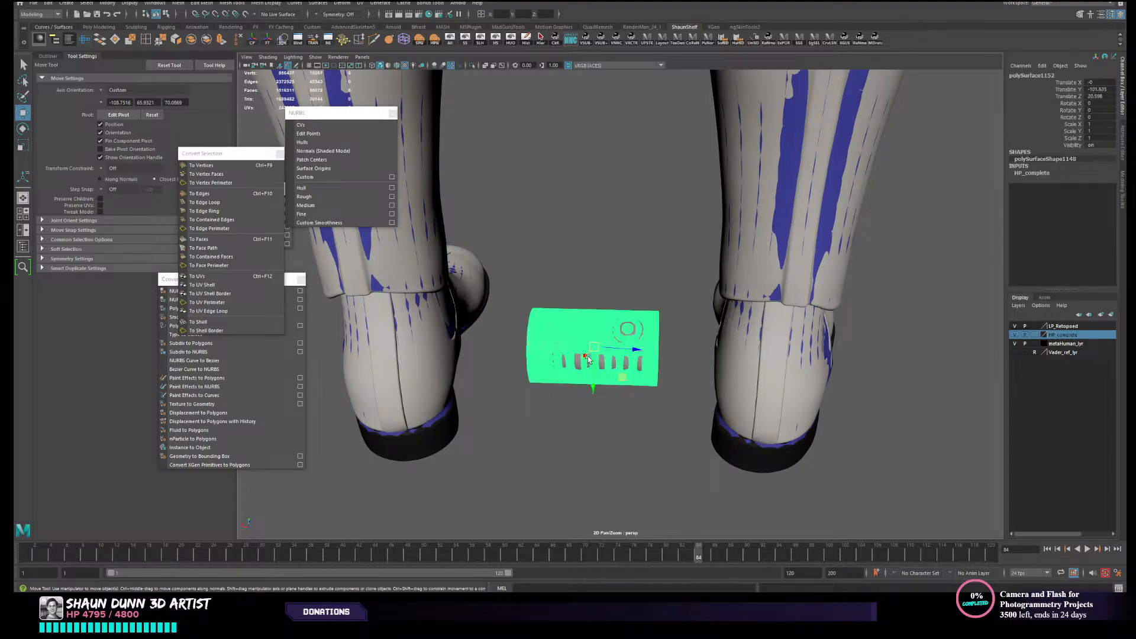
left_click_drag(595, 348, 597, 311)
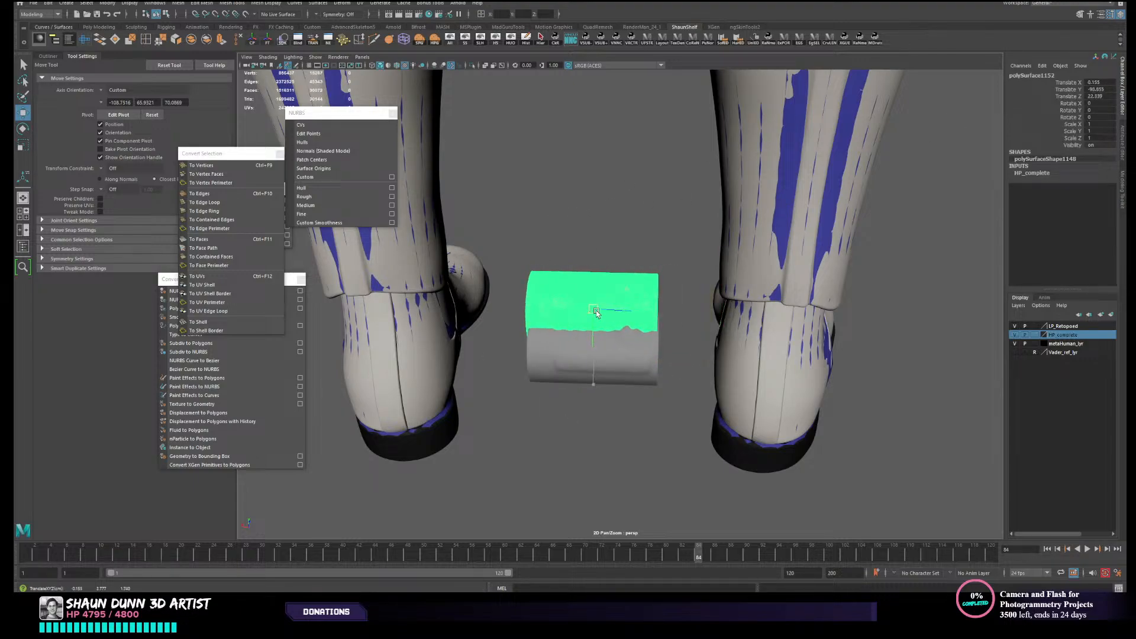
key("ctrl+z")
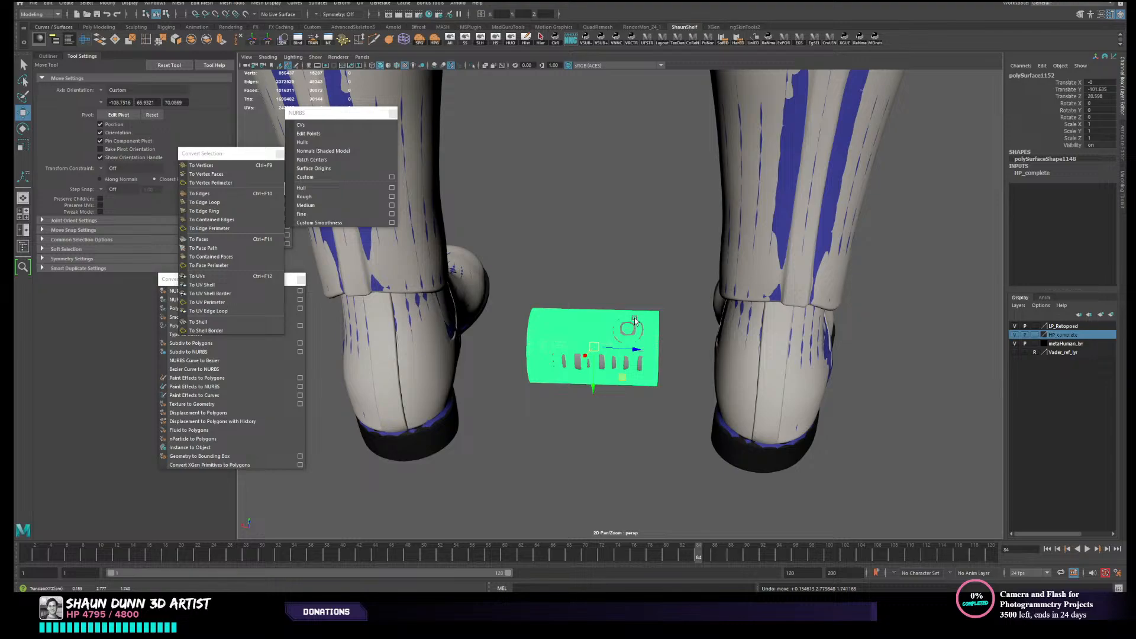
- Test-move the parent low-poly canister, and undo the moves together with the parenting
left_click(567, 363, "shift")
left_click_drag(595, 349, 613, 345)
key("ctrl+z")
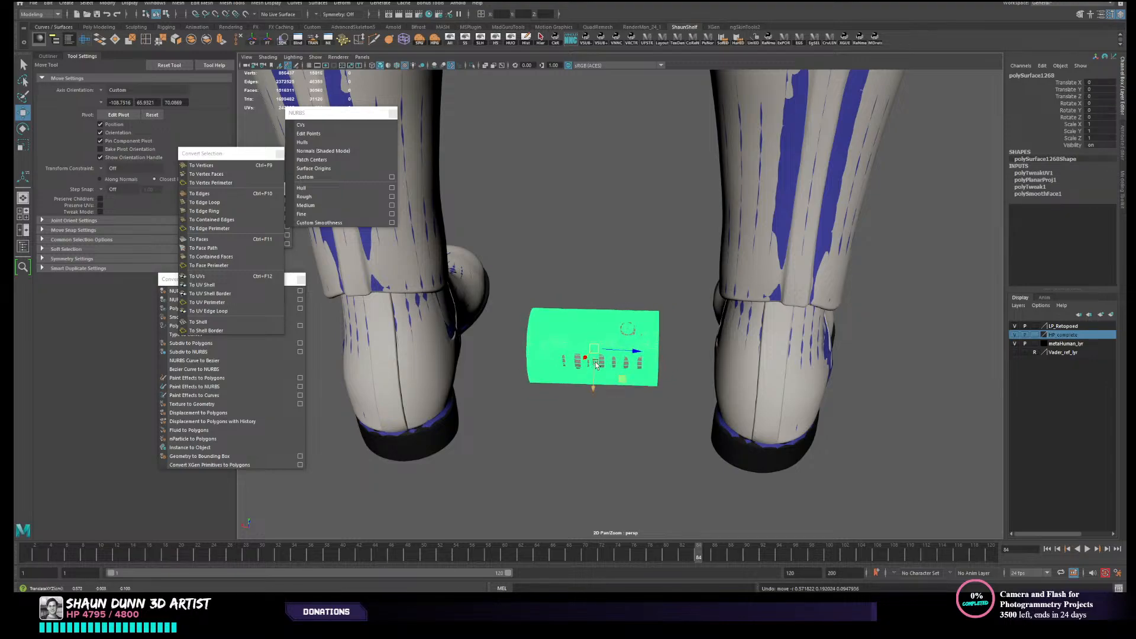
key("ctrl+z")
key("ctrl+z")
key("ctrl+z")
key("ctrl+z")
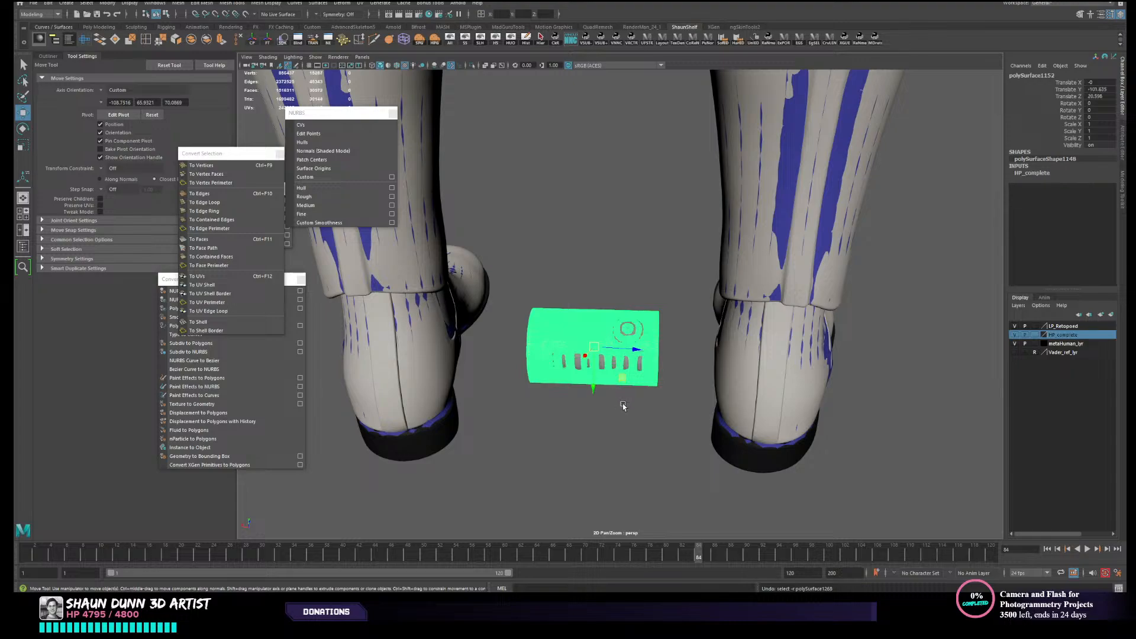
left_click(622, 407)
left_click_drag(585, 369, 617, 347)
key("ctrl+z")
key("ctrl+z")
key("ctrl+z")
key("ctrl+z")
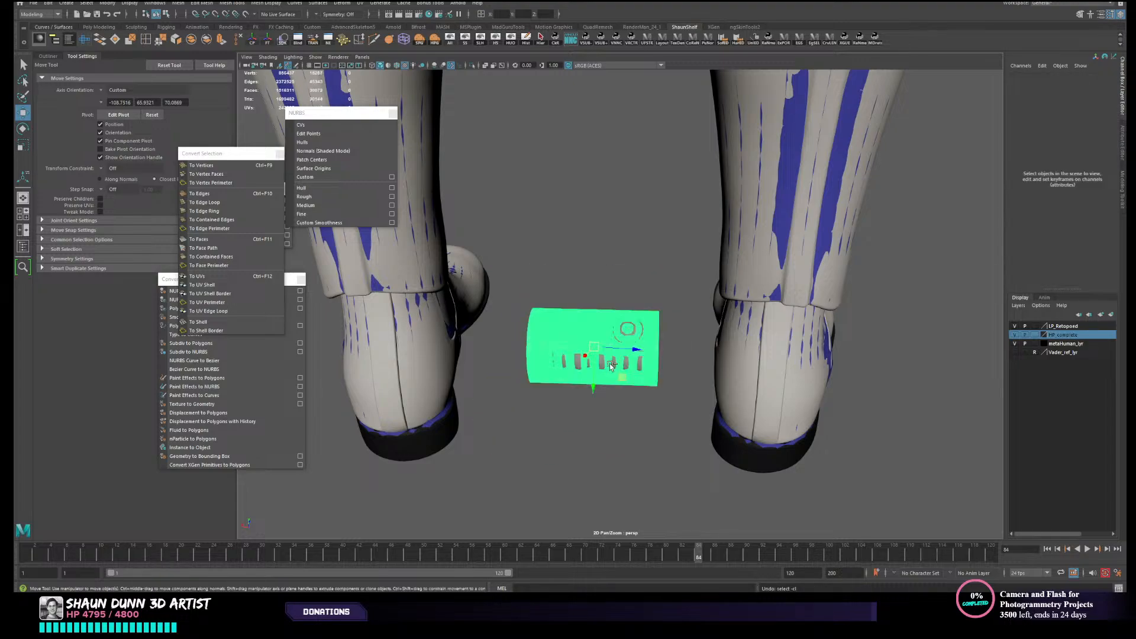
key("ctrl+z")
- Move only the high-poly canister down to check that it is unparented, and undo the move
left_click(631, 412)
left_click(591, 345)
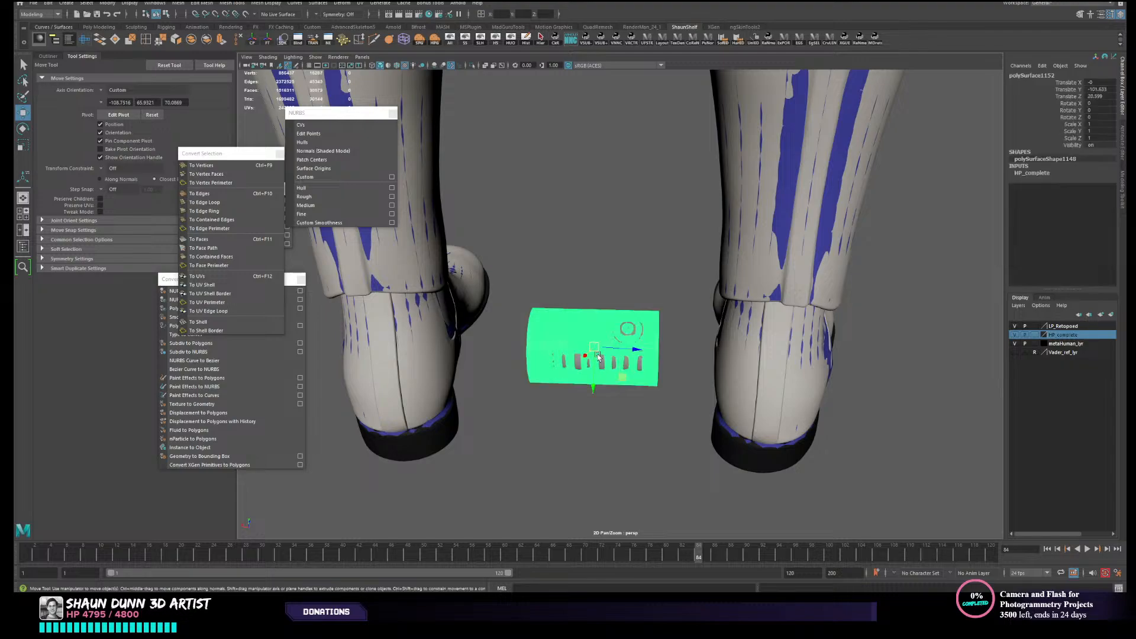
left_click_drag(592, 346, 601, 441)
key("ctrl+z")
scroll(598, 368, "up", 3)
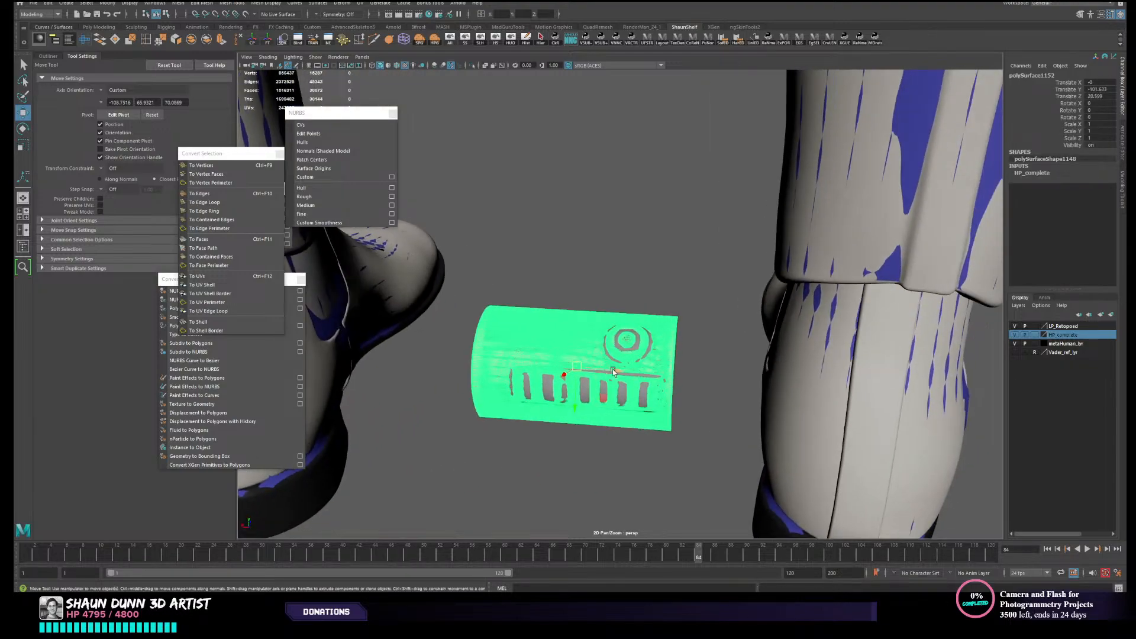
- Parent the low-poly canister under the high-poly one, and undo the parenting
left_click(622, 387)
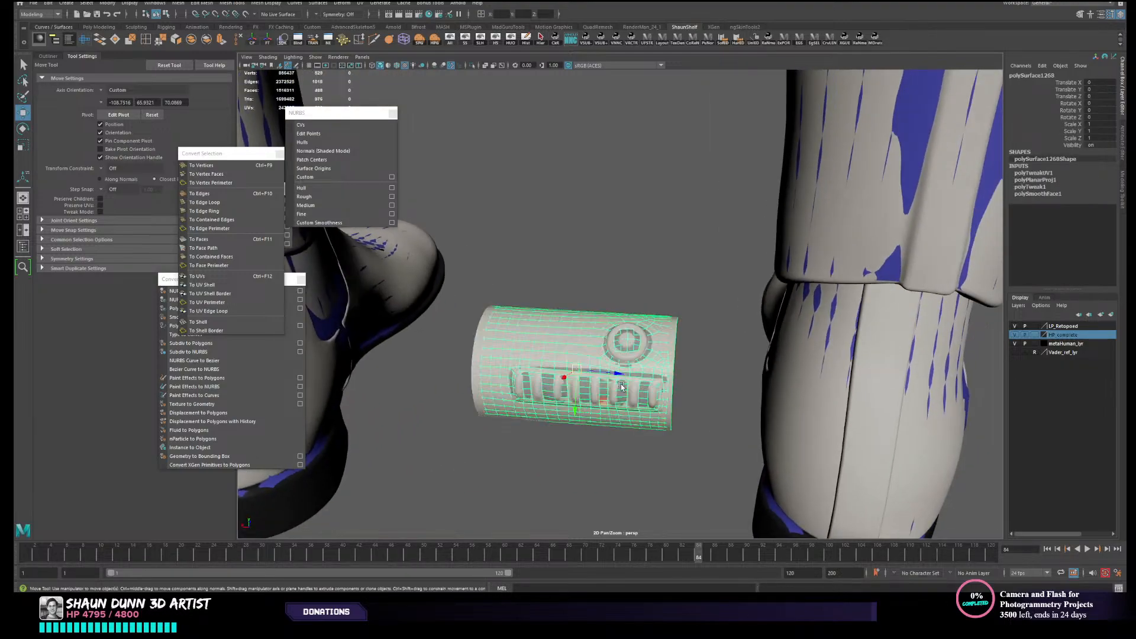
left_click(558, 396)
left_click(559, 395)
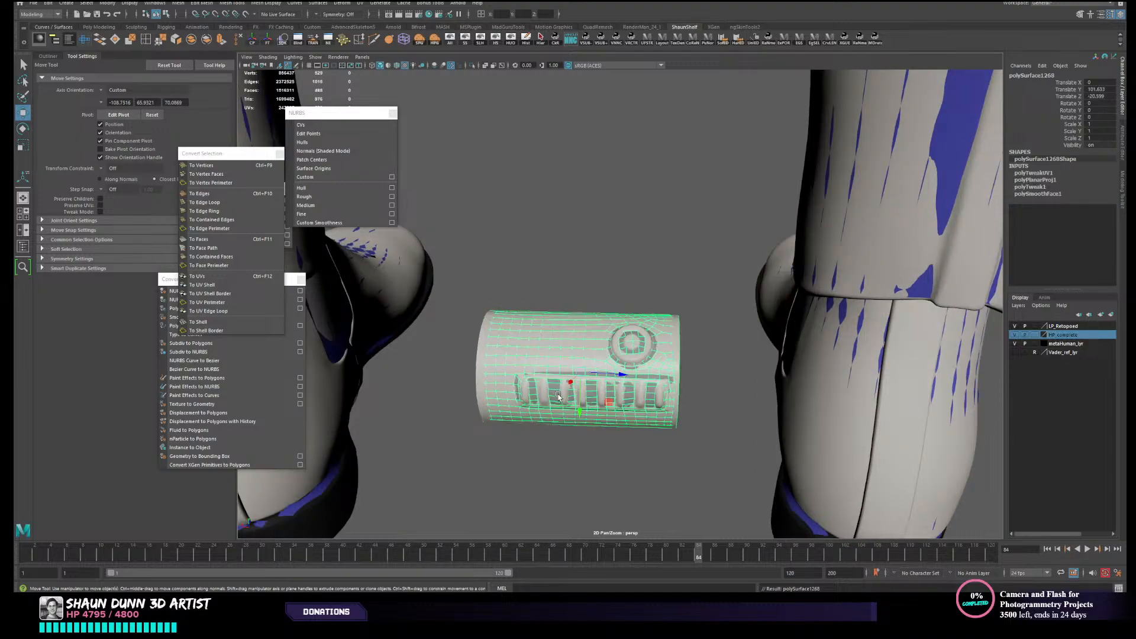
left_click_drag(559, 392, 630, 368, "alt")
key("ctrl+z")
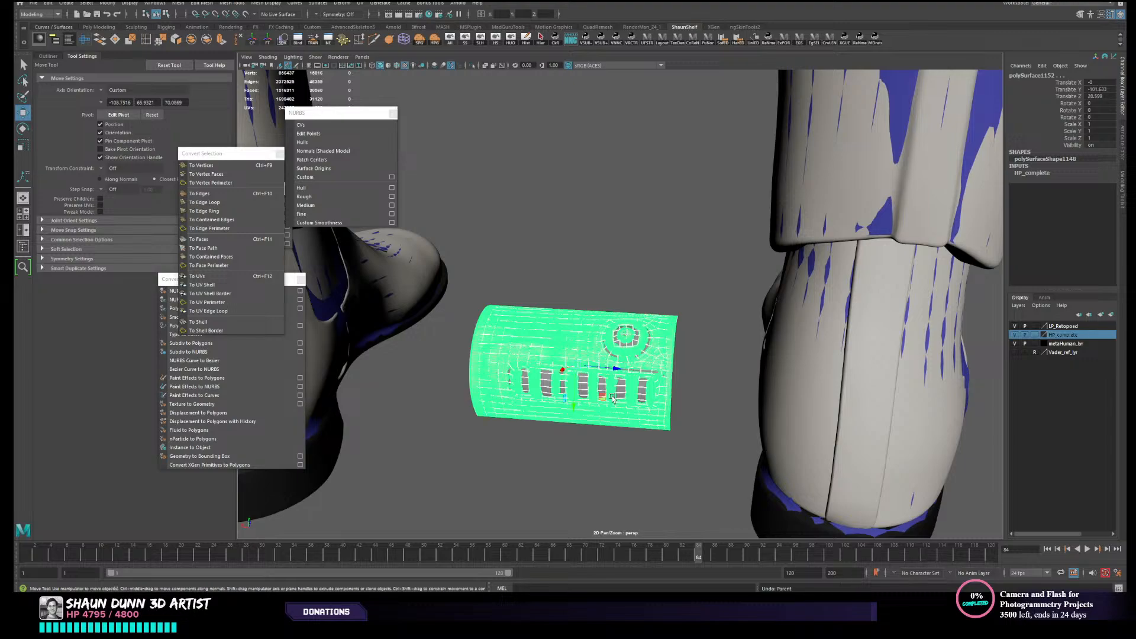
- Parent the low-poly canister under the high-poly canister and select the high-poly parent
left_click(612, 397)
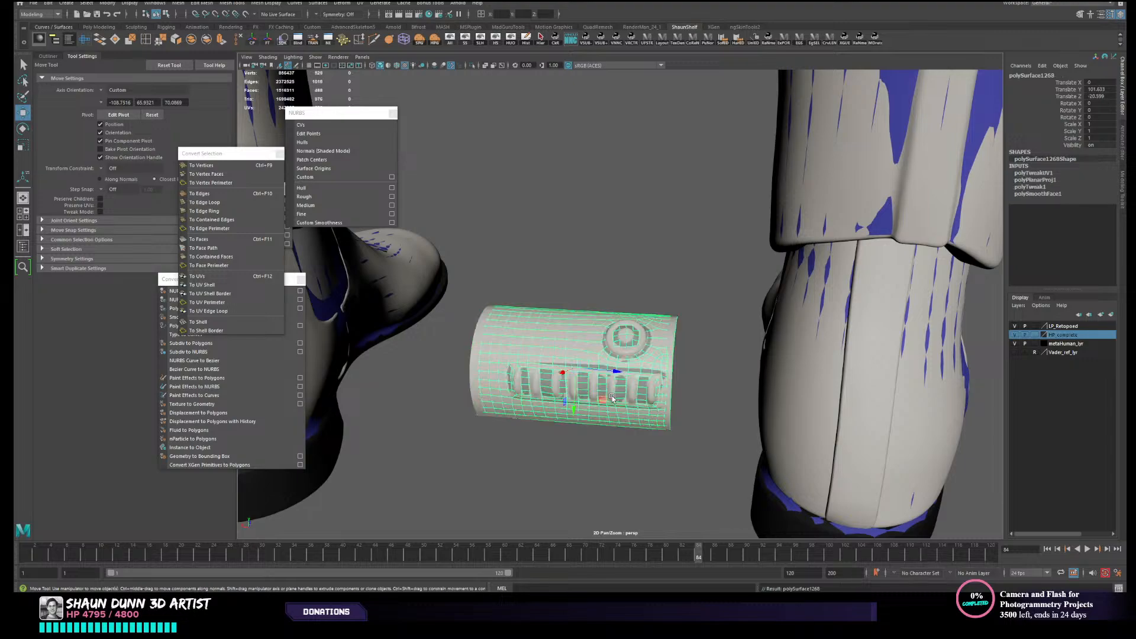
left_click(467, 372)
left_click(474, 370)
left_click_drag(577, 364, 615, 361)
middle_click_drag(601, 374, 594, 332, "alt")
left_click_drag(924, 220, 932, 226, "alt")
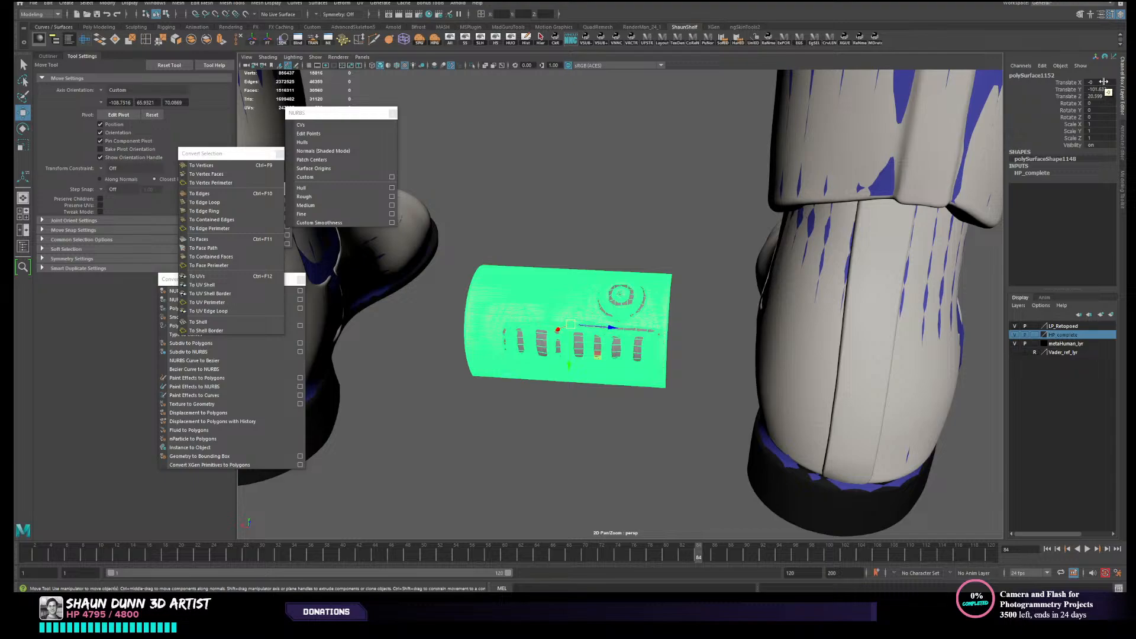
- Set the high-poly canister's Translate X, Y and Z to 0 and frame it on the belt
left_click_drag(1101, 83, 1099, 96)
key("Return")
middle_click_drag(438, 381, 619, 303, "alt")
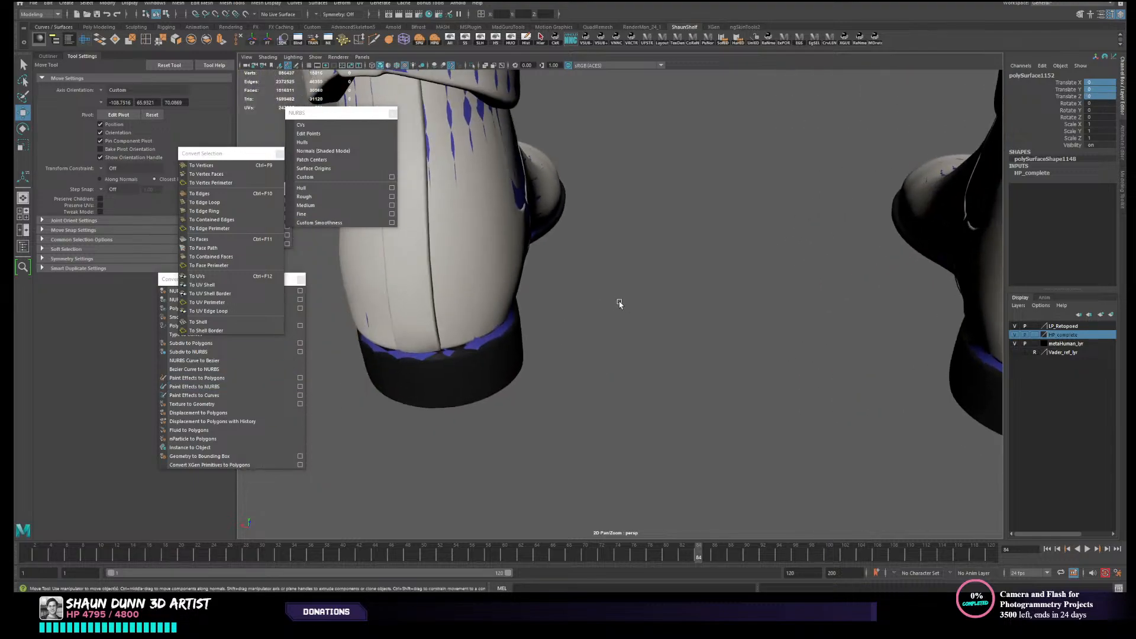
key("f")
scroll(616, 298, "down", 10)
left_click_drag(592, 322, 698, 331, "alt")
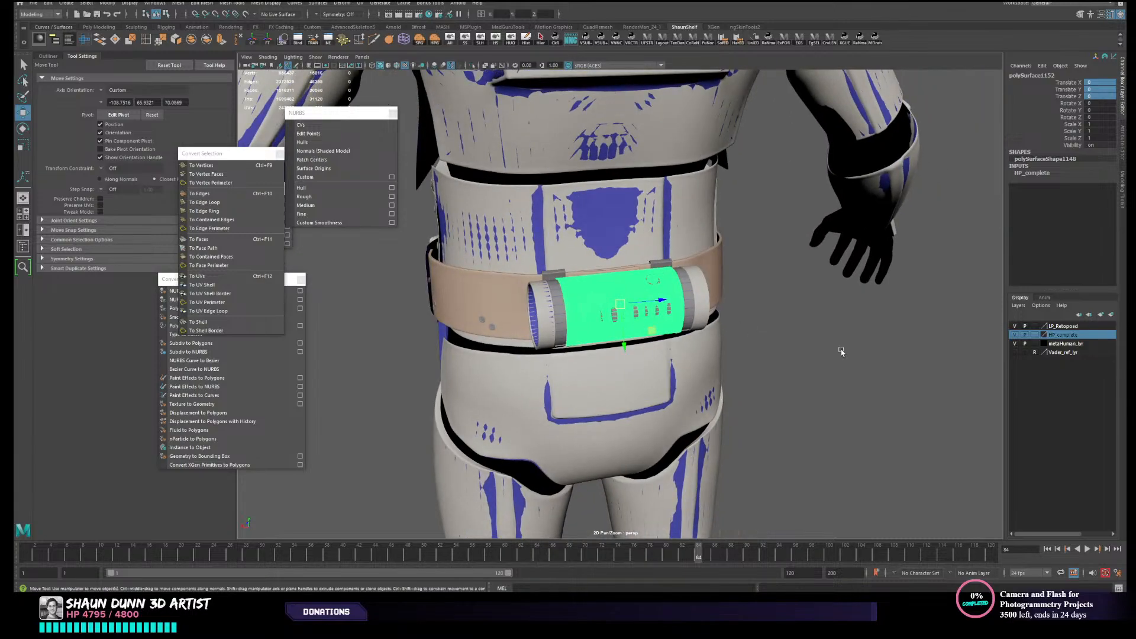
- Examine how the high-poly and low-poly canisters sit together between the end caps on the belt
left_click(839, 349)
scroll(652, 347, "up", 5)
left_click_drag(592, 340, 670, 354, "alt")
scroll(556, 359, "up", 4)
left_click(556, 358)
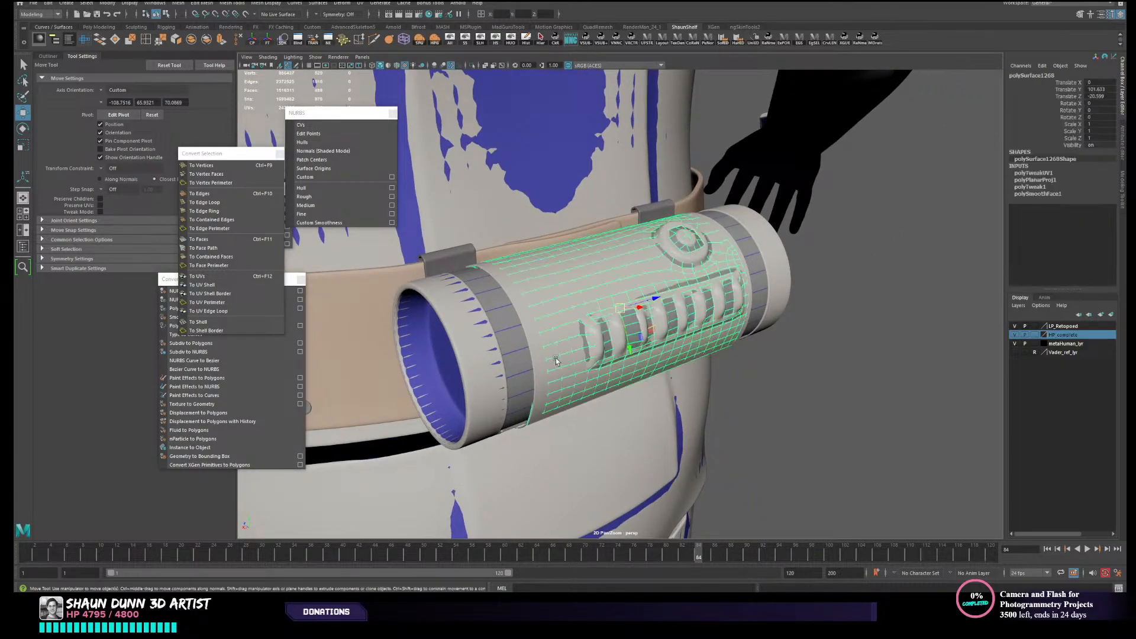
key("f")
left_click(882, 358)
left_click_drag(779, 363, 672, 334, "alt")
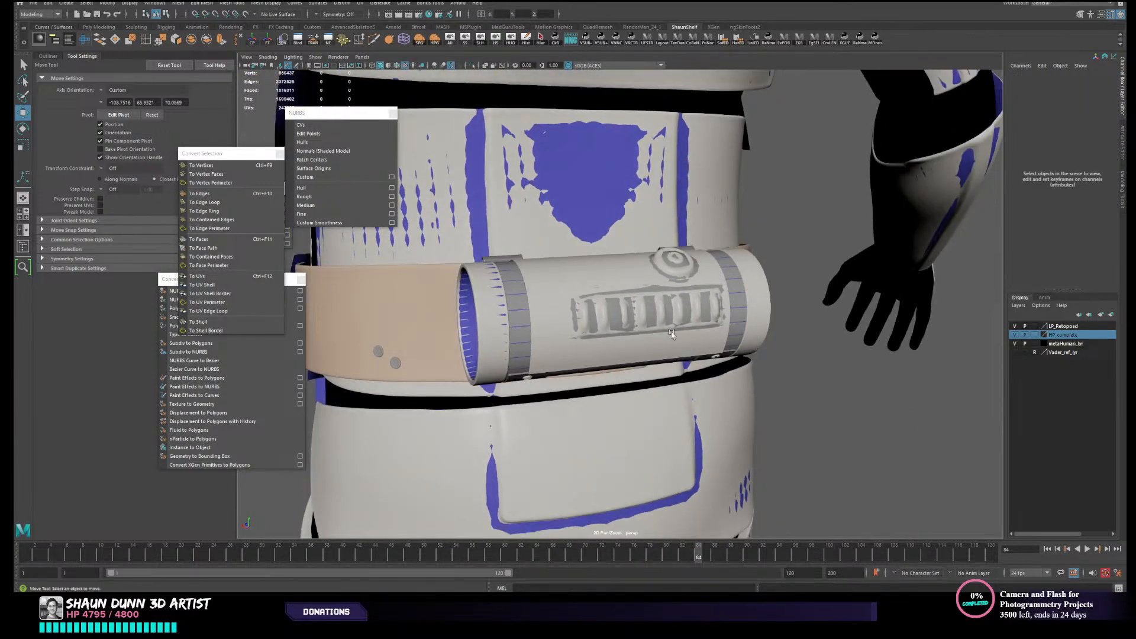
- Select the high-poly canister with its low-poly child and hide all unselected objects
left_click(569, 316)
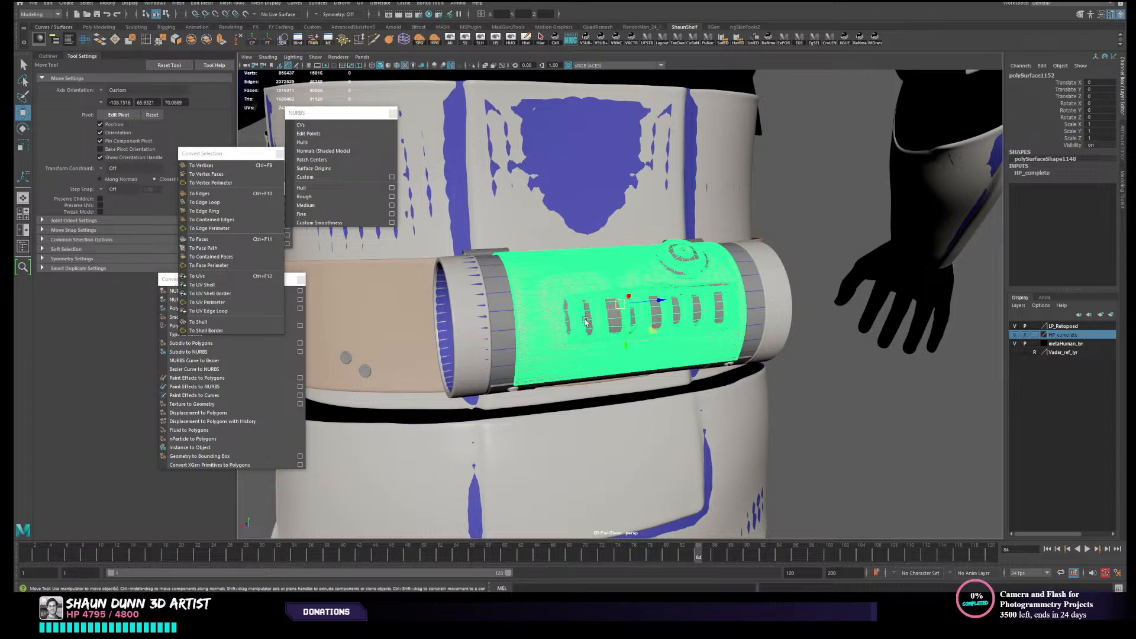
left_click_drag(582, 322, 556, 336, "alt")
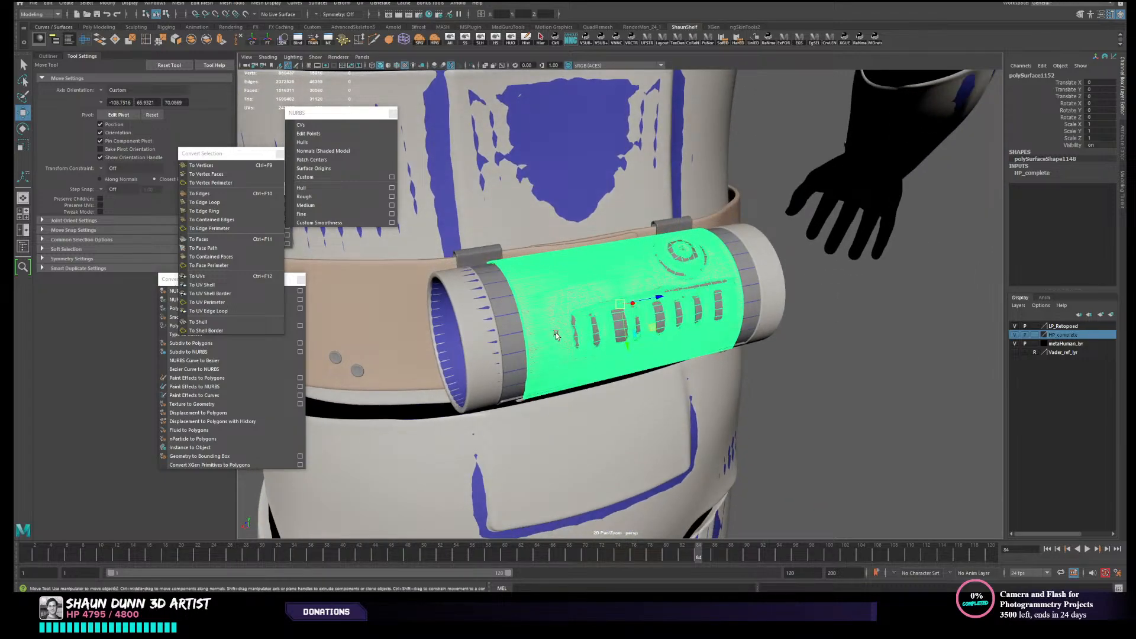
scroll(556, 335, "down", 1)
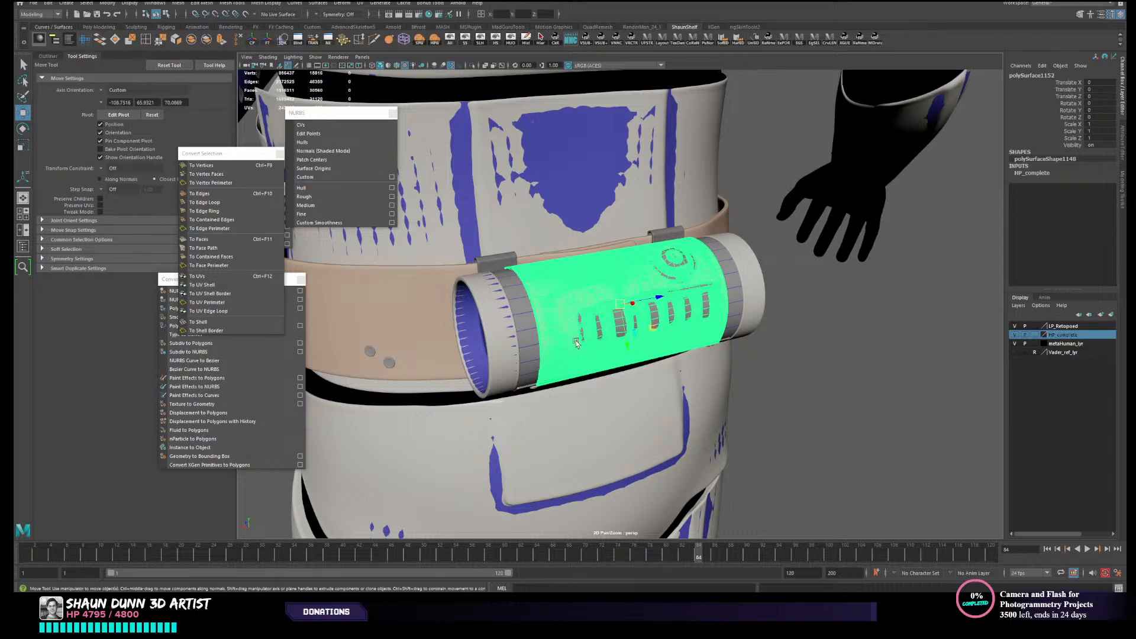
left_click(509, 41)
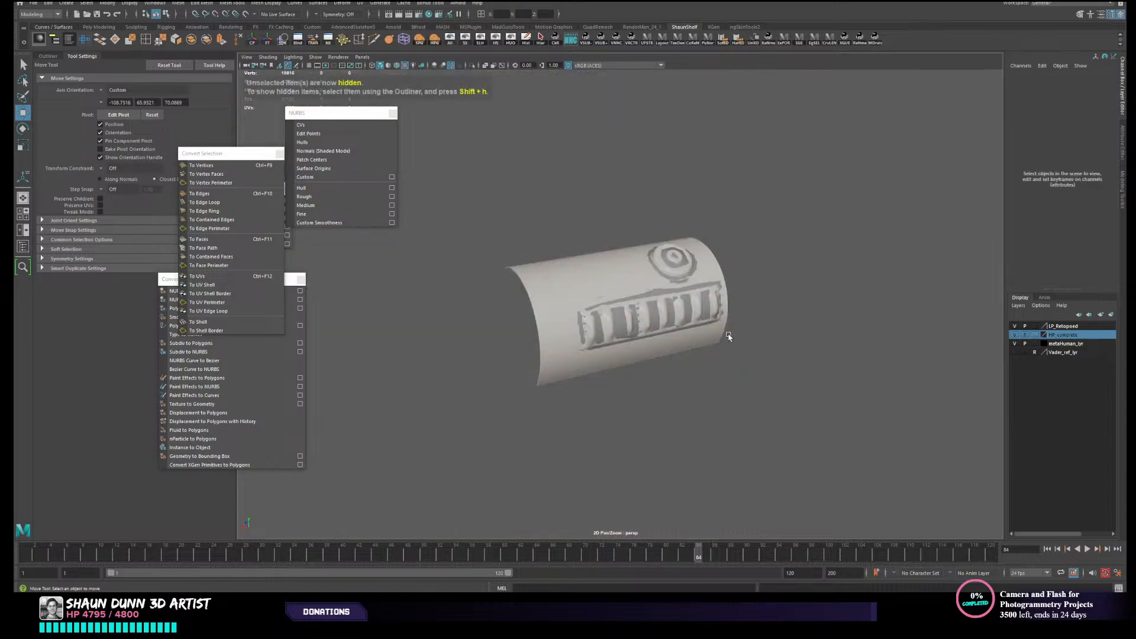
- Unparent the low-poly canister from the high-poly canister and check the high-poly's separate selection
left_click(598, 314)
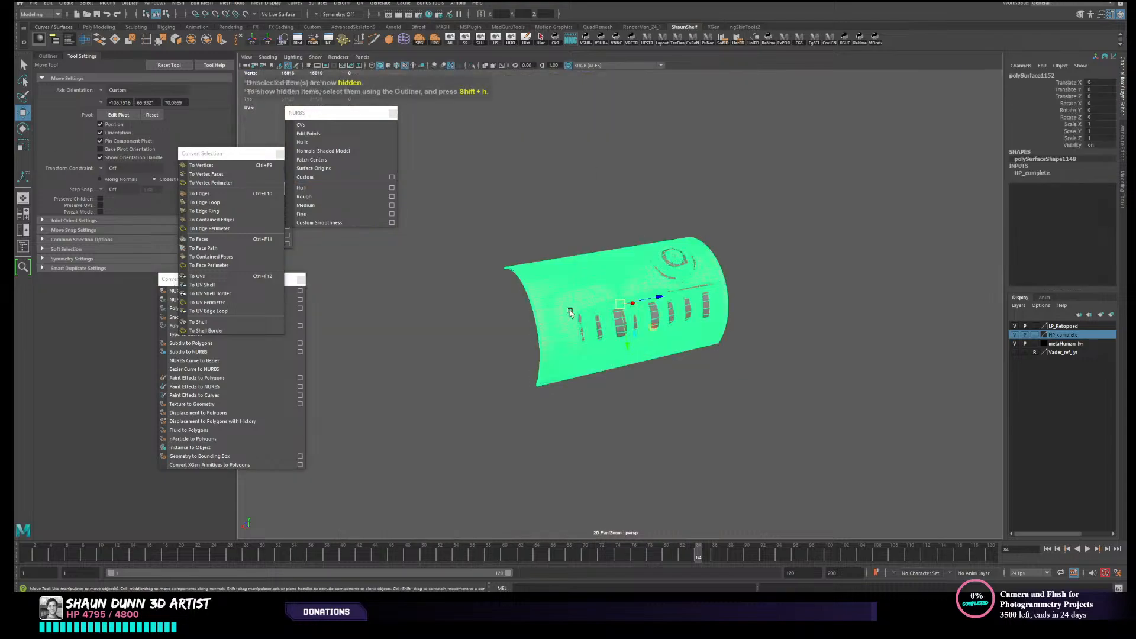
left_click(624, 332, "shift")
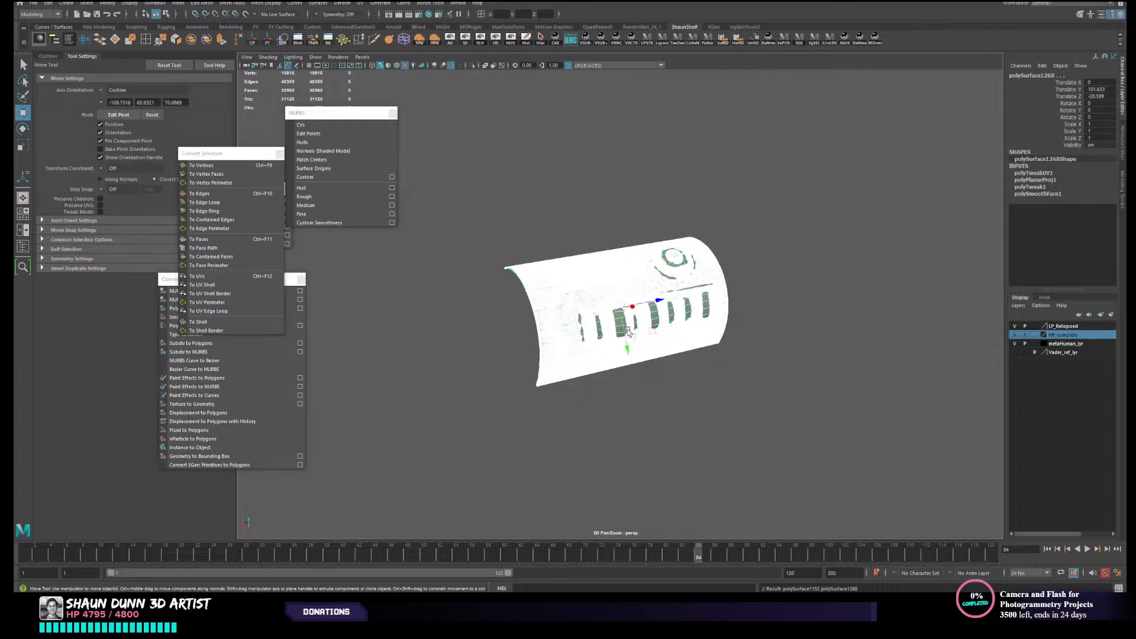
left_click(747, 420)
left_click(633, 326)
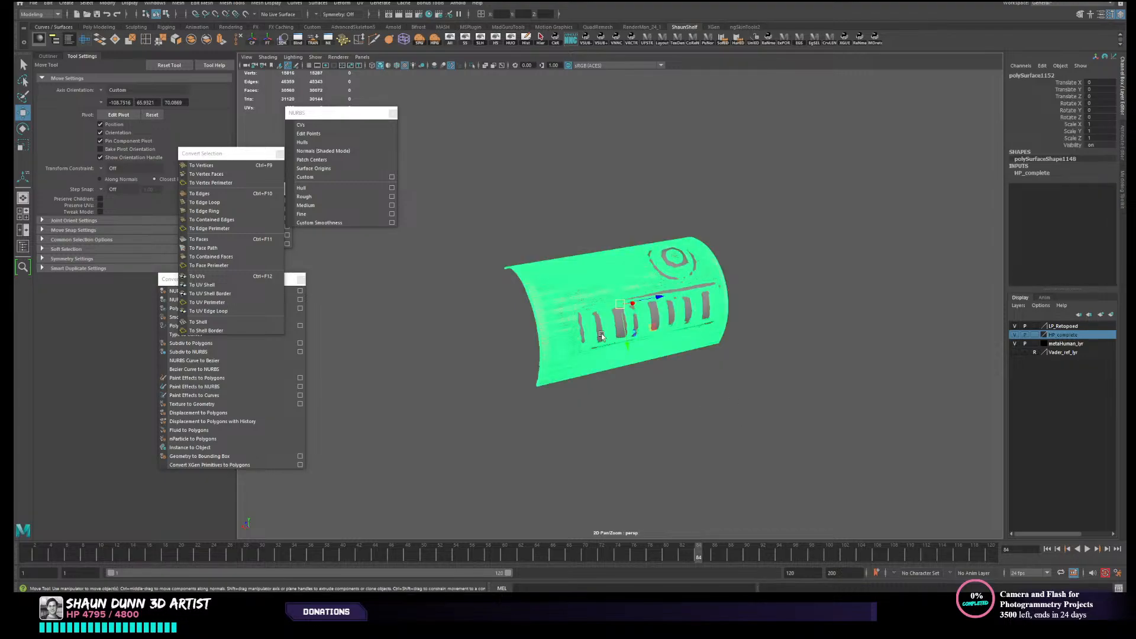
- Test-move the unparented low-poly canister away from the high-poly one, and undo the move
left_click(670, 342, "shift")
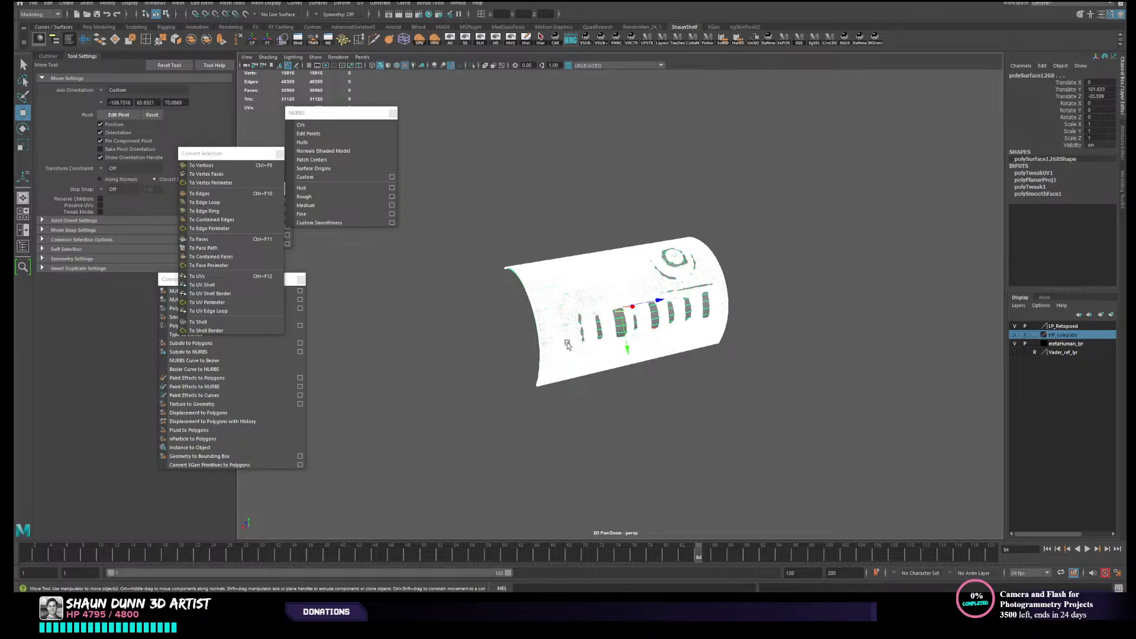
left_click(589, 328)
left_click_drag(629, 335, 566, 325, "shift")
left_click(574, 332)
key("ctrl+z")
key("ctrl+z")
key("ctrl+z")
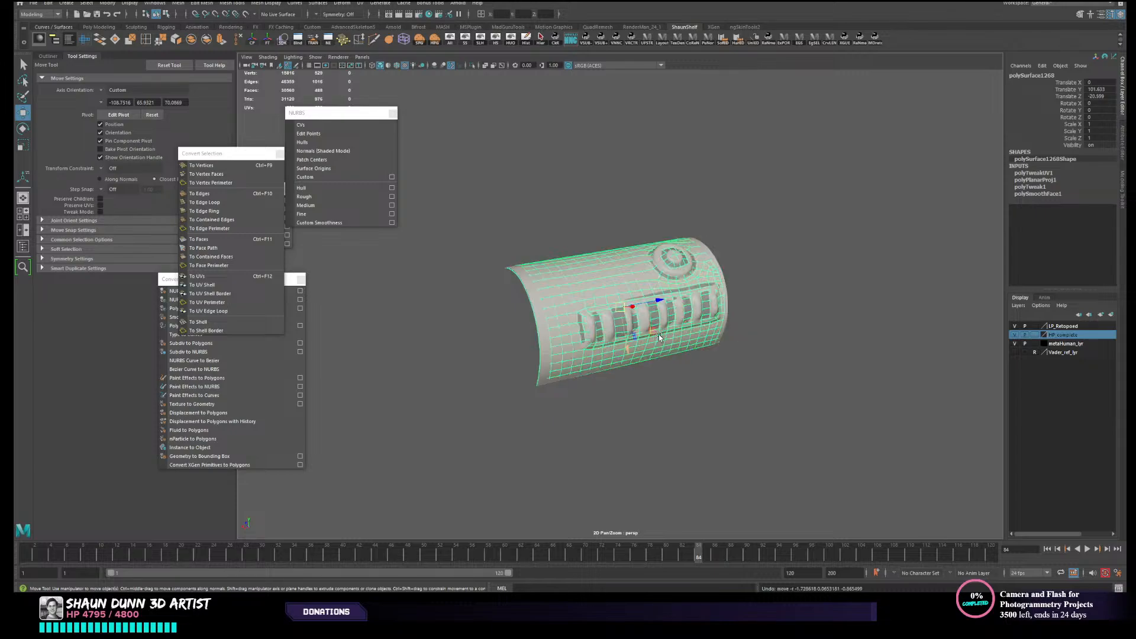
key("ctrl+z")
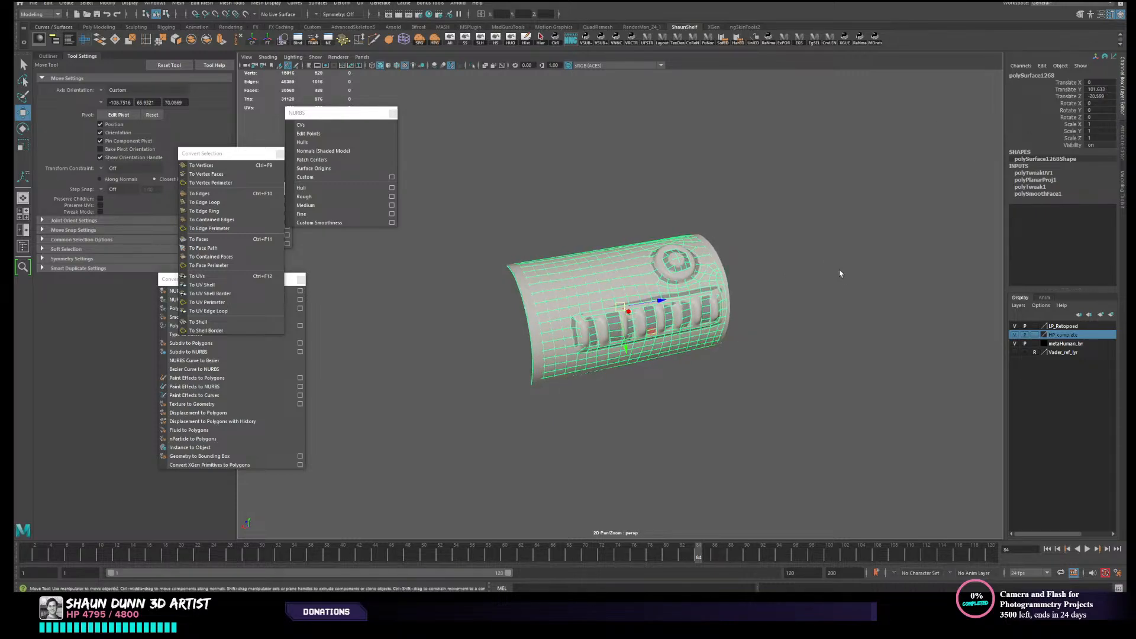
- Freeze the transformations of the low-poly canister in its place on the belt
left_click_drag(836, 272, 784, 269, "alt")
left_click(268, 40)
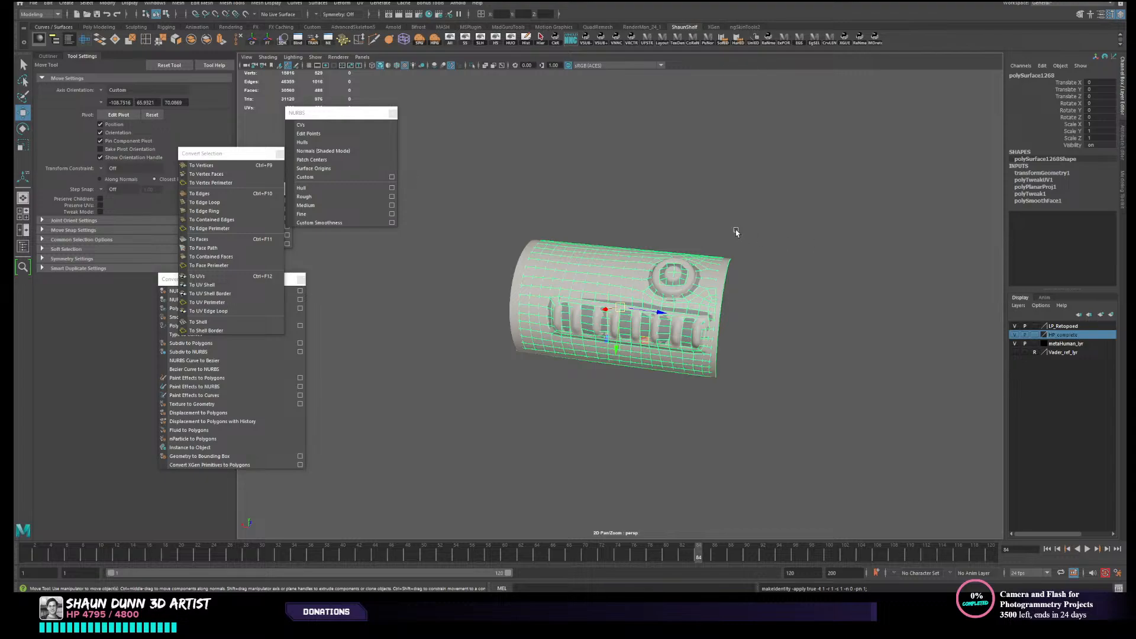
- Export the high-poly canister as asset_high.obj and the low-poly canister as asset_low.obj to the desktop
mouse_move(738, 233)
left_mouse_down("alt")
mouse_move(713, 272)
mouse_move(719, 288)
mouse_move(718, 261)
mouse_move(705, 276)
mouse_move(723, 282)
mouse_move(667, 286)
mouse_move(689, 287)
mouse_move(608, 254)
mouse_move(621, 271)
mouse_move(596, 246)
mouse_move(580, 273)
mouse_move(546, 262)
mouse_move(535, 342)
left_mouse_up("alt")
scroll(570, 284, "up", 4)
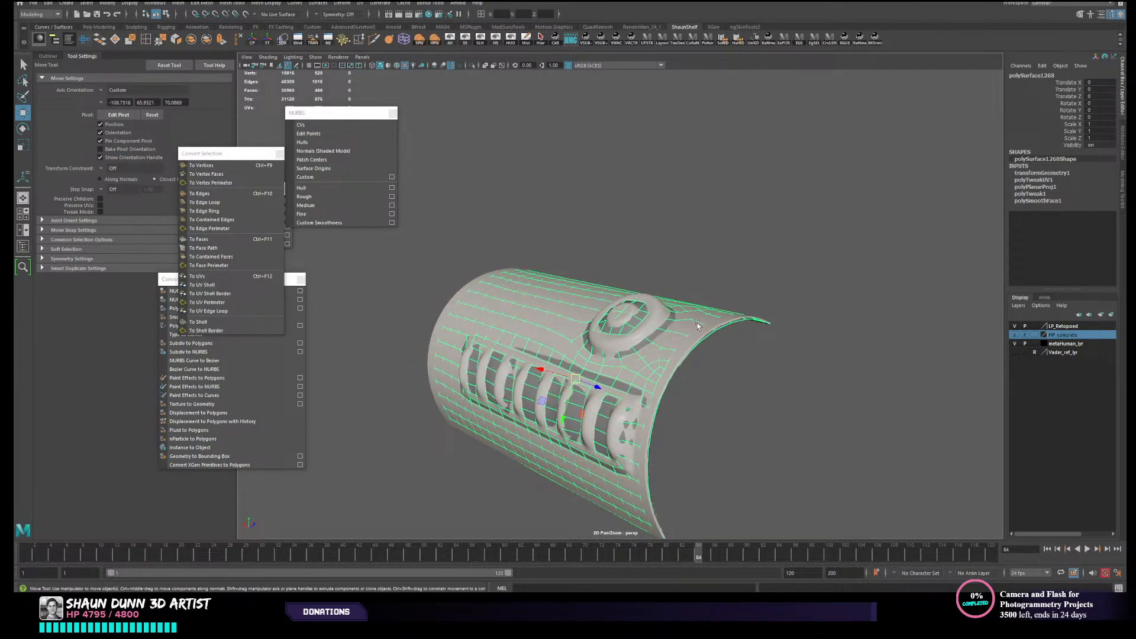
left_click_drag(713, 340, 646, 362, "alt")
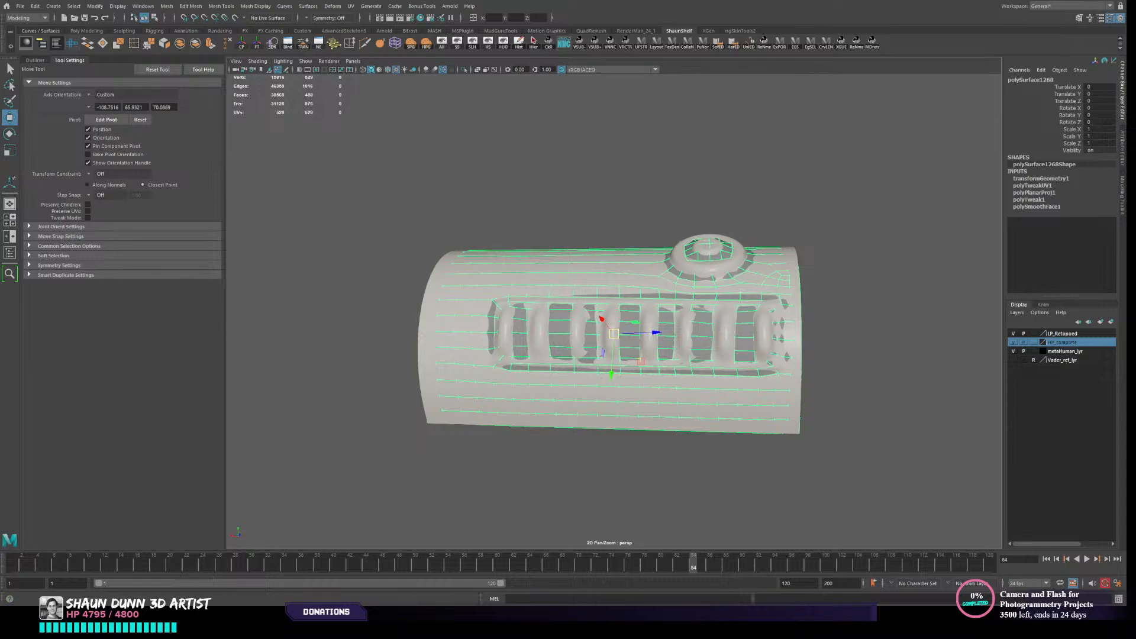
left_click(548, 351)
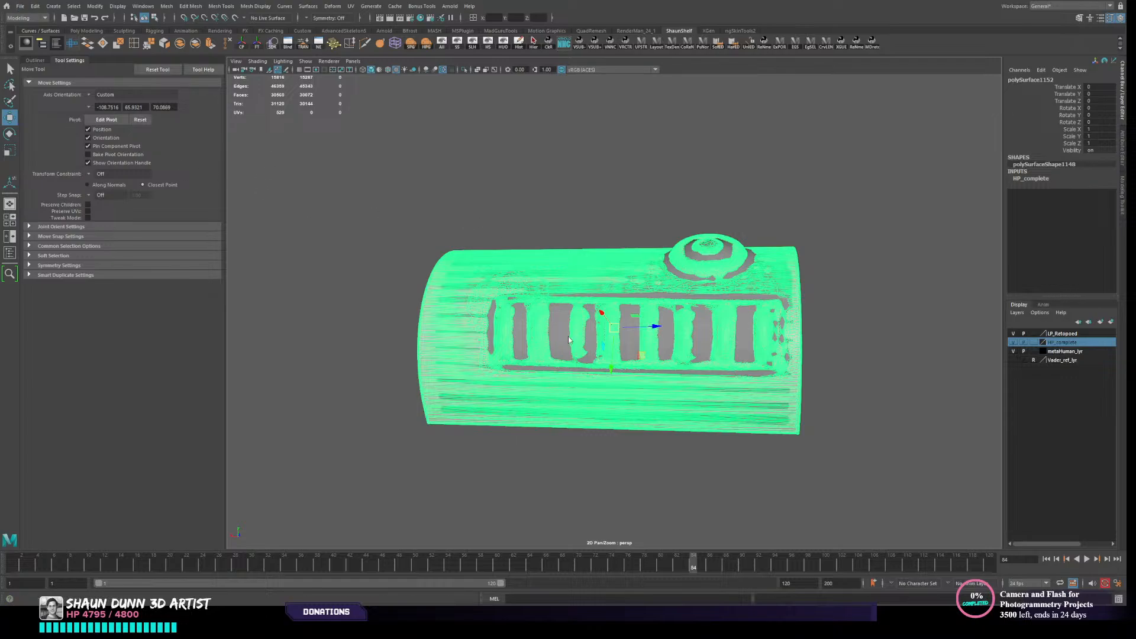
left_click(518, 349)
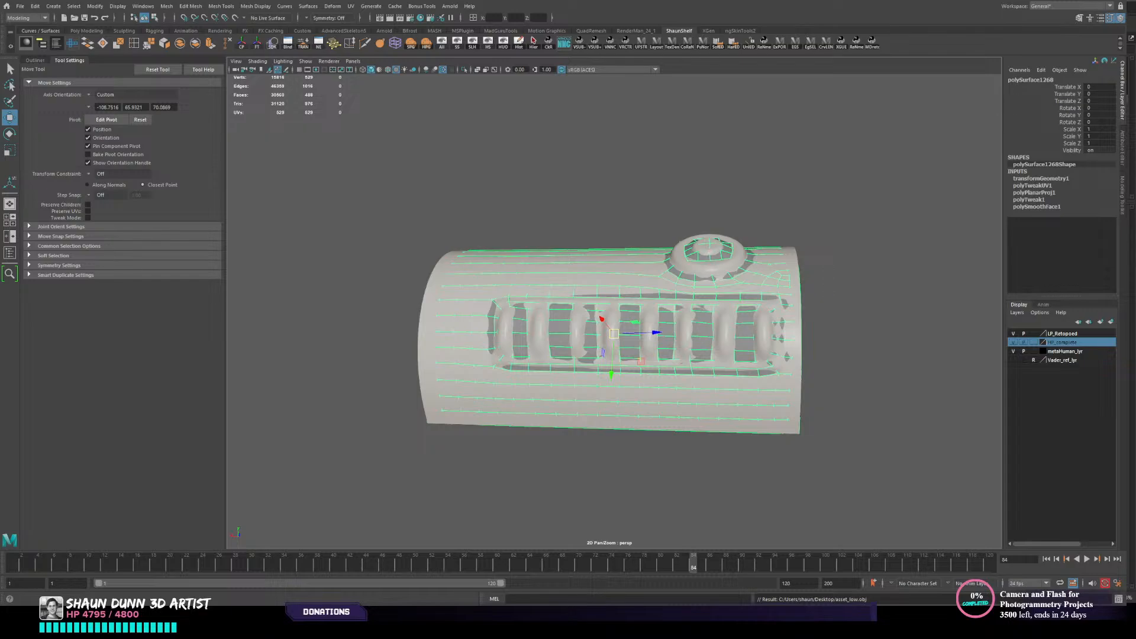
- Switch to Marmoset Toolbag, frame the imported canister meshes and add a new bake project to the scene
key("alt+Tab")
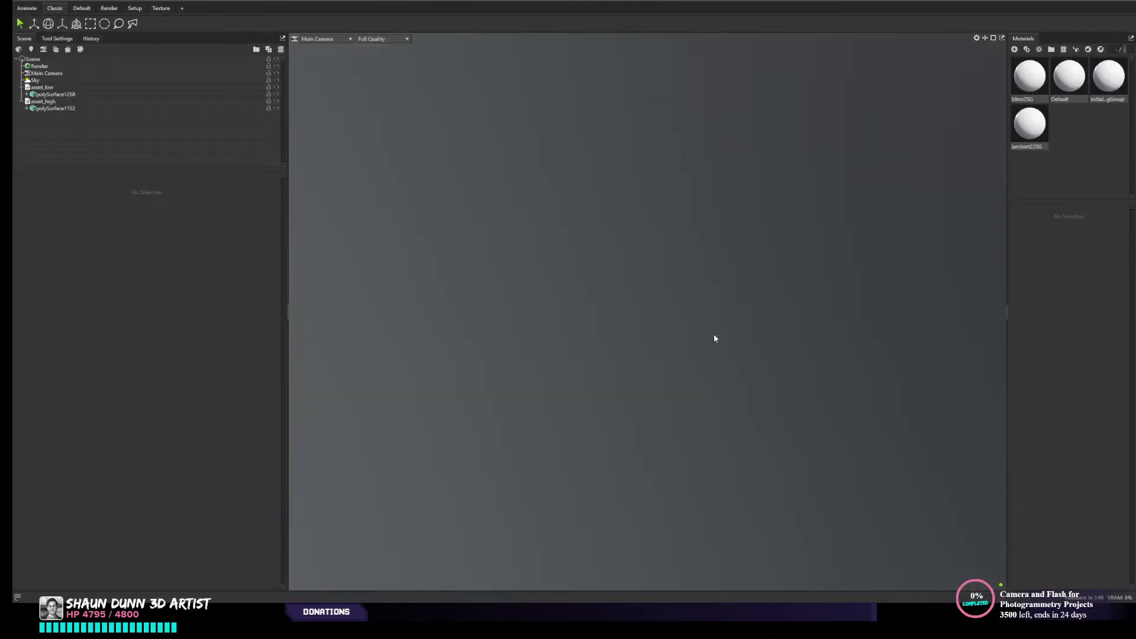
left_click_drag(729, 307, 875, 378, "alt")
left_click_drag(719, 338, 678, 323, "alt")
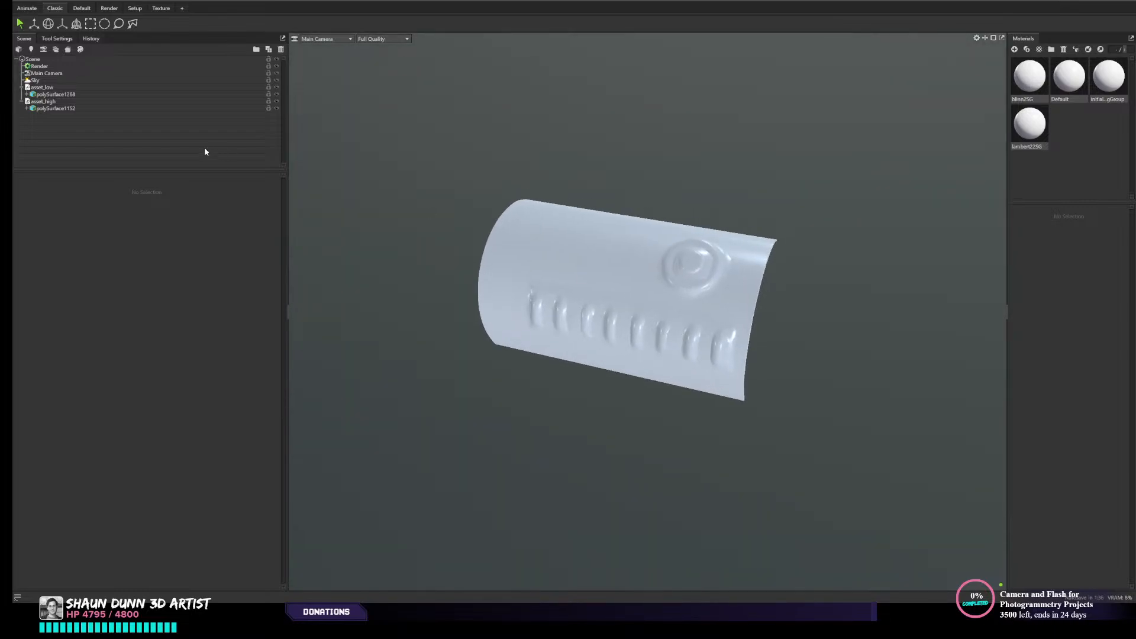
left_click(68, 50)
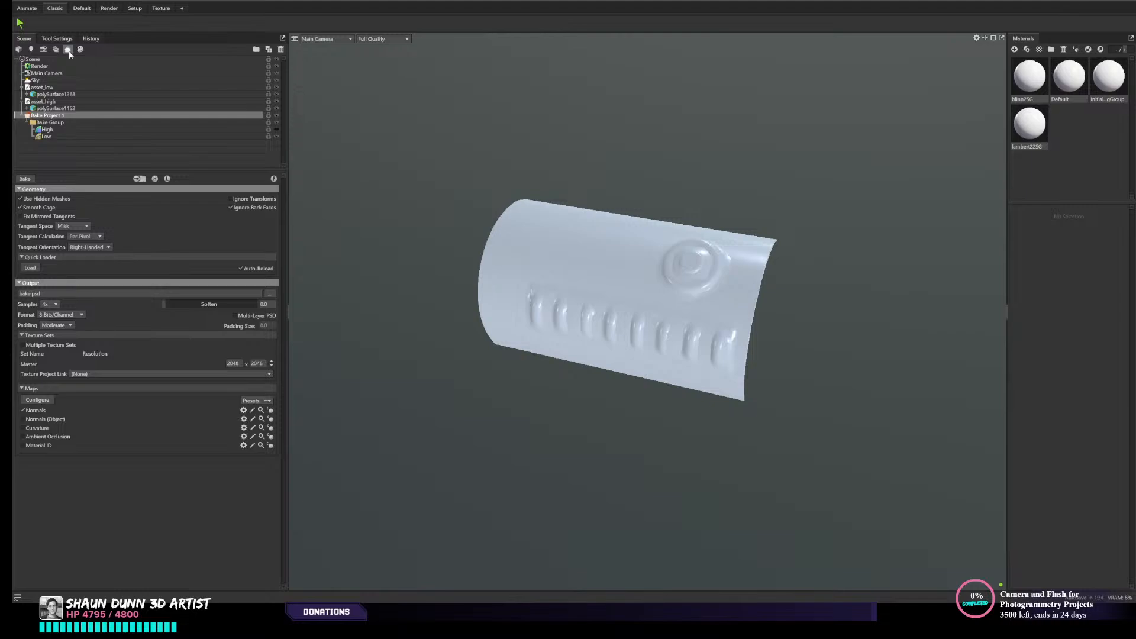
- Put asset_low into the bake group's Low slot and asset_high into its High slot
left_click(47, 88)
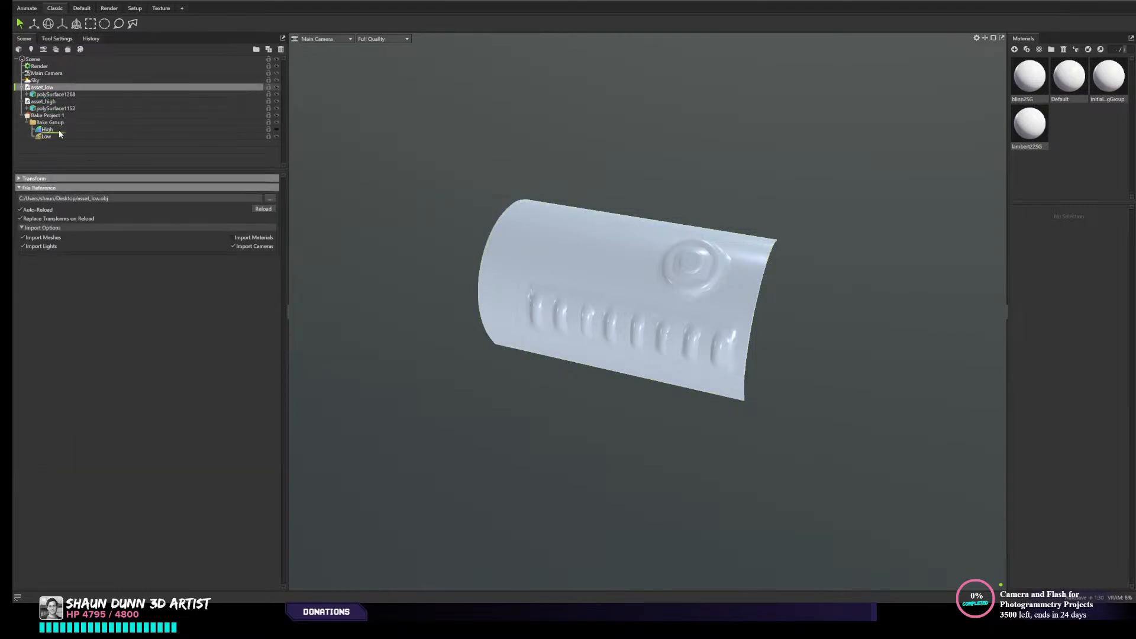
left_click_drag(60, 134, 54, 137)
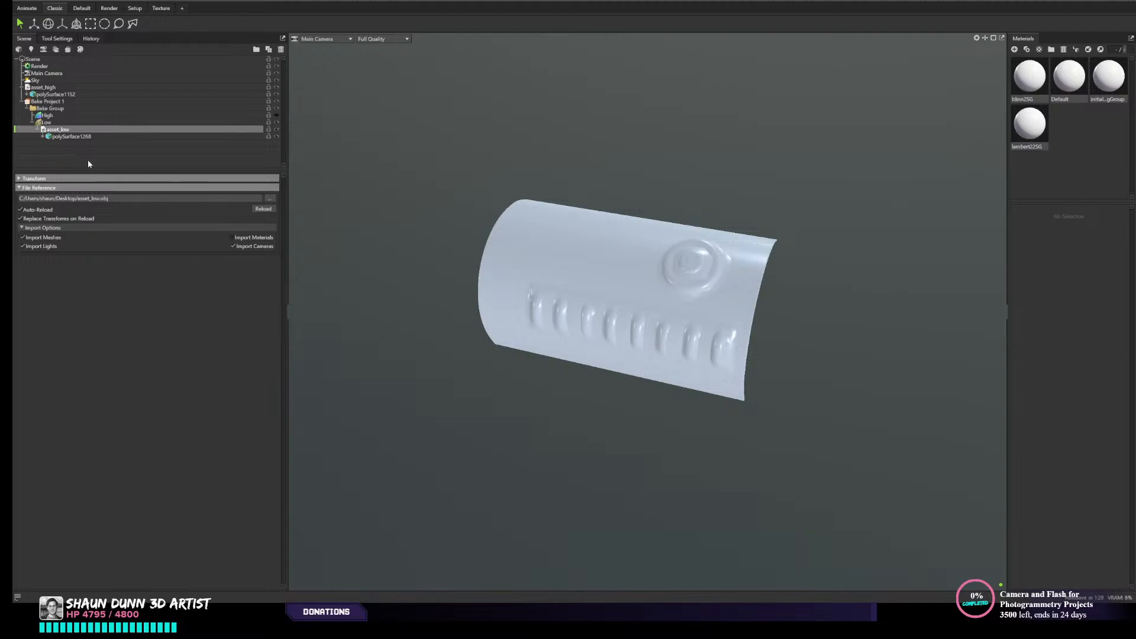
left_click(53, 89)
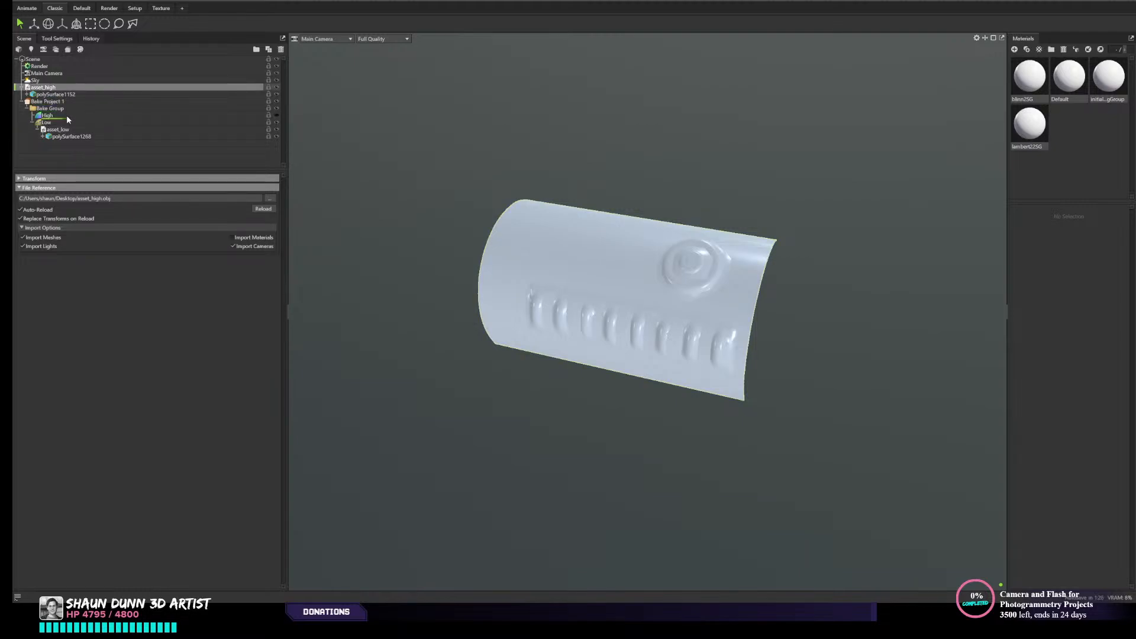
left_click_drag(65, 116, 69, 115)
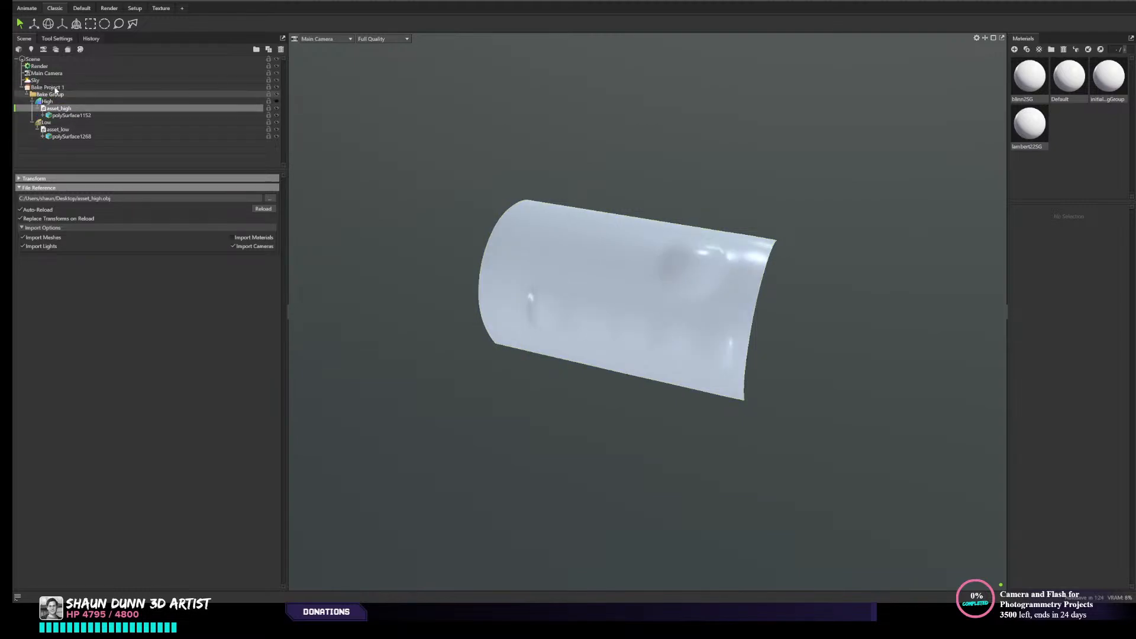
- Set the bake project's output file to asset.psd on the desktop
left_click(53, 87)
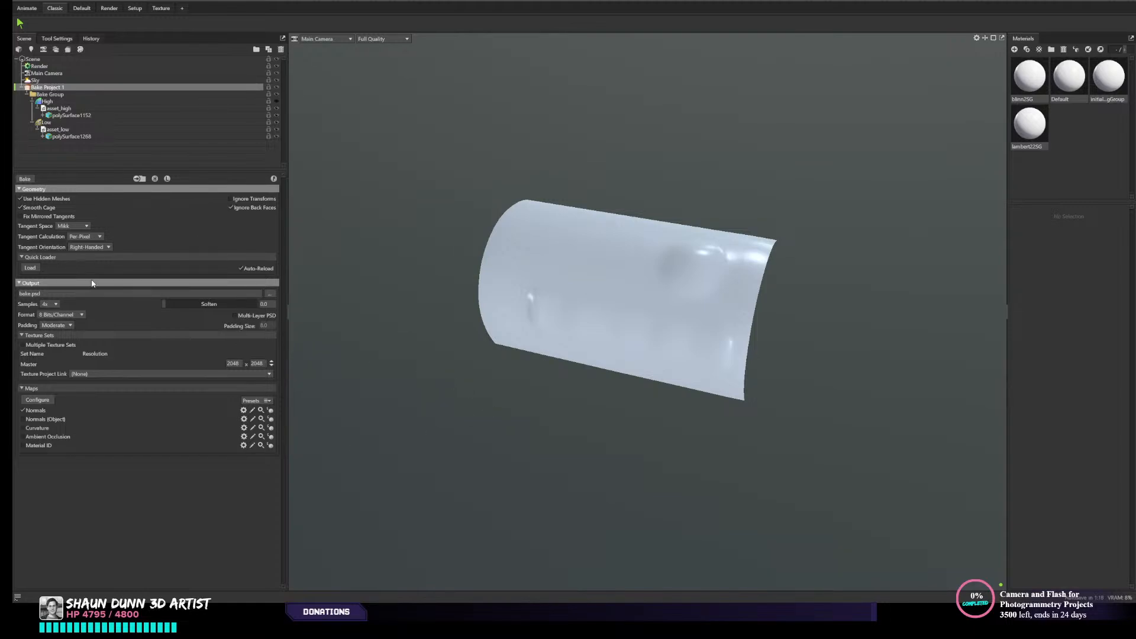
left_click(269, 297)
key("Return")
left_click_drag(508, 360, 527, 355)
middle_click_drag(596, 342, 546, 358)
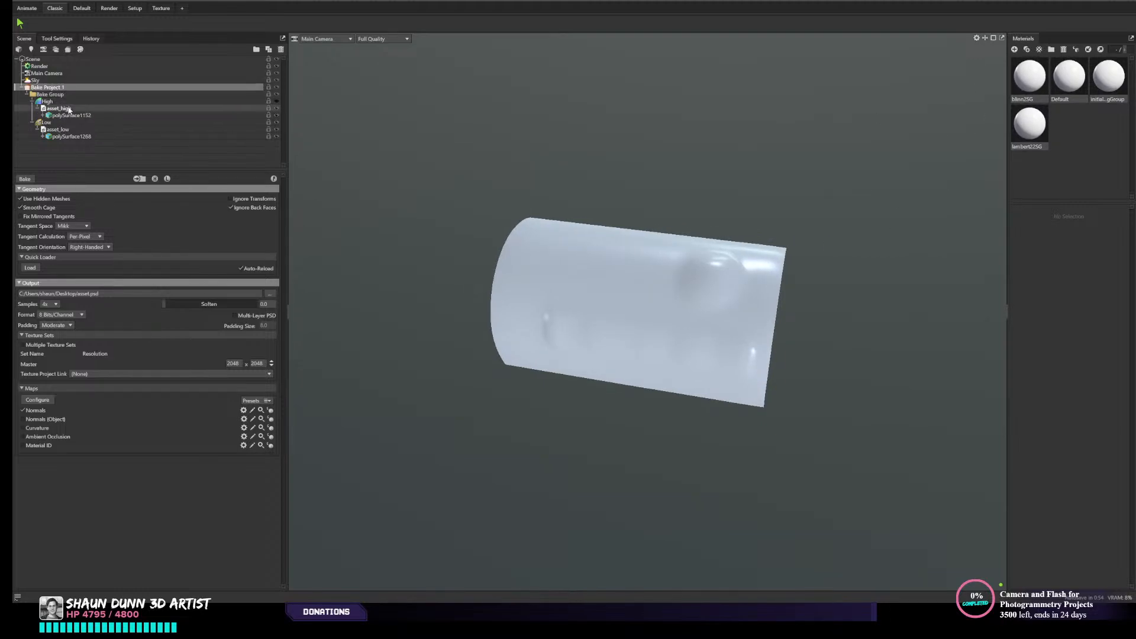
- Collapse the High and Low slots, compare the meshes by toggling High's visibility, and examine the Low cage
left_click(74, 102)
left_click(32, 101)
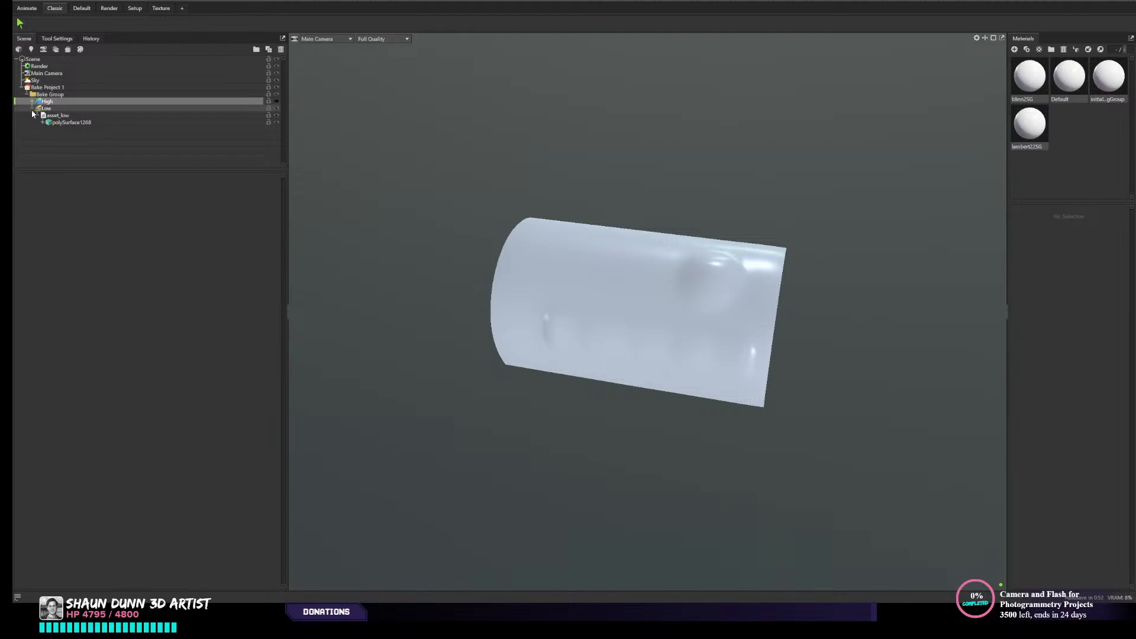
left_click(32, 109)
left_click(65, 108)
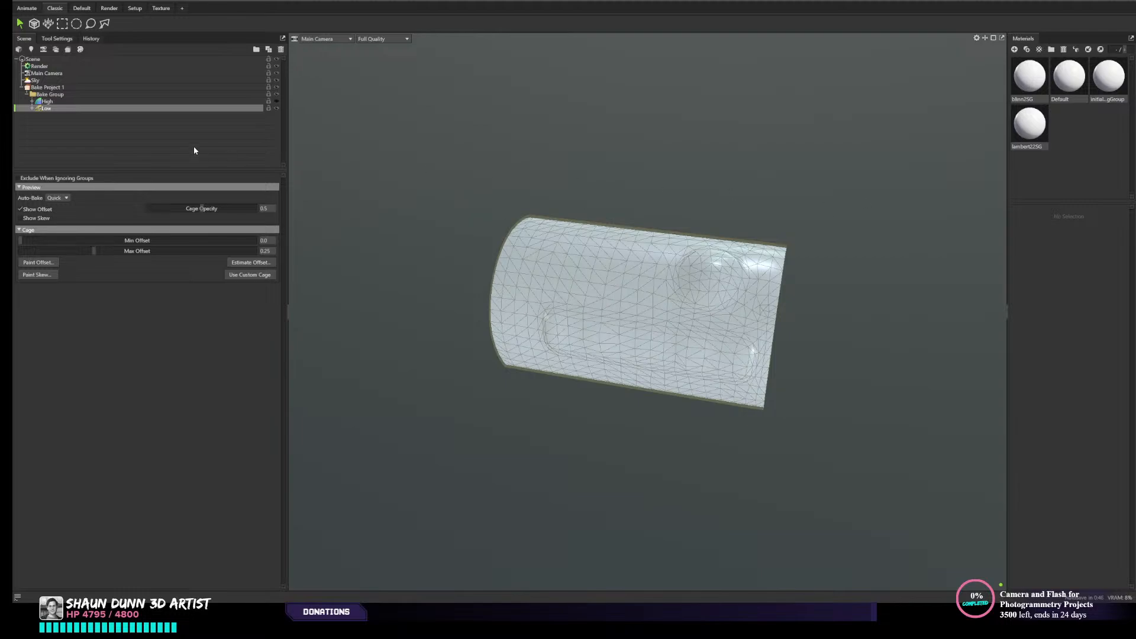
left_click(107, 101)
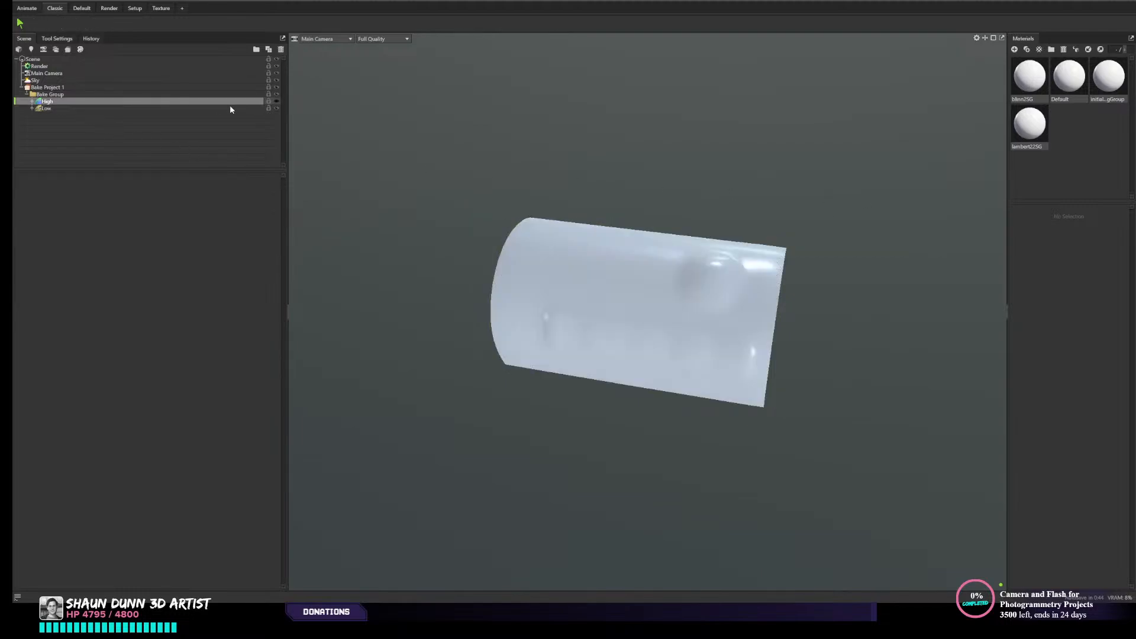
left_click(276, 102)
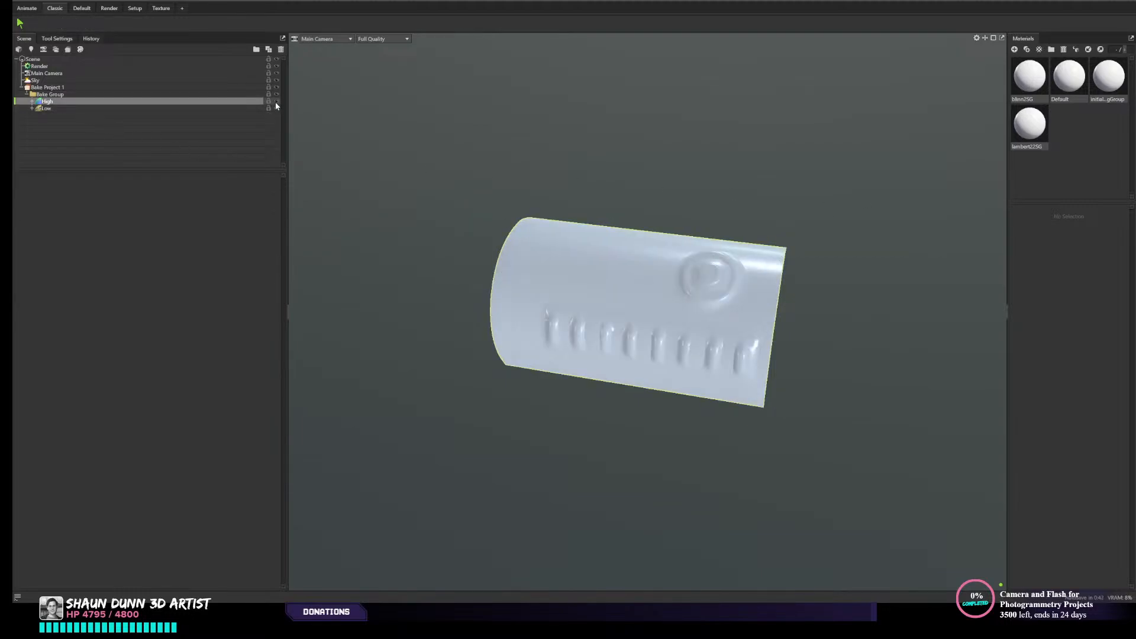
left_click(275, 104)
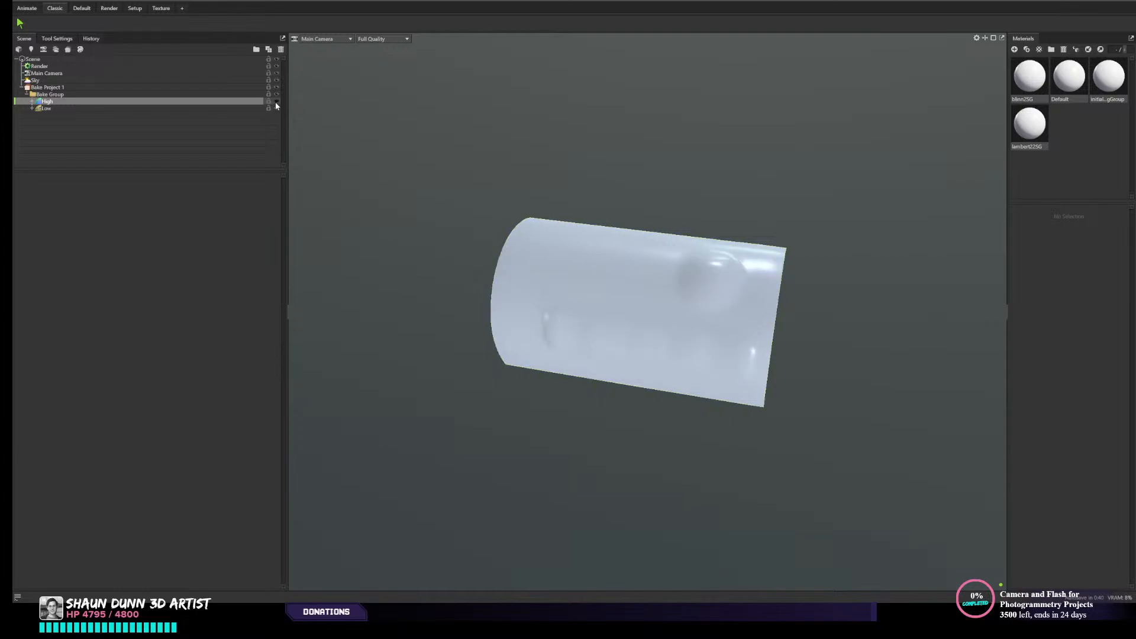
left_click(58, 109)
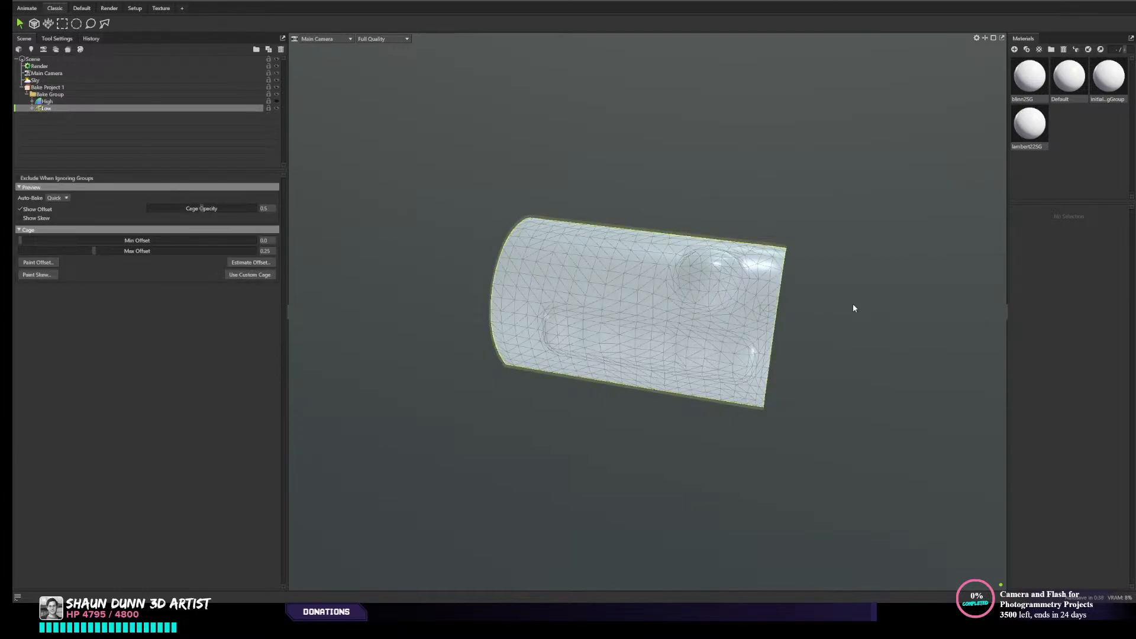
left_click_drag(527, 312, 596, 378)
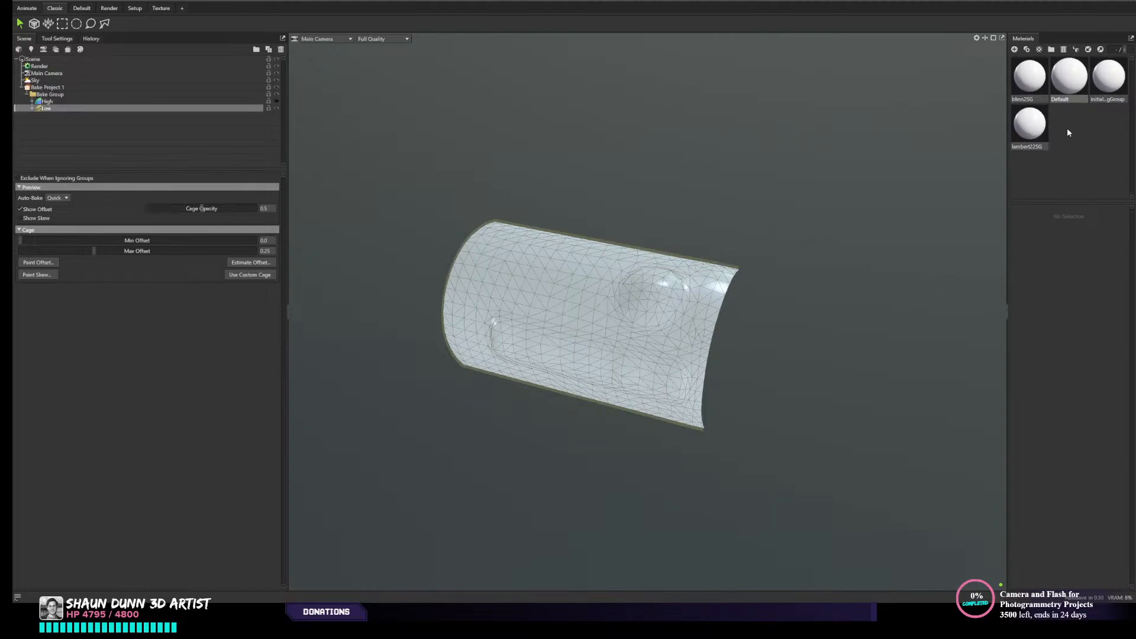
- Delete the imported blinn material and undo the accidental deletion of the Low slot
left_click(1027, 72)
key("Delete")
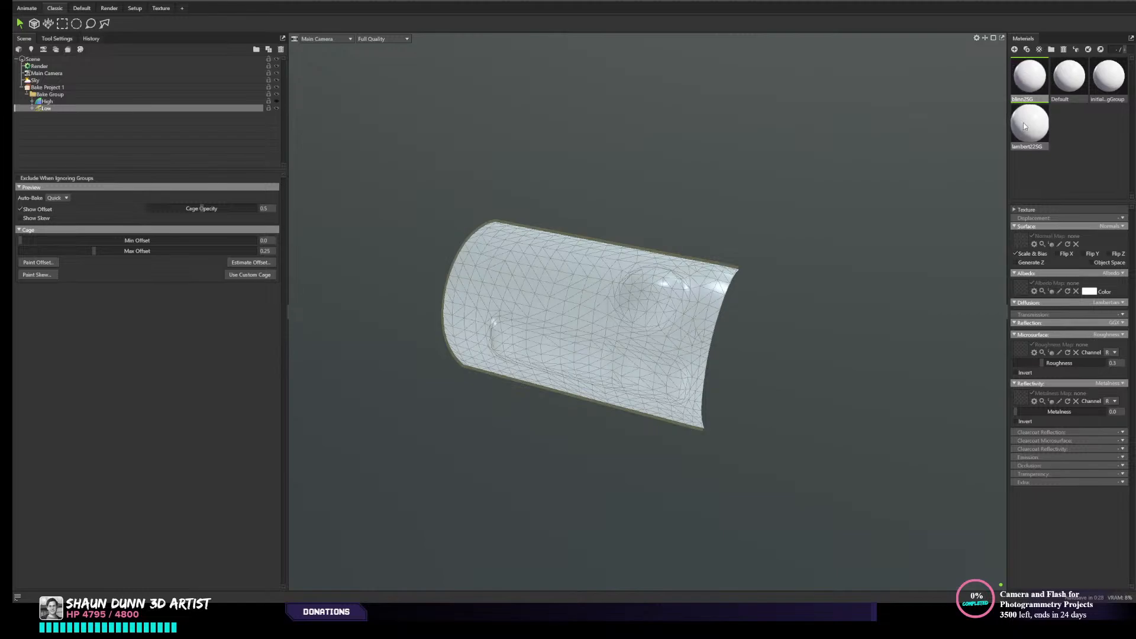
key("Delete")
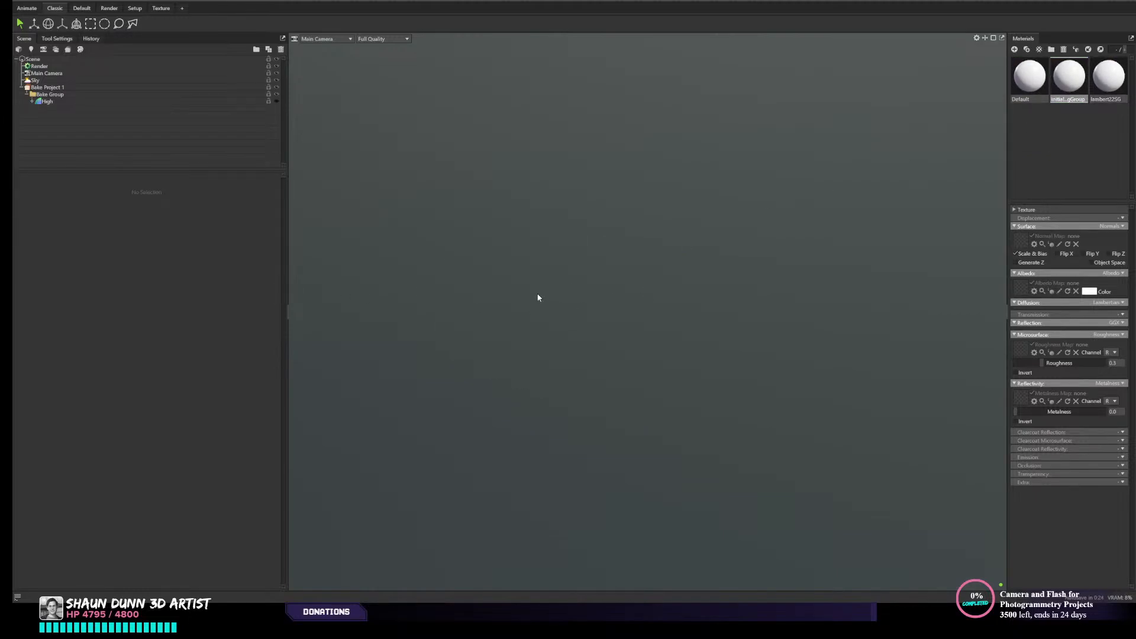
key("ctrl+z")
left_click_drag(446, 297, 465, 299, "alt")
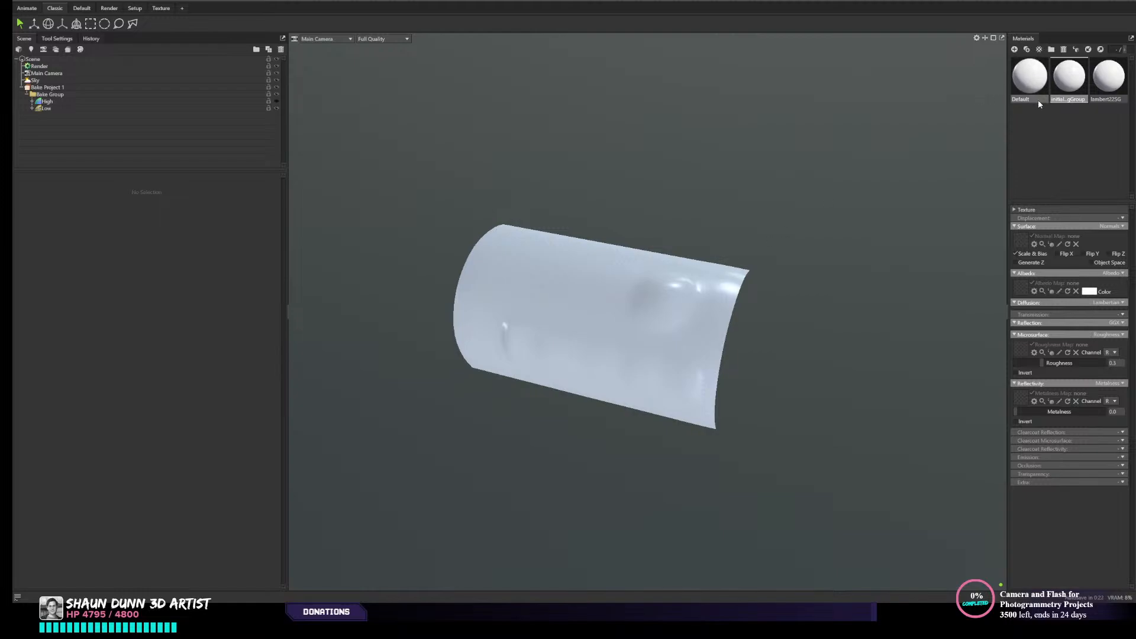
- Delete the imported initial shading group and lambert materials, keeping only the Default material
left_click(1069, 92)
left_click(1031, 72)
left_click(1072, 94)
key("Delete")
left_click(1058, 92)
key("Delete")
- Inspect the low-poly canister's shading up close and open the settings of Bake Project 1
left_click(657, 288)
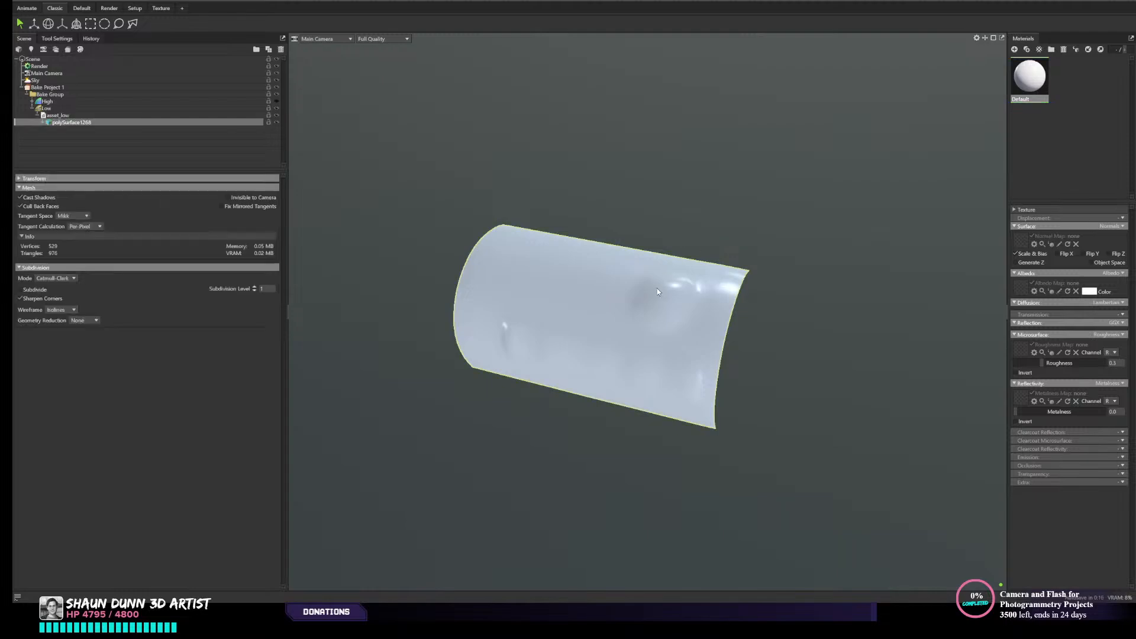
scroll(627, 290, "up", 3)
left_click_drag(629, 290, 680, 273)
middle_click_drag(680, 273, 712, 252)
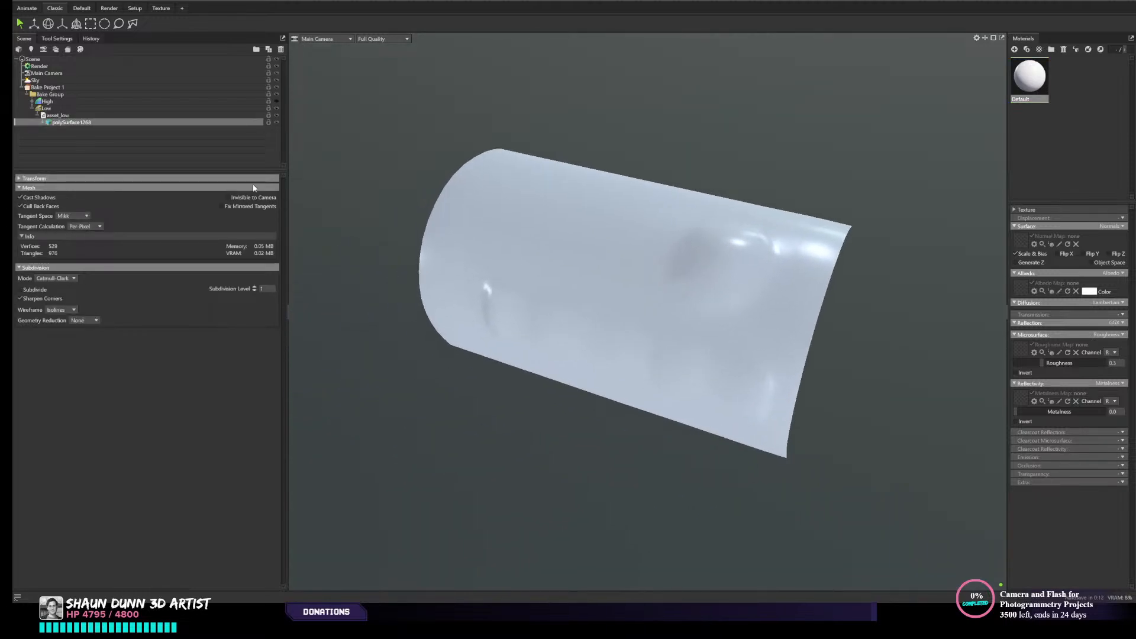
left_click(47, 87)
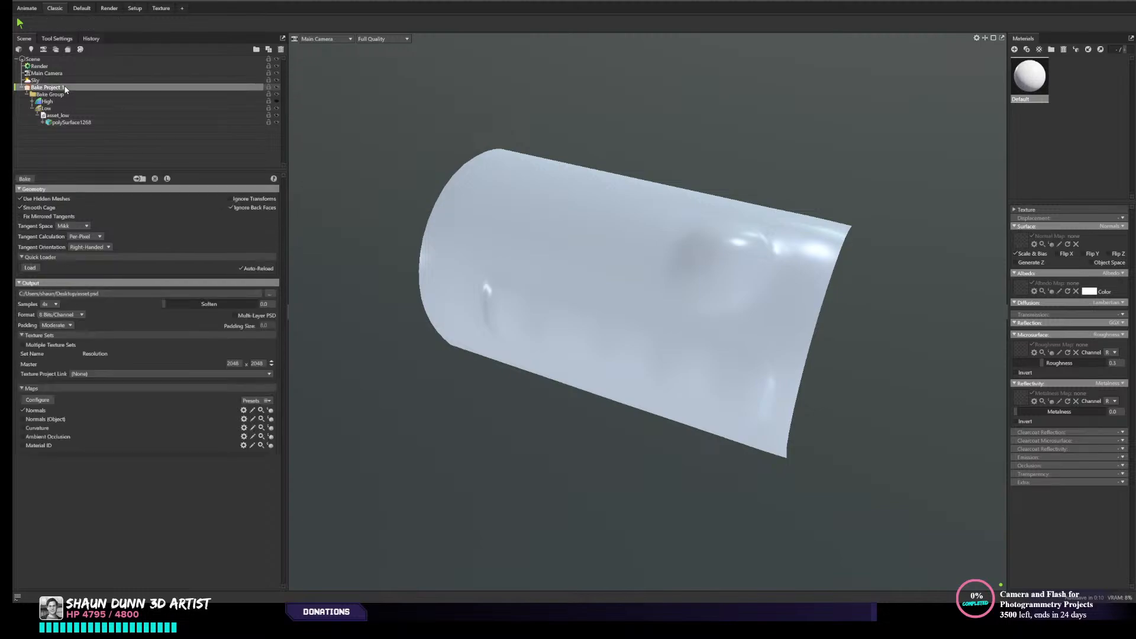
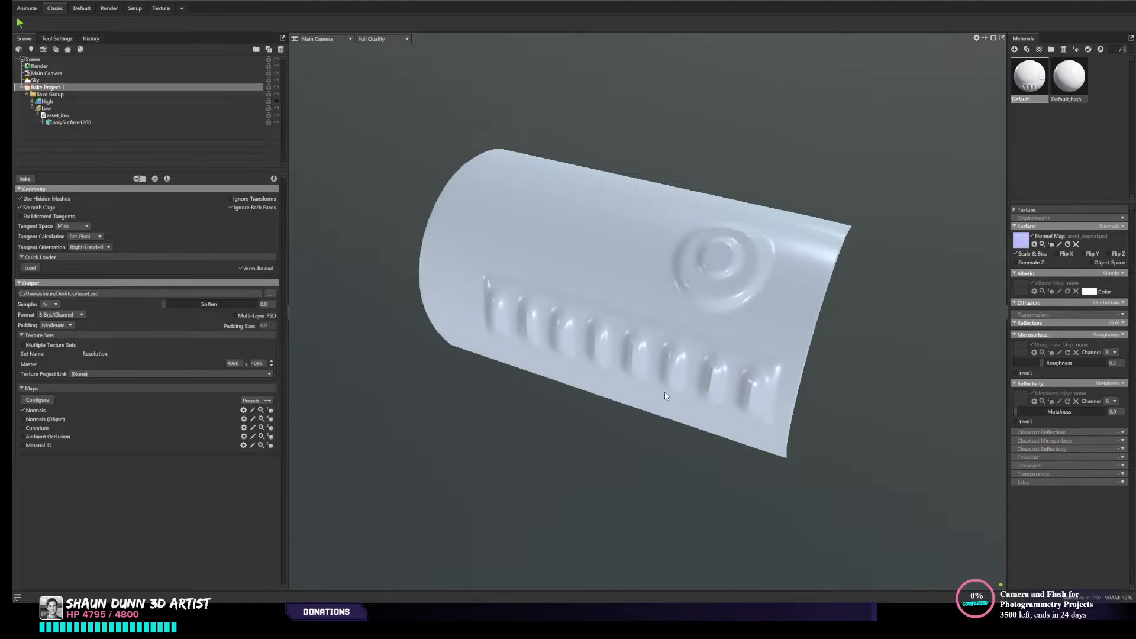
- Hide the Low slot's cage offset preview and raise its Max Offset to 0.418
left_click_drag(518, 442, 479, 501)
scroll(460, 498, "up", 5)
scroll(459, 497, "down", 1)
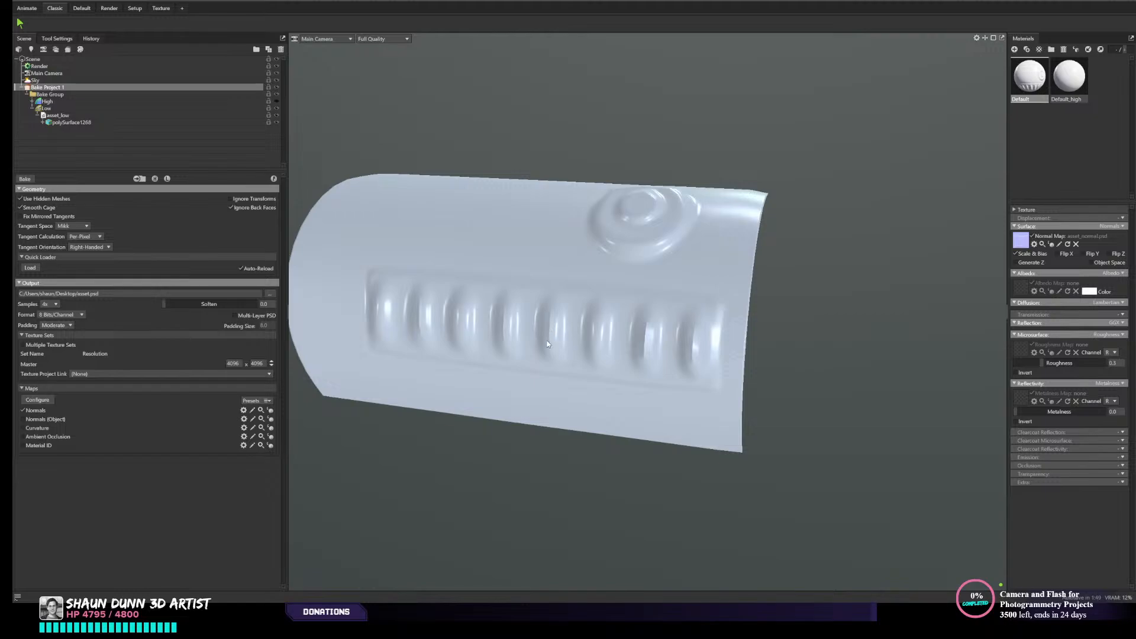
left_click_drag(548, 345, 364, 236)
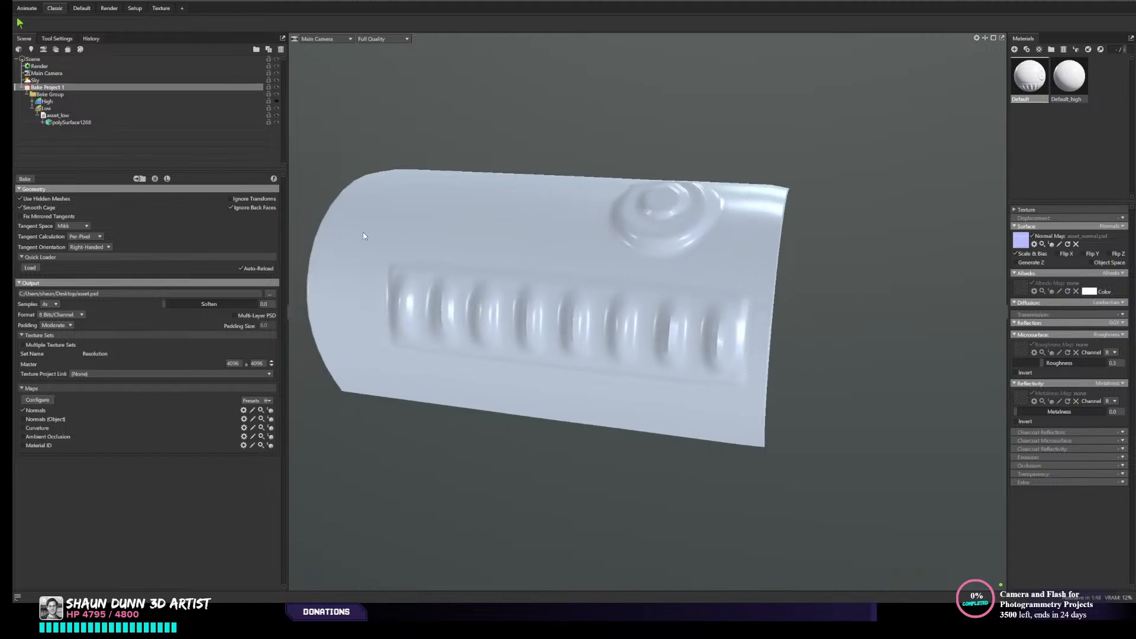
left_click(52, 111)
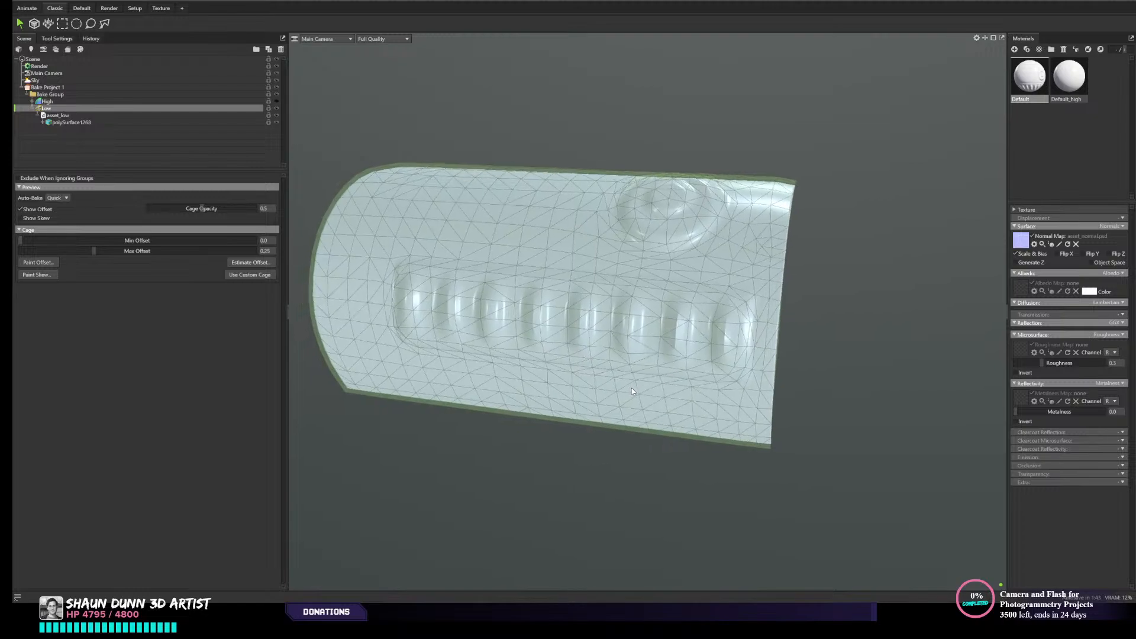
left_click(20, 210)
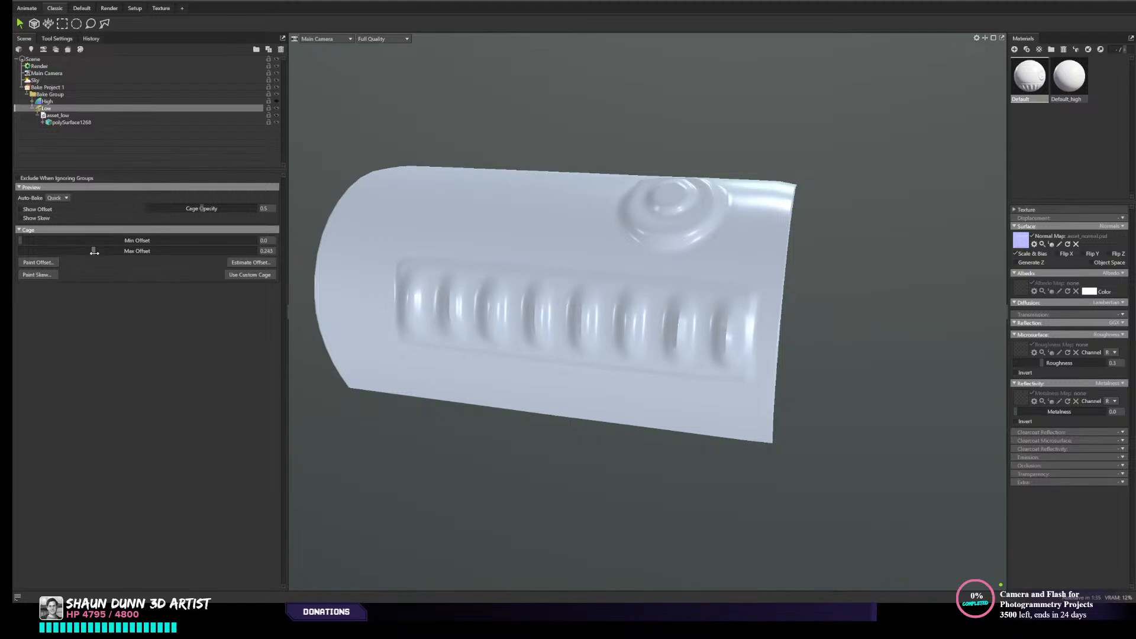
left_click_drag(93, 251, 108, 251)
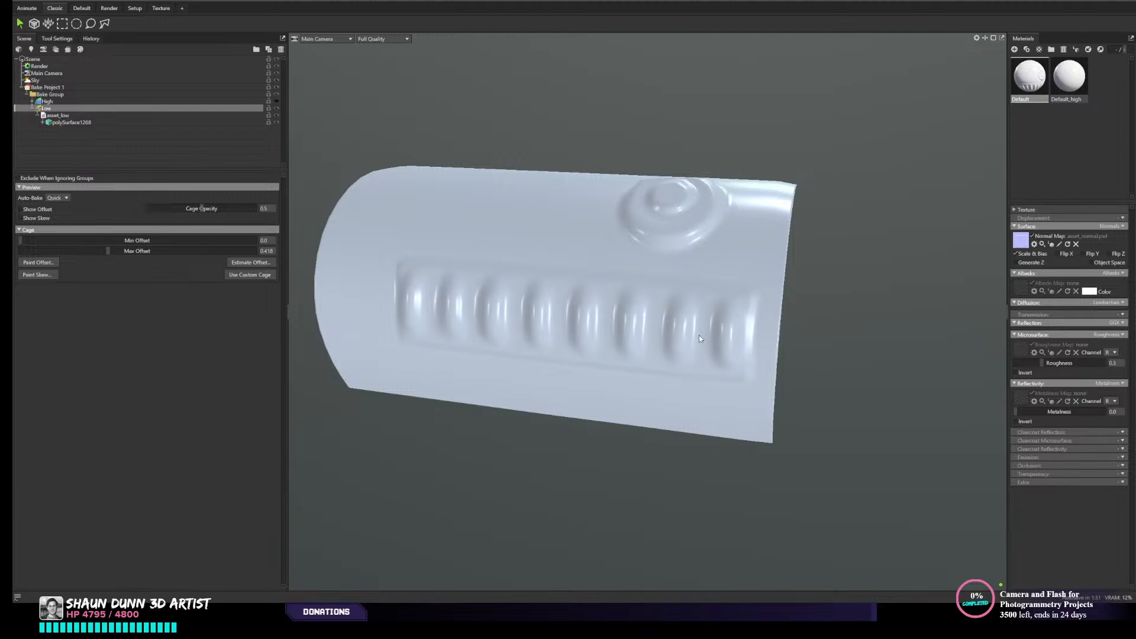
- Return to the settings of Bake Project 1 and inspect the baked canister from several angles and distances
left_click(47, 87)
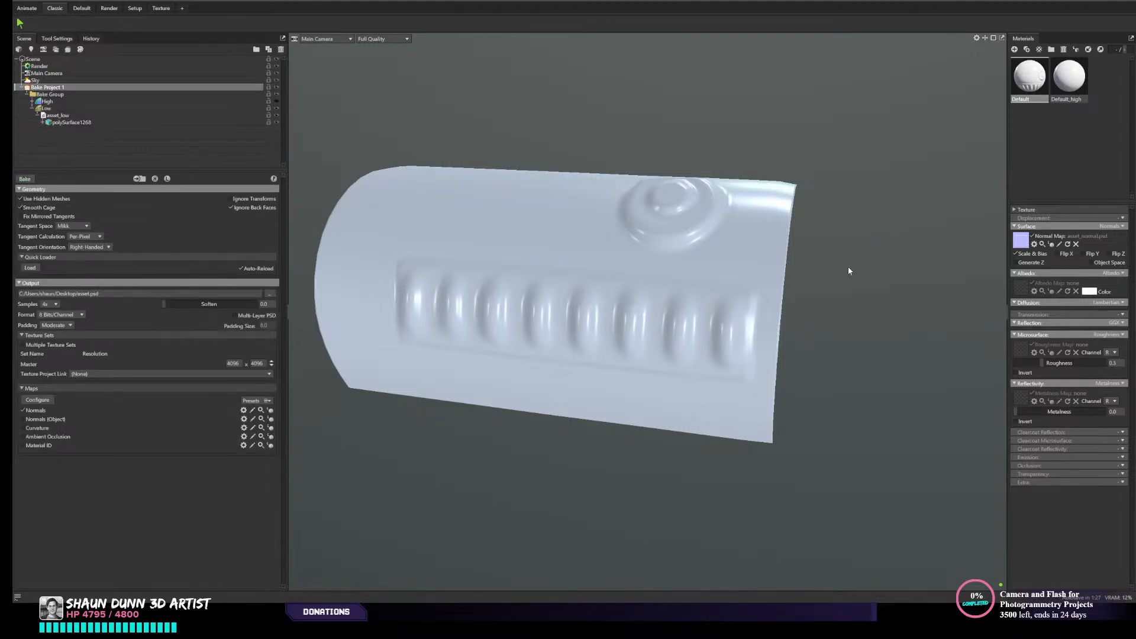
scroll(841, 274, "down", 3)
left_click_drag(841, 279, 624, 319)
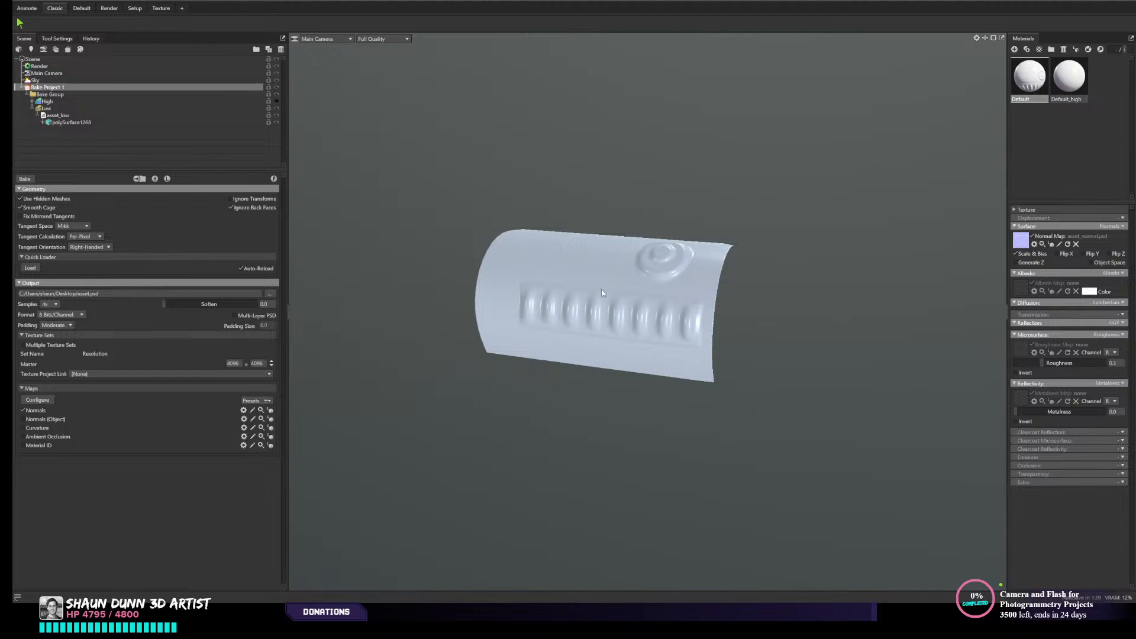
left_click_drag(603, 281, 556, 352)
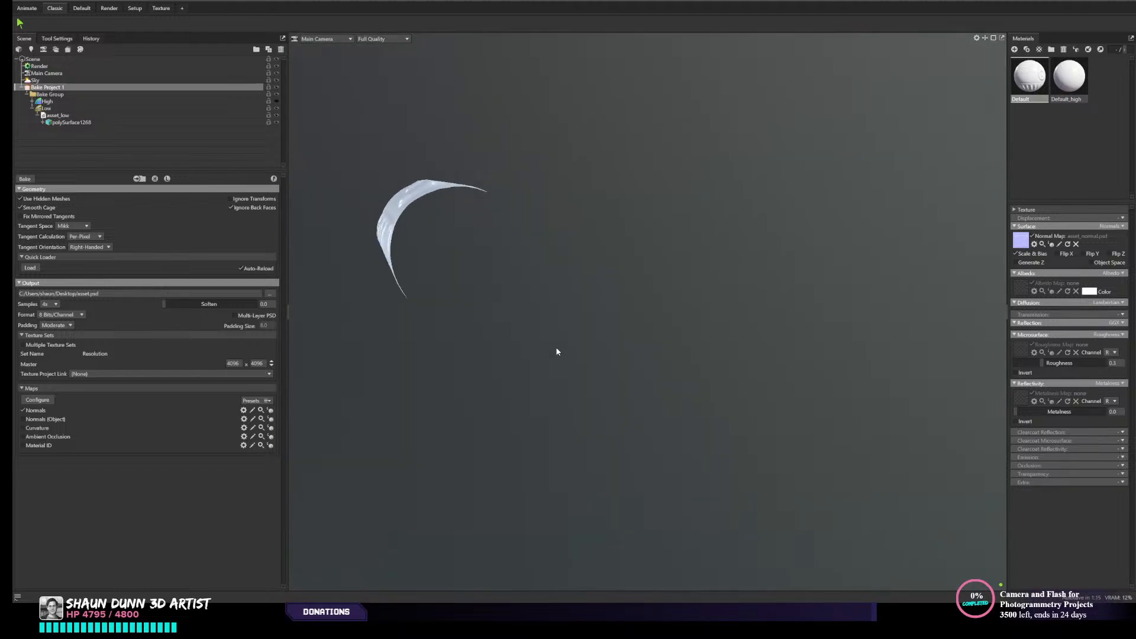
left_click_drag(381, 222, 520, 324)
scroll(492, 367, "up", 5)
middle_click_drag(519, 321, 531, 300)
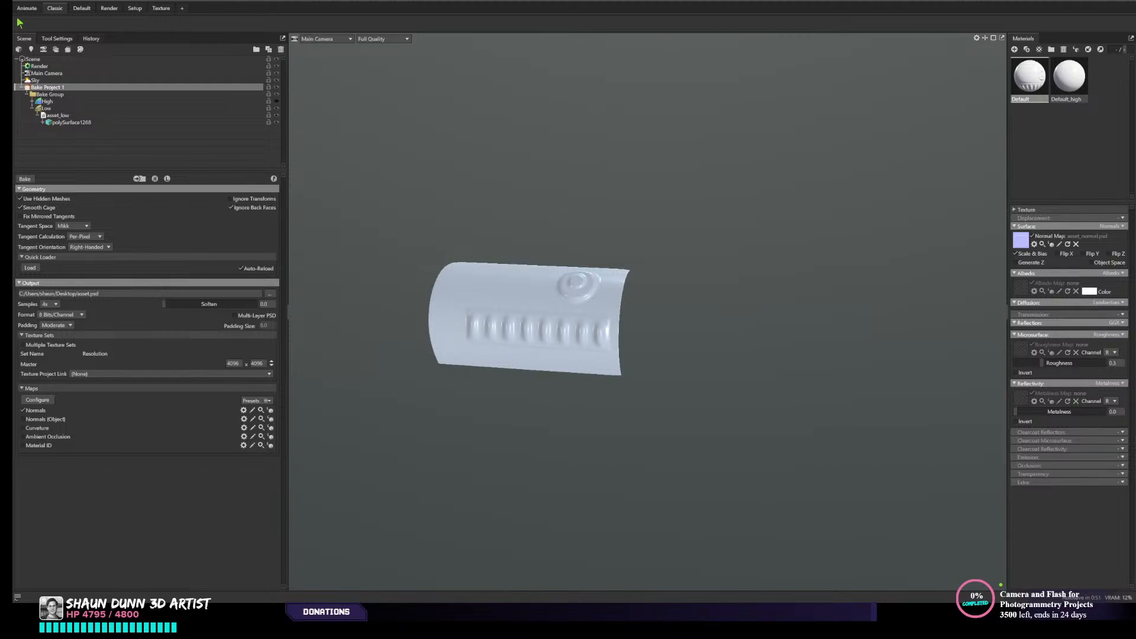
middle_click_drag(594, 263, 632, 261)
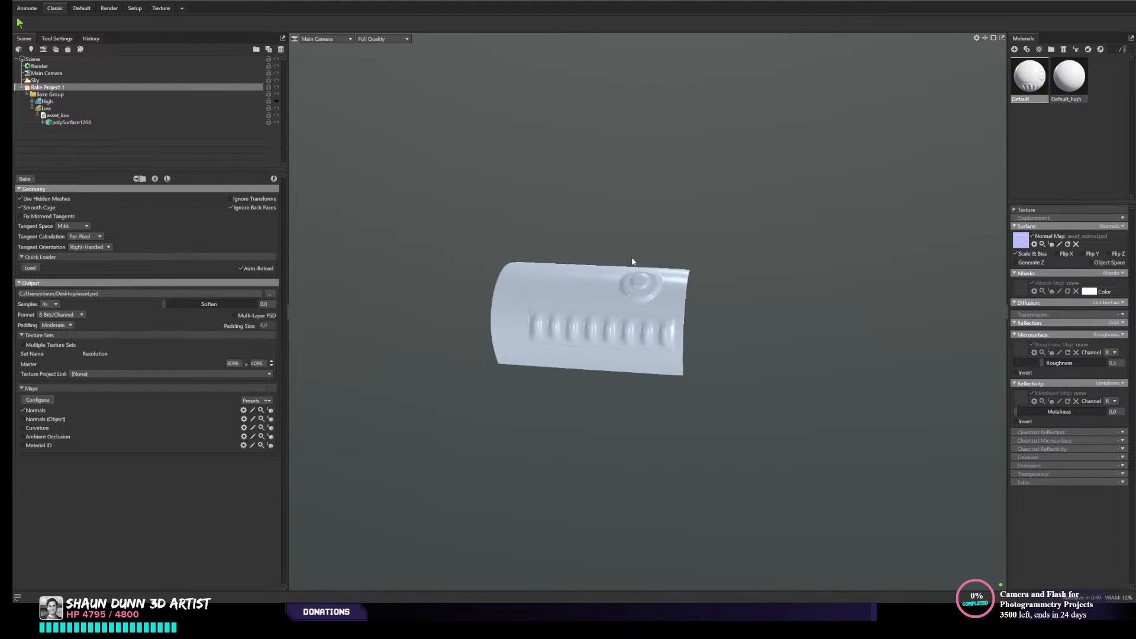
left_click_drag(639, 322, 632, 291)
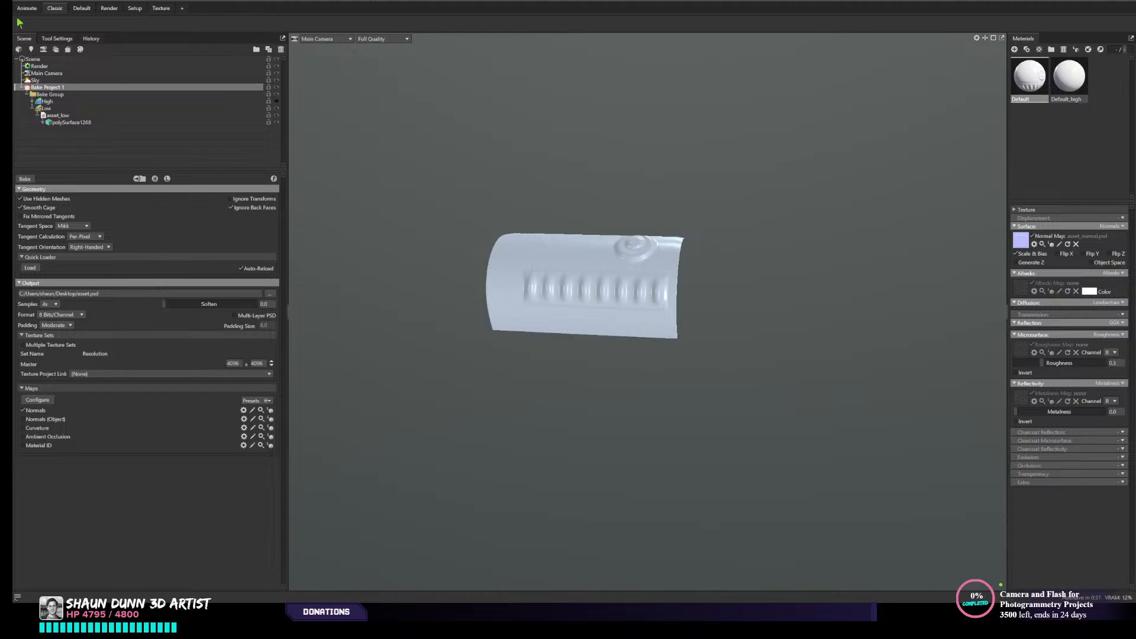
- Switch to Maya, select the high-poly canister piece and hide the HP_complete layer
left_click(1095, 1)
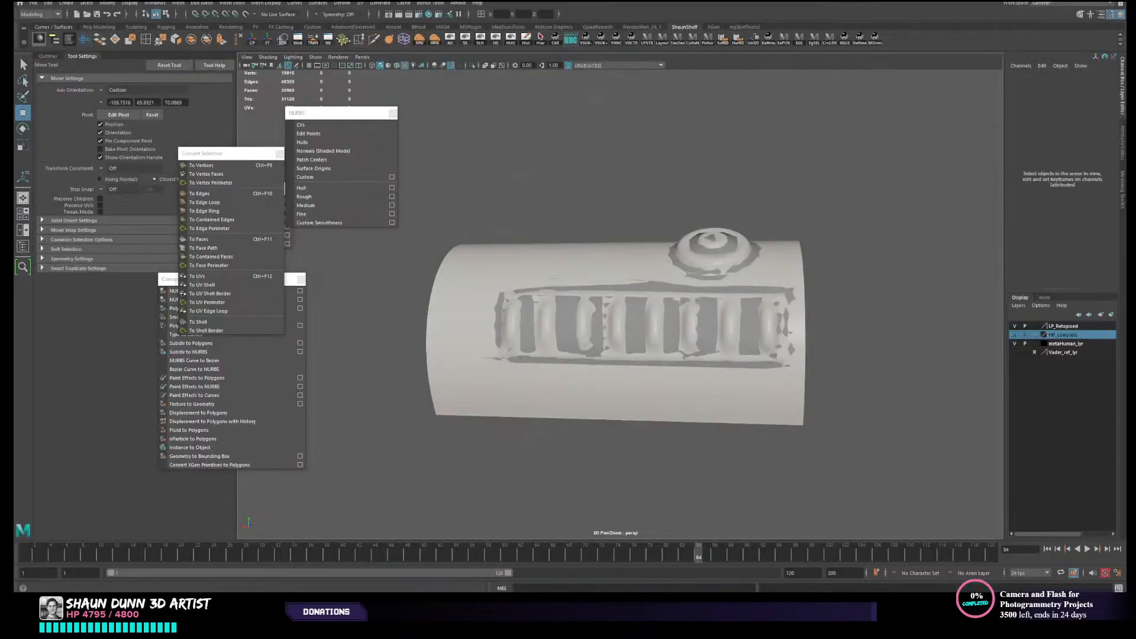
left_click_drag(672, 333, 655, 339, "alt")
left_click(654, 339)
scroll(655, 339, "down", 2)
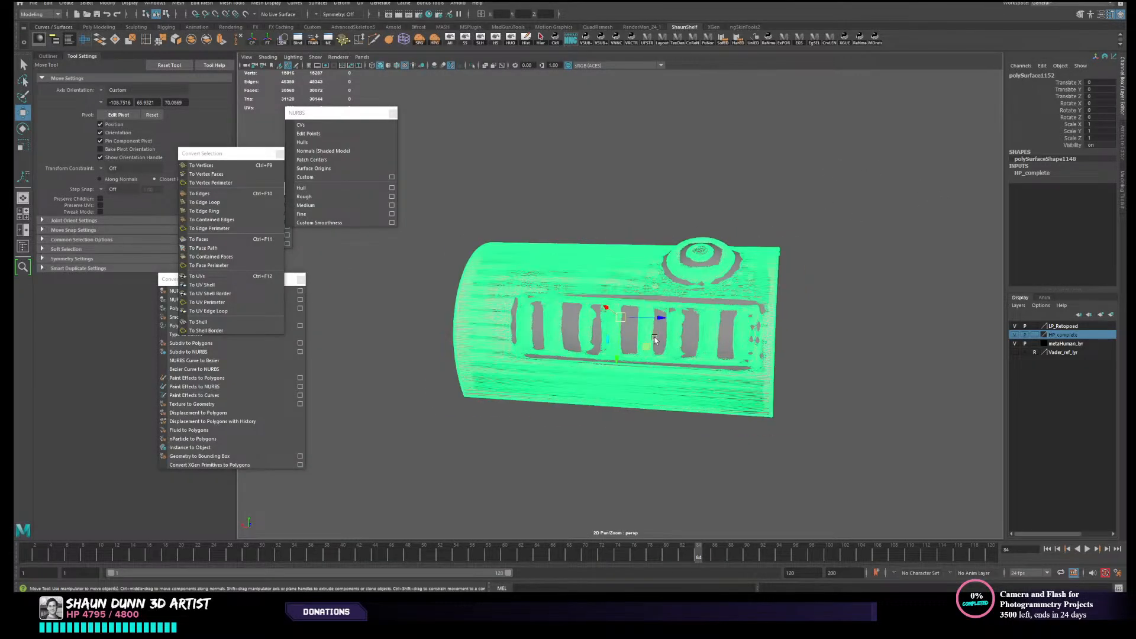
left_click_drag(748, 264, 772, 303, "alt")
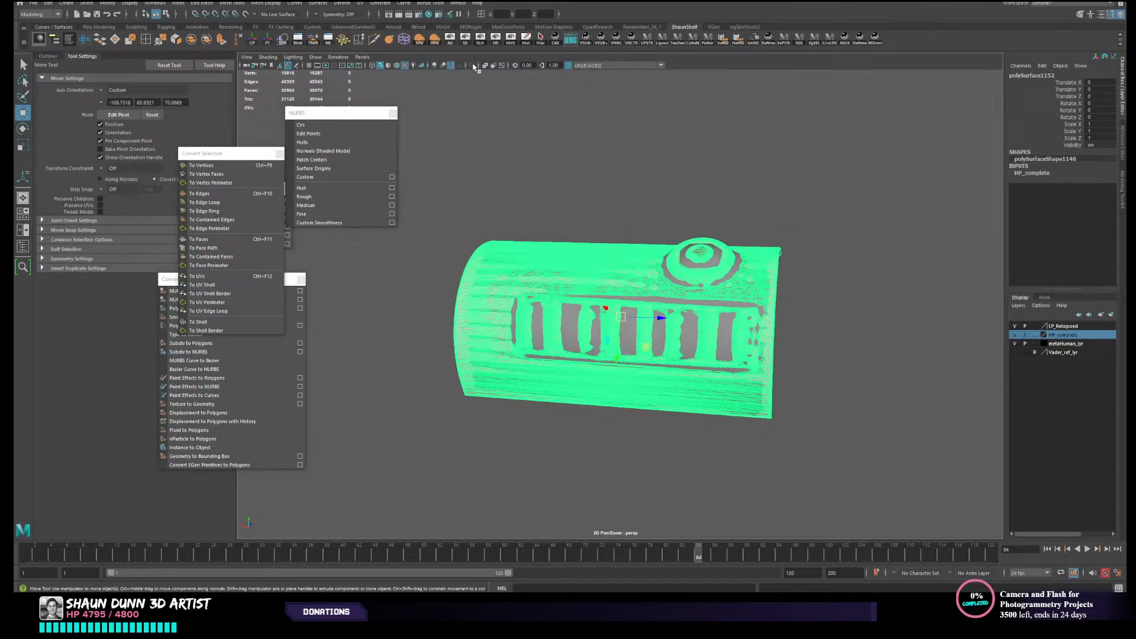
left_click(1015, 335)
- Assign the existing Retopoed material to the low-poly canister mesh and deselect it
left_click_drag(680, 350, 743, 311, "alt")
left_click(703, 323)
right_click_drag(672, 317, 682, 361)
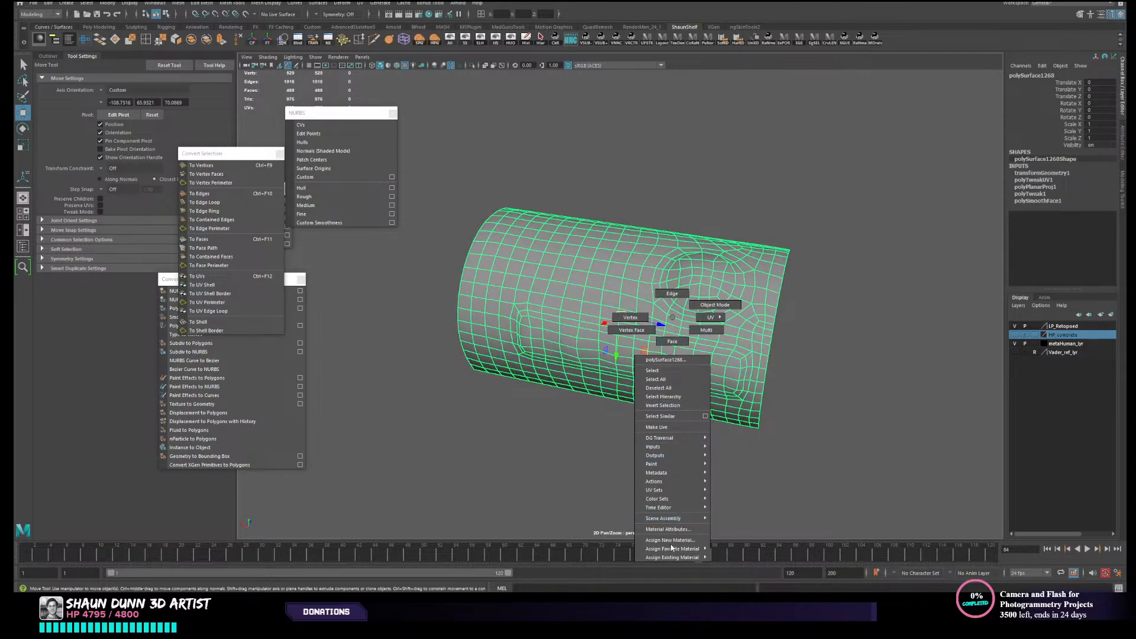
mouse_move(676, 559)
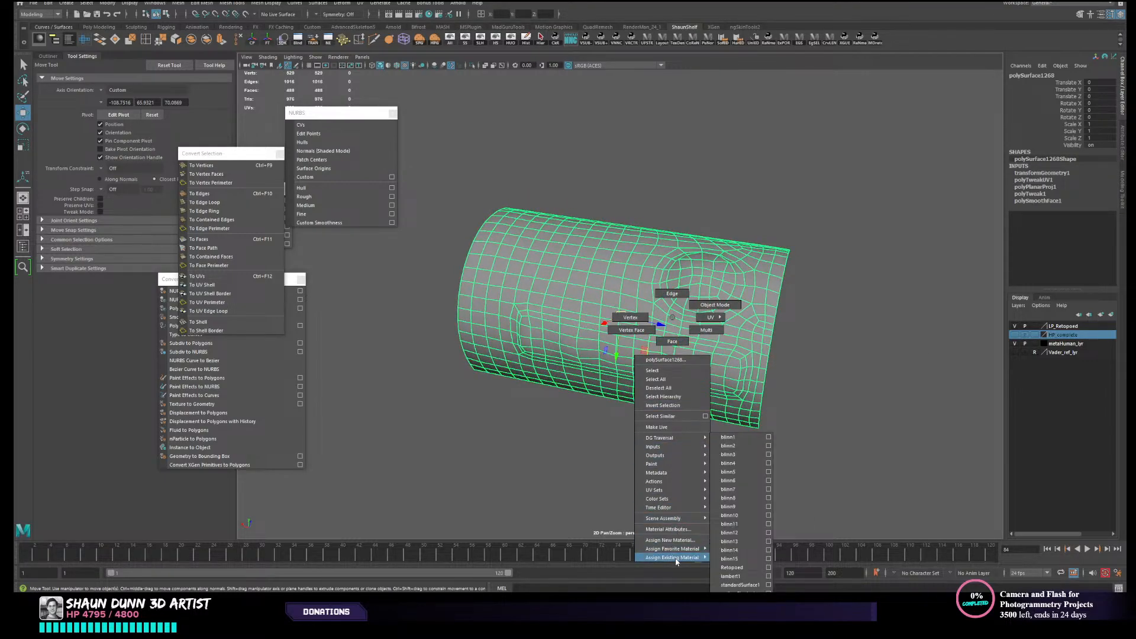
left_click(750, 569)
left_click(873, 377)
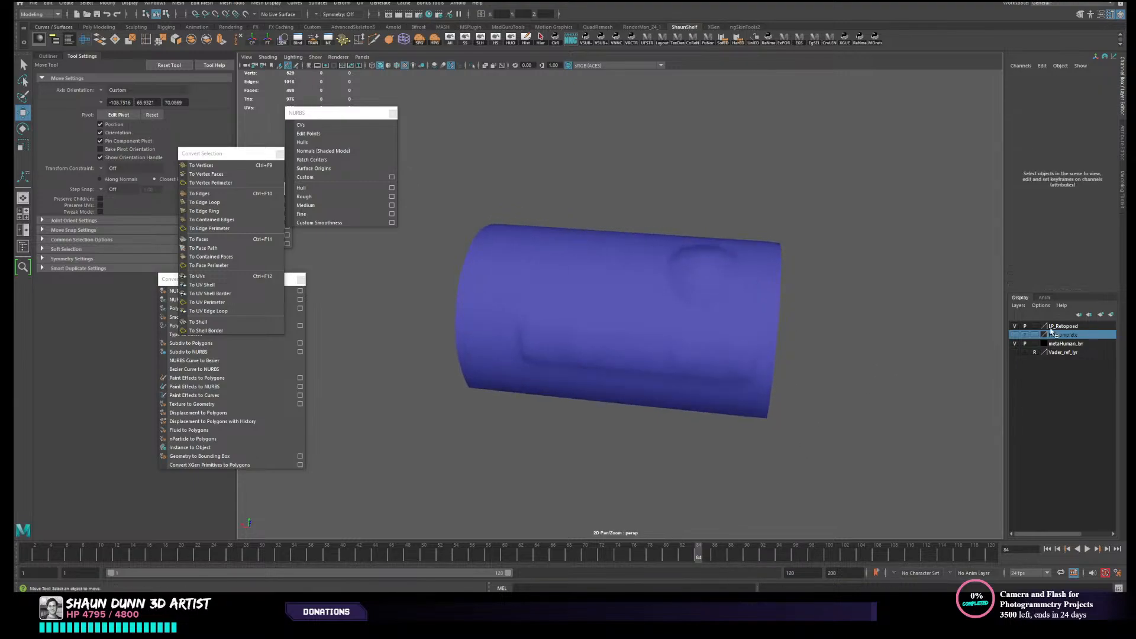
- Show the hidden objects and the HP_complete layer again, and examine the canister and its end cap around the belt
left_click(480, 39)
left_click_drag(616, 233, 684, 243, "alt")
left_click(1015, 335)
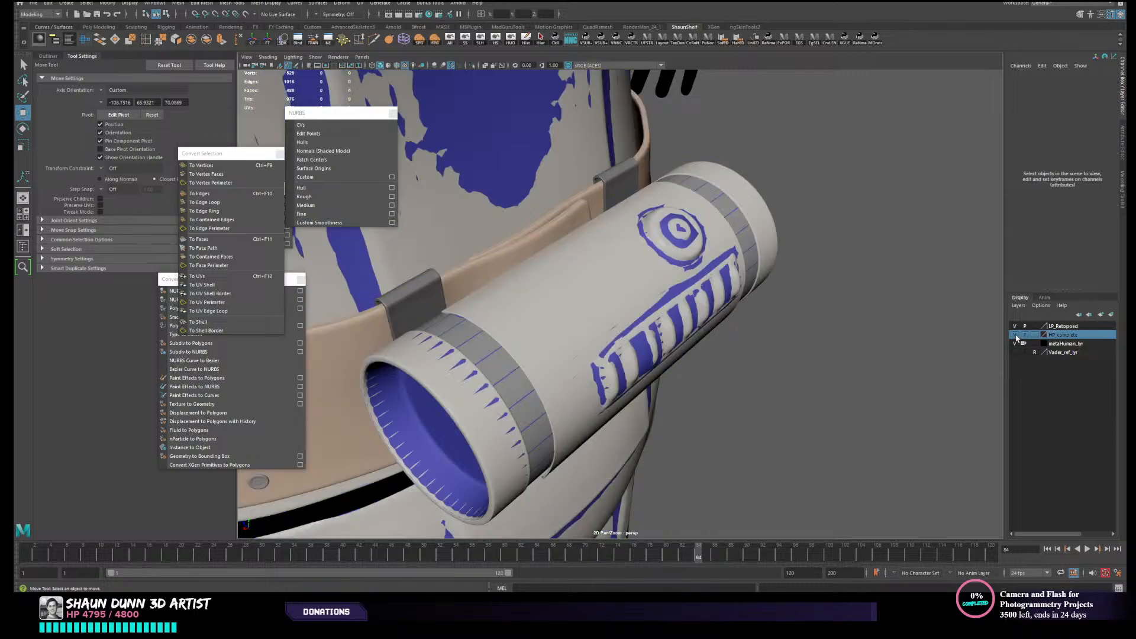
left_click_drag(868, 354, 557, 320, "alt")
left_click_drag(545, 383, 616, 359, "alt")
scroll(525, 334, "up", 3)
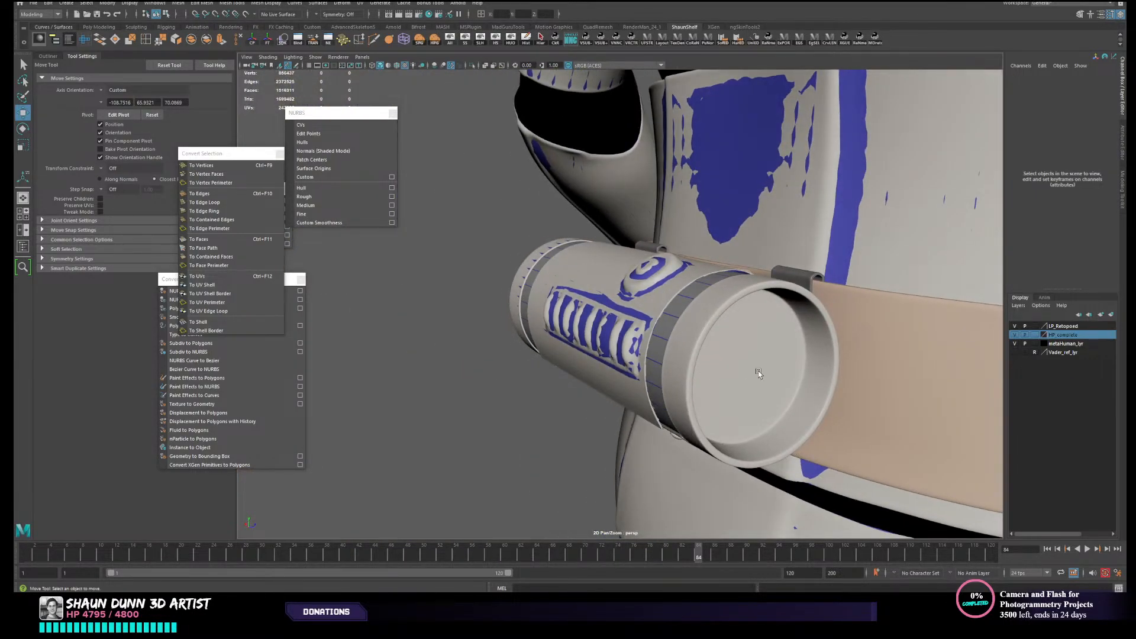
left_click(760, 374)
left_click_drag(759, 373, 616, 382, "alt")
left_click(507, 399)
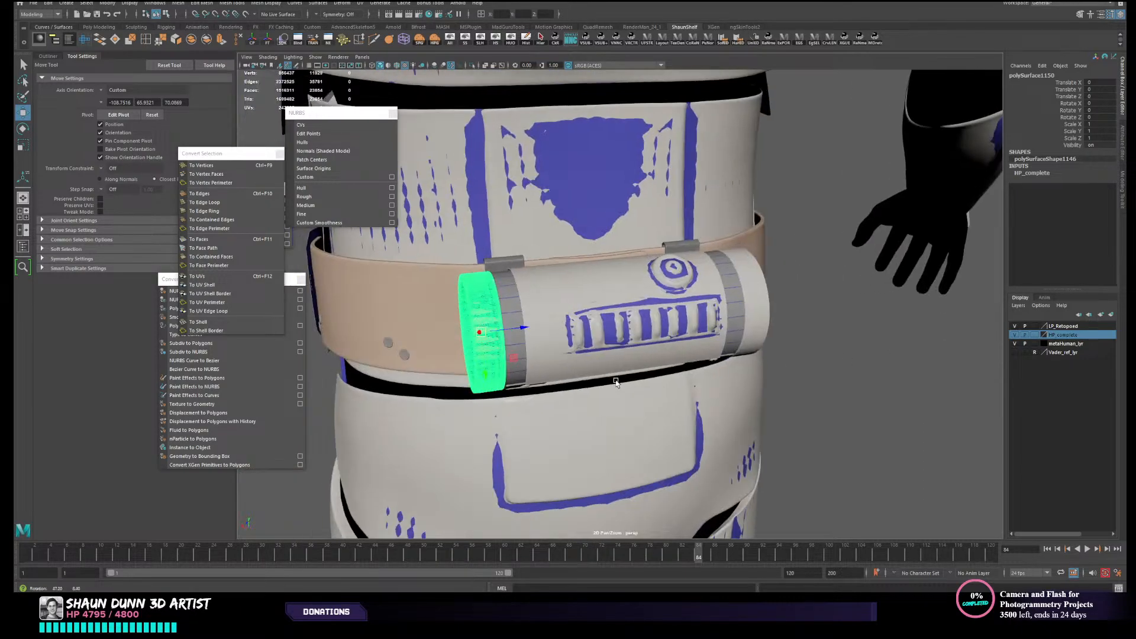
left_click_drag(468, 423, 636, 390, "alt")
scroll(532, 362, "down", 2)
- Isolate the tan belt strap together with its rivets by selecting them and hiding all unselected objects
left_click(618, 314)
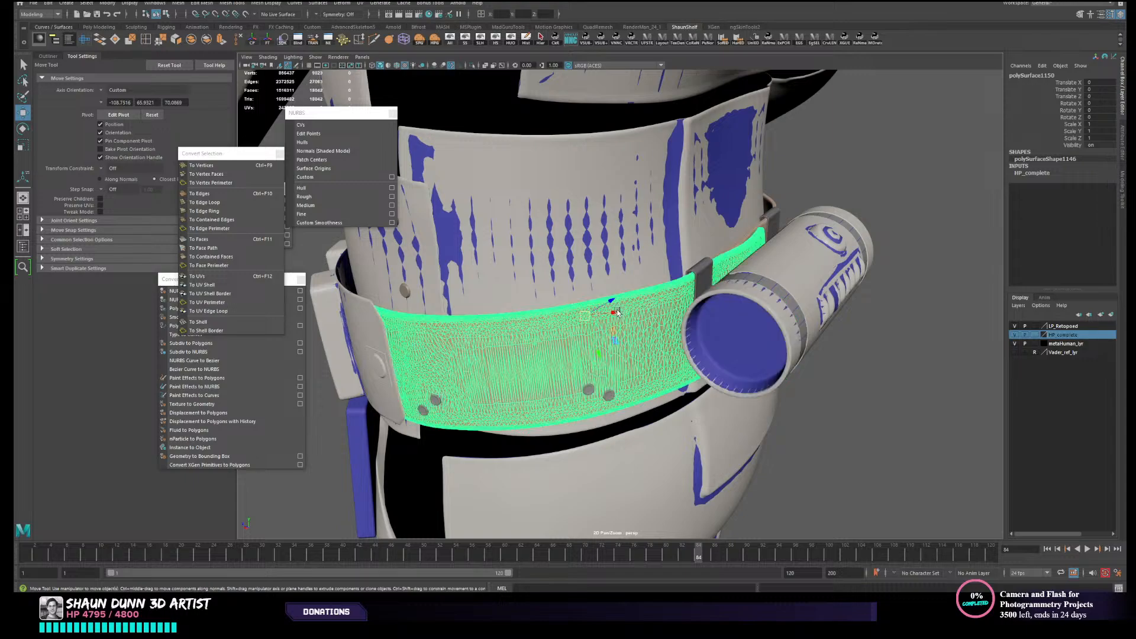
left_click_drag(618, 331, 676, 335, "alt")
left_click(609, 377, "shift")
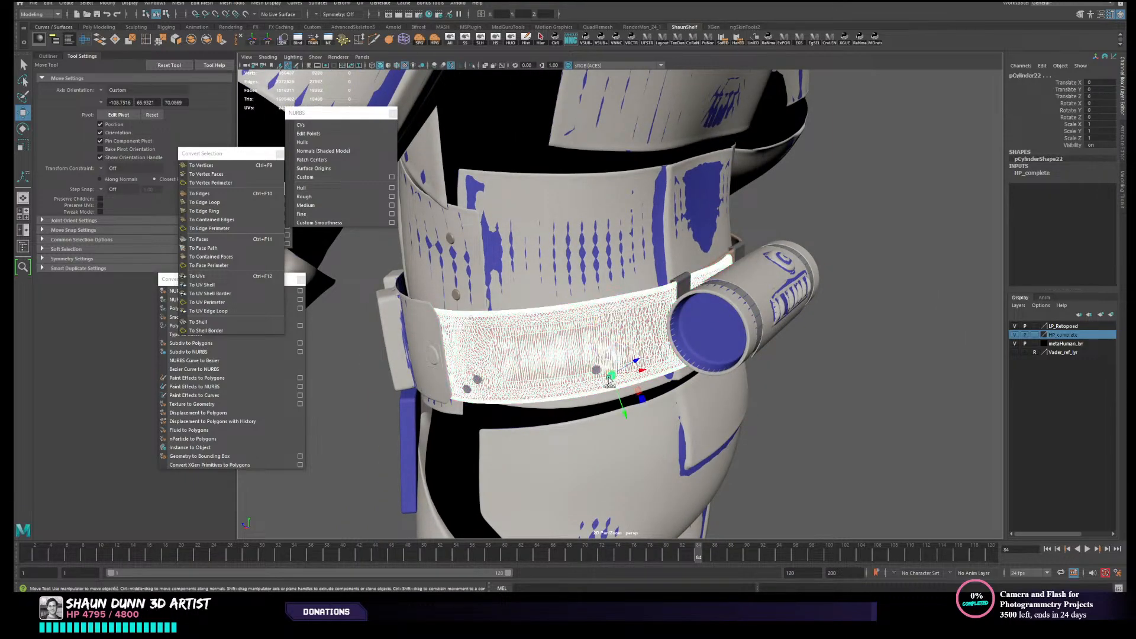
key("q")
left_click(596, 370, "shift")
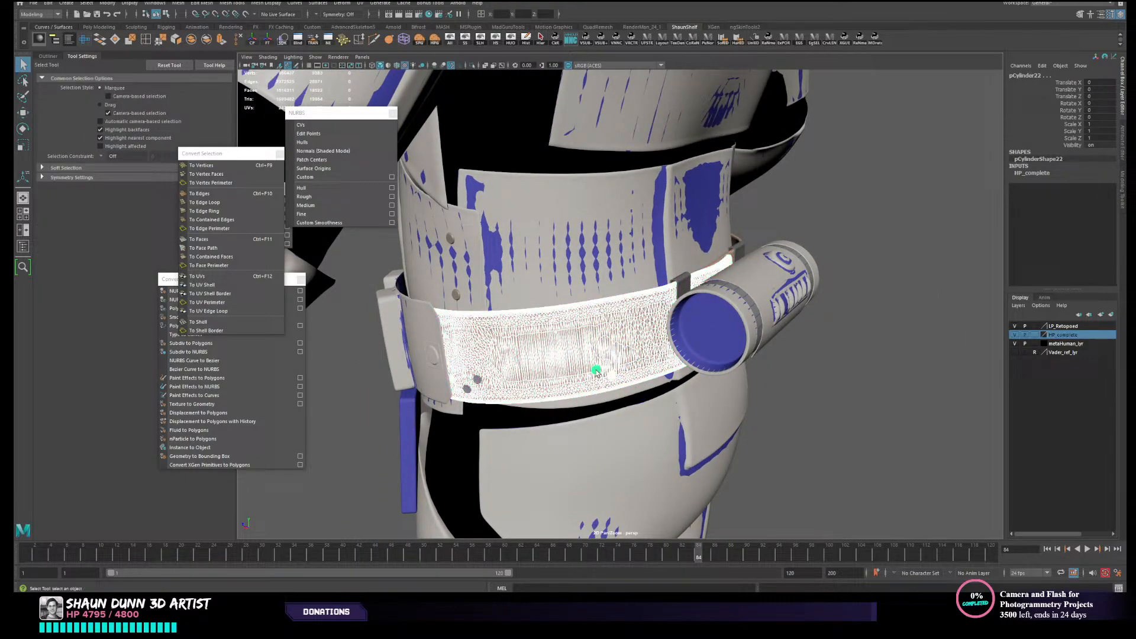
left_click(477, 379, "shift")
left_click(465, 392, "shift")
left_click(556, 370)
left_click_drag(639, 364, 506, 369, "alt")
left_click(871, 406, "shift")
left_click_drag(642, 399, 682, 396, "alt")
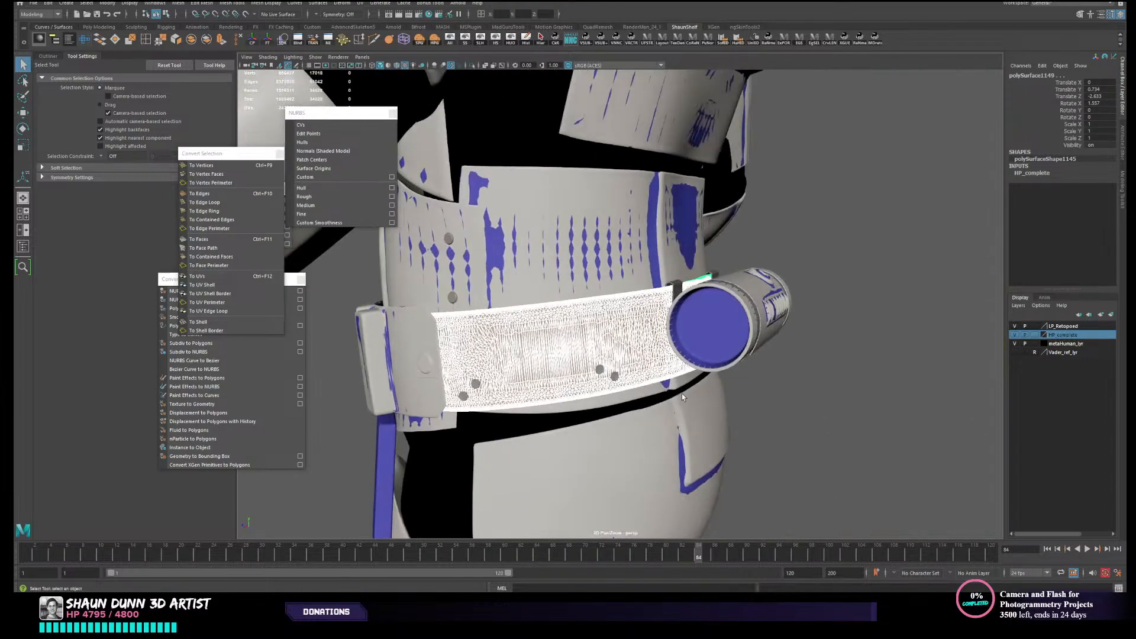
left_click(601, 371, "shift")
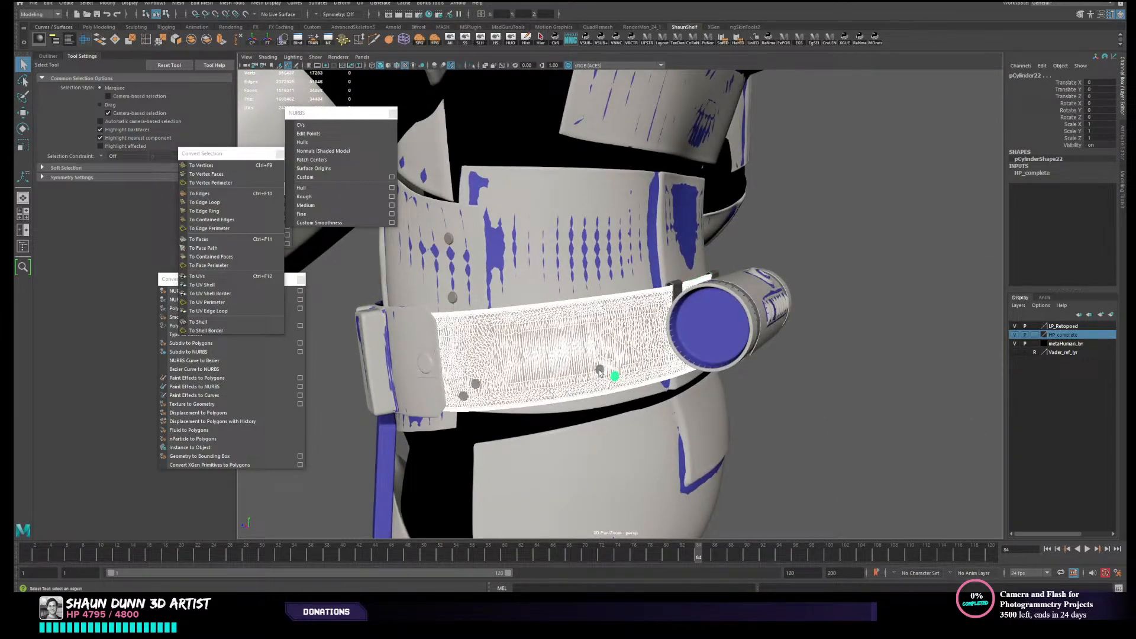
left_click(476, 384, "shift")
left_click(463, 399, "shift")
scroll(463, 400, "down", 3)
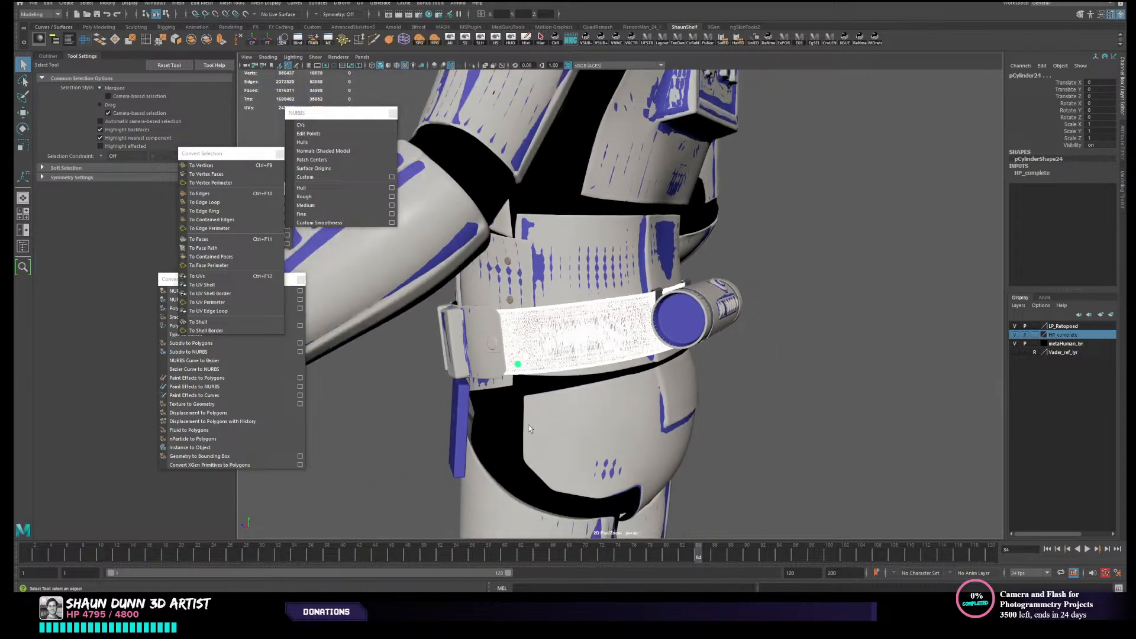
left_click(510, 45)
left_click(771, 261)
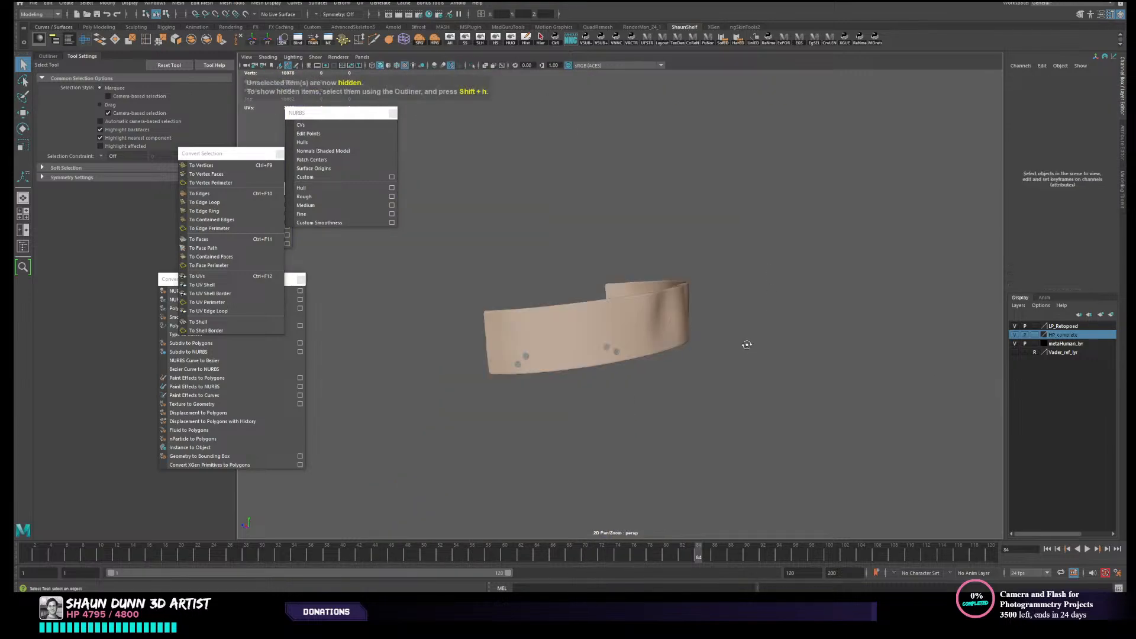
- Hide the extra belt piece so only the main strap with its rivets is left in view
mouse_move(745, 340)
left_mouse_down("alt")
mouse_move(659, 375)
mouse_move(790, 322)
mouse_move(770, 304)
mouse_move(683, 301)
mouse_move(685, 330)
left_mouse_up("alt")
left_click(790, 322)
left_click(496, 38)
left_click_drag(695, 385, 669, 299, "alt")
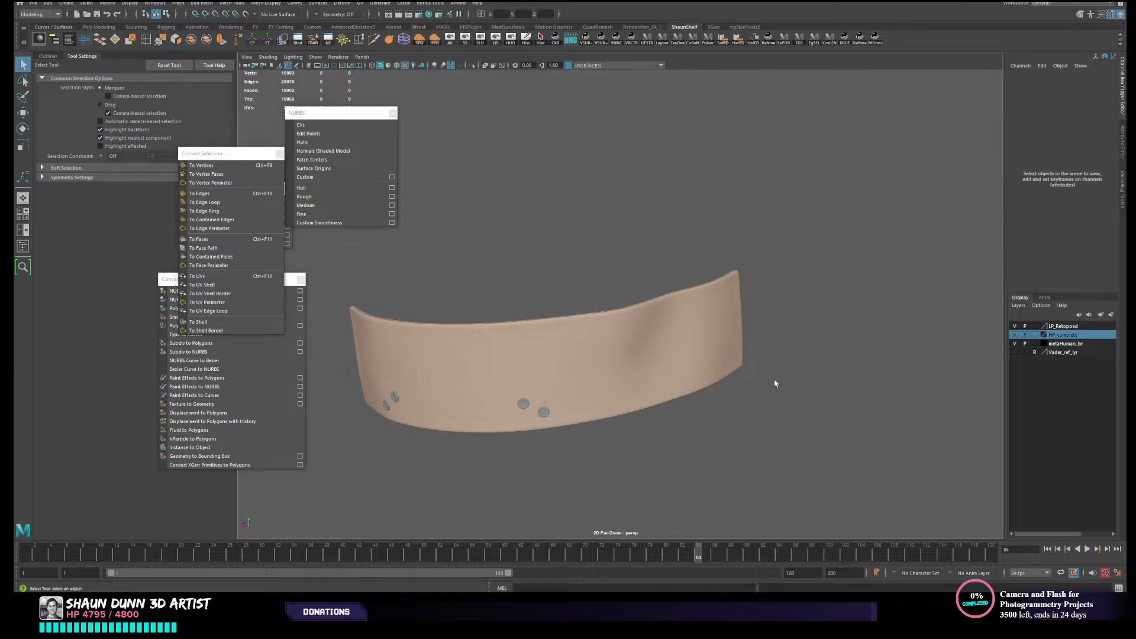
- Select the high-poly belt strap and make it a live surface
left_click_drag(776, 384, 756, 356, "alt")
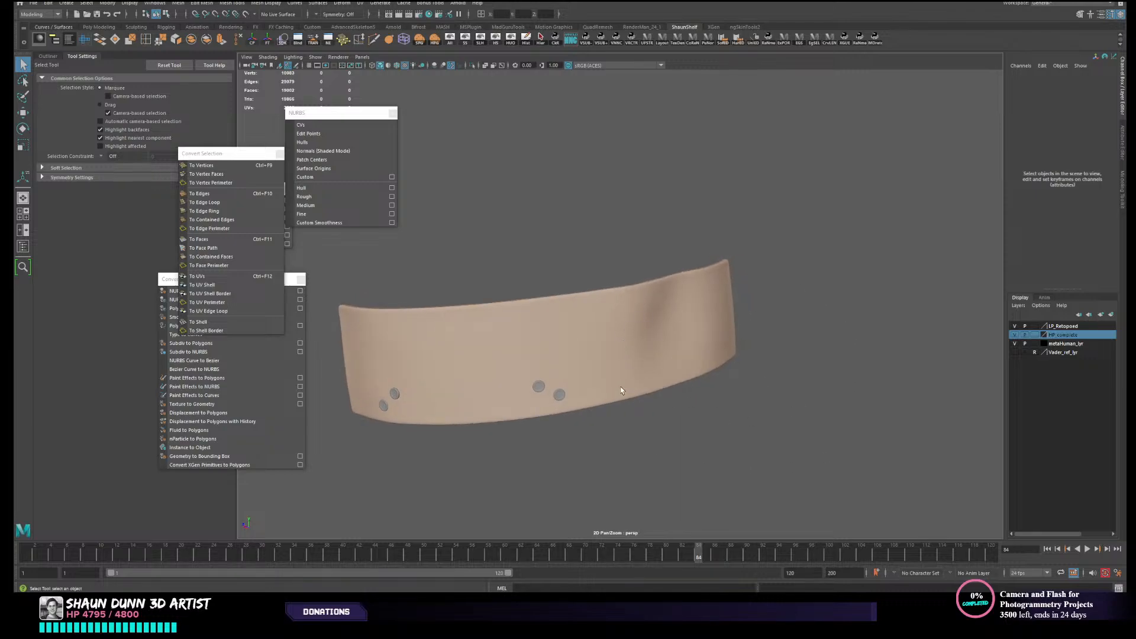
left_click_drag(620, 390, 523, 386, "alt")
middle_click_drag(620, 374, 707, 333, "alt")
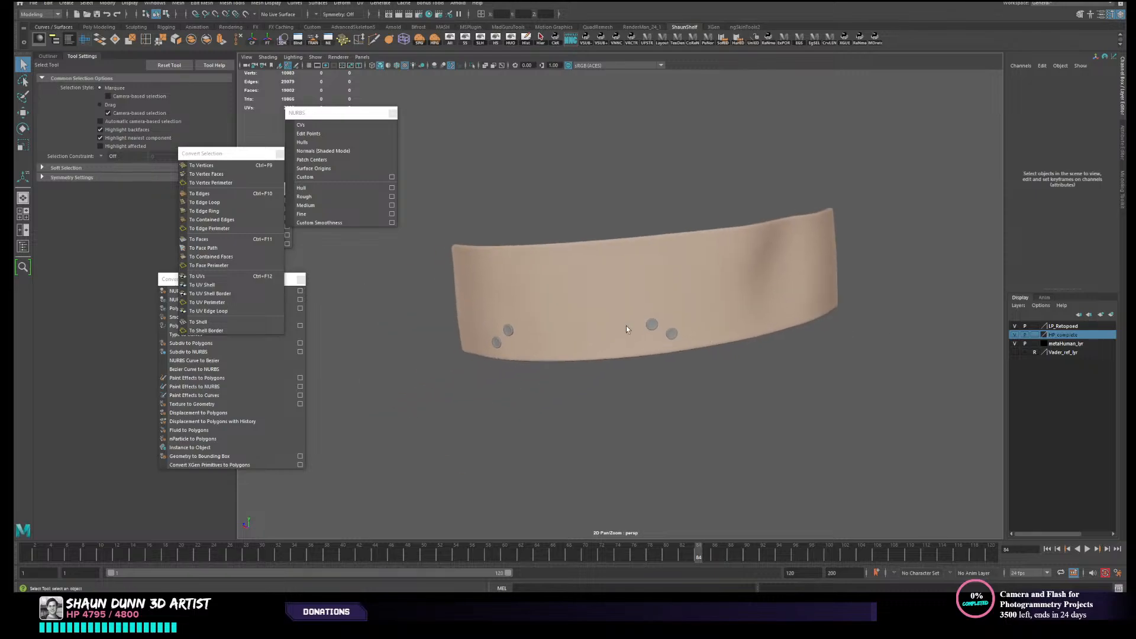
left_click_drag(623, 312, 407, 234, "alt")
left_click(522, 292)
middle_click_drag(564, 215, 574, 267, "alt")
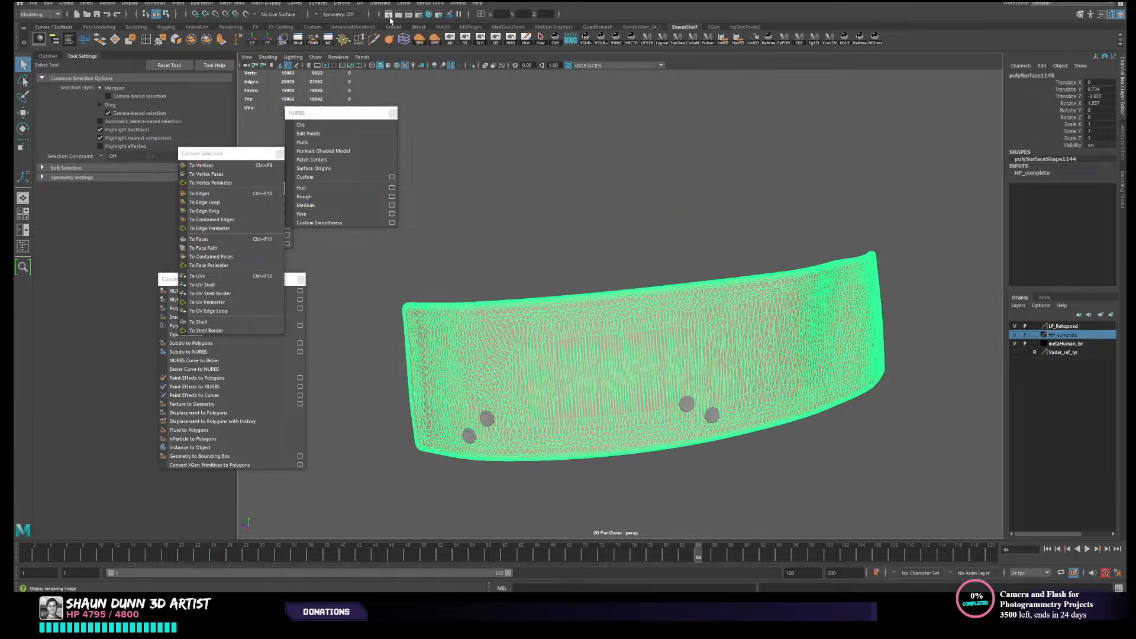
left_click(252, 16)
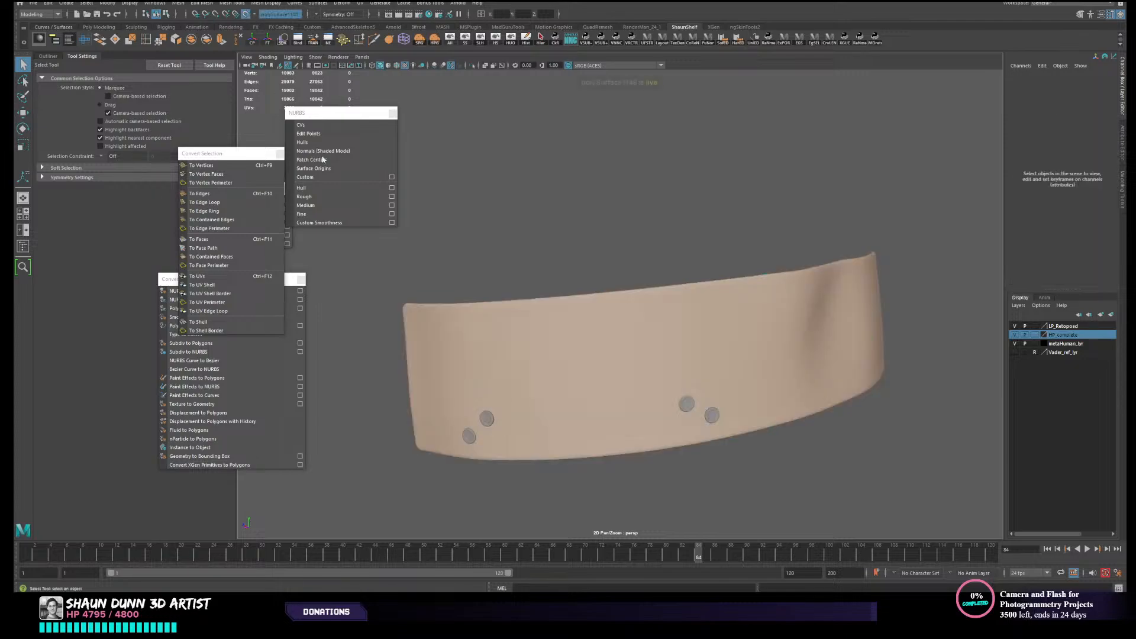
middle_click_drag(482, 361, 459, 332, "alt")
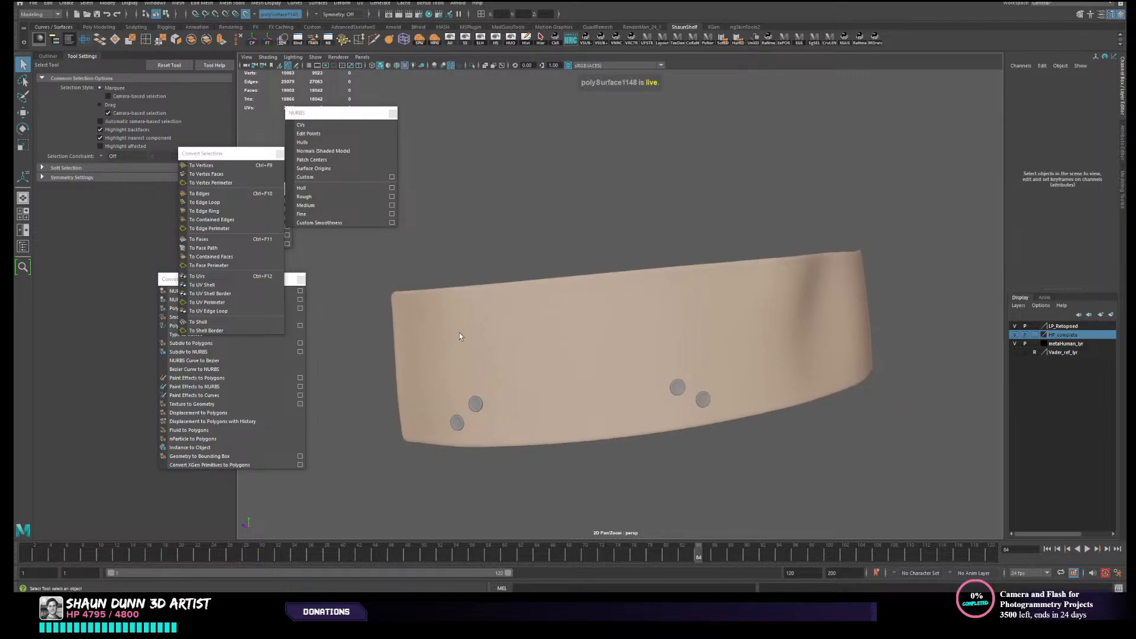
- Try to start a CV curve at the upper end corner of the live belt strap, and undo the placed point
left_click_drag(230, 154, 70, 185)
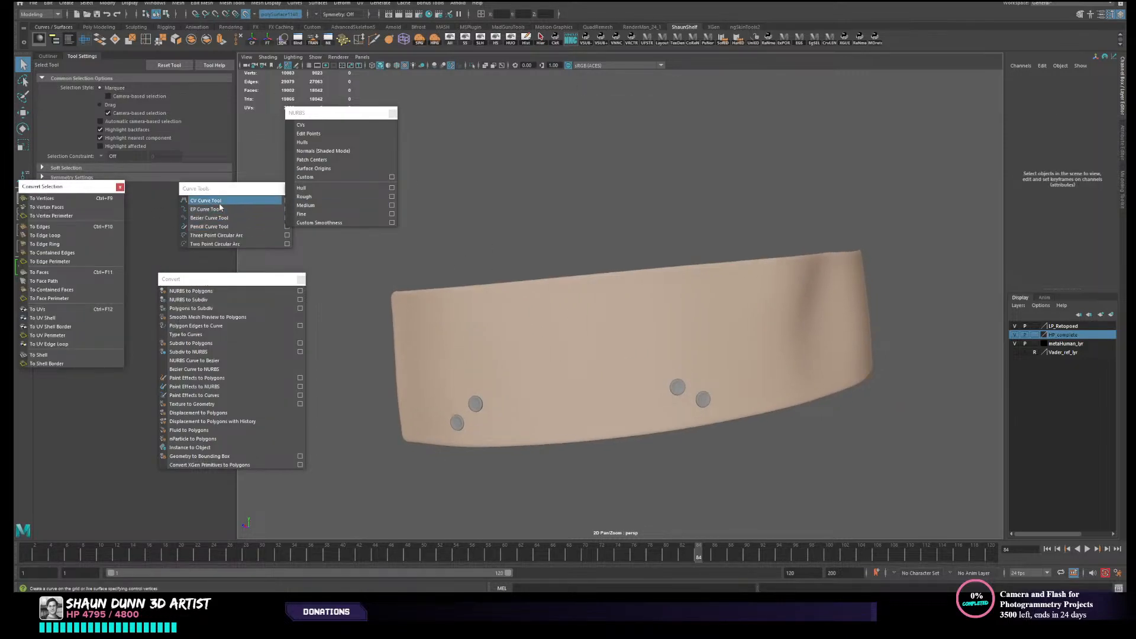
left_click(205, 200)
left_click_drag(536, 350, 539, 355, "alt")
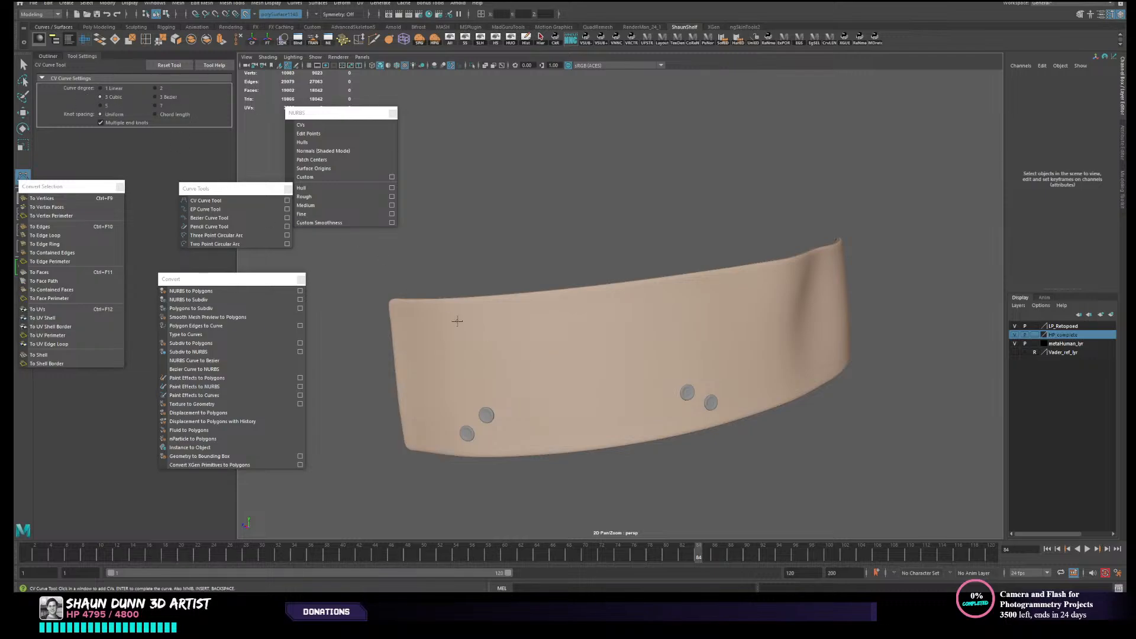
middle_click_drag(459, 320, 474, 307, "alt")
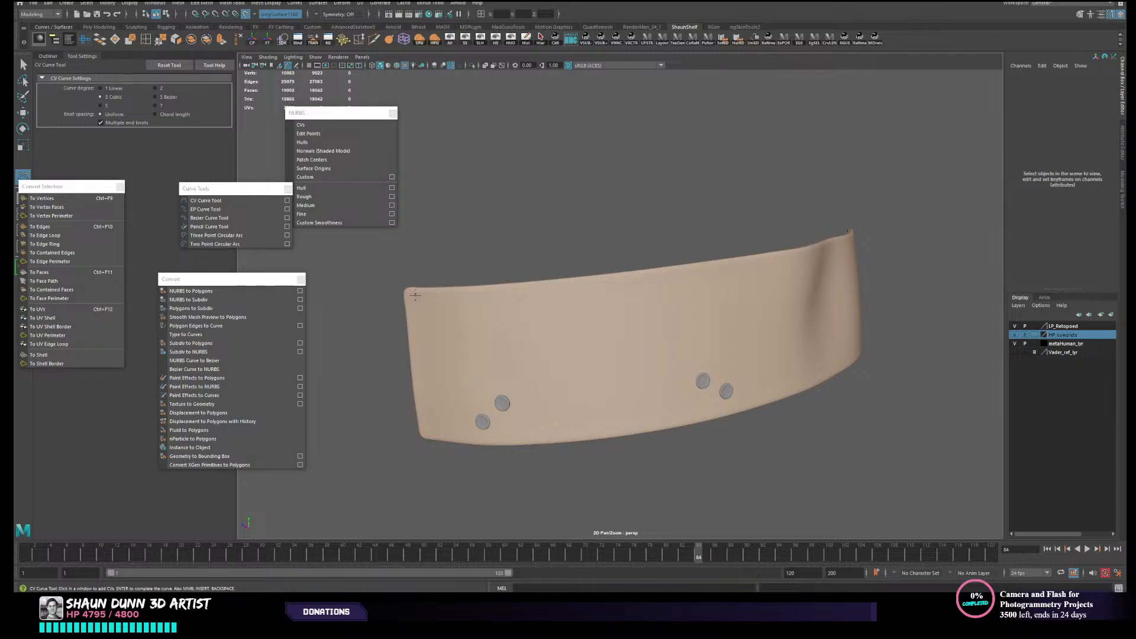
left_click_drag(723, 253, 690, 285, "alt")
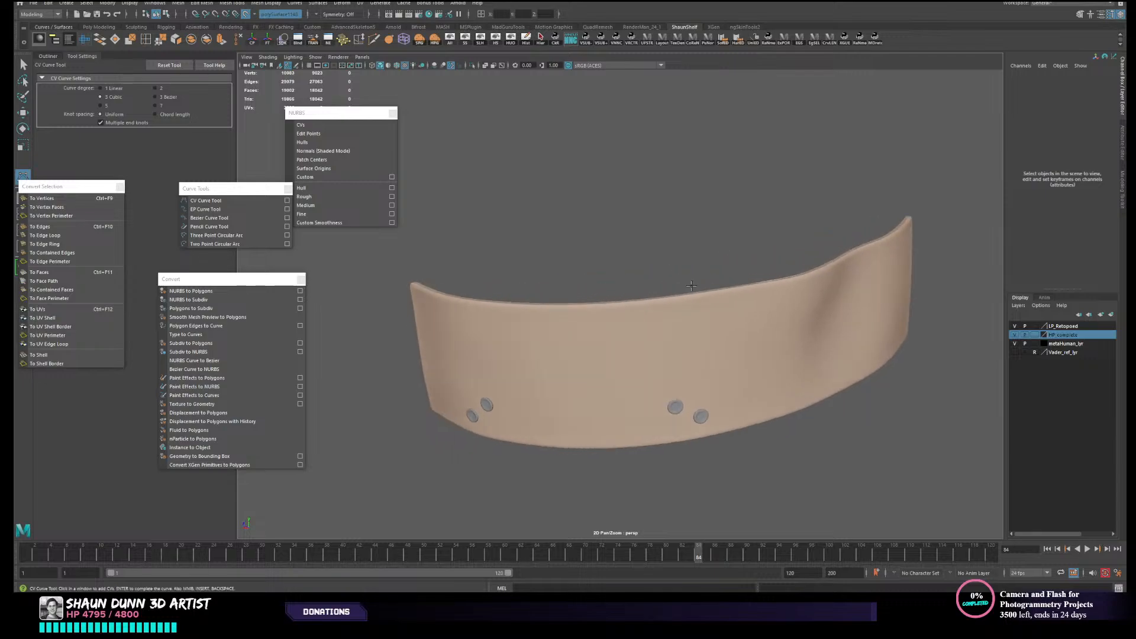
mouse_move(835, 278)
left_mouse_down("alt")
mouse_move(870, 261)
mouse_move(852, 279)
mouse_move(870, 273)
mouse_move(831, 278)
left_mouse_up("alt")
scroll(428, 310, "up", 3)
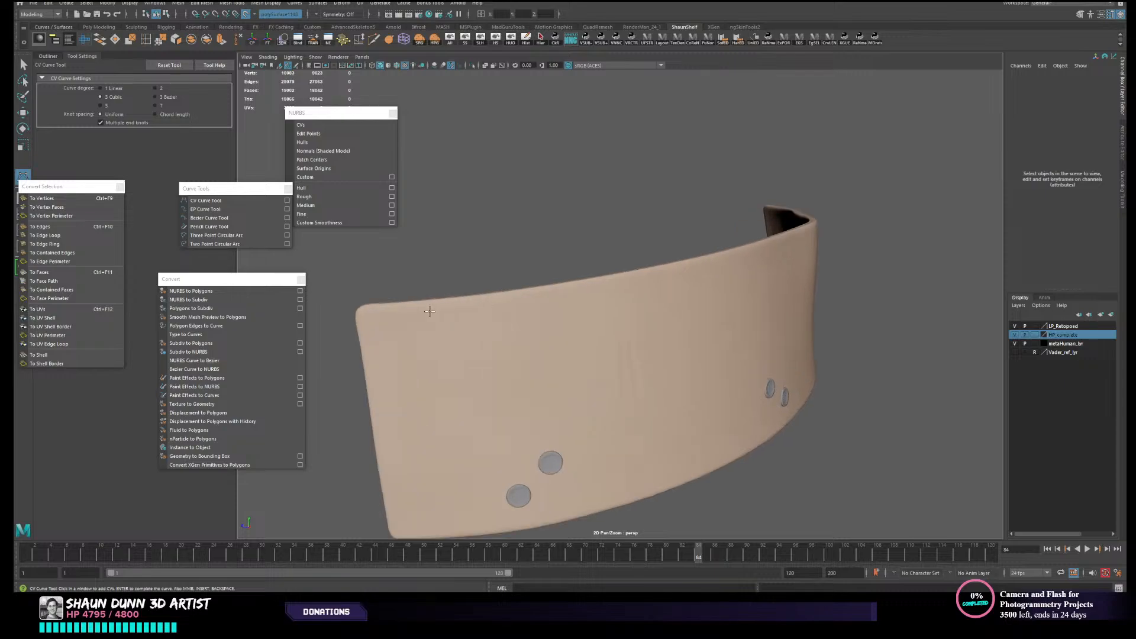
middle_click_drag(428, 309, 596, 300, "alt")
scroll(524, 296, "up", 2)
left_click(520, 300)
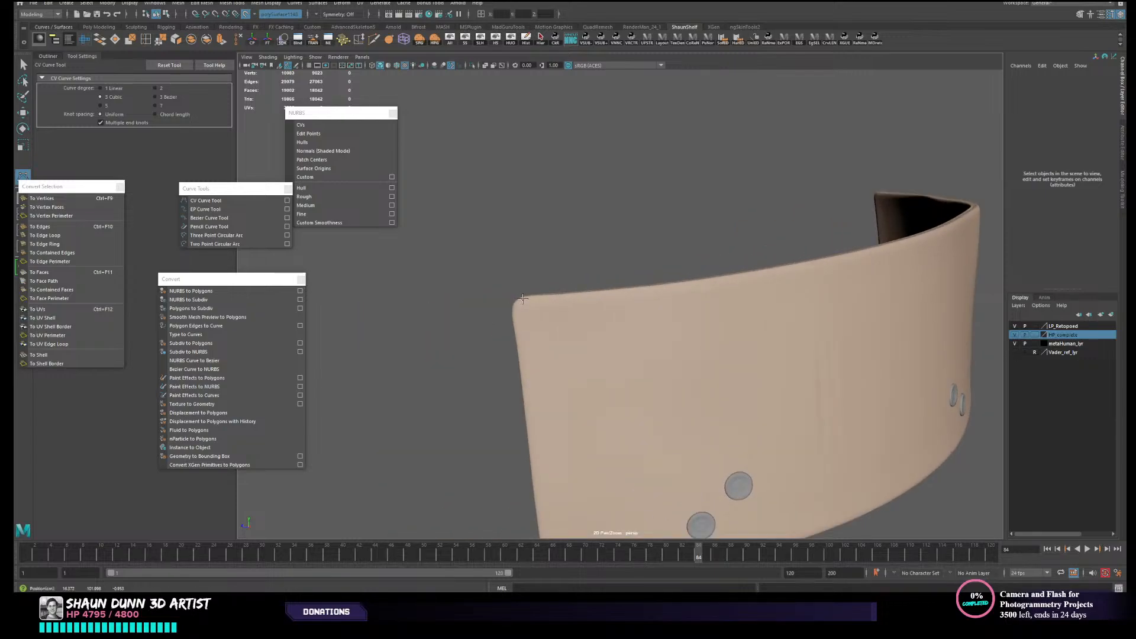
left_click_drag(598, 293, 580, 372, "alt")
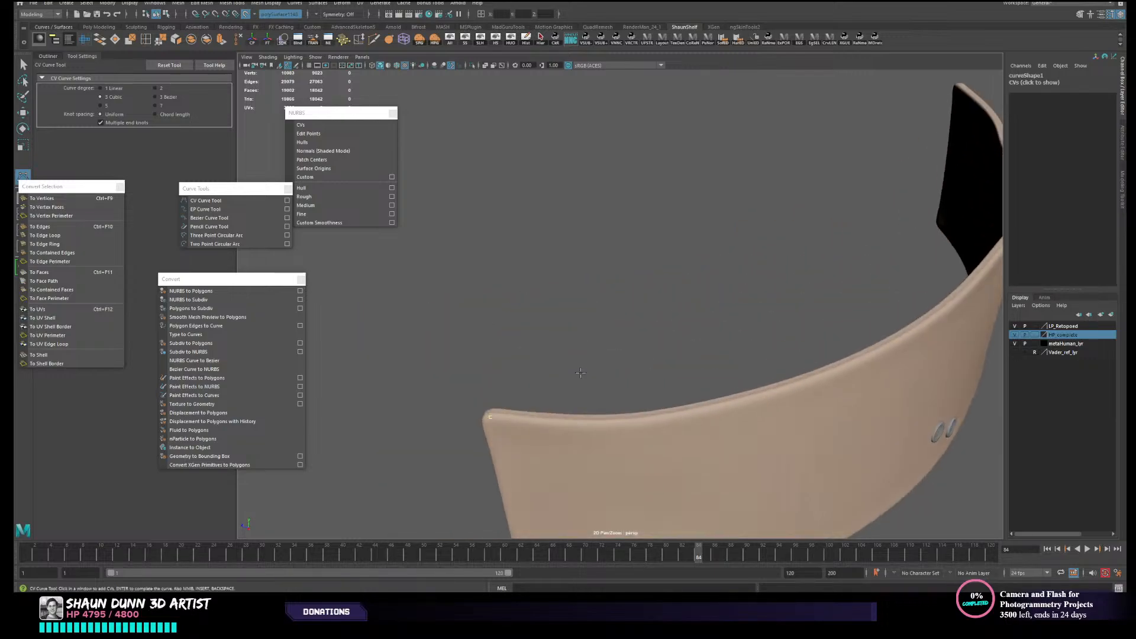
left_click_drag(667, 421, 496, 317, "alt")
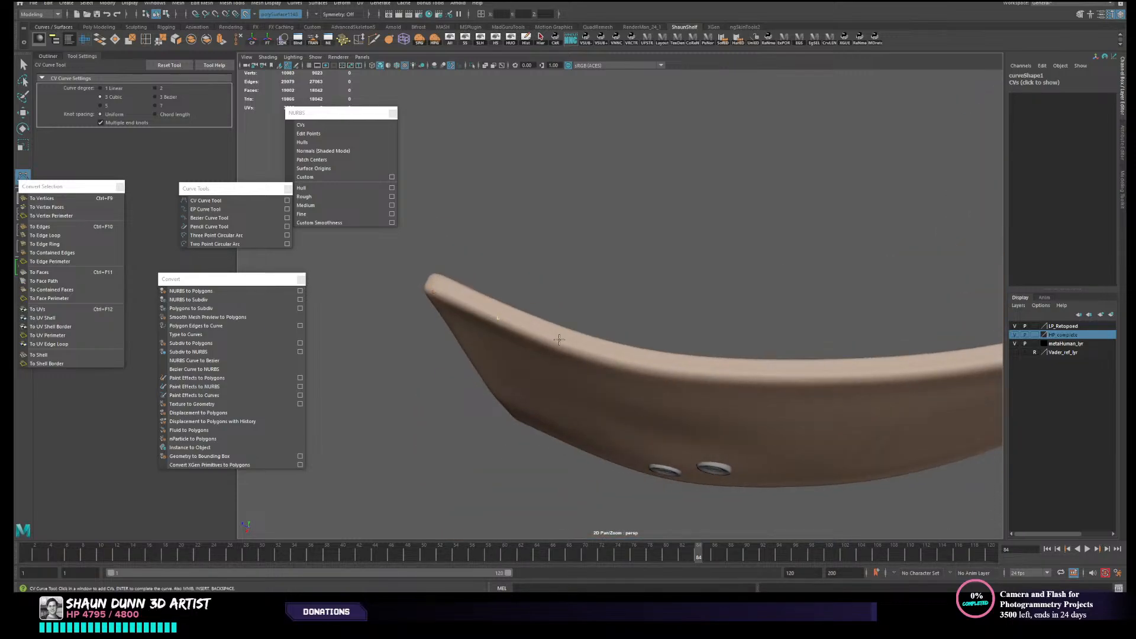
left_click_drag(558, 339, 556, 236, "alt")
key("ctrl+z")
key("ctrl+z")
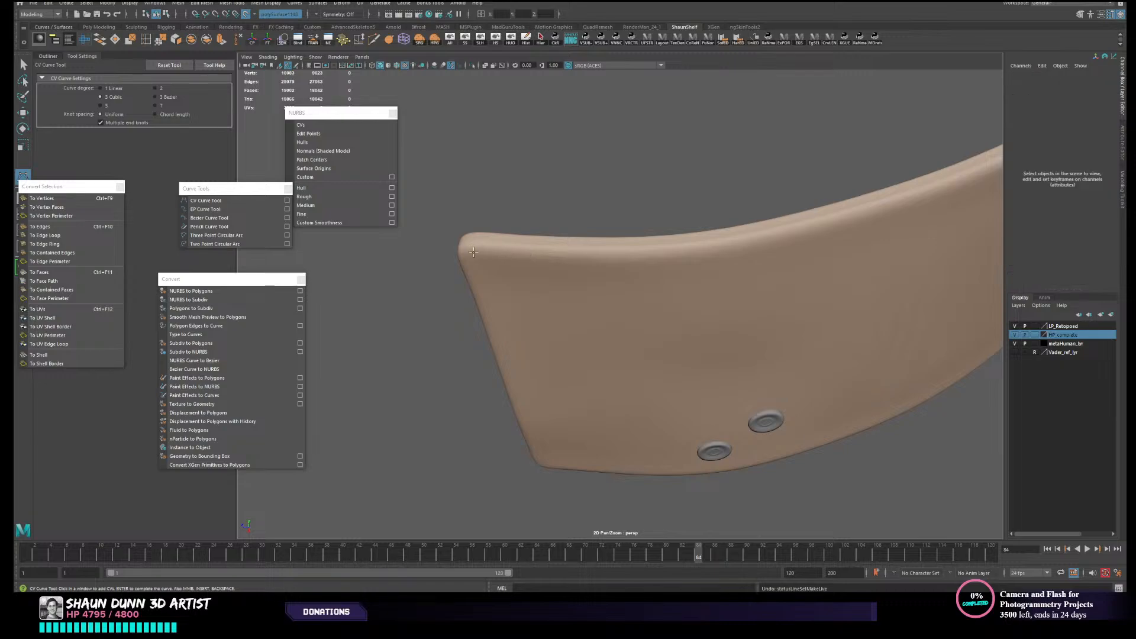
- Try to draw a CV curve from the upper end corner along the top edge of the belt strap, and abandon it
left_click(468, 252)
left_click(571, 257)
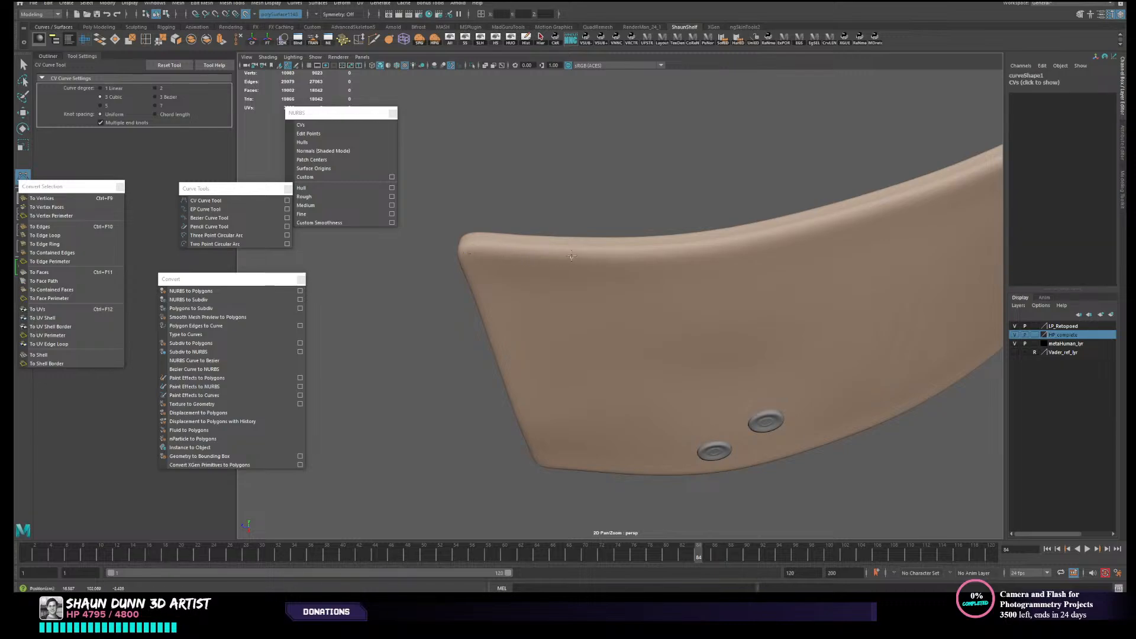
middle_click_drag(706, 279, 629, 324, "alt")
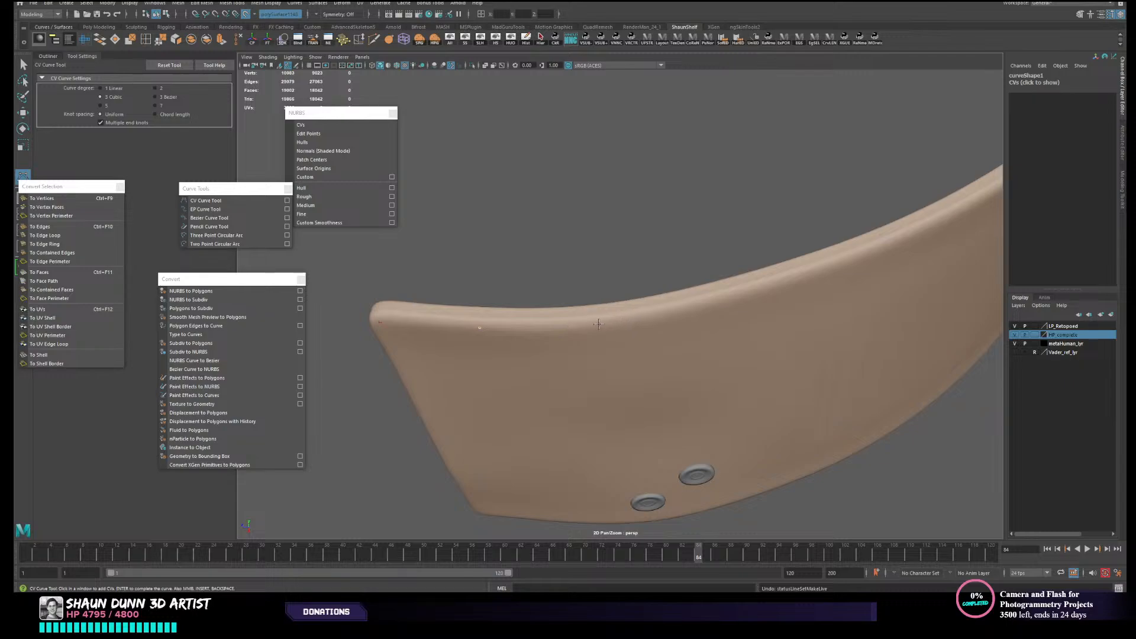
left_click(579, 328)
left_click(953, 217)
middle_click_drag(953, 217, 712, 320, "alt")
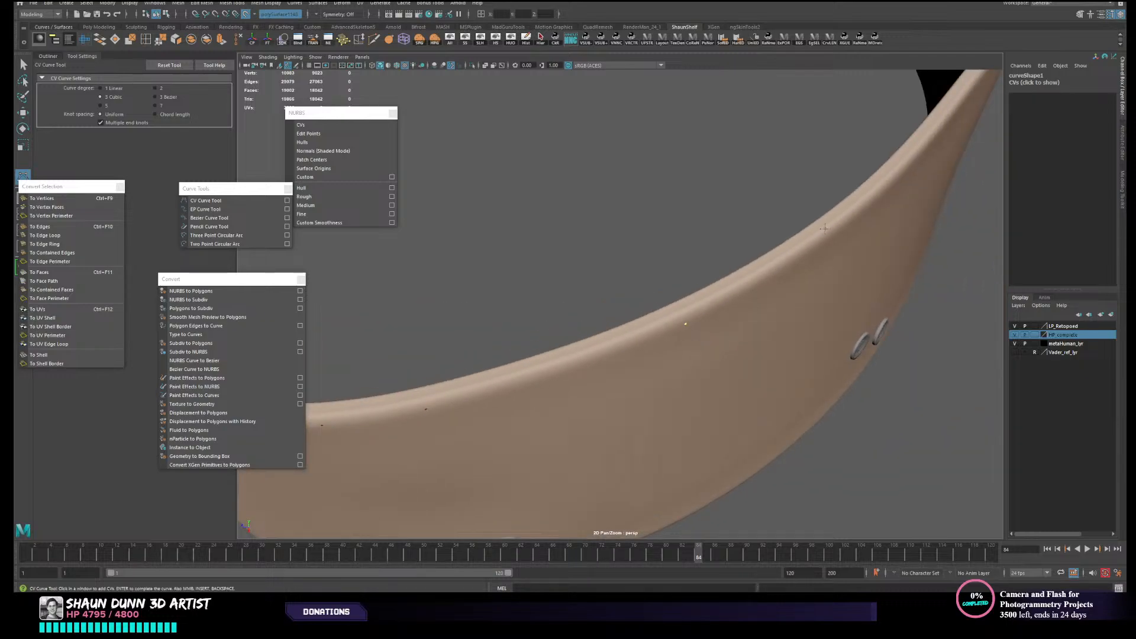
left_click(846, 218)
scroll(867, 236, "down", 2)
key("ctrl+z")
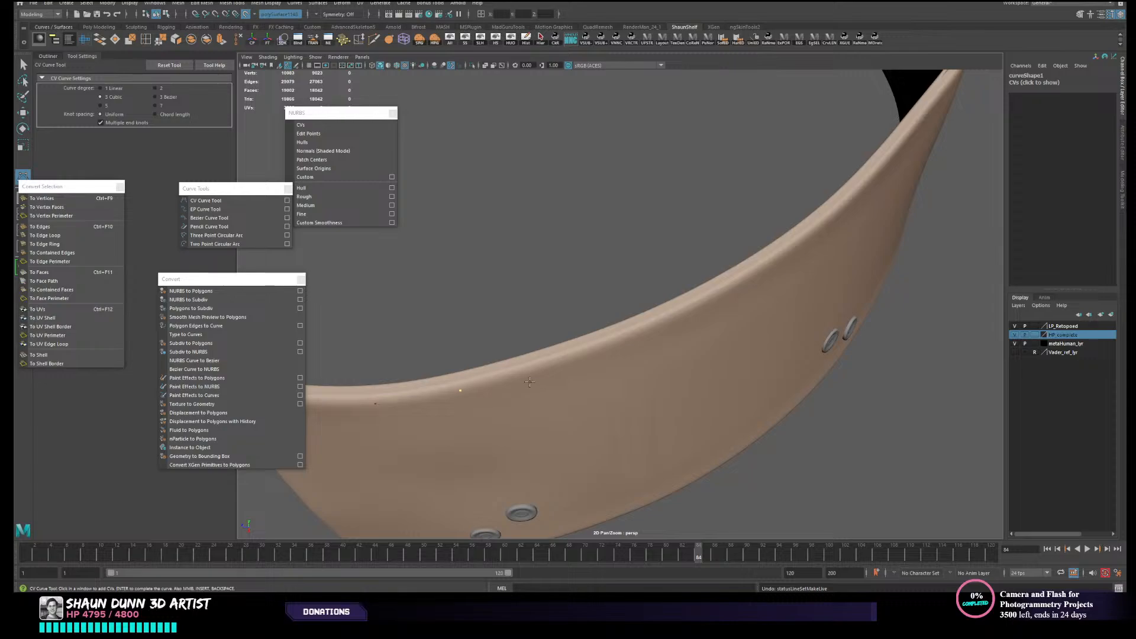
left_click_drag(556, 374, 561, 328, "alt")
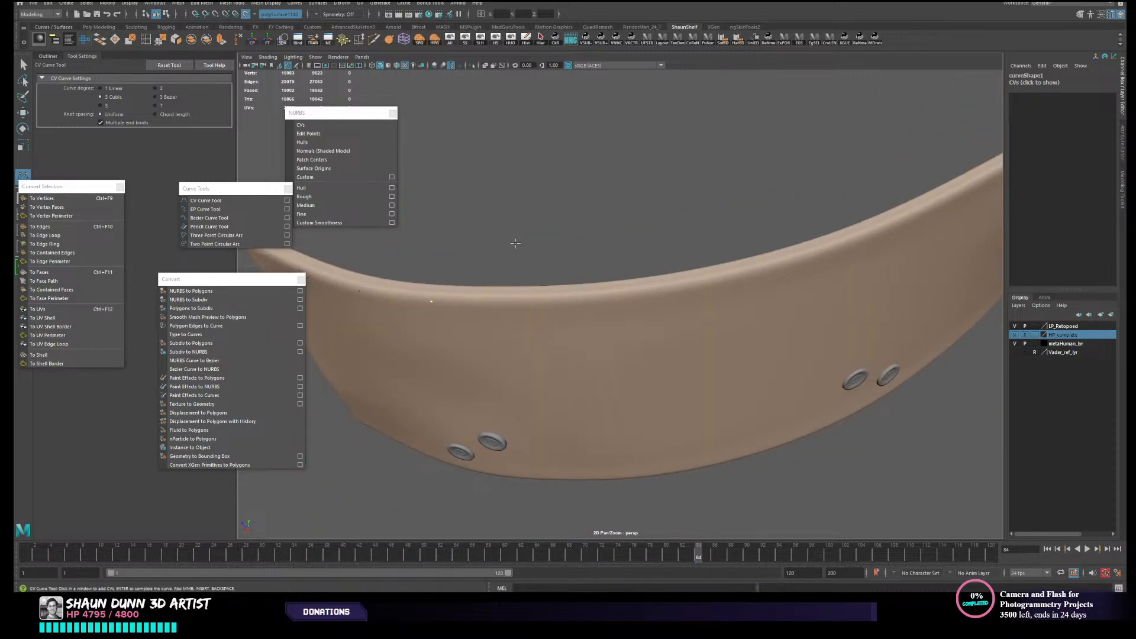
key("w")
left_click_drag(643, 330, 690, 342, "alt")
right_click(576, 301)
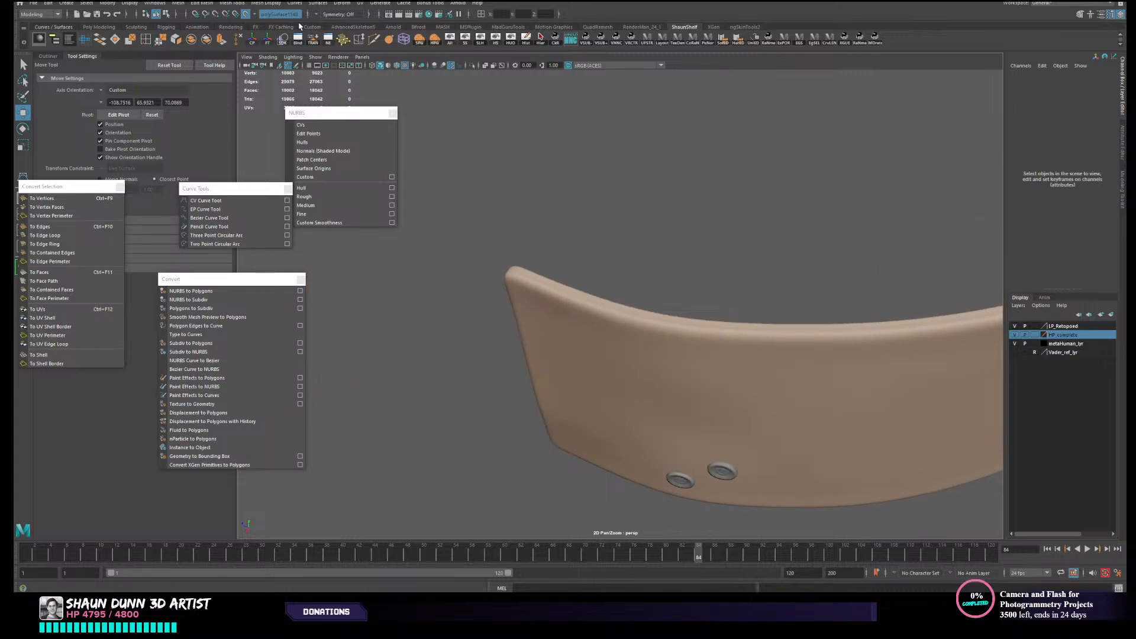
- Turn off the live surface, and briefly hide the high-poly strap before showing it again
left_click(245, 13)
left_click(775, 364)
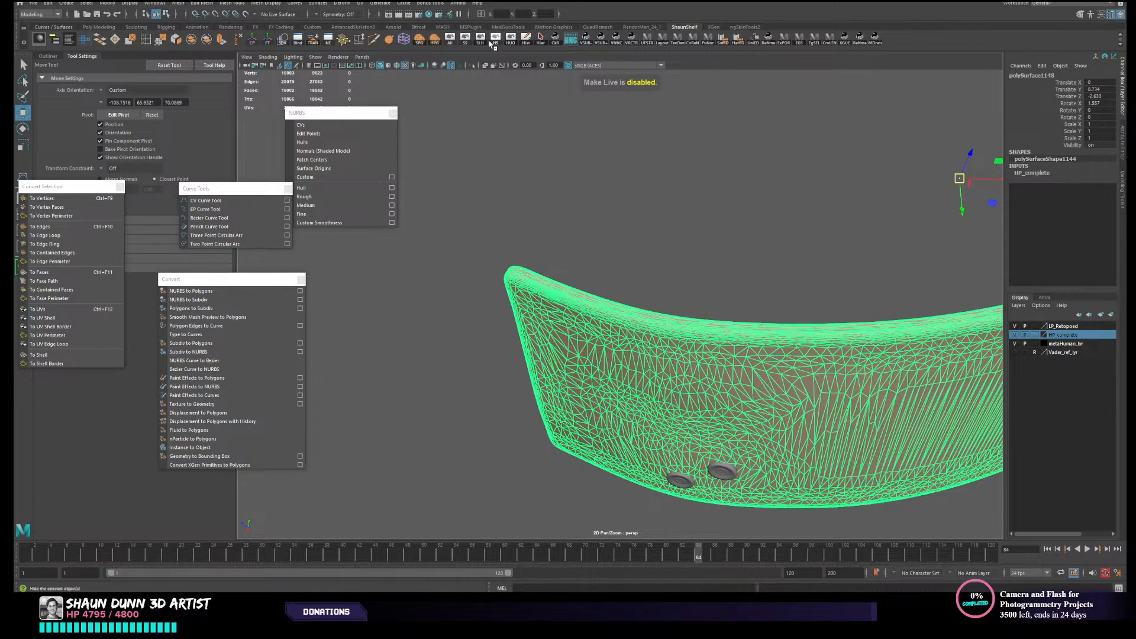
left_click(493, 41)
left_click_drag(459, 243, 764, 398)
left_click(495, 40)
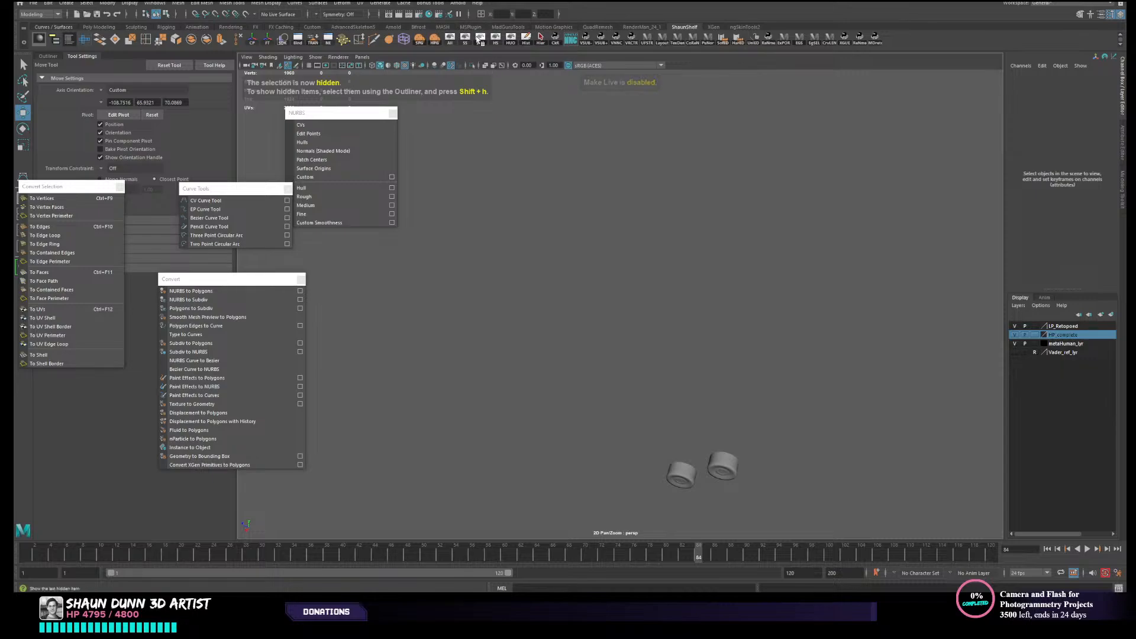
left_click(478, 39)
- Assign a new Blinn material to the high-poly belt strap
left_click(834, 380)
left_click_drag(831, 379, 648, 325, "alt")
right_click(622, 313)
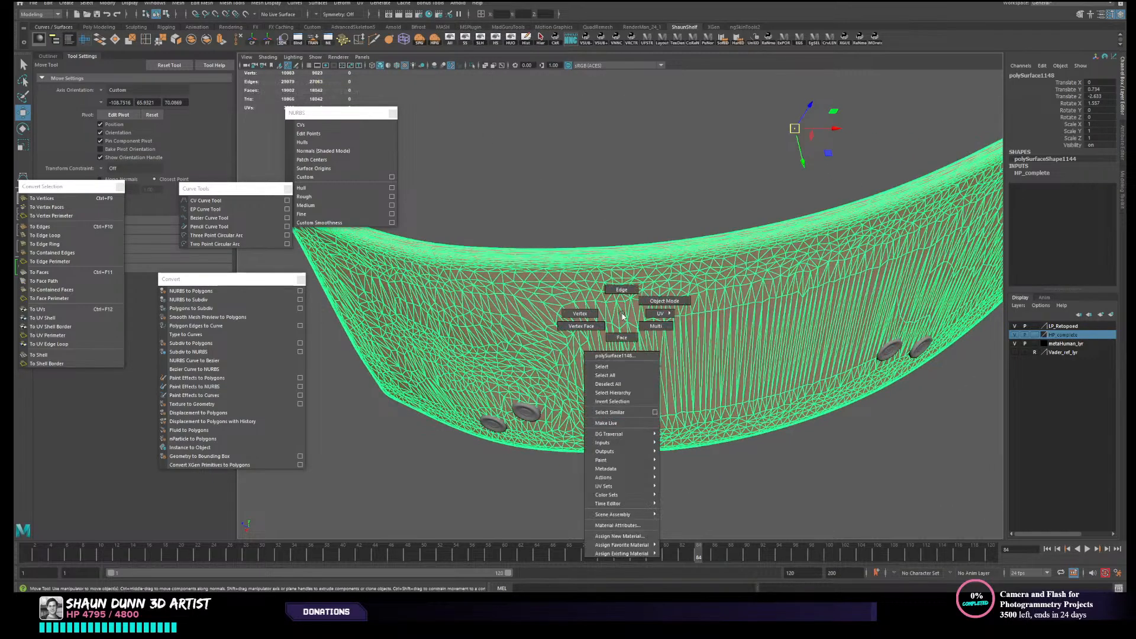
left_click(620, 536)
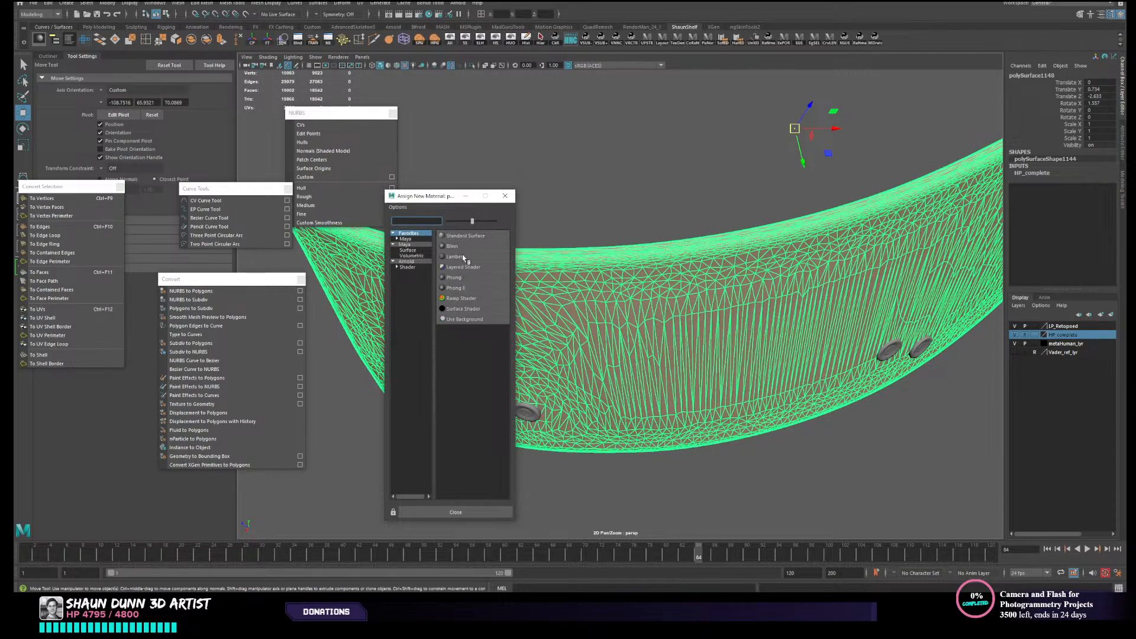
left_click(461, 247)
left_click_drag(530, 296, 605, 348, "alt")
left_click(677, 275)
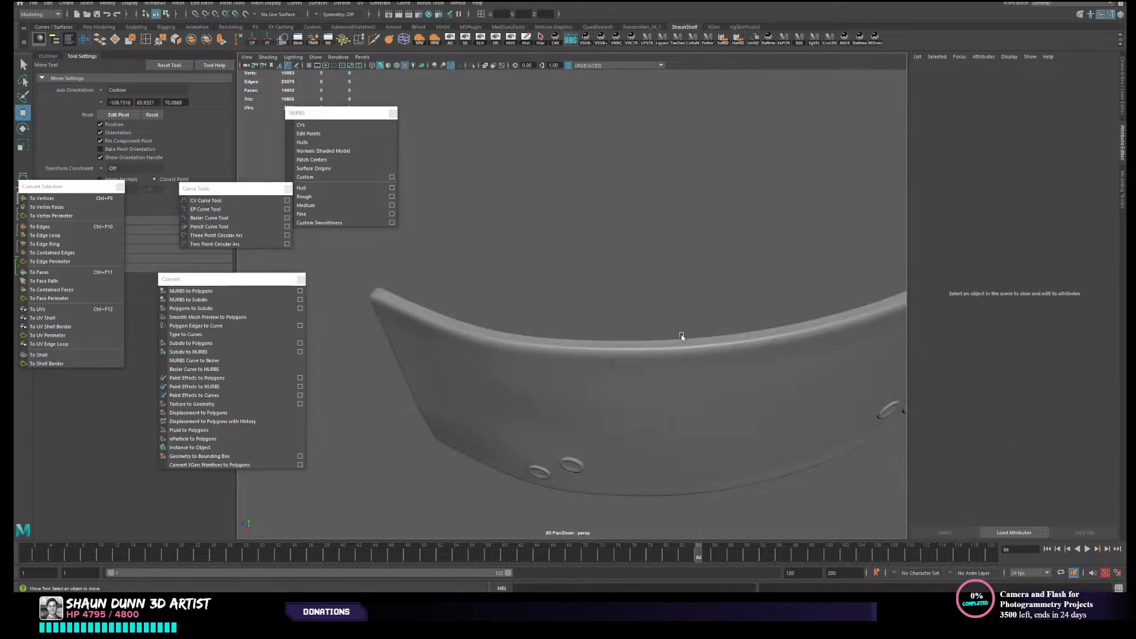
- Bring up the strap's Blinn material attributes and turn off selection highlighting in the viewport
left_click_drag(684, 389, 708, 385, "alt")
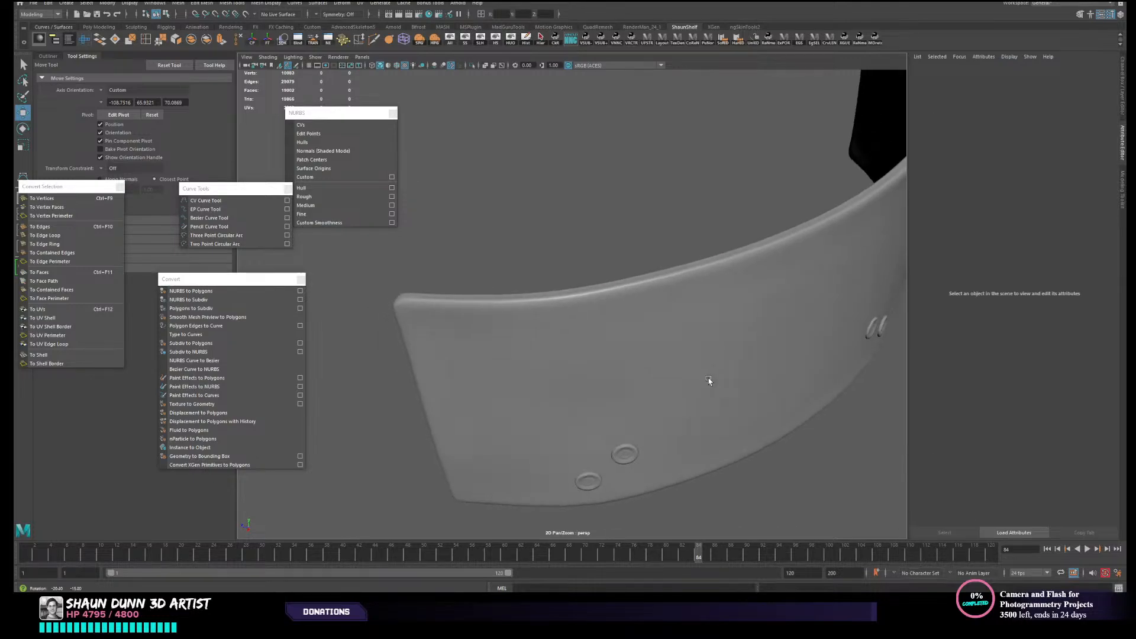
left_click(761, 332)
left_click(1073, 72)
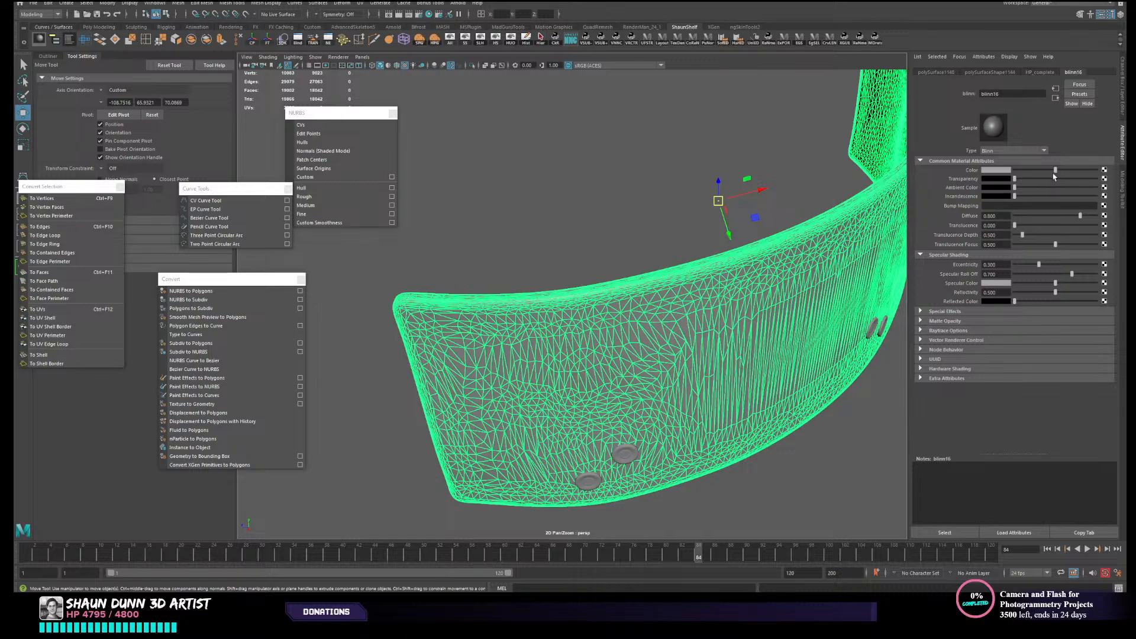
left_click(333, 59)
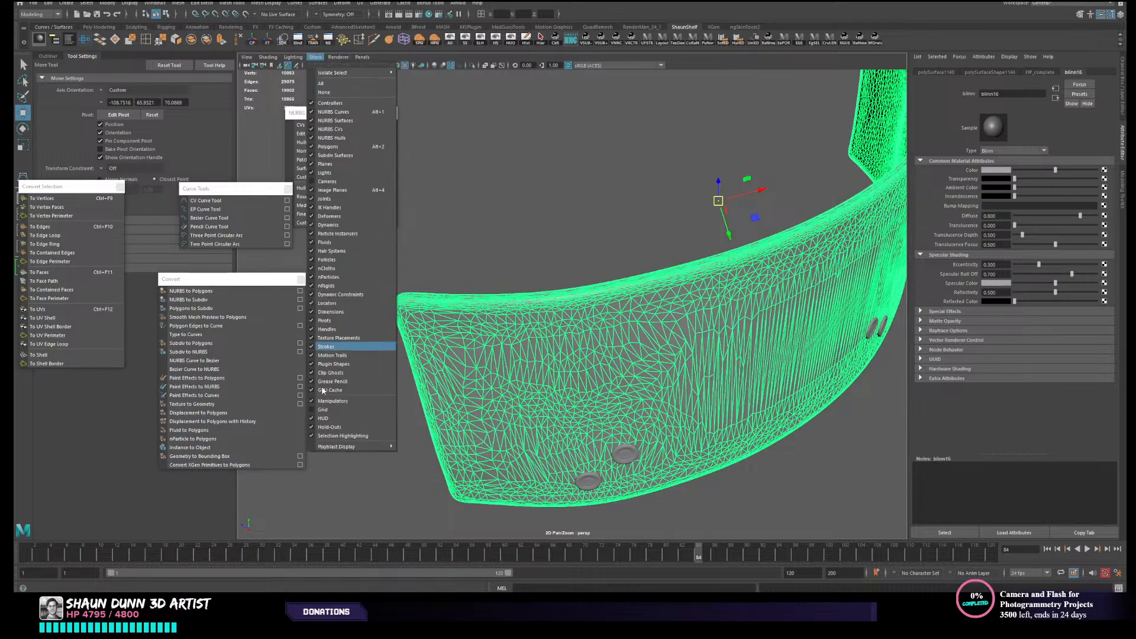
left_click(373, 436)
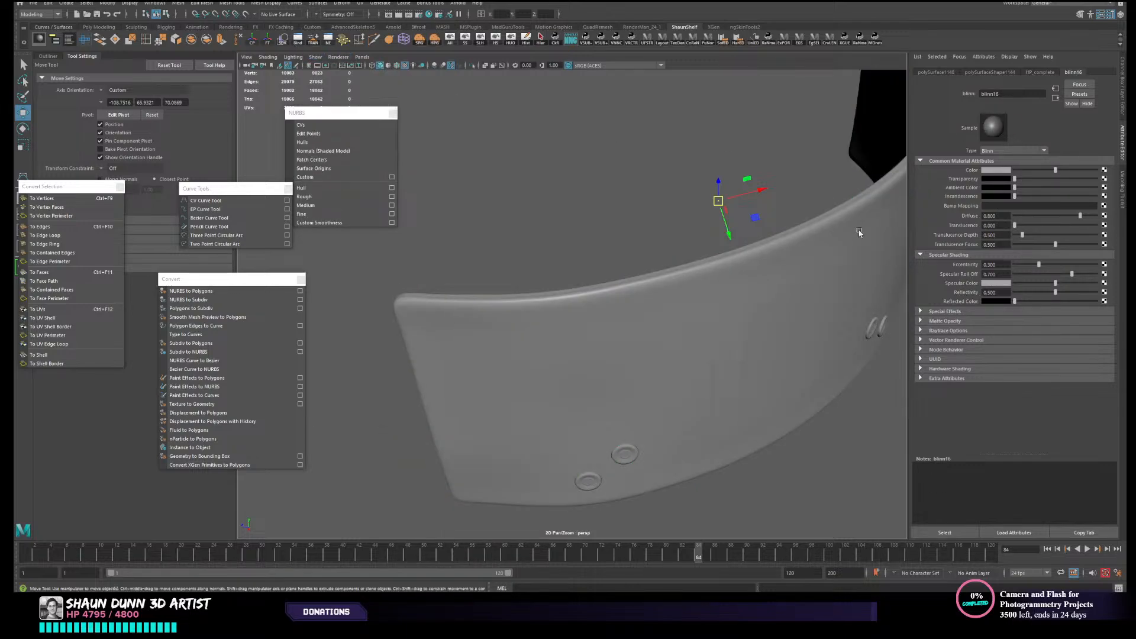
- Set the Blinn's specular roll off to 1.000, brighten its specular color and darken its base color to a dark grey
left_click_drag(663, 279, 670, 279, "alt")
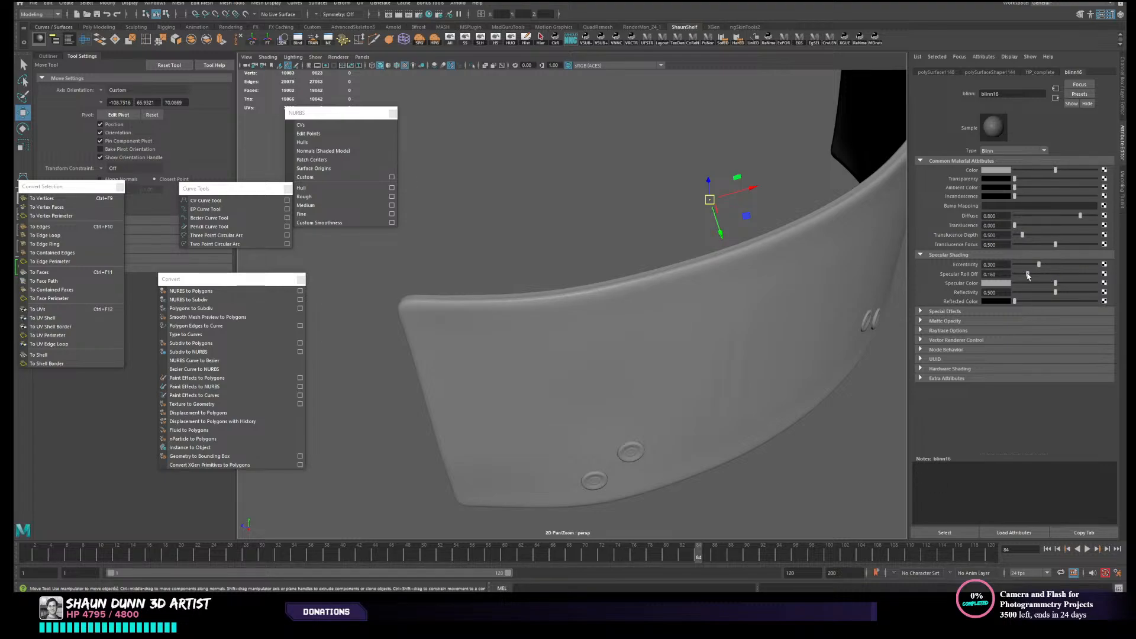
mouse_move(1072, 274)
left_mouse_down()
mouse_move(1030, 284)
mouse_move(1089, 284)
left_mouse_up()
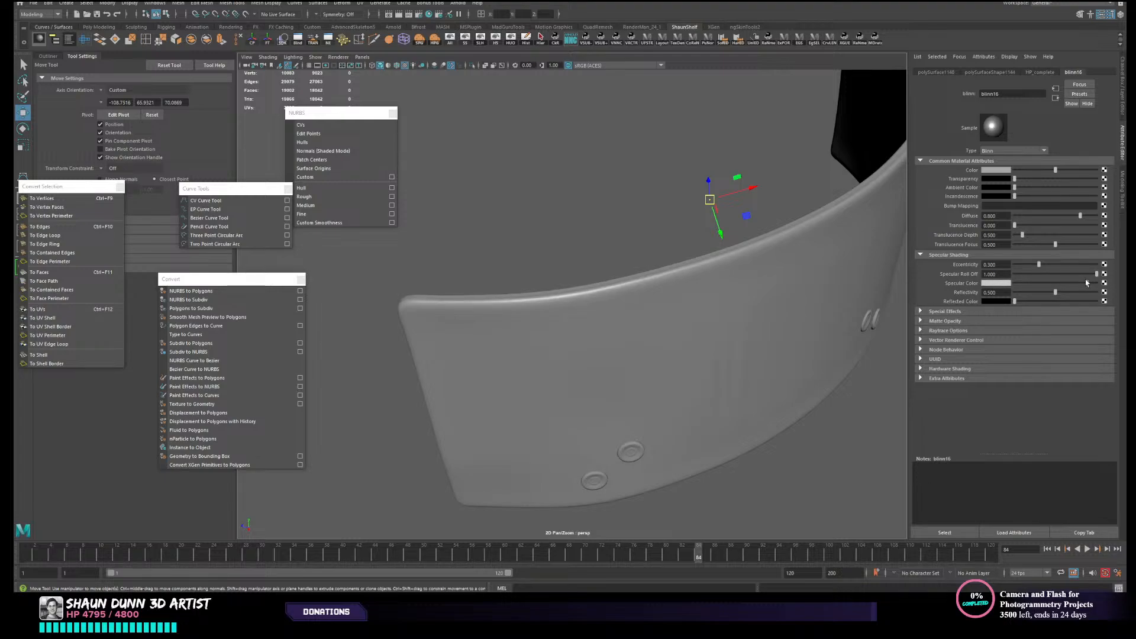
mouse_move(791, 331)
left_mouse_down("alt")
mouse_move(723, 338)
mouse_move(790, 336)
left_mouse_up("alt")
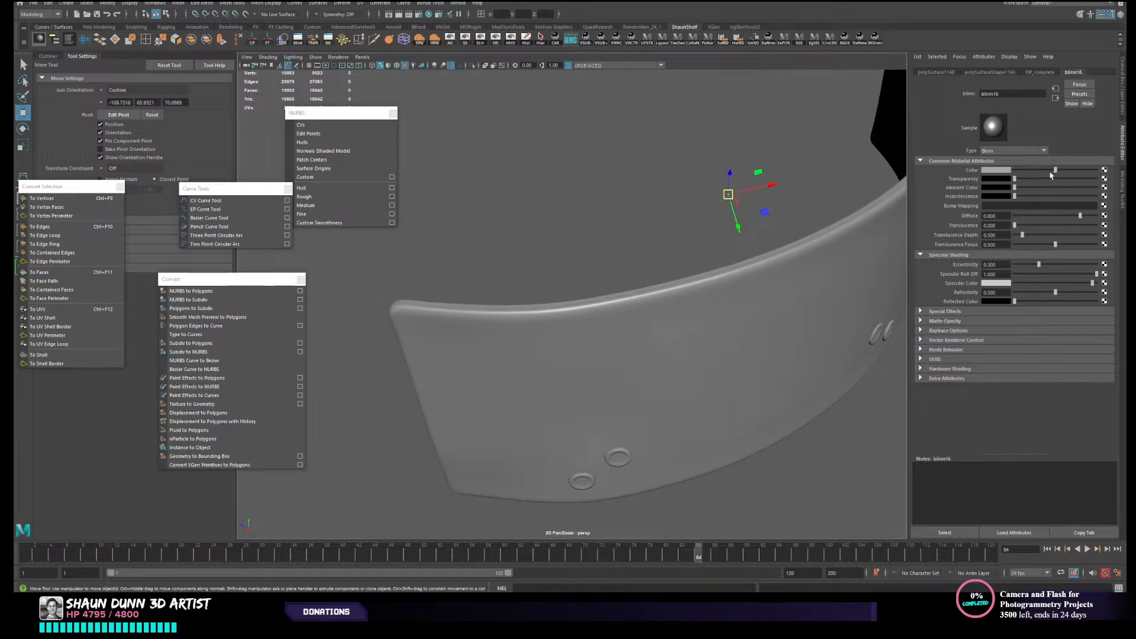
left_click_drag(1051, 174, 1037, 174)
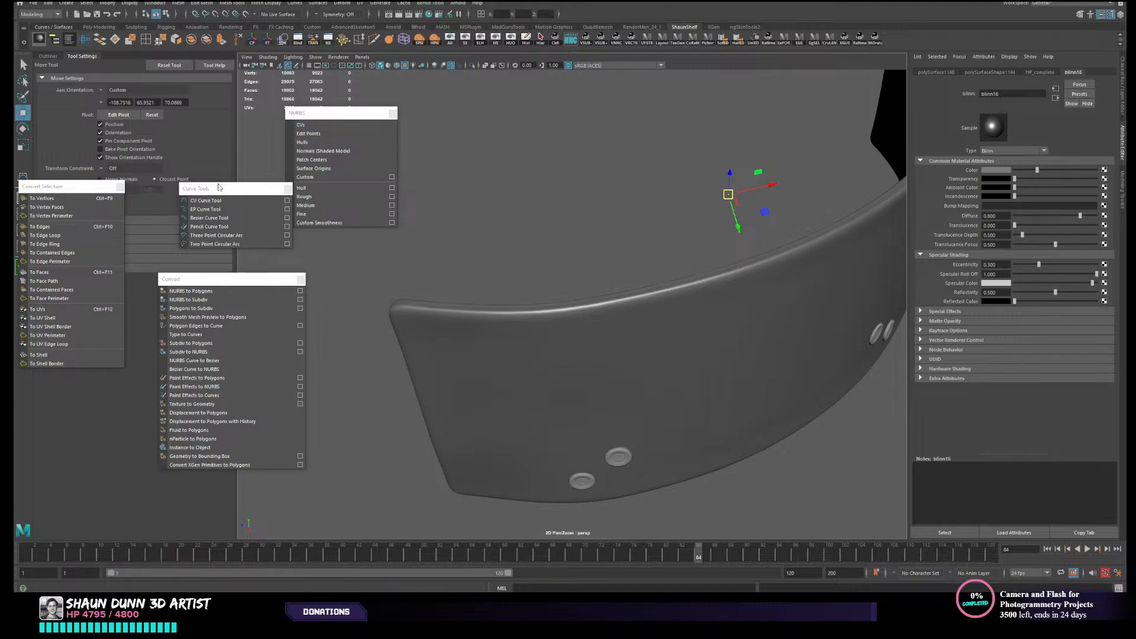
left_click(218, 204)
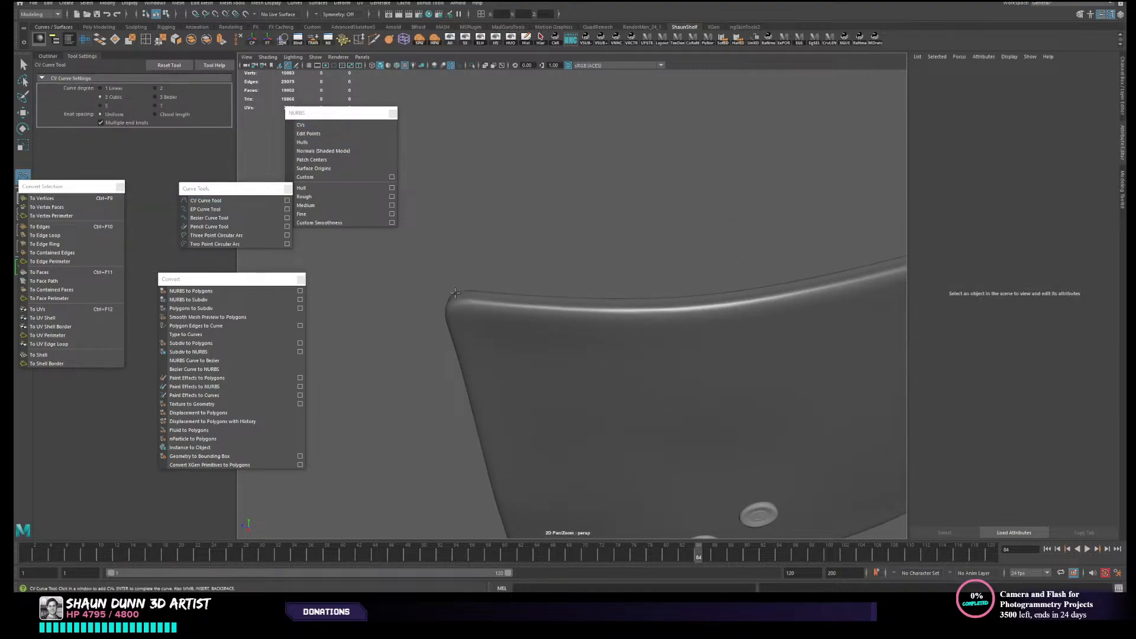
left_click(460, 304)
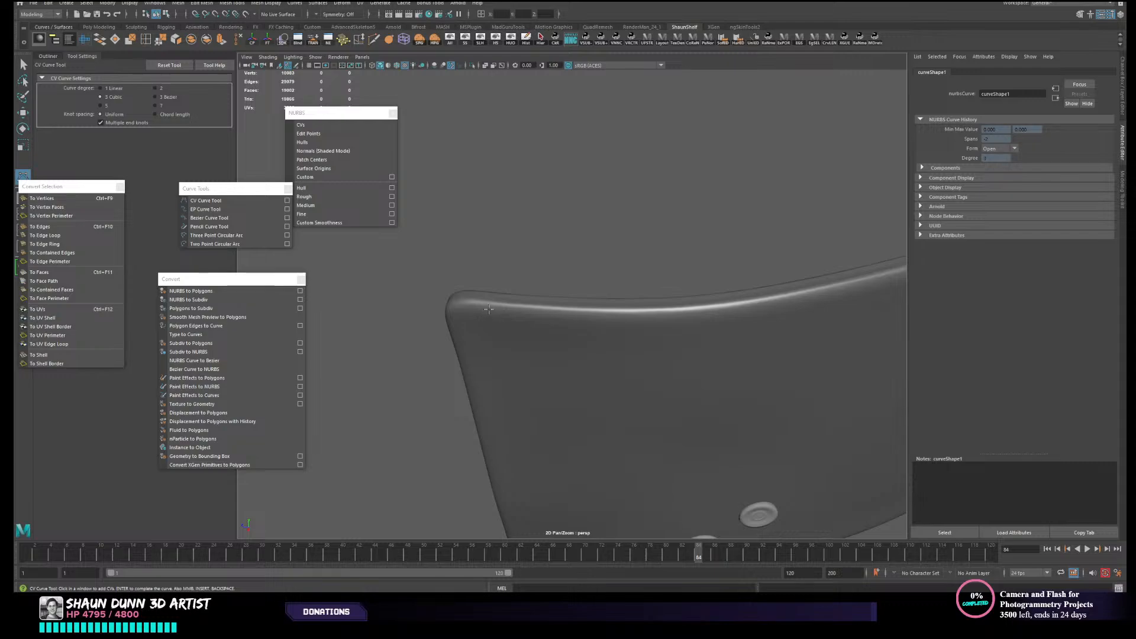
key("w")
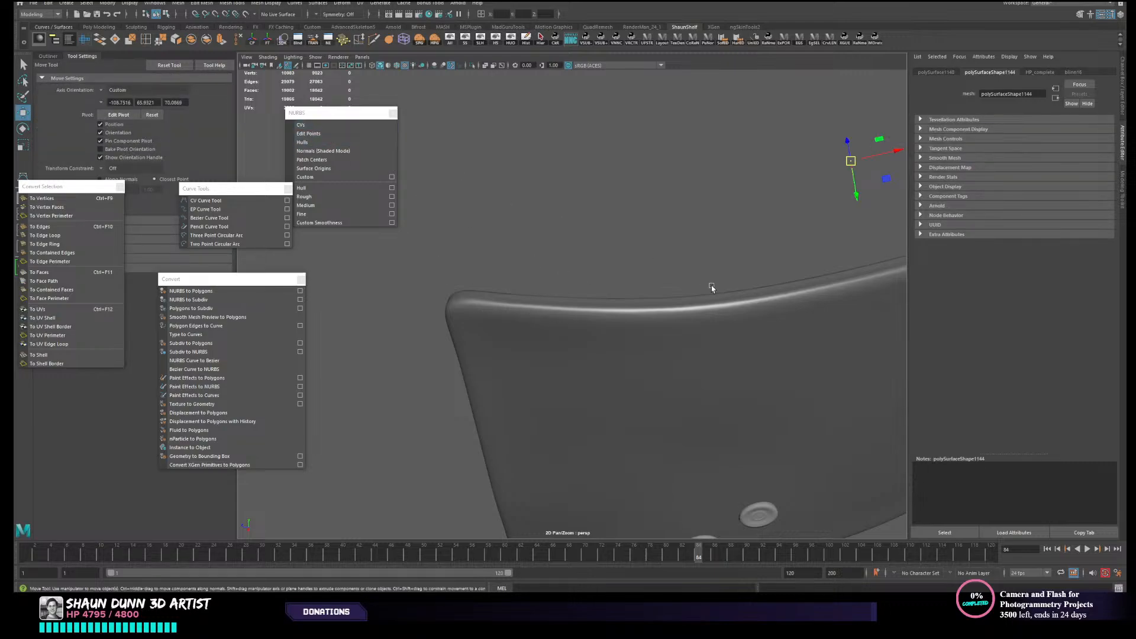
- Turn selection highlighting back on and make the high-poly belt strap a live surface
left_click(315, 57)
left_click(352, 431)
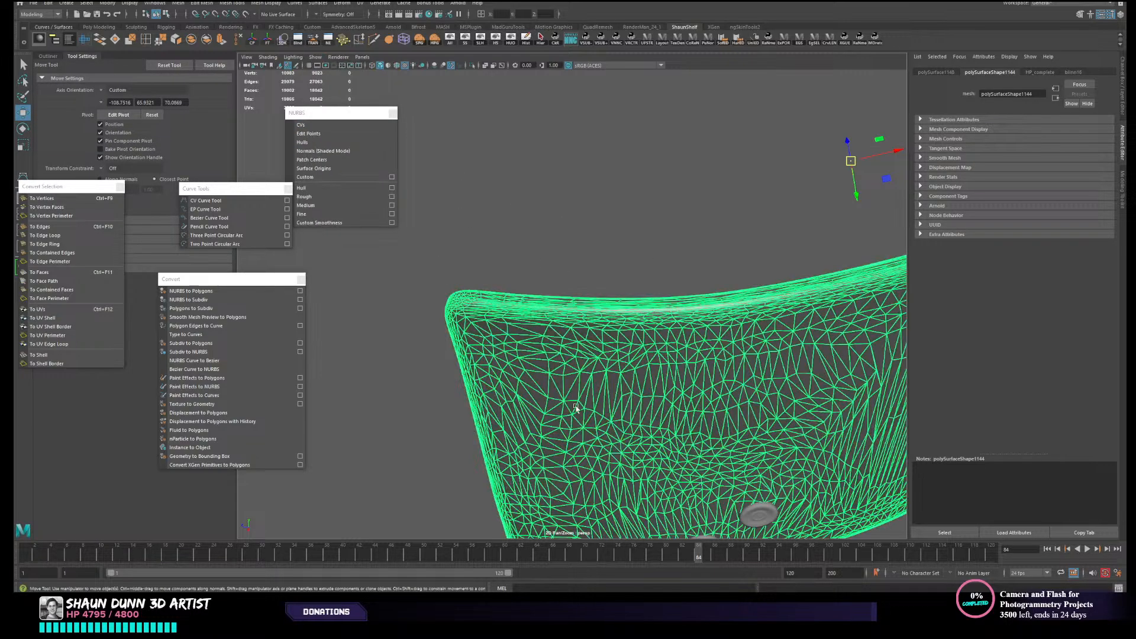
left_click(245, 13)
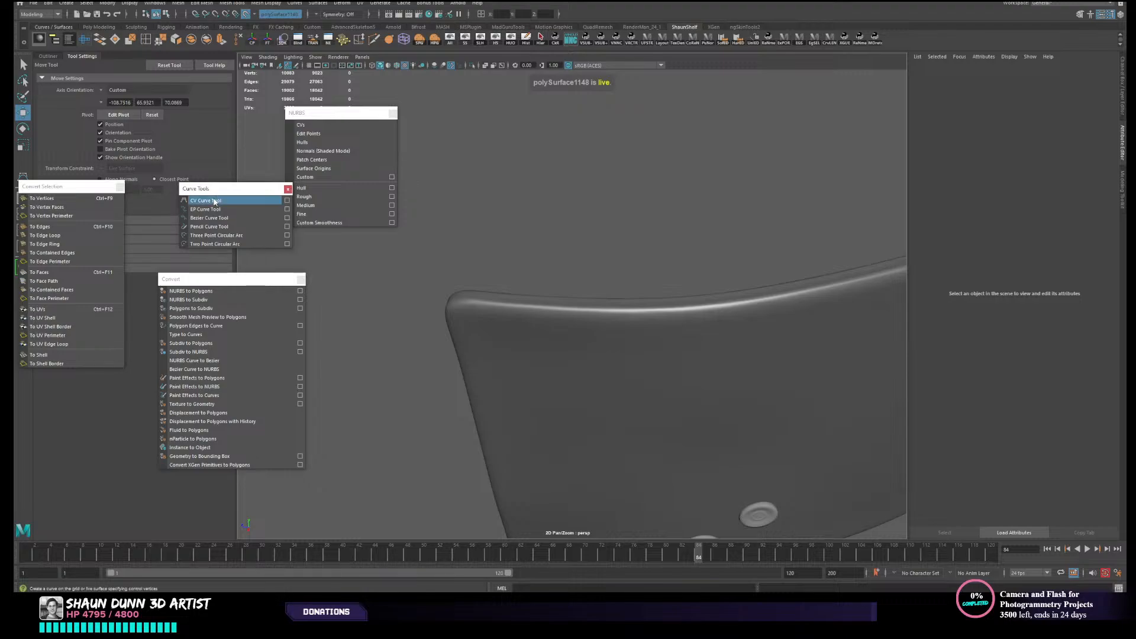
- Start a CV curve at one upper corner of the live strap and place points along its upper edge toward the second pair of rivets
left_click(205, 201)
left_click(456, 307)
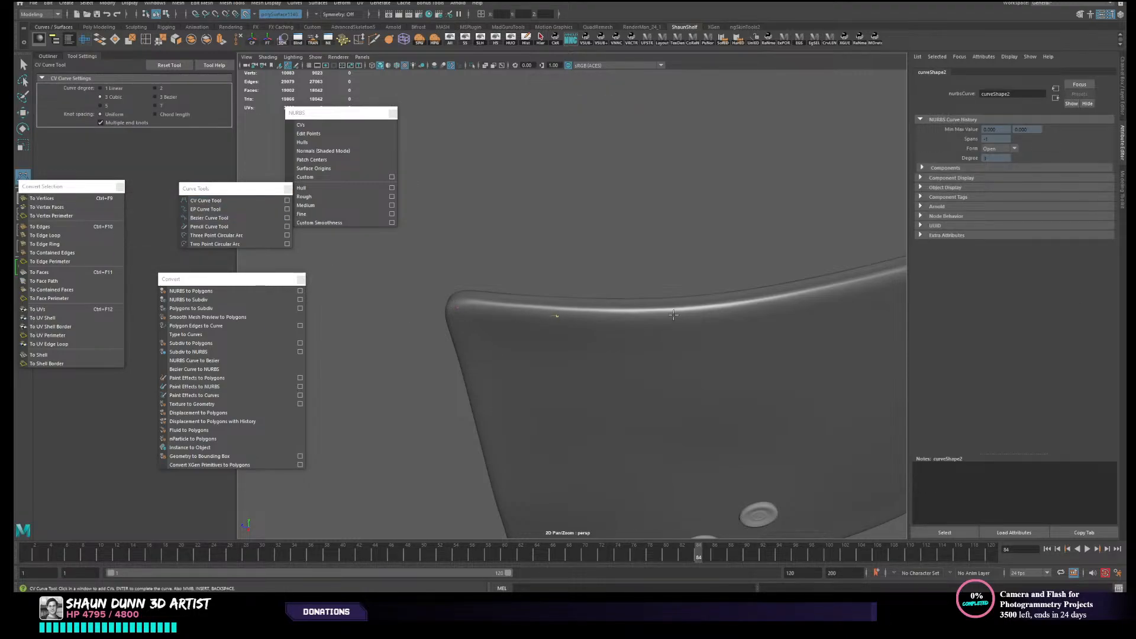
left_click_drag(814, 318, 695, 323, "alt")
left_click(621, 322)
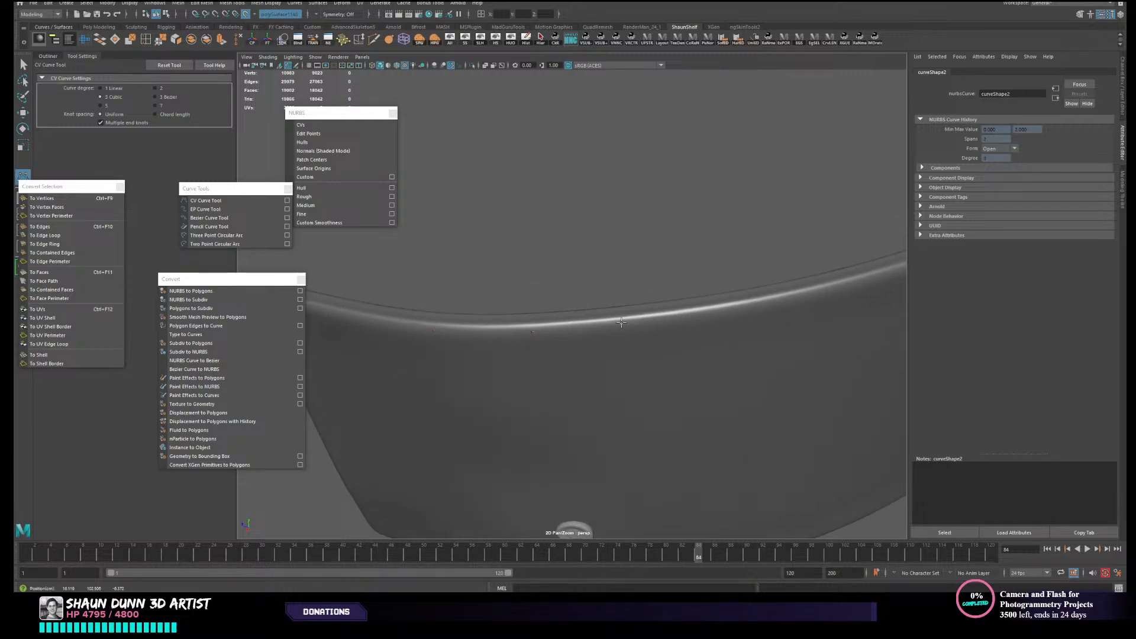
left_click(710, 310)
left_click_drag(711, 309, 640, 360, "alt")
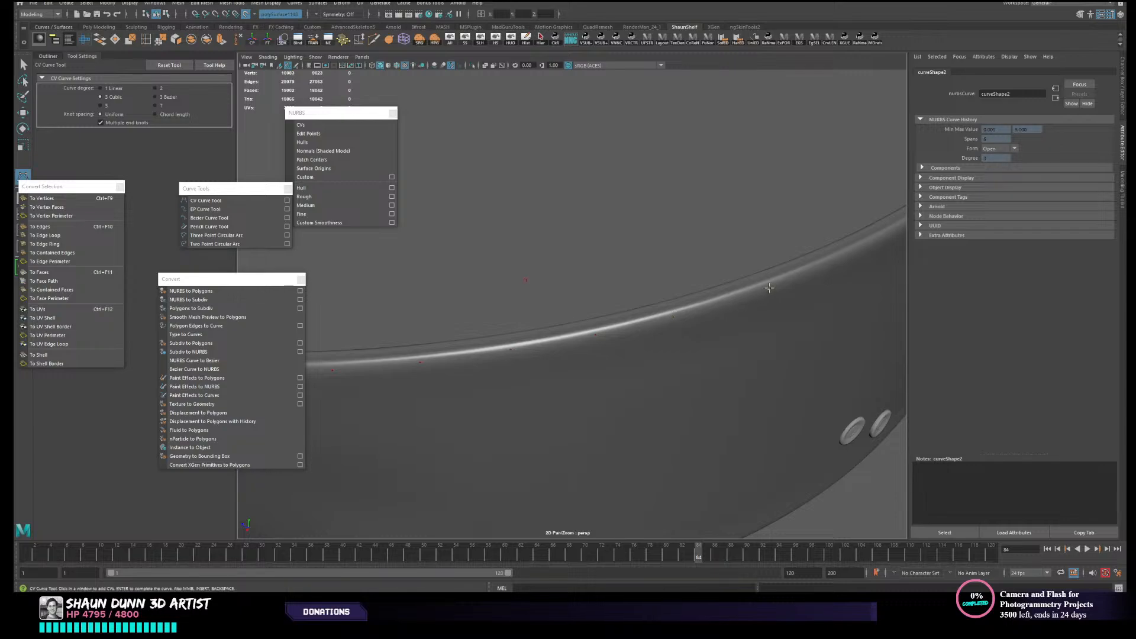
left_click_drag(768, 288, 499, 298, "alt")
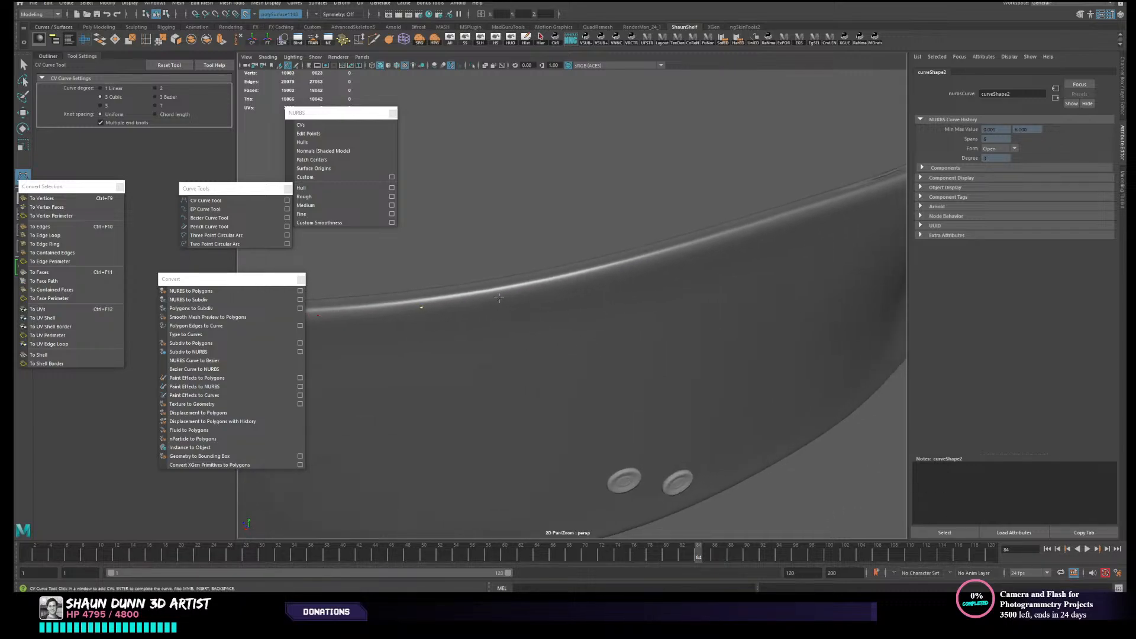
left_click(600, 272)
- Continue the CV curve along the strap's upper edge past the second pair of rivets and into the dip, undoing the last action once
left_click_drag(762, 246, 665, 299, "alt")
key("ctrl+z")
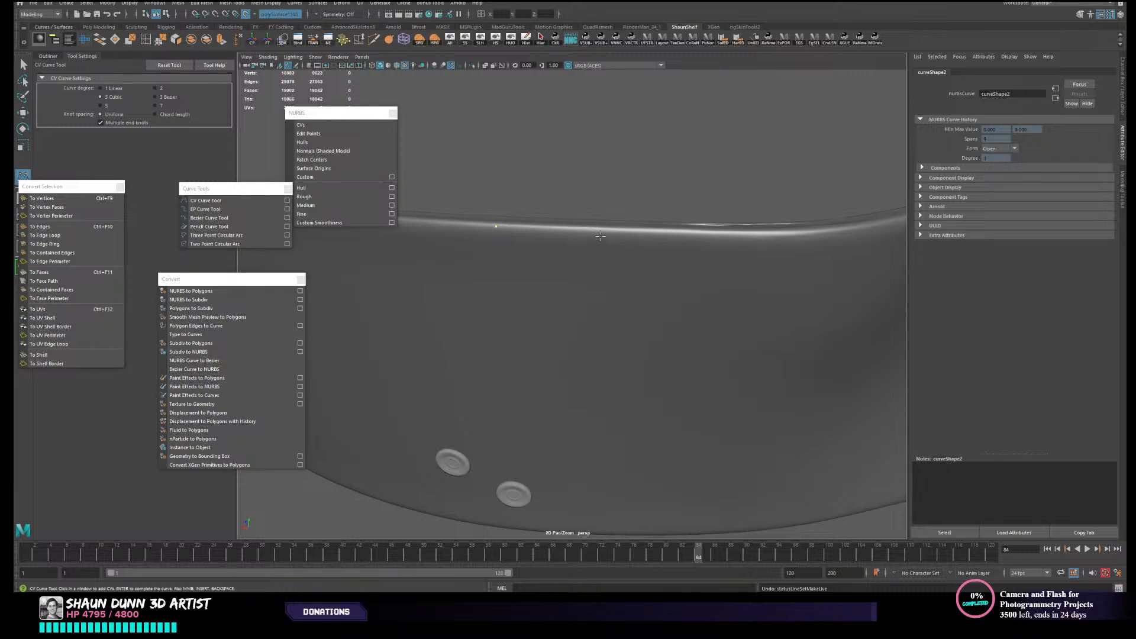
left_click(605, 235)
left_click(708, 241)
left_click_drag(713, 240, 672, 364, "alt")
scroll(710, 320, "down", 7)
scroll(651, 343, "up", 10)
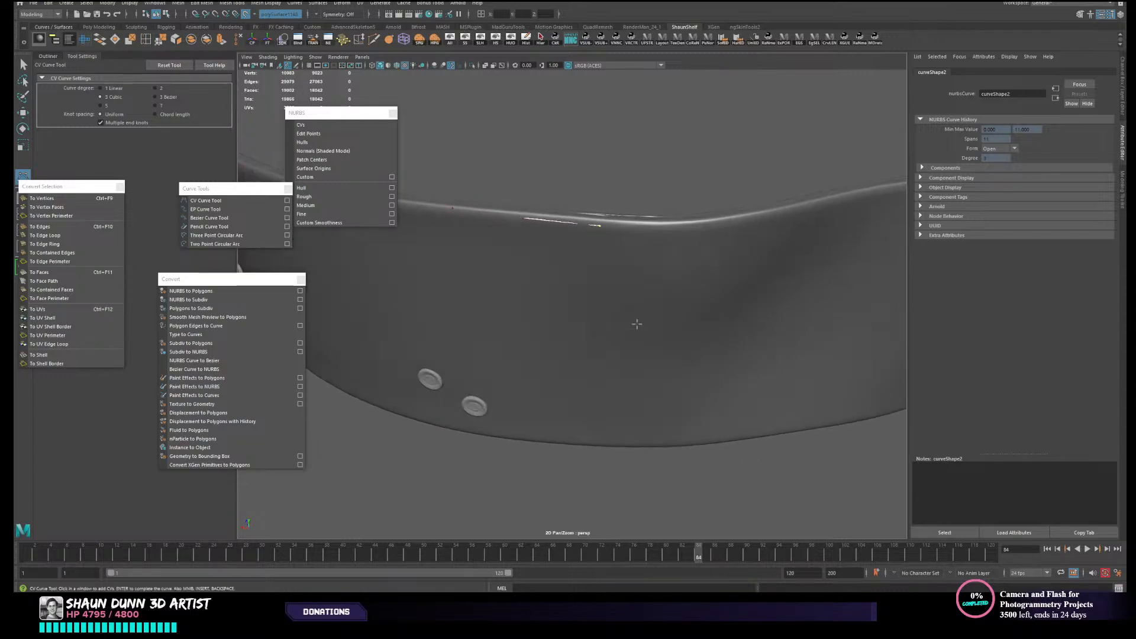
middle_click_drag(636, 298, 612, 347, "alt")
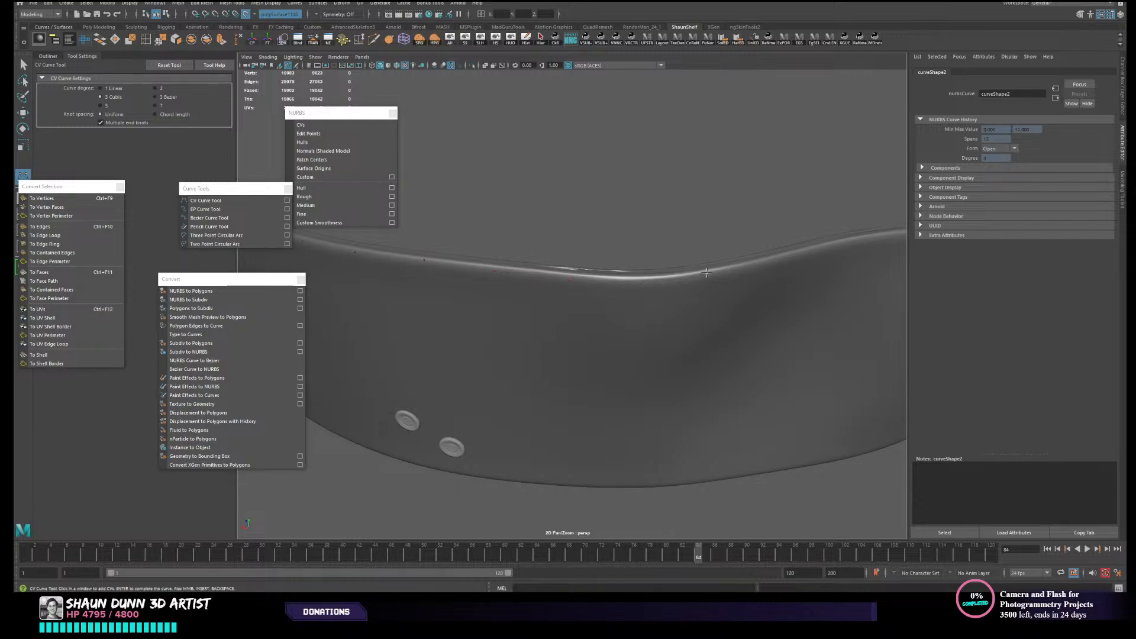
left_click_drag(707, 273, 687, 322, "alt")
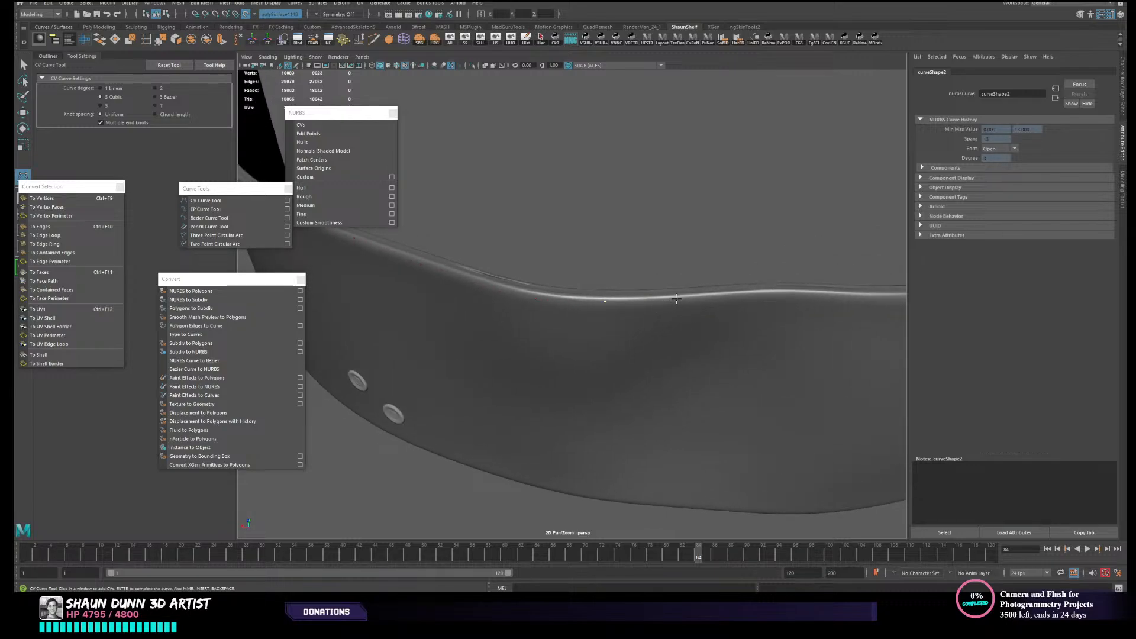
- Extend the CV curve along the rest of the strap's upper edge to the far upper corner and finish the curve
left_click(734, 294)
left_click_drag(798, 294, 702, 292, "alt")
left_click(704, 282)
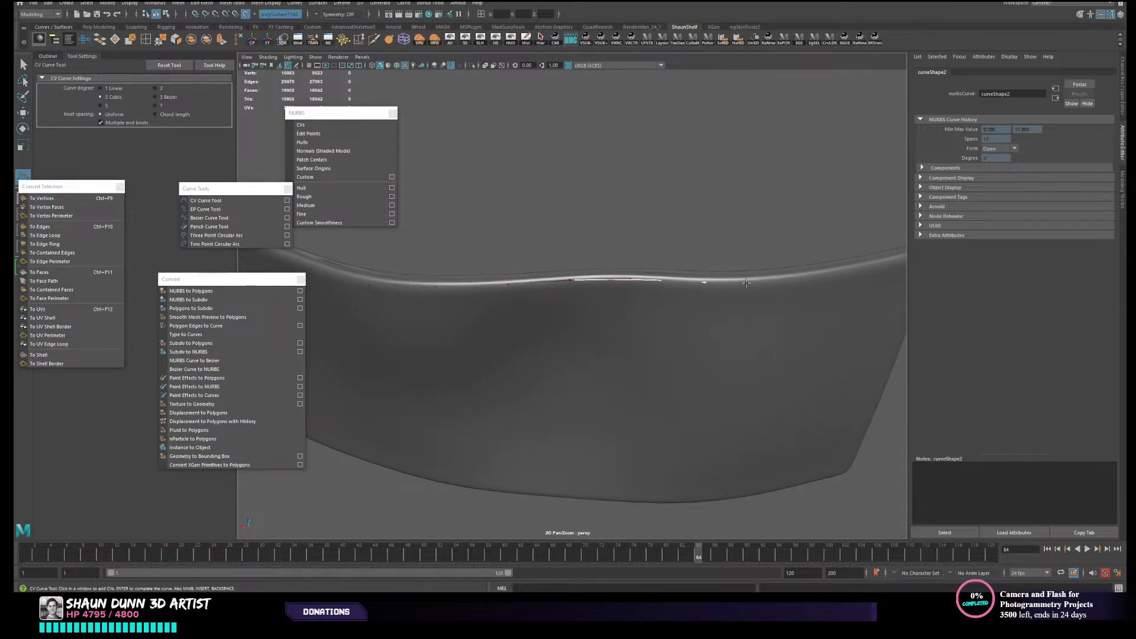
left_click(784, 278)
left_click_drag(855, 267, 703, 303, "alt")
left_click(728, 288)
left_click(739, 288)
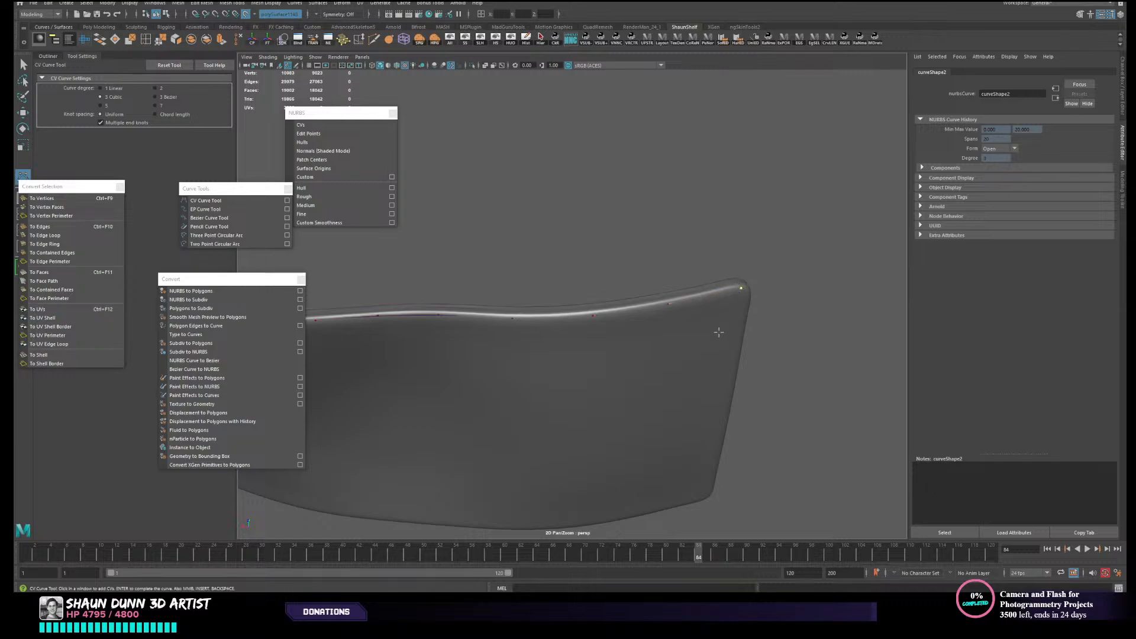
left_click_drag(719, 332, 736, 423, "alt")
key("w")
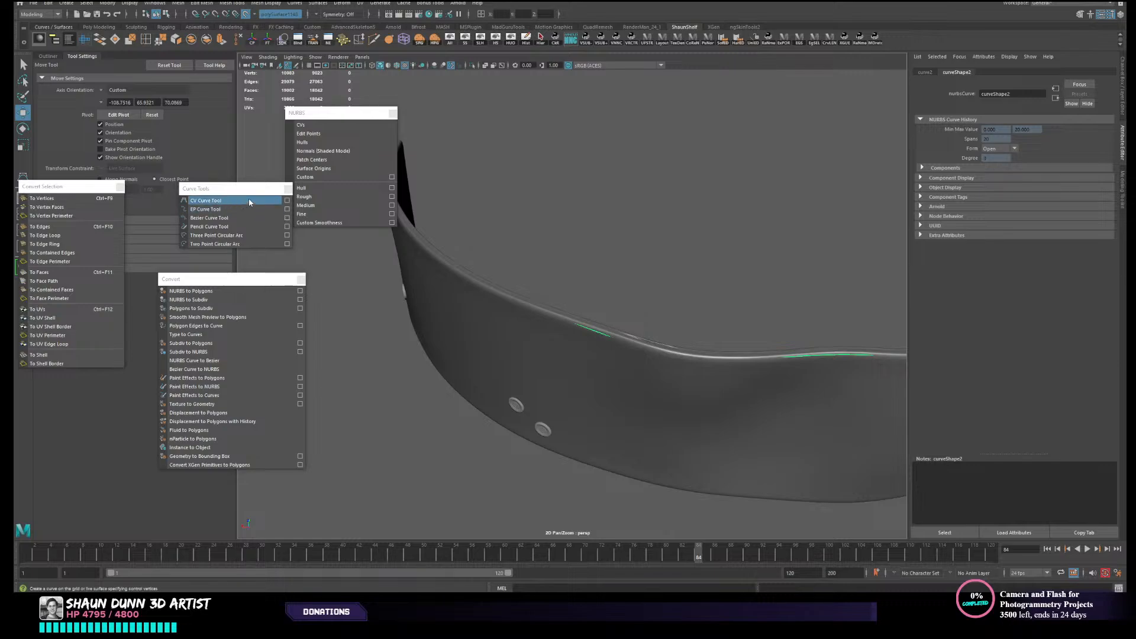
left_click(248, 200)
left_click_drag(661, 353, 674, 383, "alt")
key("w")
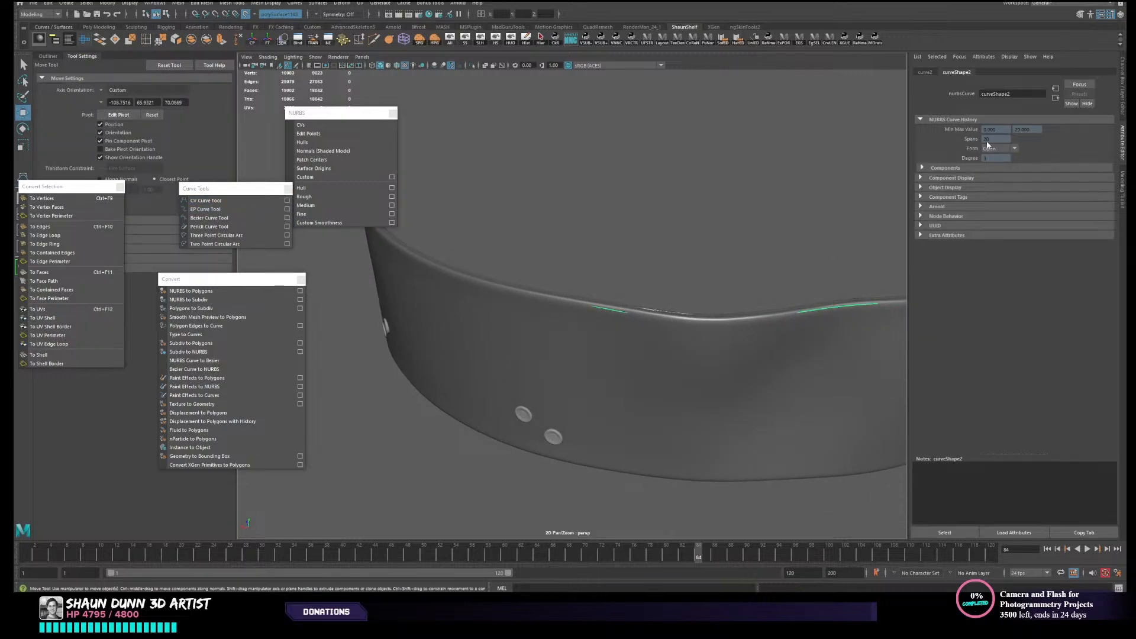
left_click_drag(463, 325, 528, 296, "alt")
middle_click_drag(528, 295, 534, 296, "alt")
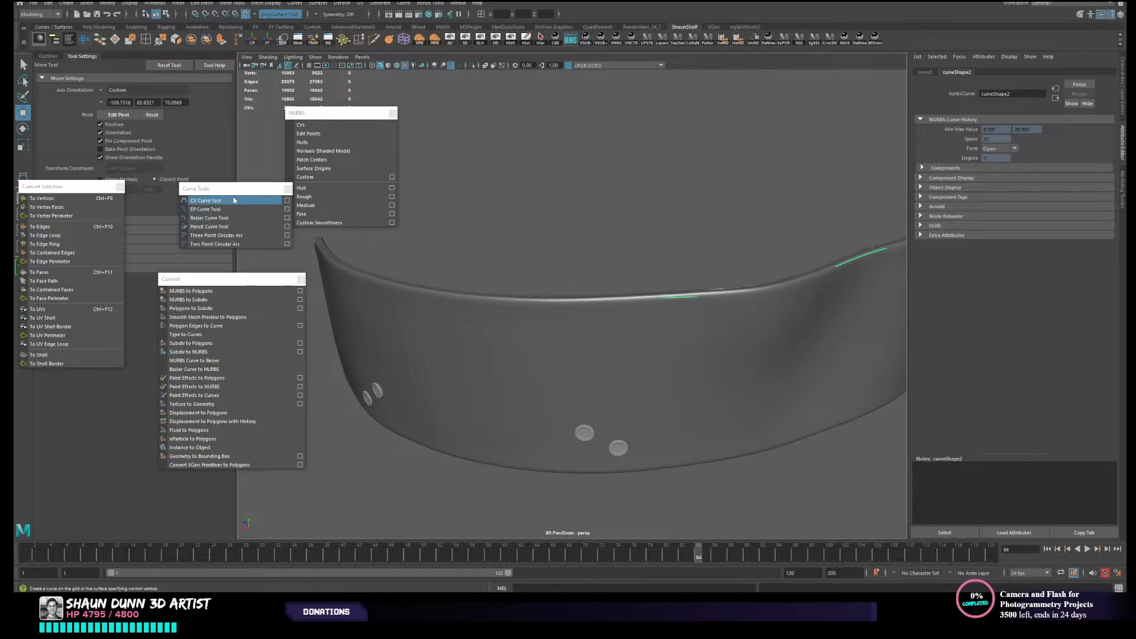
left_click_drag(593, 245, 620, 369)
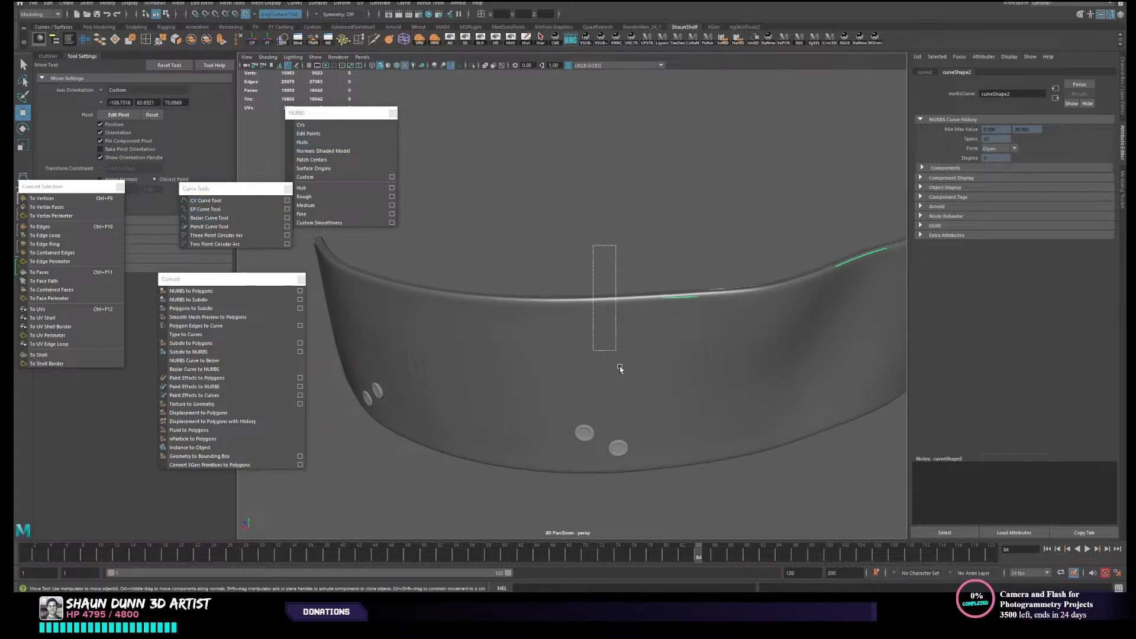
- Display the CVs of the upper-edge curve and check their spacing around the strap
left_click(342, 125)
left_click_drag(500, 271, 591, 338, "alt")
left_click(563, 223)
left_click_drag(491, 374, 586, 388, "alt")
left_click(621, 294)
mouse_move(629, 314)
left_mouse_down("alt")
mouse_move(594, 325)
mouse_move(631, 308)
left_mouse_up("alt")
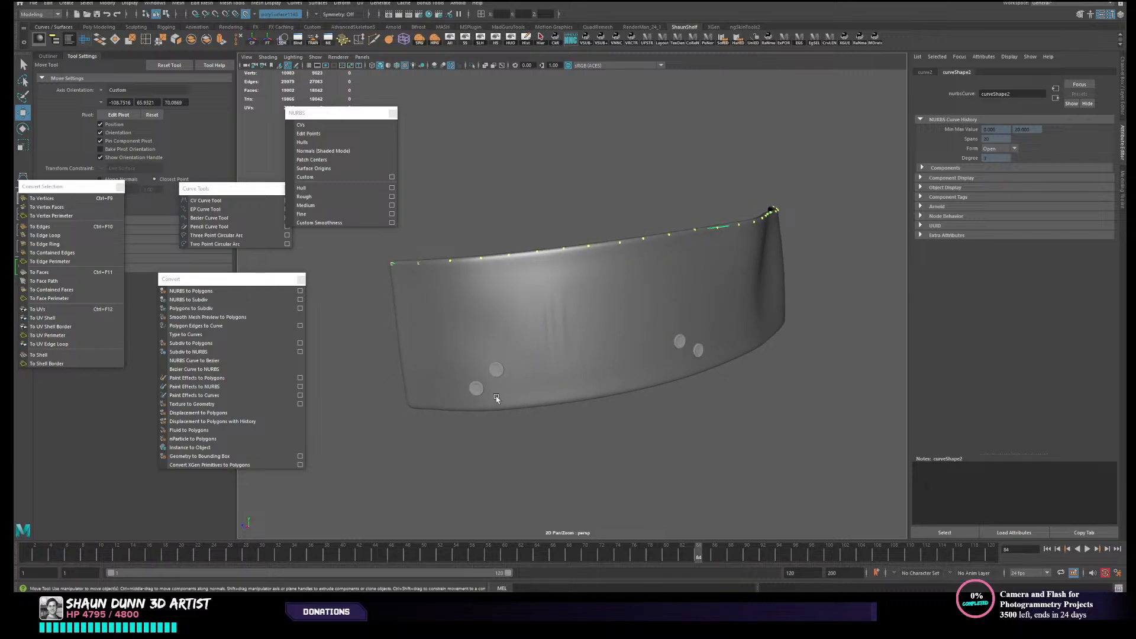
left_click_drag(498, 398, 447, 401, "alt")
left_click_drag(776, 334, 389, 265, "alt")
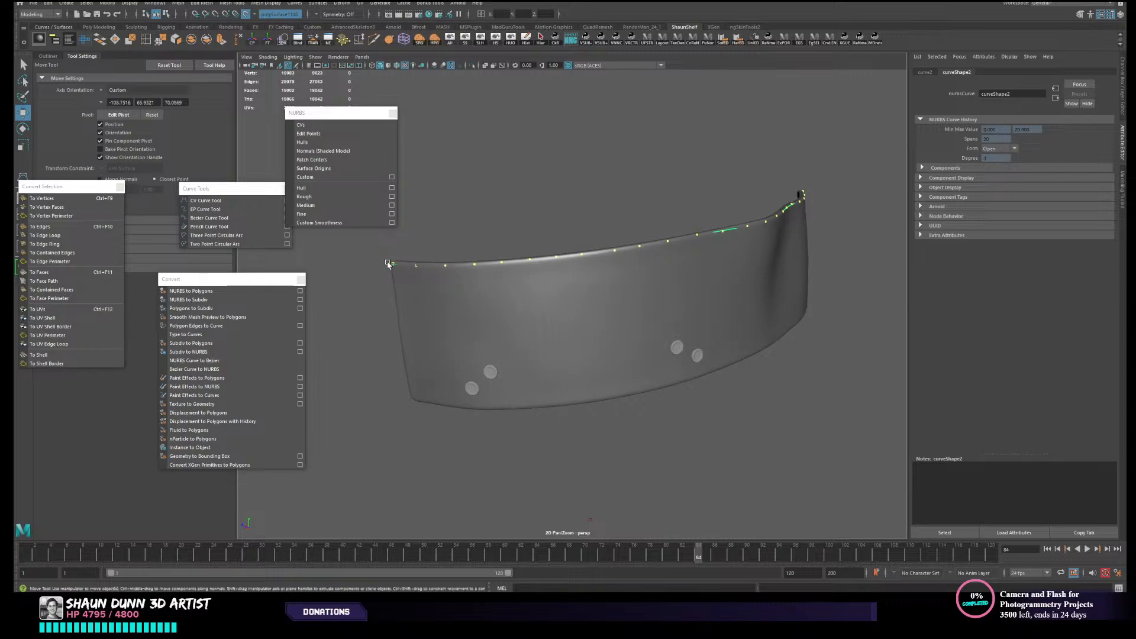
left_click_drag(542, 328, 571, 289, "alt")
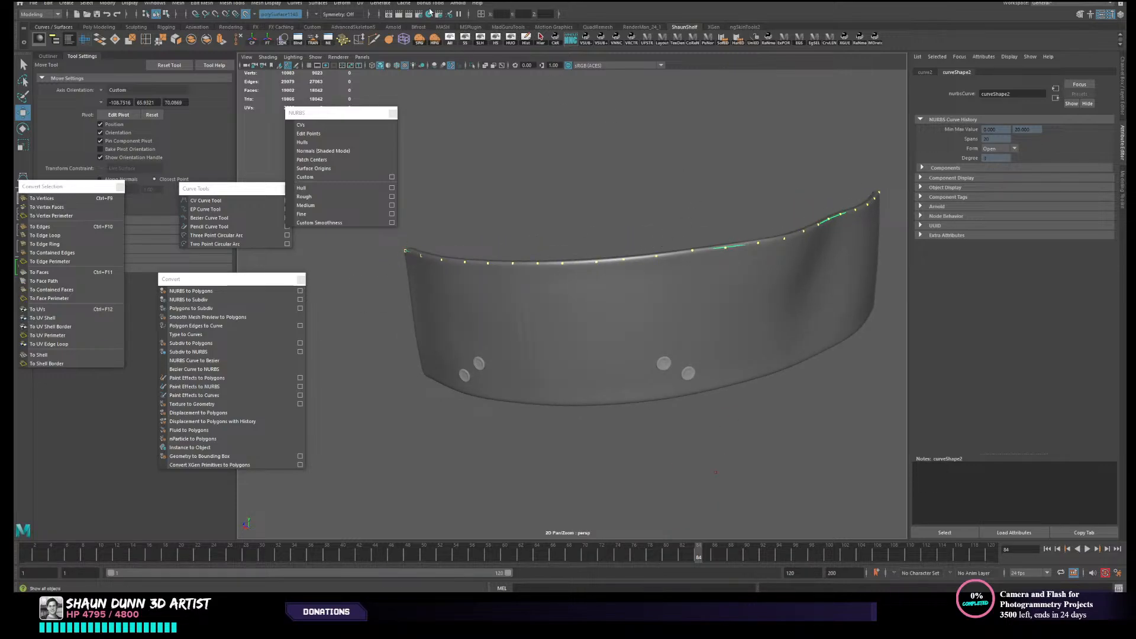
- Rebuild the upper-edge curve as uniform with 20 spans and 3 Cubic degree, and move the rebuild options aside
left_click(294, 3)
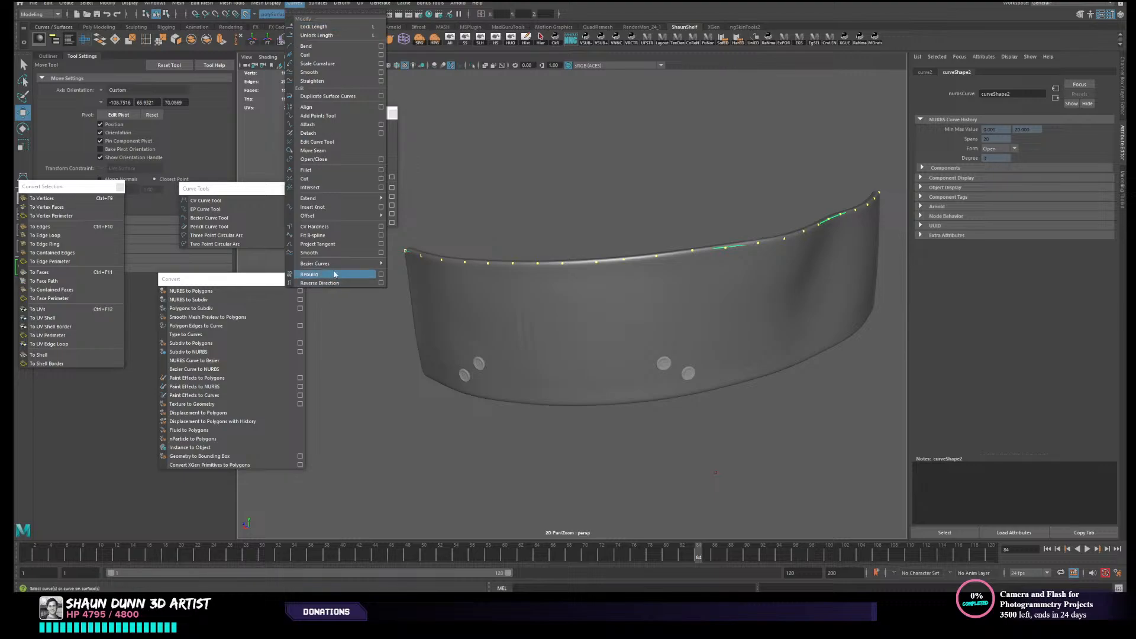
left_click(380, 275)
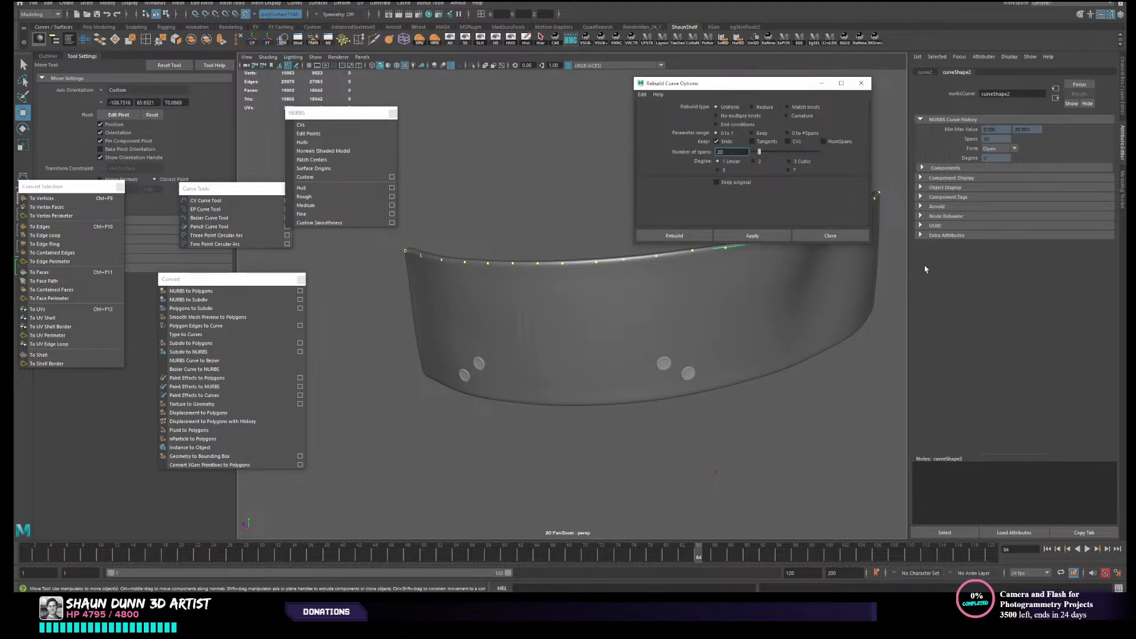
left_click(789, 161)
left_click(768, 236)
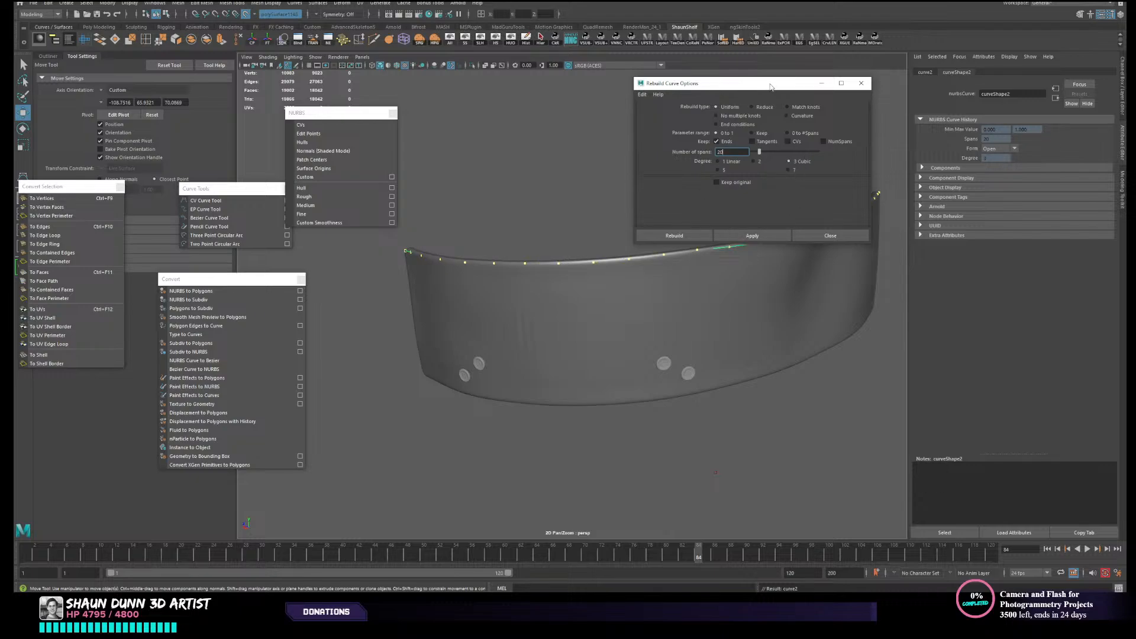
left_click_drag(771, 87, 933, 291)
- Start a second CV curve at the strap's lower corner and place points along the first stretch of its lower edge
left_click_drag(715, 317, 707, 273, "alt")
left_click_drag(535, 299, 507, 330, "alt")
scroll(488, 333, "up", 3)
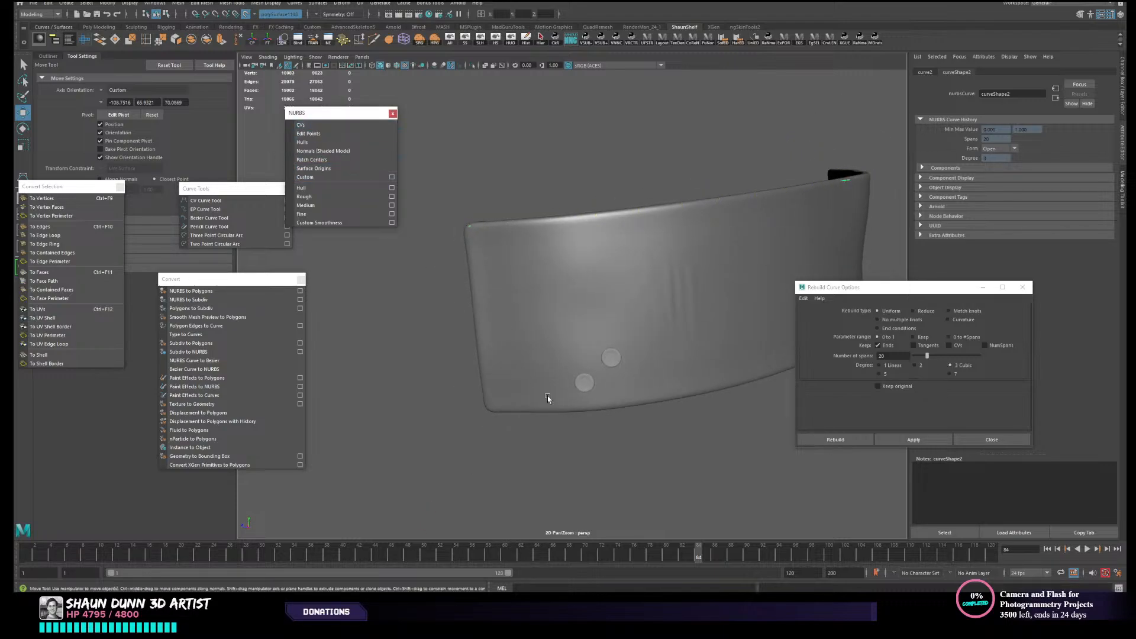
left_click_drag(503, 404, 484, 387, "alt")
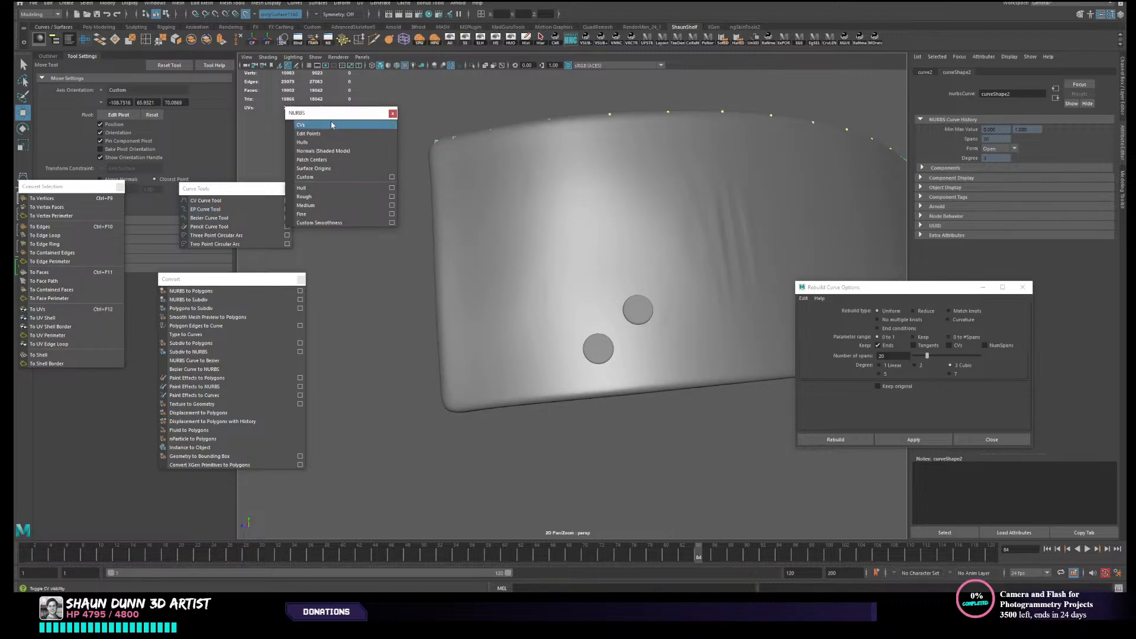
left_click(225, 201)
left_click_drag(543, 358, 527, 346, "alt")
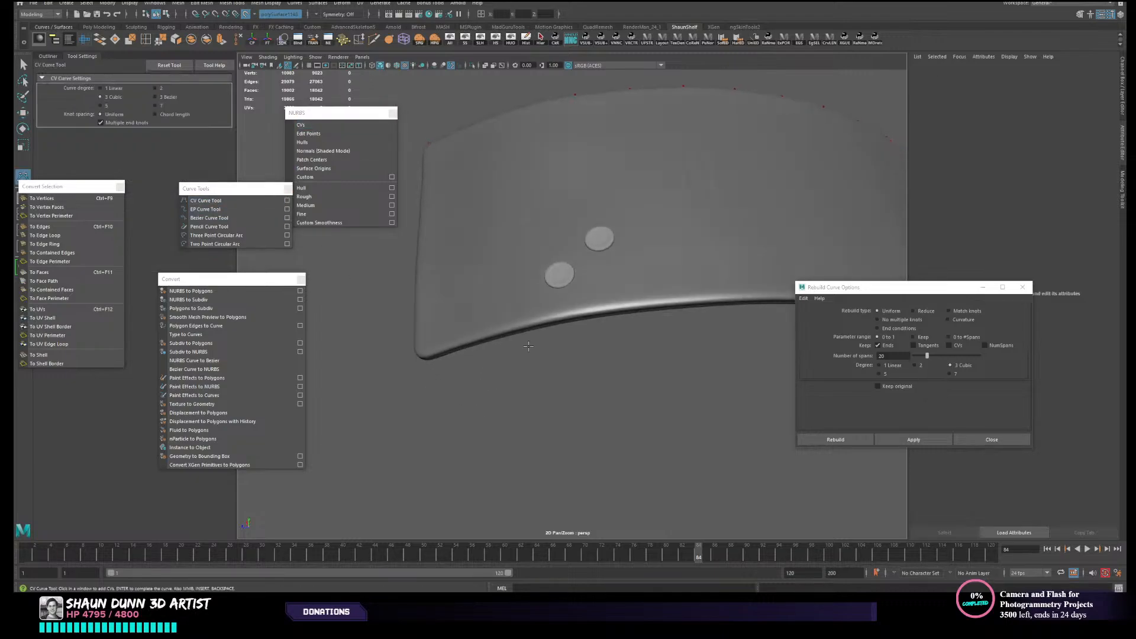
left_click(428, 352)
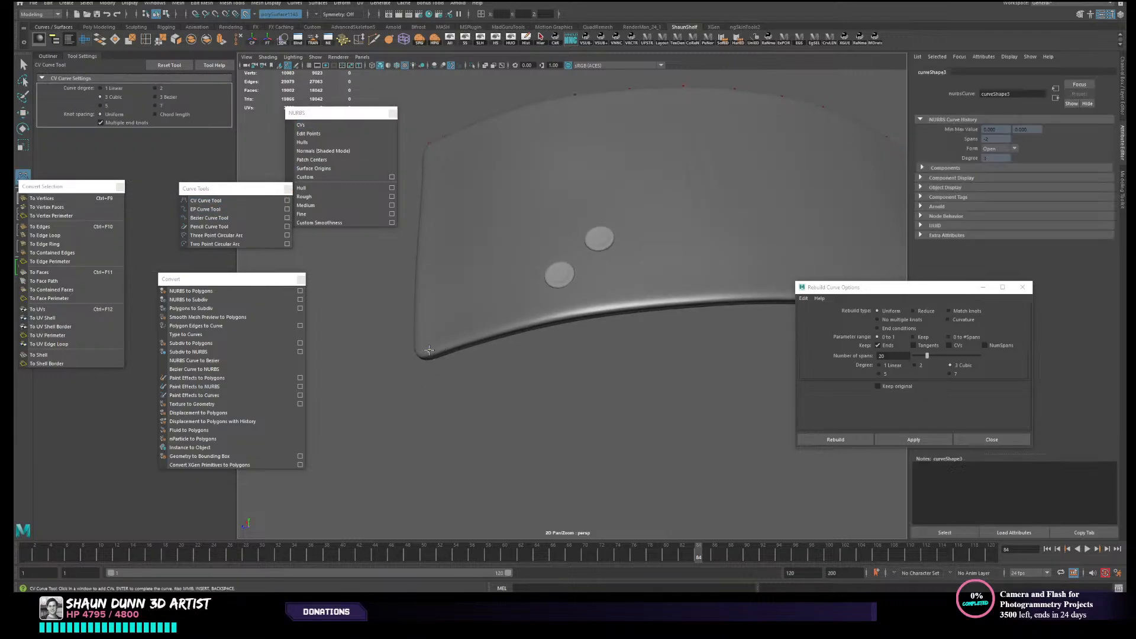
left_click(547, 314)
left_click_drag(717, 303, 600, 313, "alt")
left_click(656, 305)
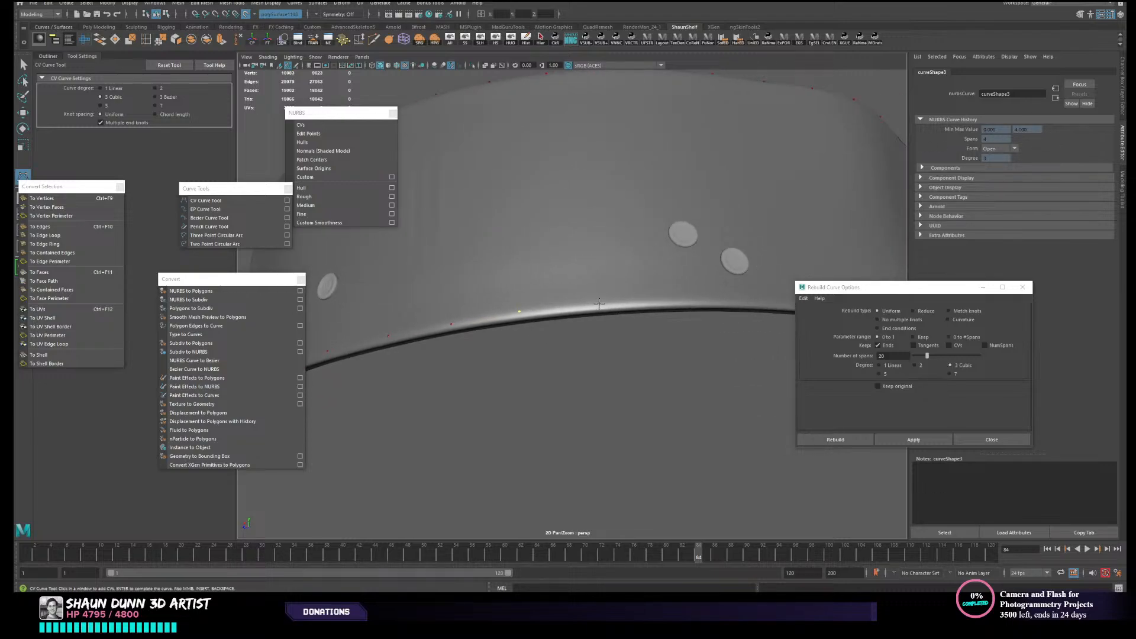
- Continue the lower-edge CV curve past the second pair of rivets to the strap's far lower corner and finish it
left_click(600, 303)
left_click_drag(684, 300, 632, 327, "alt")
left_click(668, 309)
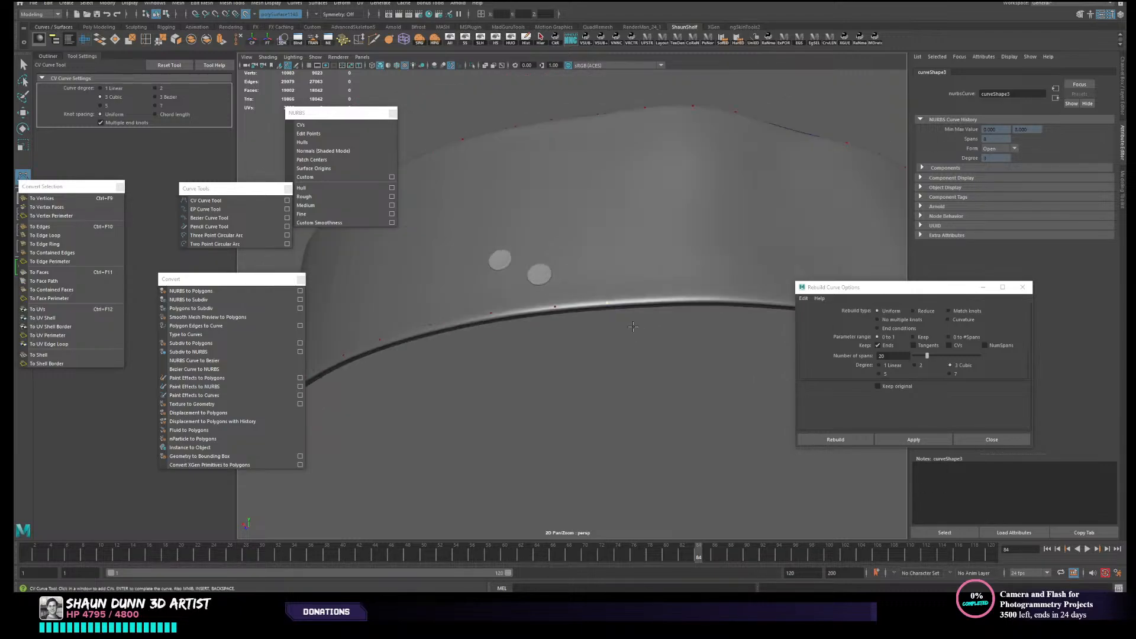
left_click(680, 298)
middle_click_drag(763, 292, 650, 326, "alt")
left_click(656, 325)
left_click_drag(705, 329, 652, 339, "alt")
left_click(667, 325)
middle_click_drag(692, 337, 573, 348, "alt")
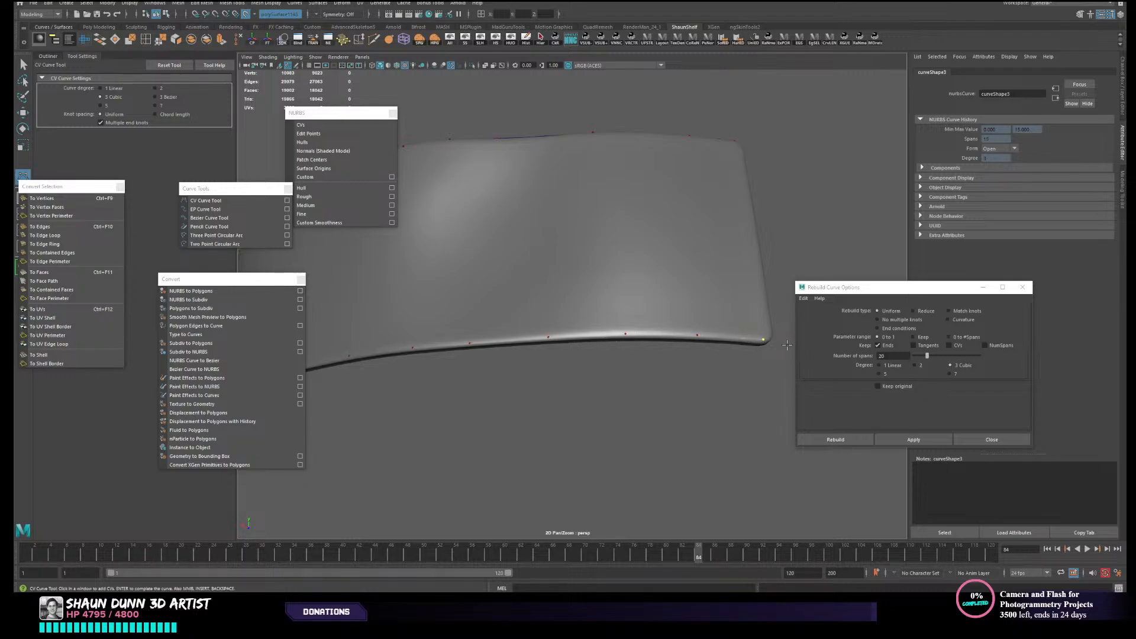
key("w")
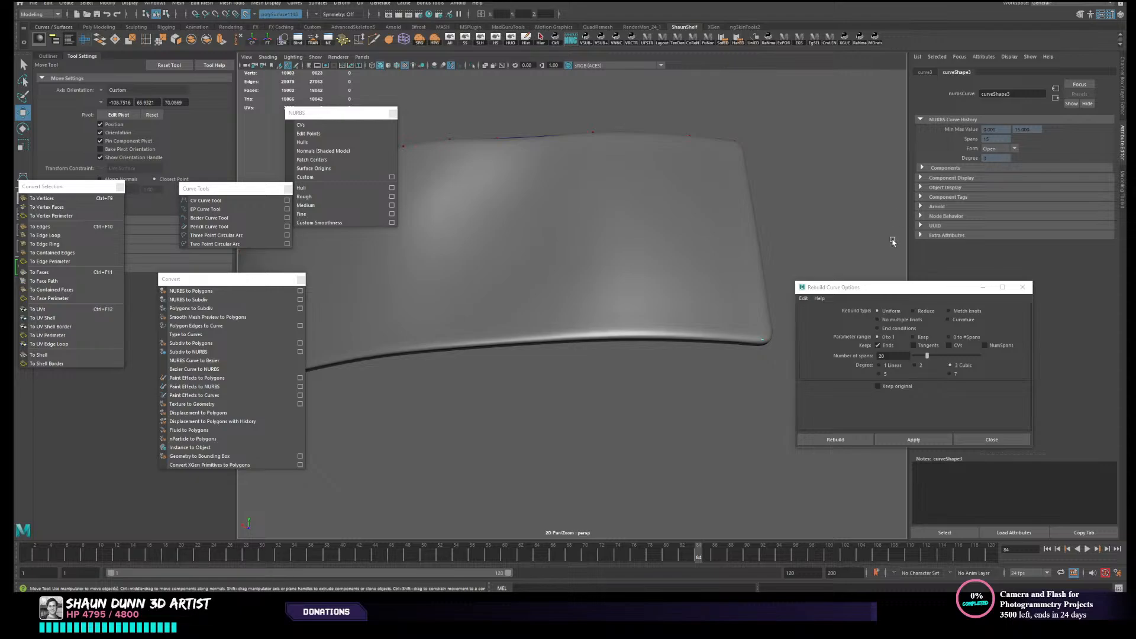
- Rebuild the lower-edge curve with the same 20 spans and cubic degree, and display its CVs
left_click_drag(585, 395, 637, 406, "alt")
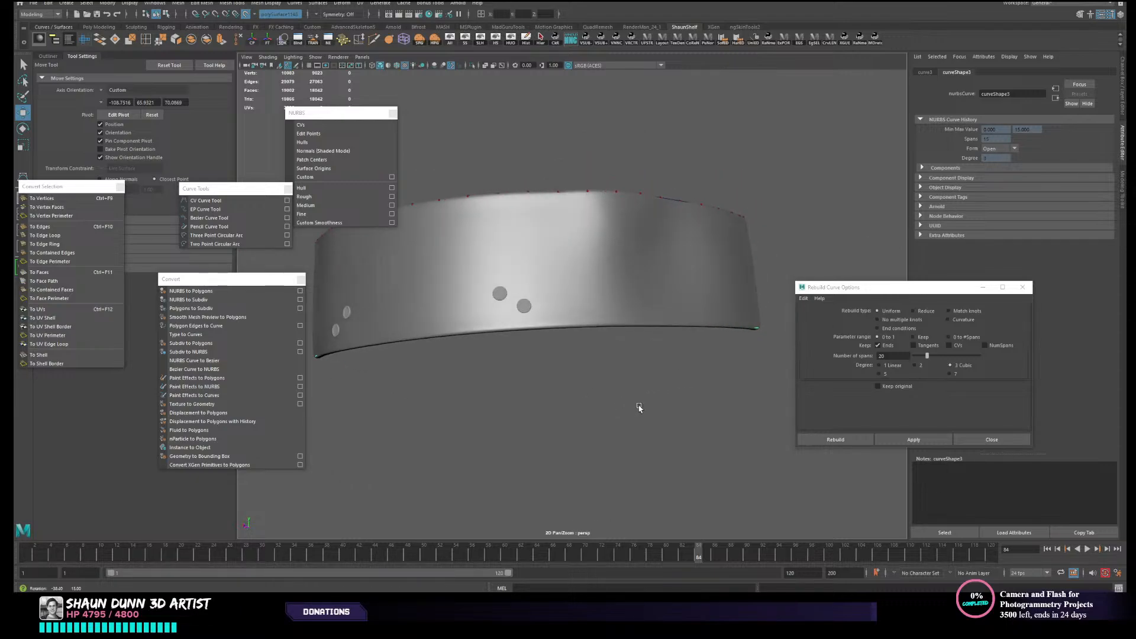
left_click(900, 439)
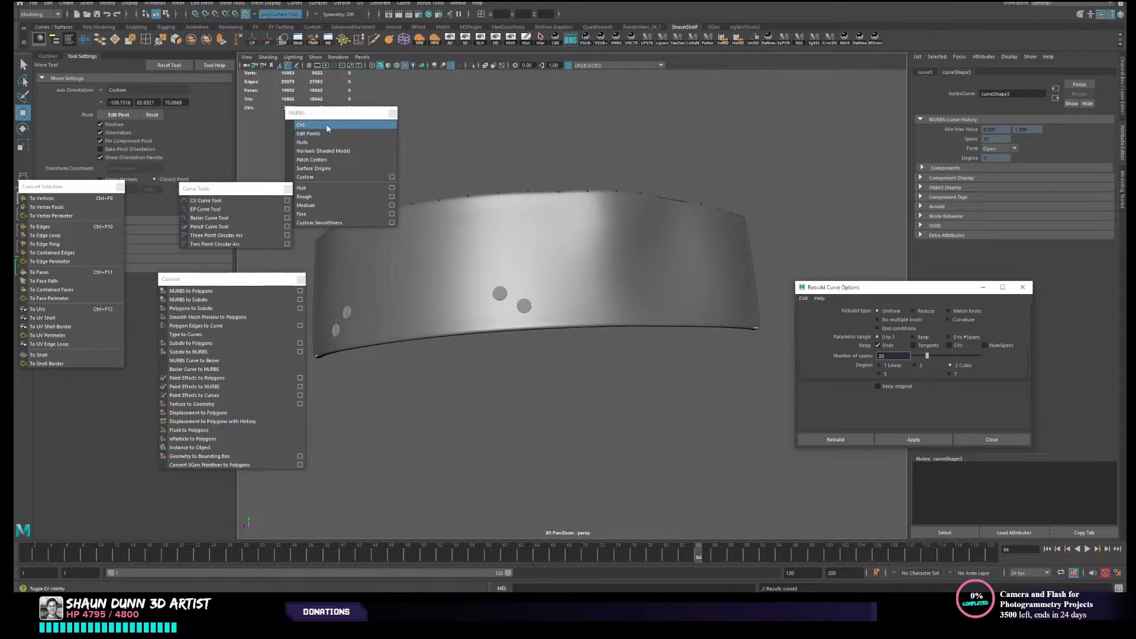
key("f")
left_click_drag(534, 387, 530, 347, "alt")
scroll(528, 343, "up", 8)
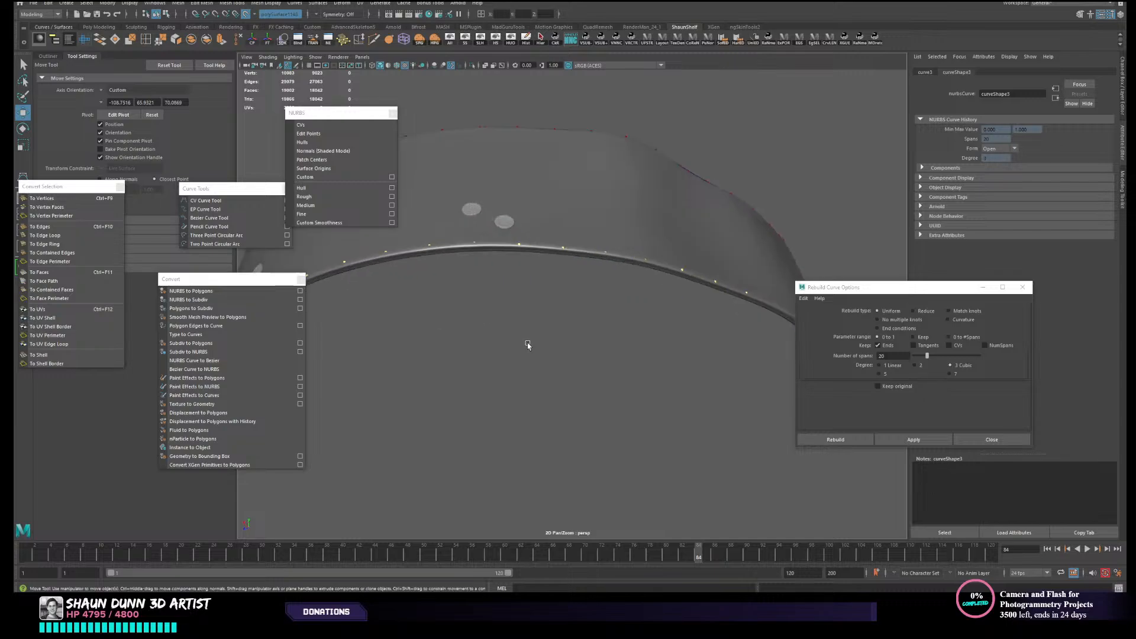
middle_click_drag(527, 342, 529, 437, "alt")
left_click_drag(529, 437, 538, 401, "alt")
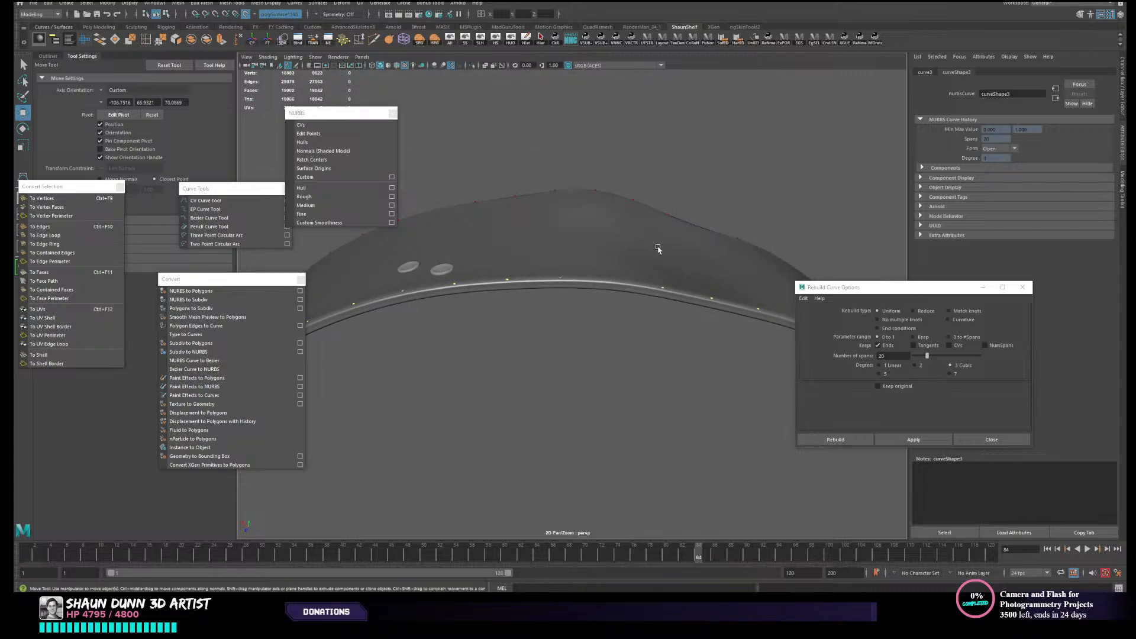
- Turn on wireframe on shaded and inspect the strap's mesh and edge curves from the front and below
right_click_drag(636, 278, 605, 271)
left_click(582, 285)
left_click(397, 66)
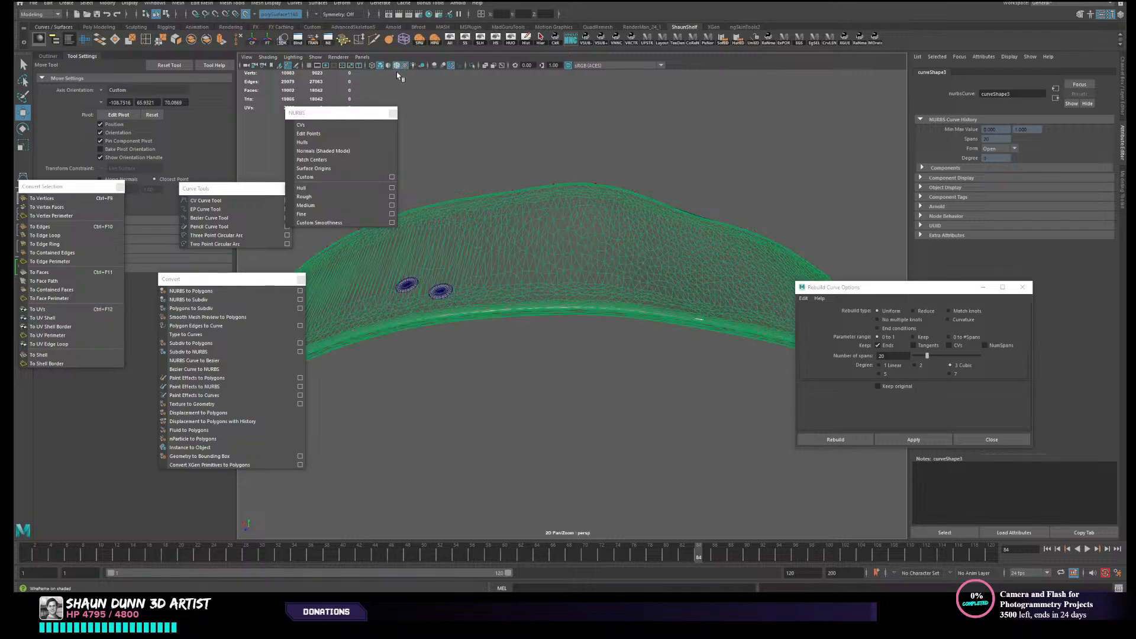
left_click_drag(615, 320, 636, 350, "alt")
left_click_drag(640, 374, 643, 382, "alt")
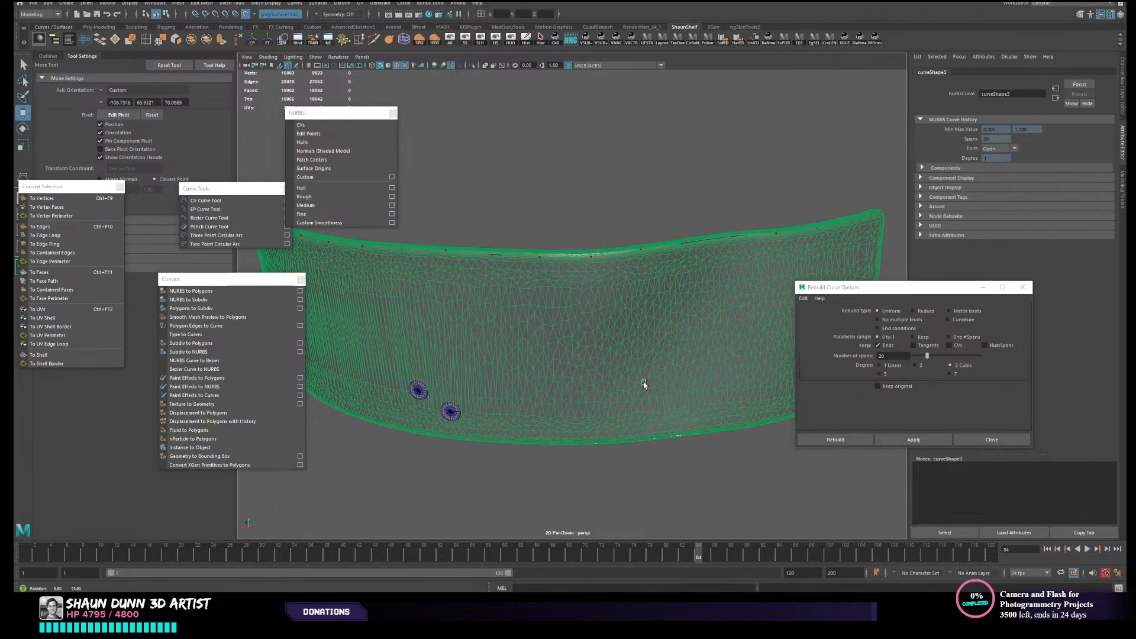
left_click_drag(549, 420, 611, 474)
left_click_drag(611, 473, 616, 208, "alt")
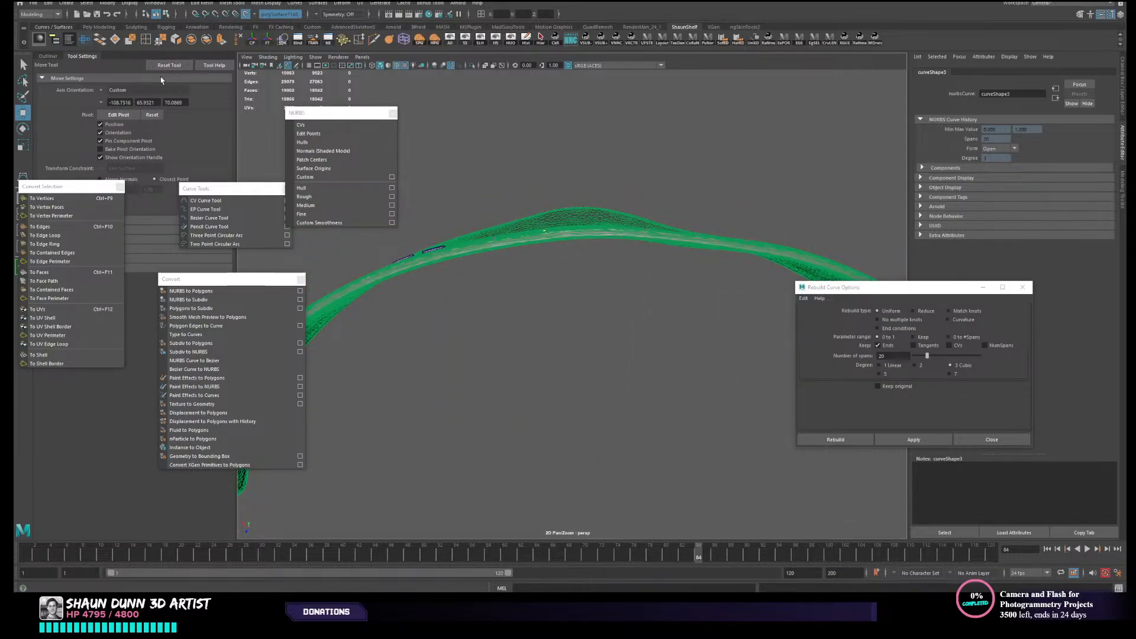
- Reset the Move tool's custom pivot orientation and turn off wireframe on shaded
left_click(153, 115)
scroll(521, 201, "up", 3)
middle_click_drag(523, 210, 536, 290, "alt")
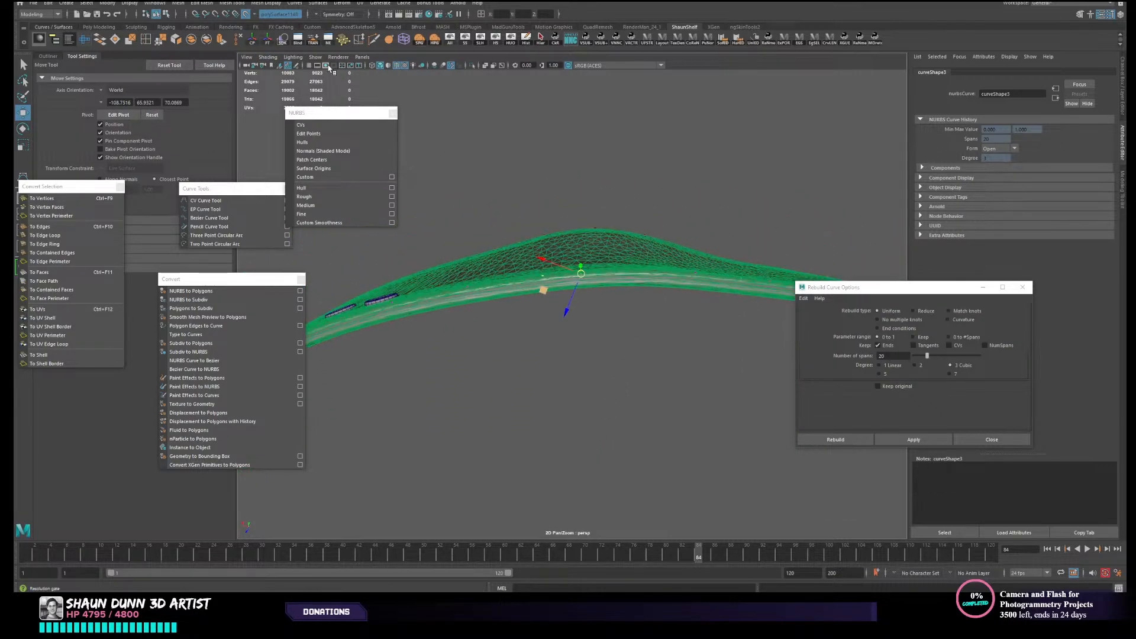
left_click(396, 65)
- Examine how the edge curves sit on the shaded strap from the front, below and both ends
left_click_drag(634, 251, 639, 270, "alt")
mouse_move(578, 292)
left_mouse_down()
mouse_move(624, 319)
mouse_move(629, 360)
left_mouse_up()
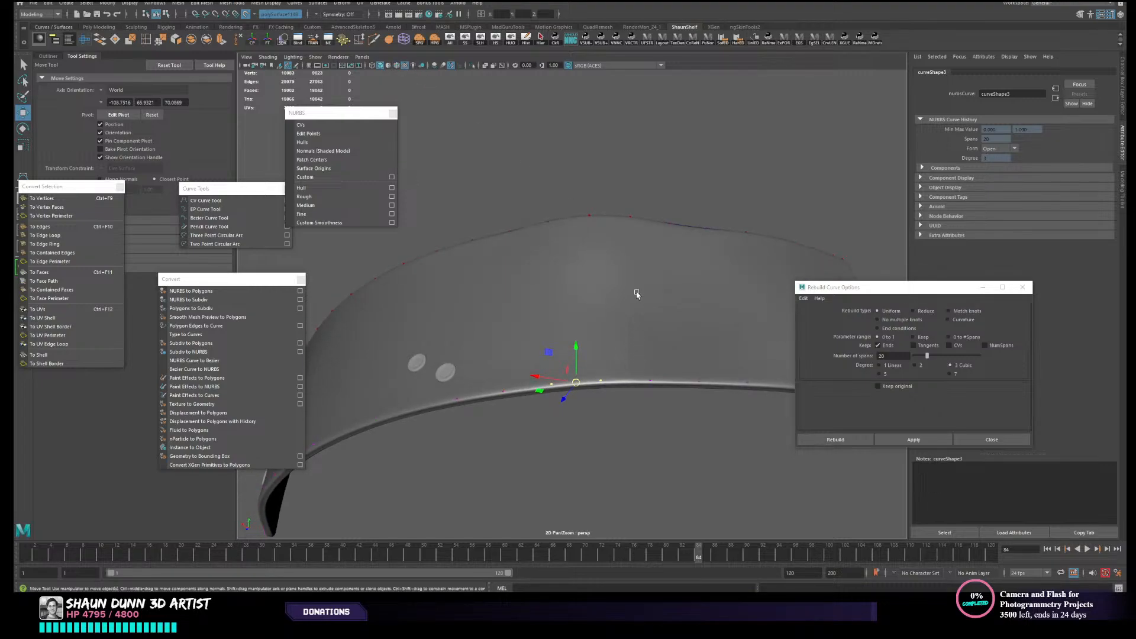
left_click_drag(637, 294, 685, 340, "alt")
left_click_drag(655, 321, 658, 318)
middle_click_drag(658, 320, 609, 333, "alt")
left_click_drag(579, 288, 668, 327)
left_click_drag(638, 296, 822, 342, "alt")
middle_click_drag(592, 386, 652, 396, "alt")
left_click_drag(652, 395, 677, 399, "alt")
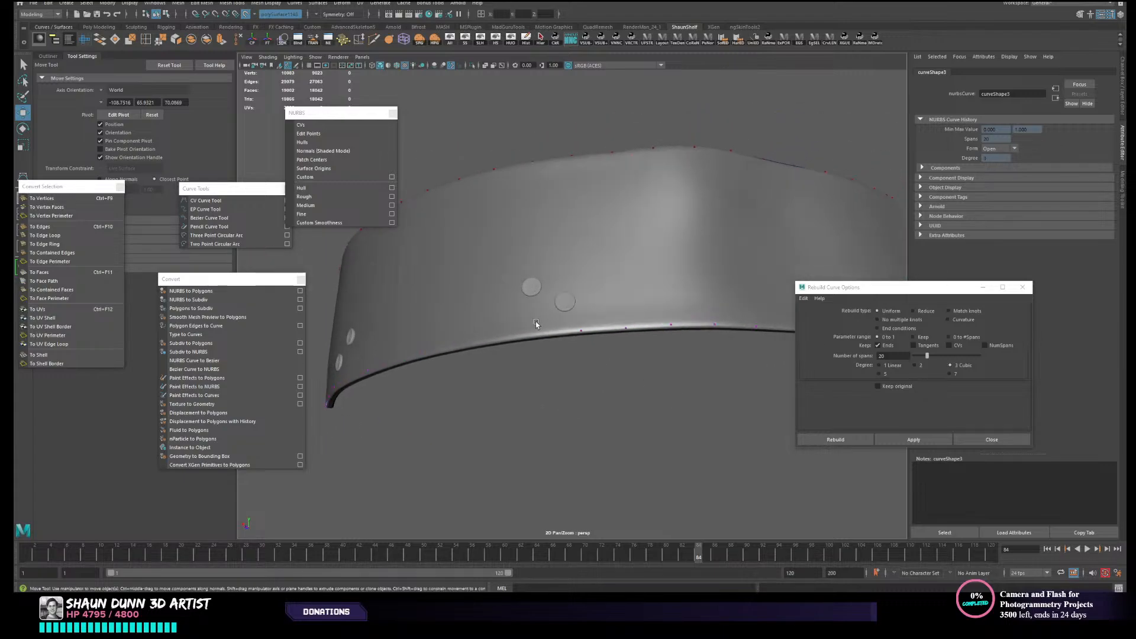
left_click_drag(524, 317, 534, 373)
left_click(546, 357)
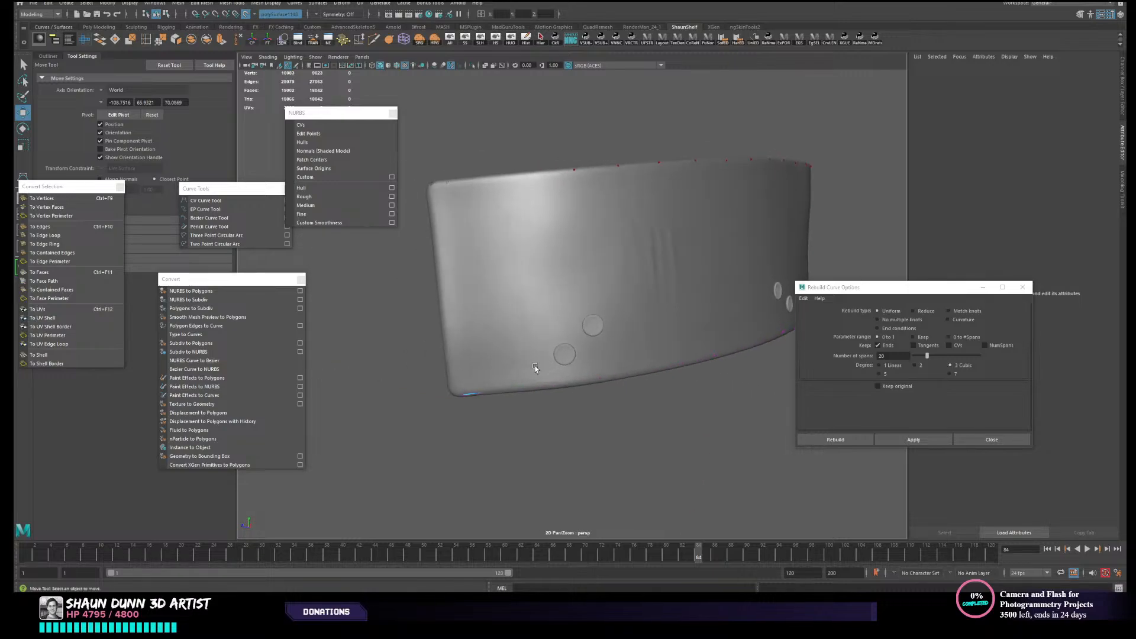
left_click(477, 385)
- Select both edge curves, open the Marvelous Designer Retopo Tools and move their window clear of the strap
left_click_drag(500, 210, 792, 102, "alt")
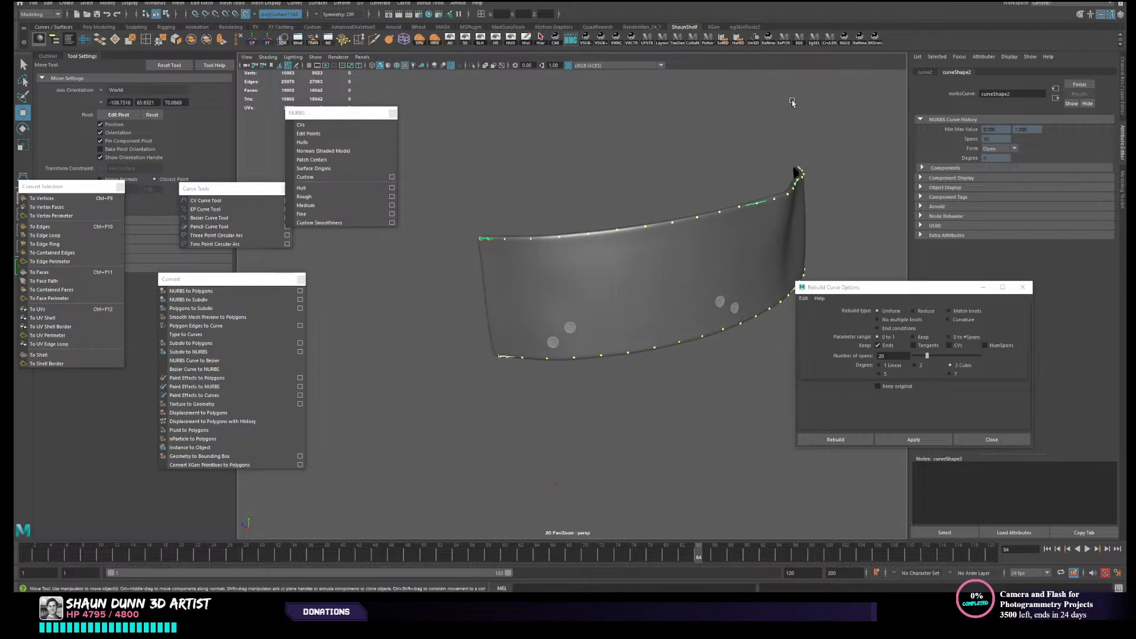
left_click(875, 41)
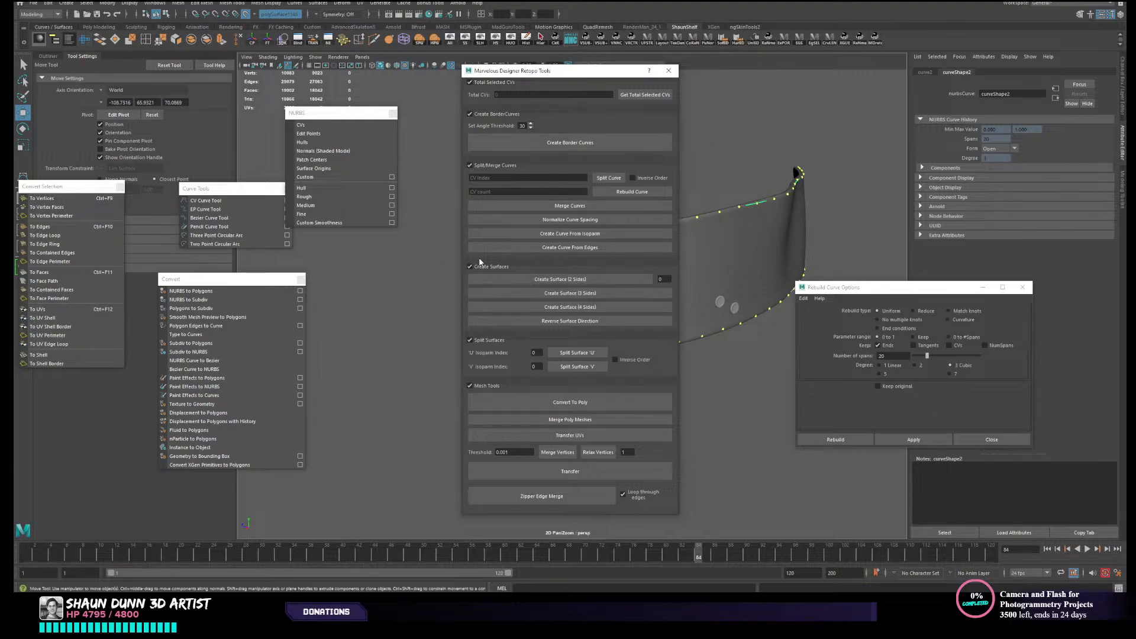
left_click_drag(590, 77, 959, 69)
middle_click_drag(759, 235, 736, 245, "alt")
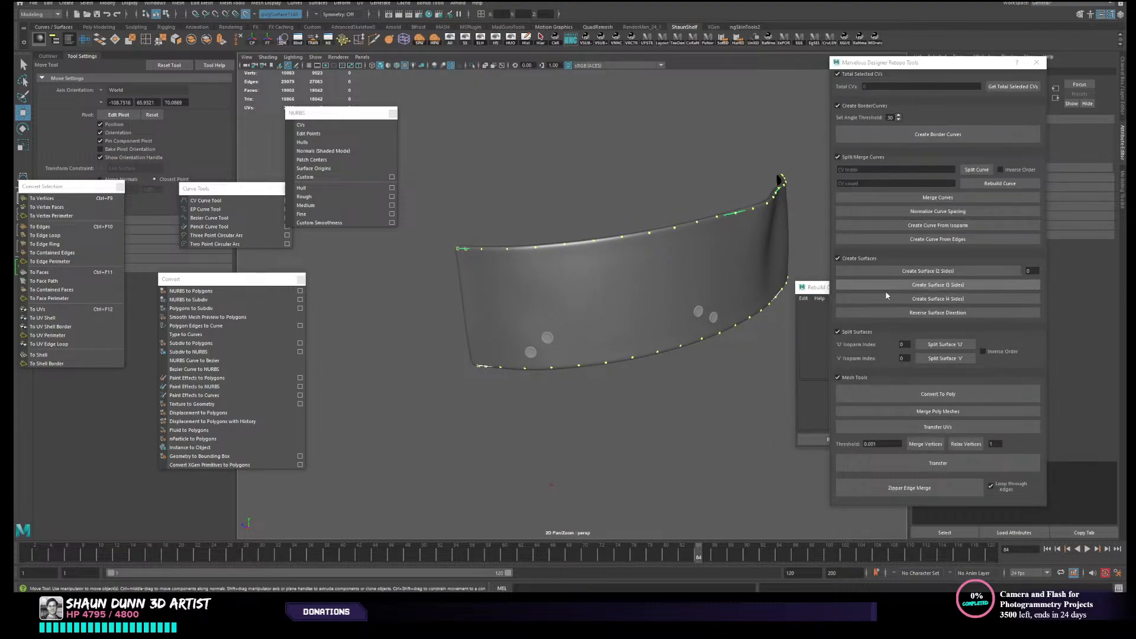
left_click_drag(656, 351, 626, 366, "alt")
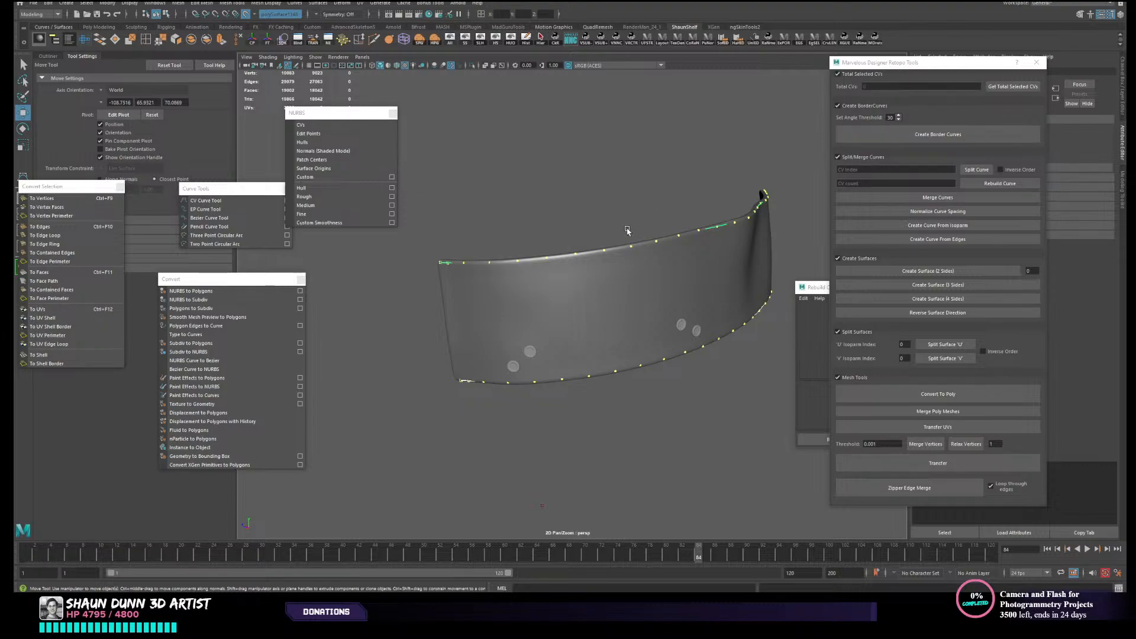
mouse_move(639, 247)
left_mouse_down("alt")
mouse_move(651, 251)
mouse_move(631, 246)
left_mouse_up("alt")
scroll(625, 265, "up", 3)
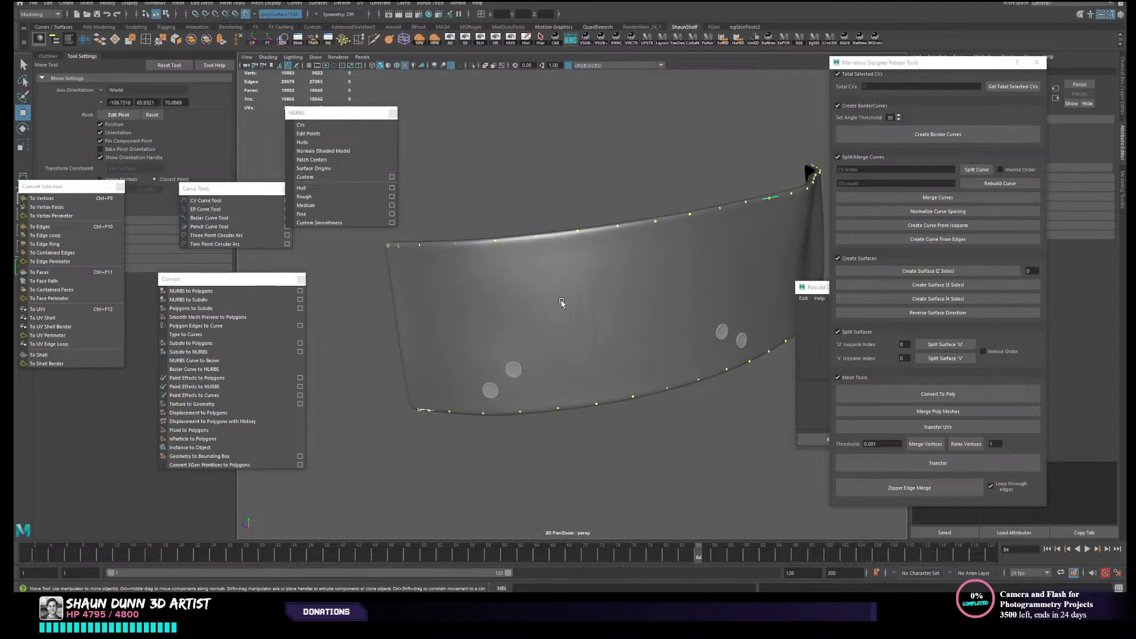
- Disable the live surface, hide the high-poly strap mesh and select the two edge curves
left_click(610, 325)
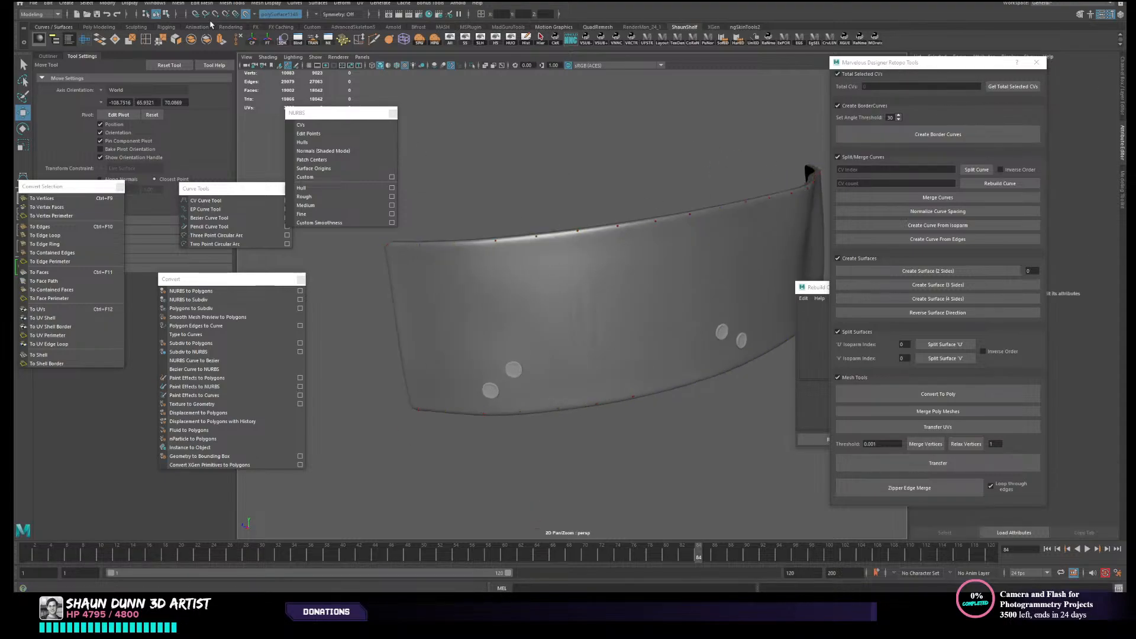
left_click(245, 14)
left_click(527, 274)
key("ctrl+h")
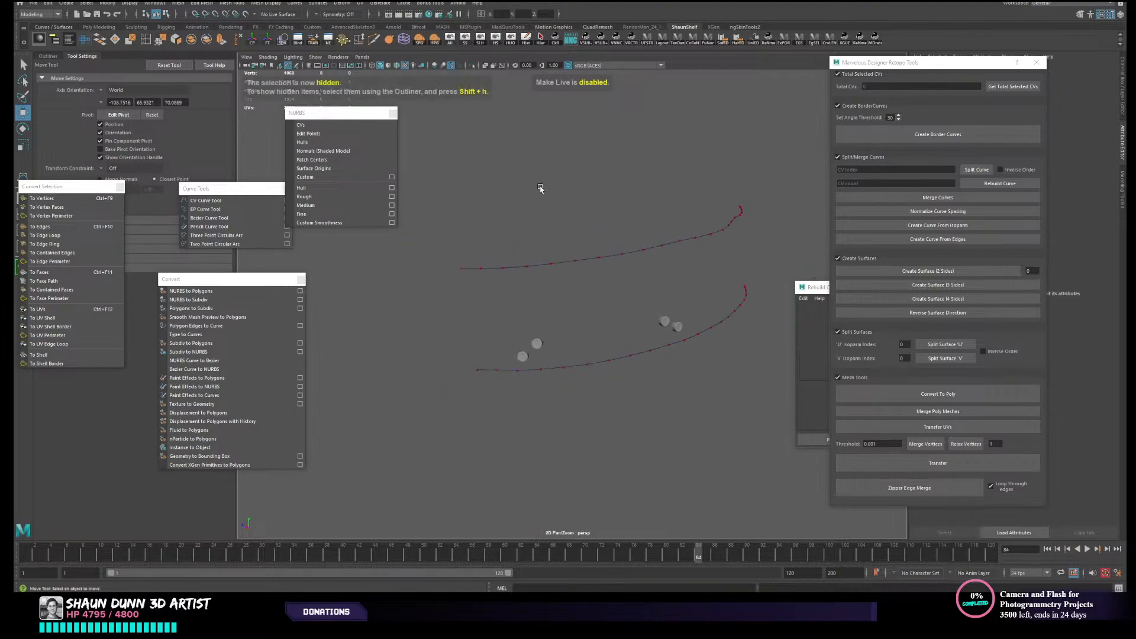
left_click_drag(452, 216, 468, 371)
middle_click_drag(488, 327, 458, 334, "alt")
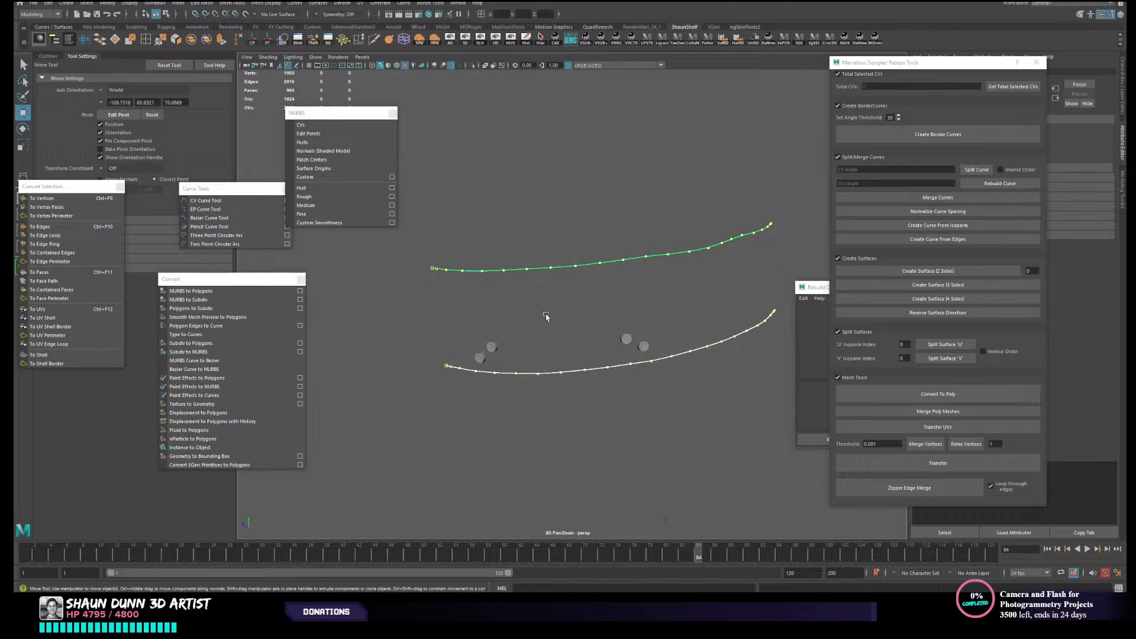
left_click_drag(546, 317, 536, 319, "alt")
left_click_drag(404, 363, 419, 357, "alt")
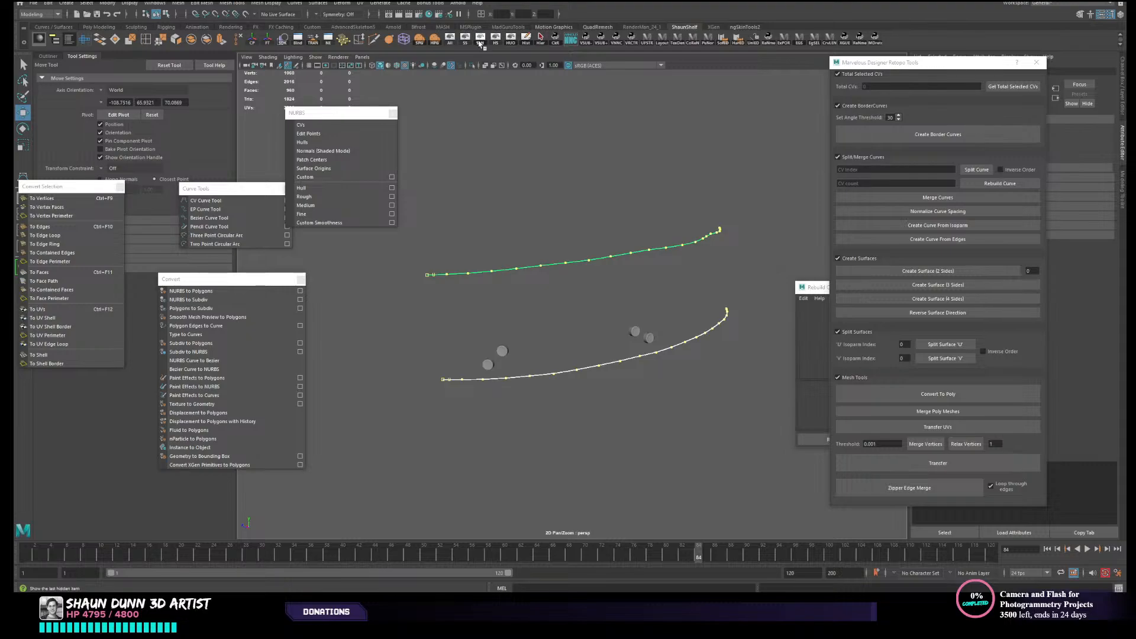
- Show the last hidden strap mesh and hide it again
left_click(479, 44)
left_click(569, 314)
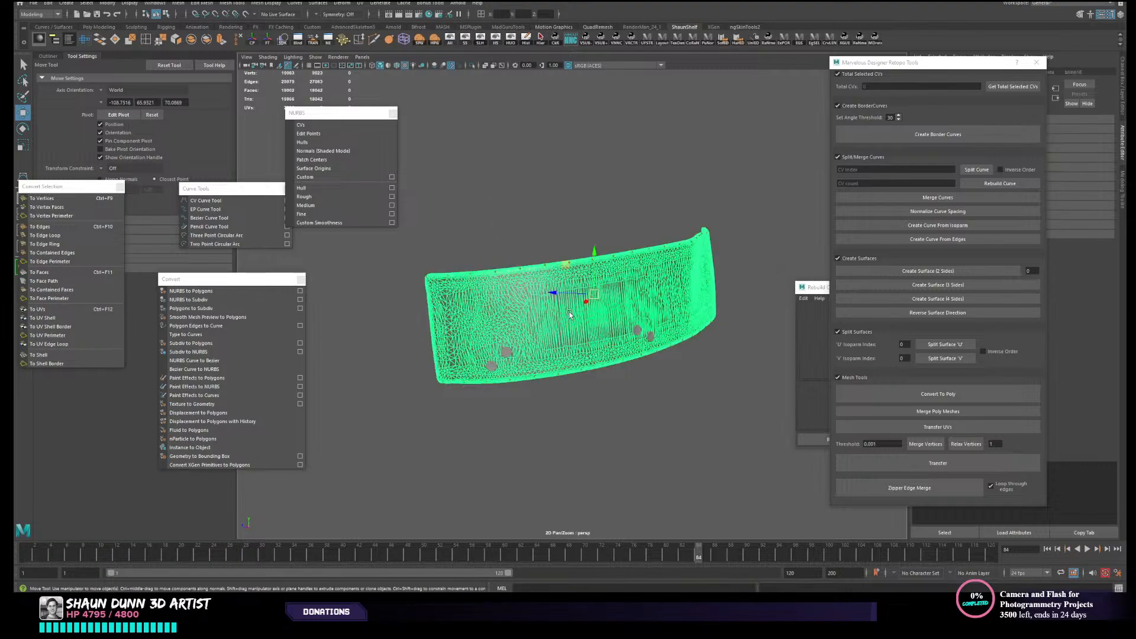
left_click(496, 42)
left_click_drag(439, 232, 452, 406)
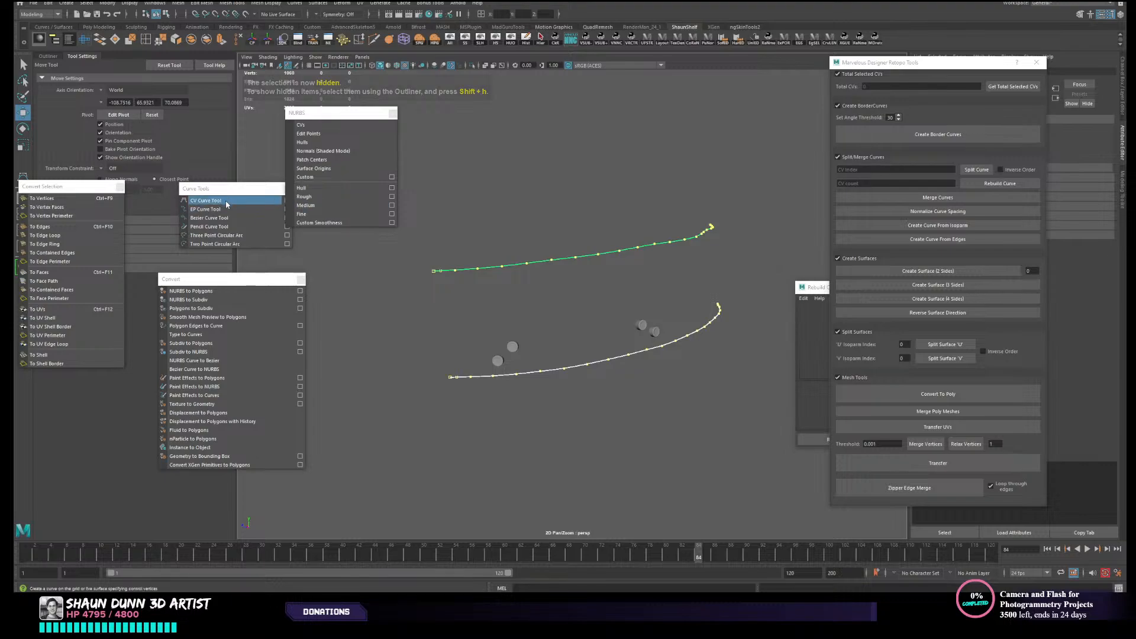
- Draw an EP curve between the upper and lower edge curves at one strap end, snapping its points to their ends
left_click(205, 209)
middle_click_drag(458, 331, 492, 329, "alt")
scroll(360, 304, "up", 5)
middle_click_drag(356, 315, 513, 335, "alt")
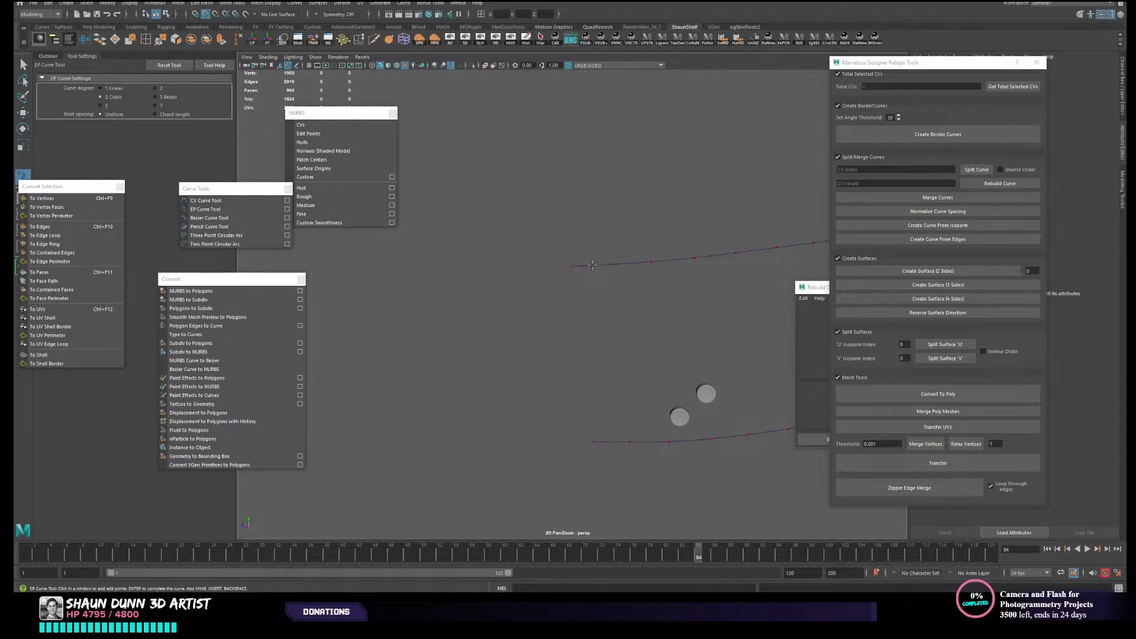
left_click_drag(592, 265, 588, 267)
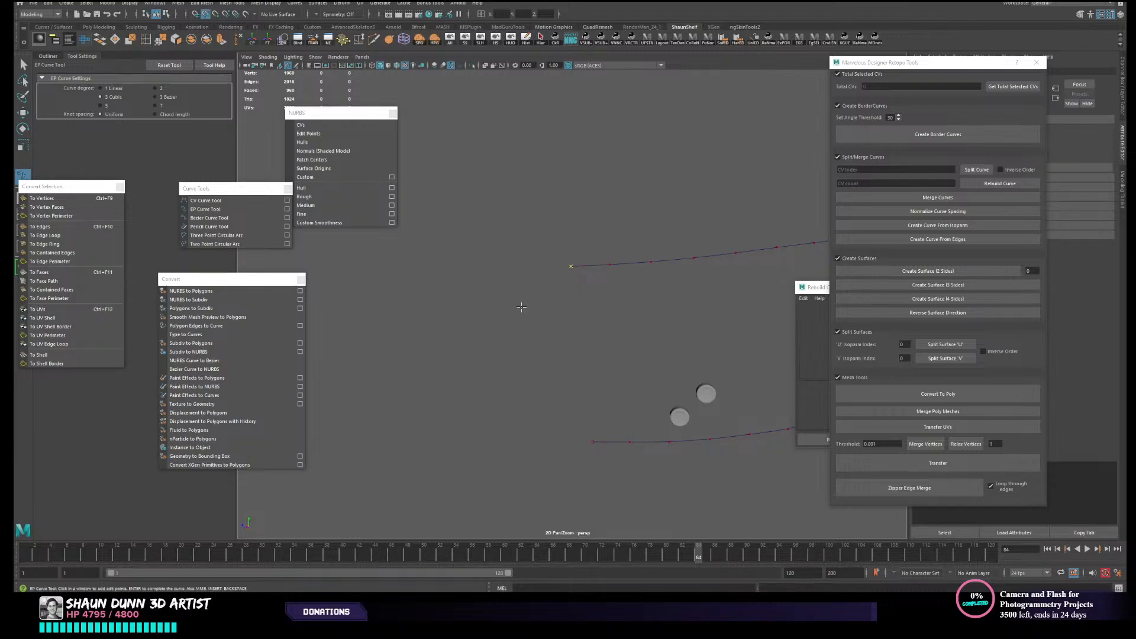
key("c")
key("c")
mouse_move(605, 442)
left_mouse_down()
mouse_move(558, 449)
mouse_move(585, 418)
mouse_move(568, 345)
left_mouse_up()
key("Return")
key("w")
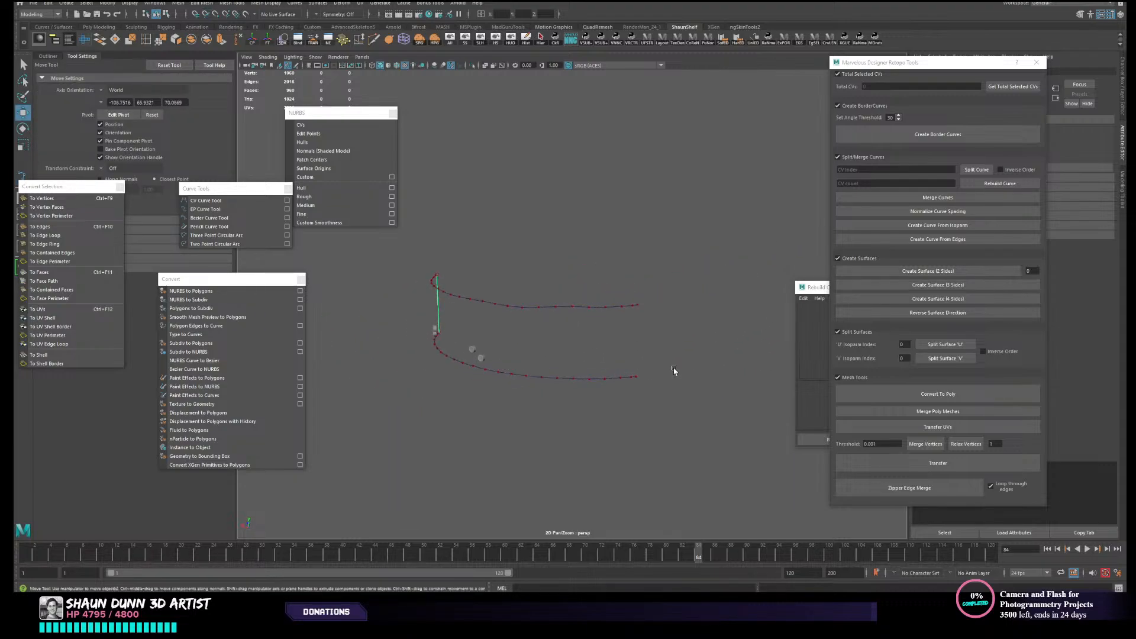
- Draw a second EP curve closing the opposite strap end, snapped from the upper curve's end to the lower curve's end
left_click_drag(675, 372, 673, 308, "alt")
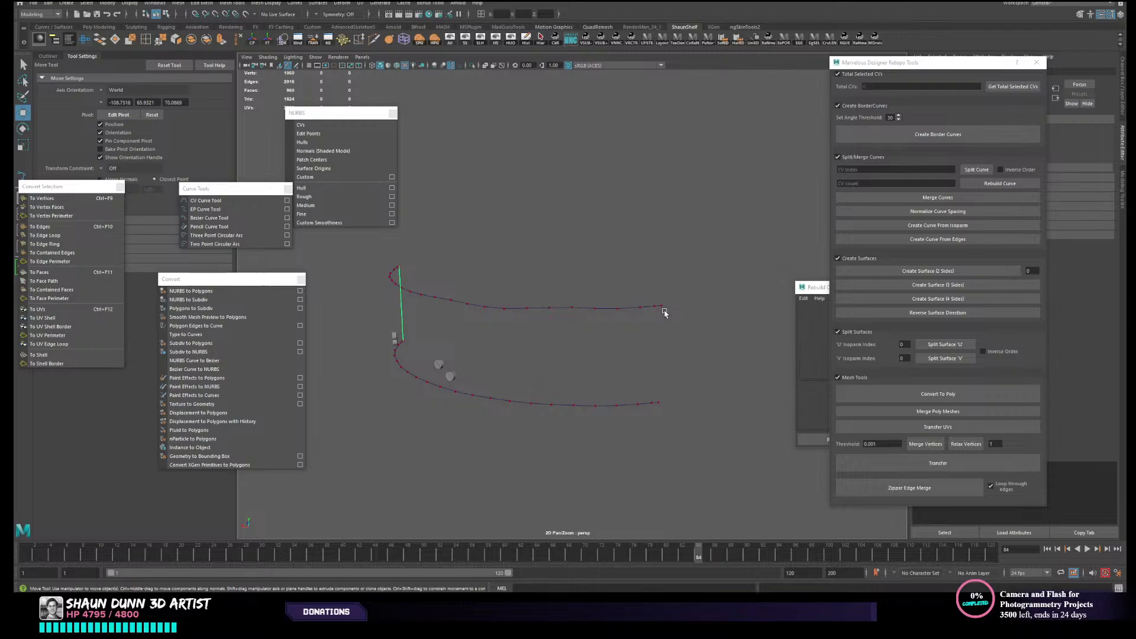
key("g")
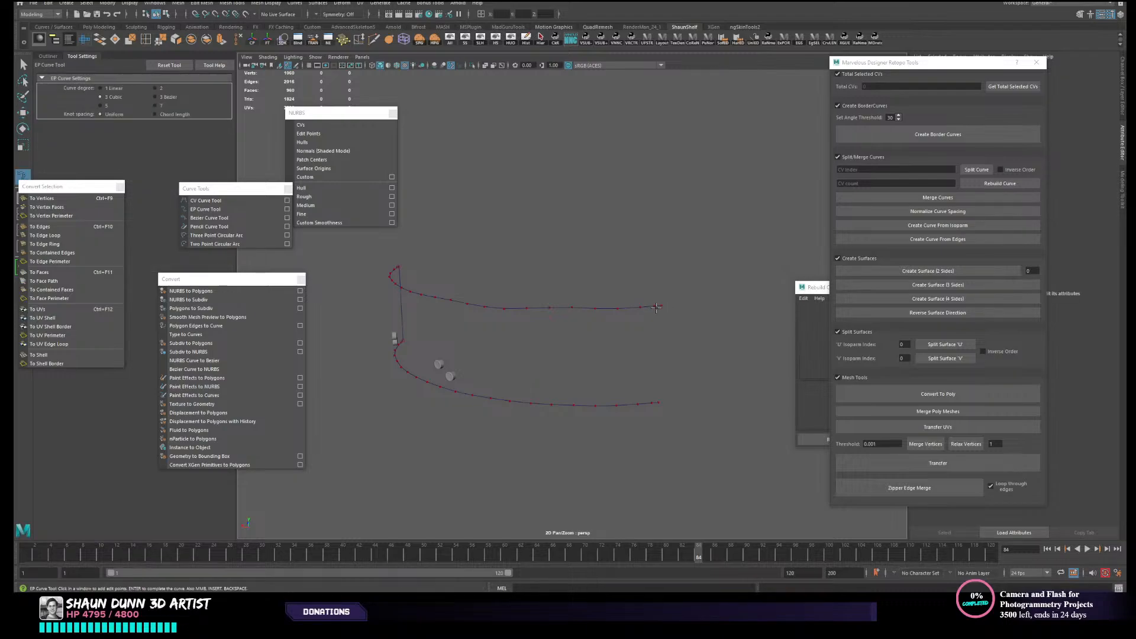
left_click(657, 306)
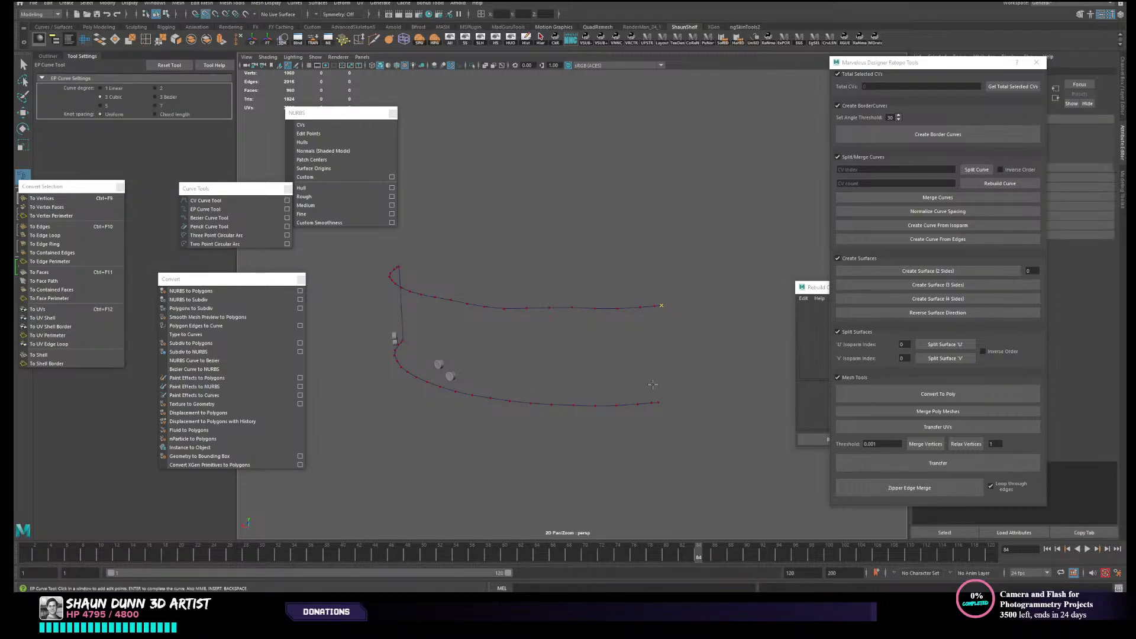
left_click(651, 407)
key("Return")
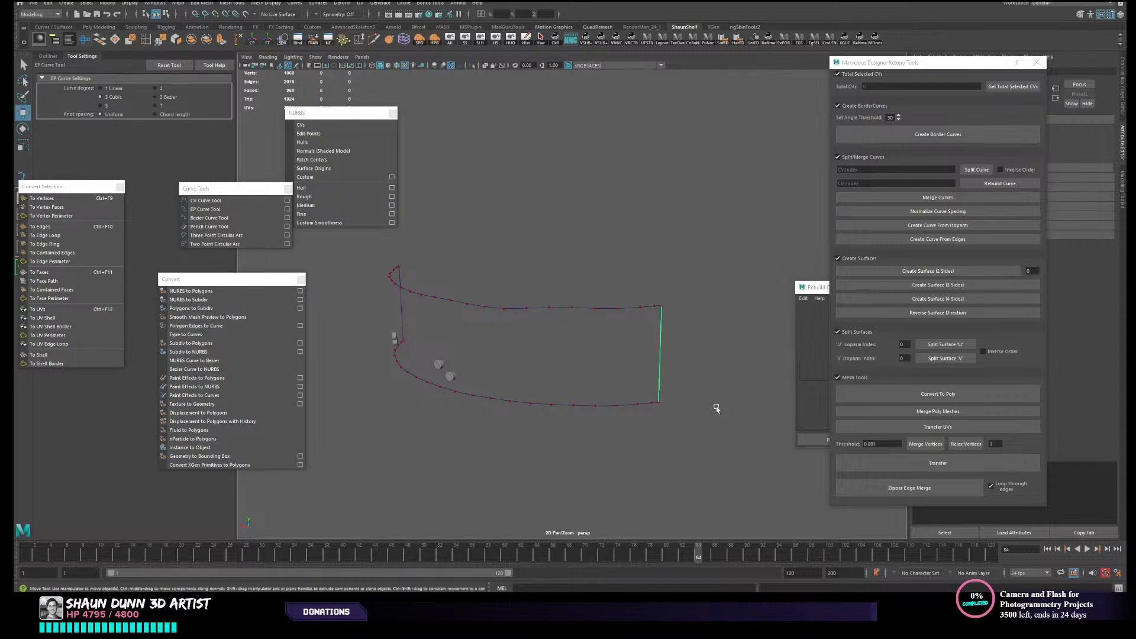
key("w")
left_click_drag(716, 409, 637, 436, "alt")
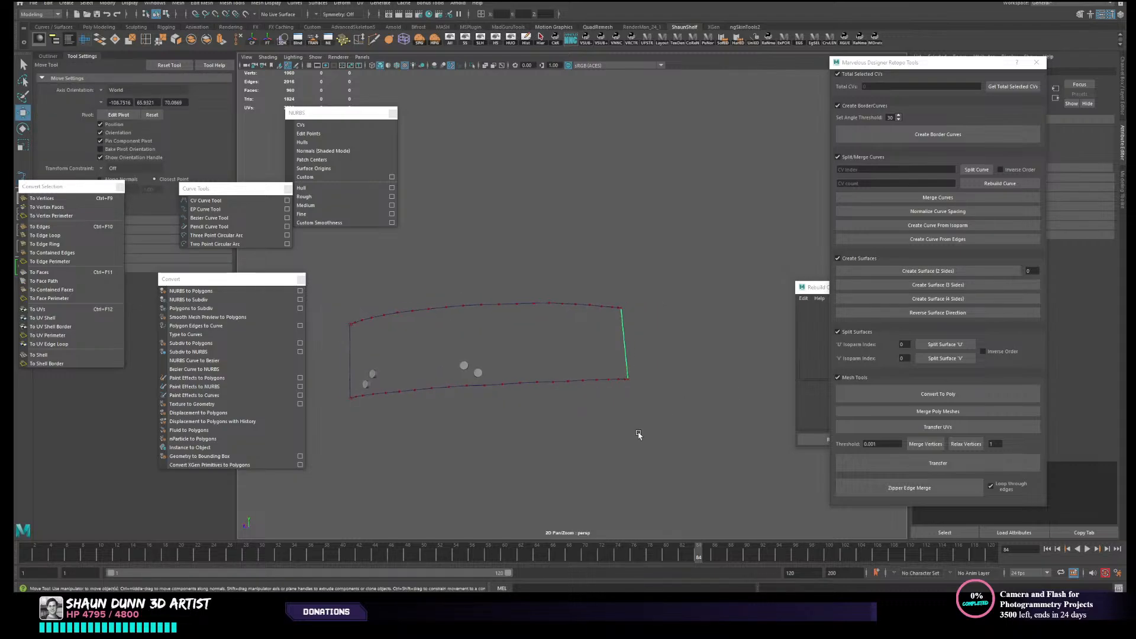
mouse_move(607, 368)
left_mouse_down("alt")
mouse_move(578, 378)
mouse_move(628, 381)
mouse_move(607, 378)
left_mouse_up("alt")
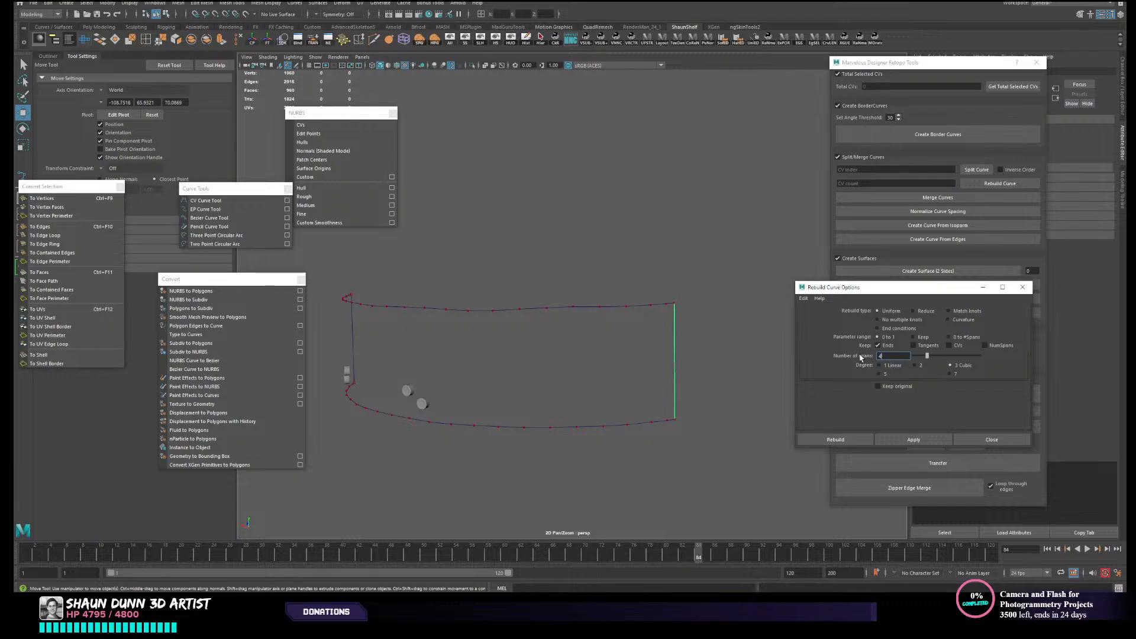
- Display the CVs of the newly drawn end curve and rebuild it as a uniform cubic curve with more spans
left_click(308, 133)
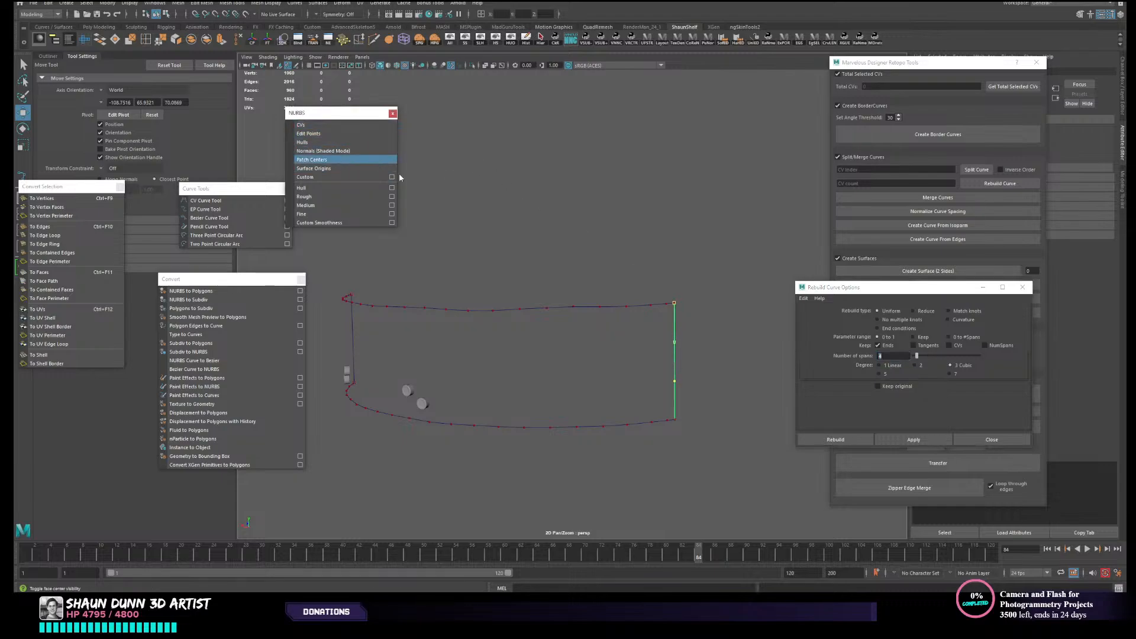
left_click(898, 355)
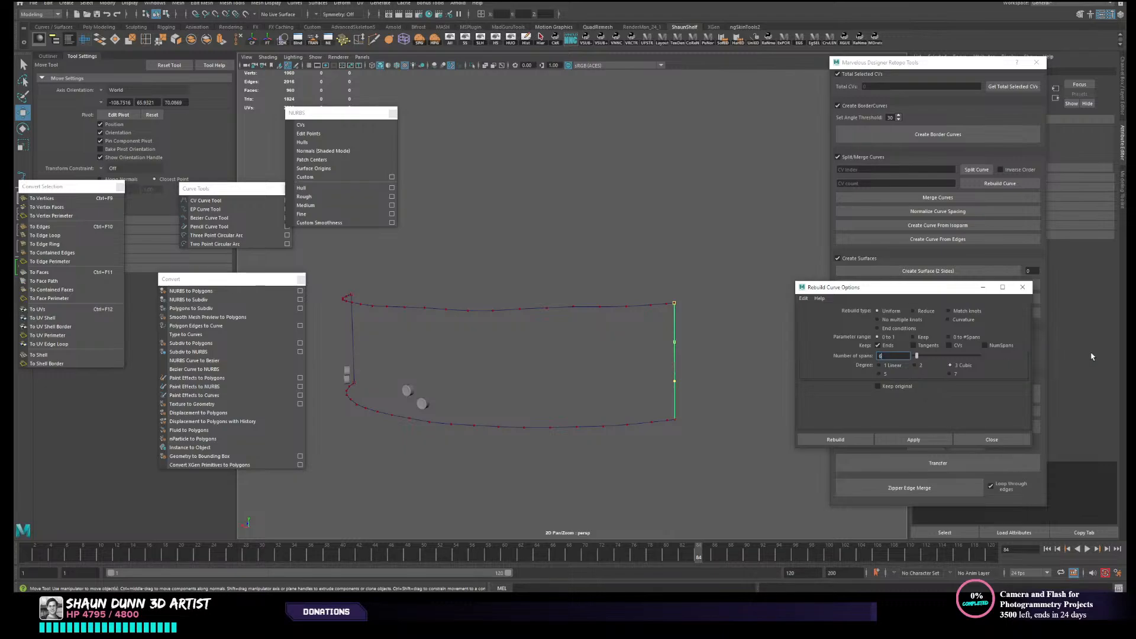
left_click(946, 439)
middle_click_drag(446, 351, 491, 341, "alt")
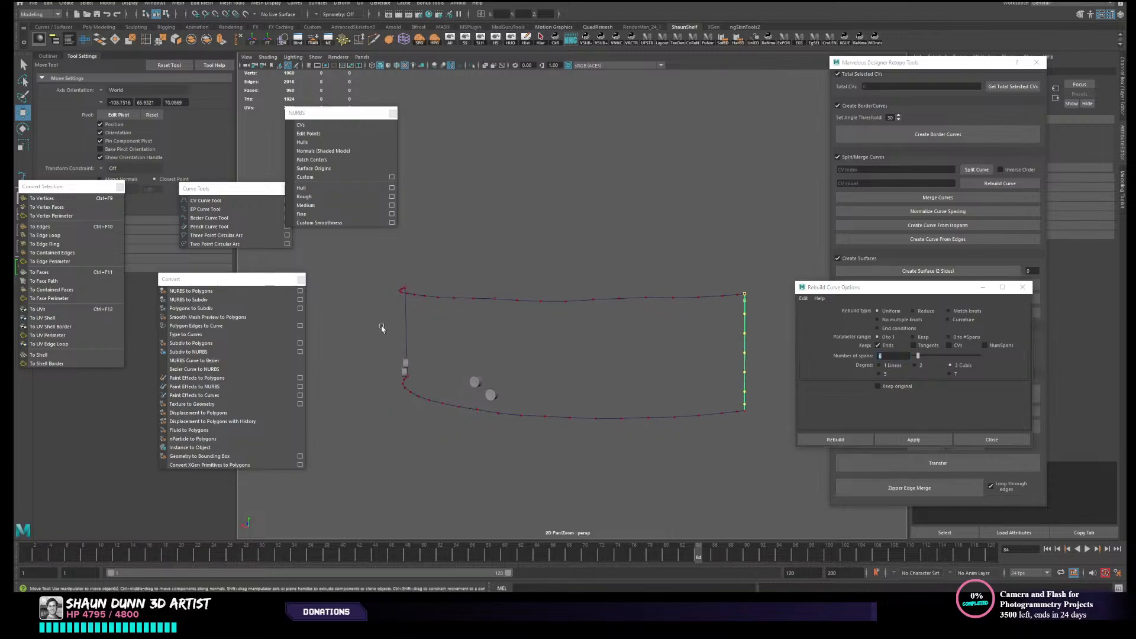
- Rebuild the end curve on the opposite side with the same span count and display its CVs
left_click_drag(381, 326, 423, 347)
left_click(916, 440)
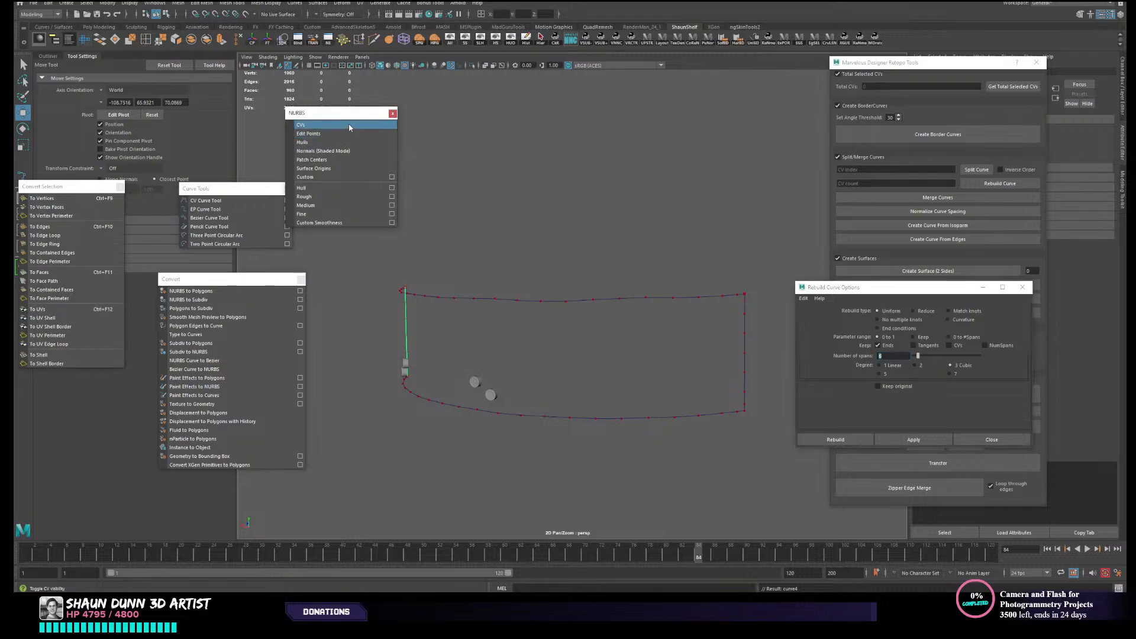
left_click_drag(450, 243, 594, 273, "alt")
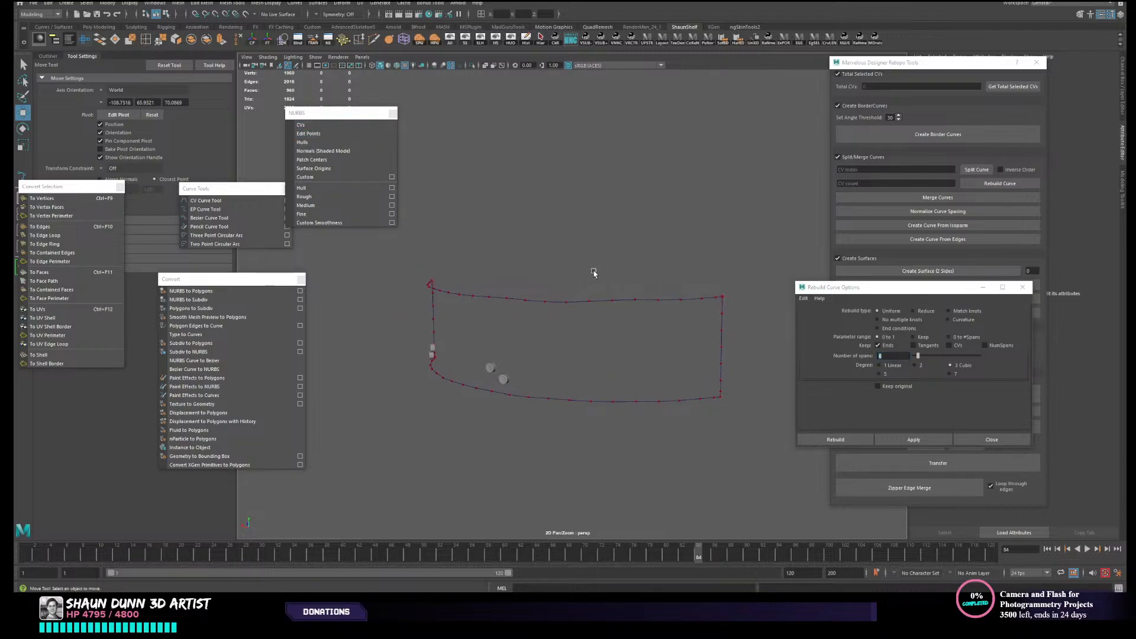
left_click_drag(668, 277, 642, 279, "alt")
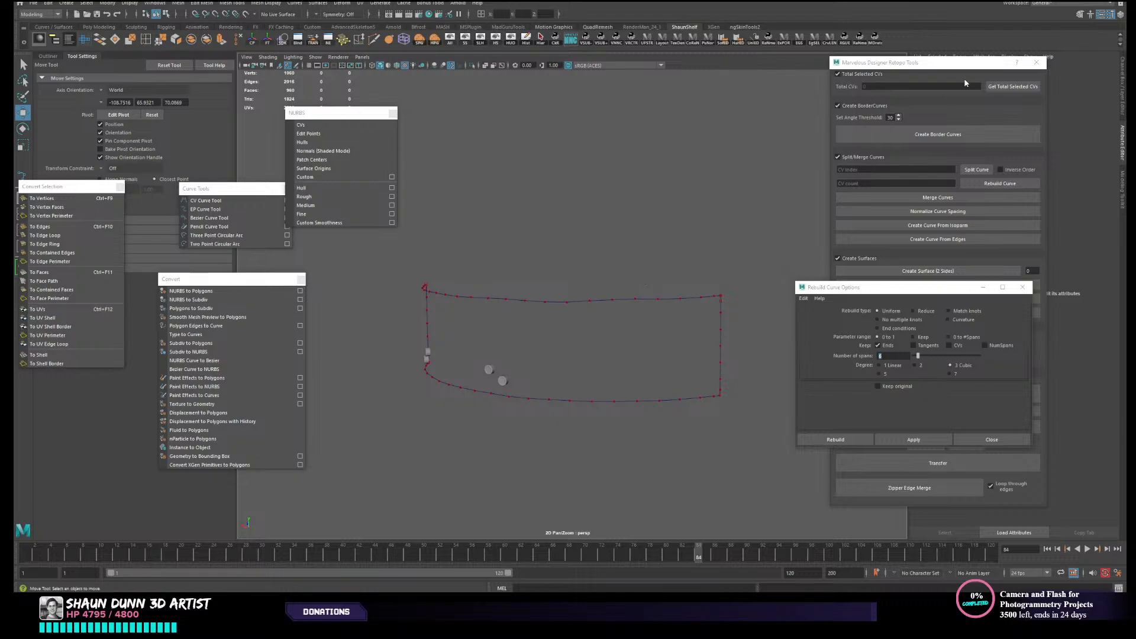
- Close the Rebuild Curve options, open the Outliner, move the Convert Selection window off it and clear the selection
left_click(1022, 287)
left_click_drag(424, 203, 512, 240, "alt")
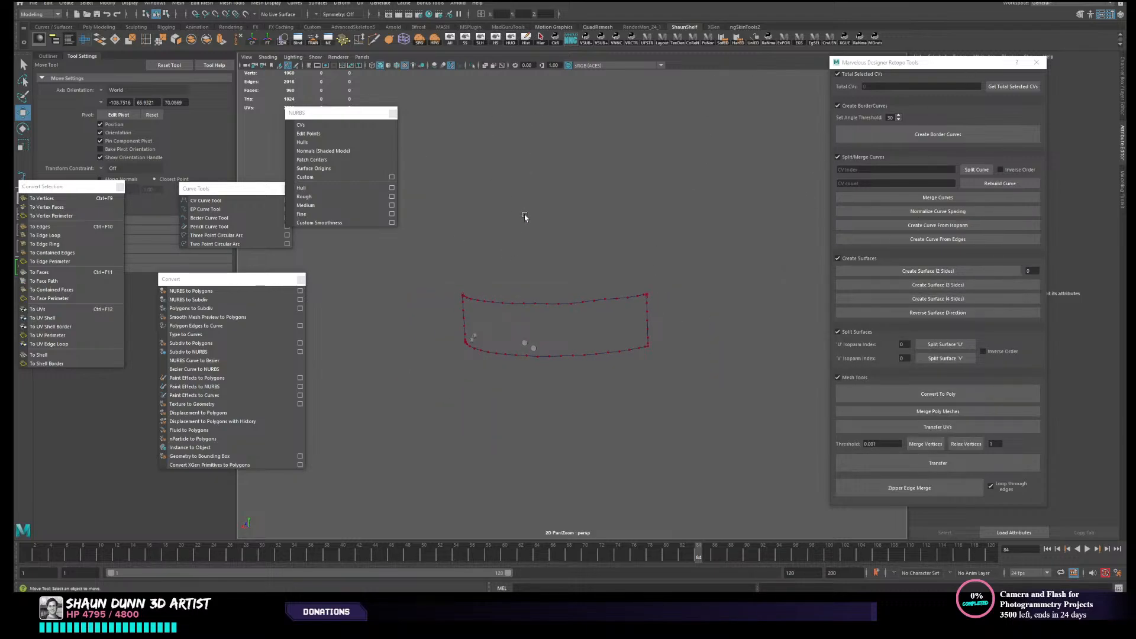
middle_click_drag(525, 217, 544, 202, "alt")
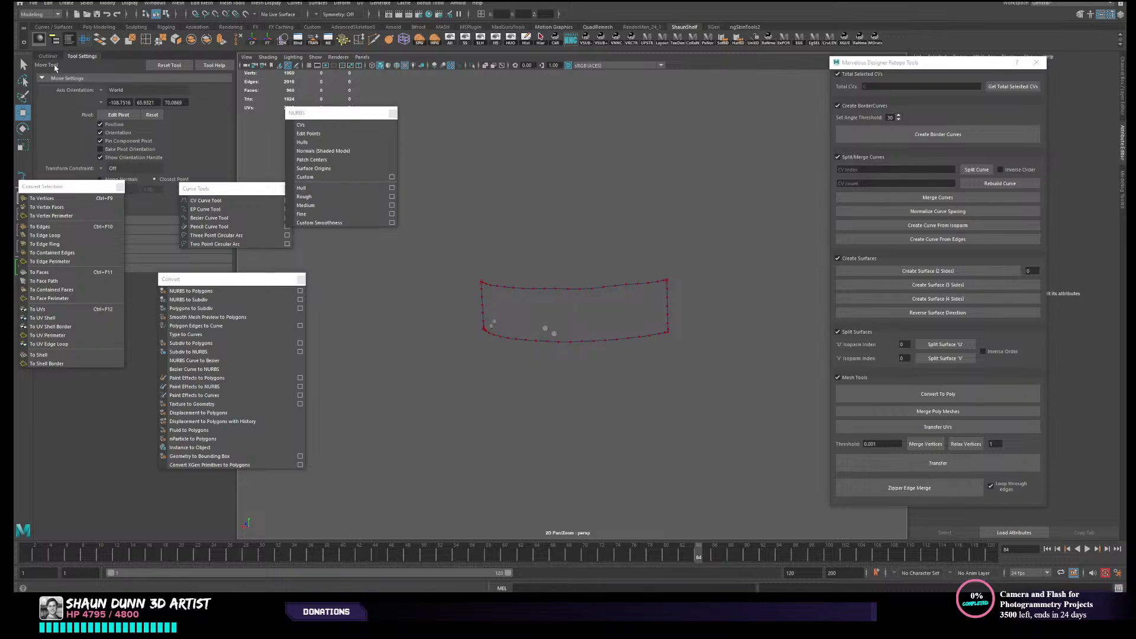
left_click(48, 56)
left_click_drag(91, 186, 292, 294)
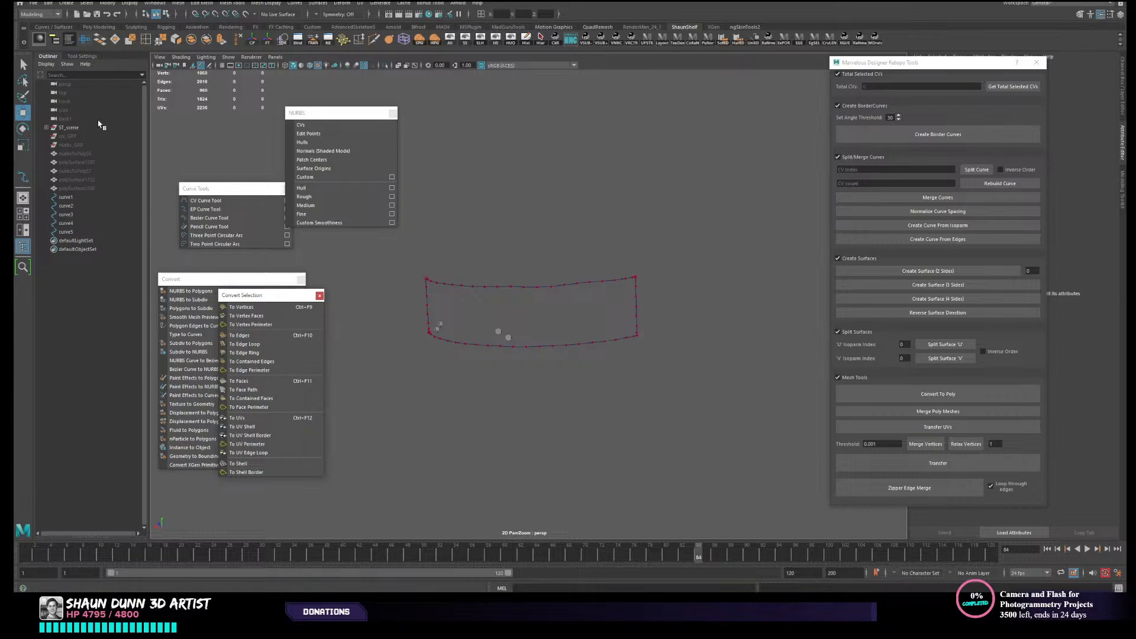
left_click(72, 137)
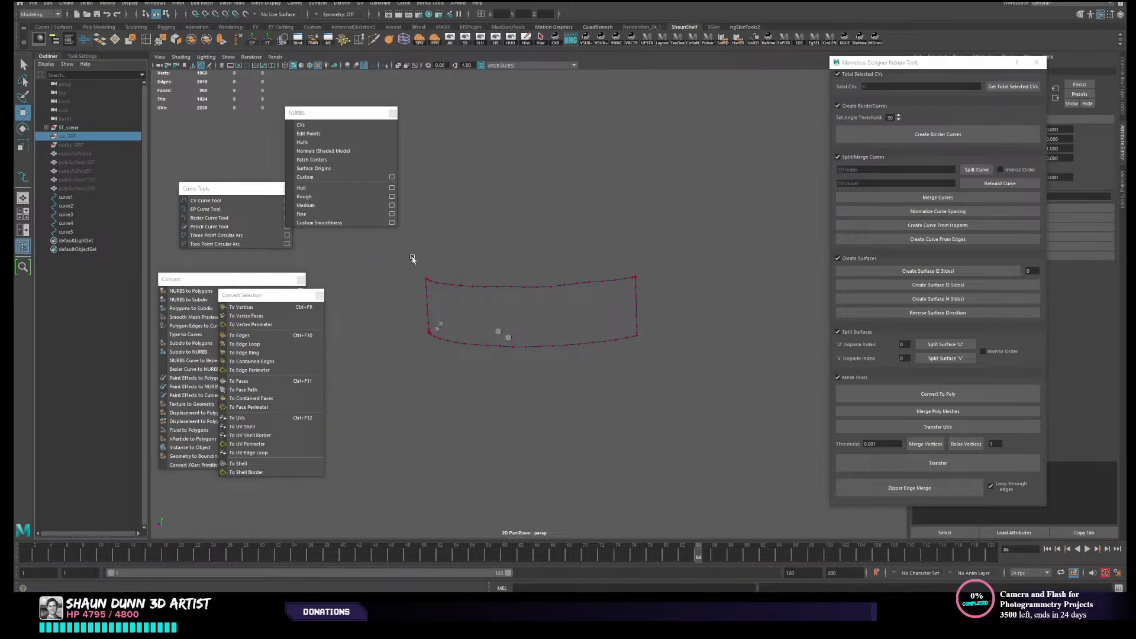
left_click_drag(436, 260, 678, 291)
left_click(651, 254)
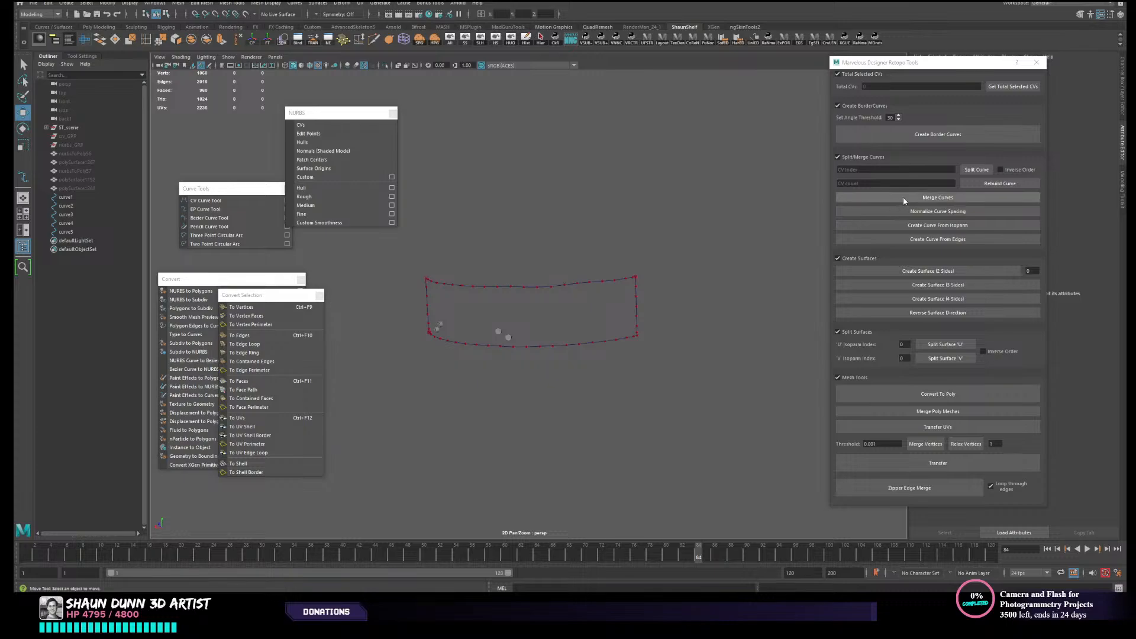
- Move the strap's four border curves into crv_GRP in the Outliner, unhide the group and expand it
left_click_drag(426, 265, 719, 301)
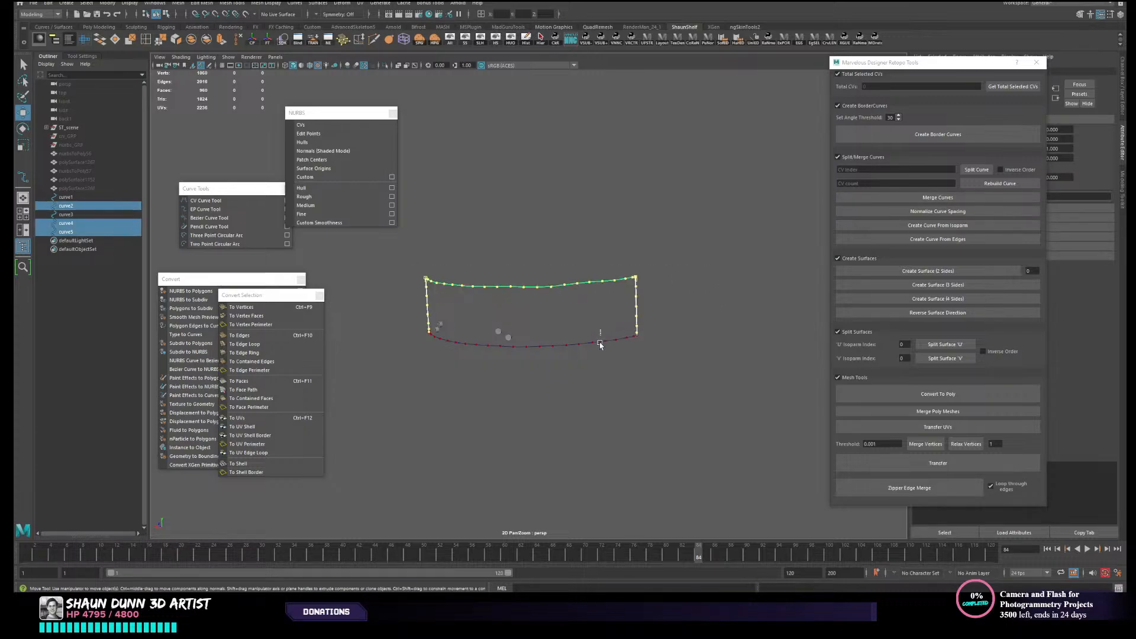
left_click(598, 341, "shift")
left_click(676, 302)
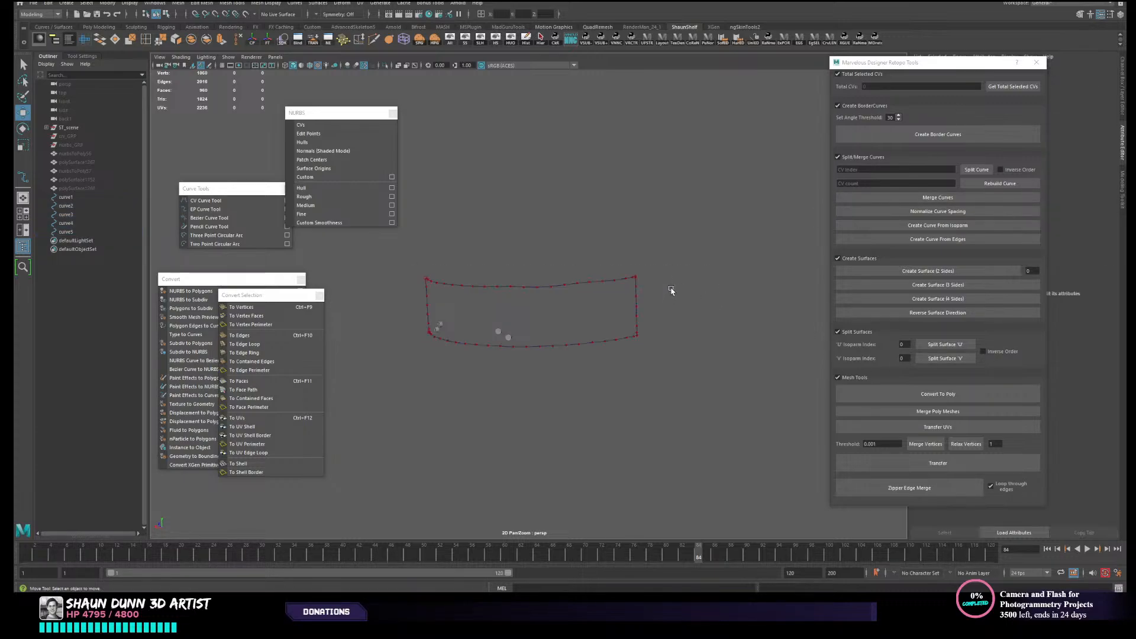
left_click_drag(591, 272, 596, 310)
left_click(631, 334, "shift")
left_click(634, 307, "shift")
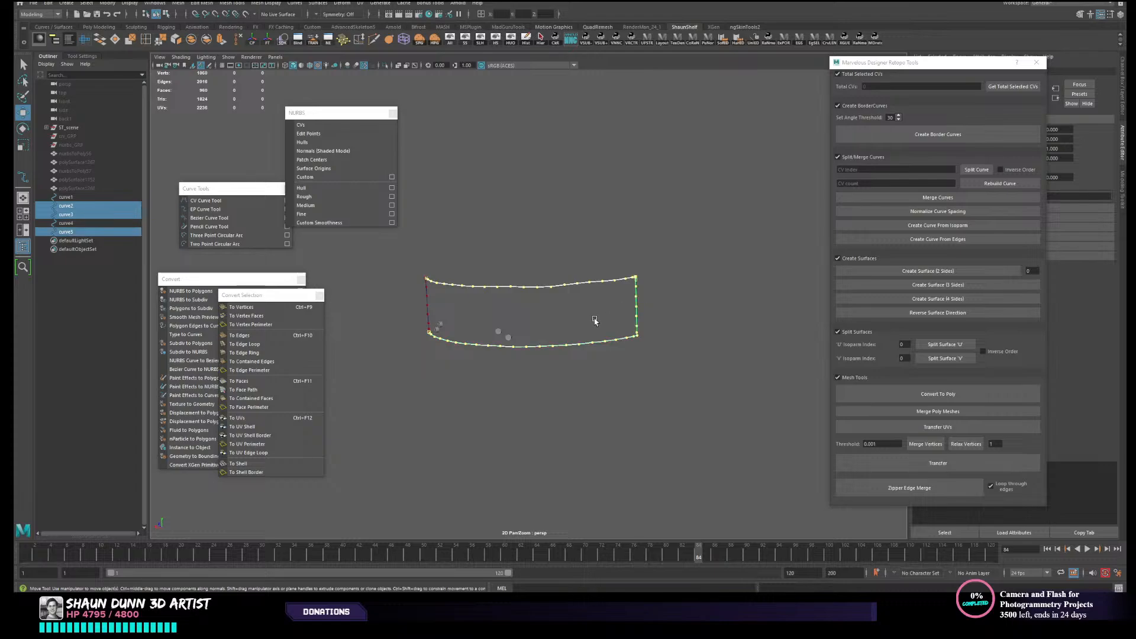
left_click(426, 304, "shift")
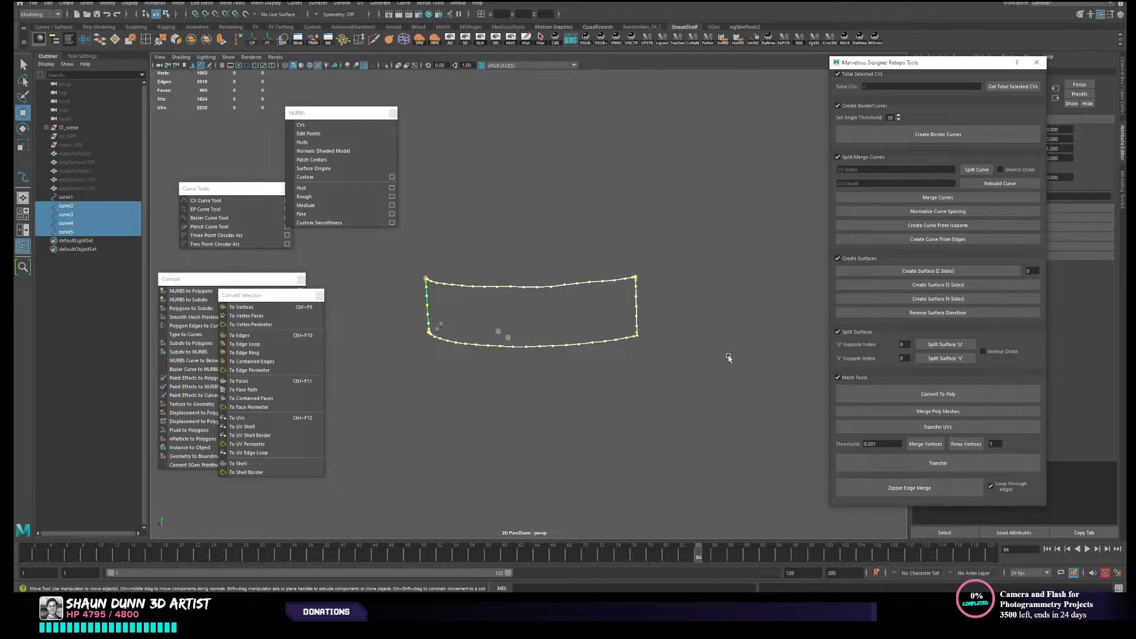
left_click_drag(710, 357, 715, 349, "alt")
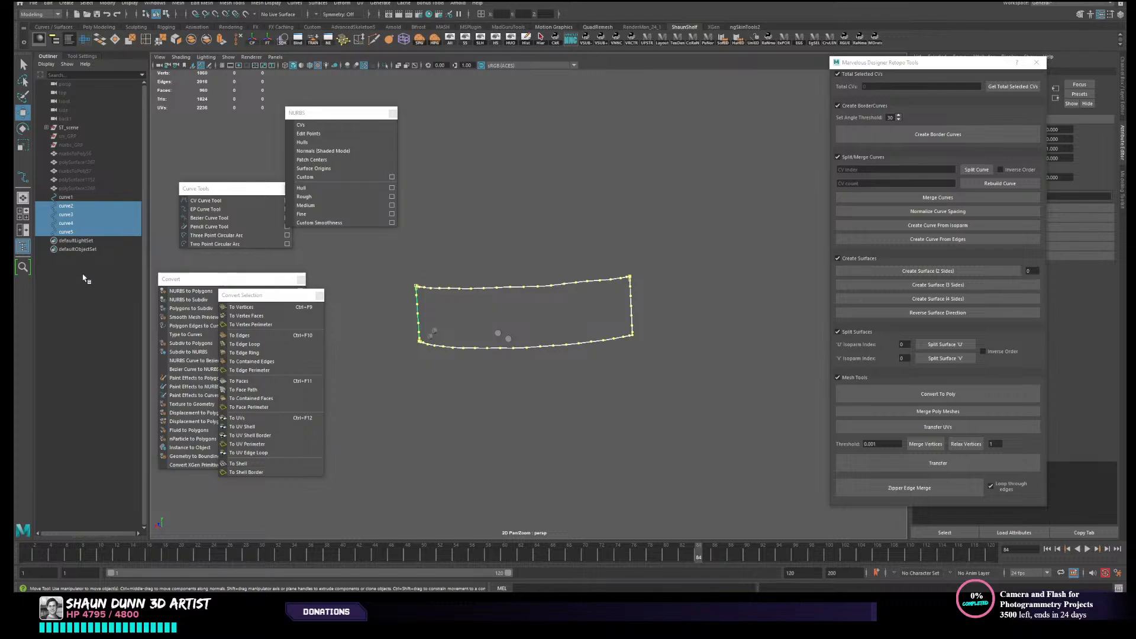
middle_click_drag(76, 204, 88, 140)
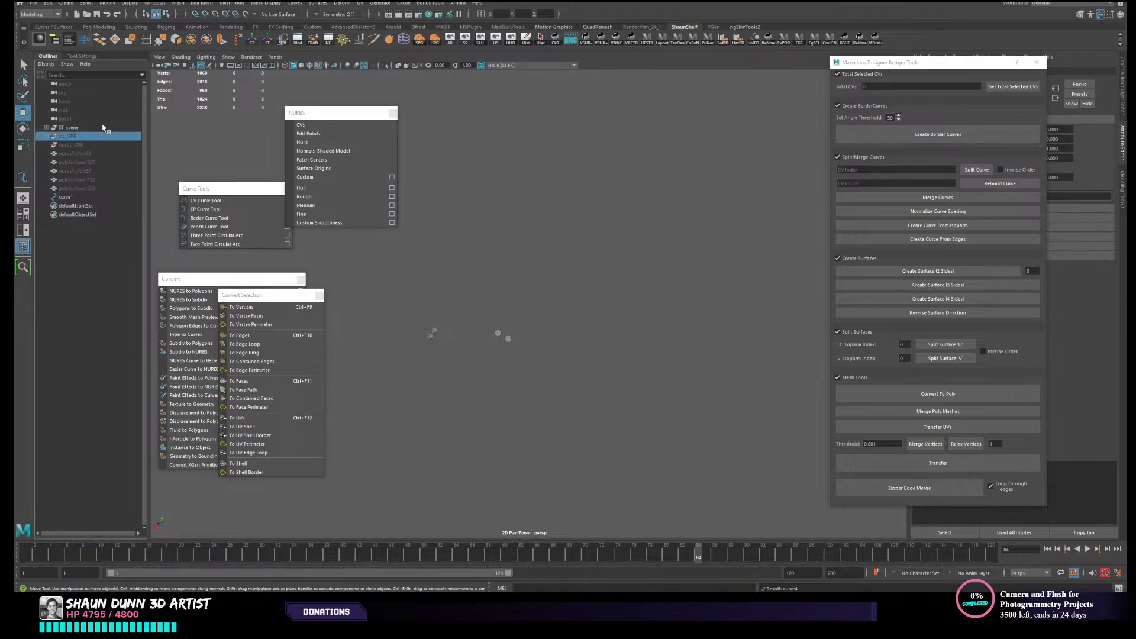
left_click(467, 42)
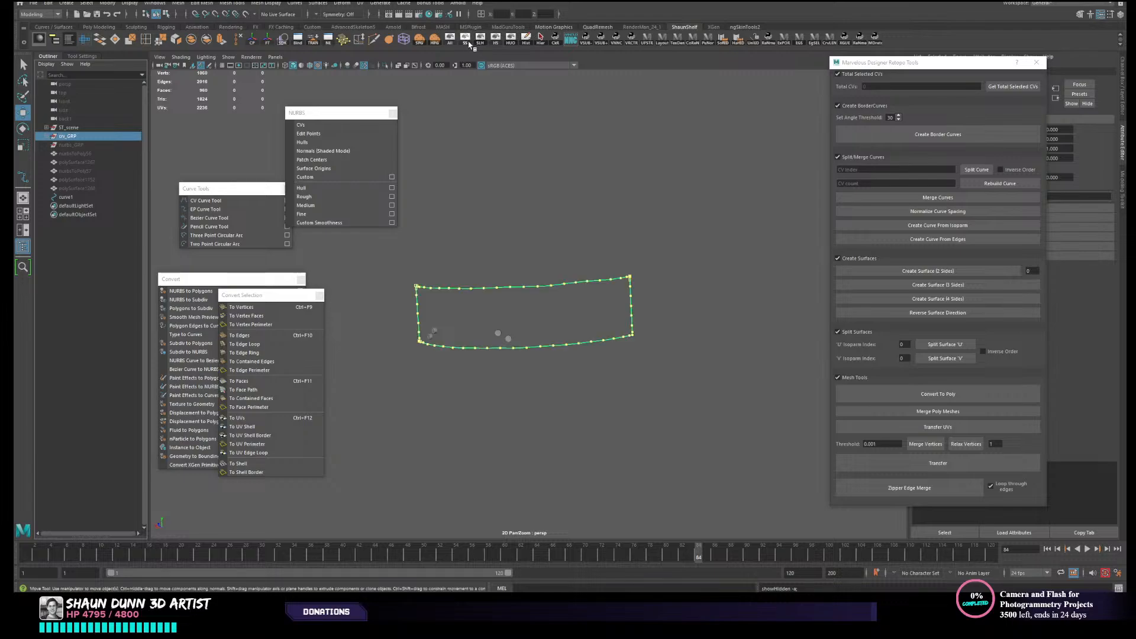
left_click(48, 138)
- Create a four-sided surface from the upper, lower and two end curves of the strap
left_click(81, 146)
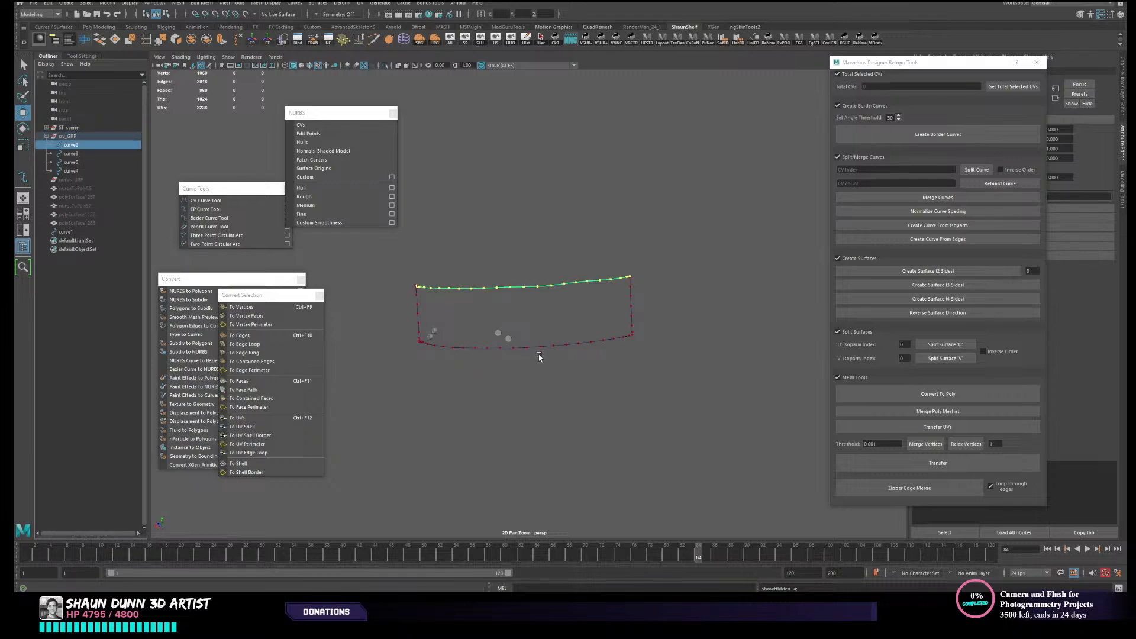
left_click(583, 344, "shift")
left_click(632, 303, "shift")
left_click(418, 299, "shift")
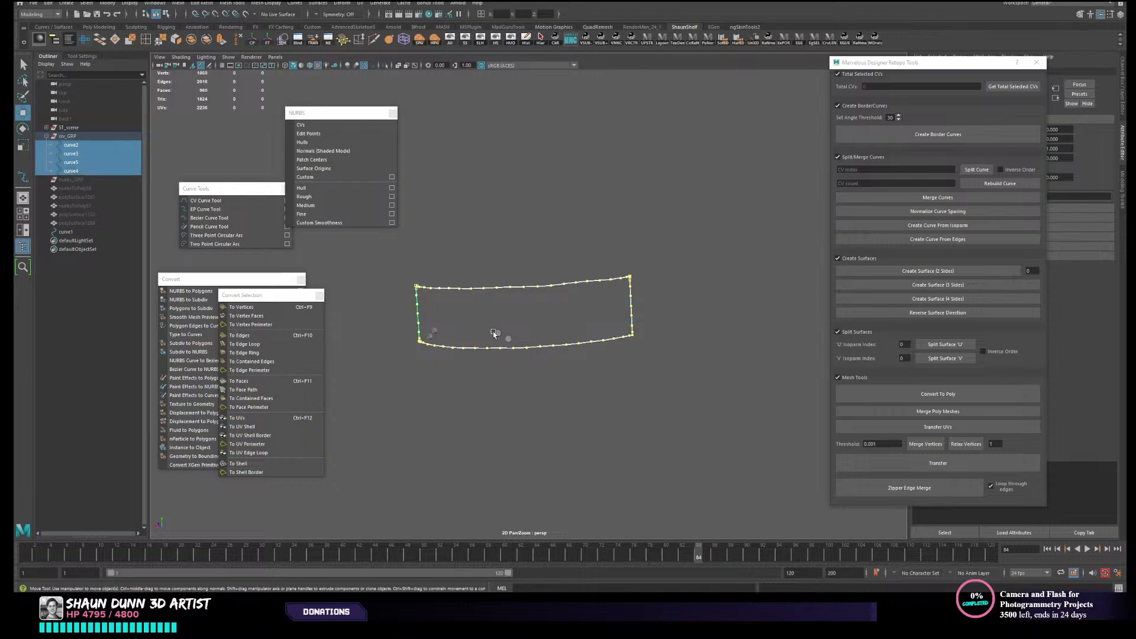
left_click(961, 300)
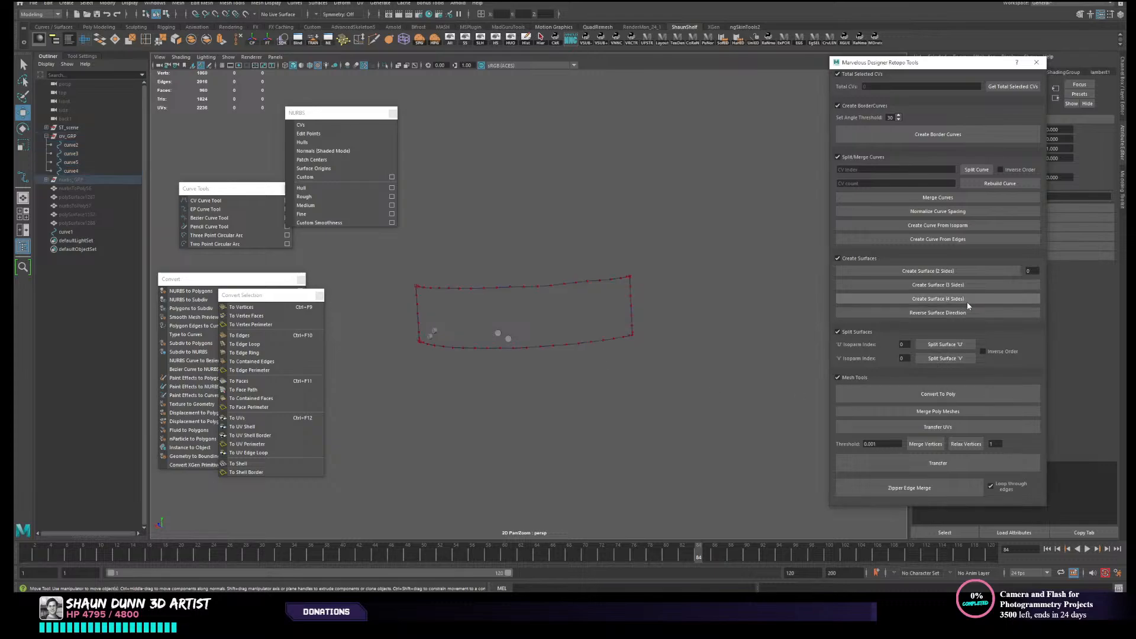
- Try to create border curves from all four strap curves
scroll(622, 365, "up", 1)
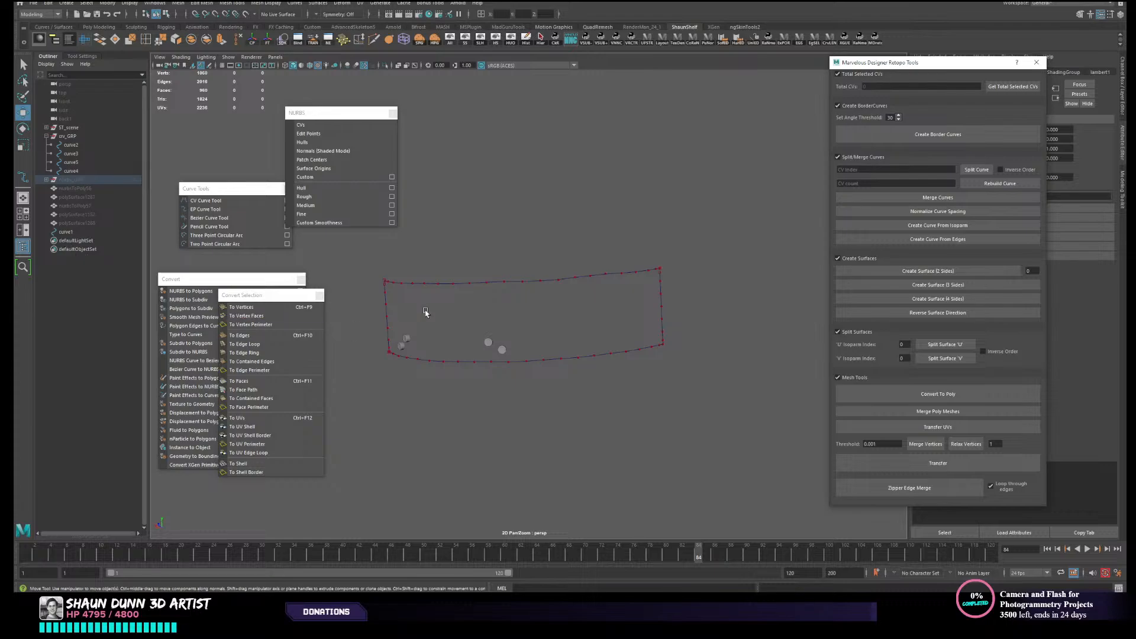
middle_click_drag(439, 285, 471, 275, "alt")
left_click_drag(636, 312, 713, 318, "alt")
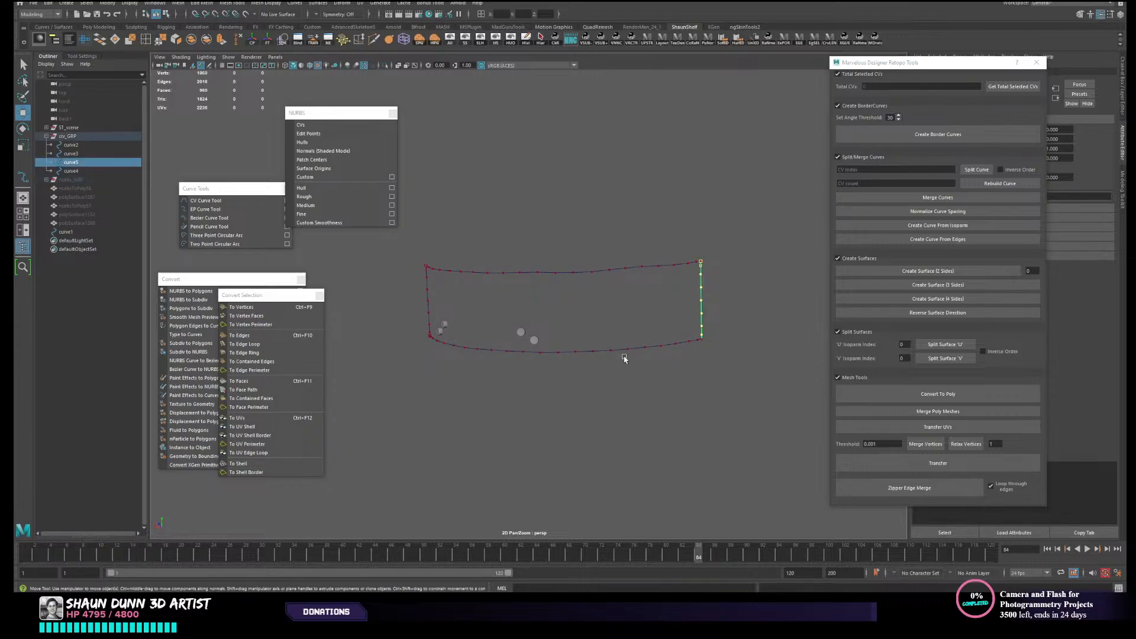
scroll(417, 309, "up", 1)
scroll(417, 313, "down", 1)
middle_click_drag(554, 352, 530, 360, "alt")
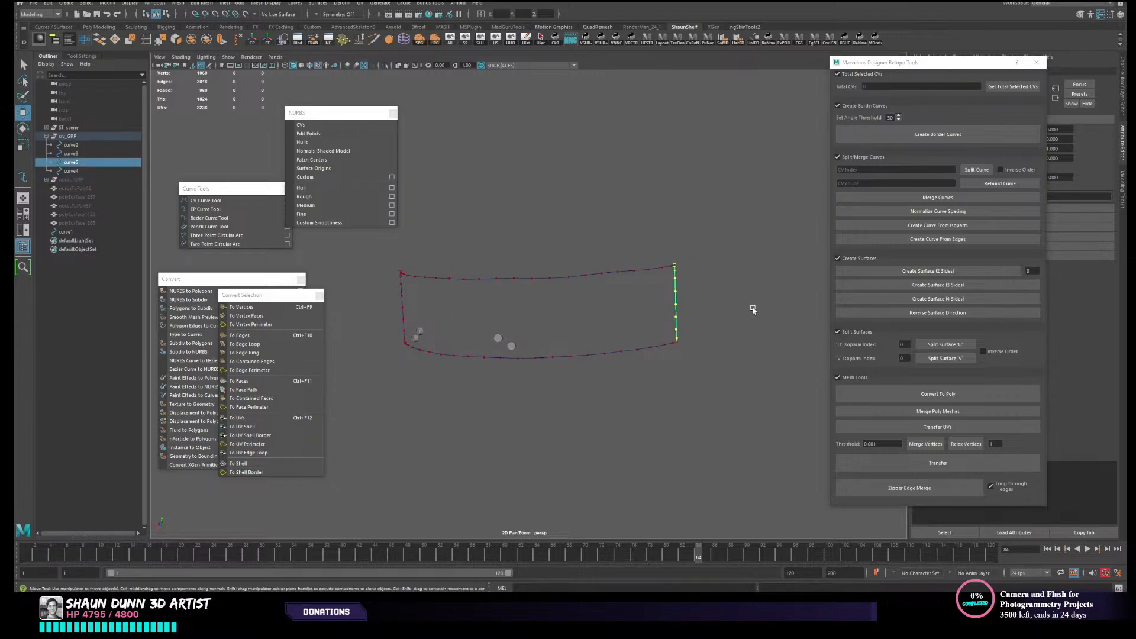
middle_click_drag(643, 376, 673, 348, "alt")
scroll(673, 348, "up", 1)
scroll(484, 265, "down", 1)
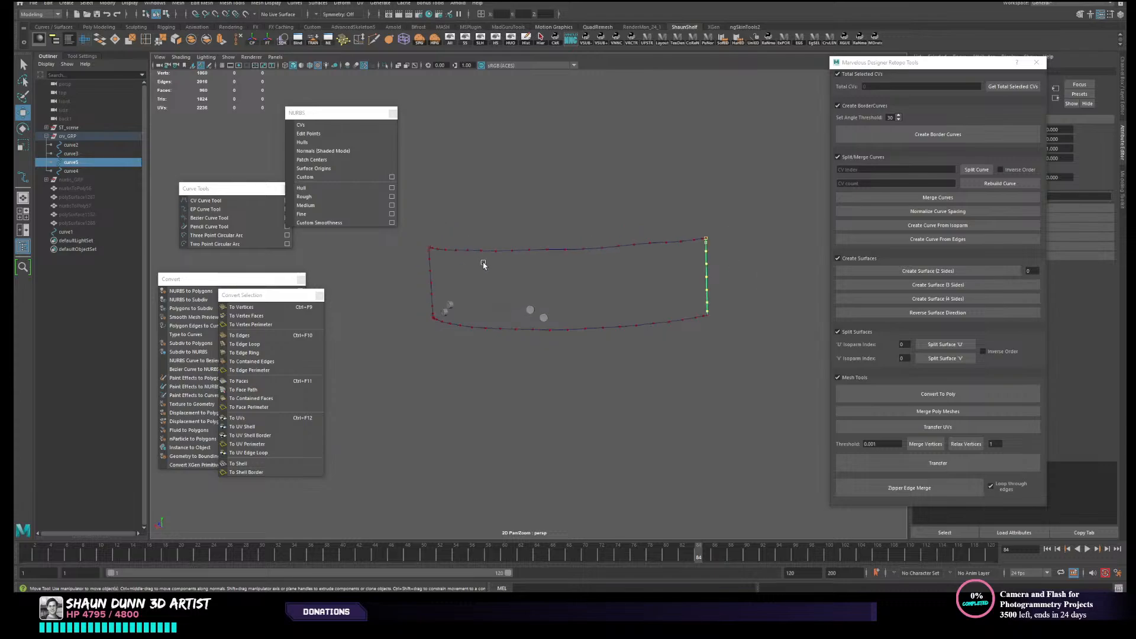
left_click_drag(415, 229, 694, 246, "shift")
left_click_drag(643, 310, 635, 352, "shift")
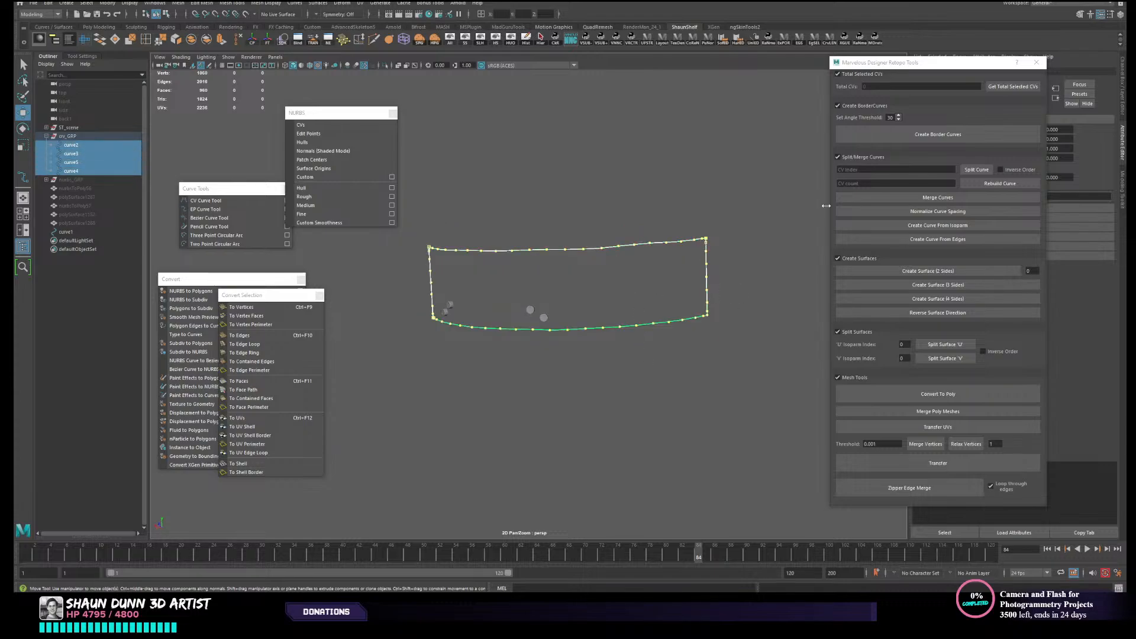
left_click(922, 137)
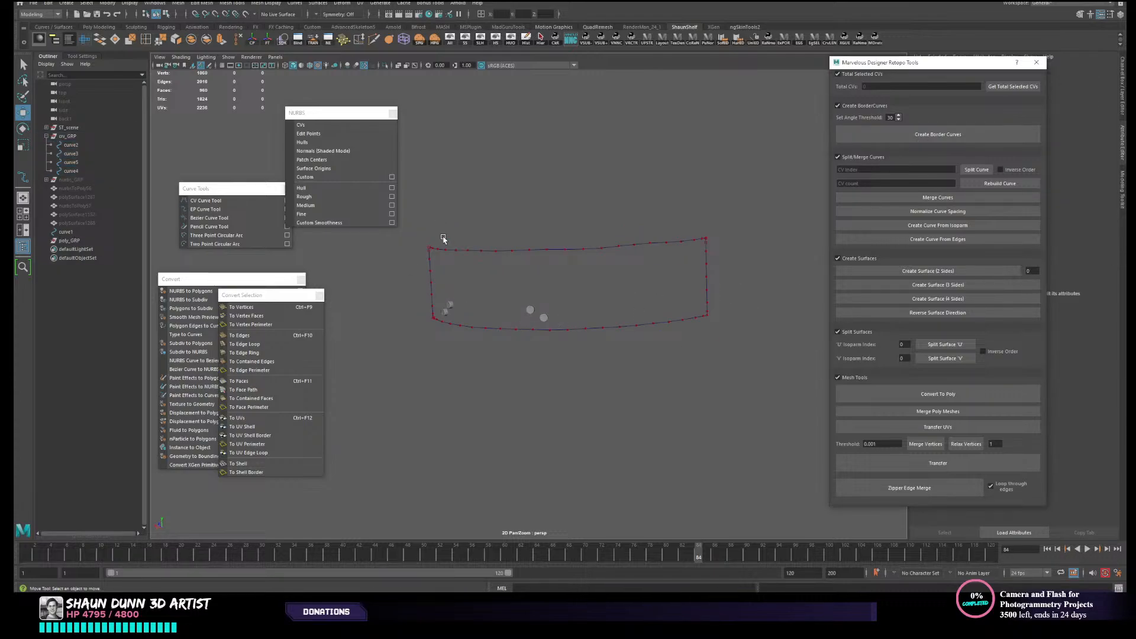
- Reselect the two end curves and both long curves and create another four-sided surface from them
left_click_drag(402, 261, 487, 270)
left_click_drag(688, 270, 758, 274, "shift")
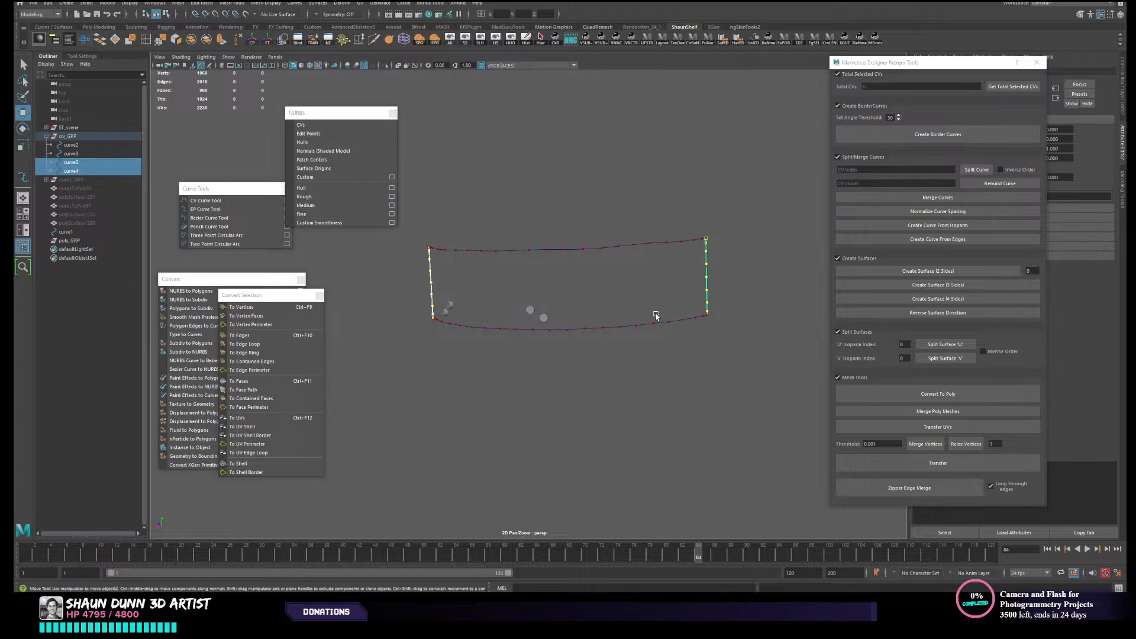
left_click(633, 247, "shift")
left_click_drag(639, 287, 685, 406, "shift")
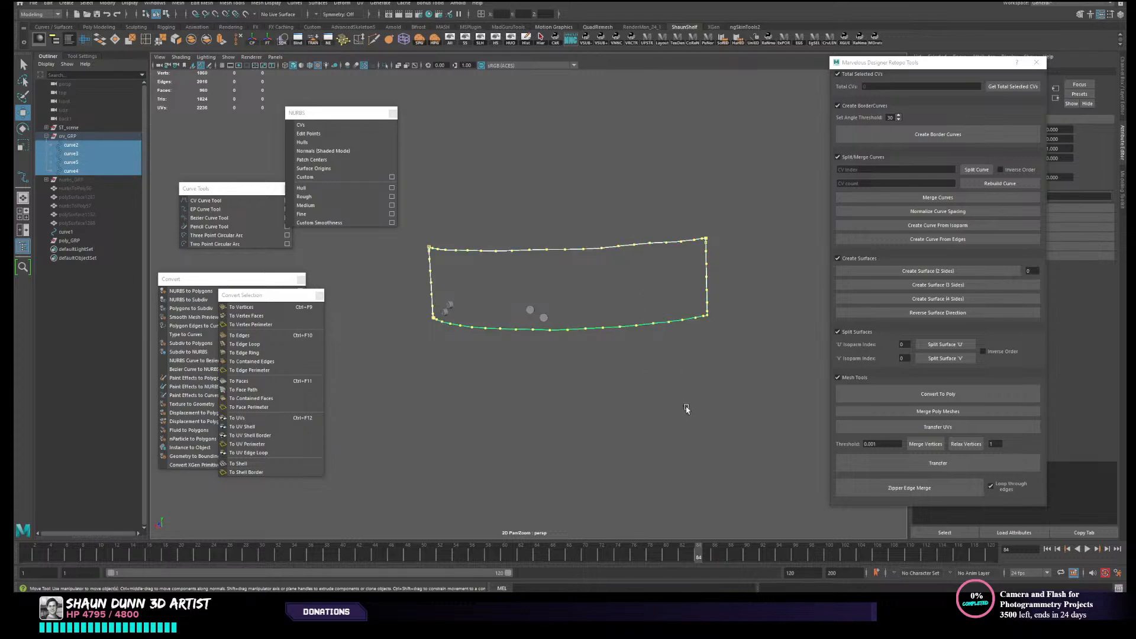
left_click(955, 298)
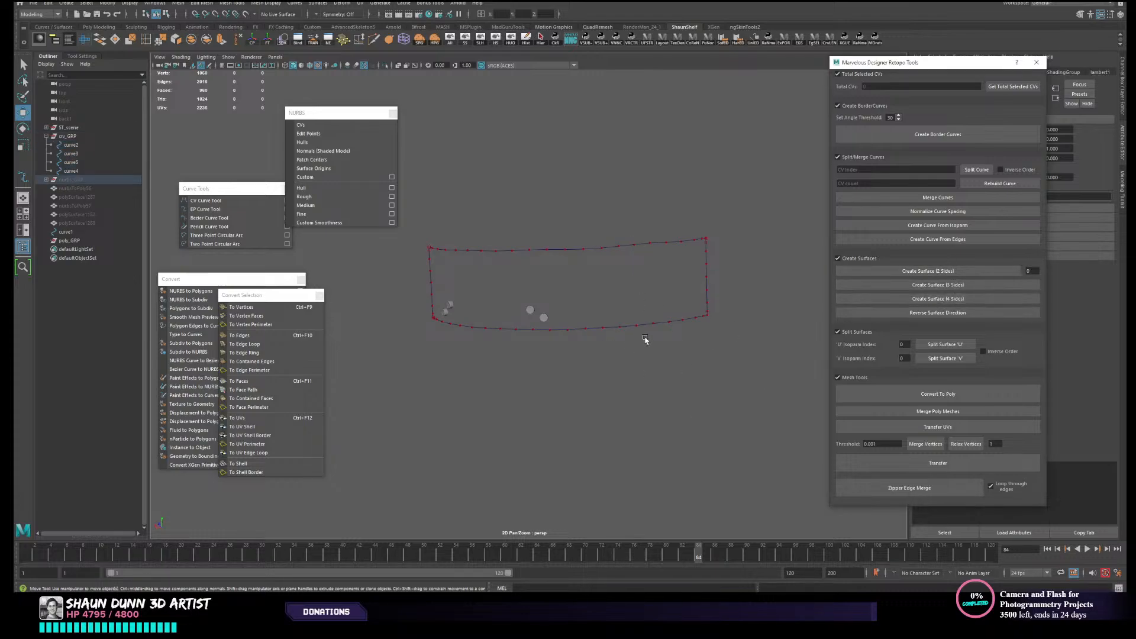
- Expand nurbs_GRP in the Outliner and unhide it to display the strap's boundary surfaces
left_click(46, 180)
left_click(86, 188)
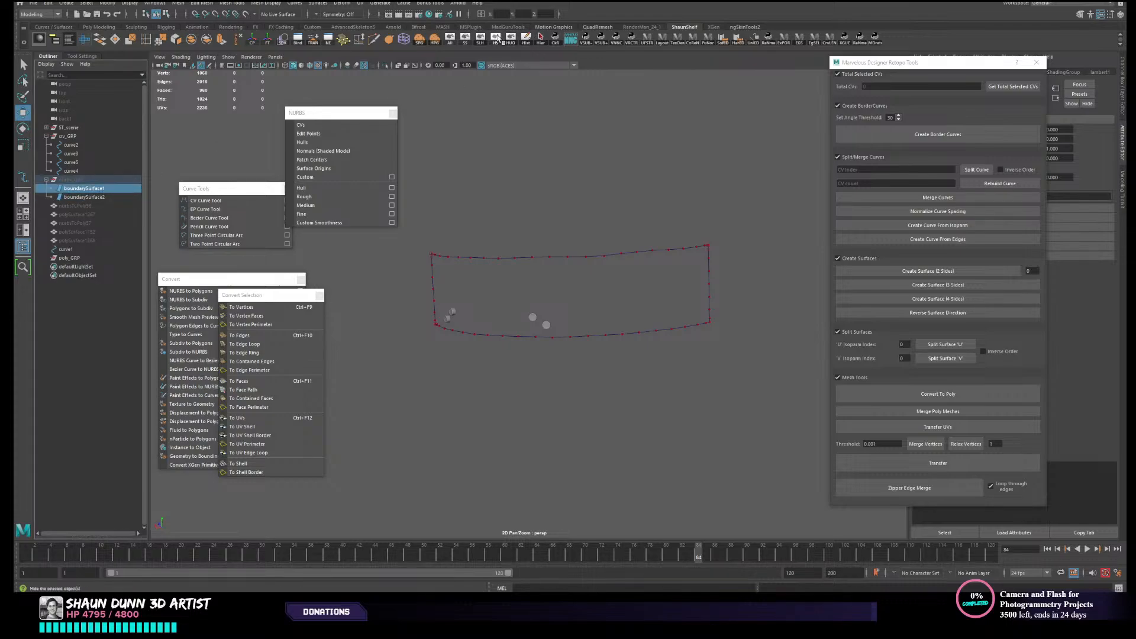
left_click(467, 43)
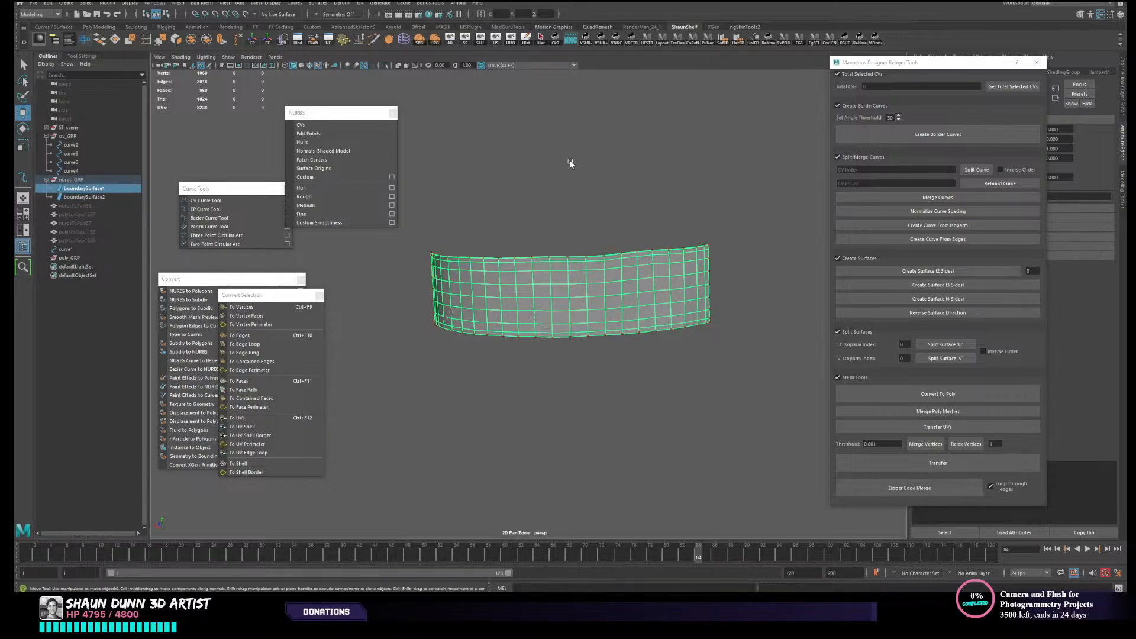
- Compare the two overlapping strap surfaces and delete the duplicate boundarySurface2
left_click(567, 164)
left_click(625, 296)
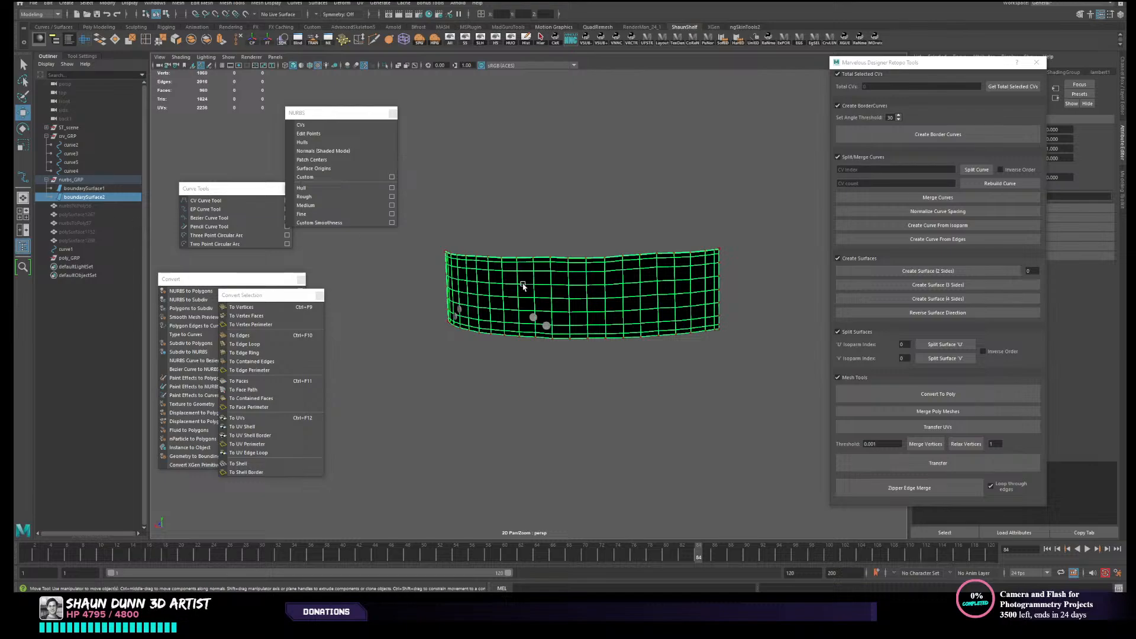
left_click(584, 213)
left_click_drag(612, 308, 616, 315, "alt")
left_click(524, 290)
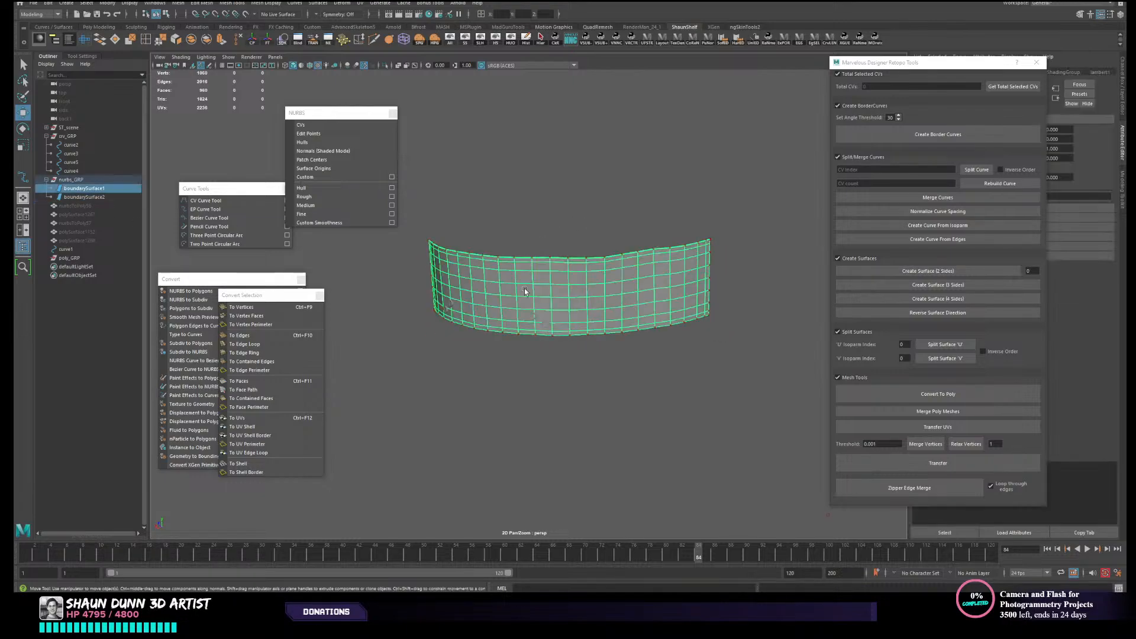
left_click(100, 197)
key("Delete")
- Reverse the direction of the remaining strap surface and convert it to a polygon mesh
left_click(662, 297)
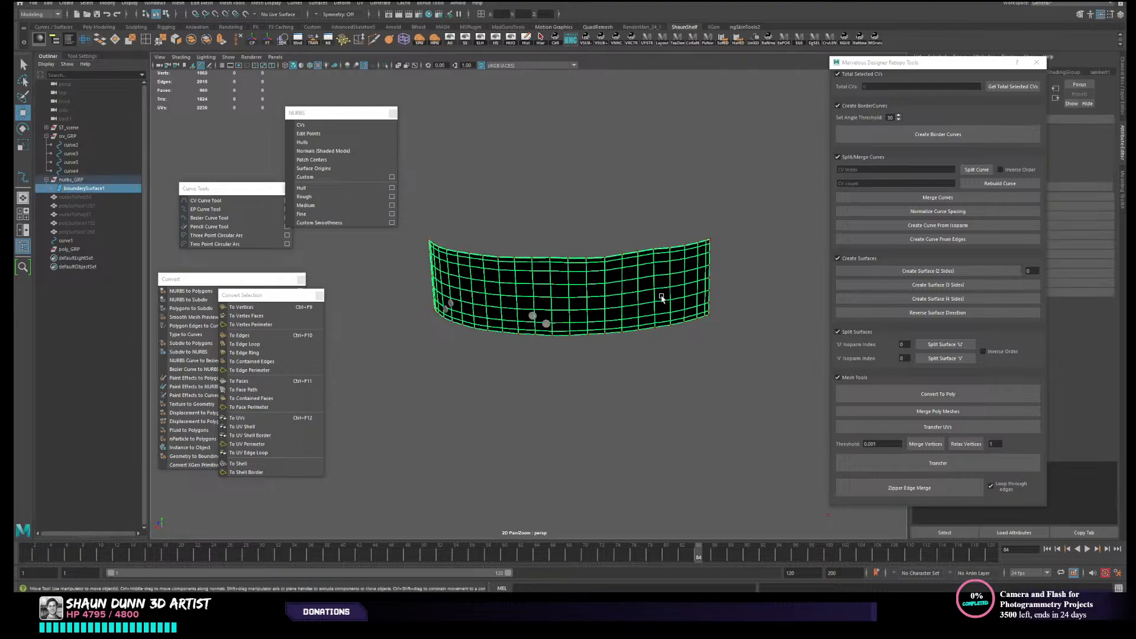
left_click(960, 323)
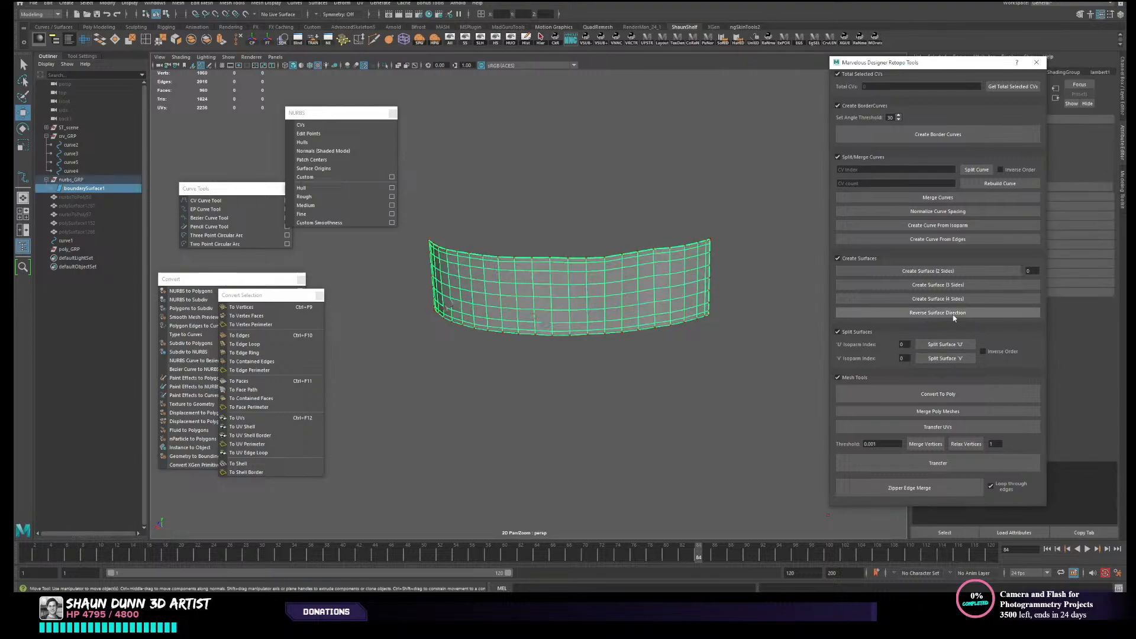
left_click(695, 398)
left_click_drag(696, 398, 718, 393, "alt")
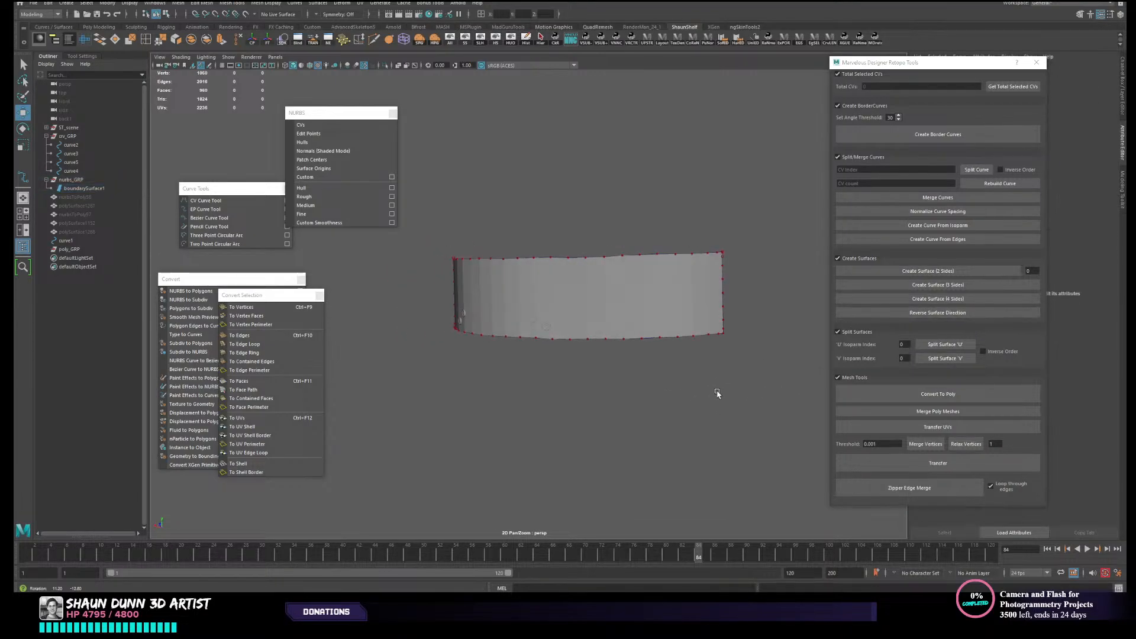
left_click(664, 288)
left_click(938, 393)
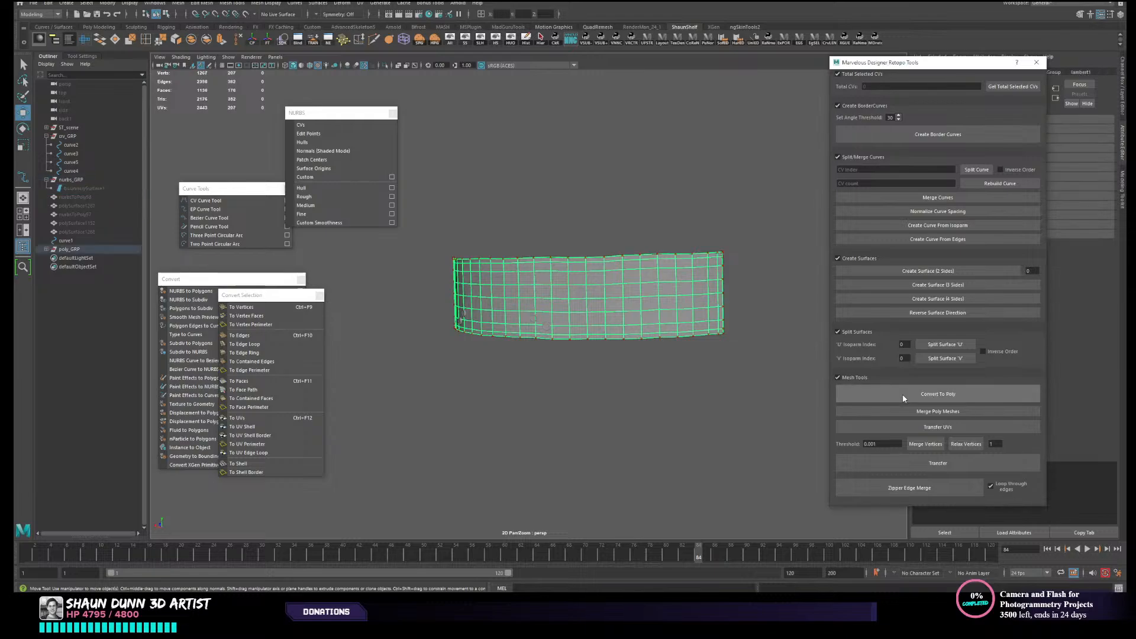
- Delete the edge loops running just inside the upper, lower and two end borders of the polygon strap
left_click(664, 315)
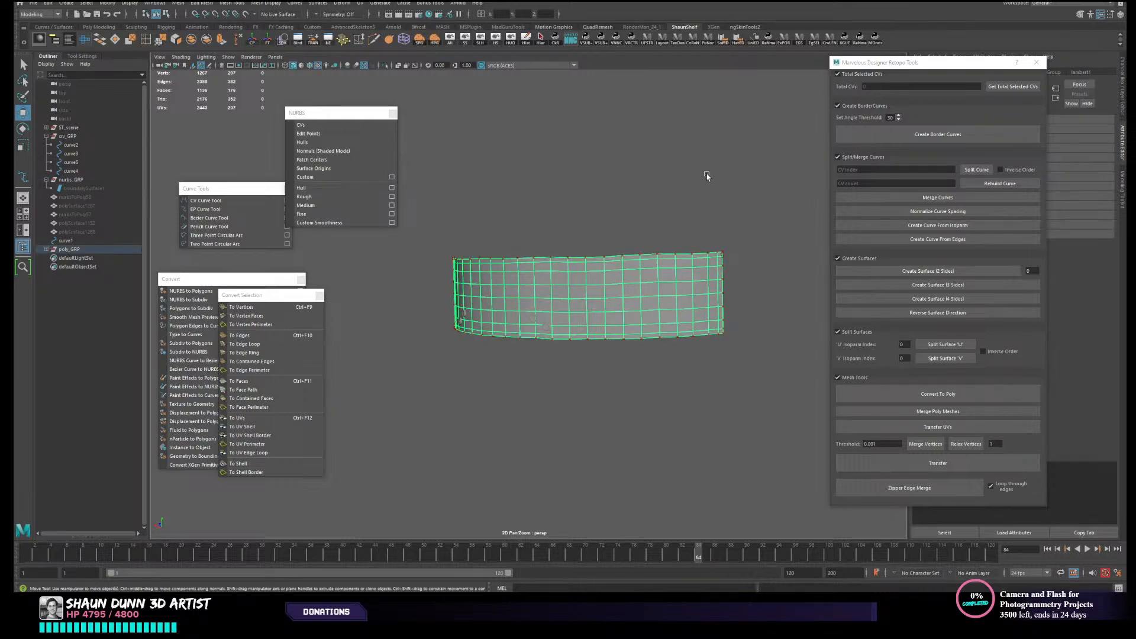
left_click_drag(655, 317, 555, 348, "alt")
right_click_drag(612, 322, 644, 307)
left_click(648, 315)
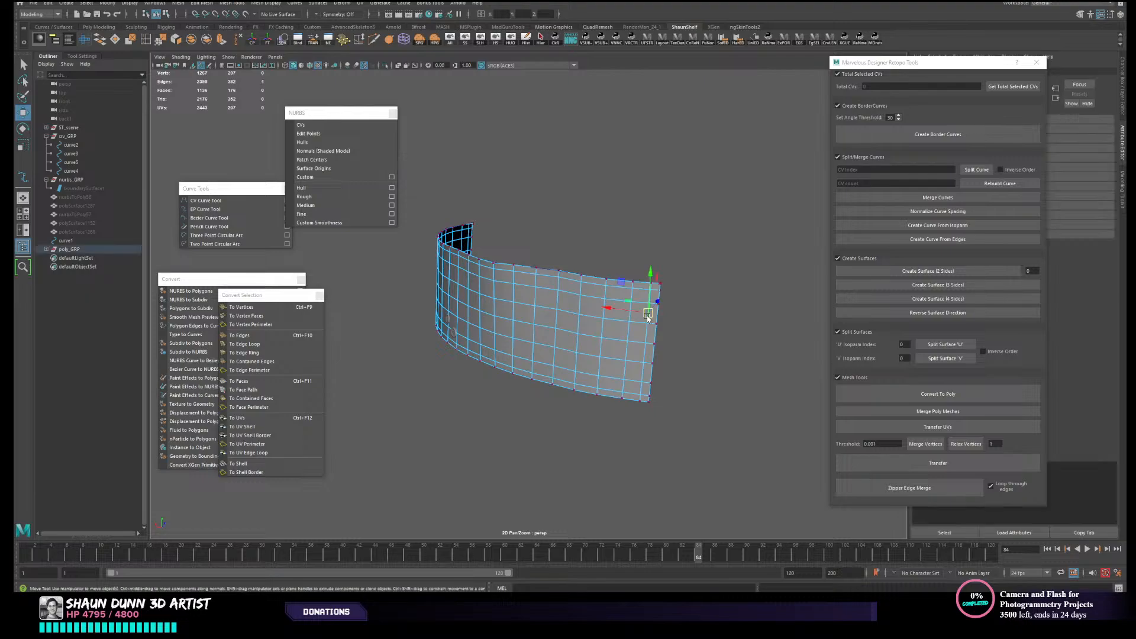
double_click(640, 289)
double_click(632, 392, "shift")
left_click_drag(427, 404, 390, 348, "alt")
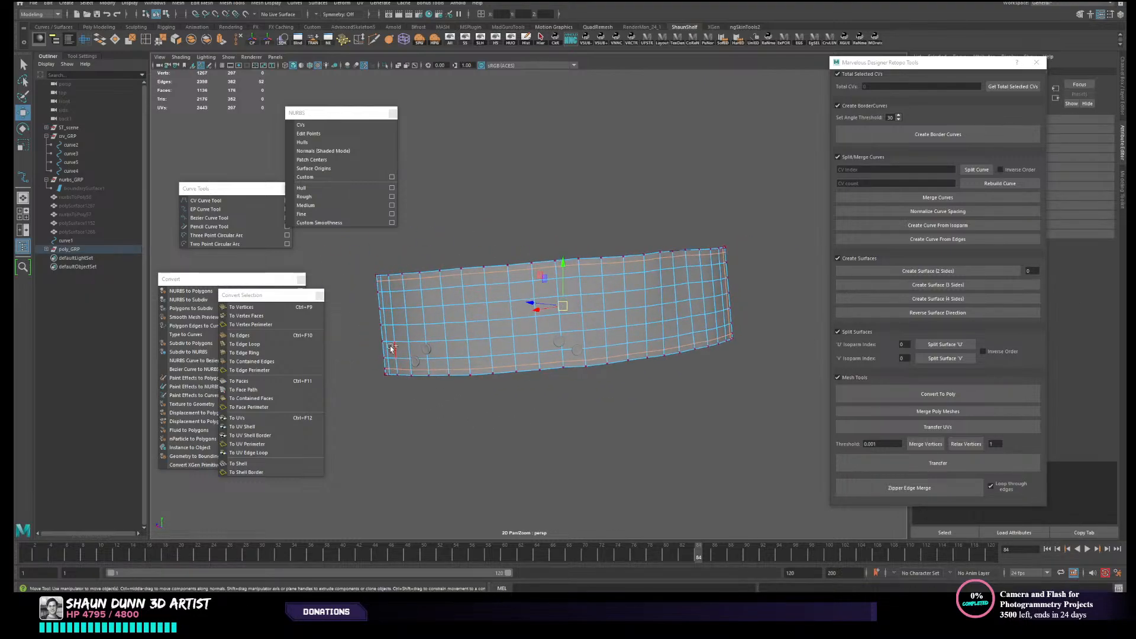
double_click(388, 352, "shift")
key("ctrl+z")
key("ctrl+z")
left_click(387, 350, "shift")
double_click(387, 336, "shift")
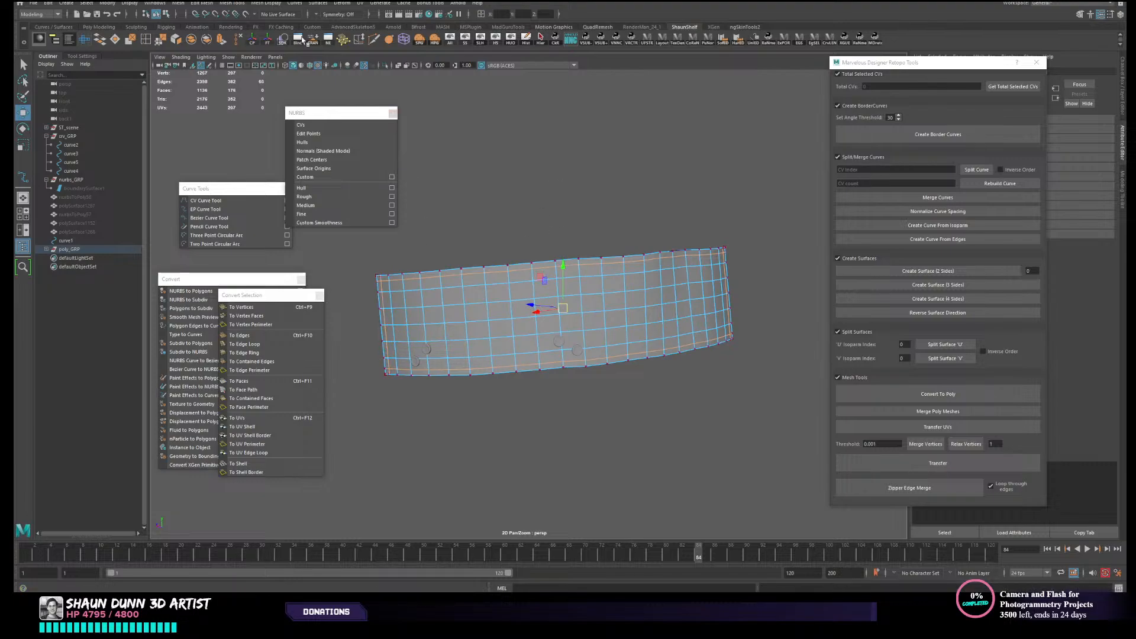
left_click(239, 41)
scroll(631, 345, "down", 2)
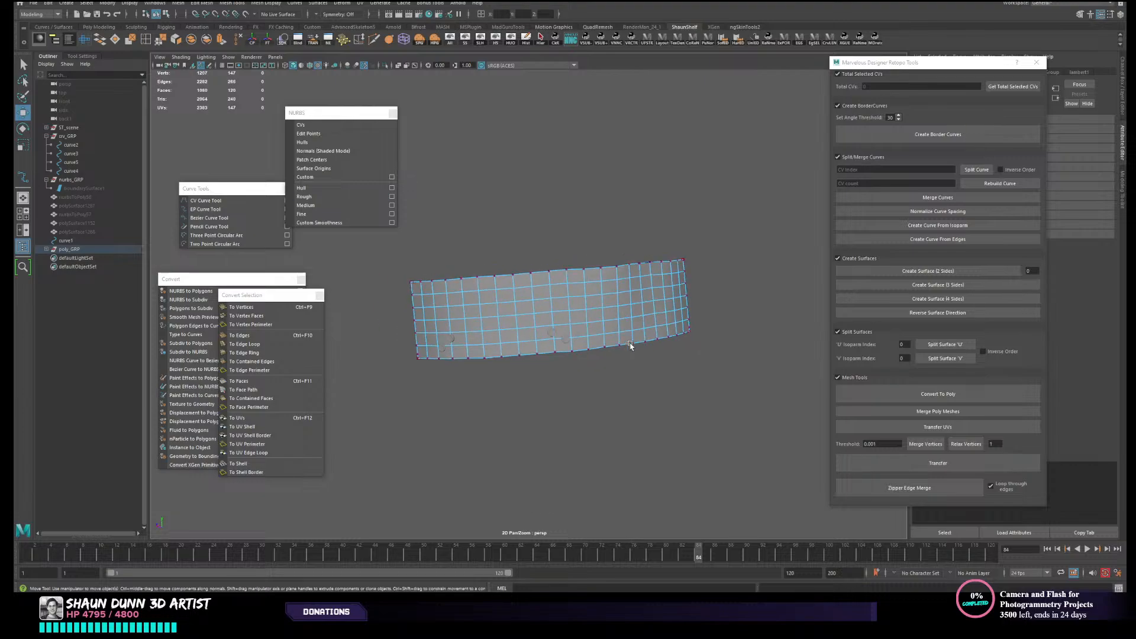
mouse_move(632, 345)
left_mouse_down("alt")
mouse_move(612, 355)
mouse_move(655, 354)
mouse_move(601, 335)
mouse_move(636, 346)
left_mouse_up("alt")
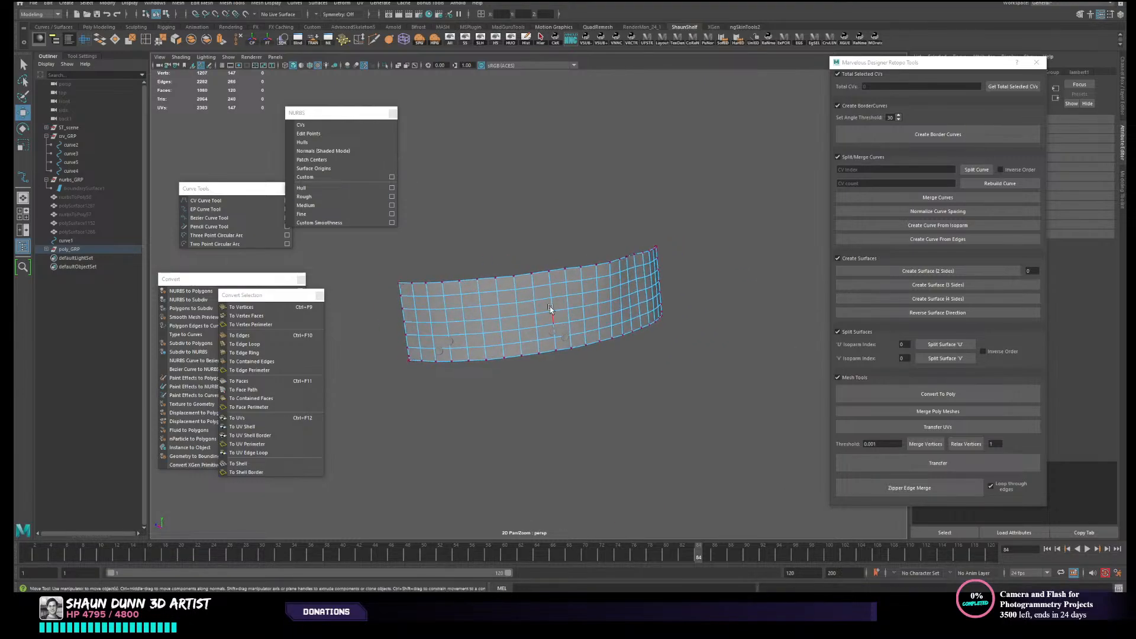
- Unhide the original dense strap, move the retopologized strap out beside it and select the original
right_click_drag(544, 300, 656, 287)
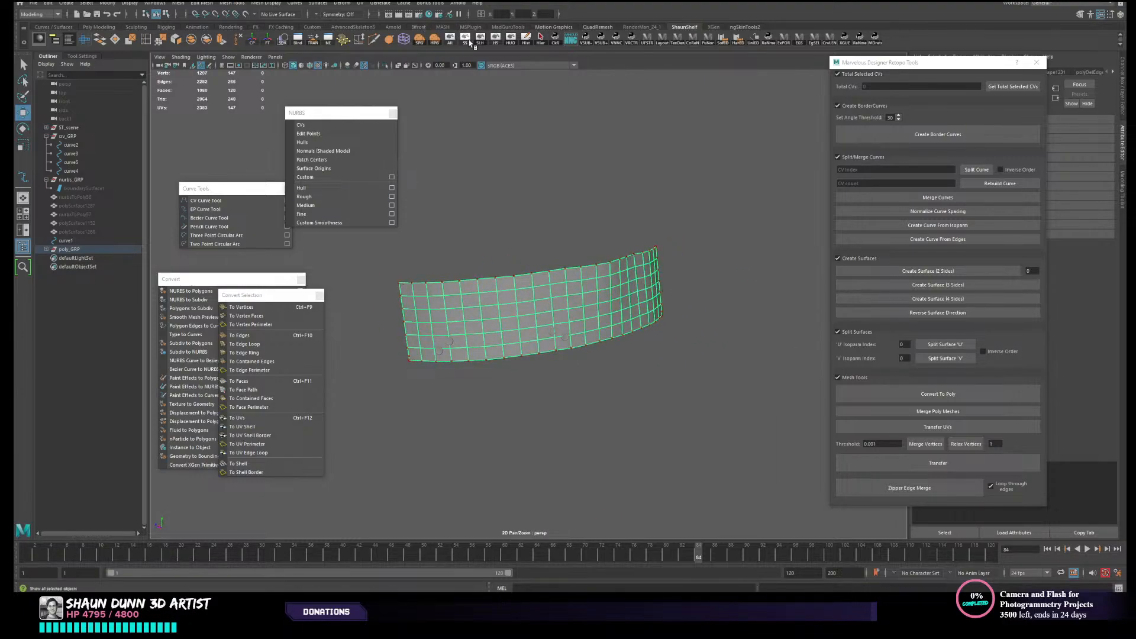
left_click(480, 39)
left_click_drag(571, 225, 535, 312, "alt")
left_click(253, 43)
left_click_drag(495, 279, 683, 294)
left_click(528, 317)
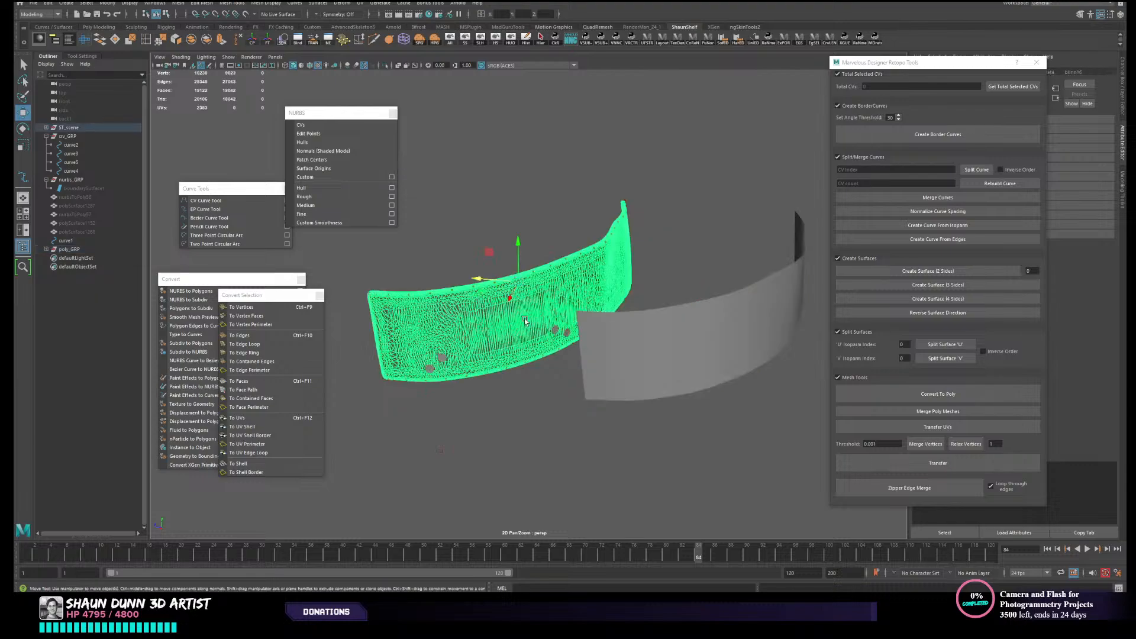
- Move the original dense strap away from its border curves and delete the four curves
left_click_drag(489, 278, 370, 268)
key("ctrl+z")
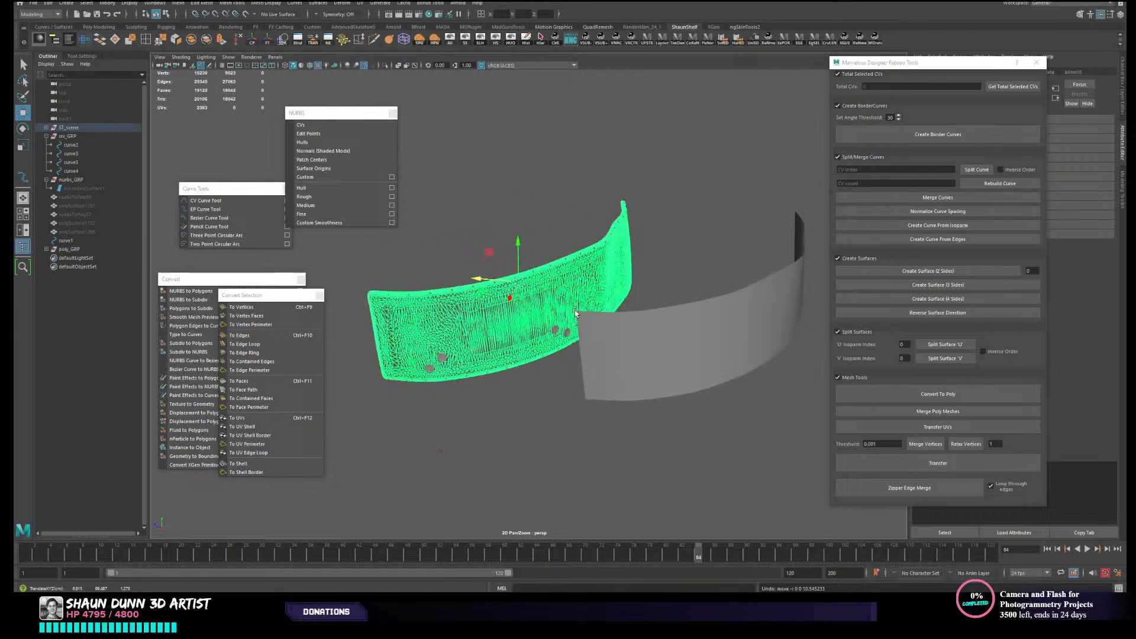
left_click_drag(491, 282, 308, 269)
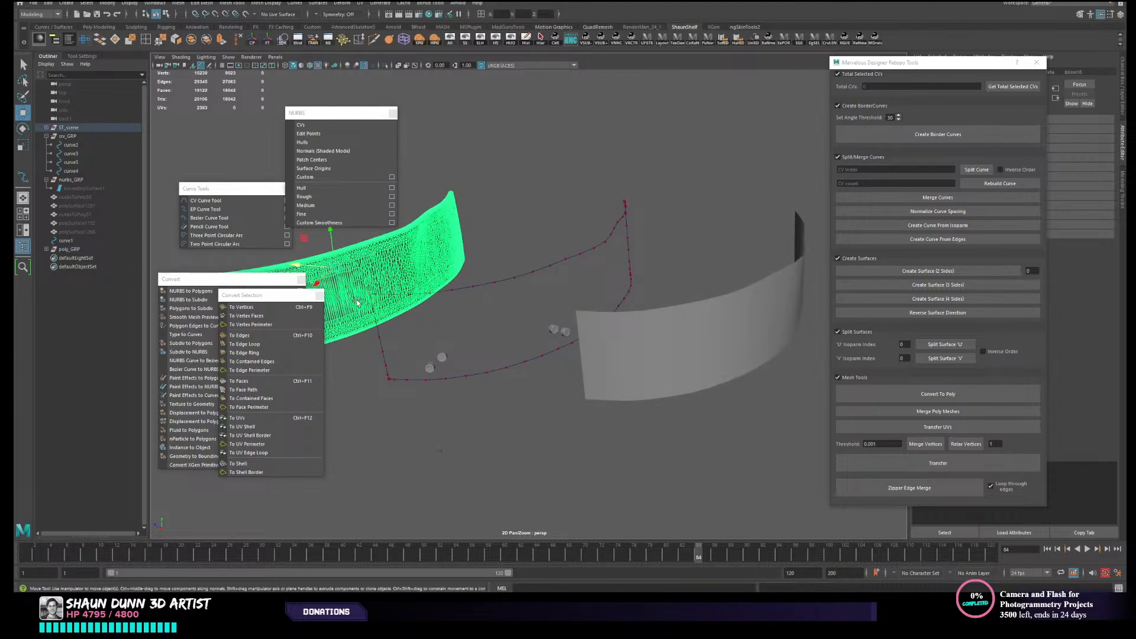
left_click_drag(444, 312, 415, 351, "alt")
key("Delete")
left_click_drag(520, 354, 528, 367)
key("Delete")
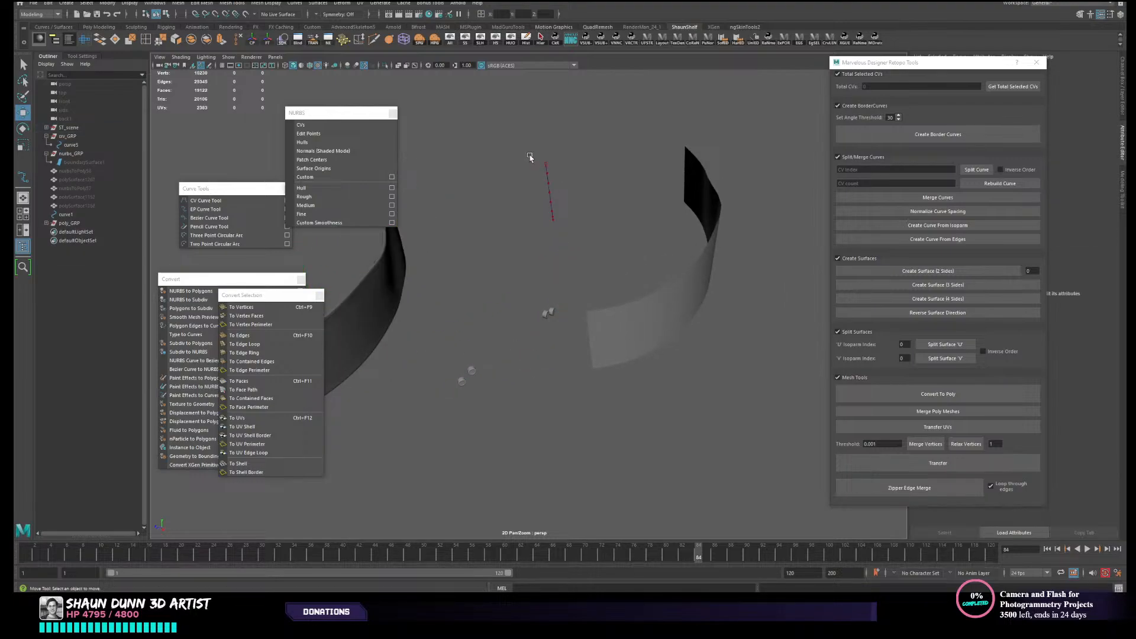
left_click_drag(530, 155, 557, 181)
key("Delete")
- Set the original strap's Translate Y, Translate Z and Rotate X to 0
left_click(384, 291)
key("ctrl+a")
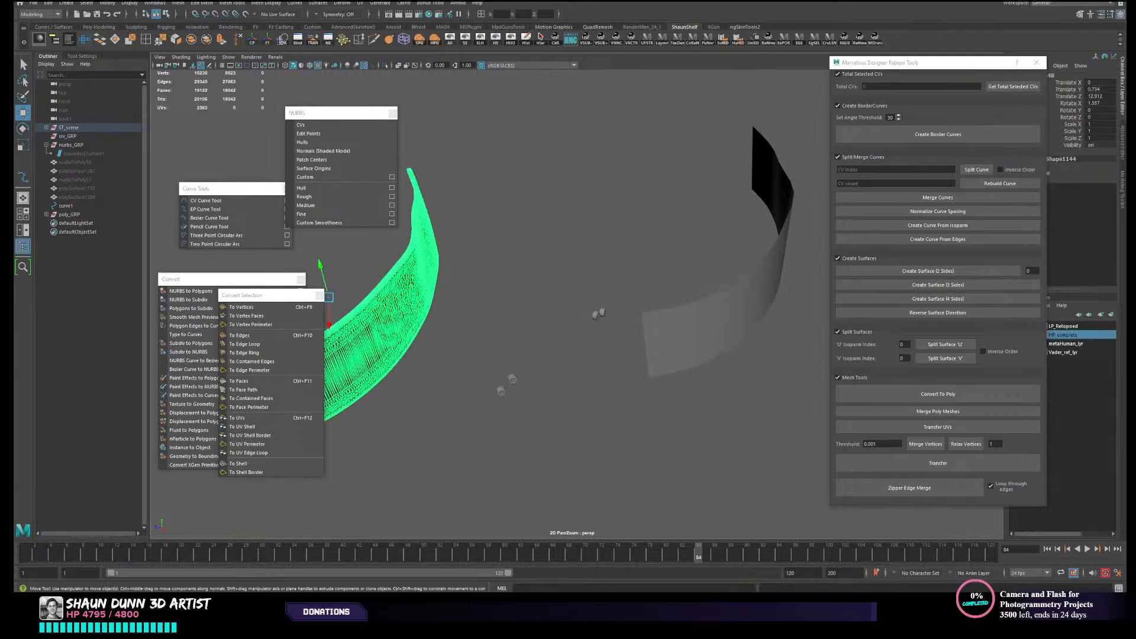
left_click_drag(1094, 89, 1097, 101)
type("0")
key("Return")
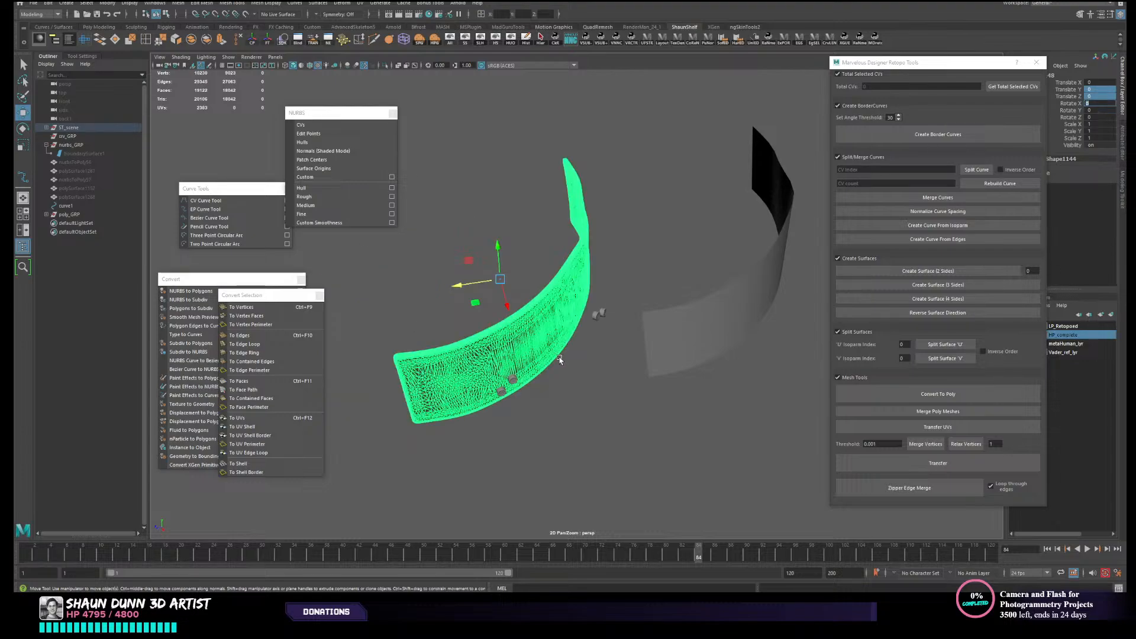
left_click_drag(561, 358, 546, 399, "alt")
left_click(643, 403)
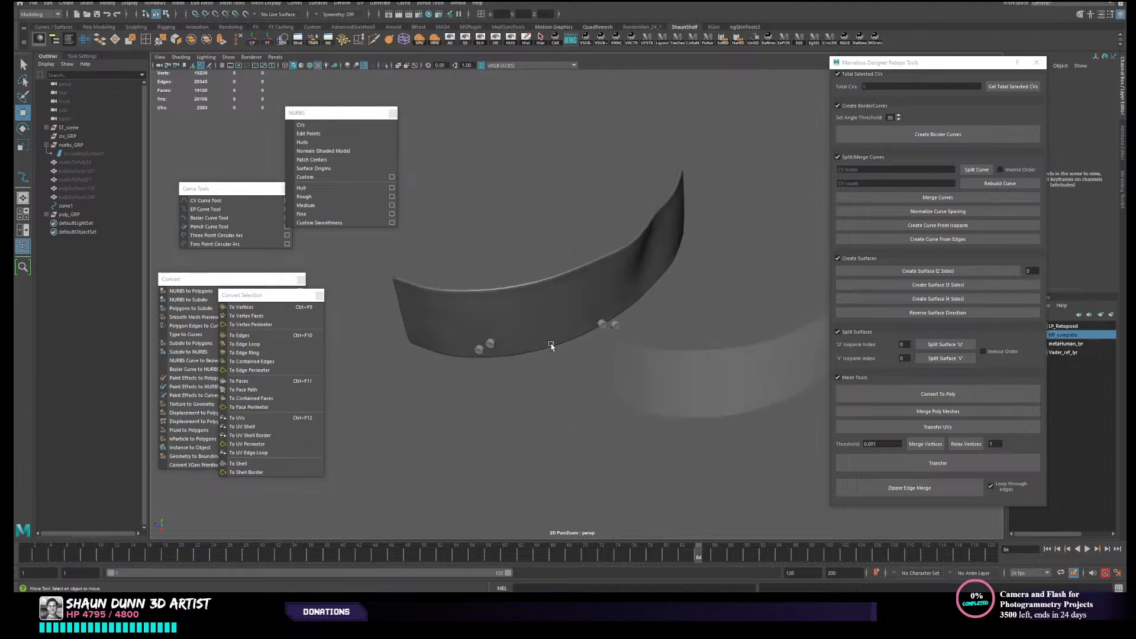
- Undo the original strap's transform reset, the border curve deletions and the sideways move
left_click(555, 295)
left_click_drag(576, 363, 635, 374, "alt")
key("ctrl+z")
key("ctrl+z")
key("ctrl+z")
key("ctrl+z")
key("ctrl+z")
key("ctrl+z")
key("ctrl+z")
key("ctrl+z")
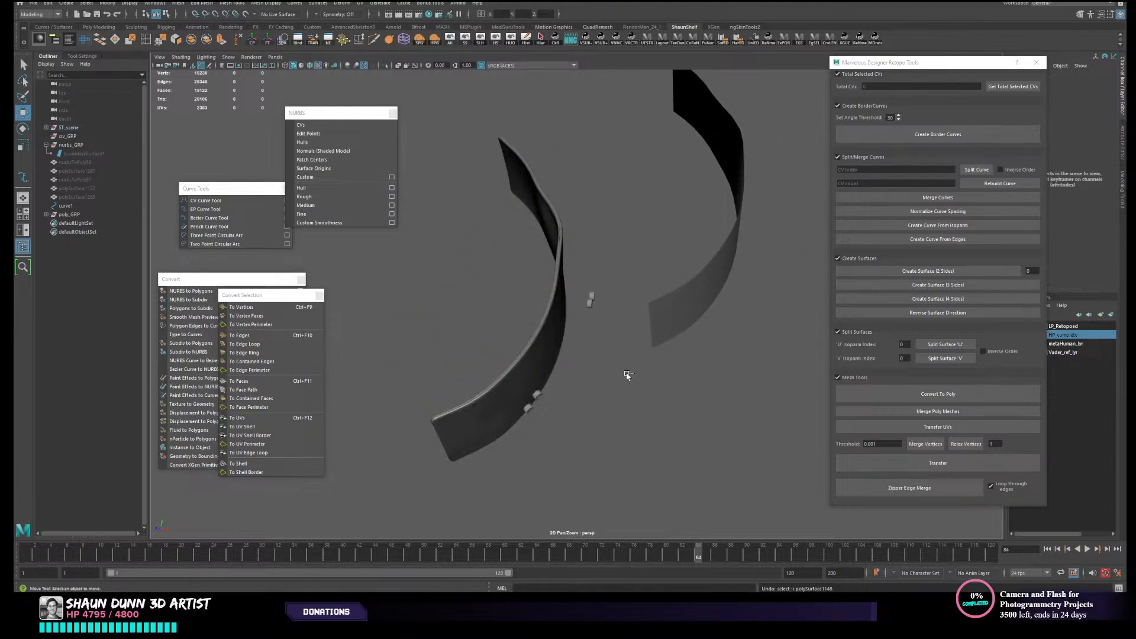
key("ctrl+z")
key("ctrl+z")
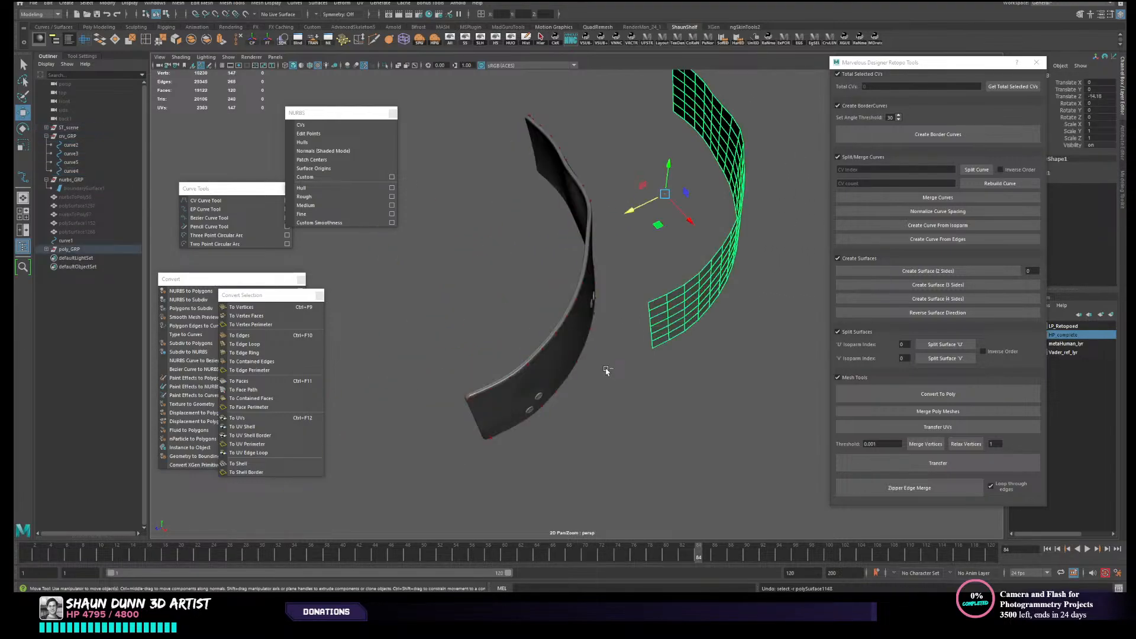
key("ctrl+z")
key("ctrl+z")
key("ctrl+z")
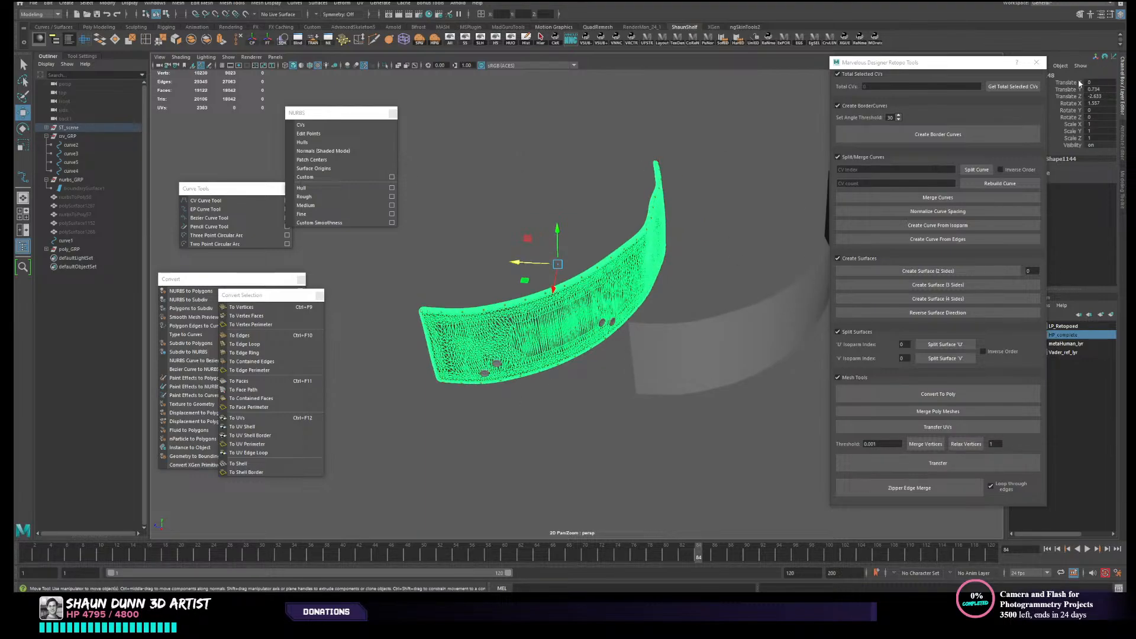
- Freeze the original strap's transformations and move it away from the border curves
left_click_drag(685, 248, 667, 238, "alt")
left_click(269, 41)
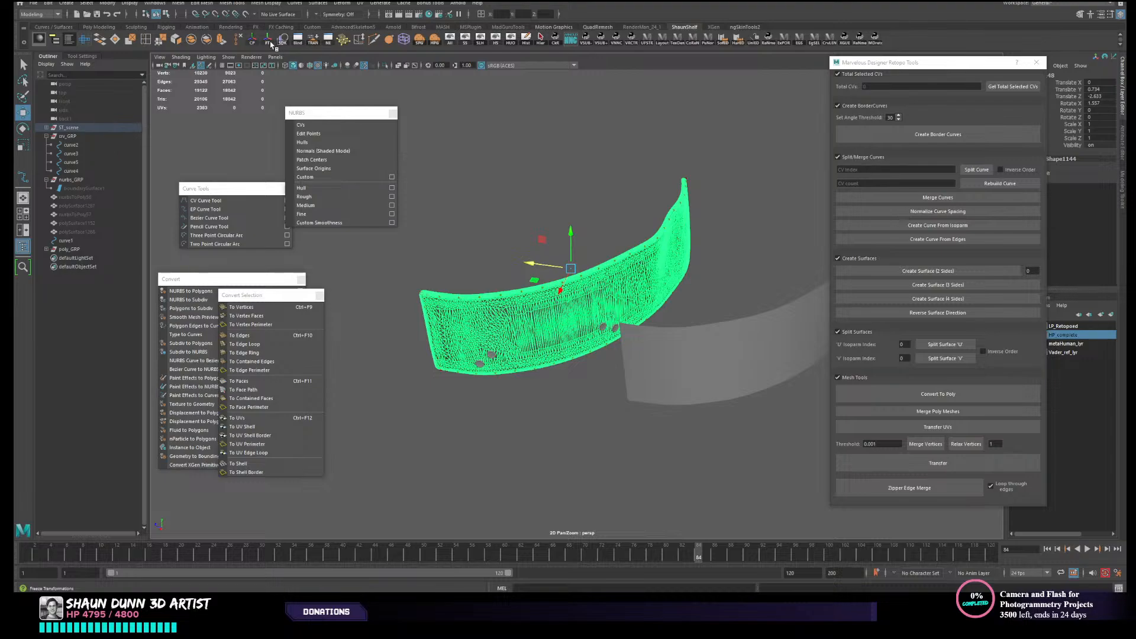
left_click_drag(521, 222, 254, 268, "alt")
- Delete the four border curves left in the strap's original position
left_click_drag(421, 320, 455, 378)
key("Delete")
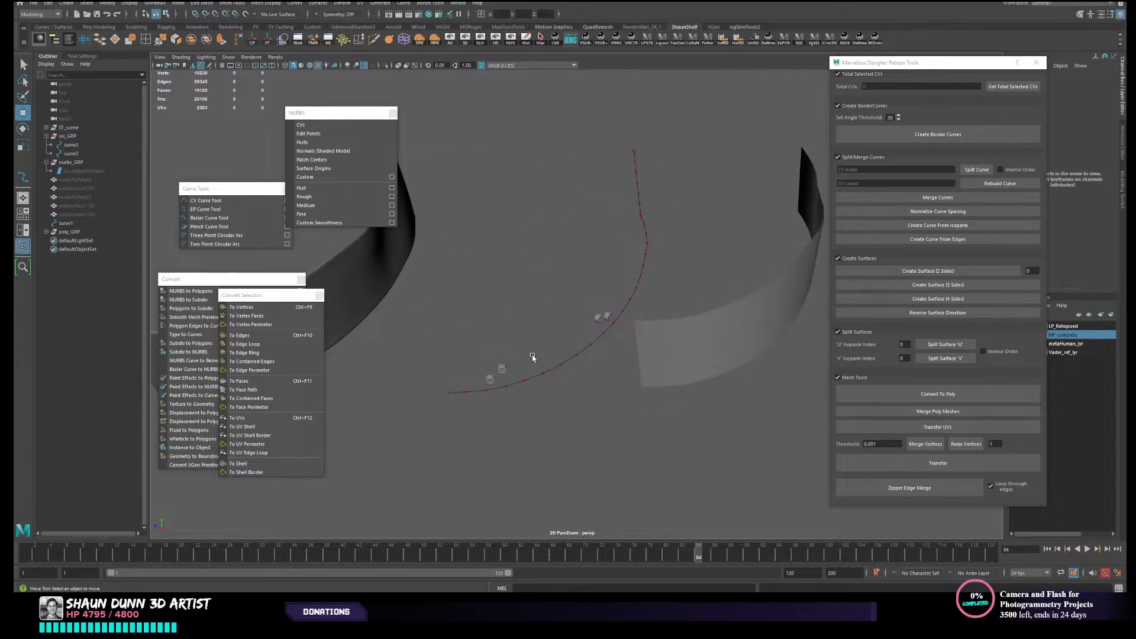
left_click_drag(613, 161, 634, 205)
key("Delete")
- Return the original dense strap to its starting position by setting its Translate Z to 0
left_click(345, 269)
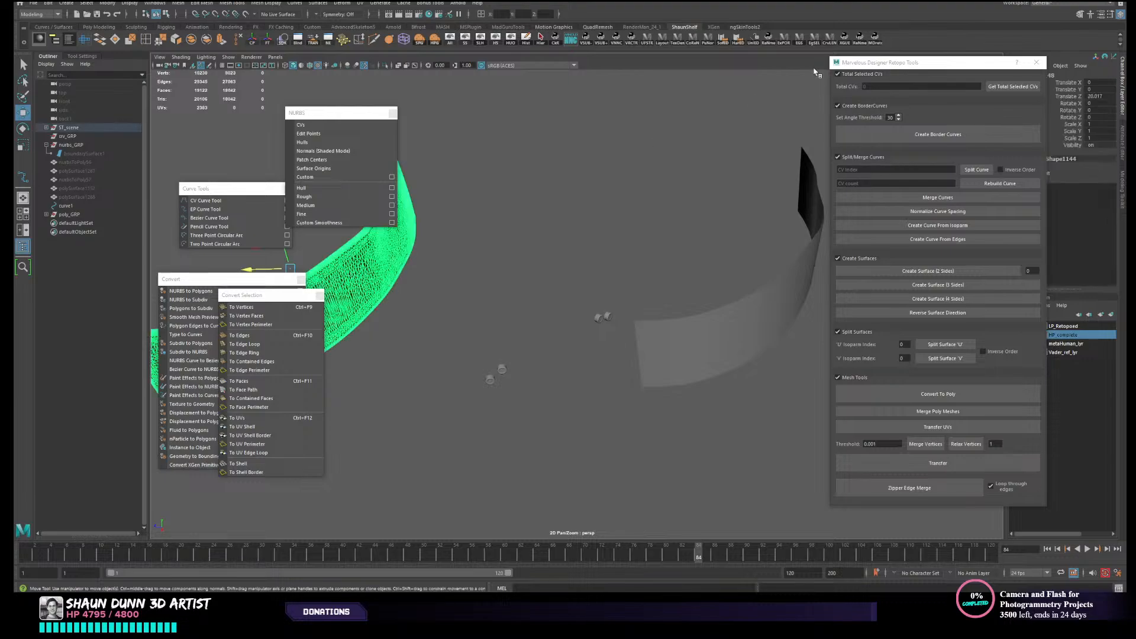
left_click(1088, 94)
type("0")
key("Return")
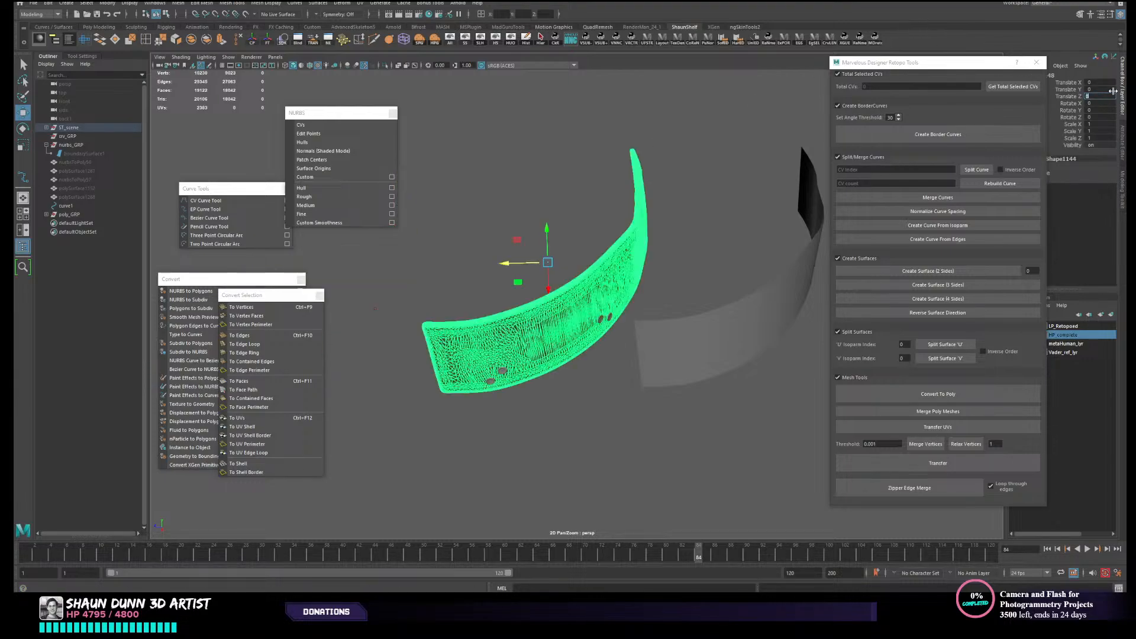
left_click_drag(382, 294, 364, 327)
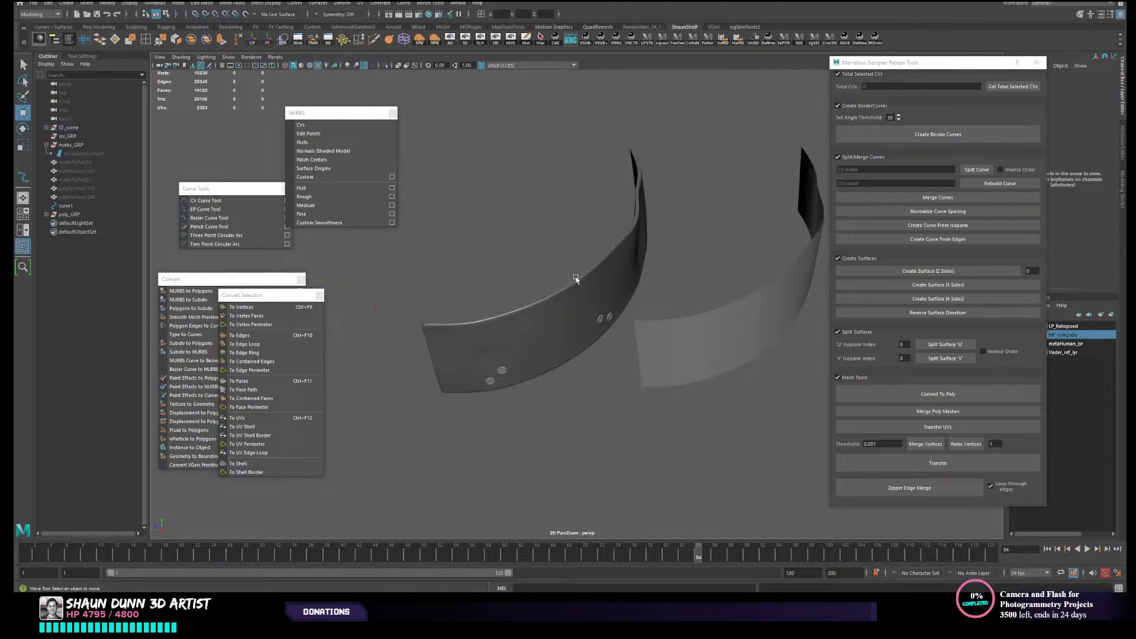
- Set the retopologized strap's Translate Z to 0 so it overlaps the original
left_click_drag(418, 276, 341, 338)
left_click(69, 205)
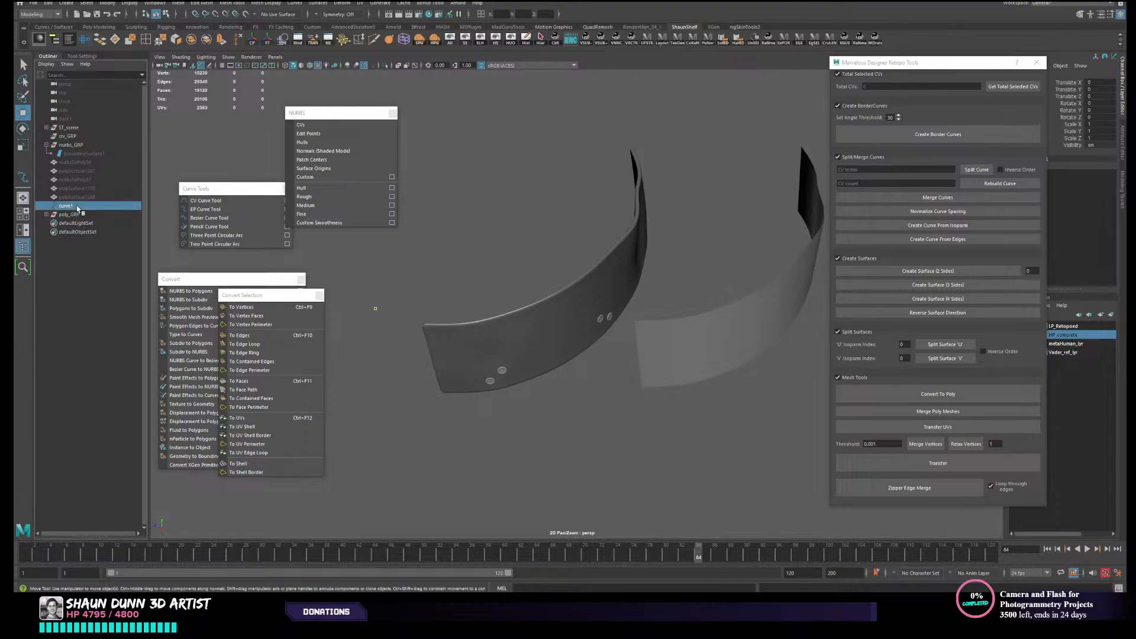
left_click(1114, 94)
type("0")
key("Return")
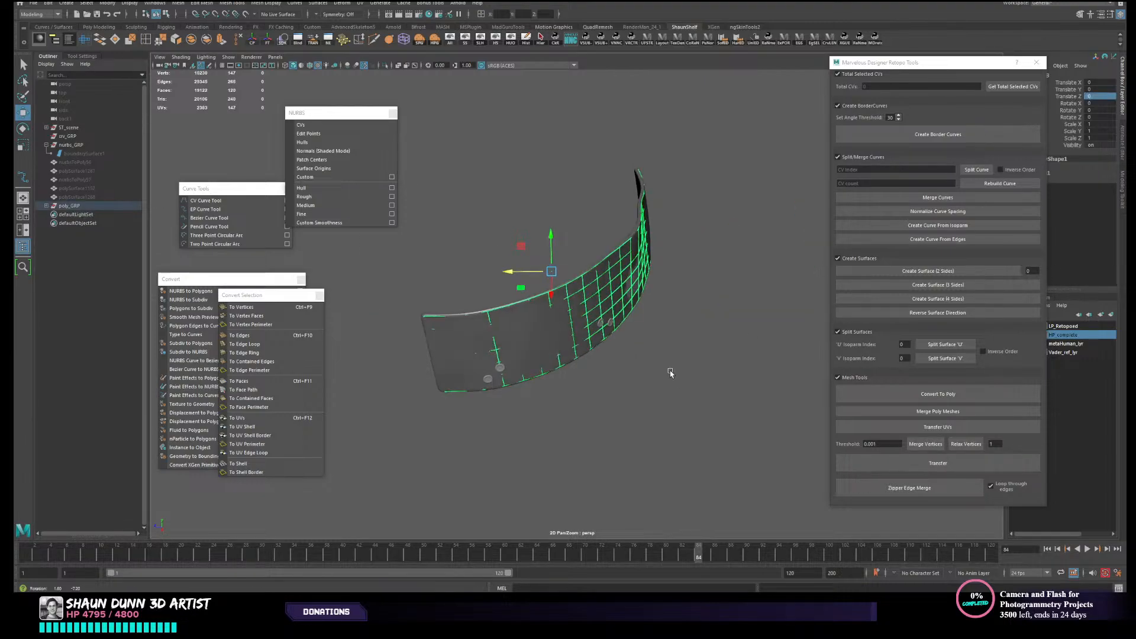
- Make the original strap a live surface and select the retopologized strap's inner vertices, leaving out the border ones
left_click(534, 340)
left_click(245, 14)
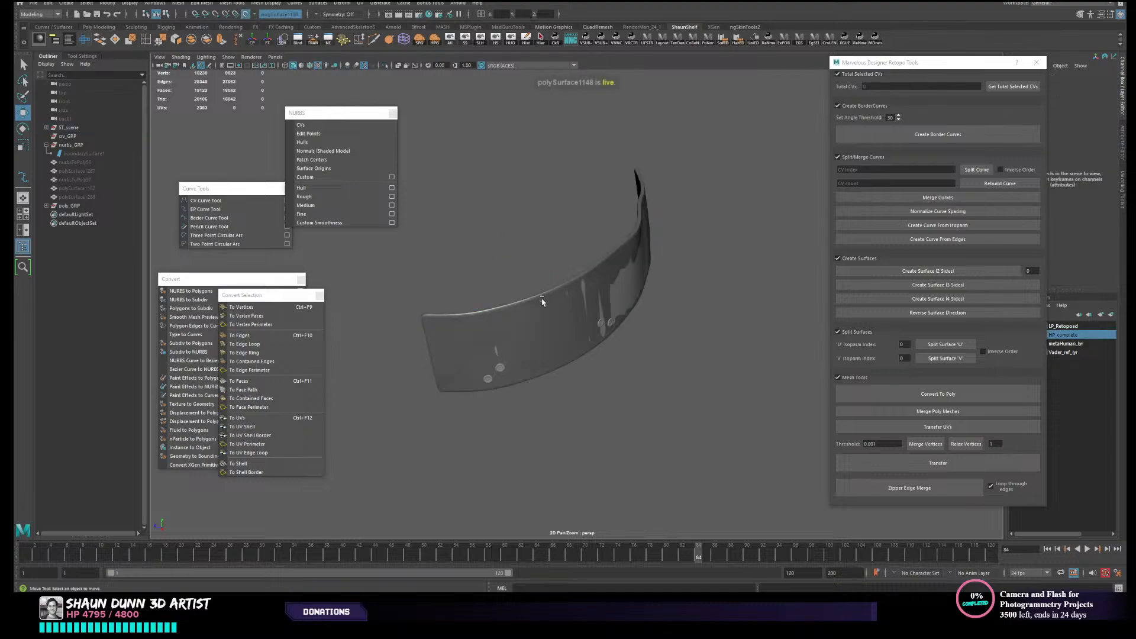
left_click_drag(506, 295, 502, 271, "alt")
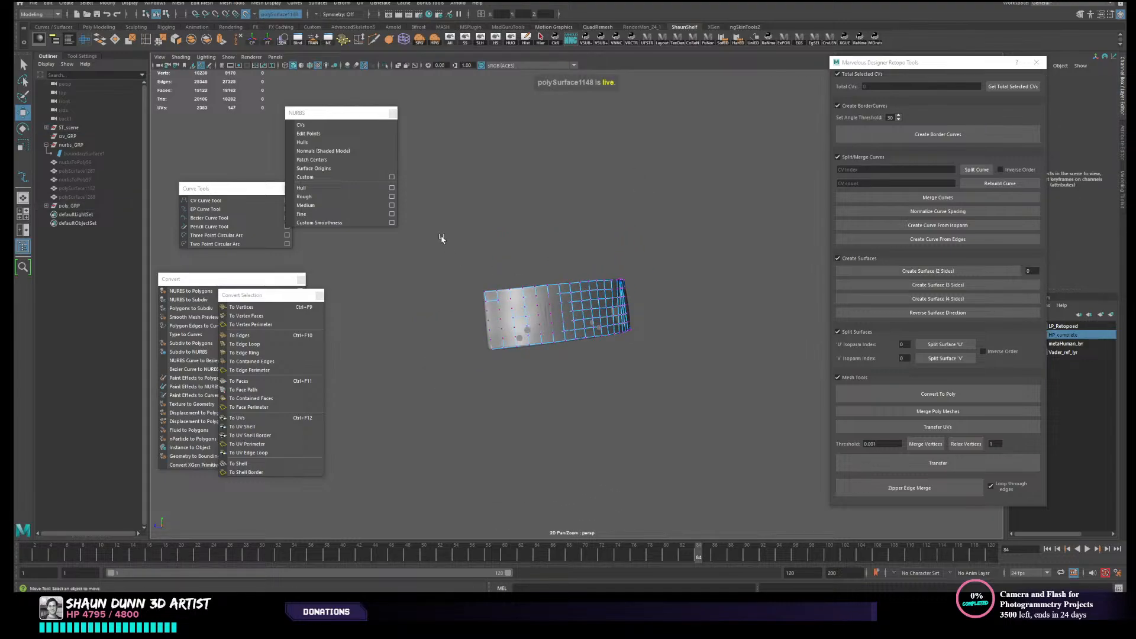
left_click_drag(459, 241, 828, 450)
left_click_drag(762, 390, 685, 391, "alt")
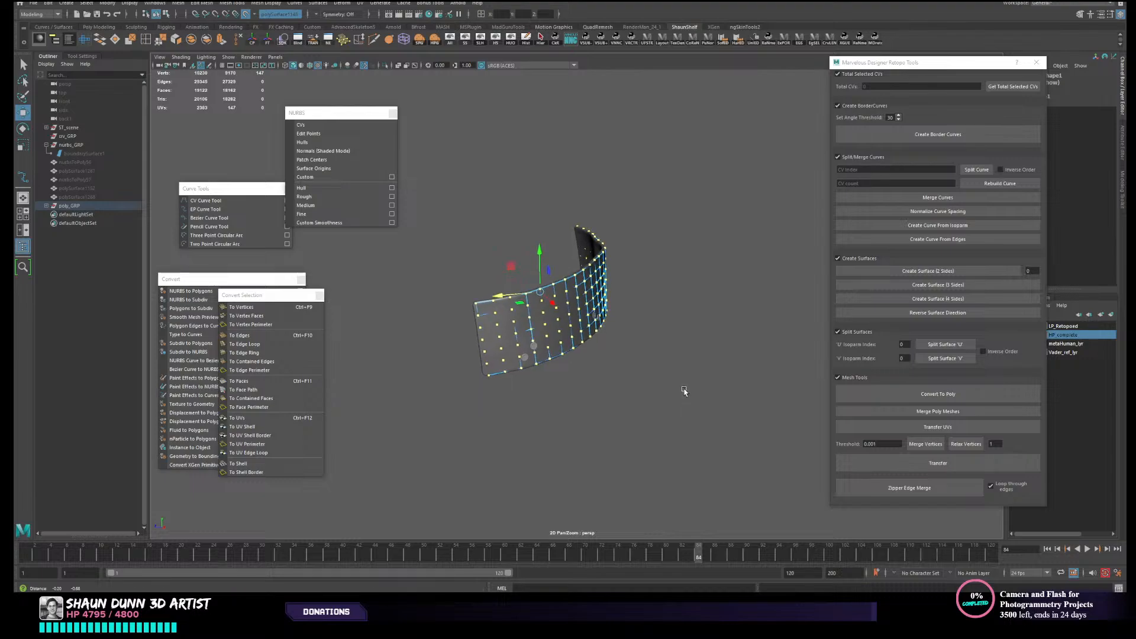
key("ctrl+less")
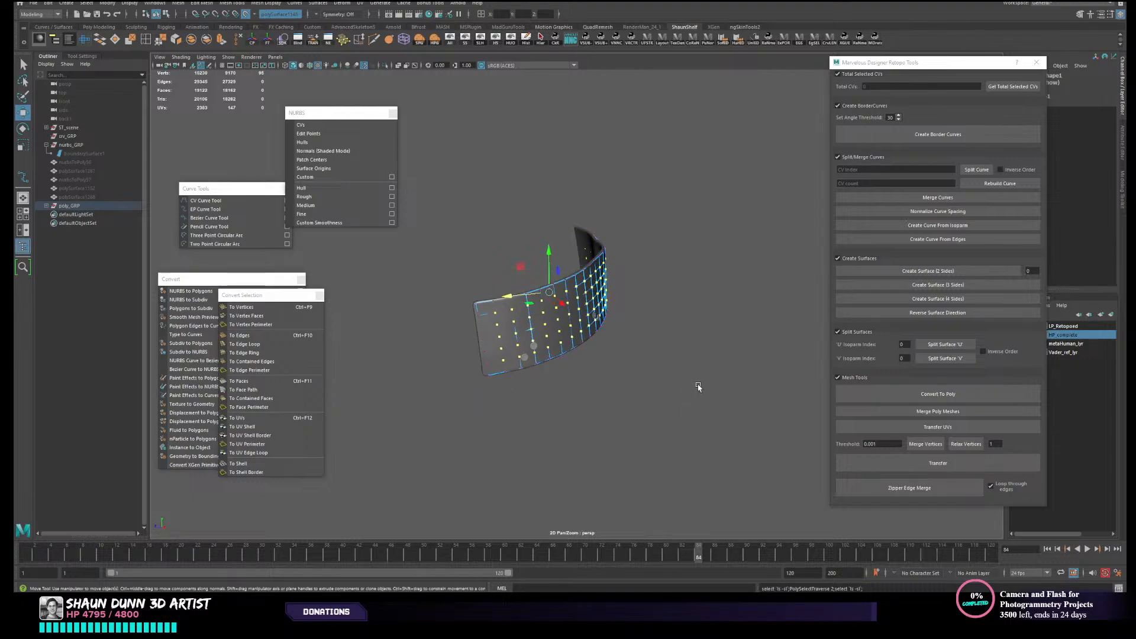
- Reorient the move pivot to the strap's surface and nudge the selected inner vertices so they snap onto the live mesh
left_click_drag(698, 386, 674, 391, "alt")
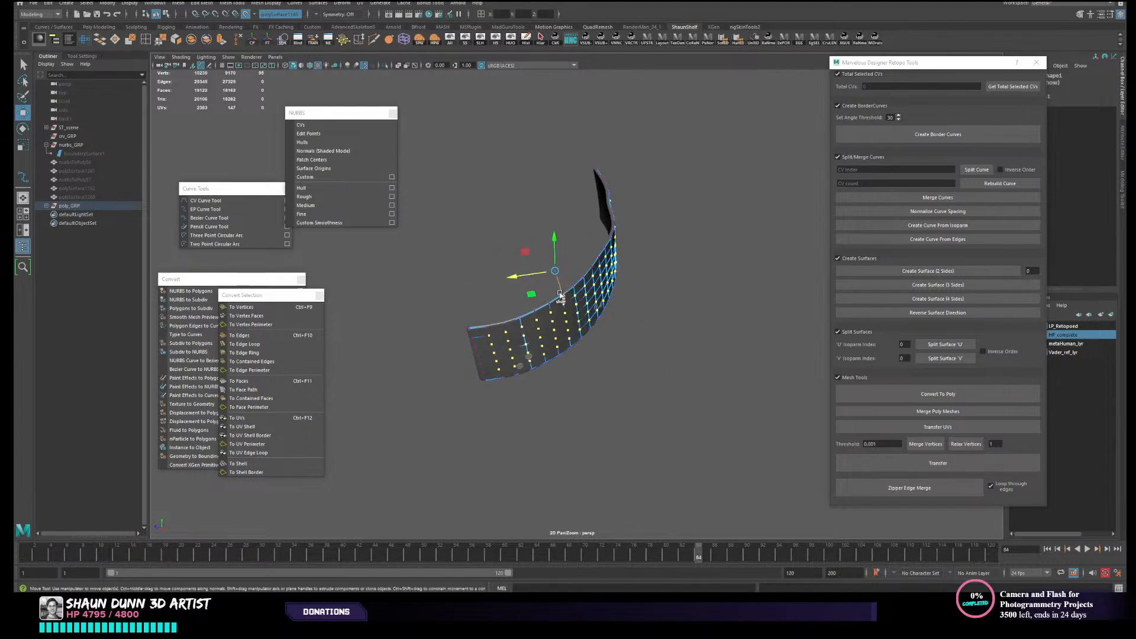
left_click_drag(562, 291, 565, 301, "alt")
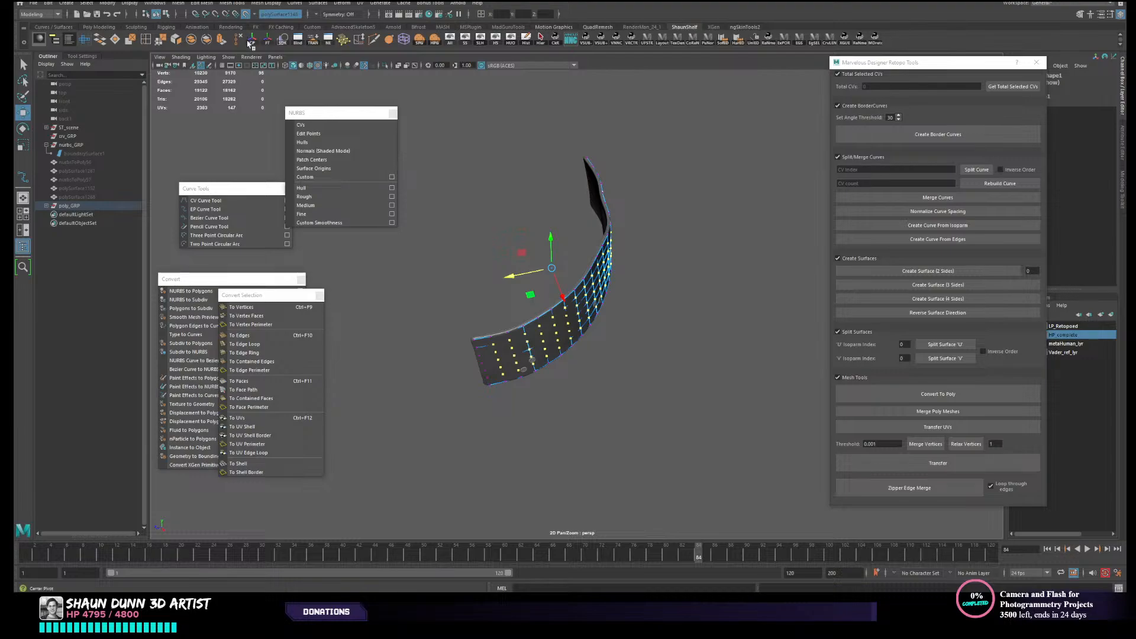
left_click_drag(645, 284, 618, 299, "alt")
key("d")
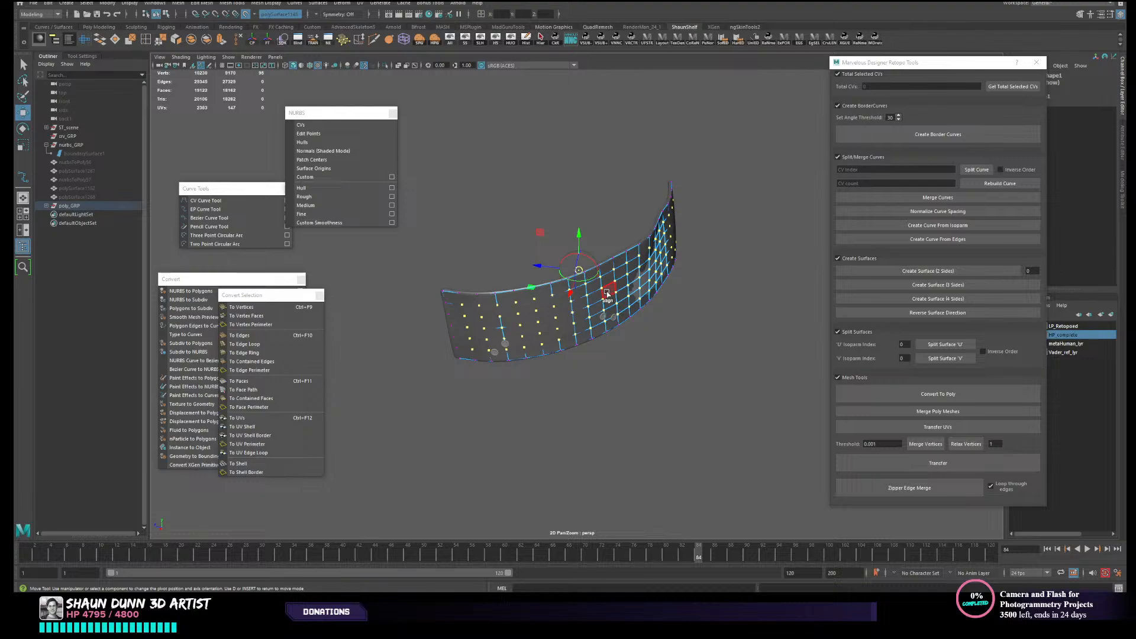
left_click_drag(686, 324, 697, 320, "alt")
key("d")
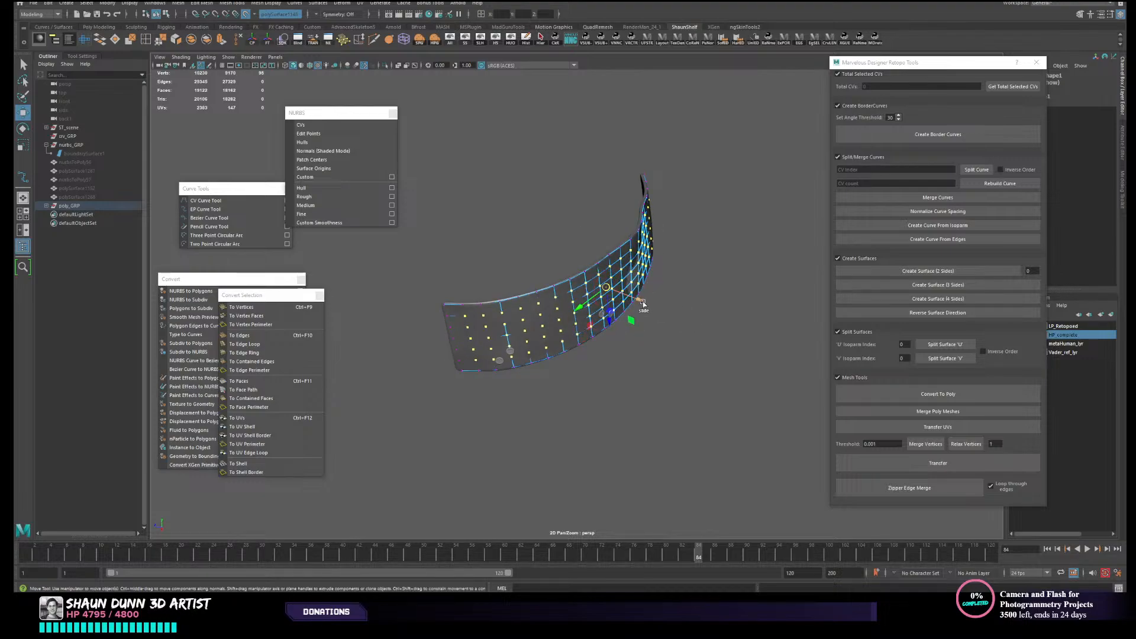
left_click(632, 297)
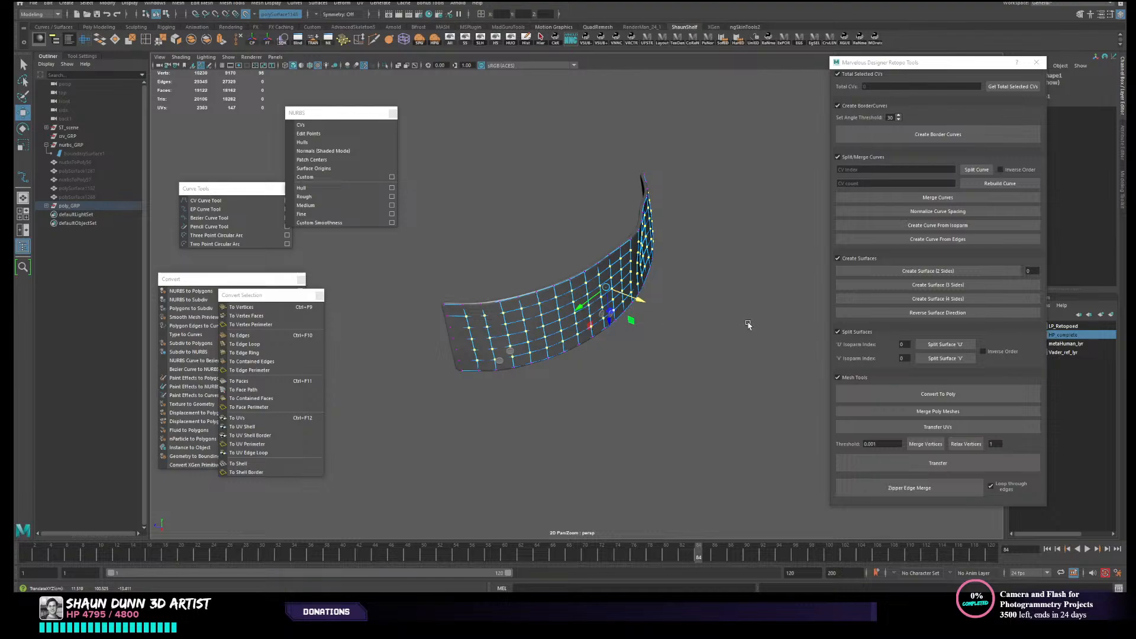
left_click_drag(747, 325, 713, 311, "alt")
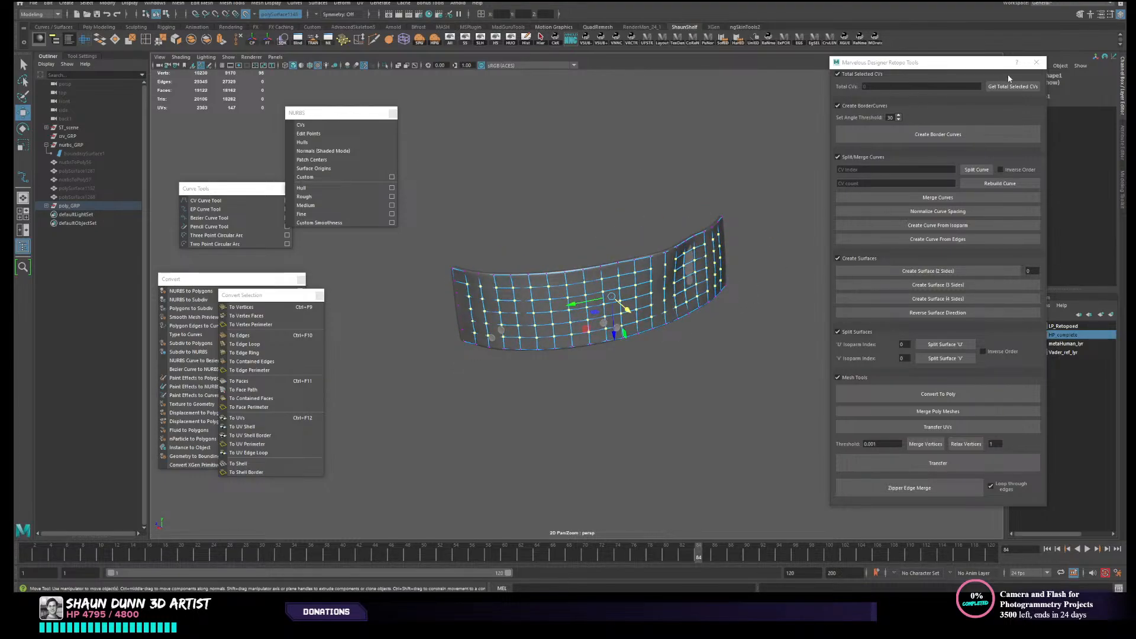
- Close the Marvelous Designer Retopo Tools window, return to object mode and inspect how the retopologized strap sits on the original
left_click(1036, 62)
left_click_drag(824, 286, 773, 289, "alt")
key("F8")
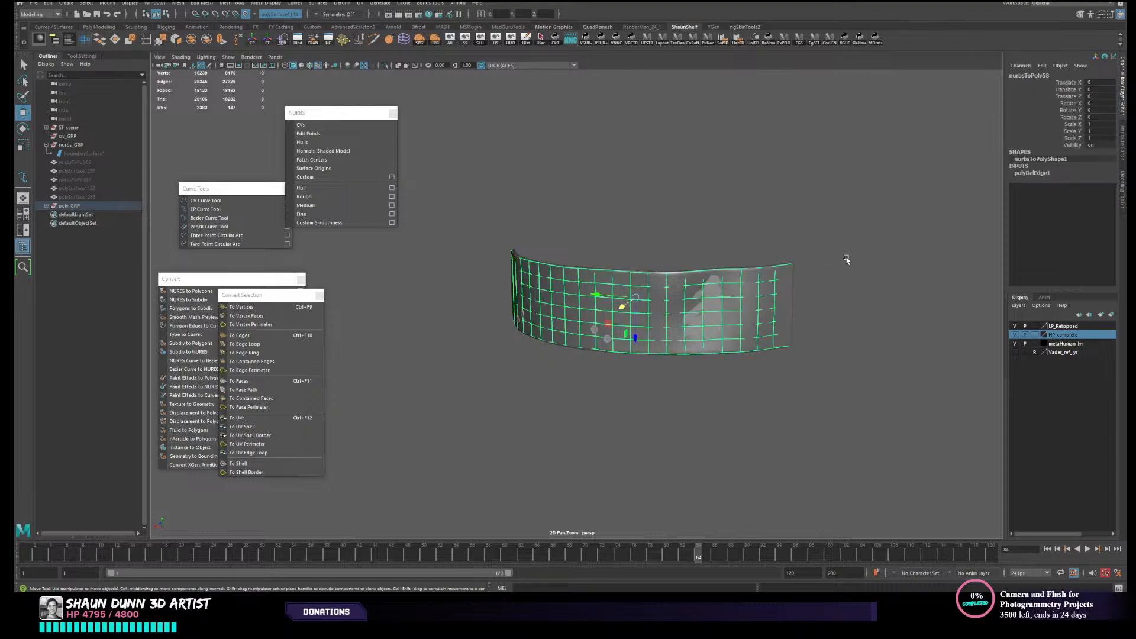
left_click_drag(709, 319, 807, 253, "alt")
left_click_drag(715, 335, 728, 326, "alt")
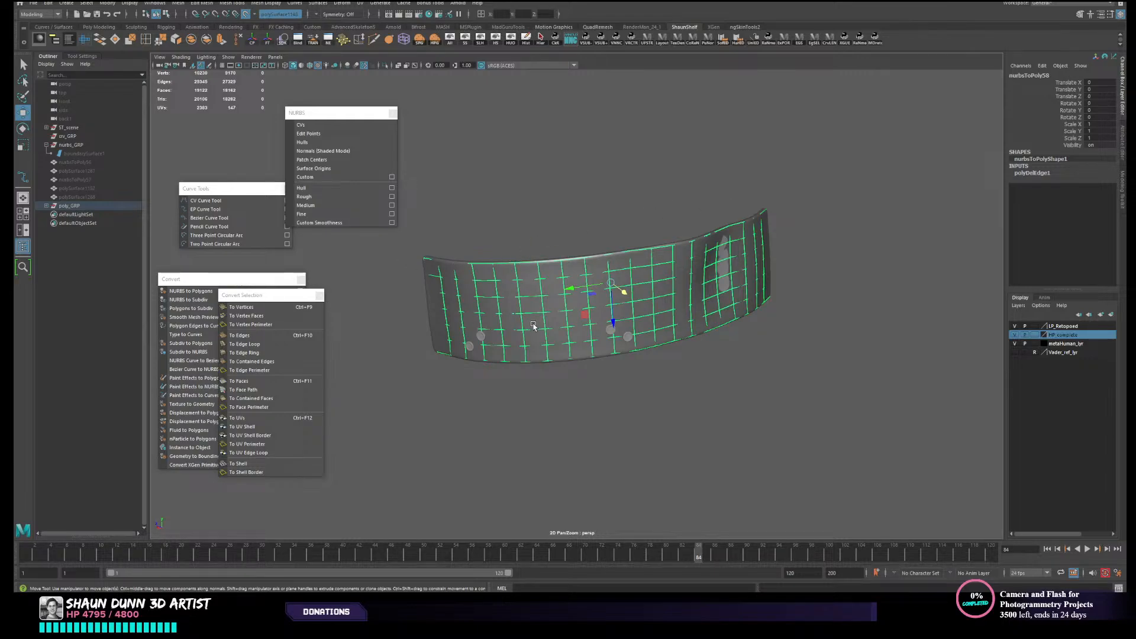
left_click_drag(819, 353, 820, 352, "alt")
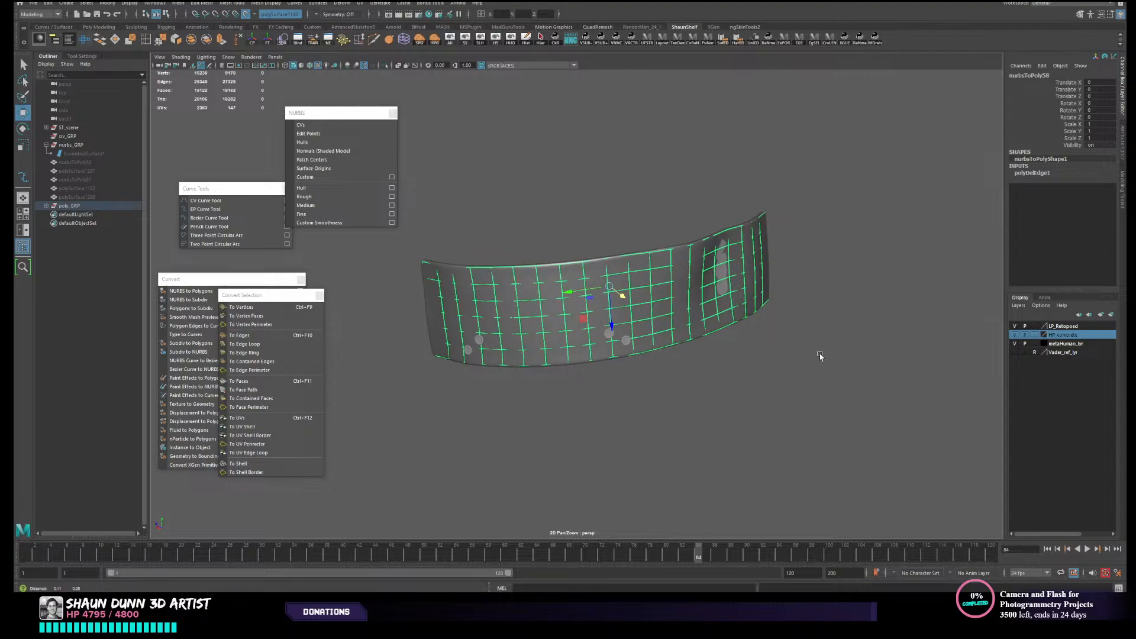
left_click_drag(654, 269, 697, 294, "alt")
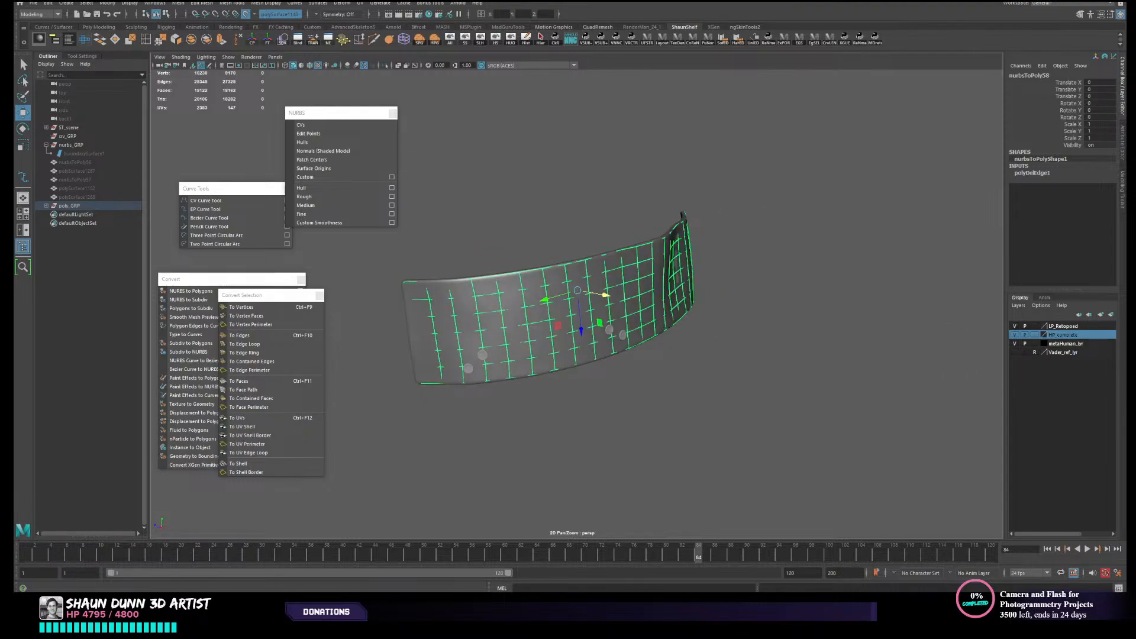
- Activate Quad Draw and relax the retopologized strap's vertices over the live original mesh
left_click(1080, 15)
left_click(1090, 324)
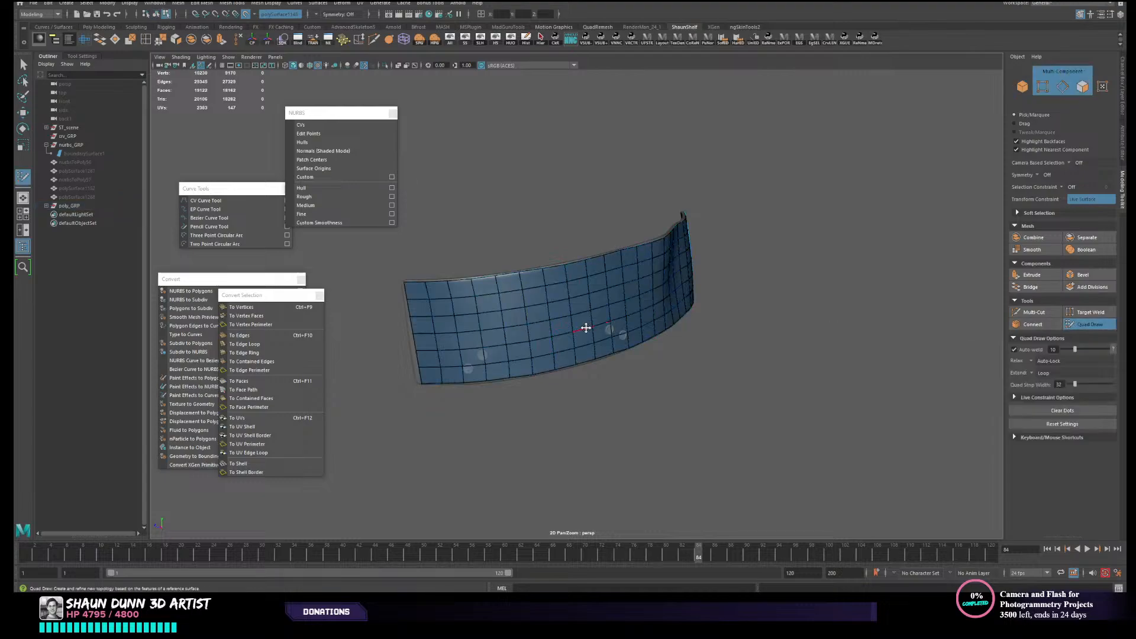
mouse_move(584, 327)
left_mouse_down("alt")
mouse_move(603, 329)
mouse_move(546, 316)
left_mouse_up("alt")
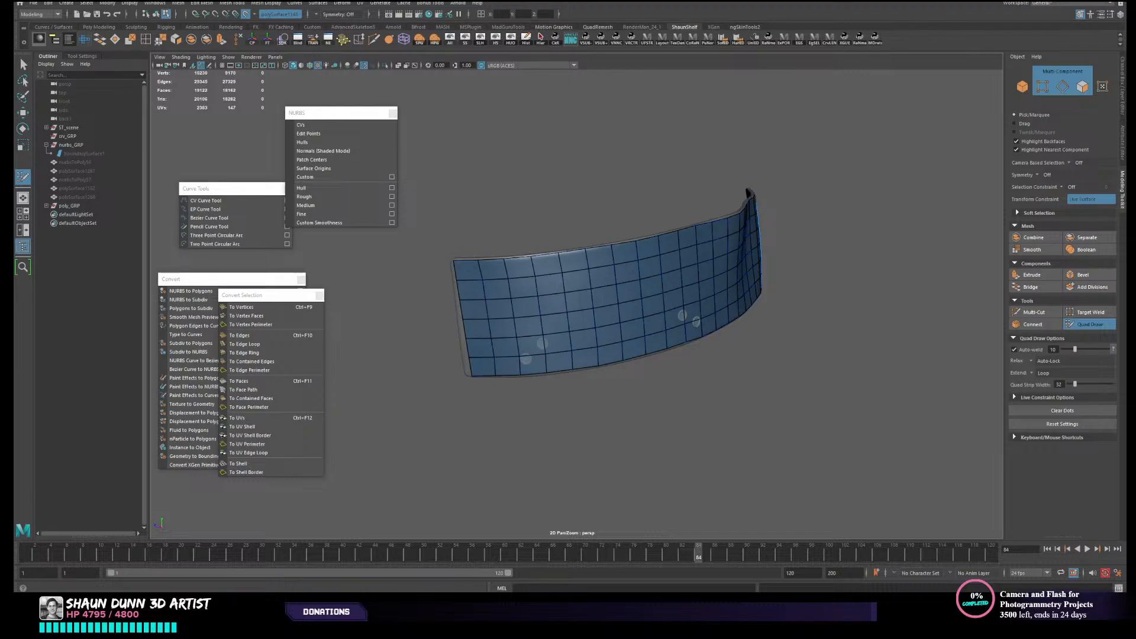
middle_click_drag(482, 348, 507, 317, "alt")
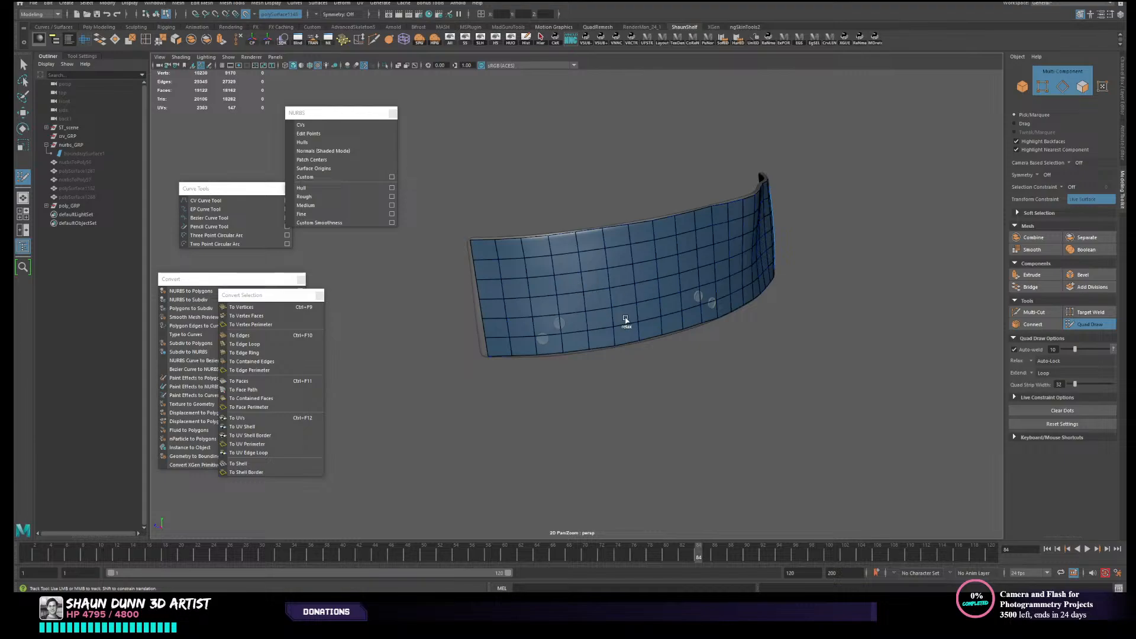
left_click_drag(626, 319, 664, 314, "alt")
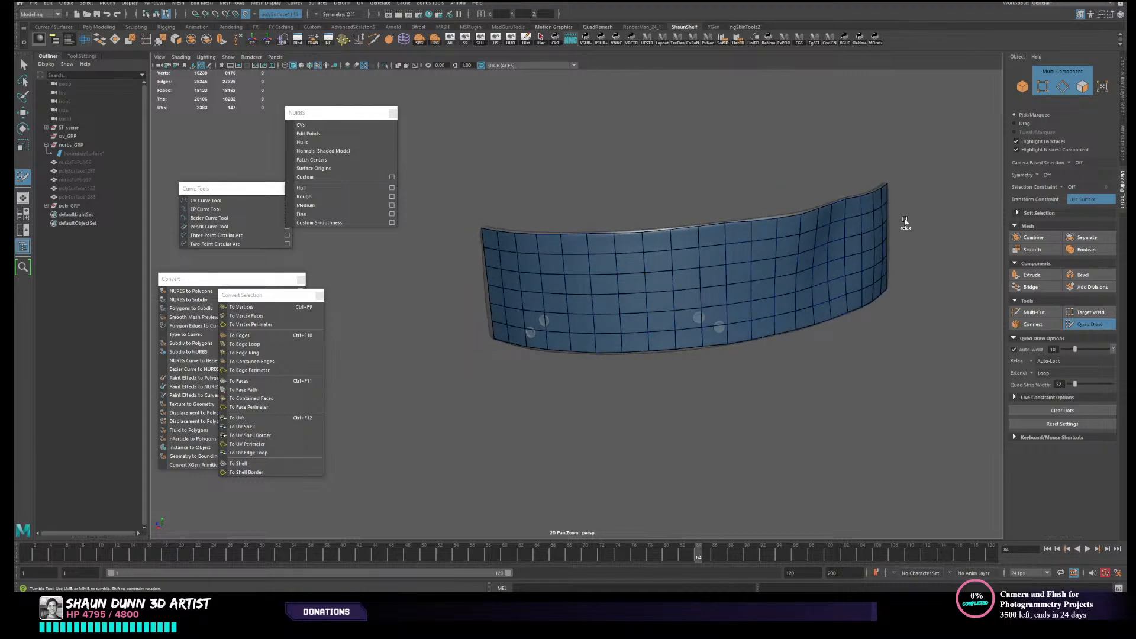
left_click_drag(857, 226, 702, 258, "alt")
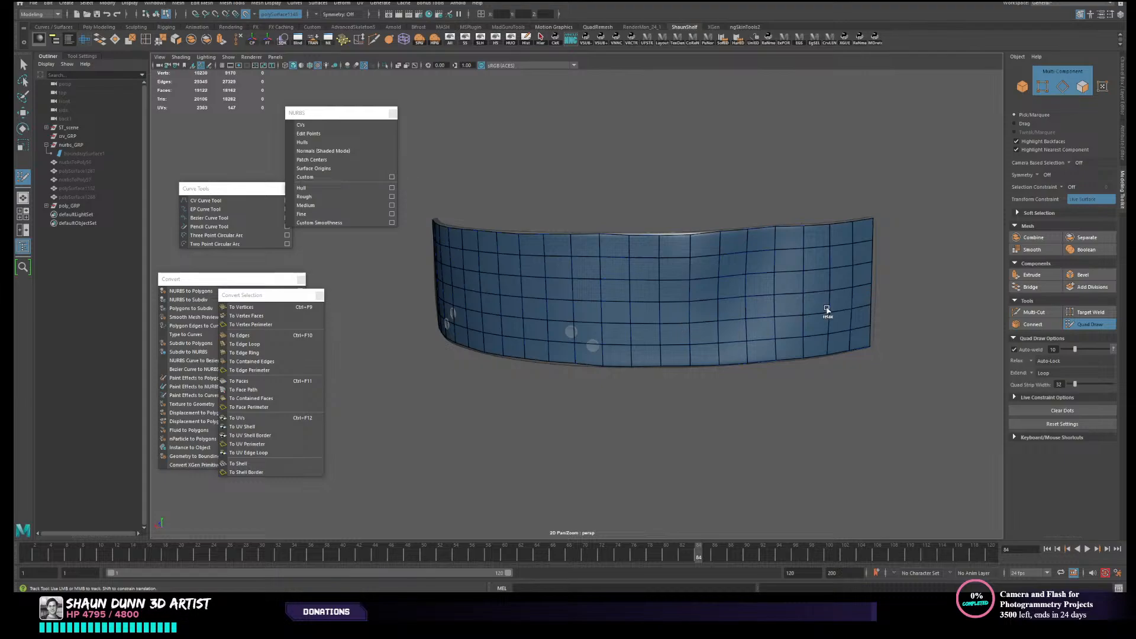
- Pull the border vertices along one short end of the retopologized strap outward to the original strap's edge with Quad Draw
left_click_drag(734, 366, 516, 318, "alt")
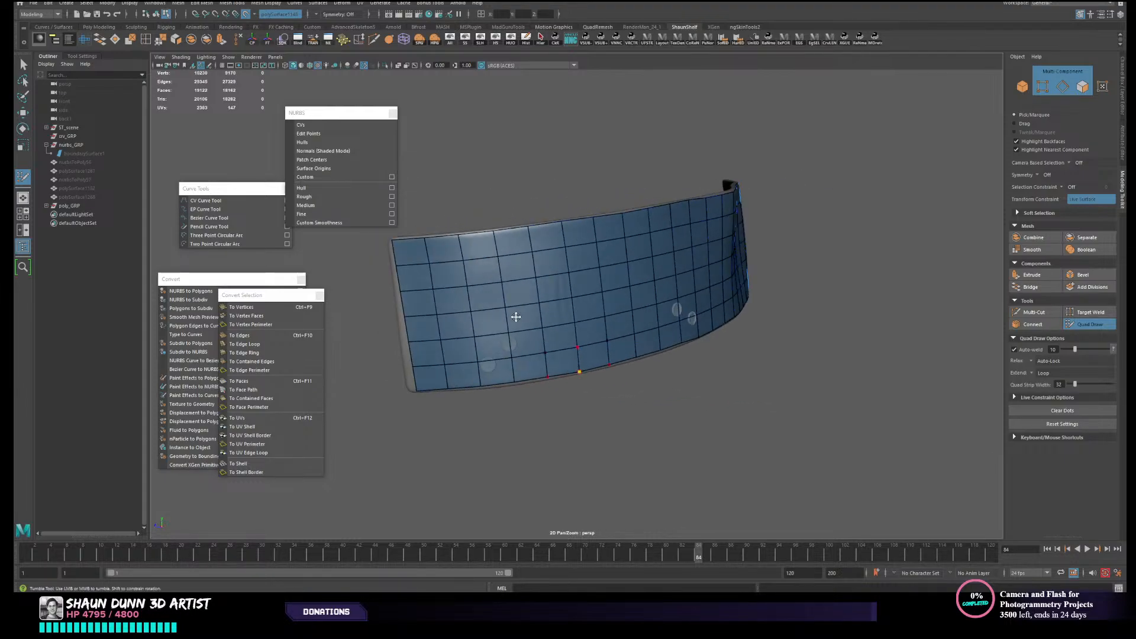
left_click_drag(639, 379, 605, 385, "alt")
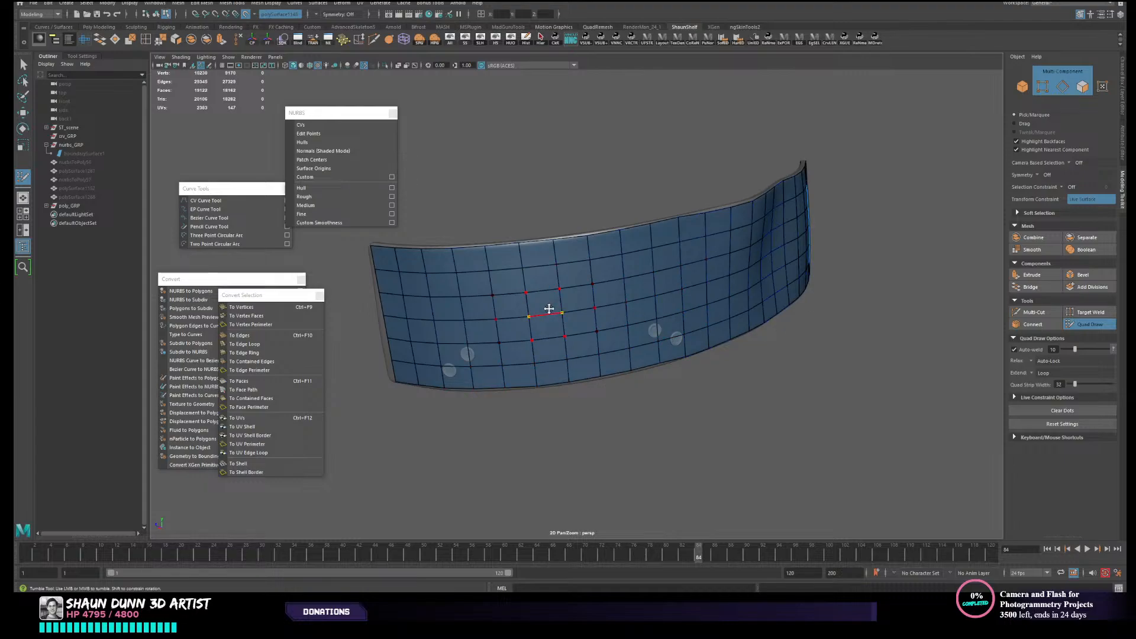
left_click_drag(578, 317, 462, 331, "alt")
middle_click_drag(461, 331, 536, 328, "alt")
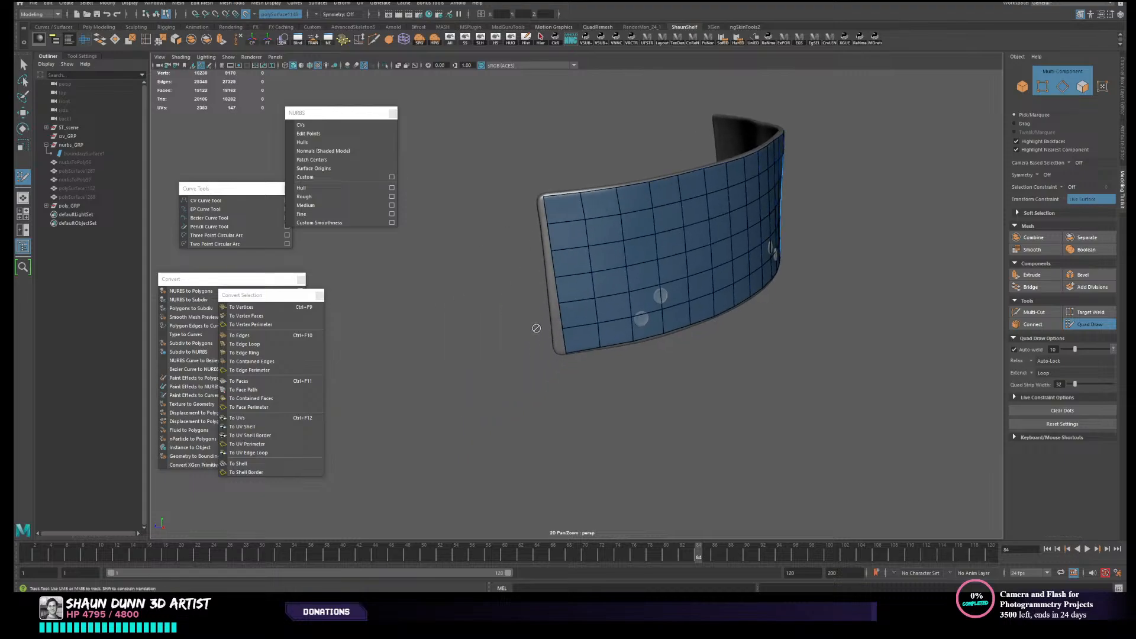
left_click_drag(536, 328, 578, 355, "alt")
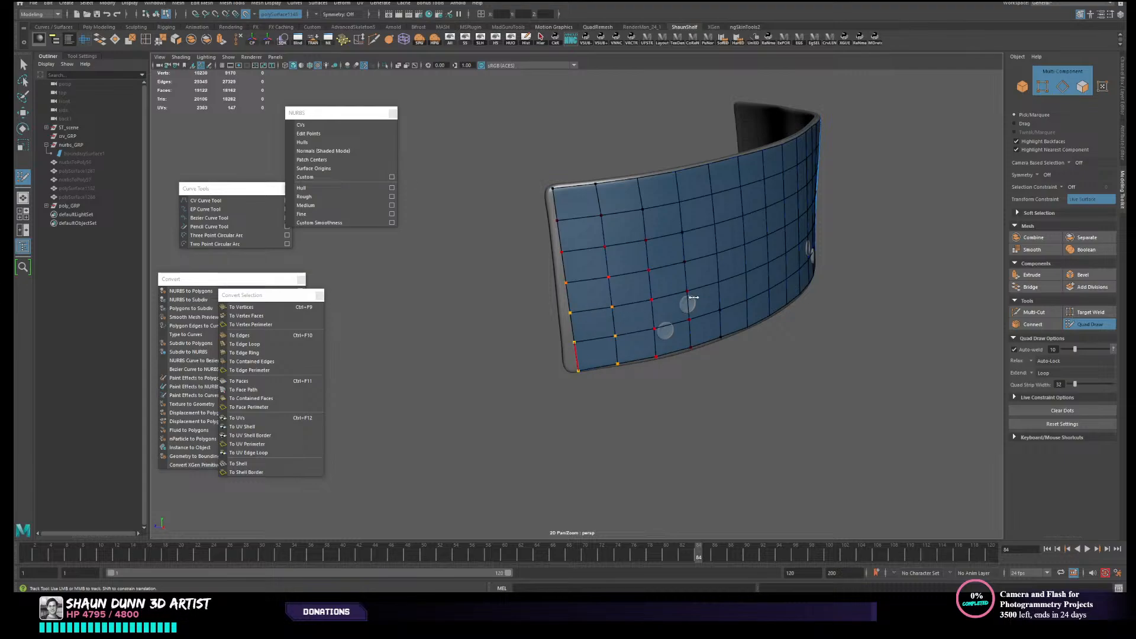
left_click_drag(576, 361, 568, 361)
left_click_drag(561, 240, 558, 239)
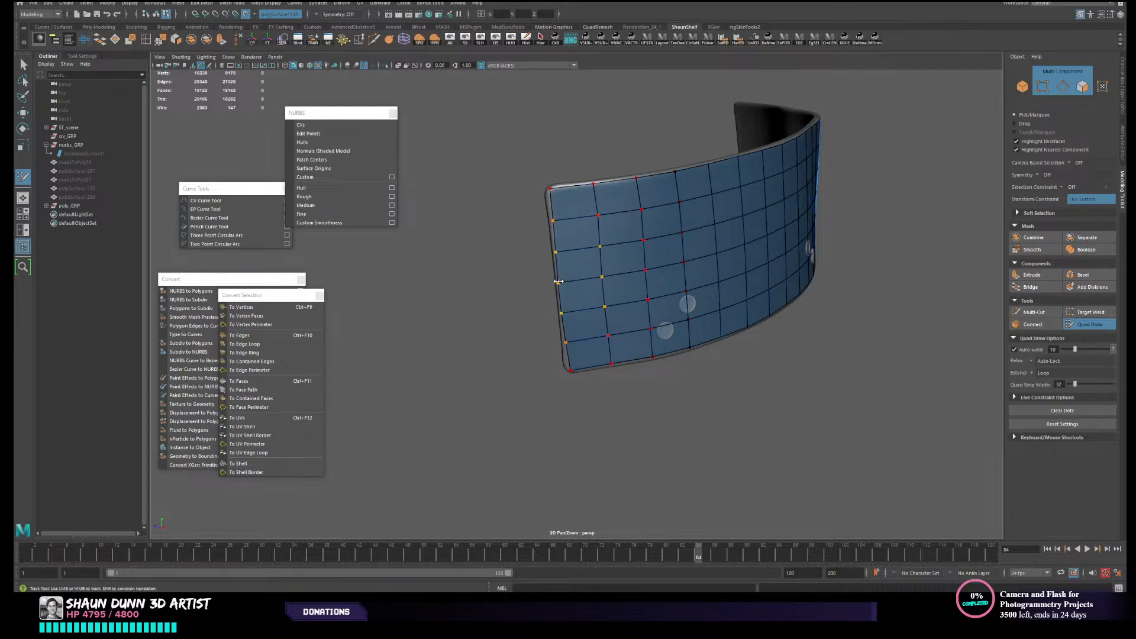
left_click_drag(558, 291, 561, 289)
- Adjust the upper corner vertices at the strap's opposite short end to follow the original strap's rounded edge
left_click_drag(626, 314, 578, 309, "alt")
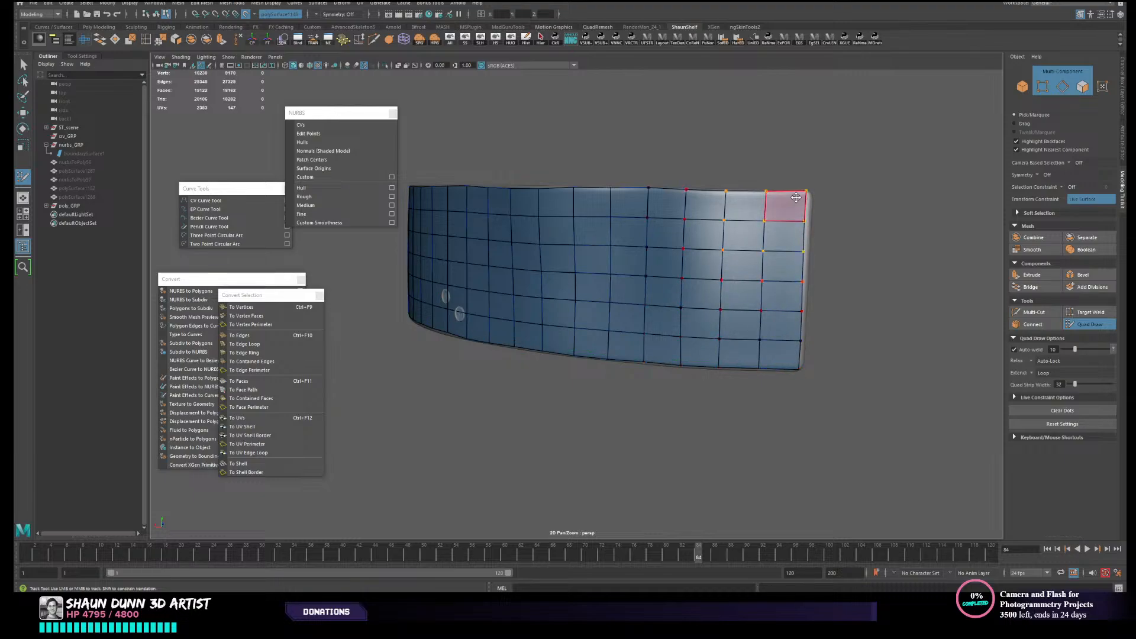
right_click_drag(802, 200, 798, 202, "alt")
left_click_drag(798, 202, 883, 247, "alt")
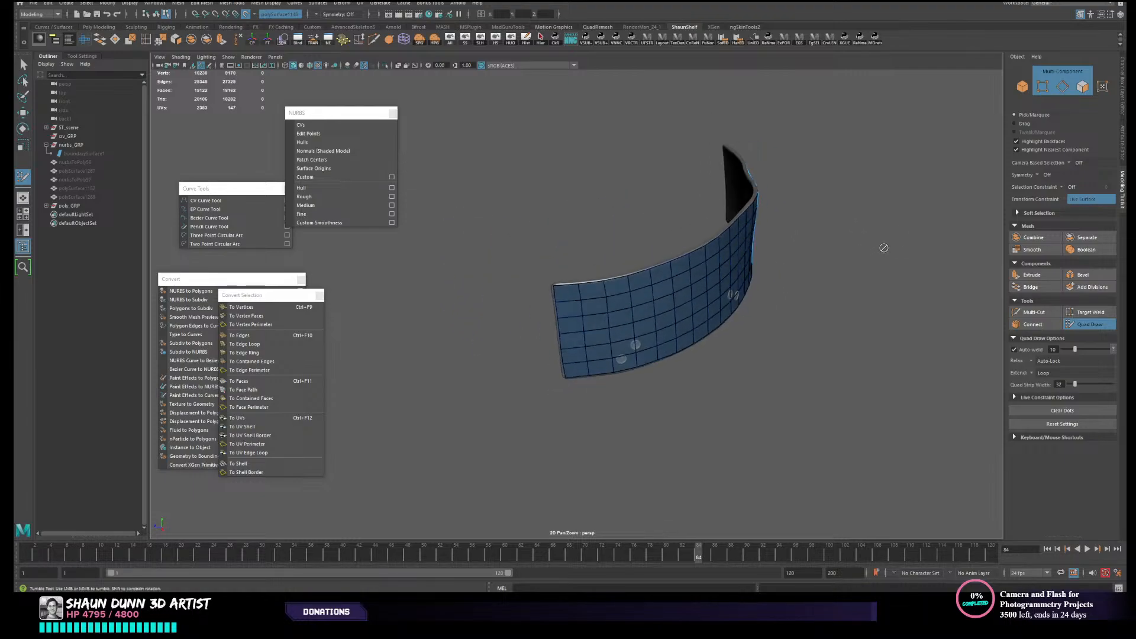
scroll(848, 267, "up", 3)
left_click_drag(670, 298, 539, 289, "alt")
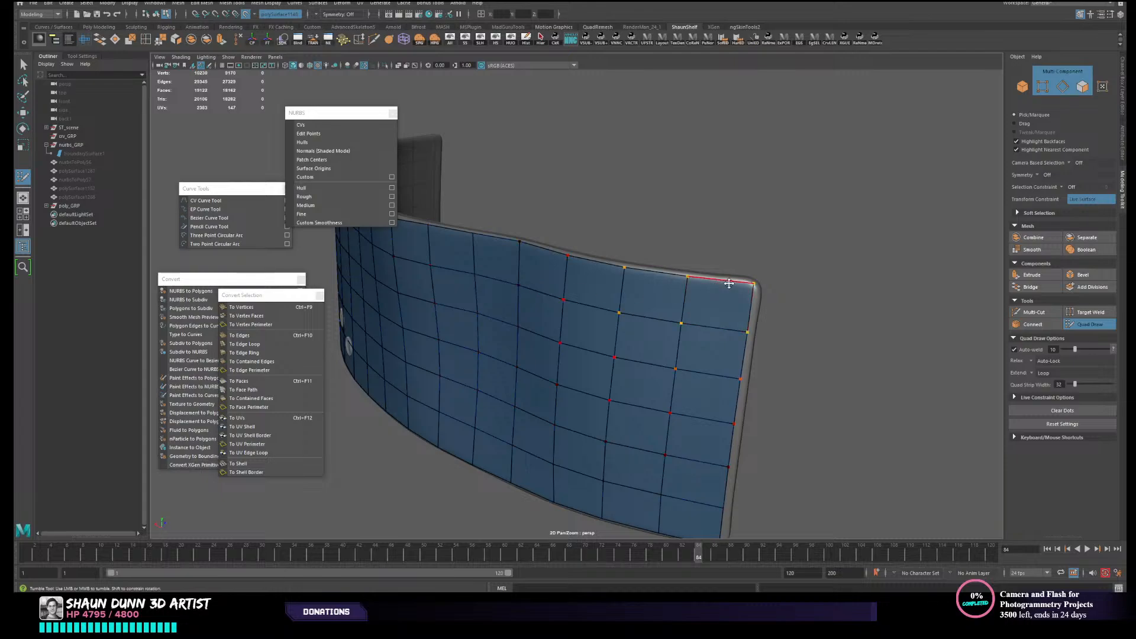
right_click_drag(758, 283, 725, 291, "alt")
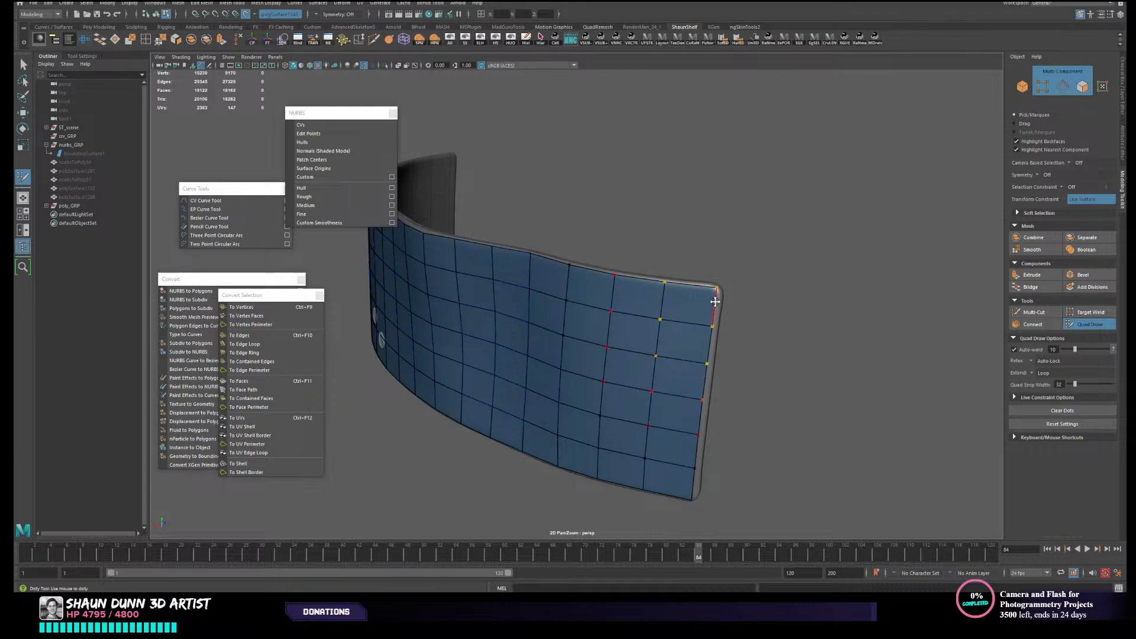
- Leave Quad Draw, switch to object mode and hide everything except the curved grid mesh to inspect its upper corner
left_click_drag(518, 333, 639, 322, "alt")
middle_click_drag(672, 323, 618, 348, "alt")
scroll(765, 306, "up", 3)
key("w")
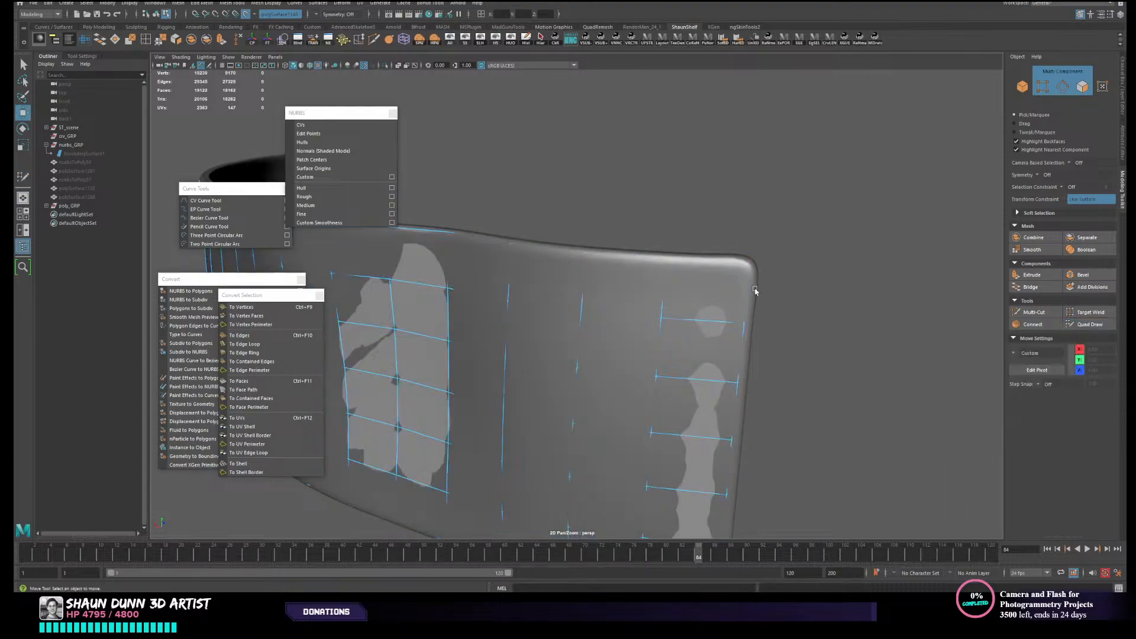
key("F8")
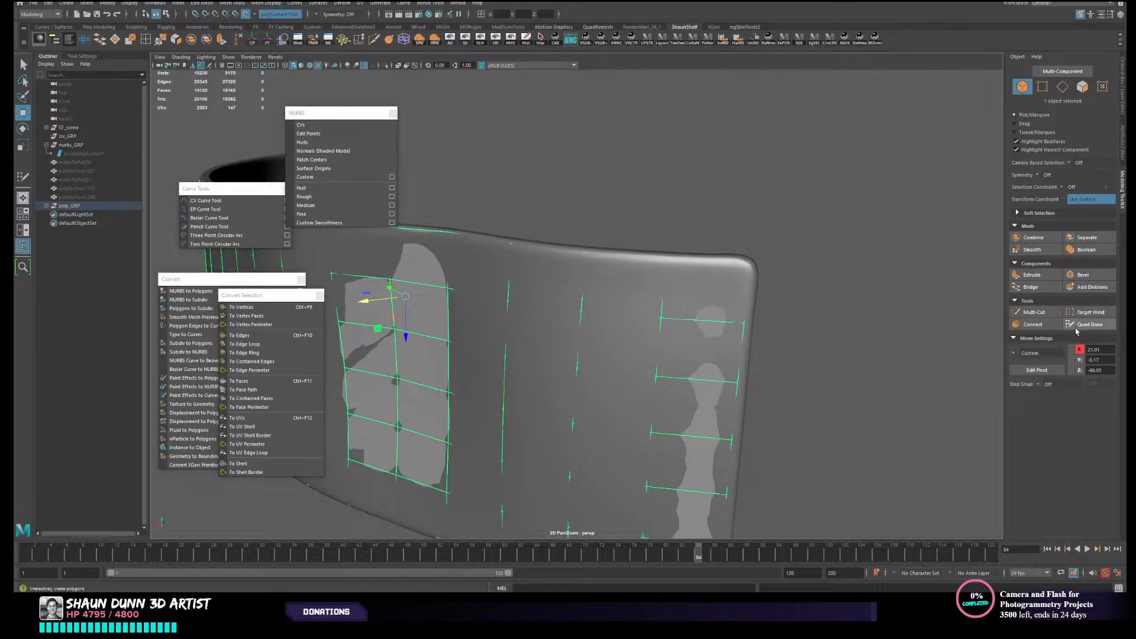
left_click(510, 40)
middle_click_drag(804, 251, 712, 223, "alt")
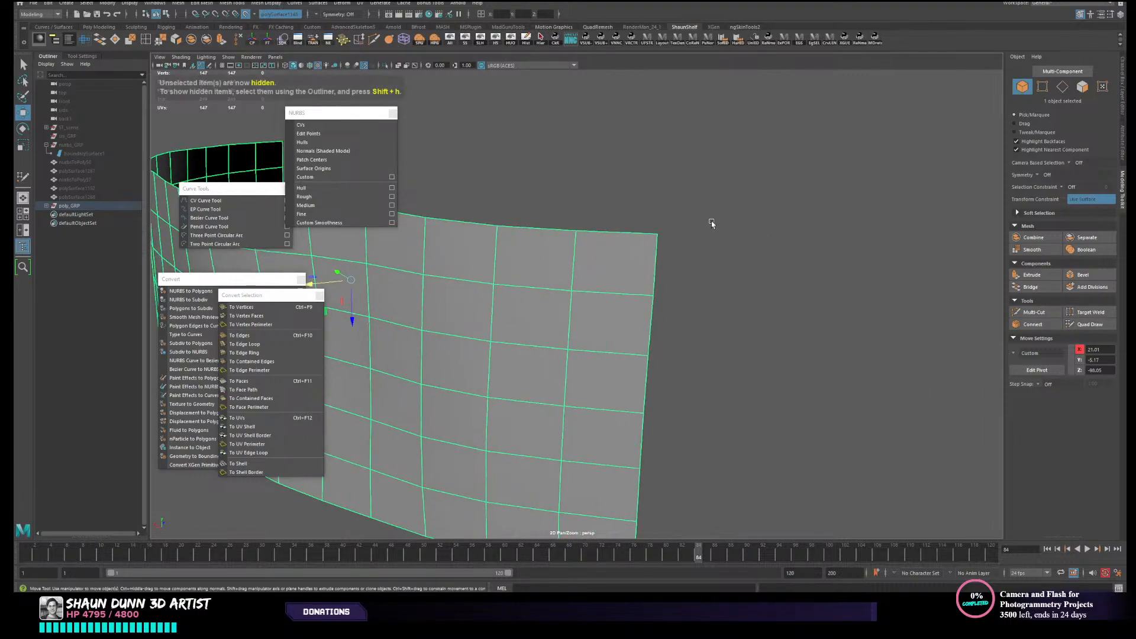
scroll(712, 224, "up", 4)
middle_click_drag(702, 144, 701, 179, "alt")
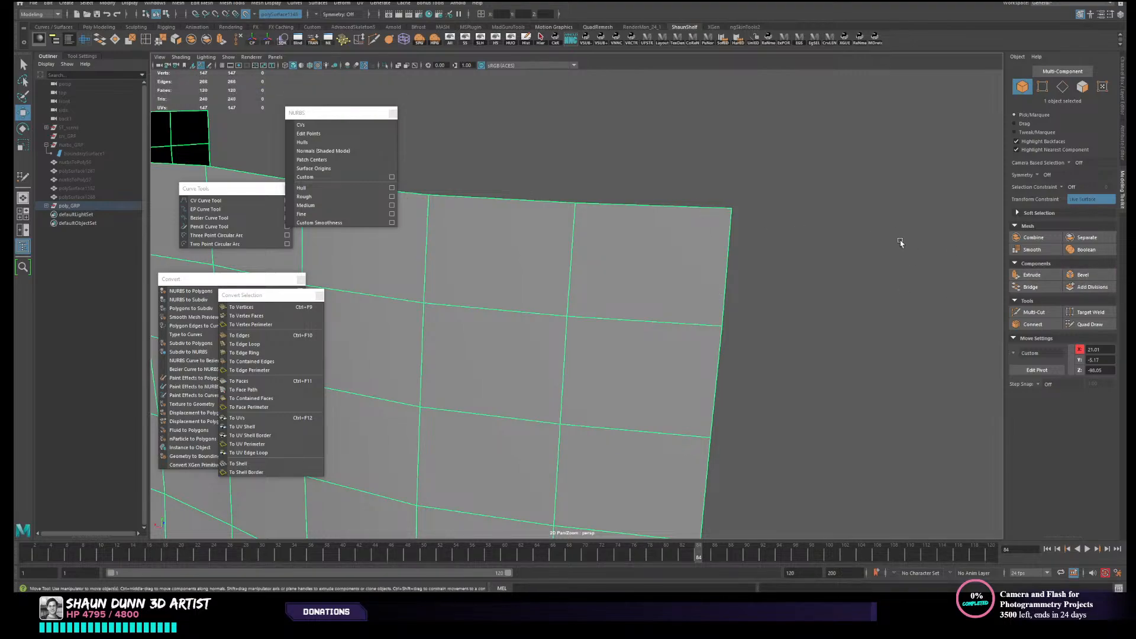
- Reactivate Quad Draw on the grid mesh and show the hidden objects again
left_click(1090, 325)
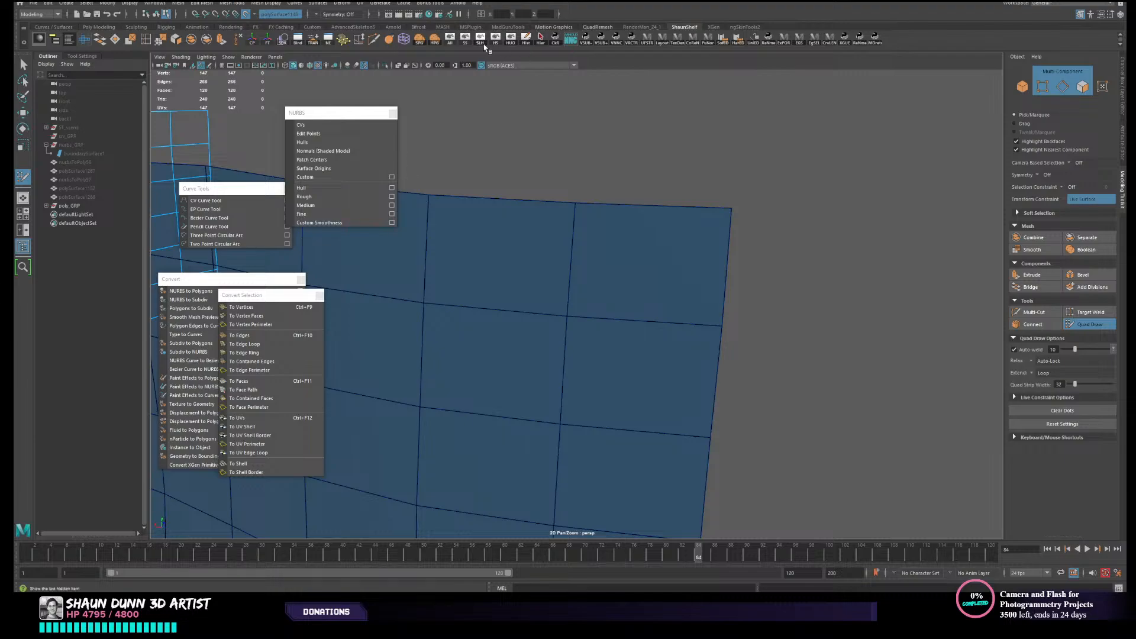
left_click(462, 44)
right_click_drag(647, 202, 627, 199, "alt")
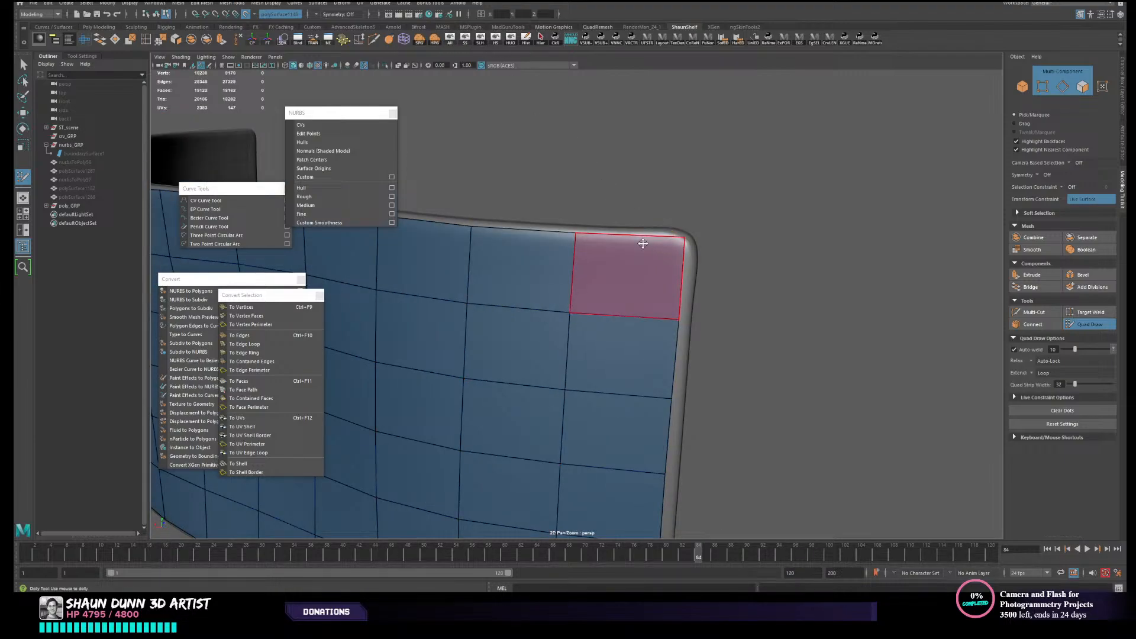
- Multi-Cut a diagonal across the upper corner at the panel's plain end and delete the corner triangle with Quad Draw
left_click(1030, 313)
left_click(638, 235)
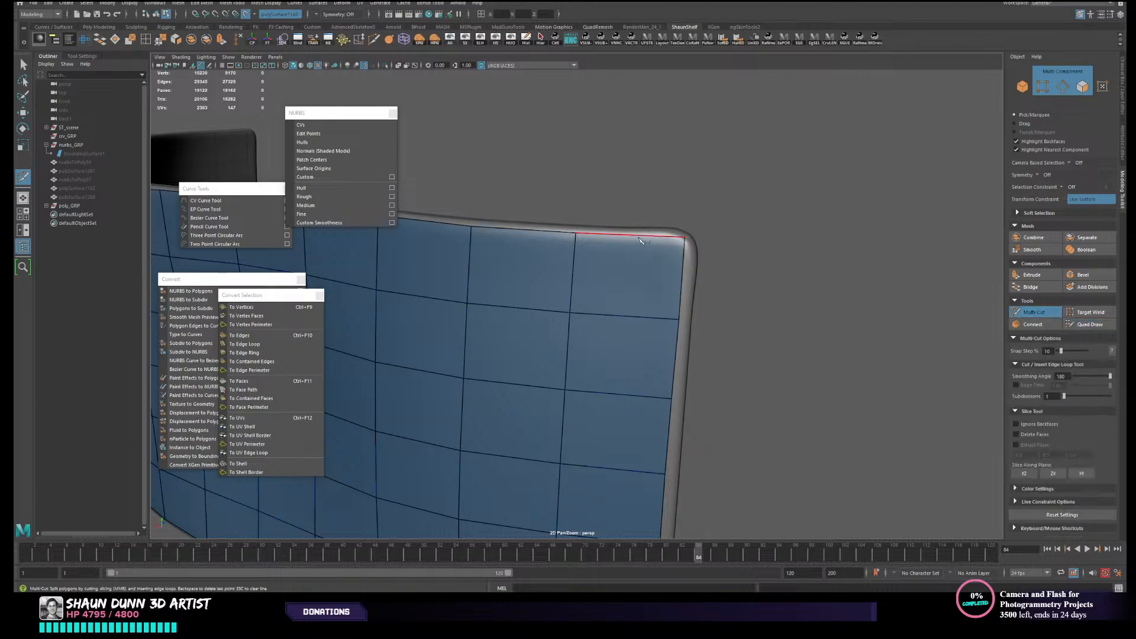
left_click(682, 275)
left_click(1090, 324)
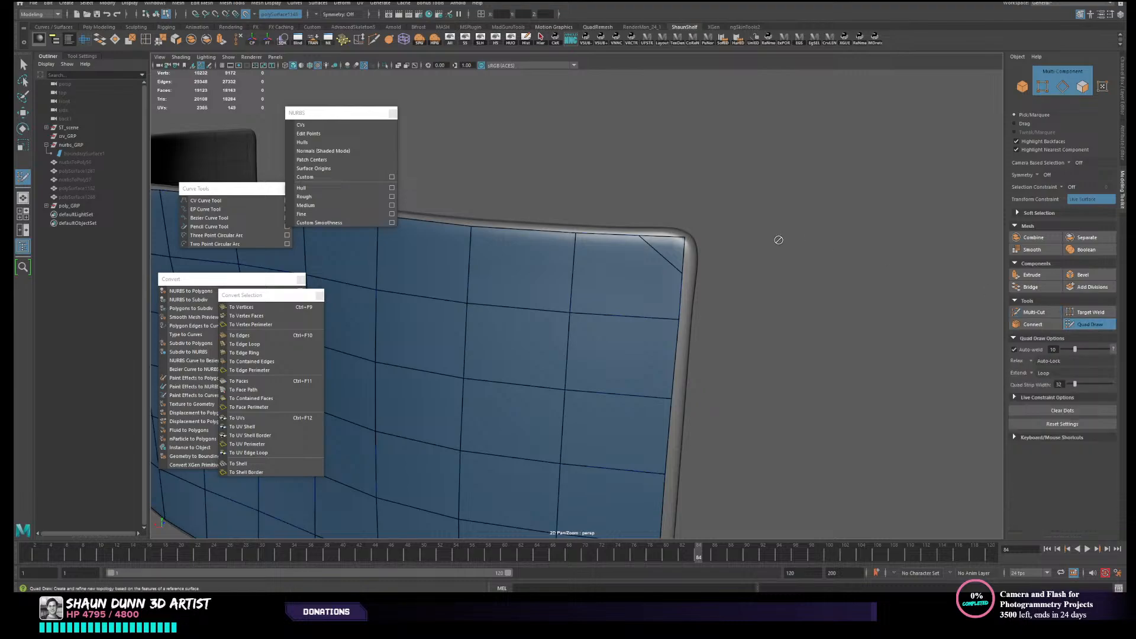
left_click(679, 251, "ctrl+shift")
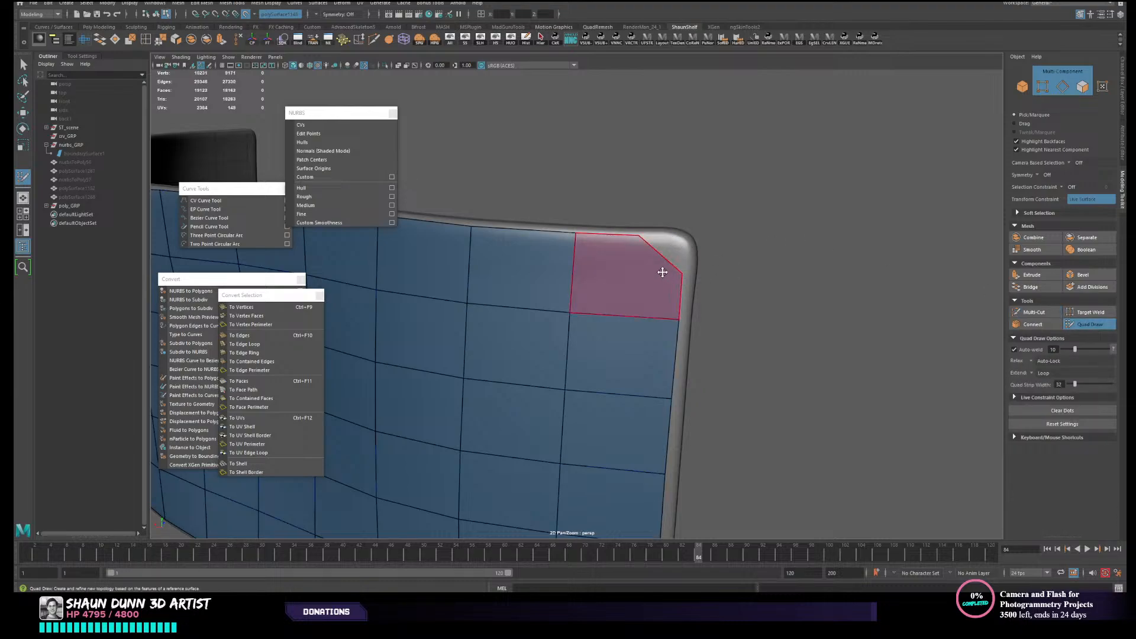
- Move the two diagonal-cut vertices closer to the panel's rounded upper corner and clear the stray Quad Draw dot
left_click_drag(643, 236, 686, 251)
left_click(675, 238)
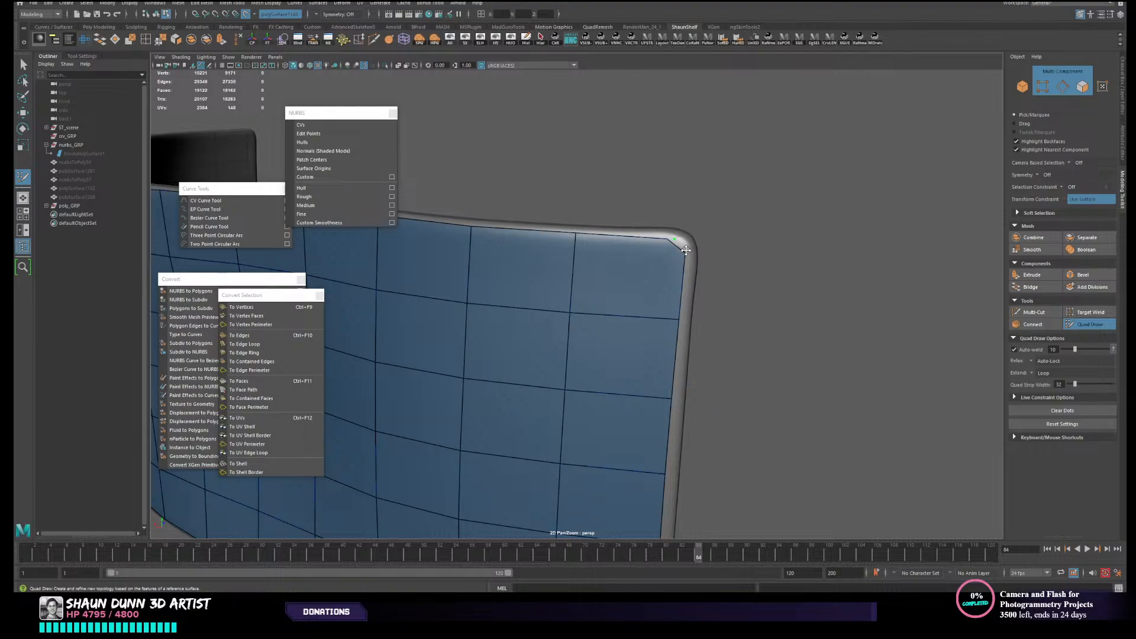
scroll(686, 250, "up", 4)
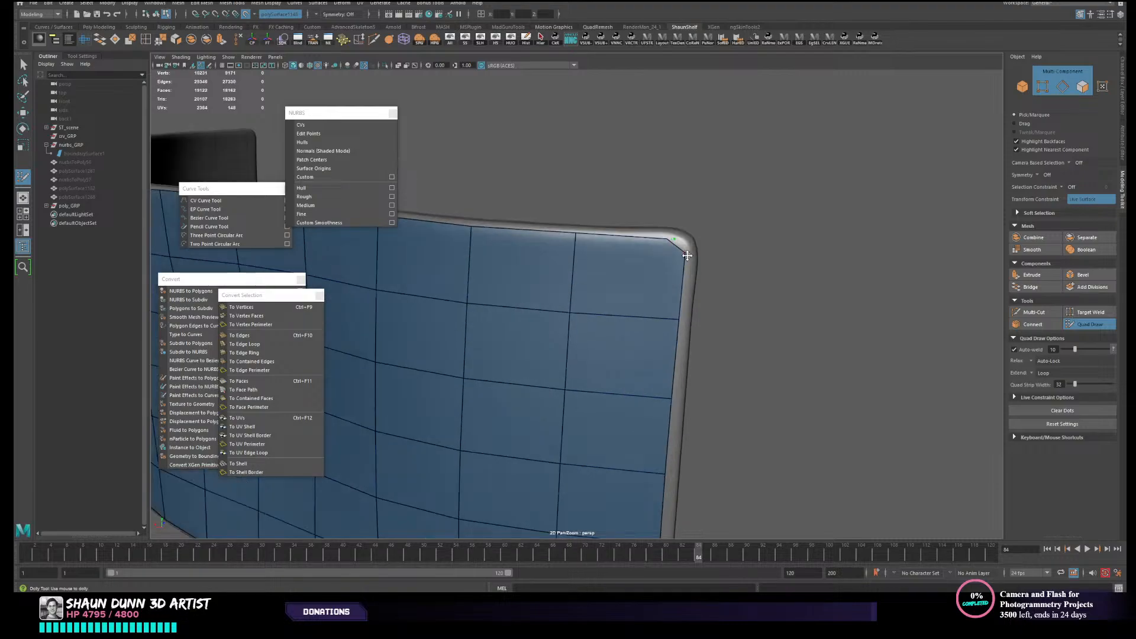
left_click(1062, 411)
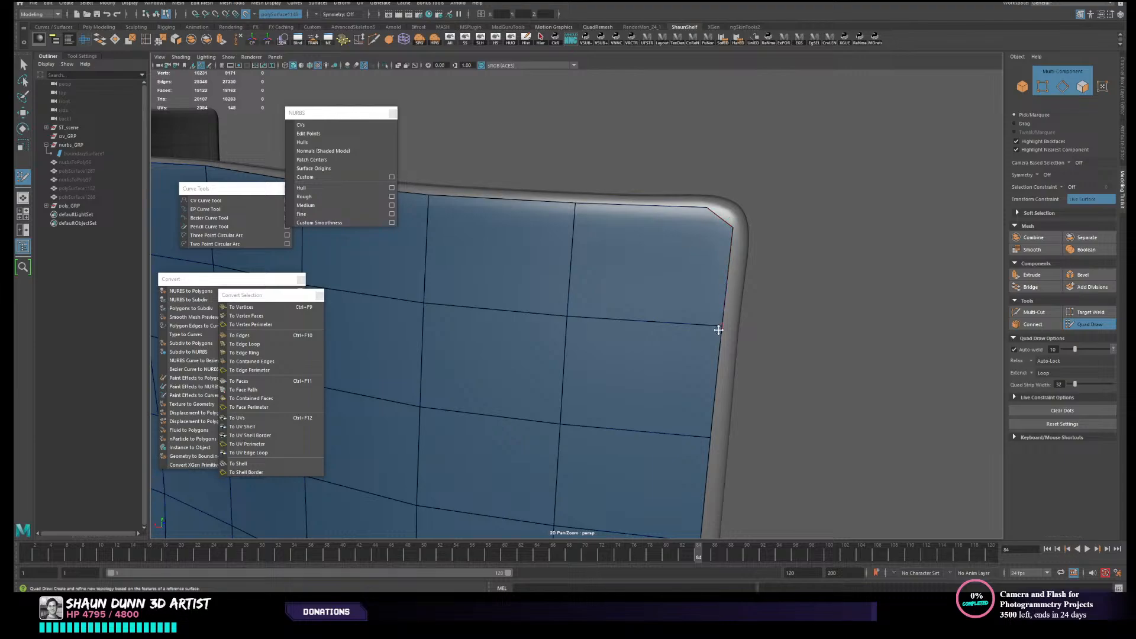
- Examine how the grid mesh follows the rounded upper and lower corners at the panel's plain end
scroll(746, 255, "down", 6)
mouse_move(753, 281)
left_mouse_down("alt")
mouse_move(743, 269)
mouse_move(742, 292)
left_mouse_up("alt")
scroll(740, 285, "up", 4)
middle_click_drag(735, 279, 692, 324, "alt")
scroll(709, 299, "down", 2)
scroll(691, 320, "up", 2)
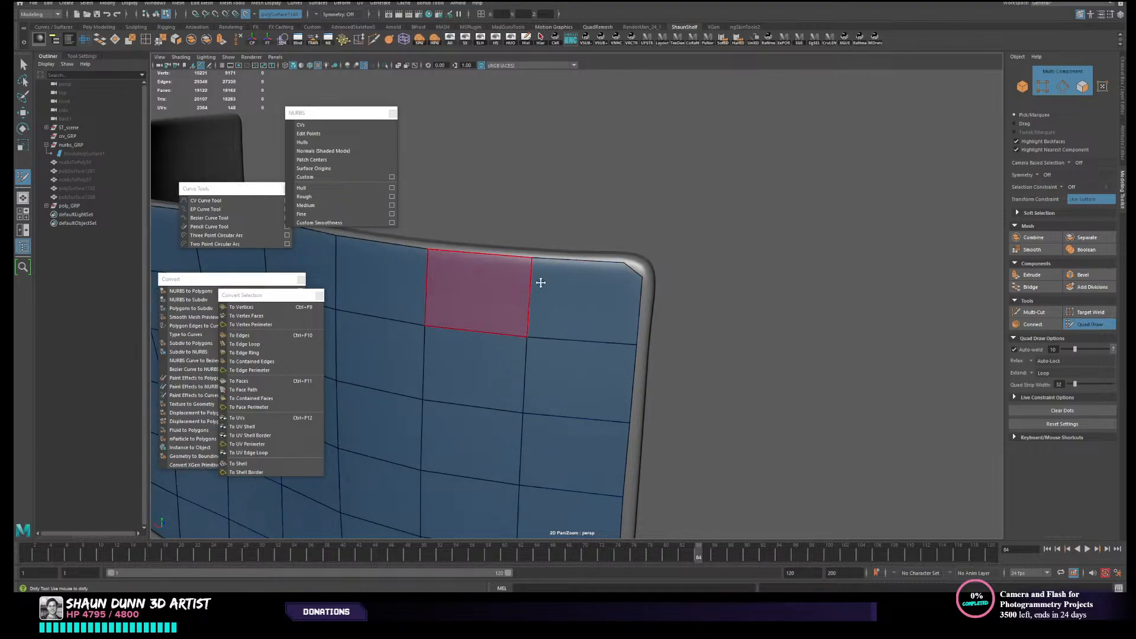
scroll(599, 287, "down", 2)
middle_click_drag(603, 296, 708, 264, "alt")
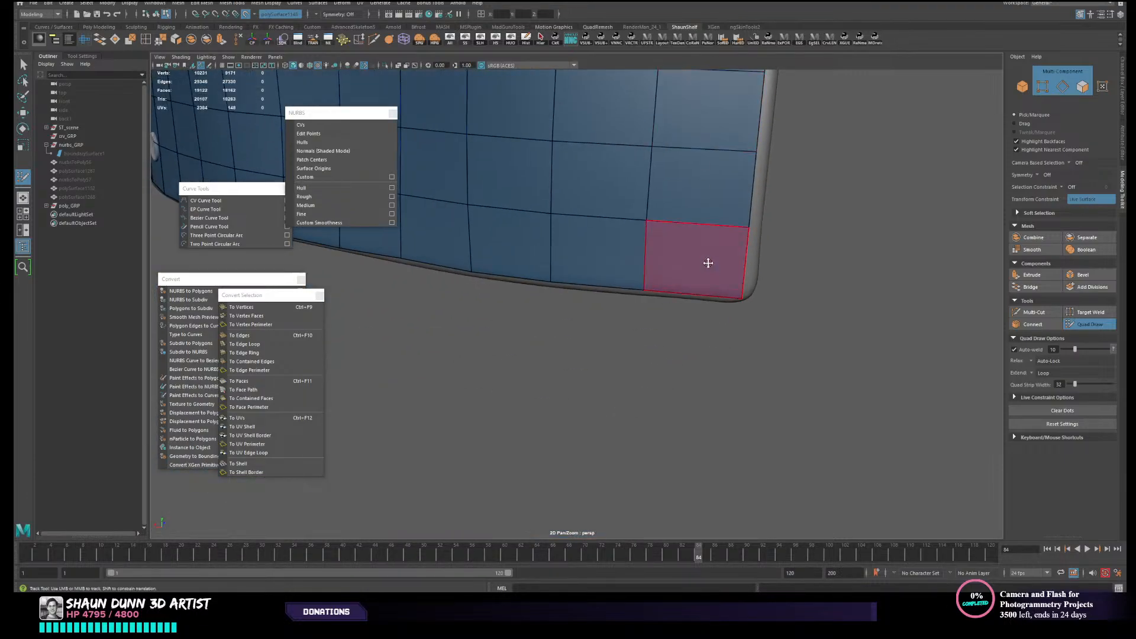
scroll(708, 264, "down", 2)
middle_click_drag(679, 314, 645, 427, "alt")
middle_click_drag(694, 287, 684, 353, "alt")
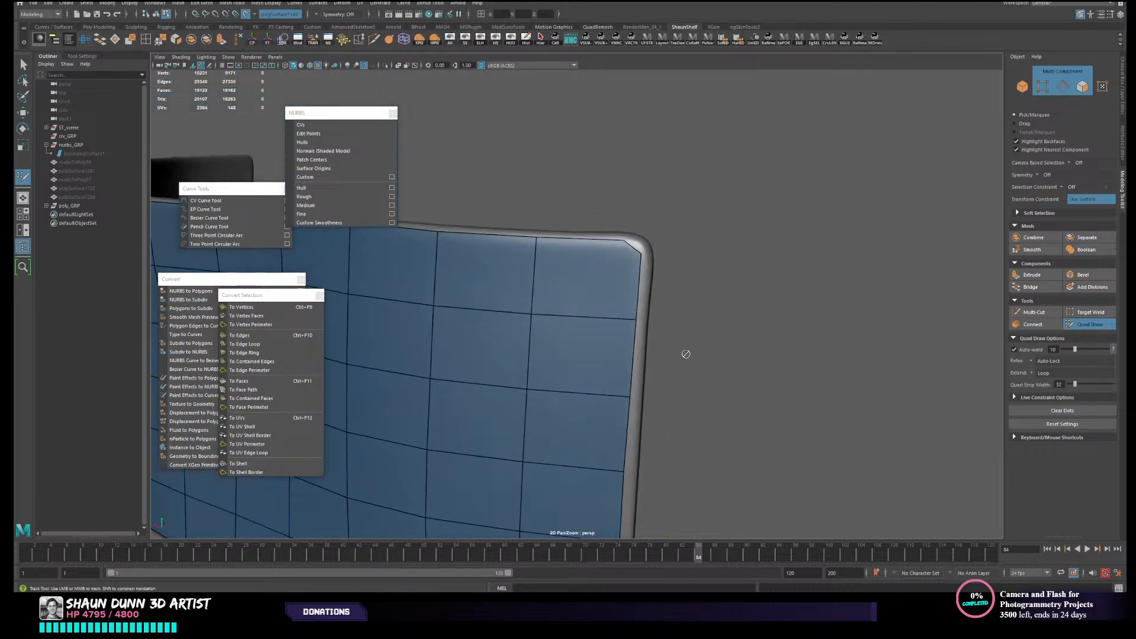
middle_click_drag(660, 298, 657, 323, "alt")
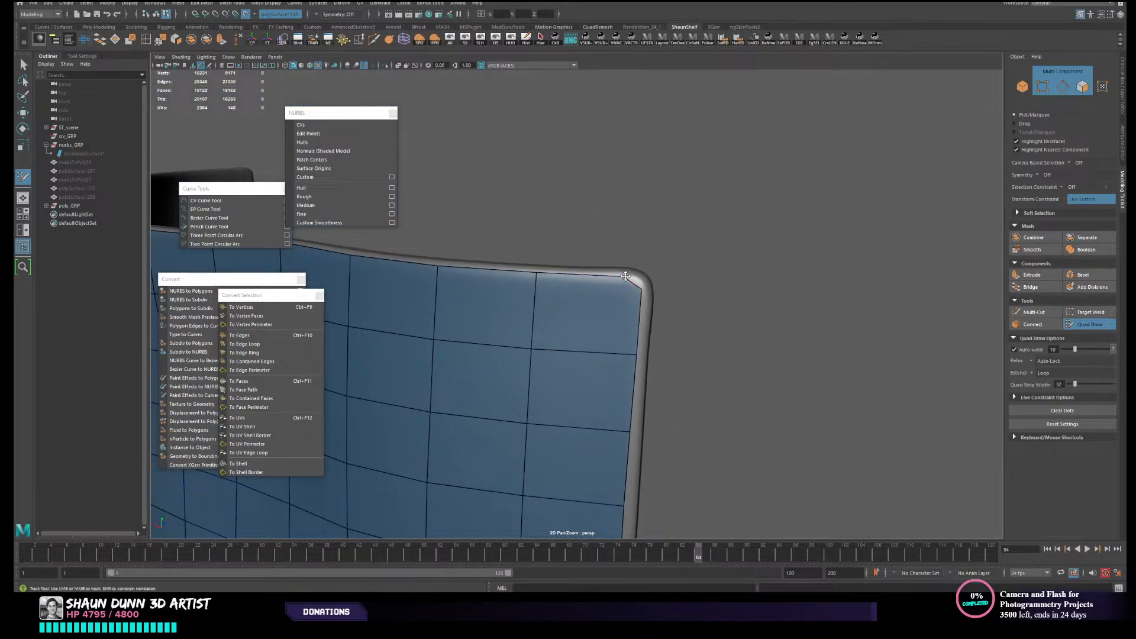
- Multi-Cut a diagonal across the lower corner at the panel's plain end and remove only the corner triangle with Quad Draw
middle_click_drag(708, 360, 714, 223, "alt")
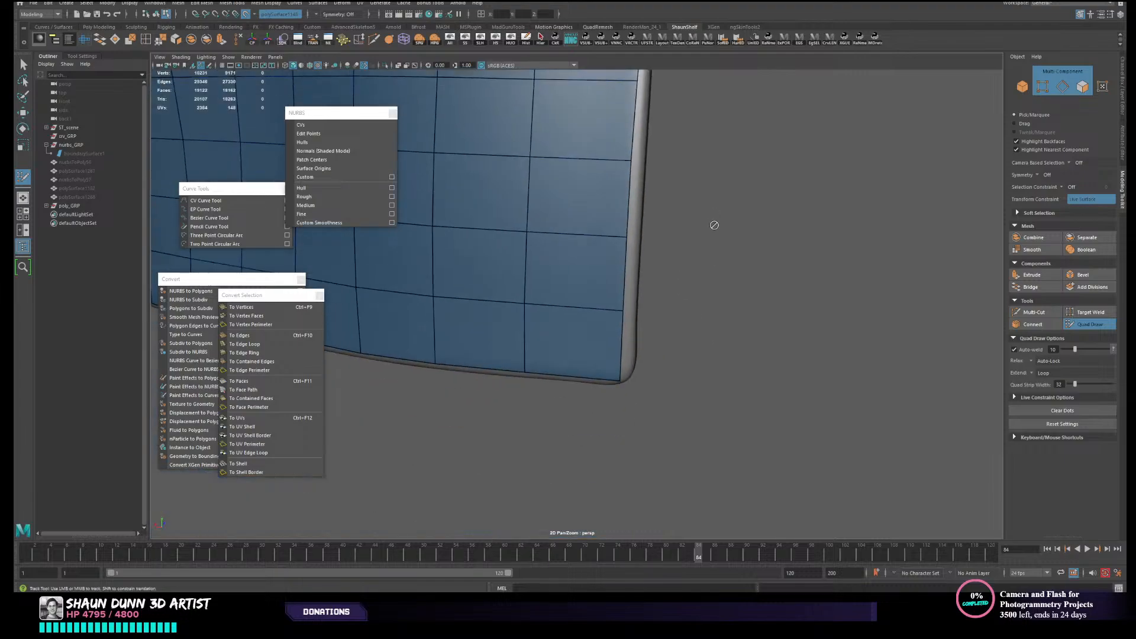
left_click_drag(715, 223, 717, 289, "alt")
middle_click_drag(736, 254, 744, 303, "alt")
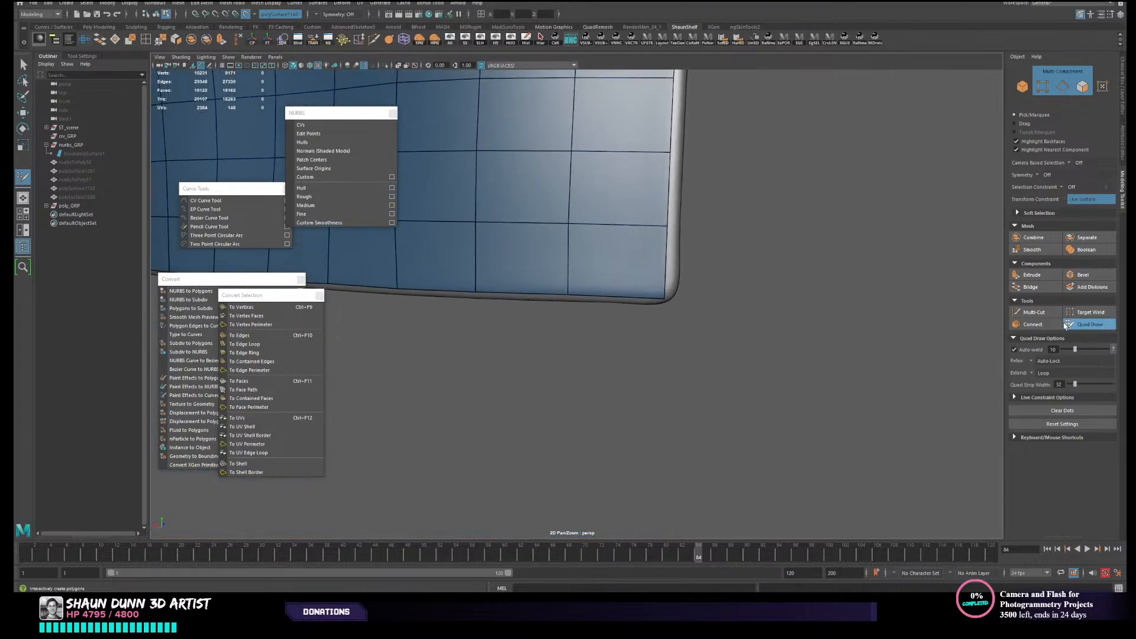
left_click(1034, 312)
scroll(754, 296, "up", 5)
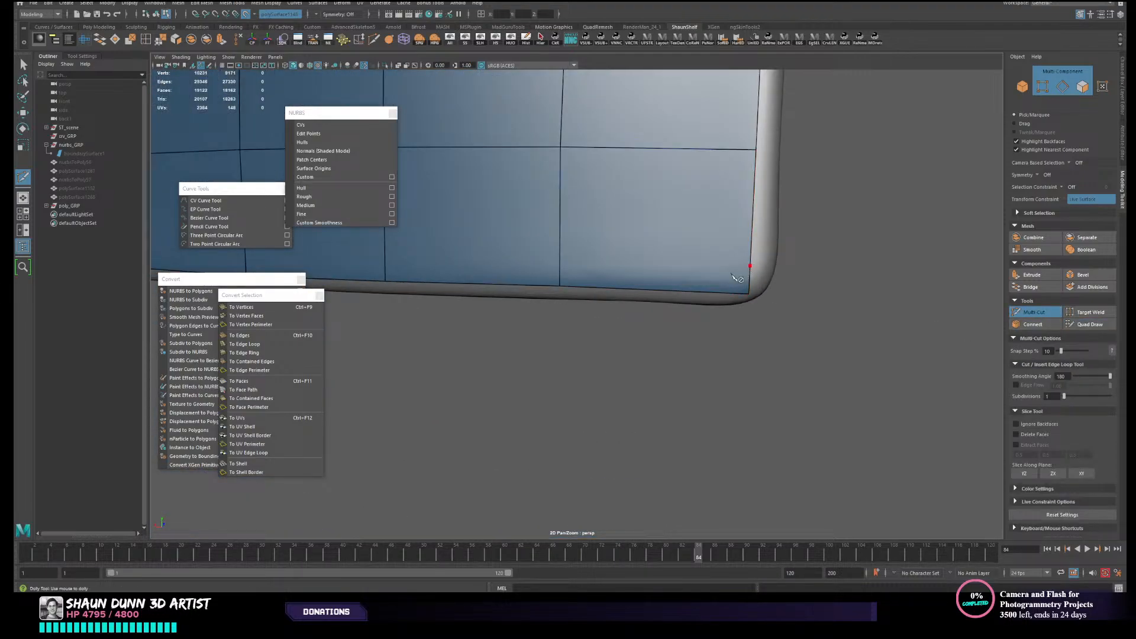
left_click(732, 276)
left_click(704, 292)
left_click(1089, 324)
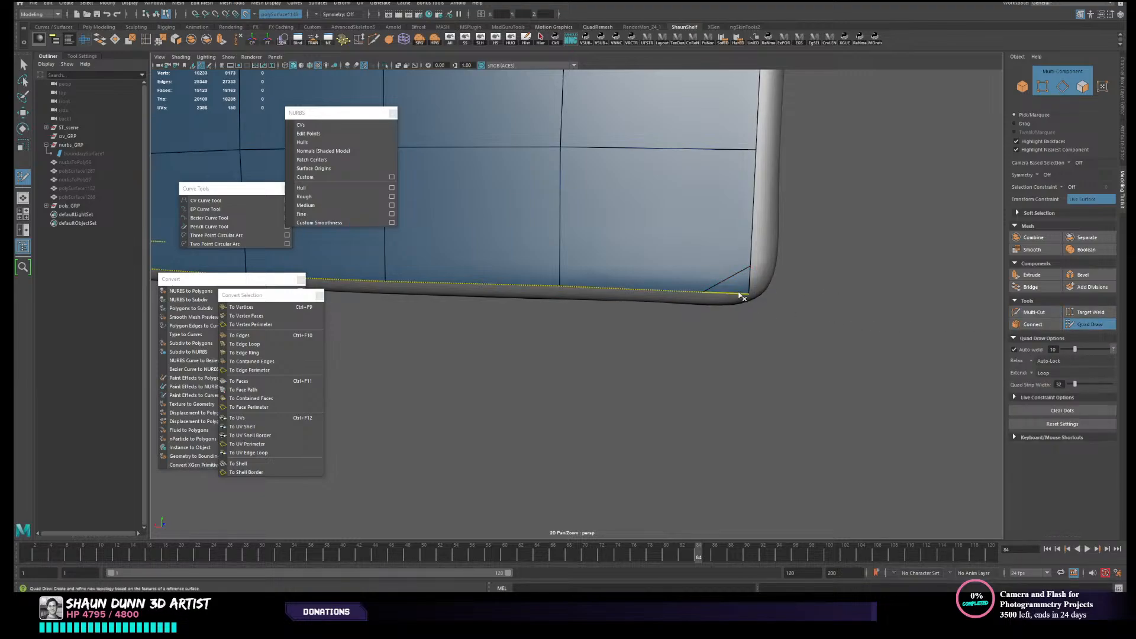
key("ctrl+z")
right_click_drag(762, 299, 746, 290, "alt")
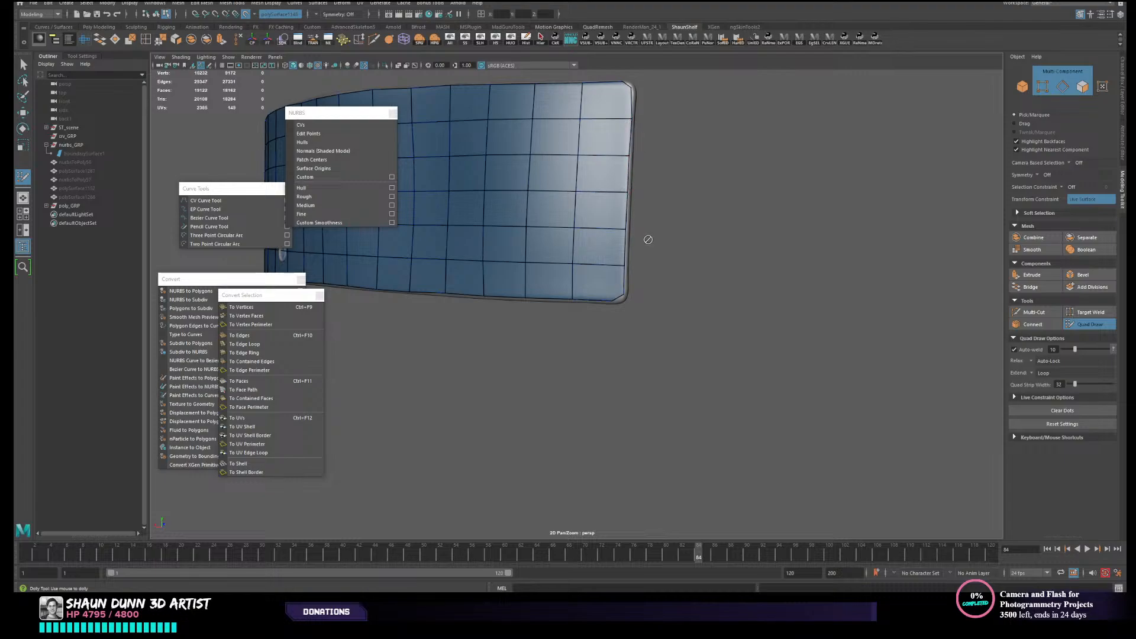
- Examine the trimmed corners and end edge of the grid mesh from several angles
middle_click_drag(648, 239, 748, 307, "alt")
left_click_drag(748, 317, 750, 316, "alt")
right_click_drag(750, 316, 777, 313, "alt")
middle_click_drag(777, 313, 691, 306, "alt")
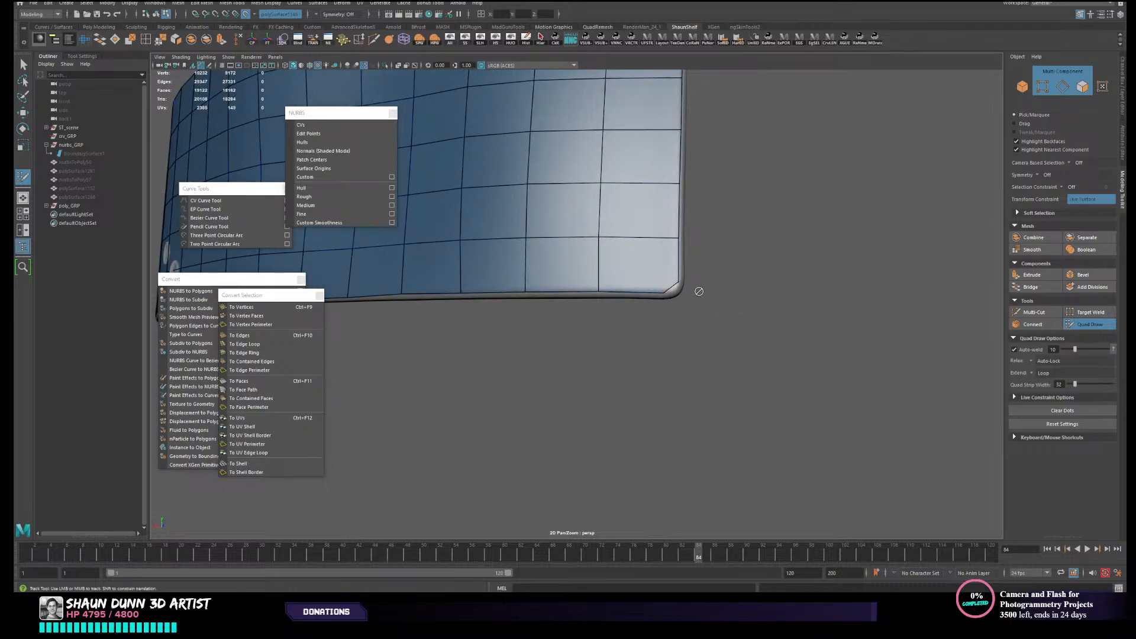
scroll(702, 291, "down", 2)
middle_click_drag(703, 292, 705, 314, "alt")
left_click_drag(616, 277, 616, 294, "alt")
middle_click_drag(703, 299, 697, 270, "alt")
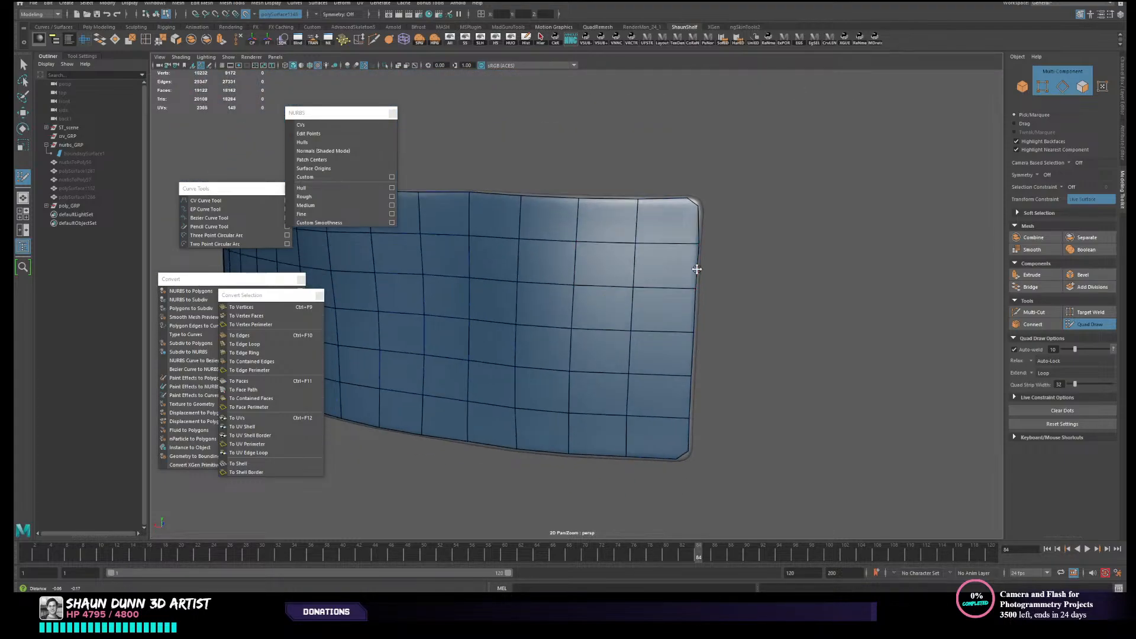
- Multi-Cut a diagonal across the upper corner at the end with the two round buttons and delete the corner triangle
left_click_drag(568, 303, 583, 261, "alt")
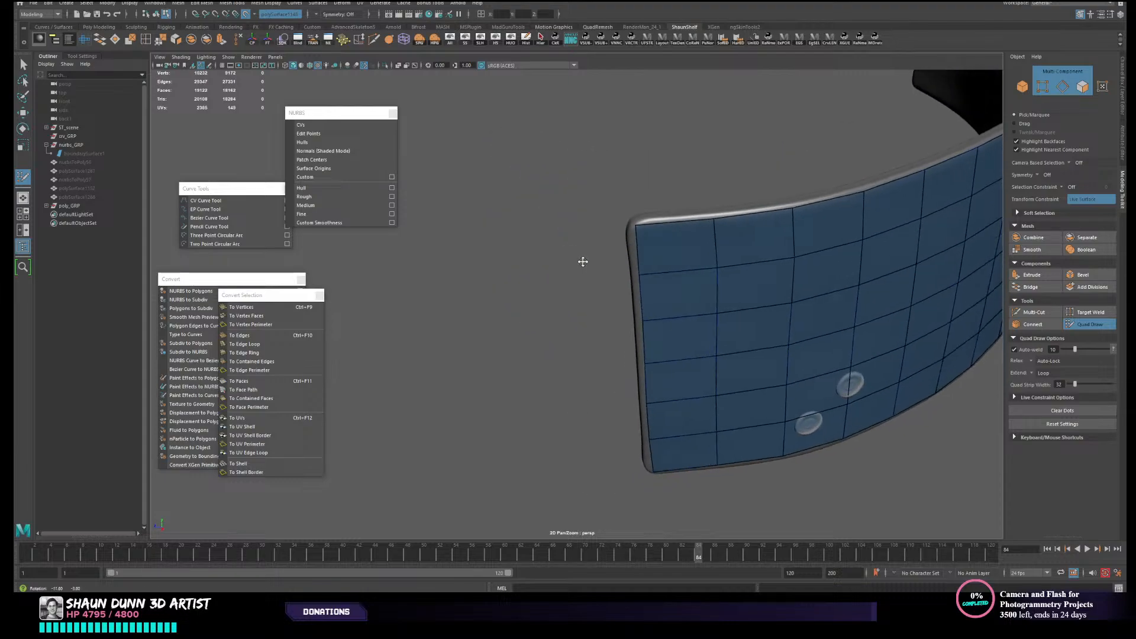
middle_click_drag(583, 261, 543, 325, "alt")
scroll(545, 322, "up", 2)
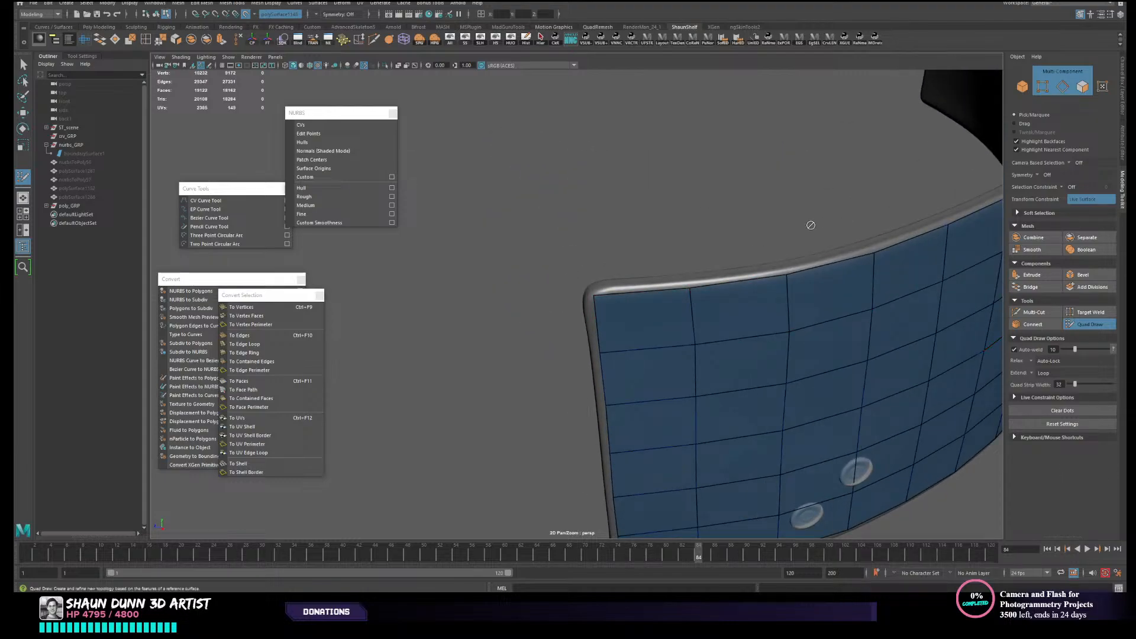
scroll(649, 310, "up", 2)
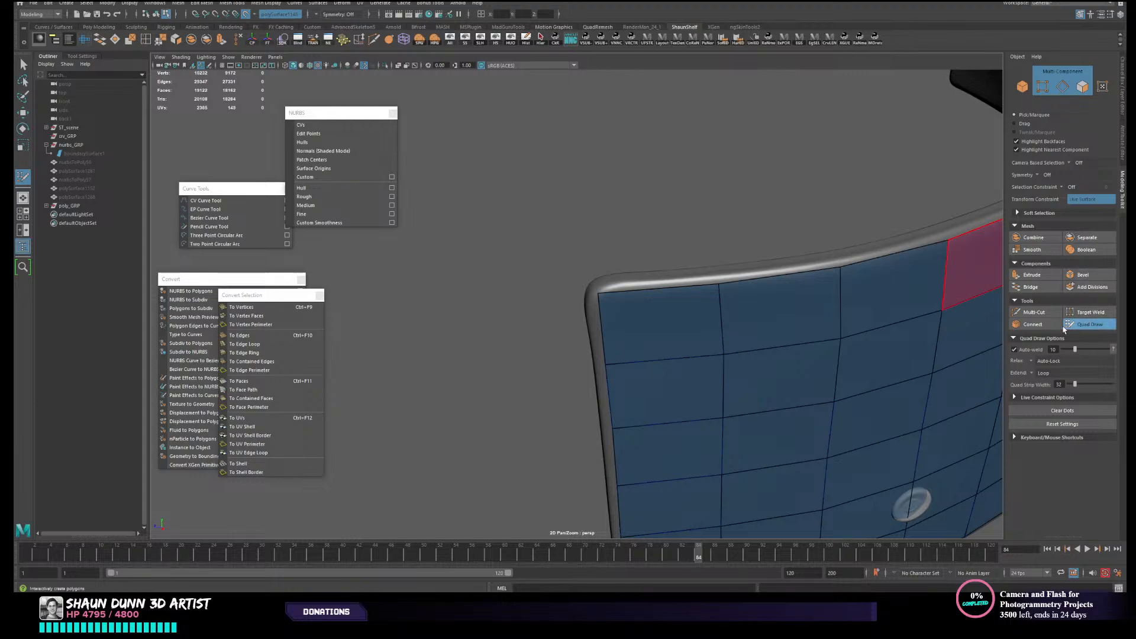
left_click(1033, 312)
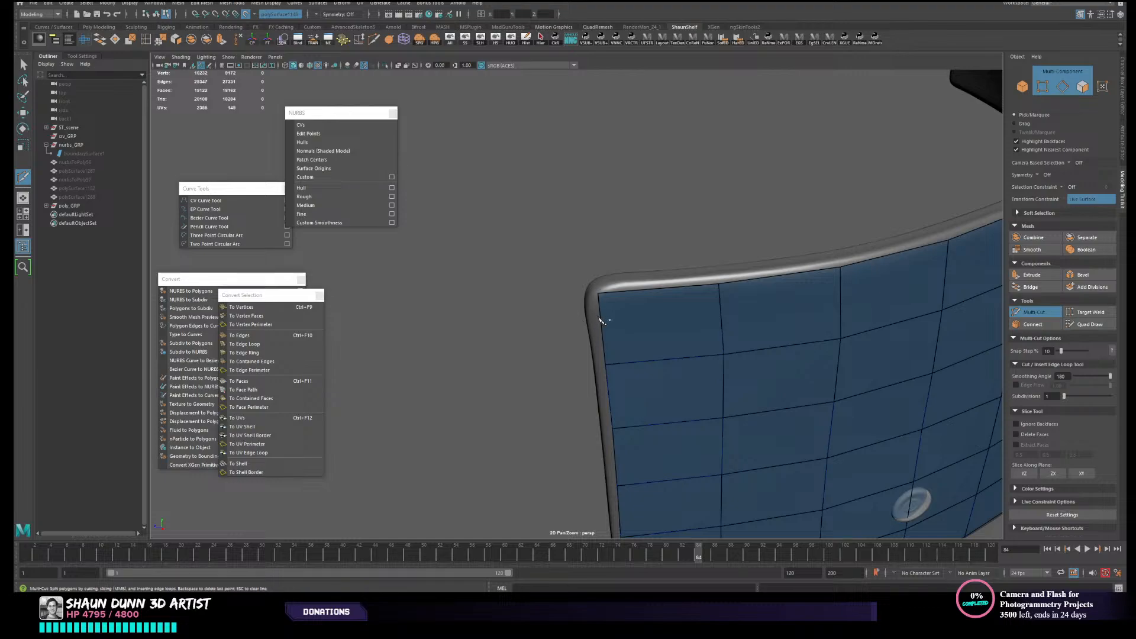
left_click(601, 319)
left_click(625, 294)
right_click(625, 294)
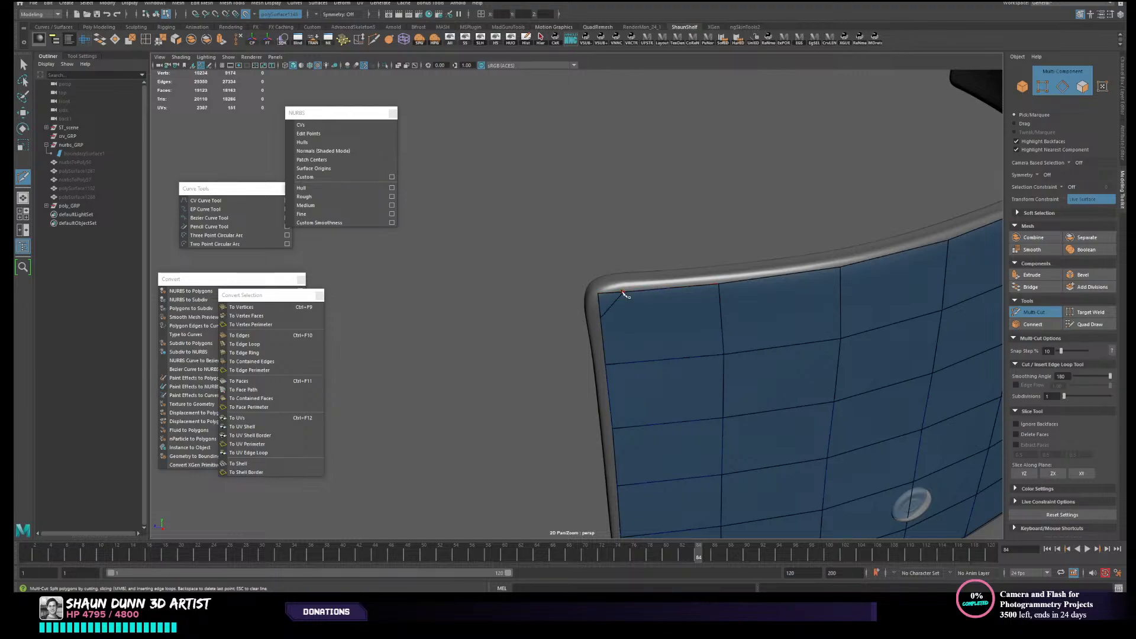
left_click(1090, 324)
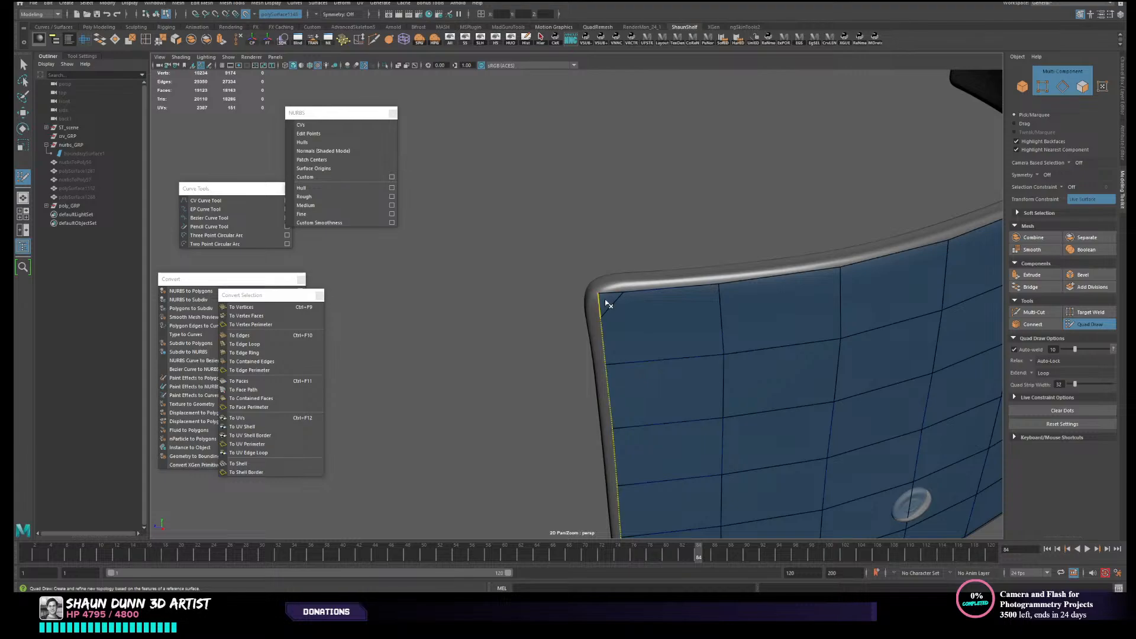
left_click(607, 302, "ctrl+shift")
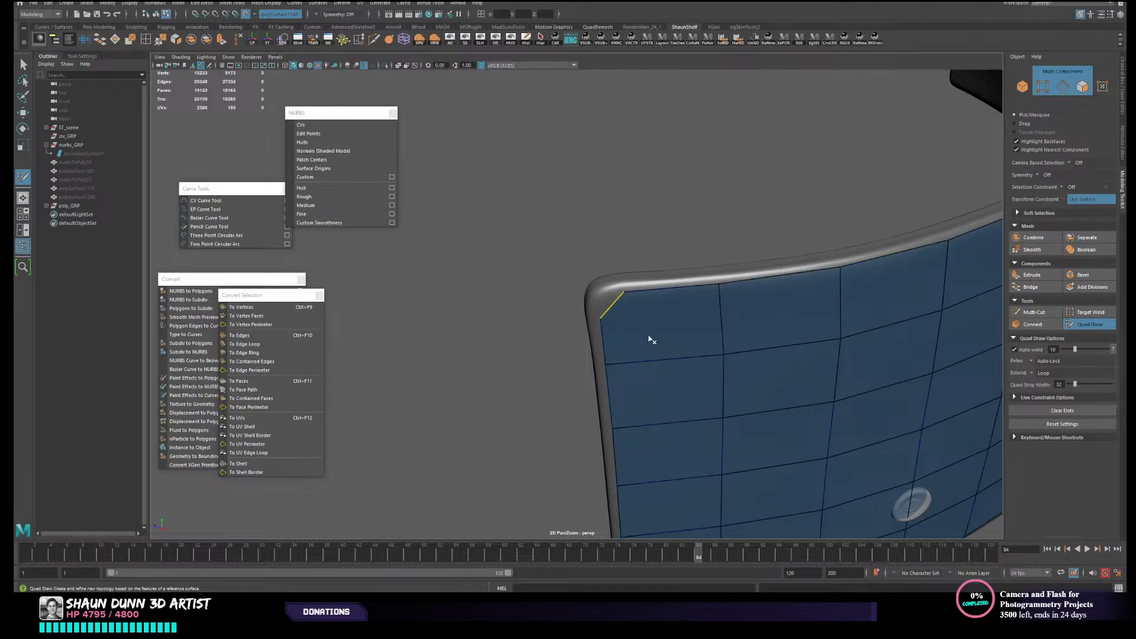
- Multi-Cut a diagonal across the lower corner near the two round buttons and remove only the corner triangle with Quad Draw
left_click_drag(653, 341, 682, 350, "alt")
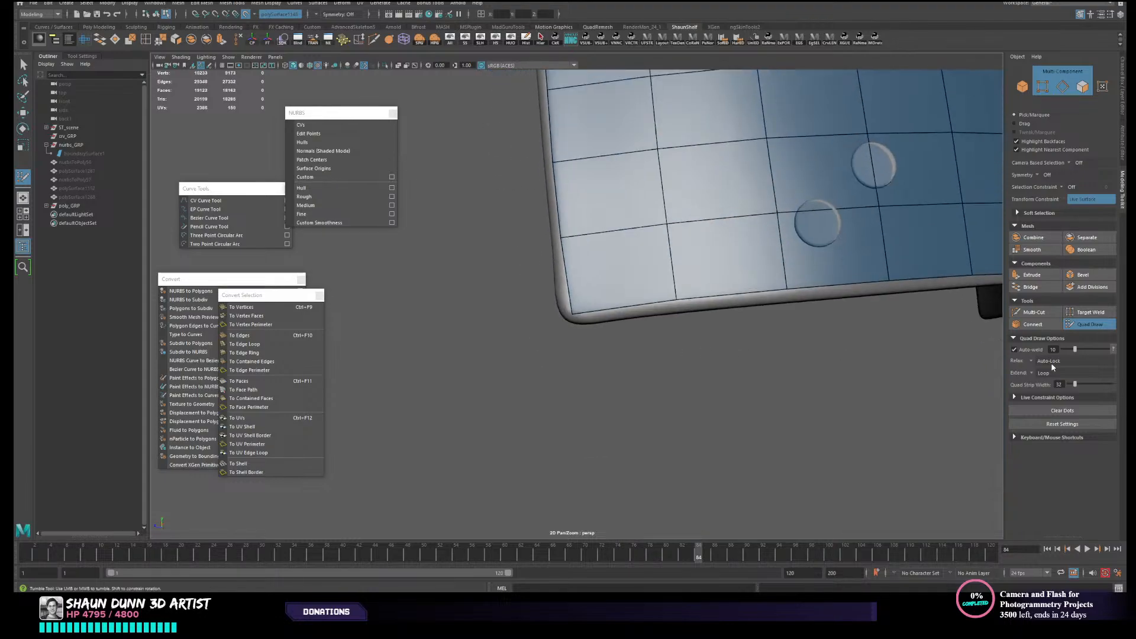
left_click(1033, 312)
left_click(569, 295)
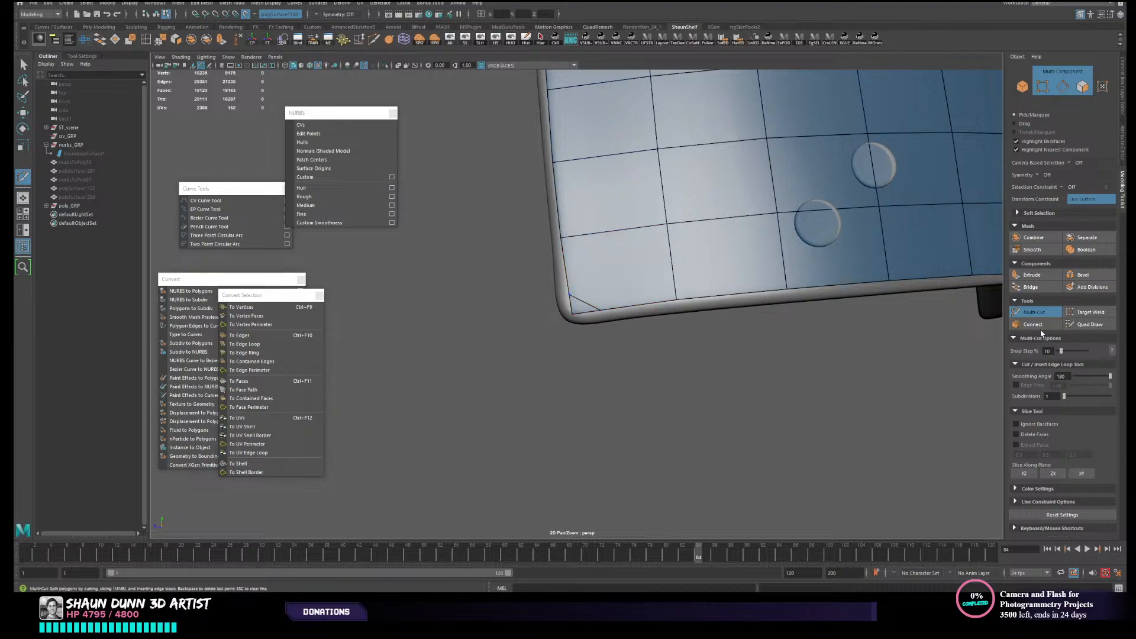
left_click(1089, 325)
left_click(582, 312, "ctrl+shift")
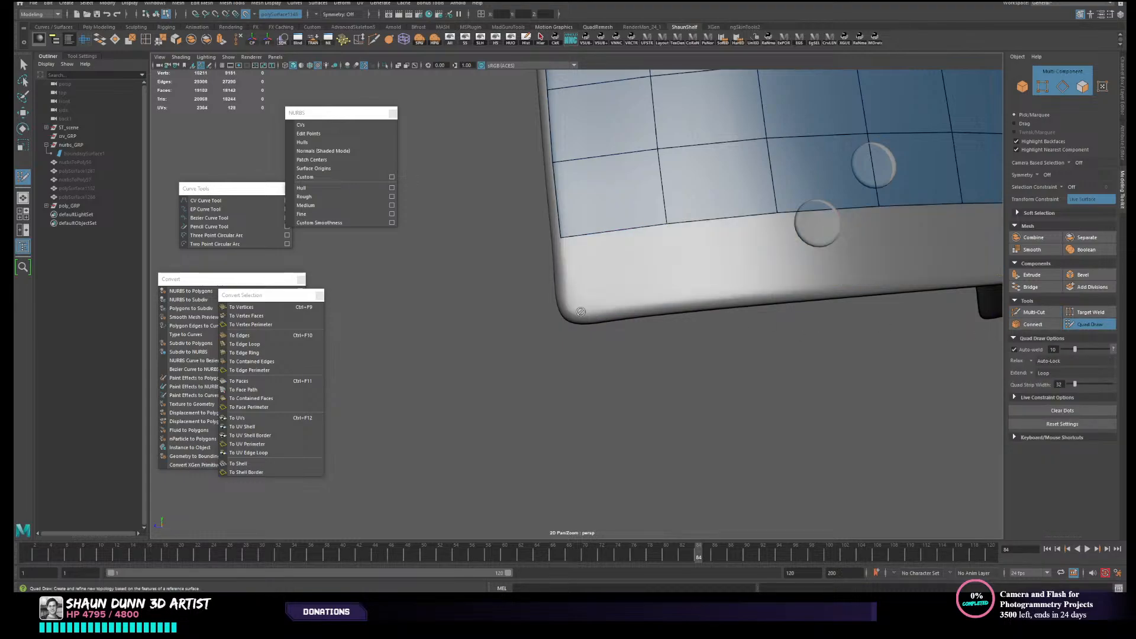
key("ctrl+z")
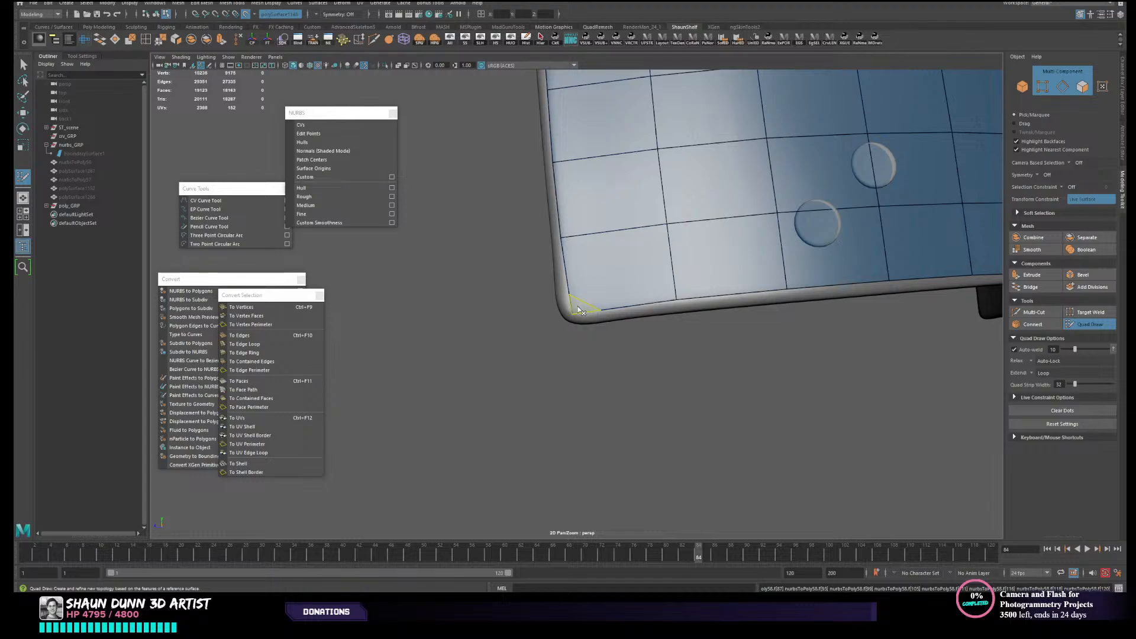
left_click(579, 313, "ctrl+shift")
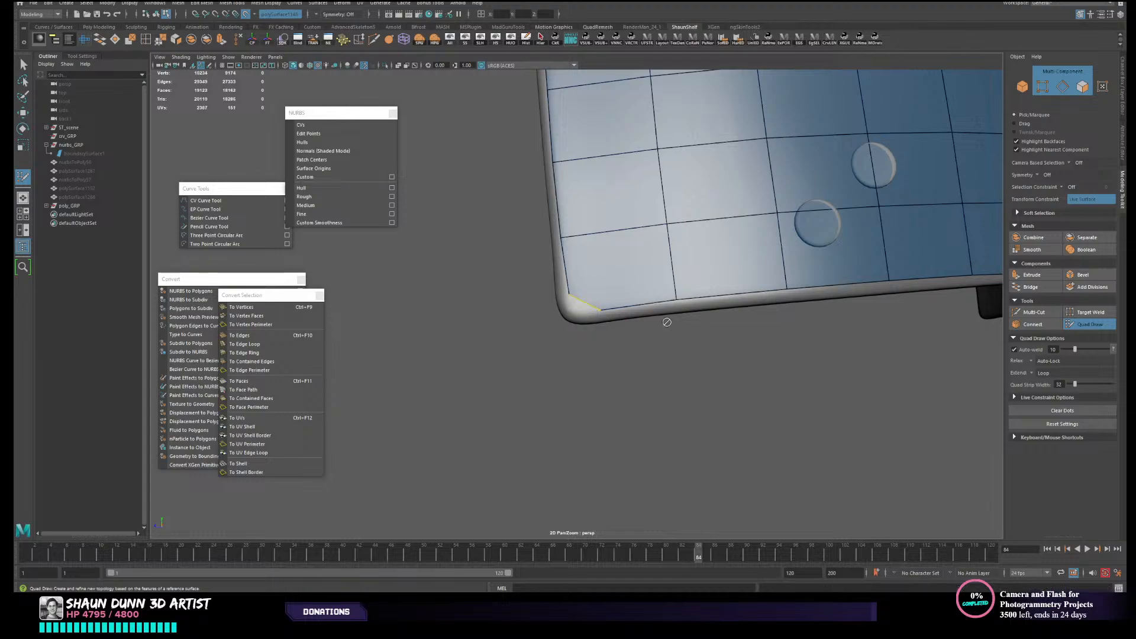
- Insert an edge loop close to the grid mesh's lower long edge with Quad Draw
left_click(1034, 312)
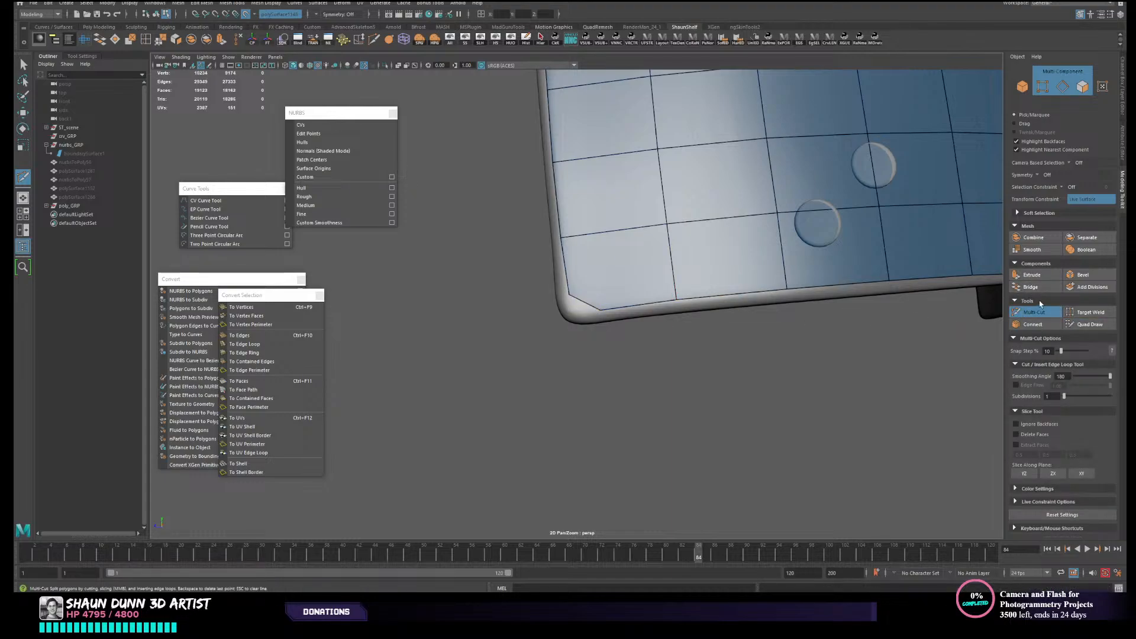
middle_click_drag(718, 241, 646, 258, "alt")
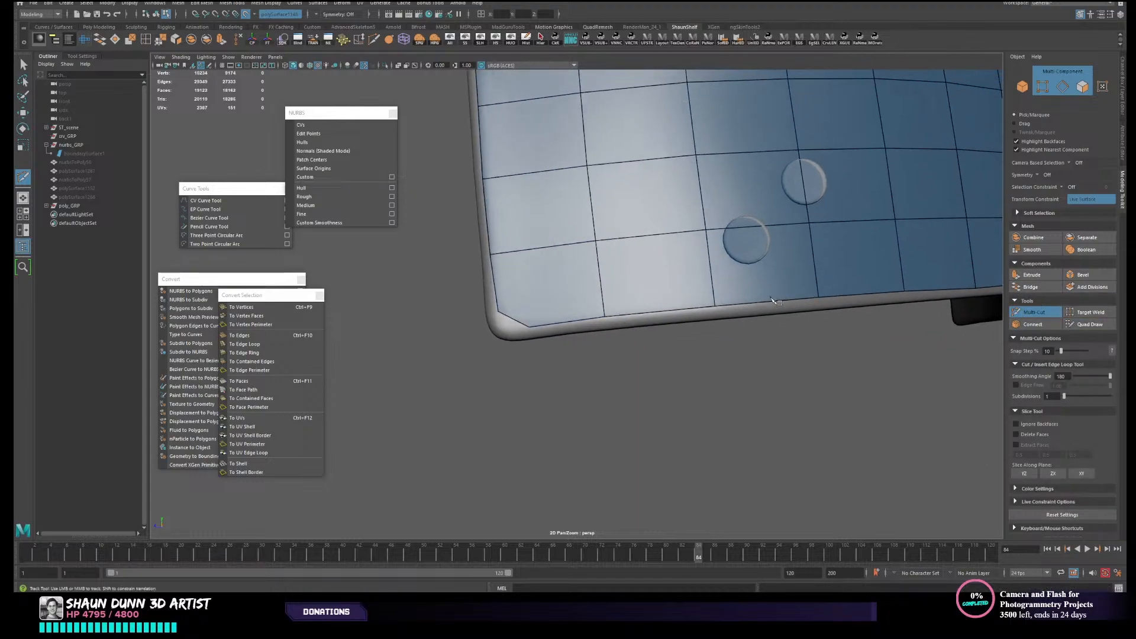
left_click(1075, 323)
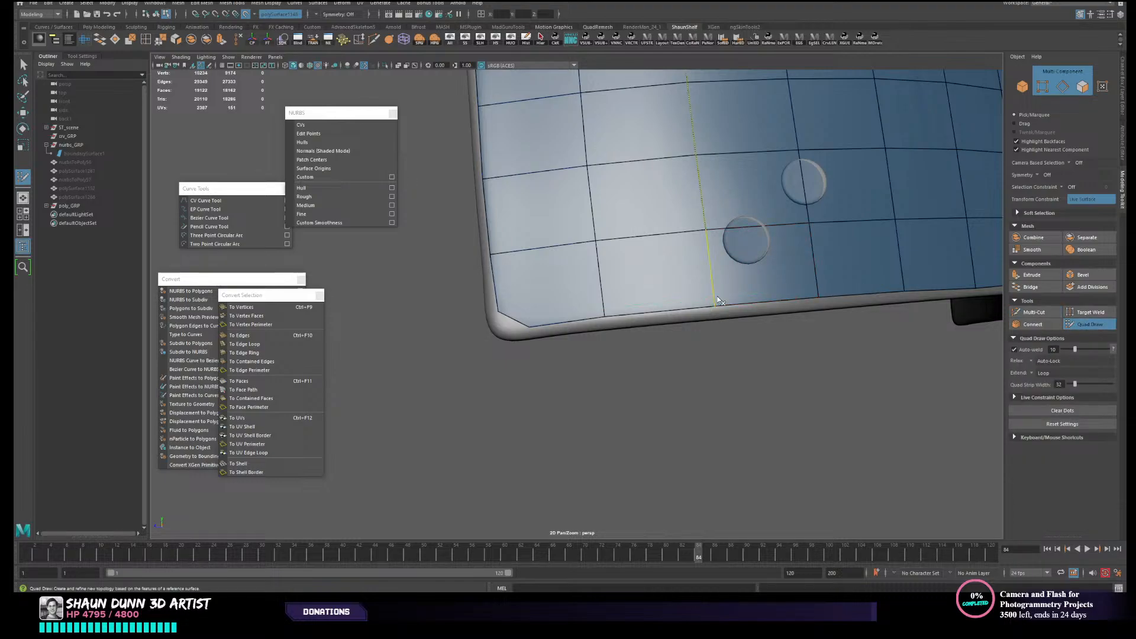
left_click(717, 298, "ctrl")
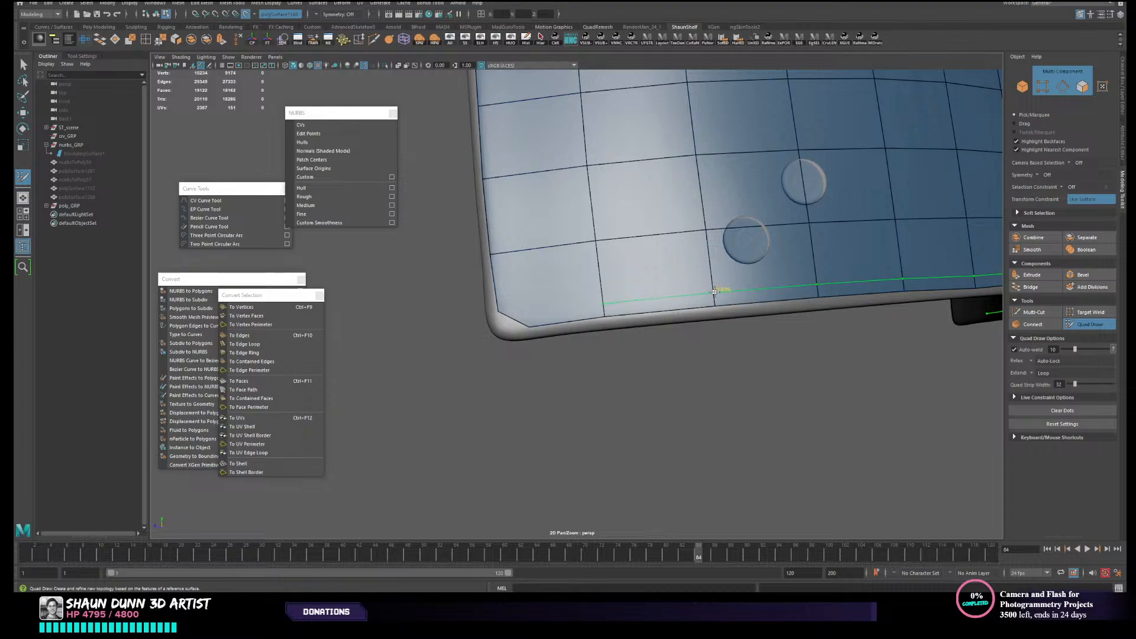
left_click(714, 293, "ctrl")
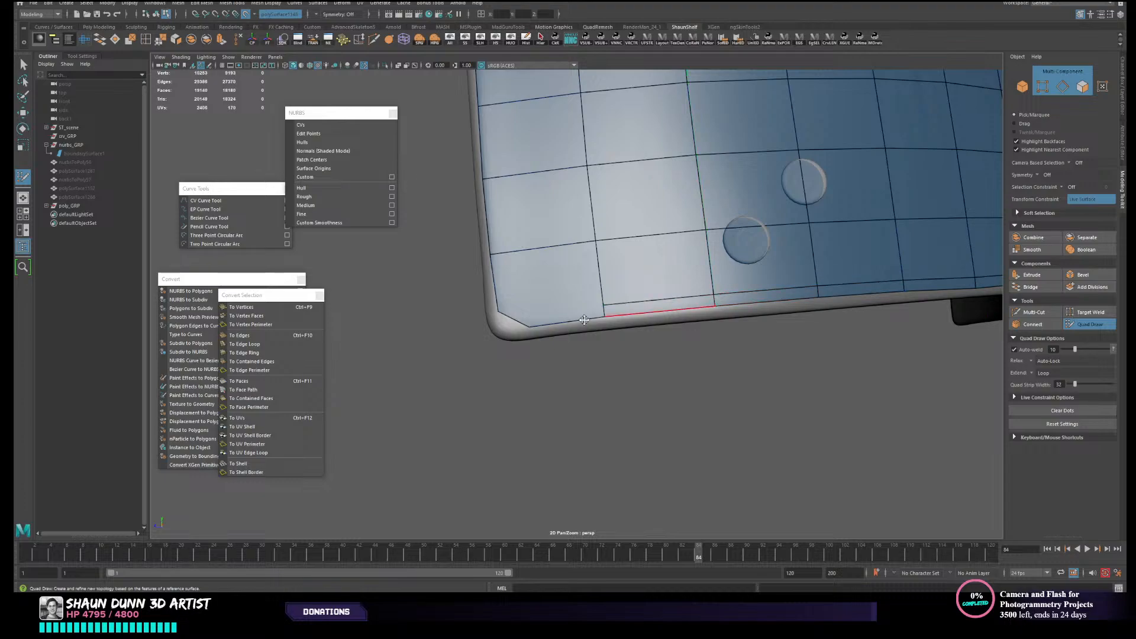
- Insert an edge loop close to the grid mesh's end edge beside the two round buttons
left_click_drag(639, 320, 642, 319, "alt")
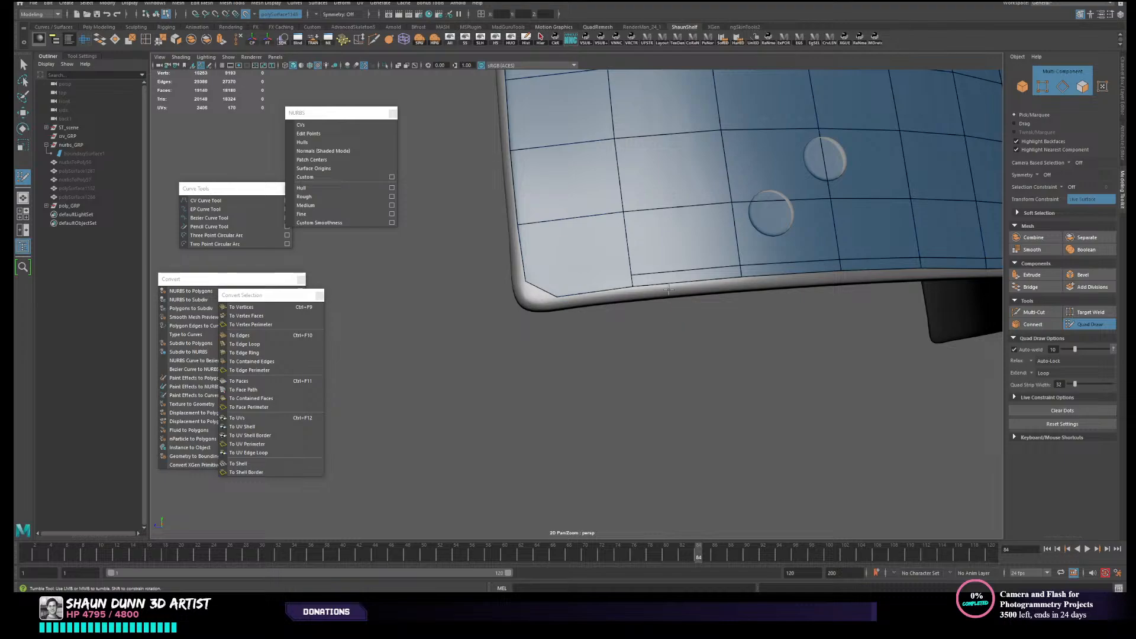
mouse_move(638, 272)
left_mouse_down("alt")
mouse_move(641, 250)
mouse_move(622, 283)
left_mouse_up("alt")
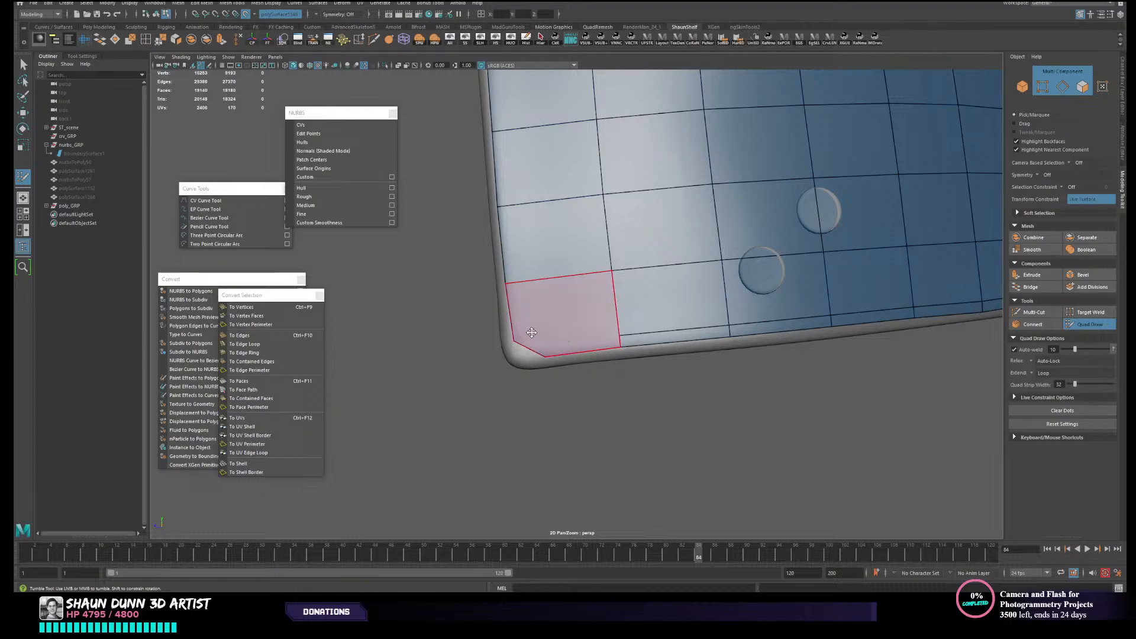
middle_click_drag(537, 302, 587, 361, "alt")
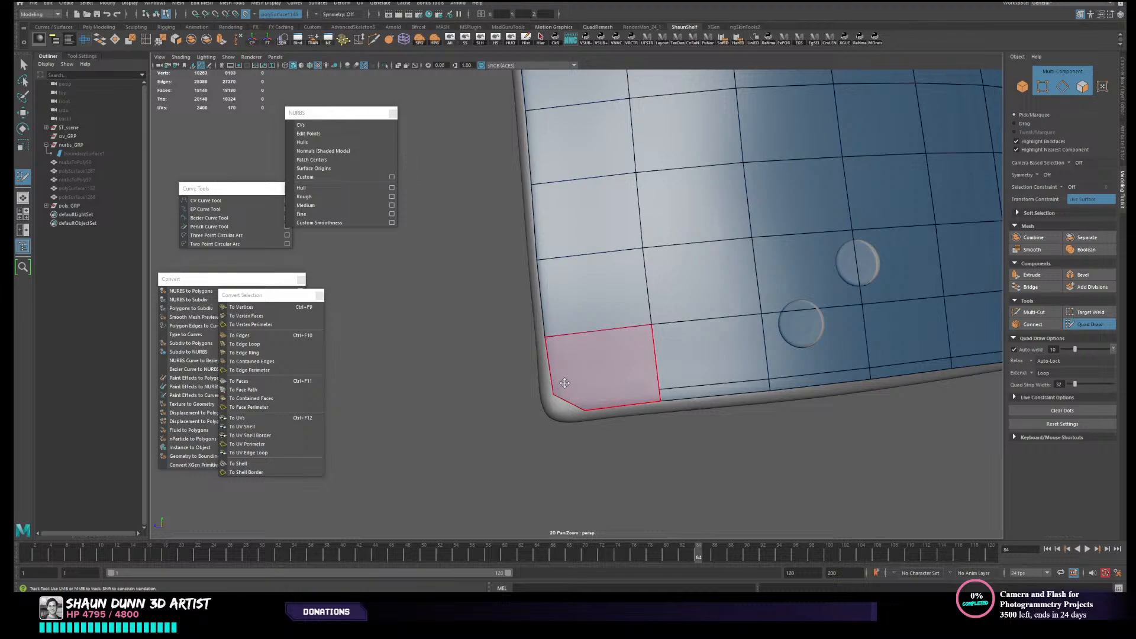
left_click(551, 259, "ctrl")
- Insert edge loops close to the grid mesh's upper long edge and its plain end edge
scroll(597, 255, "down", 3)
middle_click_drag(812, 196, 783, 254, "alt")
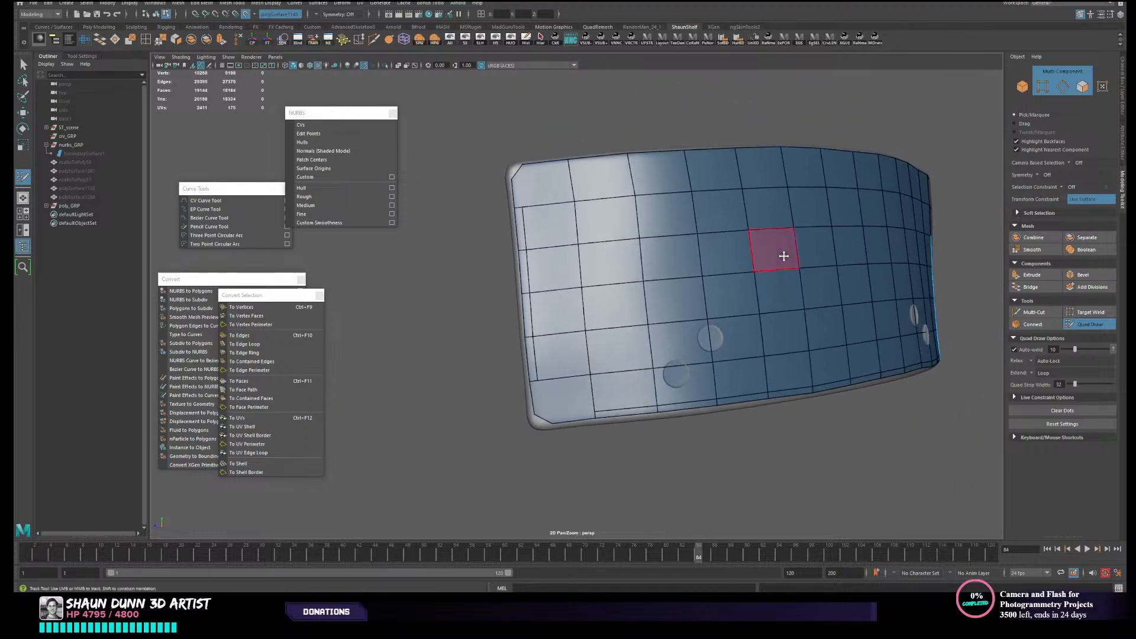
left_click_drag(908, 284, 667, 283, "alt")
middle_click_drag(667, 284, 580, 348, "alt")
left_click_drag(581, 347, 563, 344, "alt")
middle_click_drag(794, 310, 710, 201, "alt")
scroll(710, 335, "up", 3)
left_click(624, 269, "ctrl")
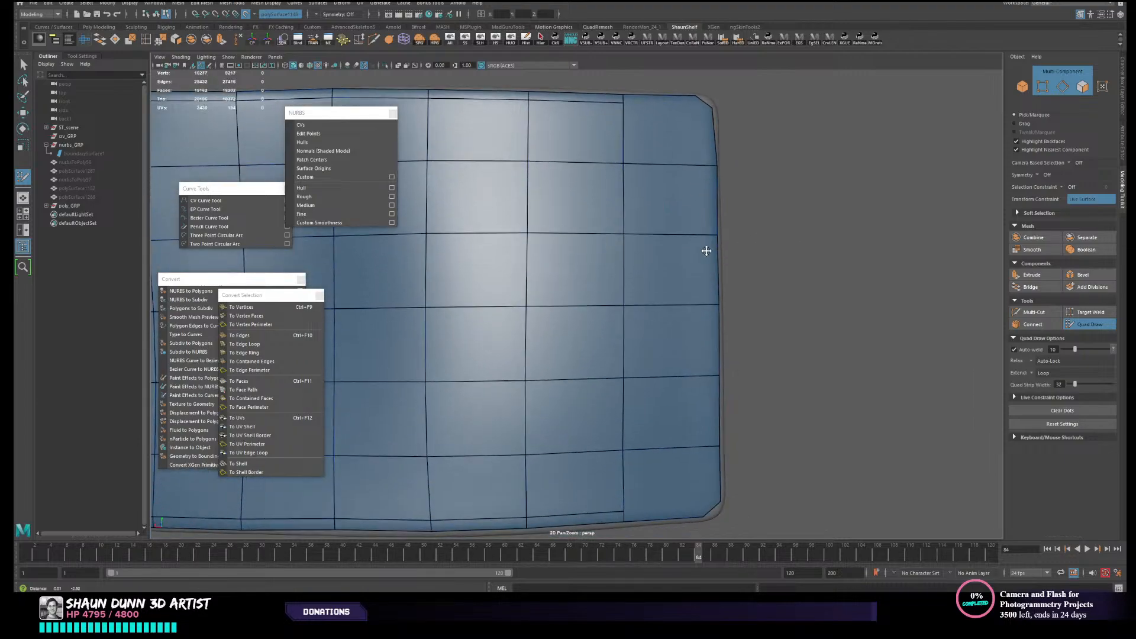
left_click(706, 162, "ctrl")
- Multi-Cut two edges joining the inner border loops to the trimmed corner's vertices at the upper corner of the plain end
middle_click_drag(750, 245, 751, 355, "alt")
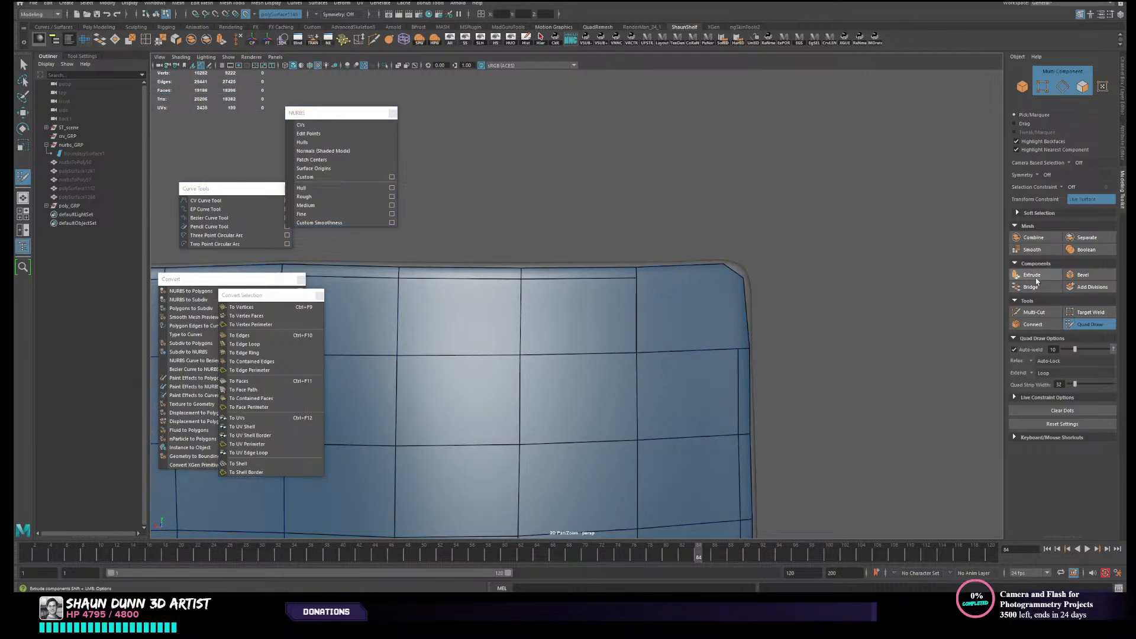
left_click(1033, 312)
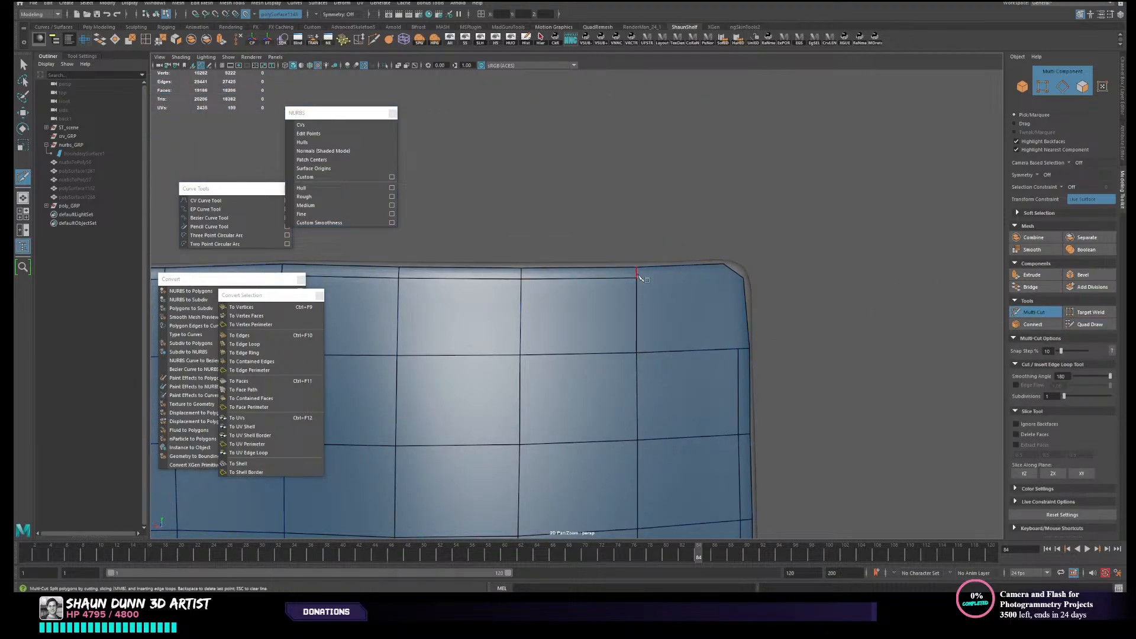
left_click(744, 277)
key("Return")
left_click(738, 349)
left_click(723, 264)
key("Return")
middle_click_drag(876, 282, 858, 287, "alt")
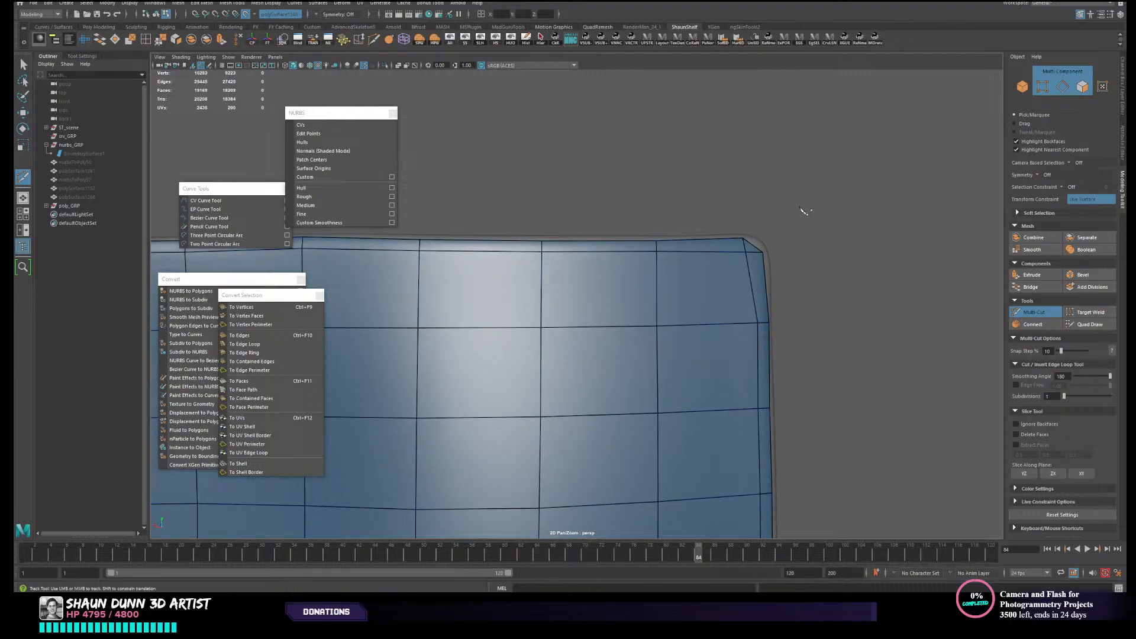
left_click_drag(803, 210, 801, 212, "alt")
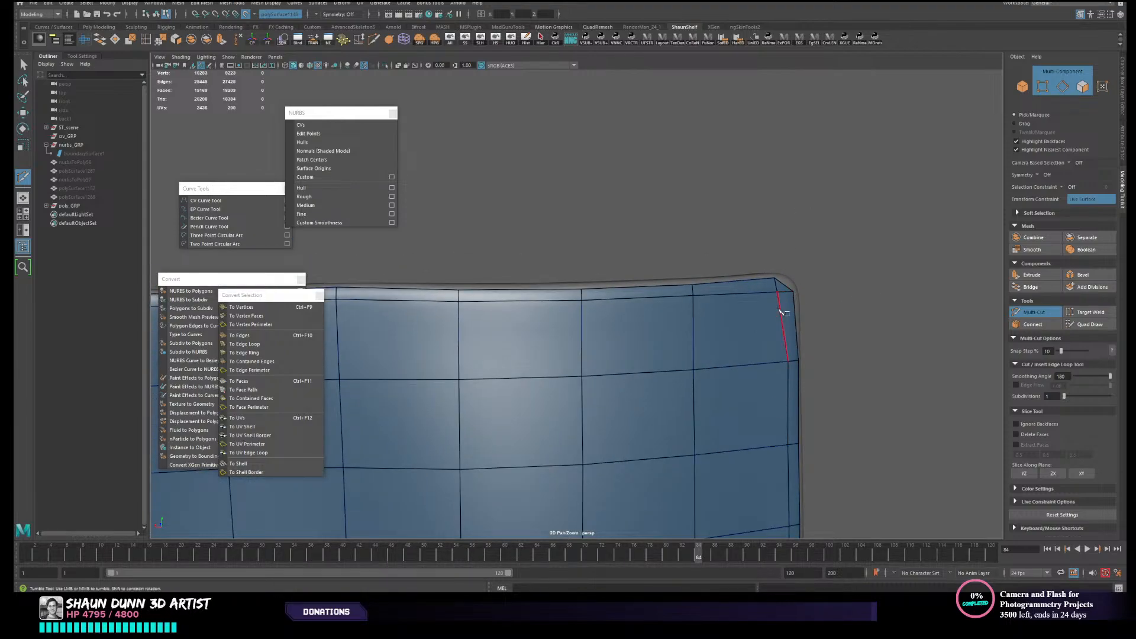
left_click(775, 277)
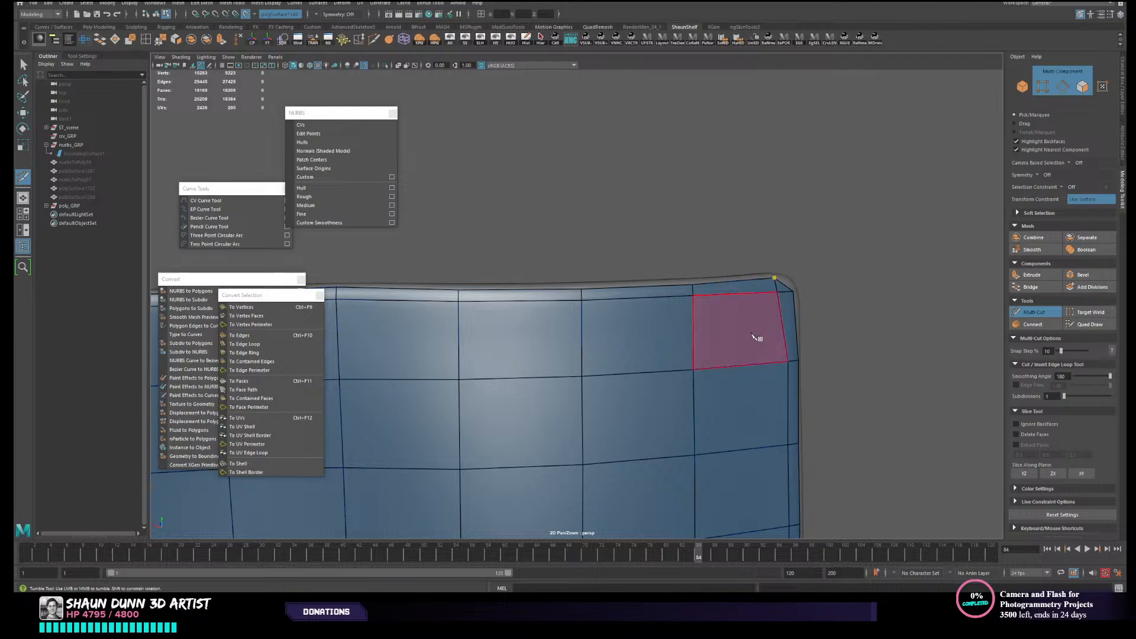
left_click(693, 370)
key("ctrl+z")
- Select the grid mesh, delete its construction history and resume Quad Draw on it
middle_click_drag(800, 319, 795, 295, "alt")
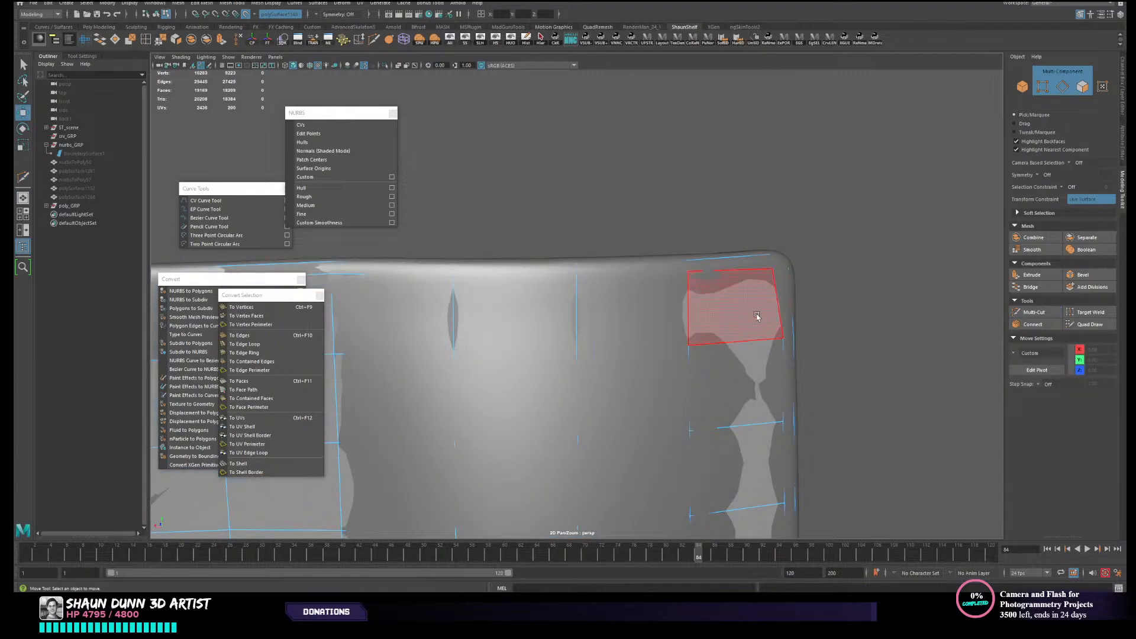
key("w")
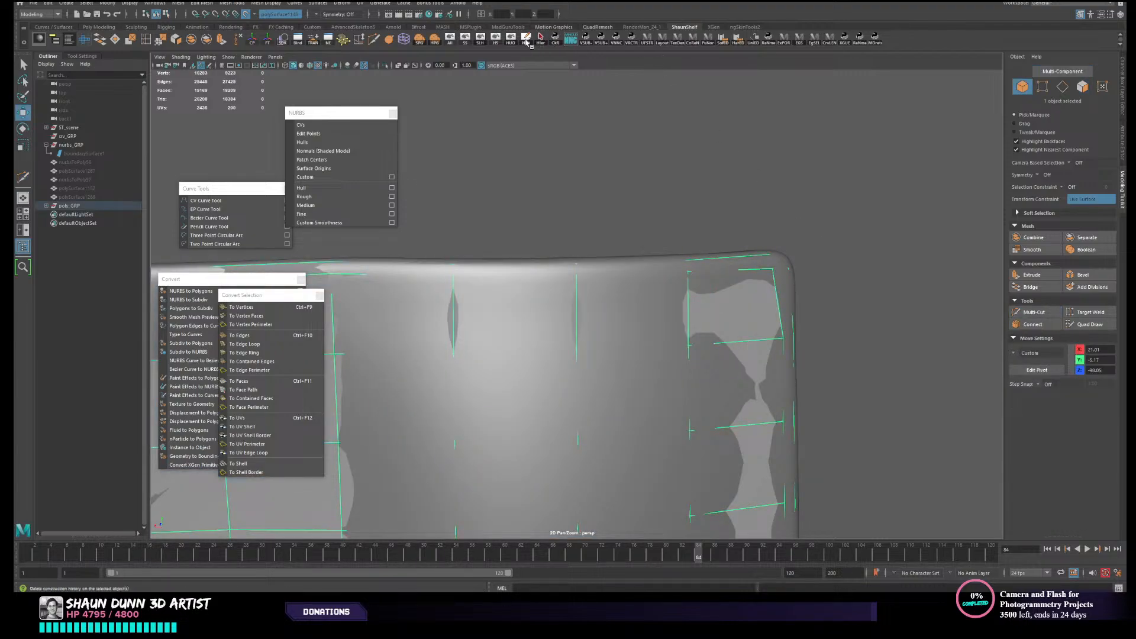
scroll(763, 325, "down", 2)
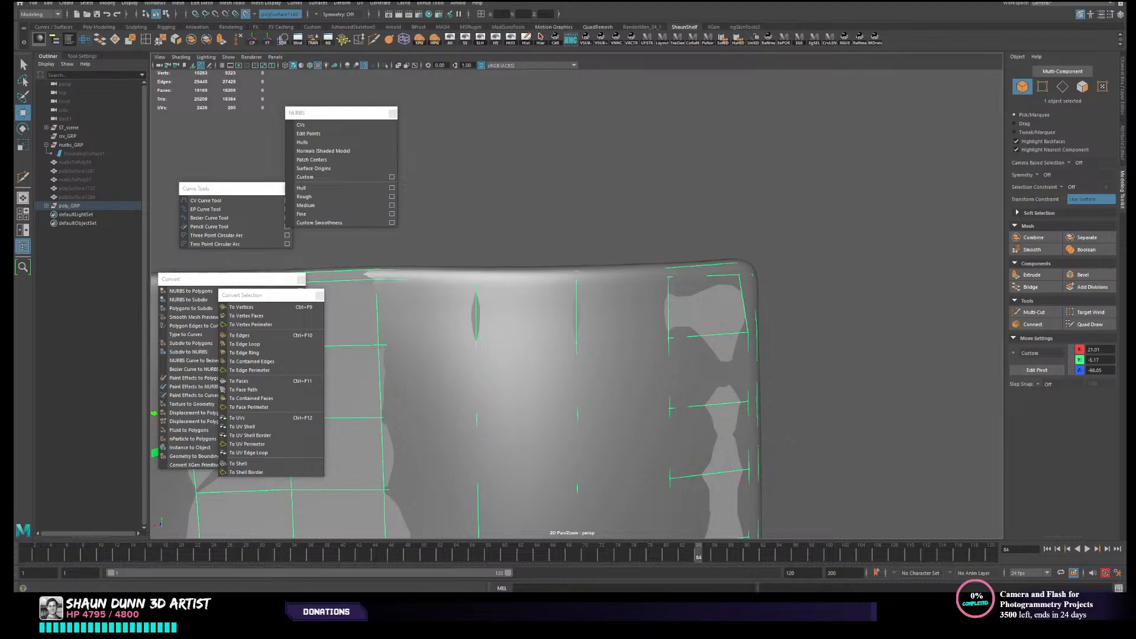
left_click(1107, 324)
scroll(780, 339, "down", 2)
- Multi-Cut two edges from the inner border loops to the trimmed corner's vertices at the lower corner of the plain end
middle_click_drag(780, 339, 786, 274, "alt")
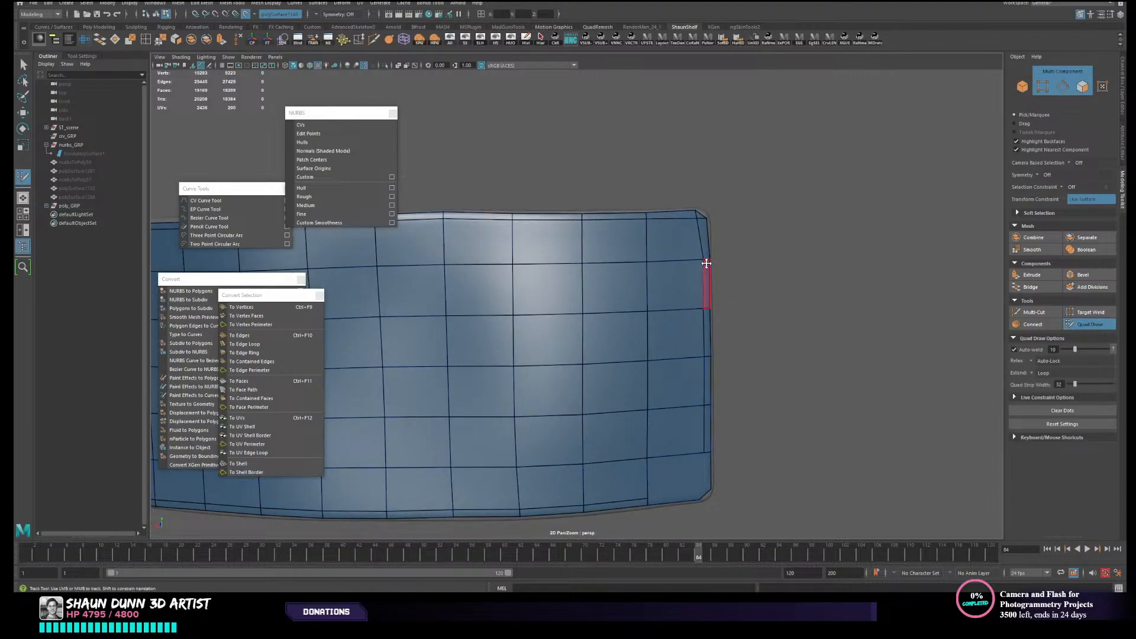
middle_click_drag(796, 355, 795, 277, "alt")
left_click(1034, 312)
scroll(702, 390, "up", 2)
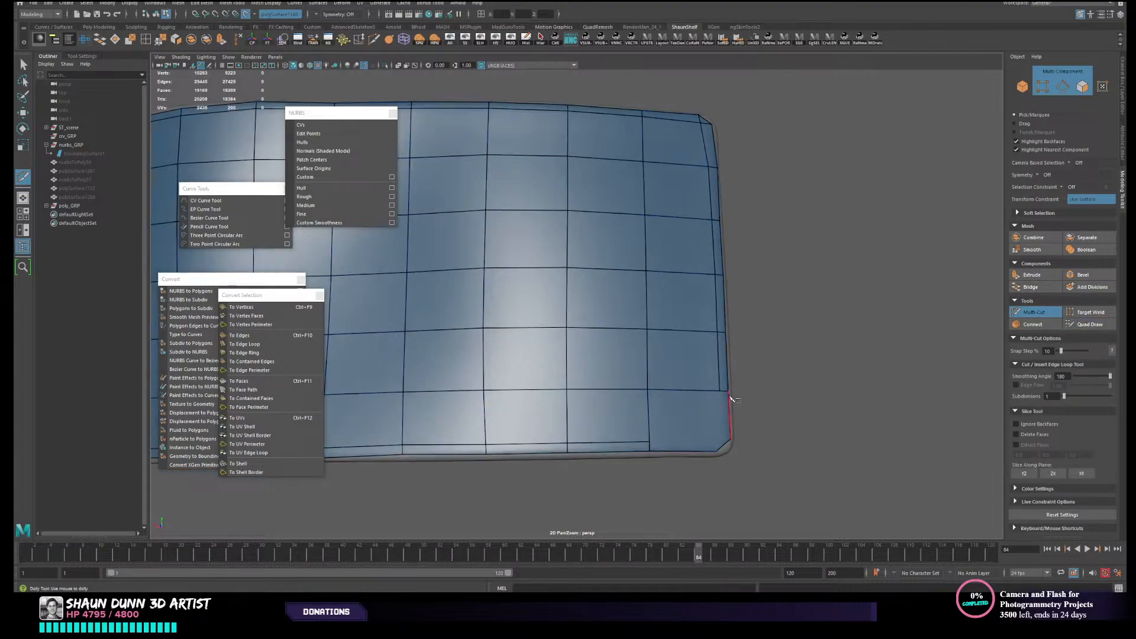
middle_click_drag(732, 400, 718, 351, "alt")
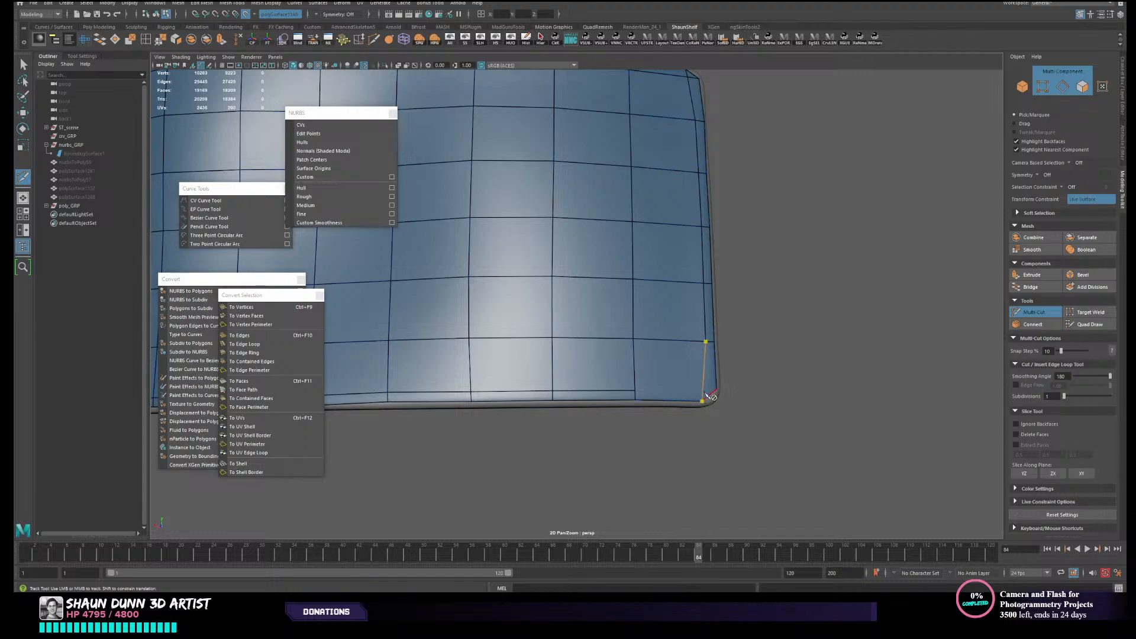
key("Return")
left_click(717, 392)
key("Return")
- Multi-Cut two edges from the inner border loops to the trimmed upper corner's vertices at the end with the round buttons
scroll(727, 377, "down", 4)
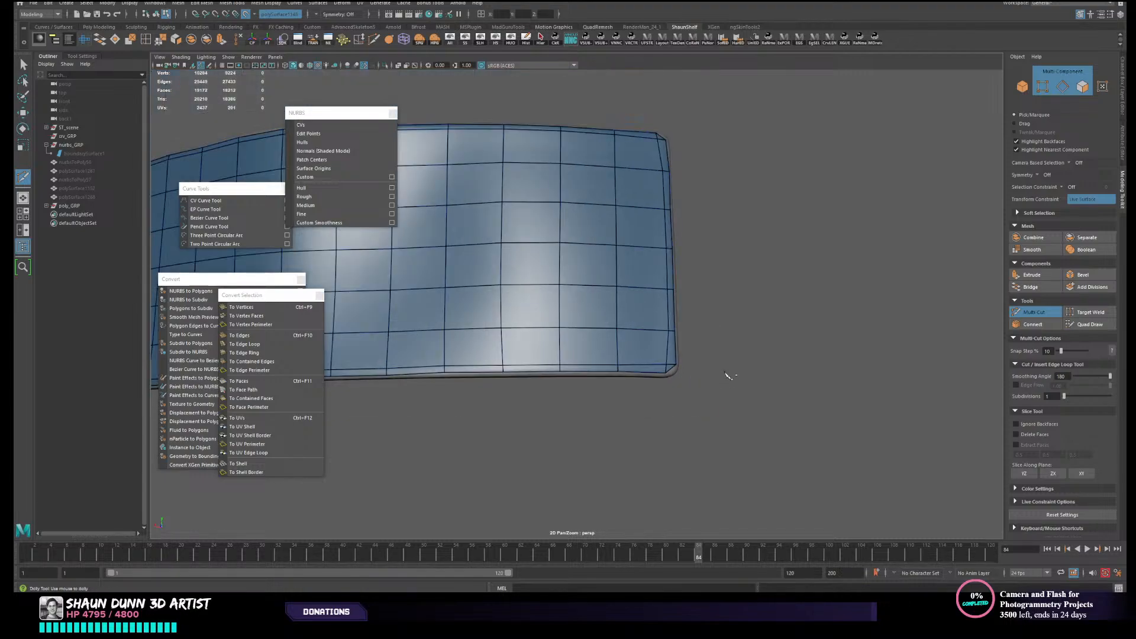
middle_click_drag(572, 183, 834, 248, "alt")
left_click_drag(544, 335, 655, 348, "alt")
scroll(654, 347, "down", 3)
middle_click_drag(477, 332, 685, 329, "alt")
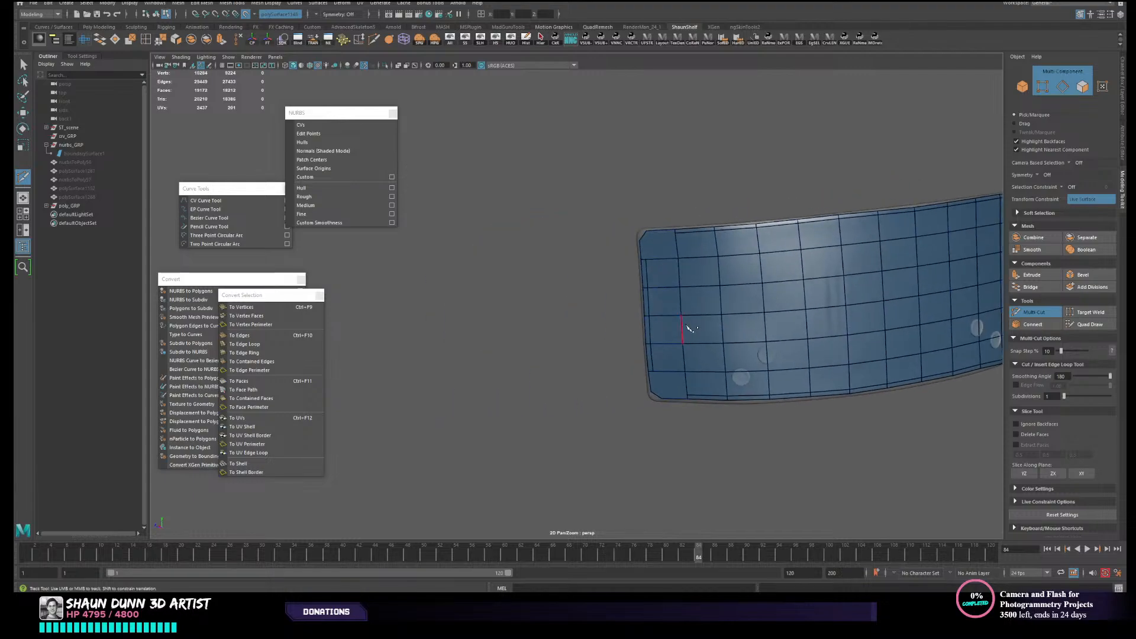
scroll(637, 222, "up", 4)
middle_click_drag(639, 224, 602, 380, "alt")
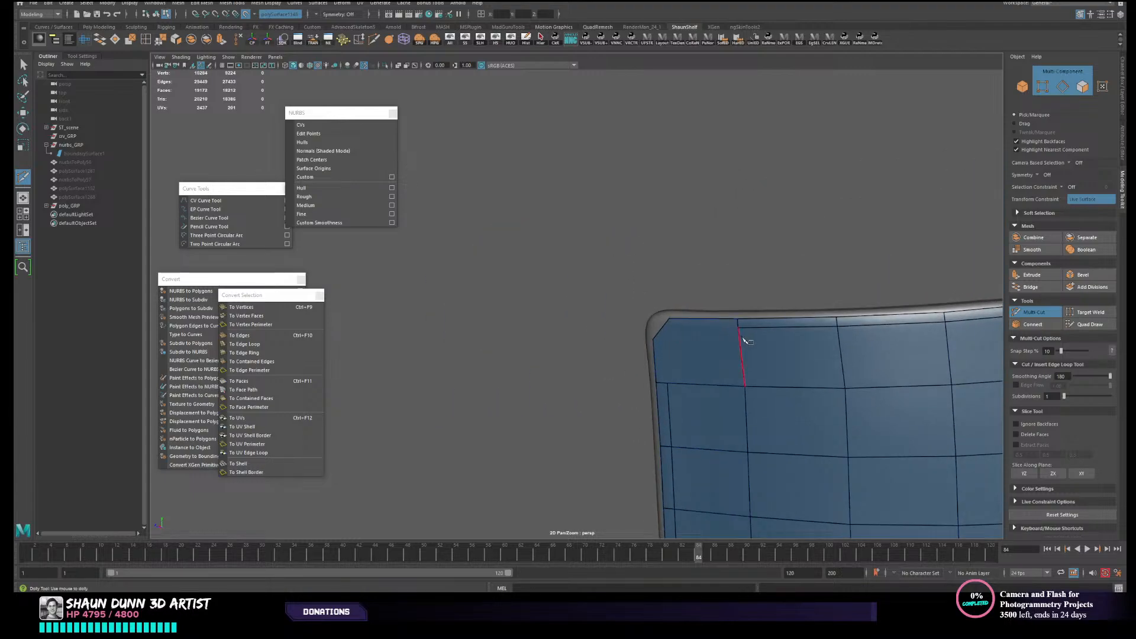
left_click(653, 339)
right_click(643, 342)
left_click(661, 321)
right_click(655, 326)
- Multi-Cut two edges from the inner border loops to the trimmed lower corner's vertices near the two round buttons
left_click_drag(731, 377, 774, 355, "alt")
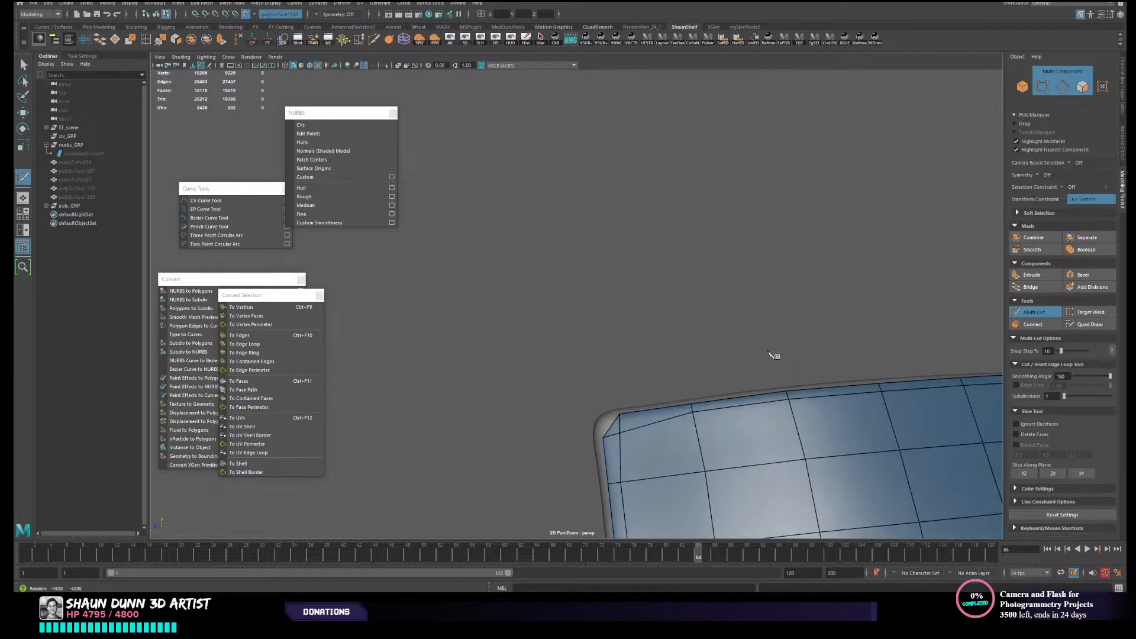
middle_click_drag(773, 355, 769, 119, "alt")
middle_click_drag(734, 306, 750, 174, "alt")
left_click(642, 327)
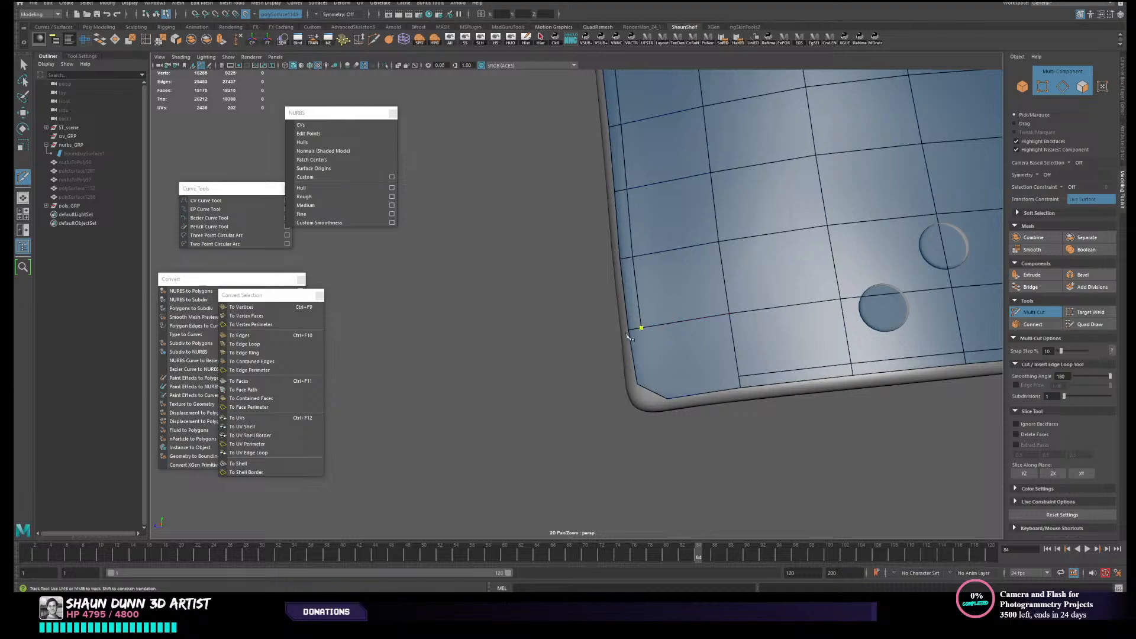
right_click(662, 398)
right_click(637, 426)
left_click_drag(552, 359, 588, 364, "alt")
key("w")
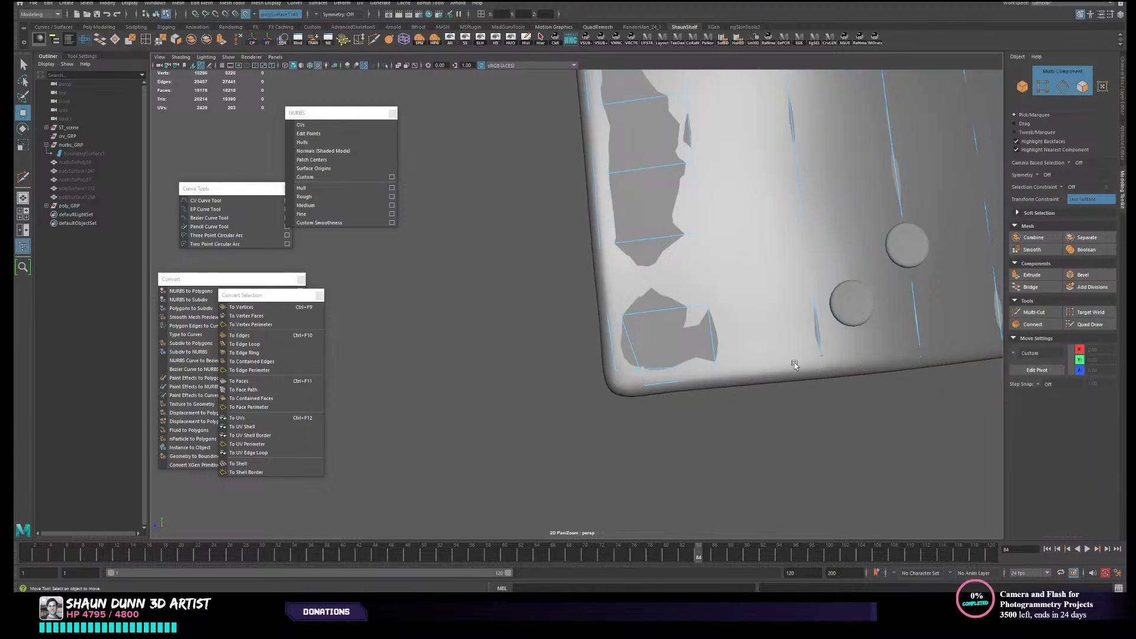
right_click_drag(678, 364, 678, 385)
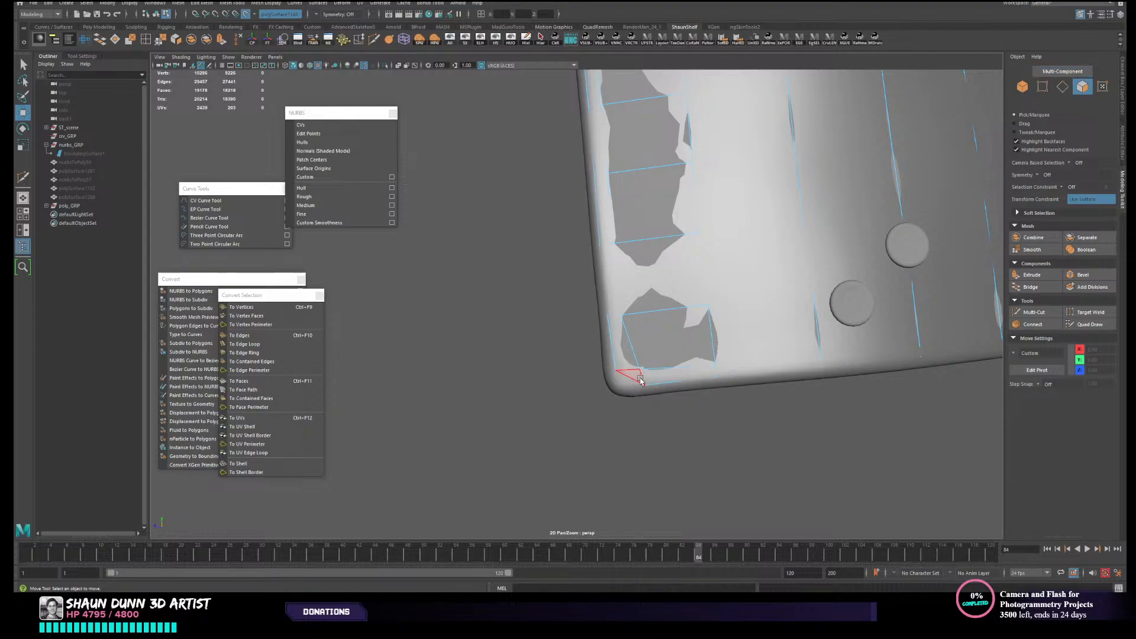
left_click(633, 375)
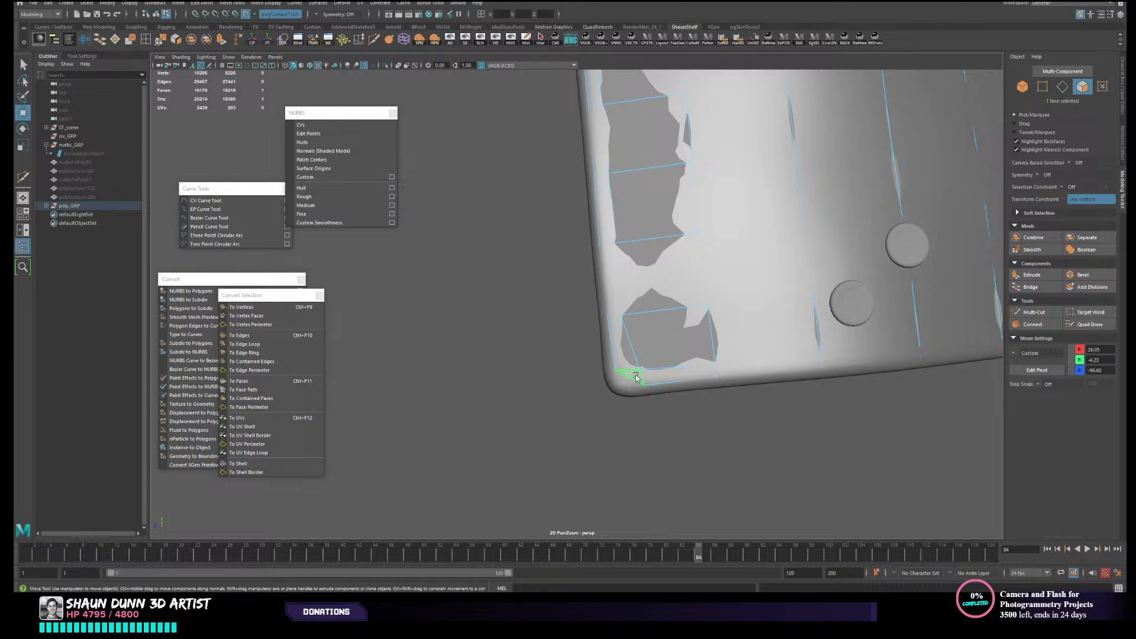
left_click_drag(796, 398, 819, 385, "alt")
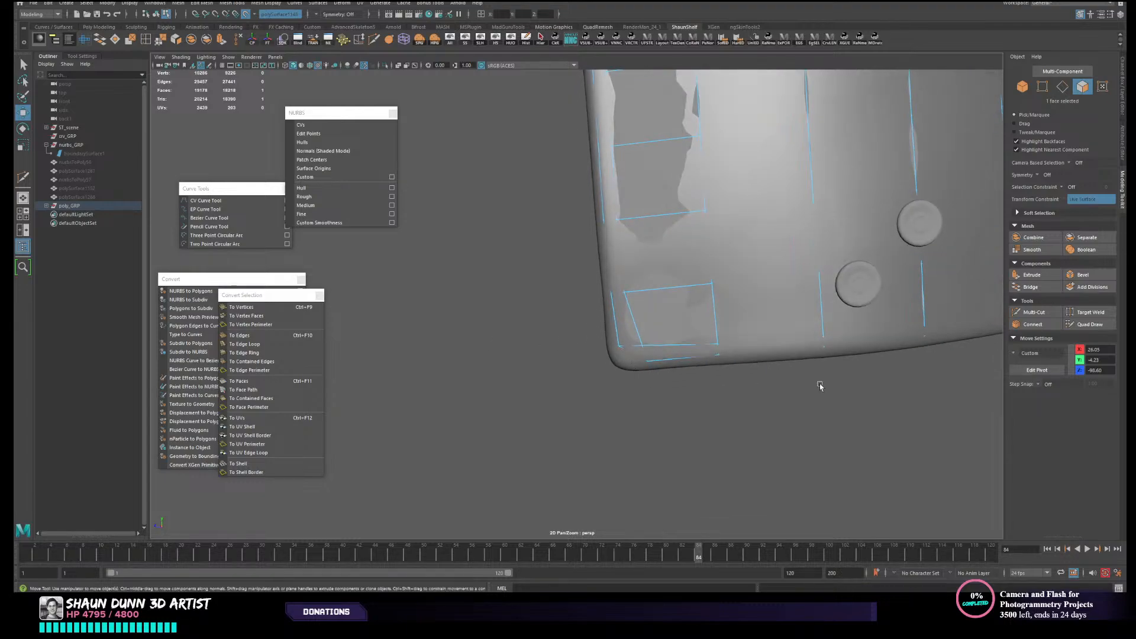
- Move the trimmed lower corner's two vertices near the round buttons outward toward the panel's rounded rim with Quad Draw
left_click(1081, 326)
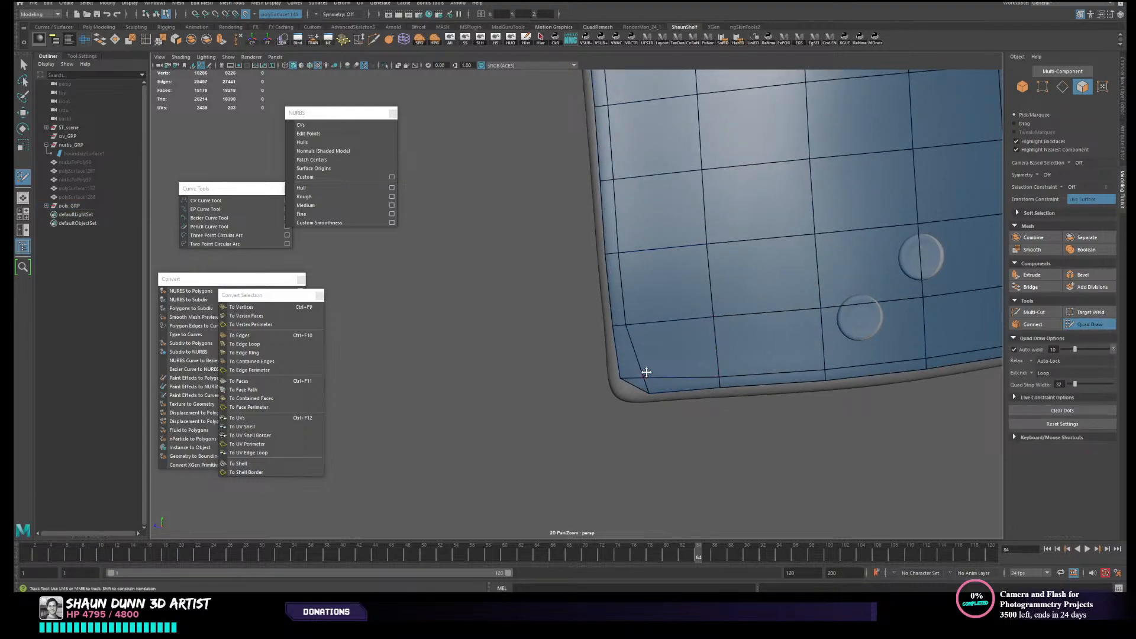
scroll(640, 384, "up", 5)
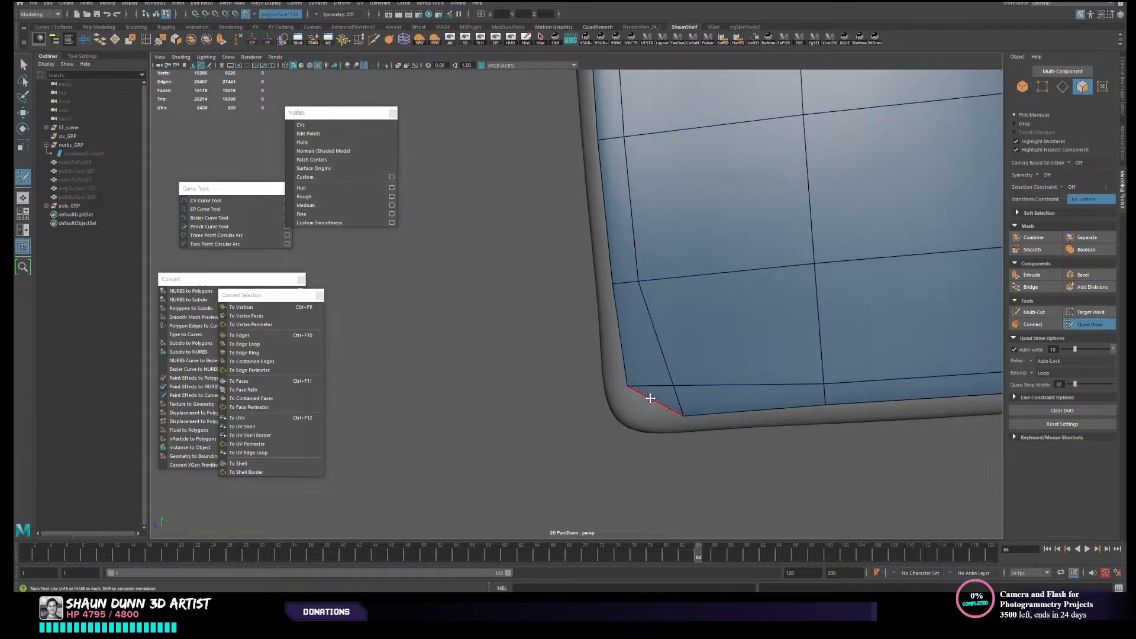
left_click_drag(659, 393, 622, 391)
left_click_drag(677, 421, 668, 421)
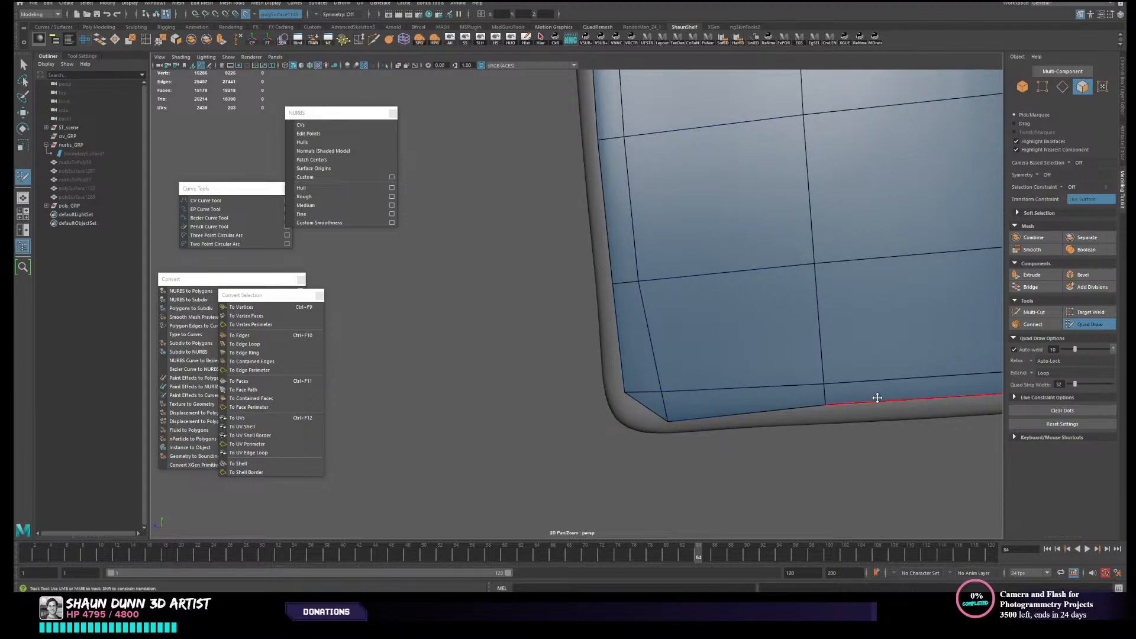
right_click_drag(846, 424, 775, 408, "alt")
middle_click_drag(775, 408, 593, 419, "alt")
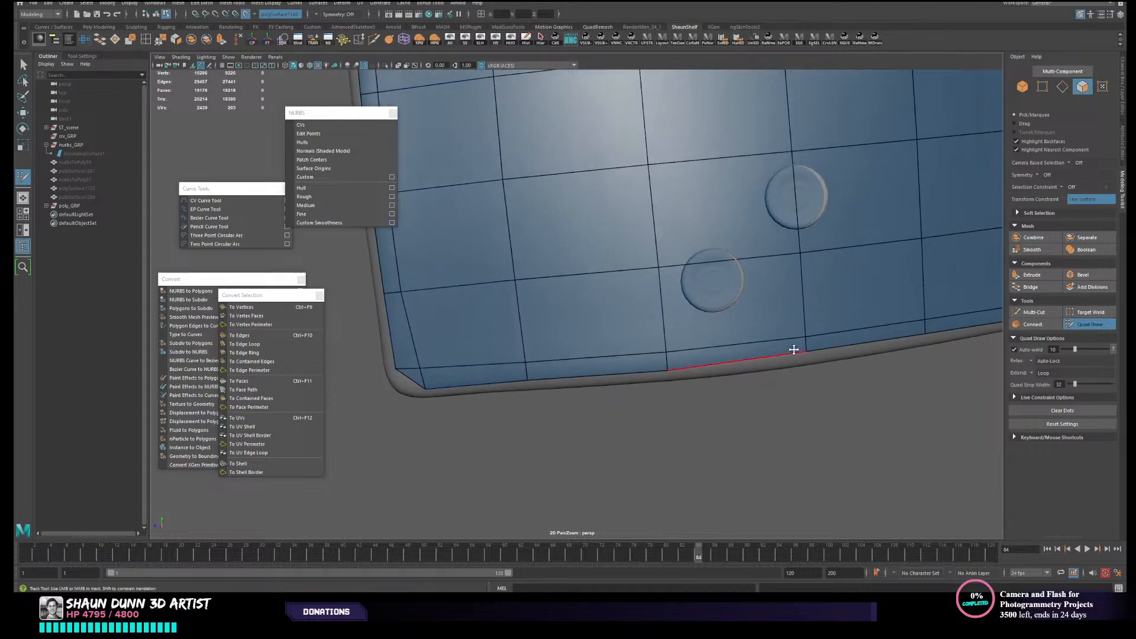
right_click_drag(917, 342, 863, 347, "alt")
middle_click_drag(864, 347, 615, 422, "alt")
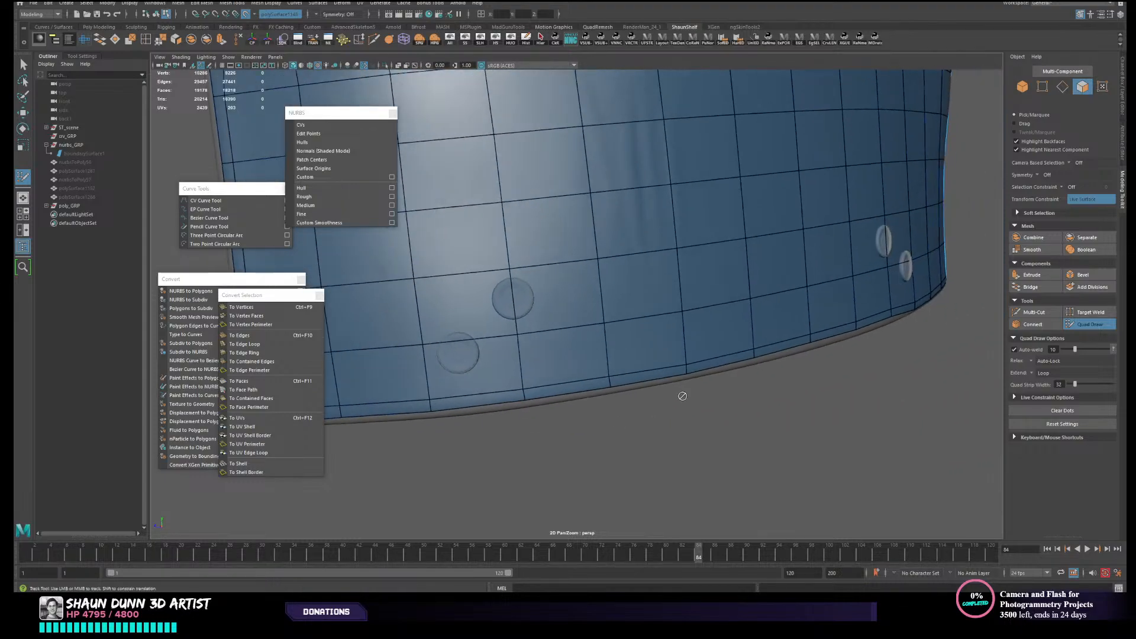
- Move the mesh's lower border edges near the round buttons outward toward the panel's rim with Quad Draw
left_click_drag(734, 393, 547, 421, "alt")
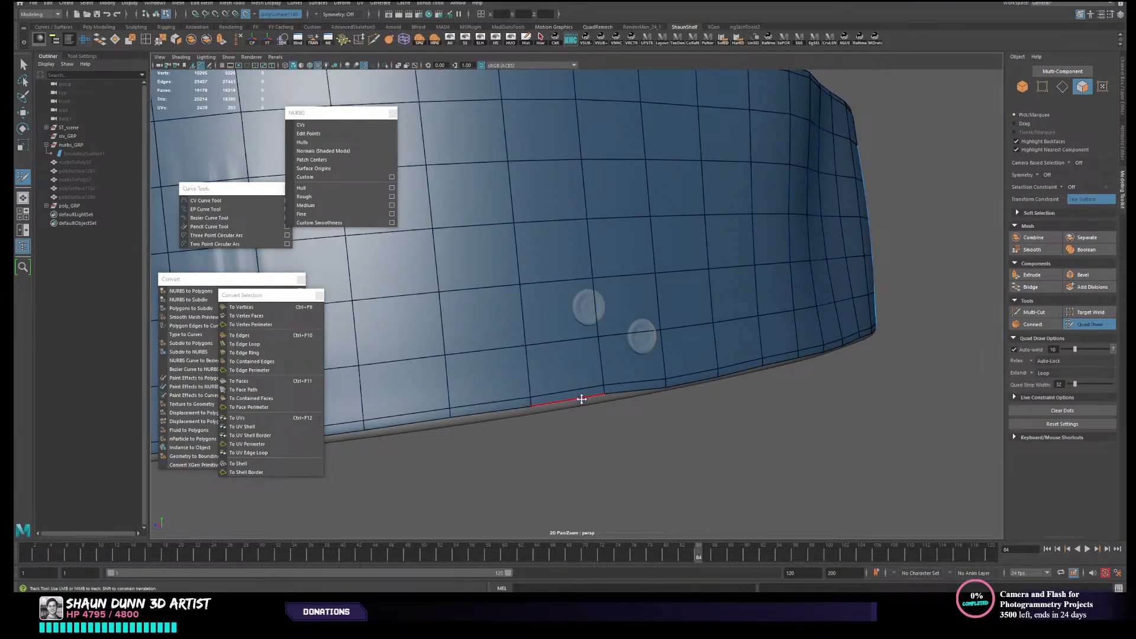
middle_click_drag(591, 395, 582, 403, "alt")
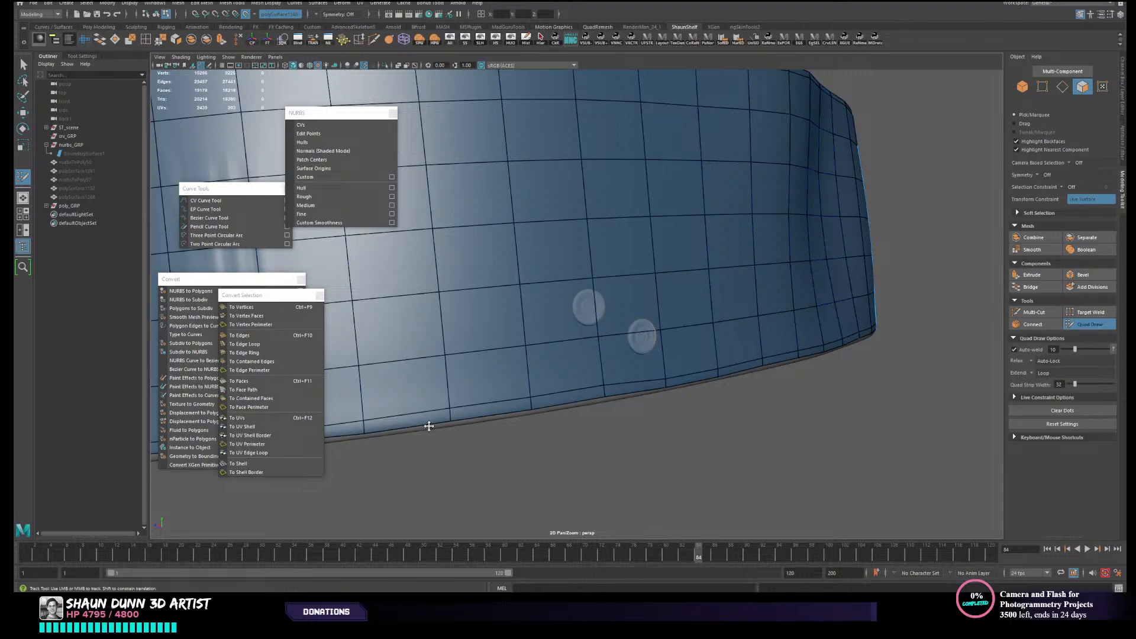
right_click_drag(426, 425, 480, 442, "alt")
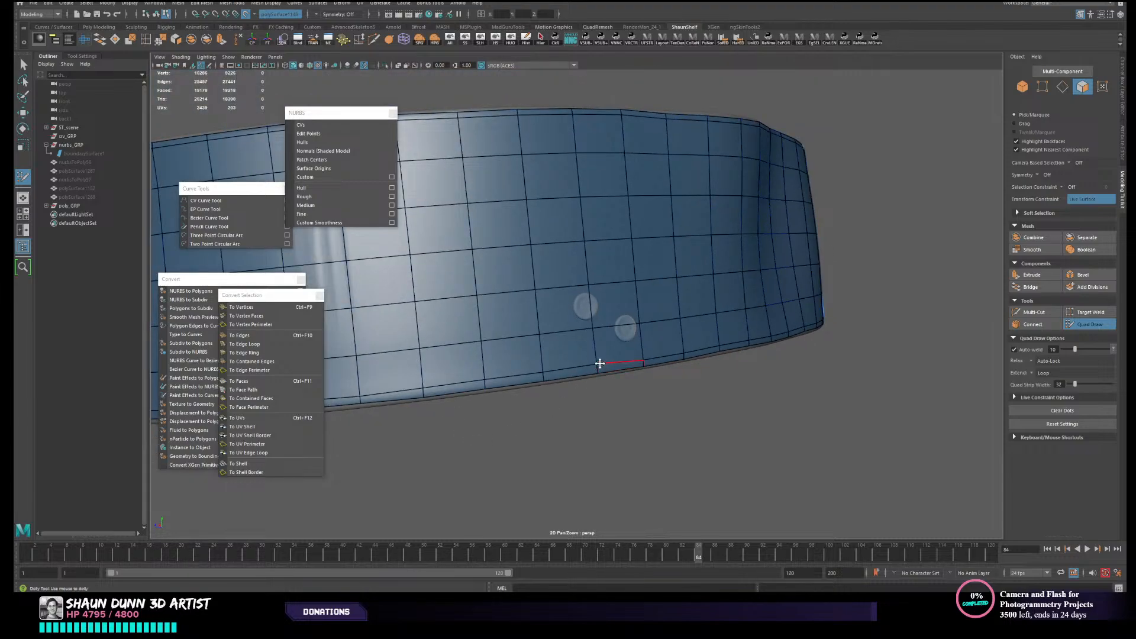
left_click_drag(628, 360, 606, 420, "alt")
- Move the trimmed upper corner's two vertices at the end with the round buttons outward toward the rounded rim
scroll(778, 142, "up", 4)
middle_click_drag(777, 144, 665, 284, "alt")
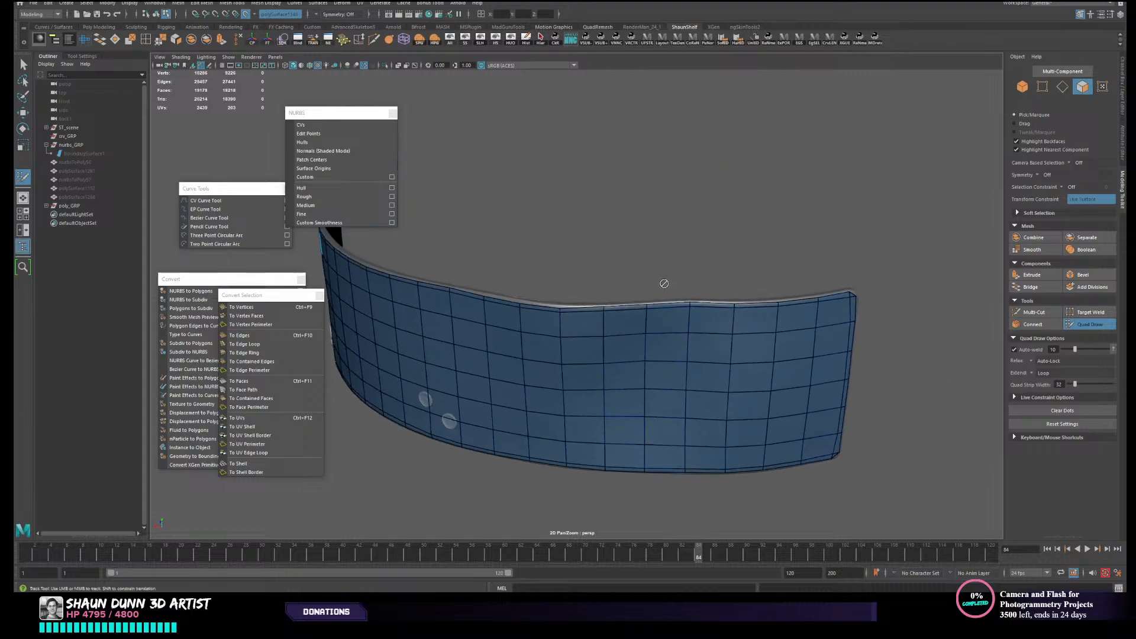
scroll(664, 284, "up", 4)
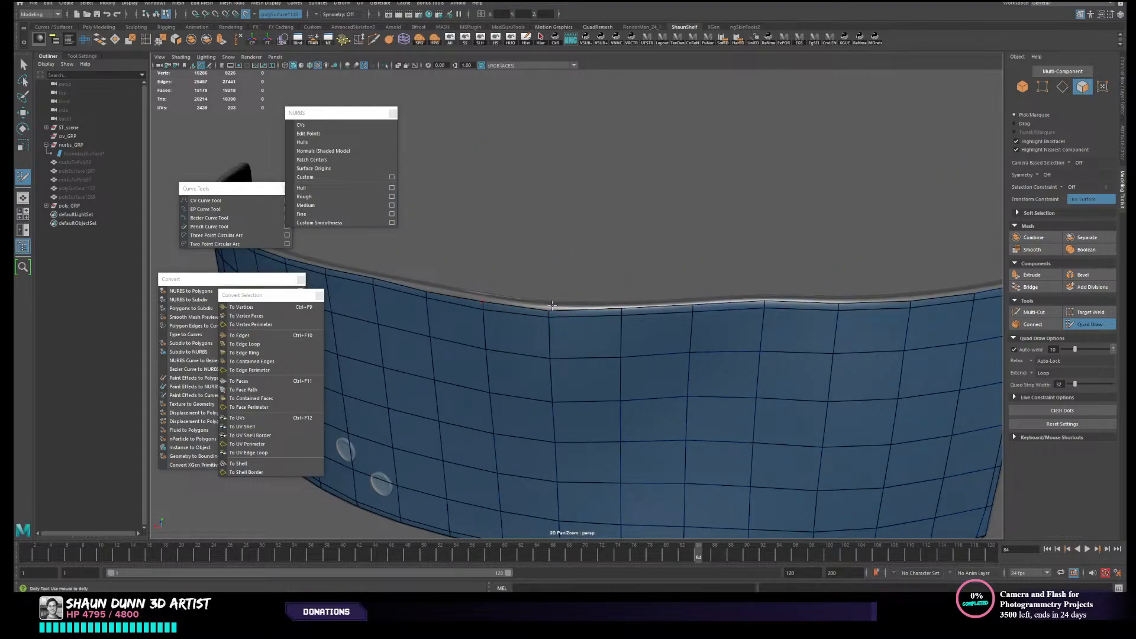
scroll(551, 310, "down", 3)
left_click_drag(670, 335, 568, 317, "alt")
middle_click_drag(568, 317, 698, 260, "alt")
mouse_move(698, 260)
left_mouse_down("alt")
mouse_move(731, 251)
mouse_move(718, 264)
left_mouse_up("alt")
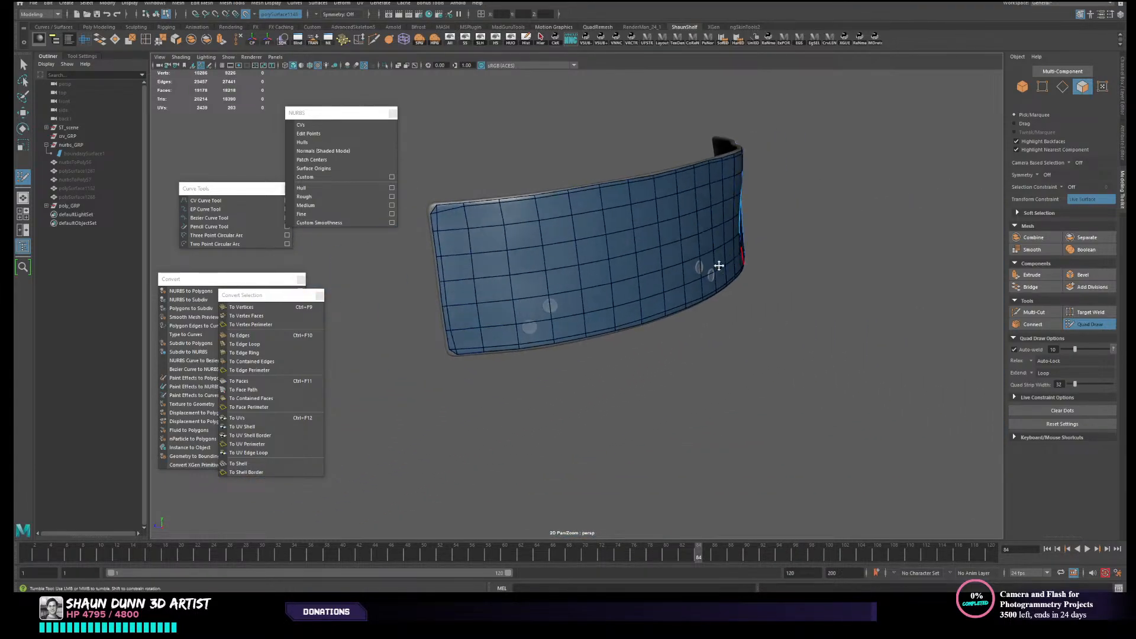
scroll(718, 264, "up", 2)
scroll(697, 221, "up", 5)
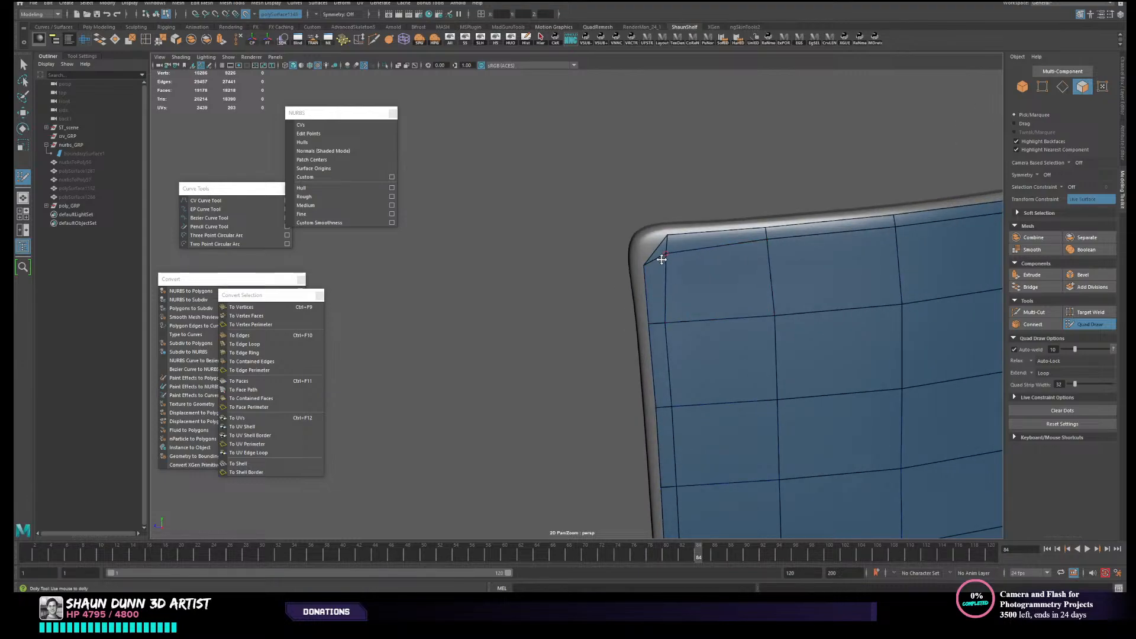
left_click_drag(652, 252, 639, 261)
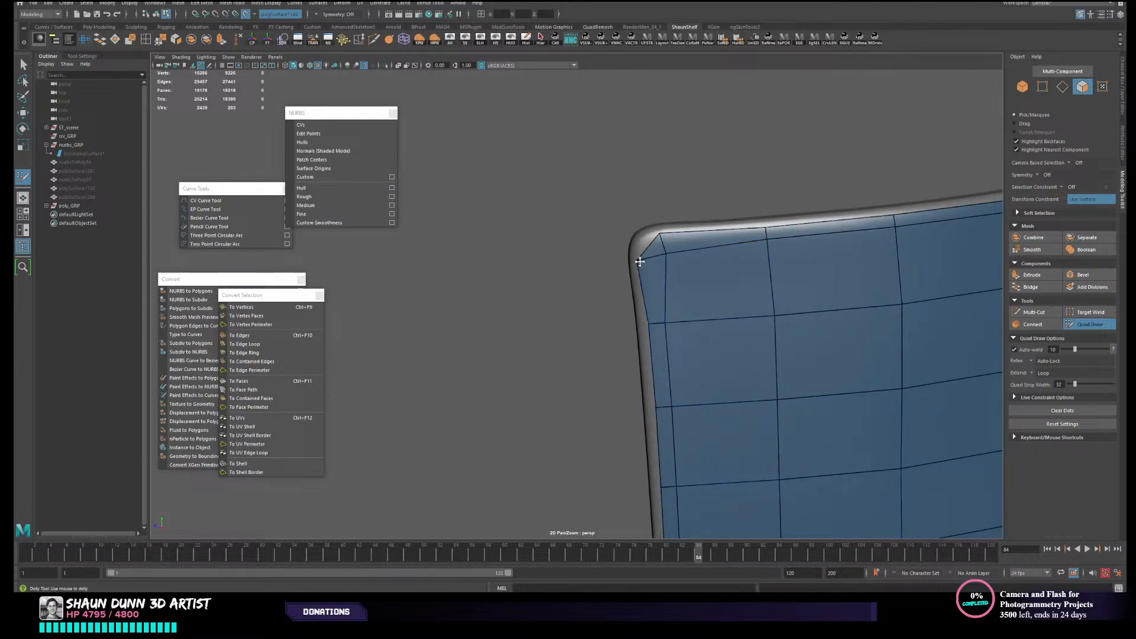
- Move the short end's border edges and its trimmed lower corner outward toward the rim with Quad Draw
middle_click_drag(659, 367, 671, 216, "alt")
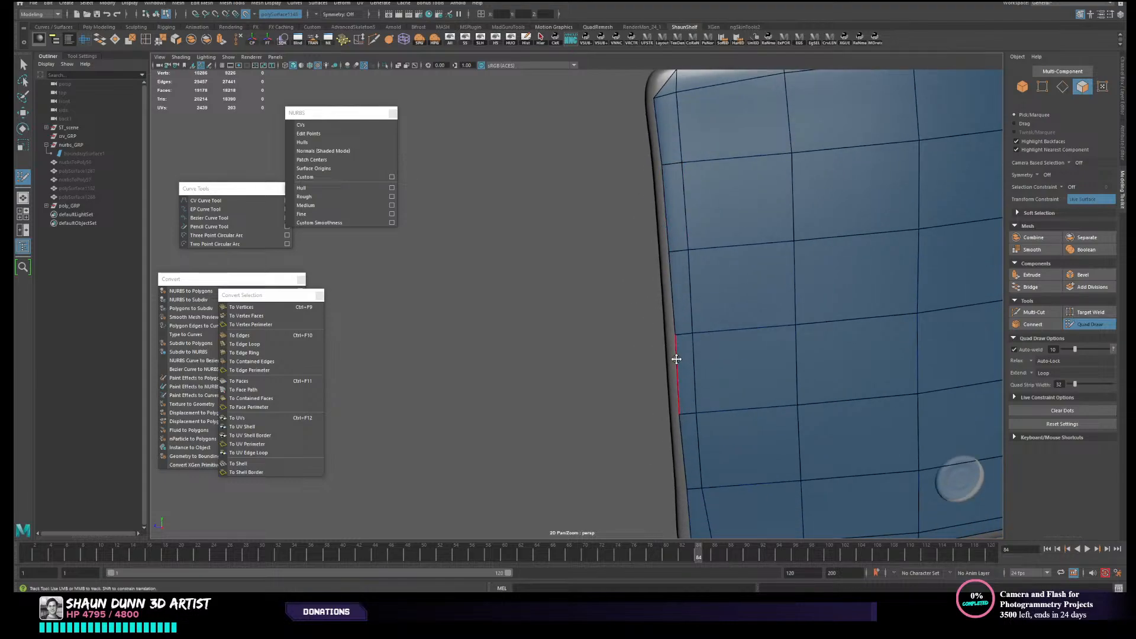
middle_click_drag(675, 357, 715, 256, "alt")
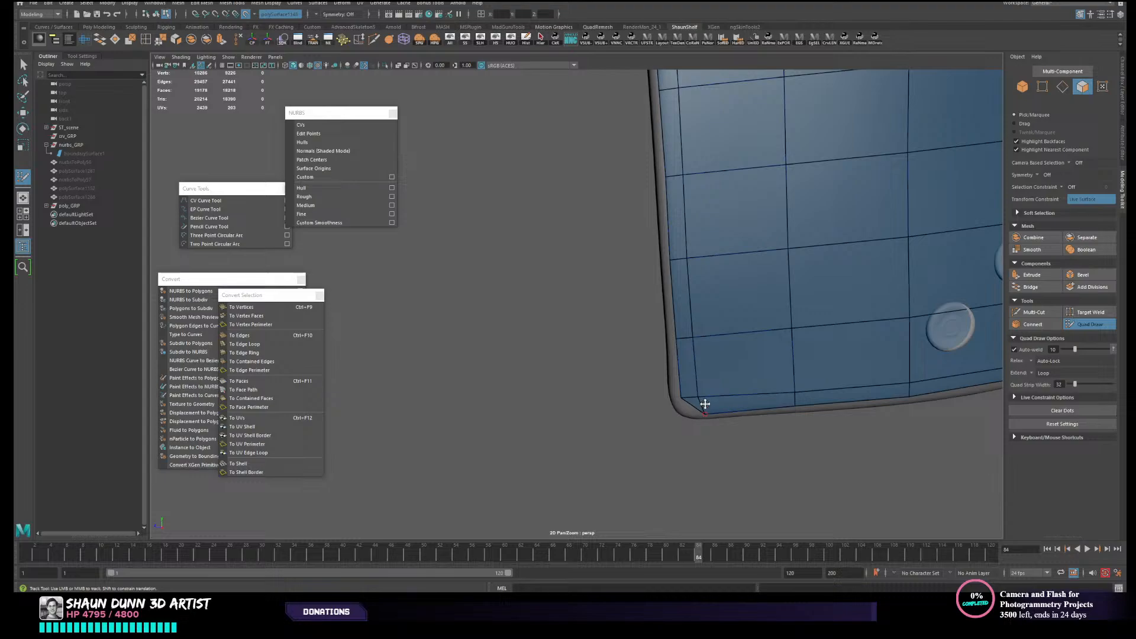
right_click_drag(704, 403, 722, 327, "alt")
middle_click_drag(722, 327, 672, 402, "alt")
- Resume Quad Draw, nudge the same end's upper corner vertex toward the rim, and leave the tool
key("w")
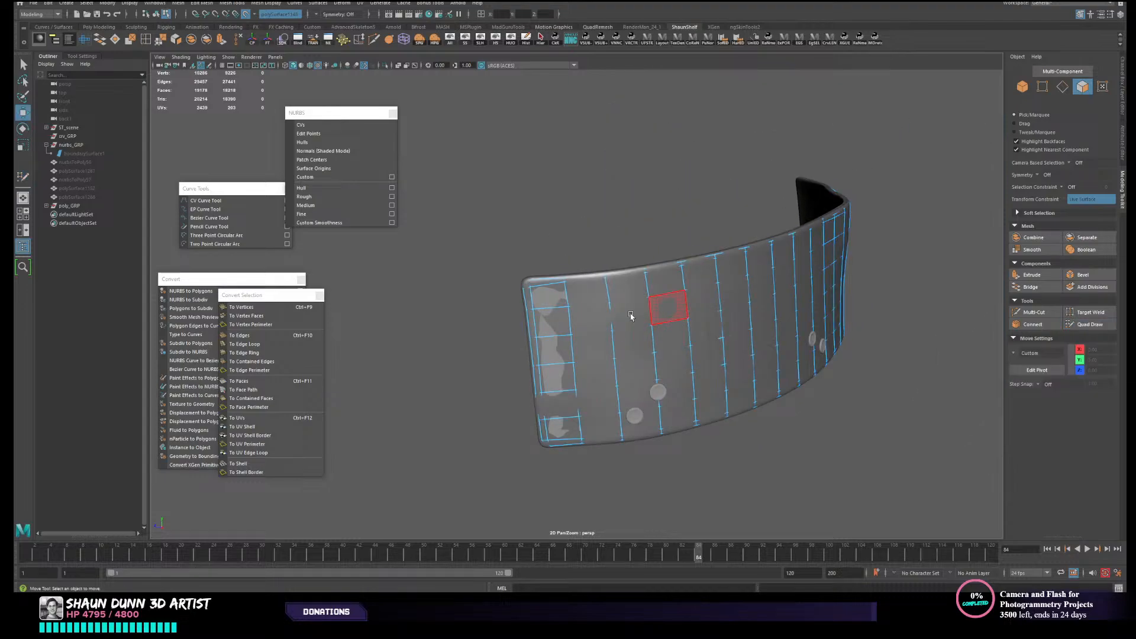
left_click(1098, 324)
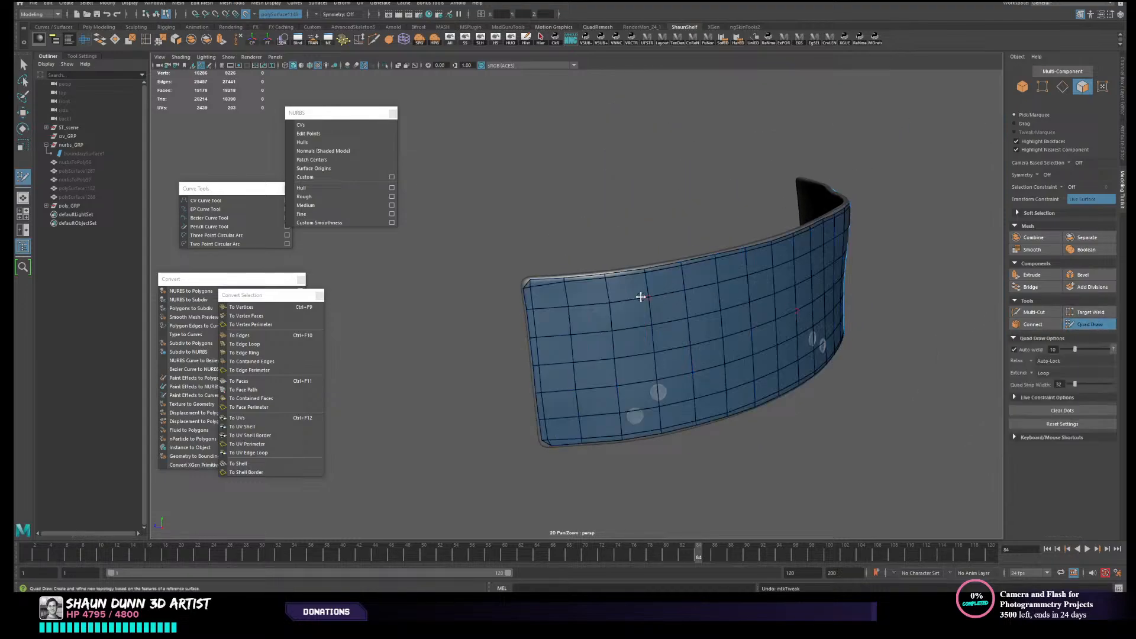
left_click_drag(531, 289, 530, 287)
mouse_move(704, 375)
right_mouse_down("alt")
mouse_move(698, 343)
mouse_move(743, 290)
right_mouse_up("alt")
key("w")
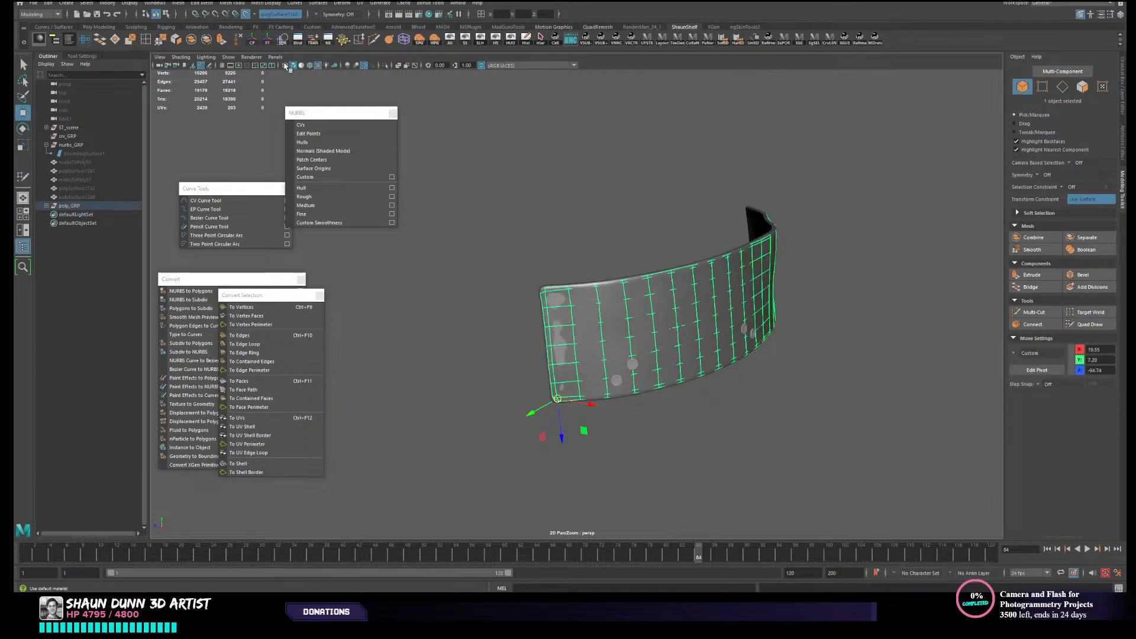
- Open the UV Editor for the panel mesh and create a Camera-Based UV projection
left_click(84, 40)
middle_click_drag(638, 276, 528, 275, "alt")
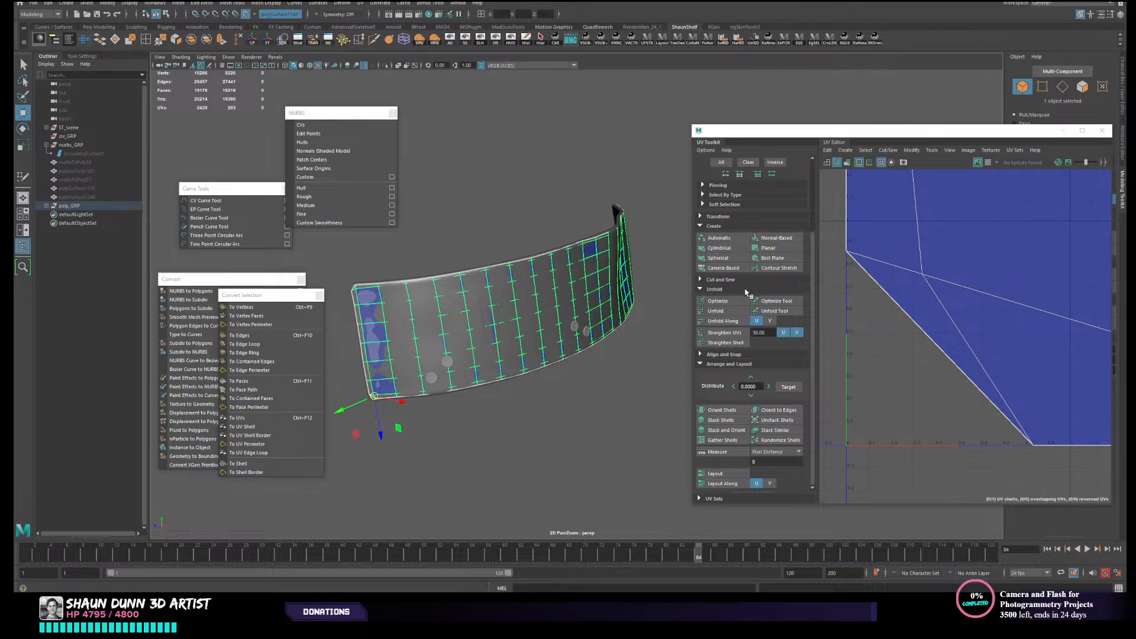
scroll(743, 293, "up", 3)
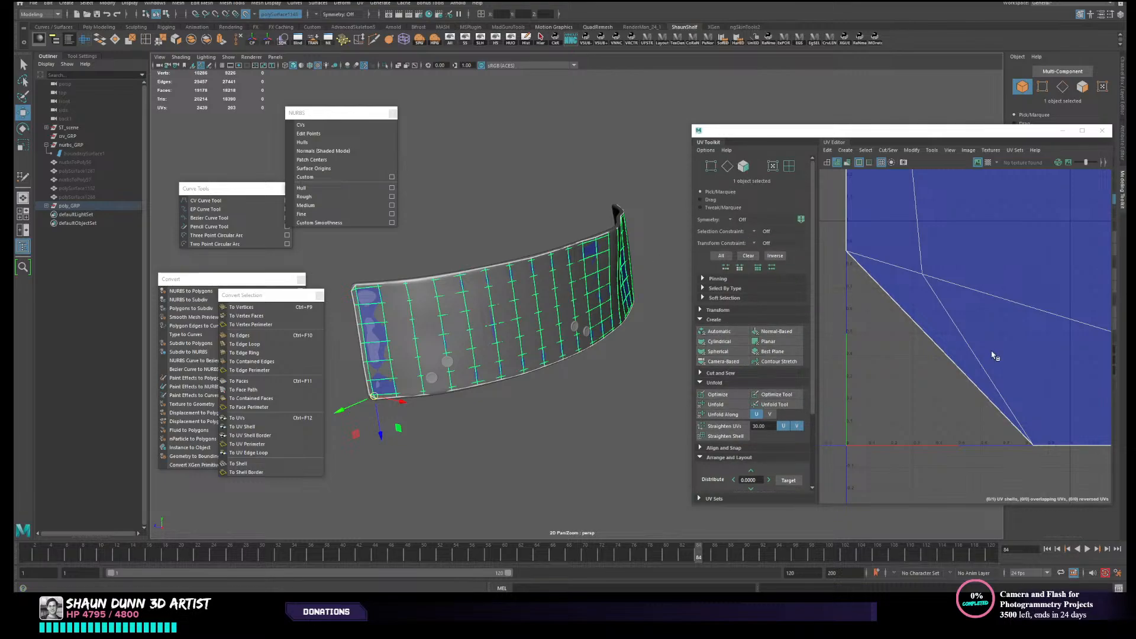
scroll(988, 355, "down", 5)
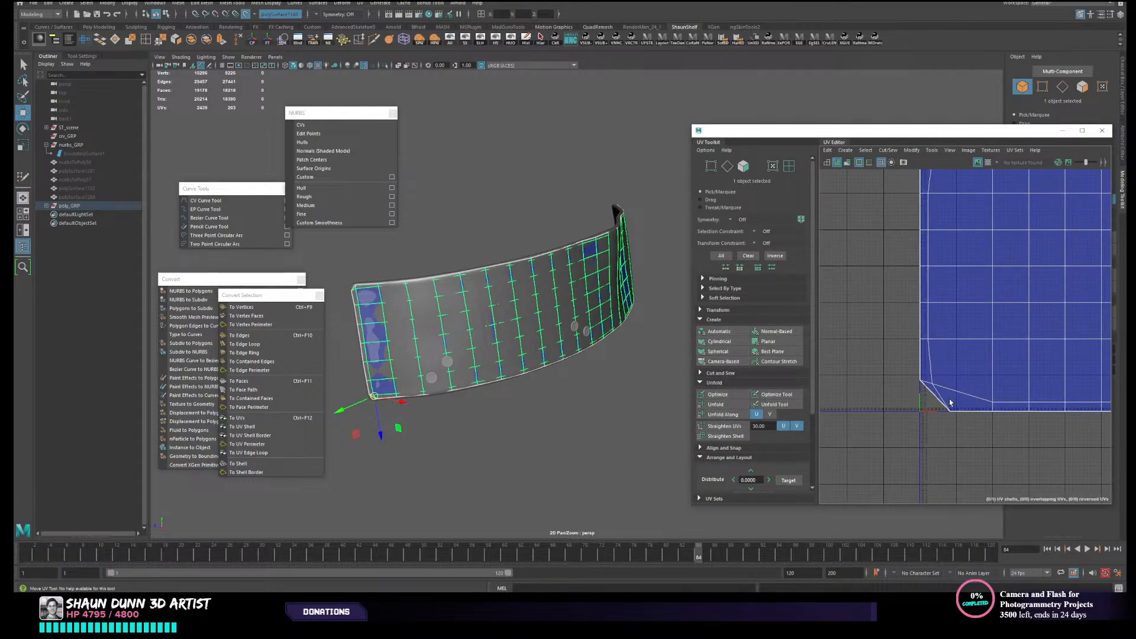
key("f")
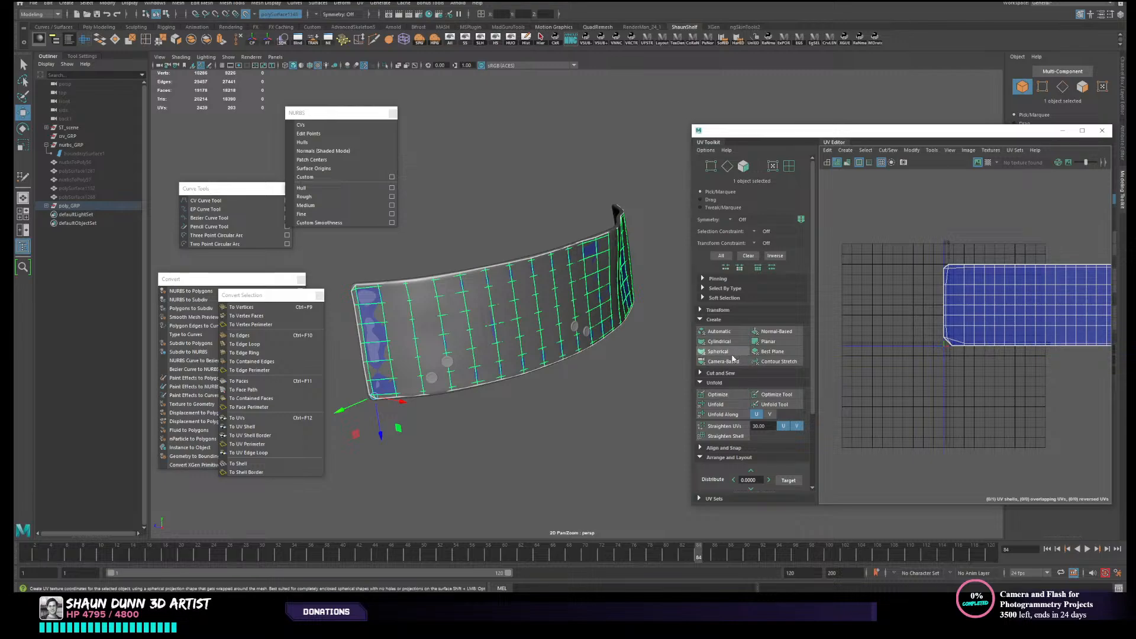
left_click(723, 361)
key("f")
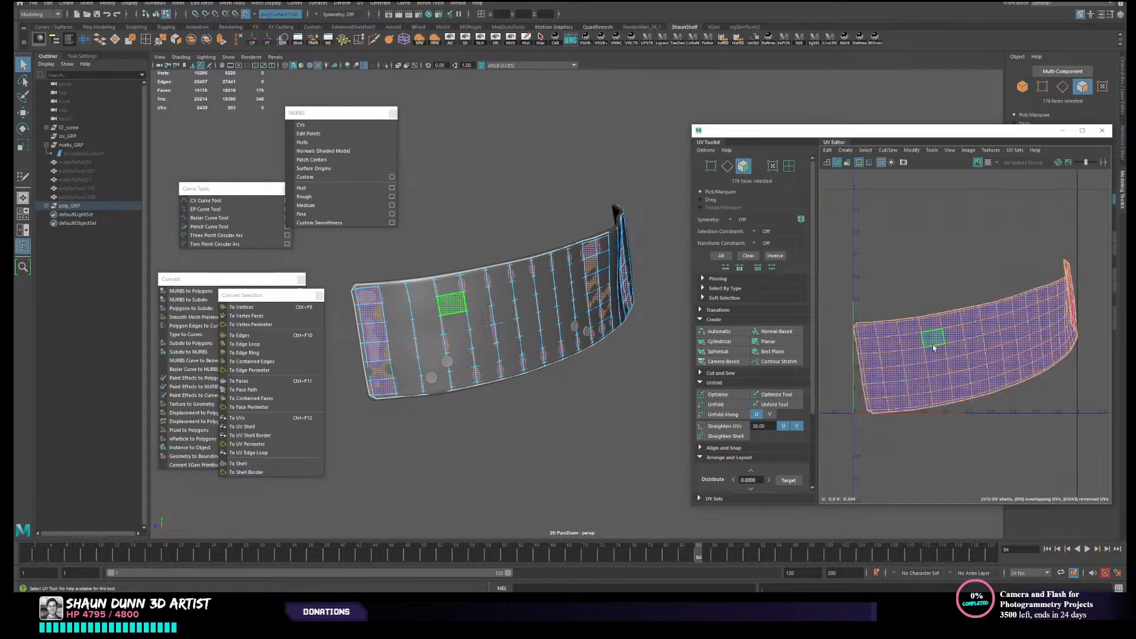
- Unfold the panel's UV shell and lay it out within the UV tile
right_click_drag(955, 349, 919, 335)
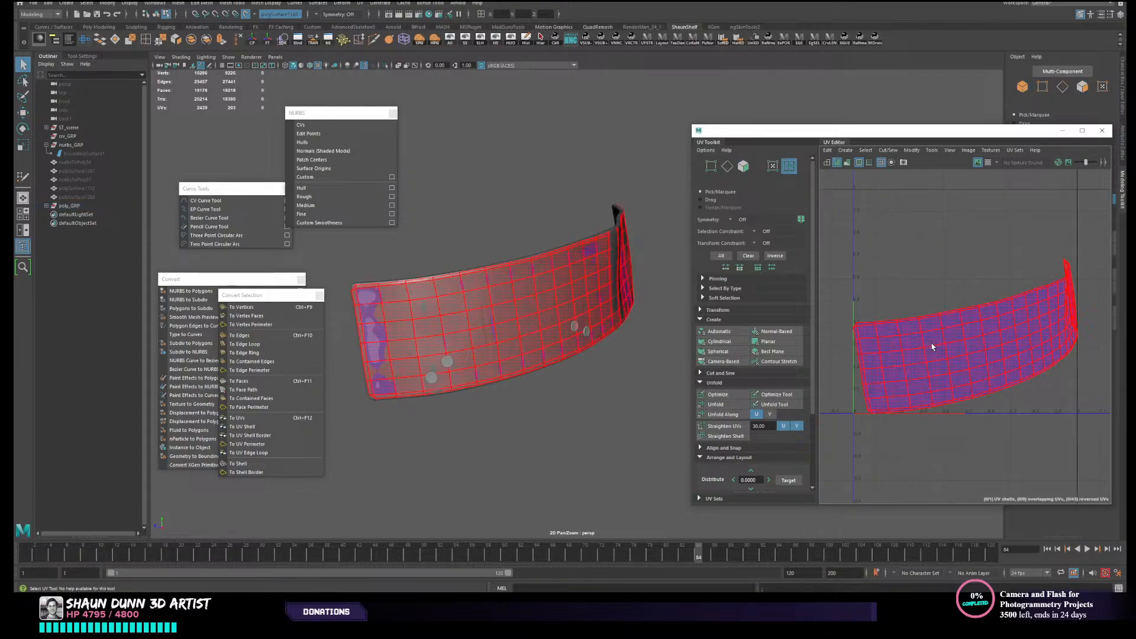
mouse_move(601, 313)
left_mouse_down("alt")
mouse_move(627, 319)
mouse_move(615, 323)
left_mouse_up("alt")
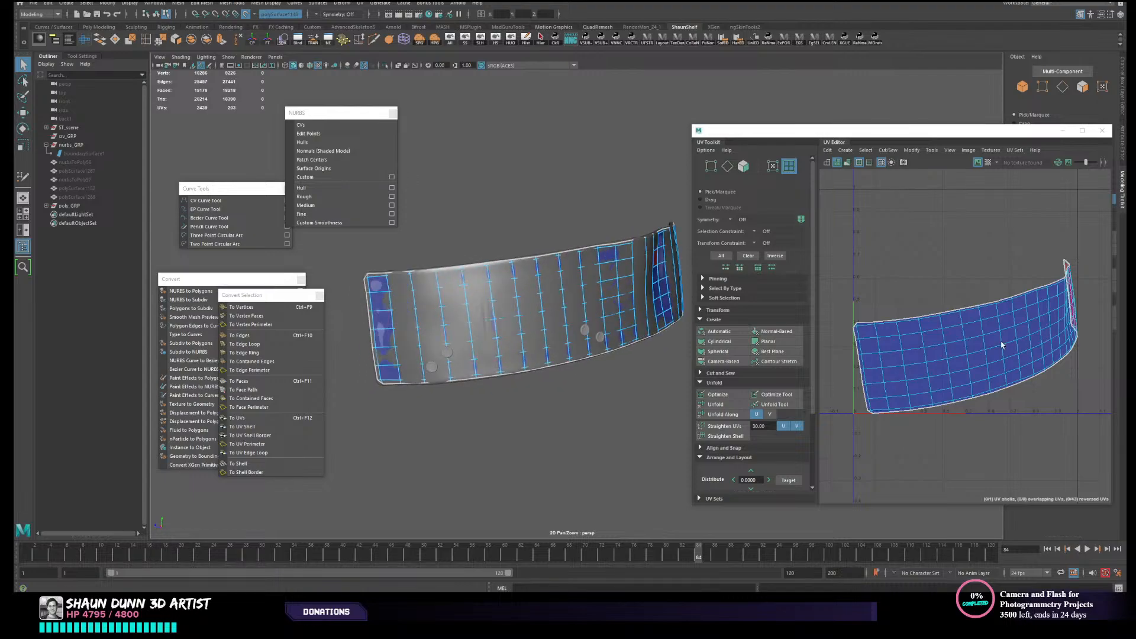
left_click(1036, 309)
left_click(715, 404)
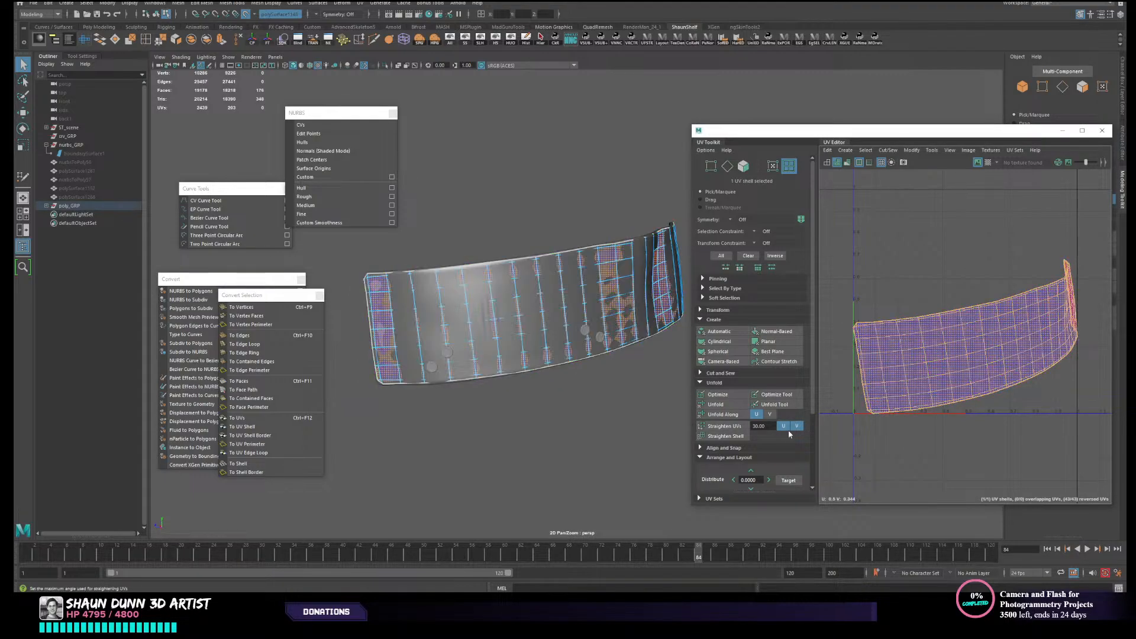
scroll(741, 331, "down", 3)
left_click(741, 332)
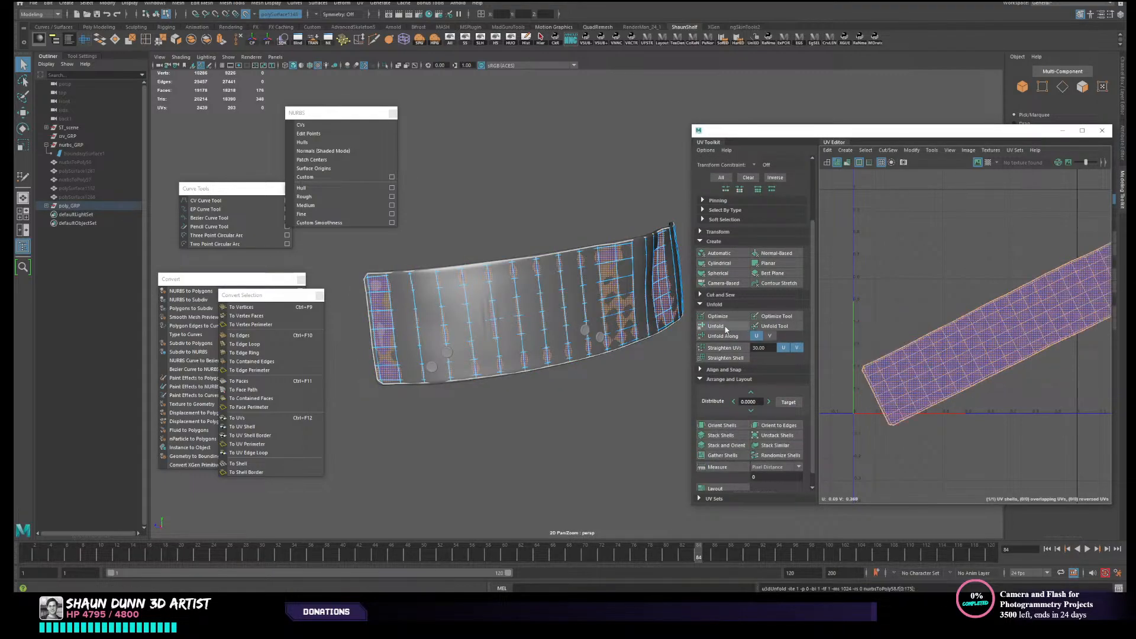
left_click(718, 472)
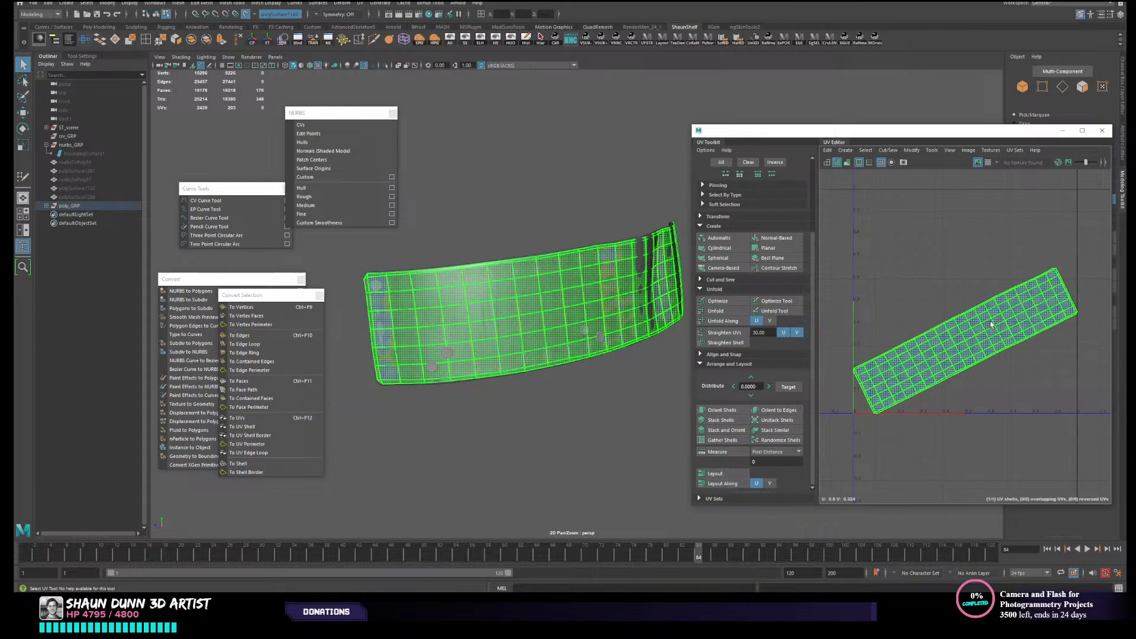
- Rotate the panel's UV shell until it lies horizontally, and save the scene
left_click(973, 339)
key("e")
left_click_drag(973, 339, 965, 363)
key("r")
key("w")
right_click_drag(517, 335, 558, 324)
left_click(594, 341)
left_click(637, 297)
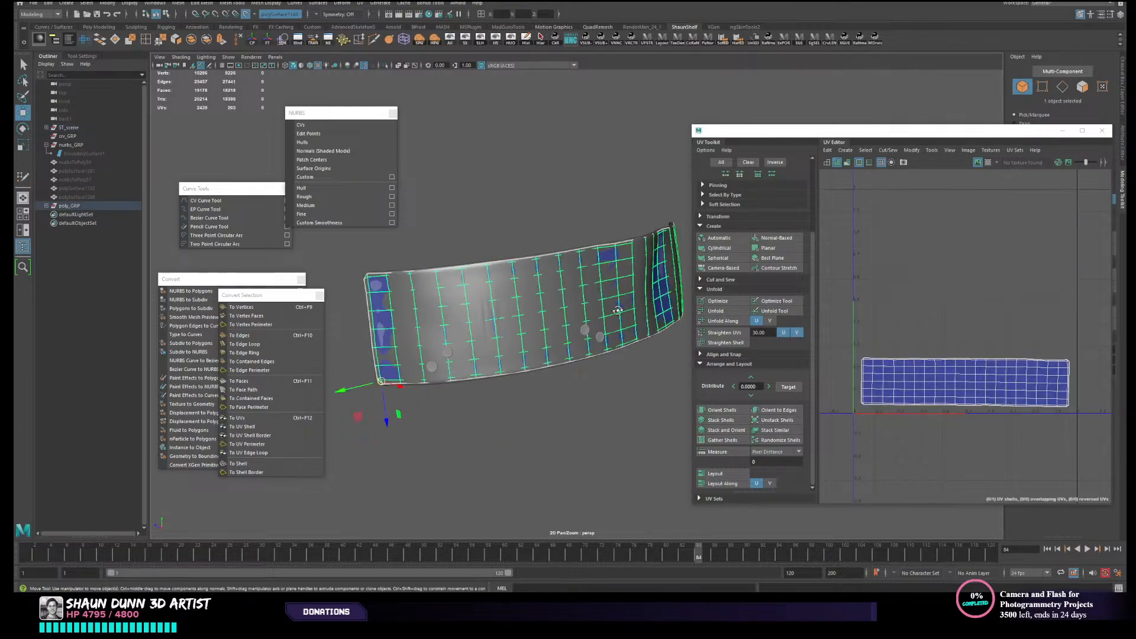
key("ctrl+s")
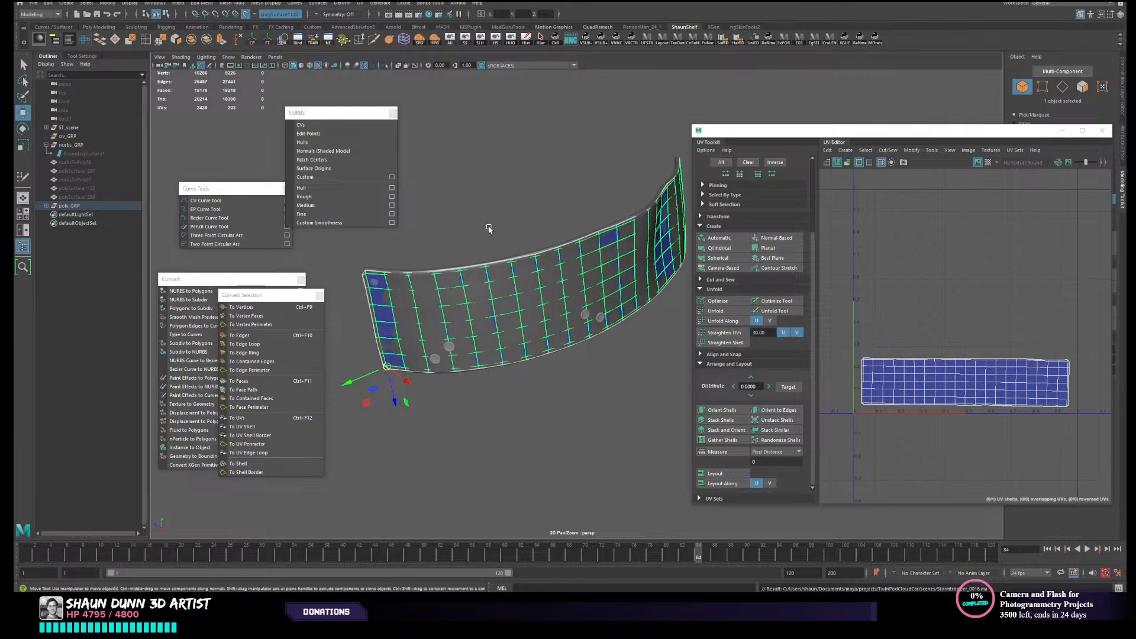
left_click_drag(489, 229, 482, 246, "alt")
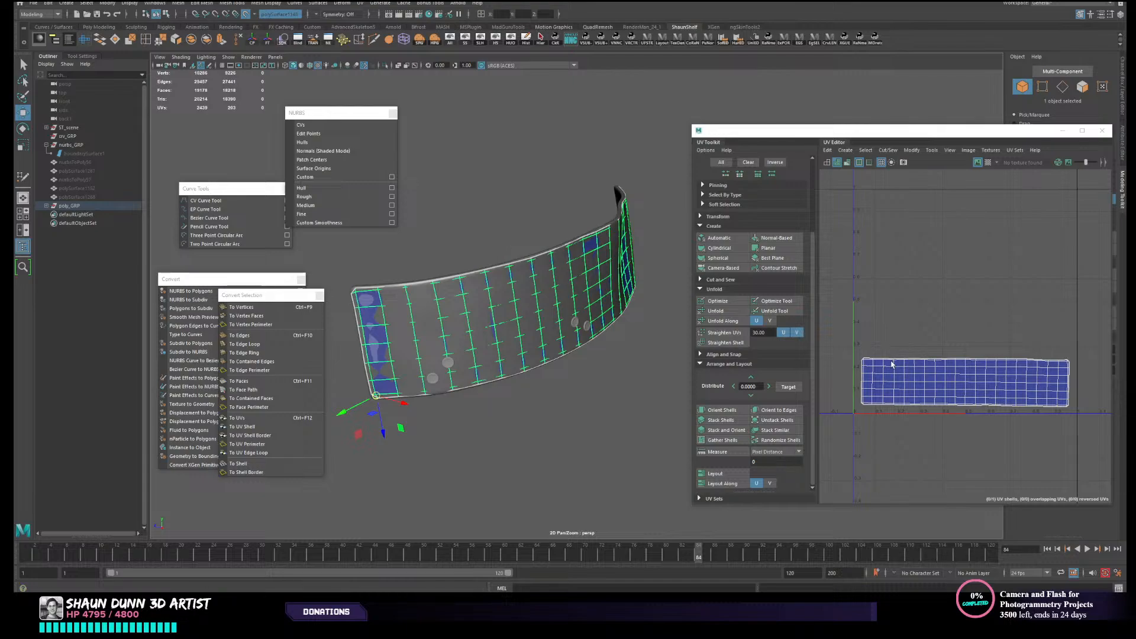
- Try moving the panel's UV shell upward in the UV layout
right_click_drag(918, 380, 879, 369)
left_click(964, 383)
left_click_drag(964, 383, 919, 298)
key("ctrl+z")
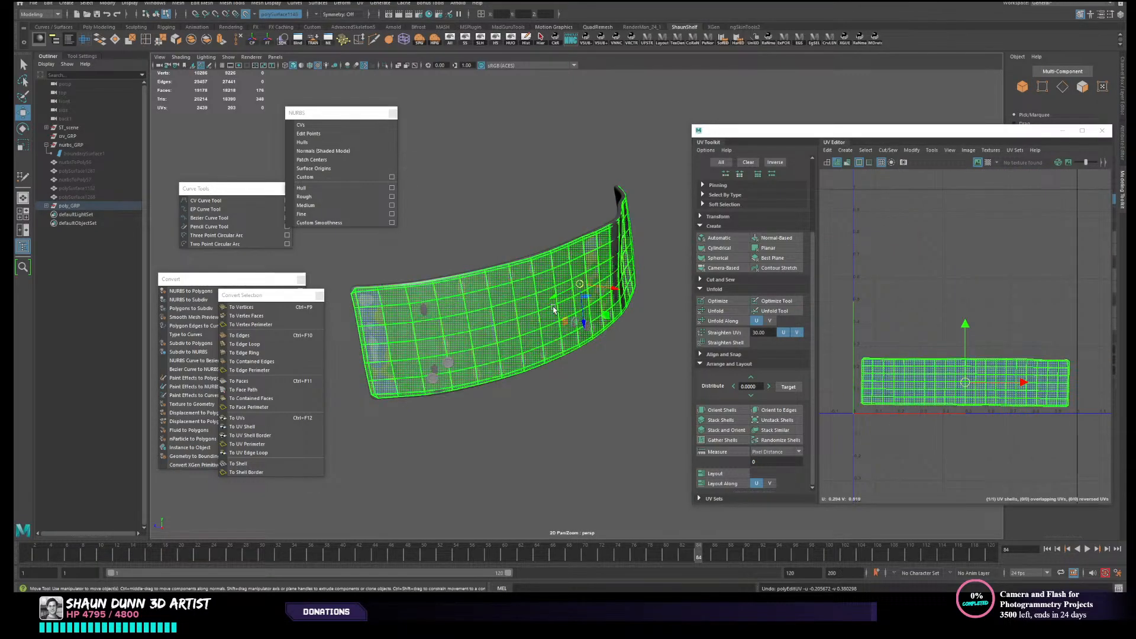
- Extrude all faces of the retopologized panel mesh
right_click_drag(613, 290, 384, 59)
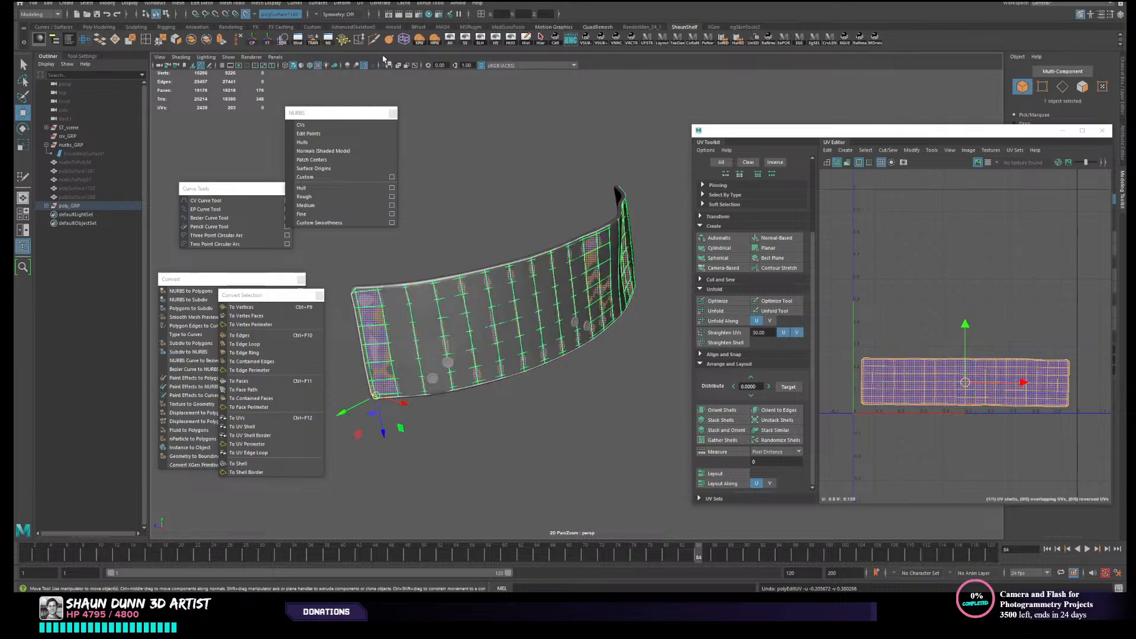
left_click(222, 42)
left_click_drag(552, 256, 551, 299, "alt")
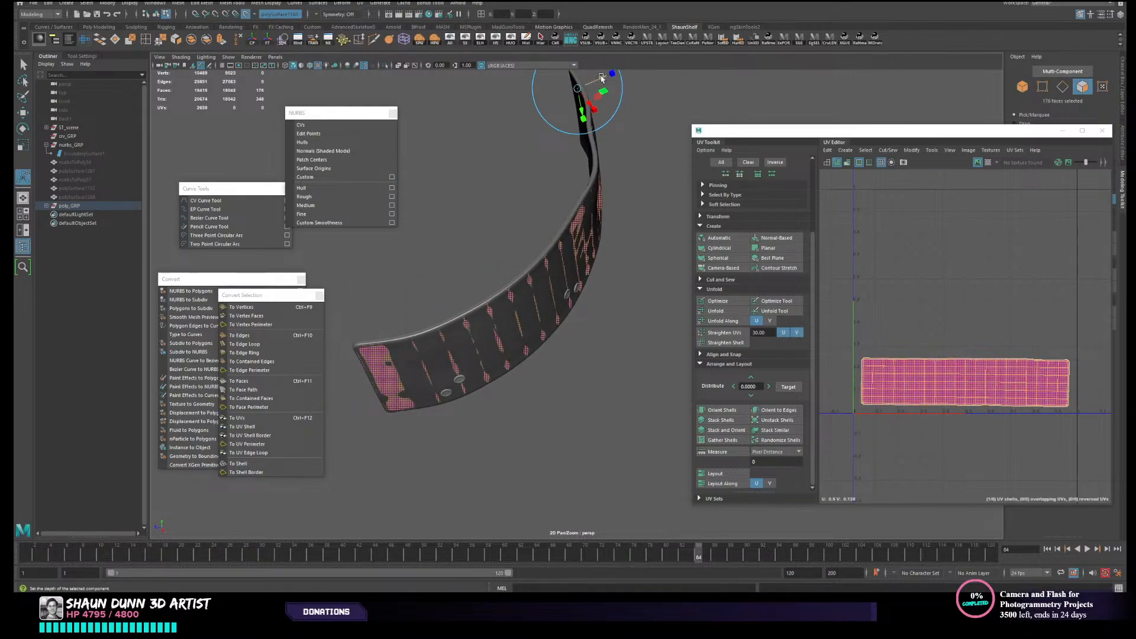
- Adjust the extrusion's depth against the panel's rim to give the mesh thickness, and return to object selection
left_click_drag(601, 78, 593, 170, "alt")
middle_click_drag(593, 170, 656, 216, "alt")
scroll(467, 231, "up", 3)
middle_click_drag(467, 231, 580, 336, "alt")
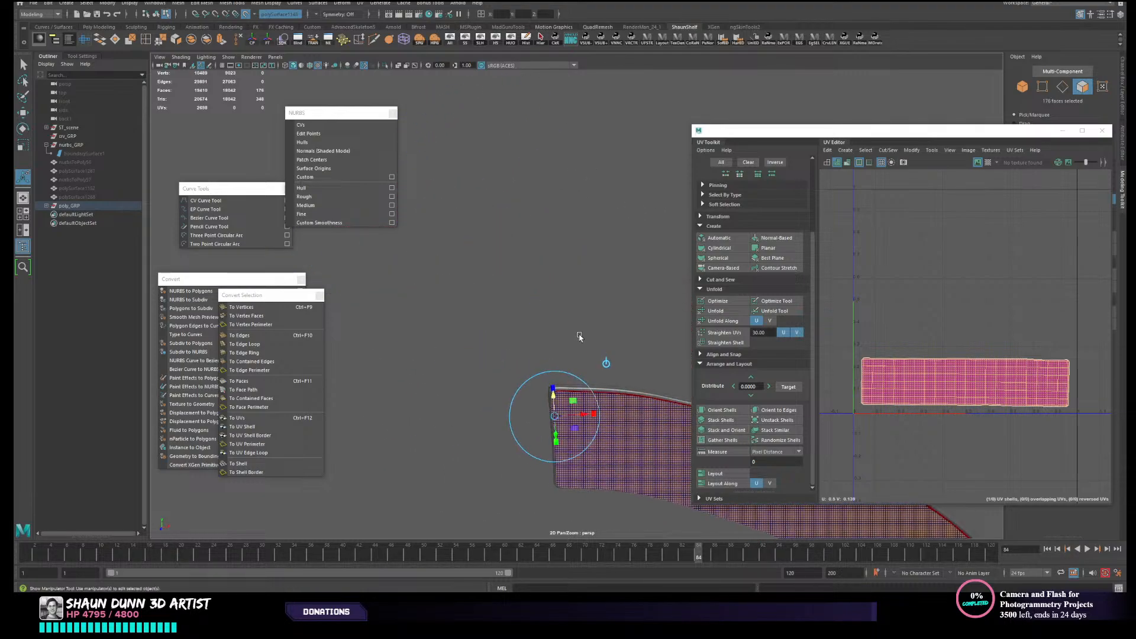
left_click_drag(580, 336, 565, 352, "alt")
middle_click_drag(566, 353, 525, 215, "alt")
left_click_drag(525, 215, 528, 291, "alt")
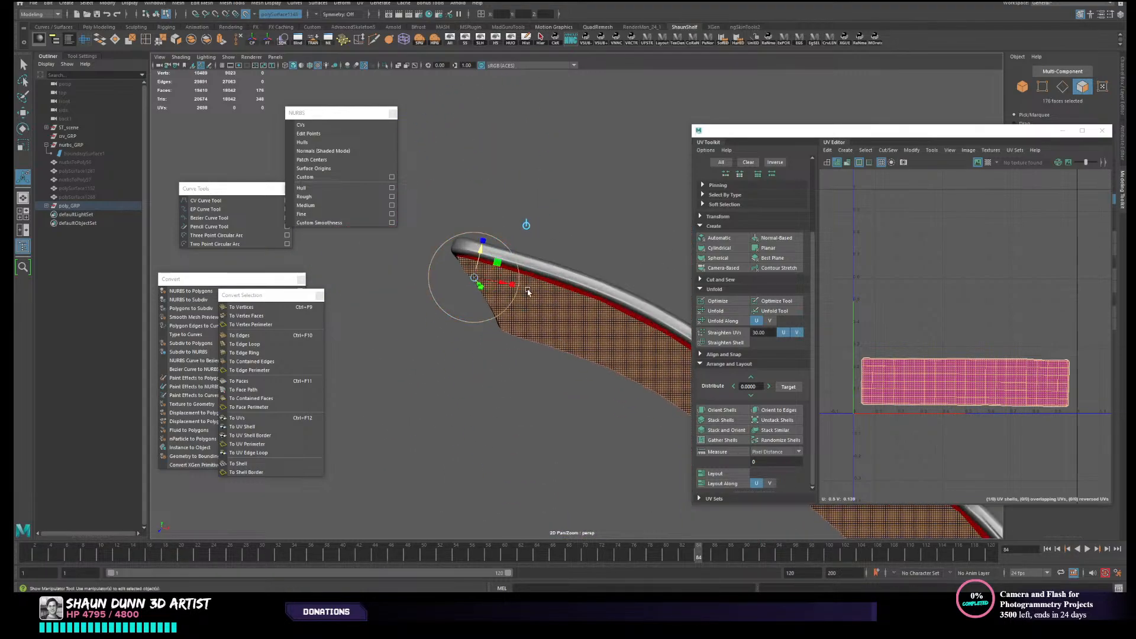
left_click_drag(477, 255, 478, 252)
scroll(533, 283, "down", 2)
left_click_drag(583, 325, 501, 213, "alt")
key("q")
key("F8")
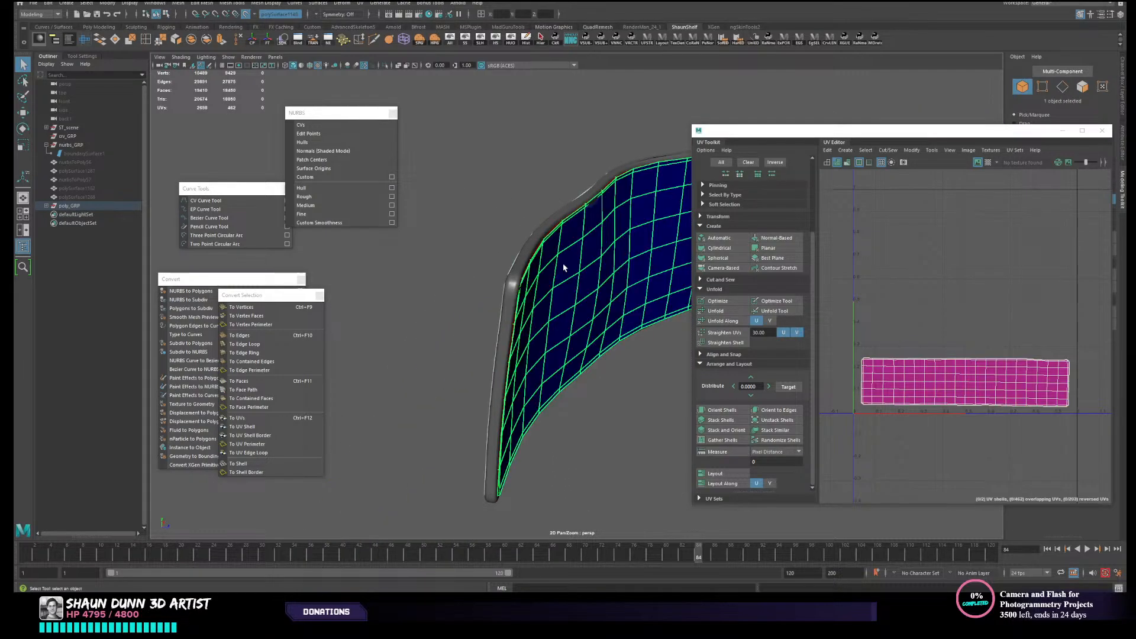
- Move the UV shell of the panel's concave side upward, clear of the overlapping shell
left_click_drag(542, 266, 666, 296, "alt")
left_click_drag(493, 203, 556, 302, "alt")
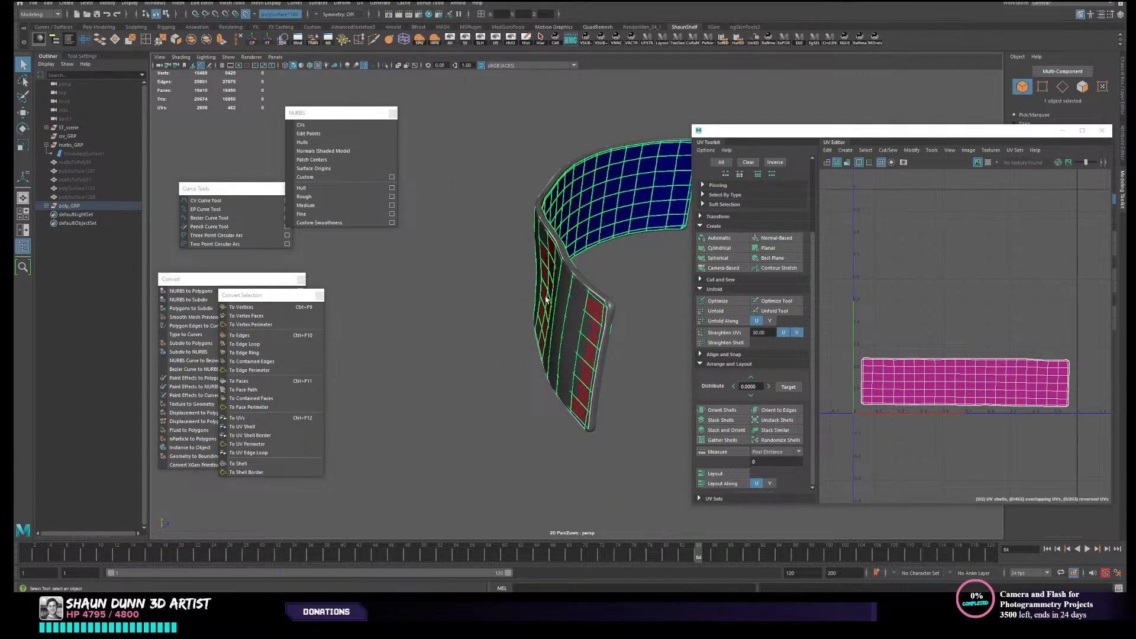
left_click_drag(545, 300, 423, 304, "alt")
left_click(975, 391)
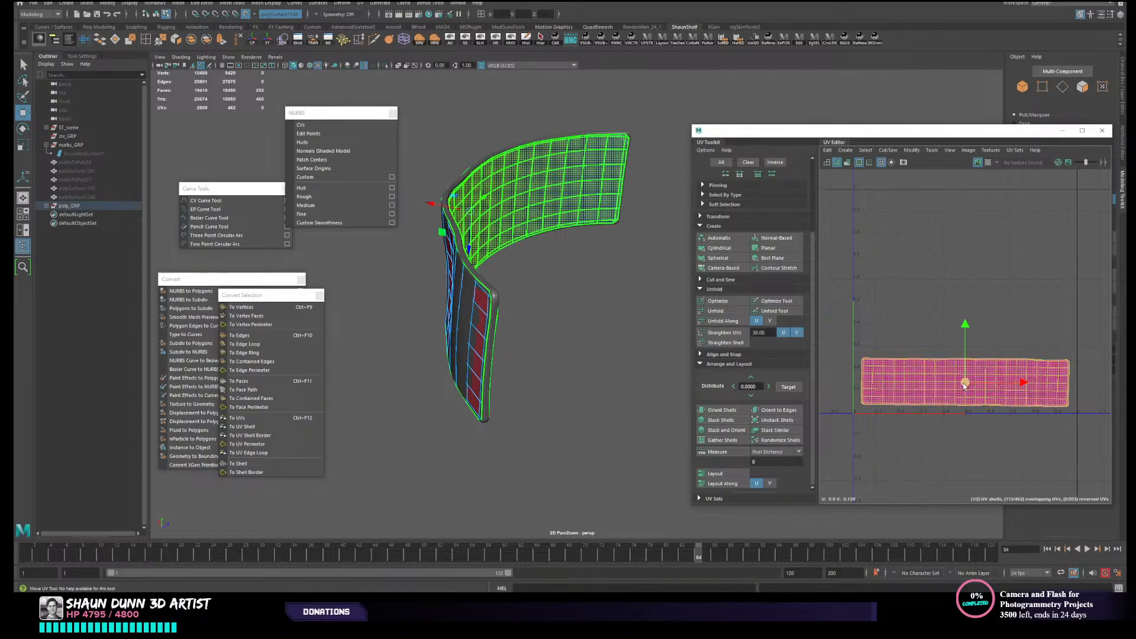
left_click_drag(965, 383, 963, 250)
left_click(941, 344)
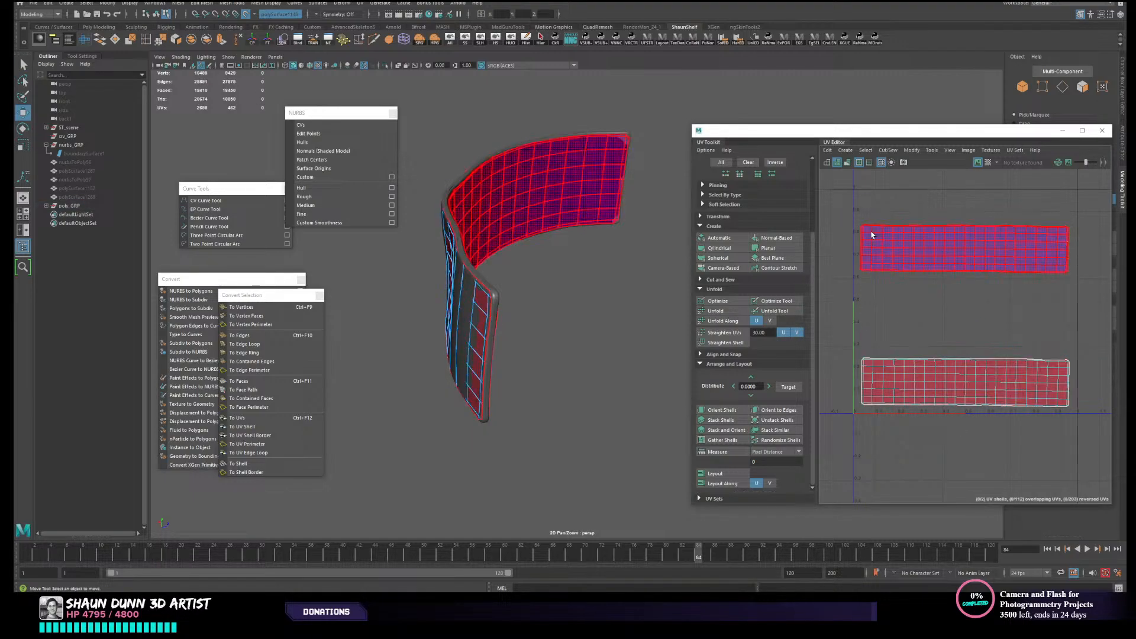
- Try unfolding the lower UV shell of the panel's convex side and examine its corners
left_click(939, 246)
left_click(989, 385)
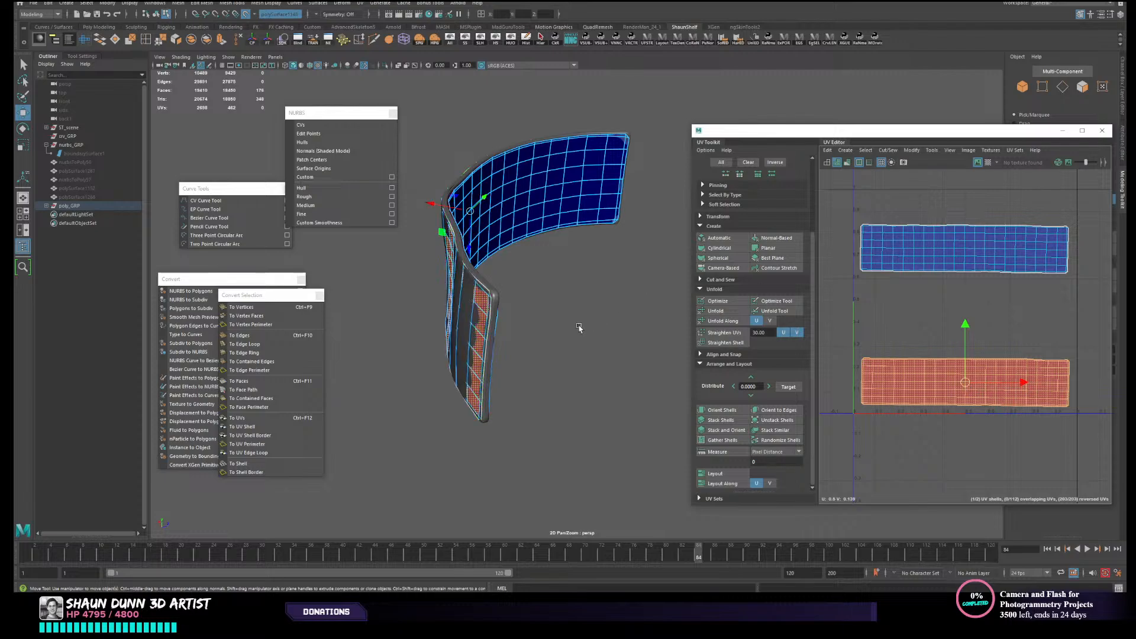
scroll(998, 407, "up", 4)
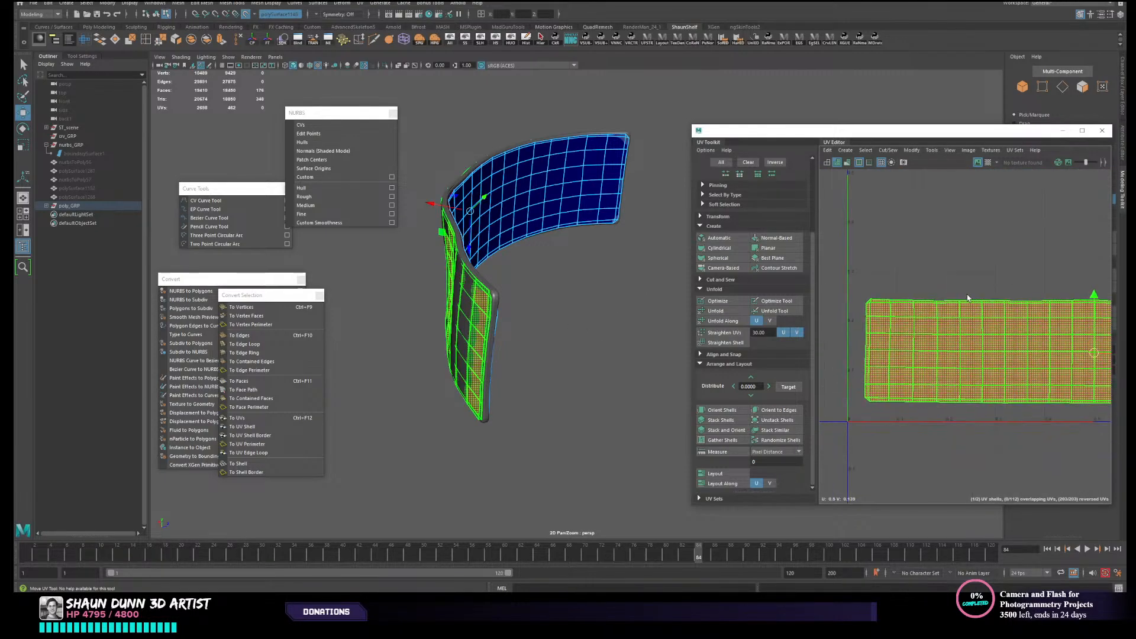
scroll(883, 333, "down", 3)
scroll(933, 339, "up", 5)
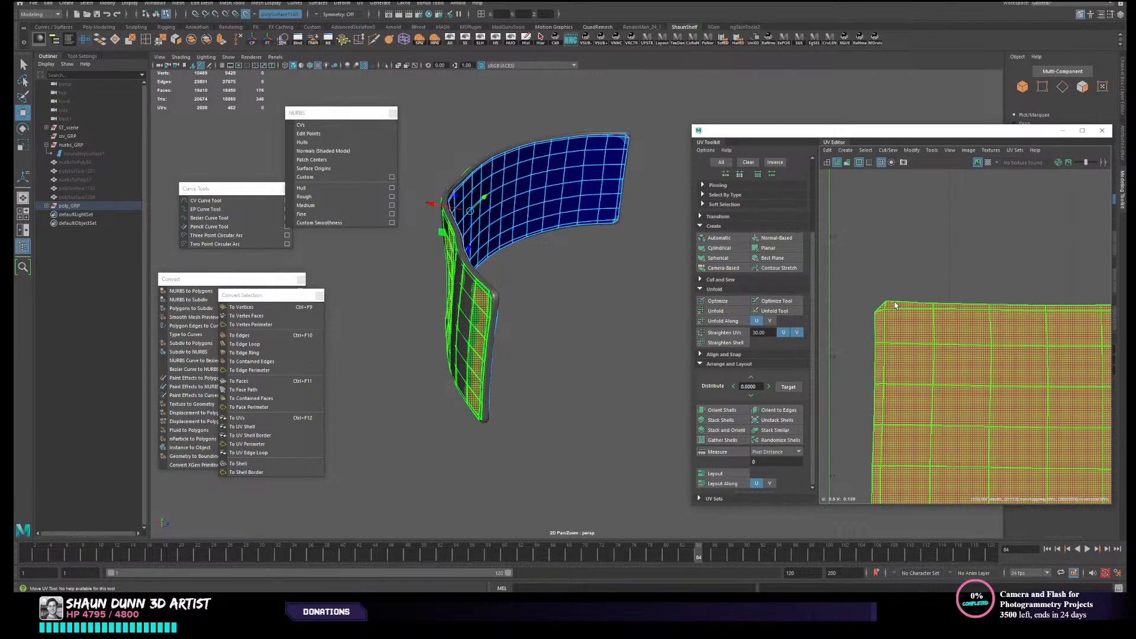
scroll(989, 372, "down", 2)
middle_click_drag(990, 371, 906, 334, "alt")
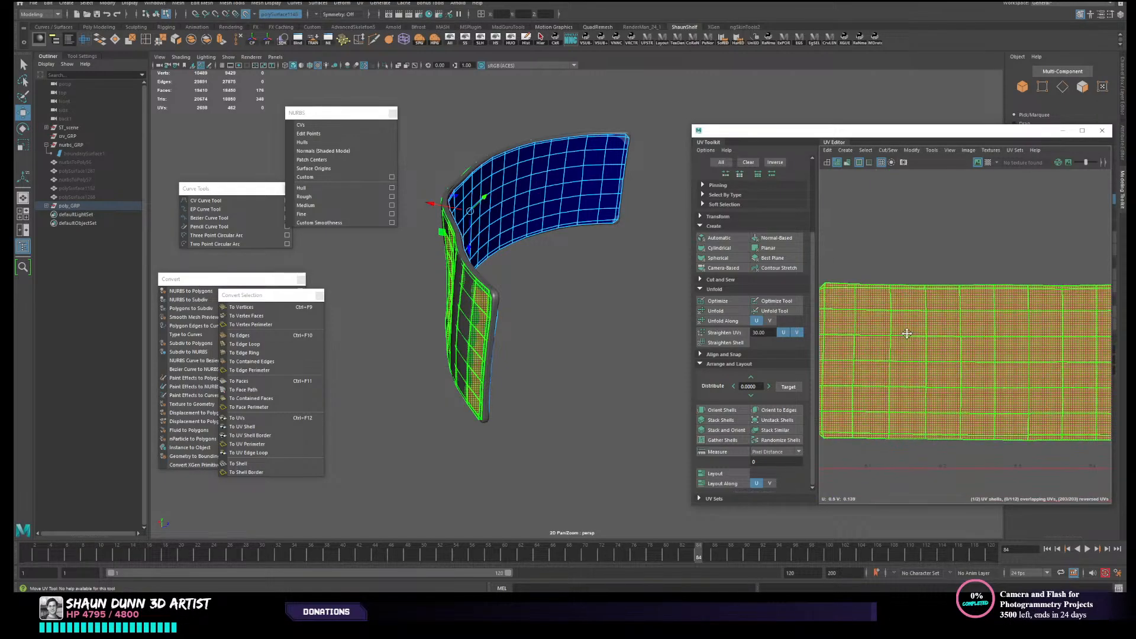
left_click(729, 313)
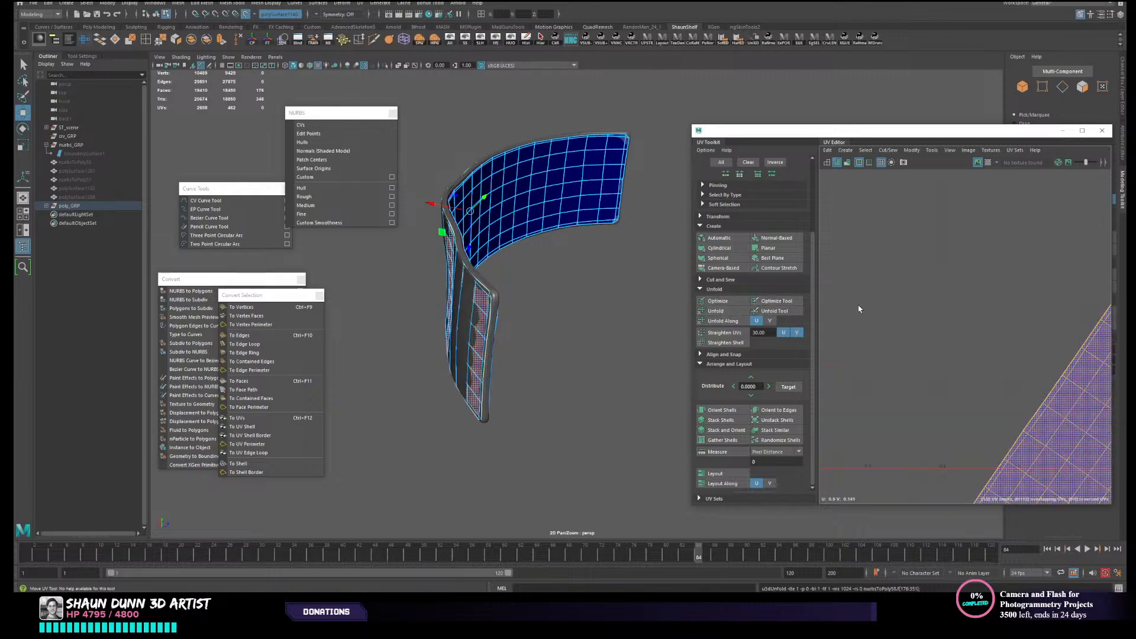
scroll(922, 334, "down", 2)
middle_click_drag(933, 351, 915, 158, "alt")
scroll(893, 236, "up", 2)
scroll(893, 236, "up", 3)
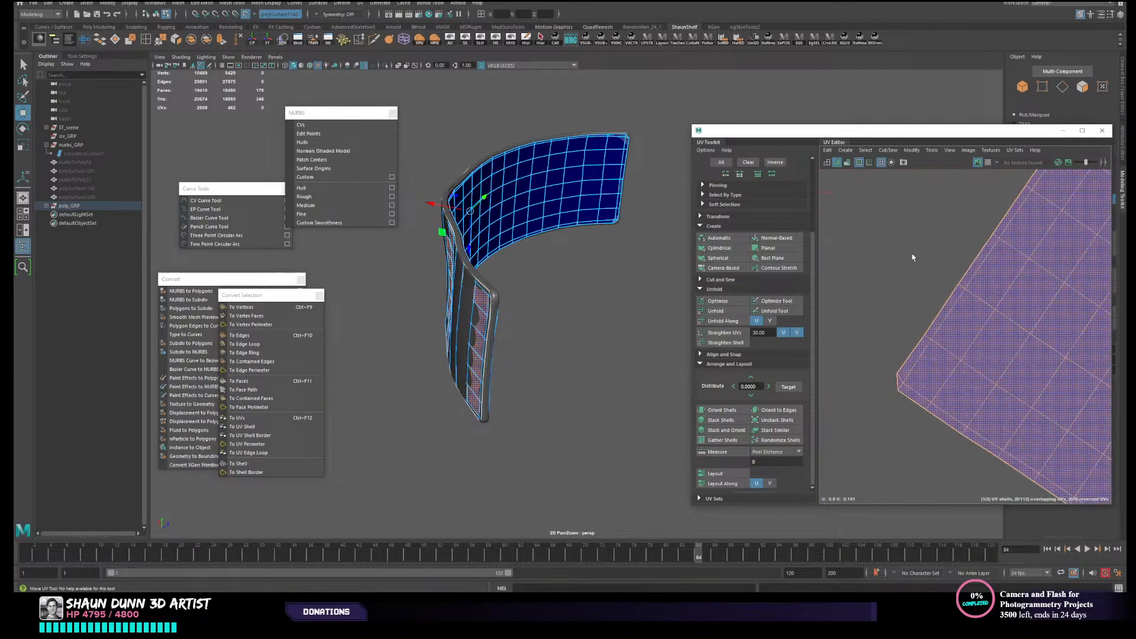
- Try unfolding the upper UV shell of the panel's concave side and inspect its rim corners
scroll(914, 256, "down", 3)
middle_click_drag(916, 256, 863, 320, "alt")
middle_click_drag(927, 285, 890, 441, "alt")
scroll(928, 278, "down", 4)
middle_click_drag(922, 360, 945, 367, "alt")
scroll(971, 250, "down", 2)
scroll(893, 310, "up", 3)
left_click(928, 250)
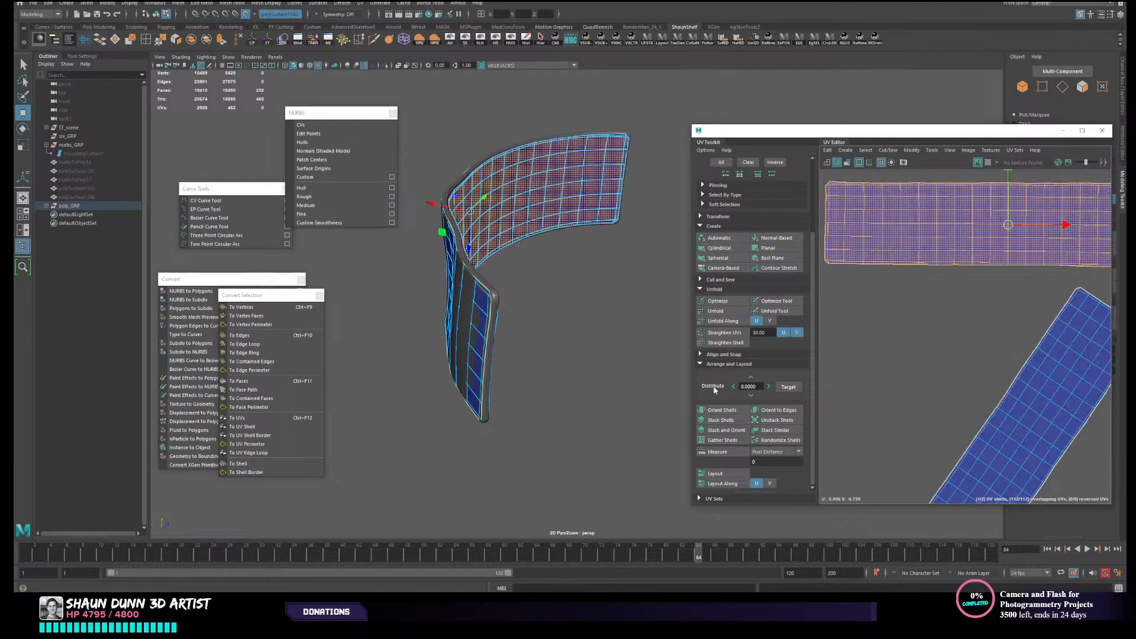
left_click(731, 312)
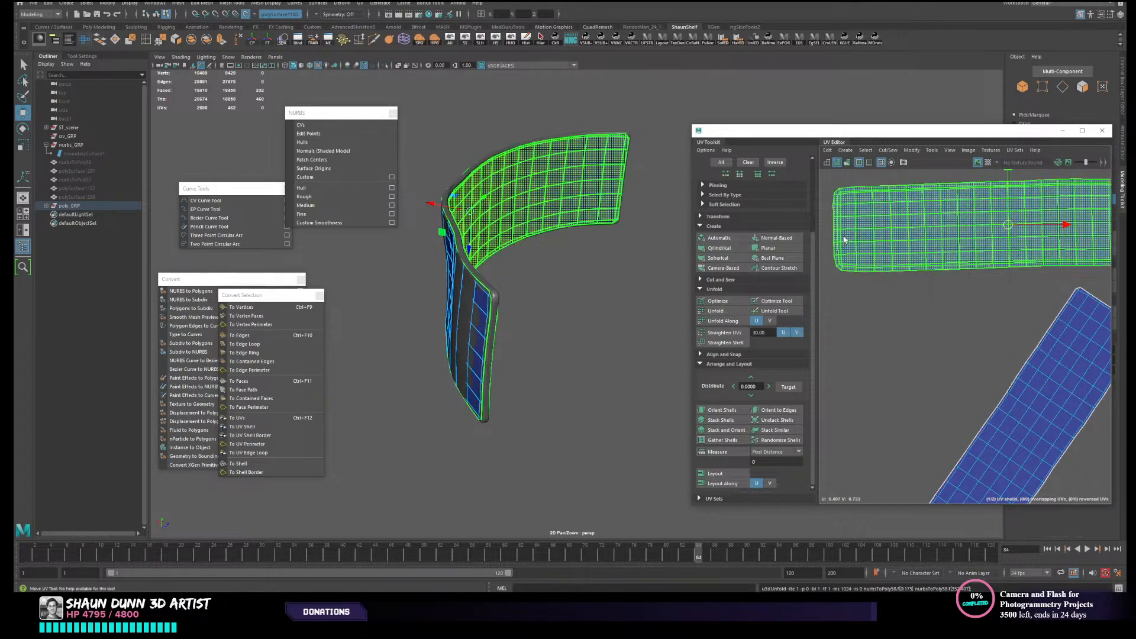
middle_click_drag(854, 271, 925, 470, "alt")
scroll(845, 345, "up", 3)
scroll(855, 407, "up", 2)
scroll(926, 469, "up", 2)
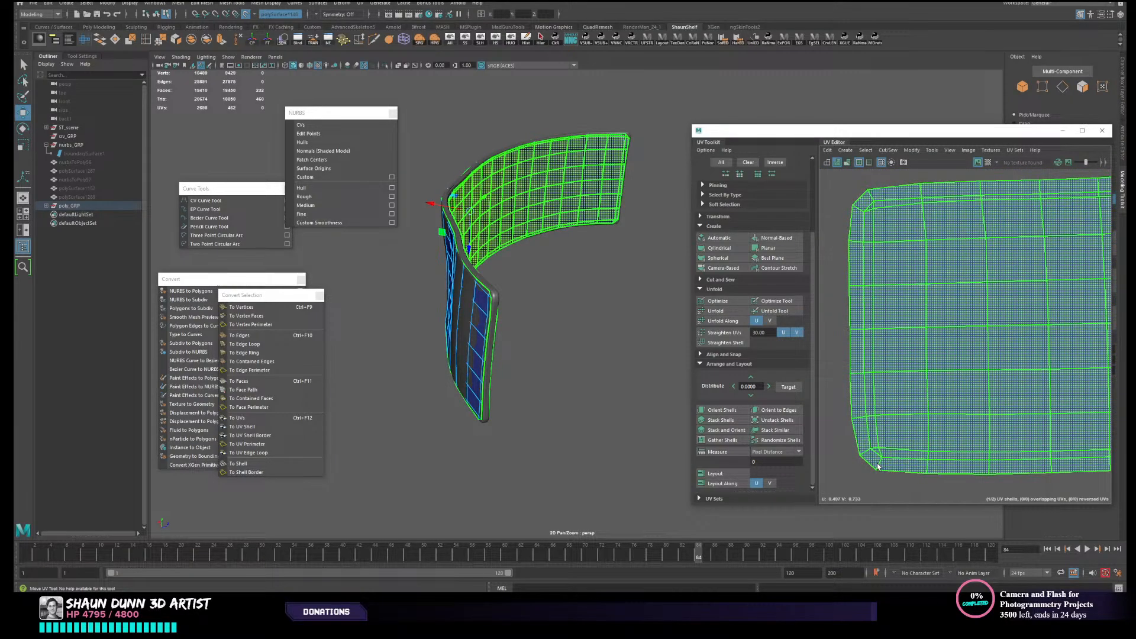
scroll(878, 467, "down", 5)
middle_click_drag(894, 464, 873, 220, "alt")
- Undo the unfolding of both UV shells
key("ctrl+z")
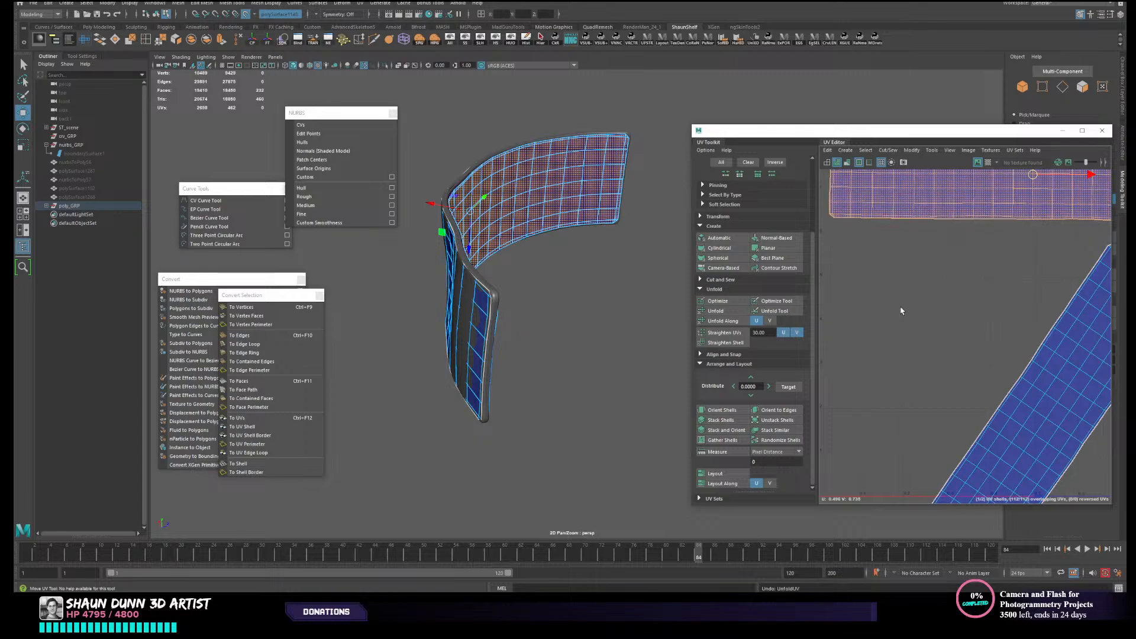
key("ctrl+z")
key("ctrl+z")
scroll(914, 345, "down", 3)
middle_click_drag(921, 355, 912, 343, "alt")
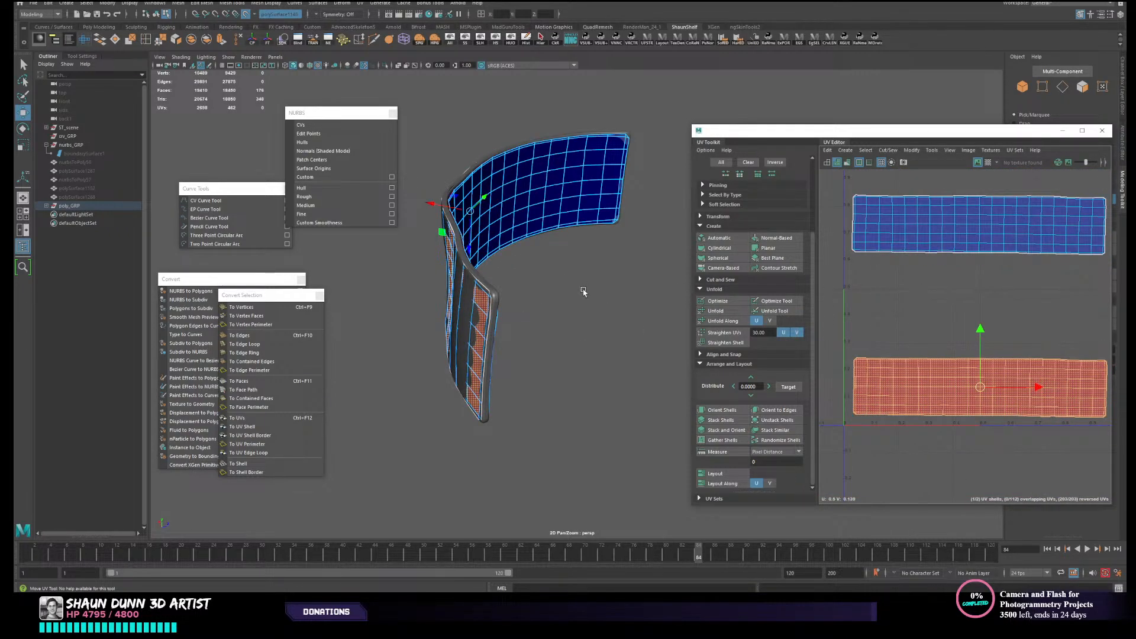
- Select the border edge loop between the two UV shells and detach the mesh along it
left_click_drag(583, 292, 508, 292, "alt")
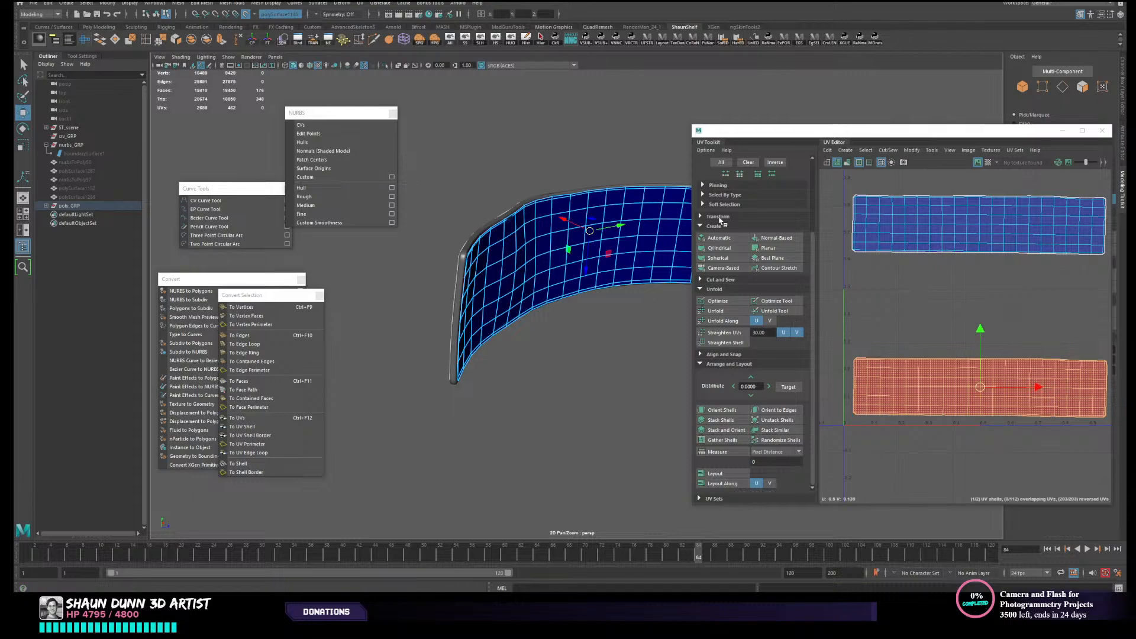
left_click_drag(515, 308, 409, 309, "alt")
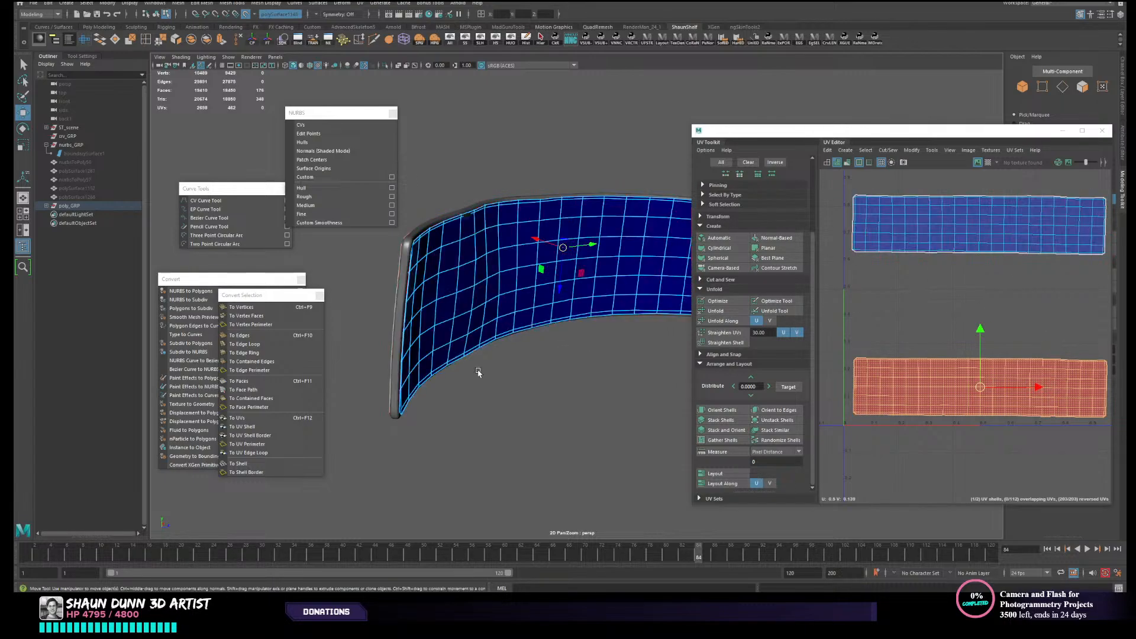
left_click_drag(476, 374, 473, 355, "alt")
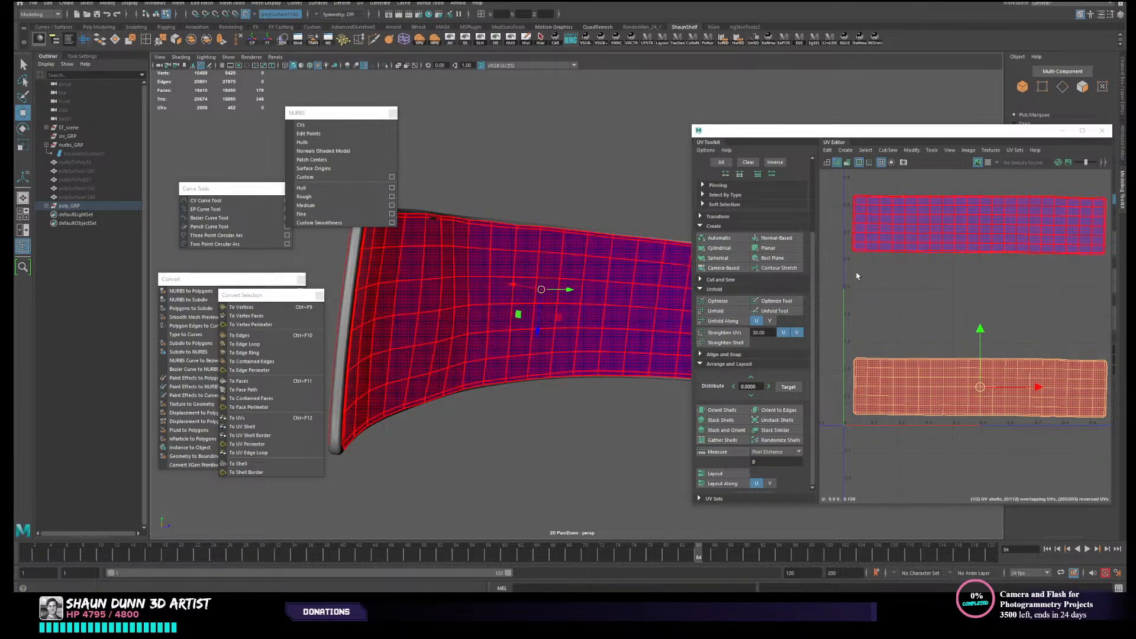
right_click_drag(876, 278, 872, 242)
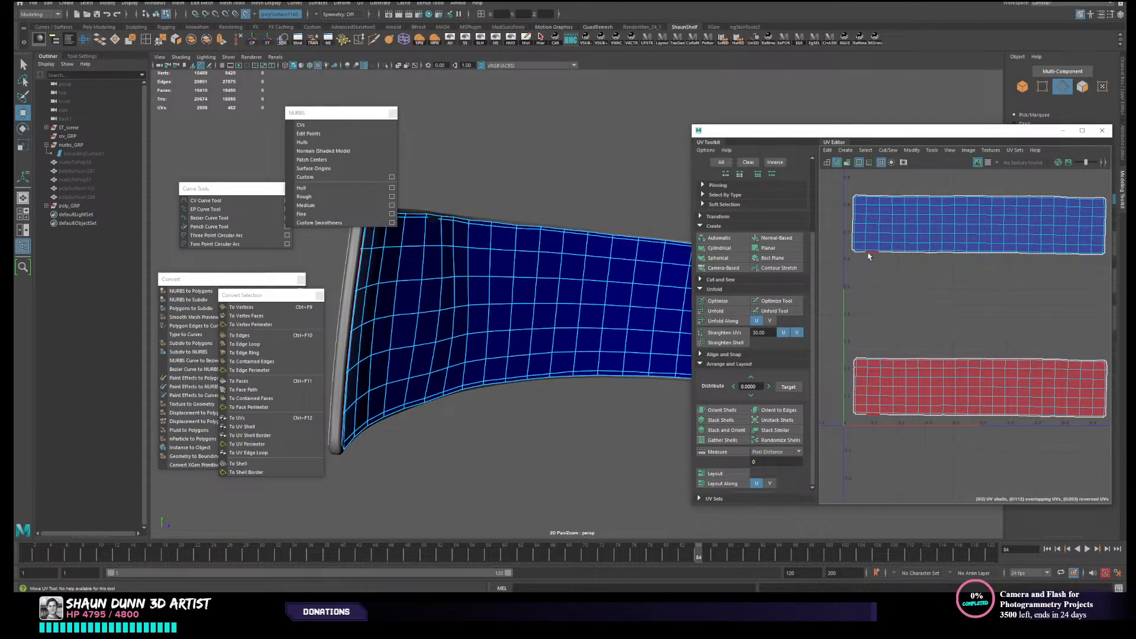
double_click(868, 253)
scroll(525, 343, "down", 3)
left_click_drag(518, 349, 574, 366, "alt")
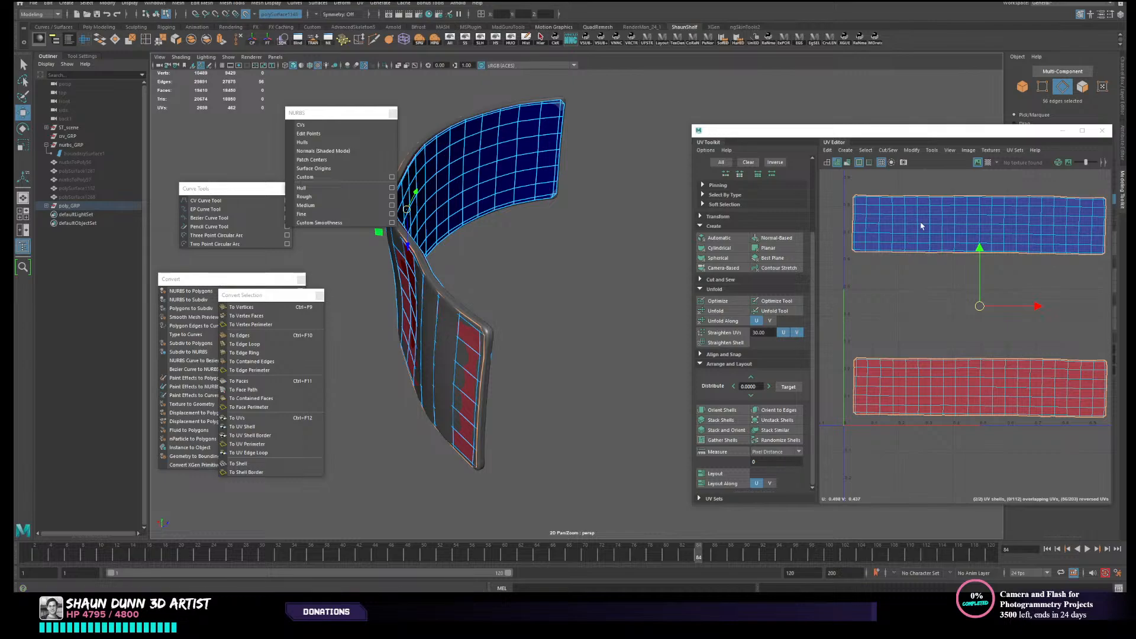
left_click(178, 42)
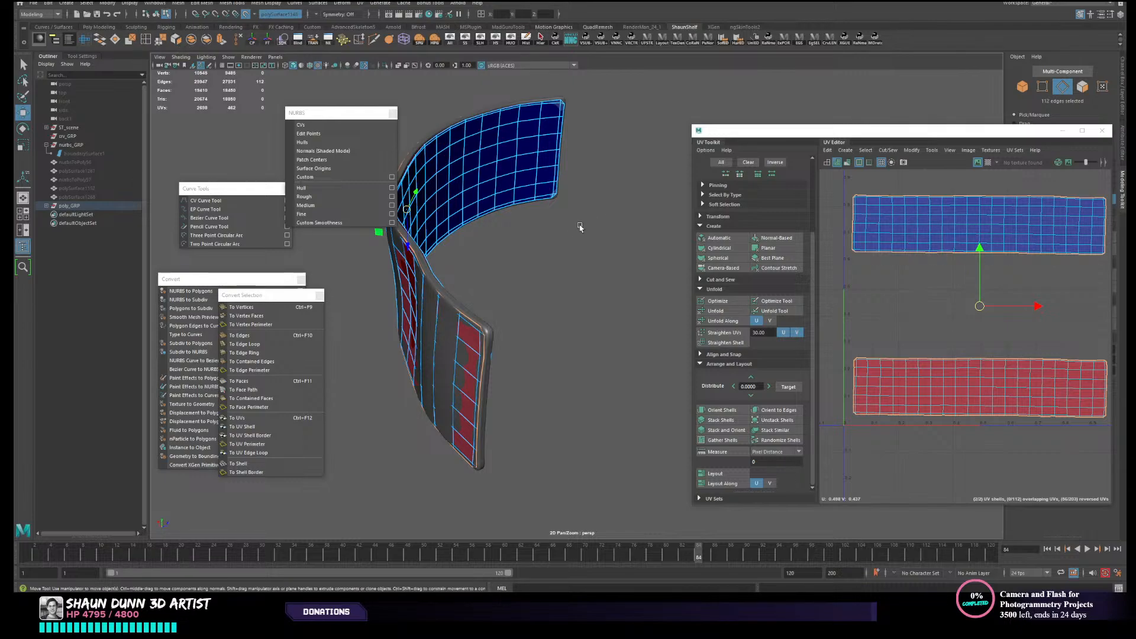
- Separate the detached mesh into individual objects and select the convex side piece
left_click_drag(558, 230, 529, 224, "alt")
right_click_drag(527, 231, 594, 196)
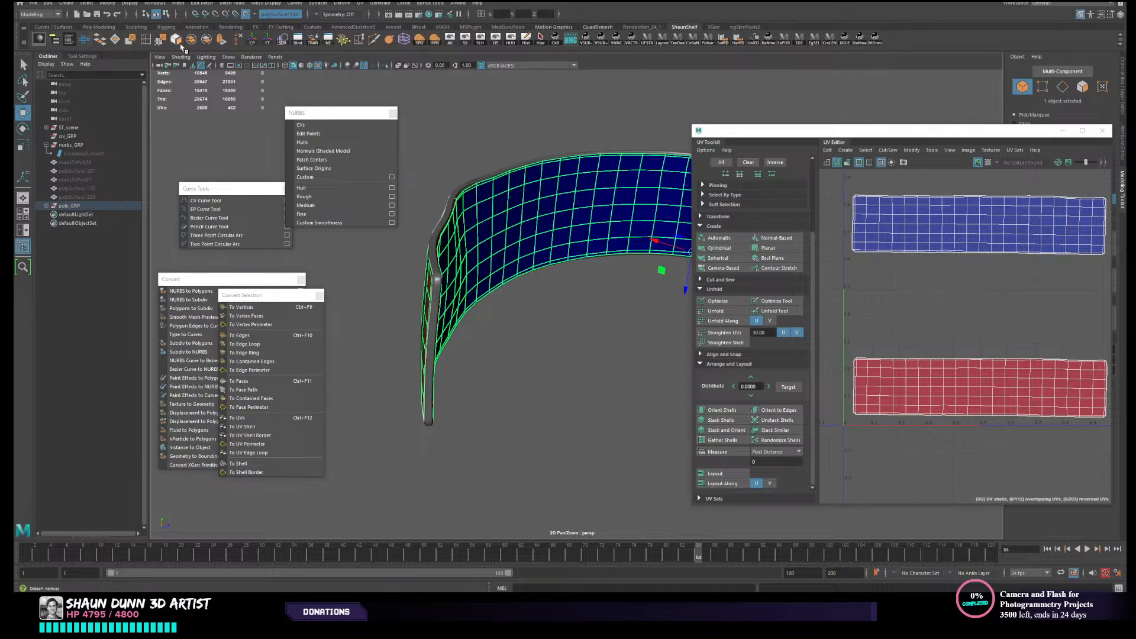
left_click(419, 288)
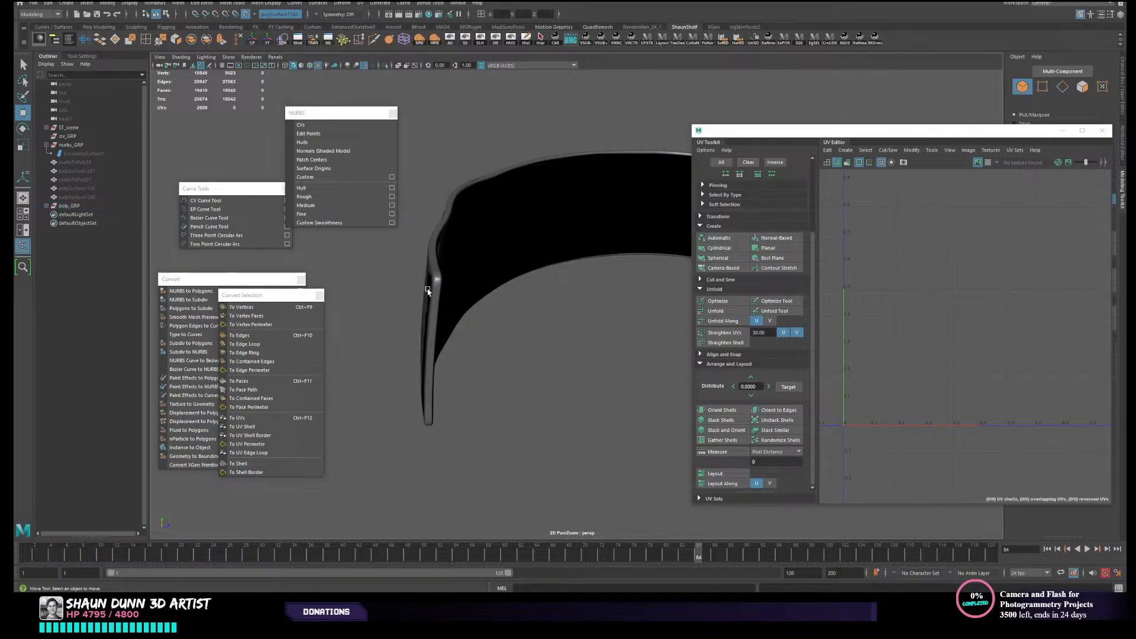
left_click(427, 290)
mouse_move(427, 290)
left_mouse_down("alt")
mouse_move(474, 299)
mouse_move(428, 286)
left_mouse_up("alt")
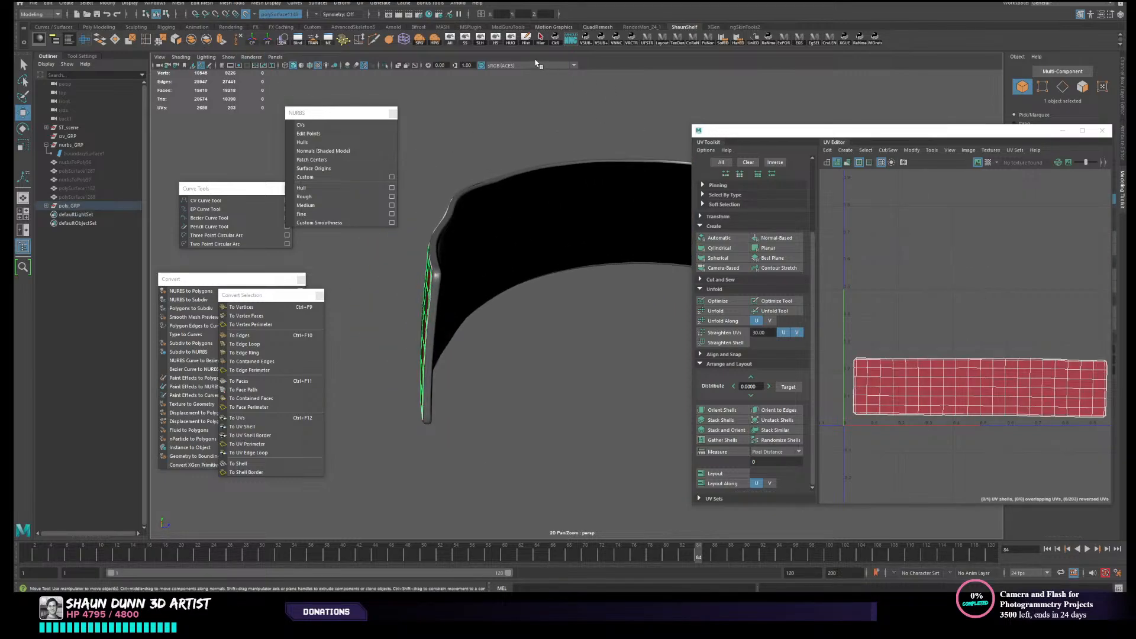
- Reverse the normals of the separated convex side piece
left_click(768, 39)
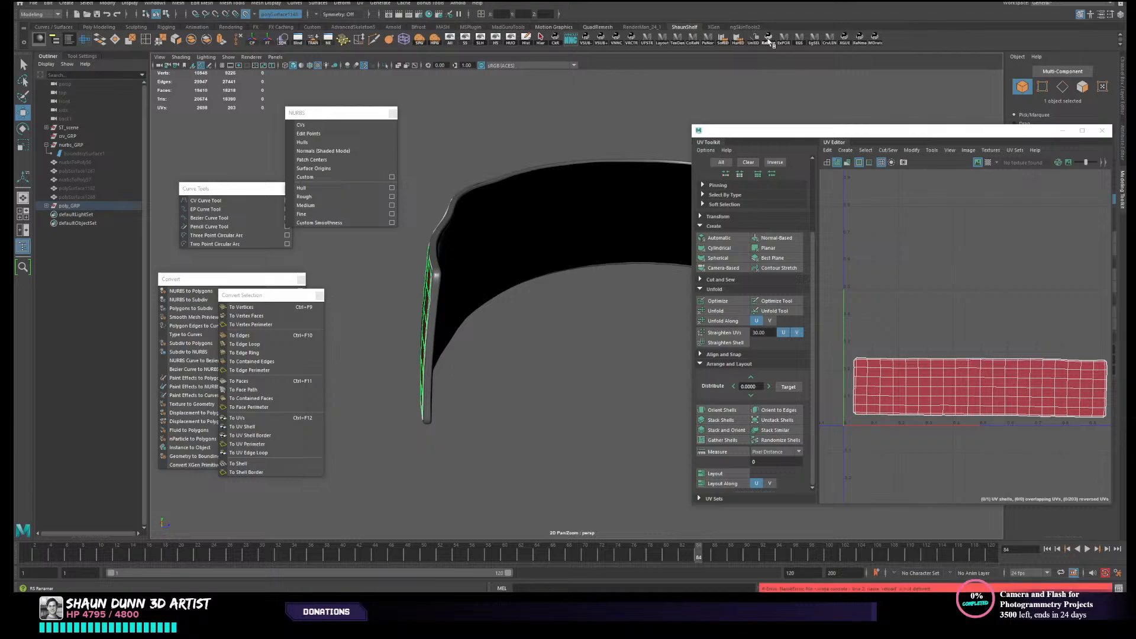
left_click_drag(562, 161, 598, 153, "alt")
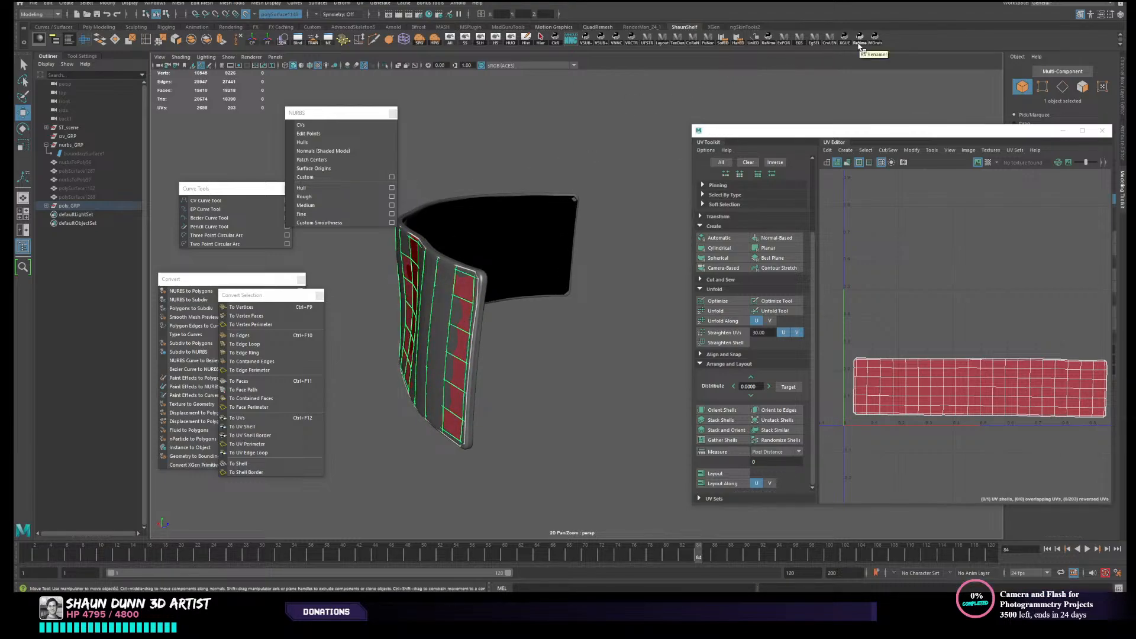
left_click_drag(414, 290, 532, 301, "alt")
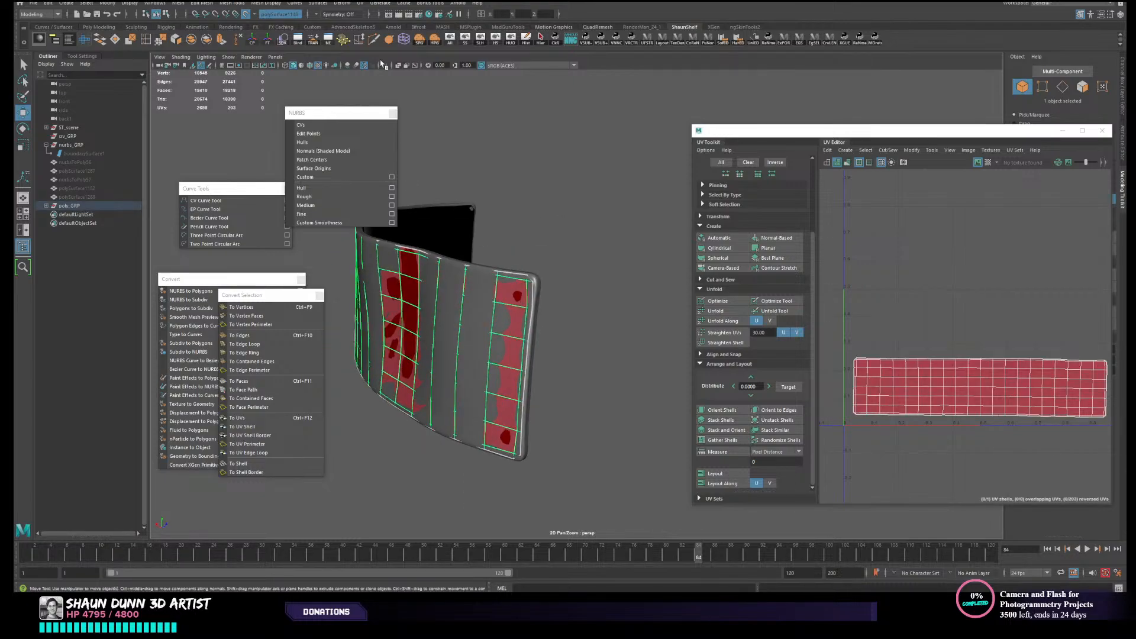
left_click(292, 5)
mouse_move(270, 4)
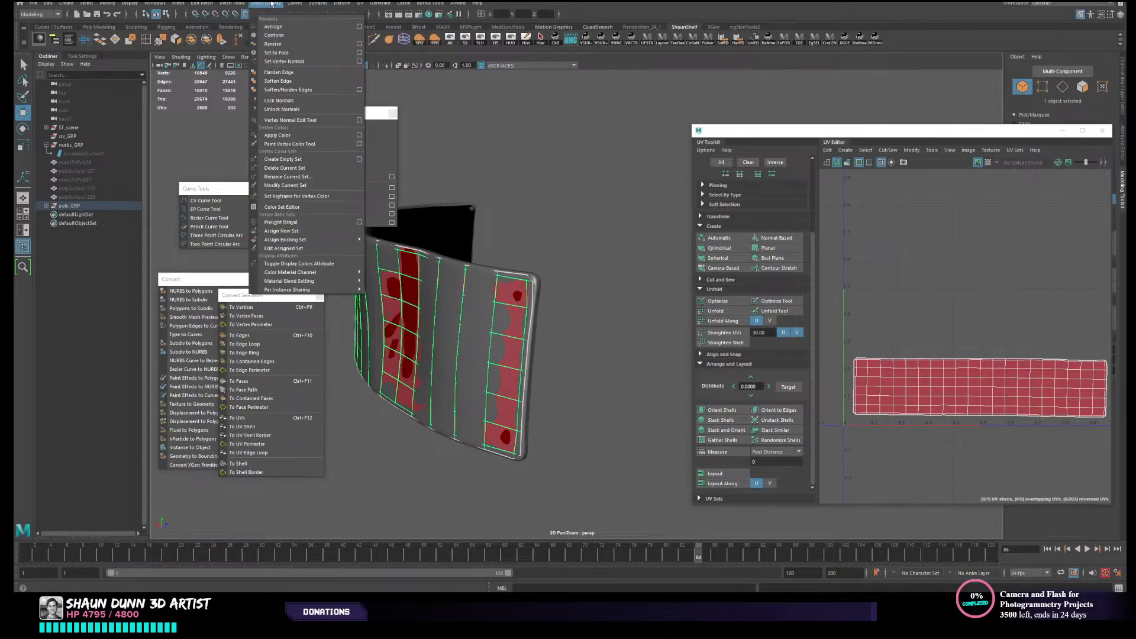
left_click(297, 44)
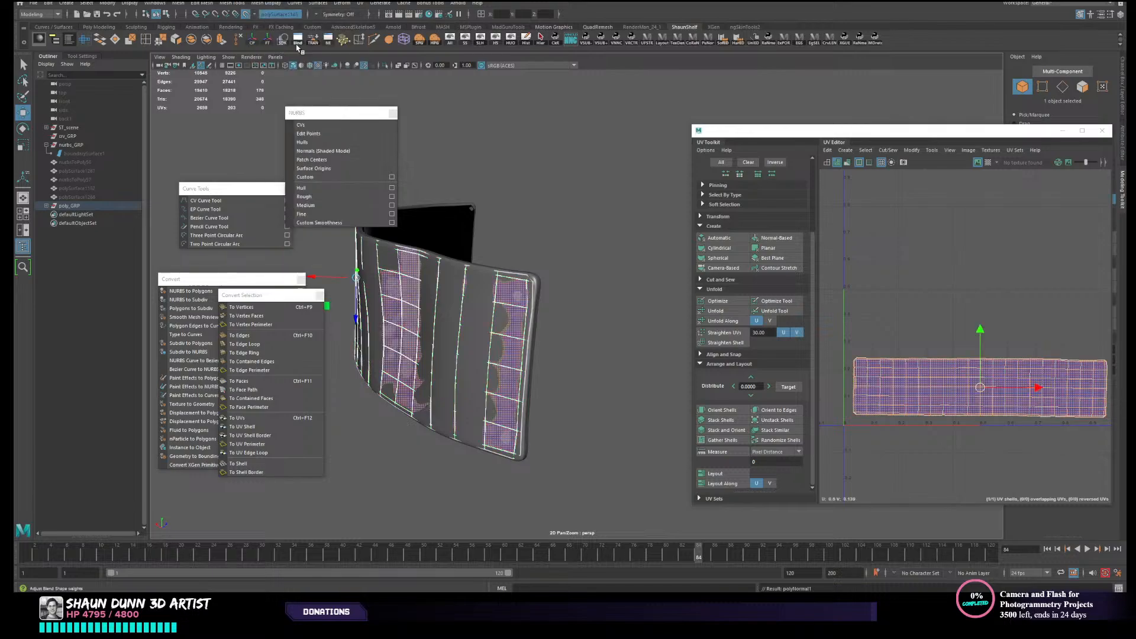
left_click(600, 239)
- Reverse the normals of the concave side piece and select both panel pieces
left_click_drag(599, 250, 521, 295, "alt")
left_click(504, 254)
key("g")
left_click(493, 176)
left_click(488, 277)
left_click(460, 315, "shift")
- Try unfolding the concave piece's UV shell, inspect its corners, and undo the unfold
left_click_drag(600, 327, 547, 320, "alt")
right_click_drag(933, 228, 897, 208)
left_click(930, 231)
left_click(716, 311)
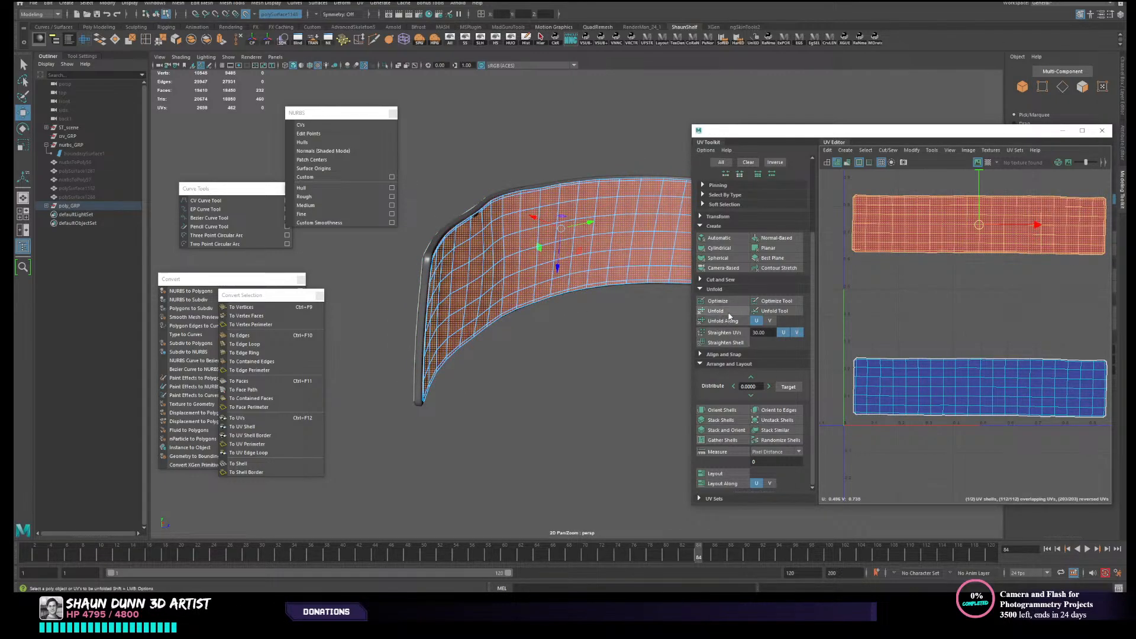
scroll(922, 271, "up", 6)
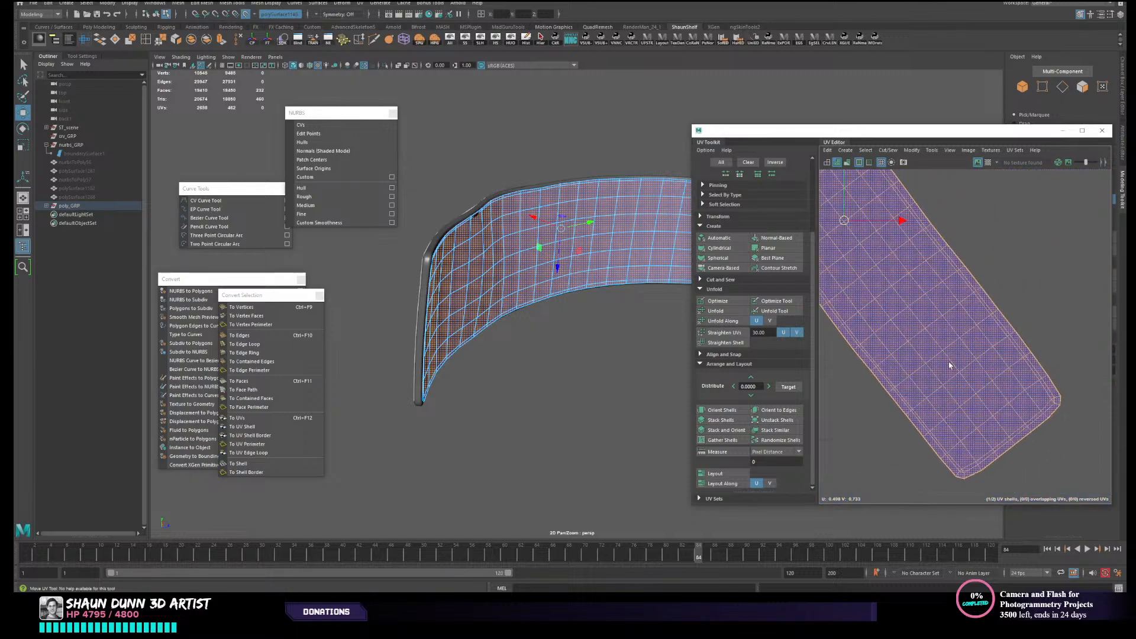
middle_click_drag(954, 335, 960, 320, "alt")
scroll(959, 325, "down", 4)
middle_click_drag(923, 372, 970, 301, "alt")
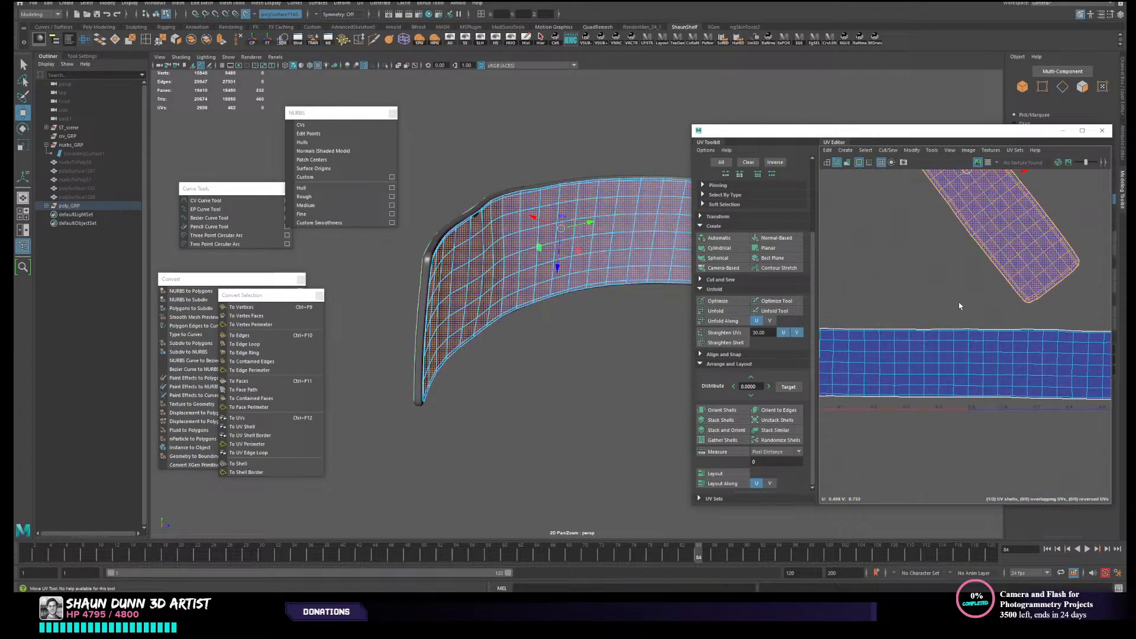
scroll(961, 307, "down", 1)
key("ctrl+z")
middle_click_drag(913, 244, 933, 322, "alt")
scroll(906, 314, "up", 2)
scroll(907, 314, "up", 1)
scroll(861, 318, "up", 2)
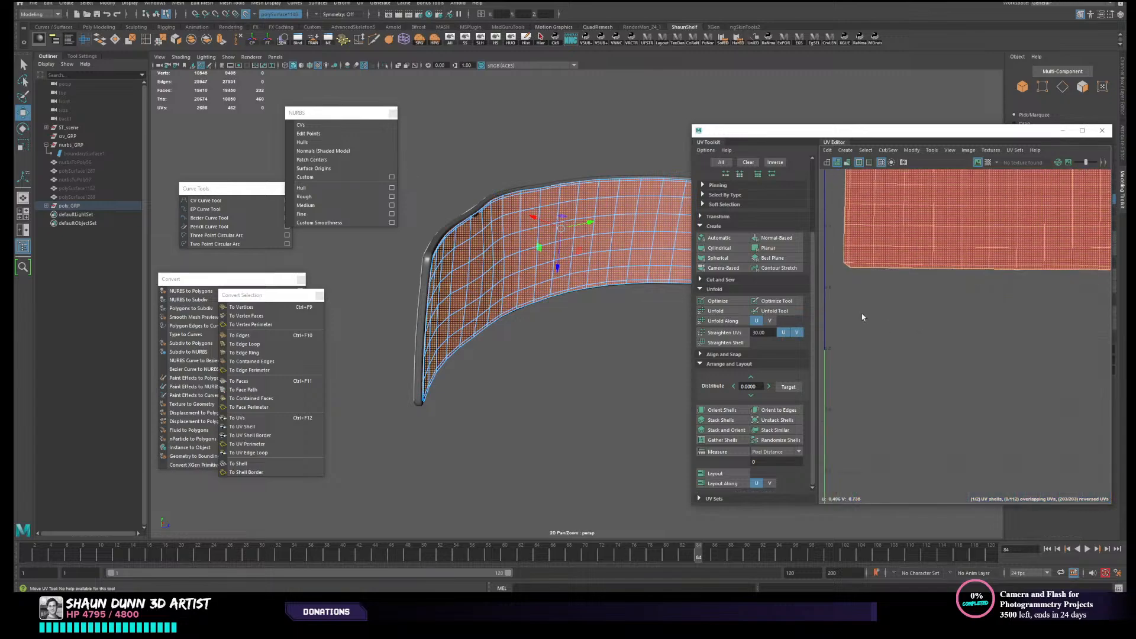
- Isolate the concave side piece with its rim by hiding all unselected objects
middle_click_drag(511, 334, 534, 345, "alt")
right_click_drag(541, 286, 586, 274)
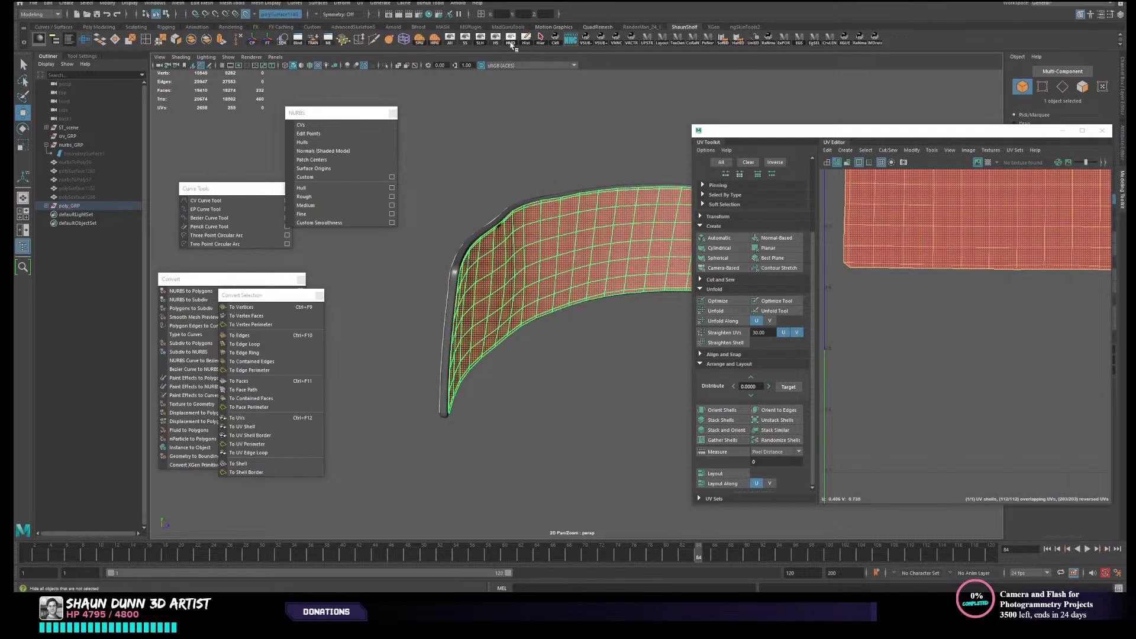
left_click(511, 46)
scroll(506, 266, "up", 3)
middle_click_drag(494, 270, 578, 296, "alt")
- Detach the edge loop between the rim strip and the concave face, and separate them into two objects
right_click_drag(534, 231, 541, 197)
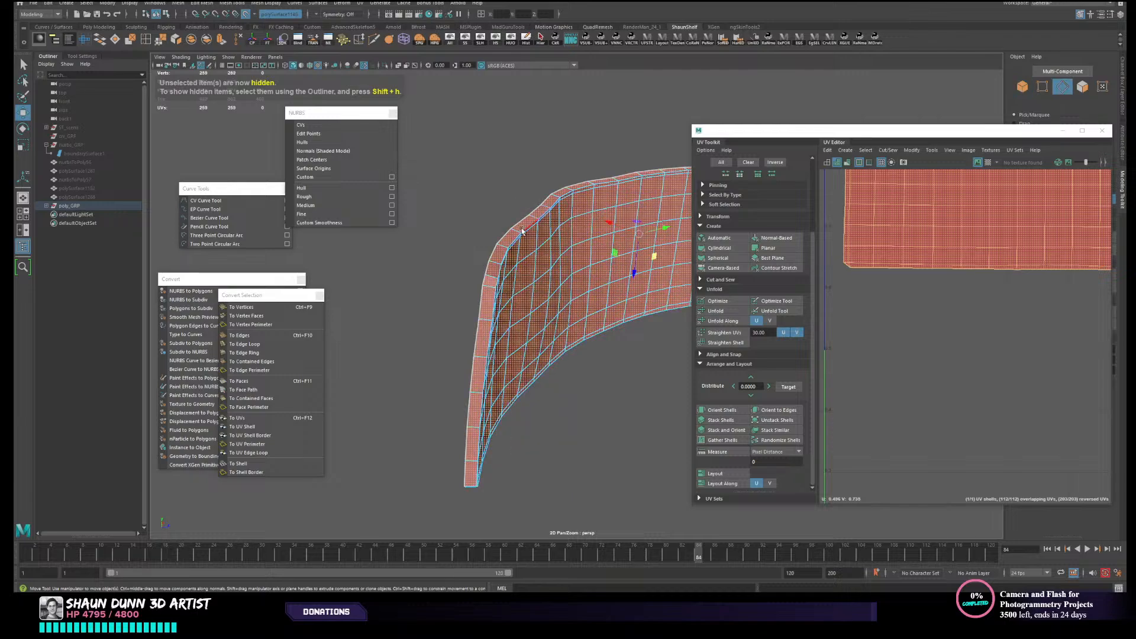
key("1")
mouse_move(568, 268)
left_mouse_down("alt")
mouse_move(514, 249)
mouse_move(531, 248)
mouse_move(540, 220)
mouse_move(547, 258)
mouse_move(632, 288)
left_mouse_up("alt")
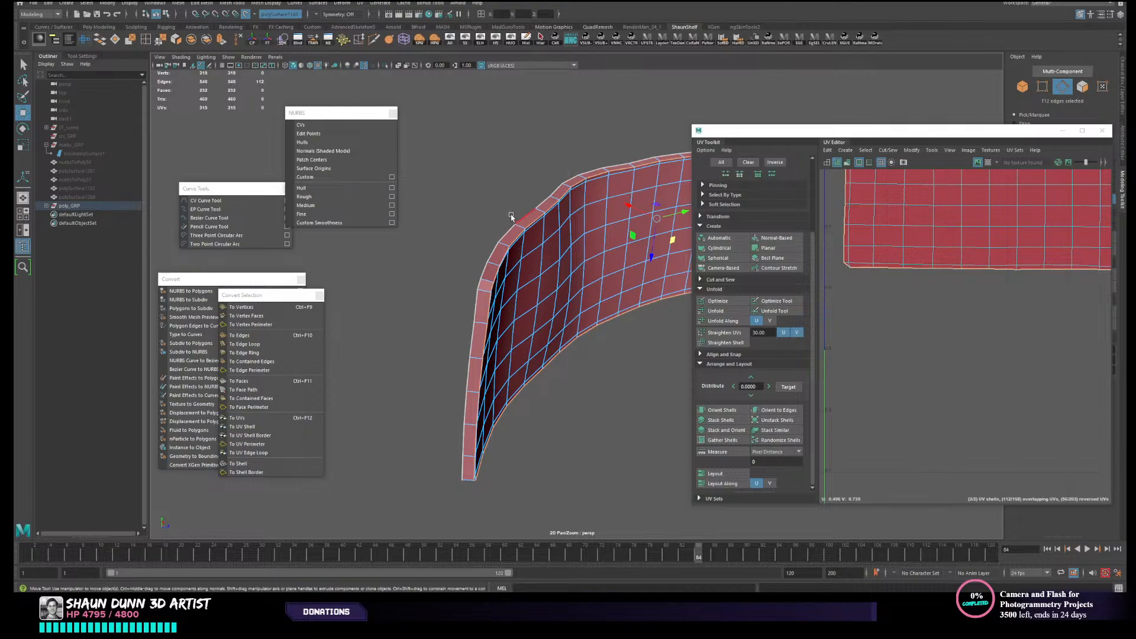
left_click(176, 40)
left_click(213, 42)
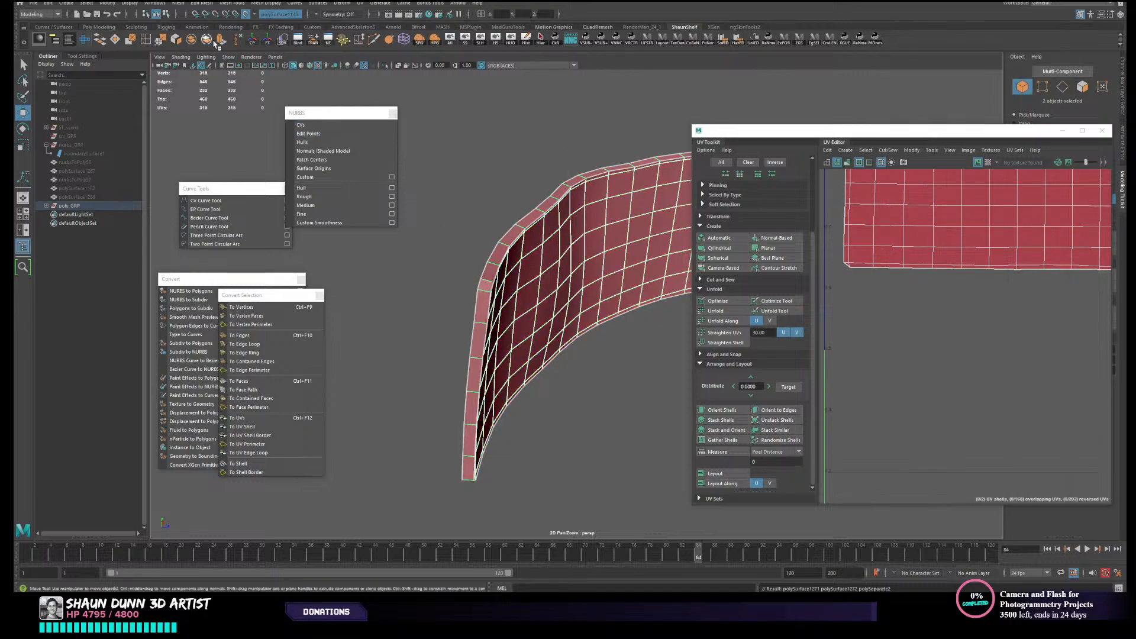
left_click(635, 350)
- Select the concave face piece and examine it against the separated rim strip
scroll(593, 325, "down", 3)
left_click_drag(593, 325, 504, 252, "alt")
left_click(502, 252)
scroll(496, 268, "down", 3)
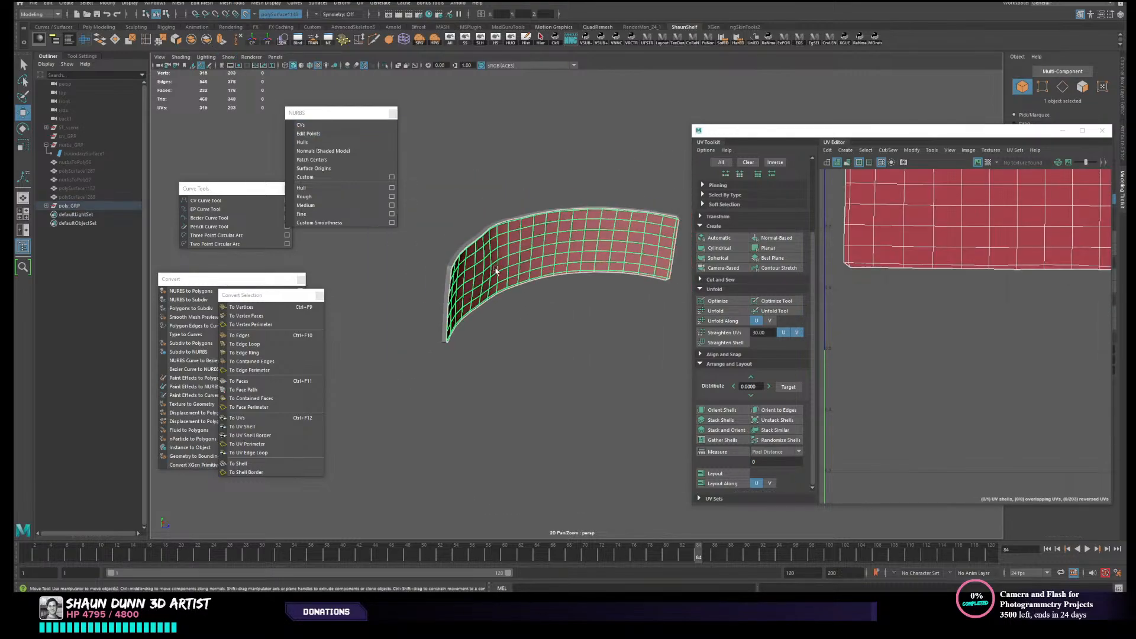
left_click_drag(522, 290, 496, 318, "alt")
scroll(466, 315, "up", 3)
left_click(394, 310)
left_click_drag(480, 169, 490, 272, "alt")
left_click(538, 254)
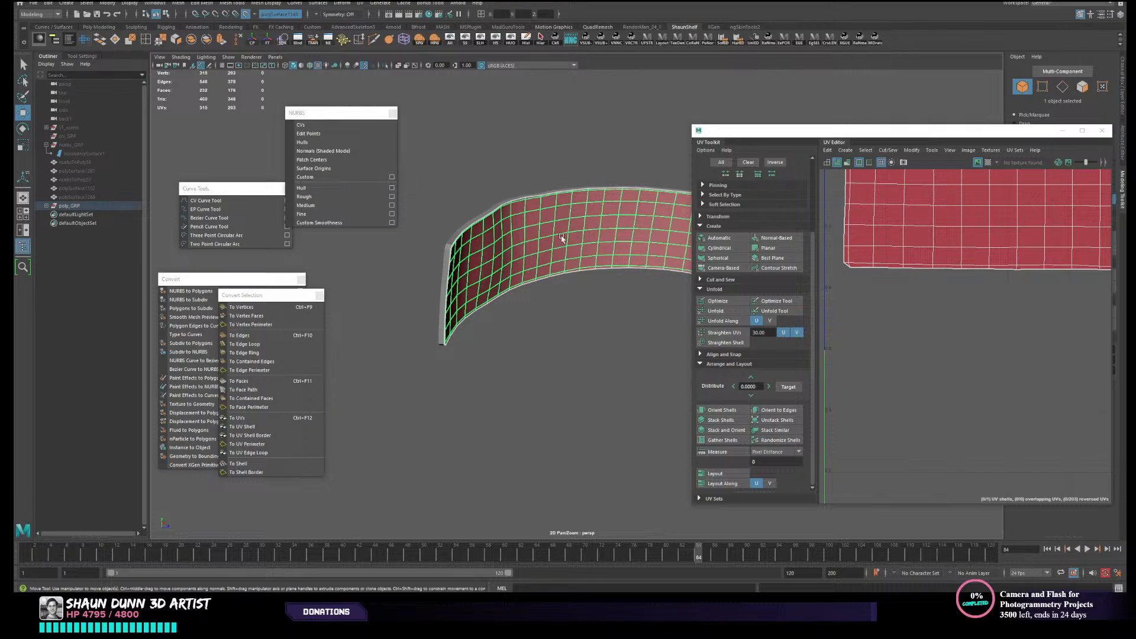
- Select the concave face piece's whole UV shell and flip it to correct its reversed orientation
left_click_drag(562, 238, 549, 239, "alt")
left_click(574, 406)
left_click(640, 279)
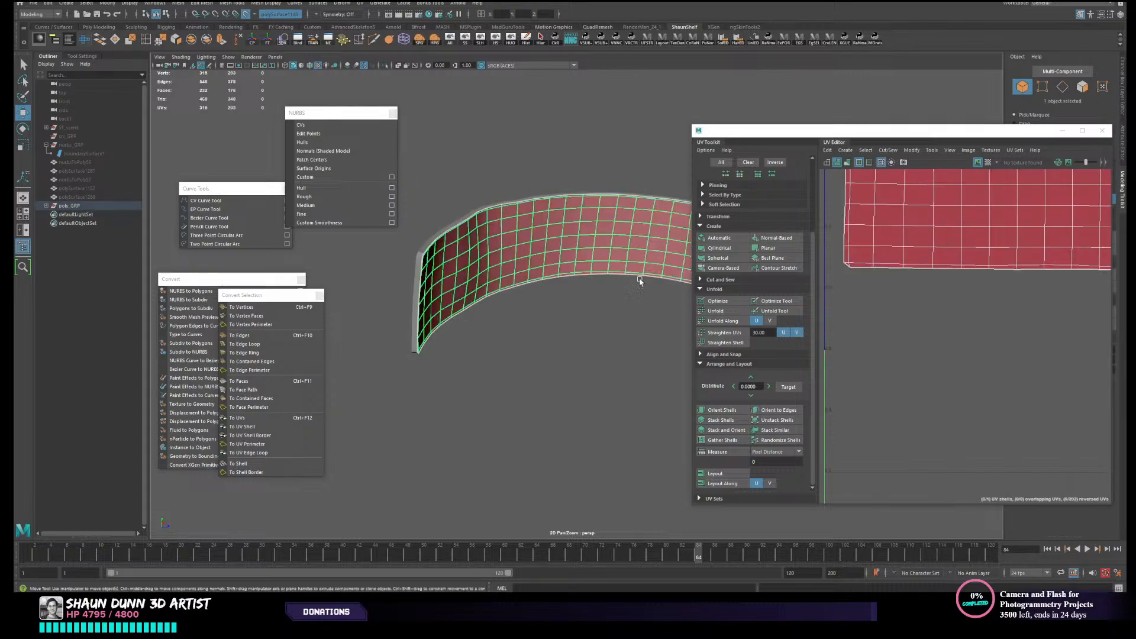
right_click_drag(992, 224, 973, 217)
scroll(979, 223, "down", 7)
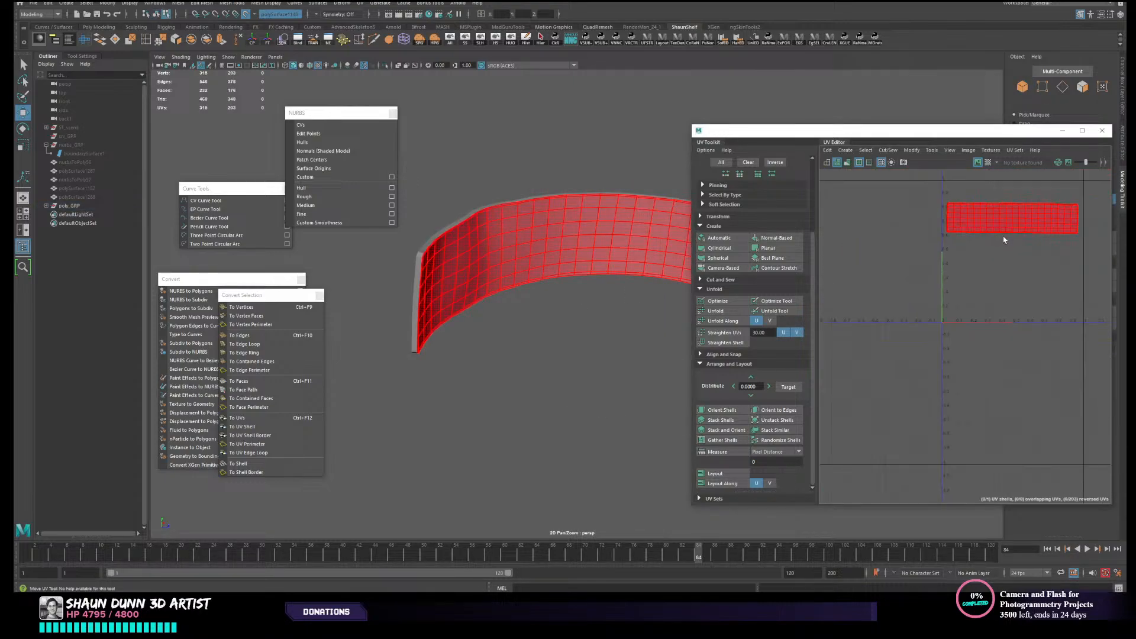
middle_click_drag(1003, 239, 976, 261, "alt")
left_click(977, 260)
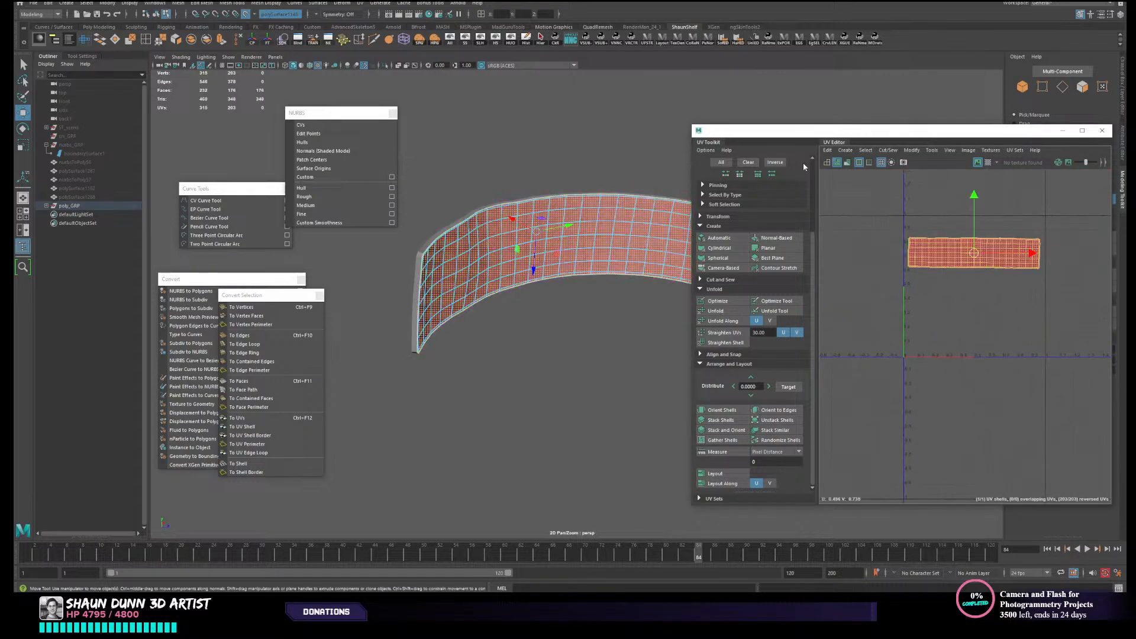
left_click(934, 152)
mouse_move(904, 150)
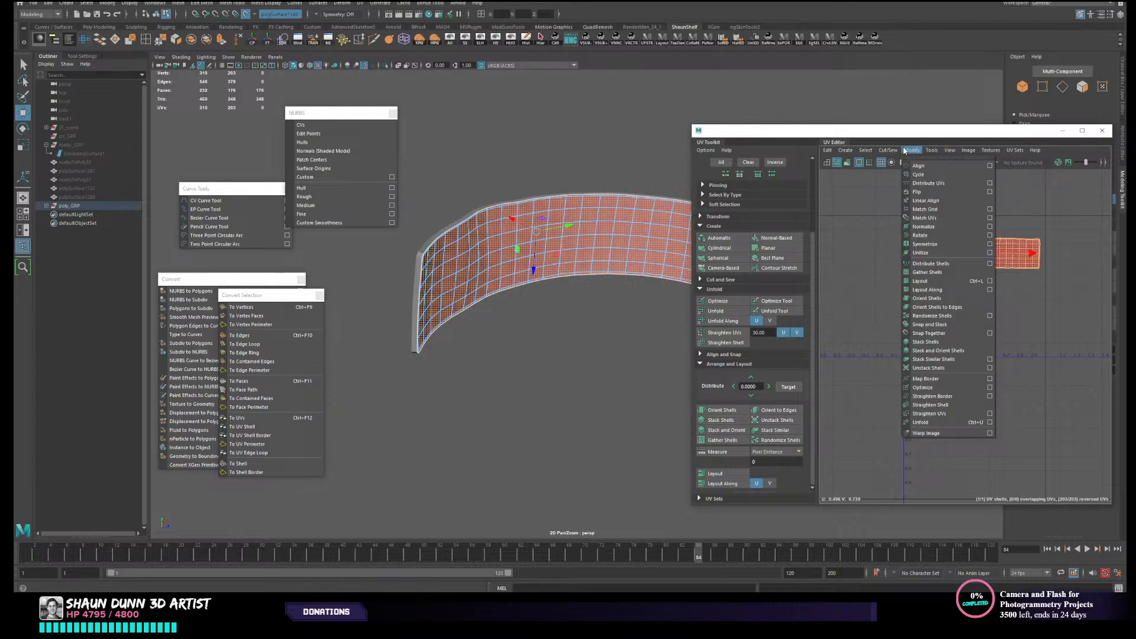
left_click(920, 186)
left_click(549, 316)
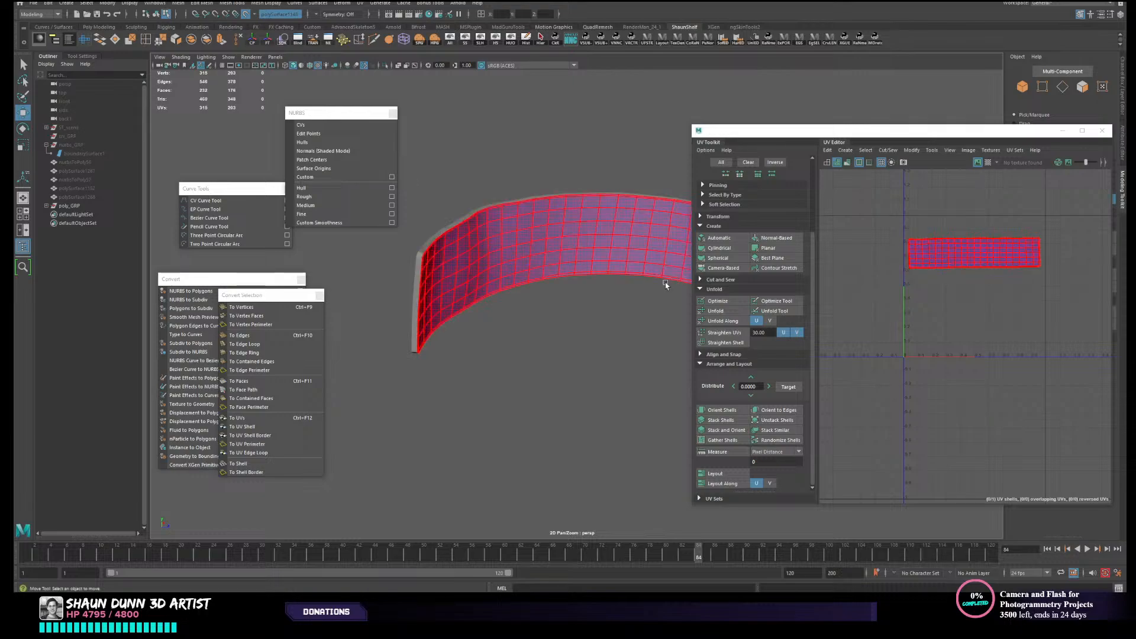
- Select the vertices of the concave face piece, narrowing the selection to the interior ones without the border
middle_click_drag(545, 357, 572, 370, "alt")
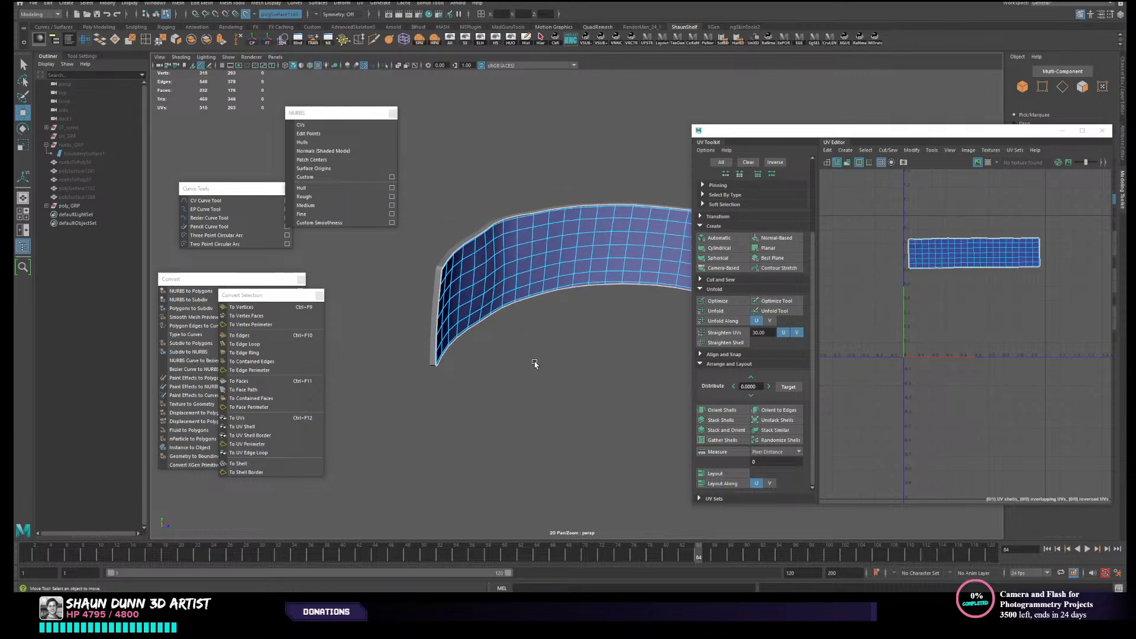
scroll(542, 320, "up", 2)
left_click_drag(545, 314, 449, 261, "alt")
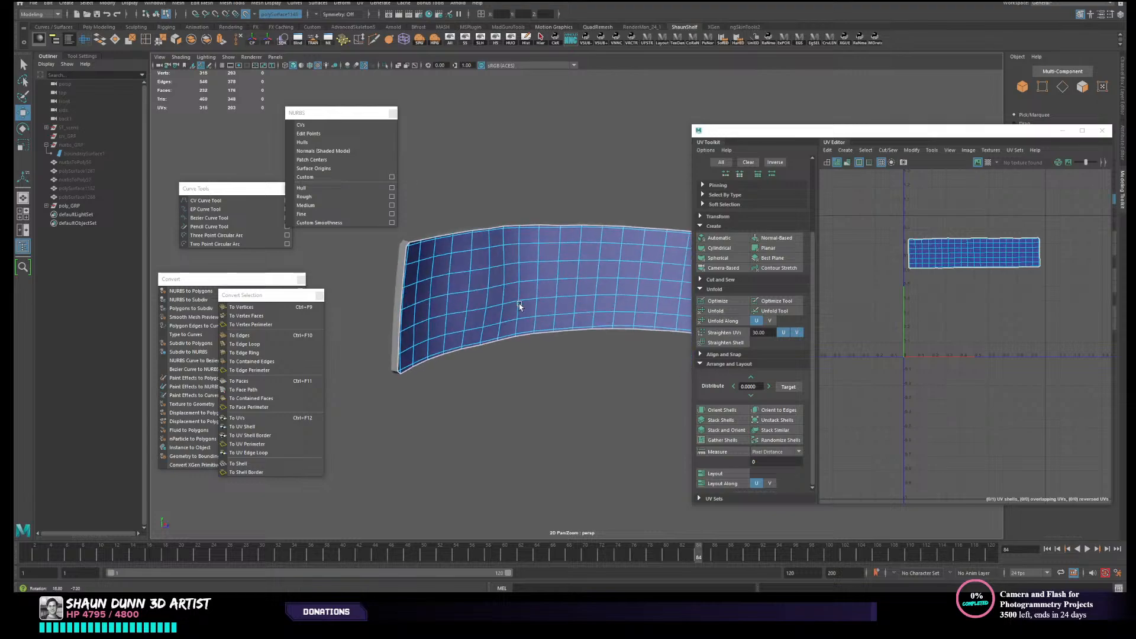
left_click_drag(557, 346, 543, 336, "alt")
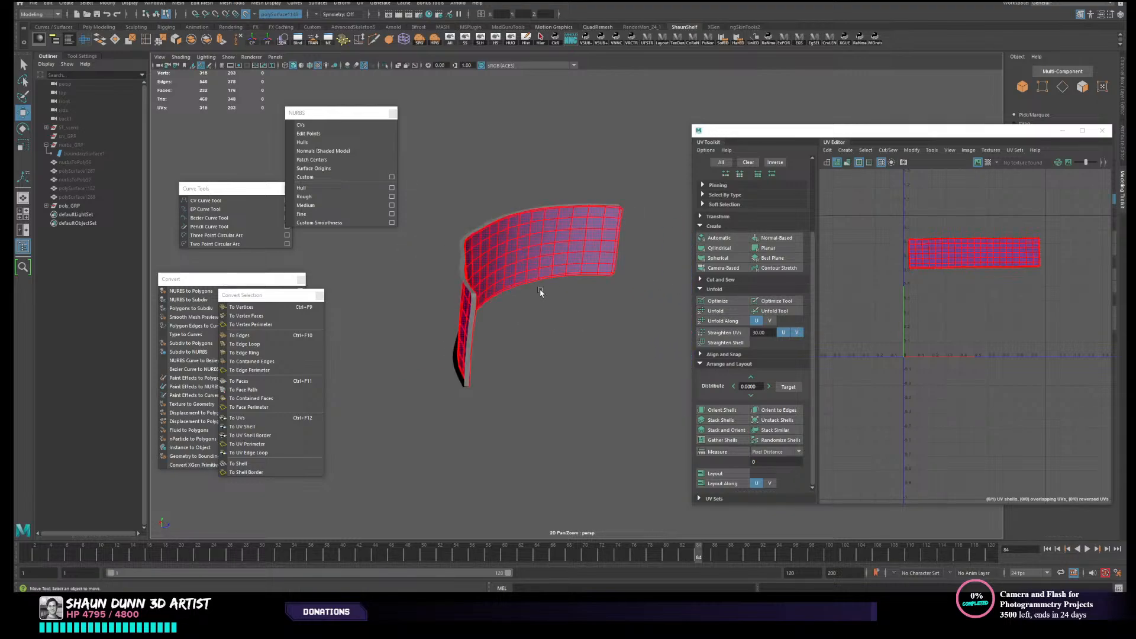
left_click_drag(540, 291, 495, 289, "alt")
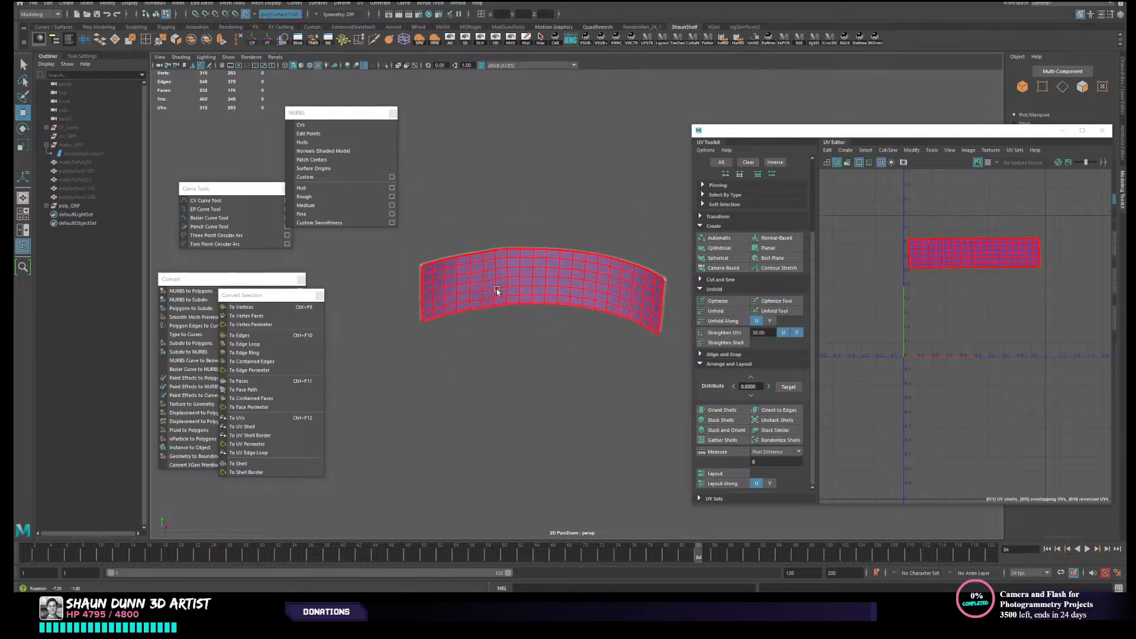
right_click_drag(473, 287, 415, 236)
left_click_drag(414, 236, 676, 385)
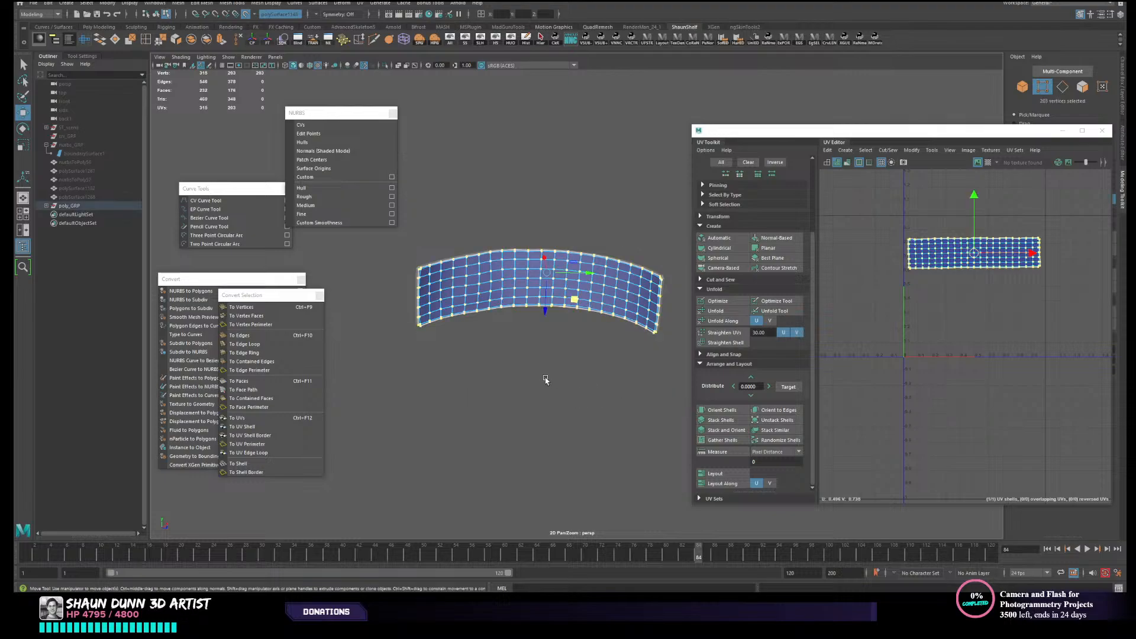
left_click_drag(545, 380, 567, 371, "alt")
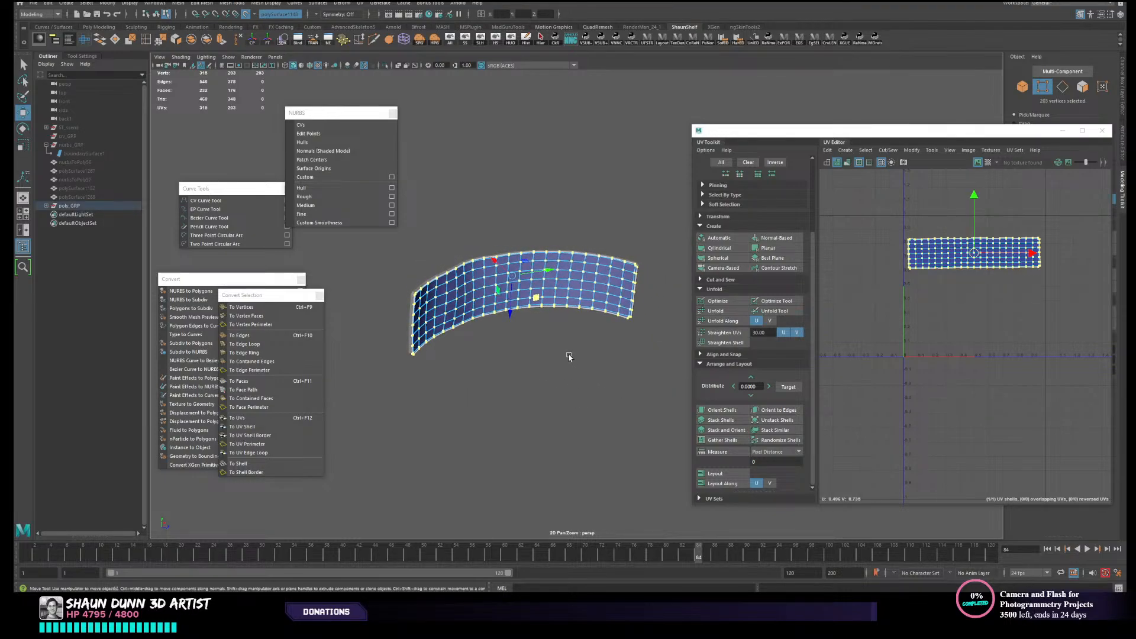
left_click_drag(487, 181, 483, 209, "alt")
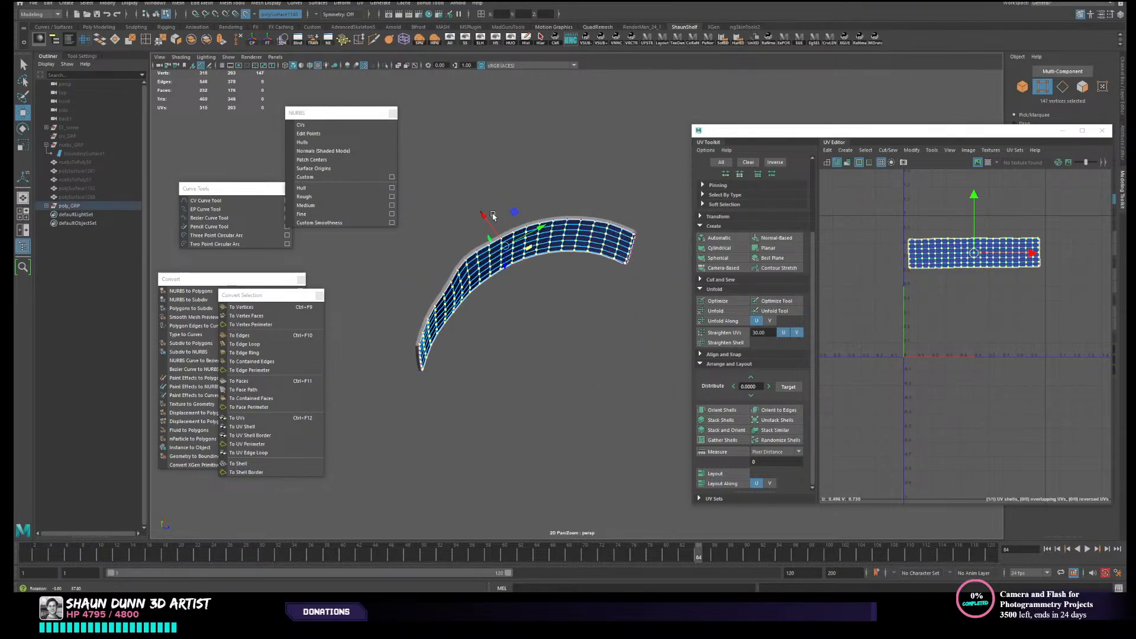
- Inspect the selected interior vertices against the rim strip from several angles and clear the selection
scroll(482, 209, "up", 3)
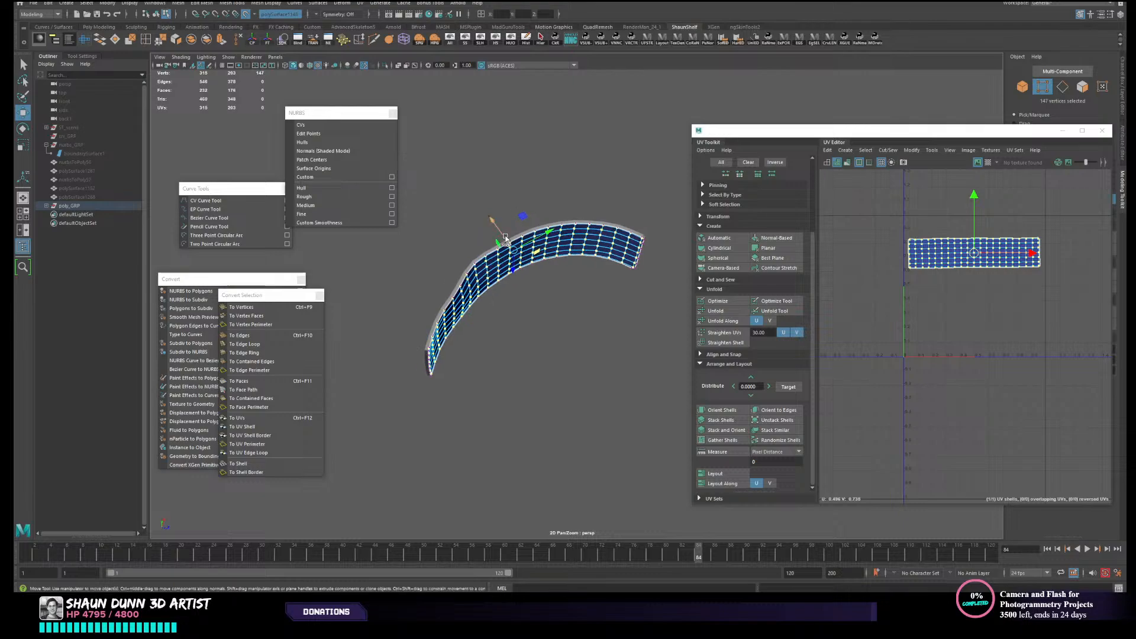
middle_click_drag(471, 205, 470, 206)
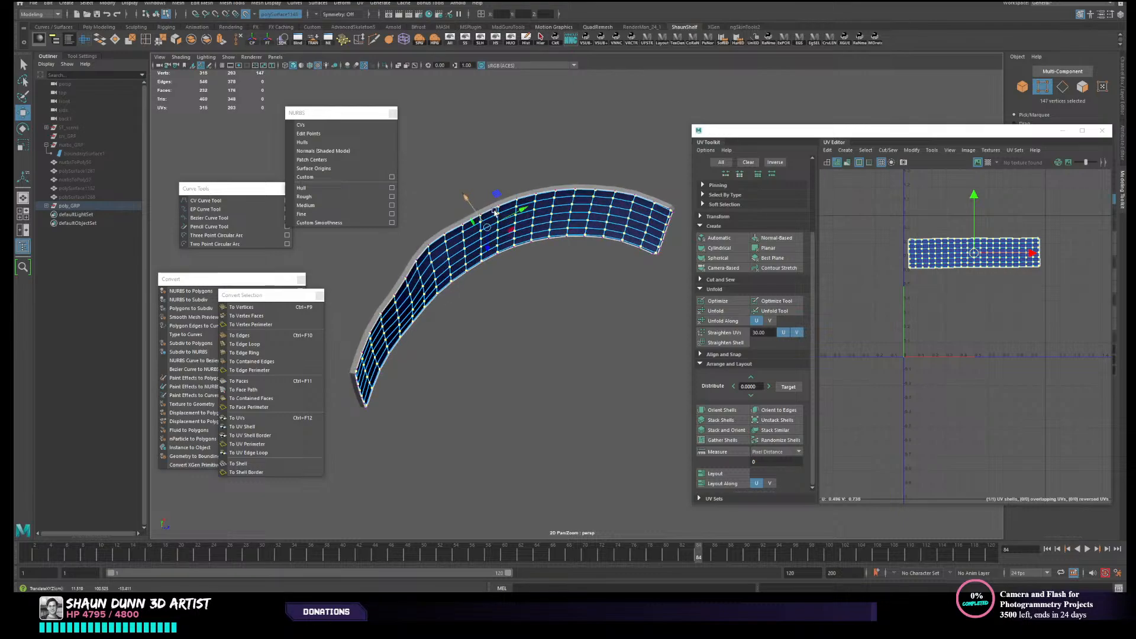
left_click_drag(495, 211, 516, 229, "alt")
middle_click_drag(379, 311, 441, 302, "alt")
scroll(442, 300, "up", 3)
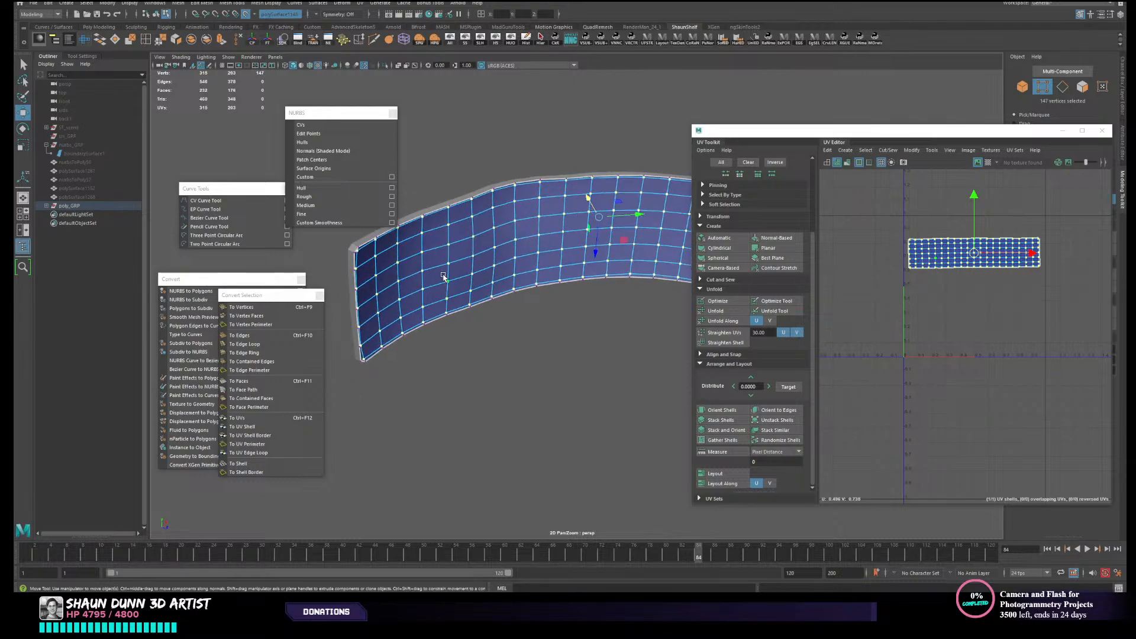
mouse_move(444, 276)
left_mouse_down("alt")
mouse_move(478, 274)
mouse_move(465, 257)
mouse_move(458, 277)
mouse_move(471, 295)
mouse_move(437, 273)
mouse_move(462, 279)
left_mouse_up("alt")
right_click_drag(462, 279, 501, 262)
left_click(551, 165)
scroll(548, 203, "down", 3)
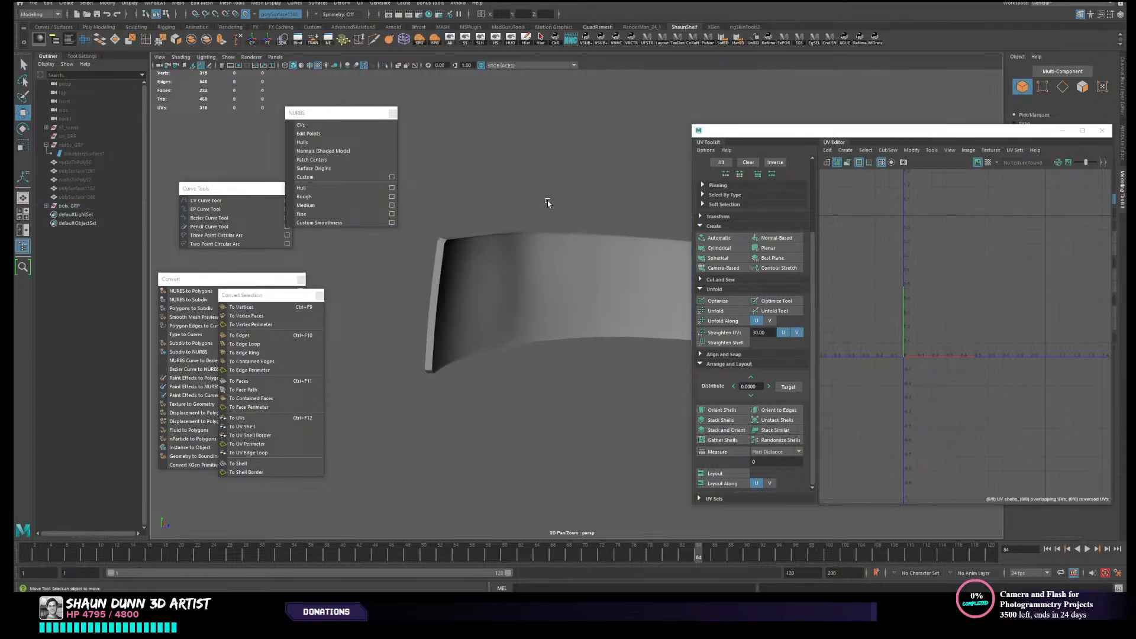
- Select the rim strip and create camera-based UVs for it from an angled view that shows the strip's full outline
left_click_drag(548, 203, 484, 195, "alt")
left_click(497, 185)
scroll(969, 296, "up", 5)
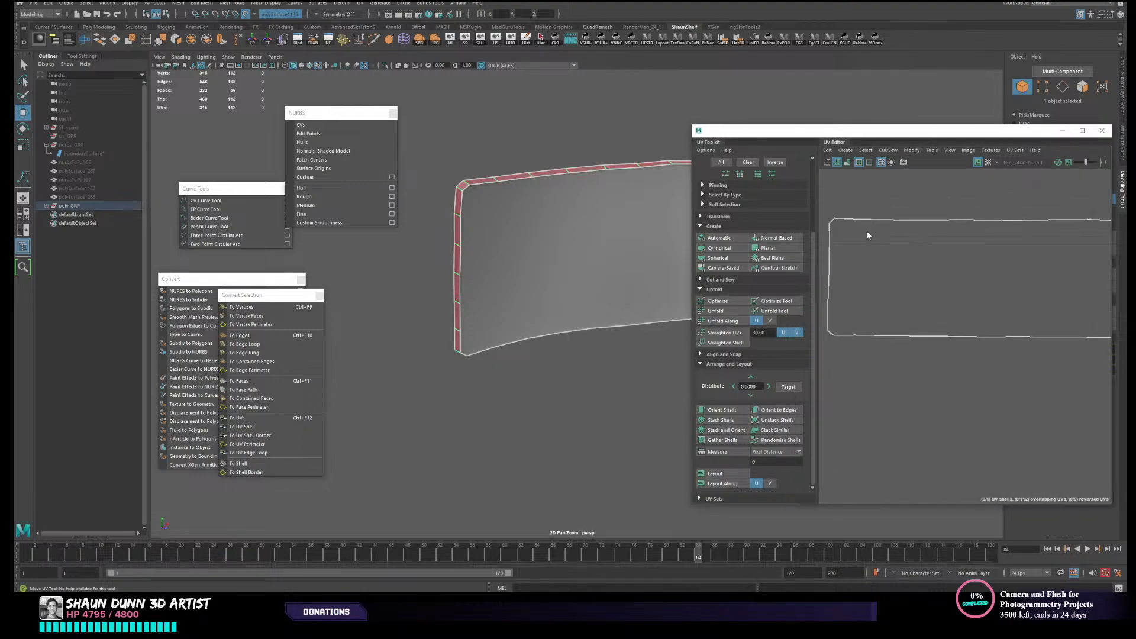
left_click(625, 124)
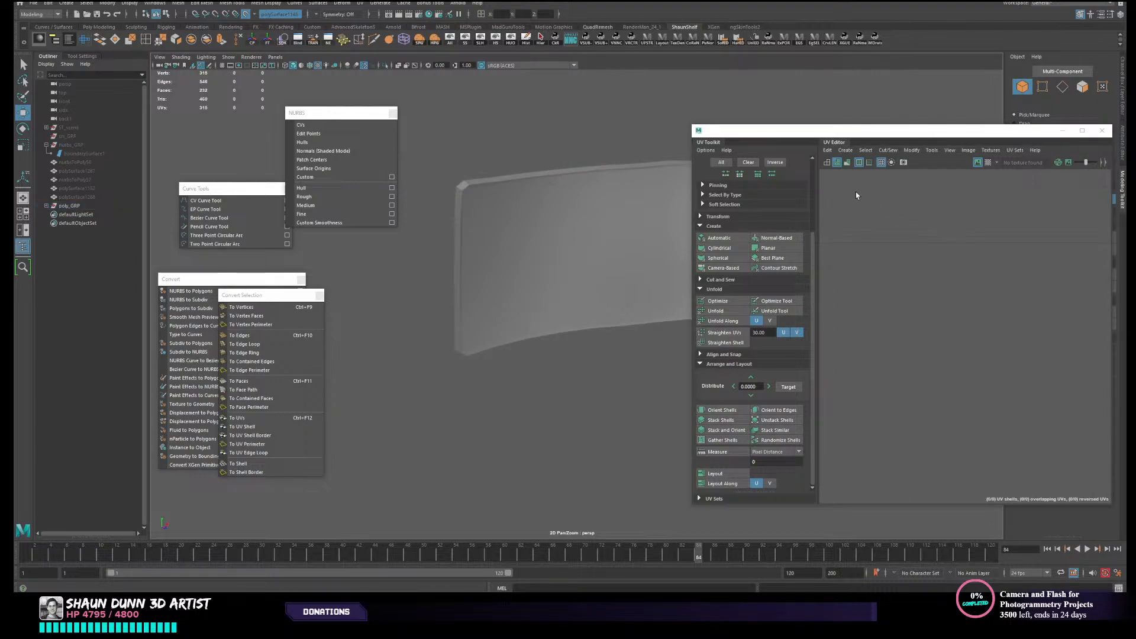
left_click(549, 172)
mouse_move(430, 281)
left_mouse_down("alt")
mouse_move(585, 266)
mouse_move(594, 281)
mouse_move(542, 272)
mouse_move(415, 285)
left_mouse_up("alt")
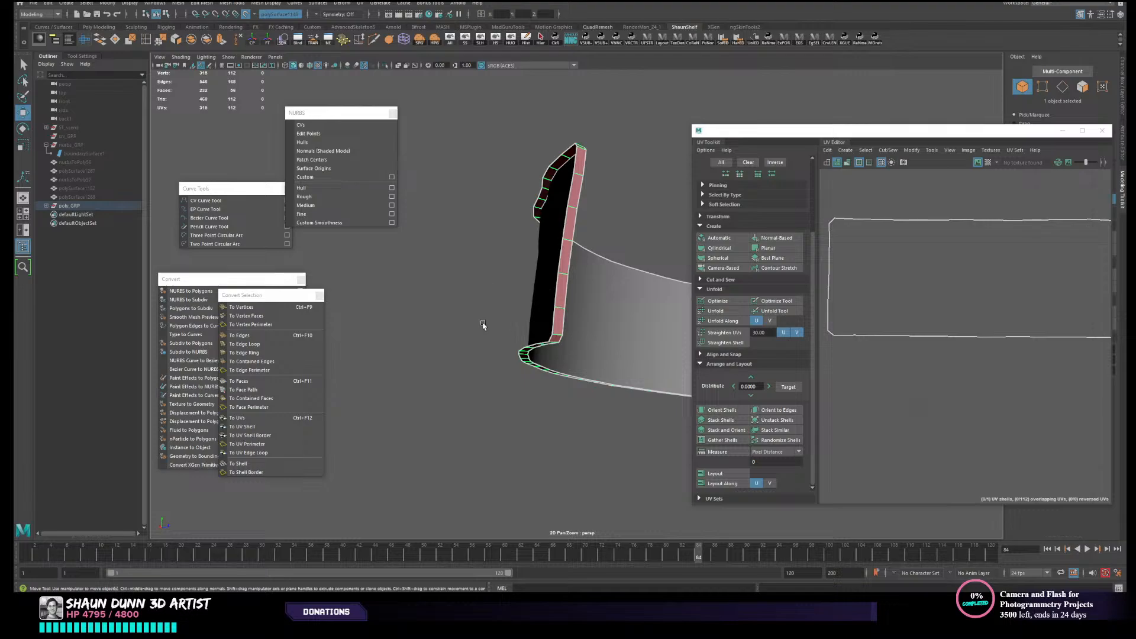
left_click_drag(482, 324, 538, 332, "alt")
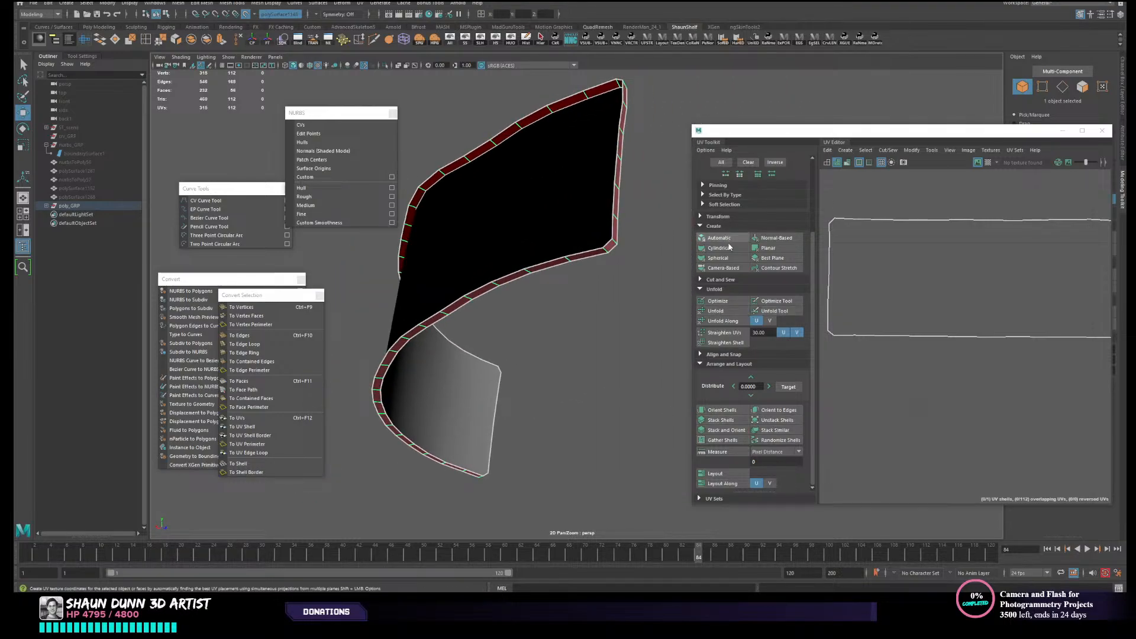
left_click(723, 267)
key("f")
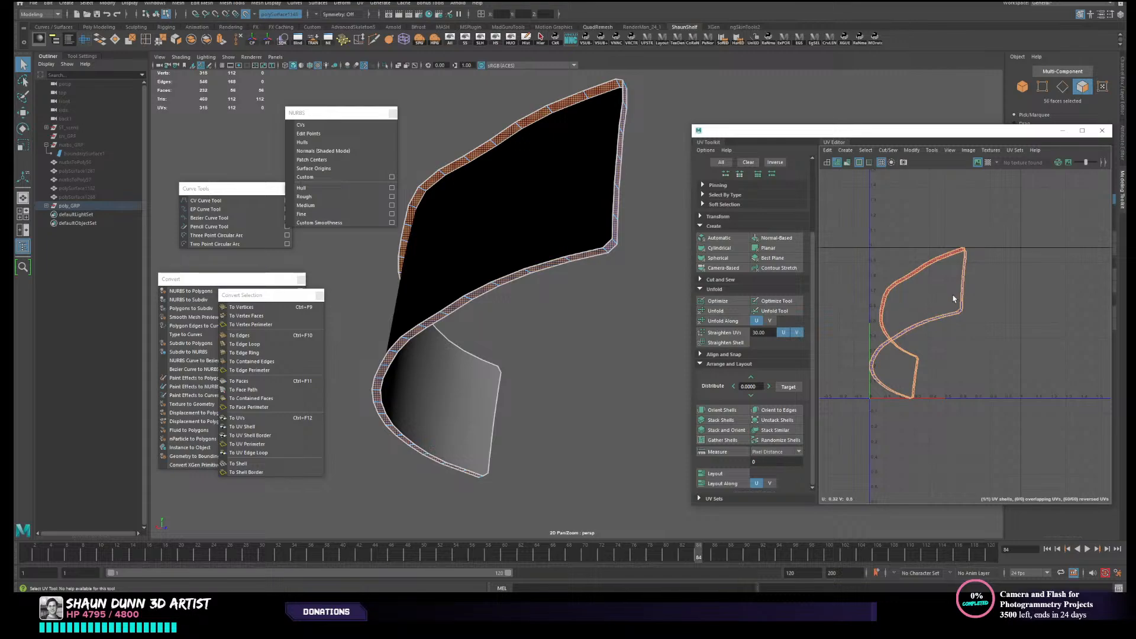
- Cut the rim strip's UVs along two crosswise edges on its short ends, dividing it into two shells
scroll(953, 295, "up", 2)
right_click_drag(953, 294, 955, 266)
scroll(956, 267, "up", 4)
middle_click_drag(993, 314, 1007, 304, "alt")
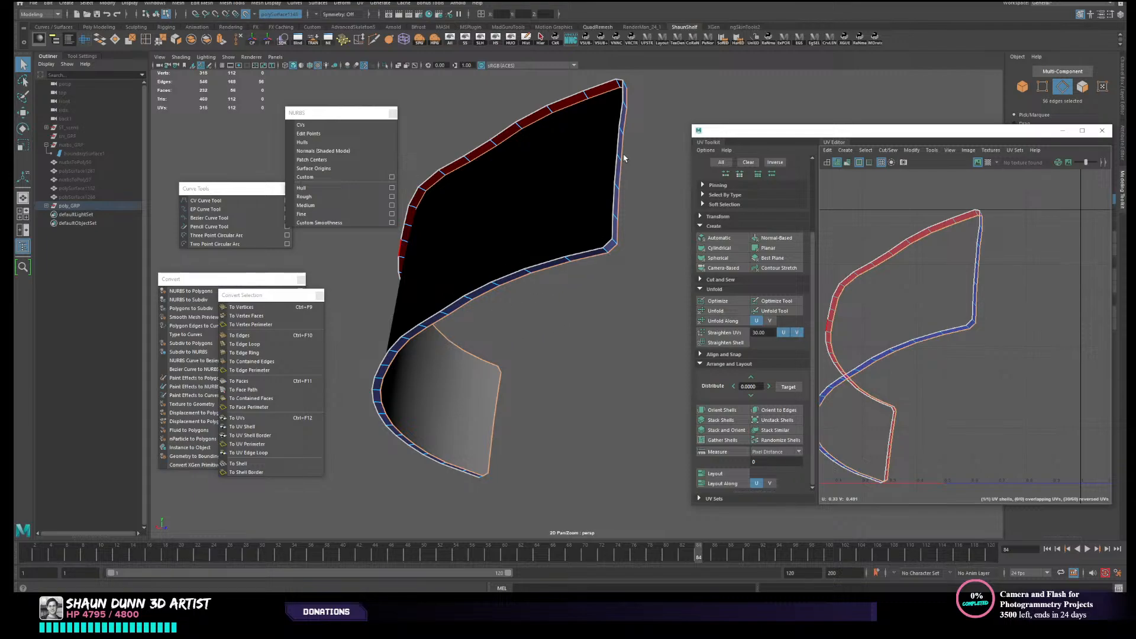
left_click_drag(624, 158, 588, 250, "alt")
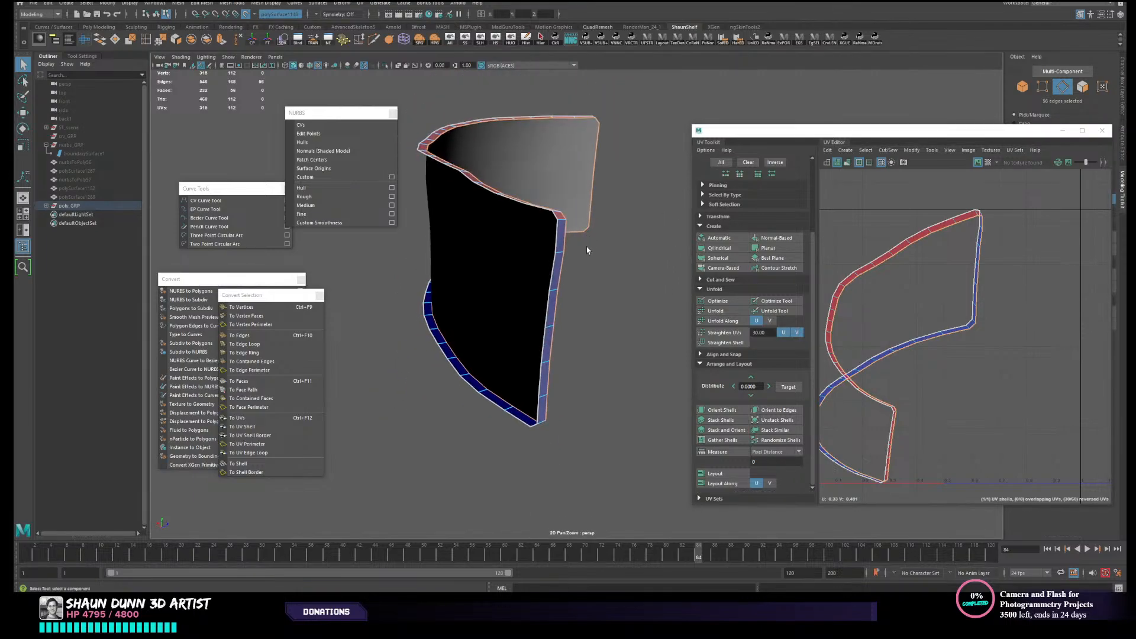
left_click(550, 329)
key("f")
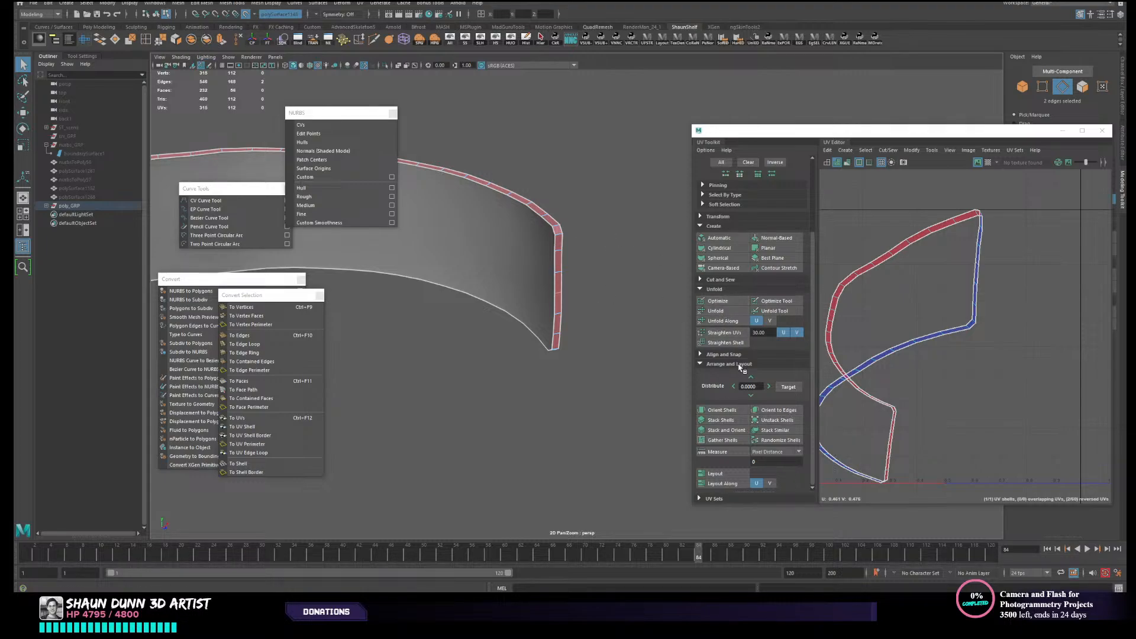
left_click_drag(797, 139, 773, 96)
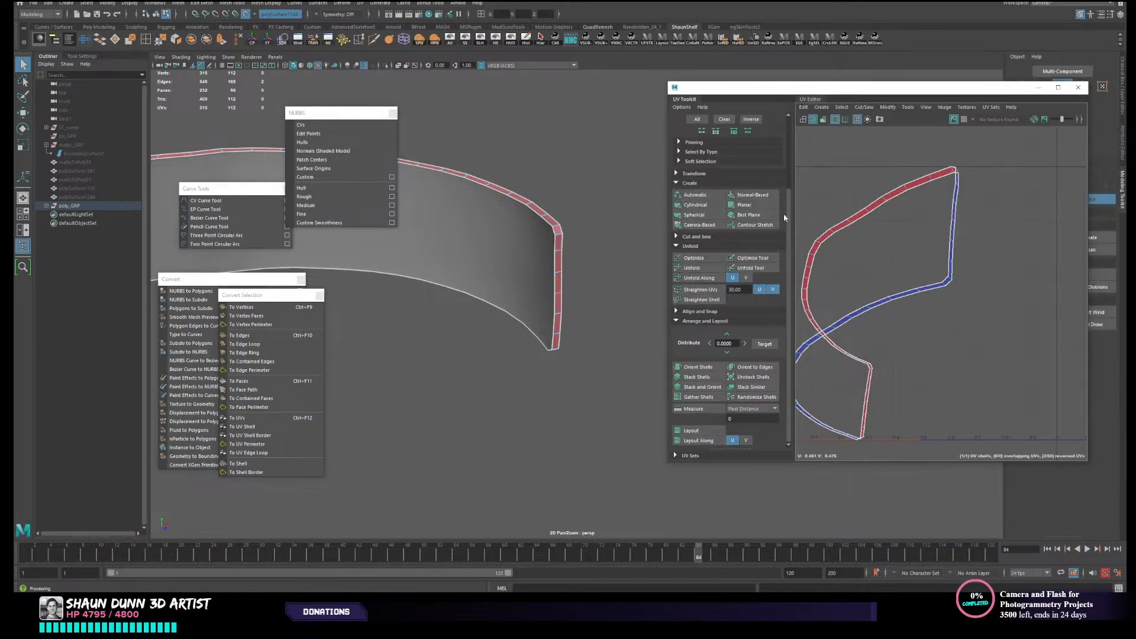
left_click(692, 236)
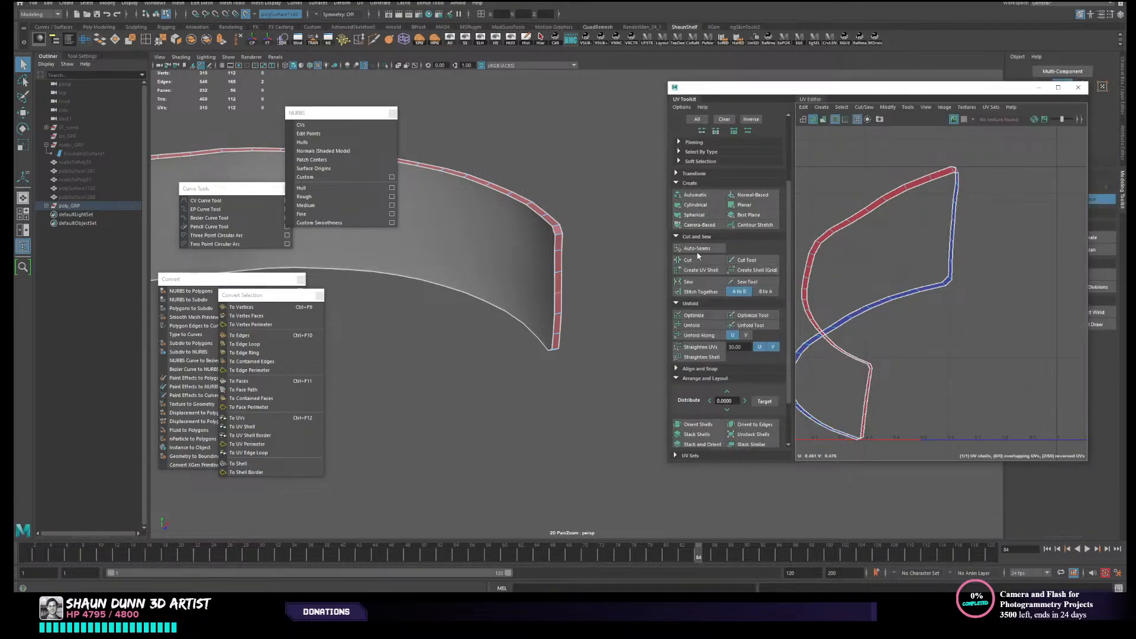
left_click(693, 269)
- Select both rim UV shells and unfold them
key("w")
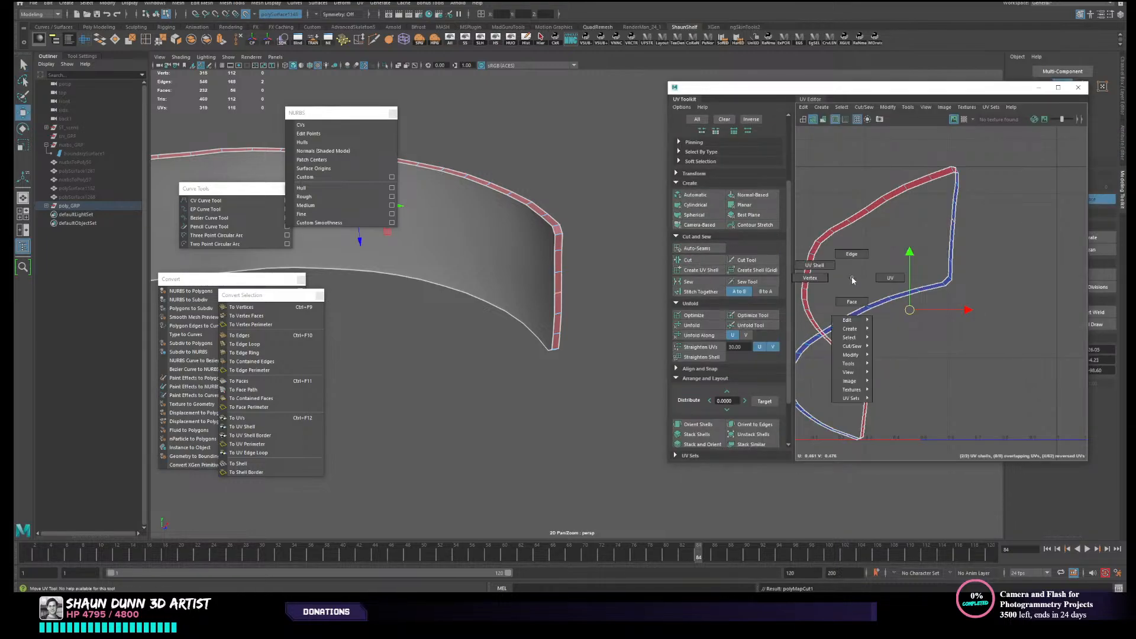
left_click_drag(832, 207, 931, 348)
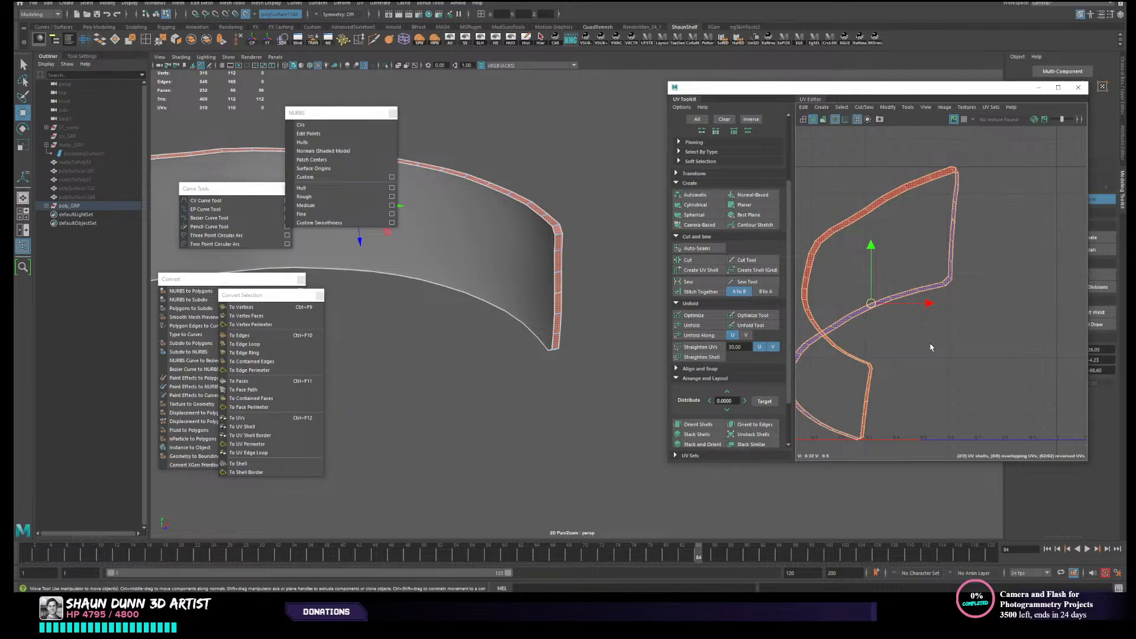
left_click(704, 326)
left_click(947, 373)
scroll(919, 395, "down", 4)
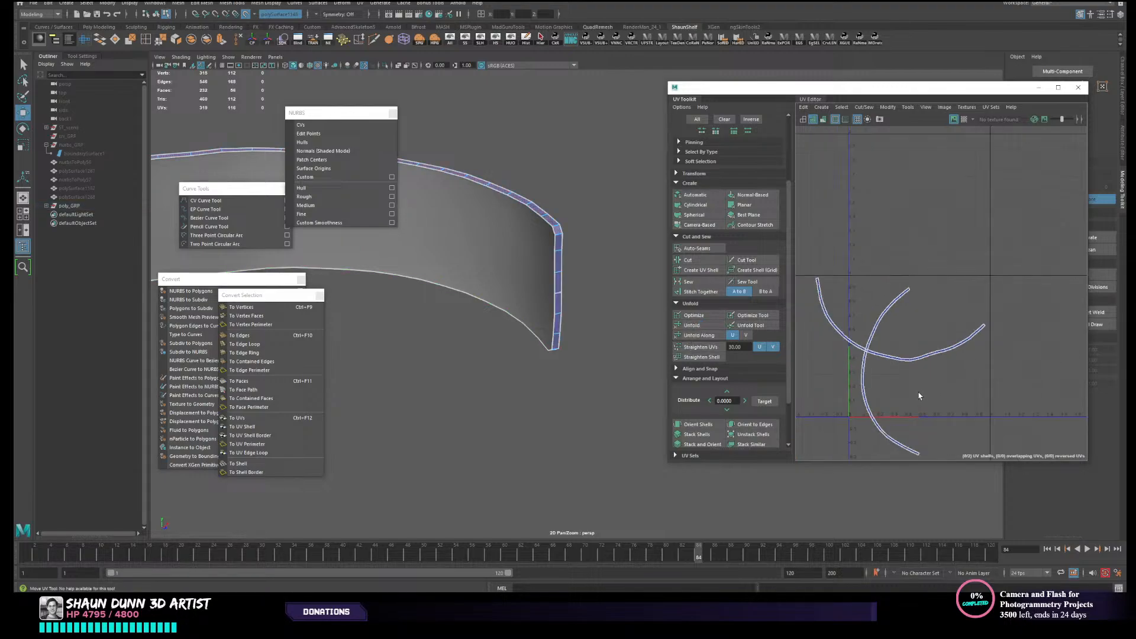
scroll(919, 395, "down", 2)
- Move both unfolded rim shells together up and to the left in UV space
left_click_drag(840, 330, 927, 386)
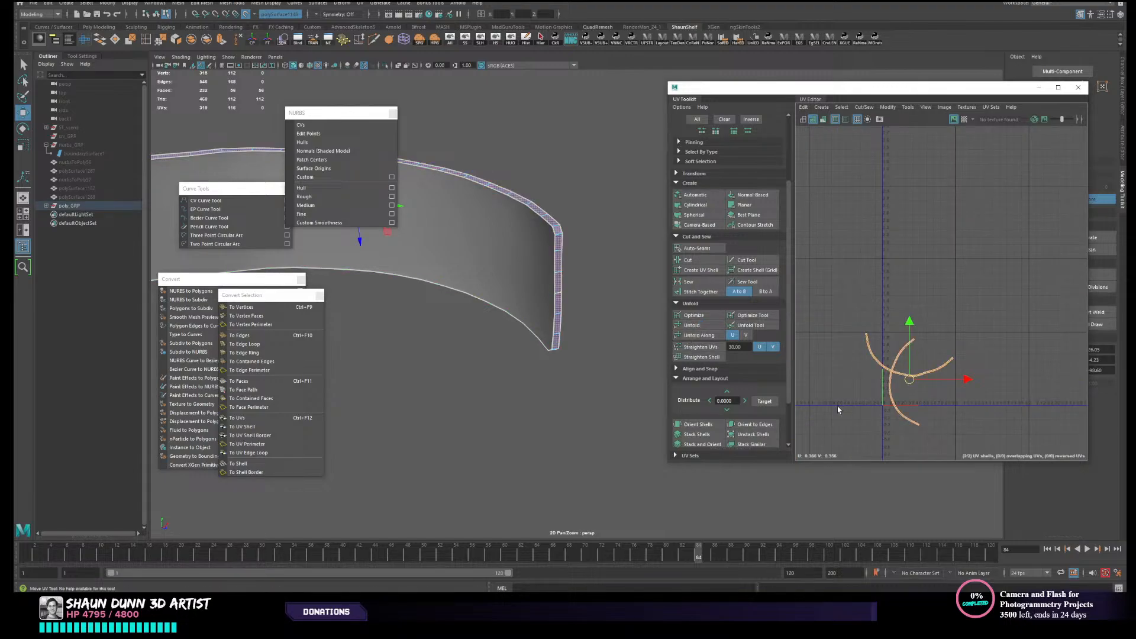
scroll(858, 396, "up", 2)
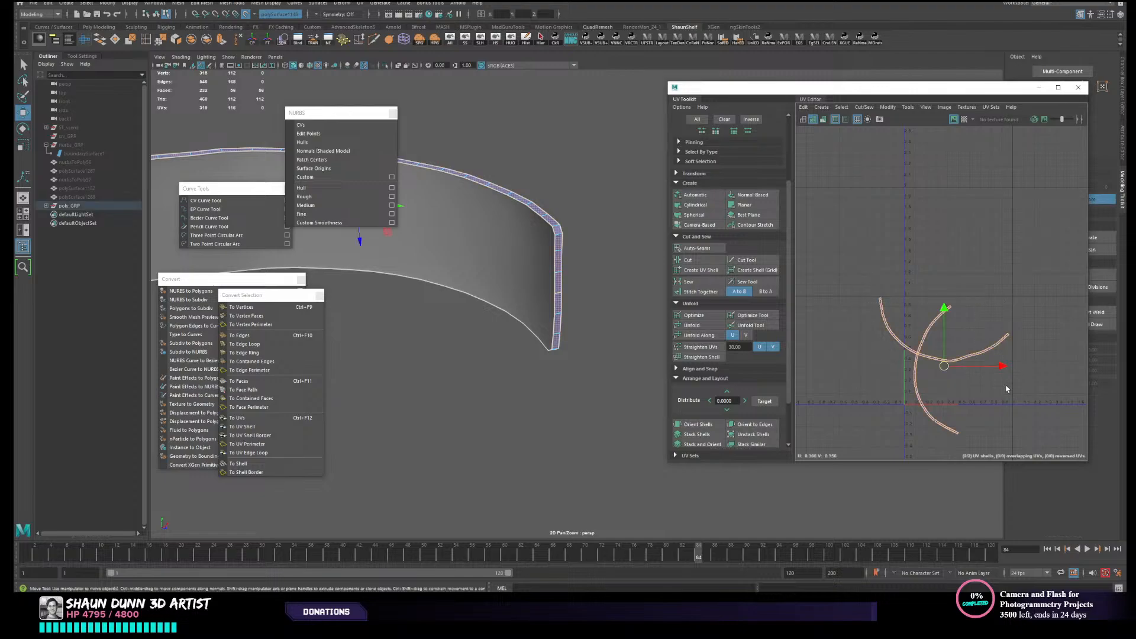
left_click_drag(944, 365, 898, 273)
left_click(857, 355)
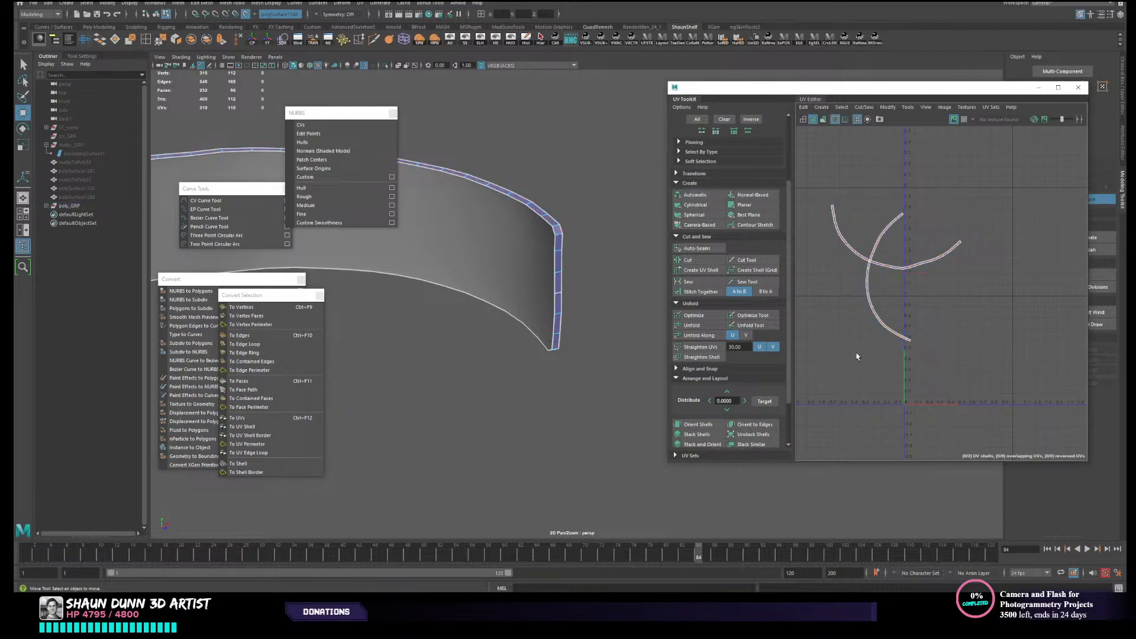
- Try to straighten the UVs of the upright curved rim shell along both U and V
left_click_drag(837, 225, 992, 333)
left_click_drag(834, 270, 958, 316)
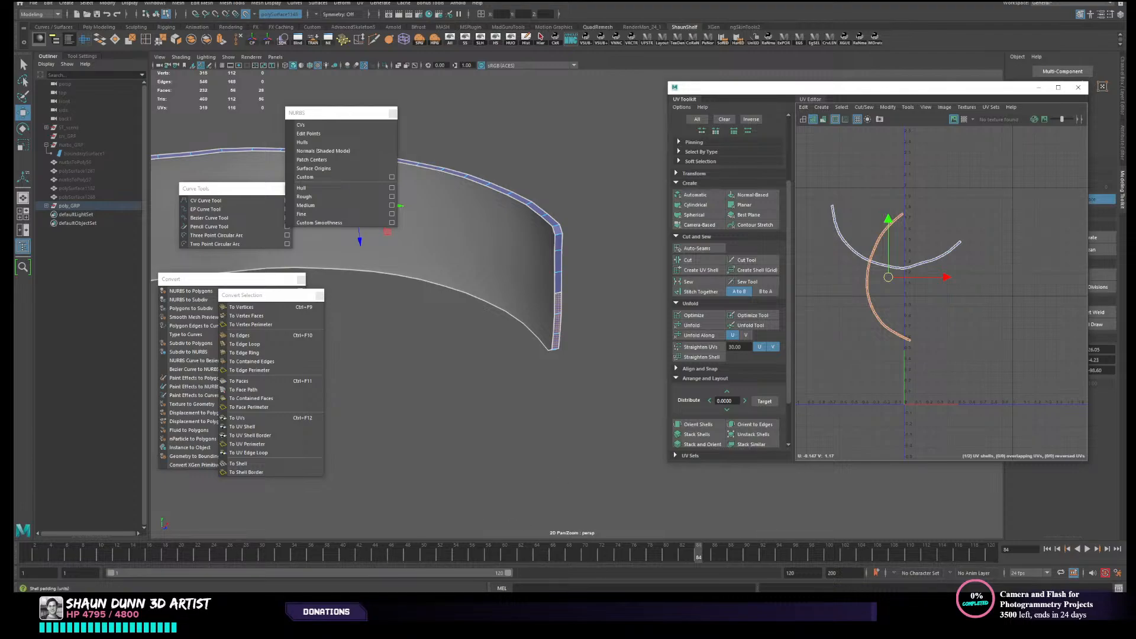
left_click_drag(852, 215, 911, 264)
scroll(847, 243, "up", 5)
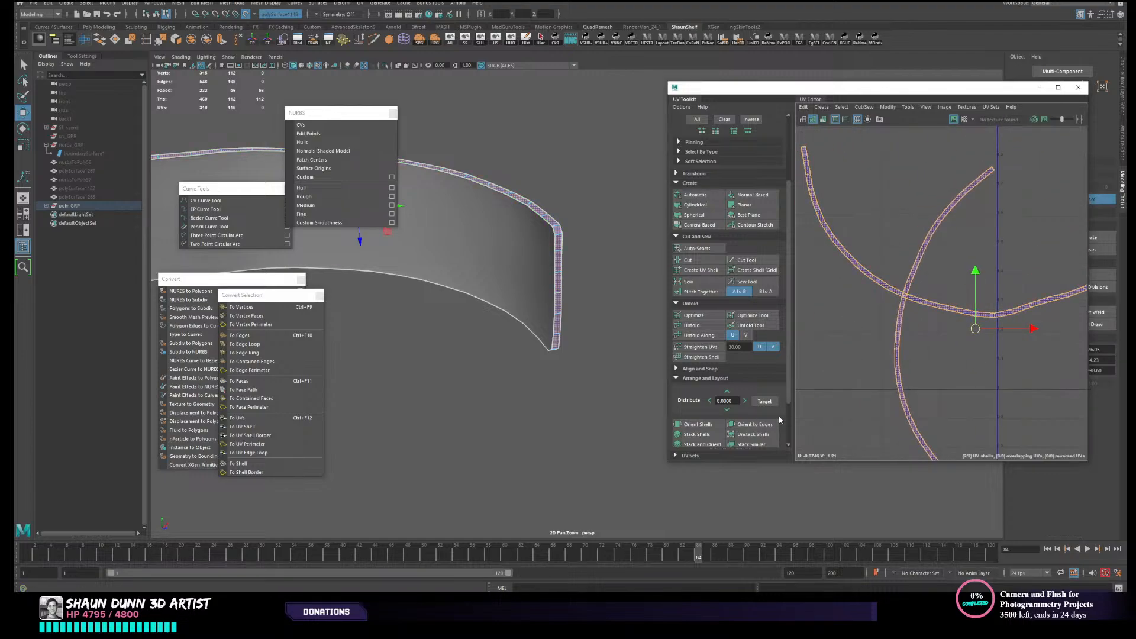
left_click(850, 391)
scroll(858, 390, "down", 5)
left_click_drag(864, 392, 971, 418)
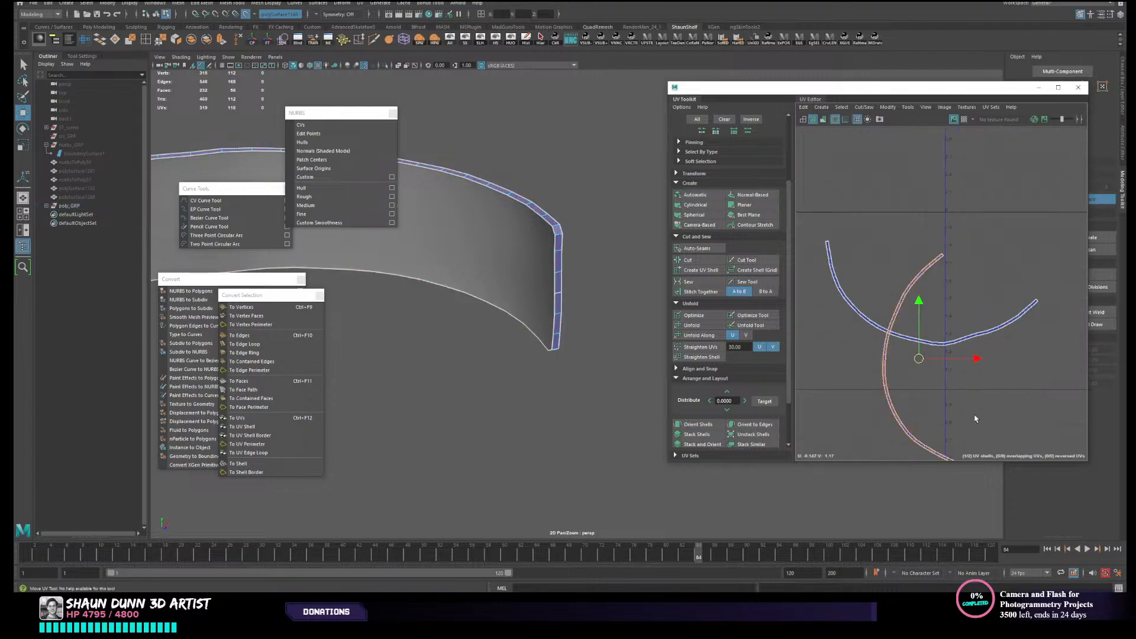
left_click(723, 346)
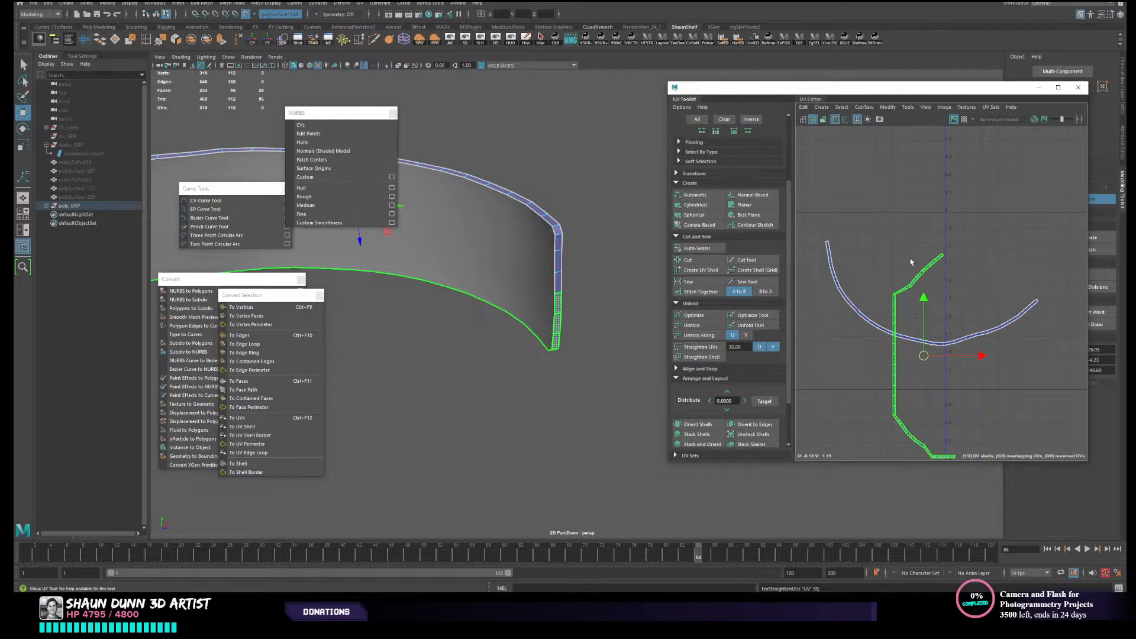
- Try to straighten the slanted upper end of that rim shell's UVs, and undo the attempt
right_click_drag(925, 267, 925, 283)
left_click_drag(874, 238, 996, 292)
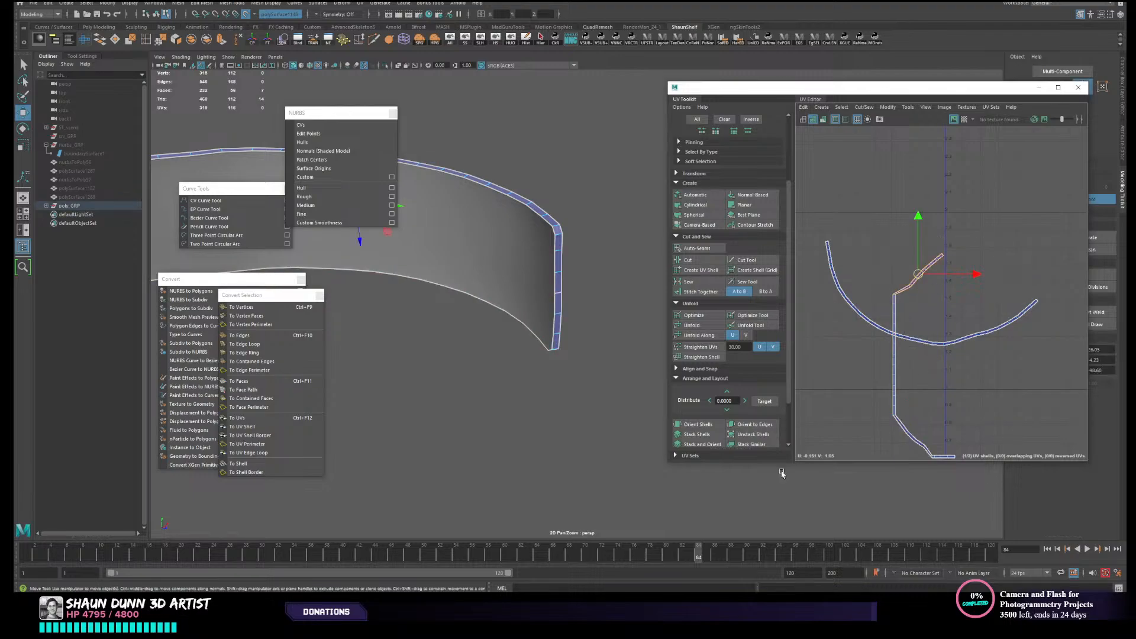
left_click(710, 348)
key("ctrl+z")
- Reselect the whole partly straightened rim shell and unfold it back into a smooth curve
left_click_drag(854, 355, 933, 396)
right_click_drag(914, 395, 861, 358)
middle_click_drag(863, 394, 840, 360, "alt")
left_click_drag(841, 352, 900, 381)
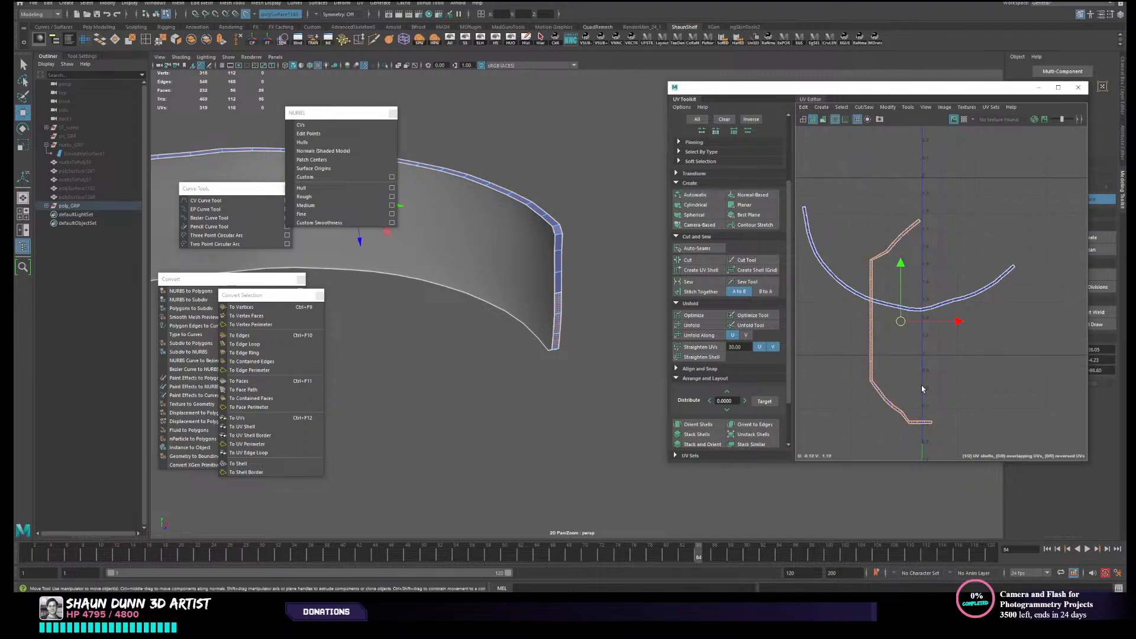
left_click(697, 334)
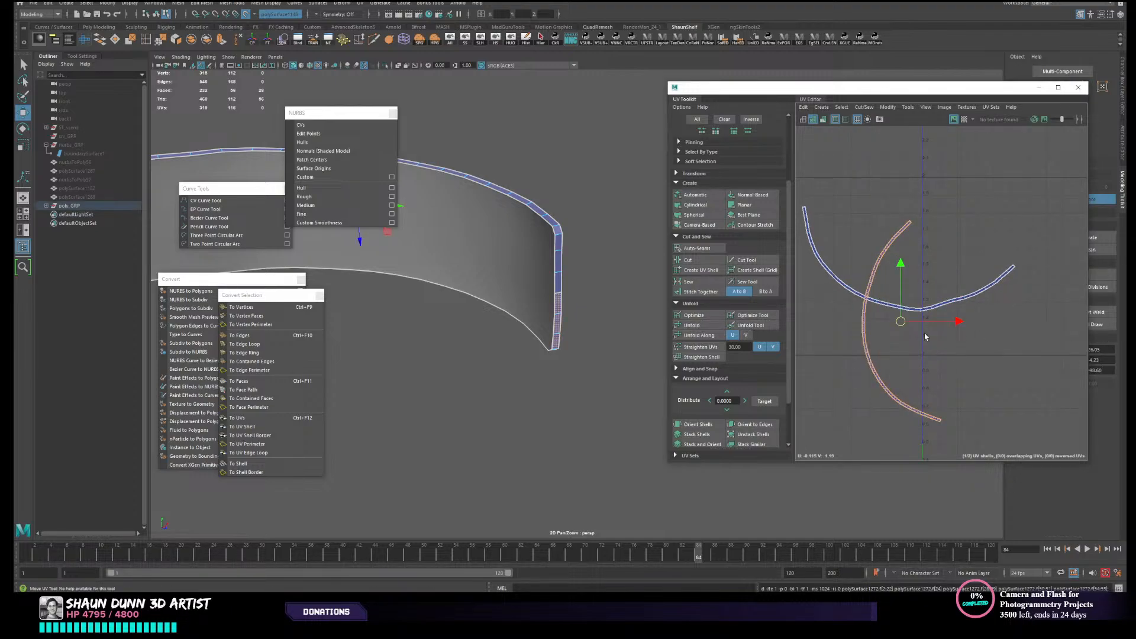
- Select both rim UV shells and move them together to the right, clear of the first UV tile
scroll(904, 346, "down", 4)
middle_click_drag(929, 371, 905, 361, "alt")
left_click(832, 292, "shift")
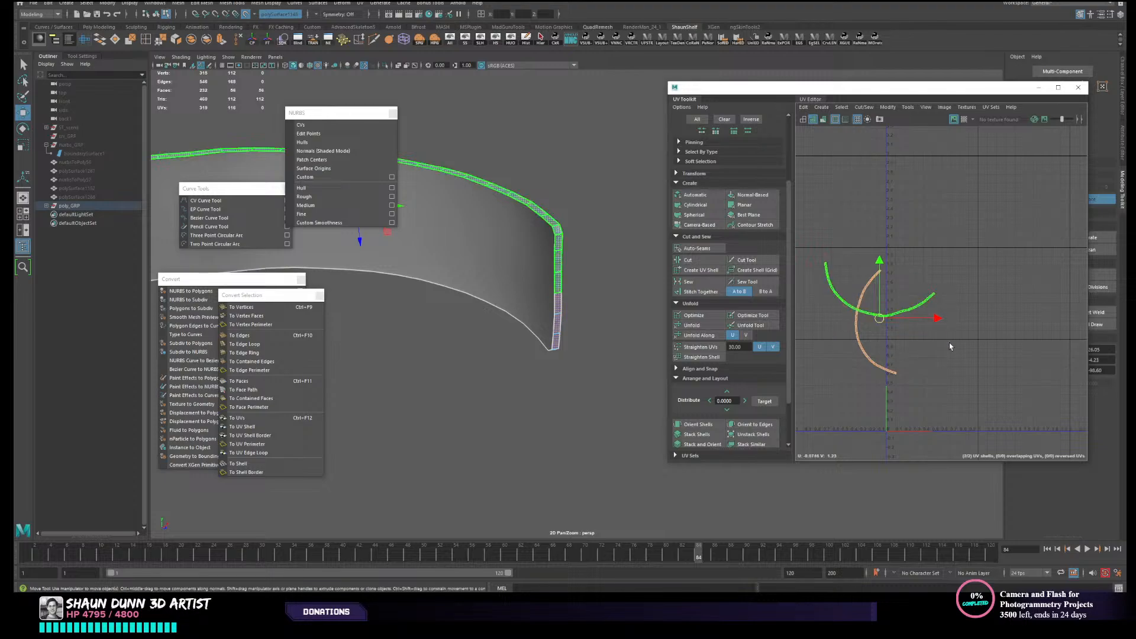
left_click_drag(878, 324, 1050, 282)
- Restore the hidden geometry and isolate the two curved panel faces together with the rim strip
right_click_drag(499, 271, 516, 258)
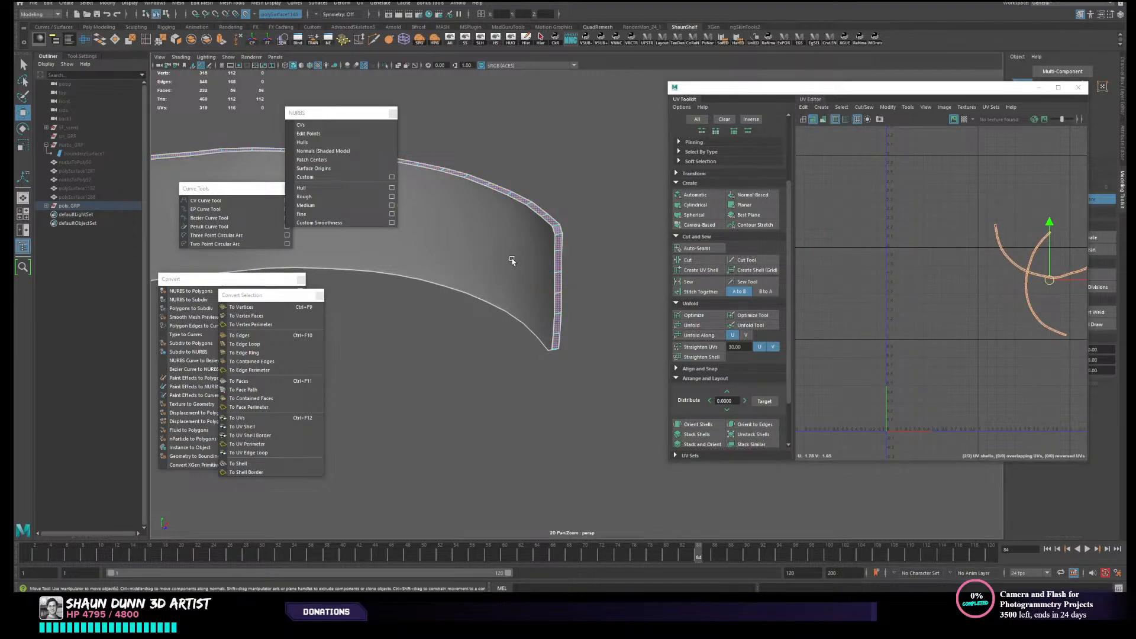
left_click(512, 261)
left_click_drag(549, 224, 546, 226)
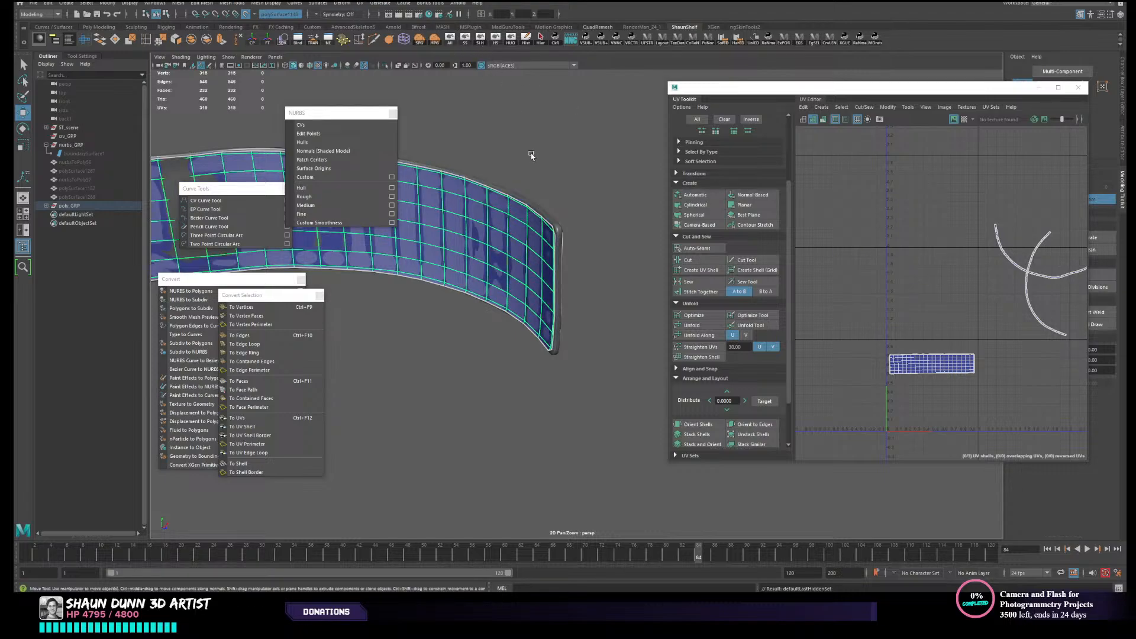
left_click_drag(531, 155, 507, 177, "alt")
left_click(560, 219, "shift")
left_click_drag(559, 223, 550, 309, "alt")
left_click(509, 40)
left_click(555, 178)
left_click(556, 313)
left_click(553, 313)
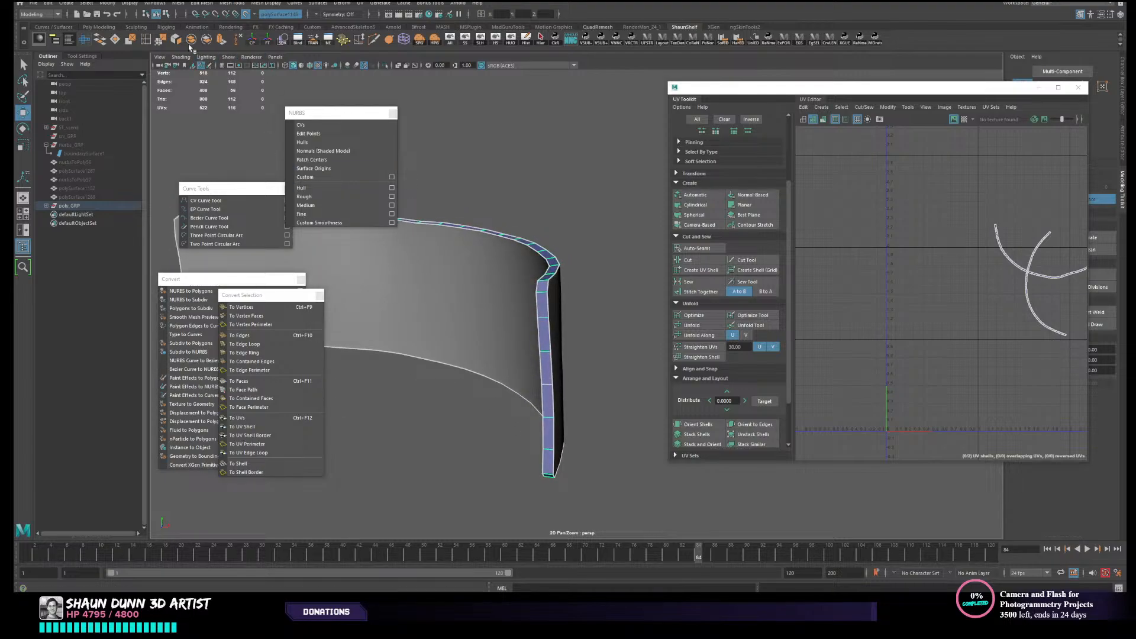
- Try to add an edge loop along the length of the rim strip with Insert Edge Loop, and undo it
left_click(145, 39)
scroll(550, 293, "up", 2)
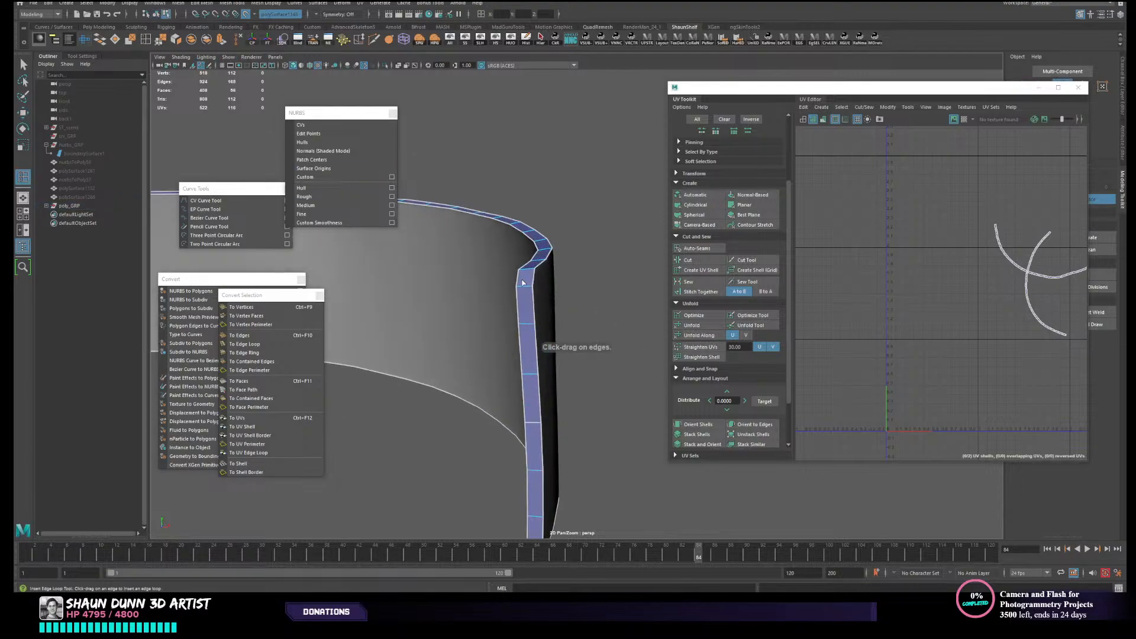
left_click(526, 290)
key("ctrl+z")
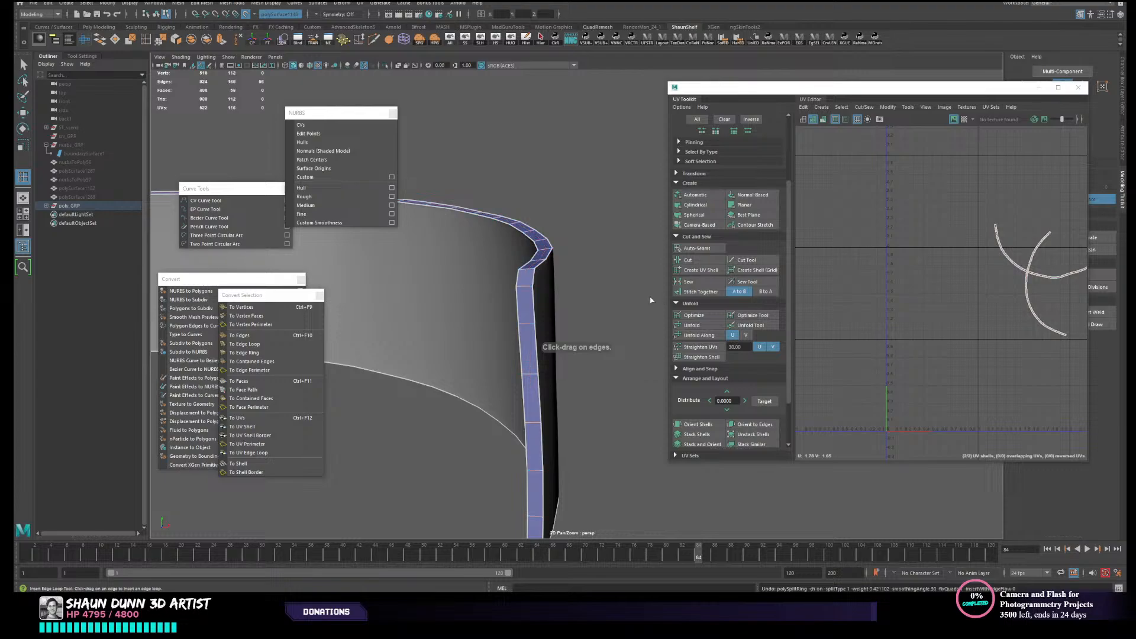
key("w")
right_click_drag(580, 288, 603, 276)
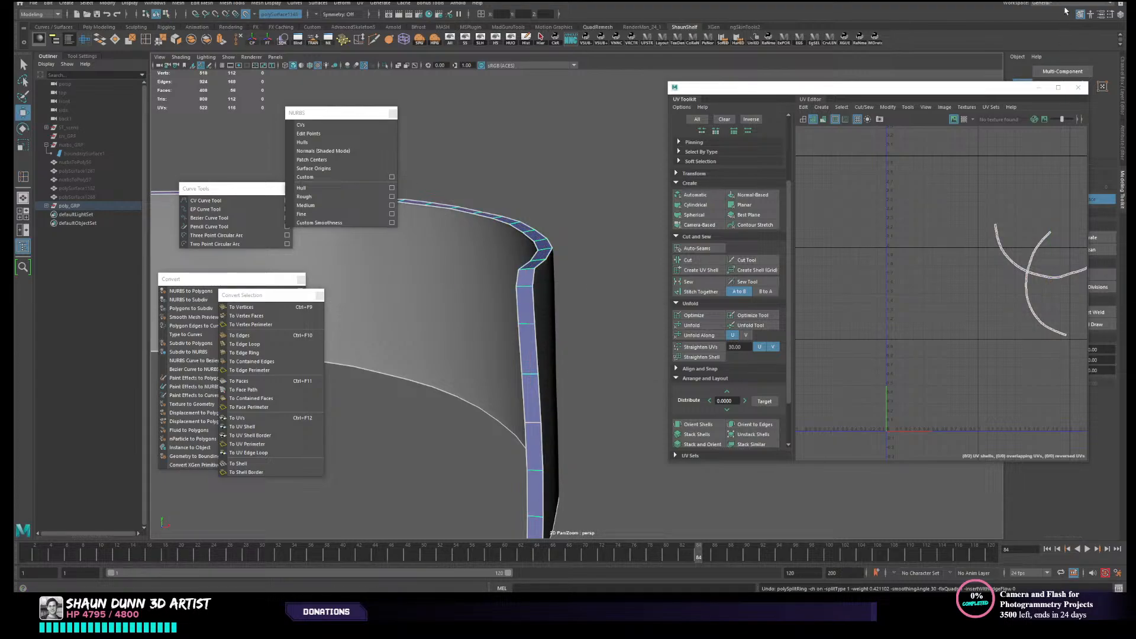
- Close the UV Editor, unhide the reference surface and insert a lengthwise edge loop near the rim strip's middle with Quad Draw
left_click(1078, 88)
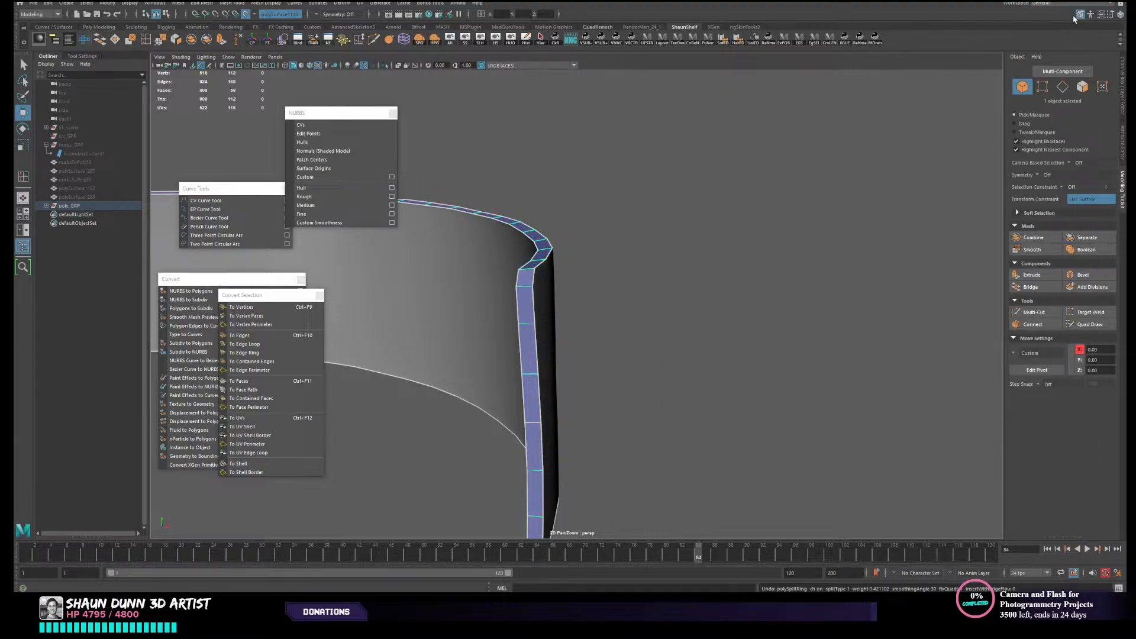
left_click_drag(653, 358, 834, 353, "alt")
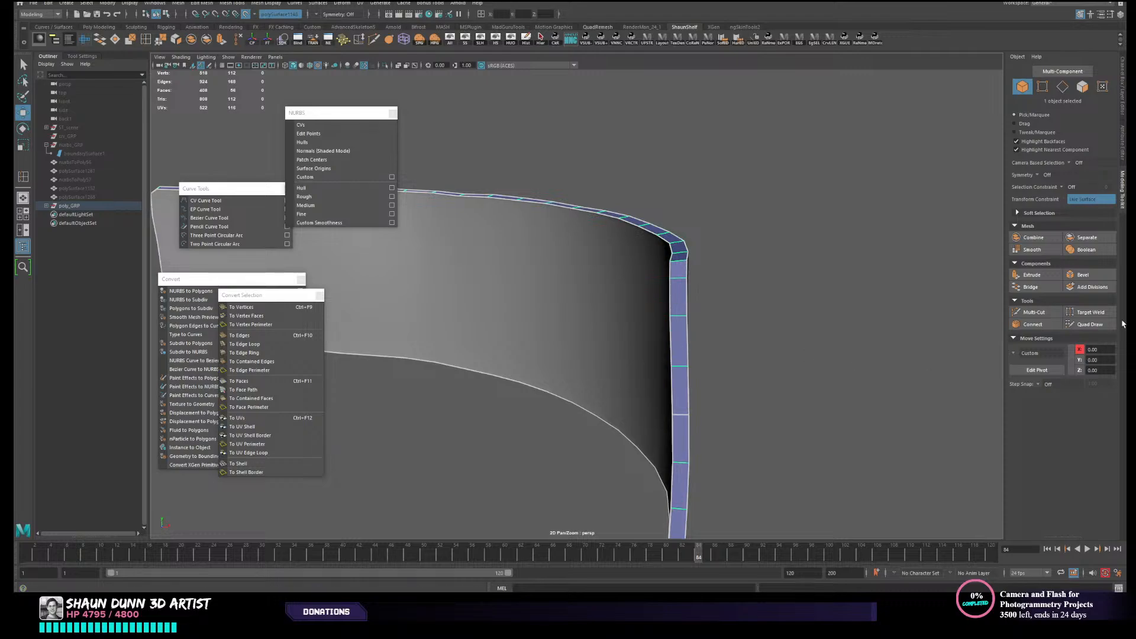
left_click(1089, 325)
mouse_move(698, 288)
left_mouse_down("alt")
mouse_move(710, 337)
mouse_move(680, 314)
left_mouse_up("alt")
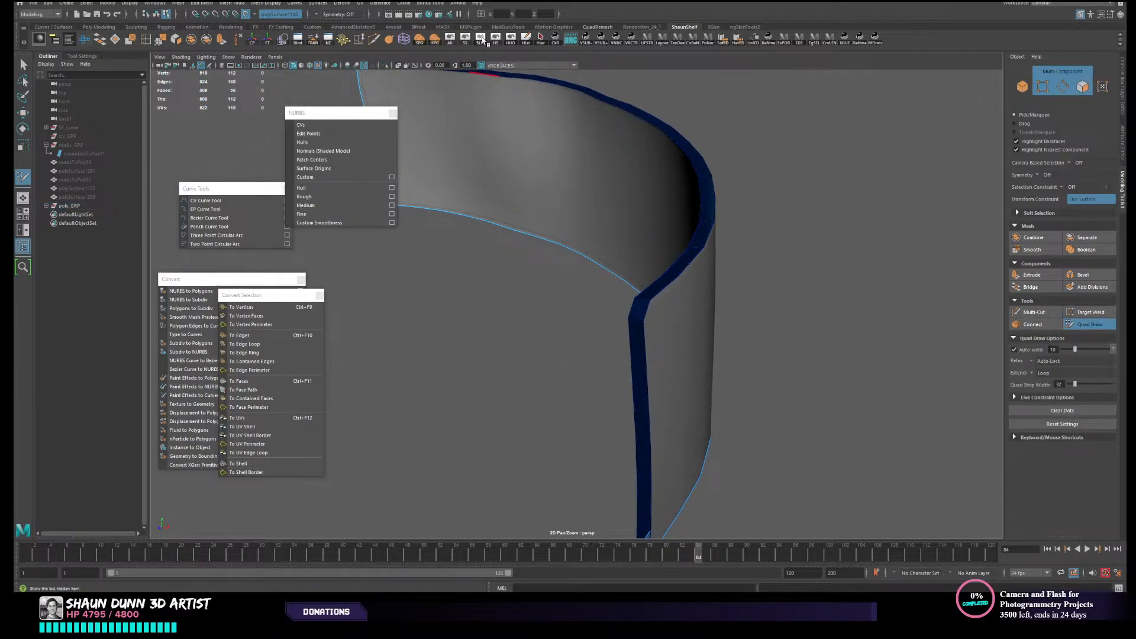
left_click(481, 39)
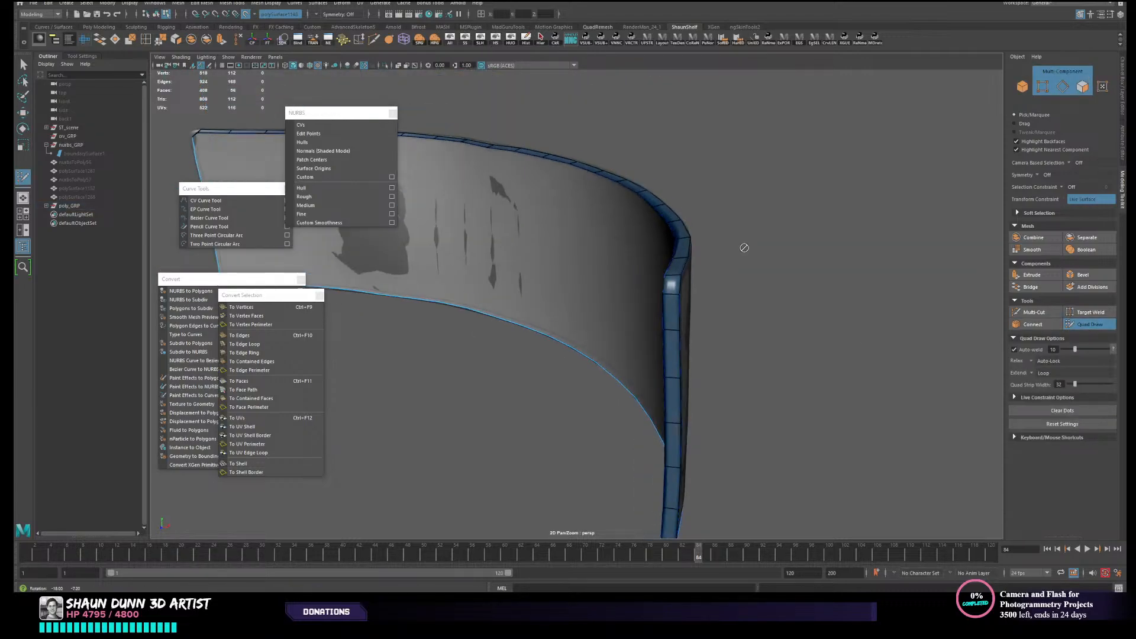
left_click(671, 296, "ctrl")
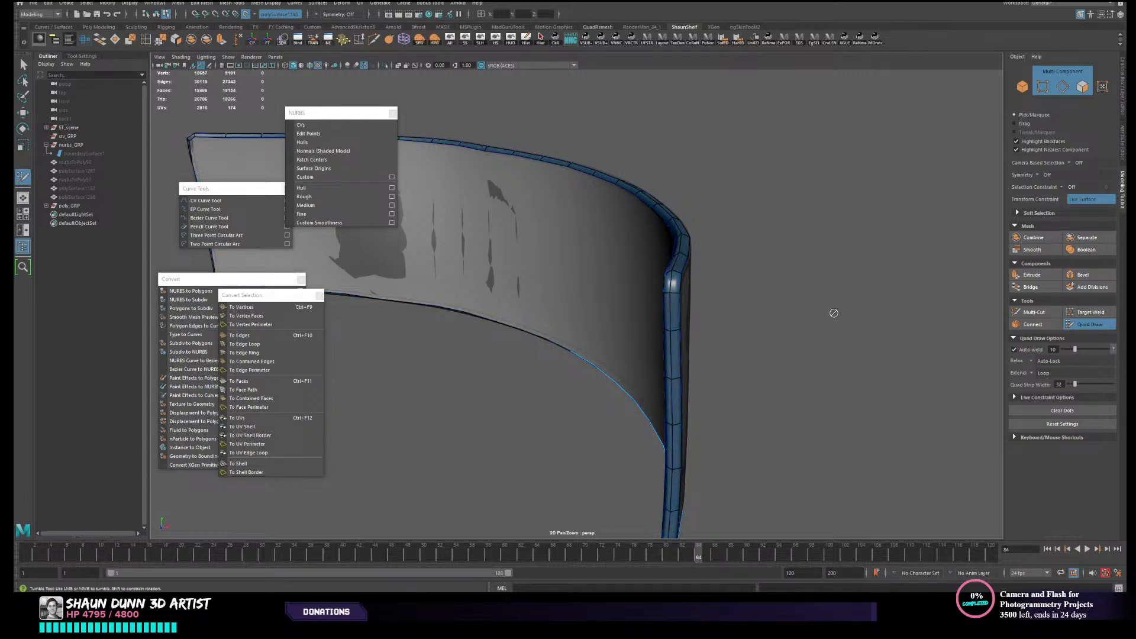
mouse_move(833, 312)
left_mouse_down("alt")
mouse_move(850, 304)
mouse_move(814, 304)
mouse_move(866, 315)
mouse_move(925, 303)
mouse_move(799, 307)
mouse_move(675, 374)
mouse_move(697, 363)
mouse_move(699, 331)
left_mouse_up("alt")
key("w")
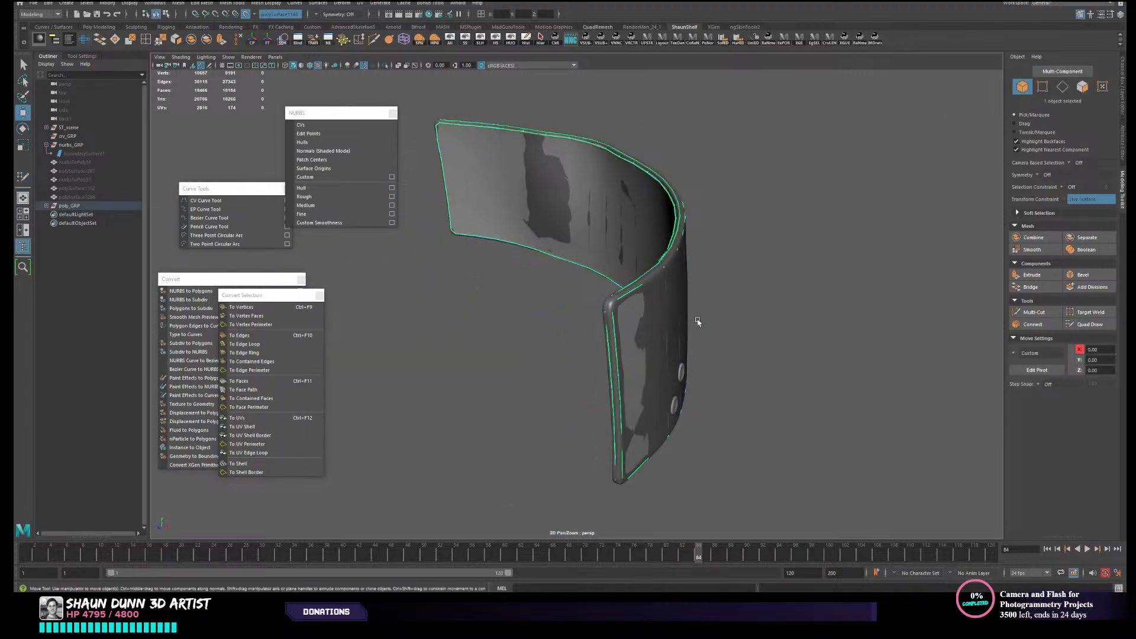
- Select the rim strip together with the convex outer face of the panel
left_click(698, 321)
left_click(634, 355)
left_click_drag(633, 355, 644, 377, "alt")
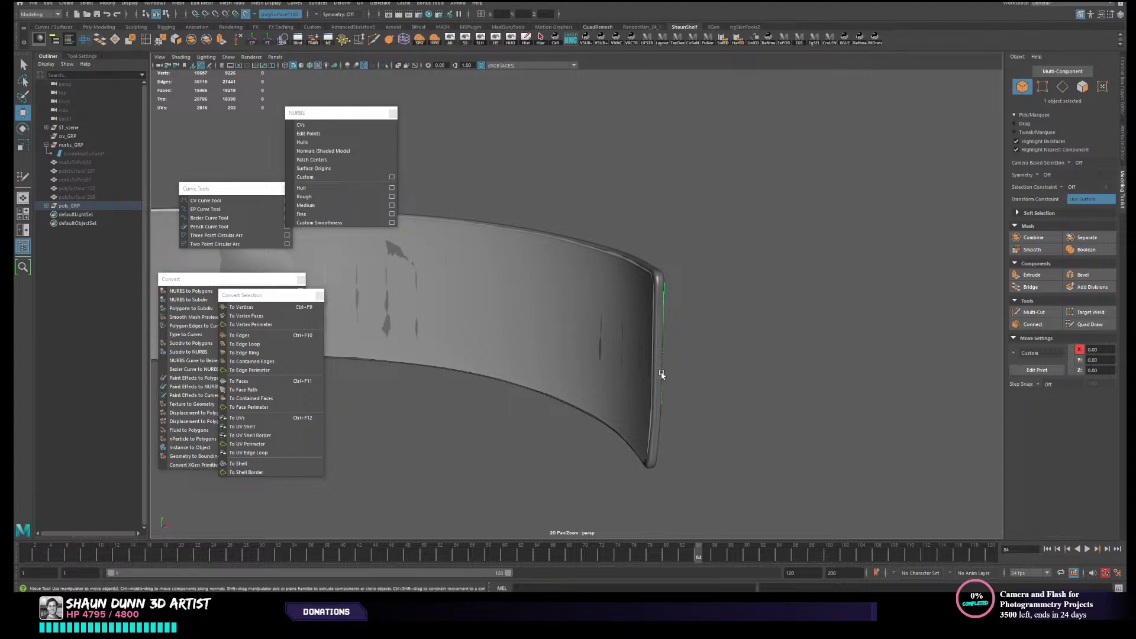
left_click(662, 375, "shift")
left_click_drag(732, 358, 717, 393, "alt")
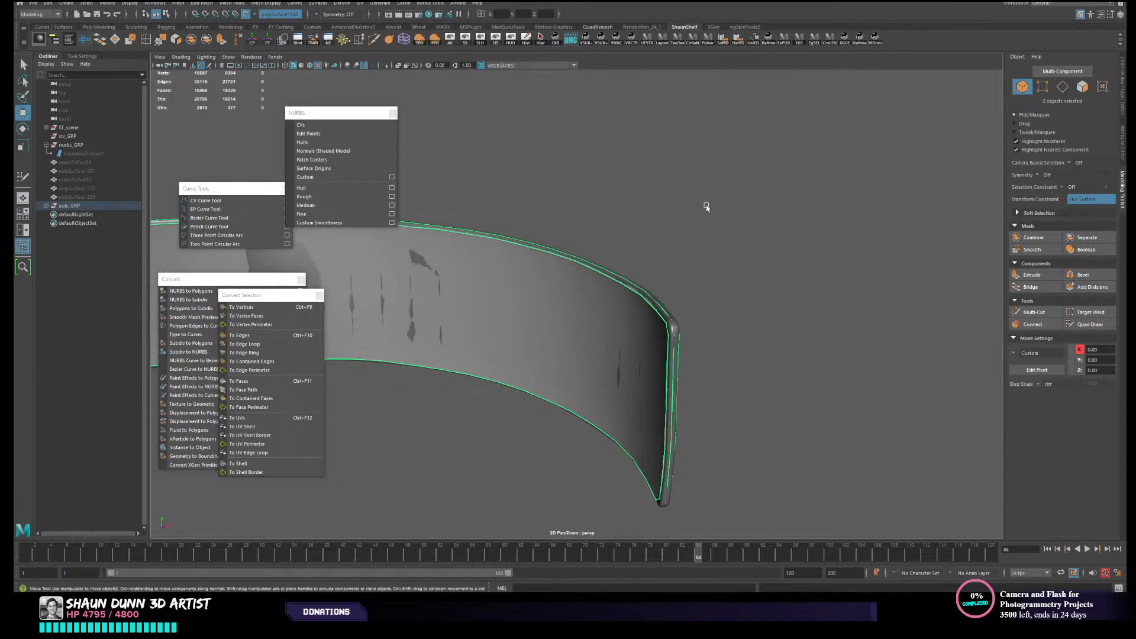
left_click_drag(804, 263, 663, 269, "alt")
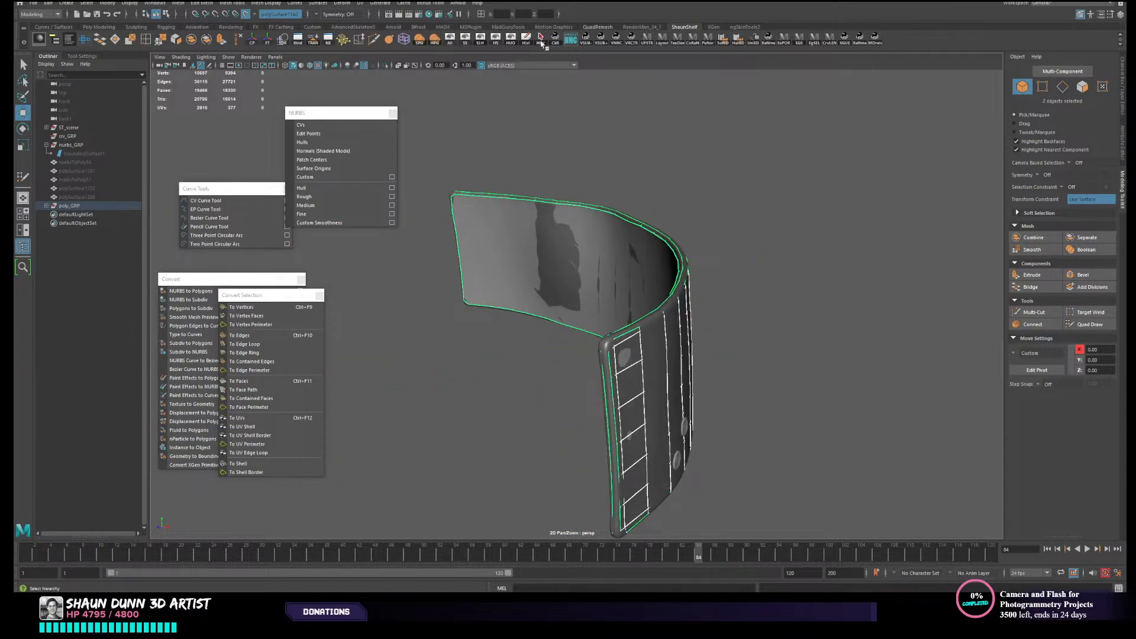
- Add the concave inner face to the selection and hide everything except the three panel pieces
left_click(514, 43)
left_click(723, 231)
left_click_drag(728, 294, 745, 312, "alt")
key("ctrl+z")
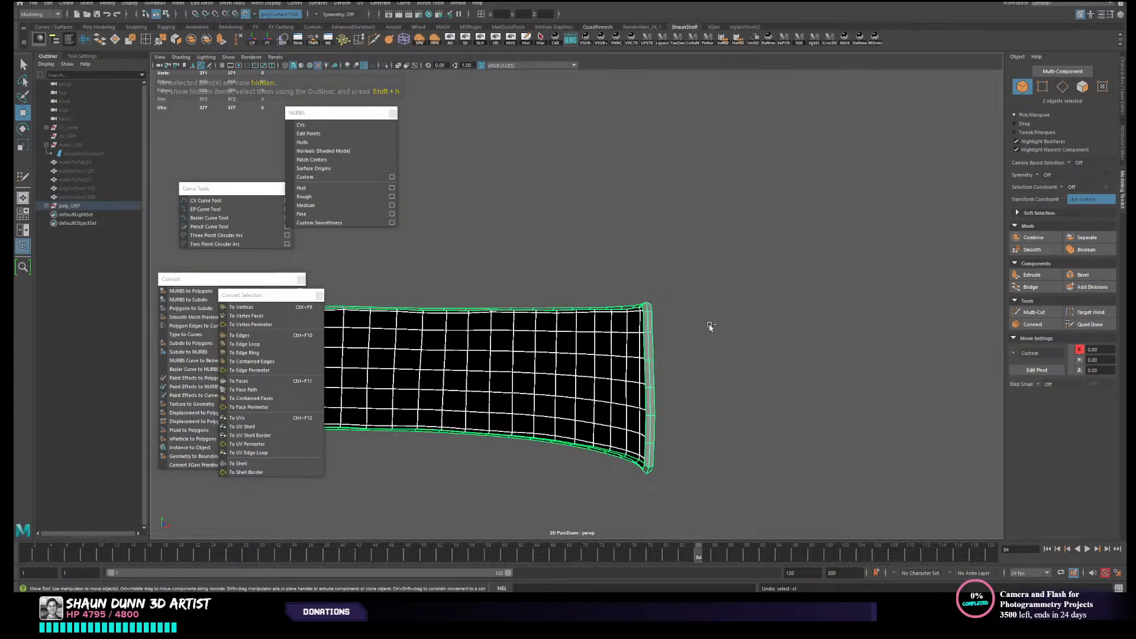
key("ctrl+z")
left_click(629, 345, "shift")
left_click(514, 43)
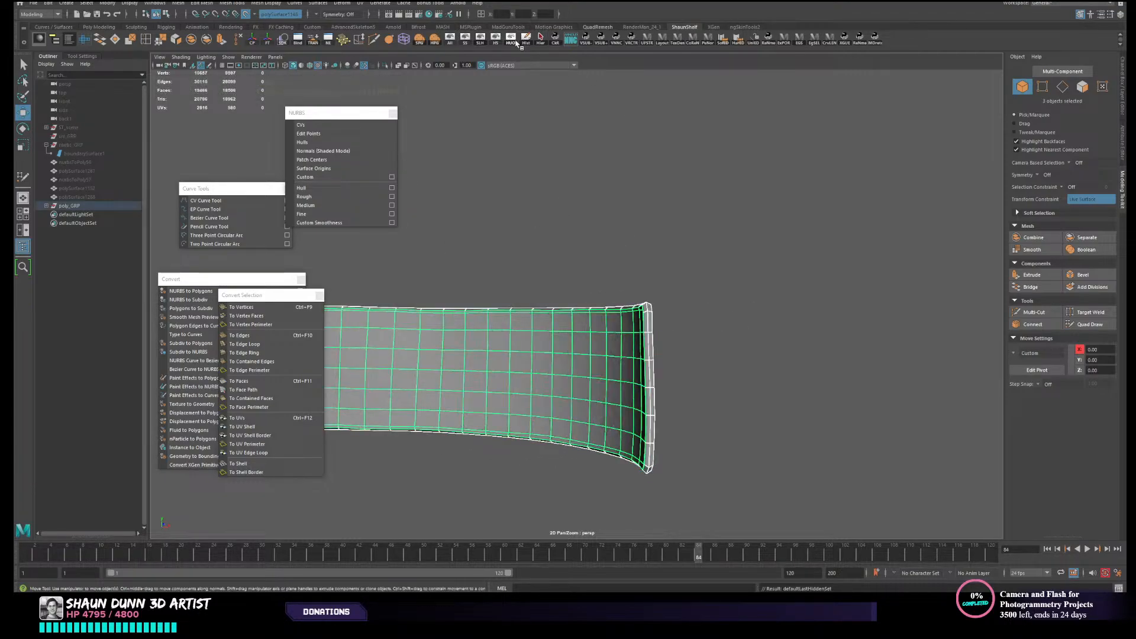
- Select all three isolated panel pieces and combine them into a single mesh
mouse_move(739, 260)
left_mouse_down("alt")
mouse_move(732, 240)
mouse_move(640, 234)
mouse_move(753, 241)
mouse_move(786, 261)
mouse_move(841, 251)
left_mouse_up("alt")
left_click(841, 251)
right_click_drag(841, 252, 524, 343, "alt")
left_click_drag(892, 450, 465, 153)
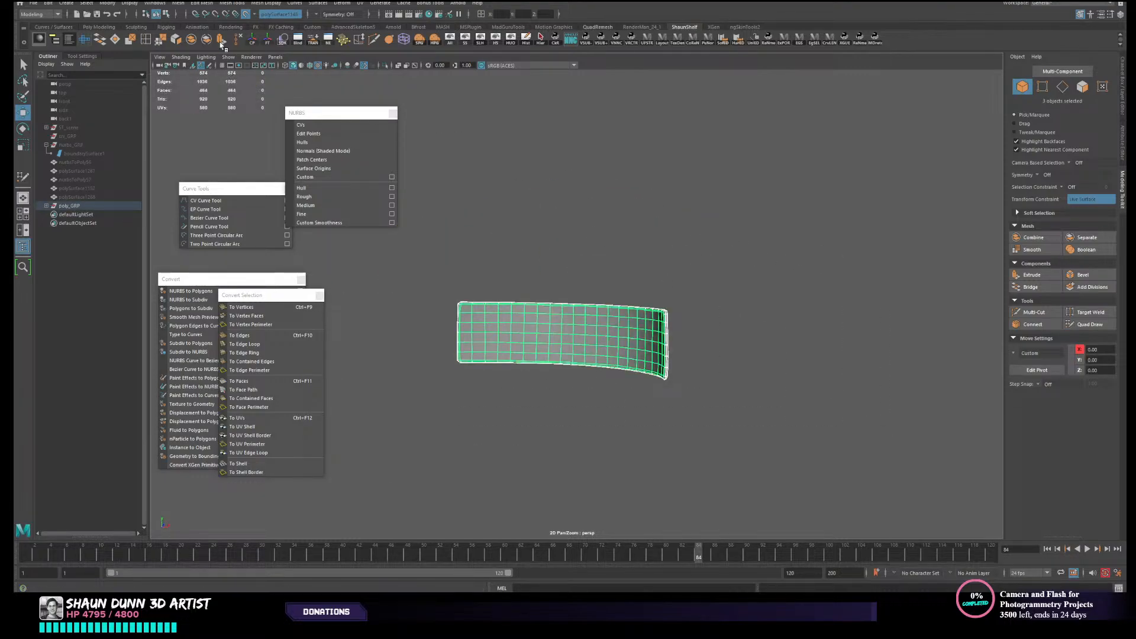
left_click(192, 41)
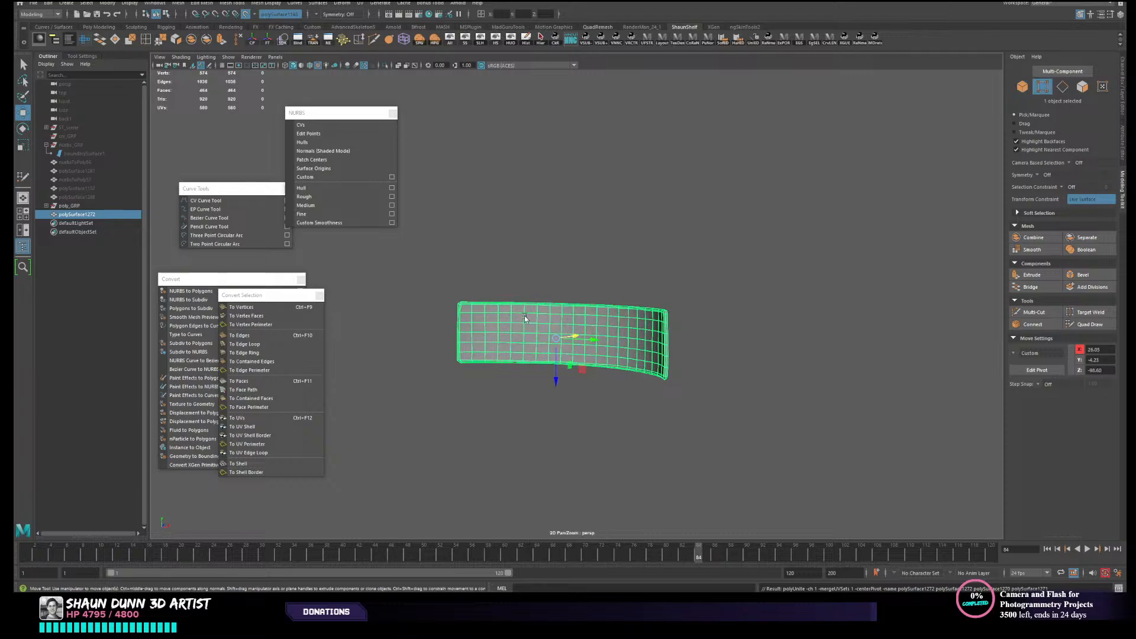
- Merge all vertices of the combined panel so the rim joins both curved faces
left_click_drag(396, 282, 710, 401)
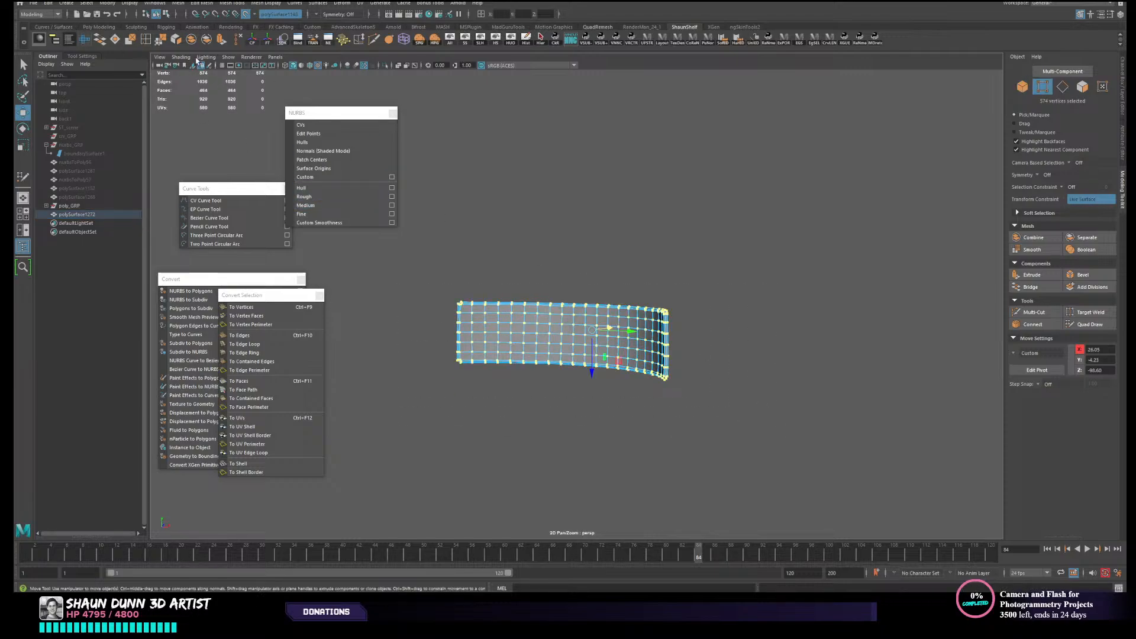
left_click(162, 41)
scroll(565, 254, "up", 3)
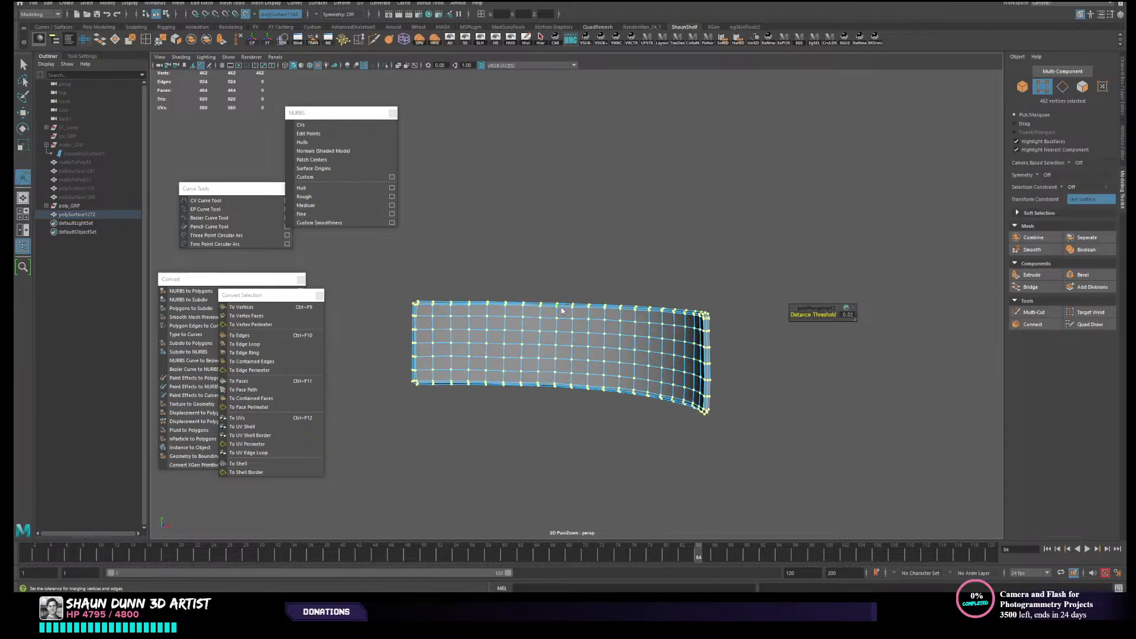
key("q")
right_click_drag(563, 310, 669, 208)
left_click(668, 208)
left_click_drag(769, 250, 660, 266, "alt")
scroll(610, 381, "up", 3)
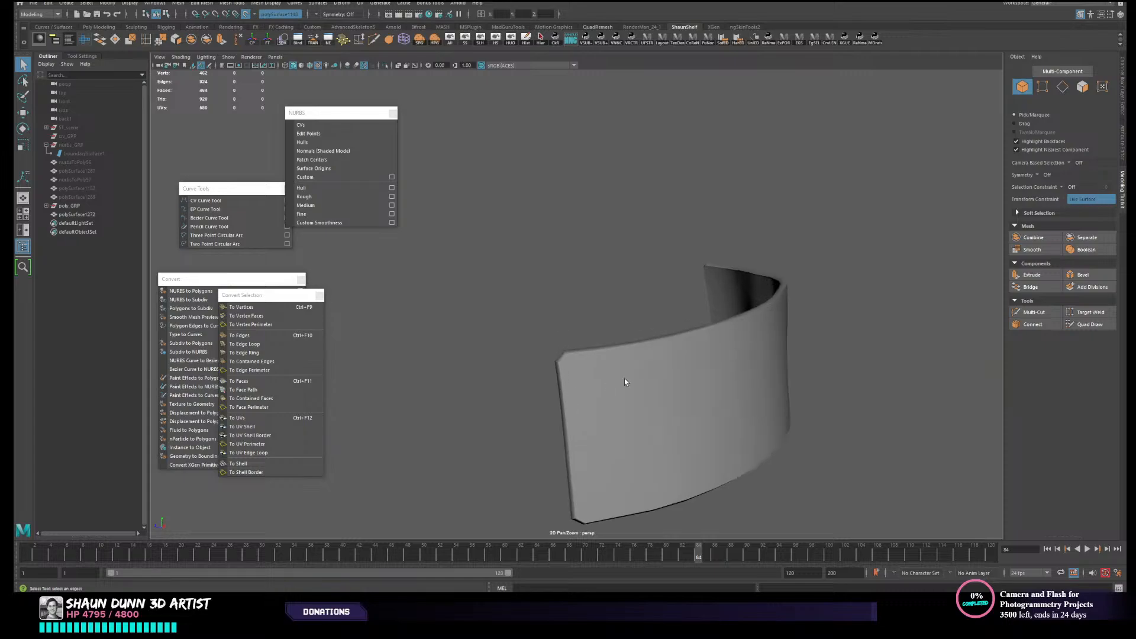
- Soften all edges of the merged panel mesh
left_click(625, 377)
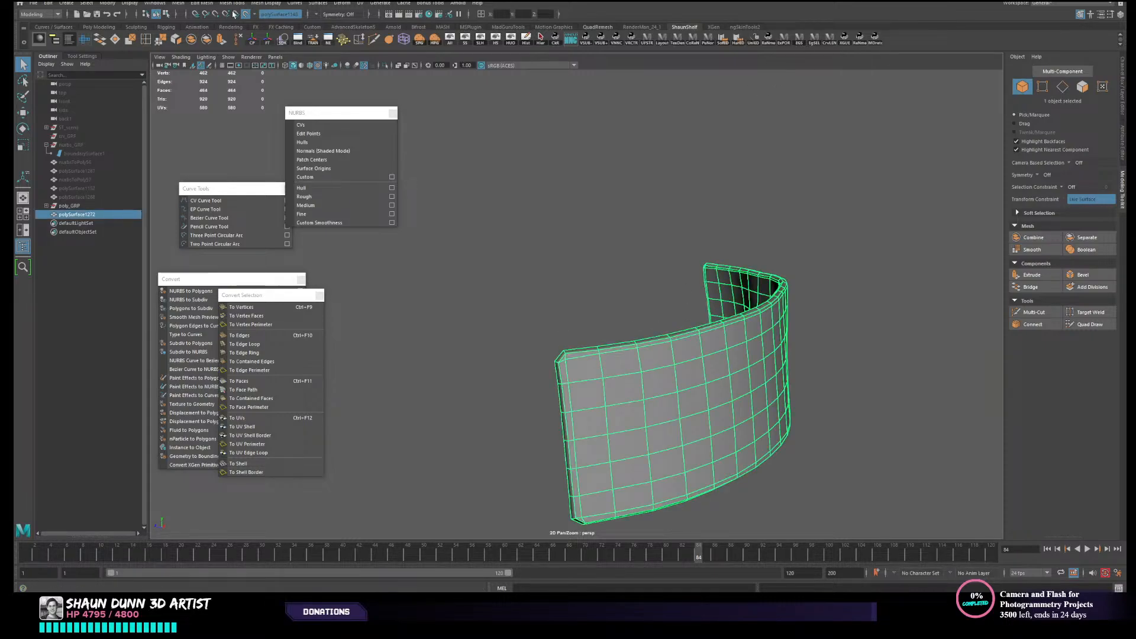
left_click(272, 5)
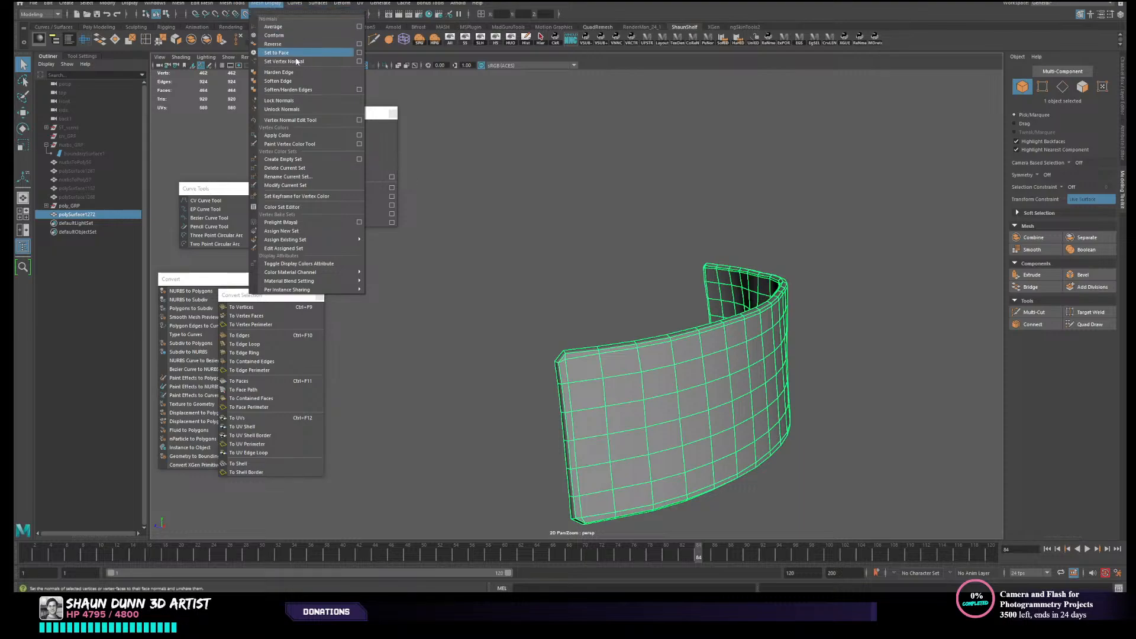
left_click(290, 81)
- Examine the panel's shading and wireframe from several angles, both deselected and selected
left_click(590, 243)
left_click_drag(589, 243, 459, 229, "alt")
left_click(609, 364)
left_click_drag(609, 365, 616, 251, "alt")
left_click(616, 251)
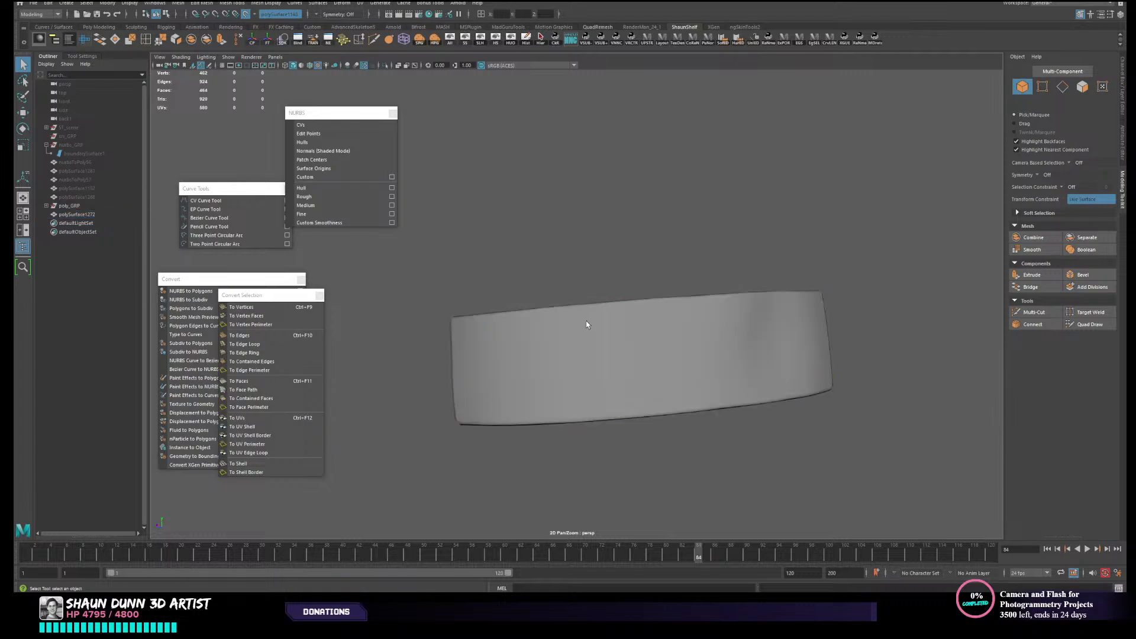
left_click(588, 322)
left_click_drag(588, 322, 710, 313, "alt")
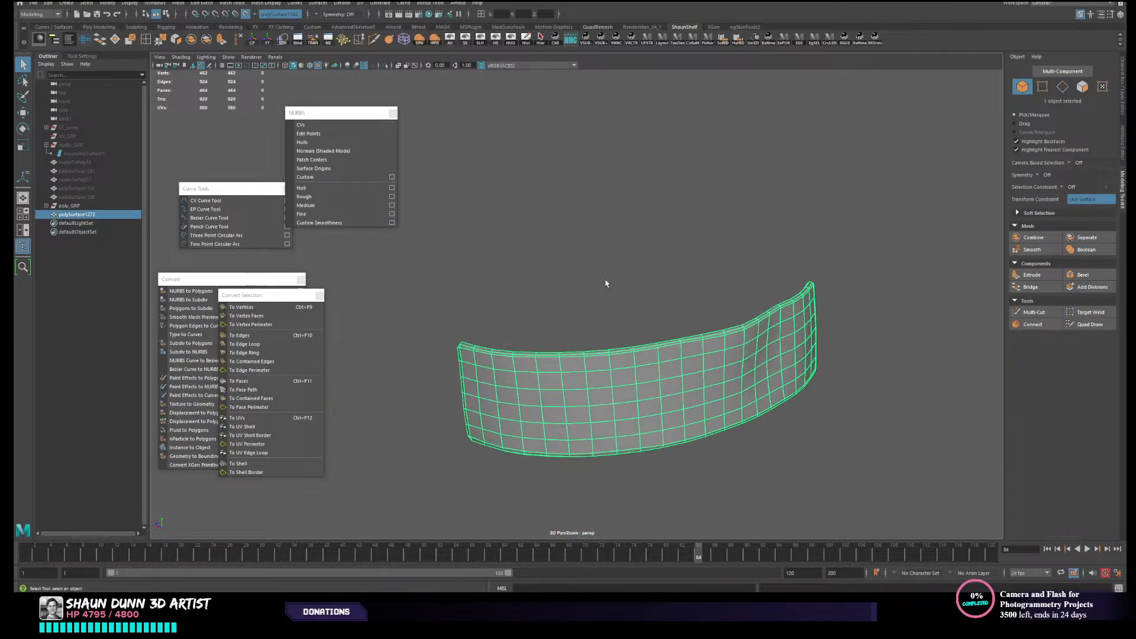
left_click(572, 337)
left_click(522, 390)
left_click_drag(860, 296, 601, 266, "alt")
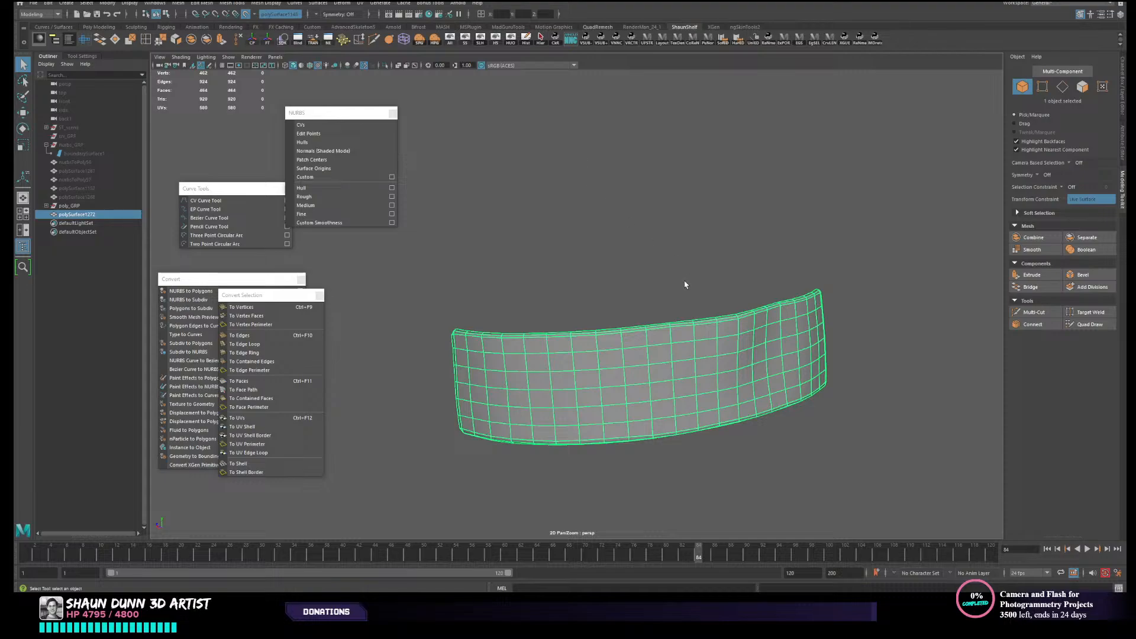
- Unfold the rim strip's UV shell and lay it out inside the UV tile
mouse_move(684, 285)
left_mouse_down("alt")
mouse_move(654, 289)
mouse_move(678, 282)
left_mouse_up("alt")
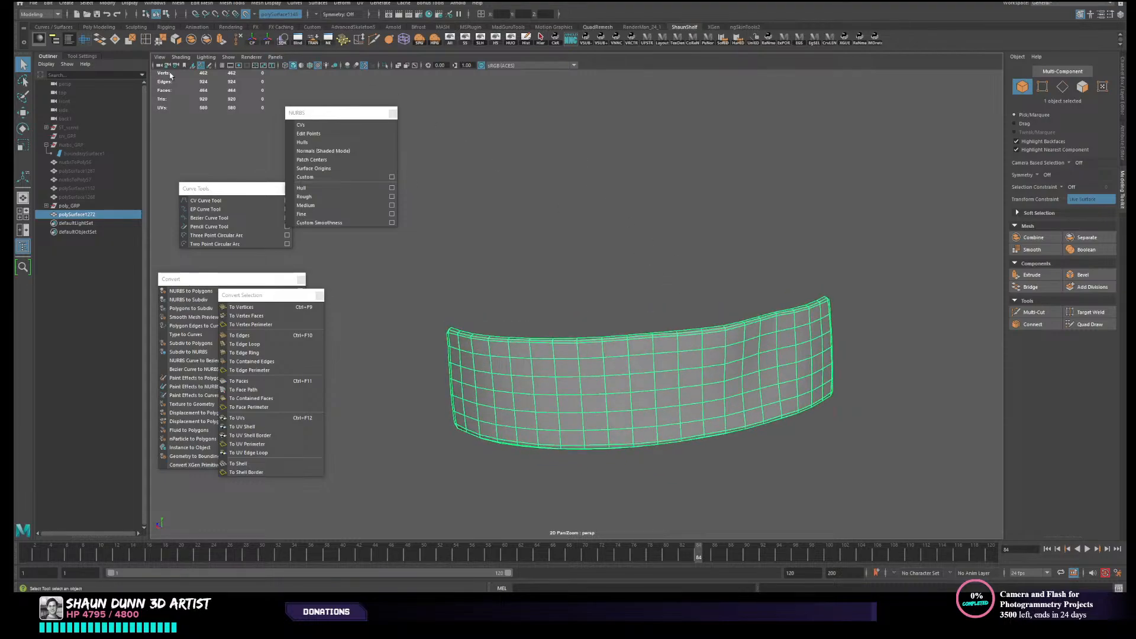
left_click(85, 39)
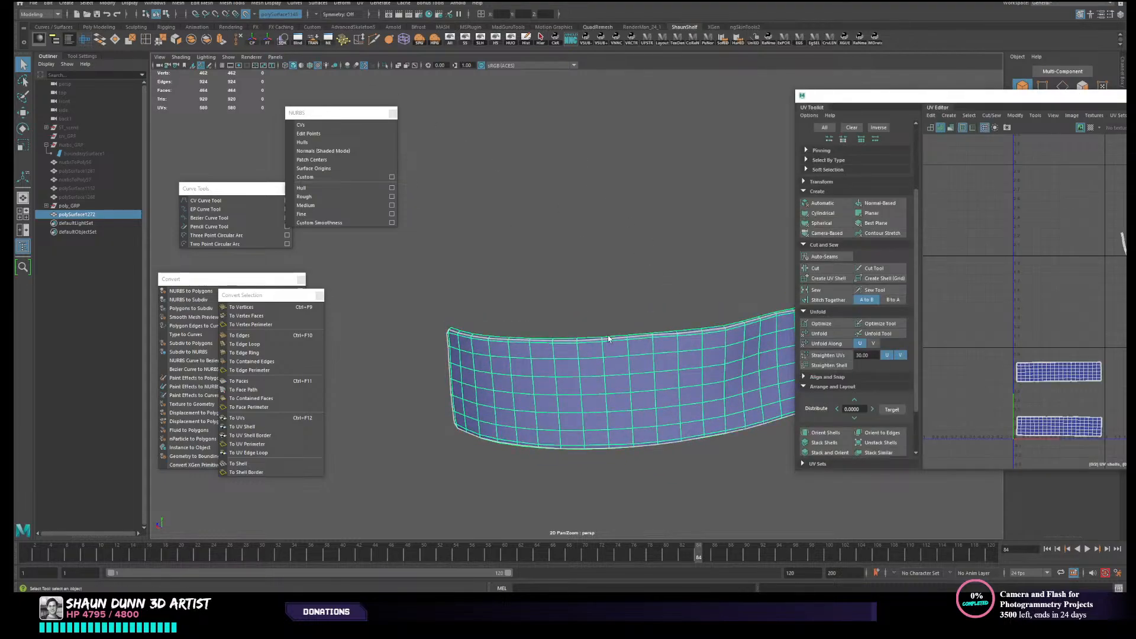
scroll(981, 339, "down", 3)
middle_click_drag(971, 328, 927, 311, "alt")
right_click_drag(1055, 265, 1020, 255)
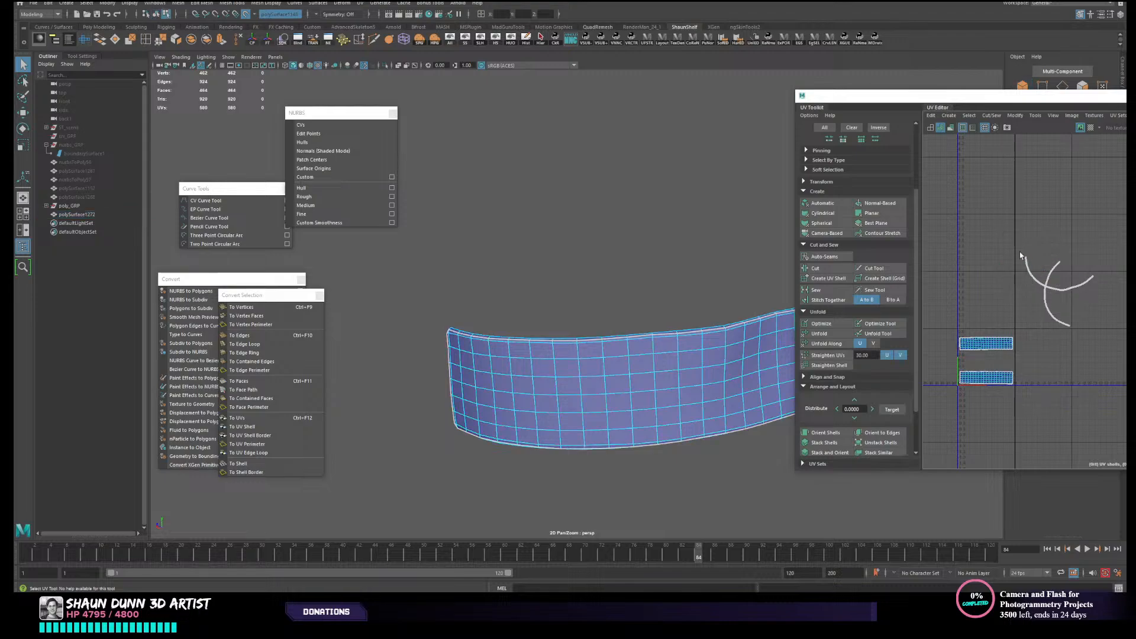
left_click_drag(1020, 256, 1054, 303)
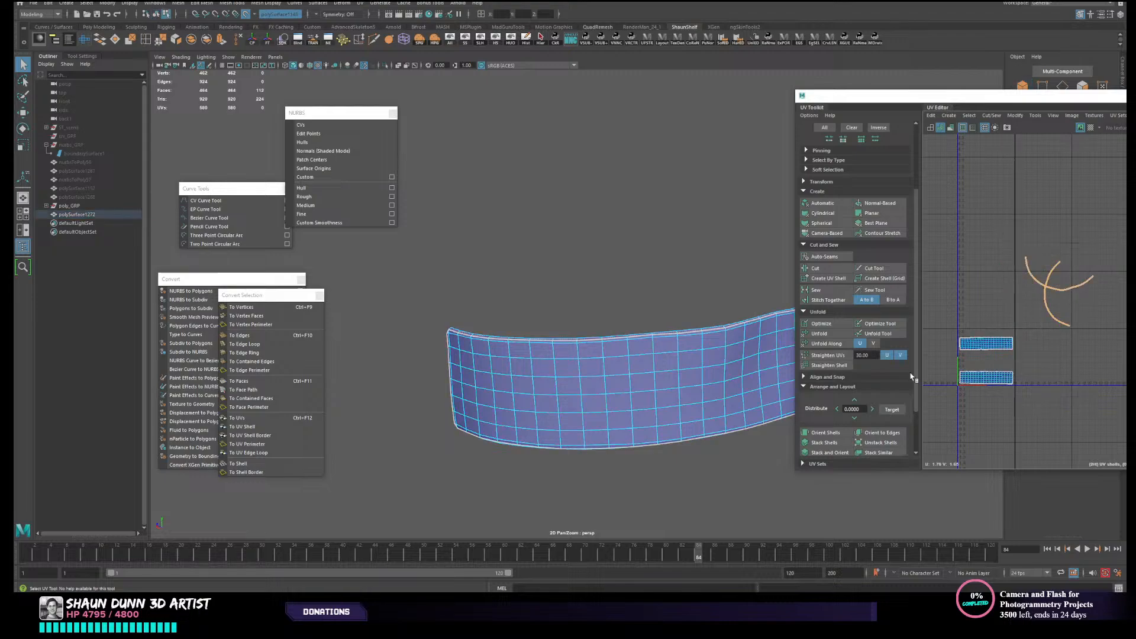
left_click(826, 333)
scroll(831, 332, "down", 3)
left_click(818, 438)
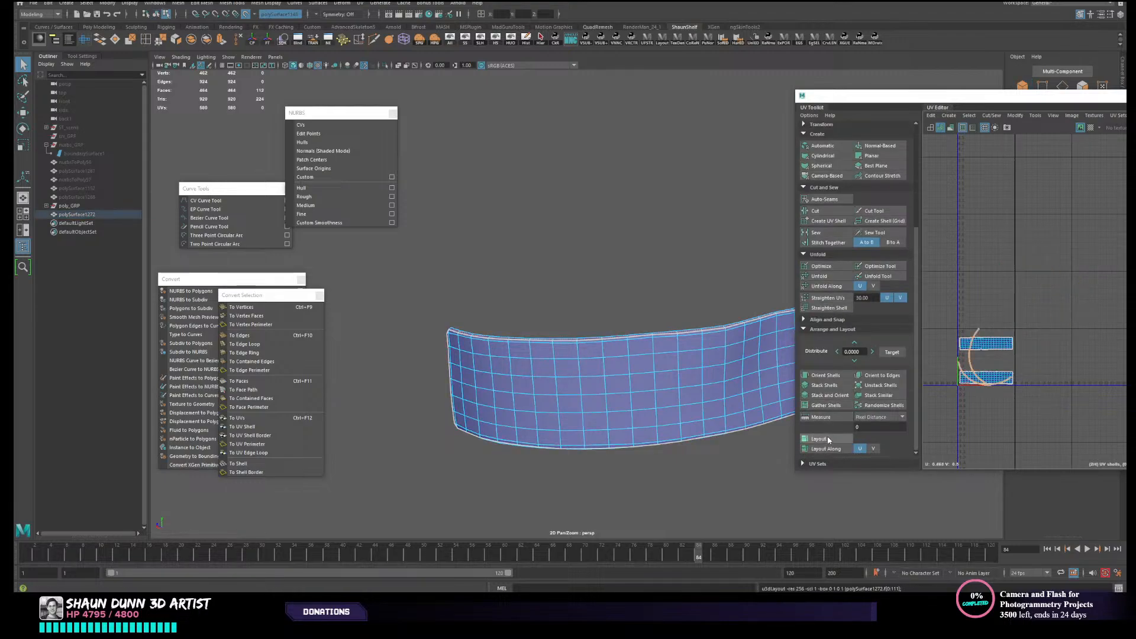
- Scale down the rim strip's UV shell and position it in the gap between the two face shells
scroll(1004, 385, "up", 2)
scroll(1005, 385, "up", 3)
middle_click_drag(1005, 385, 1032, 373, "alt")
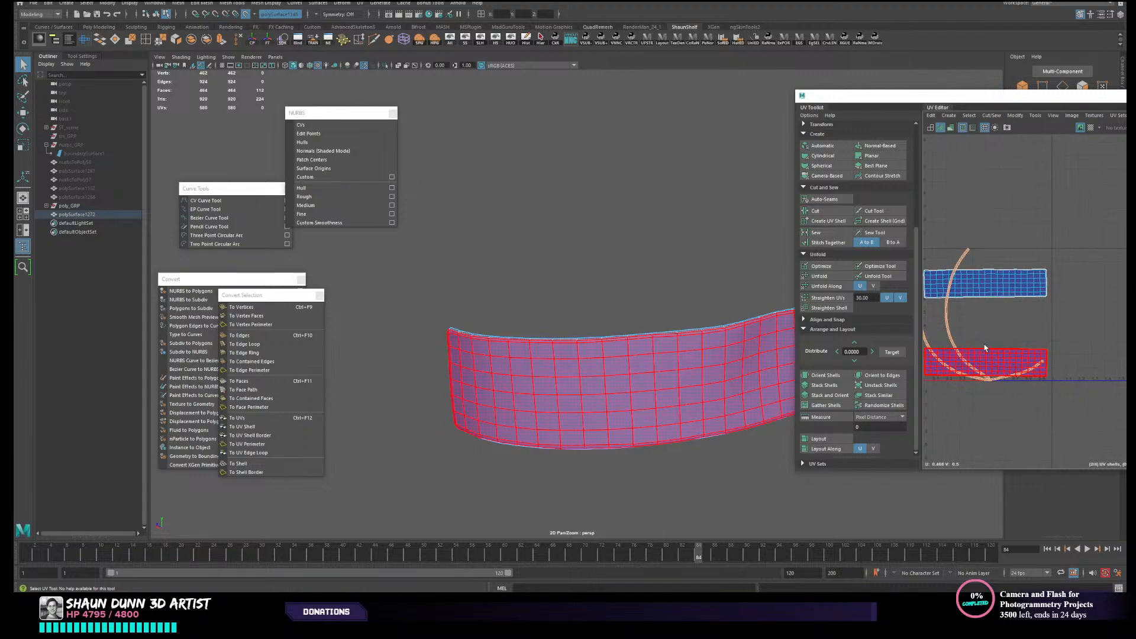
scroll(984, 347, "down", 3)
key("e")
key("r")
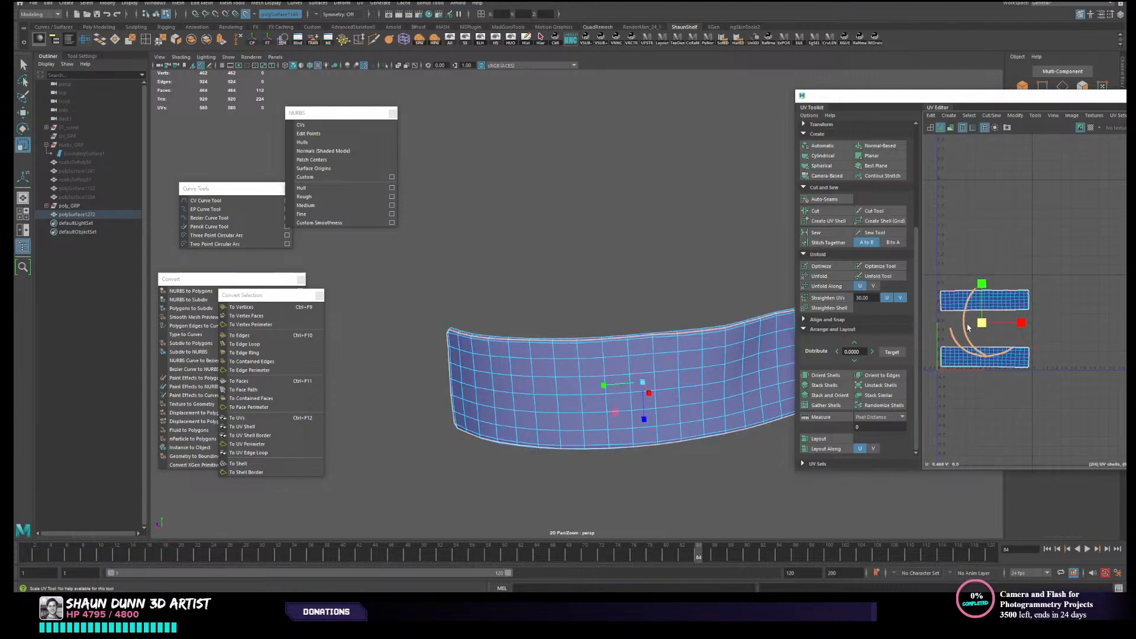
key("w")
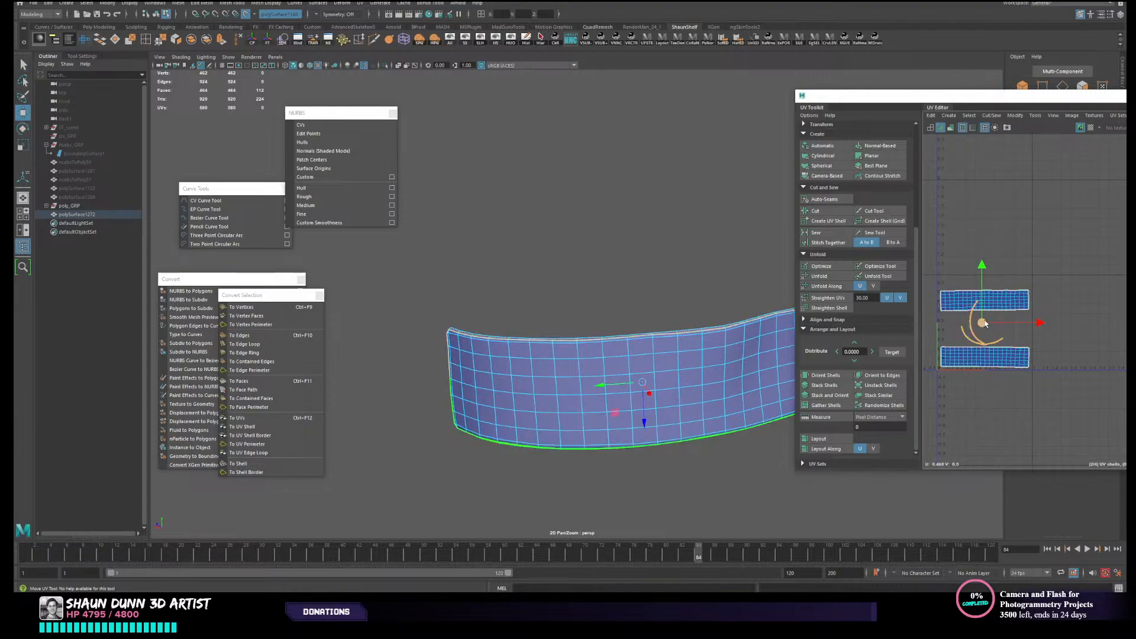
left_click_drag(982, 323, 978, 327)
key("e")
key("r")
key("w")
key("r")
key("w")
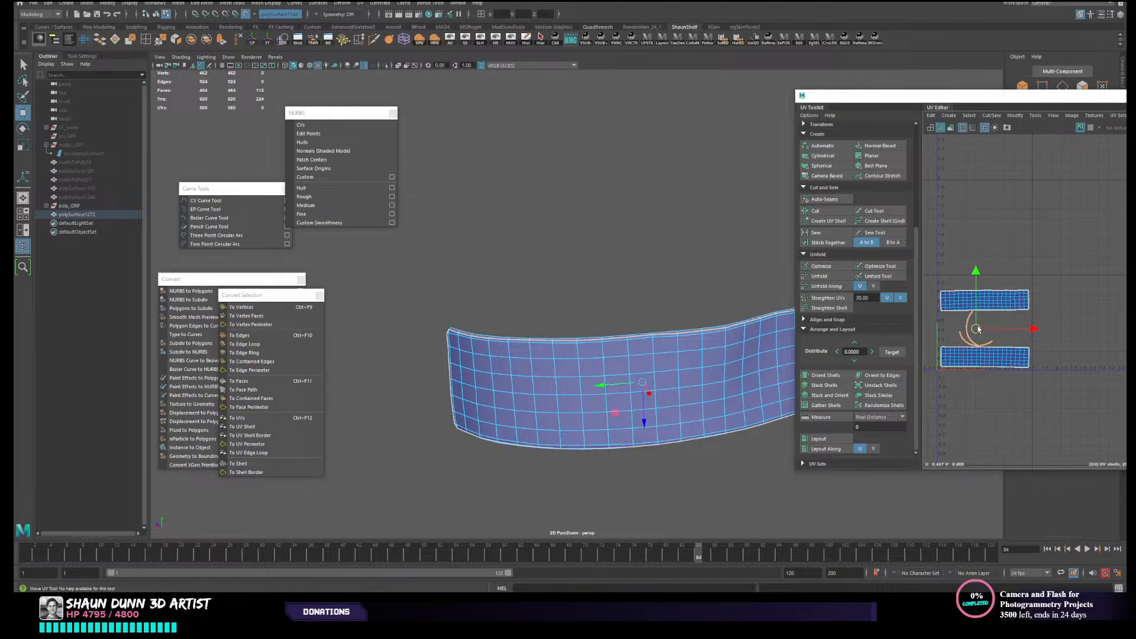
key("r")
- Inspect the UV shells of both faces and the rim strip, checking how each maps onto the panel
left_click(993, 301)
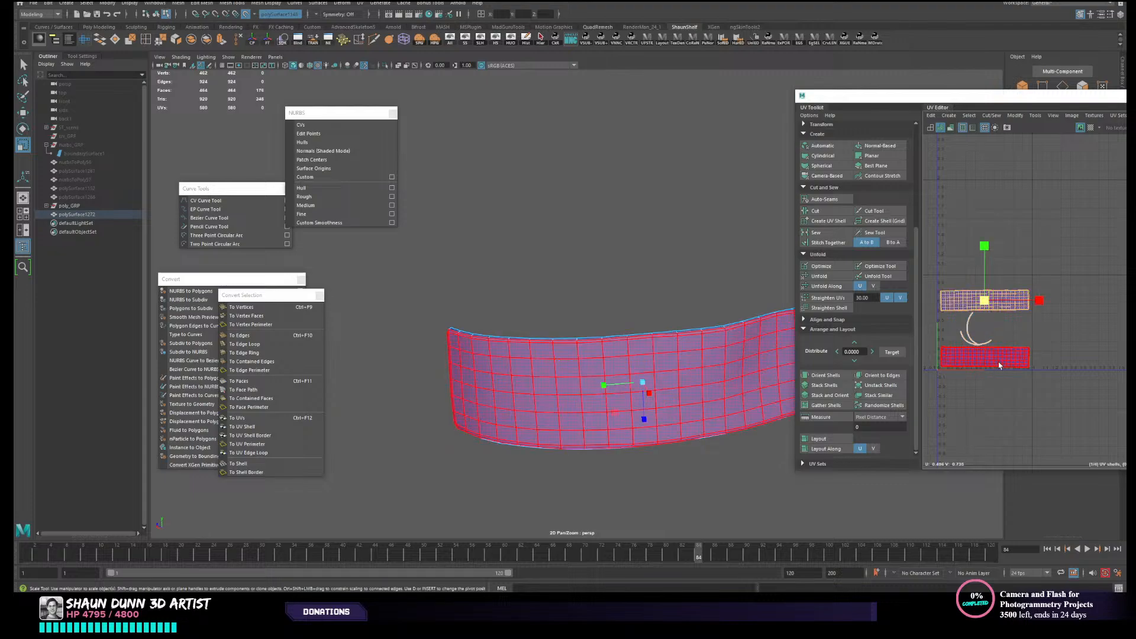
left_click(1000, 363)
mouse_move(980, 287)
right_mouse_down()
mouse_move(999, 273)
mouse_move(901, 273)
mouse_move(932, 277)
right_mouse_up()
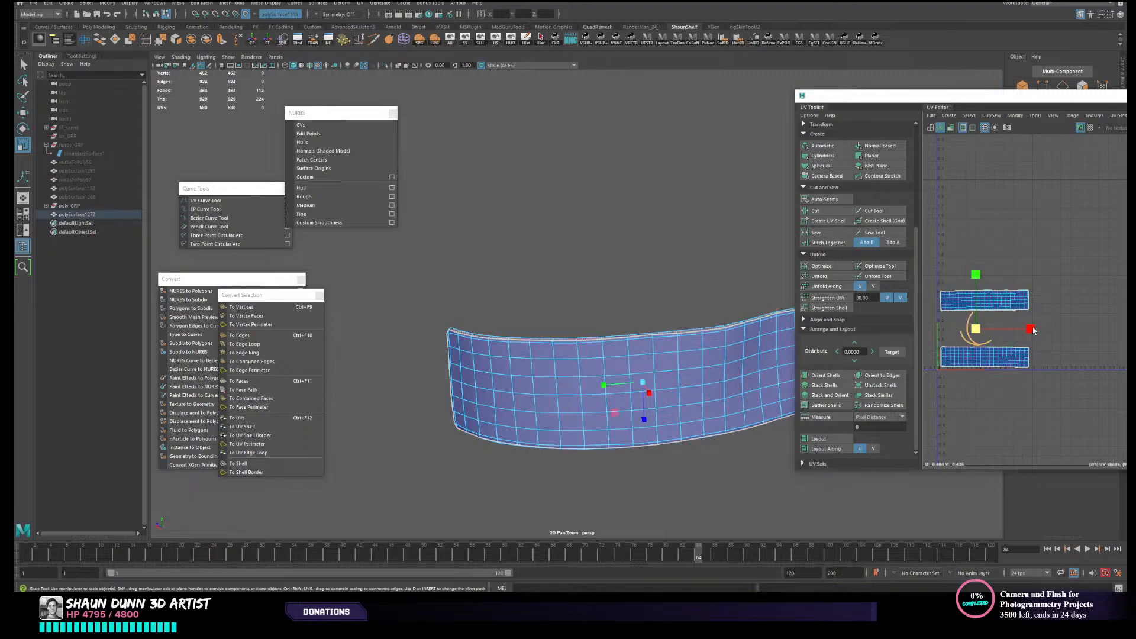
left_click(943, 270)
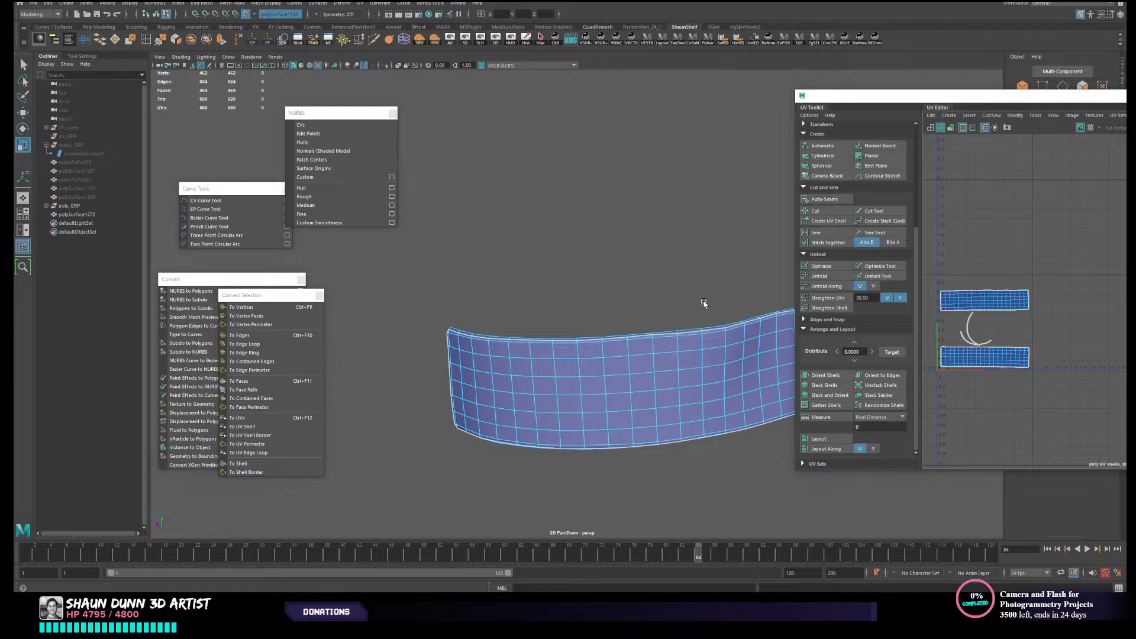
right_click_drag(704, 304, 602, 385)
left_click(635, 187)
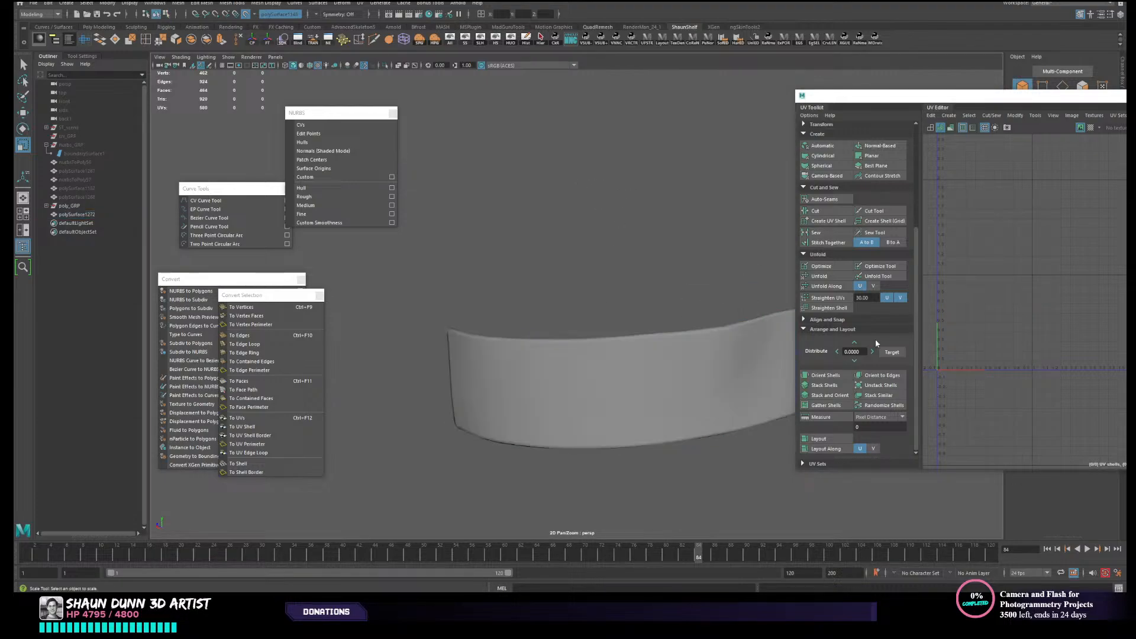
left_click(695, 367)
middle_click_drag(1070, 319, 1121, 346, "alt")
scroll(1019, 290, "up", 8)
middle_click_drag(947, 370, 981, 441, "alt")
scroll(1077, 388, "down", 4)
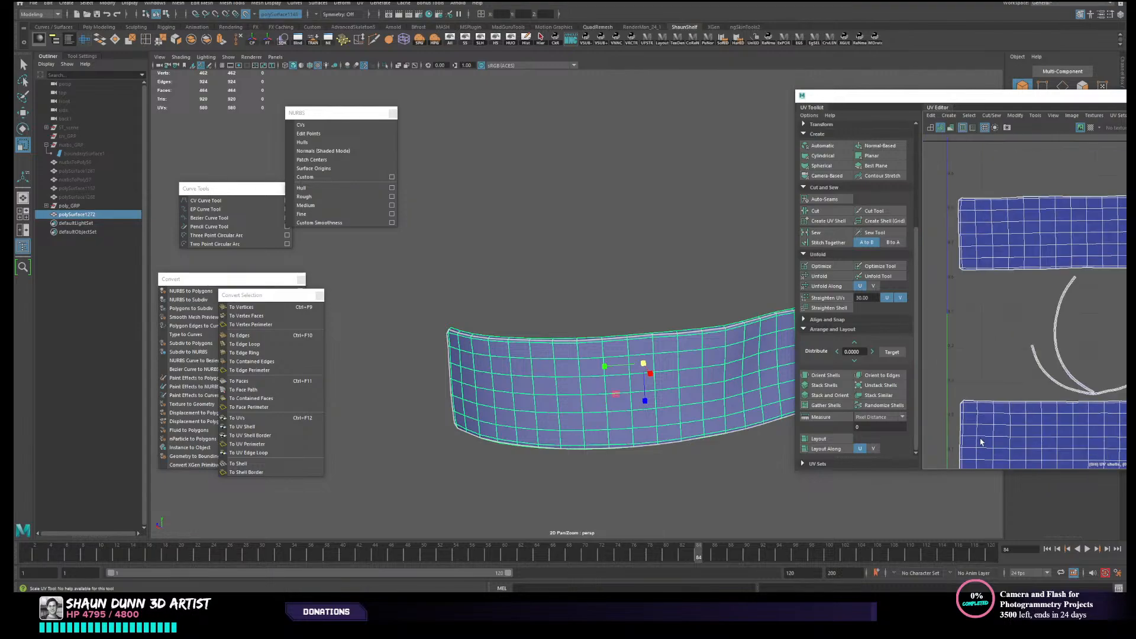
- Unfold the UV shells of both curved faces and close the UV editor
scroll(981, 442, "down", 1)
middle_click_drag(1022, 348, 968, 367, "alt")
right_click_drag(991, 287, 969, 276)
left_click(1000, 281)
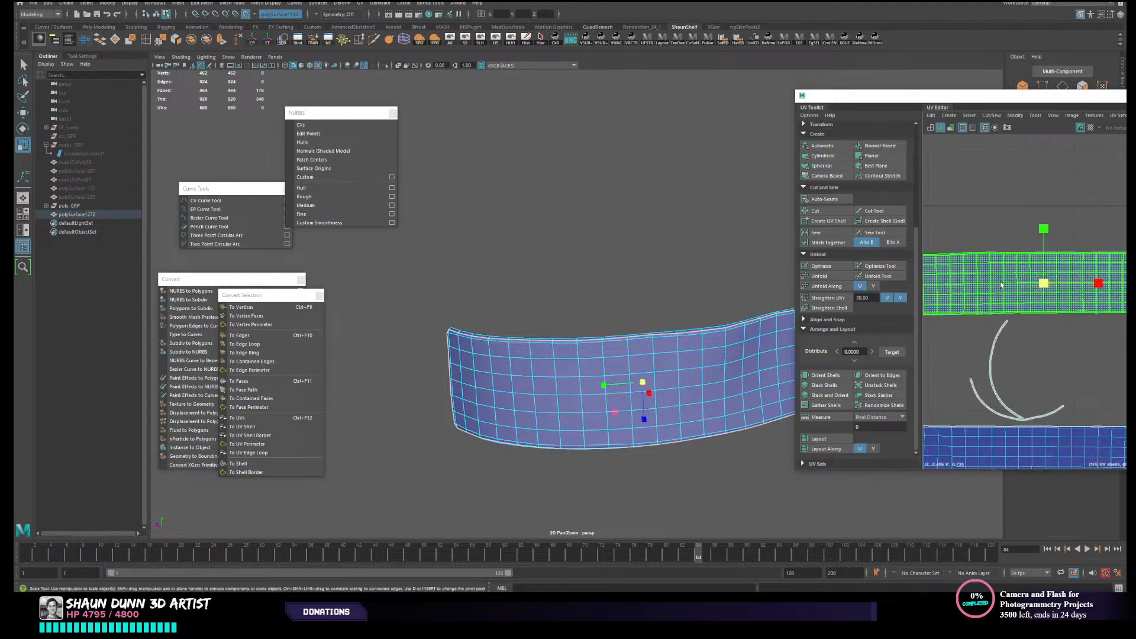
left_click(966, 441)
left_click(822, 277)
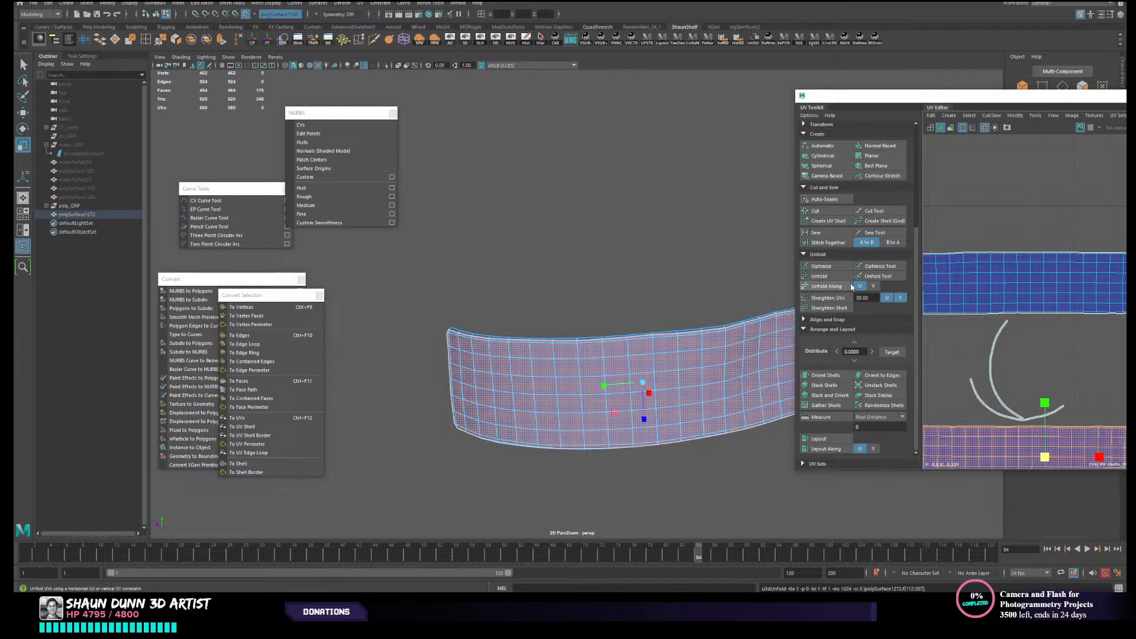
right_click_drag(995, 378, 1027, 158, "alt")
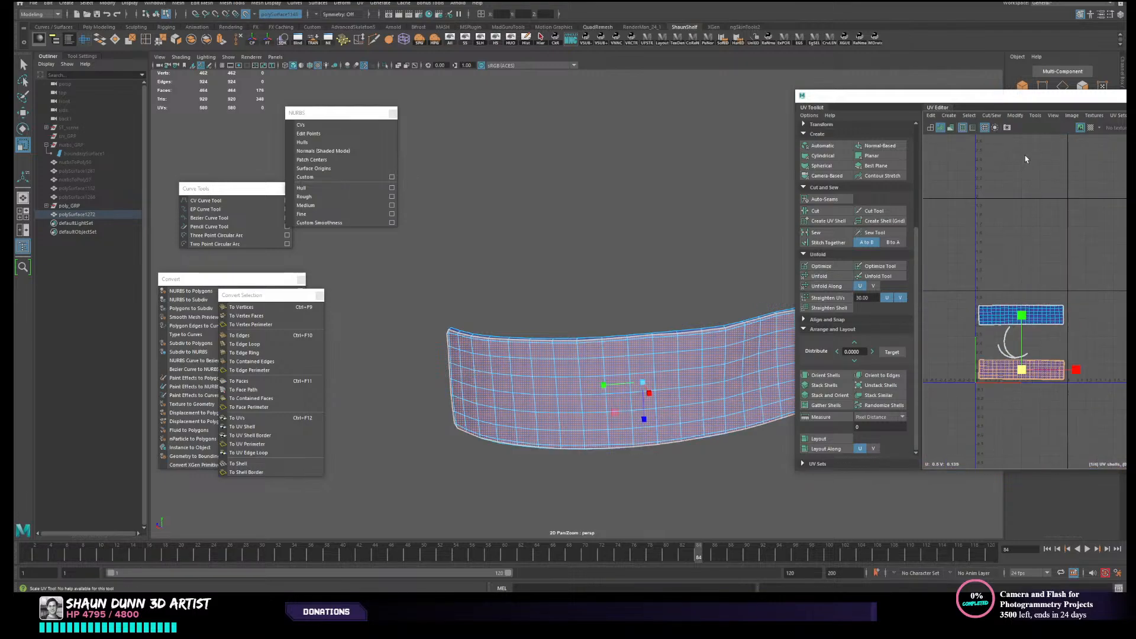
left_click_drag(1044, 100, 888, 113)
left_click(1048, 110)
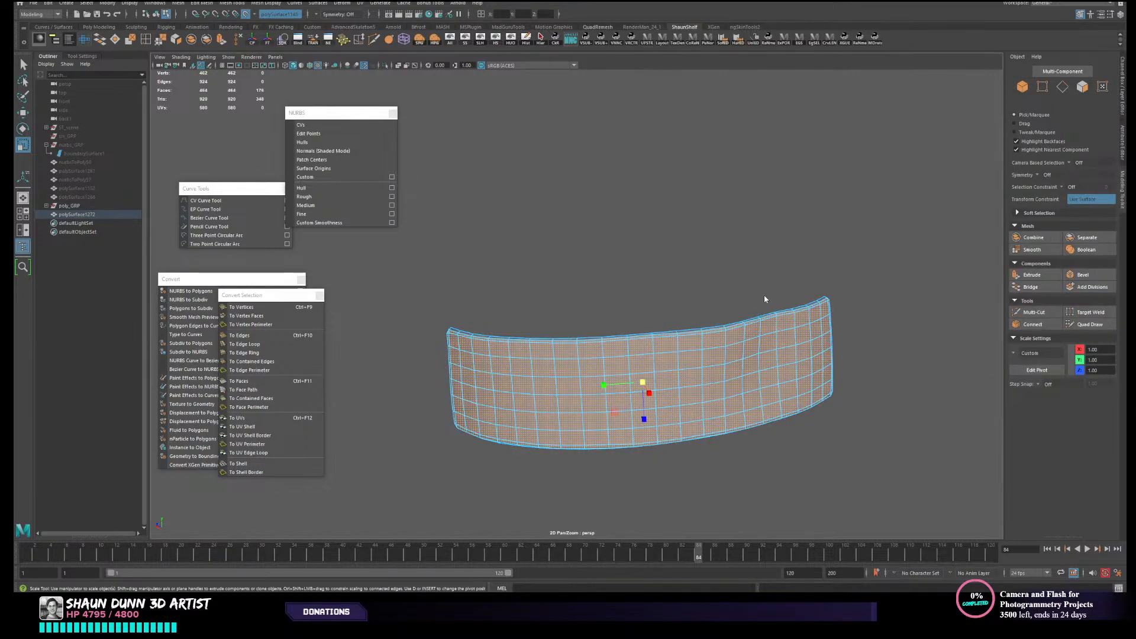
- Select the retopologized panel as an object, save the scene and delete the panel's construction history
right_click_drag(764, 295, 798, 278)
left_click(799, 280)
left_click_drag(819, 375, 641, 393, "alt")
left_click(678, 377)
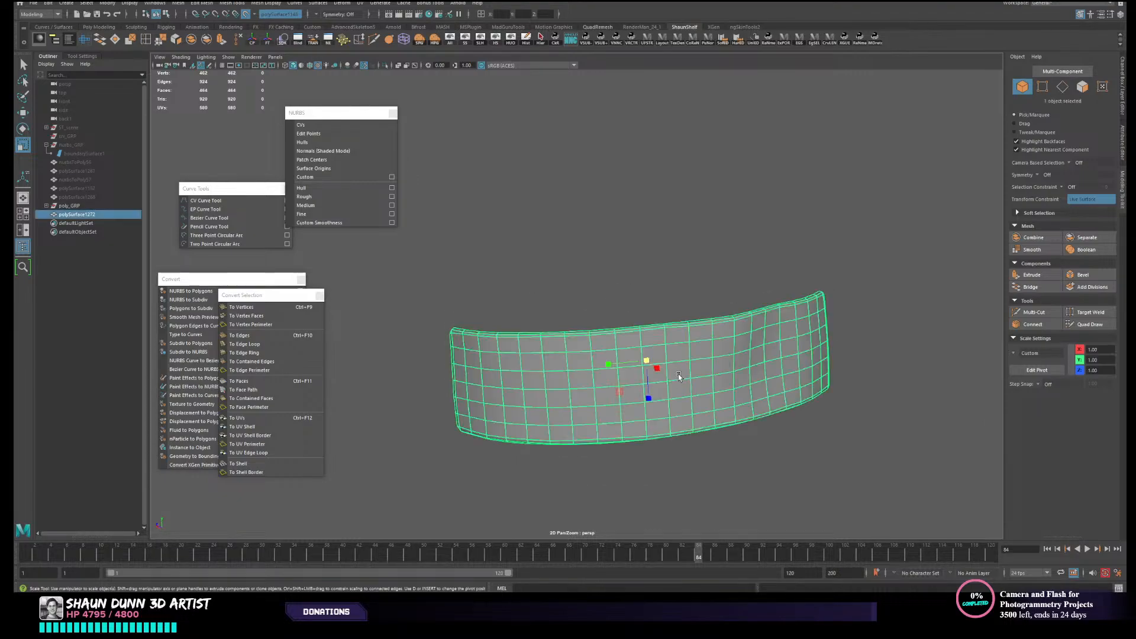
left_click_drag(770, 411, 734, 385, "alt")
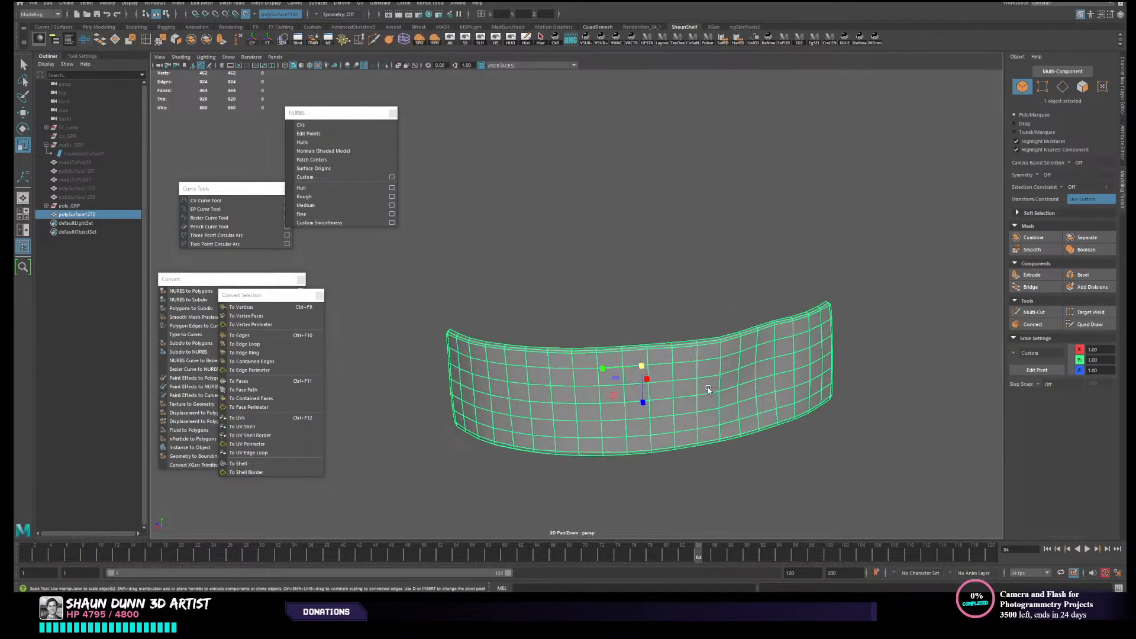
key("ctrl+s")
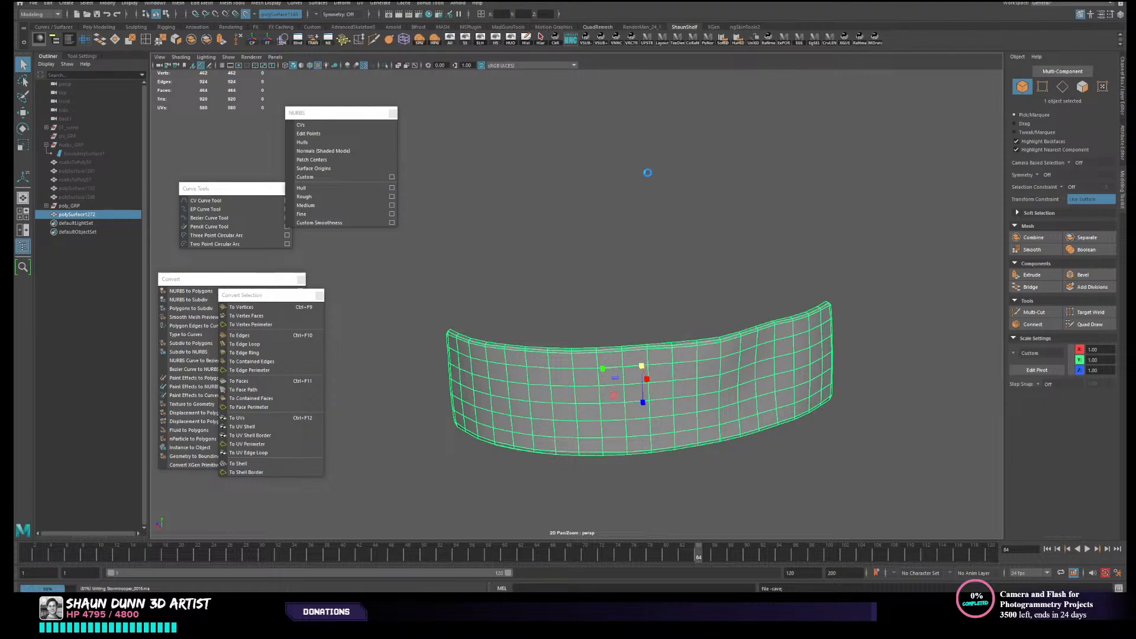
left_click(522, 42)
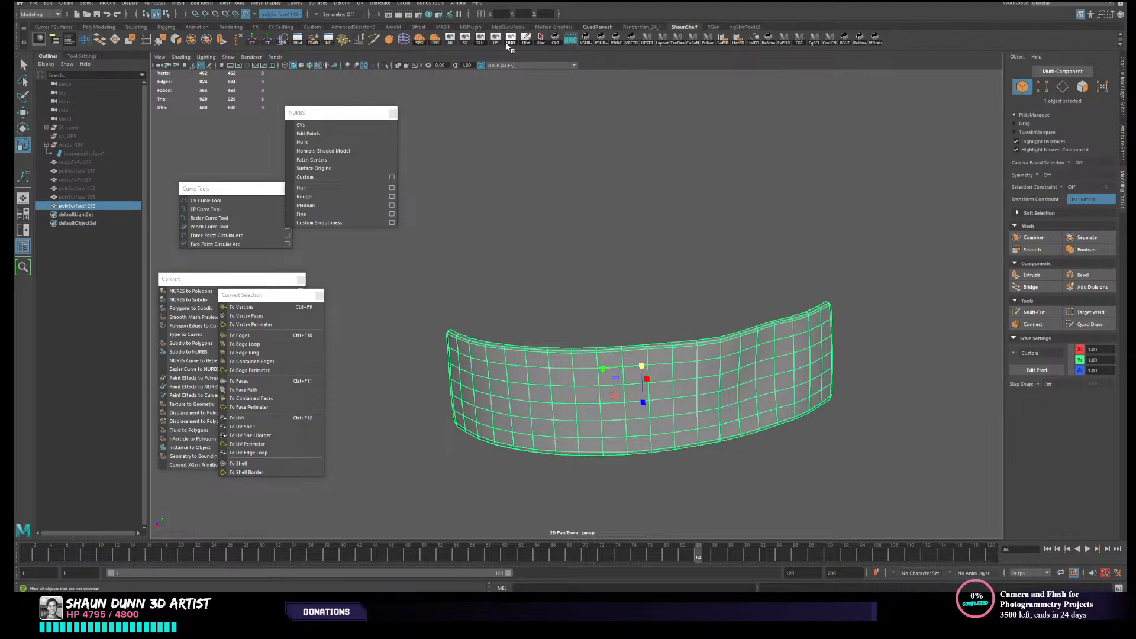
- Show the last hidden original panel geometry and hide the retopologized panel
left_click(512, 43)
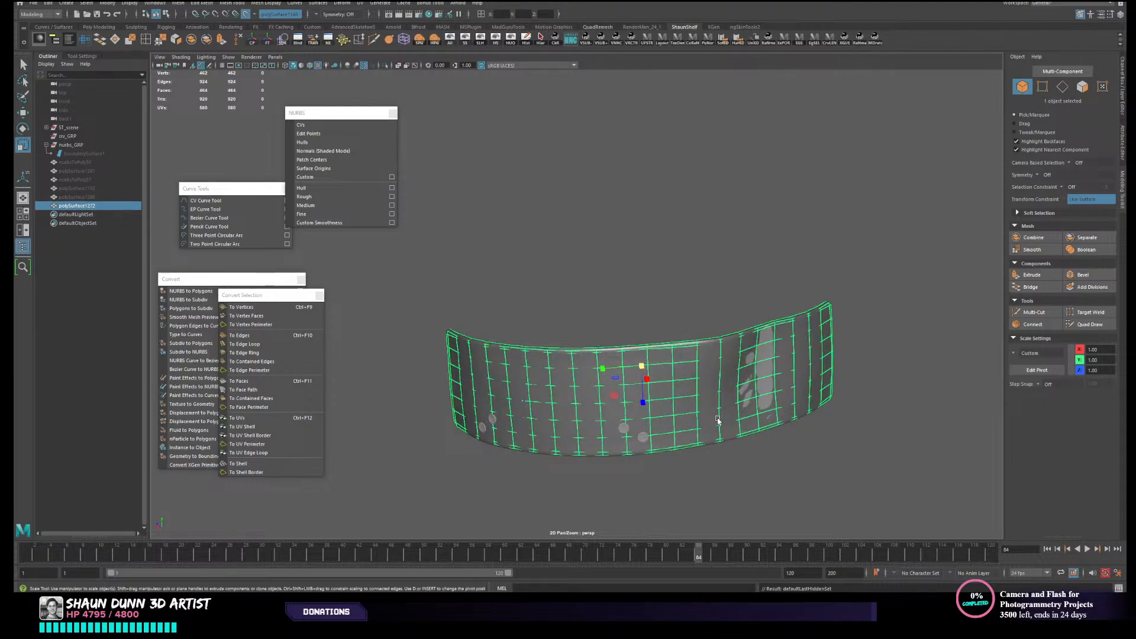
left_click_drag(679, 427, 685, 426, "alt")
key("ctrl+h")
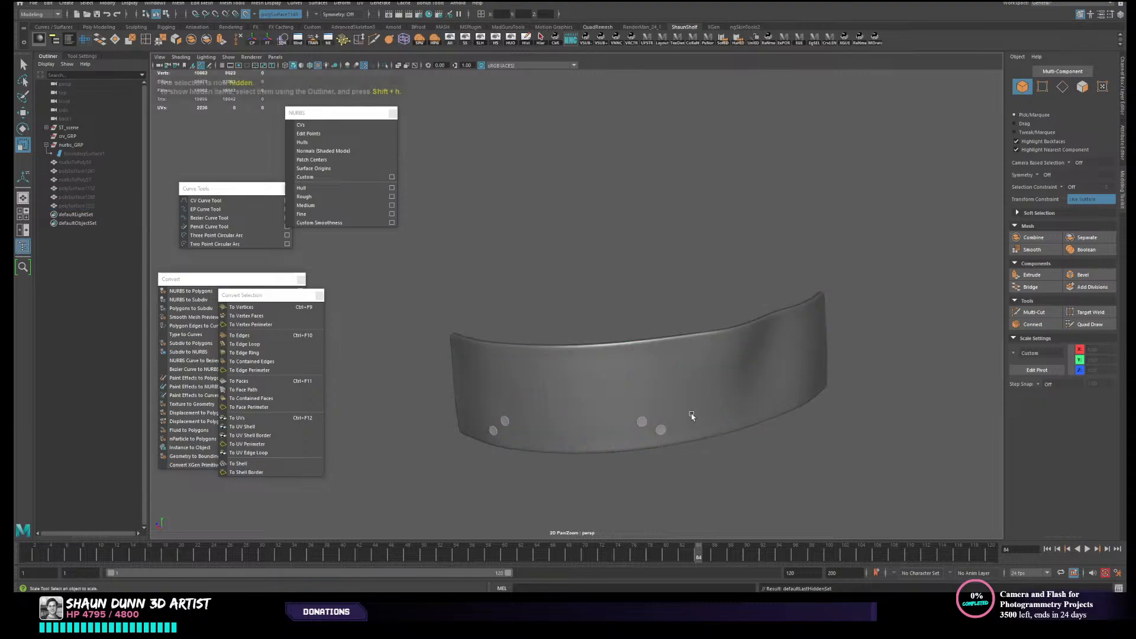
- Turn off the live surface and combine the four small discs with the original high-resolution panel into one mesh
left_click(657, 411)
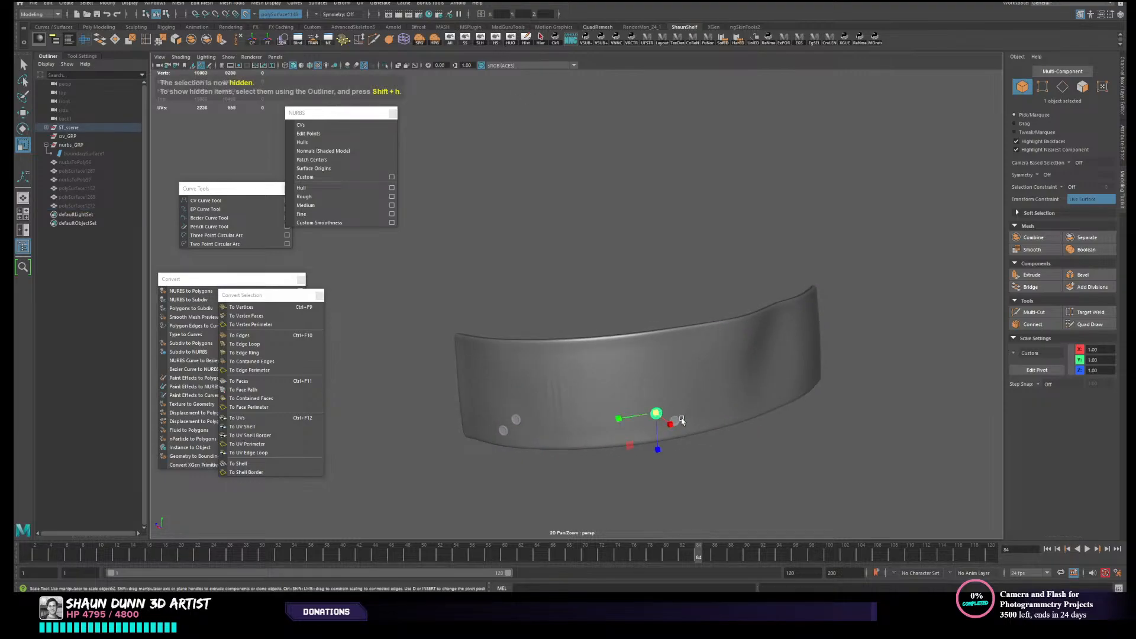
left_click(674, 421, "shift")
left_click(516, 419, "shift")
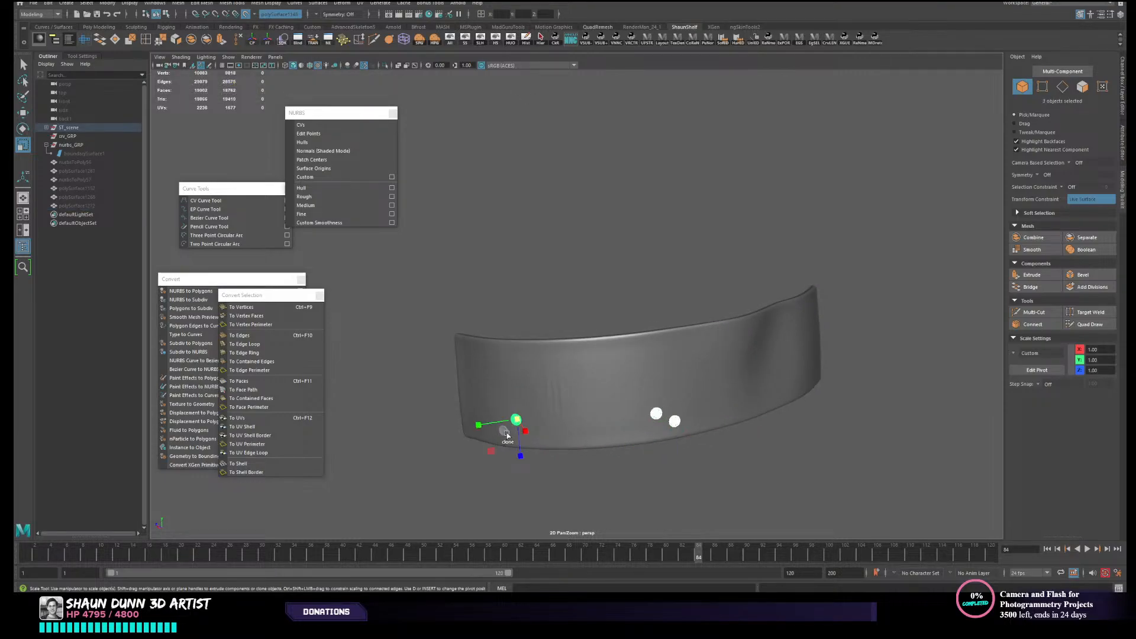
left_click(504, 430, "shift")
key("q")
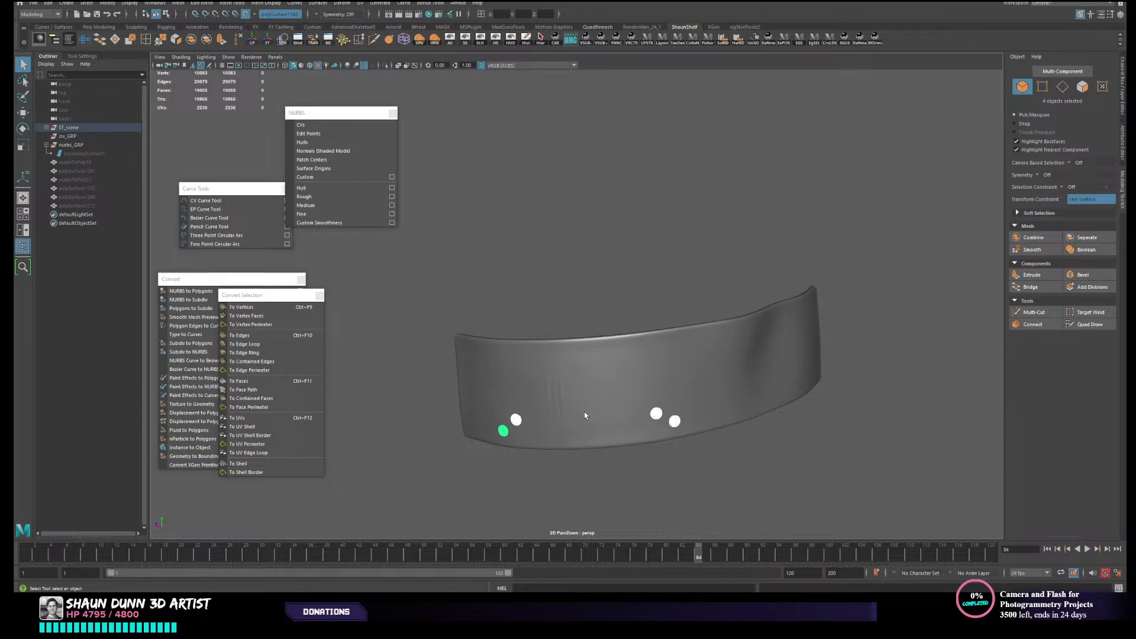
left_click(245, 14)
left_click(600, 363, "shift")
right_click_drag(605, 364, 604, 592)
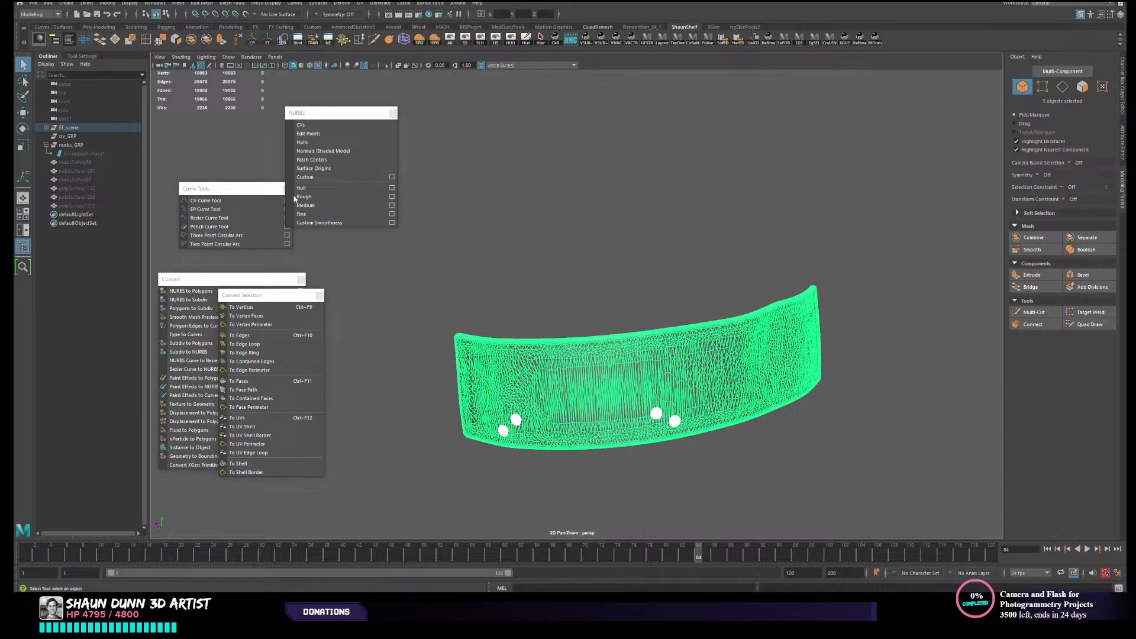
left_click(190, 39)
left_click(593, 274)
left_click(632, 366)
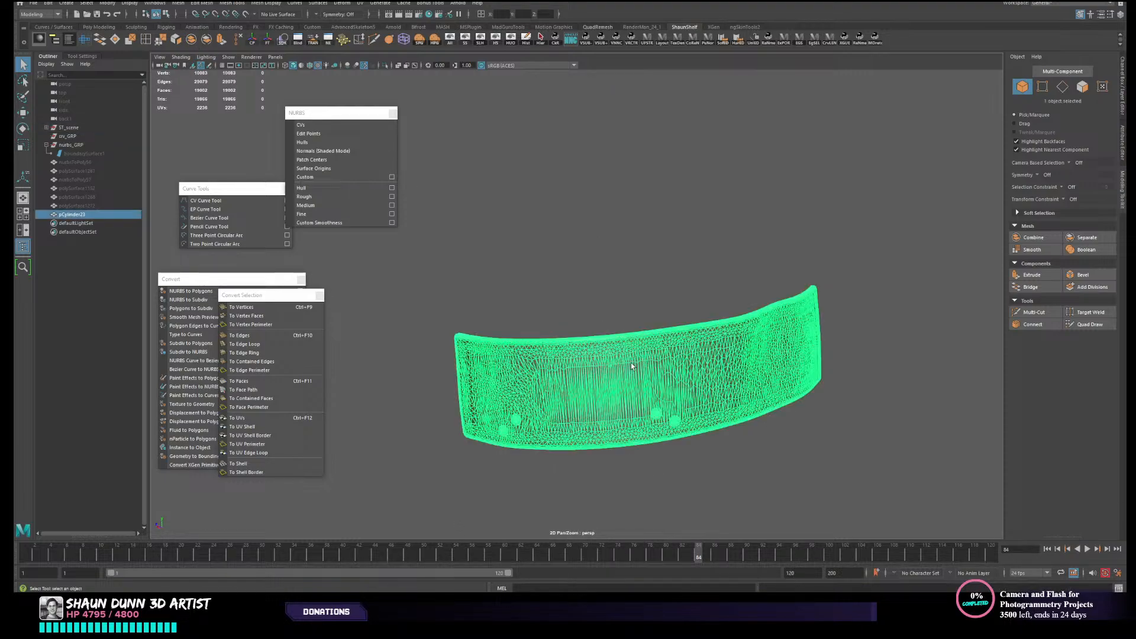
- Assign the existing lambert1 material to the combined high-resolution panel
left_click(779, 164)
scroll(671, 391, "down", 2)
mouse_move(700, 379)
left_mouse_down("alt")
mouse_move(694, 365)
mouse_move(700, 381)
left_mouse_up("alt")
scroll(633, 442, "up", 2)
middle_click_drag(633, 442, 634, 379, "alt")
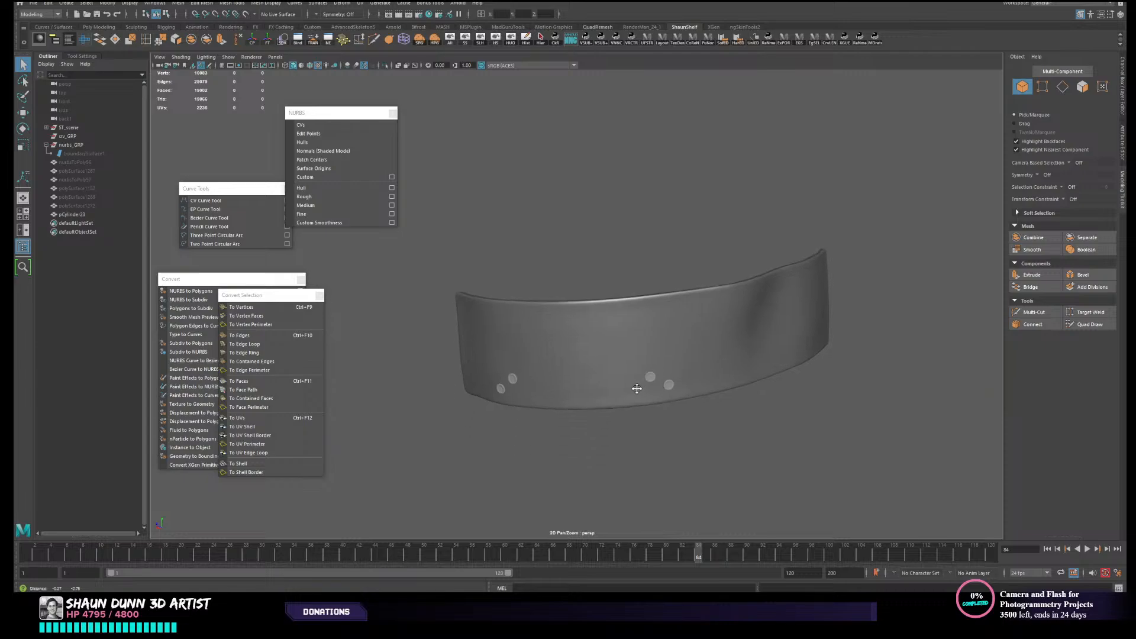
left_click(634, 377)
right_click(661, 364)
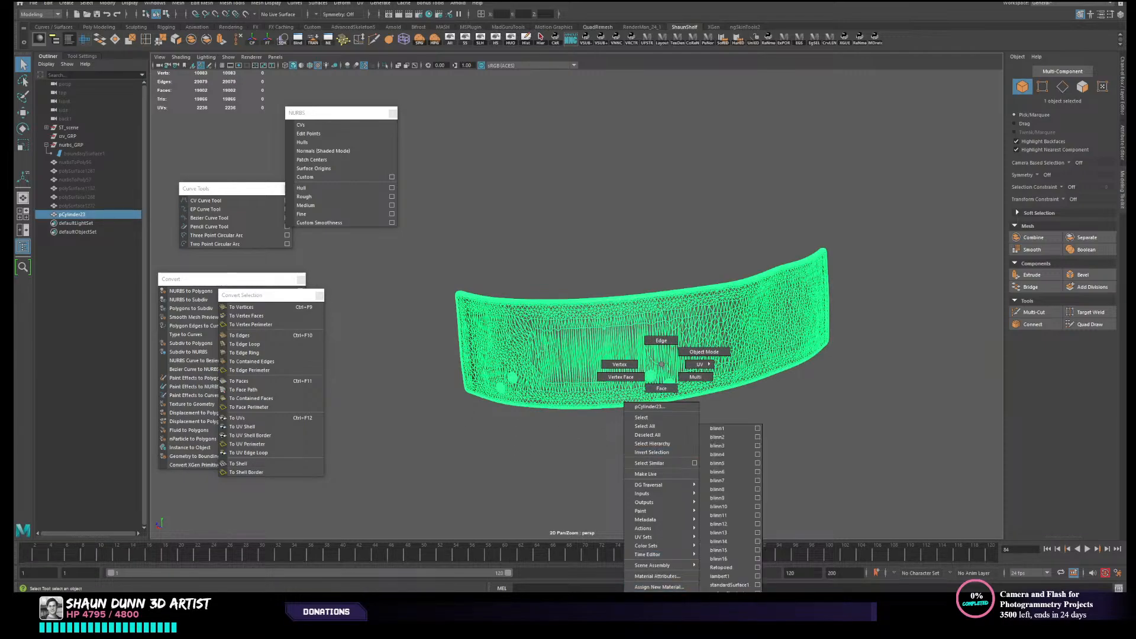
left_click(733, 576)
left_click(771, 422)
- Delete the construction history of the combined high-resolution panel and check its shading
left_click(678, 320)
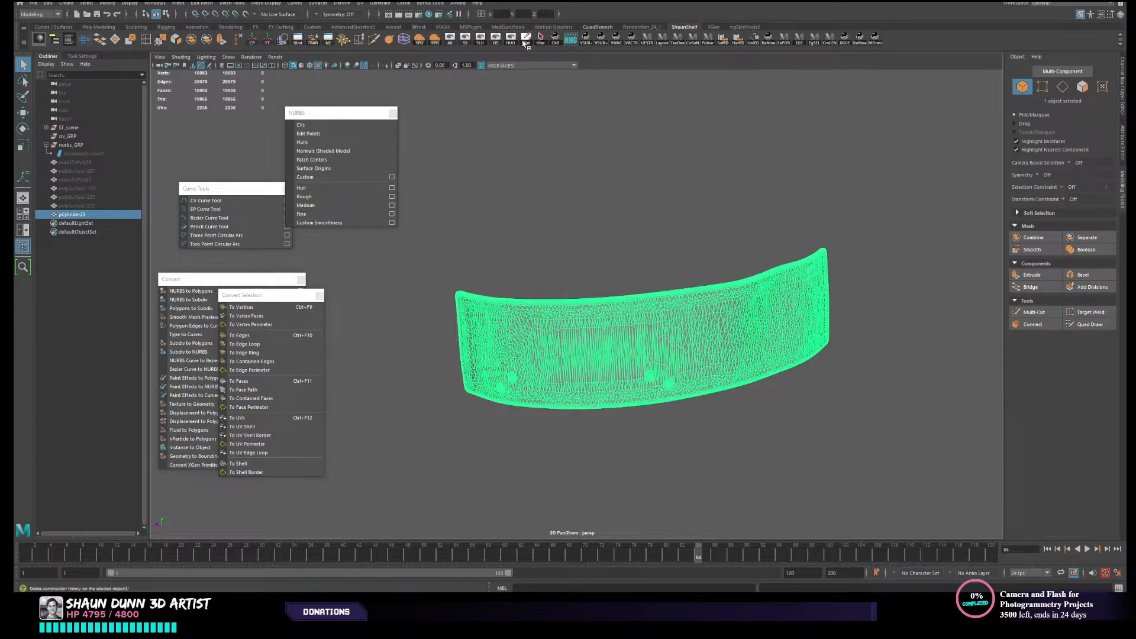
left_click(528, 40)
left_click(604, 169)
scroll(612, 278, "down", 3)
left_click_drag(613, 279, 647, 301, "alt")
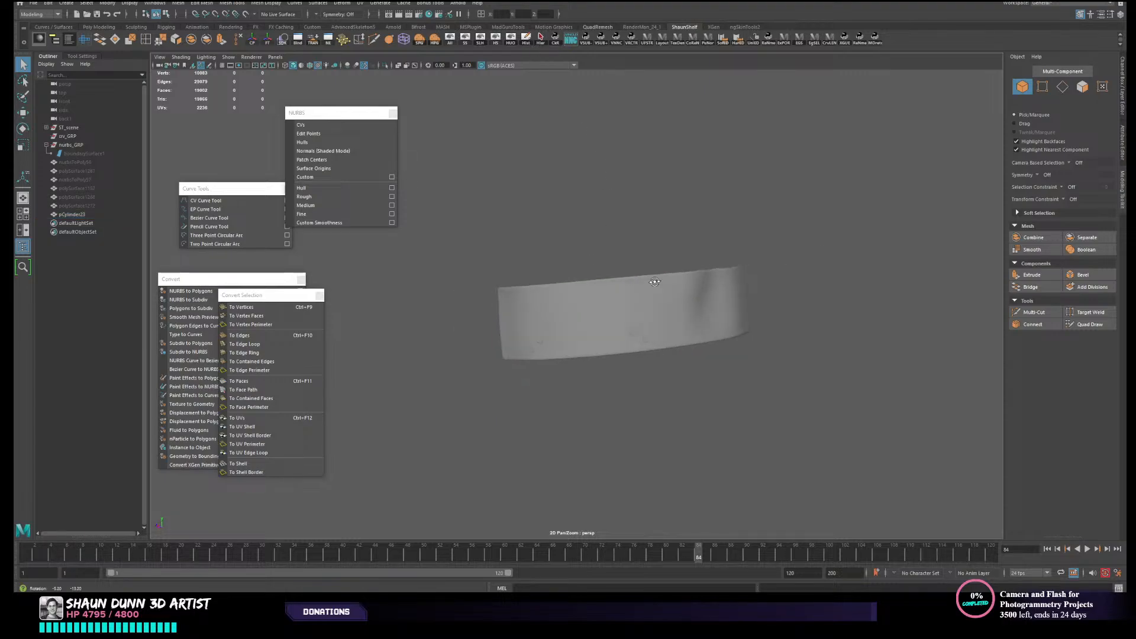
left_click(648, 304)
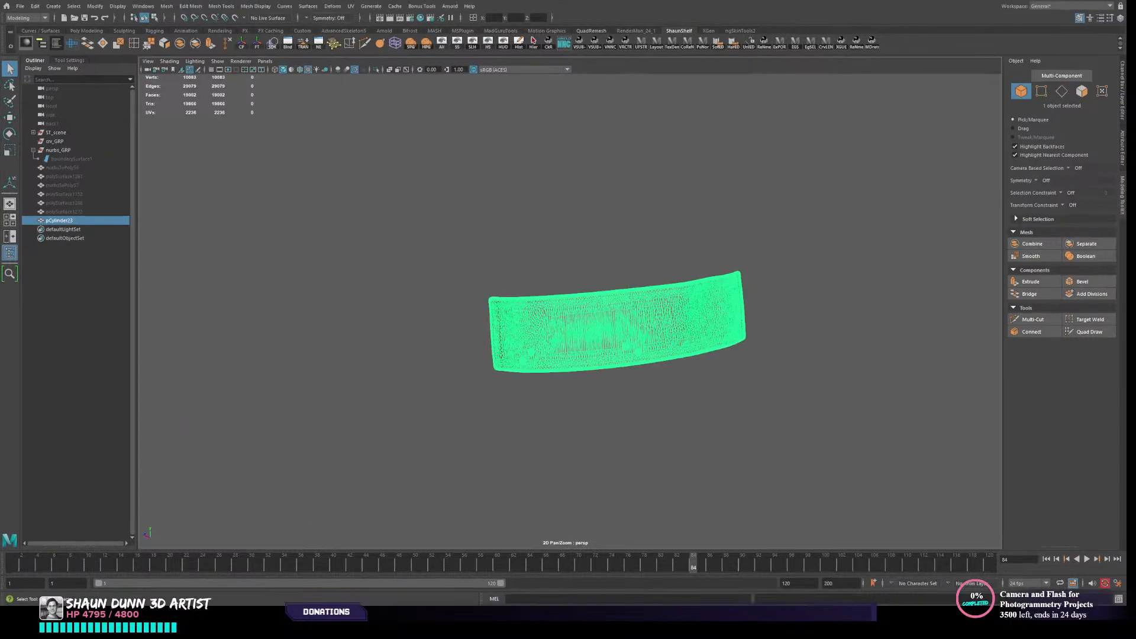
left_click(576, 260)
- Show the last hidden geometry again and select the retopologized panel
left_click(576, 328)
left_click(49, 126)
left_click(692, 437)
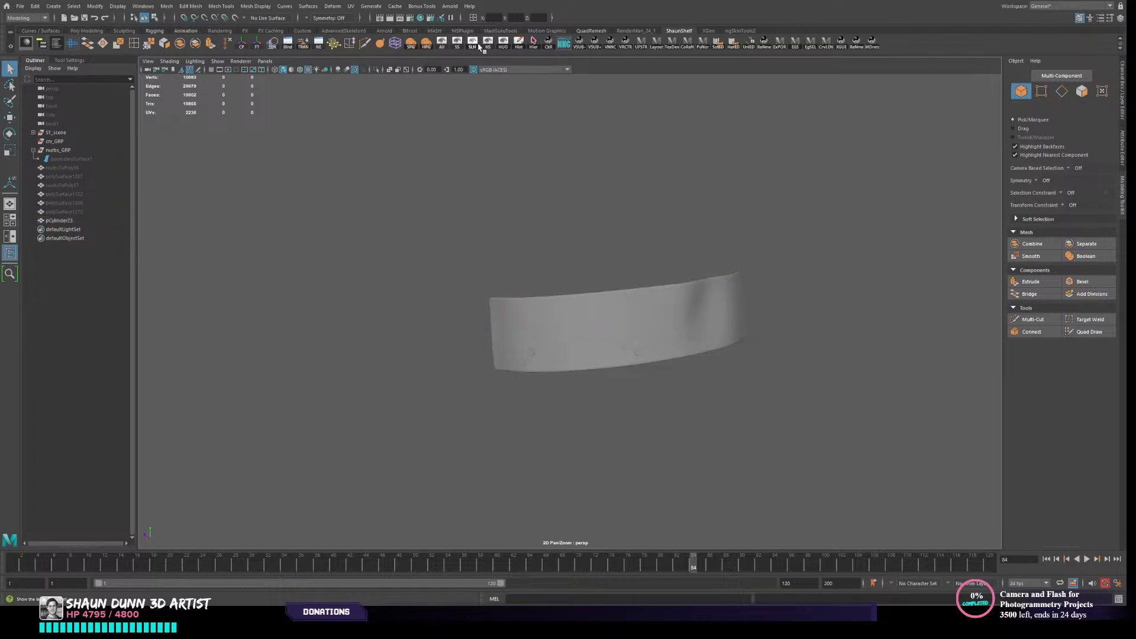
left_click(706, 342)
left_click(743, 318)
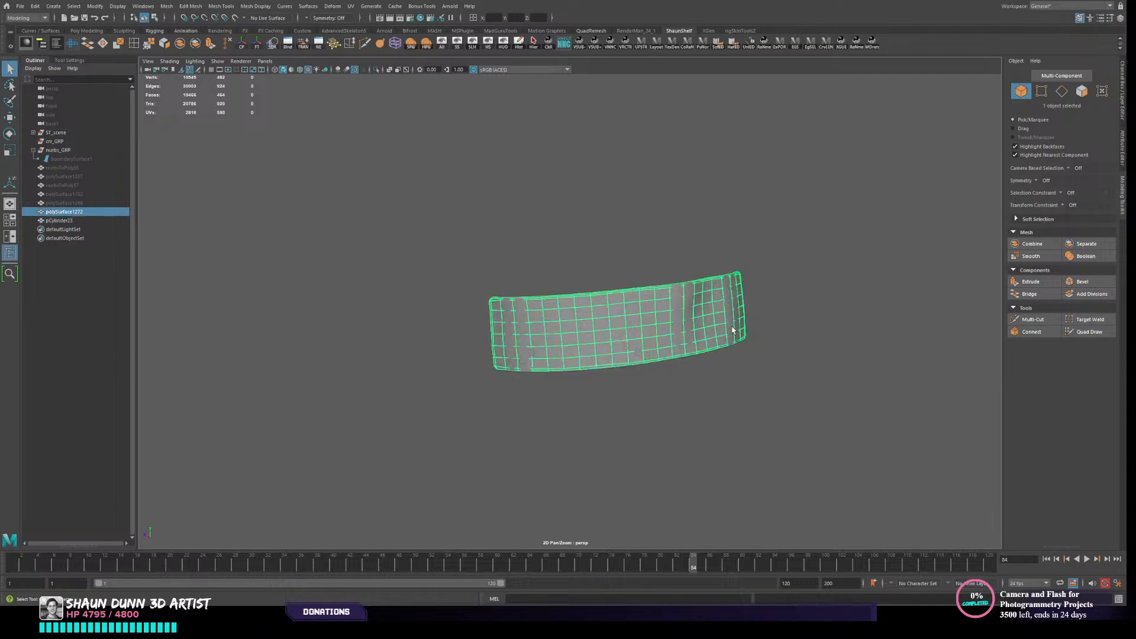
key("ctrl+shift+h")
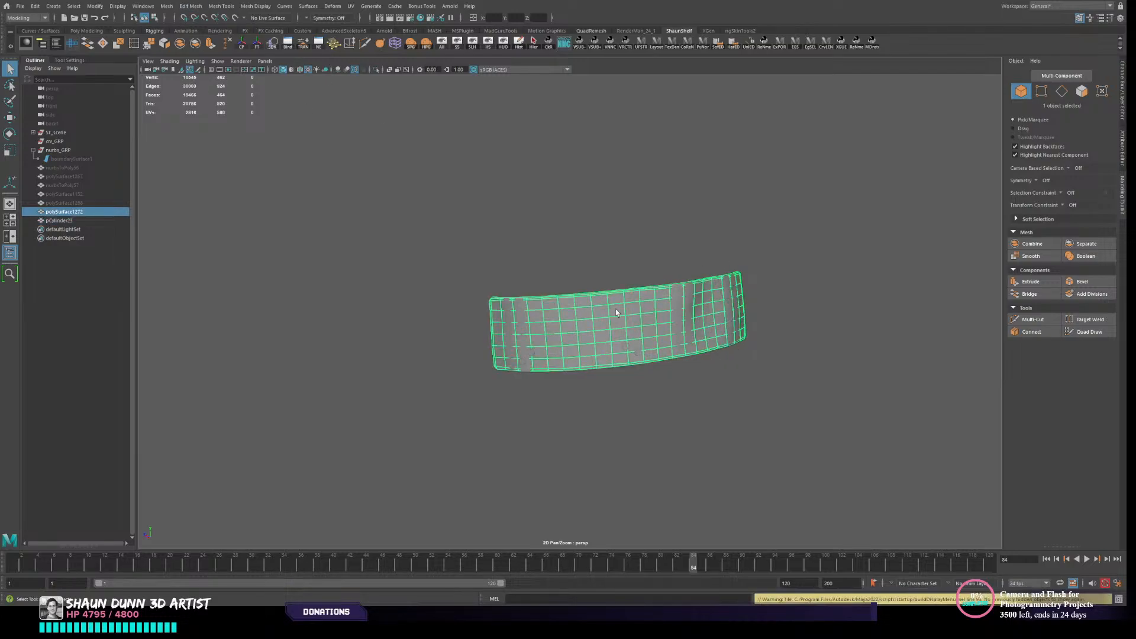
left_click(23, 8)
left_click(73, 129)
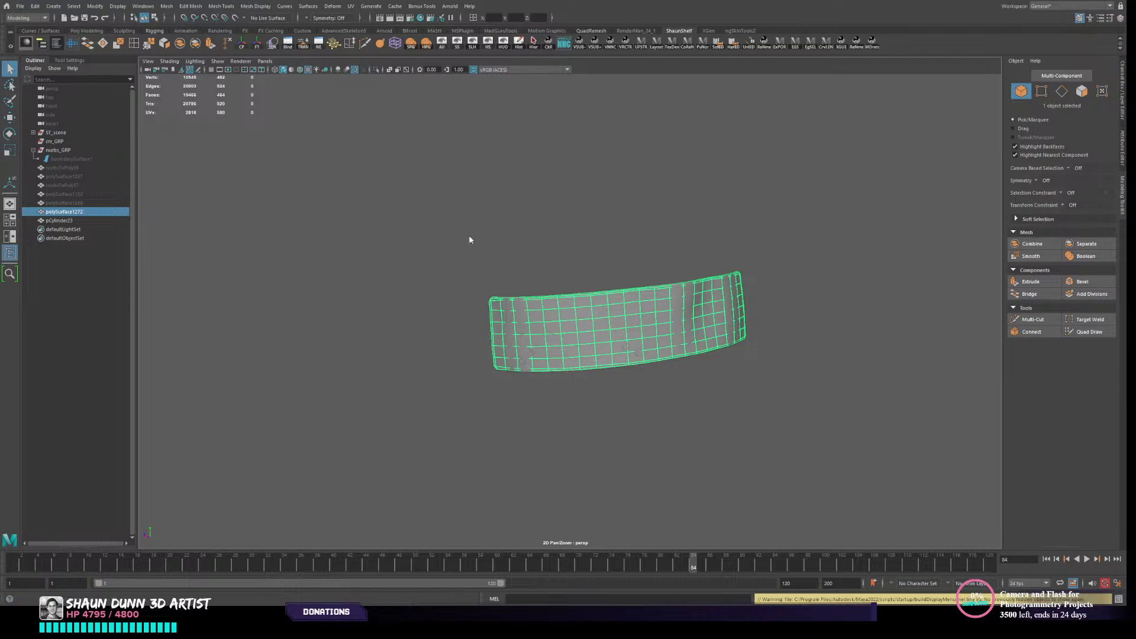
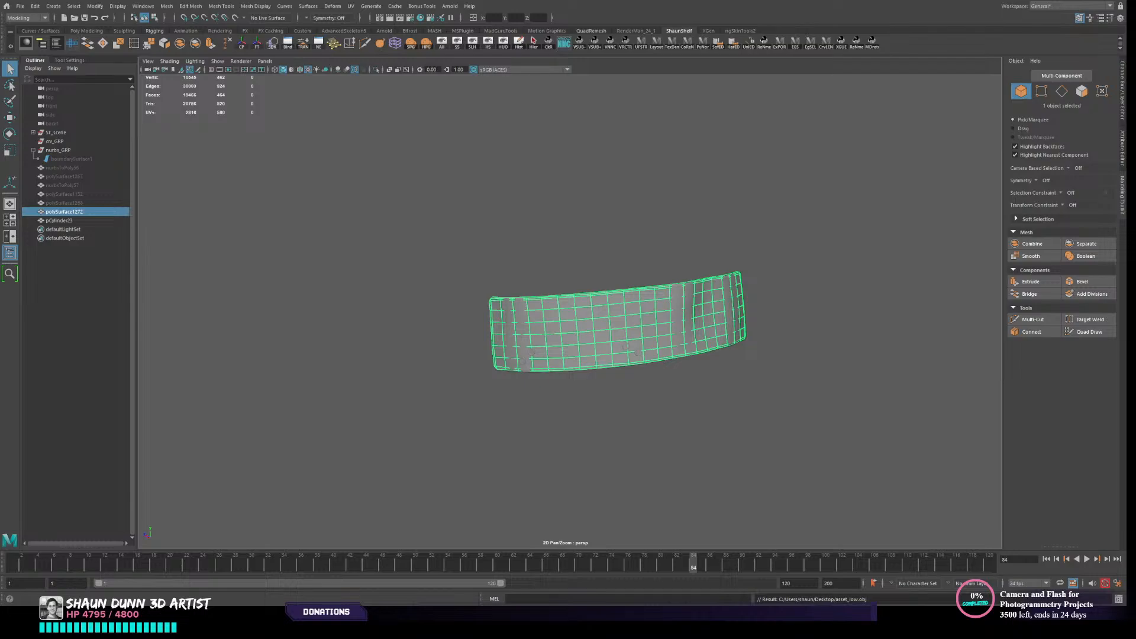
- Switch to Marmoset Toolbag and delete the unused Default_high and initialShadingGroup materials
key("alt+Tab")
left_click(619, 452)
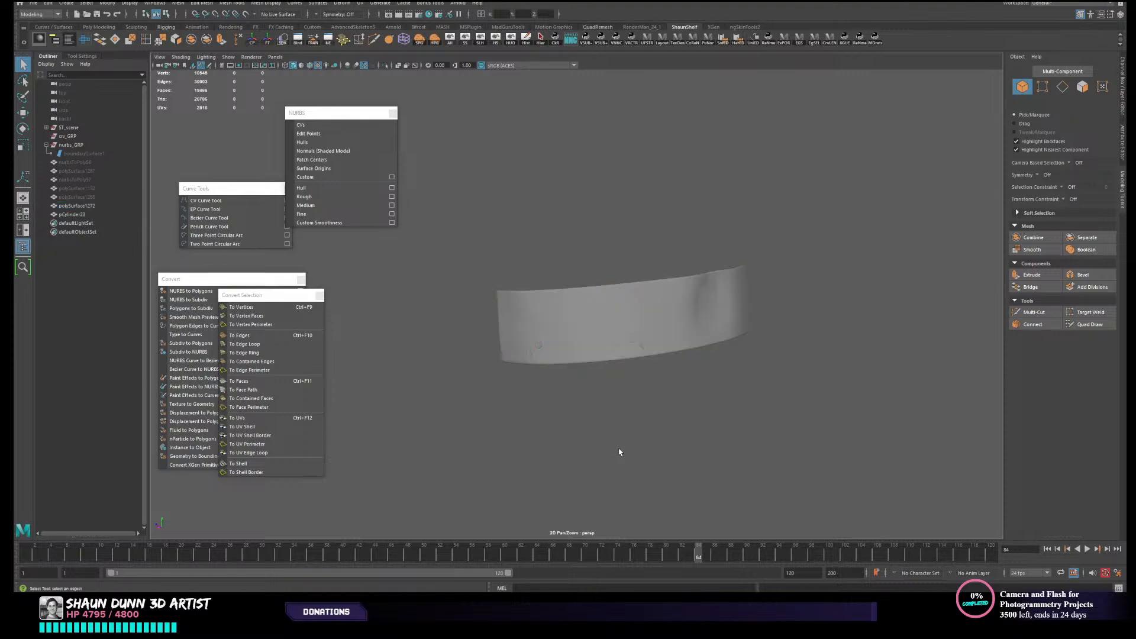
key("alt+Tab")
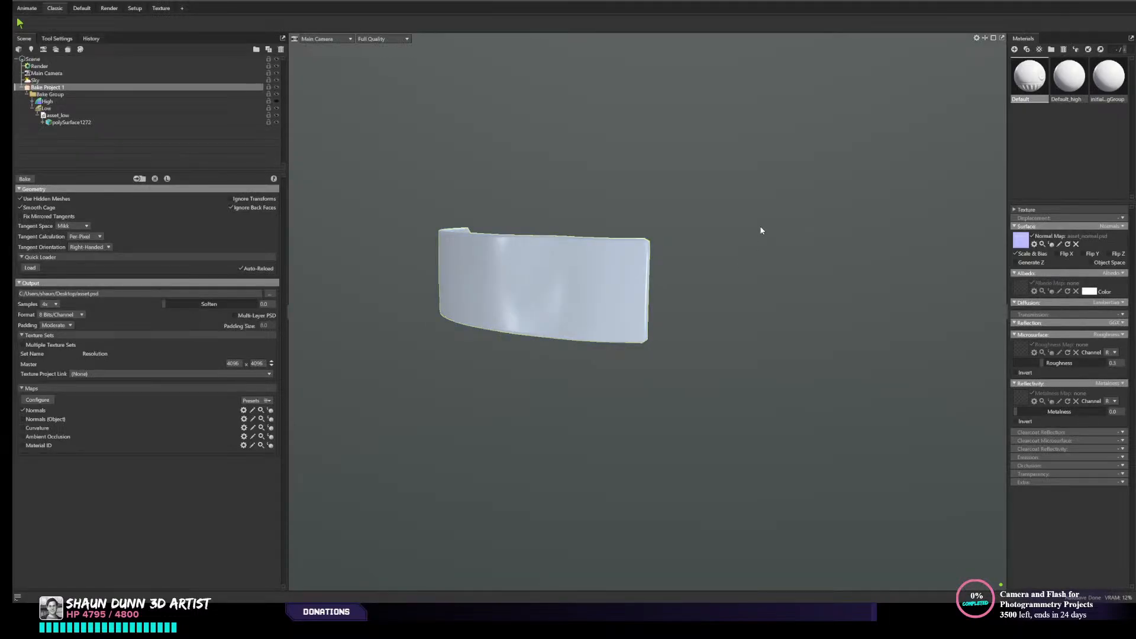
left_click_drag(761, 230, 913, 181)
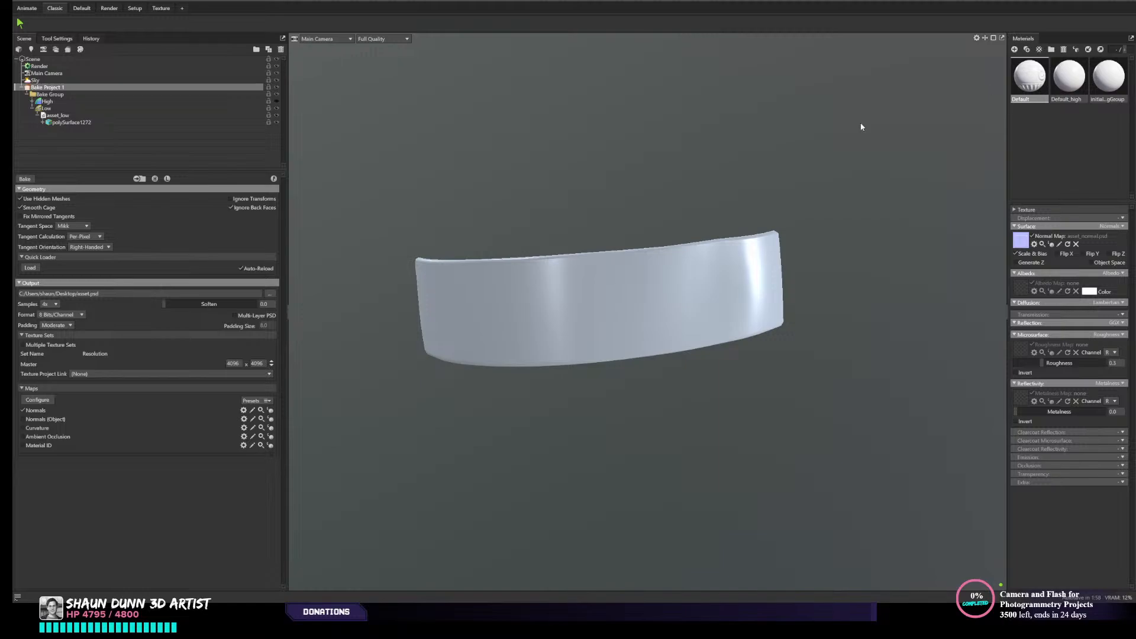
left_click_drag(708, 293, 468, 245)
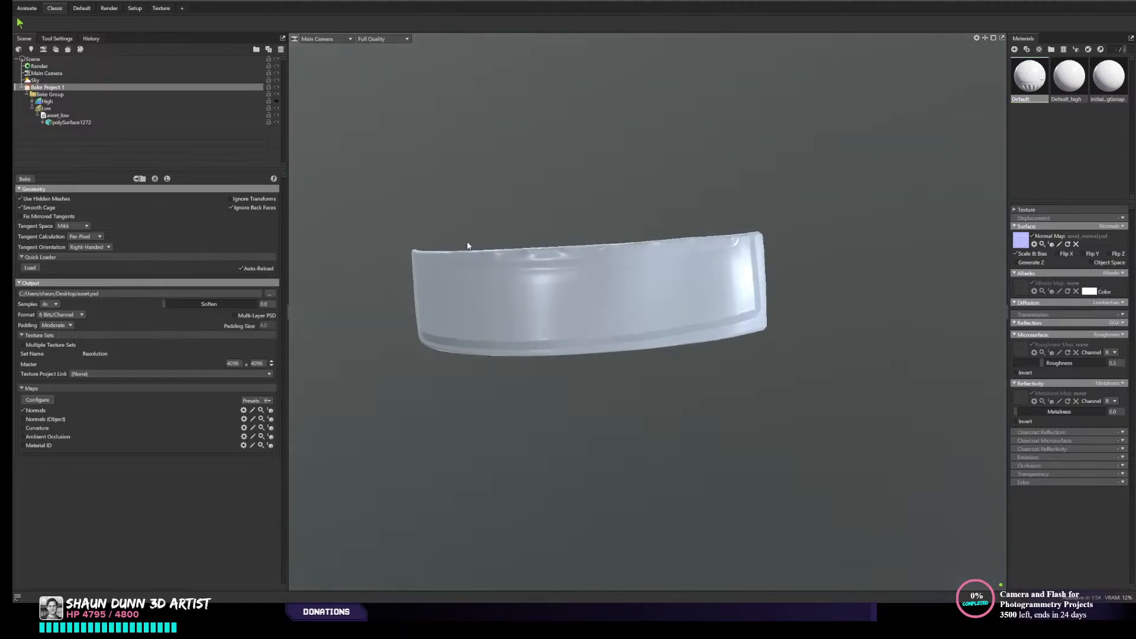
left_click_drag(563, 245, 551, 269)
left_click(1079, 78)
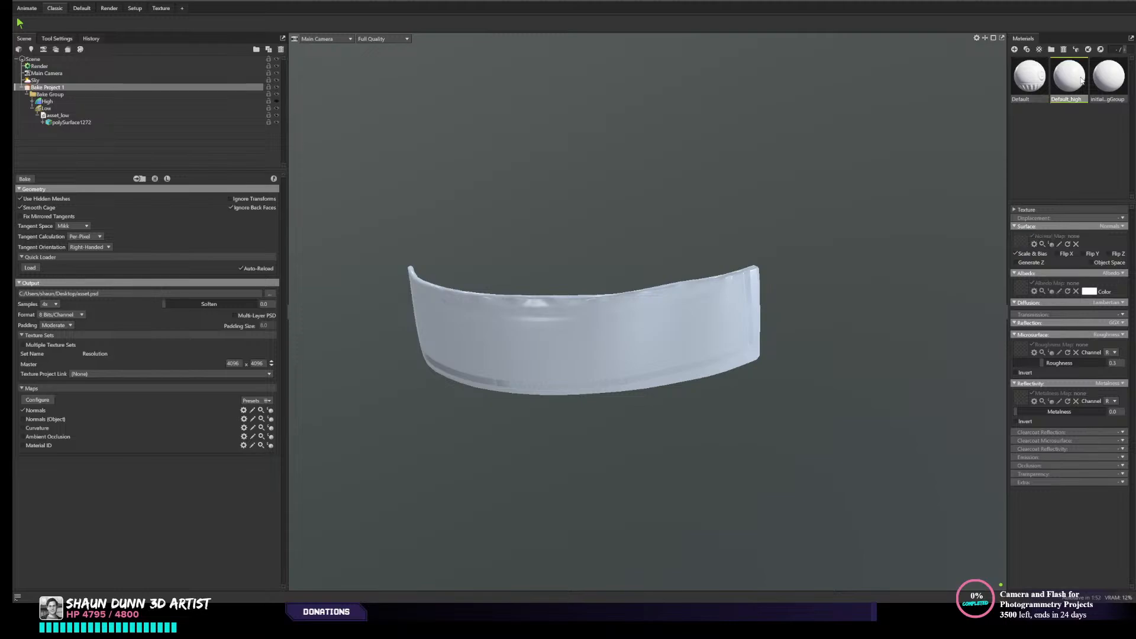
key("Delete")
left_click(1076, 80)
key("Delete")
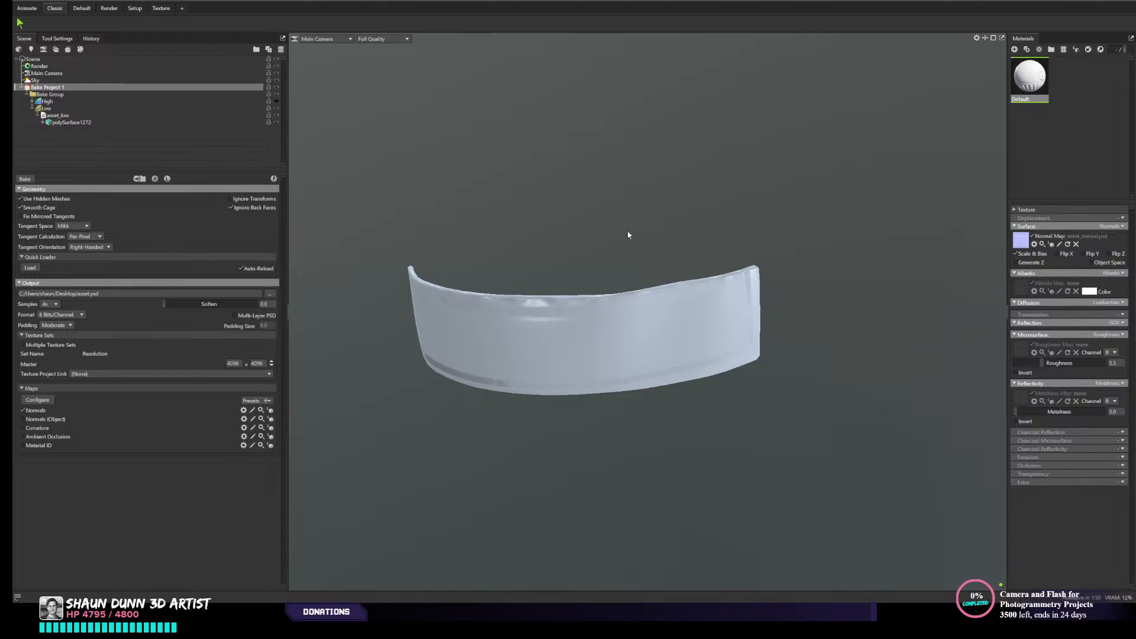
- Inspect the panel's baked normal detail, including the four small discs, from several angles
middle_click_drag(628, 235, 723, 193)
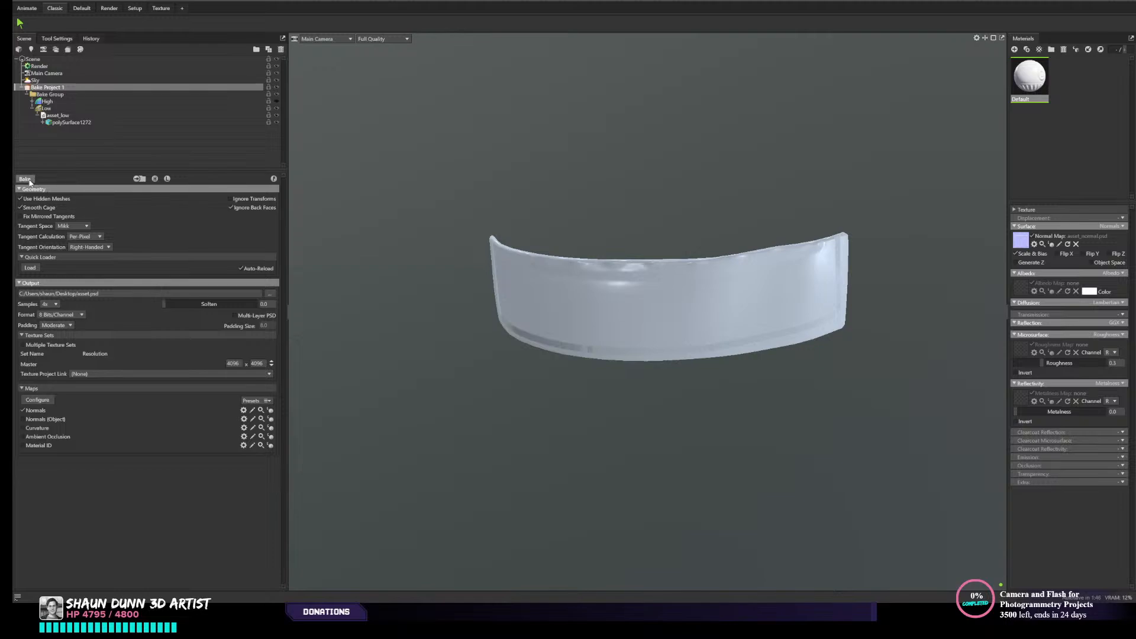
middle_click_drag(587, 205, 524, 213)
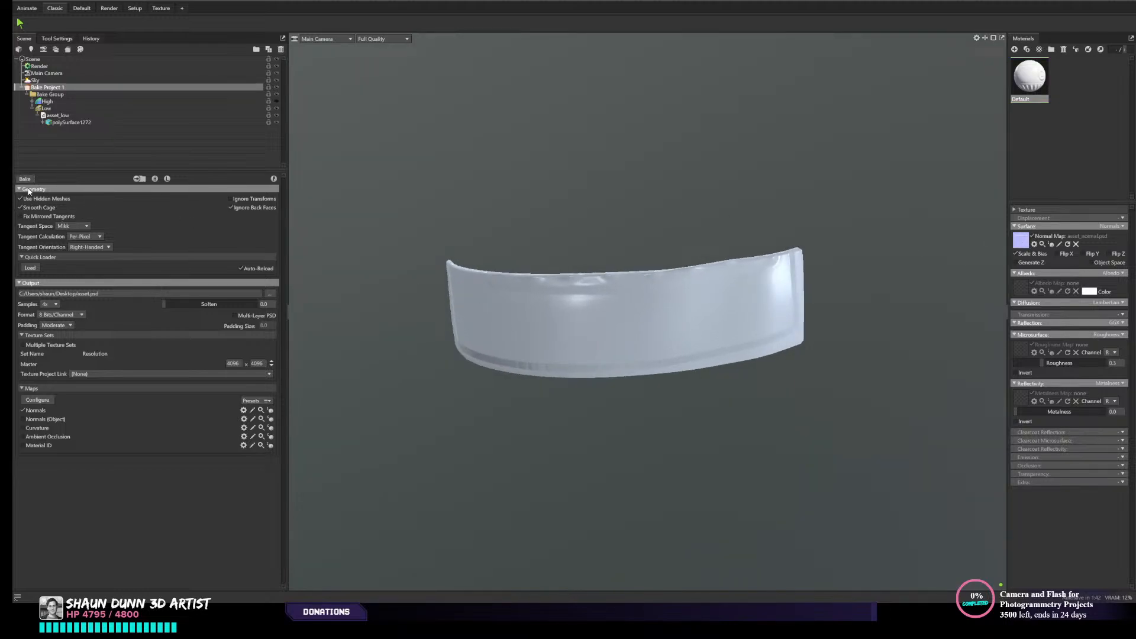
mouse_move(709, 166)
left_mouse_down()
mouse_move(731, 208)
mouse_move(741, 191)
mouse_move(734, 207)
mouse_move(641, 217)
mouse_move(723, 213)
mouse_move(653, 274)
mouse_move(726, 287)
mouse_move(653, 279)
mouse_move(672, 287)
mouse_move(637, 296)
mouse_move(693, 262)
mouse_move(632, 288)
mouse_move(658, 309)
mouse_move(608, 297)
mouse_move(671, 280)
mouse_move(640, 269)
mouse_move(625, 271)
mouse_move(644, 304)
mouse_move(705, 290)
mouse_move(655, 292)
mouse_move(650, 276)
mouse_move(639, 314)
mouse_move(606, 328)
mouse_move(496, 319)
mouse_move(660, 321)
mouse_move(739, 358)
mouse_move(662, 385)
mouse_move(734, 391)
mouse_move(524, 406)
mouse_move(745, 398)
mouse_move(444, 385)
mouse_move(581, 426)
mouse_move(338, 383)
mouse_move(503, 380)
mouse_move(511, 314)
left_mouse_up()
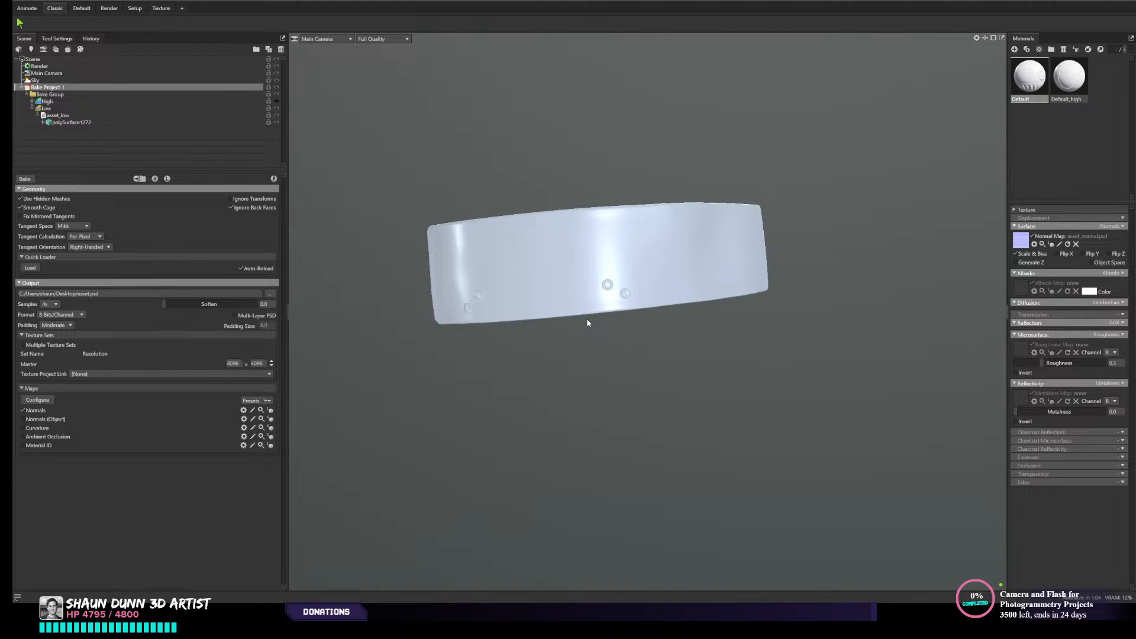
middle_click_drag(682, 371, 832, 323)
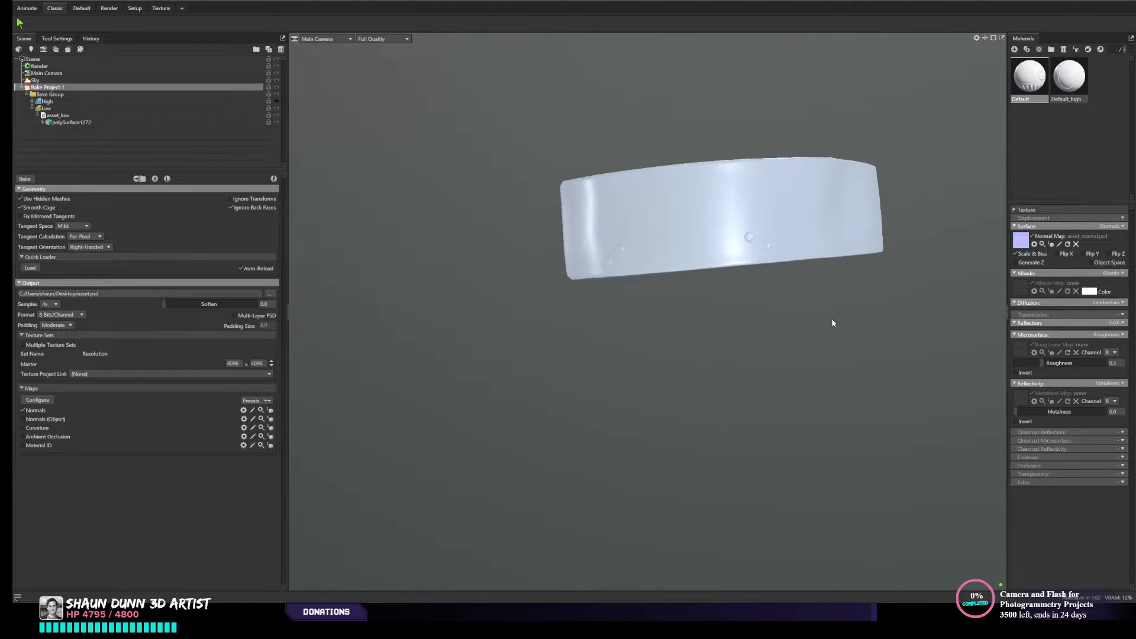
middle_click_drag(740, 306, 678, 346)
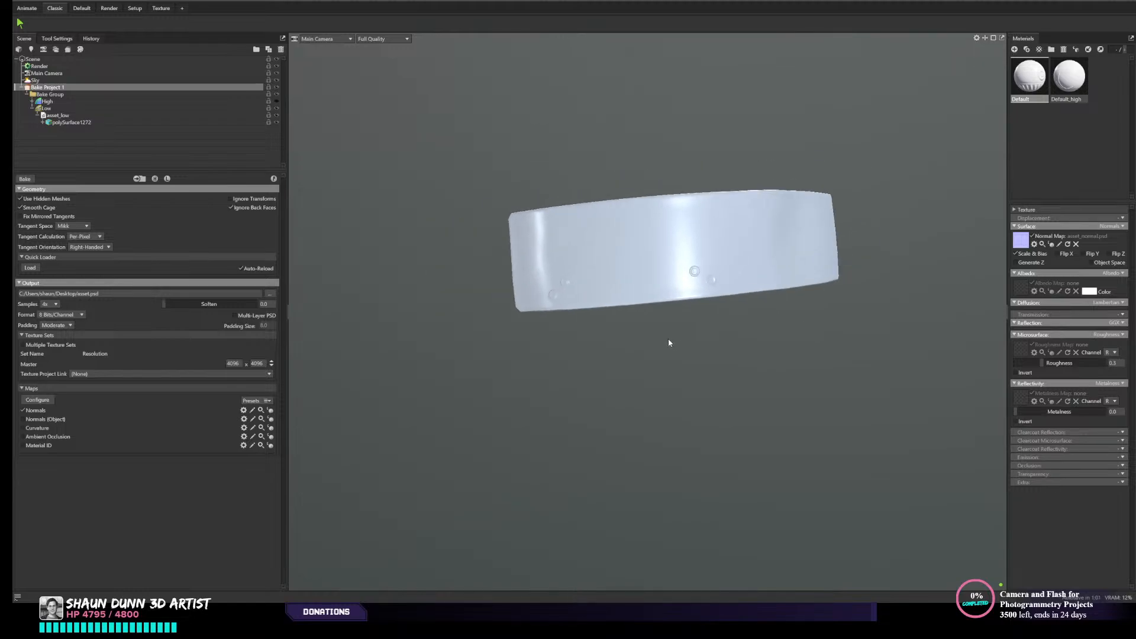
left_click_drag(668, 342, 616, 381)
left_click_drag(711, 439, 596, 387)
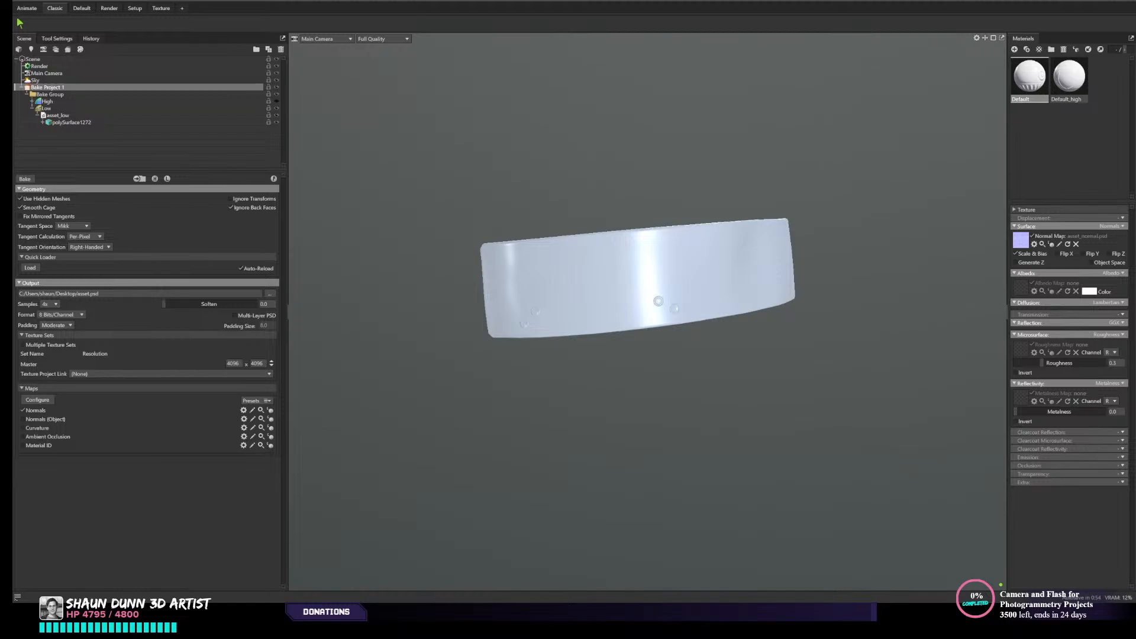
- Switch back to Maya and isolate the high-resolution and retopologized panels together with the adjoining belt section
key("alt+Tab")
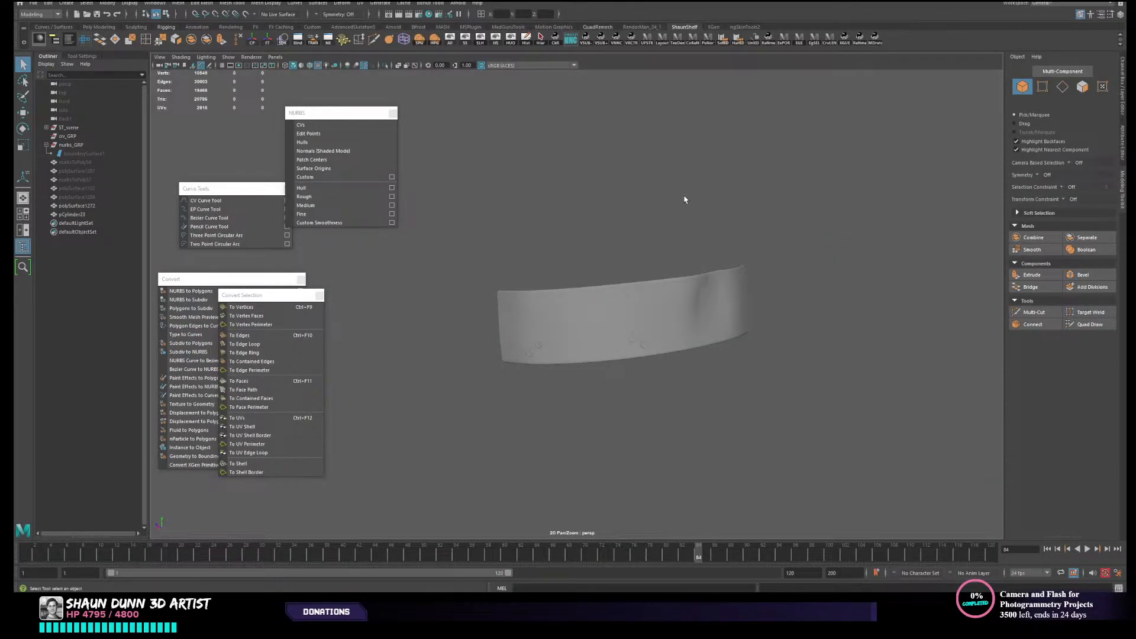
scroll(658, 307, "up", 3)
left_click(658, 314)
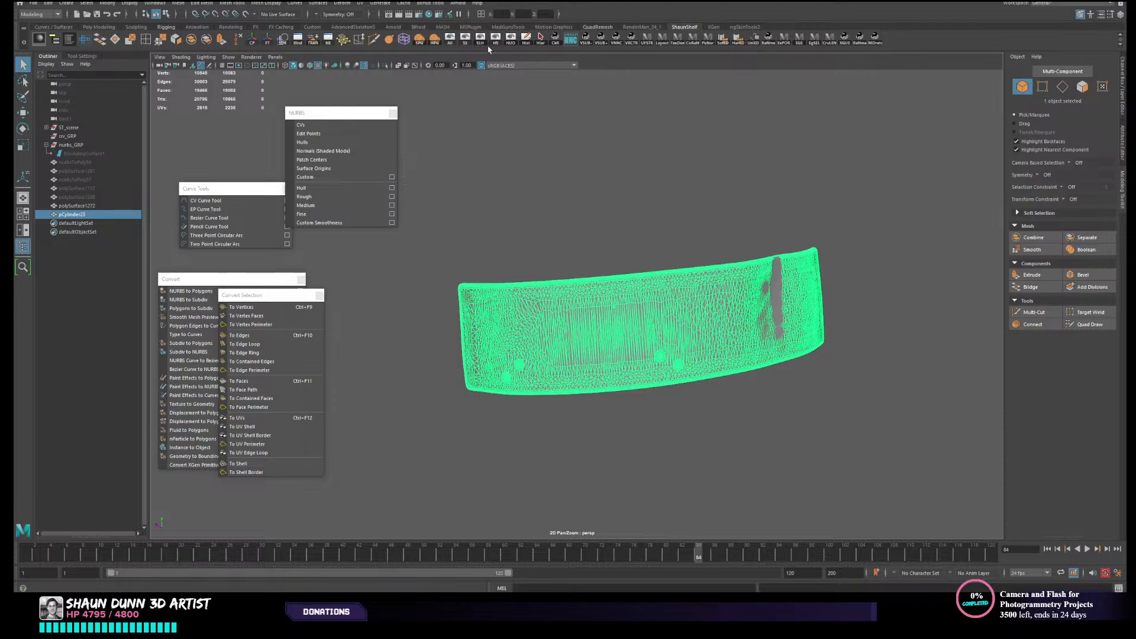
left_click(521, 273, "shift")
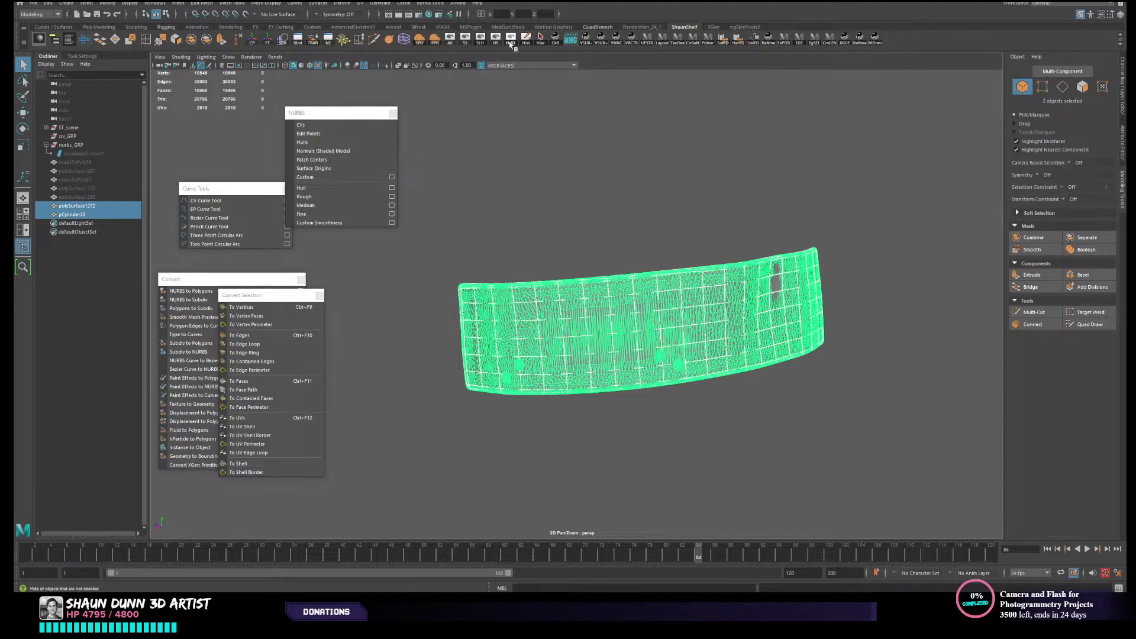
left_click(451, 42)
left_click_drag(870, 180, 705, 201, "alt")
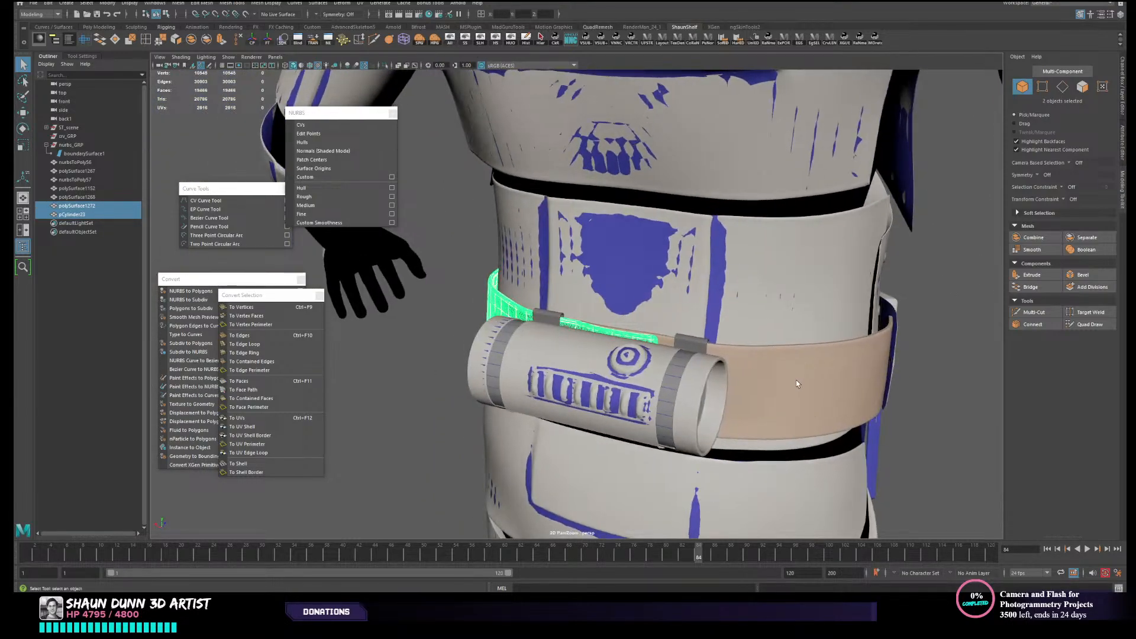
left_click(797, 379, "shift")
left_click(511, 39)
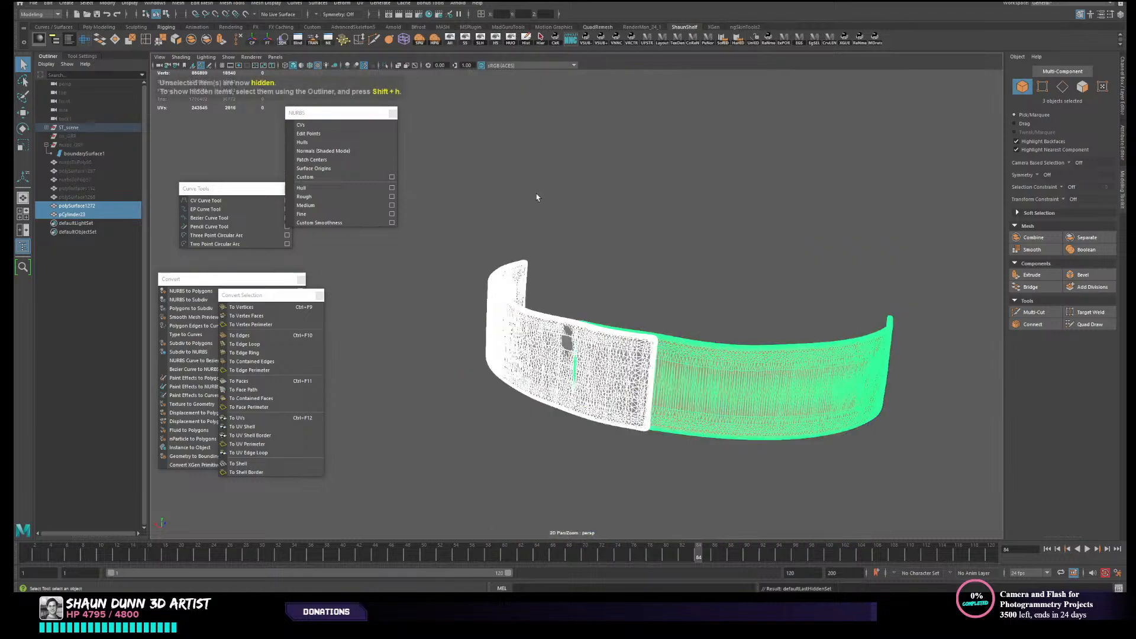
- Check which material is assigned to the adjoining belt section
left_click_drag(538, 195, 634, 282, "alt")
left_click(633, 283)
left_click(643, 337)
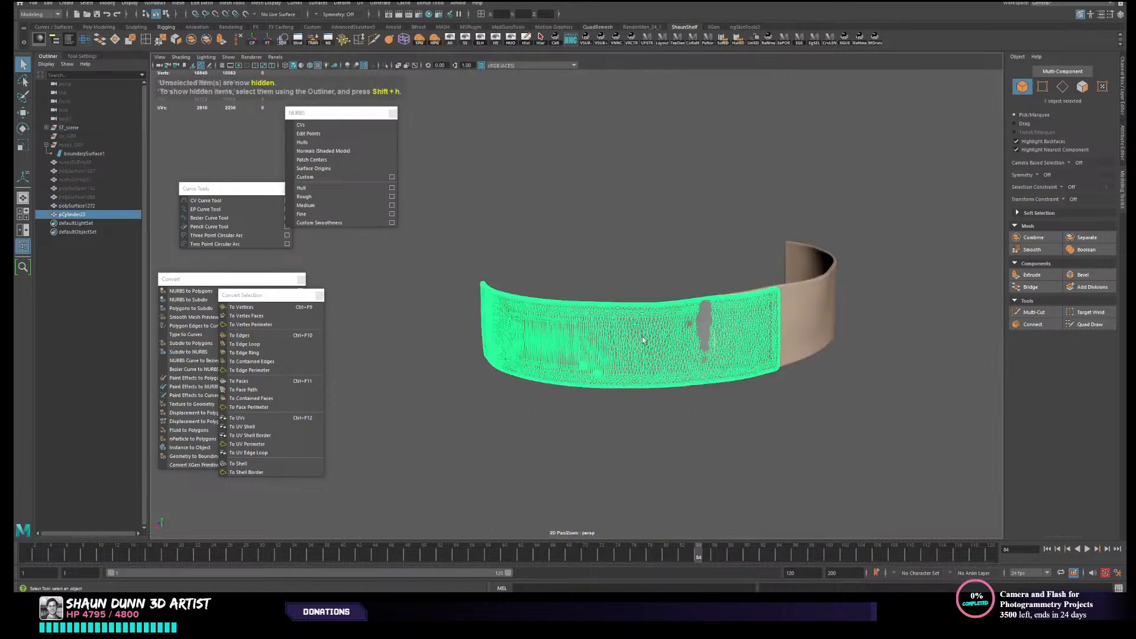
left_click(831, 294)
left_click_drag(896, 273, 824, 264, "alt")
left_click(1122, 143)
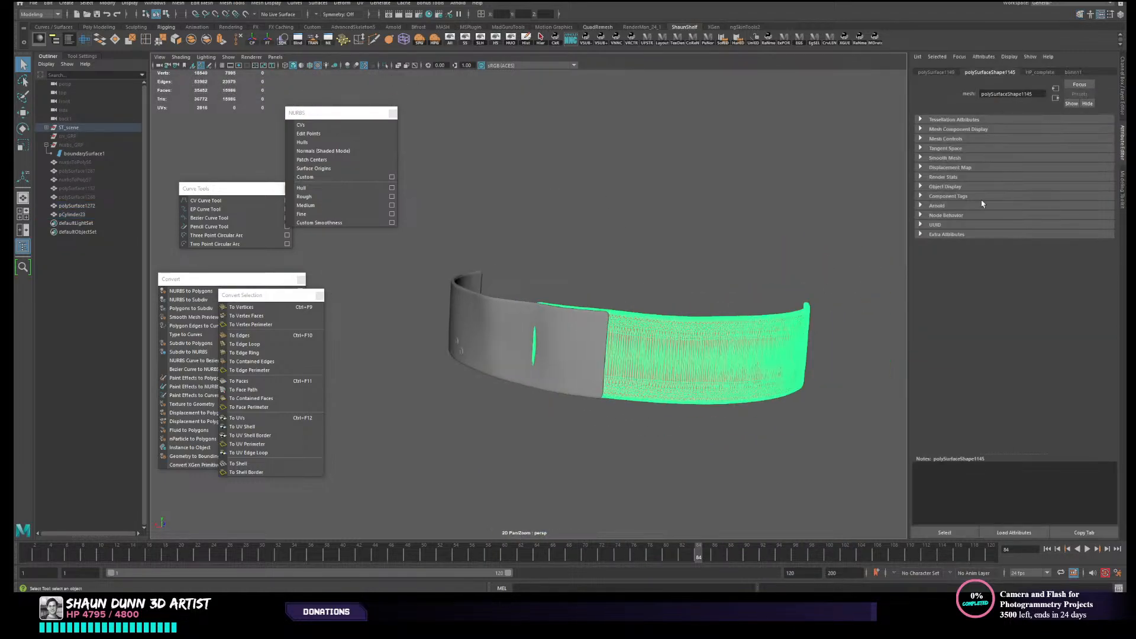
- Assign the existing blinn11 material to the high-resolution panel
left_click(522, 370)
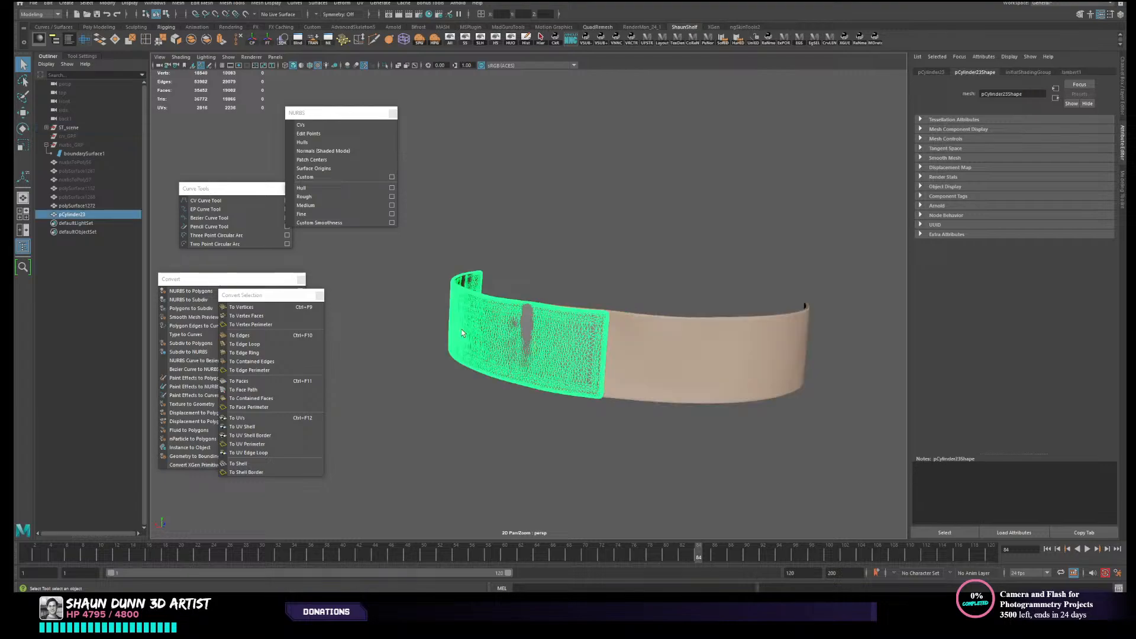
left_click_drag(447, 333, 544, 327, "alt")
left_click(584, 246)
left_click(598, 296)
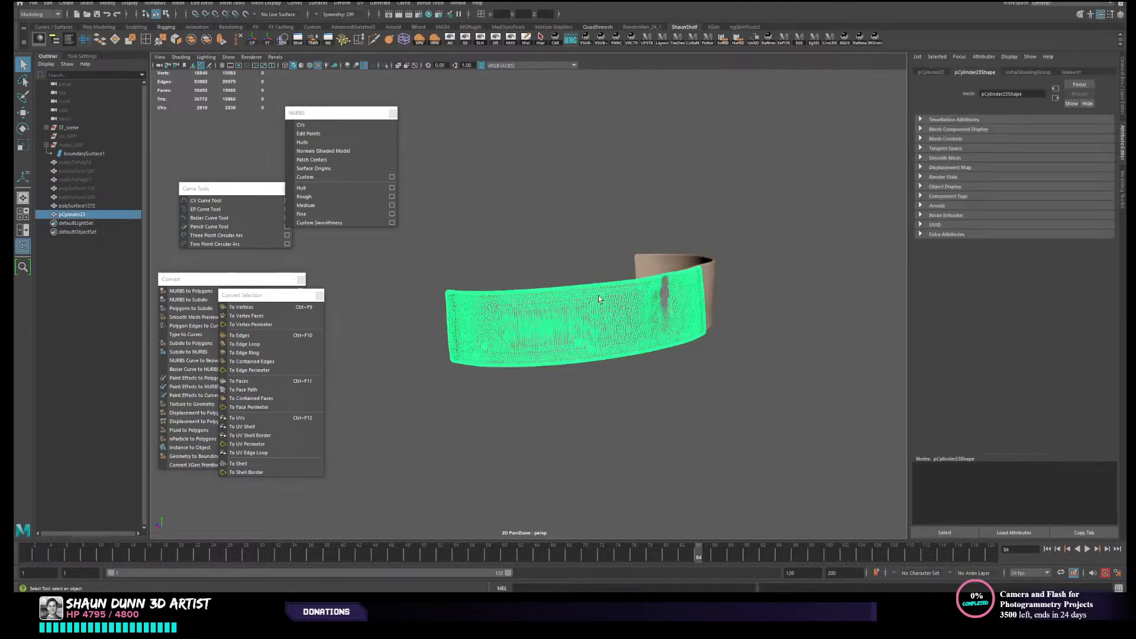
right_click_drag(598, 296, 597, 327)
right_click(597, 320)
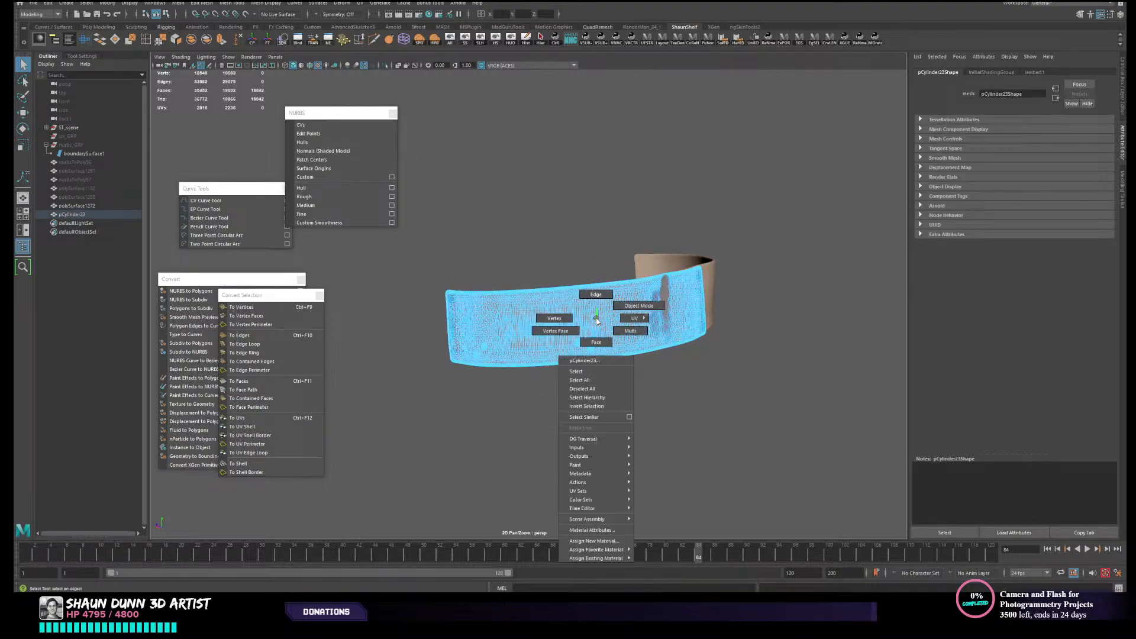
mouse_move(618, 558)
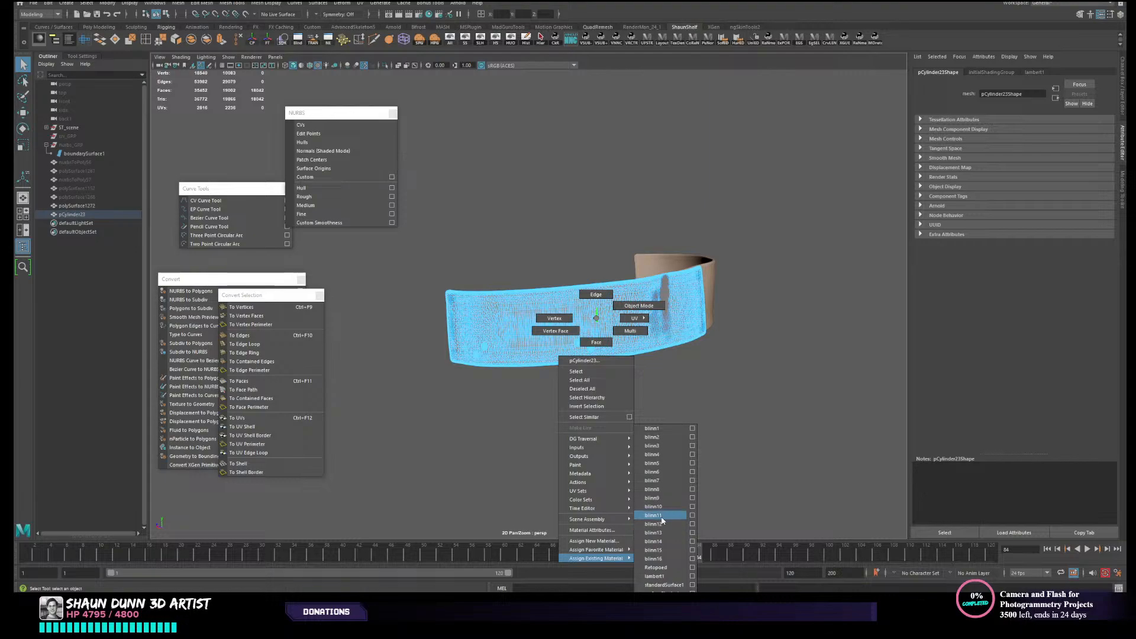
left_click(661, 515)
- Isolate the retopologized panel and assign it the existing blue Retoposed material
right_click_drag(689, 296, 748, 190)
left_click(749, 194)
left_click_drag(775, 275, 721, 282, "alt")
left_click(610, 338)
left_click_drag(609, 338, 658, 314, "alt")
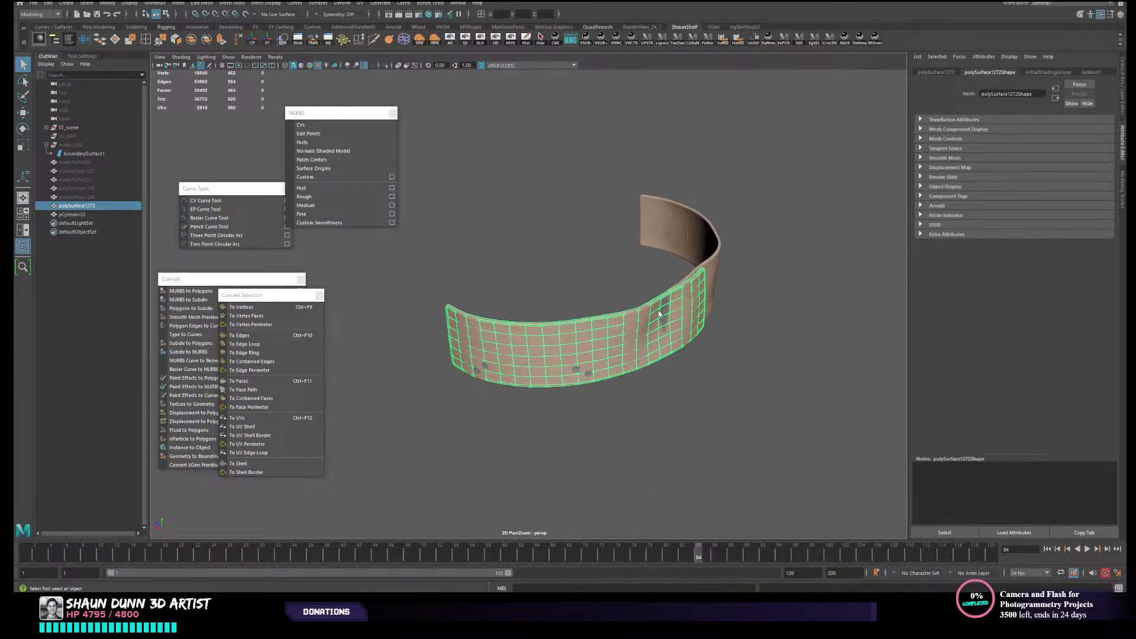
key("alt+h")
right_click(626, 331)
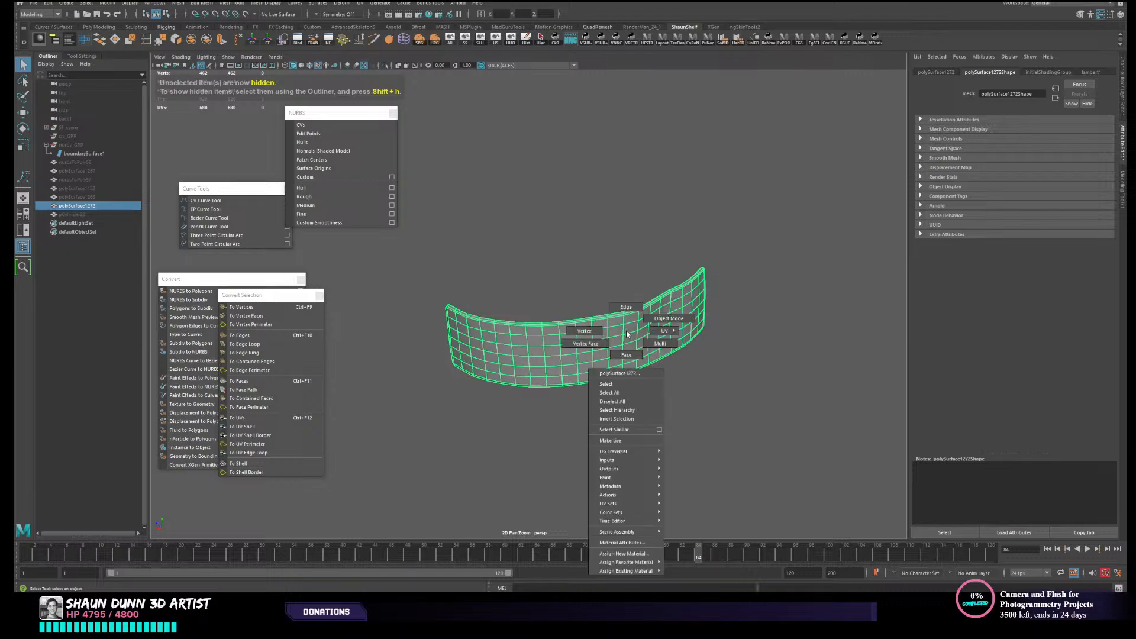
mouse_move(625, 562)
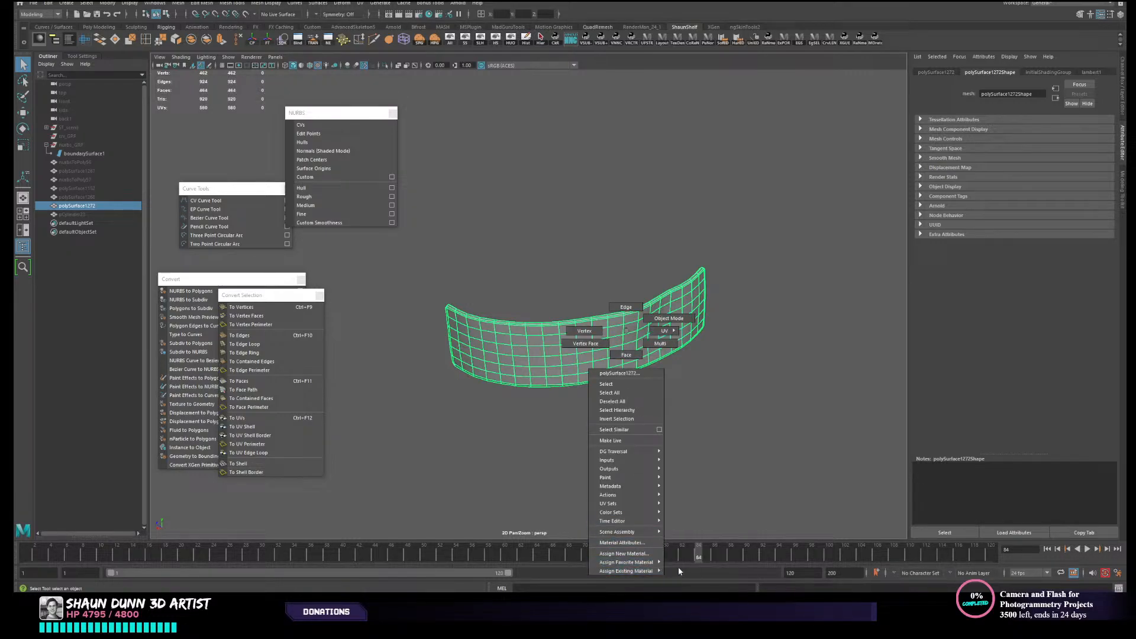
left_click(686, 568)
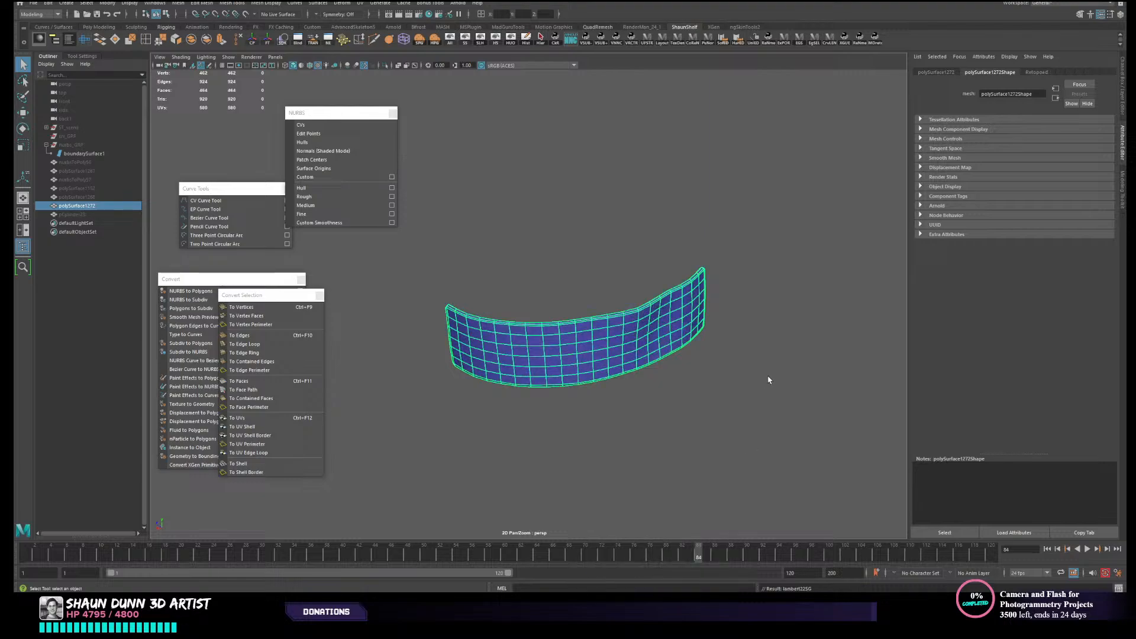
- Delete the construction history of the retopologized panel and reselect it
left_click(769, 381)
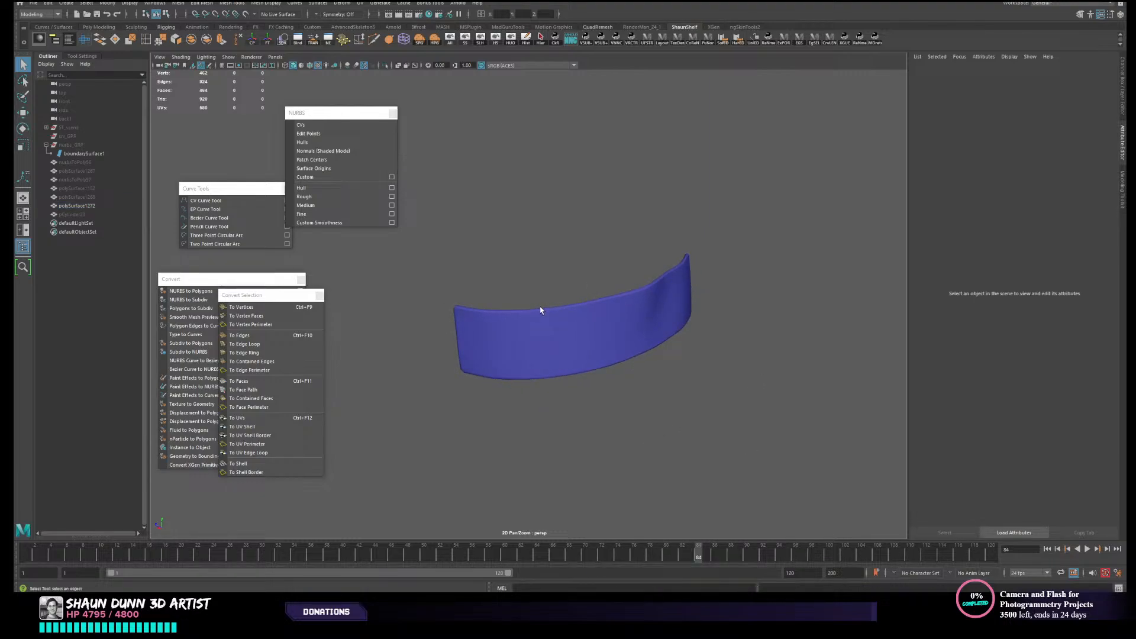
left_click(651, 341)
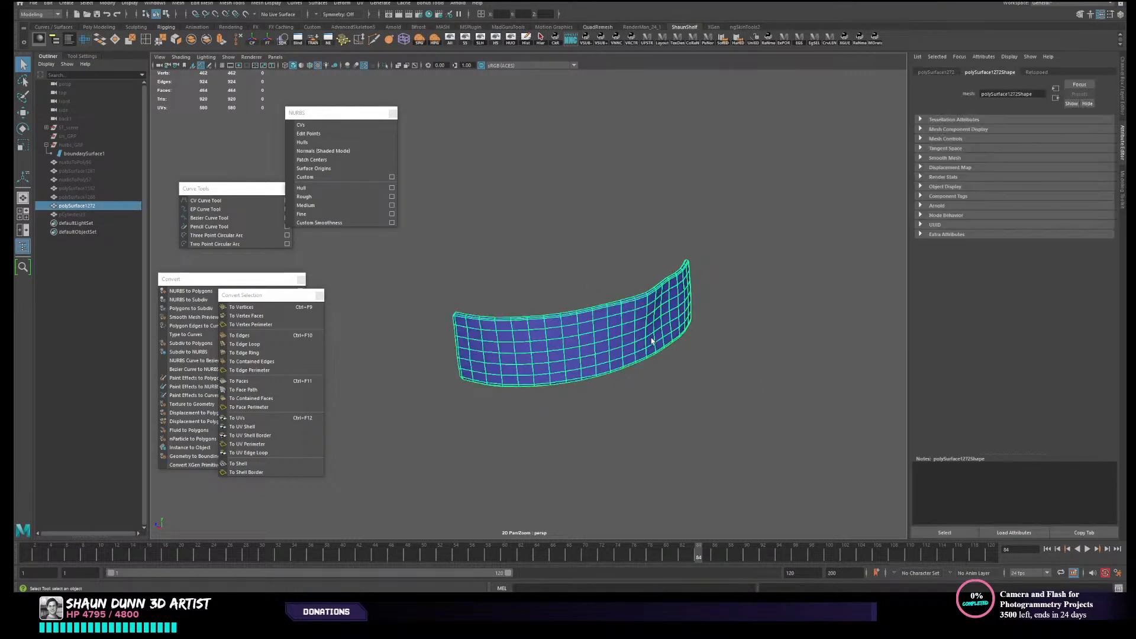
left_click(527, 40)
left_click(592, 224)
left_click(602, 331)
- Add the retopologized panel to the LP_Retoposed display layer
key("ctrl+a")
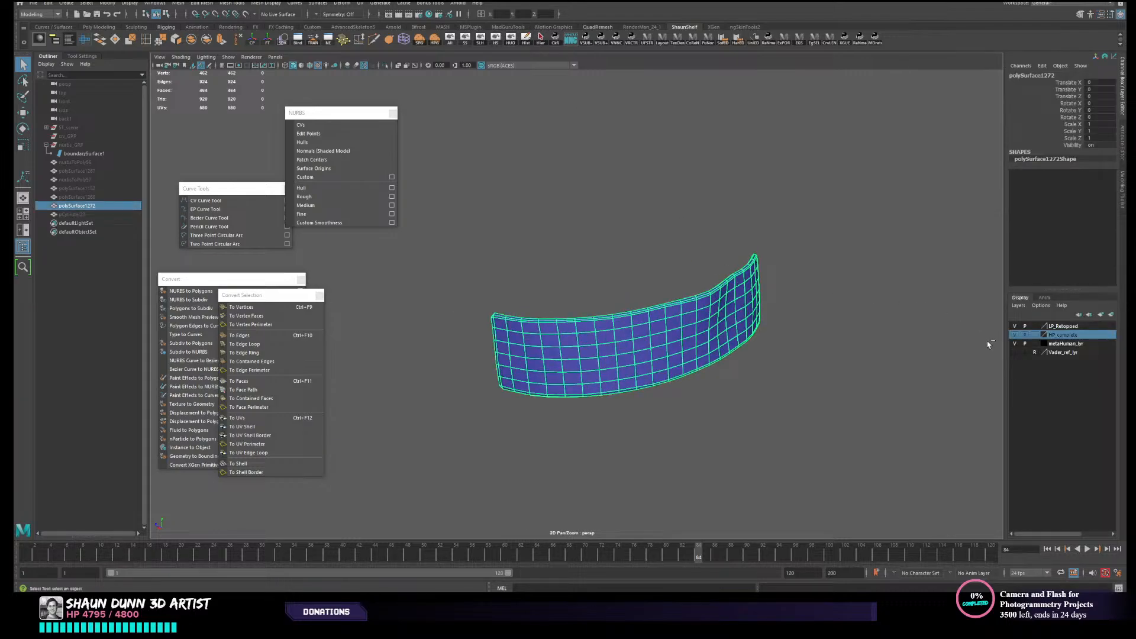
left_click(698, 273)
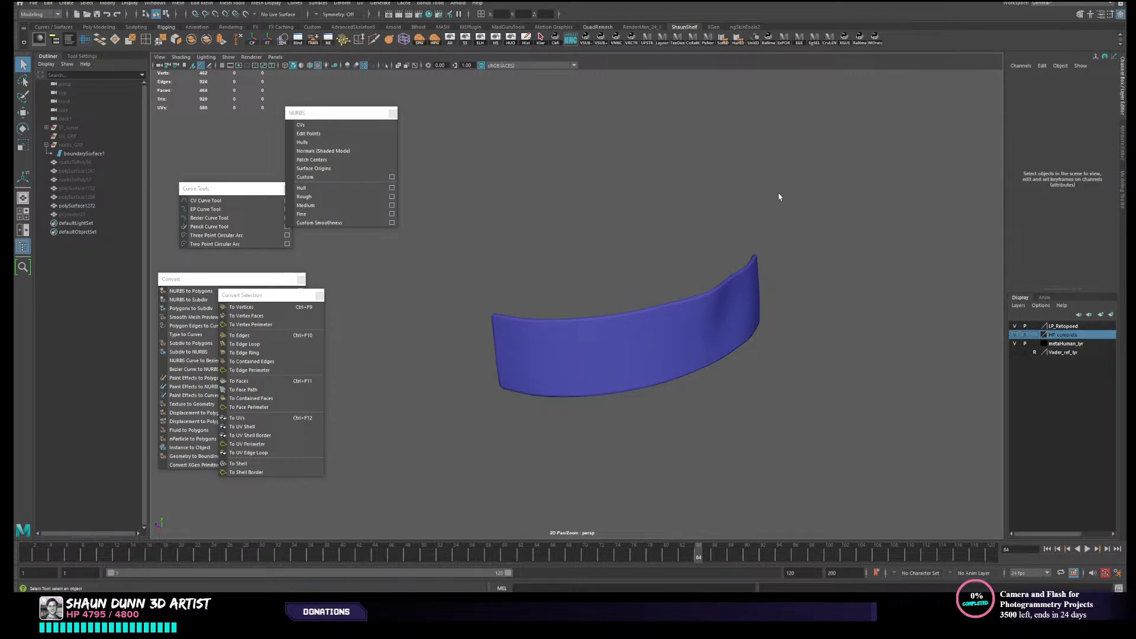
left_click(680, 309)
right_click(1066, 325)
left_click(1063, 346)
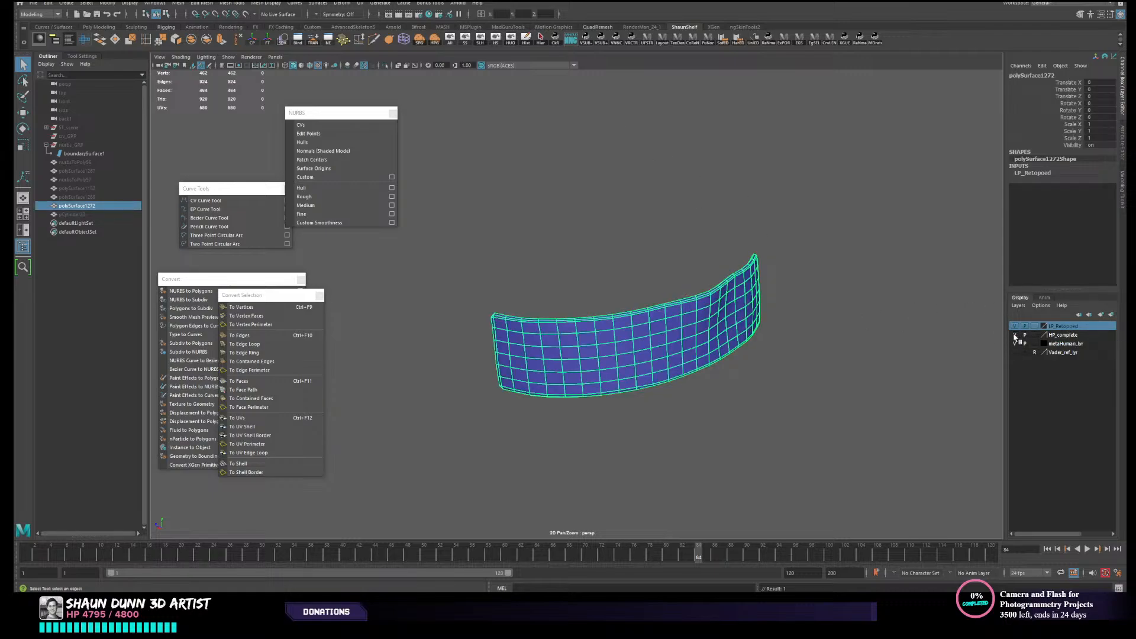
- Show the hidden character geometry again and toggle the HP_complete layer's visibility on and back off
left_click(449, 40)
scroll(516, 179, "down", 3)
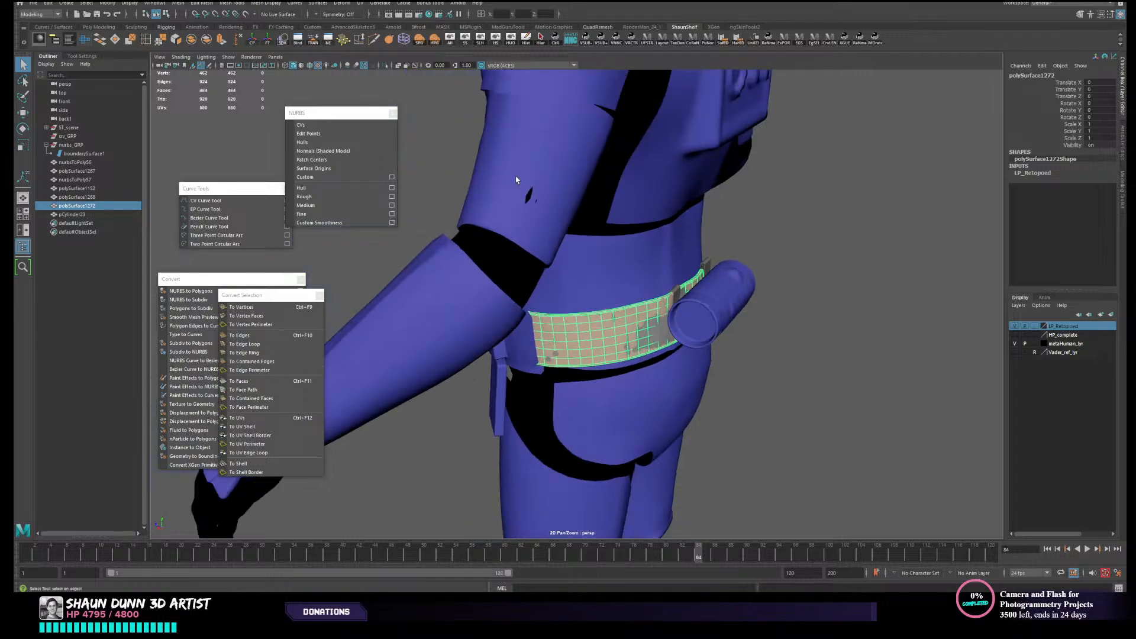
left_click(1015, 335)
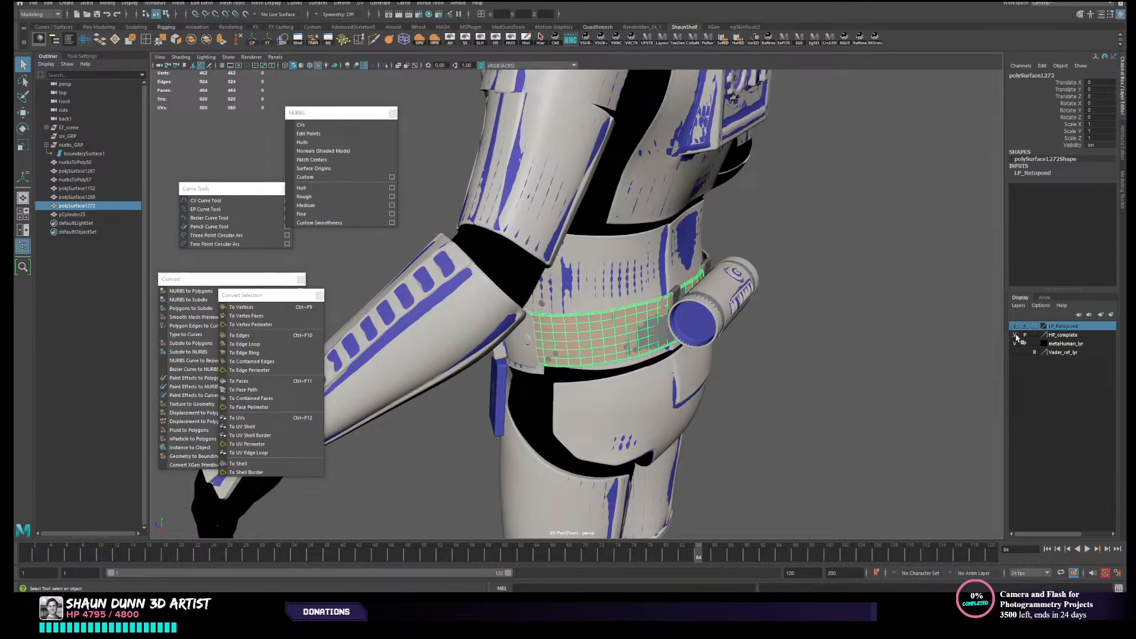
left_click(1015, 336)
left_click(937, 350)
- Add the high-resolution curved belt panel to the HP_complete display layer
left_click(619, 341)
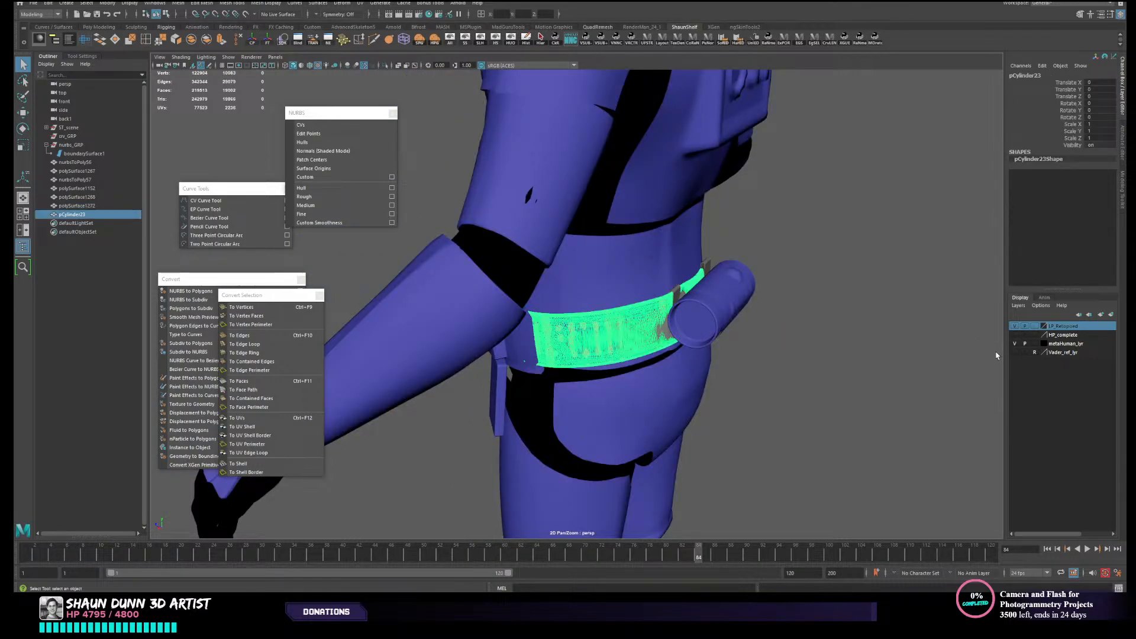
right_click(1060, 336)
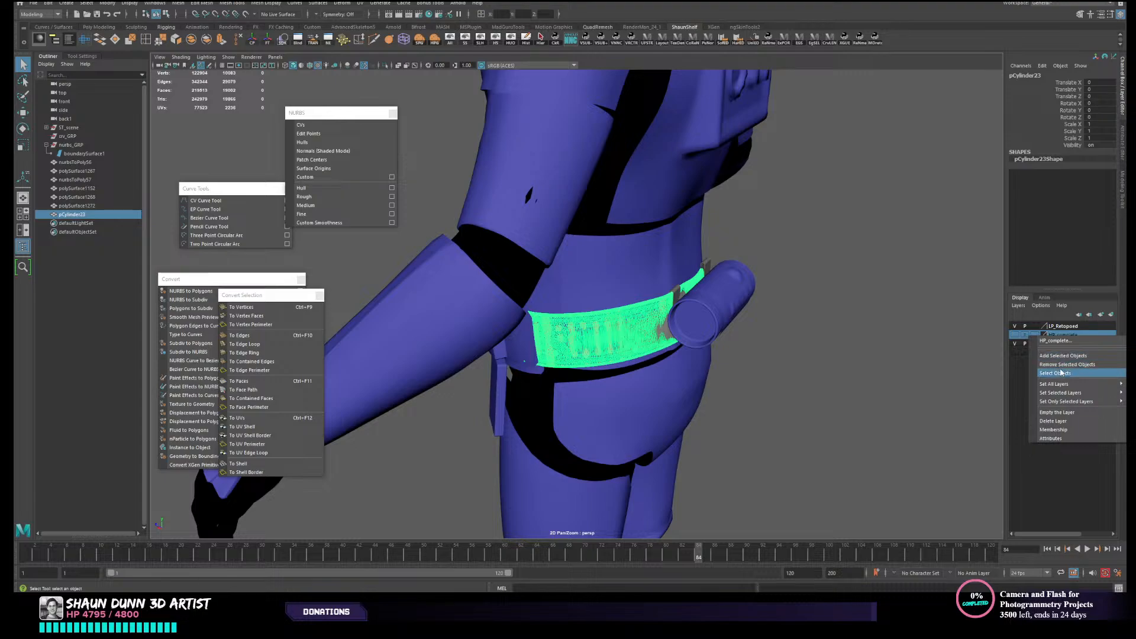
left_click(1064, 365)
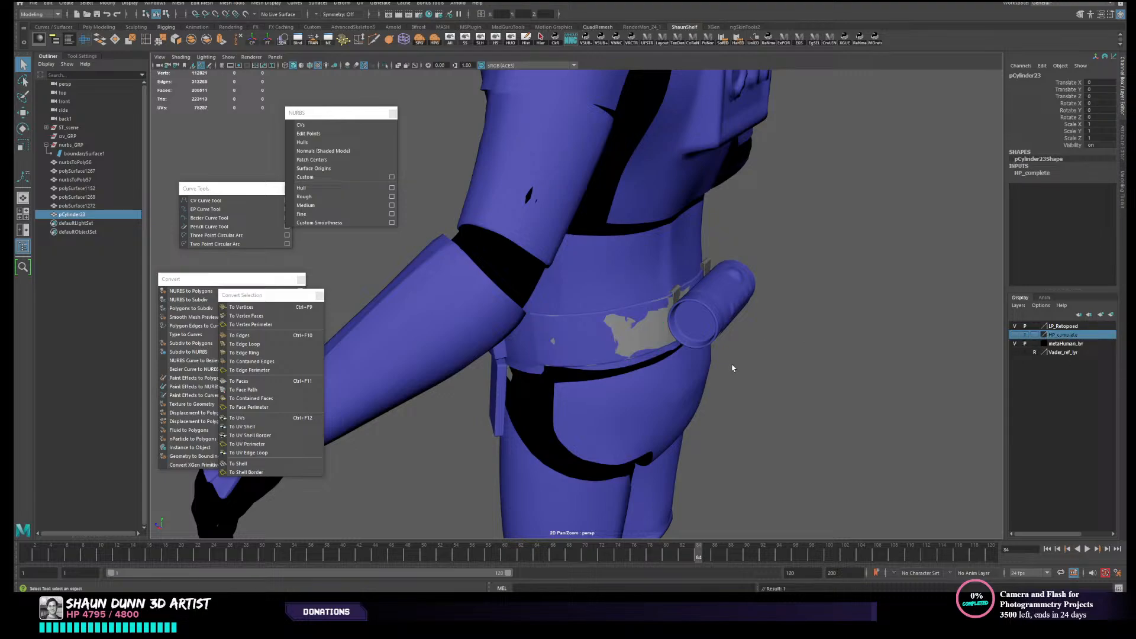
- Delete the leftover NURBS boundary surface overlapping the retopologized belt panel
left_click(645, 330)
left_click_drag(645, 330, 759, 314, "alt")
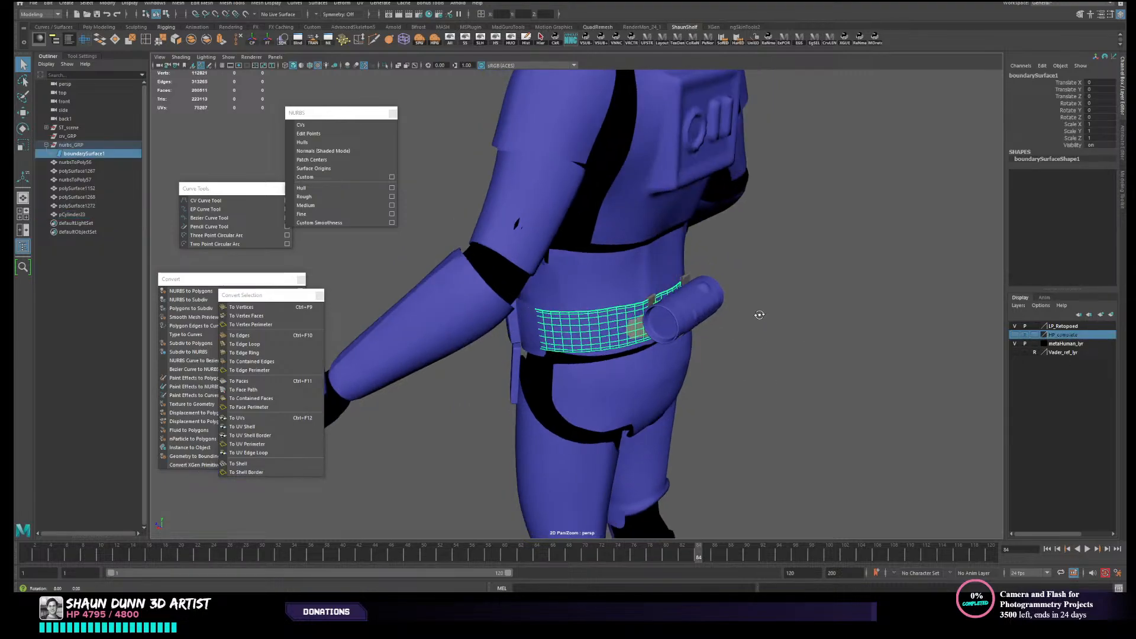
scroll(612, 278, "up", 3)
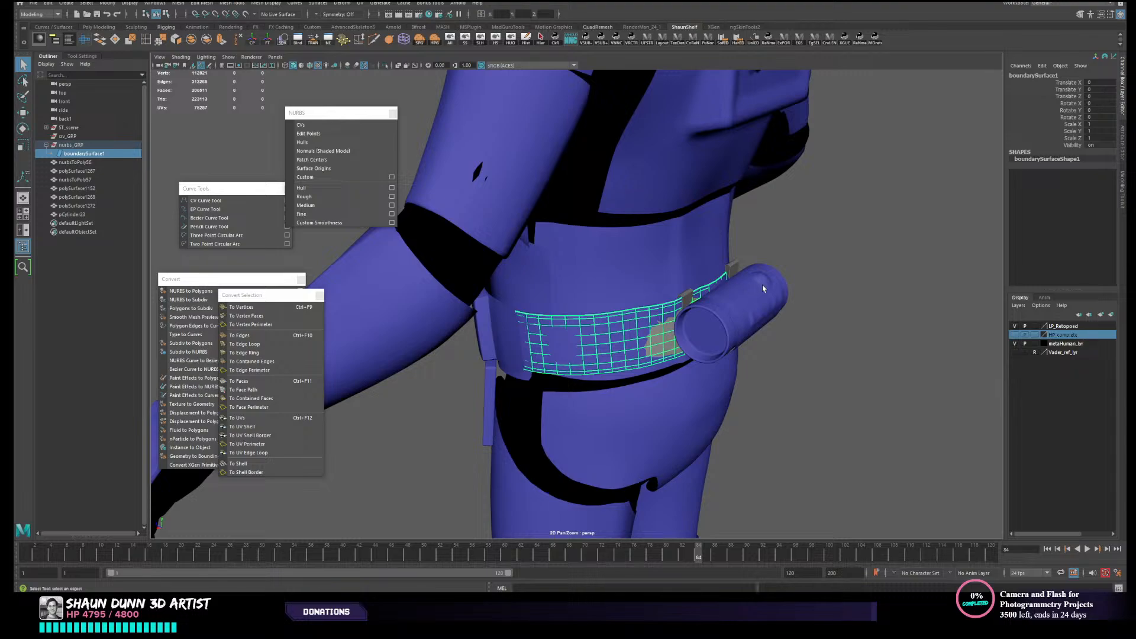
key("Delete")
key("ctrl+z")
scroll(834, 284, "down", 3)
key("Delete")
left_click_drag(799, 287, 704, 293, "alt")
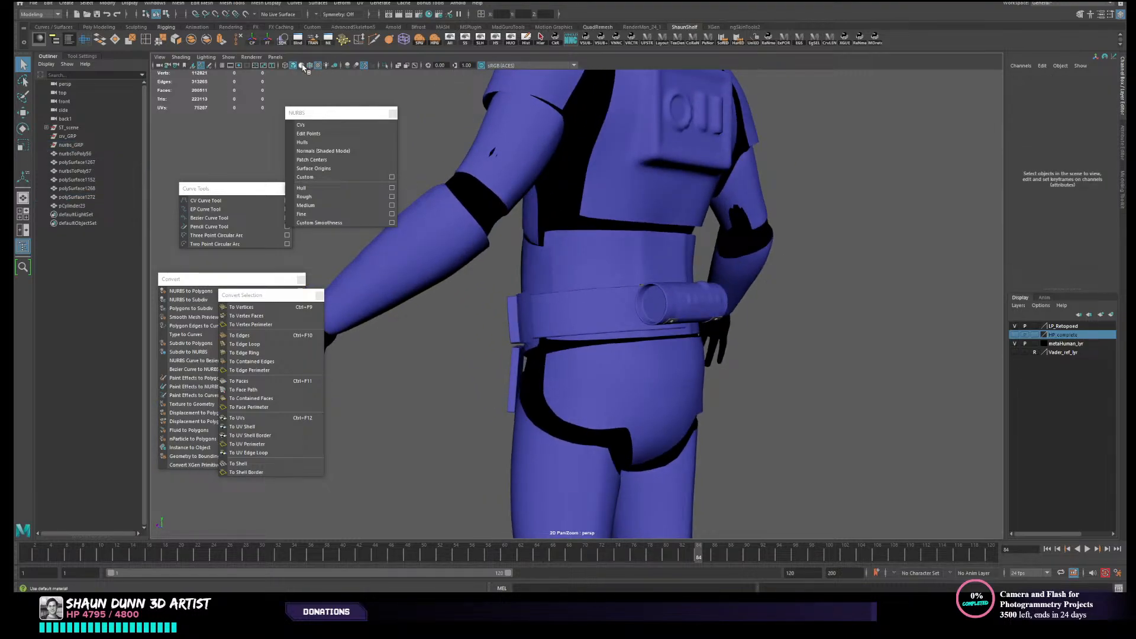
- Turn on wireframe over the shaded meshes and examine the topology of the rear belt clips, curved panel and canister
left_click(310, 66)
scroll(773, 327, "down", 3)
mouse_move(774, 327)
left_mouse_down("alt")
mouse_move(672, 325)
mouse_move(739, 310)
mouse_move(718, 330)
mouse_move(768, 337)
mouse_move(679, 307)
mouse_move(677, 320)
mouse_move(708, 311)
left_mouse_up("alt")
scroll(733, 314, "up", 5)
scroll(708, 311, "up", 1)
left_click(721, 310)
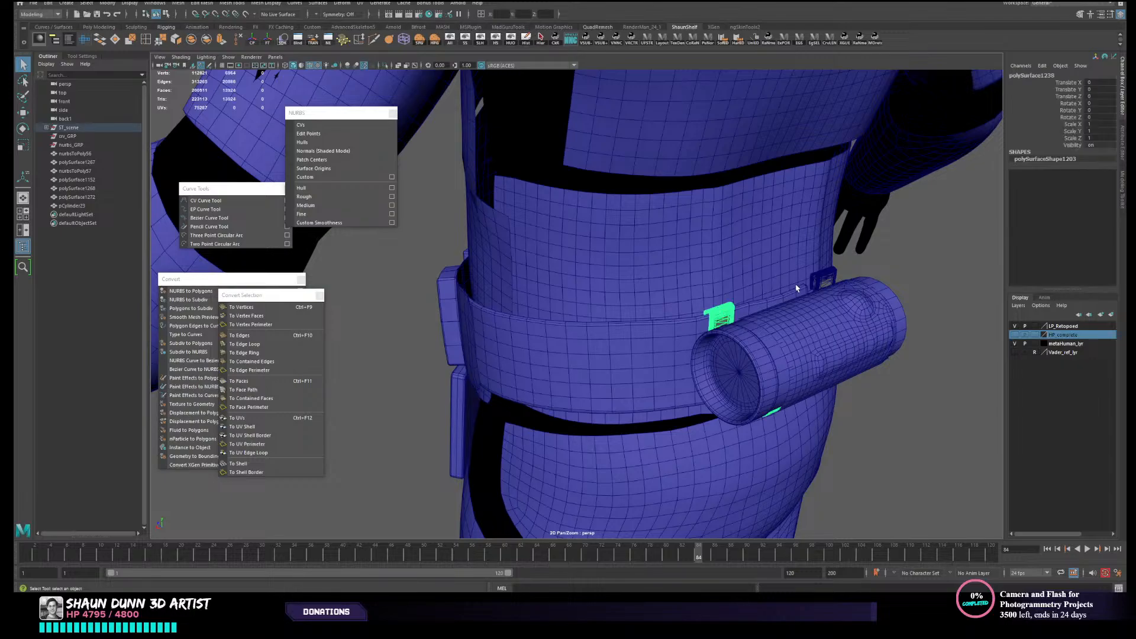
left_click(819, 283)
scroll(904, 300, "down", 1)
left_click_drag(903, 300, 893, 268, "alt")
left_click(626, 297)
left_click_drag(574, 313, 633, 320, "alt")
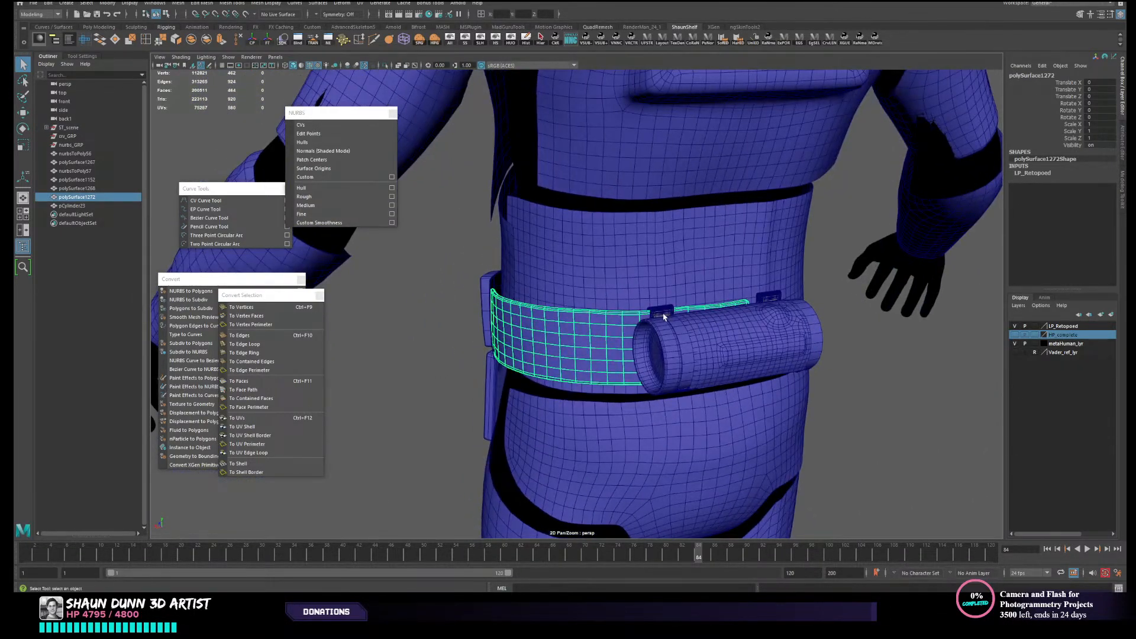
left_click(661, 309)
left_click(769, 308)
scroll(770, 309, "down", 5)
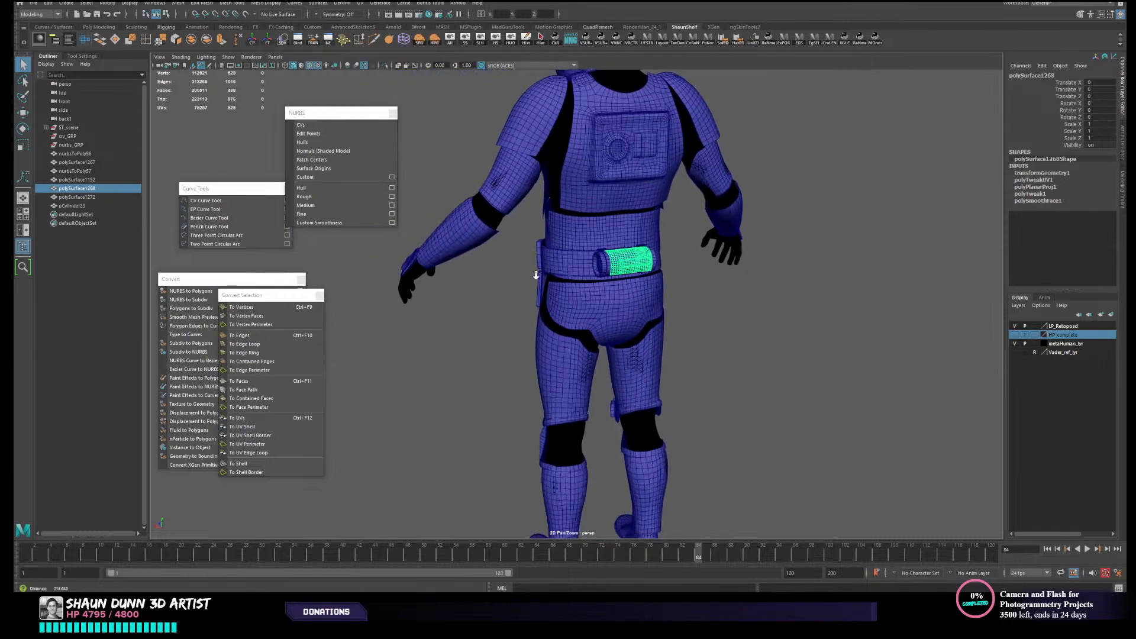
left_click_drag(769, 308, 789, 273, "alt")
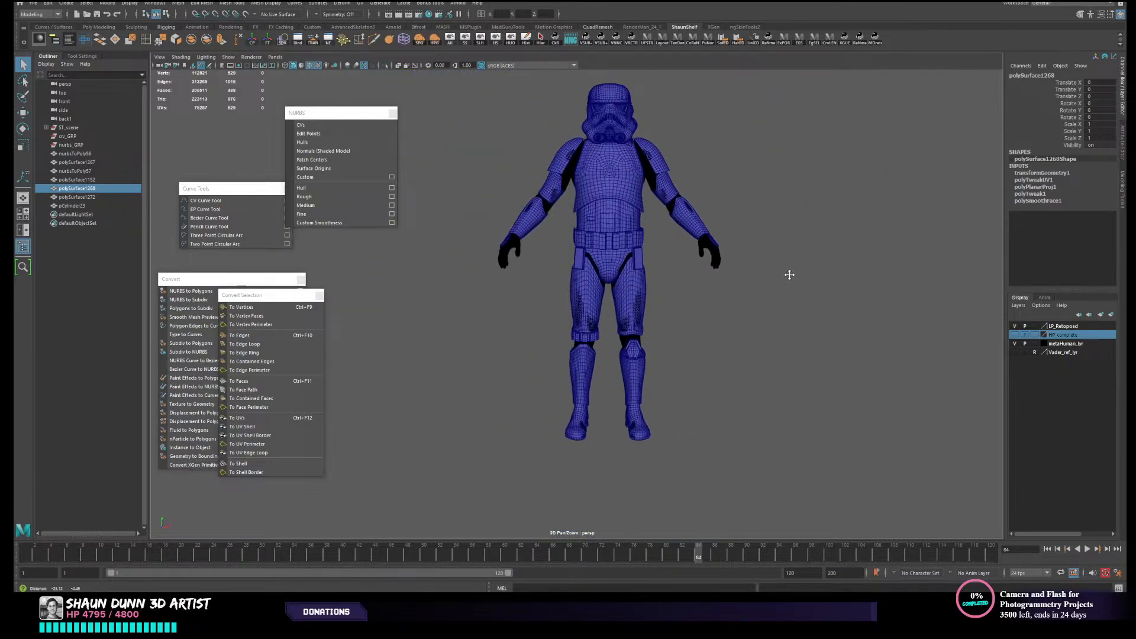
- Inspect the retopologized band above the knee and the knee armor, then return to the rear belt panel
scroll(545, 423, "up", 4)
left_click(636, 356)
left_click_drag(756, 403, 667, 400, "alt")
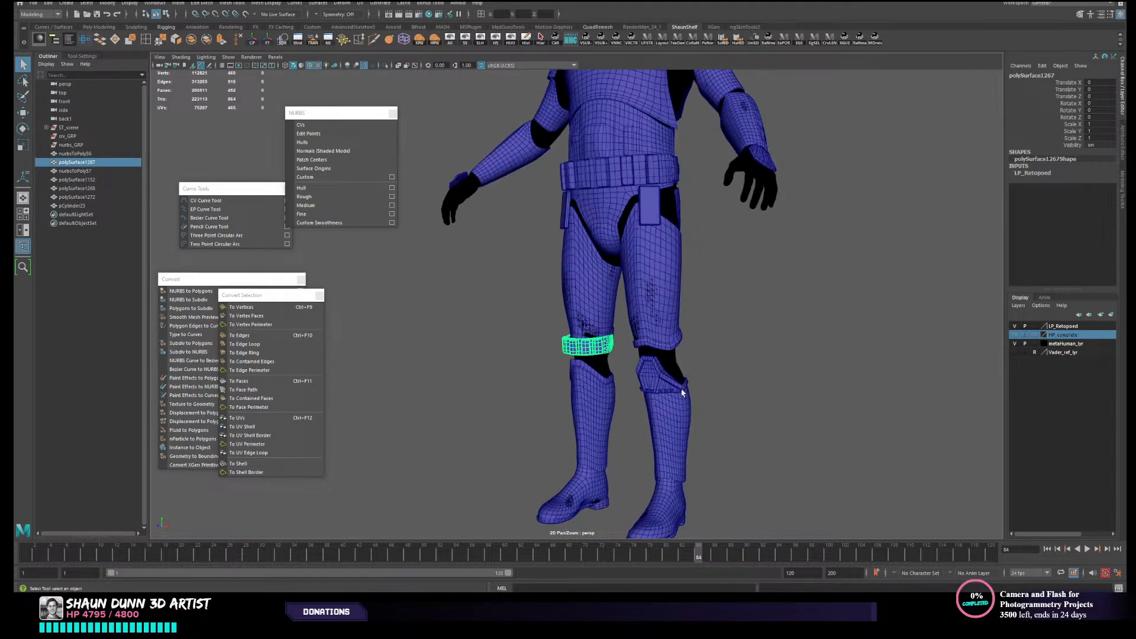
left_click(679, 387)
left_click_drag(751, 271, 621, 349, "alt")
middle_click_drag(621, 349, 713, 363, "alt")
left_click_drag(712, 362, 627, 318, "alt")
middle_click_drag(627, 319, 621, 351, "alt")
right_click_drag(620, 351, 581, 362, "alt")
left_click_drag(580, 363, 611, 355, "alt")
right_click_drag(611, 355, 620, 351, "alt")
left_click_drag(620, 350, 894, 342, "alt")
left_click(629, 342)
- Toggle the visibility of the LP_Retopoed and HP_complete layers to check which belt parts are missing from a layer
left_click(1014, 326)
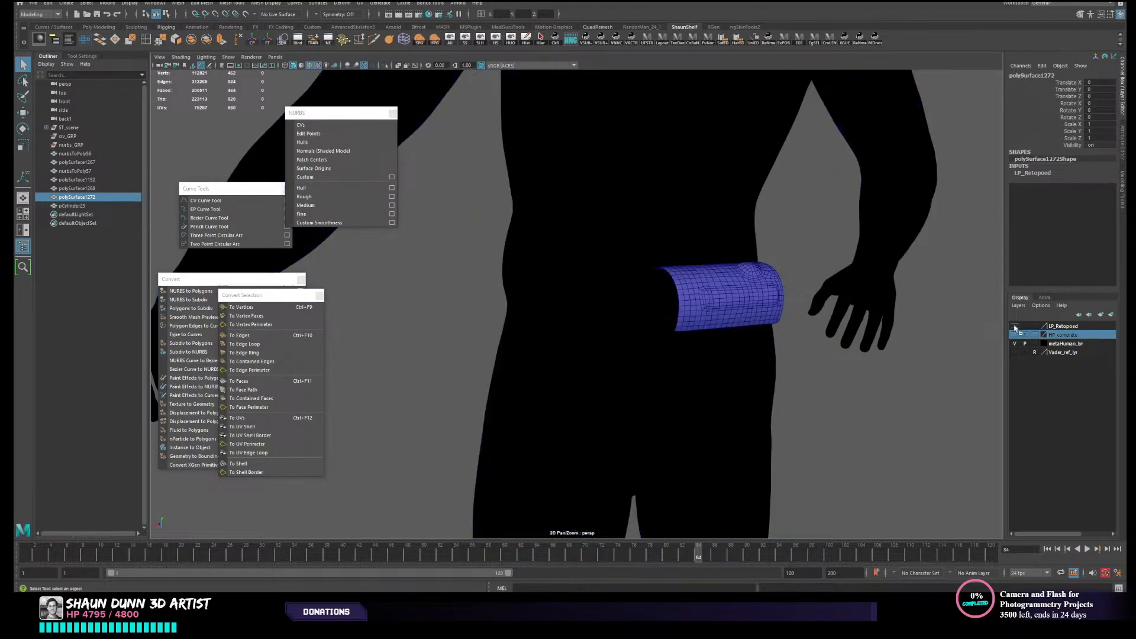
left_click(1014, 335)
left_click(1014, 326)
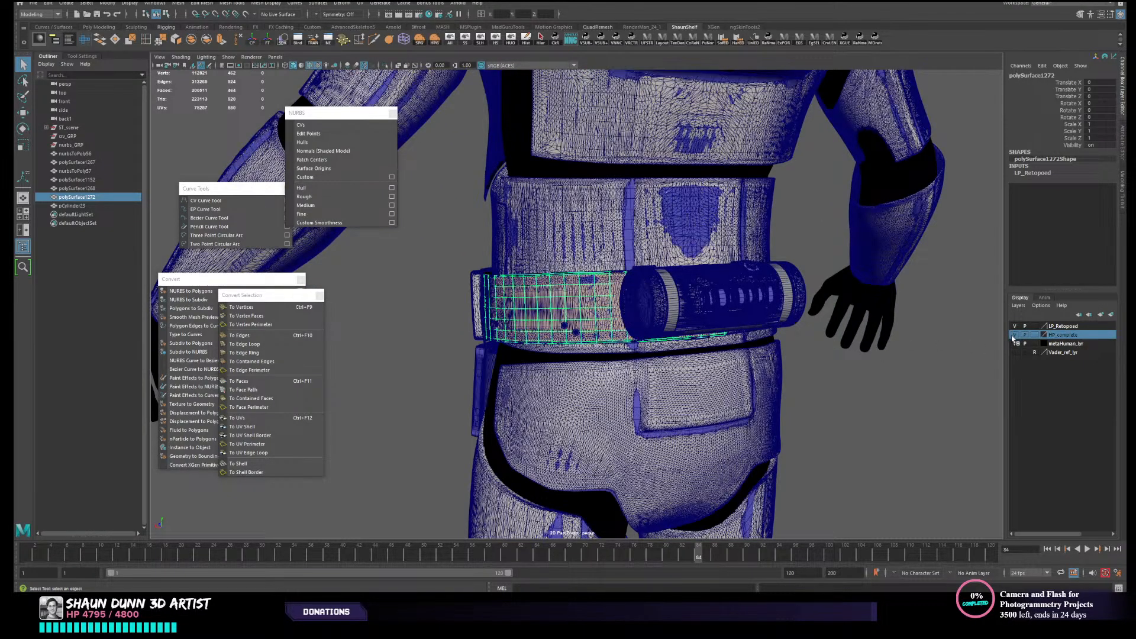
left_click(1014, 335)
- Add the low-resolution canister mesh at the back of the belt to the LP_Retopoed display layer
left_click(741, 315)
left_click(1059, 327)
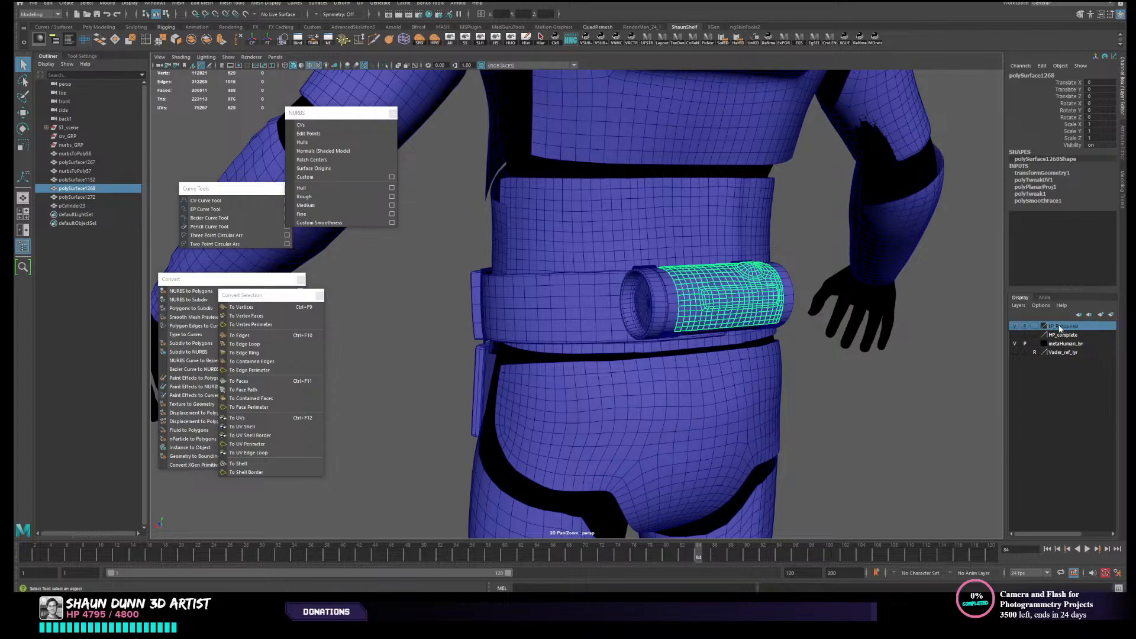
right_click(1058, 326)
left_click(1056, 346)
- Hide the LP_Retopoed layer, show HP_complete and examine the high-resolution belt panels around the canister
left_click(1015, 326)
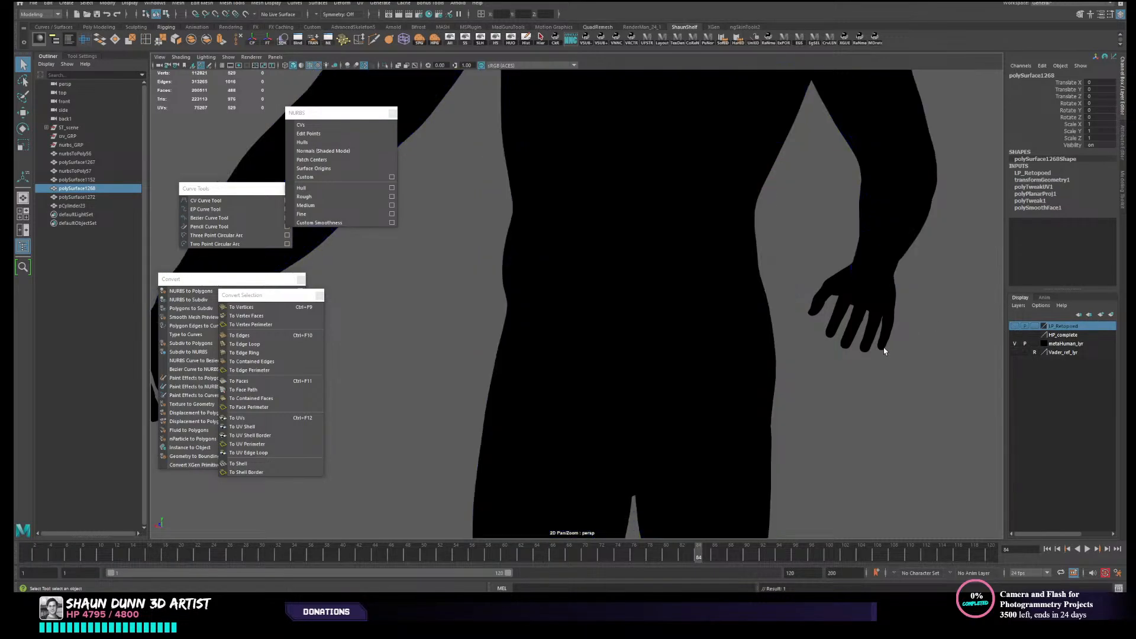
middle_click_drag(915, 361, 896, 382, "alt")
left_click(1014, 335)
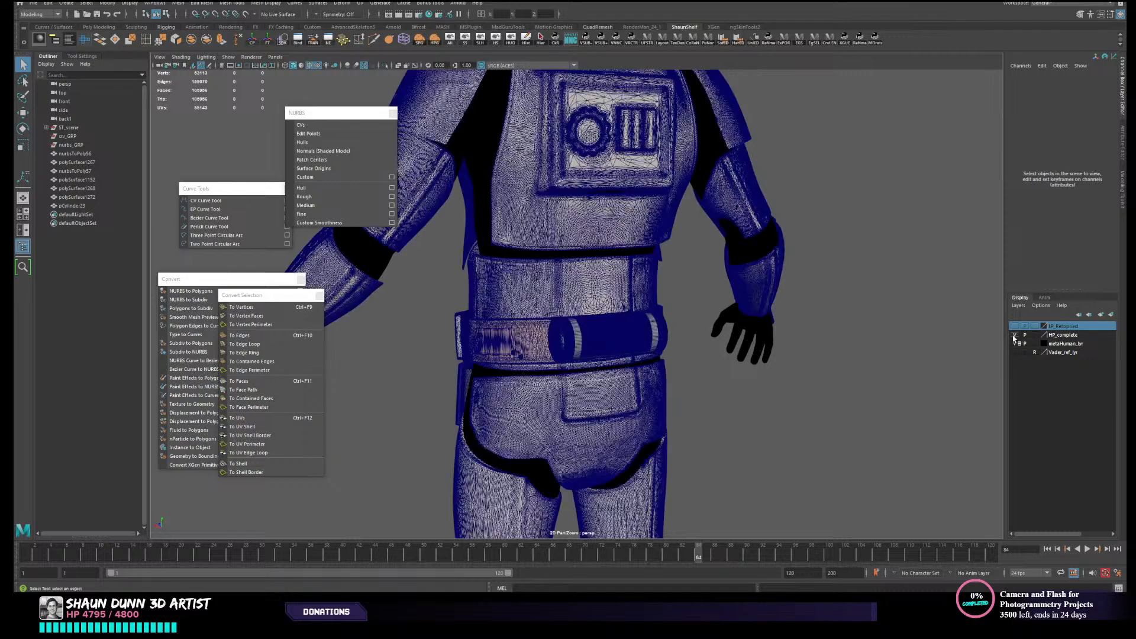
scroll(702, 338, "up", 4)
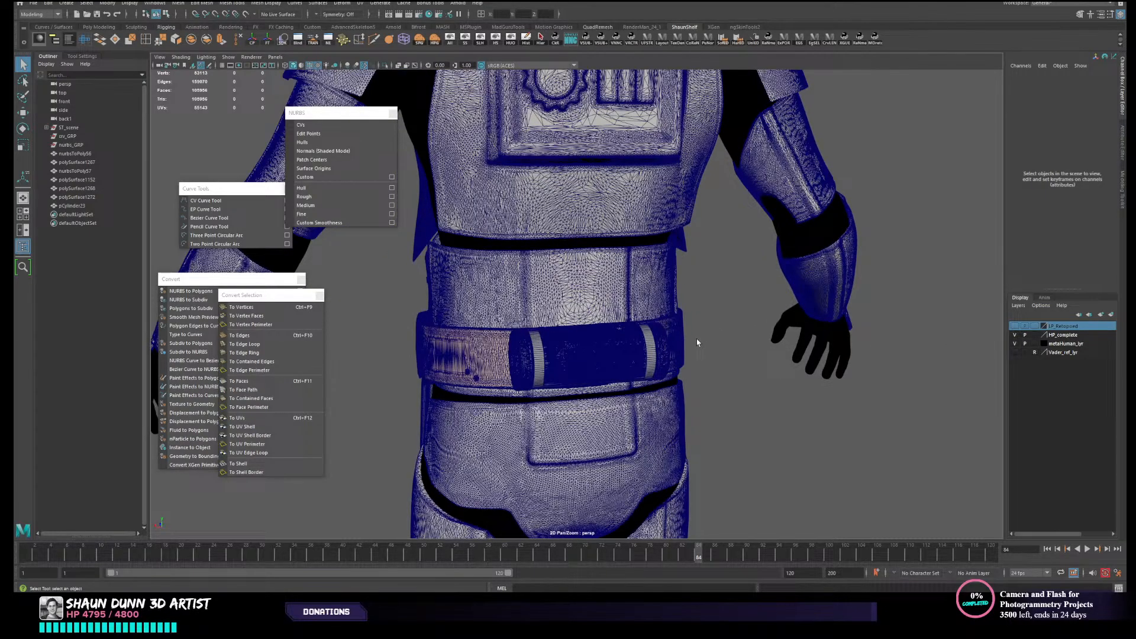
scroll(642, 420, "up", 4)
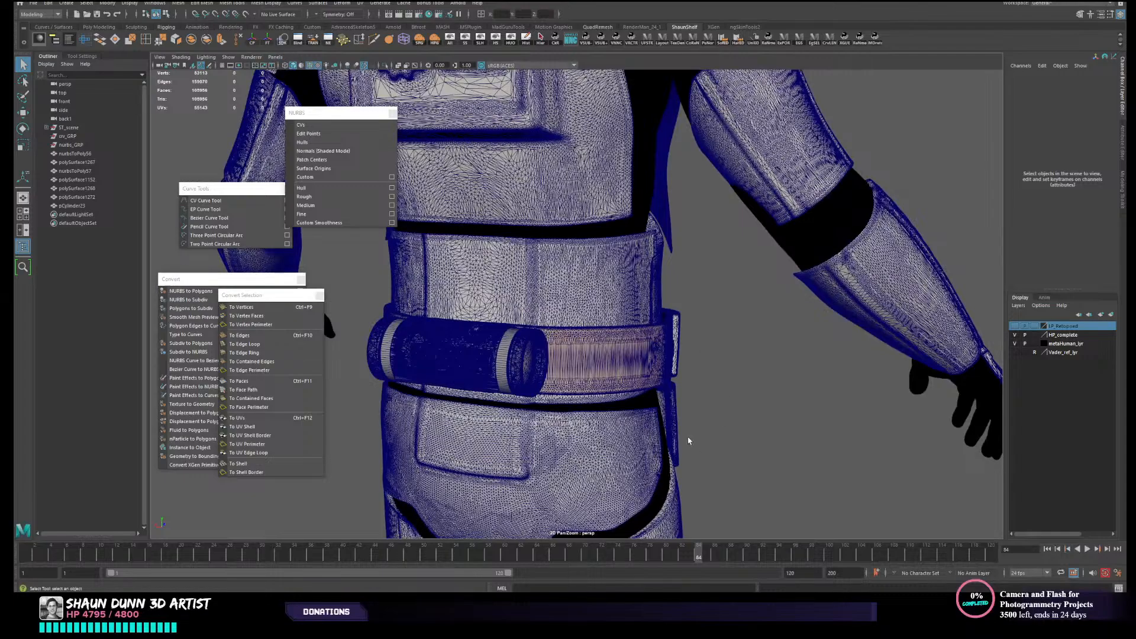
scroll(688, 441, "down", 1)
left_click(640, 390)
left_click(631, 382)
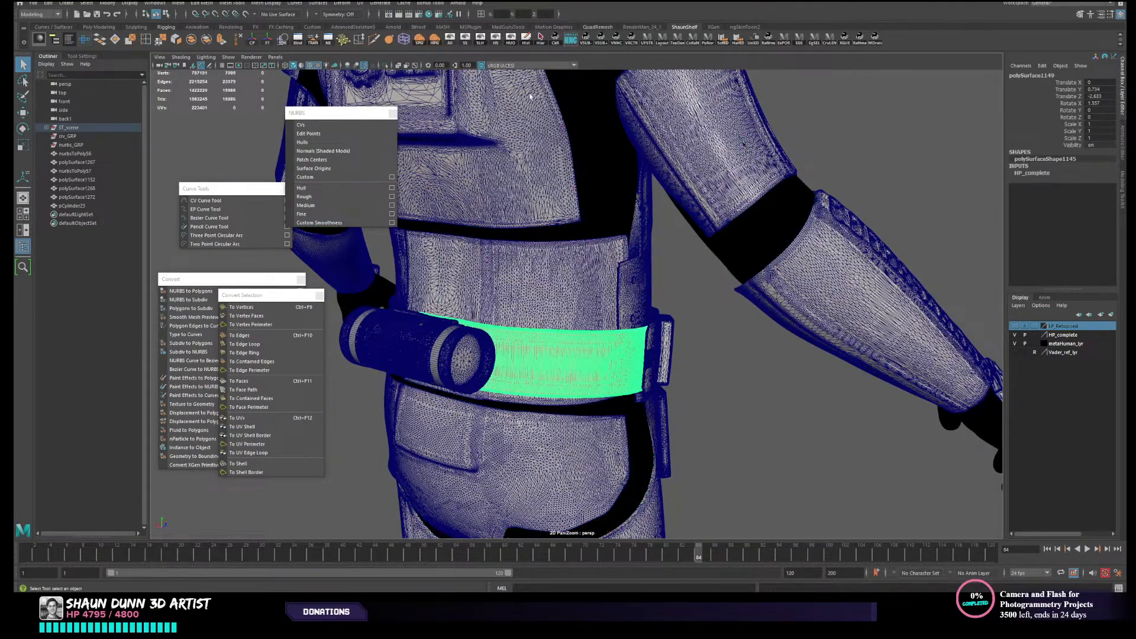
- Turn off wireframe over shading and view the high-resolution belt in plain shading with nothing selected
left_click_drag(747, 378, 735, 378, "alt")
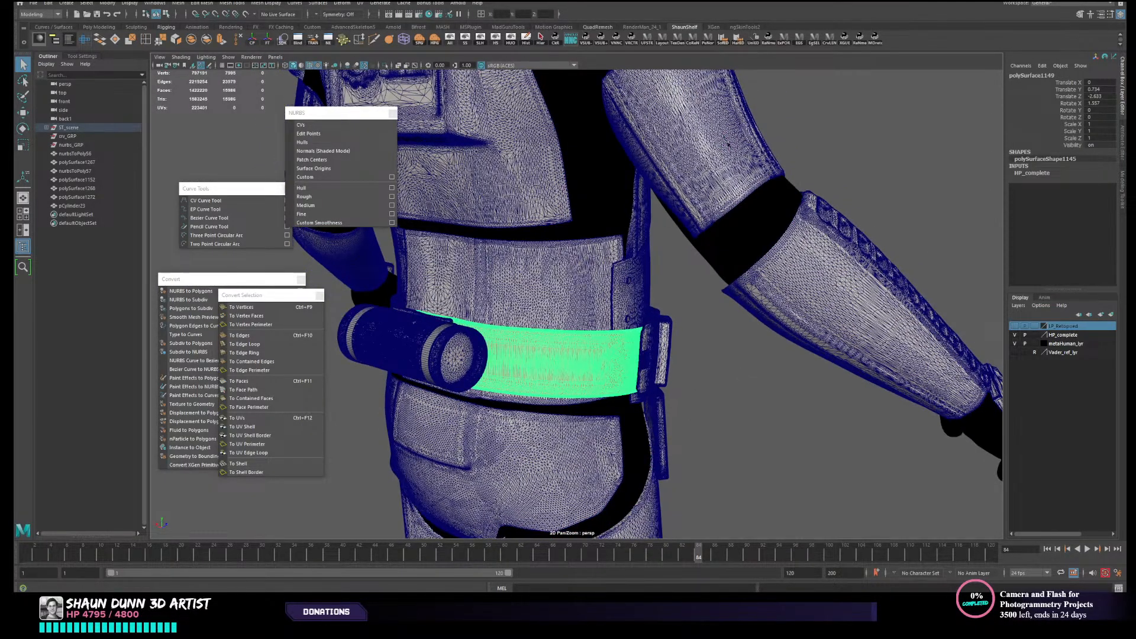
left_click_drag(626, 251, 615, 243, "alt")
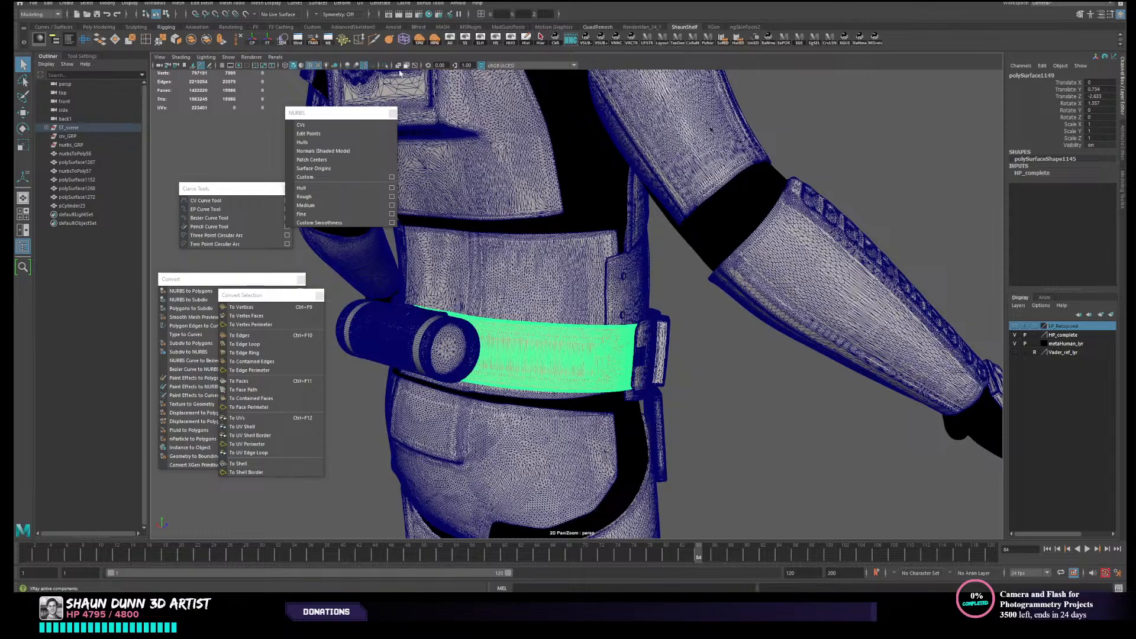
left_click(310, 65)
left_click(708, 335)
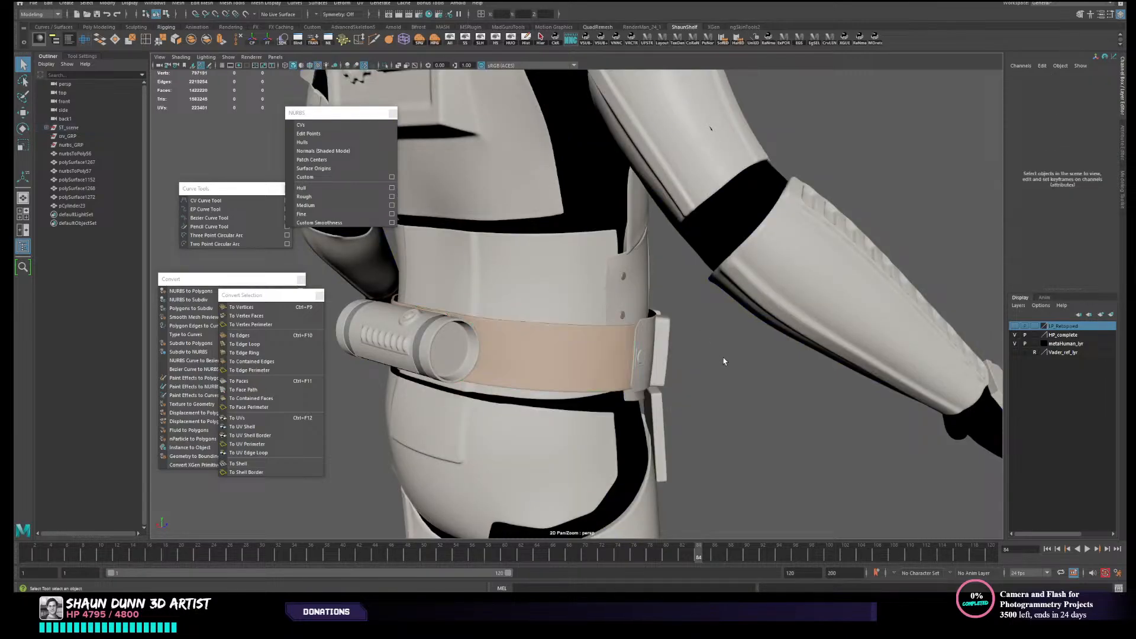
mouse_move(730, 359)
left_mouse_down("alt")
mouse_move(561, 363)
mouse_move(681, 368)
mouse_move(624, 345)
mouse_move(597, 384)
mouse_move(652, 350)
mouse_move(682, 347)
mouse_move(520, 349)
mouse_move(409, 324)
mouse_move(539, 354)
mouse_move(565, 379)
left_mouse_up("alt")
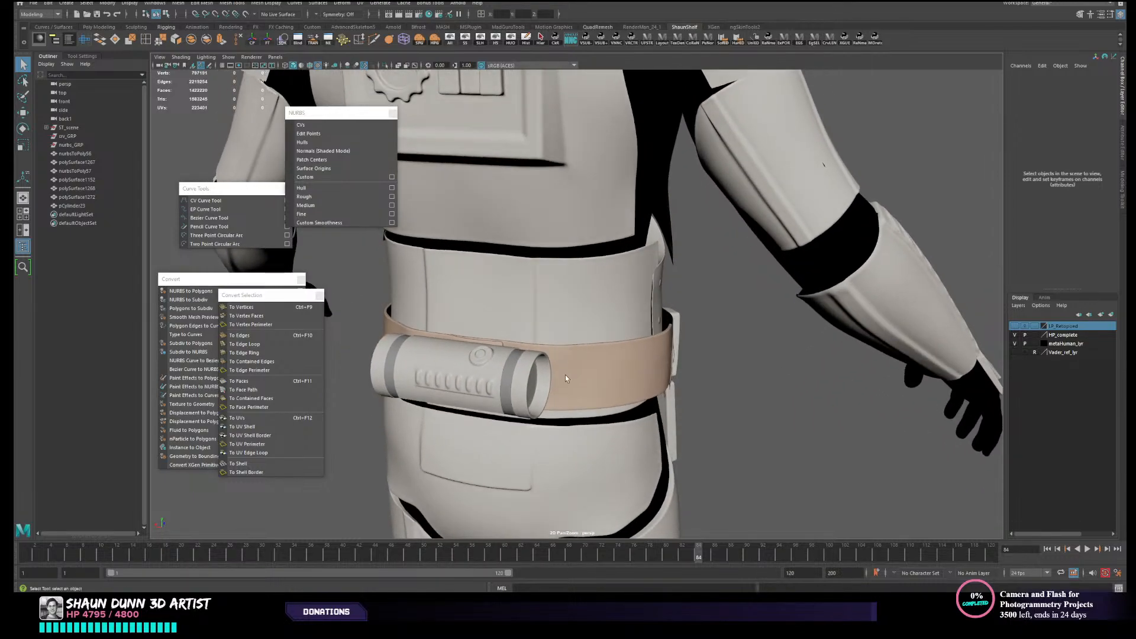
- Compare the high-resolution belt panel with the visible LP_Retopoed layer, then hide the HP_complete layer
left_click(399, 326)
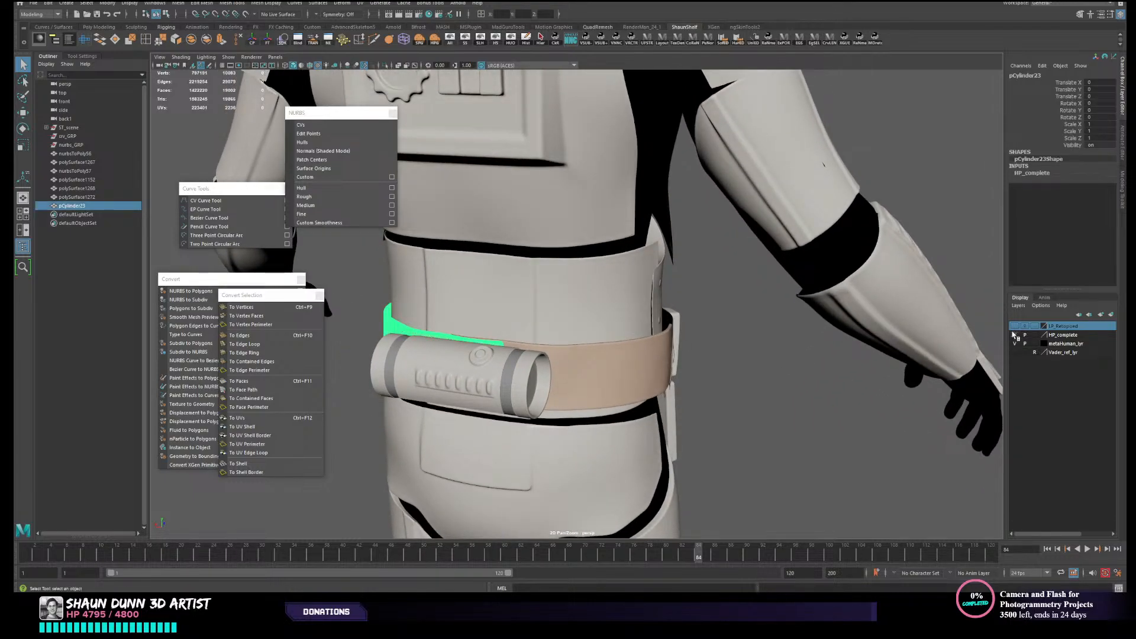
left_click_drag(662, 336, 994, 331, "alt")
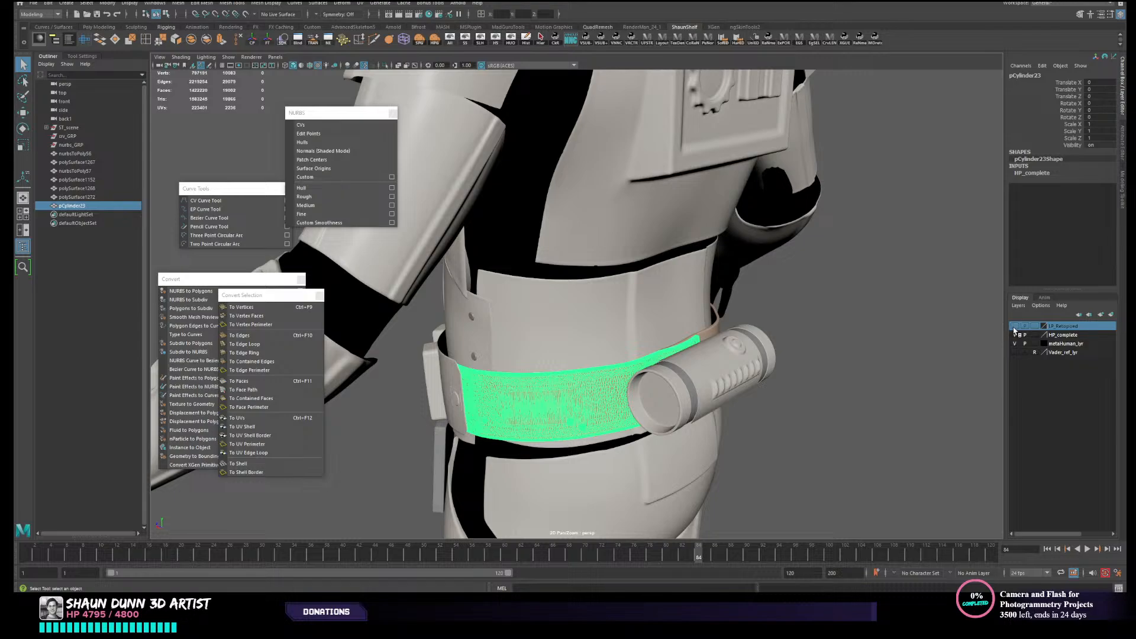
left_click(1015, 334)
left_click(587, 397, "shift")
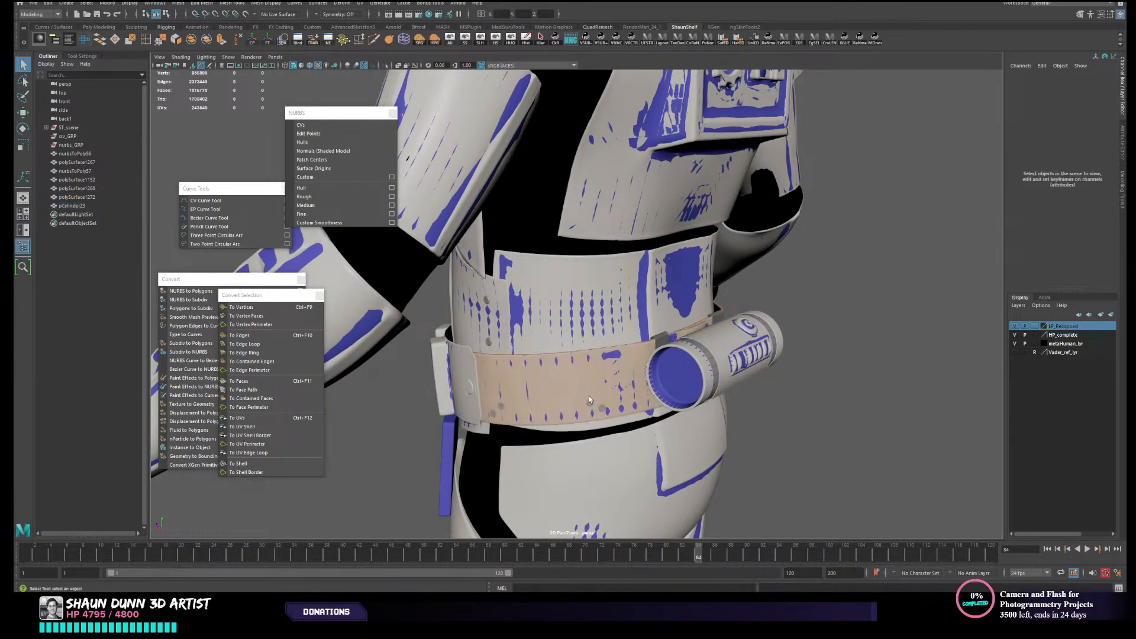
left_click(587, 397, "shift")
left_click_drag(588, 397, 590, 399)
left_click(626, 367)
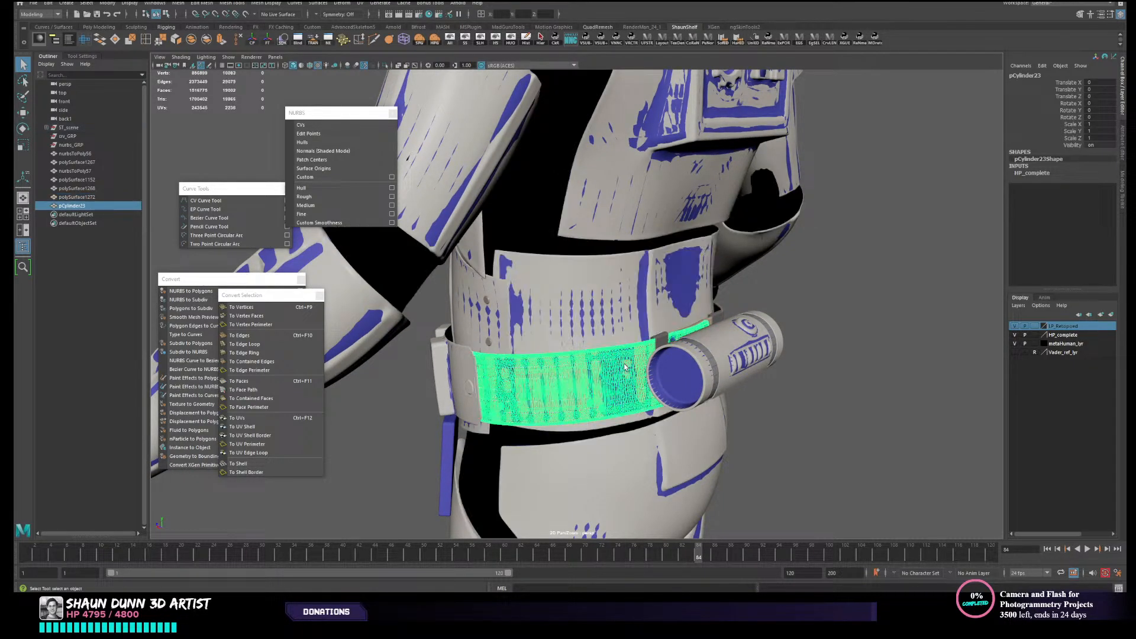
left_click(1016, 337)
left_click(821, 448)
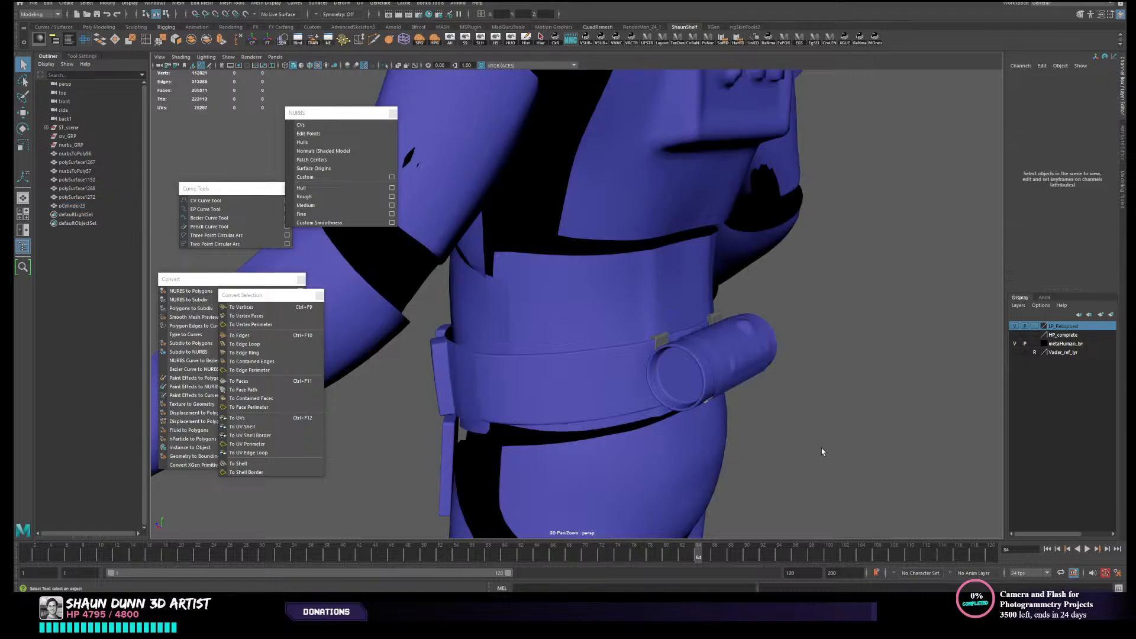
- Isolate the low-resolution curved belt panel by hiding all unselected objects, and freeze its transformations
left_click(572, 388)
left_click_drag(573, 388, 642, 422, "alt")
scroll(556, 417, "down", 4)
key("w")
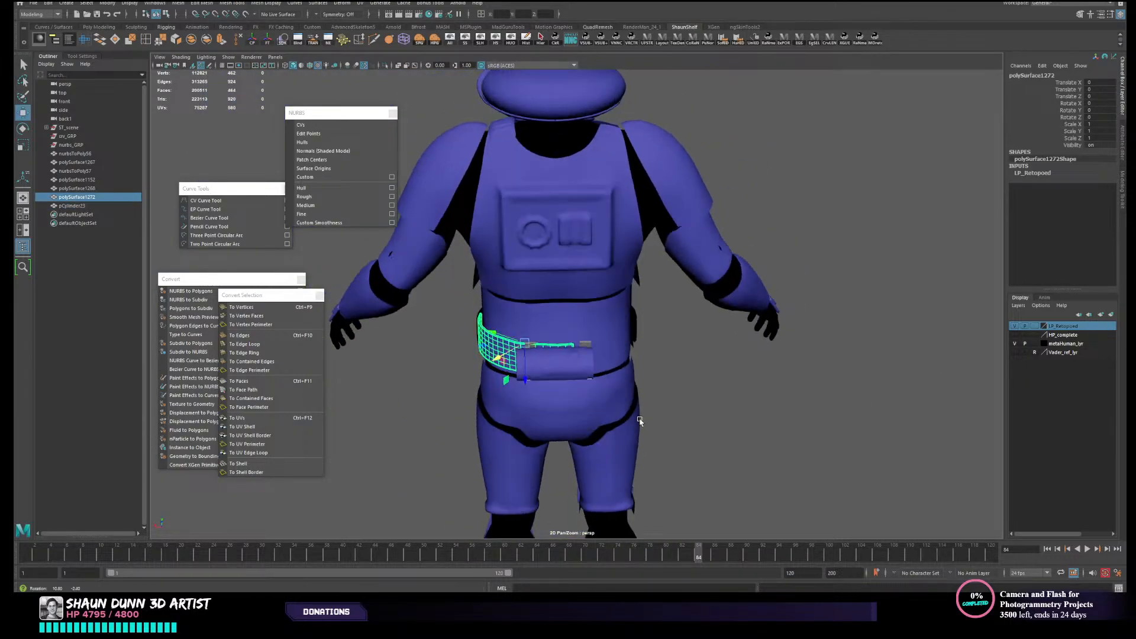
left_click(511, 42)
left_click_drag(755, 332, 700, 390, "alt")
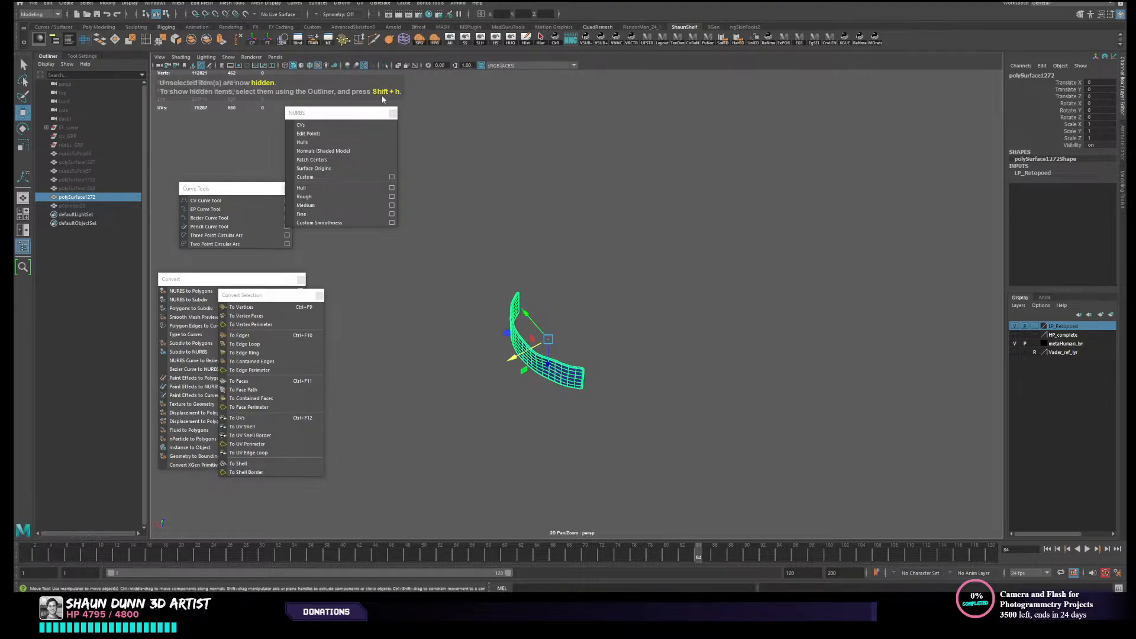
left_click(268, 39)
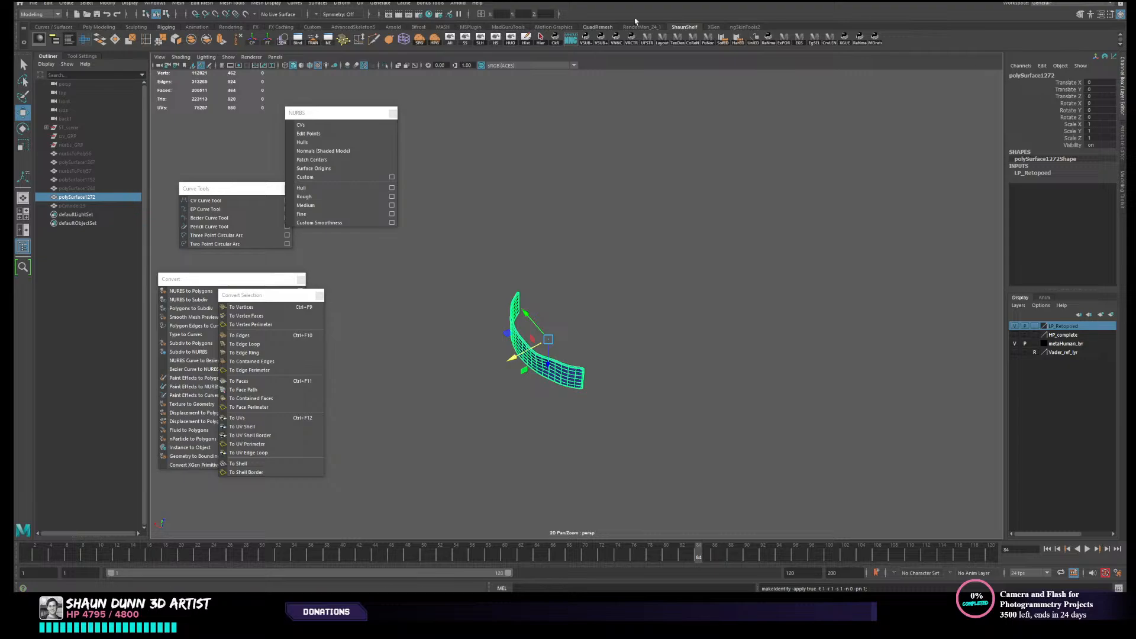
- Reset the Move tool to its defaults so its custom axis orientation returns to World
middle_click_drag(599, 176, 611, 195, "alt")
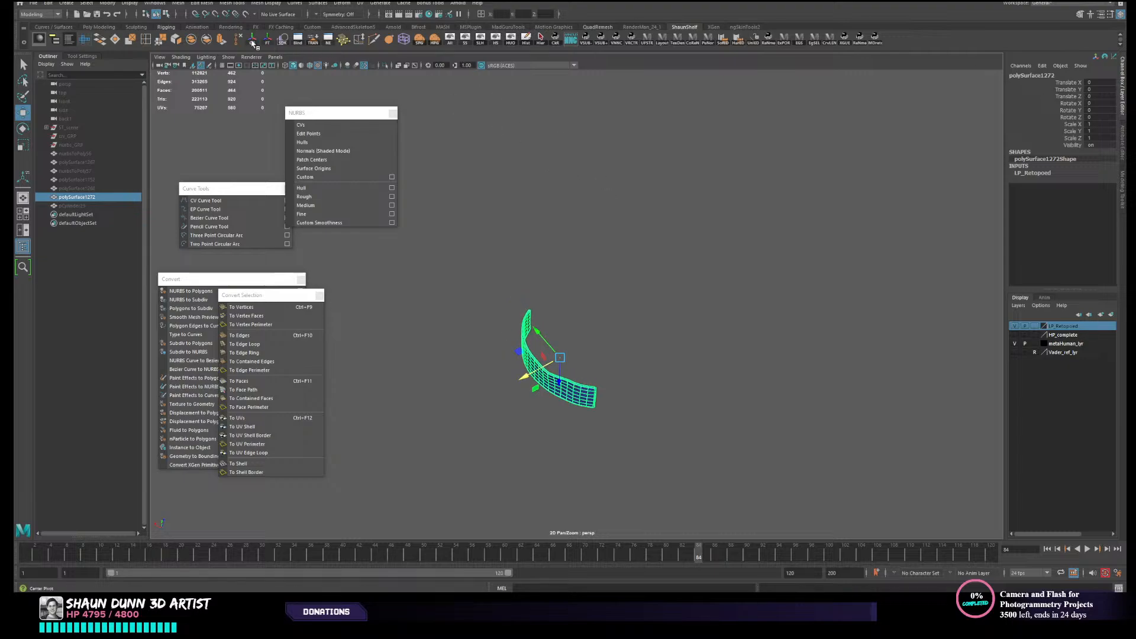
left_click_drag(565, 246, 587, 224, "alt")
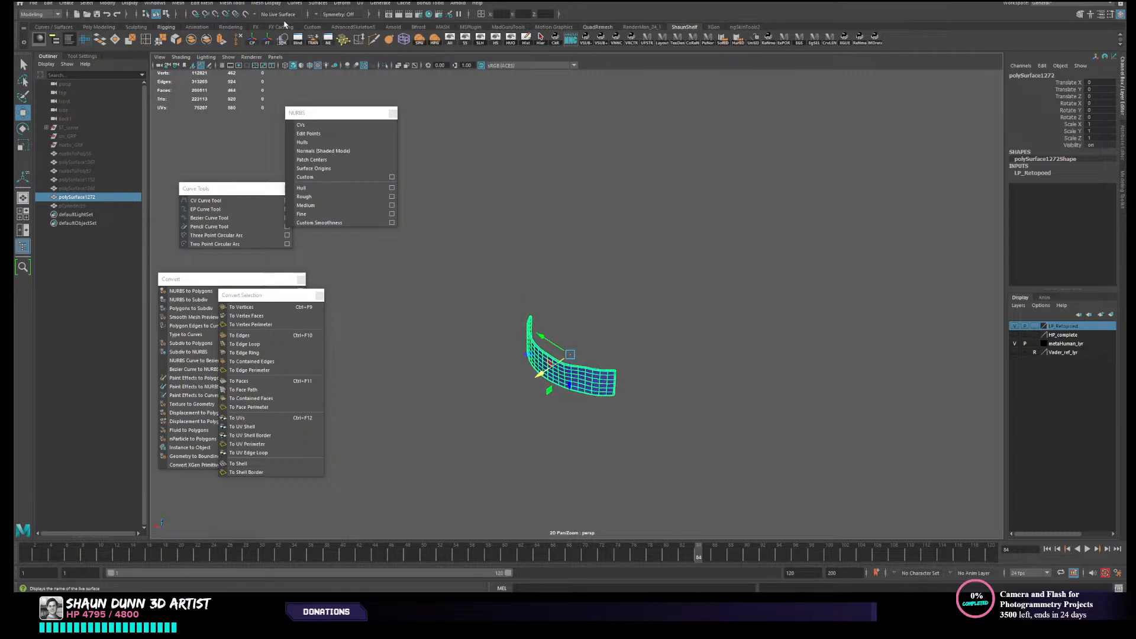
left_click_drag(508, 204, 557, 200, "alt")
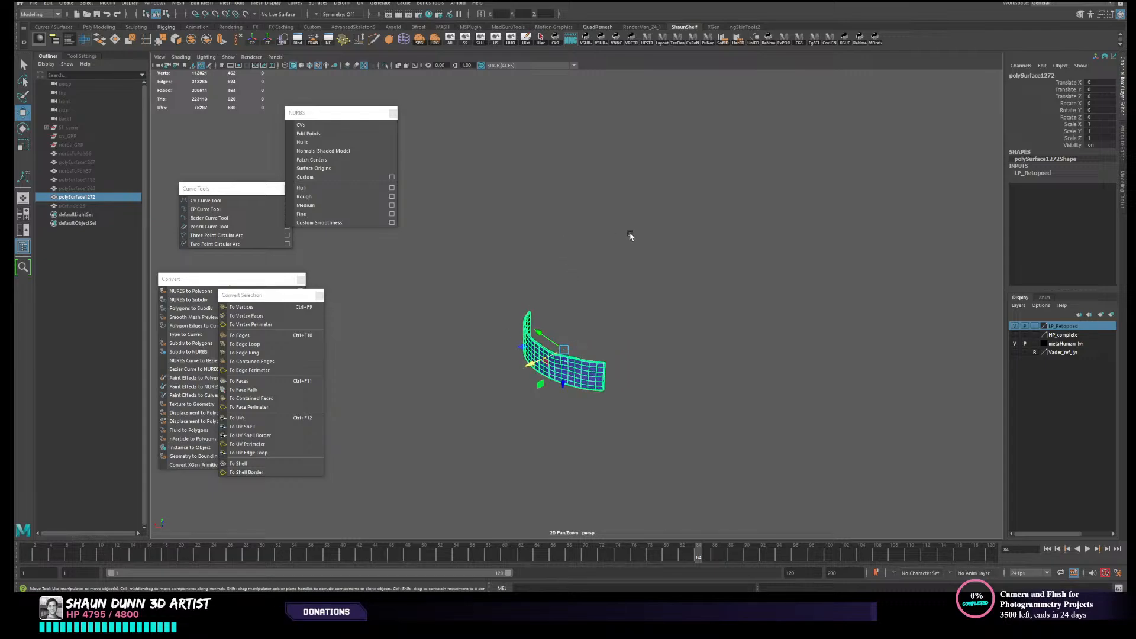
left_click(86, 57)
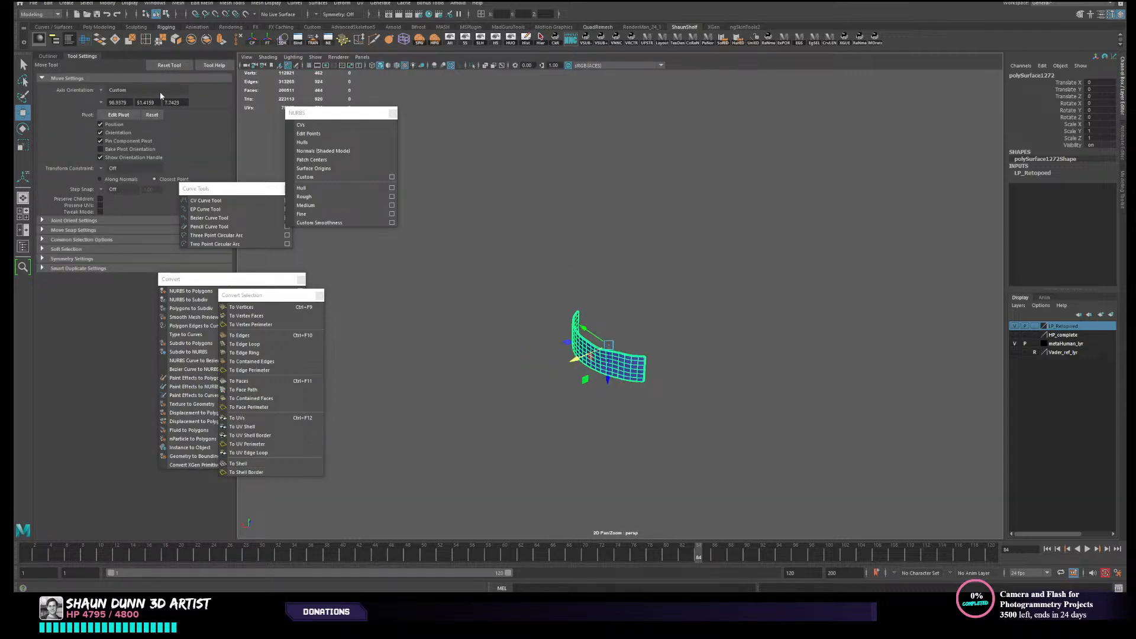
left_click(152, 115)
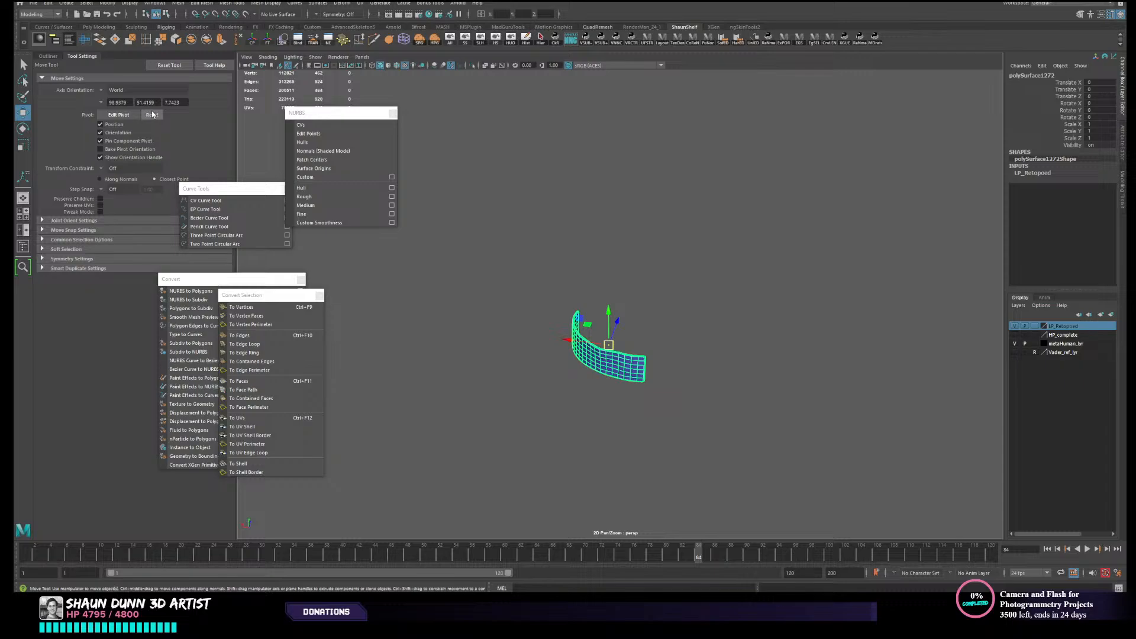
left_click(161, 66)
- Move the low-resolution belt panel's pivot onto the model's vertical centre line along X, and finish pivot editing
left_click_drag(758, 256, 595, 351, "alt")
key("d")
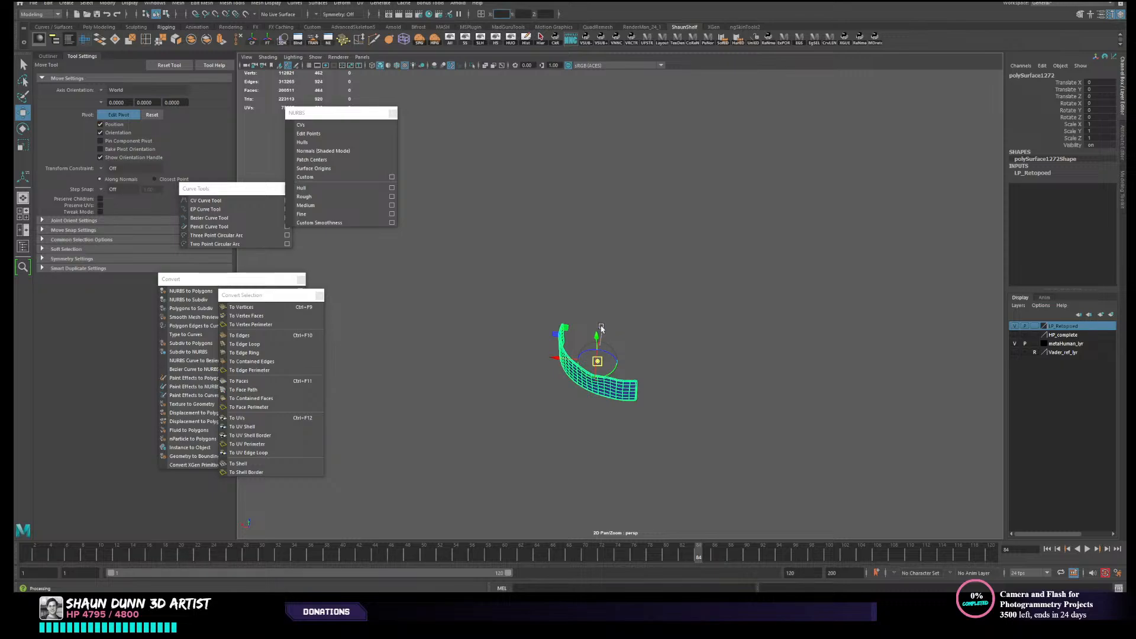
left_click_drag(556, 356, 550, 358)
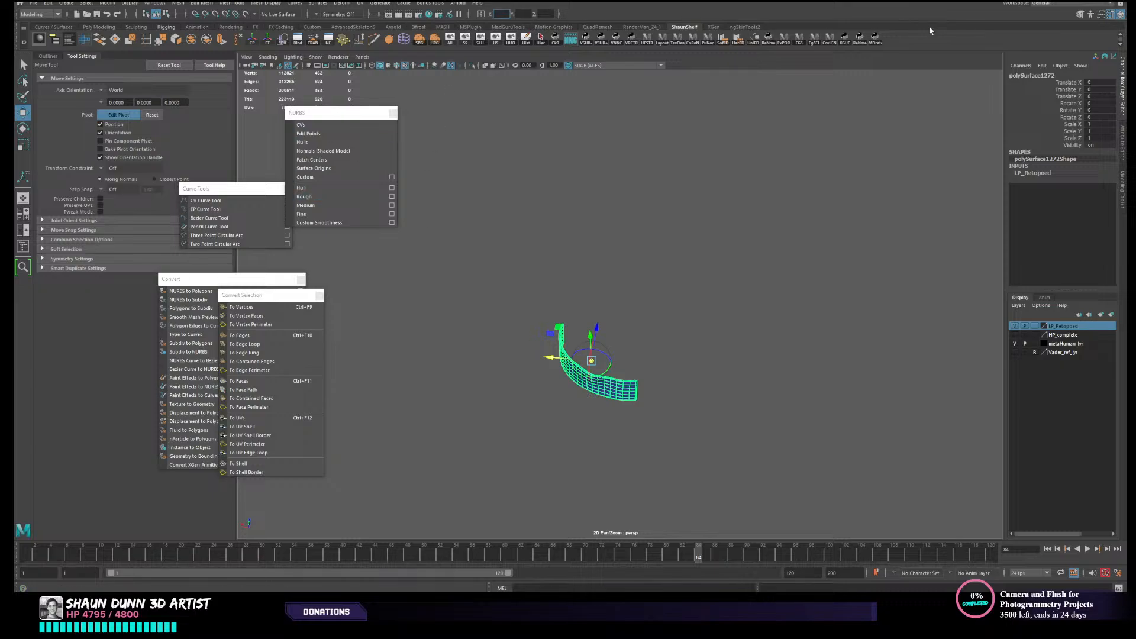
key("Return")
left_click(831, 376)
left_click(632, 381)
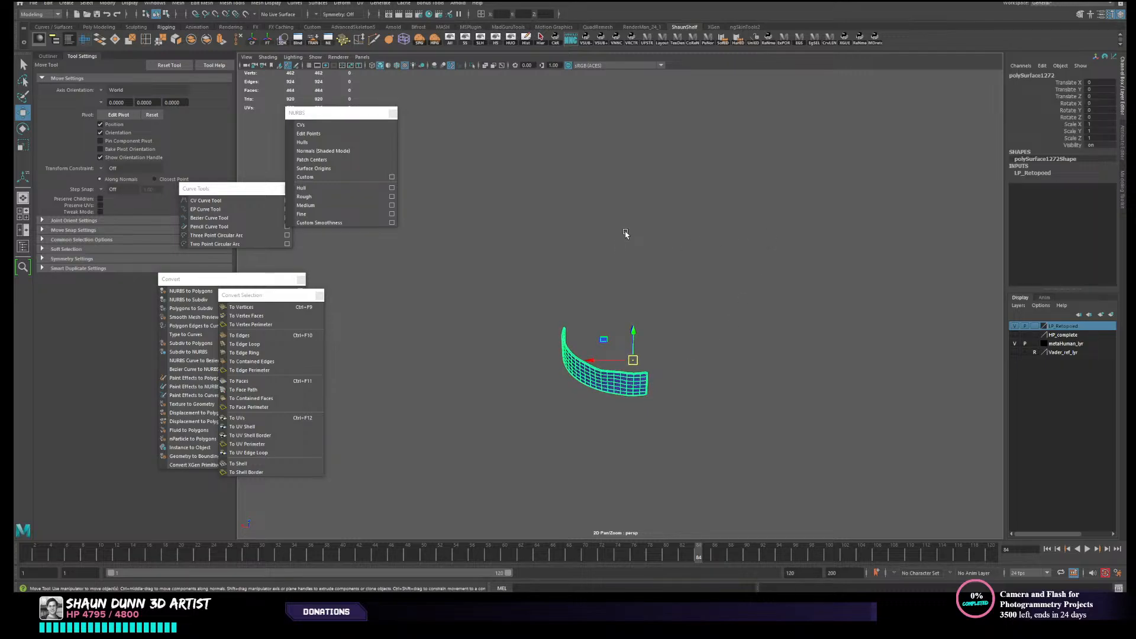
- Duplicate the low-resolution belt panel and mirror the copy to the other side with a Scale X of -1
key("ctrl+d")
left_click(1094, 124)
key("Return")
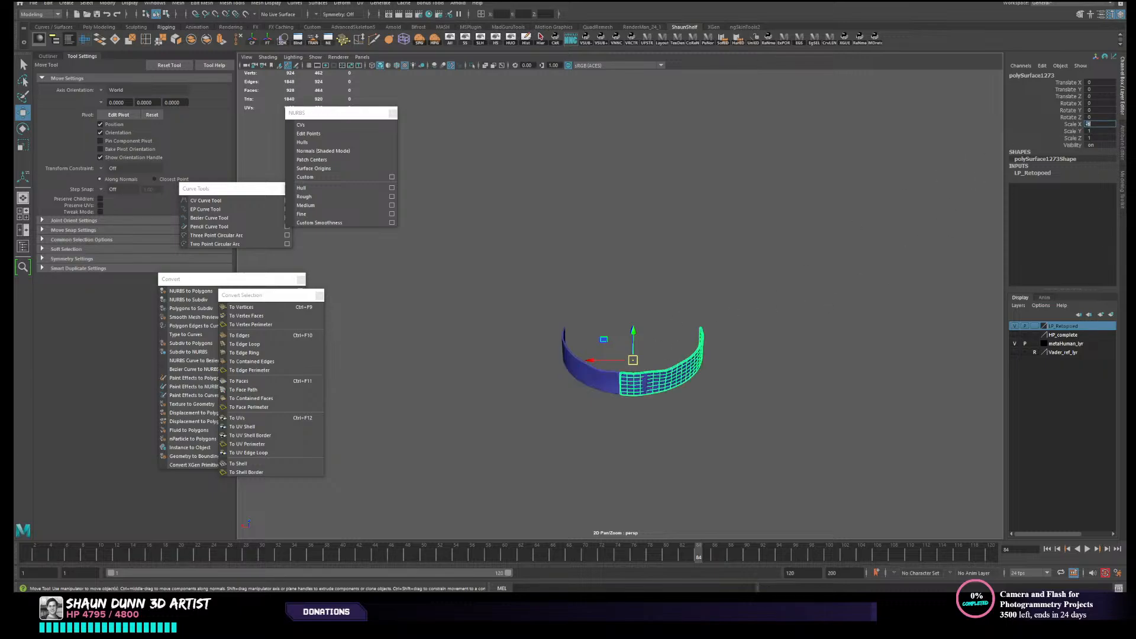
left_click(738, 409)
left_click_drag(740, 431, 651, 434, "alt")
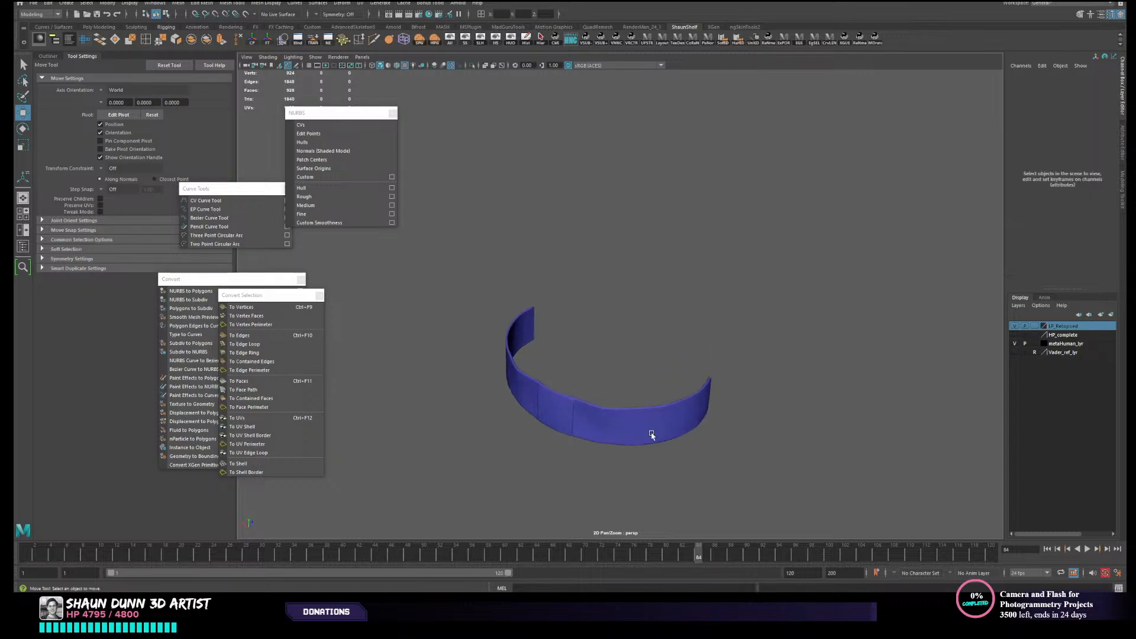
- Bring back the hidden objects and isolate the mirrored low-resolution panel together with its matching high-resolution belt panel
left_click(611, 424)
scroll(615, 424, "up", 3)
middle_click_drag(628, 421, 647, 329, "alt")
scroll(604, 363, "up", 4)
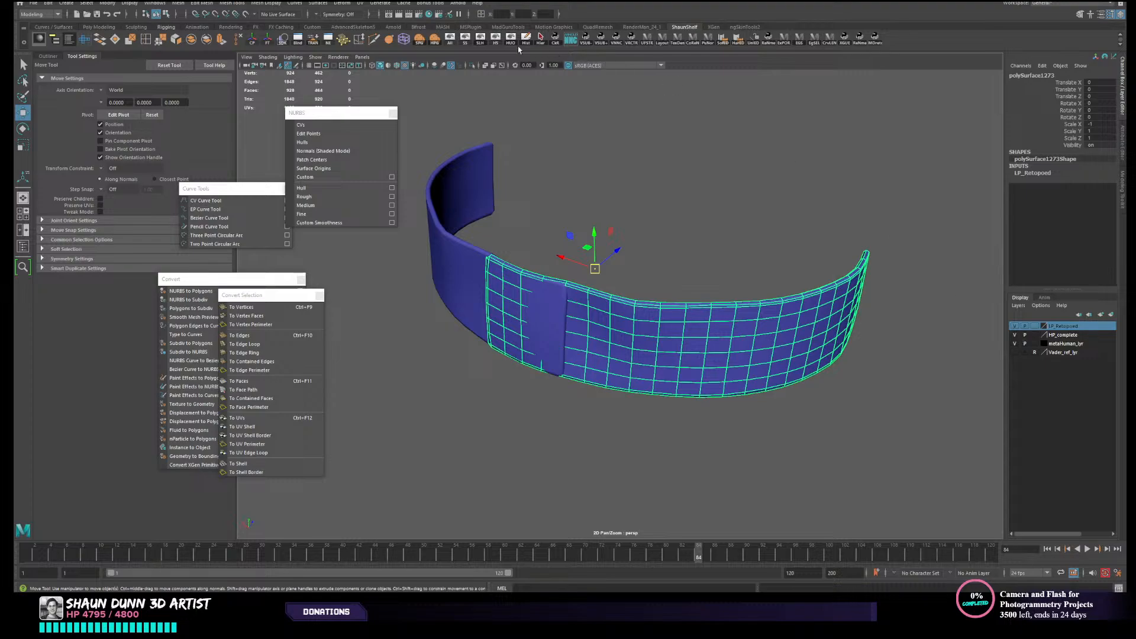
left_click(452, 40)
left_click_drag(849, 371, 823, 382, "alt")
left_click(824, 341)
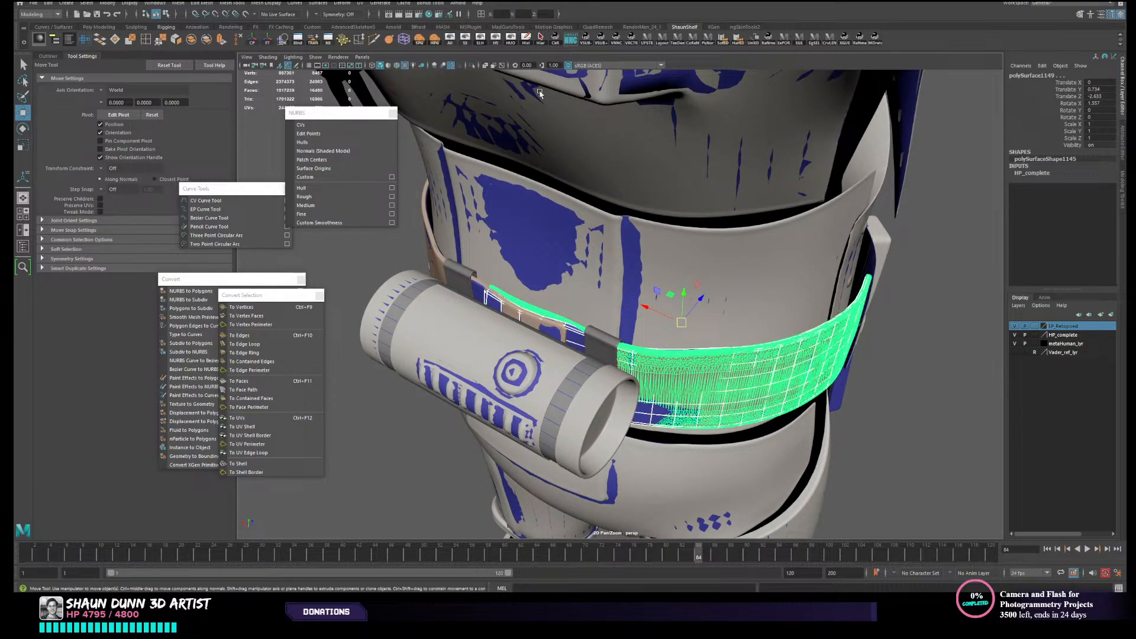
left_click(511, 39)
left_click(857, 388)
left_click_drag(857, 389, 811, 377, "alt")
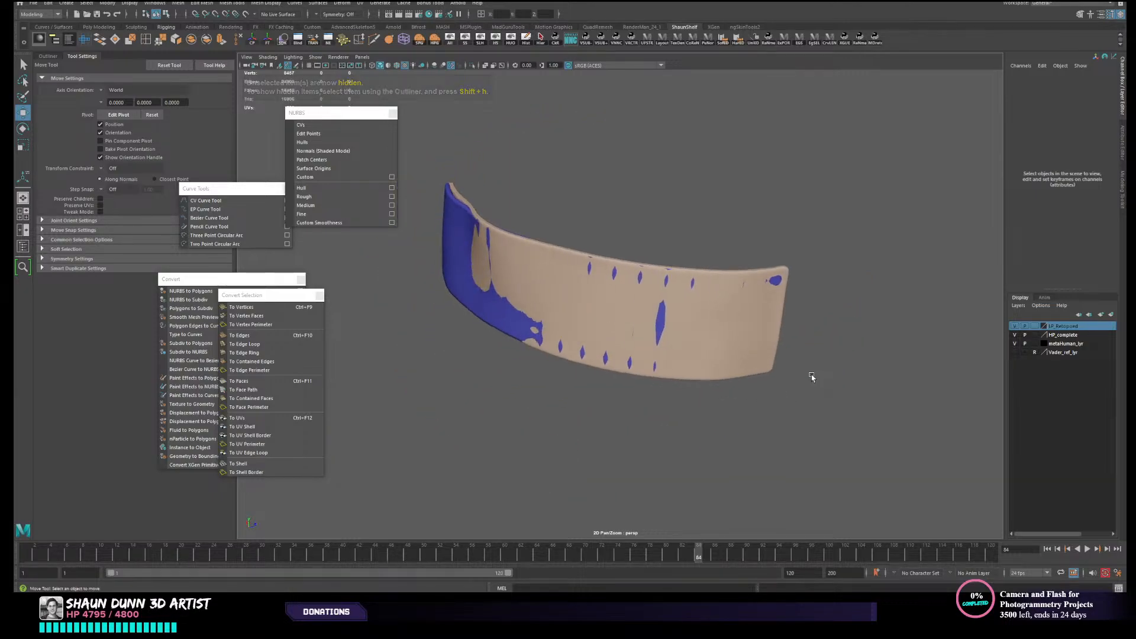
- Delete the rim face loop and the inner faces of the mirrored low-resolution panel, keeping only its outer surface
scroll(812, 377, "up", 3)
left_click_drag(744, 365, 826, 375, "alt")
scroll(718, 331, "up", 3)
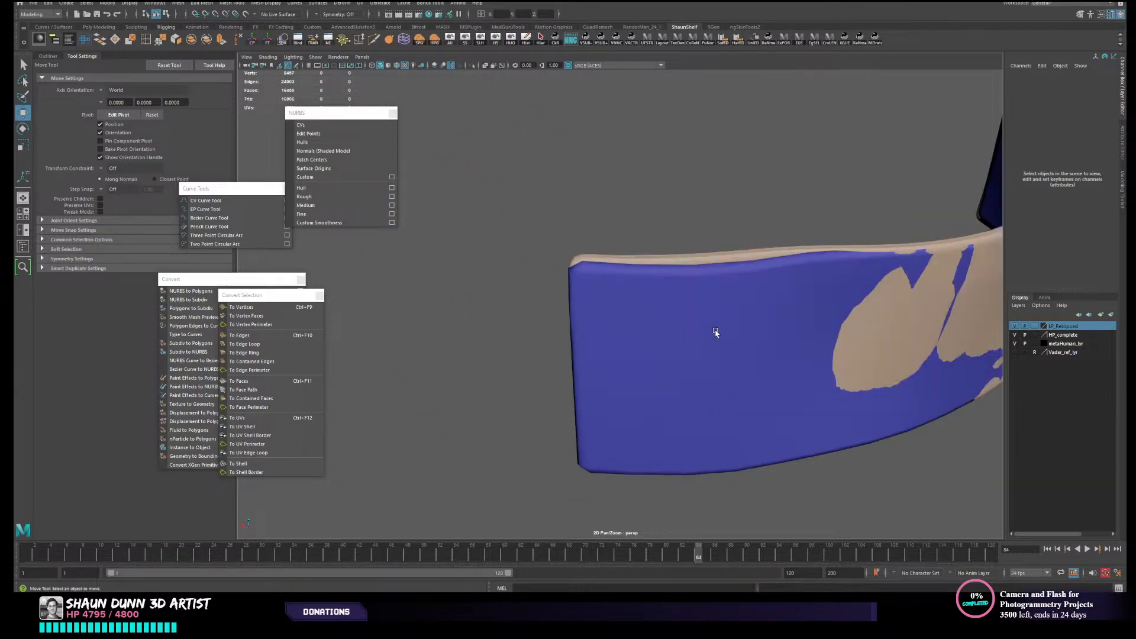
left_click(715, 332)
right_click_drag(663, 318, 664, 330)
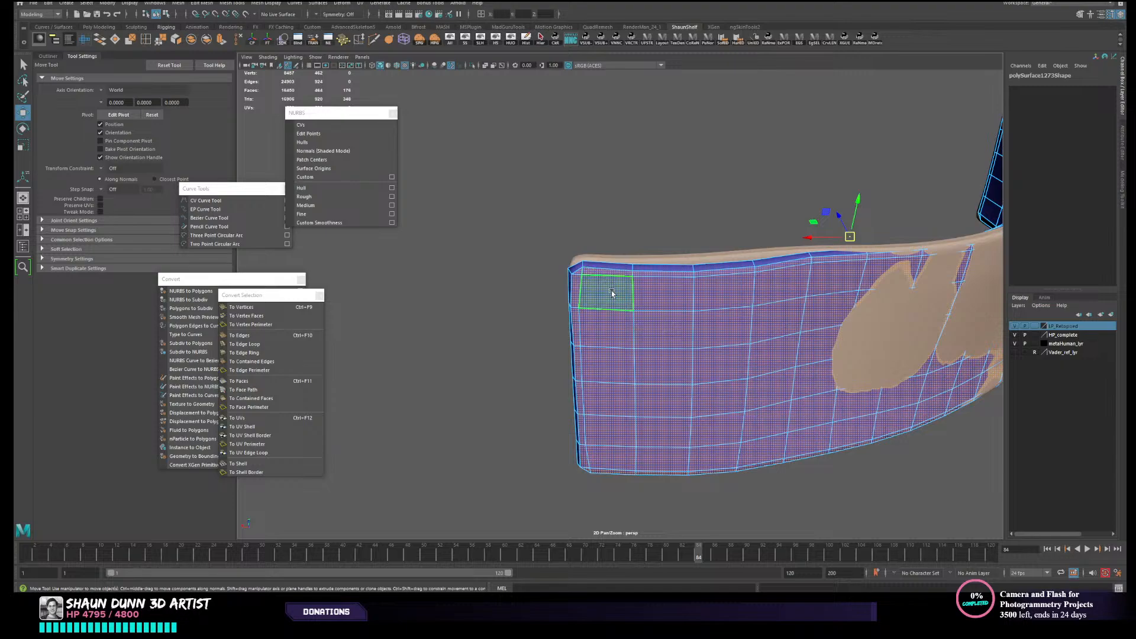
scroll(586, 274, "up", 4)
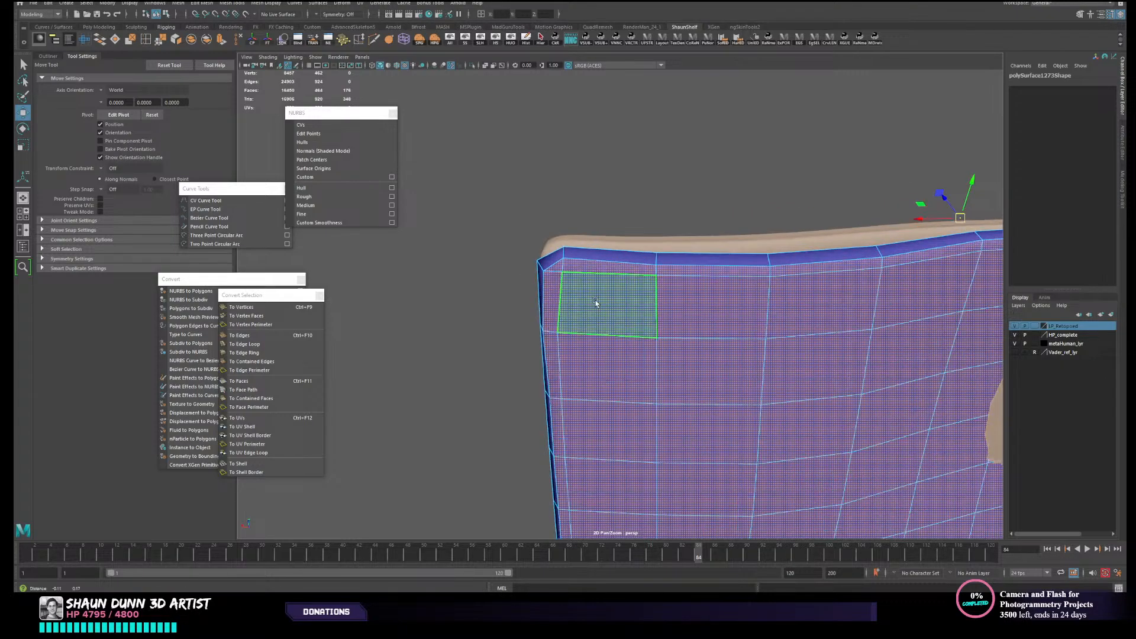
left_click_drag(599, 300, 601, 294, "alt")
left_click(609, 291)
double_click(710, 292, "shift")
scroll(710, 292, "down", 5)
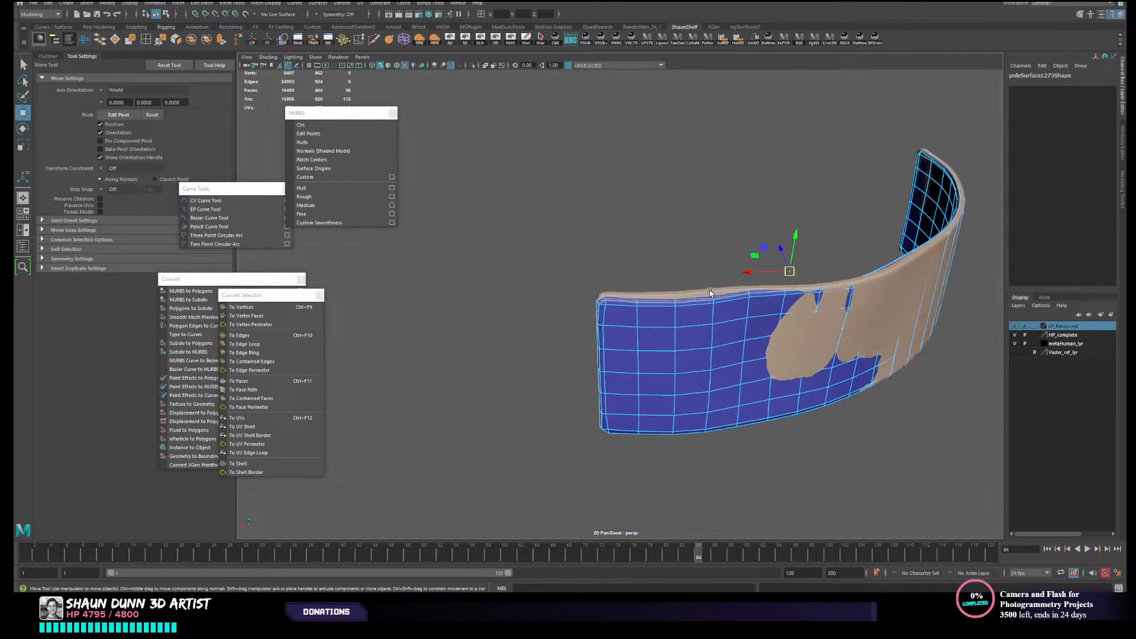
key("Delete")
double_click(706, 292)
key("Delete")
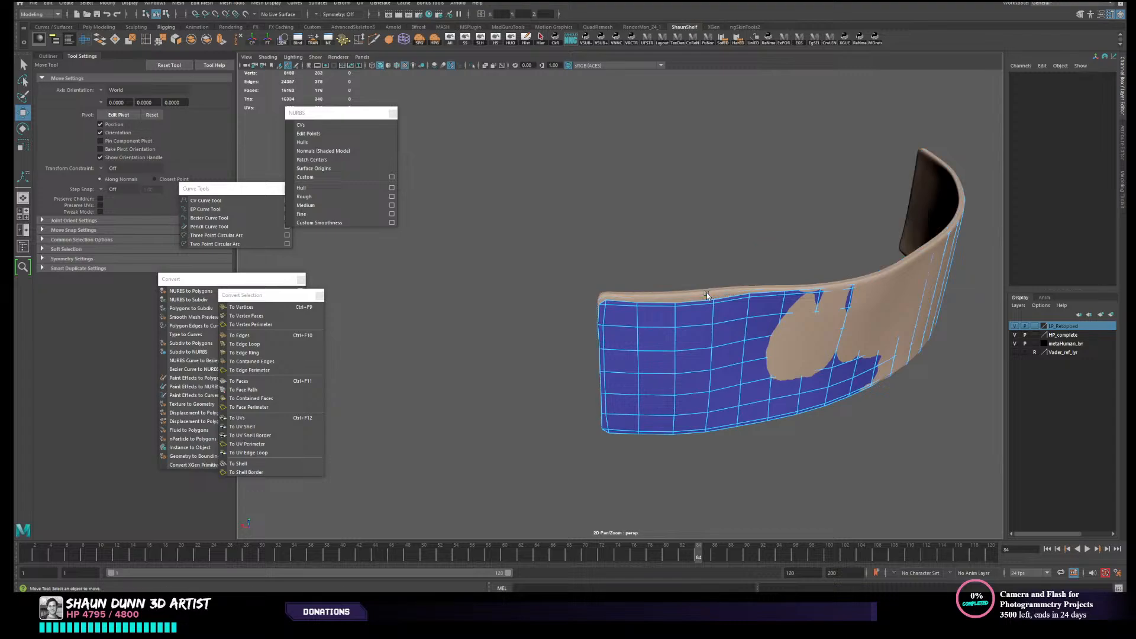
scroll(706, 292, "down", 3)
mouse_move(785, 317)
left_mouse_down("alt")
mouse_move(764, 315)
mouse_move(867, 335)
mouse_move(765, 313)
left_mouse_up("alt")
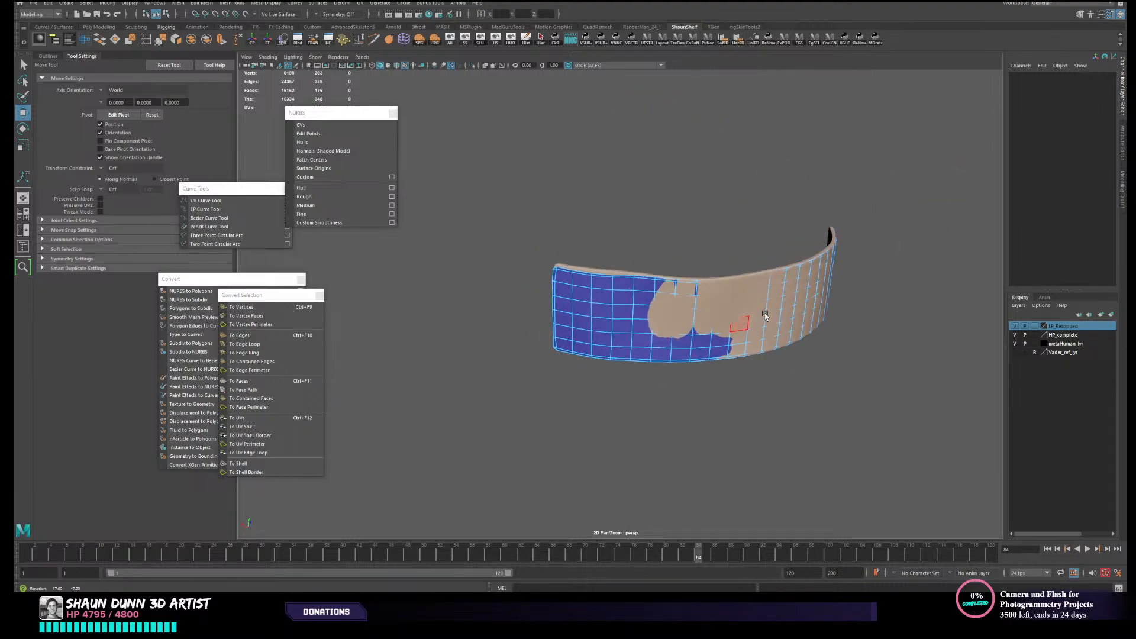
scroll(630, 333, "up", 3)
left_click_drag(632, 332, 641, 328, "alt")
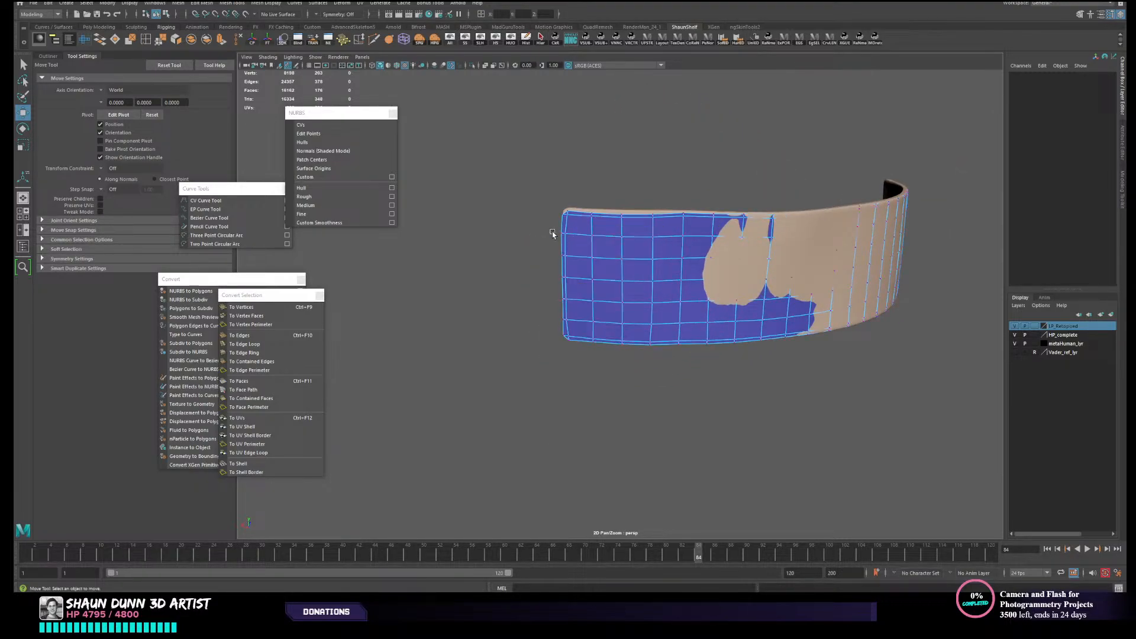
left_click_drag(552, 235, 571, 260, "alt")
left_click_drag(498, 146, 839, 383)
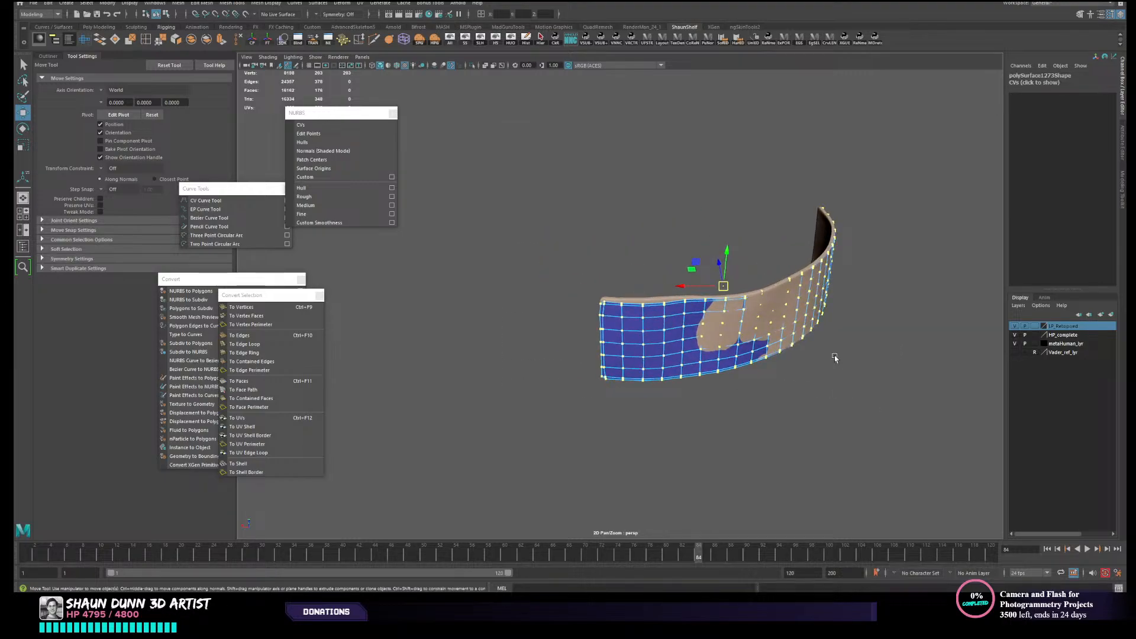
key("d")
left_click(674, 334)
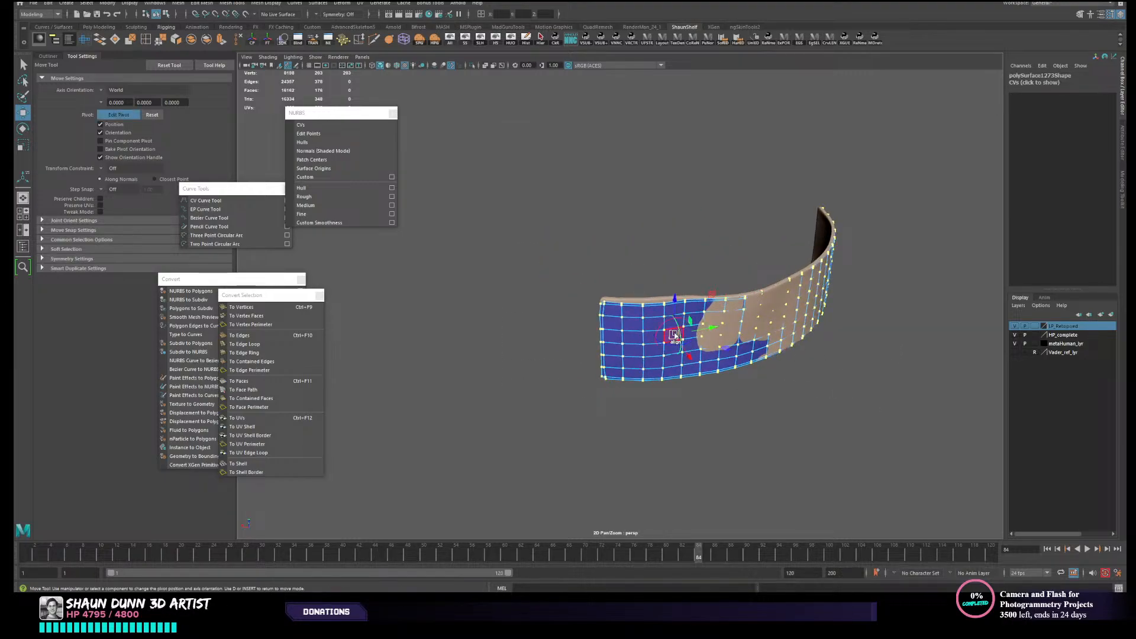
key("d")
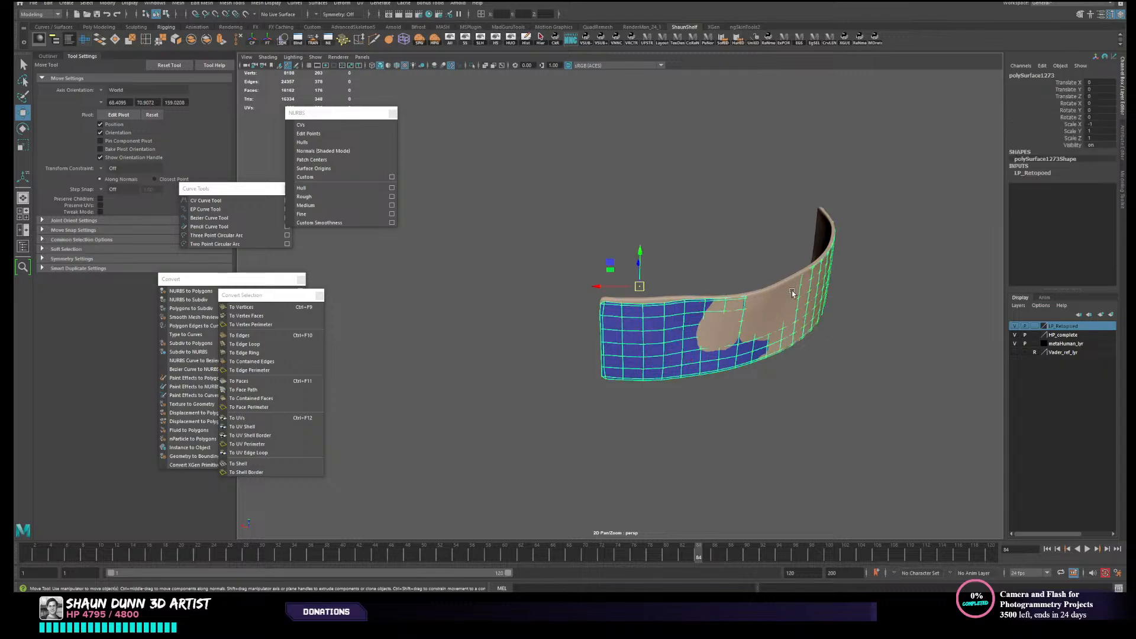
- Make the high-resolution panel live and move all vertices of the low-resolution shell toward it along a face-aligned axis
left_click(792, 290)
left_click(246, 13)
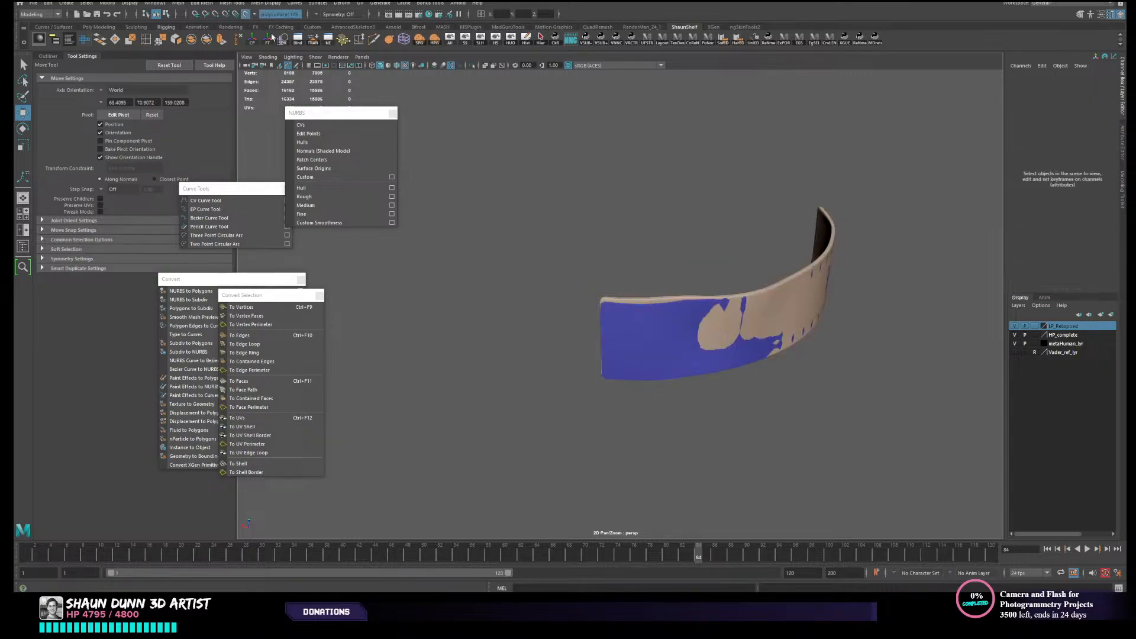
left_click(654, 328)
key("F9")
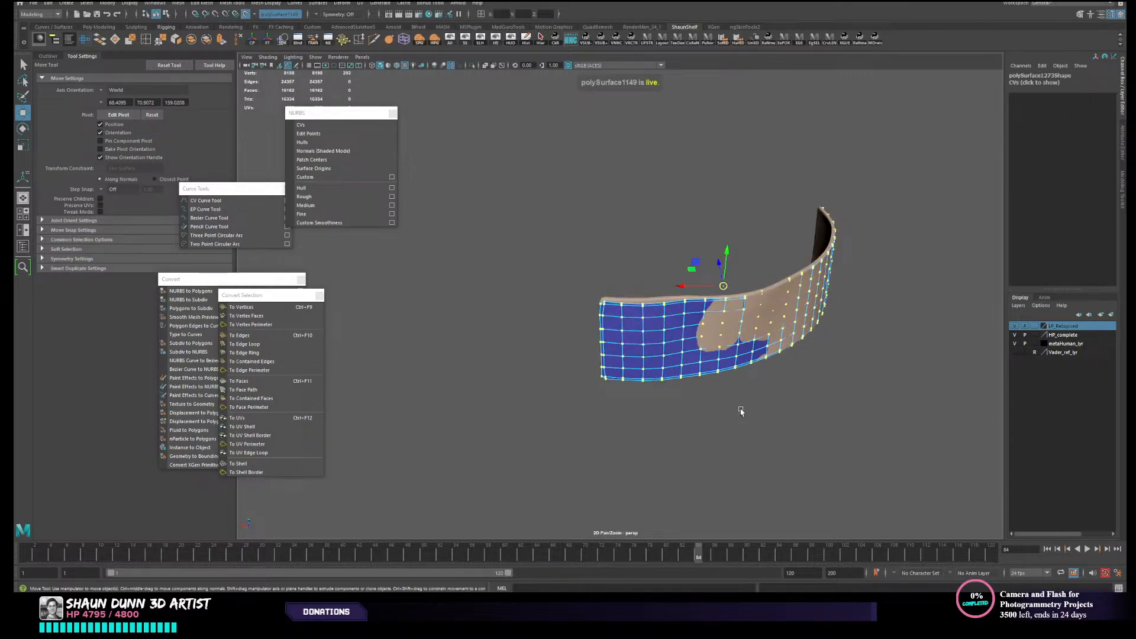
left_click(674, 334)
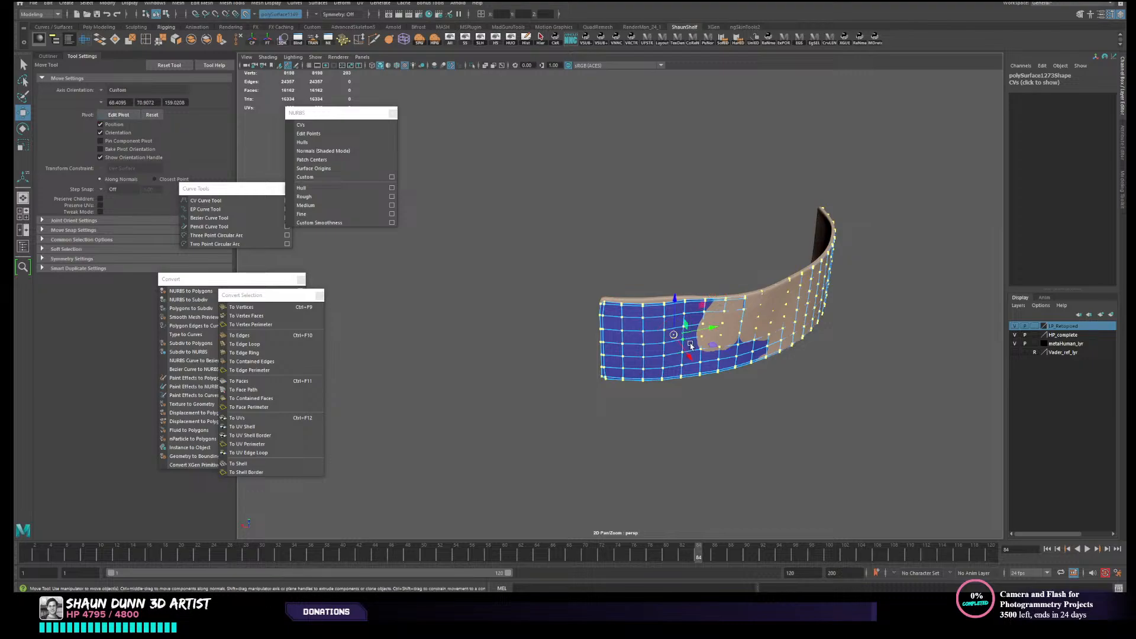
left_click_drag(689, 356, 704, 376, "ctrl+shift")
right_click_drag(704, 377, 733, 377, "alt")
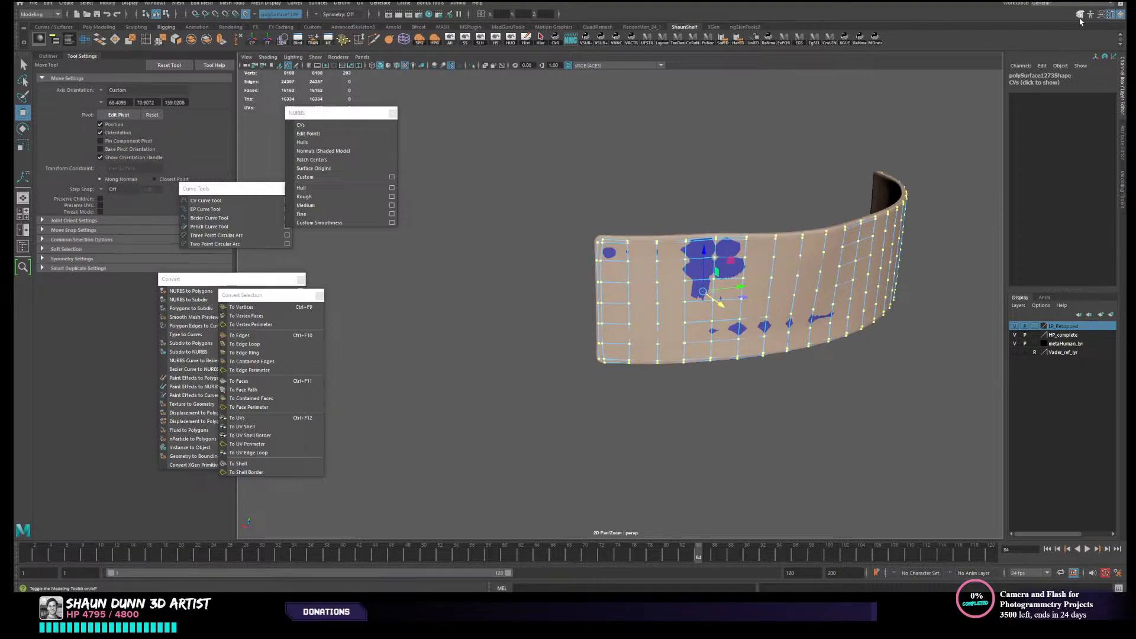
- Open the Modeling Toolkit, try Quad Draw on the low-resolution shell, and return to the Move tool
left_click(1080, 17)
left_click(1090, 324)
mouse_move(859, 356)
left_mouse_down("alt")
mouse_move(817, 335)
mouse_move(781, 355)
mouse_move(647, 329)
left_mouse_up("alt")
middle_click_drag(667, 326, 685, 402, "alt")
mouse_move(713, 302)
right_mouse_down()
mouse_move(736, 289)
mouse_move(693, 303)
mouse_move(737, 289)
mouse_move(727, 291)
right_mouse_up()
key("w")
- Select the low-resolution shell, turn on wireframe over shading, and hide all unselected objects
left_click(786, 280)
left_click(695, 294)
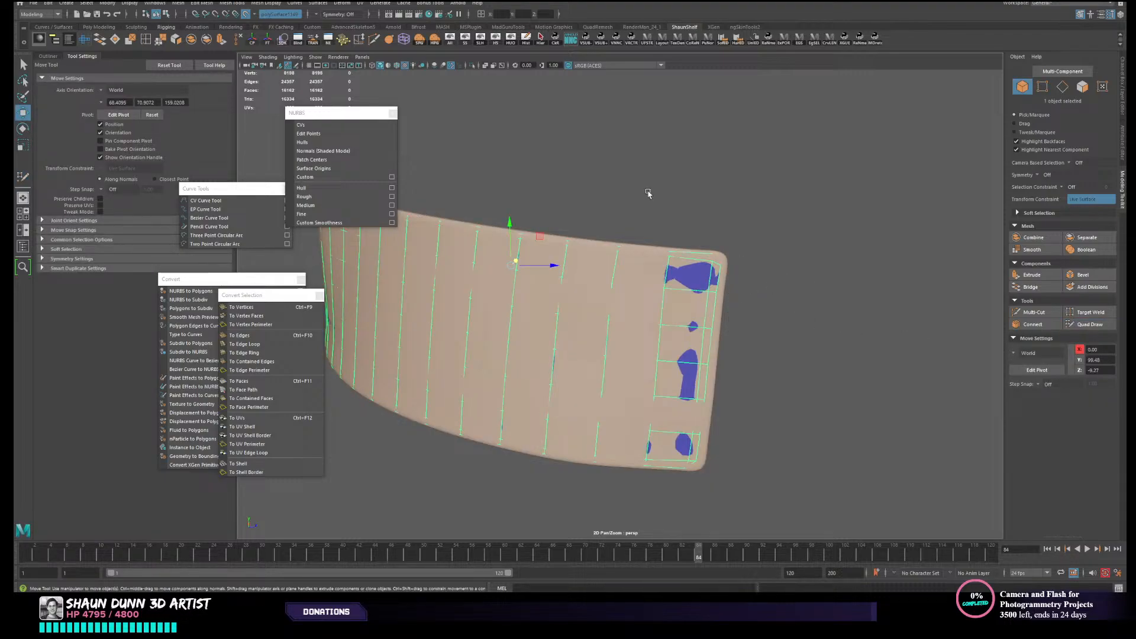
left_click(398, 66)
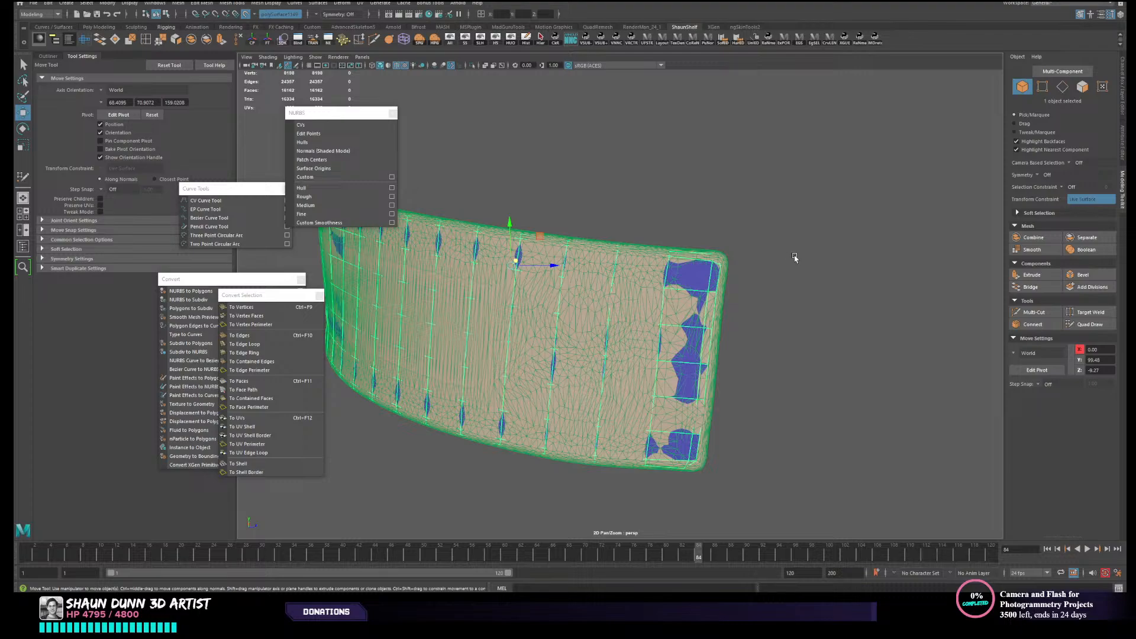
left_click(526, 40)
key("alt+h")
mouse_move(824, 264)
left_mouse_down("alt")
mouse_move(737, 266)
mouse_move(833, 268)
left_mouse_up("alt")
- Activate Quad Draw for the low-resolution shell, unhide the high-resolution panel, and turn off wireframe over shading
left_click(1090, 324)
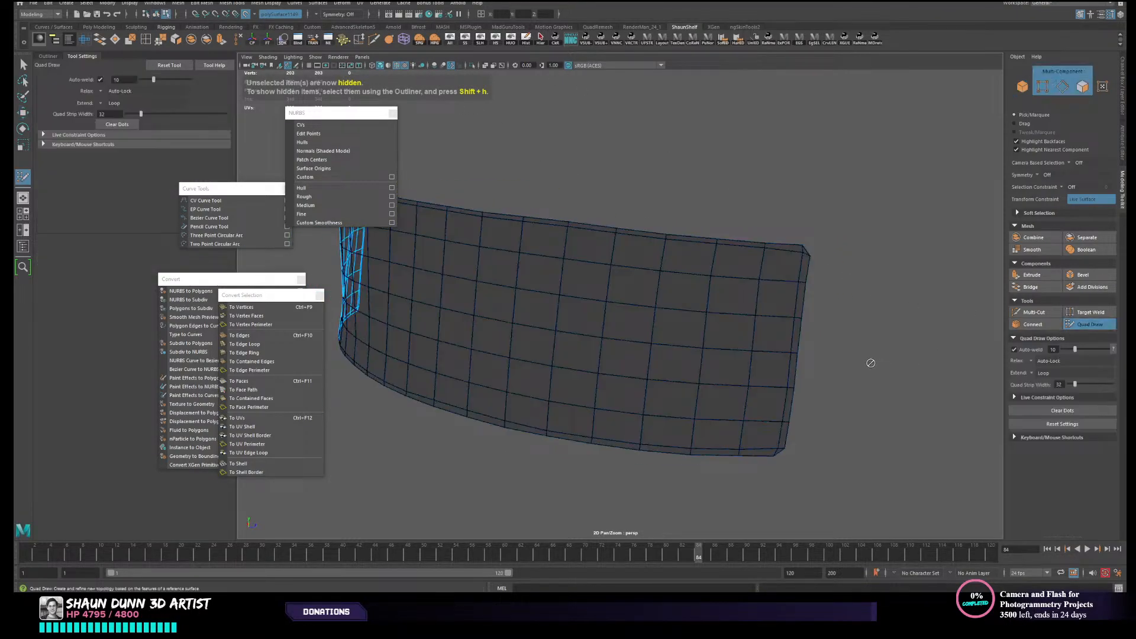
left_click_drag(870, 359, 886, 399, "alt")
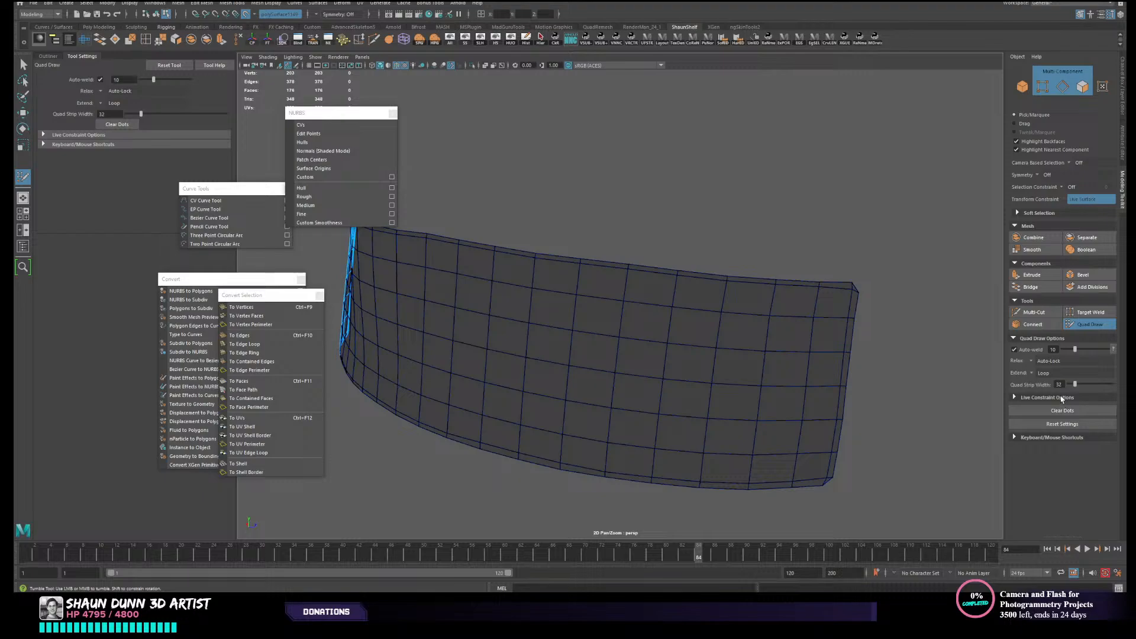
mouse_move(912, 349)
left_mouse_down("alt")
mouse_move(814, 360)
mouse_move(847, 339)
left_mouse_up("alt")
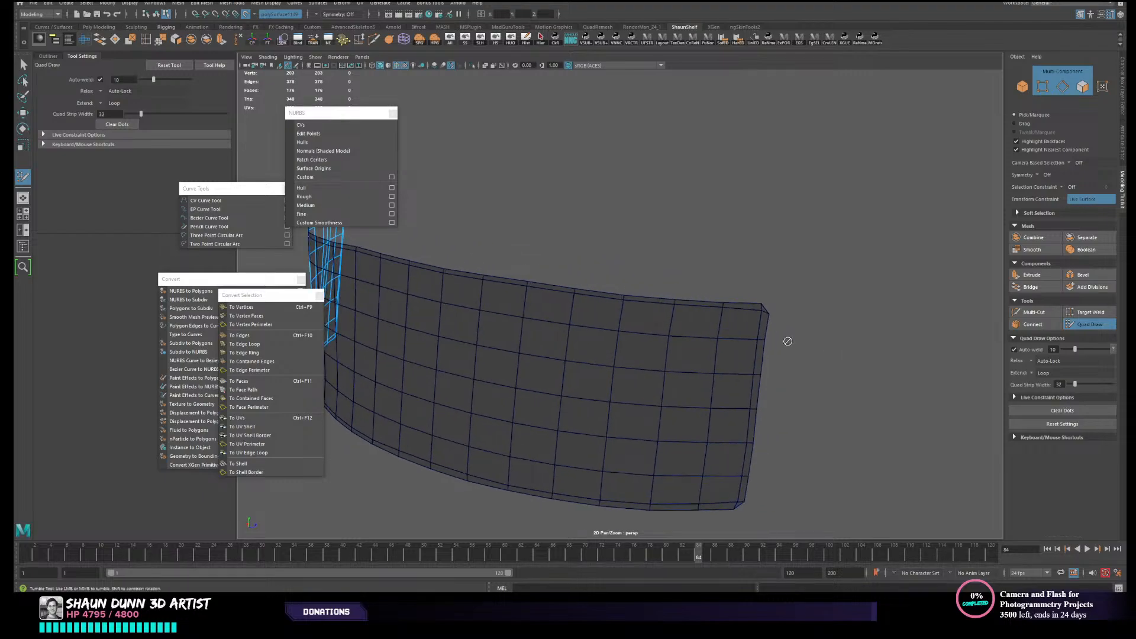
left_click(480, 40)
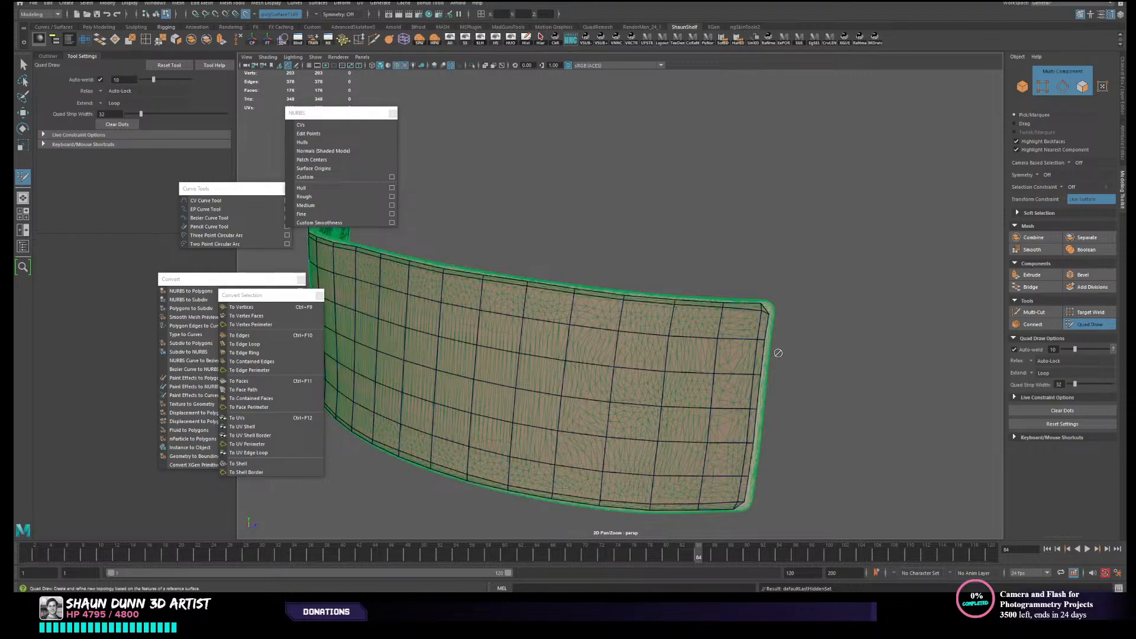
middle_click_drag(772, 352, 744, 314, "alt")
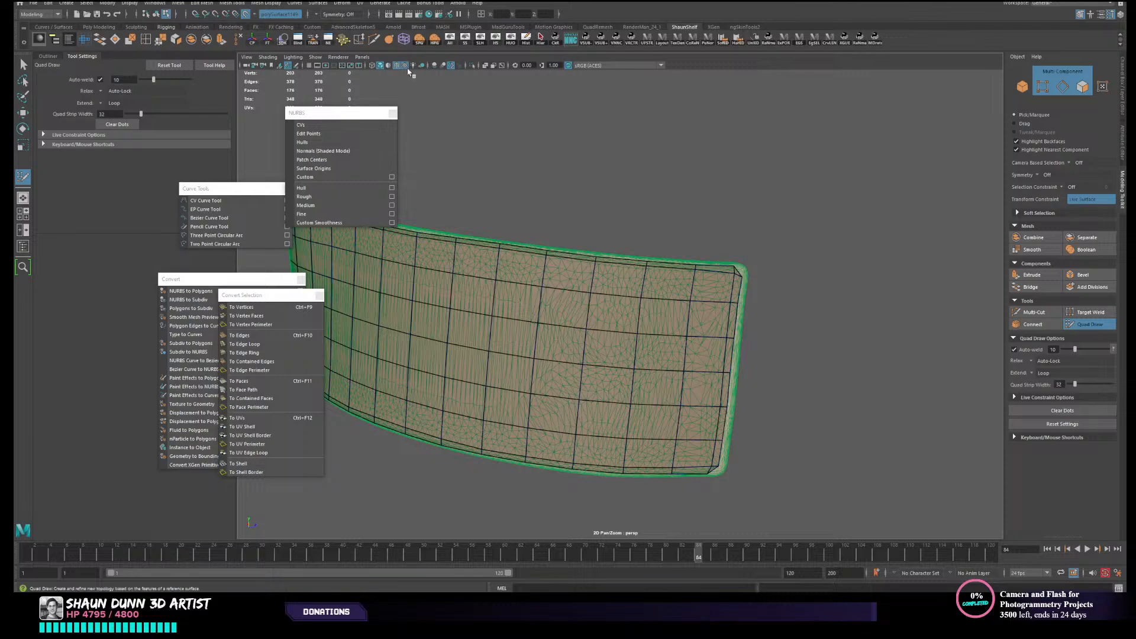
left_click(406, 65)
middle_click_drag(753, 383, 745, 377, "alt")
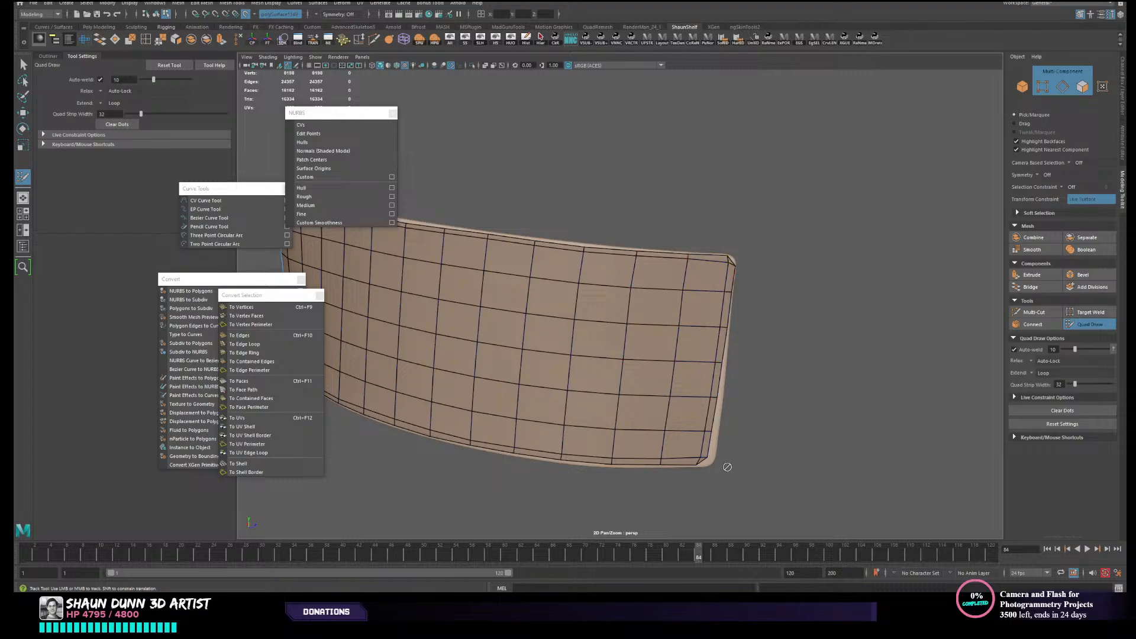
- Fit the corner vertices at both ends of the low-resolution shell to the live high-resolution panel with Quad Draw
left_click_drag(705, 447, 712, 447)
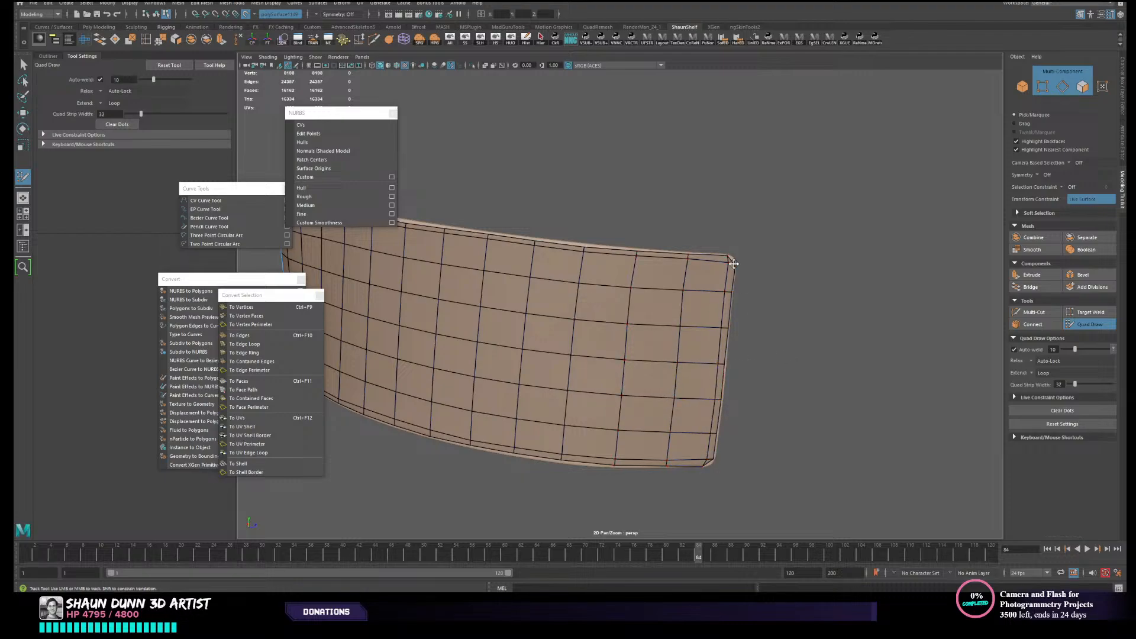
left_click_drag(785, 391, 729, 409, "alt")
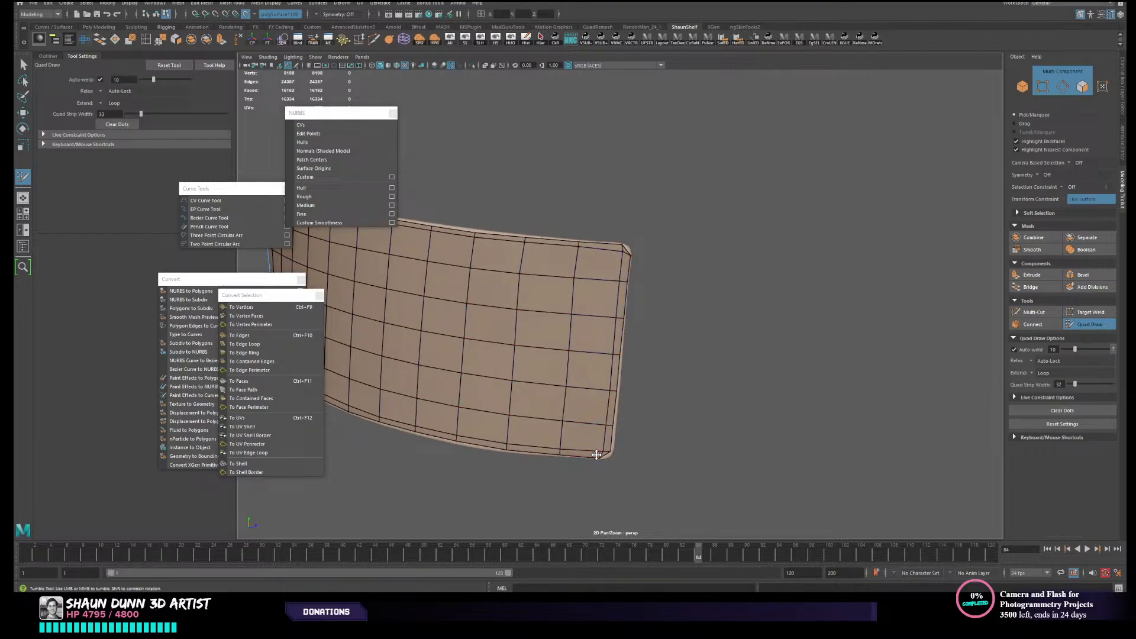
left_click_drag(598, 452, 809, 496, "alt")
scroll(702, 398, "up", 6)
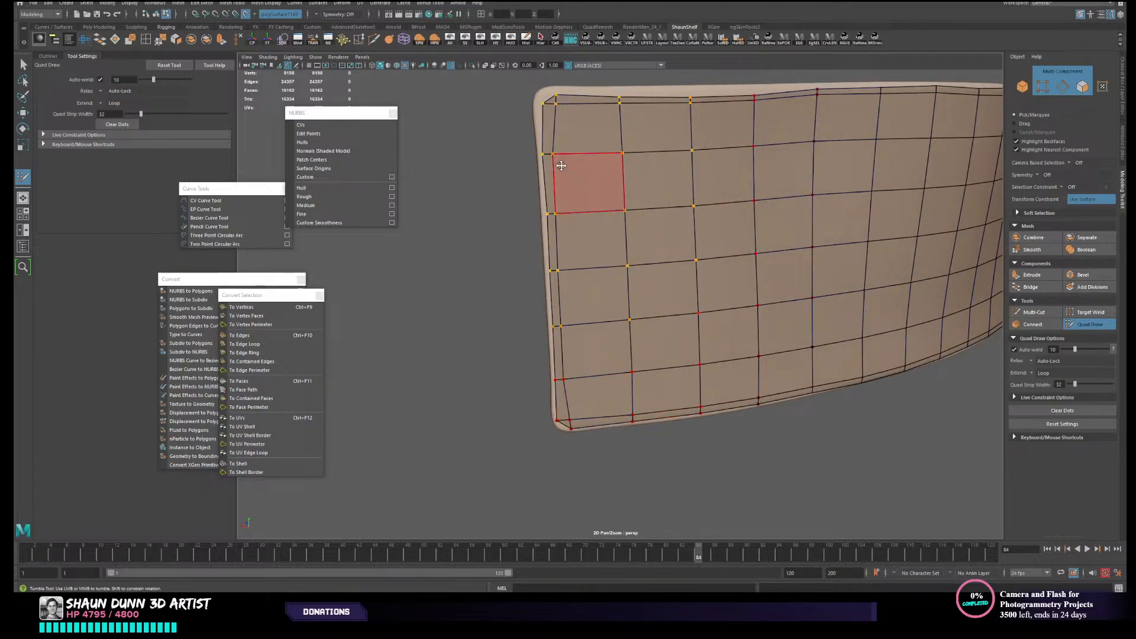
middle_click_drag(556, 142, 571, 207, "alt")
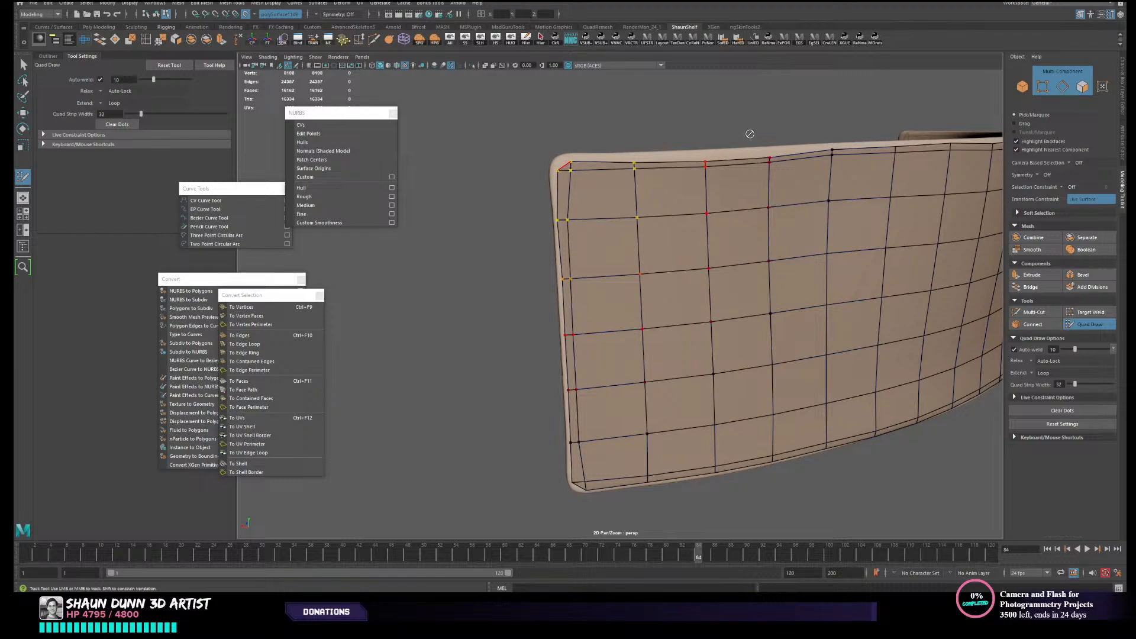
left_click_drag(572, 168, 569, 163)
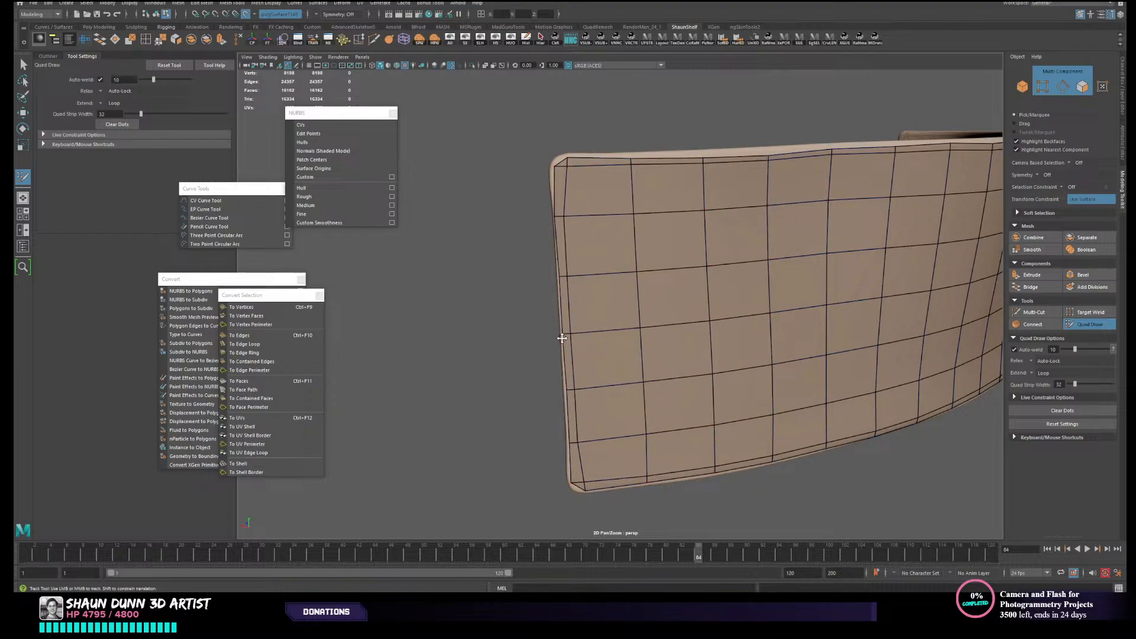
- Refine the vertices along the shell's upper and lower long borders so they follow the live panel's edges
left_click_drag(620, 317, 669, 202, "alt")
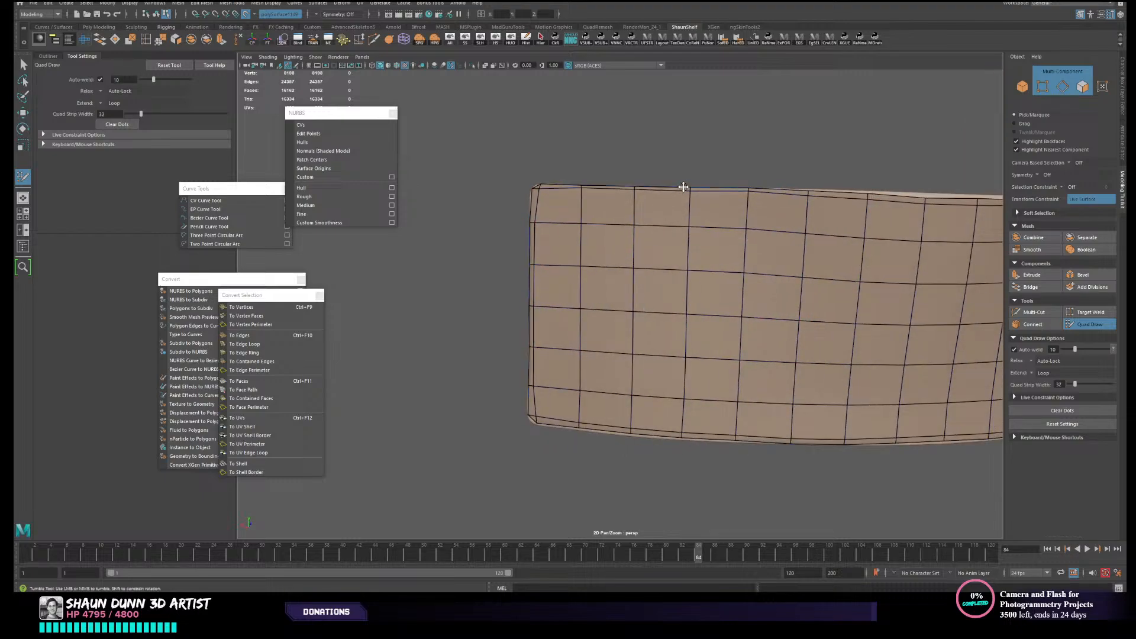
left_click_drag(680, 187, 735, 312, "alt")
middle_click_drag(736, 312, 625, 257, "alt")
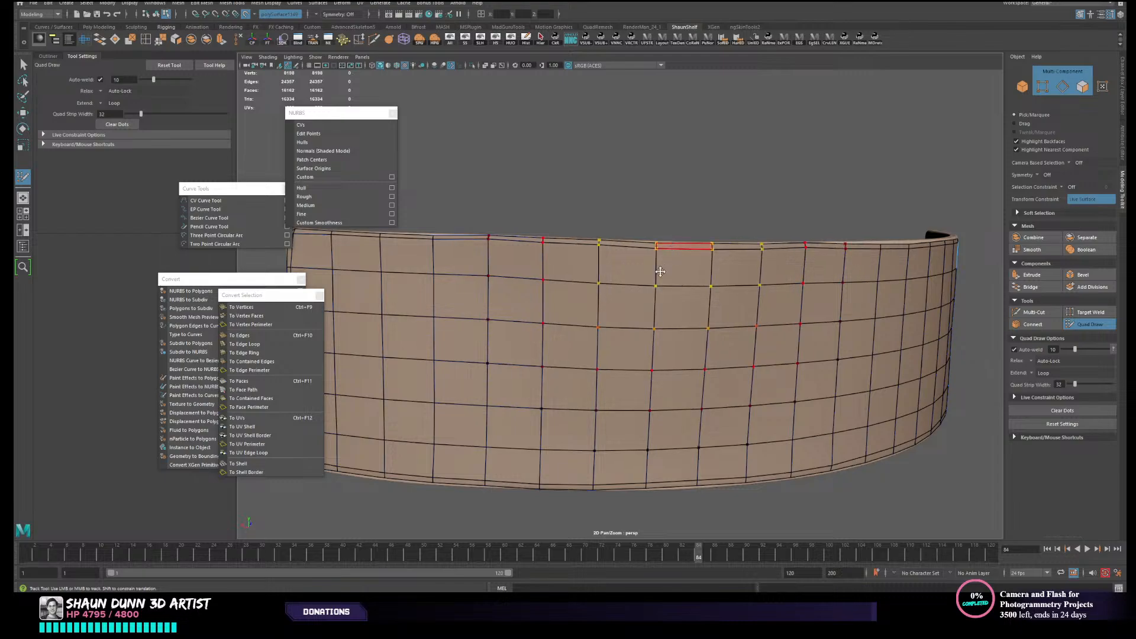
left_click_drag(672, 255, 634, 306, "alt")
middle_click_drag(773, 324, 695, 300, "alt")
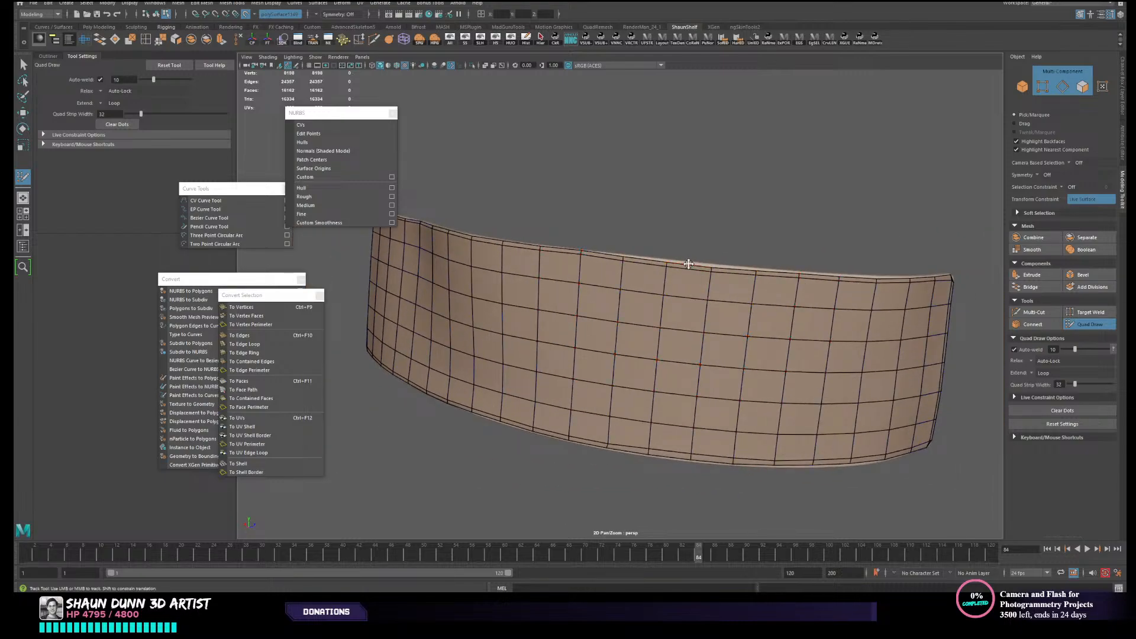
left_click_drag(688, 263, 649, 363, "alt")
right_click_drag(649, 363, 653, 336, "alt")
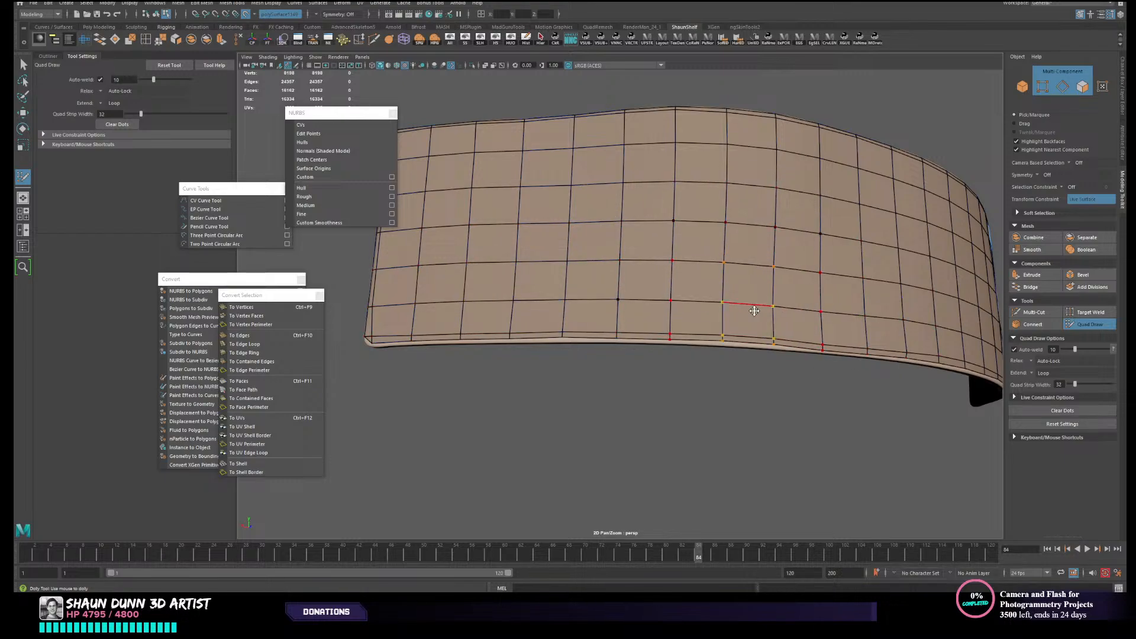
mouse_move(850, 346)
left_mouse_down("alt")
mouse_move(843, 382)
mouse_move(1029, 381)
mouse_move(836, 389)
left_mouse_up("alt")
left_click_drag(648, 353, 501, 333, "alt")
scroll(510, 338, "up", 2)
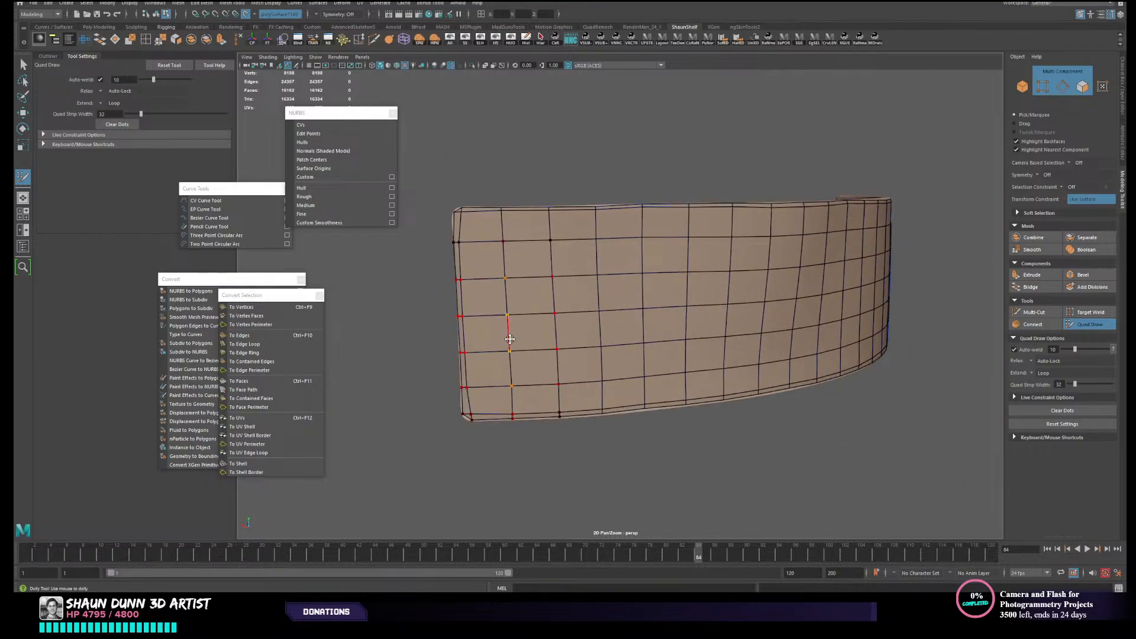
- Adjust the vertices along the shell's short end border and its corners to follow the live panel's rounded outline
middle_click_drag(510, 338, 533, 378, "alt")
left_click_drag(532, 378, 566, 367, "alt")
scroll(536, 378, "up", 1)
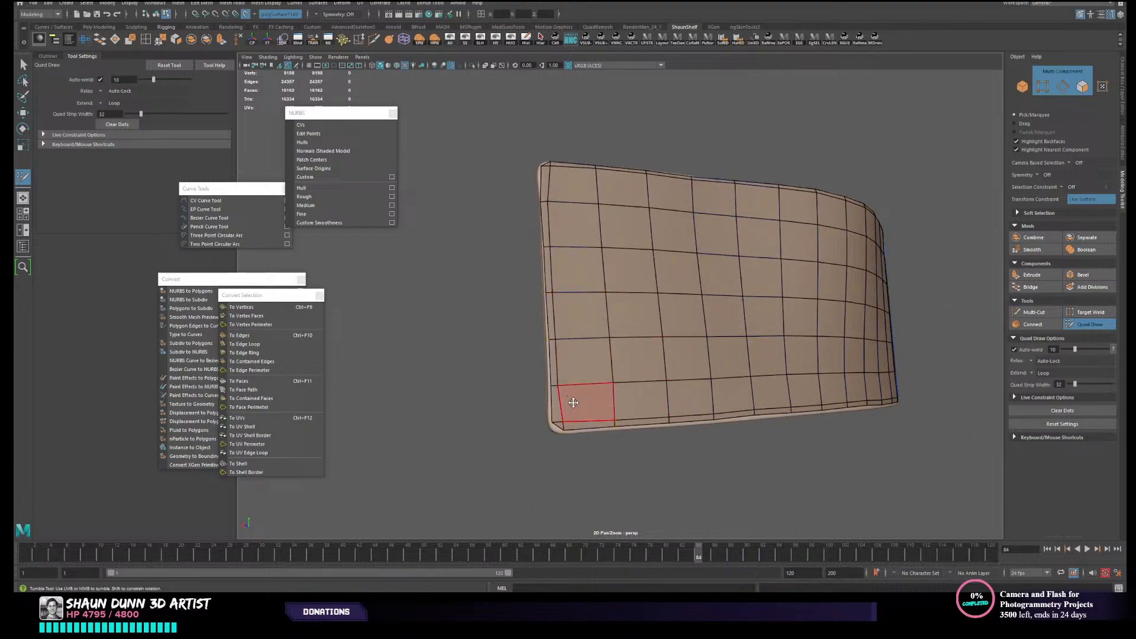
scroll(553, 428, "up", 2)
left_click_drag(532, 484, 528, 482)
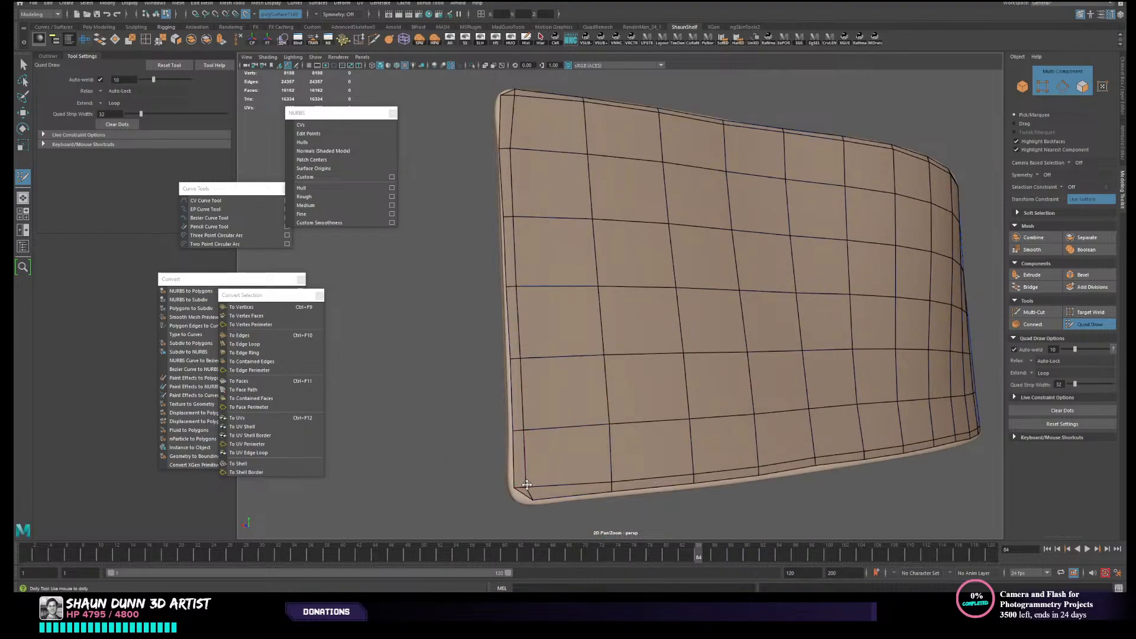
left_click_drag(502, 243, 505, 300, "alt")
middle_click_drag(500, 270, 568, 203, "alt")
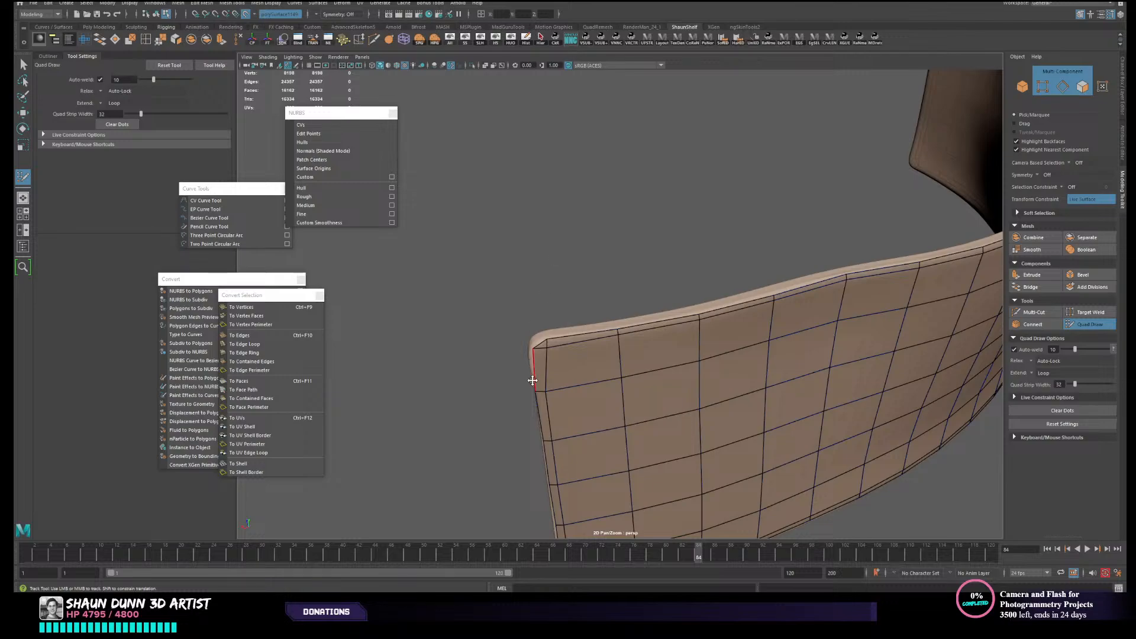
left_click_drag(550, 444, 578, 436, "alt")
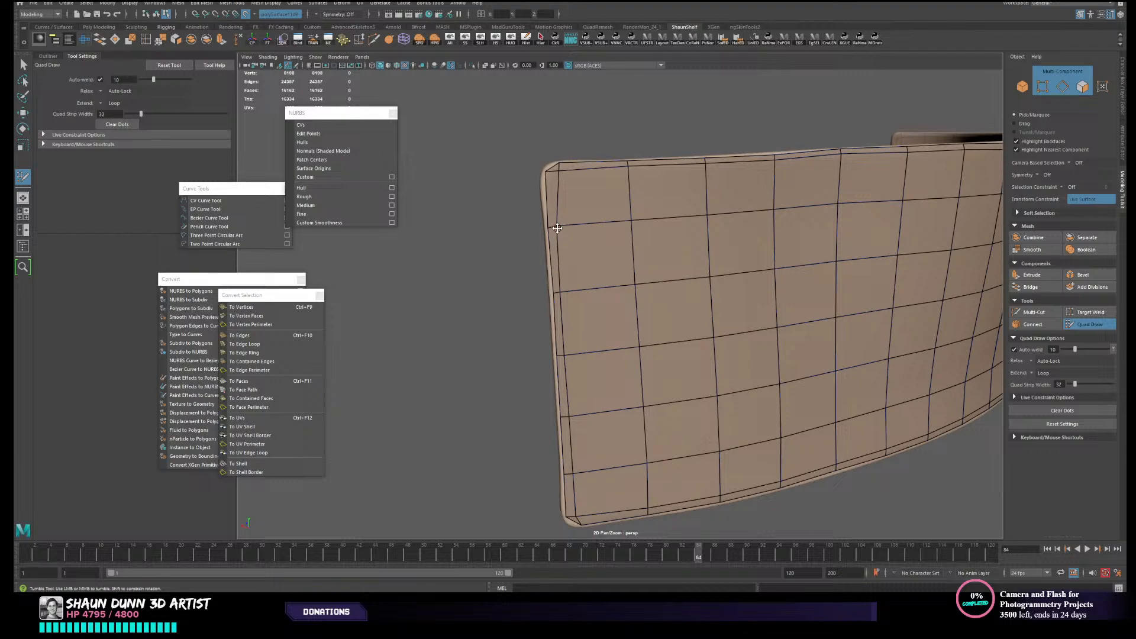
mouse_move(556, 227)
left_mouse_down("alt")
mouse_move(675, 345)
mouse_move(672, 322)
mouse_move(723, 325)
mouse_move(656, 346)
mouse_move(538, 305)
left_mouse_up("alt")
- Leave Quad Draw and extrude all faces of the low-resolution shell to match the thickness of the high-resolution panel
key("w")
left_click(543, 268)
mouse_move(589, 271)
left_mouse_down("alt")
mouse_move(672, 291)
mouse_move(609, 314)
left_mouse_up("alt")
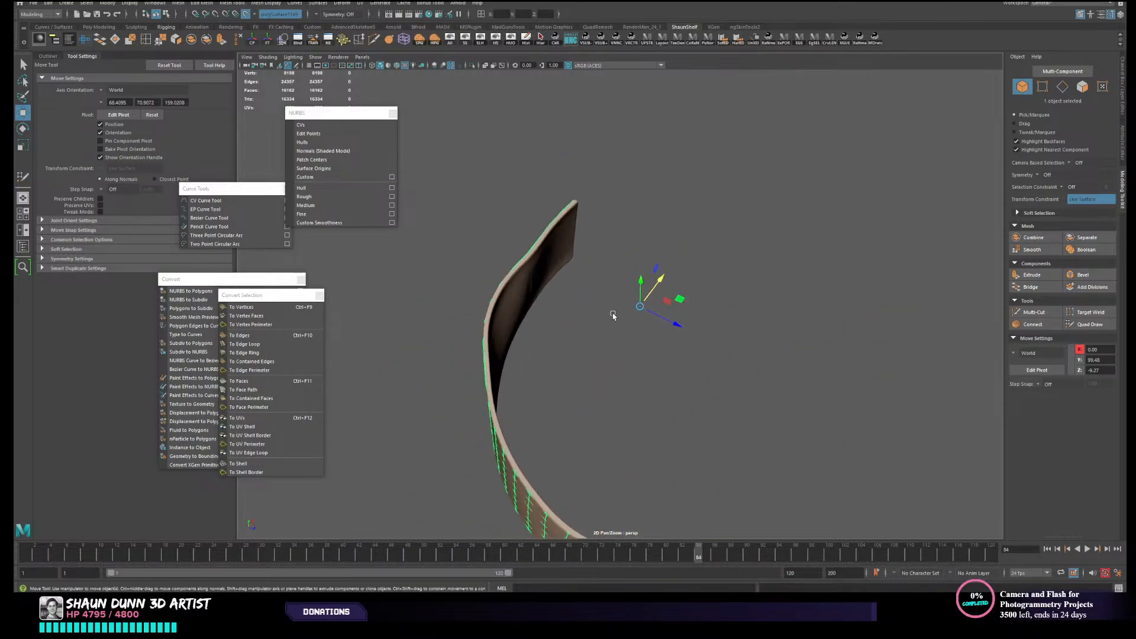
left_click(221, 41)
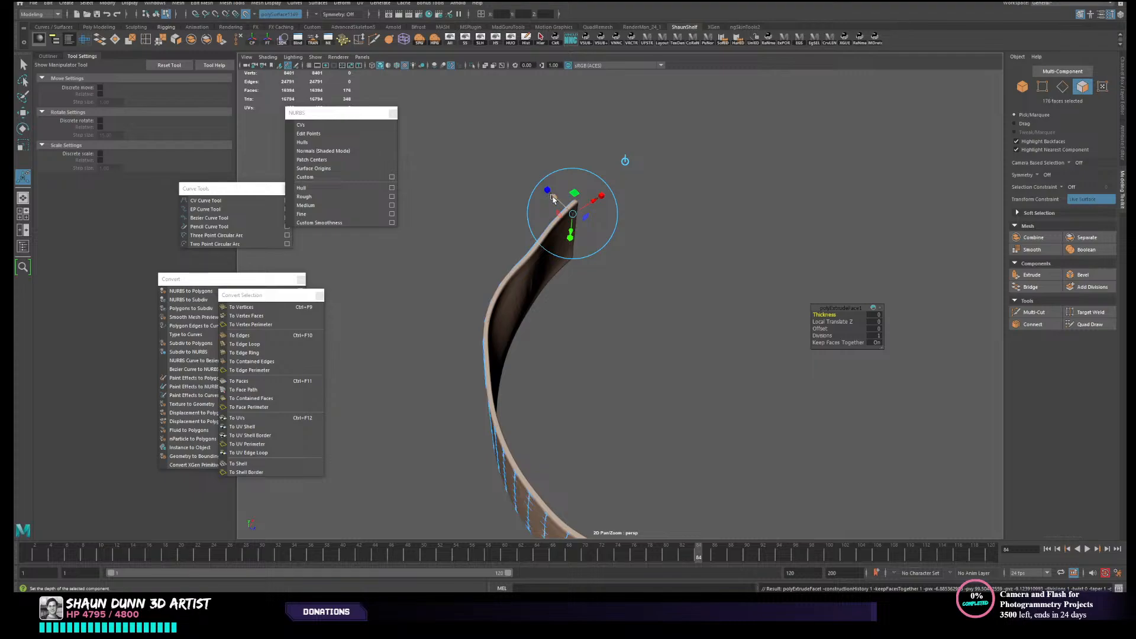
left_click_drag(553, 197, 537, 287)
middle_click_drag(535, 278, 591, 312, "alt")
right_click_drag(593, 312, 671, 253)
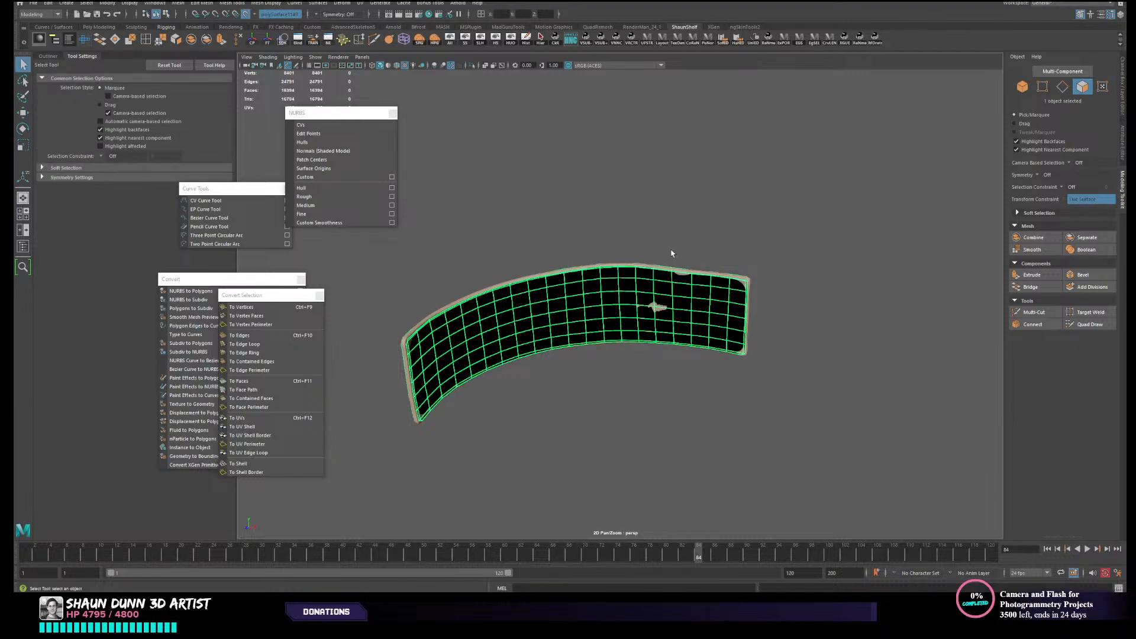
- Return to object selection, hide everything except the extruded low-resolution panel, and inspect its inner side and edges
key("F8")
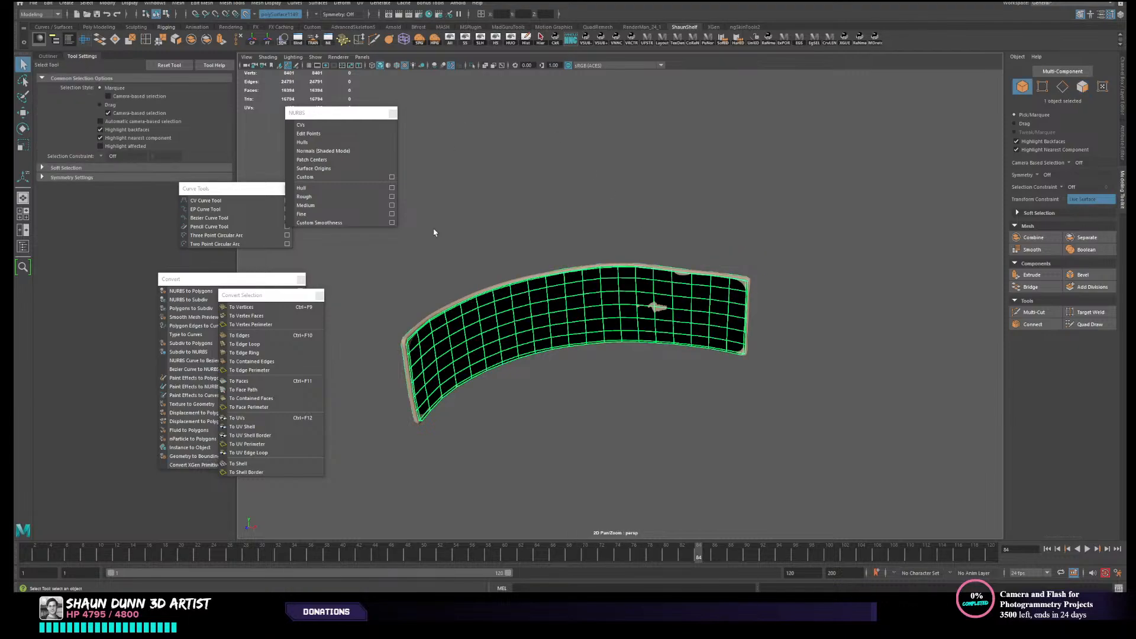
left_click(516, 43)
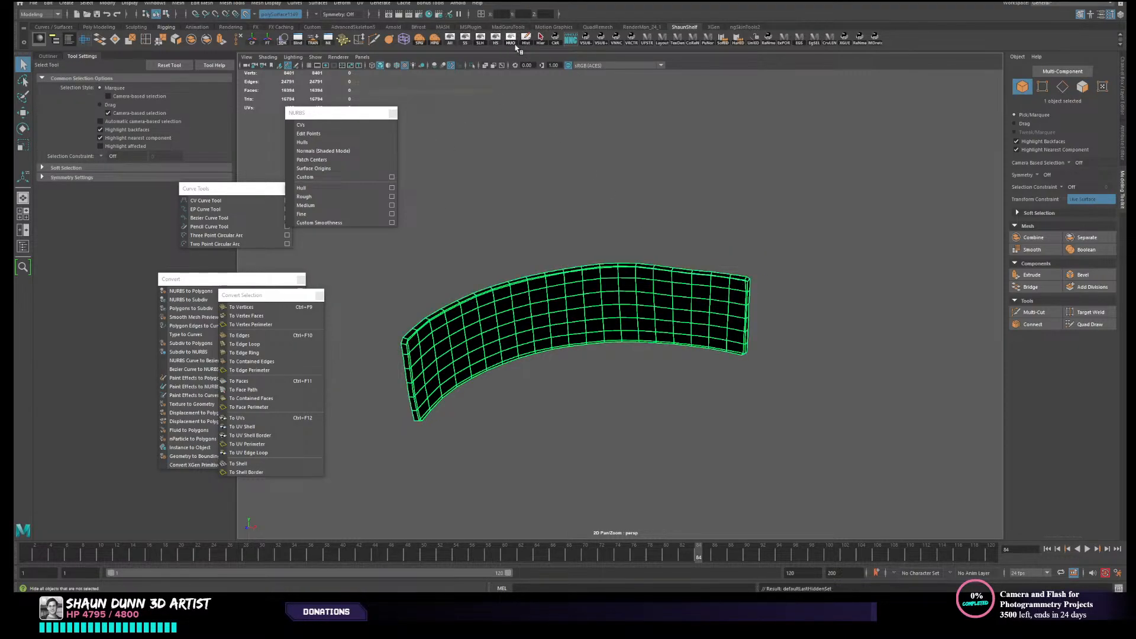
left_click_drag(710, 171, 633, 180, "alt")
right_click_drag(633, 180, 675, 302, "alt")
middle_click_drag(642, 242, 560, 235, "alt")
scroll(567, 236, "up", 4)
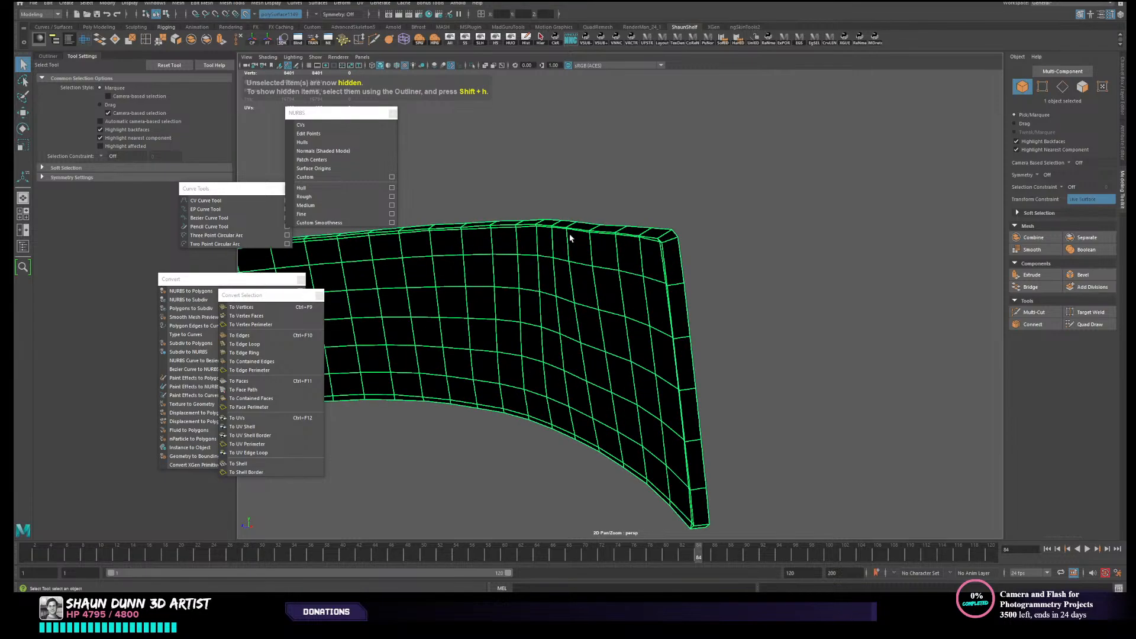
mouse_move(652, 243)
left_mouse_down("alt")
mouse_move(672, 239)
mouse_move(648, 244)
left_mouse_up("alt")
scroll(661, 243, "down", 3)
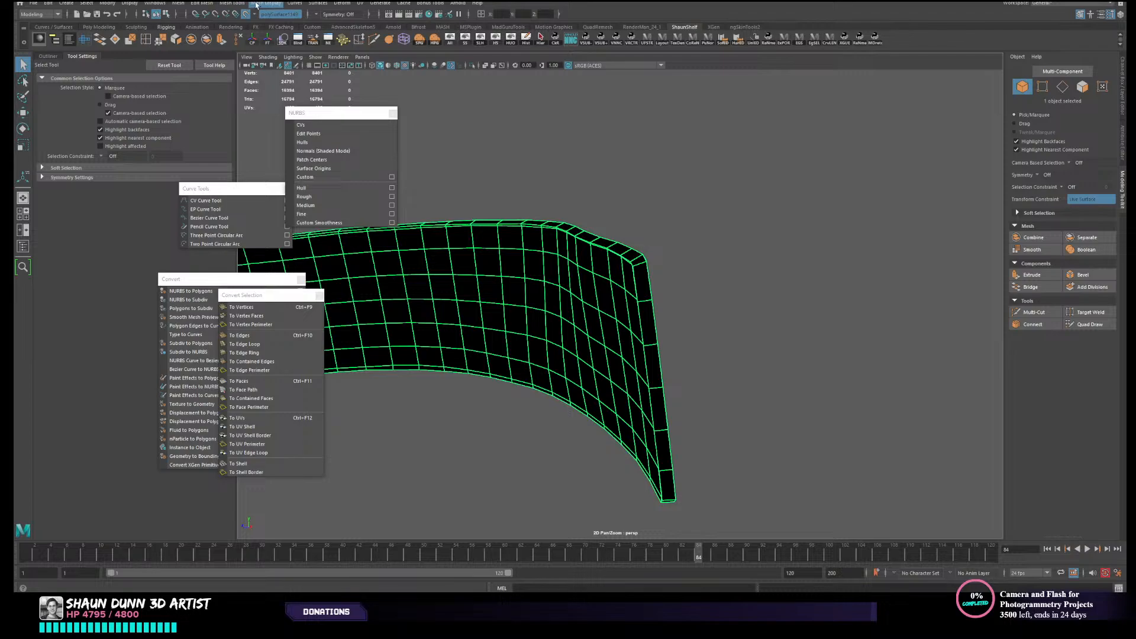
- Reverse the normals of the extruded low-resolution panel and reselect the panel
left_click(257, 4)
left_click(287, 45)
key("w")
left_click(553, 149)
left_click(630, 251)
left_click_drag(627, 261, 680, 183, "alt")
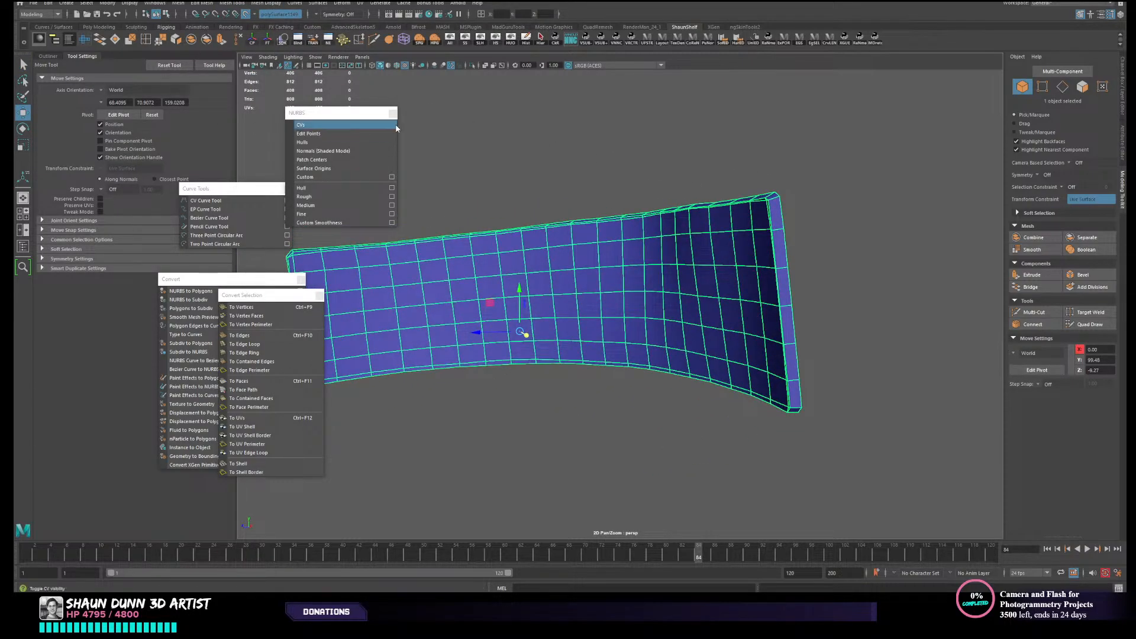
left_click_drag(545, 77, 535, 89, "alt")
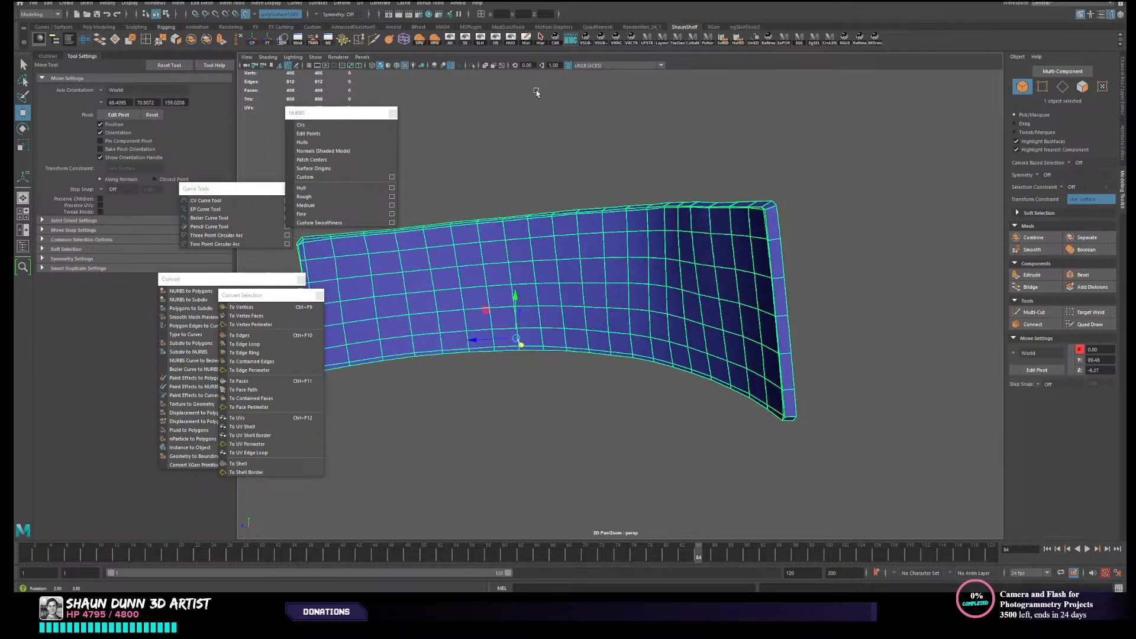
left_click(85, 39)
left_click_drag(674, 184, 624, 183, "alt")
right_click_drag(635, 176, 631, 157)
left_click_drag(917, 118, 737, 125)
left_click(999, 127)
- Select the border edge loop around the panel's inner face and detach the mesh along it
scroll(691, 203, "up", 2)
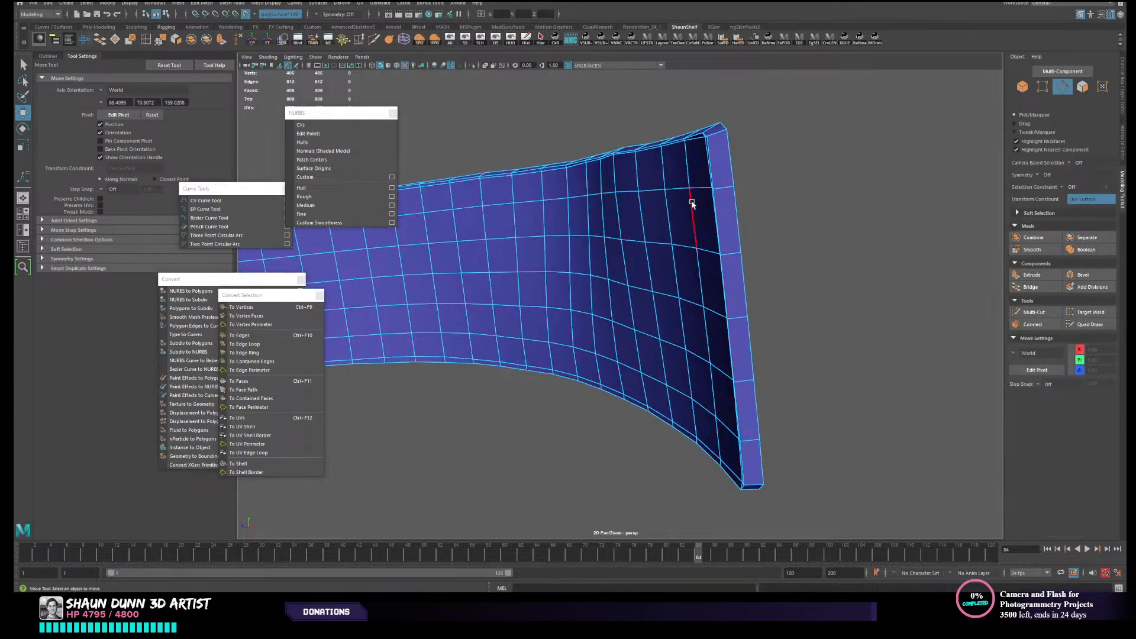
right_click_drag(699, 201, 702, 181)
double_click(715, 173)
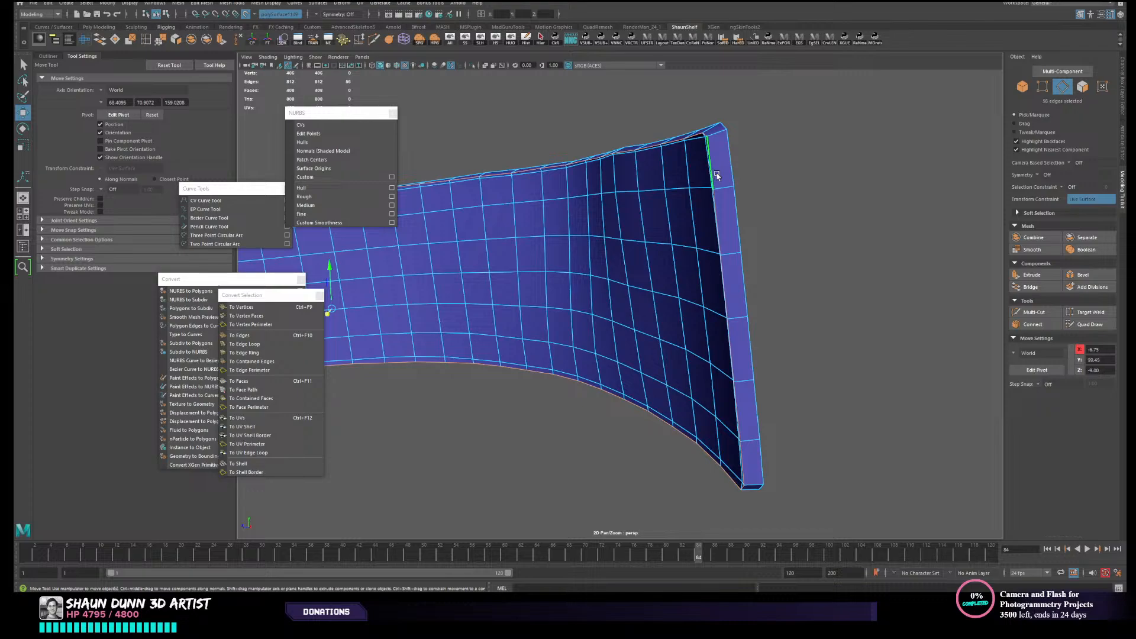
left_click_drag(717, 176, 704, 208, "alt")
scroll(545, 108, "down", 2)
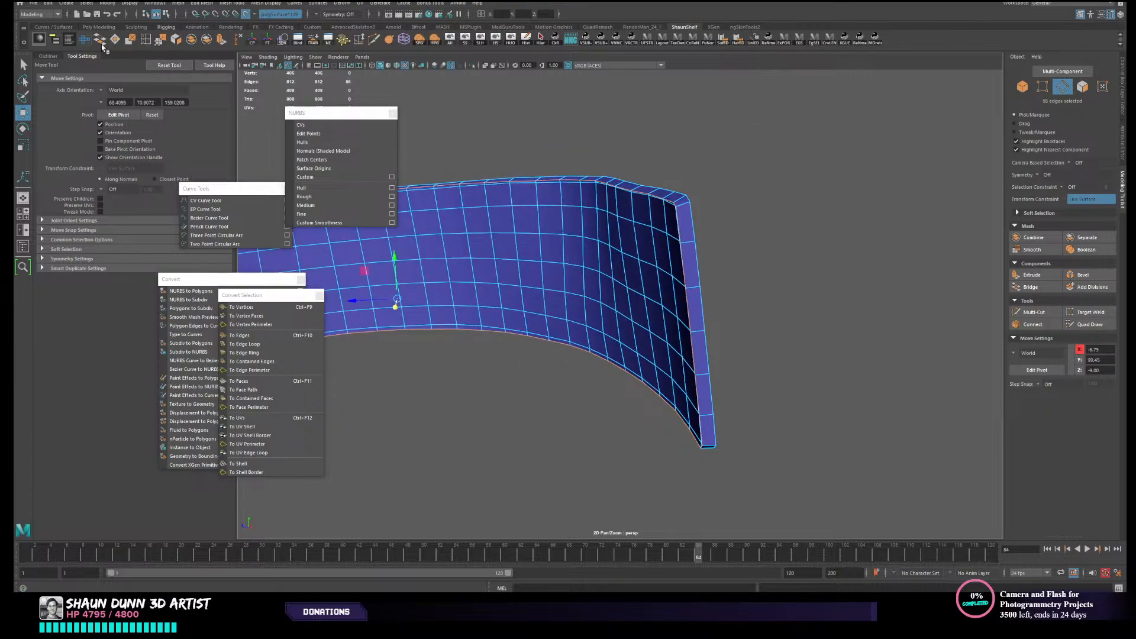
left_click(178, 44)
left_click_drag(656, 167, 642, 175, "alt")
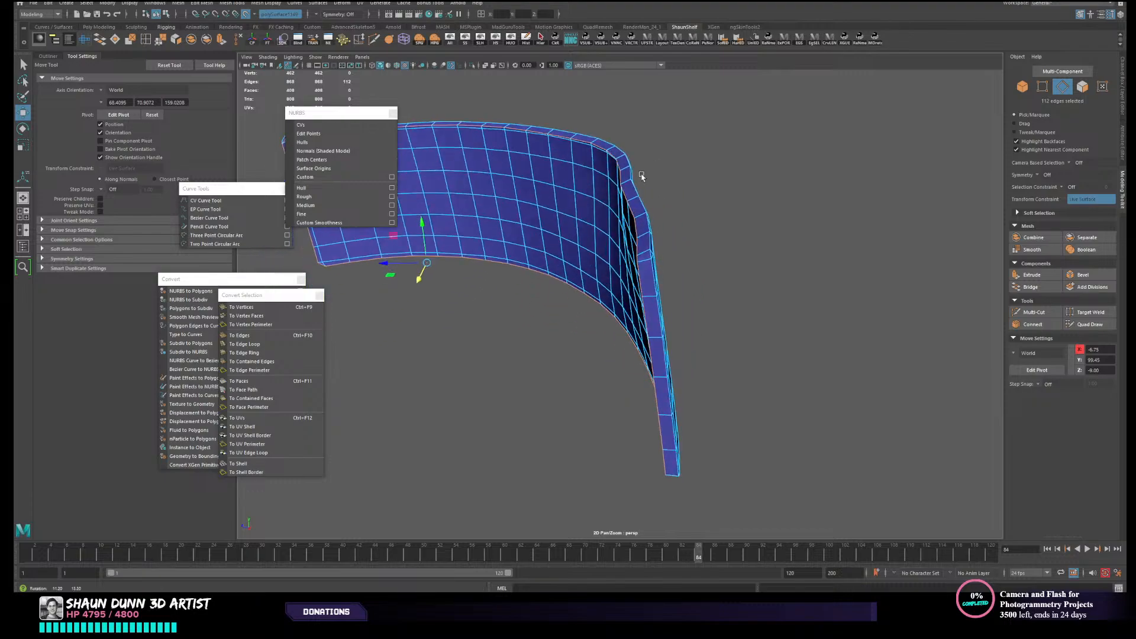
- Select the border edge loop around the panel's outer face and detach the mesh along it
left_click_drag(650, 235, 551, 223, "alt")
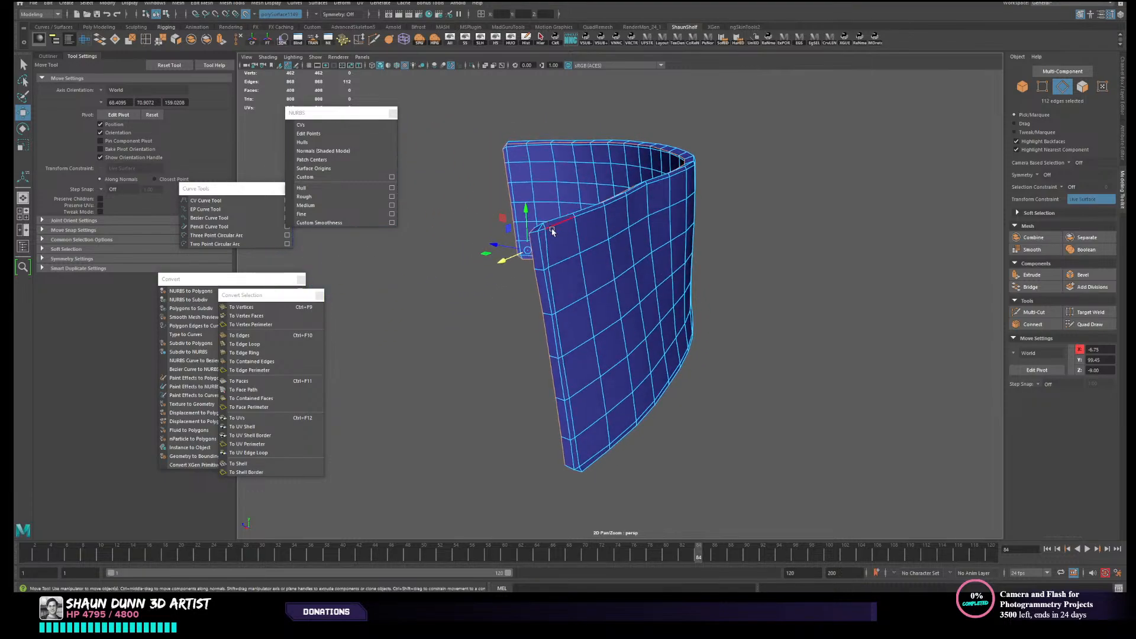
double_click(544, 257)
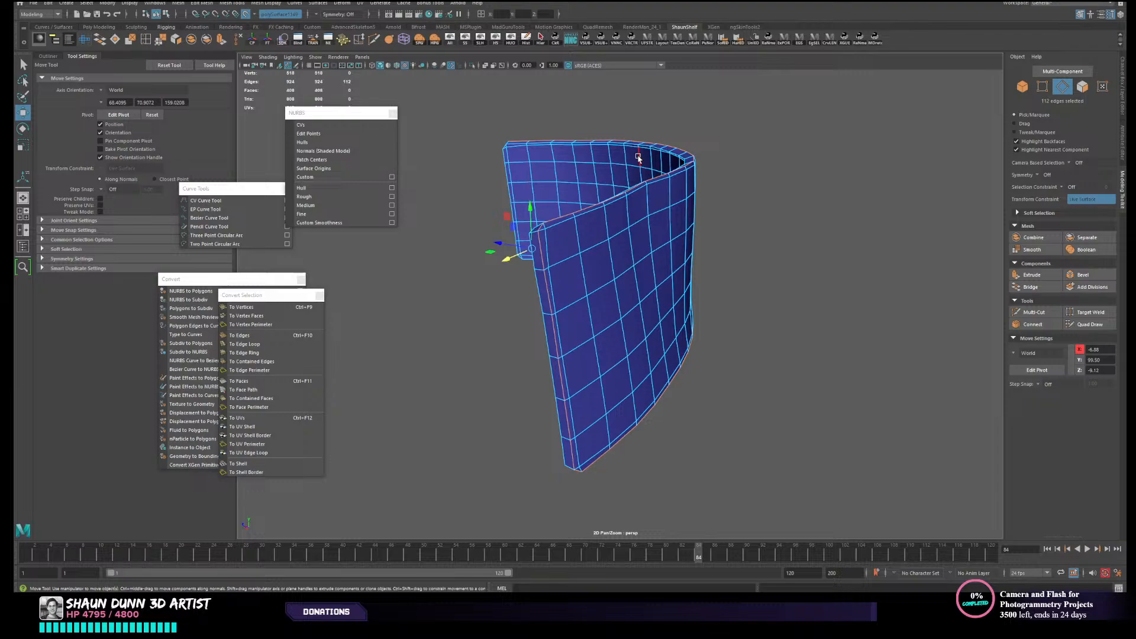
right_click_drag(587, 222, 763, 173)
- Select the whole low-resolution panel as an object and separate its detached shells into individual objects
left_click(763, 173)
left_click(635, 268)
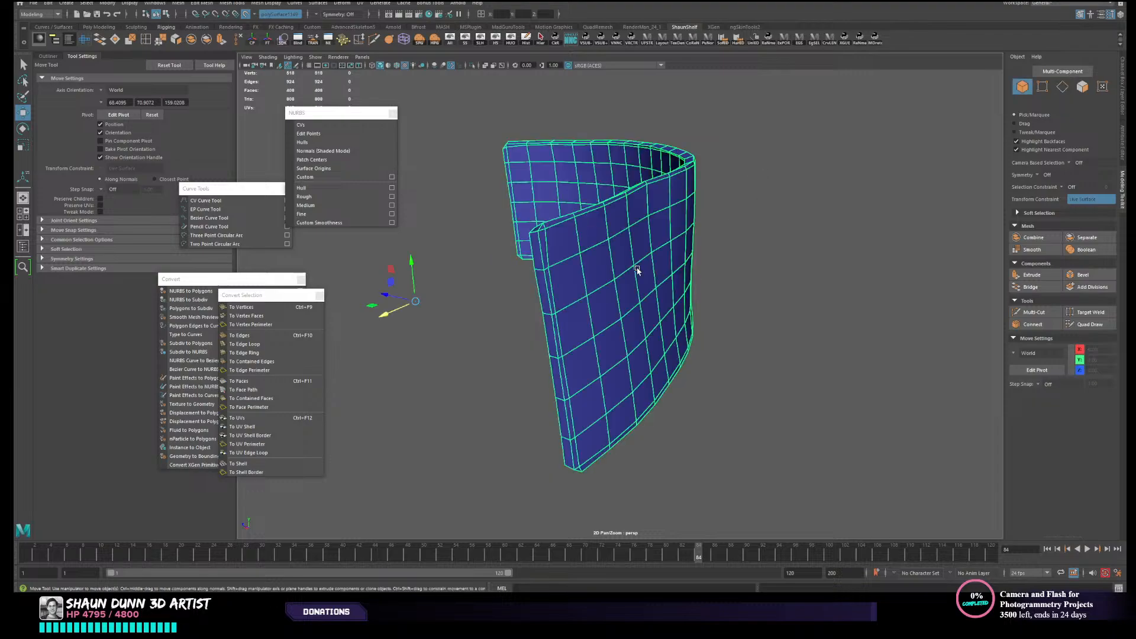
left_click(207, 42)
left_click(584, 236)
left_click_drag(507, 271, 556, 266, "alt")
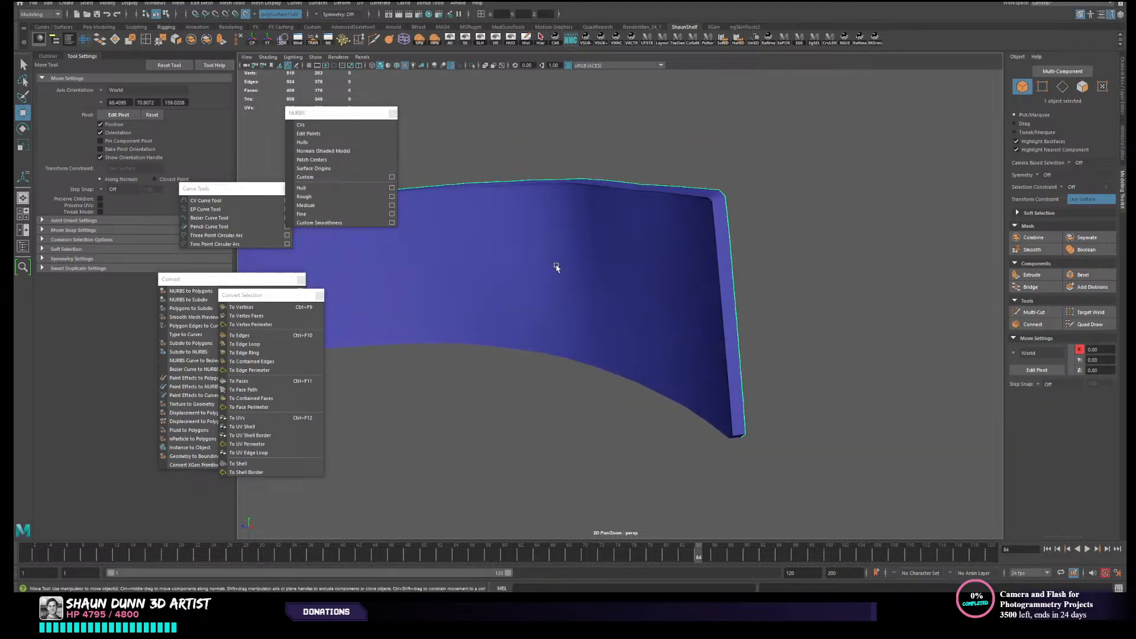
- Select all vertices of the separated inner shell and shrink the selection to leave out its border vertices
left_click(604, 256)
right_click_drag(773, 237, 726, 249, "alt")
left_click_drag(726, 249, 667, 249, "alt")
middle_click_drag(667, 249, 941, 194, "alt")
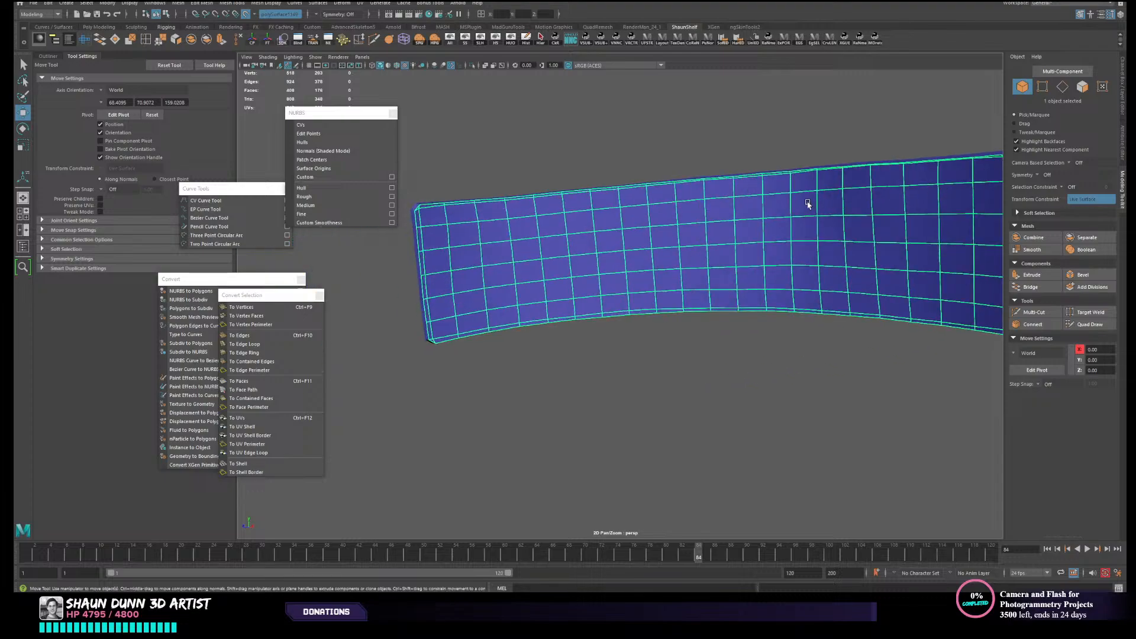
right_click_drag(808, 203, 642, 254, "alt")
left_click_drag(468, 205, 915, 384)
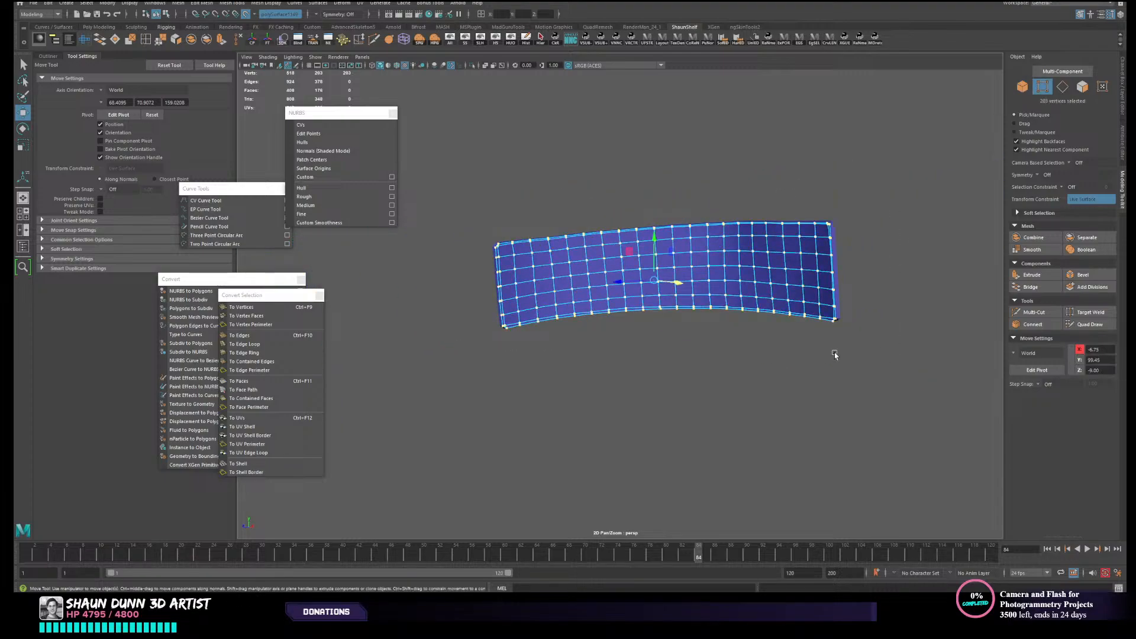
left_click_drag(836, 353, 796, 353, "alt")
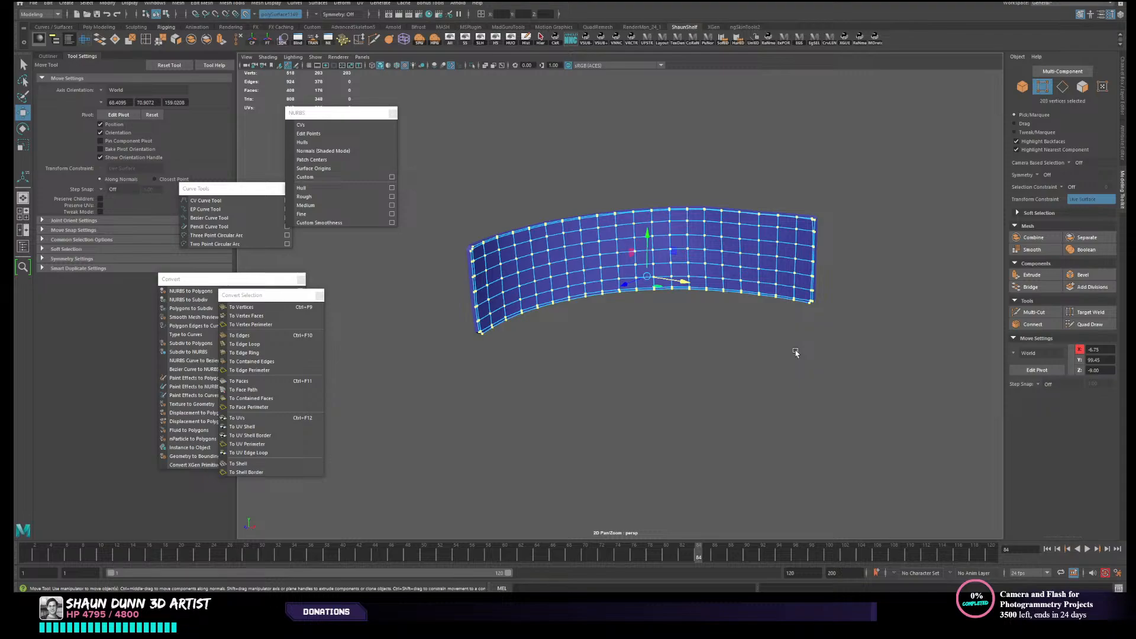
key("shift+comma")
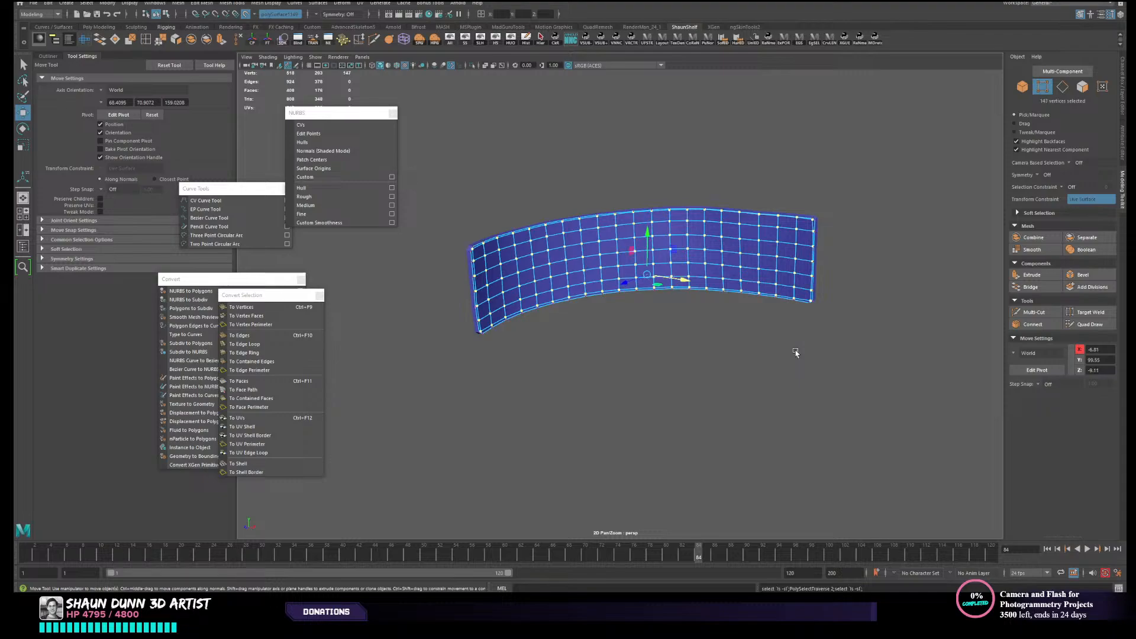
- Place and orient the move pivot on the inner shell's surface, and save the scene
left_click_drag(795, 353, 638, 281, "alt")
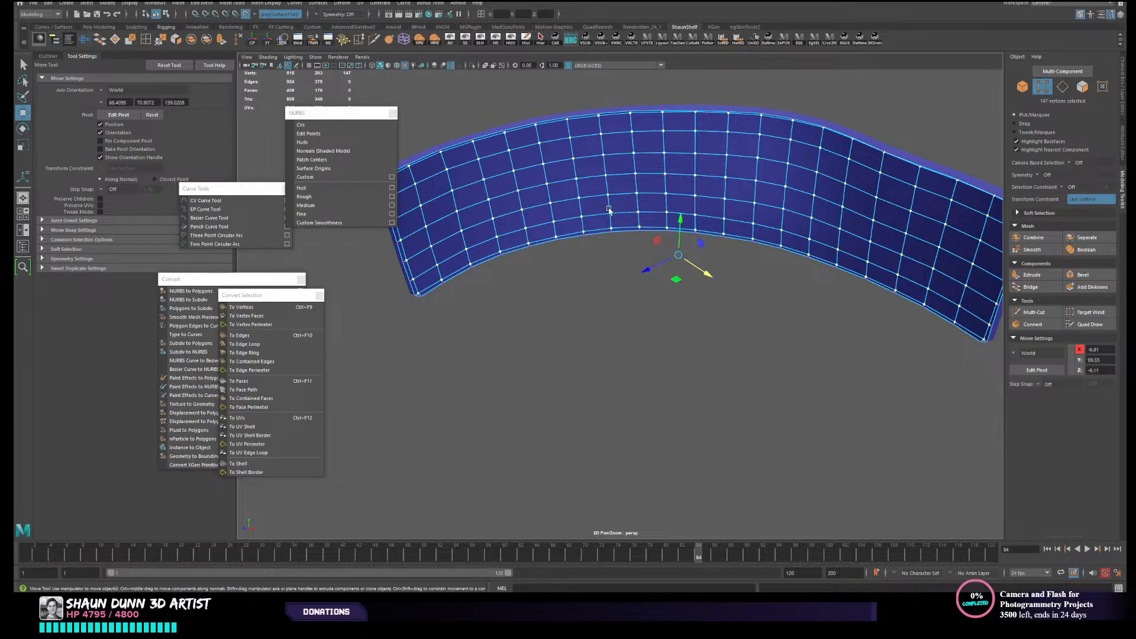
key("d")
left_click(651, 185)
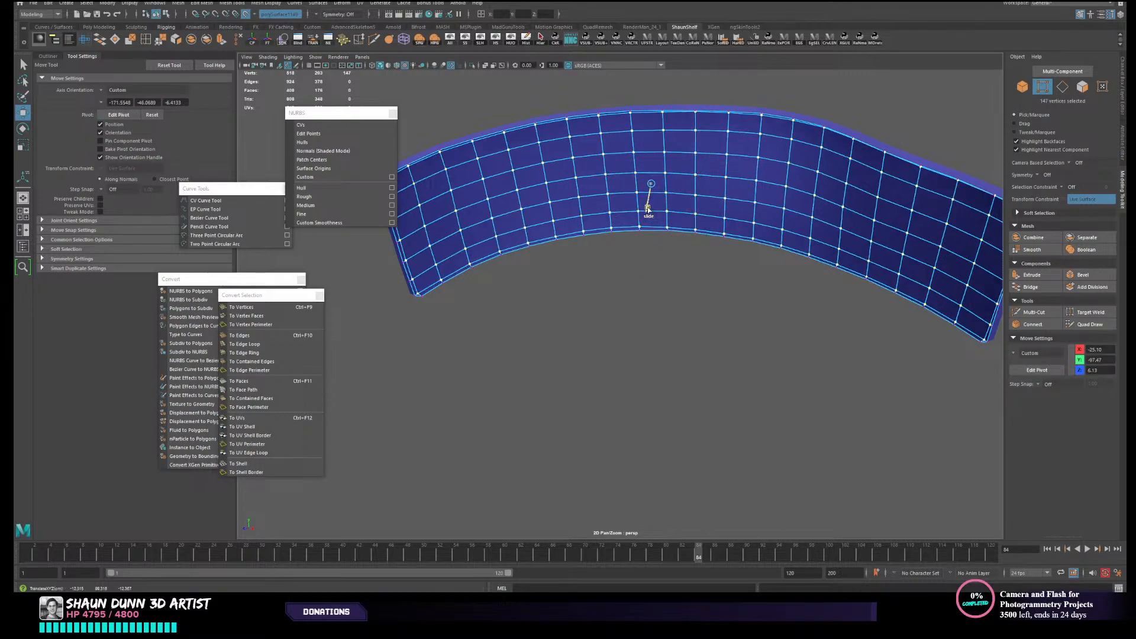
left_click_drag(684, 255, 684, 251, "alt")
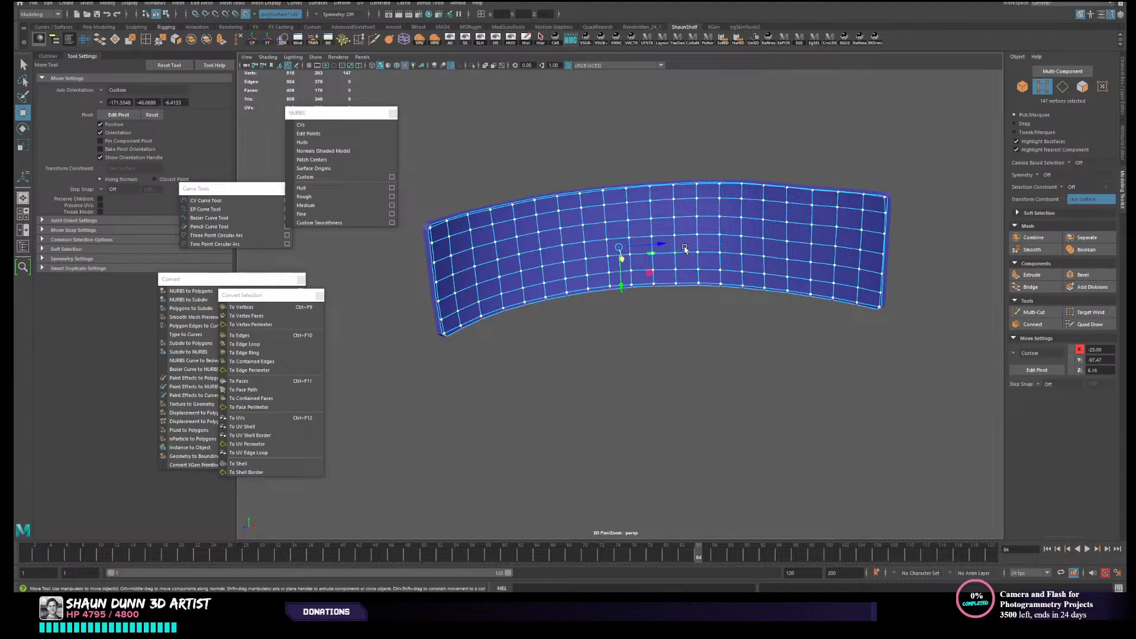
scroll(684, 252, "up", 2)
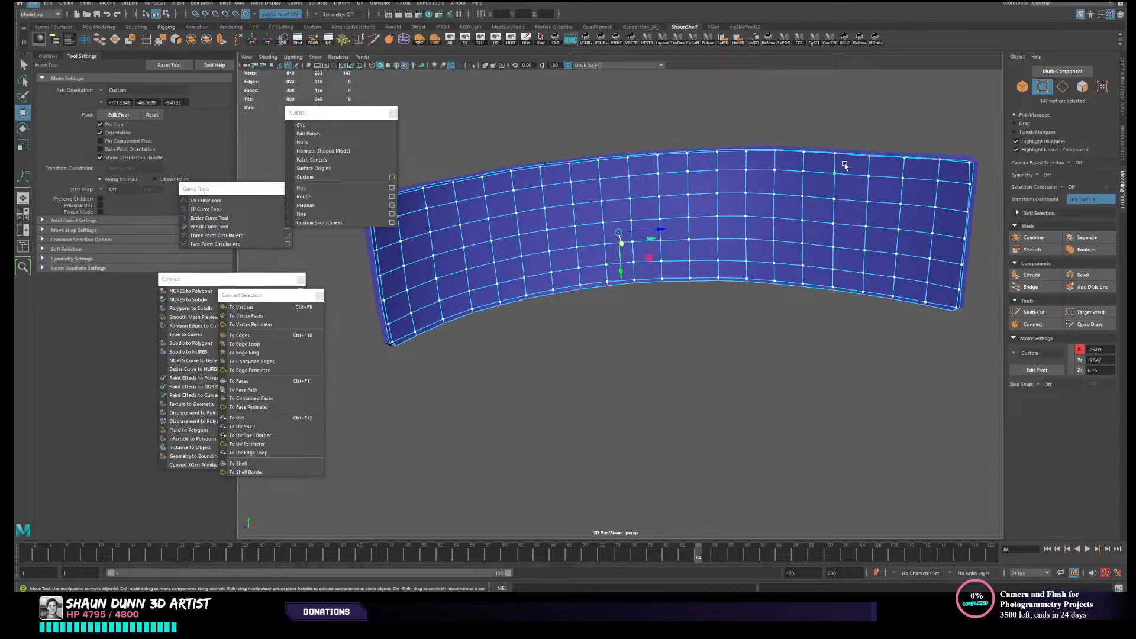
left_click_drag(689, 251, 751, 247, "alt")
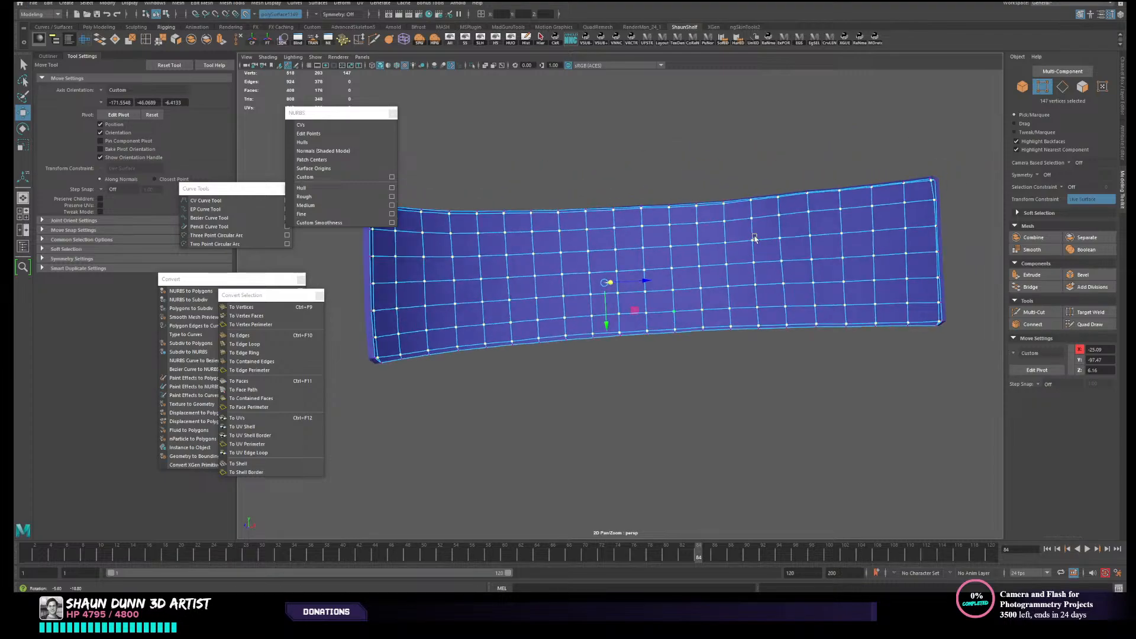
key("ctrl+s")
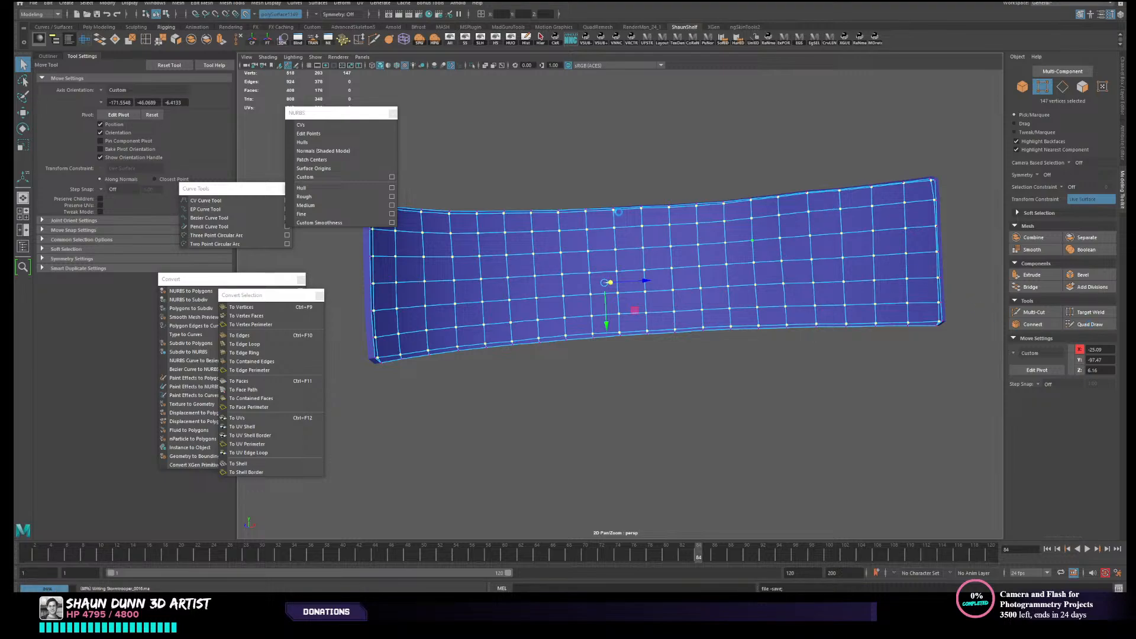
left_click_drag(749, 232, 763, 234, "alt")
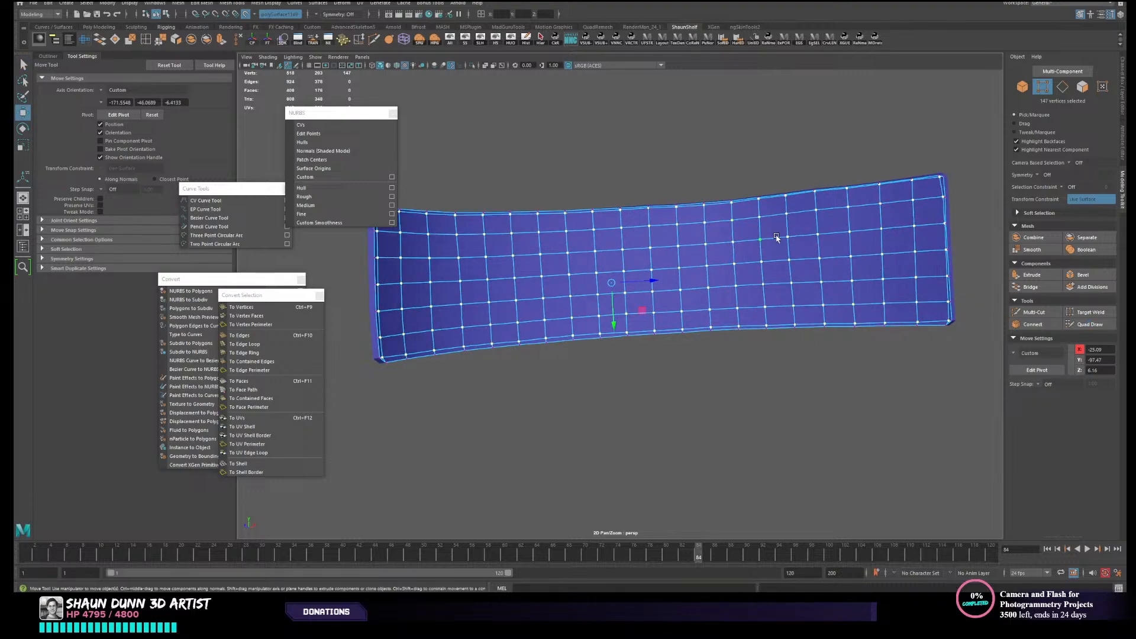
left_click(1090, 324)
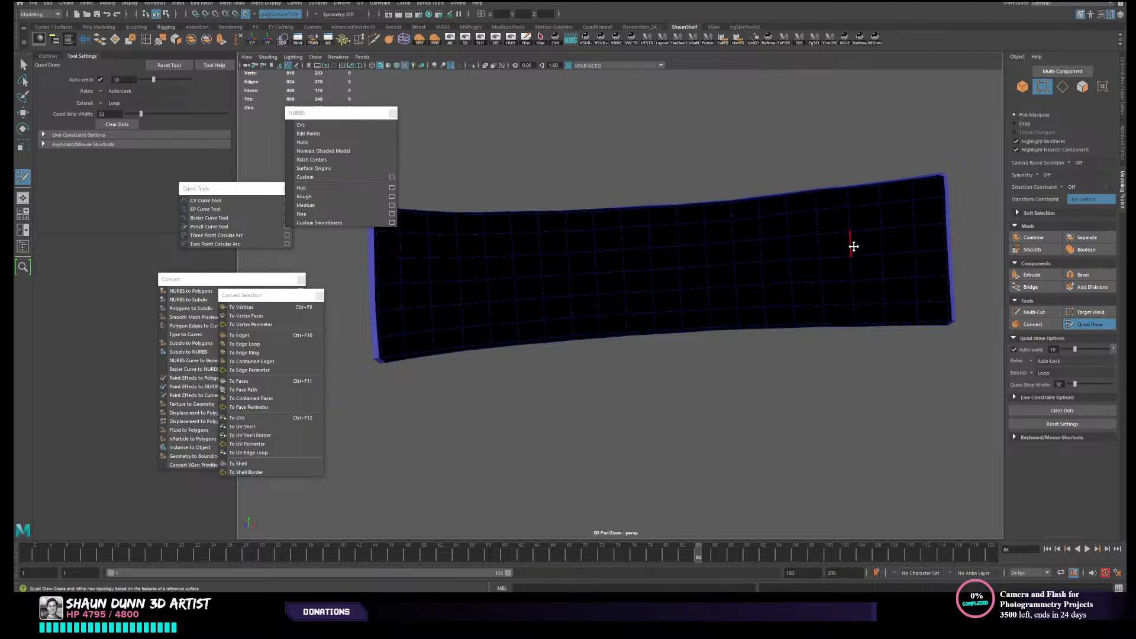
mouse_move(852, 246)
left_mouse_down("alt")
mouse_move(578, 299)
mouse_move(578, 325)
mouse_move(629, 308)
left_mouse_up("alt")
left_click_drag(737, 243, 692, 256, "alt")
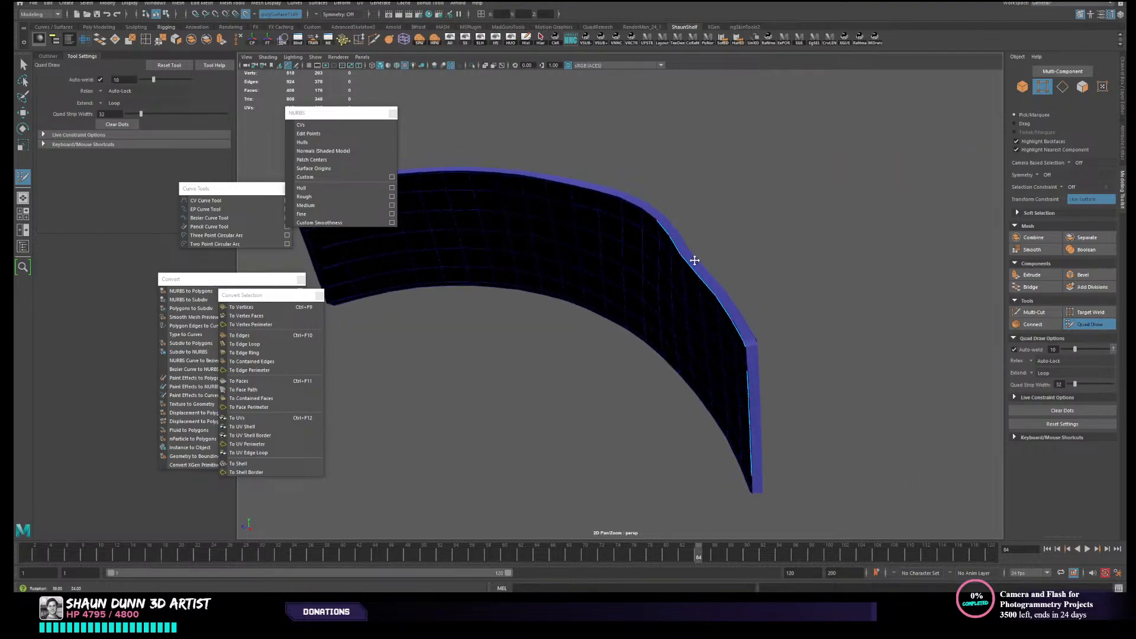
right_click(721, 285)
right_click_drag(721, 285, 788, 241)
left_click_drag(766, 282, 779, 294, "alt")
key("w")
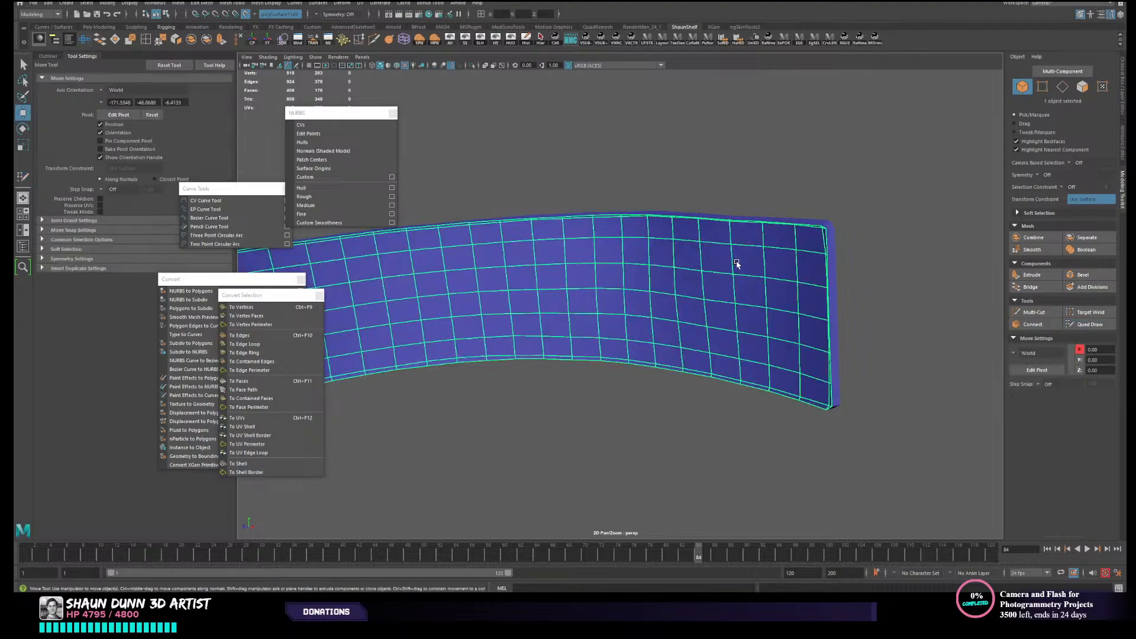
- Select the inner shell and unhide the last hidden high-resolution mesh
left_click_drag(953, 239, 646, 136, "alt")
left_click(779, 184)
left_click(741, 254)
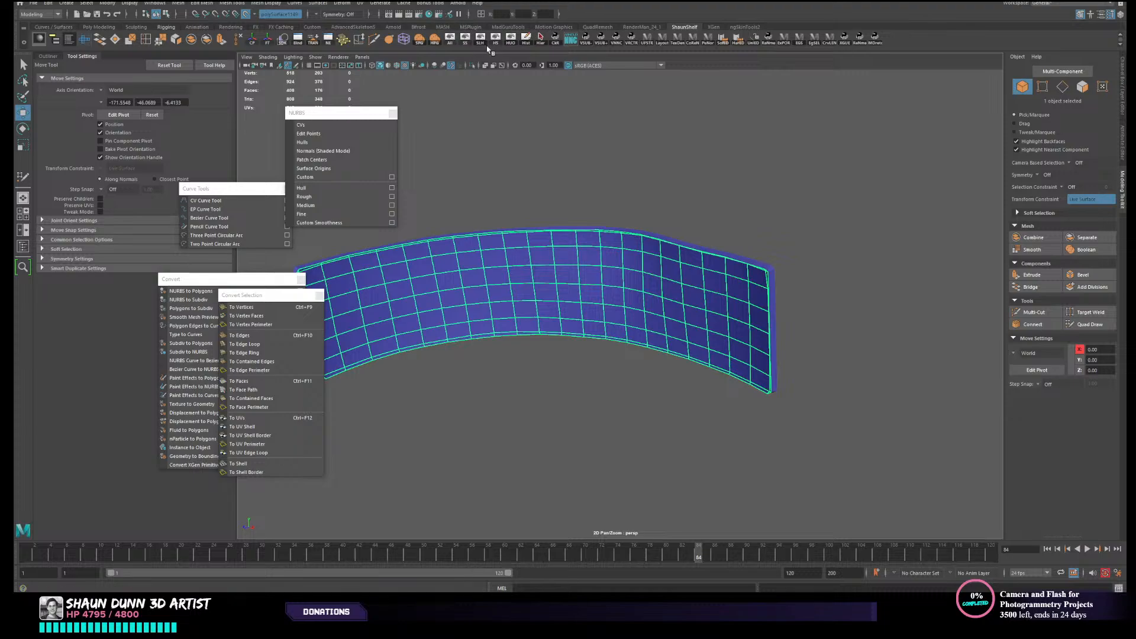
left_click(481, 41)
left_click_drag(819, 200, 794, 207, "alt")
scroll(789, 220, "up", 5)
key("ctrl+z")
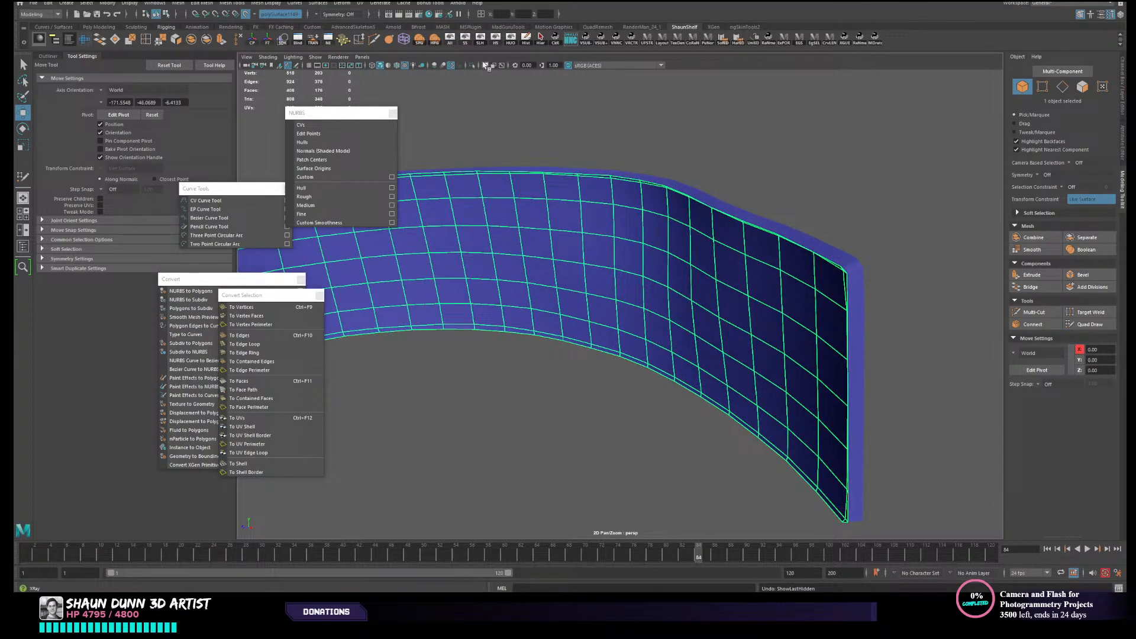
left_click(481, 41)
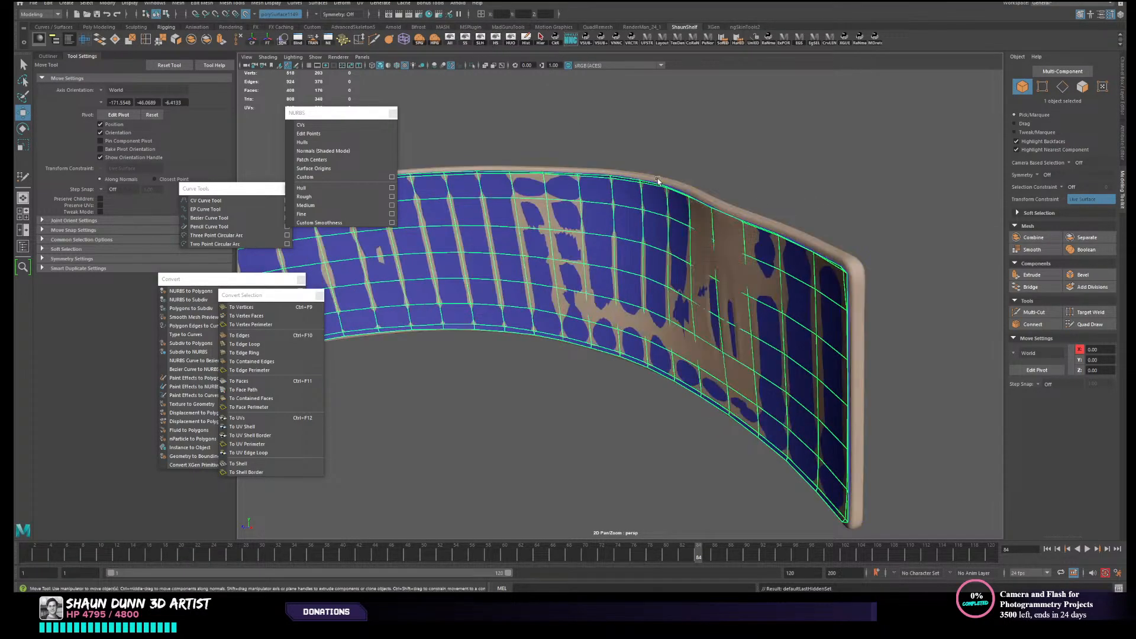
- Try to relax the inner shell's topology along its upper edge with Quad Draw, and undo the adjustments
left_click(1090, 325)
mouse_move(899, 310)
left_mouse_down("alt")
mouse_move(844, 299)
mouse_move(768, 225)
left_mouse_up("alt")
middle_click_drag(768, 224, 776, 208, "alt")
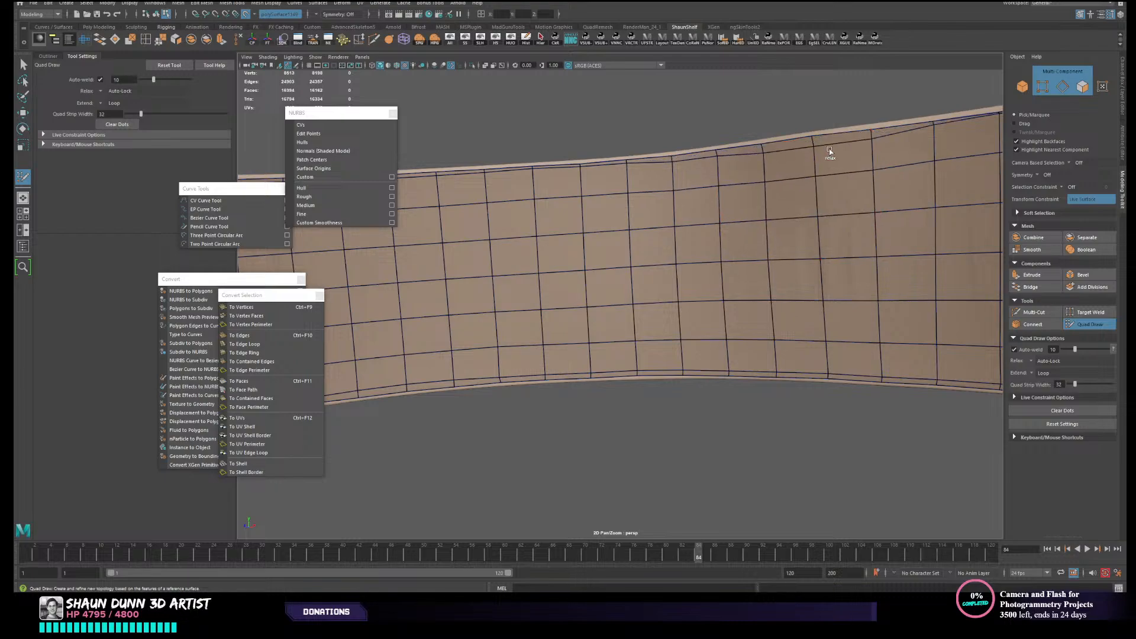
key("ctrl+z")
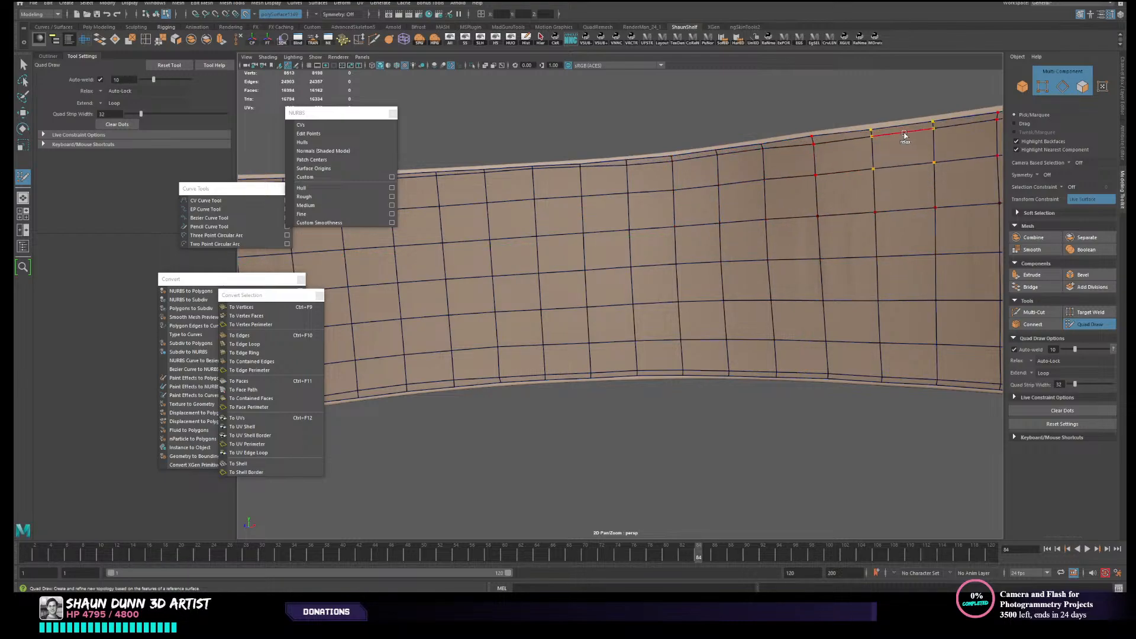
mouse_move(932, 151)
middle_mouse_down("alt")
mouse_move(792, 174)
mouse_move(829, 168)
middle_mouse_up("alt")
middle_click_drag(681, 205, 696, 166, "alt")
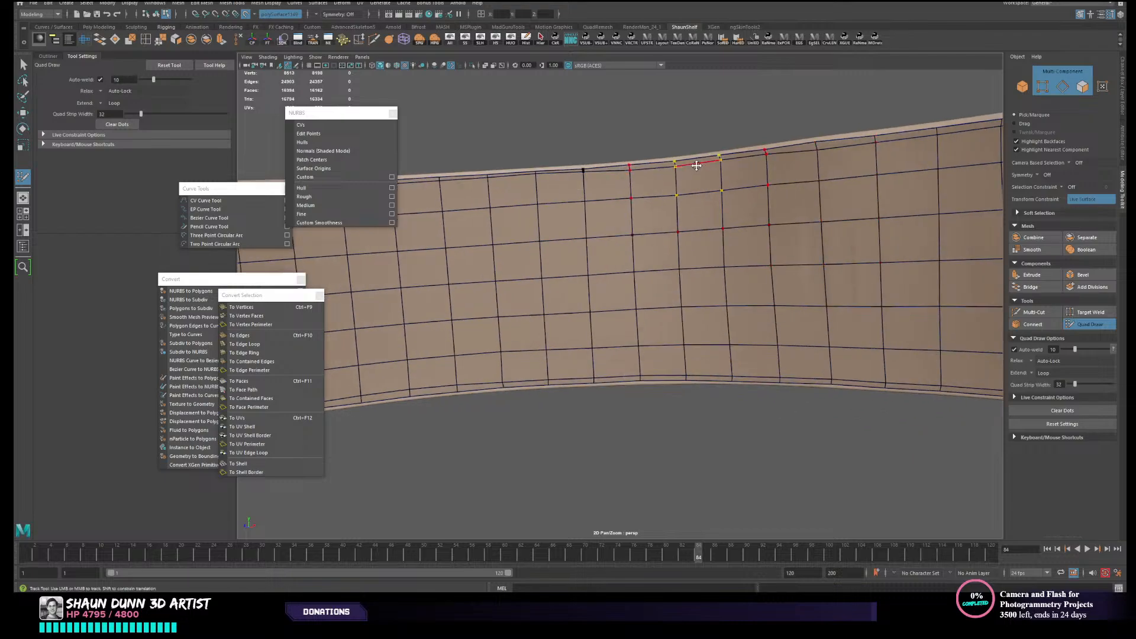
left_click_drag(760, 158, 756, 168, "shift")
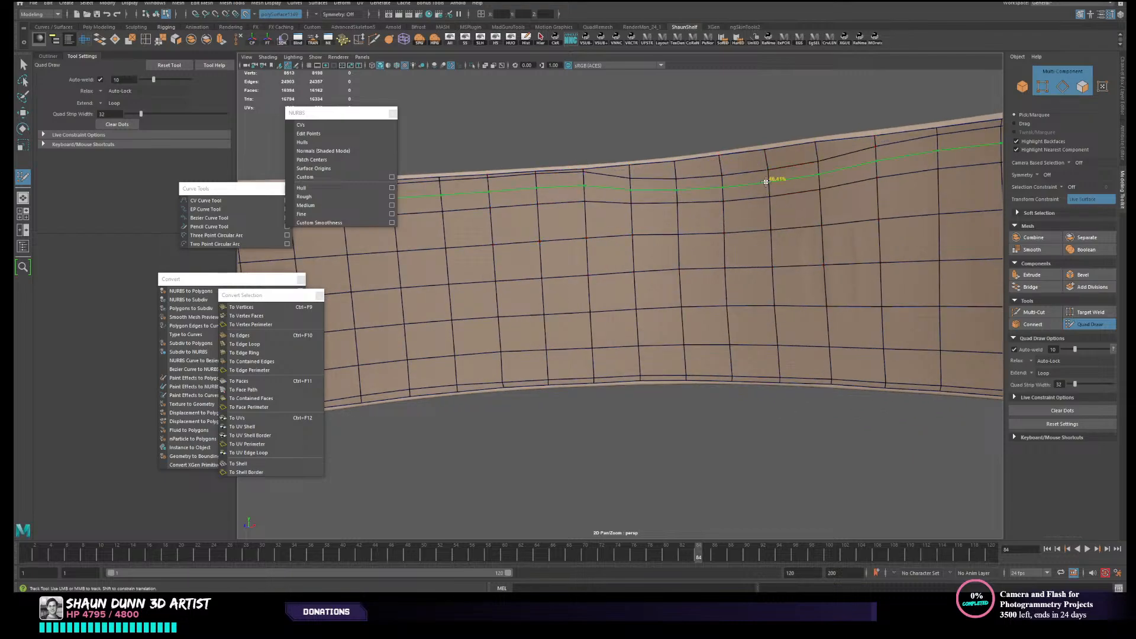
key("ctrl+z")
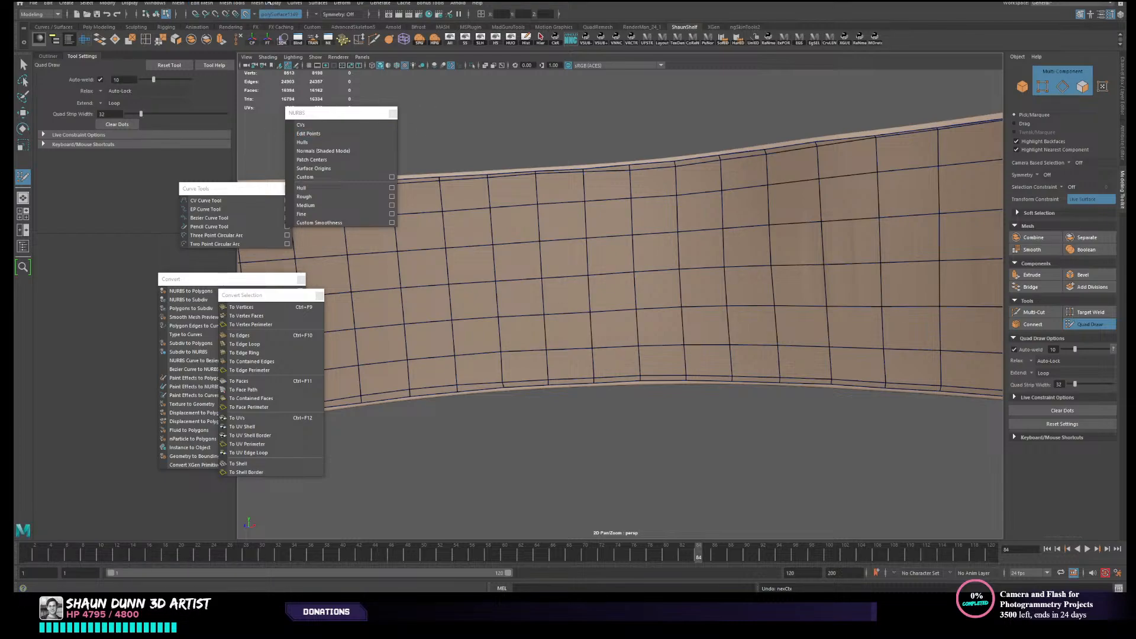
- Try the Smooth sculpting tool on the inner side of the panel, enlarging the brush to about 3.47
left_click(231, 4)
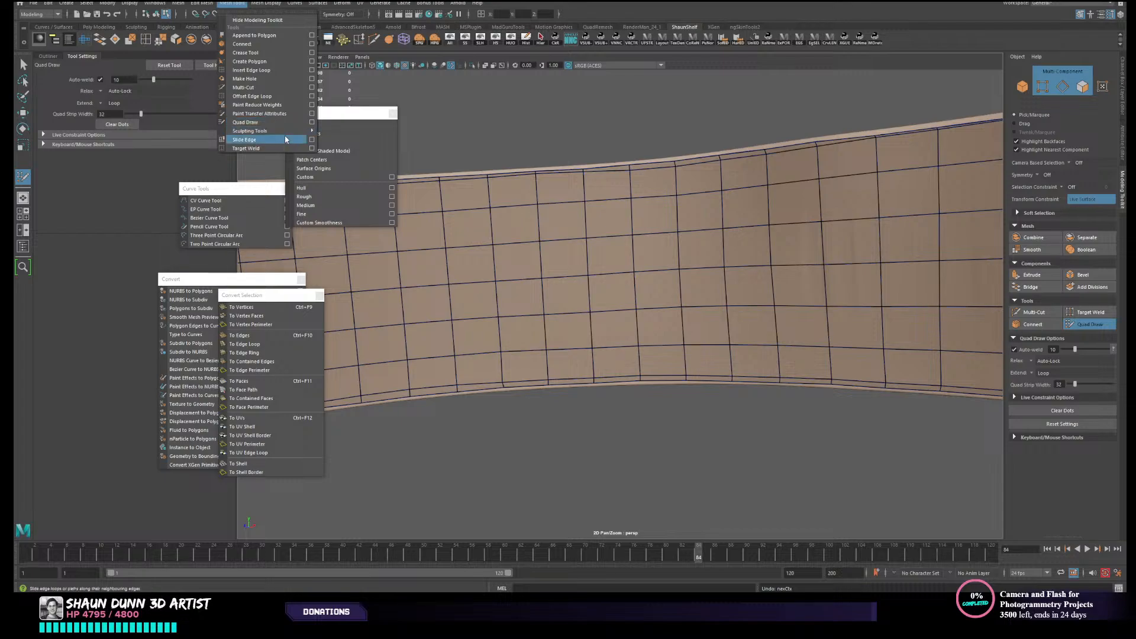
mouse_move(278, 130)
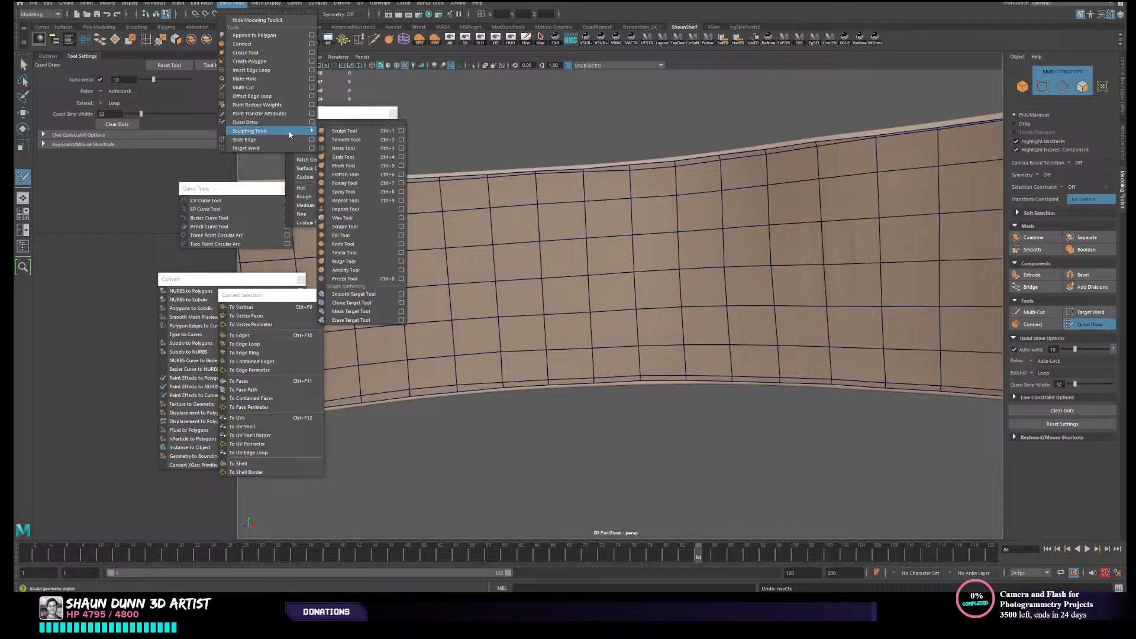
left_click(349, 140)
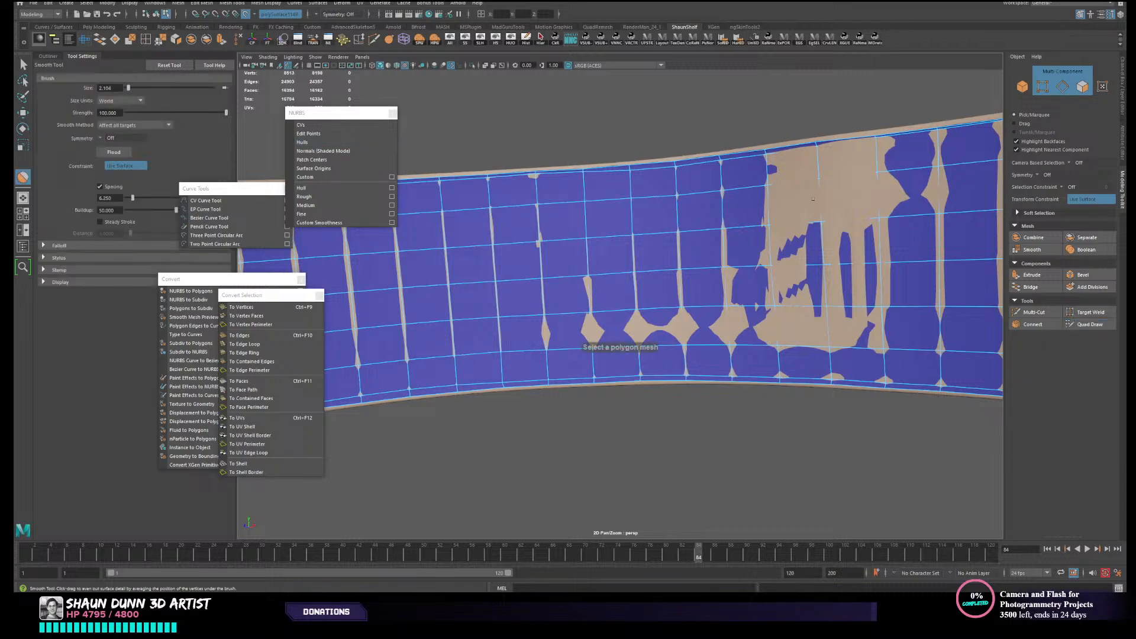
scroll(780, 198, "down", 2)
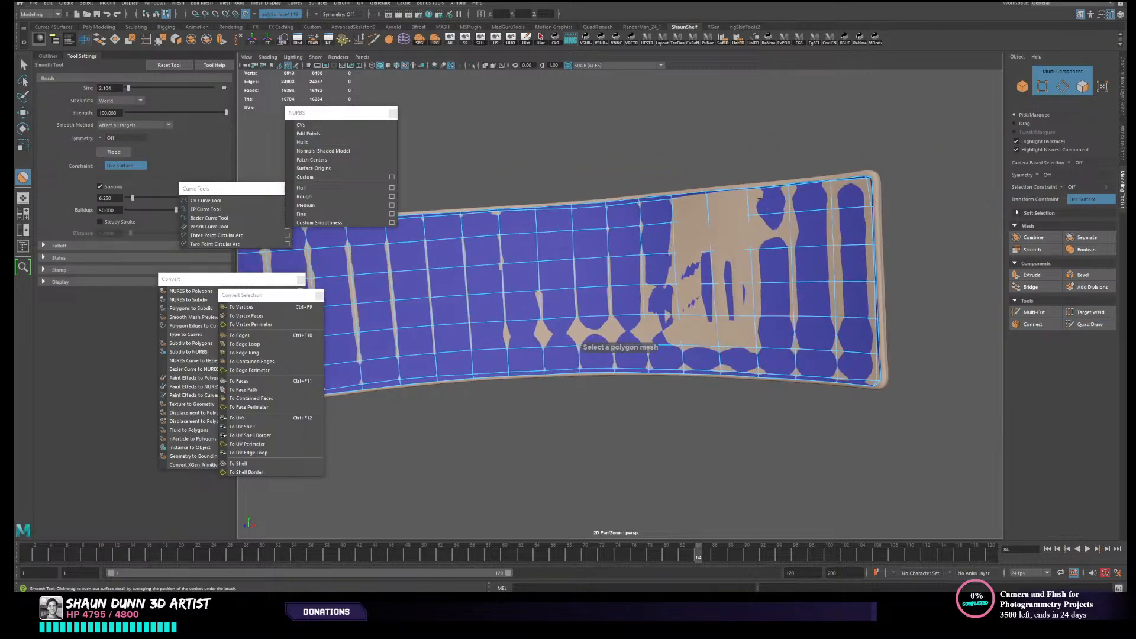
left_click_drag(711, 214, 734, 219, "alt")
scroll(735, 219, "up", 2)
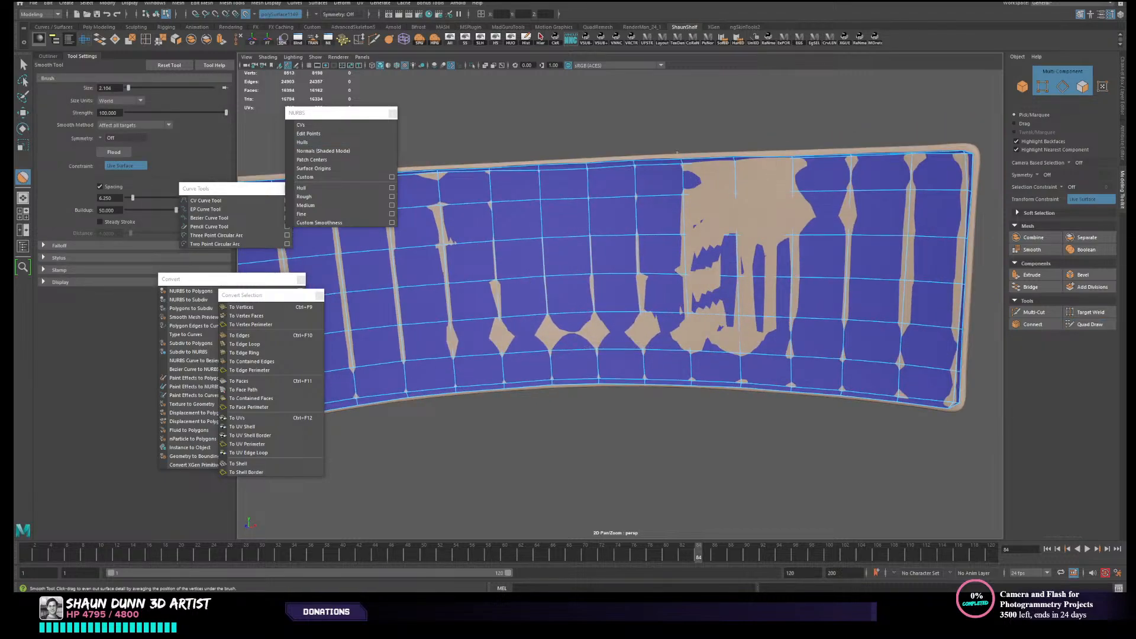
left_click_drag(746, 169, 728, 175, "alt")
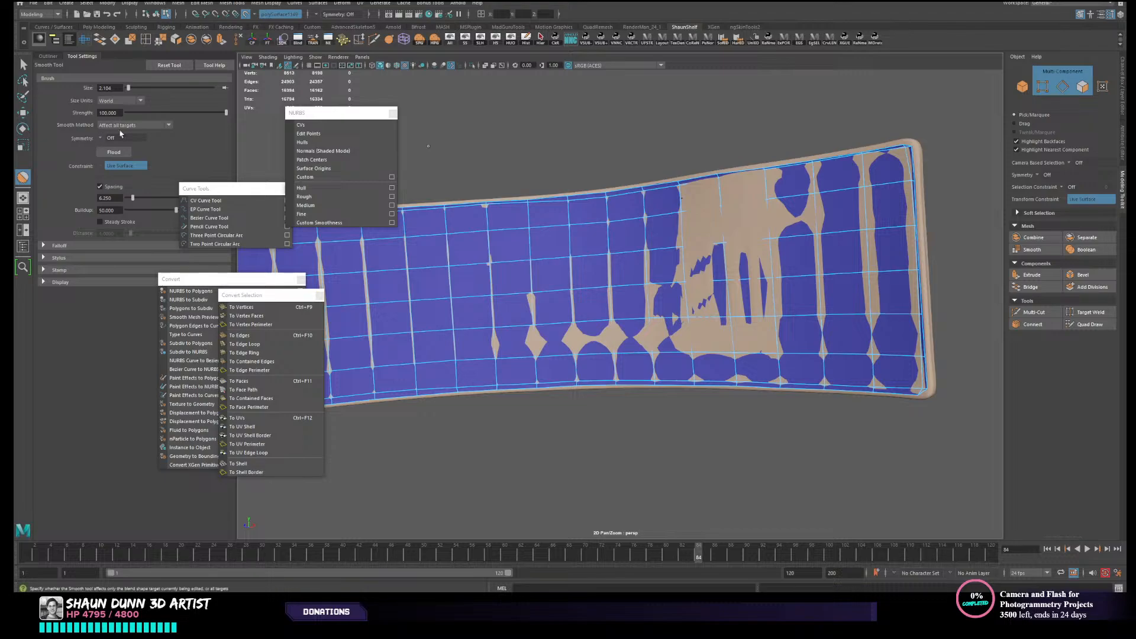
left_click_drag(754, 116, 715, 139, "alt")
scroll(722, 161, "up", 3)
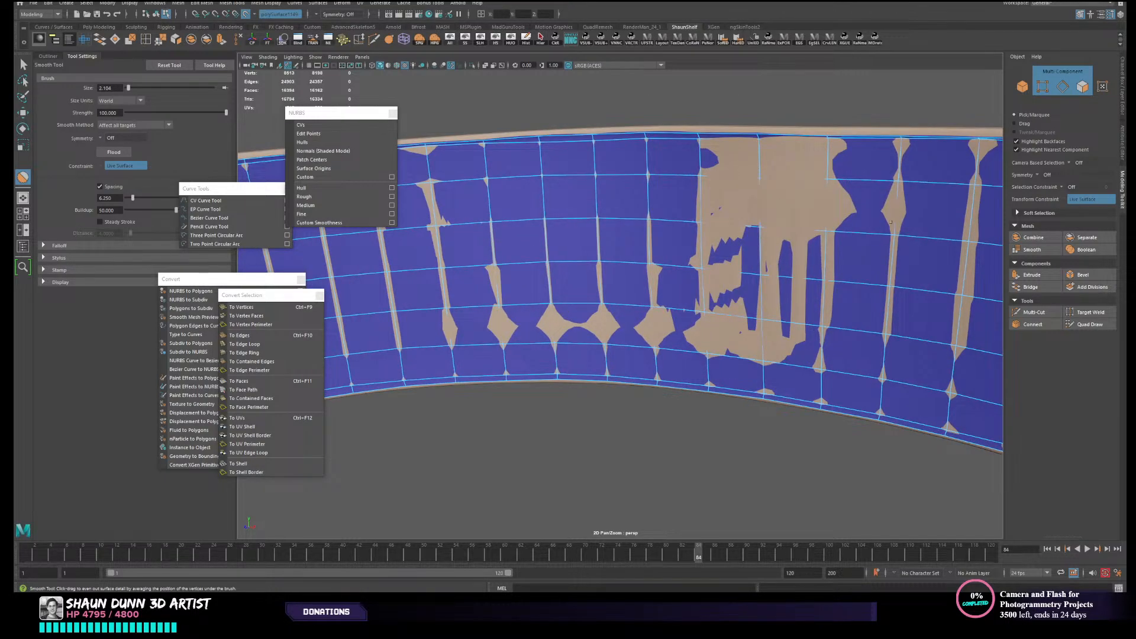
left_click_drag(810, 211, 781, 233)
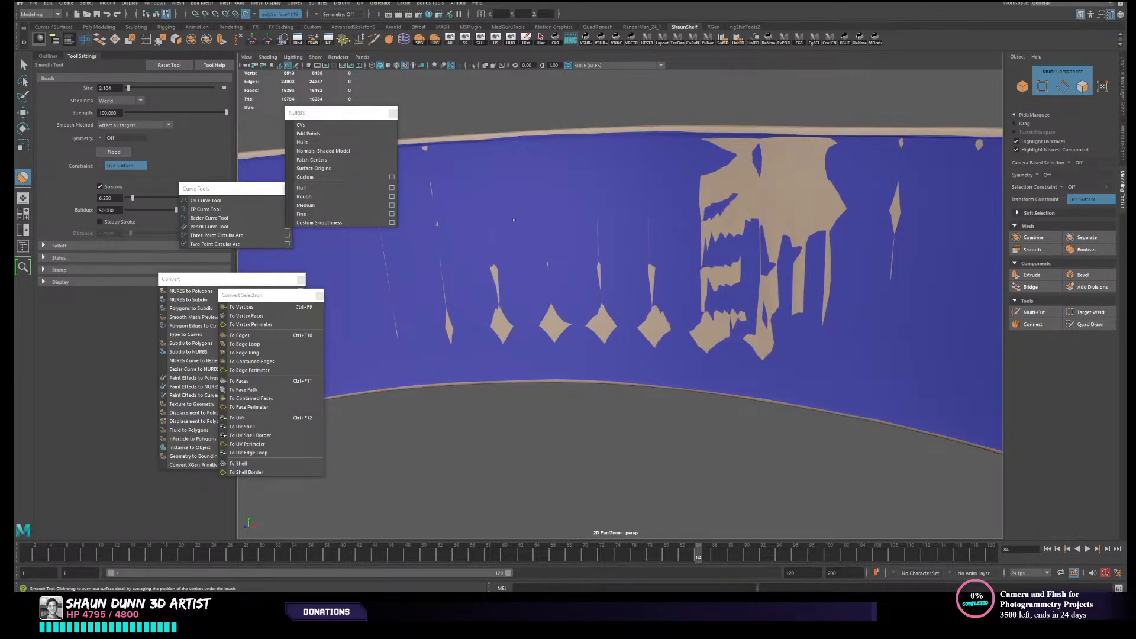
left_click_drag(647, 224, 792, 221)
scroll(791, 222, "down", 5)
- Display wireframe on the shaded meshes and reduce the Smooth brush strength to about 70
left_click(397, 65)
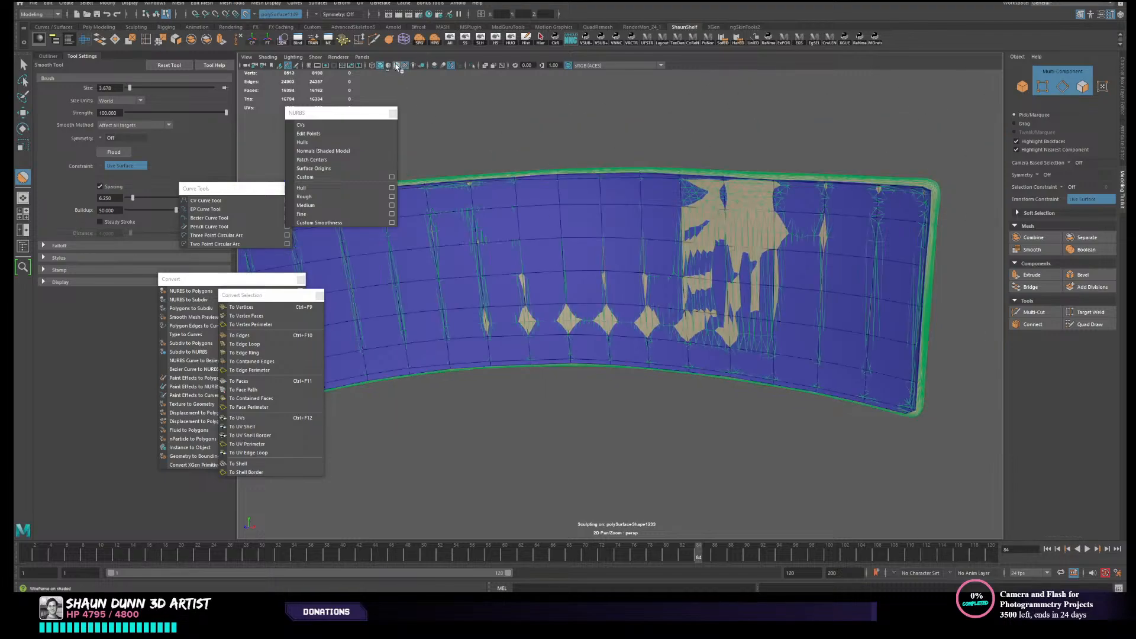
scroll(790, 213, "up", 3)
middle_click_drag(789, 213, 717, 210, "alt")
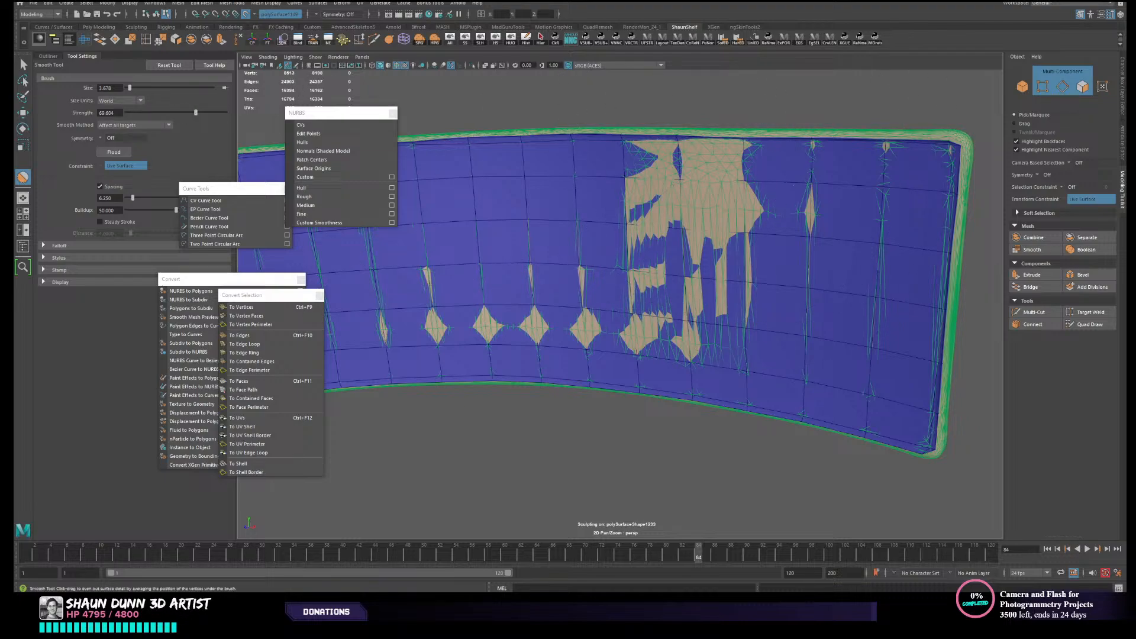
scroll(658, 145, "down", 2)
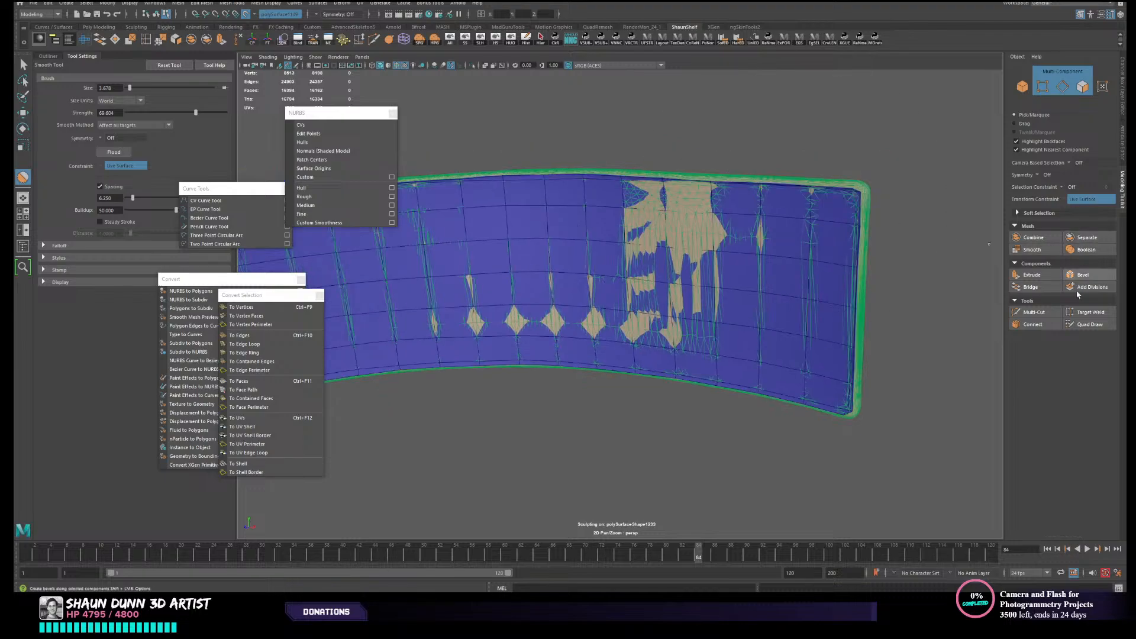
- Leave the Smooth tool, return to the Move tool and reselect the inner shell as an object
left_click(1089, 326)
left_click_drag(789, 199, 782, 238, "alt")
key("w")
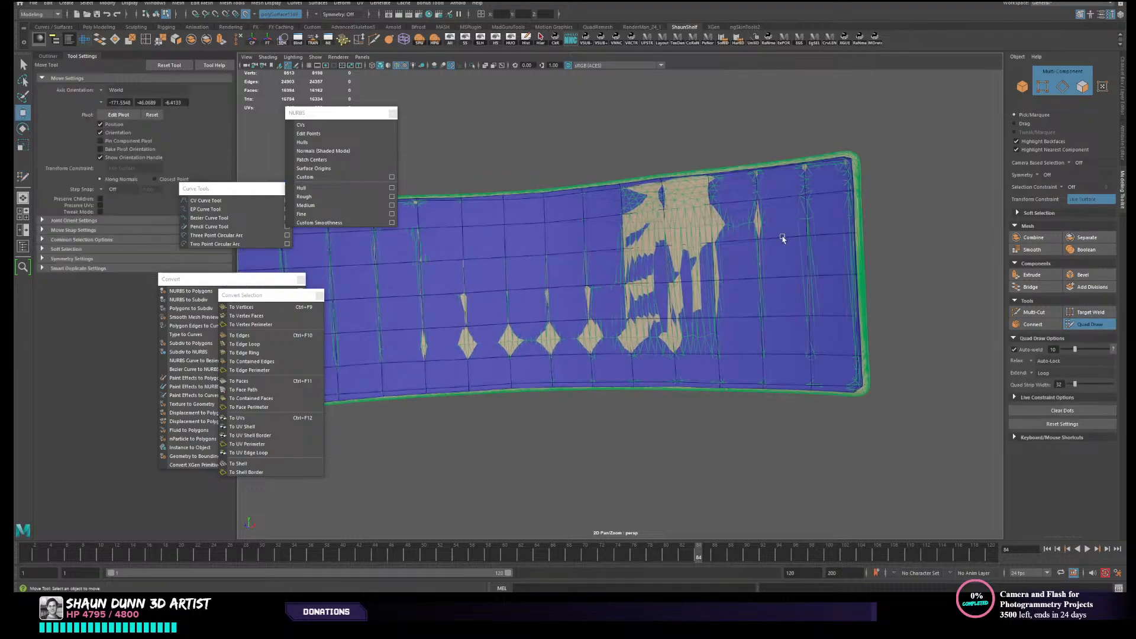
right_click_drag(789, 230, 879, 212)
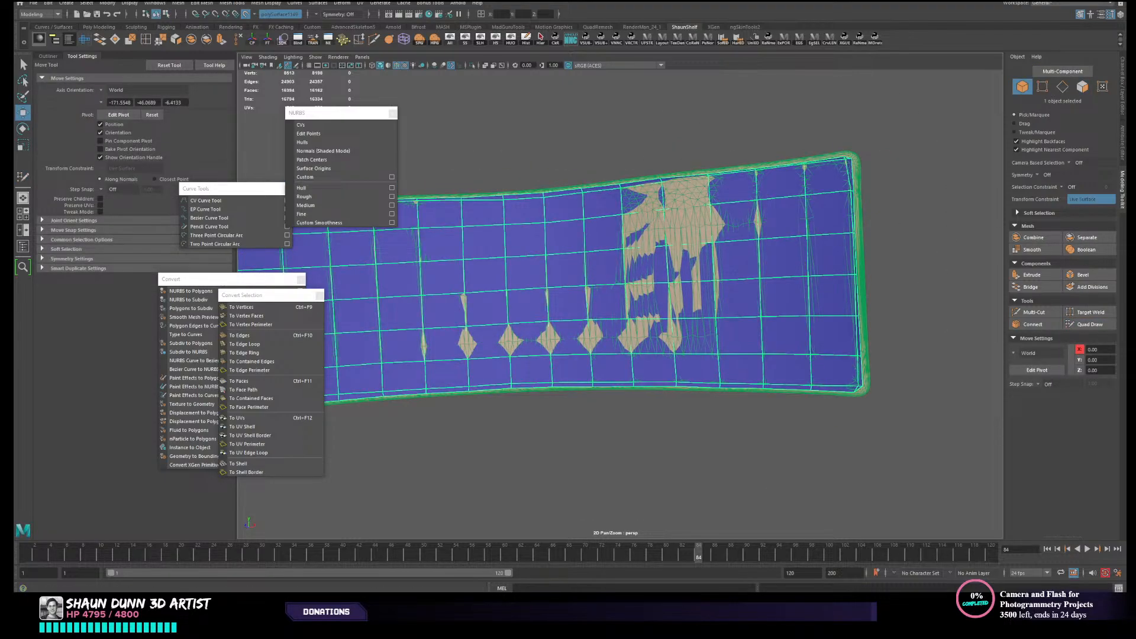
- Activate Quad Draw on the inner shell and even out the topology along the middle of its upper edge
left_click(1088, 324)
scroll(894, 261, "up", 3)
middle_click_drag(852, 248, 824, 289, "alt")
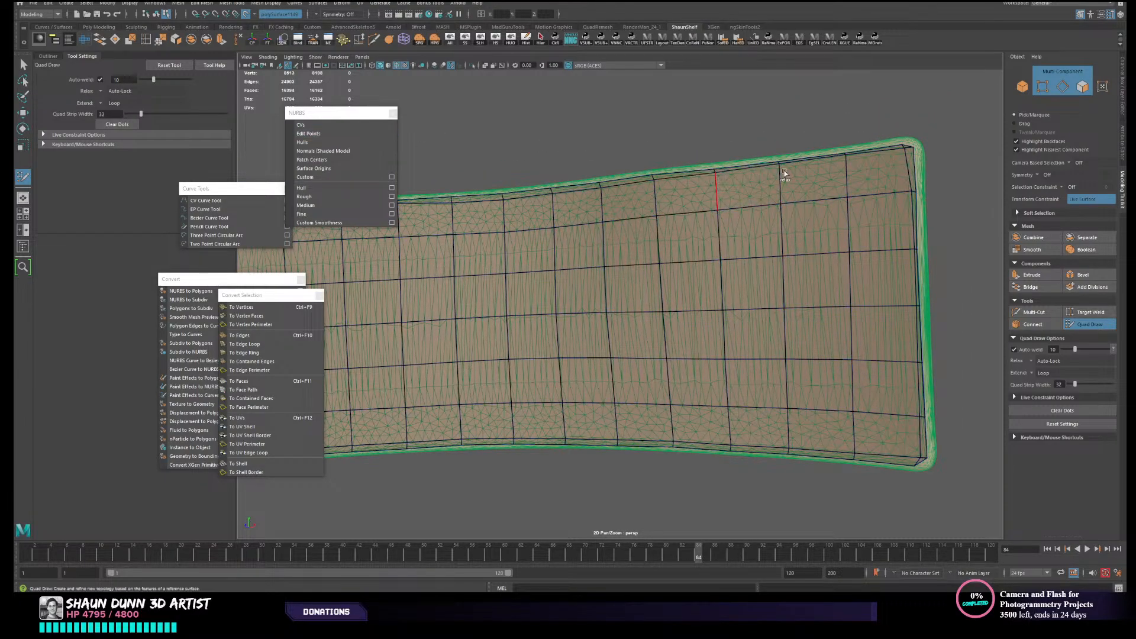
mouse_move(784, 172)
left_mouse_down("shift")
mouse_move(857, 173)
mouse_move(649, 191)
left_mouse_up("shift")
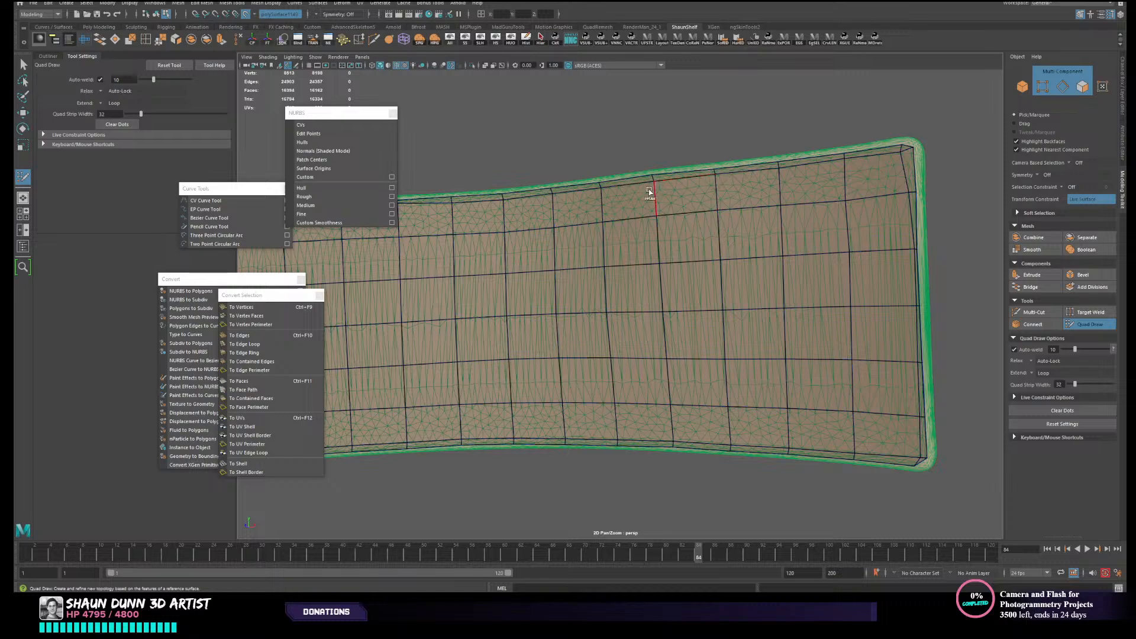
middle_click_drag(519, 213, 550, 224, "alt")
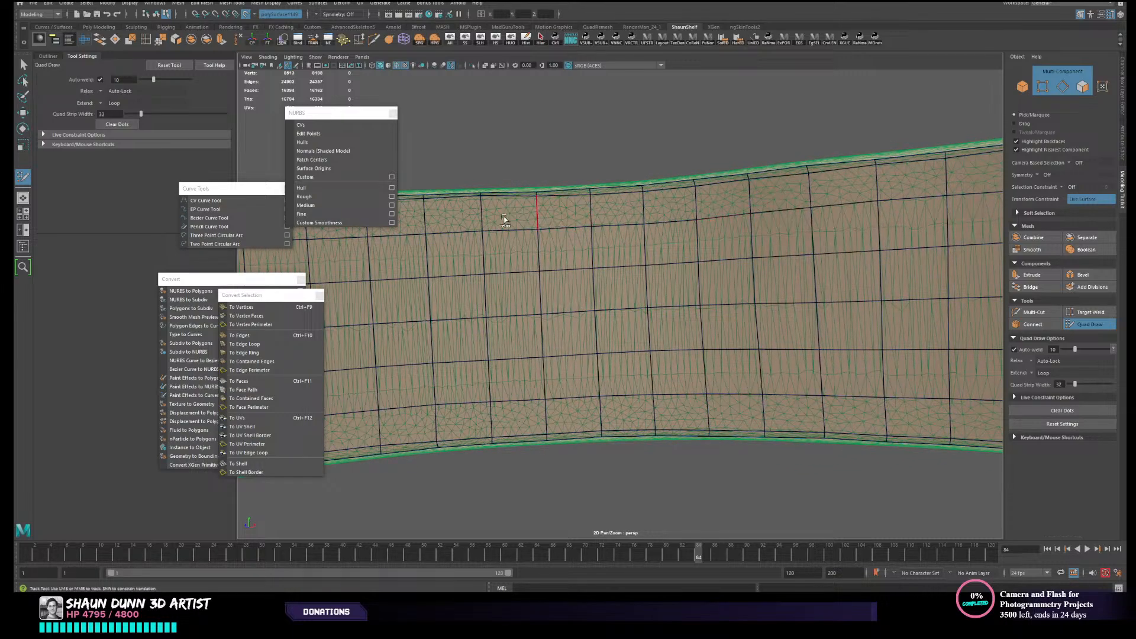
left_click_drag(504, 219, 444, 219, "shift")
middle_click_drag(544, 215, 627, 222, "alt")
left_click_drag(583, 229, 491, 225, "shift")
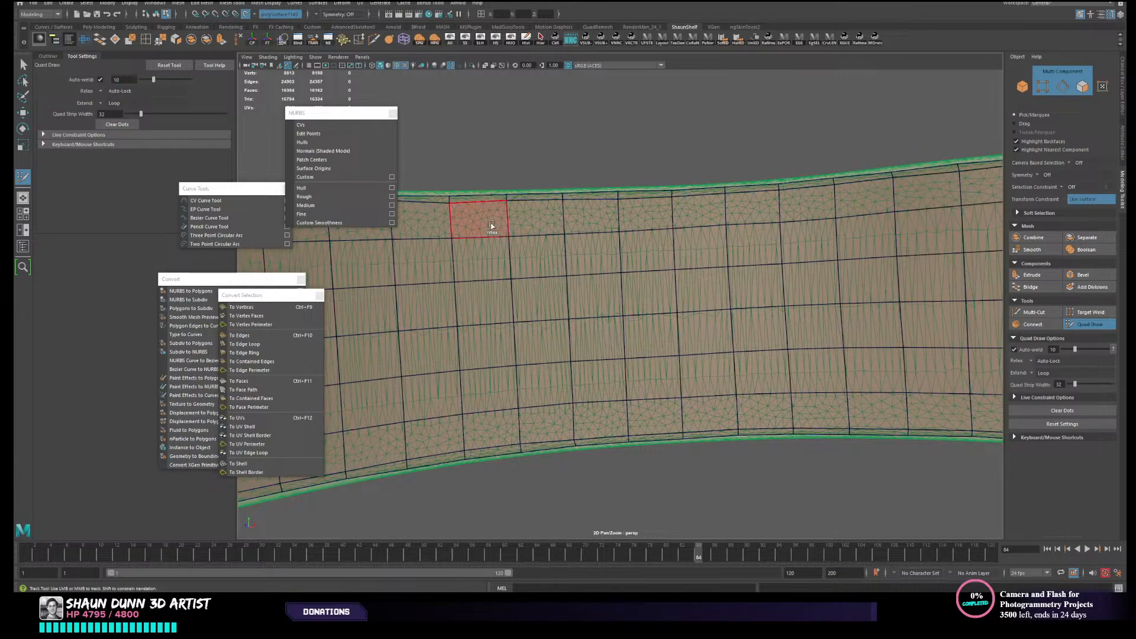
- Continue evening out the upper row towards the inner shell's opposite end and undo the last Quad Draw change
middle_click_drag(453, 238, 644, 231, "alt")
left_click_drag(619, 231, 476, 224, "shift")
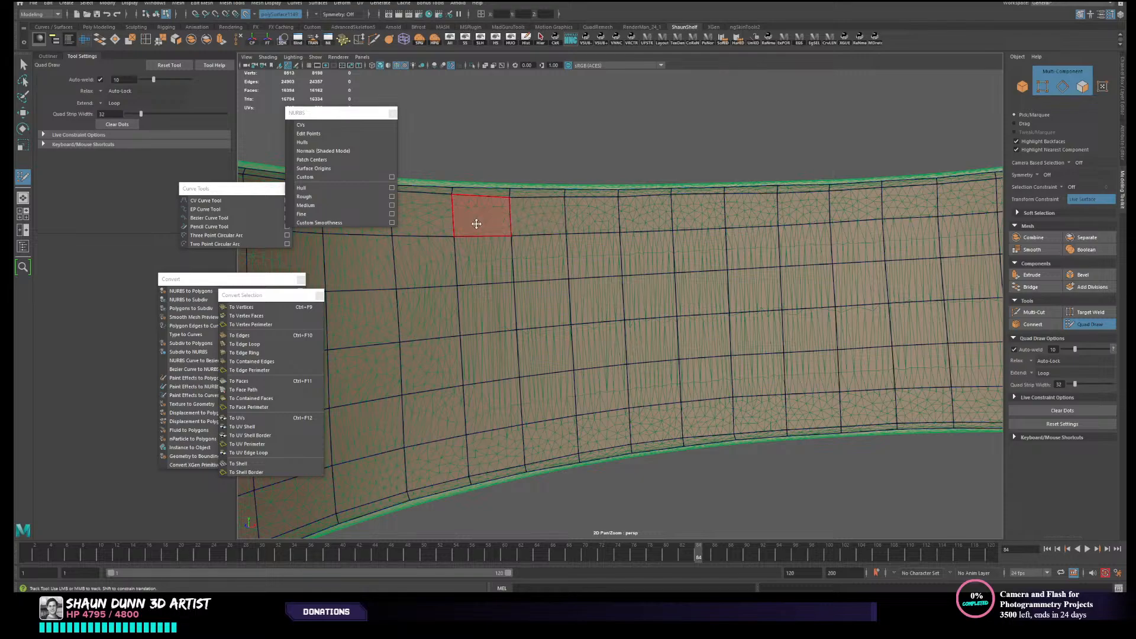
middle_click_drag(477, 224, 698, 212, "alt")
left_click_drag(680, 221, 451, 240, "alt")
middle_click_drag(452, 241, 573, 203, "alt")
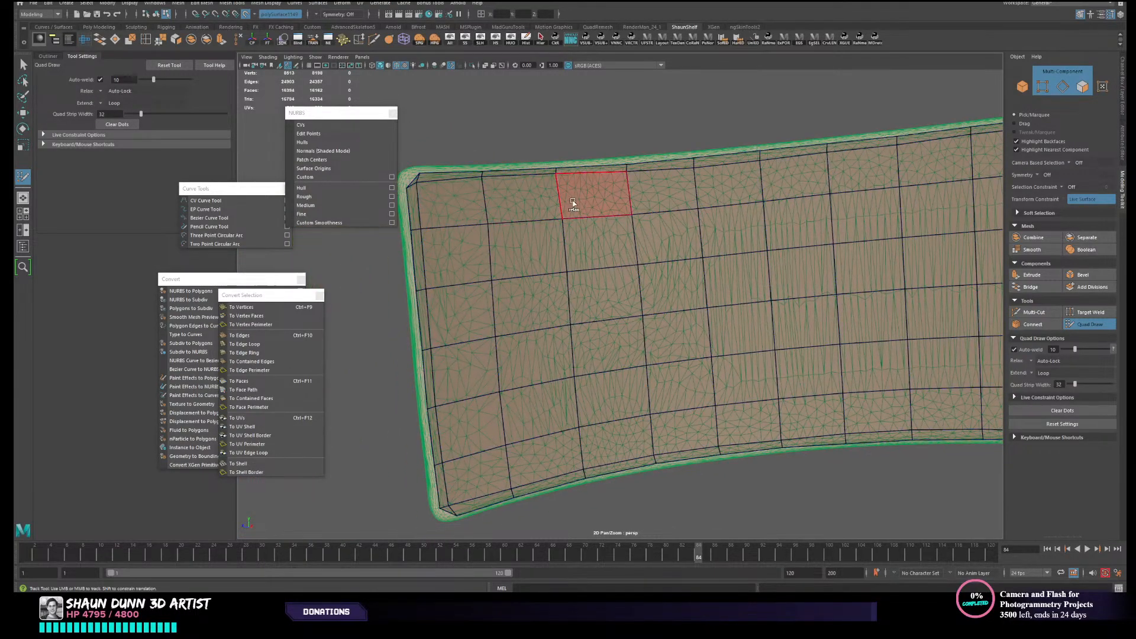
left_click_drag(573, 203, 475, 209, "shift")
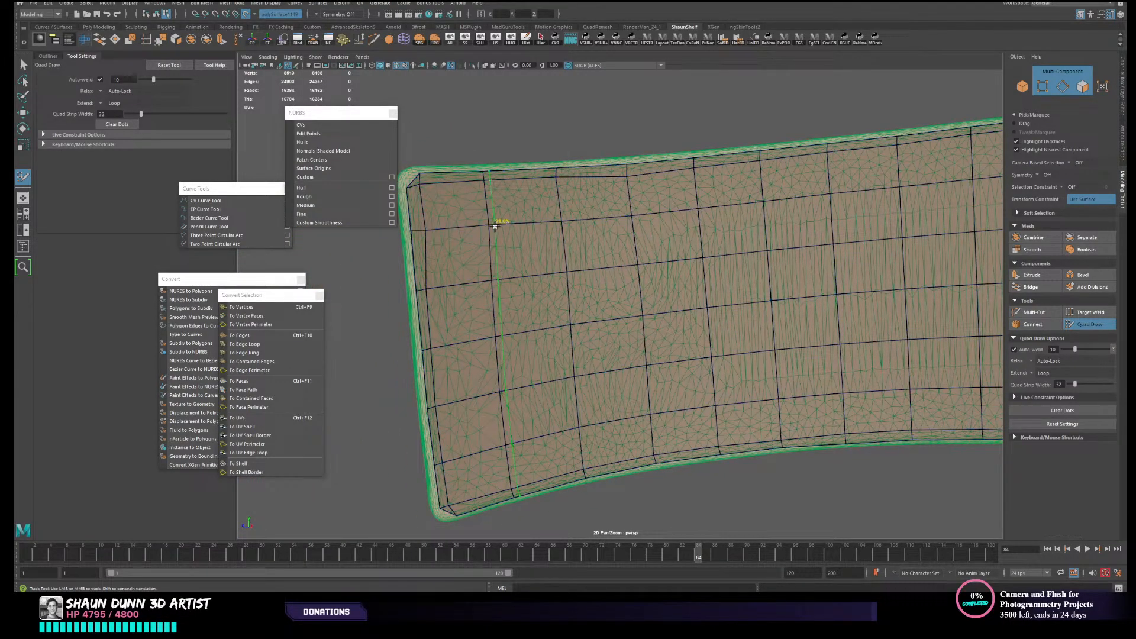
key("ctrl+z")
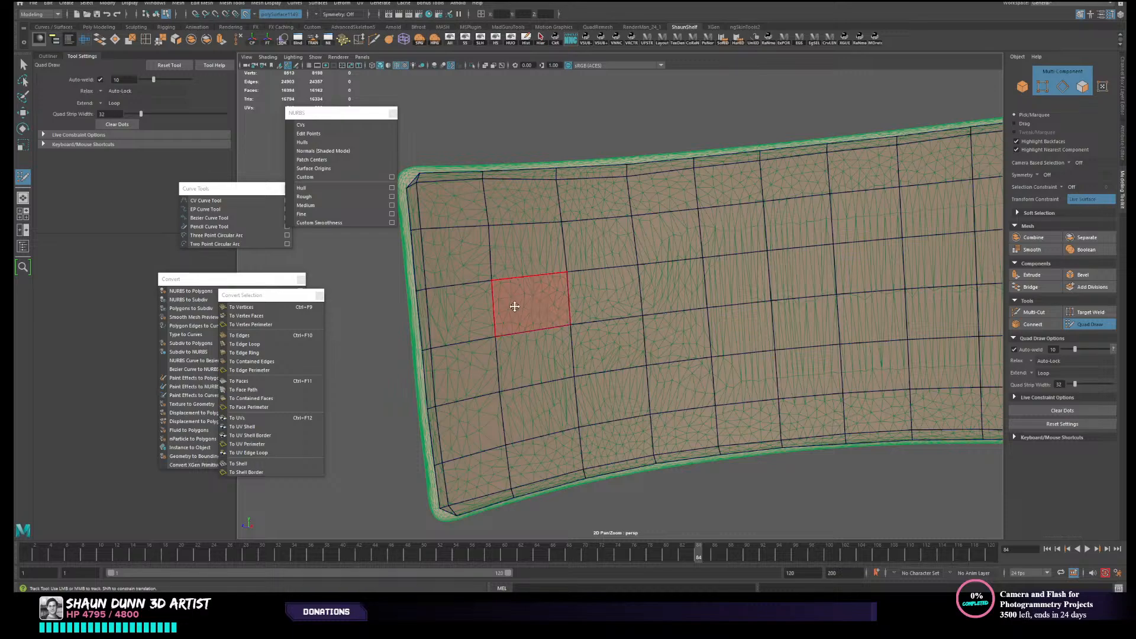
- Examine the inner shell's edge flow and its fit to the high-resolution mesh along both ends and the middle
middle_click_drag(582, 313, 569, 222, "alt")
middle_click_drag(712, 323, 892, 383, "alt")
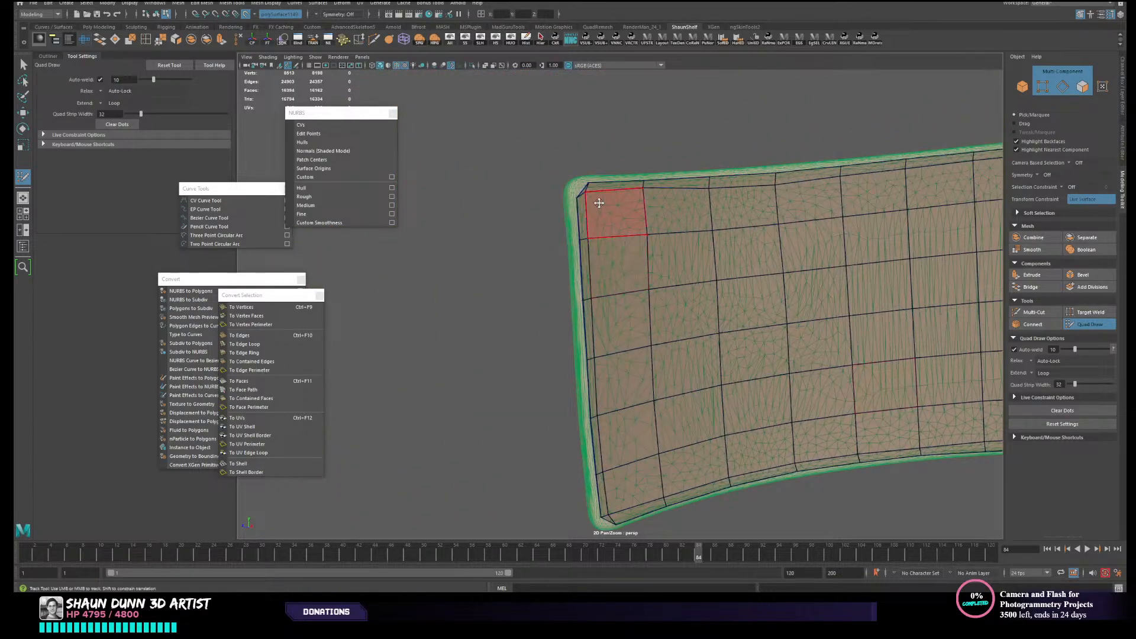
middle_click_drag(900, 304, 780, 316, "alt")
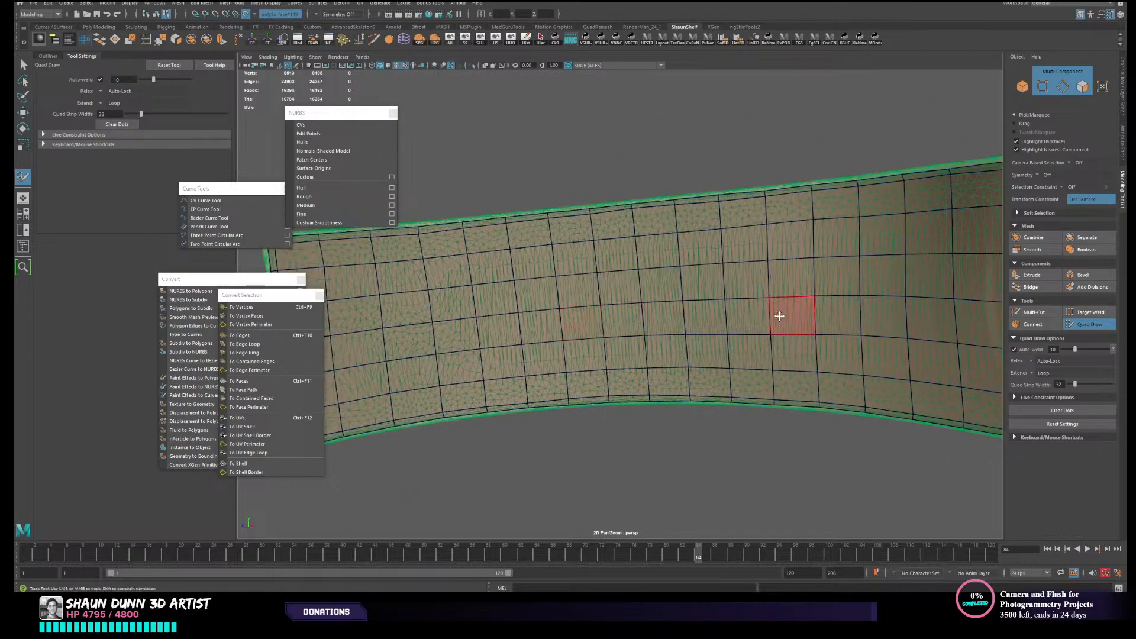
left_click_drag(779, 316, 748, 322, "alt")
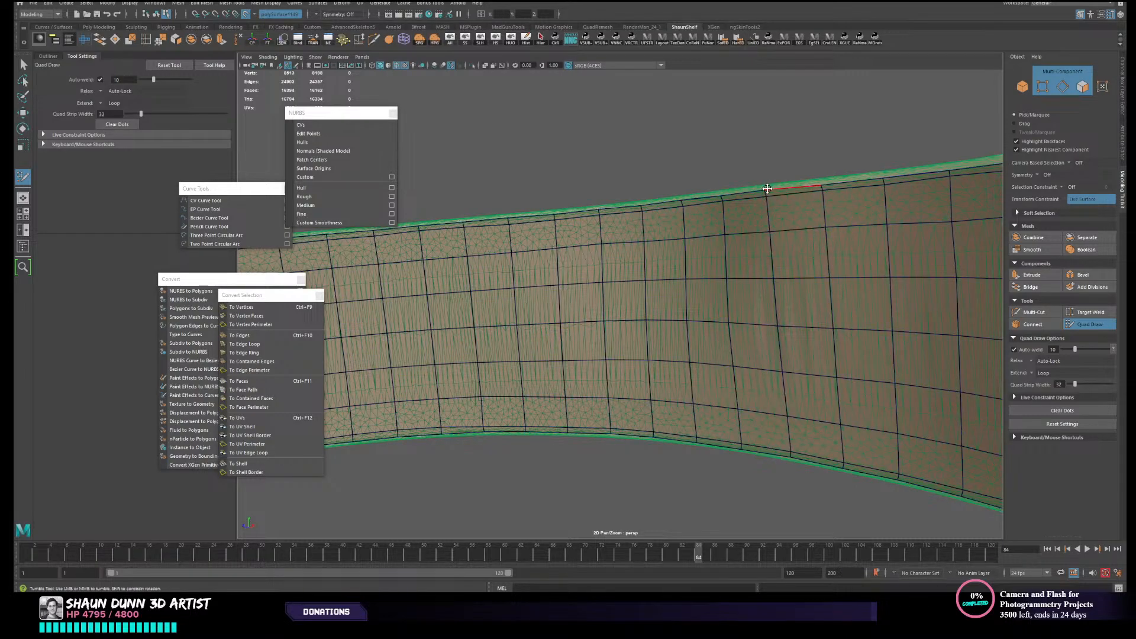
left_click_drag(775, 208, 789, 269, "alt")
scroll(793, 253, "down", 6)
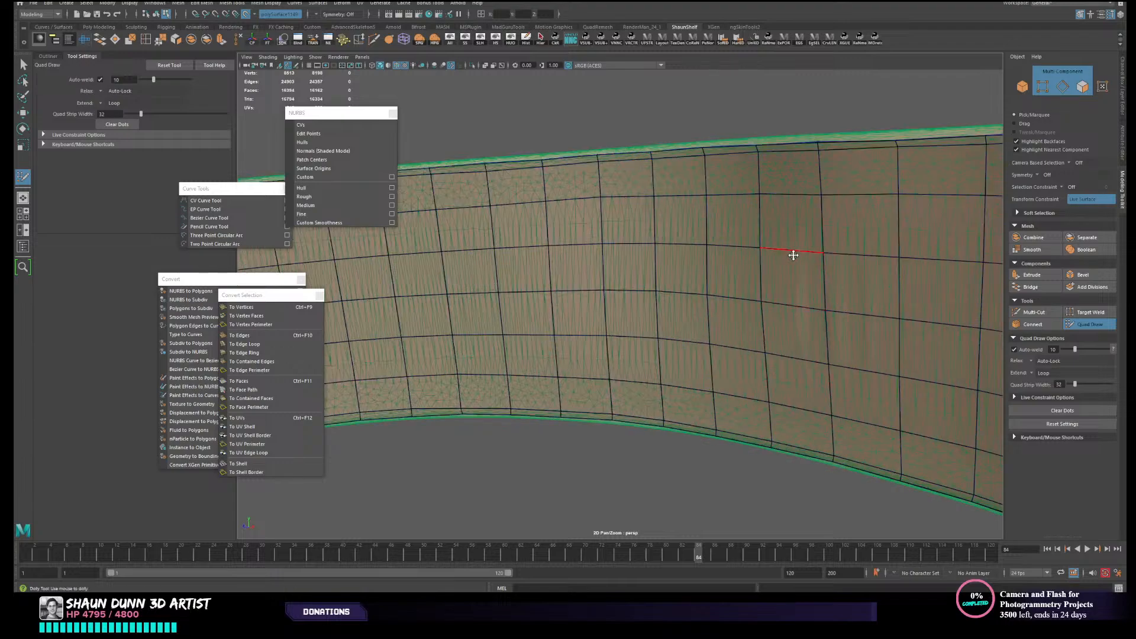
scroll(787, 283, "up", 3)
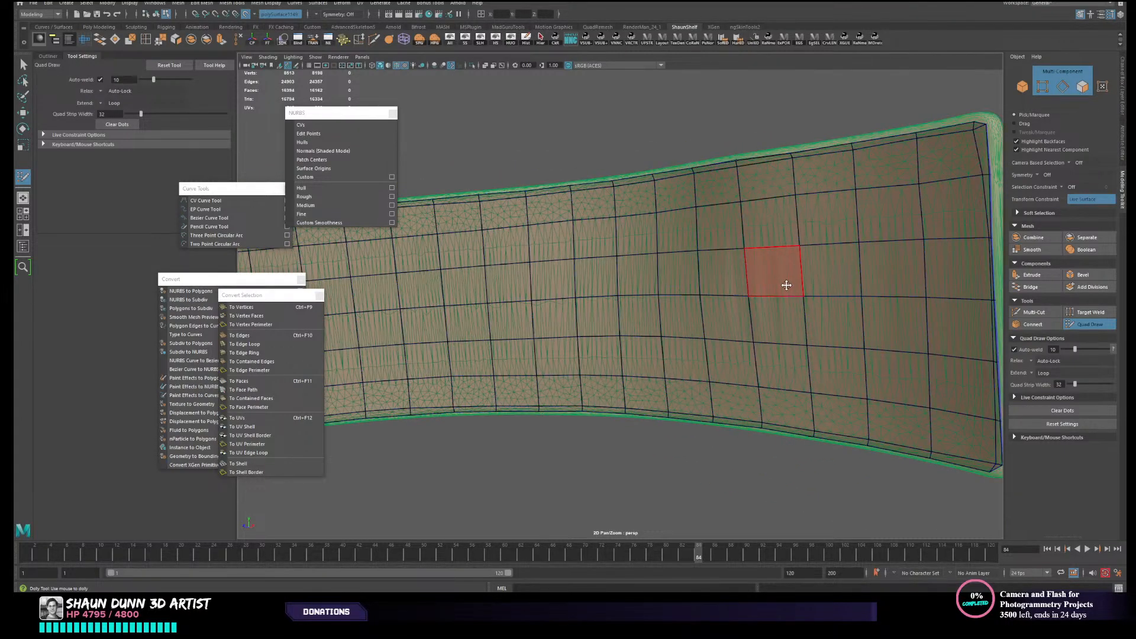
scroll(786, 284, "down", 5)
left_click_drag(787, 284, 803, 289, "alt")
middle_click_drag(803, 289, 729, 299, "alt")
right_click_drag(729, 298, 785, 309, "alt")
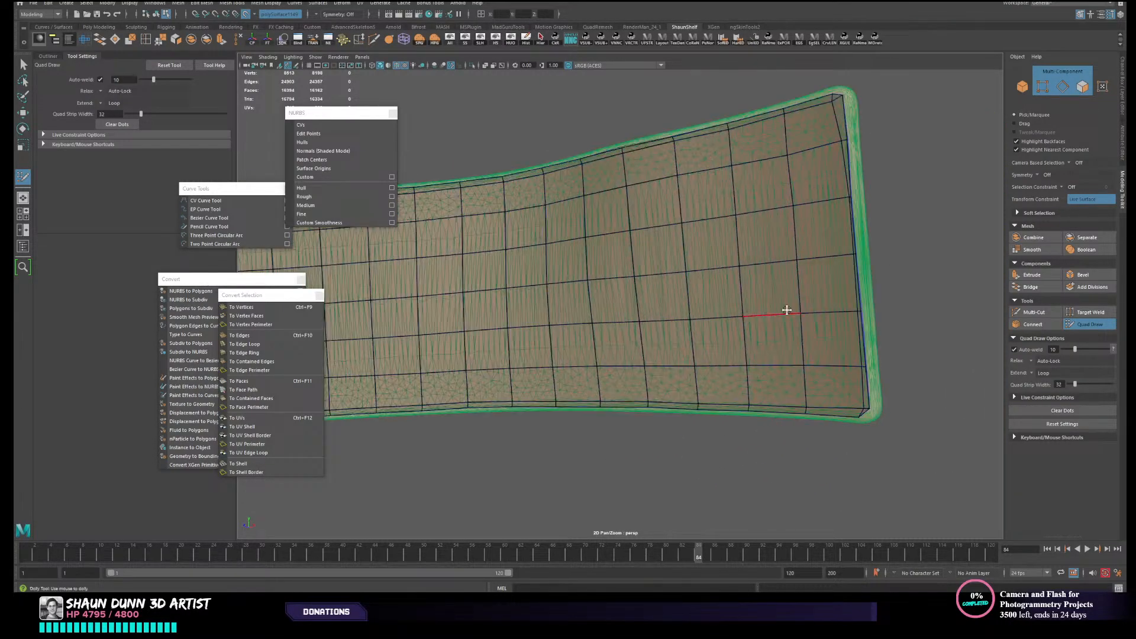
left_click_drag(834, 316, 755, 238, "alt")
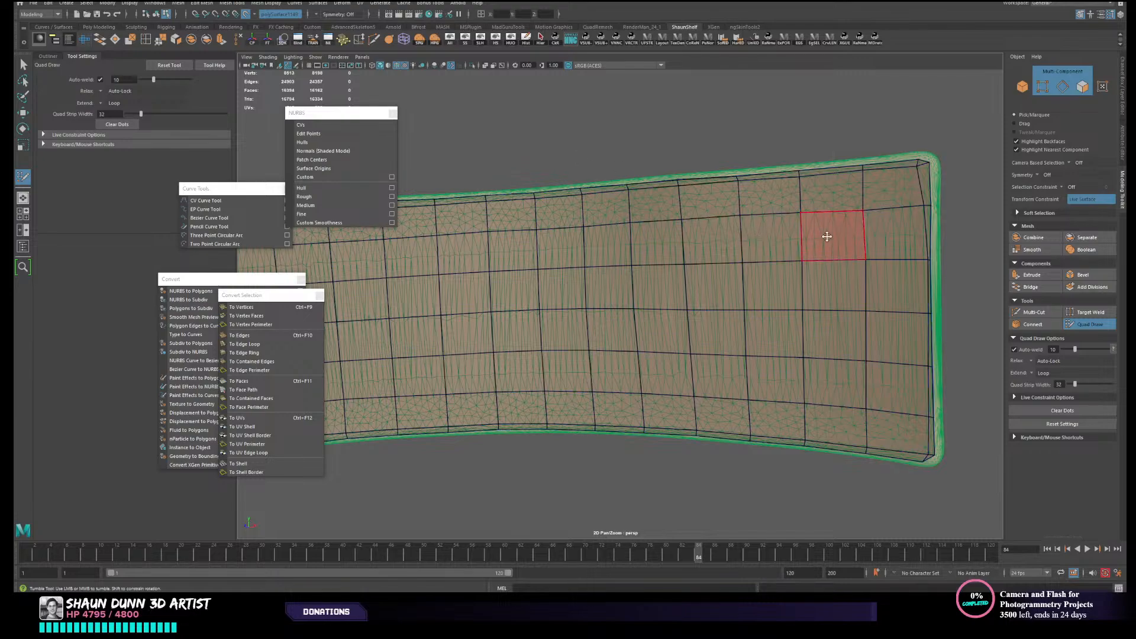
middle_click_drag(826, 237, 738, 231, "alt")
right_click_drag(738, 231, 803, 263, "alt")
left_click_drag(803, 264, 816, 263, "alt")
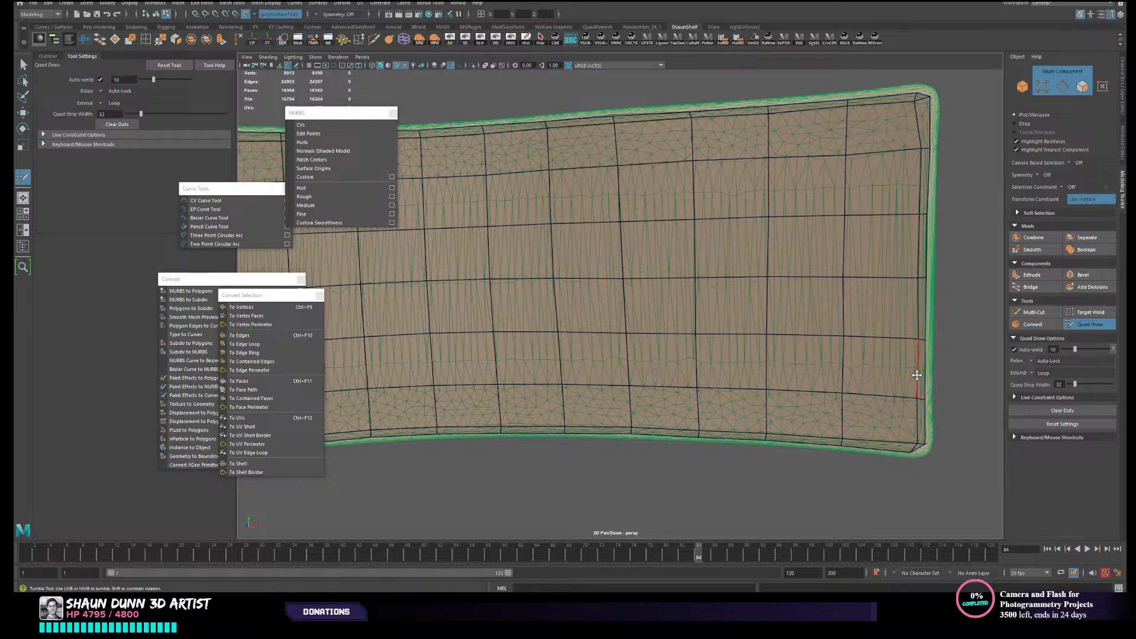
- Undo the last Quad Draw adjustment near the inner shell's end and check the whole panel
key("ctrl+z")
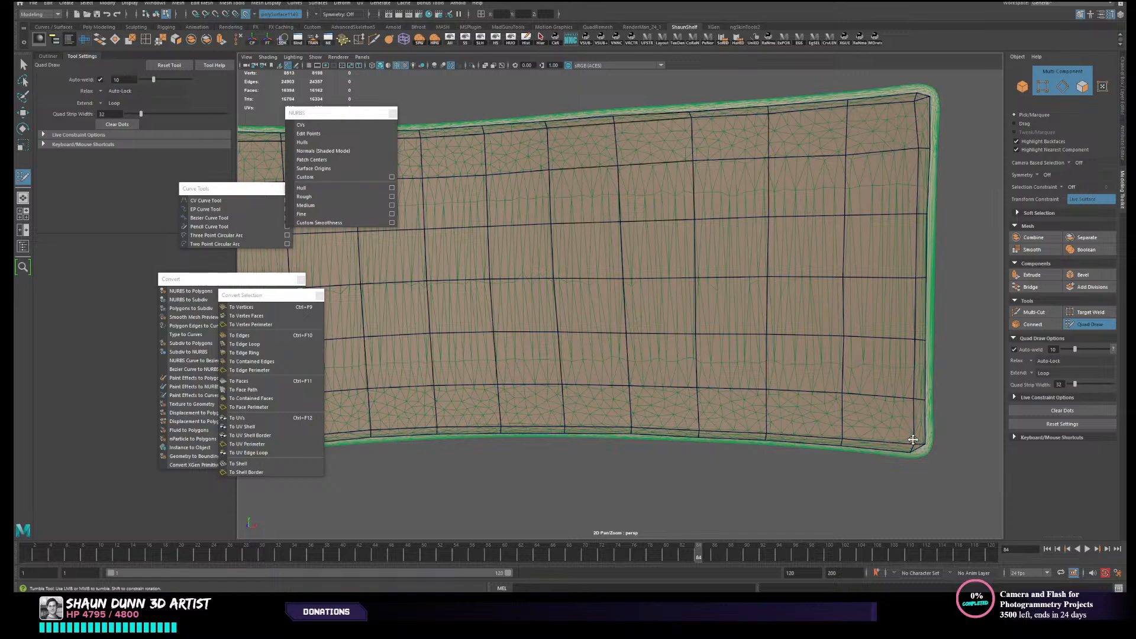
right_click_drag(912, 439, 796, 376, "alt")
left_click_drag(797, 376, 788, 386, "alt")
middle_click_drag(789, 385, 916, 339, "alt")
right_click_drag(915, 340, 766, 326, "alt")
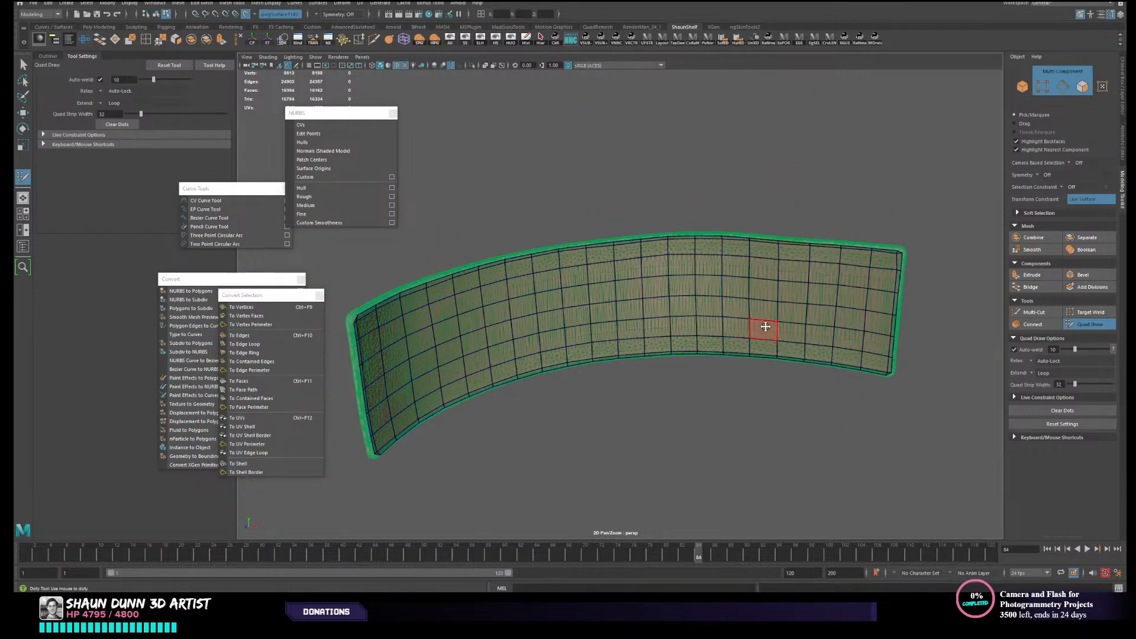
middle_click_drag(609, 353, 816, 304, "alt")
left_click_drag(817, 304, 778, 316, "alt")
right_click_drag(550, 276, 593, 279, "alt")
- Leave Quad Draw, return to object selection and isolate the panel's three low-resolution shells by hiding everything unselected
key("w")
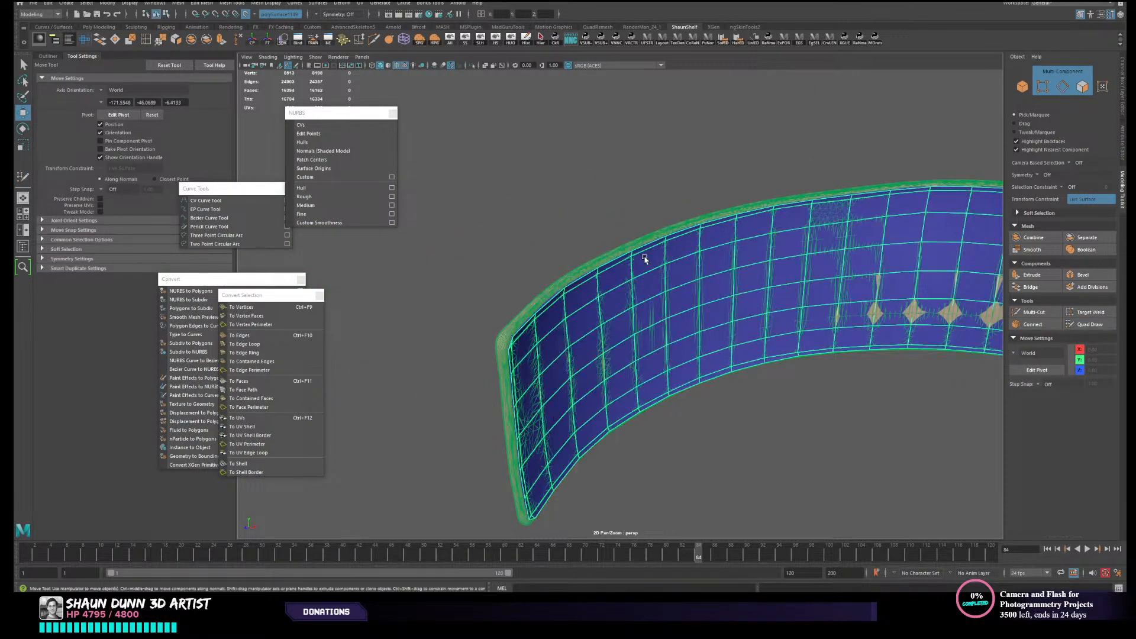
key("F8")
left_click(479, 39)
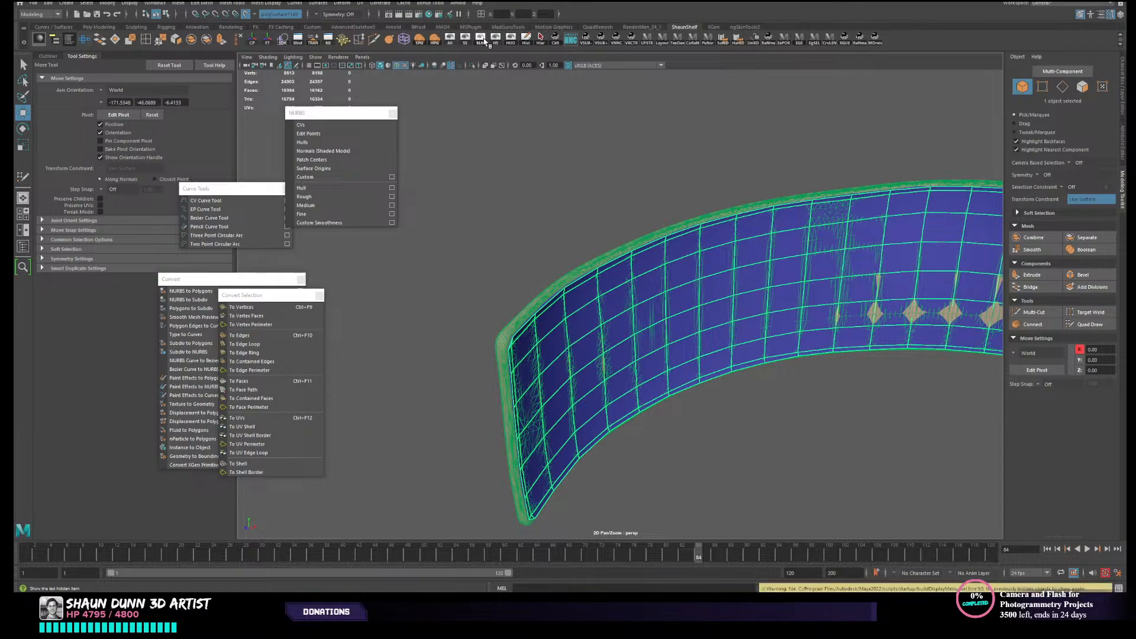
left_click_drag(592, 172, 721, 418)
mouse_move(462, 323)
left_mouse_down("alt")
mouse_move(542, 323)
mouse_move(473, 336)
left_mouse_up("alt")
left_click(511, 43)
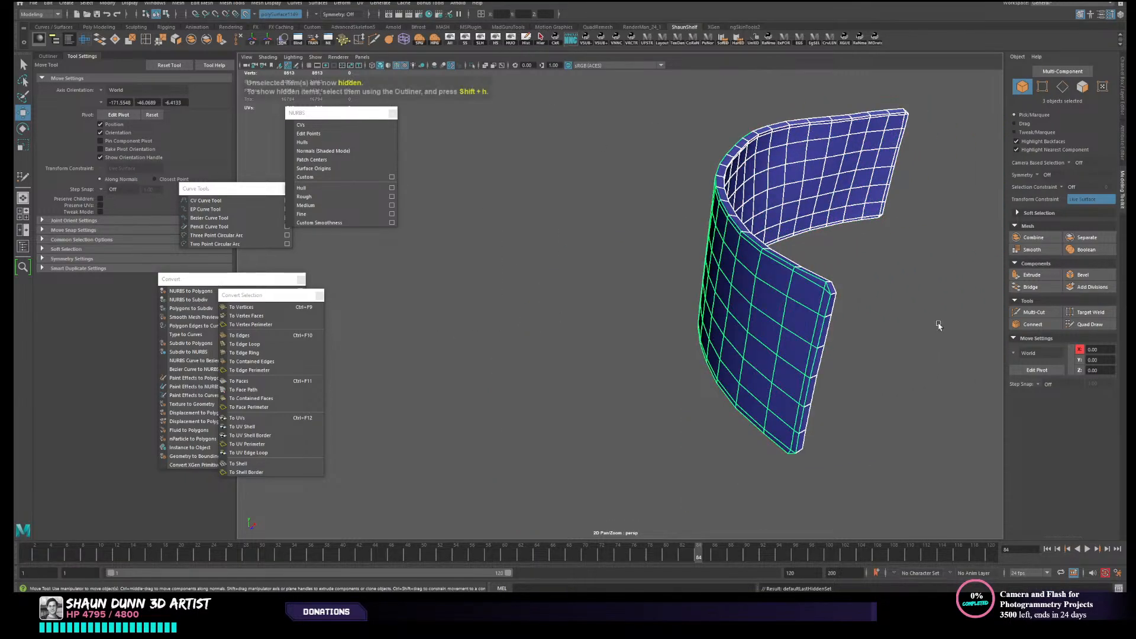
- Examine how the inner, outer and rim shells line up along the panel's borders and end
left_click_drag(938, 324, 879, 326, "alt")
scroll(773, 360, "up", 3)
left_click_drag(774, 362, 665, 211, "alt")
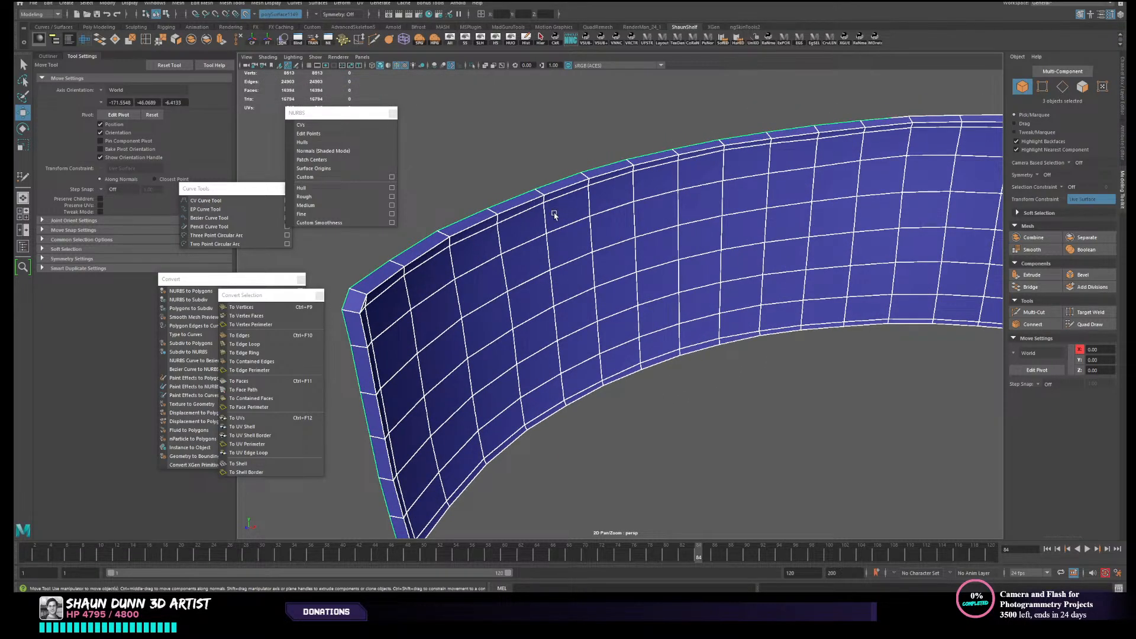
scroll(586, 235, "down", 4)
scroll(593, 265, "down", 3)
mouse_move(592, 270)
left_mouse_down("alt")
mouse_move(594, 261)
mouse_move(587, 268)
left_mouse_up("alt")
scroll(525, 281, "up", 2)
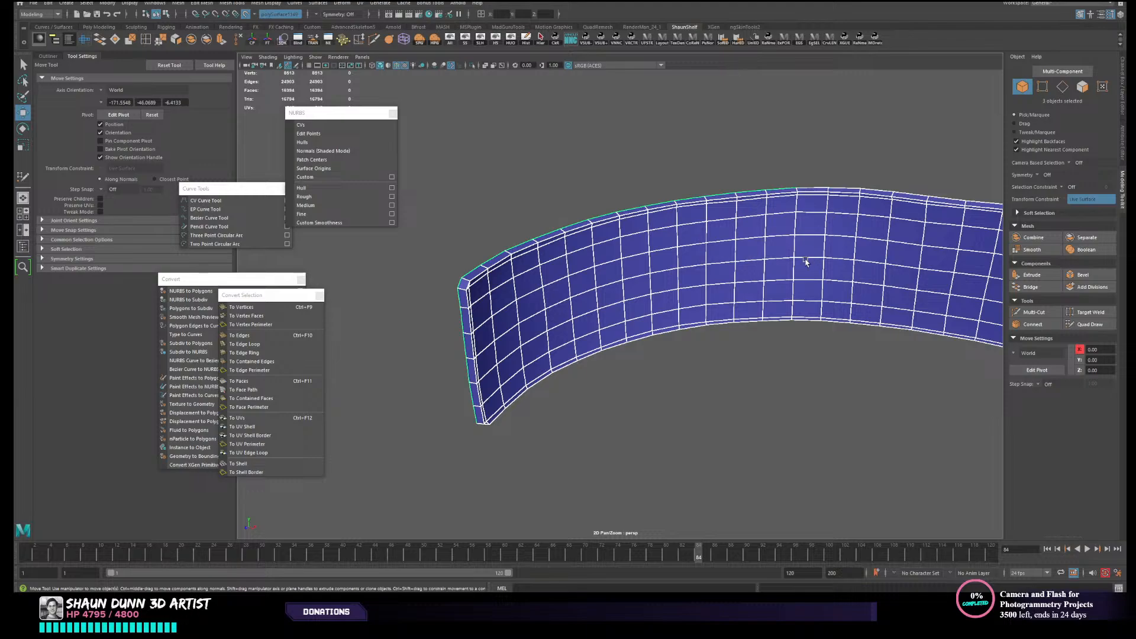
left_click_drag(805, 262, 828, 277, "alt")
scroll(830, 277, "up", 2)
left_click(1108, 327)
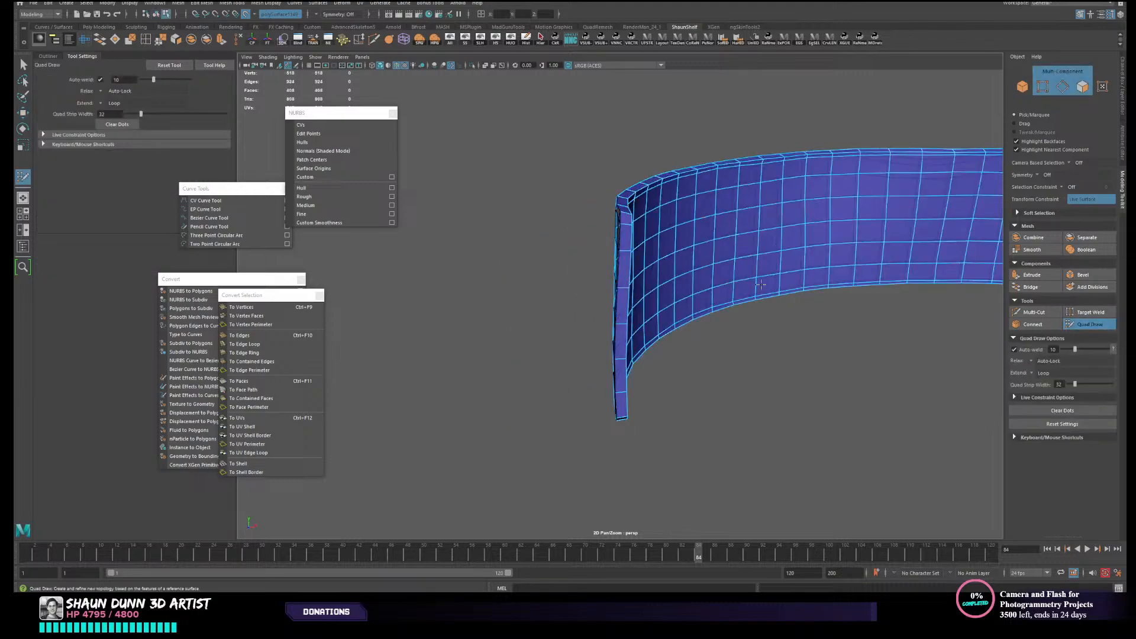
scroll(760, 284, "up", 3)
key("w")
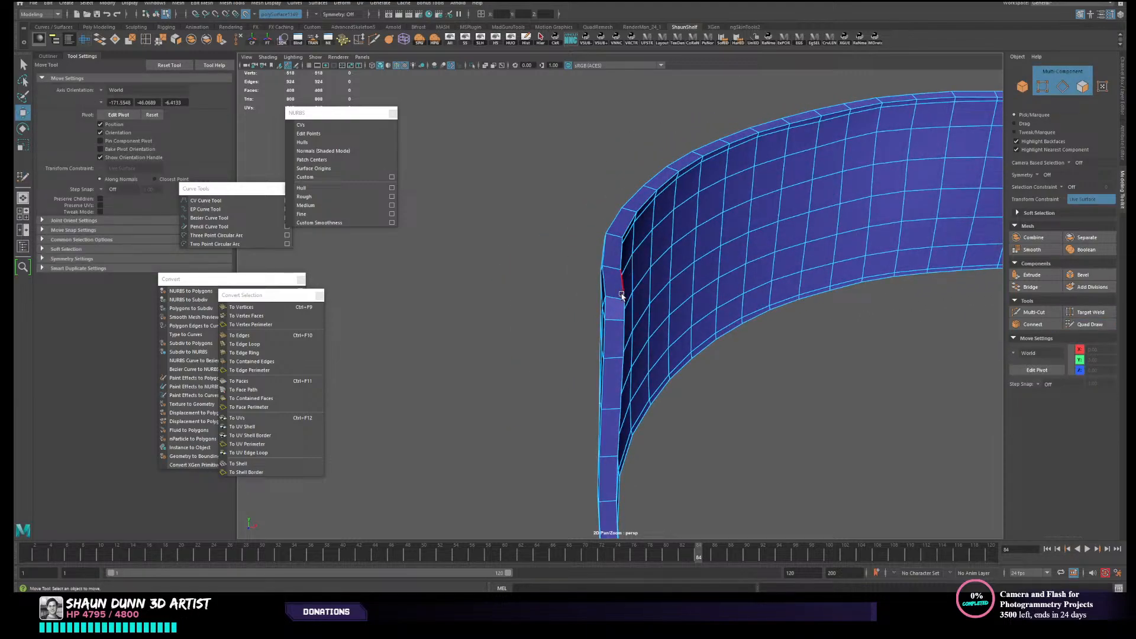
- Select the rim shell, show the hidden high-resolution mesh again and insert an edge loop along the rim's middle with Quad Draw
right_click_drag(621, 296, 655, 280)
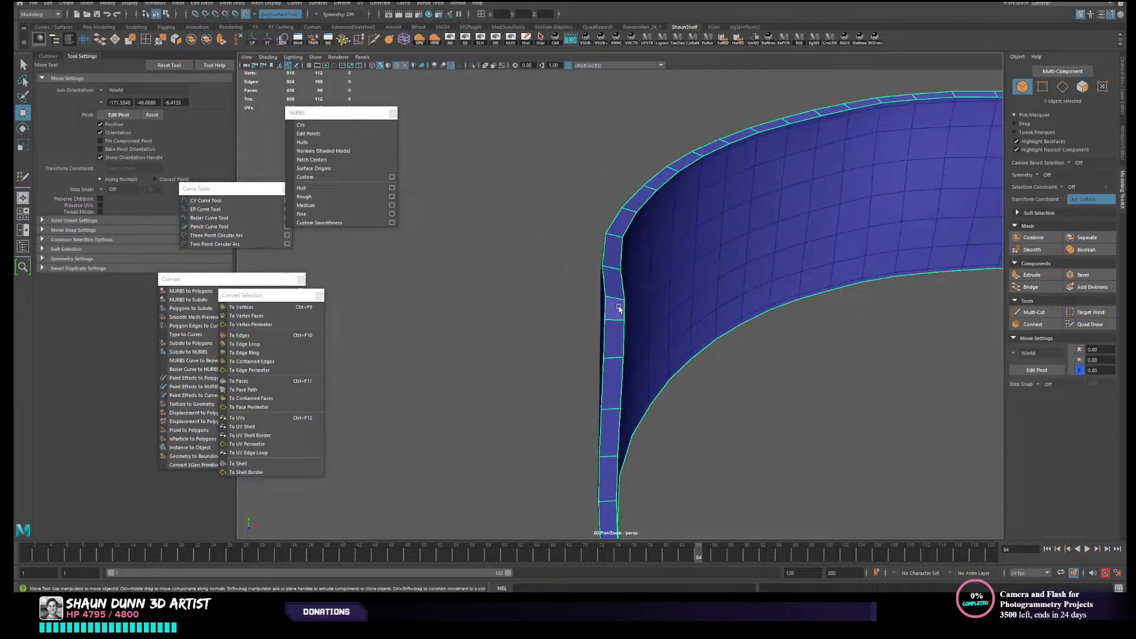
left_click(1090, 324)
left_click_drag(639, 307, 388, 87, "alt")
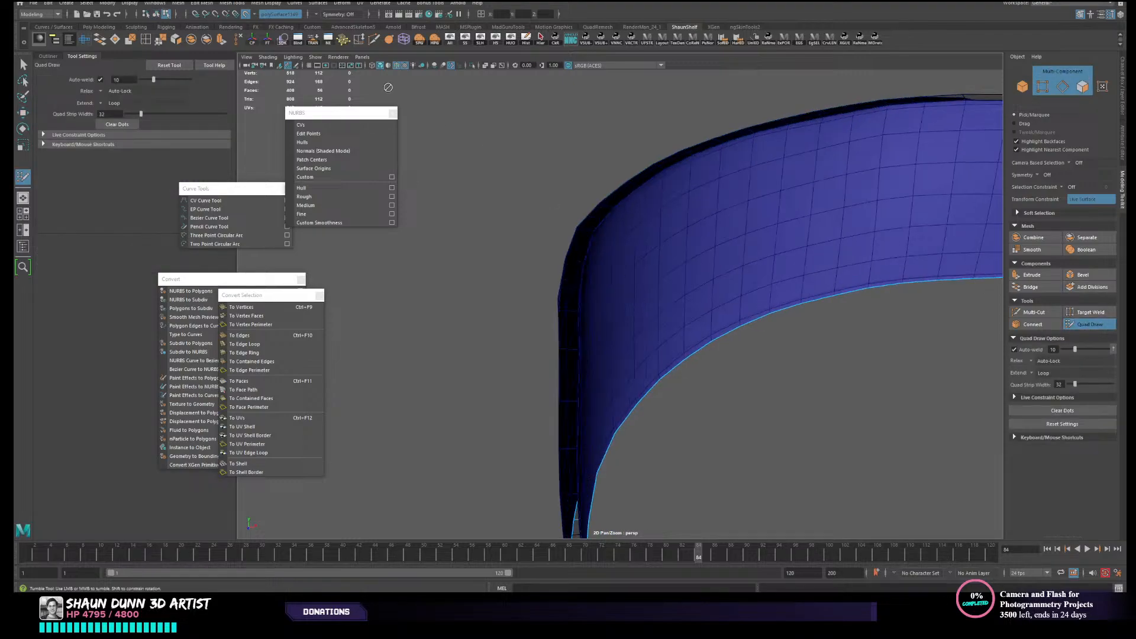
left_click(481, 40)
left_click(567, 312, "ctrl")
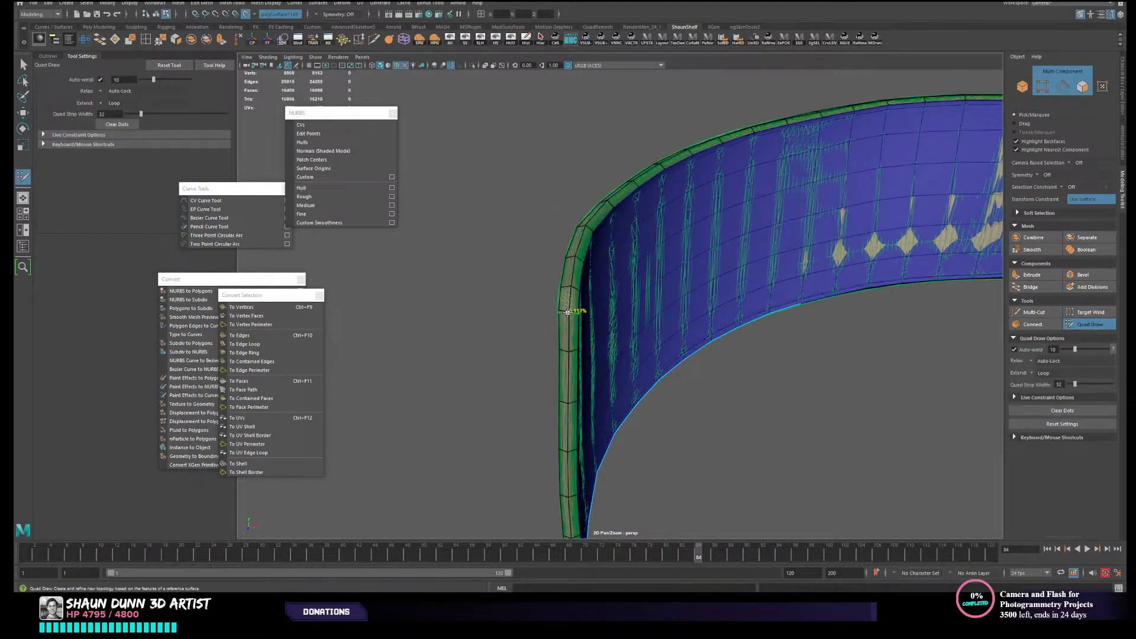
right_click_drag(666, 318, 618, 284, "alt")
- Leave Quad Draw, select all three low-resolution shells and open their UVs in the UV Editor
key("w")
right_click_drag(736, 233, 795, 207)
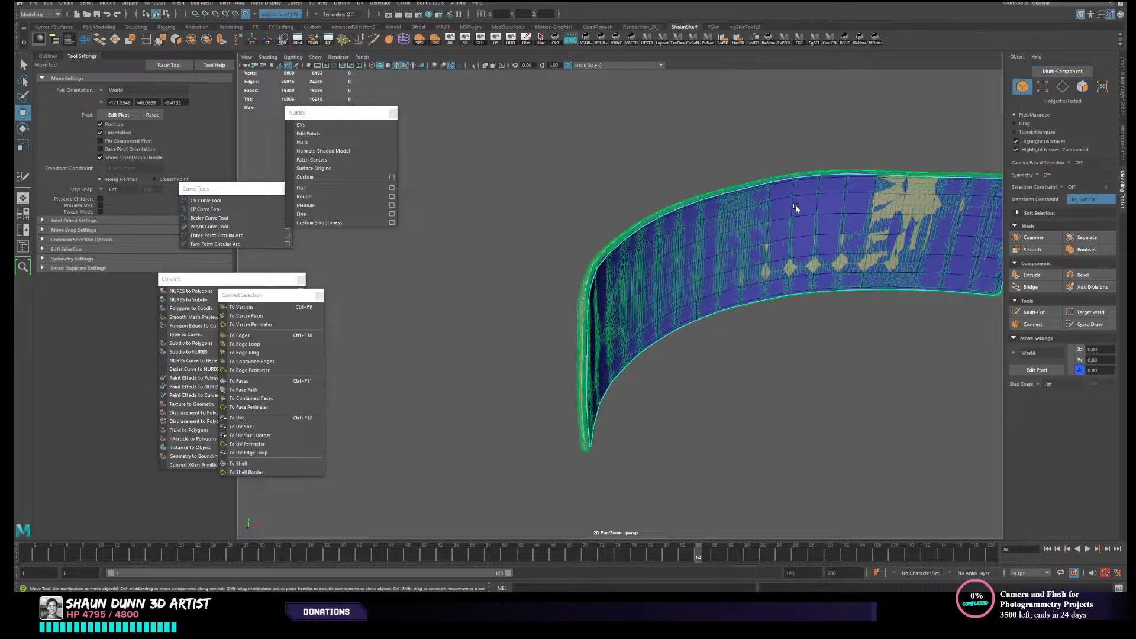
left_click(729, 152)
left_click(710, 294)
key("f")
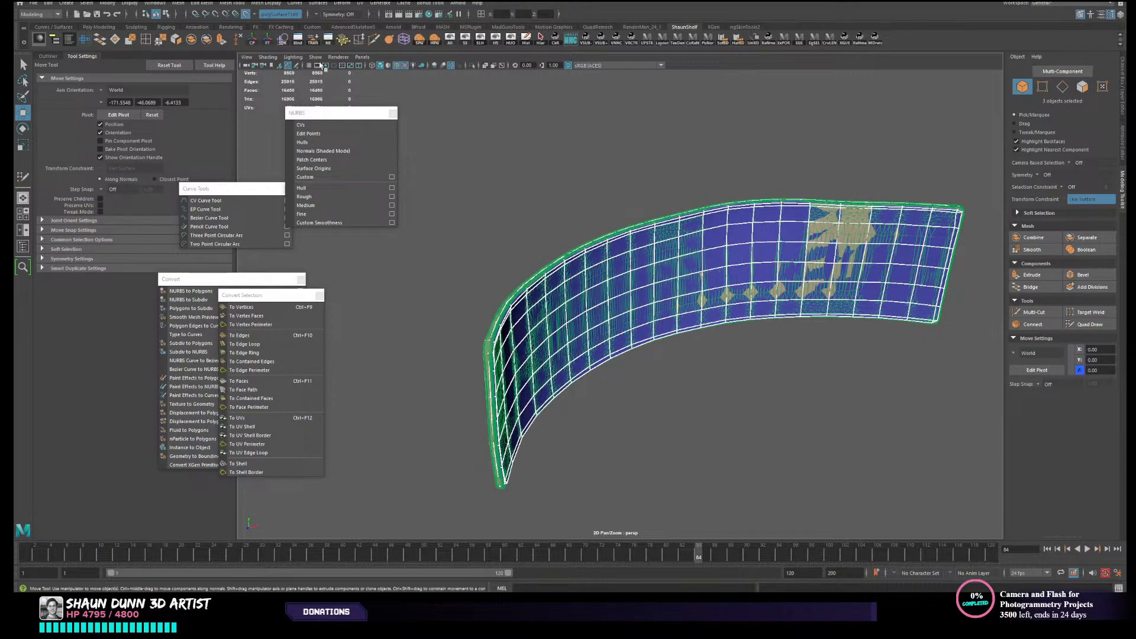
left_click(89, 42)
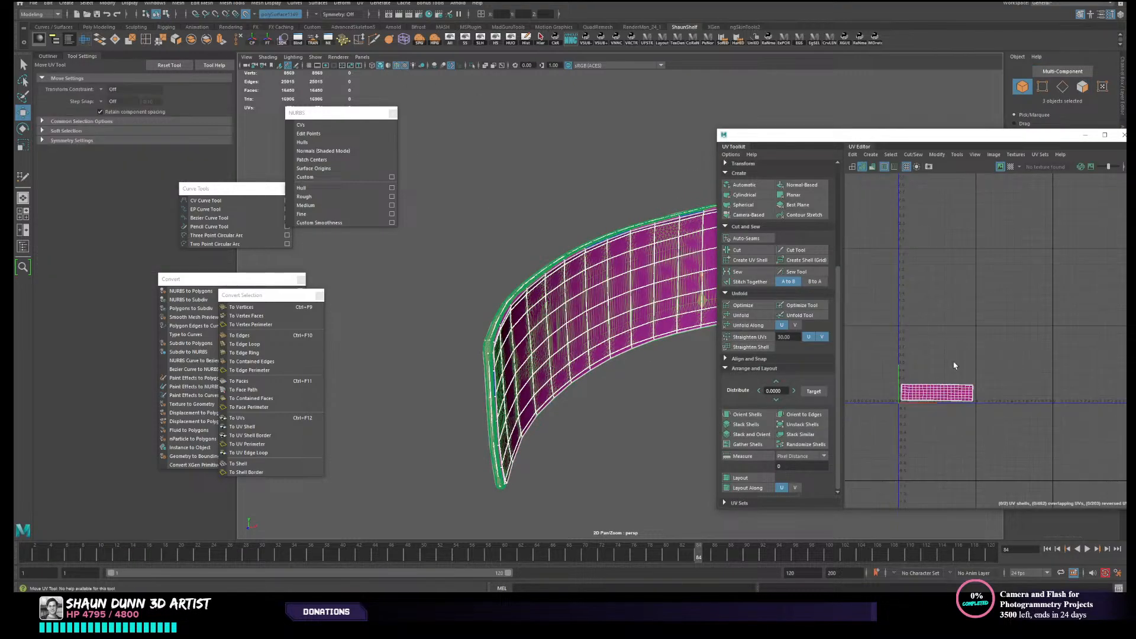
scroll(953, 366, "up", 3)
middle_click_drag(957, 378, 1003, 284, "alt")
right_click_drag(987, 326, 958, 313)
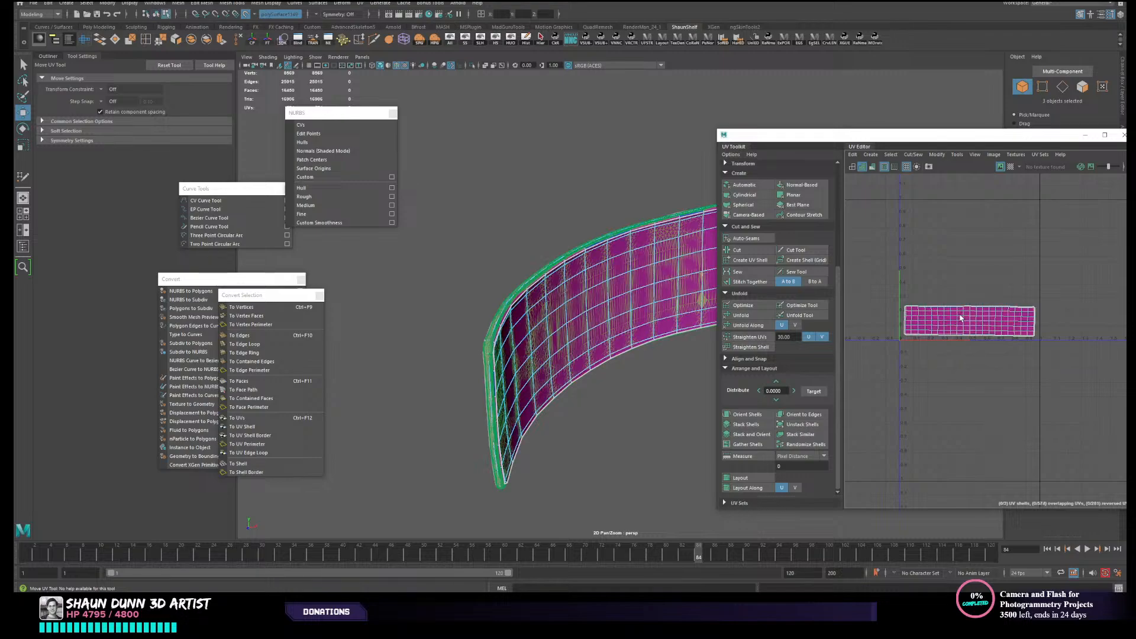
- Separate the overlapping UV shells by moving one large shell above and the other below the rim's UVs
left_click(968, 320)
left_click_drag(969, 321, 965, 257)
left_click(970, 317)
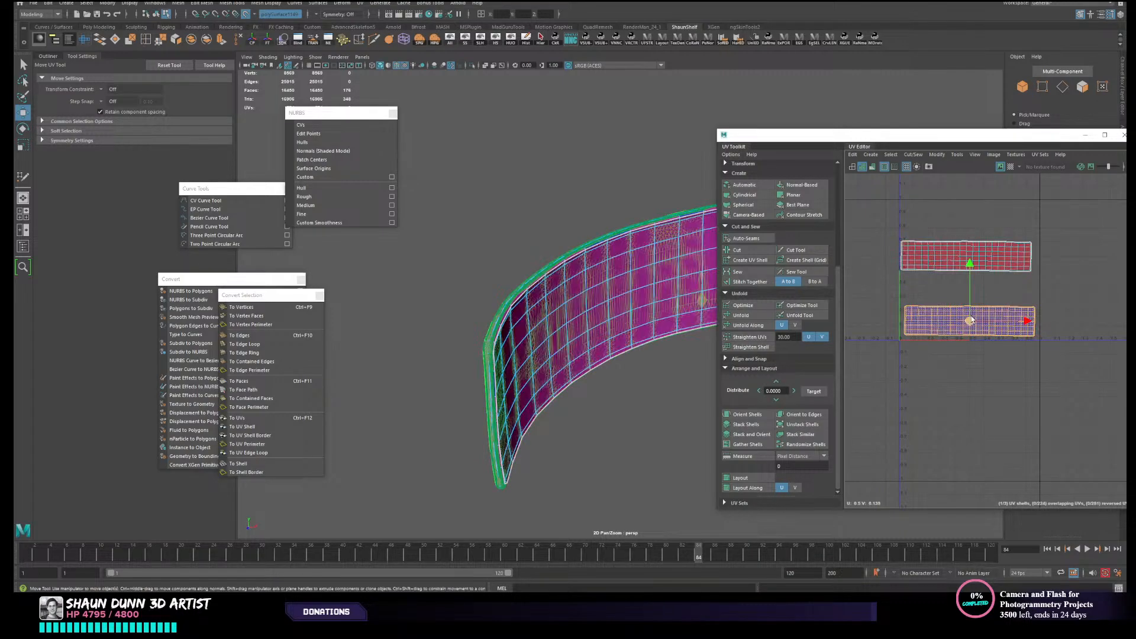
left_click_drag(971, 317, 964, 424)
- Select the rim's UV shell and create new UVs for it with a Camera-Based projection
left_click(937, 319)
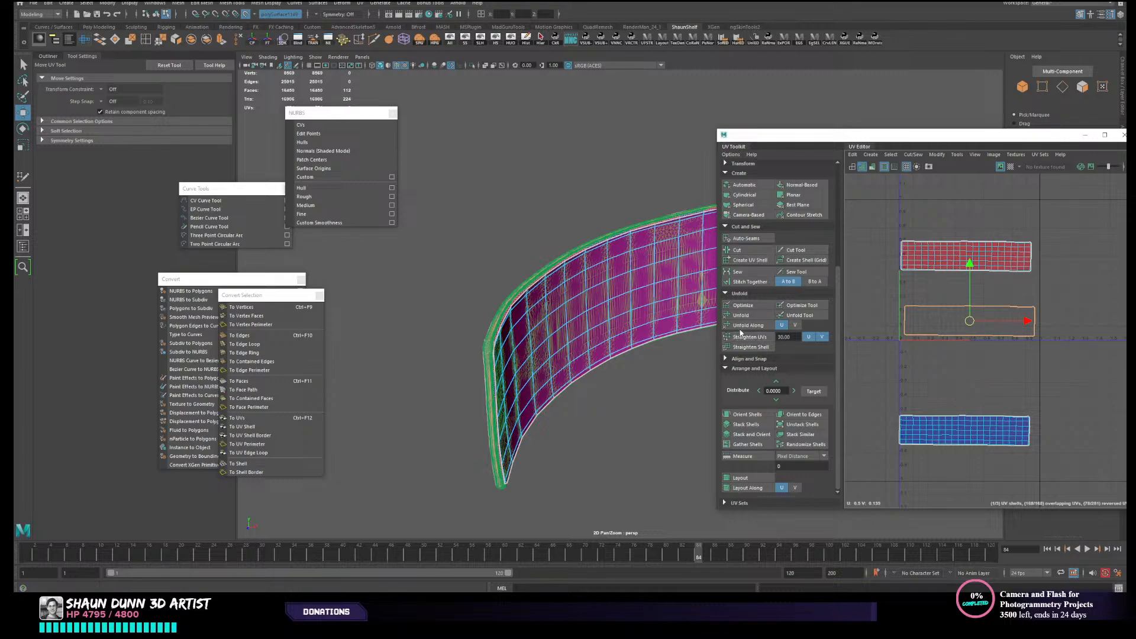
left_click(750, 216)
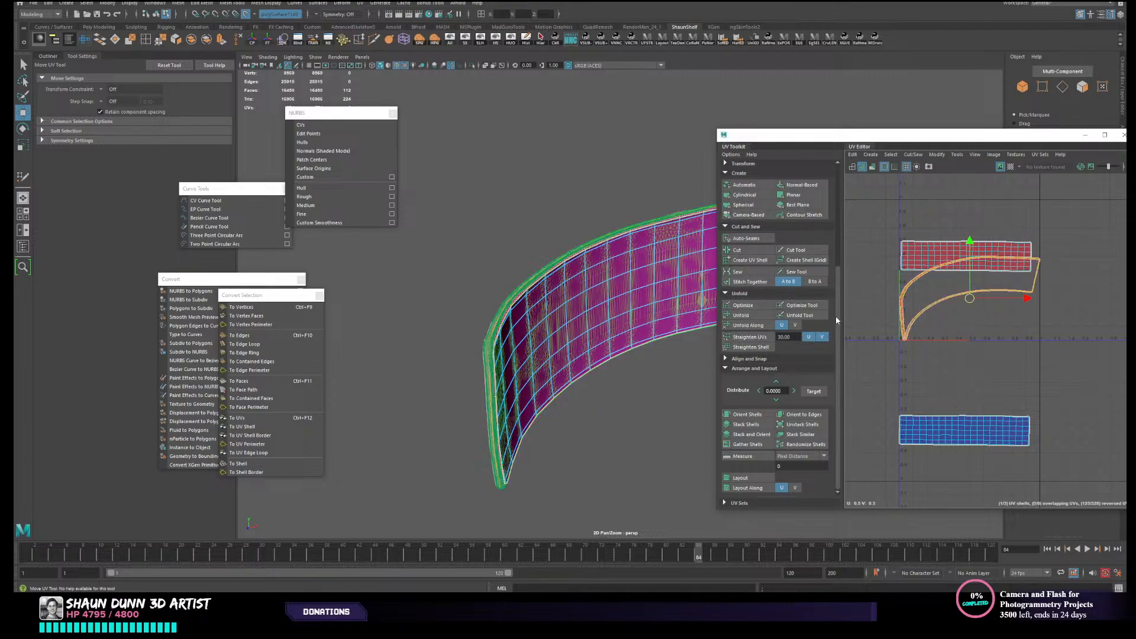
- Cut the rim's UV shell across the strip at one edge on each of its two short ends
scroll(865, 353, "up", 3)
scroll(865, 354, "up", 1)
middle_click_drag(988, 286, 958, 340, "alt")
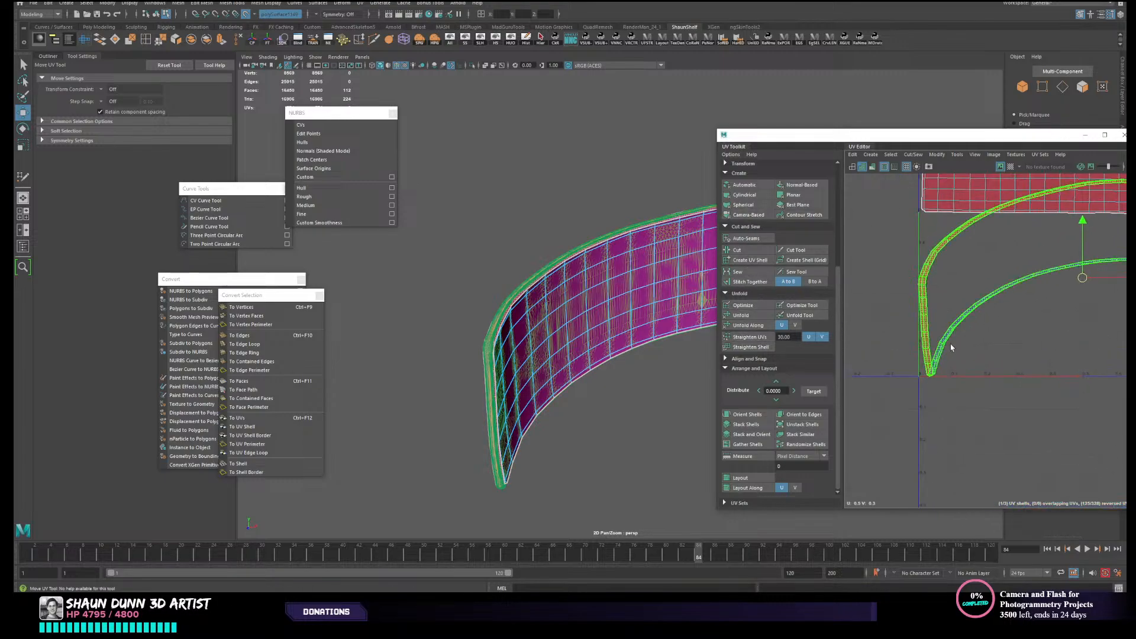
right_click_drag(951, 347, 948, 325)
scroll(947, 327, "up", 4)
double_click(908, 337)
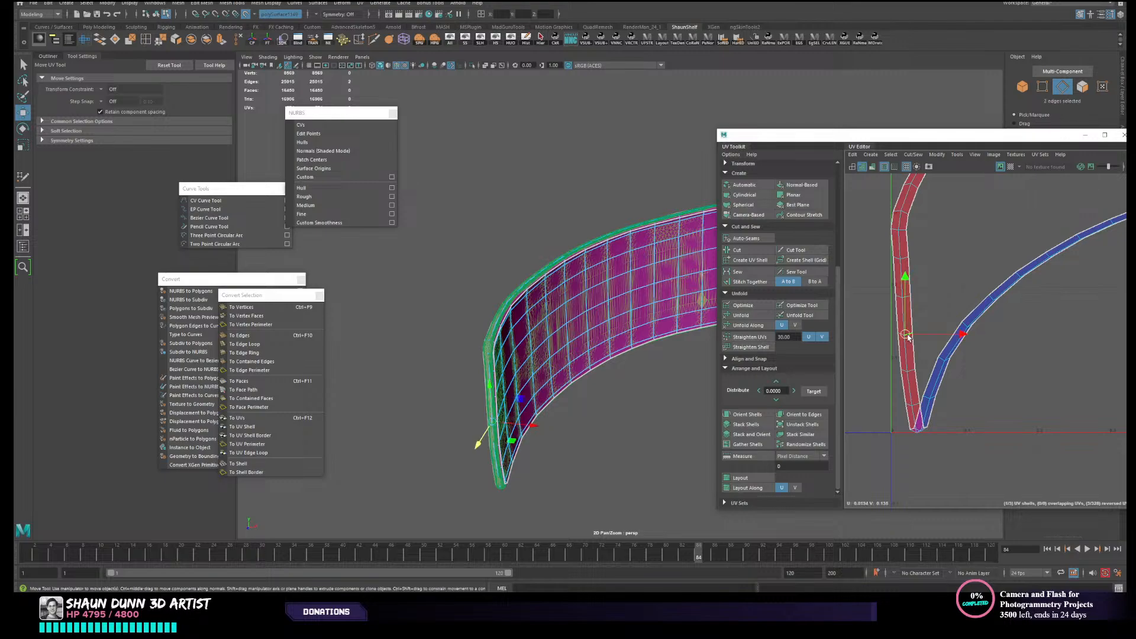
scroll(907, 336, "down", 4)
middle_click_drag(914, 337, 869, 365, "alt")
middle_click_drag(1076, 319, 1087, 378, "alt")
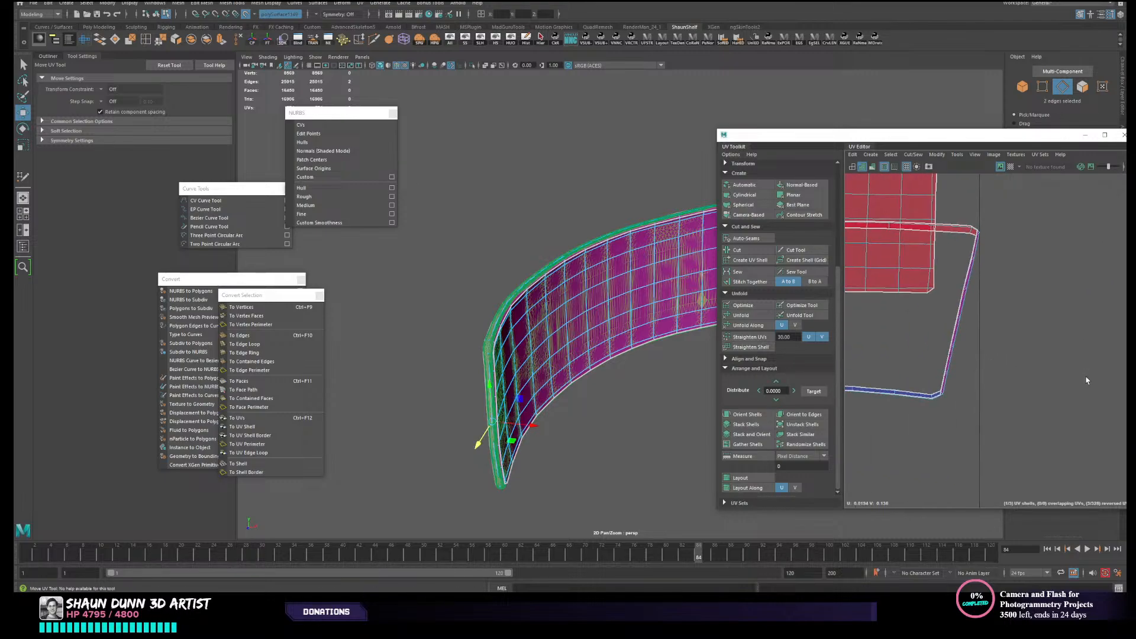
scroll(991, 364, "up", 4)
middle_click_drag(981, 354, 977, 389, "alt")
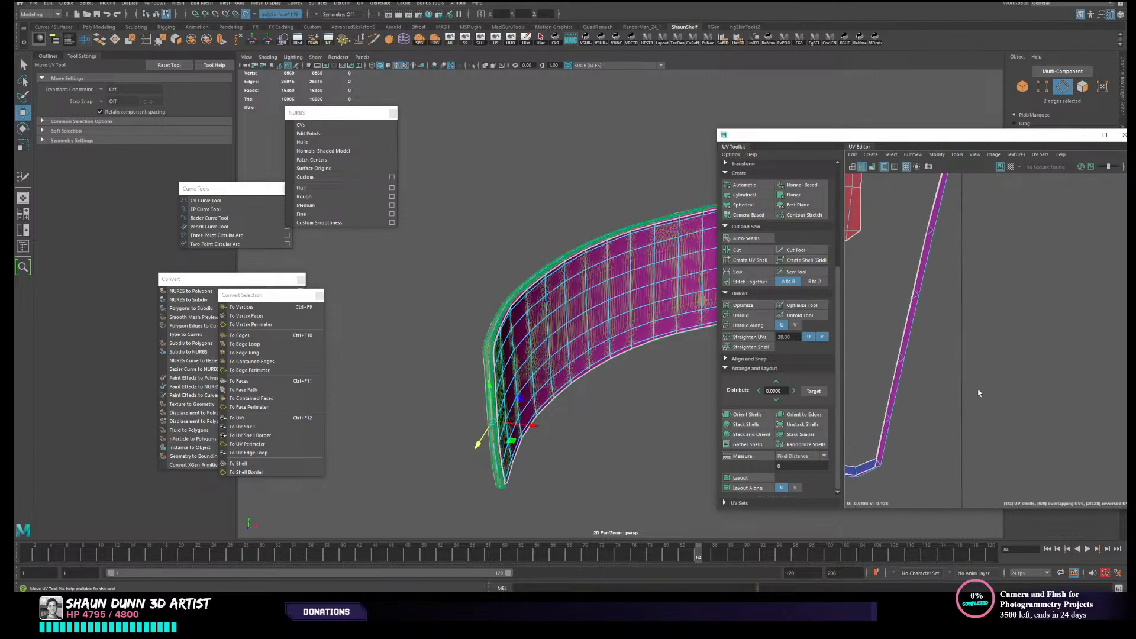
double_click(915, 299, "shift")
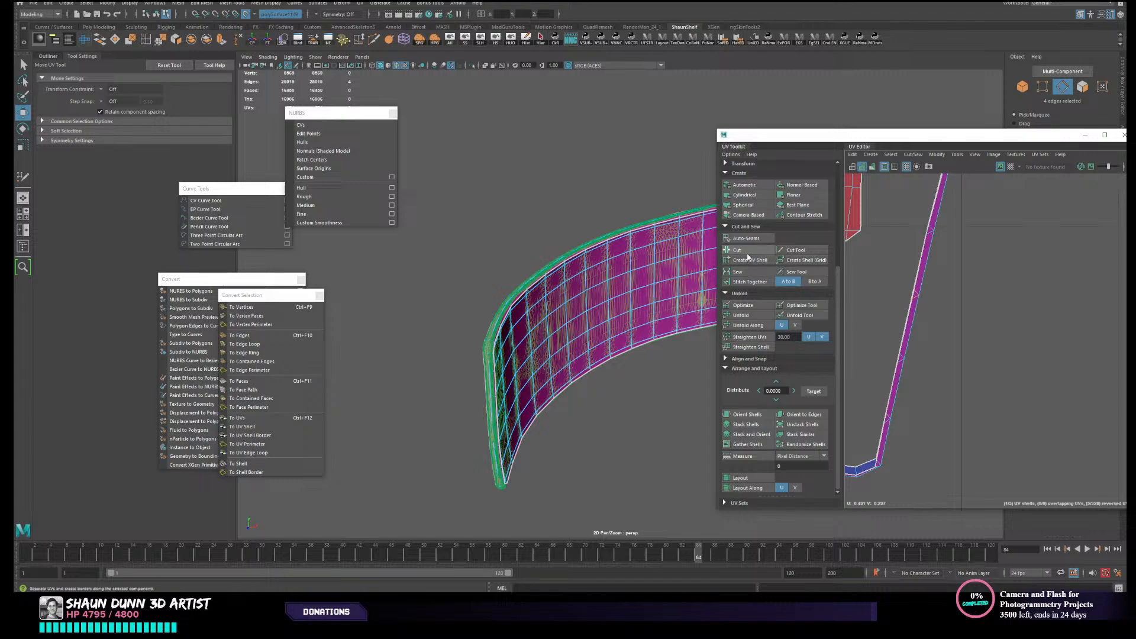
scroll(918, 361, "down", 5)
scroll(915, 370, "down", 5)
- Select the cut rim's UV shells and unfold them into separate strips
middle_click_drag(916, 370, 999, 331, "alt")
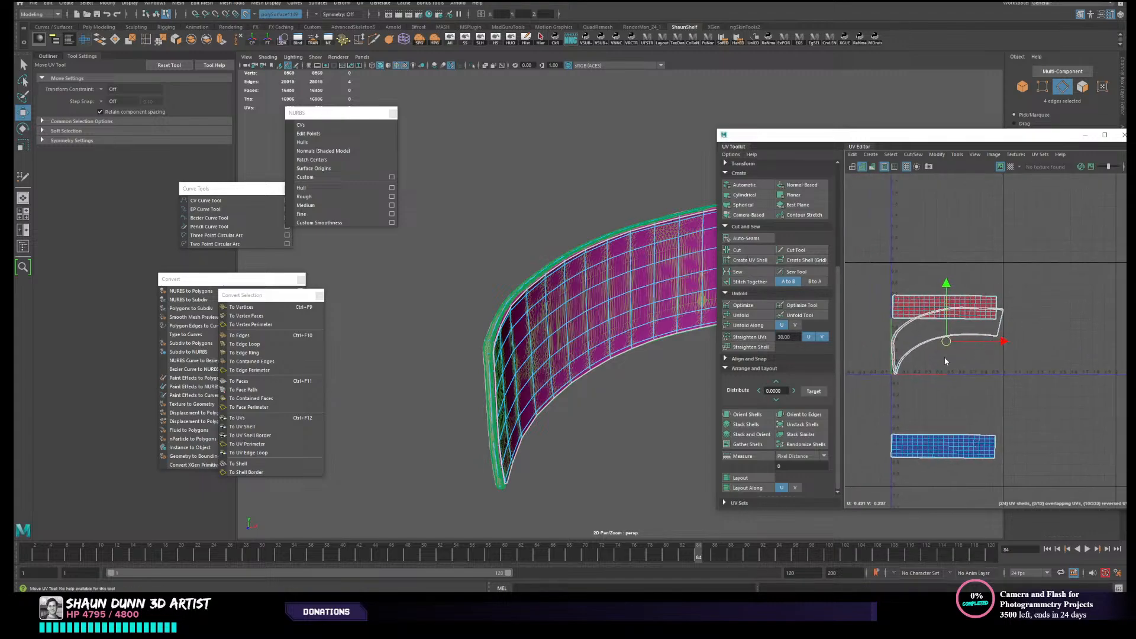
right_click_drag(924, 366, 931, 382, "ctrl")
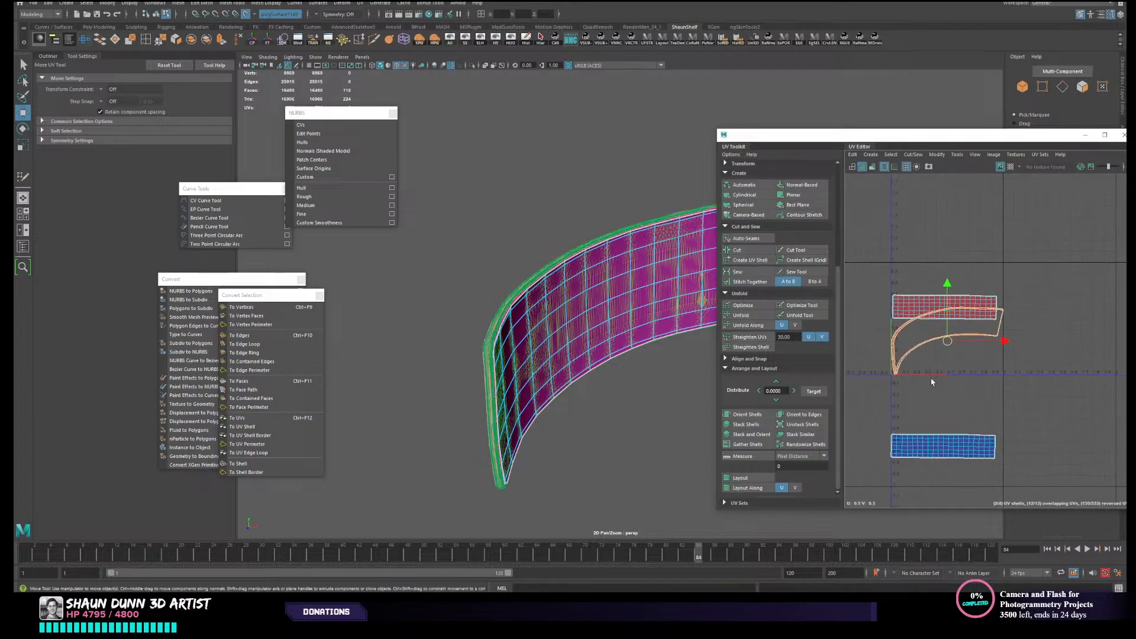
left_click(740, 317)
left_click(974, 380)
- Select the reversed UV shell of the upper panel and flip it
left_click(954, 342)
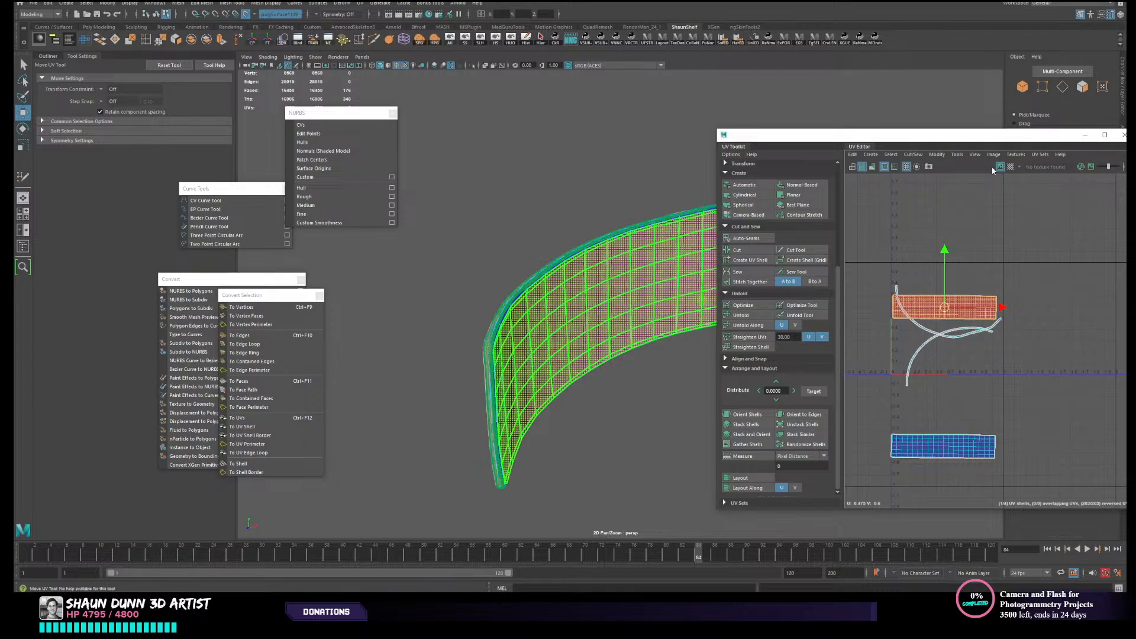
left_click(938, 154)
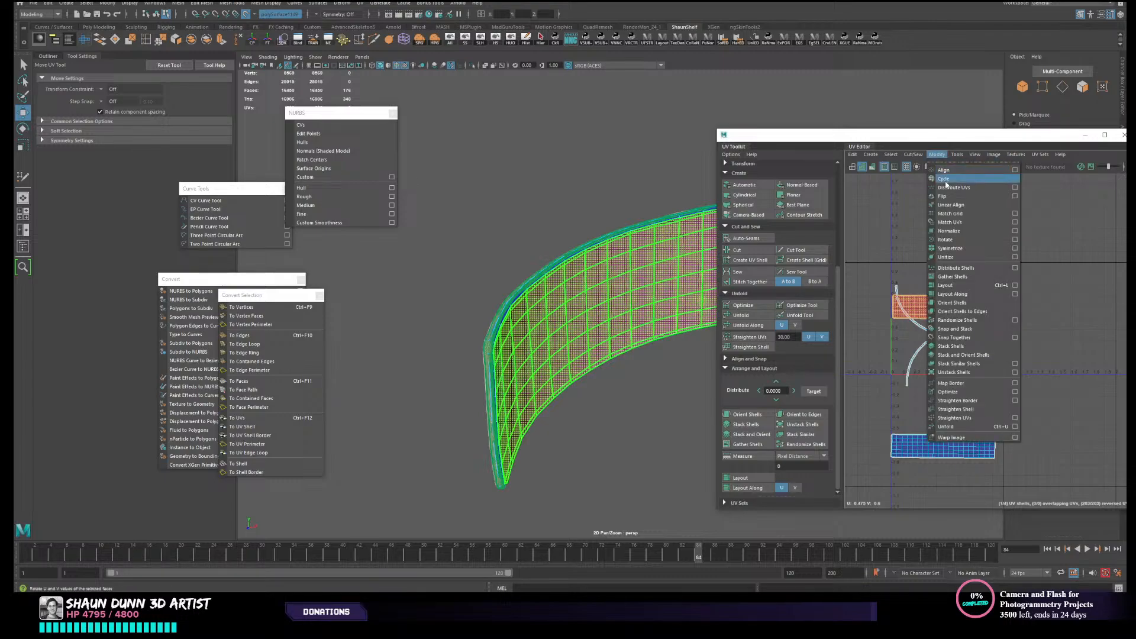
left_click(976, 242)
left_click(976, 242)
- Move the upper panel UV shell clear above the rim strips and place the other panel shell directly beneath it
middle_click_drag(944, 314, 913, 293, "alt")
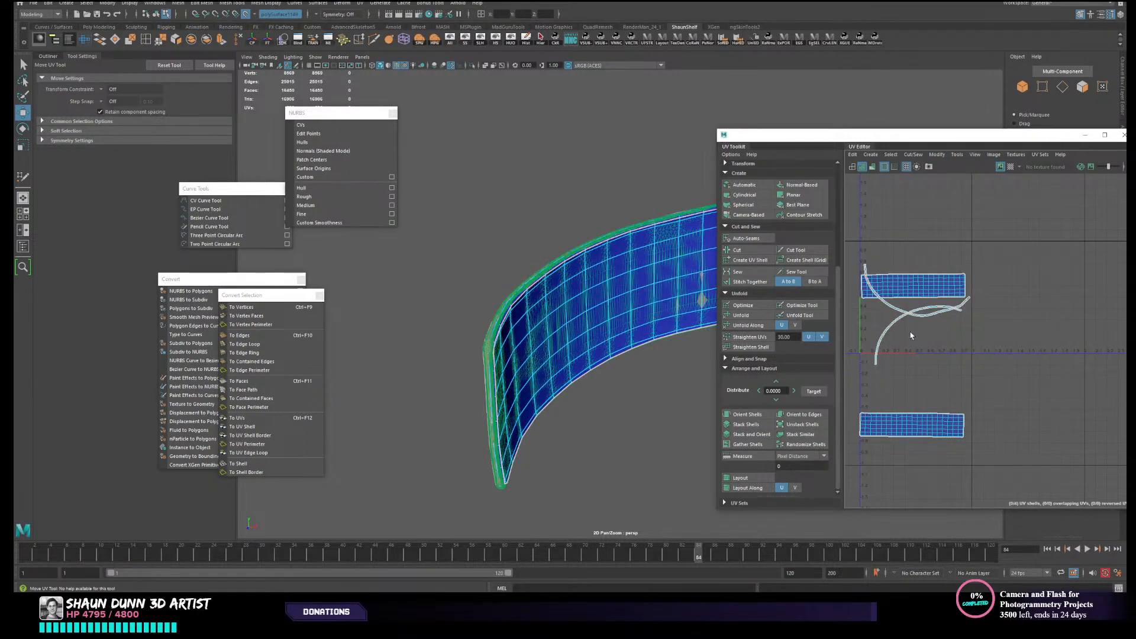
left_click(910, 289)
left_click_drag(914, 289, 916, 268)
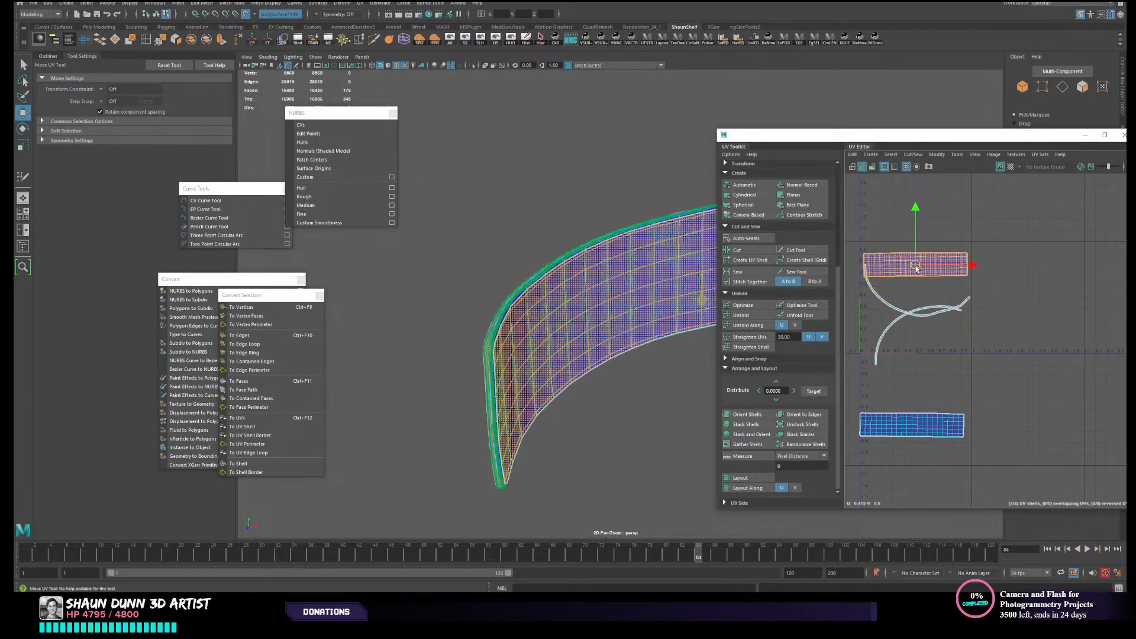
left_click(914, 424)
left_click_drag(914, 424, 923, 329)
- Scale the rim's UV strips down so they sit clear below the two panel shells
key("r")
key("w")
left_click(981, 369)
key("r")
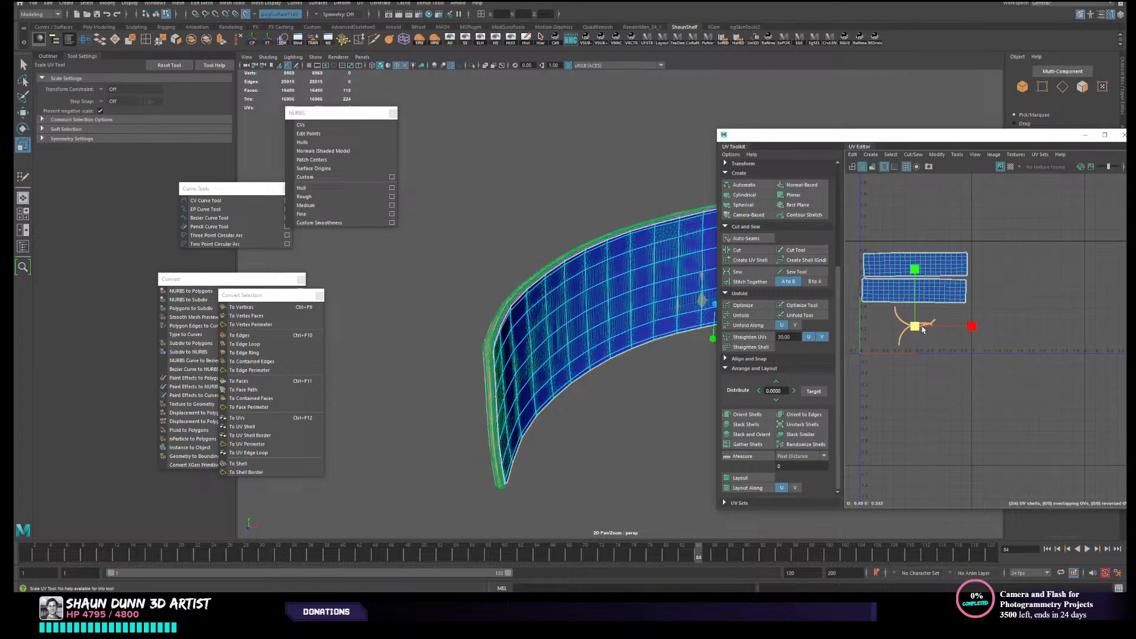
left_click(990, 302)
- Close the UV Editor and hide everything except the three low-resolution shells
left_click_drag(990, 137, 901, 130)
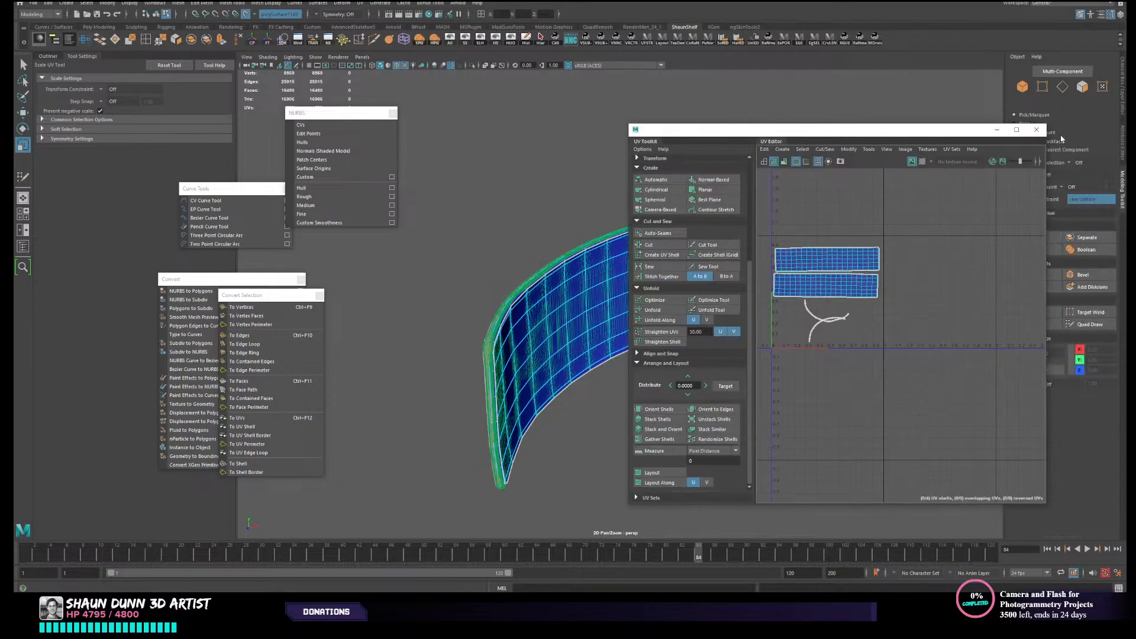
left_click(1039, 130)
right_click_drag(754, 270, 786, 242)
left_click(796, 377)
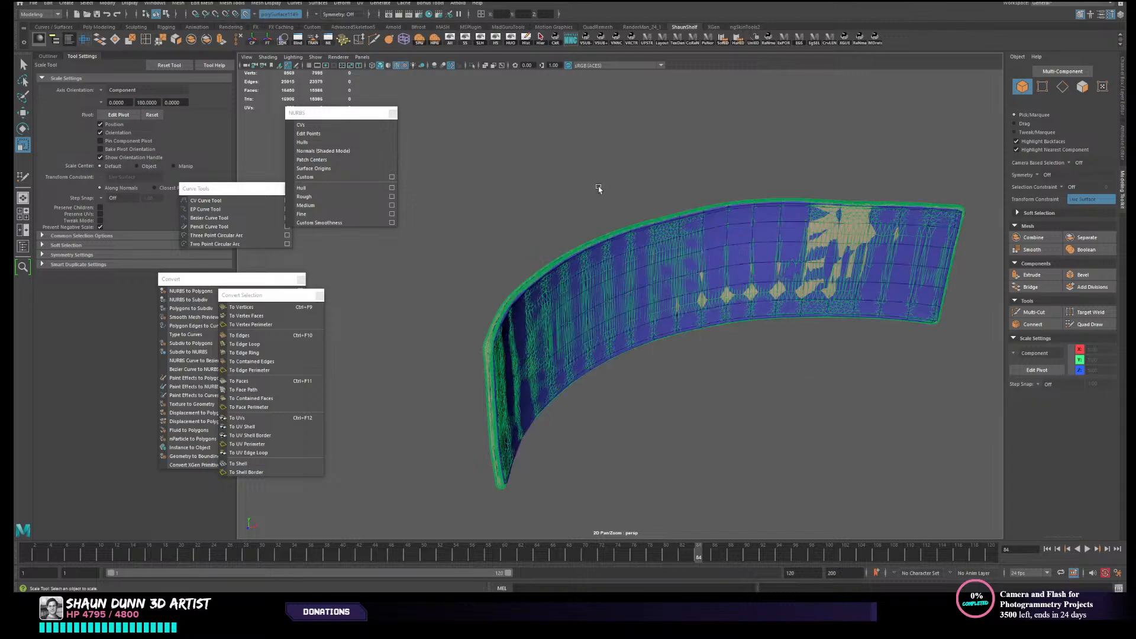
left_click_drag(596, 185, 681, 336)
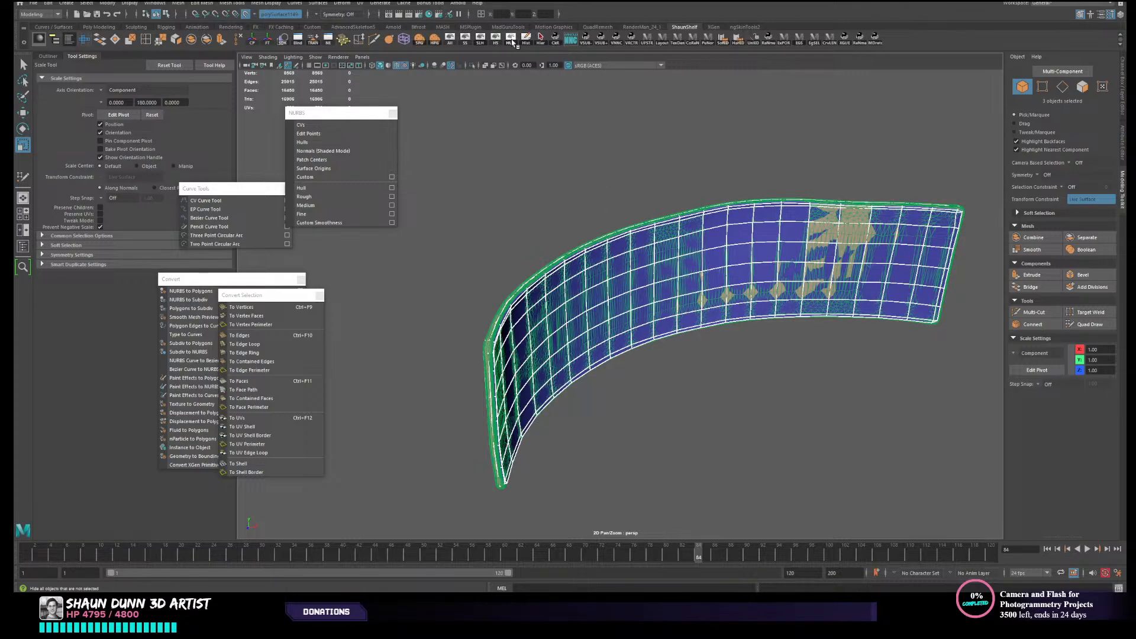
left_click(511, 41)
left_click_drag(624, 331, 606, 327, "alt")
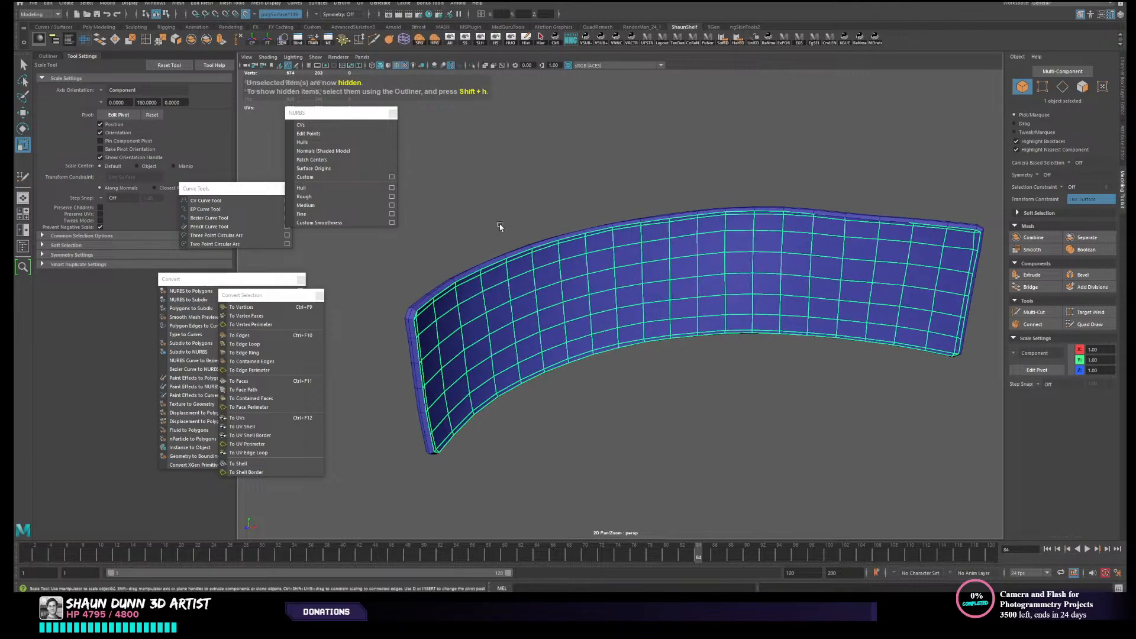
- Try to combine the three low-resolution shells into one mesh and merge all its vertices with a 0.01 distance threshold
left_click_drag(498, 223, 655, 332)
scroll(665, 348, "down", 3)
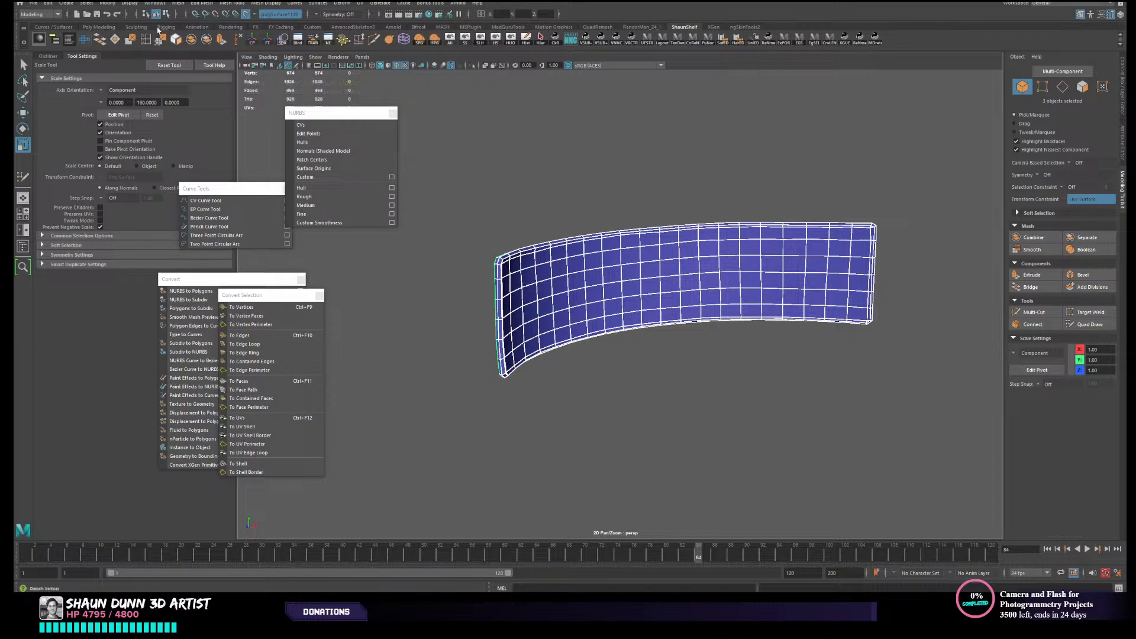
left_click(191, 40)
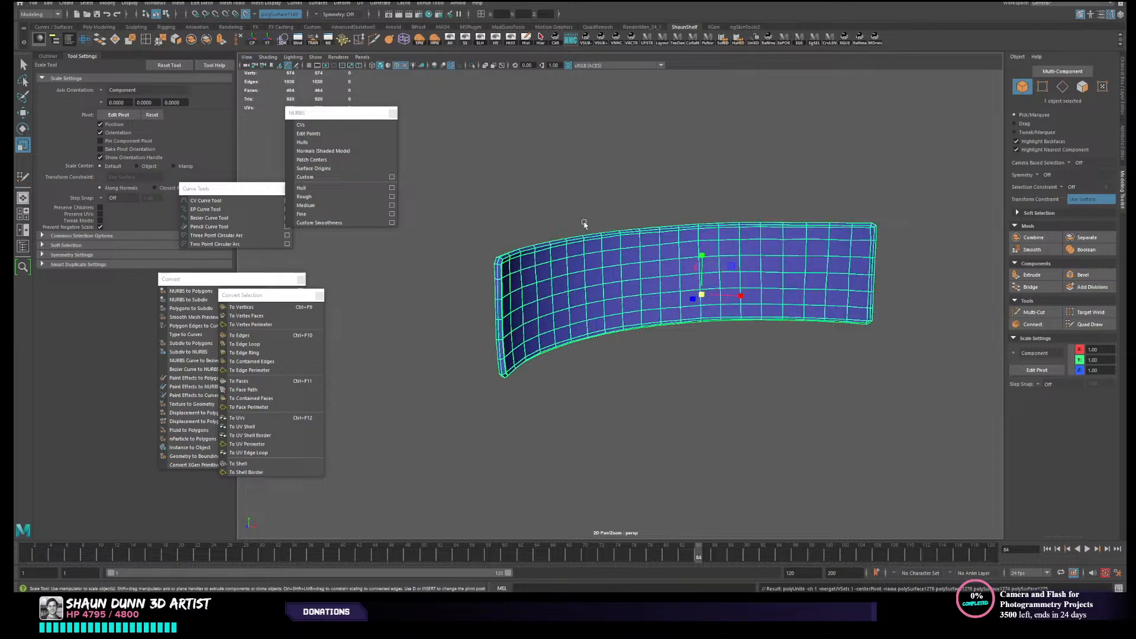
right_click_drag(573, 232, 550, 234)
left_click_drag(438, 140, 970, 454)
left_click(147, 41)
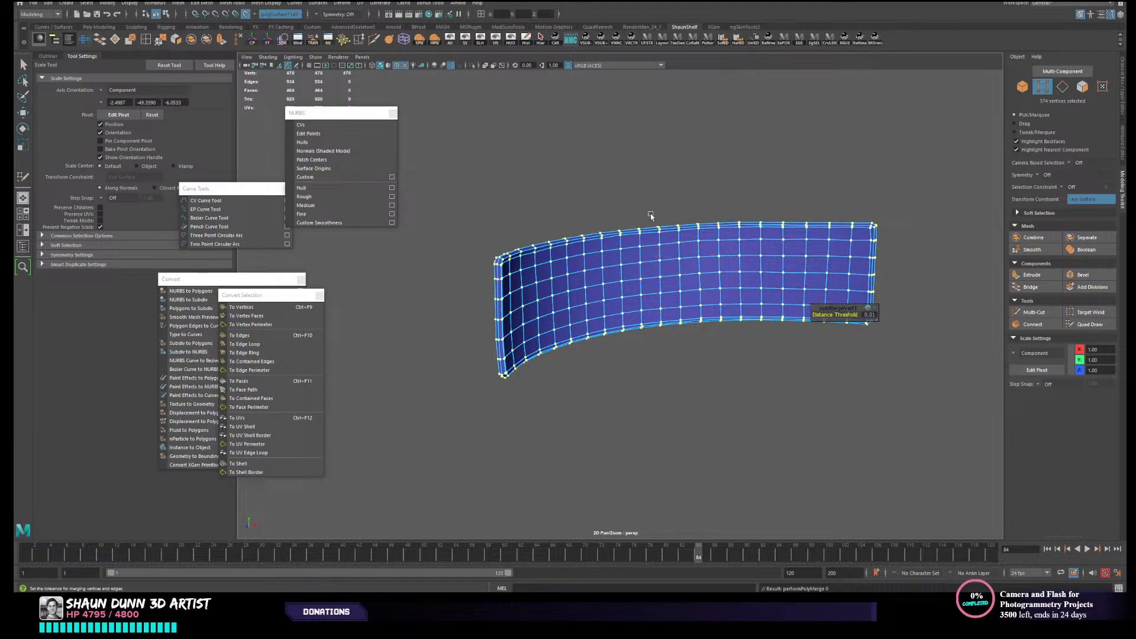
- Examine the combined belt panel with smooth preview, checking the joints between the rim and both panel faces
key("q")
right_click_drag(636, 219, 678, 201)
left_click(689, 231)
scroll(692, 195, "up", 3)
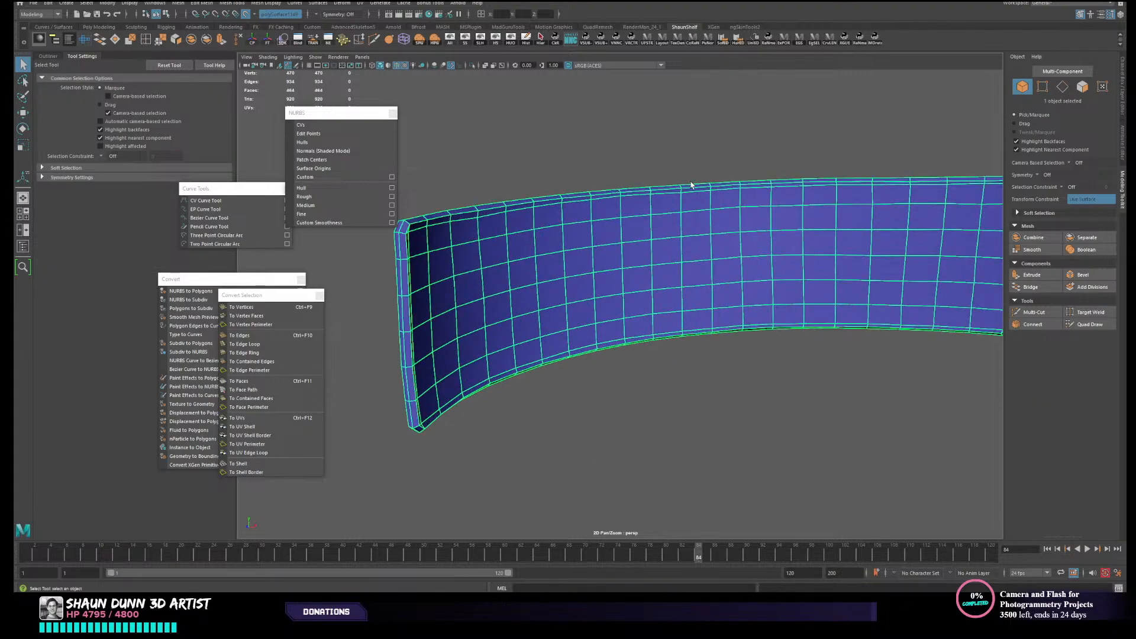
left_click_drag(695, 183, 747, 216, "alt")
scroll(754, 230, "down", 2)
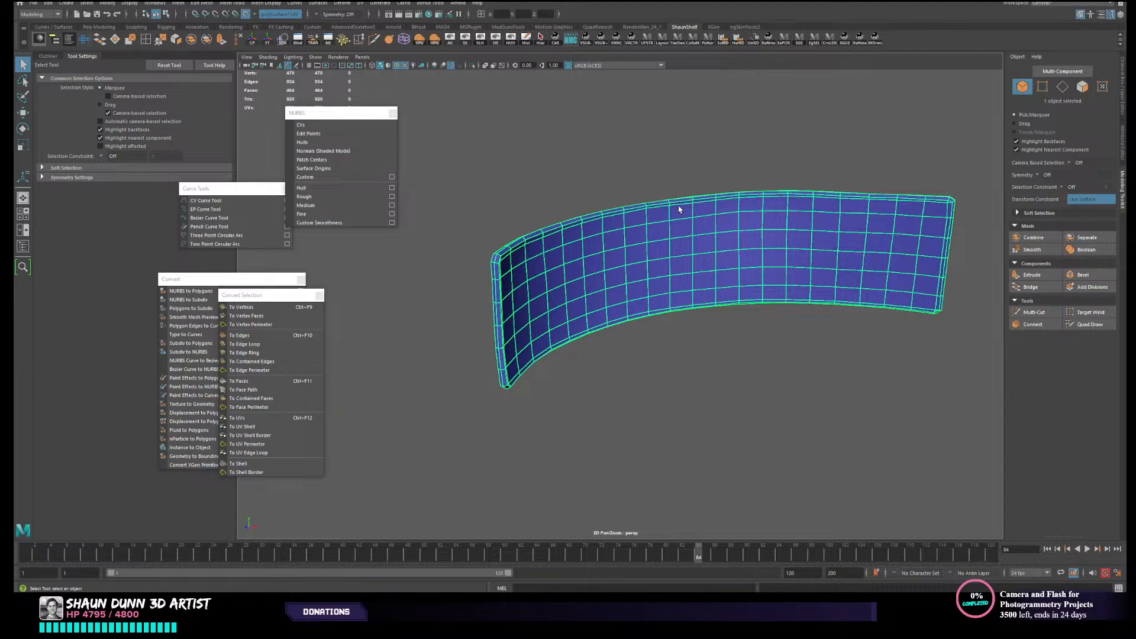
key("3")
left_click(650, 175)
left_click_drag(665, 180, 654, 261, "alt")
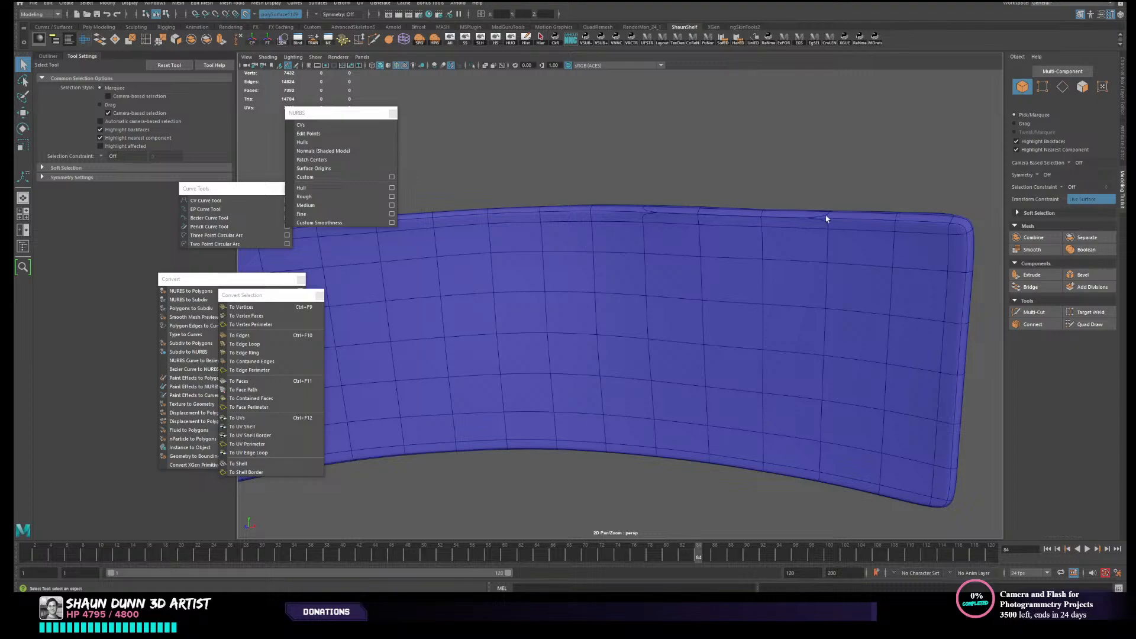
left_click_drag(827, 219, 714, 286, "alt")
- Undo the vertex merge and the combining of the three low-resolution shells
left_click(729, 236)
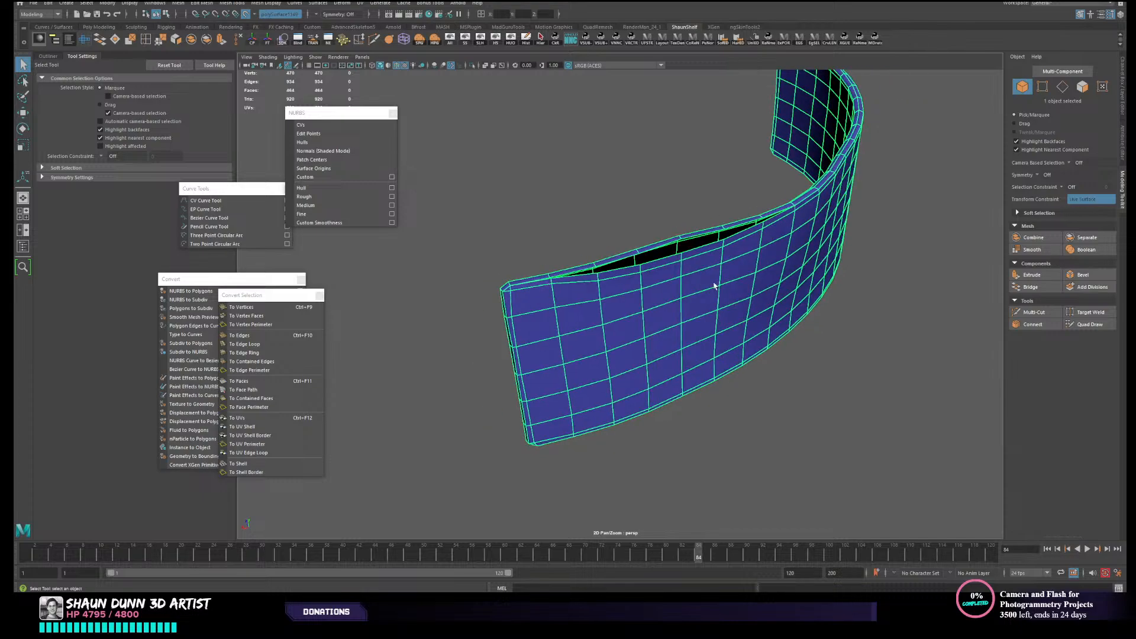
key("F9")
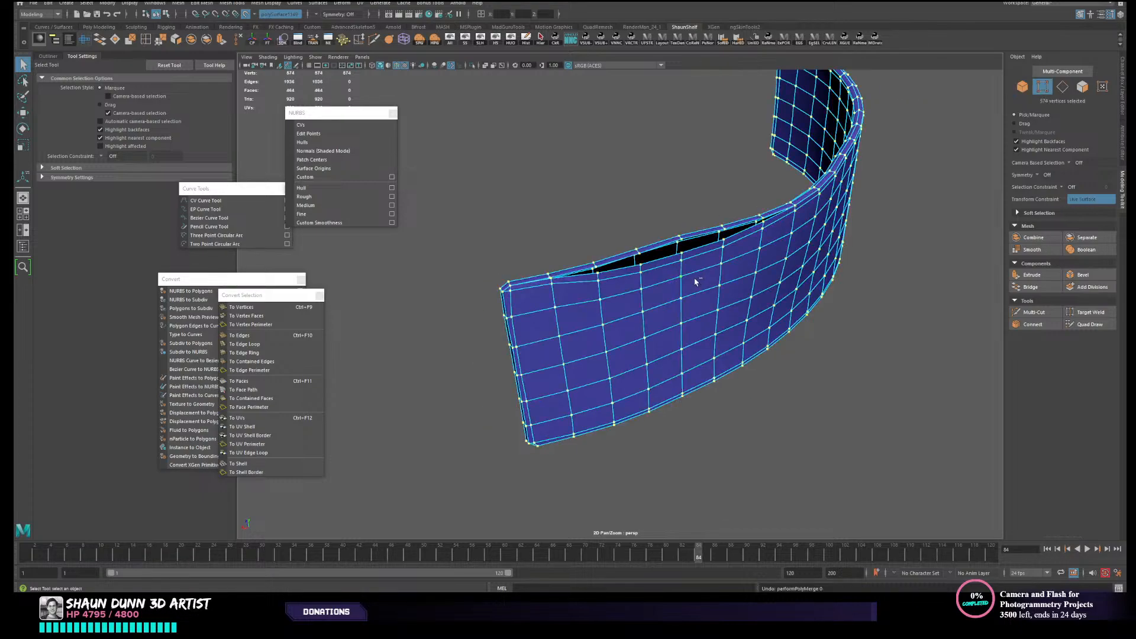
key("ctrl+z")
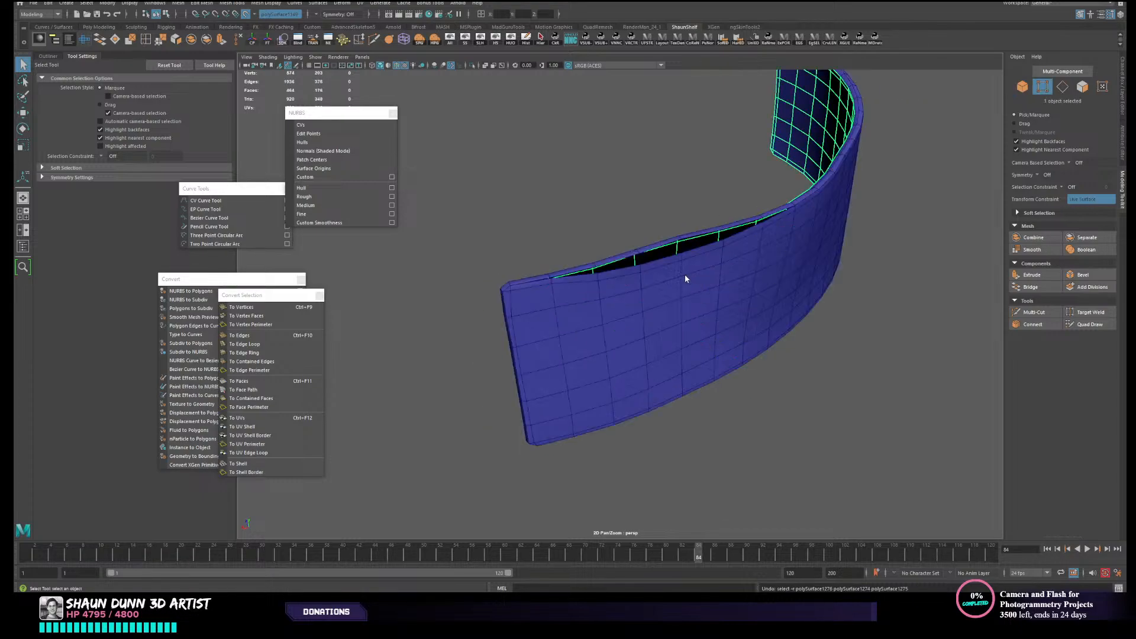
- Select the outer panel shell and show the hidden high-resolution mesh again
left_click(755, 254)
left_click(481, 39)
left_click_drag(693, 287, 658, 269, "alt")
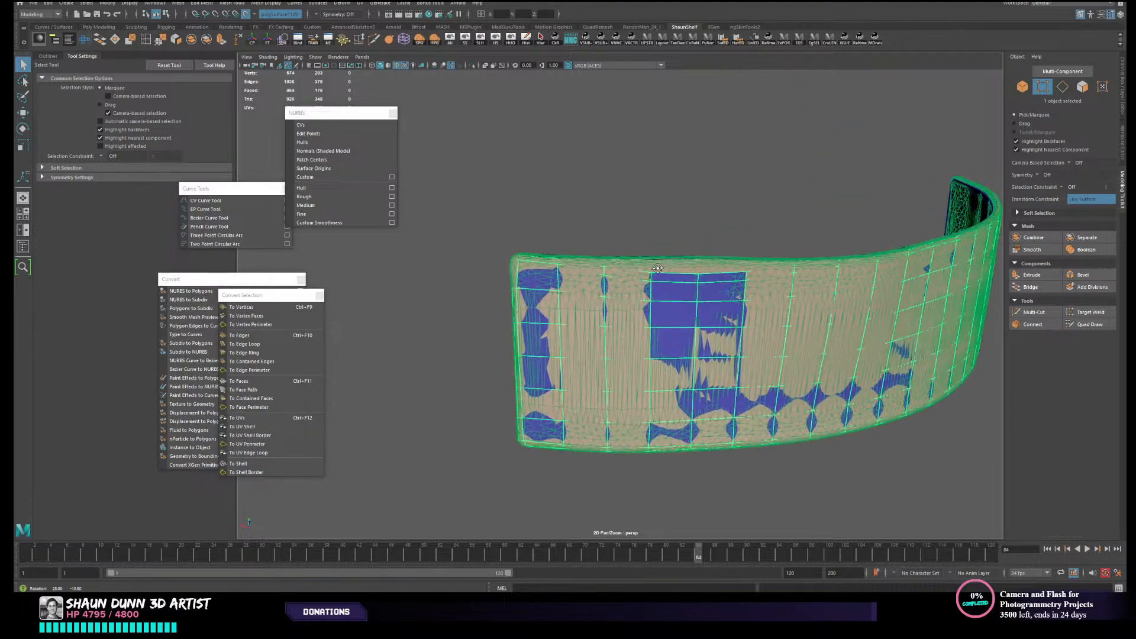
- With Quad Draw, pull the sagging upper border of the outer panel shell up to the high-resolution mesh's rim
left_click(1100, 326)
scroll(703, 302, "up", 4)
middle_click_drag(703, 293, 693, 289, "alt")
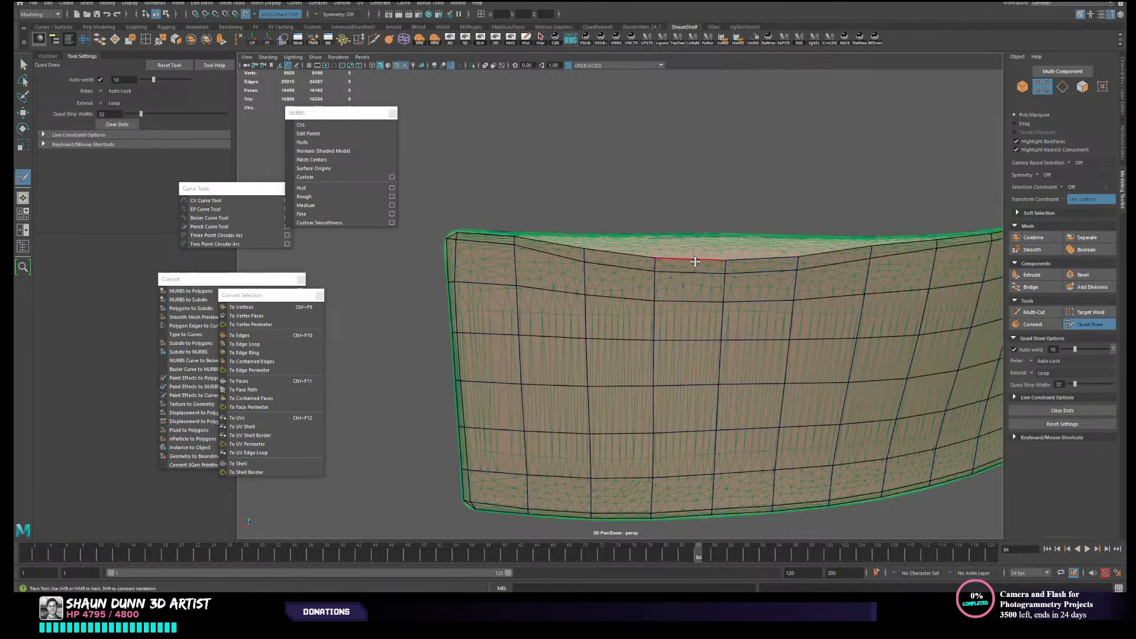
left_click_drag(695, 261, 692, 246)
key("ctrl+z")
left_click_drag(709, 260, 712, 245)
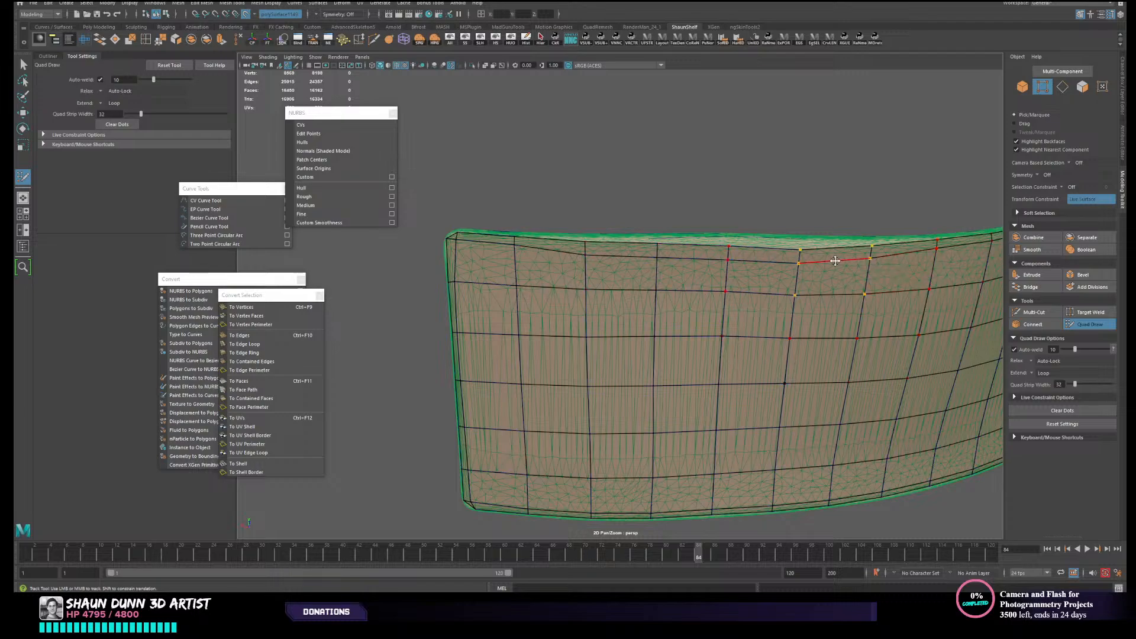
left_click_drag(803, 255, 802, 249)
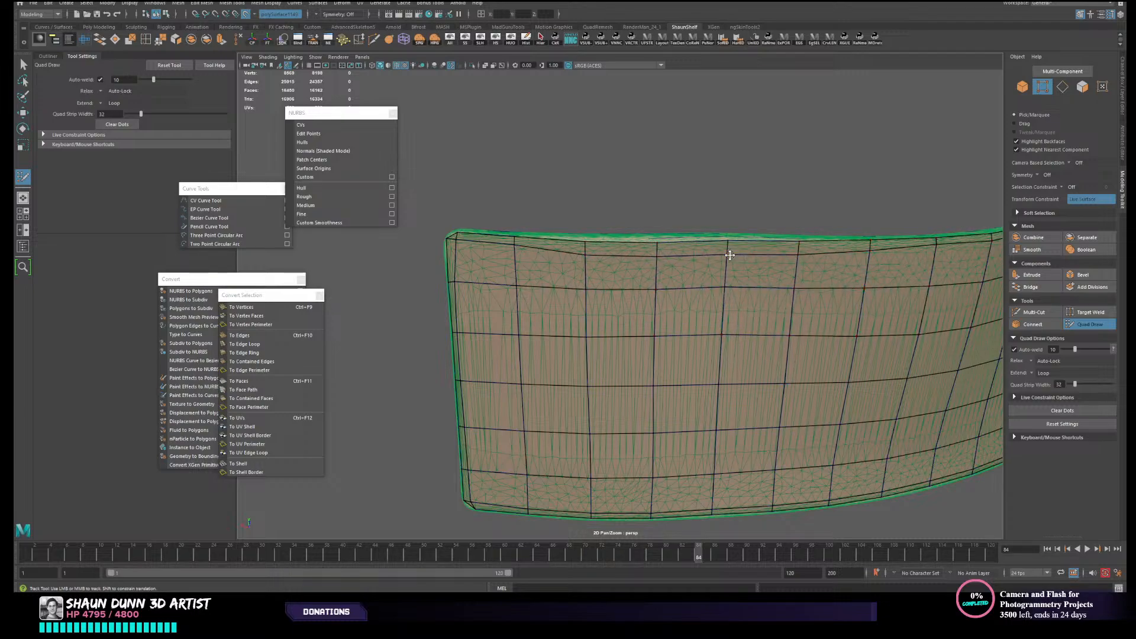
left_click_drag(654, 251, 774, 300, "alt")
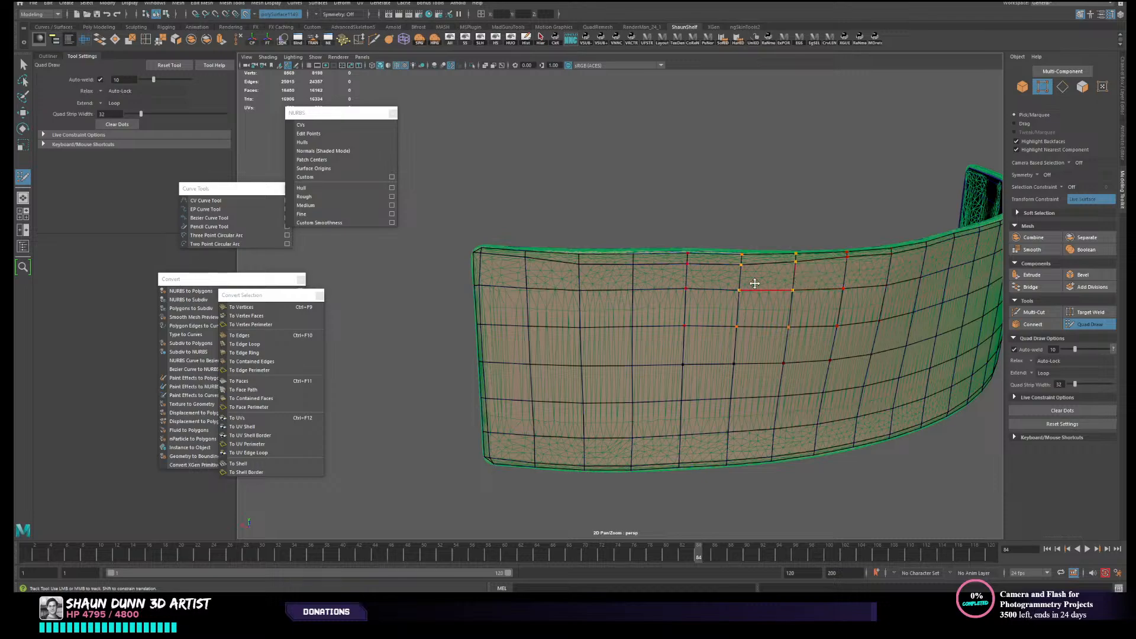
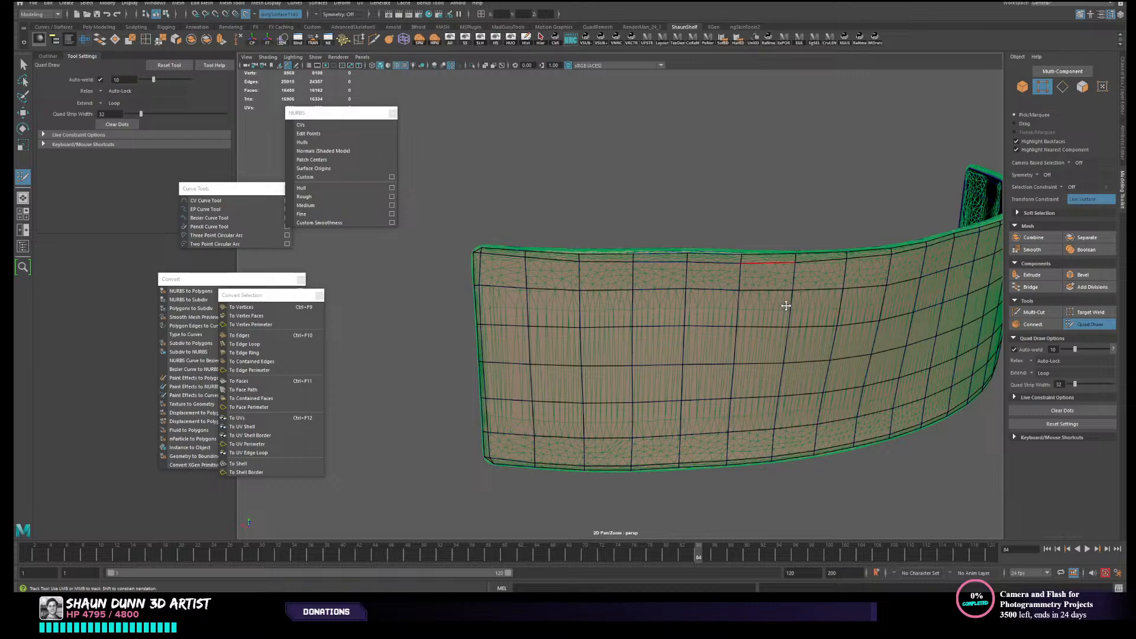
- Leave Quad Draw, select the low-resolution face and rim shells together and combine them into one mesh
mouse_move(795, 323)
left_mouse_down("alt")
mouse_move(817, 331)
mouse_move(761, 328)
mouse_move(807, 340)
mouse_move(749, 341)
left_mouse_up("alt")
key("w")
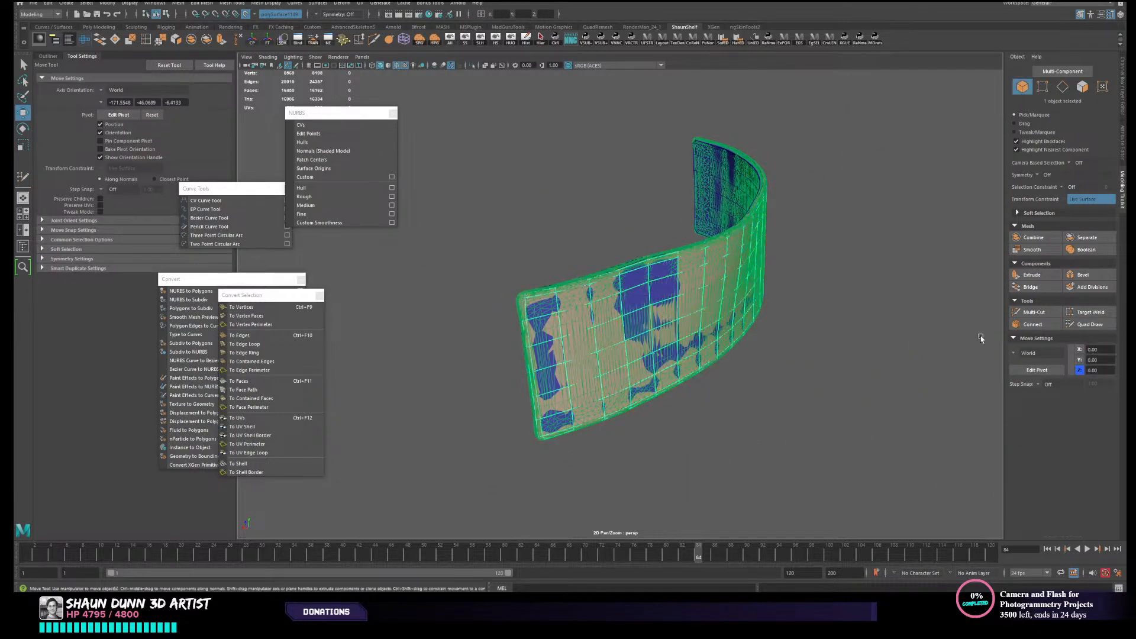
left_click_drag(603, 262, 740, 352)
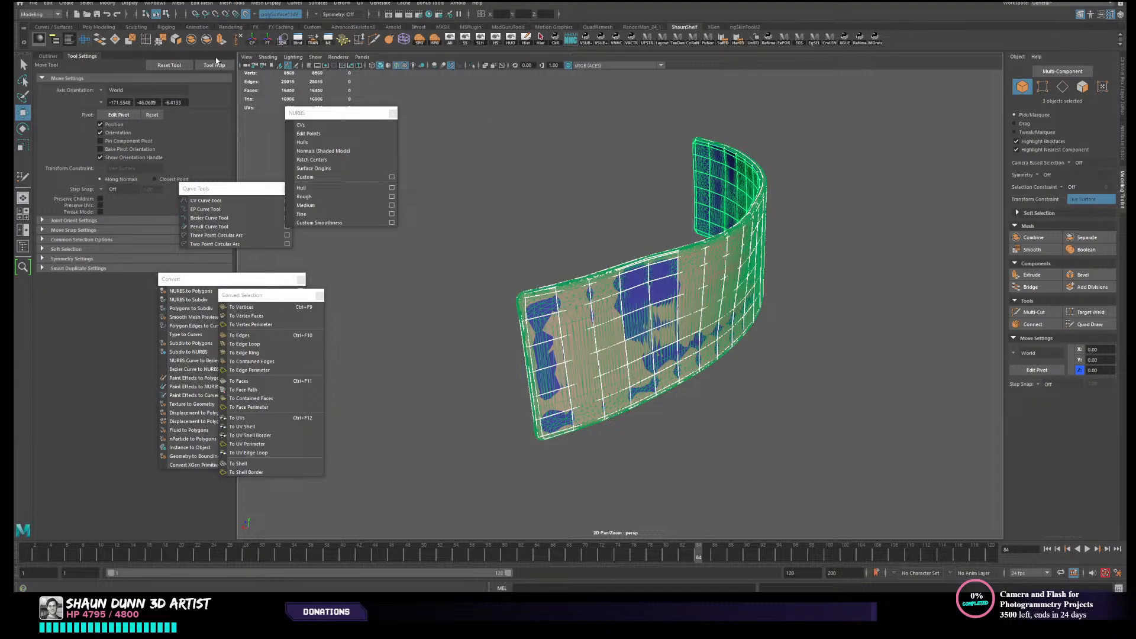
left_click(195, 45)
- Merge all vertices of the combined belt panel with a distance threshold of 0.01 and return to object selection
right_click_drag(589, 247, 516, 194)
left_click_drag(489, 153, 862, 467)
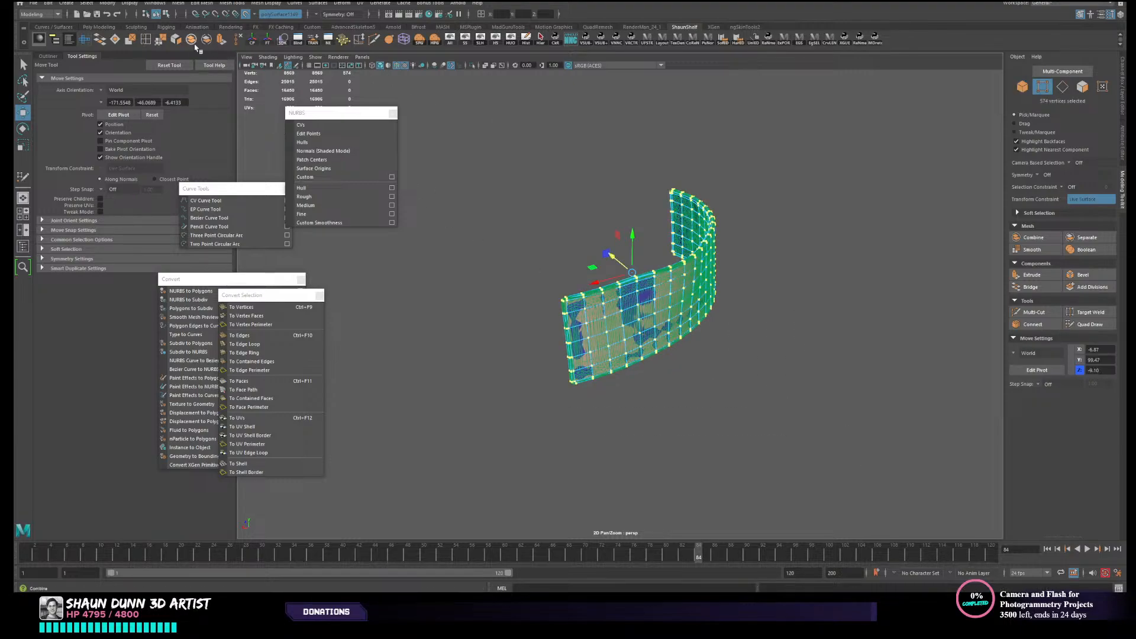
left_click(160, 40)
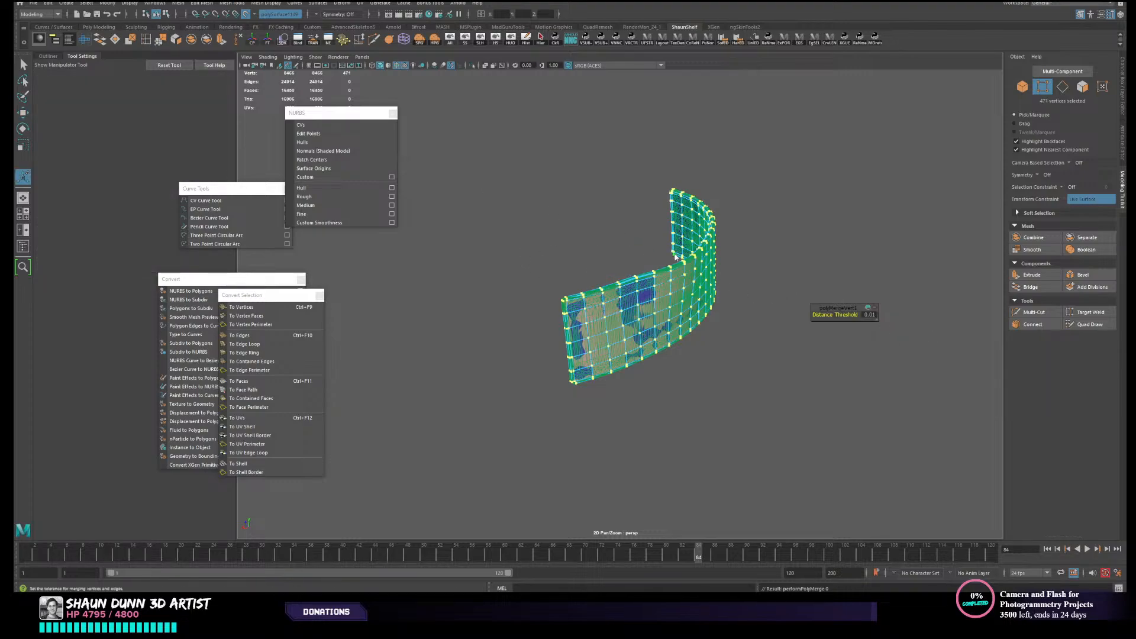
right_click_drag(675, 257, 731, 235)
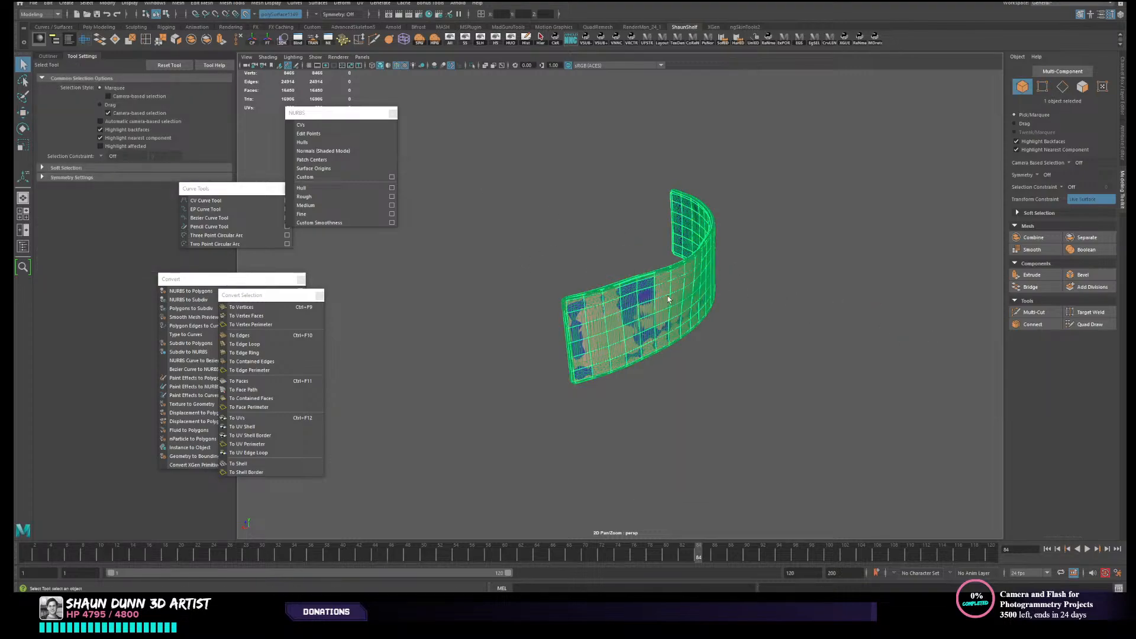
- Hide everything except the combined low-resolution belt panel and inspect its end and rim up close
left_click(517, 43)
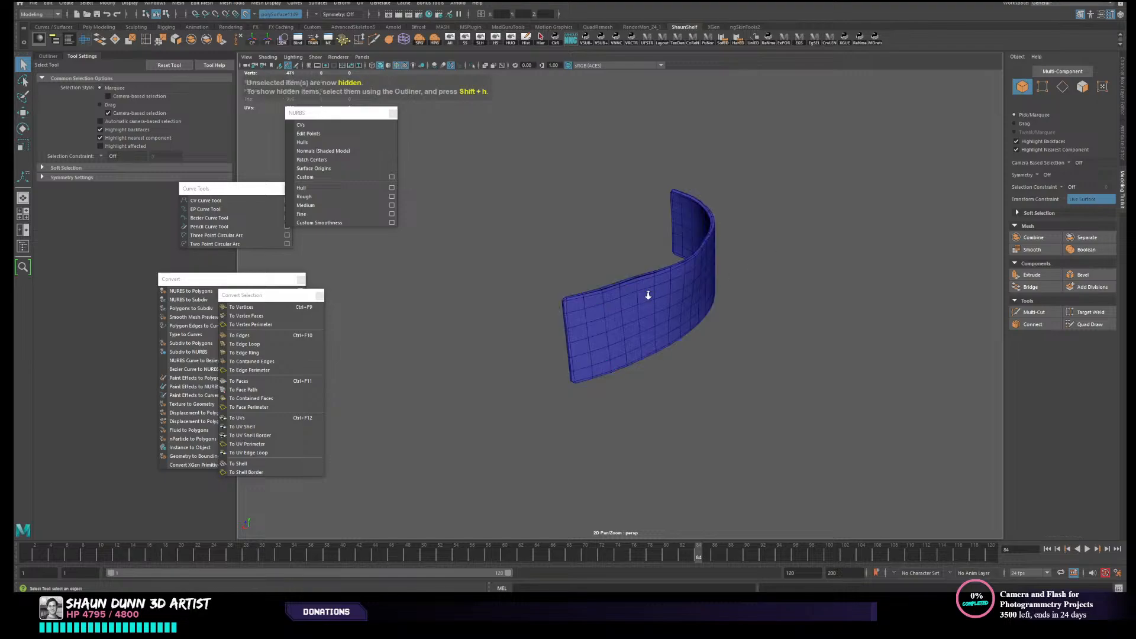
left_click_drag(647, 292, 677, 264, "alt")
scroll(572, 335, "up", 3)
left_click_drag(572, 335, 629, 310, "alt")
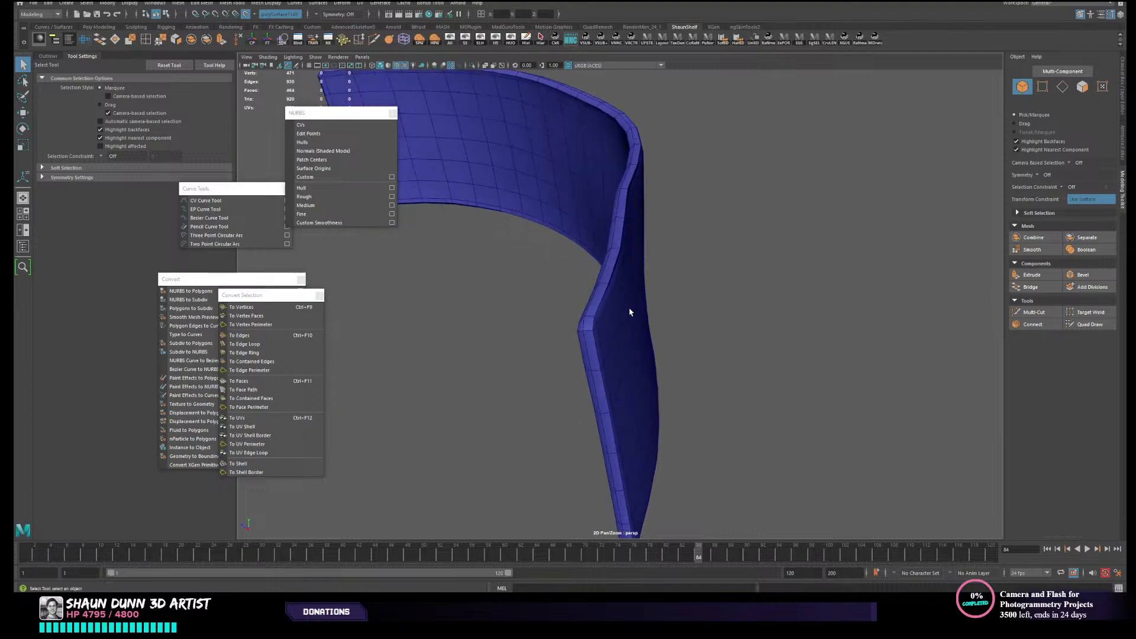
- Delete the loop of faces joining the rim to the outer face of the belt panel
right_click_drag(604, 314, 604, 325)
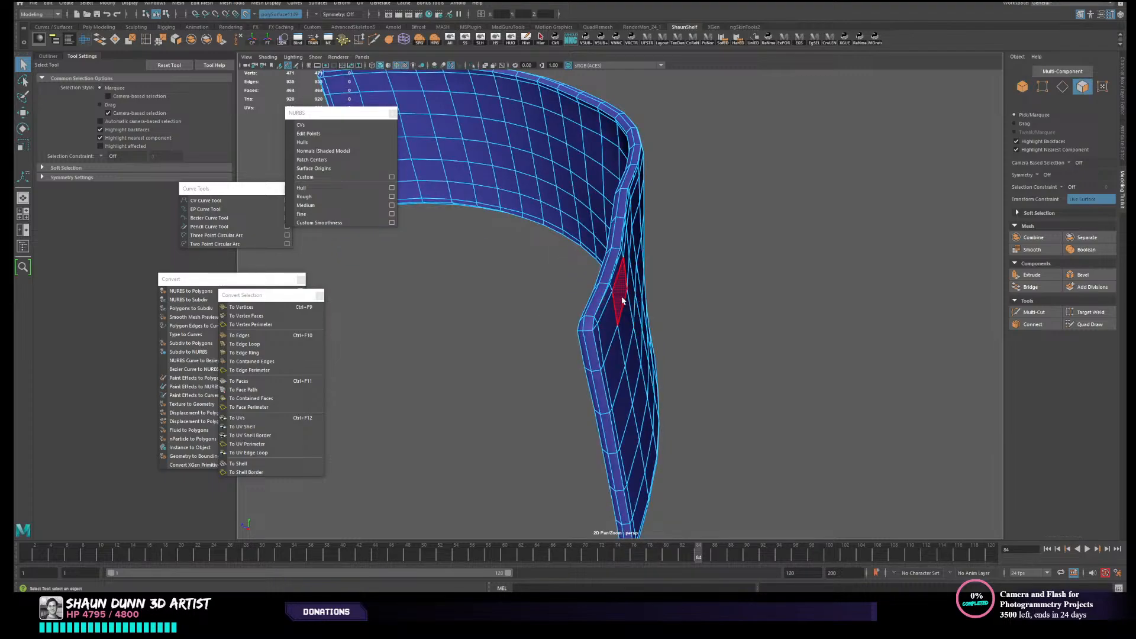
double_click(614, 268)
left_click_drag(613, 268, 689, 310, "alt")
key("Delete")
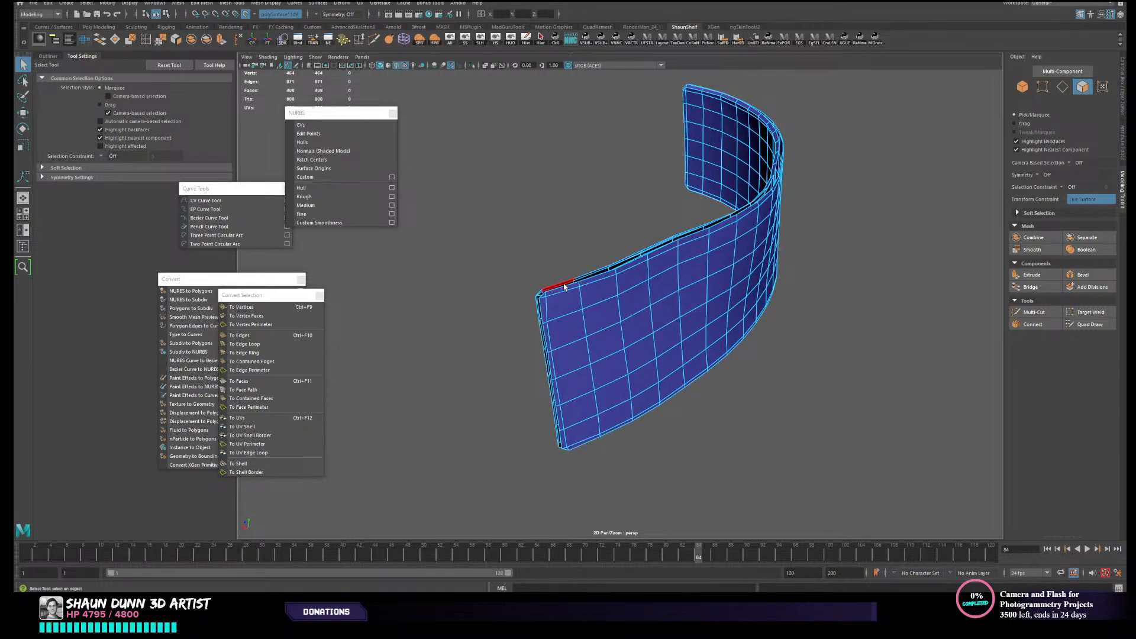
- Select the two open border edge loops between the rim and the outer face and bridge them
scroll(565, 286, "up", 4)
left_click_drag(616, 274, 611, 296, "alt")
right_click_drag(611, 294, 614, 272)
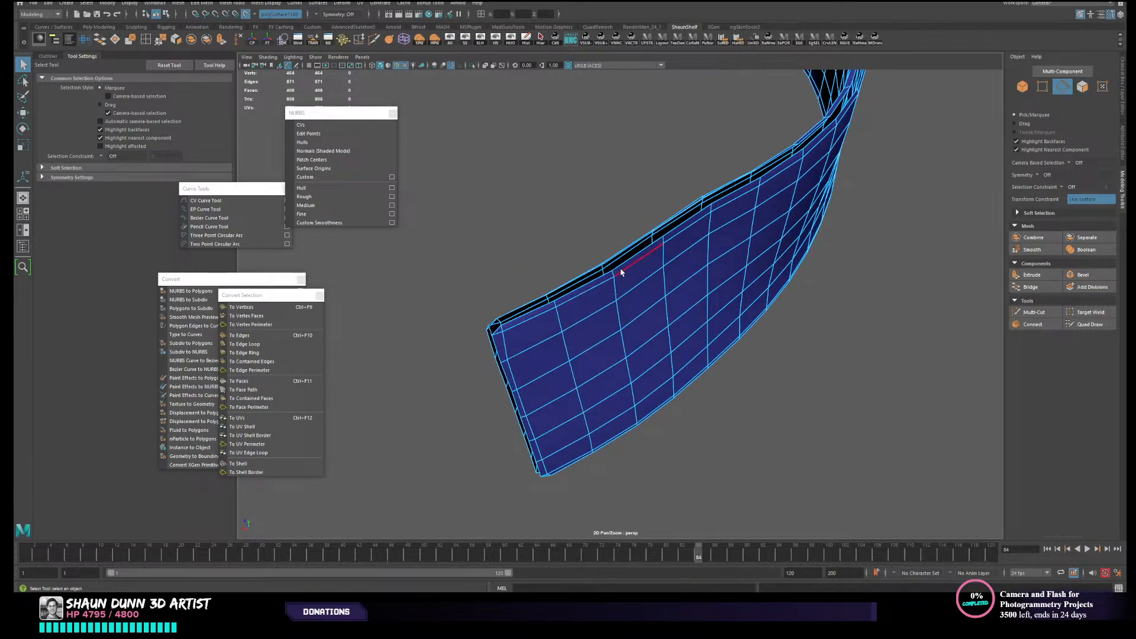
double_click(619, 269)
left_click_drag(619, 269, 617, 282, "alt")
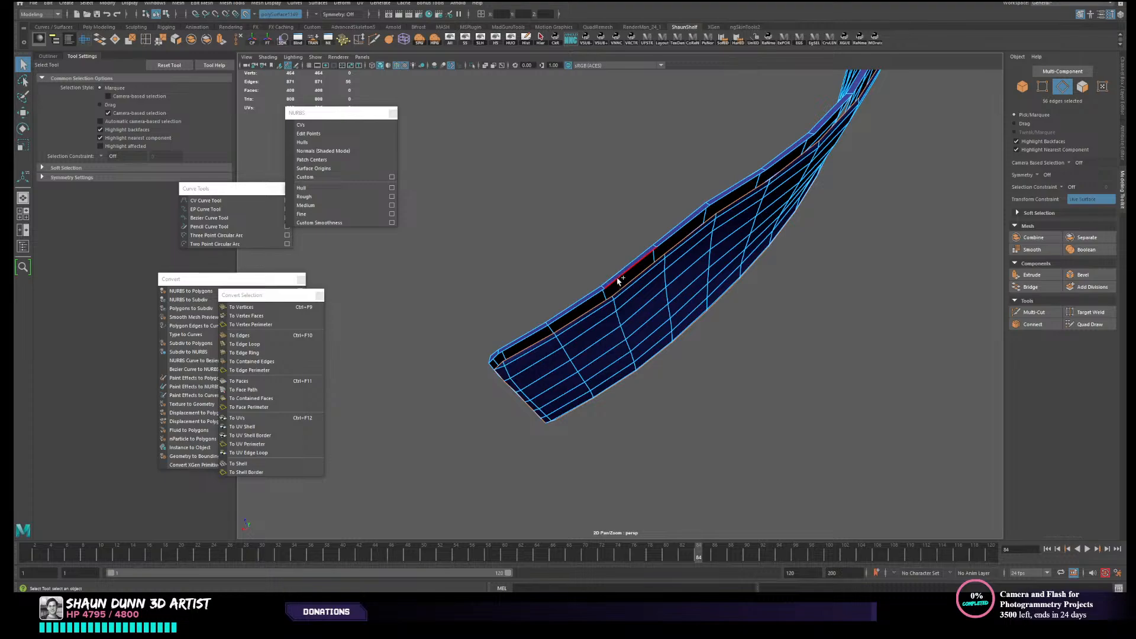
left_click_drag(683, 303, 678, 286, "alt")
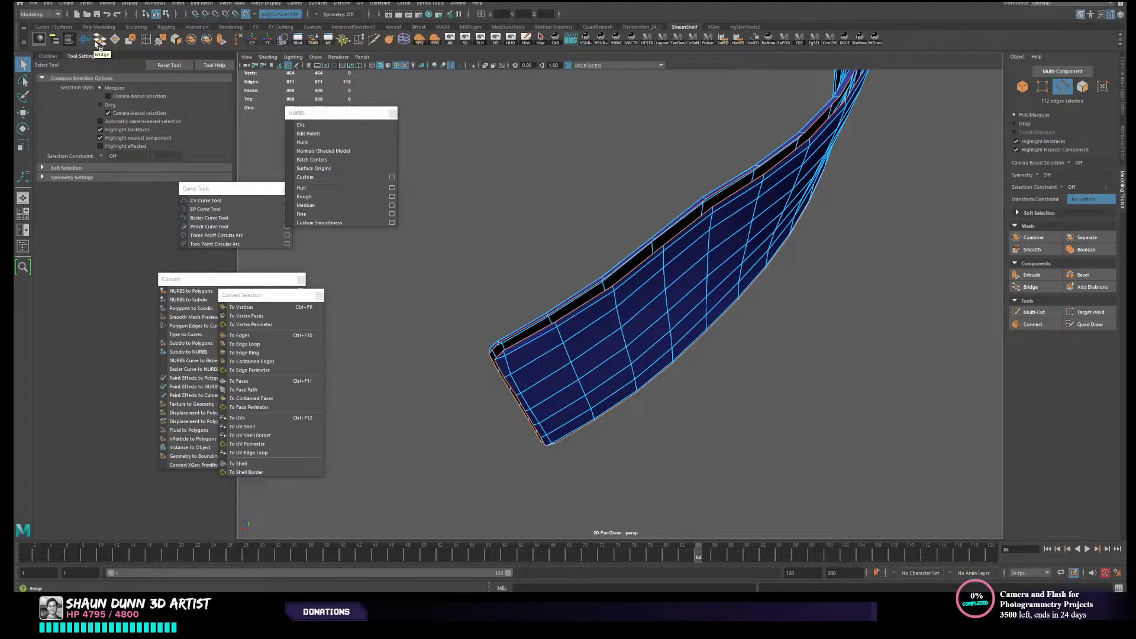
left_click_drag(632, 270, 672, 250, "alt")
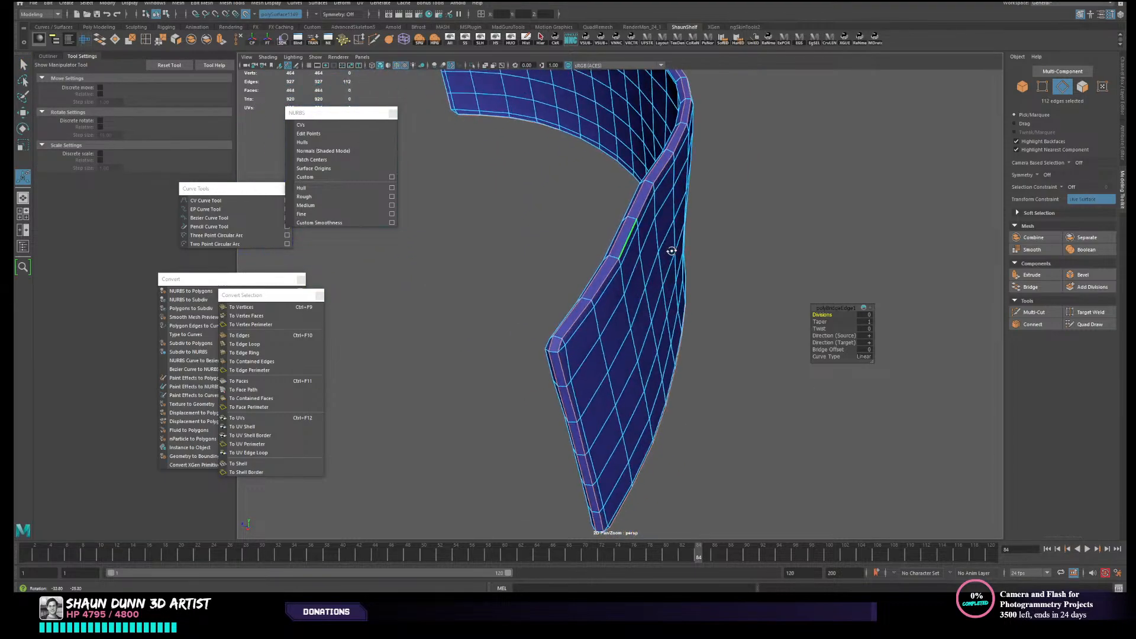
- Delete the loop of rim faces running along the inner face of the belt panel
right_click_drag(632, 272, 698, 252)
left_click_drag(700, 251, 818, 230, "alt")
scroll(708, 328, "up", 3)
mouse_move(704, 328)
left_mouse_down("alt")
mouse_move(665, 333)
mouse_move(693, 325)
left_mouse_up("alt")
left_click_drag(594, 354, 765, 221, "alt")
scroll(613, 227, "up", 3)
mouse_move(766, 220)
right_mouse_down()
mouse_move(763, 207)
mouse_move(787, 219)
right_mouse_up()
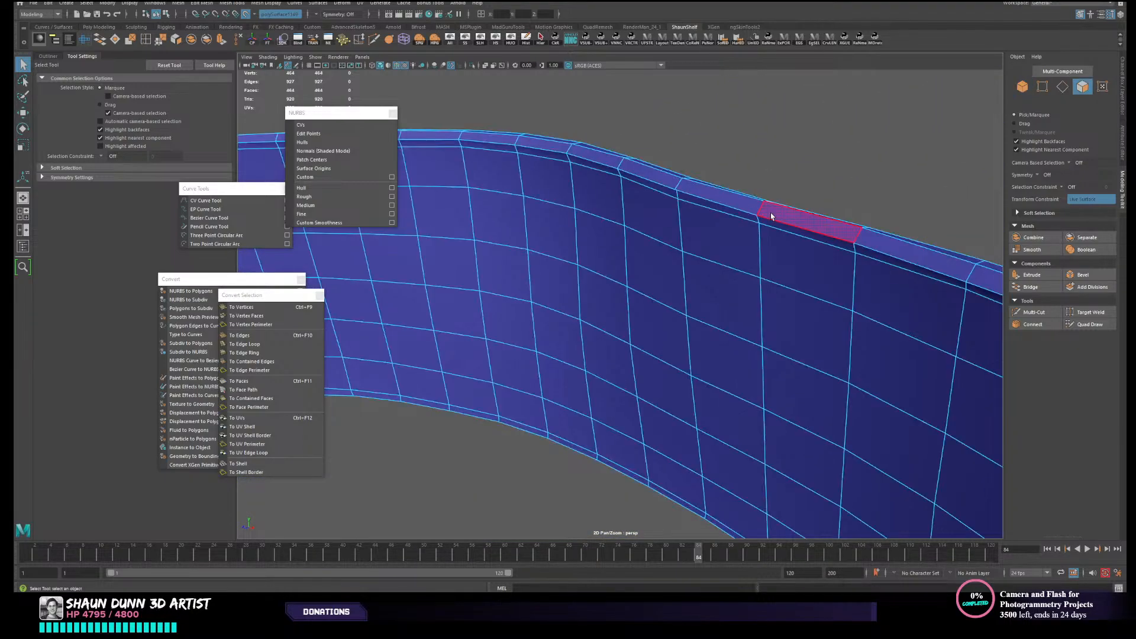
left_click(742, 202)
double_click(742, 202, "shift")
scroll(741, 202, "down", 5)
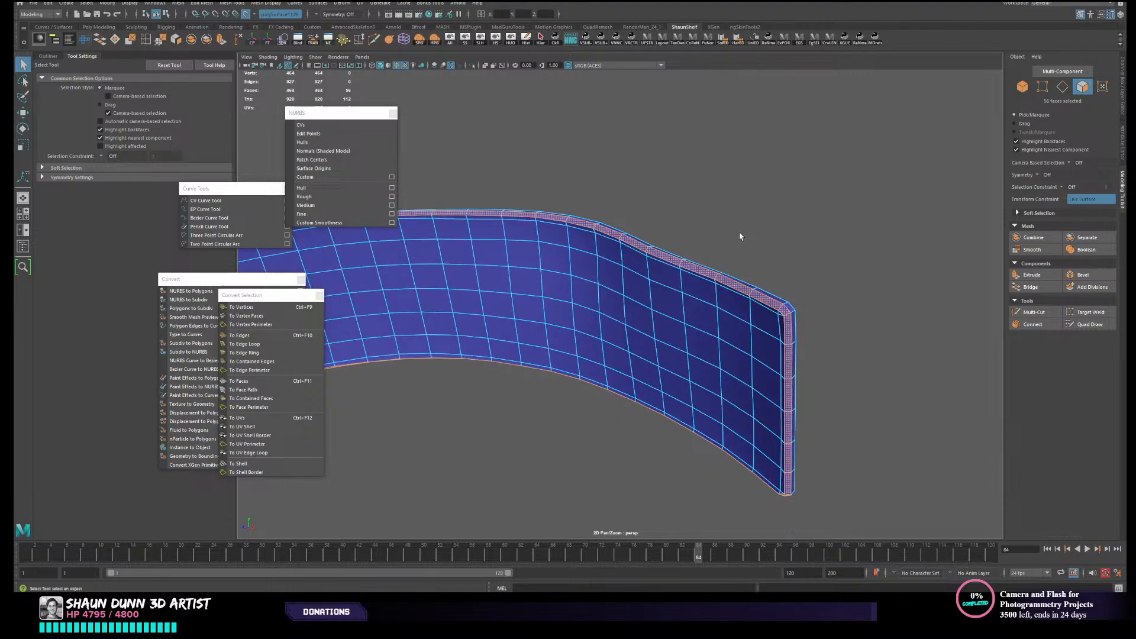
key("Delete")
- Bridge the open edge loops between the rim and the inner face, and check the closed mesh from both sides
key("F10")
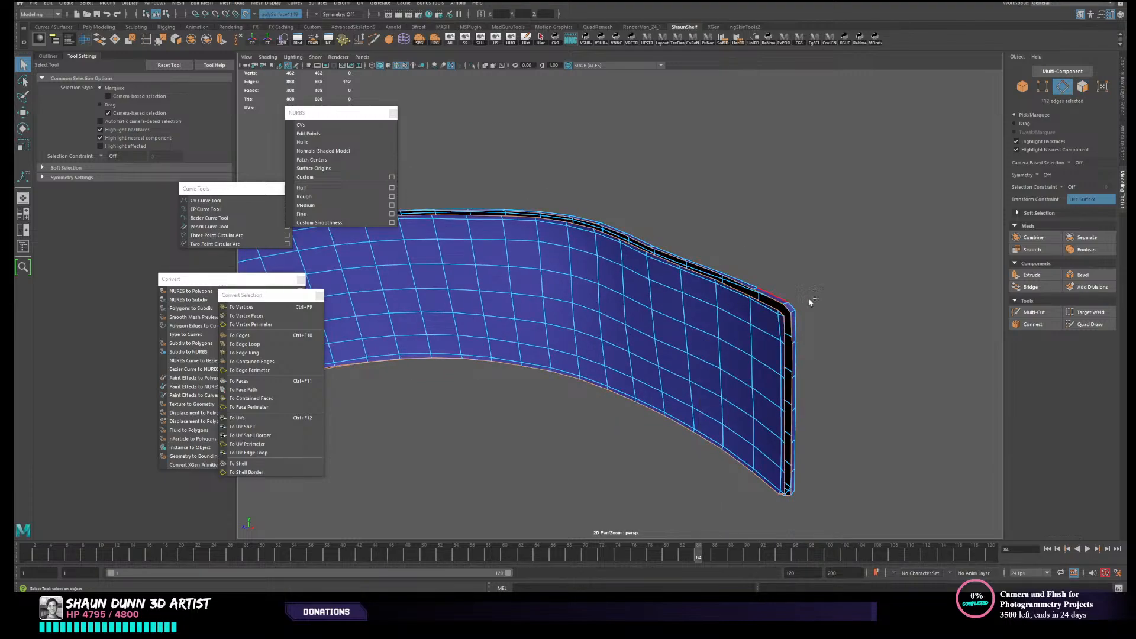
left_click(101, 40)
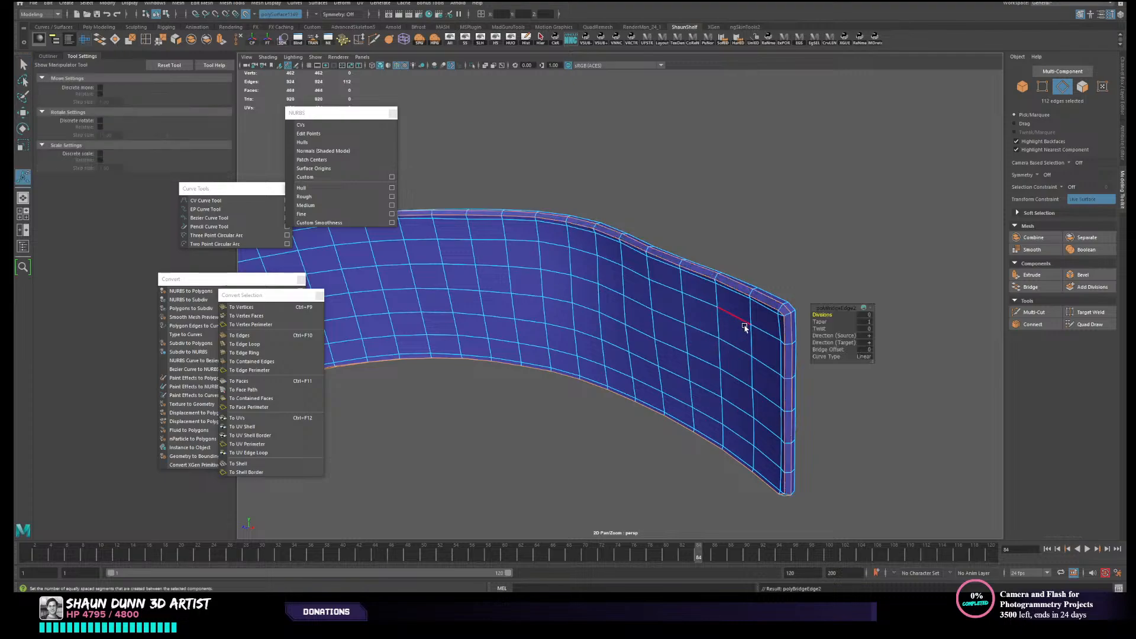
key("F8")
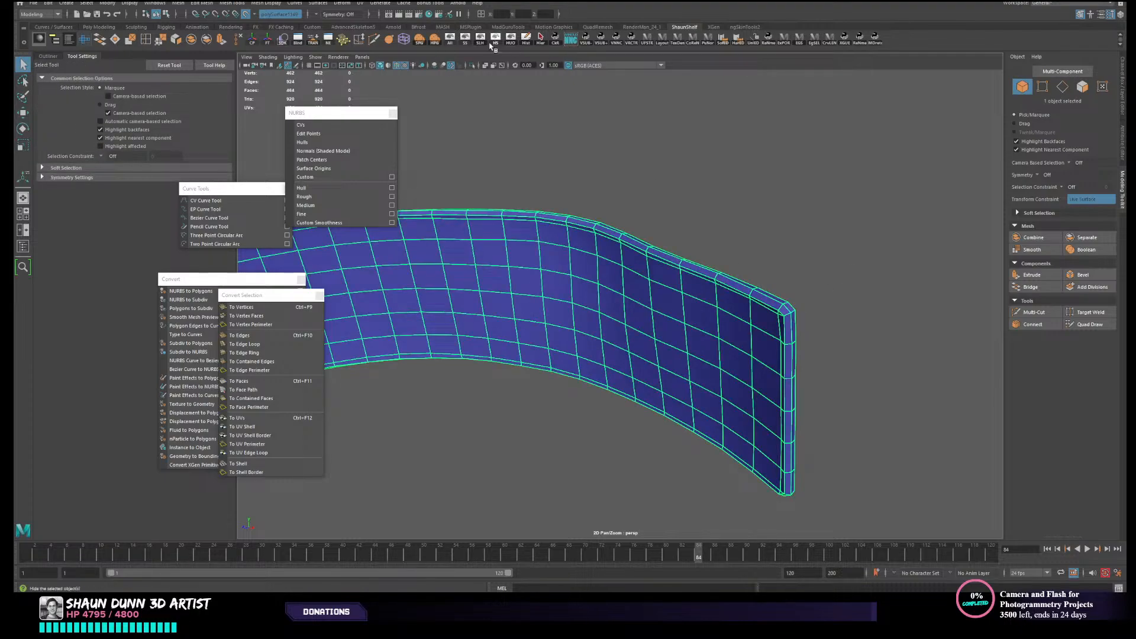
scroll(656, 156, "down", 1)
left_click(722, 40)
left_click(698, 192)
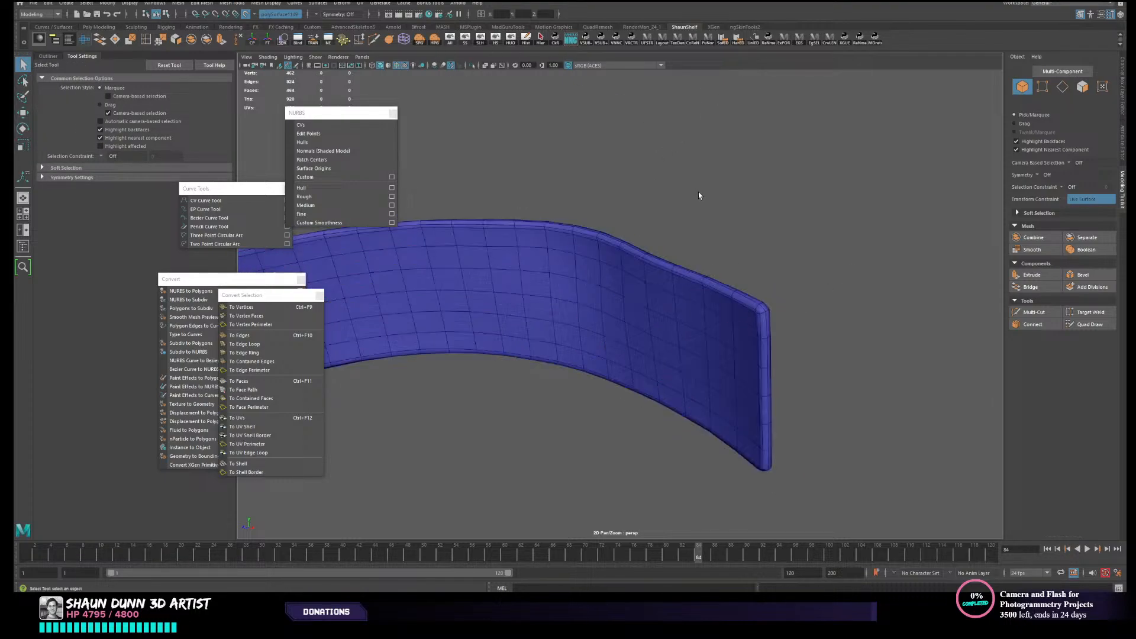
scroll(692, 231, "down", 3)
left_click_drag(710, 280, 580, 268, "alt")
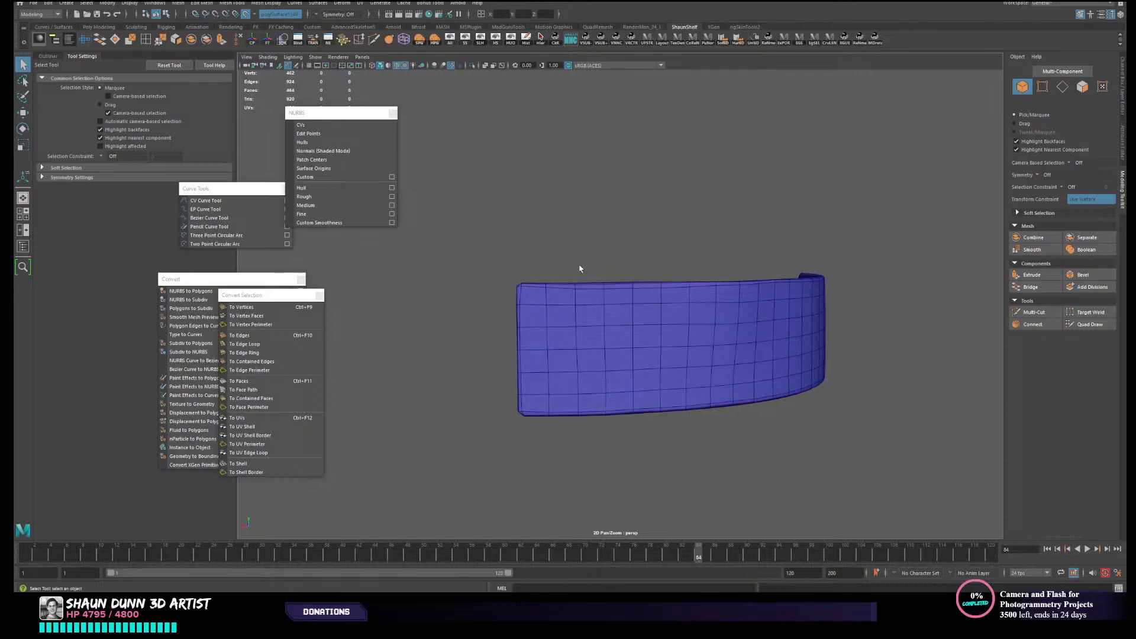
- Open the combined belt panel in the UV Editor and select its entire overlapping UV shell
left_click(679, 355)
left_click(88, 40)
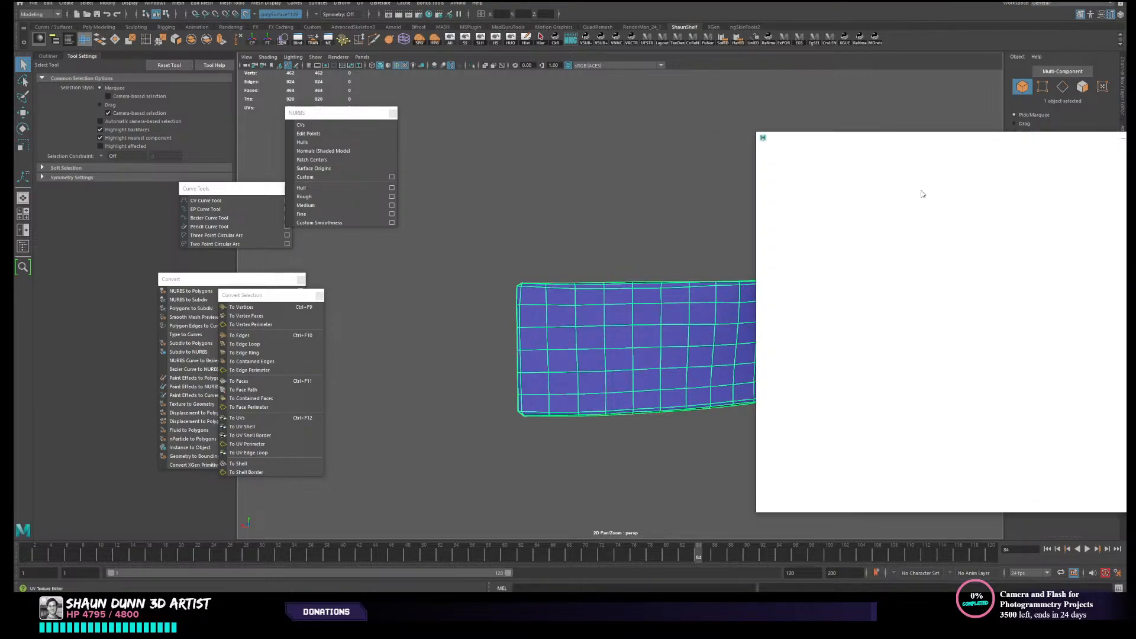
middle_click_drag(657, 268, 563, 251, "alt")
scroll(558, 262, "up", 2)
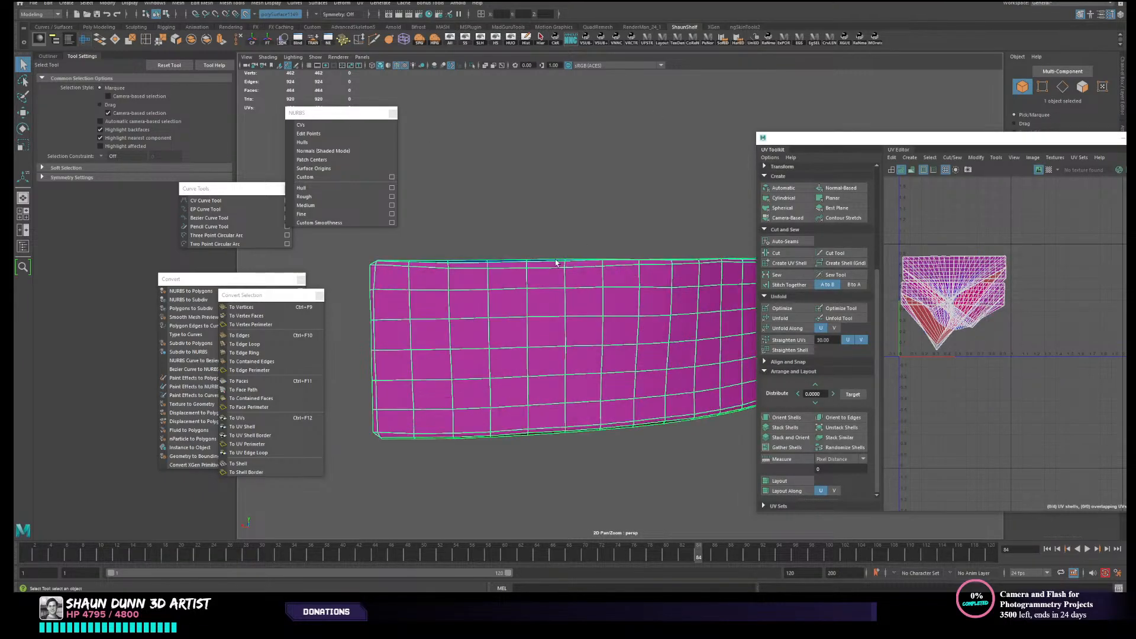
right_click_drag(916, 275, 882, 263)
left_click(956, 274)
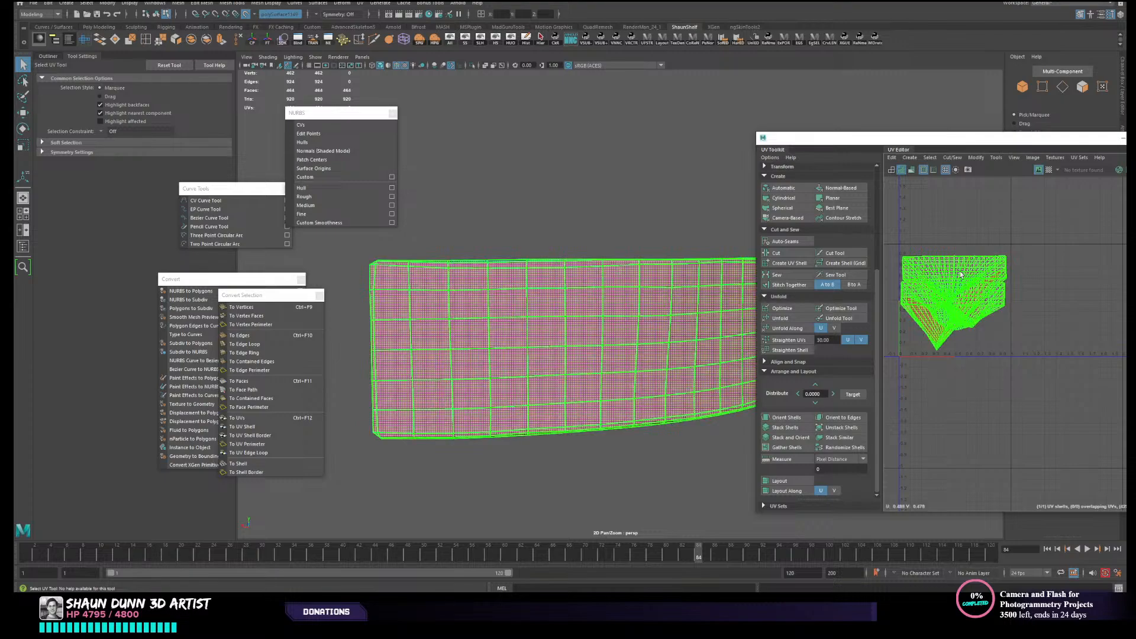
scroll(957, 274, "up", 3)
- Select both face loops that form the panel's rim and apply a camera-based UV projection to them
left_click_drag(473, 254, 567, 277, "alt")
left_click_drag(599, 408, 626, 417, "alt")
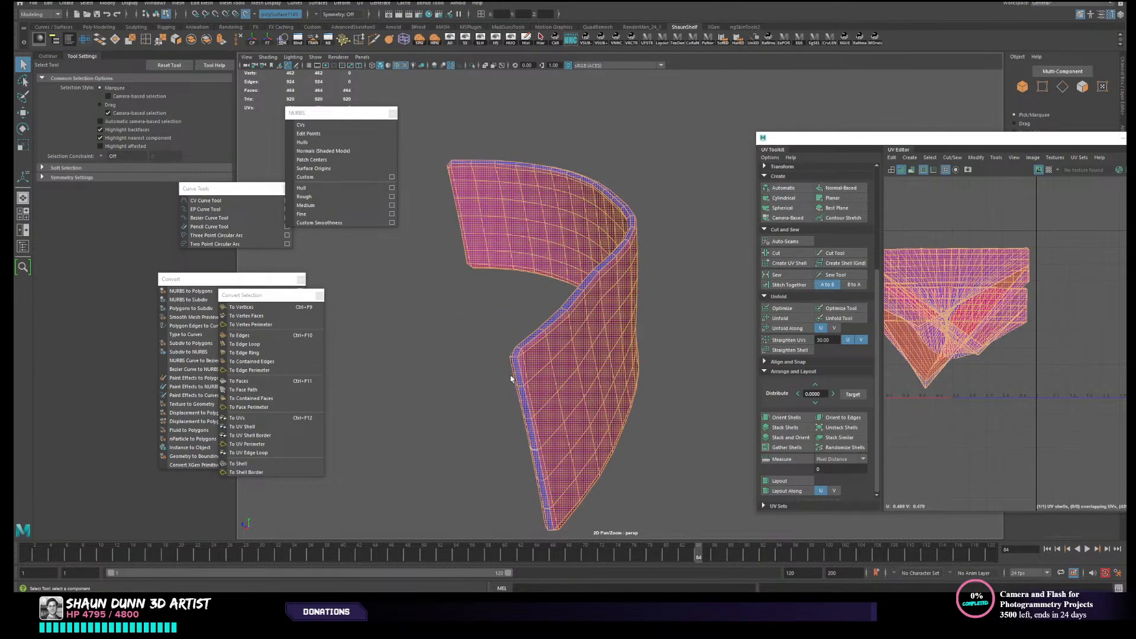
right_click_drag(515, 363, 516, 386)
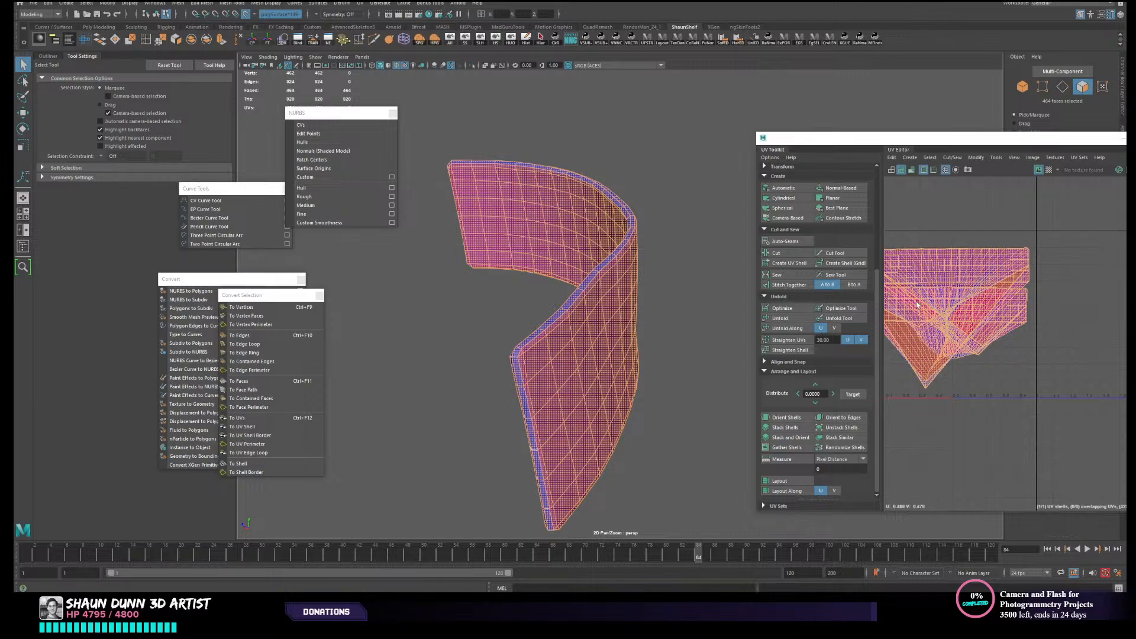
left_click_drag(540, 394, 573, 381, "alt")
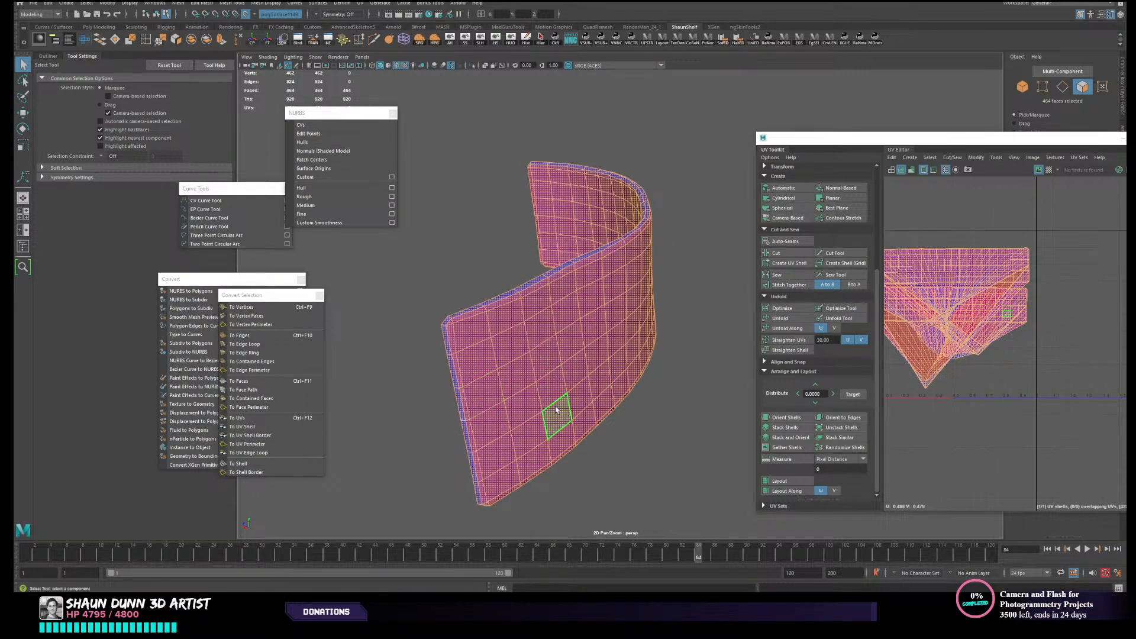
left_click_drag(518, 402, 544, 400, "alt")
scroll(521, 377, "up", 5)
right_click_drag(517, 348, 518, 371)
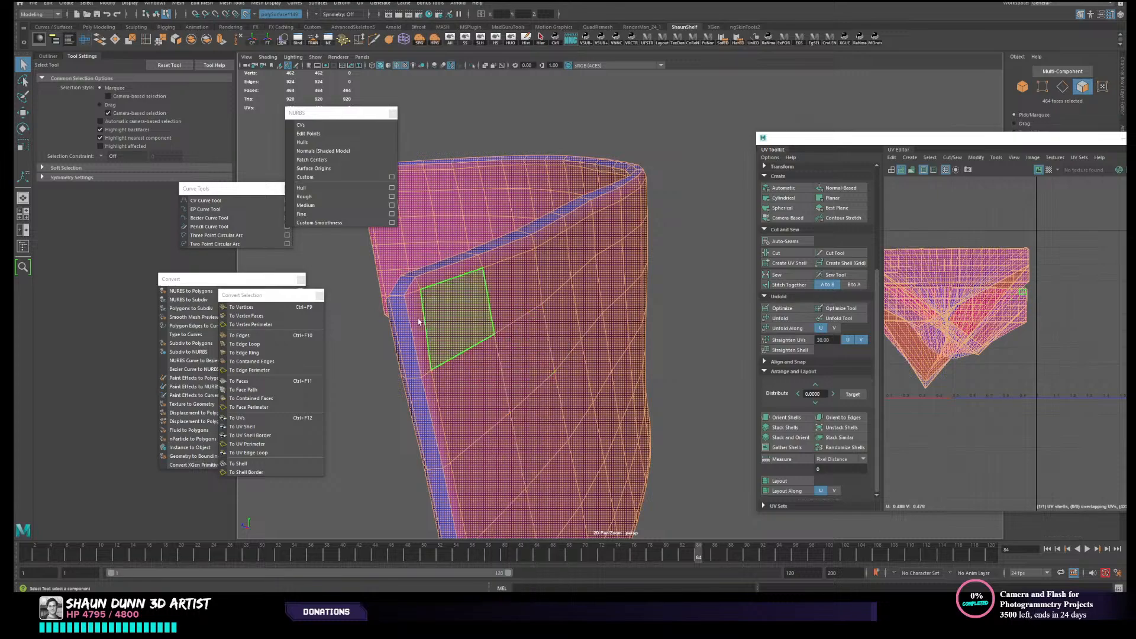
left_click_drag(419, 320, 484, 324, "alt")
left_click(493, 329)
double_click(501, 371)
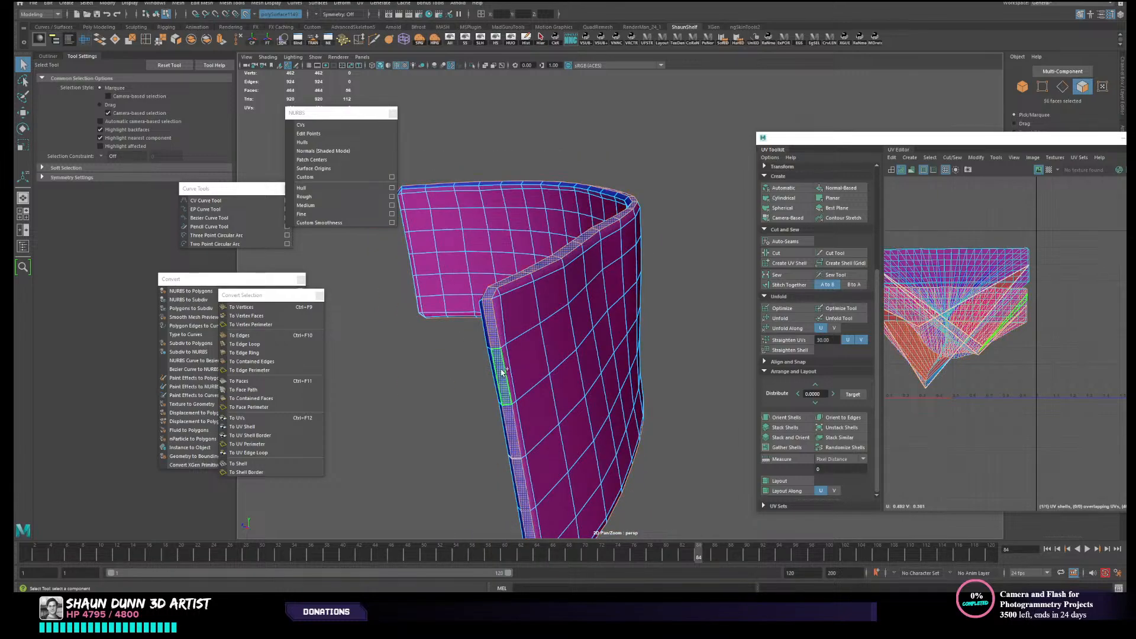
left_click_drag(501, 371, 562, 373, "alt")
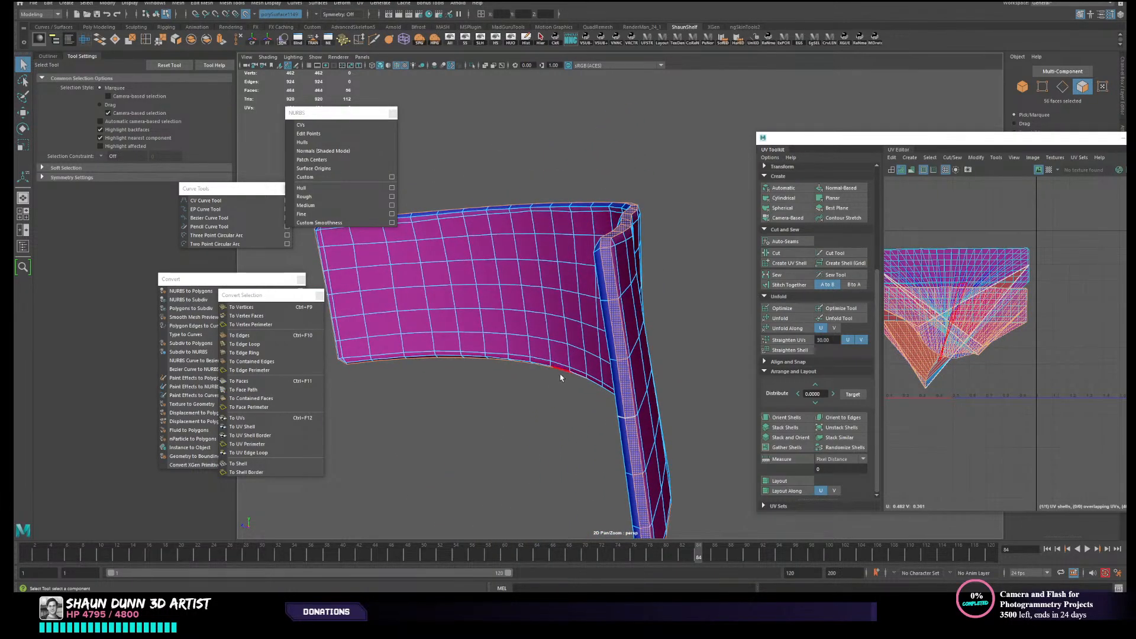
left_click(600, 294, "shift")
double_click(601, 294, "shift")
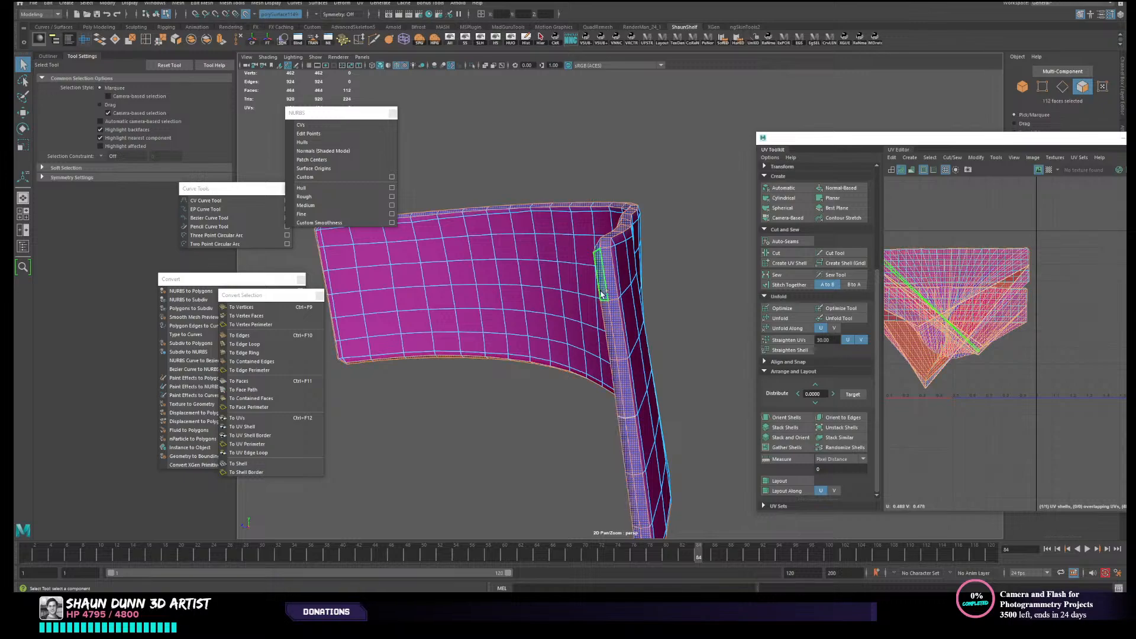
left_click_drag(588, 325, 583, 379, "alt")
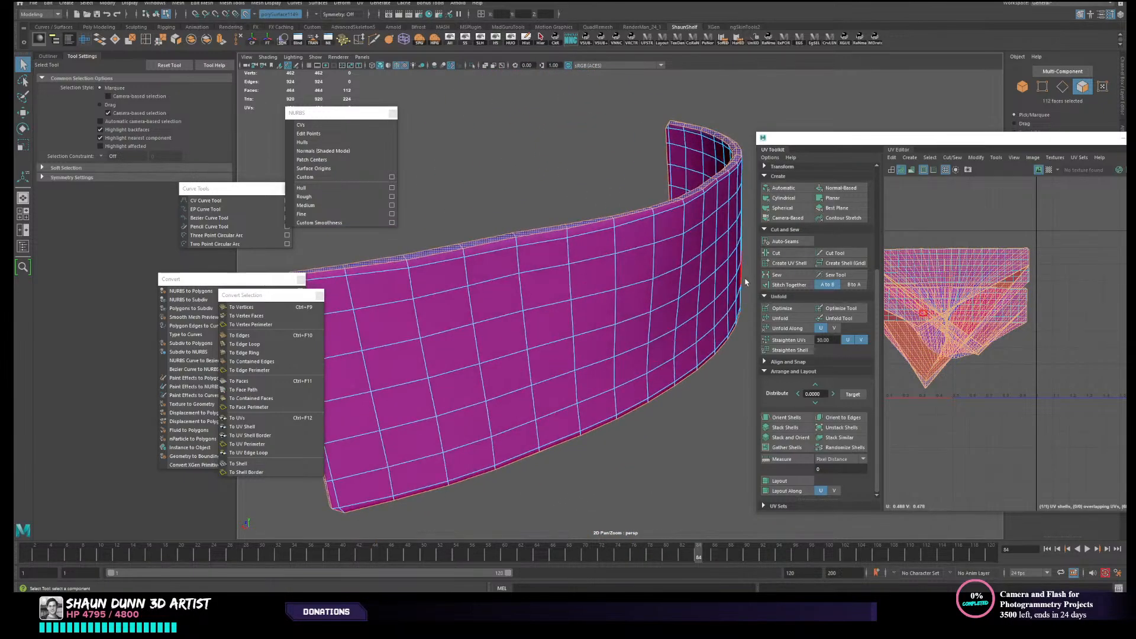
left_click(792, 219)
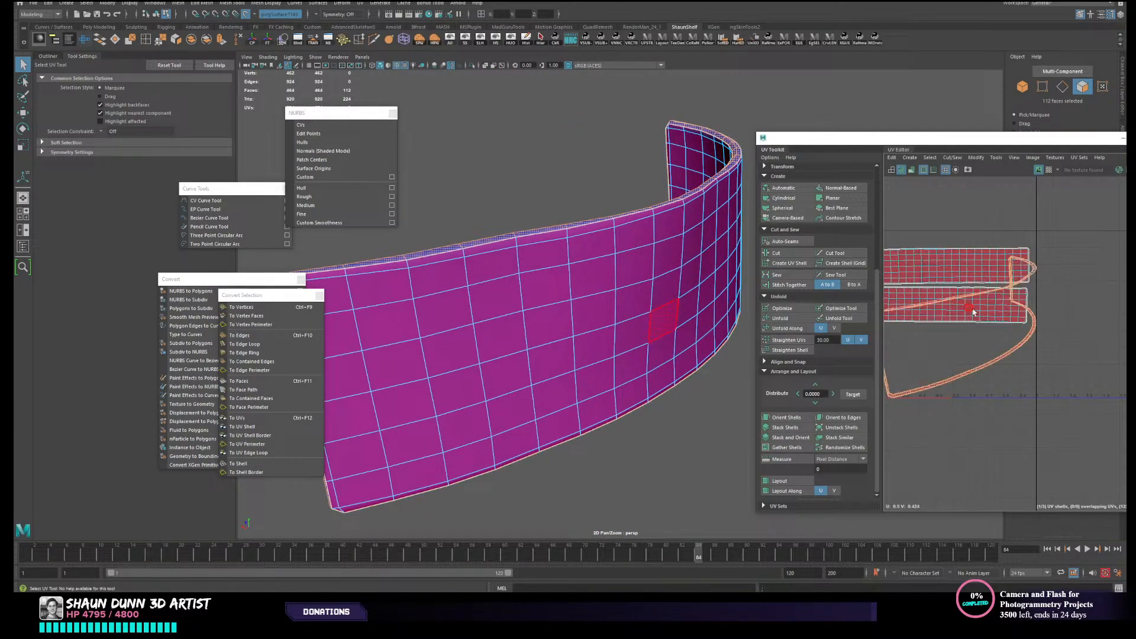
- Select the inner and outer panel UV shells, leaving out the rim, and flip their UVs
scroll(985, 324, "up", 2)
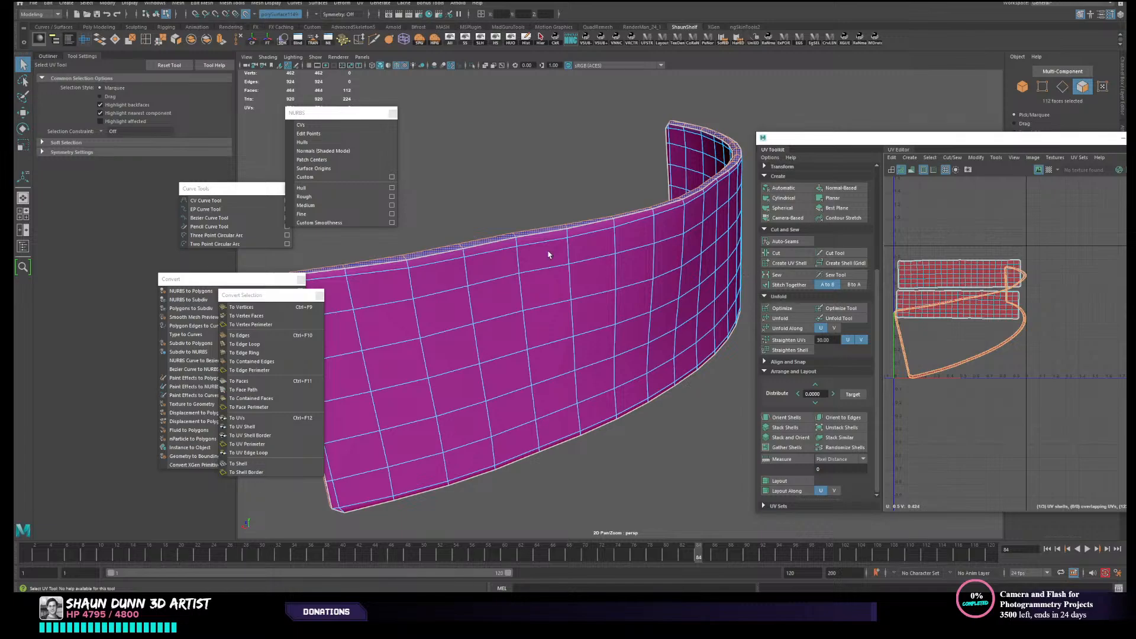
right_click_drag(520, 241, 493, 238)
right_click_drag(963, 281, 946, 277)
left_click(951, 279)
left_click(955, 306)
key("ctrl+z")
left_click(969, 317, "shift")
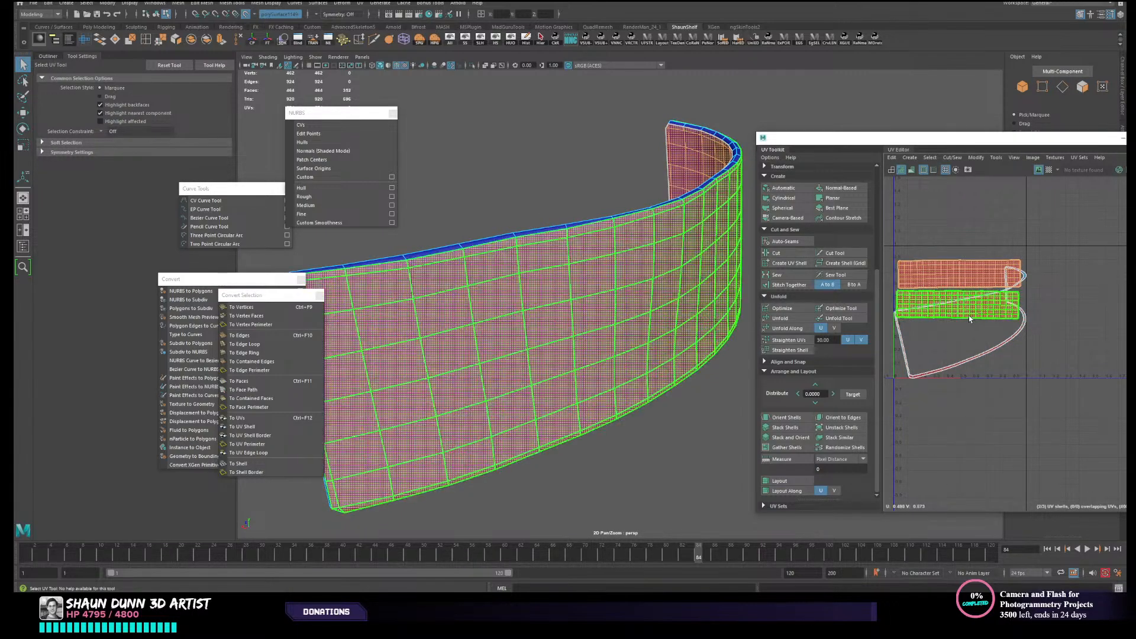
left_click(995, 159)
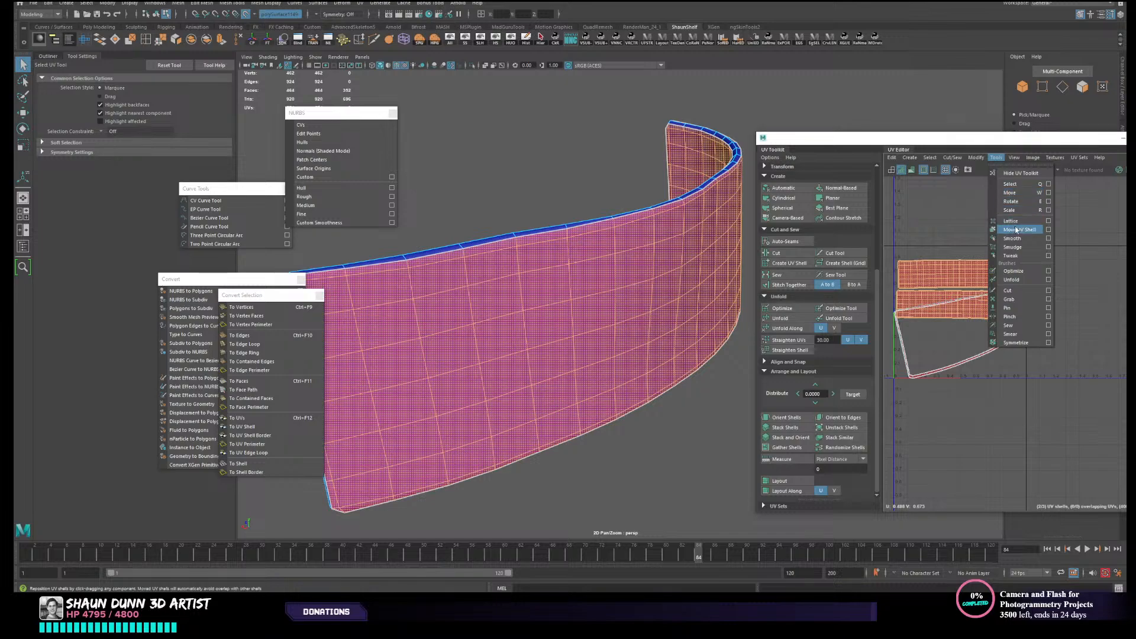
mouse_move(977, 159)
left_click(986, 191)
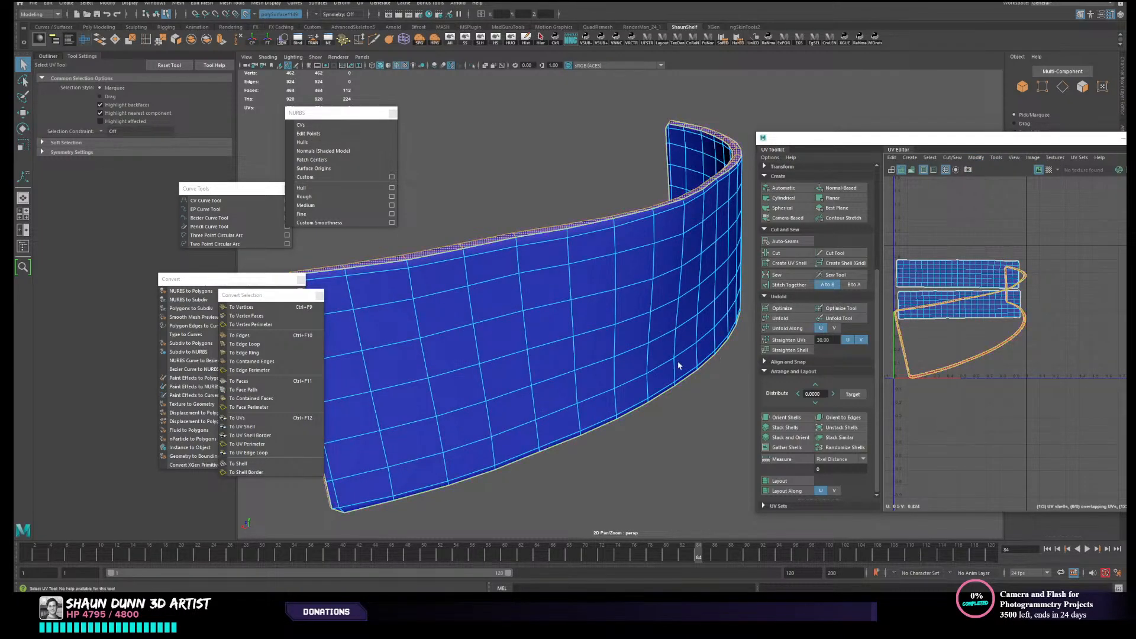
- Select the edges crossing the rim midway up one end of the belt panel and cut the UVs there
left_click_drag(473, 391, 523, 377, "alt")
right_click(445, 323)
right_click_drag(443, 319, 444, 291)
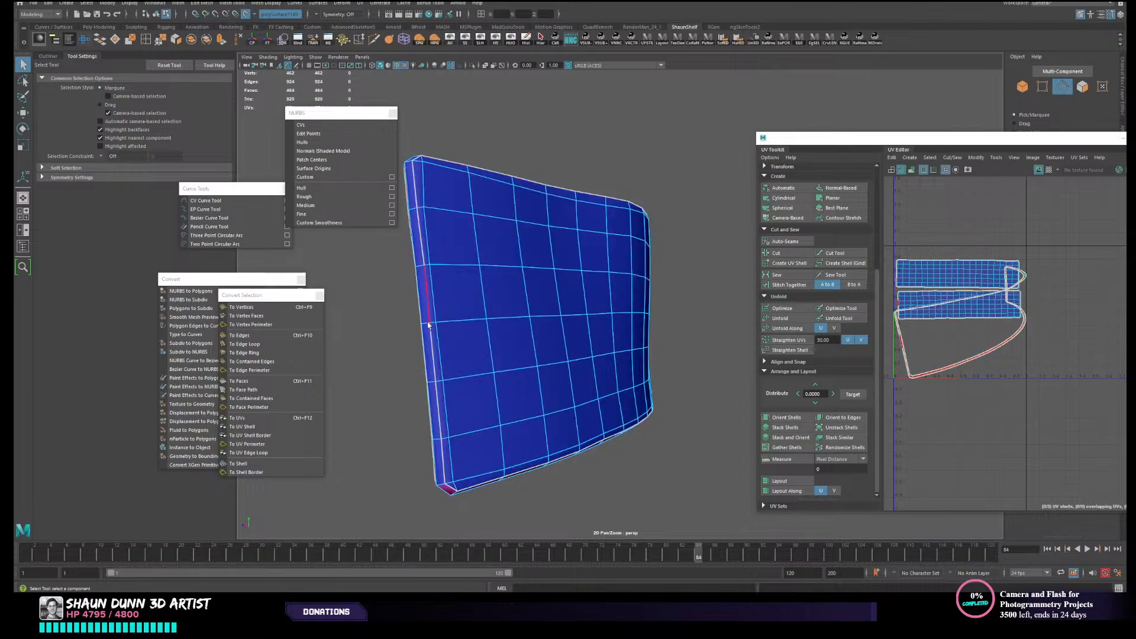
left_click(425, 323)
key("f")
scroll(982, 324, "down", 4)
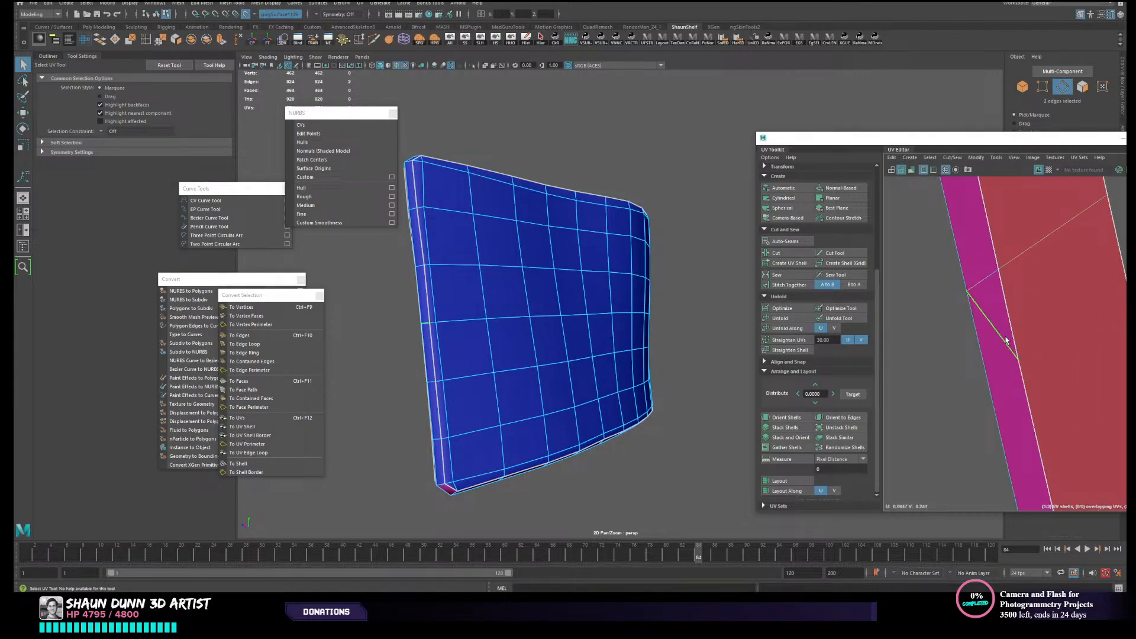
left_click(1006, 340)
scroll(1006, 341, "down", 3)
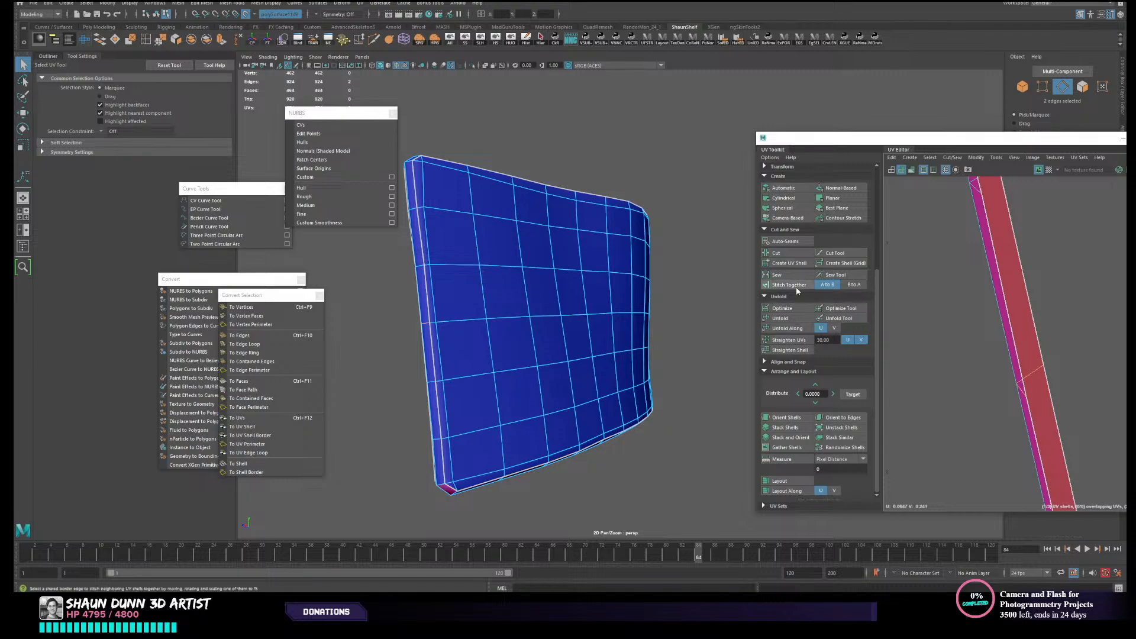
scroll(937, 434, "down", 2)
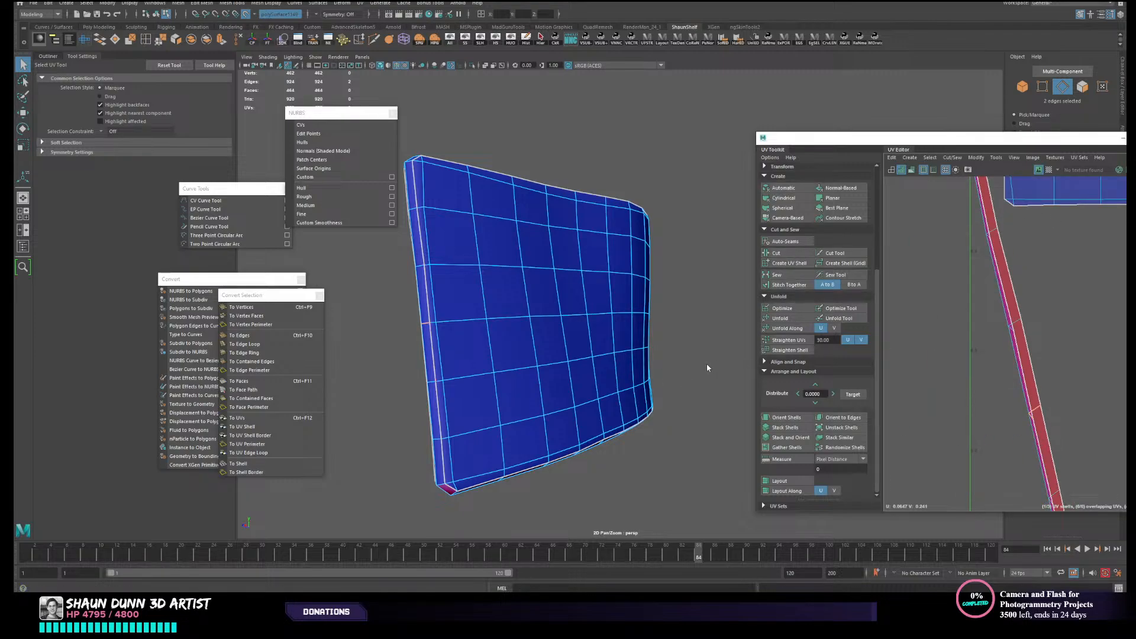
- Cut the rim's UVs across the matching edges midway up the opposite end of the panel
left_click_drag(700, 363, 380, 365, "alt")
right_click_drag(380, 365, 740, 395, "alt")
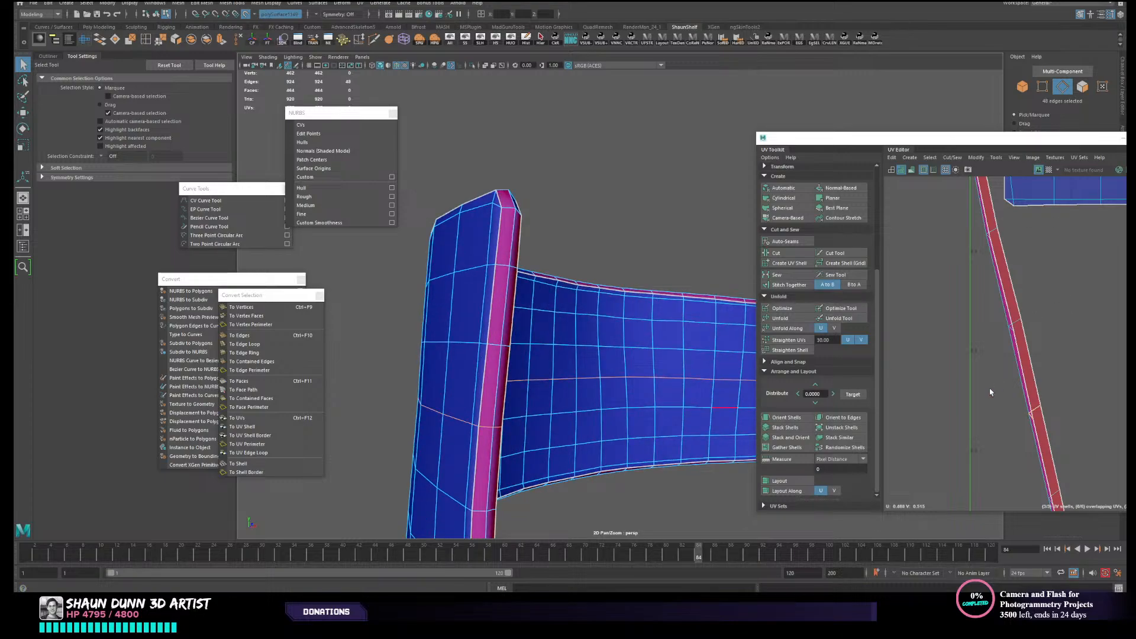
key("f")
left_click(1045, 359)
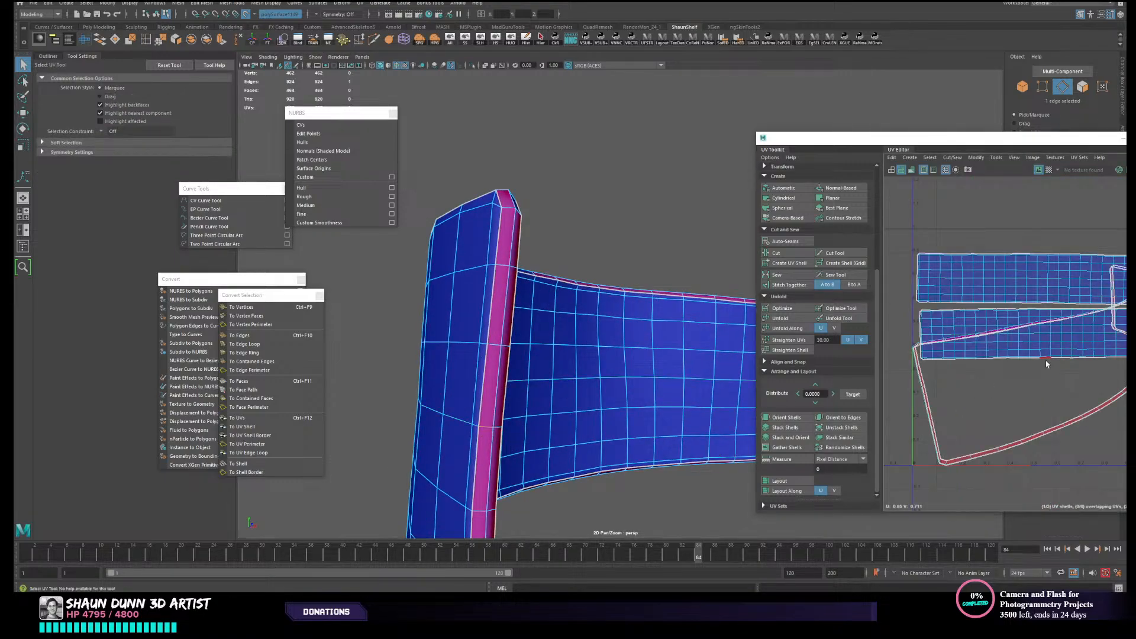
middle_click_drag(1024, 367, 949, 376, "alt")
scroll(924, 358, "up", 8)
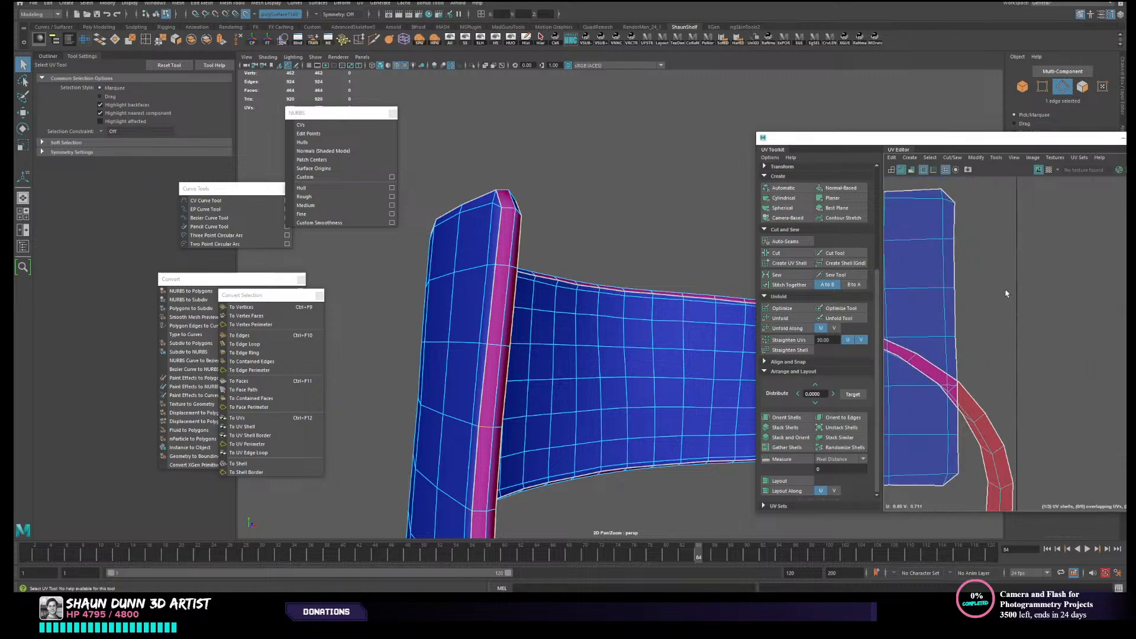
left_click(924, 357, "shift")
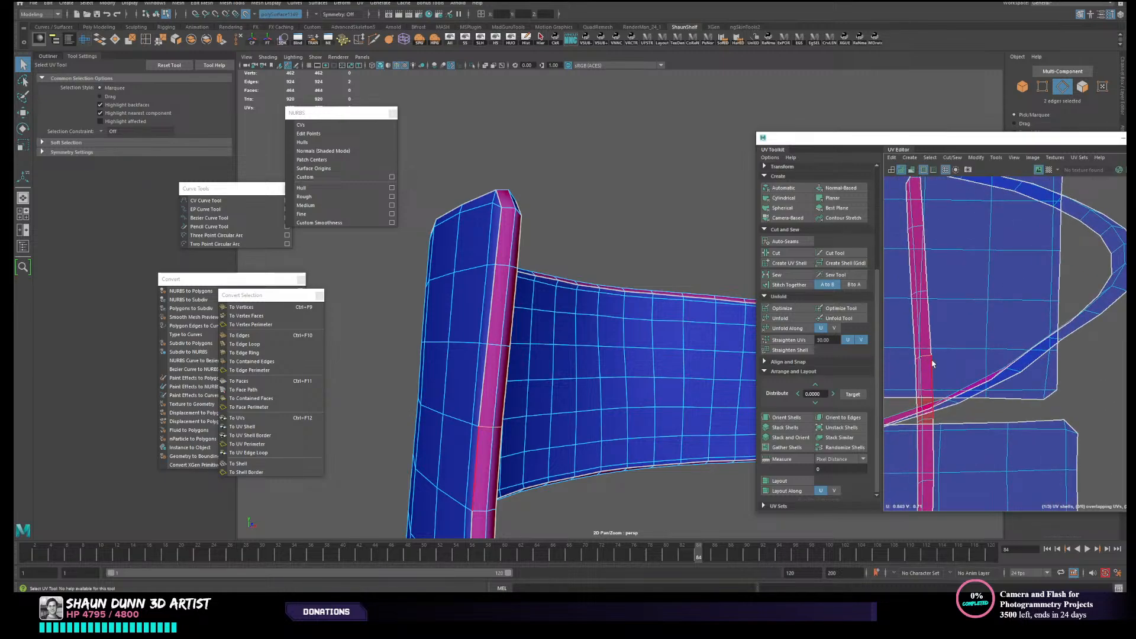
left_click(792, 255)
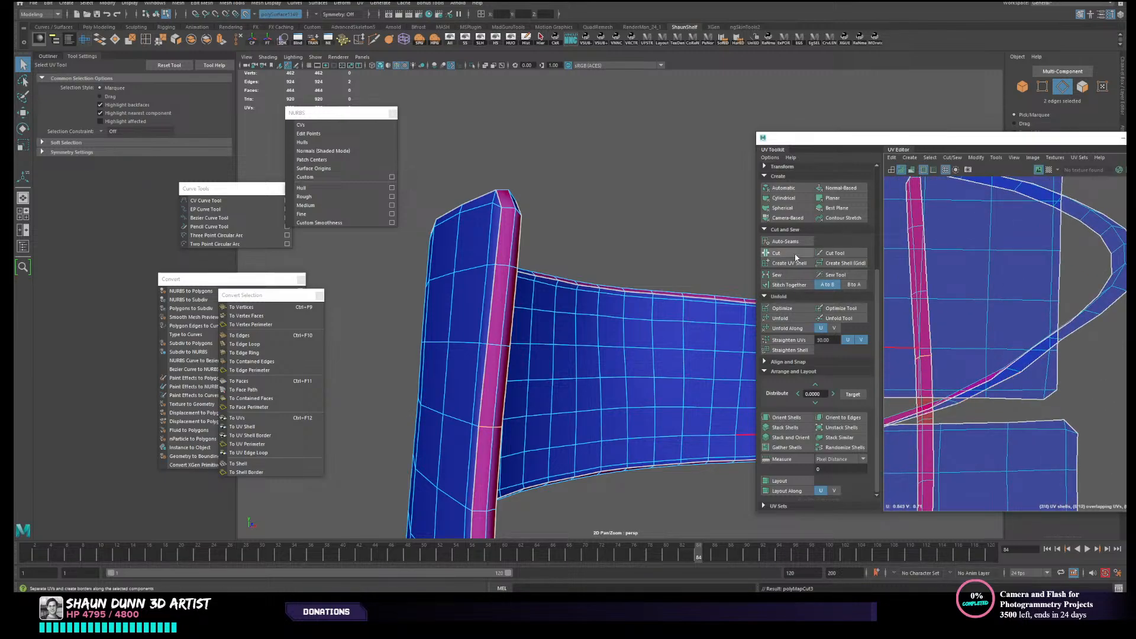
- Select the complete rim UV shells and unfold them into separate strips
scroll(957, 361, "down", 5)
scroll(958, 361, "down", 2)
middle_click_drag(958, 361, 999, 305, "alt")
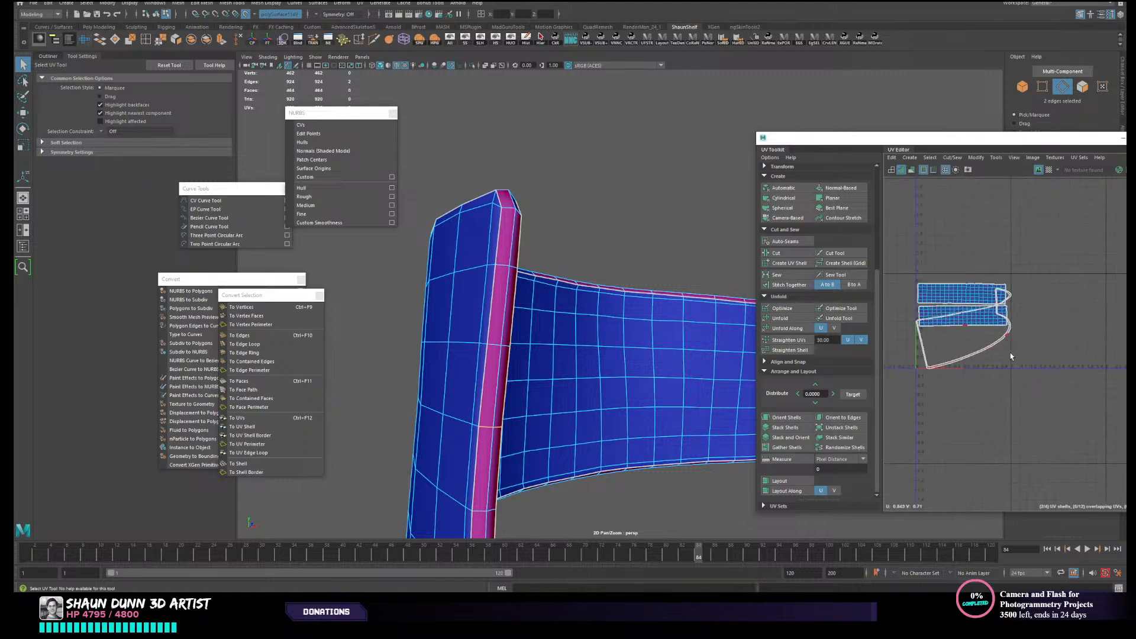
right_click_drag(967, 380, 932, 352)
left_click_drag(899, 346, 951, 375)
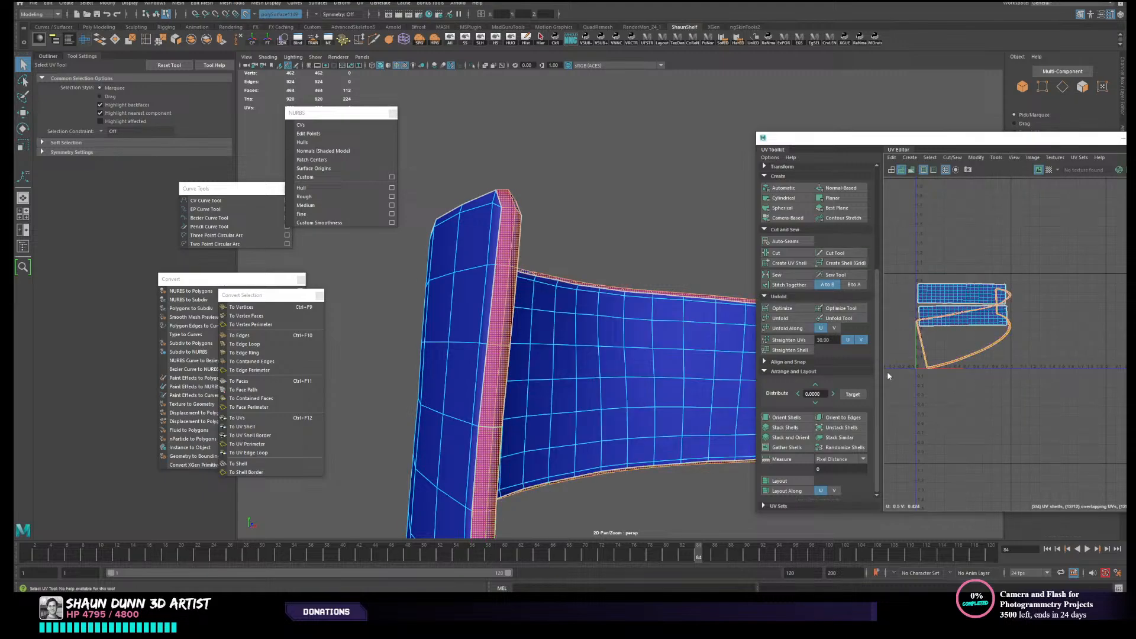
left_click(781, 317)
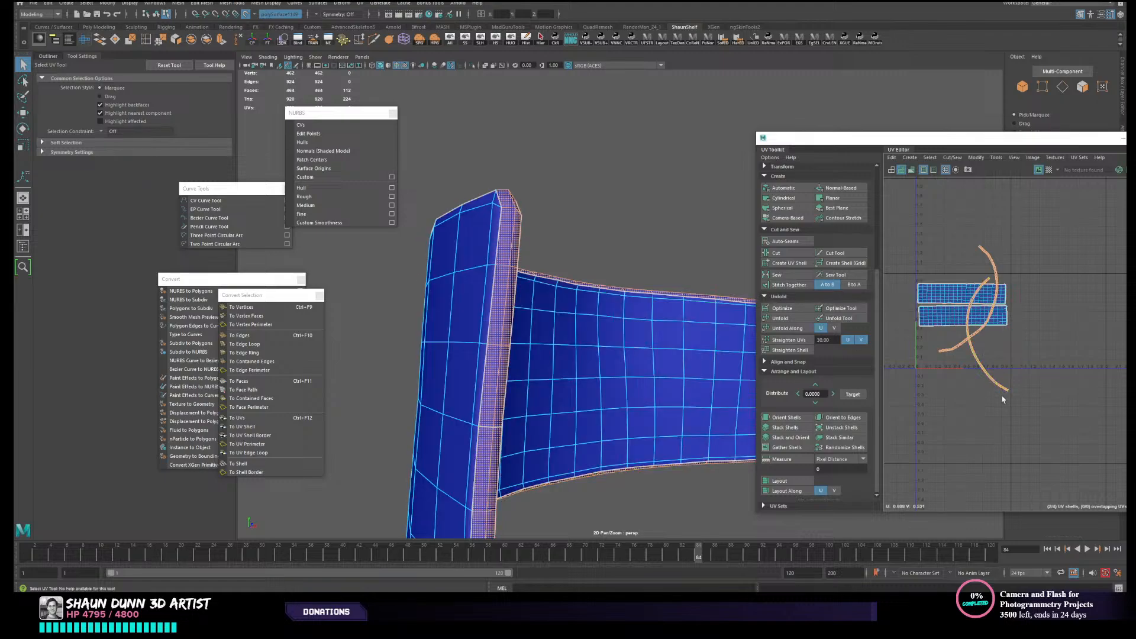
- Reselect both unfolded rim strips and apply an automatic UV layout to them
left_click(904, 342)
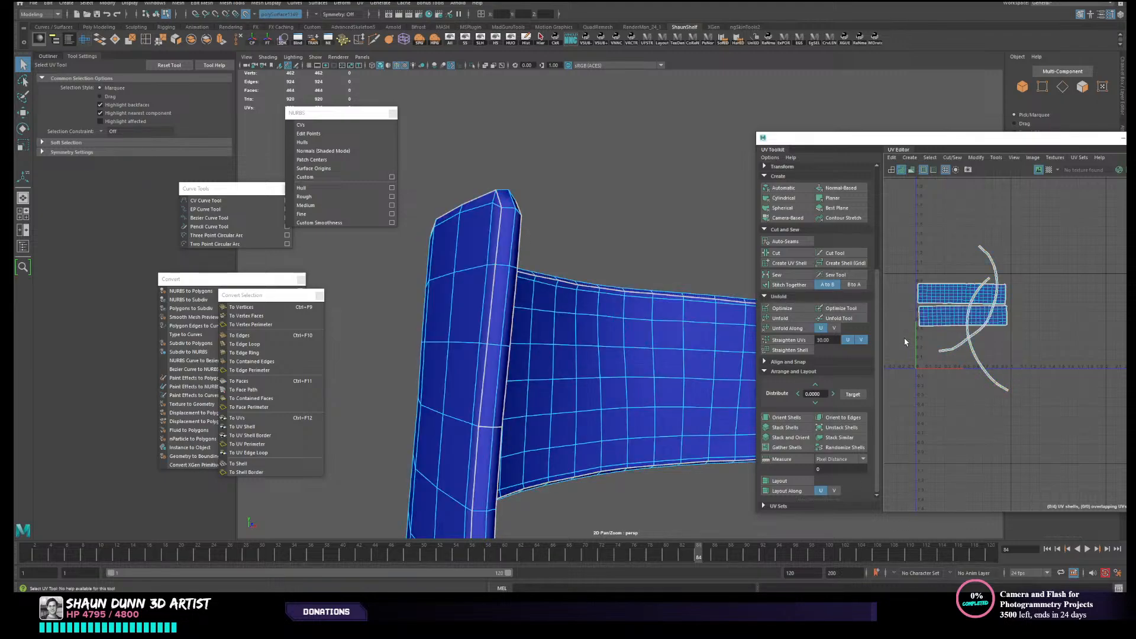
left_click(801, 480)
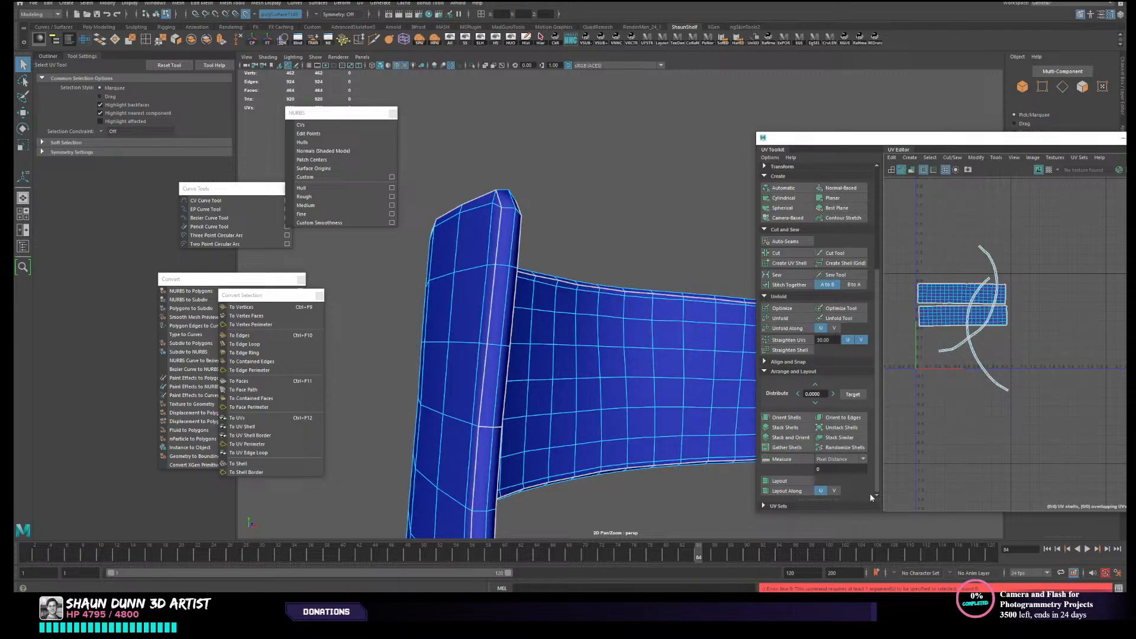
left_click(921, 340)
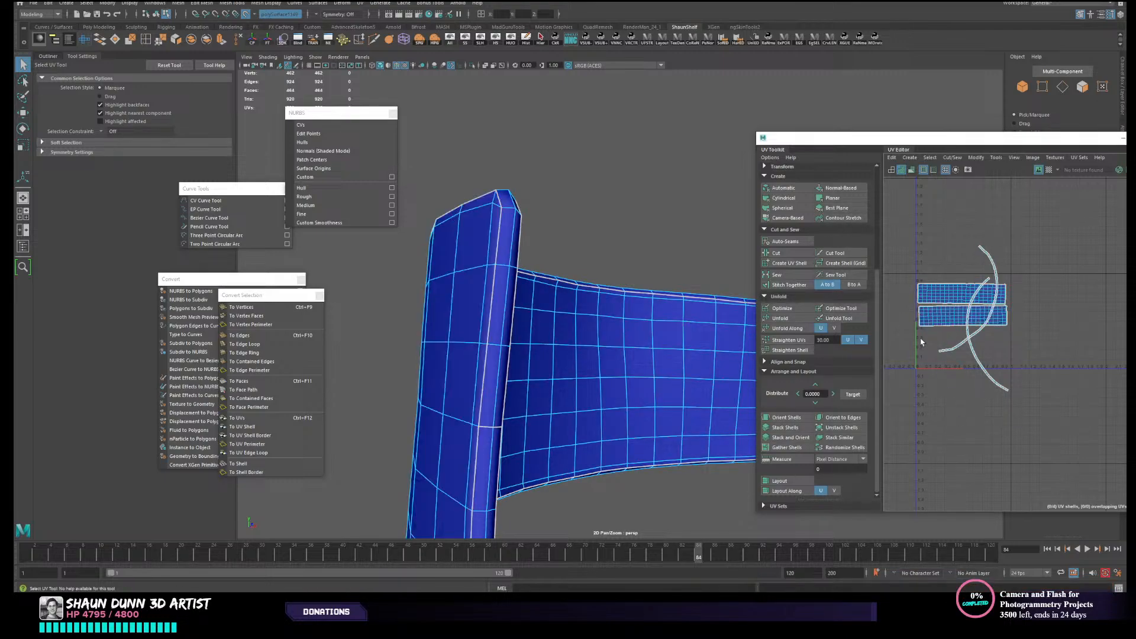
left_click_drag(919, 341, 1022, 378)
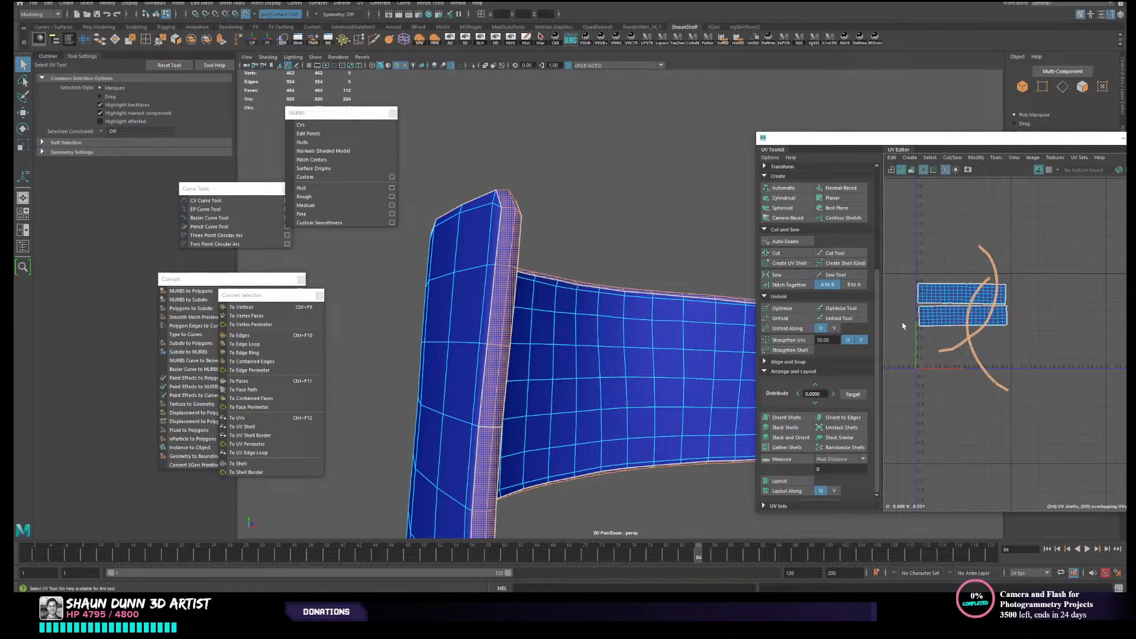
left_click(791, 481)
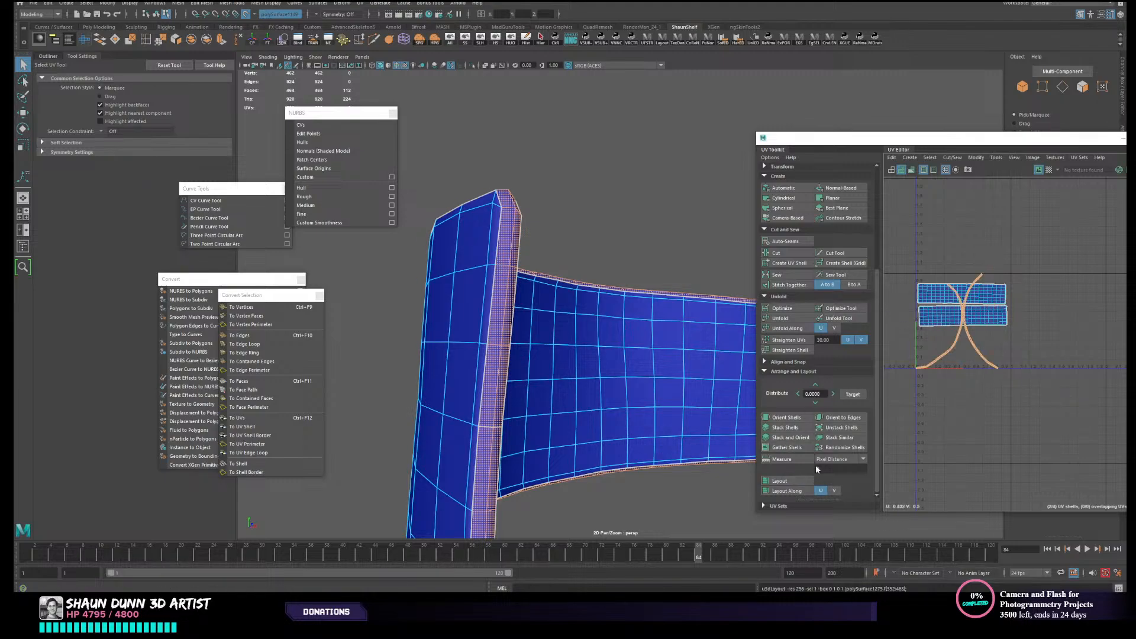
- Scale down the two rim strips together and move them below the panel UV shells
key("e")
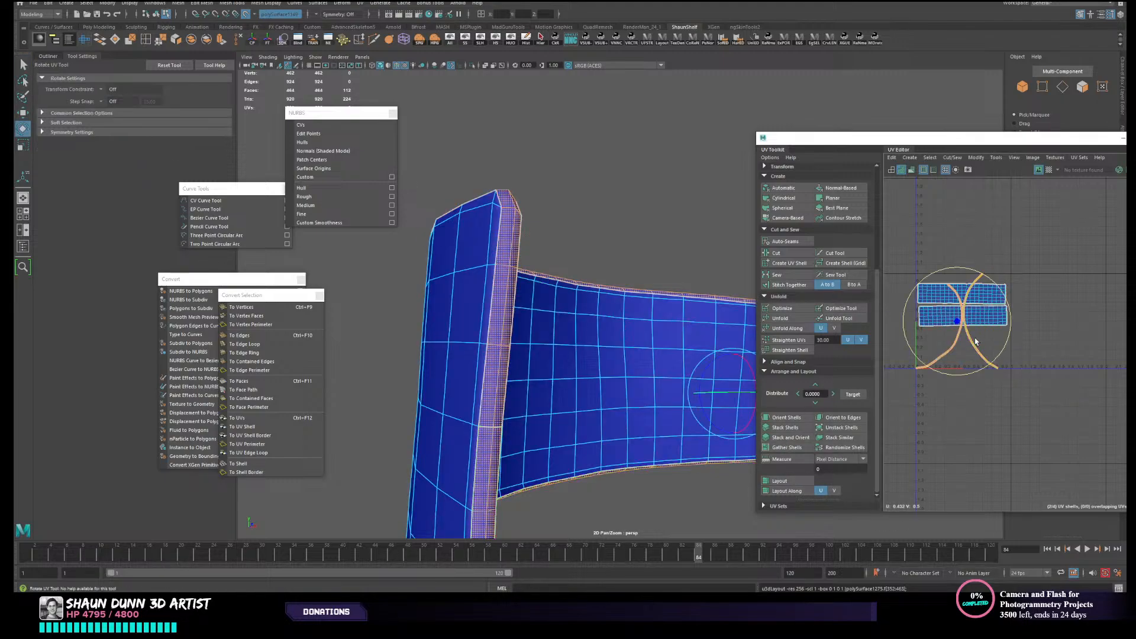
key("r")
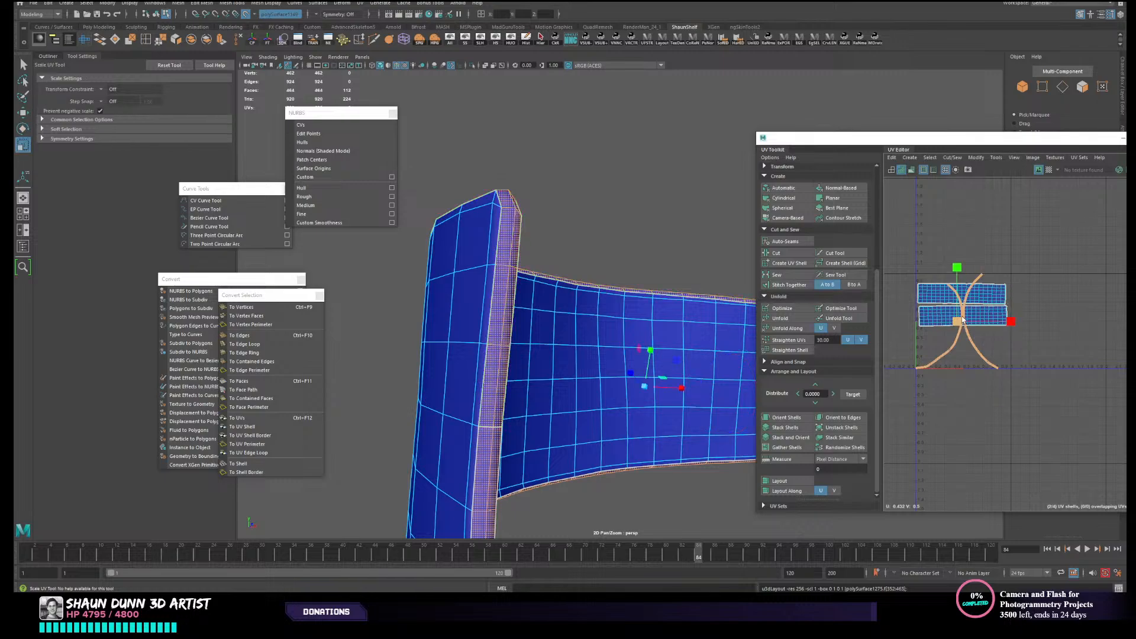
left_click_drag(958, 321, 957, 346)
key("w")
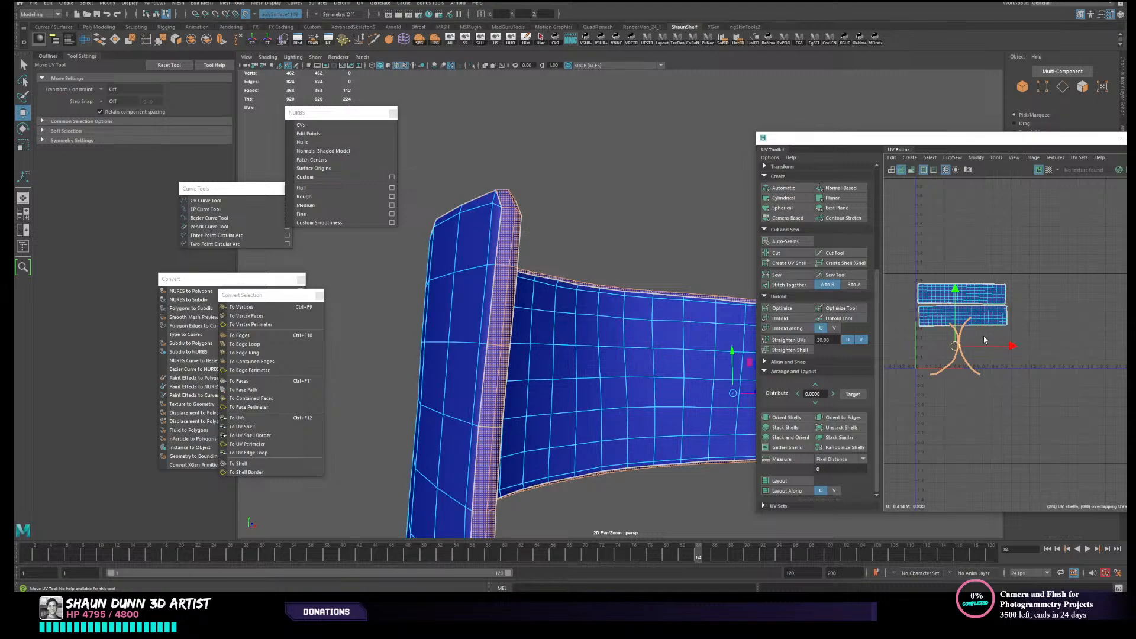
left_click_drag(955, 347, 961, 355)
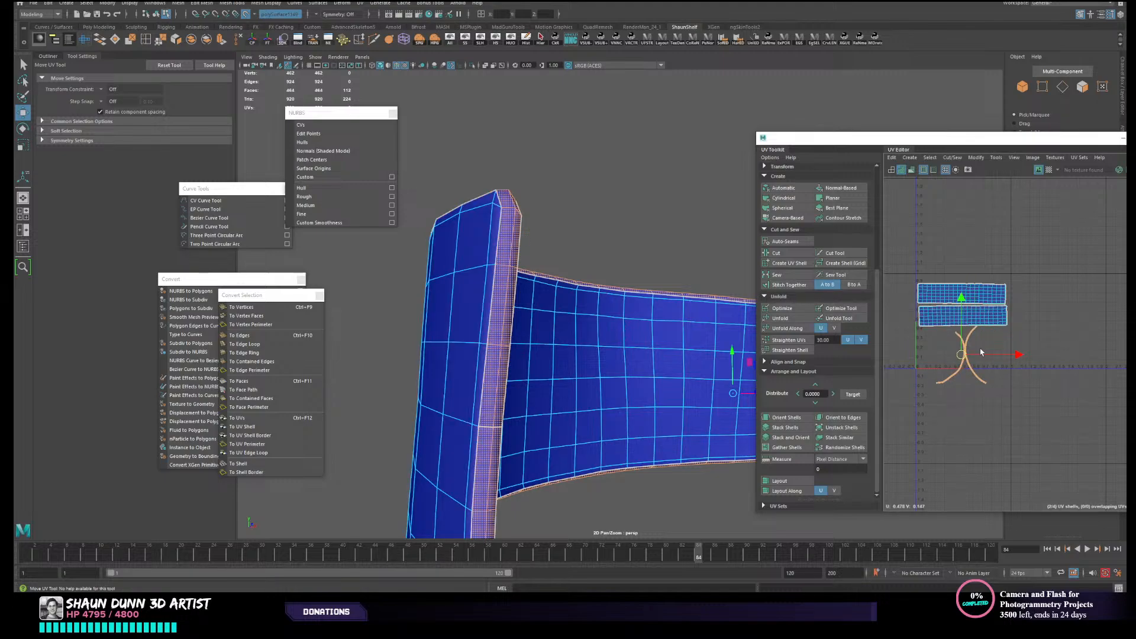
- Rotate both rim strips roughly a quarter turn so they run lengthwise beneath the panel shells
key("e")
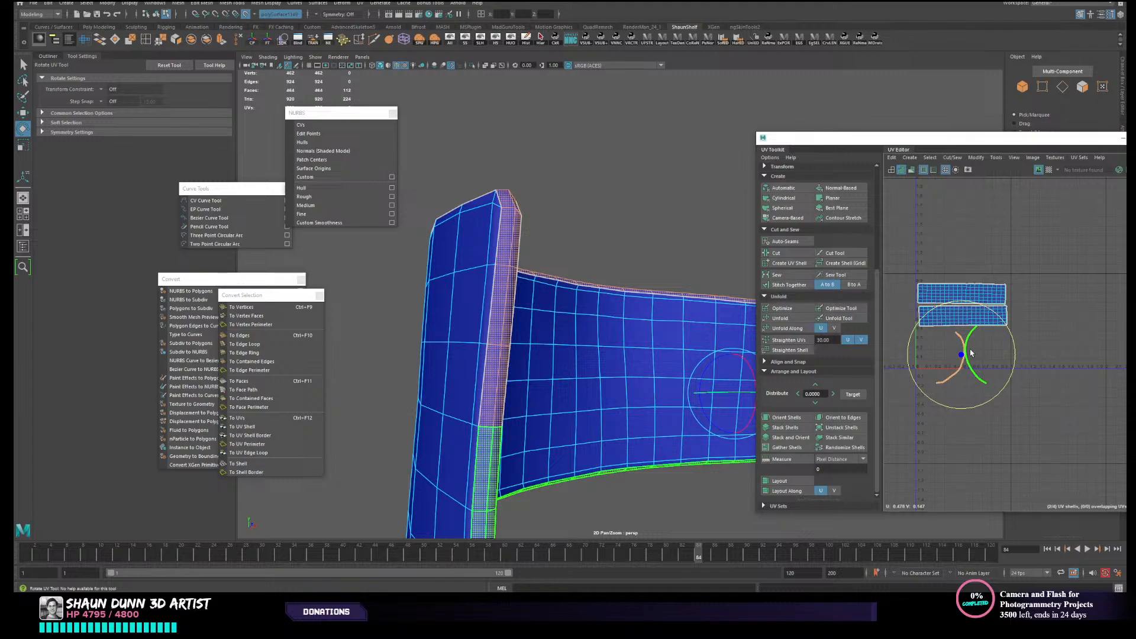
key("r")
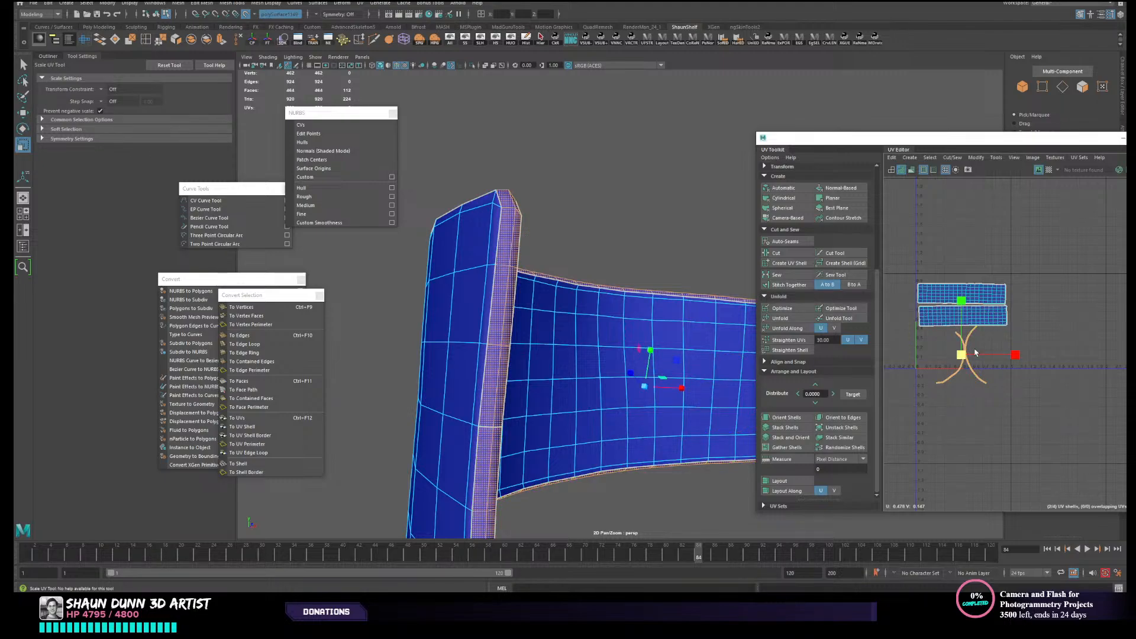
key("w")
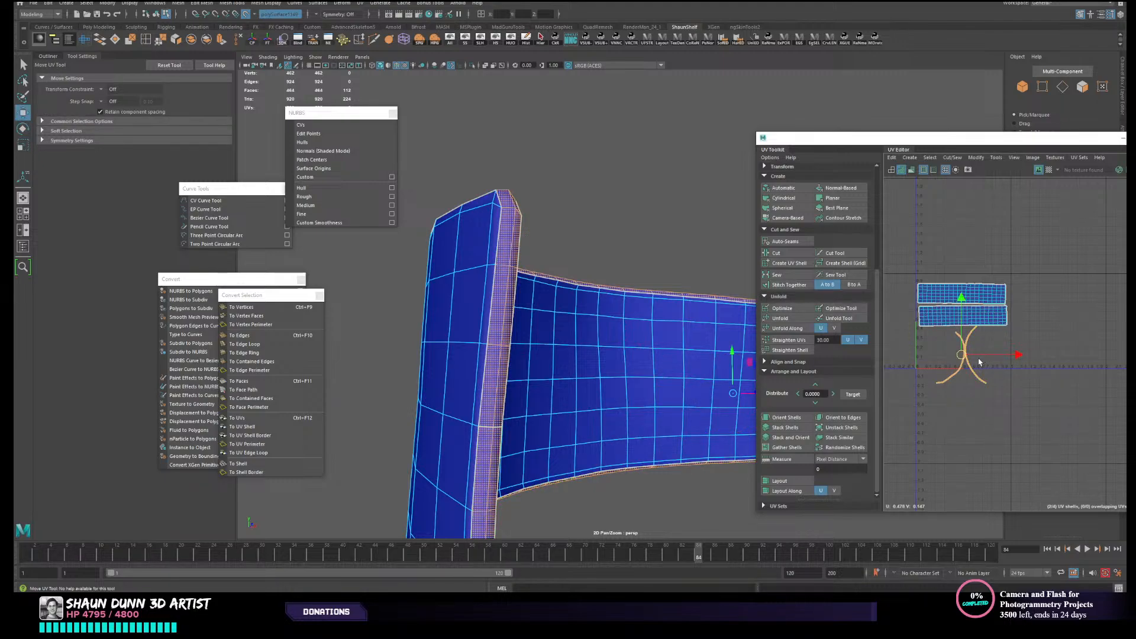
key("e")
left_click_drag(1016, 345, 981, 412)
- Move the lower rim strip up over the other, and enlarge the strips beneath the panel shells
key("w")
left_click(981, 362)
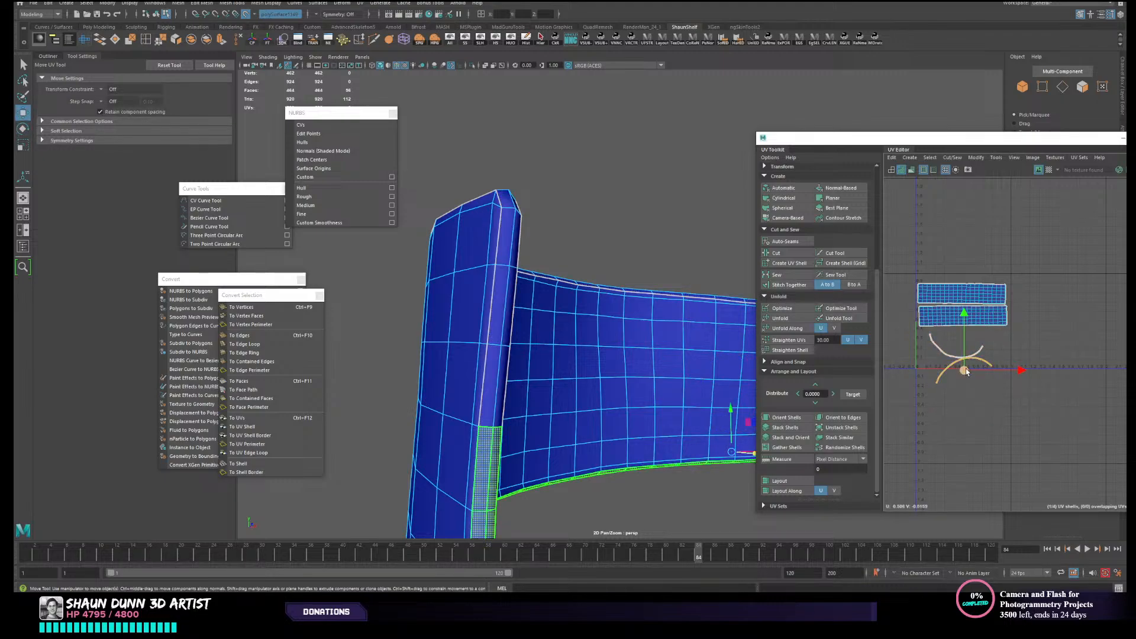
left_click_drag(966, 371, 967, 332)
left_click(1011, 405)
scroll(967, 364, "up", 2)
key("r")
key("w")
left_click(955, 360)
scroll(957, 346, "up", 1)
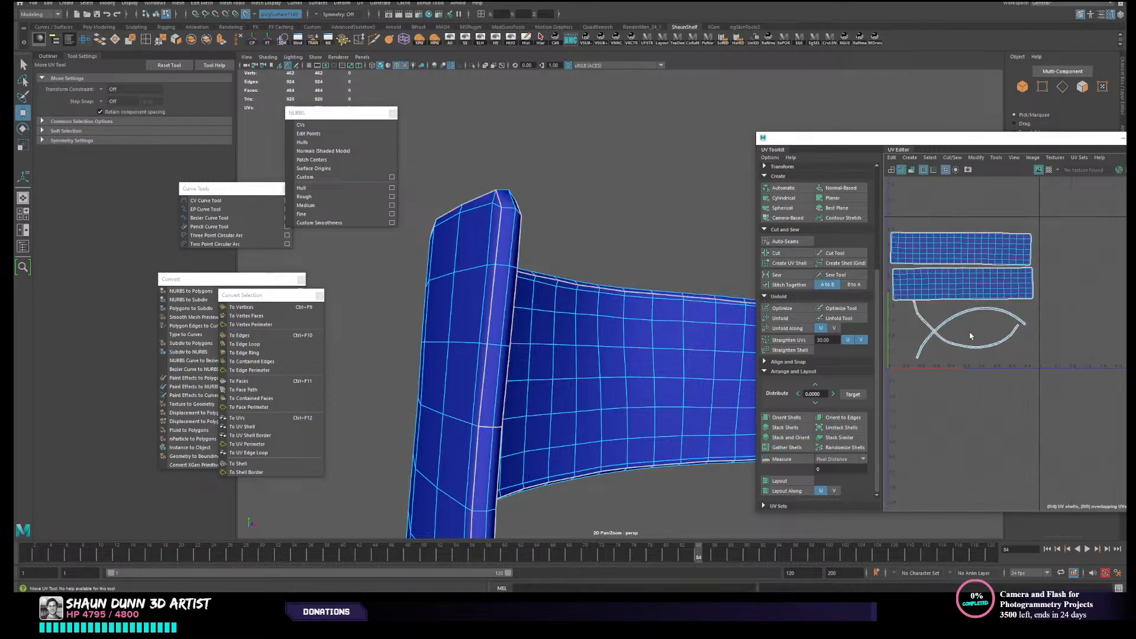
scroll(973, 379, "down", 2)
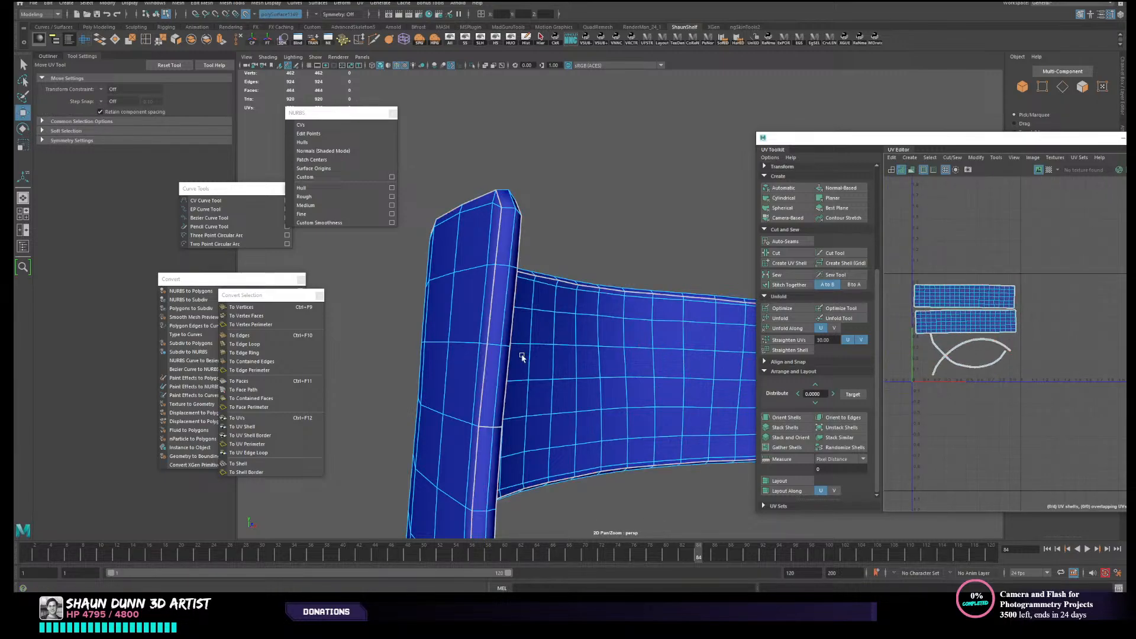
- Return to object selection, soften the belt panel's edges based on face angle, and select the panel again
scroll(604, 372, "down", 2)
right_click_drag(616, 375, 644, 340)
left_click(649, 233)
scroll(594, 324, "down", 1)
left_click_drag(591, 360, 681, 366, "alt")
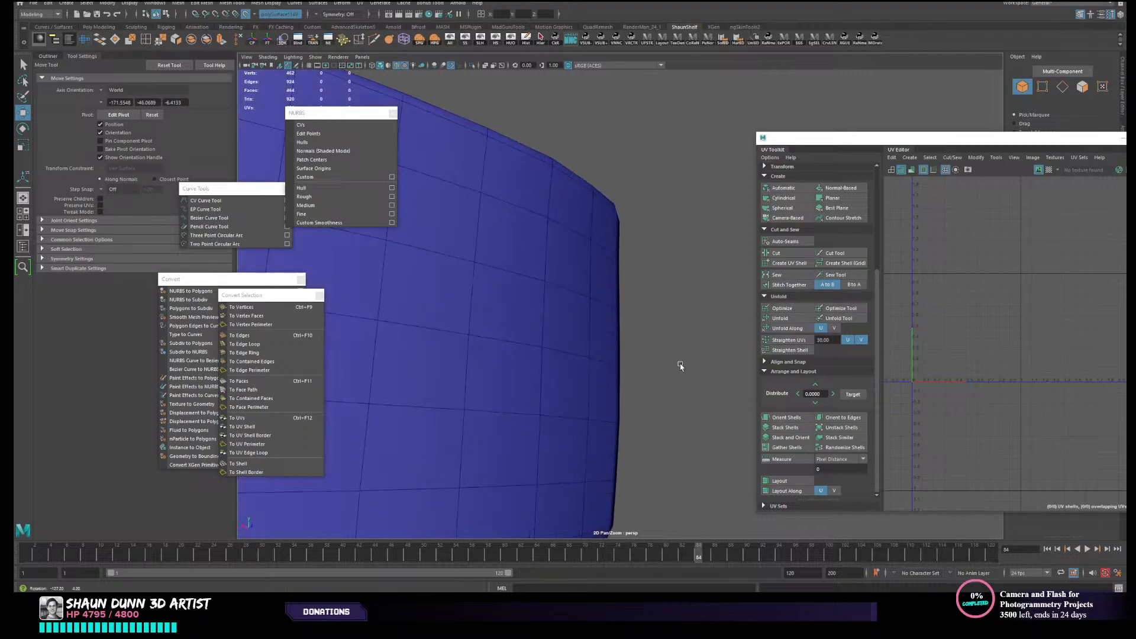
right_click_drag(680, 365, 284, 360, "alt")
middle_click_drag(473, 380, 692, 360, "alt")
left_click(626, 300)
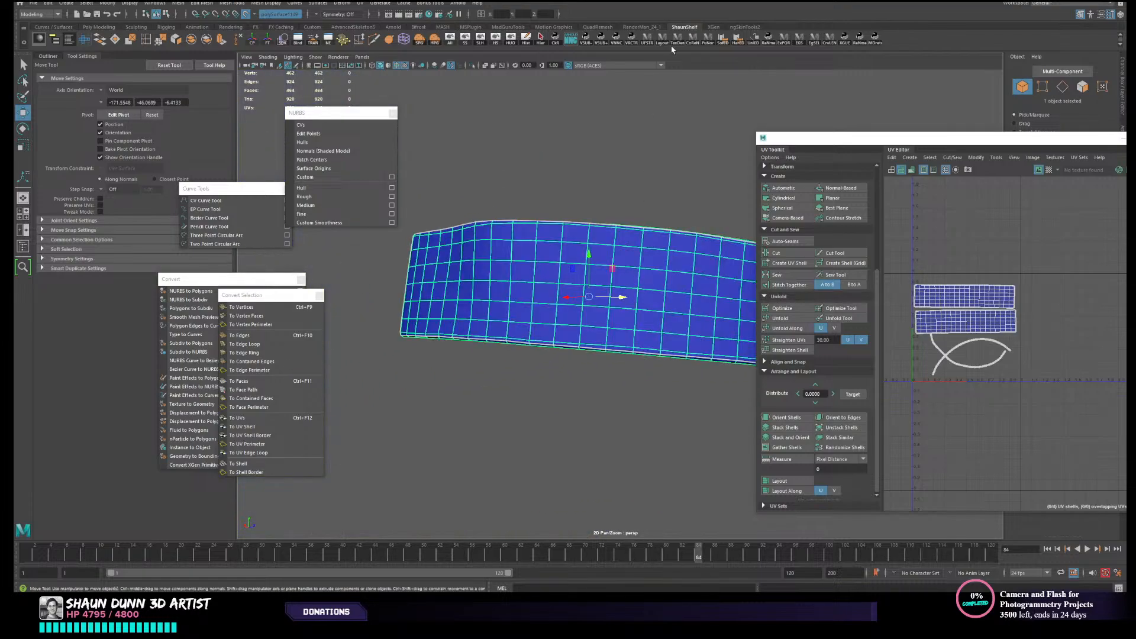
left_click(725, 40)
left_click(663, 155)
scroll(661, 158, "down", 3)
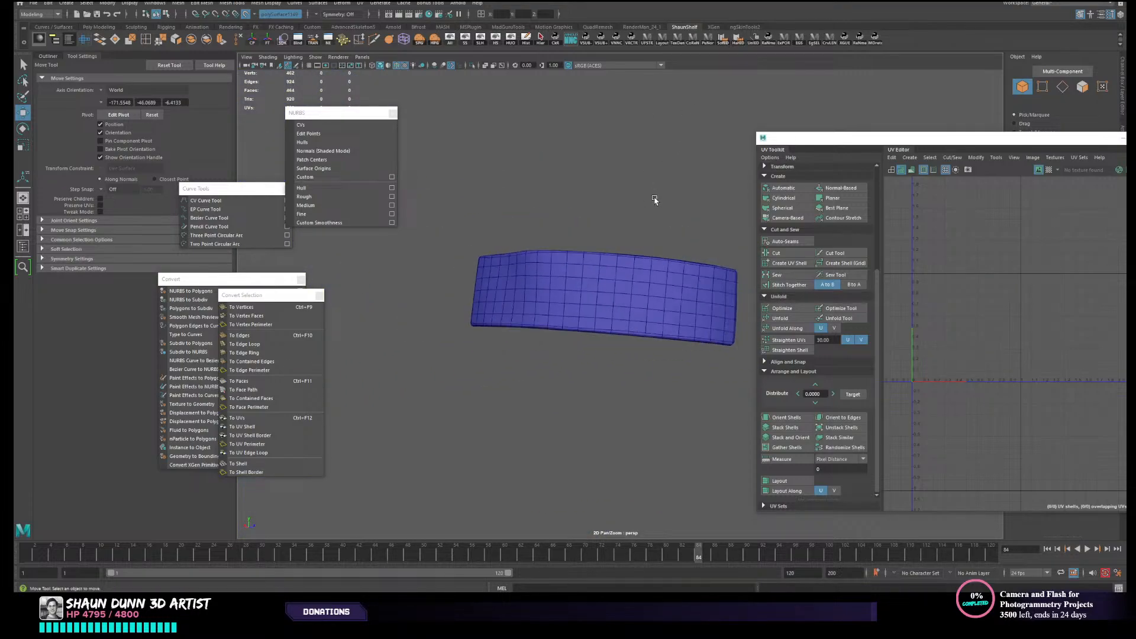
left_click_drag(655, 200, 666, 217, "alt")
left_click(633, 291)
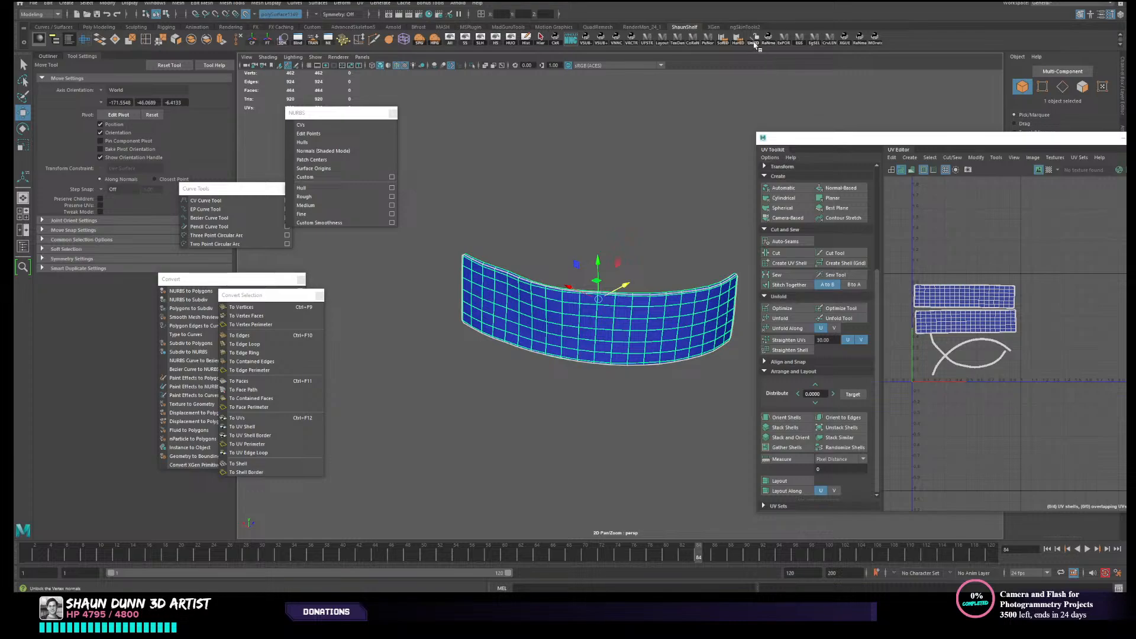
- Close the UV Editor and unlock the vertex normals of the belt panel
left_click(649, 210)
left_click_drag(934, 142, 728, 137)
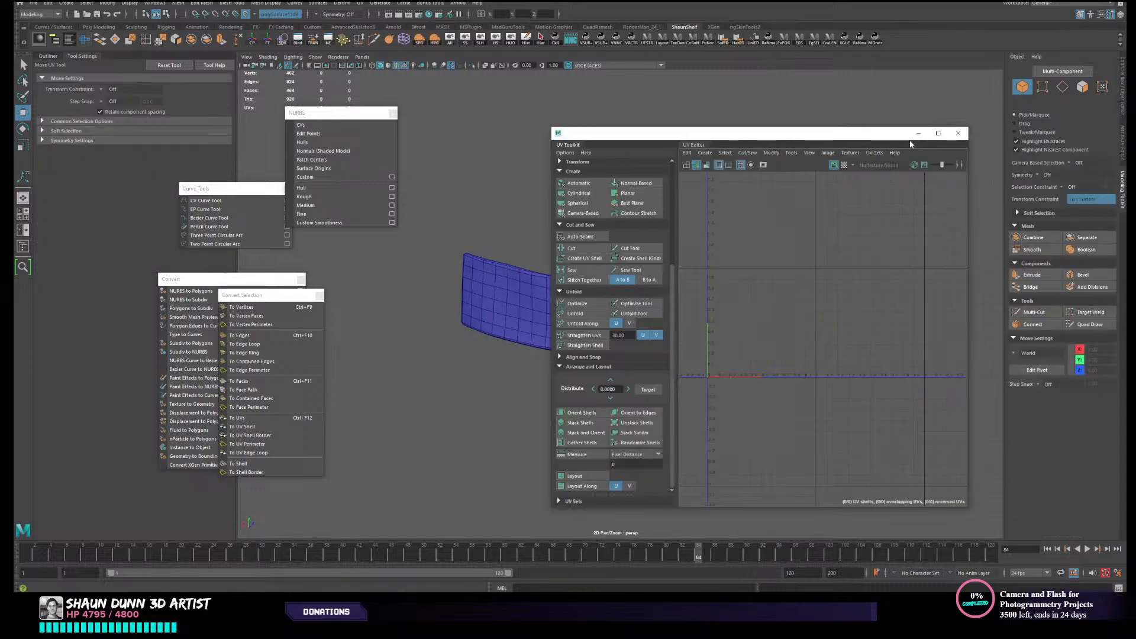
left_click(953, 135)
left_click_drag(775, 303, 678, 355, "alt")
scroll(701, 293, "up", 3)
left_click_drag(672, 289, 730, 284, "alt")
left_click(731, 284)
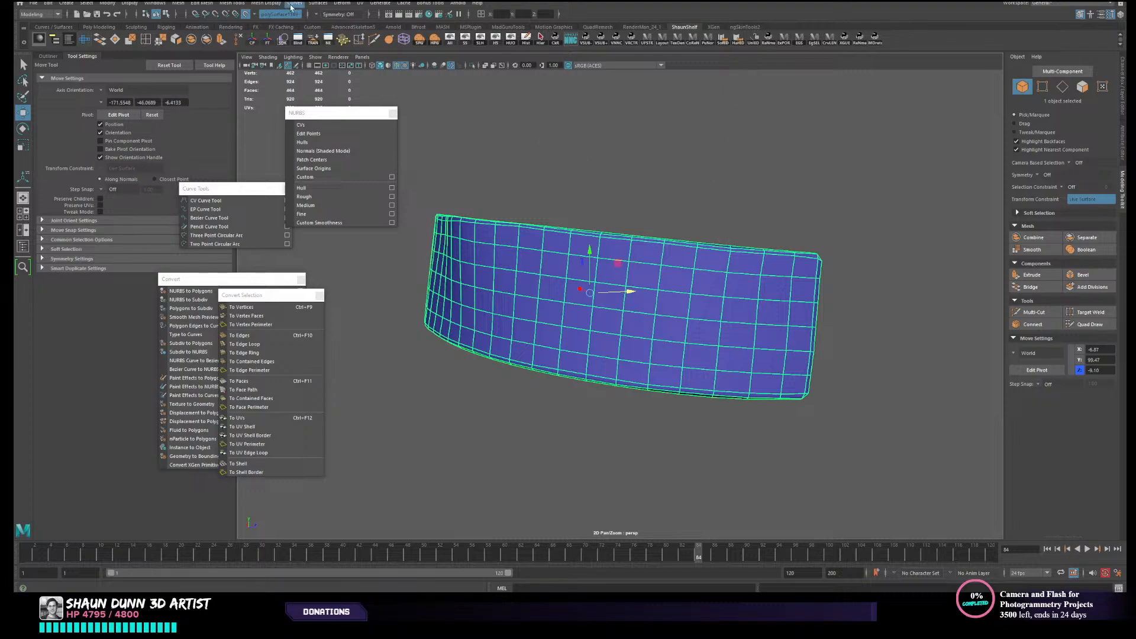
left_click(267, 3)
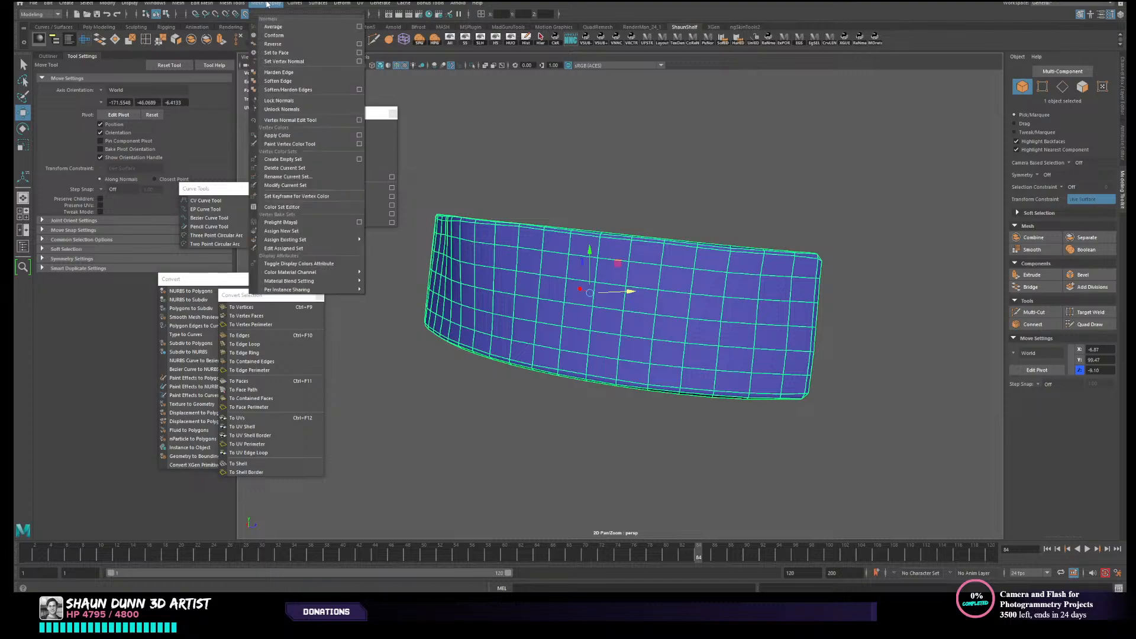
left_click(291, 110)
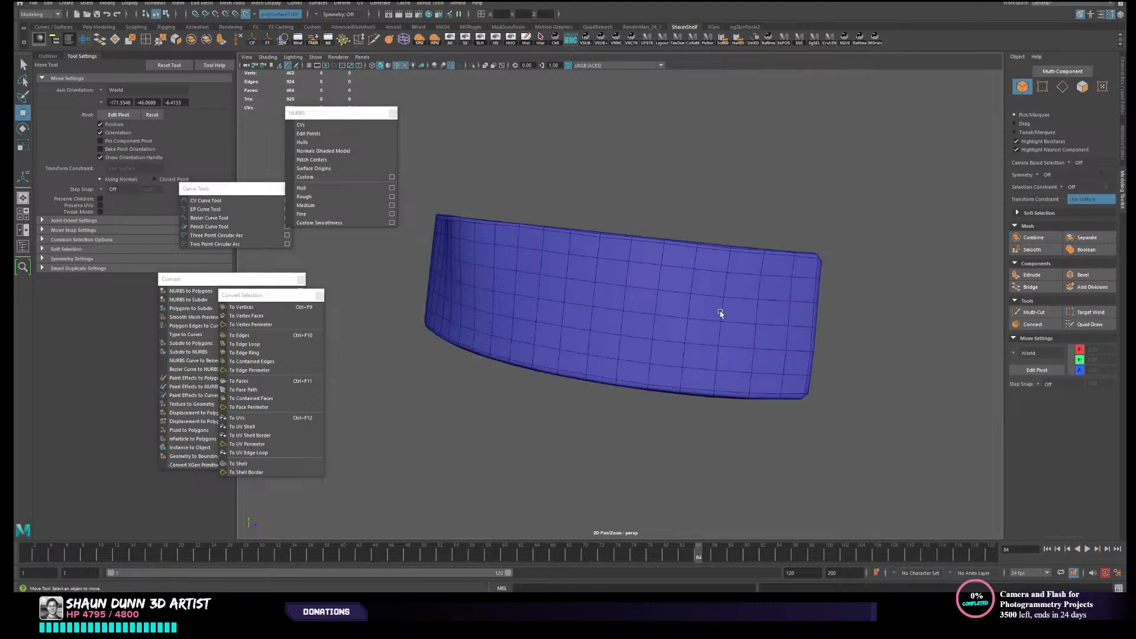
- Soften the belt panel's edges based on face angle and inspect its shading without the wireframe
left_click_drag(763, 235, 654, 326, "alt")
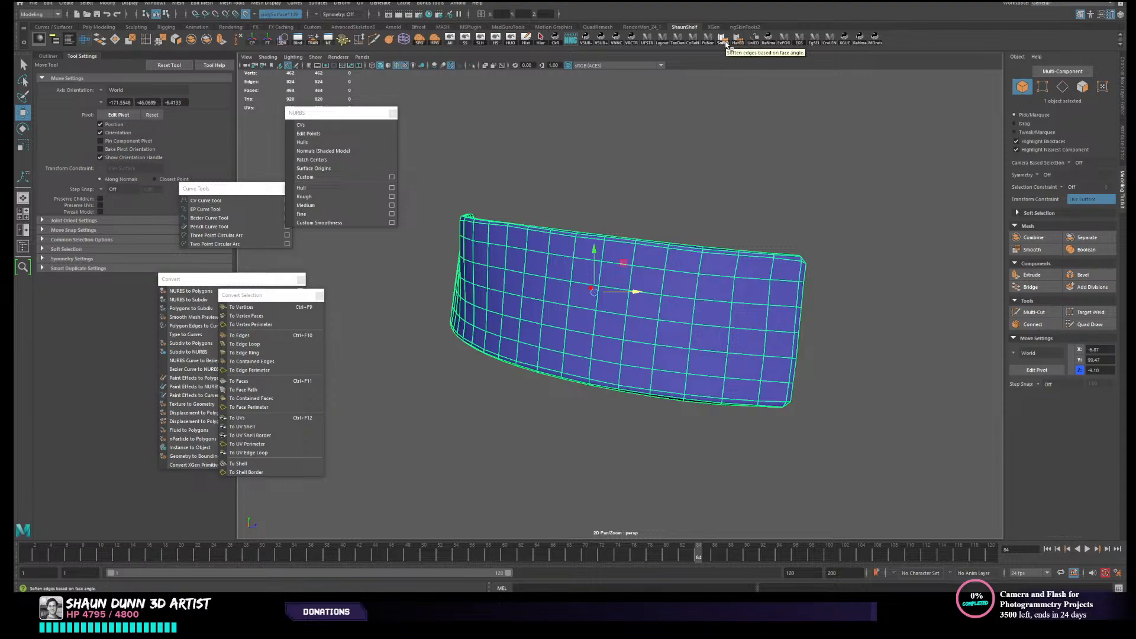
left_click(695, 191)
left_click(633, 303)
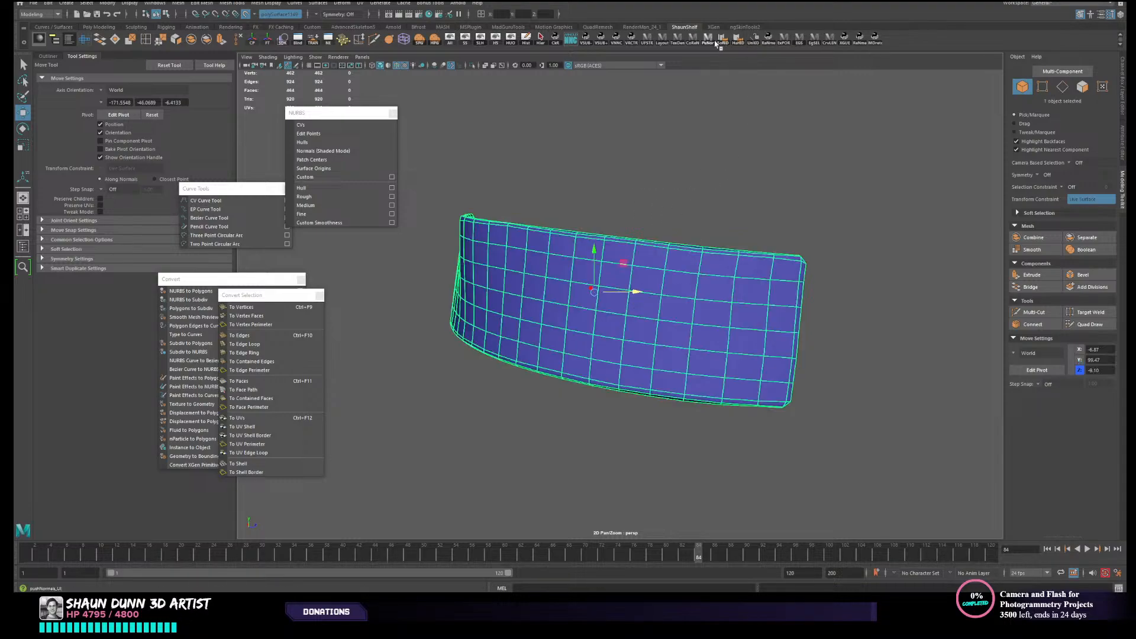
left_click(689, 196)
left_click_drag(690, 195, 768, 224, "alt")
left_click(648, 321)
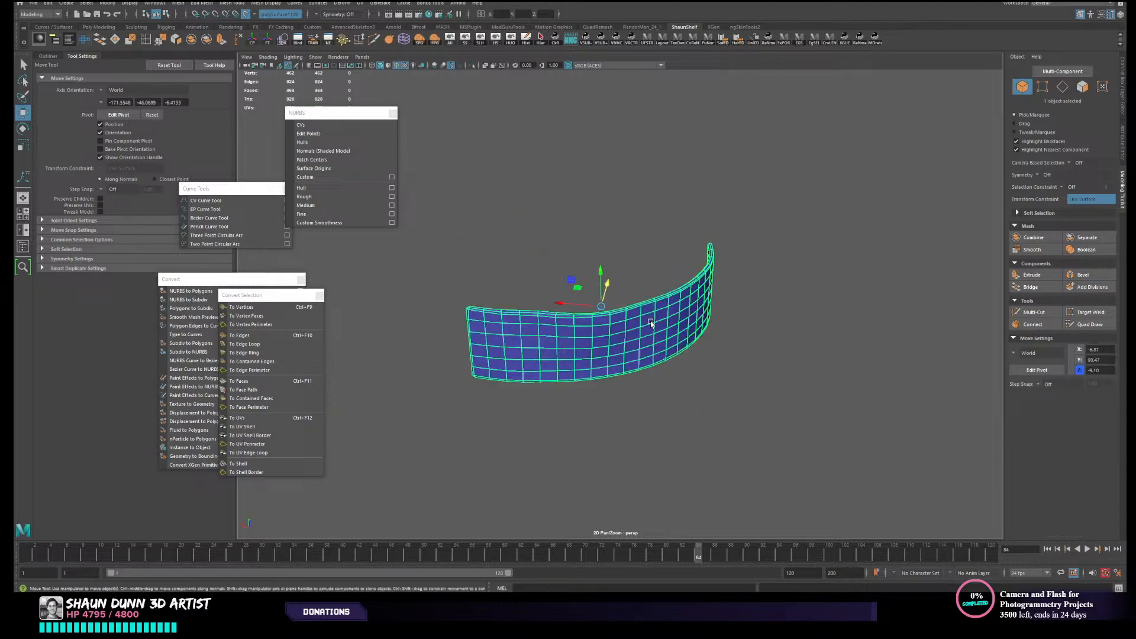
left_click(563, 151)
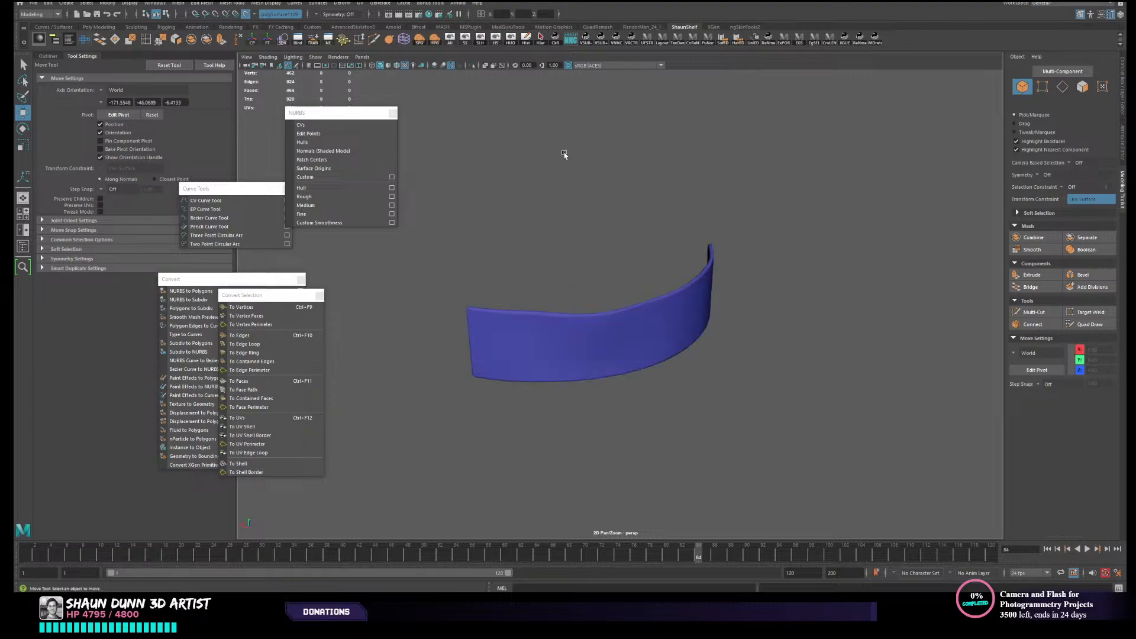
left_click_drag(650, 220, 617, 221, "alt")
middle_click_drag(616, 220, 633, 217, "alt")
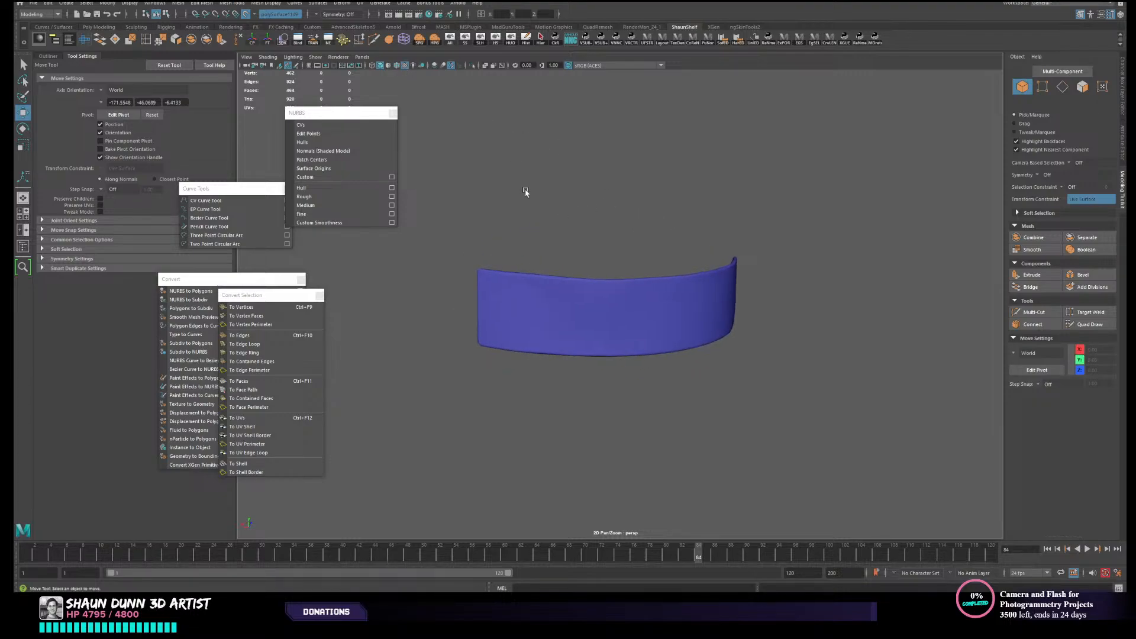
- Bring the hidden character parts back into view around the belt and turn off the live surface
left_click_drag(530, 201, 603, 361)
left_click(451, 39)
right_click_drag(691, 208, 662, 208, "alt")
left_click_drag(662, 208, 751, 221, "alt")
right_click_drag(751, 221, 819, 210, "alt")
left_click_drag(820, 210, 783, 238, "alt")
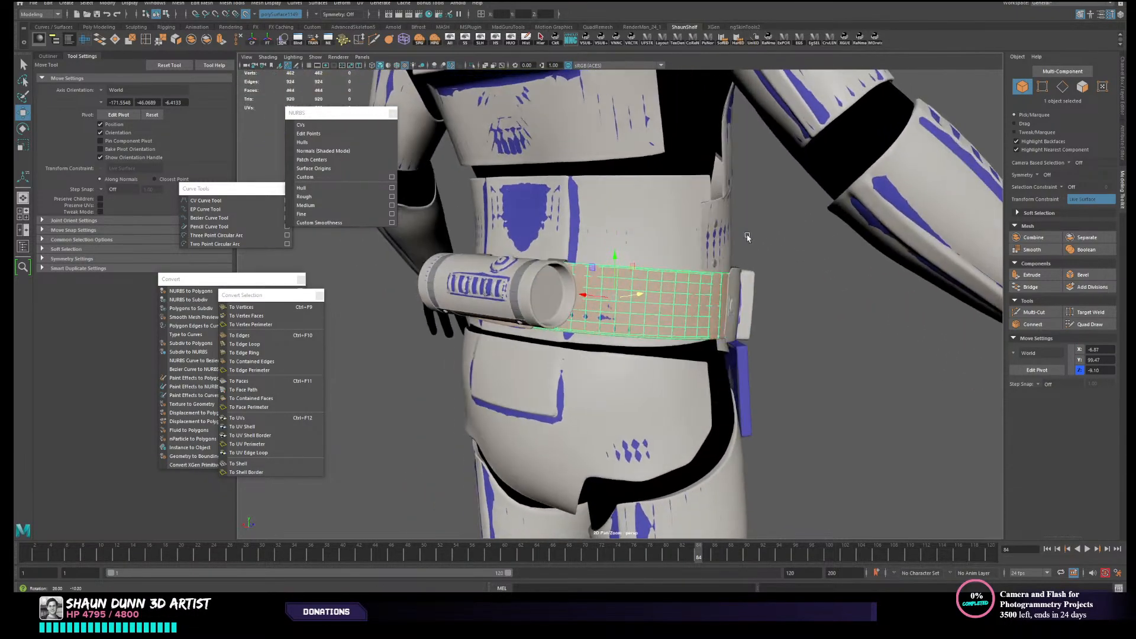
right_click_drag(783, 238, 802, 235, "alt")
left_click_drag(801, 235, 701, 319, "alt")
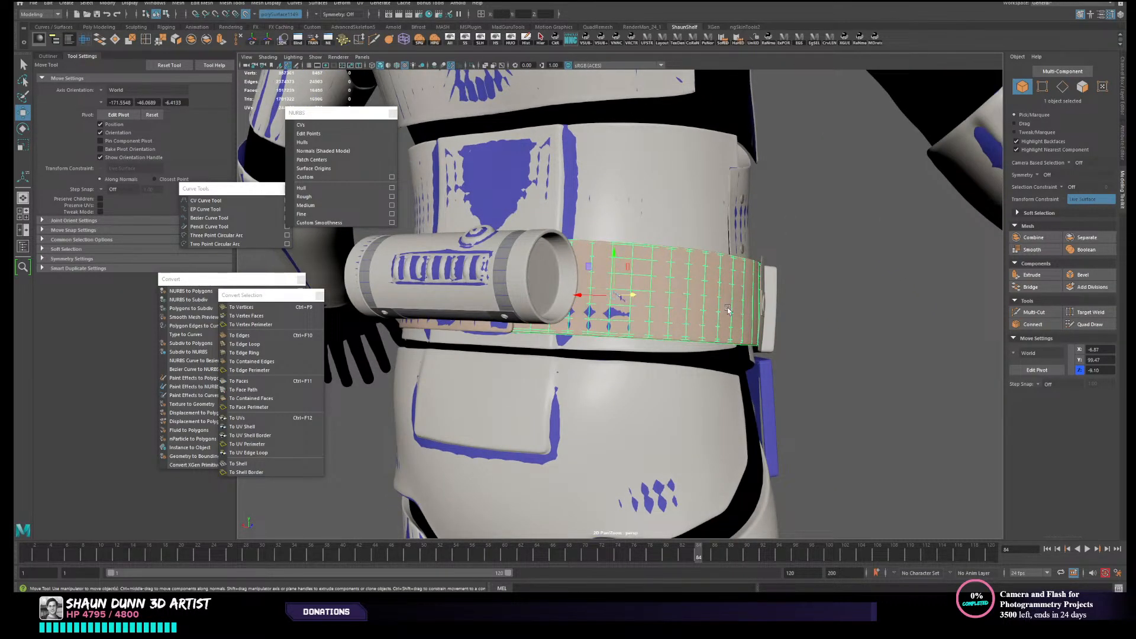
left_click(246, 15)
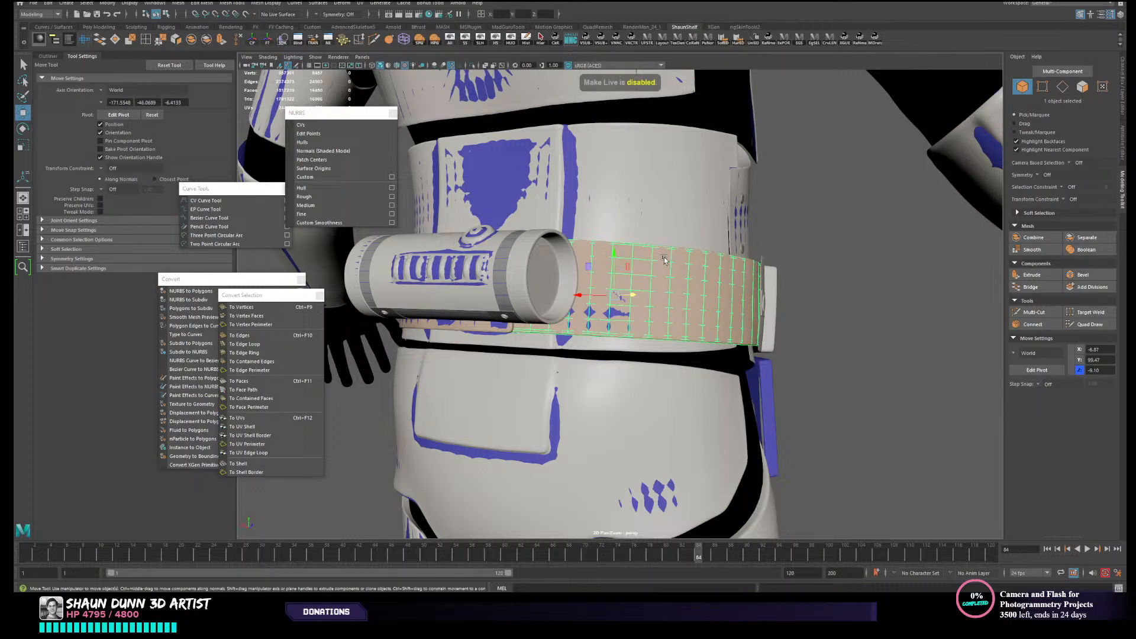
- Select the high-poly belt section beneath the retopologised panel
left_click(897, 331)
left_click(769, 307)
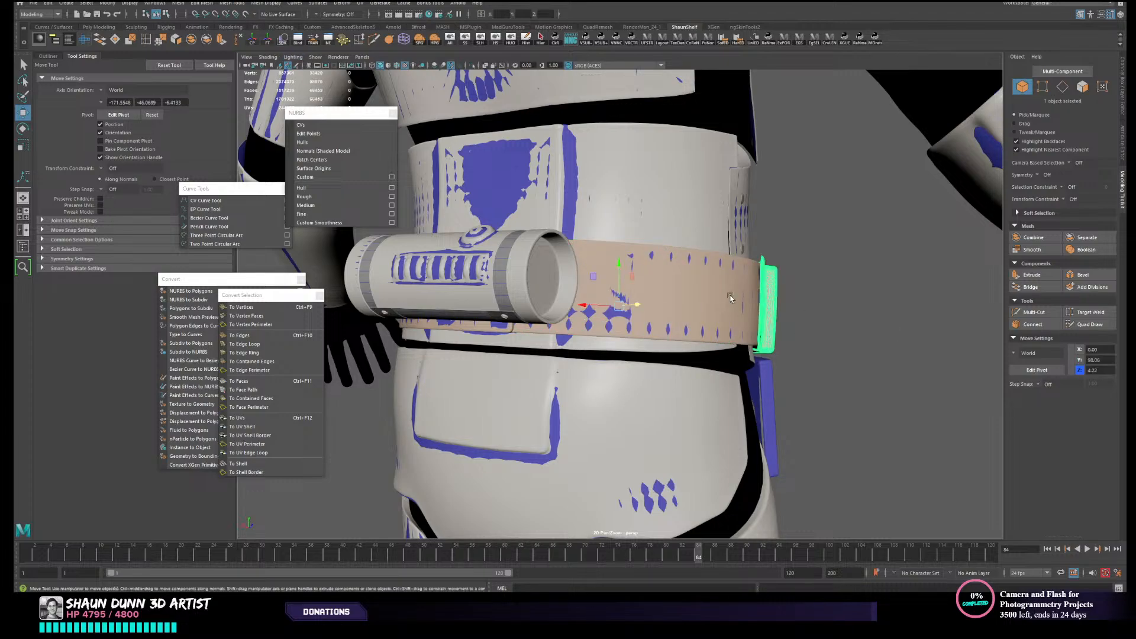
left_click(731, 298)
left_click_drag(811, 333, 787, 341, "alt")
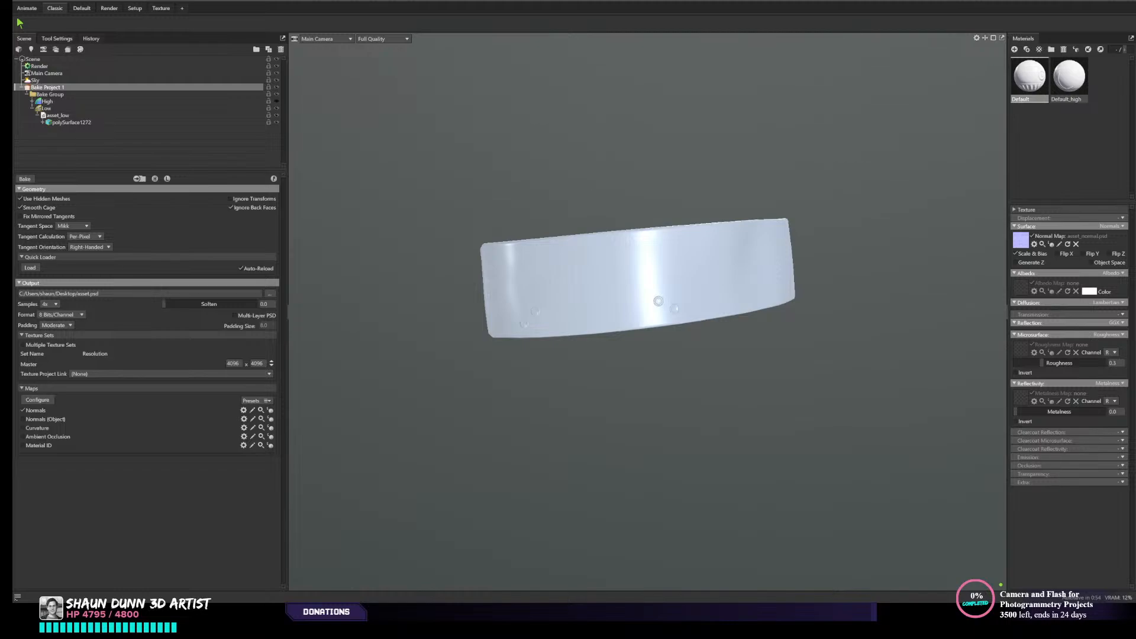
- Switch to Marmoset Toolbag, bake the belt panel's normal map and inspect the baked surface
left_click_drag(611, 439, 454, 275)
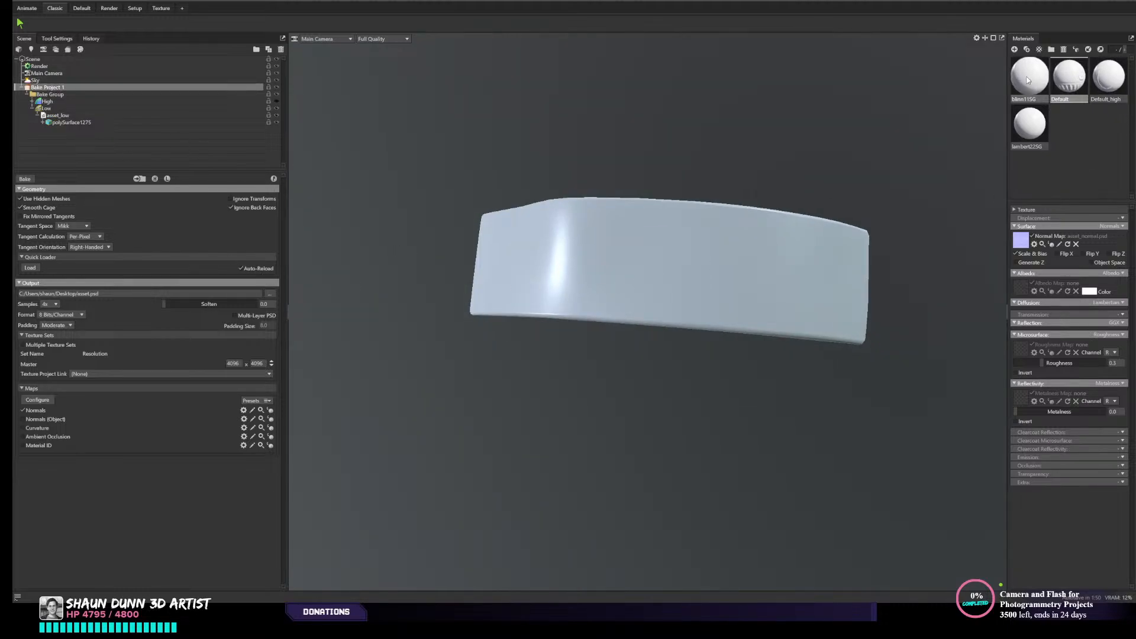
left_click_drag(708, 308, 662, 328)
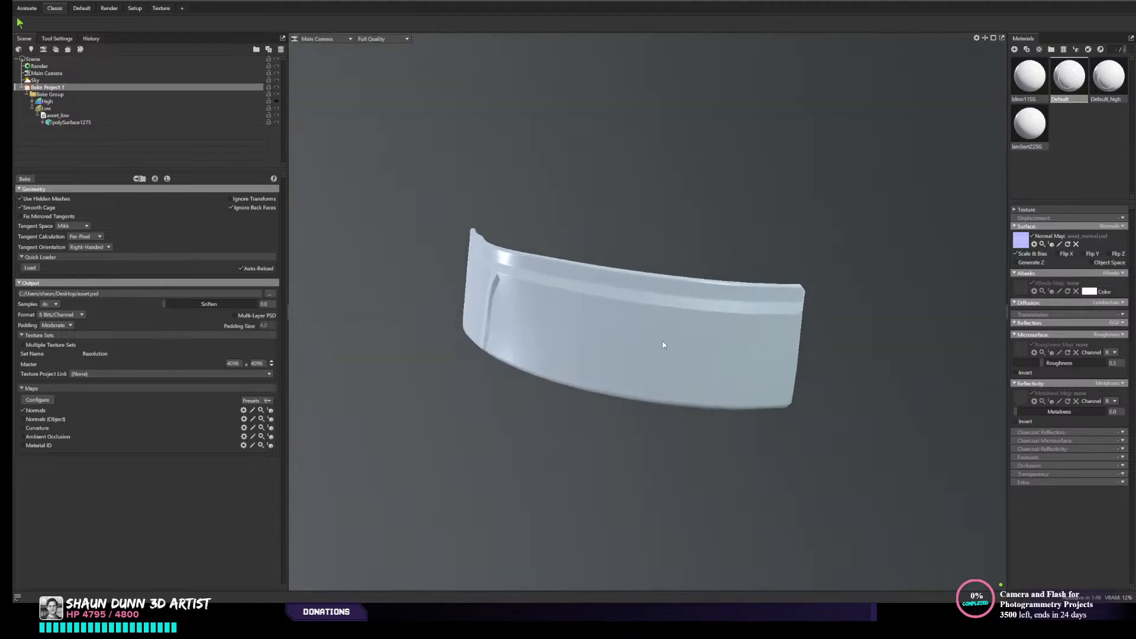
left_click_drag(587, 218, 521, 294)
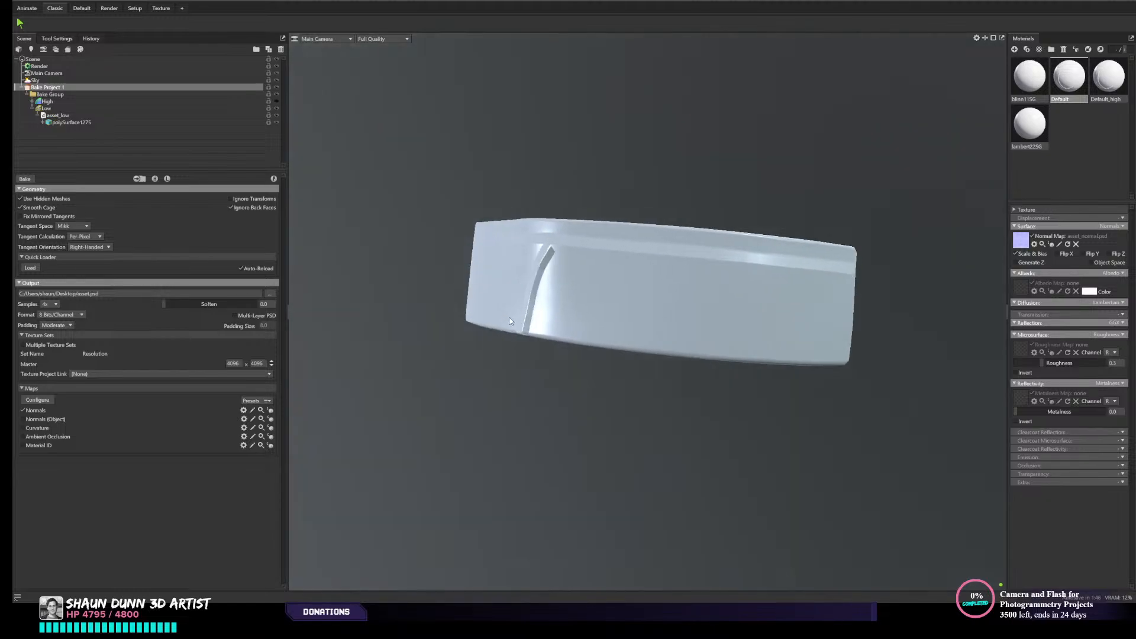
left_click(24, 179)
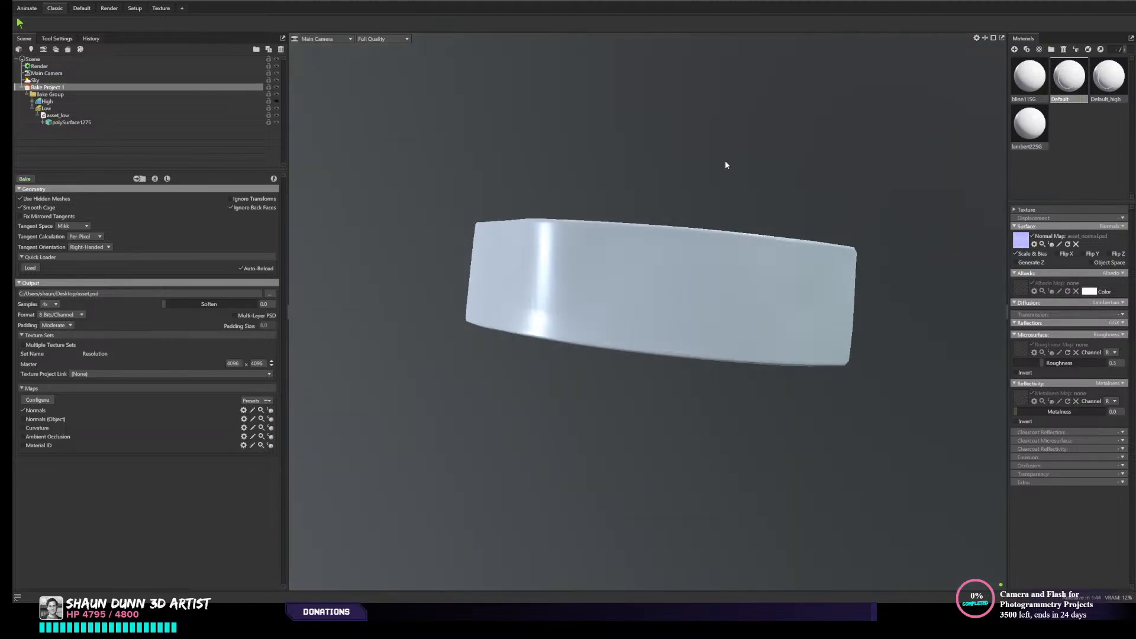
left_click_drag(726, 161, 794, 334)
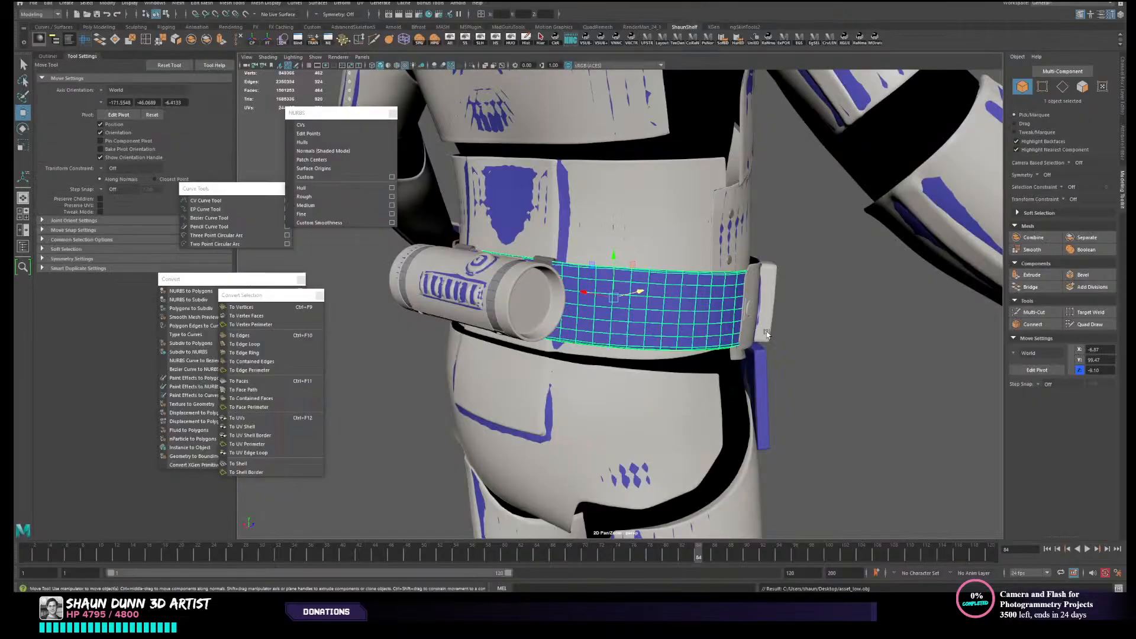
scroll(778, 336, "up", 3)
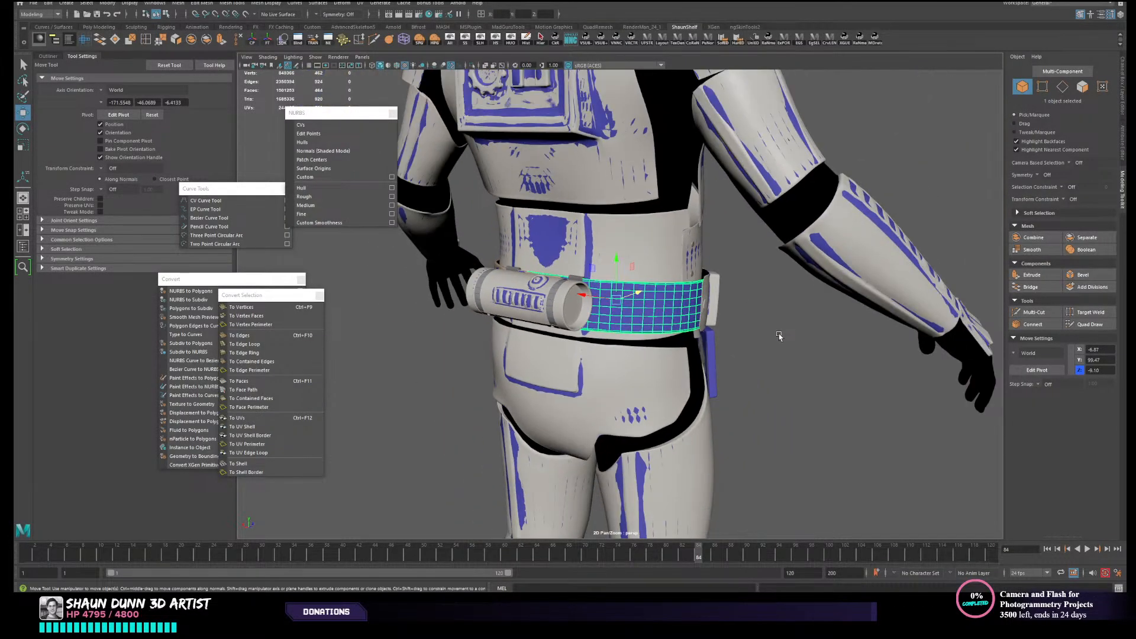
- Switch back to Maya, hide the HP_complete layer and add the belt panel to the LP_Retopoed layer
left_click(779, 336)
key("ctrl+a")
key("ctrl+a")
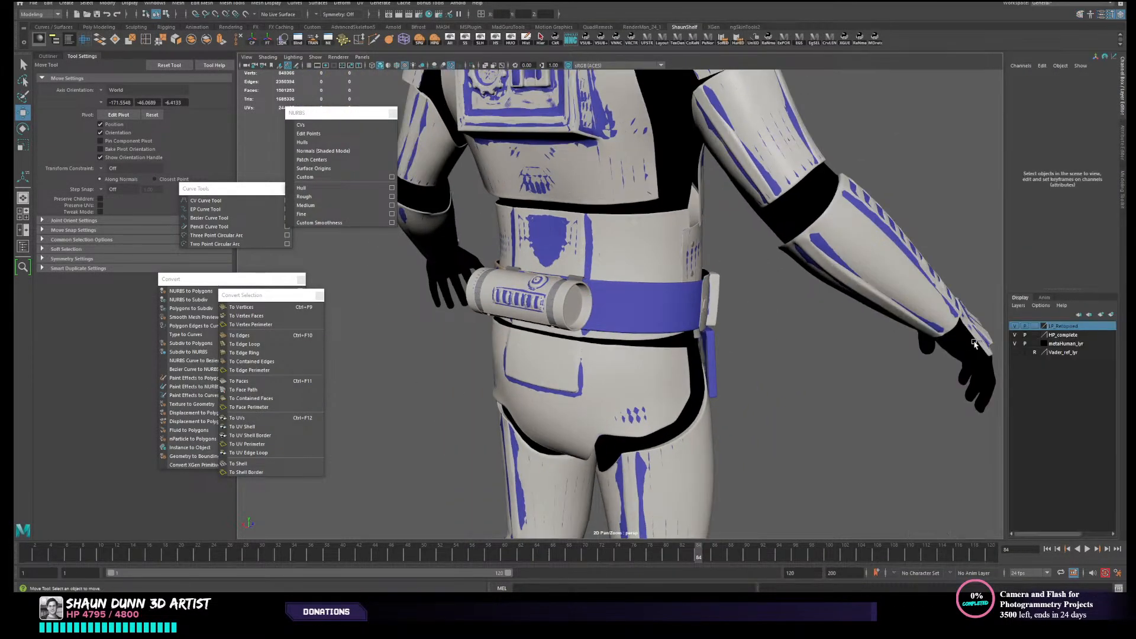
left_click(1014, 335)
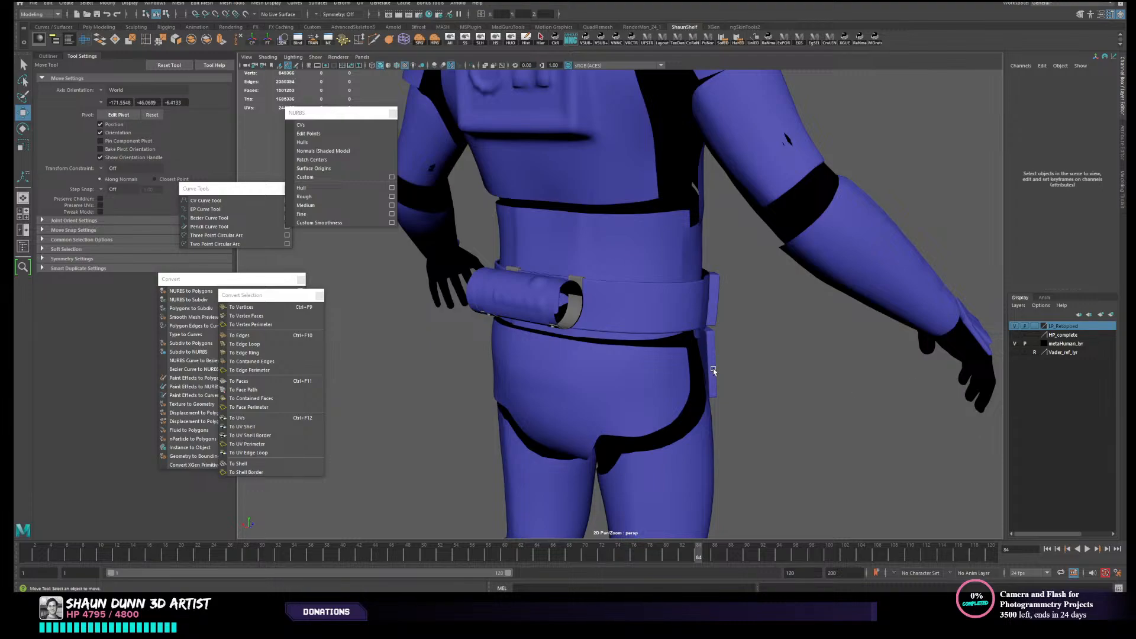
left_click(657, 314)
right_click(1073, 327)
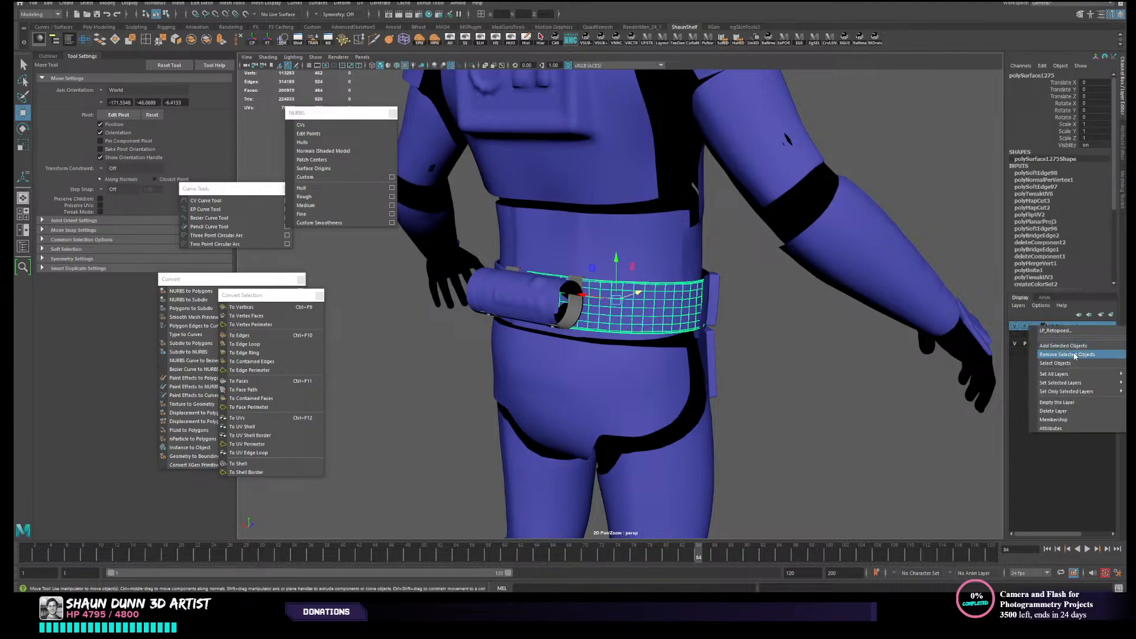
left_click(1079, 346)
- Toggle the LP_Retopoed and HP_complete layers off and on to check the belt panel's layer assignment
left_click(1015, 326)
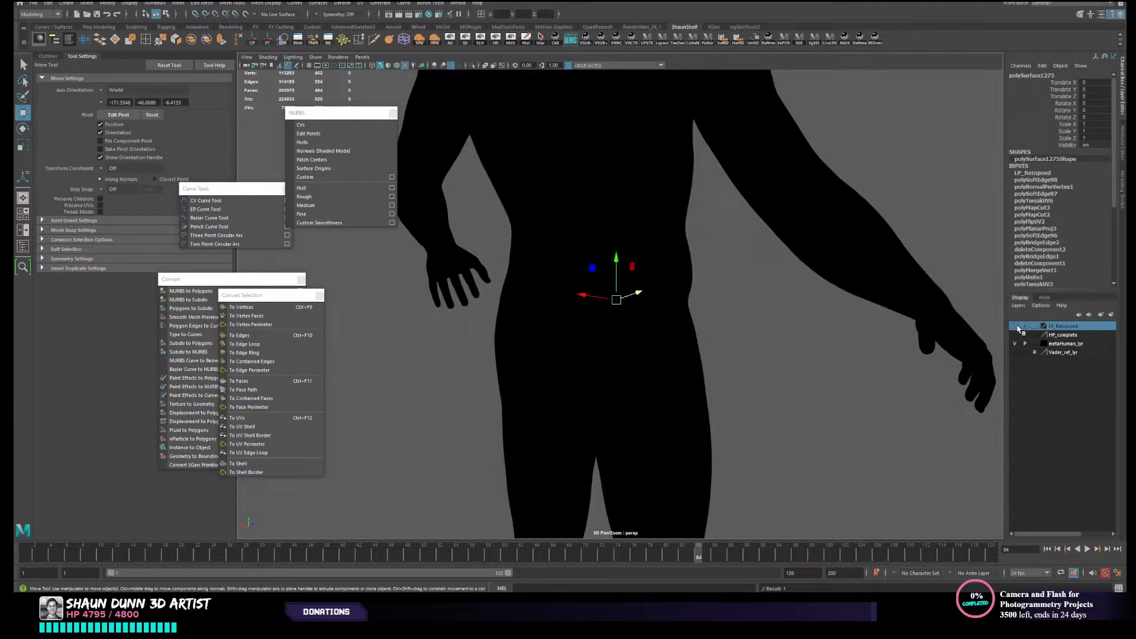
left_click(1014, 326)
left_click(771, 396)
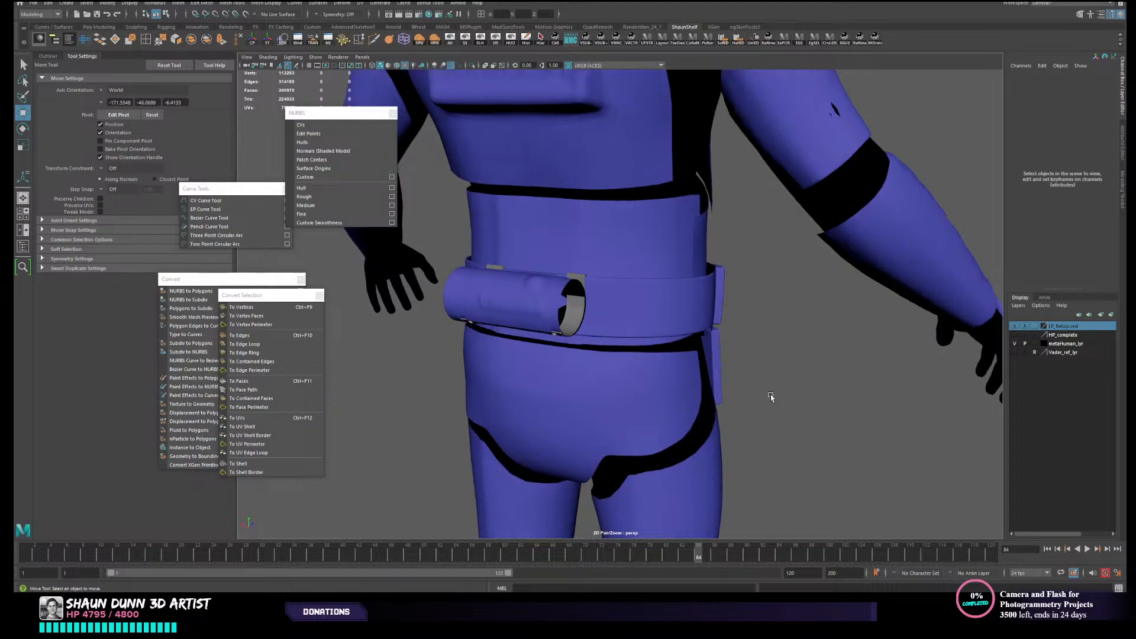
left_click(1015, 335)
left_click(1014, 344)
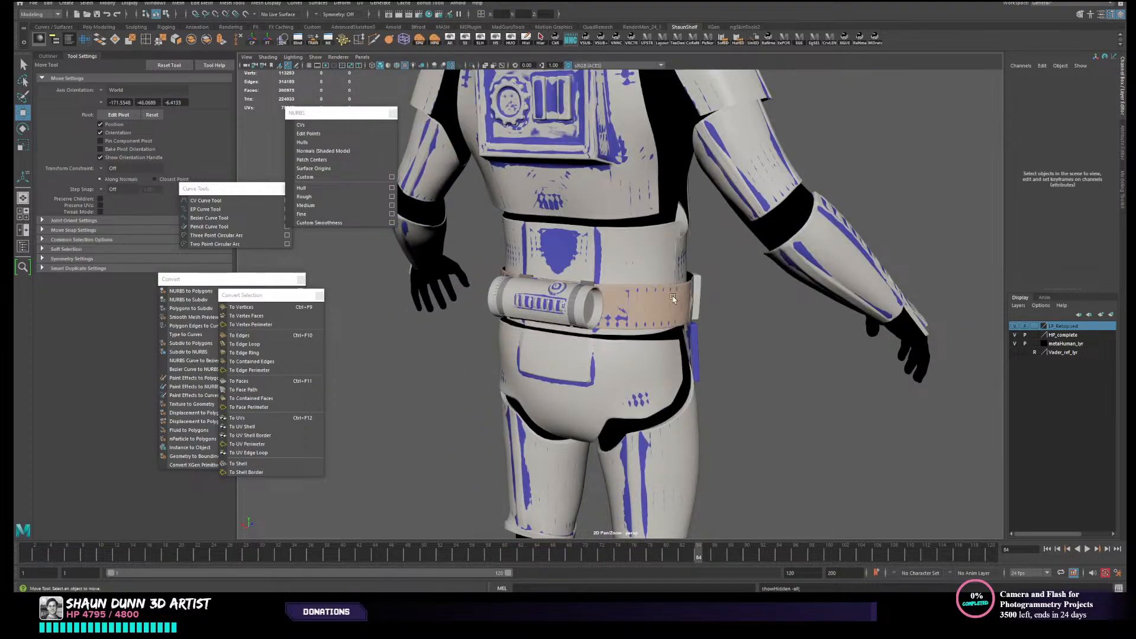
left_click(673, 298)
left_click(1014, 335)
left_click(774, 464)
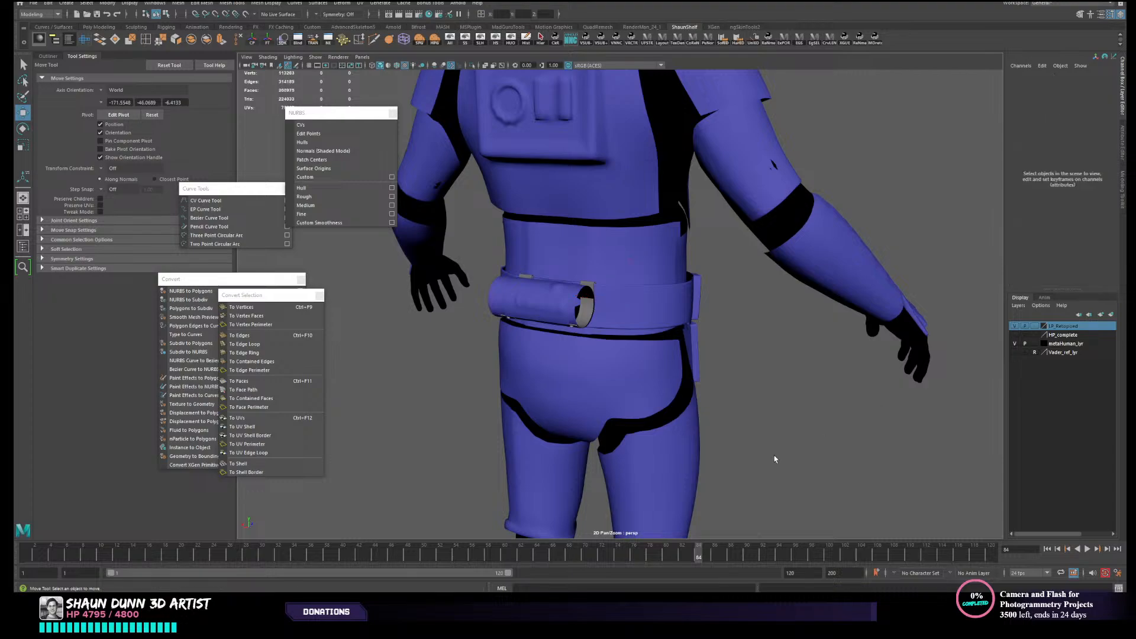
- Hide the small low-poly piece at the open end of the belt canister, next to the grey strap
left_click_drag(773, 464, 654, 421, "alt")
scroll(655, 422, "up", 3)
middle_click_drag(648, 213, 626, 334, "alt")
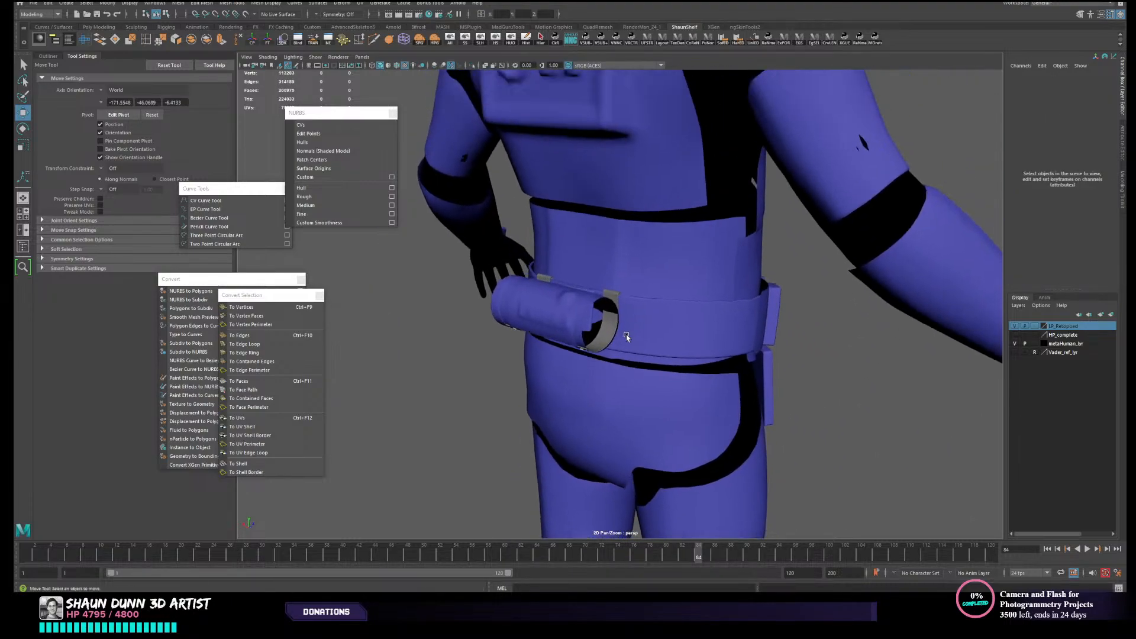
scroll(621, 331, "up", 4)
left_click_drag(589, 299, 621, 301, "alt")
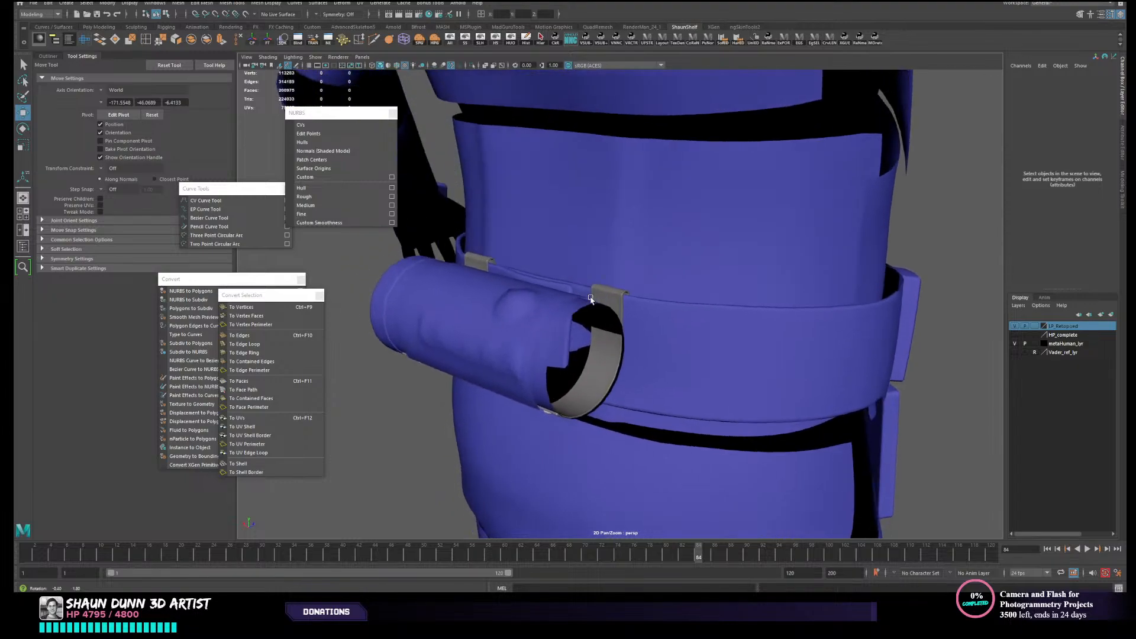
left_click(603, 305)
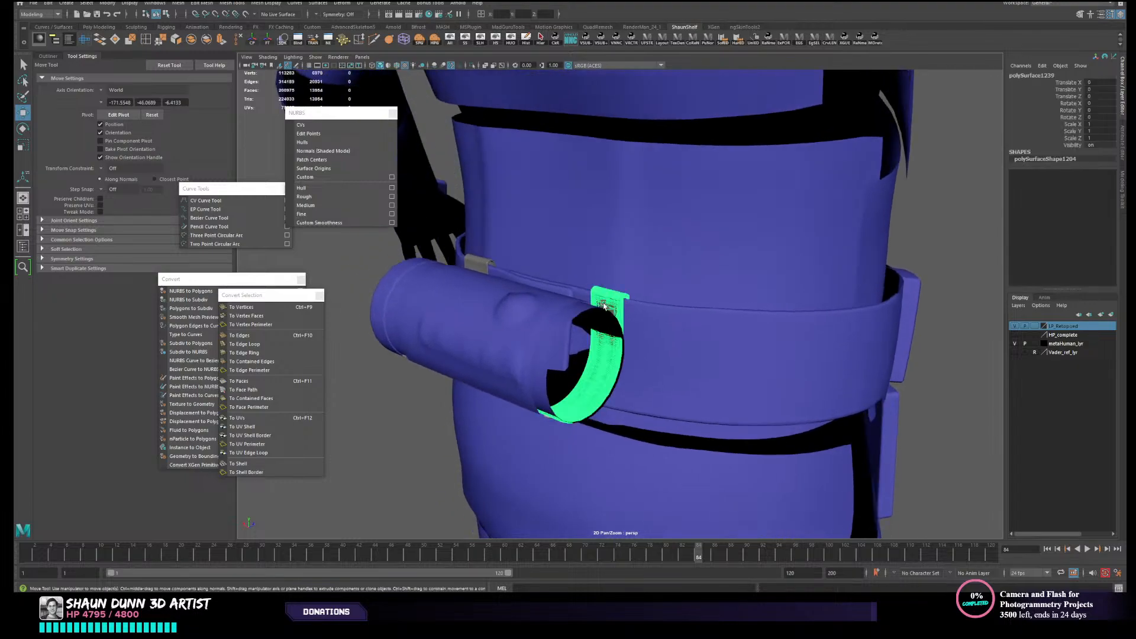
left_click(541, 355)
key("ctrl+h")
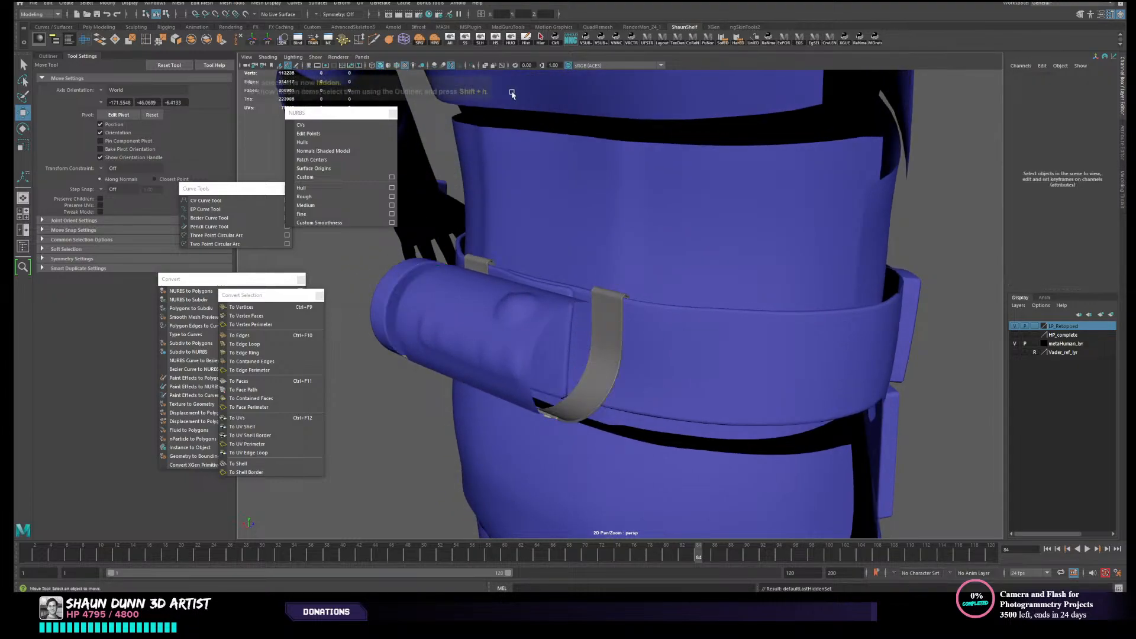
- Select the curved low-poly body of the belt canister and hide it
left_click_drag(577, 299, 539, 346, "alt")
left_click(585, 292)
middle_click_drag(552, 342, 562, 299, "alt")
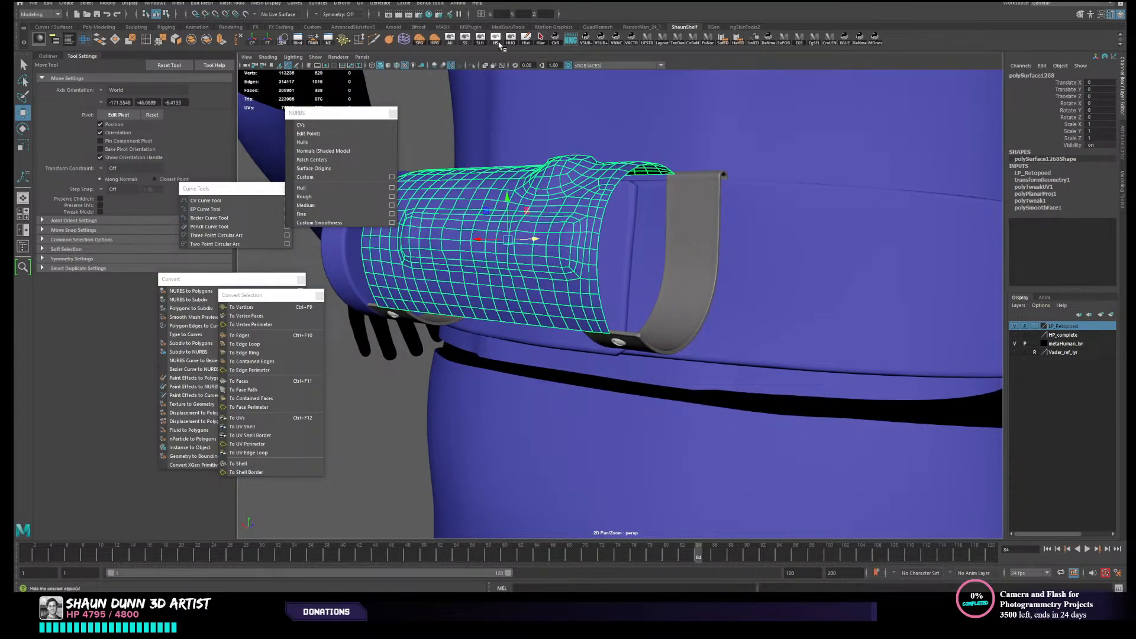
left_click(499, 45)
- Select the high-poly strap that holds the canister, hide all other objects and examine its shape
left_click(685, 301)
key("f")
scroll(684, 301, "down", 4)
left_click_drag(685, 301, 712, 389, "alt")
left_click(580, 339)
left_click(517, 397)
left_click(621, 355)
left_click(510, 39)
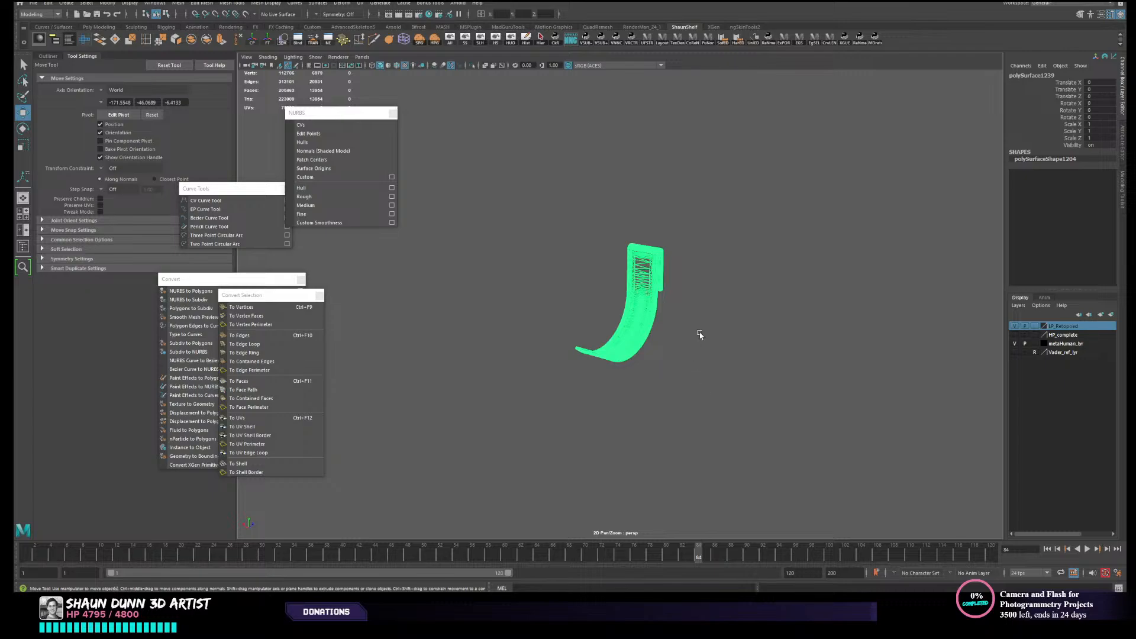
left_click_drag(725, 360, 710, 351, "alt")
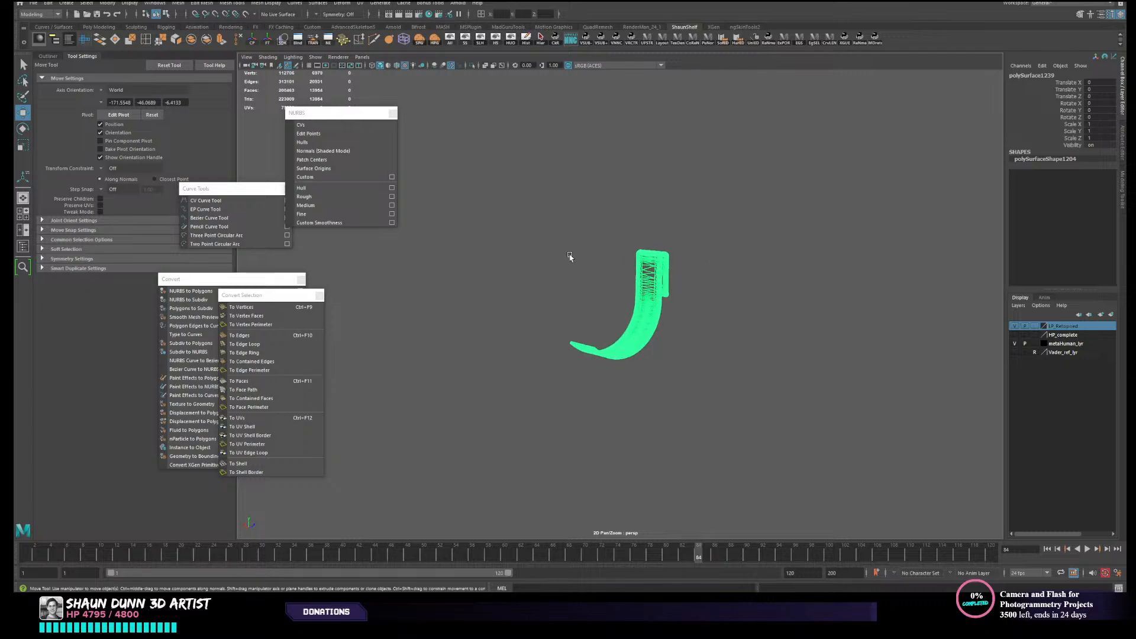
left_click_drag(570, 256, 603, 266, "alt")
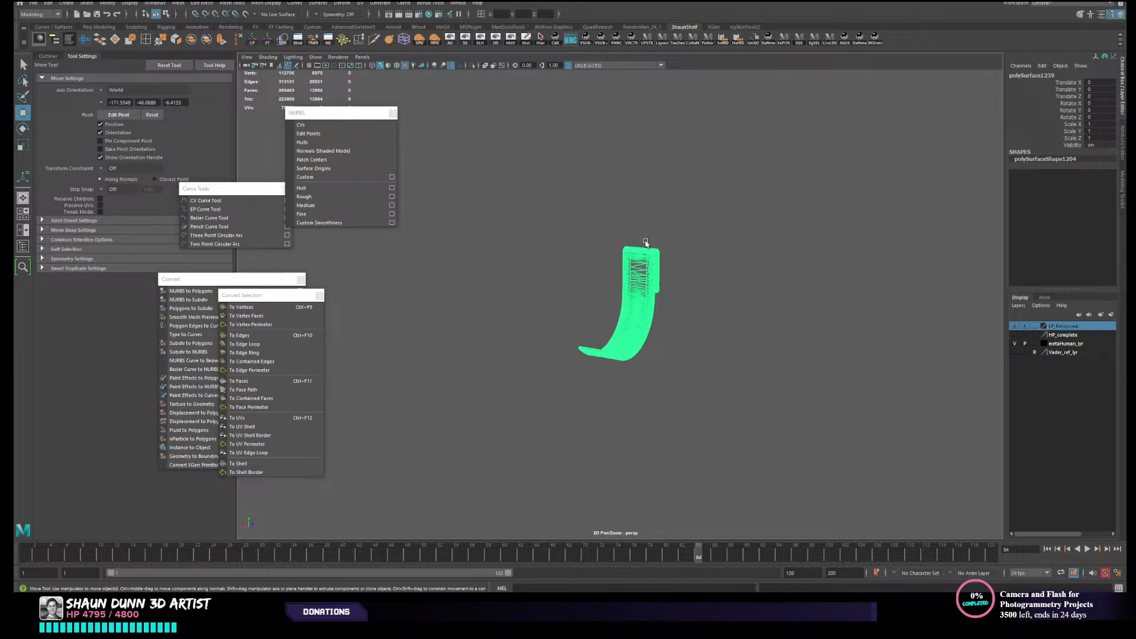
left_click_drag(690, 368, 644, 359, "alt")
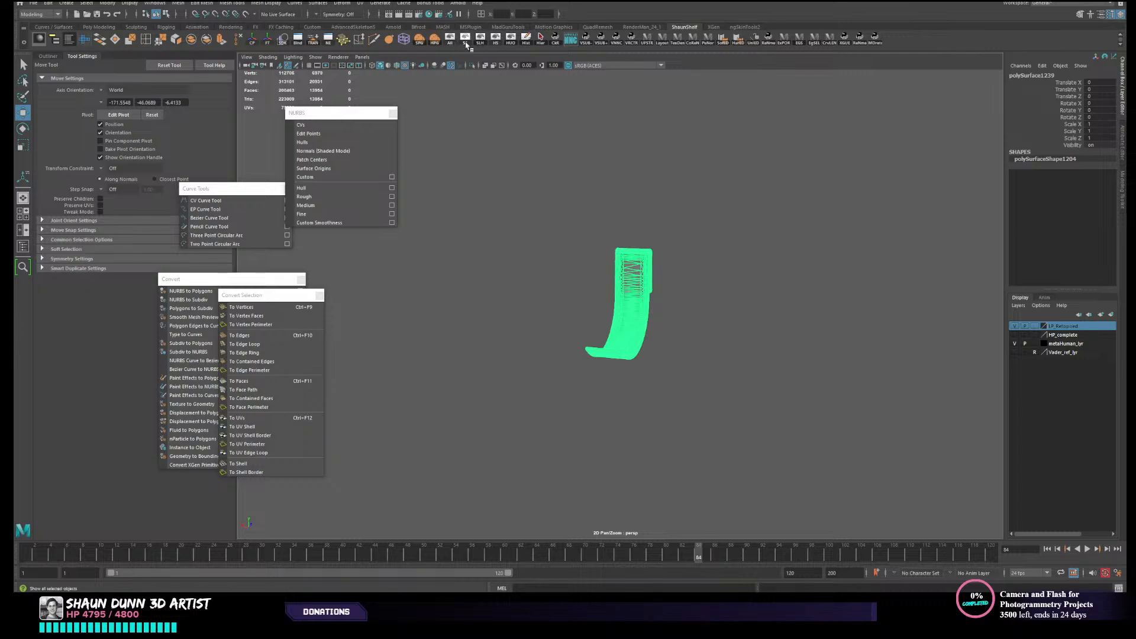
- Show the hidden objects again, and undo a trial move of the strap beside the open belt canister
left_click(480, 40)
left_click_drag(637, 192, 684, 313, "alt")
middle_click_drag(699, 320, 602, 342)
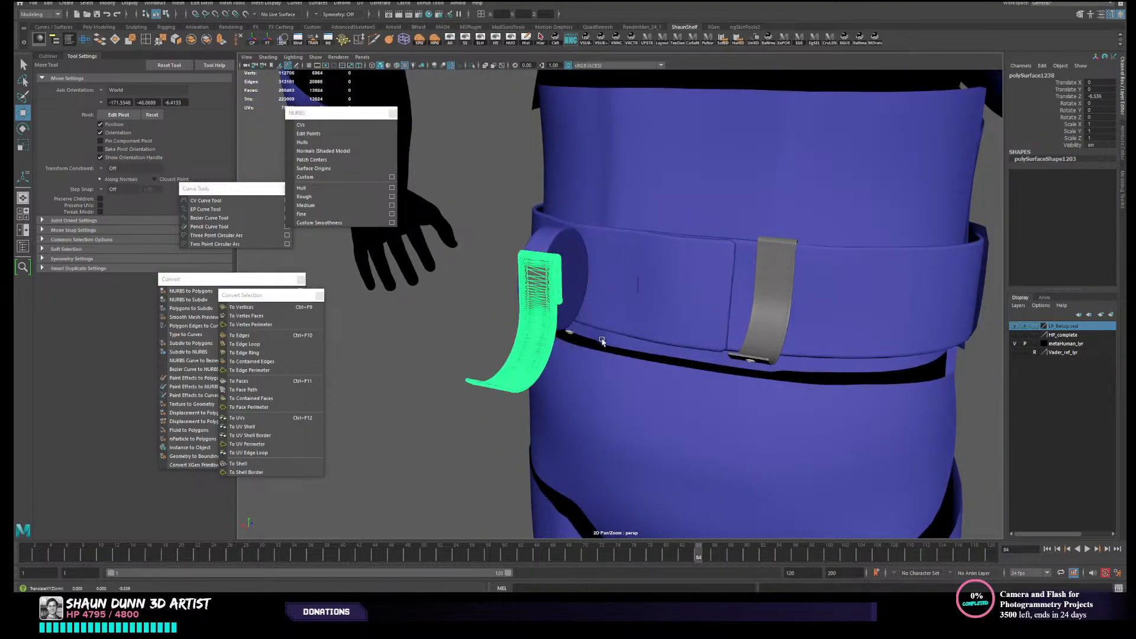
key("ctrl+z")
- Inspect the two grey straps on the belt and the small fastener at the end of the canister's strap
left_click_drag(452, 332, 479, 327, "alt")
scroll(479, 327, "up", 3)
left_click_drag(601, 280, 730, 266)
left_click(598, 353)
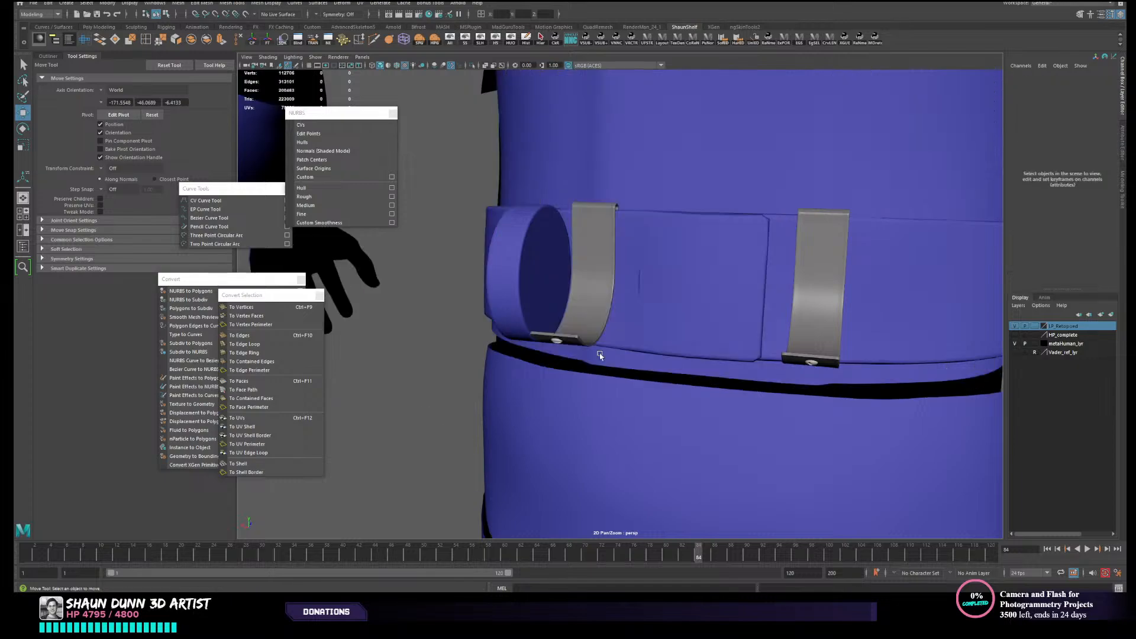
left_click(594, 320)
left_click(559, 345)
left_click_drag(559, 344, 641, 373, "alt")
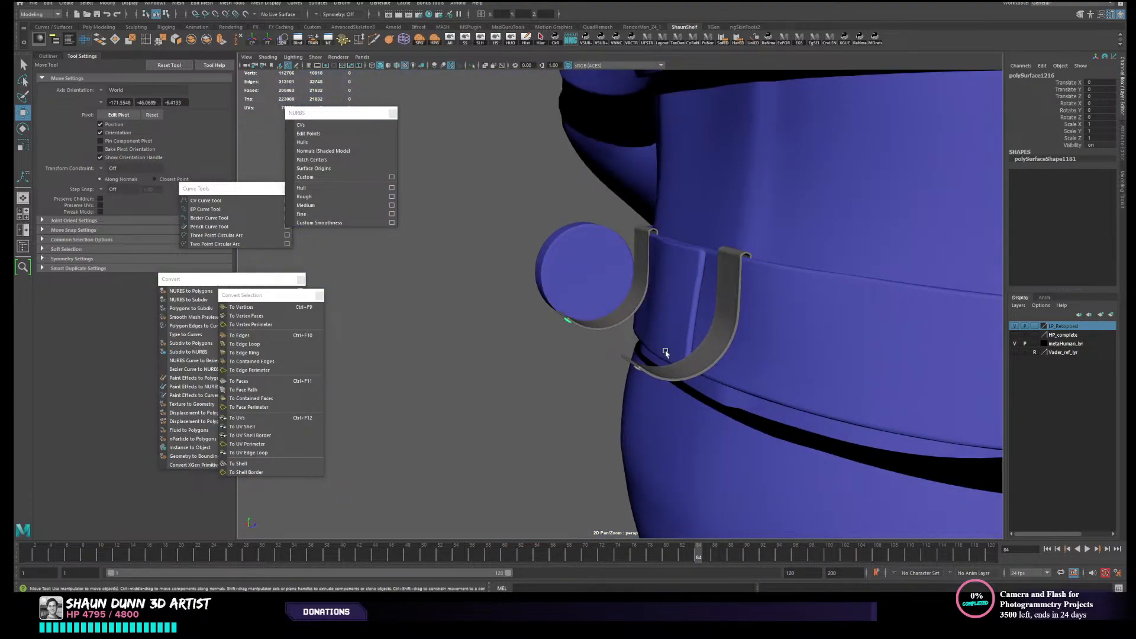
- Select the high-poly strap beside the belt panel, away from the open canister, and hide all other objects
left_click(642, 374)
left_click_drag(689, 334, 749, 346, "alt")
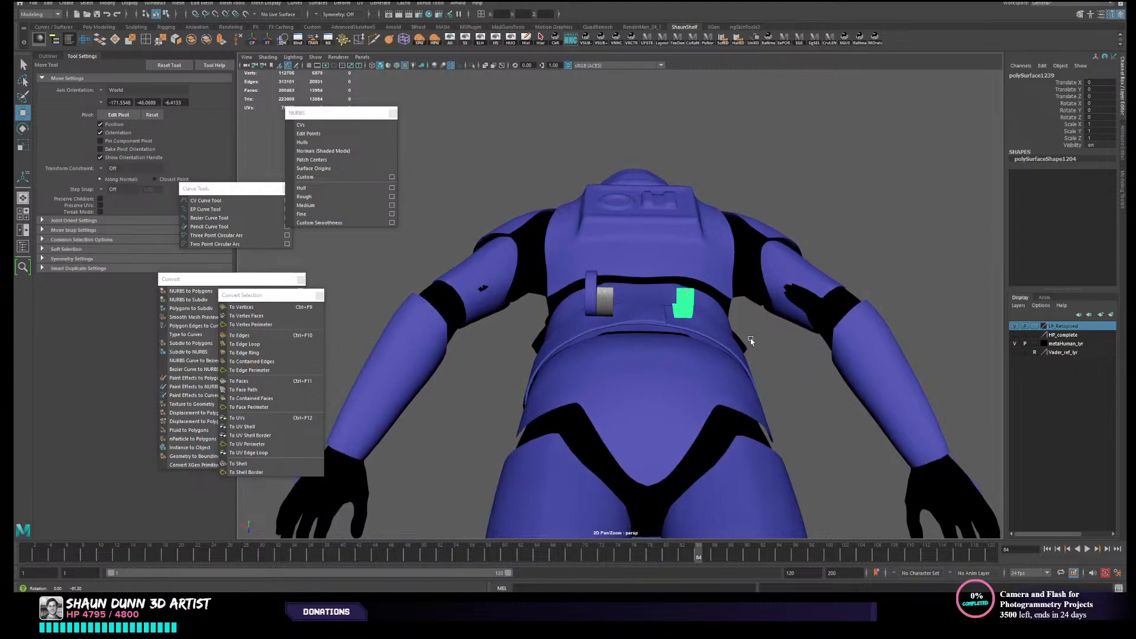
scroll(747, 338, "up", 3)
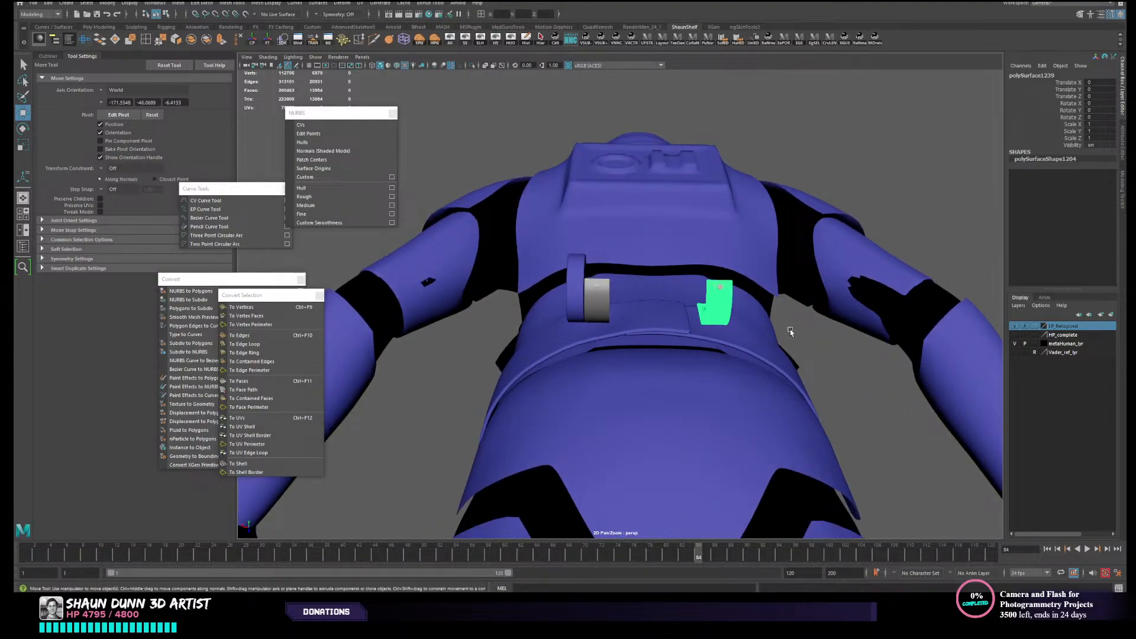
middle_click_drag(790, 332, 675, 358, "alt")
left_click_drag(674, 358, 664, 374, "alt")
scroll(665, 374, "up", 4)
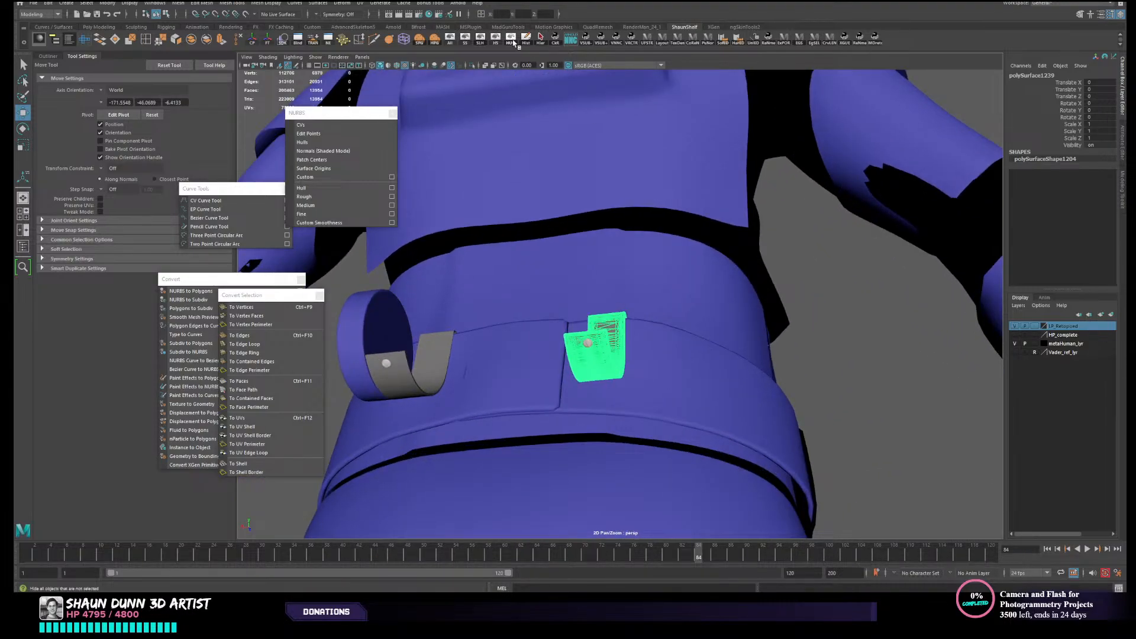
left_click(512, 42)
- Examine the isolated strap's hooked shape, thickness and end faces from several angles
left_click_drag(750, 292, 662, 309, "alt")
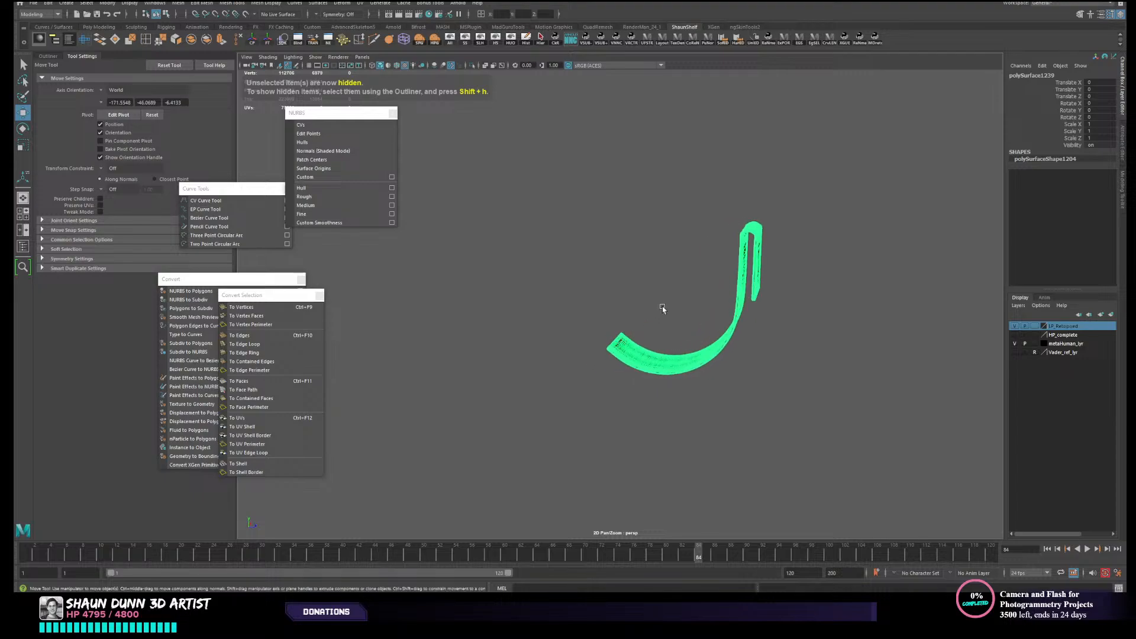
scroll(663, 308, "up", 5)
middle_click_drag(759, 310, 676, 323, "alt")
left_click(879, 321)
mouse_move(751, 307)
left_mouse_down("alt")
mouse_move(641, 375)
mouse_move(682, 343)
left_mouse_up("alt")
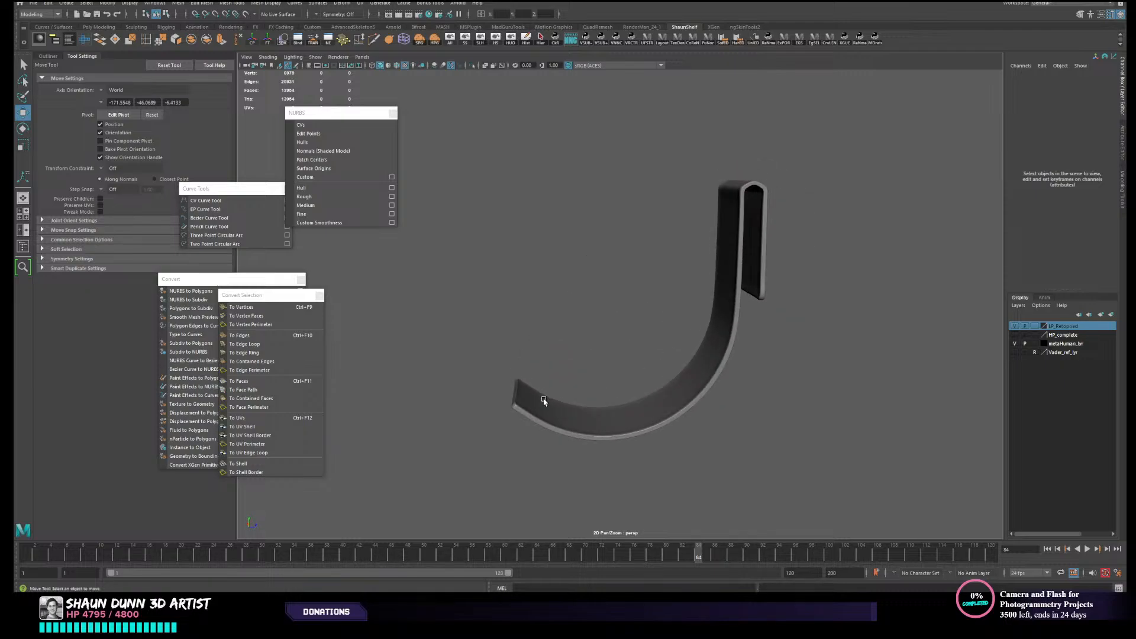
left_click_drag(836, 264, 707, 348, "alt")
- Frame the strap's J-shaped profile in an enlarged side view and deselect it
key("space")
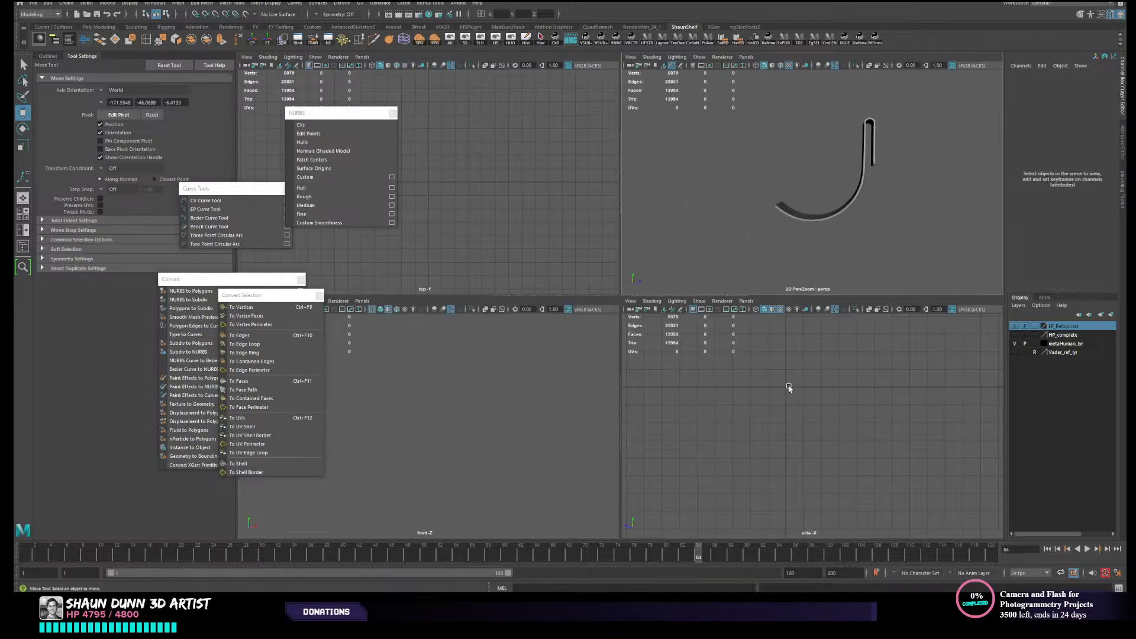
left_click_drag(819, 174, 843, 255)
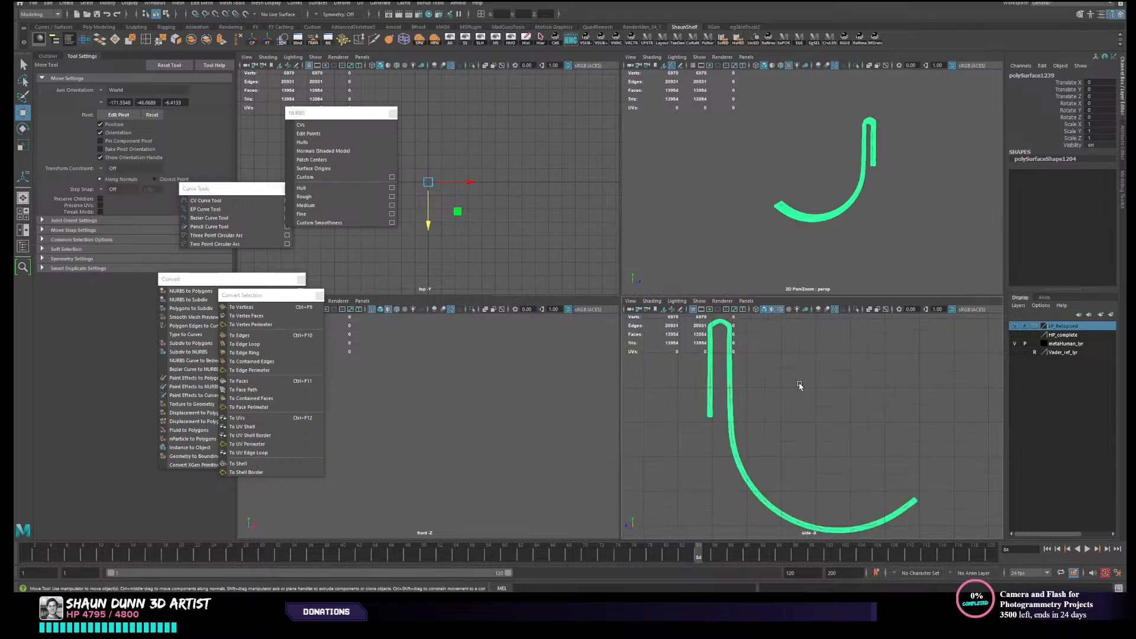
key("f")
key("space")
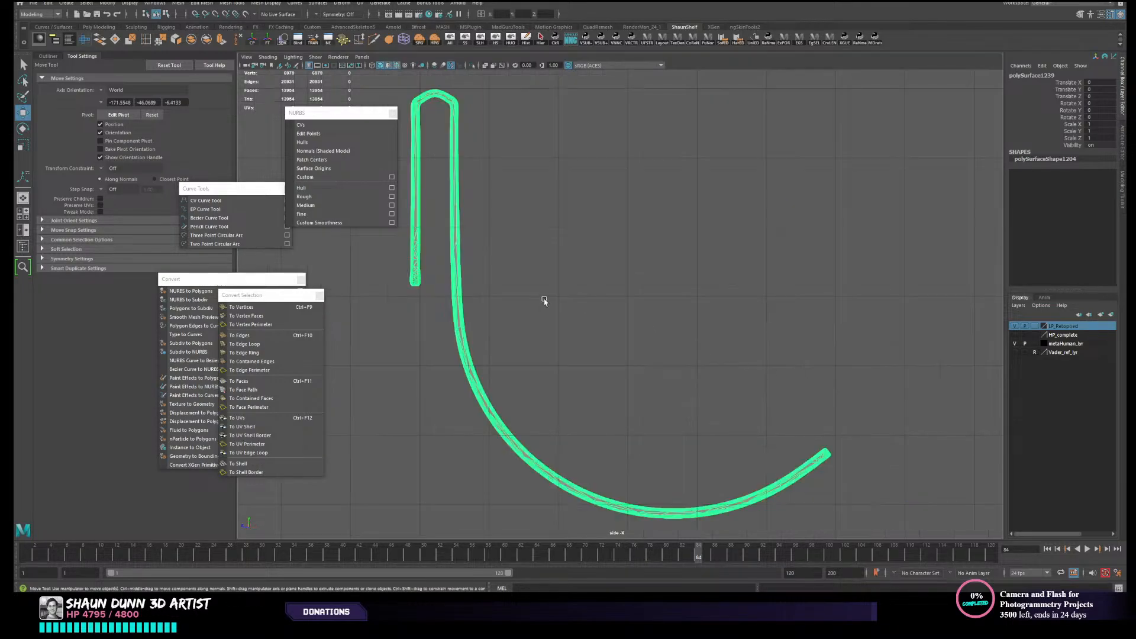
middle_click_drag(543, 299, 612, 293, "alt")
left_click(655, 260)
scroll(582, 155, "down", 3)
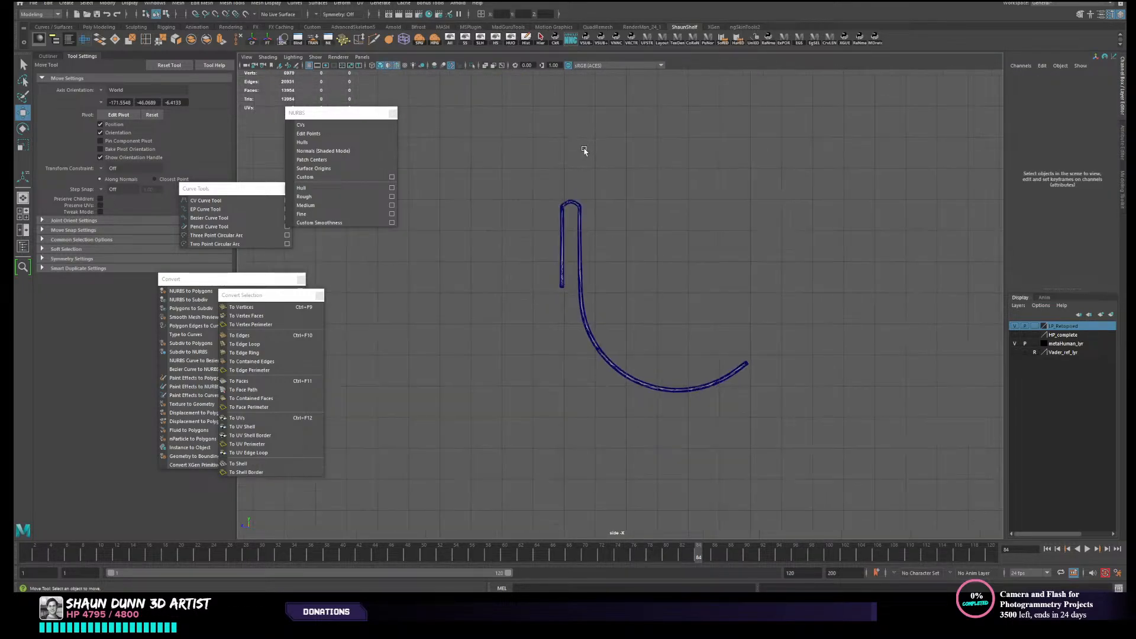
scroll(580, 159, "up", 3)
scroll(455, 166, "up", 2)
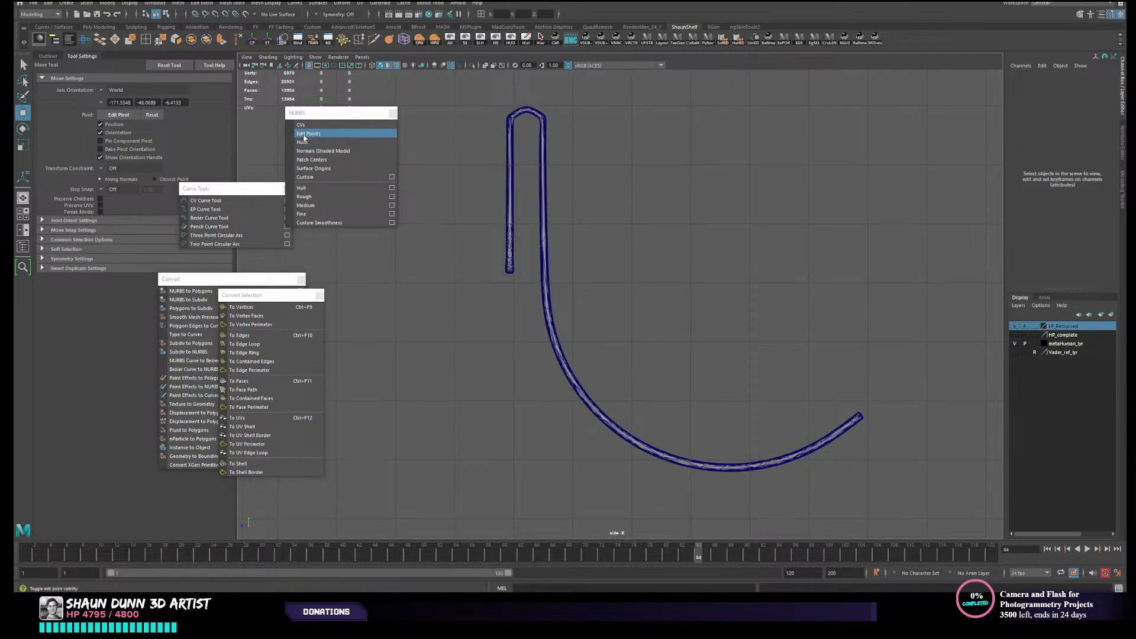
- Inspect the strap's wireframe density and the rounded fold at its upper end in the perspective view
key("space")
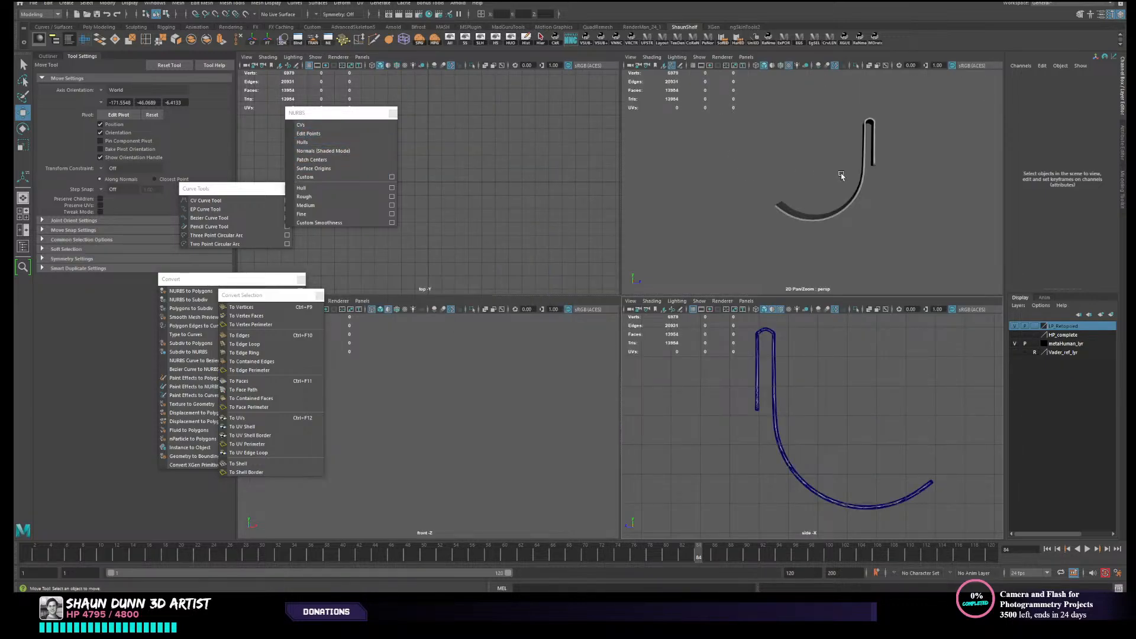
scroll(792, 226, "up", 5)
left_click(811, 206)
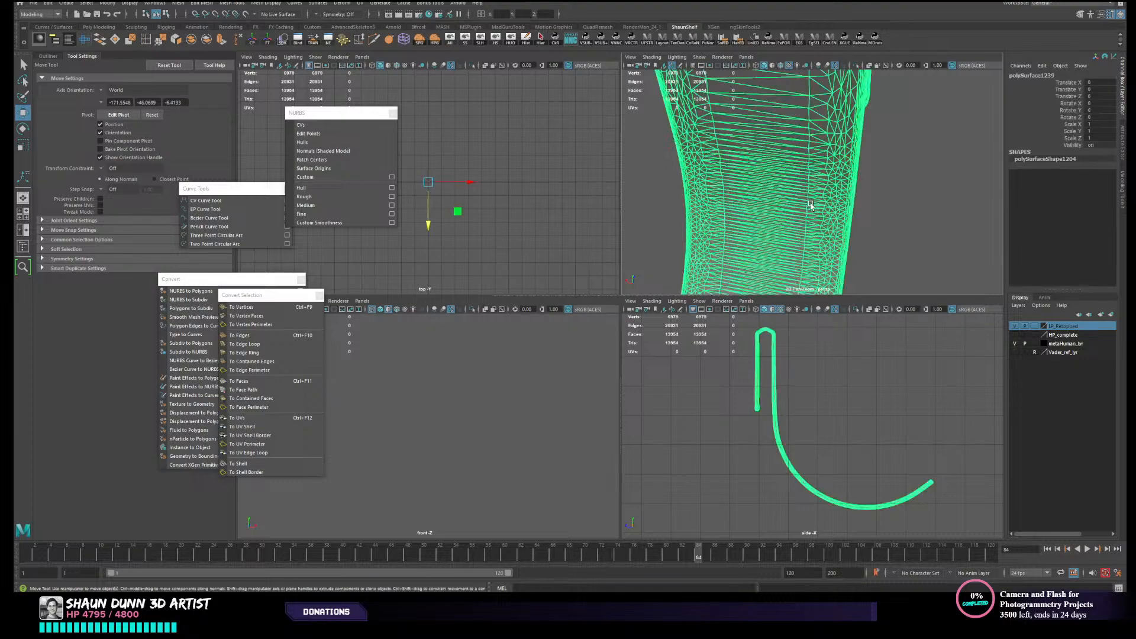
left_click_drag(848, 205, 853, 195, "alt")
scroll(853, 195, "up", 5)
scroll(859, 188, "down", 3)
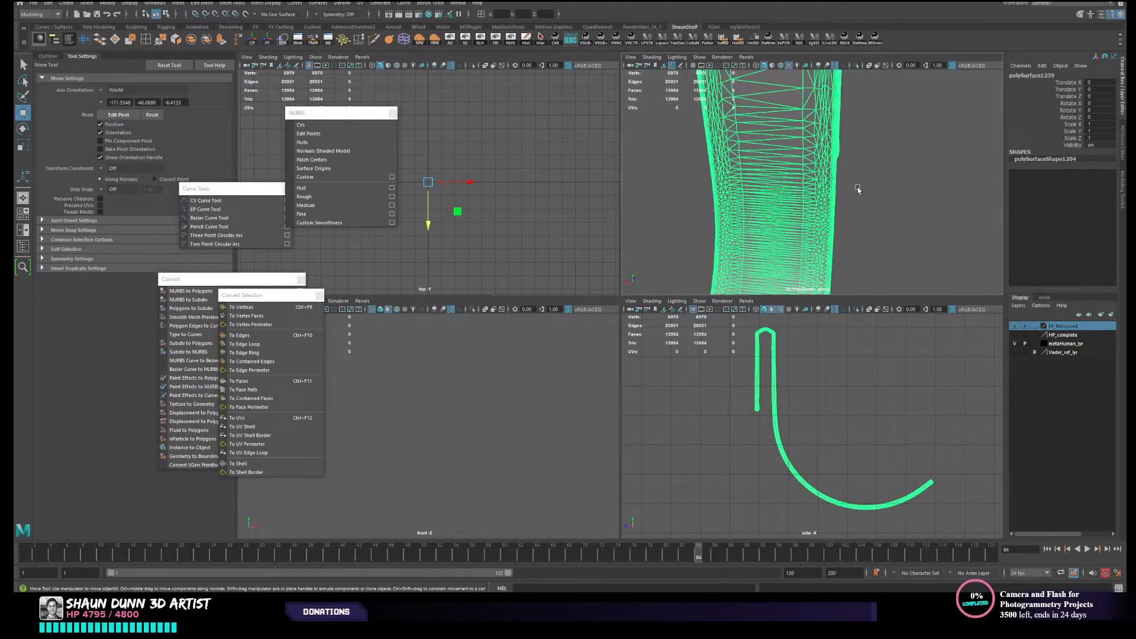
left_click_drag(800, 159, 868, 128, "alt")
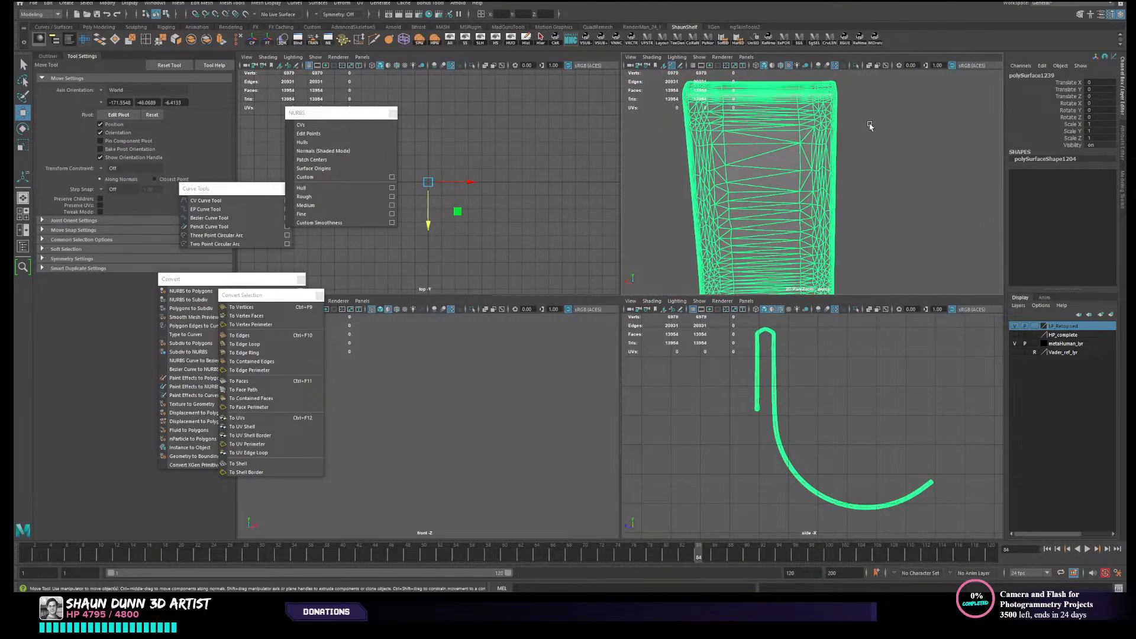
left_click(884, 153)
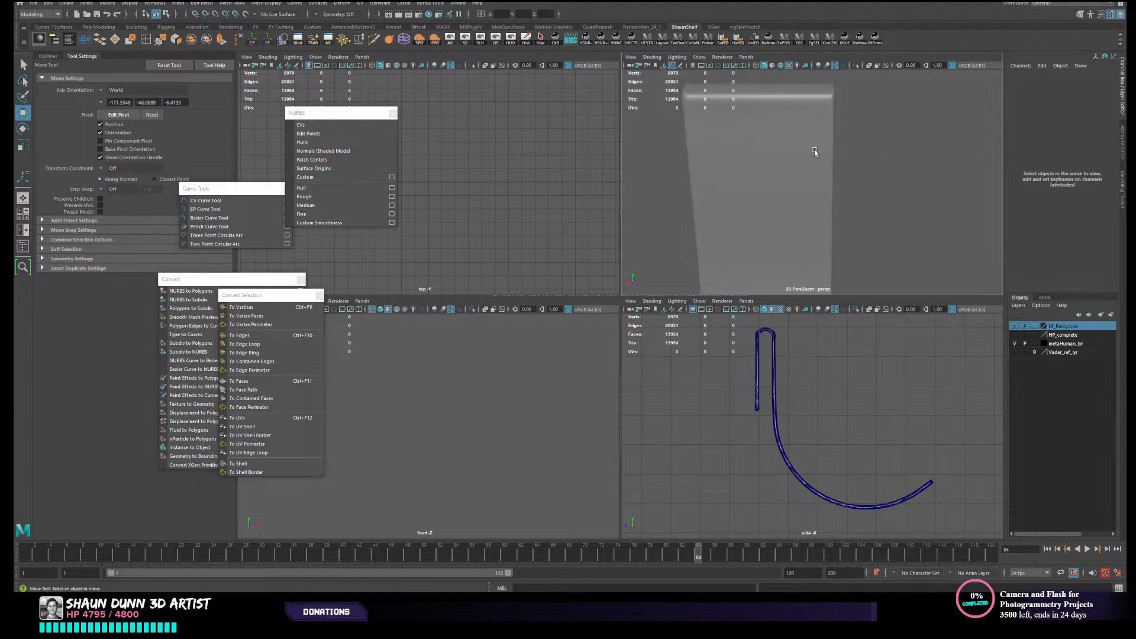
middle_click_drag(808, 178, 760, 241, "alt")
scroll(764, 218, "up", 3)
left_click_drag(769, 200, 785, 170, "alt")
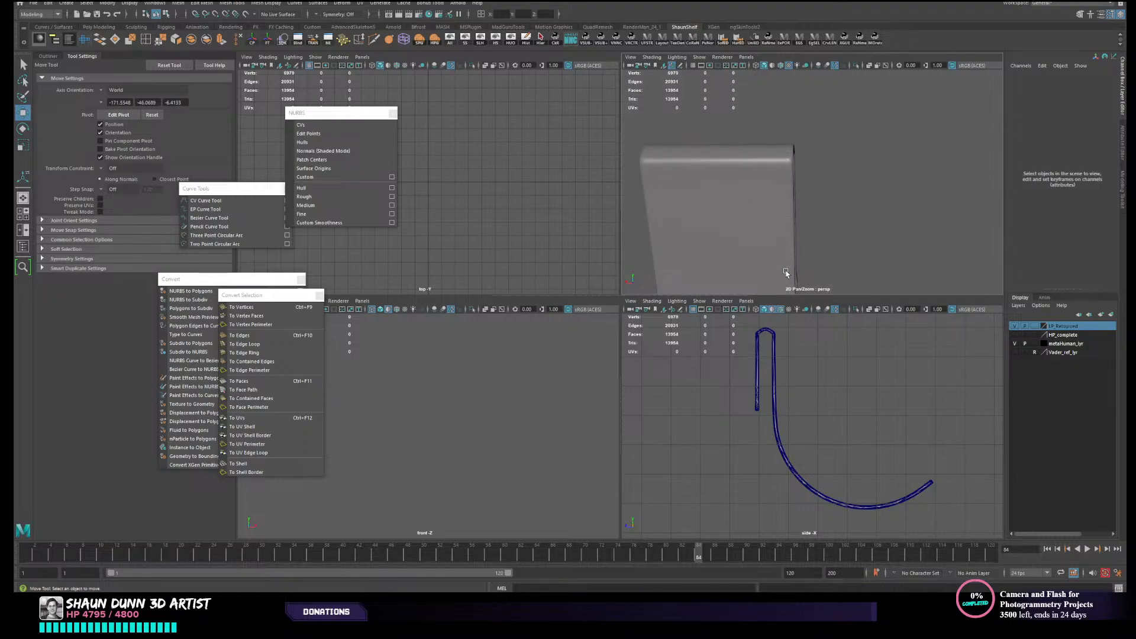
middle_click_drag(785, 273, 814, 155, "alt")
right_click_drag(813, 157, 735, 167, "alt")
- Check the strap's edge topology by picking a single edge, and return to selecting the whole strap
left_click(781, 170)
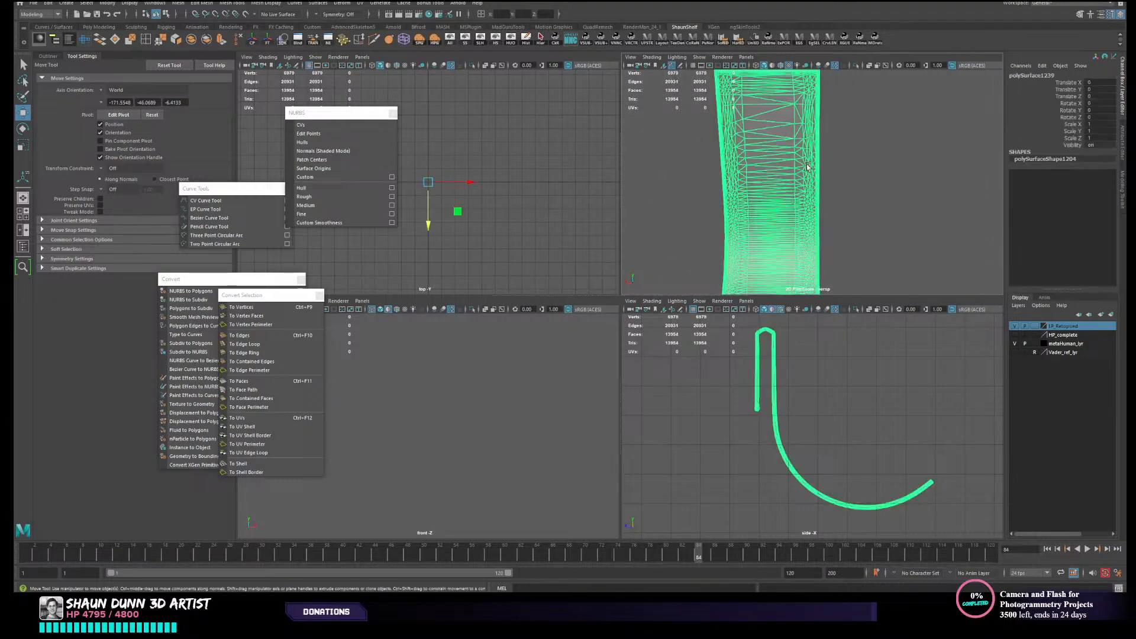
right_click_drag(807, 166, 809, 142)
scroll(809, 155, "up", 3)
left_click_drag(809, 159, 805, 203, "alt")
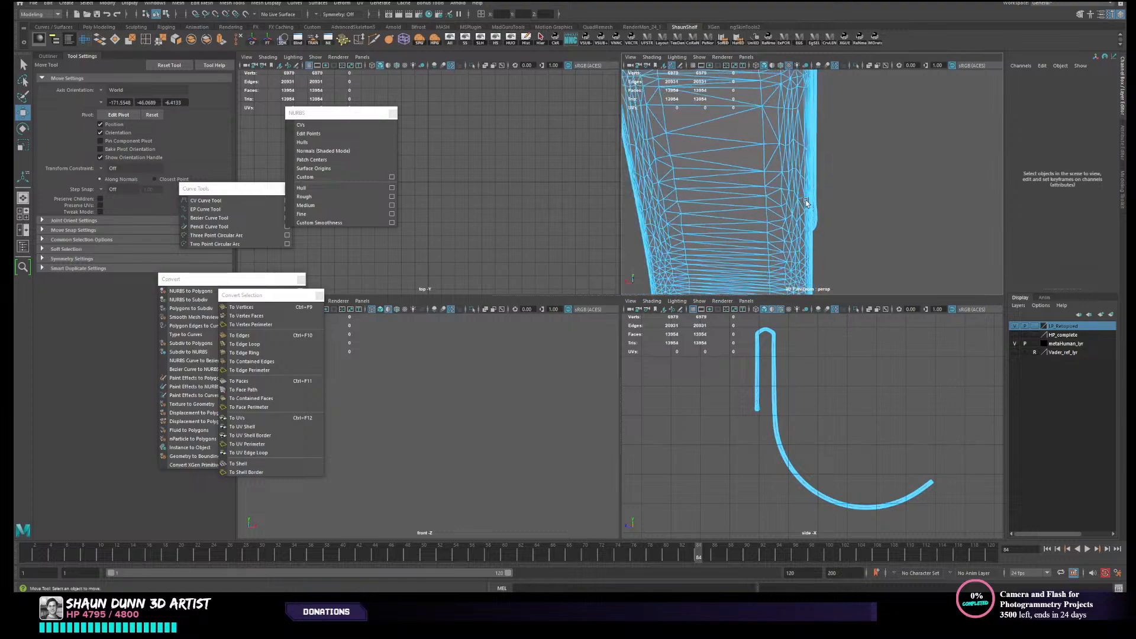
left_click(805, 155)
scroll(808, 114, "down", 4)
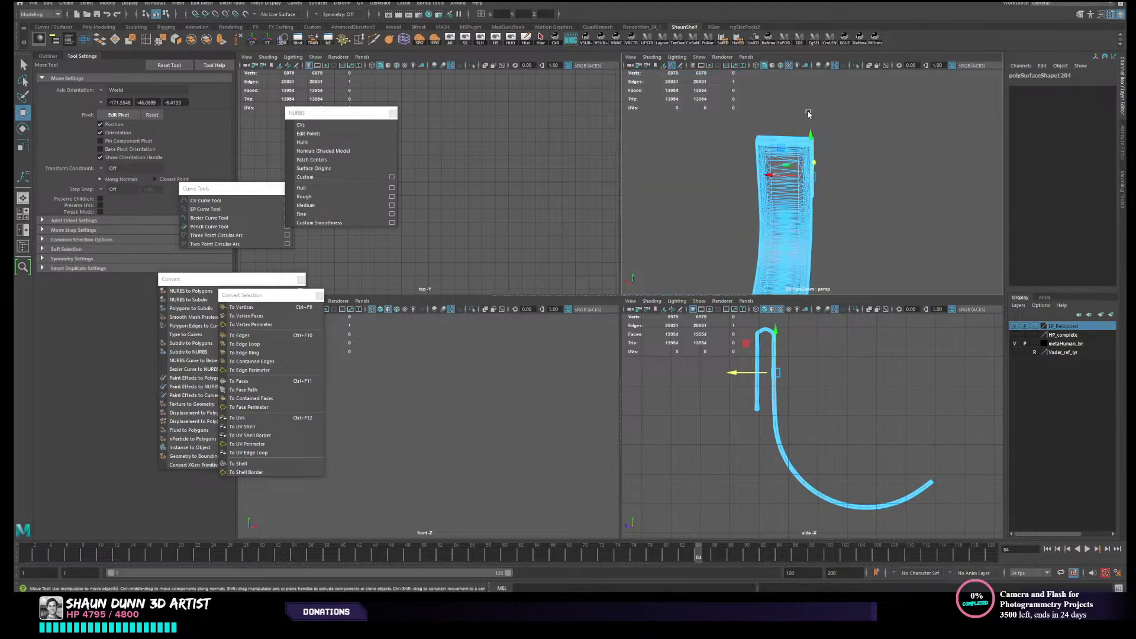
left_click_drag(796, 212, 765, 234, "alt")
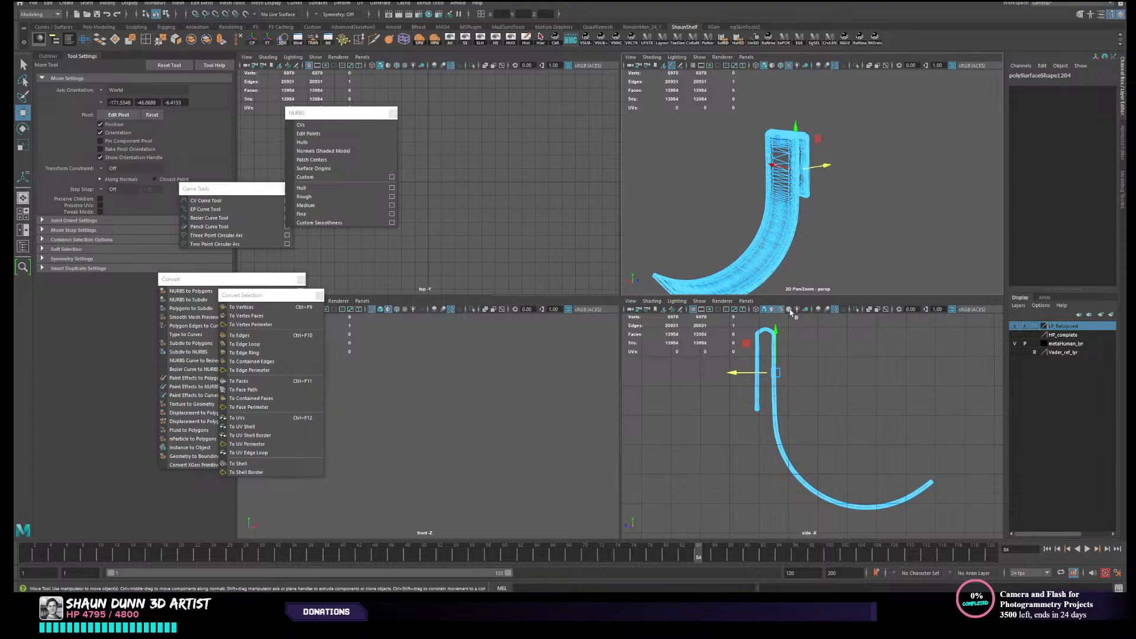
right_click_drag(789, 346, 804, 336)
left_click(803, 337)
left_click(769, 375)
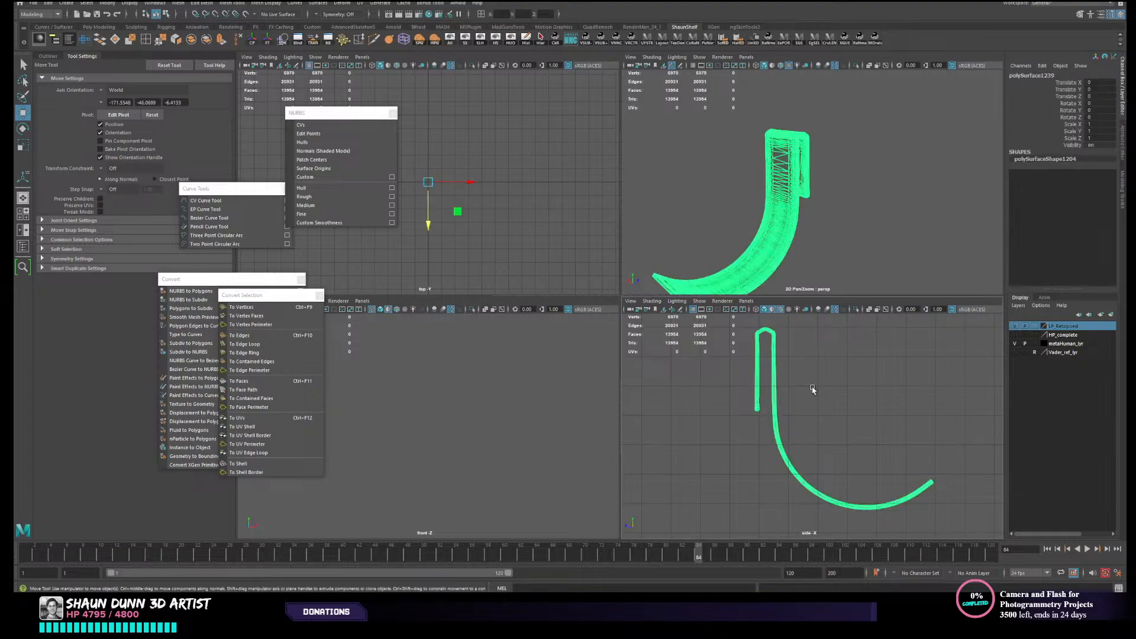
- Select the strap's hard edges in the perspective view, and switch back to object selection
key("space")
scroll(754, 332, "up", 5)
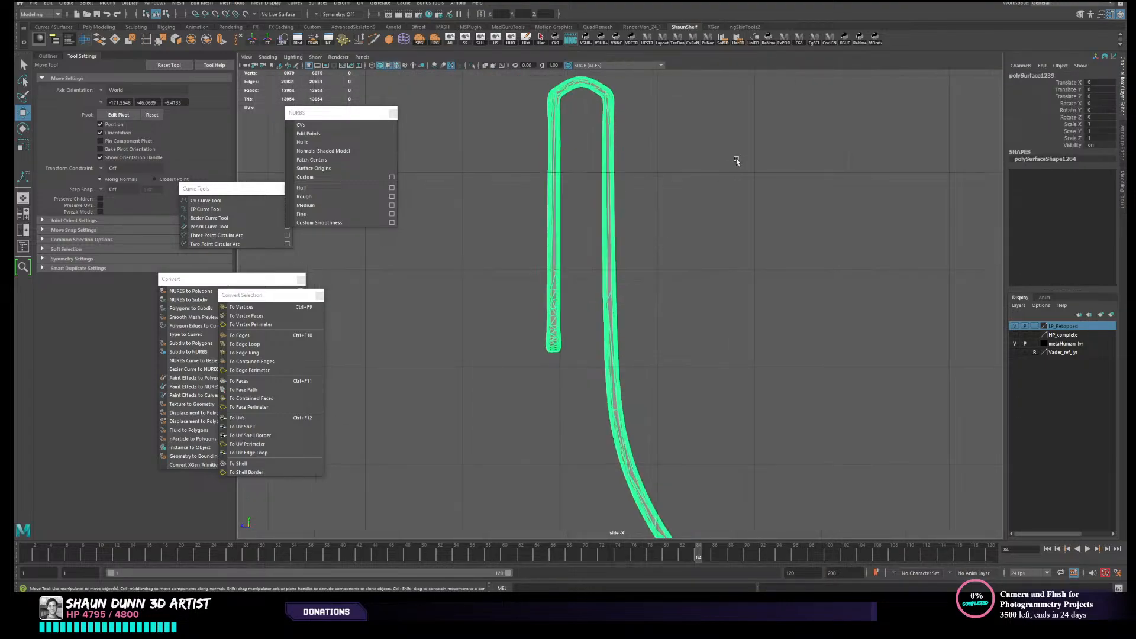
key("space")
key("space")
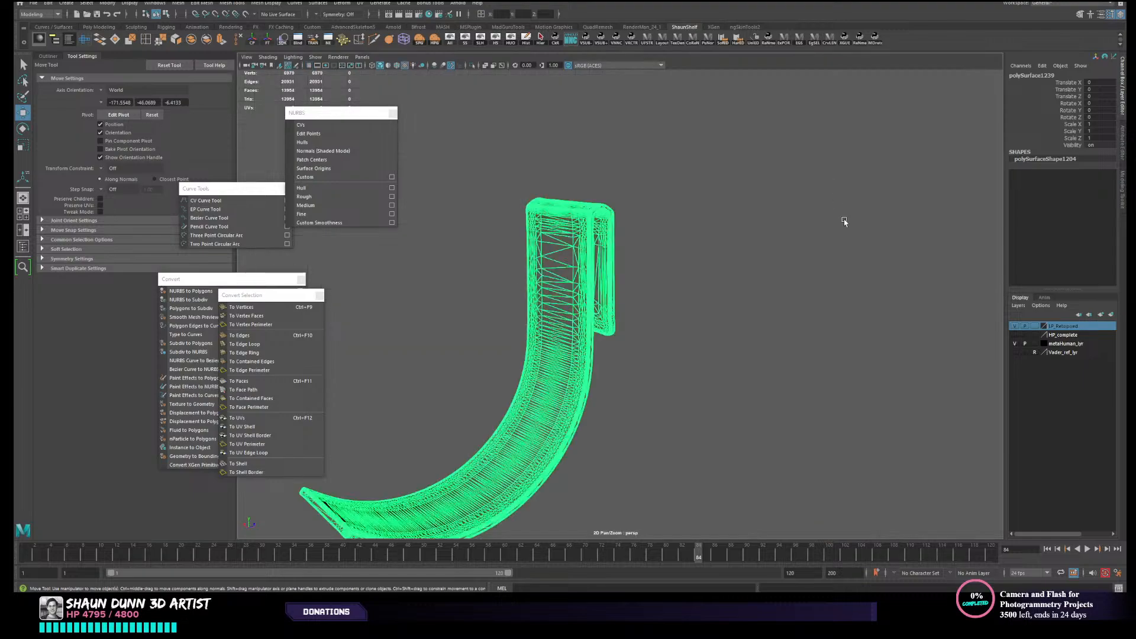
left_click_drag(844, 218, 926, 140, "alt")
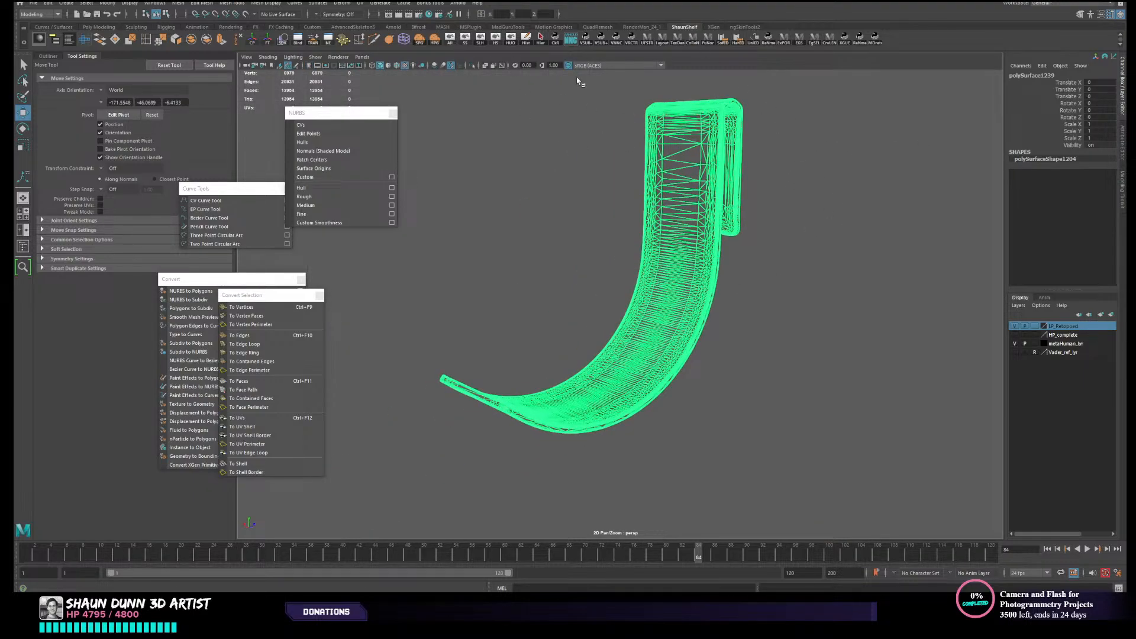
key("F8")
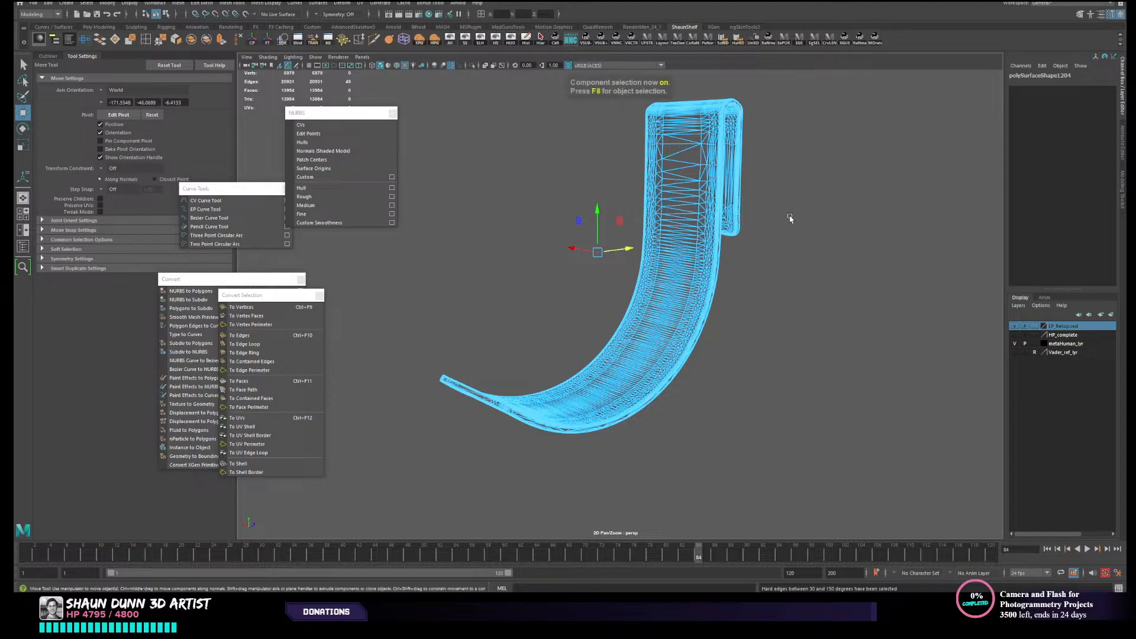
left_click_drag(790, 218, 616, 230, "alt")
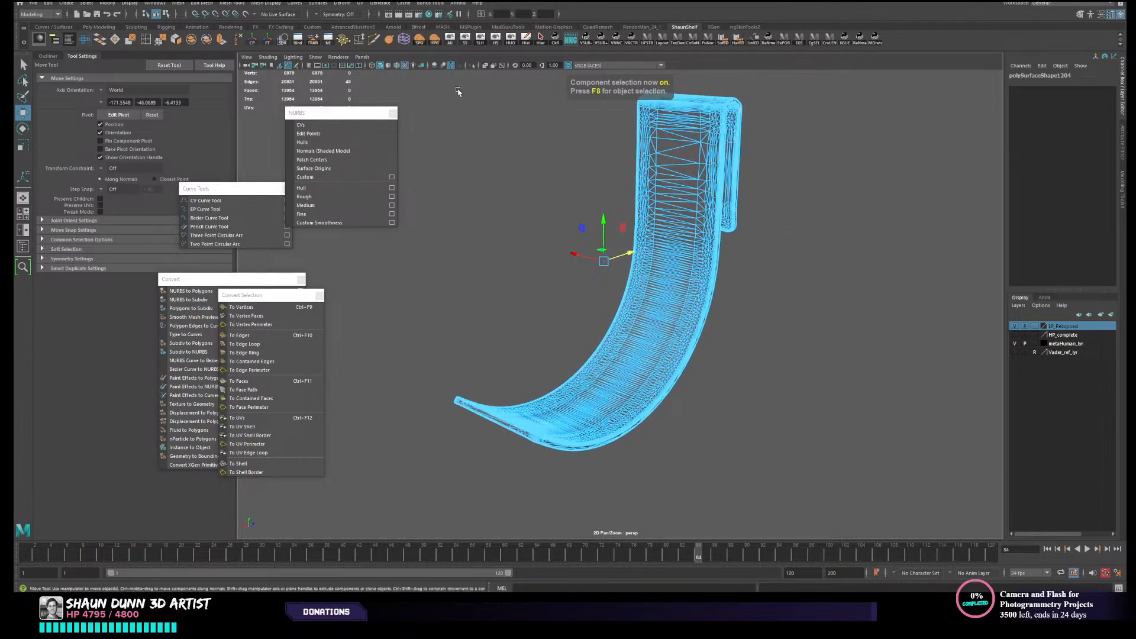
key("F8")
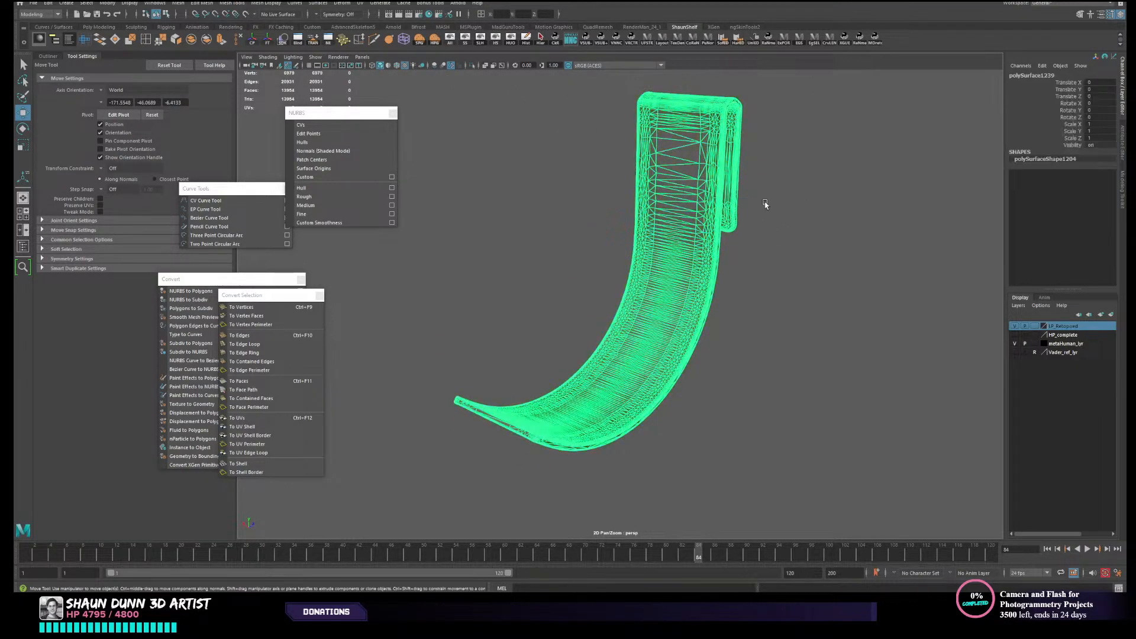
- Deselect the strap and frame its whole J-shaped profile in the side view
left_click(860, 274)
key("space")
key("space")
middle_click_drag(753, 292, 712, 271, "alt")
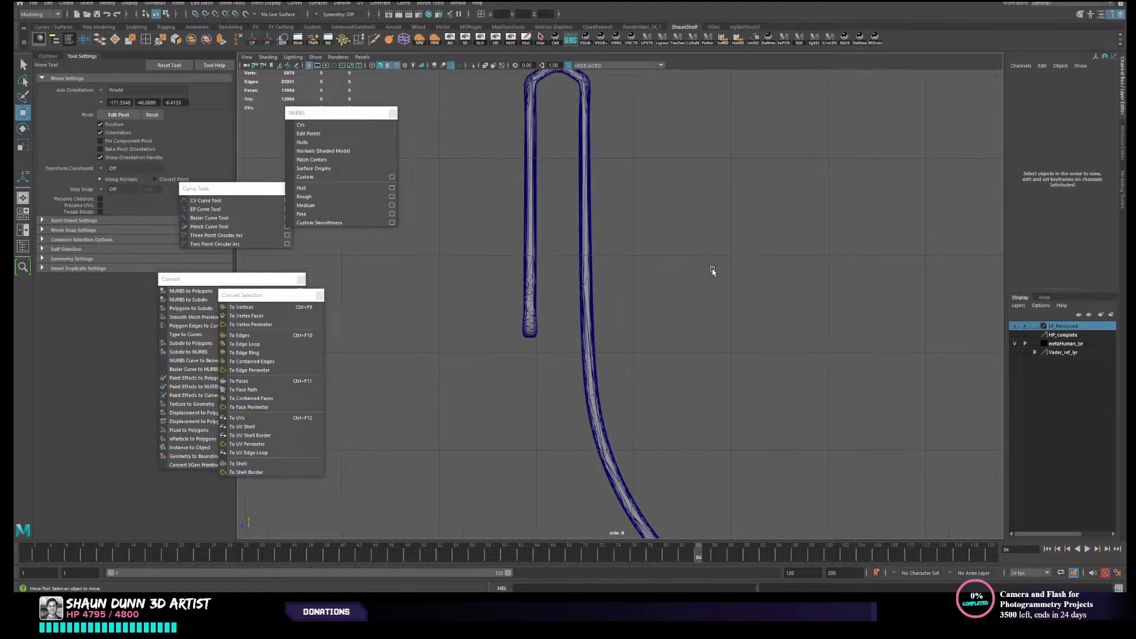
scroll(789, 185, "down", 5)
middle_click_drag(789, 185, 682, 172, "alt")
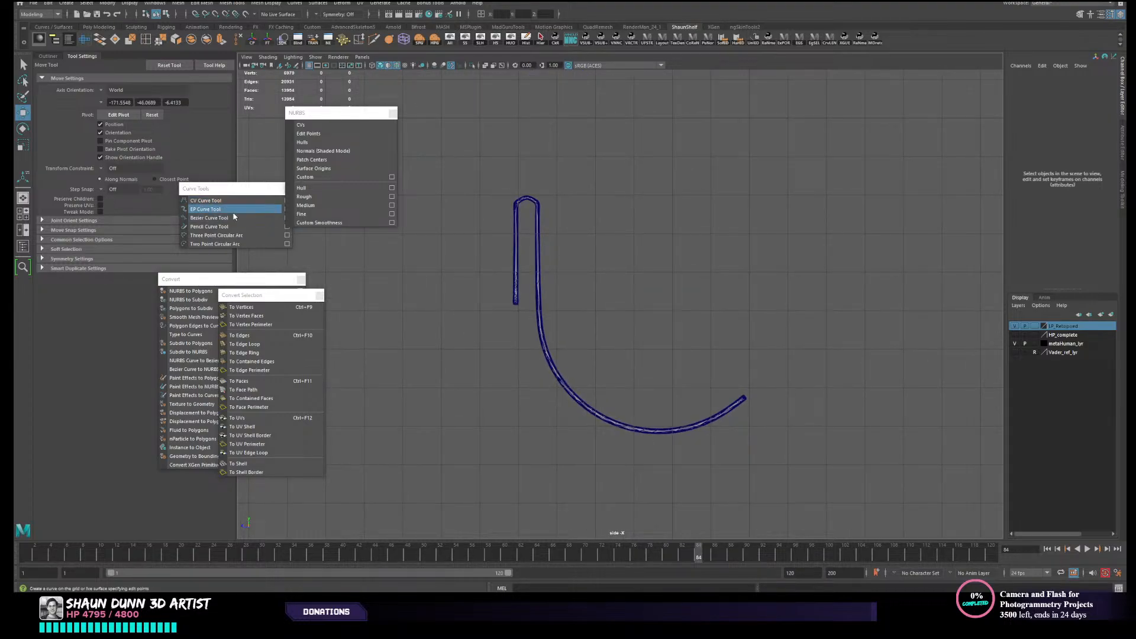
- Start a cubic CV curve at the fold's corner above the strap's short leg and trace over the rounded top
left_click(216, 202)
scroll(474, 190, "up", 4)
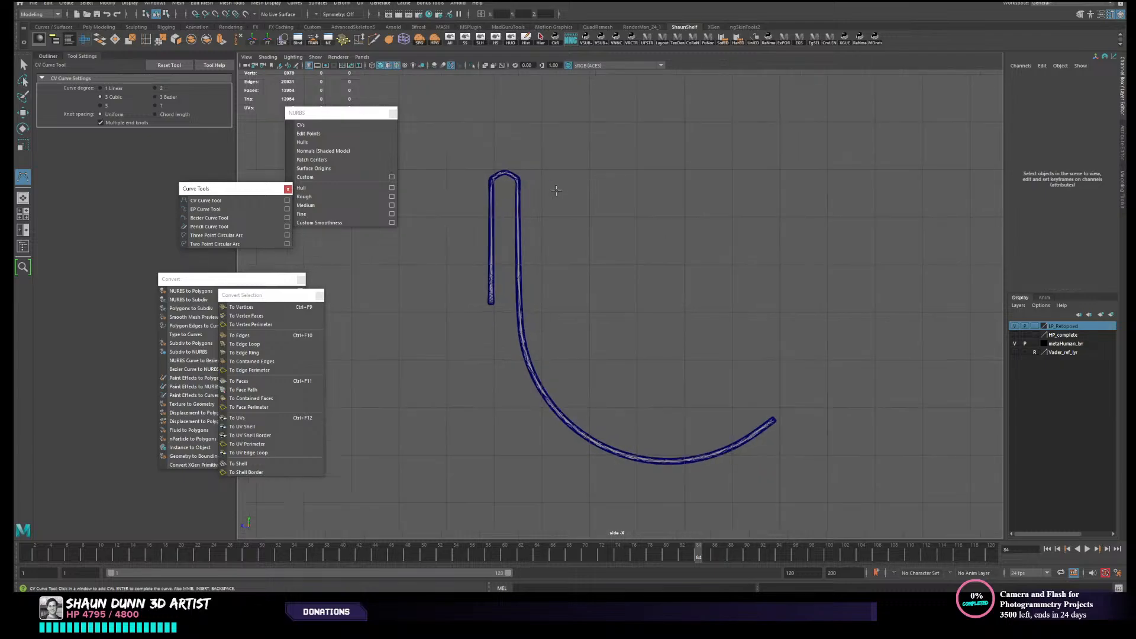
scroll(474, 189, "up", 4)
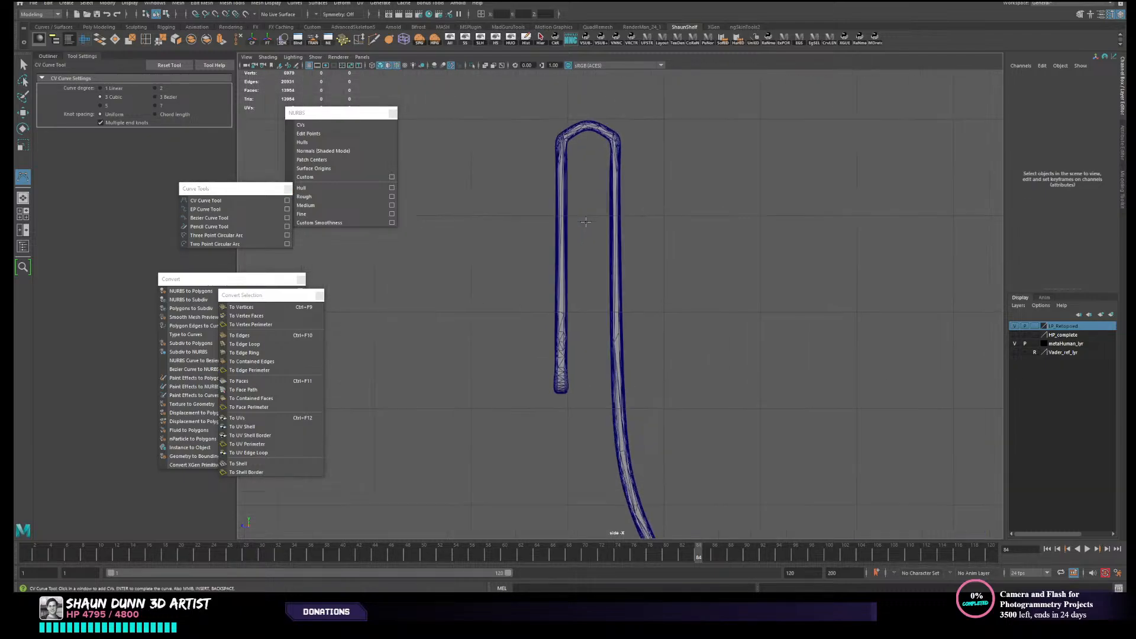
middle_click_drag(553, 328, 548, 345, "alt")
scroll(548, 345, "up", 2)
middle_click_drag(499, 122, 521, 222, "alt")
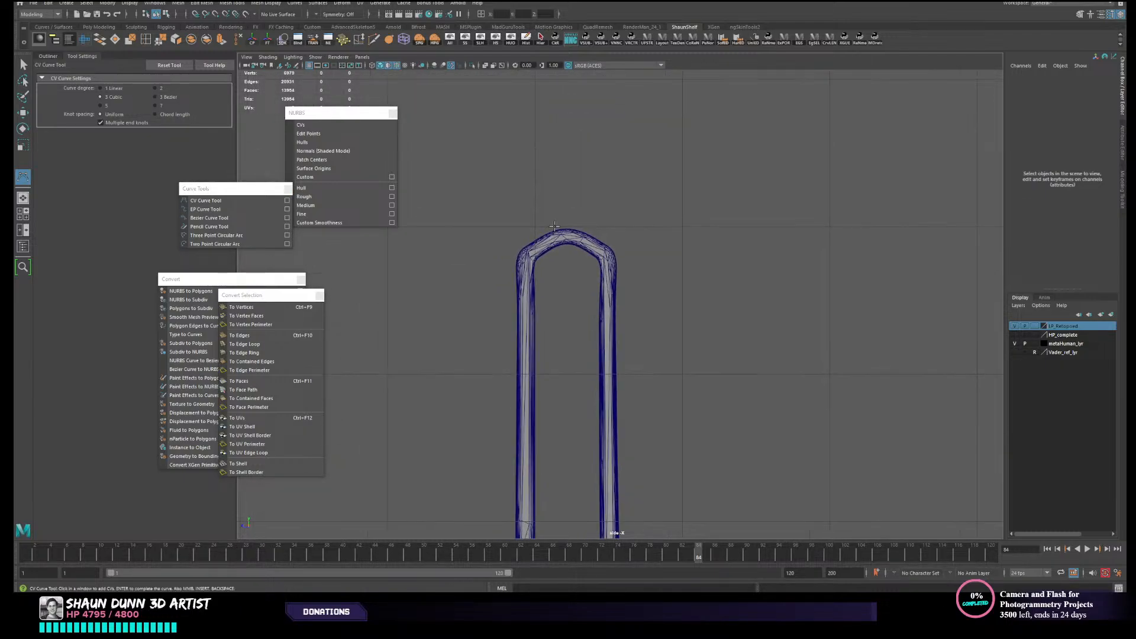
scroll(521, 221, "up", 2)
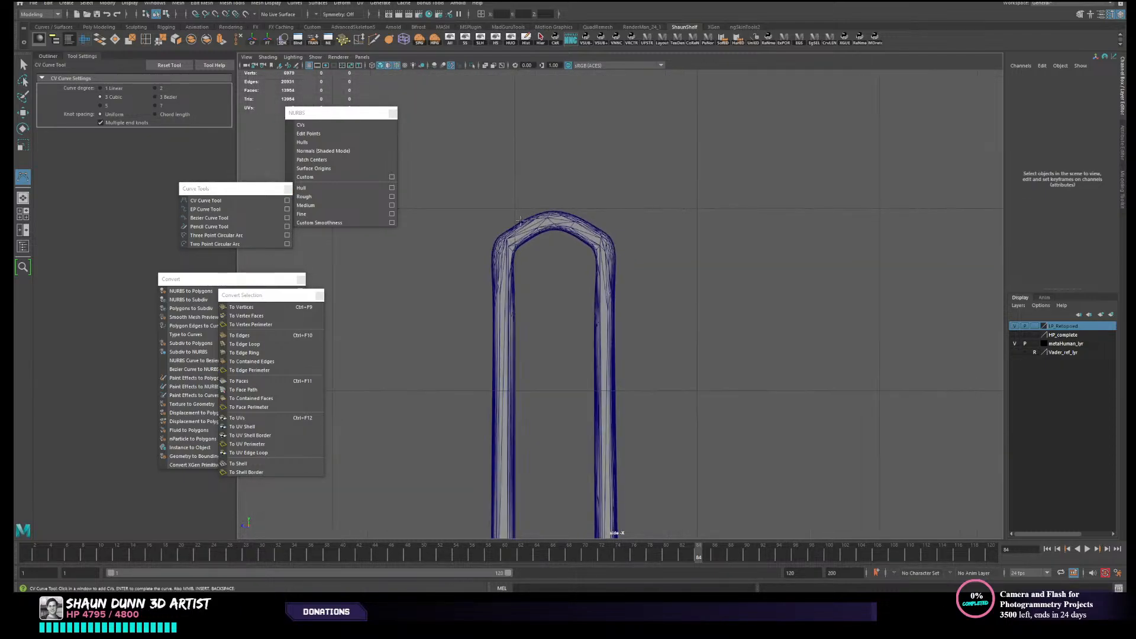
left_click(496, 237)
left_click(517, 221)
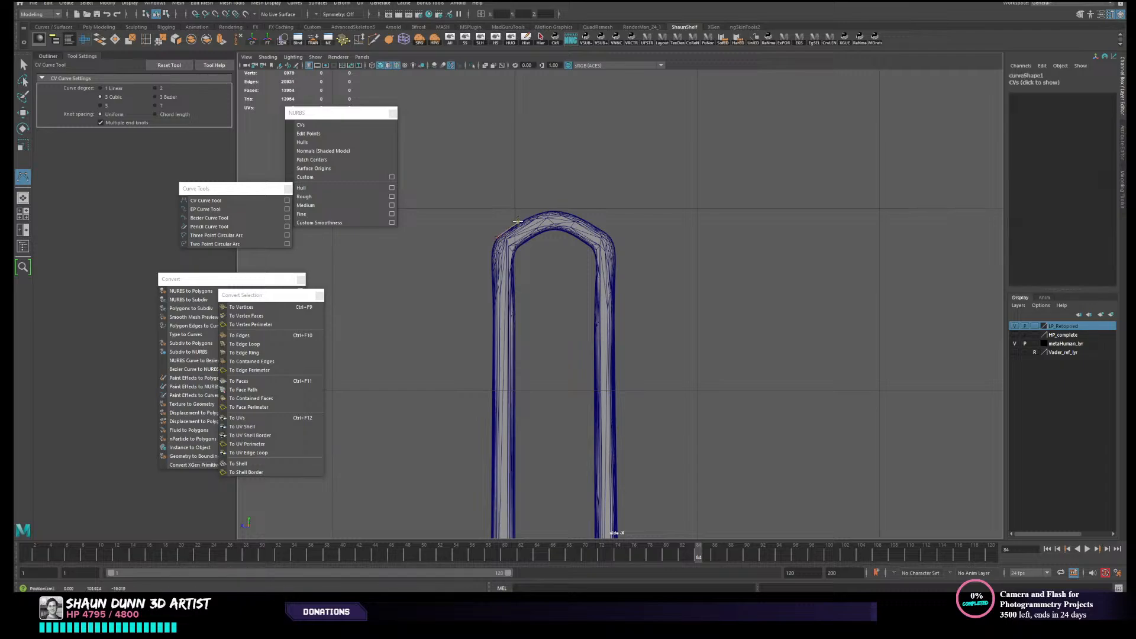
left_click(563, 206)
key("ctrl+z")
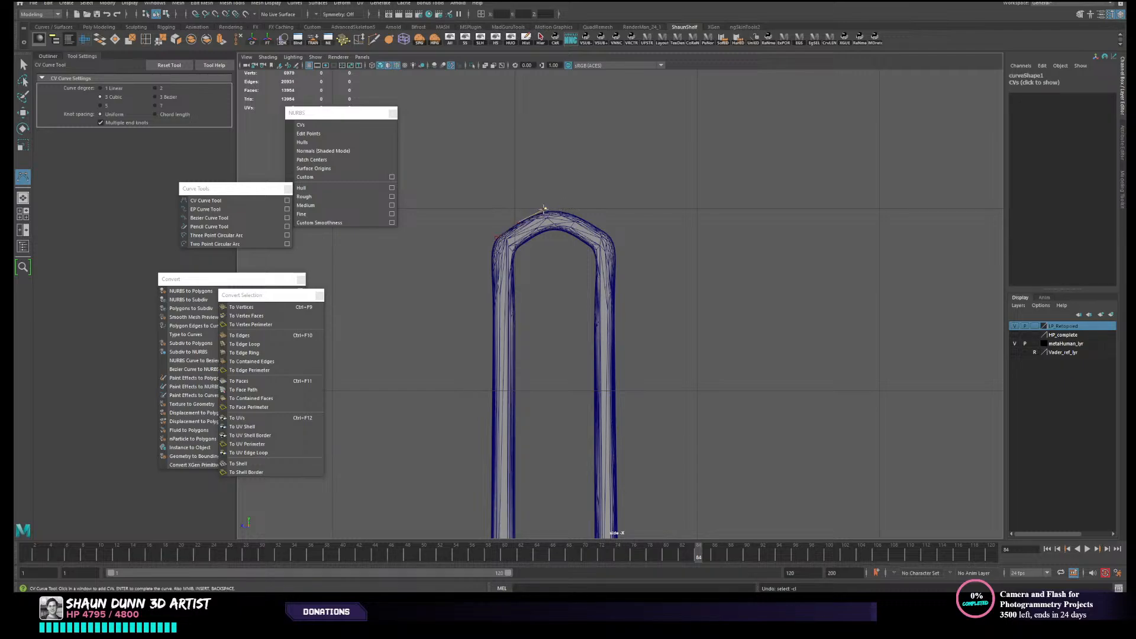
left_click_drag(552, 205, 608, 231)
- Carry the curve around the fold's corner above the long leg, undoing and replacing misplaced control points
left_click(620, 243)
left_click(617, 271)
key("ctrl+z")
left_click(618, 259)
key("ctrl+z")
key("ctrl+z")
left_click(618, 243)
left_click(618, 273)
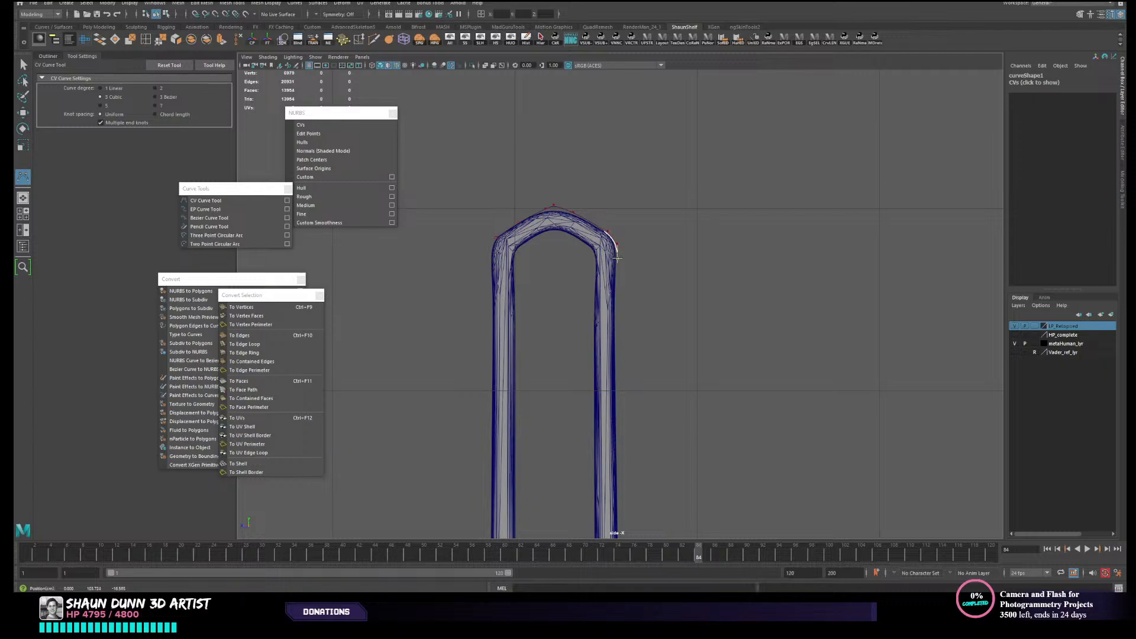
- Extend the curve down the outside of the strap's long straight leg with widely spaced control points
middle_click_drag(625, 288, 614, 191, "alt")
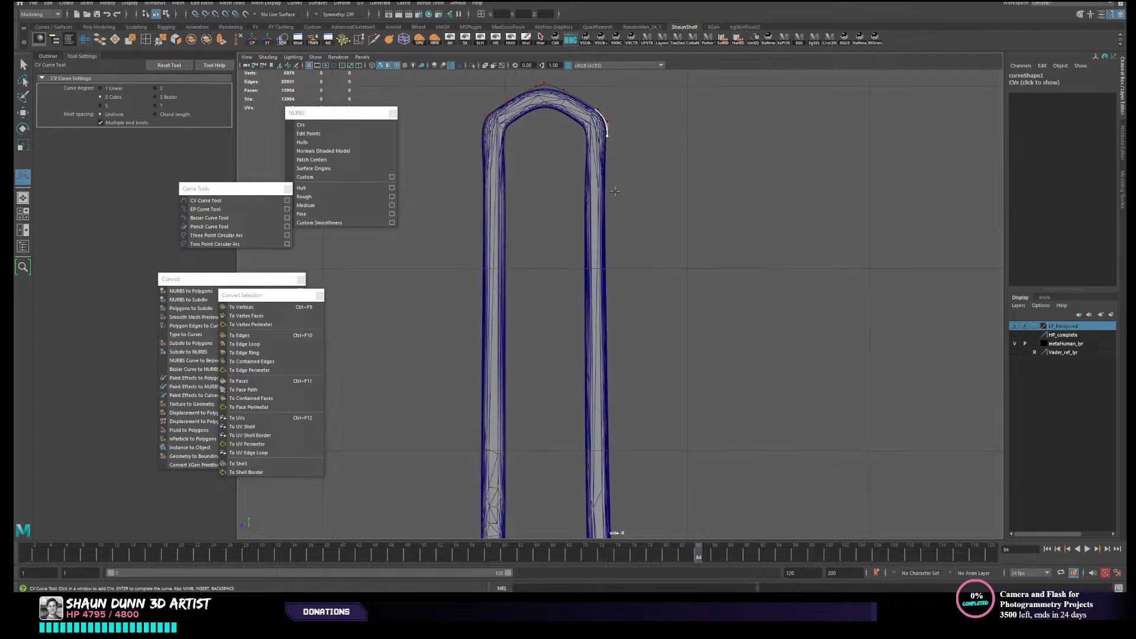
left_click(607, 250)
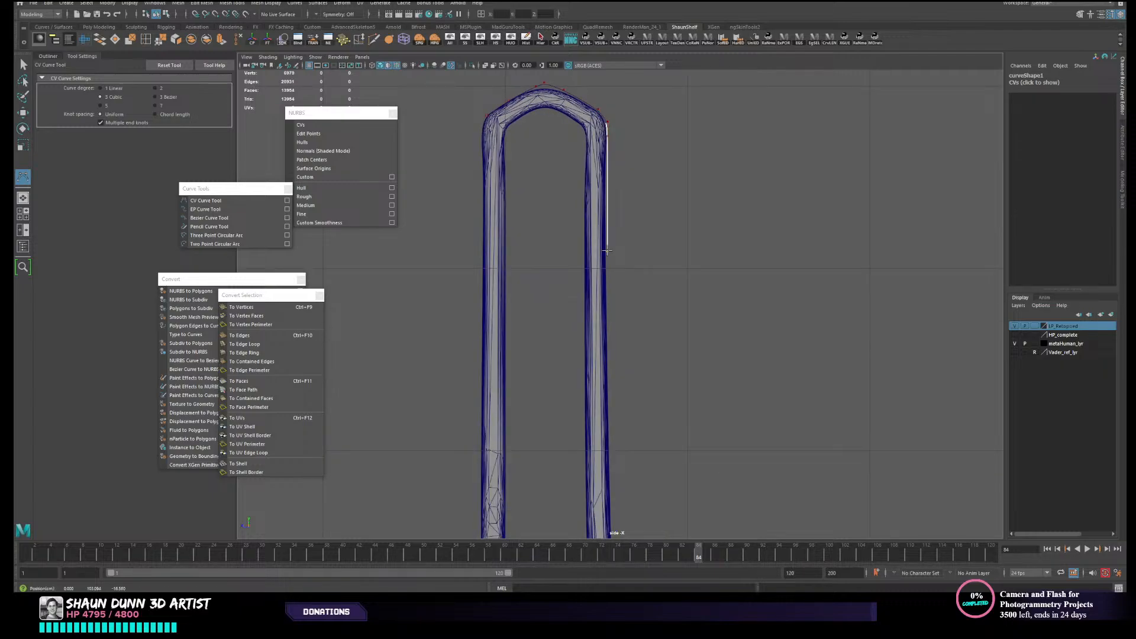
middle_click_drag(618, 317, 616, 155, "alt")
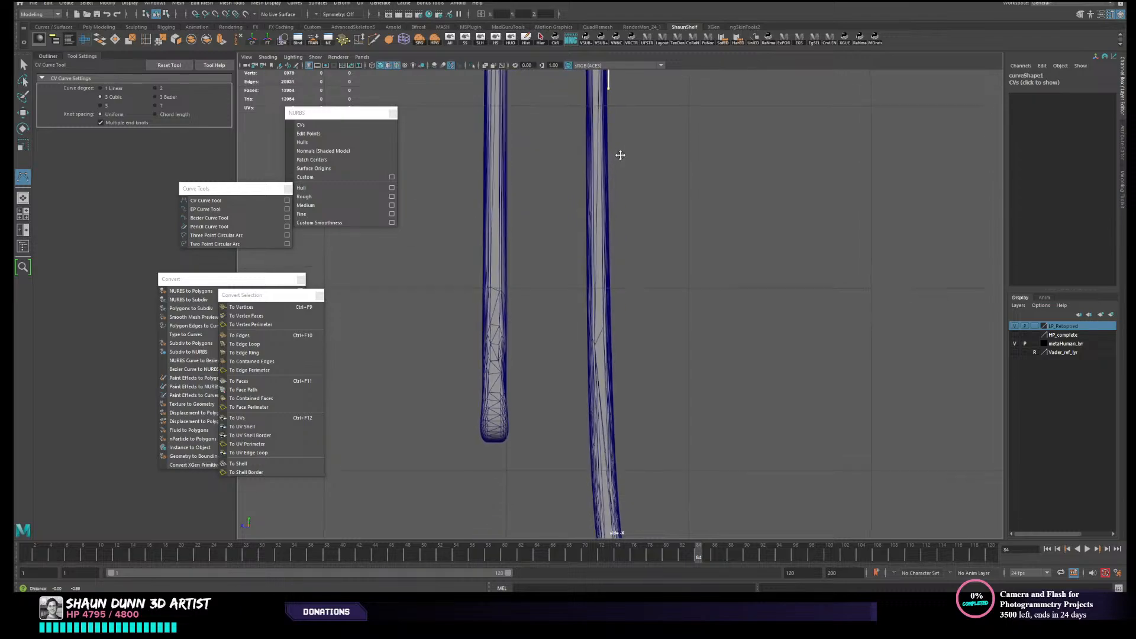
scroll(616, 155, "down", 3)
scroll(616, 277, "up", 4)
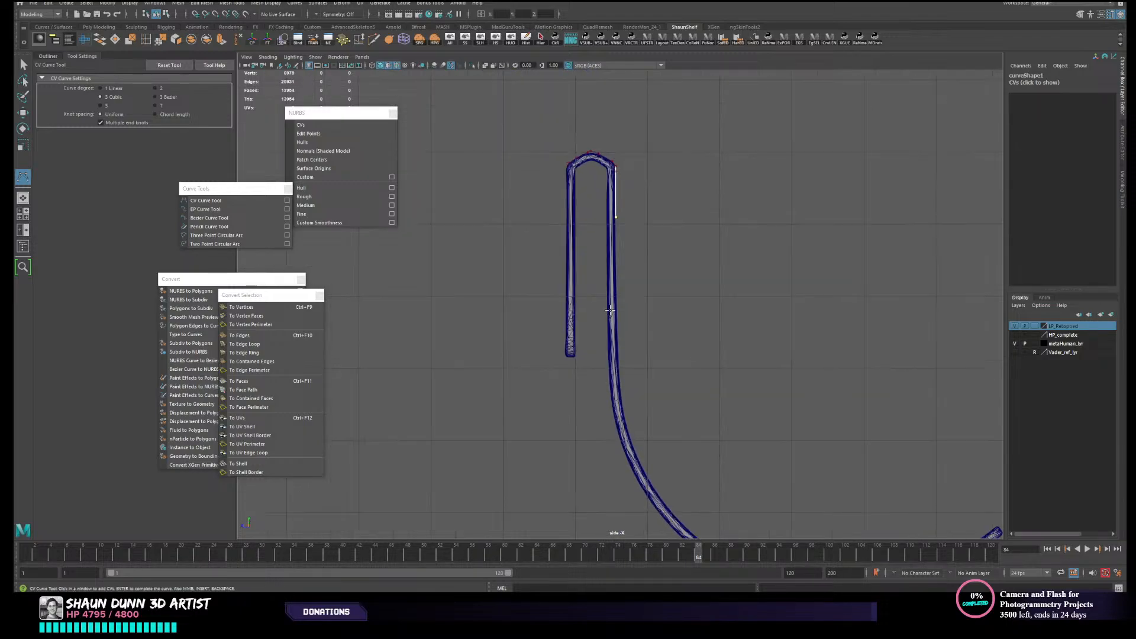
scroll(616, 303, "up", 3)
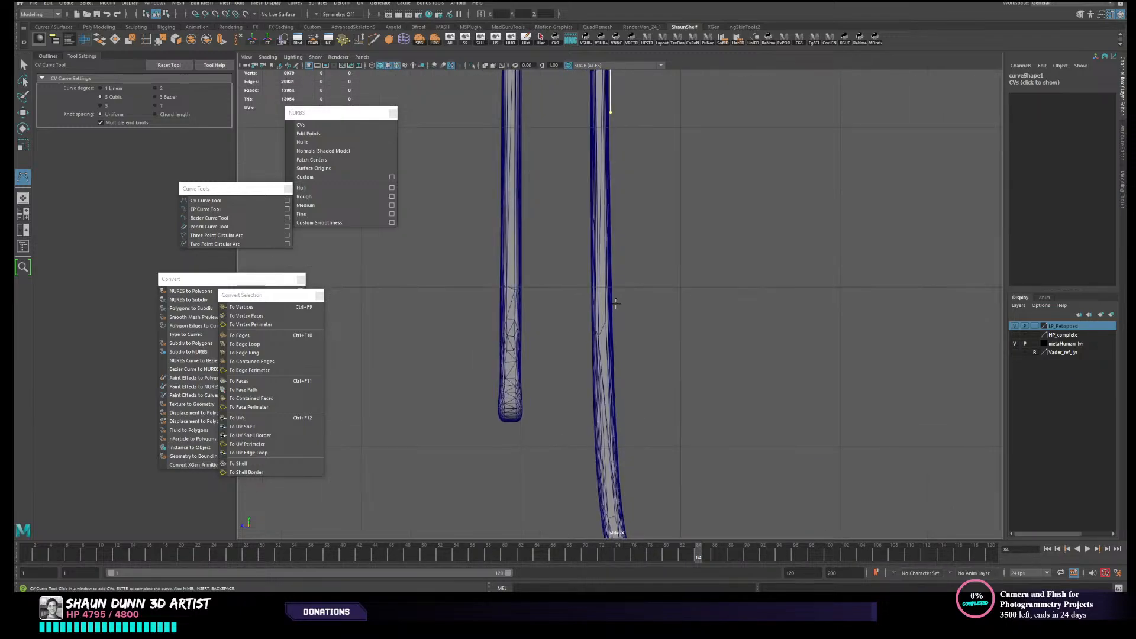
left_click(614, 294)
middle_click_drag(614, 296, 599, 128, "alt")
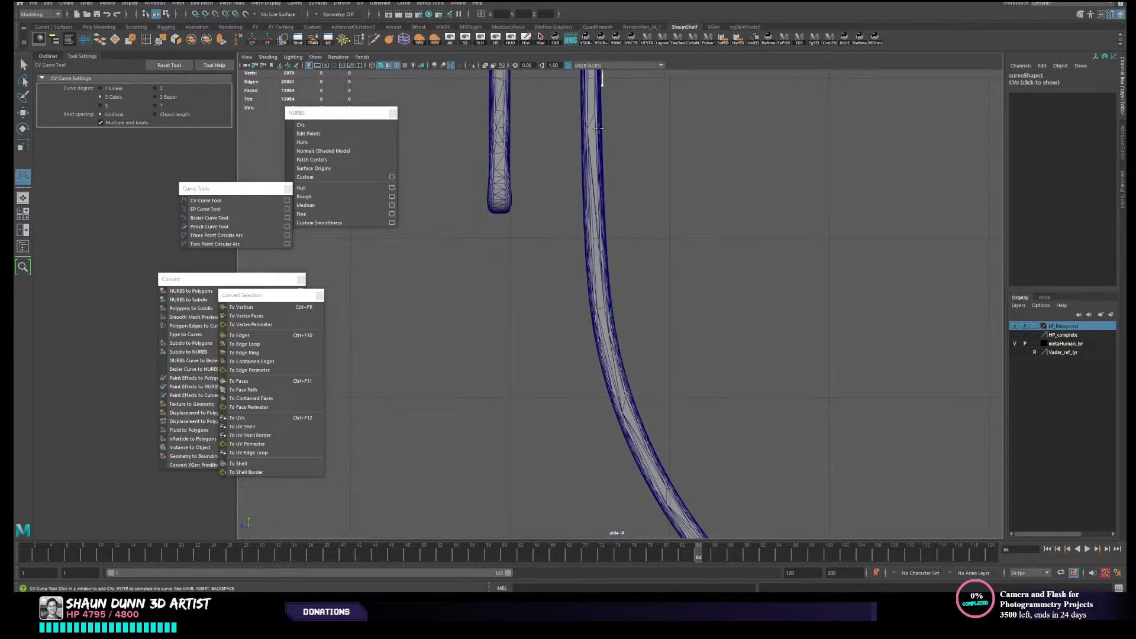
left_click(605, 199)
middle_click_drag(612, 257, 600, 204, "alt")
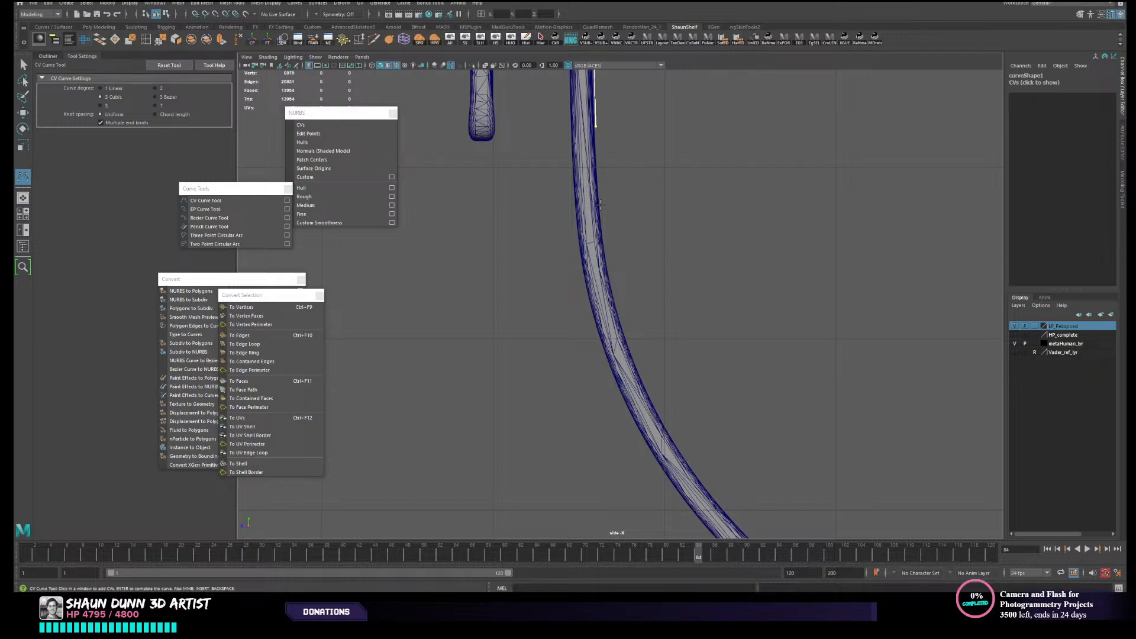
- Add closely spaced control points where the long leg begins to bend, following its concave side
left_click(600, 204)
left_click(608, 266)
middle_click_drag(608, 266, 617, 228, "alt")
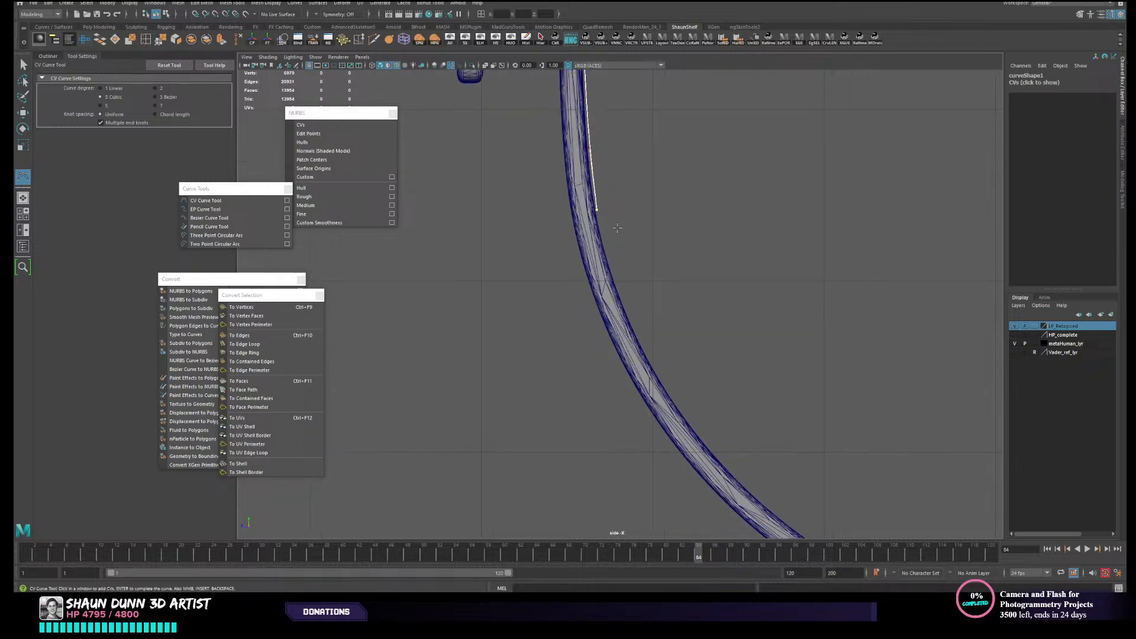
left_click(607, 265)
middle_click_drag(610, 266, 588, 168, "alt")
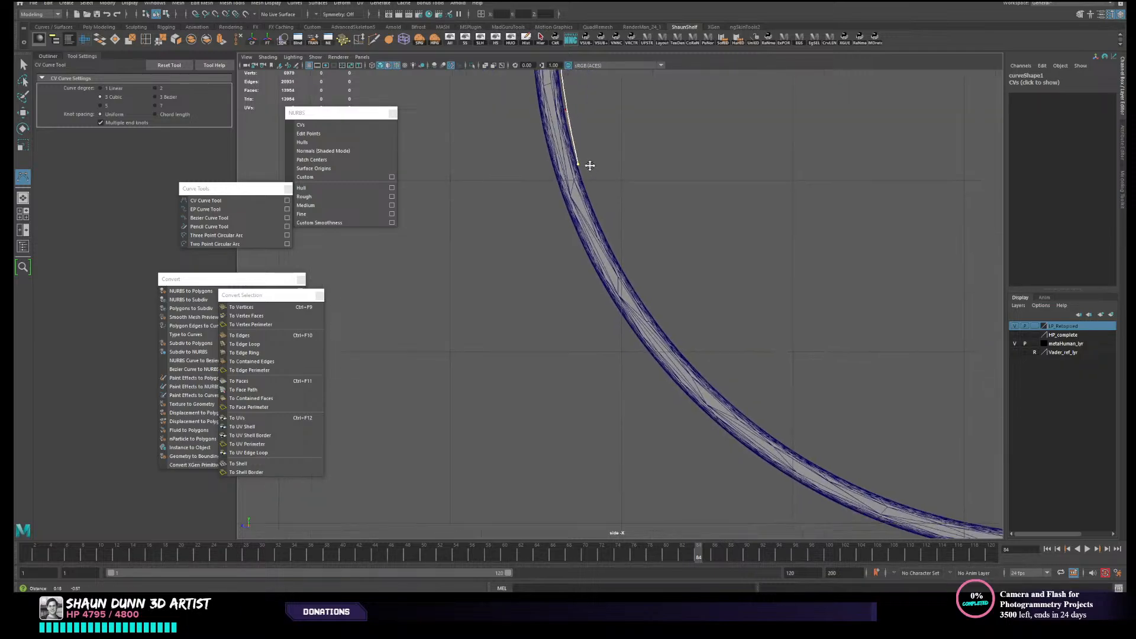
left_click(592, 204)
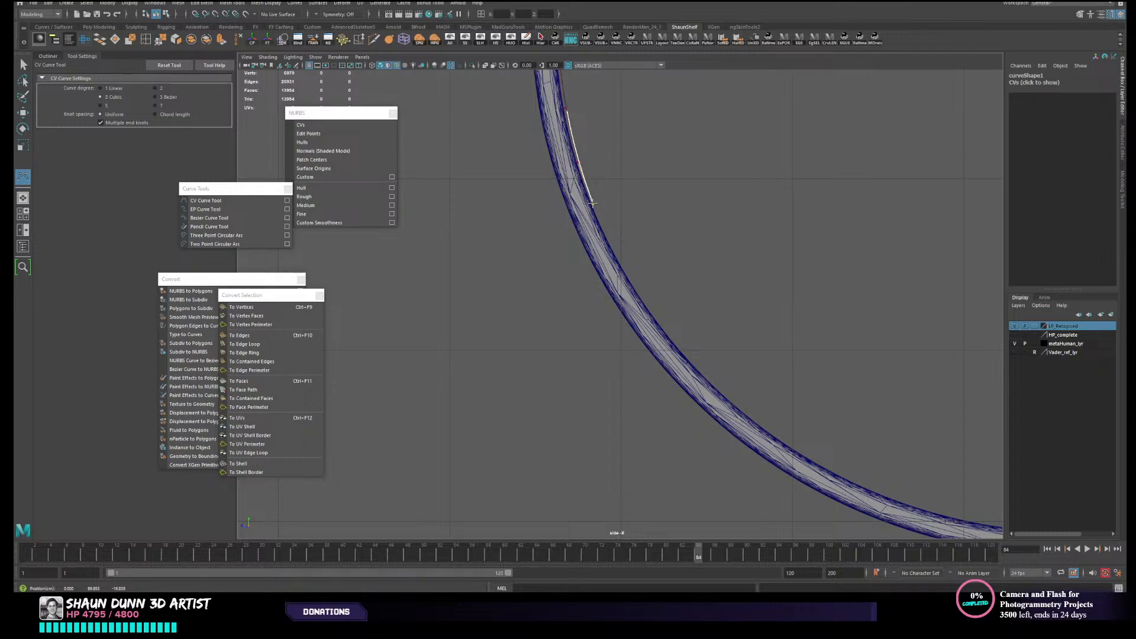
middle_click_drag(616, 216, 568, 129, "alt")
middle_click_drag(570, 167, 558, 240, "alt")
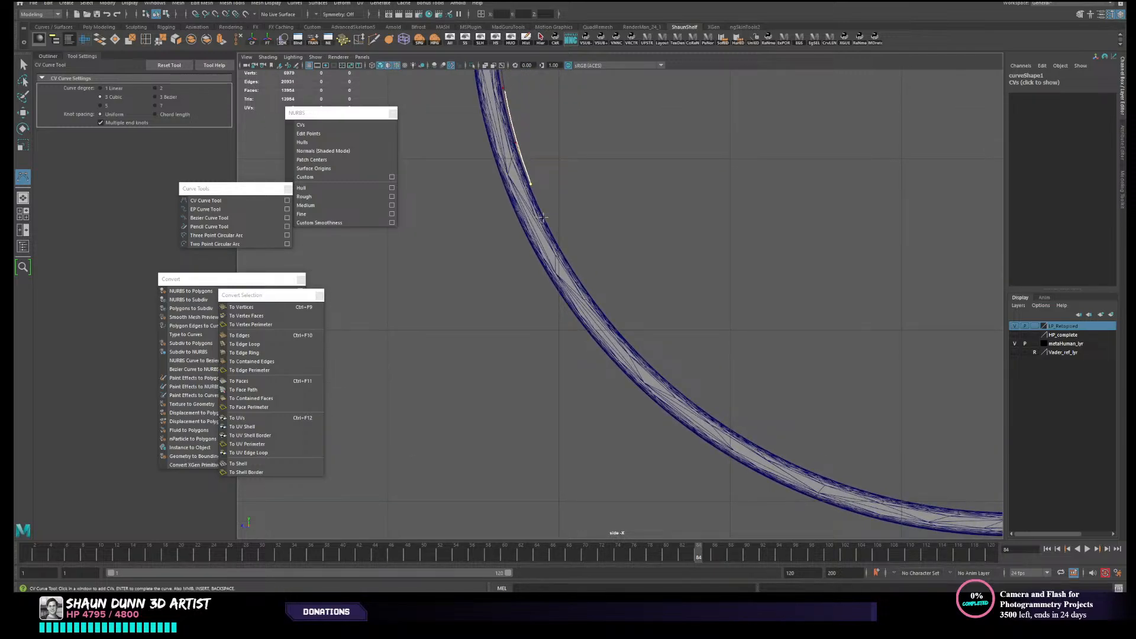
- Continue the curve along the concave side of the strap's steep bend toward its lowest part
left_click(543, 217)
left_click(576, 274)
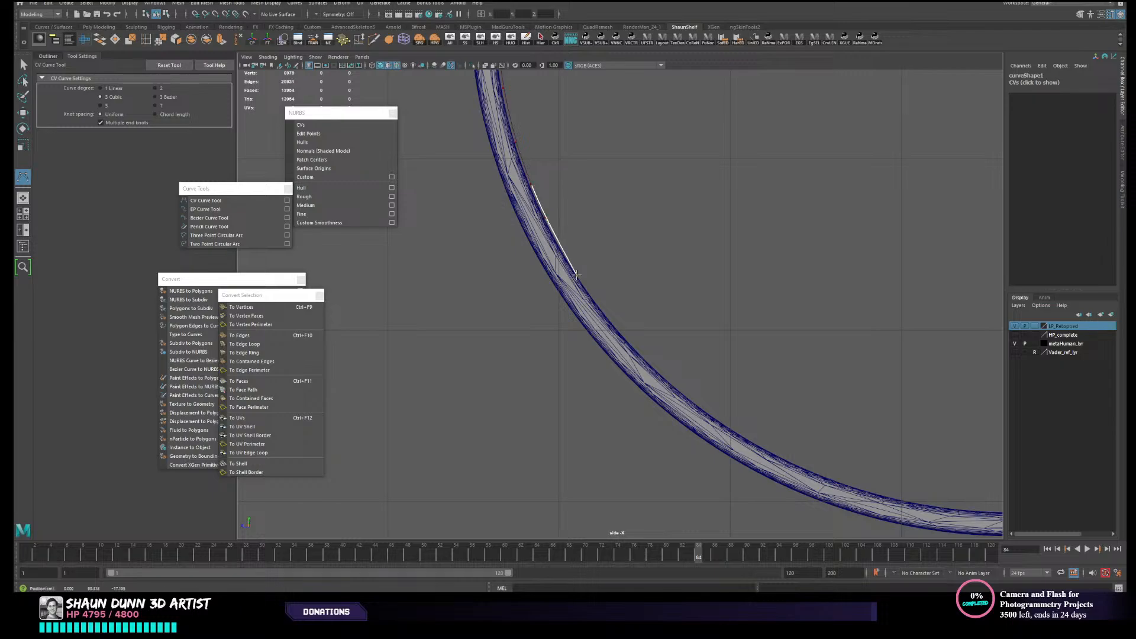
middle_click_drag(635, 335, 613, 279, "alt")
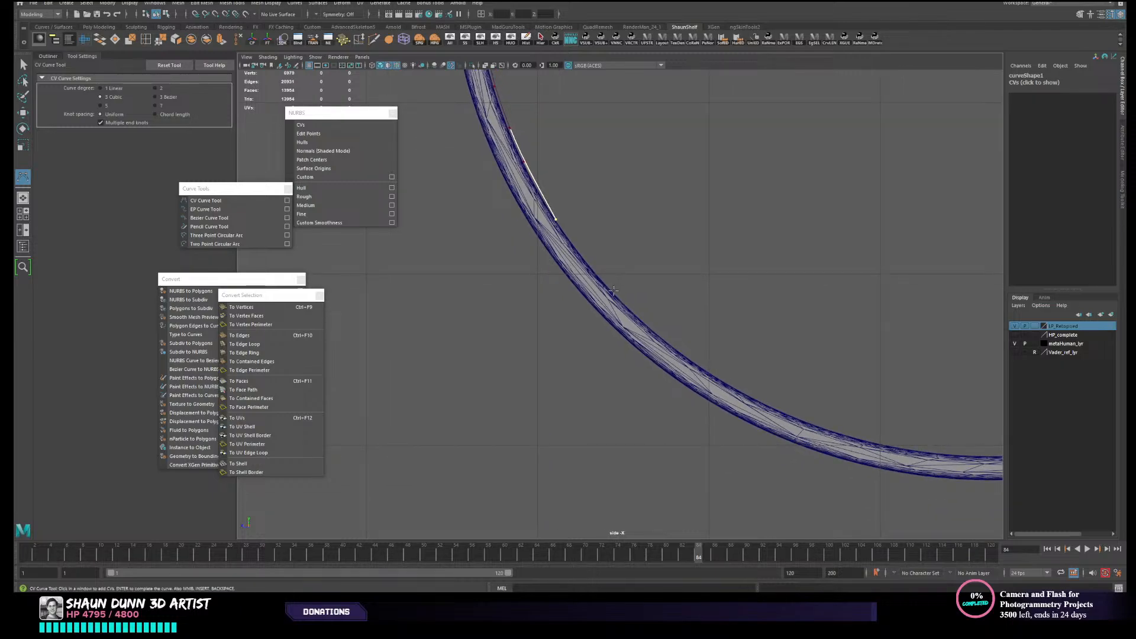
left_click(613, 291)
middle_click_drag(644, 323, 617, 275, "alt")
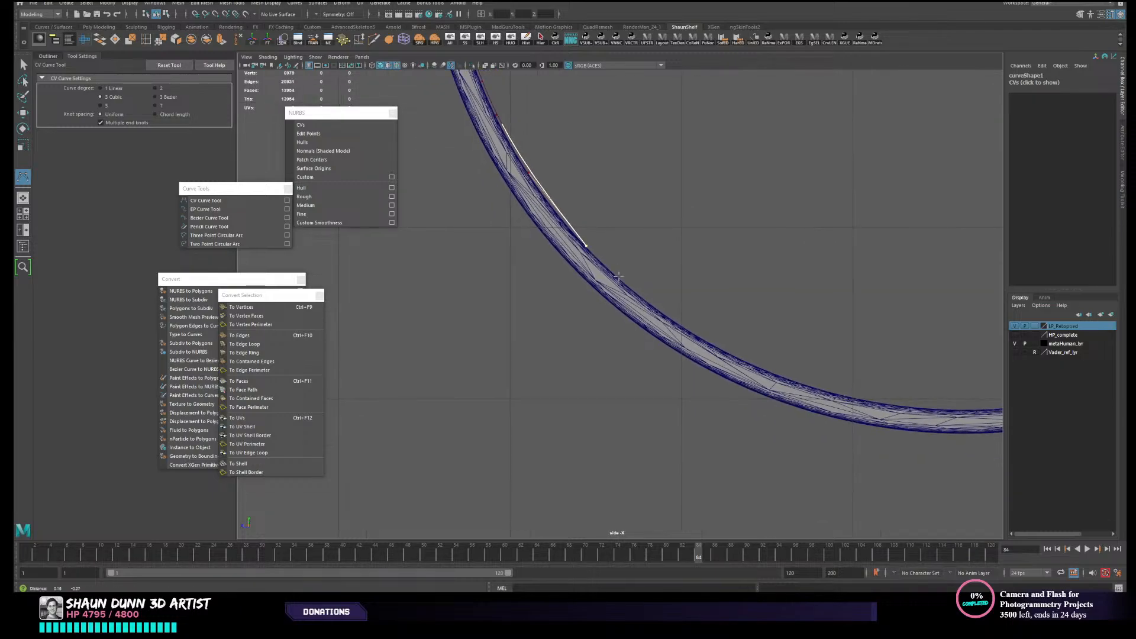
left_click(650, 306)
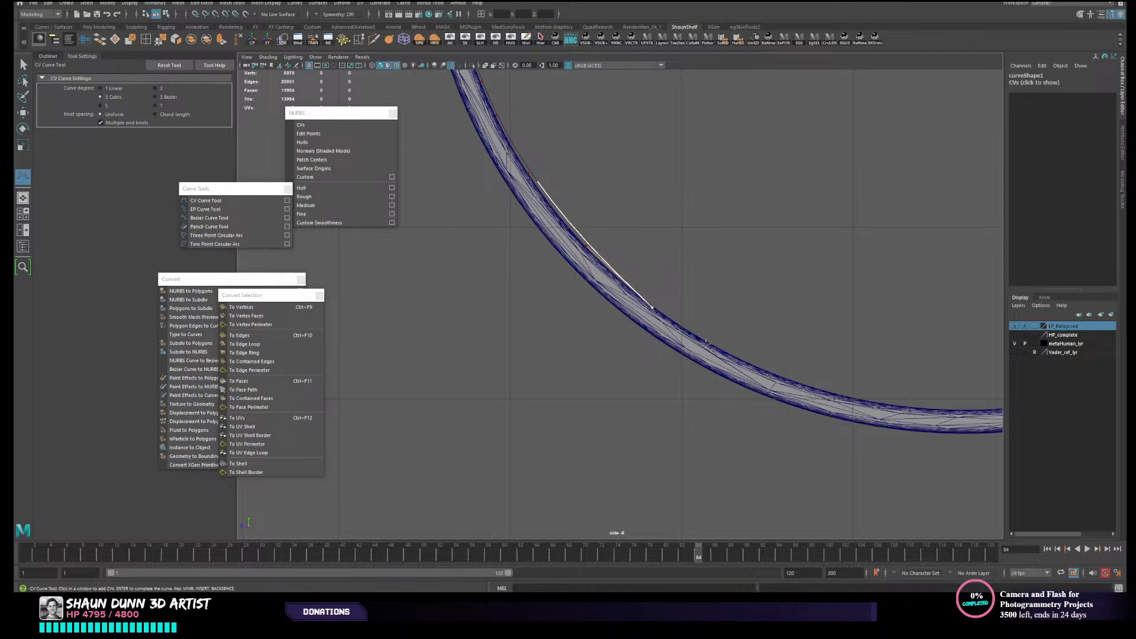
middle_click_drag(706, 344, 678, 311, "alt")
left_click(708, 323)
middle_click_drag(771, 357, 721, 334, "alt")
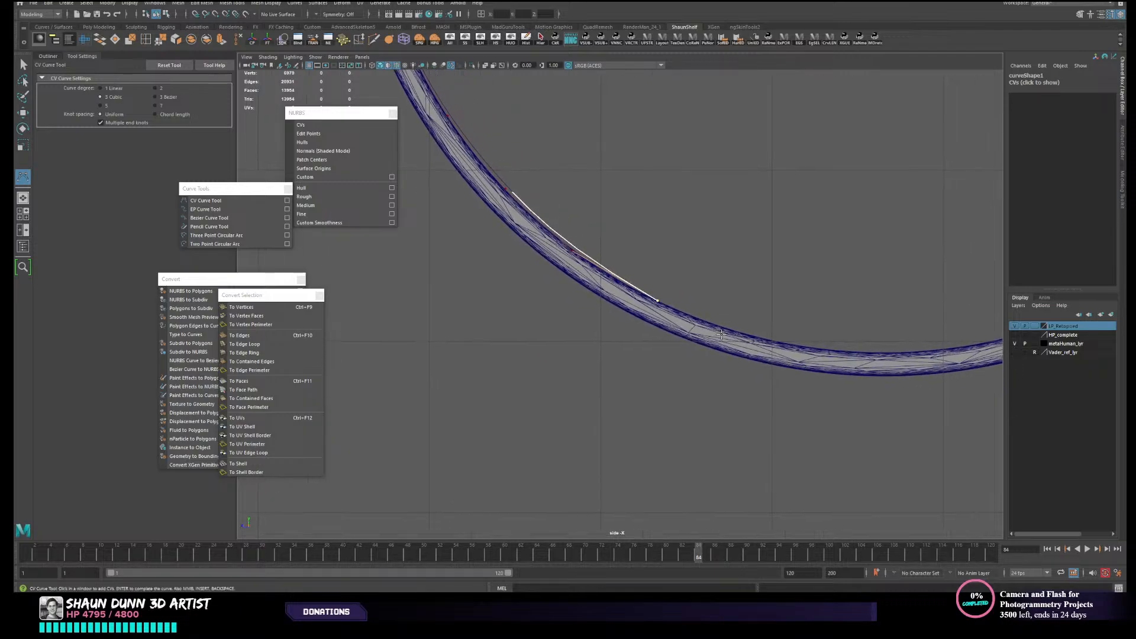
- Trace the curve through the strap's lowest part and up the start of its rising tail
scroll(734, 333, "down", 2)
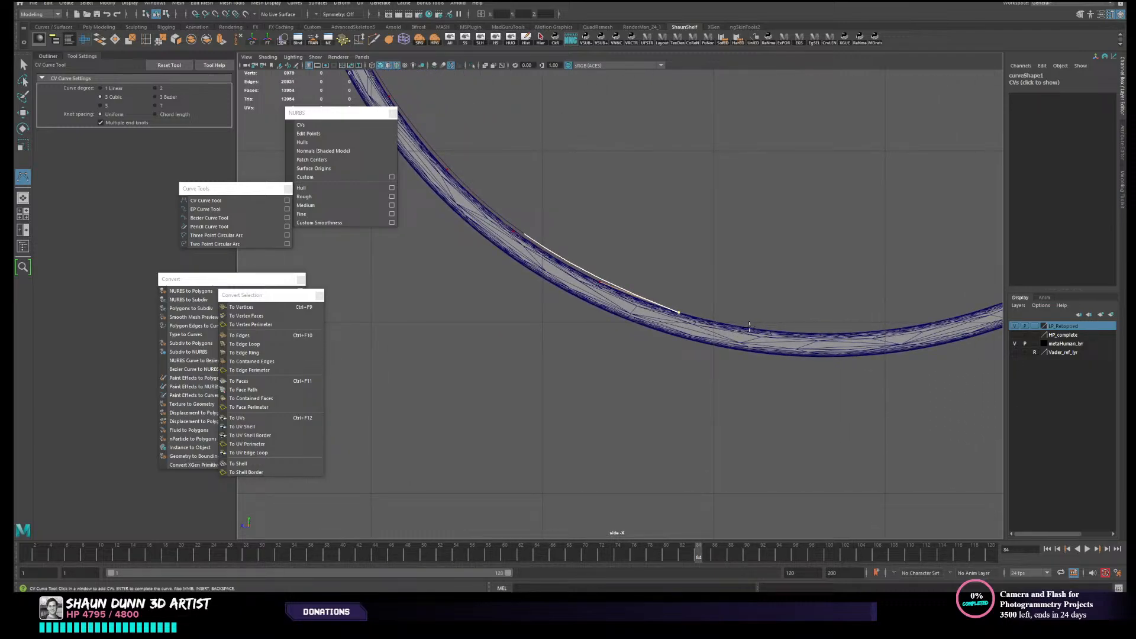
left_click(748, 328)
middle_click_drag(843, 332, 775, 355, "alt")
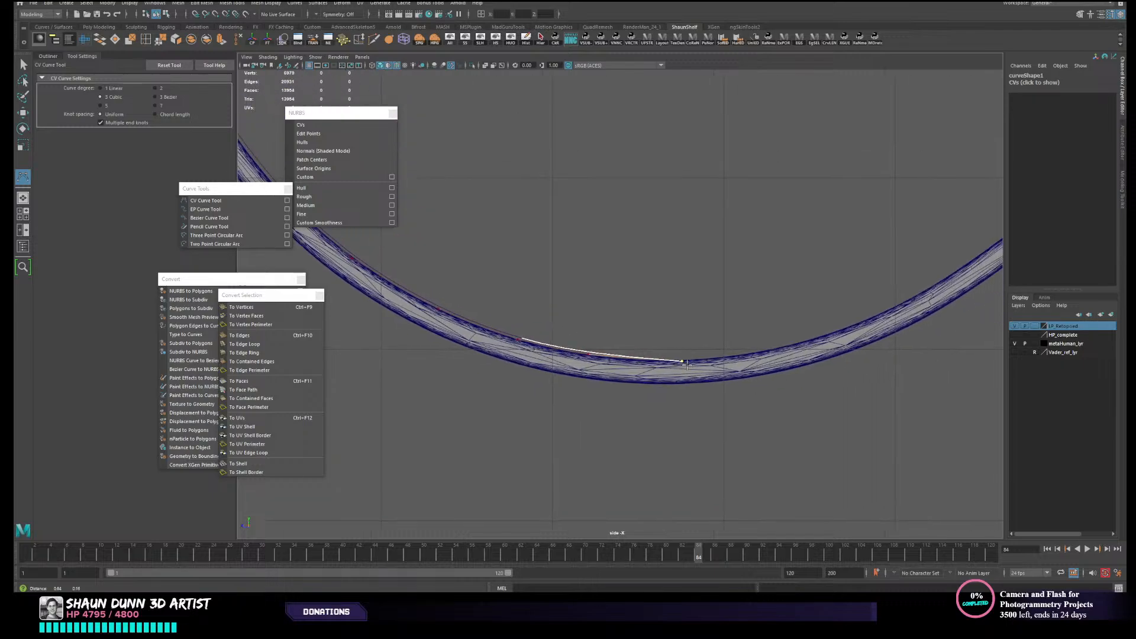
left_click(777, 350)
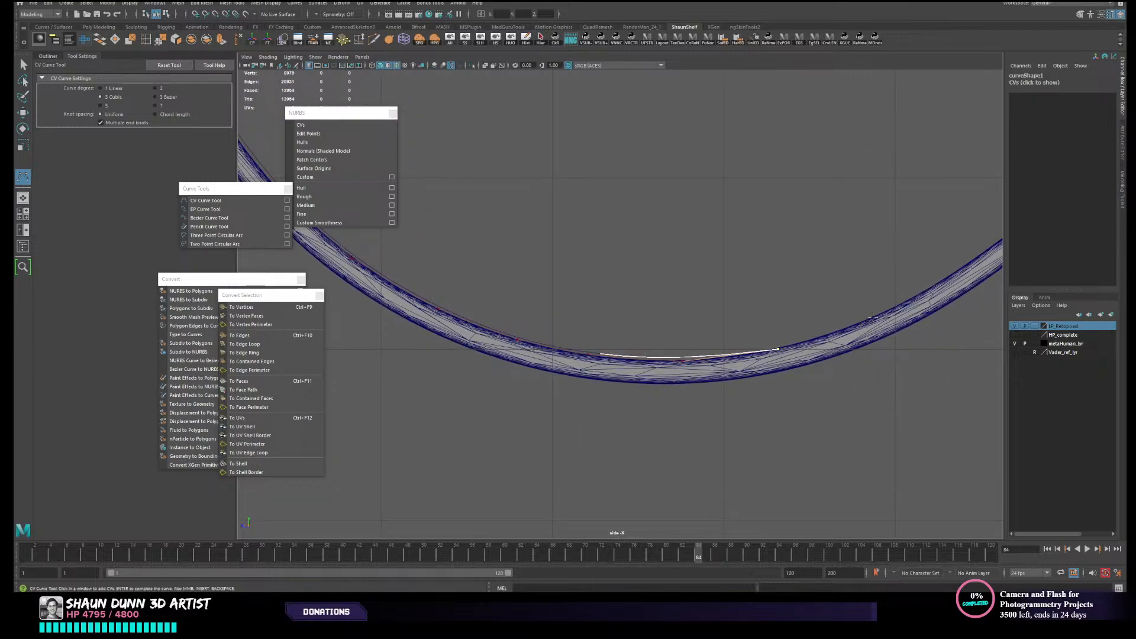
middle_click_drag(872, 318, 731, 379, "alt")
left_click(804, 335)
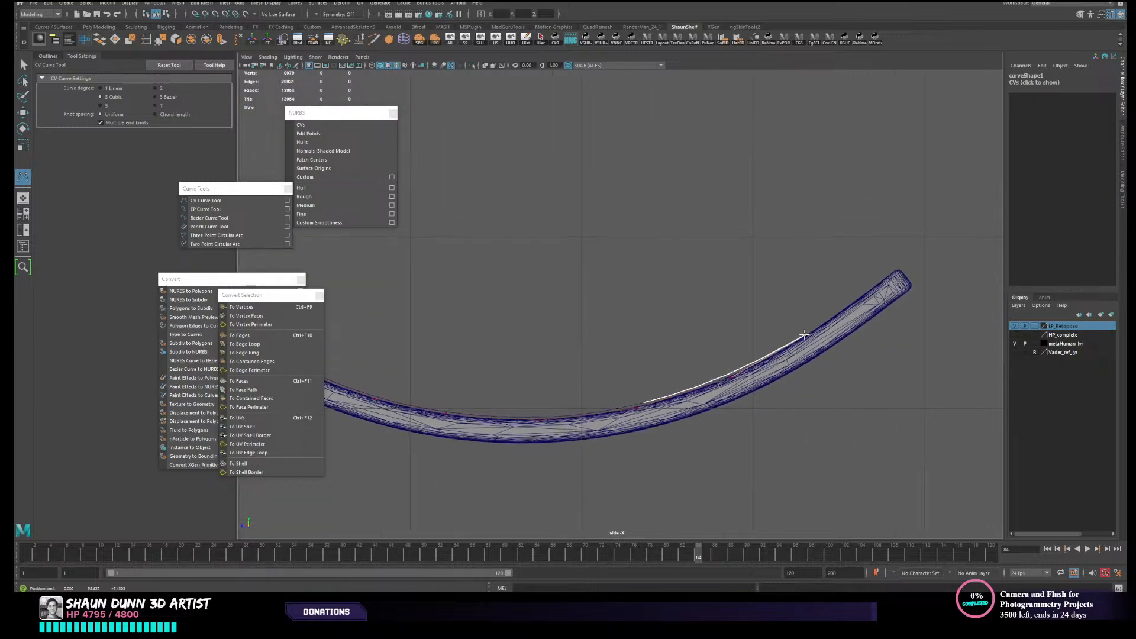
- Place the last control points up to the strap's tail tip, complete the curve, and switch to the Move tool
left_click(856, 302)
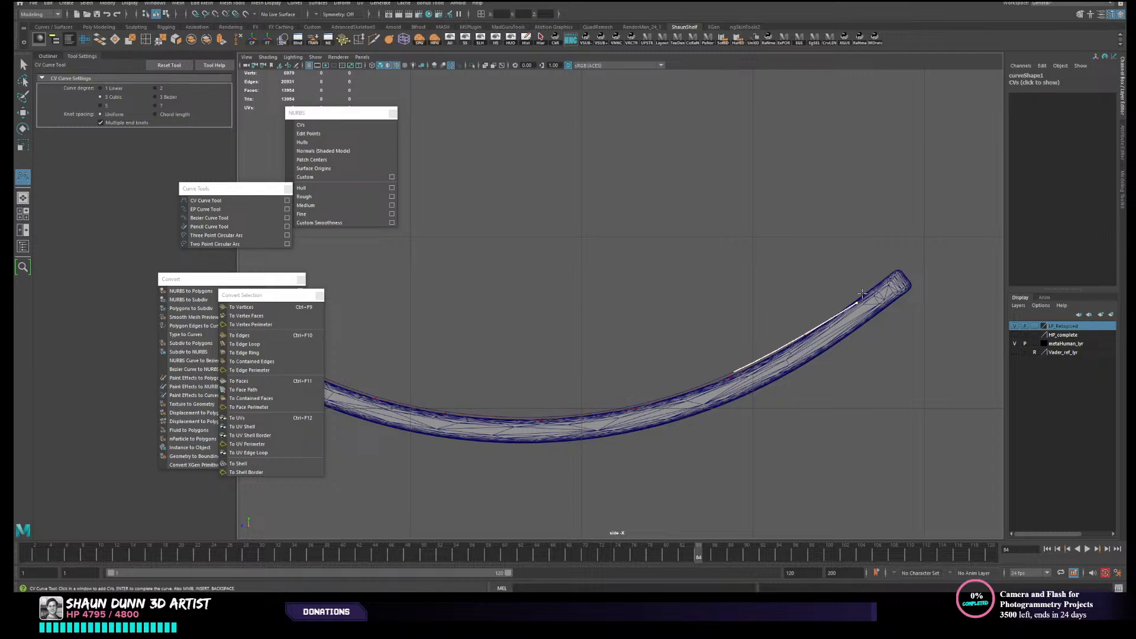
left_click(862, 294)
left_click(896, 267)
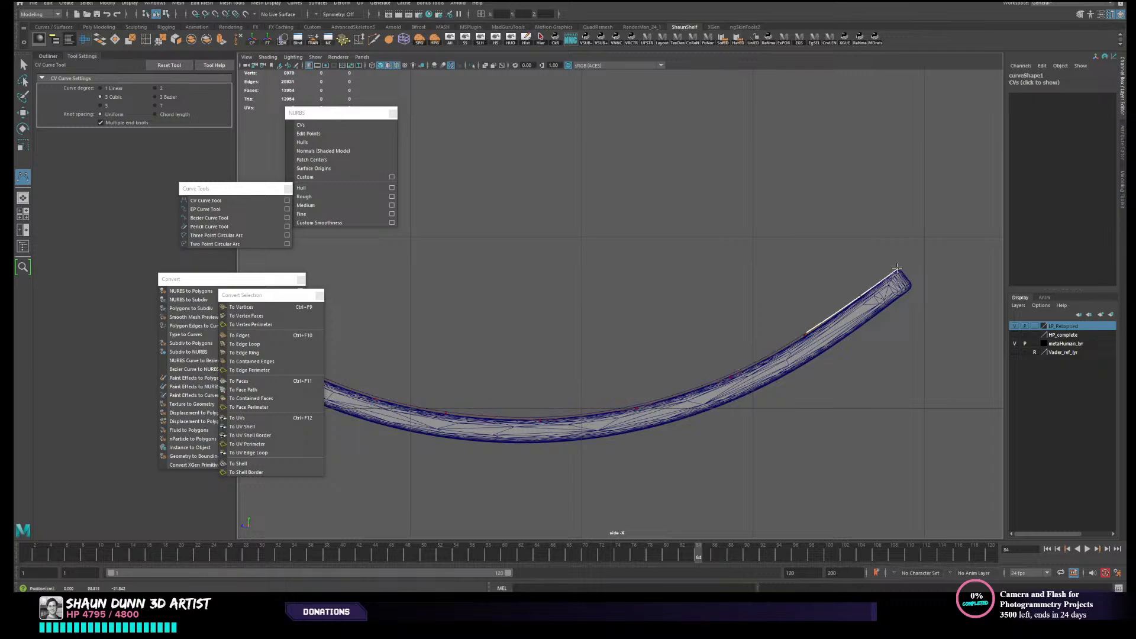
scroll(568, 371, "down", 5)
scroll(585, 353, "up", 1)
scroll(621, 337, "up", 3)
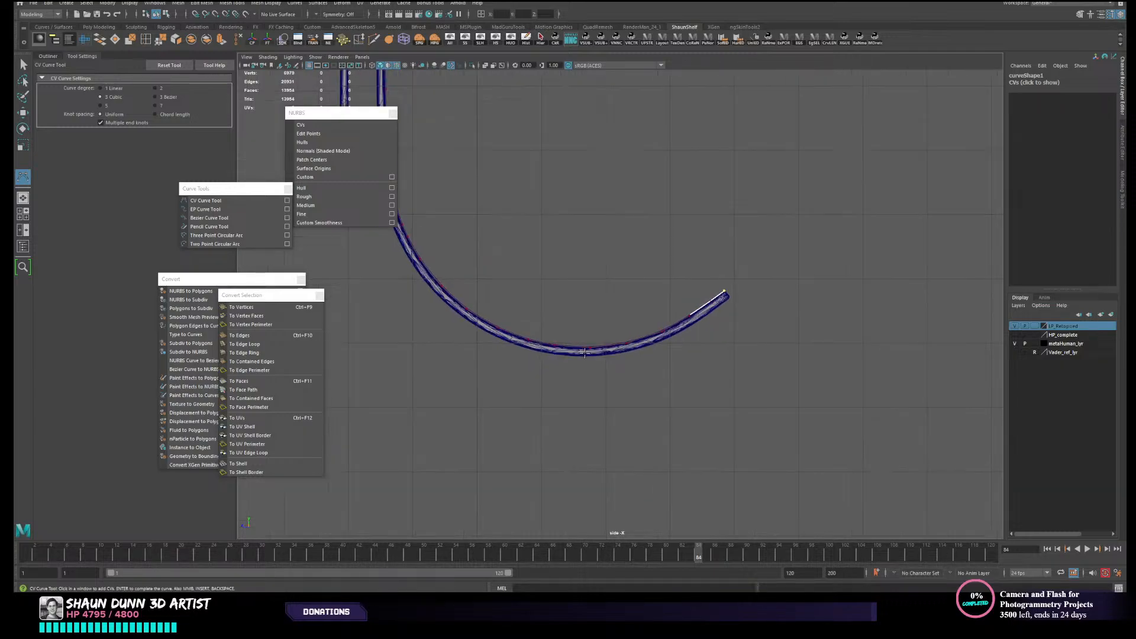
key("Return")
key("w")
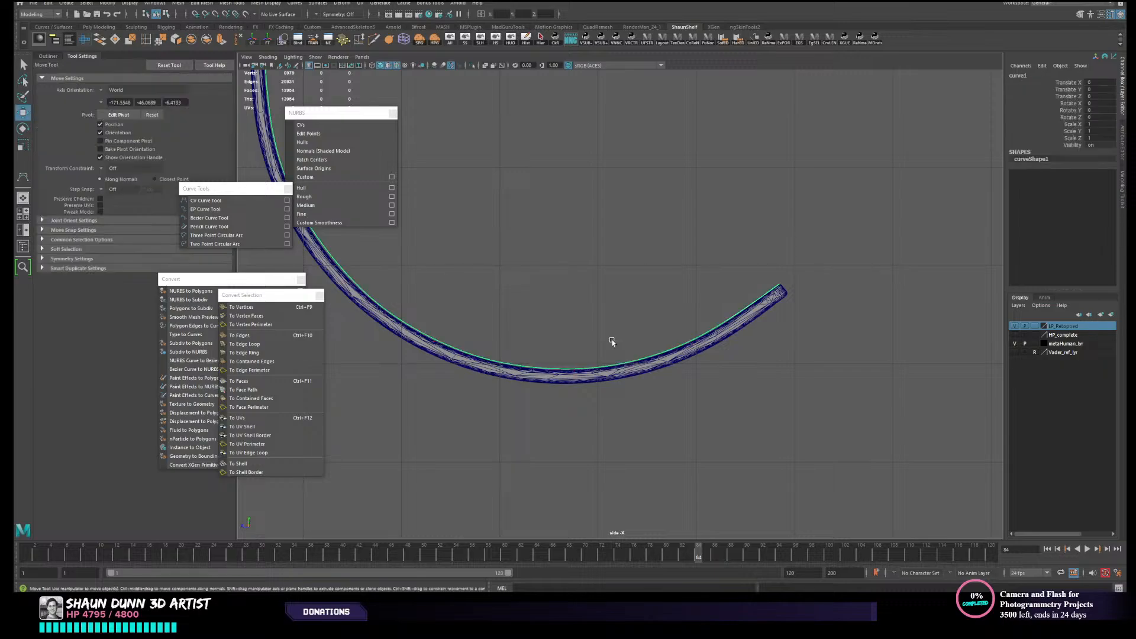
- Display the curve's CVs and move those along the rising tail onto the strap's upper surface
left_click(301, 125)
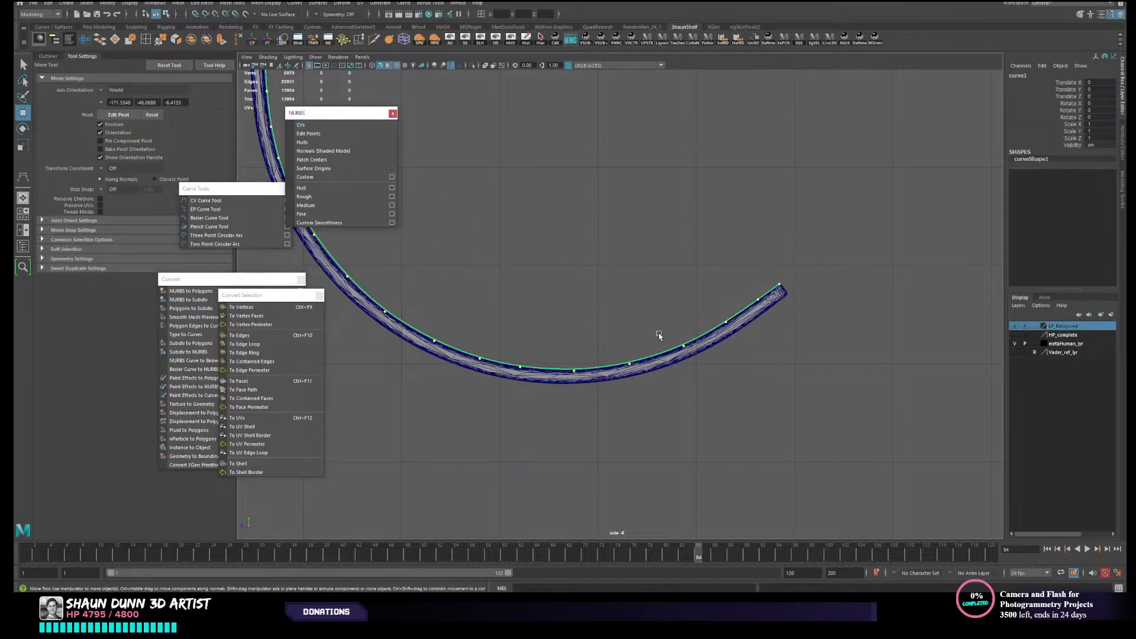
scroll(659, 337, "up", 2)
right_click_drag(713, 335, 683, 324)
scroll(708, 360, "up", 4)
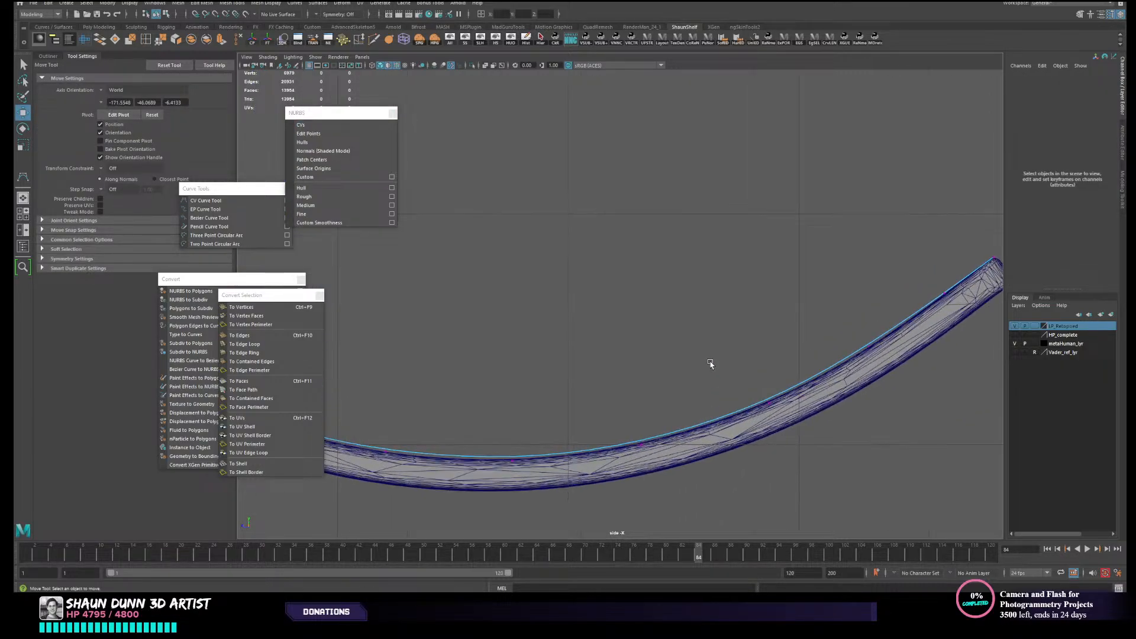
middle_click_drag(713, 364, 600, 290, "alt")
scroll(600, 288, "up", 2)
left_click_drag(600, 285, 651, 303)
mouse_move(483, 348)
left_mouse_down()
mouse_move(498, 358)
mouse_move(490, 353)
left_mouse_up()
middle_click_drag(466, 364, 467, 412, "alt")
mouse_move(774, 245)
left_mouse_down()
mouse_move(784, 275)
mouse_move(742, 309)
mouse_move(773, 279)
left_mouse_up()
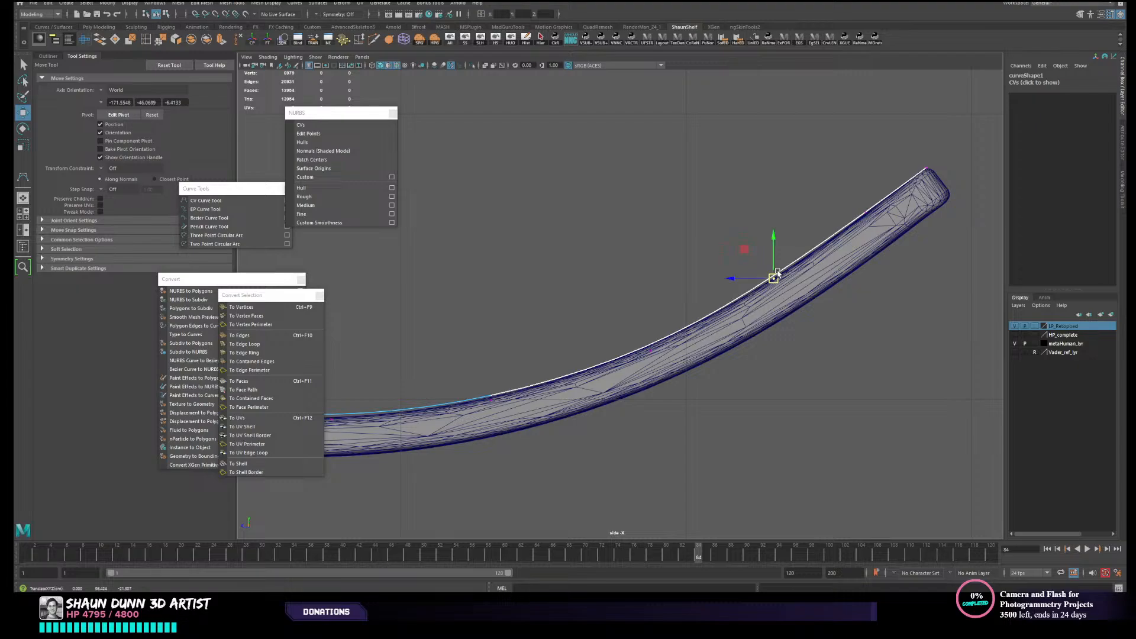
- Fit the curve's CVs from the base of the rising tail through the strap's lowest part onto its upper surface
mouse_move(654, 290)
middle_mouse_down("alt")
mouse_move(804, 279)
mouse_move(947, 226)
middle_mouse_up("alt")
middle_click_drag(565, 294, 677, 266, "alt")
left_click_drag(698, 315, 720, 332)
left_click_drag(538, 314, 563, 320)
left_click_drag(437, 282, 467, 300)
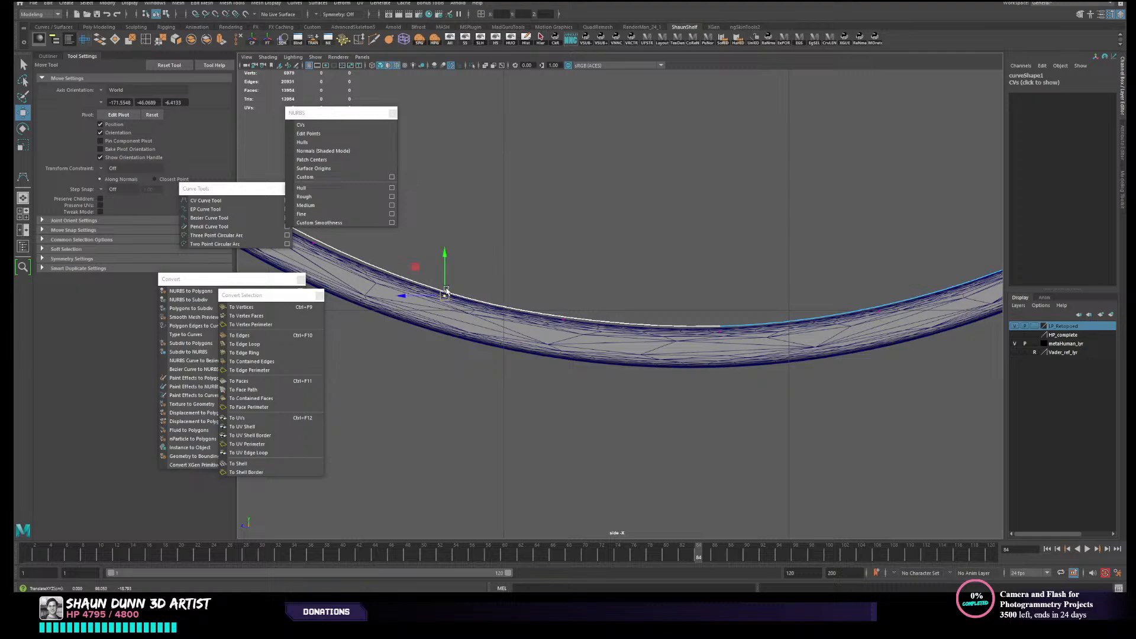
- Move the CVs between the strap's lowest part and its steep bend onto the strap's concave surface
middle_click_drag(446, 293, 705, 359, "alt")
left_click_drag(512, 273, 574, 311)
middle_click_drag(562, 303, 715, 349, "alt")
mouse_move(579, 263)
left_mouse_down()
mouse_move(623, 290)
mouse_move(585, 269)
left_mouse_up()
middle_click_drag(529, 206, 655, 361, "alt")
left_click_drag(579, 303, 600, 323)
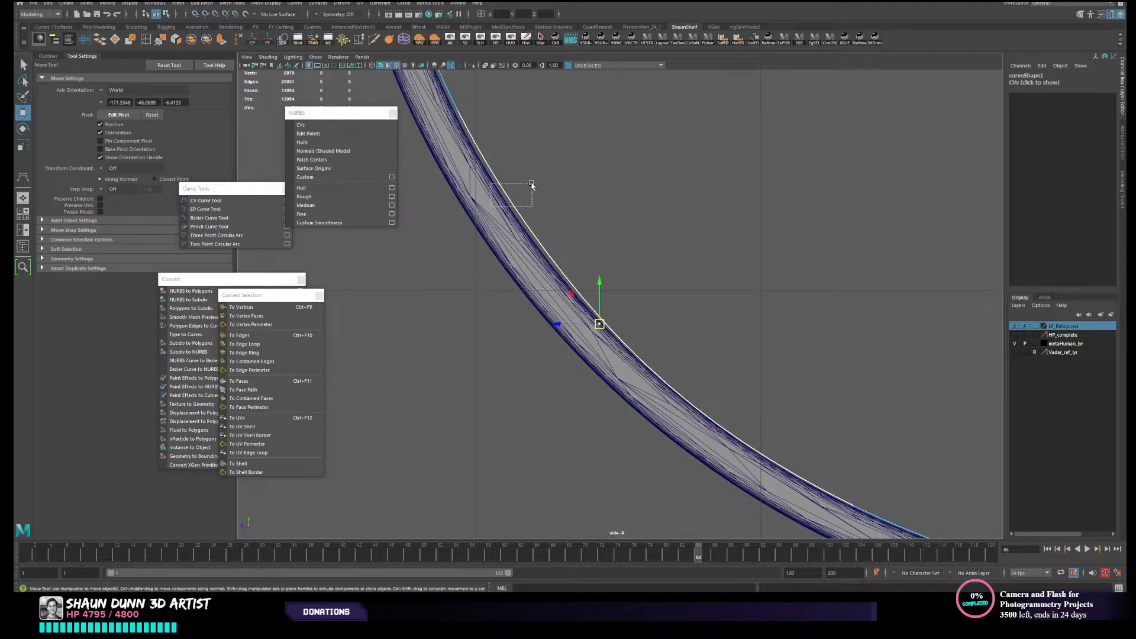
- Fit the CVs up the steep bend to the start of the upright section onto the strap's concave edge
left_click(501, 202)
middle_click_drag(515, 175, 640, 331, "alt")
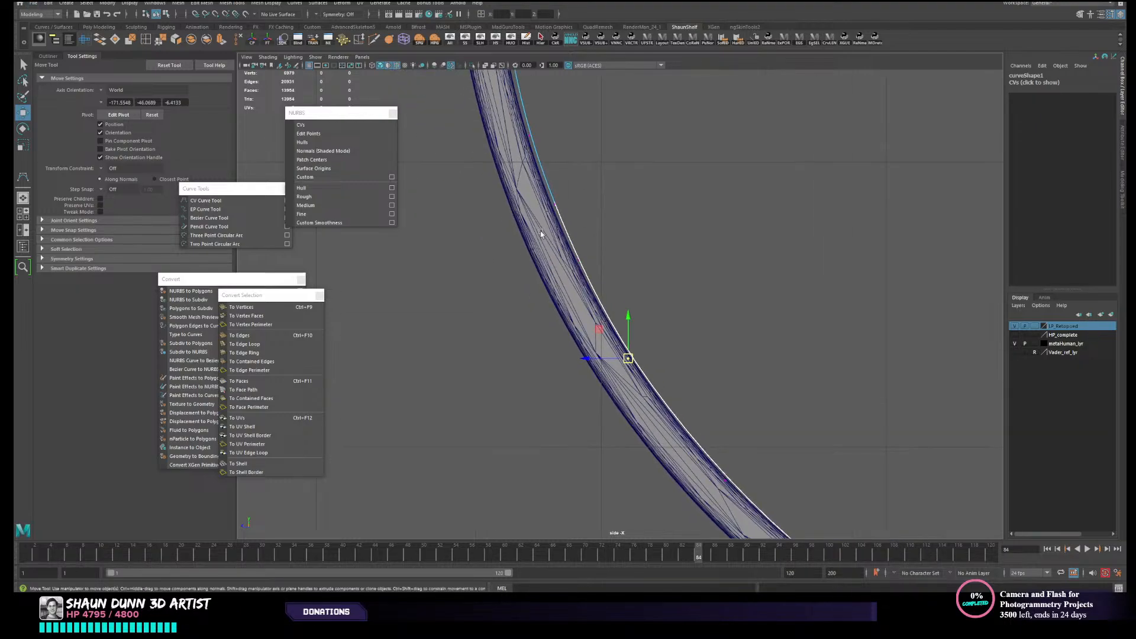
left_click(575, 261)
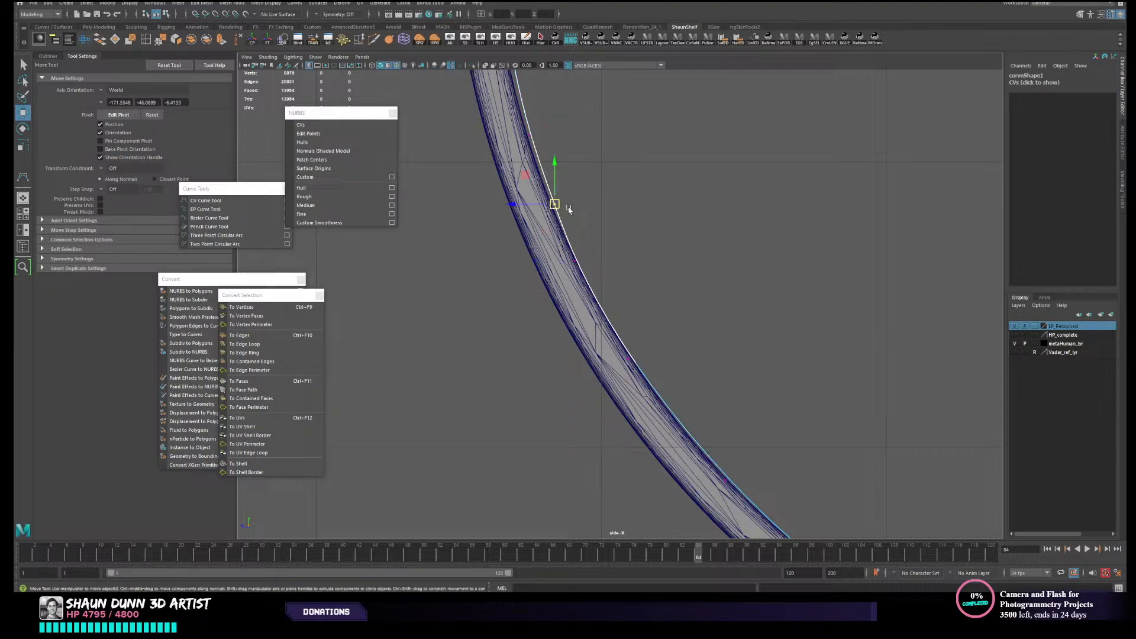
middle_click_drag(554, 195, 624, 328, "alt")
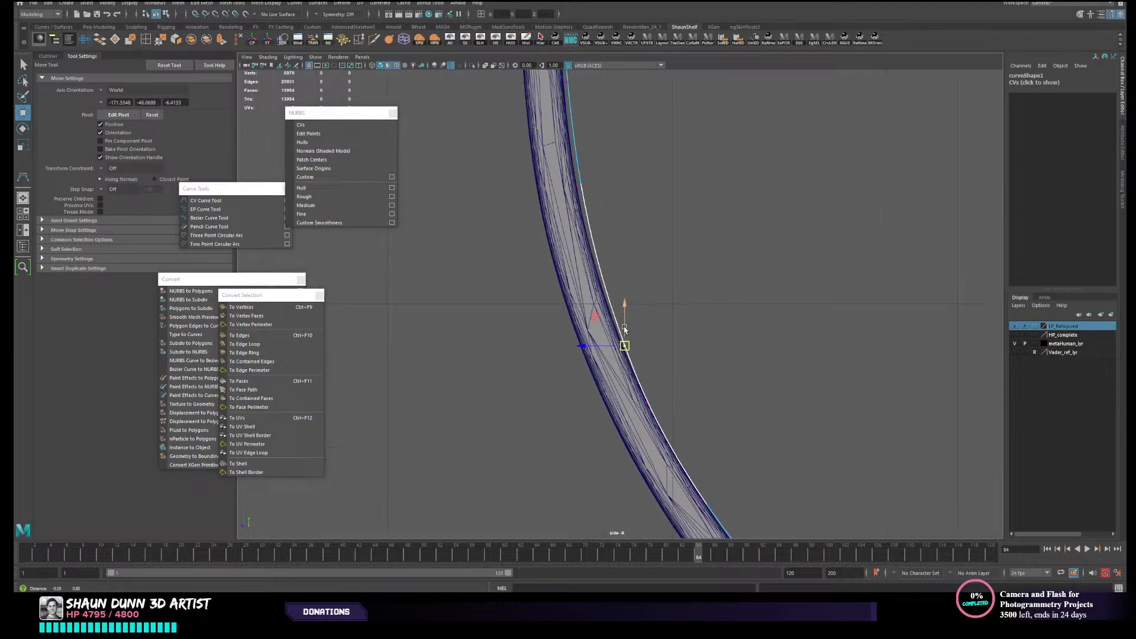
left_click(596, 277)
left_click_drag(600, 276, 607, 286)
scroll(606, 292, "down", 2)
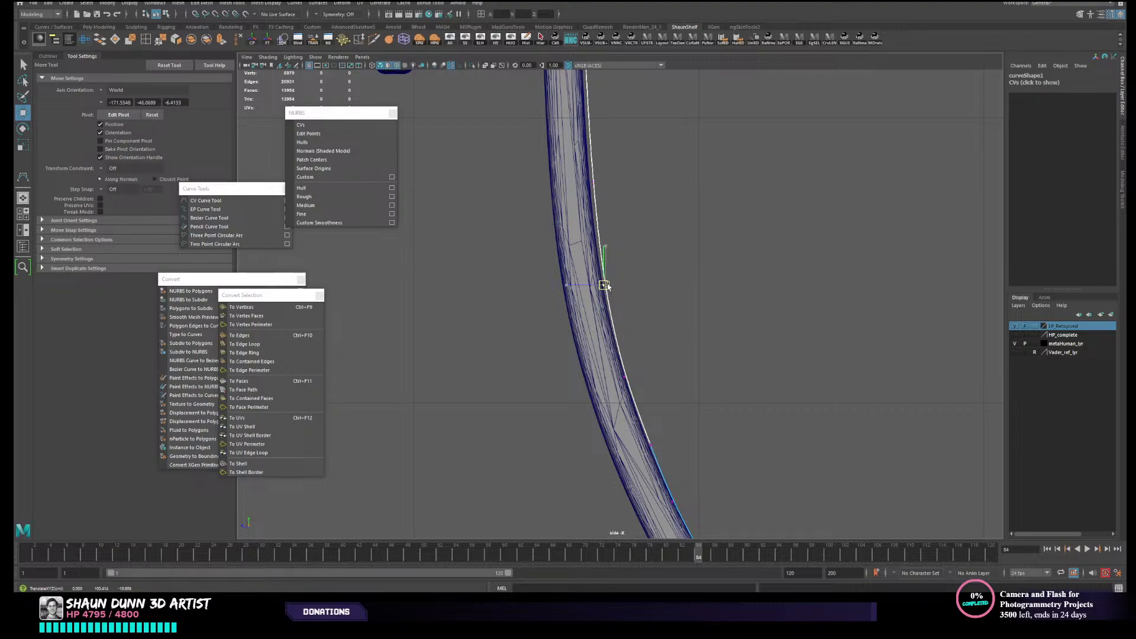
mouse_move(578, 167)
left_mouse_down()
mouse_move(631, 197)
mouse_move(589, 182)
left_mouse_up()
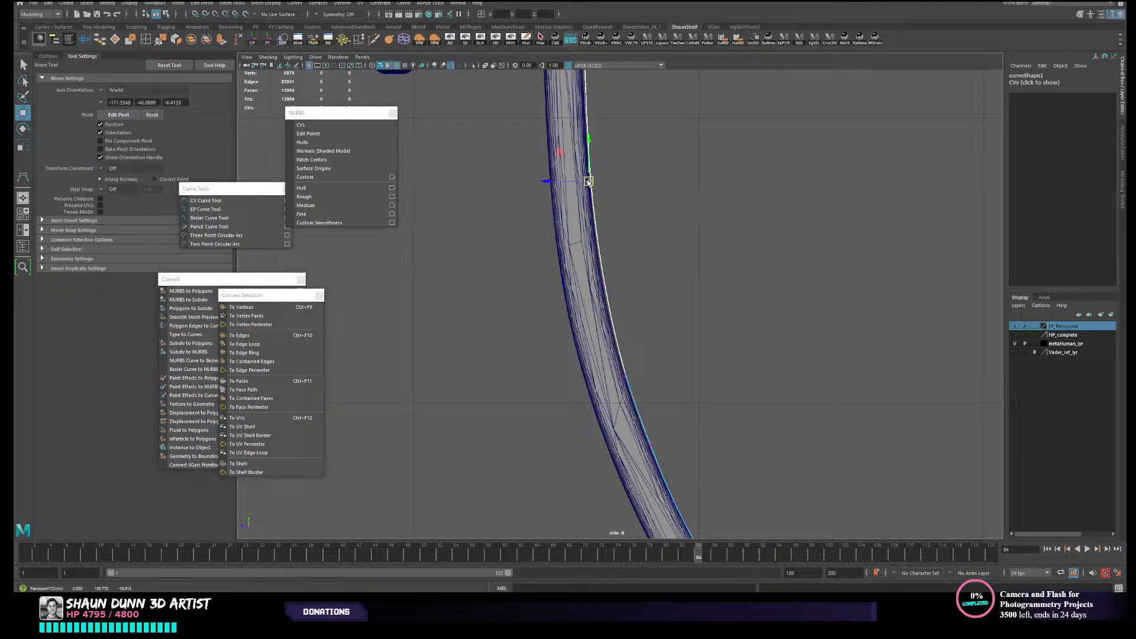
- Adjust the CVs along the strap's long upright section so the curve follows its outer surface
middle_click_drag(615, 161, 650, 400, "alt")
mouse_move(609, 273)
left_mouse_down()
mouse_move(631, 293)
mouse_move(618, 287)
left_mouse_up()
middle_click_drag(638, 237, 619, 311, "alt")
left_click_drag(618, 243, 623, 241)
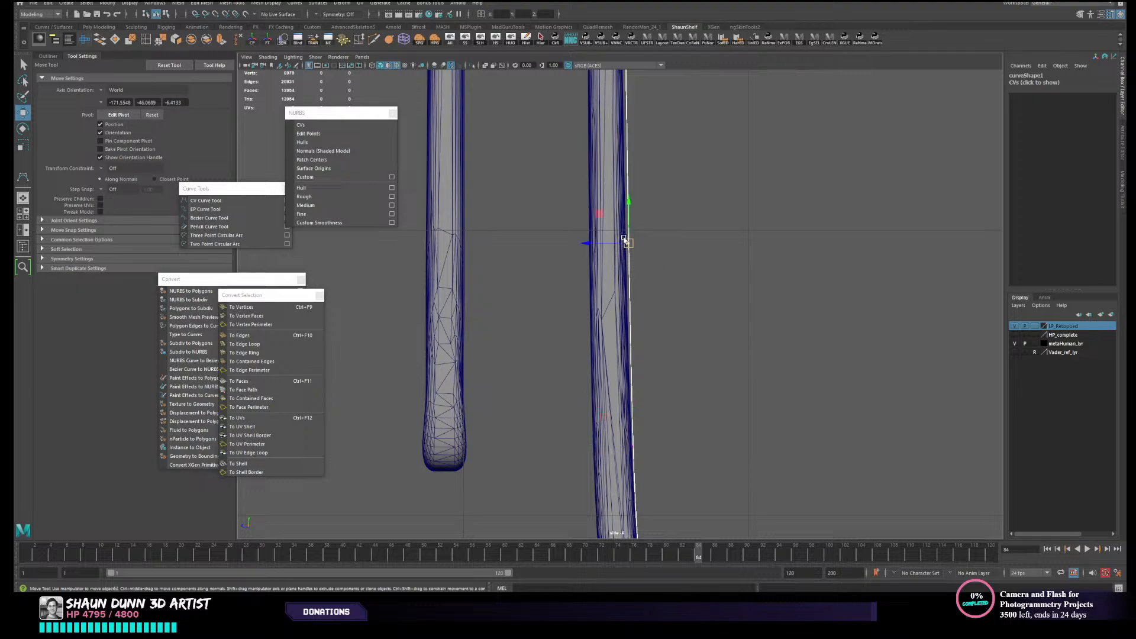
- Examine the curve's fit in side view, from the folded top and short inner leg to the full strap profile
scroll(627, 242, "down", 5)
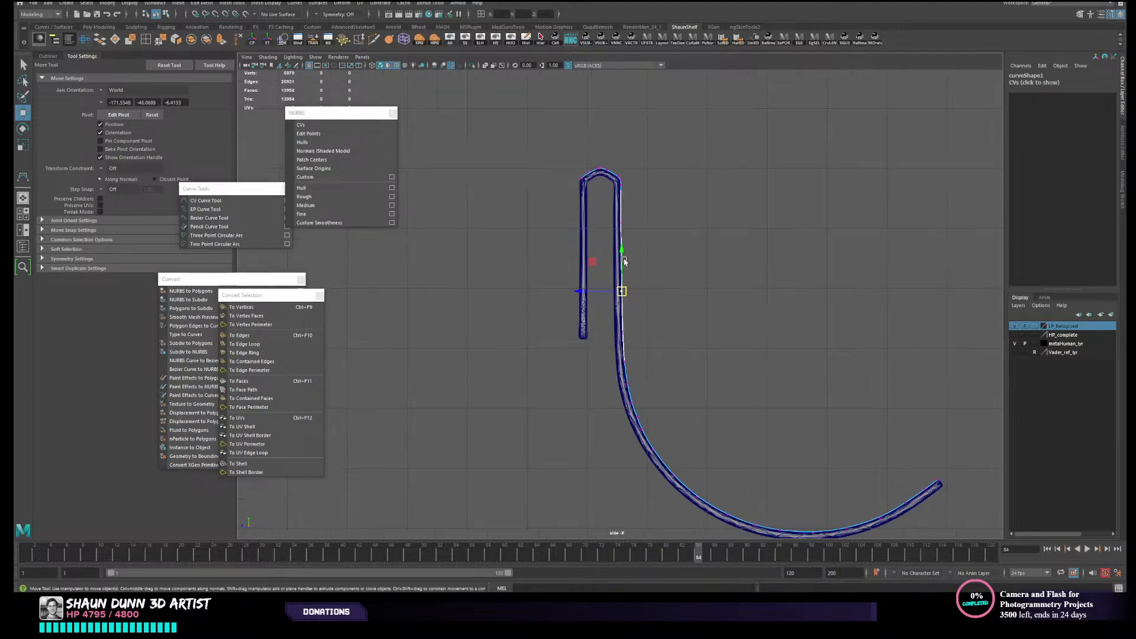
scroll(623, 281, "up", 4)
middle_click_drag(617, 251, 635, 384, "alt")
scroll(573, 287, "up", 3)
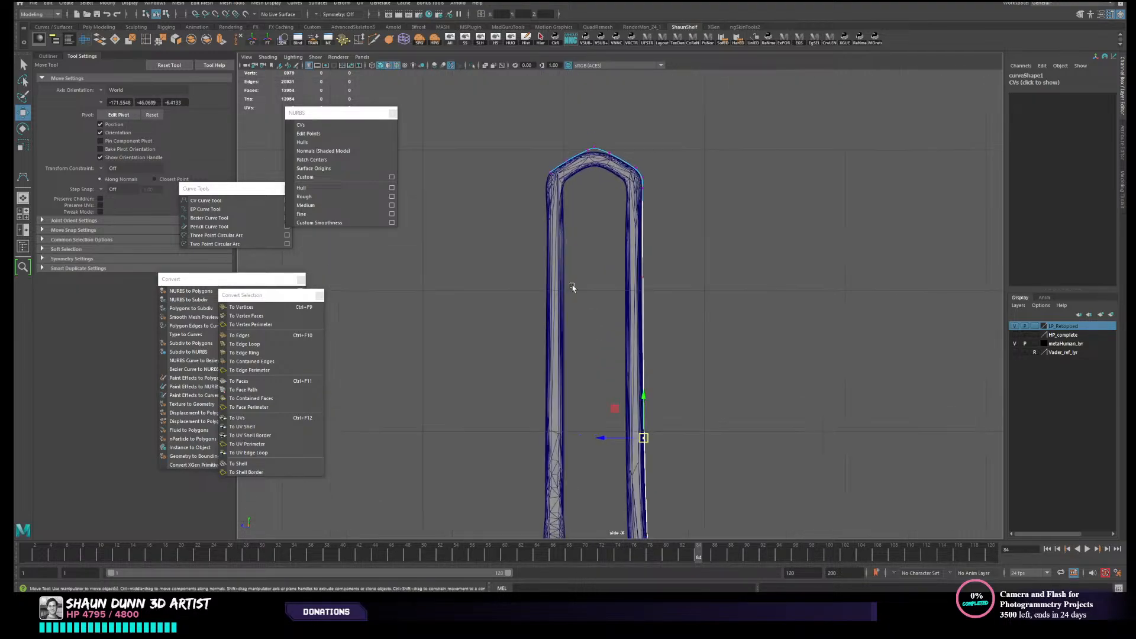
scroll(568, 331, "down", 6)
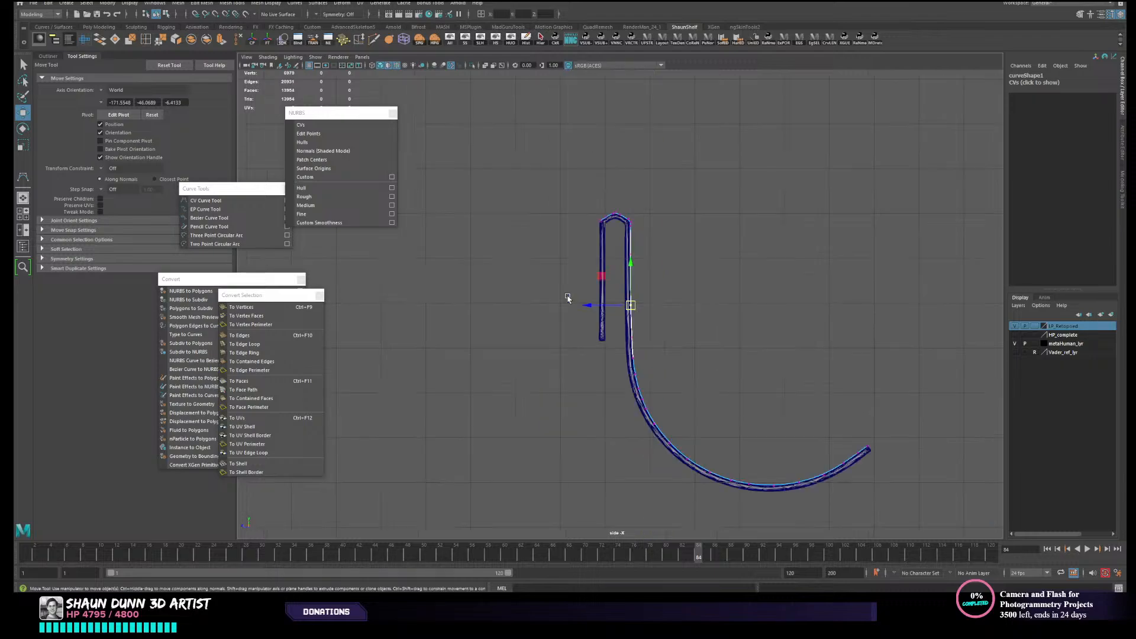
scroll(602, 289, "up", 4)
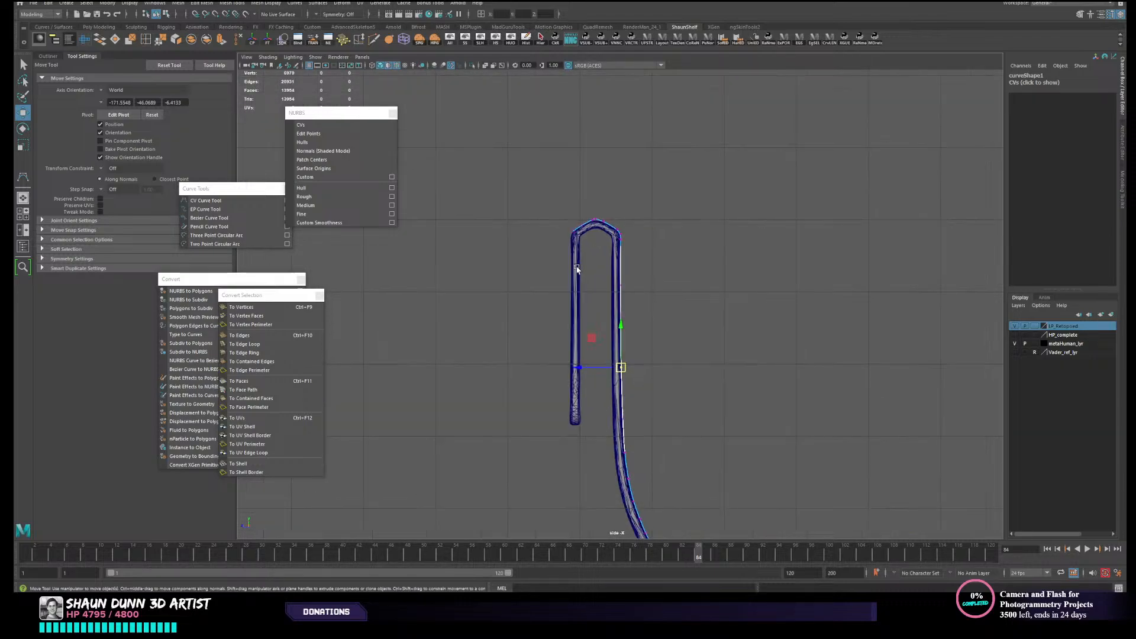
scroll(555, 279, "up", 2)
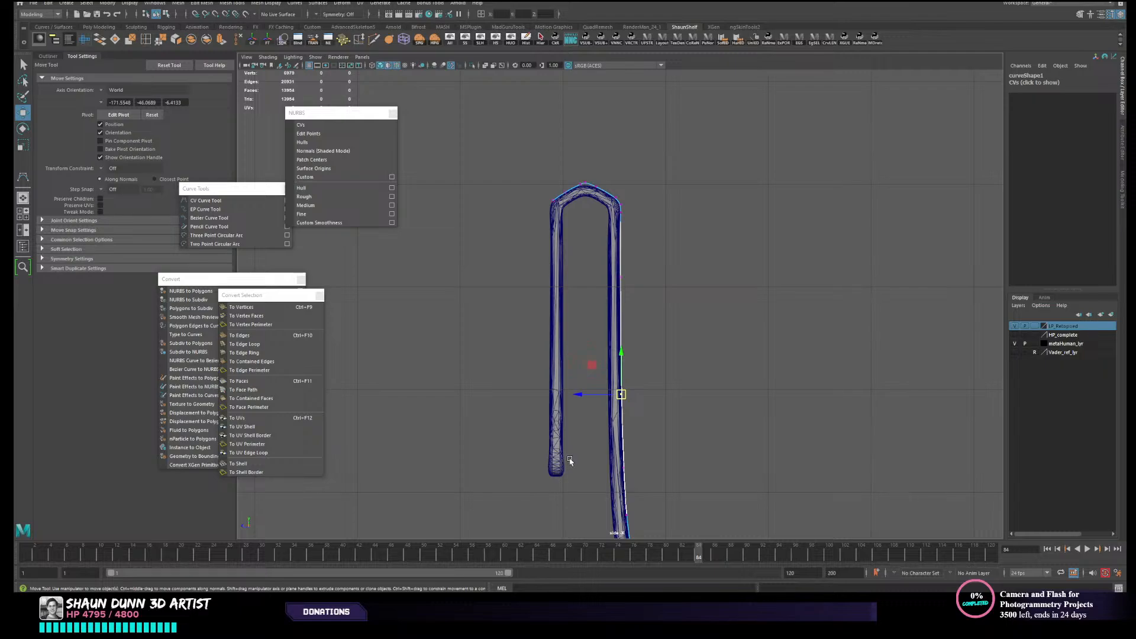
middle_click_drag(569, 461, 568, 371, "alt")
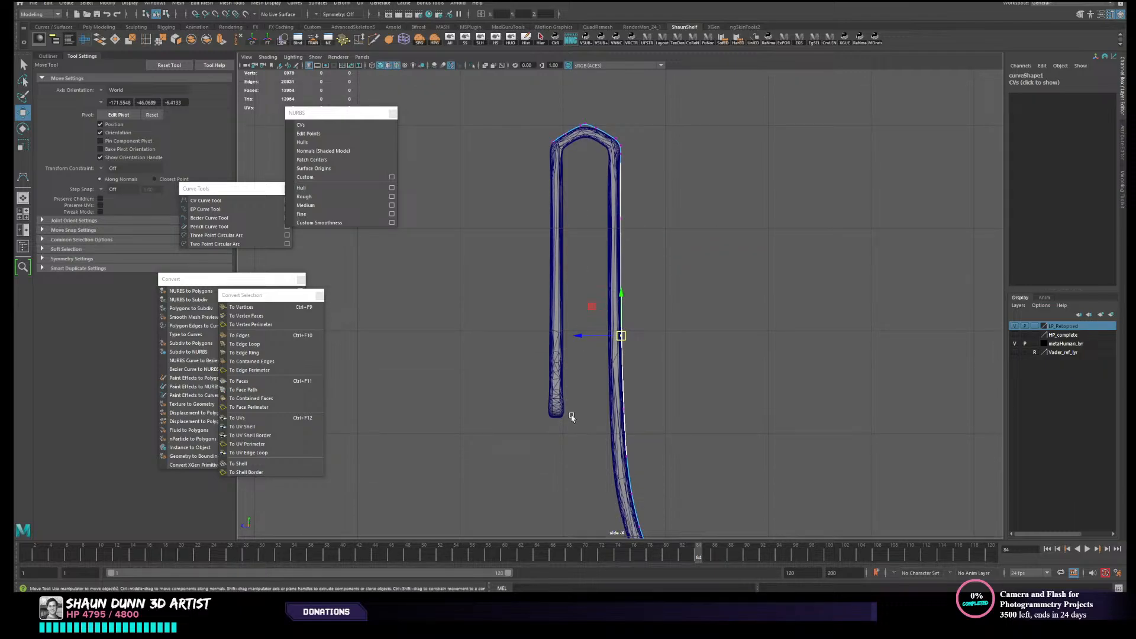
middle_click_drag(680, 447, 677, 368, "alt")
right_click_drag(677, 367, 729, 353)
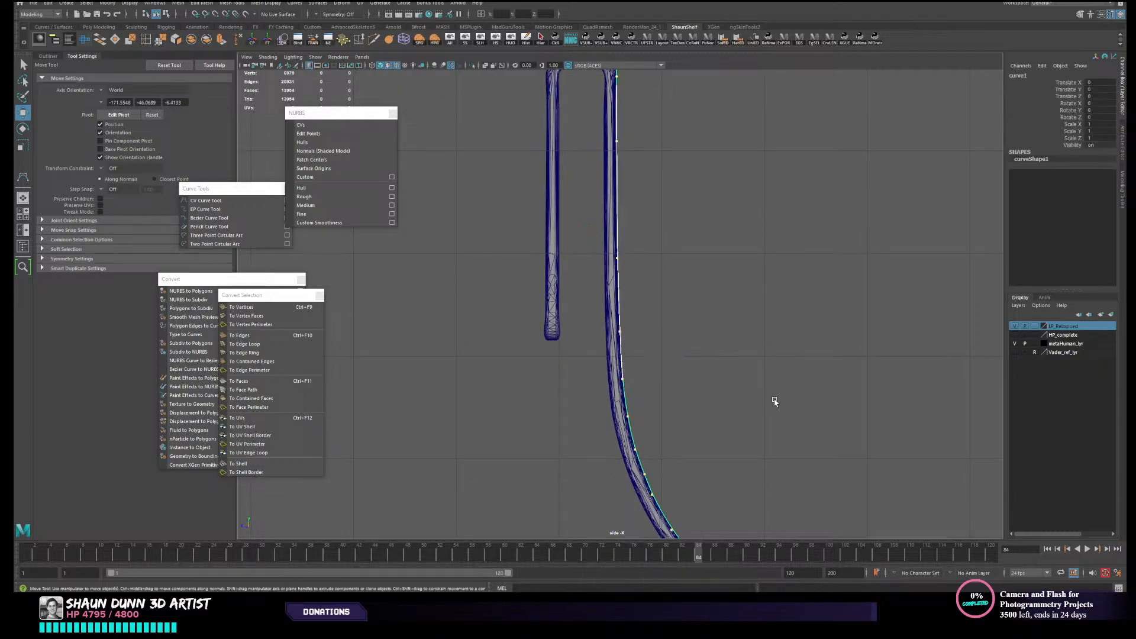
left_click(772, 397)
scroll(694, 342, "down", 5)
scroll(597, 294, "up", 4)
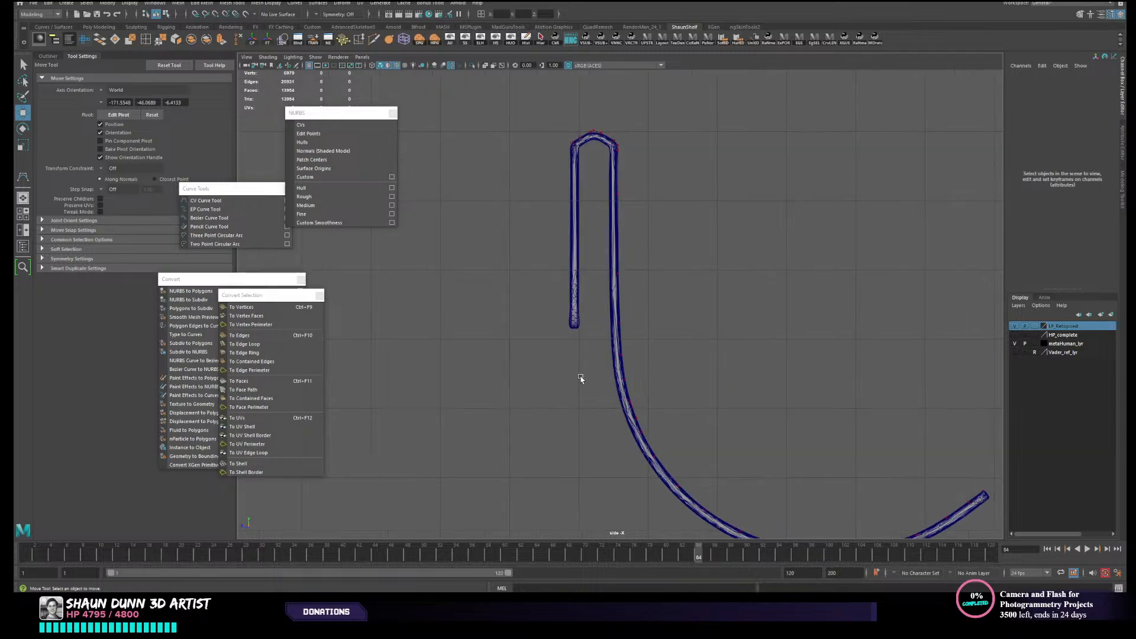
scroll(595, 361, "down", 5)
left_click_drag(604, 329, 708, 362)
- Switch to the perspective view, select the profile curve, and center its pivot
key("space")
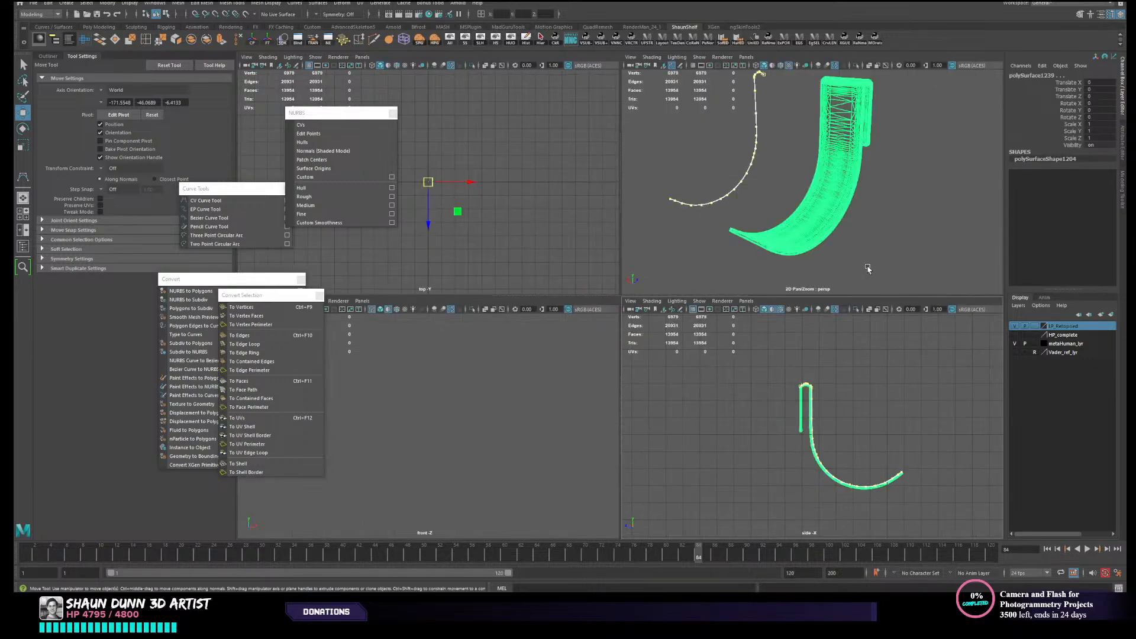
key("space")
left_click(741, 284)
scroll(741, 284, "down", 4)
left_click_drag(644, 317, 701, 327, "alt")
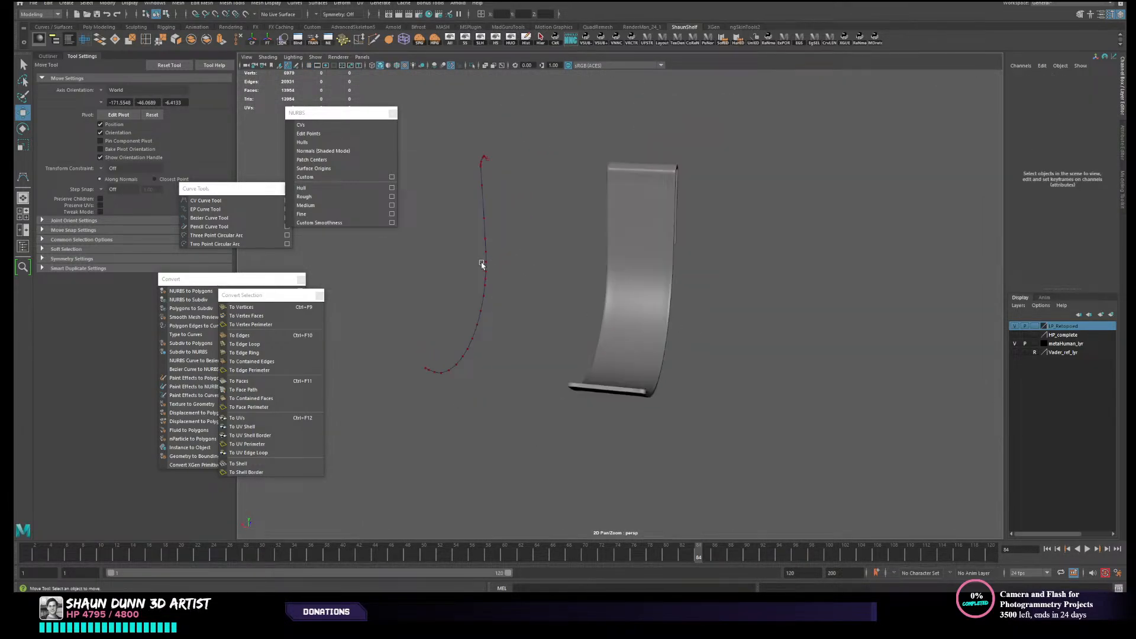
left_click(484, 262)
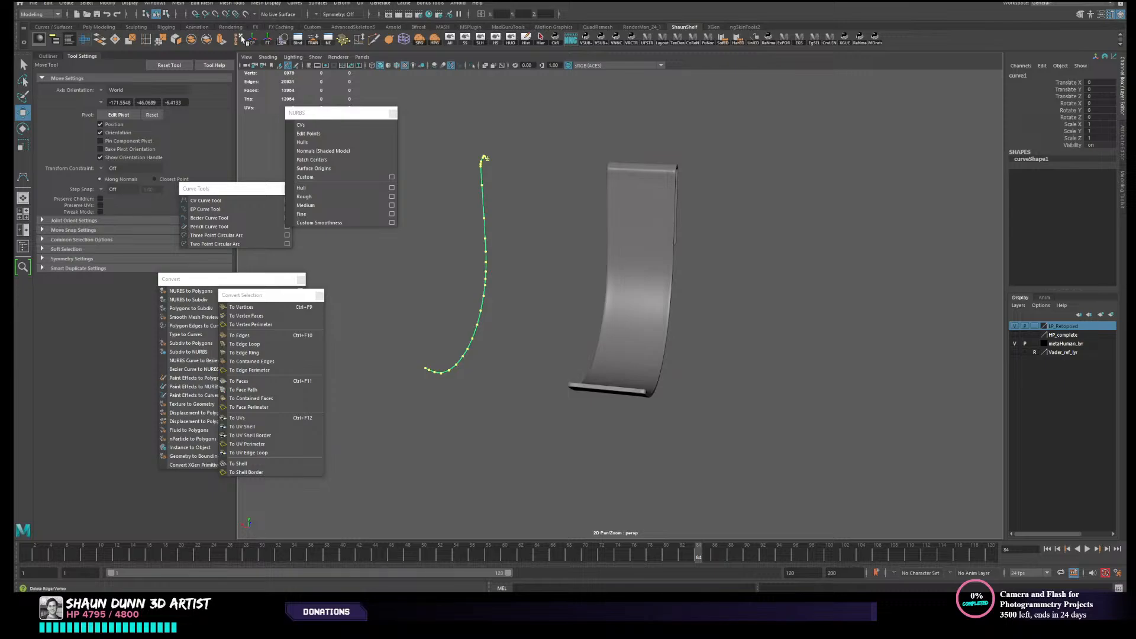
left_click(253, 39)
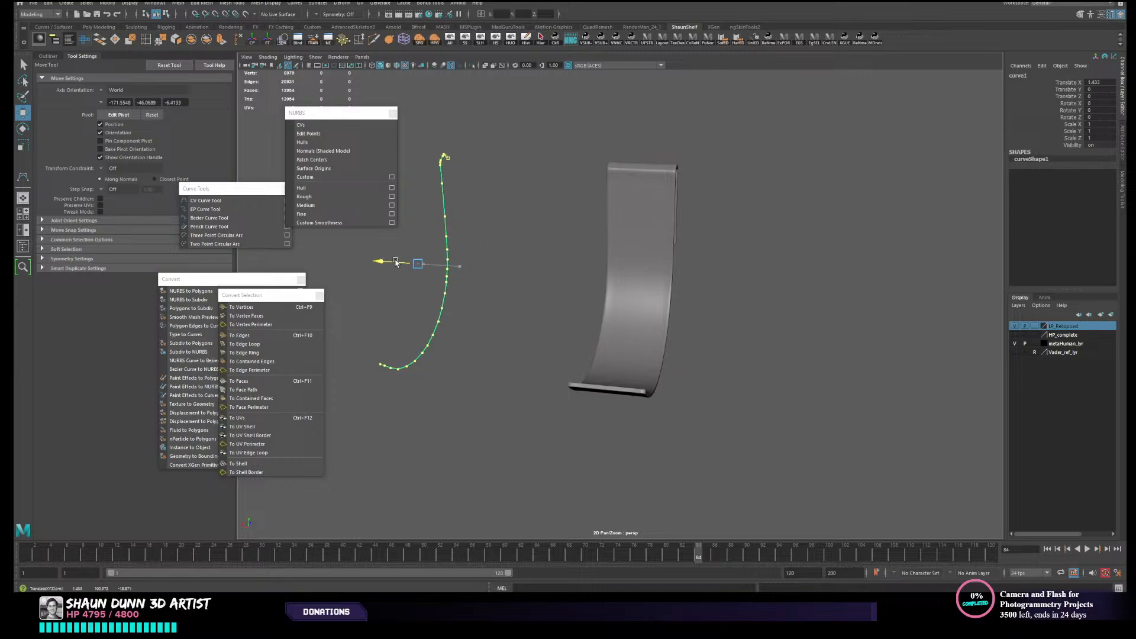
- Try to align the curve with the strap's near side edge by sliding it freely along X
left_click_drag(439, 264, 588, 228)
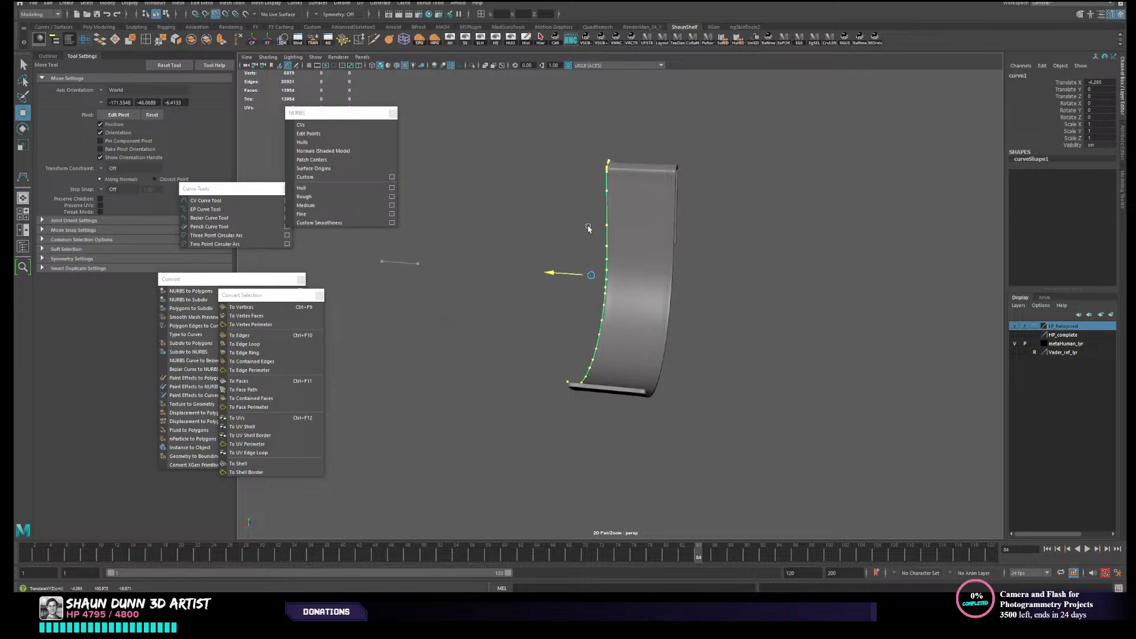
left_click(527, 274)
left_click(605, 271)
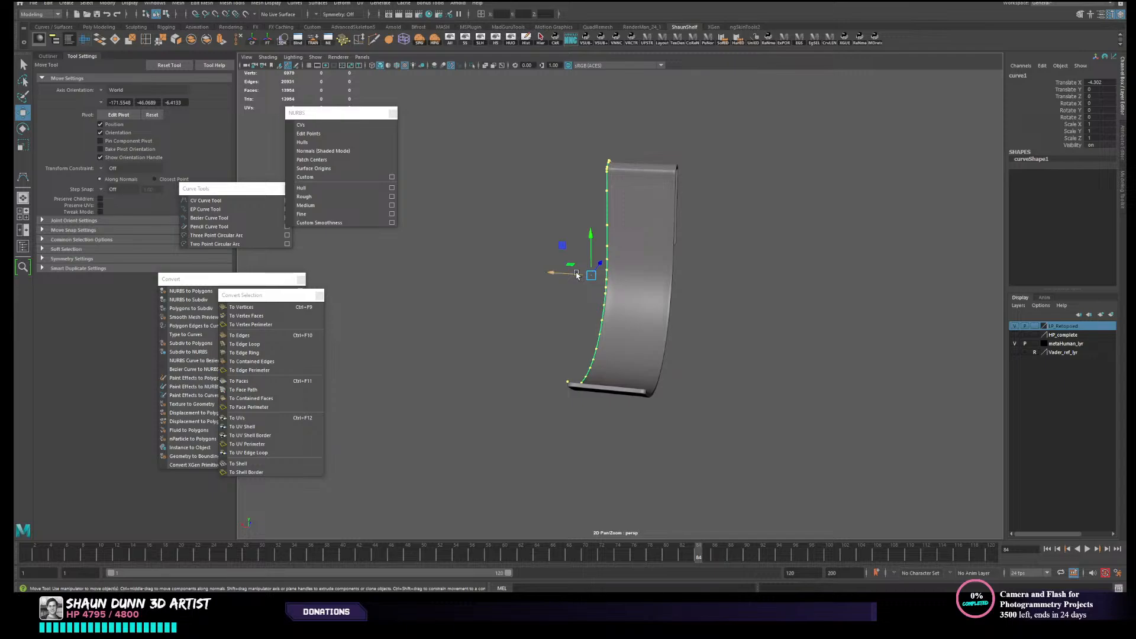
left_click_drag(577, 276, 502, 255)
left_click_drag(574, 265, 592, 210, "alt")
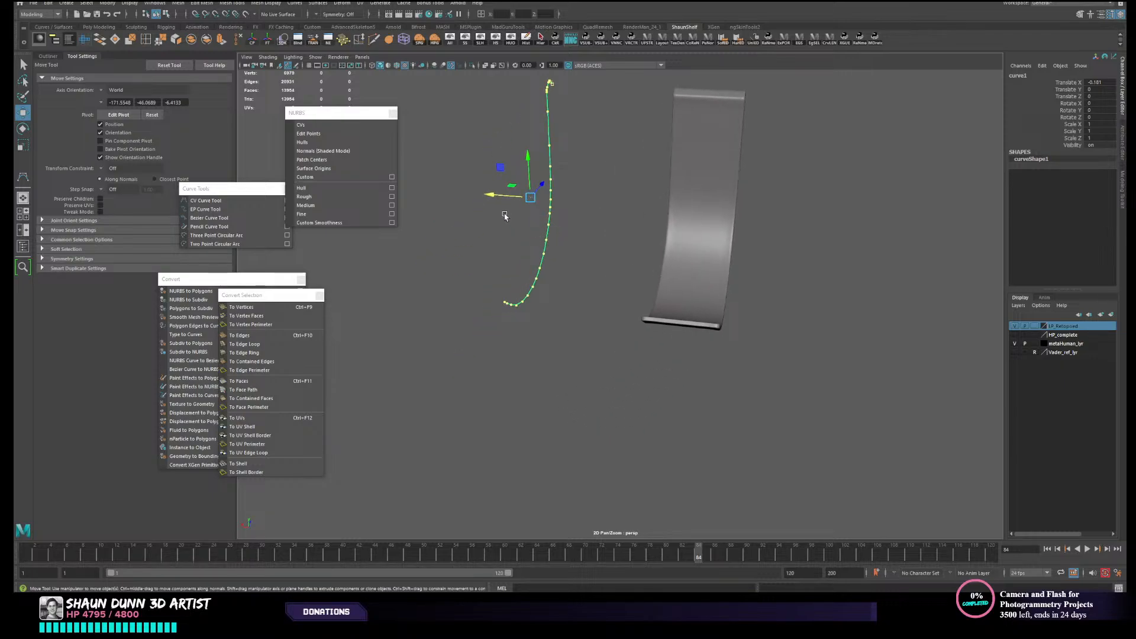
- Snap the curve along X to a vertex on the strap's near side edge
key("v")
key("v")
left_click_drag(490, 196, 487, 196)
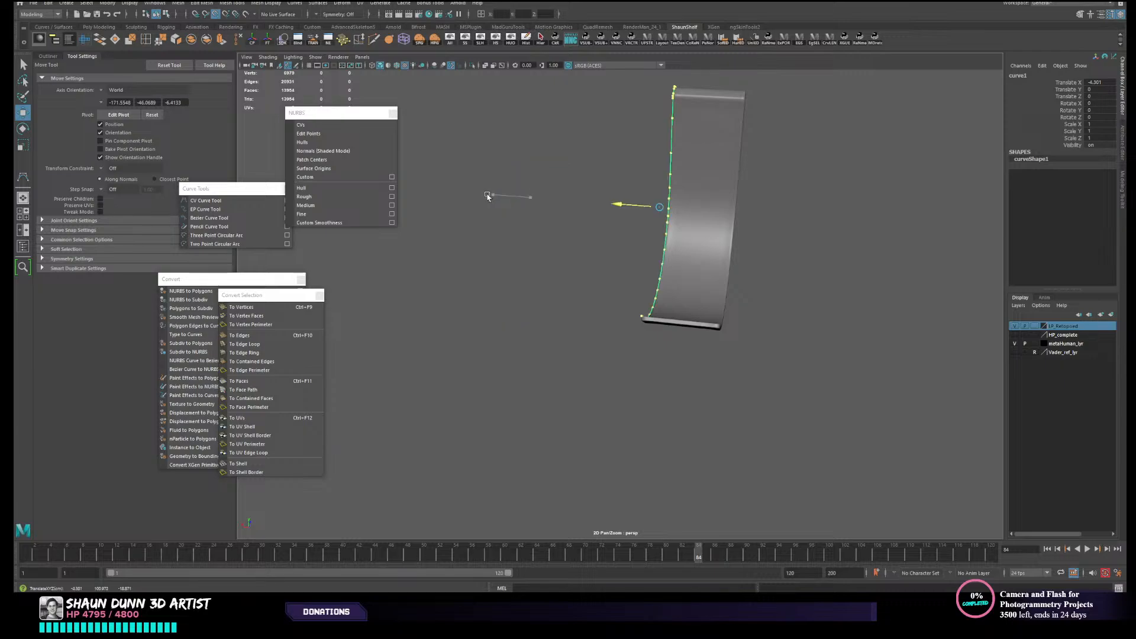
key("v")
- Duplicate the edge curve and vertex-snap the copy along X to the strap's opposite side edge
scroll(726, 187, "up", 2)
middle_click_drag(727, 192, 687, 263, "alt")
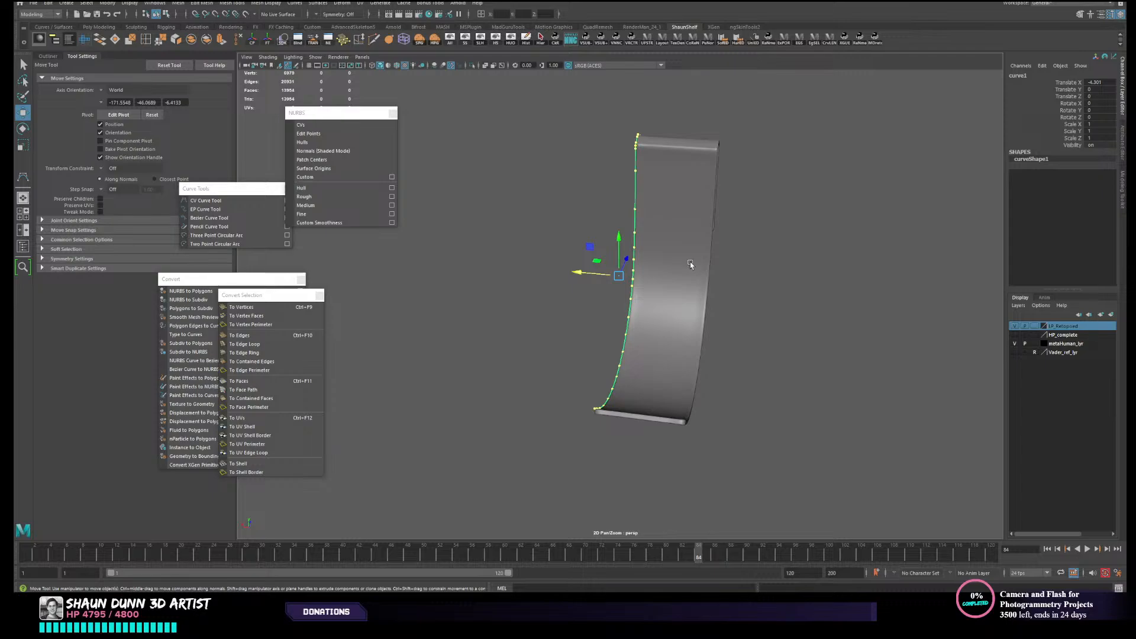
mouse_move(686, 253)
left_mouse_down("alt")
mouse_move(738, 263)
mouse_move(686, 271)
left_mouse_up("alt")
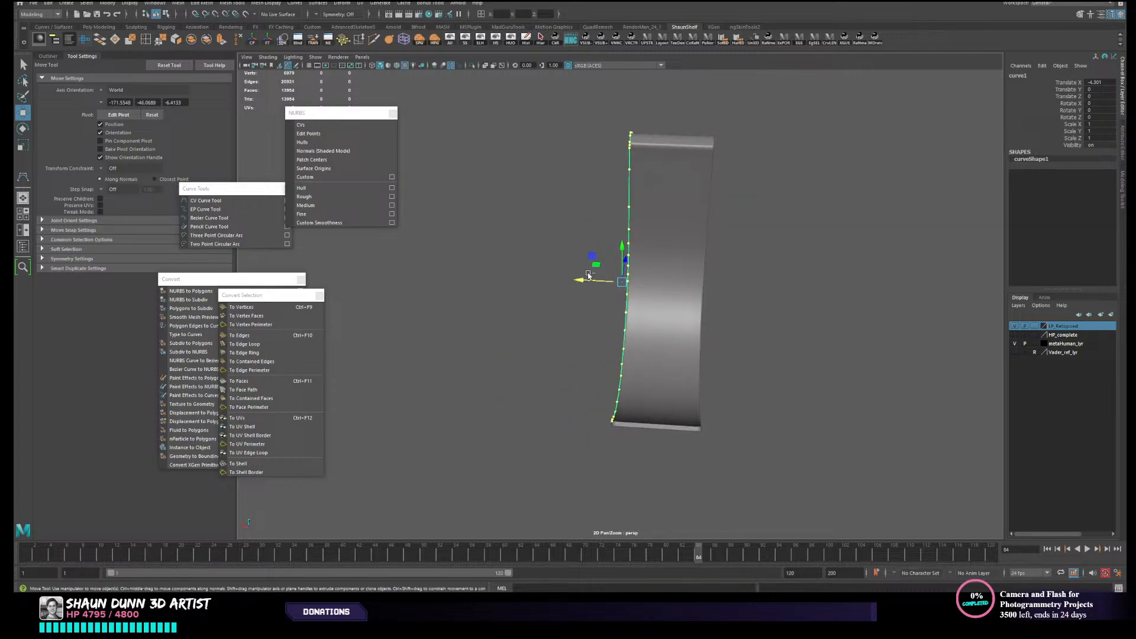
left_click_drag(594, 286, 557, 285)
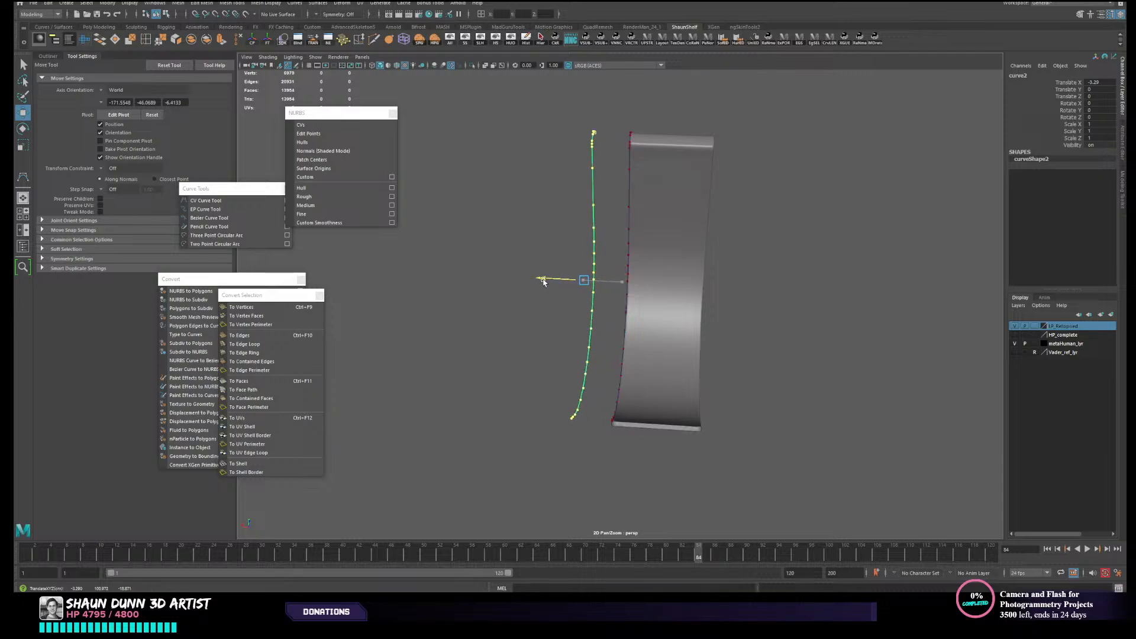
key("v")
middle_click(704, 293)
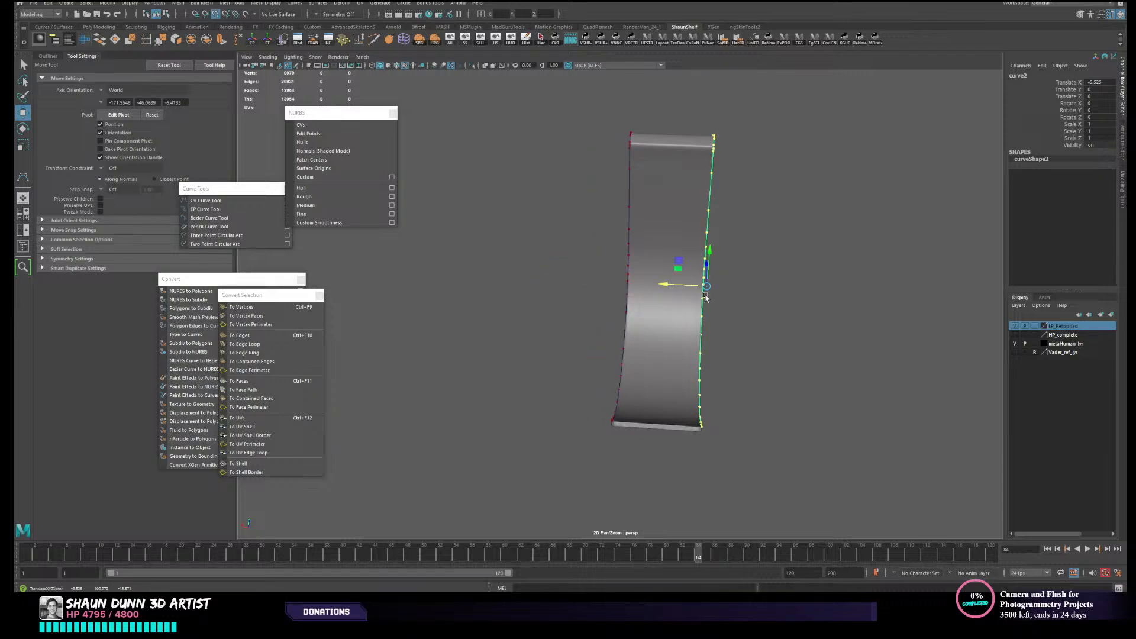
- Hide the high-poly strap from view and select both edge curves
left_click_drag(801, 278, 768, 274, "alt")
left_click(704, 234)
left_click(499, 38)
left_click_drag(584, 284, 733, 326)
mouse_move(732, 327)
left_mouse_down("alt")
mouse_move(601, 305)
mouse_move(738, 333)
left_mouse_up("alt")
left_click_drag(571, 331, 592, 340, "alt")
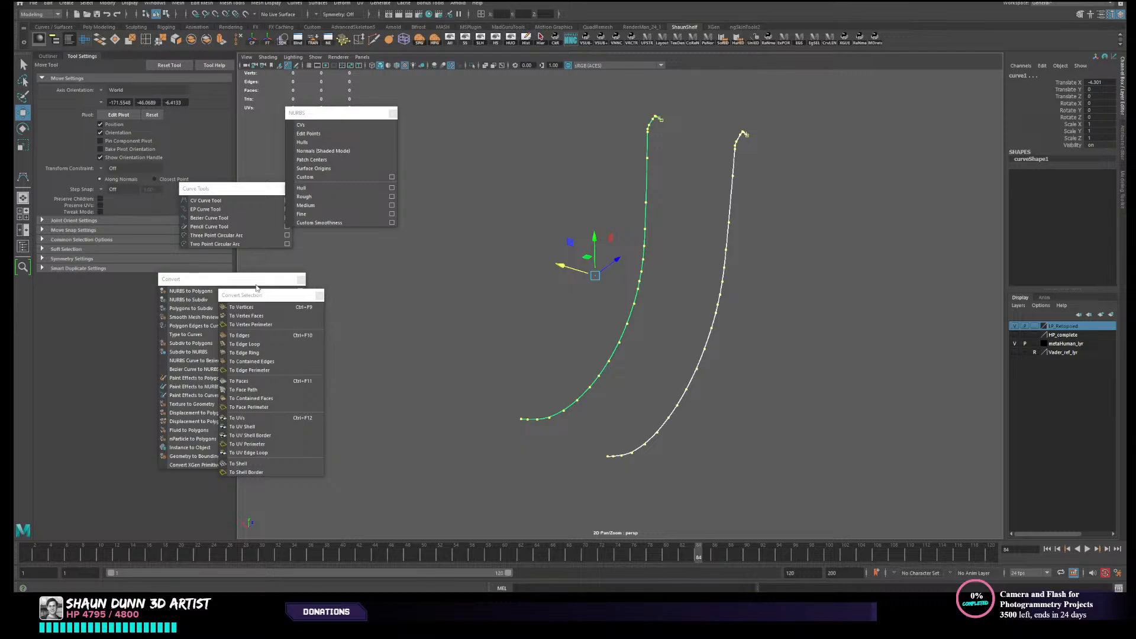
- Move the Convert Selection list clear of the Convert list and loft a surface between the two selected curves
left_click_drag(261, 296, 355, 305)
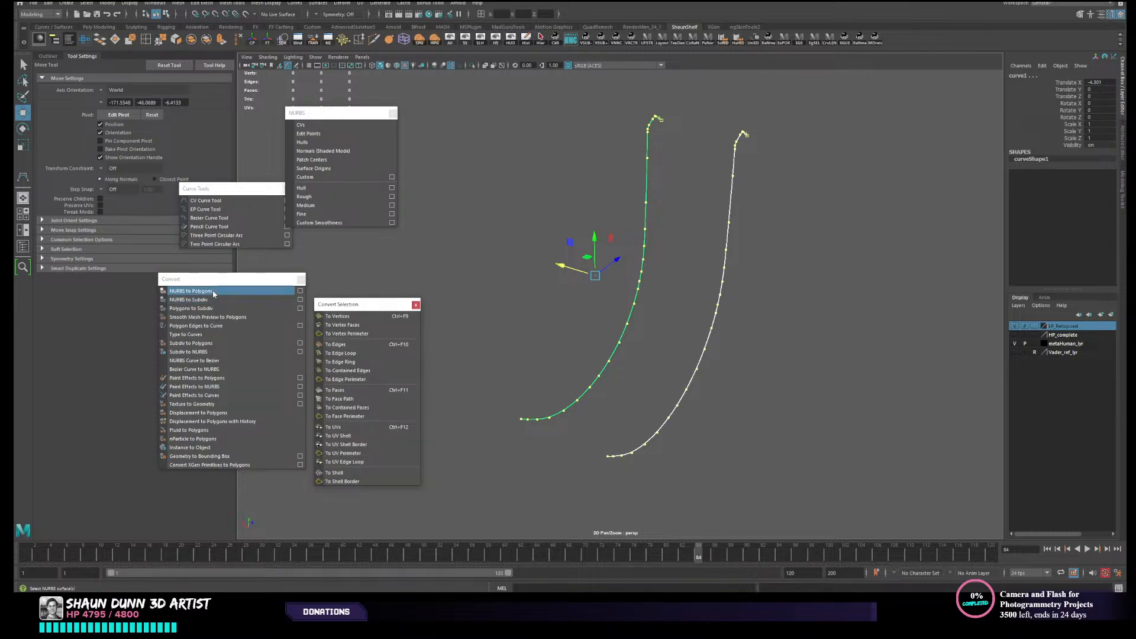
left_click(312, 3)
left_click(325, 26)
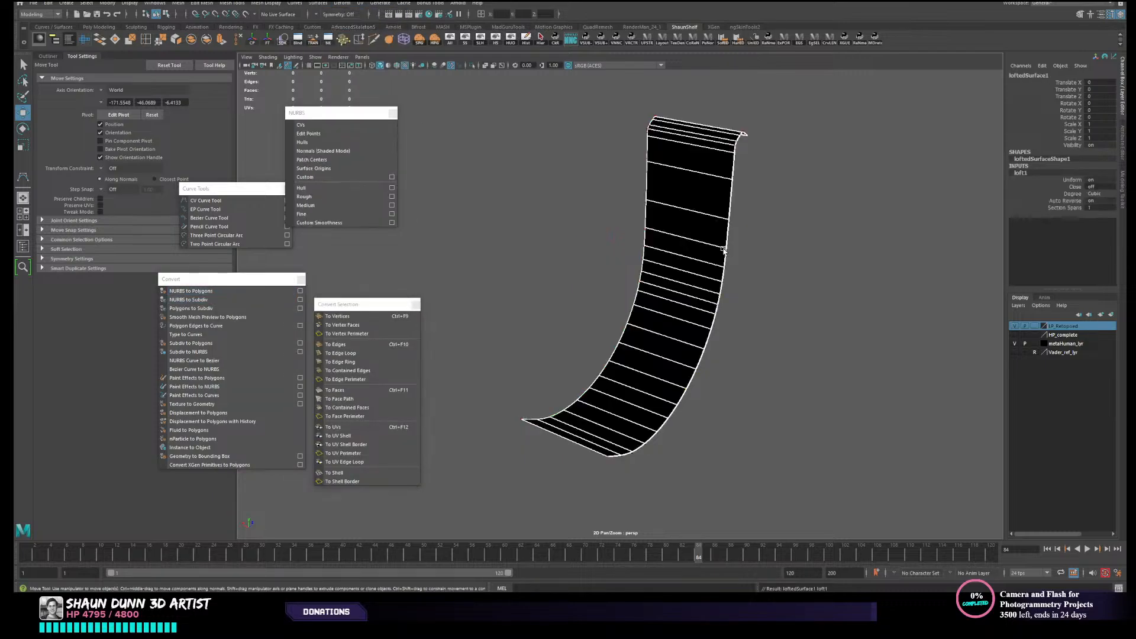
- Reverse the lofted surface's direction so its normals face the other way, and deselect it
left_click(757, 254)
left_click(704, 242)
left_click(260, 4)
left_click(459, 151)
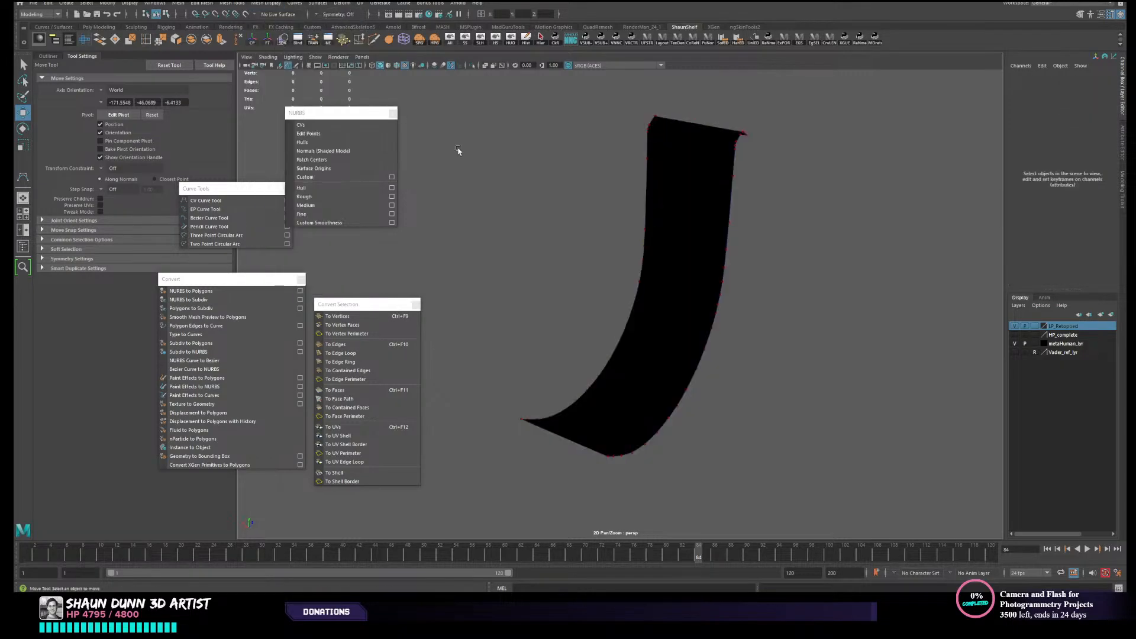
left_click(661, 214)
left_click(318, 4)
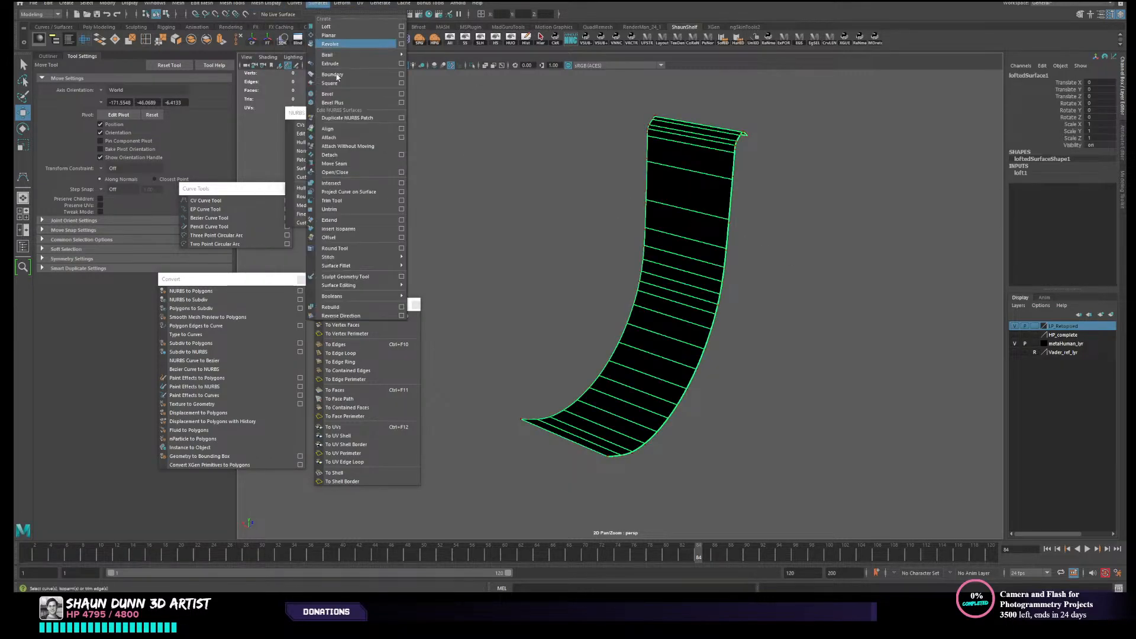
left_click(374, 316)
left_click(532, 290)
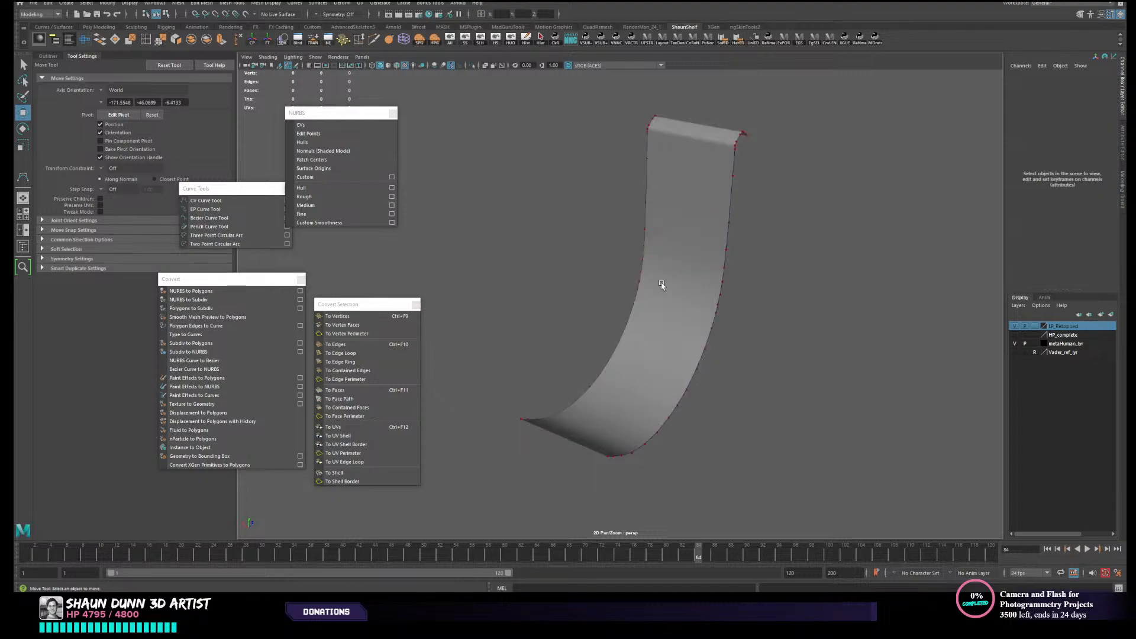
- Select the lofted strap surface and convert it from NURBS to polygons
scroll(662, 287, "down", 3)
left_click_drag(657, 281, 669, 305, "alt")
left_click(677, 302)
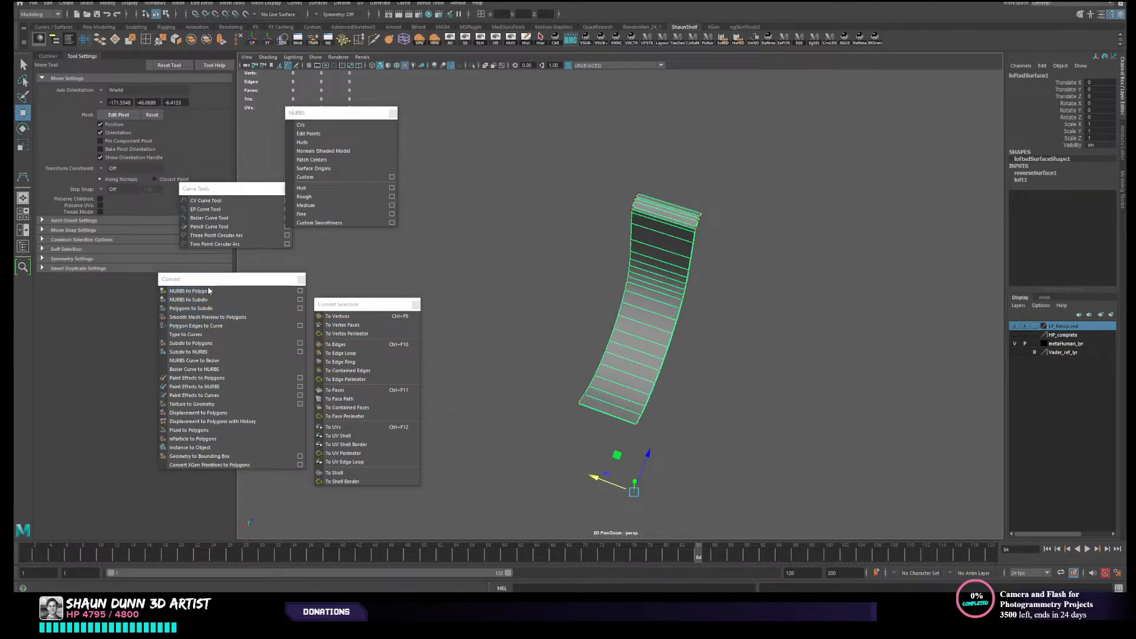
left_click(191, 291)
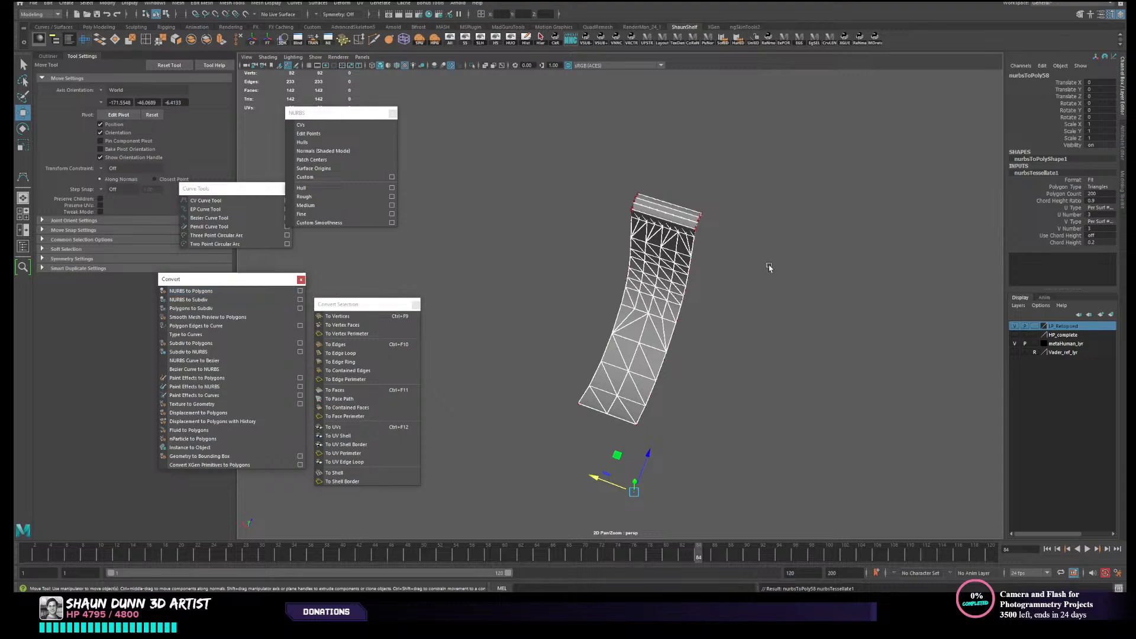
- Set the converted strap's tessellation format to General and its polygon type to Quads
left_click(1103, 179)
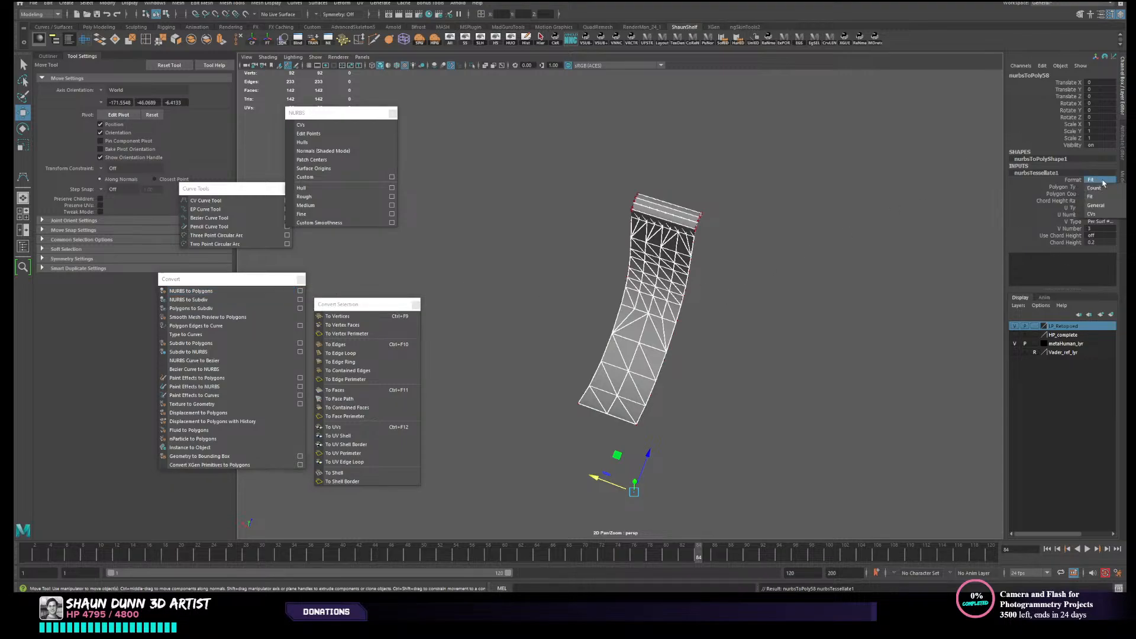
left_click(1107, 187)
left_click(1106, 187)
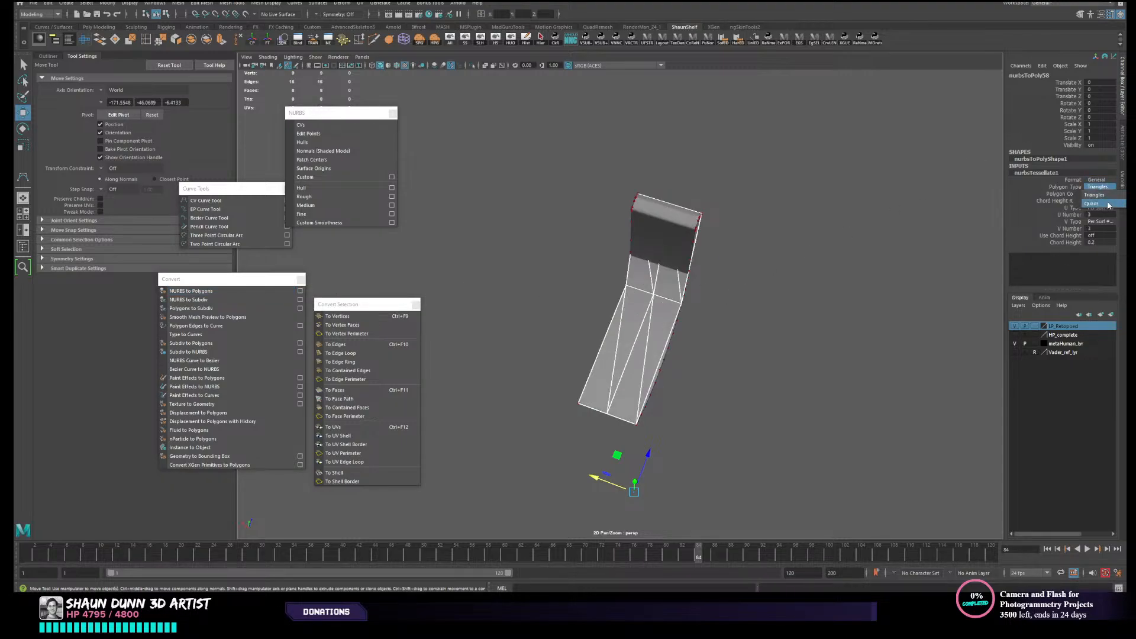
left_click(1104, 204)
left_click(1076, 216)
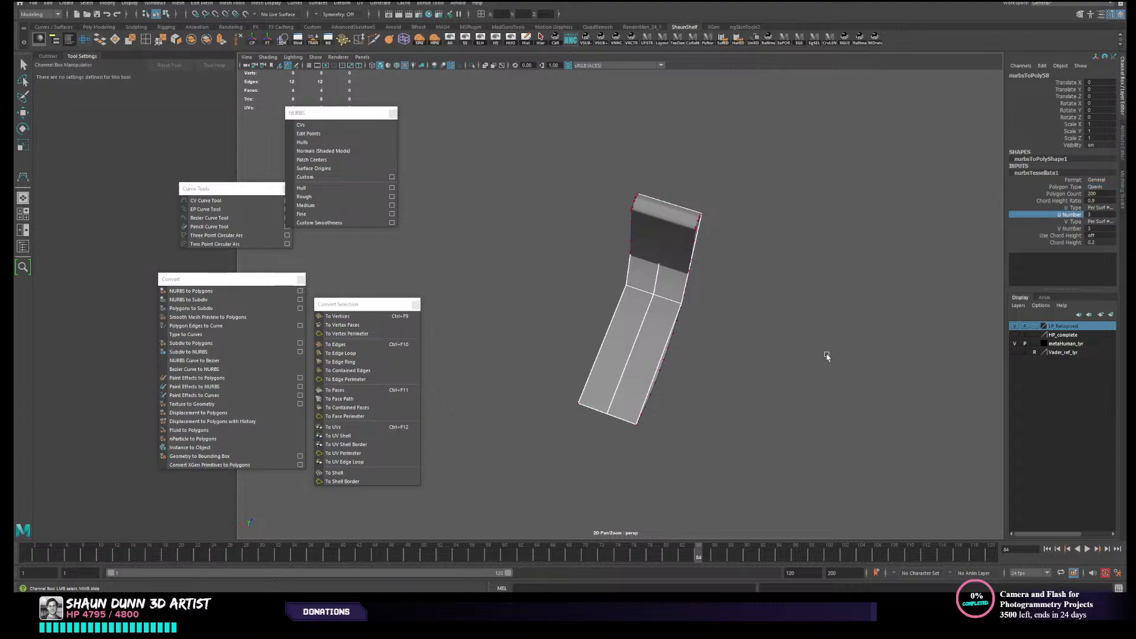
left_click_drag(824, 353, 685, 389, "alt")
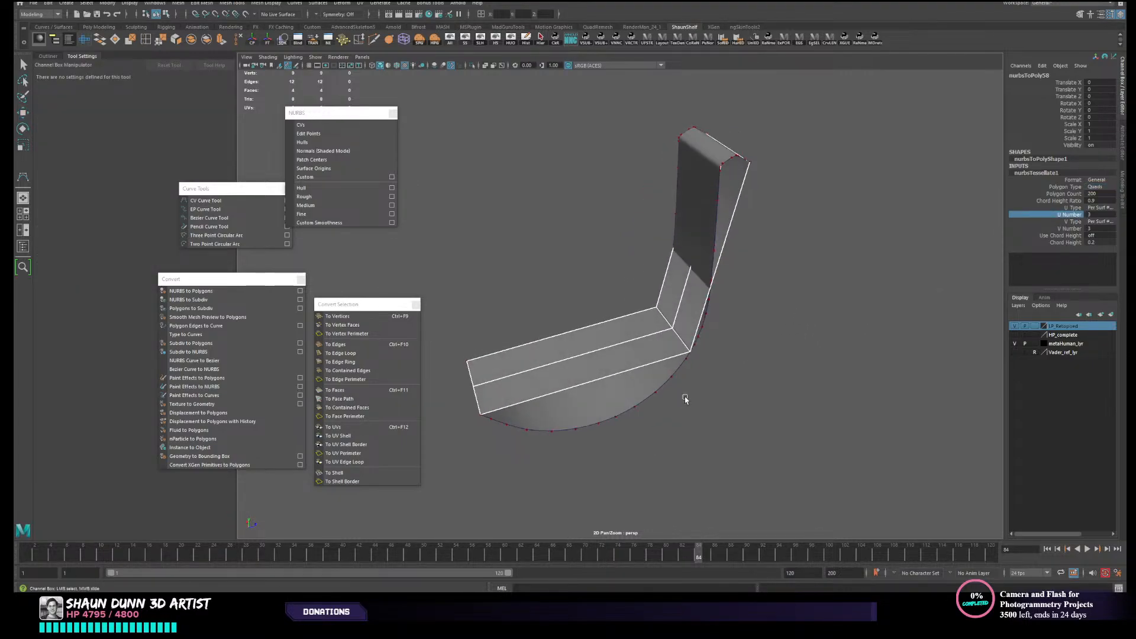
- Try the Fit tessellation format on the quad strap and inspect the mesh from the side
left_click(1097, 181)
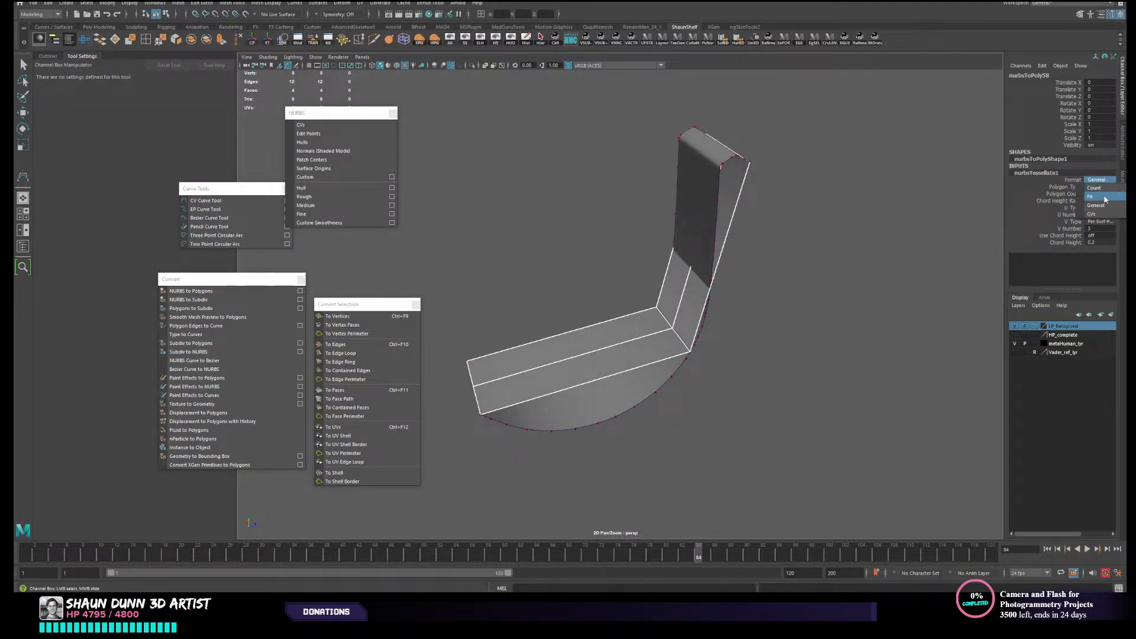
left_click(1104, 196)
mouse_move(819, 273)
left_mouse_down("alt")
mouse_move(855, 261)
mouse_move(821, 278)
mouse_move(826, 266)
left_mouse_up("alt")
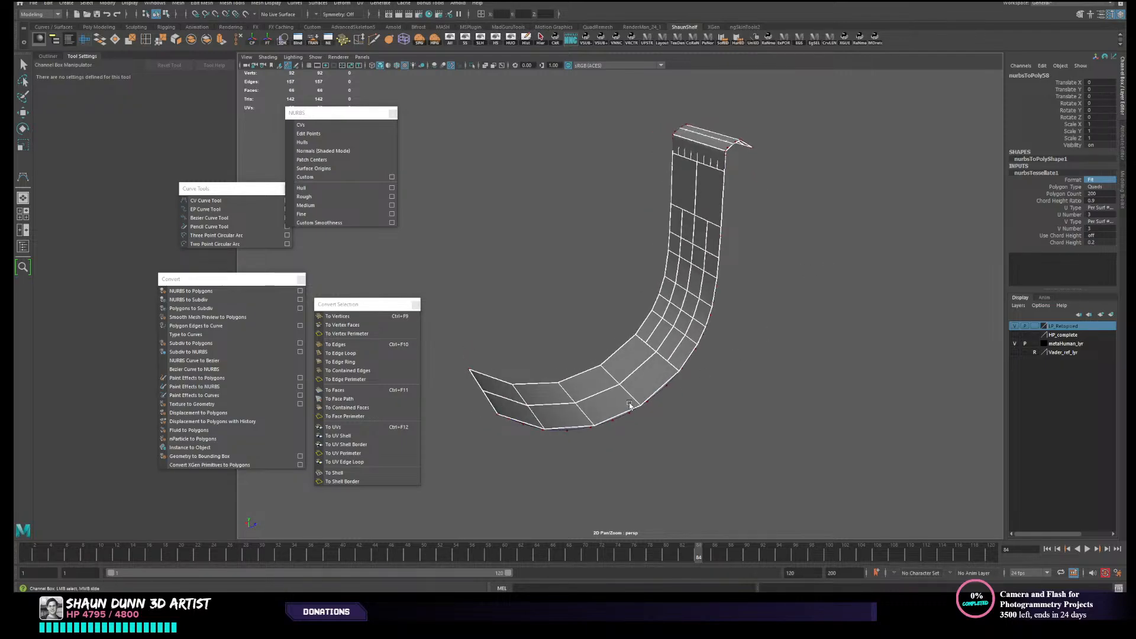
left_click_drag(631, 405, 609, 431, "alt")
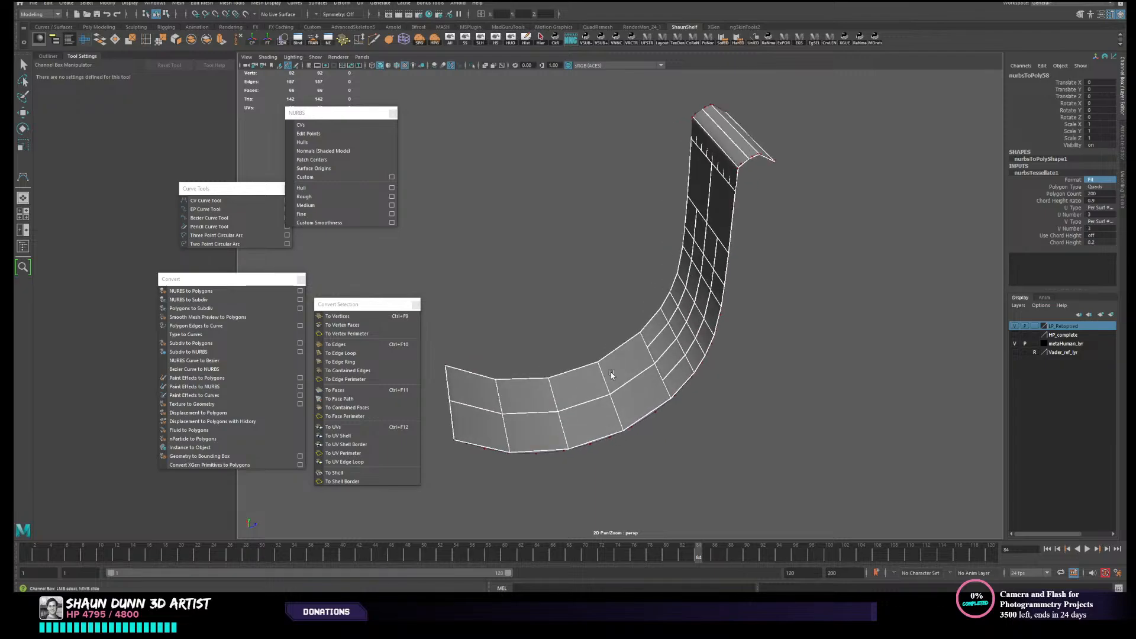
- Try Triangles as the strap's polygon type, and undo the change
left_click(1106, 187)
left_click(1101, 188)
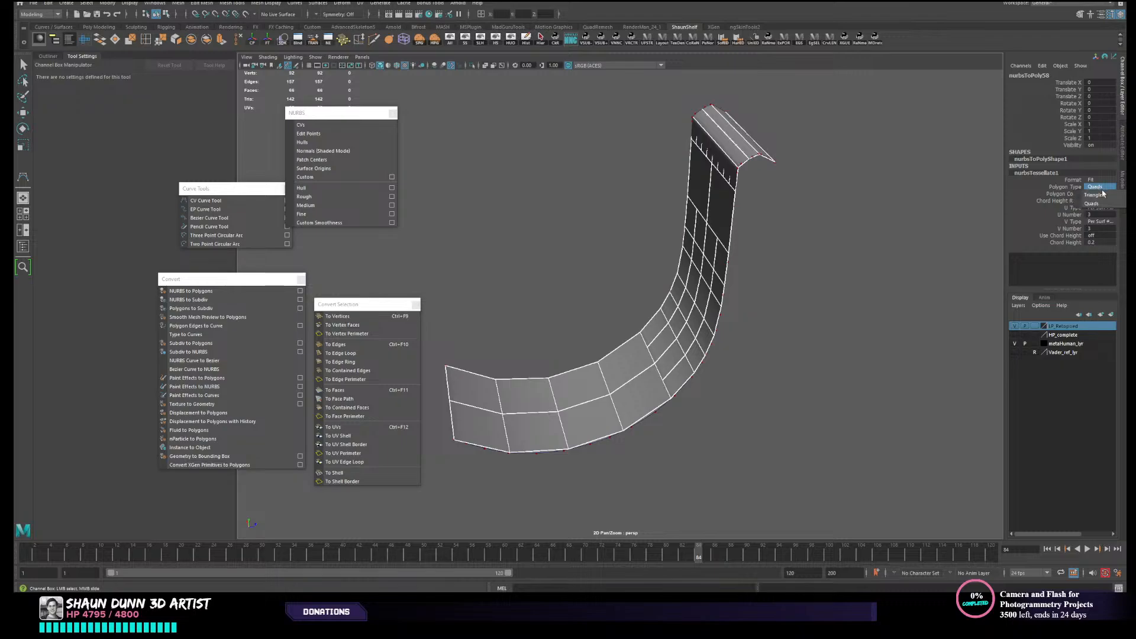
left_click(1100, 194)
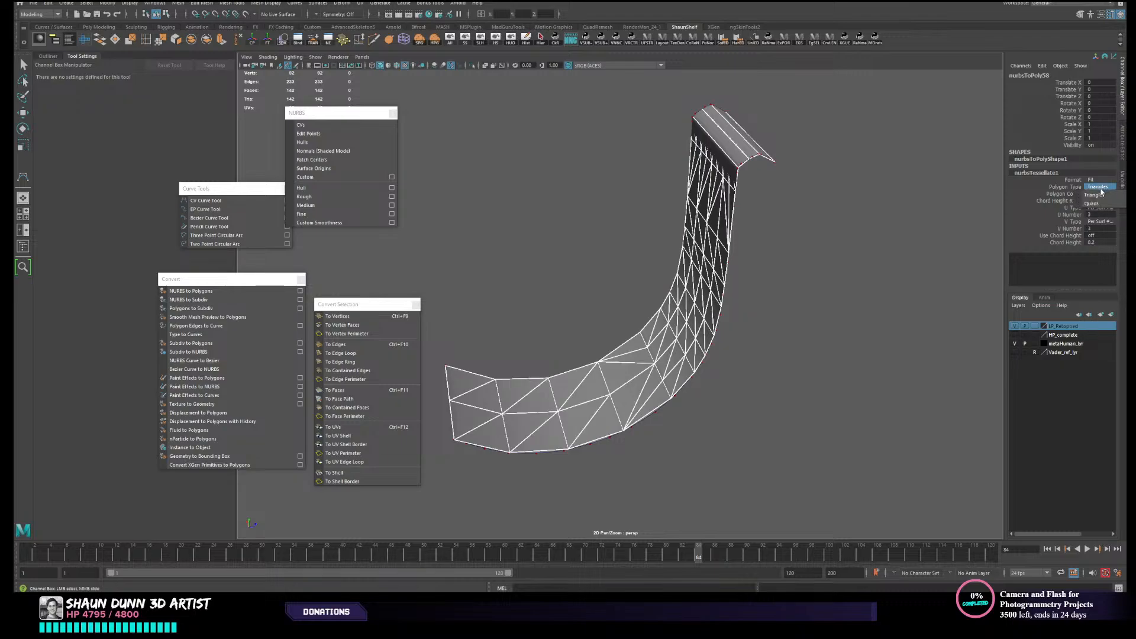
key("ctrl+z")
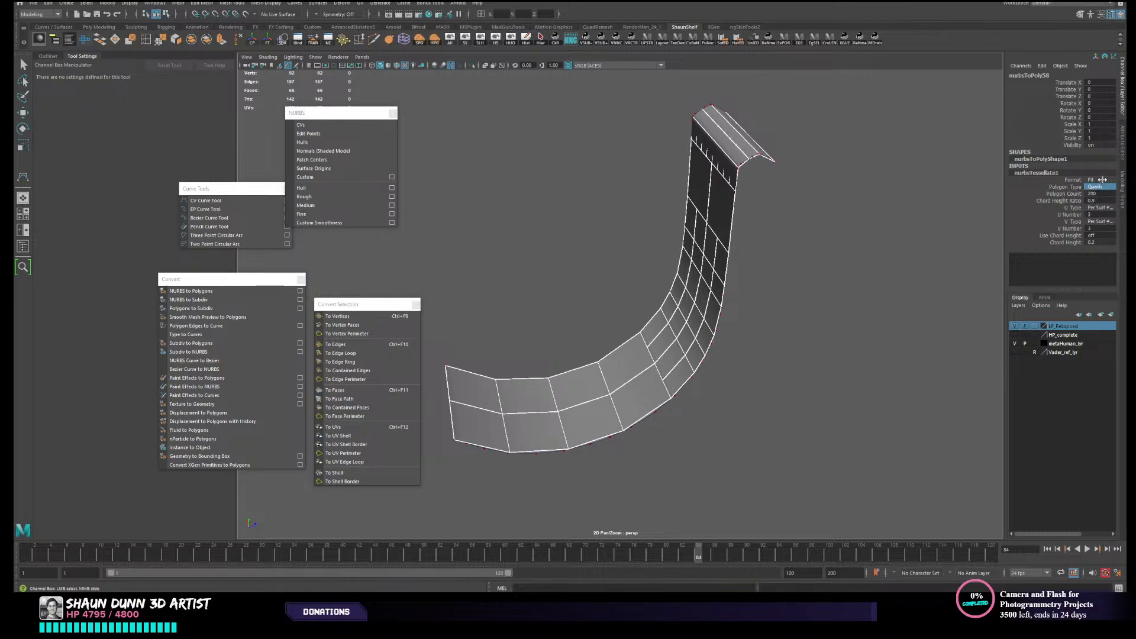
- Try the General tessellation format again, and set the strap's format to CVs
left_click(1101, 180)
left_click(1095, 208)
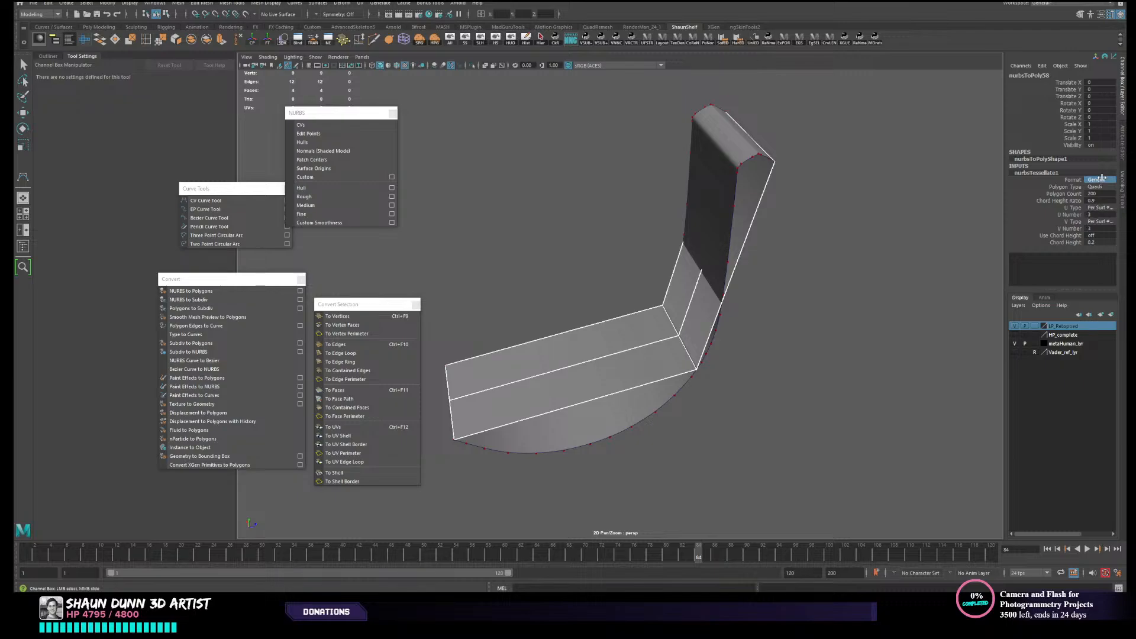
left_click(1100, 180)
left_click(1099, 191)
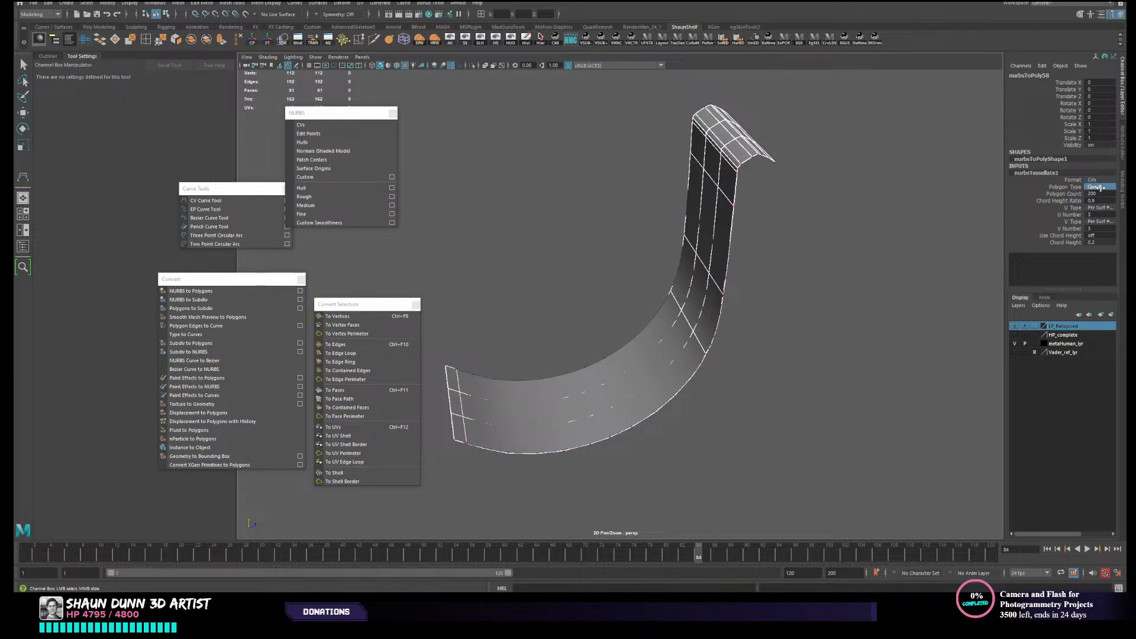
left_click_drag(872, 304, 782, 349, "alt")
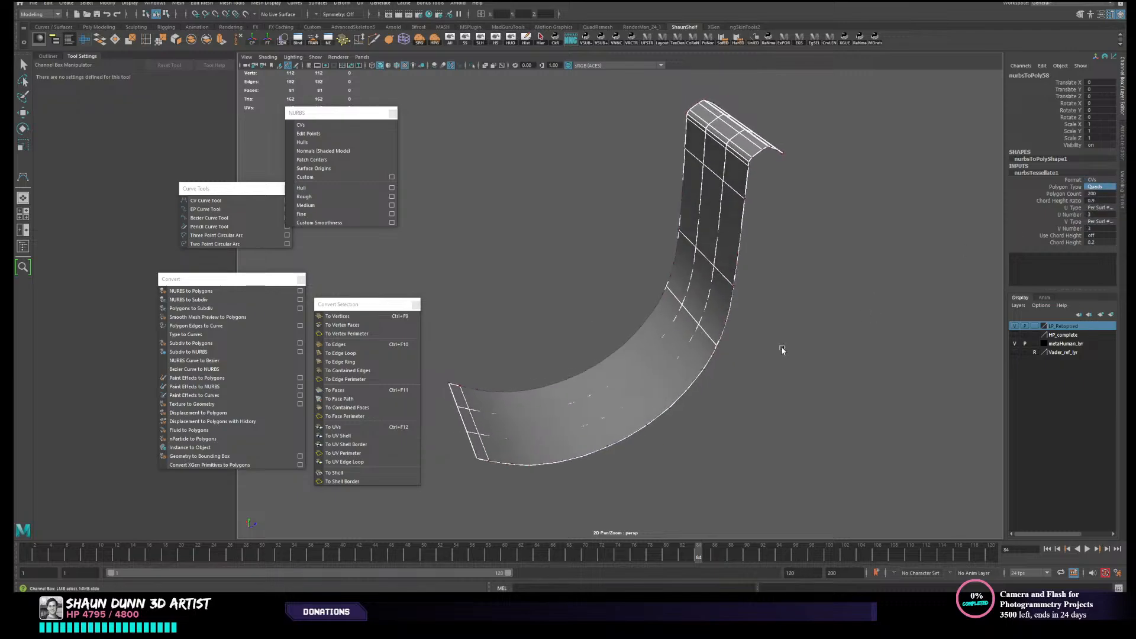
- Hide the original lofted surface, select the polygon strap and inspect its quad layout along the curve
left_click(683, 368)
key("w")
left_click_drag(683, 368, 693, 363, "alt")
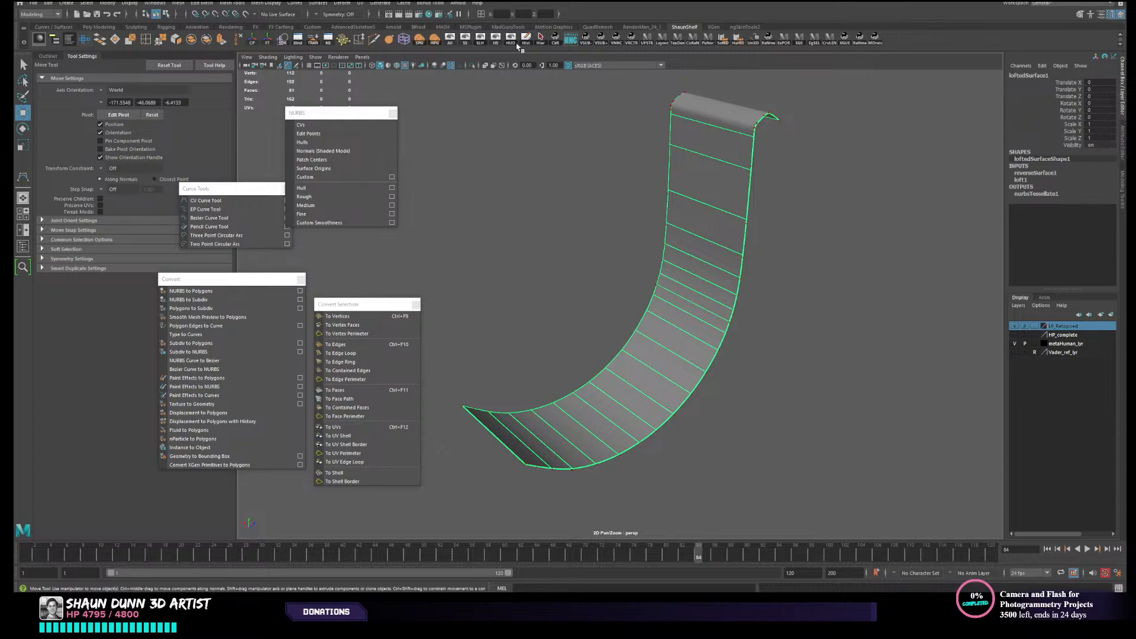
key("ctrl+h")
left_click(658, 389)
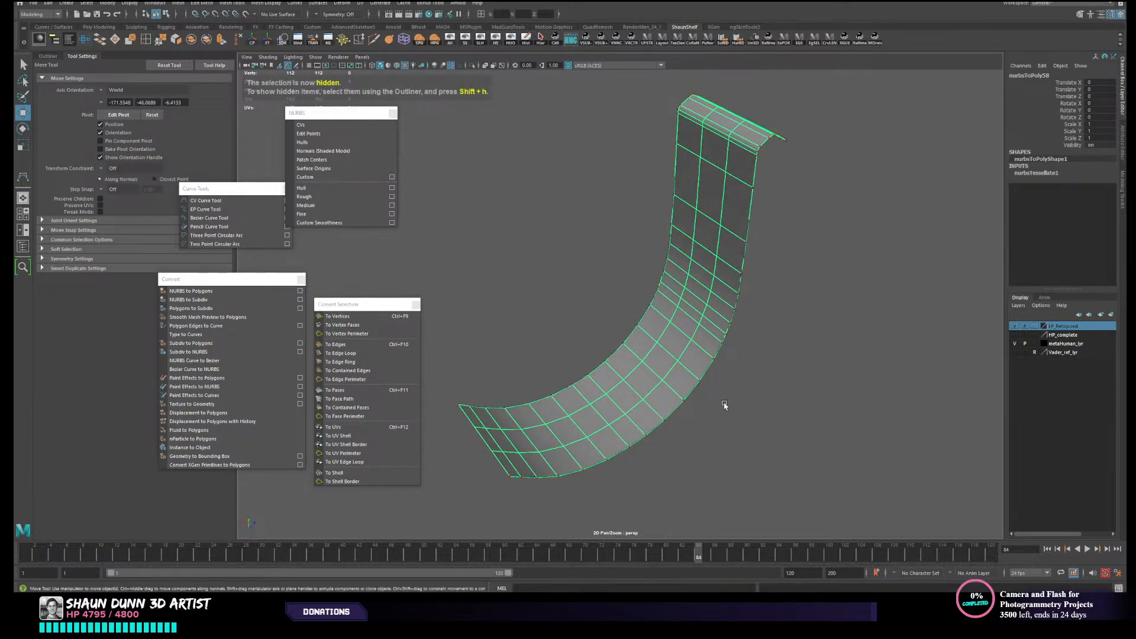
mouse_move(725, 405)
left_mouse_down("alt")
mouse_move(722, 375)
mouse_move(740, 379)
mouse_move(700, 372)
mouse_move(728, 364)
mouse_move(716, 368)
mouse_move(729, 404)
left_mouse_up("alt")
right_click_drag(669, 352, 673, 367)
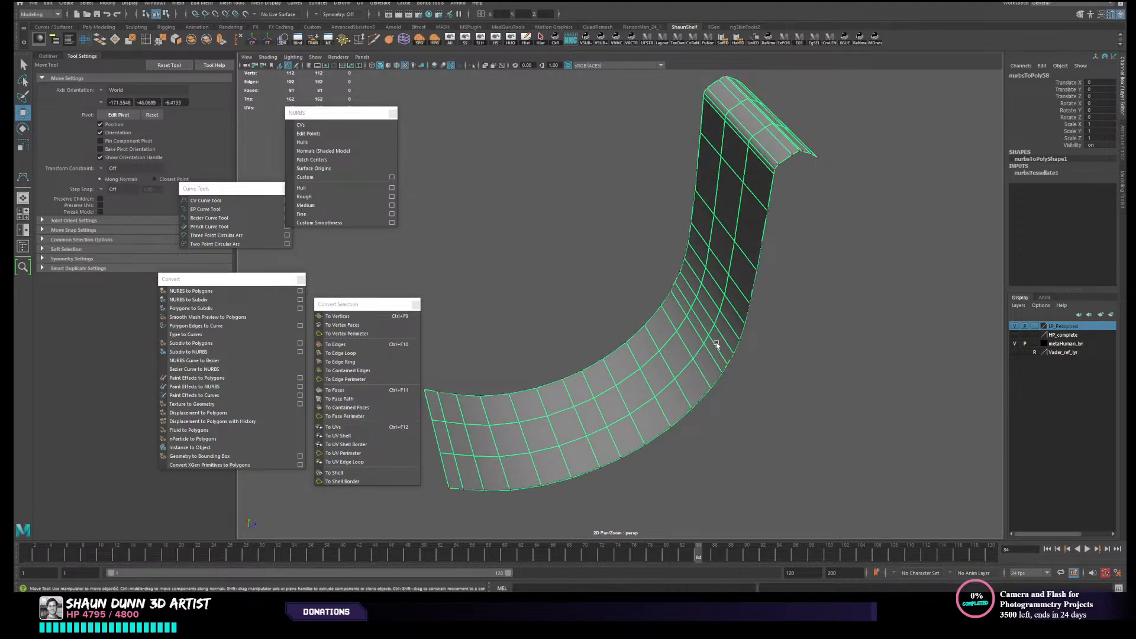
left_click_drag(735, 395, 769, 284, "alt")
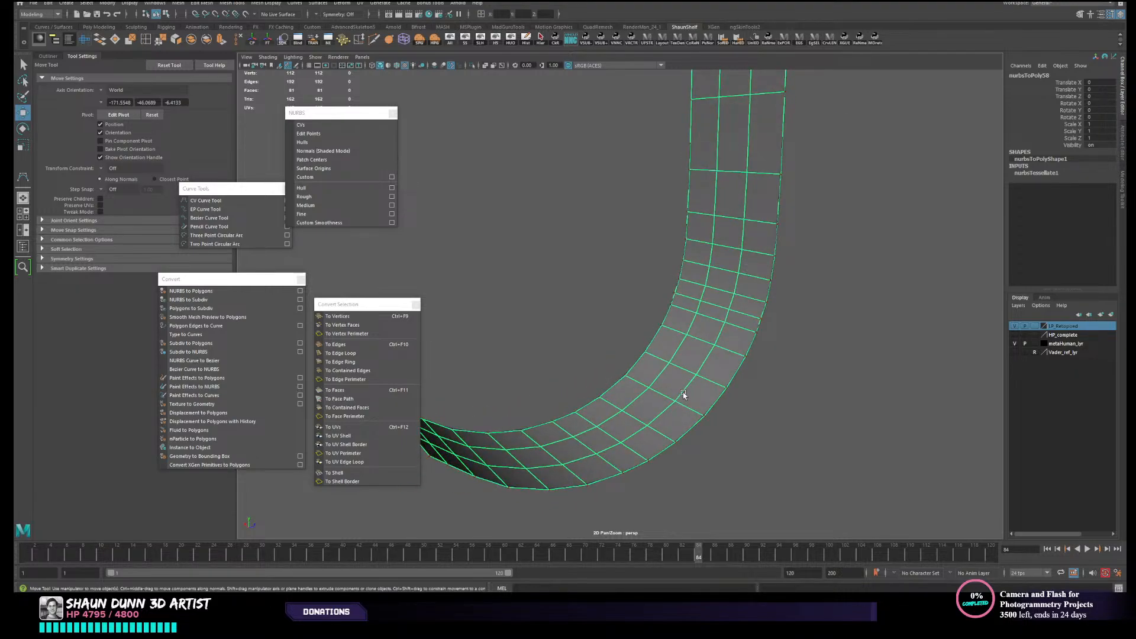
left_click_drag(683, 395, 762, 358, "alt")
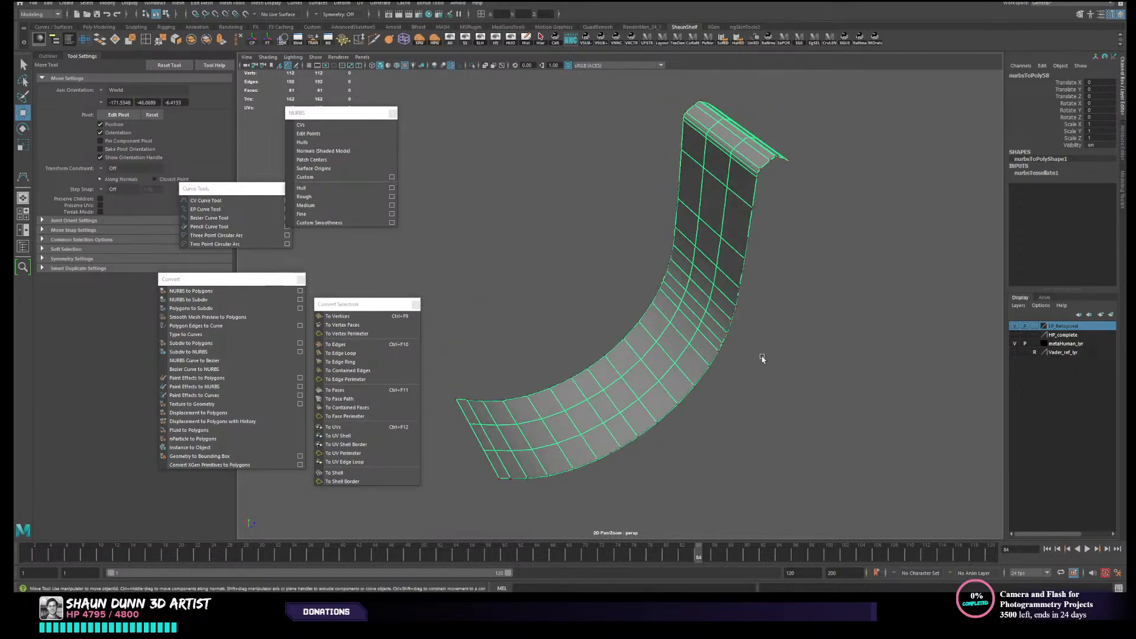
- Try the General tessellation format with Quads on the strap, adjusting the U Number until it is 32
left_click(1048, 173)
left_click(1098, 179)
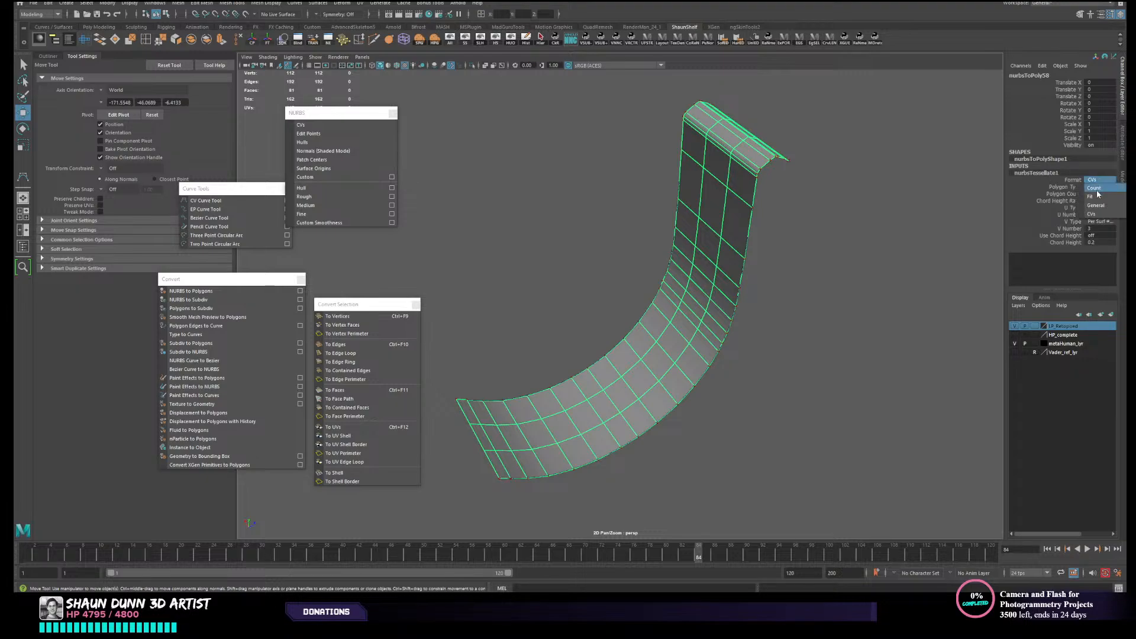
left_click(1101, 204)
left_click(1097, 187)
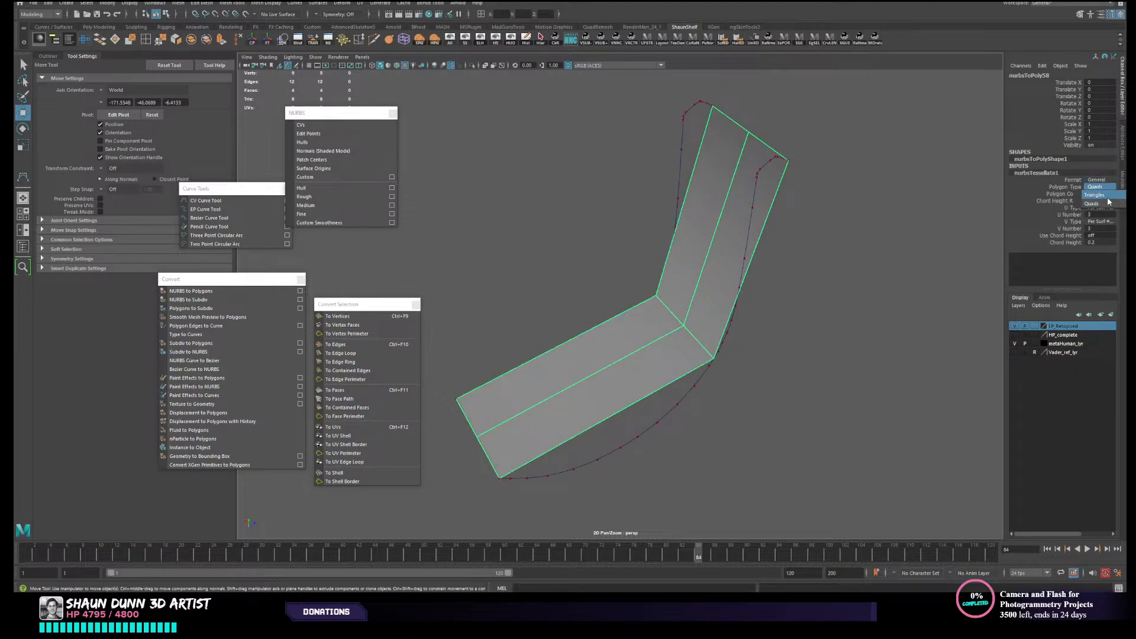
left_click(1095, 203)
left_click(1065, 214)
middle_click_drag(899, 275, 1041, 267)
left_click_drag(836, 363, 756, 408, "alt")
left_click_drag(861, 374, 760, 371, "alt")
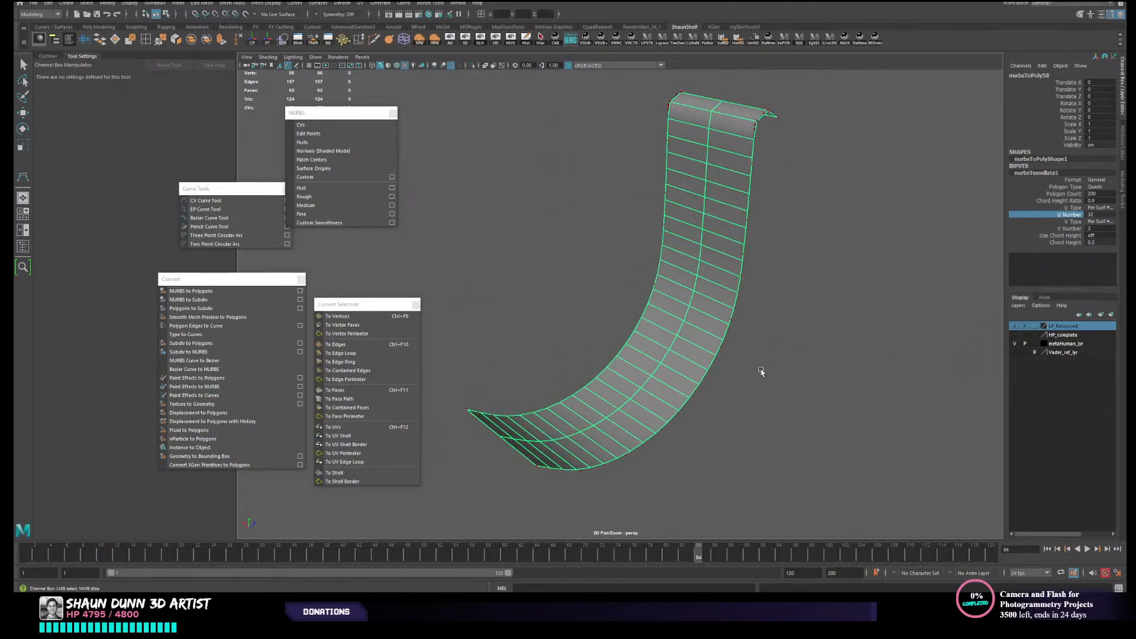
middle_click_drag(870, 343, 848, 345)
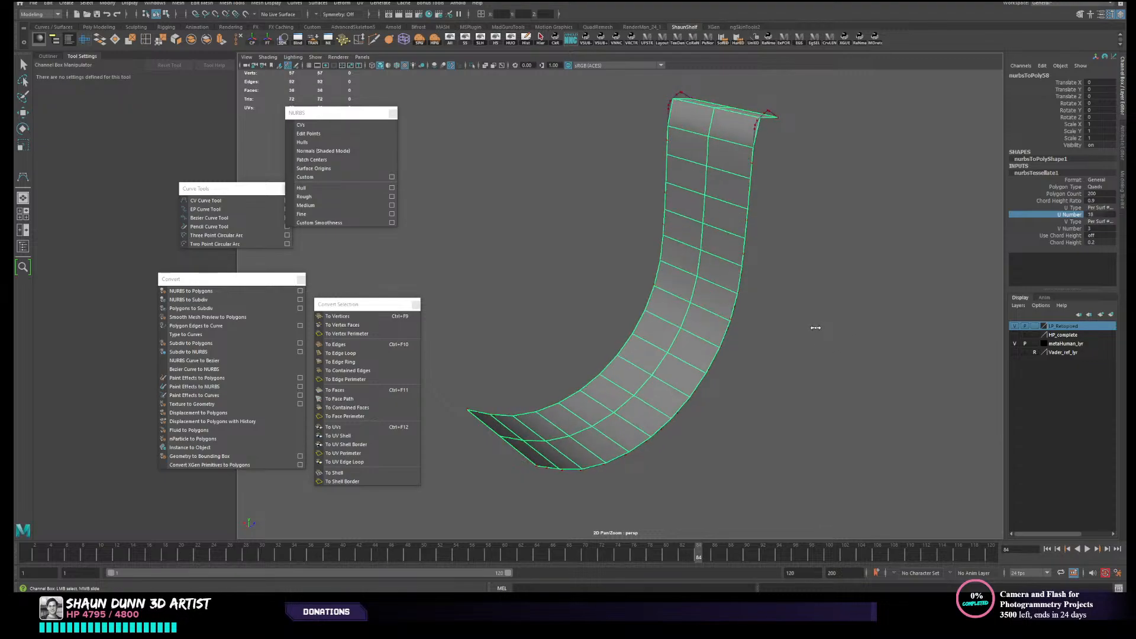
mouse_move(857, 331)
middle_mouse_down()
mouse_move(819, 338)
mouse_move(873, 325)
middle_mouse_up()
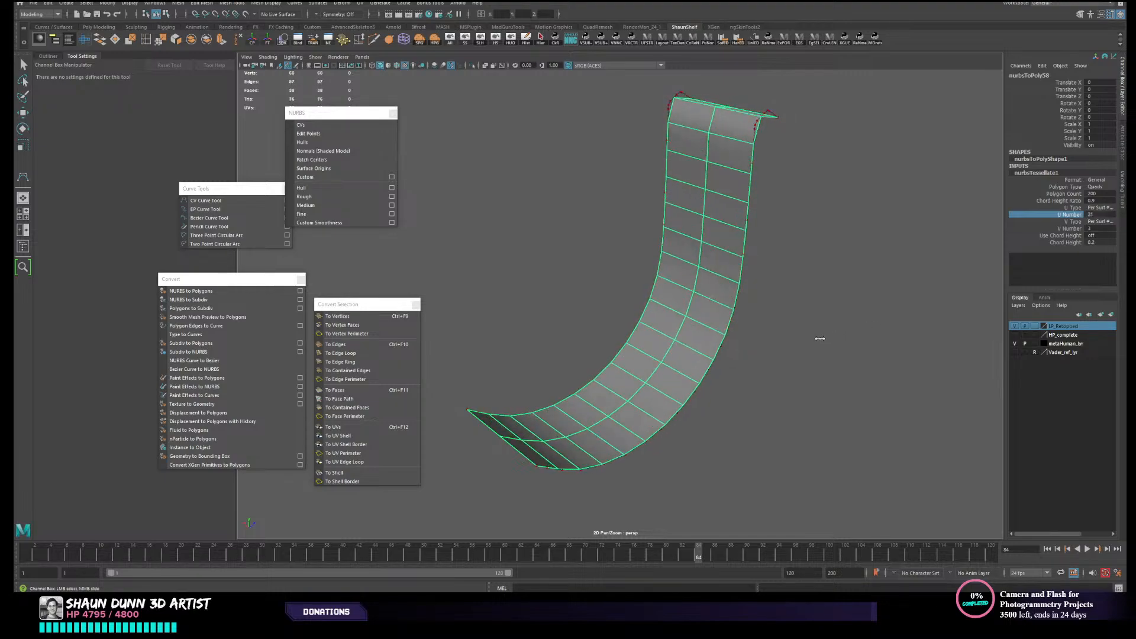
left_click_drag(883, 318, 743, 277, "alt")
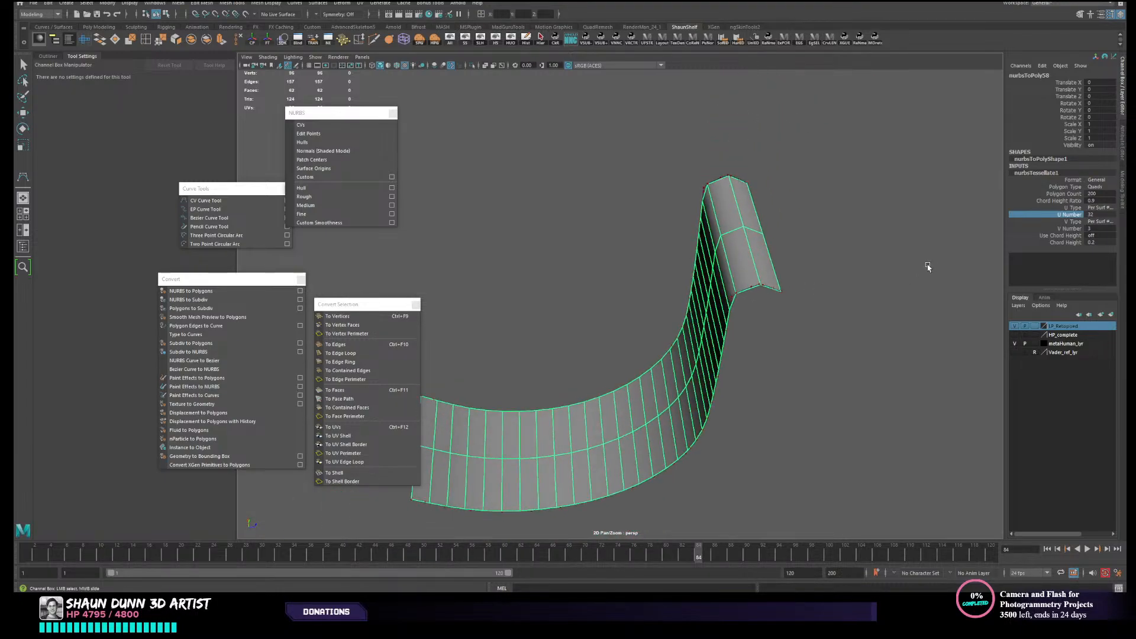
- Return the strap's tessellation format to CVs and delete its construction history
left_click(1102, 180)
left_click(1093, 210)
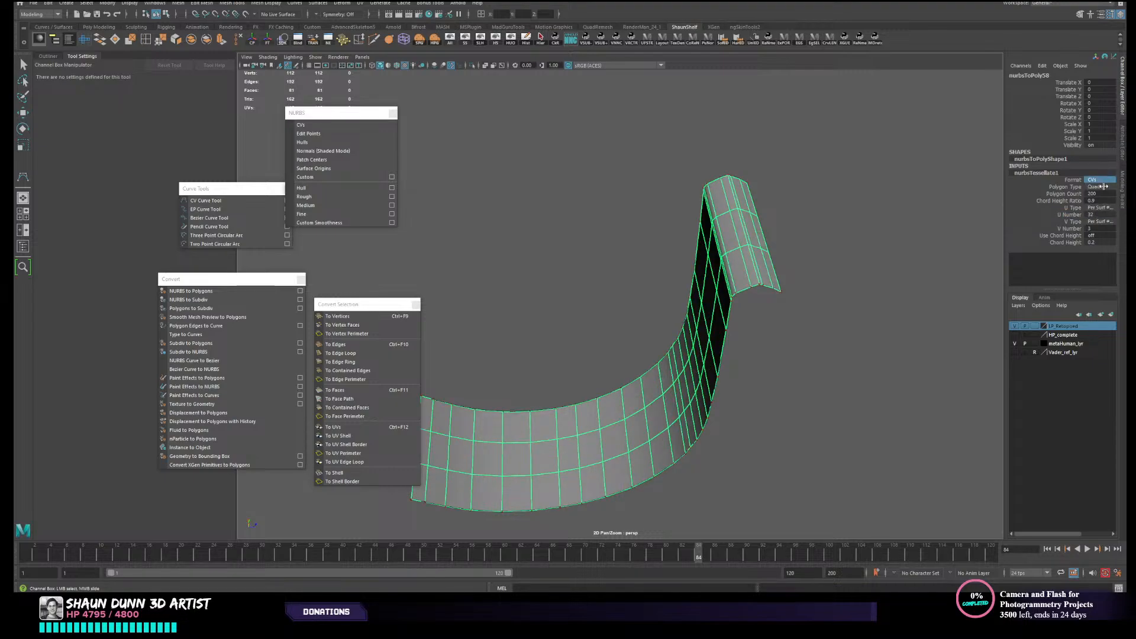
left_click_drag(879, 307, 915, 297, "alt")
left_click_drag(649, 376, 676, 368, "alt")
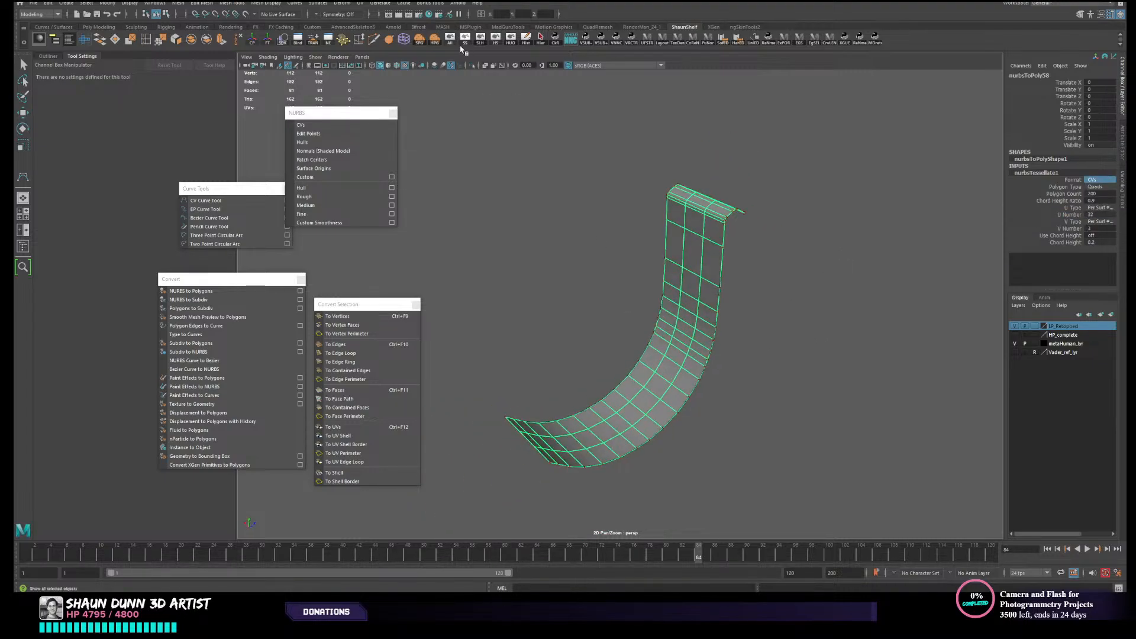
left_click(530, 39)
right_click_drag(712, 238, 769, 222)
left_click(793, 218)
- Examine the edge loops across the polygon strap's hooked top, selecting several of them as edges
left_click_drag(687, 276, 712, 317, "alt")
left_click(682, 295)
scroll(711, 288, "up", 4)
scroll(684, 305, "up", 4)
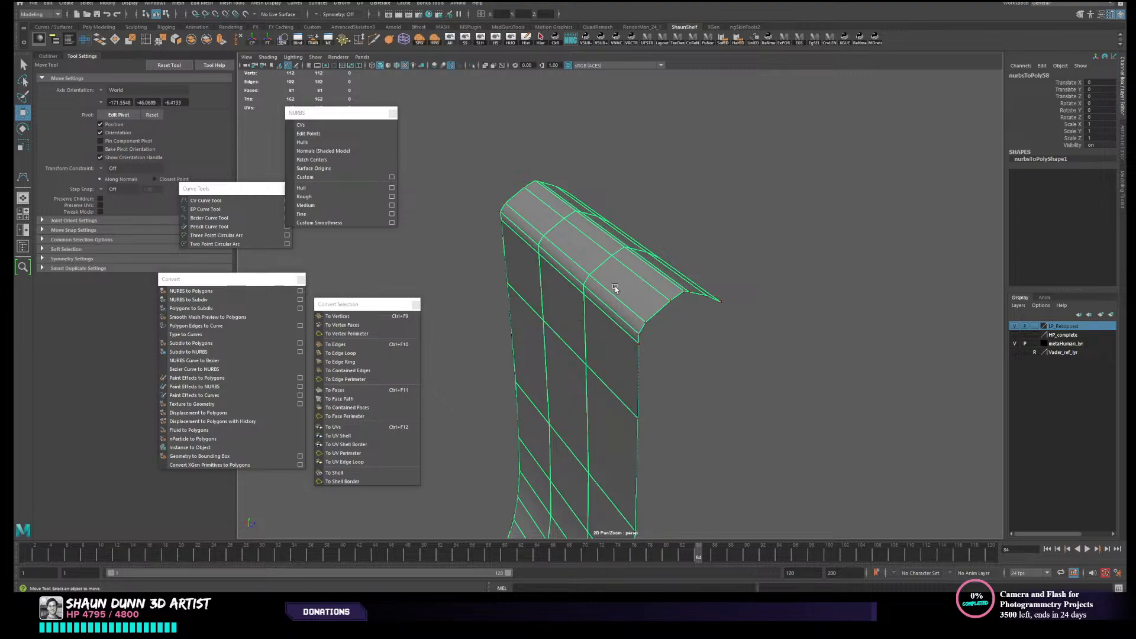
key("F10")
left_click(618, 308)
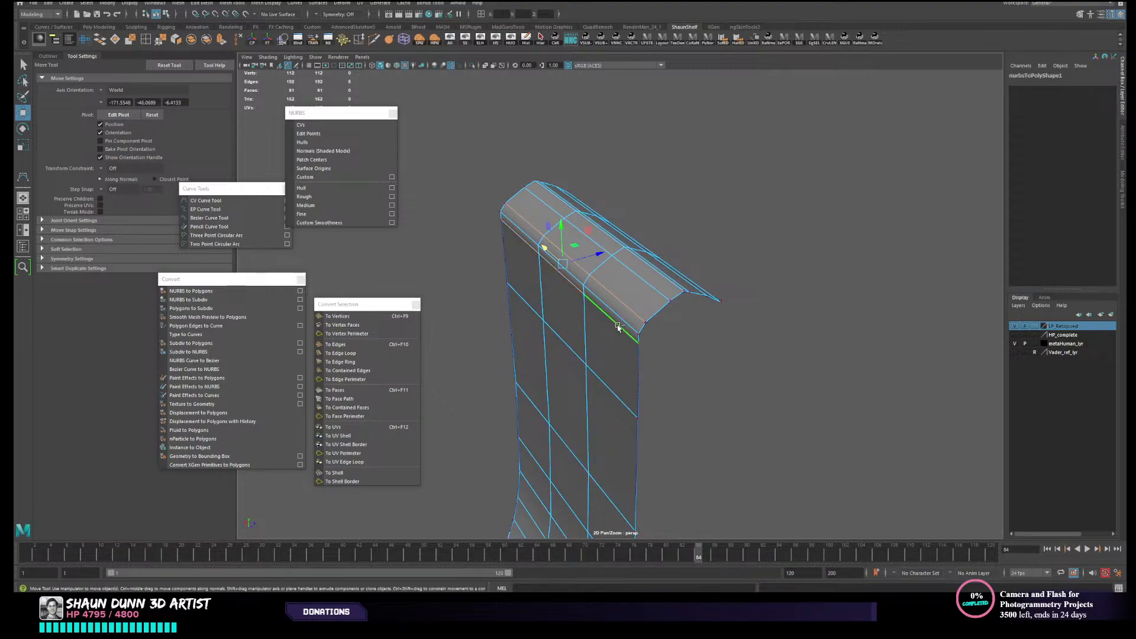
left_click(629, 324)
left_click_drag(526, 239, 626, 318, "alt")
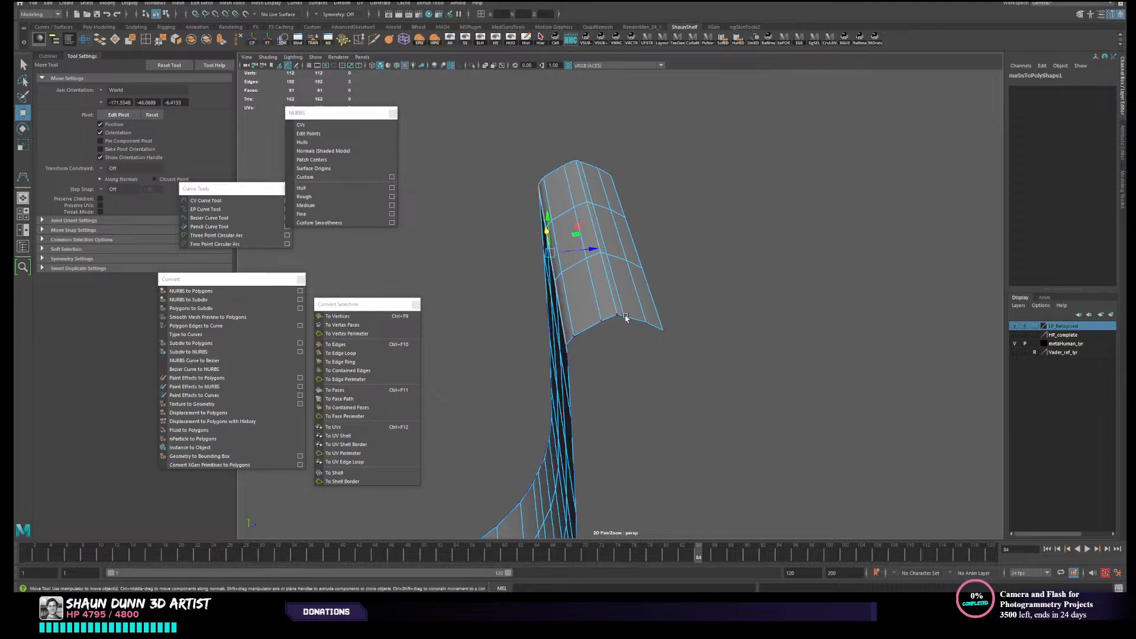
double_click(597, 312)
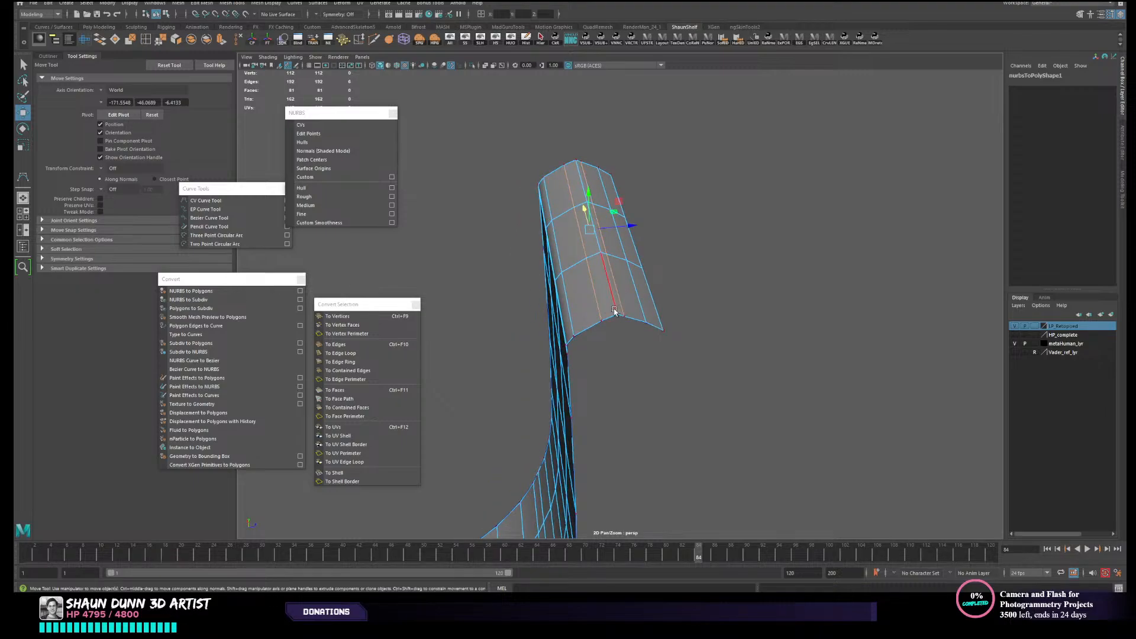
left_click_drag(660, 313, 586, 342, "alt")
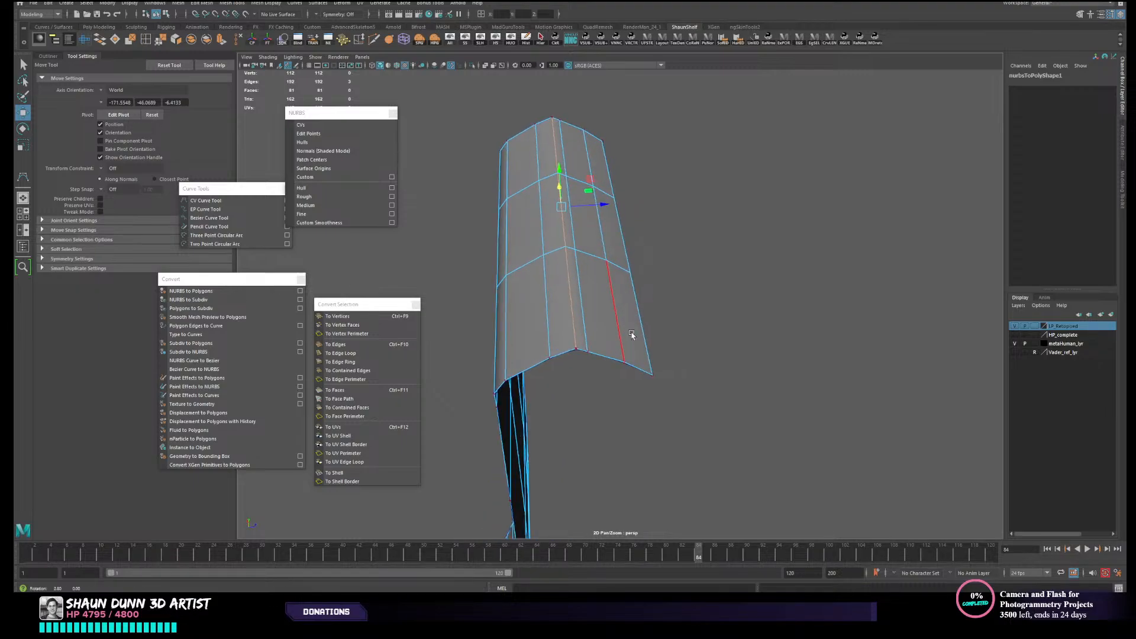
left_click(585, 341, "shift")
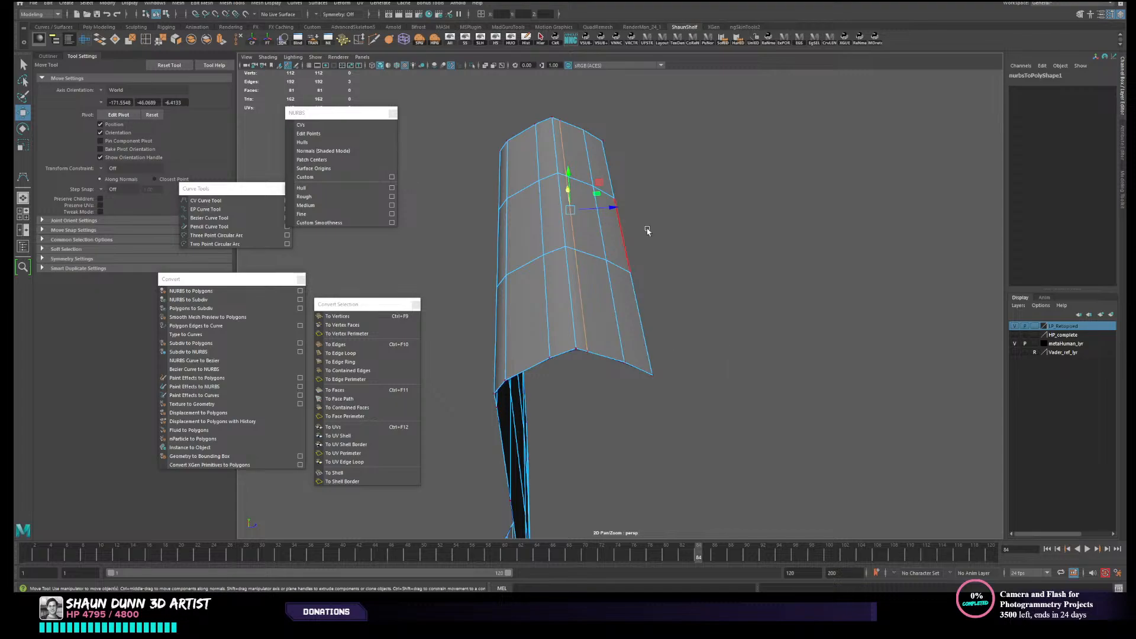
left_click(617, 345)
- Inspect the hook's open end from underneath and select the full edge loop running across its width
left_click_drag(705, 346, 666, 348, "alt")
middle_click_drag(666, 347, 697, 361, "alt")
scroll(631, 351, "up", 3)
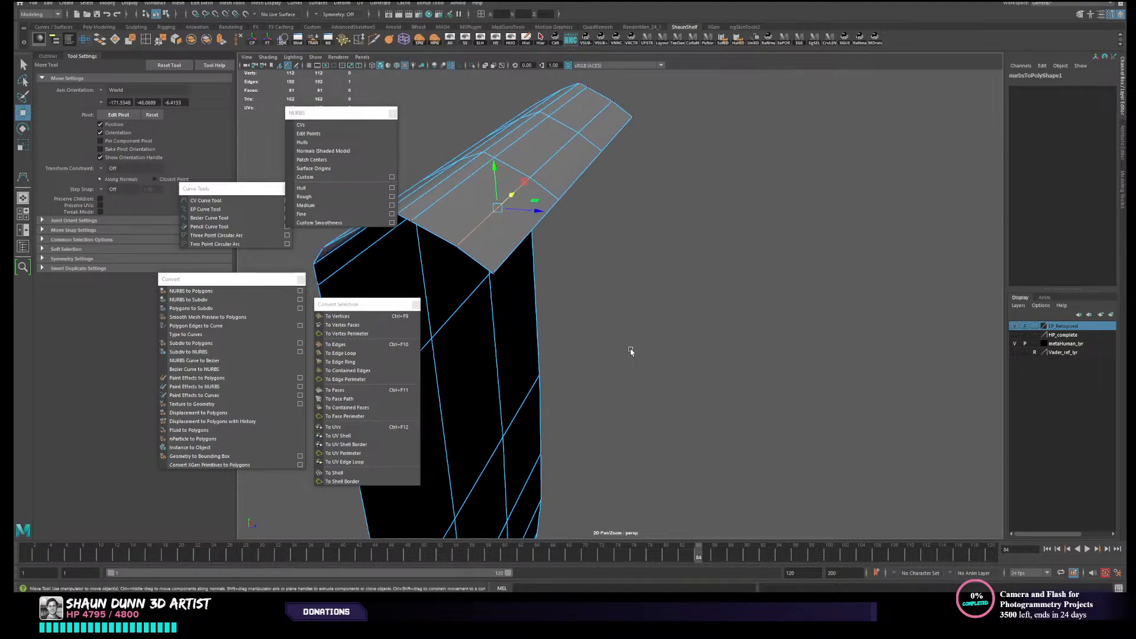
left_click(654, 291)
double_click(497, 237)
scroll(628, 230, "down", 3)
mouse_move(596, 232)
left_mouse_down("alt")
mouse_move(614, 218)
mouse_move(724, 214)
mouse_move(615, 219)
left_mouse_up("alt")
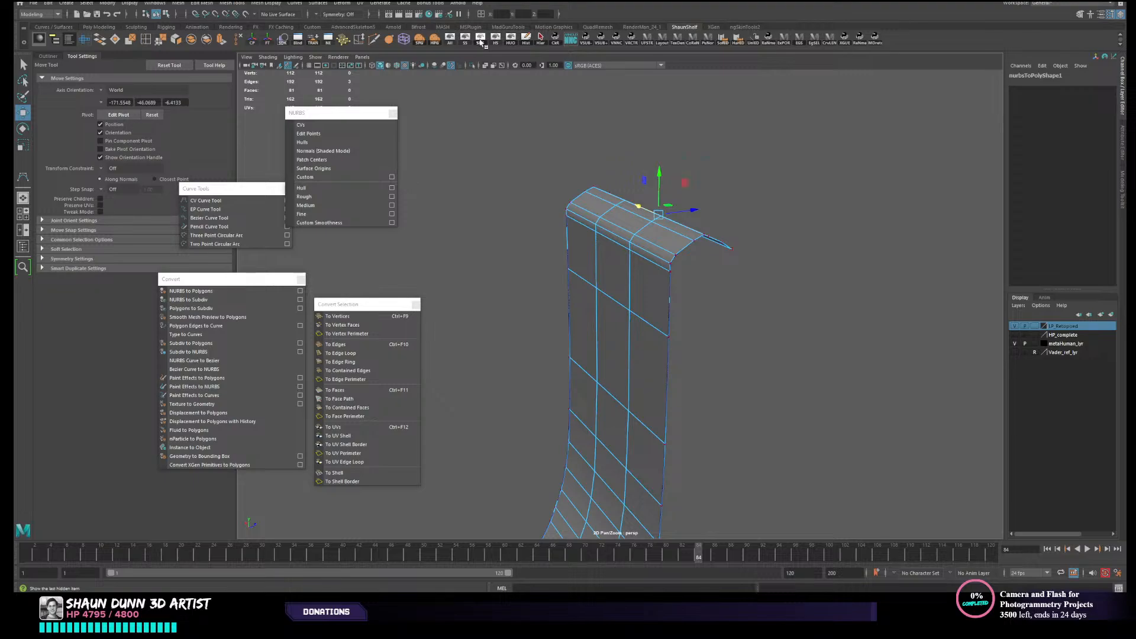
- Show the last hidden object, the lofted surface, alongside the polygon strap
left_click(480, 39)
right_click_drag(633, 231, 657, 219)
scroll(631, 254, "down", 4)
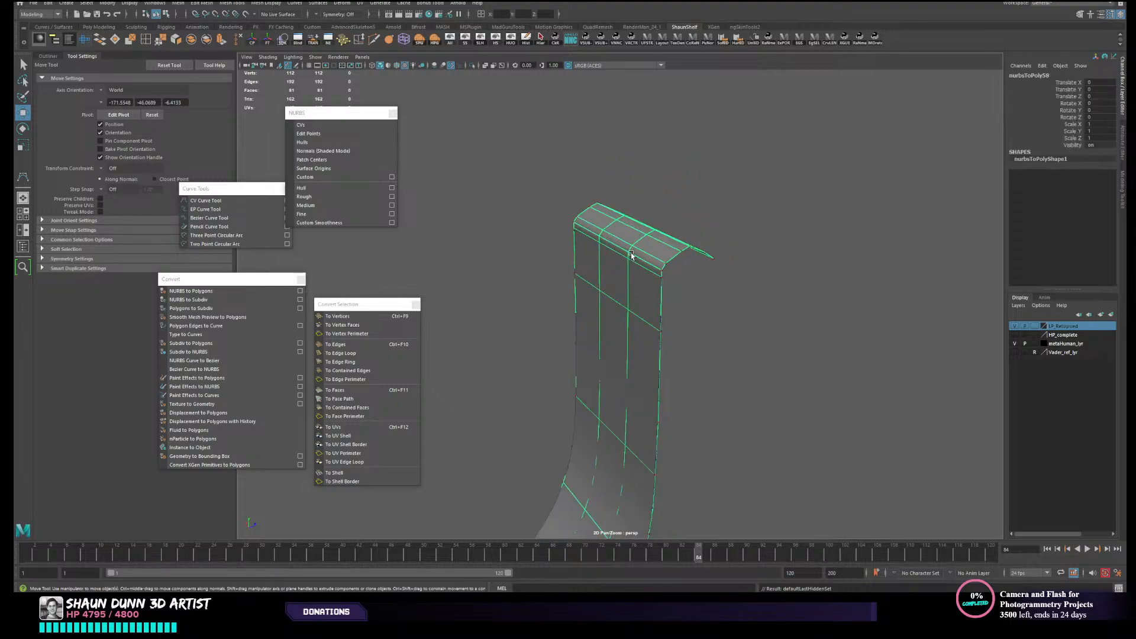
- Select the lofted surface overlapping the polygon strap and delete it
middle_click_drag(628, 316, 662, 235, "alt")
left_click(628, 319)
scroll(629, 319, "down", 2)
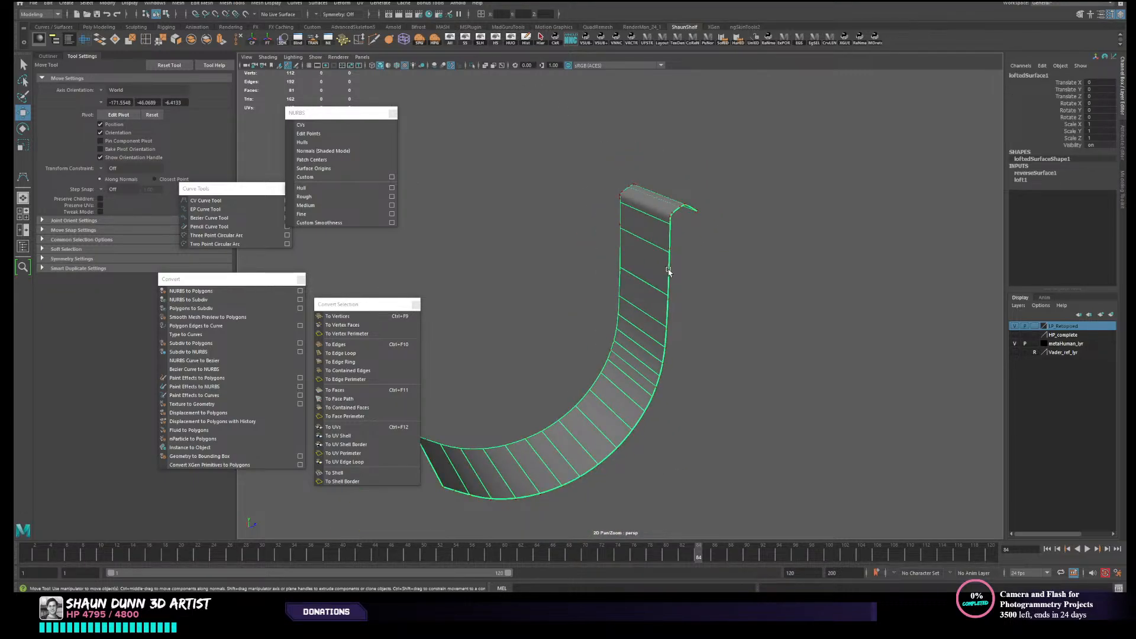
key("Delete")
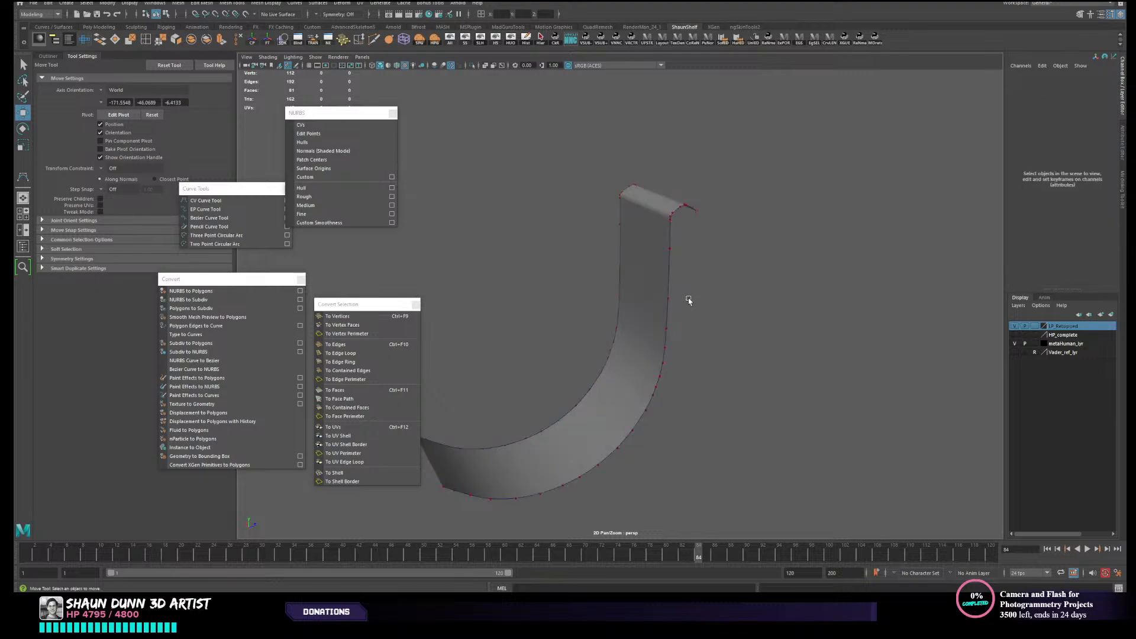
- Select the remaining polygon strap, check its quad layout along the full curve, and save the scene
left_click(619, 306)
scroll(620, 306, "up", 3)
left_click_drag(688, 310, 700, 313, "alt")
scroll(666, 327, "down", 2)
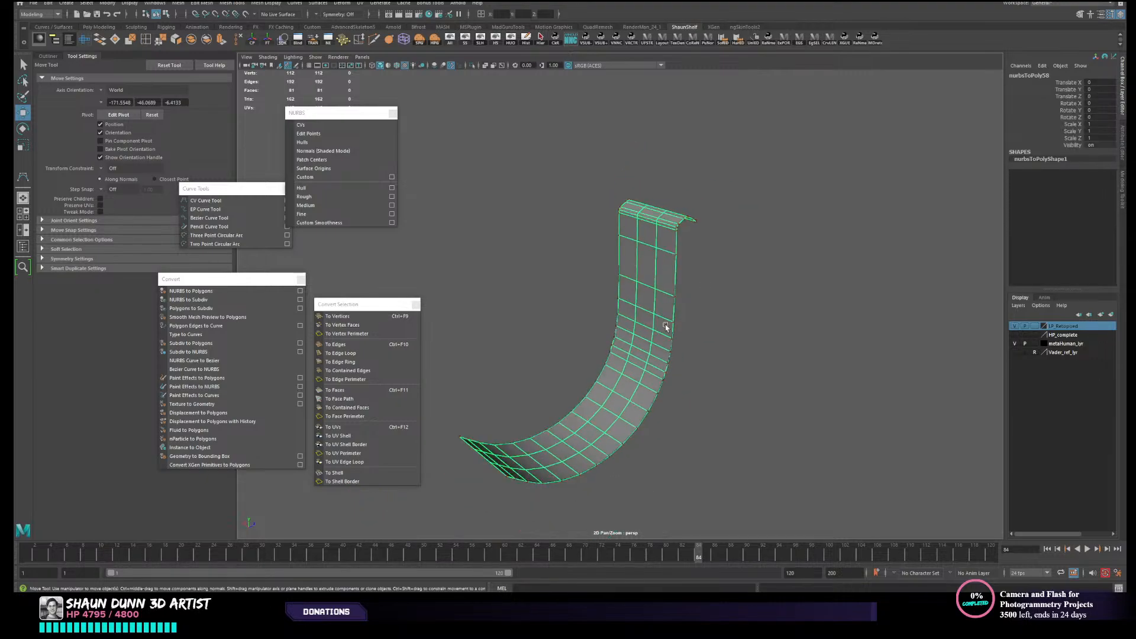
left_click_drag(768, 352, 767, 353)
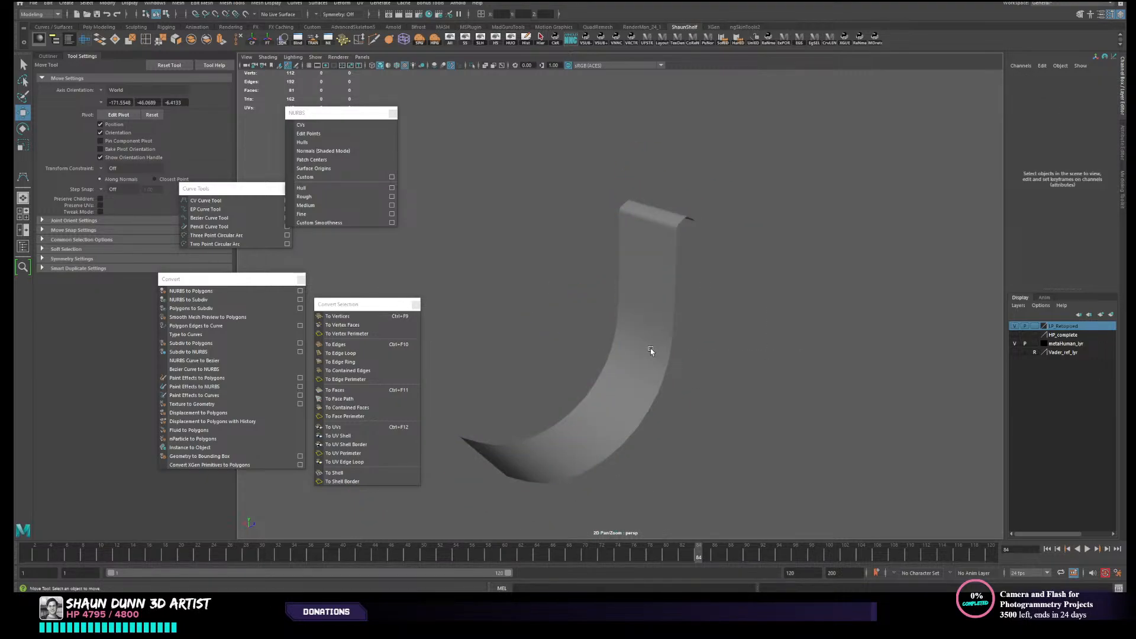
left_click(674, 341)
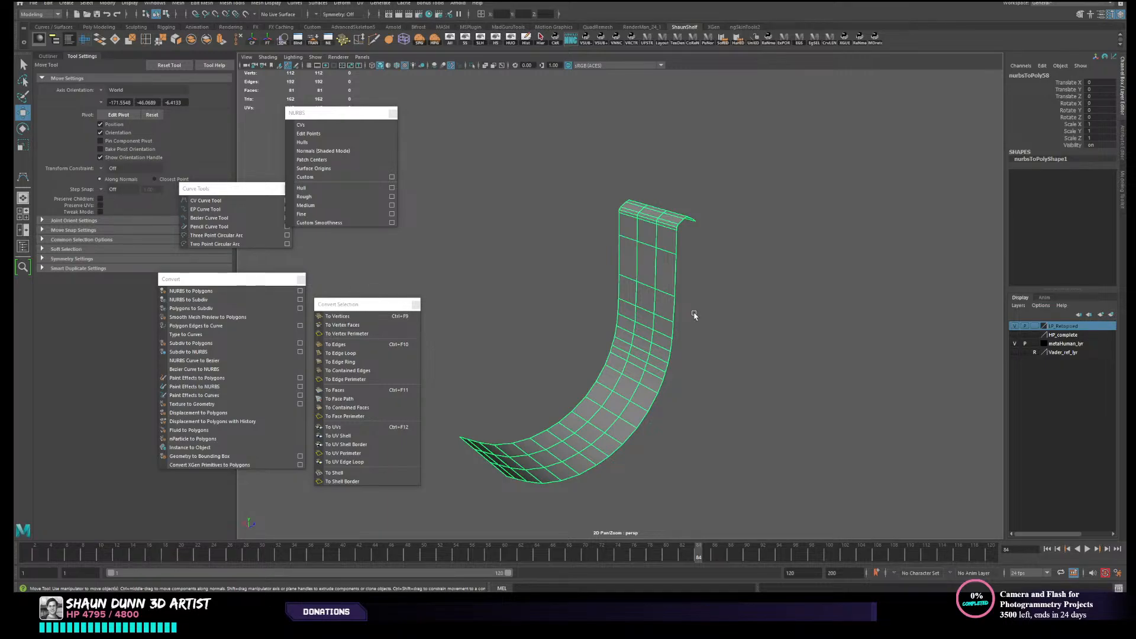
middle_click_drag(716, 270, 730, 249, "alt")
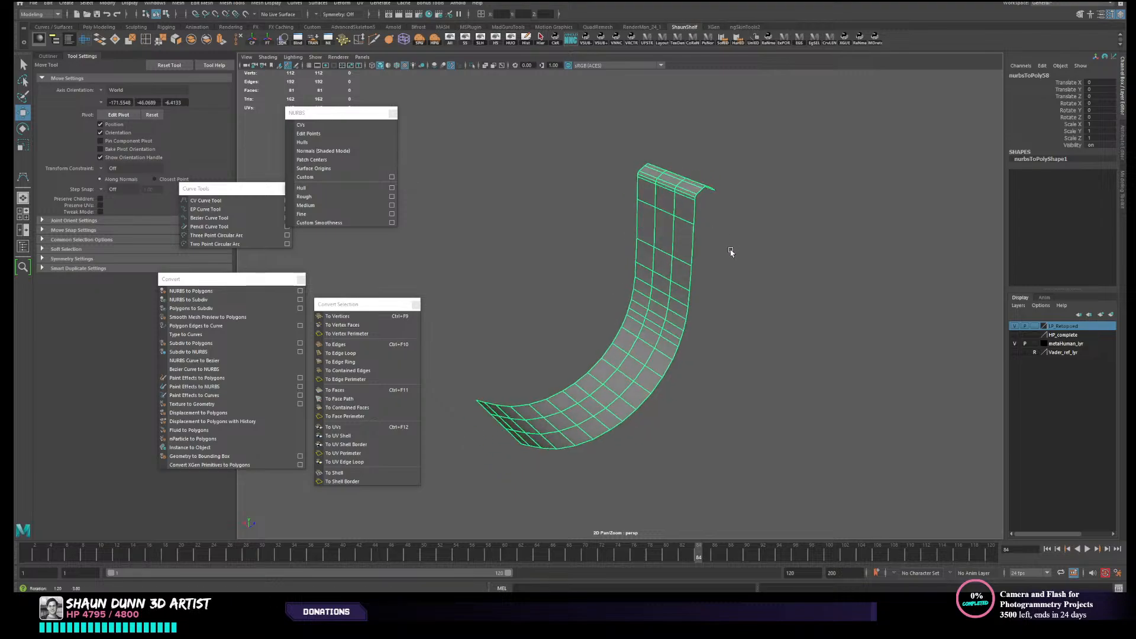
left_click_drag(730, 249, 737, 249, "alt")
key("ctrl+s")
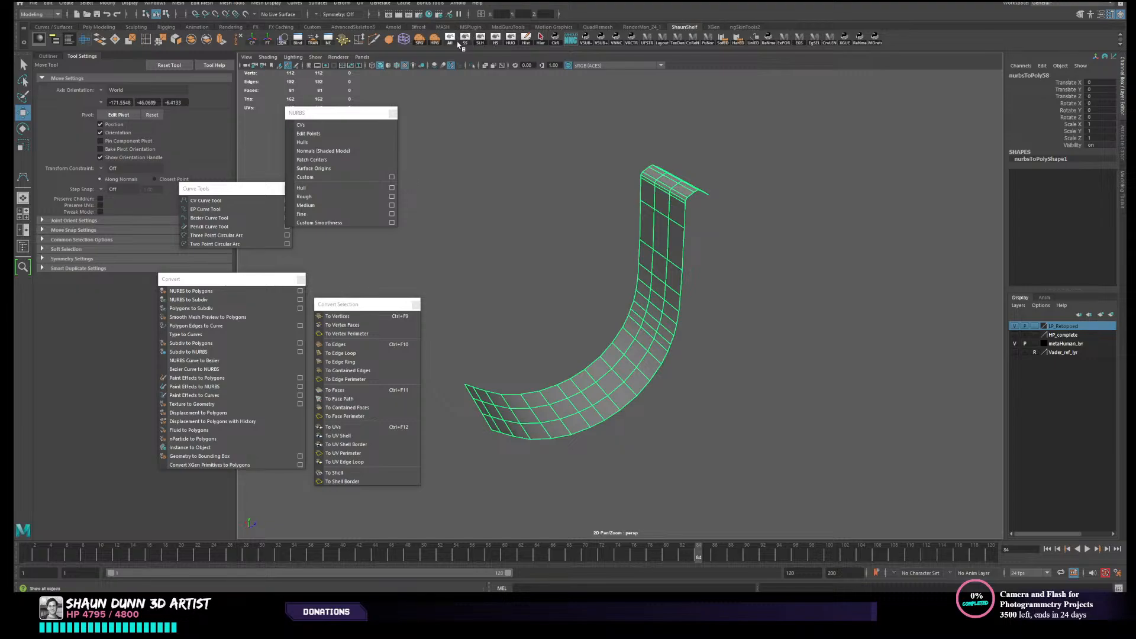
- Show all scene objects and isolate the high-poly strap together with its low-poly mesh
left_click(454, 40)
left_click(687, 238)
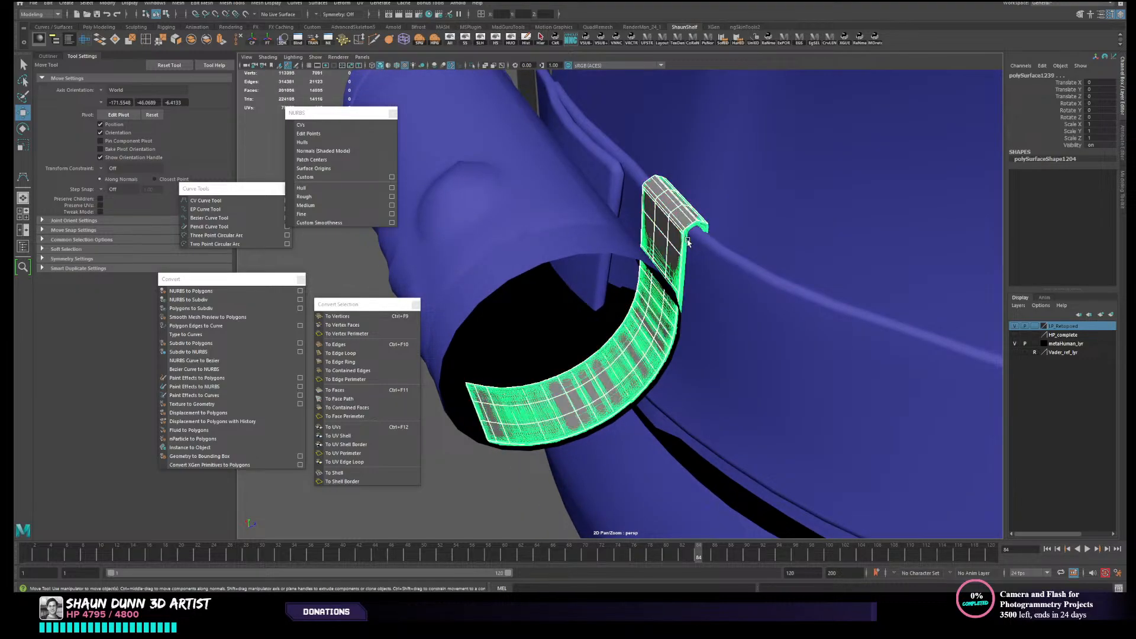
left_click(512, 39)
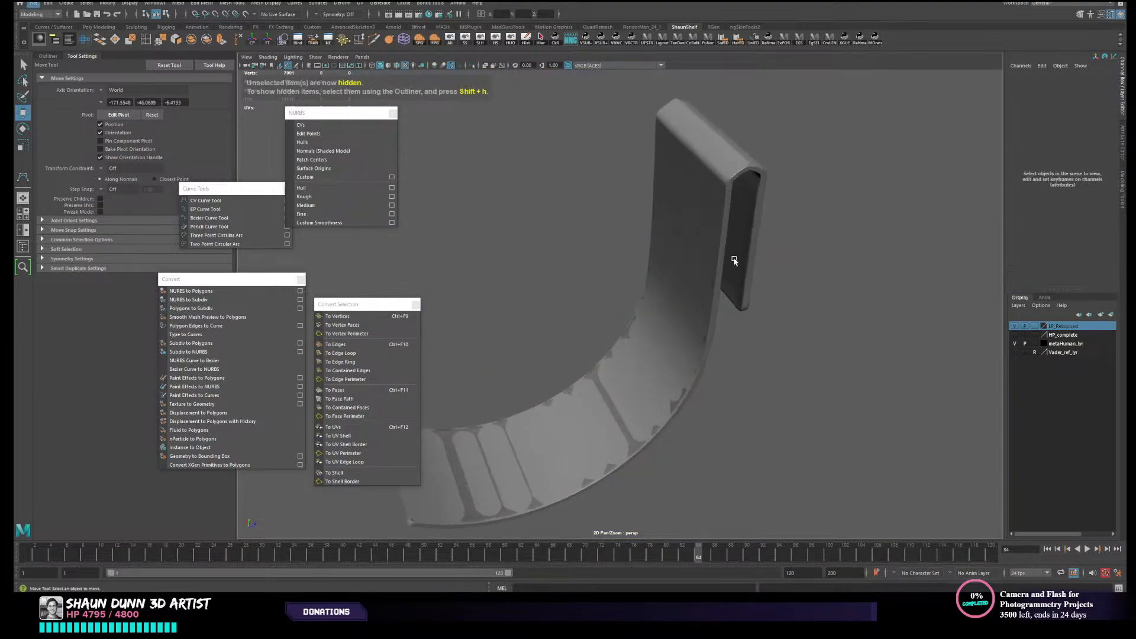
- Select the high-poly strap and make it the live surface
left_click(716, 203)
left_click_drag(717, 203, 736, 273, "alt")
left_click(660, 309)
left_click(662, 319)
left_click(771, 220)
left_click(246, 14)
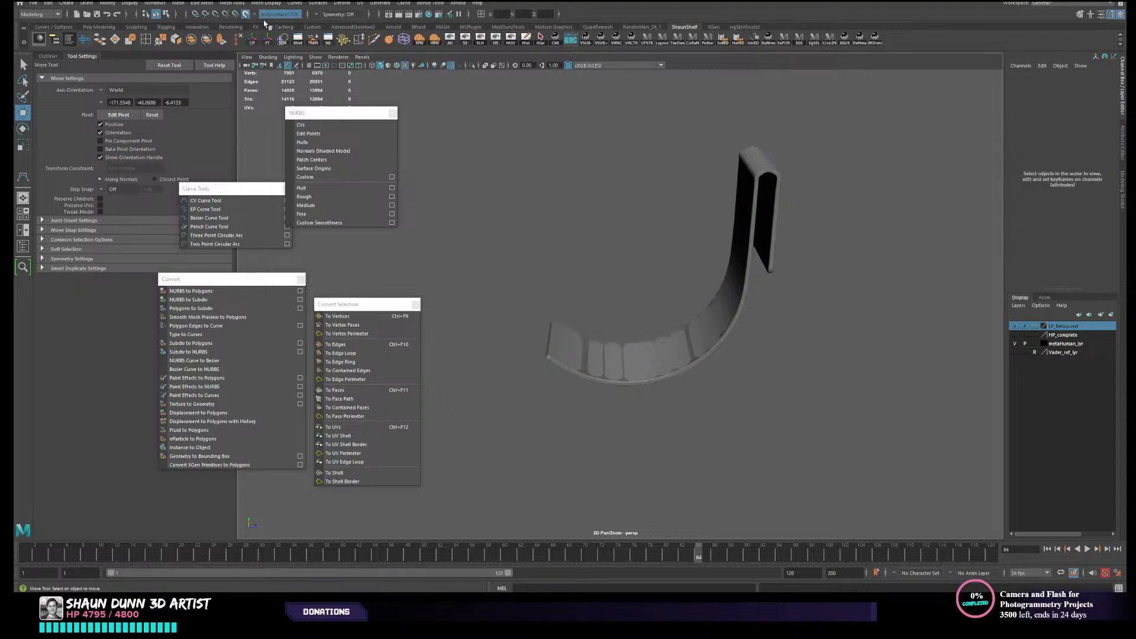
- Select all vertices of the low-poly strap and nudge them so they snap onto the live high-poly surface
left_click(742, 315)
left_click_drag(743, 316, 631, 308, "alt")
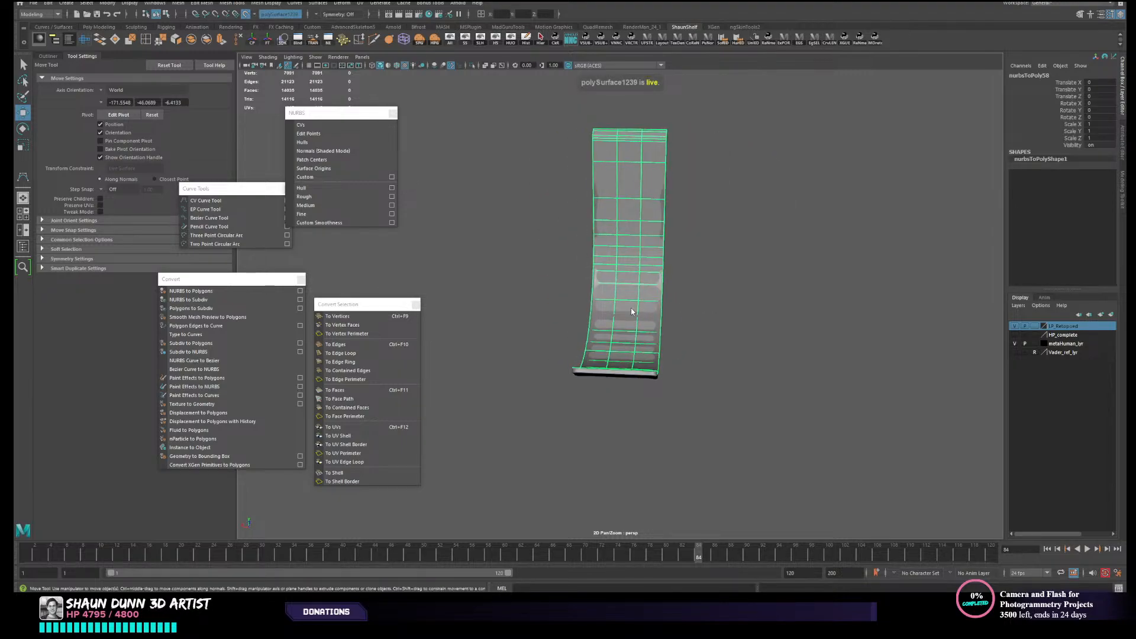
right_click_drag(631, 308, 581, 285)
left_click_drag(536, 94, 783, 481)
left_click_drag(775, 470, 671, 373, "alt")
scroll(695, 401, "up", 3)
left_click_drag(687, 228, 659, 214, "alt")
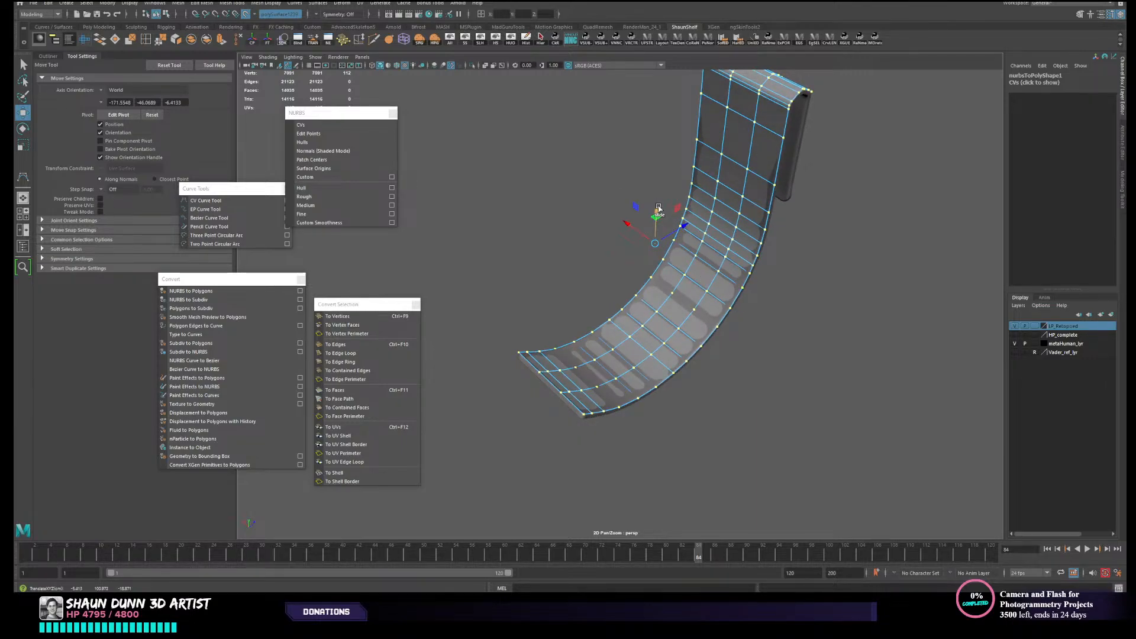
left_click_drag(658, 208, 657, 209)
left_click_drag(717, 255, 763, 178, "alt")
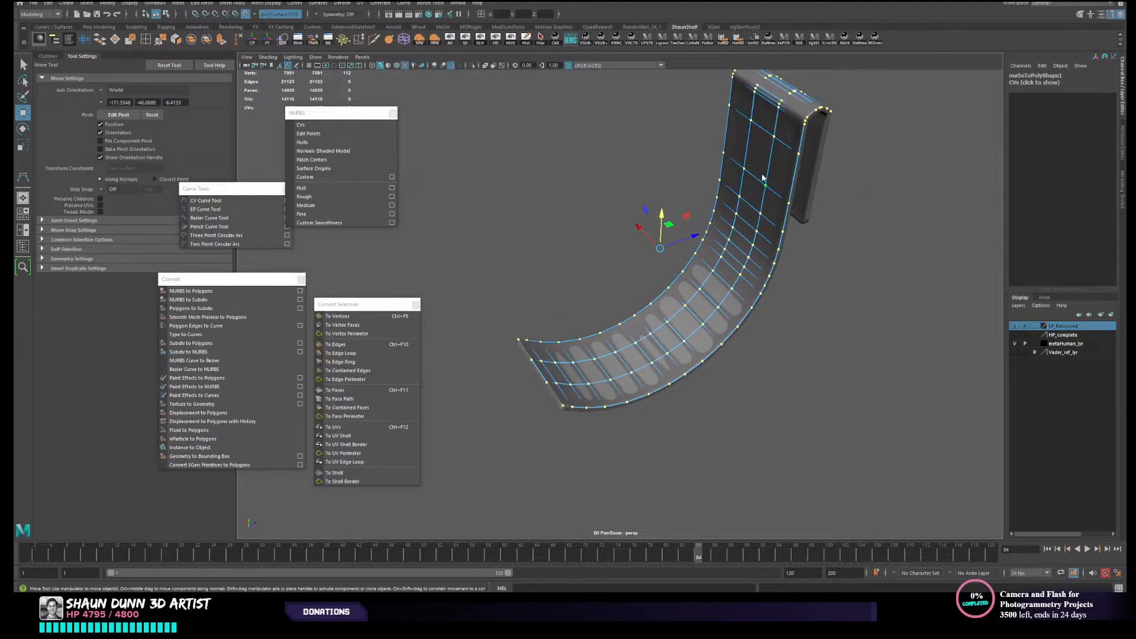
left_click_drag(815, 207, 663, 368, "alt")
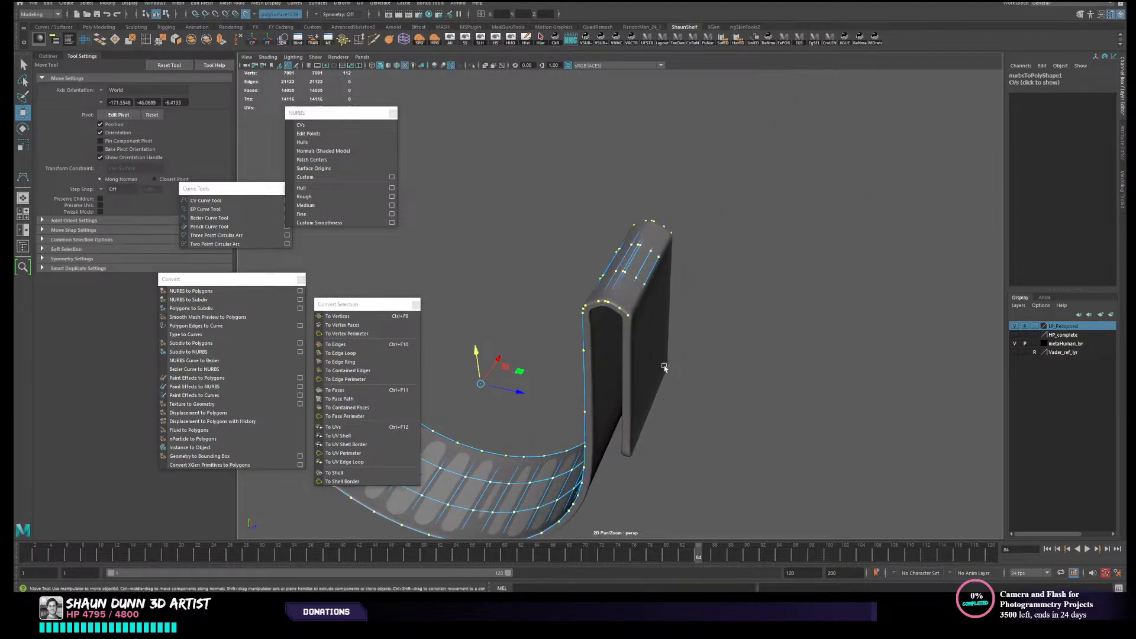
left_click_drag(633, 293, 588, 88, "alt")
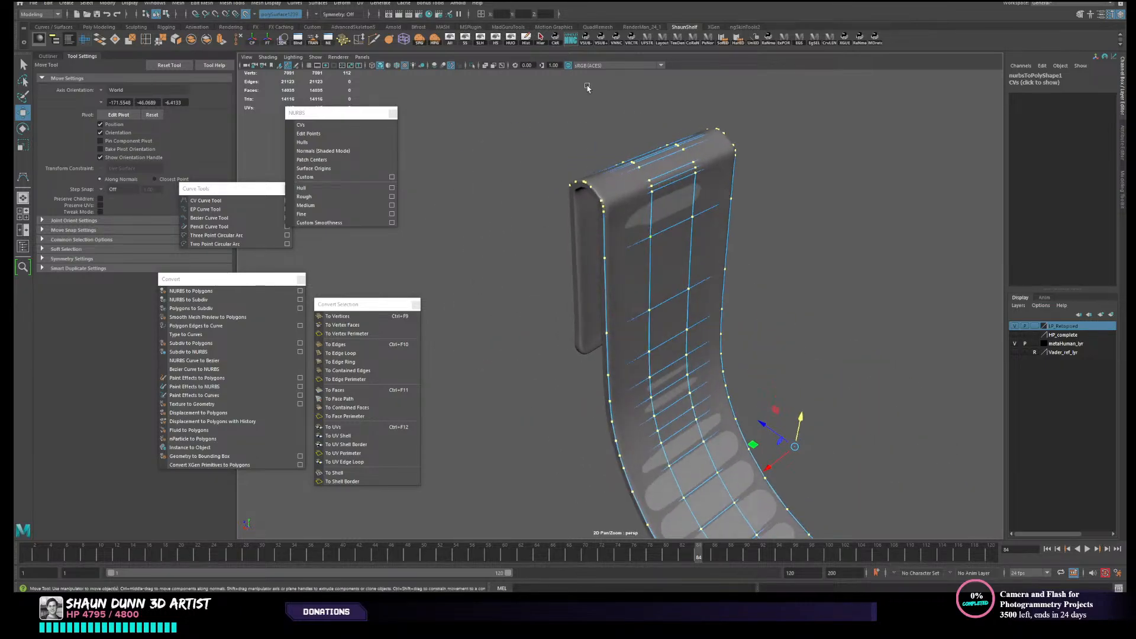
- Use Quad Draw to space the edge loops over the hook's curved top evenly, deleting misplaced loops and inserting replacements
left_click(1080, 14)
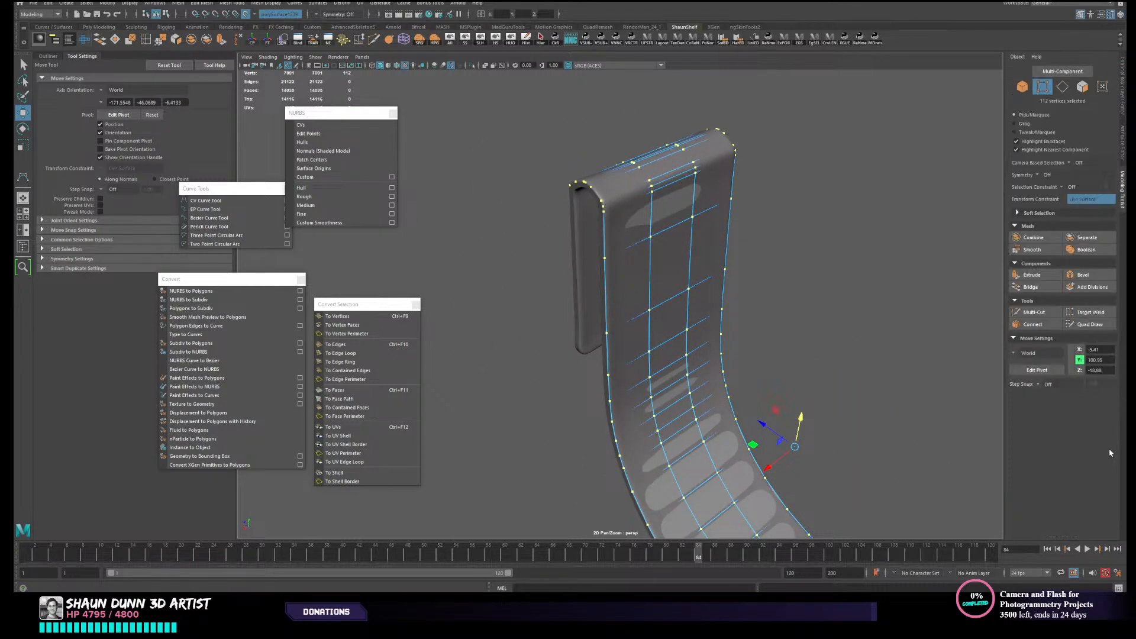
left_click(1094, 324)
left_click_drag(863, 273, 717, 286, "alt")
mouse_move(717, 286)
right_mouse_down("alt")
mouse_move(662, 336)
mouse_move(672, 347)
right_mouse_up("alt")
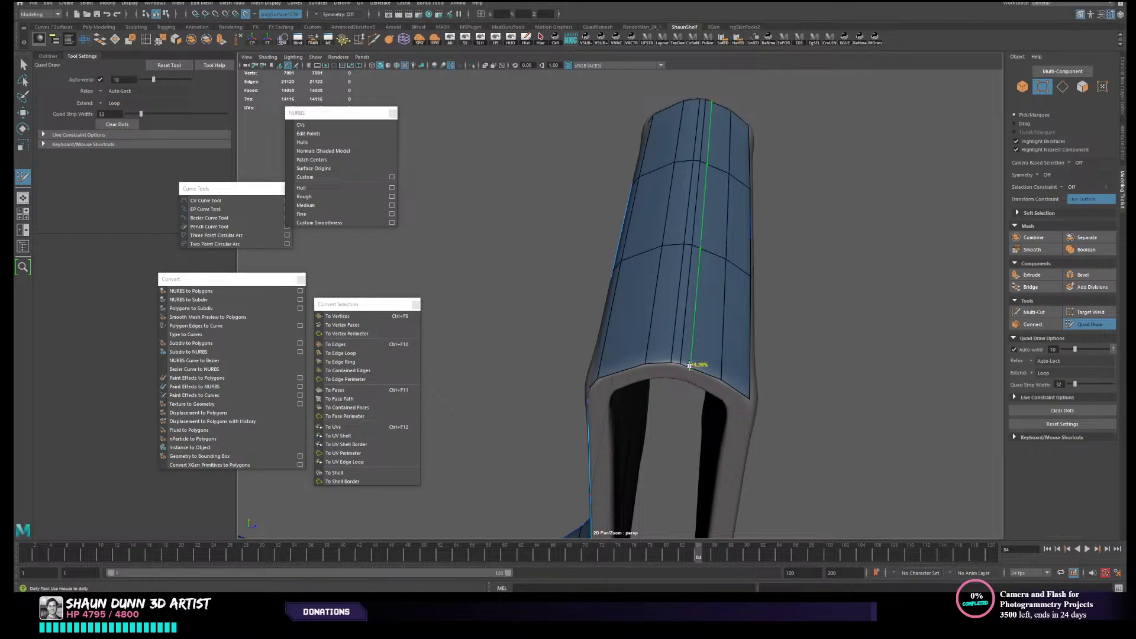
left_click(699, 363, "ctrl")
key("ctrl+z")
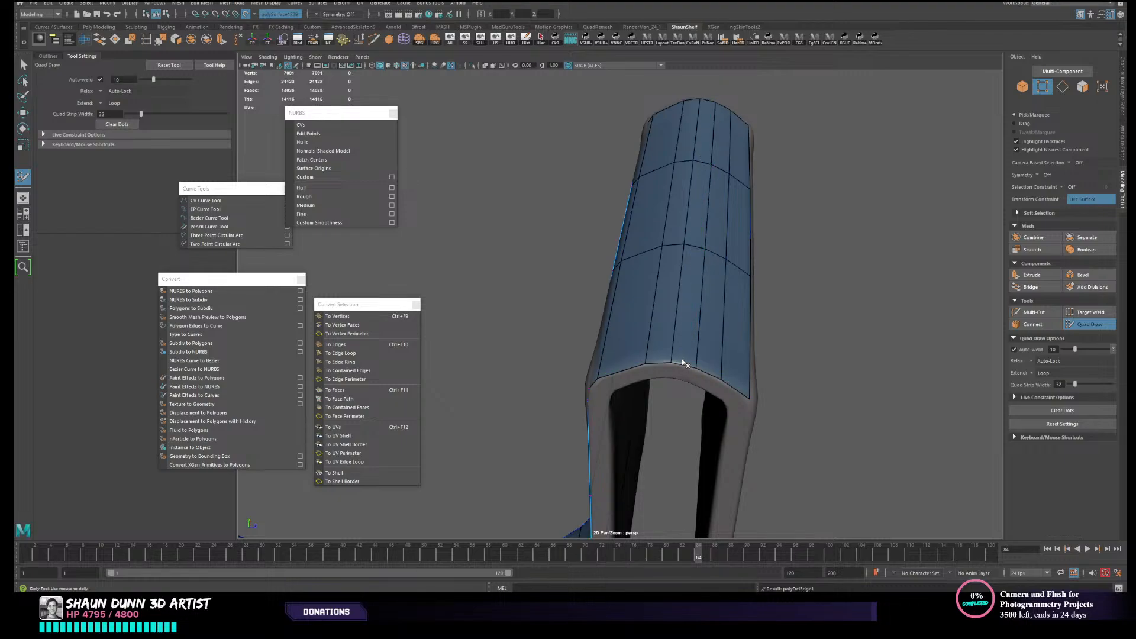
left_click_drag(689, 364, 804, 311, "alt")
left_click_drag(704, 165, 740, 183, "alt")
middle_click_drag(710, 225, 674, 275, "alt")
right_click_drag(662, 284, 682, 291, "alt")
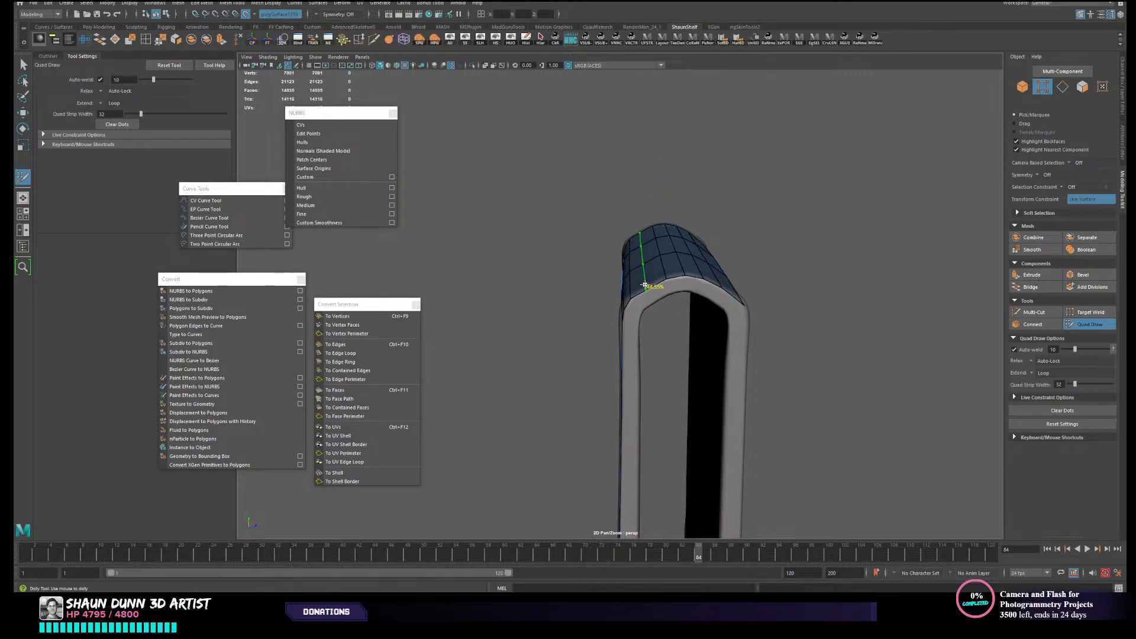
key("ctrl+z")
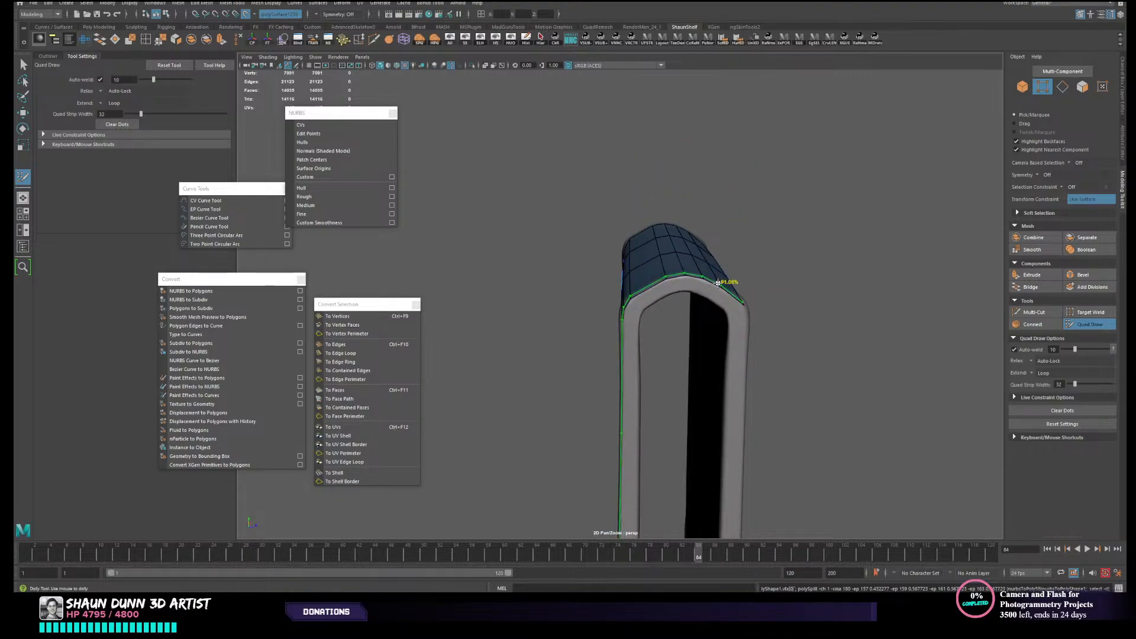
left_click(720, 281, "ctrl+shift")
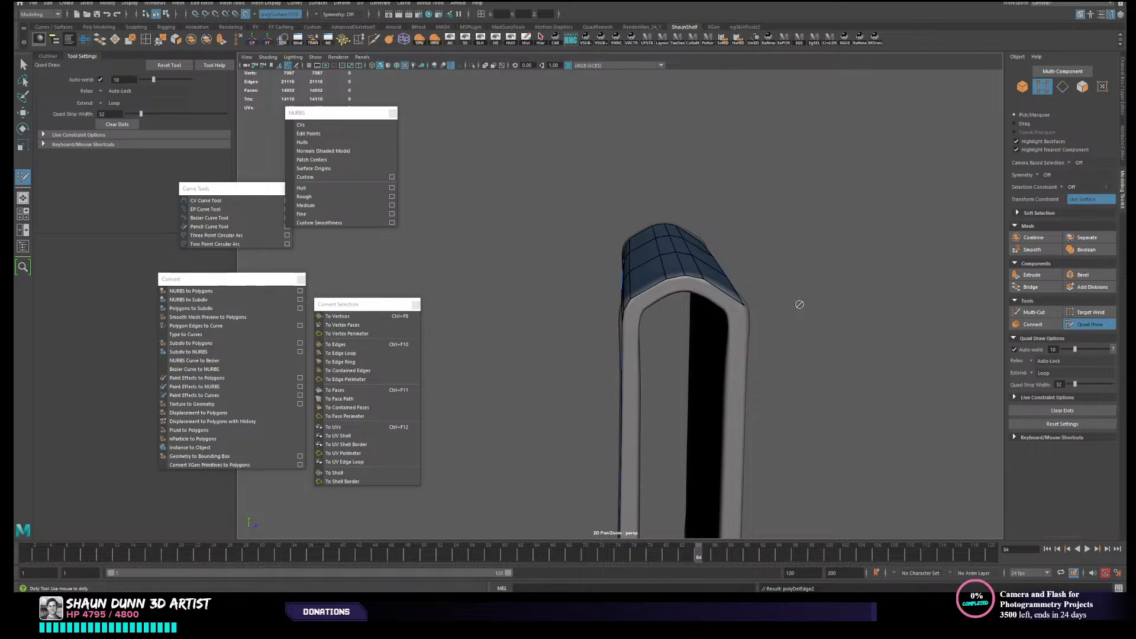
- Delete the two lengthwise edge loops running down the middle of the low-poly strap
left_click_drag(799, 304, 698, 342, "alt")
scroll(748, 323, "down", 1)
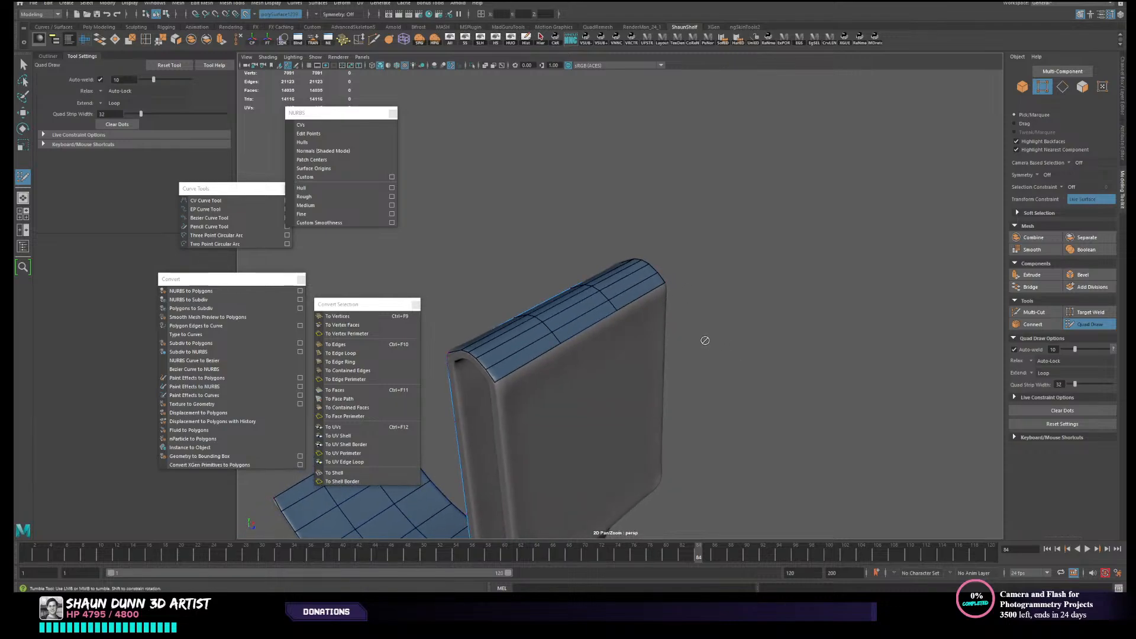
middle_click_drag(698, 342, 817, 265, "alt")
left_click_drag(817, 264, 586, 291, "alt")
scroll(598, 290, "down", 2)
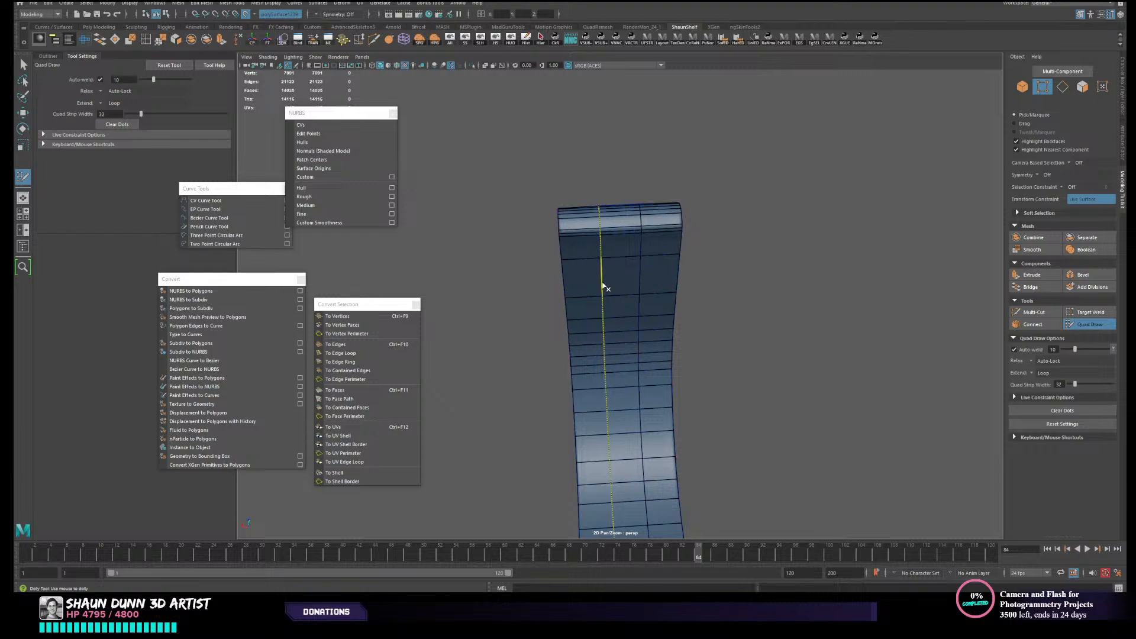
left_click(602, 288, "ctrl+shift")
left_click(640, 287, "ctrl+shift")
- Extrude the hook's open edge down over the outer flap, undo the stray Quad Draw point, and restart Quad Draw
mouse_move(710, 324)
left_mouse_down("alt")
mouse_move(781, 228)
mouse_move(608, 213)
mouse_move(624, 223)
mouse_move(647, 212)
mouse_move(655, 268)
left_mouse_up("alt")
mouse_move(766, 266)
left_mouse_down("alt")
mouse_move(780, 202)
mouse_move(875, 261)
mouse_move(761, 307)
mouse_move(604, 218)
mouse_move(603, 365)
left_mouse_up("alt")
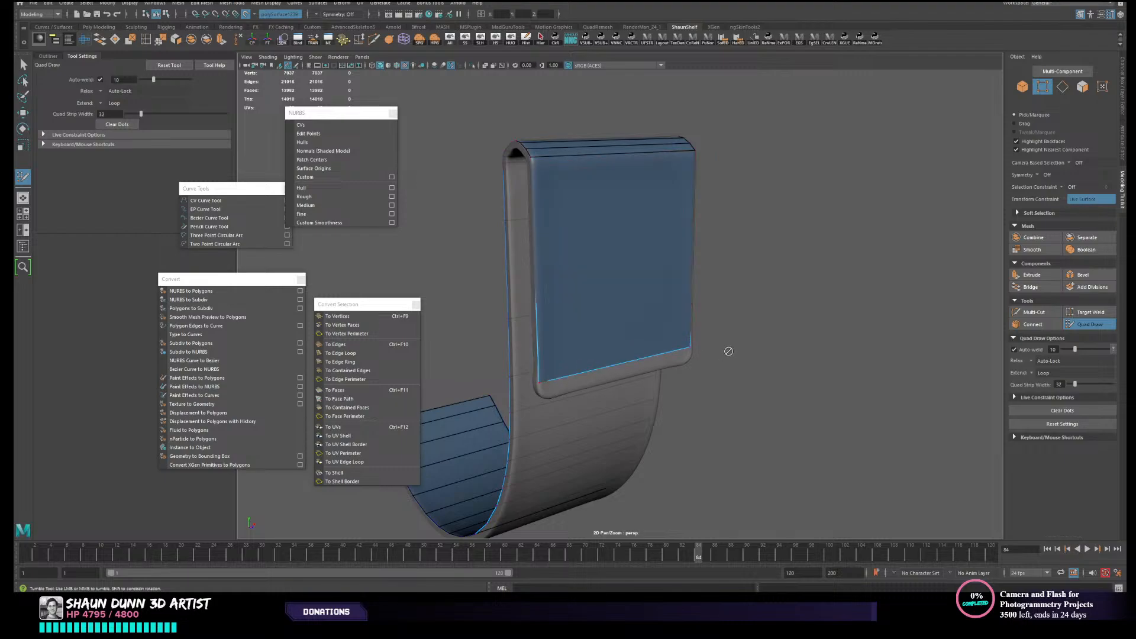
right_click_drag(730, 352, 689, 352)
key("ctrl+z")
key("w")
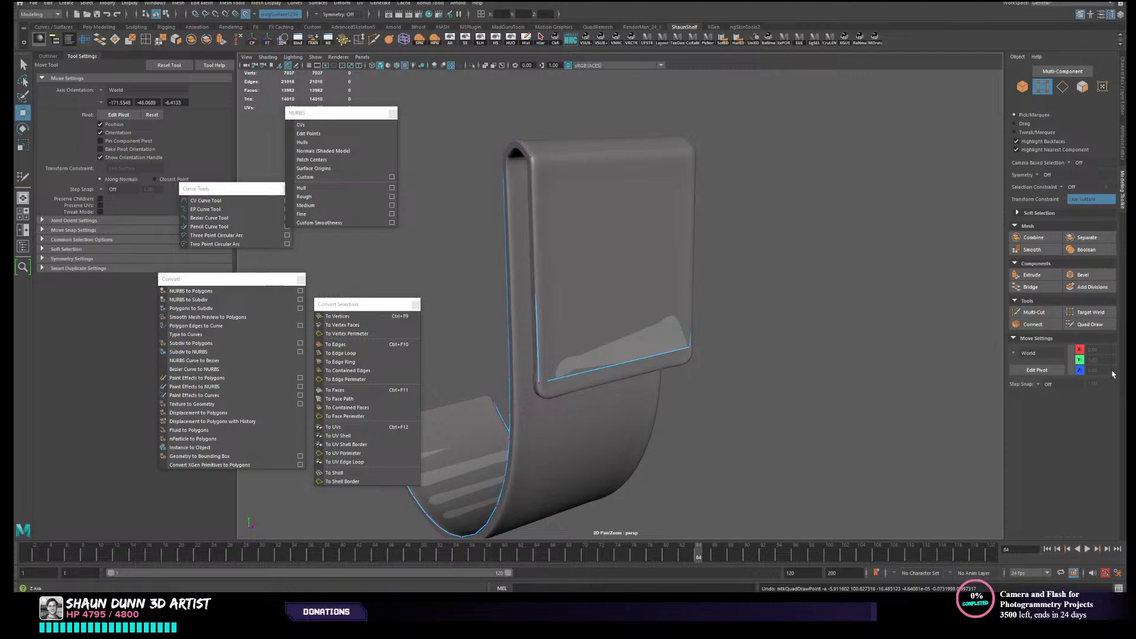
left_click(1102, 329)
- Move the two lower corner vertices of the flap's face to fit the flap's rounded corners
right_click_drag(656, 409, 721, 427, "alt")
middle_click_drag(721, 426, 818, 335, "alt")
mouse_move(817, 334)
left_mouse_down("alt")
mouse_move(699, 246)
mouse_move(663, 257)
left_mouse_up("alt")
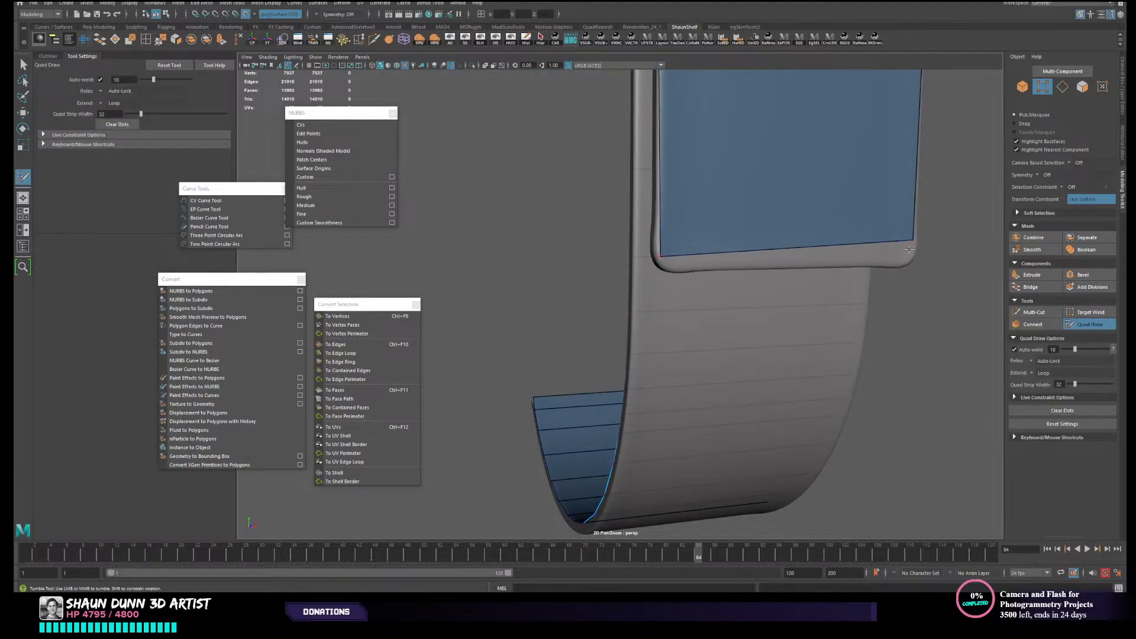
left_click_drag(911, 242, 916, 252)
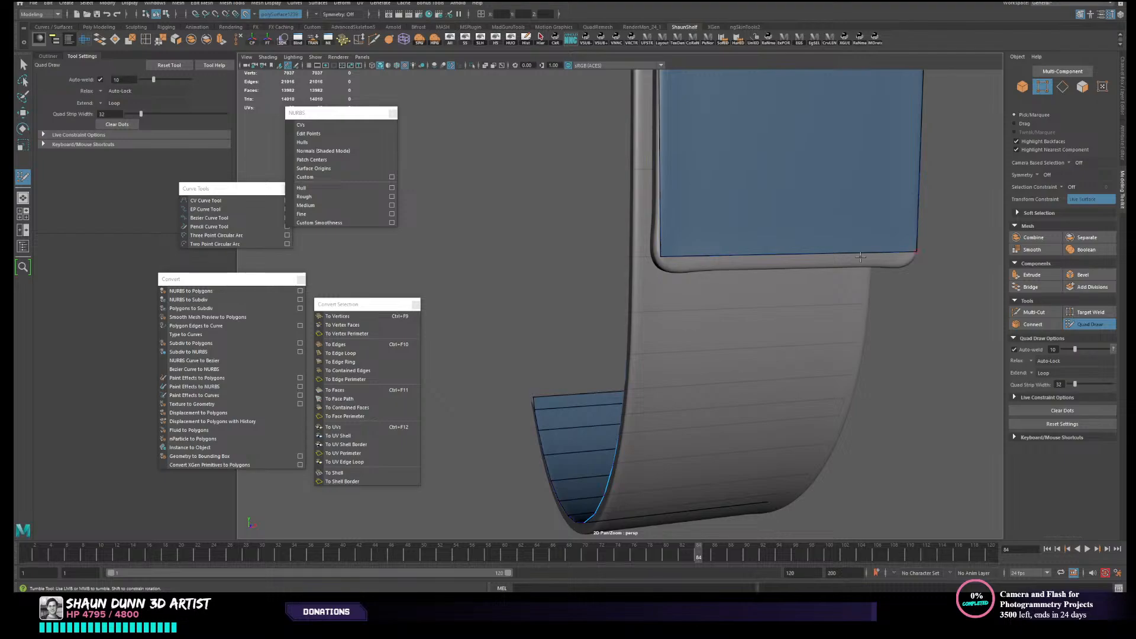
left_click_drag(844, 253, 653, 279)
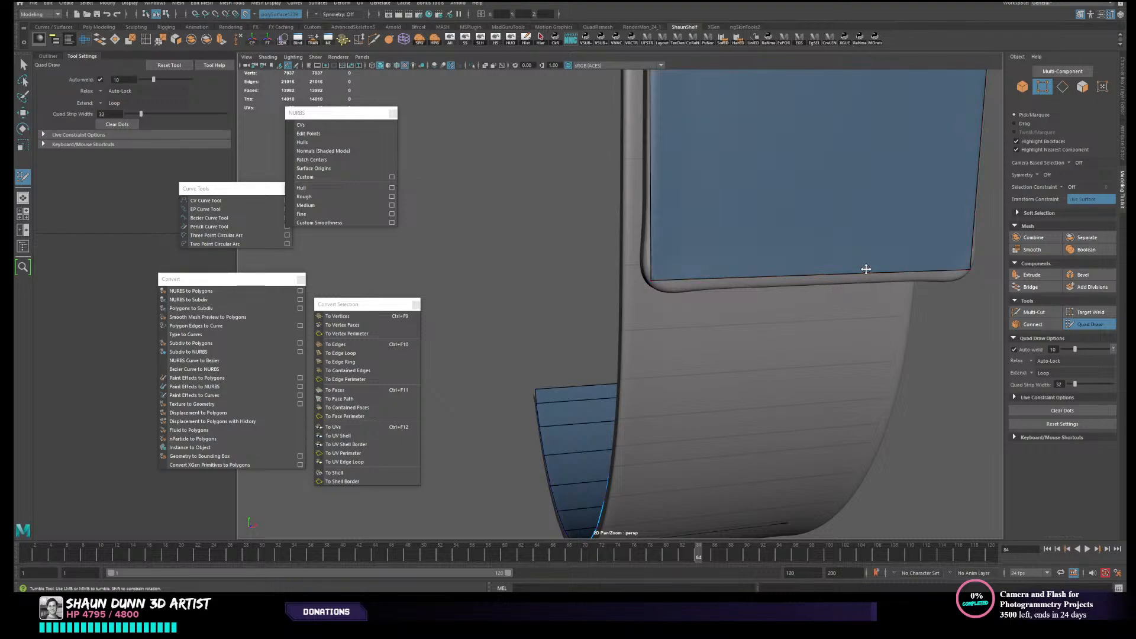
- Extrude a narrow strip along the flap's lower edge and shift its loops to follow the rounded bottom rim
mouse_move(865, 268)
left_mouse_down()
mouse_move(867, 239)
mouse_move(829, 259)
left_mouse_up()
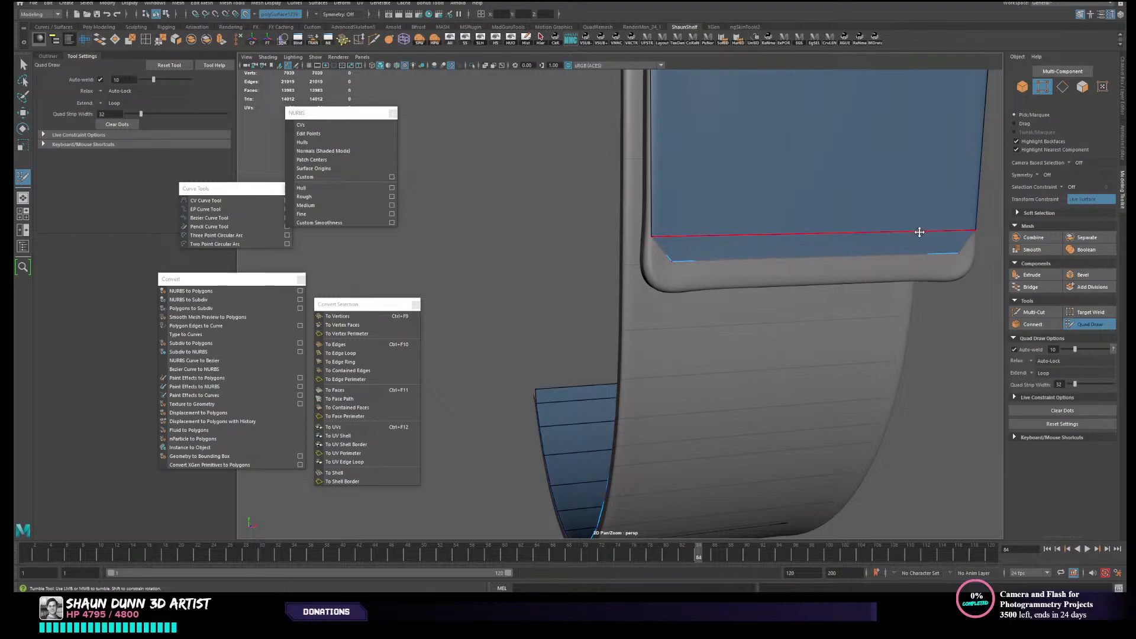
left_click_drag(881, 255, 877, 277)
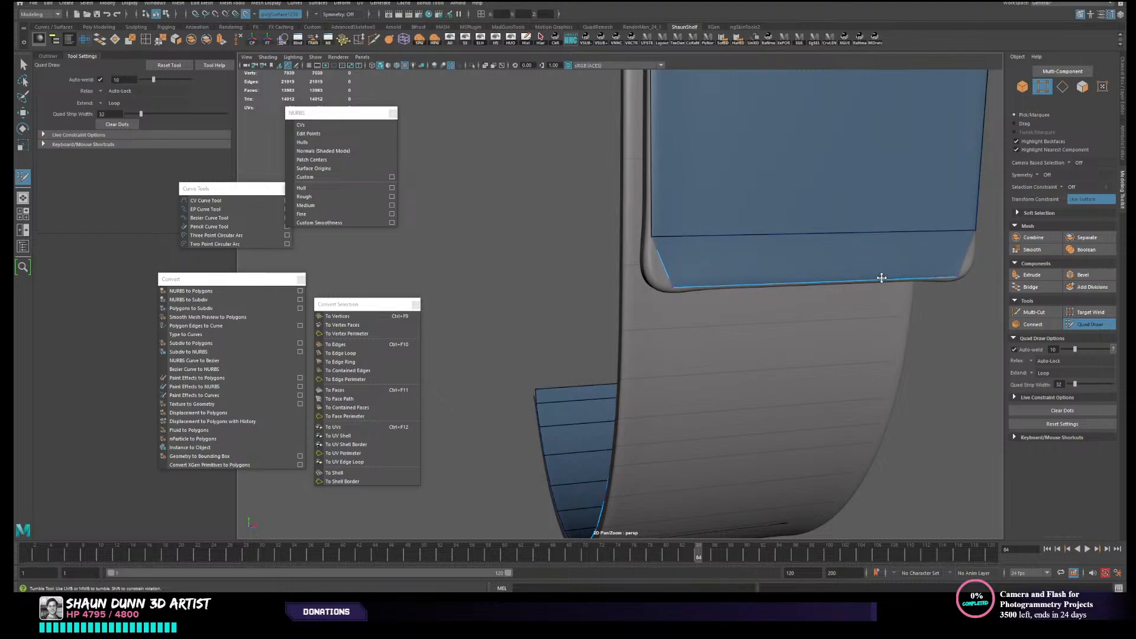
left_click_drag(855, 236, 856, 263)
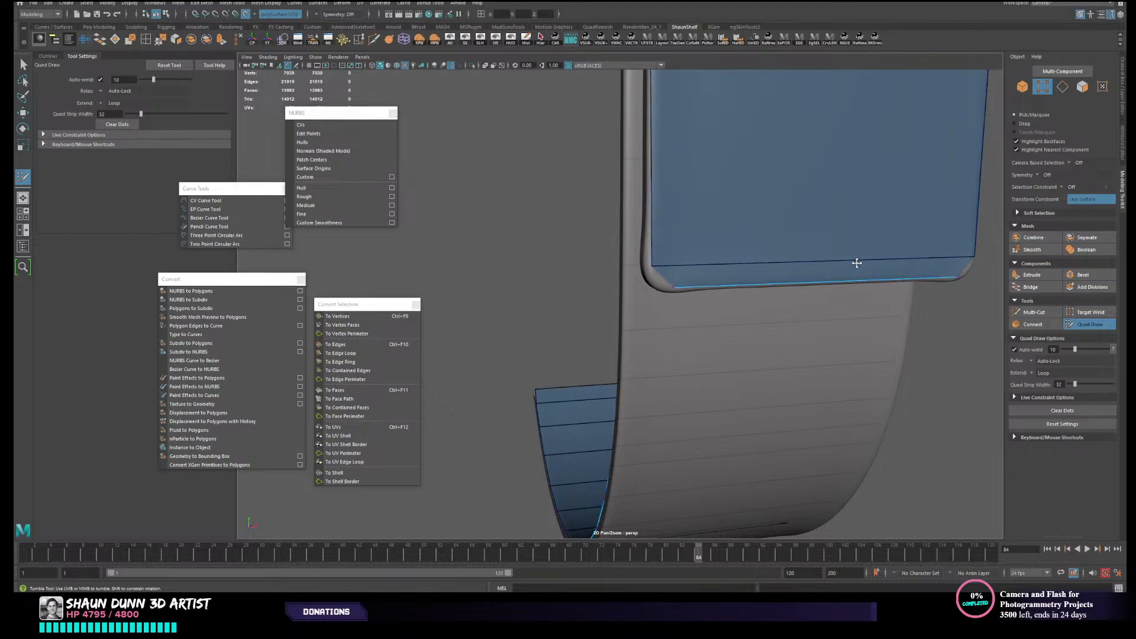
scroll(858, 258, "down", 3)
scroll(872, 265, "down", 3)
scroll(707, 277, "up", 4)
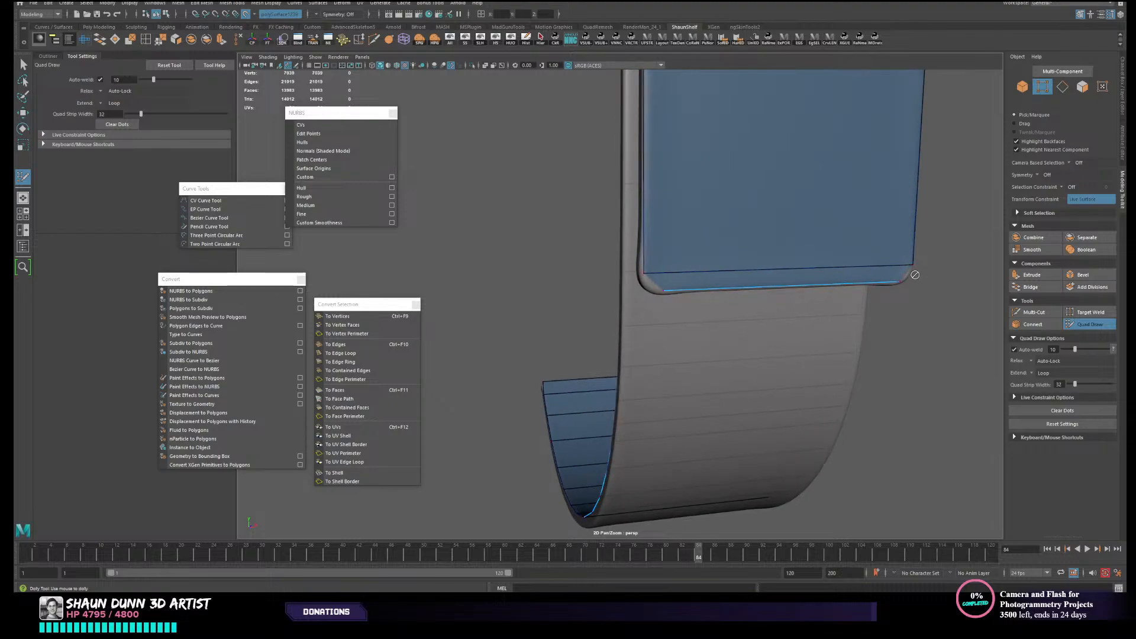
left_click_drag(916, 275, 894, 275, "alt")
- Extrude the end edge at the strap's other end toward its uncovered rounded tip
scroll(655, 322, "down", 4)
left_click_drag(654, 322, 804, 345, "alt")
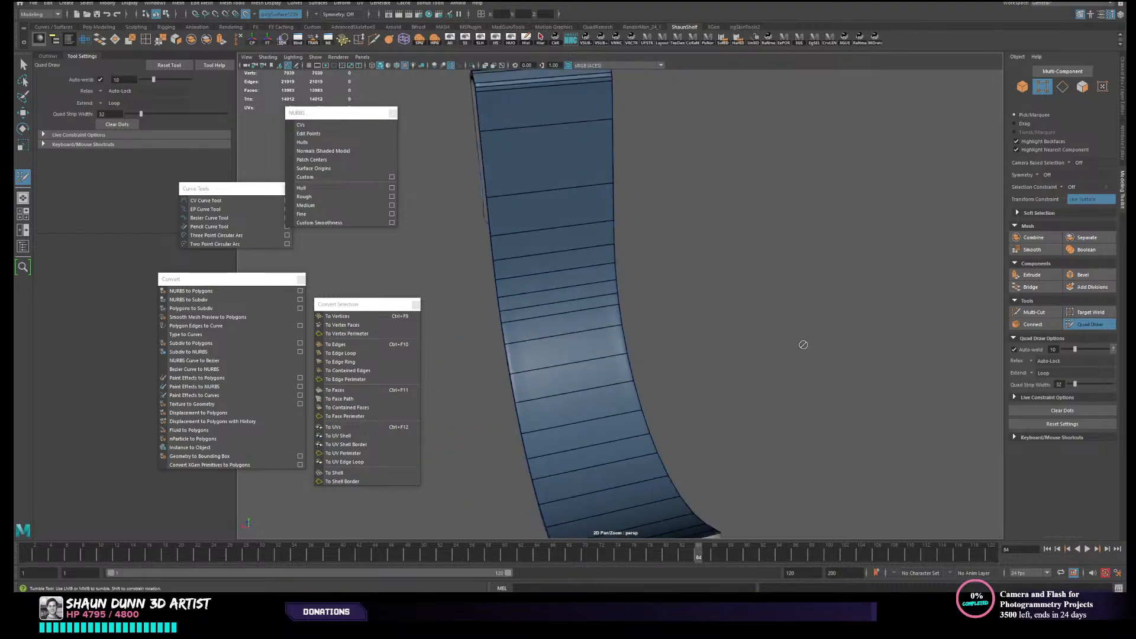
middle_click_drag(804, 345, 865, 137, "alt")
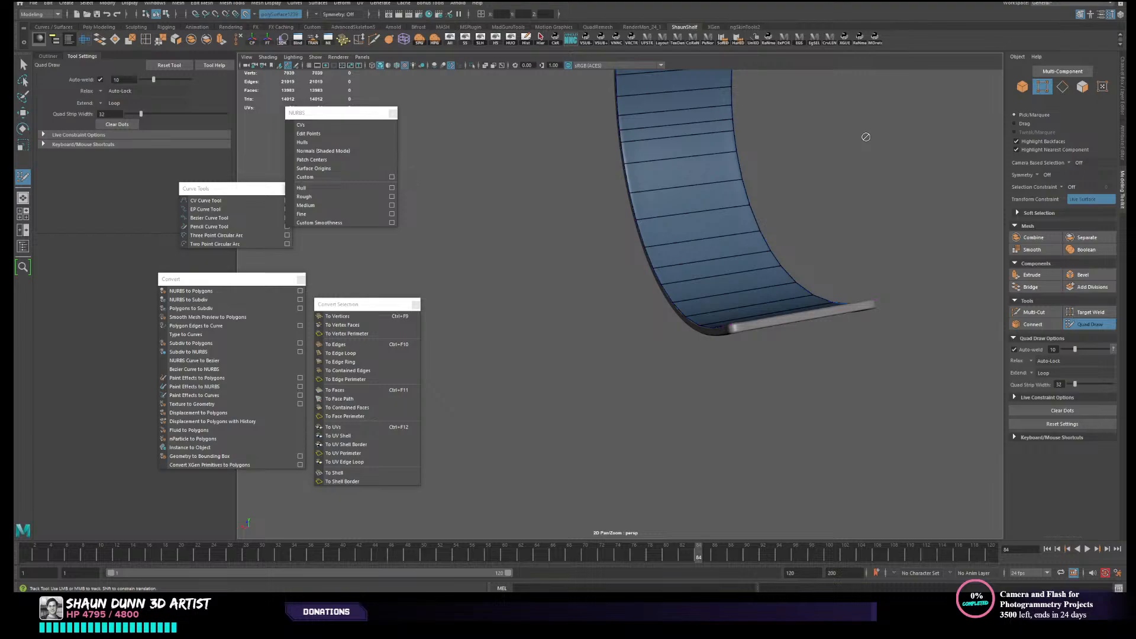
left_click_drag(799, 237, 698, 233, "alt")
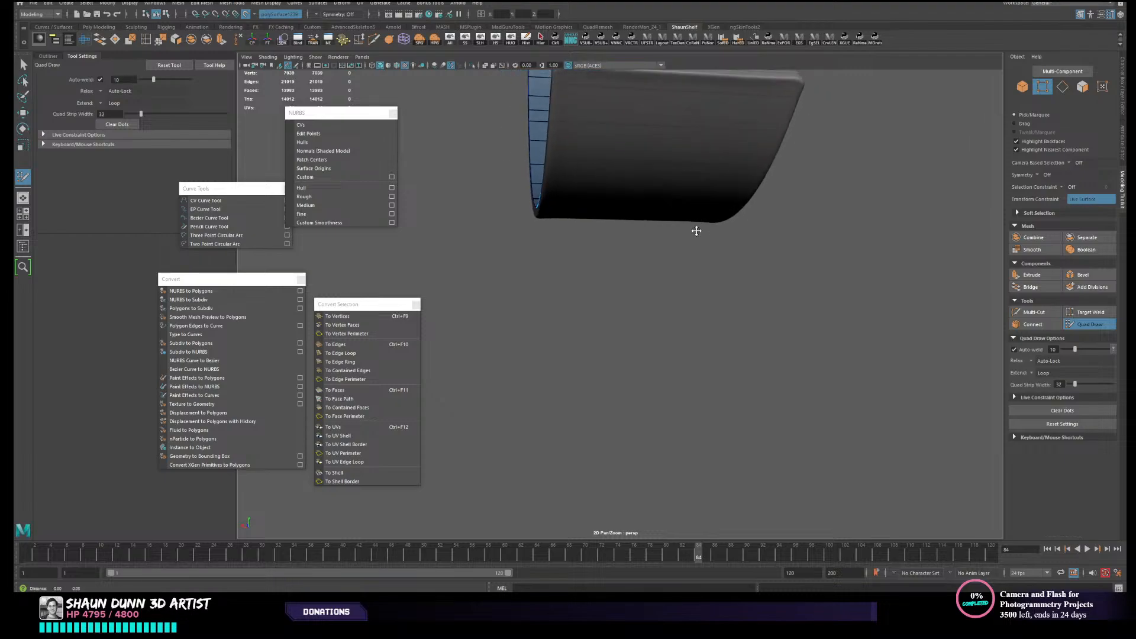
right_click_drag(697, 233, 675, 330, "alt")
left_click_drag(674, 330, 756, 233, "alt")
middle_click_drag(756, 233, 764, 70, "alt")
left_click(684, 321, "ctrl+shift")
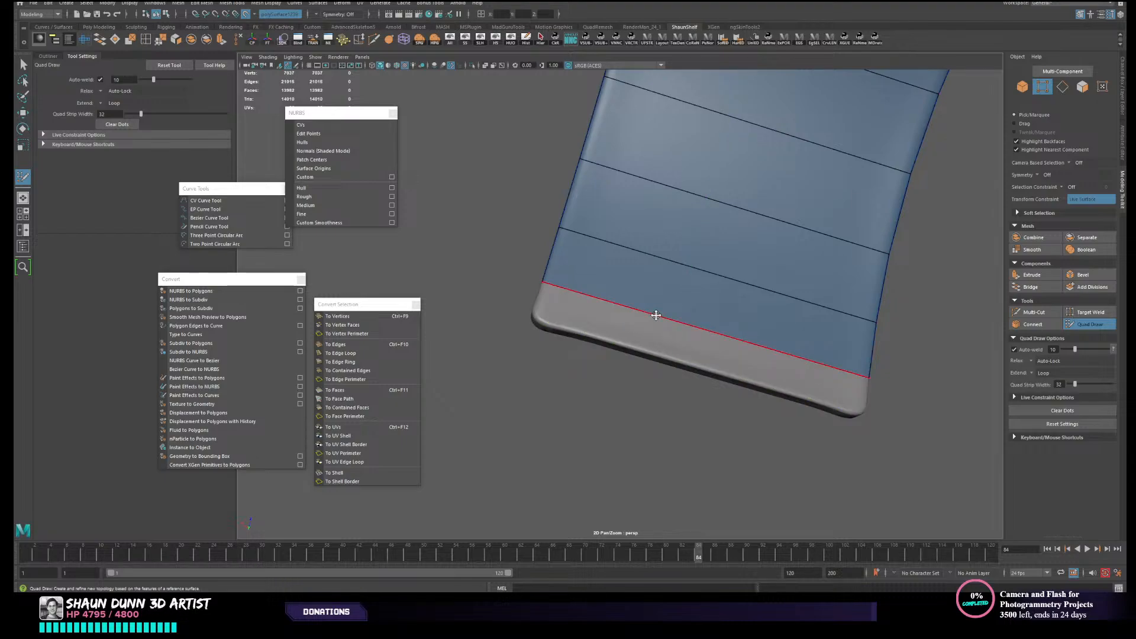
left_click(651, 323, "ctrl")
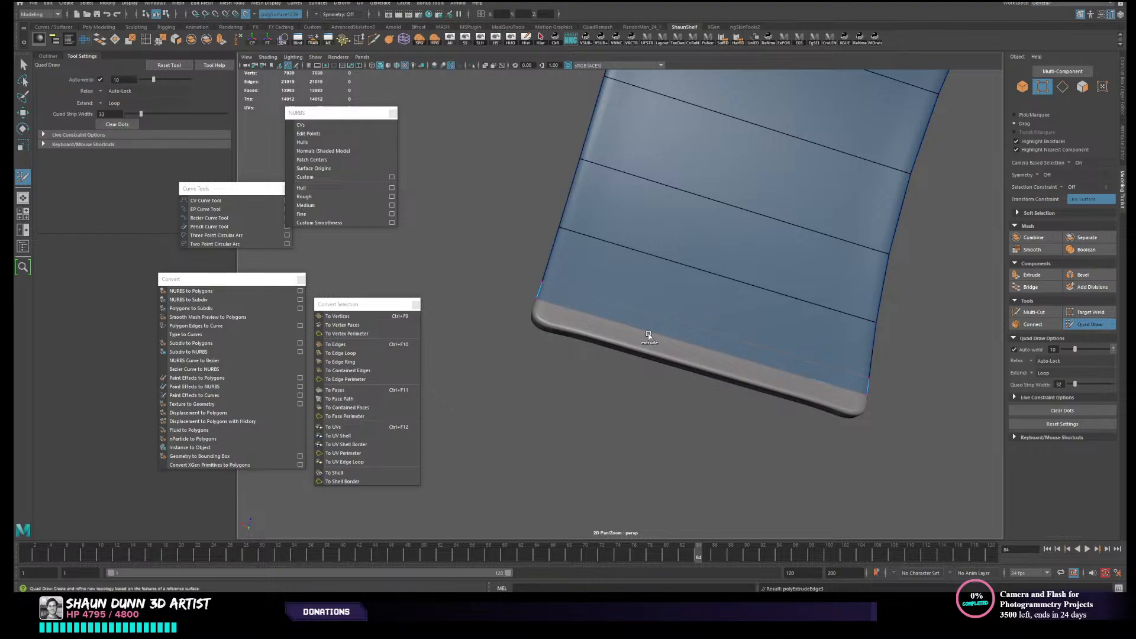
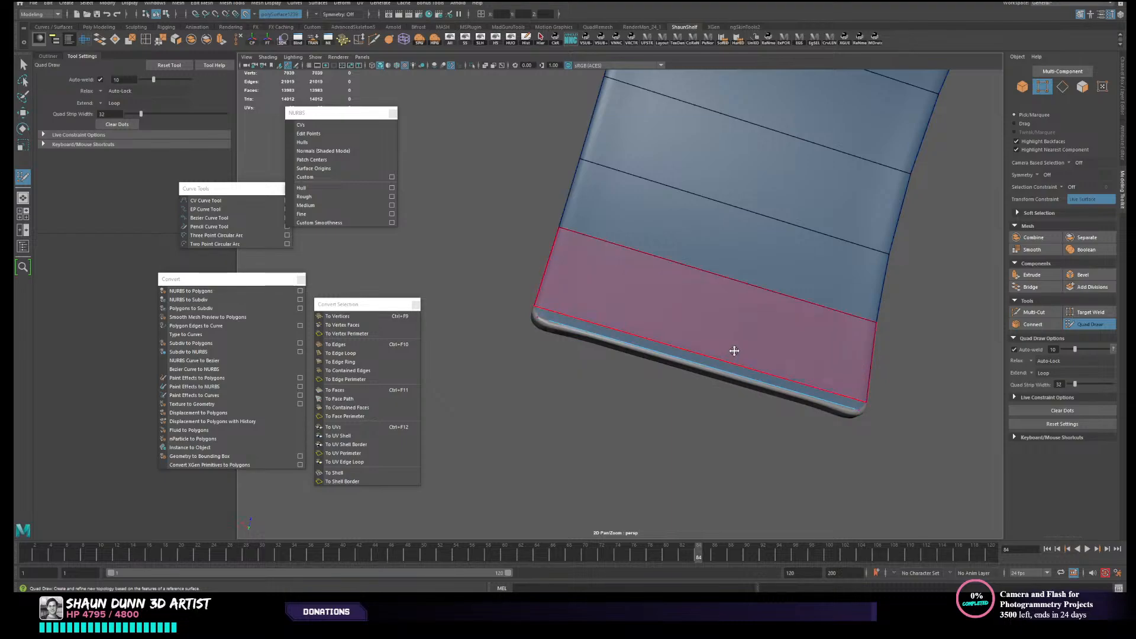
- Examine how the retopology mesh follows the strap's rounded tip, side edges, curve and hooked flap
mouse_move(733, 350)
left_mouse_down("alt")
mouse_move(829, 337)
mouse_move(545, 216)
mouse_move(583, 228)
left_mouse_up("alt")
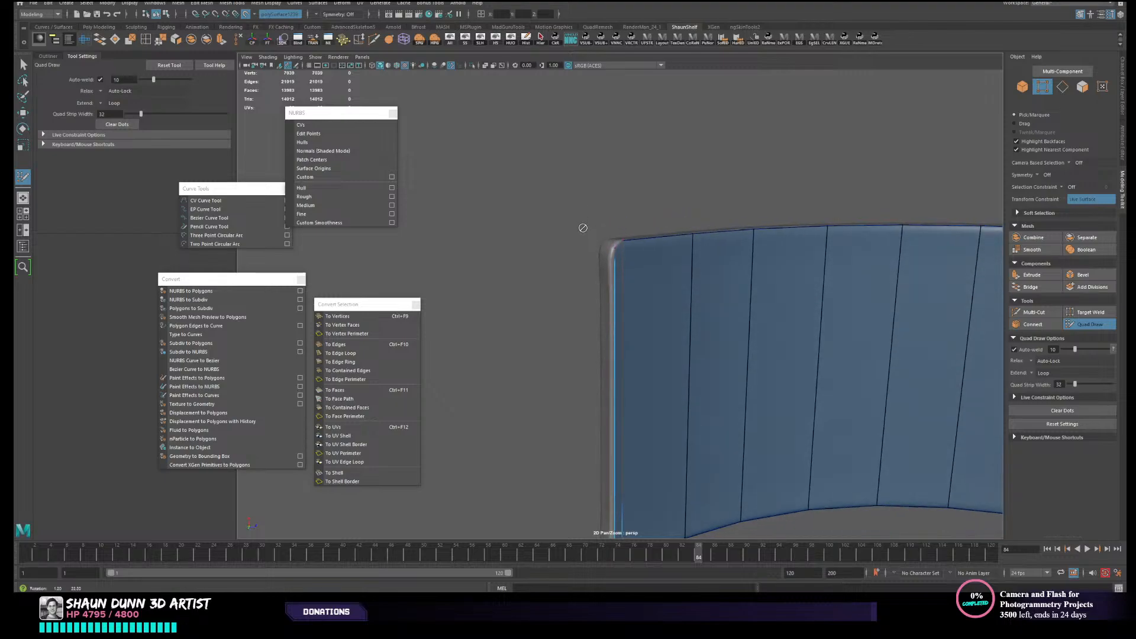
right_click_drag(583, 229, 602, 247, "alt")
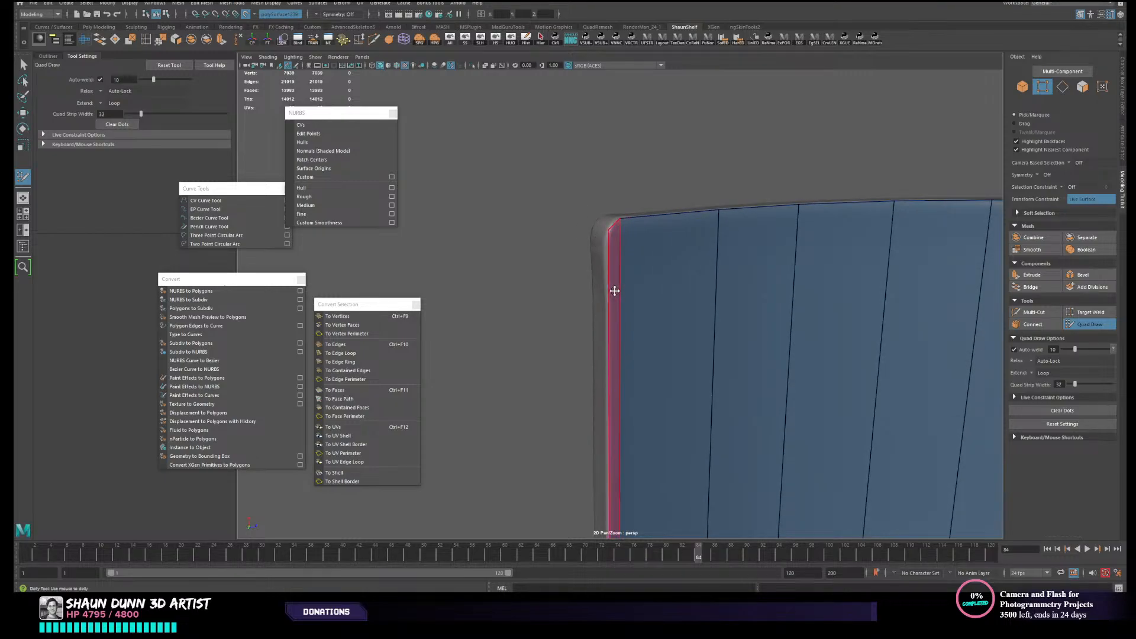
left_click_drag(614, 289, 647, 252, "alt")
scroll(648, 252, "down", 2)
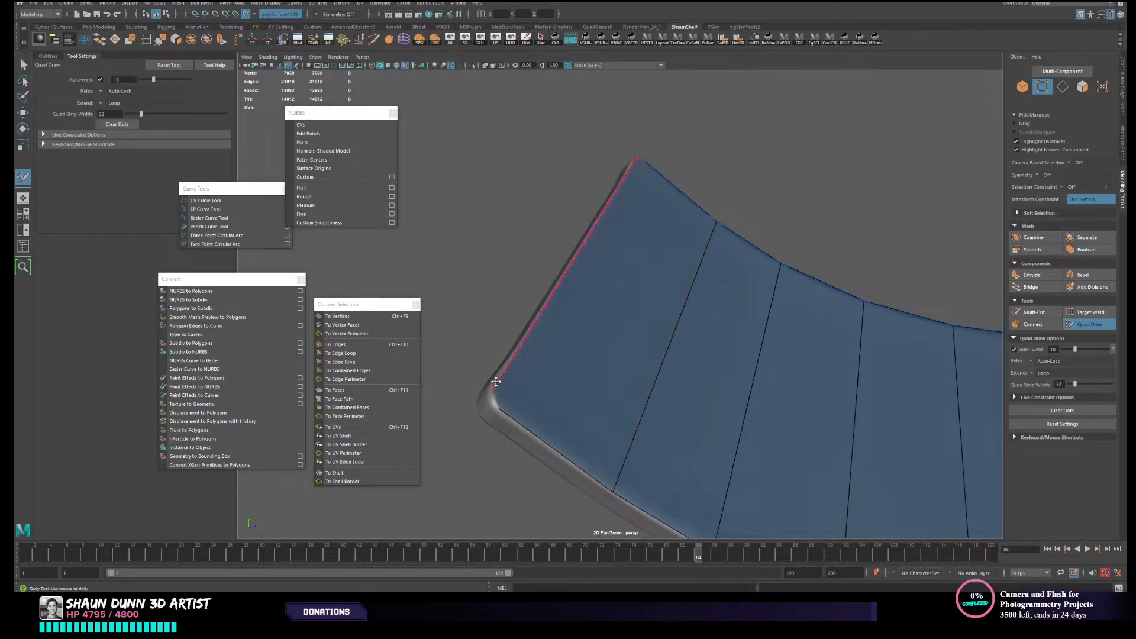
left_click_drag(573, 245, 807, 367, "alt")
right_click_drag(807, 367, 779, 302, "alt")
left_click_drag(779, 302, 583, 268, "alt")
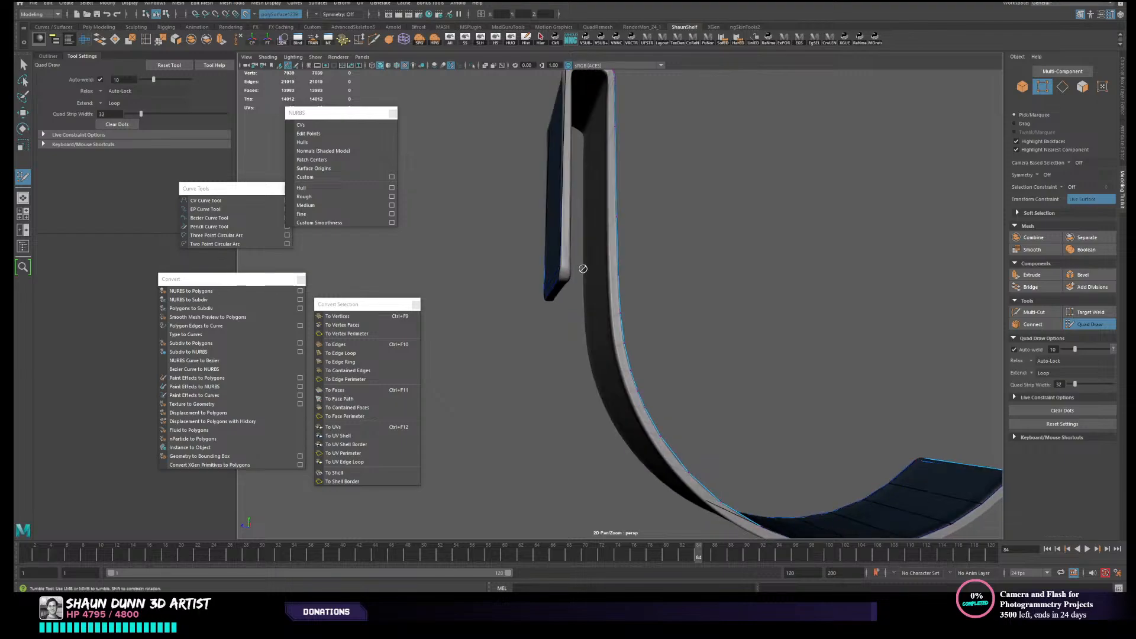
left_click_drag(609, 210, 586, 261, "alt")
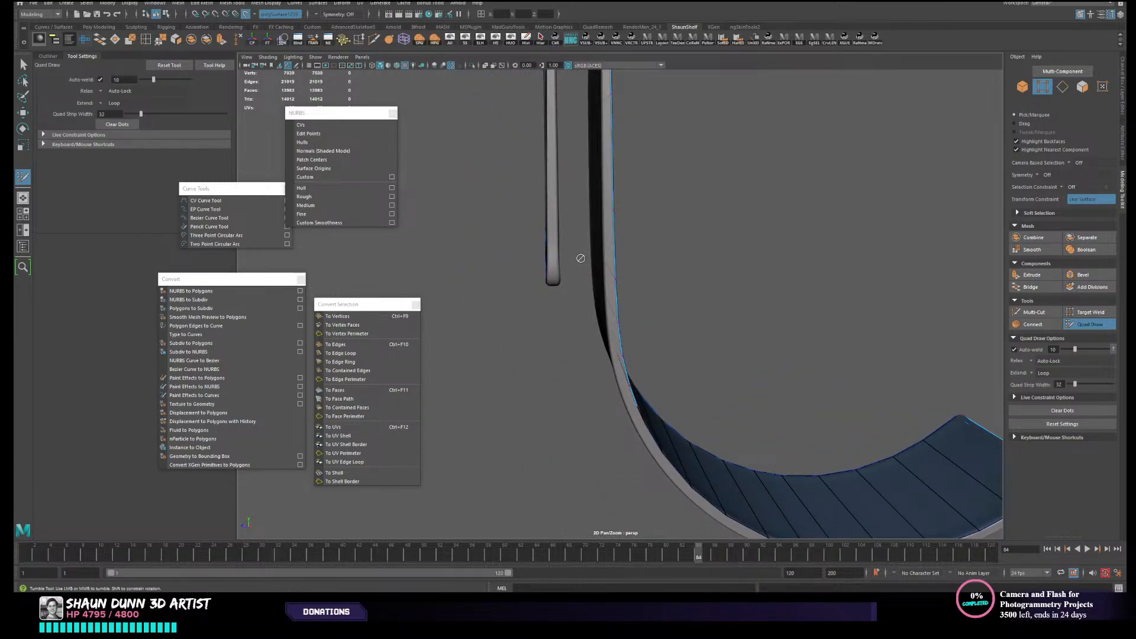
left_click_drag(482, 240, 544, 250, "alt")
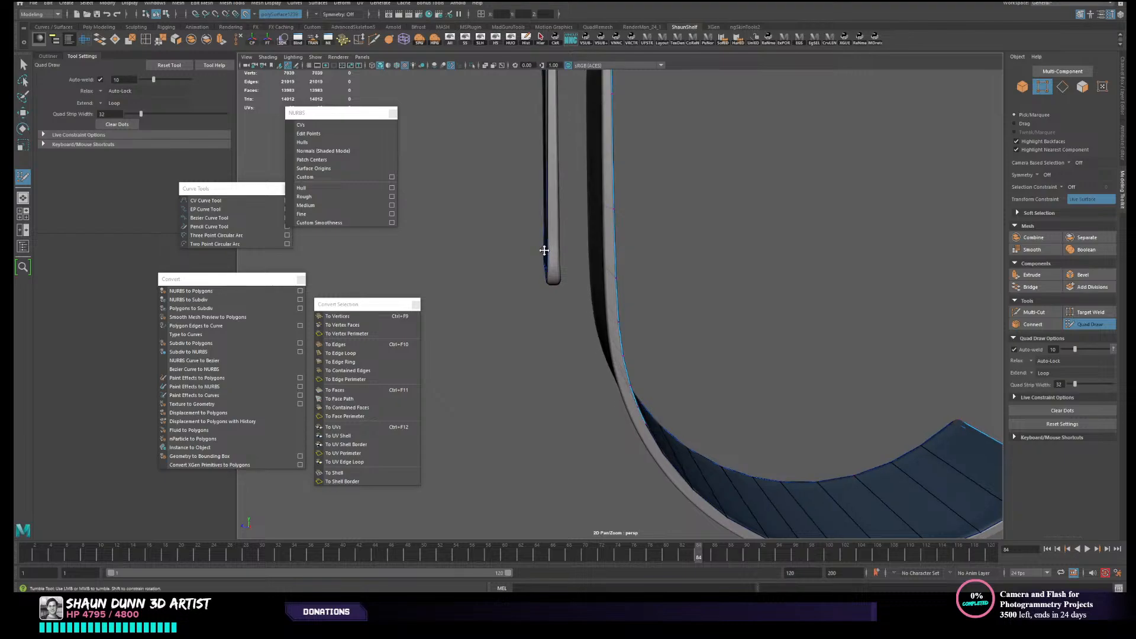
scroll(550, 296, "down", 3)
left_click_drag(548, 302, 424, 327, "alt")
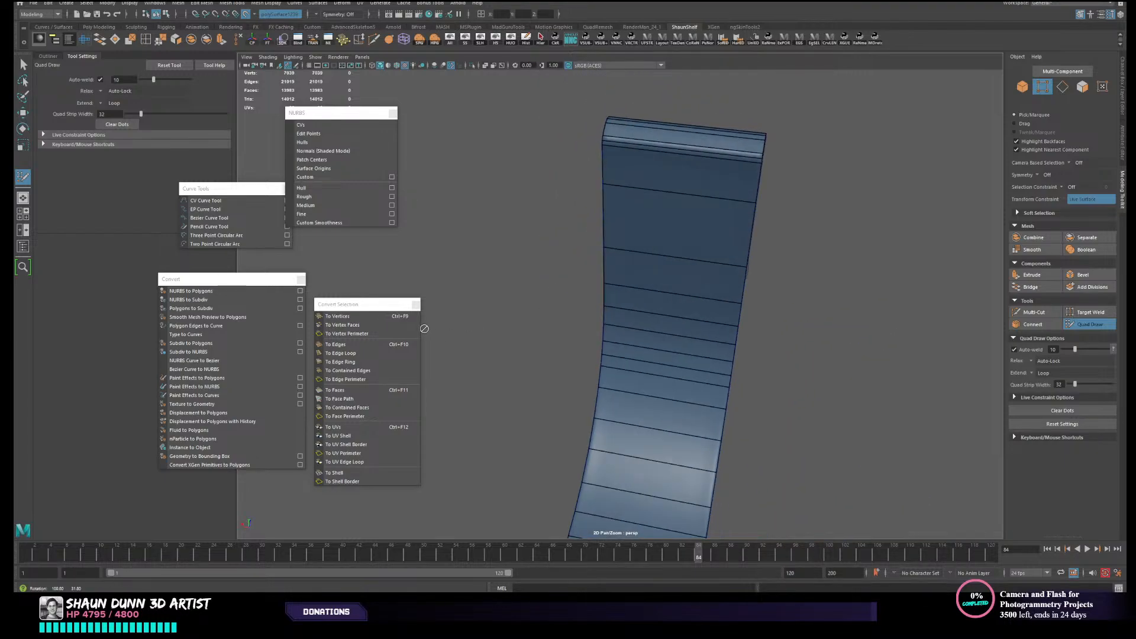
left_click_drag(618, 290, 591, 233, "alt")
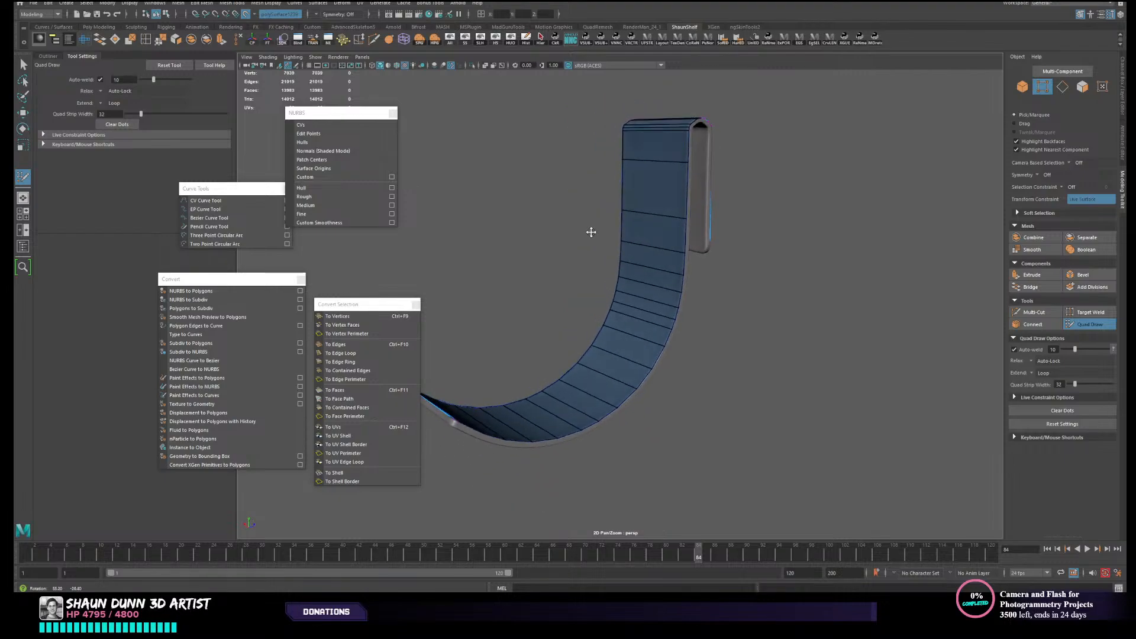
- Delete and re-place crosswise edge loops in the upper part of the strap's curve to even out their spacing
right_click_drag(591, 233, 740, 338, "alt")
left_click_drag(740, 338, 705, 332, "alt")
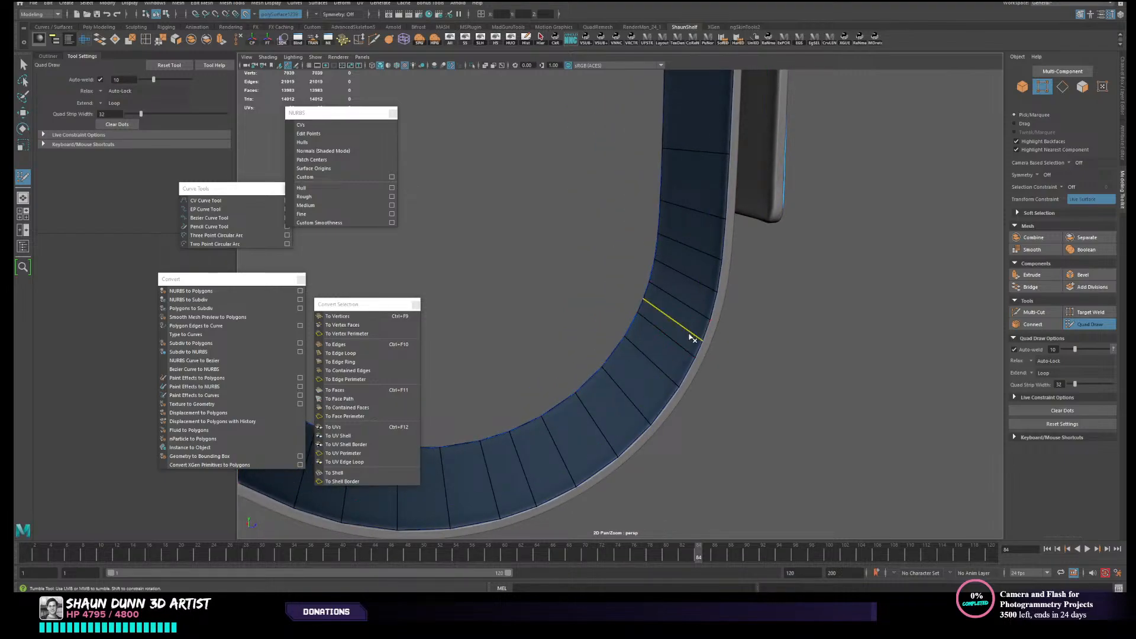
left_click(691, 334, "ctrl+shift")
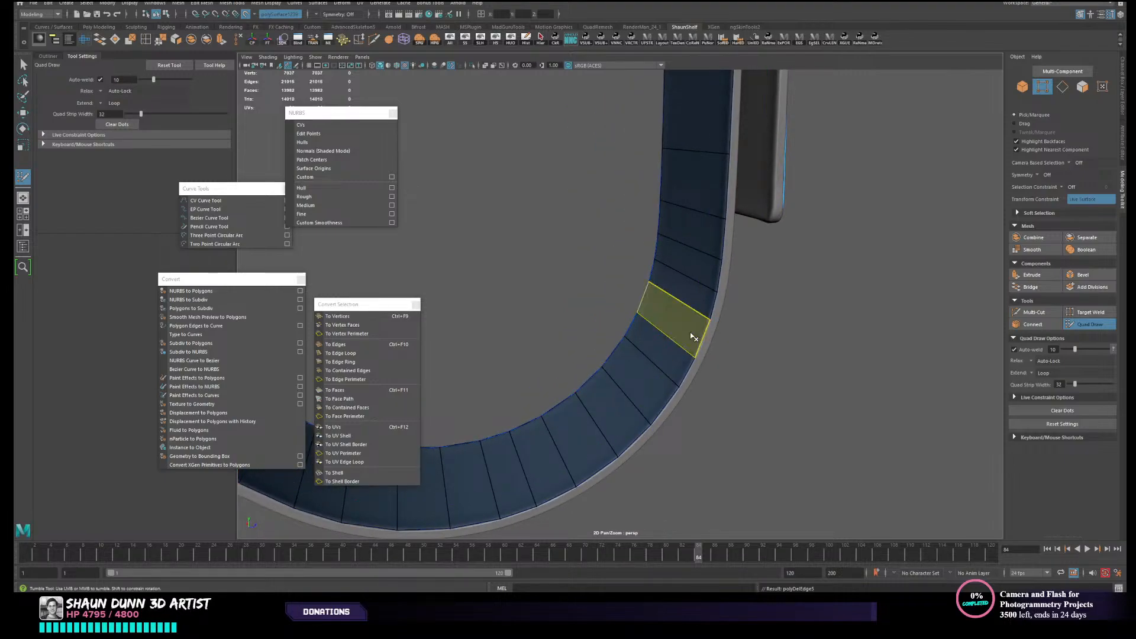
left_click(706, 300, "ctrl")
left_click(708, 291, "ctrl+shift")
left_click(712, 325, "ctrl+shift")
left_click(702, 325, "ctrl")
- Delete two more surplus crosswise edge loops, one at the strap's curve and one on its straight upper section
scroll(736, 358, "down", 3)
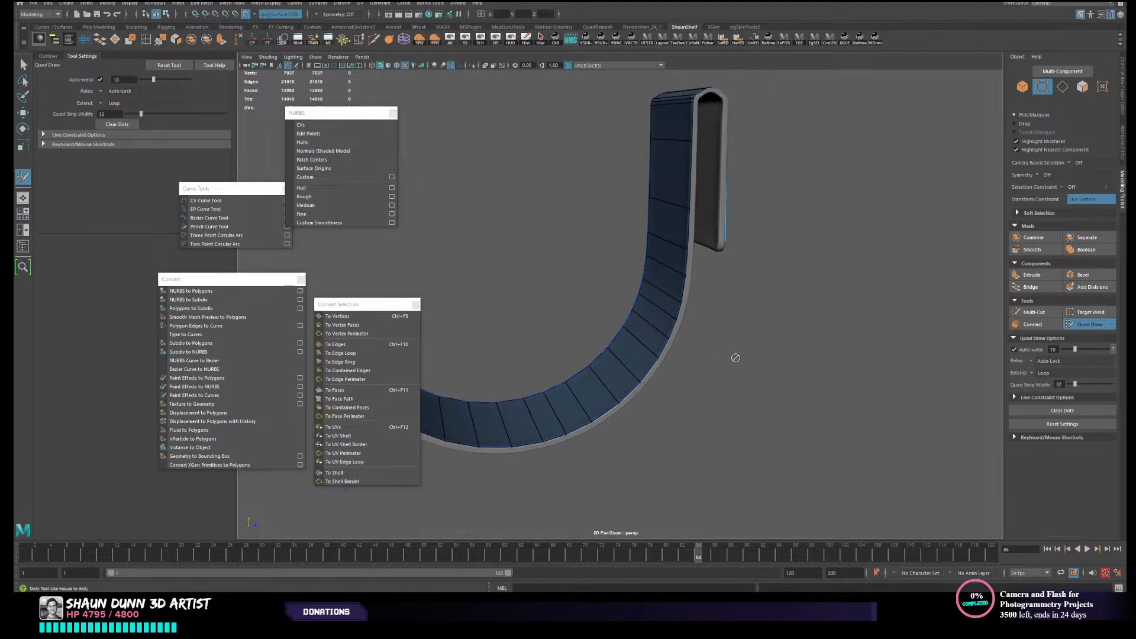
mouse_move(736, 358)
left_mouse_down("alt")
mouse_move(760, 366)
mouse_move(729, 370)
left_mouse_up("alt")
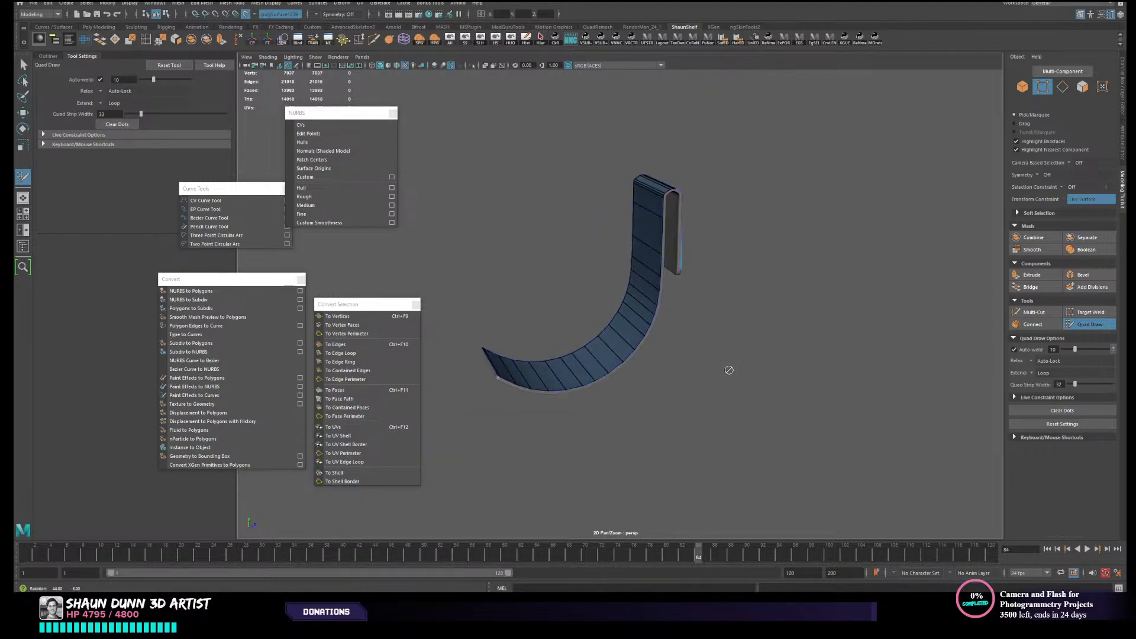
scroll(729, 370, "up", 3)
left_click(667, 294, "ctrl+shift")
scroll(798, 279, "down", 2)
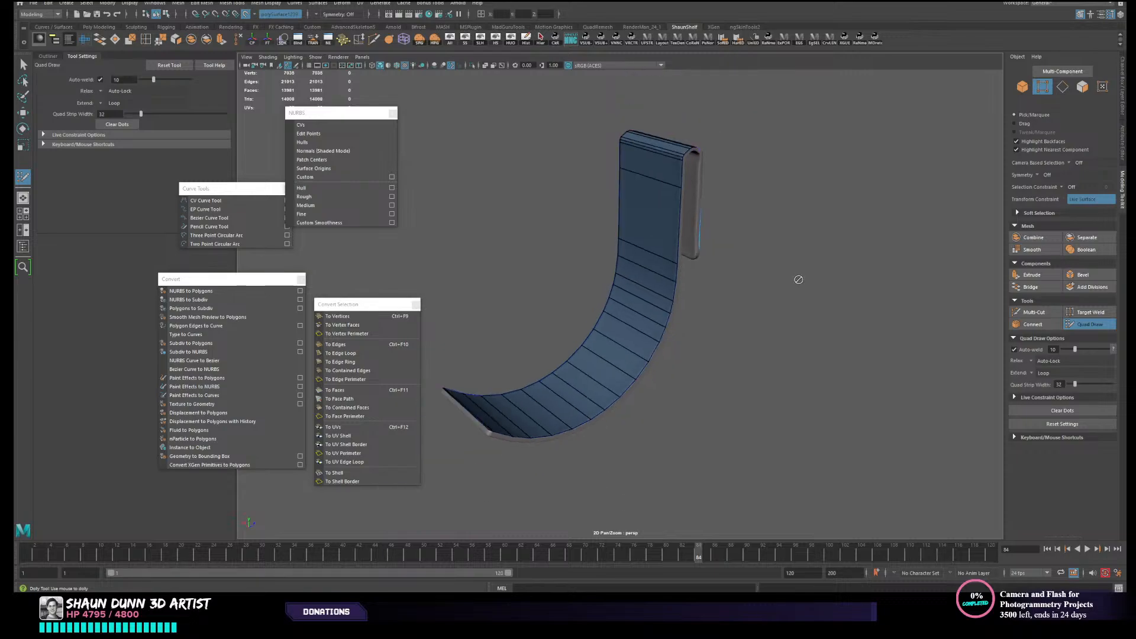
left_click_drag(749, 260, 748, 337, "alt")
left_click(669, 210, "ctrl+shift")
- Leave Quad Draw, select the strap's retopology mesh, and open the UV Editor in a narrowed window beside the model
middle_click_drag(748, 338, 838, 233, "alt")
left_click_drag(823, 193, 692, 254, "alt")
right_click_drag(692, 254, 718, 259, "alt")
left_click_drag(718, 260, 789, 271, "alt")
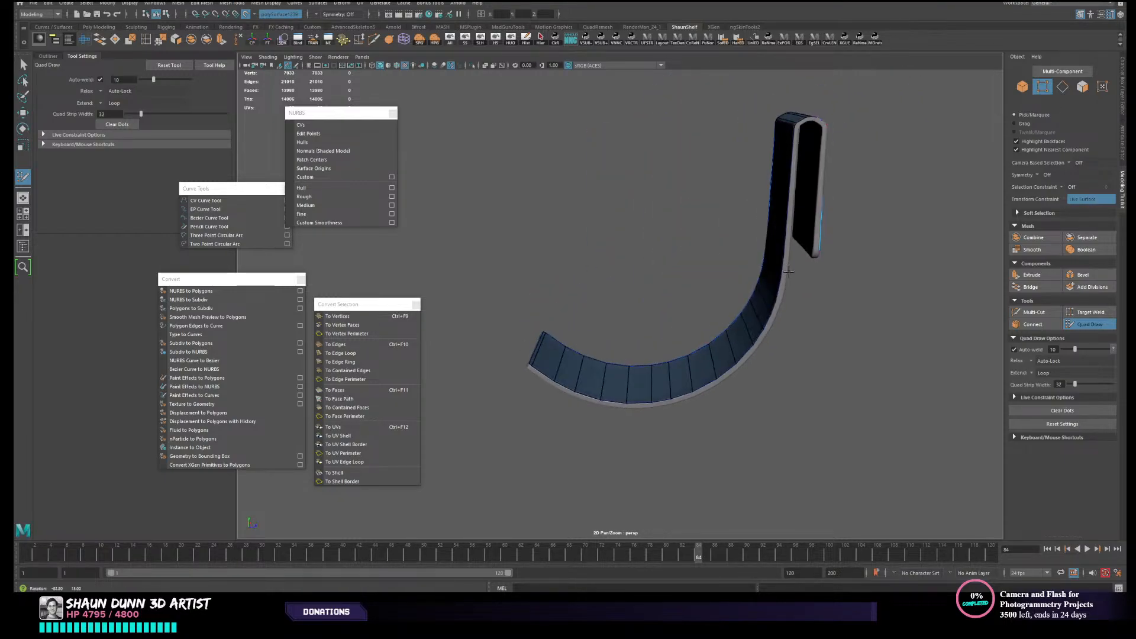
key("w")
right_click_drag(778, 219, 825, 196)
left_click_drag(813, 205, 858, 220, "alt")
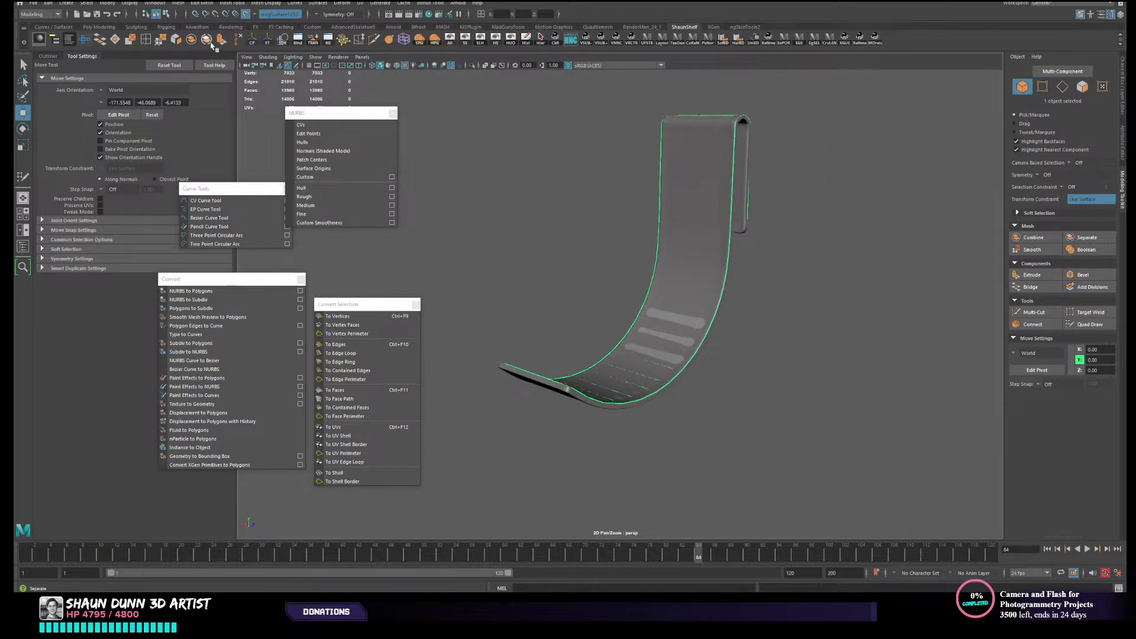
left_click(84, 39)
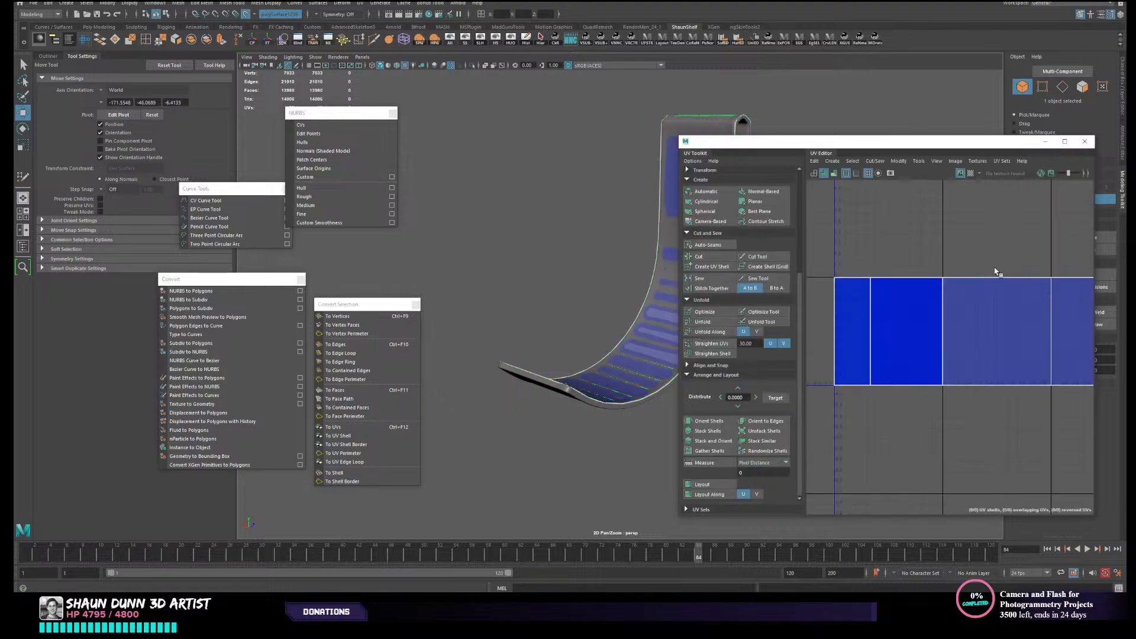
left_click_drag(660, 333, 577, 282, "alt")
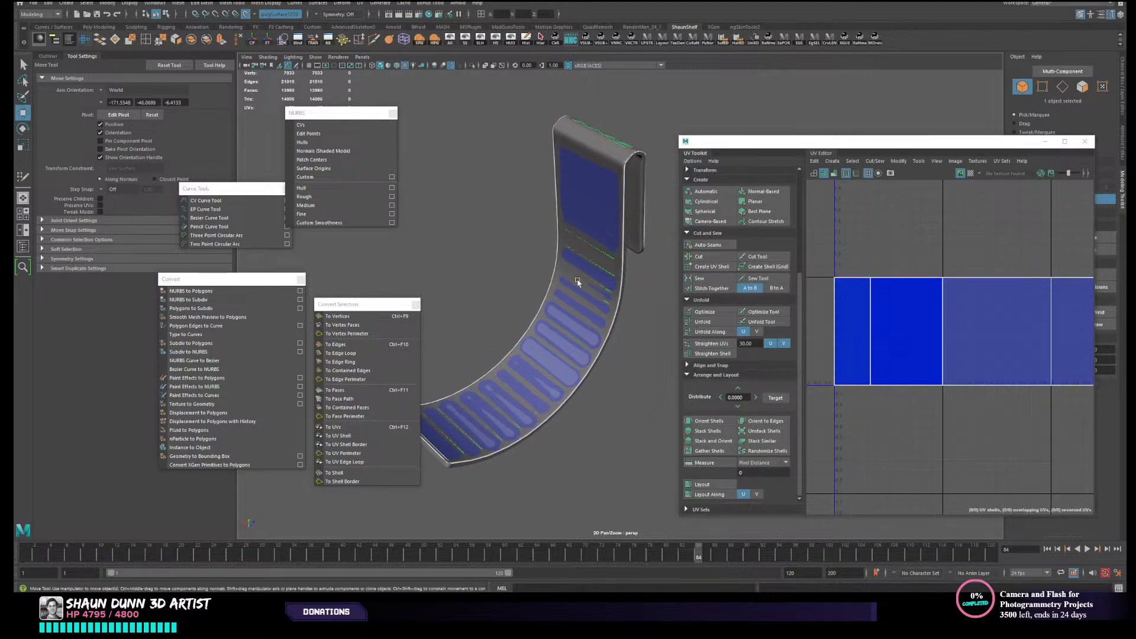
left_click_drag(543, 327, 605, 300, "alt")
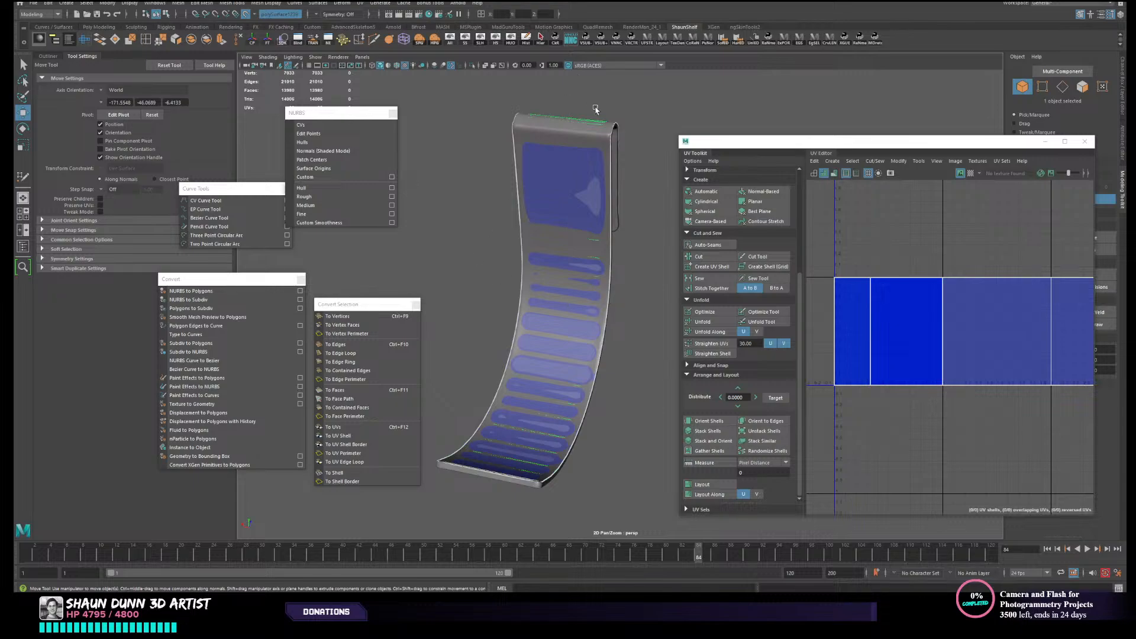
left_click_drag(1095, 184, 958, 185)
- Try inserting two lengthwise edge loops along the strap mesh with Quad Draw
left_click(1090, 324)
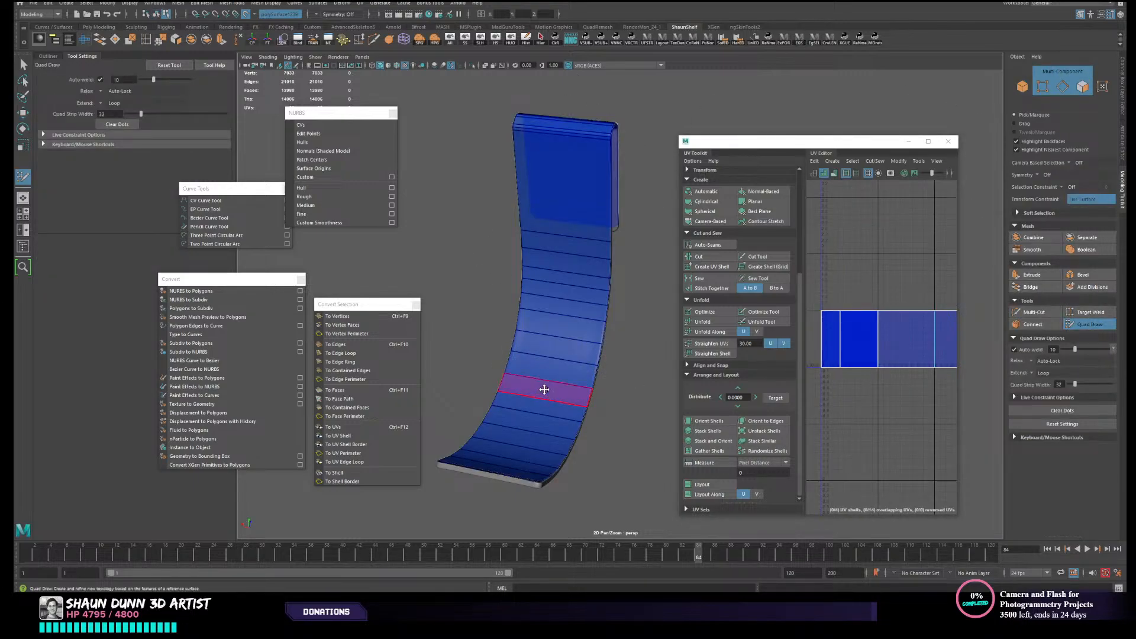
left_click(530, 379, "ctrl")
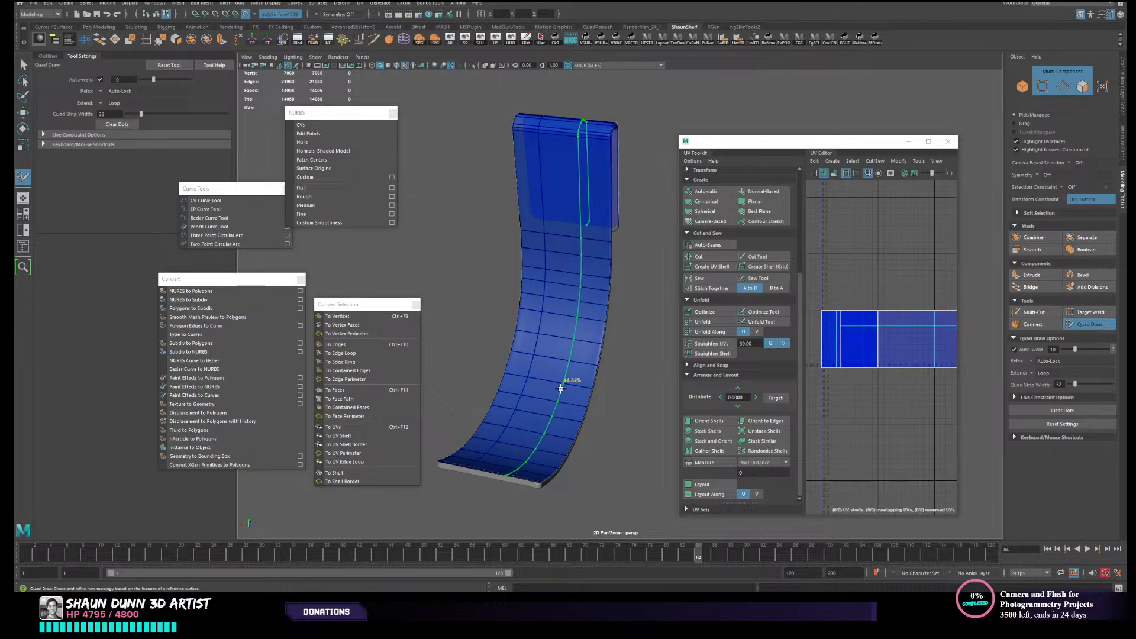
left_click(563, 389, "ctrl")
mouse_move(602, 393)
left_mouse_down("alt")
mouse_move(622, 388)
mouse_move(610, 404)
mouse_move(632, 383)
mouse_move(588, 386)
left_mouse_up("alt")
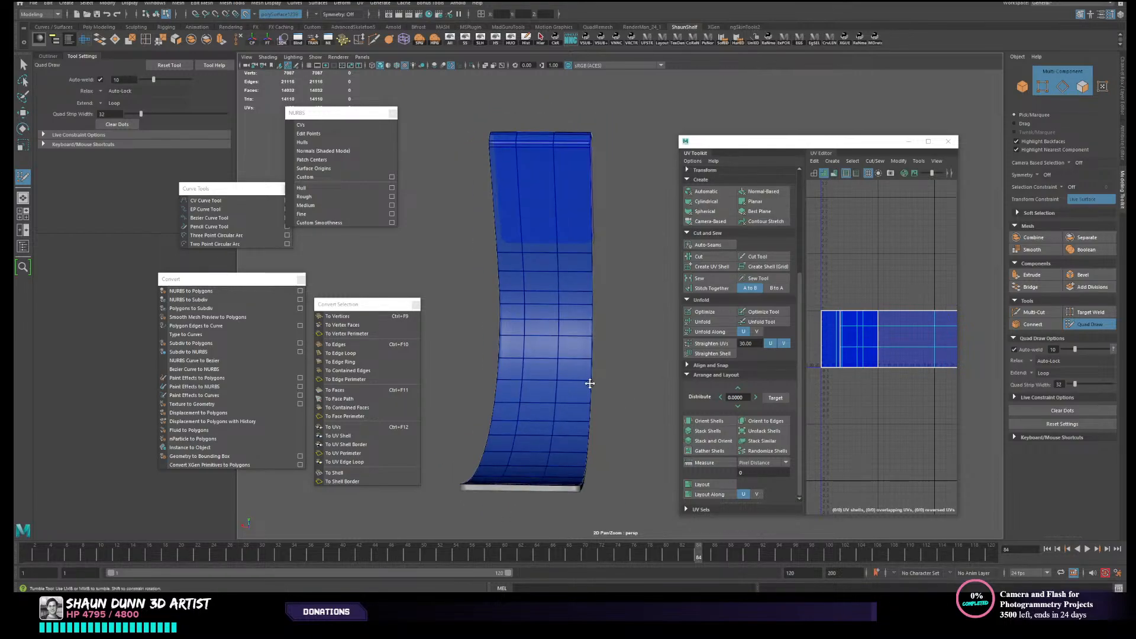
key("ctrl+z")
key("ctrl+z")
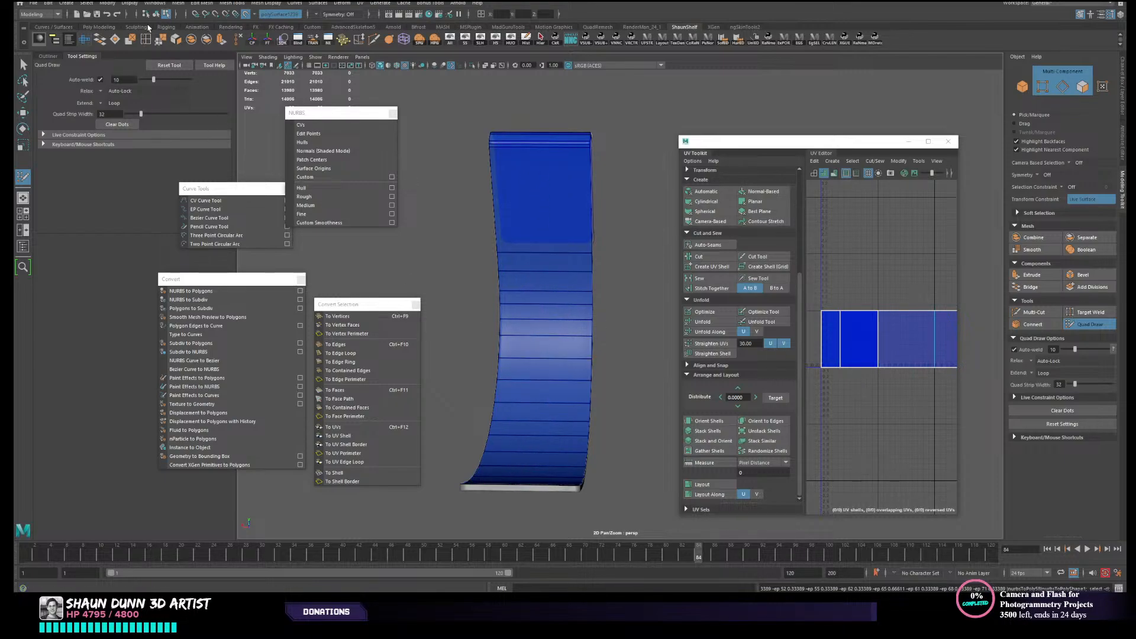
- Try inserting a single lengthwise edge loop near the middle of the strap mesh
left_click(147, 39)
left_click_drag(584, 307, 592, 304, "alt")
key("w")
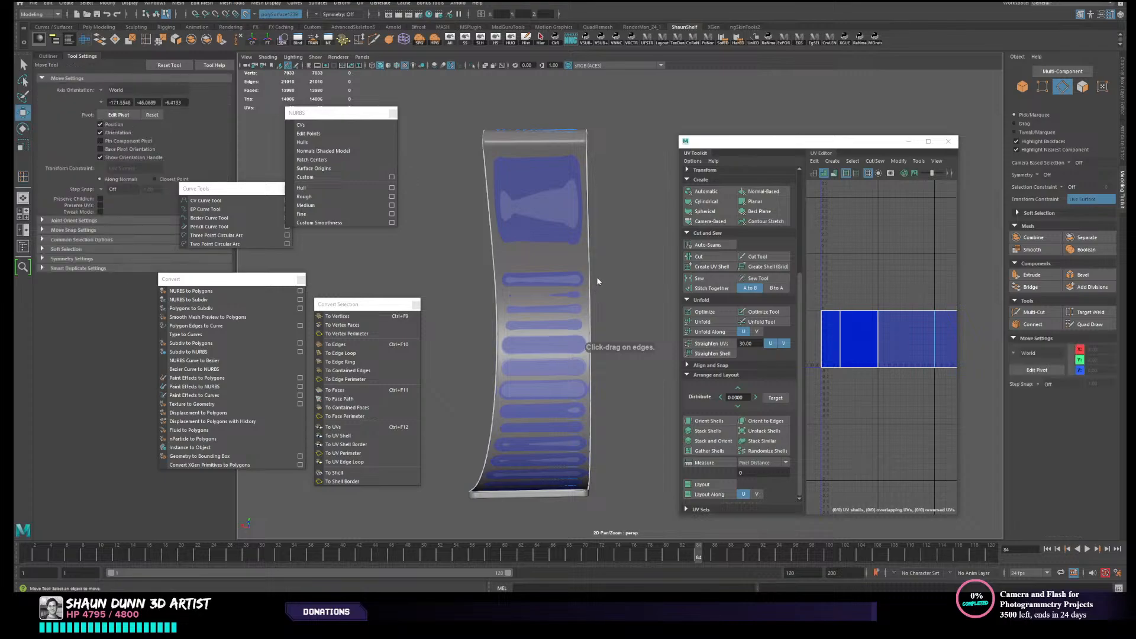
right_click_drag(597, 276, 609, 268)
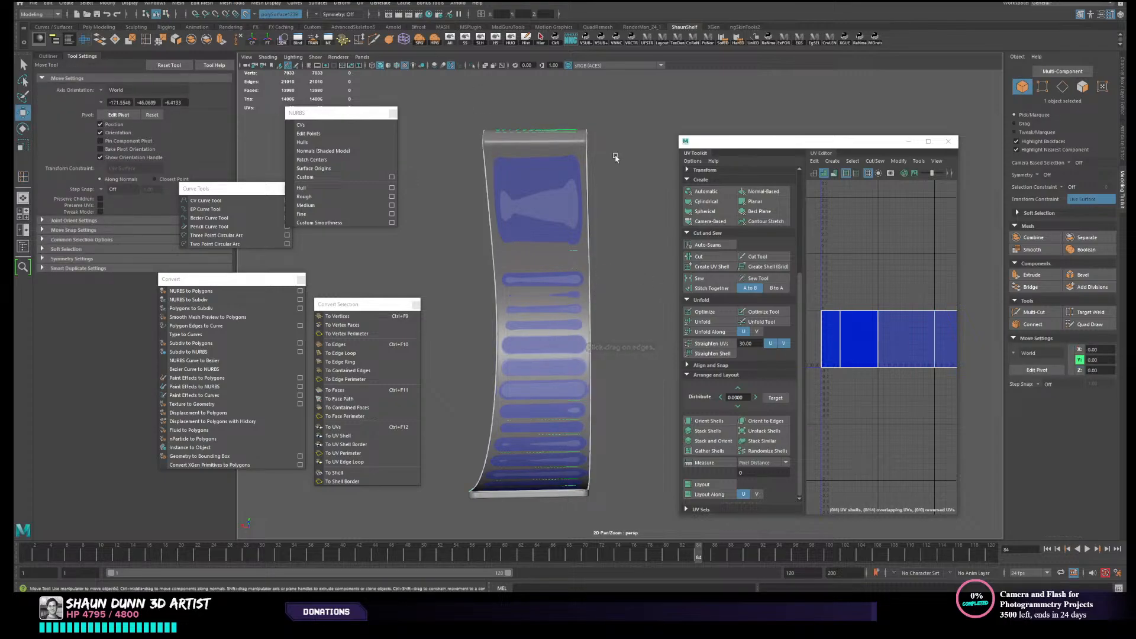
left_click(1090, 324)
left_click(550, 361, "ctrl")
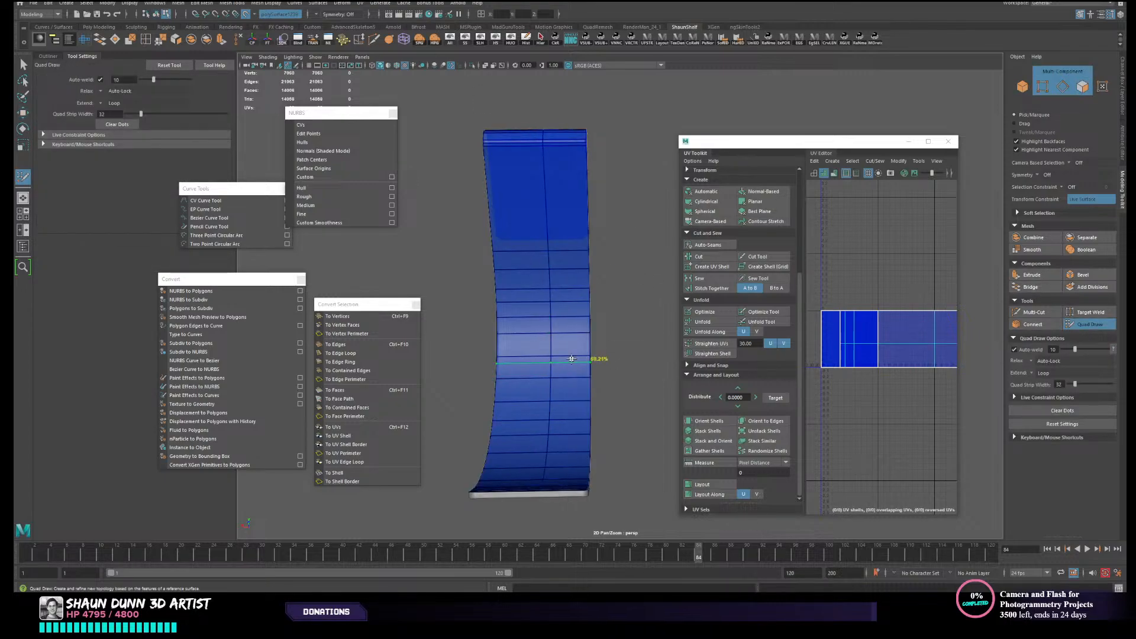
key("ctrl+z")
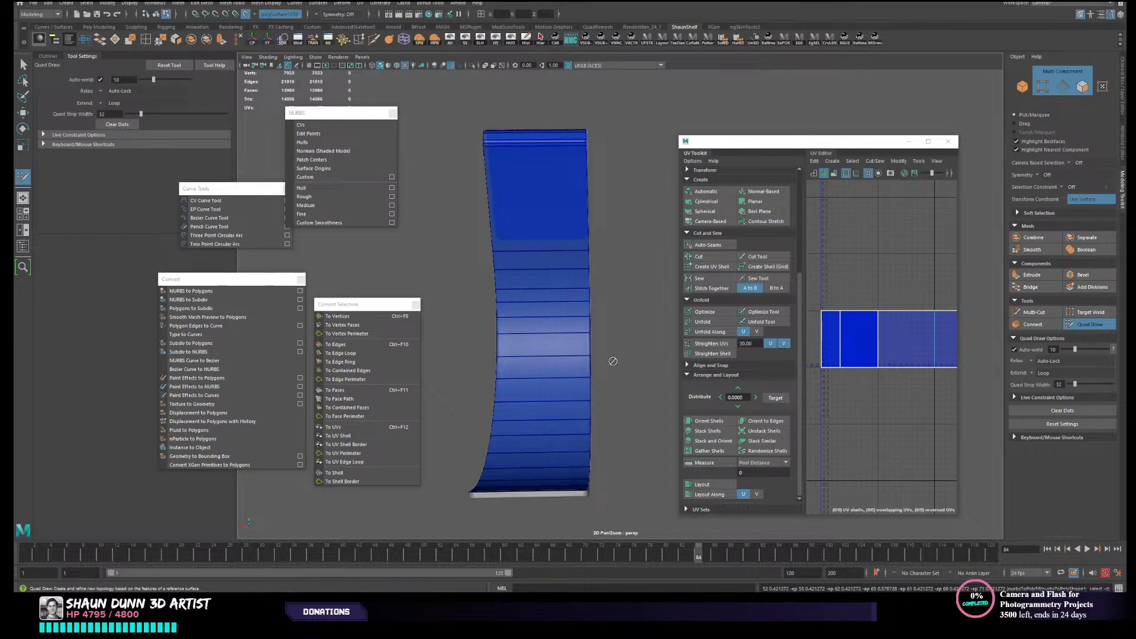
- Leave Quad Draw, hide all objects except the strap's retopology mesh, and select that mesh
key("w")
right_click_drag(598, 336, 619, 321)
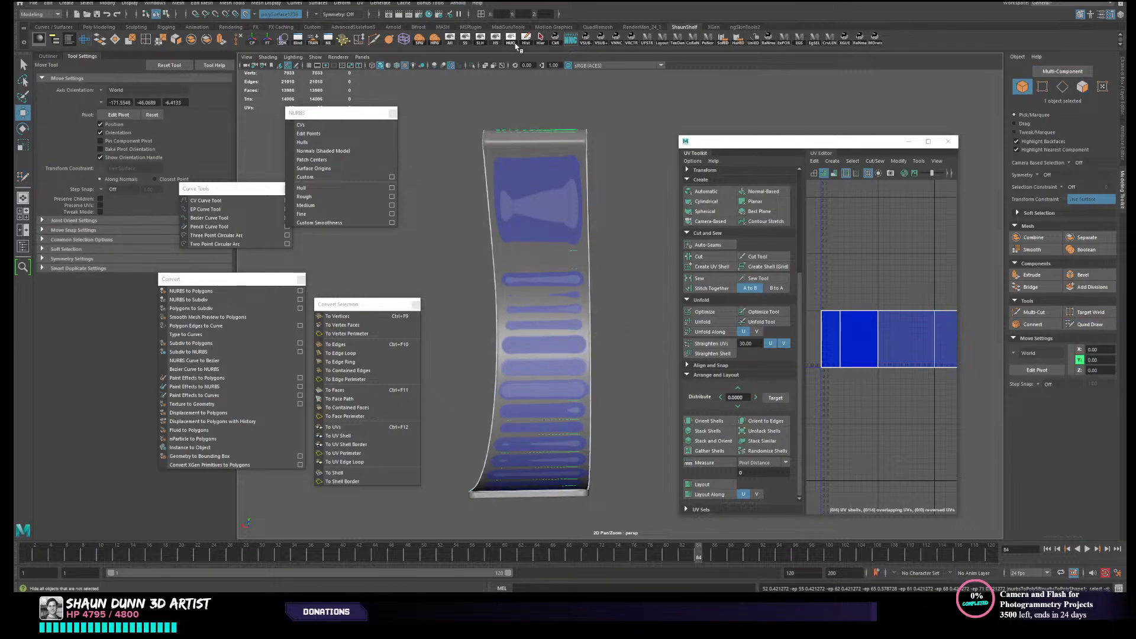
left_click(514, 43)
left_click(649, 215)
left_click_drag(517, 361, 520, 381, "alt")
left_click(520, 379)
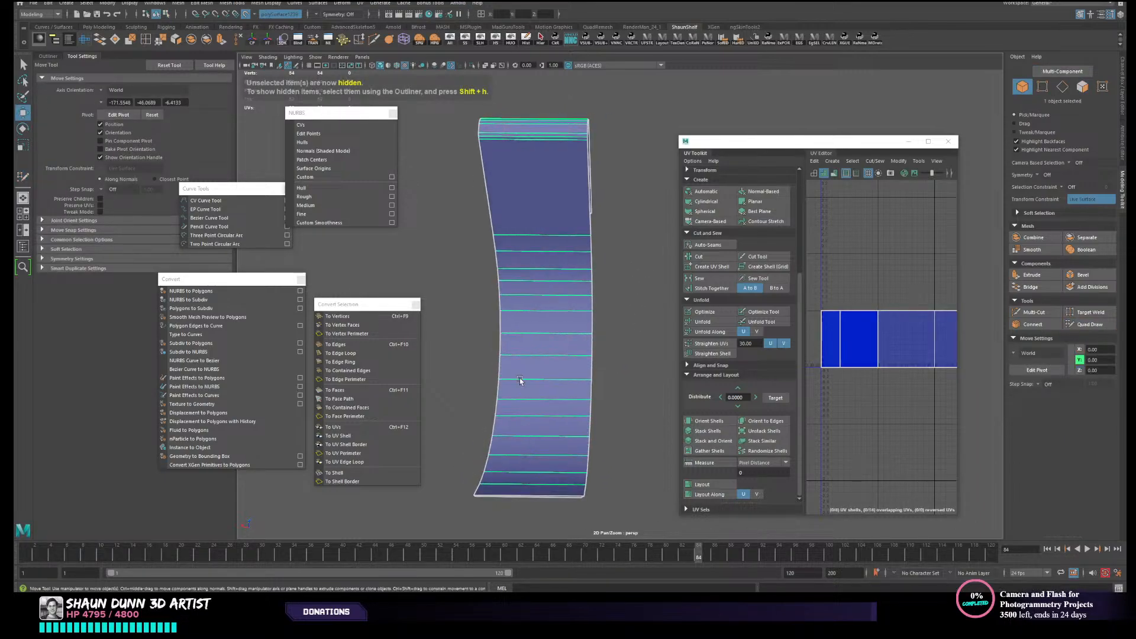
- Try the Insert Edge Loop tool for one lengthwise loop on the isolated strap and check its construction history
left_click(146, 41)
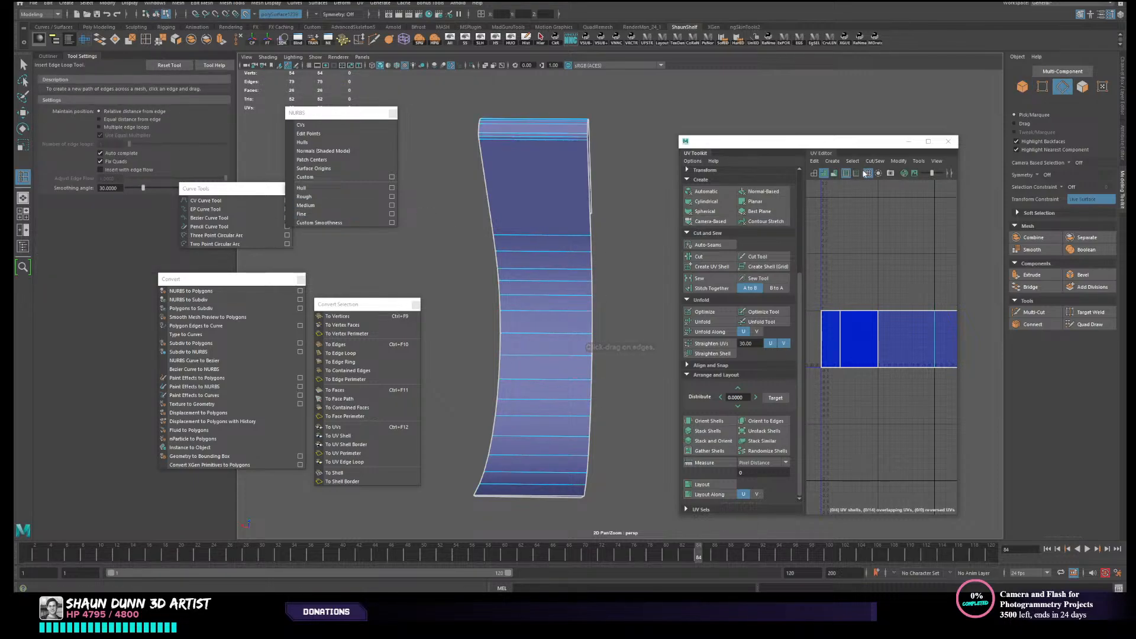
key("ctrl+a")
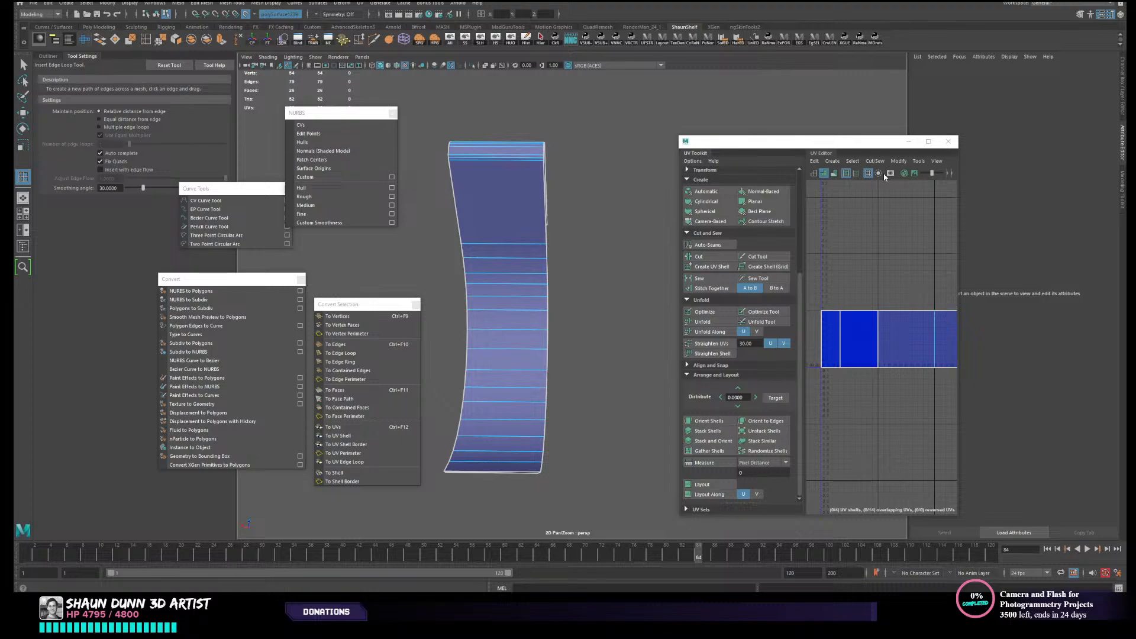
key("ctrl+a")
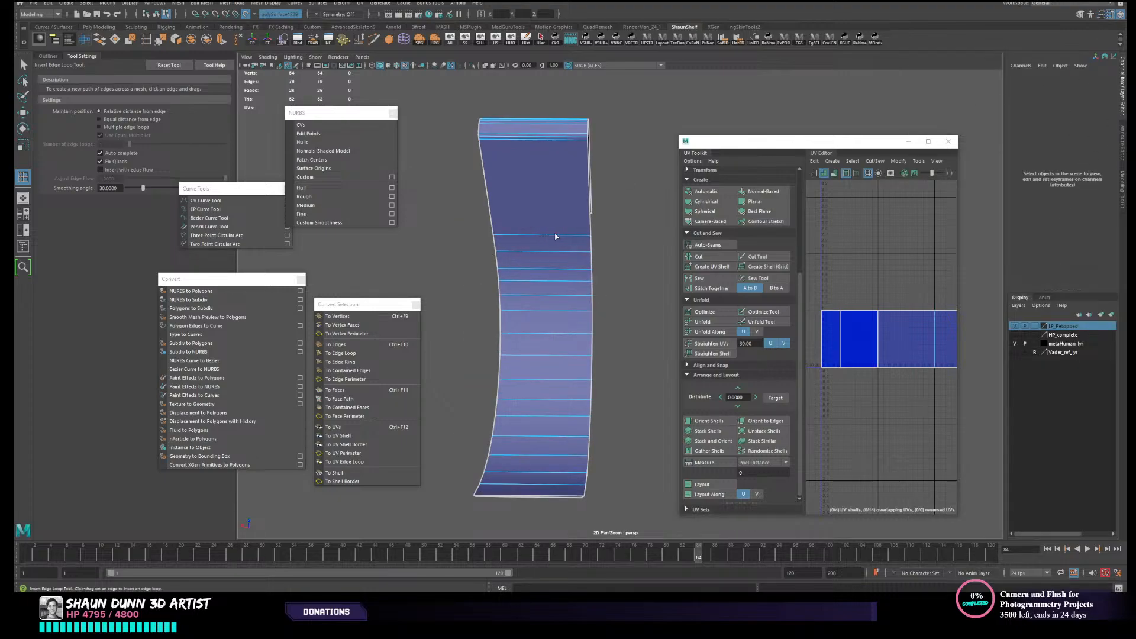
left_click_drag(555, 237, 544, 237)
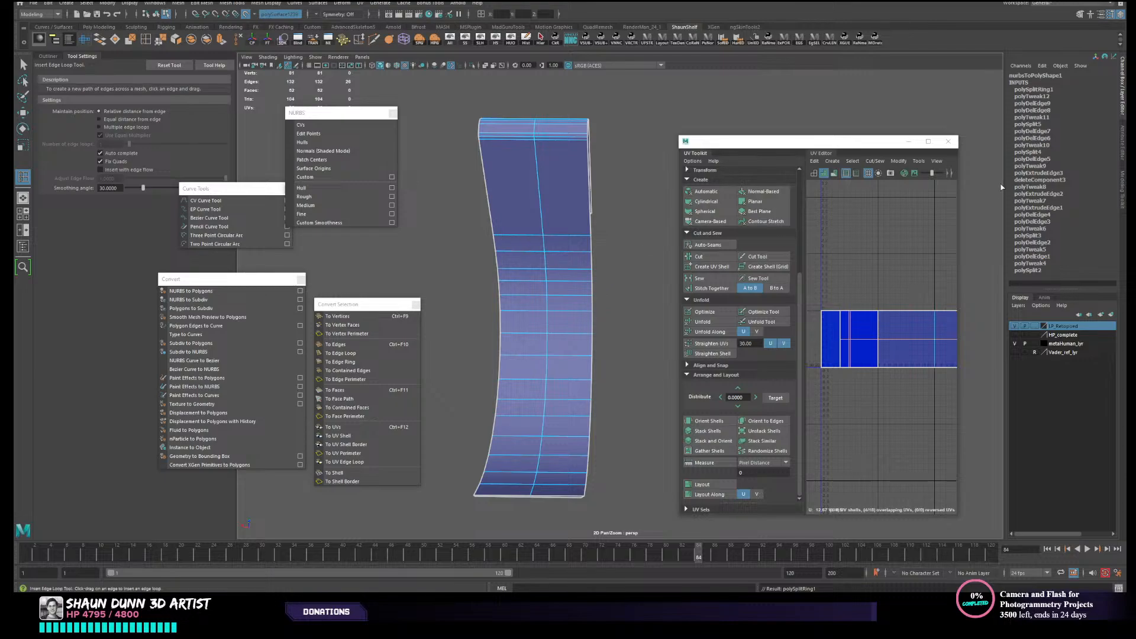
key("ctrl+z")
- Delete the strap mesh's construction history and restart the Insert Edge Loop tool
right_click_drag(550, 277, 573, 256)
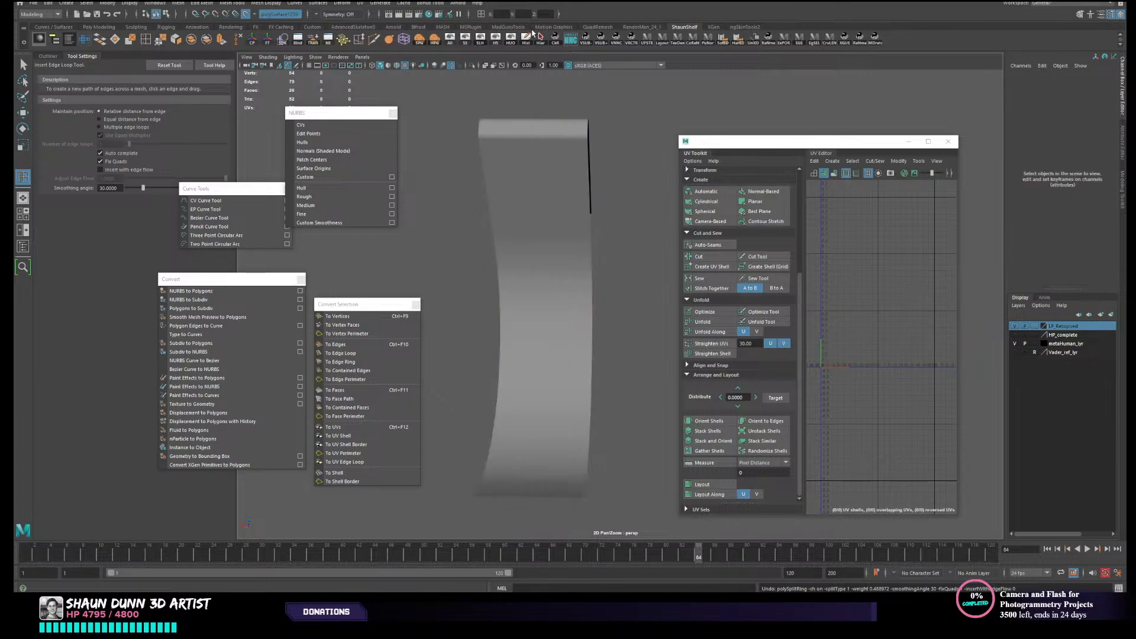
left_click(497, 159)
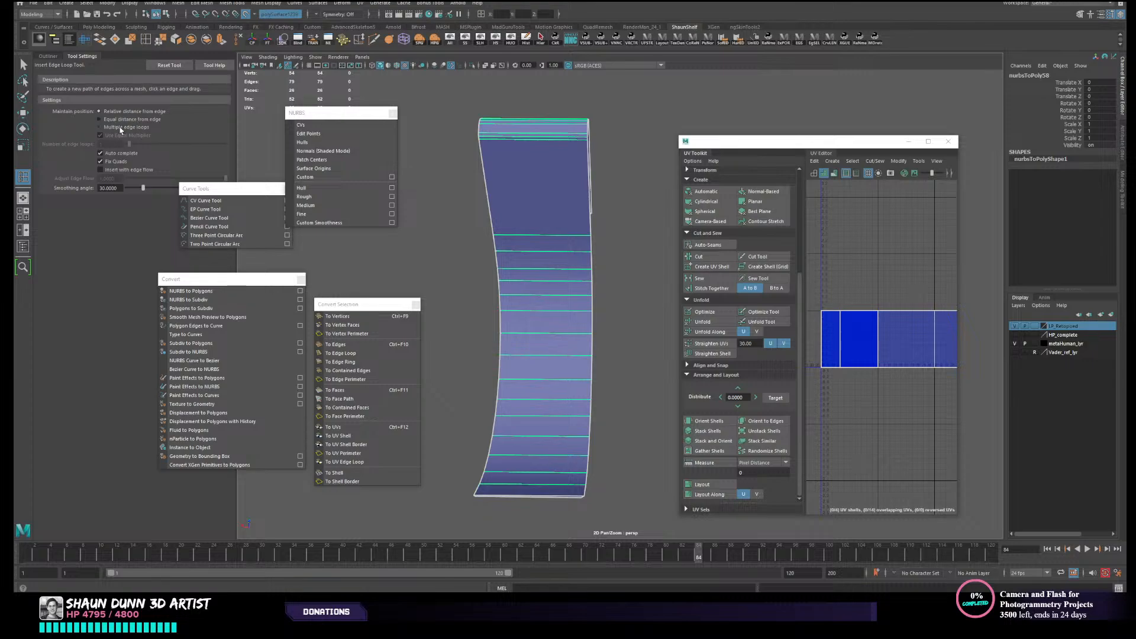
left_click(147, 41)
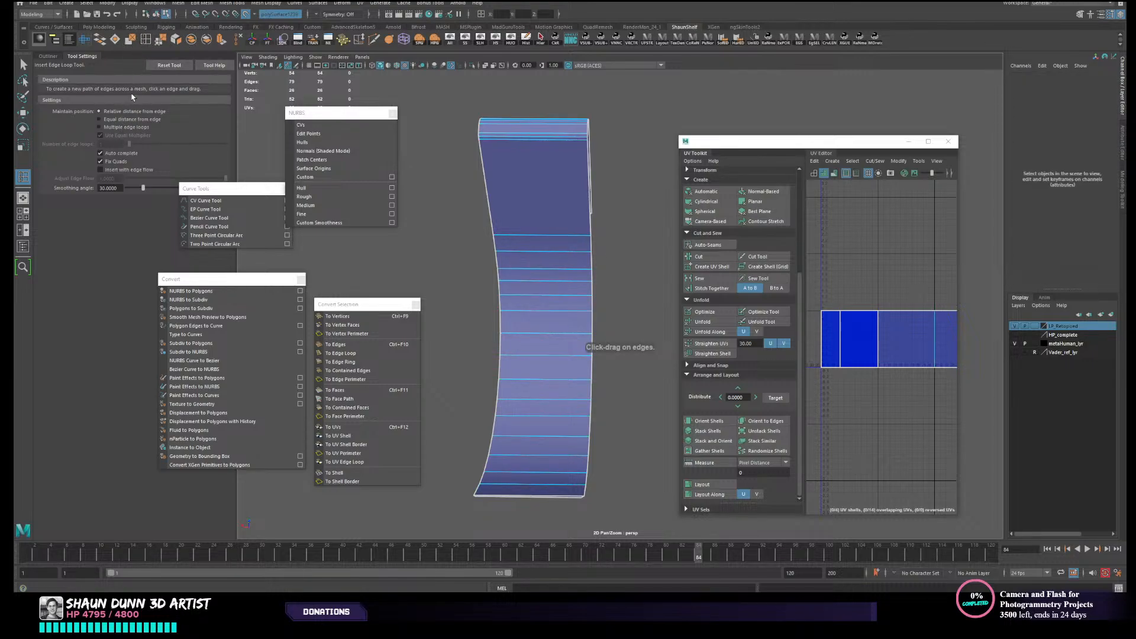
- Set the Insert Edge Loop tool to multiple edge loops and try one, and two, evenly spaced lengthwise loops on the strap
left_click(121, 128)
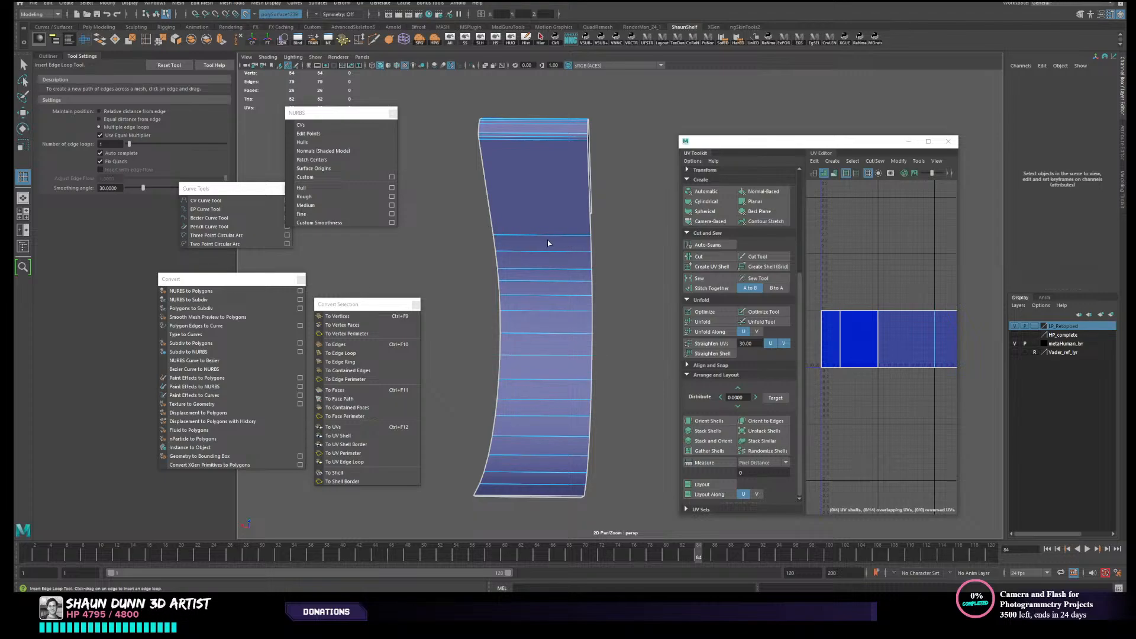
left_click(577, 236)
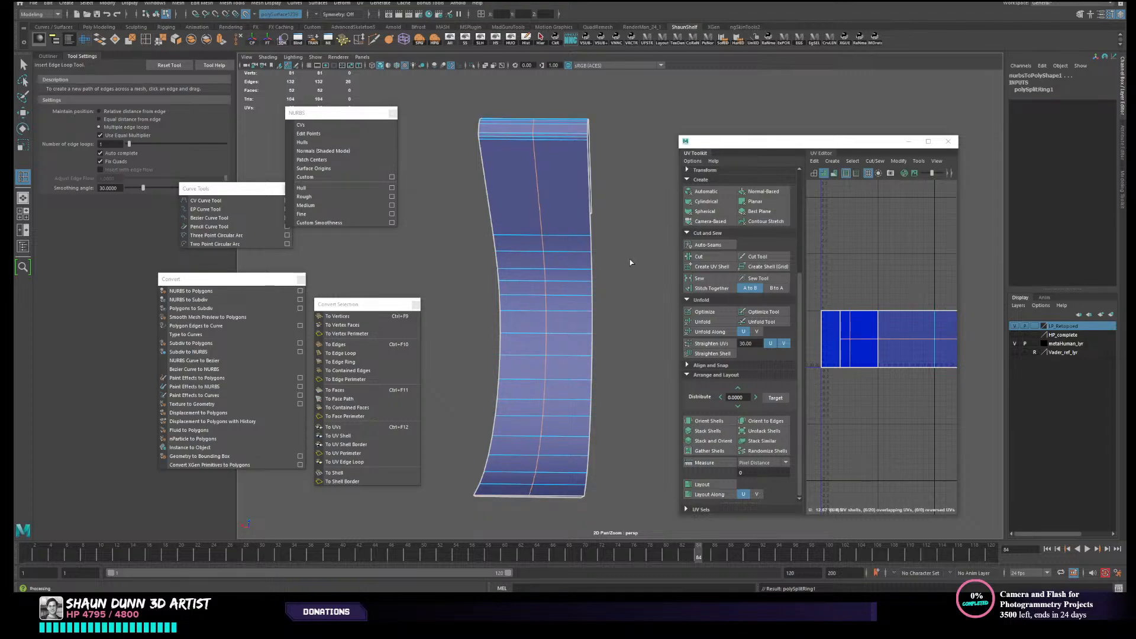
key("ctrl+z")
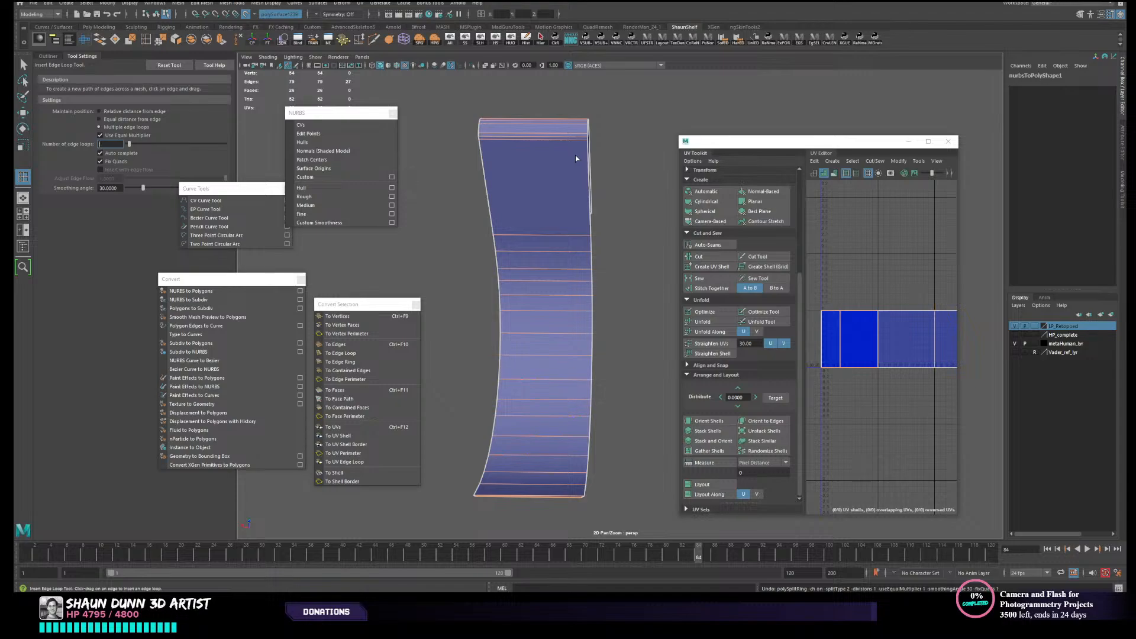
left_click(554, 241)
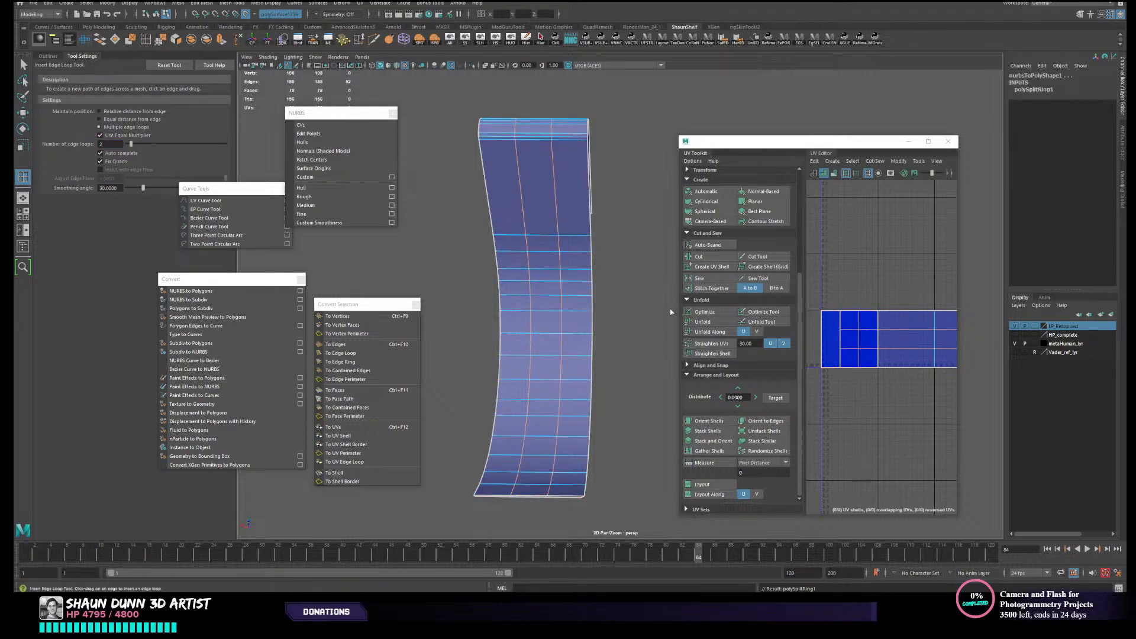
key("ctrl+z")
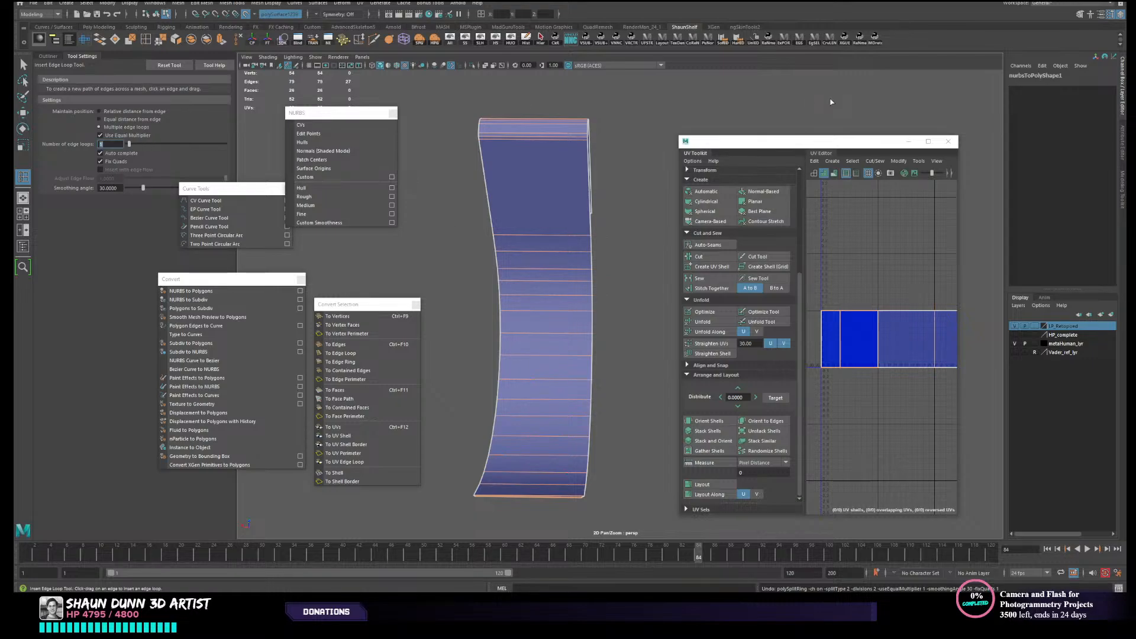
- Insert a single evenly spaced edge loop lengthwise along the middle of the strap mesh
left_click_drag(658, 285, 626, 286, "alt")
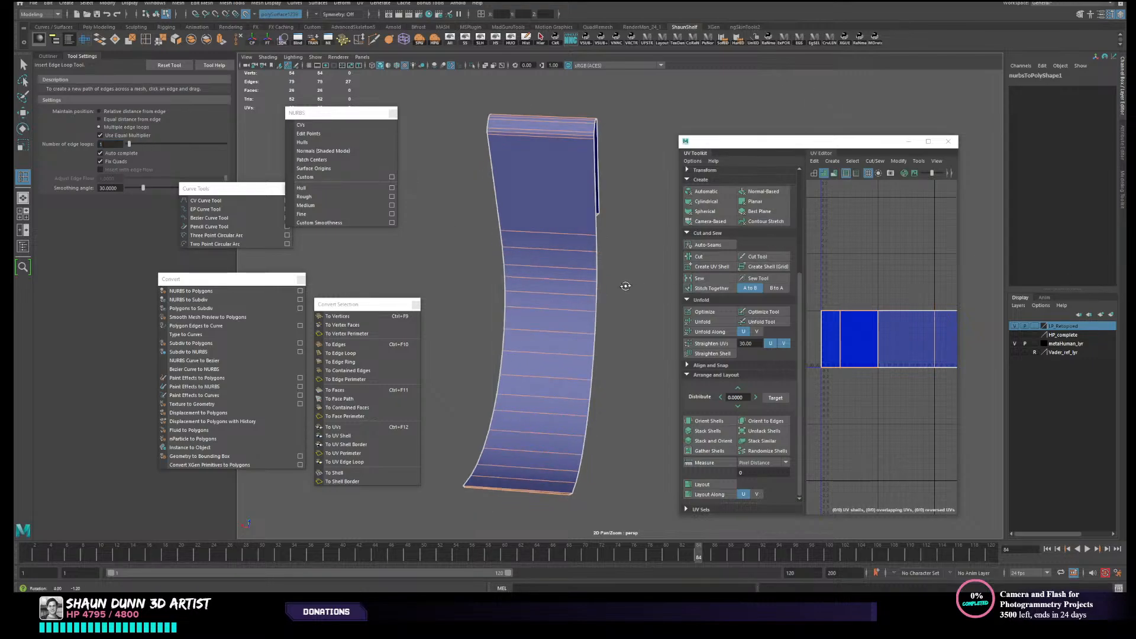
left_click(578, 238)
key("w")
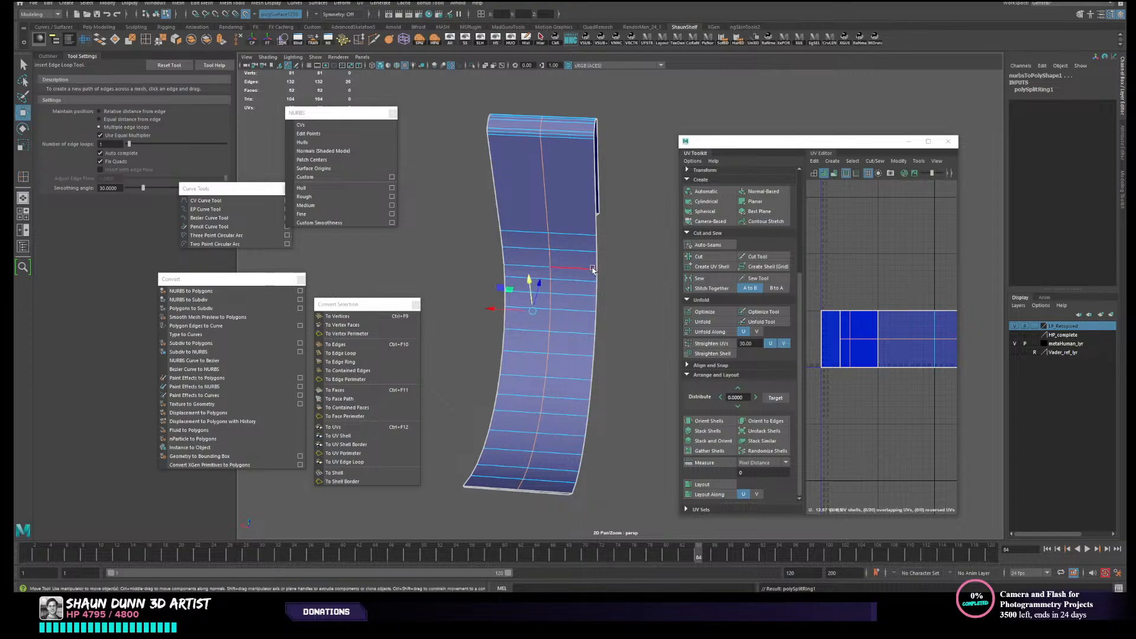
right_click_drag(578, 258, 599, 238)
- Set the inserted edge loop's Divisions to 3 in the strap mesh's construction history
left_click(1045, 173)
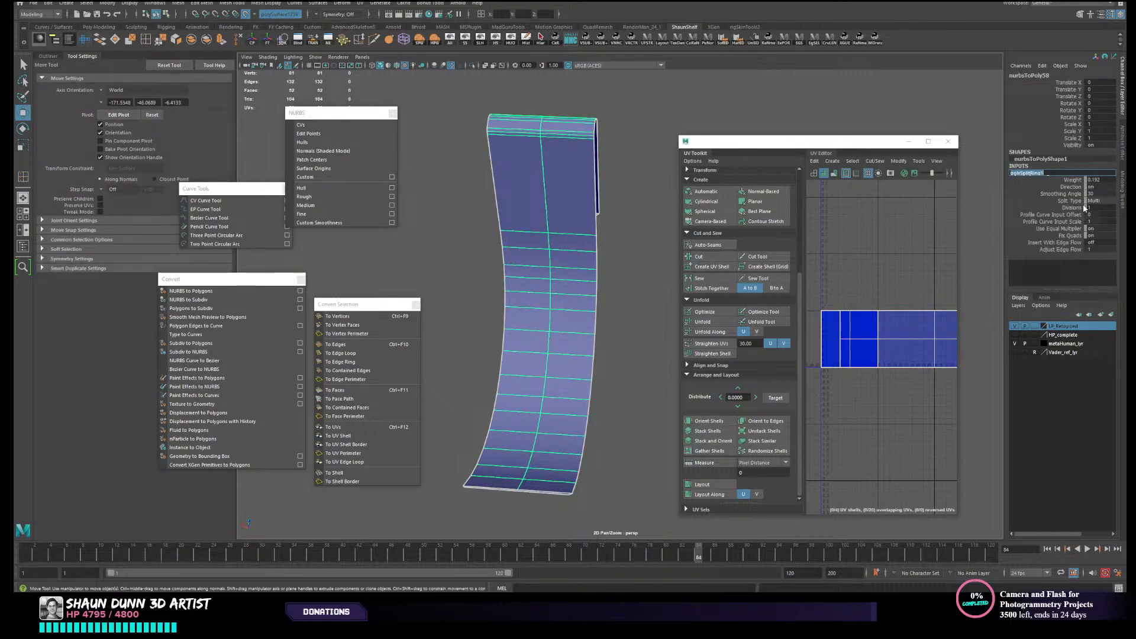
left_click(1100, 201)
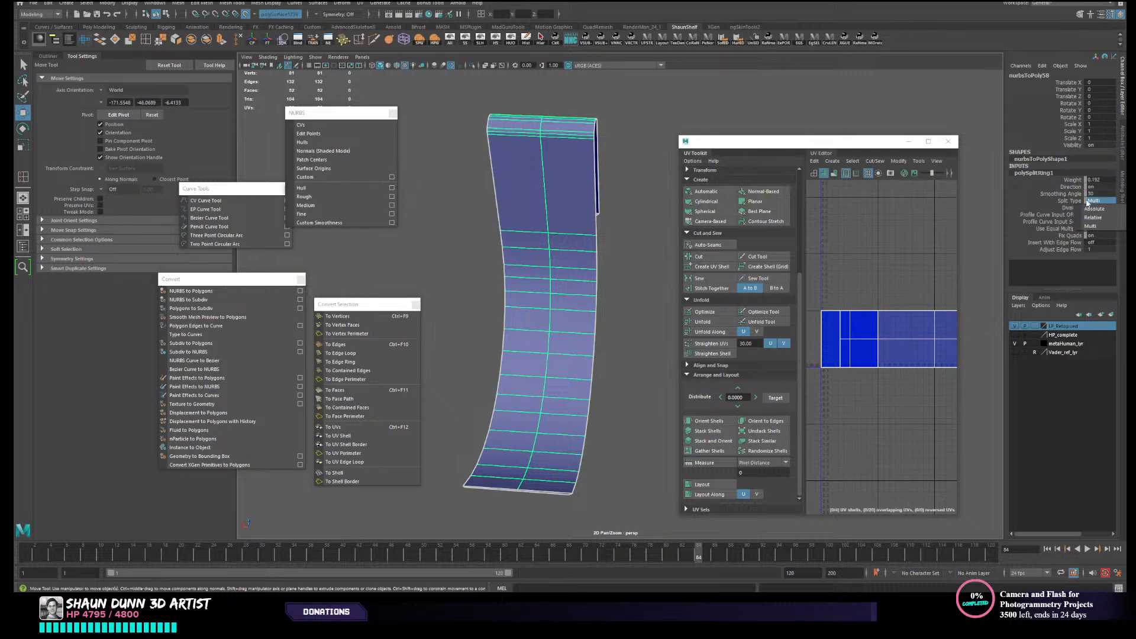
left_click(1063, 201)
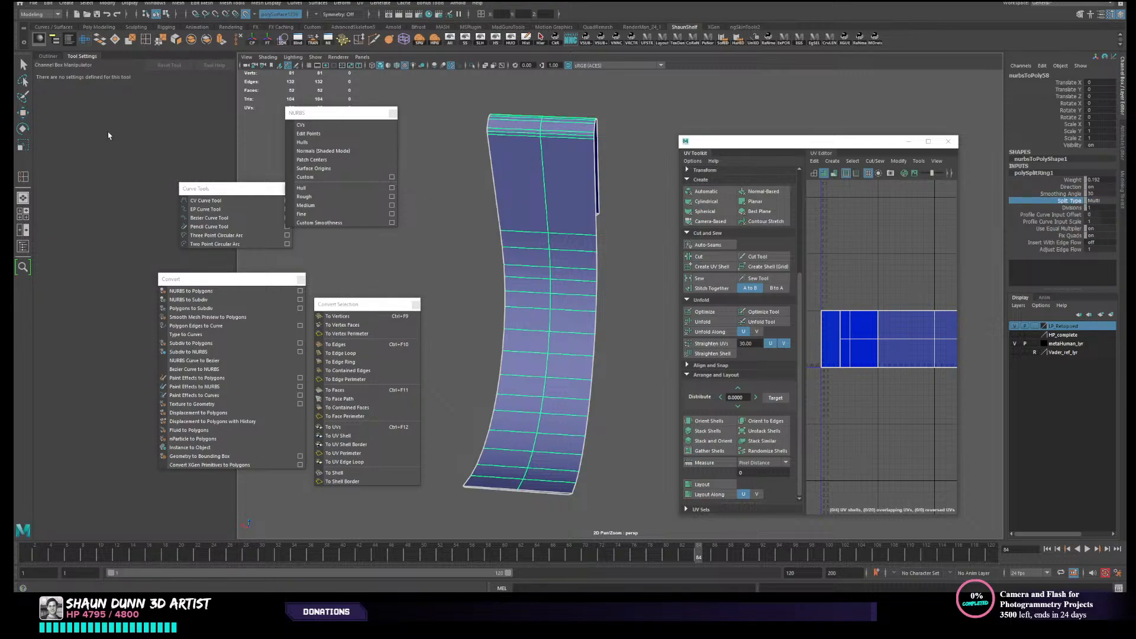
left_click(1070, 209)
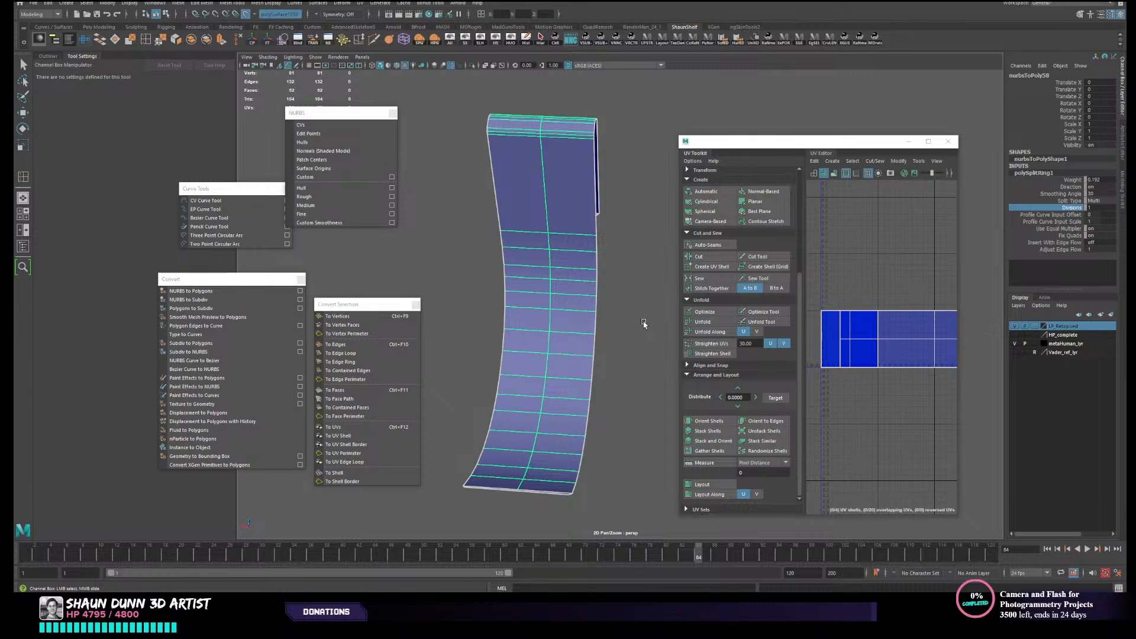
double_click(1102, 209)
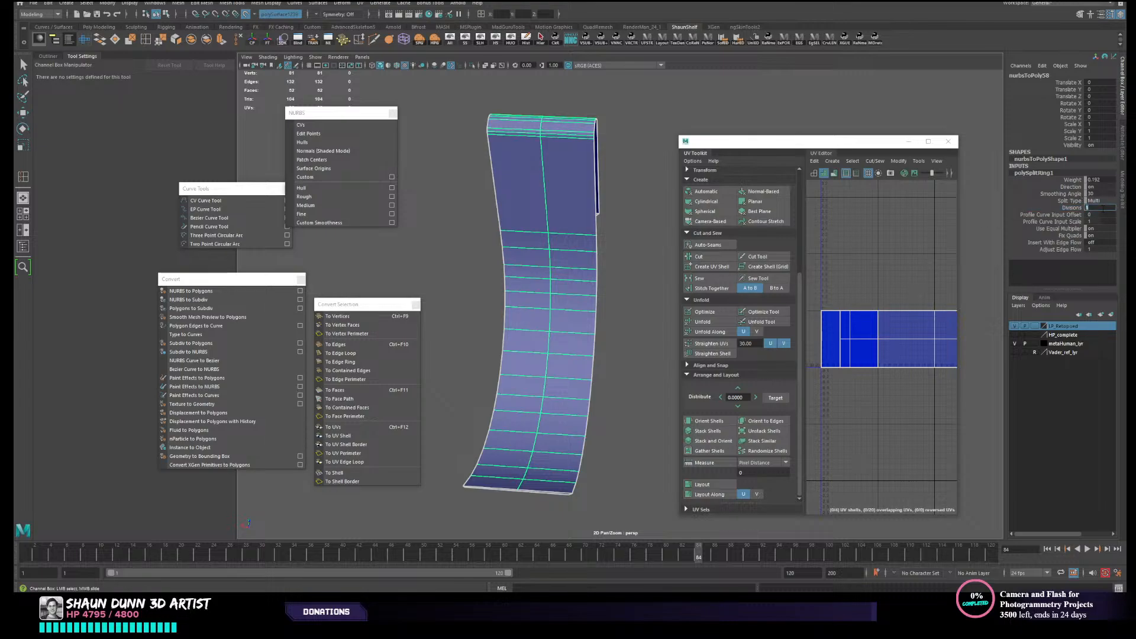
left_click(1067, 212)
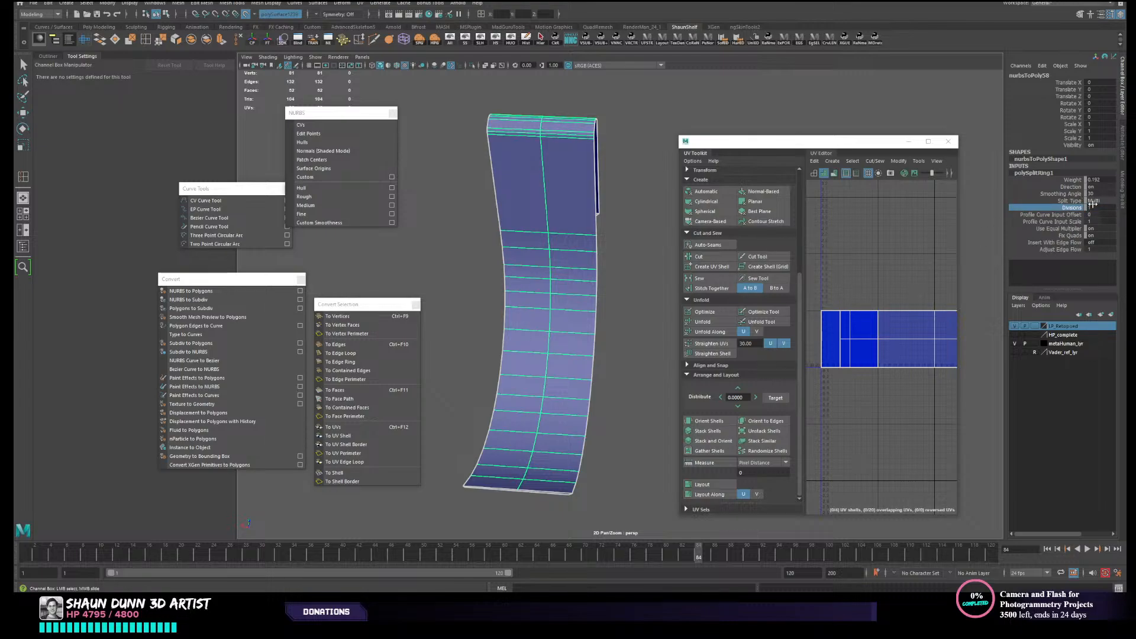
middle_click_drag(629, 303, 631, 301)
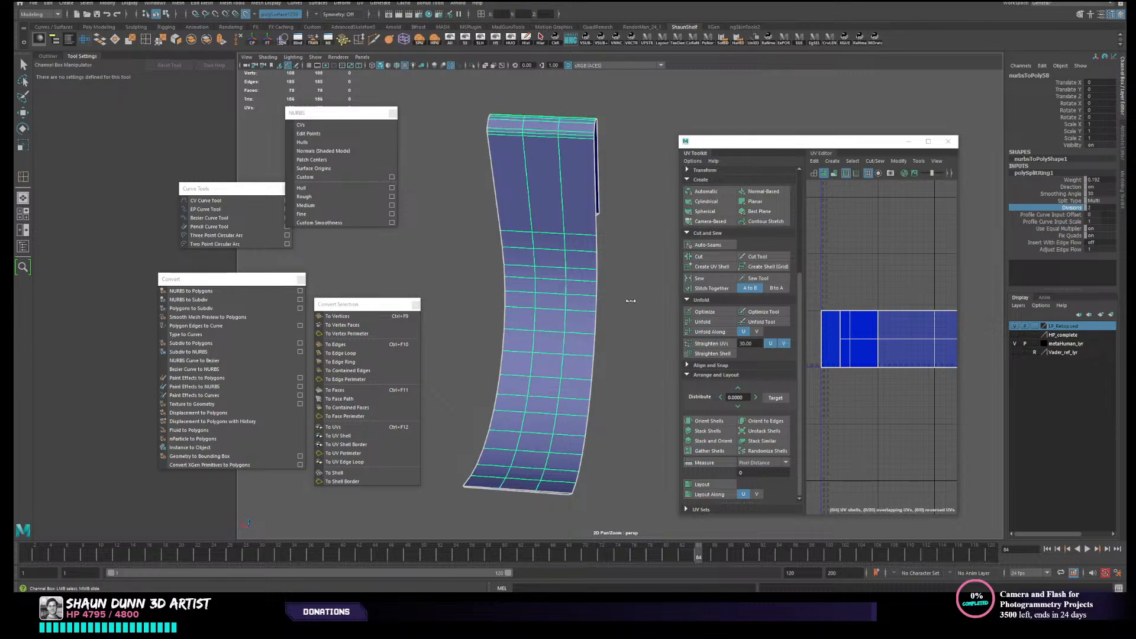
mouse_move(611, 314)
middle_mouse_down()
mouse_move(640, 325)
mouse_move(608, 329)
middle_mouse_up()
left_click_drag(661, 358, 623, 244, "alt")
scroll(597, 379, "down", 4)
scroll(558, 391, "up", 6)
scroll(557, 391, "down", 6)
- Reselect the whole strap mesh as an object and give it a camera-based UV projection
right_click(624, 244)
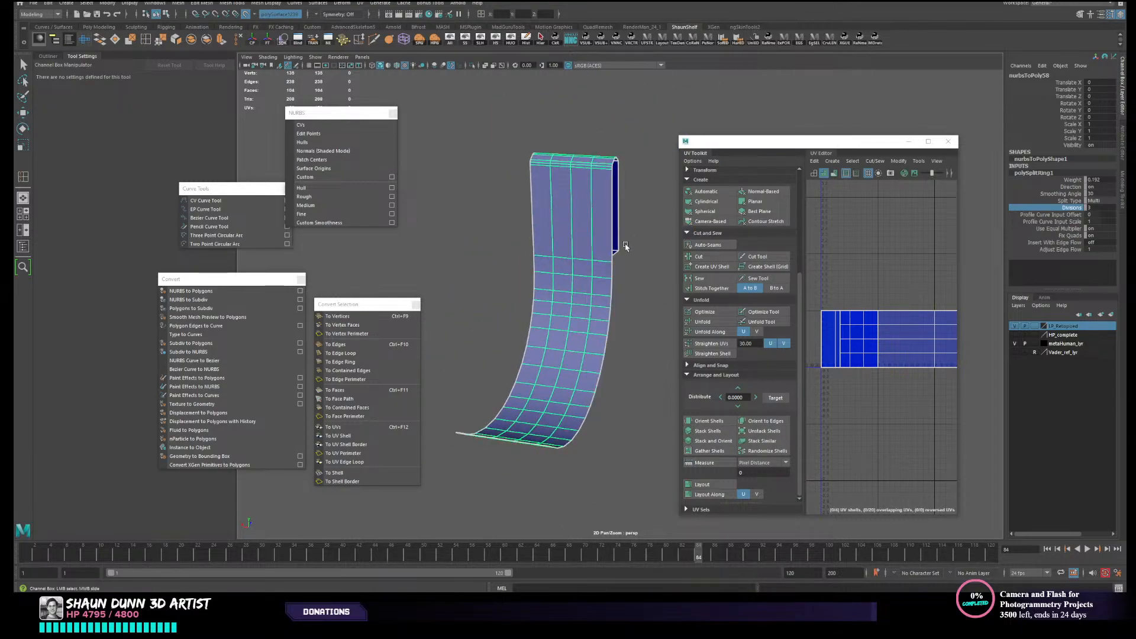
left_click(616, 273)
left_click(609, 314)
left_click_drag(609, 314, 535, 301, "alt")
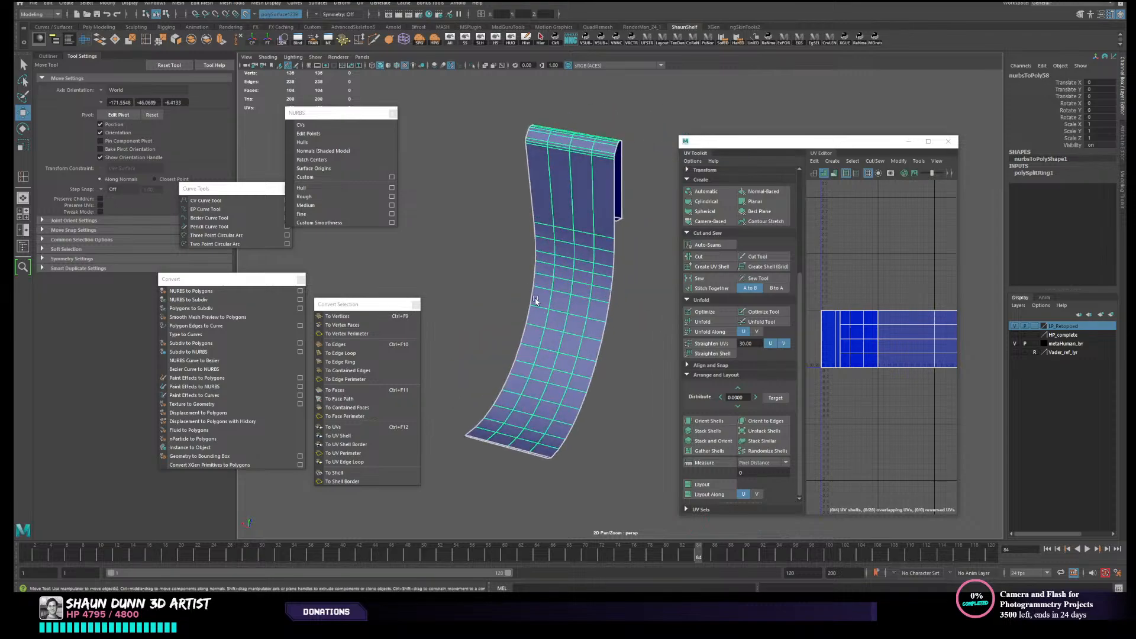
left_click(605, 335)
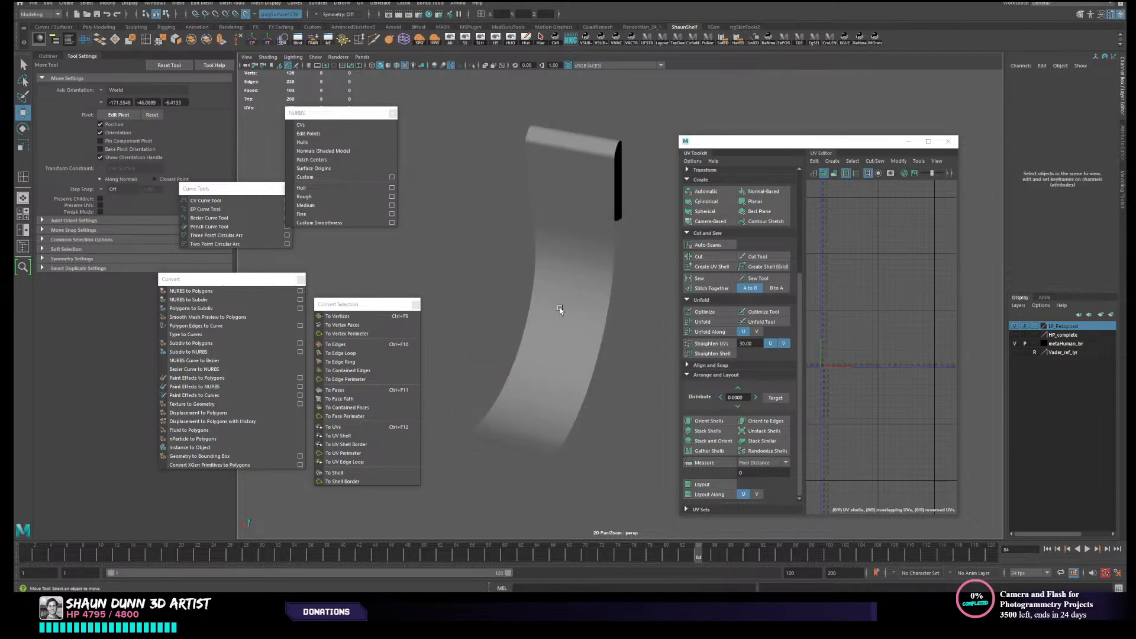
left_click(560, 309)
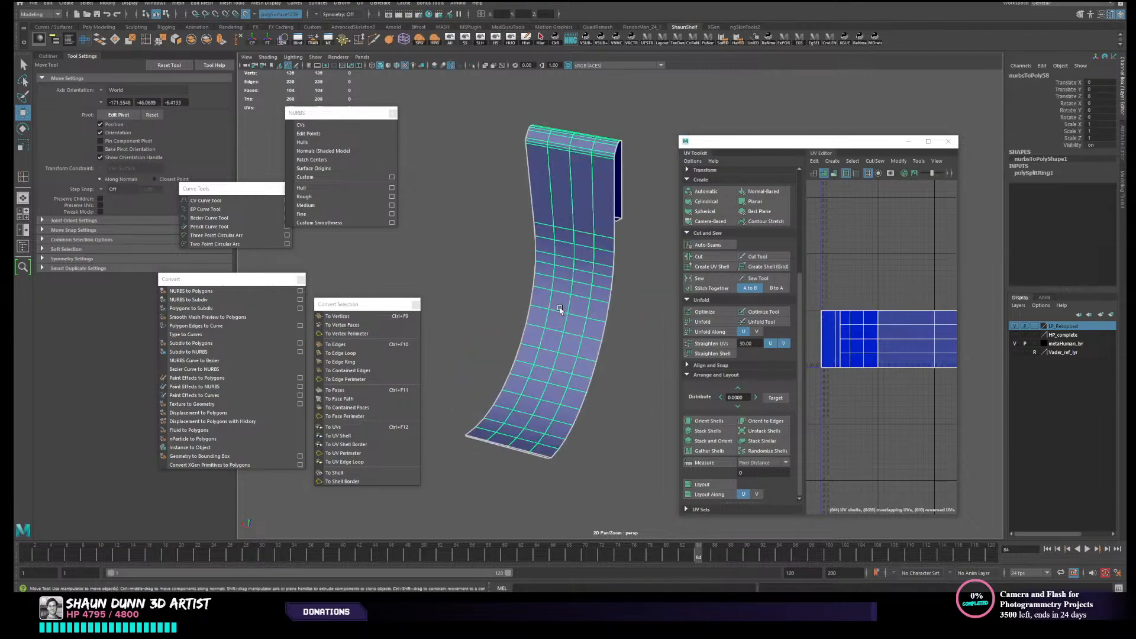
left_click(602, 421)
left_click(541, 385)
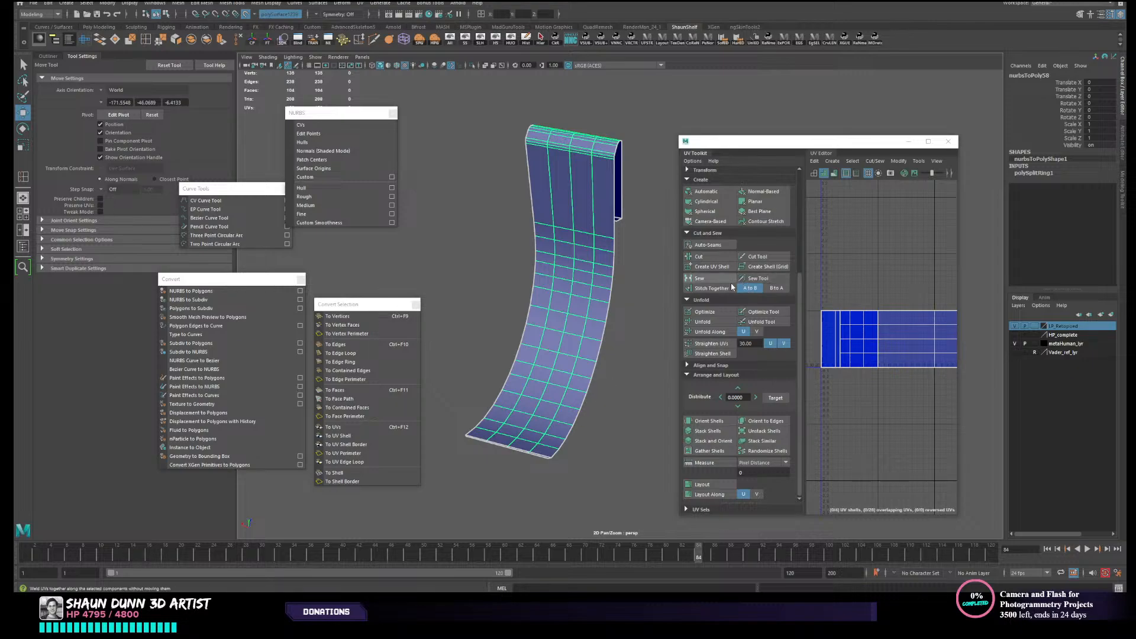
left_click(723, 225)
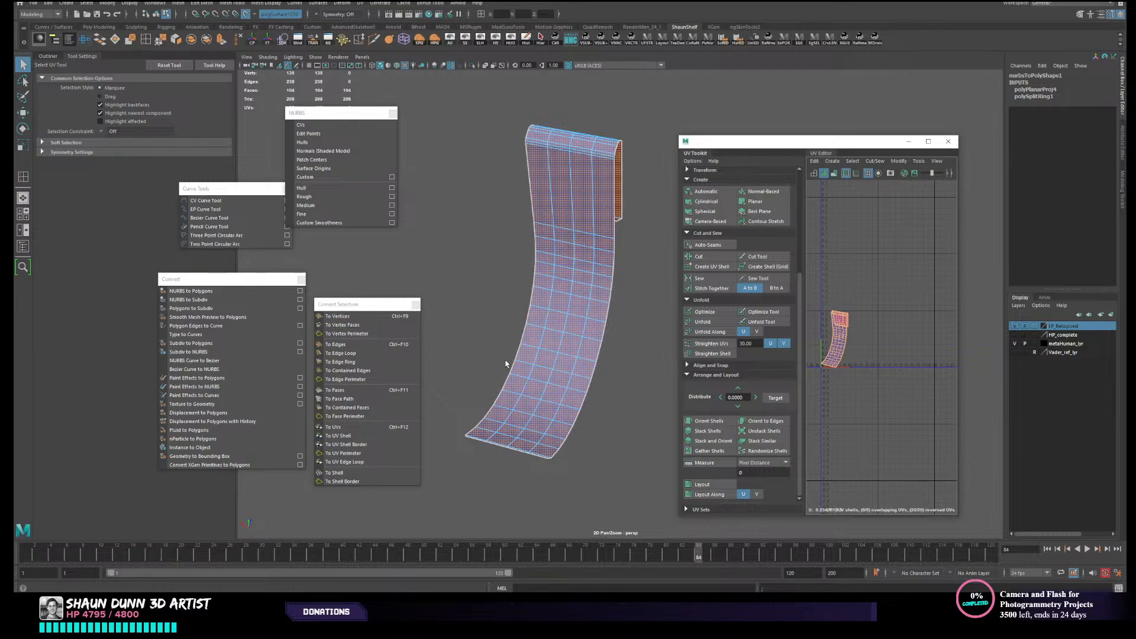
- Reselect the strap mesh from an angled view and unfold its projected UVs
right_click_drag(556, 310, 594, 289)
left_click(656, 315)
left_click(547, 322)
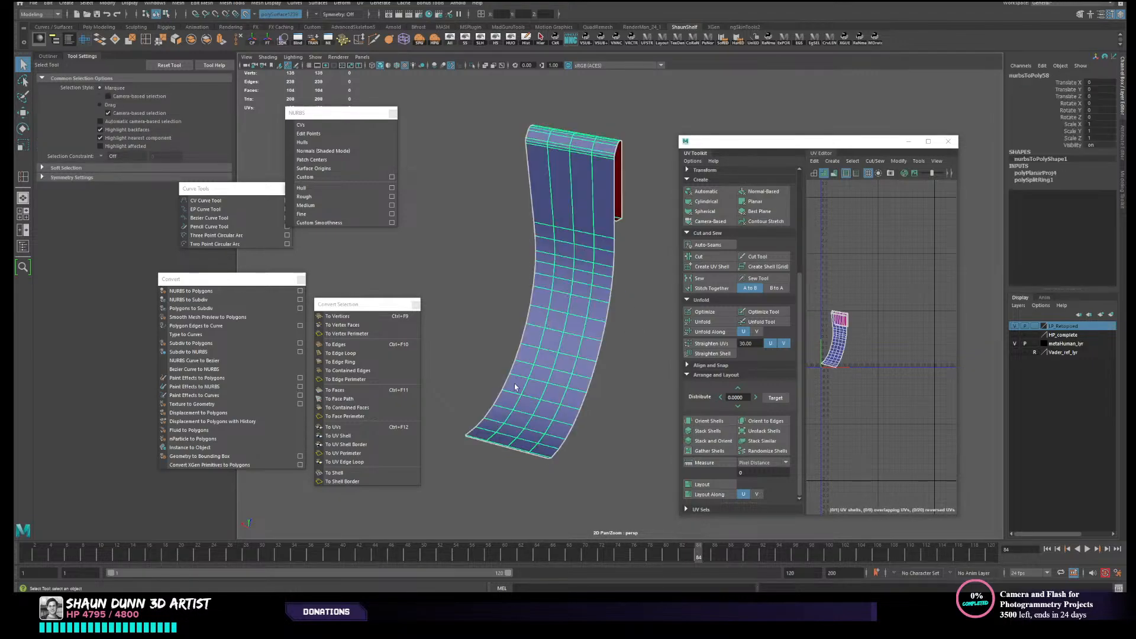
mouse_move(578, 377)
left_mouse_down("alt")
mouse_move(608, 388)
mouse_move(589, 391)
left_mouse_up("alt")
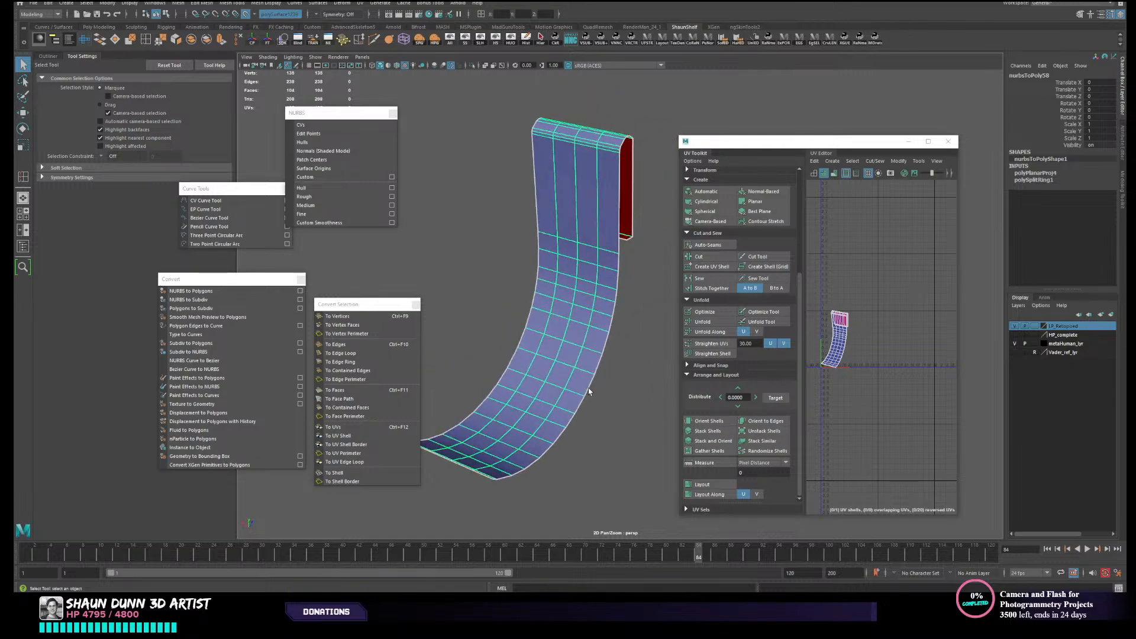
scroll(591, 418, "down", 2)
scroll(597, 431, "up", 3)
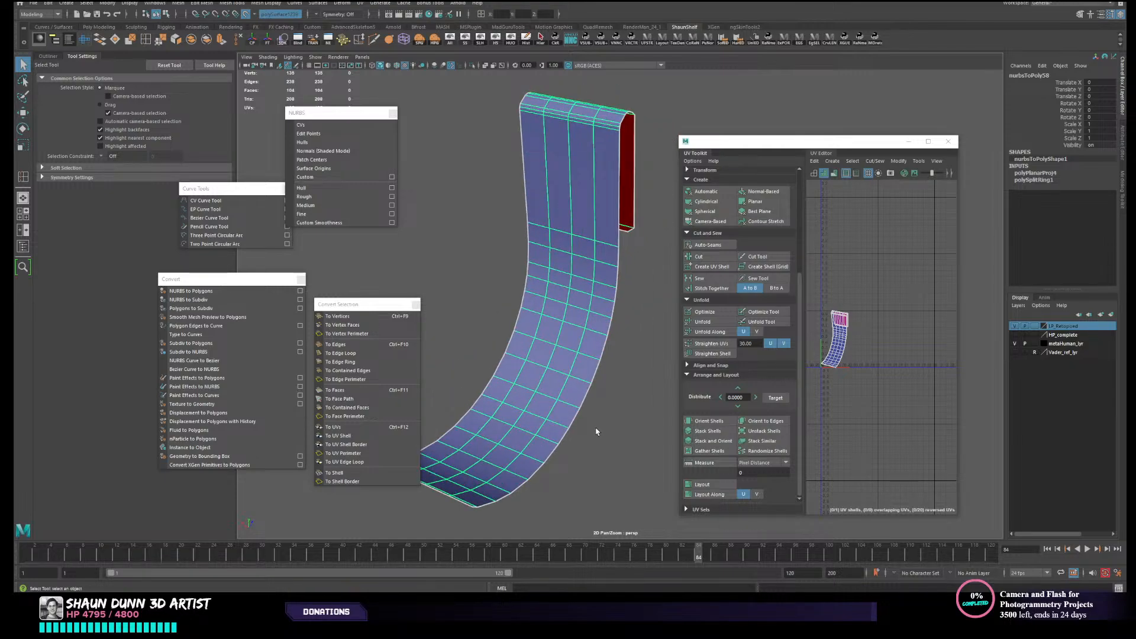
scroll(596, 432, "down", 2)
scroll(598, 431, "up", 1)
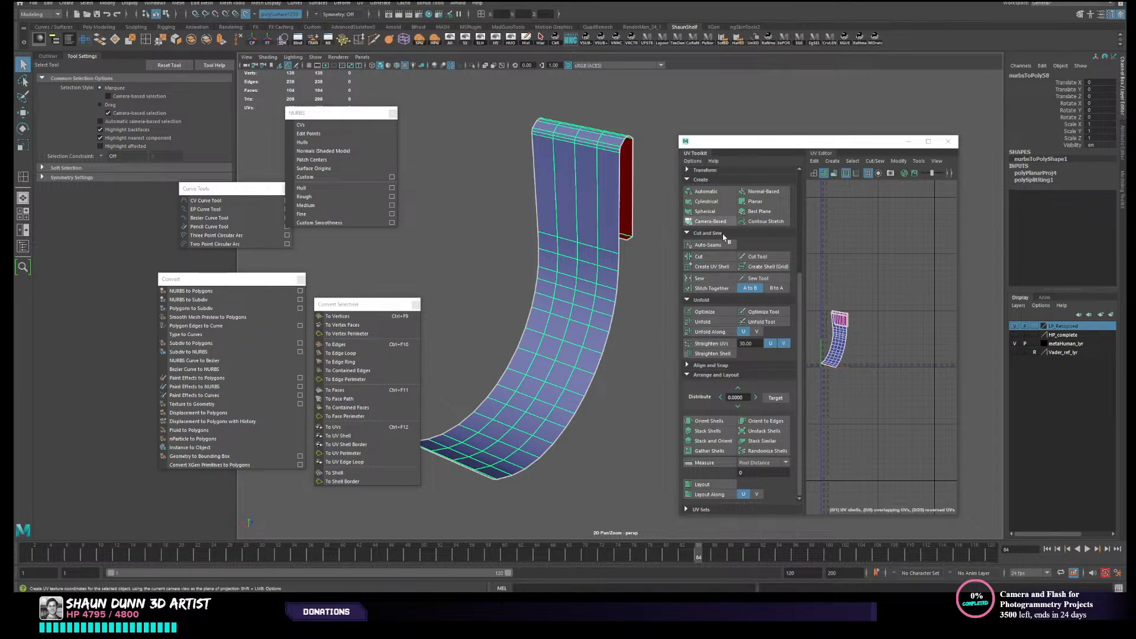
left_click(704, 322)
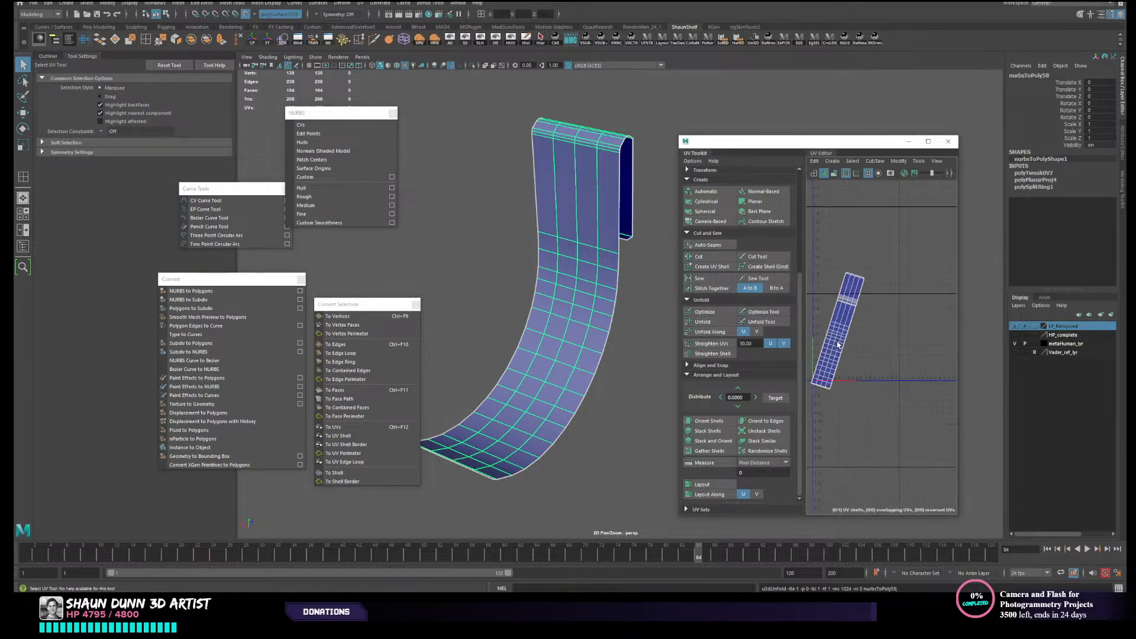
- Rotate the strap's UV shell upright and lay it out within the UV tile
scroll(857, 362, "up", 5)
middle_click_drag(857, 362, 879, 306, "alt")
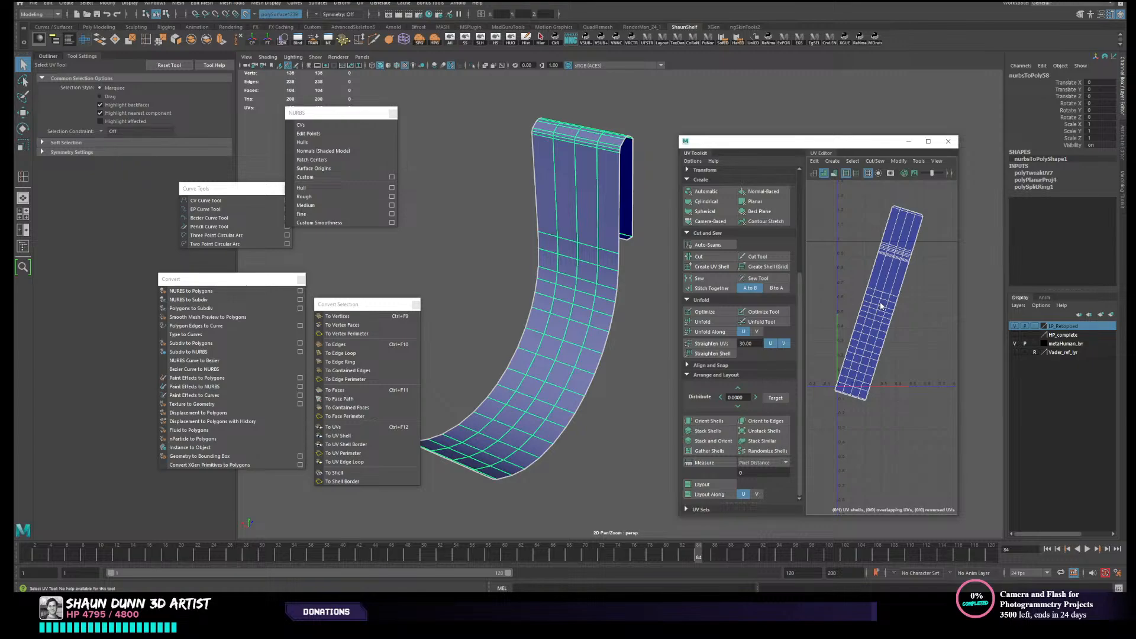
right_click_drag(880, 306, 873, 295)
left_click(877, 295)
key("e")
left_click_drag(906, 298, 901, 290)
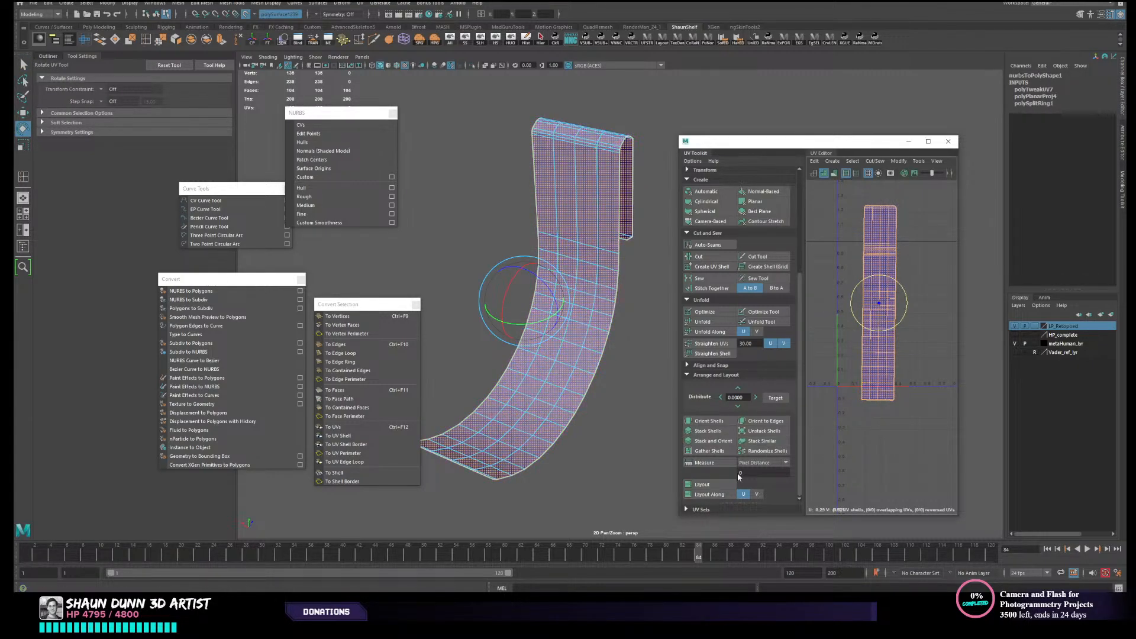
left_click(728, 484)
- Reselect the strap mesh as an object and close the UV Editor
right_click_drag(583, 336, 620, 311)
left_click(620, 310)
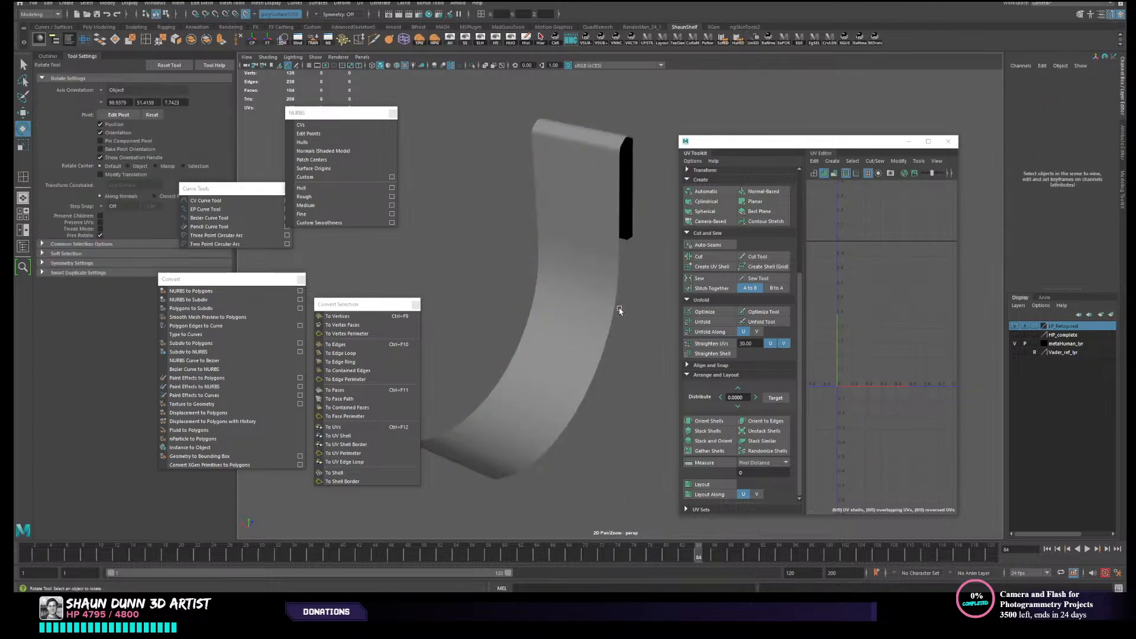
left_click_drag(620, 310, 584, 208, "alt")
left_click(572, 182)
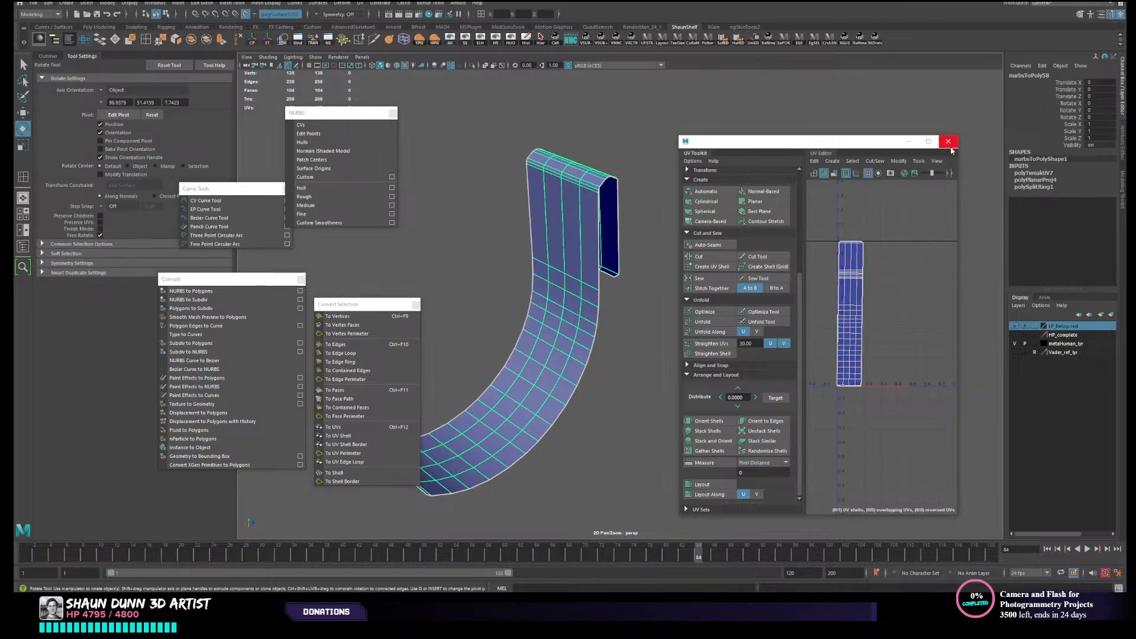
left_click(948, 142)
middle_click_drag(776, 346, 786, 313, "alt")
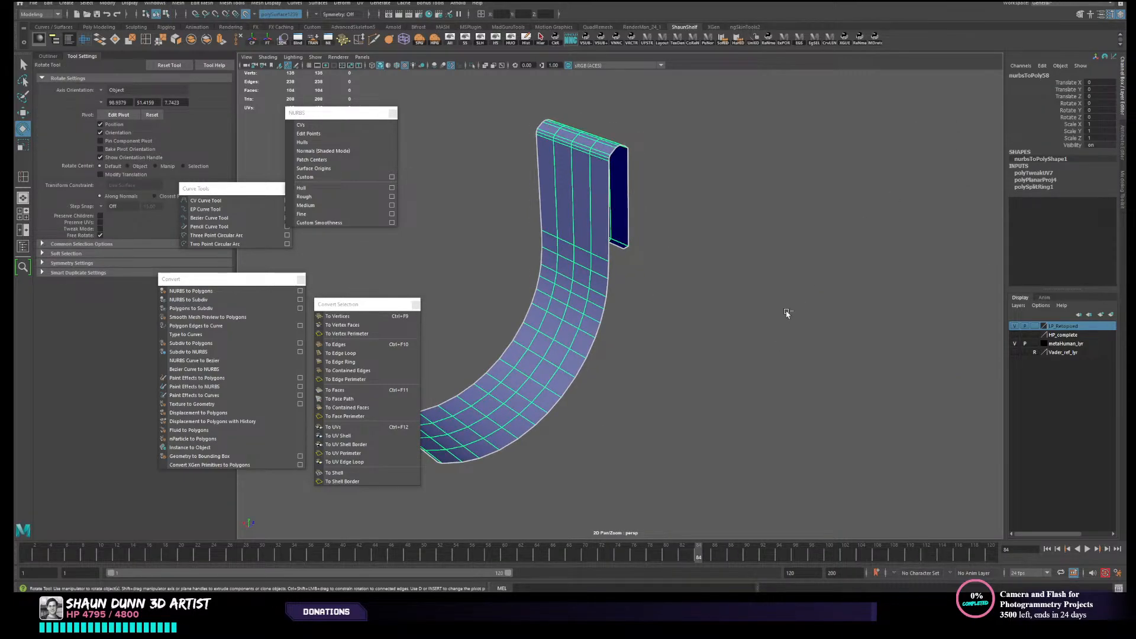
- Save the scene and show the high-poly strap together with the retopology mesh
key("ctrl+s")
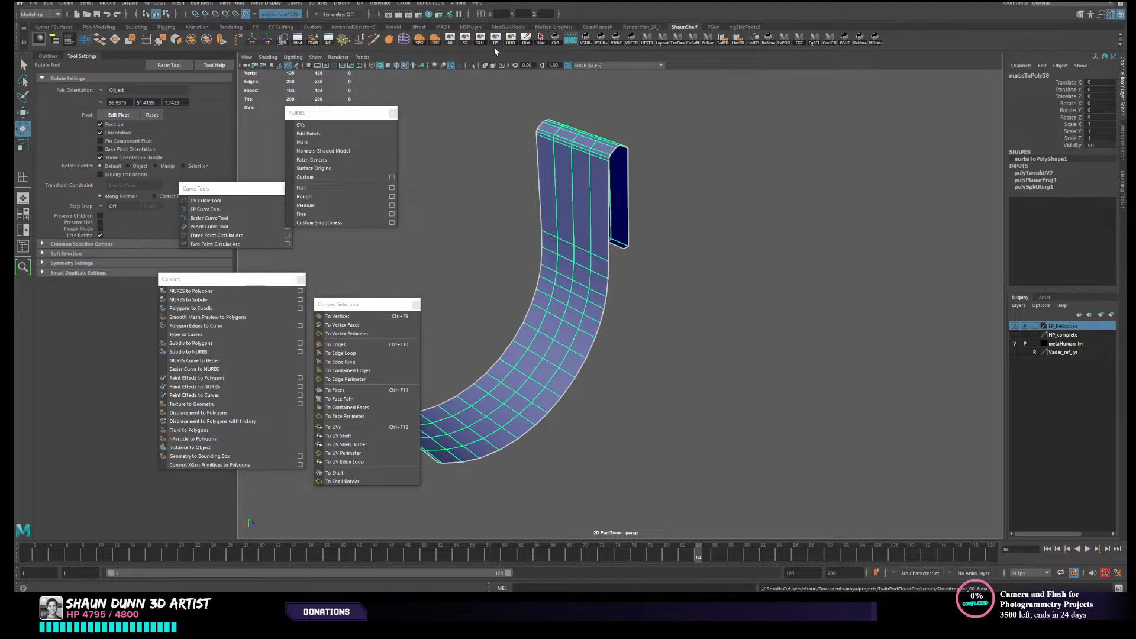
left_click(481, 41)
left_click_drag(669, 201, 504, 262, "alt")
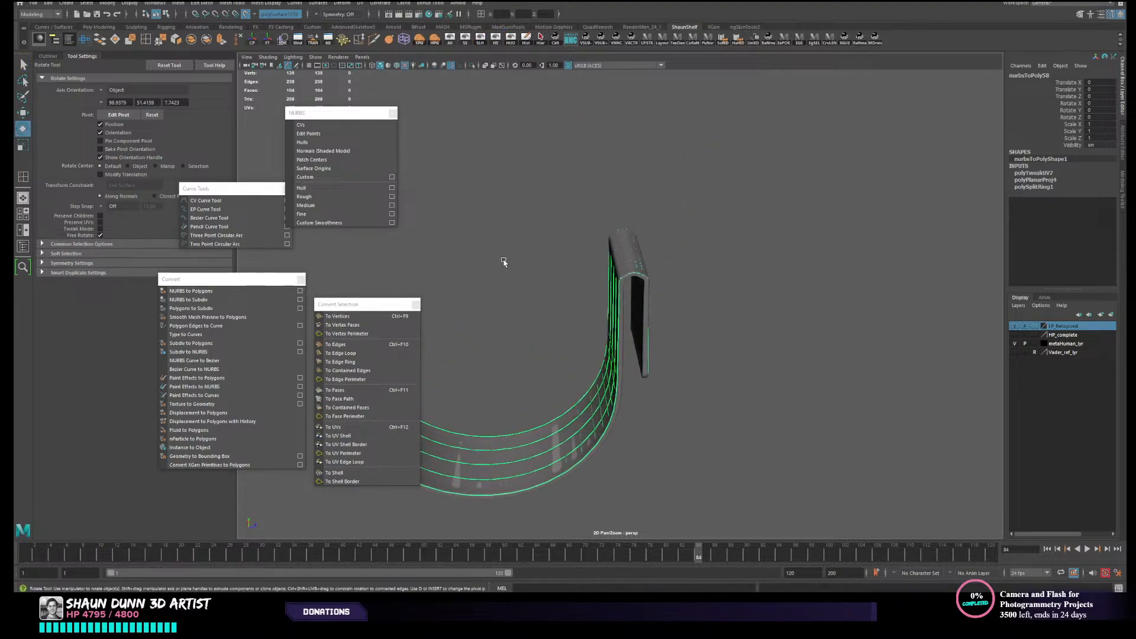
- Extrude the strap retopology mesh's faces with a Local Translate Z of -0.12 to match the high-poly thickness
left_click(223, 41)
middle_click_drag(651, 291, 741, 177, "alt")
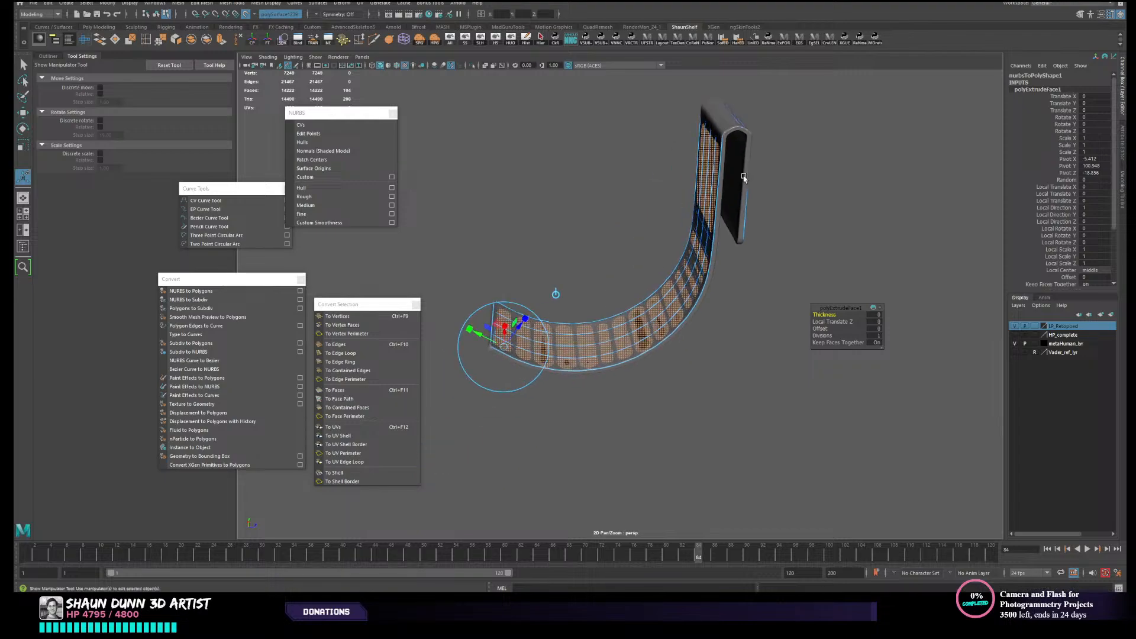
scroll(636, 261, "up", 4)
middle_click_drag(635, 261, 721, 227, "alt")
left_click_drag(721, 227, 646, 291, "alt")
mouse_move(646, 291)
middle_mouse_down("alt")
mouse_move(637, 310)
mouse_move(630, 291)
middle_mouse_up("alt")
scroll(628, 323, "up", 5)
left_click_drag(591, 301, 641, 285)
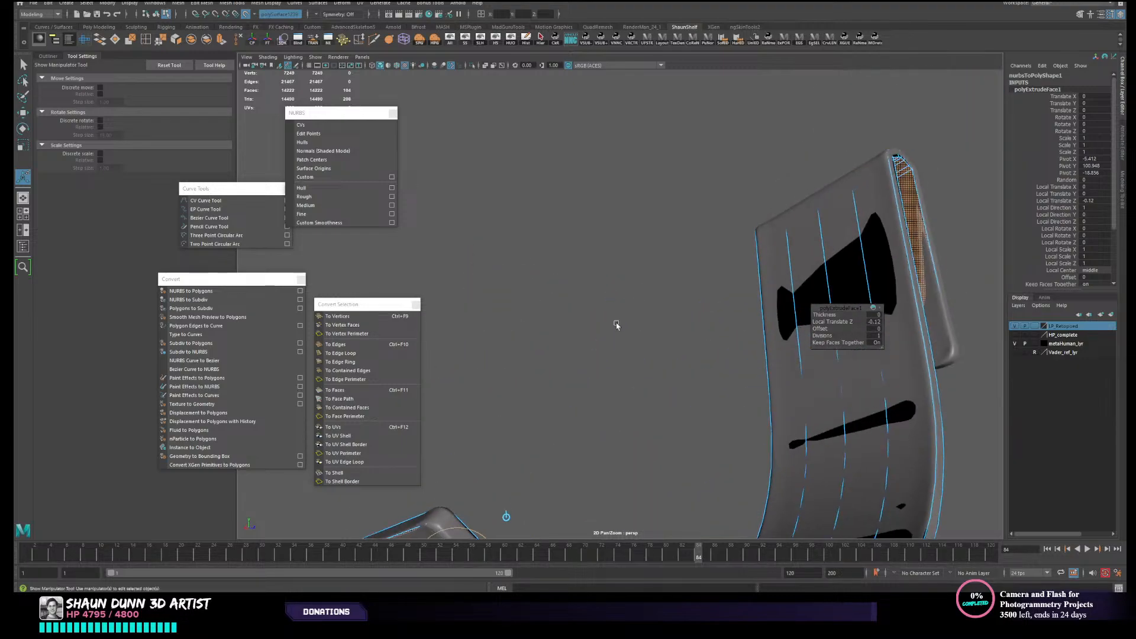
- Examine the extruded strap against the high-poly surface from below, along its sides and at its ends
middle_click_drag(616, 322, 732, 58, "alt")
left_click_drag(717, 100, 682, 137, "alt")
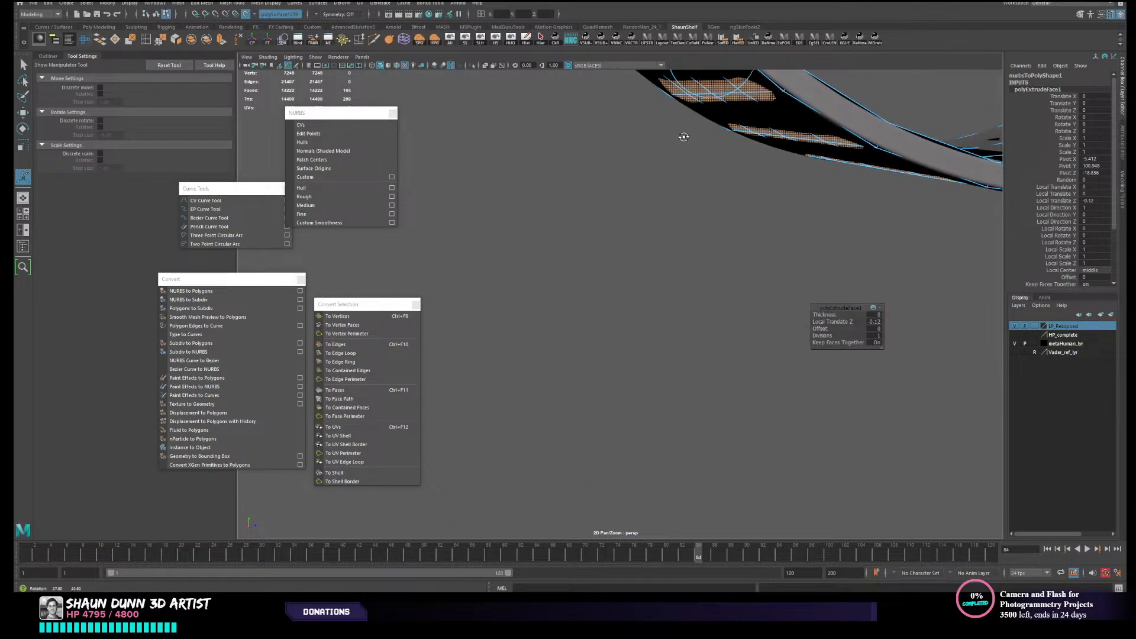
middle_click_drag(682, 137, 635, 296, "alt")
left_click_drag(682, 239, 740, 261, "alt")
key("q")
right_click_drag(646, 201, 687, 188)
left_click_drag(683, 195, 702, 213, "alt")
middle_click_drag(702, 213, 635, 323, "alt")
left_click_drag(635, 323, 630, 204, "alt")
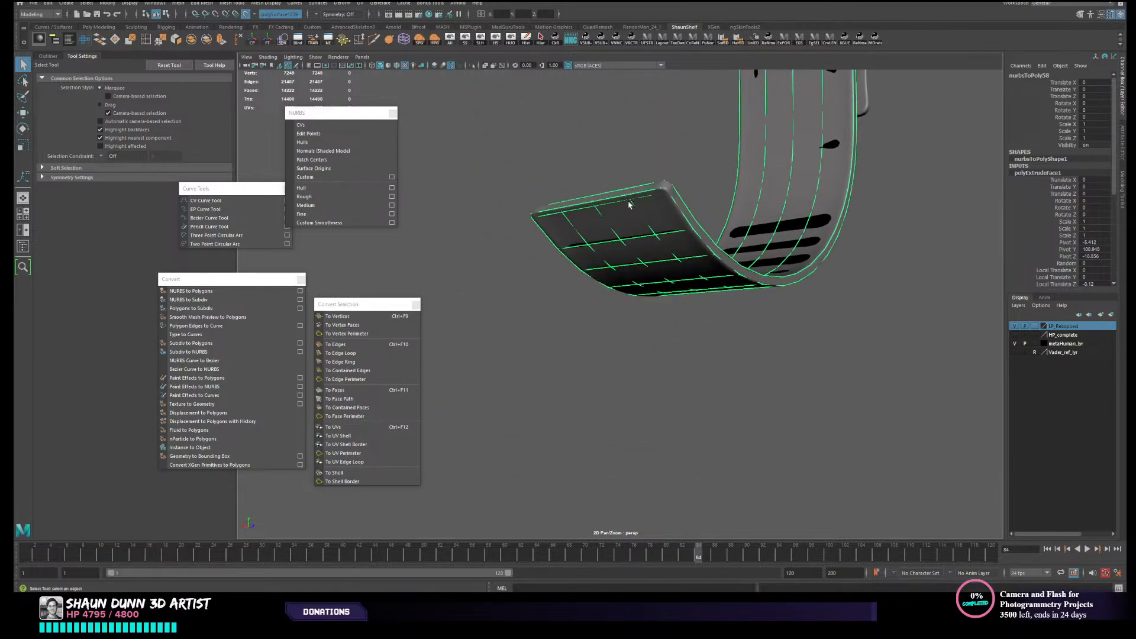
- Hide everything except the extruded strap and reverse its face normals
left_click(510, 41)
scroll(650, 270, "up", 2)
left_click(681, 181)
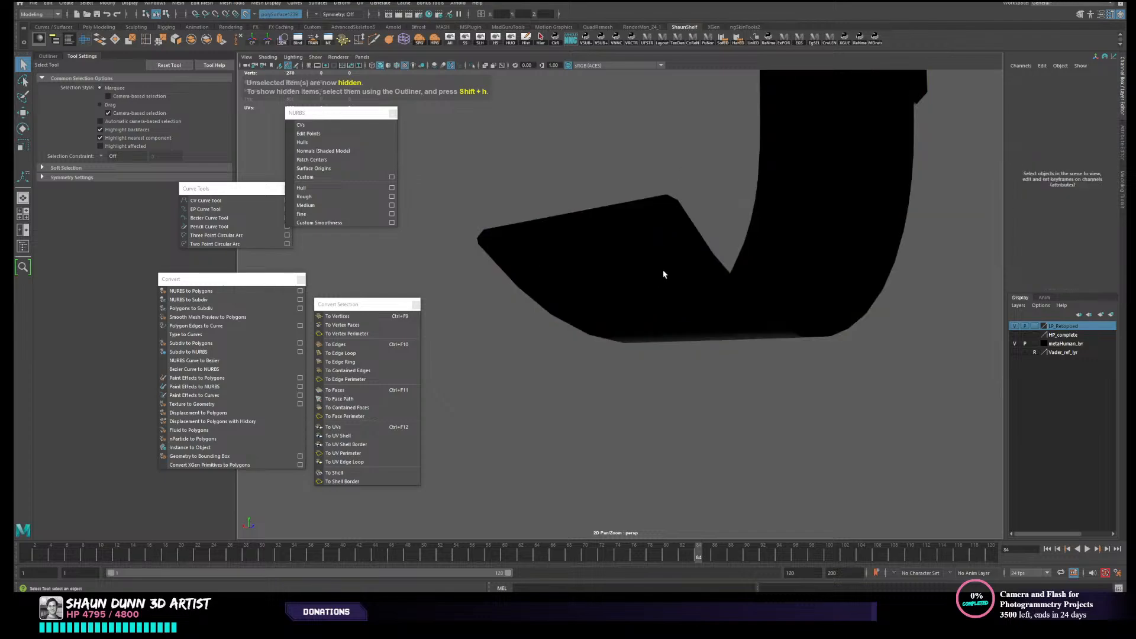
left_click(665, 272)
left_click(719, 251)
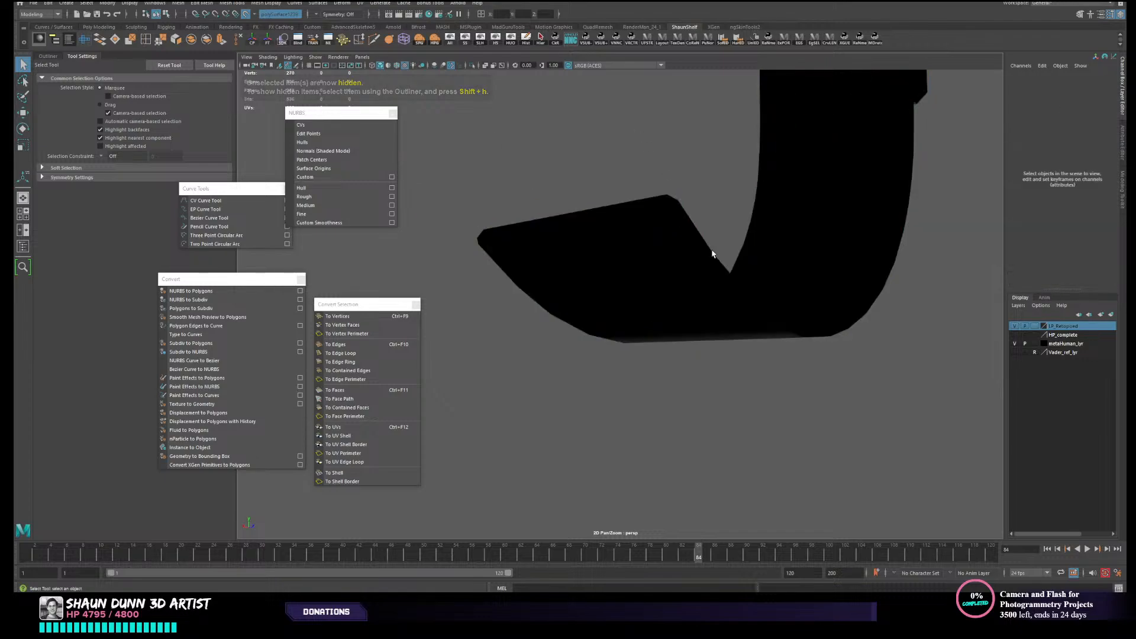
left_click(667, 274)
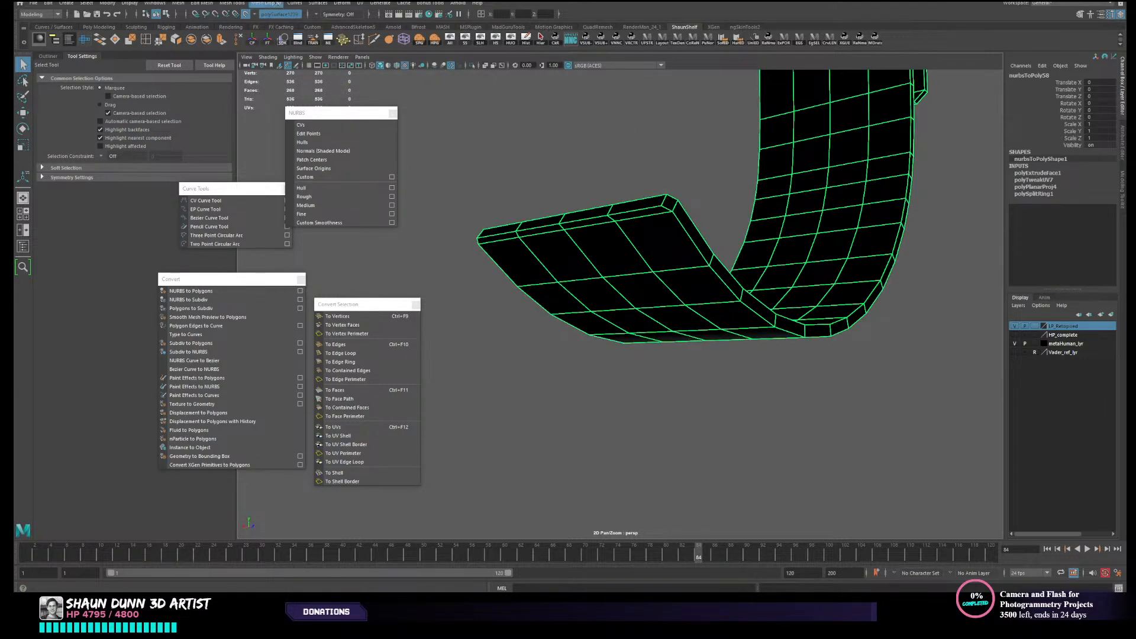
left_click(278, 3)
left_click(307, 45)
key("e")
left_click(620, 148)
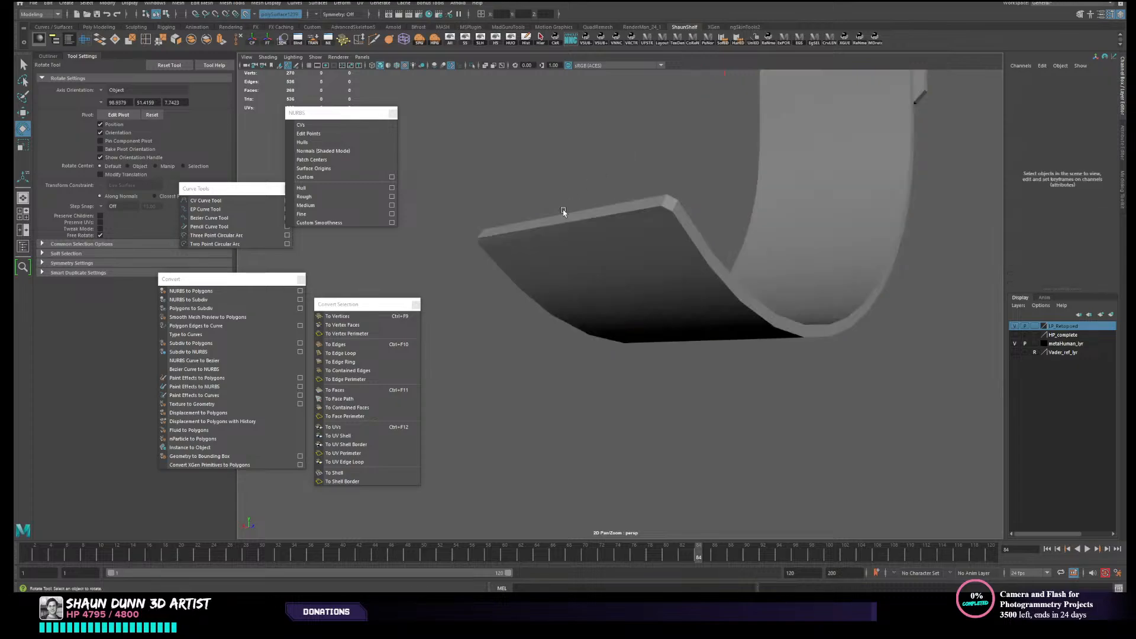
- Try selecting edge loops across the strap's end and along its side rim
left_click_drag(608, 232, 623, 254, "alt")
left_click(625, 255)
right_click(626, 257)
left_click(624, 230)
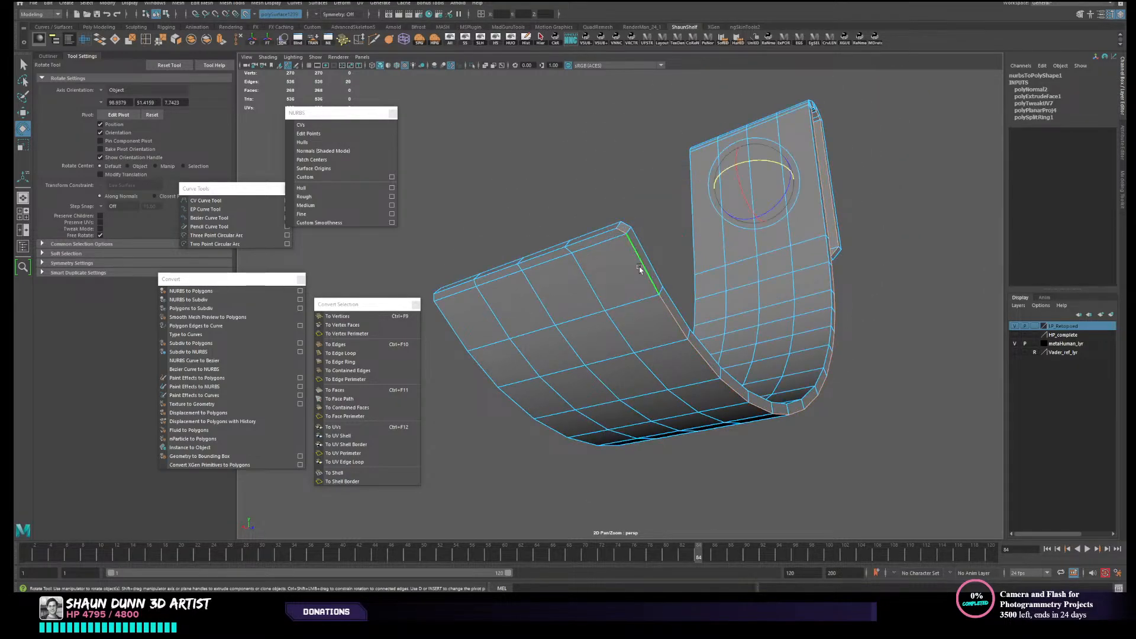
double_click(595, 236)
double_click(598, 238)
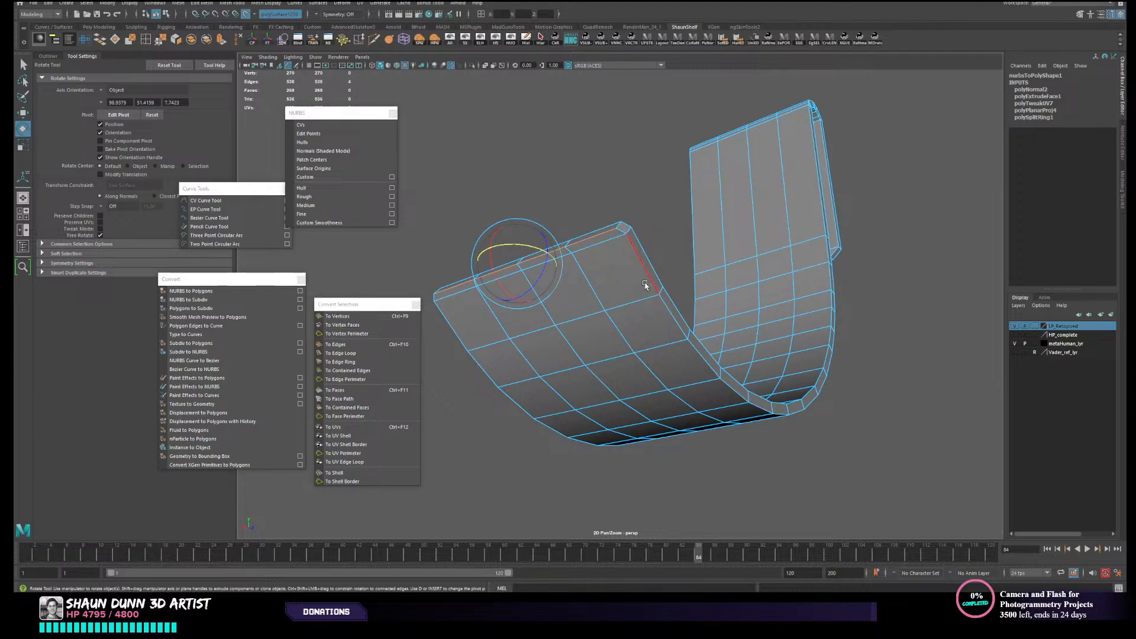
left_click(646, 285)
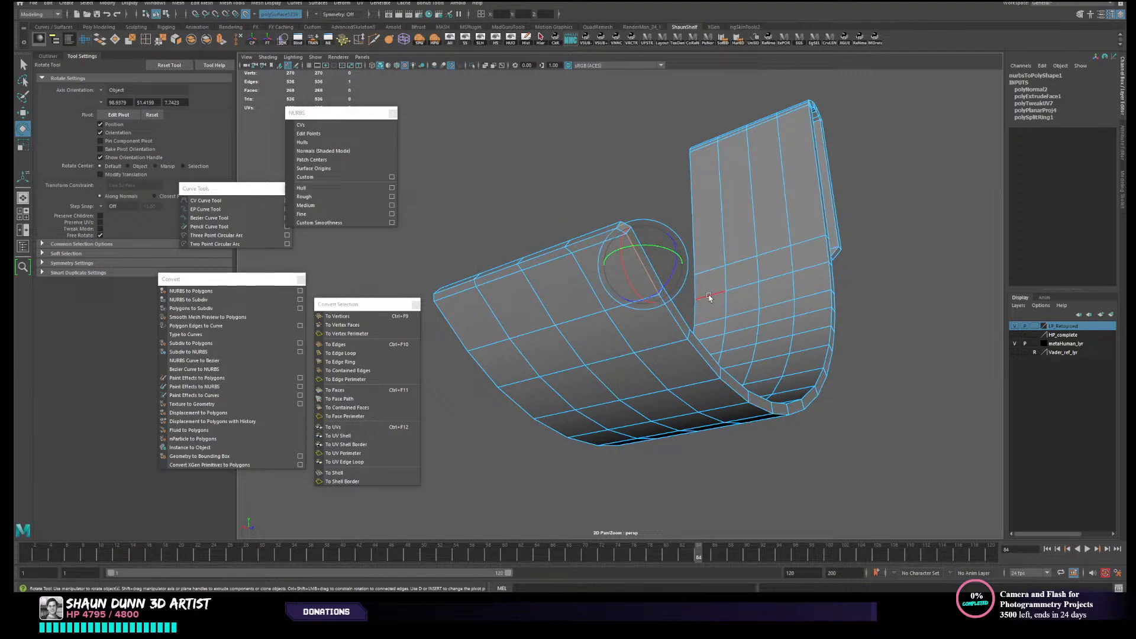
double_click(680, 334)
left_click_drag(636, 269, 639, 303, "alt")
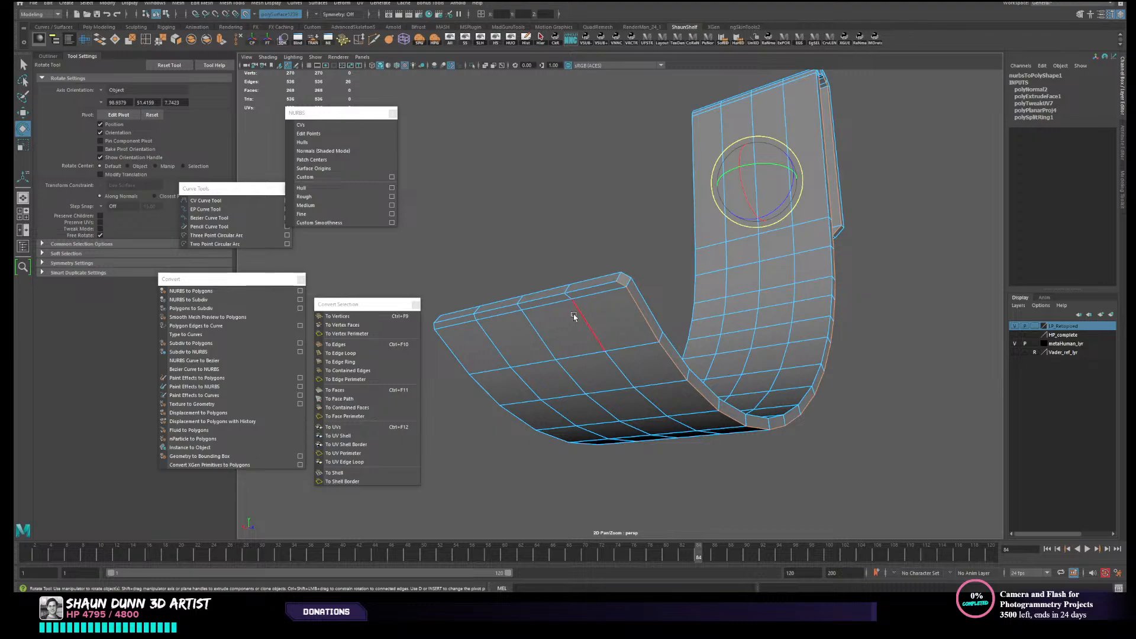
- Try extending the edge-loop selection around the strap's ends and opposite rim
double_click(604, 286, "shift")
left_click_drag(595, 292, 716, 319, "alt")
double_click(743, 310, "shift")
right_click_drag(715, 318, 760, 304)
left_click(833, 284)
left_click_drag(834, 284, 728, 341, "alt")
left_click(707, 326)
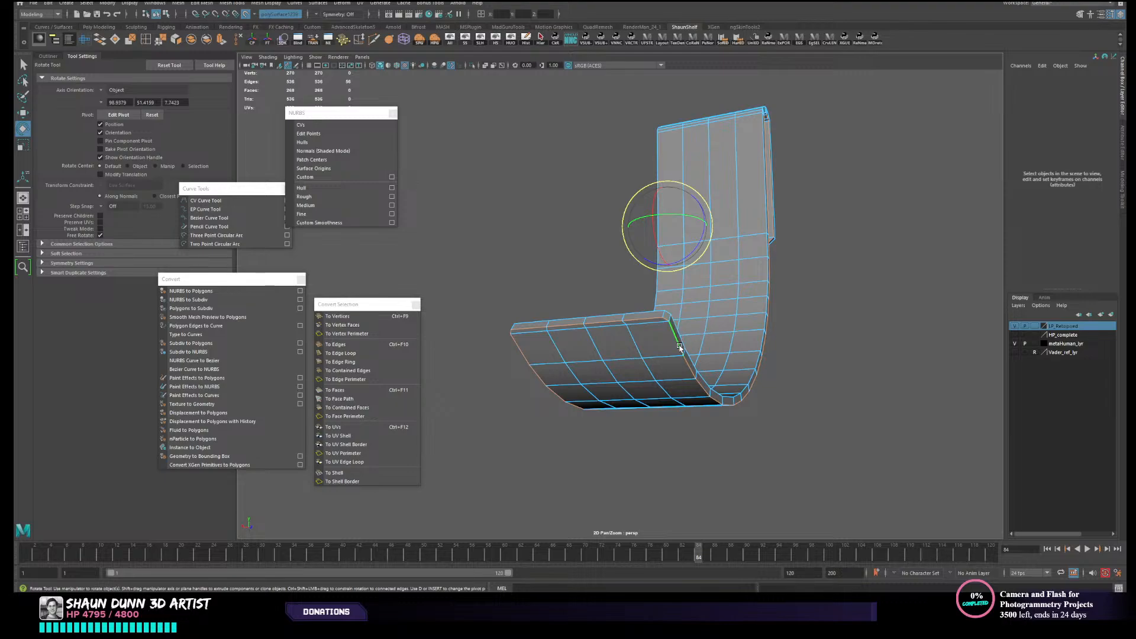
left_click_drag(645, 321, 696, 276, "alt")
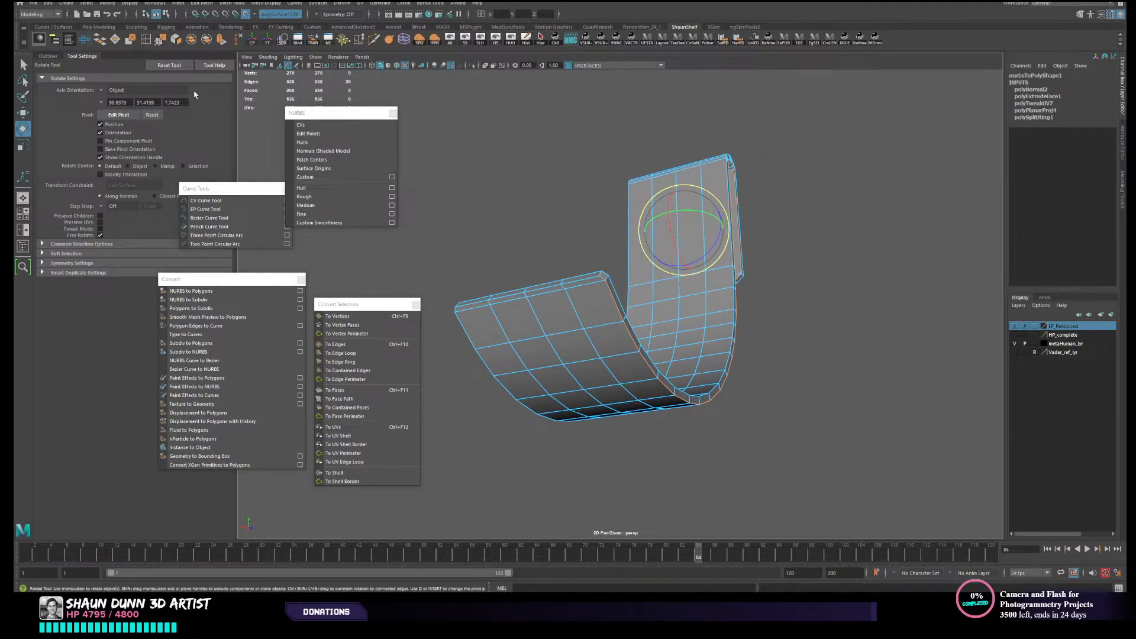
- Open the UV Editor and move the strap's outer UV shell clear of the overlapping inner shell
left_click(90, 43)
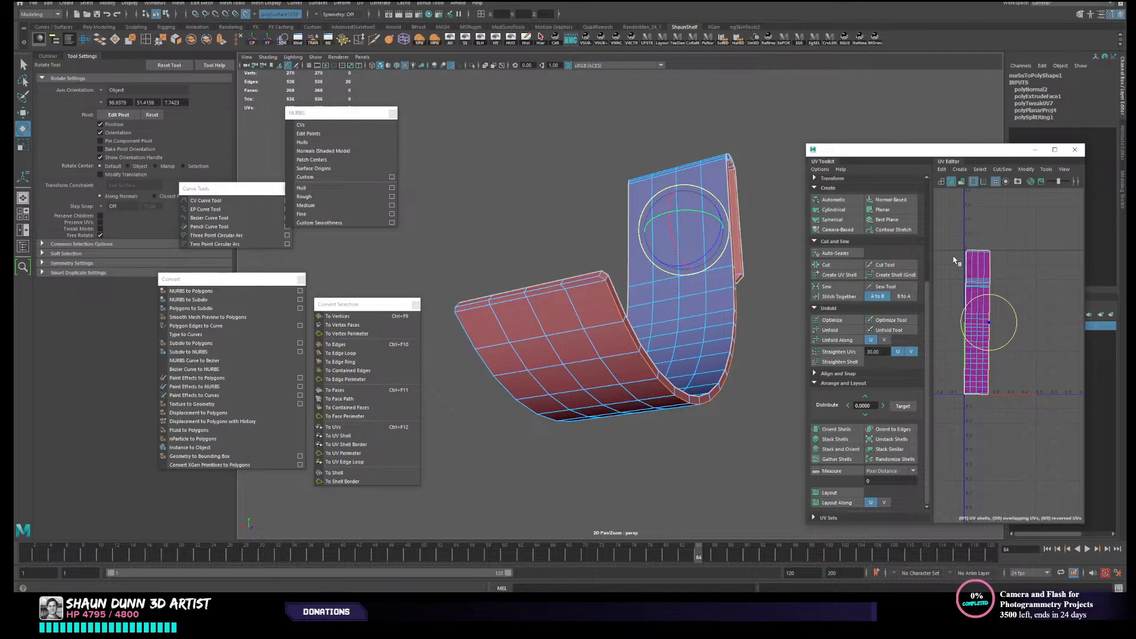
right_click_drag(965, 239, 948, 233)
key("w")
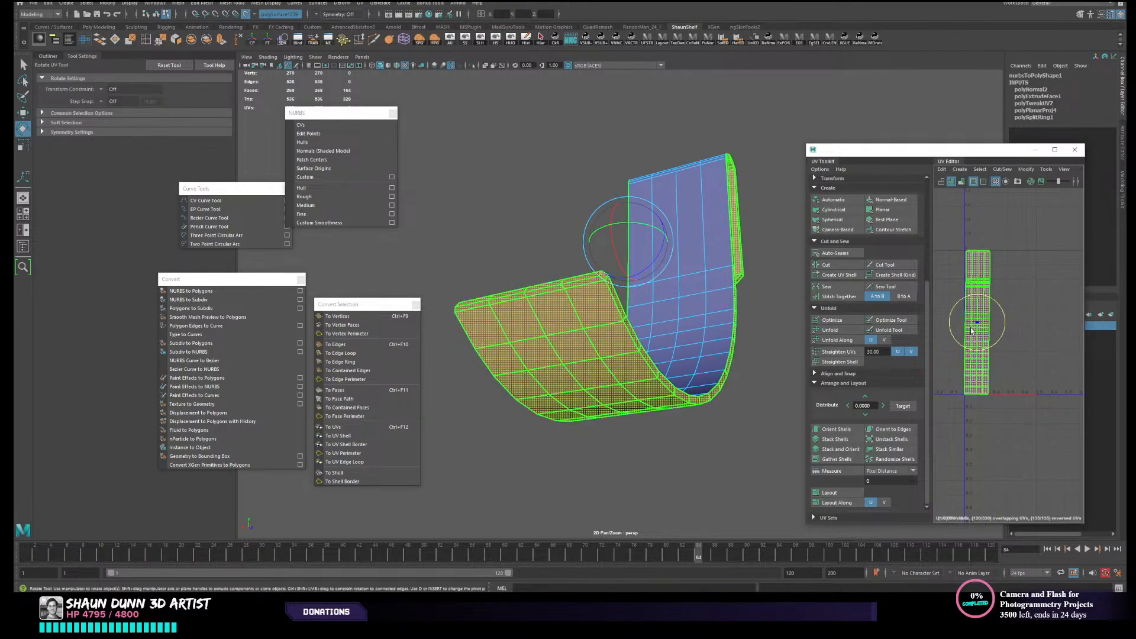
left_click(975, 325)
left_click_drag(987, 322, 1034, 323)
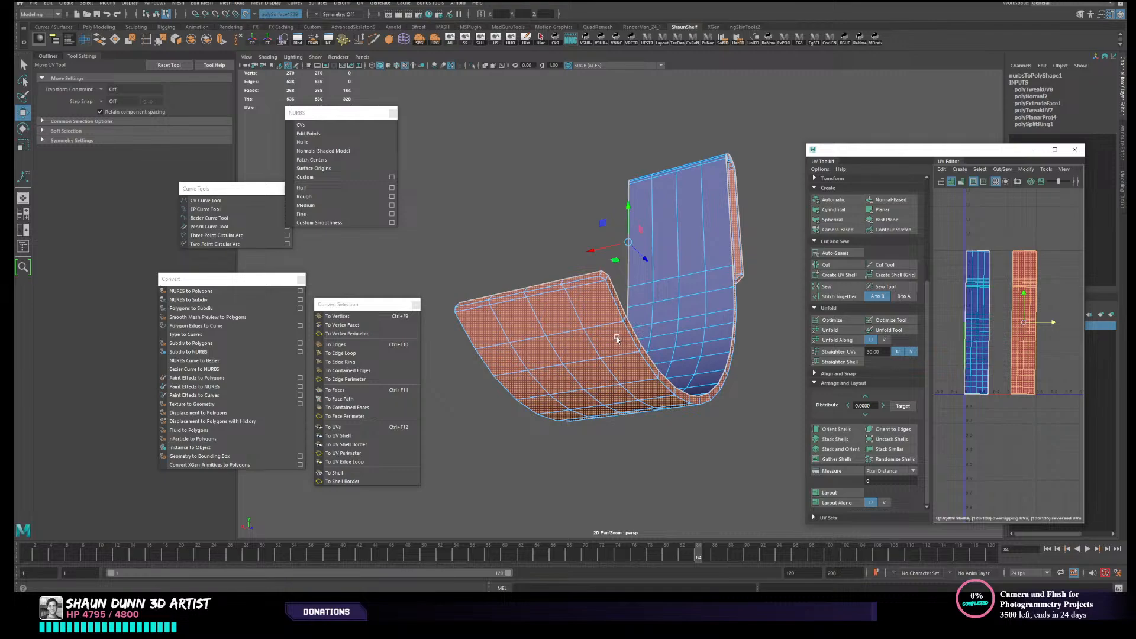
left_click(977, 299)
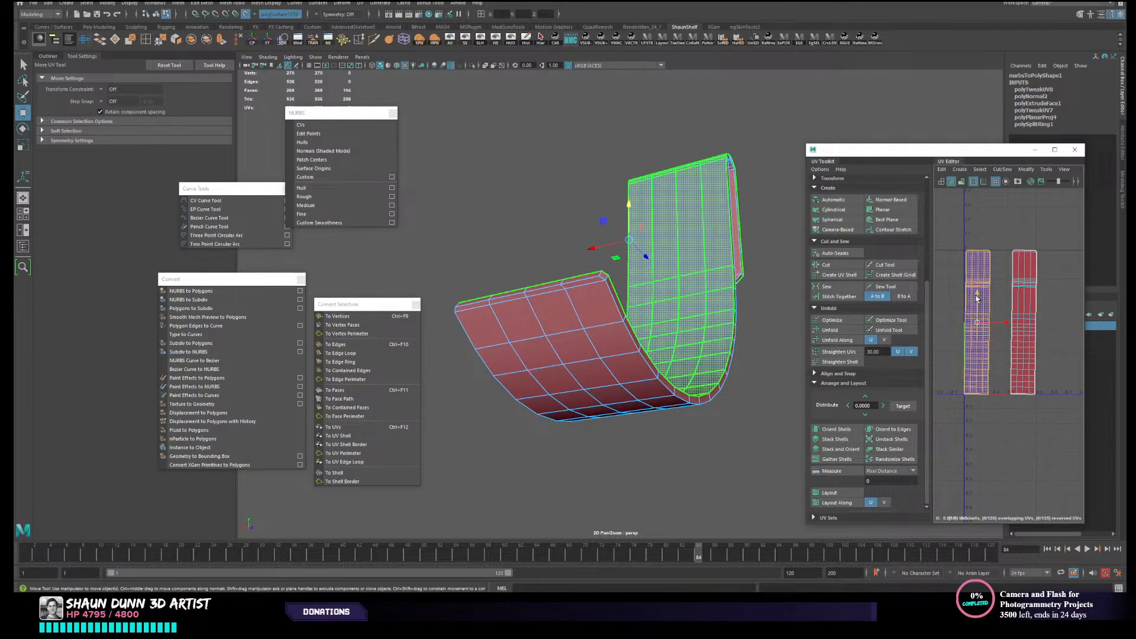
left_click(1016, 283)
- Select the border edge loops around the strap's inner face and detach them from the rim
scroll(1016, 282, "up", 3)
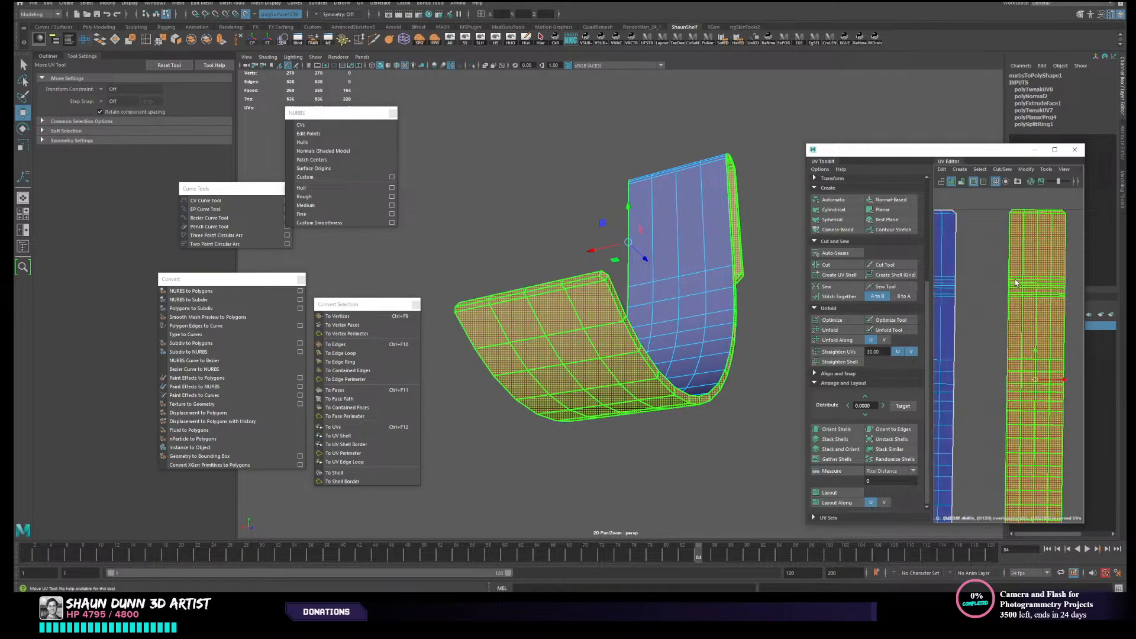
scroll(1015, 283, "up", 2)
scroll(1016, 283, "down", 5)
right_click_drag(980, 320, 978, 311)
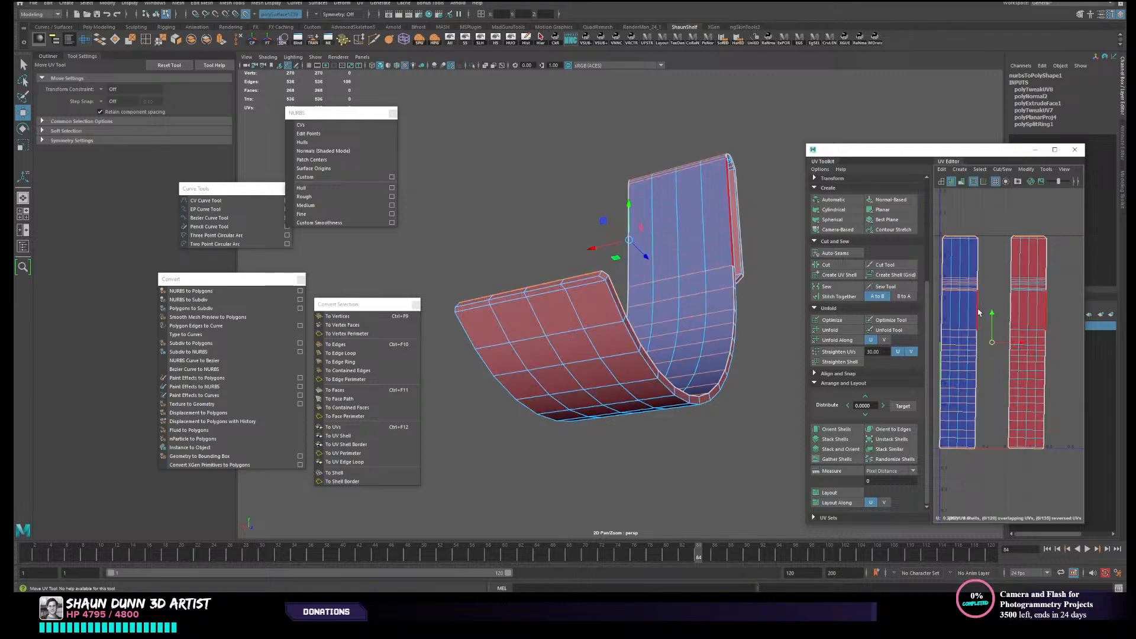
double_click(978, 312)
left_click_drag(773, 312, 753, 337, "alt")
left_click_drag(610, 371, 538, 436, "alt")
double_click(552, 451)
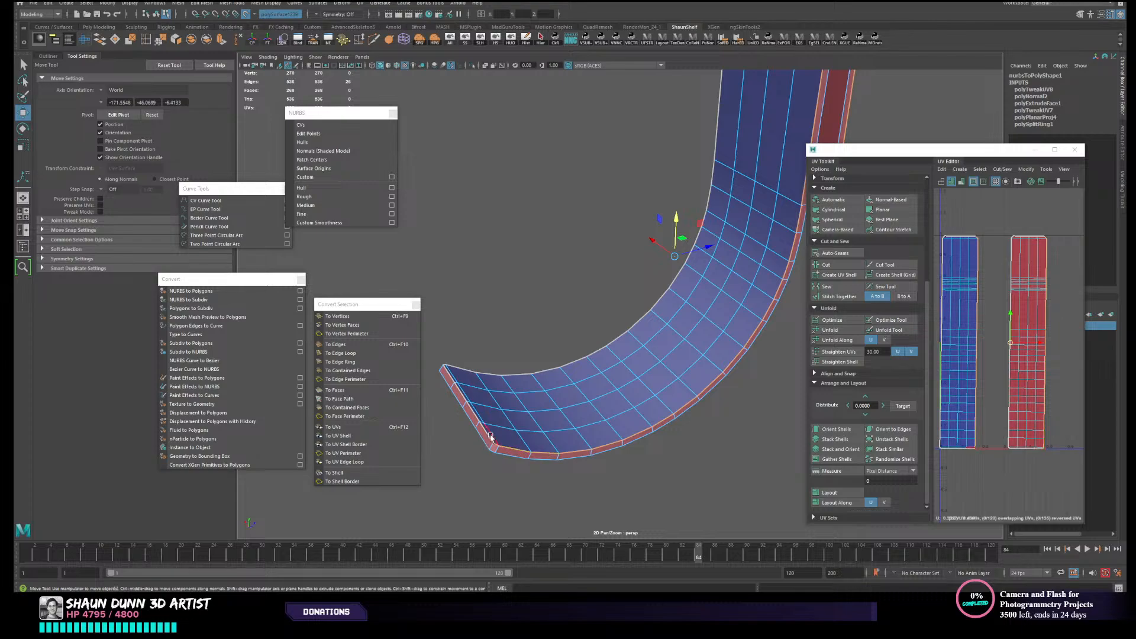
double_click(978, 327)
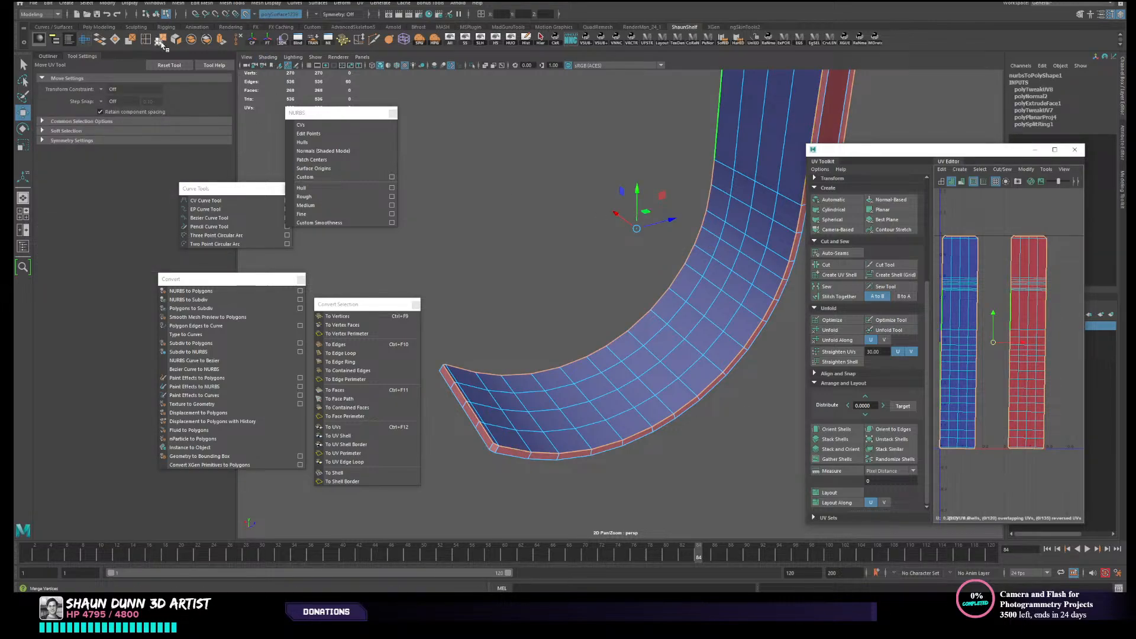
left_click(175, 40)
left_click_drag(589, 359, 605, 296, "alt")
left_click_drag(654, 371, 664, 357, "alt")
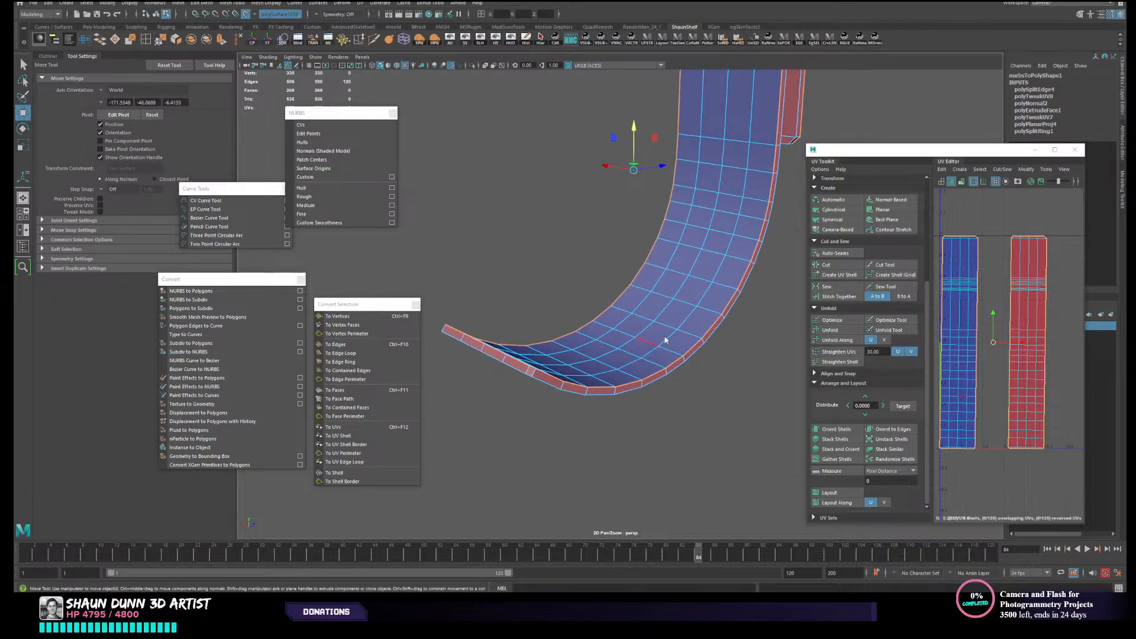
- Separate the detached strap into individual meshes and select the outer piece that includes the rim
key("F8")
left_click(208, 41)
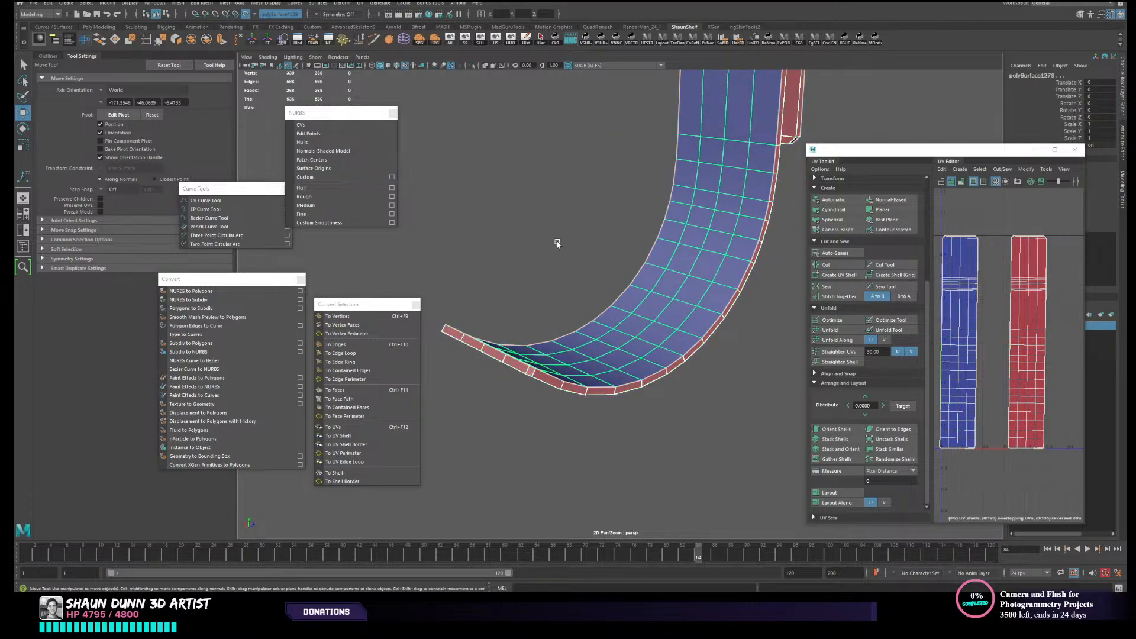
left_click(556, 242)
left_click(612, 380)
left_click(596, 391)
left_click_drag(624, 384, 645, 366, "alt")
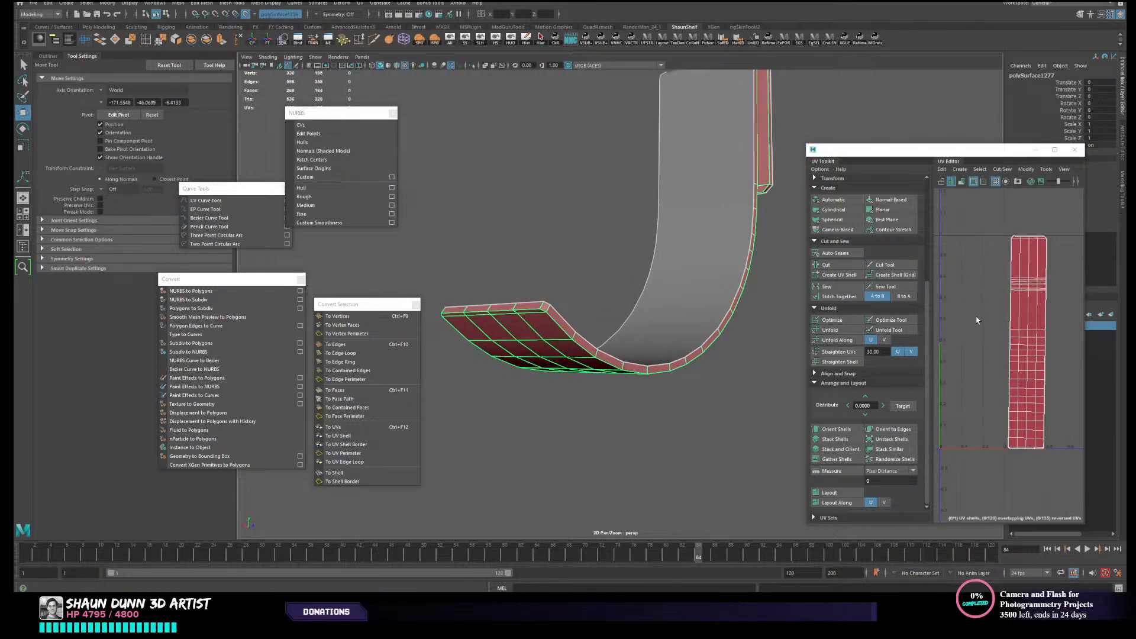
- Select the outer strap piece's complete UV shell and unfold it
scroll(984, 305, "down", 3)
right_click_drag(987, 304, 980, 289)
scroll(981, 294, "up", 4)
middle_click_drag(984, 296, 947, 192, "alt")
scroll(1001, 255, "down", 1)
scroll(1001, 254, "down", 2)
right_click_drag(1005, 260, 994, 258)
left_click(998, 264)
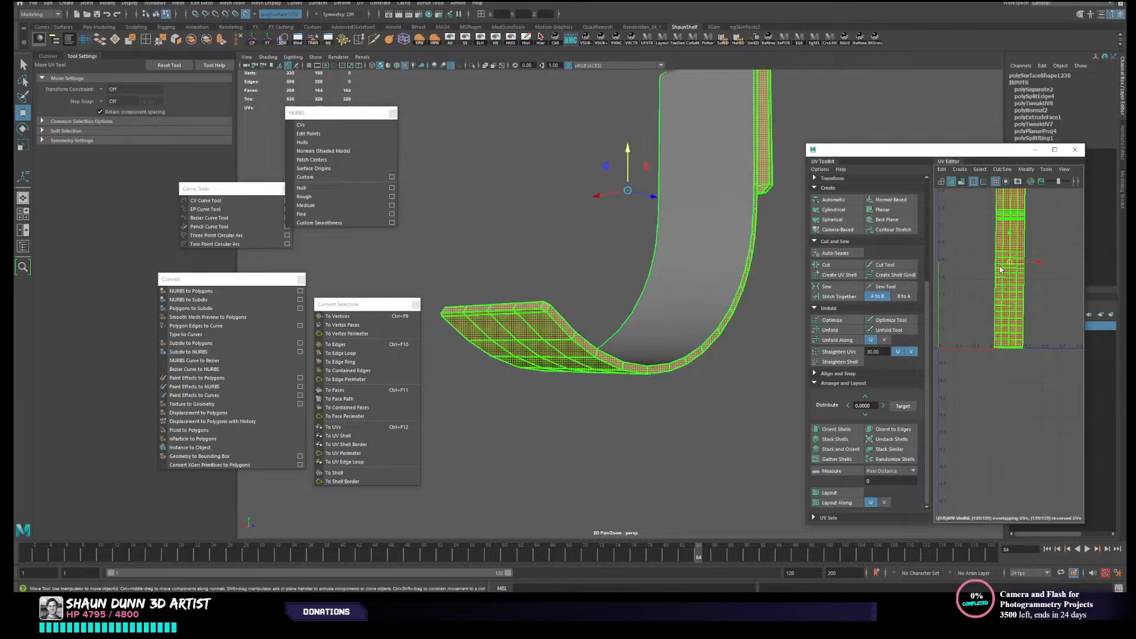
middle_click_drag(1005, 261, 1003, 296, "alt")
left_click(1001, 298)
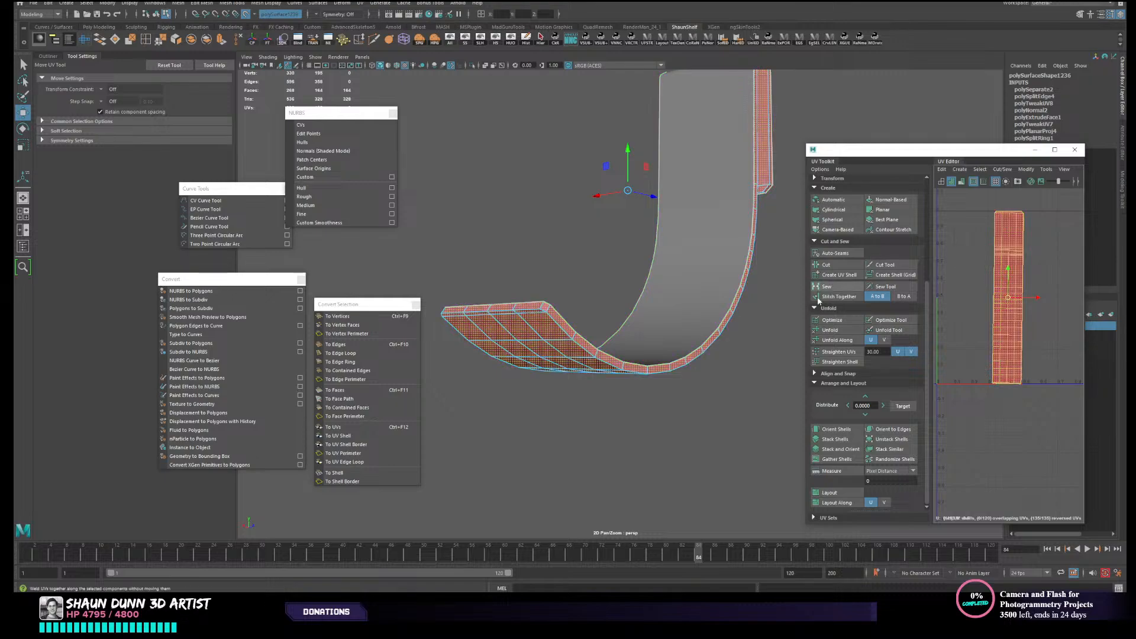
left_click(833, 332)
- Move the UV Editor window over the viewport and widen it for a larger view of the unfolded shell
scroll(923, 267, "up", 1)
scroll(1008, 296, "up", 4)
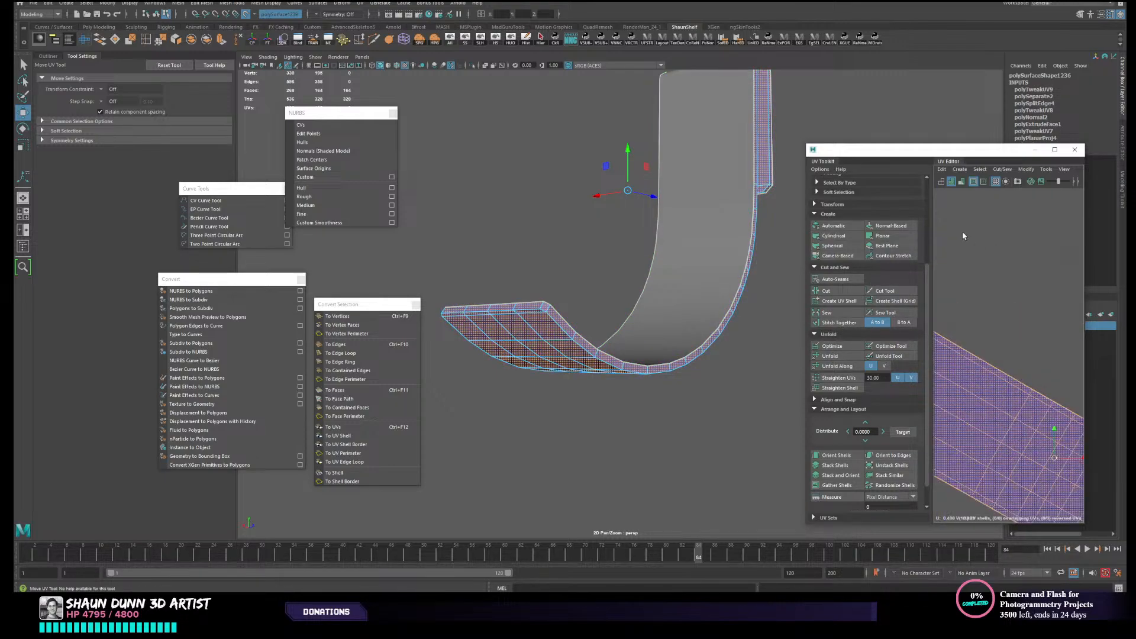
scroll(1062, 218, "down", 4)
left_click_drag(947, 149, 734, 69)
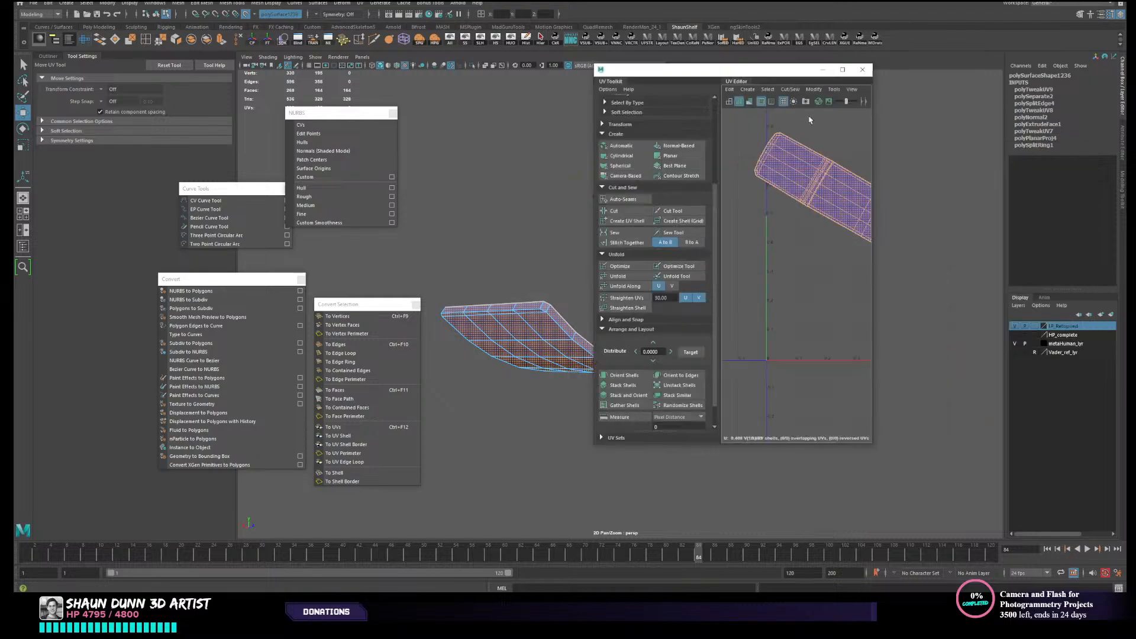
left_click_drag(874, 222, 992, 224)
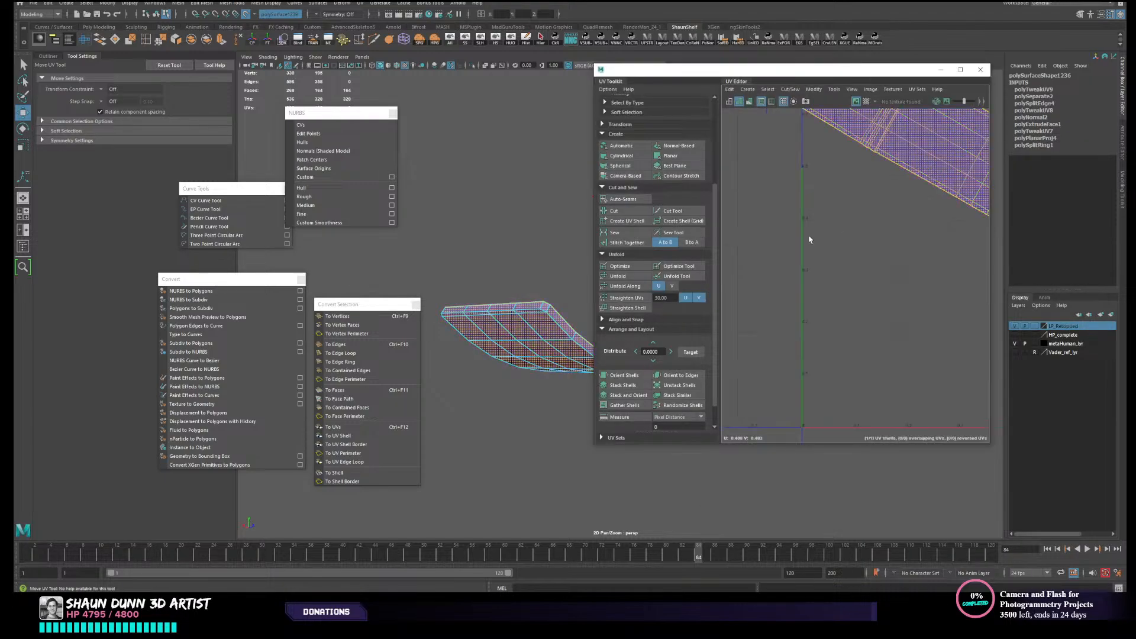
scroll(834, 234, "down", 1)
- Rotate the unfolded outer strap shell to a nearly upright orientation
middle_click_drag(905, 222, 835, 312, "alt")
key("e")
left_click(896, 261)
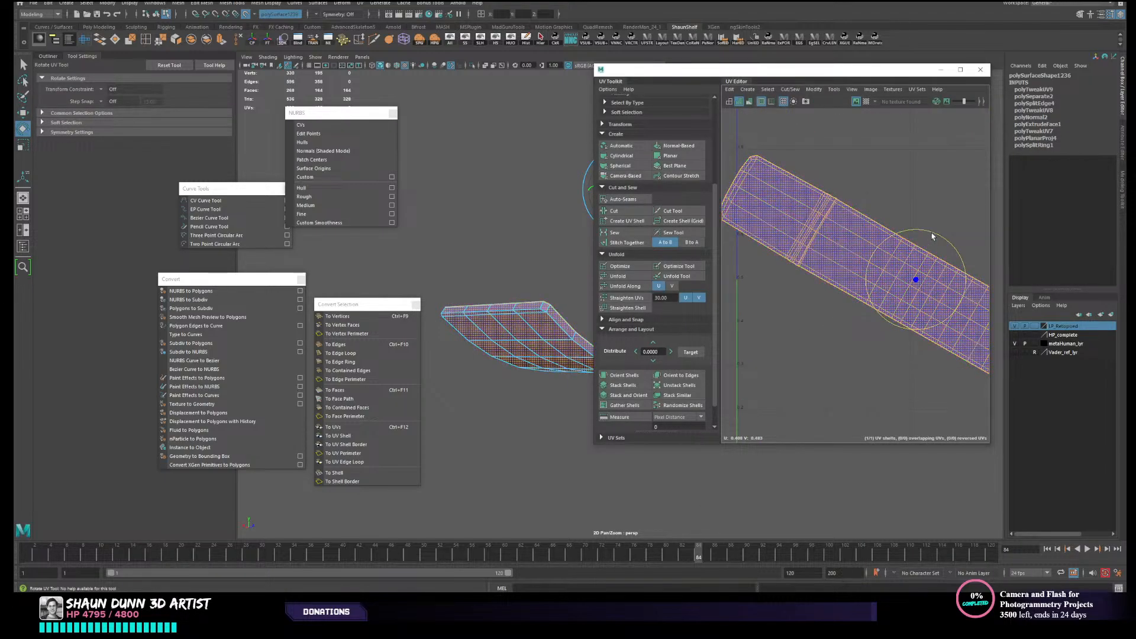
left_click_drag(935, 229, 976, 267)
left_click(975, 273)
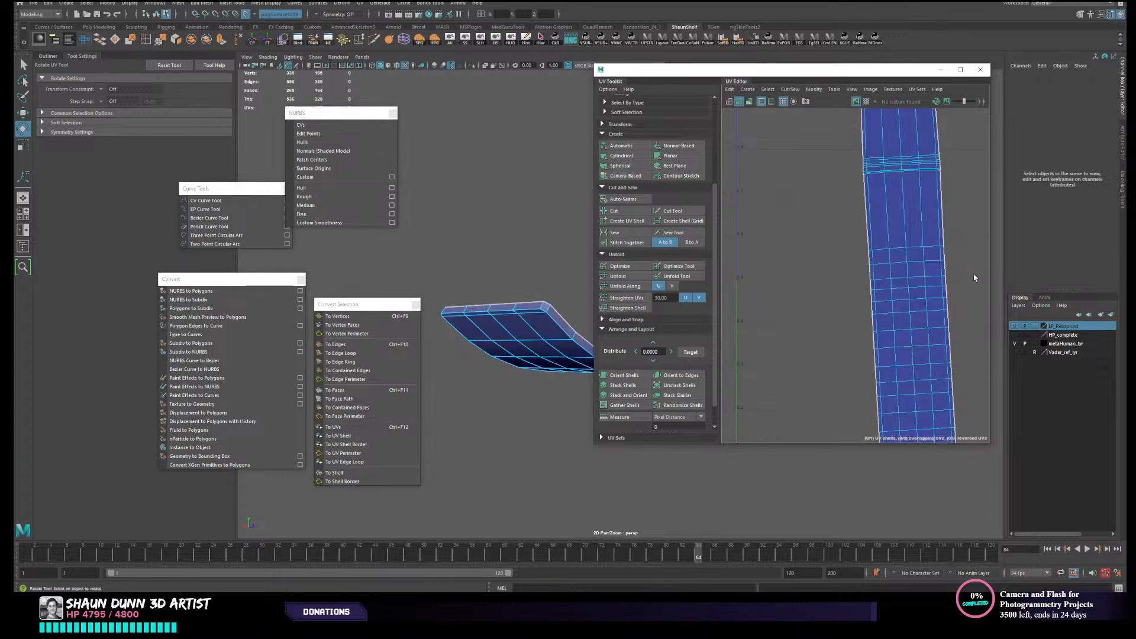
- Select the edge loops just inside the outer strap shell's border on all sides and cut the UVs along them
left_click(942, 266)
scroll(912, 258, "up", 4)
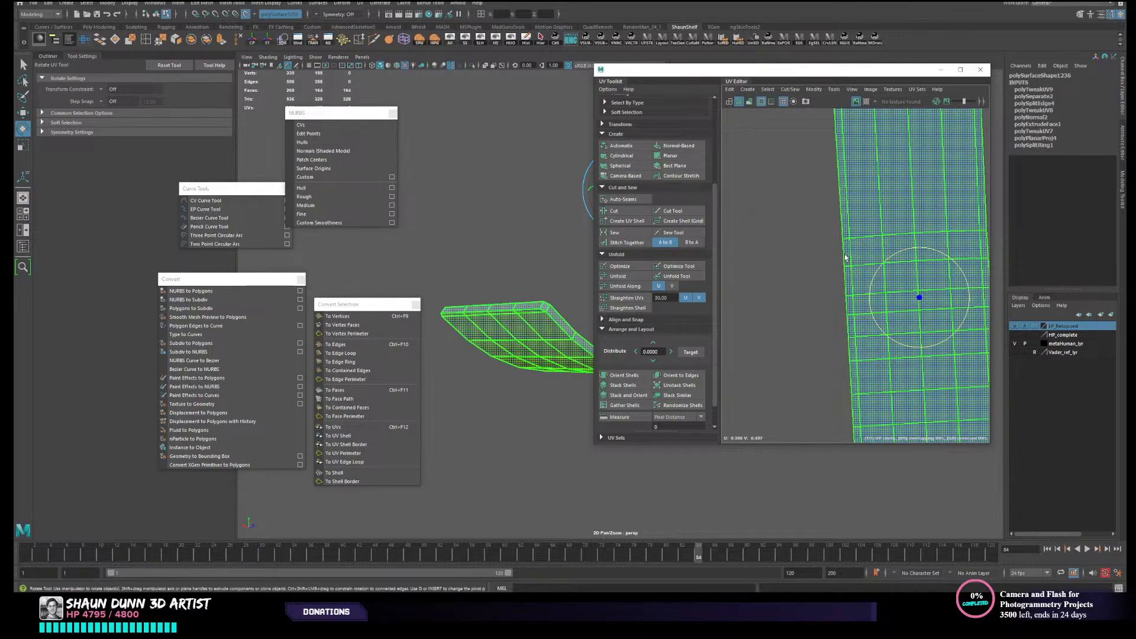
right_click_drag(856, 247, 853, 233)
scroll(853, 253, "down", 3)
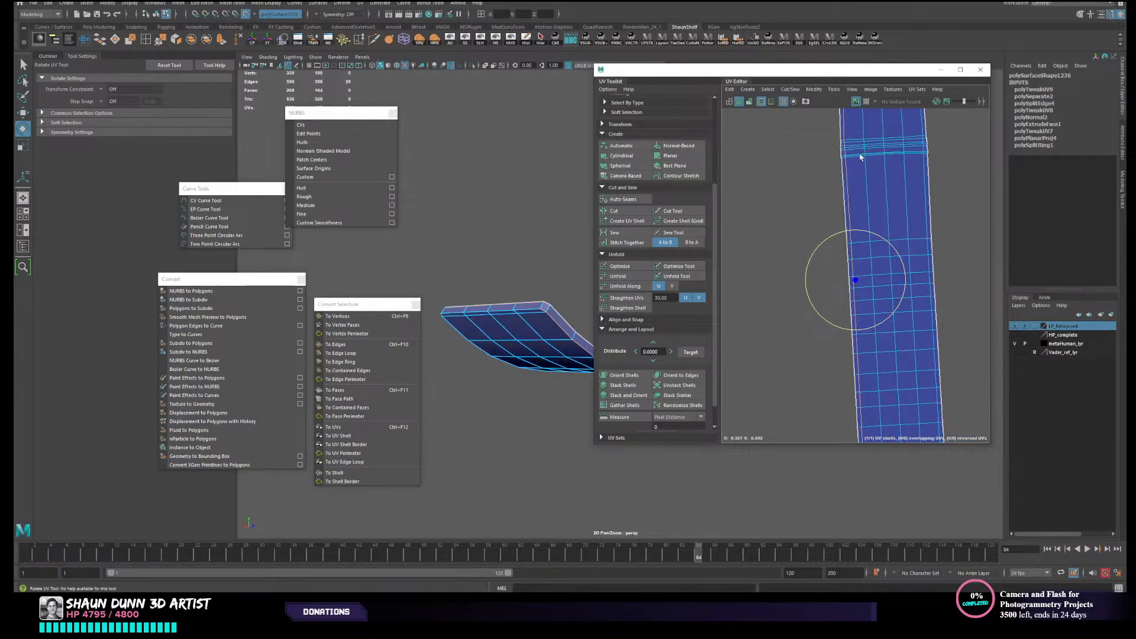
middle_click_drag(862, 158, 837, 290, "alt")
scroll(816, 240, "up", 3)
middle_click_drag(817, 241, 793, 370, "alt")
scroll(788, 314, "up", 3)
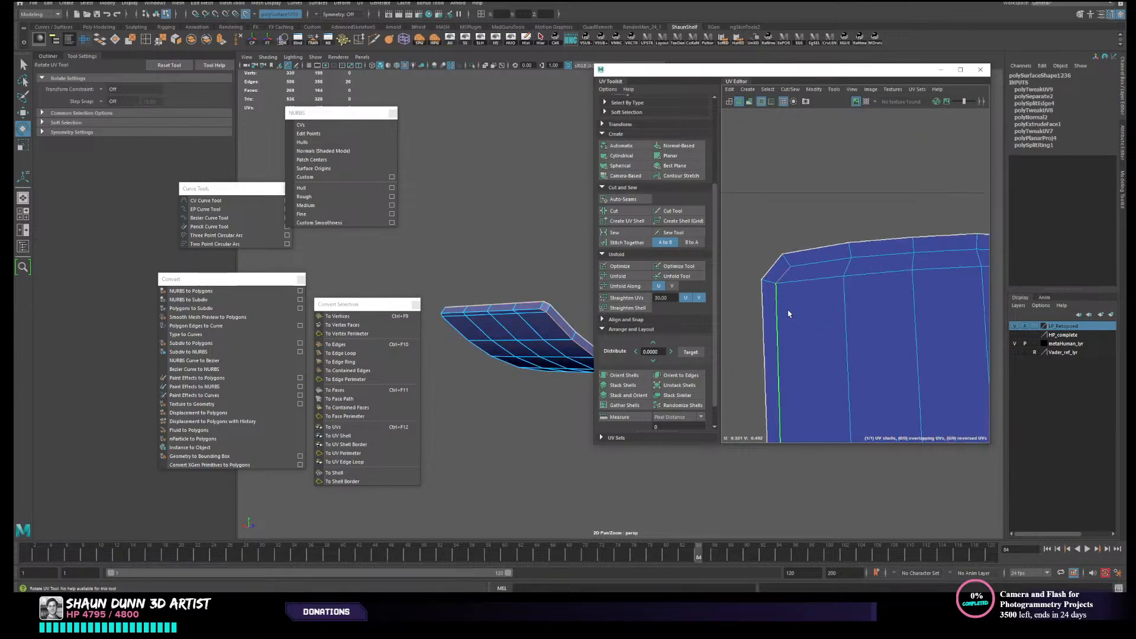
double_click(797, 266, "shift")
middle_click_drag(875, 341, 795, 332, "alt")
double_click(970, 297, "shift")
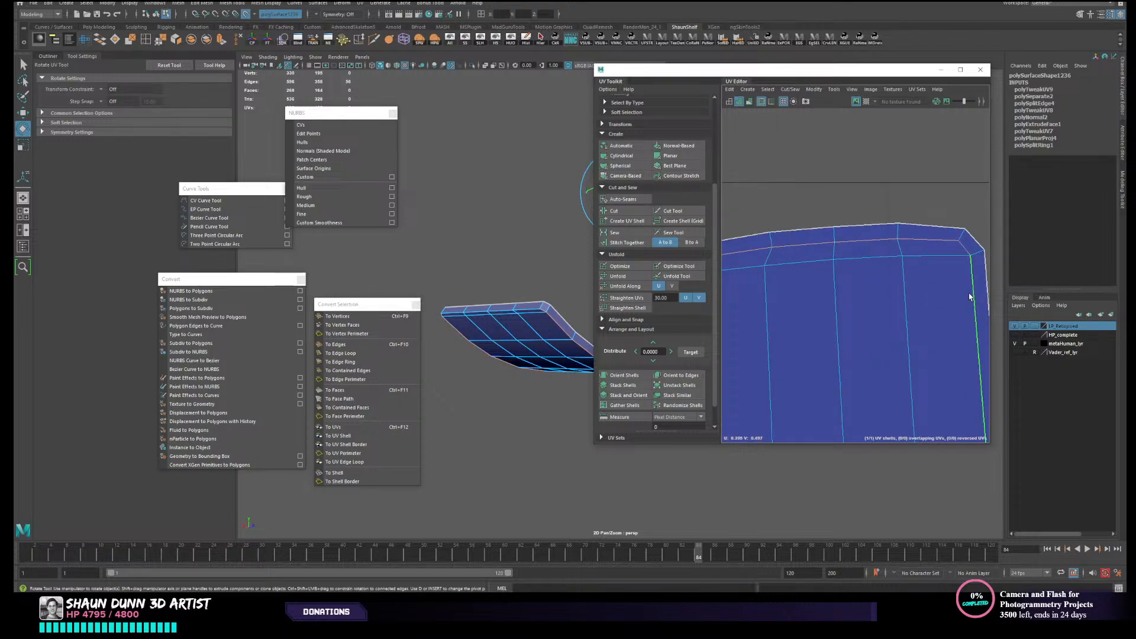
middle_click_drag(940, 375, 746, 315, "alt")
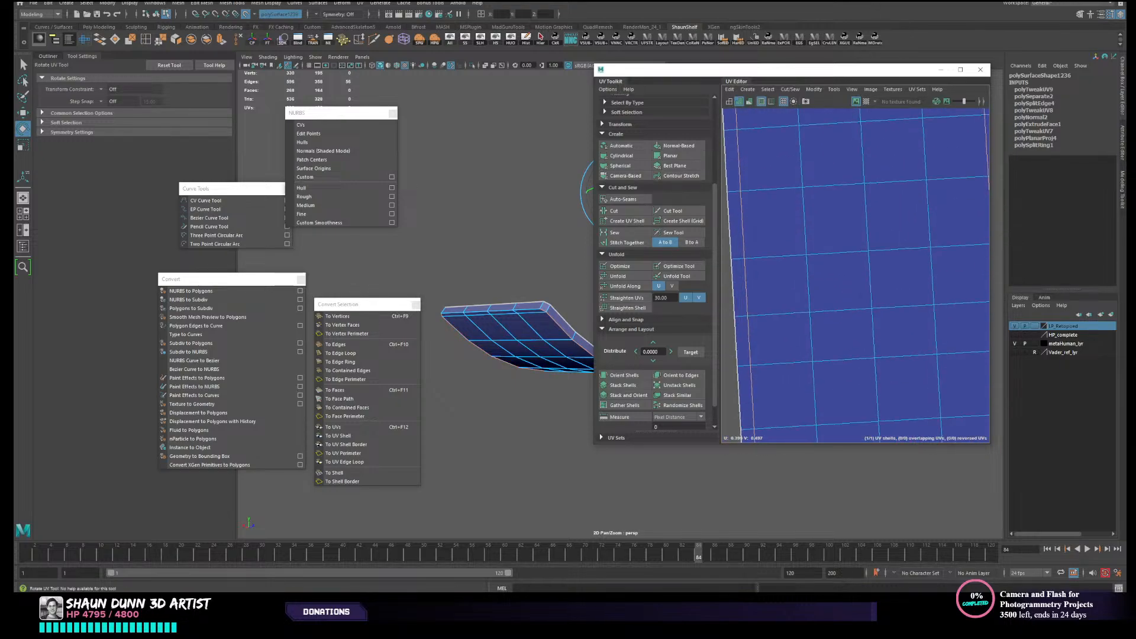
middle_click_drag(899, 304, 867, 94, "alt")
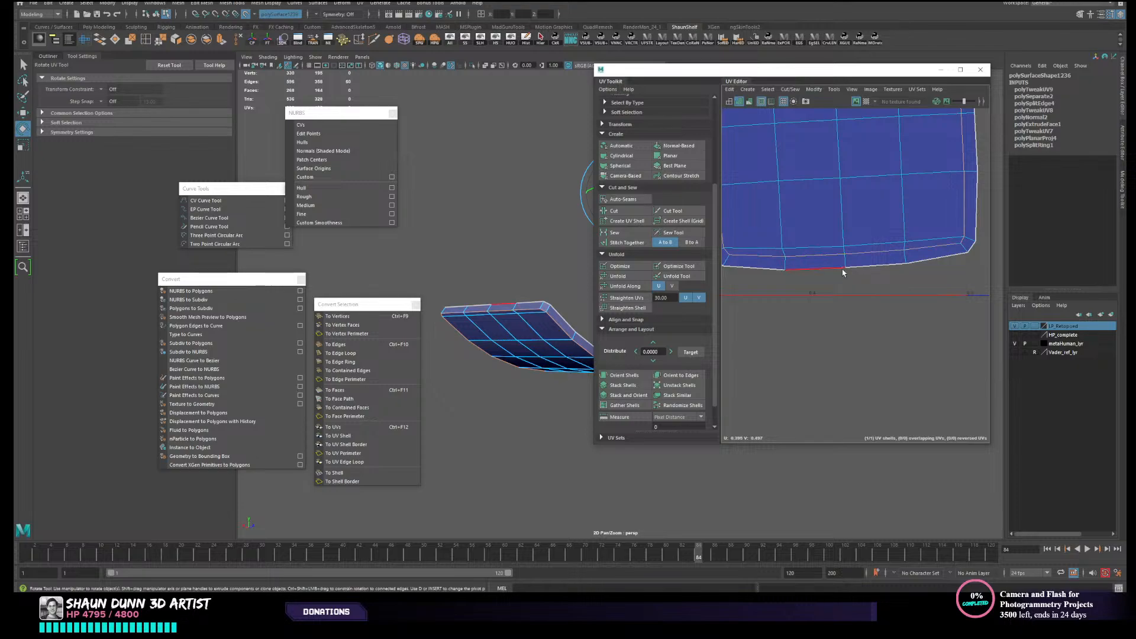
scroll(824, 255, "down", 2)
left_click(614, 211)
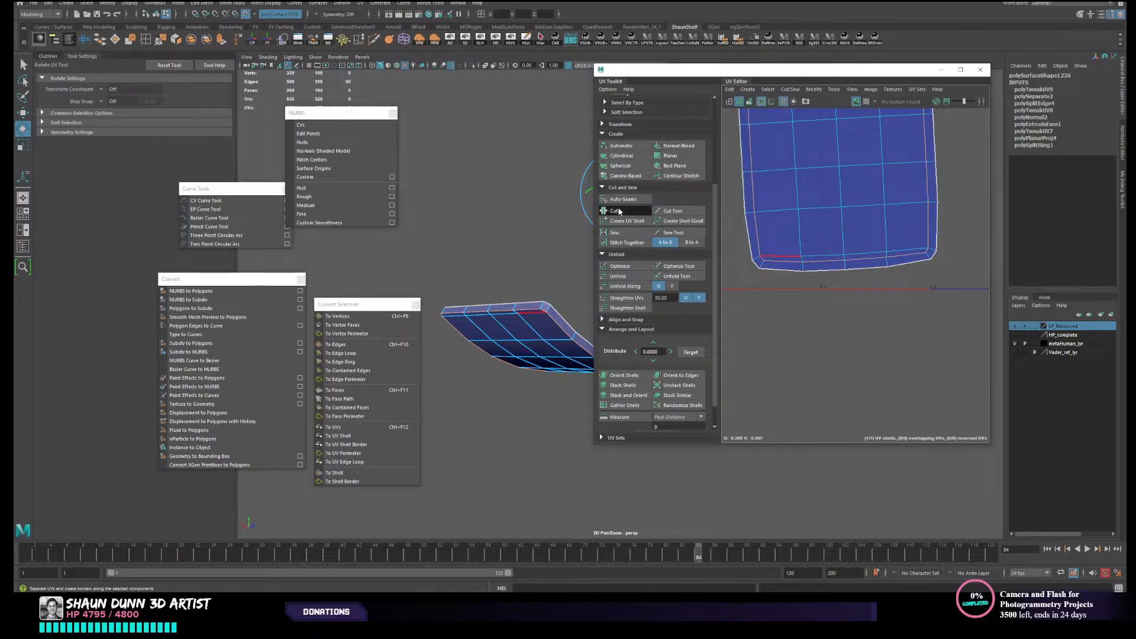
- Move the cut-out face shell sideways, clear of the surrounding rim shell
scroll(837, 384, "down", 3)
right_click_drag(850, 319, 846, 296)
left_click(846, 373)
scroll(845, 371, "down", 3)
key("w")
left_click_drag(842, 319, 934, 315)
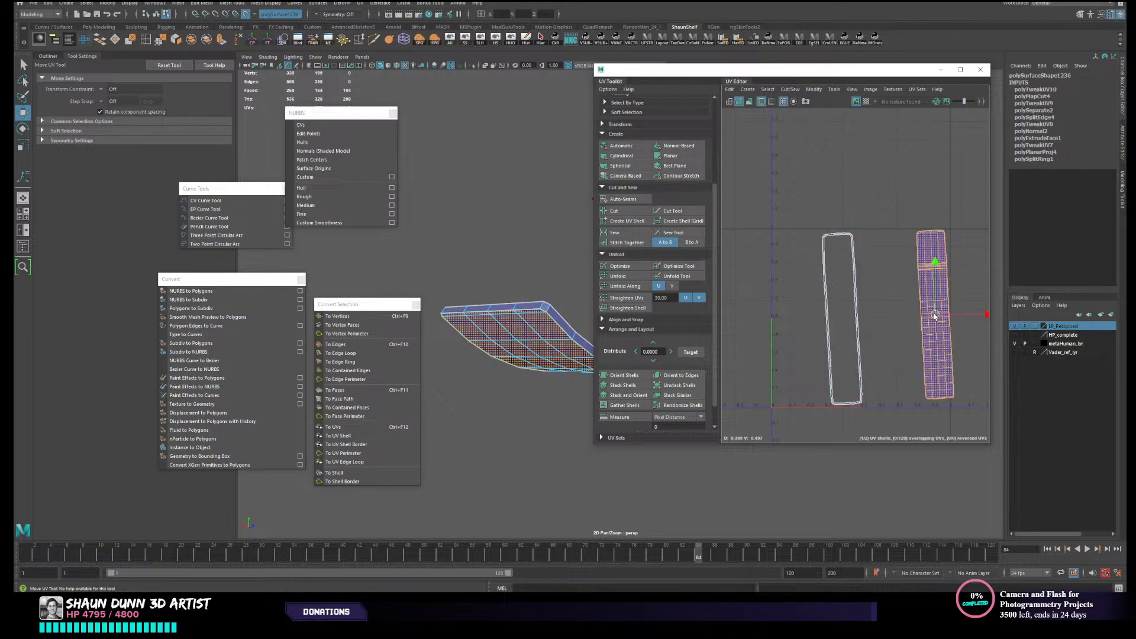
- Examine the separated rim shell from end to end and compare it with the strap mesh
scroll(892, 353, "up", 4)
scroll(860, 326, "down", 3)
scroll(840, 231, "up", 3)
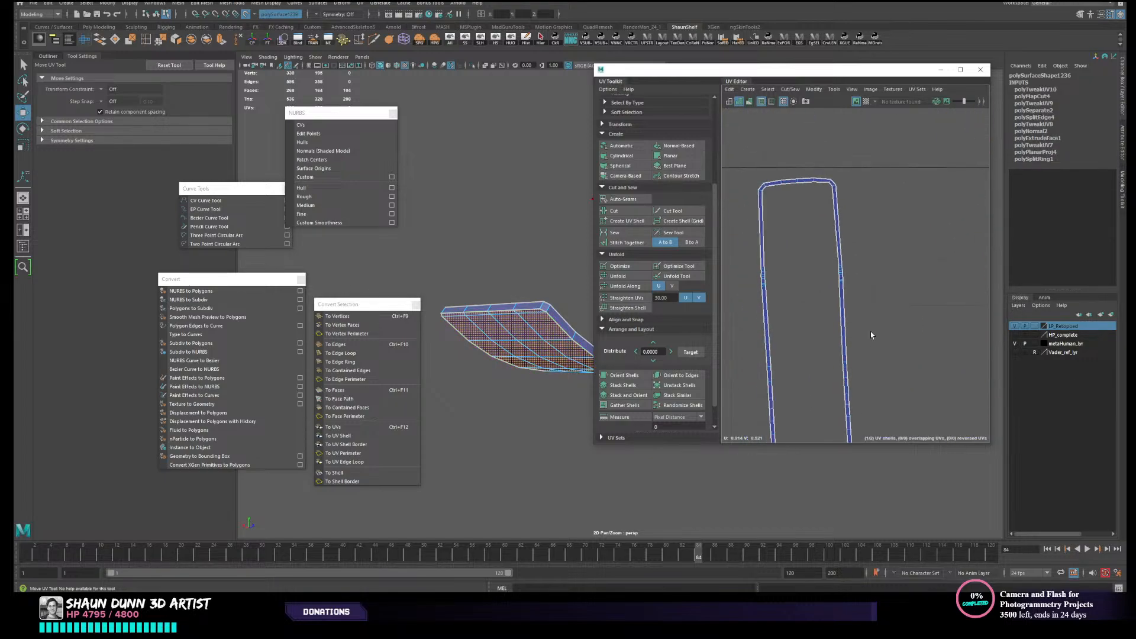
middle_click_drag(817, 279, 835, 213, "alt")
middle_click_drag(828, 339, 845, 180, "alt")
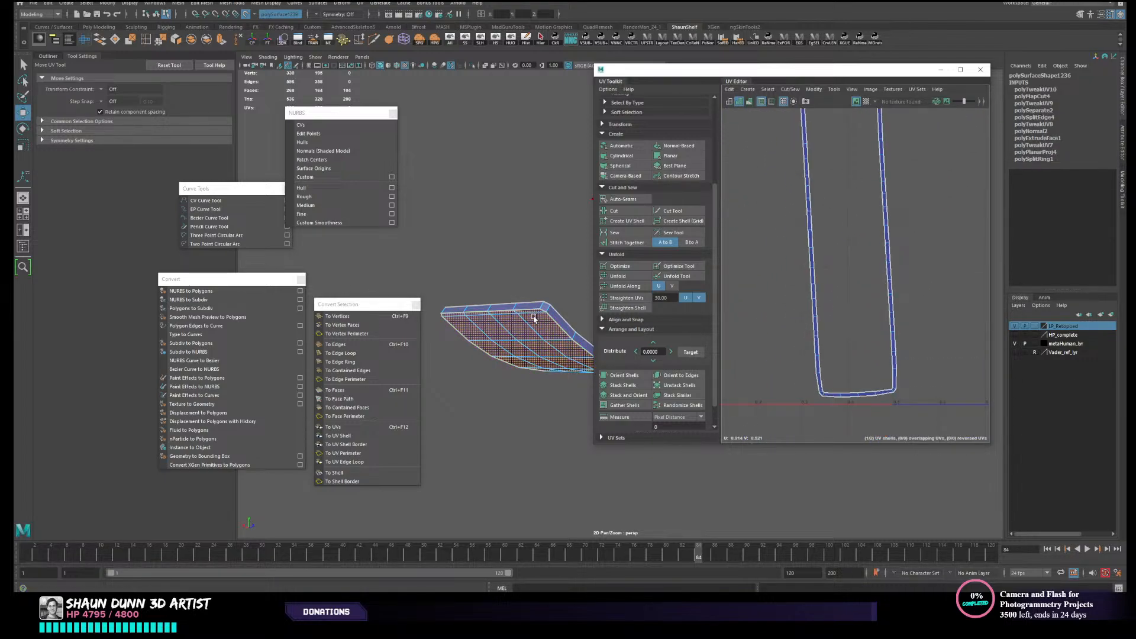
left_click_drag(518, 342, 517, 344, "alt")
scroll(801, 352, "down", 2)
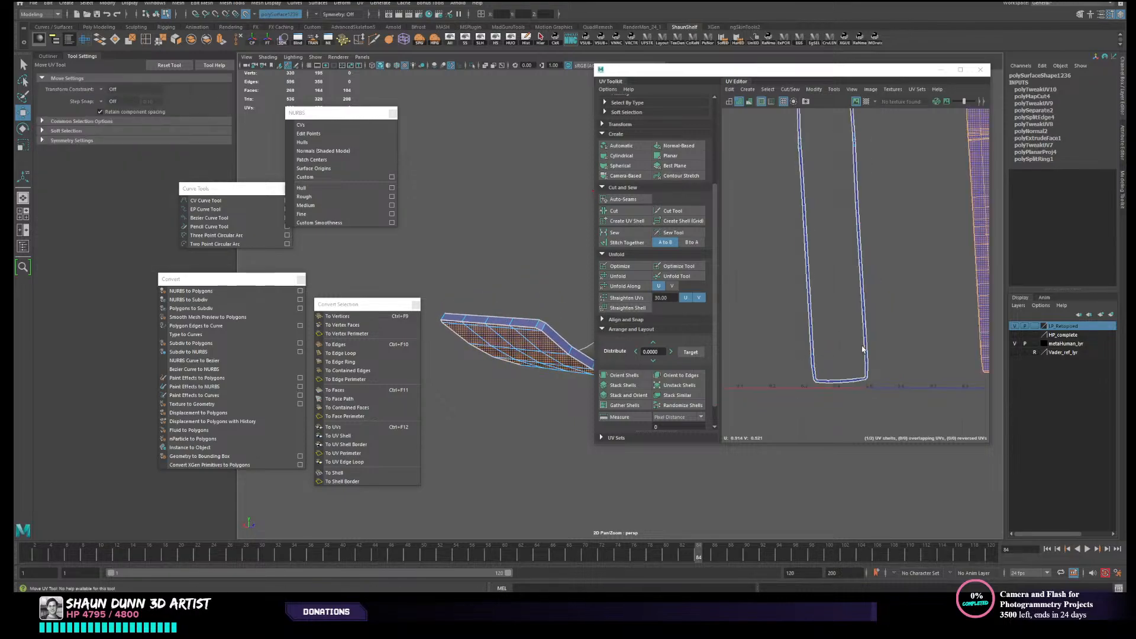
middle_click_drag(862, 346, 861, 354, "alt")
scroll(861, 354, "down", 3)
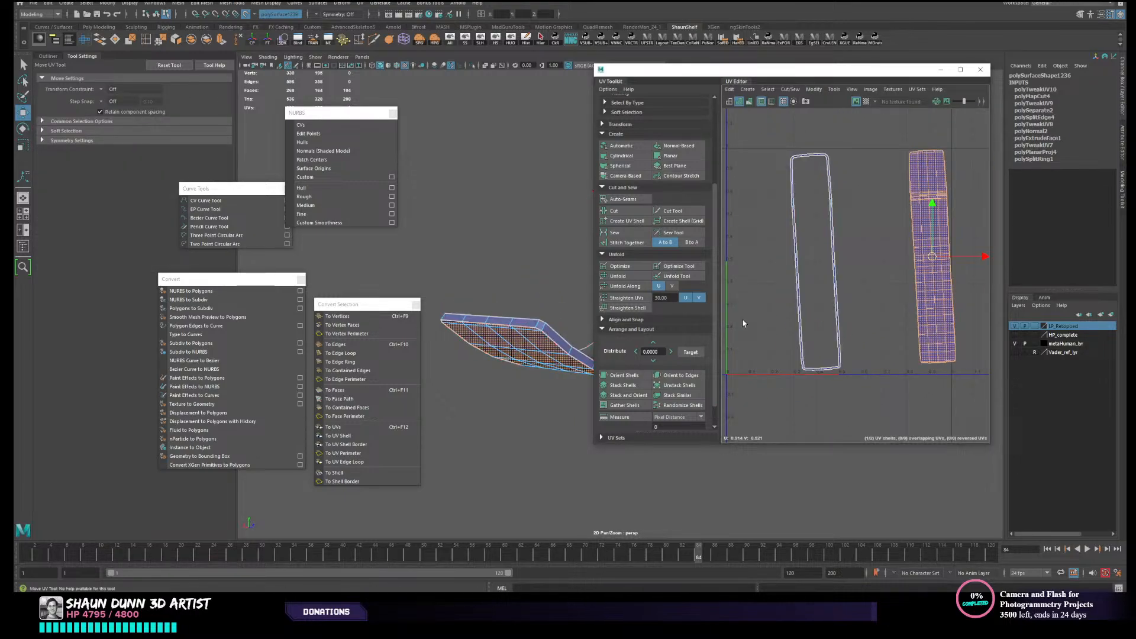
- Select the rim shell, then undo that selection and the face shell's move
scroll(769, 302, "up", 3)
left_click_drag(770, 296, 921, 354)
scroll(911, 351, "down", 4)
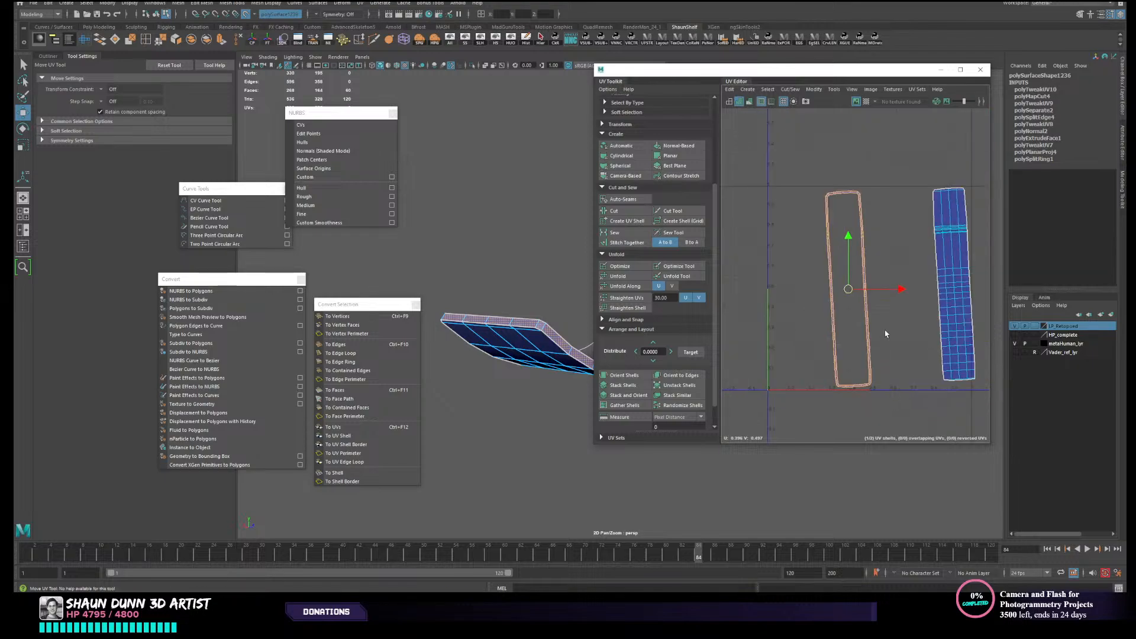
key("ctrl+z")
key("ctrl+z")
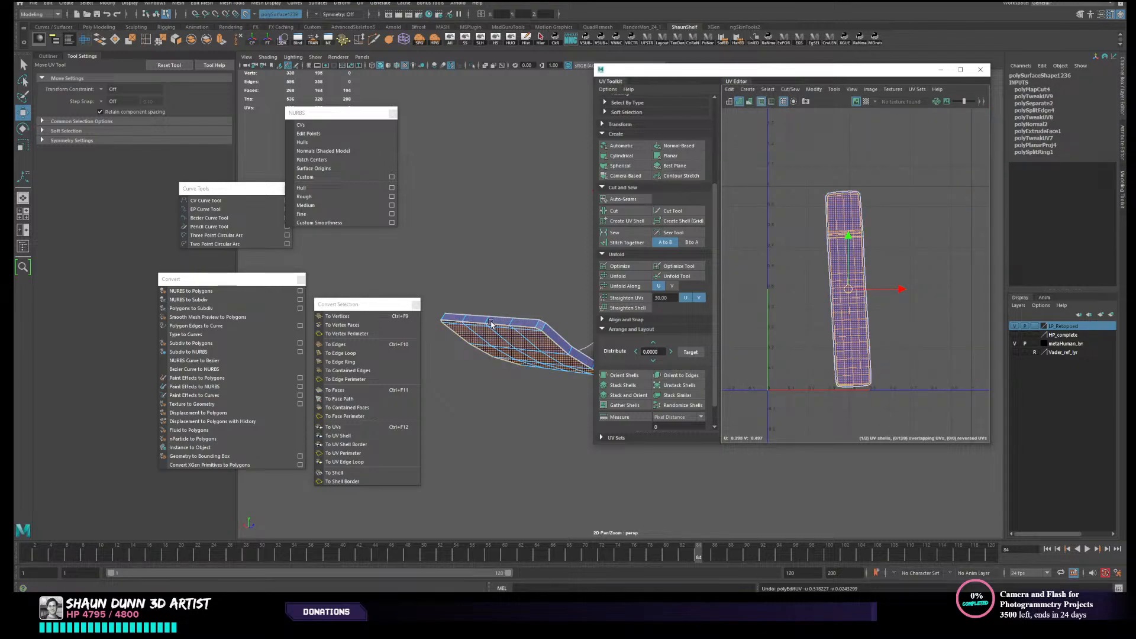
scroll(903, 329, "up", 2)
scroll(897, 336, "down", 3)
scroll(886, 329, "up", 4)
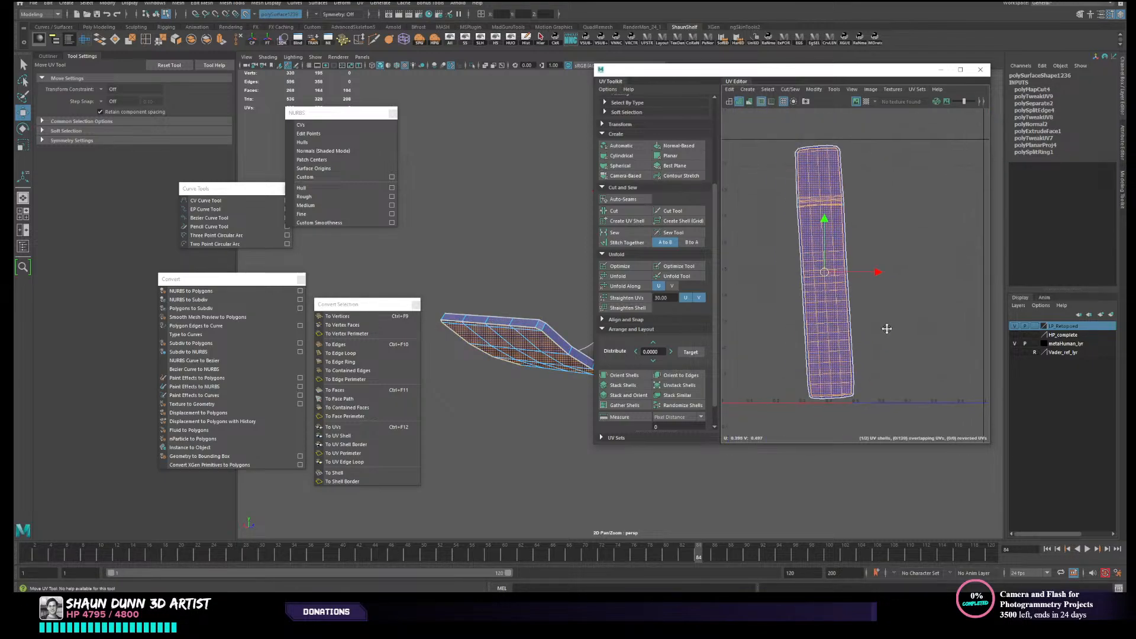
scroll(884, 328, "down", 1)
scroll(862, 350, "up", 4)
scroll(863, 347, "down", 5)
middle_click_drag(866, 338, 864, 346, "alt")
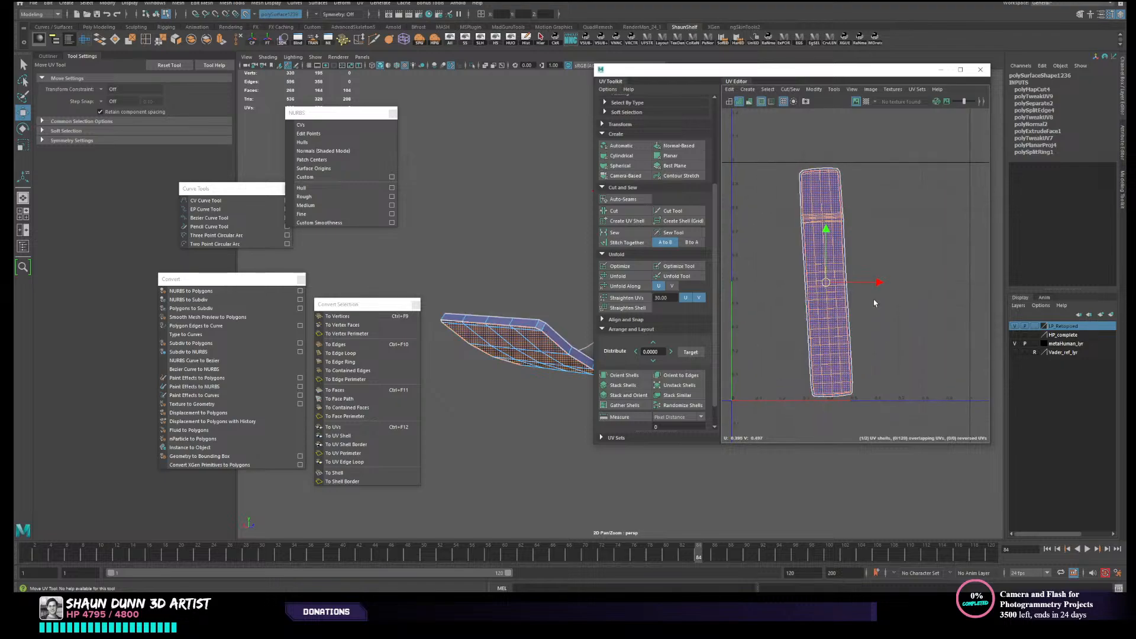
- Combine the outer and inner strap pieces into one mesh and close the UV Editor
right_click_drag(874, 301, 911, 299)
mouse_move(523, 310)
left_mouse_down("alt")
mouse_move(527, 322)
mouse_move(541, 309)
mouse_move(511, 307)
left_mouse_up("alt")
right_click_drag(526, 308, 562, 297)
scroll(563, 298, "down", 4)
middle_click_drag(565, 299, 493, 317, "alt")
left_click_drag(493, 316, 490, 350, "alt")
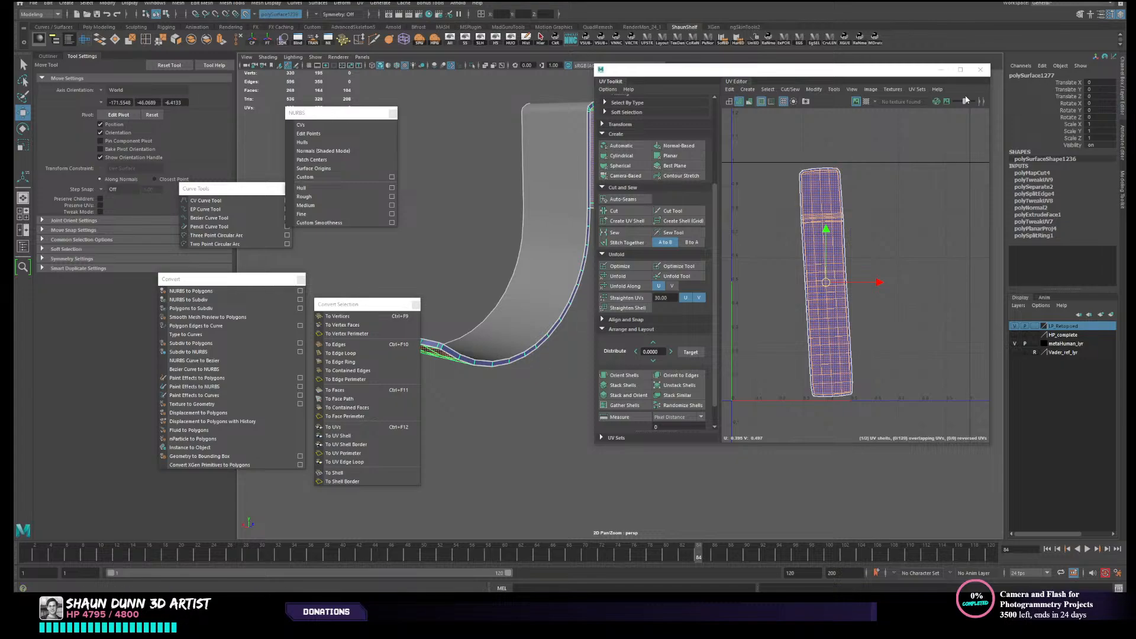
left_click(536, 324)
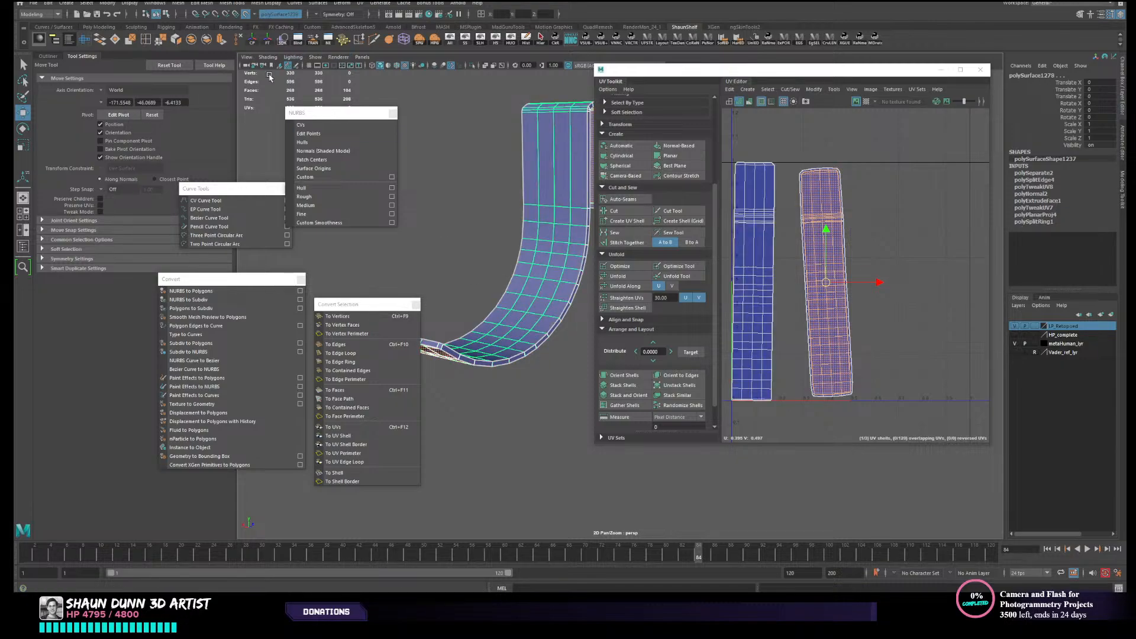
left_click(191, 39)
left_click_drag(799, 74, 852, 106)
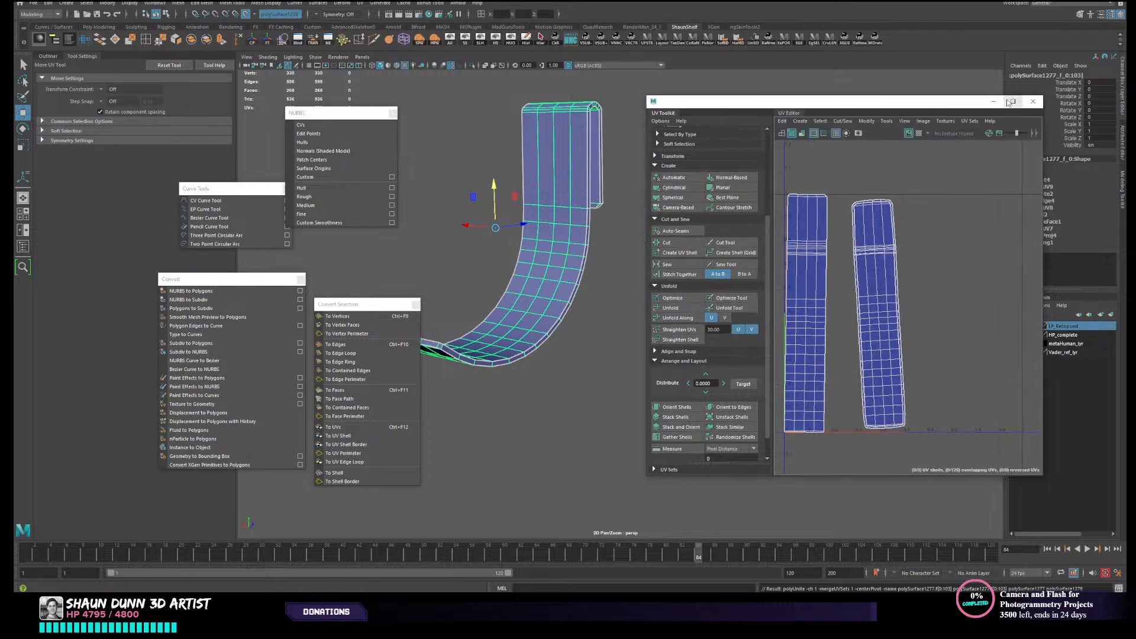
left_click(1031, 101)
- Try to switch the combined strap mesh to component selection
middle_click_drag(619, 287, 747, 257, "alt")
right_click(649, 277)
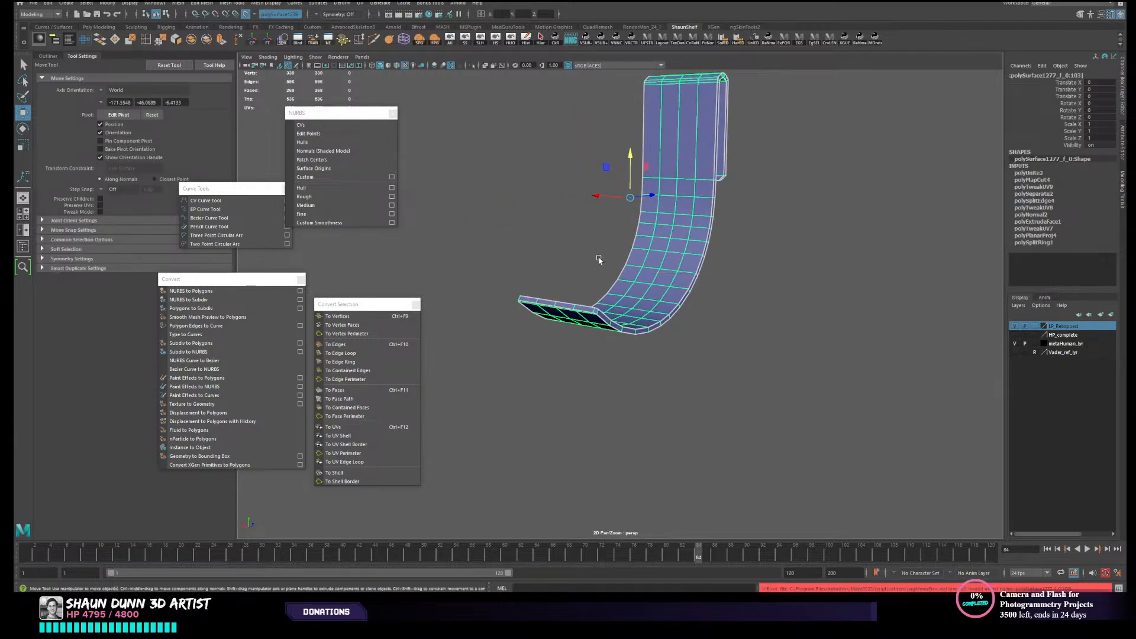
left_click(647, 306)
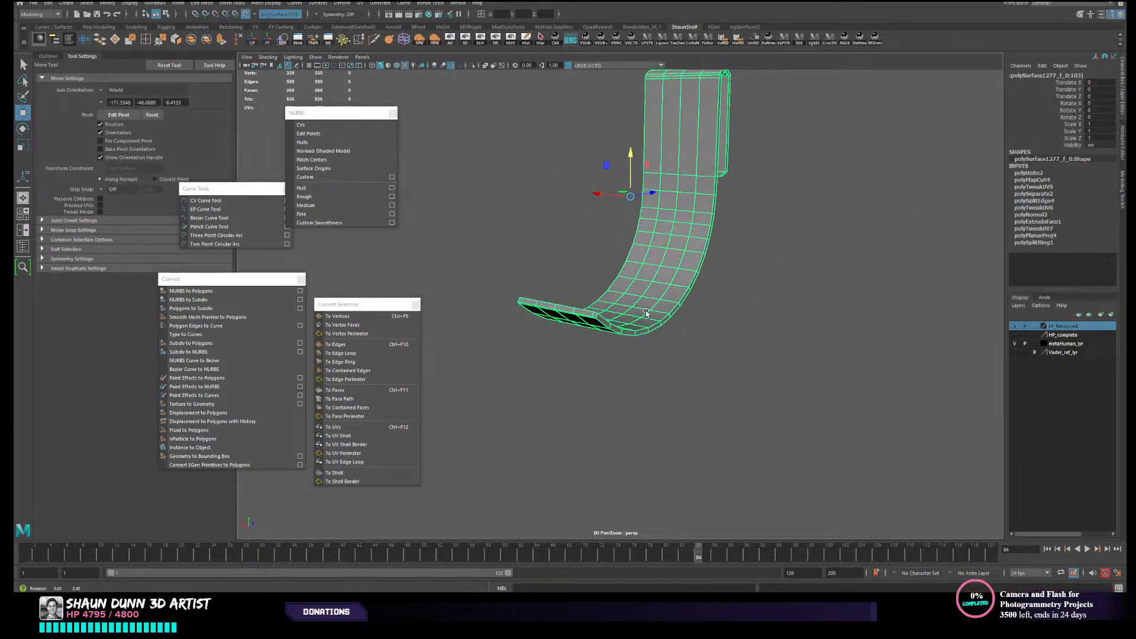
left_click_drag(644, 309, 655, 312, "alt")
middle_click_drag(654, 311, 658, 366, "alt")
left_click_drag(659, 367, 656, 338, "alt")
right_click(655, 340)
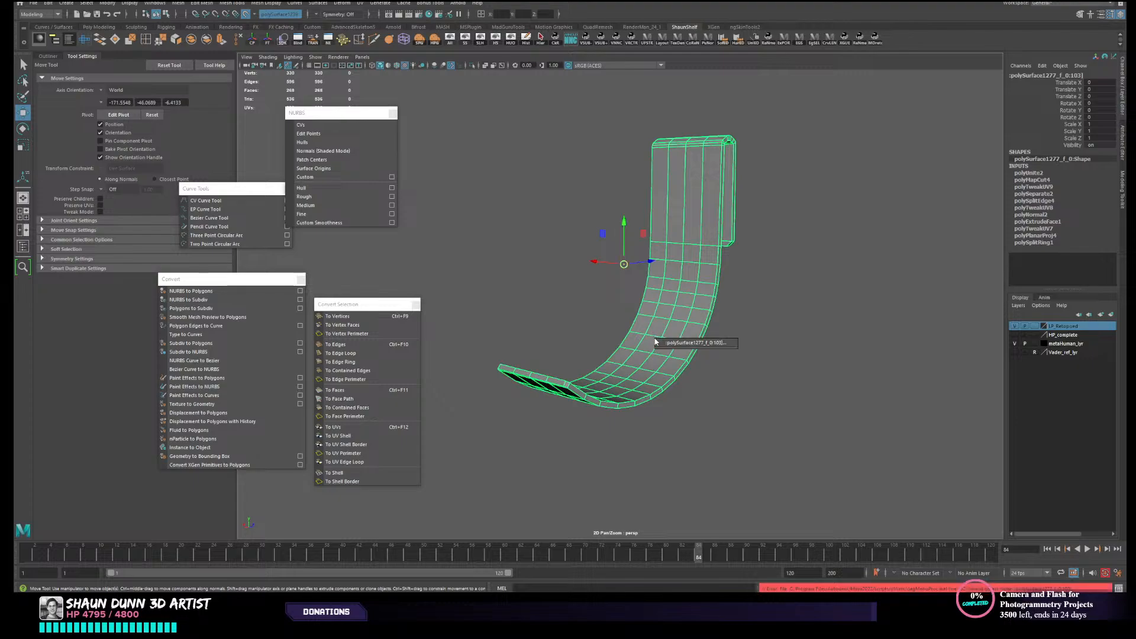
left_click_drag(725, 200, 686, 185, "alt")
- Reselect the combined strap mesh and save the scene
left_click(843, 318)
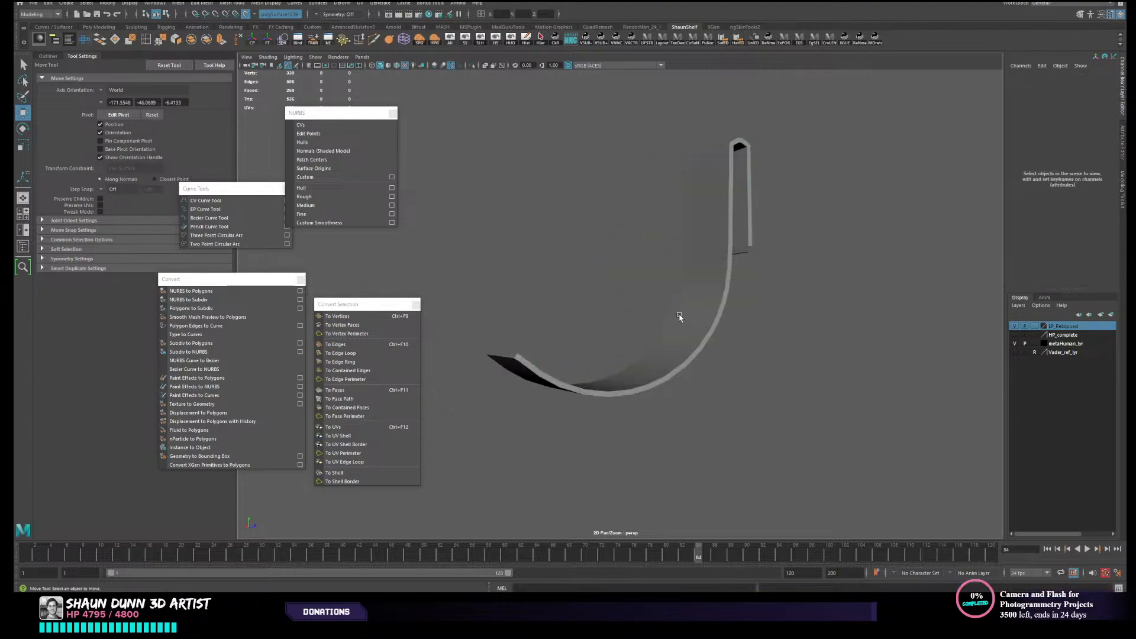
left_click(688, 329)
key("ctrl+s")
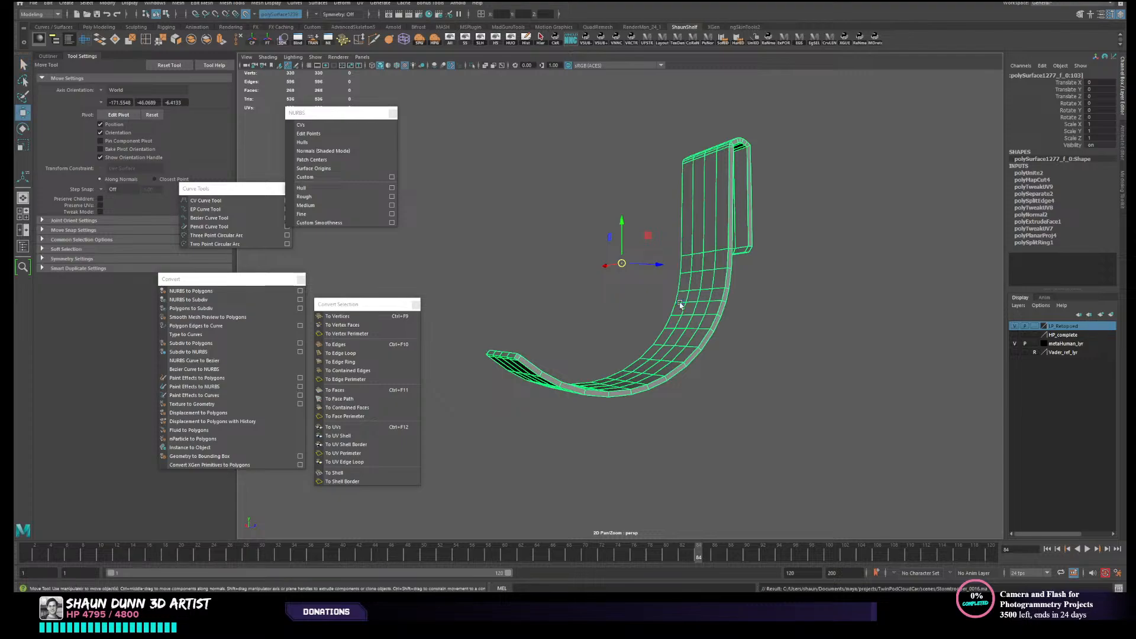
- Try once more to enter component selection on the combined strap
right_click(700, 331)
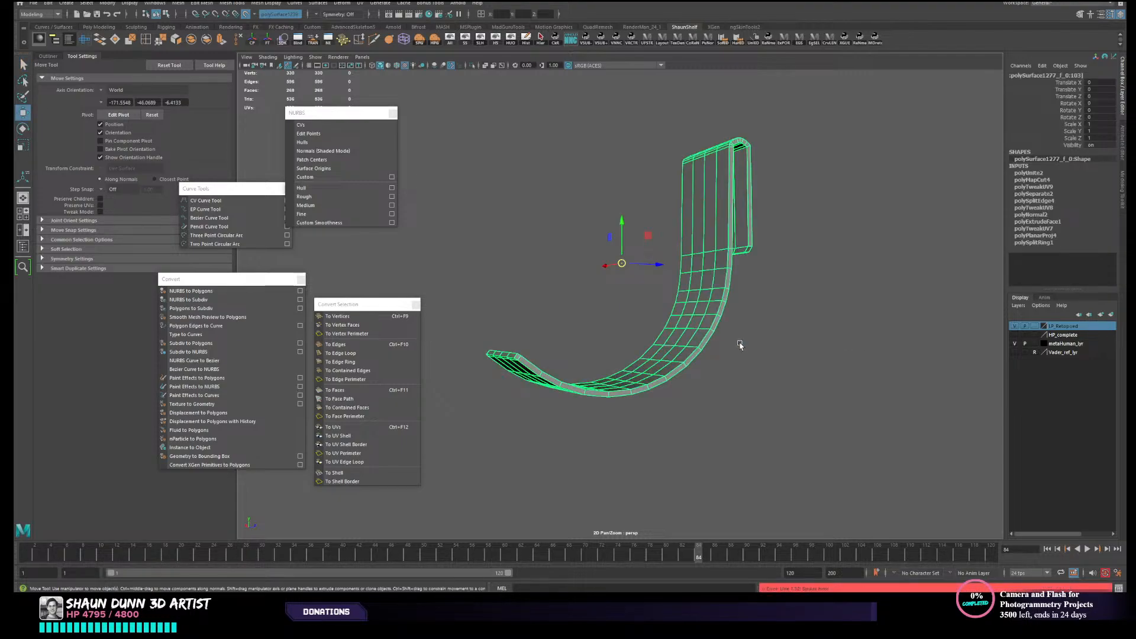
left_click_drag(738, 342, 729, 350, "alt")
right_click(677, 313)
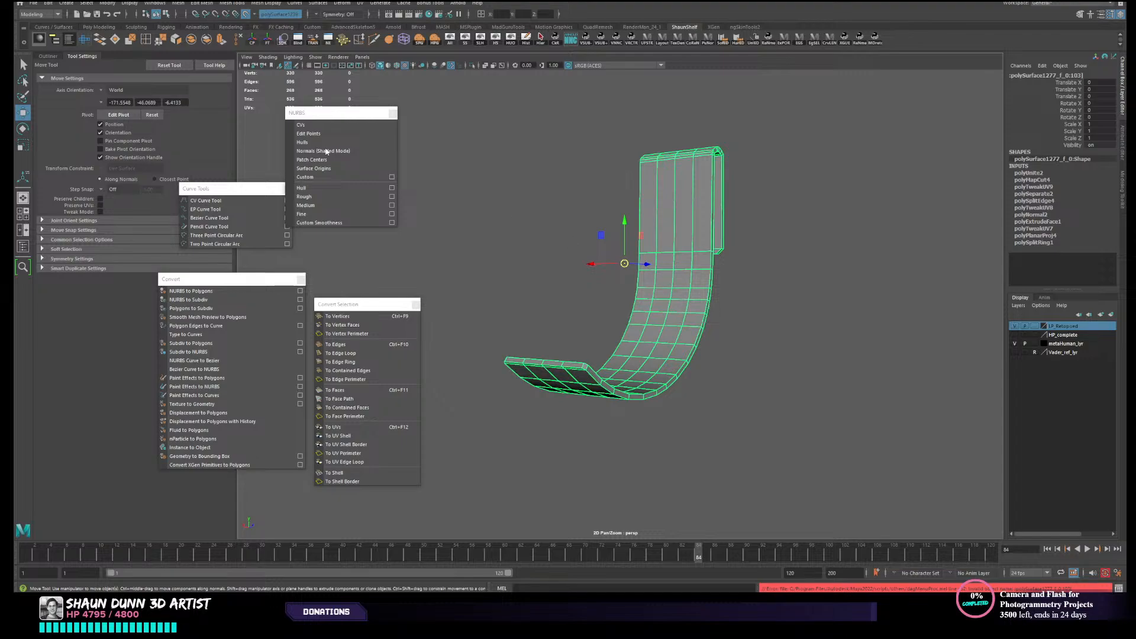
- Show the Outliner and delete the combined strap's construction history
left_click(52, 56)
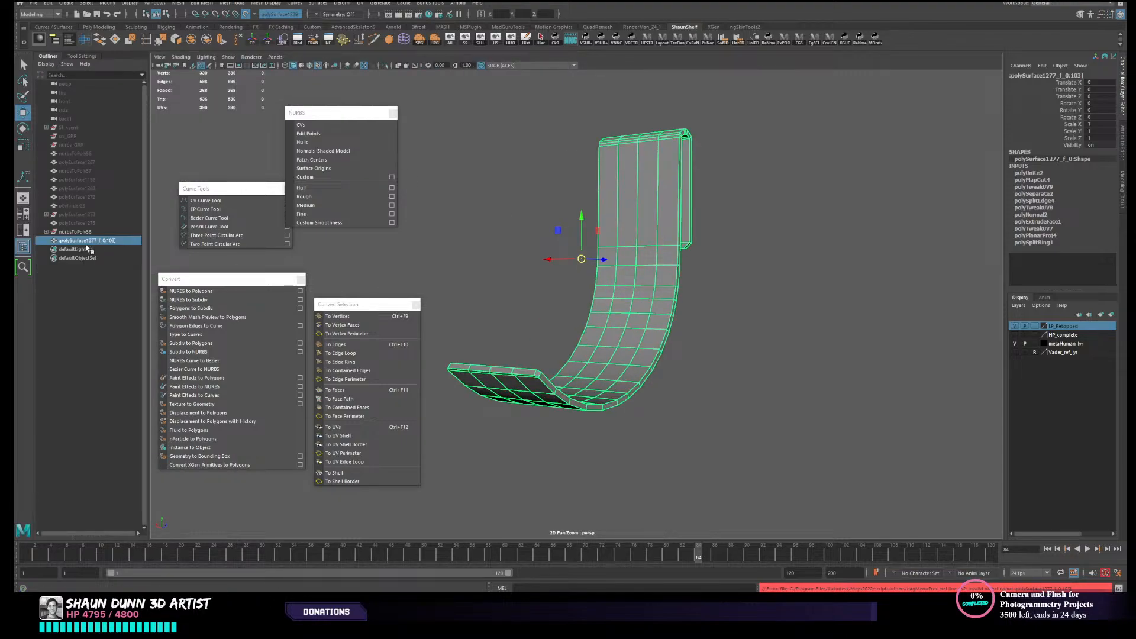
left_click(535, 186)
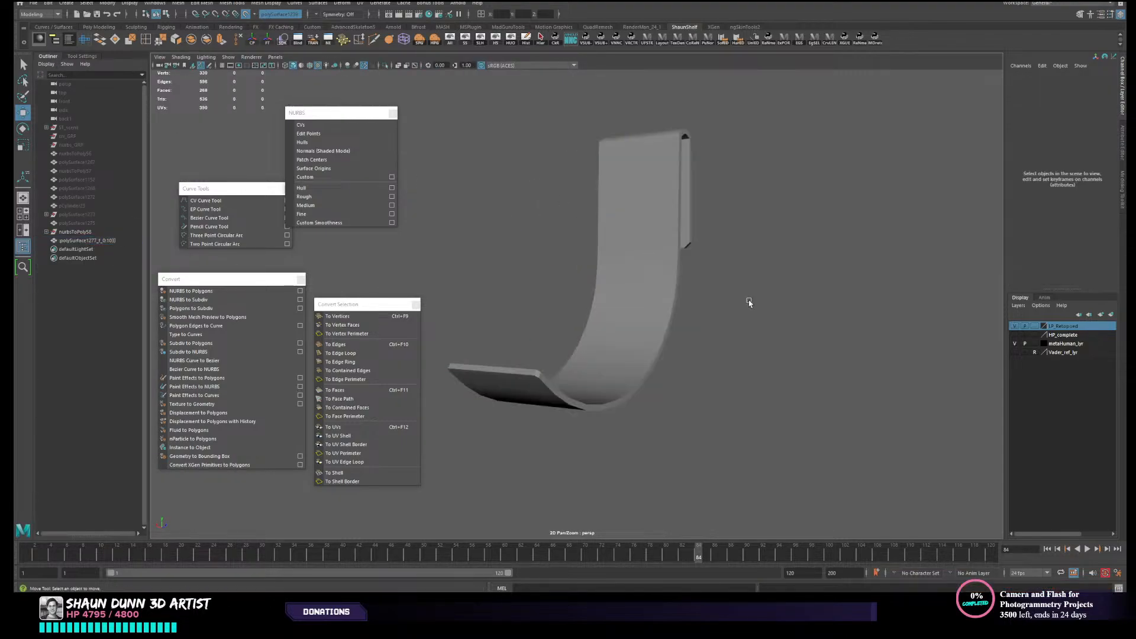
left_click(620, 310)
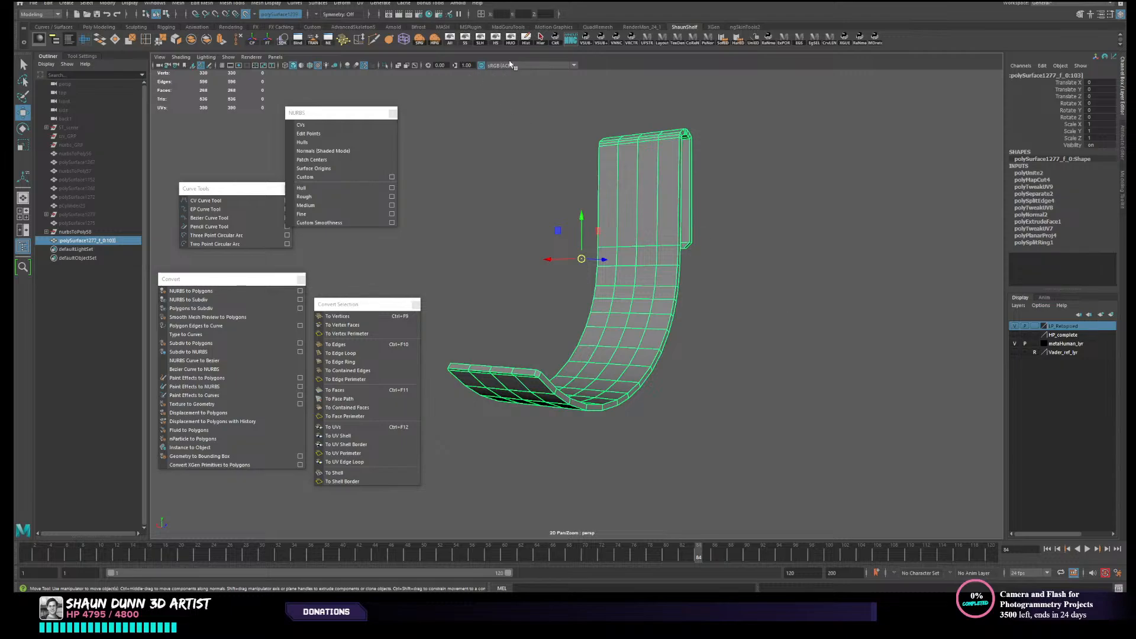
left_click(529, 39)
- Try component selection on the history-free strap mesh
left_click_drag(814, 319, 693, 315, "alt")
right_click(694, 316)
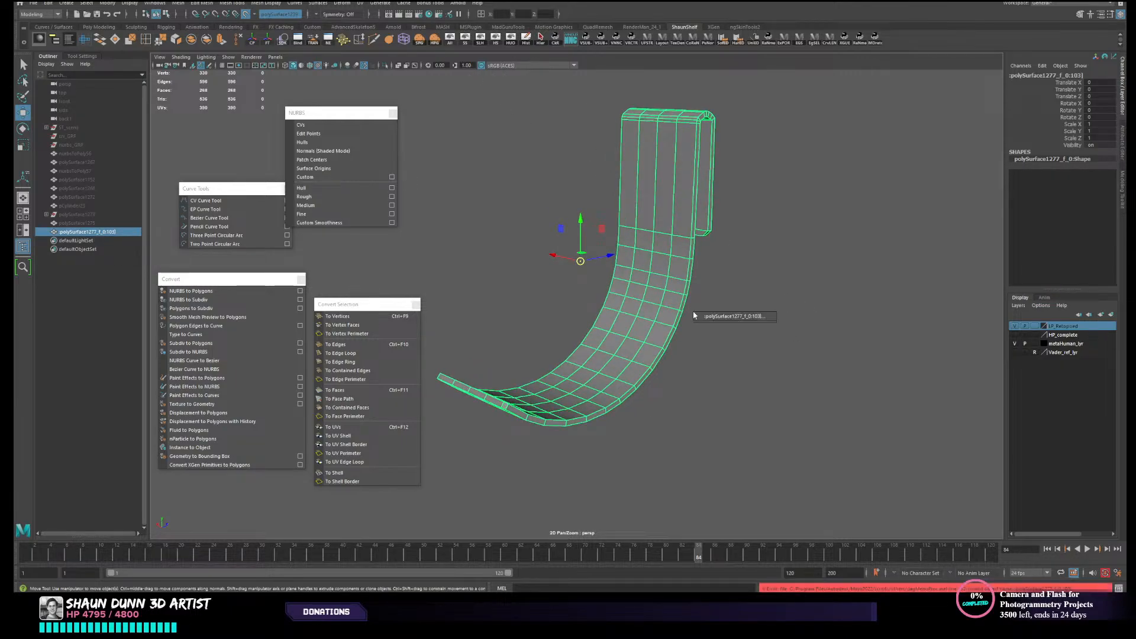
right_click(665, 299)
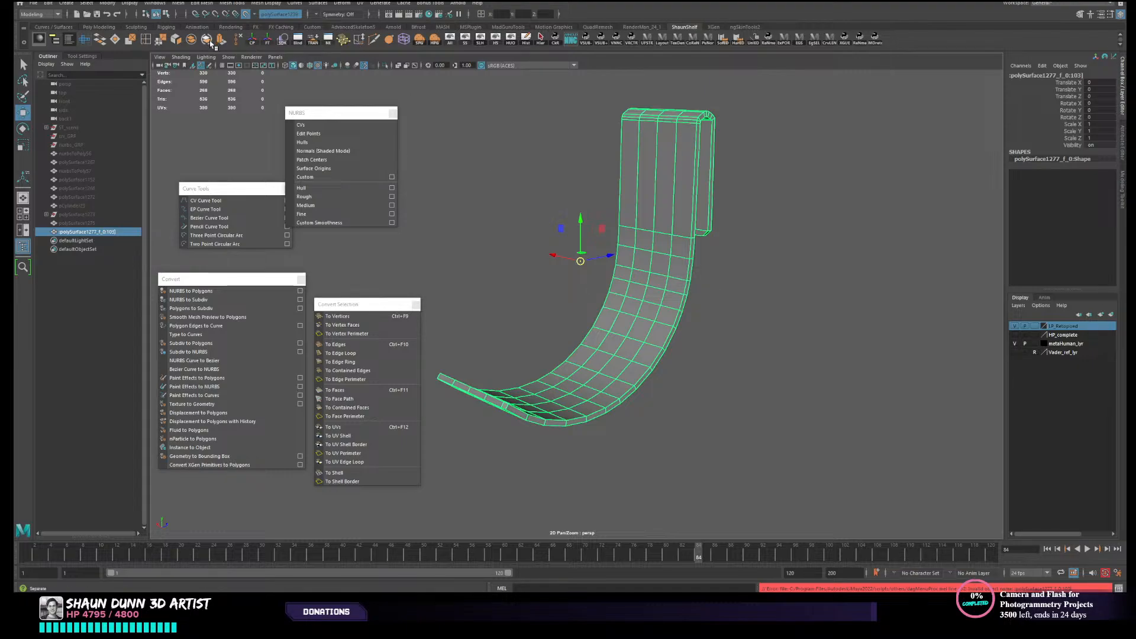
- Reselect the combined strap and open the Namespace Editor
left_click(768, 360)
left_click(654, 306)
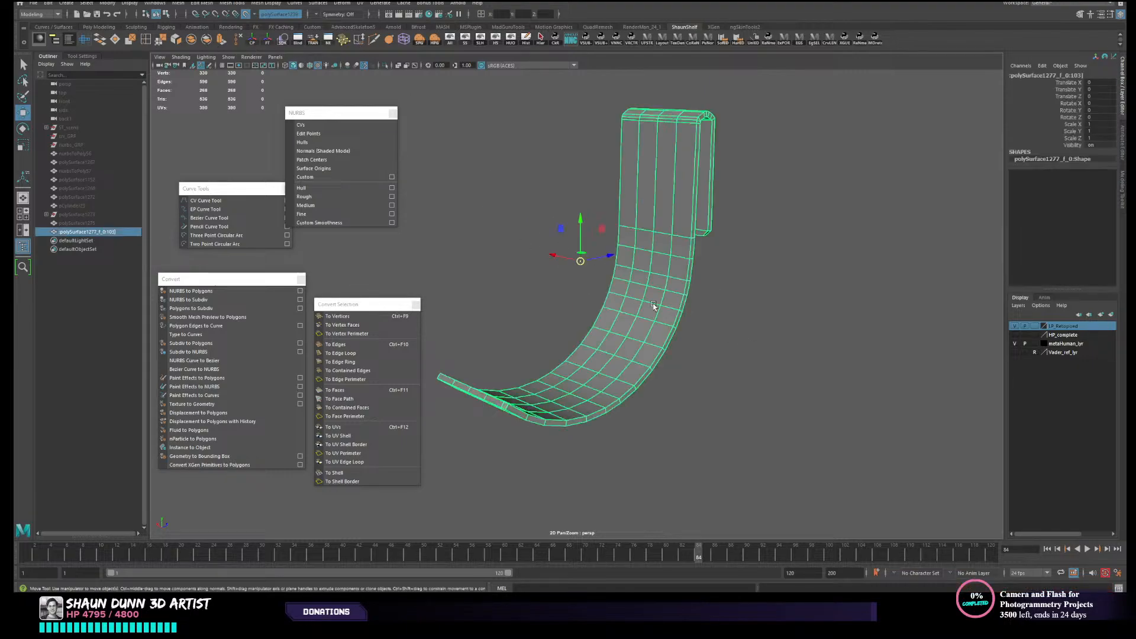
left_click(653, 358)
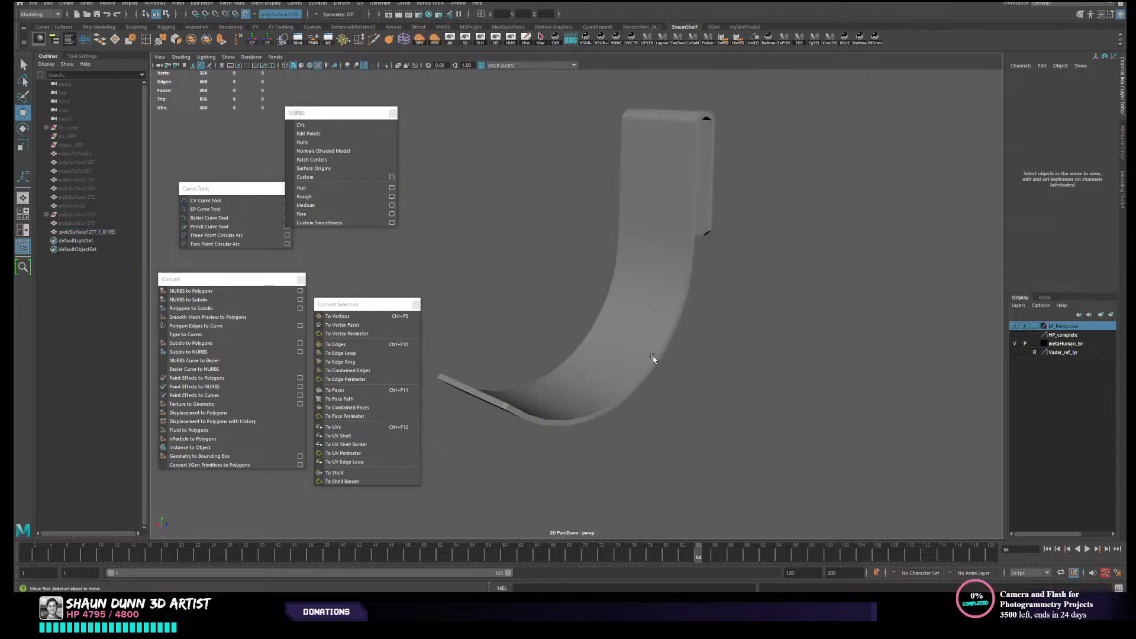
left_click(622, 366)
left_click_drag(642, 368, 660, 362, "alt")
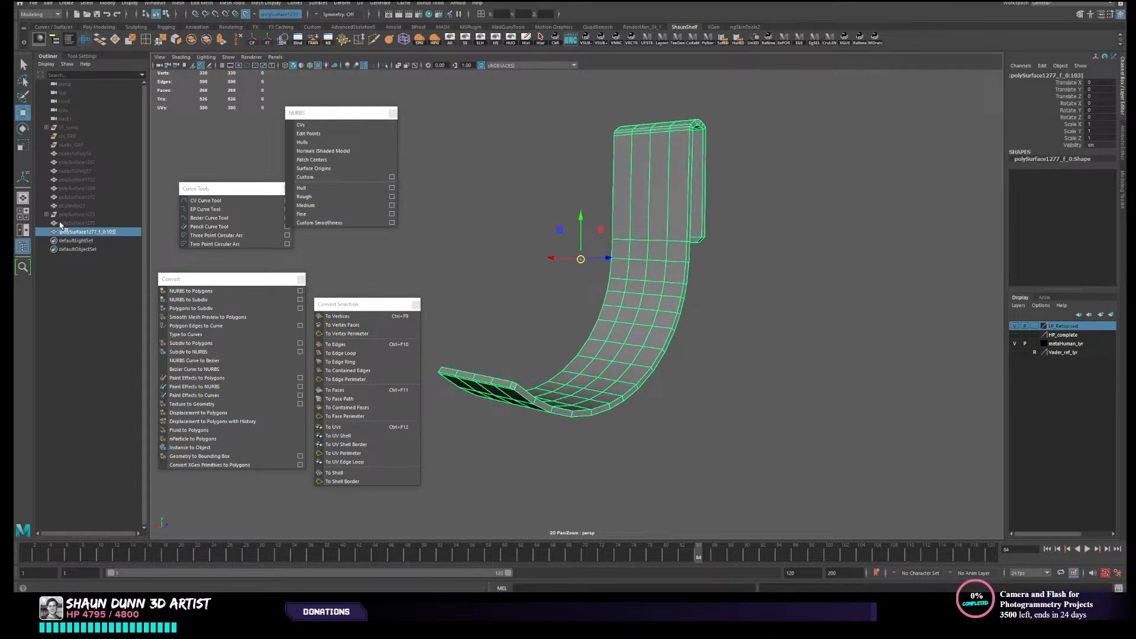
left_click(329, 44)
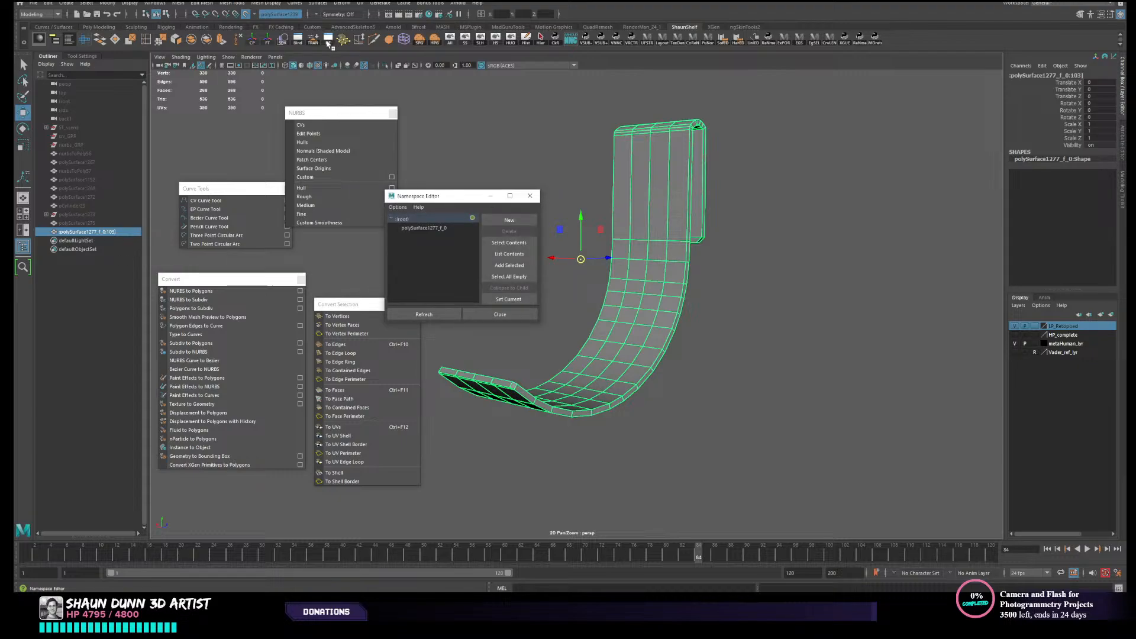
- Inspect the polySurface1277_f_0 namespace under root in the Namespace Editor, closing and reopening the editor
left_click(438, 228)
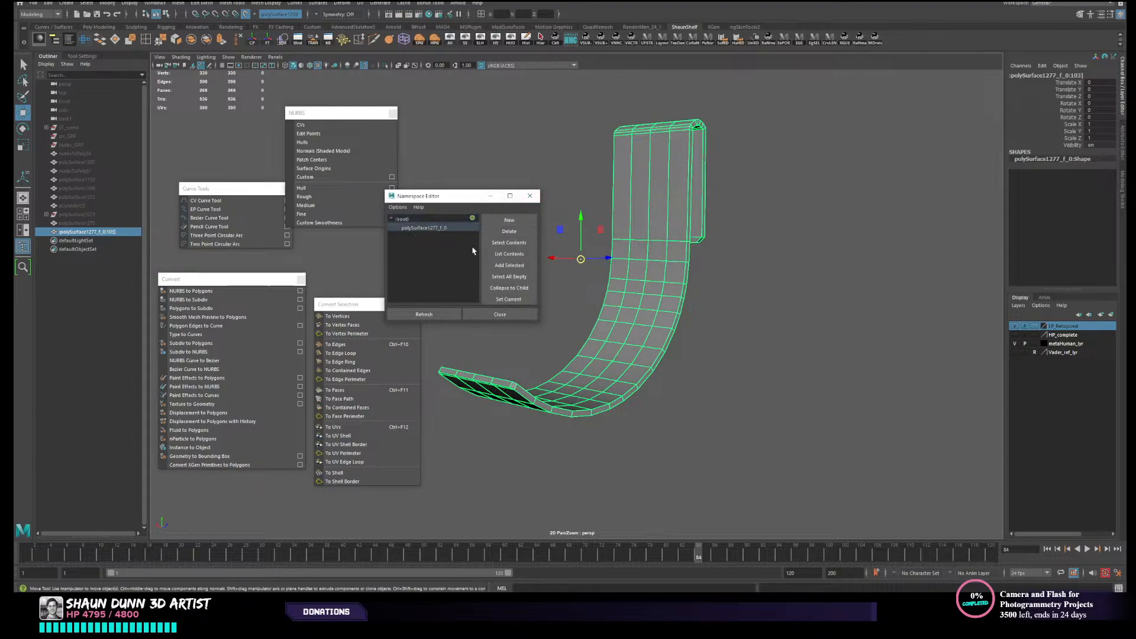
left_click(425, 219)
left_click(537, 198)
left_click(156, 3)
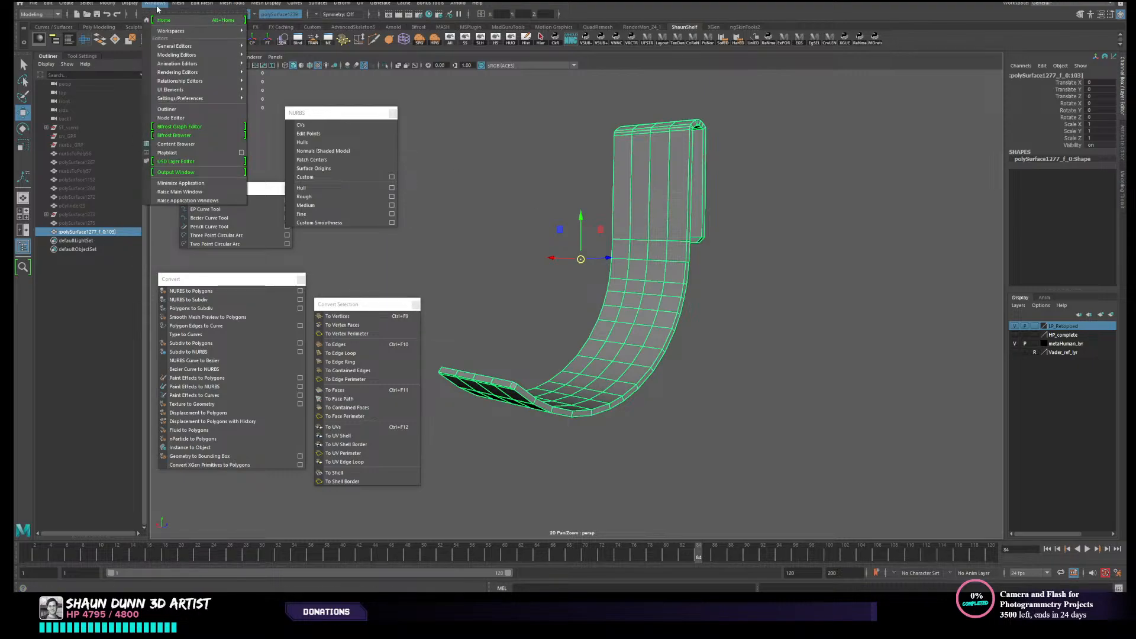
mouse_move(188, 47)
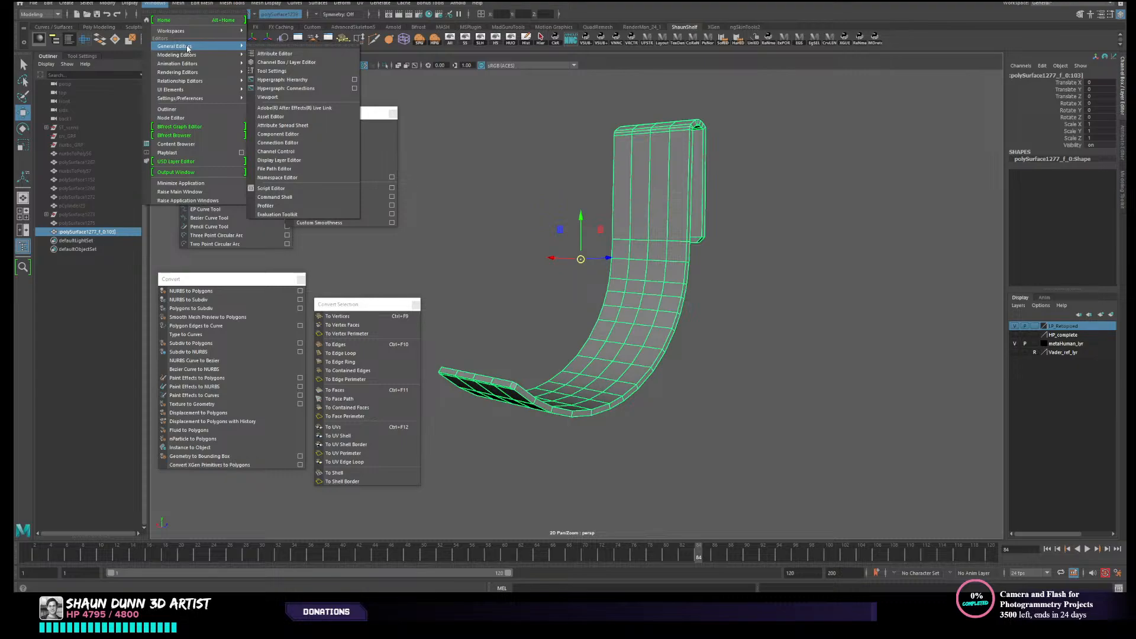
mouse_move(191, 99)
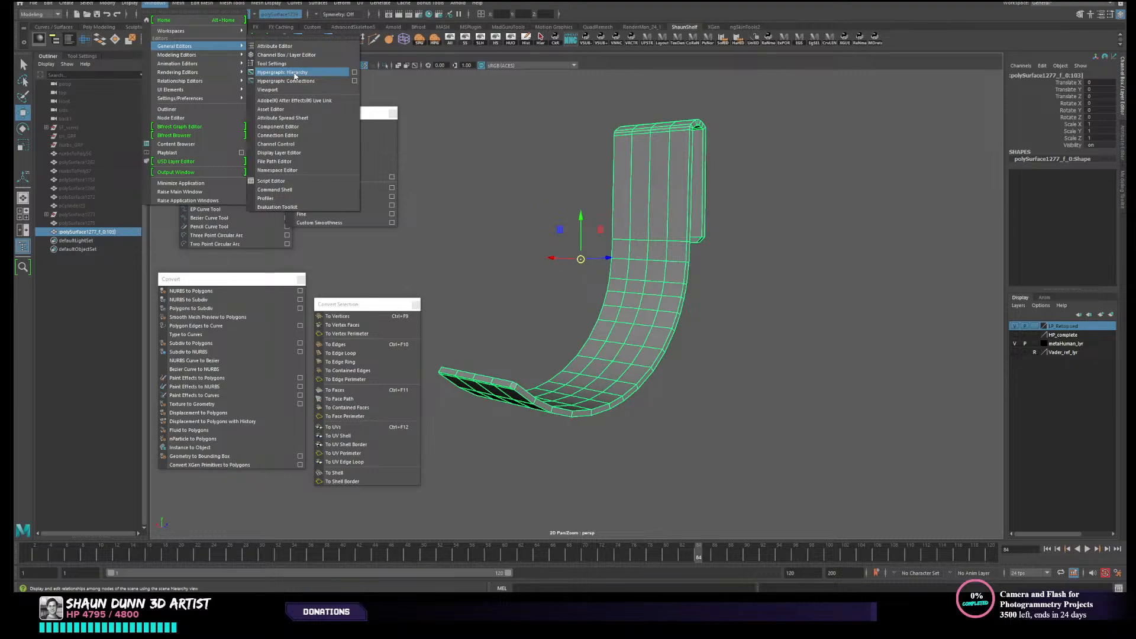
left_click(275, 170)
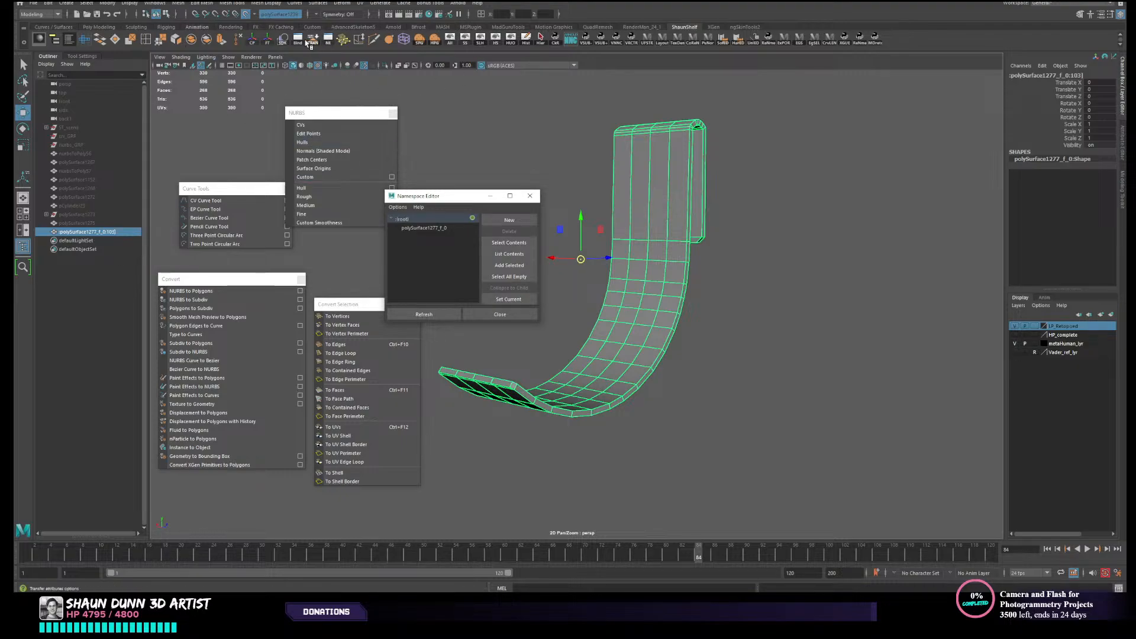
left_click(439, 229)
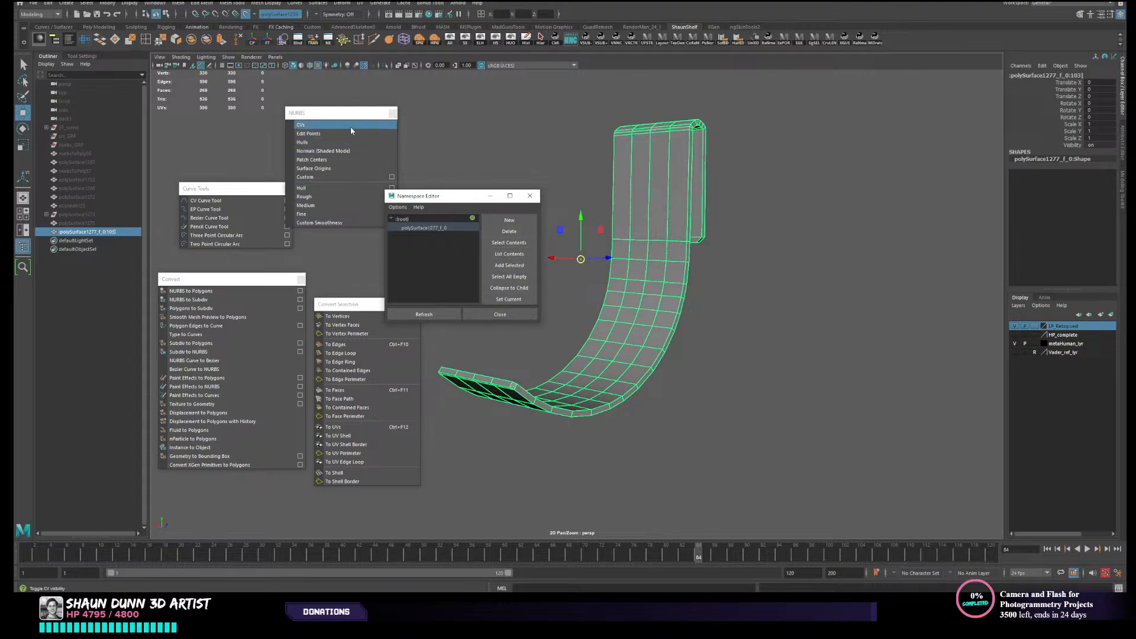
left_click(407, 219)
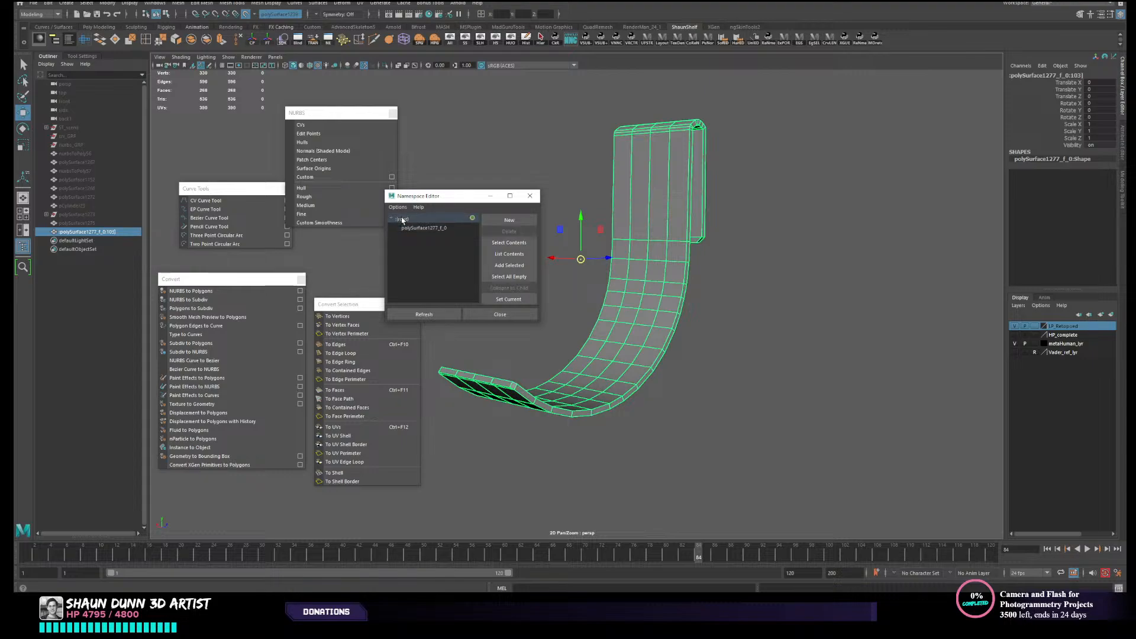
left_click(682, 209)
left_click(681, 212)
- Delete the strap's polySurface1277_f_0 namespace
left_click(440, 228)
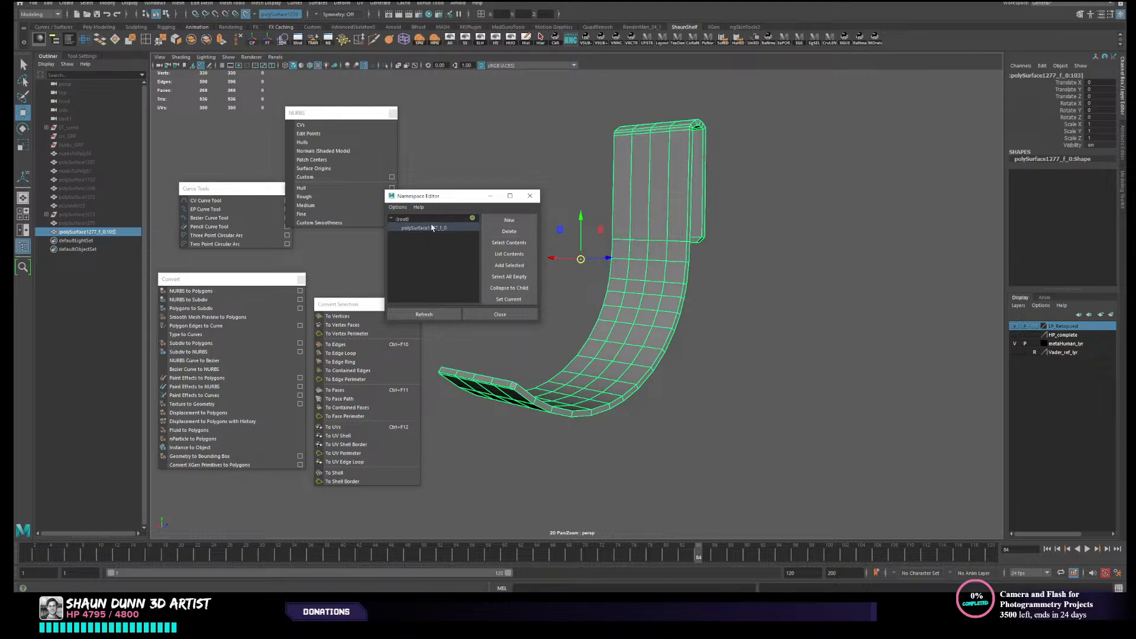
left_click(509, 232)
left_click(551, 294)
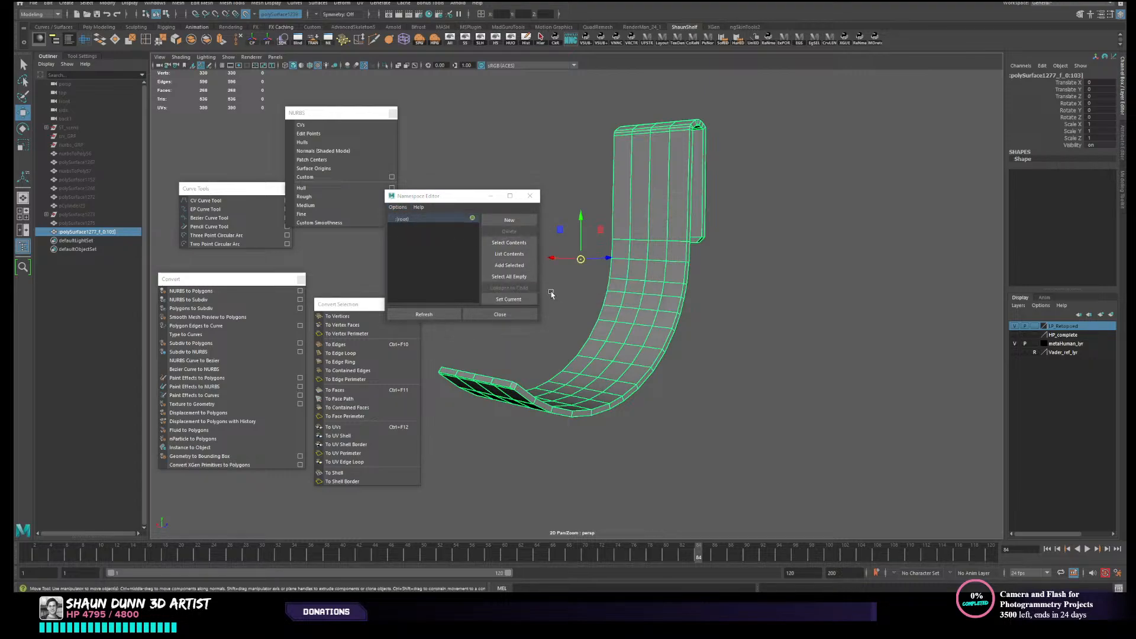
- Try component selection on the strap after removing its namespace, and close the Namespace Editor
left_click(732, 263)
left_click(661, 275)
right_click(658, 276)
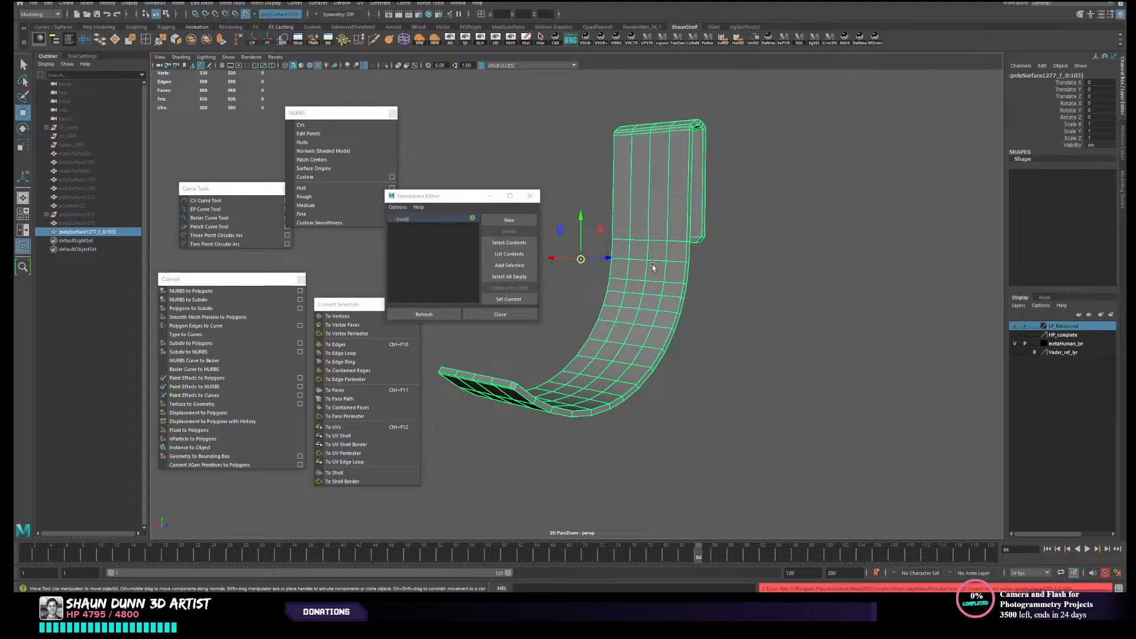
left_click(729, 250)
left_click(658, 247)
left_click(529, 196)
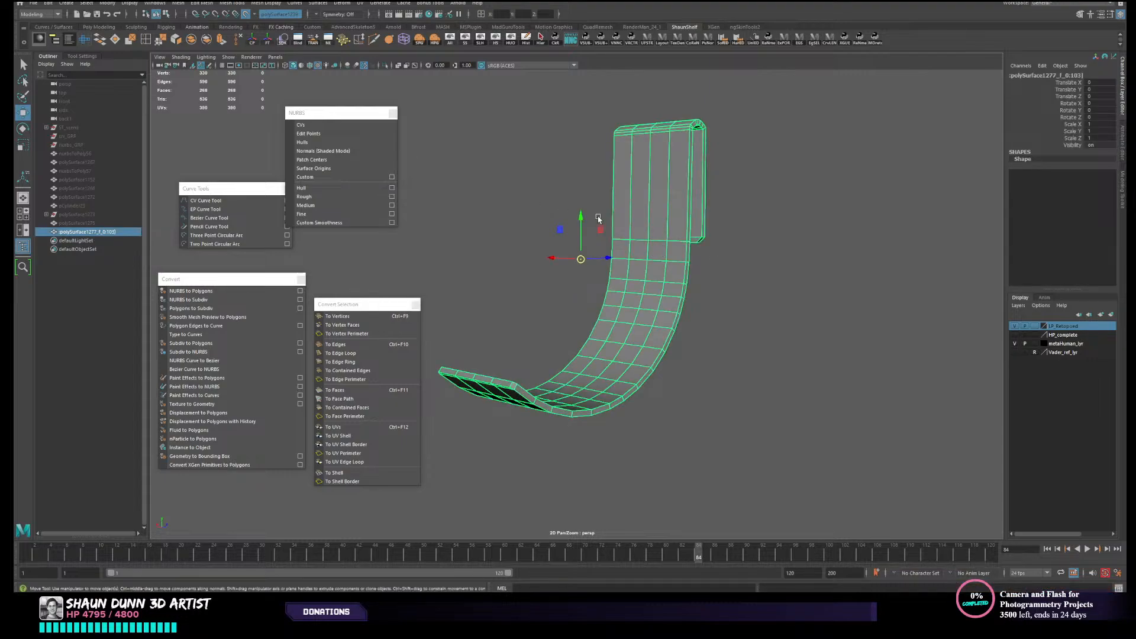
- Toggle the smooth mesh preview on and off for the strap and try reselecting it
left_click(598, 219)
left_click(644, 242)
key("3")
key("1")
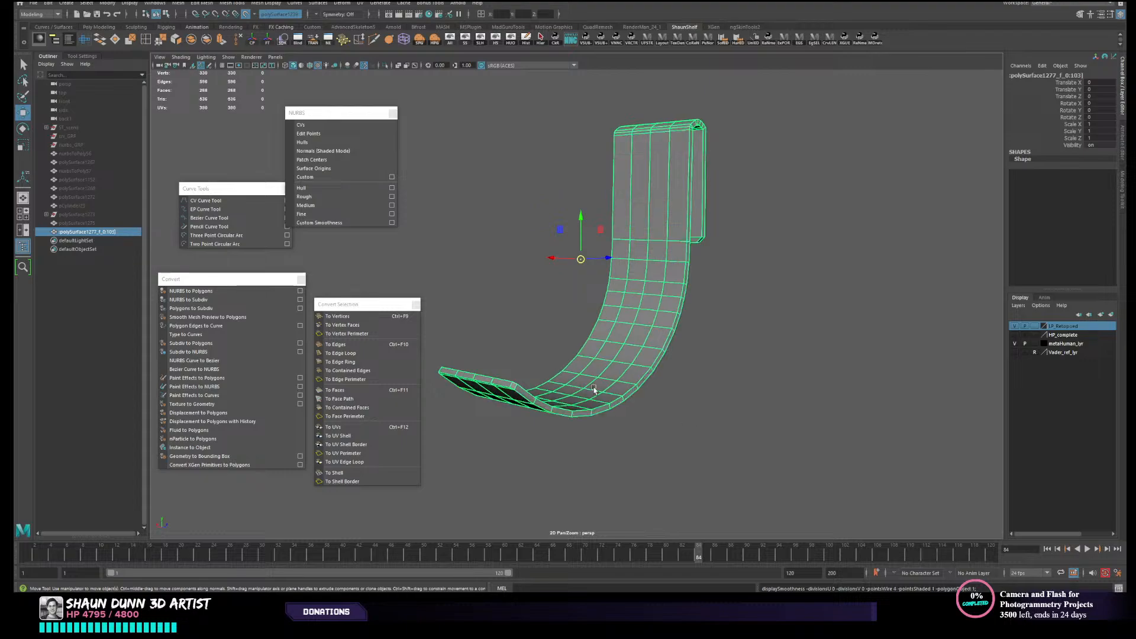
key("3")
key("1")
key("3")
key("1")
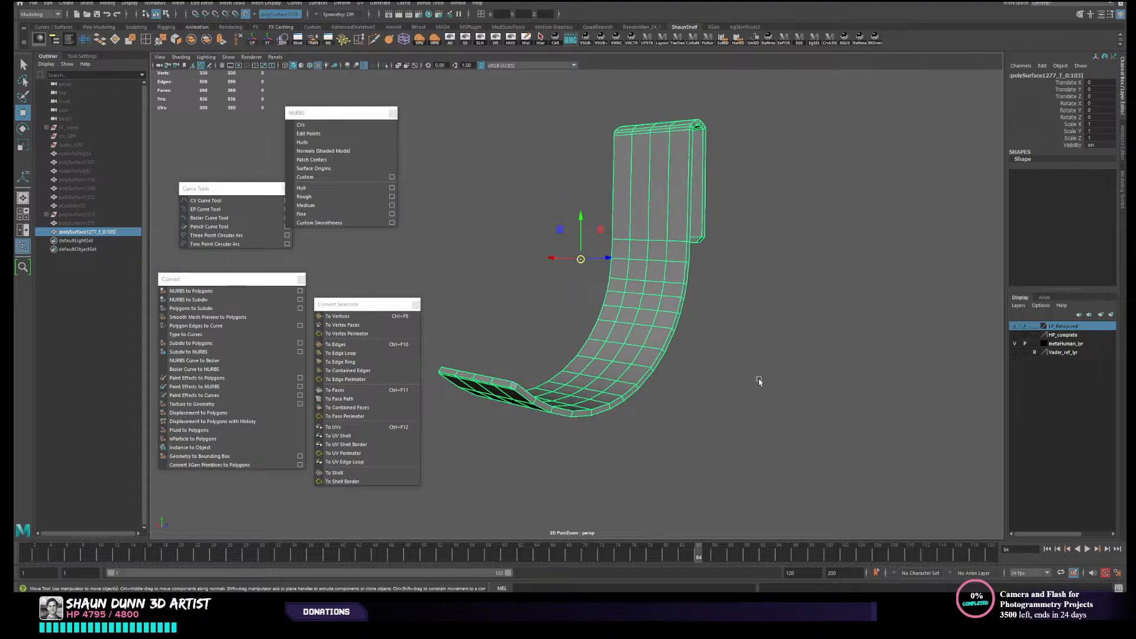
left_click(758, 380)
left_click(610, 362)
scroll(611, 363, "down", 1)
left_click(743, 404)
left_click(643, 363)
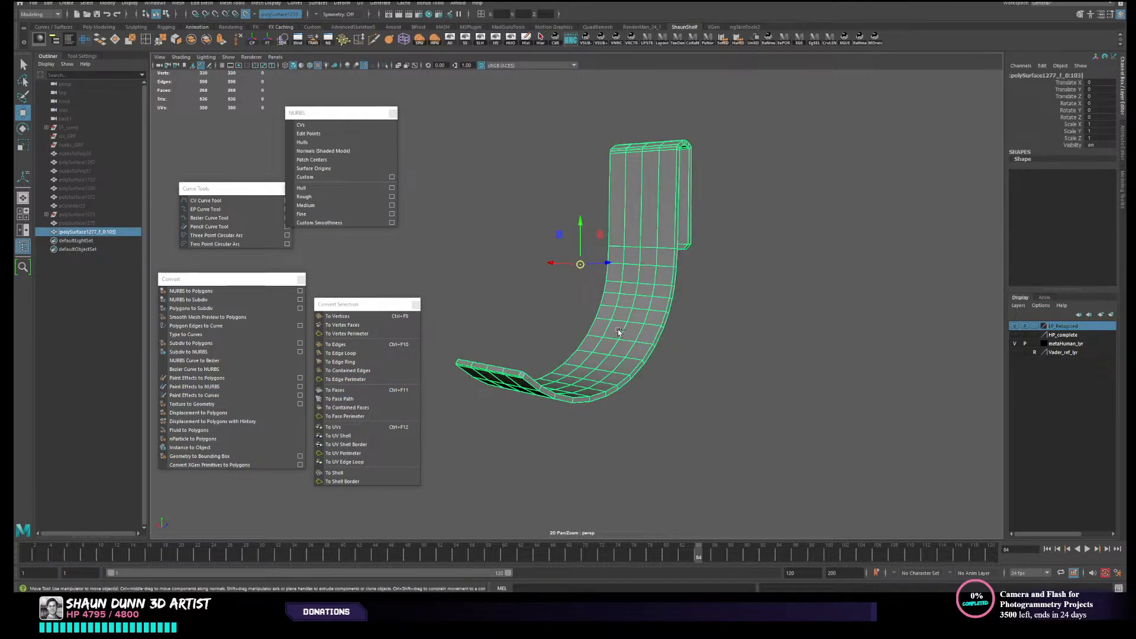
- Undo back to the state before the combine, with the strap as two separate pieces under nurbsToPoly58
key("shift+z")
key("ctrl+z")
key("shift+z")
key("ctrl+z")
key("shift+z")
key("ctrl+z")
key("shift+z")
key("ctrl+z")
key("ctrl+z")
key("ctrl+z")
key("ctrl+z")
key("ctrl+z")
key("ctrl+z")
key("shift+z")
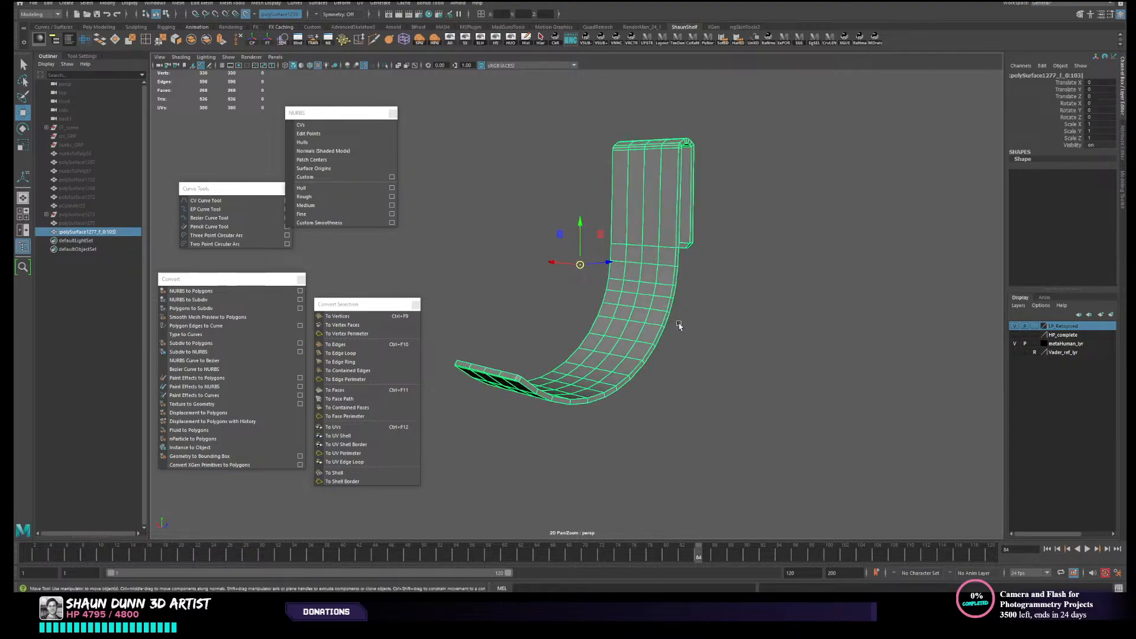
key("ctrl+z")
key("ctrl+z")
key("ctrl+z")
key("ctrl+z")
key("ctrl+z")
key("ctrl+z")
key("ctrl+z")
key("ctrl+z")
key("ctrl+z")
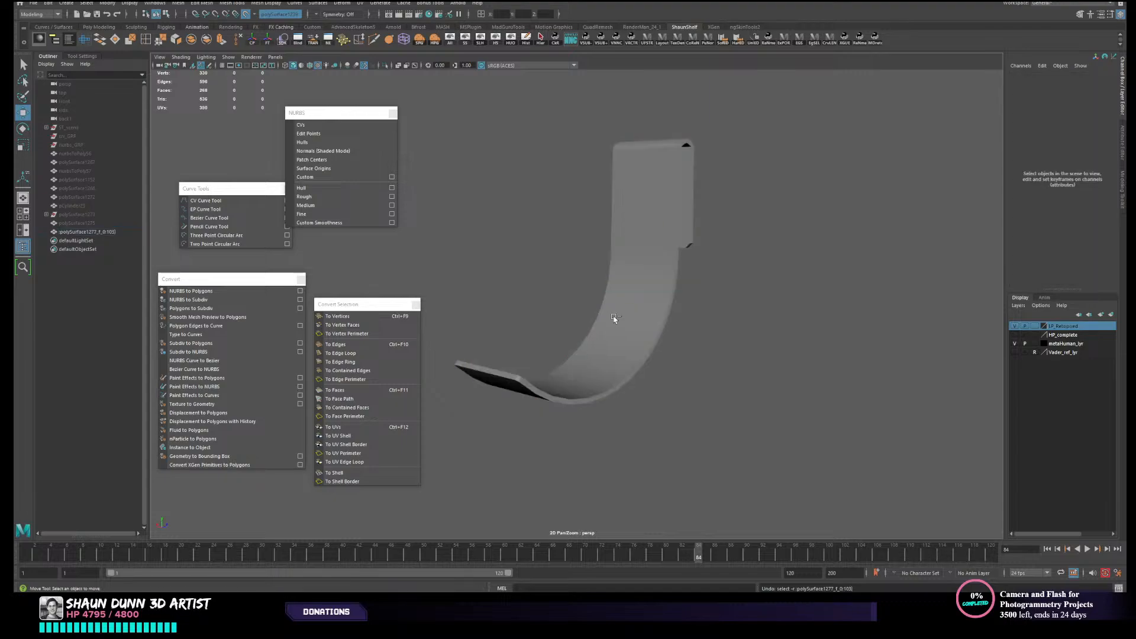
key("ctrl+z")
key("ctrl+z")
key("ctrl+z")
key("ctrl+z")
key("ctrl+z")
key("ctrl+z")
key("ctrl+z")
key("ctrl+z")
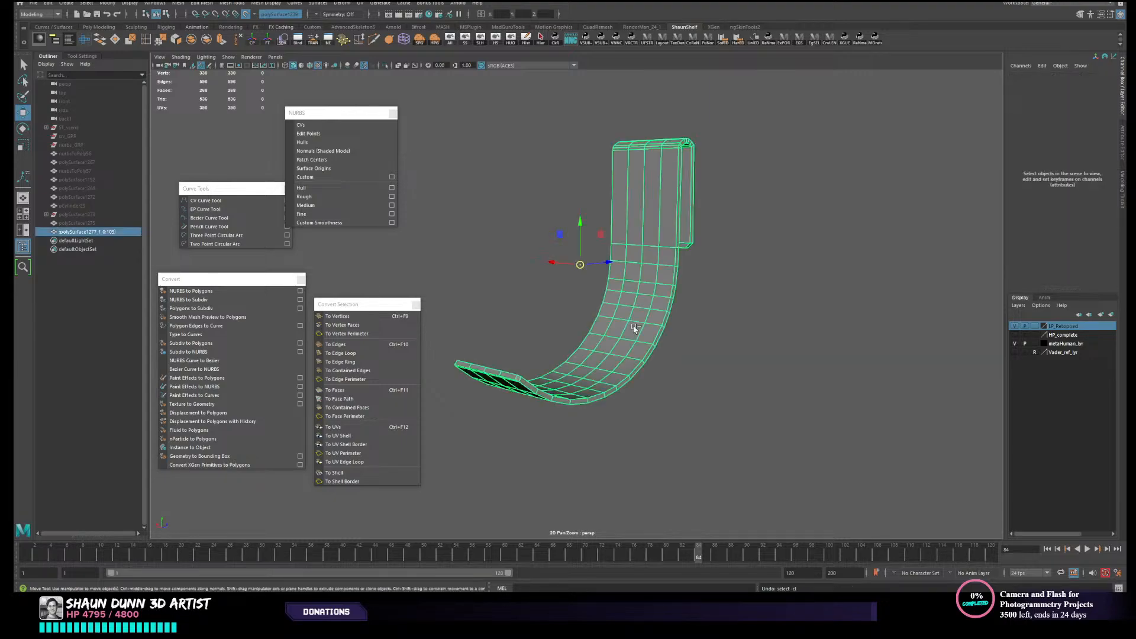
key("ctrl+z")
key("ctrl+z")
key("ctrl+z")
key("ctrl+z")
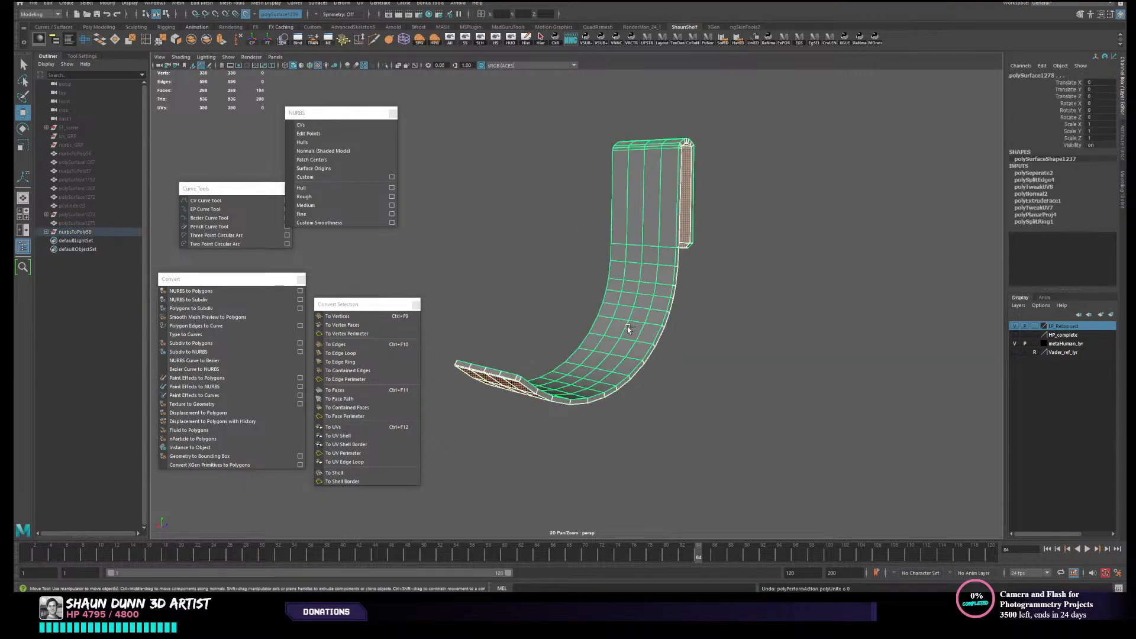
- Examine the two separate strap pieces from several angles, selecting them individually
right_click_drag(646, 317, 689, 303)
left_click(725, 294)
left_click(669, 318)
left_click_drag(686, 325, 633, 329, "alt")
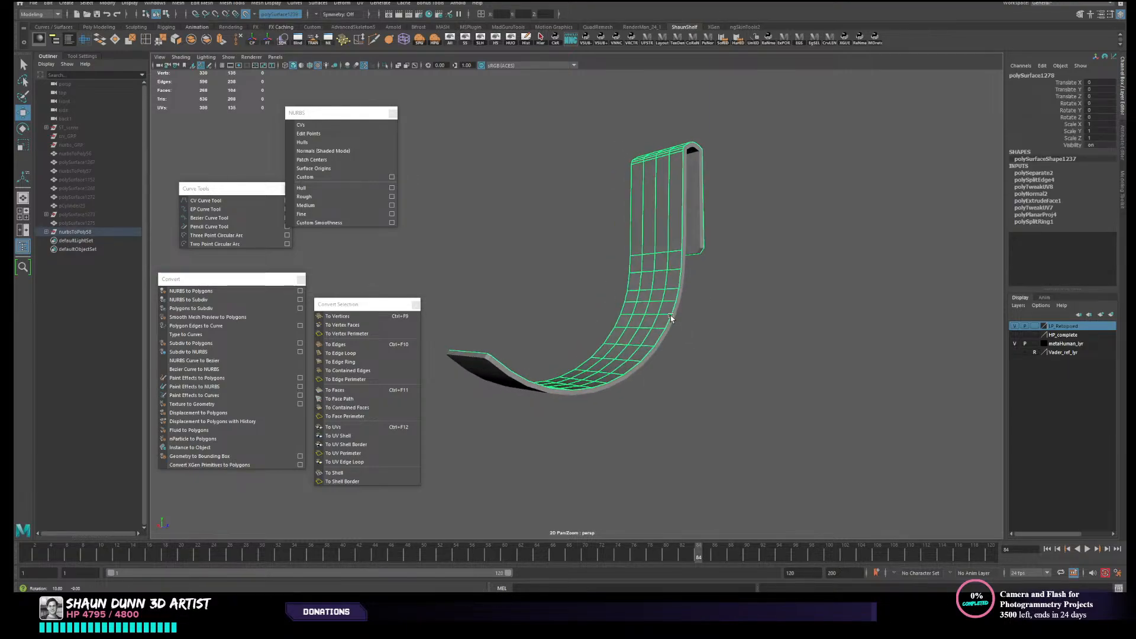
left_click(575, 393)
left_click_drag(571, 398, 580, 421, "alt")
left_click(589, 375, "shift")
scroll(592, 374, "down", 3)
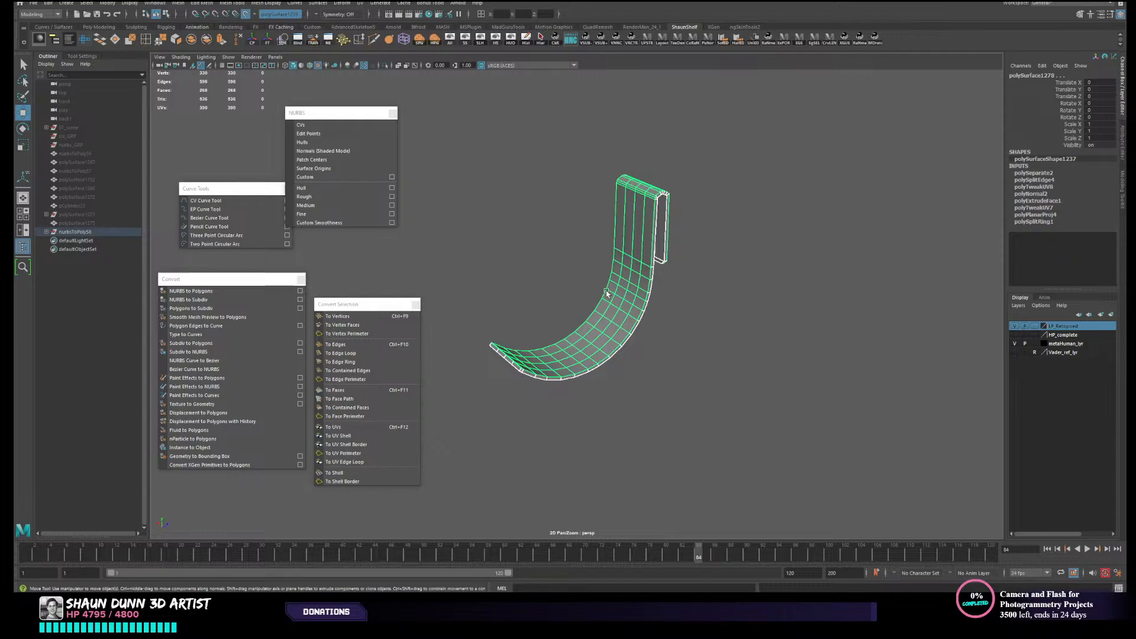
- Expand the nurbsToPoly58 group and delete the construction history of its strap pieces
left_click(47, 232)
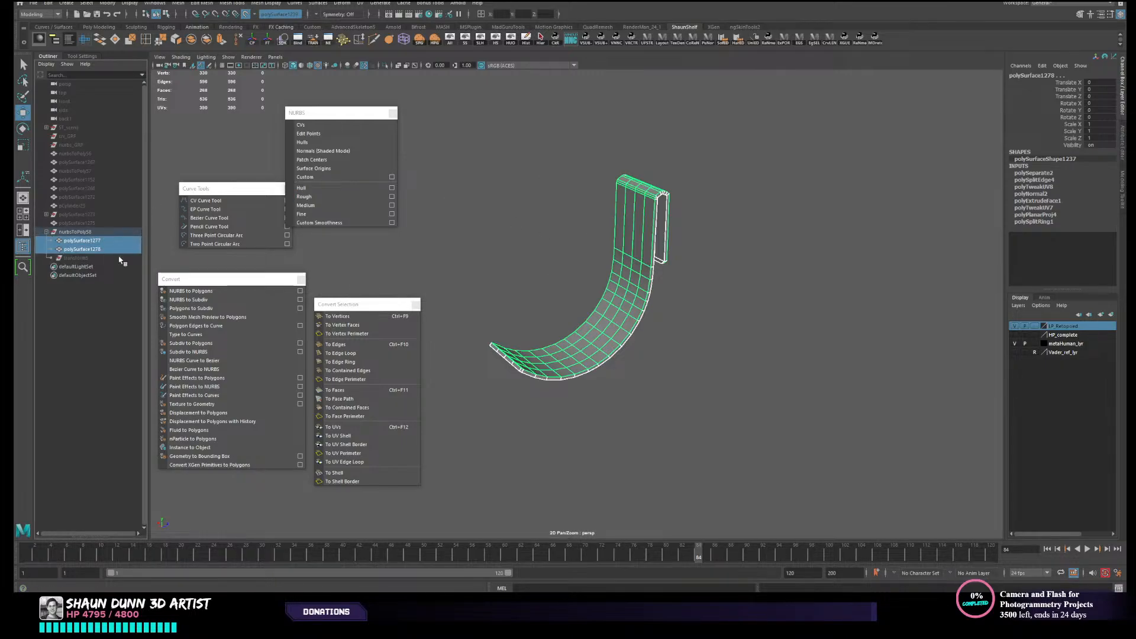
left_click(76, 258)
left_click(115, 233)
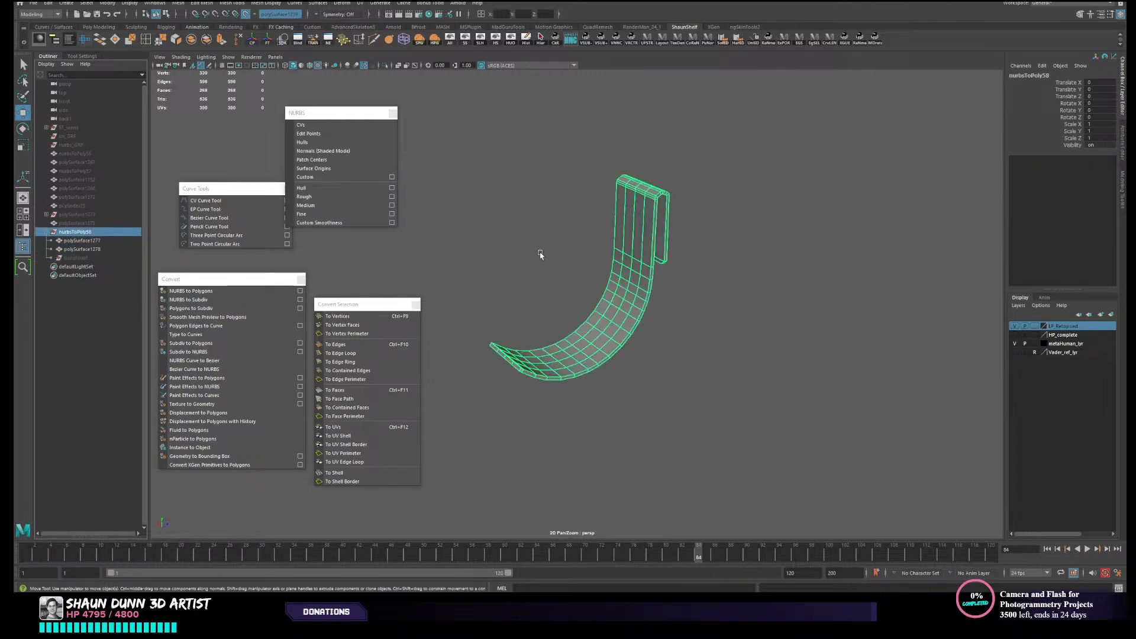
left_click(525, 39)
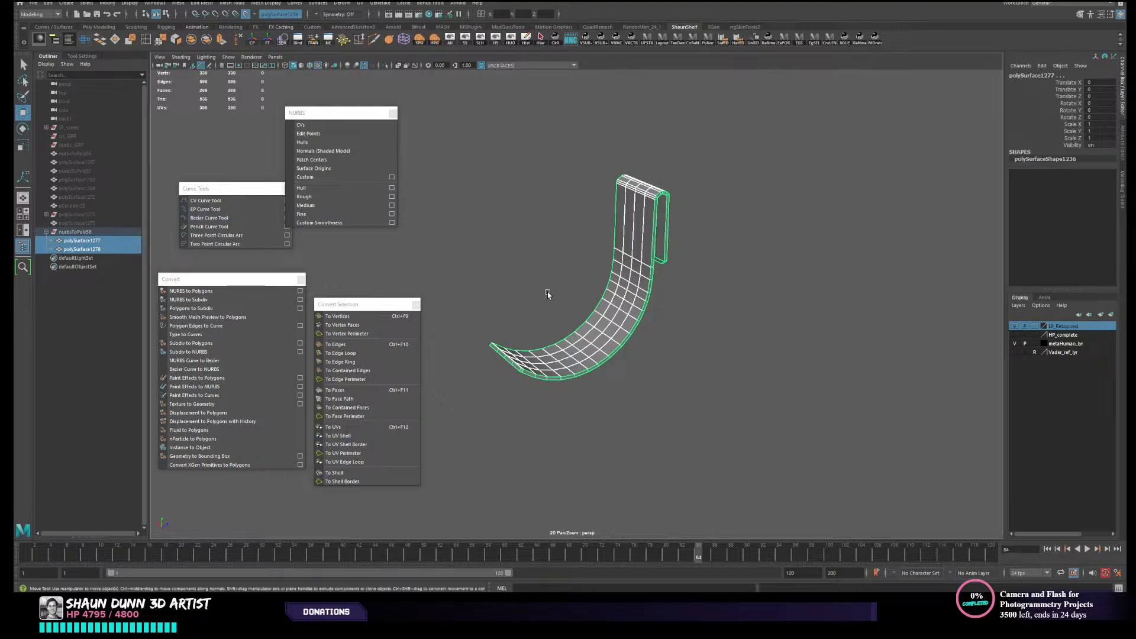
- Unparent polySurface1277 and polySurface1278 from nurbsToPoly58 and delete the empty group
left_click(567, 354)
left_click_drag(537, 324, 688, 400)
key("shift+p")
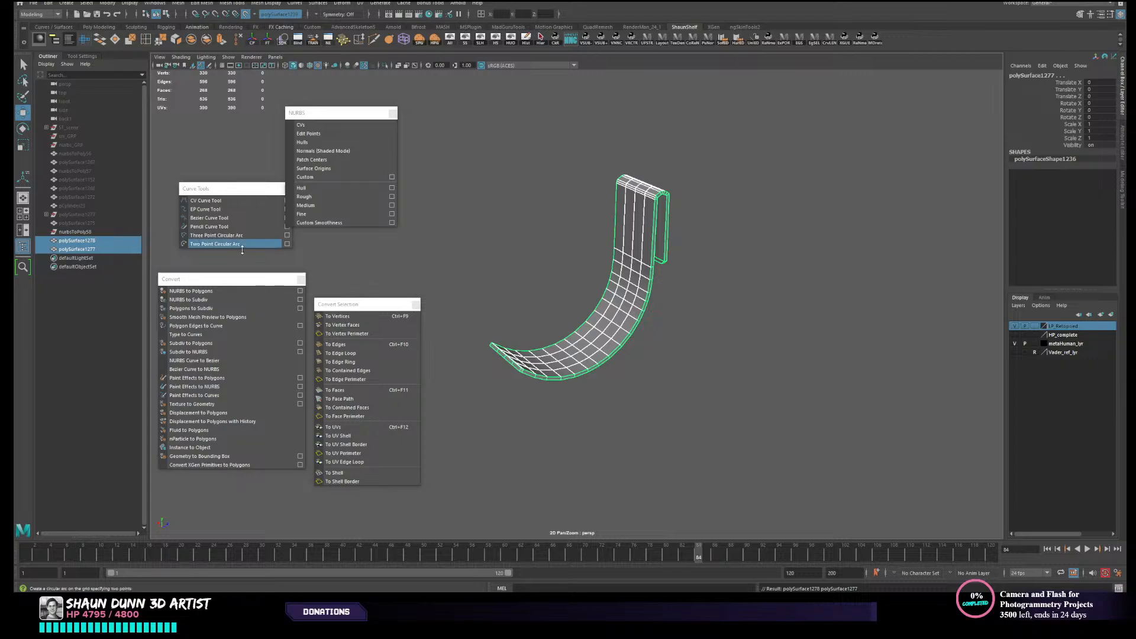
left_click(93, 230)
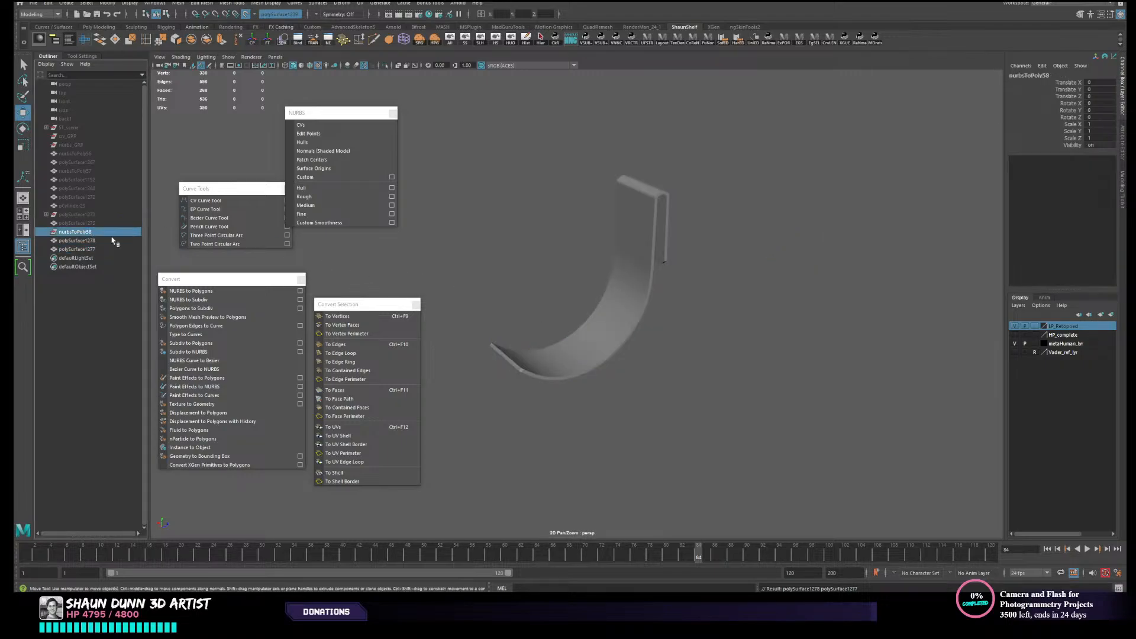
key("Delete")
- Select both strap pieces, save the scene, and combine them into one mesh
left_click_drag(512, 264, 693, 384)
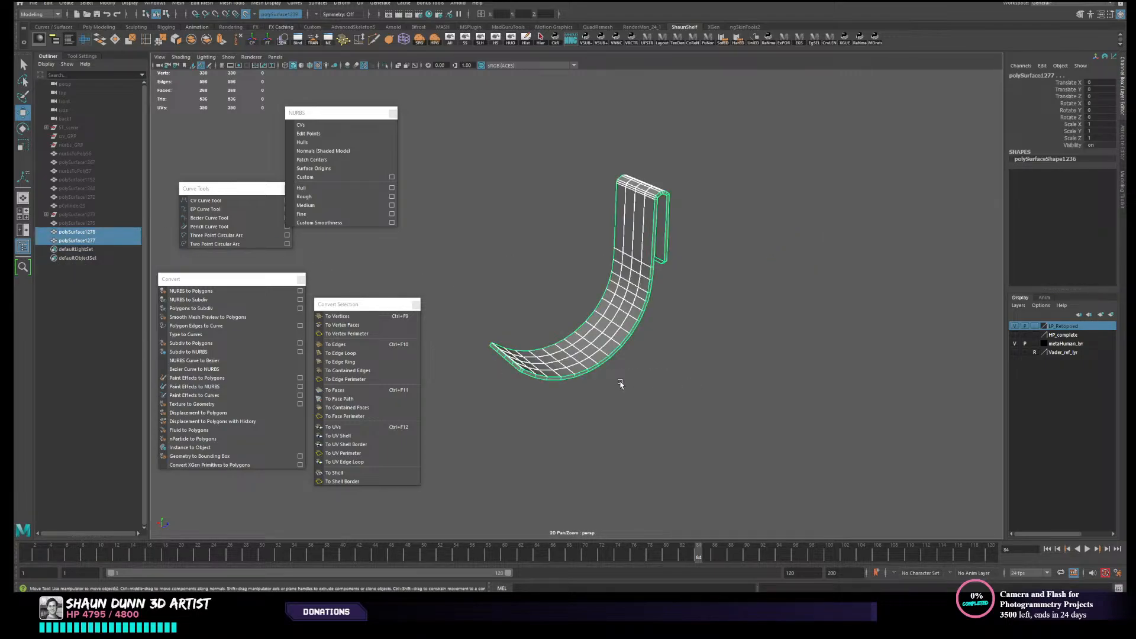
left_click_drag(620, 384, 646, 378, "alt")
key("ctrl+s")
key("q")
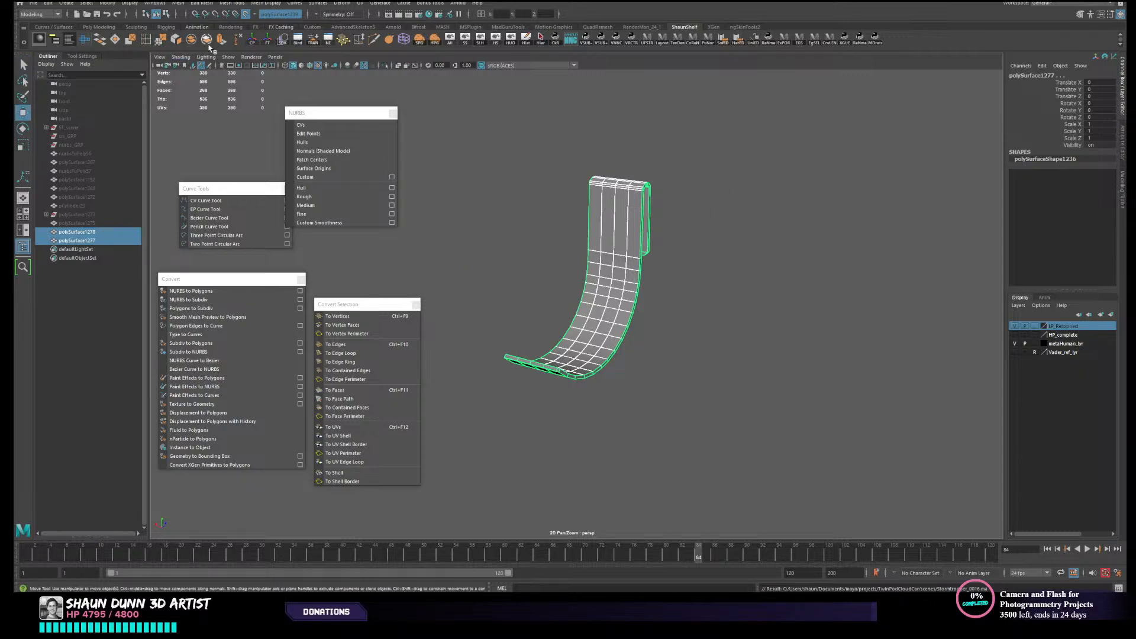
left_click(189, 41)
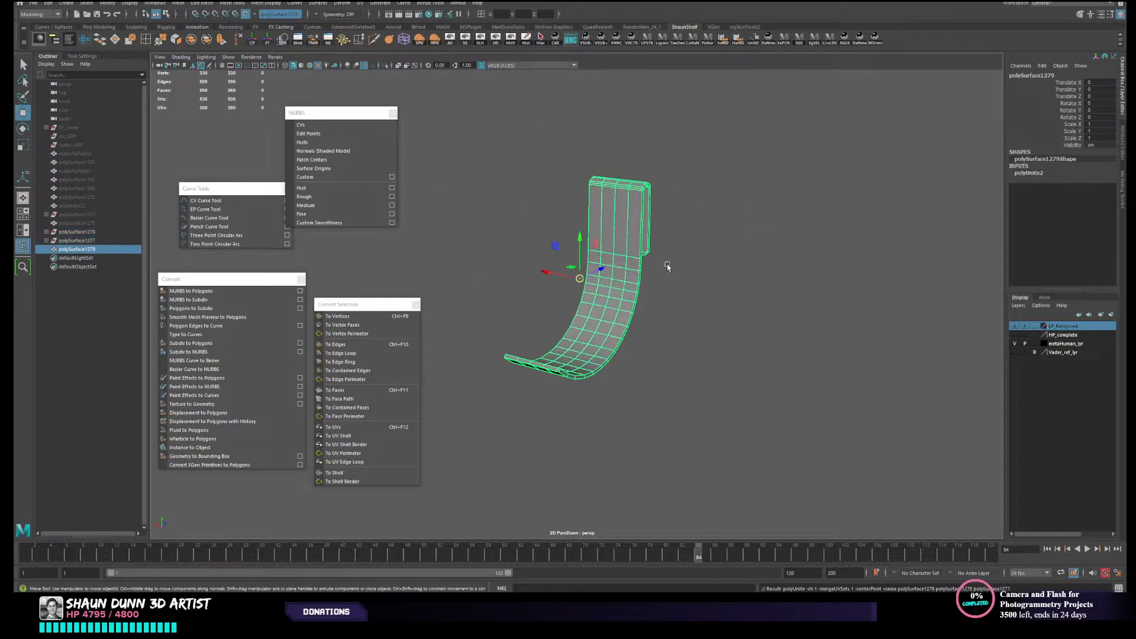
- Check component and object selection on the newly combined strap from several angles
left_click_drag(664, 267, 621, 265, "alt")
right_click_drag(597, 307, 568, 306)
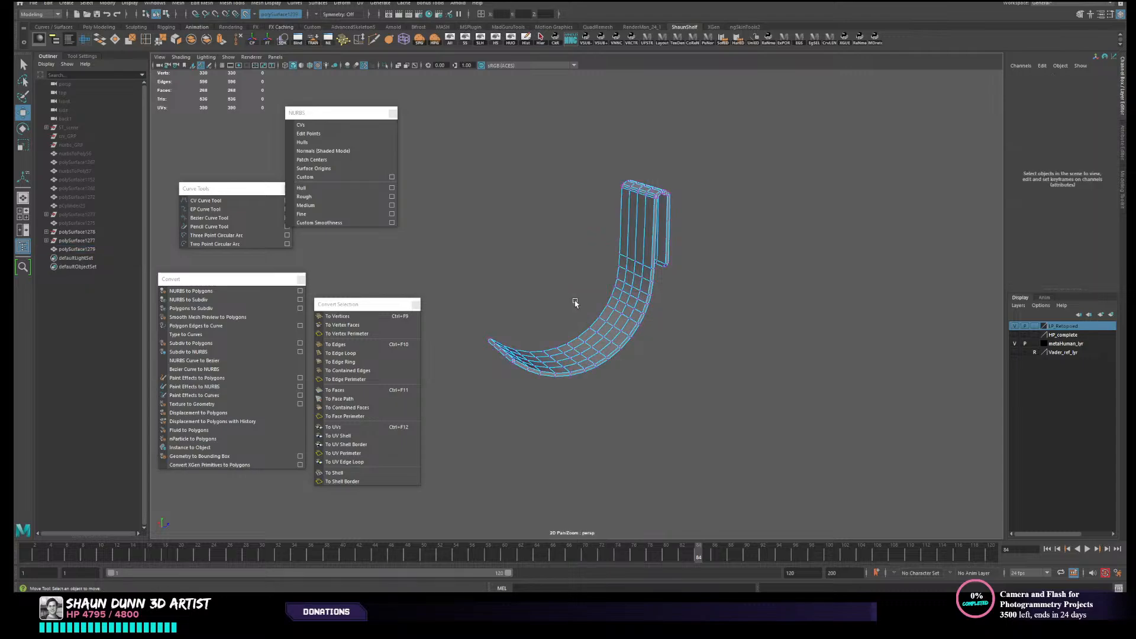
left_click_drag(574, 302, 605, 310, "alt")
right_click_drag(605, 310, 738, 274)
left_click_drag(737, 274, 592, 349, "alt")
left_click(592, 350)
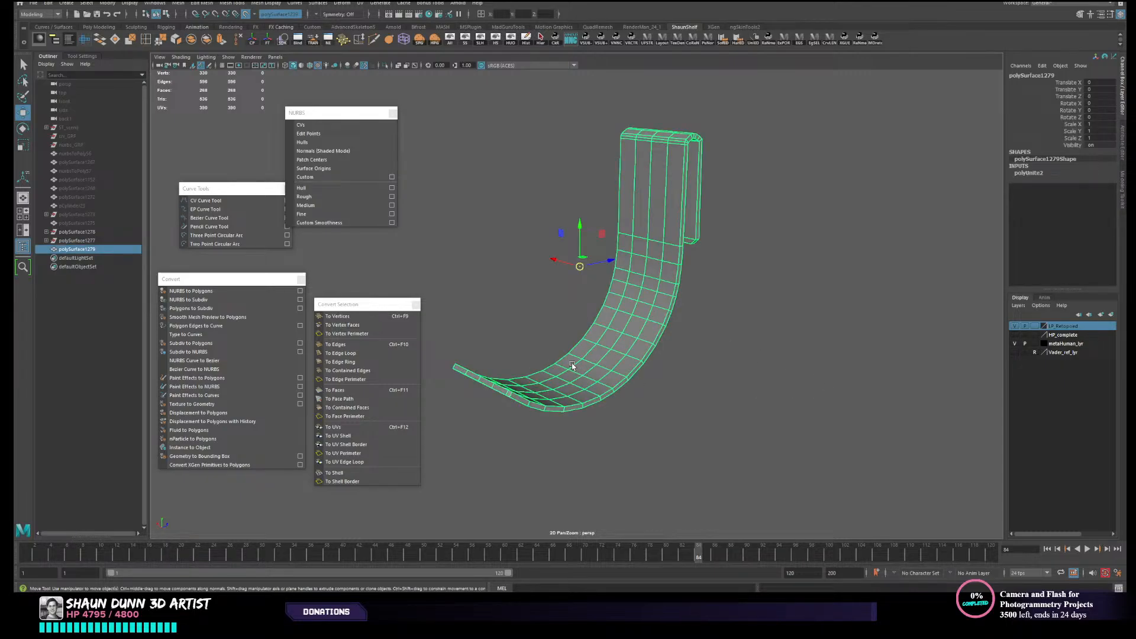
left_click_drag(531, 350, 565, 390, "alt")
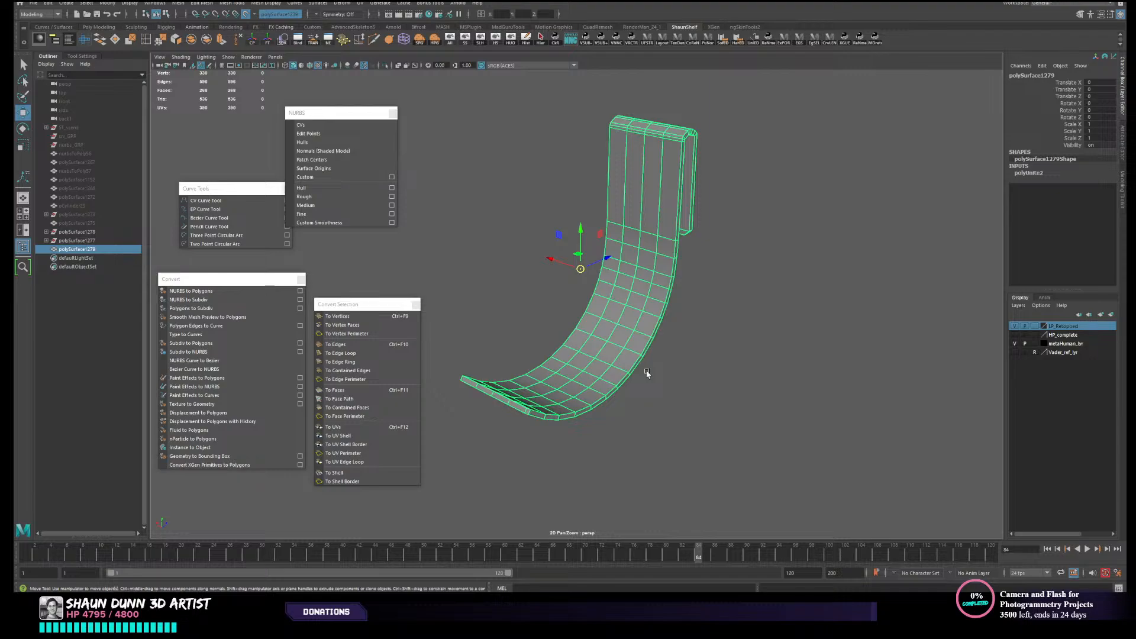
left_click(748, 291)
left_click(608, 272)
left_click_drag(656, 257, 662, 252, "alt")
right_click_drag(661, 253, 674, 268, "alt")
left_click_drag(675, 268, 683, 280, "alt")
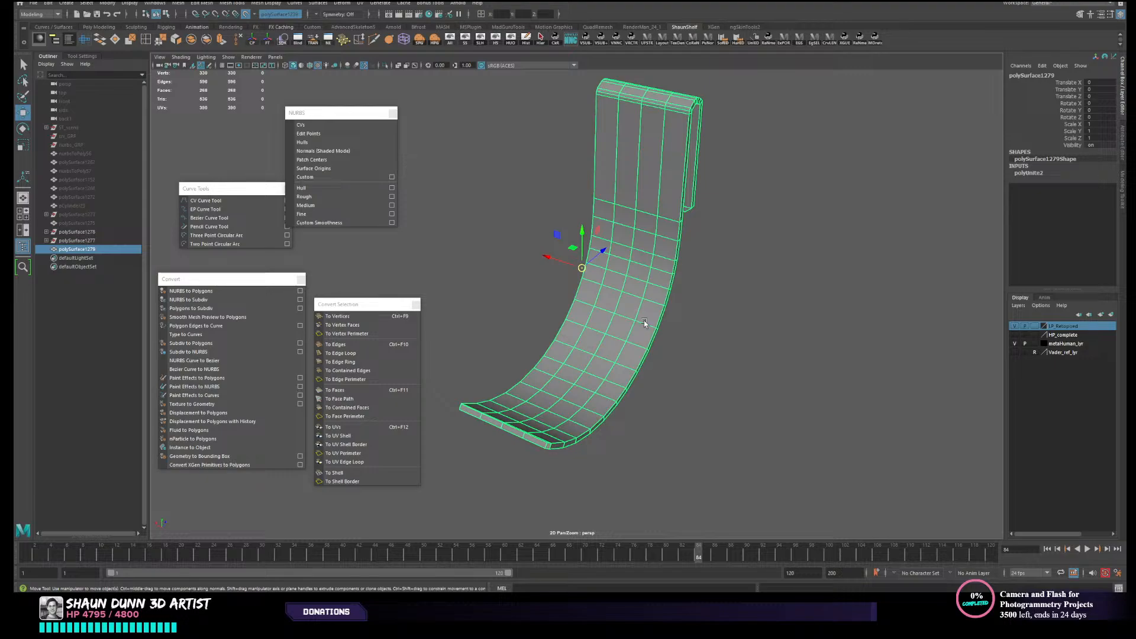
- Bring the hidden reference geometry back into view and look at the strap's lower end against it
left_click(480, 38)
left_click_drag(534, 109, 610, 384, "alt")
middle_click_drag(609, 384, 608, 385, "alt")
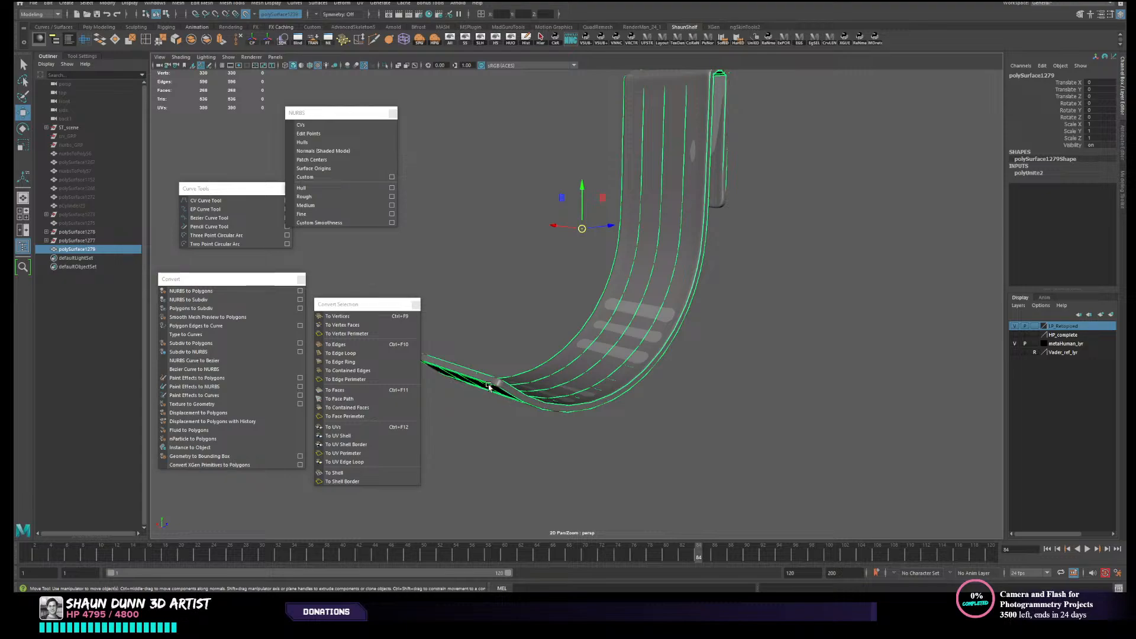
- Insert a lengthwise edge loop along the strap's narrow rim with Quad Draw, then return to the Move tool
left_click(1080, 14)
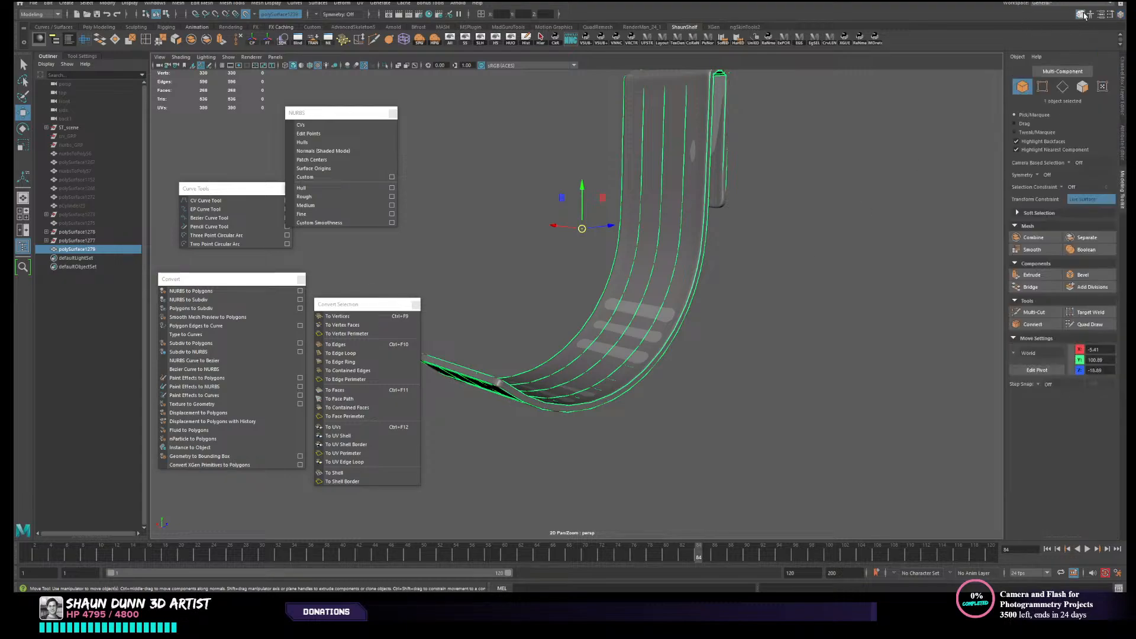
left_click(1089, 324)
scroll(668, 385, "up", 2)
middle_click_drag(668, 384, 586, 282, "alt")
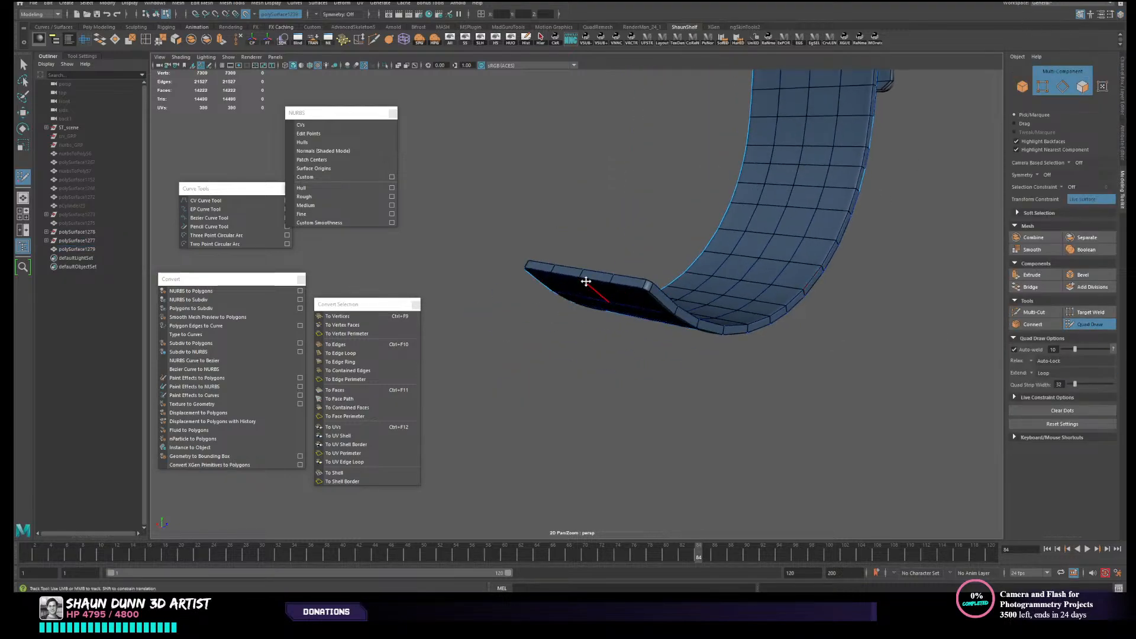
scroll(628, 279, "up", 2)
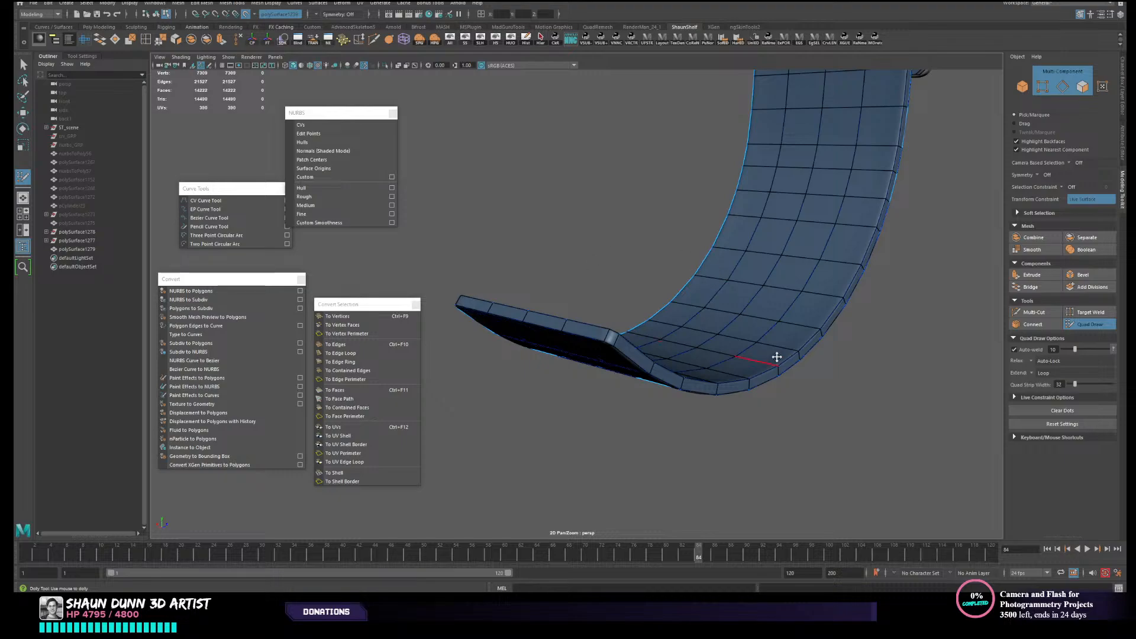
left_click_drag(750, 223, 656, 291, "alt")
middle_click_drag(487, 406, 506, 387, "alt")
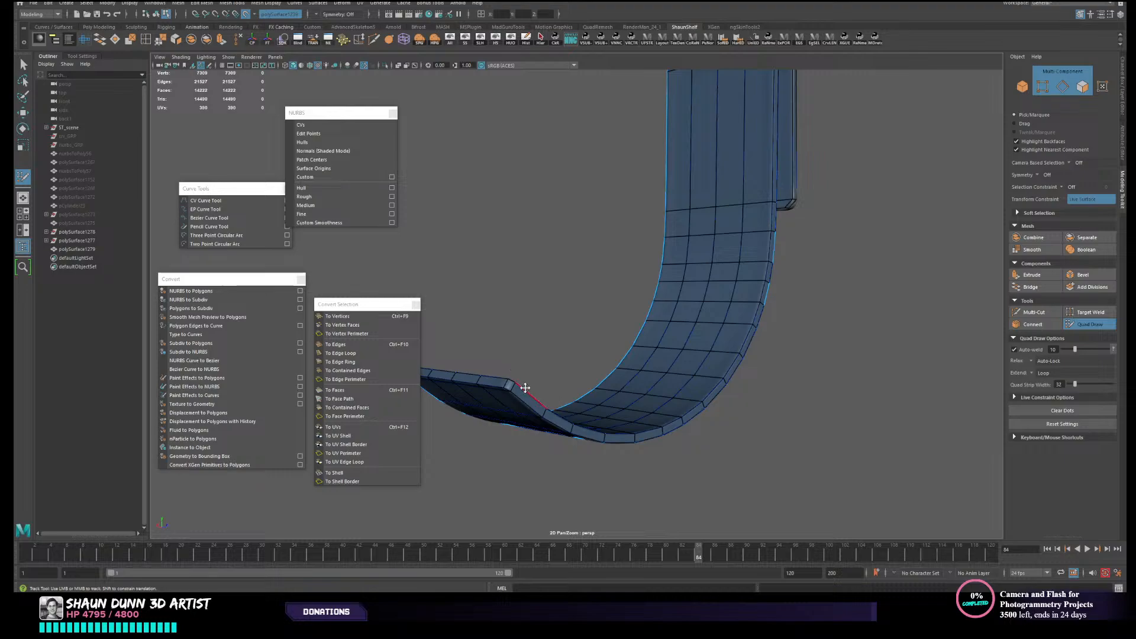
key("ctrl")
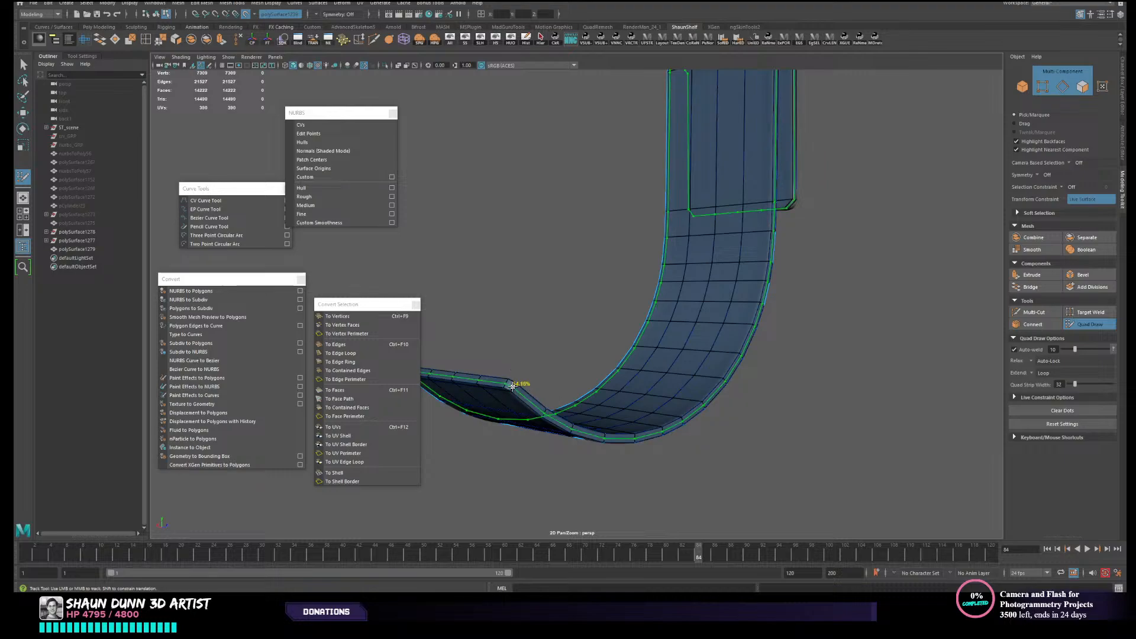
left_click(512, 386, "ctrl")
mouse_move(613, 400)
left_mouse_down("alt")
mouse_move(677, 401)
mouse_move(634, 358)
left_mouse_up("alt")
scroll(648, 401, "down", 4)
key("w")
right_click_drag(633, 359, 713, 317)
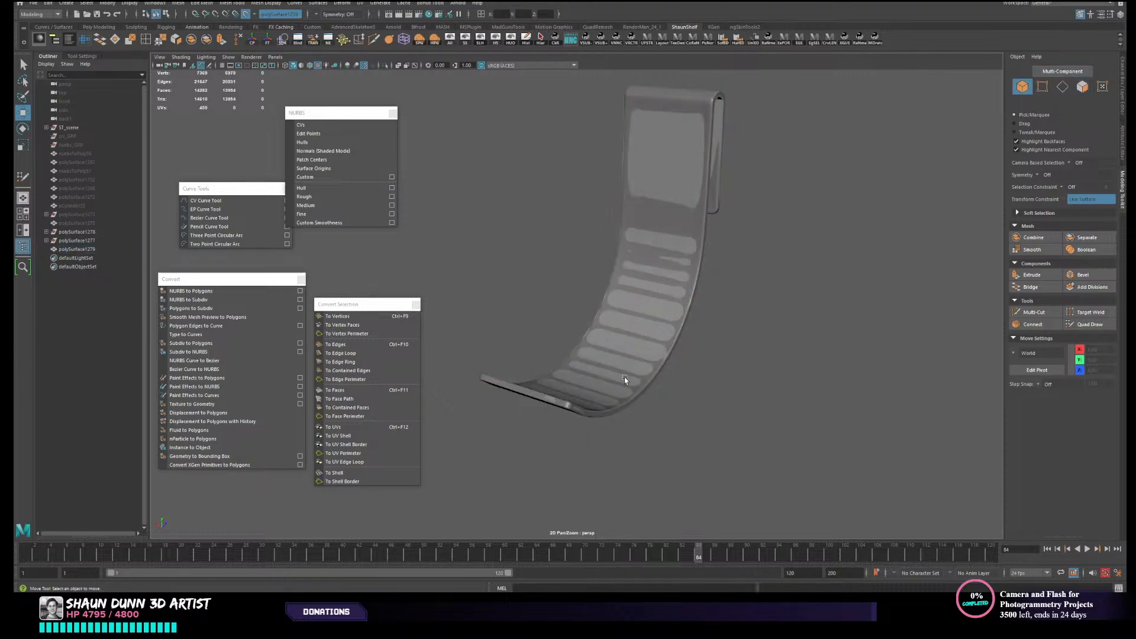
- Select the new edge loop running along the strap's rim and detach its vertices, then reselect the strap as an object
left_click(619, 386)
right_click_drag(614, 392, 614, 355)
scroll(599, 411, "up", 2)
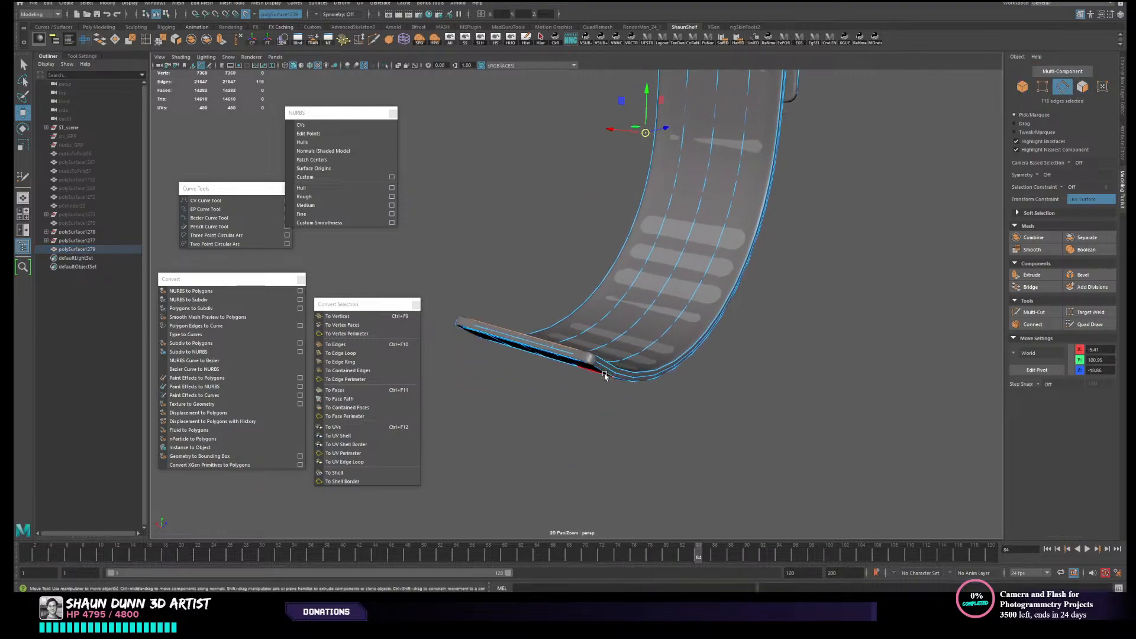
left_click(607, 367)
double_click(630, 376)
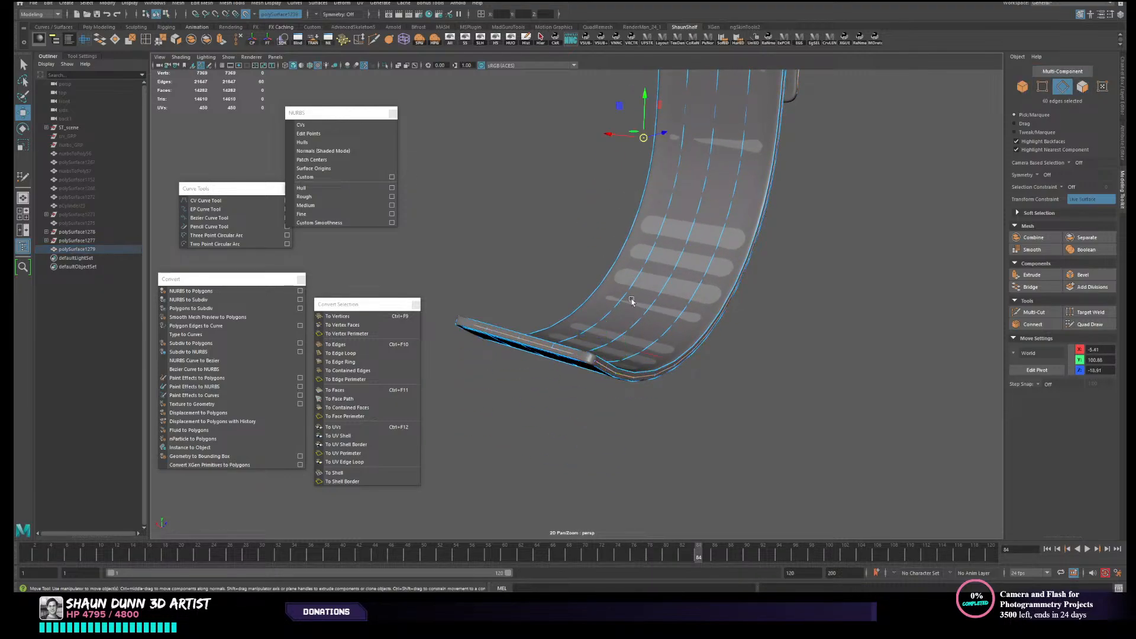
left_click(177, 43)
right_click_drag(626, 260, 706, 252)
left_click(824, 321)
left_click(692, 321)
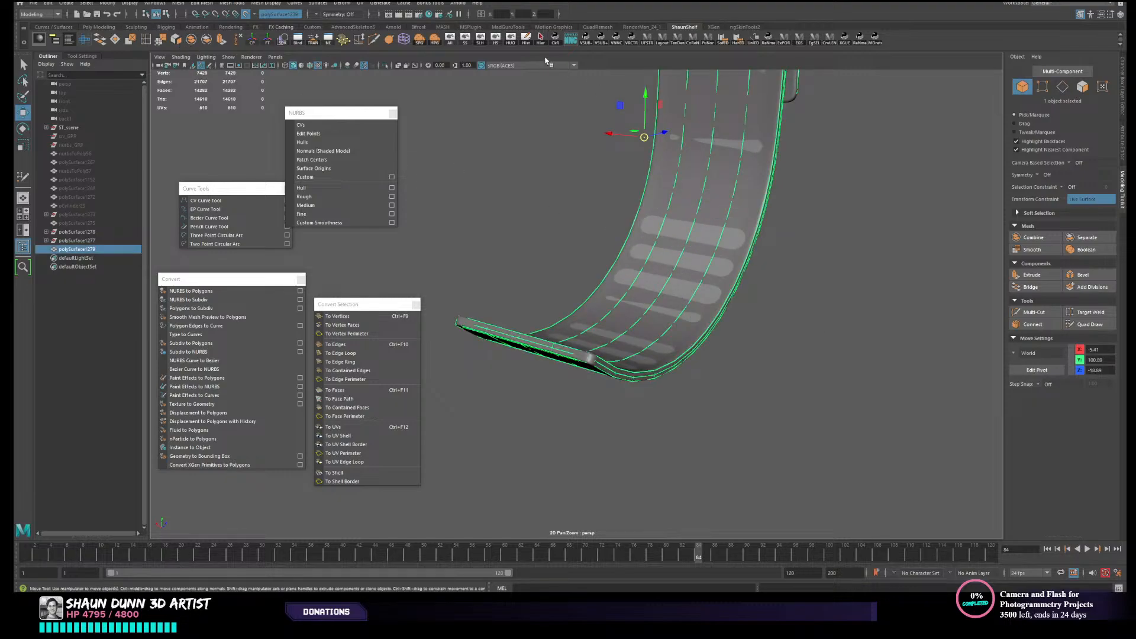
- Delete the strap's construction history and hide all unselected objects
left_click(526, 41)
scroll(777, 353, "down", 3)
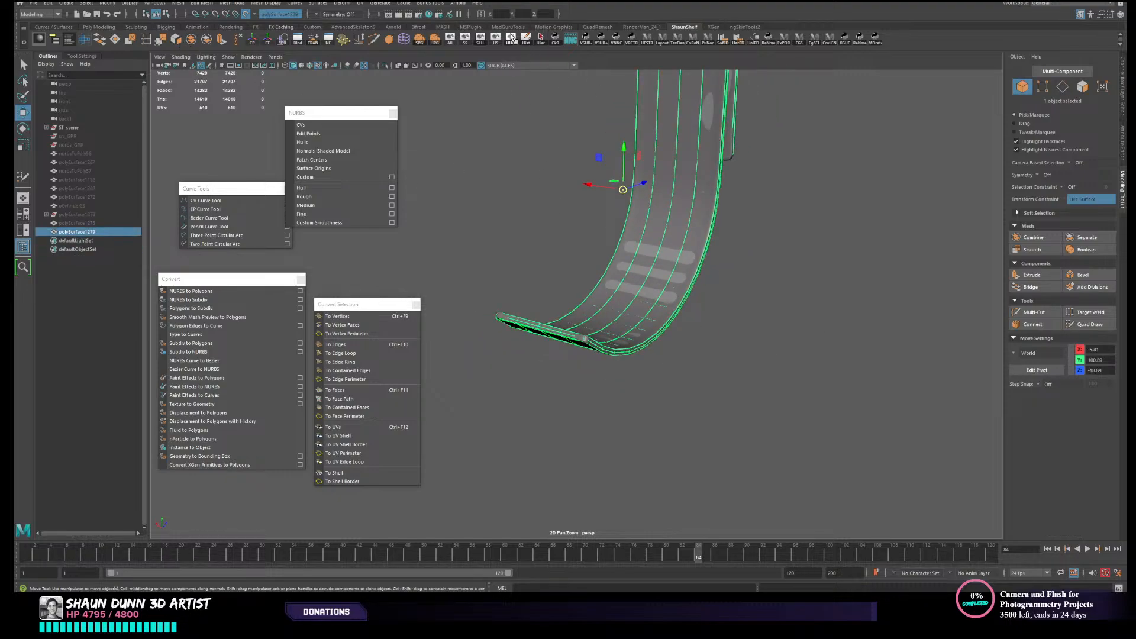
left_click(512, 39)
left_click_drag(832, 330, 598, 329, "alt")
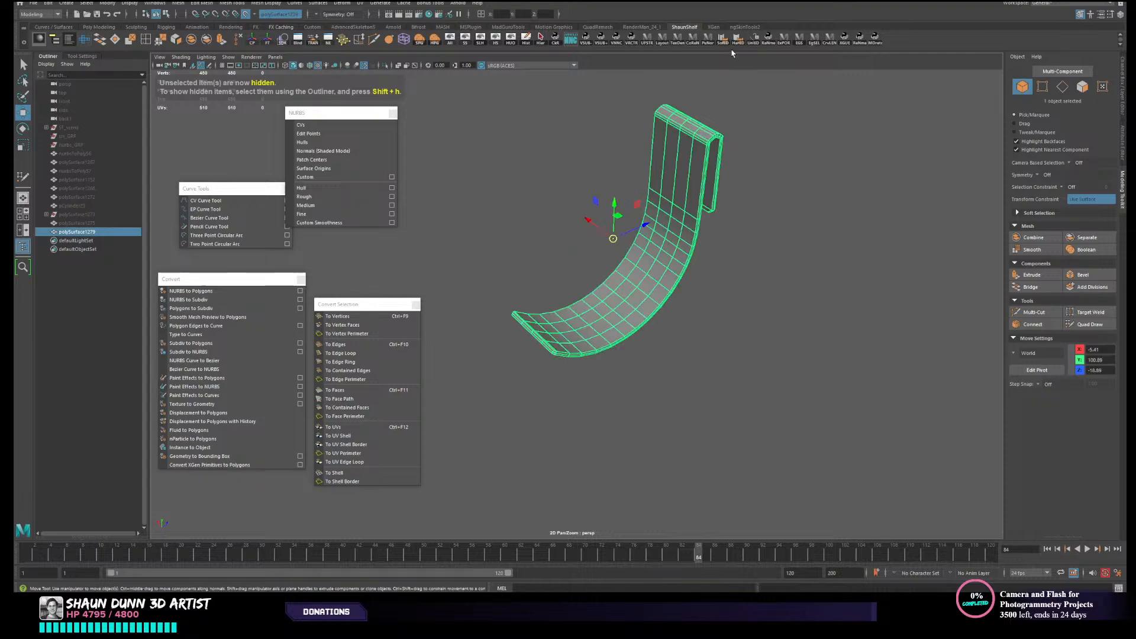
- Unlock the vertex normals of the isolated strap and check its shading from several angles
left_click(781, 337)
mouse_move(781, 338)
left_mouse_down("alt")
mouse_move(811, 359)
mouse_move(558, 296)
left_mouse_up("alt")
left_click(574, 324)
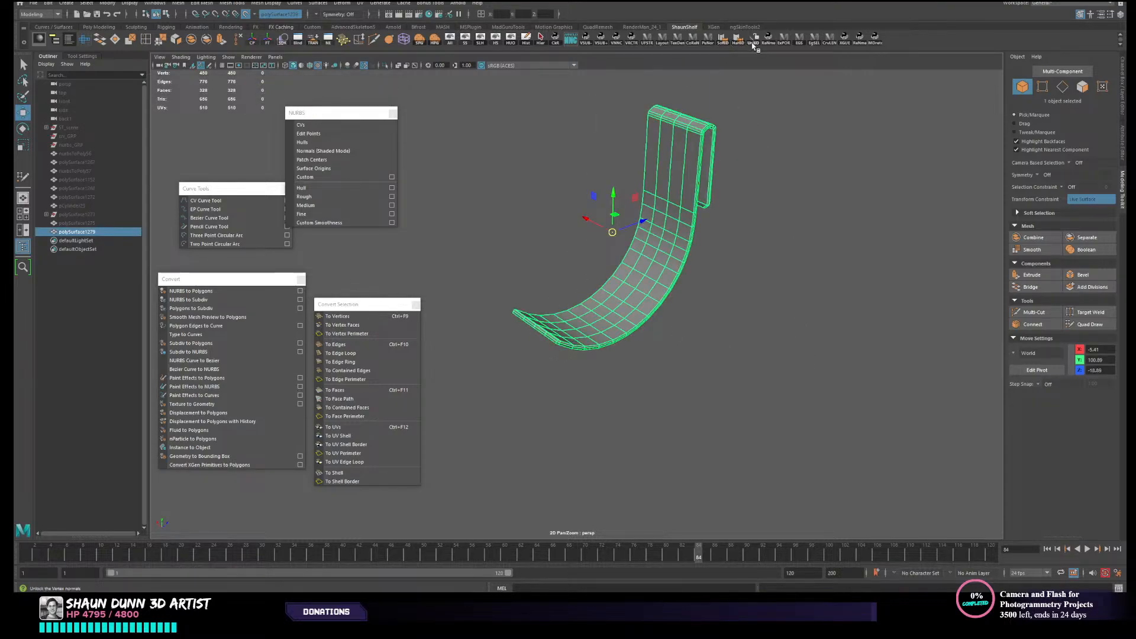
left_click(759, 105)
left_click_drag(638, 334, 566, 350, "alt")
left_click(591, 349)
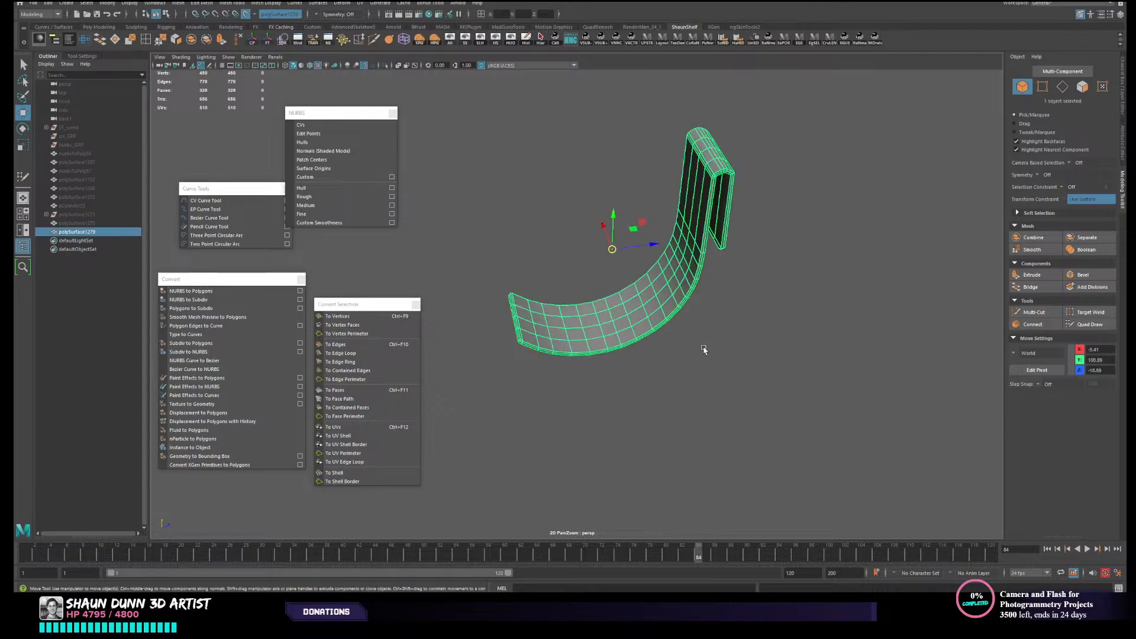
left_click(800, 342)
left_click_drag(800, 342, 713, 416, "alt")
left_click(691, 410)
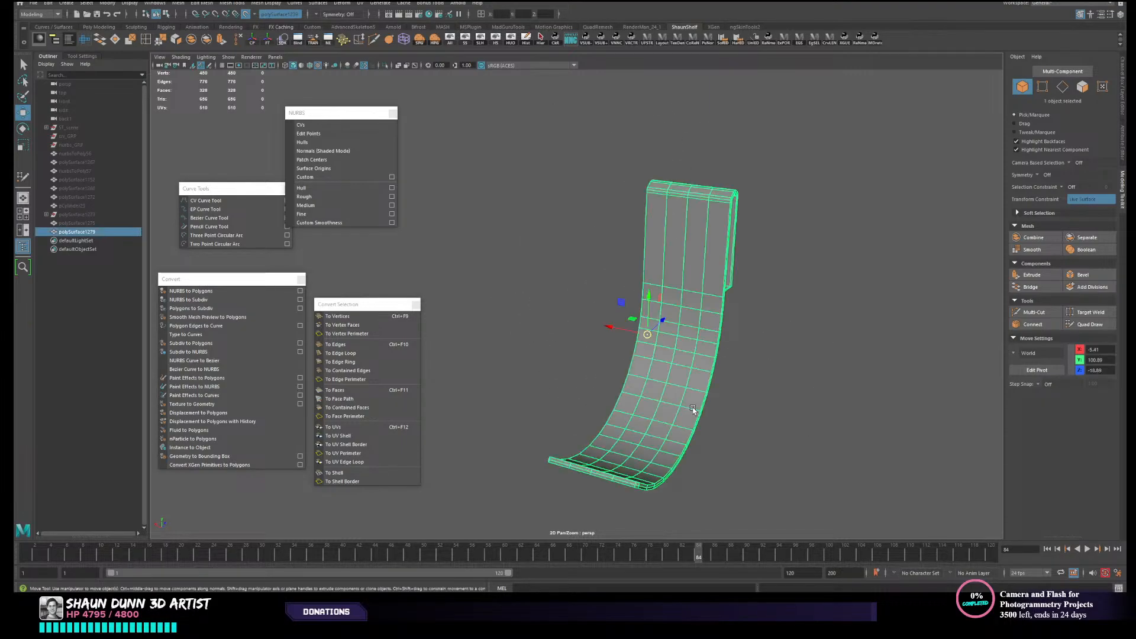
- Open the UV Editor for the strap and apply a camera-based UV projection to it
left_click(86, 39)
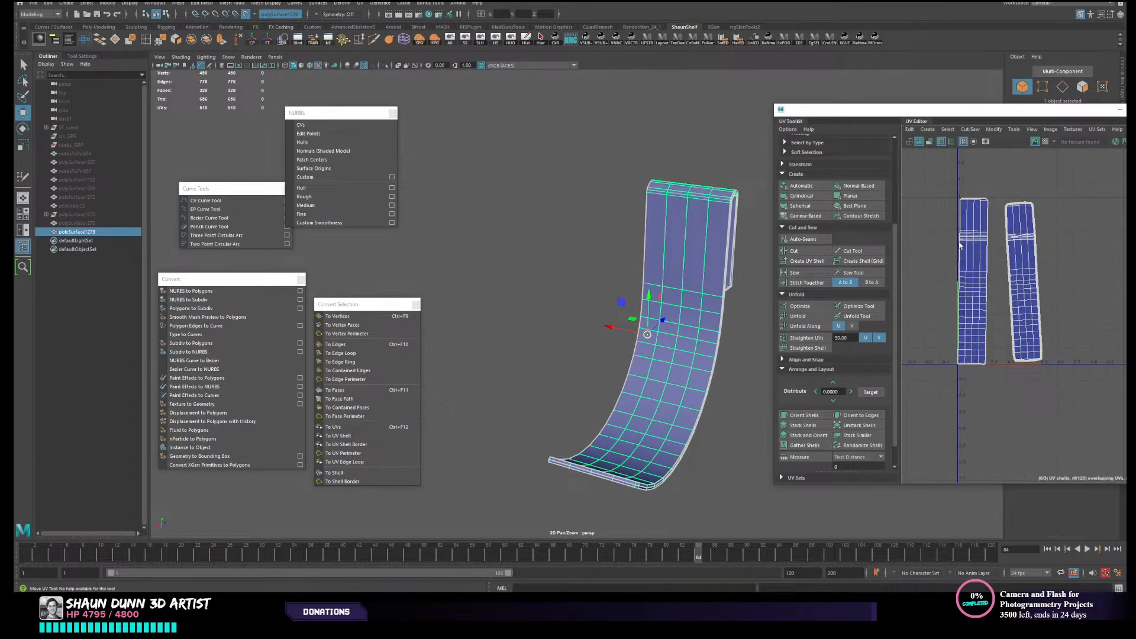
left_click(806, 215)
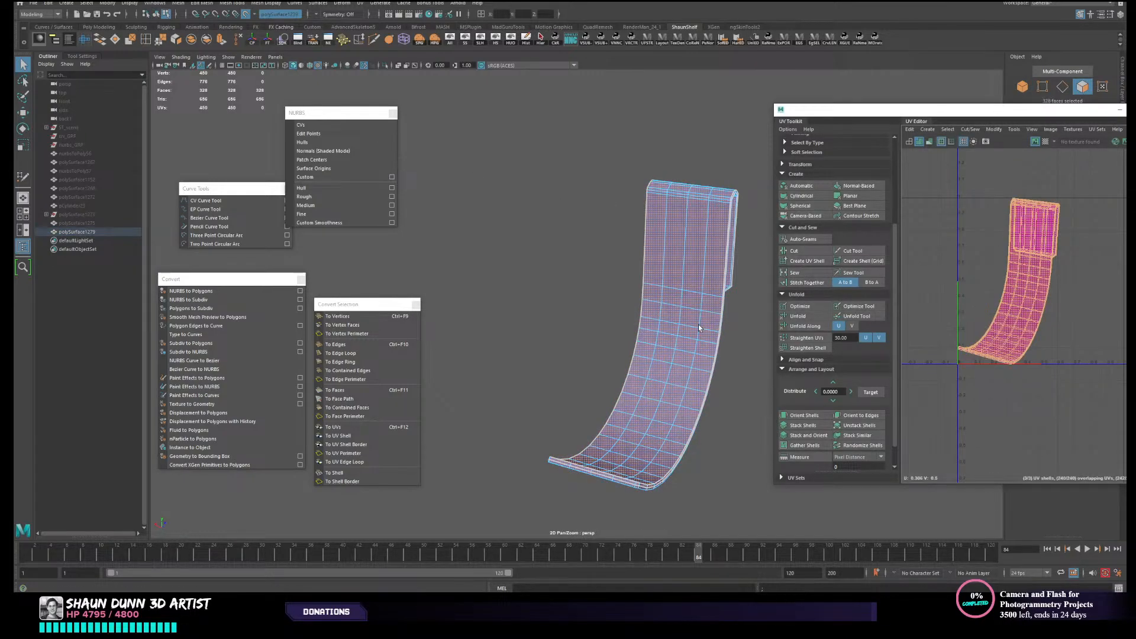
left_click_drag(698, 328, 655, 306, "alt")
middle_click_drag(715, 346, 685, 256, "alt")
scroll(669, 296, "up", 4)
left_click_drag(615, 388, 560, 364, "alt")
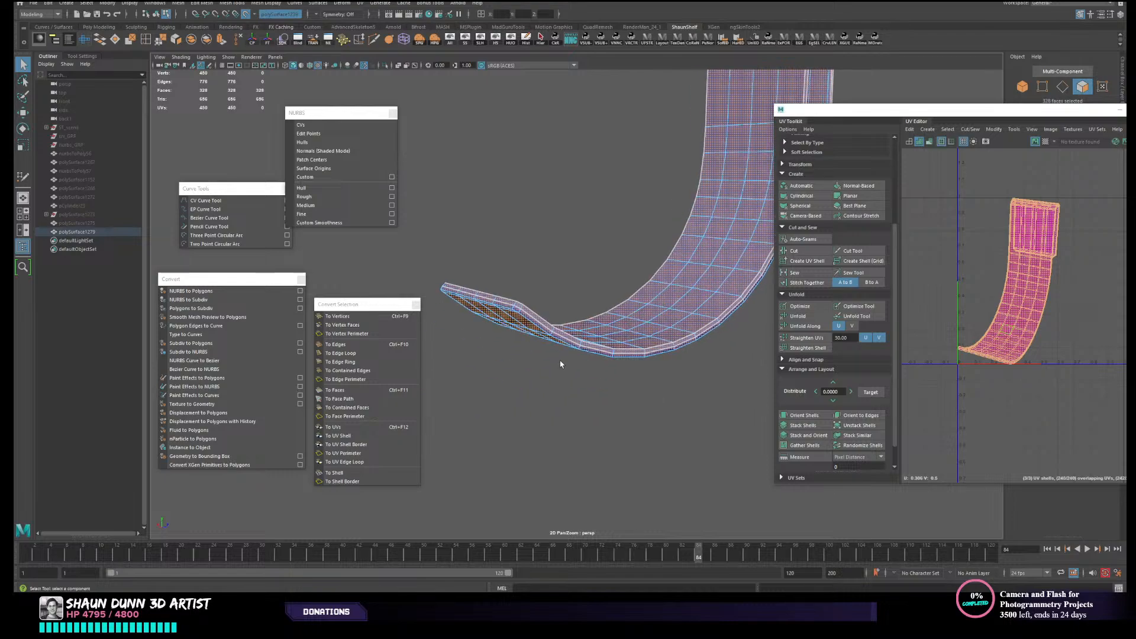
- Select the edge loop along the strap's rim and cut the UVs along it
right_click_drag(562, 347, 547, 326)
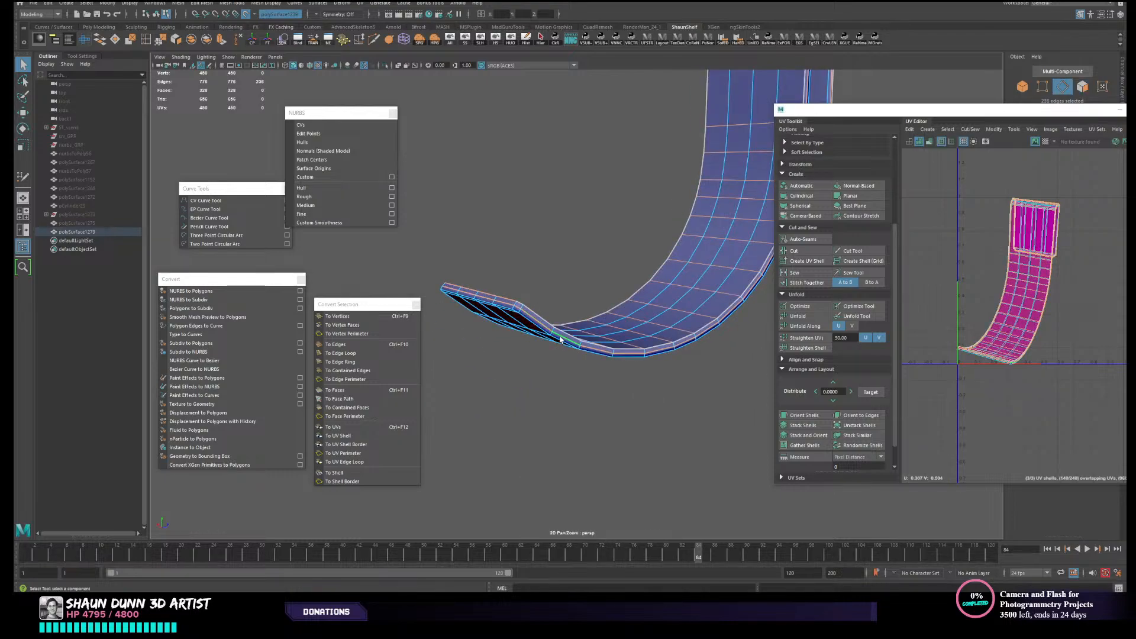
double_click(560, 339)
left_click(794, 250)
key("w")
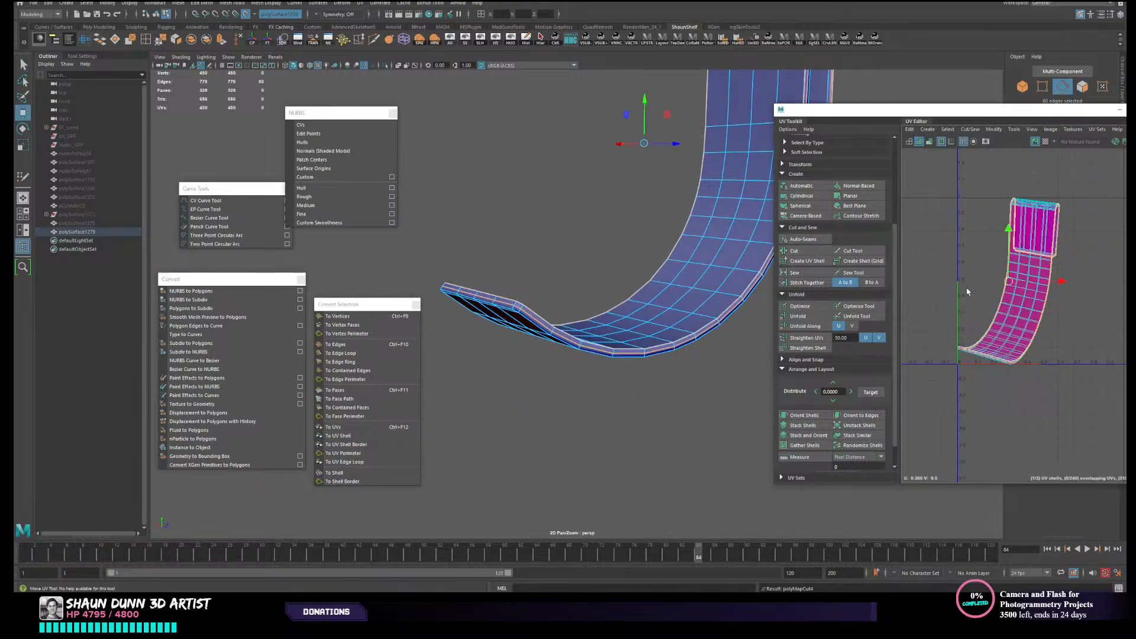
- Pick one of the strap's overlapping UV shells and move it beside the other shell, outside the UV tile
right_click_drag(965, 274, 942, 263)
left_click(1010, 294)
middle_click_drag(1030, 301, 925, 260)
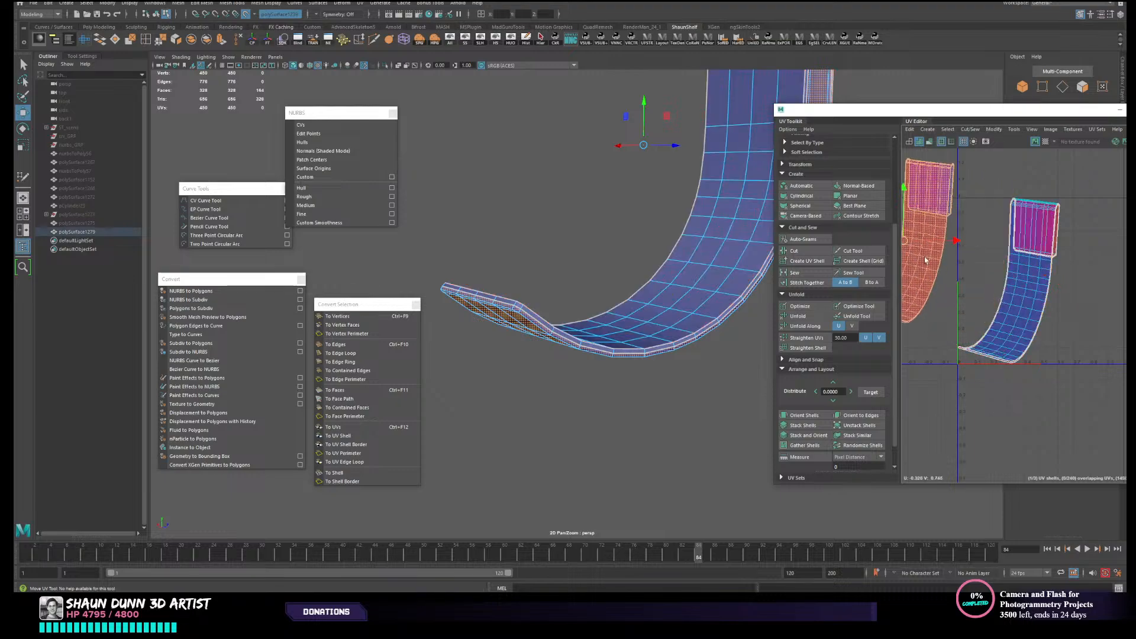
left_click(1015, 284)
left_click(931, 237)
mouse_move(899, 249)
left_mouse_down()
mouse_move(916, 249)
mouse_move(887, 248)
left_mouse_up()
- Return to object selection and examine the strap's lower end in smooth preview with nothing selected
right_click_drag(634, 320, 659, 310)
left_click(690, 385)
left_click(676, 333)
left_click(701, 376)
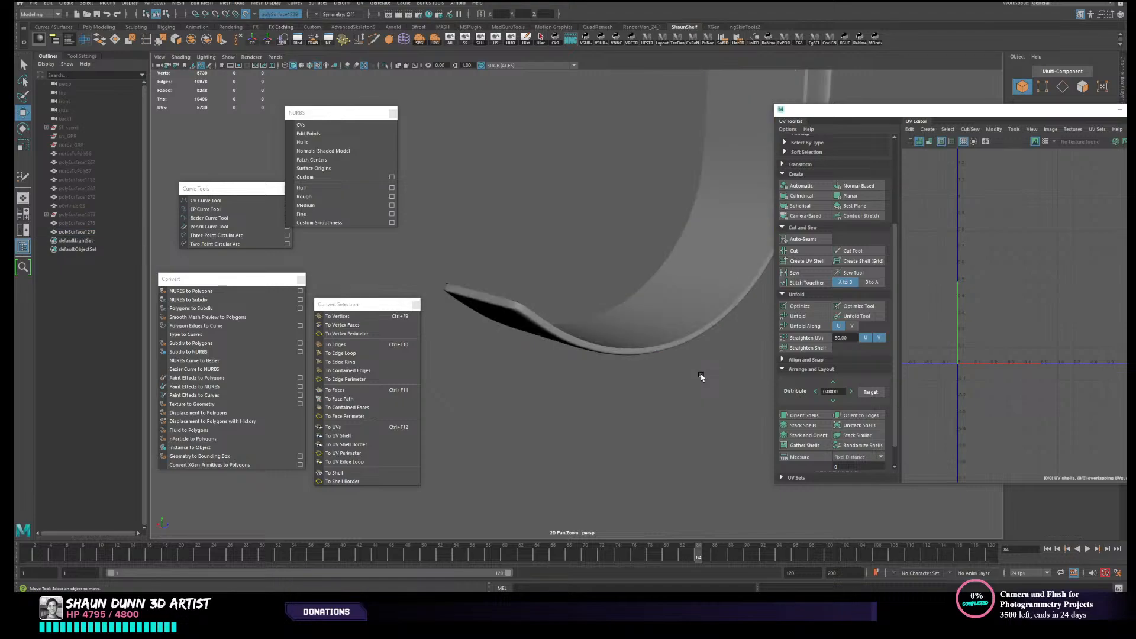
mouse_move(612, 355)
left_mouse_down("alt")
mouse_move(573, 378)
mouse_move(687, 332)
mouse_move(596, 373)
mouse_move(595, 363)
left_mouse_up("alt")
- Try deleting the row of narrow rim faces at the strap's lower tip while it is smoothed
left_click(573, 315)
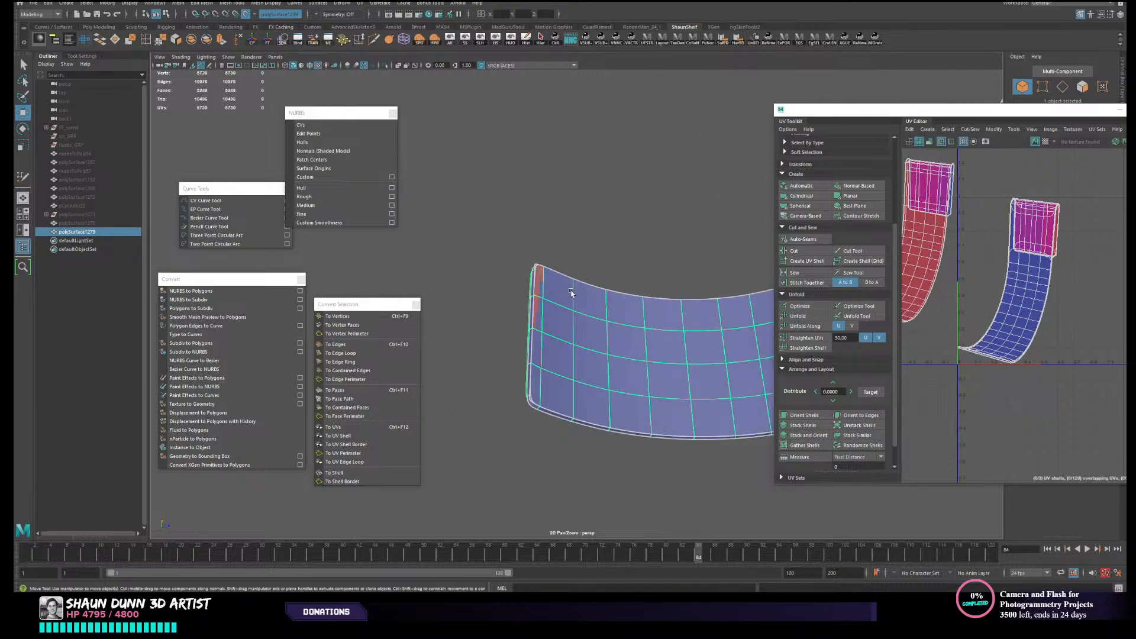
right_click_drag(571, 291, 566, 308)
left_click(541, 295)
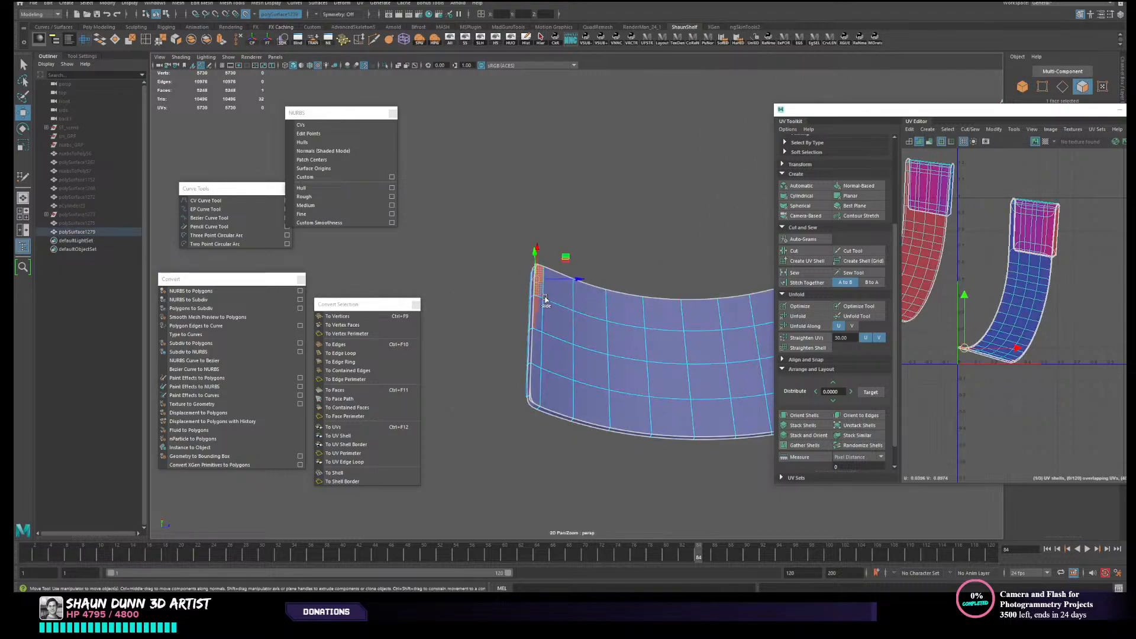
double_click(533, 395, "shift")
key("Delete")
left_click(627, 372)
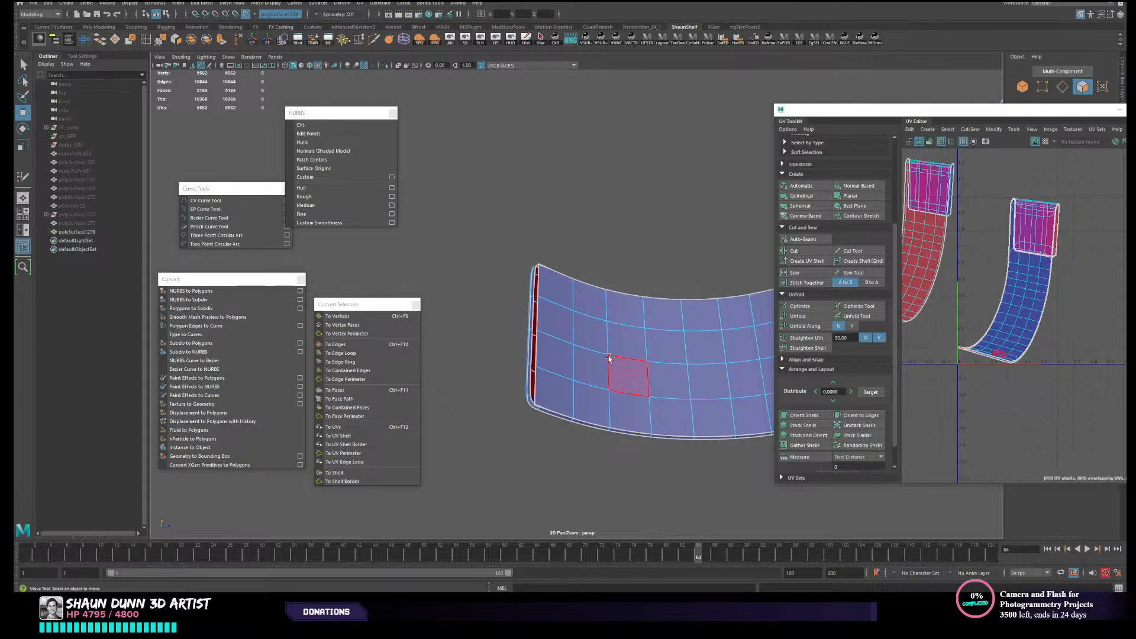
left_click_drag(599, 343, 593, 295, "alt")
key("ctrl+z")
- Turn off smooth preview and delete the row of narrow rim faces at the strap's lower tip
key("1")
scroll(592, 323, "up", 1)
left_click(621, 248)
scroll(556, 296, "up", 2)
scroll(571, 377, "down", 2)
left_click_drag(569, 377, 576, 400, "alt")
scroll(563, 334, "up", 3)
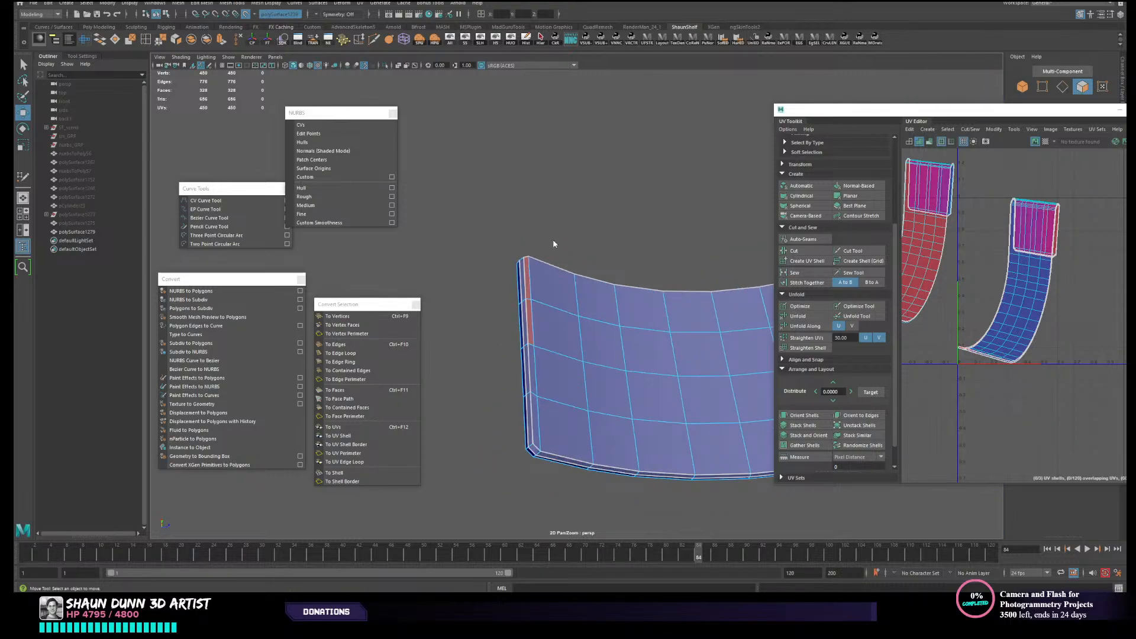
left_click(527, 285)
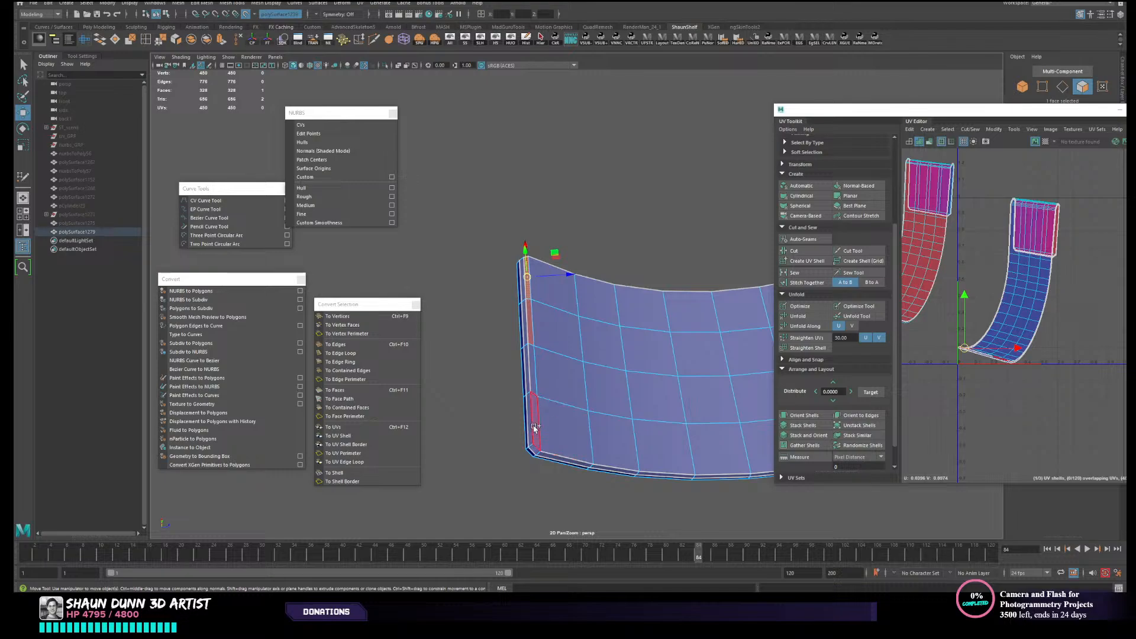
double_click(534, 427, "shift")
key("Delete")
- Select all of the strap's vertices and merge them to weld the detached rim seam
right_click_drag(580, 310, 581, 288)
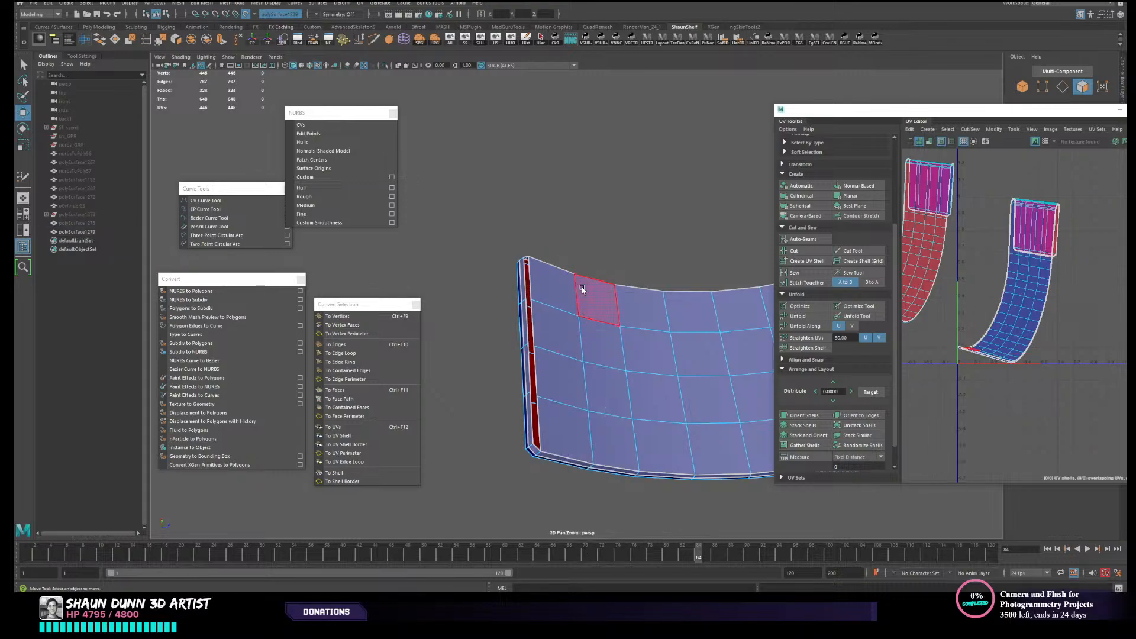
double_click(533, 287)
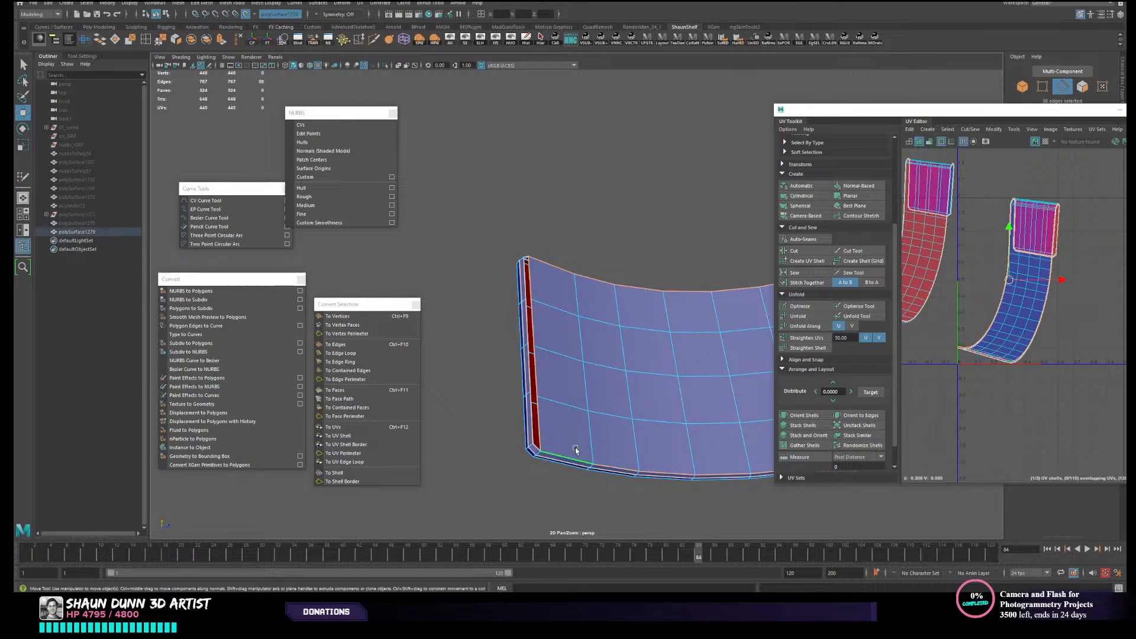
left_click_drag(586, 434, 641, 410, "alt")
scroll(642, 408, "down", 3)
middle_click_drag(653, 391, 595, 424, "alt")
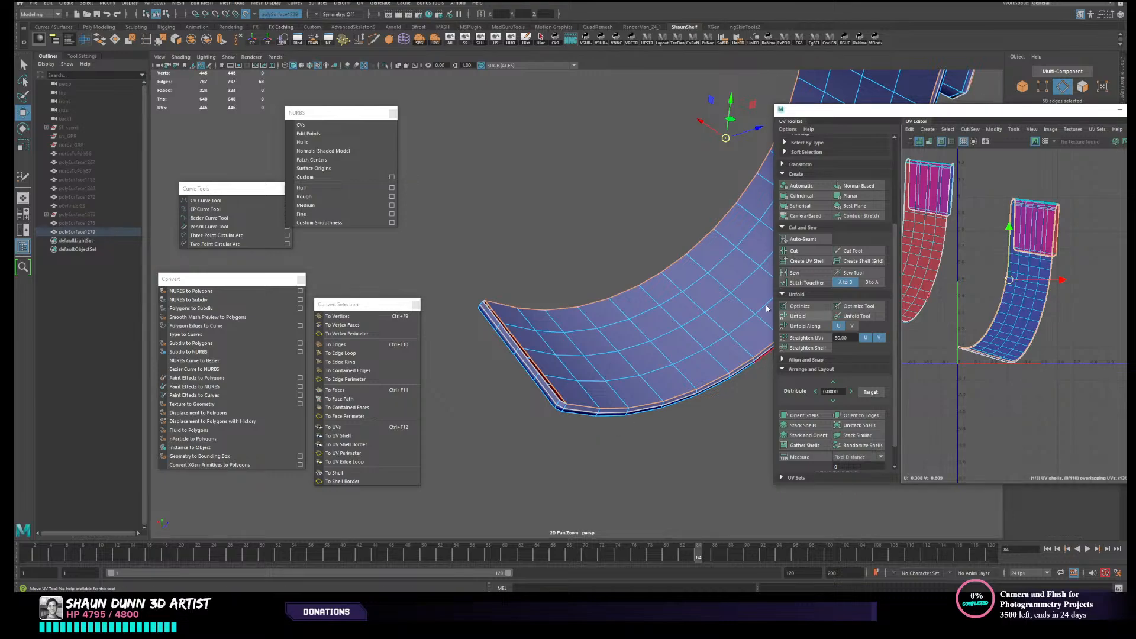
scroll(637, 299, "down", 1)
scroll(636, 298, "down", 4)
middle_click_drag(671, 281, 661, 305, "alt")
right_click_drag(612, 313, 576, 306)
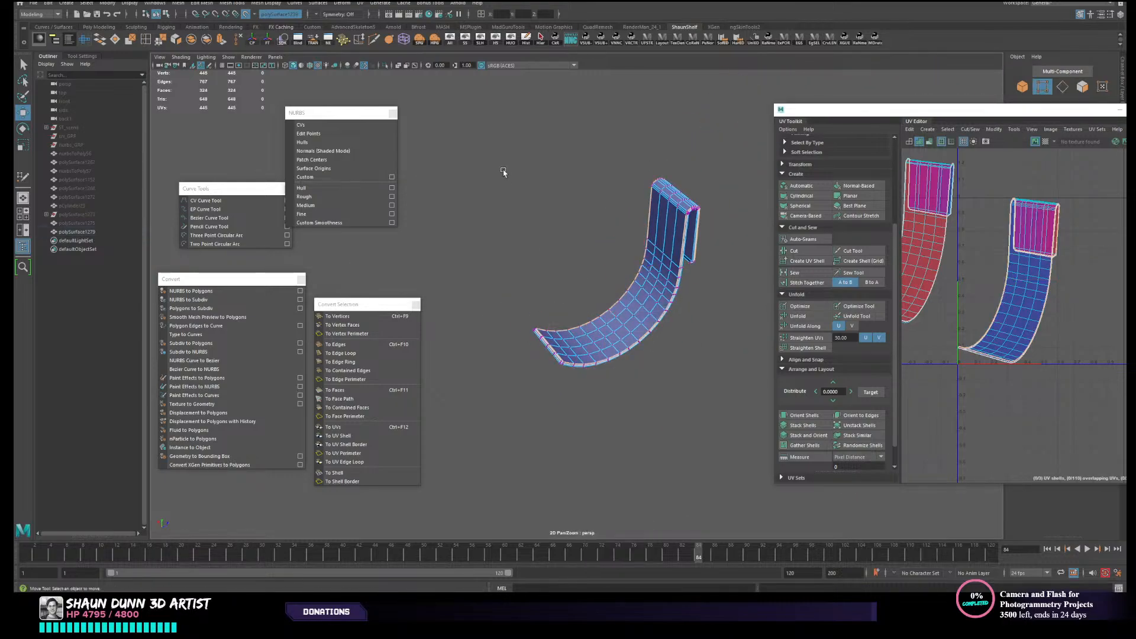
left_click_drag(496, 152, 754, 472)
left_click(159, 43)
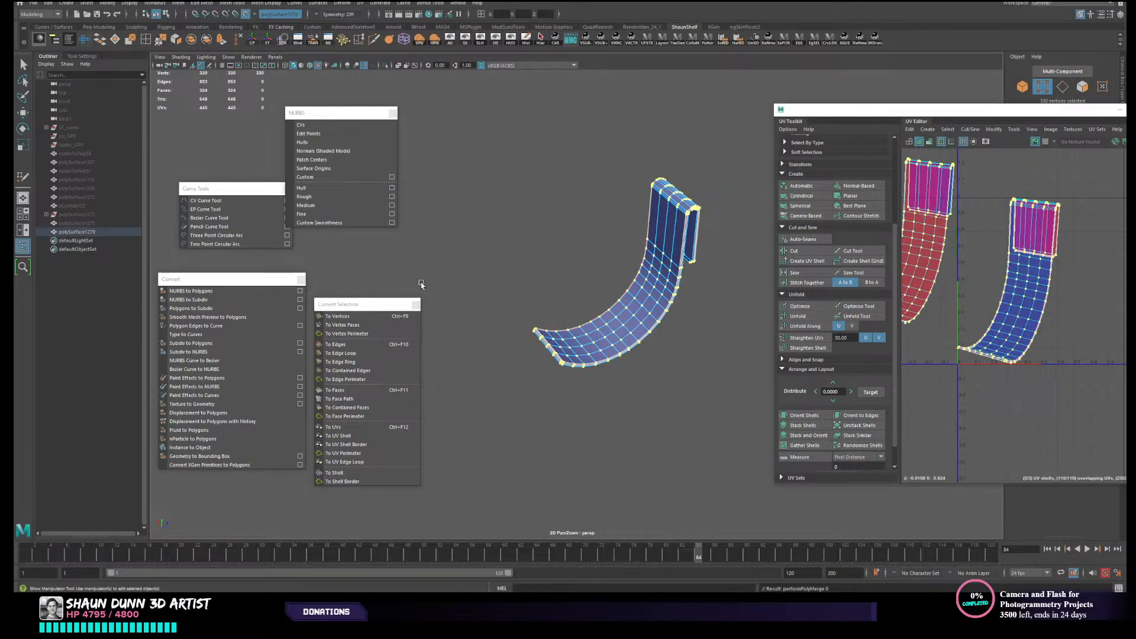
- Check the merged strap's open lower tip up close in smooth preview
scroll(499, 327, "up", 6)
middle_click_drag(498, 327, 545, 213, "alt")
left_click_drag(545, 213, 553, 273, "alt")
key("3")
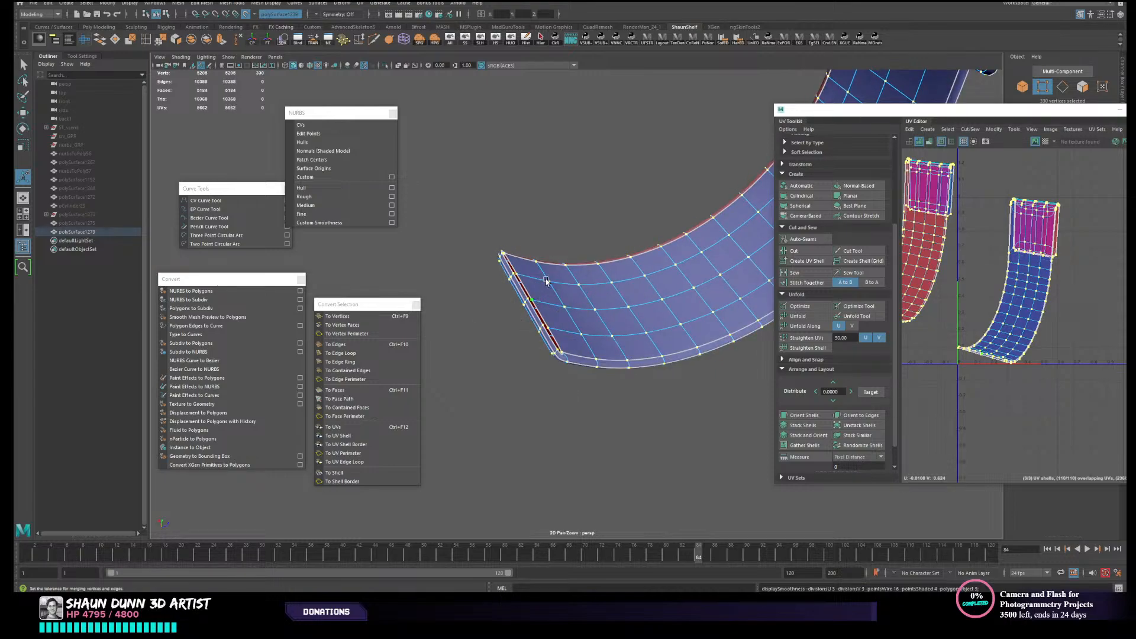
- Turn off smooth preview and bridge the open border edges across the strap's lower tip to close it
scroll(546, 281, "up", 3)
key("F10")
left_click_drag(545, 301, 562, 371, "alt")
key("q")
key("1")
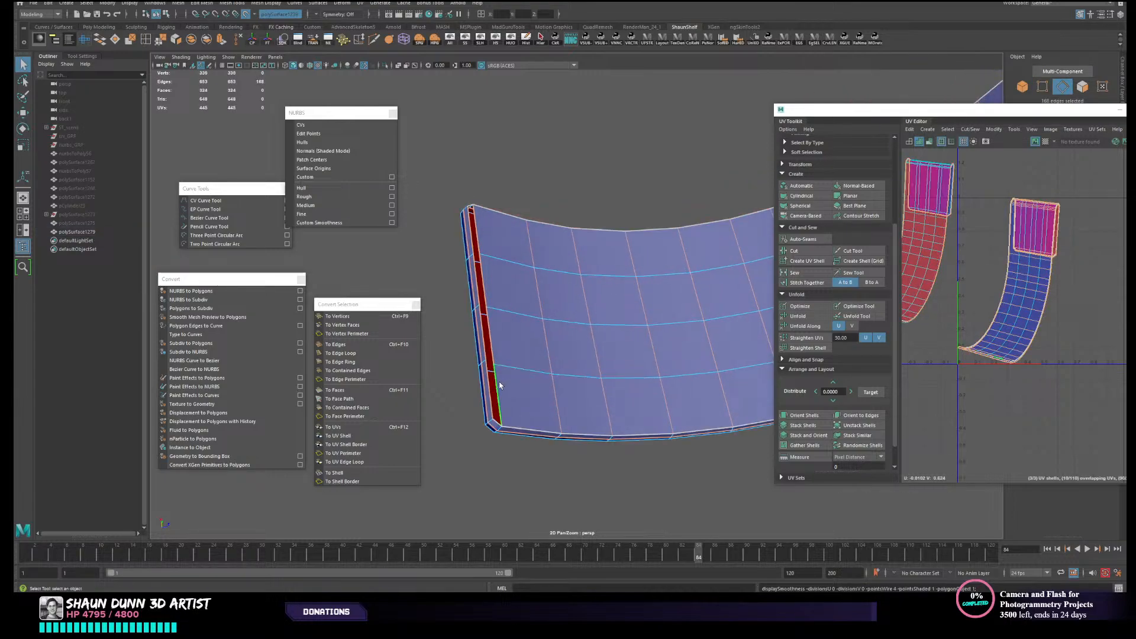
left_click(499, 384)
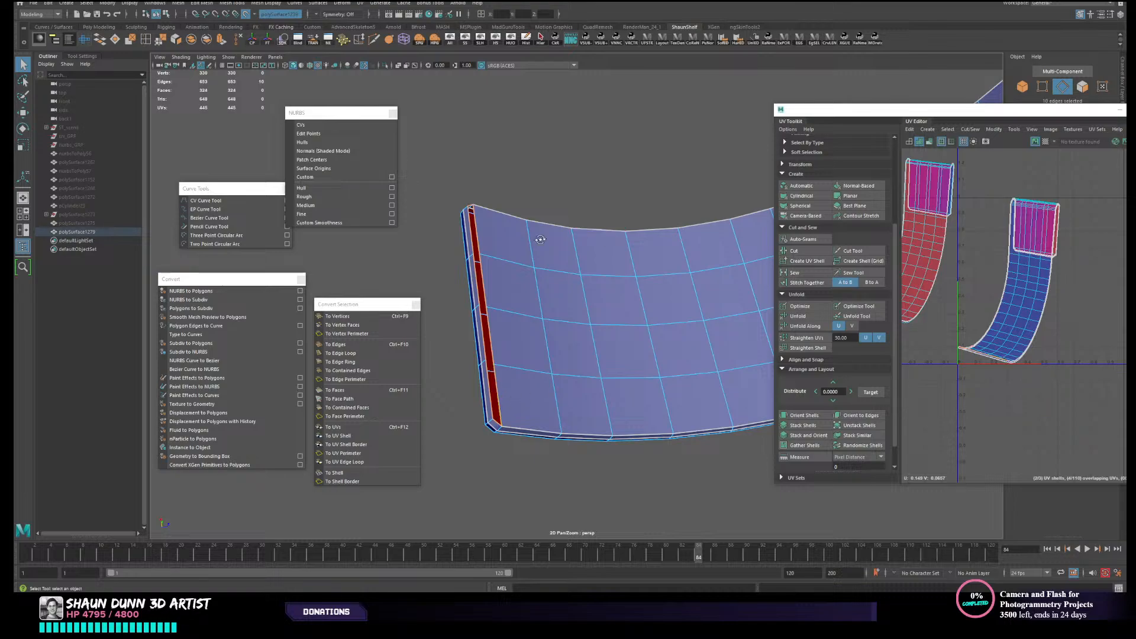
left_click_drag(540, 239, 504, 287, "alt")
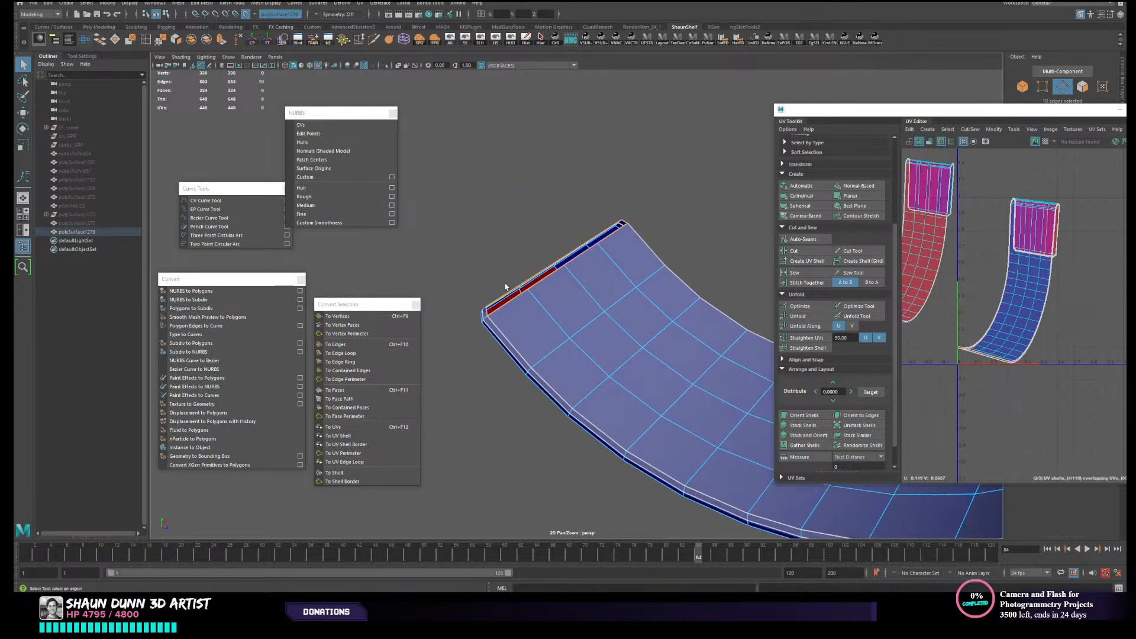
left_click_drag(590, 284, 565, 338, "alt")
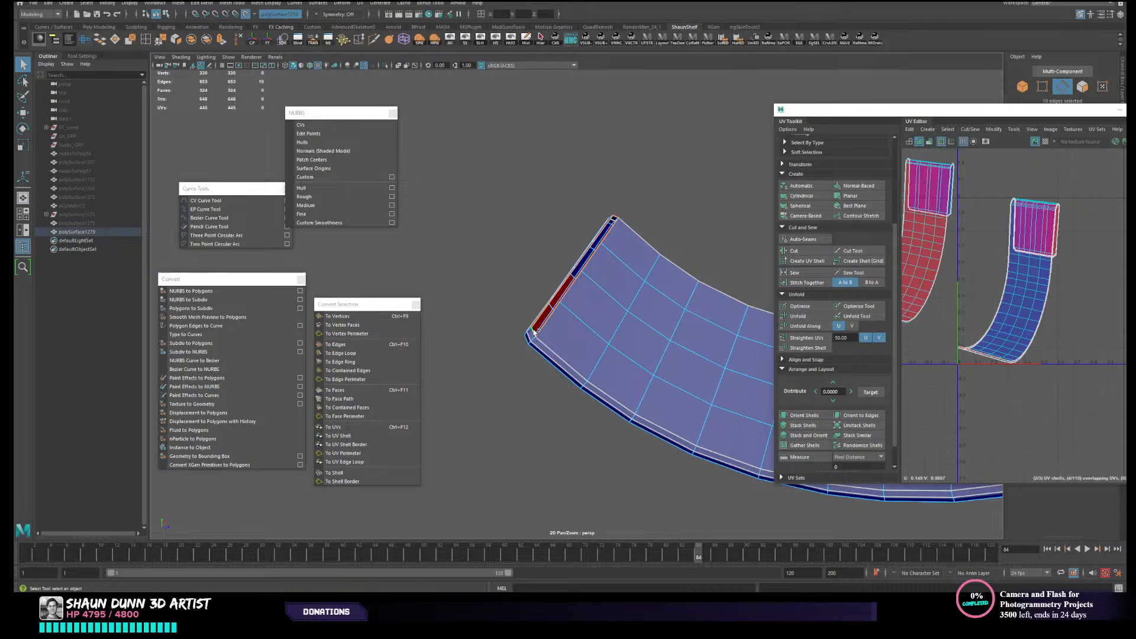
left_click_drag(616, 342, 536, 347, "alt")
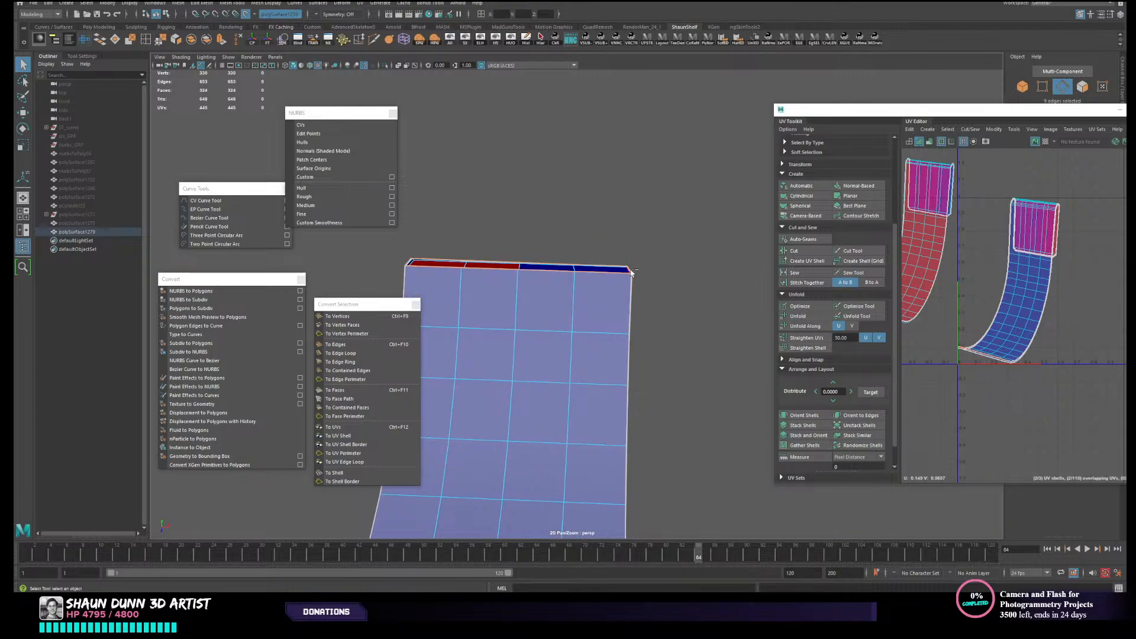
left_click(101, 39)
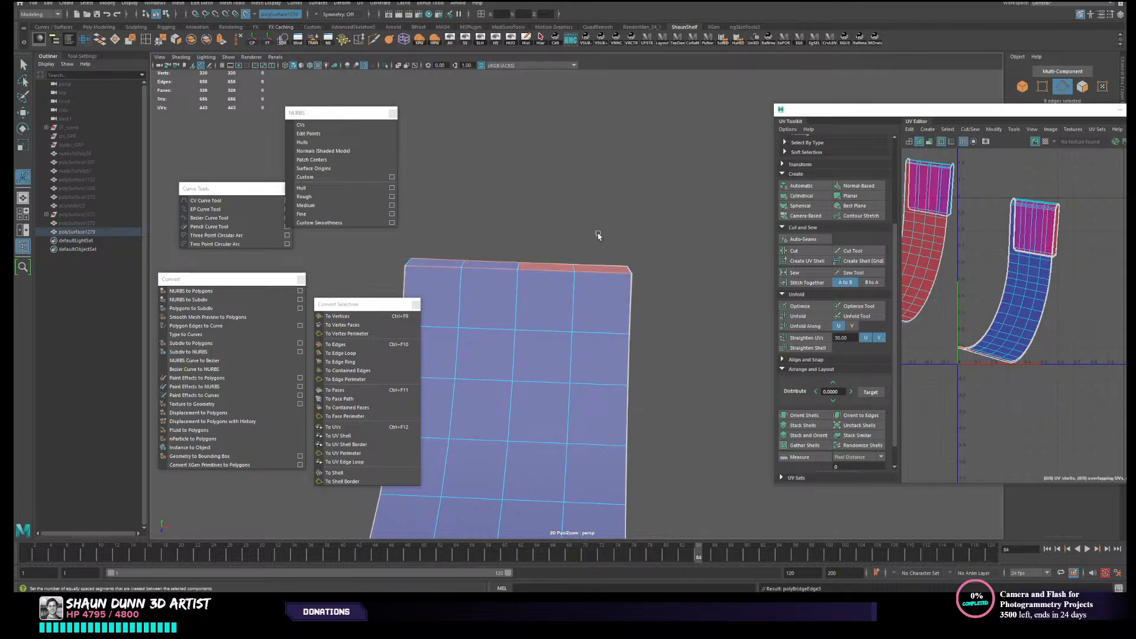
- Inspect the bridged lower tip and the whole strap from several angles in smooth preview, both selected and deselected
left_click_drag(597, 237, 659, 230, "alt")
middle_click_drag(659, 230, 530, 222, "alt")
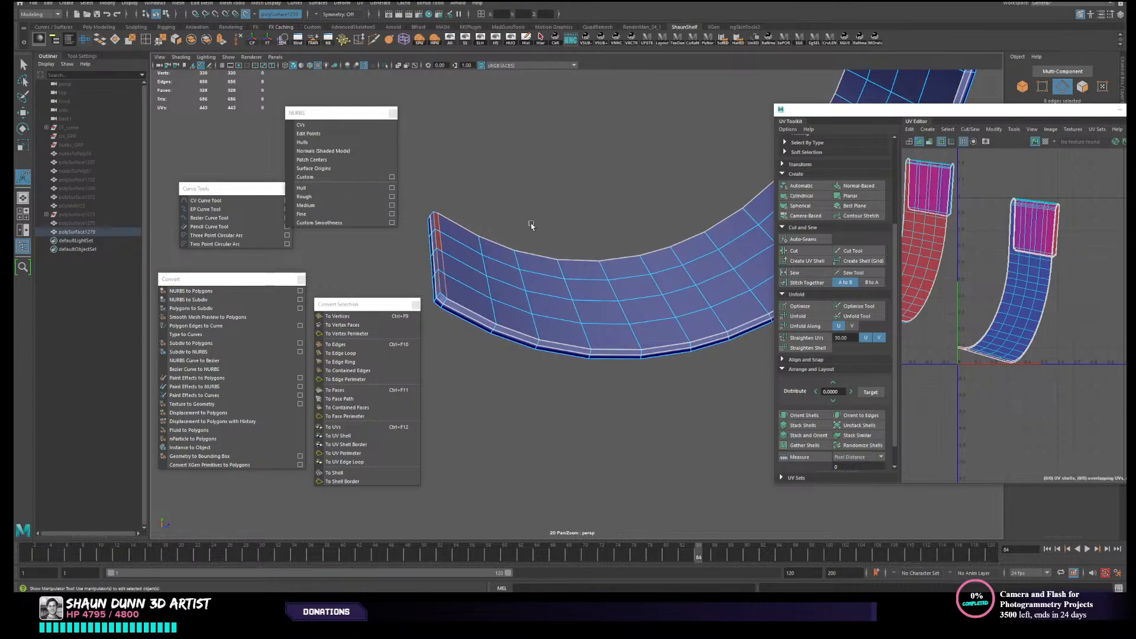
right_click_drag(531, 224, 565, 210)
left_click_drag(565, 210, 553, 218, "alt")
middle_click_drag(553, 218, 475, 353, "alt")
left_click_drag(619, 280, 567, 252, "alt")
key("3")
left_click_drag(666, 283, 705, 279, "alt")
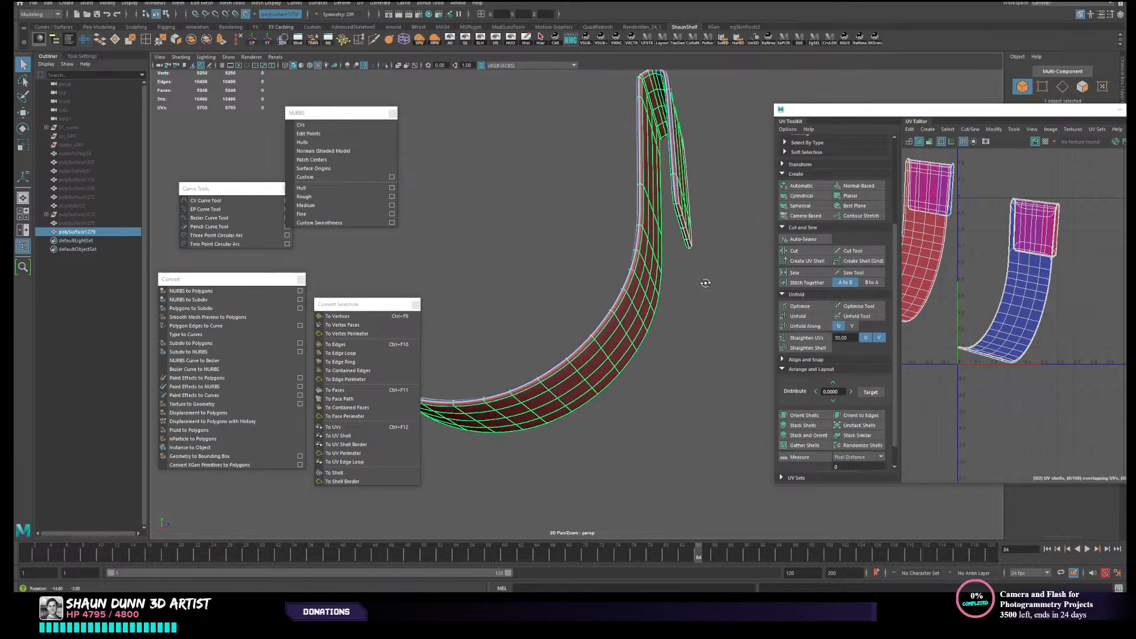
middle_click_drag(696, 286, 606, 347, "alt")
scroll(615, 336, "up", 5)
left_click_drag(616, 323, 527, 338, "alt")
left_click(709, 348)
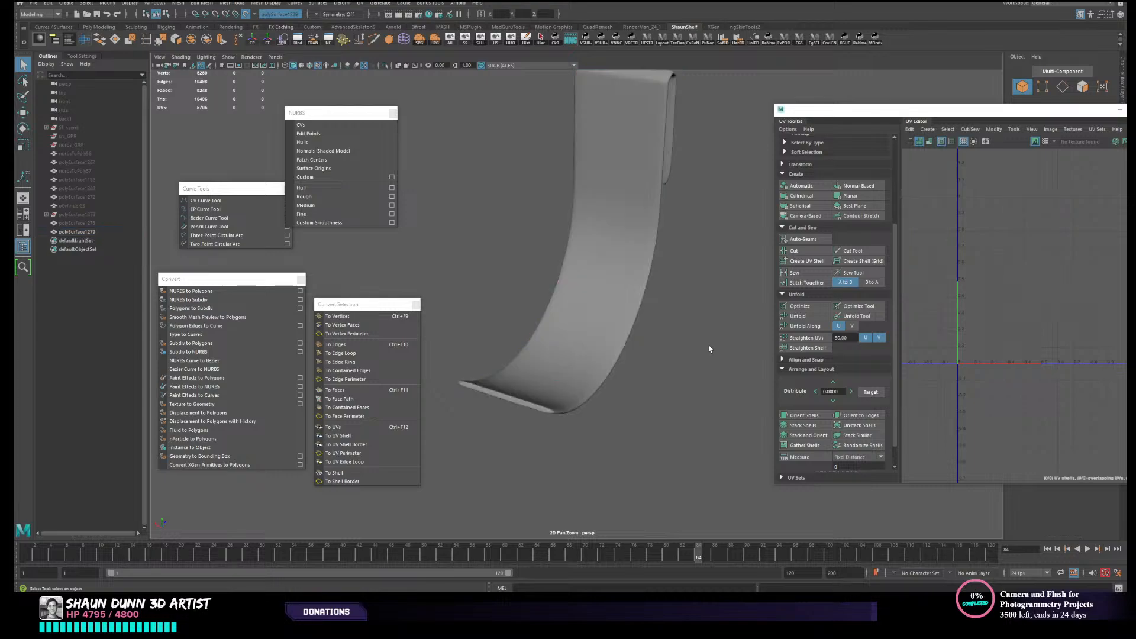
left_click(572, 371)
left_click(712, 350)
left_click(571, 345)
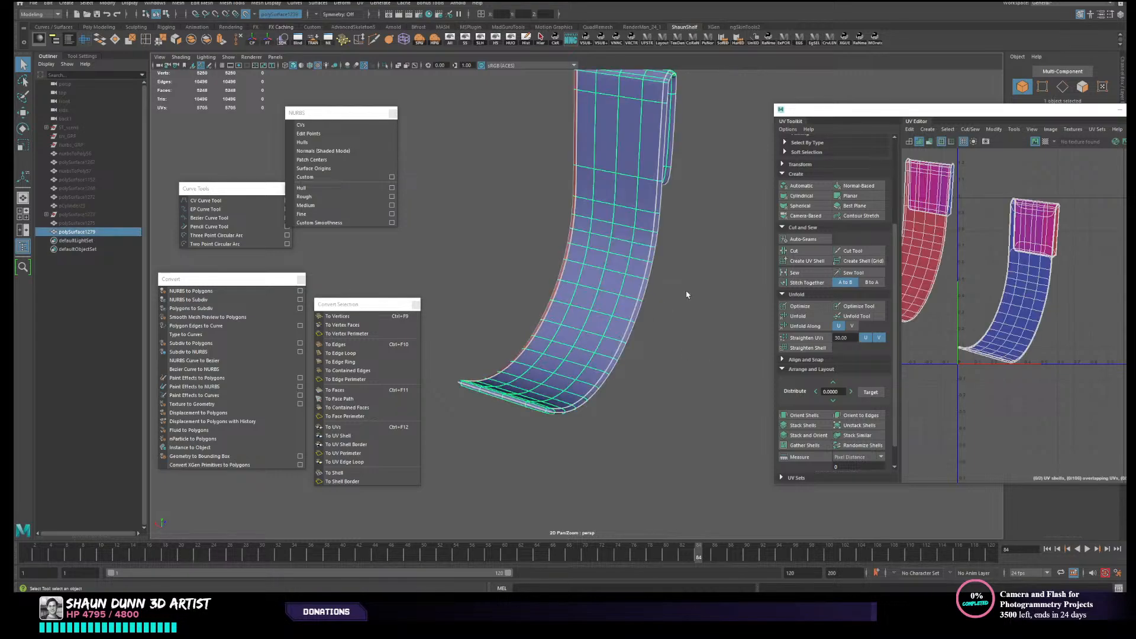
scroll(610, 325, "down", 2)
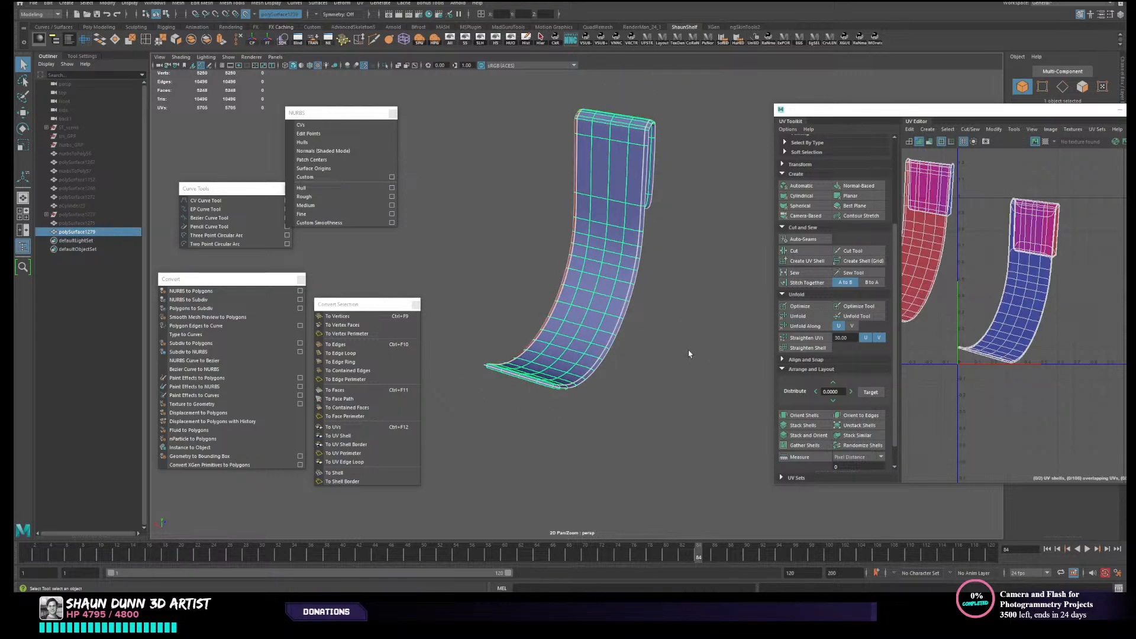
scroll(657, 321, "down", 1)
left_click(668, 327)
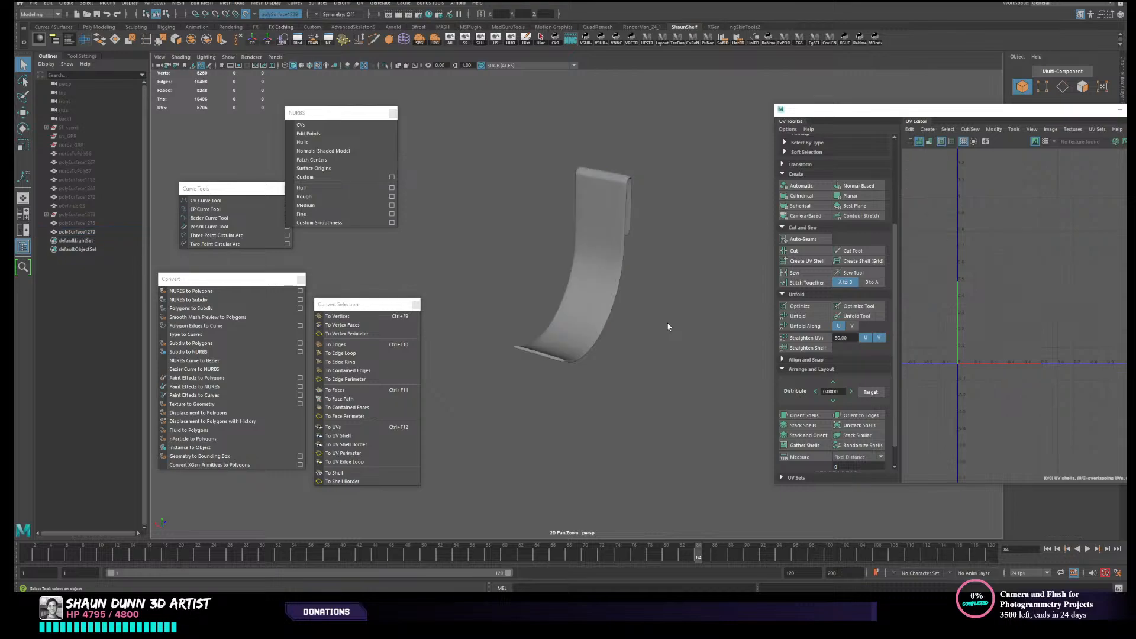
left_click(572, 300)
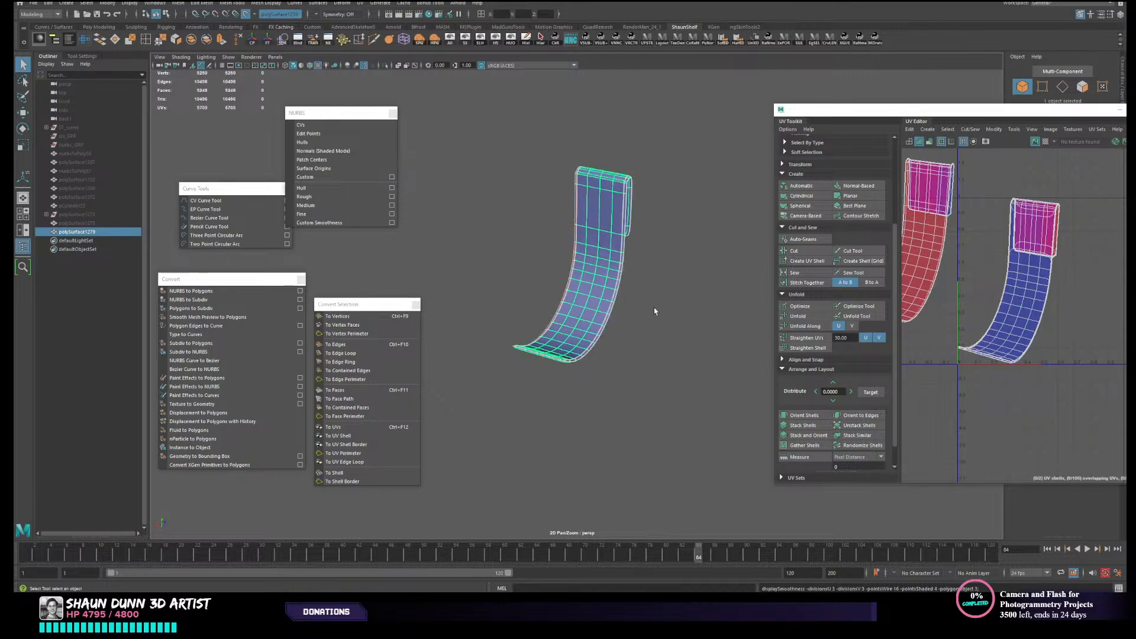
left_click(679, 317)
left_click_drag(680, 317, 637, 323, "alt")
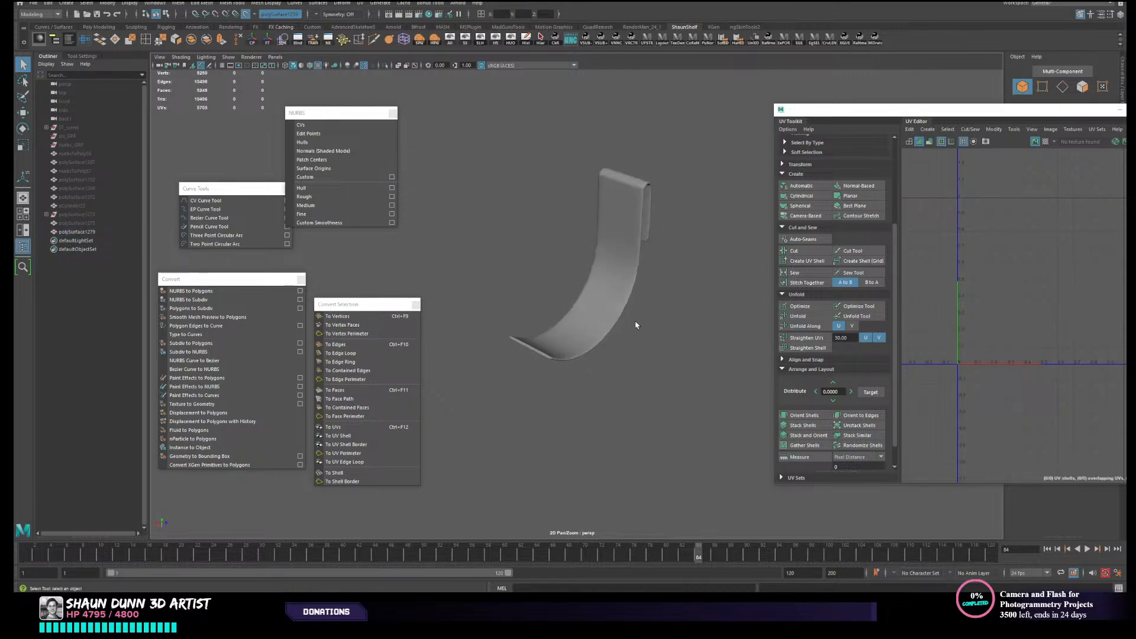
- Return the strap to unsmoothed display and give it new UVs with a camera-based projection from an angled view
left_click(603, 320)
scroll(586, 338, "up", 2)
key("1")
scroll(591, 358, "up", 2)
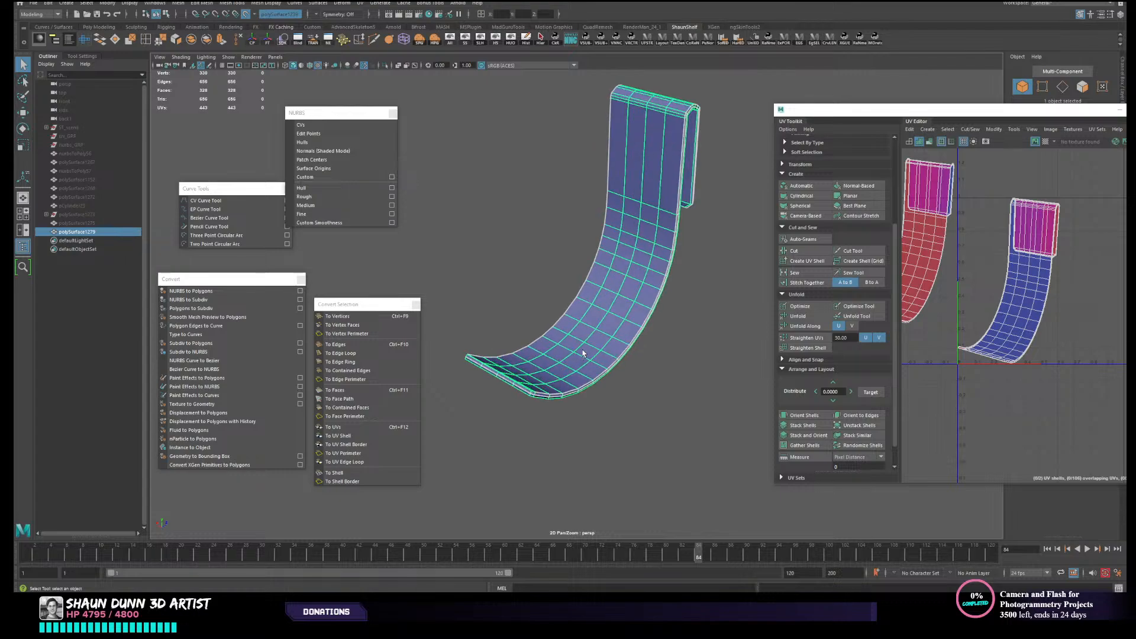
left_click_drag(585, 355, 557, 339, "alt")
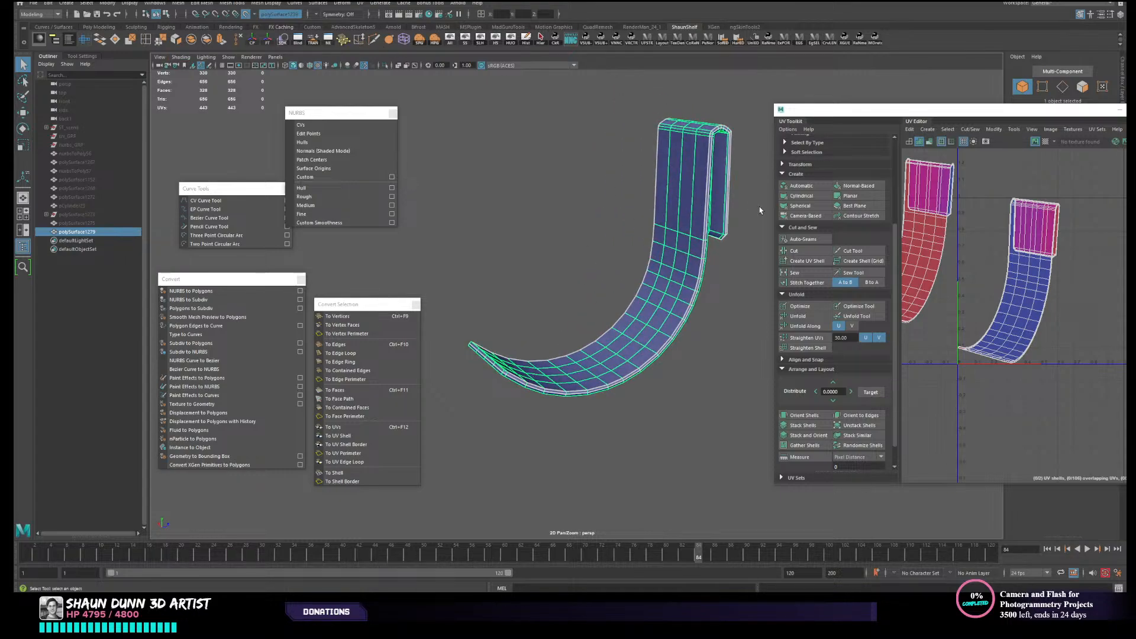
left_click_drag(672, 210, 615, 215, "alt")
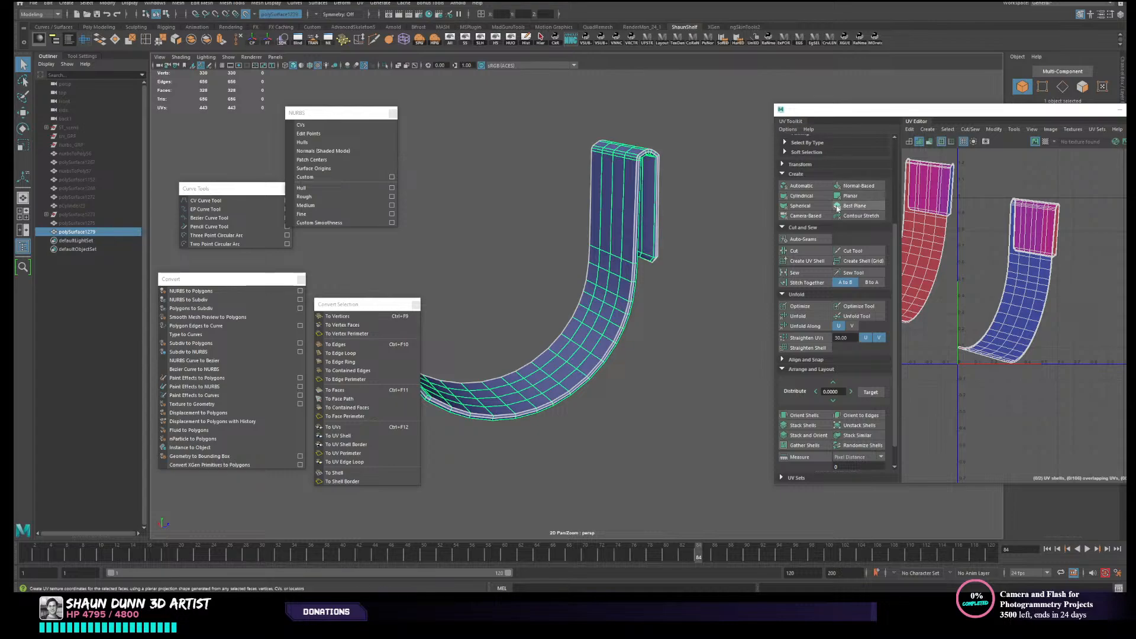
left_click(804, 215)
- Select the edge loop running along the strap's rim and cut the UVs along it
right_click_drag(681, 197, 679, 171)
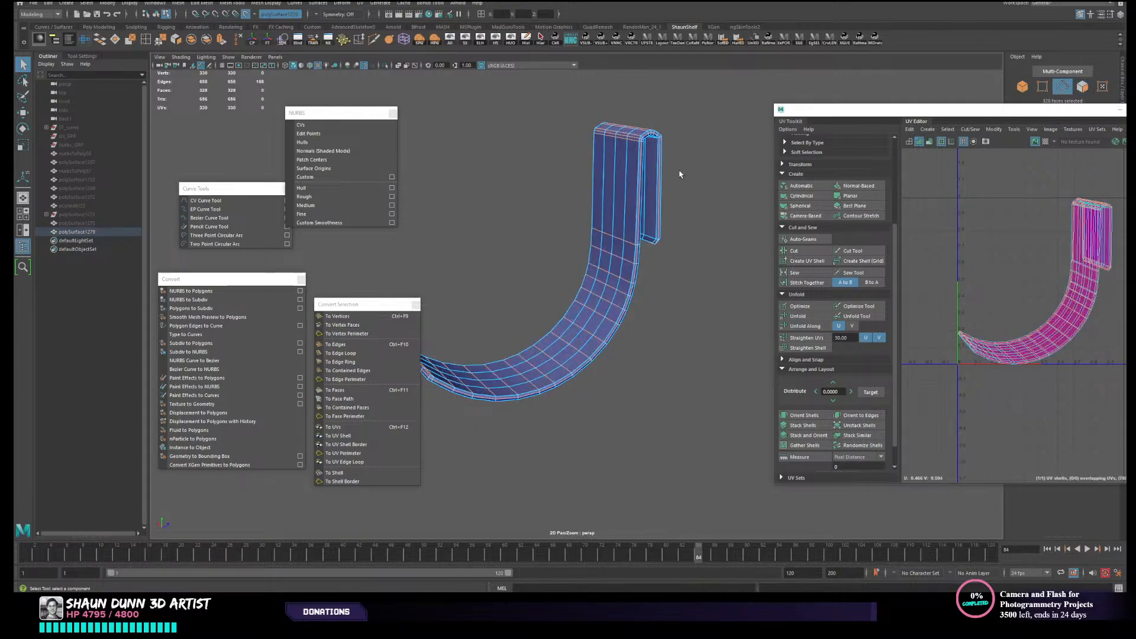
scroll(679, 171, "up", 3)
left_click_drag(679, 171, 647, 169, "alt")
double_click(712, 221)
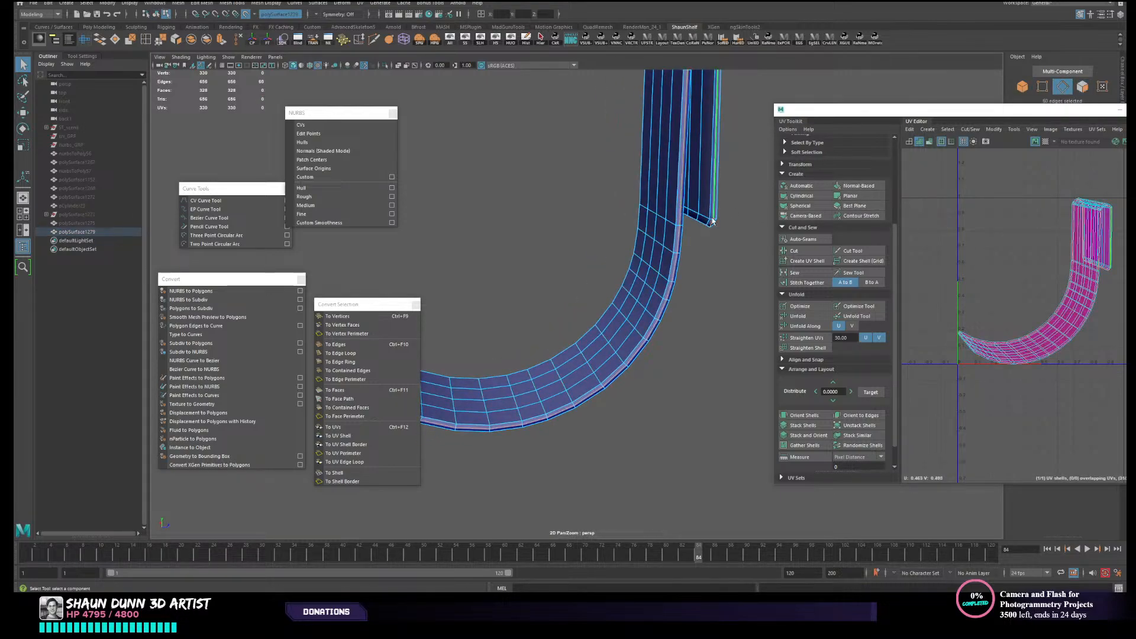
left_click(793, 251)
- Select all of the strap's UVs, unfold them and lay out the resulting shells
right_click_drag(1003, 271, 967, 247)
left_click_drag(980, 267, 1106, 417)
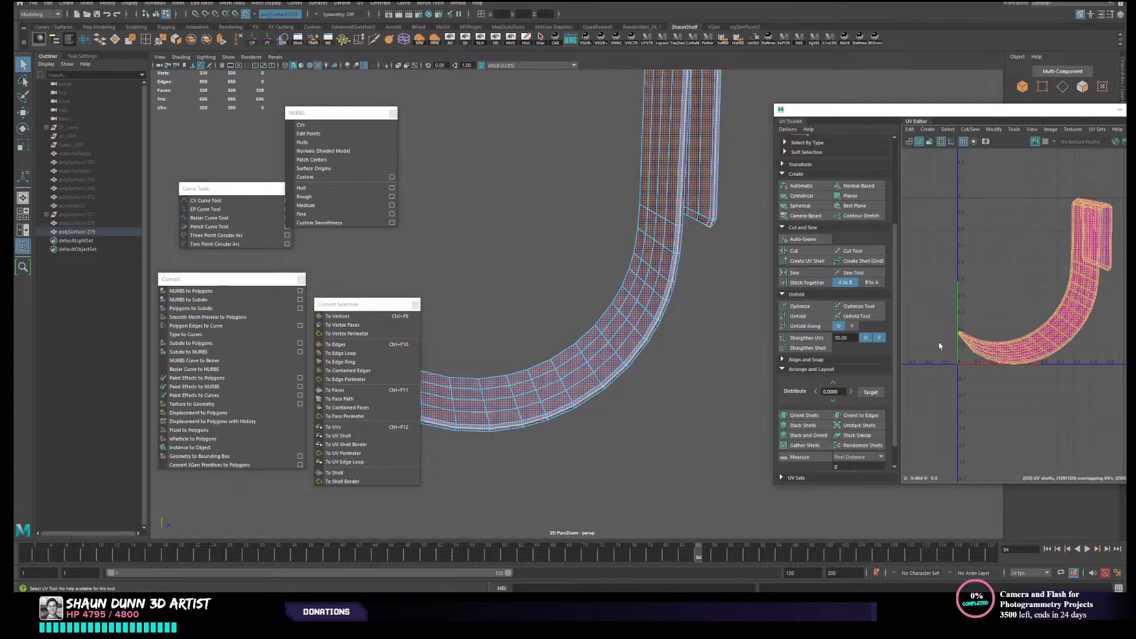
left_click(809, 317)
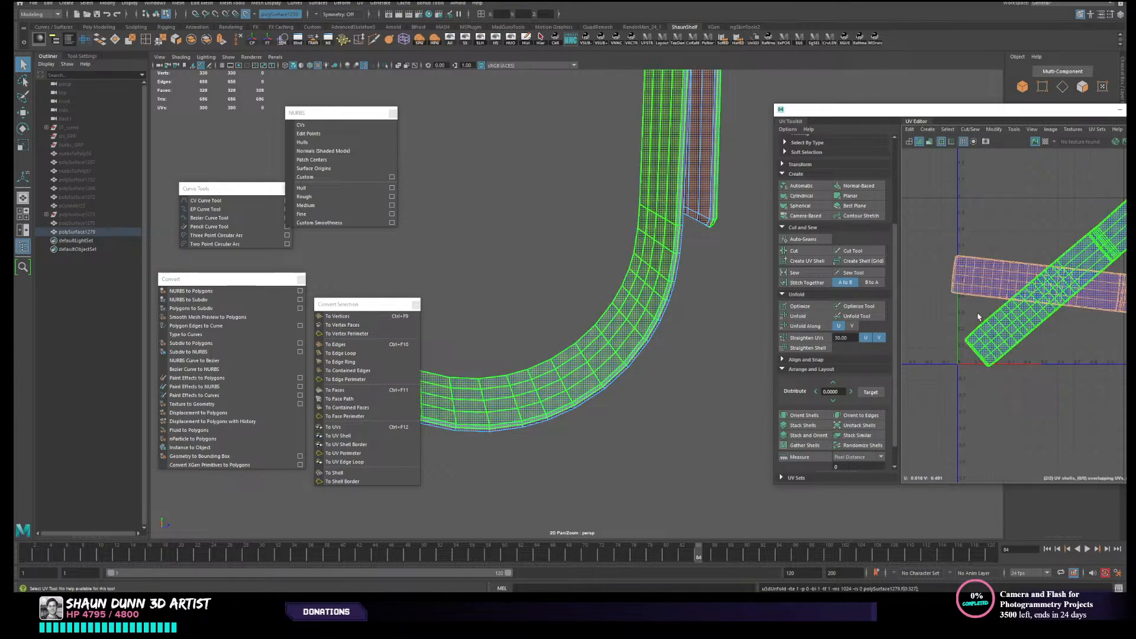
scroll(800, 432, "down", 1)
left_click(798, 452)
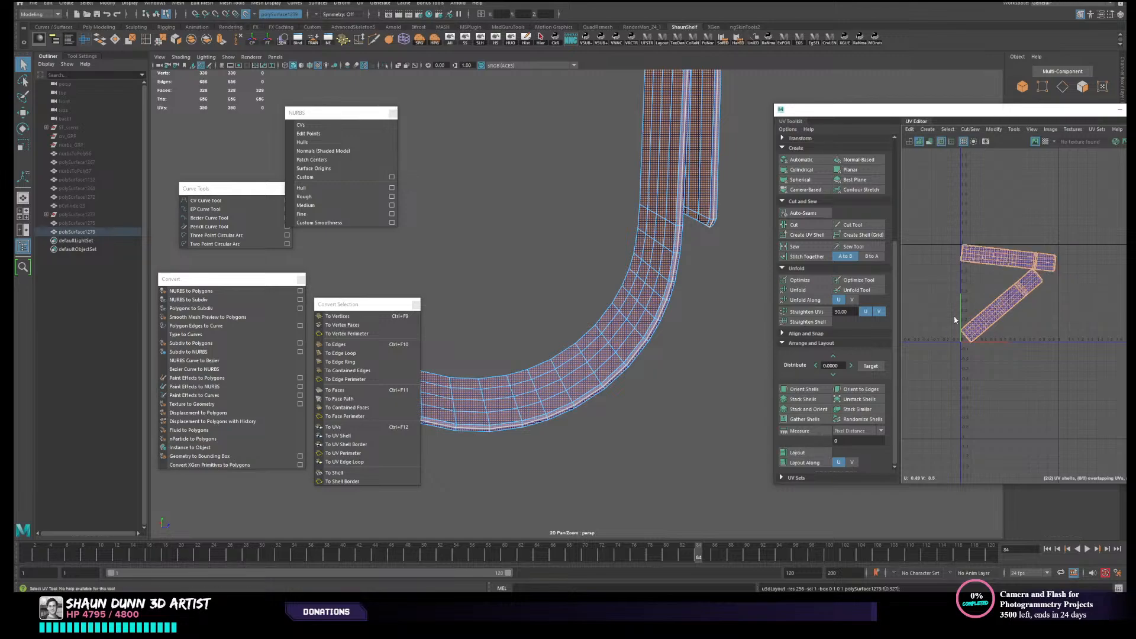
- Try rotating the strap's diagonal UV shell
left_click(999, 314)
key("e")
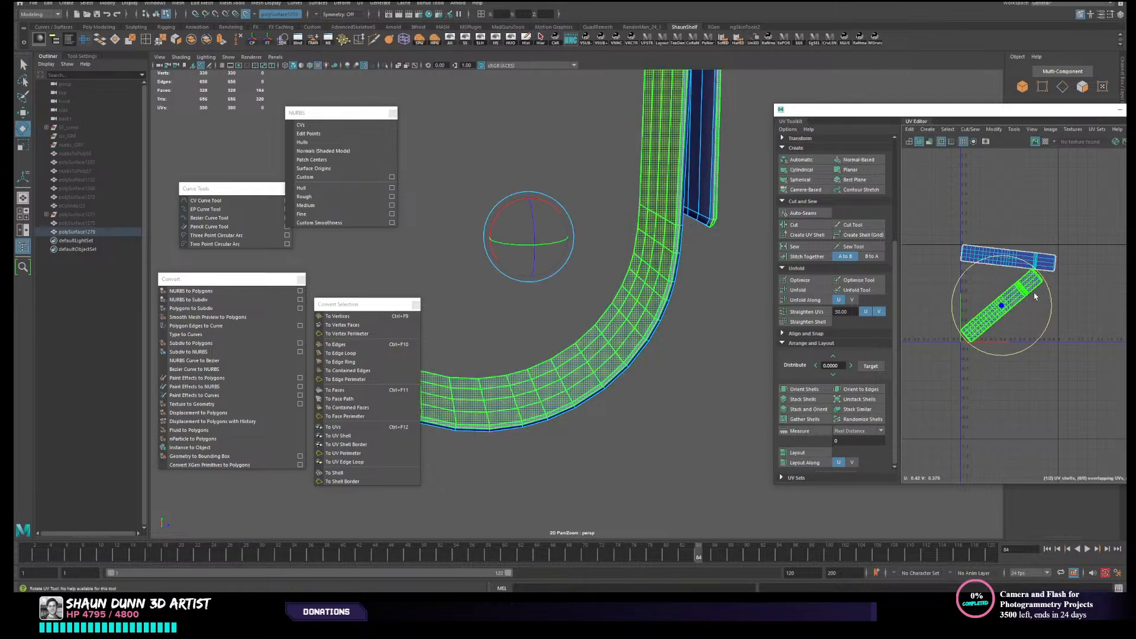
left_click_drag(999, 314, 1013, 271)
key("ctrl+z")
- Switch the strap back to object selection and show all hidden objects in the scene
left_click_drag(945, 220, 1000, 355)
scroll(976, 345, "down", 2)
right_click_drag(630, 303, 671, 291)
right_click_drag(671, 291, 635, 353, "alt")
left_click_drag(634, 353, 685, 332, "alt")
left_click(640, 352)
left_click(466, 344)
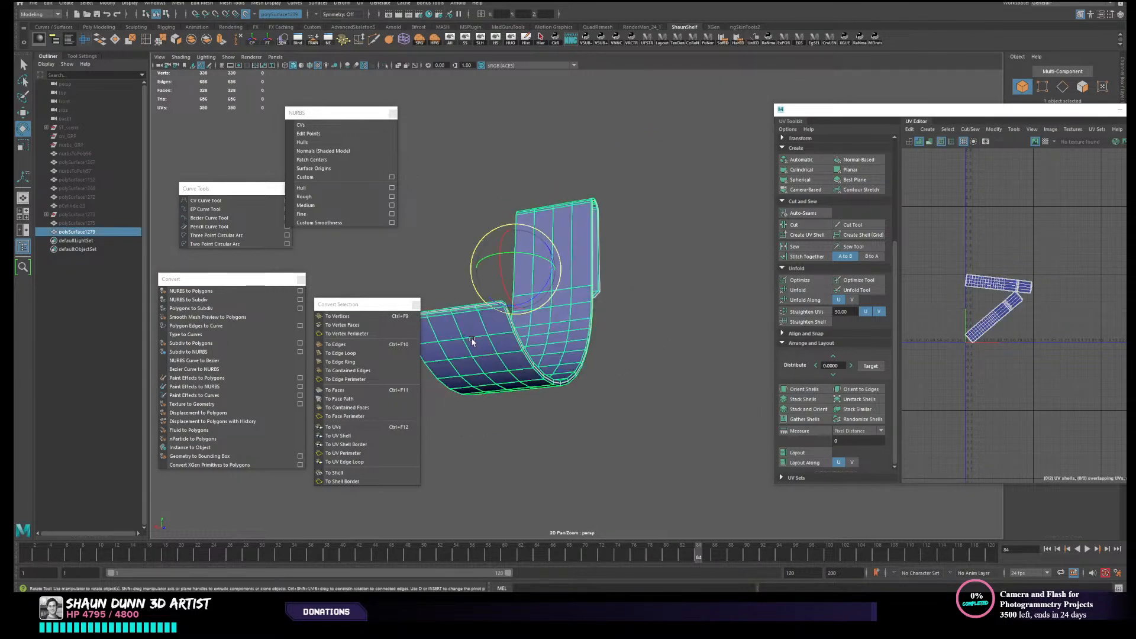
left_click_drag(473, 342, 542, 280, "alt")
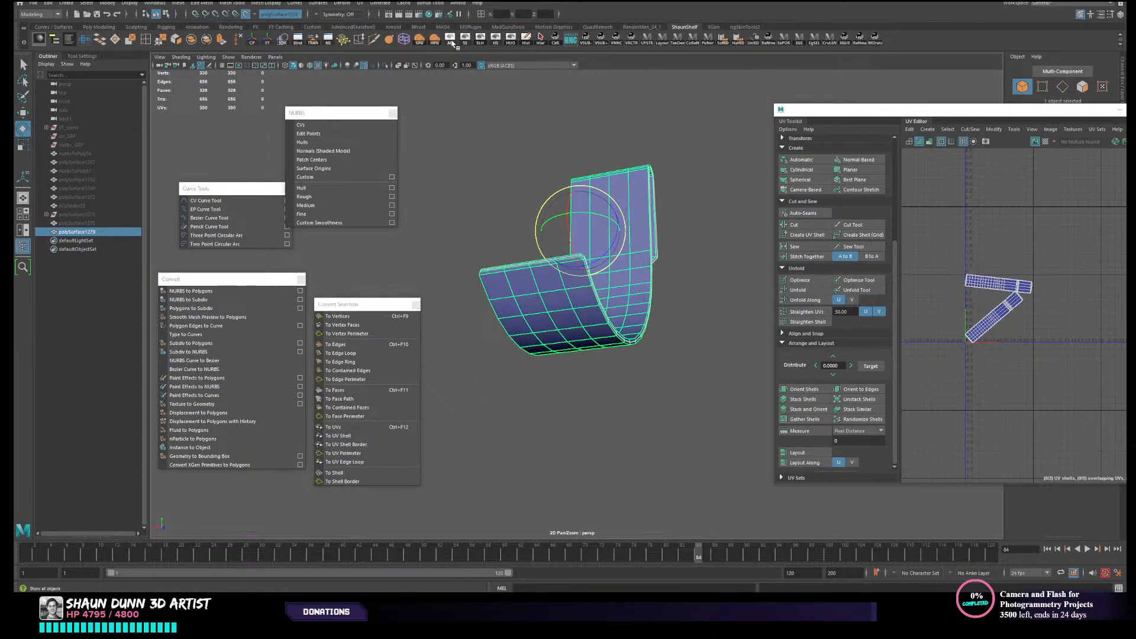
left_click(452, 43)
- Select the retopologized strap without the canister cylinder and disable the live surface
left_click_drag(588, 214, 547, 223, "alt")
left_click(478, 329)
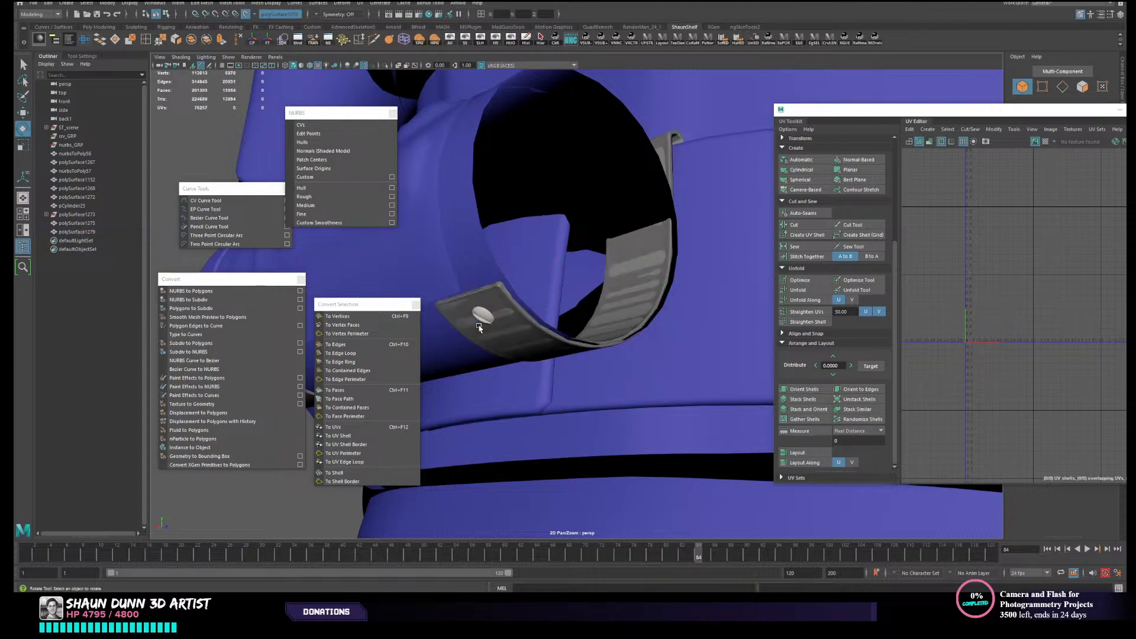
left_click(483, 324)
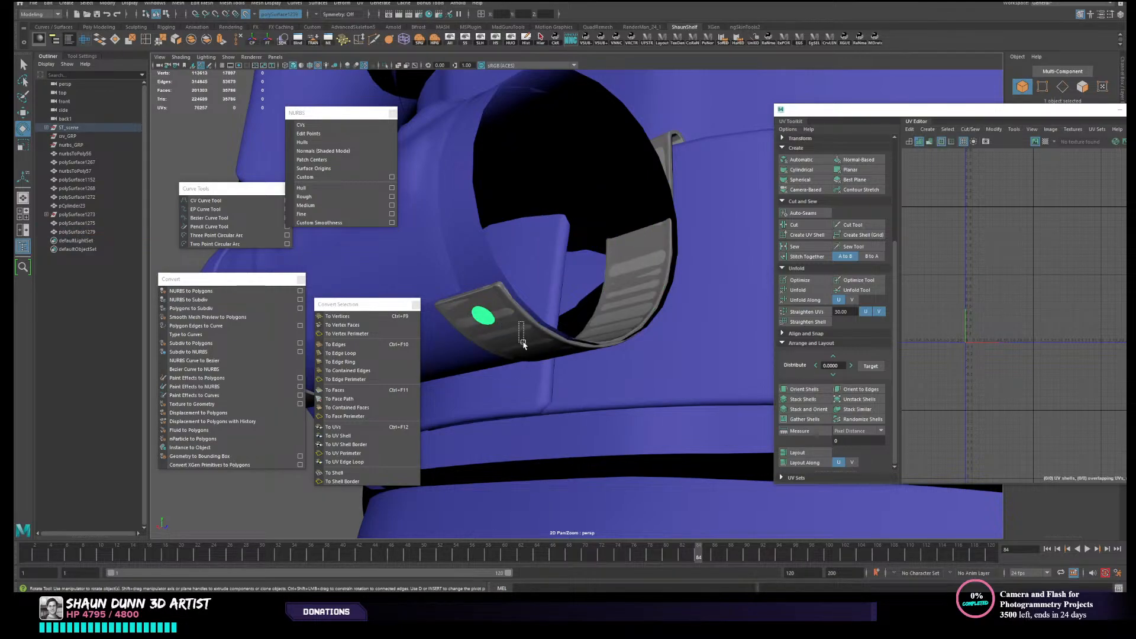
left_click_drag(523, 345, 532, 331)
left_click_drag(516, 408, 625, 471, "ctrl")
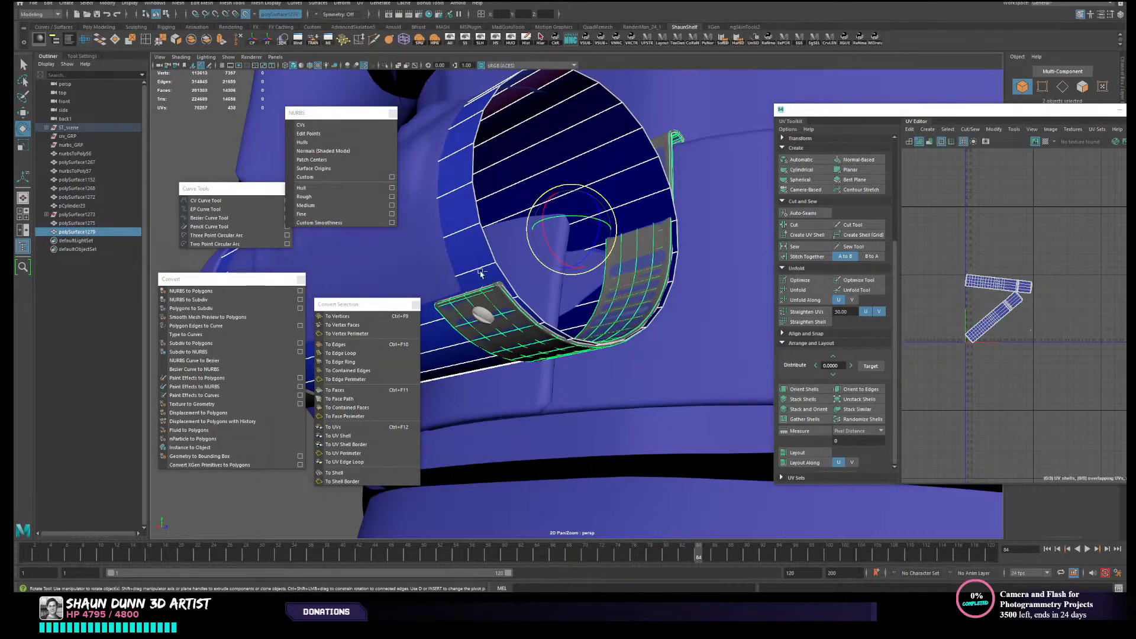
left_click_drag(497, 253, 497, 253, "ctrl")
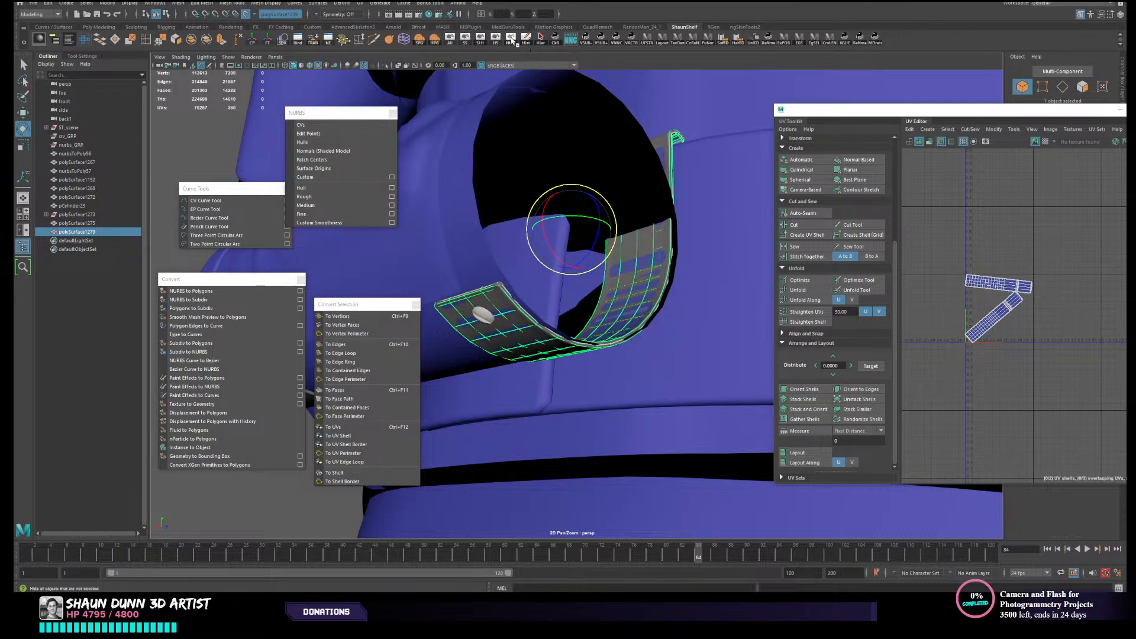
left_click(245, 13)
- Try isolating the retopologized strap with its round rivet by hiding all unselected objects
left_click(488, 313, "shift")
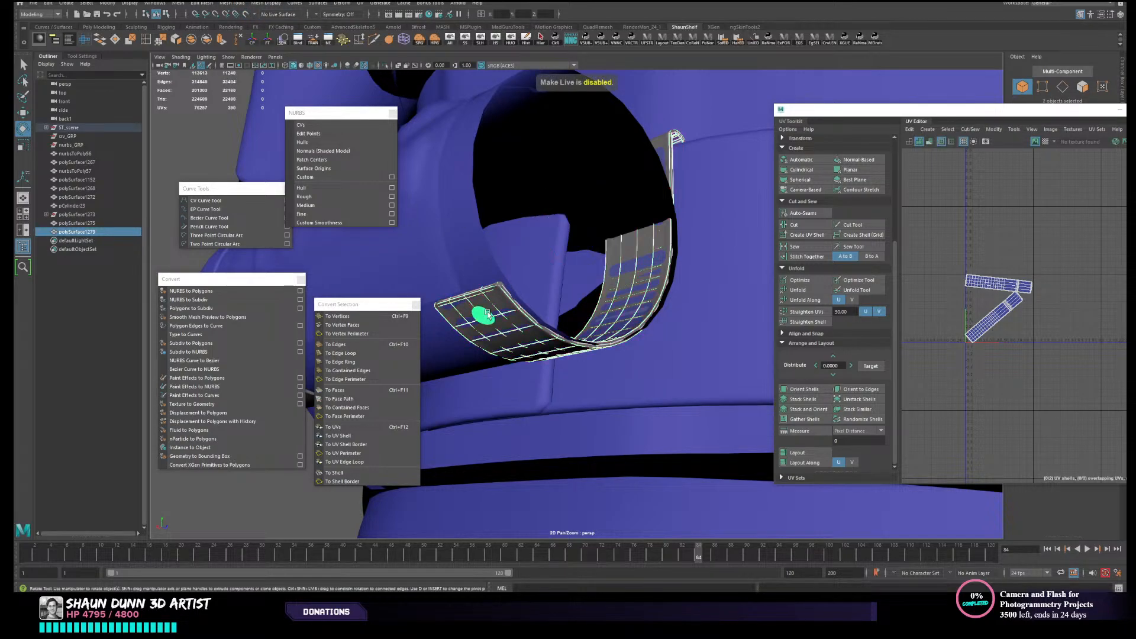
key("alt+h")
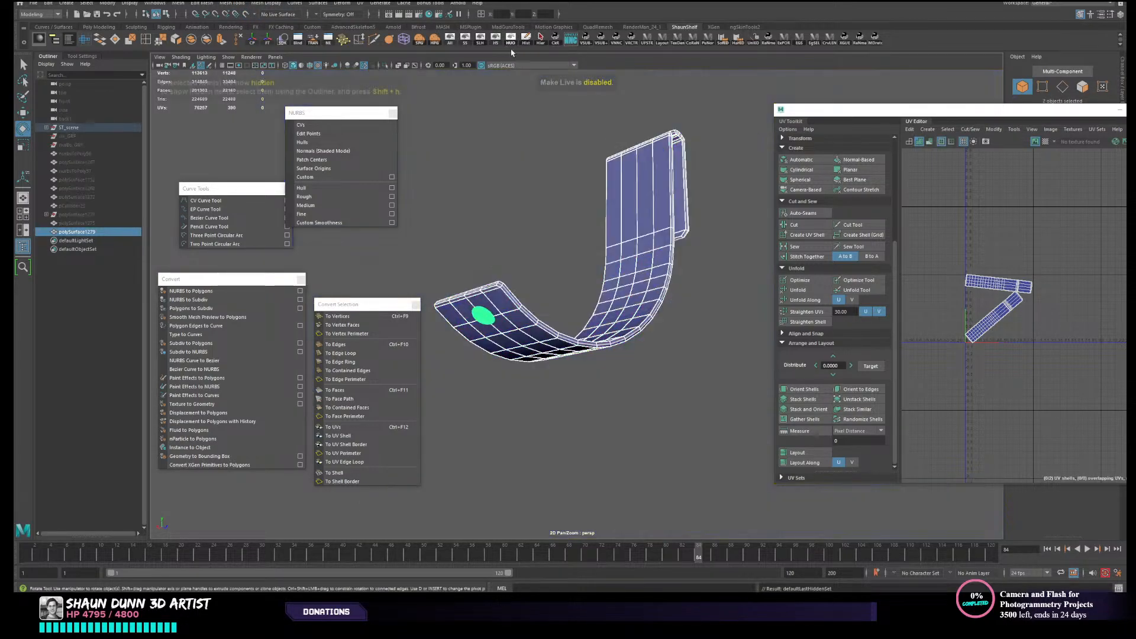
key("ctrl+z")
- Isolate the retopologized strap with the original strap and rivet, excluding the canister cylinder, by hiding all unselected objects
left_click(621, 271)
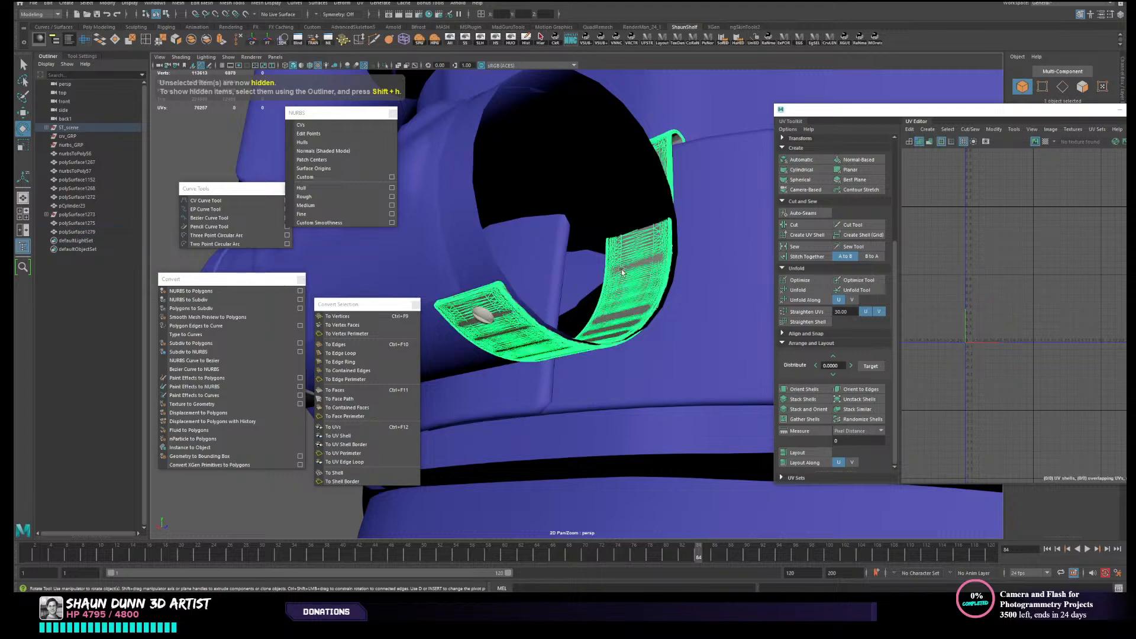
left_click(481, 317)
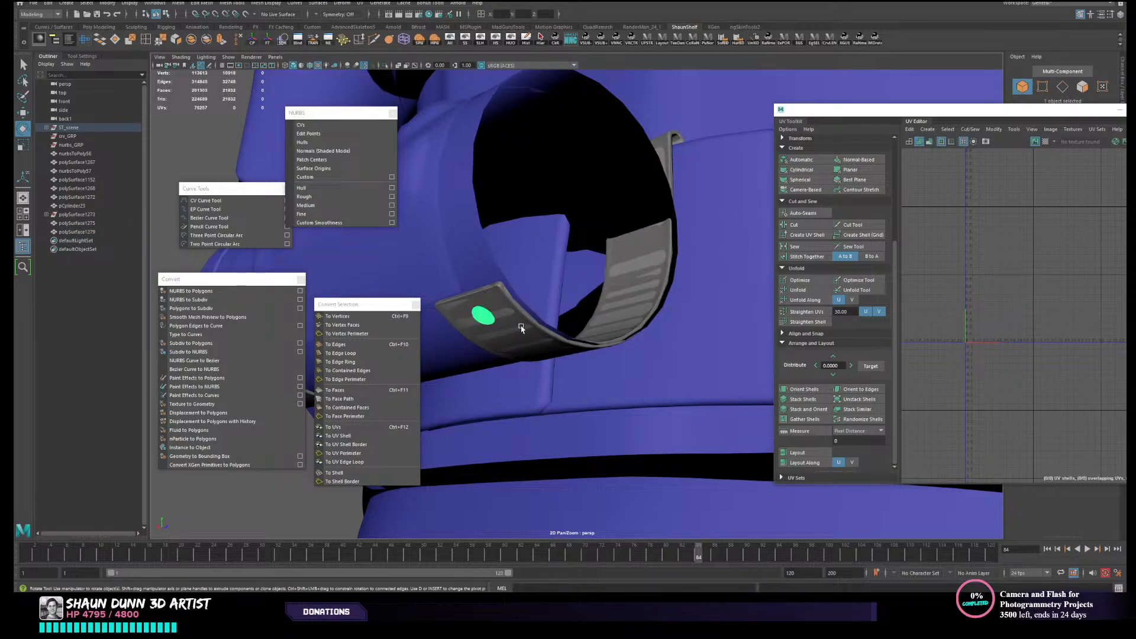
left_click_drag(470, 302, 504, 341)
left_click_drag(462, 379, 574, 435, "ctrl")
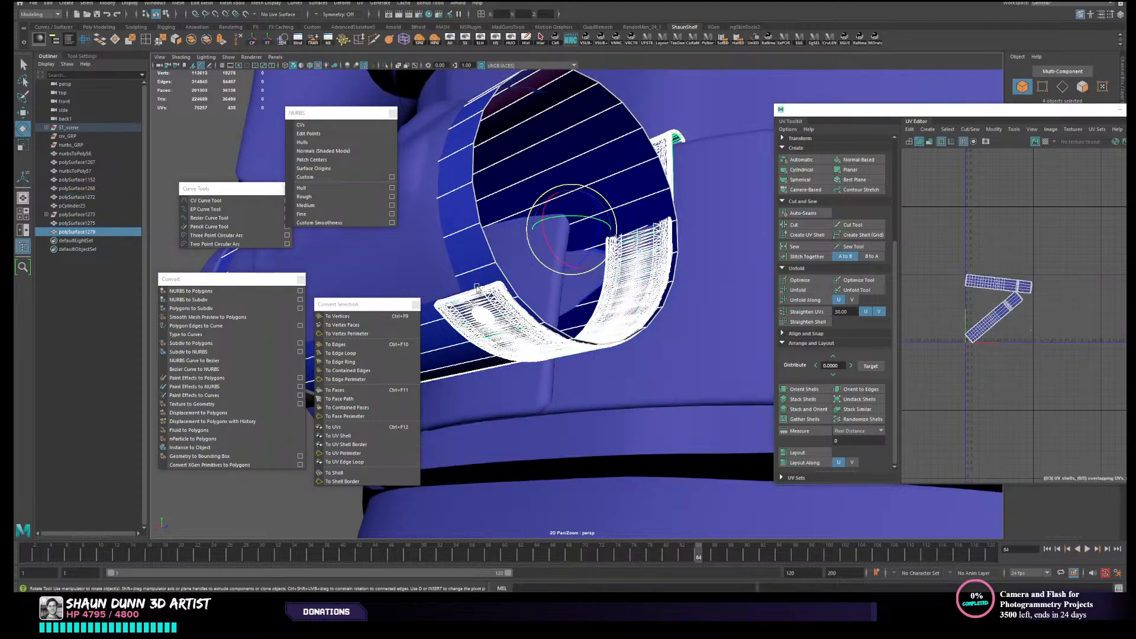
left_click_drag(458, 245, 500, 255, "ctrl")
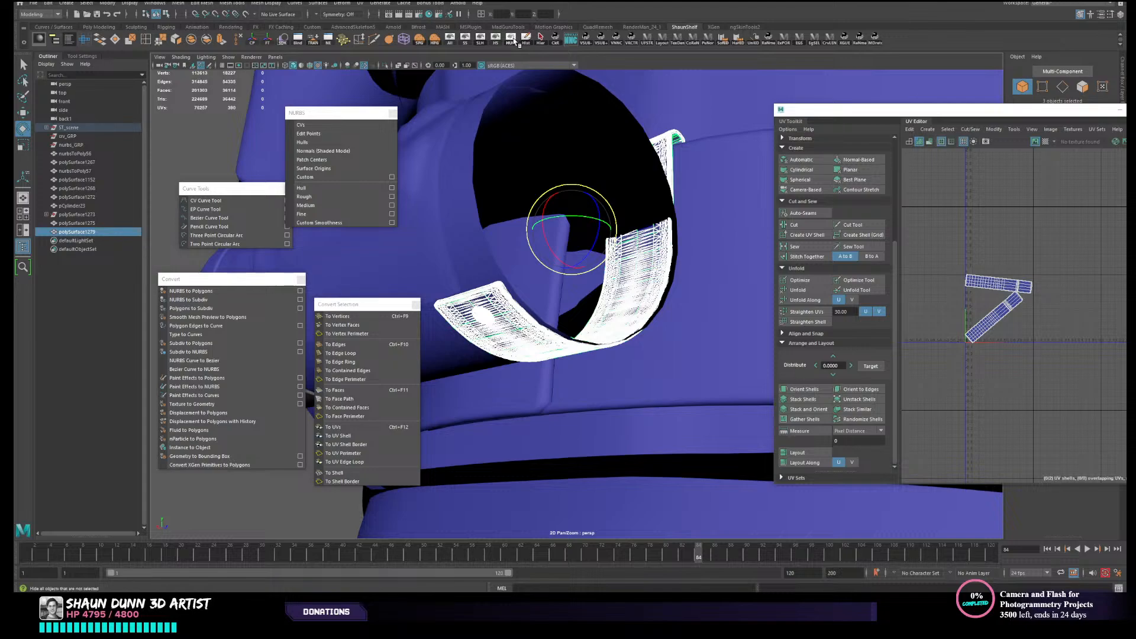
left_click(514, 39)
scroll(582, 252, "down", 2)
left_click(579, 327)
scroll(579, 327, "up", 1)
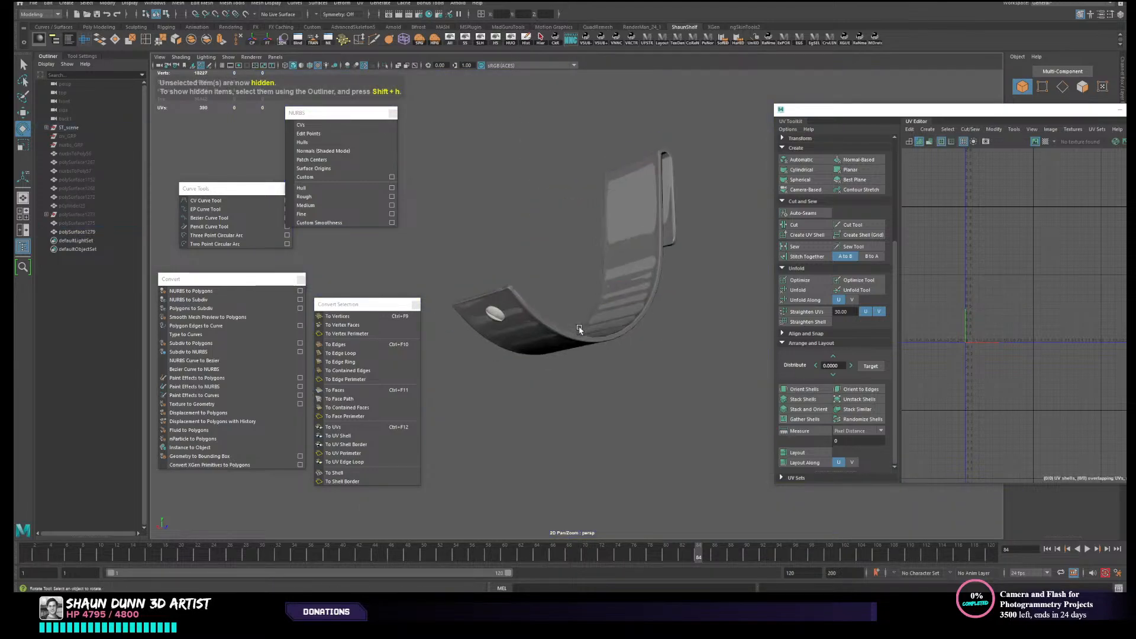
- Hide the original ribbed strap, leaving only the retopologized strap and its rivet in view
left_click(579, 328)
left_click_drag(580, 327, 541, 254, "alt")
scroll(536, 264, "up", 2)
left_click(529, 224)
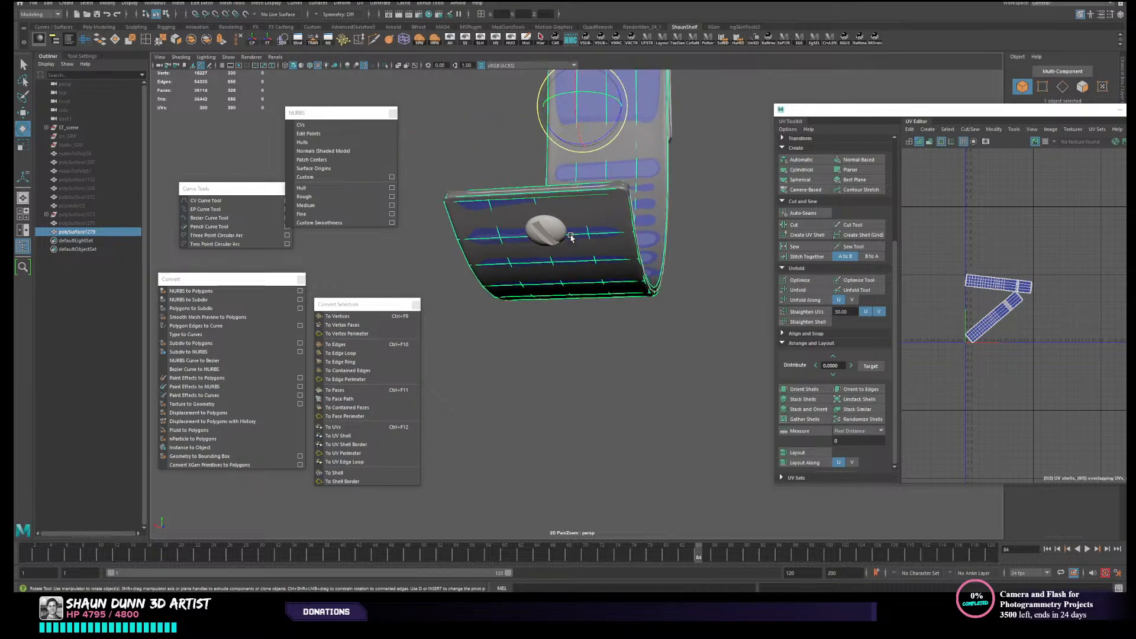
left_click_drag(608, 225, 533, 301, "alt")
right_click_drag(533, 300, 601, 286, "alt")
left_click(761, 221)
left_click(608, 284)
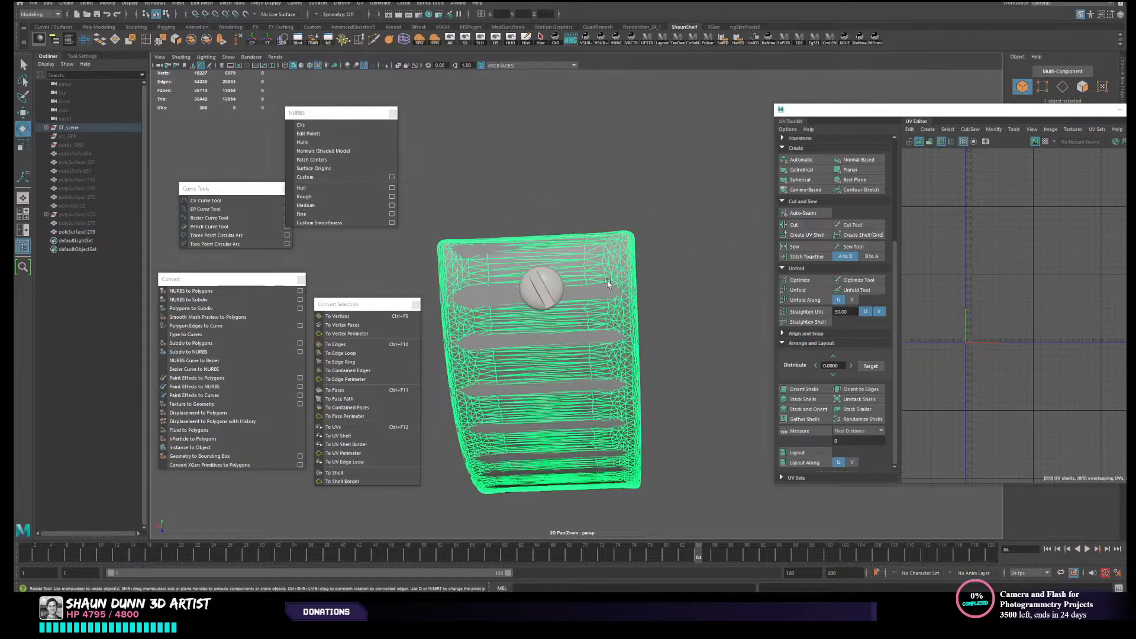
left_click(496, 41)
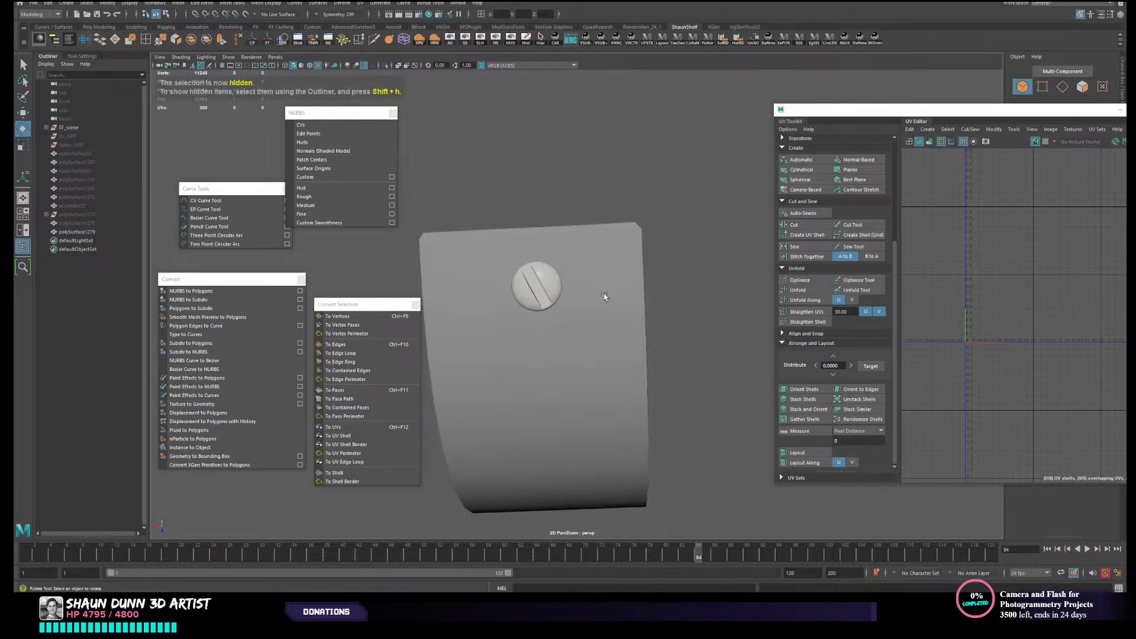
- Switch the retopologized strap to face selection and select the faces beside the rivet head near the strap's tip
left_click(604, 307)
left_click_drag(685, 297, 609, 284, "alt")
scroll(611, 298, "up", 4)
right_click_drag(609, 284, 610, 296)
left_click(604, 280)
left_click_drag(604, 280, 562, 269, "alt")
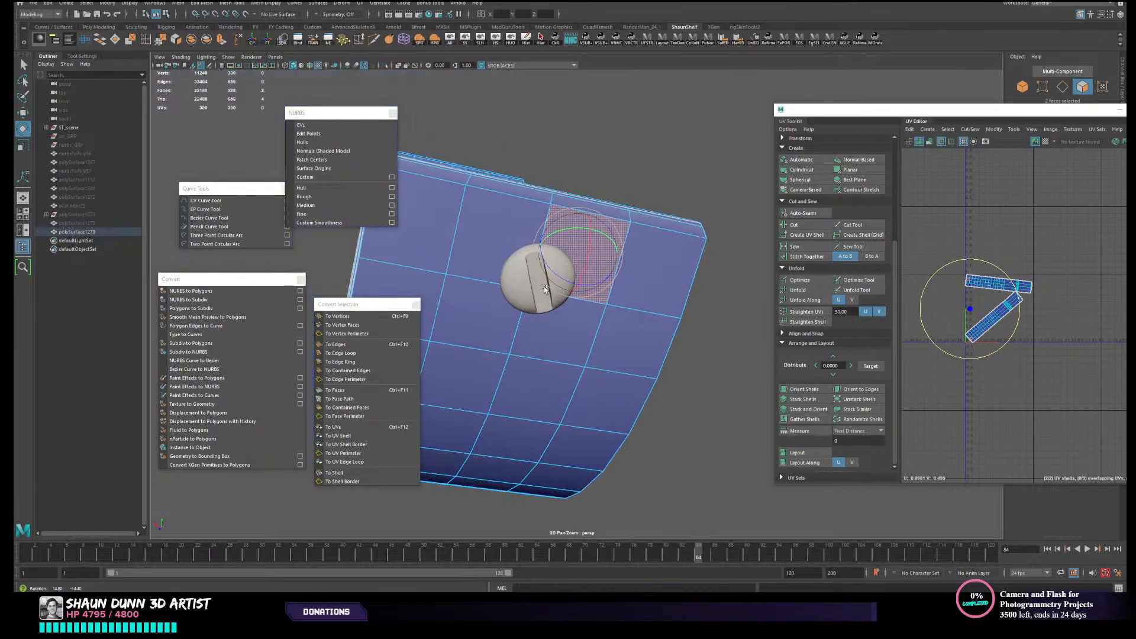
- Cut a diagonal edge with the Multi-Cut tool across the strap face behind the rivet, and try a crosswise edge loop between the rivet and tip
left_click(375, 40)
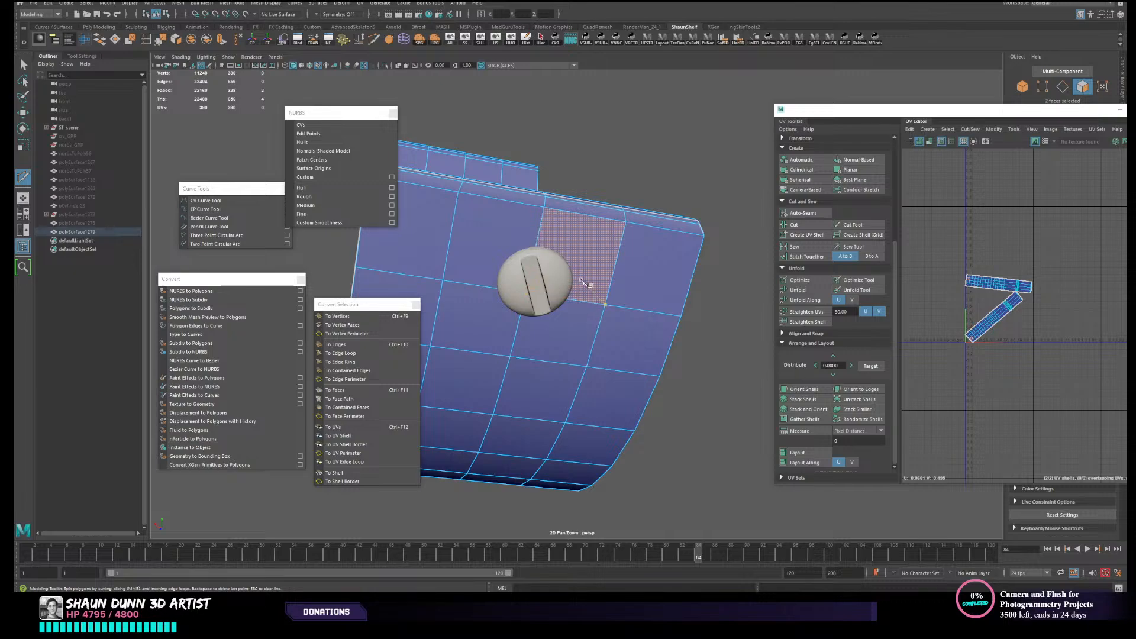
left_click_drag(568, 278, 557, 275, "alt")
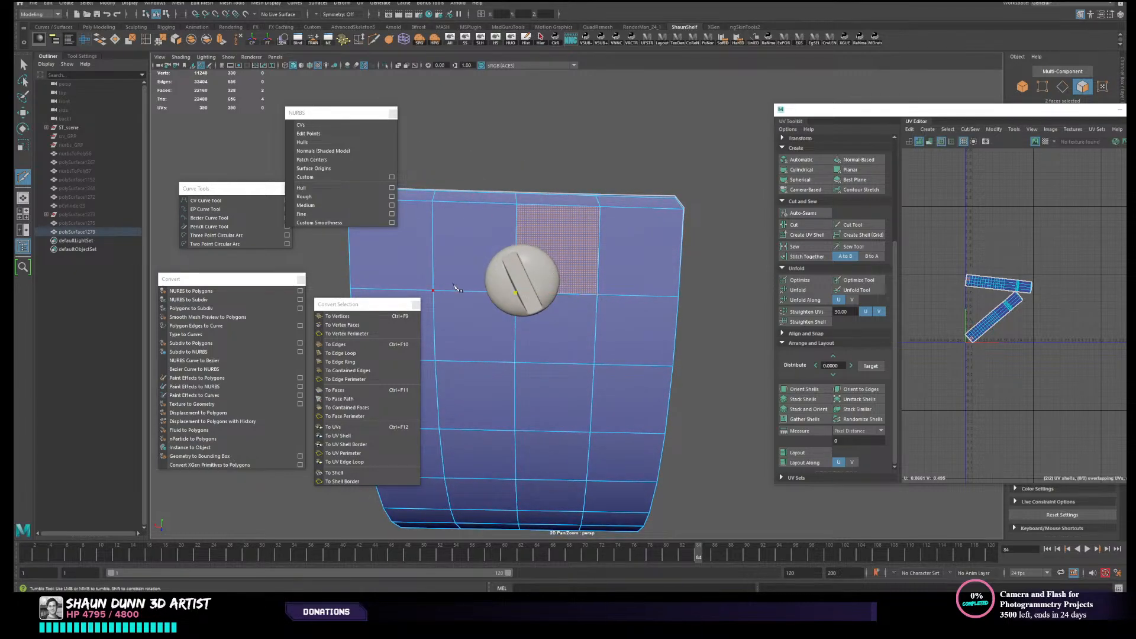
left_click(612, 207)
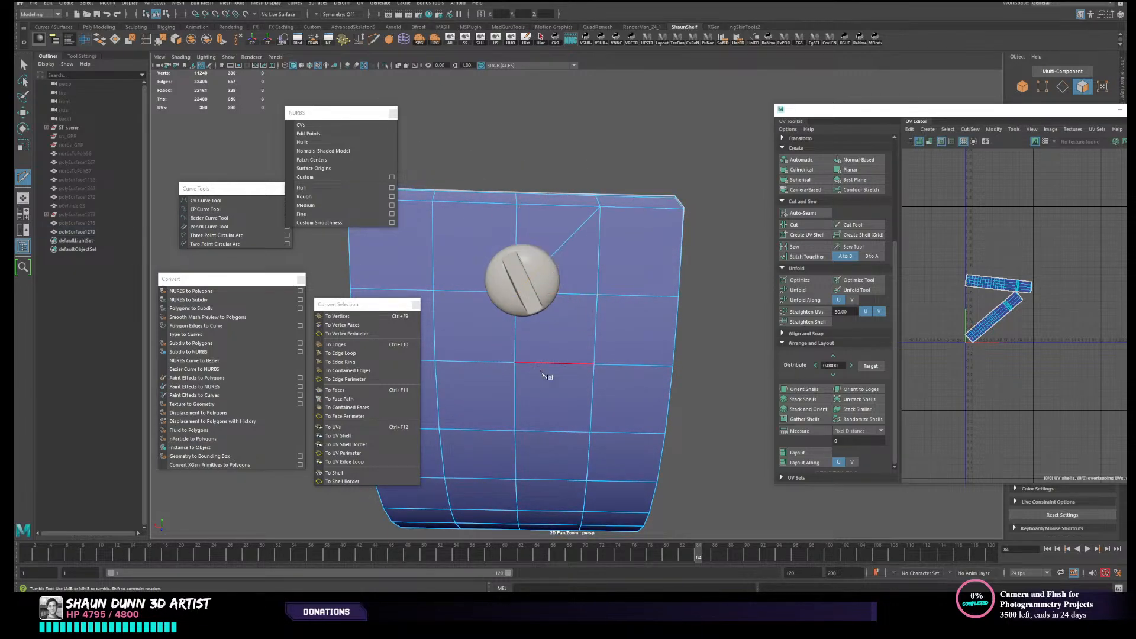
middle_click_drag(474, 362, 555, 335, "alt")
key("ctrl+z")
key("ctrl+z")
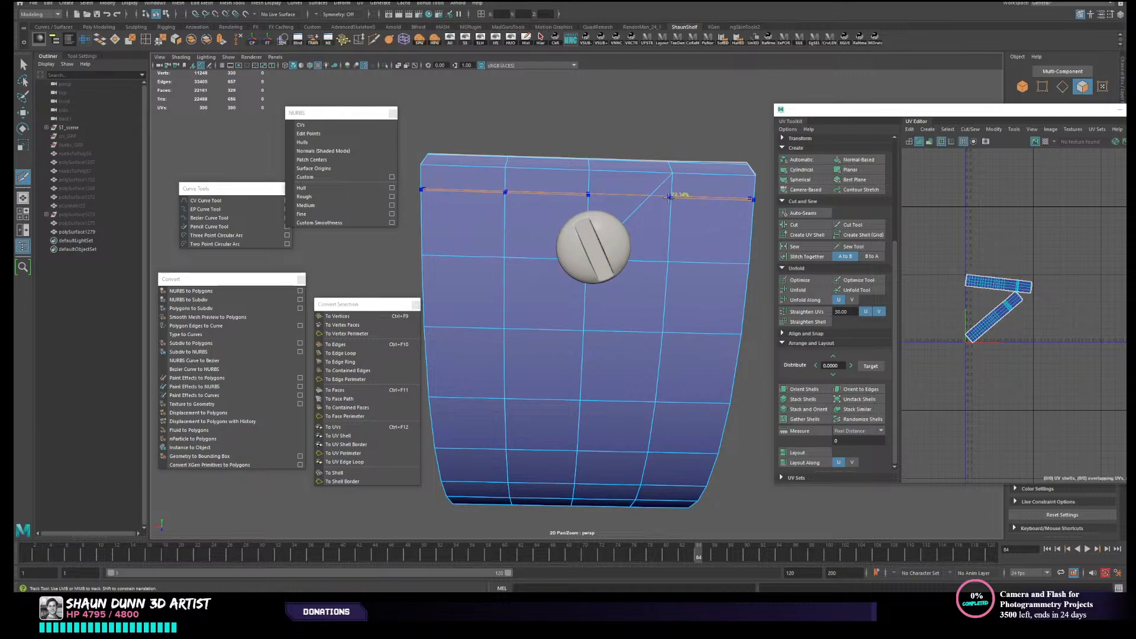
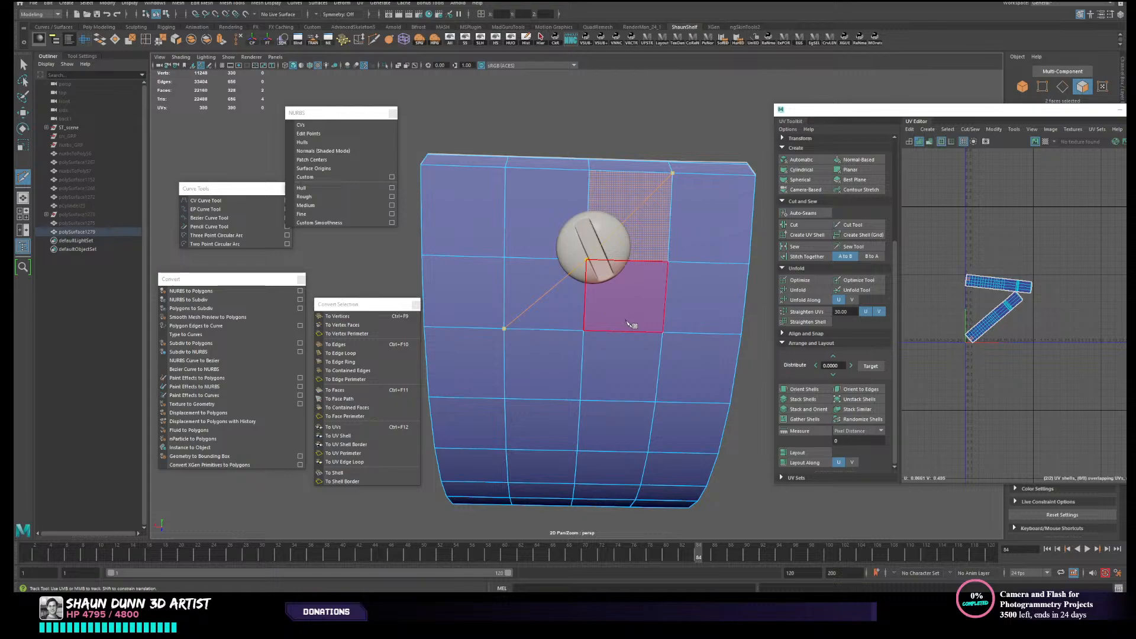
- Cut two crossing diagonal edges through the four panel faces around the slotted screw head
key("Return")
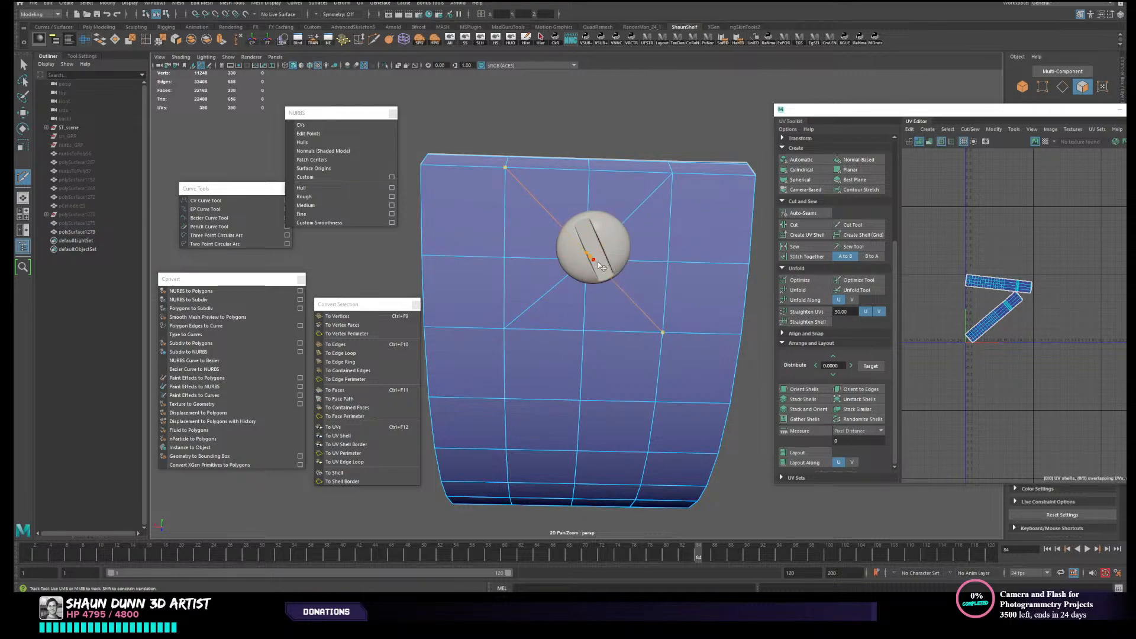
left_click_drag(681, 304, 671, 293, "alt")
key("Return")
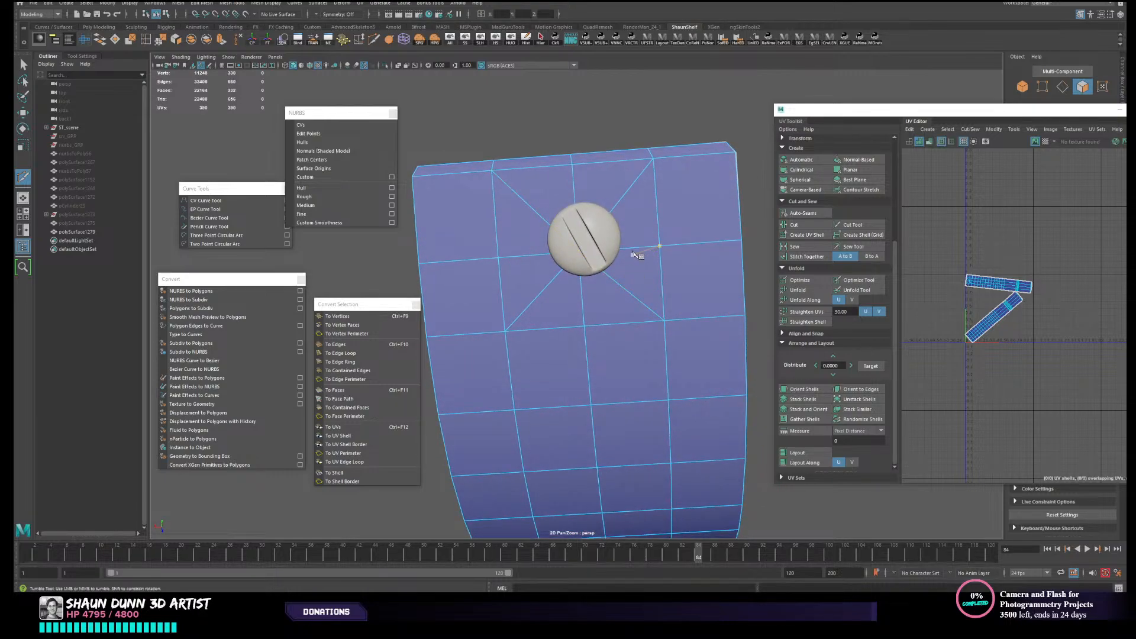
- Cut a closed octagonal edge ring into the panel around the outline of the screw head
scroll(638, 256, "up", 3)
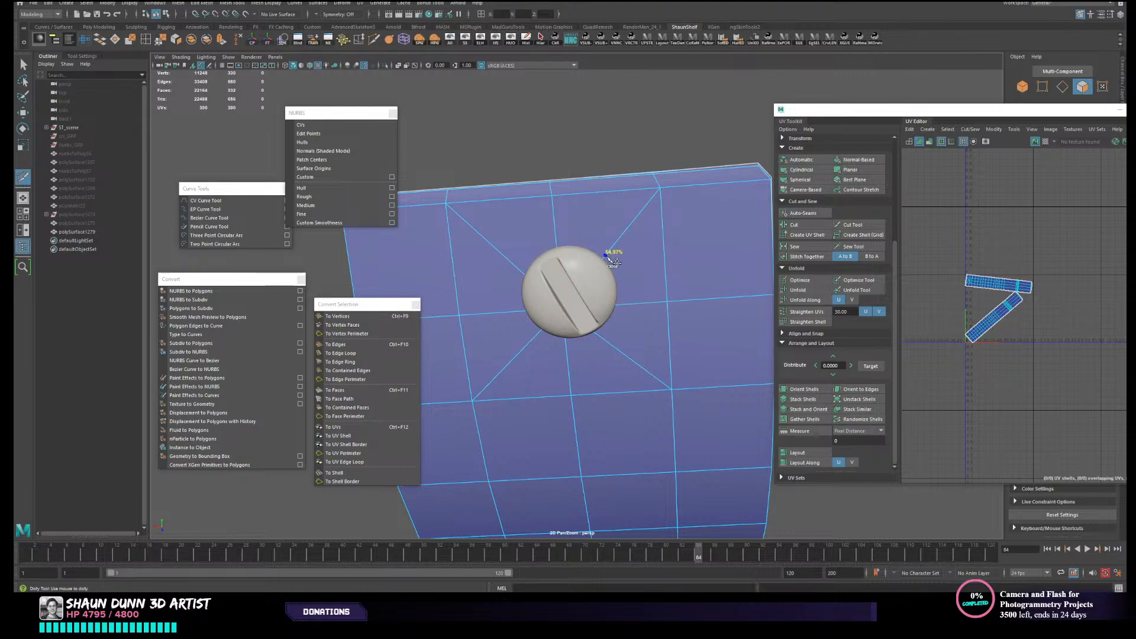
left_click(607, 257)
left_click(603, 339)
left_click(613, 259)
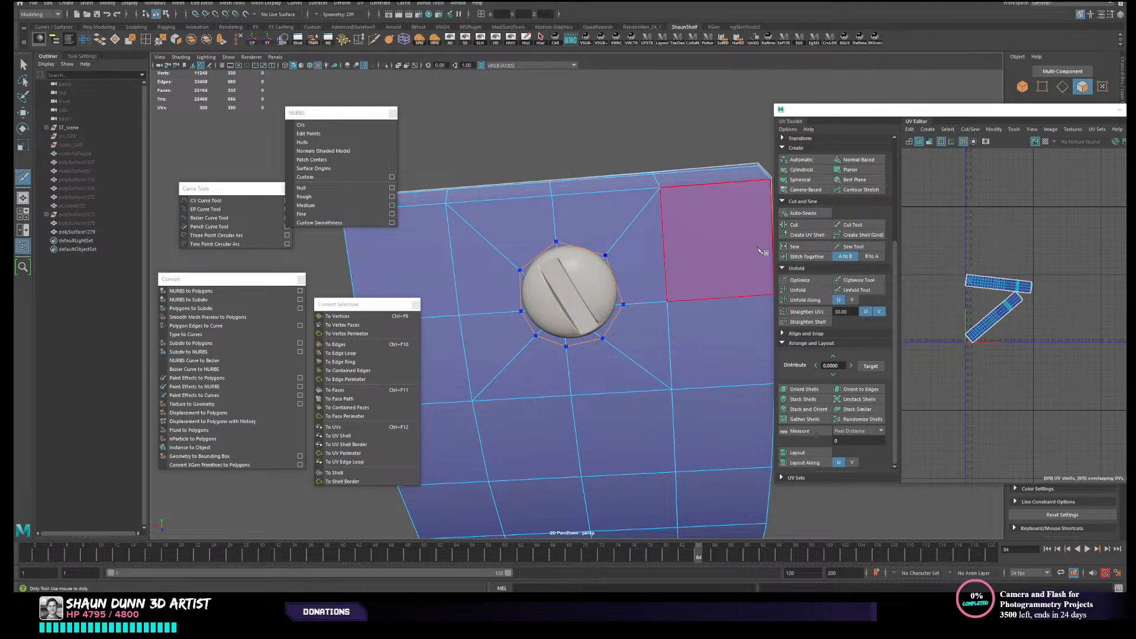
right_click(757, 248)
left_click_drag(615, 287, 650, 287, "alt")
key("w")
- Hide every object except the panel so the octagonal cut is unobstructed
right_click_drag(638, 260, 678, 247)
key("alt+h")
left_click_drag(672, 208, 614, 300, "alt")
right_click_drag(608, 317, 606, 347)
- Delete only the panel faces inside the octagonal edge ring, keeping the faces on the reverse side
left_click(587, 289)
left_click(615, 295, "shift")
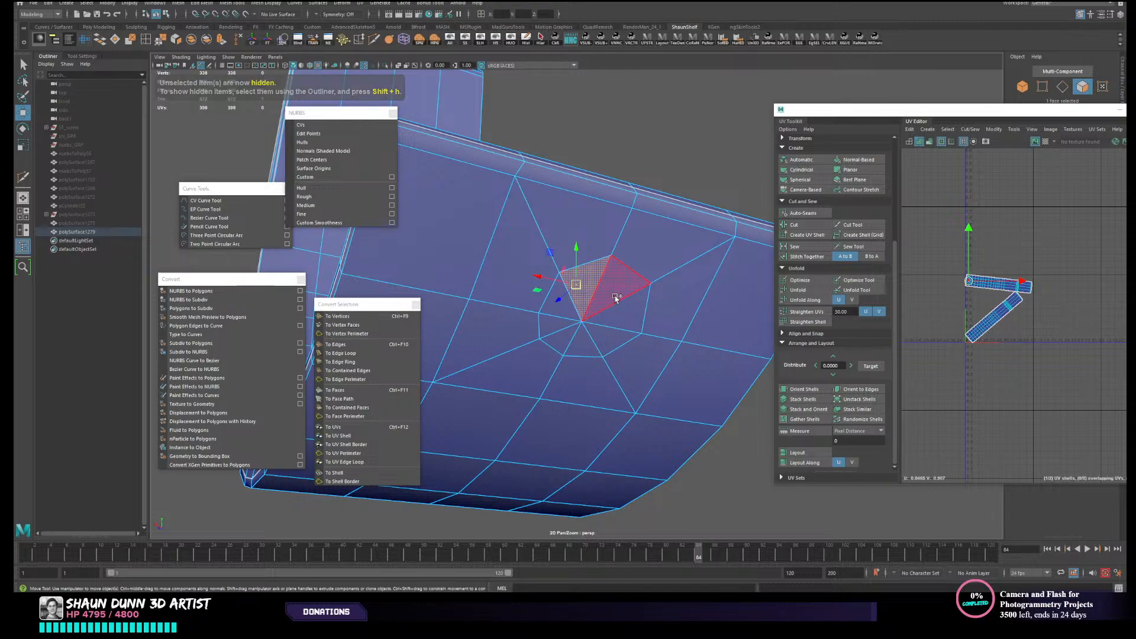
left_click(619, 311, "shift")
left_click(605, 344, "shift")
left_click(583, 347, "shift")
left_click(555, 338, "shift")
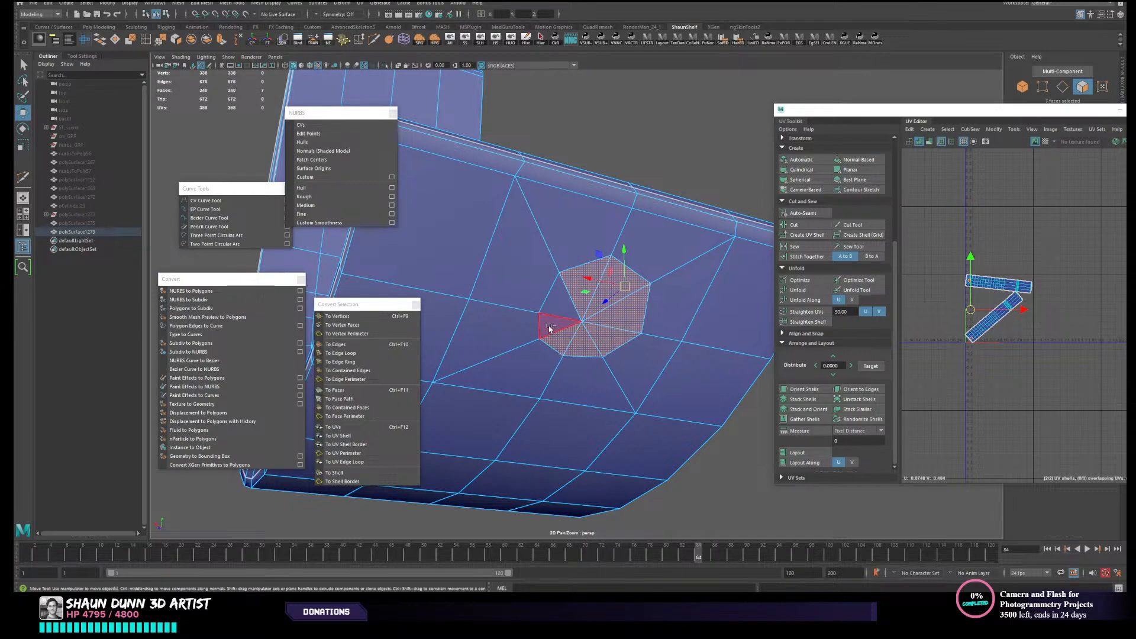
left_click(550, 328, "shift")
left_click(559, 306, "shift")
key("Delete")
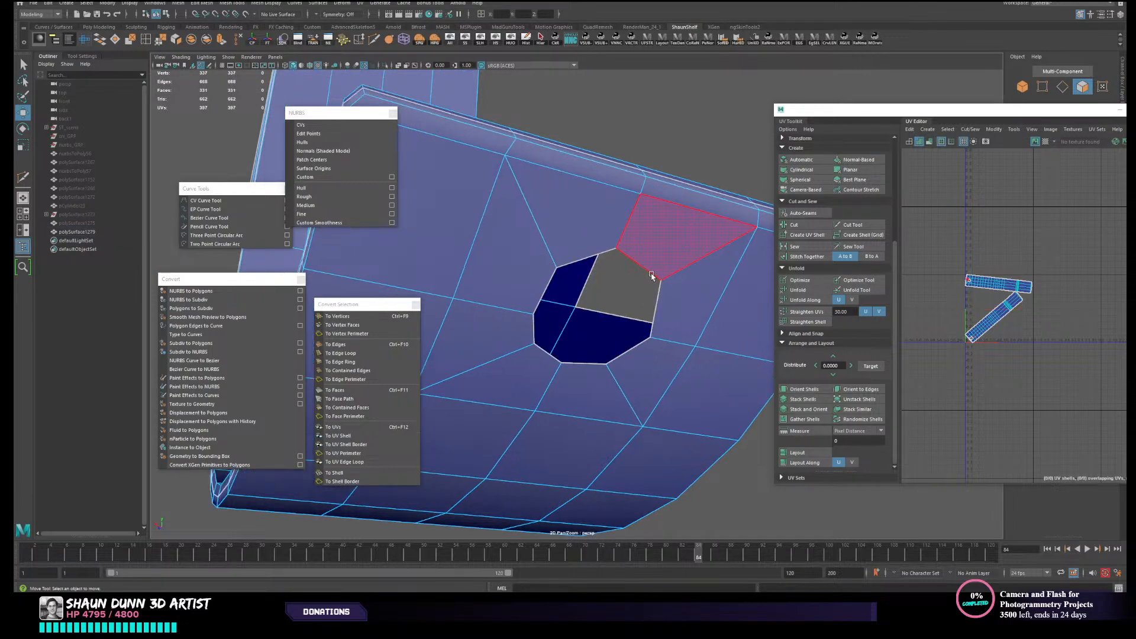
left_click_drag(651, 276, 675, 295, "alt")
key("ctrl+z")
key("Delete")
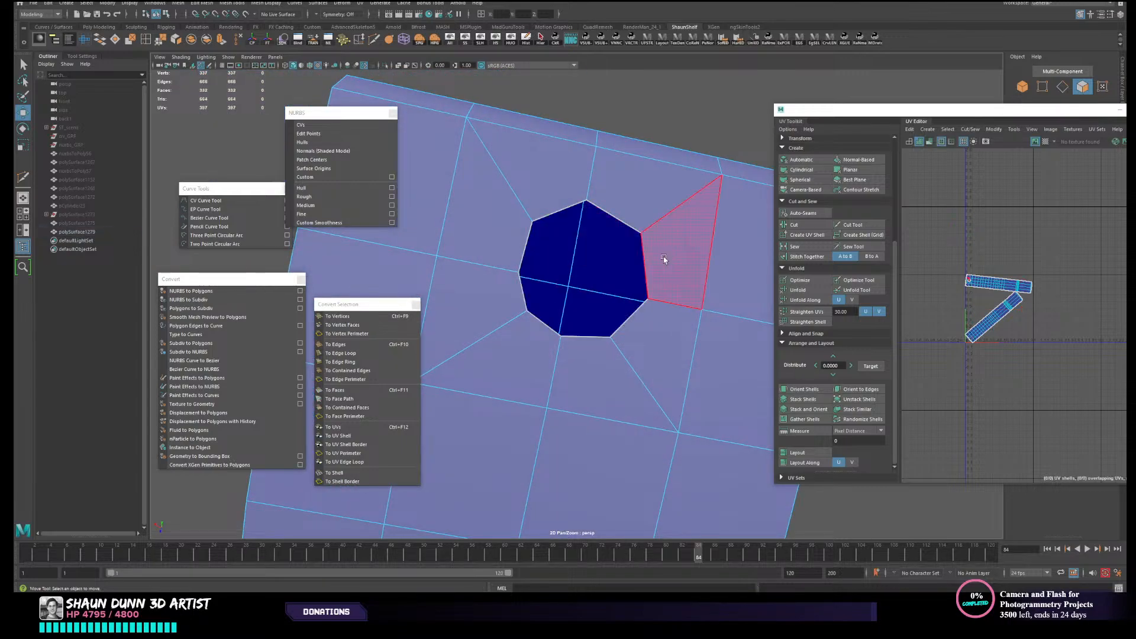
- Fill the octagonal hole in the panel with a single face from its border edges
scroll(663, 258, "down", 3)
right_click_drag(645, 275, 642, 247)
double_click(610, 246)
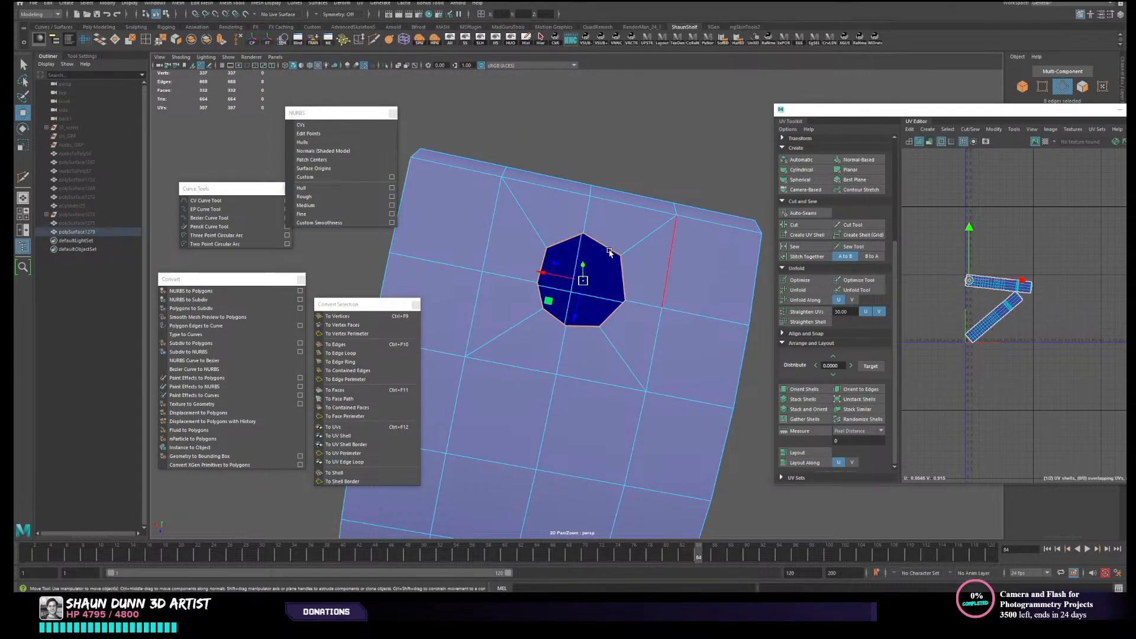
left_click(114, 38)
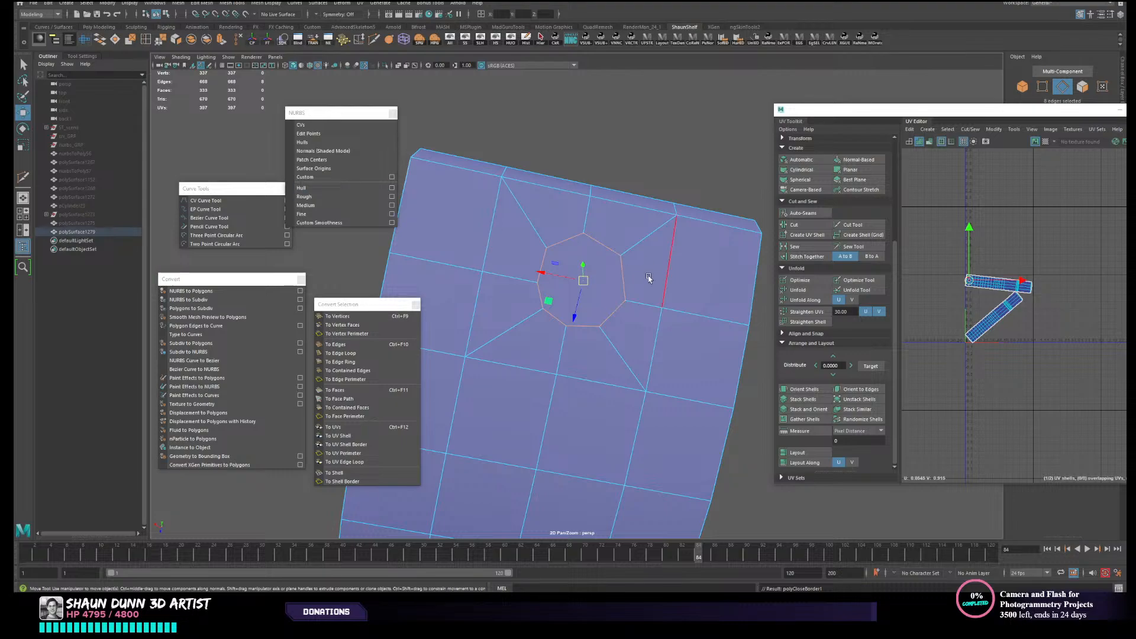
- Extrude the new octagonal face outward from the panel surface
right_click_drag(613, 293, 613, 315)
left_click(595, 302)
left_click_drag(593, 301, 571, 325, "alt")
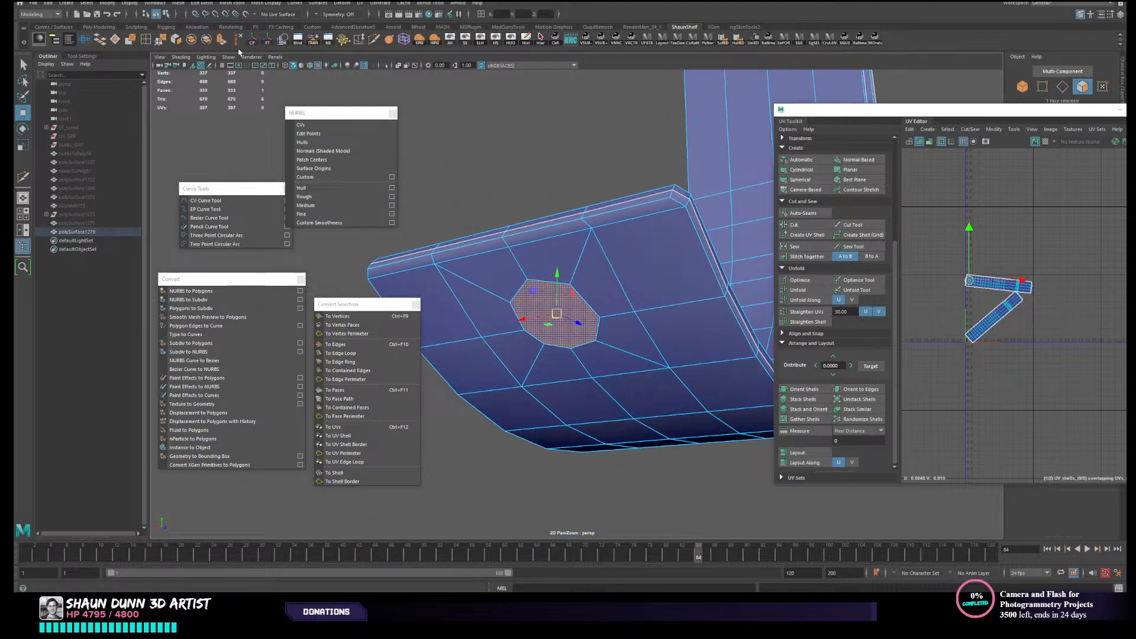
left_click(222, 41)
left_click_drag(580, 260, 554, 301, "alt")
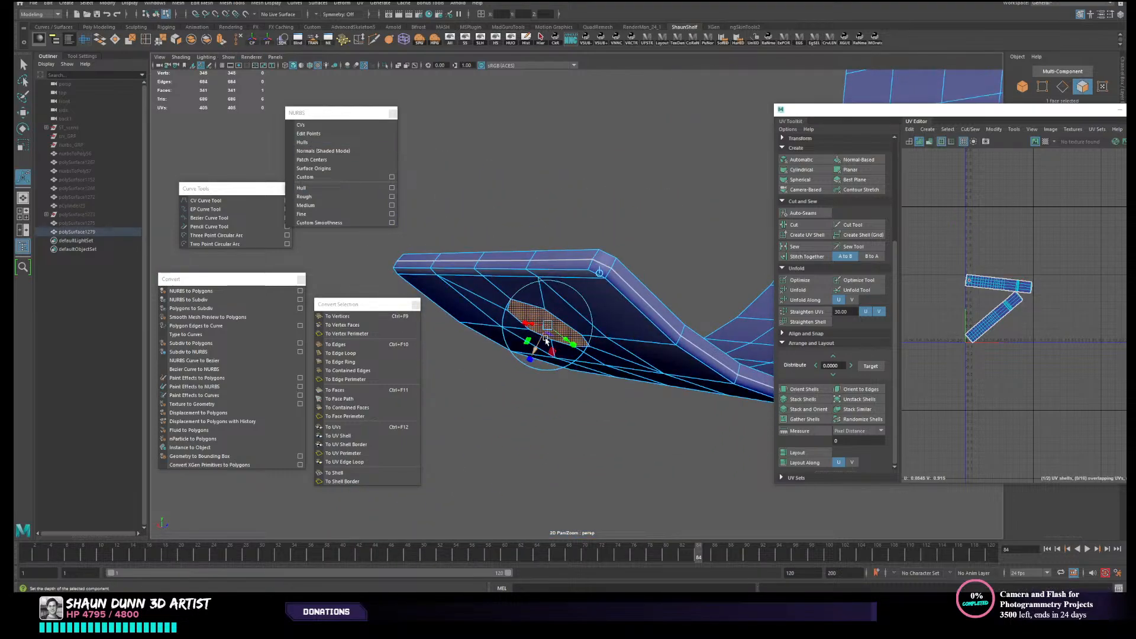
left_click_drag(535, 349, 528, 363)
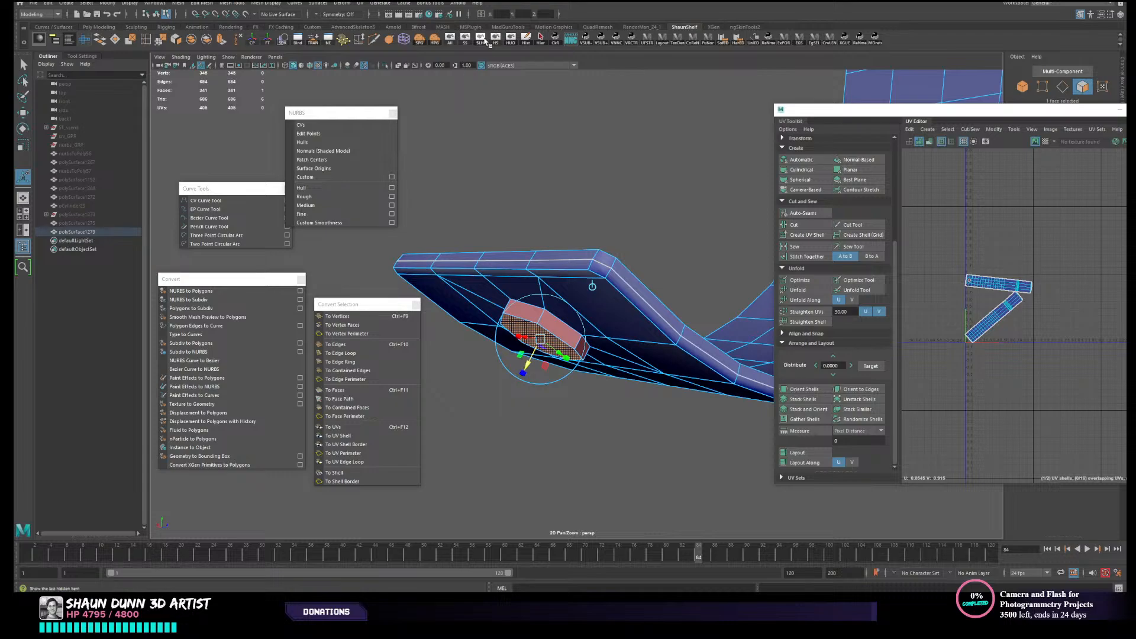
- Show the hidden objects again, then adjust the extruded octagon's depth and scale its cap face smaller to suit the screw head
left_click(484, 41)
scroll(575, 331, "up", 1)
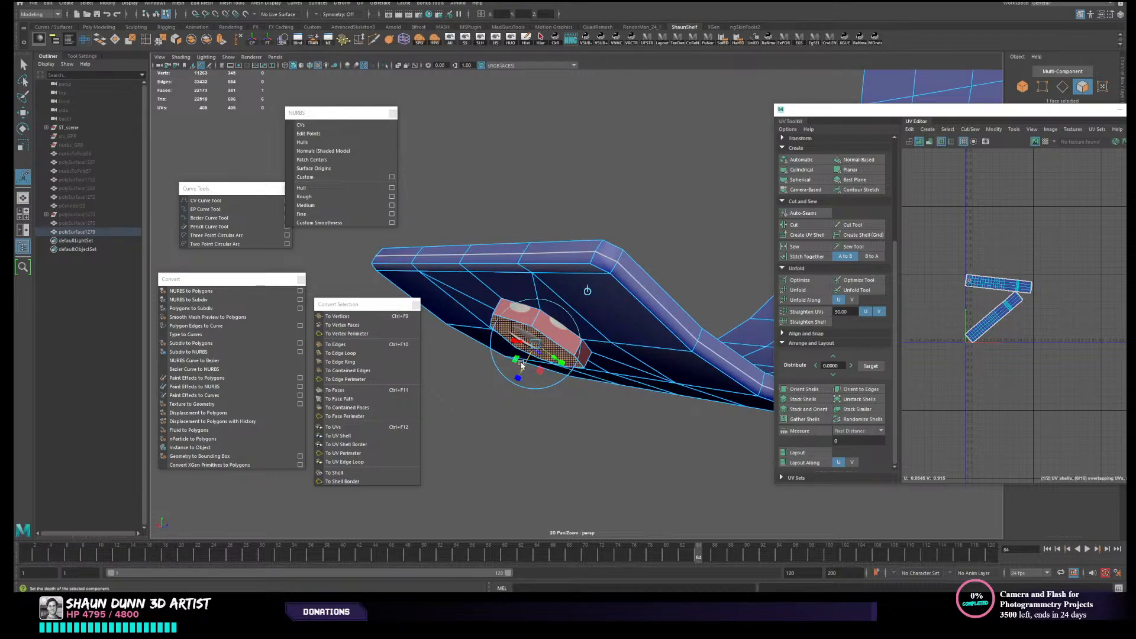
left_click_drag(522, 367, 593, 318)
key("r")
key("w")
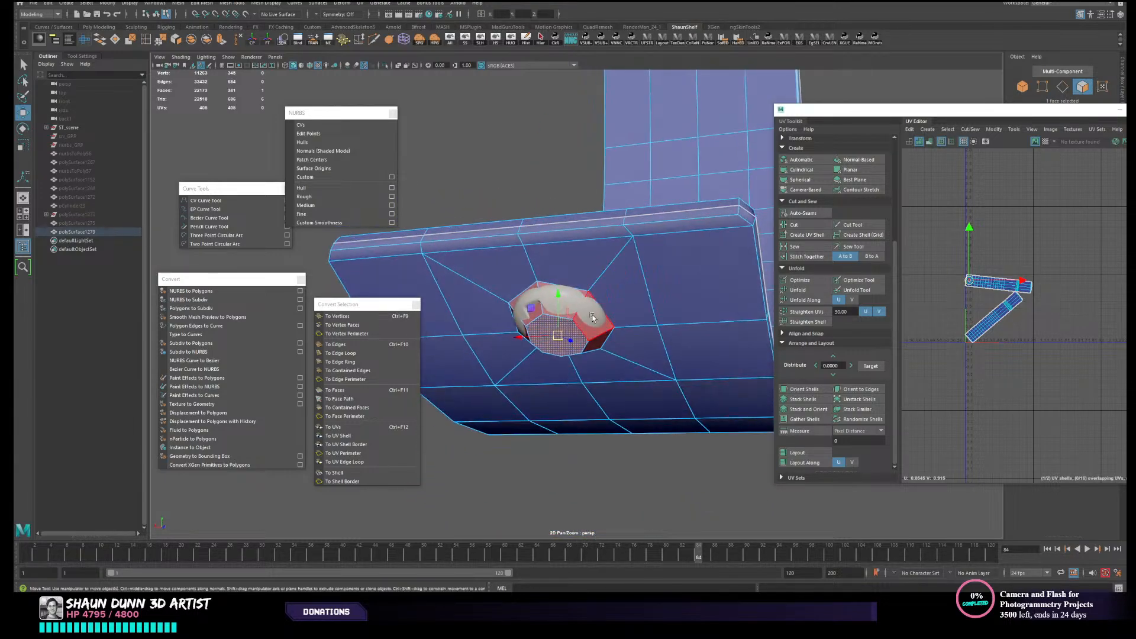
- Select the screw head object and make it the live surface
left_click(593, 318)
right_click_drag(579, 349, 594, 317)
left_click(594, 317)
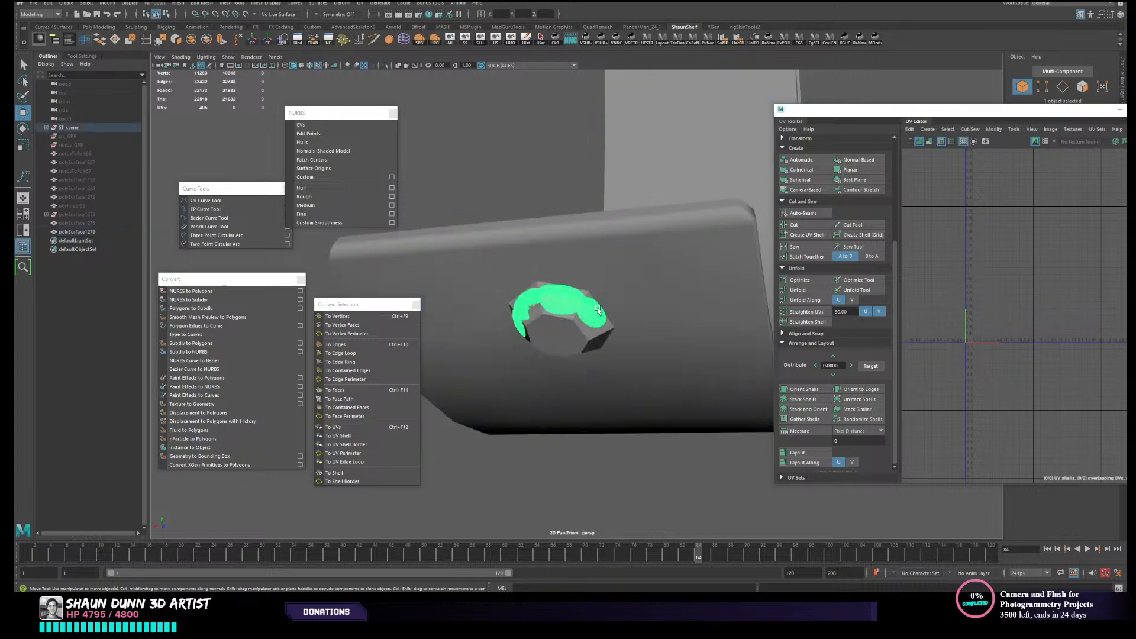
left_click(246, 16)
- Move the extruded octagon's cap face onto the live screw head, turn the live surface off and adjust the cap's height
left_click(569, 335)
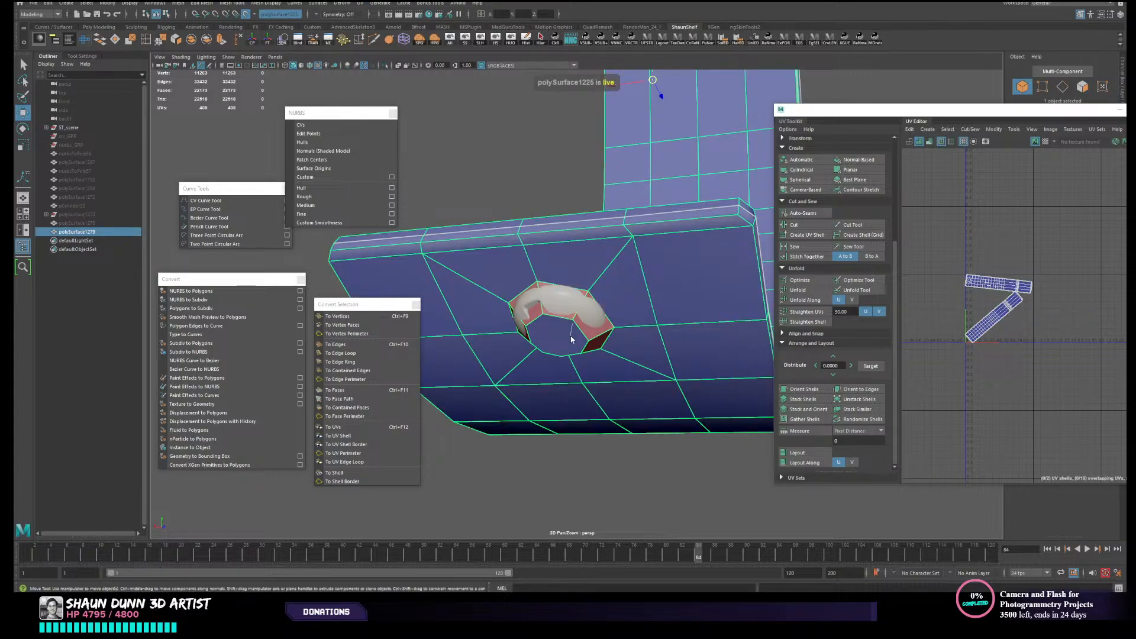
right_click_drag(572, 339, 569, 374)
left_click(559, 336)
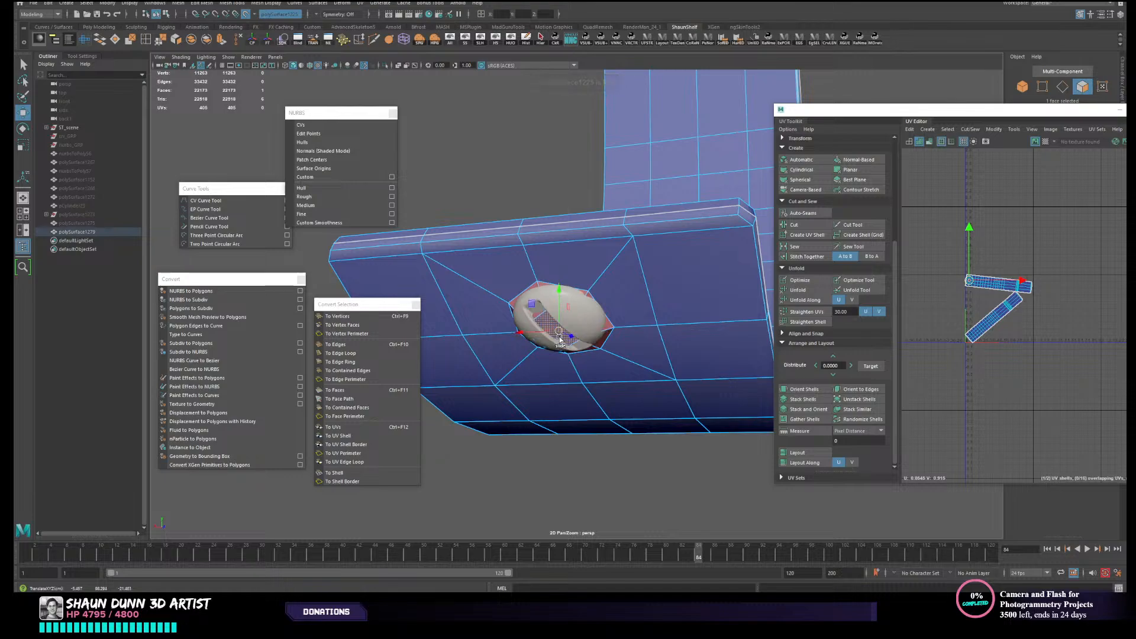
left_click_drag(530, 308, 558, 335, "alt")
left_click(245, 13)
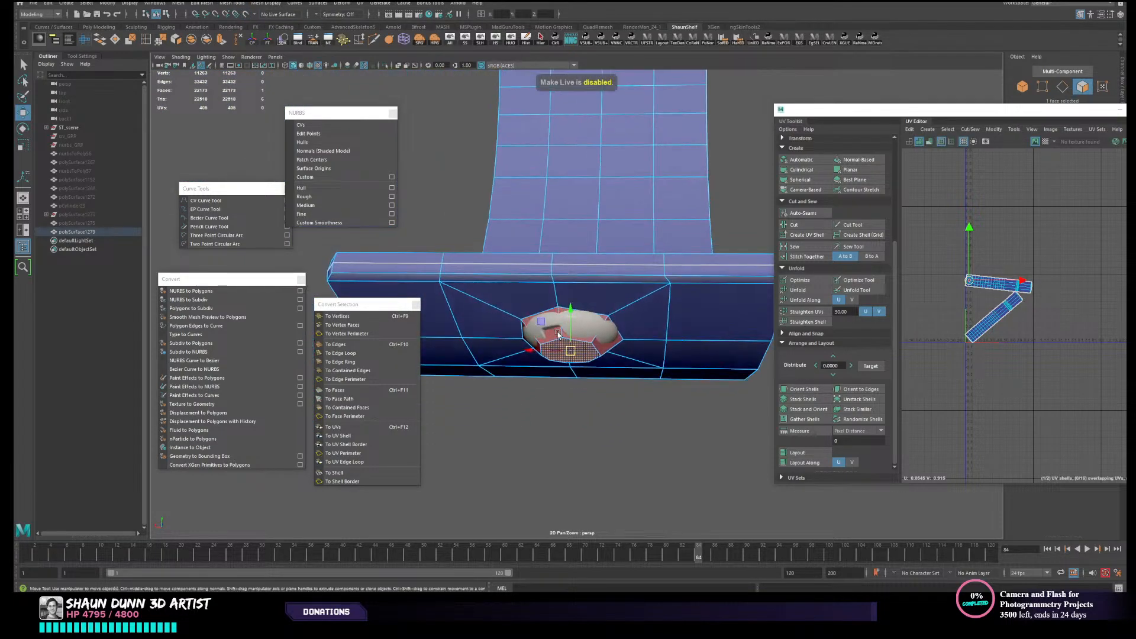
left_click(573, 320)
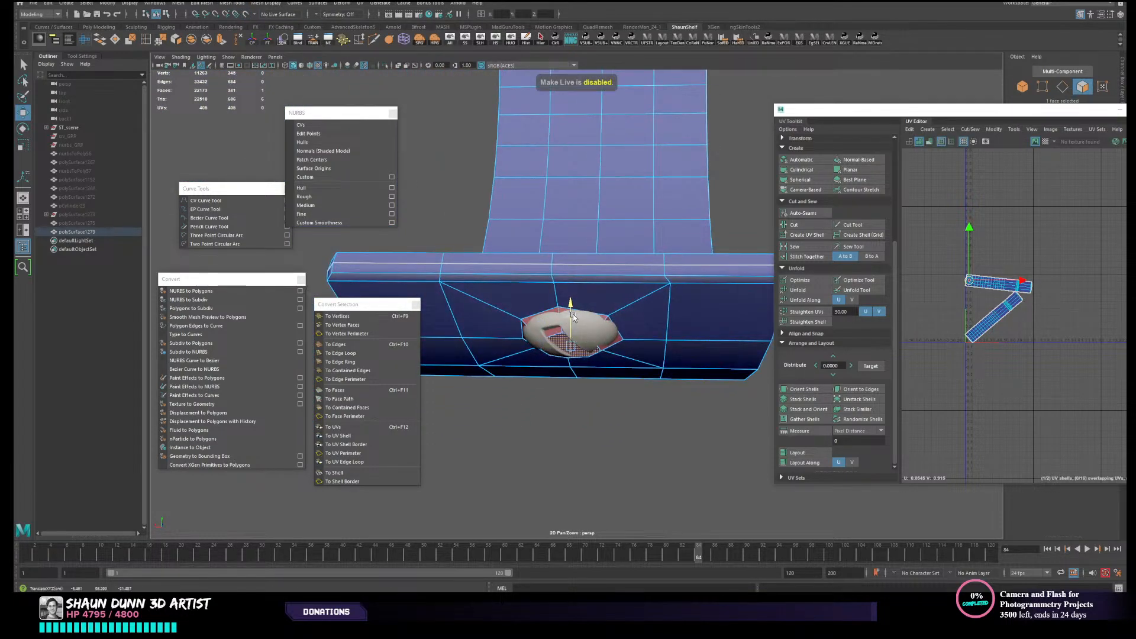
left_click_drag(573, 317, 560, 278, "alt")
- Hide all unselected objects so only the panel with the octagonal boss remains
key("ctrl+h")
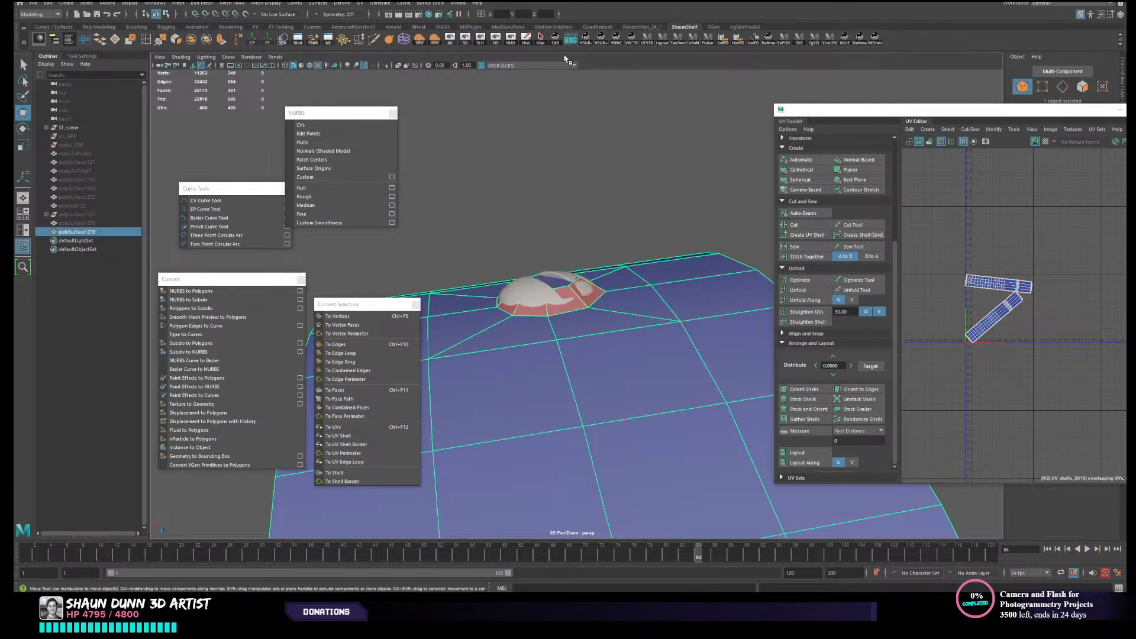
left_click_drag(562, 103, 598, 233, "alt")
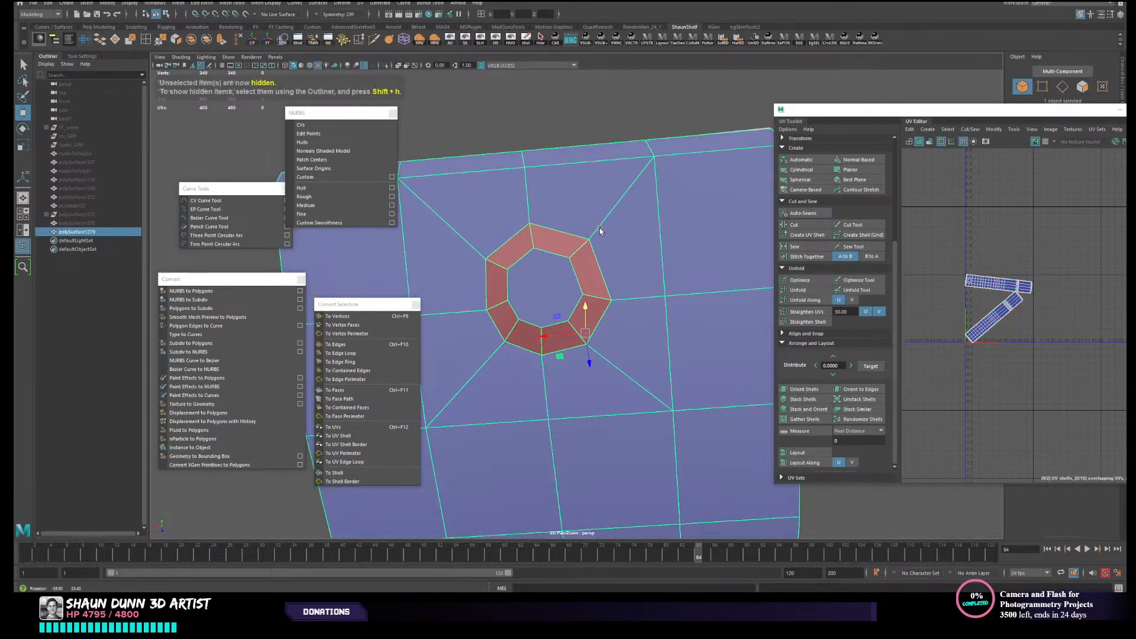
left_click(365, 38)
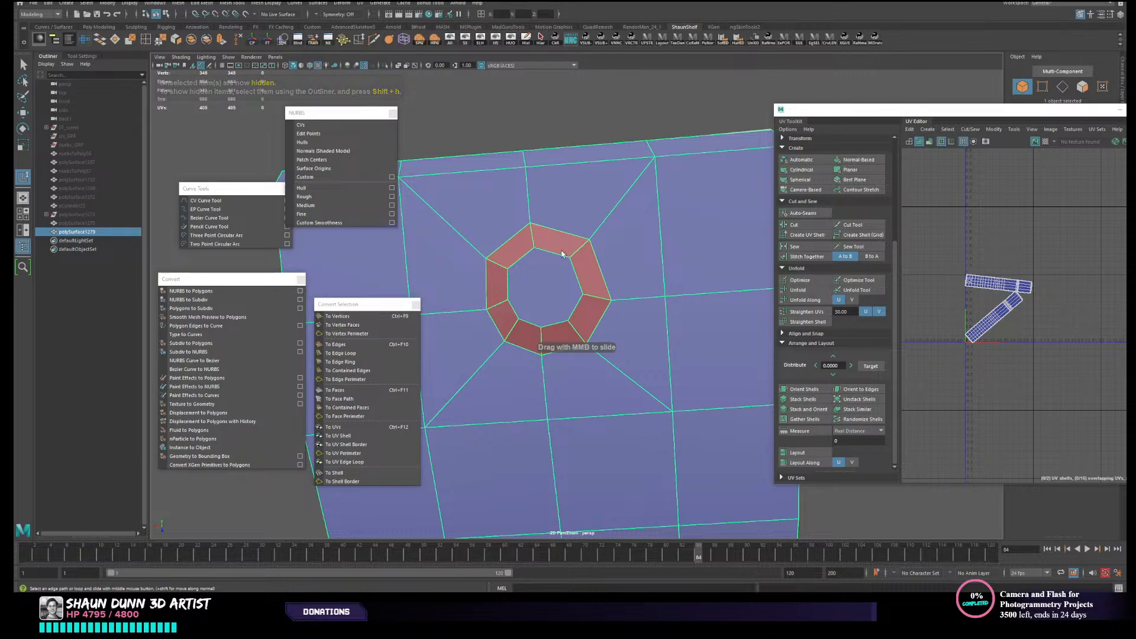
left_click(508, 268)
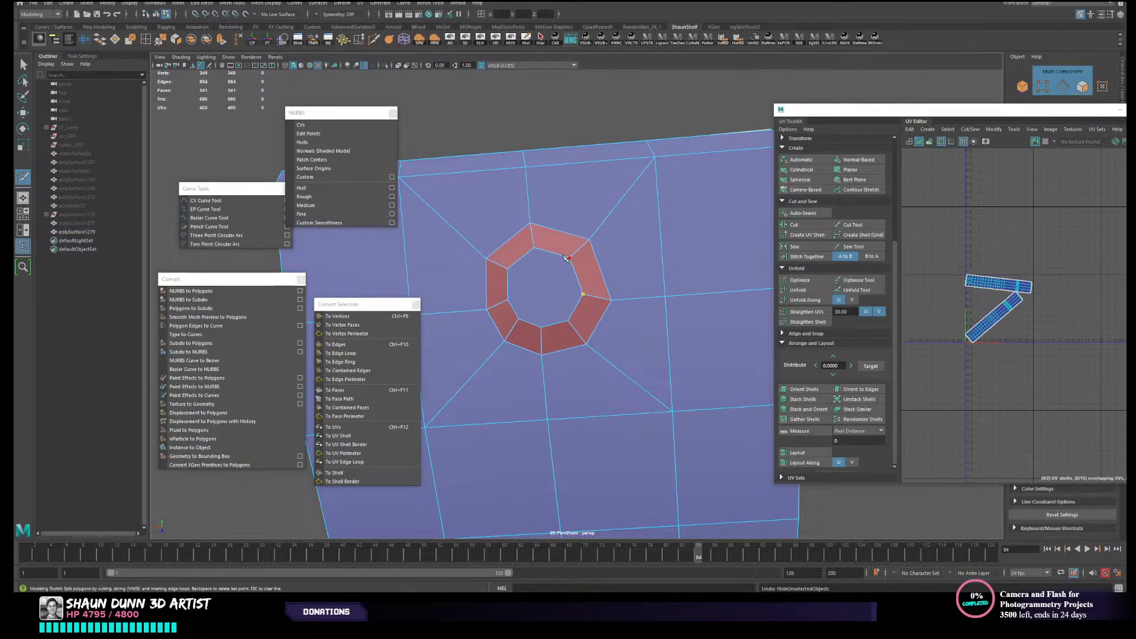
key("ctrl+z")
- Cut crossing edges through the boss's octagonal cap, meeting at its center and dividing it into four faces
left_click(534, 247)
left_click(582, 293)
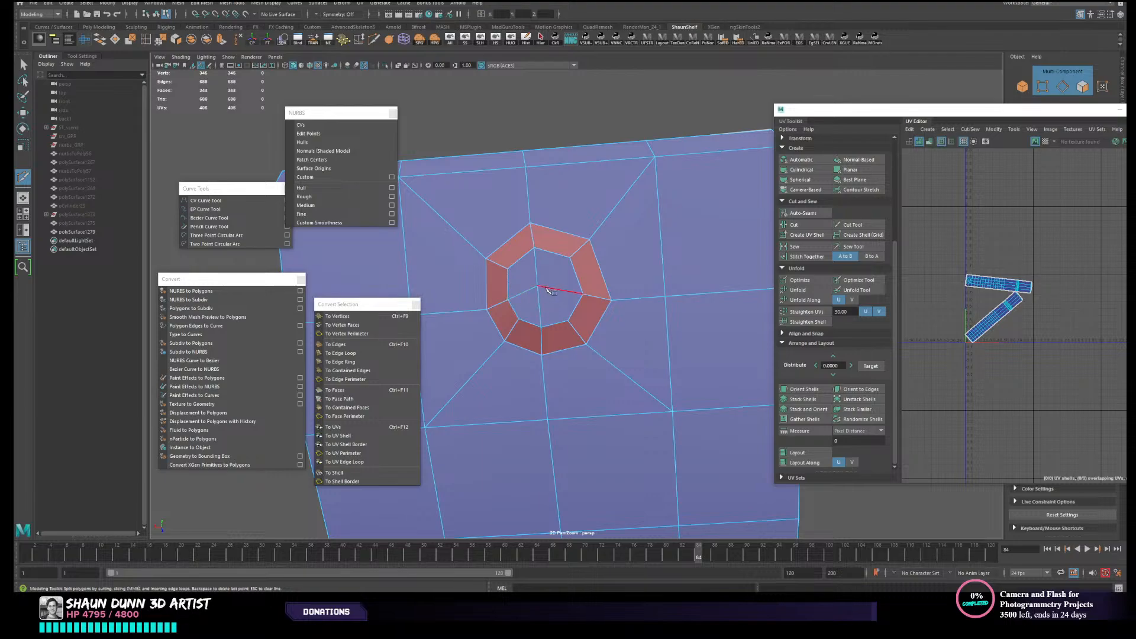
right_click_drag(556, 280, 571, 255)
left_click_drag(573, 256, 605, 300, "alt")
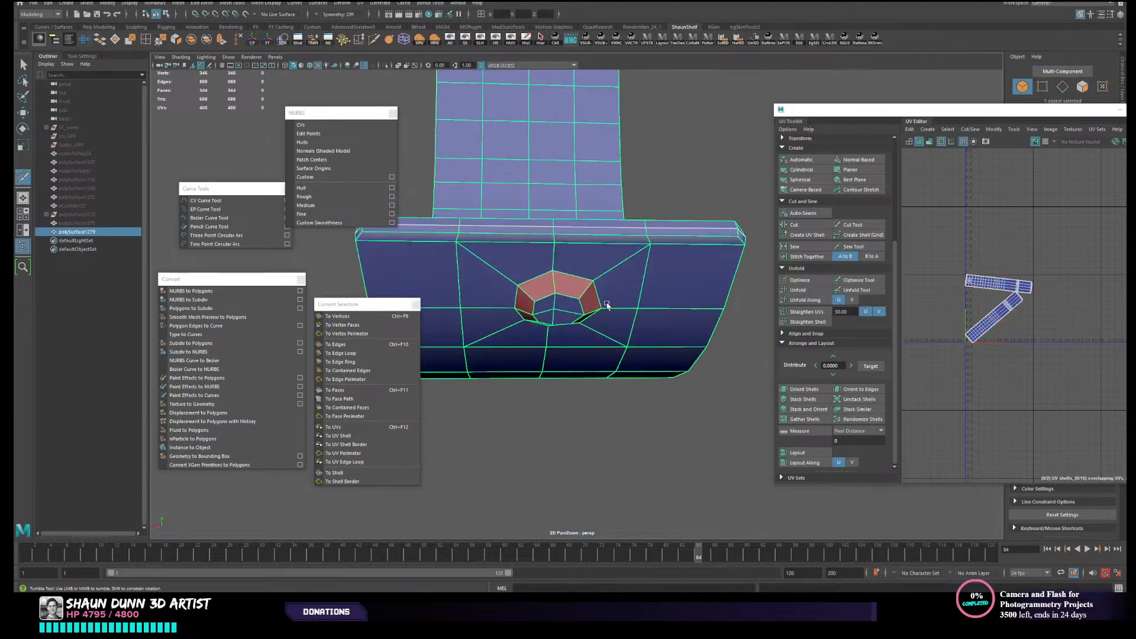
- Select all side and cap faces of the octagonal boss and create a camera-based UV projection for them
key("w")
mouse_move(606, 302)
right_mouse_down()
mouse_move(645, 278)
mouse_move(587, 306)
right_mouse_up()
scroll(584, 284, "up", 4)
left_click(575, 266)
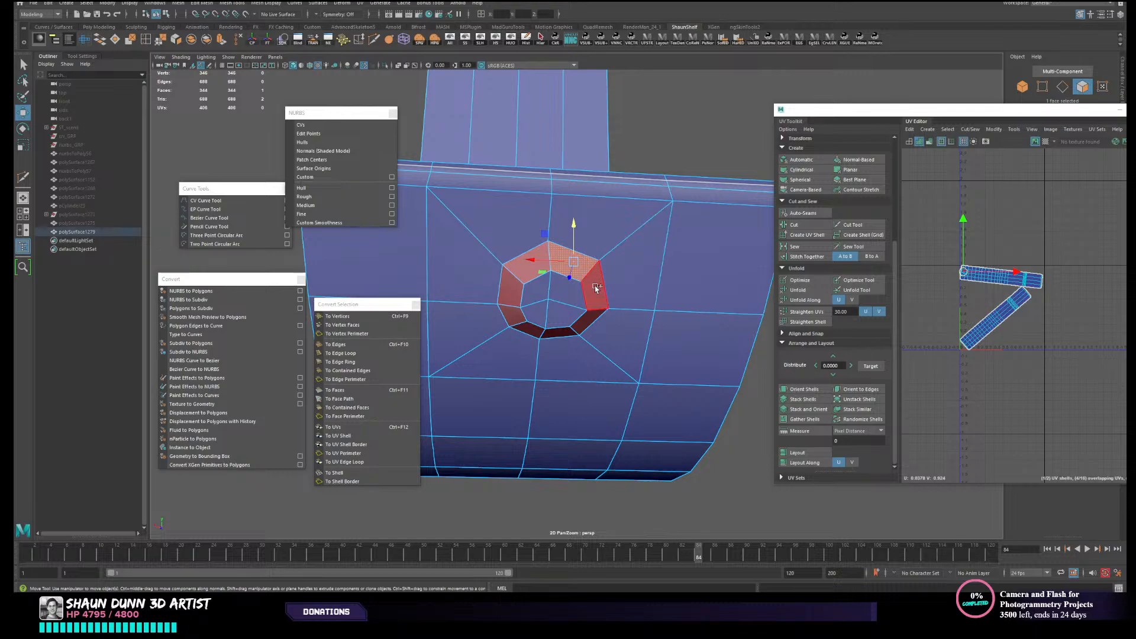
left_click(596, 297, "shift")
left_click(594, 308, "shift")
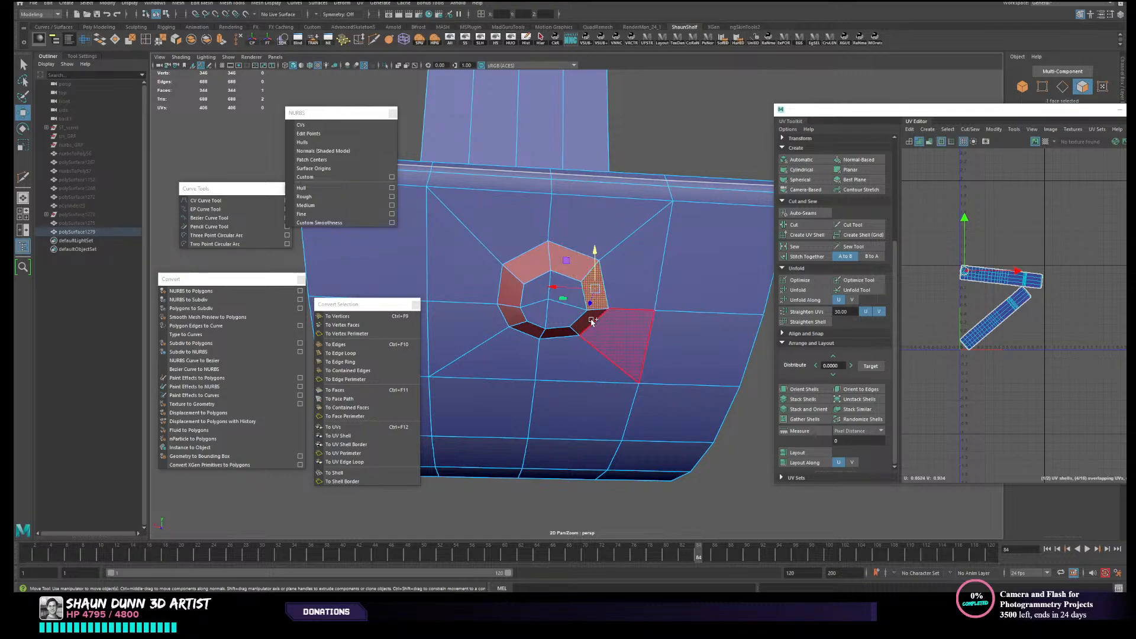
double_click(577, 316, "shift")
left_click(576, 292, "shift")
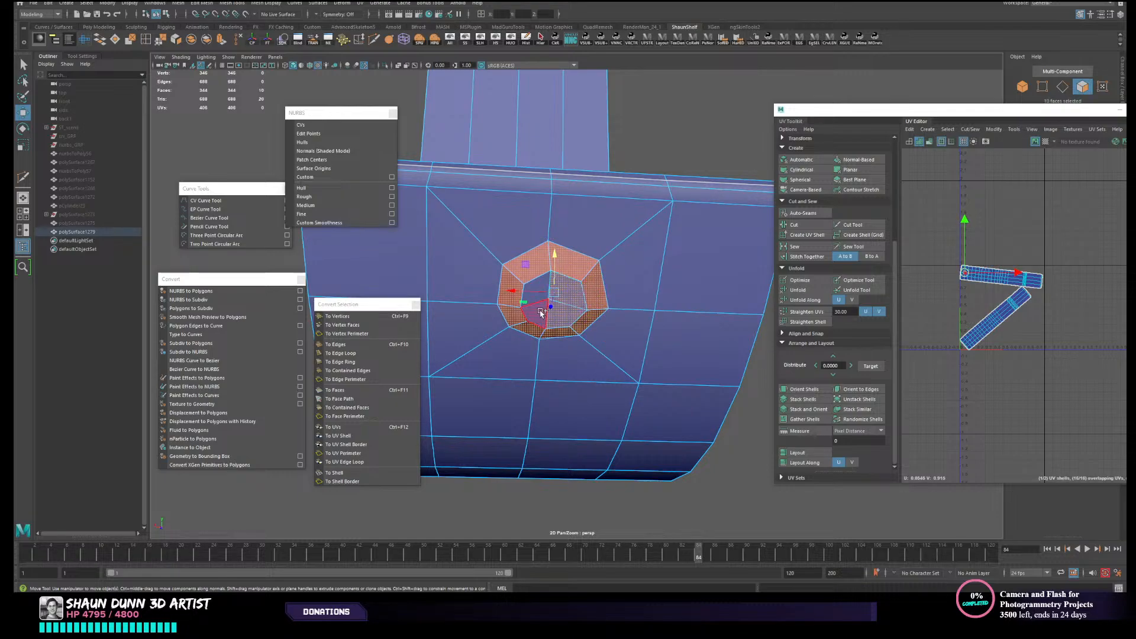
left_click(540, 311, "shift")
left_click(536, 292, "shift")
left_click(541, 285, "shift")
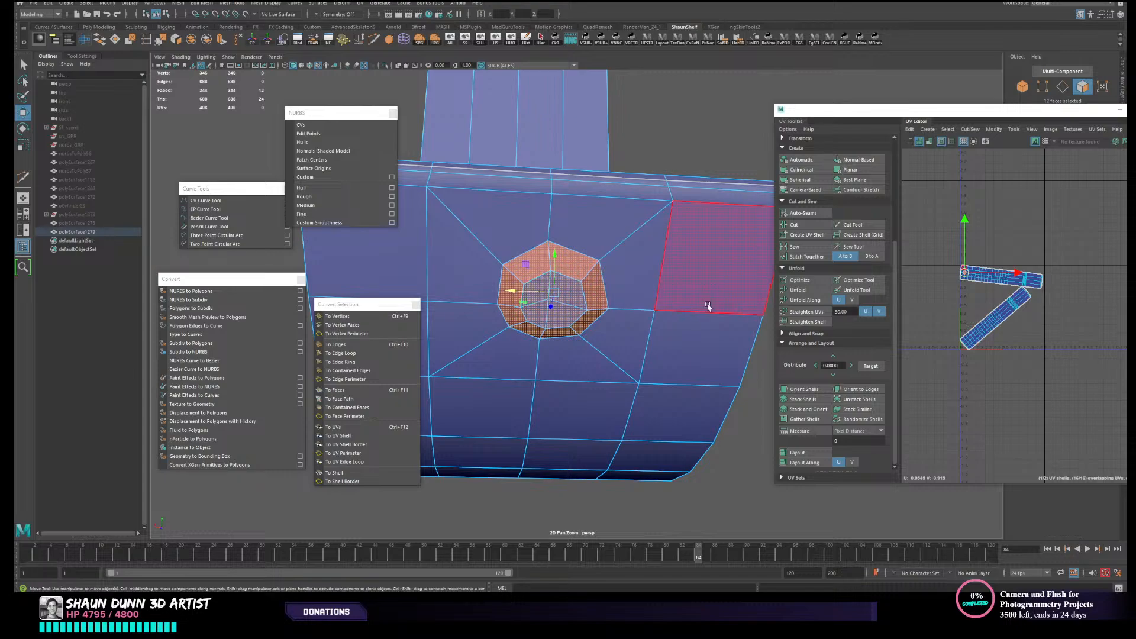
left_click_drag(585, 265, 743, 314, "alt")
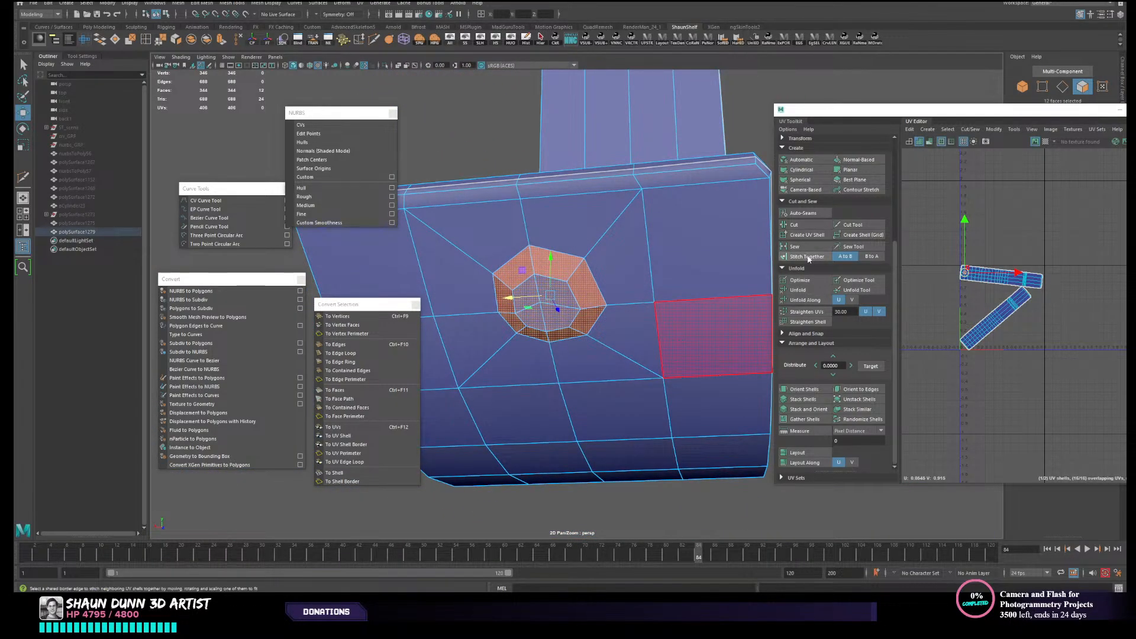
left_click(808, 180)
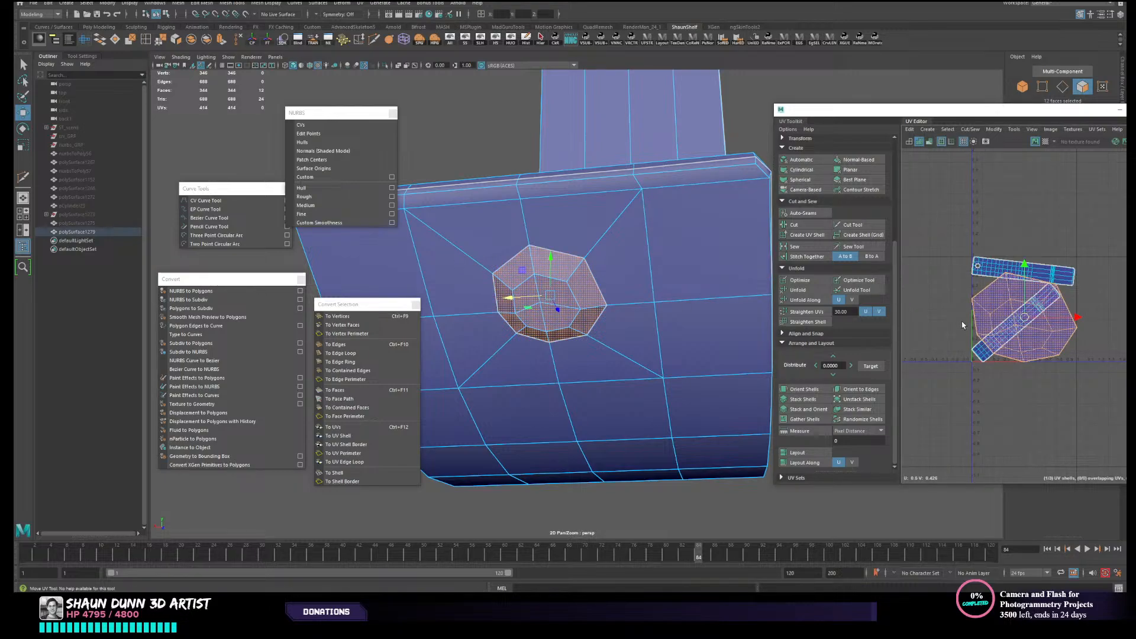
- Move the boss's new UV shell up, away from the diagonal strip-shaped shell
middle_click_drag(1027, 284, 998, 277, "alt")
scroll(996, 274, "up", 3)
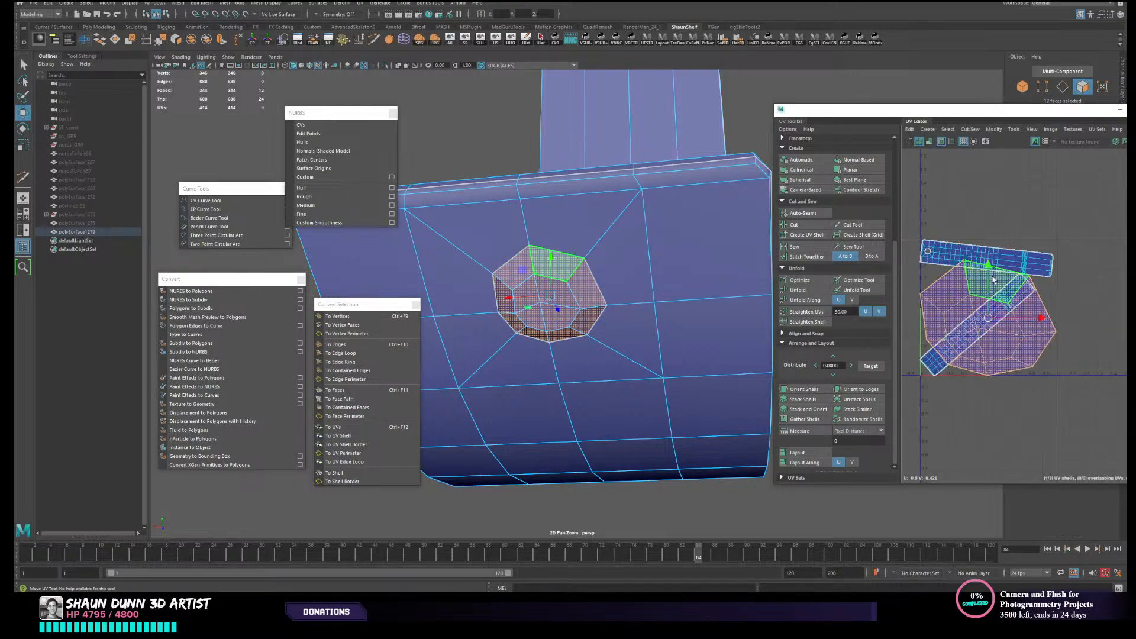
scroll(994, 275, "down", 1)
scroll(1001, 302, "up", 1)
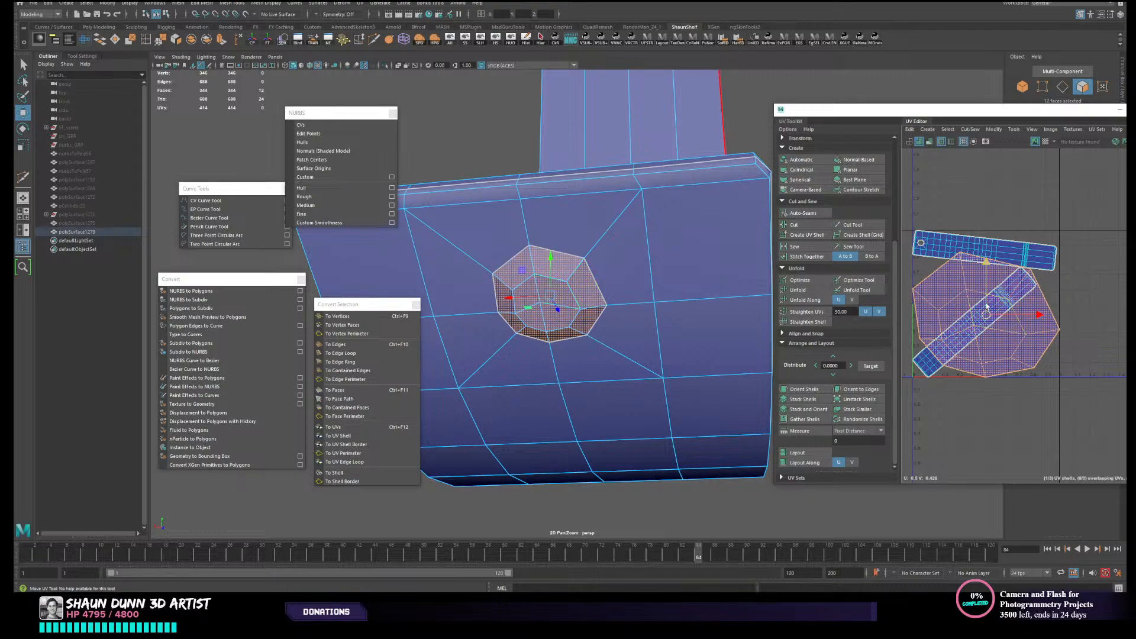
left_click_drag(985, 309, 1015, 186)
- Sew the octagonal boss's UV shell into the upper strip-shaped shell that surrounds it
left_click(923, 253)
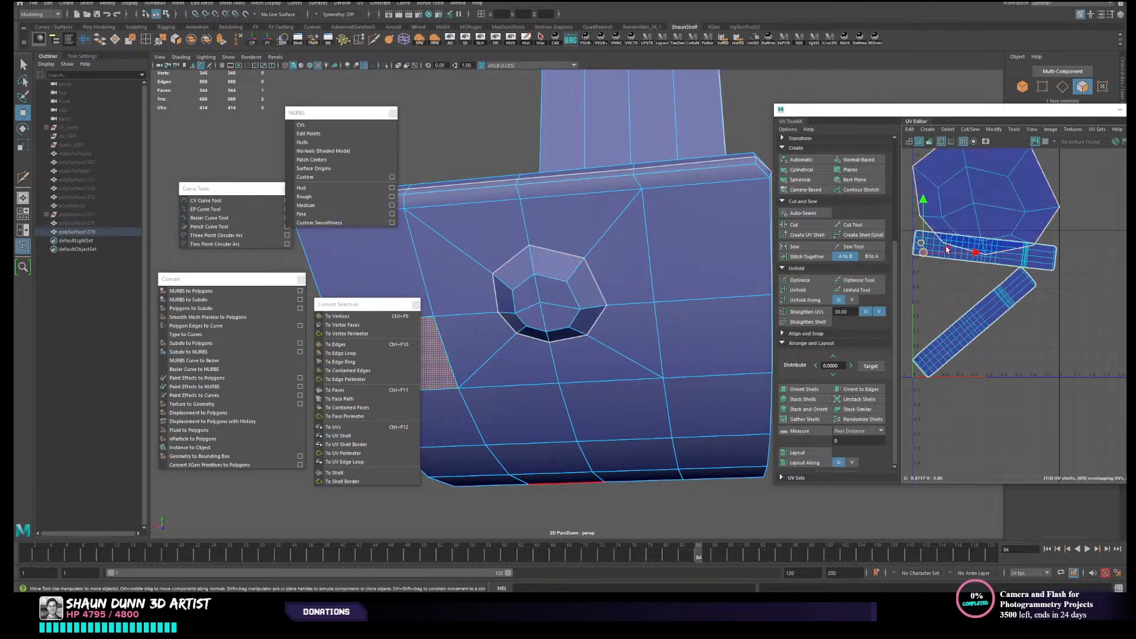
middle_click_drag(958, 261, 956, 290, "alt")
scroll(957, 289, "down", 2)
right_click_drag(956, 289, 936, 275)
left_click(974, 260)
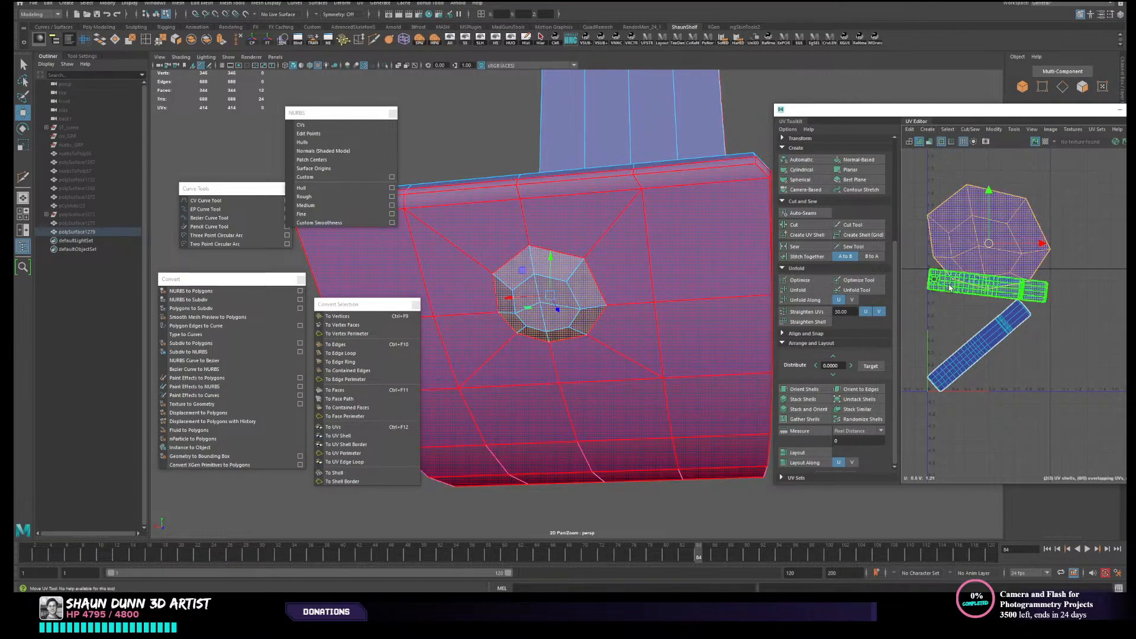
left_click(951, 286, "shift")
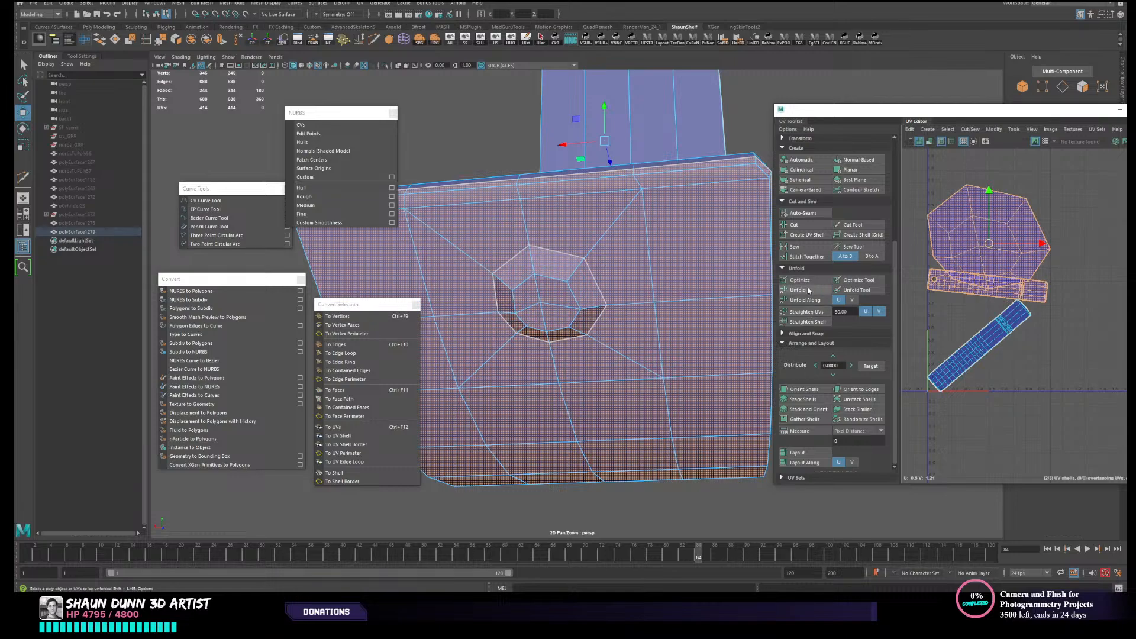
left_click(800, 246)
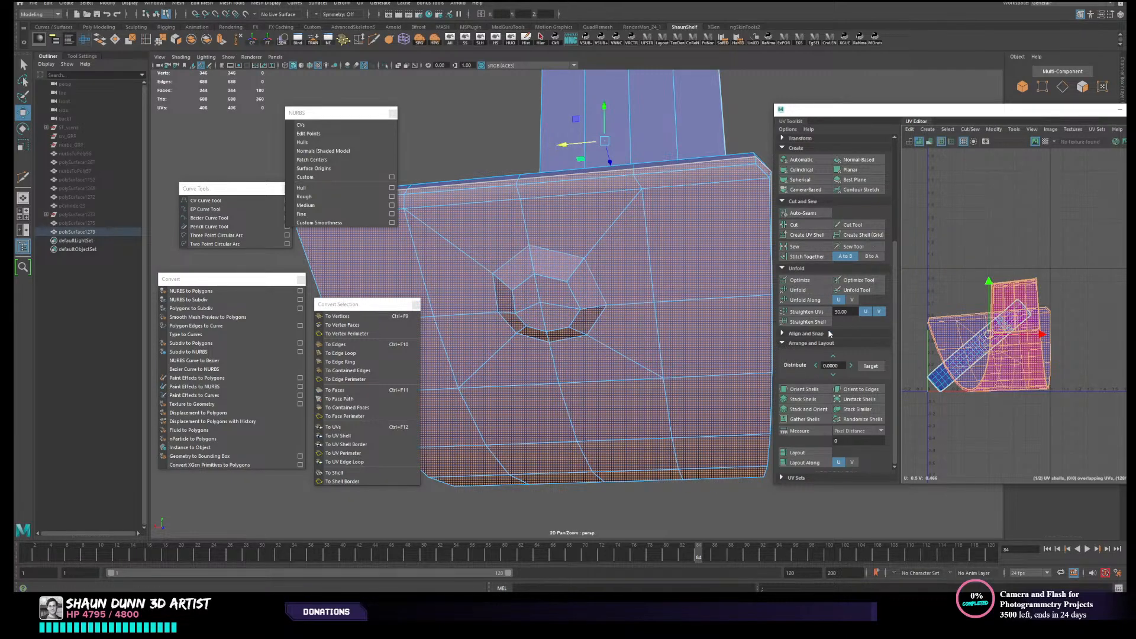
- Unfold the sewn UV shell and lay out both of the panel's shells within the UV space
left_click(806, 290)
scroll(961, 297, "down", 3)
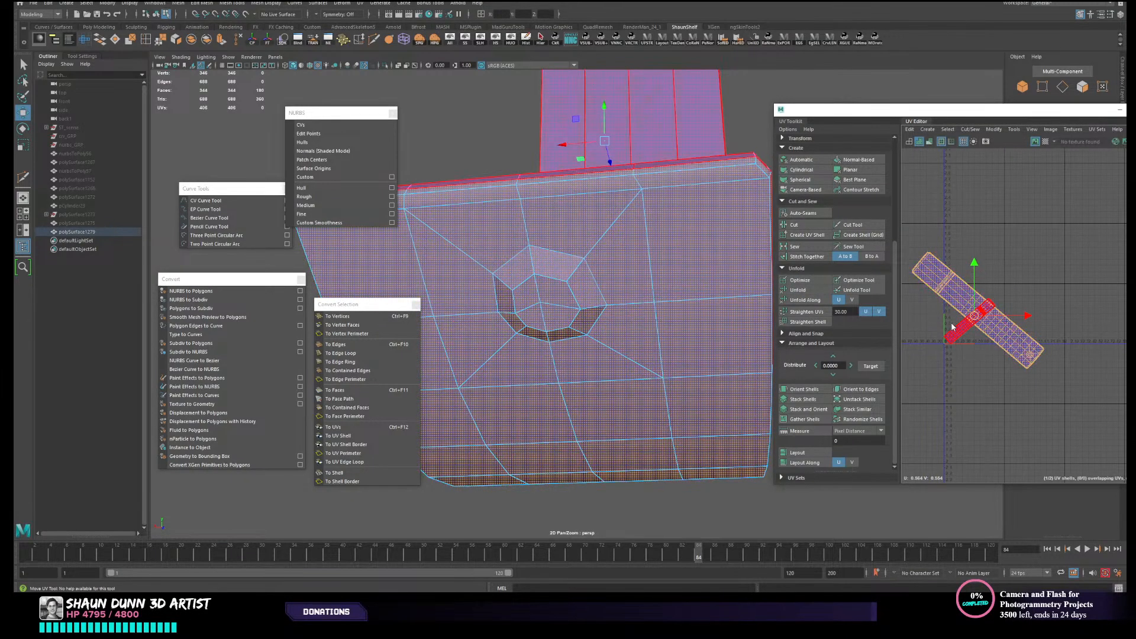
left_click(797, 452)
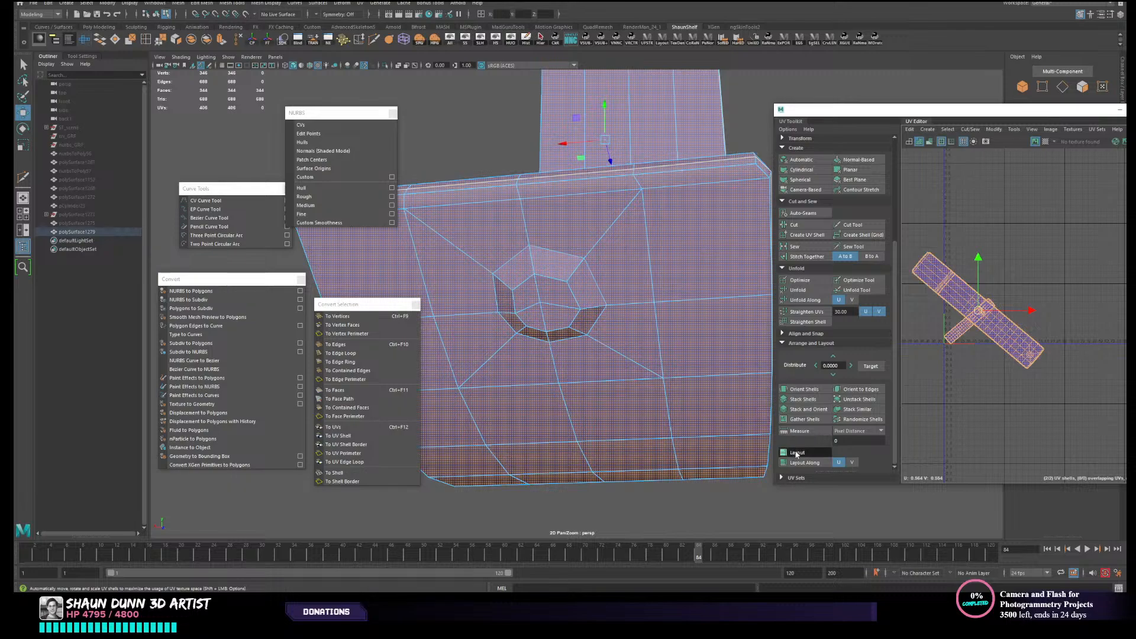
left_click(937, 360)
- Soften all edges of the panel mesh so the octagonal boss shades smoothly
right_click_drag(689, 309, 705, 294)
scroll(691, 294, "down", 4)
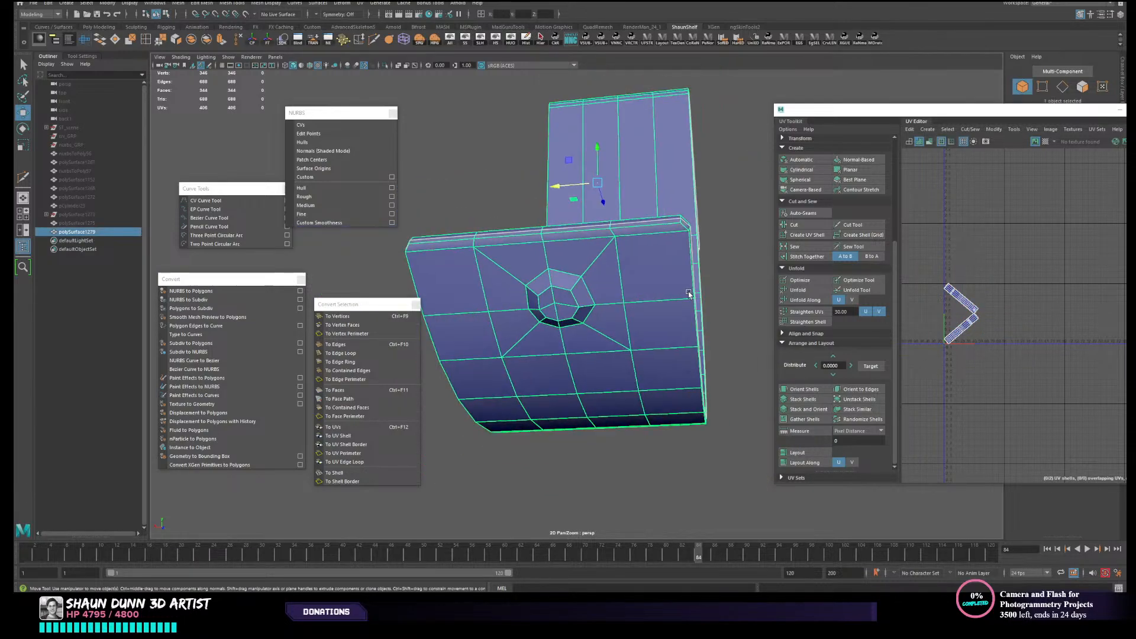
left_click(719, 284)
left_click_drag(720, 284, 698, 325, "alt")
scroll(571, 326, "up", 3)
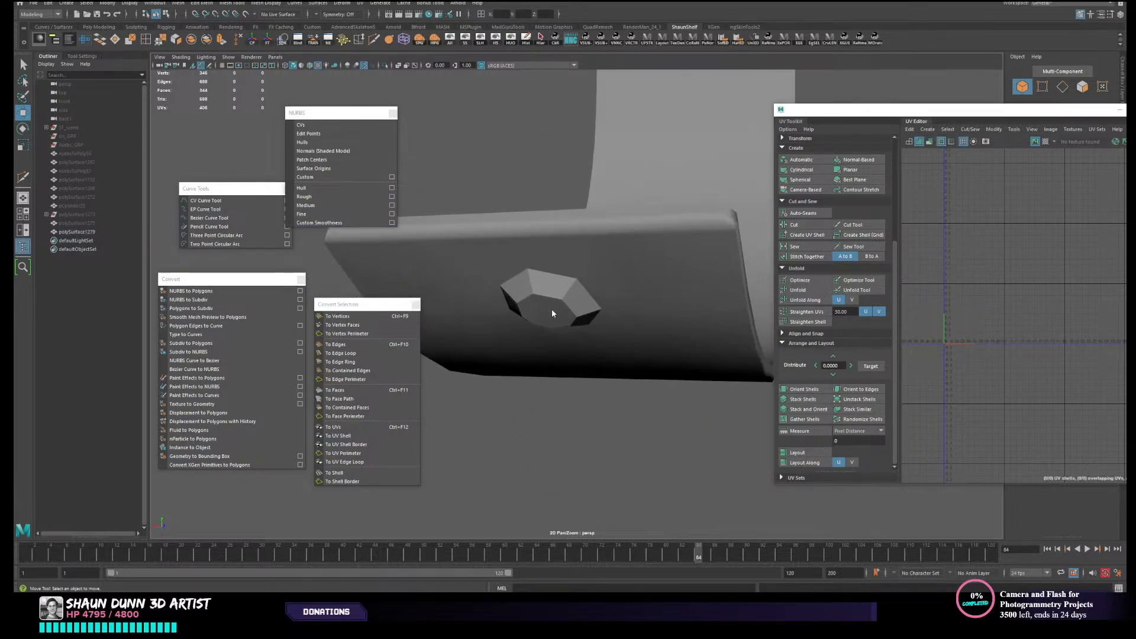
right_click_drag(551, 309, 523, 314)
left_click(565, 304)
left_click(541, 313)
left_click_drag(563, 314, 512, 295, "alt")
right_click_drag(630, 299, 646, 287)
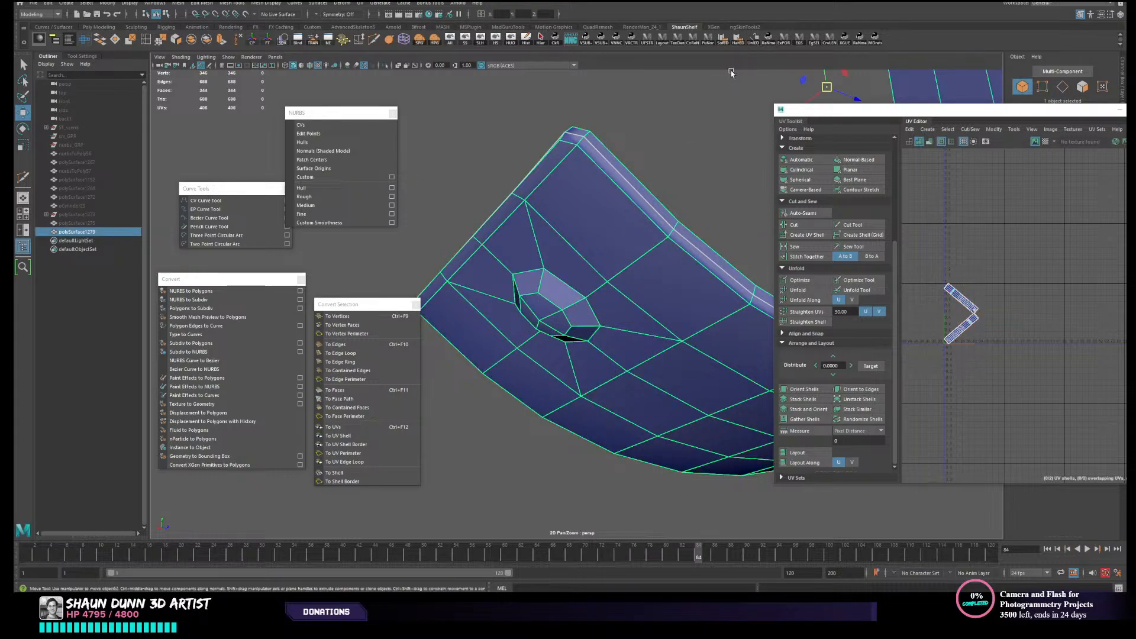
left_click(724, 46)
left_click(661, 163)
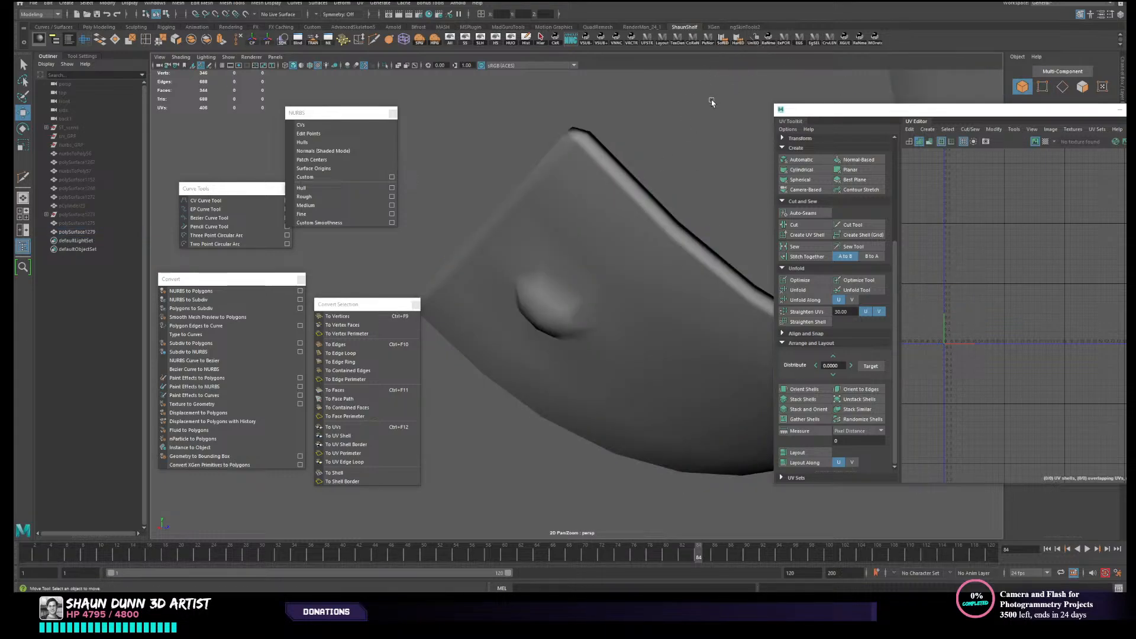
- Delete the low-poly panel's construction history and unhide all objects in the scene
left_click_drag(713, 102, 582, 299, "alt")
left_click(584, 140)
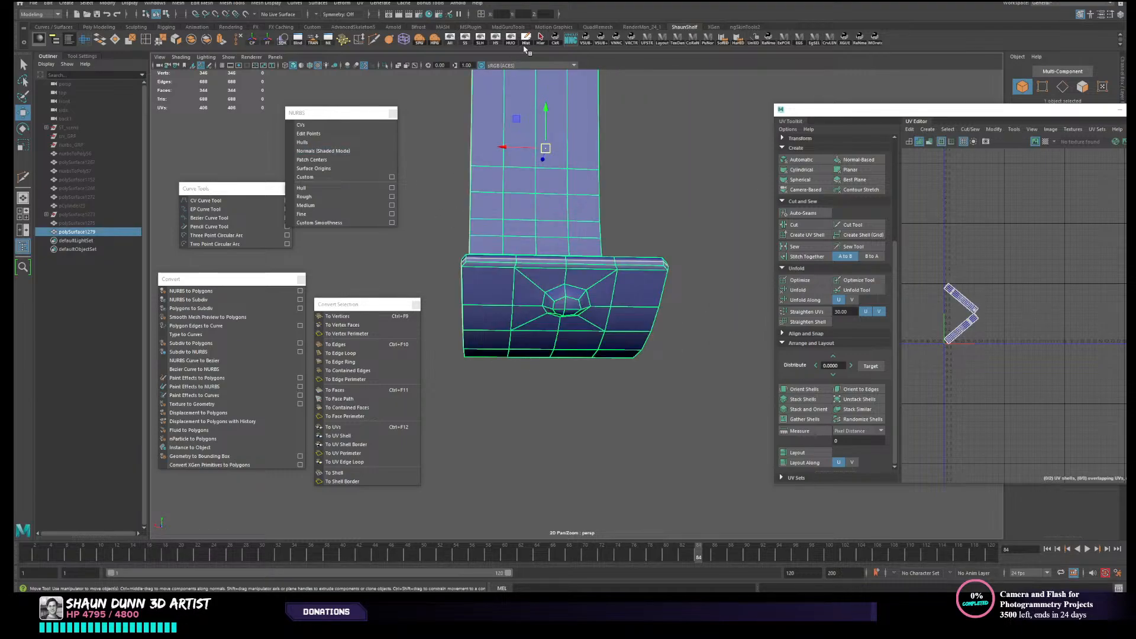
left_click(527, 43)
left_click_drag(661, 168, 536, 328, "alt")
left_click(451, 40)
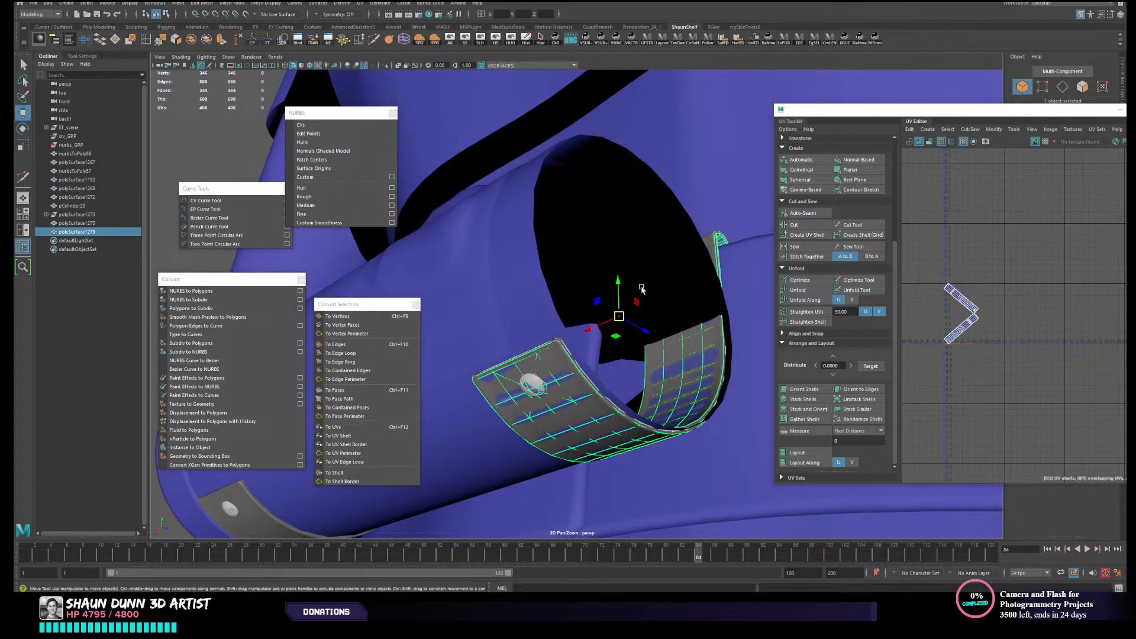
- Select the high-poly screw head and curved strap, hide all other objects, combine the two, and select the combined mesh
left_click(536, 381)
left_click_drag(619, 364, 599, 366, "alt")
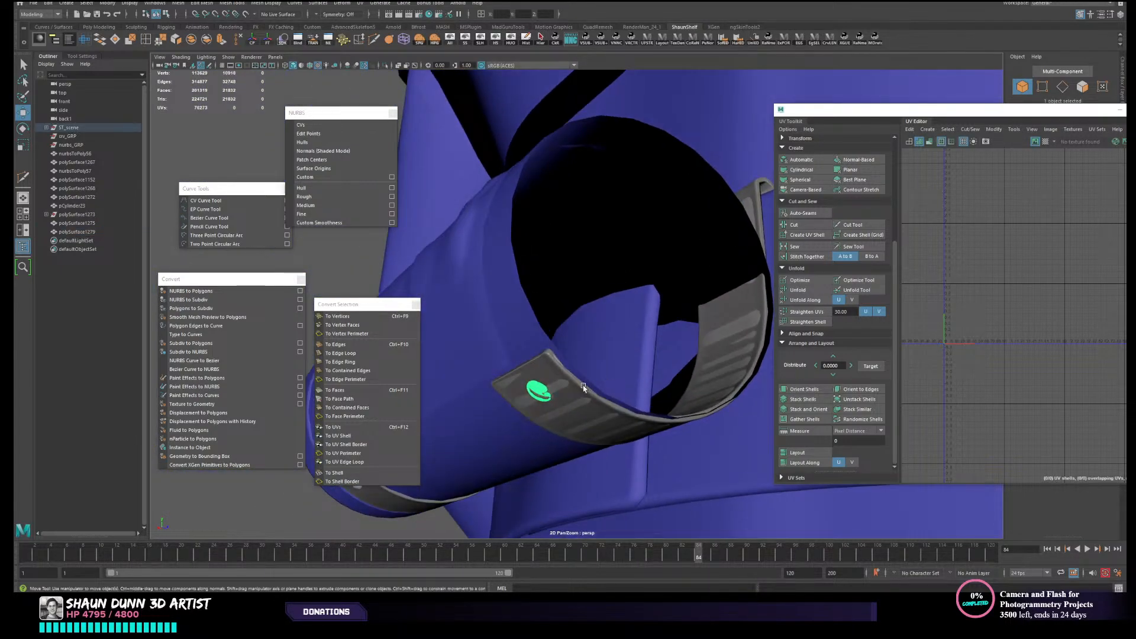
left_click(575, 380, "shift")
left_click(510, 38)
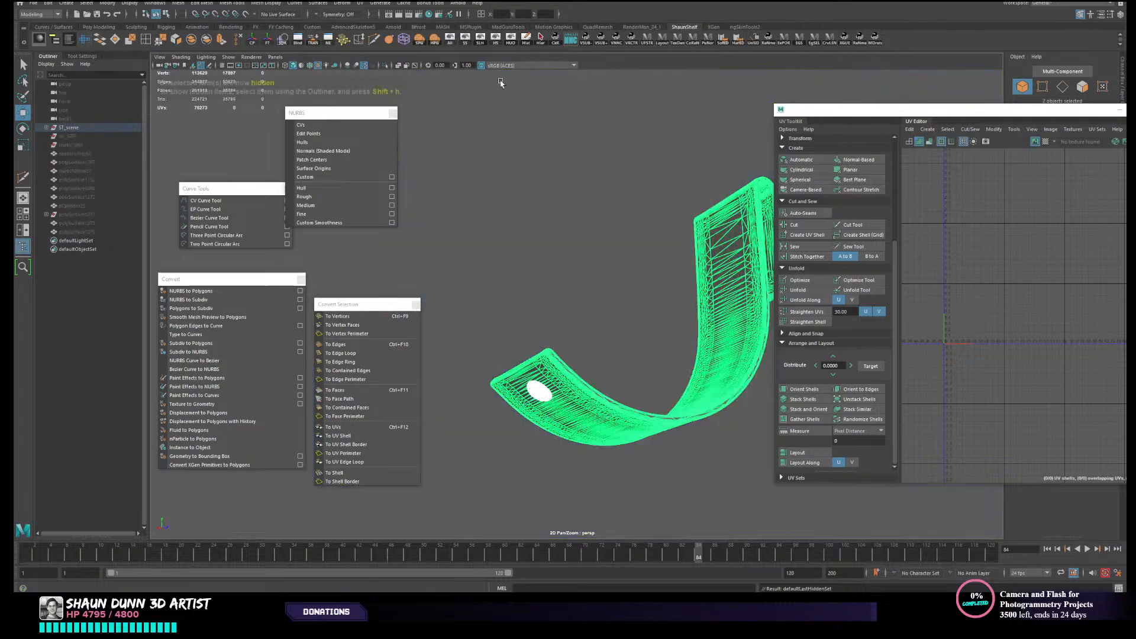
left_click(194, 39)
left_click(587, 279)
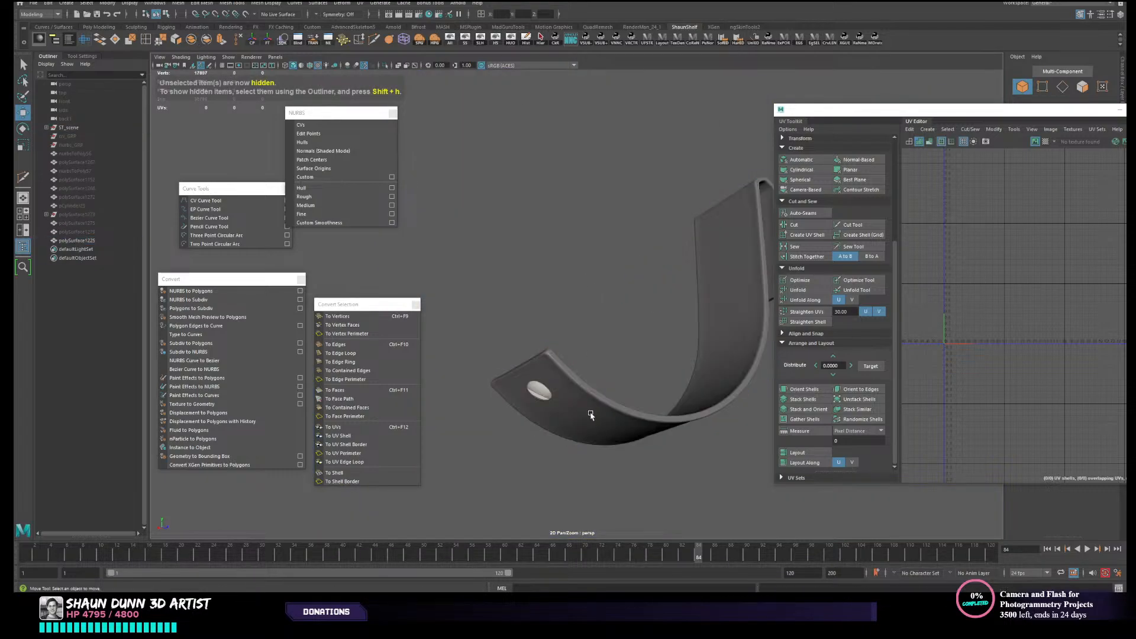
left_click(591, 412)
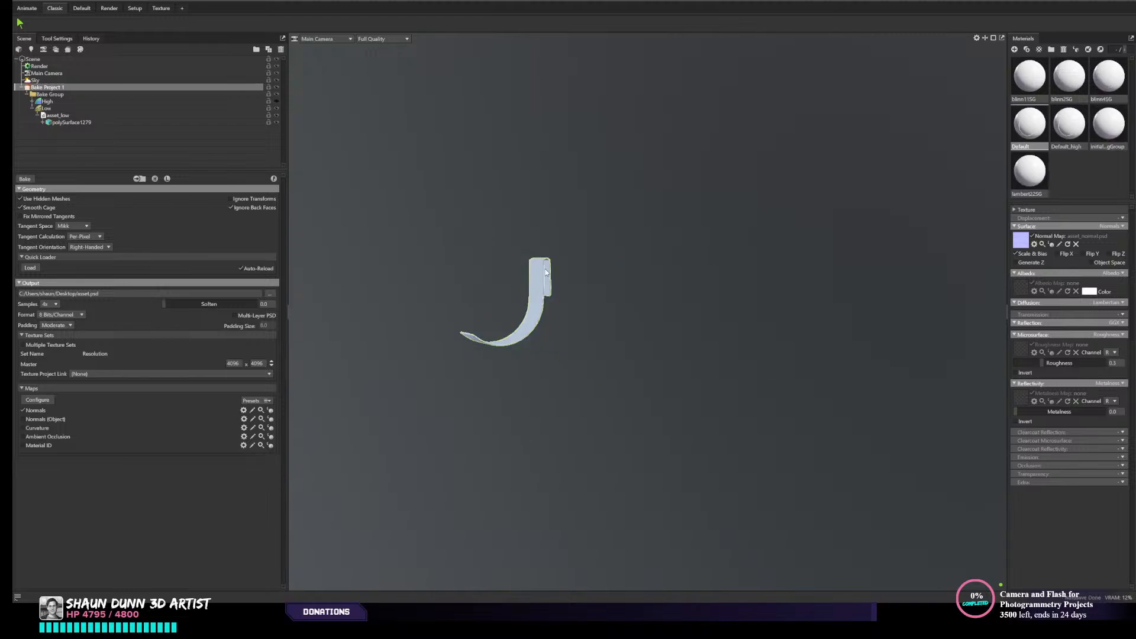
- In Marmoset Toolbag, delete Default_high, the blinn and lambert materials and the initial shading group material, keeping only Default
scroll(530, 269, "up", 1)
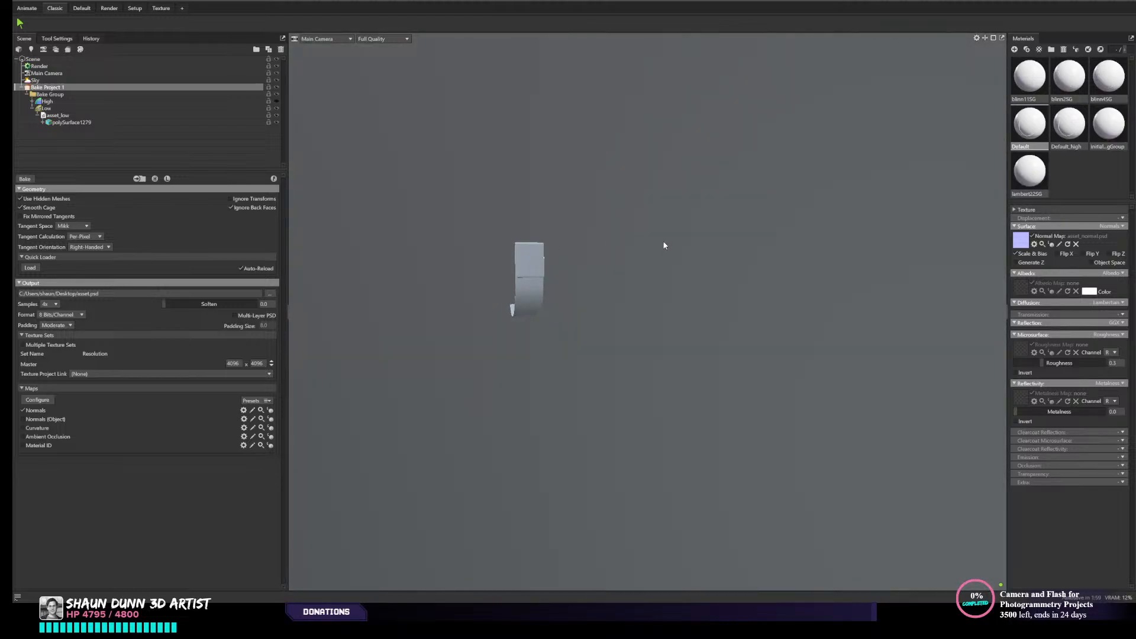
left_click_drag(664, 245, 775, 224, "shift")
scroll(585, 241, "up", 4)
scroll(722, 318, "up", 3)
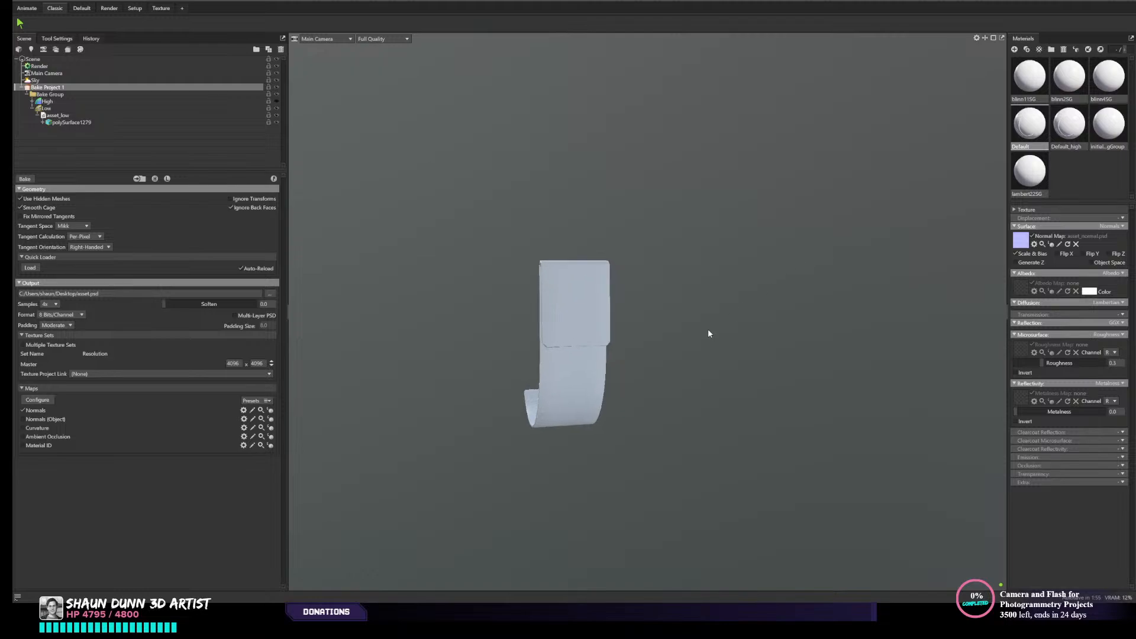
middle_click_drag(709, 314, 746, 220)
left_click(1069, 132)
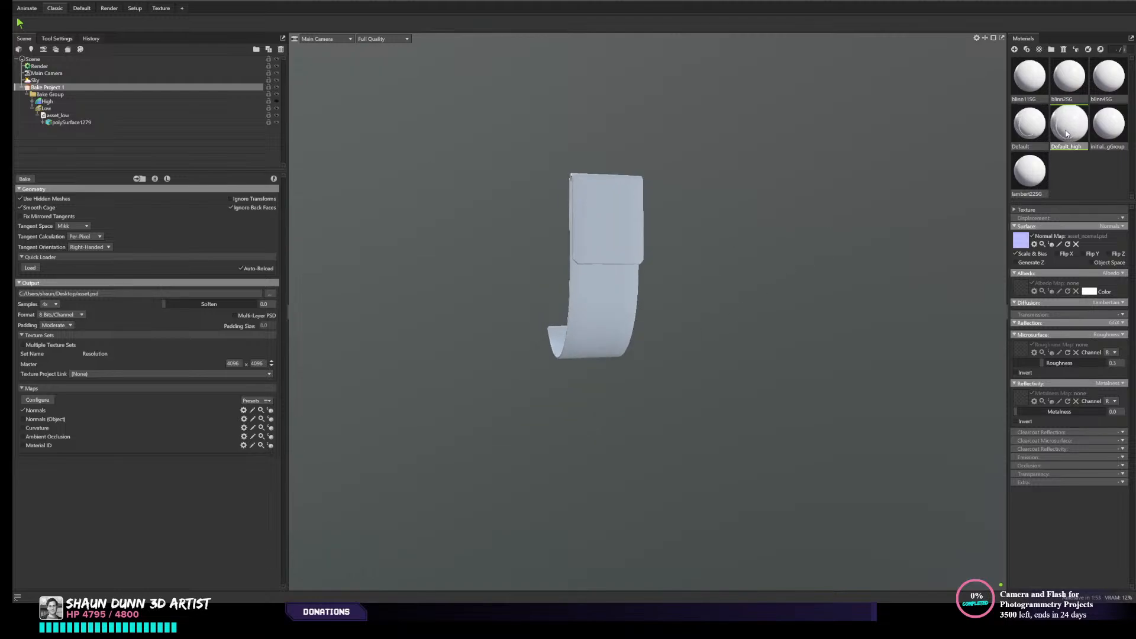
key("Delete")
left_click(1073, 87)
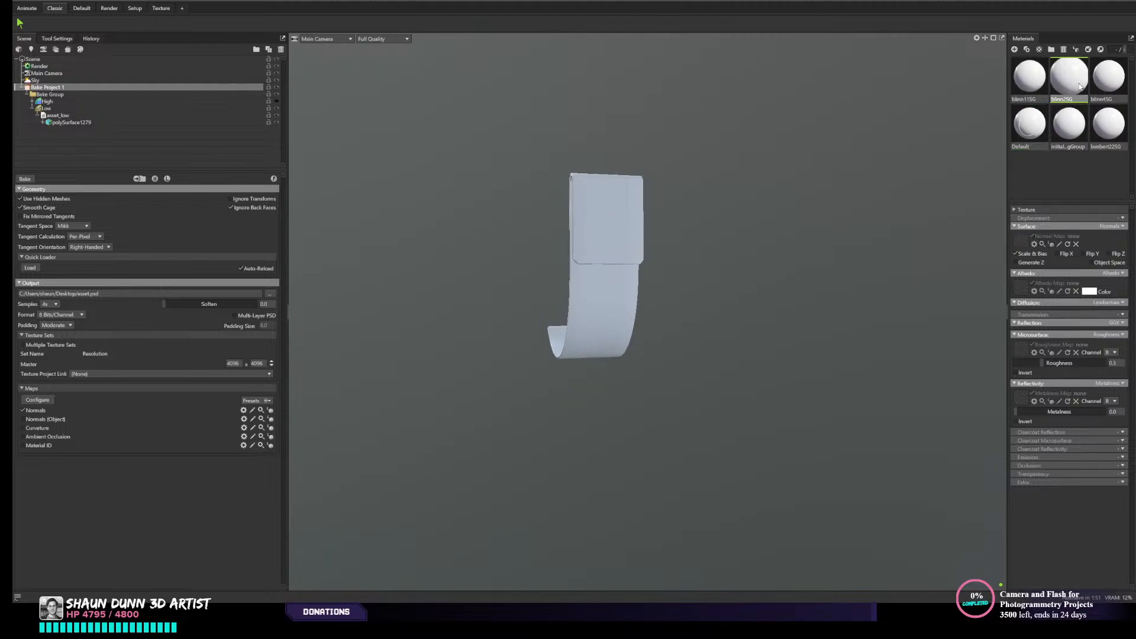
key("Delete")
left_click(1110, 84)
left_click(1082, 82)
key("Delete")
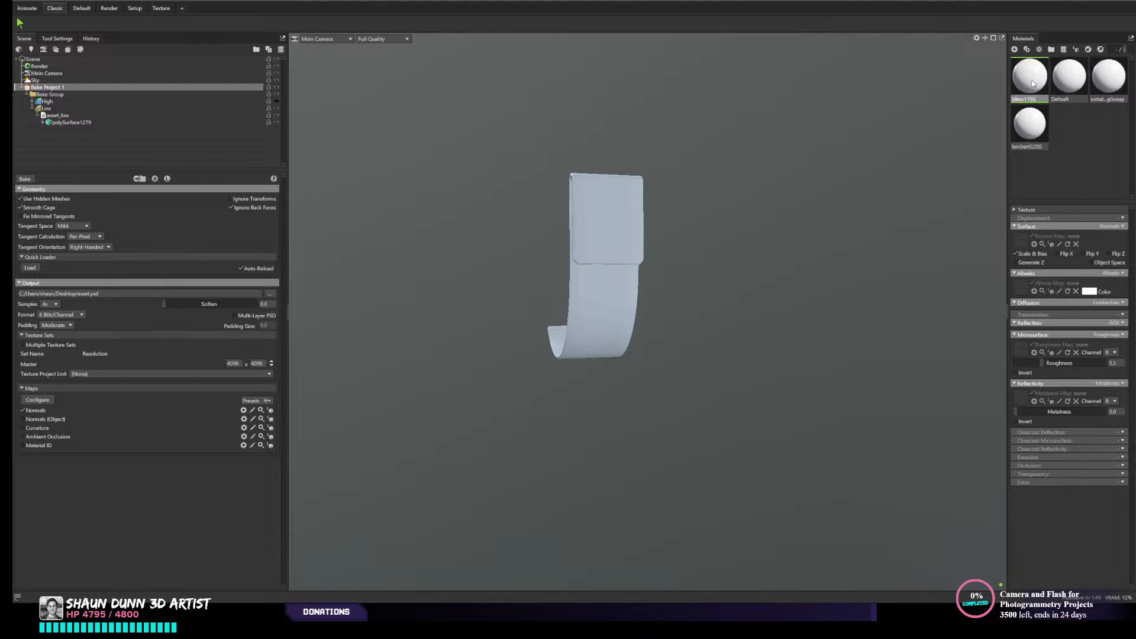
key("Delete")
left_click(1076, 84)
key("Delete")
left_click(1077, 84)
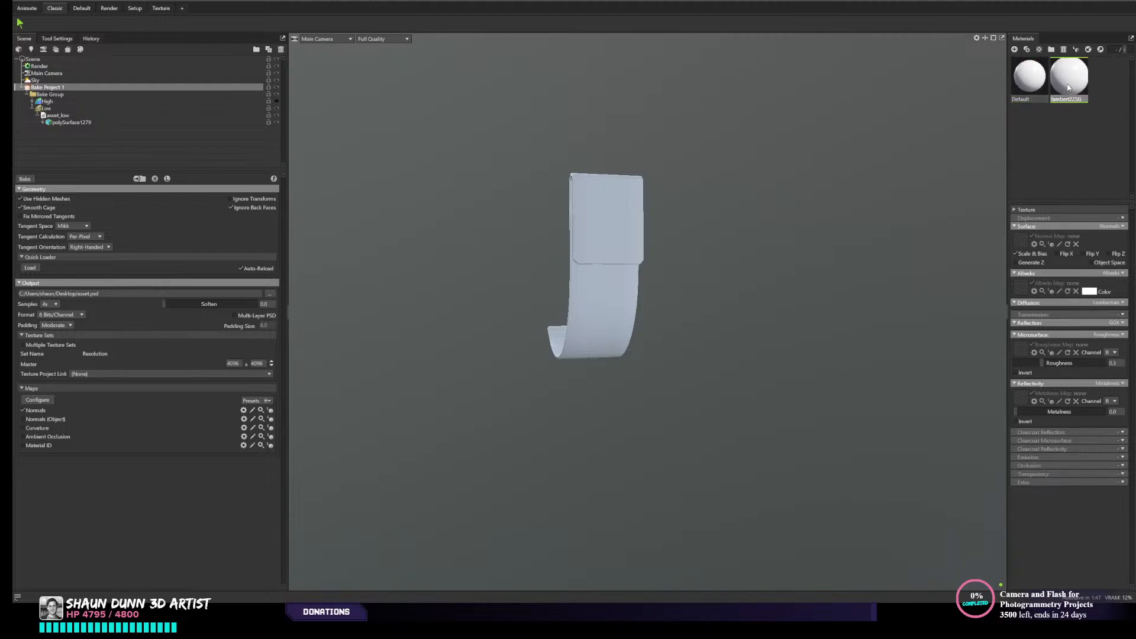
key("Delete")
- Bake the normal map for the low-poly strap using Bake Project 1
scroll(680, 252, "up", 1)
left_click_drag(654, 261, 771, 279)
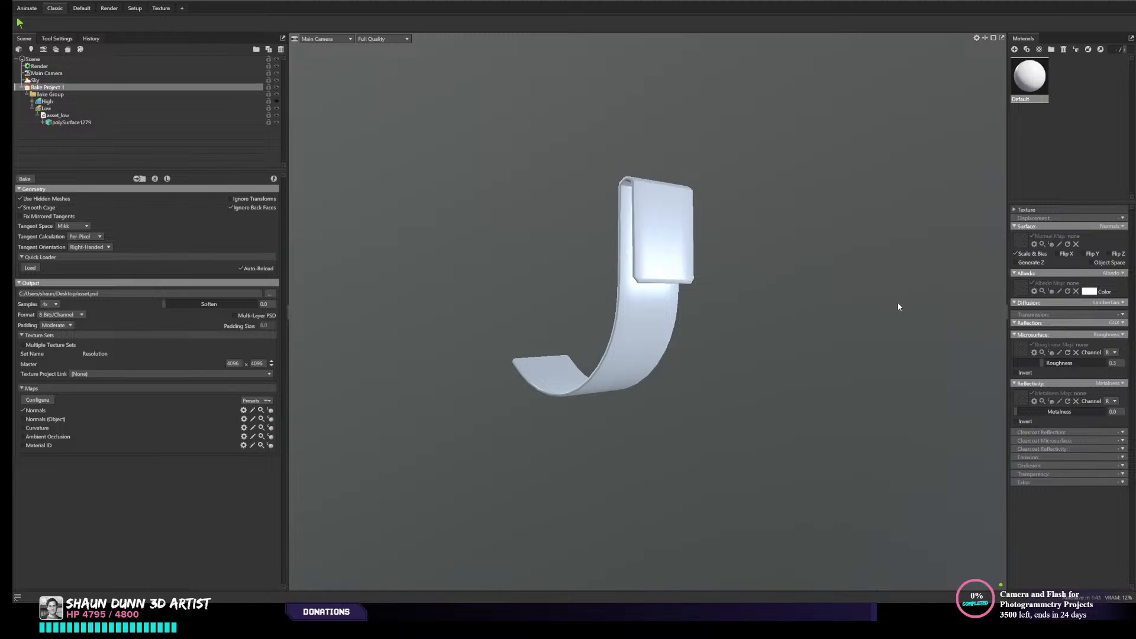
left_click_drag(897, 304, 812, 275)
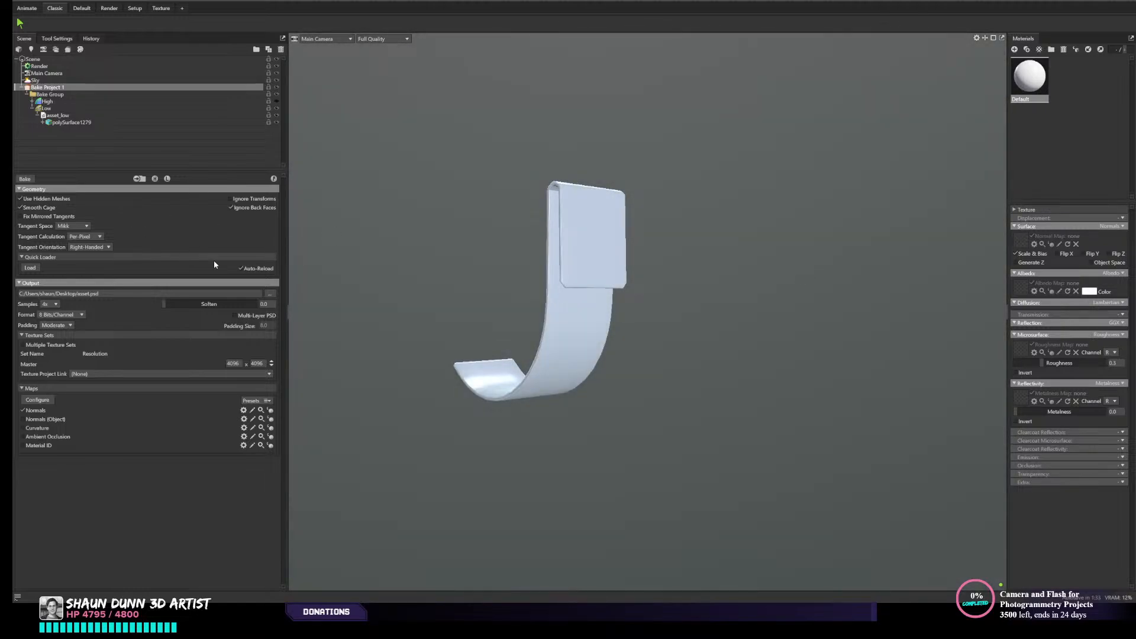
left_click(33, 181)
- Examine the normal bake on the strap and screw head from several angles
left_click_drag(712, 284, 643, 295)
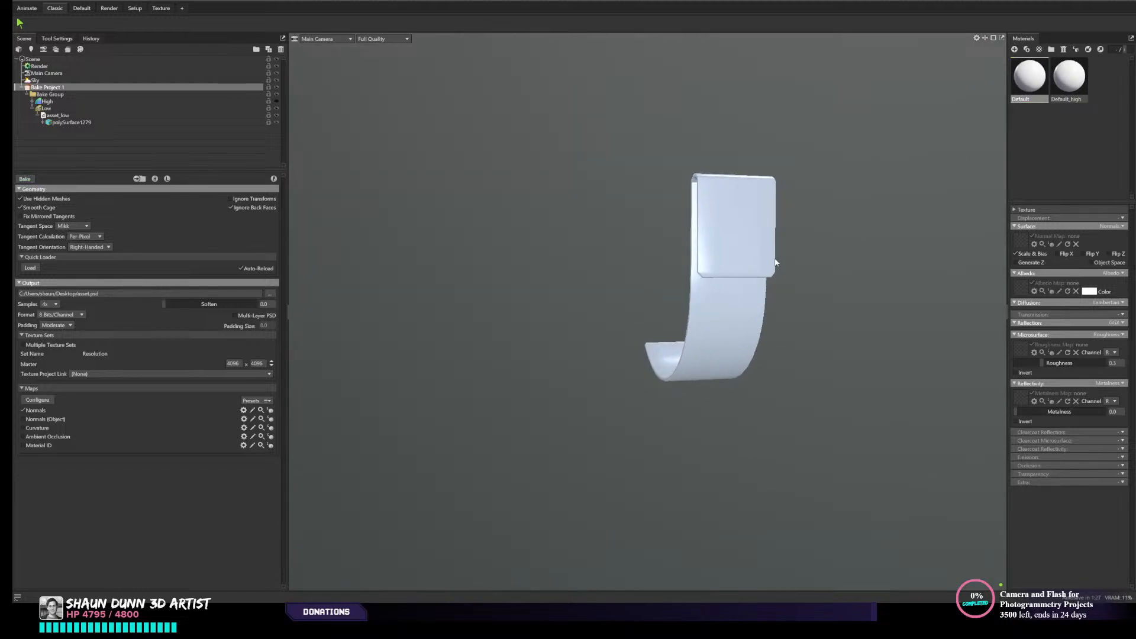
left_click_drag(775, 260, 468, 337)
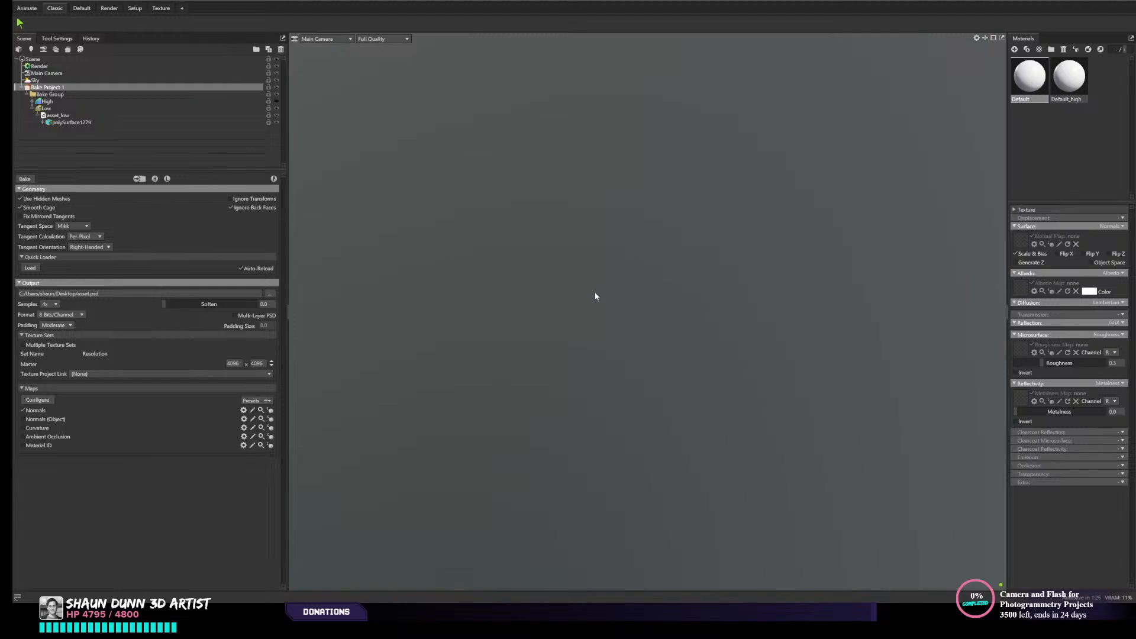
left_click_drag(595, 296, 785, 269)
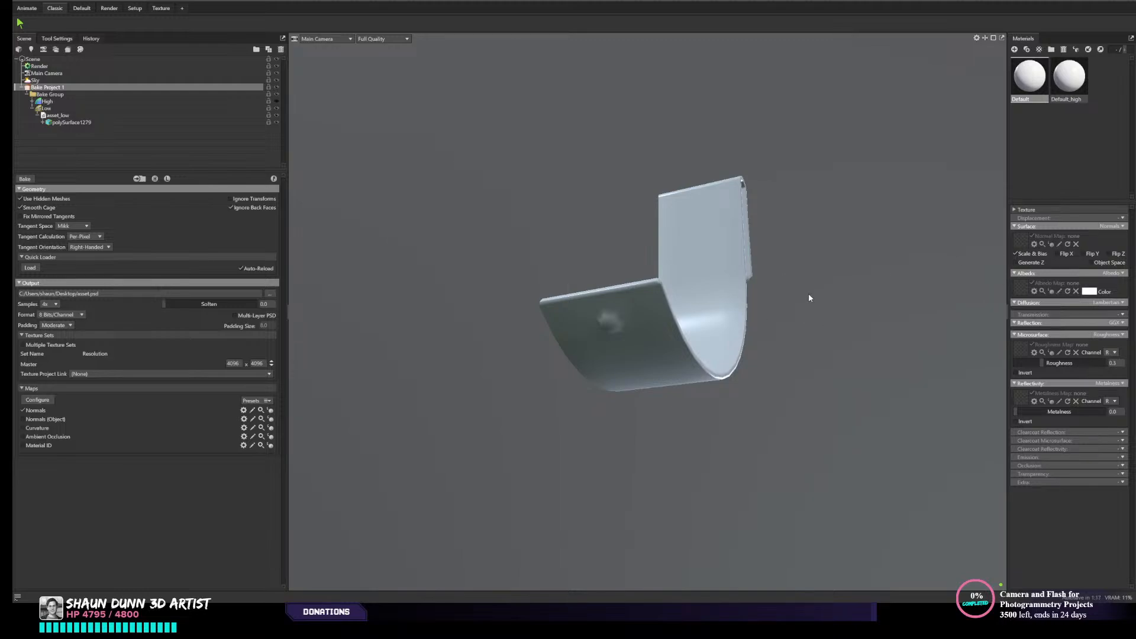
left_click_drag(809, 297, 807, 315)
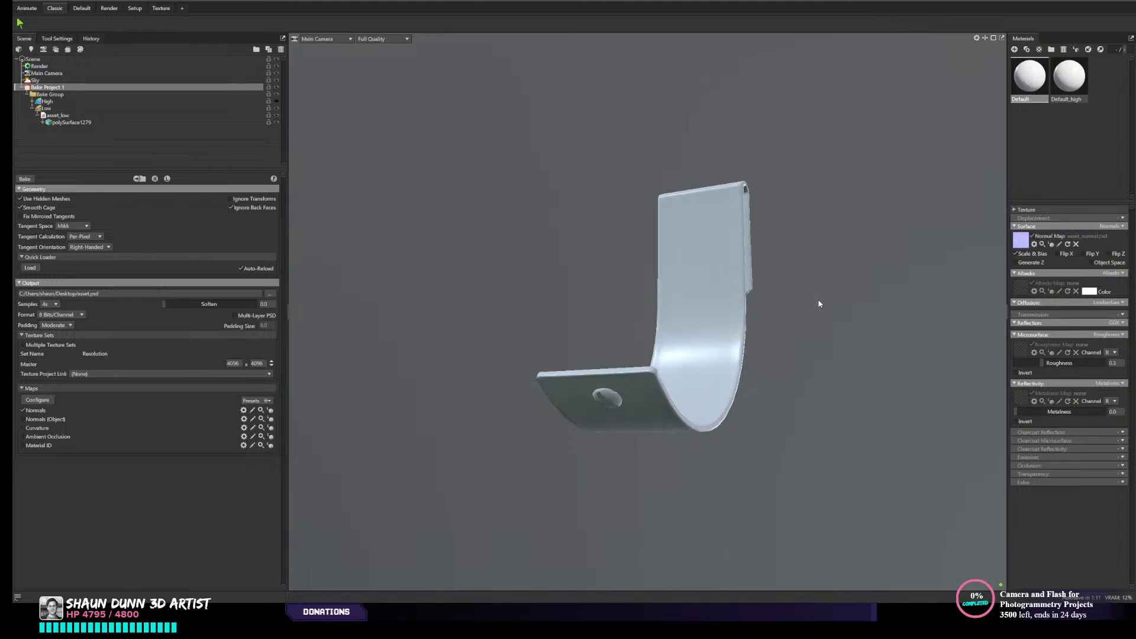
left_click_drag(822, 335, 746, 388)
right_click_drag(748, 384, 682, 413)
mouse_move(529, 442)
left_mouse_down()
mouse_move(517, 446)
mouse_move(539, 441)
left_mouse_up()
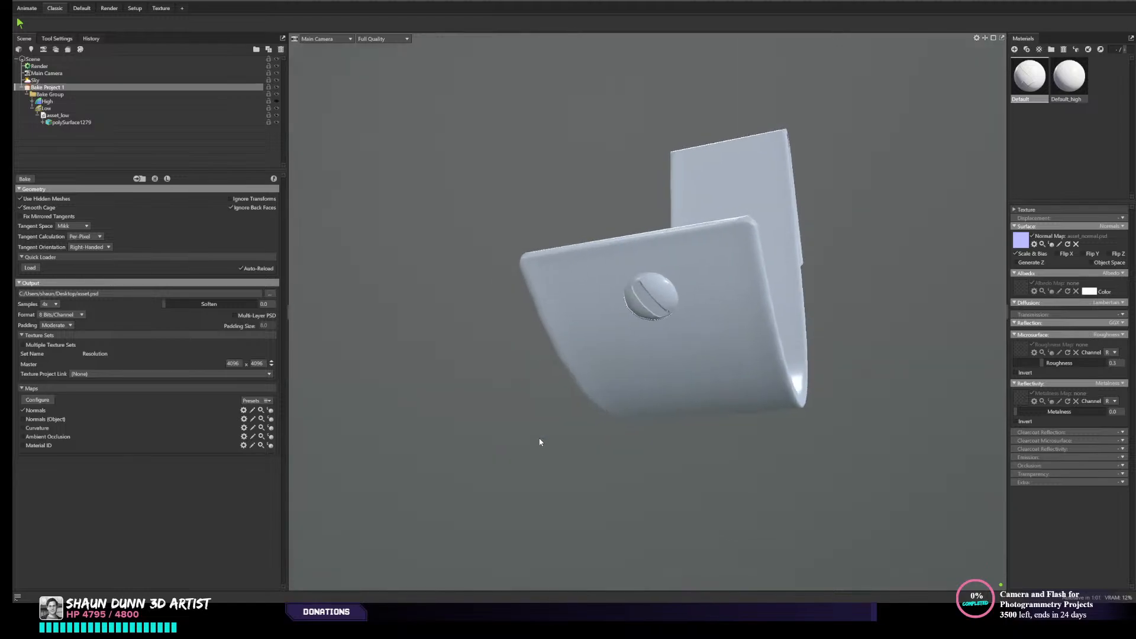
scroll(476, 194, "down", 5)
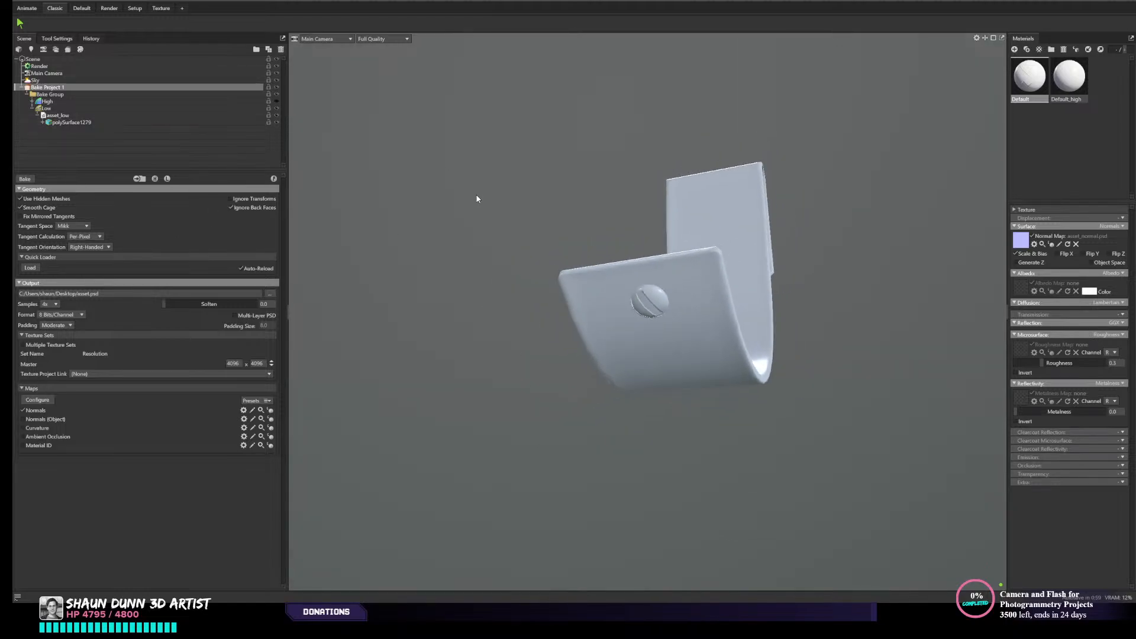
left_click_drag(609, 240, 553, 226)
scroll(524, 256, "up", 2)
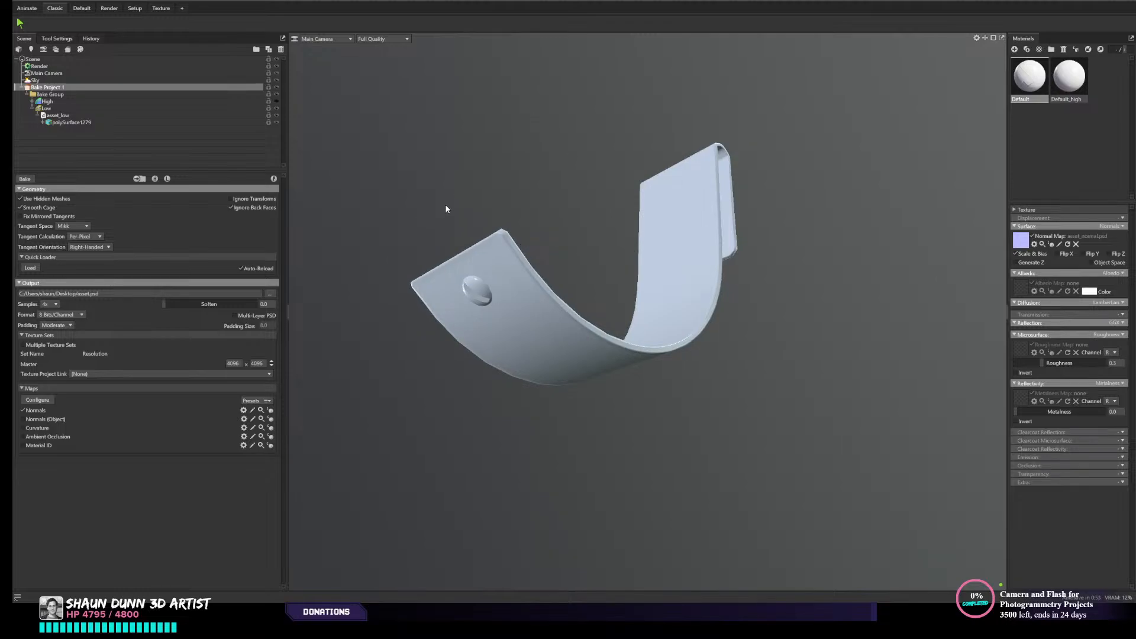
- Enable the Material ID map in the bake outputs and lock the asset_low mesh
left_click_drag(449, 208, 494, 197)
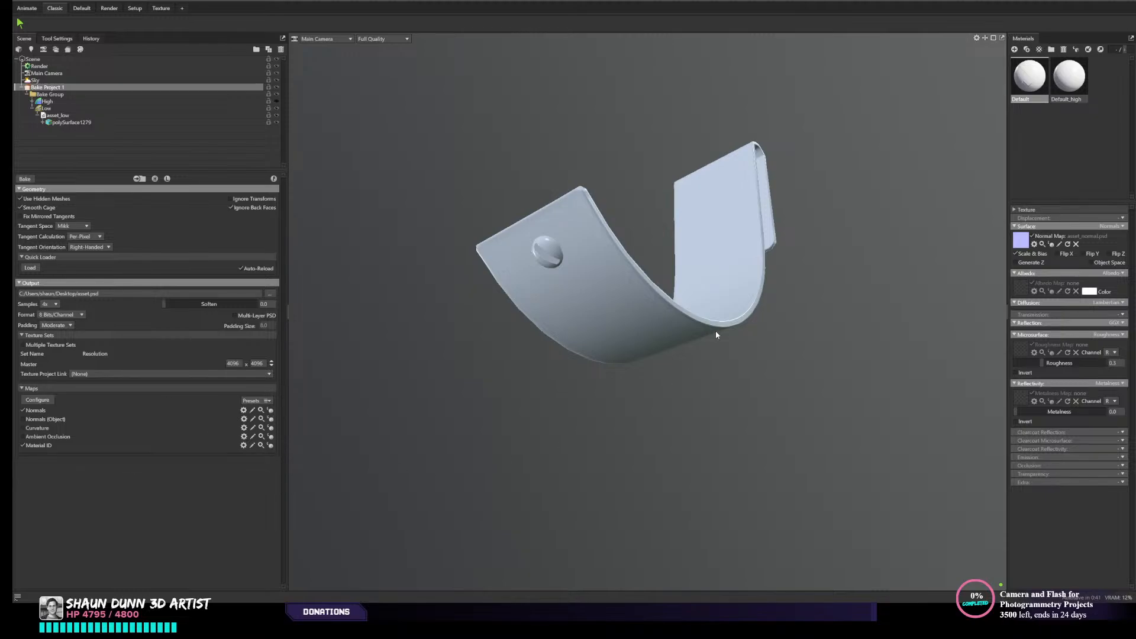
left_click_drag(716, 334, 623, 403)
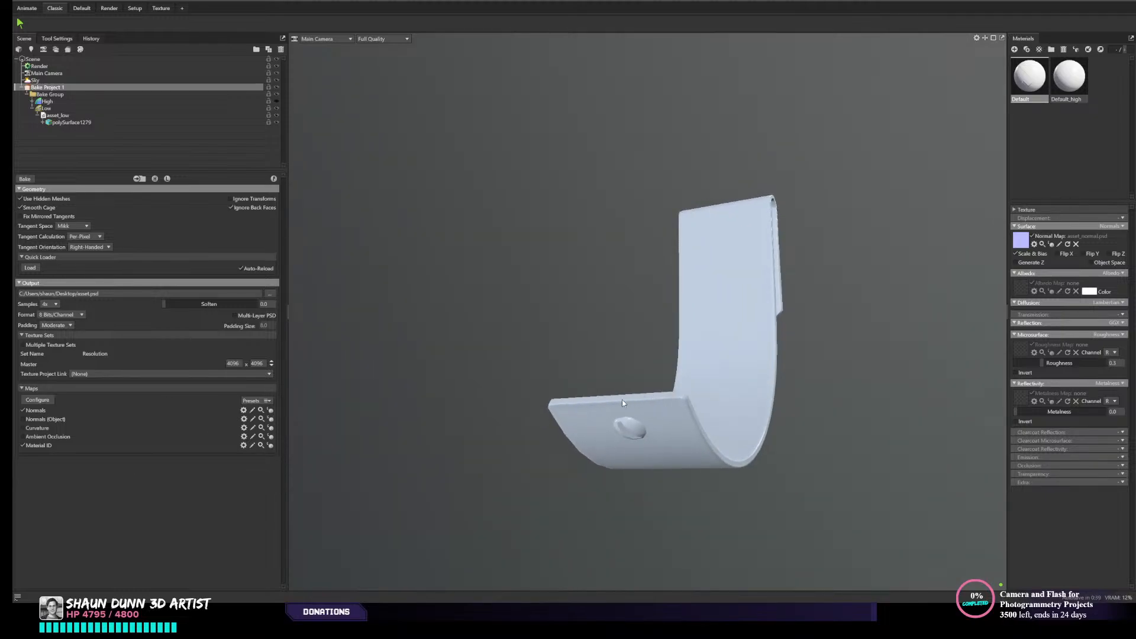
middle_click_drag(622, 400, 591, 309)
left_click_drag(523, 397, 498, 389)
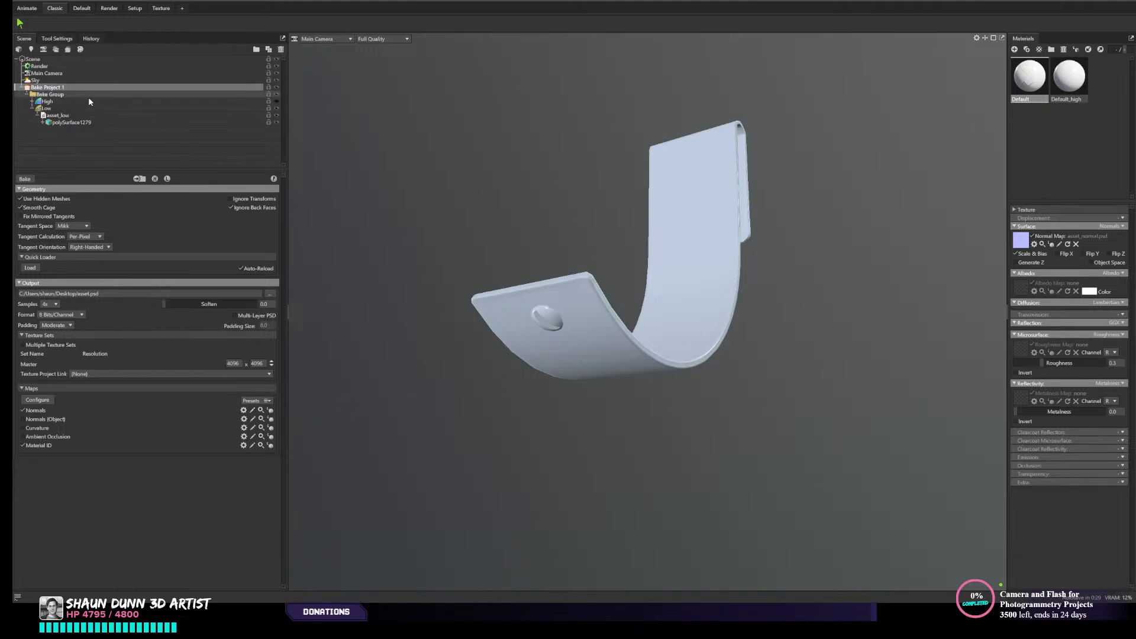
left_click(274, 116)
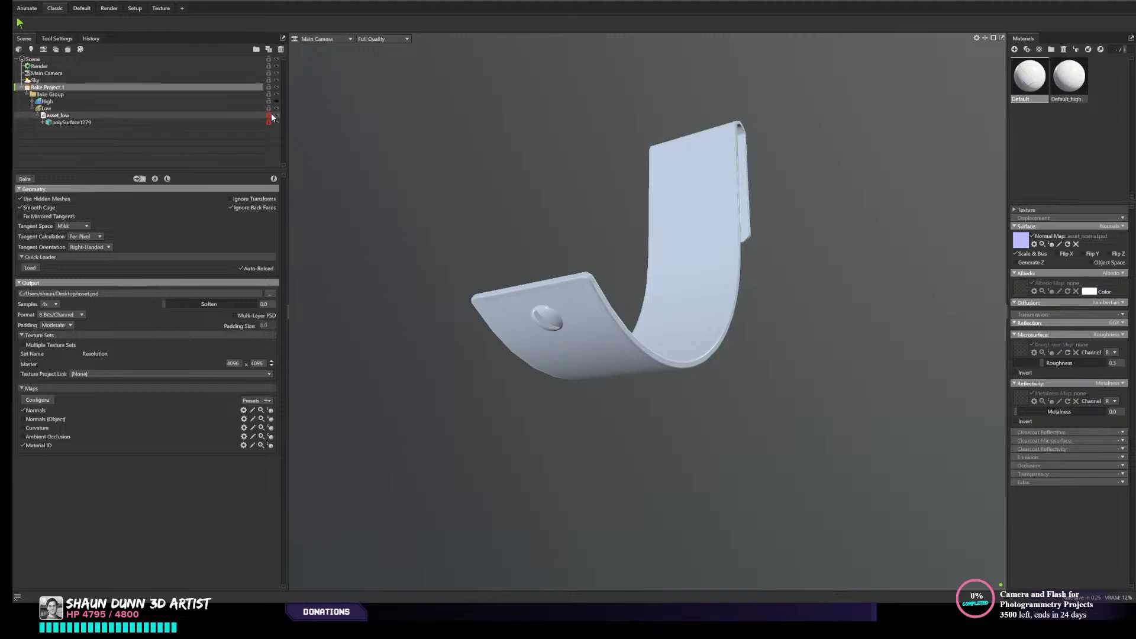
- With the high-poly mesh shown and asset_low hidden, create a red material and apply it to the high-poly strap
left_click(276, 116)
left_click(275, 101)
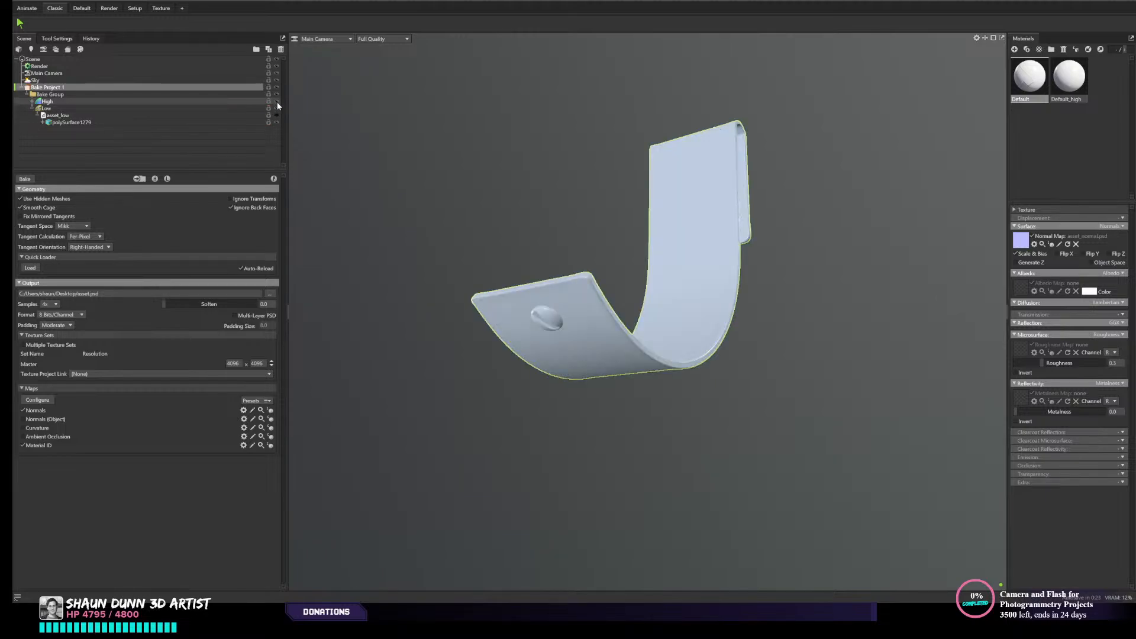
left_click_drag(563, 303, 581, 301)
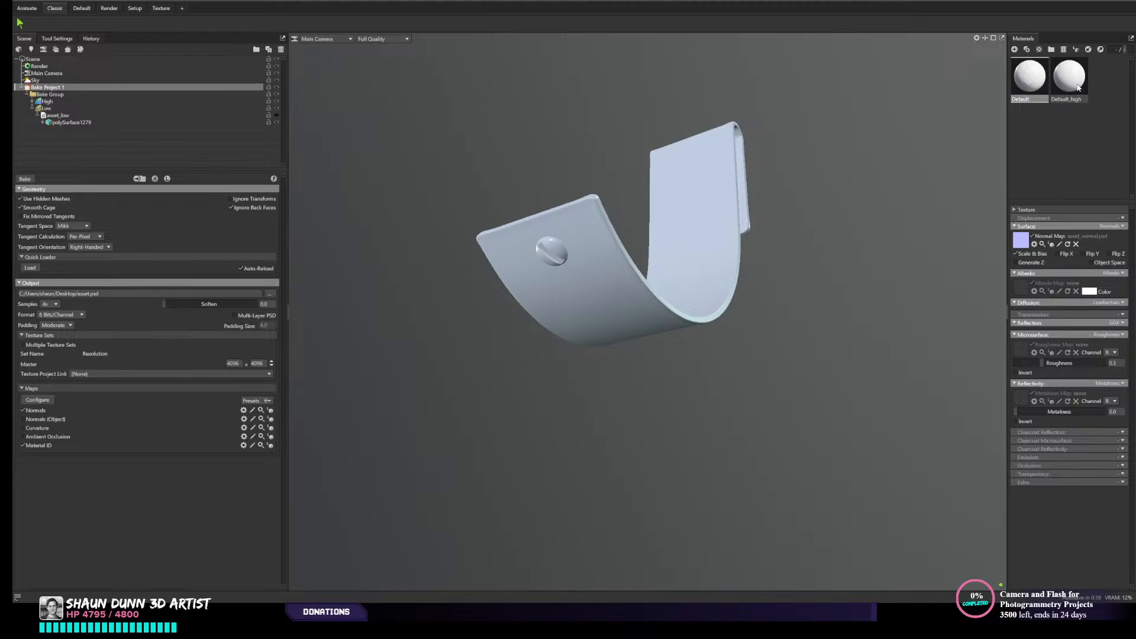
left_click(565, 250)
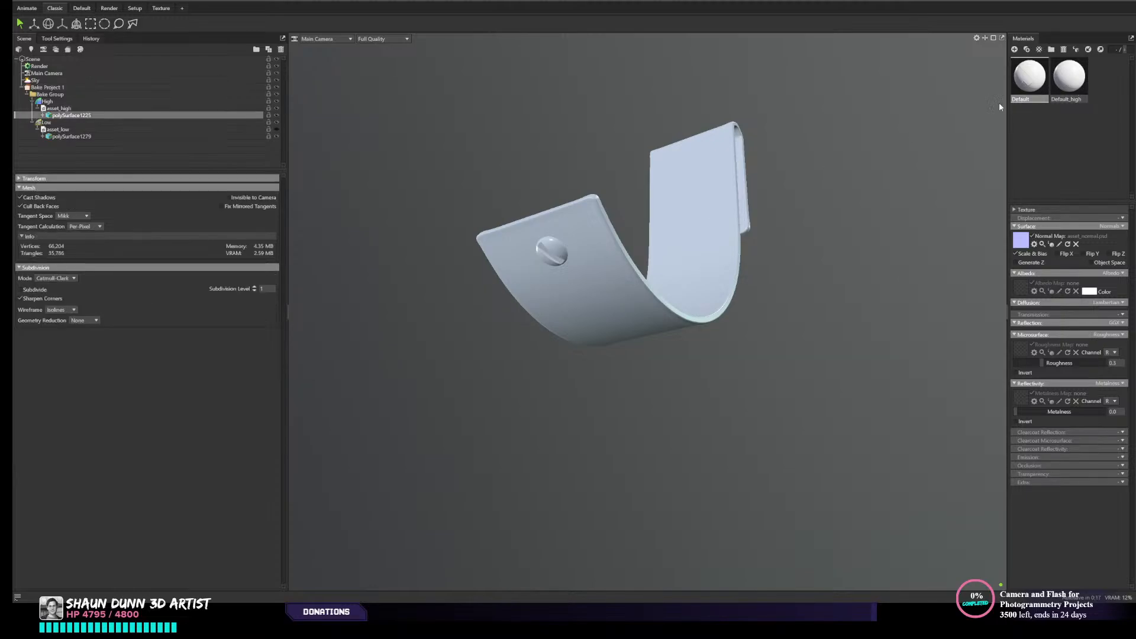
left_click(1014, 49)
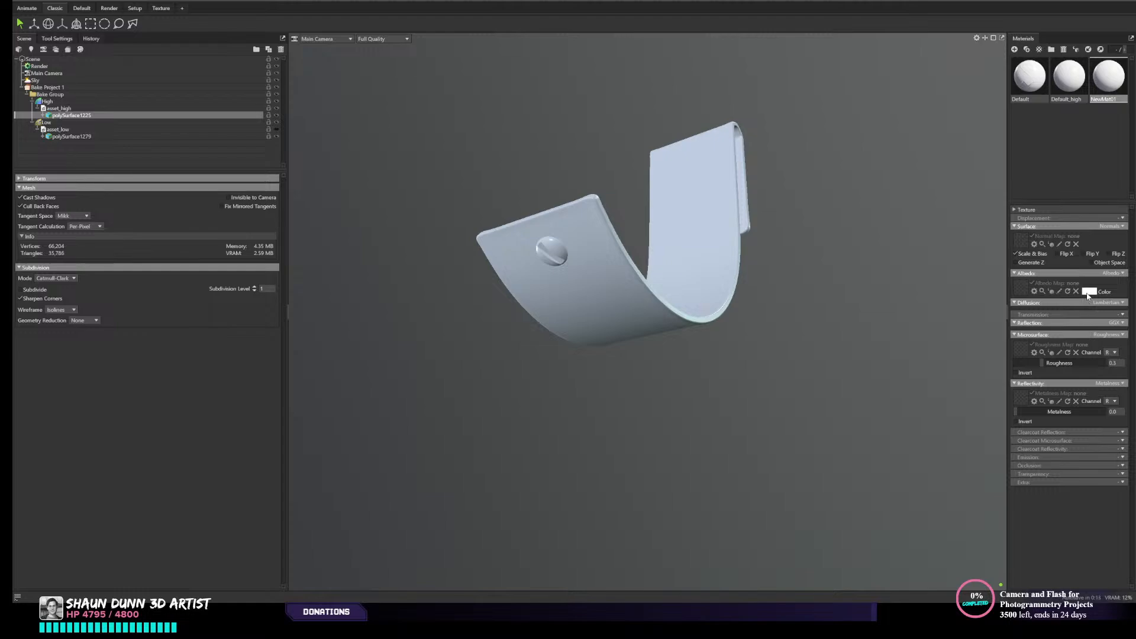
left_click(549, 282)
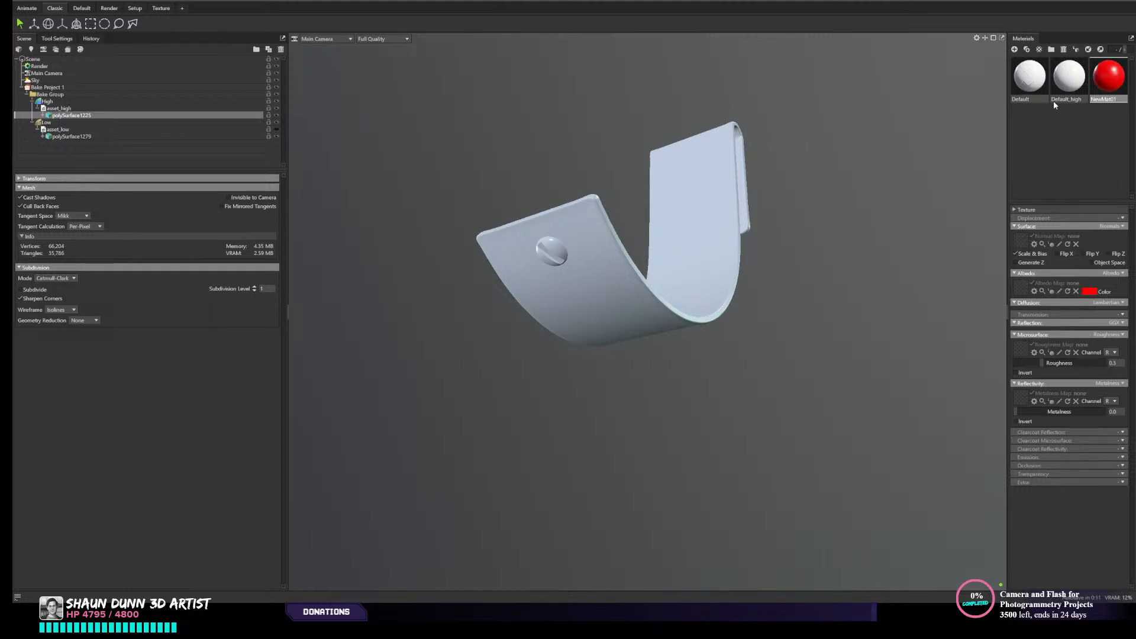
left_click_drag(1108, 75, 722, 251)
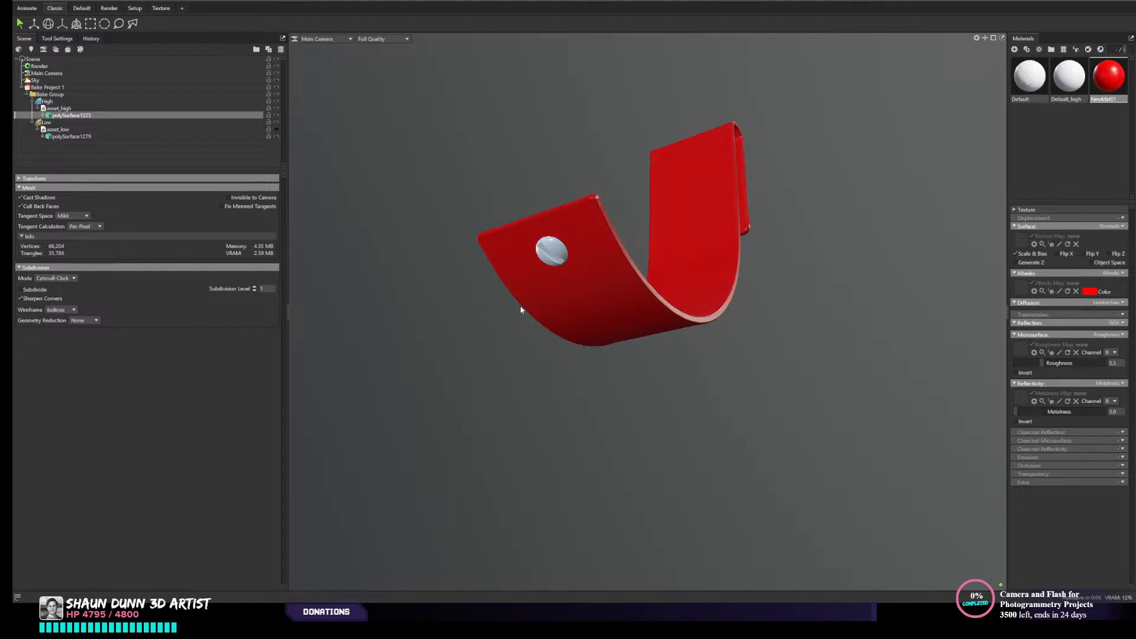
left_click_drag(661, 310, 830, 235)
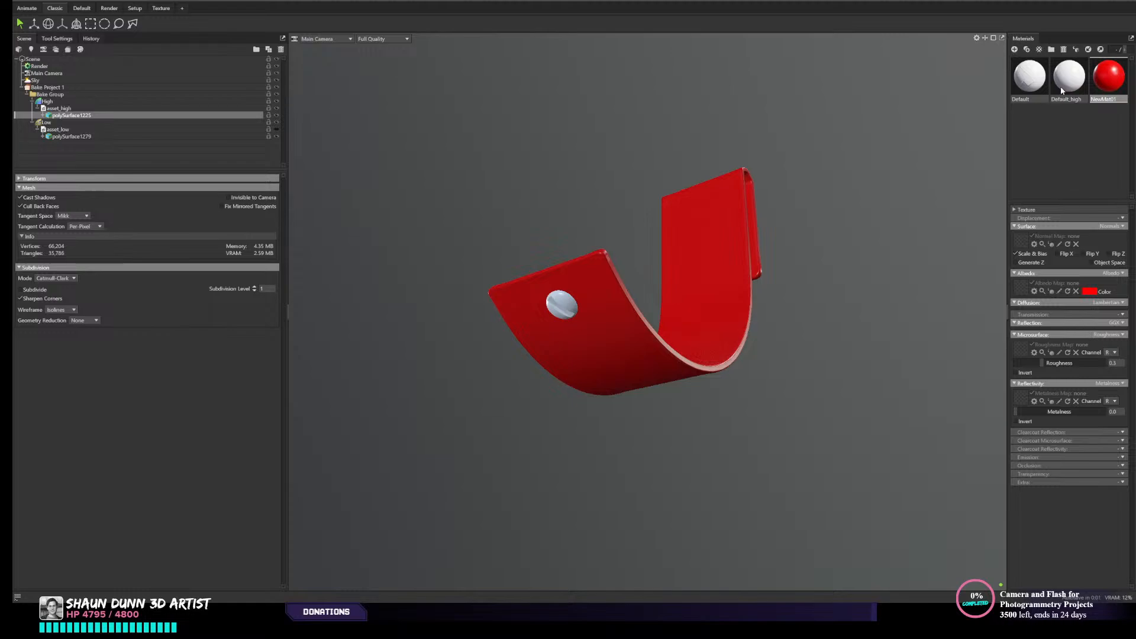
- Create a bright green material and apply it to the screw head on the high-poly strap
left_click(1014, 50)
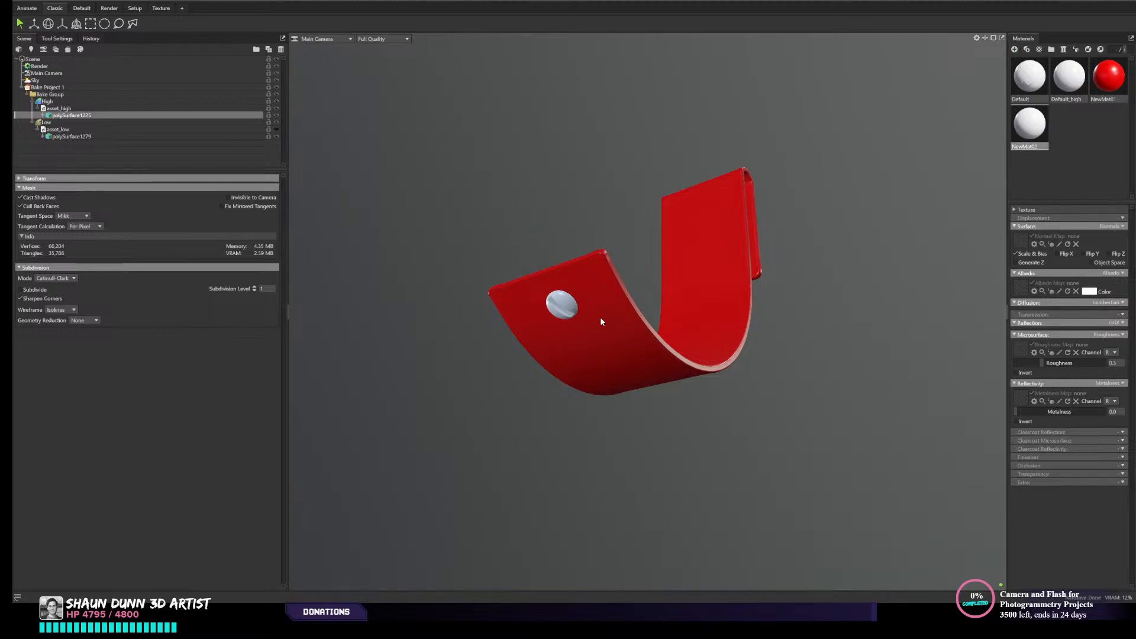
left_click_drag(556, 300, 593, 218)
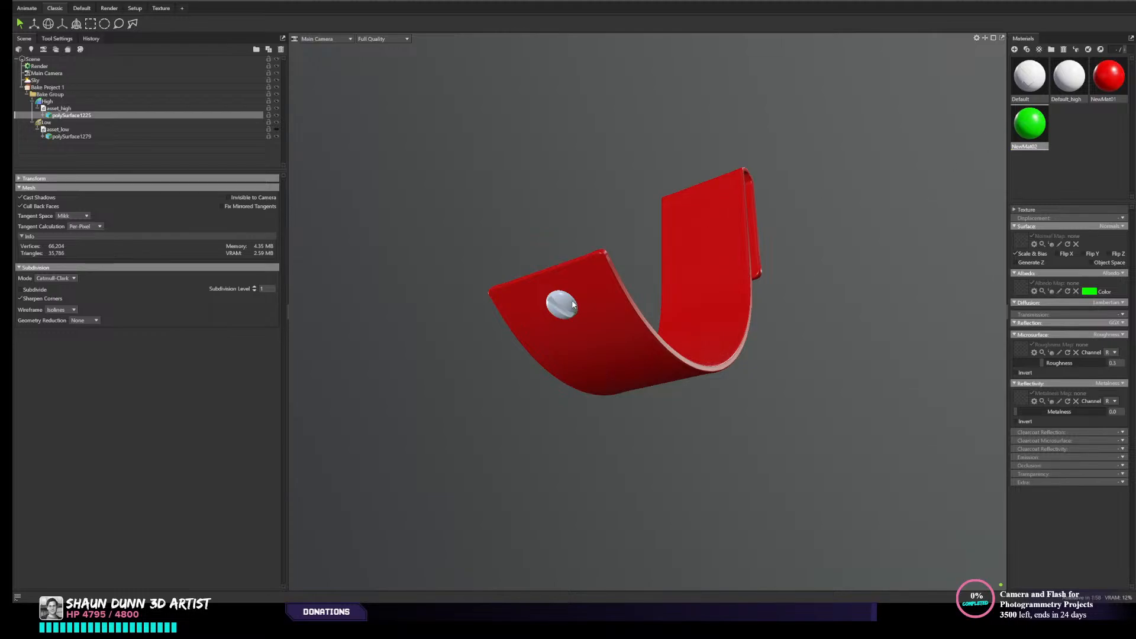
left_click(850, 415)
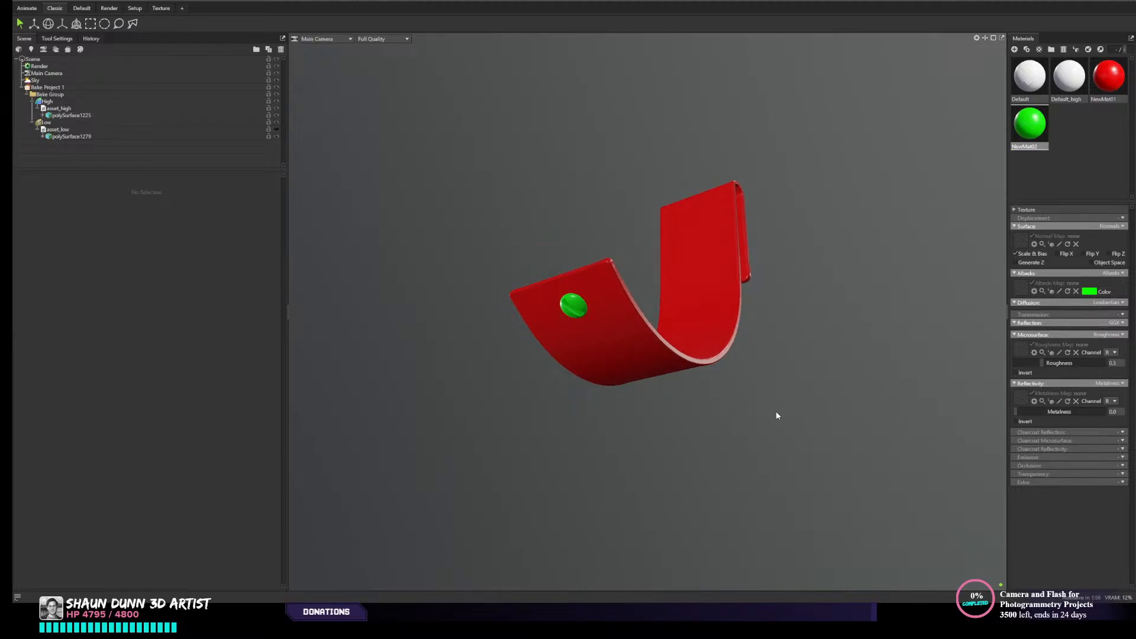
mouse_move(764, 412)
left_mouse_down()
mouse_move(738, 367)
mouse_move(702, 381)
mouse_move(725, 427)
mouse_move(754, 408)
left_mouse_up()
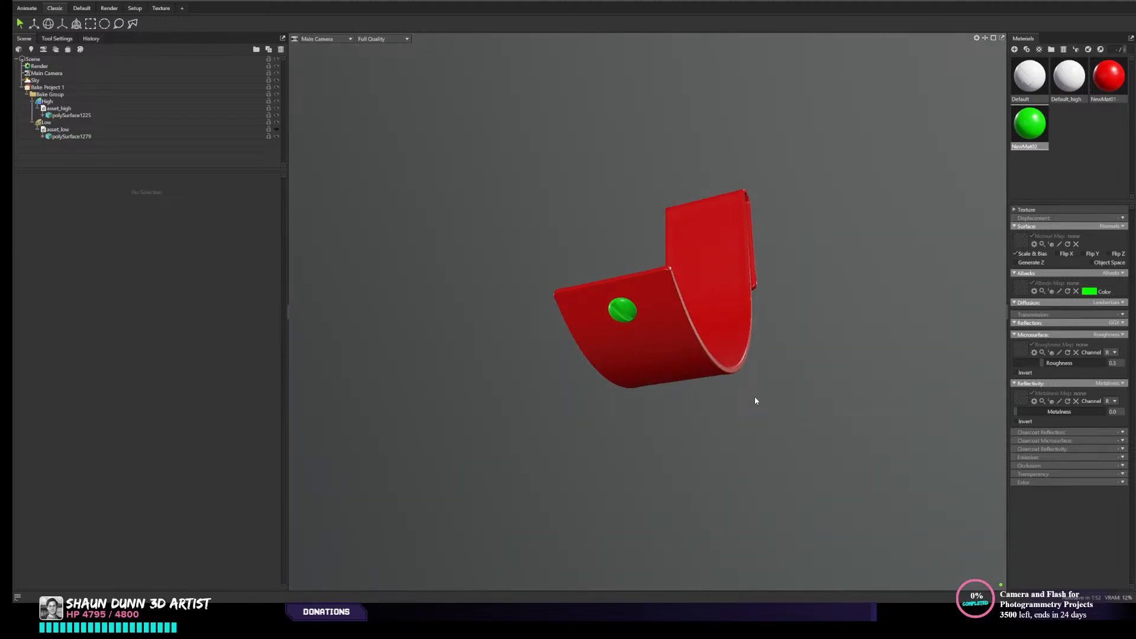
scroll(755, 396, "up", 3)
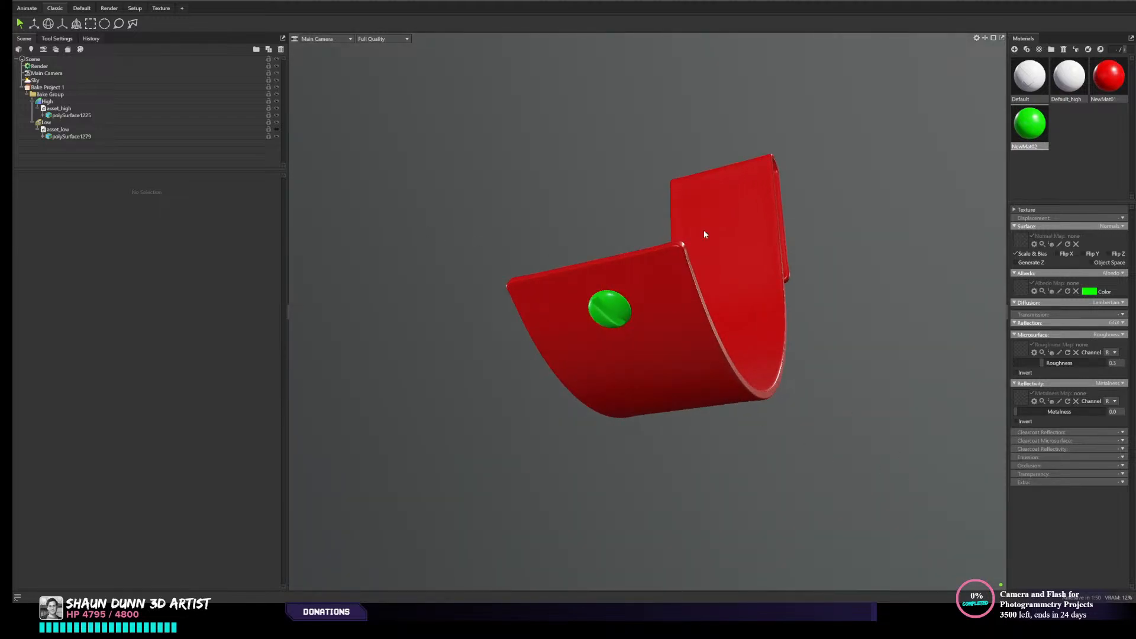
left_click_drag(731, 284, 740, 286)
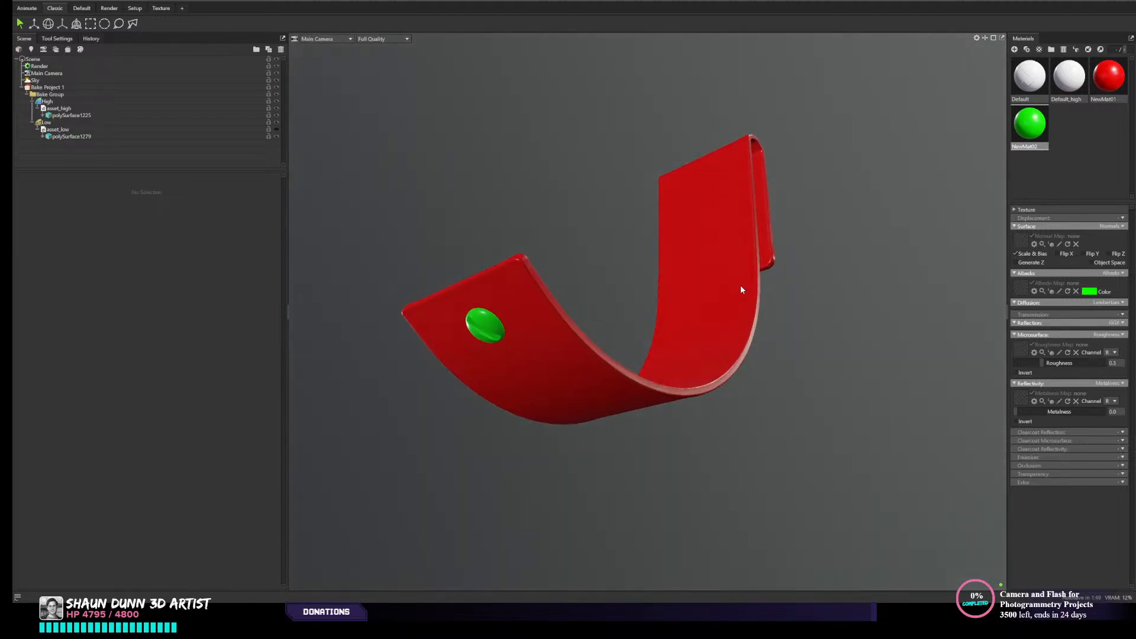
- Hide the high-poly group, show asset_low, and bake the normal and Material ID maps with Bake Project 1
left_click(66, 89)
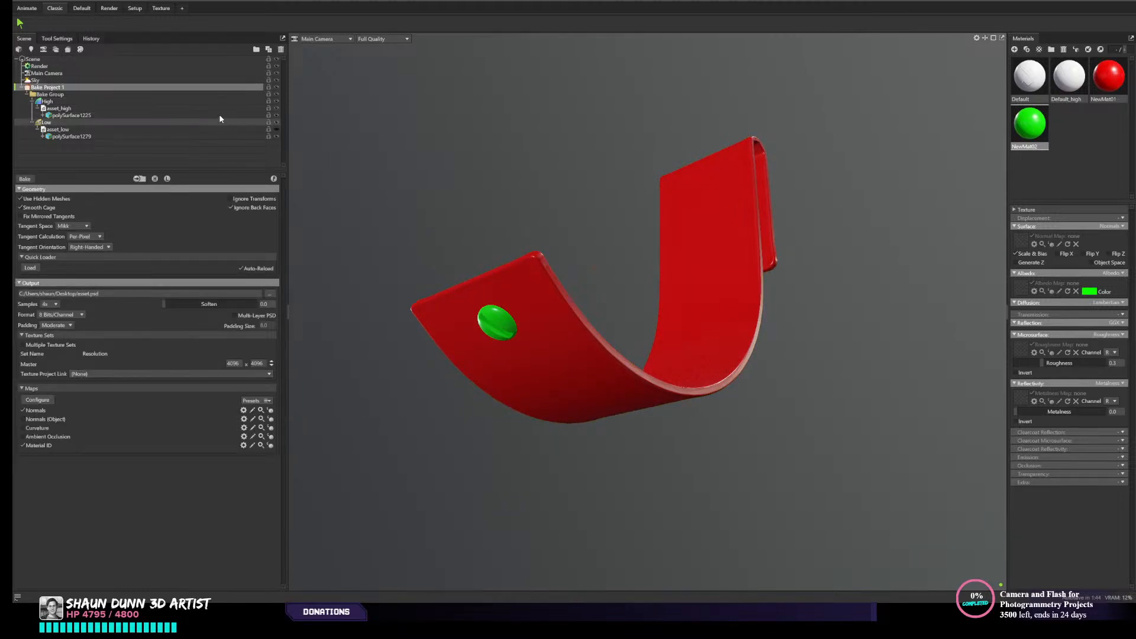
left_click(276, 101)
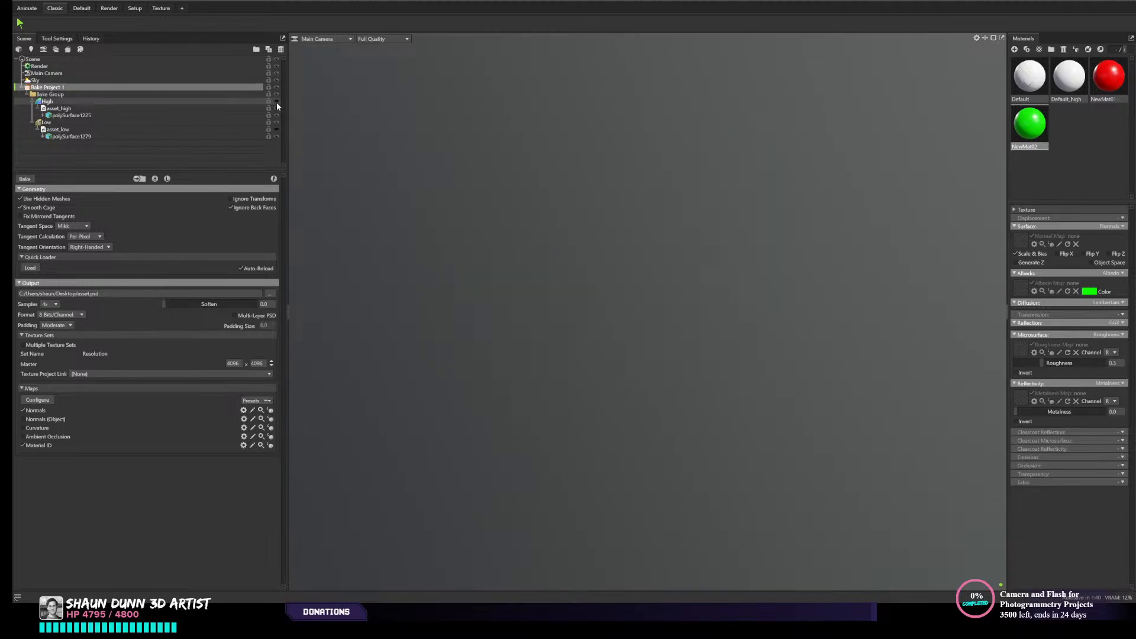
left_click(275, 129)
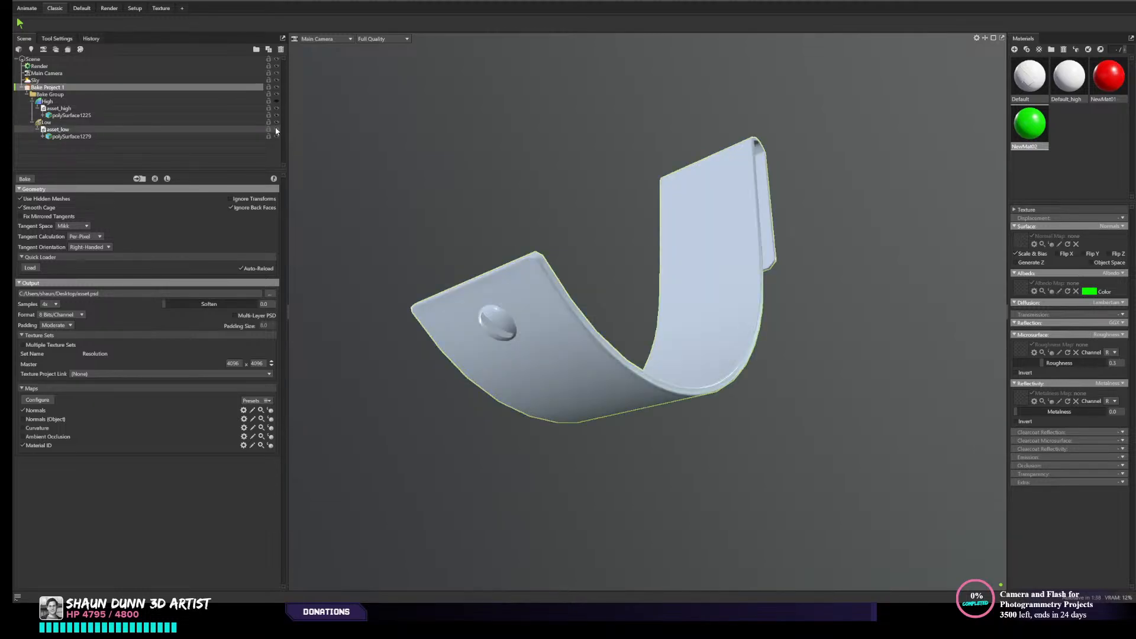
mouse_move(619, 233)
left_mouse_down()
mouse_move(639, 245)
mouse_move(629, 245)
left_mouse_up()
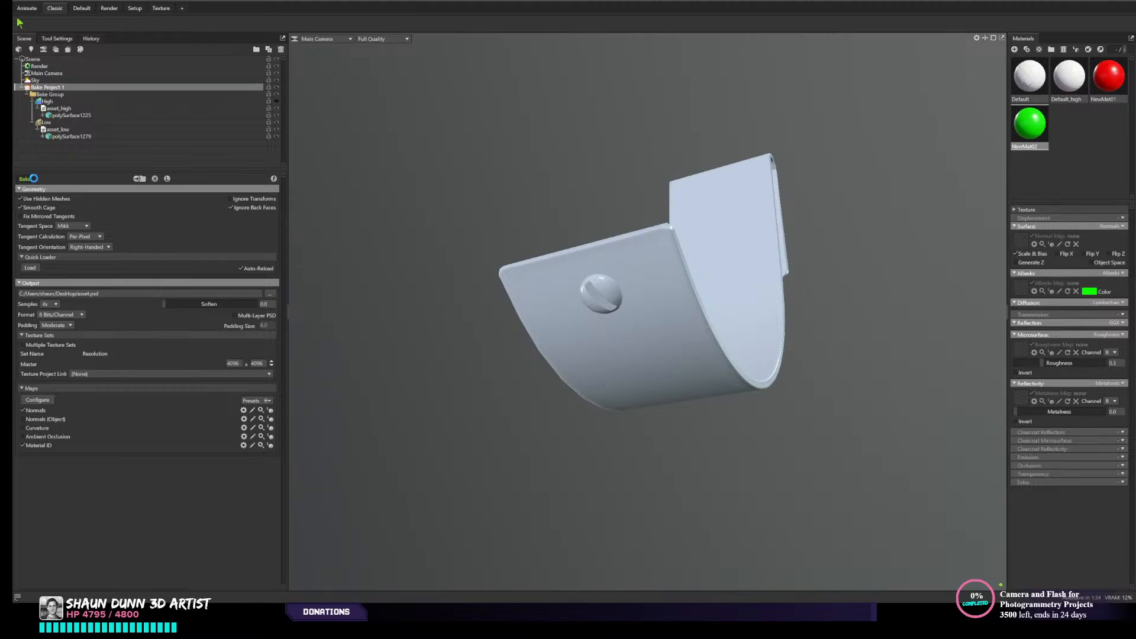
left_click_drag(910, 300, 863, 314)
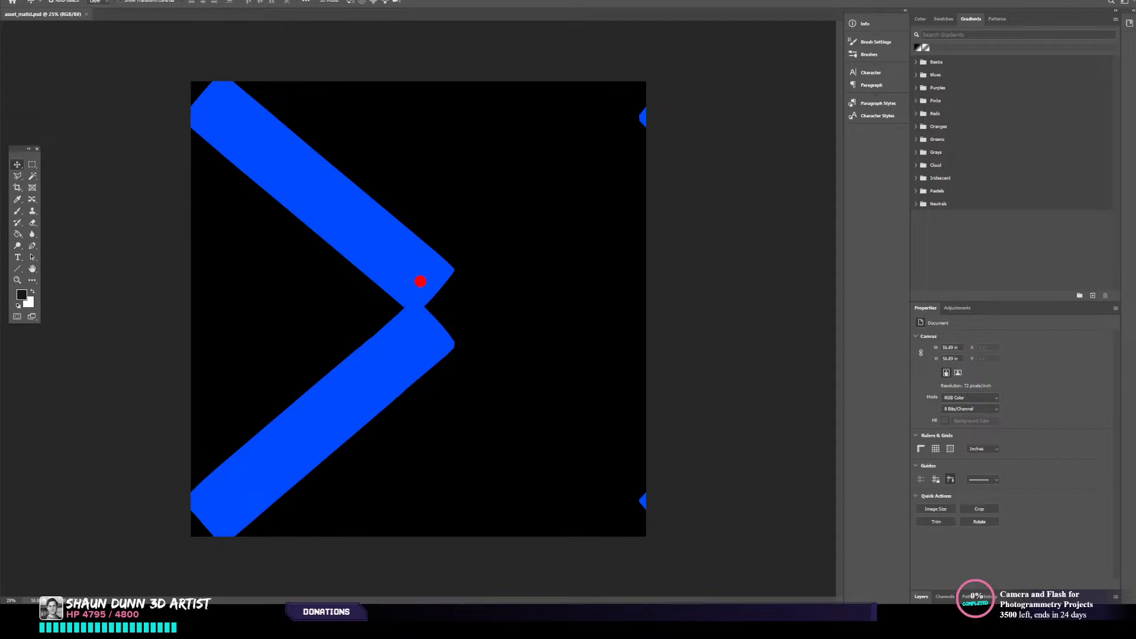
- Compare the baked material ID map in Photoshop with the strap's UV layout in Maya
key("alt+Tab")
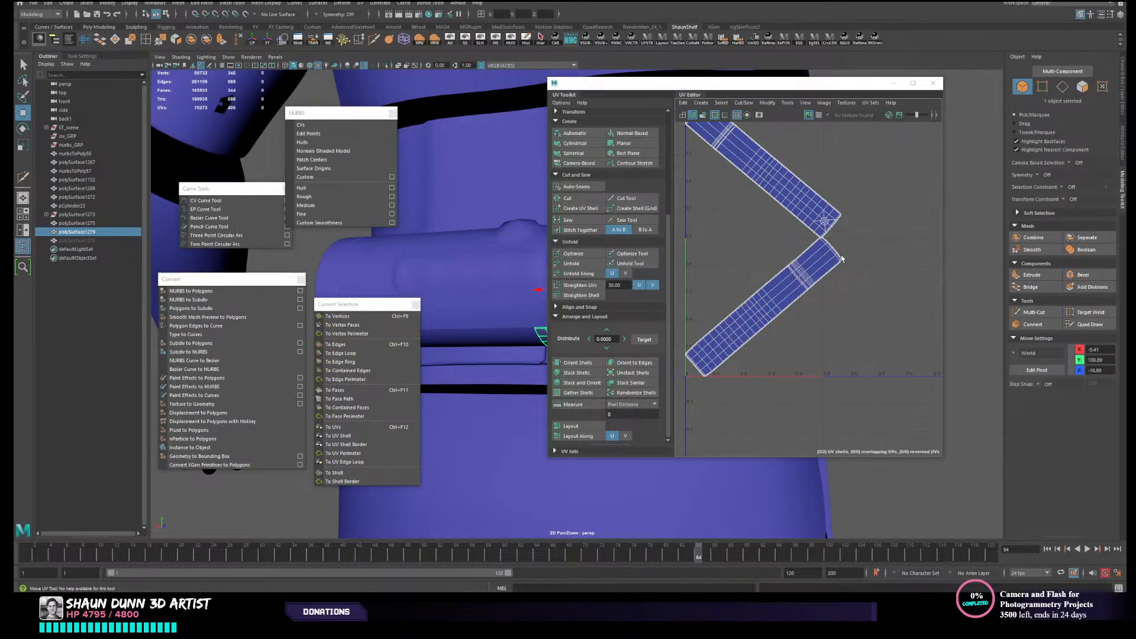
middle_click_drag(842, 250, 874, 290, "alt")
middle_click_drag(802, 292, 799, 258, "alt")
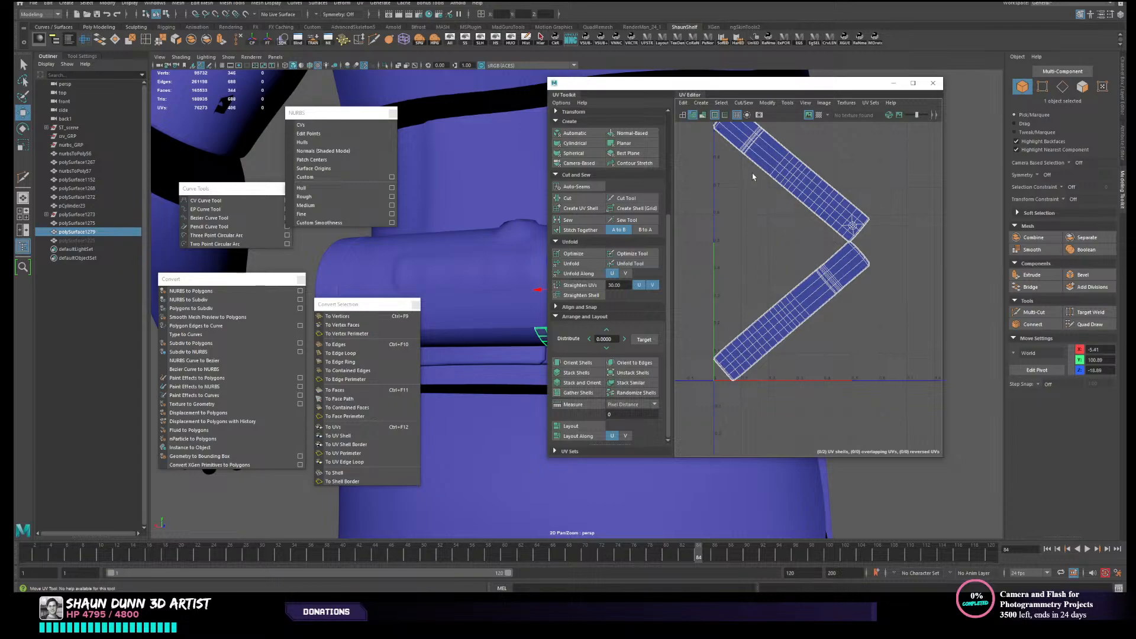
key("alt+Tab")
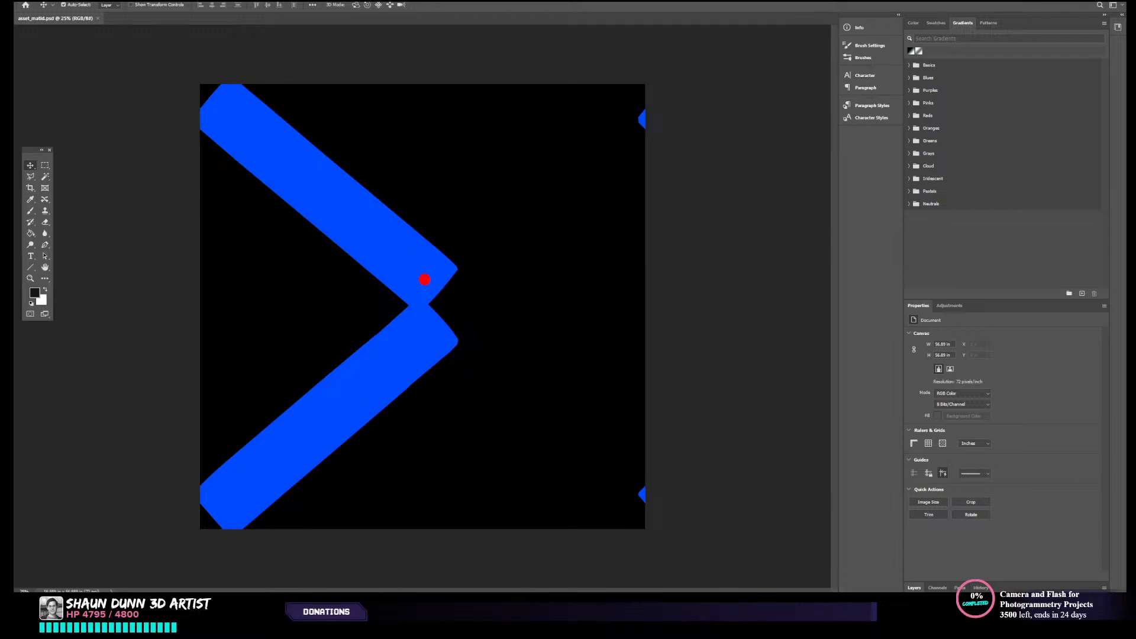
key("alt+Tab")
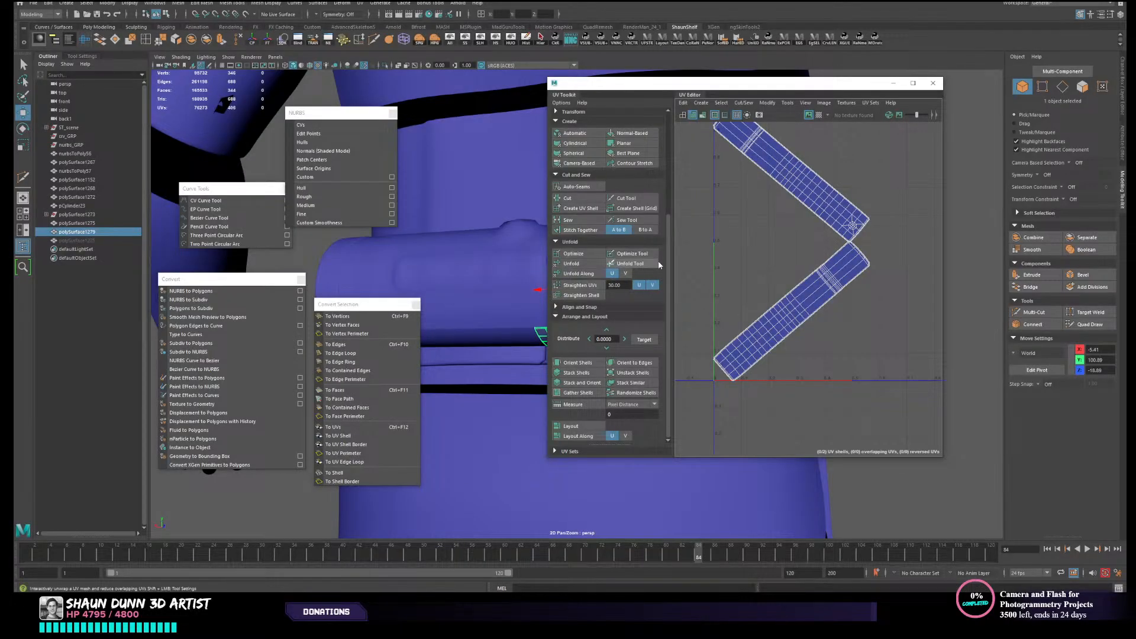
- Close the UV Editor in Maya and hide the cylinder body in front of the two belt straps
left_click(933, 83)
scroll(819, 250, "down", 5)
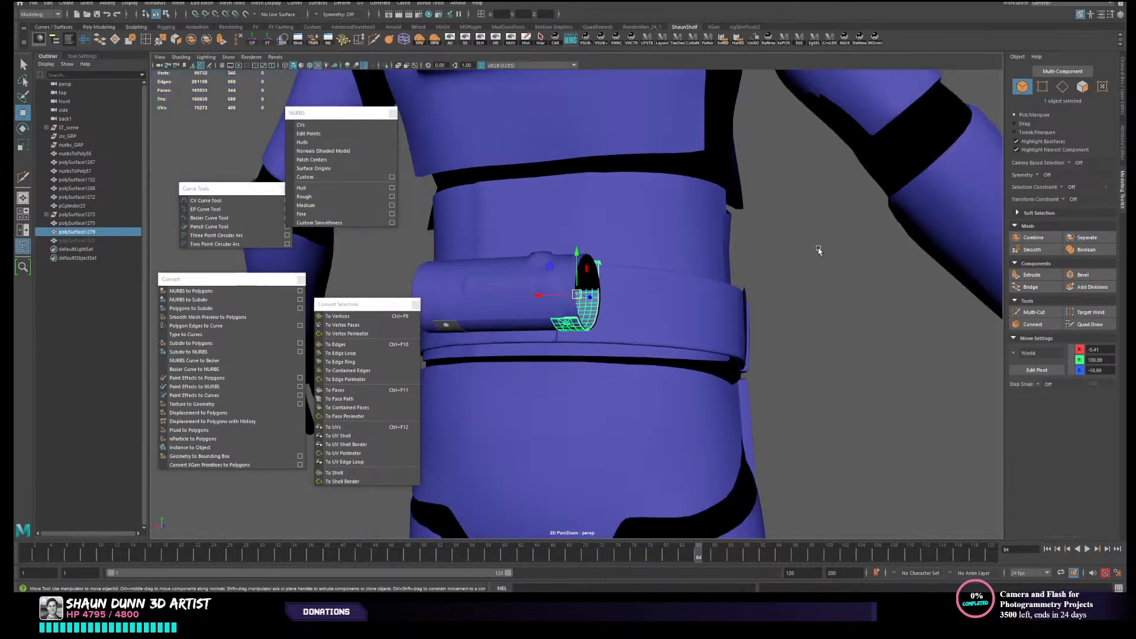
left_click_drag(771, 283, 819, 287, "alt")
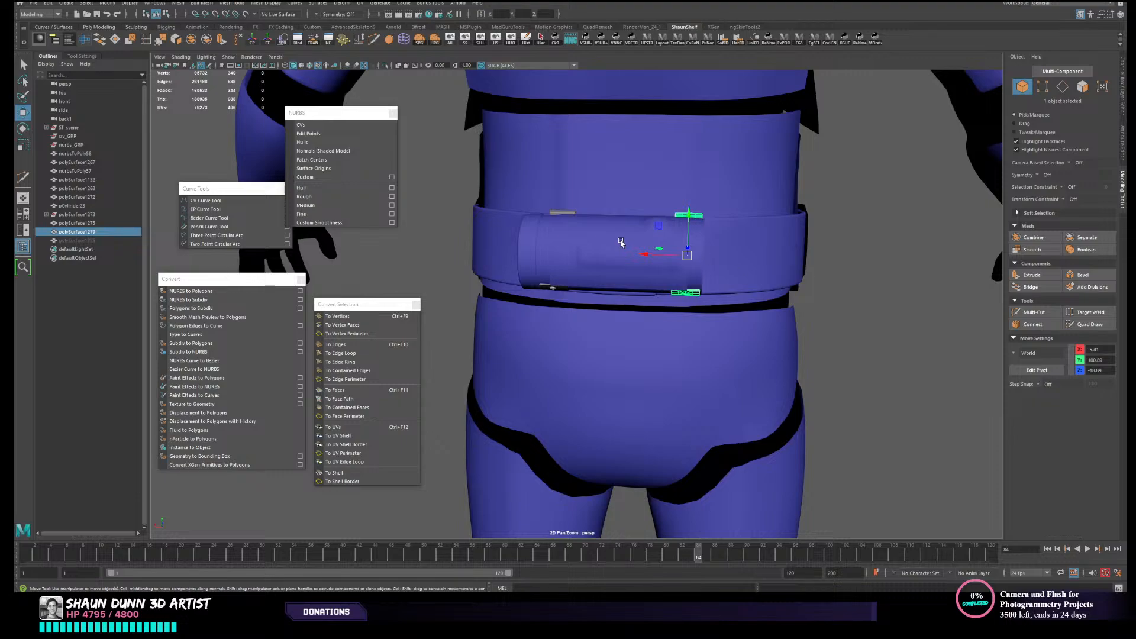
left_click(620, 241)
left_click(510, 39)
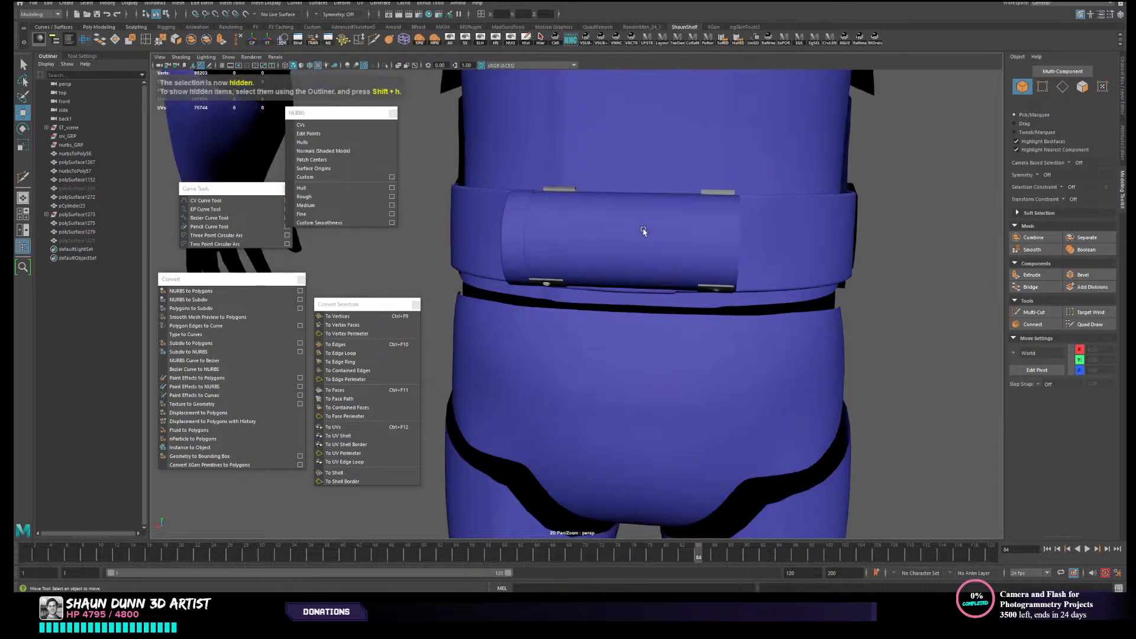
key("ctrl+h")
scroll(593, 291, "down", 3)
left_click_drag(593, 292, 609, 312, "alt")
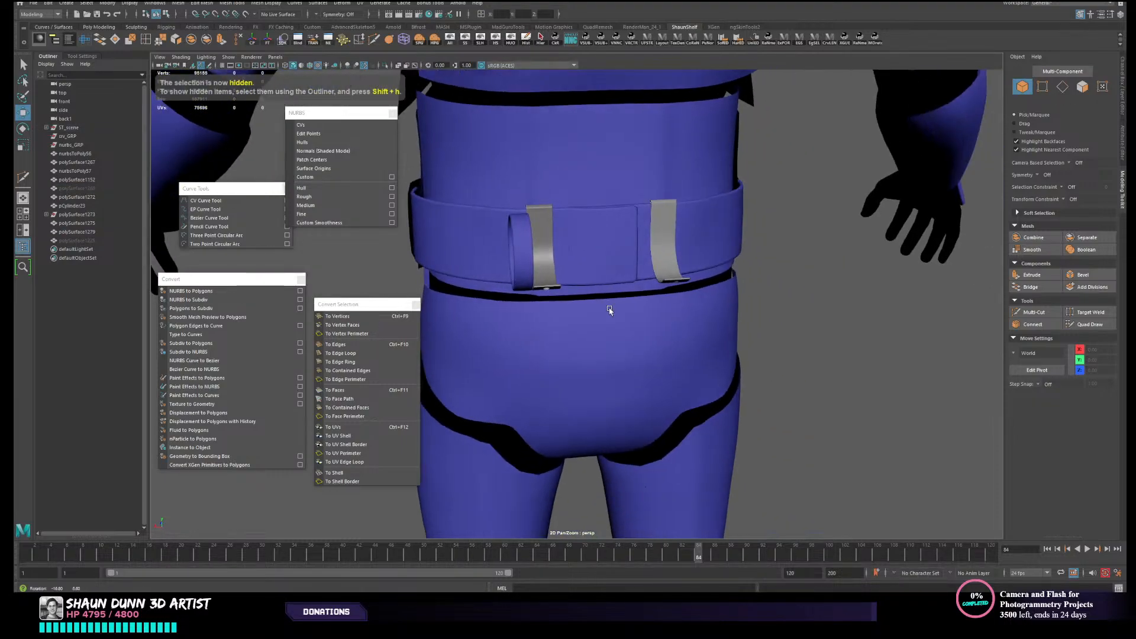
- Move the pivot of the cylinder's end cap up from the feet to belt height on the body's centre line
left_click(526, 248)
left_click_drag(526, 249, 562, 296, "alt")
scroll(687, 351, "down", 3)
scroll(689, 349, "down", 3)
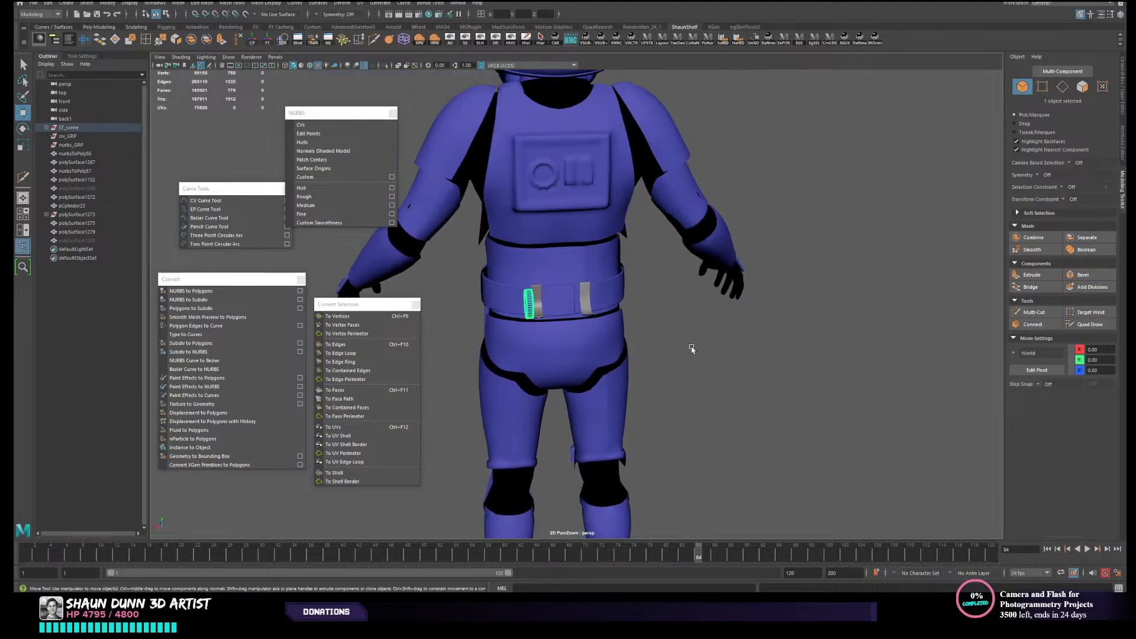
middle_click_drag(722, 347, 705, 286, "alt")
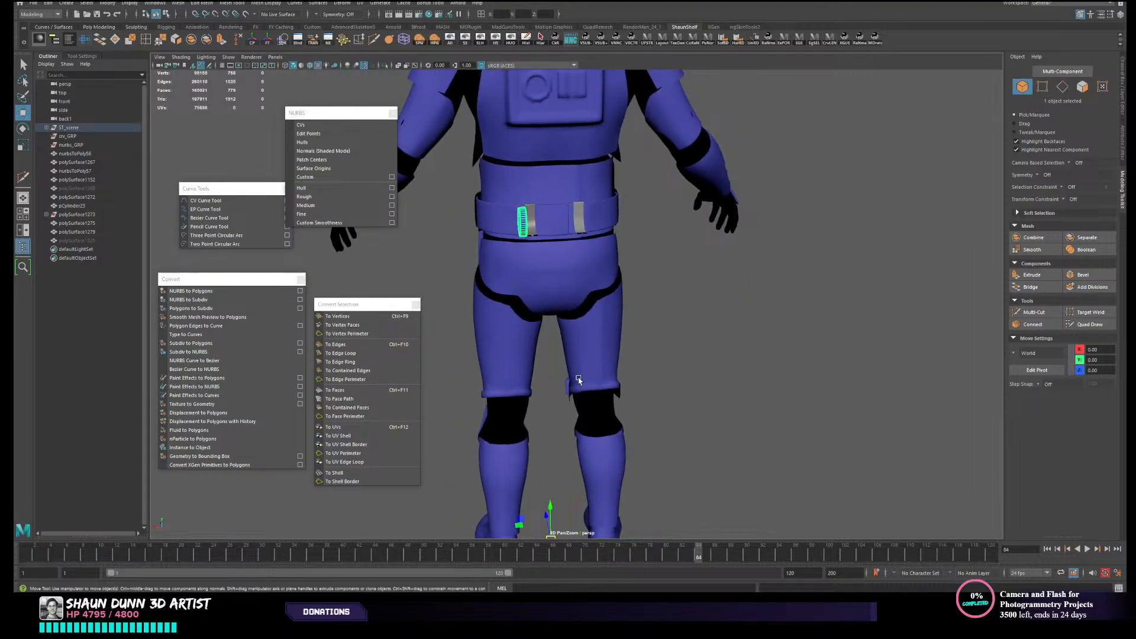
key("d")
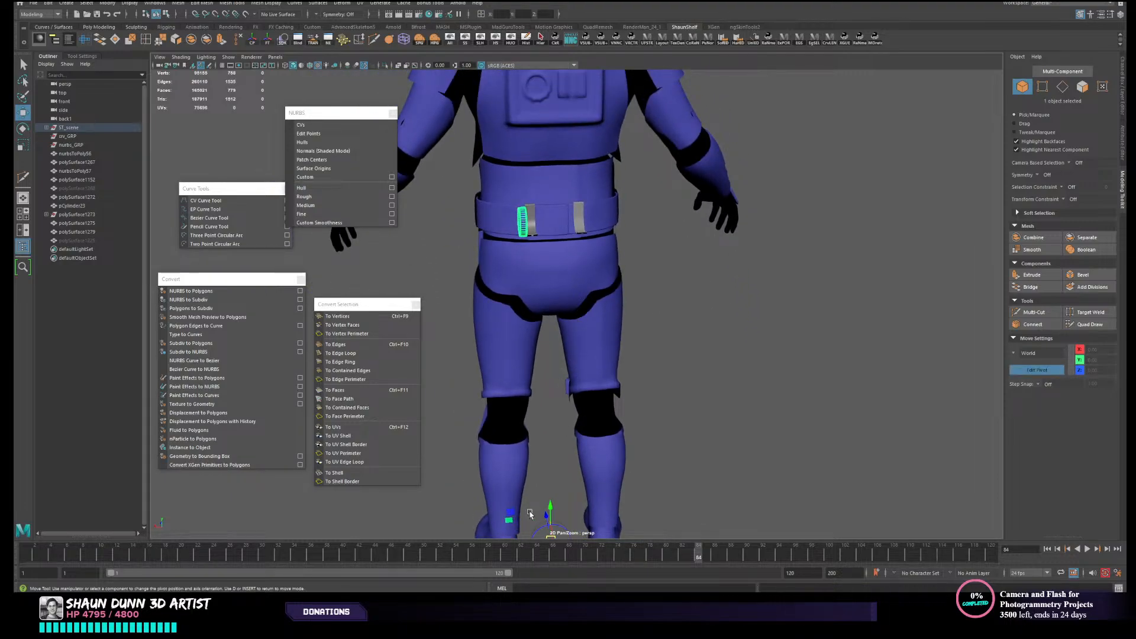
left_click_drag(550, 509, 581, 184)
middle_click_drag(583, 185, 596, 232, "alt")
scroll(621, 256, "up", 4)
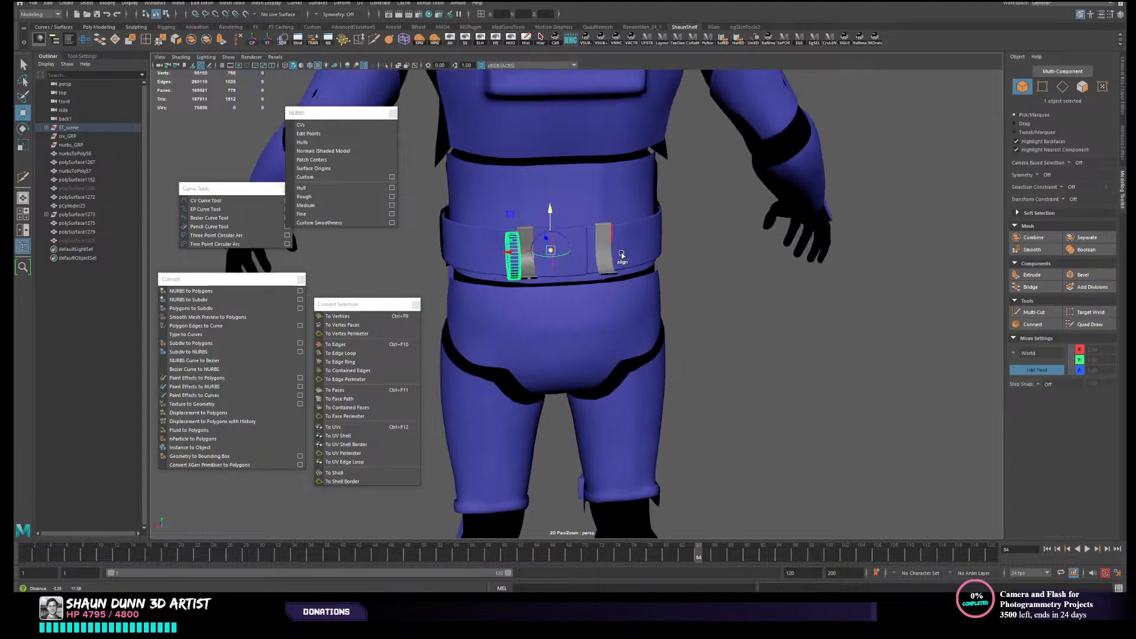
left_click_drag(622, 256, 635, 293, "alt")
left_click(501, 14)
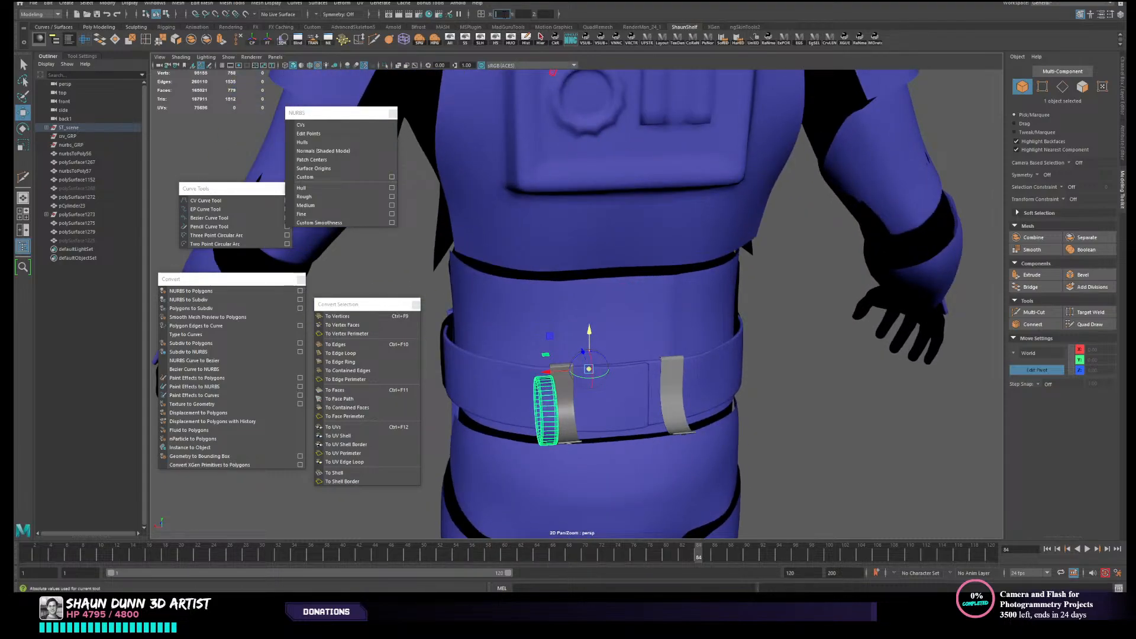
left_click(821, 385)
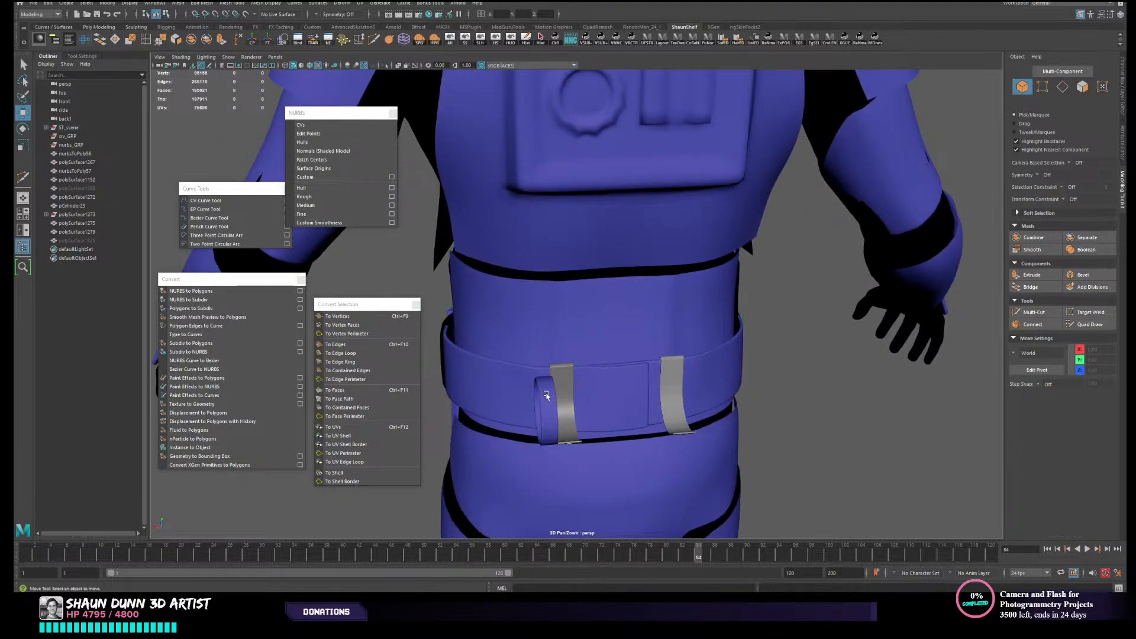
- Reselect the cylinder's end cap and bring up its transform channels together with the display layers
left_click(544, 389)
middle_click_drag(592, 430, 572, 335, "alt")
left_click_drag(652, 317, 619, 337, "alt")
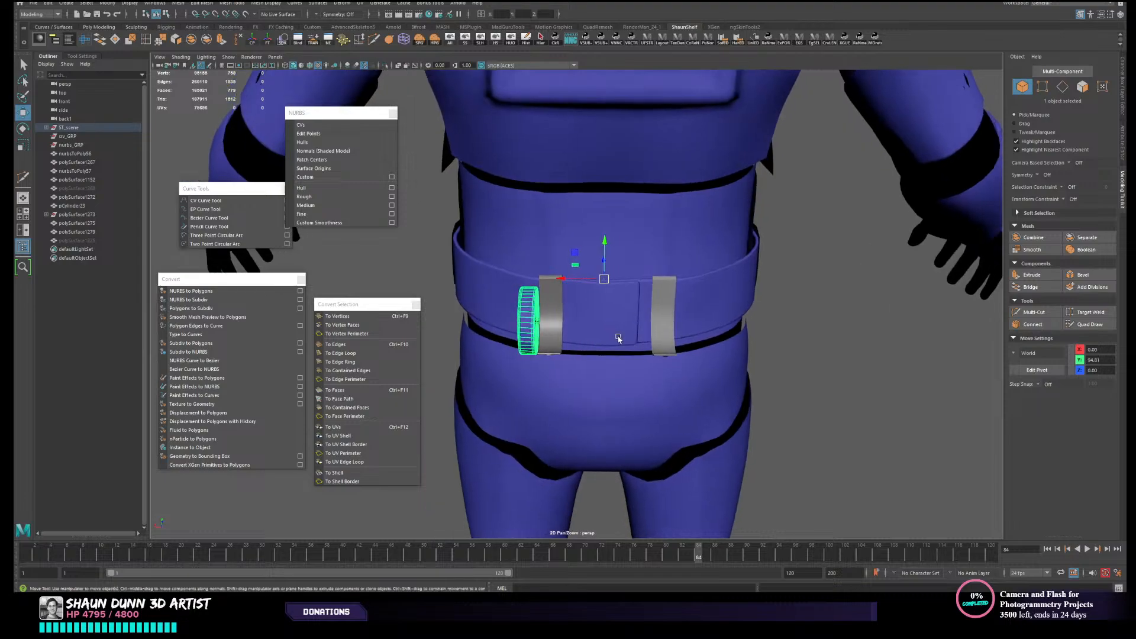
key("ctrl+a")
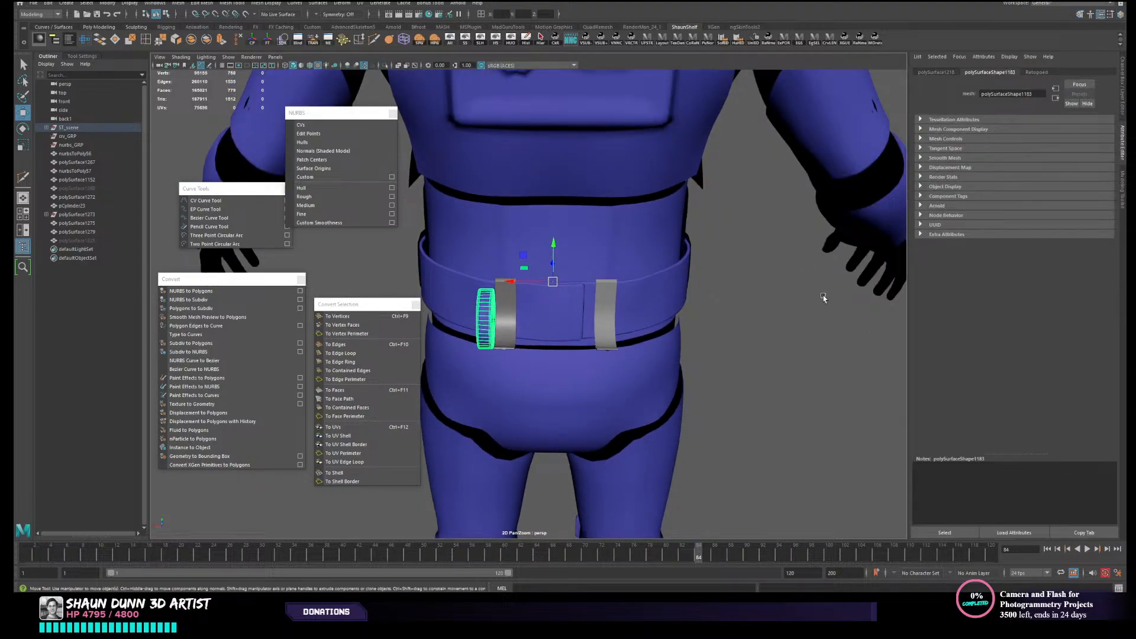
key("ctrl+a")
key("ctrl+a")
key("ctrl+a")
key("ctrl+a")
key("ctrl+a")
key("ctrl+a")
key("ctrl+a")
key("ctrl+a")
key("ctrl+a")
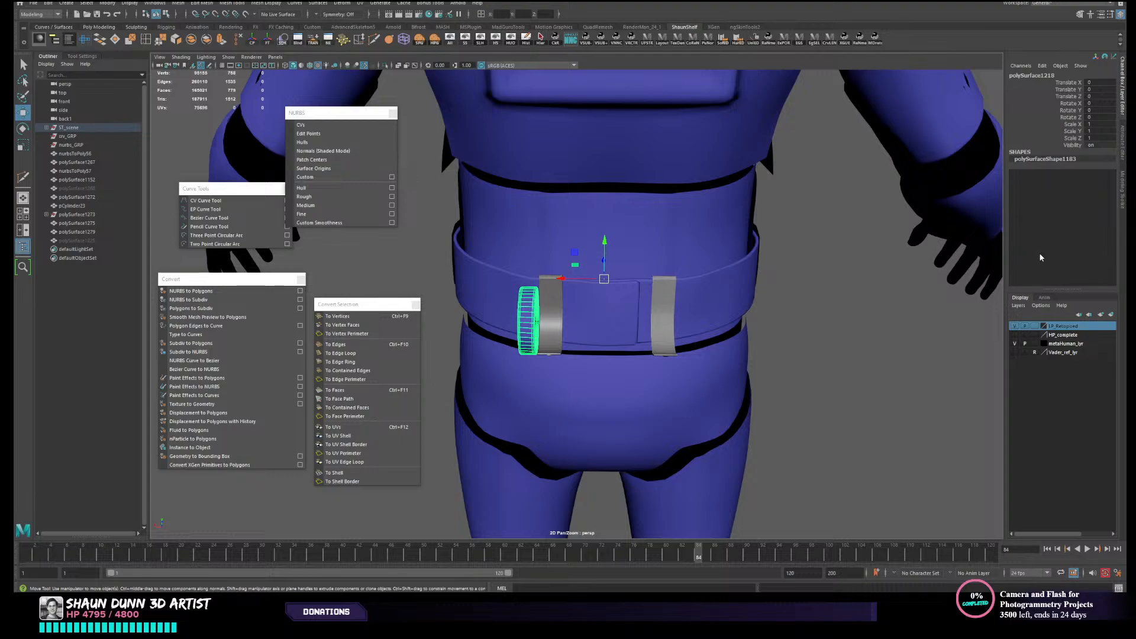
- Duplicate the cylinder's end cap and mirror the copy across X beside the opposite belt strap, freezing its transforms
key("ctrl+a")
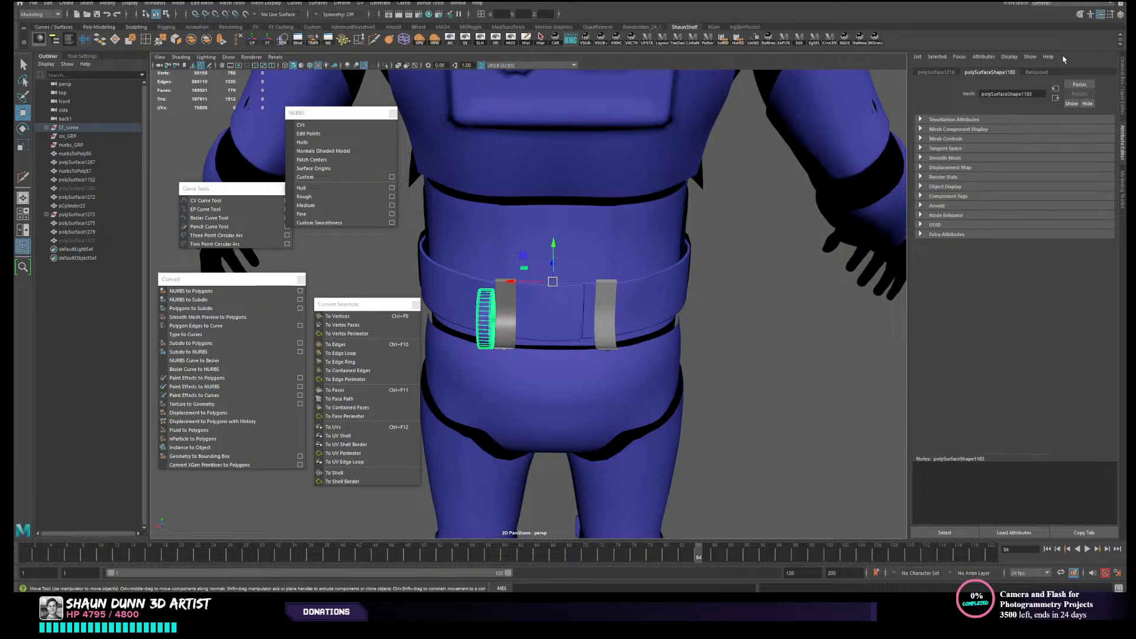
key("ctrl+a")
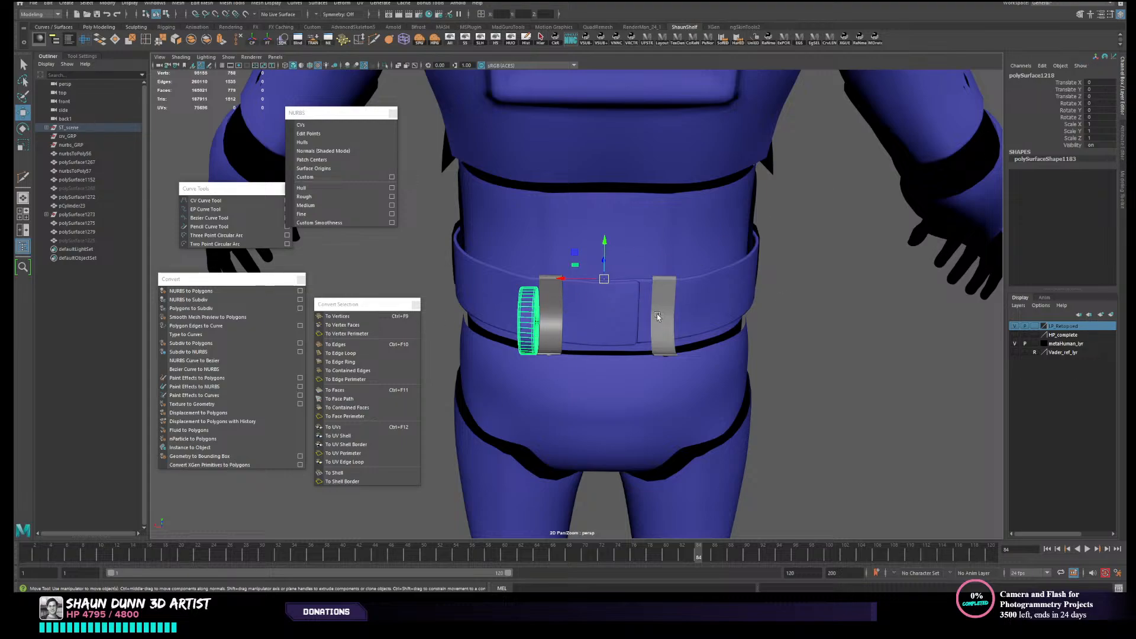
key("ctrl+d")
type("1")
key("Return")
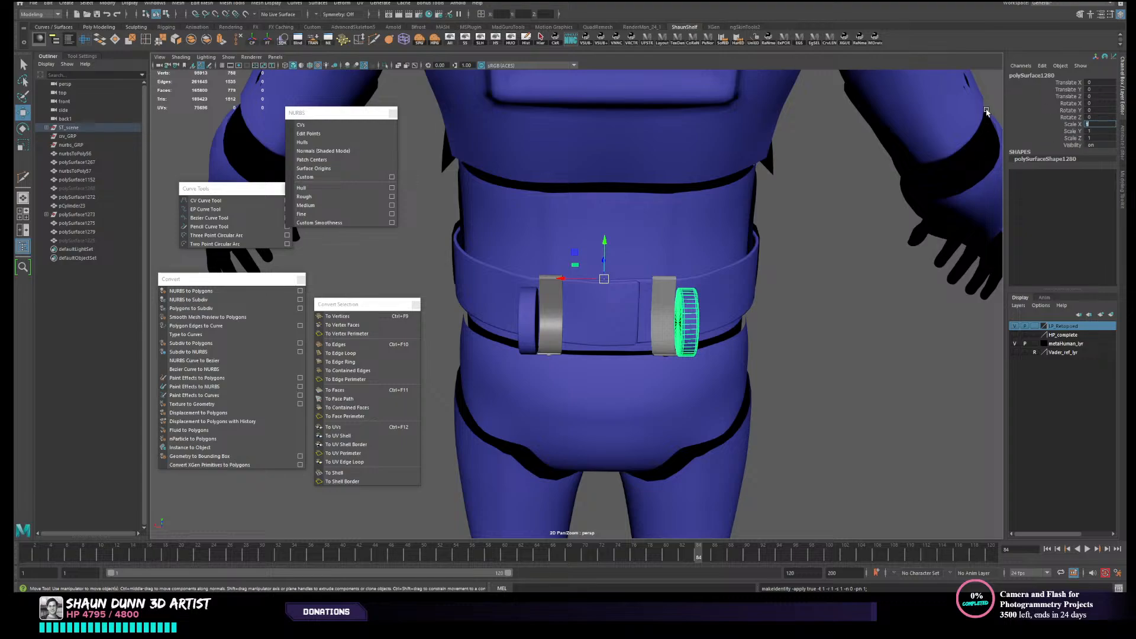
left_click_drag(782, 282, 754, 262, "alt")
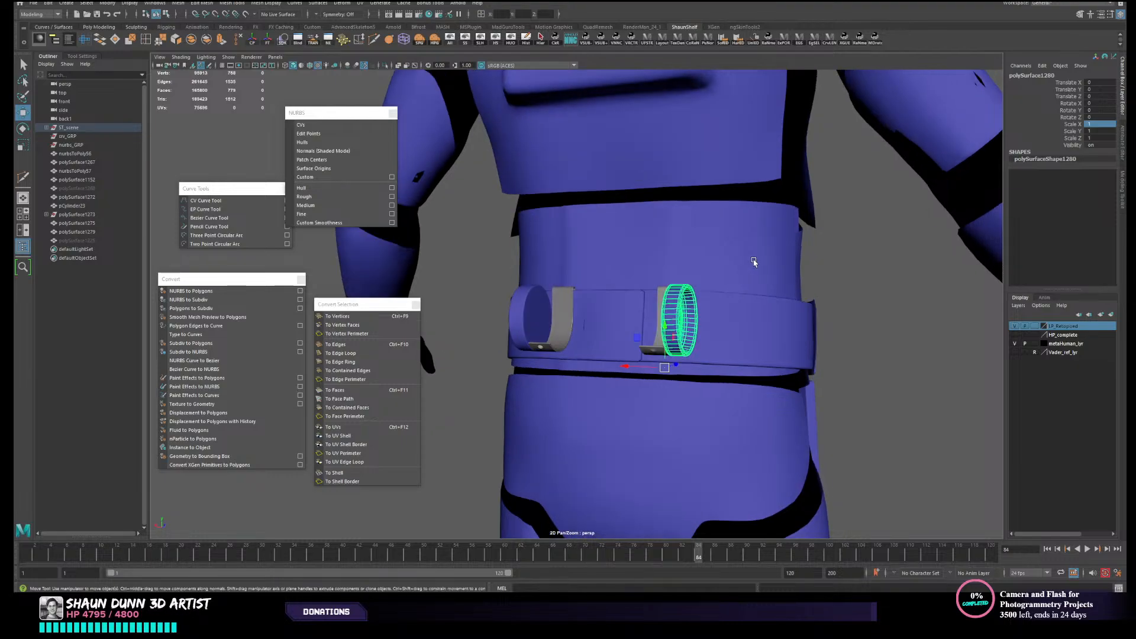
middle_click_drag(785, 301, 709, 283, "alt")
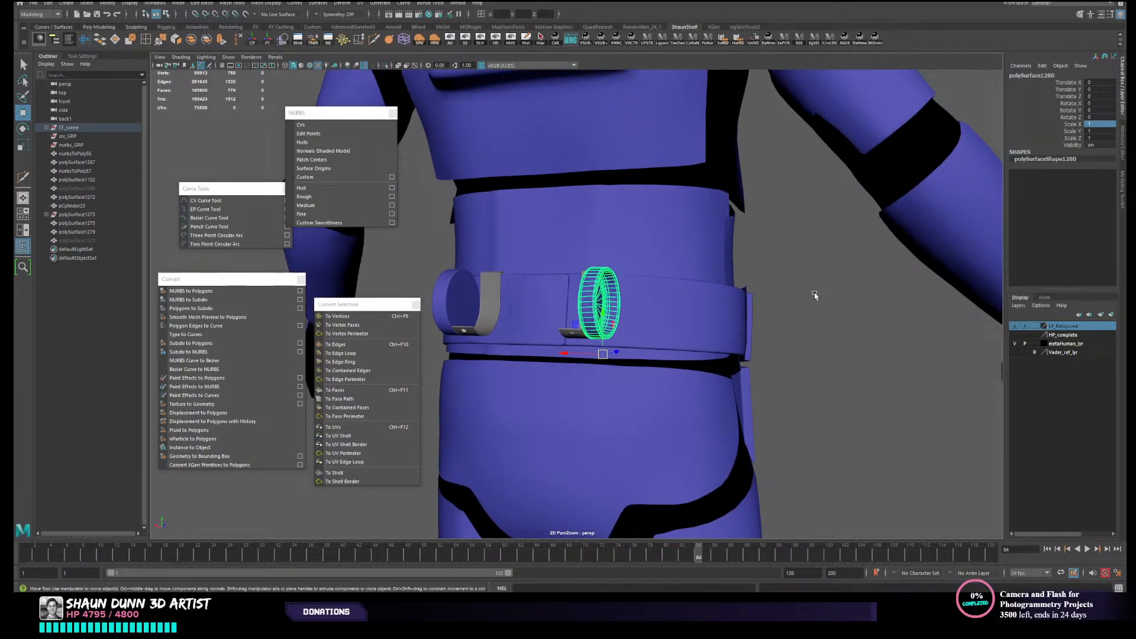
left_click_drag(814, 294, 728, 304, "alt")
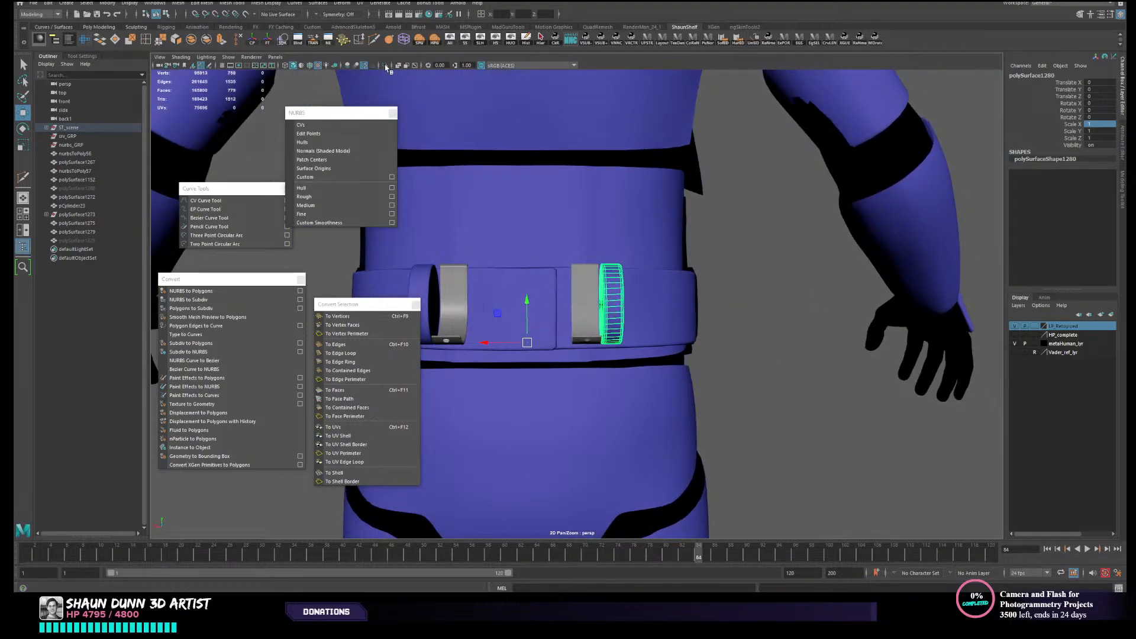
- Unhide all parts and hide the high-poly strap polySurface1225 at one end of the canister
left_click(451, 40)
mouse_move(803, 307)
left_mouse_down("alt")
mouse_move(796, 342)
mouse_move(814, 336)
mouse_move(768, 330)
mouse_move(760, 291)
mouse_move(789, 293)
left_mouse_up("alt")
left_click(814, 337)
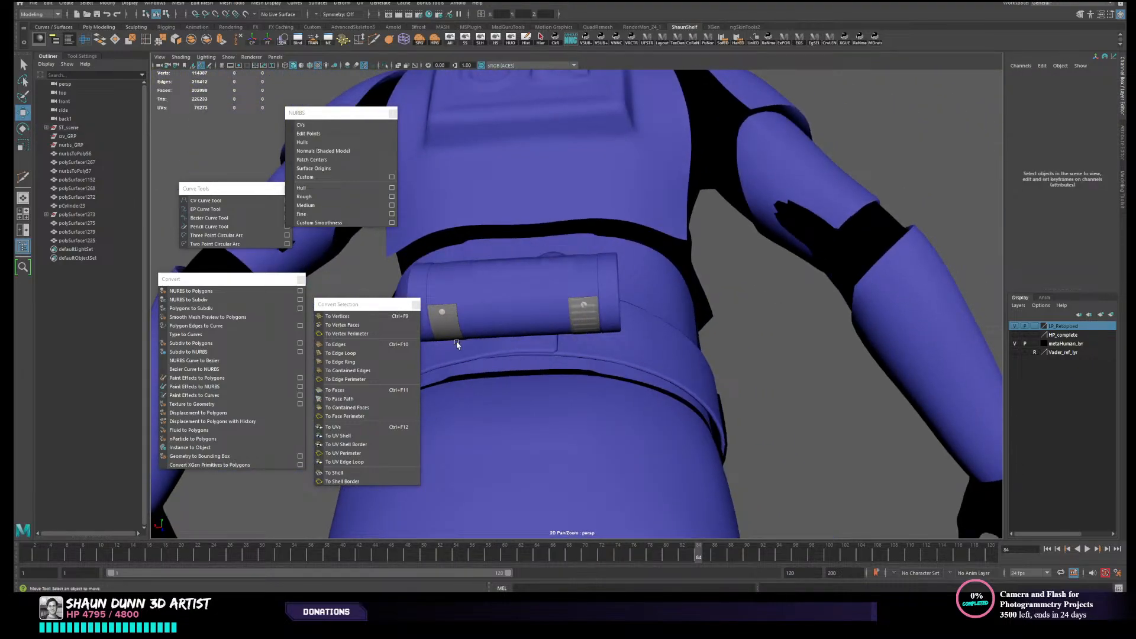
middle_click_drag(461, 341, 586, 282, "alt")
left_click_drag(586, 282, 560, 295, "alt")
left_click(659, 261)
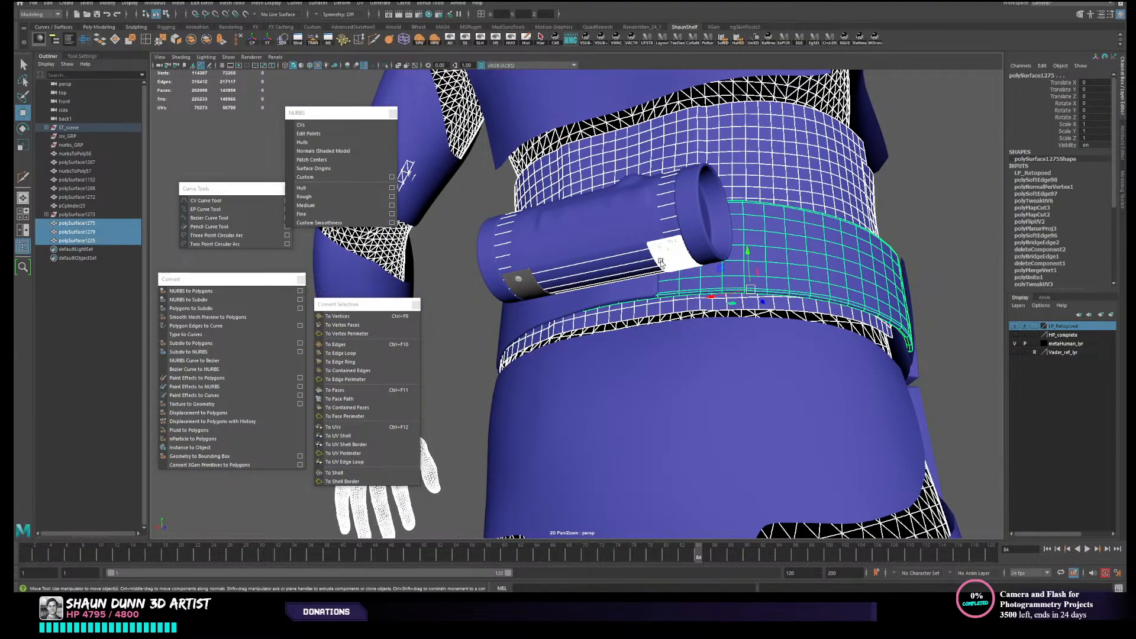
left_click(664, 261)
left_click_drag(664, 262, 671, 220, "alt")
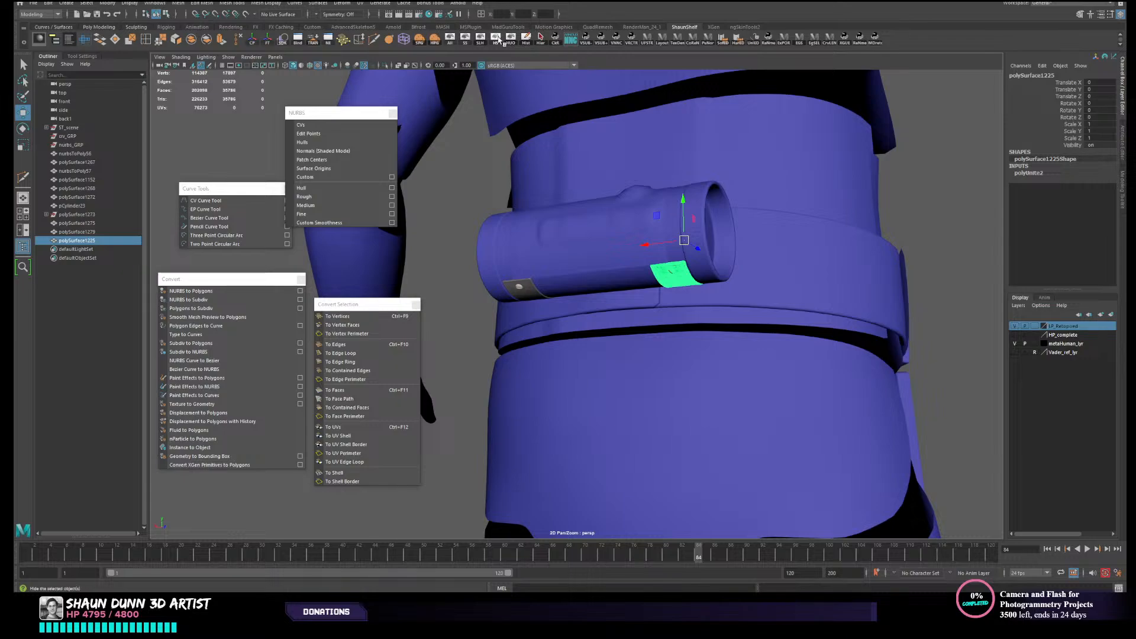
left_click(499, 40)
- Isolate the low-poly strap polySurface1279 and assign it the existing Retopoed material
left_click(678, 281)
left_click_drag(678, 282, 701, 291, "alt")
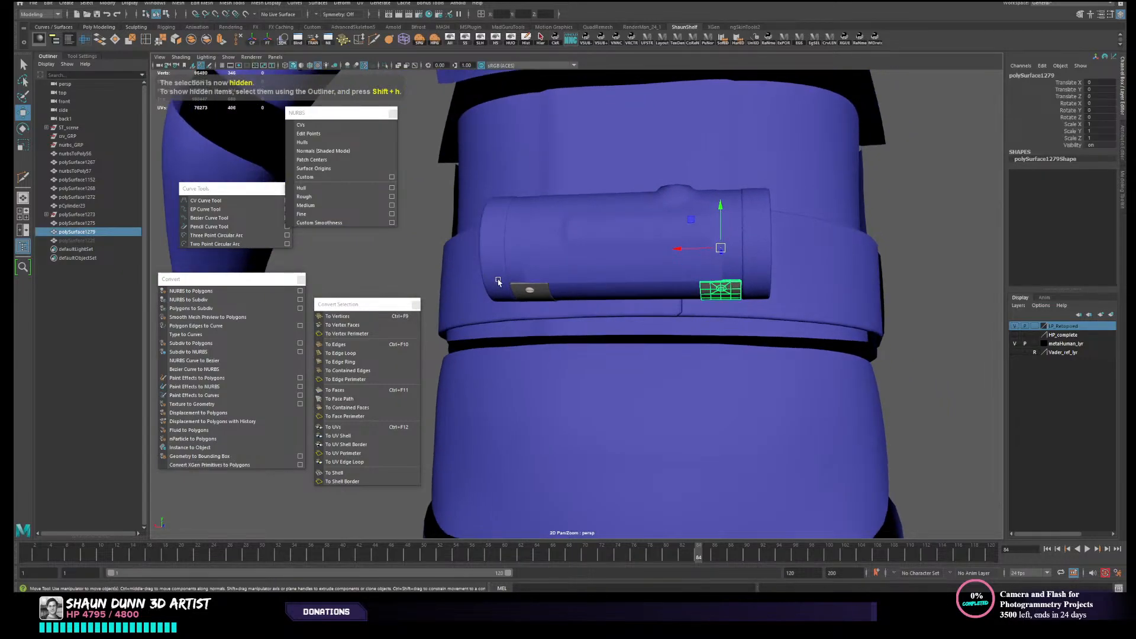
mouse_move(531, 306)
left_mouse_down("alt")
mouse_move(545, 313)
mouse_move(543, 297)
left_mouse_up("alt")
scroll(616, 307, "down", 3)
left_click_drag(616, 307, 621, 326, "alt")
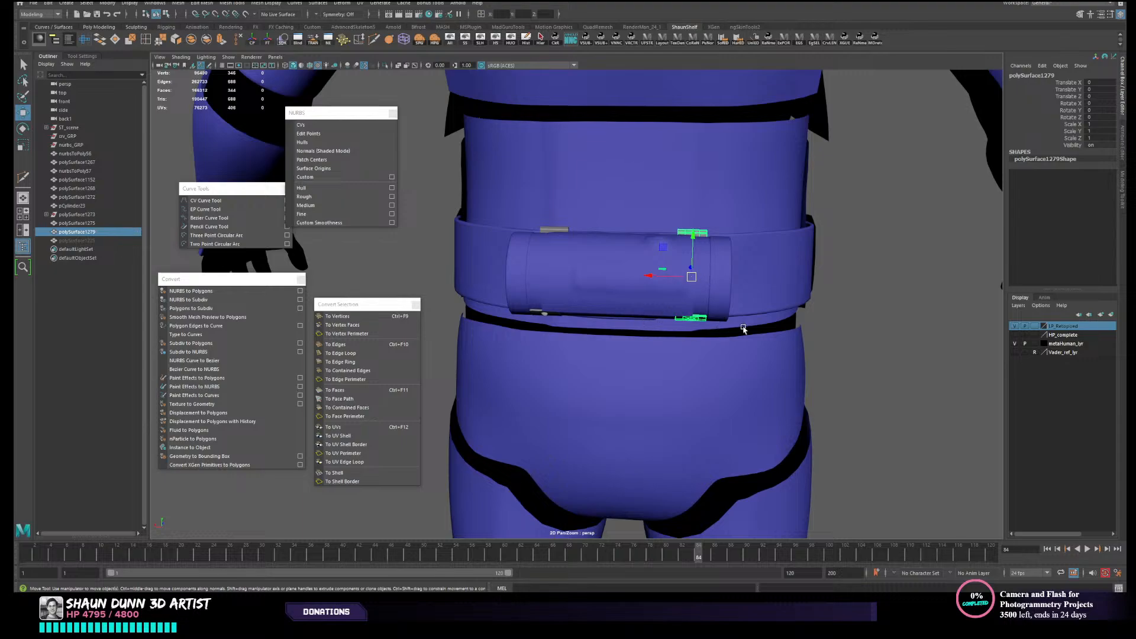
left_click(510, 38)
right_click(796, 272)
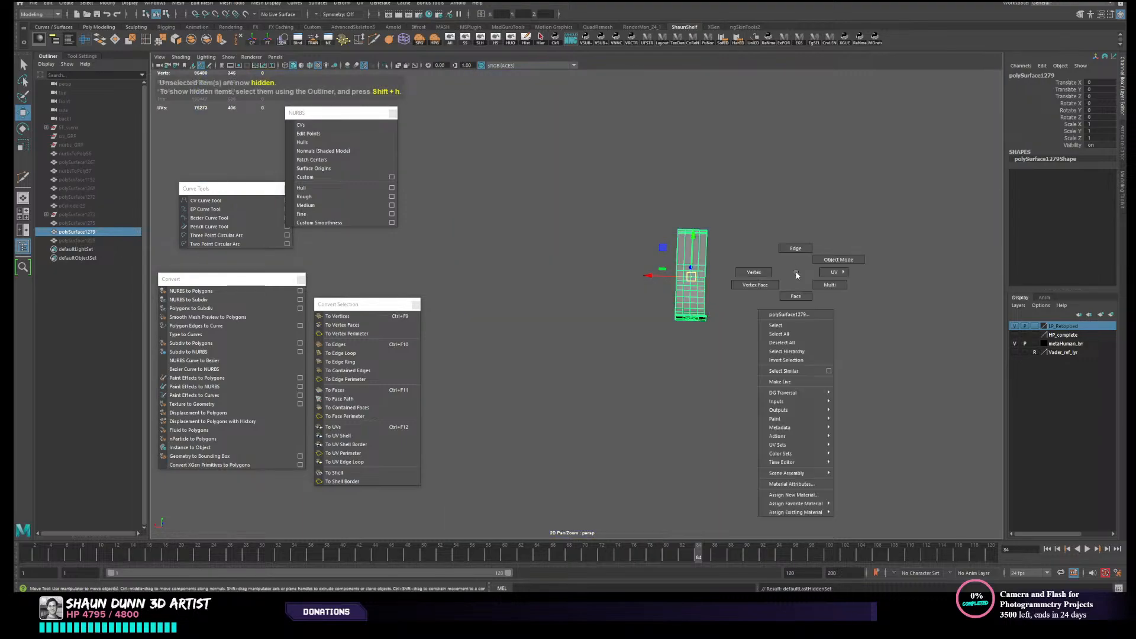
mouse_move(828, 511)
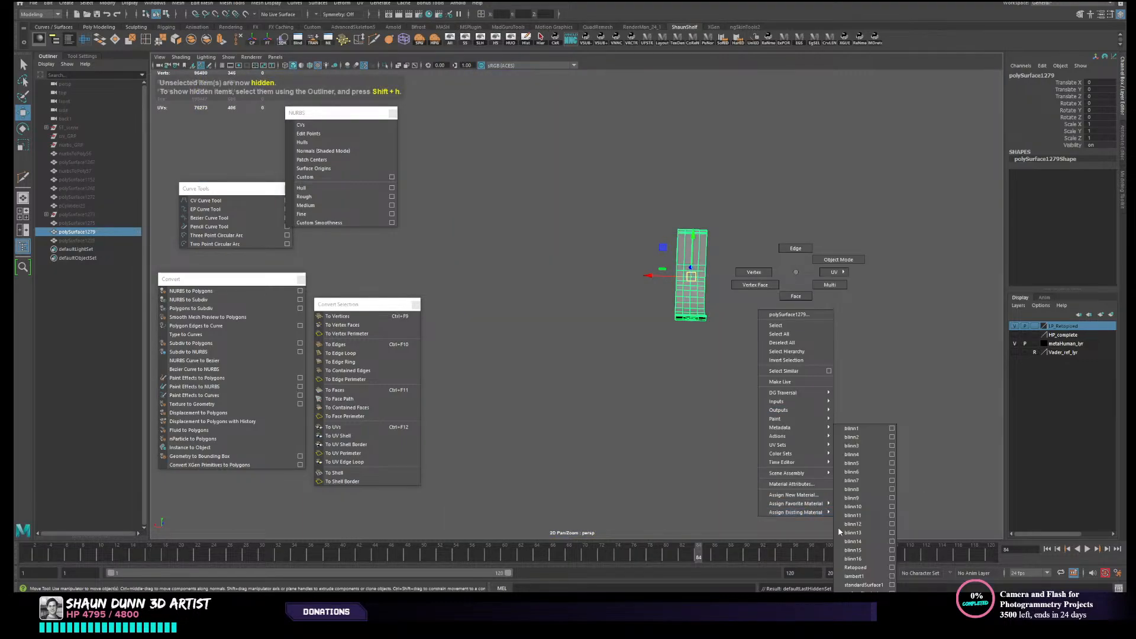
left_click(858, 567)
- Move the low-poly strap's pivot to the body's centre line and duplicate the strap with Scale X set to -1
left_click(685, 257)
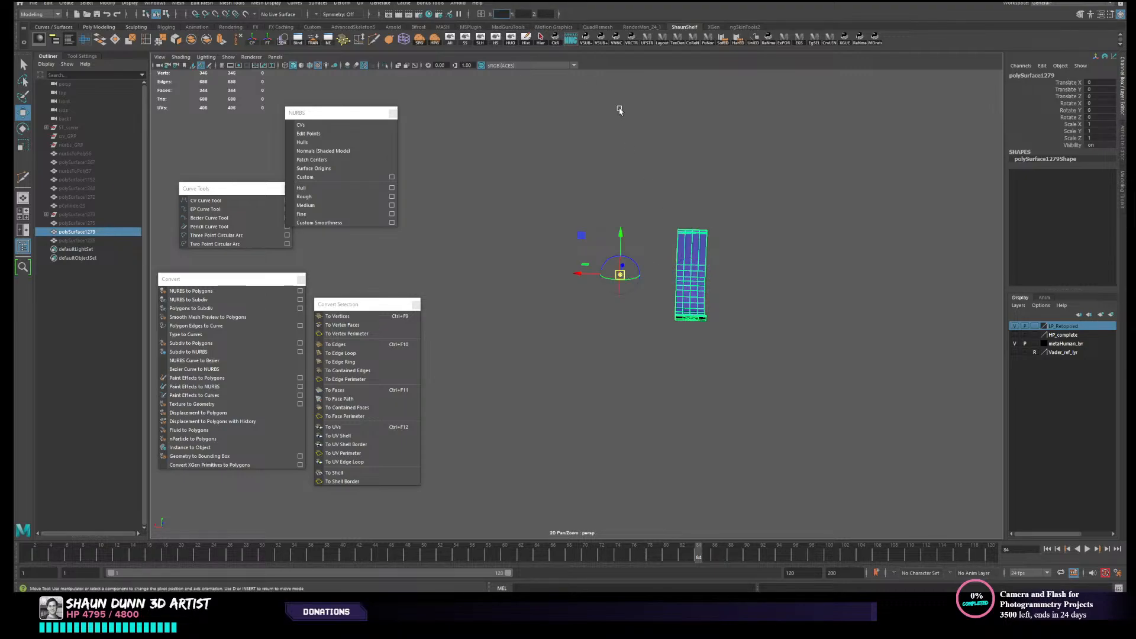
left_click(793, 275)
left_click(686, 274)
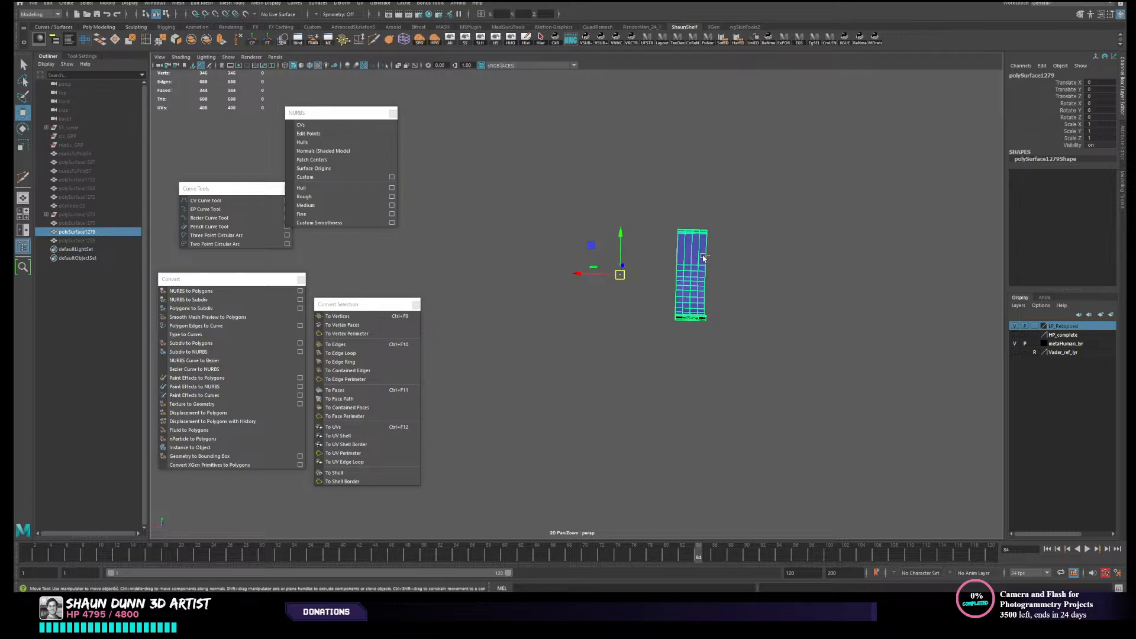
key("ctrl+d")
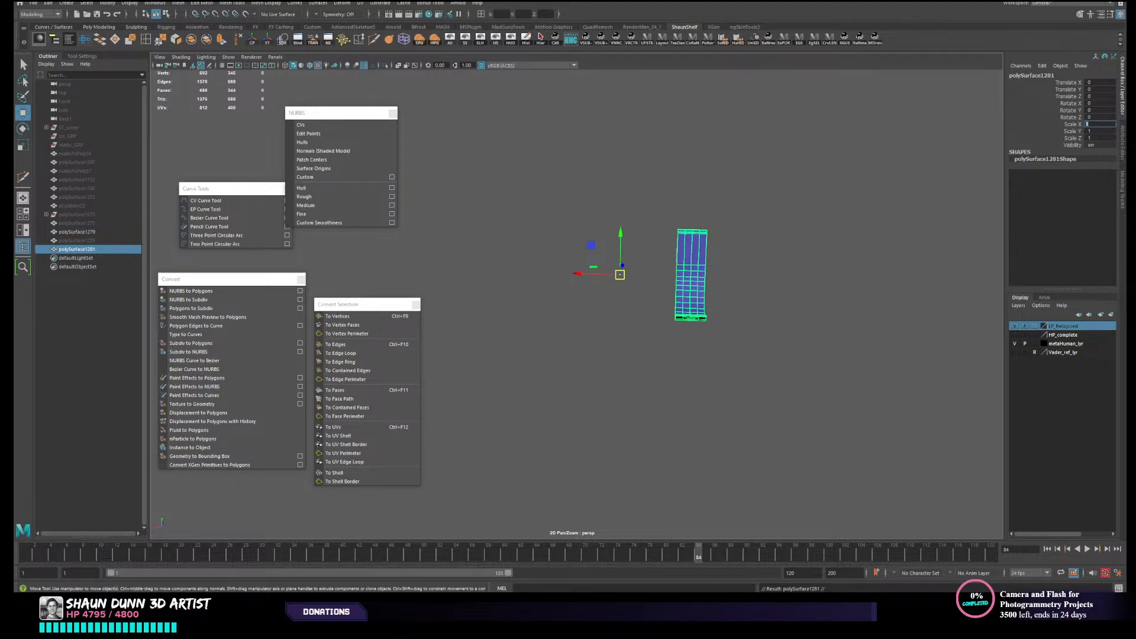
type("-1")
key("Return")
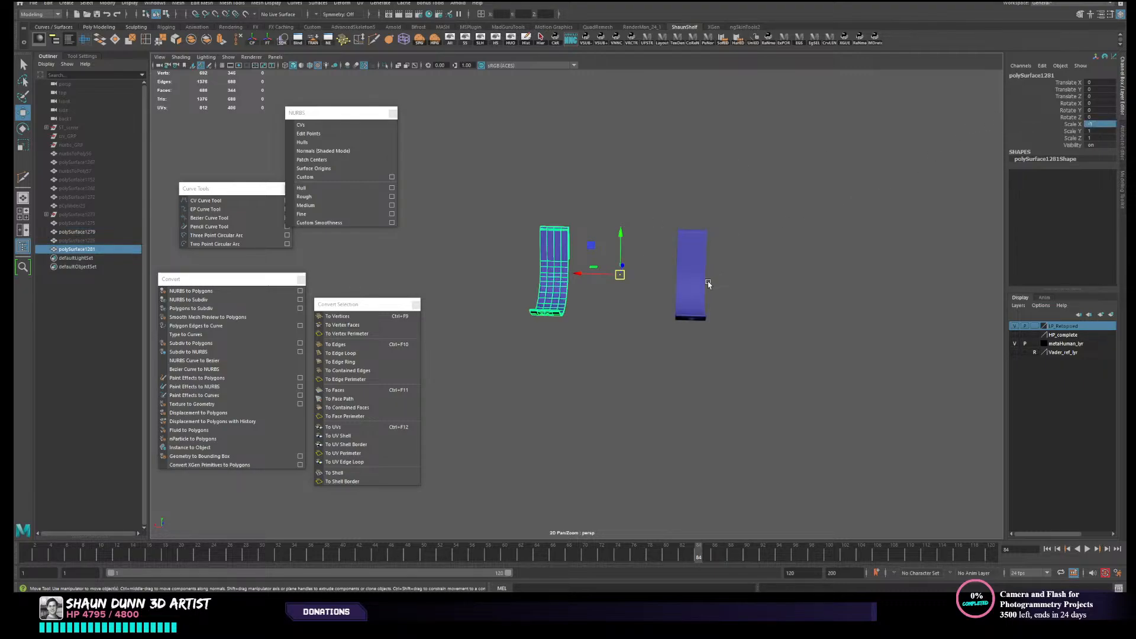
- Select both low-poly straps, unhide all parts to check their placement on the canister, and clear the selection
left_click(708, 285, "shift")
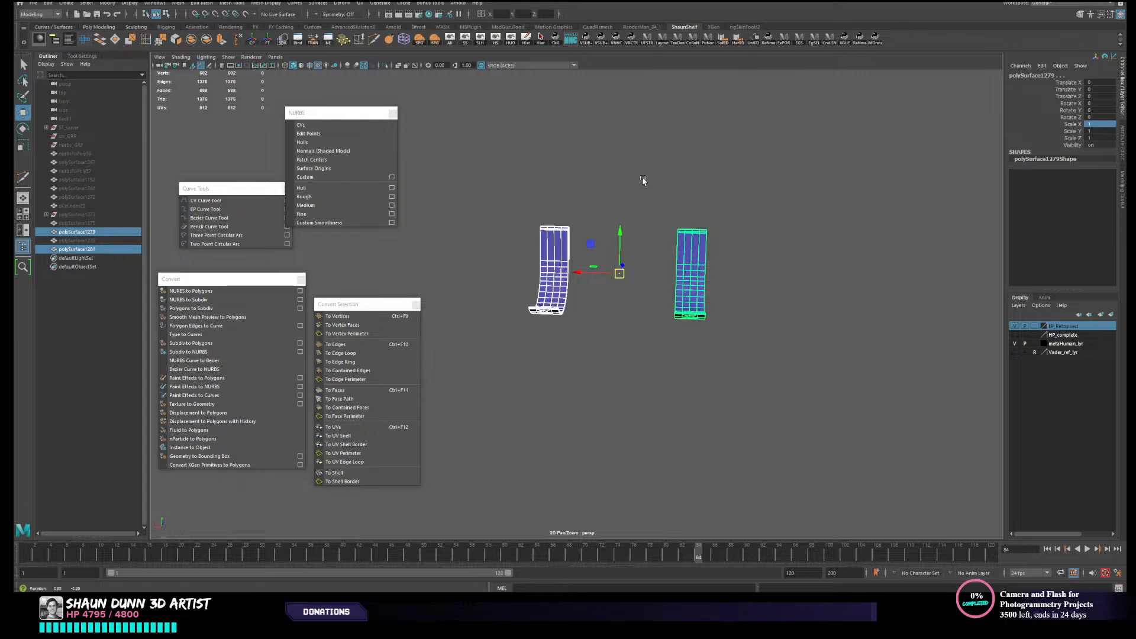
left_click_drag(644, 183, 641, 149, "alt")
left_click(451, 40)
left_click_drag(694, 283, 708, 207, "alt")
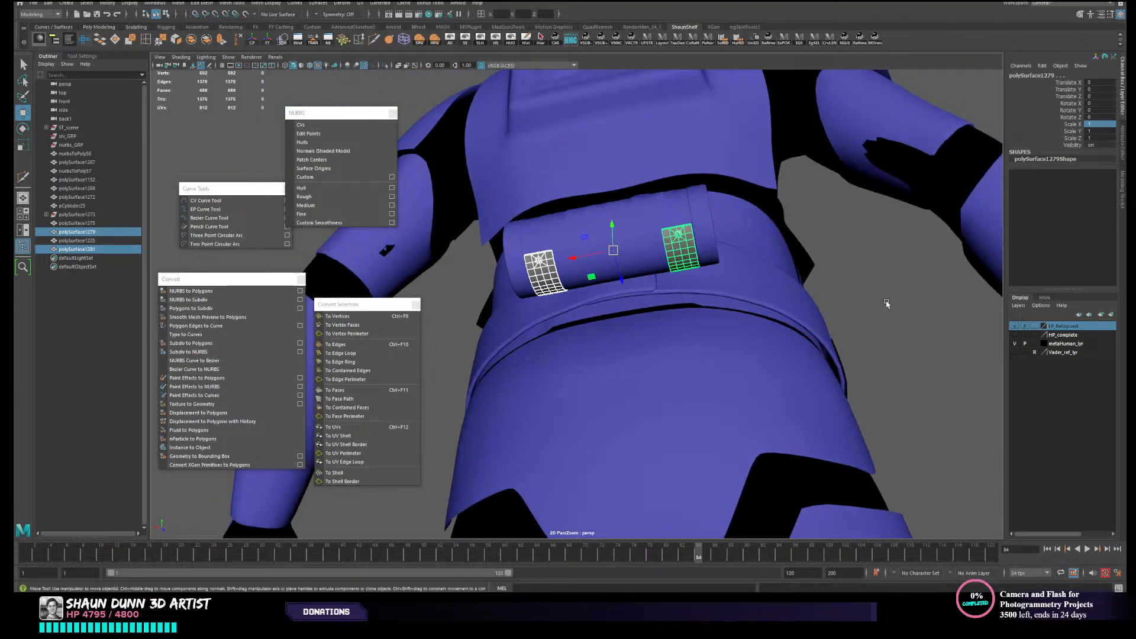
left_click(902, 296)
left_click_drag(839, 307, 802, 332, "alt")
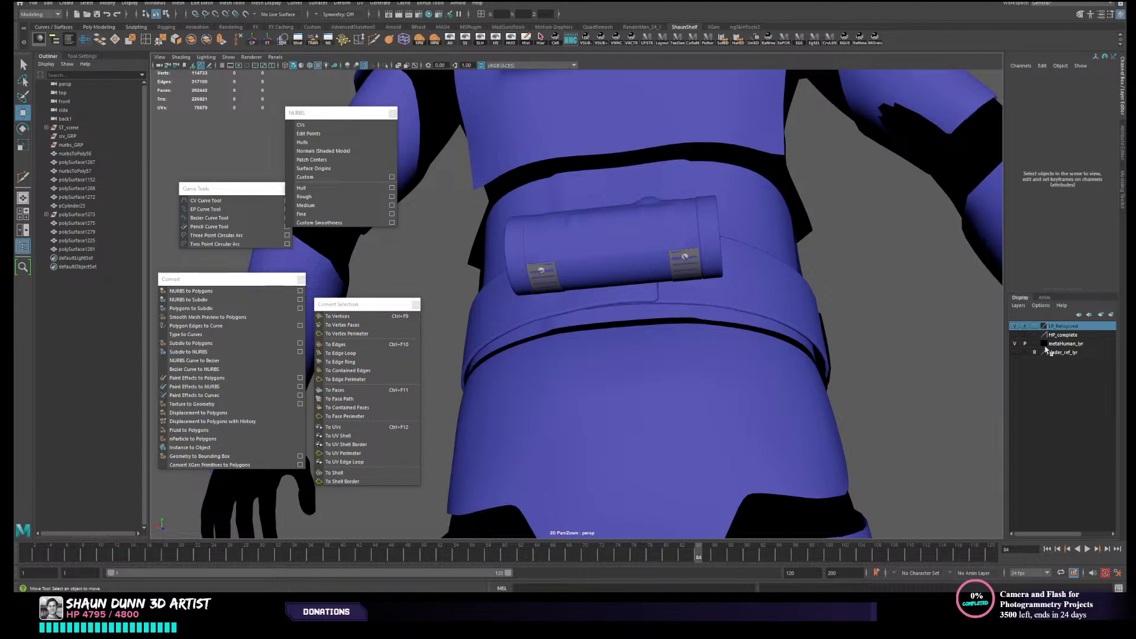
- Add the high-poly strap polySurface1225 to the HP_complete layer
left_click(1015, 336)
left_click(1015, 336)
scroll(691, 266, "up", 2)
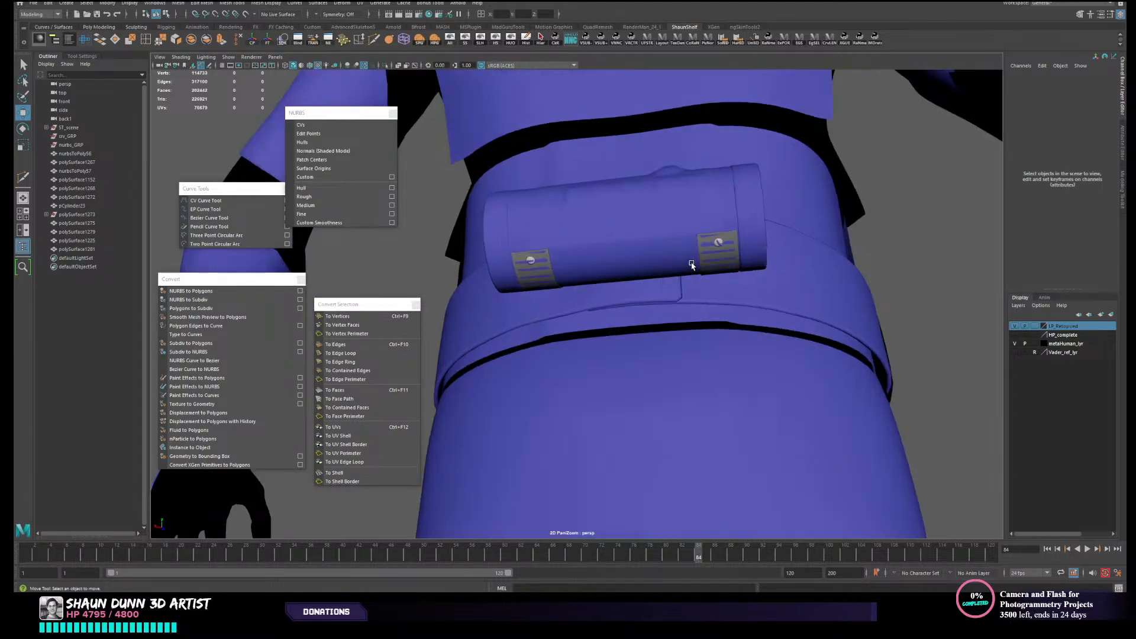
left_click(712, 264)
left_click_drag(712, 264, 726, 258, "alt")
left_click(727, 253)
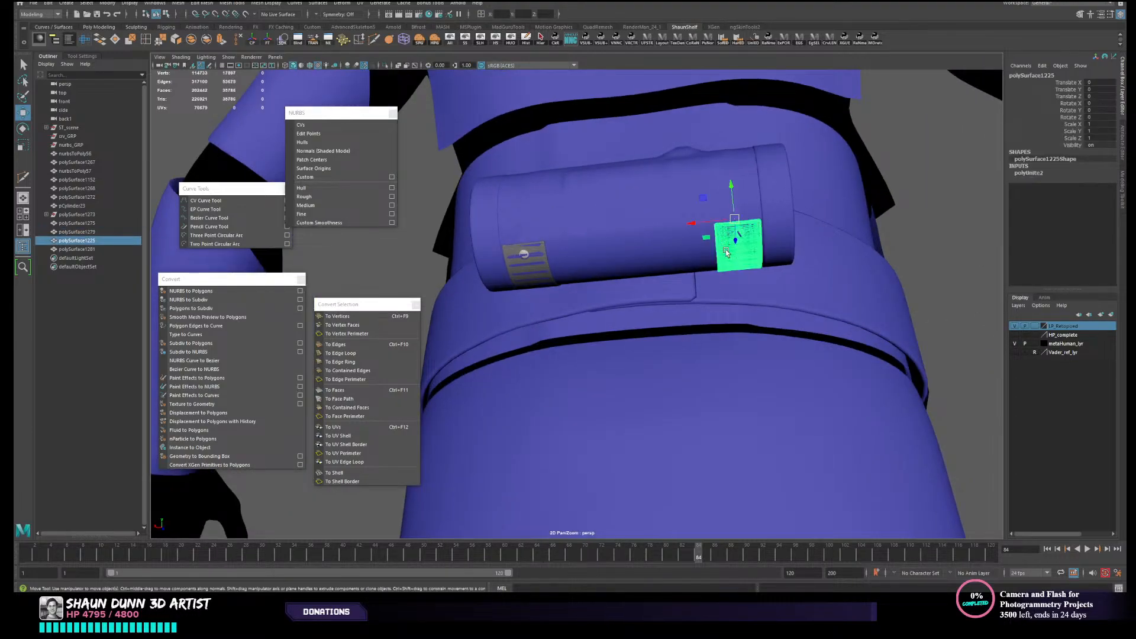
right_click(1066, 338)
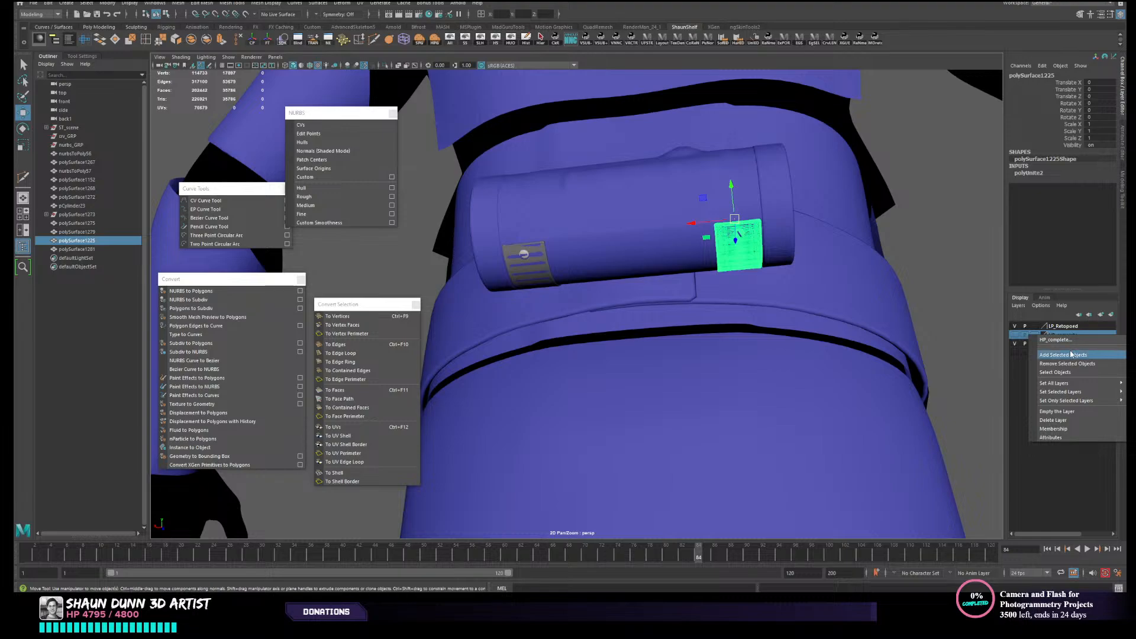
left_click(1075, 355)
- Select the strap at the canister's other end and examine the canister and armour from the back
scroll(698, 266, "up", 1)
left_click(531, 262)
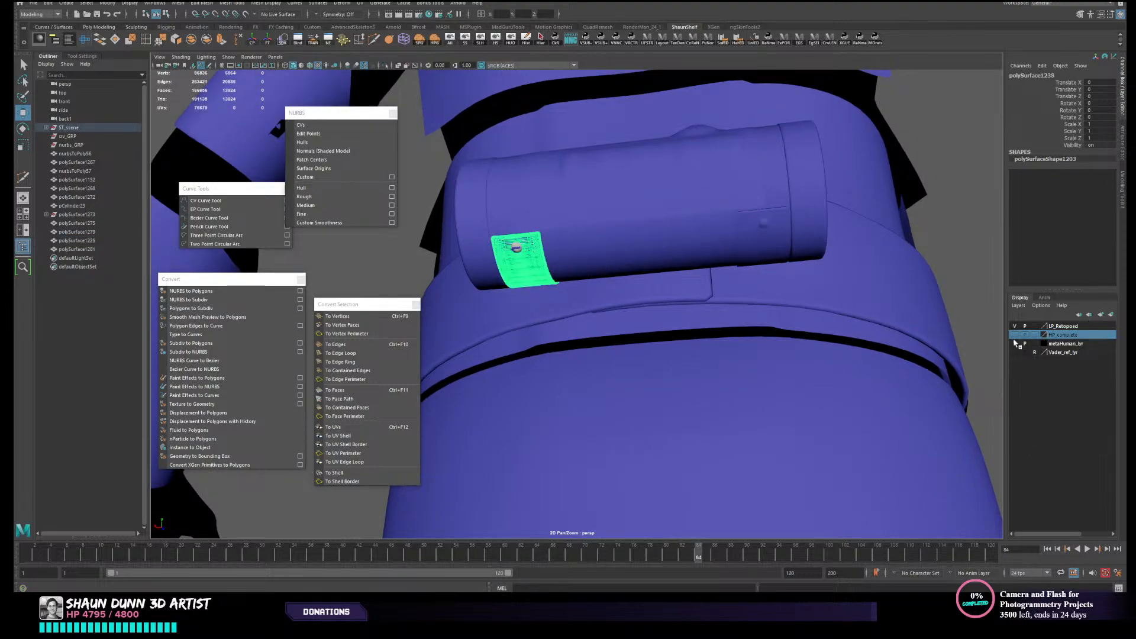
scroll(536, 275, "down", 1)
left_click_drag(539, 290, 656, 270, "alt")
scroll(576, 288, "down", 4)
scroll(577, 288, "down", 5)
scroll(623, 350, "up", 2)
scroll(625, 363, "up", 3)
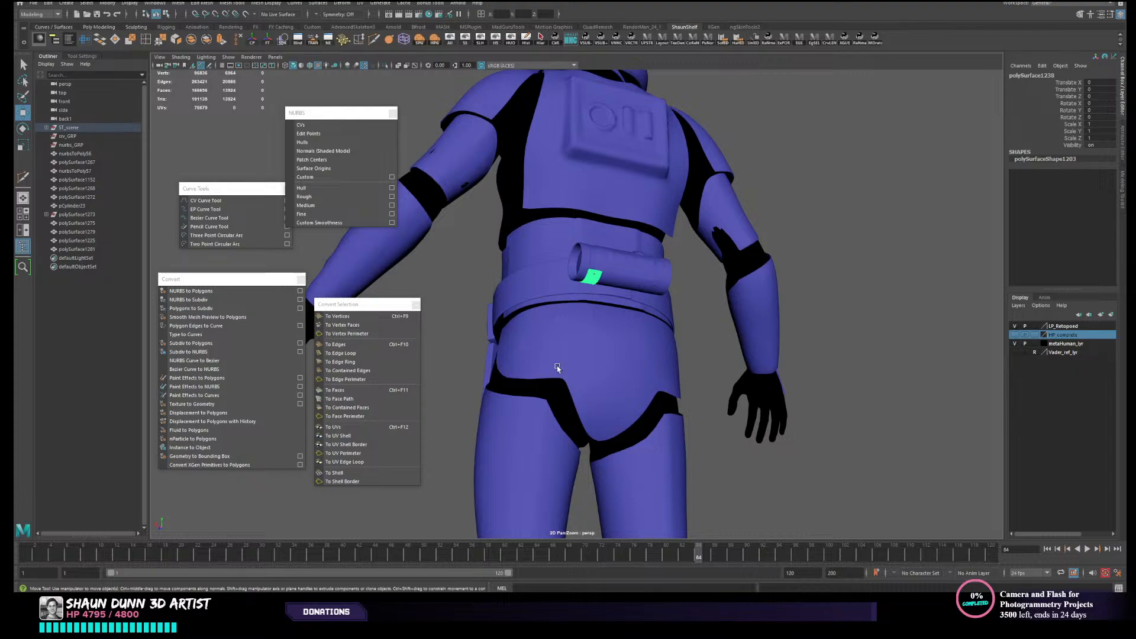
scroll(557, 368, "up", 4)
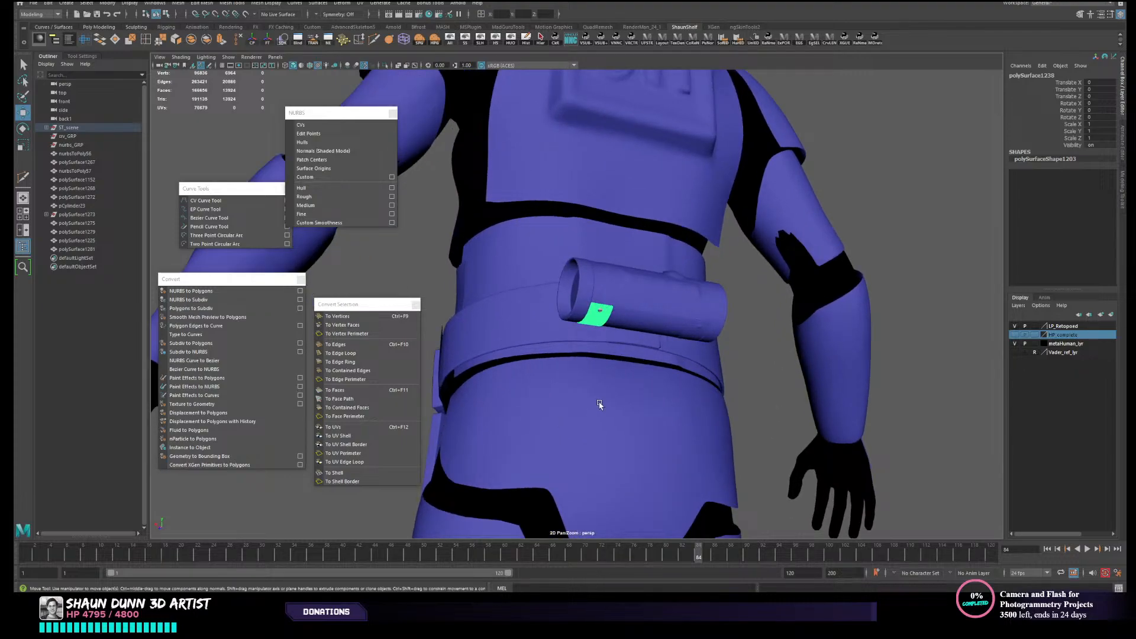
left_click_drag(599, 404, 636, 396, "alt")
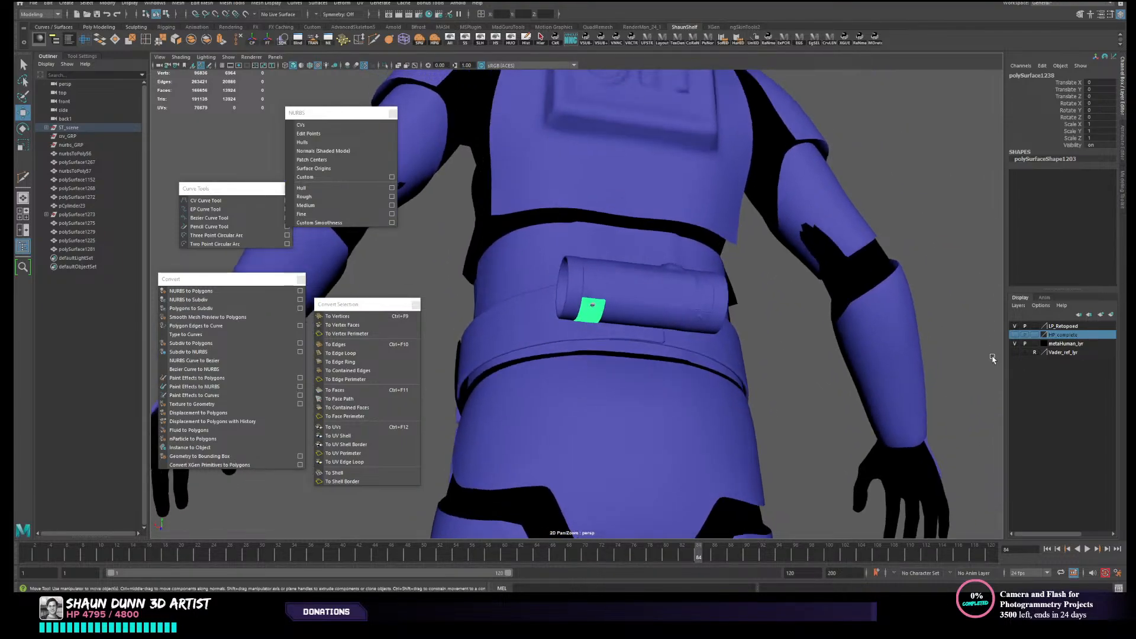
left_click_drag(707, 431, 1010, 333, "alt")
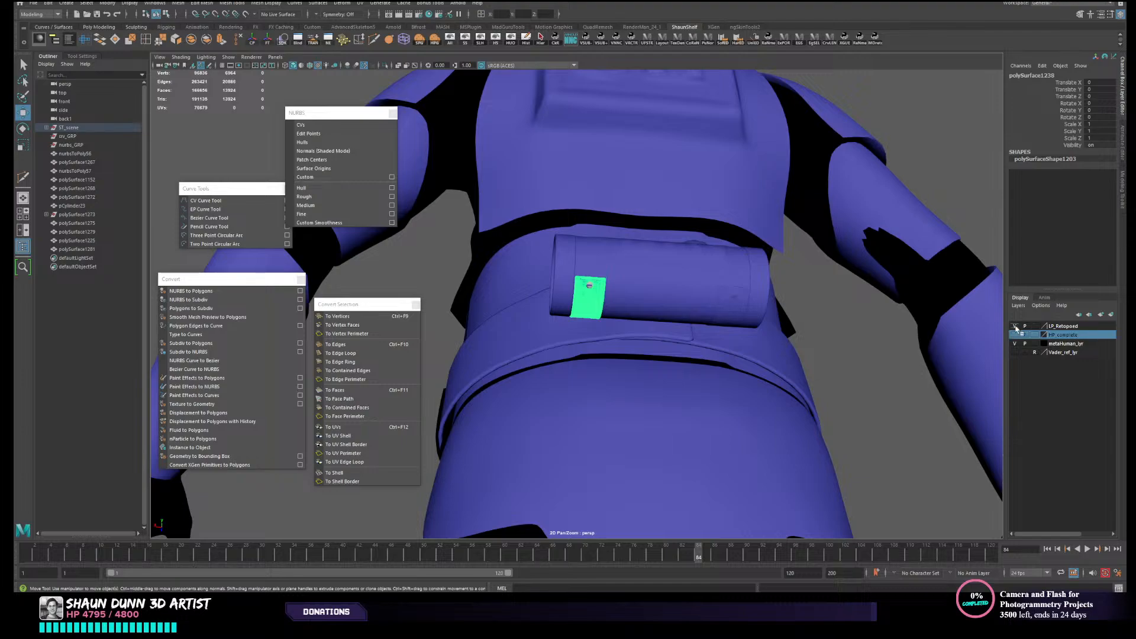
- Hide the LP_Retopoed layer, select both remaining low-poly straps, and add them to that layer
left_click(1016, 326)
left_click(616, 302)
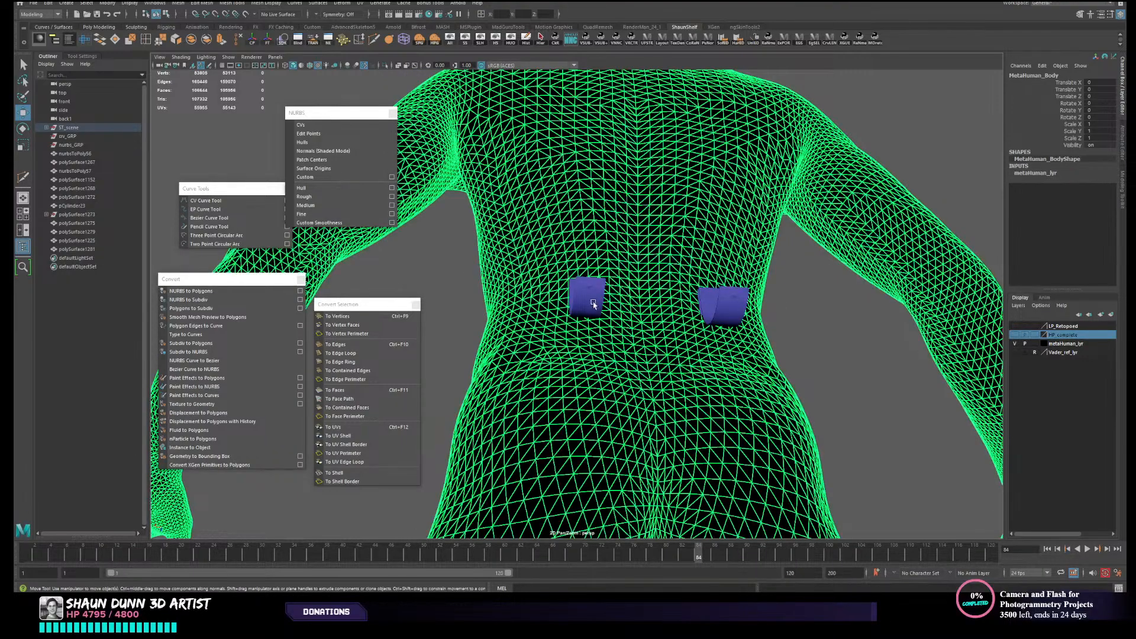
left_click(591, 300)
left_click(733, 308, "shift")
left_click(1065, 327)
right_click(1068, 329)
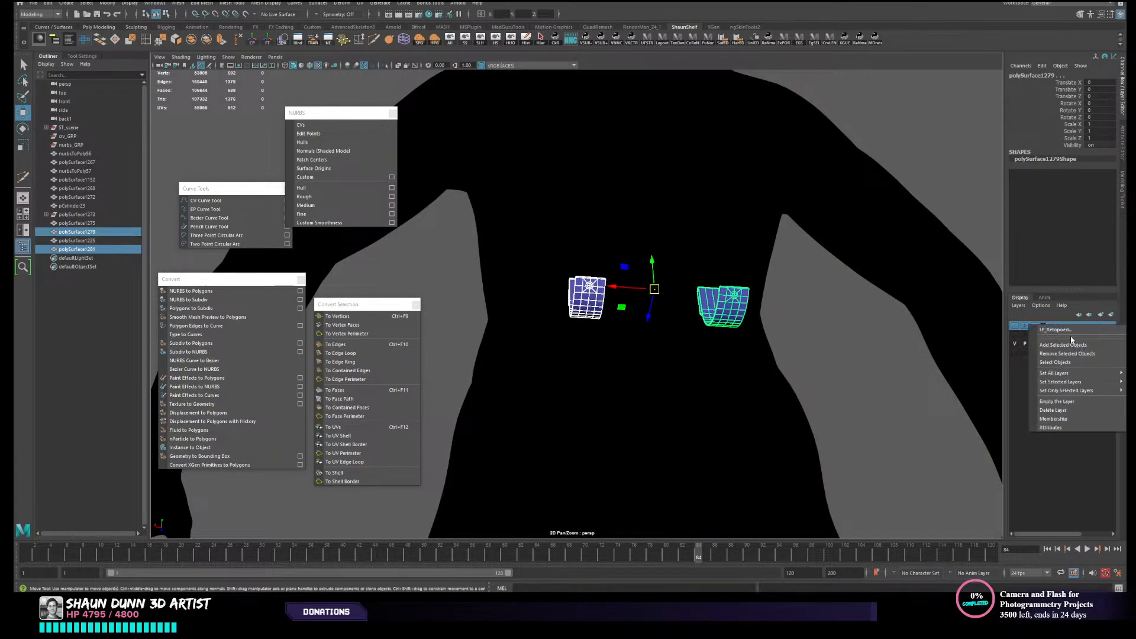
left_click(1059, 343)
- Show the HP_complete and LP_Retopoed layers together to compare the straps with the high-poly canister
left_click(1015, 336)
right_click_drag(894, 372, 828, 337, "alt")
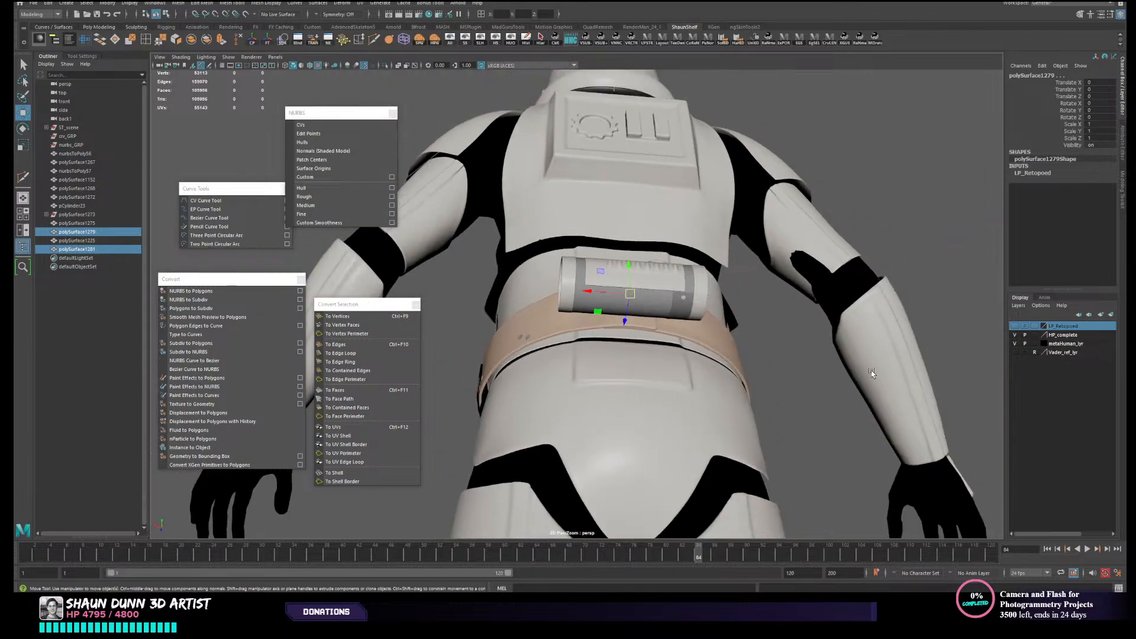
left_click_drag(828, 338, 655, 118, "alt")
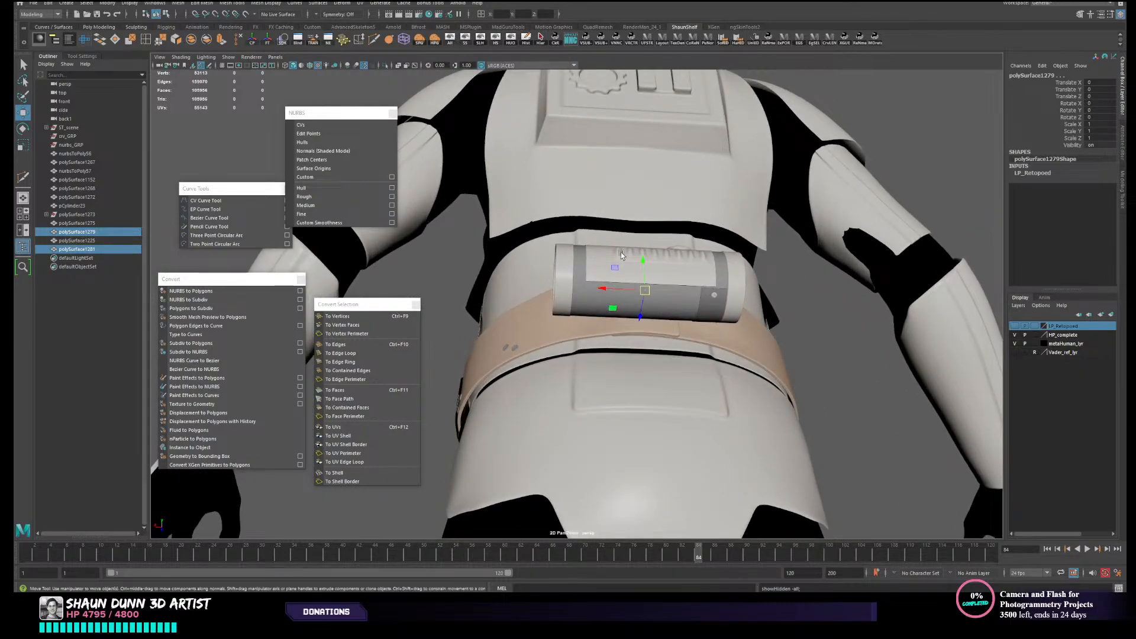
scroll(620, 252, "up", 2)
left_click(1015, 328)
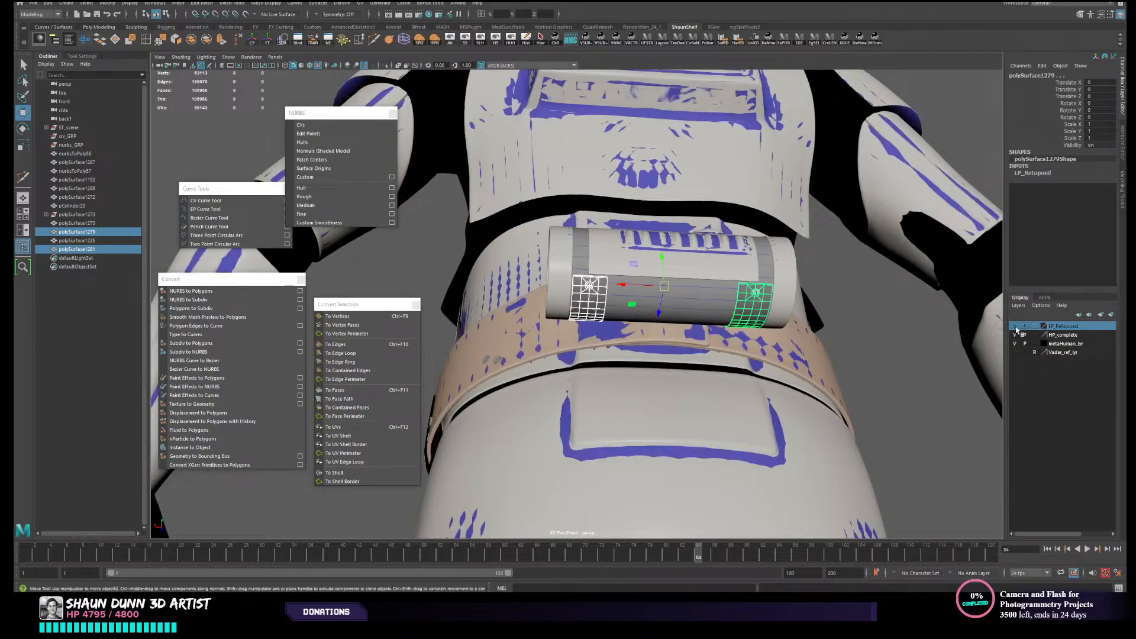
- Select the mirrored low-poly strap polySurface1281 and move it along X over the strap at the canister's opposite end
left_click(572, 293)
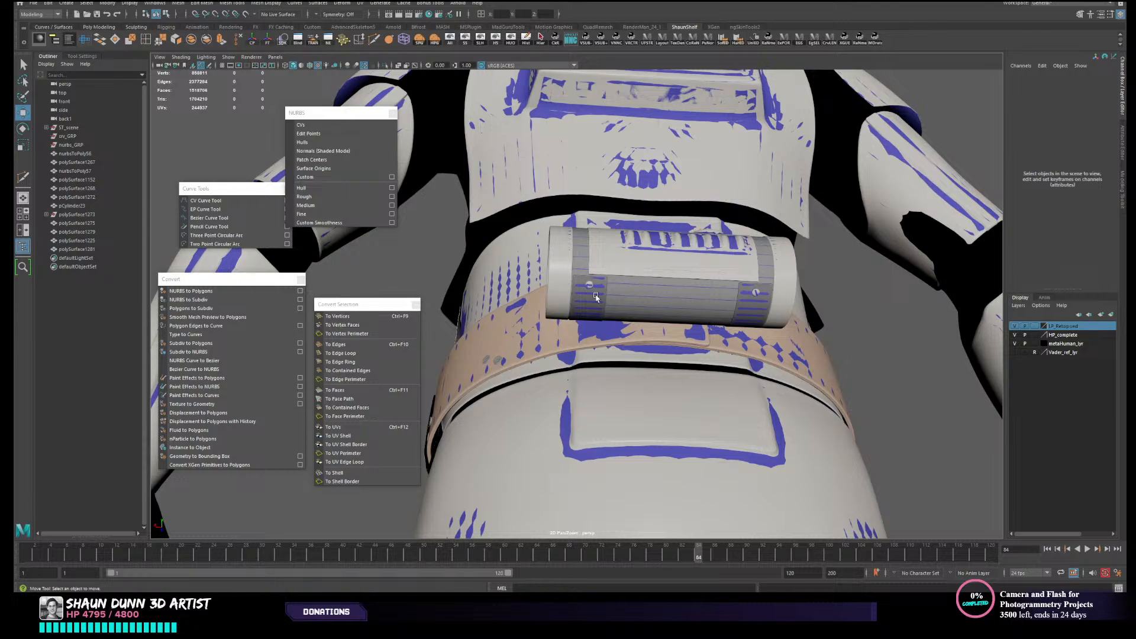
left_click(596, 298)
left_click_drag(630, 287, 768, 291)
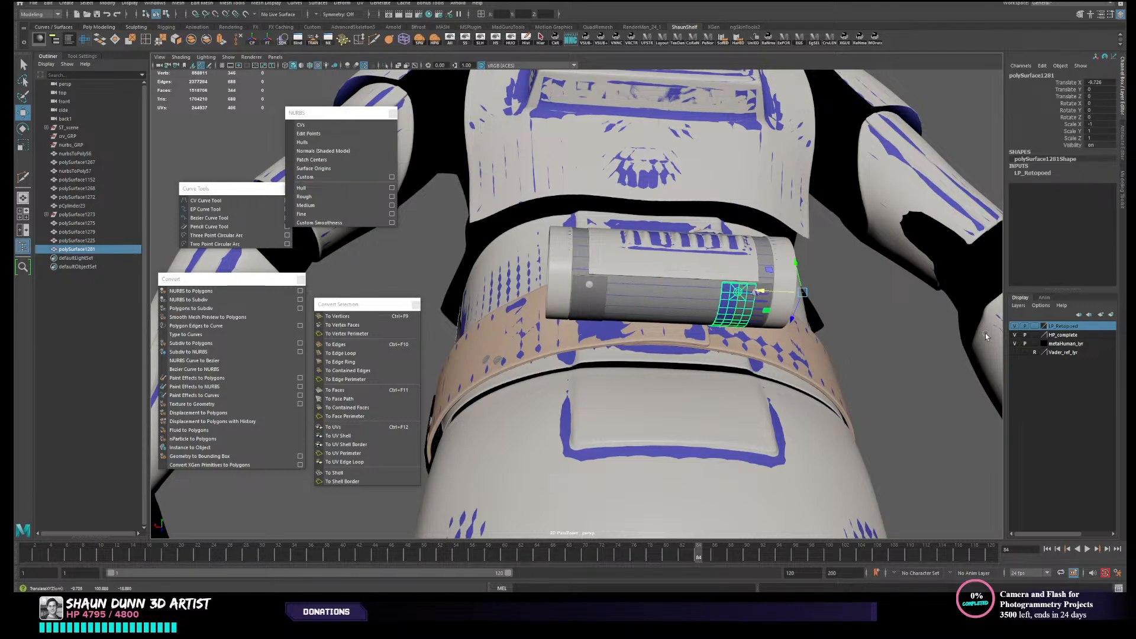
- Select the high-poly strap and its stud at the canister's end opposite the offset low-poly strap, and unparent them from their group
left_click(1014, 326)
left_click(1013, 327)
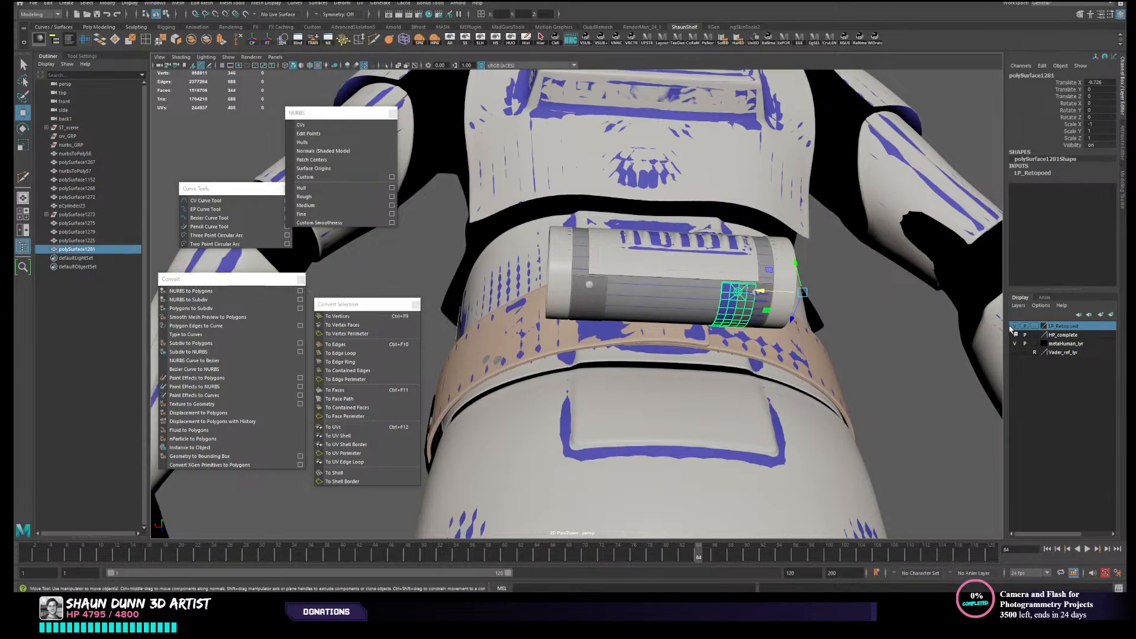
left_click(588, 290)
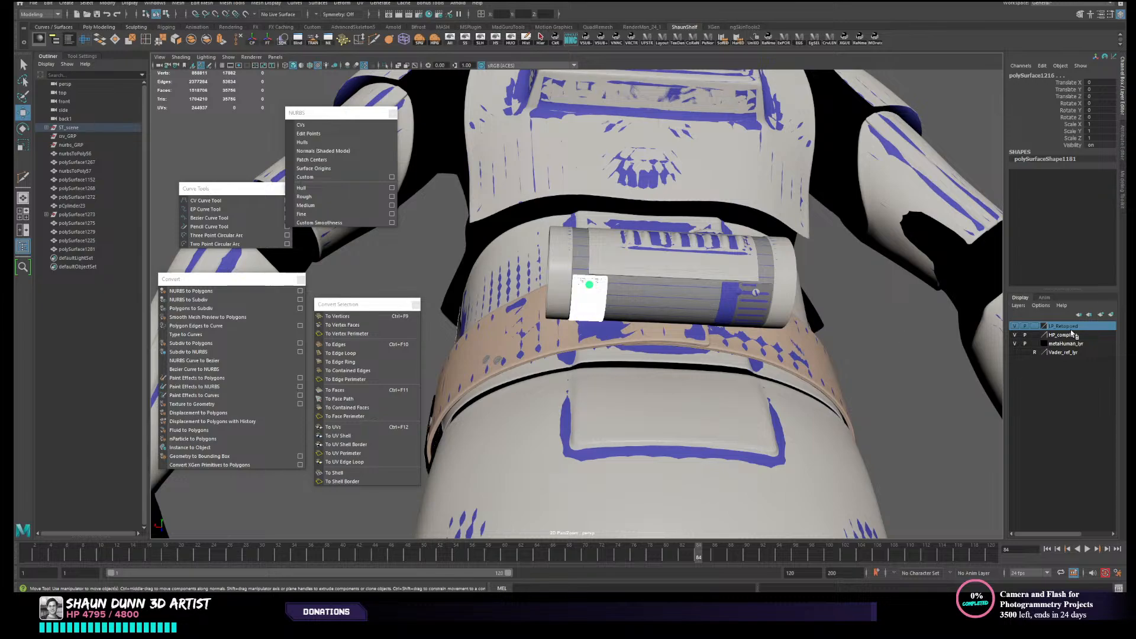
left_click(1015, 326)
left_click(1016, 326)
key("shift+p")
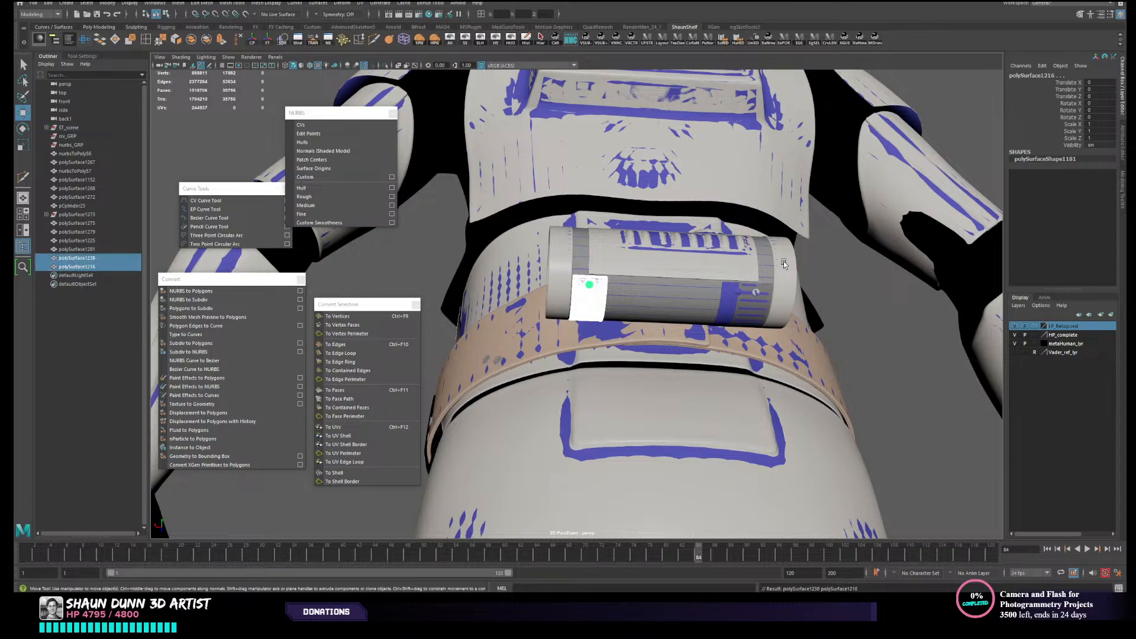
- Add the selected high-poly strap parts to the HP_complete layer and hide that layer
left_click(1015, 326)
left_click(1015, 326)
left_click(1015, 326)
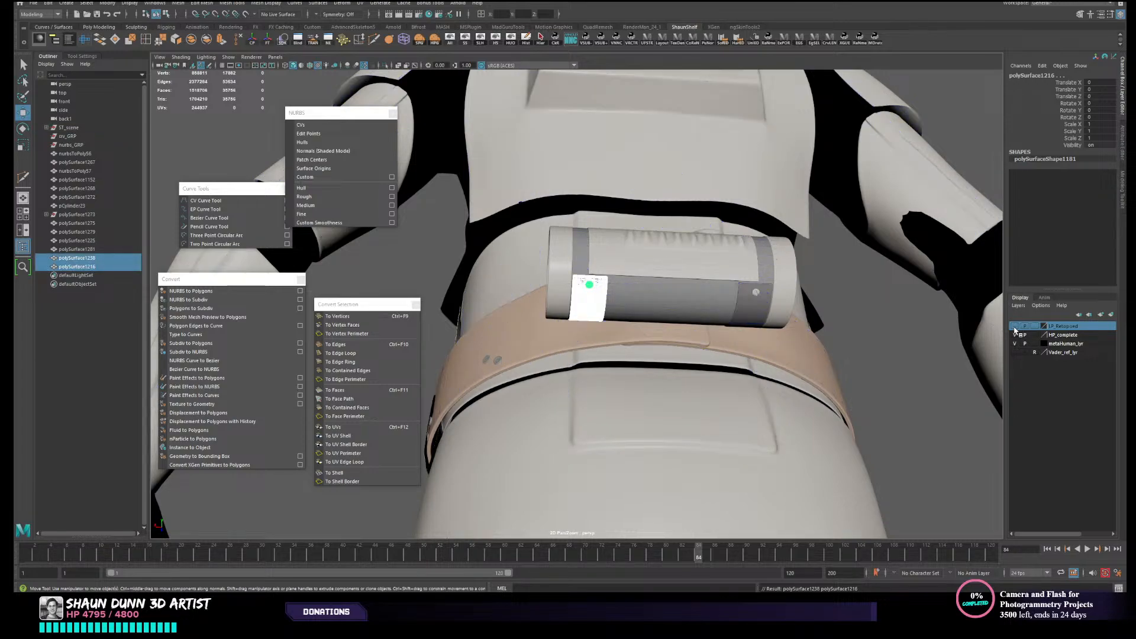
left_click(1016, 326)
left_click(1055, 336)
right_click(1057, 336)
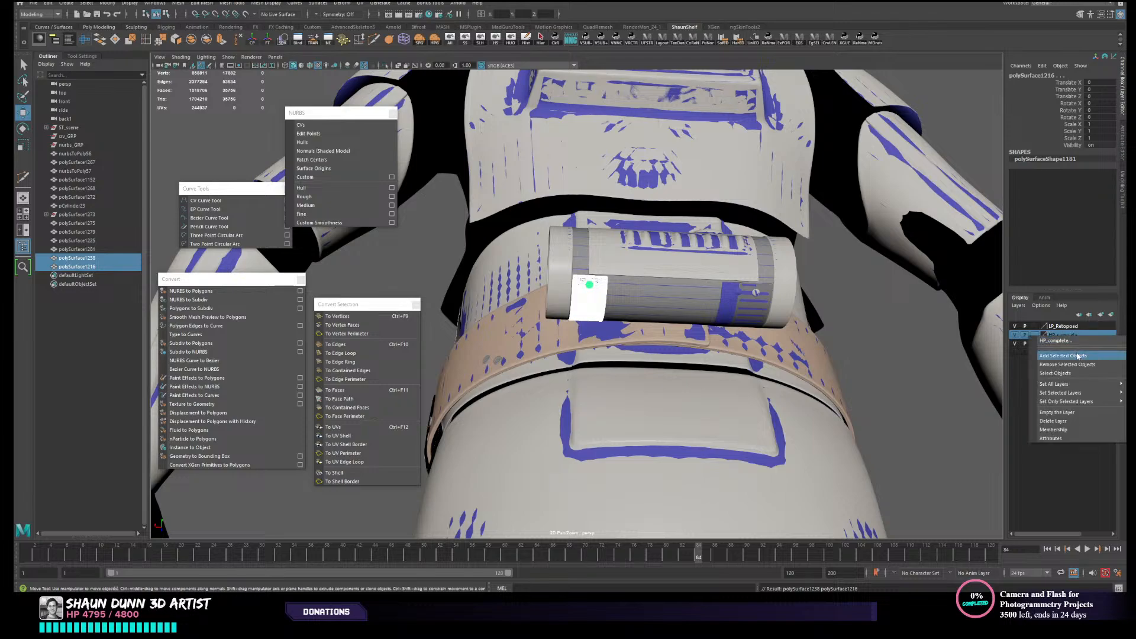
left_click(1069, 355)
left_click(1016, 335)
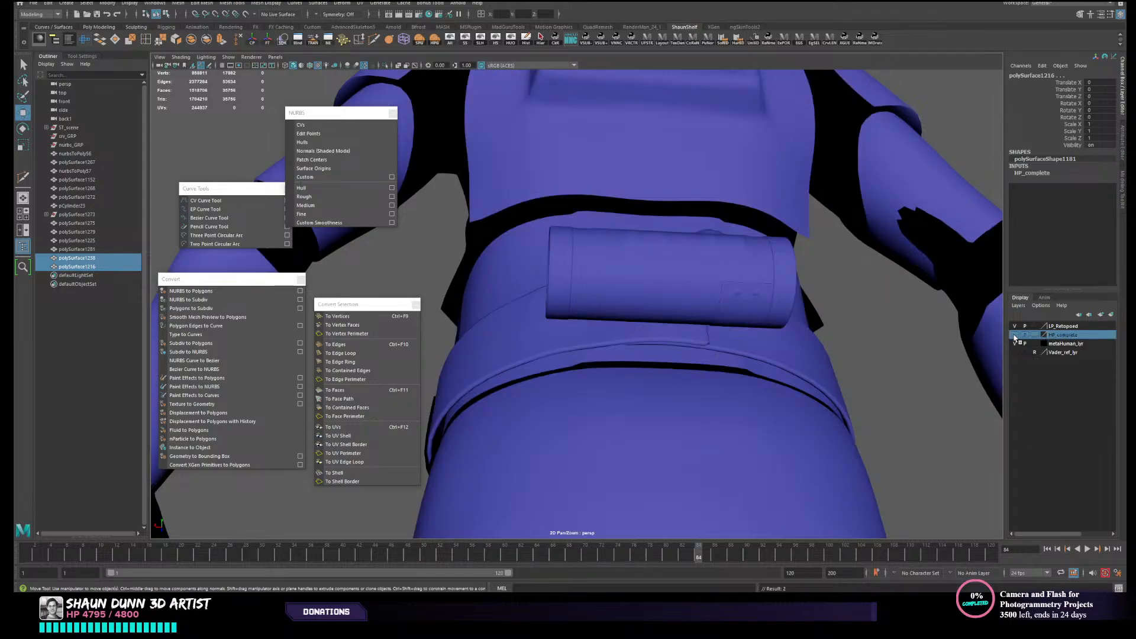
- Select the mirrored low-poly strap polySurface1281, set its Translate X to 0, and deselect it
left_click(725, 309)
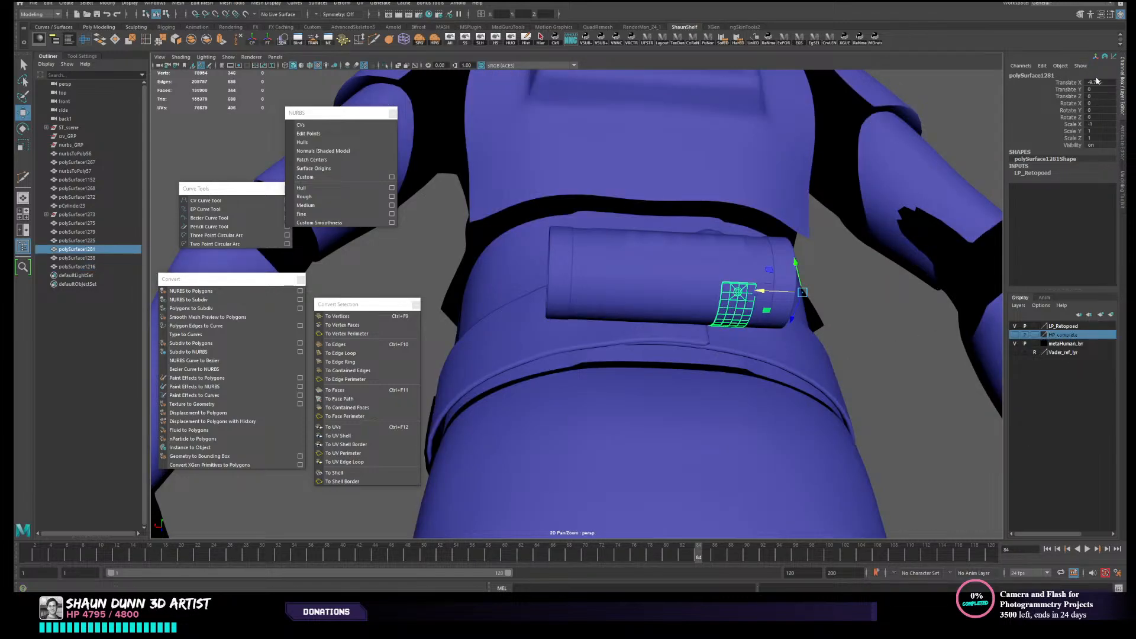
type("0")
key("Return")
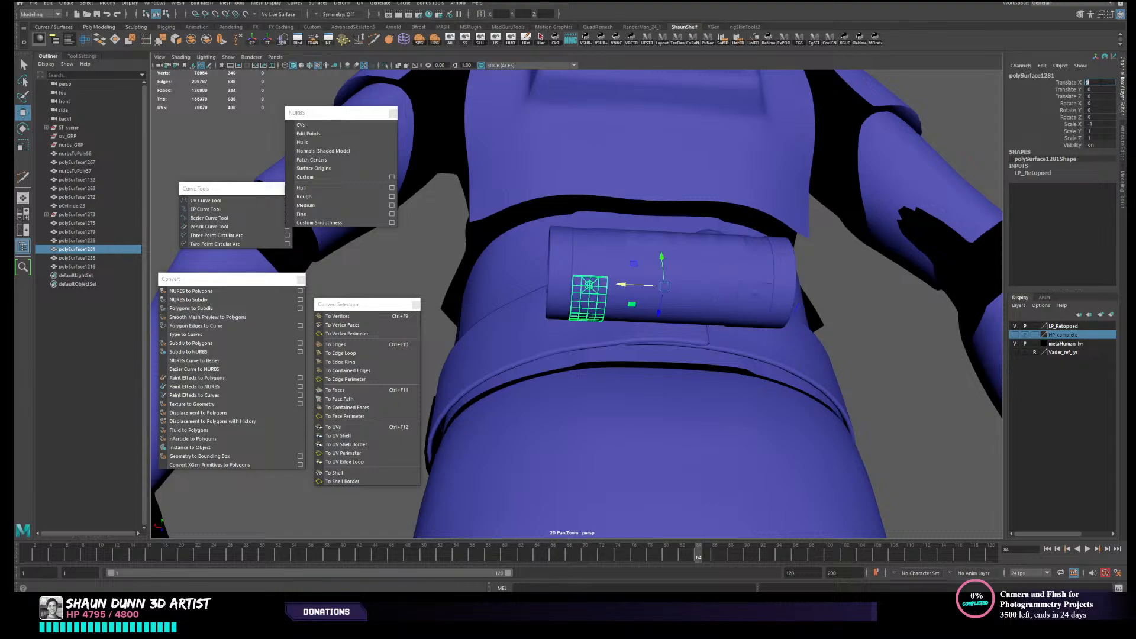
left_click(863, 353)
- Examine the low-poly armour from the side and back, down to the lower legs
left_click_drag(863, 353, 818, 170, "alt")
scroll(772, 193, "up", 3)
middle_click_drag(663, 149, 782, 422, "alt")
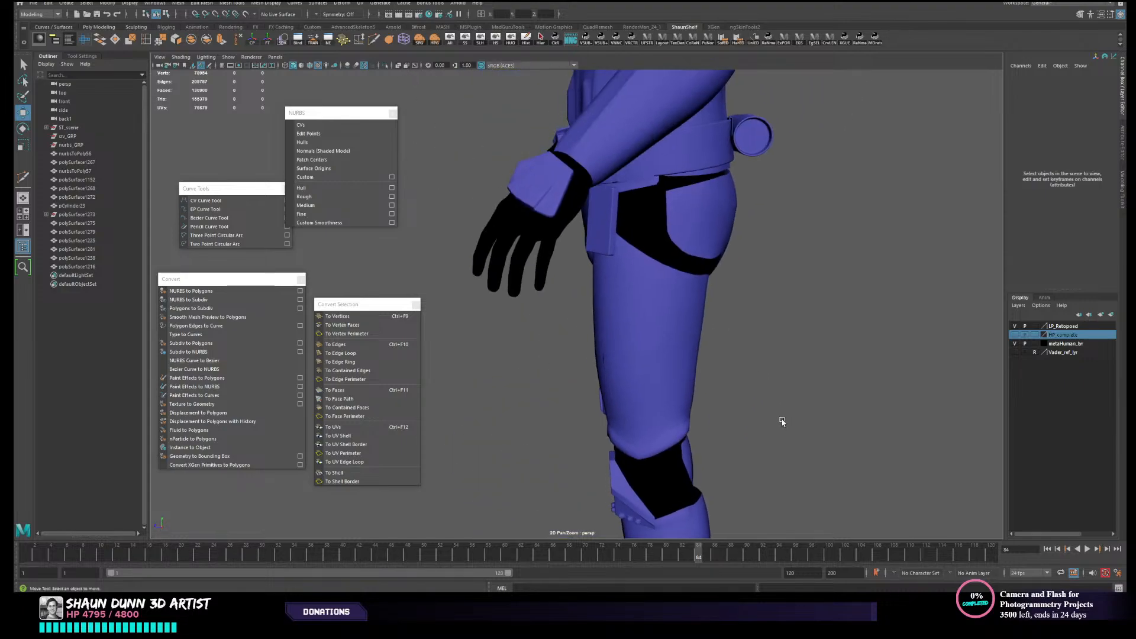
left_click_drag(699, 285, 633, 265, "alt")
left_click_drag(709, 314, 679, 297, "alt")
right_click_drag(678, 297, 467, 311, "alt")
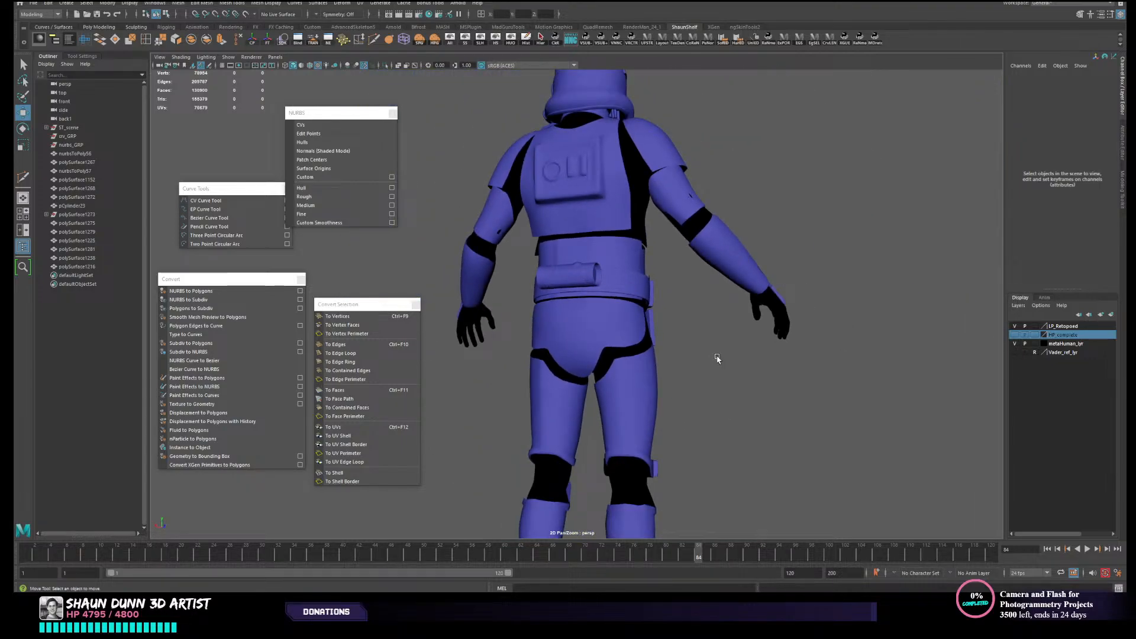
left_click_drag(717, 358, 905, 353, "alt")
scroll(743, 354, "up", 5)
left_click_drag(579, 350, 617, 339, "alt")
scroll(696, 327, "up", 3)
scroll(663, 359, "up", 4)
middle_click_drag(722, 398, 637, 179, "alt")
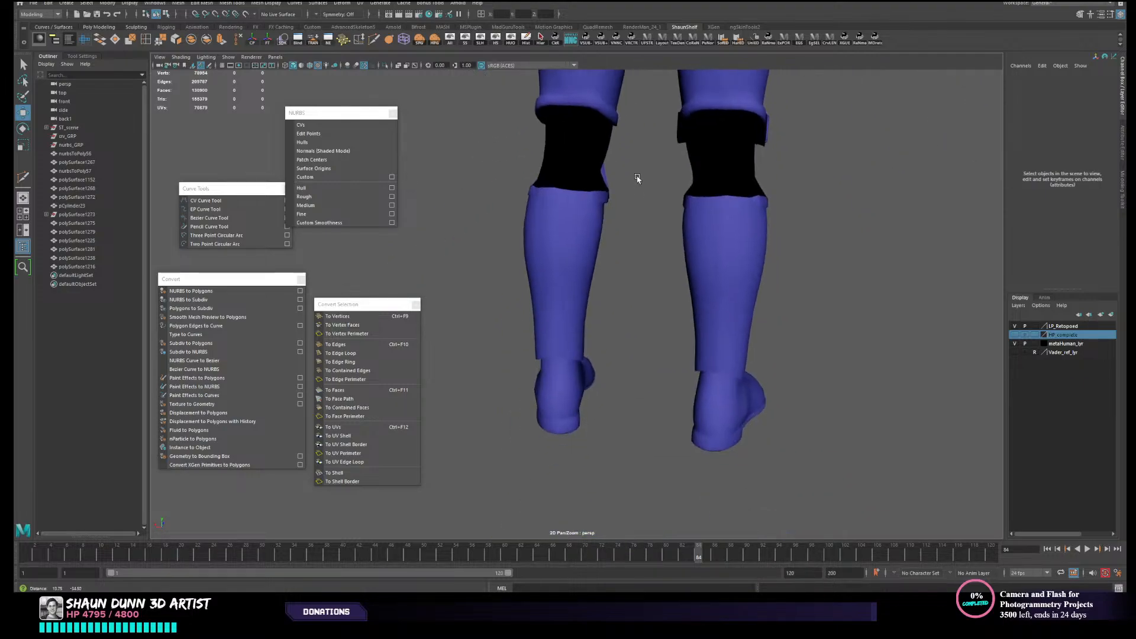
- Examine the shin and thigh armour from behind, with the left thigh piece selected to check its wireframe
left_click_drag(539, 257, 645, 261, "alt")
left_click(595, 272)
left_click(668, 261)
scroll(593, 278, "up", 2)
middle_click_drag(591, 279, 566, 345, "alt")
left_click_drag(565, 345, 532, 324, "alt")
left_click(567, 318)
left_click_drag(825, 321, 678, 340, "alt")
scroll(578, 324, "up", 3)
left_click_drag(559, 325, 573, 221, "alt")
scroll(576, 309, "down", 3)
left_click(502, 201)
middle_click_drag(562, 231, 572, 382, "alt")
scroll(576, 371, "up", 4)
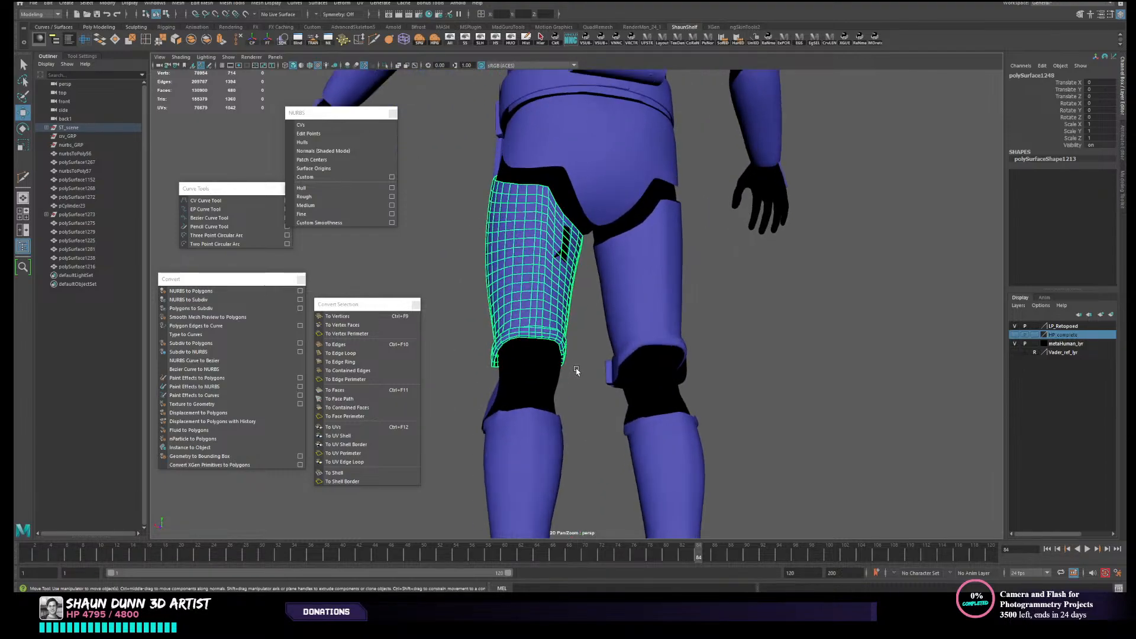
- Examine the left thigh armour's lower rim around the knee from behind and below
left_click(583, 328)
left_click(555, 329)
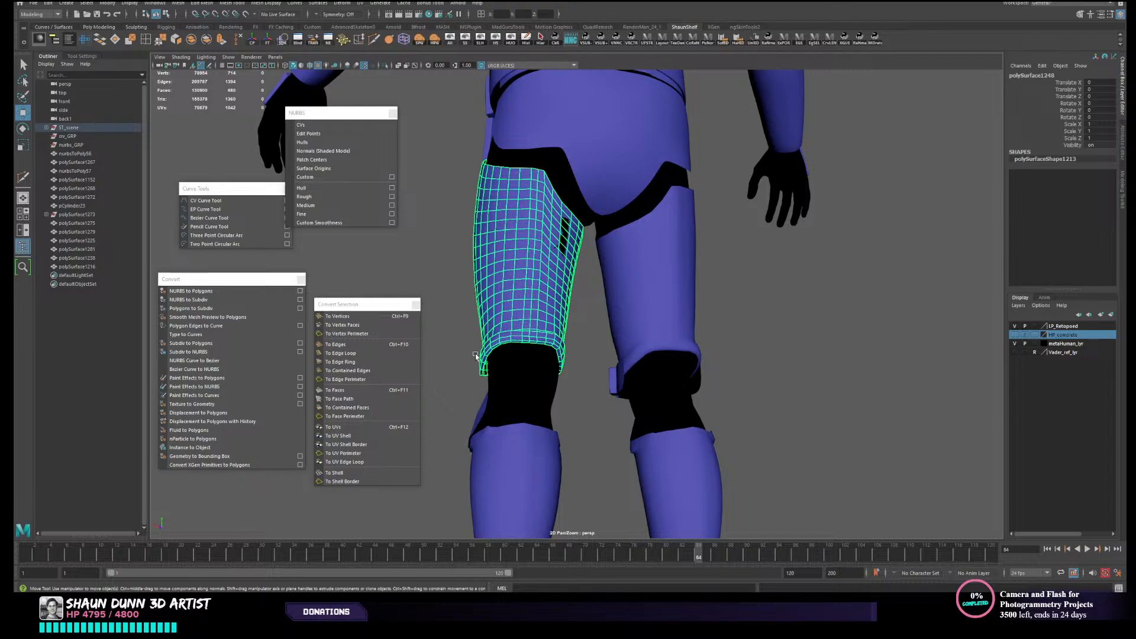
left_click(575, 367)
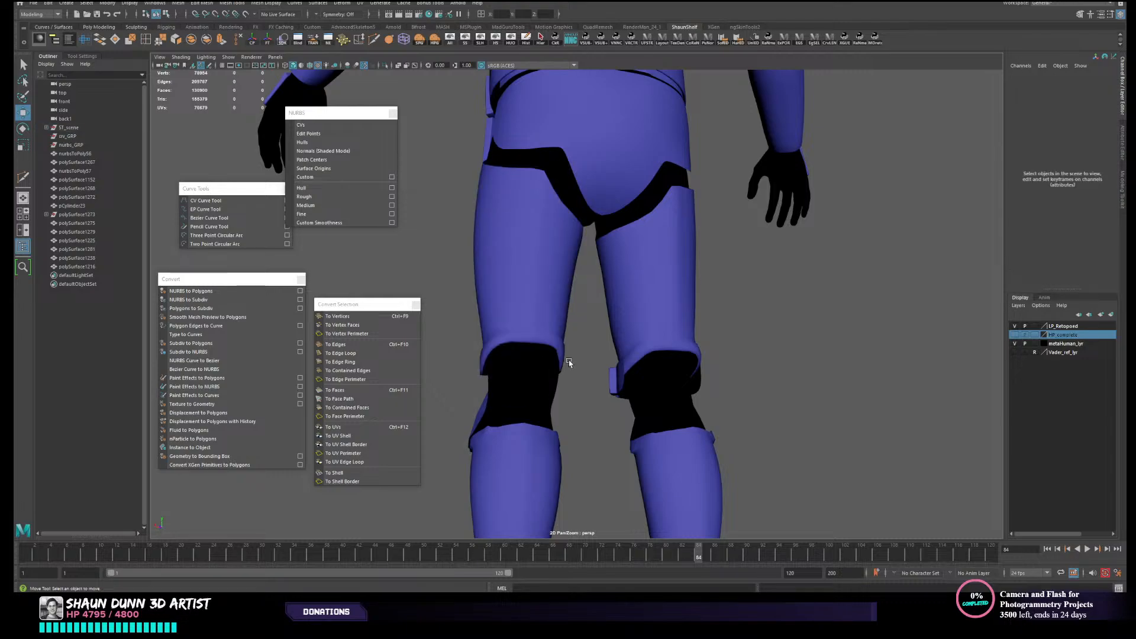
left_click_drag(522, 342, 487, 336, "alt")
left_click(487, 337)
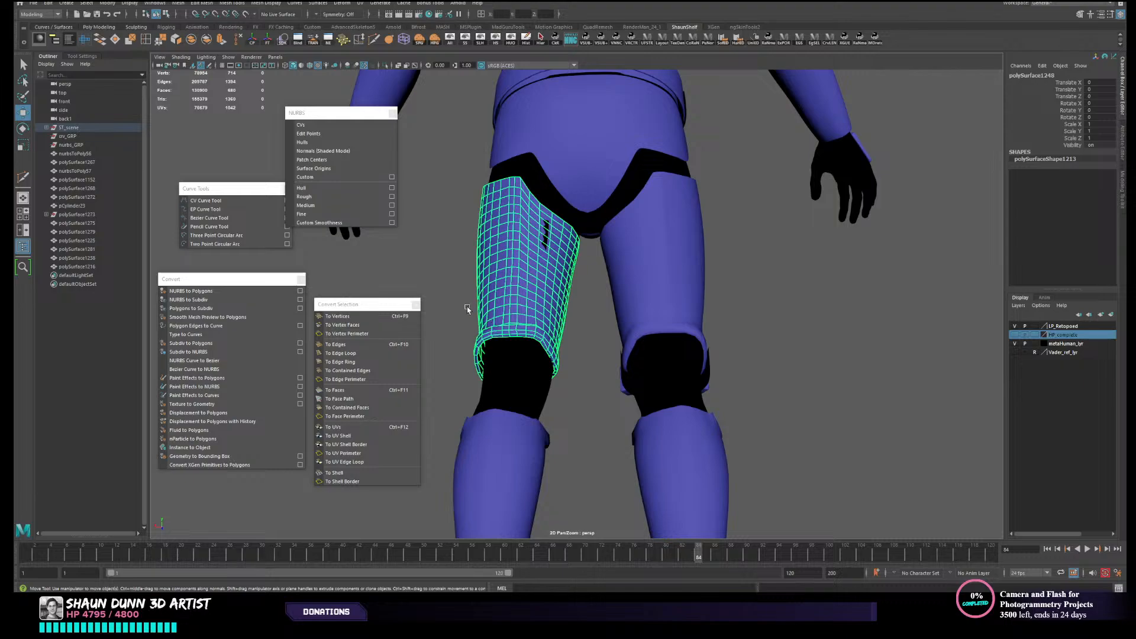
left_click_drag(572, 333, 575, 400, "alt")
left_click(575, 401)
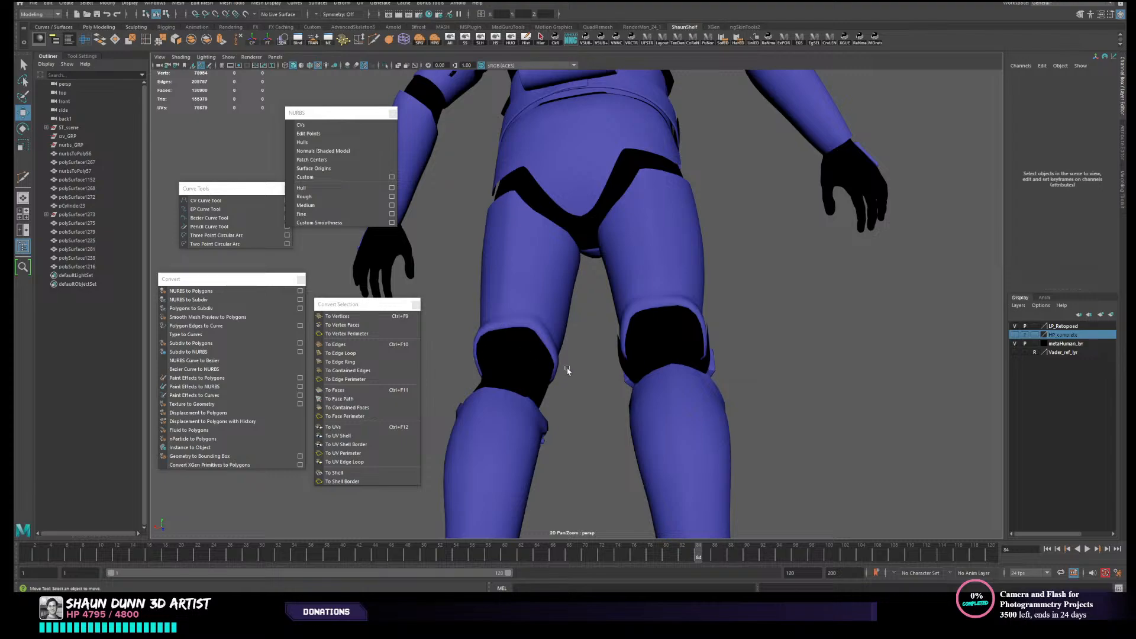
left_click_drag(566, 371, 552, 388, "alt")
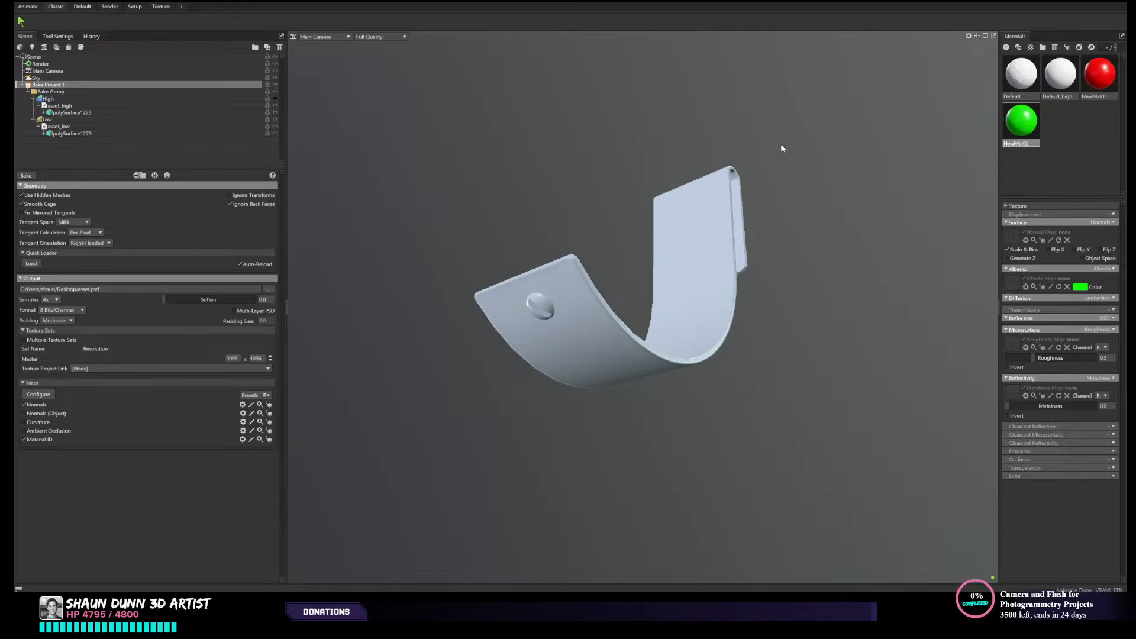
- Look over the strap in the Marmoset Toolbag bake scene, return to Maya, and recheck the left thigh armour's open lower rim
left_click_drag(781, 148, 648, 216)
left_click(1071, 2)
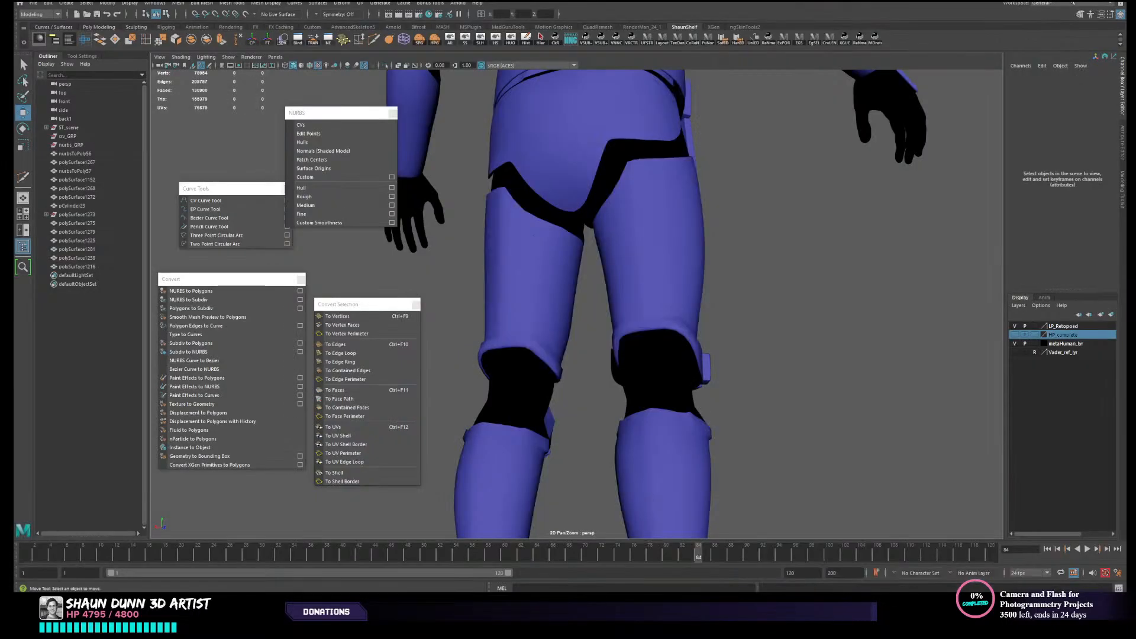
mouse_move(741, 268)
left_mouse_down("alt")
mouse_move(693, 280)
mouse_move(737, 272)
mouse_move(748, 281)
left_mouse_up("alt")
left_click_drag(645, 377, 505, 381, "alt")
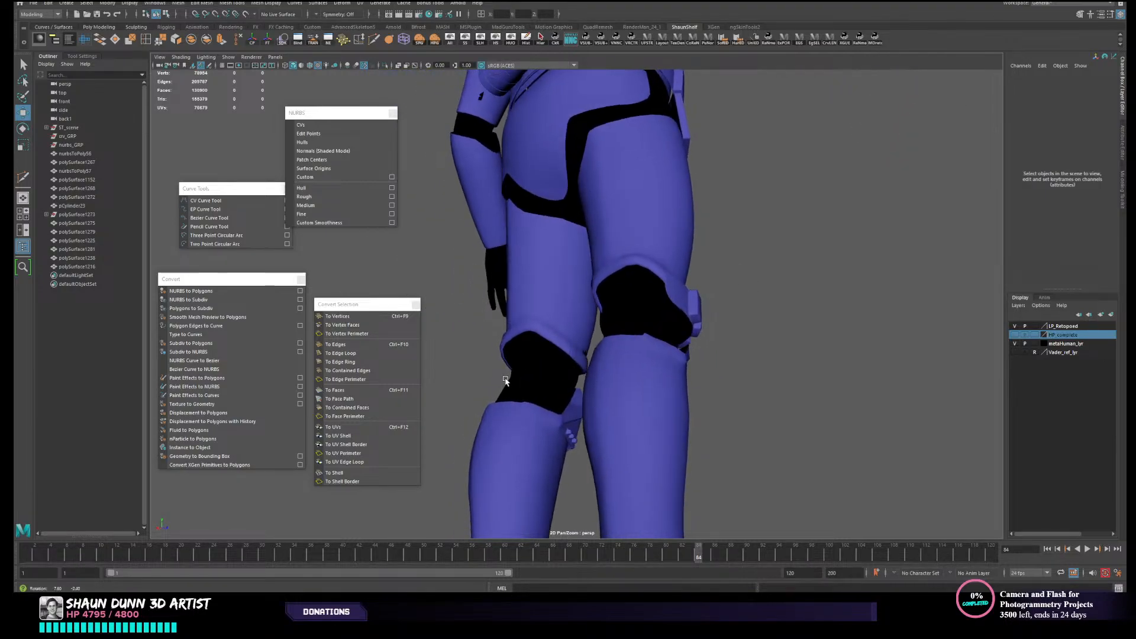
left_click_drag(606, 355, 537, 368, "alt")
left_click(562, 340)
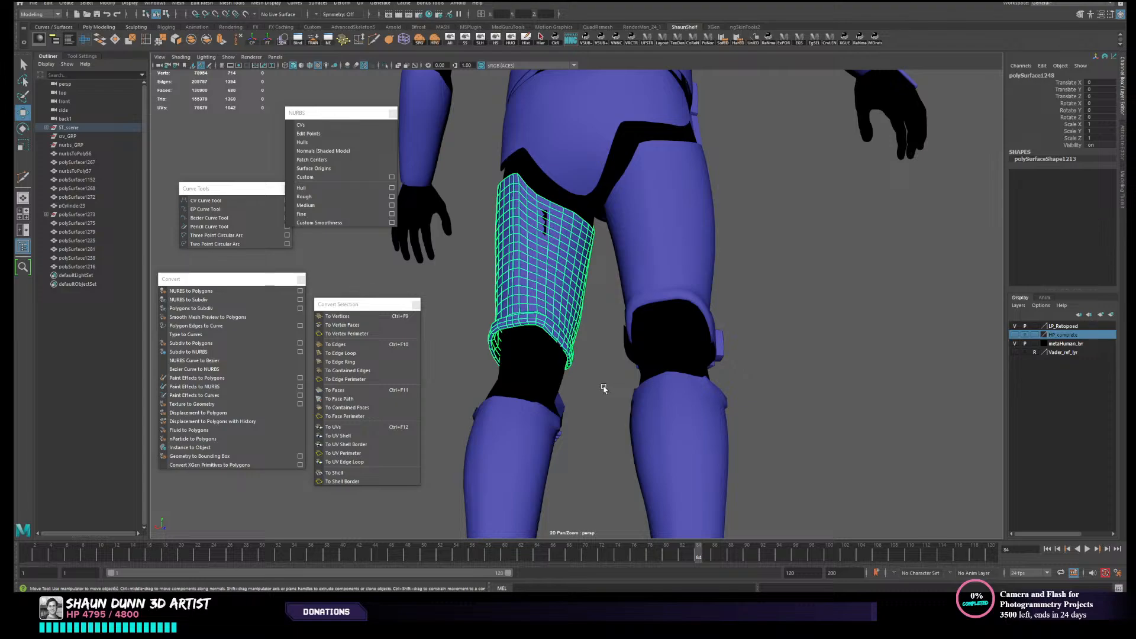
- Examine the whole low-poly figure from the side and the shin armour from behind
left_click_drag(603, 387, 626, 378, "alt")
left_click(593, 401)
left_click(514, 431)
left_click(574, 428)
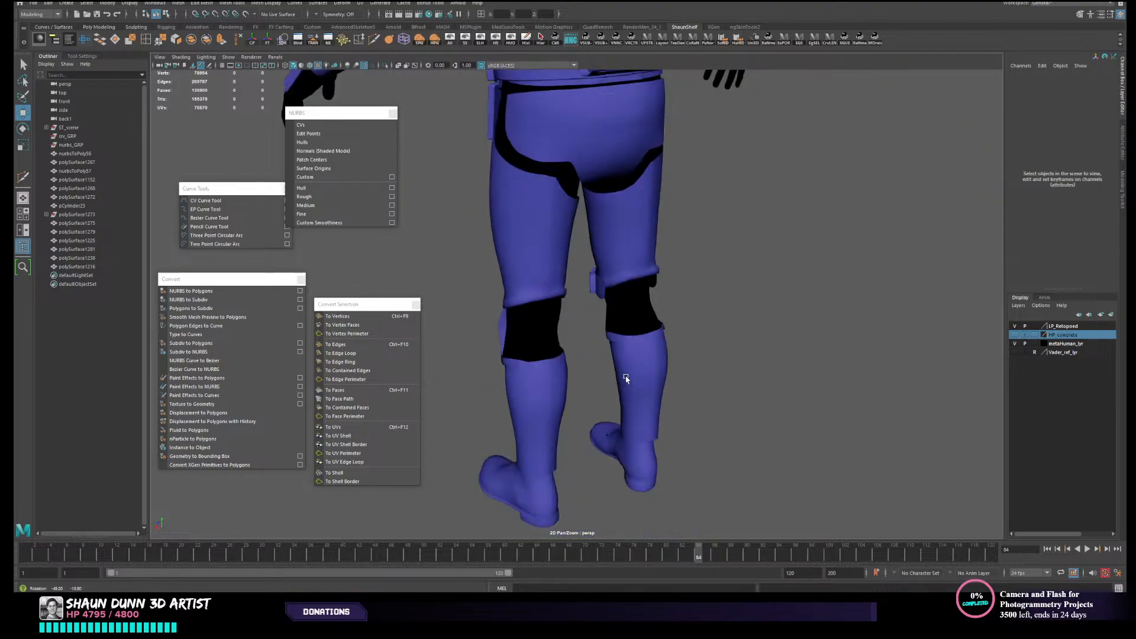
right_click_drag(626, 378, 355, 330, "alt")
left_click_drag(450, 343, 586, 427, "alt")
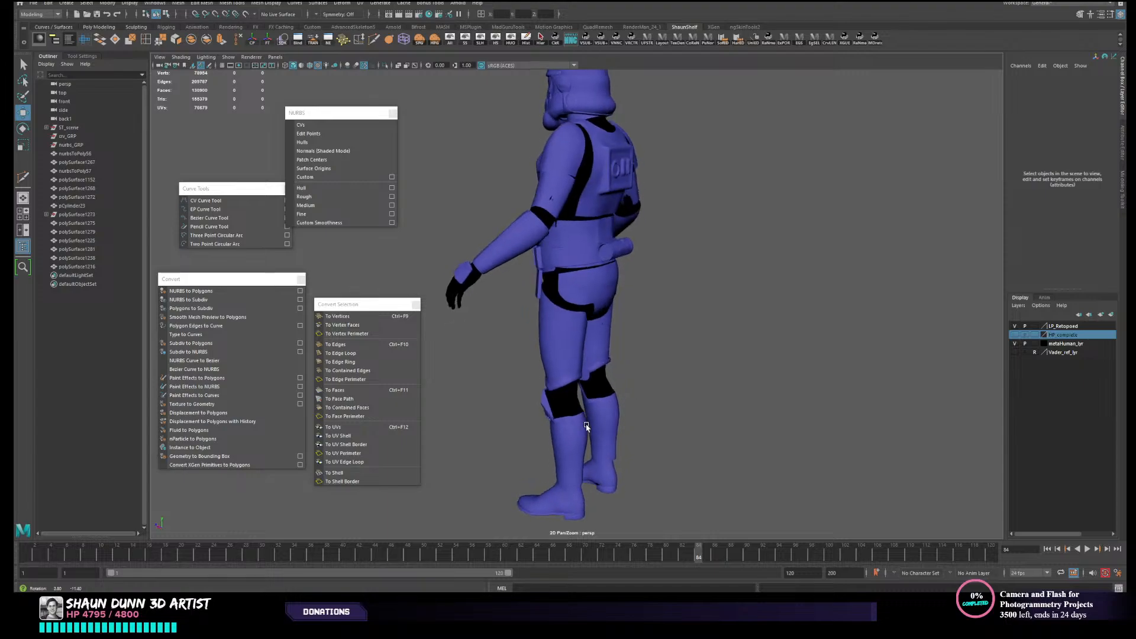
left_click_drag(571, 309, 593, 391, "alt")
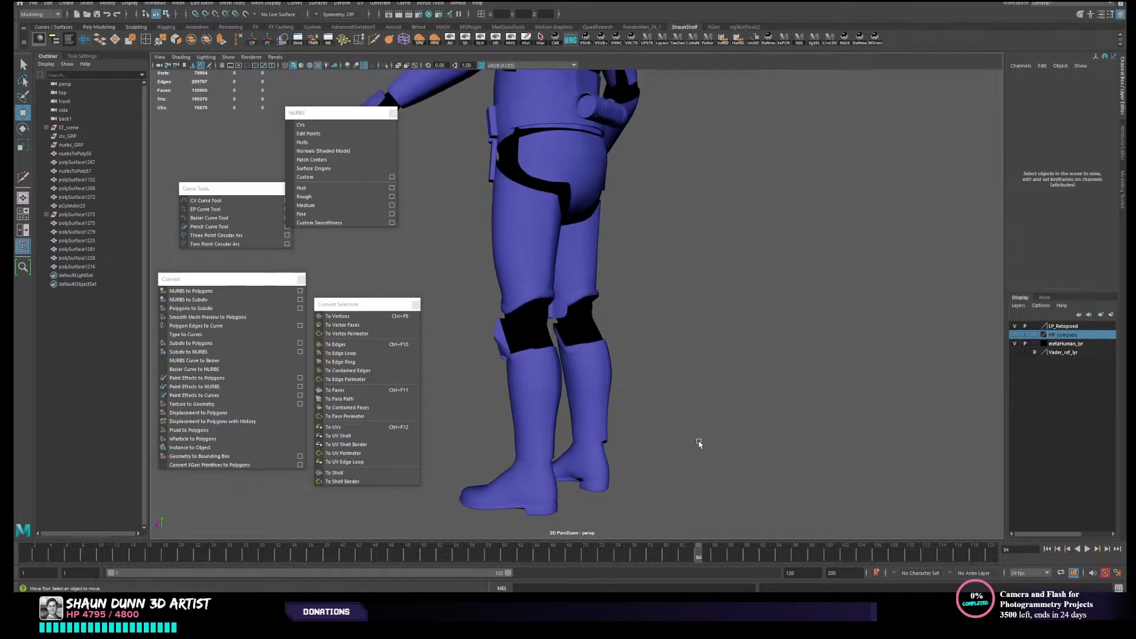
left_click_drag(696, 445, 622, 453, "alt")
scroll(525, 465, "up", 3)
middle_click_drag(525, 465, 535, 406, "alt")
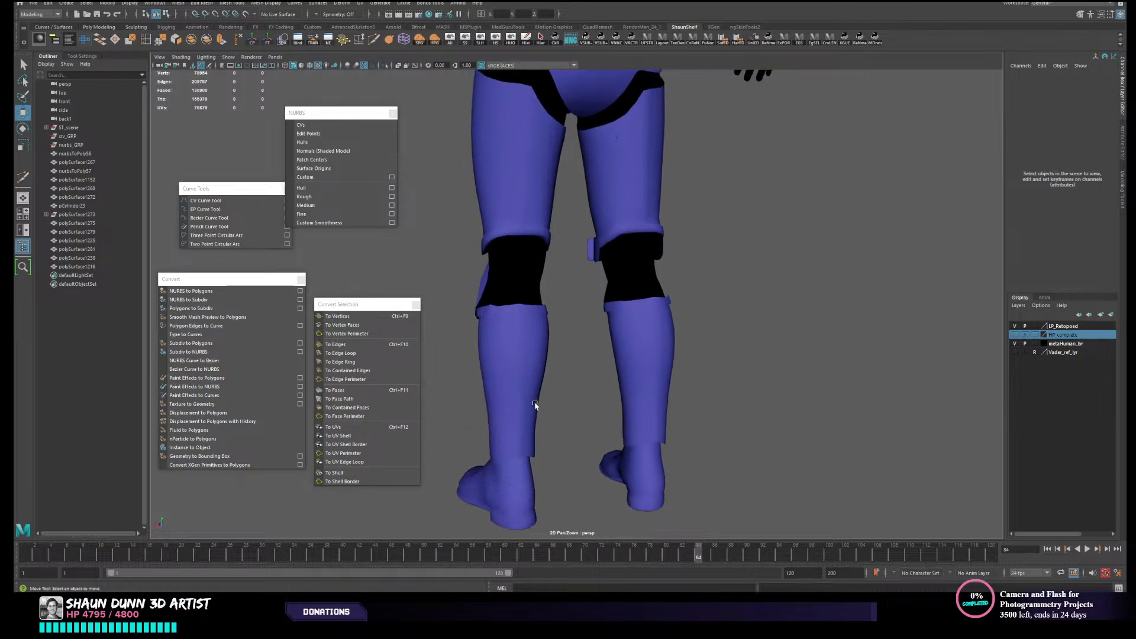
scroll(513, 419, "up", 3)
- Isolate the left shin armour by hiding all unselected objects, and save the scene
left_click(529, 392)
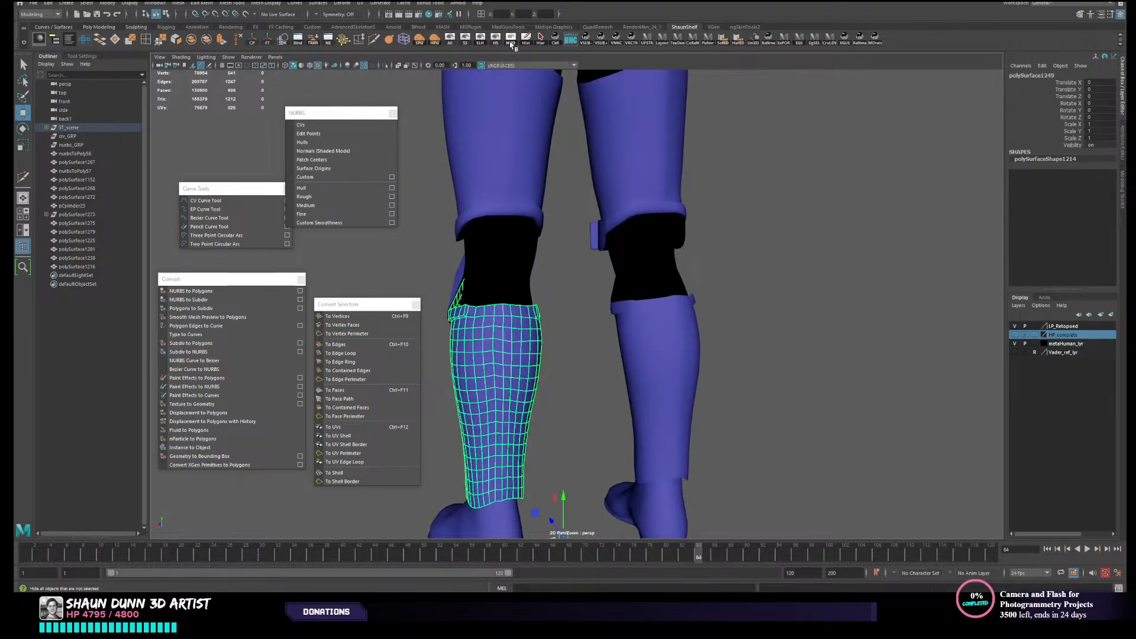
left_click(511, 40)
left_click_drag(651, 379, 702, 338, "alt")
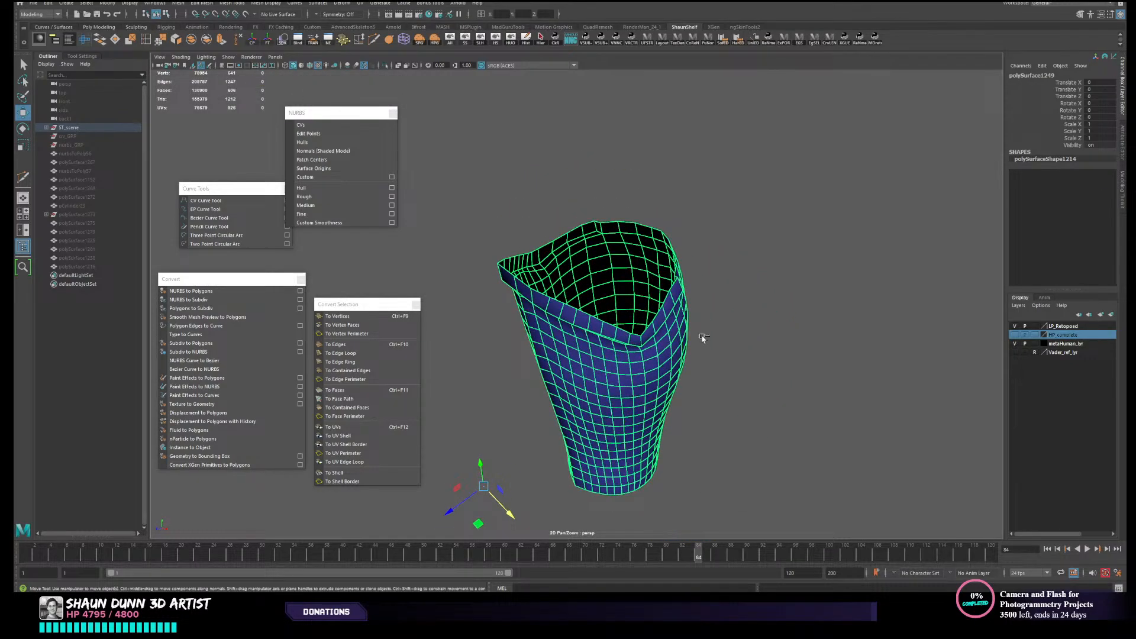
key("ctrl+s")
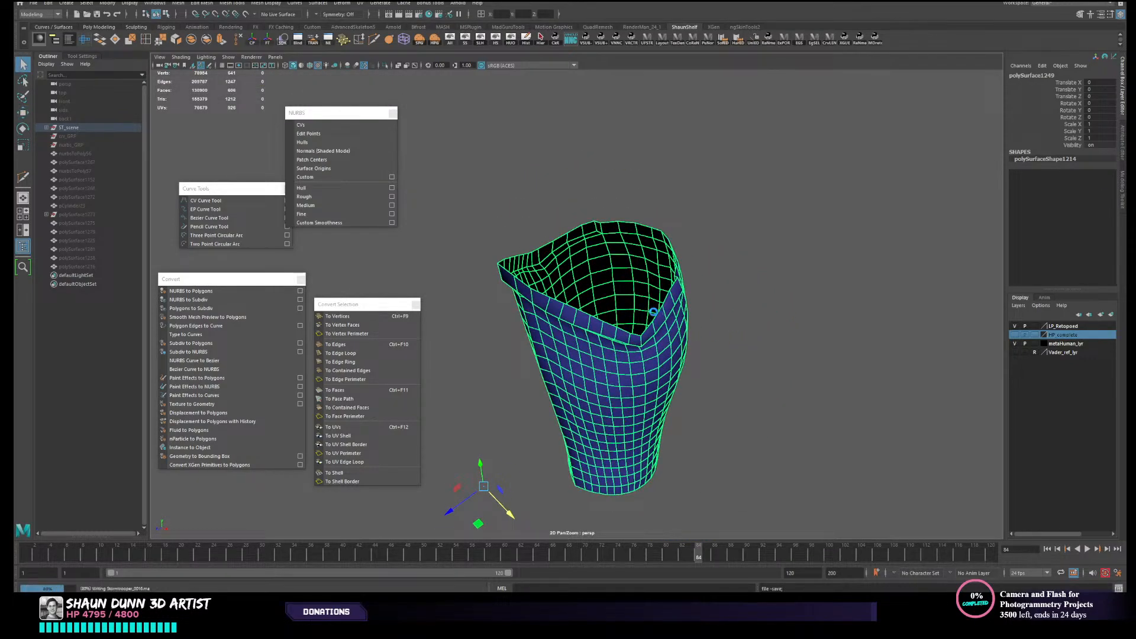
- Extrude all faces of the shin armour with a Local Translate Z of -0.632, and return to object selection
left_click(222, 41)
left_click_drag(563, 263, 533, 260, "alt")
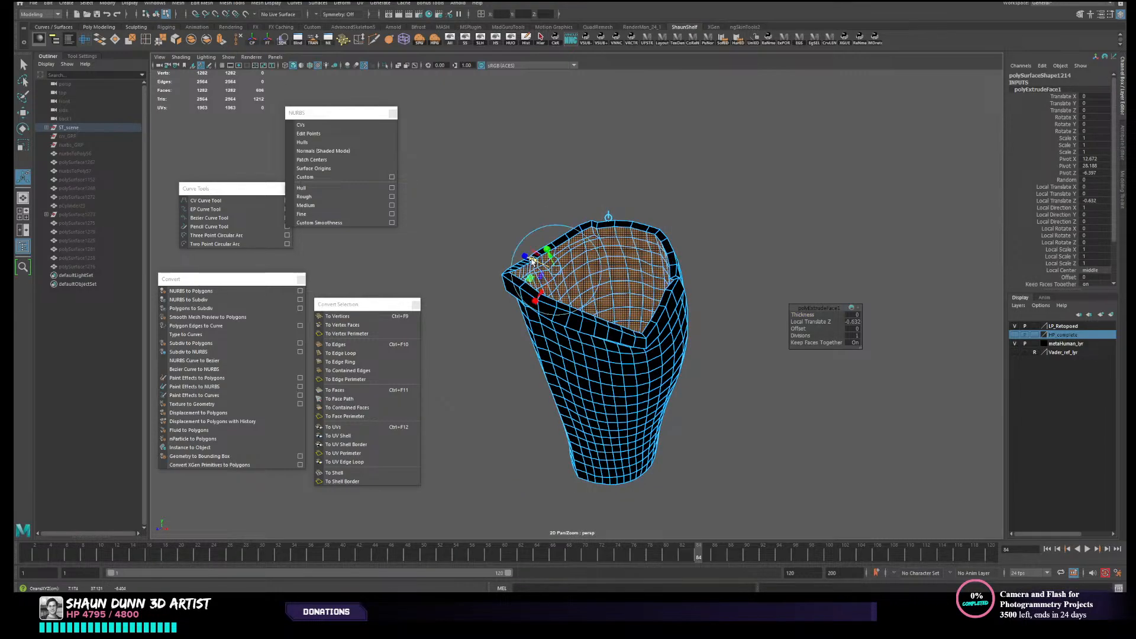
right_click(706, 295)
right_click_drag(678, 304, 723, 291)
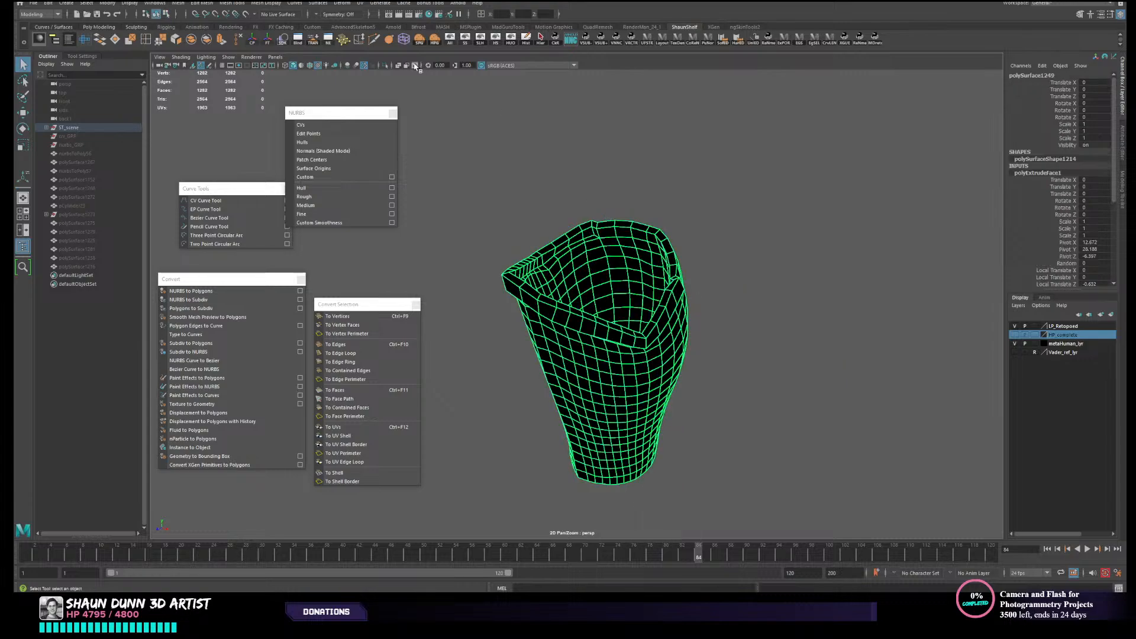
- Reverse the normals of the extruded shin armour and inspect its shading with nothing selected
left_click(703, 249)
left_click_drag(713, 287, 663, 324, "alt")
left_click(623, 314)
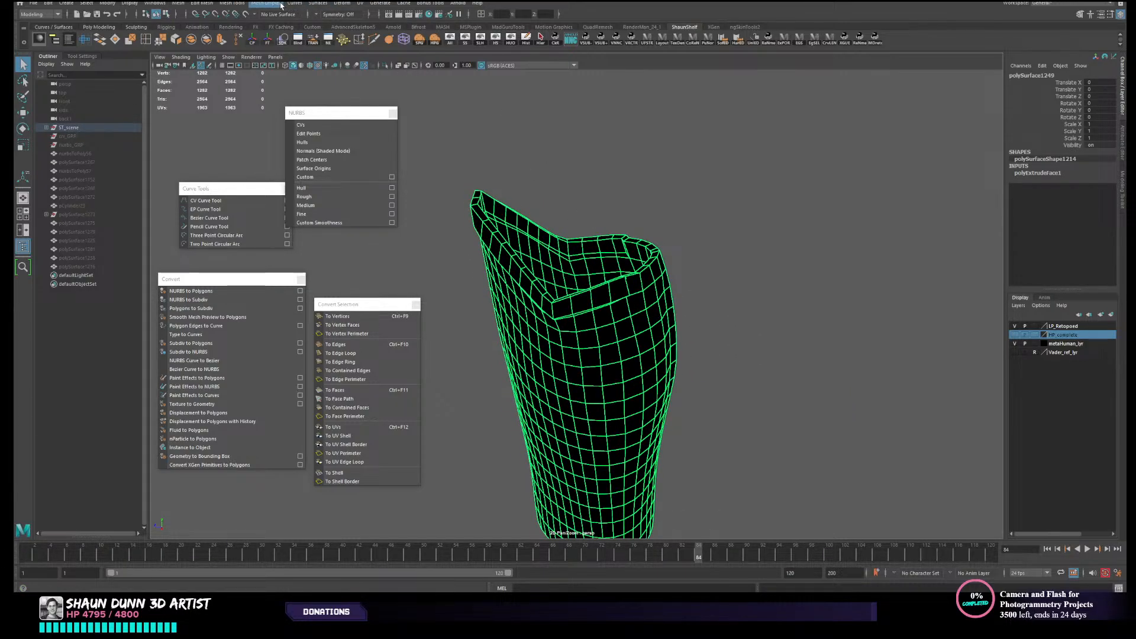
left_click(280, 4)
left_click(302, 49)
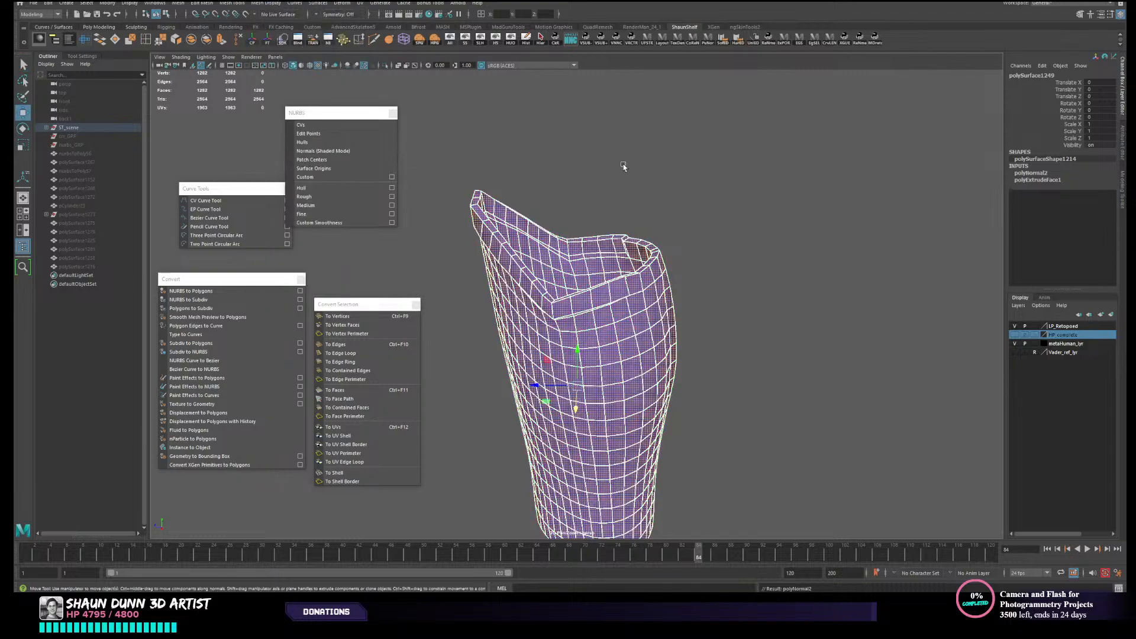
left_click(623, 168)
left_click_drag(656, 310, 521, 290, "alt")
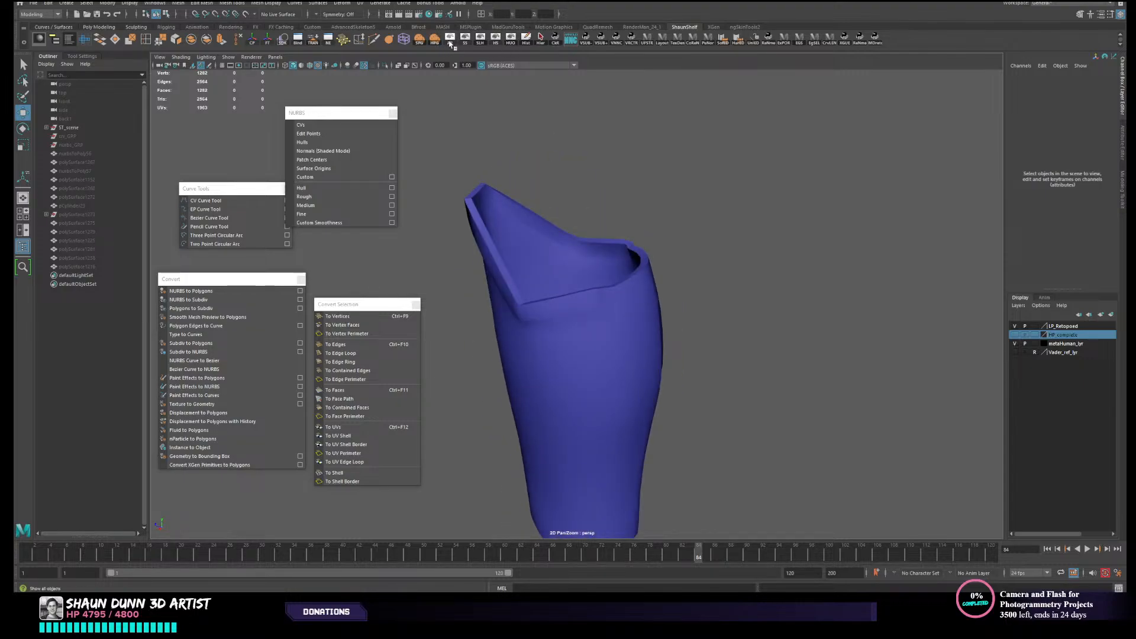
- Show all hidden objects to check the thickened shin armour against the leg, and isolate the piece again
left_click(450, 42)
left_click_drag(627, 338, 585, 314, "alt")
left_click(583, 320)
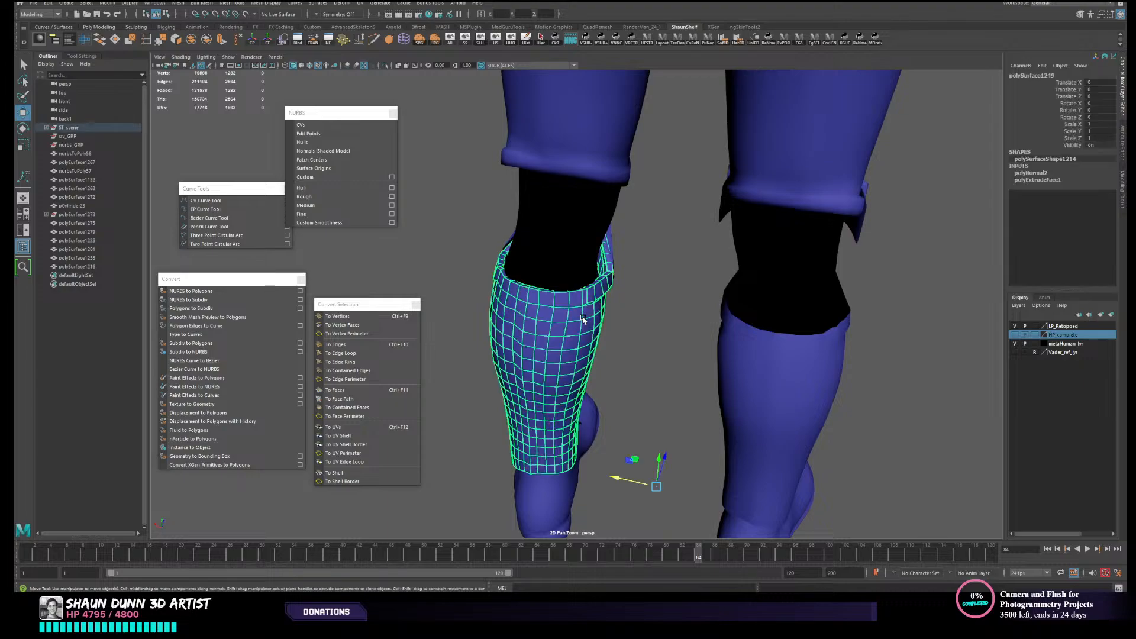
scroll(603, 322, "up", 3)
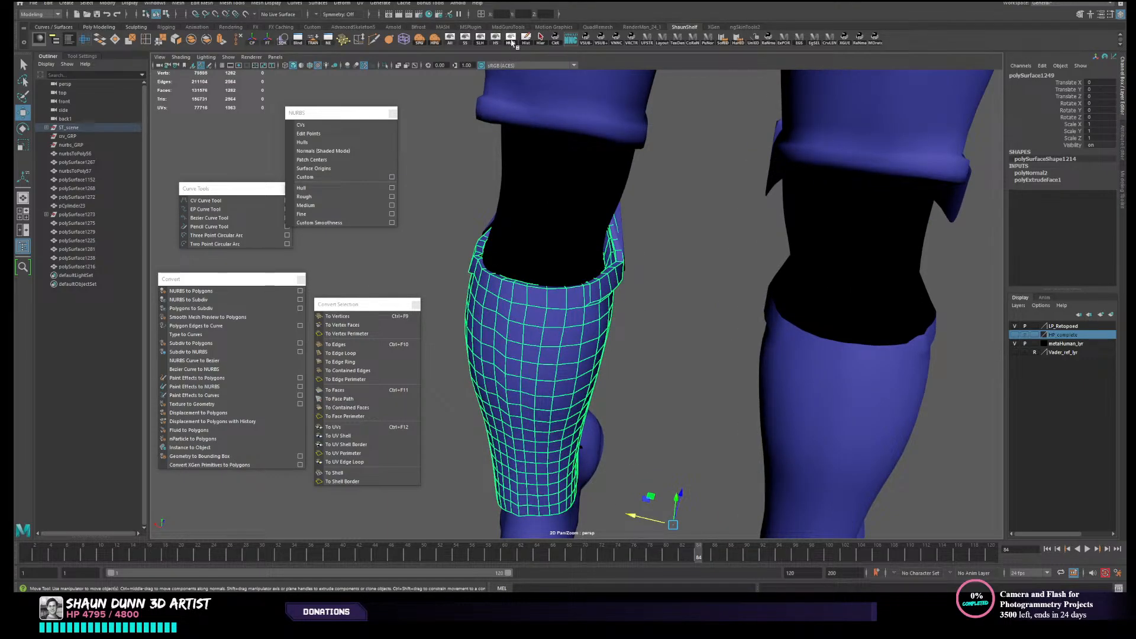
left_click(512, 40)
left_click_drag(627, 213, 704, 304, "alt")
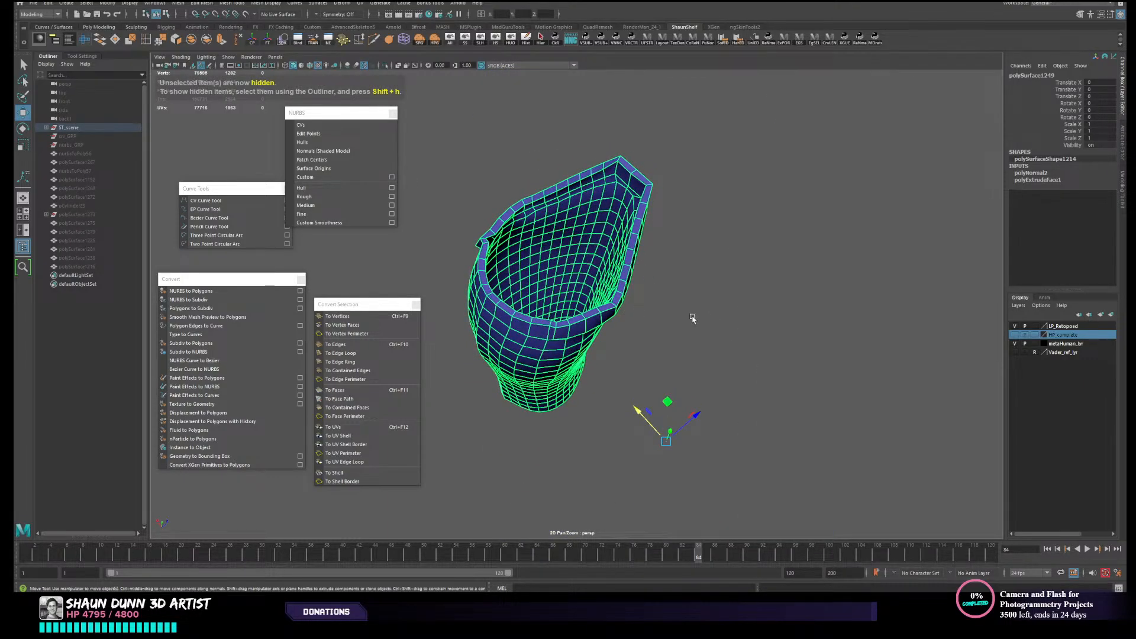
- Inspect the isolated shin armour's shading, and reveal the rest of the armour with the shin piece selected
left_click(730, 306)
left_click_drag(568, 338, 627, 279, "alt")
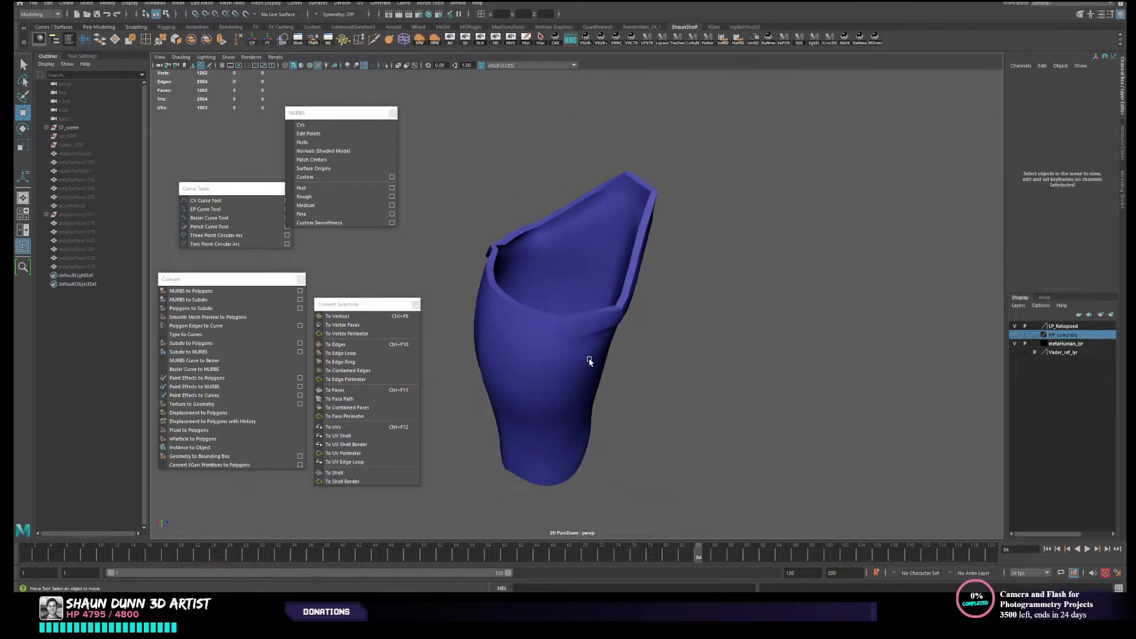
left_click(546, 320)
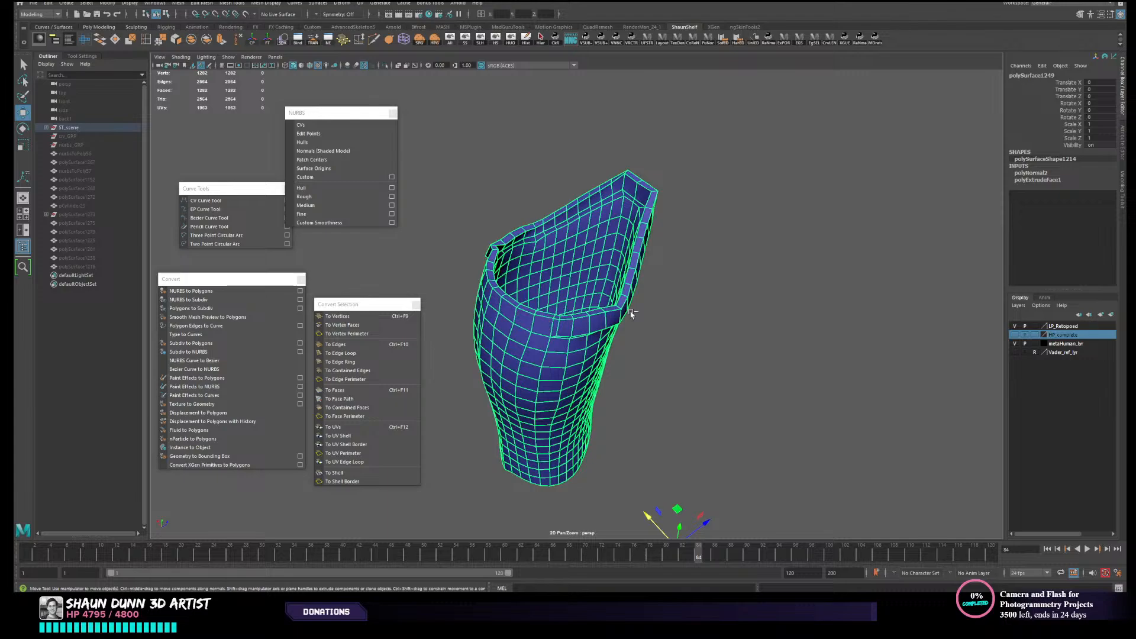
left_click(631, 314)
left_click(598, 286)
key("ctrl+1")
left_click_drag(630, 296, 944, 236, "alt")
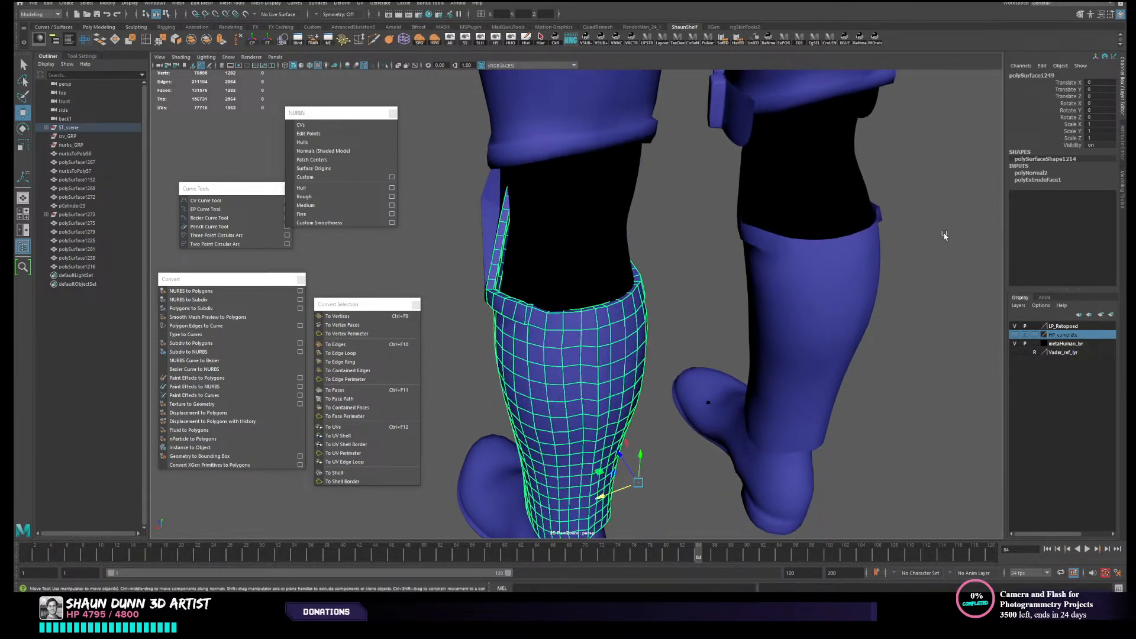
- Set the Local Translate Z of the shin armour's face extrusion to -0.6 and check the thickness from behind
left_click(1056, 181)
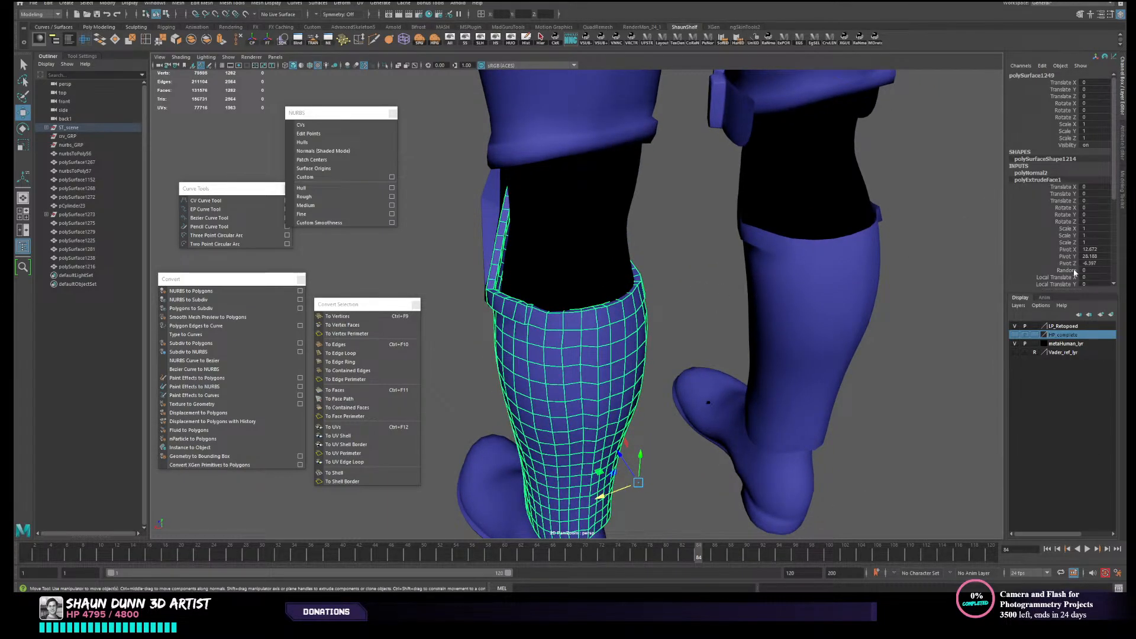
scroll(1059, 269, "down", 2)
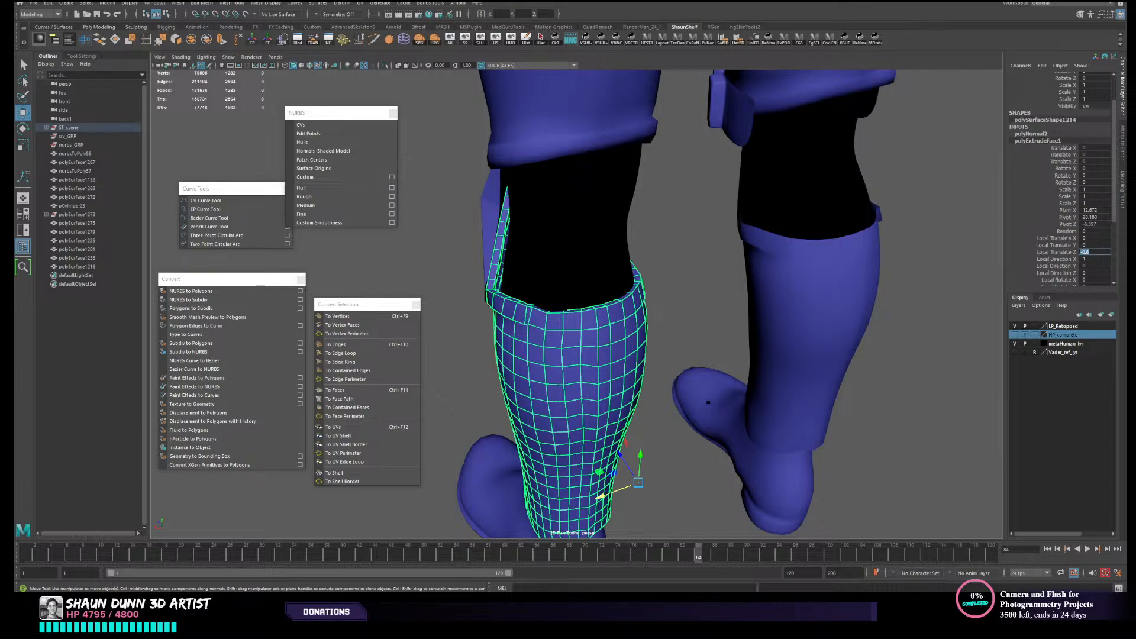
left_click_drag(679, 342, 669, 350, "alt")
right_click_drag(650, 340, 707, 300)
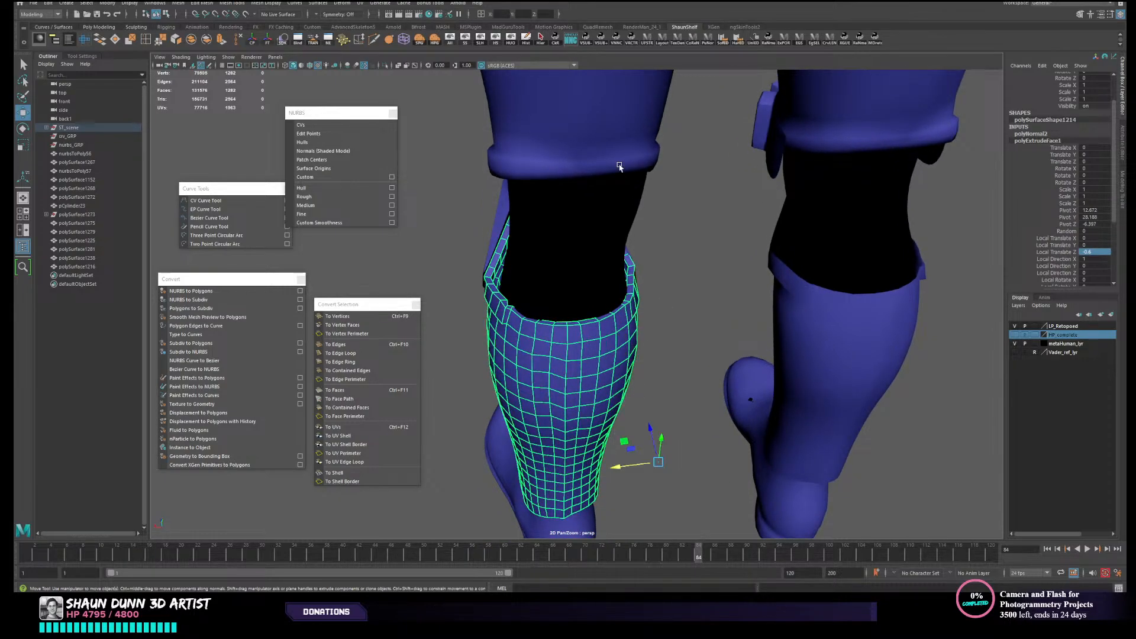
- Isolate the shin armour together with the MetaHuman body, and select the shin armour again
left_click(540, 37)
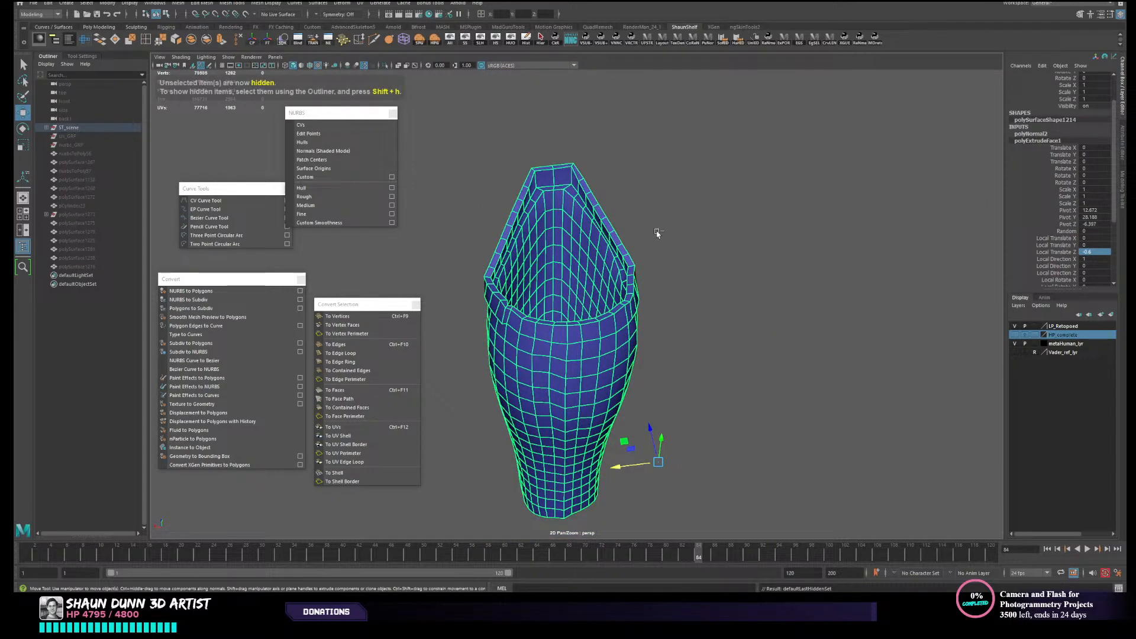
key("ctrl+z")
left_click(620, 234, "shift")
left_click(511, 40)
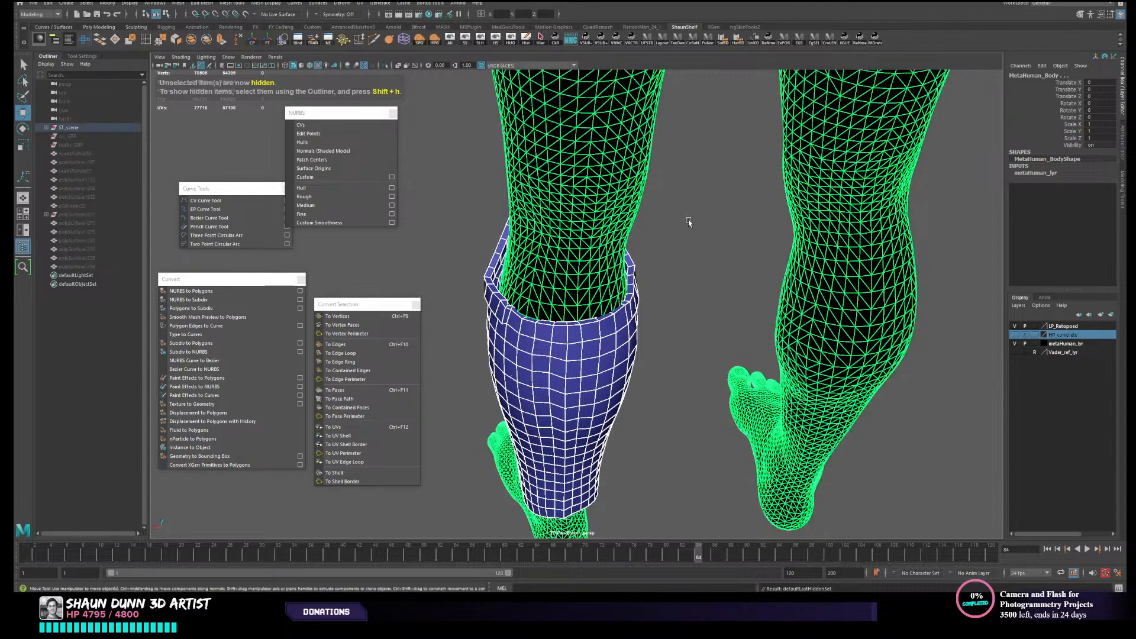
left_click(689, 222)
left_click_drag(685, 244, 861, 390, "alt")
left_click(635, 374)
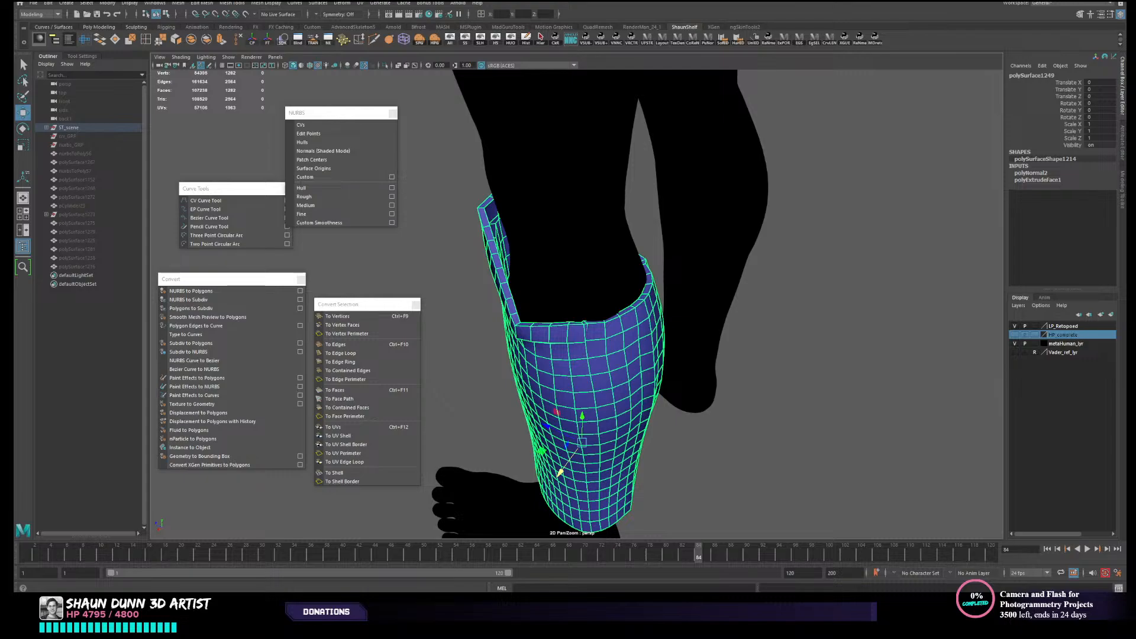
- Examine the stormtrooper reference photos for the thickness of the armour edges
key("alt+Tab")
scroll(272, 344, "down", 8)
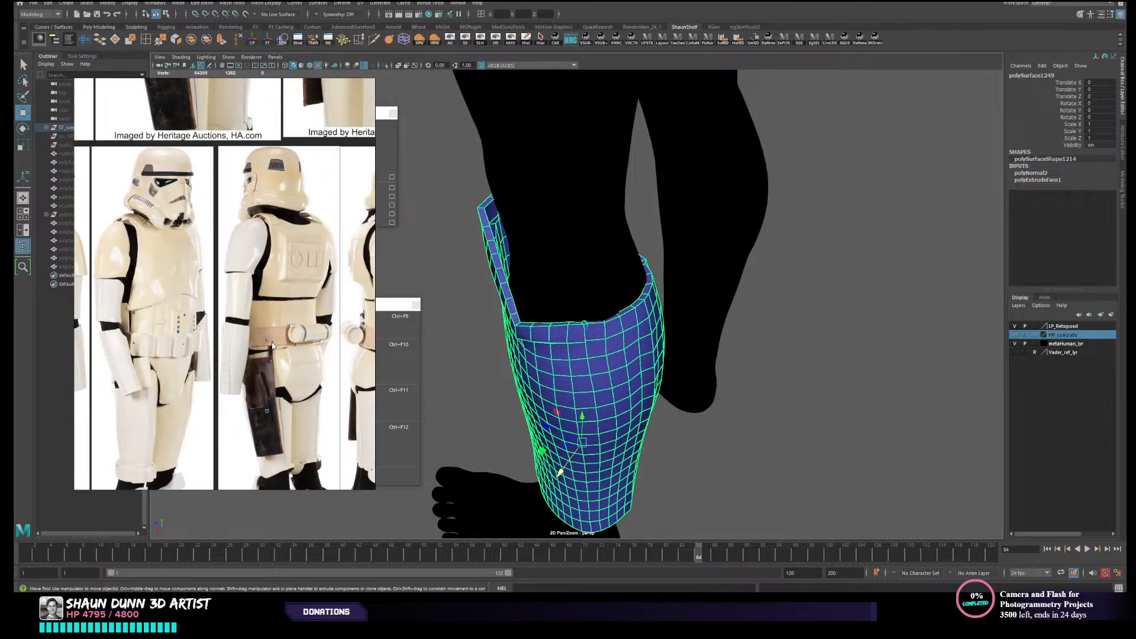
middle_click_drag(179, 360, 265, 237)
middle_click_drag(214, 339, 311, 443)
middle_click_drag(173, 310, 236, 298)
scroll(126, 340, "up", 6)
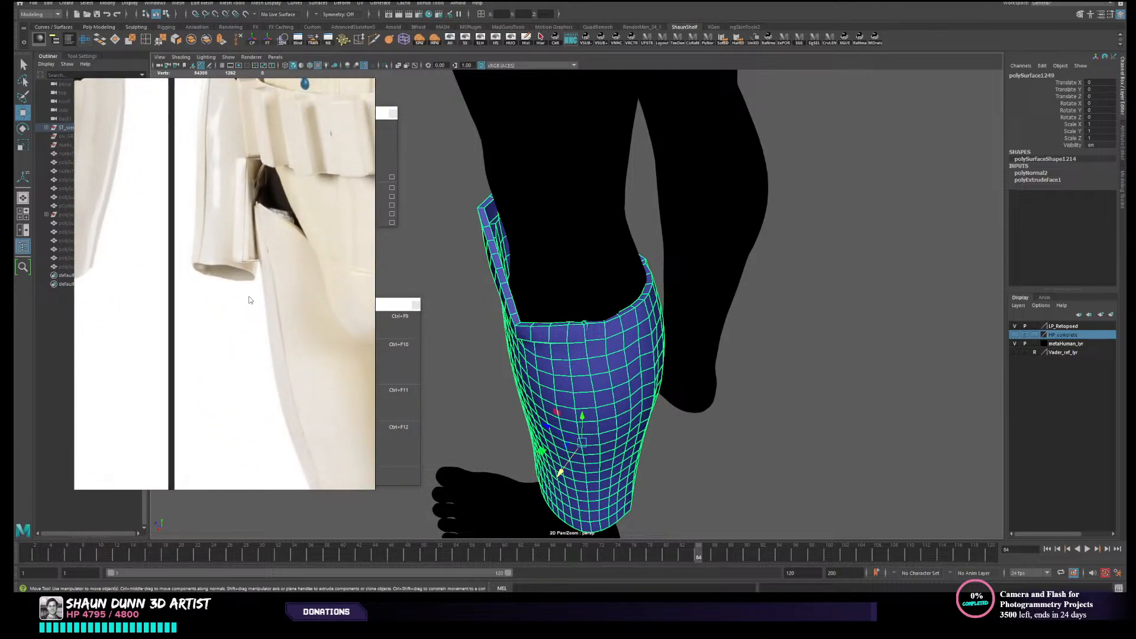
scroll(249, 299, "down", 3)
left_click_drag(750, 359, 724, 367, "alt")
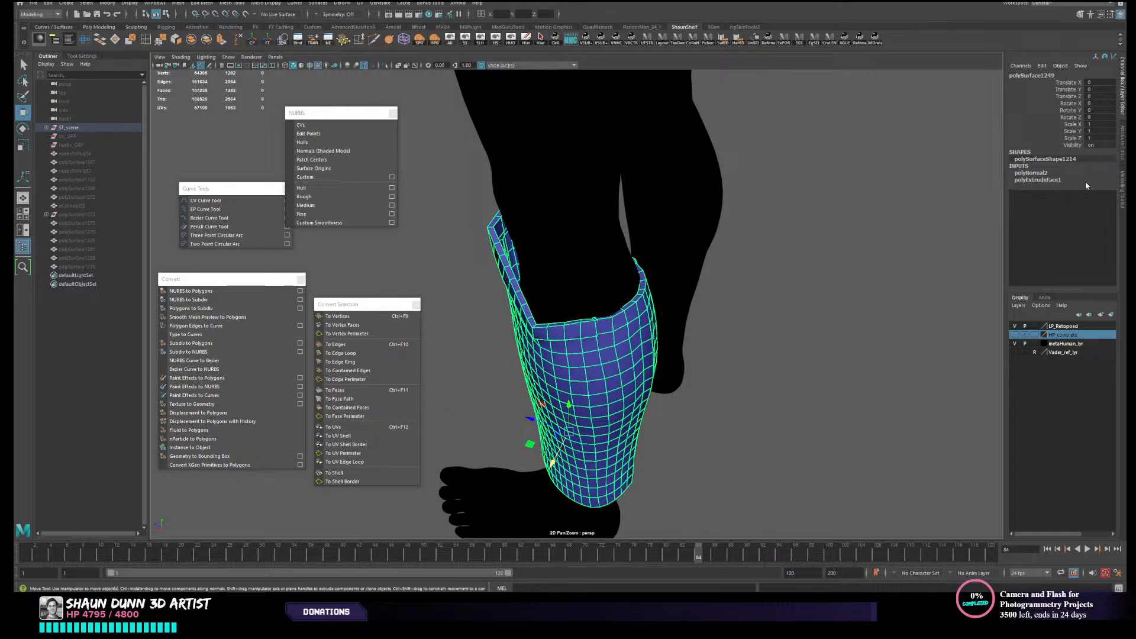
- Set the Local Translate Z of the shin armour's face extrusion to -0.4
left_click(1051, 181)
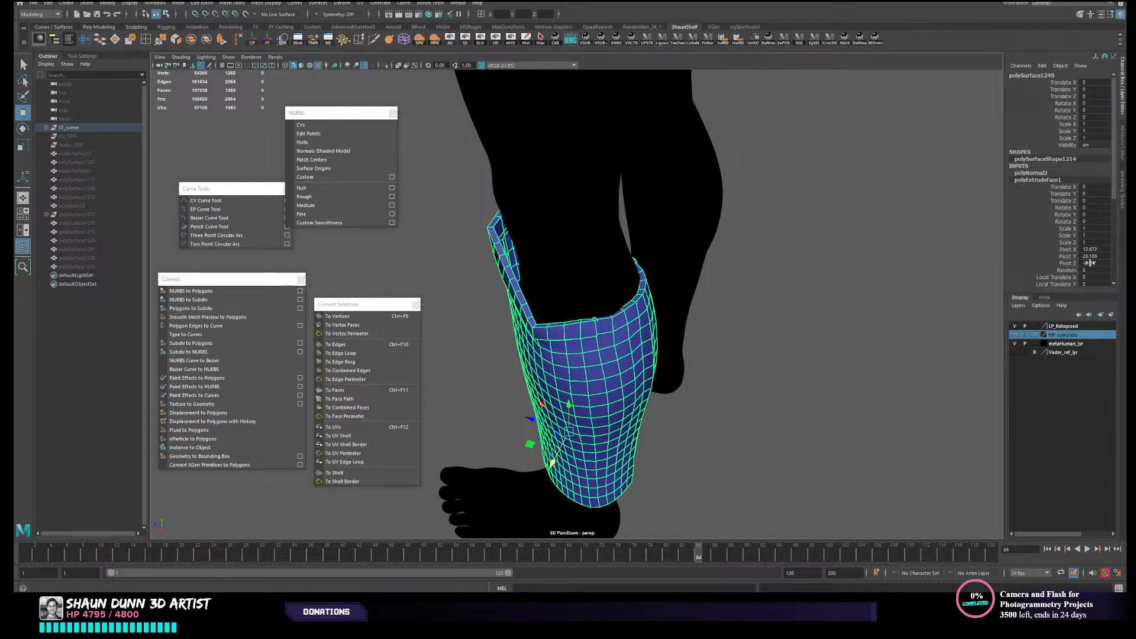
scroll(1090, 262, "down", 2)
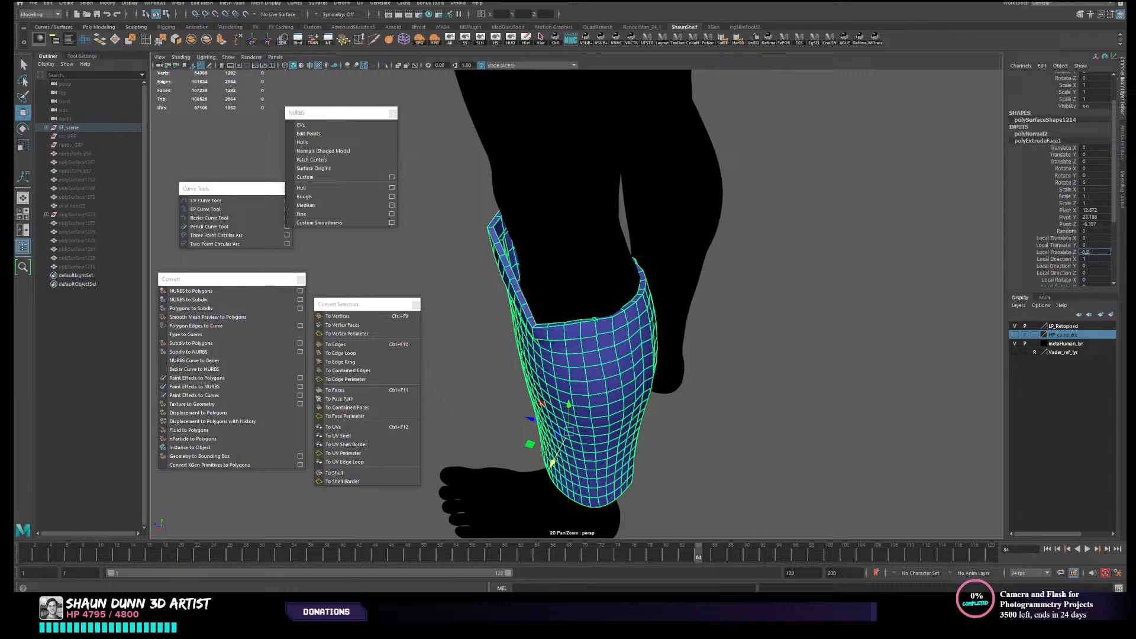
key("Return")
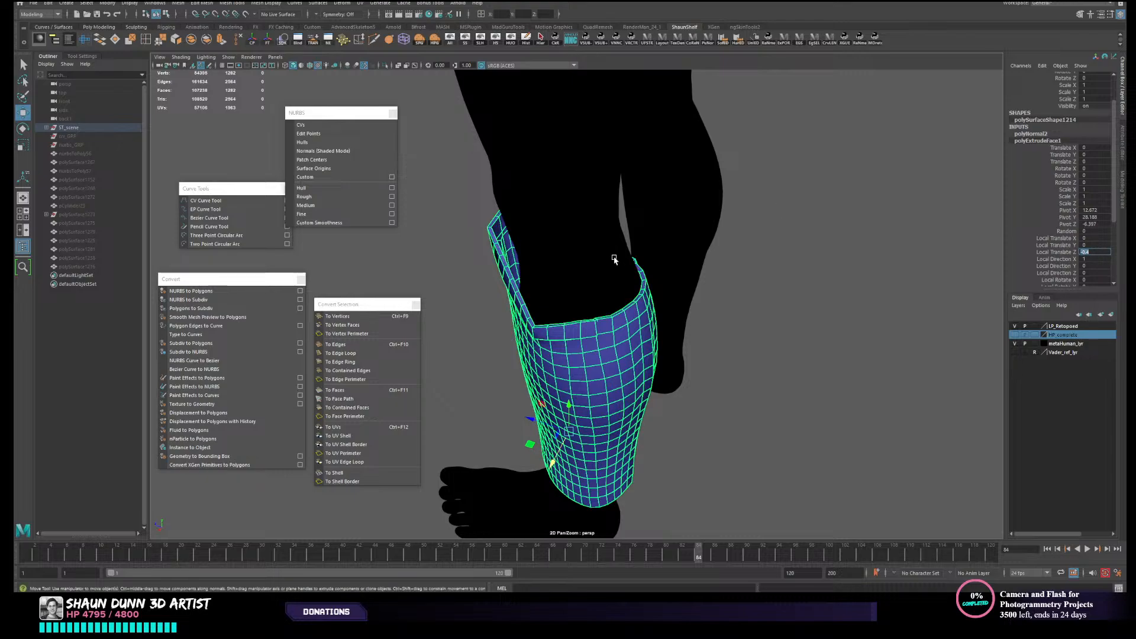
- Examine the shin armour's rim thickness and wireframe around the leg, up close and from a distance
left_click(790, 352)
left_click_drag(790, 352, 483, 428, "alt")
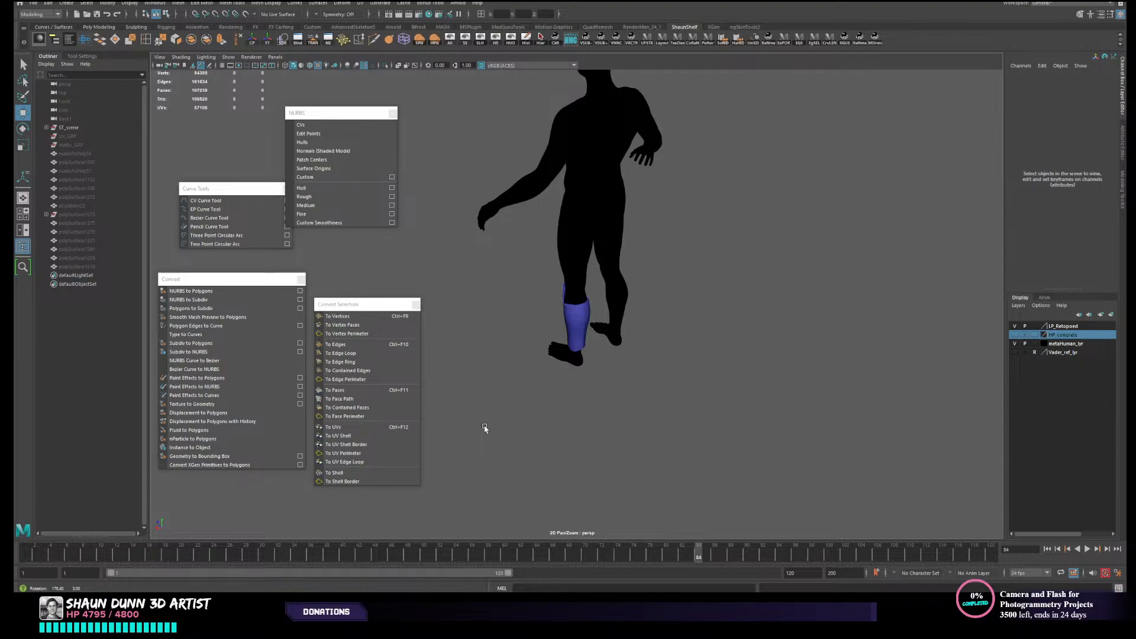
scroll(857, 361, "up", 3)
scroll(720, 456, "up", 4)
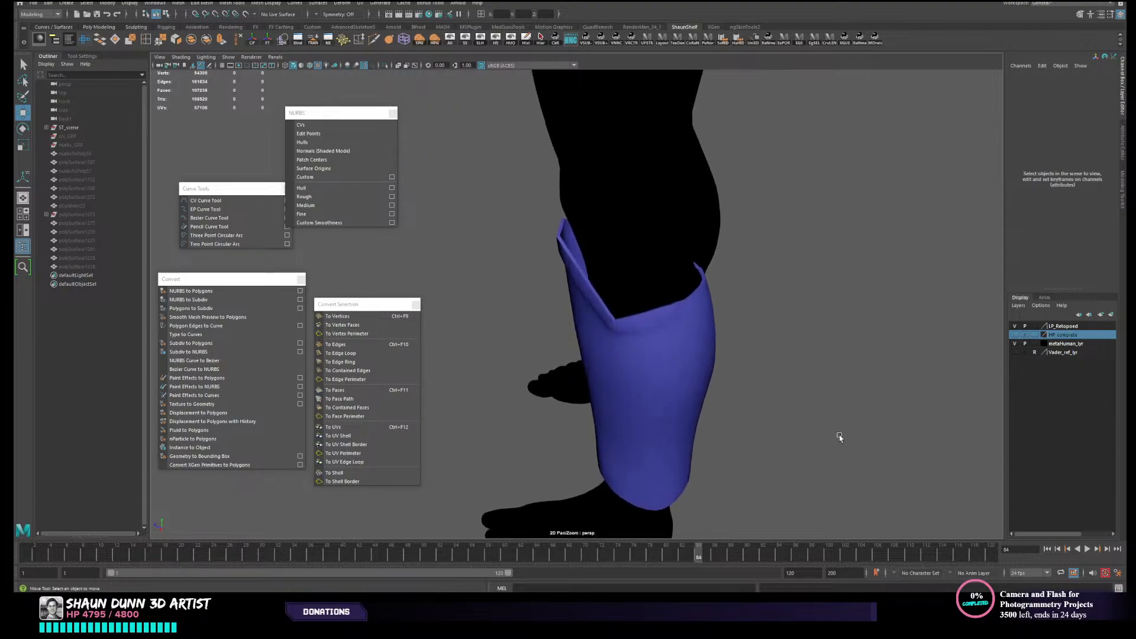
scroll(756, 462, "up", 4)
scroll(601, 375, "up", 2)
right_click(554, 317)
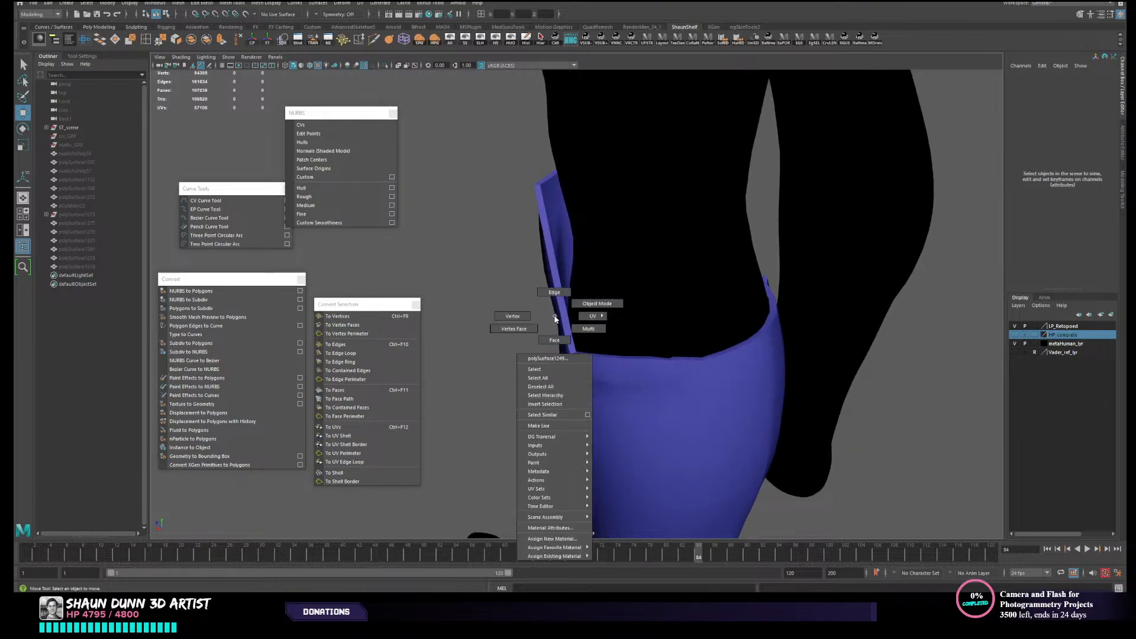
left_click(560, 306)
right_click_drag(560, 306, 554, 271)
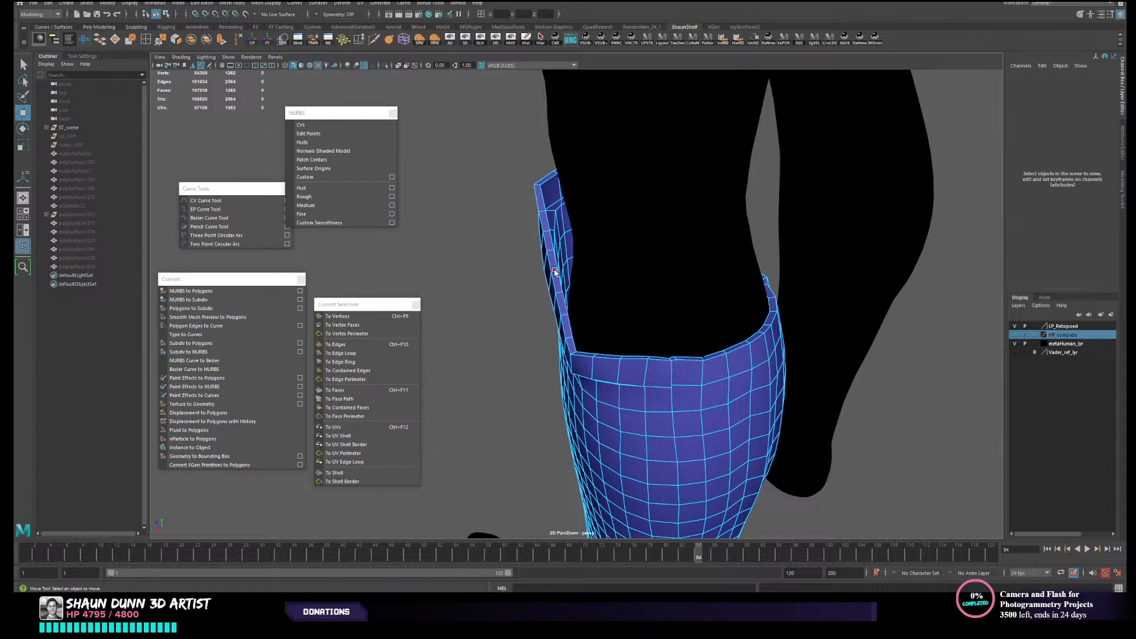
mouse_move(578, 345)
left_mouse_down("alt")
mouse_move(707, 334)
mouse_move(570, 348)
left_mouse_up("alt")
scroll(514, 314, "down", 4)
left_click_drag(670, 363, 670, 356, "alt")
right_click_drag(669, 356, 717, 341)
left_click(965, 383)
scroll(868, 412, "down", 2)
left_click_drag(868, 412, 825, 390, "alt")
left_click_drag(637, 394, 571, 388, "alt")
- Open the UV Editor for the shin armour and check how its faces are split into UV shells
left_click(591, 387)
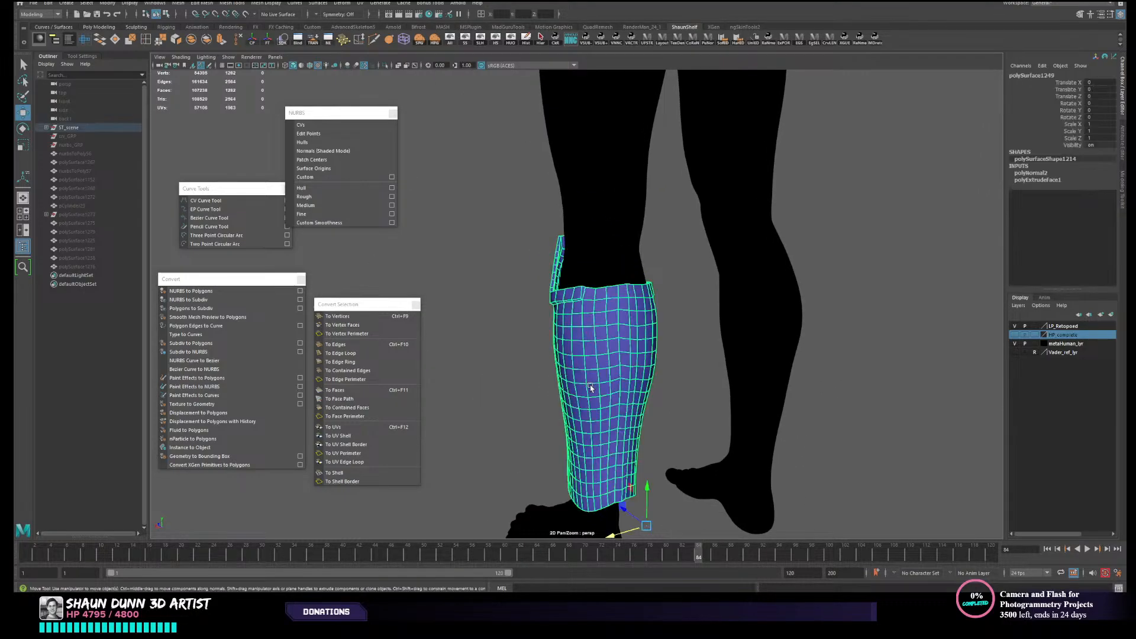
left_click(84, 45)
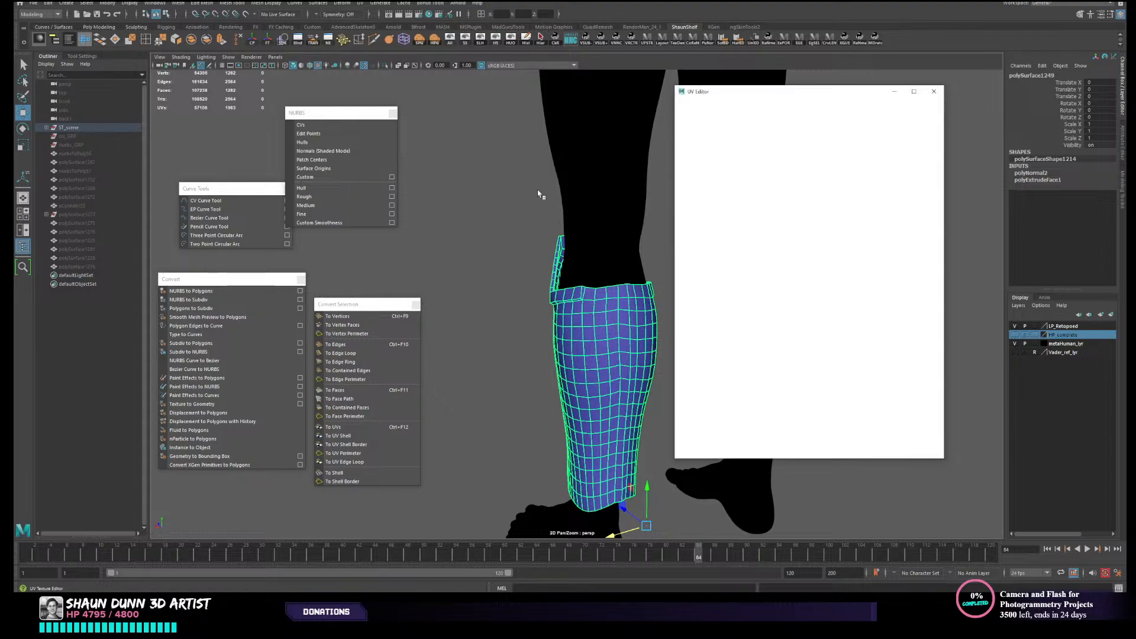
left_click_drag(603, 335, 619, 278, "alt")
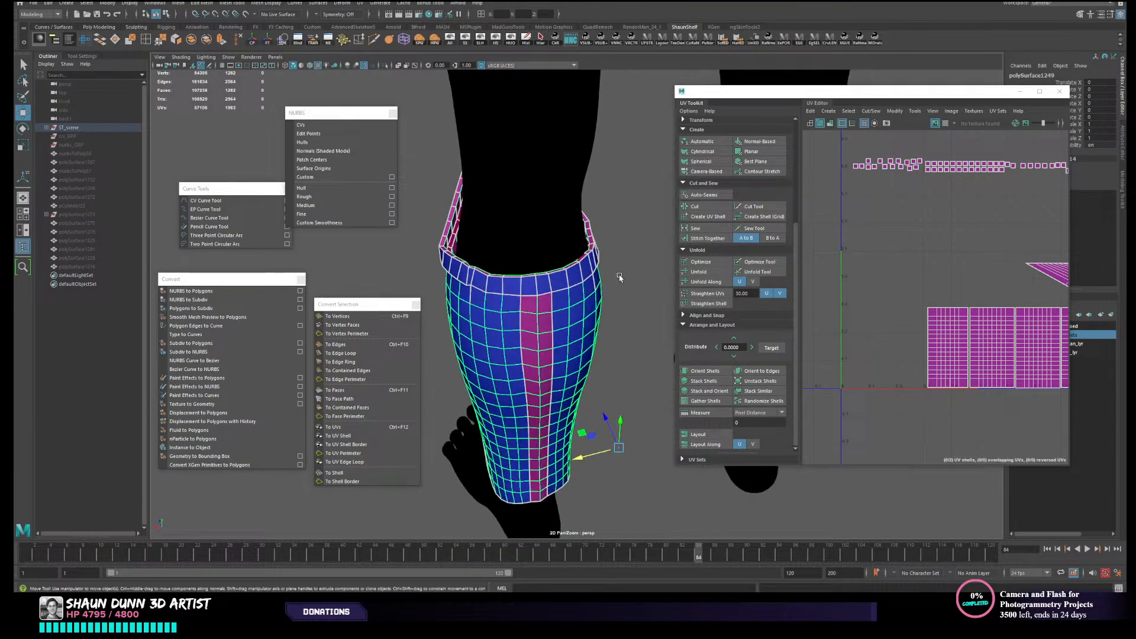
left_click(644, 251)
left_click(537, 333)
- Undo the shin armour's isolation, thickness changes, normal reversal and face extrusion, back to the single-sided mesh with all armour visible
key("ctrl+z")
key("ctrl+z")
key("ctrl+z")
key("ctrl+z")
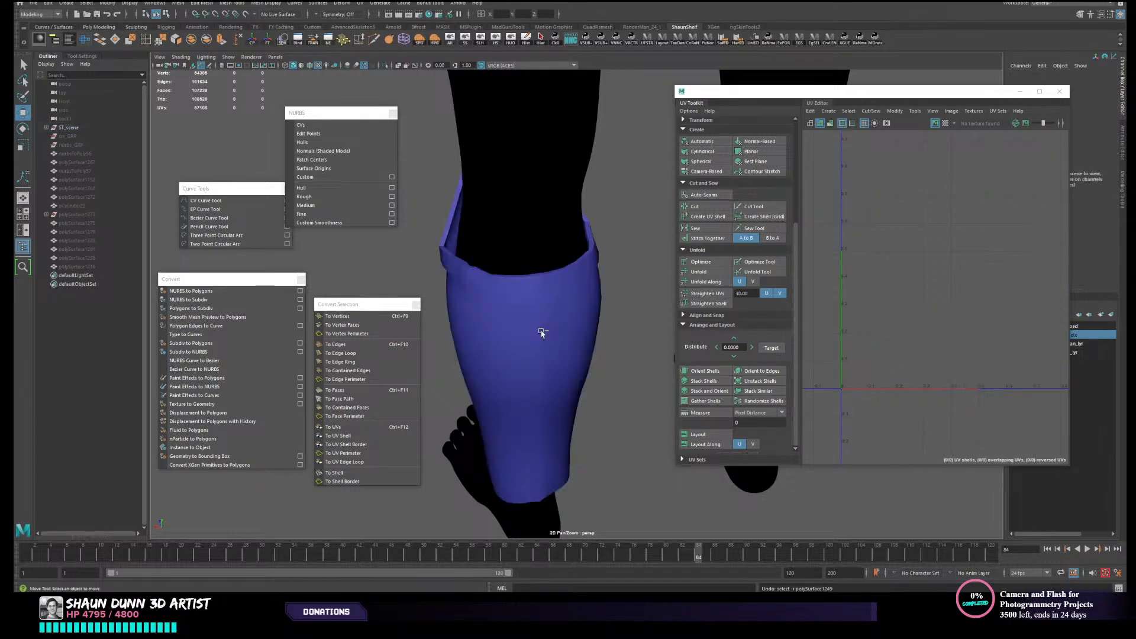
key("ctrl+z")
key("ctrl+z")
key("ctrl+z")
key("ctrl+z")
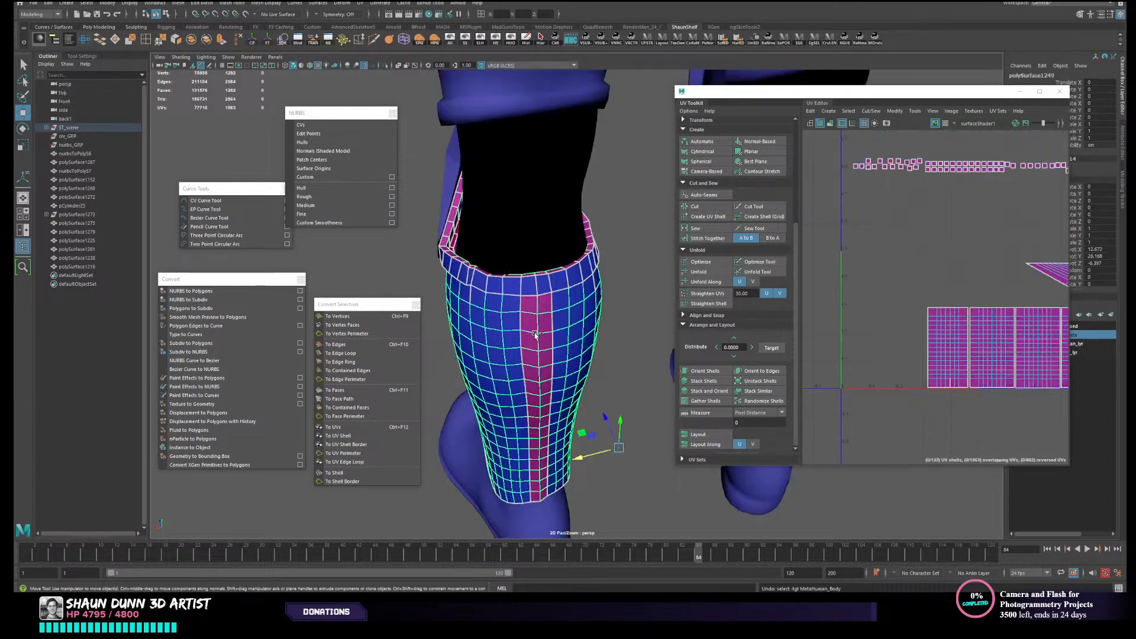
key("ctrl+z")
key("ctrl+z")
key("ctrl+z")
key("ctrl+z")
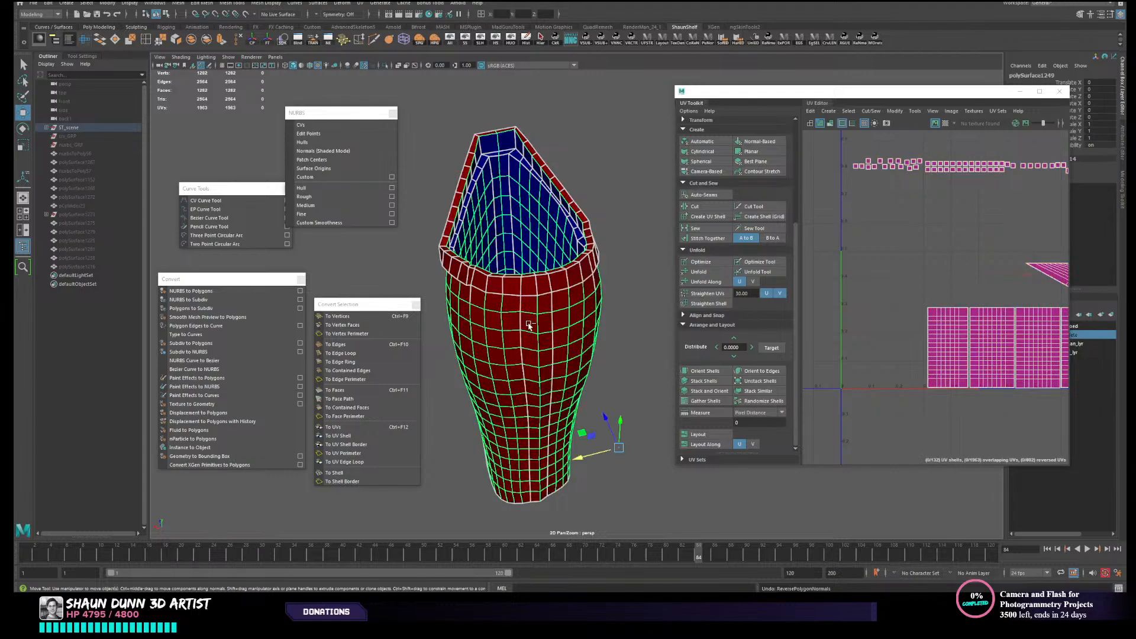
key("ctrl+z")
key("ctrl+z")
key("ctrl+z")
key("ctrl+z")
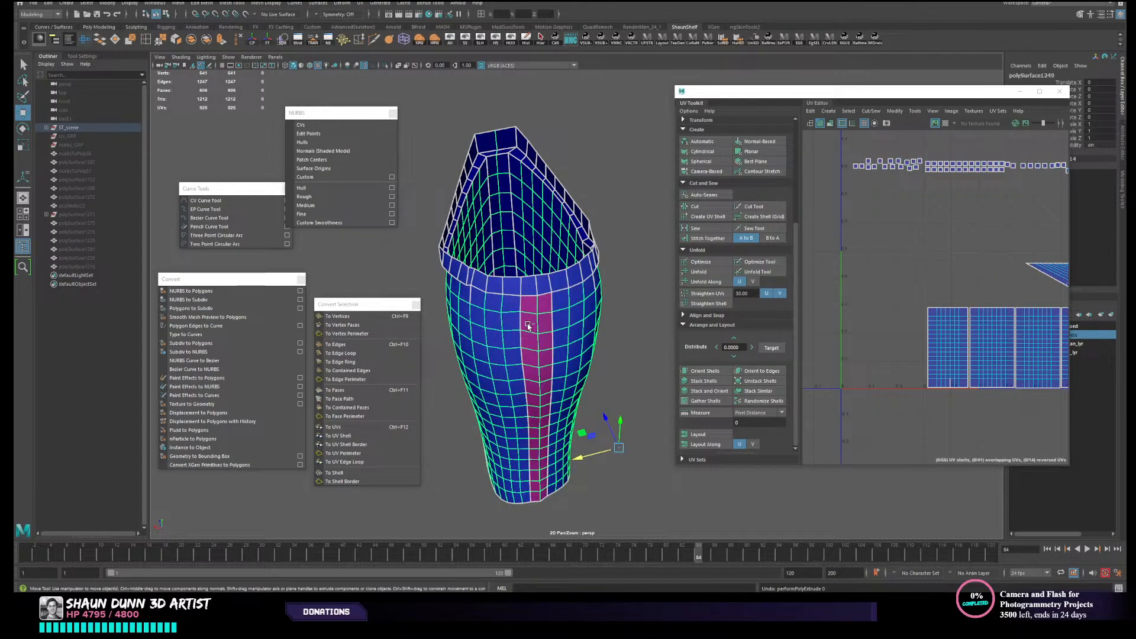
key("ctrl+z")
- Check the UV layout of the right thigh armour, and look over the backs of both legs
right_click_drag(599, 297, 565, 308)
left_click(537, 326)
scroll(566, 337, "down", 5)
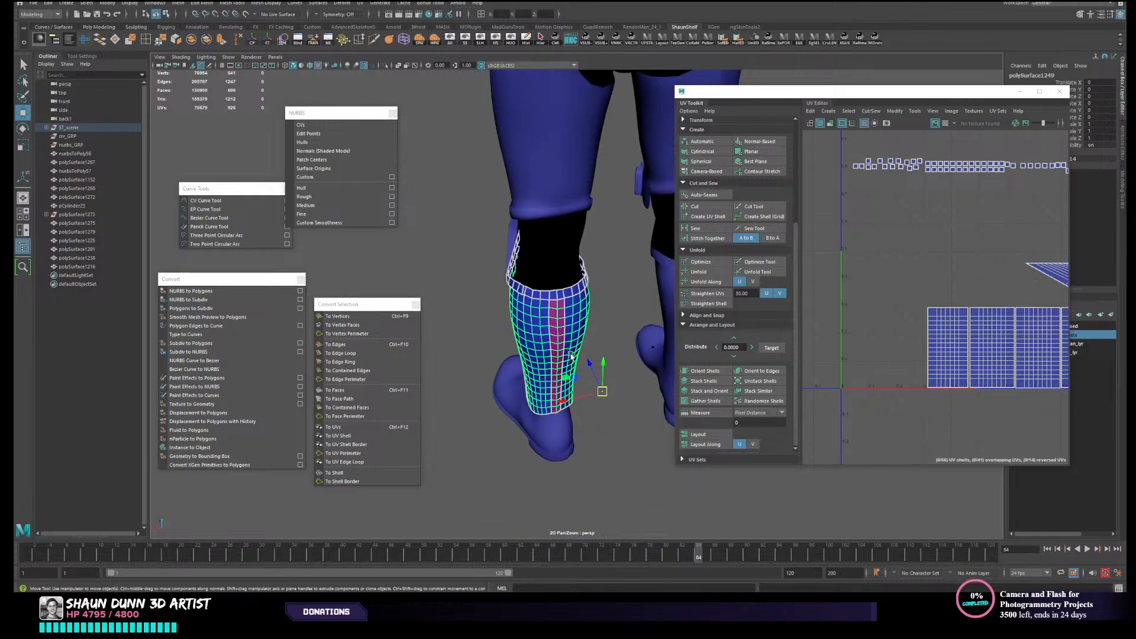
left_click_drag(568, 355, 525, 346, "alt")
left_click(625, 303)
left_click(604, 165)
scroll(572, 255, "down", 3)
mouse_move(573, 256)
left_mouse_down("alt")
mouse_move(499, 277)
mouse_move(578, 259)
left_mouse_up("alt")
scroll(578, 259, "down", 4)
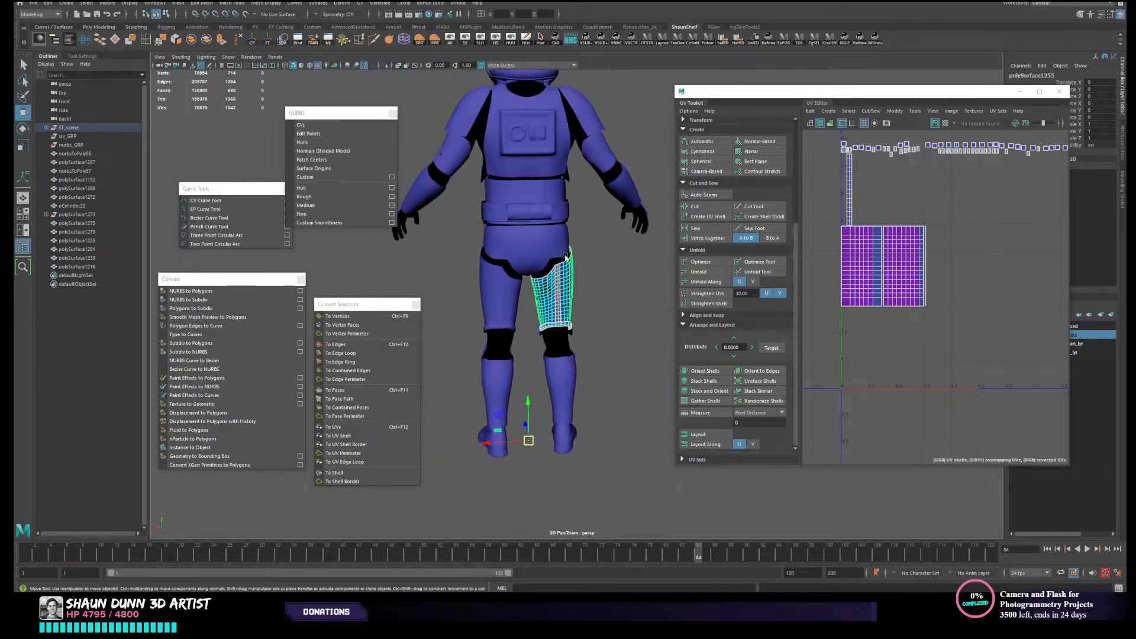
scroll(534, 336, "up", 4)
middle_click_drag(535, 335, 588, 233, "alt")
scroll(580, 223, "up", 3)
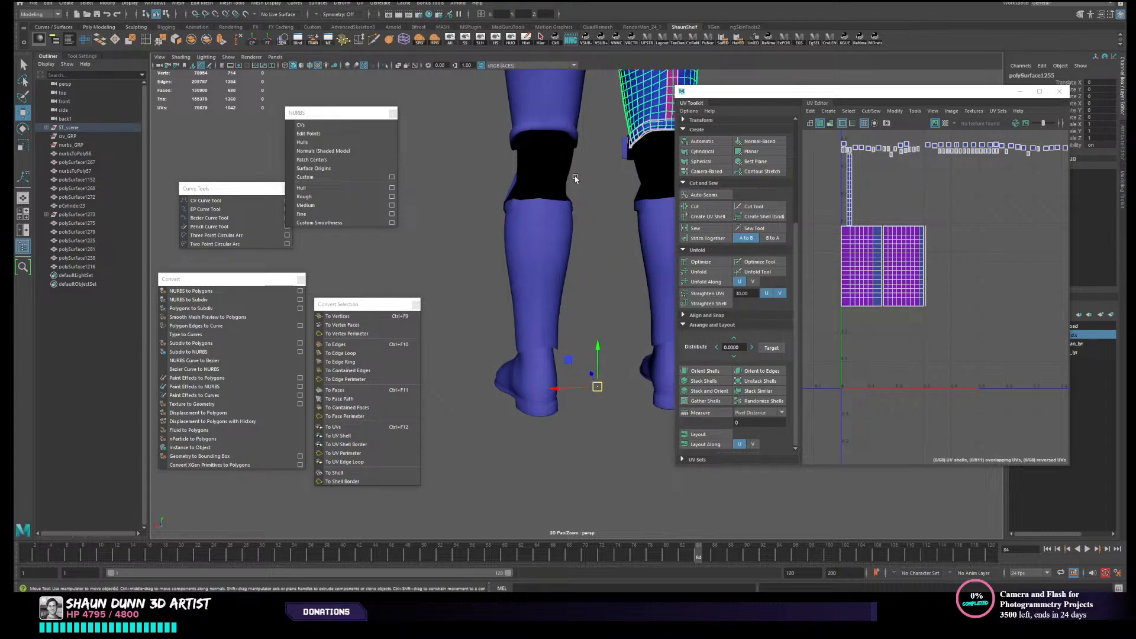
middle_click_drag(576, 178, 568, 246, "alt")
middle_click_drag(528, 342, 527, 297, "alt")
scroll(552, 238, "up", 3)
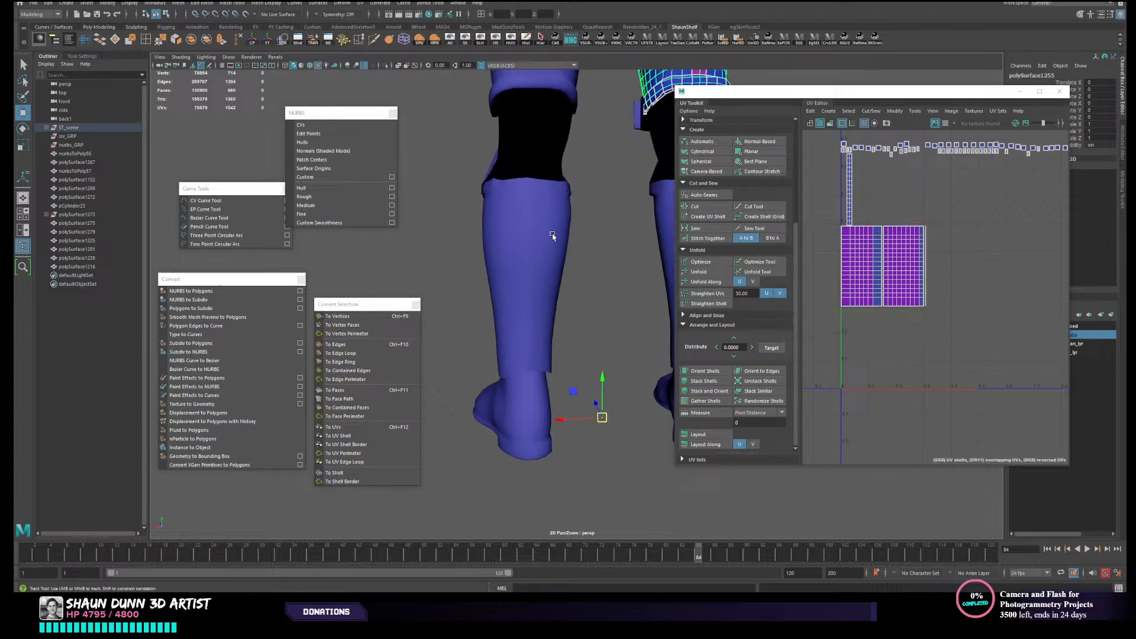
middle_click_drag(553, 236, 544, 320, "alt")
- Project new UVs on the left shin armour as a single shell
left_click(540, 342)
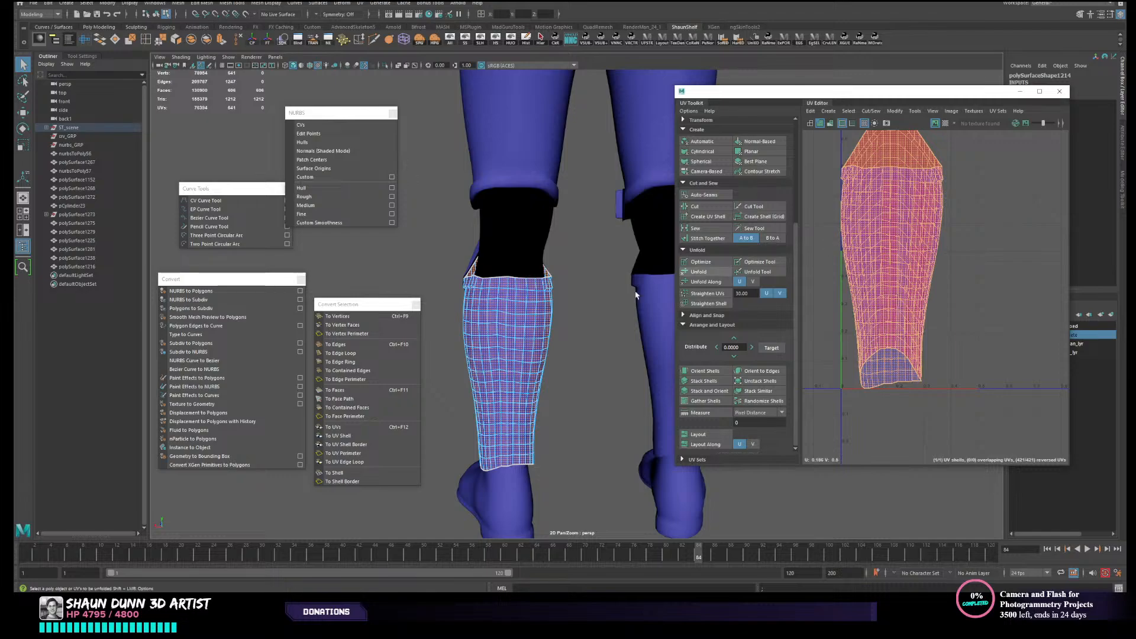
mouse_move(491, 329)
left_mouse_down("alt")
mouse_move(460, 328)
mouse_move(502, 314)
mouse_move(505, 326)
left_mouse_up("alt")
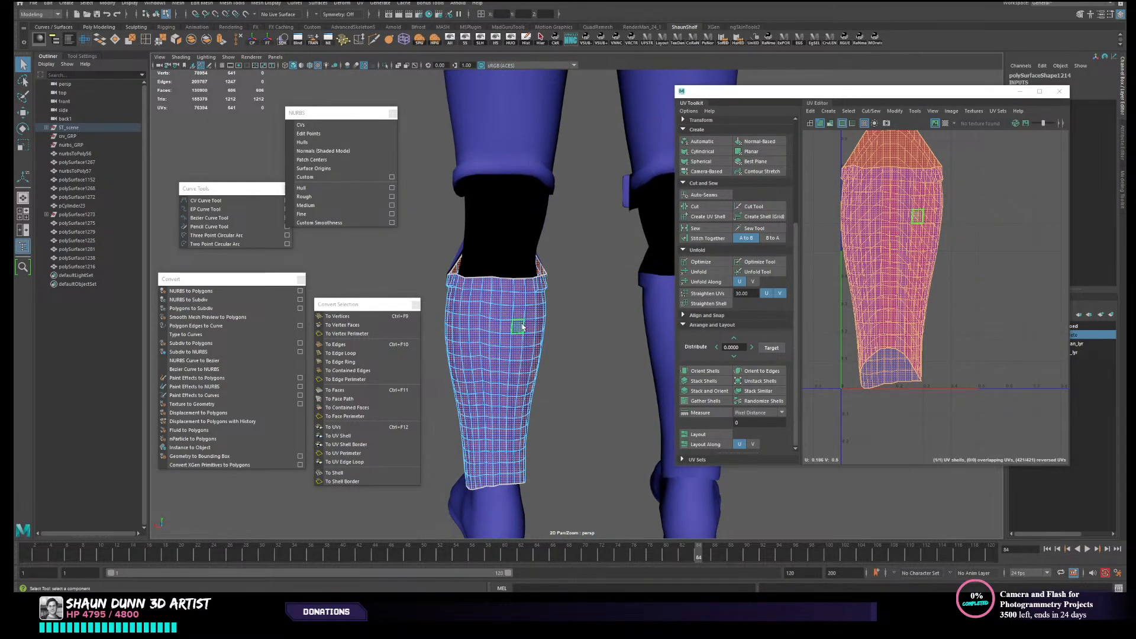
right_click_drag(526, 323, 527, 299)
- Cut the shin armour's UVs along the vertical edge loop down the middle of the calf
double_click(490, 288)
left_click_drag(490, 288, 590, 325, "alt")
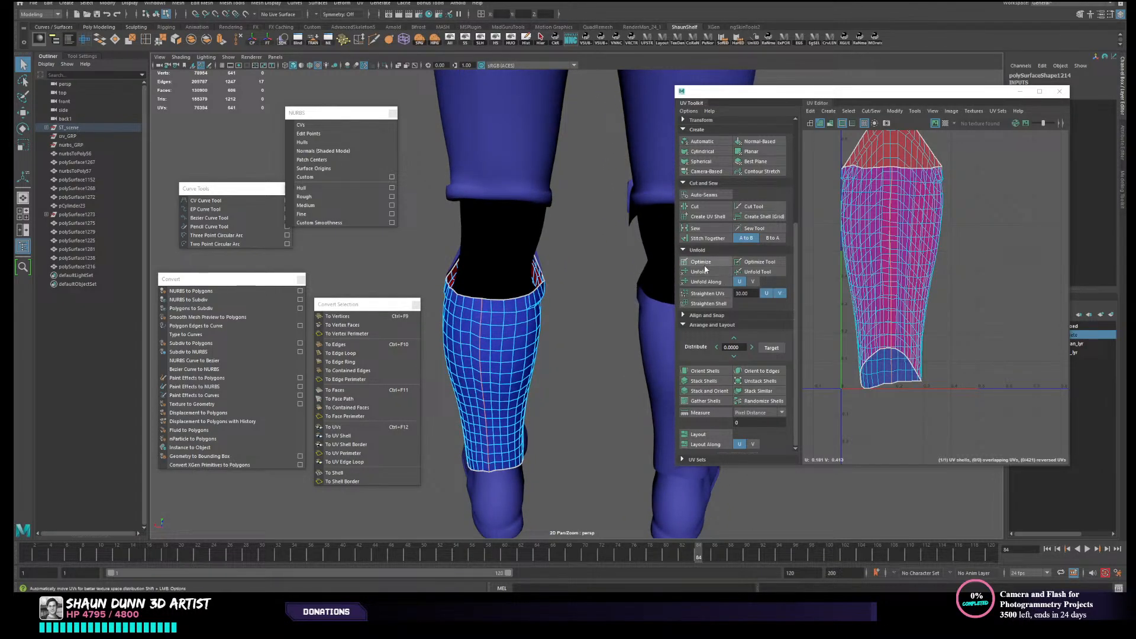
left_click(707, 207)
key("w")
- Unfold the left shin armour's whole UV shell after the calf cut
scroll(898, 294, "down", 3)
right_click_drag(900, 295, 863, 283)
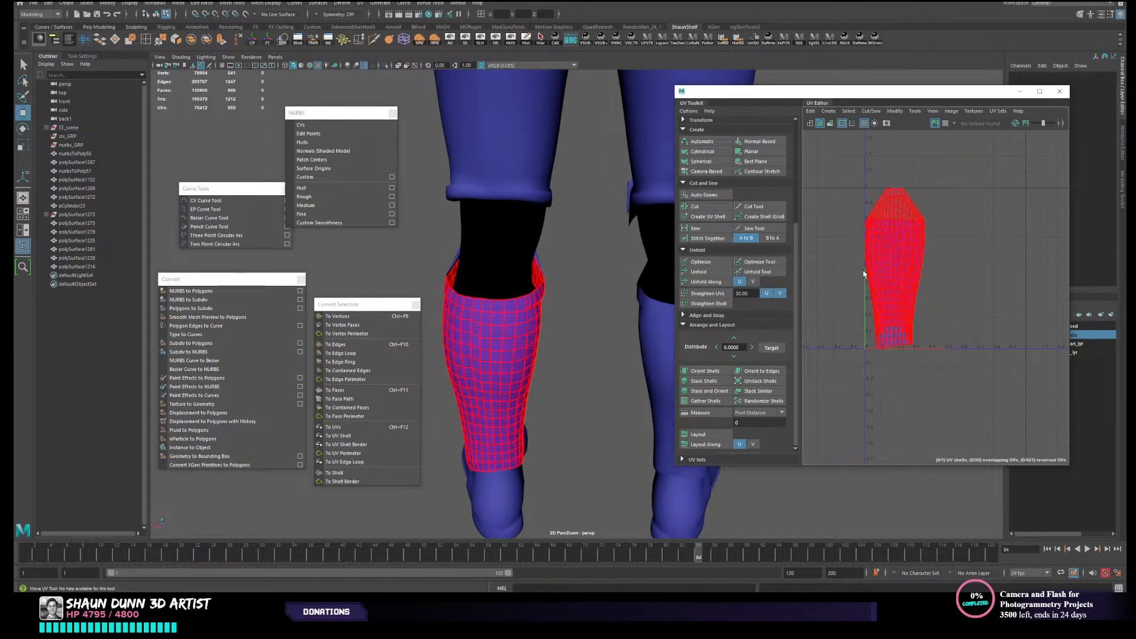
left_click(905, 292)
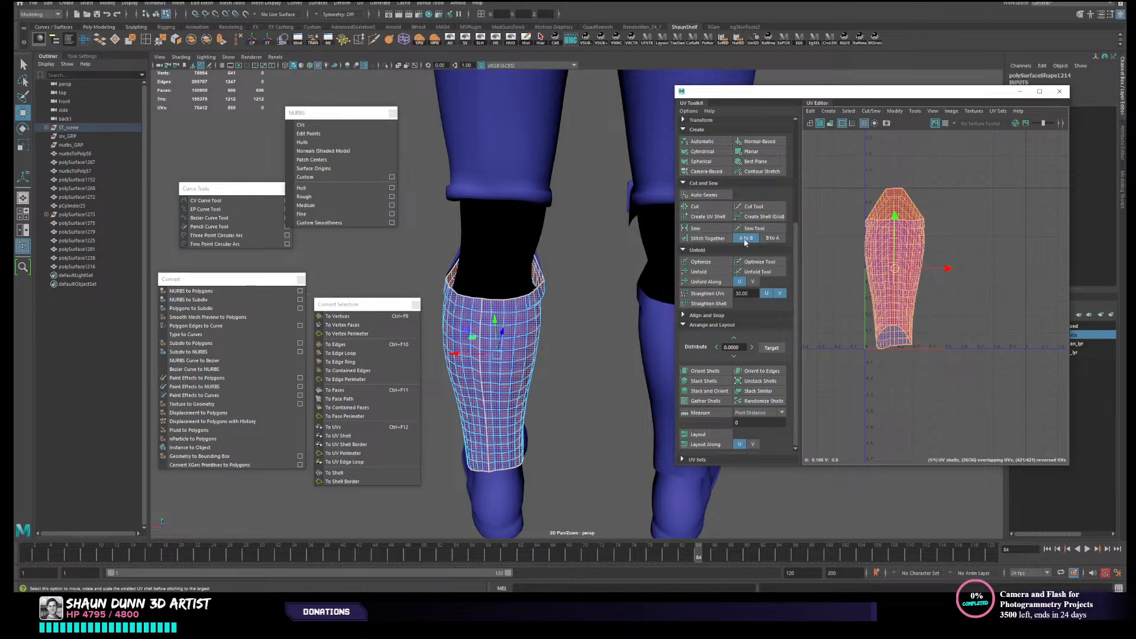
left_click(698, 271)
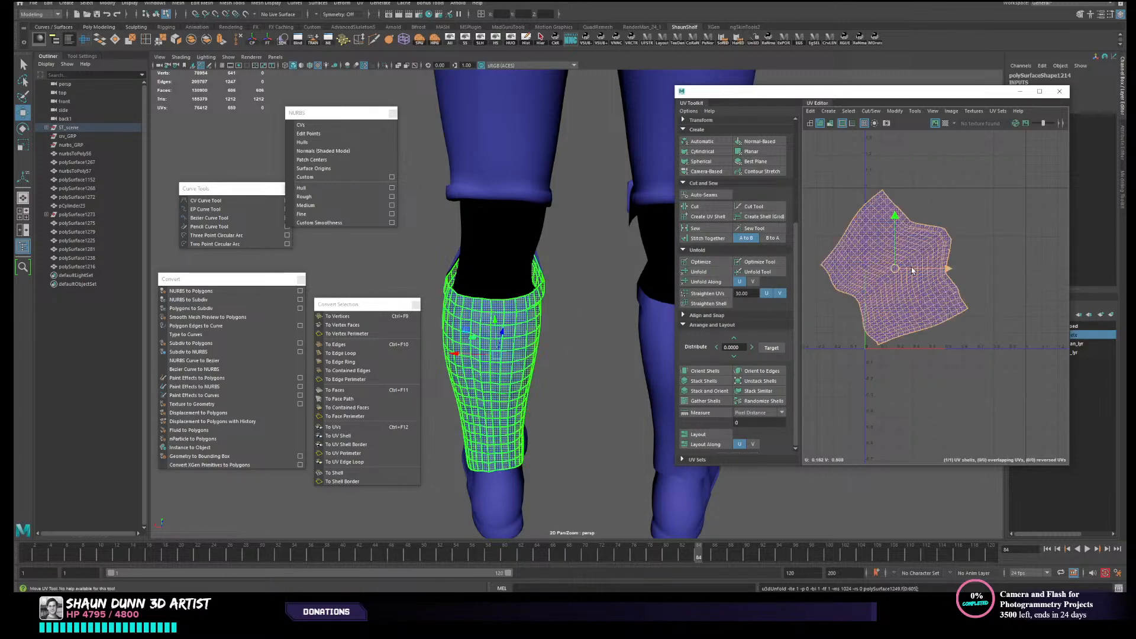
- Rotate the shin armour's unfolded UV shell upright and move it fully into the positive UV quadrant
key("e")
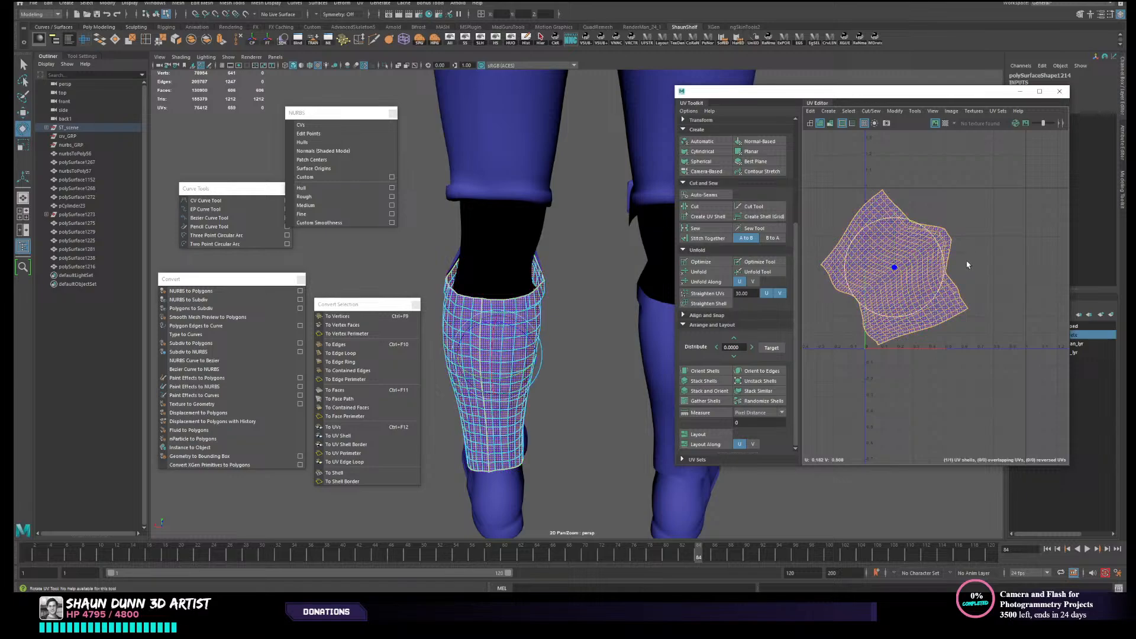
left_click_drag(968, 264, 922, 220)
key("w")
left_click_drag(894, 269, 937, 255)
- Project new camera-based UVs on the left thigh armour from a rear view, replacing its scattered shells
right_click_drag(584, 329, 480, 323, "alt")
left_click_drag(479, 322, 523, 319, "alt")
middle_click_drag(537, 205, 540, 282, "alt")
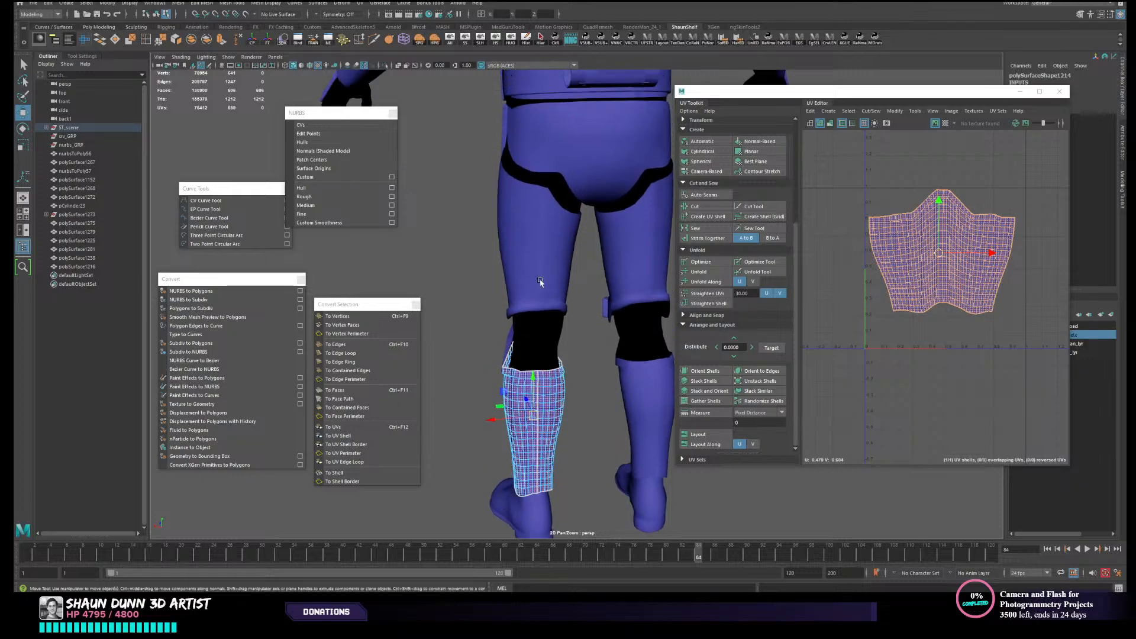
right_click_drag(540, 282, 565, 265)
left_click(530, 281)
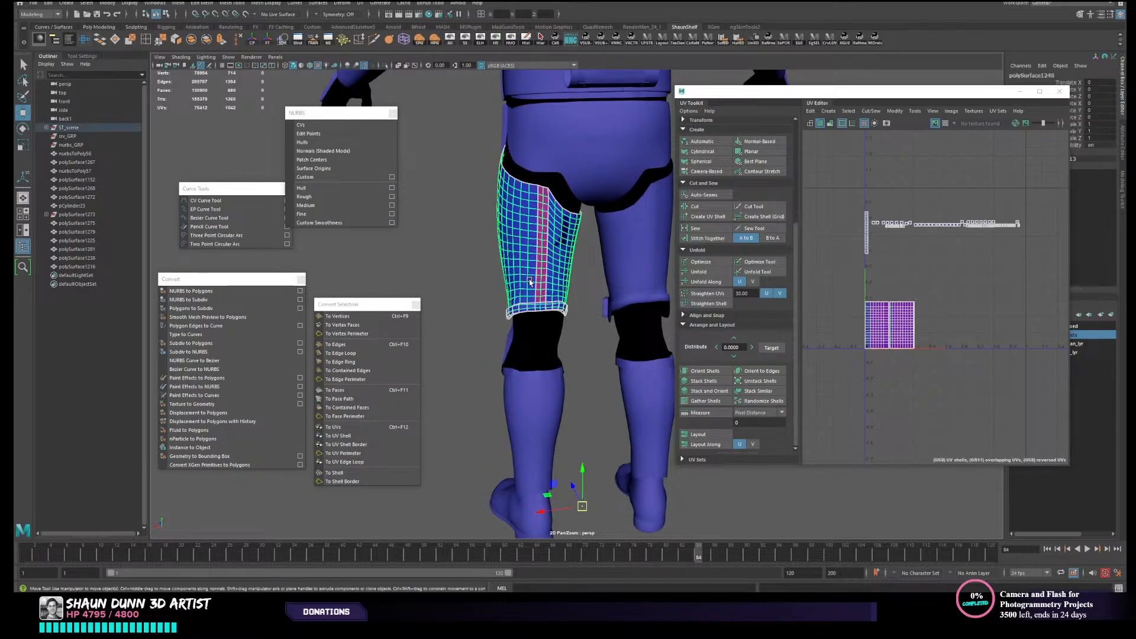
left_click_drag(529, 281, 570, 297, "alt")
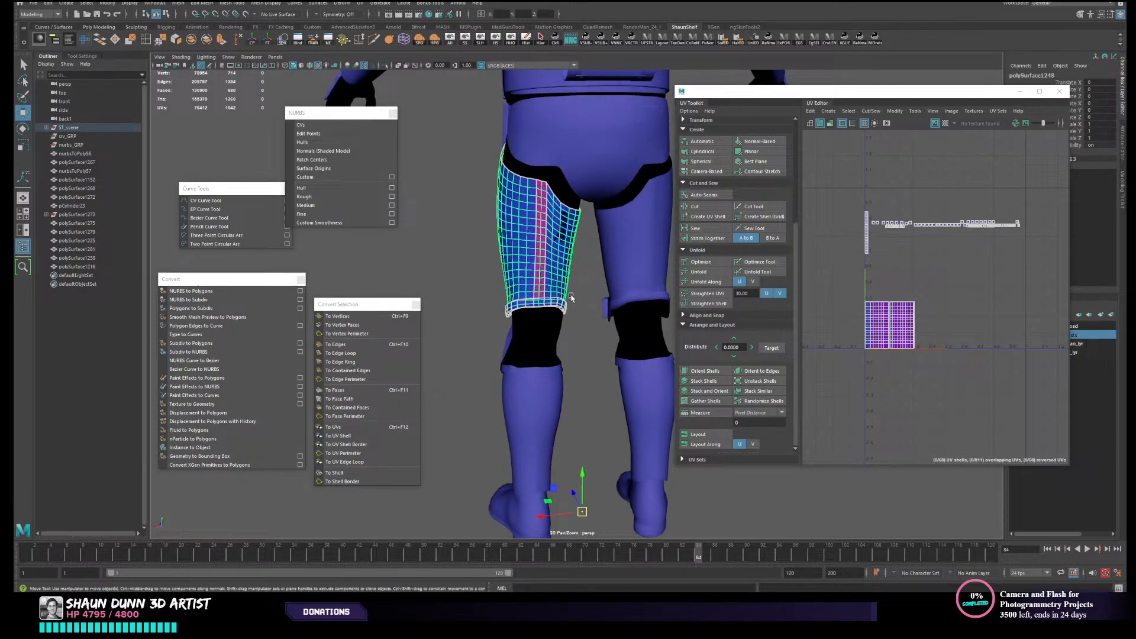
scroll(572, 299, "up", 2)
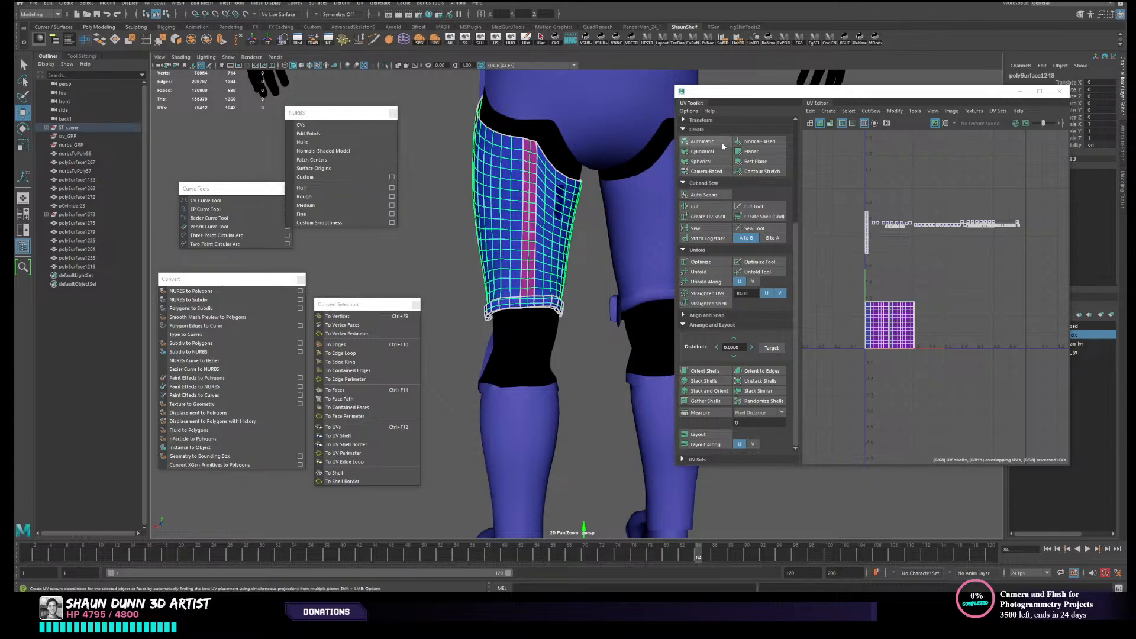
left_click(706, 171)
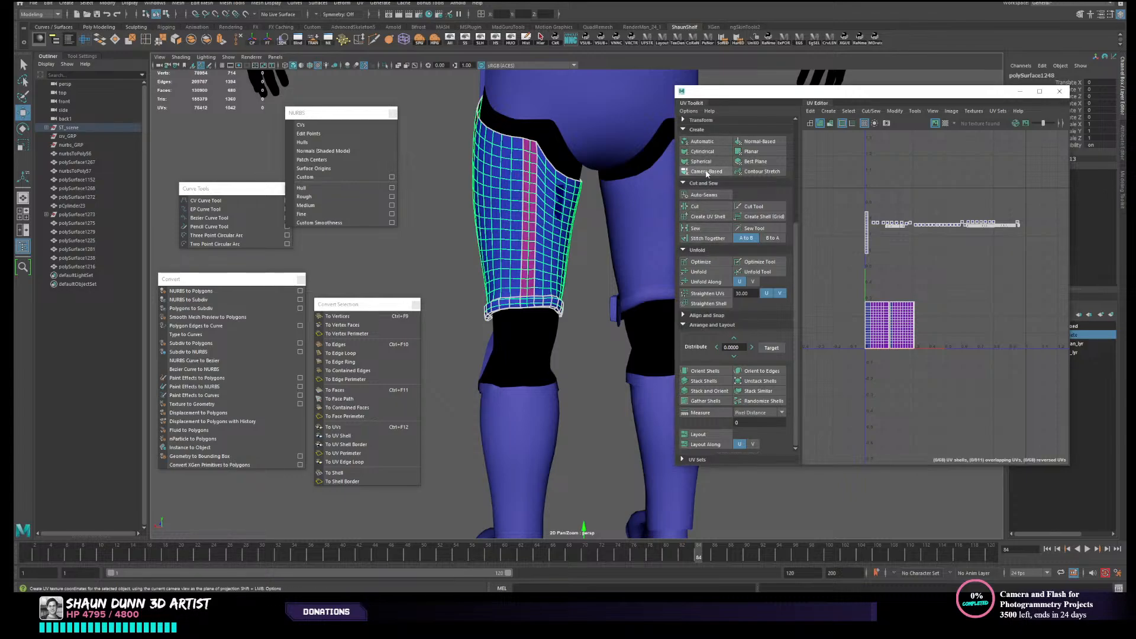
- Cut the left thigh armour's UVs along a vertical edge loop down the back of the leg
scroll(464, 338, "up", 3)
middle_click_drag(477, 328, 485, 381, "alt")
left_click_drag(484, 381, 564, 359, "alt")
left_click_drag(595, 395, 579, 379, "alt")
right_click_drag(608, 368, 608, 341)
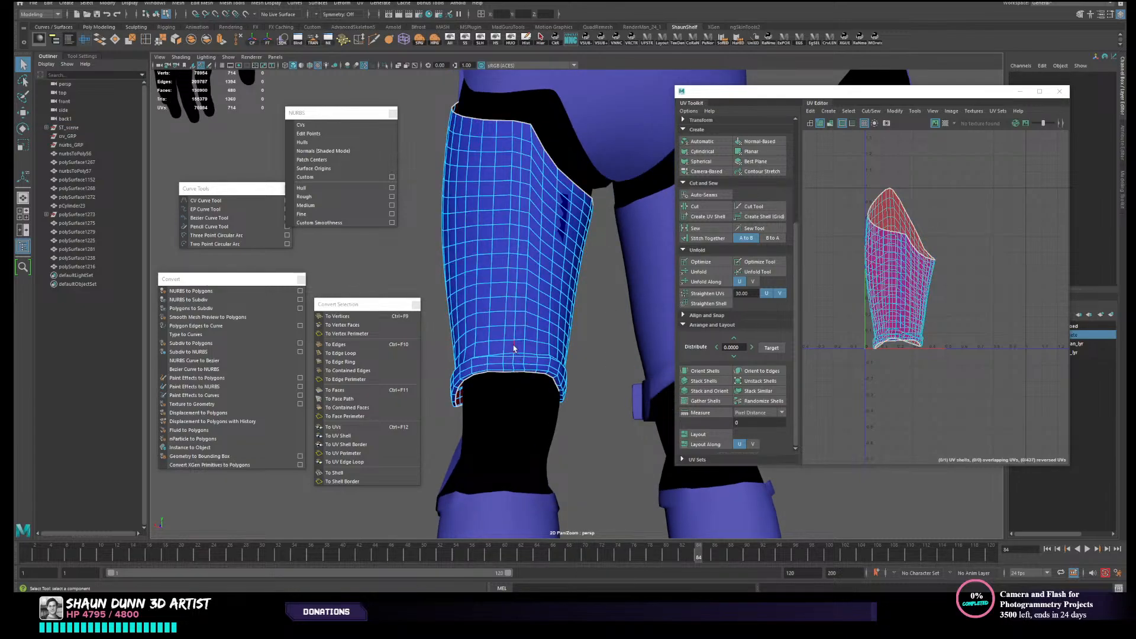
double_click(513, 348)
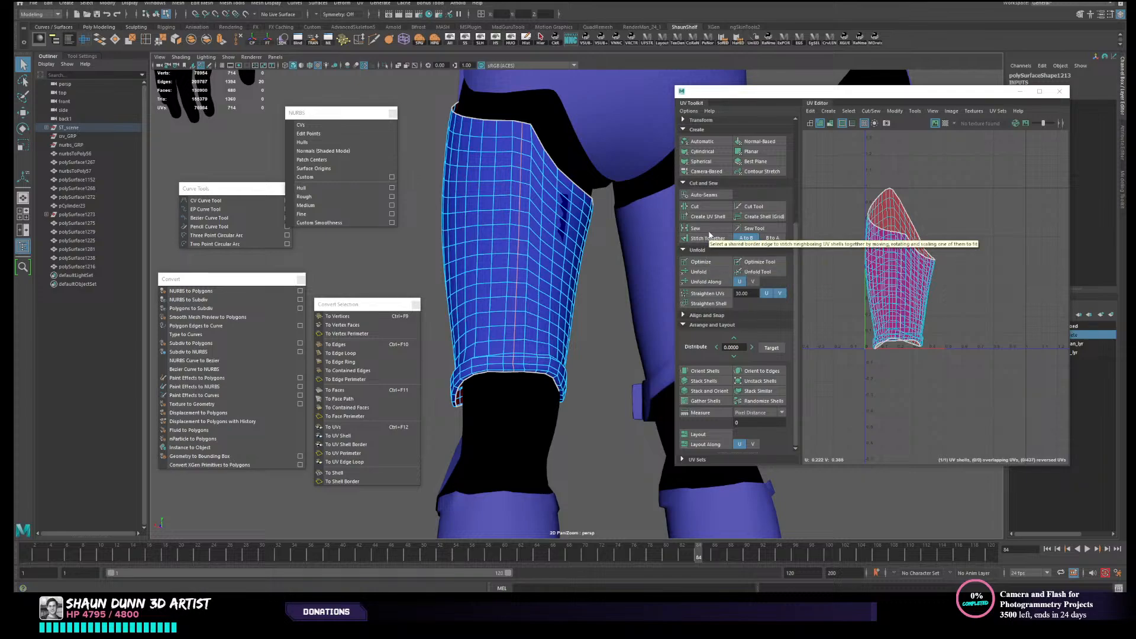
left_click(704, 209)
key("w")
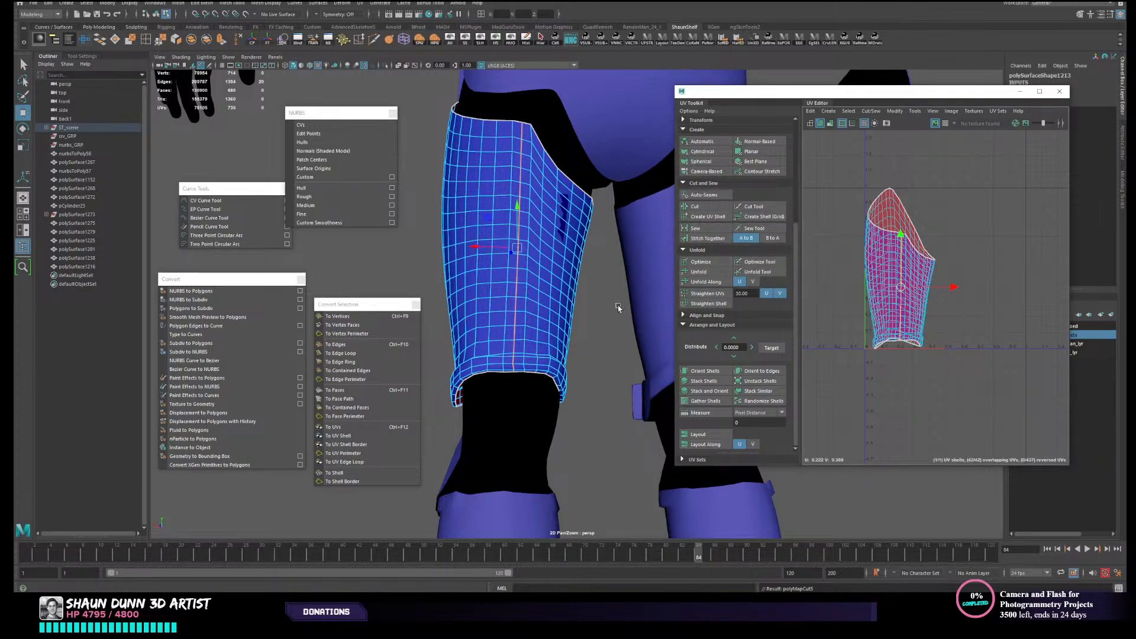
- Unfold the thigh armour's UVs and rotate the resulting shell so it sits level
right_click_drag(617, 305, 645, 281)
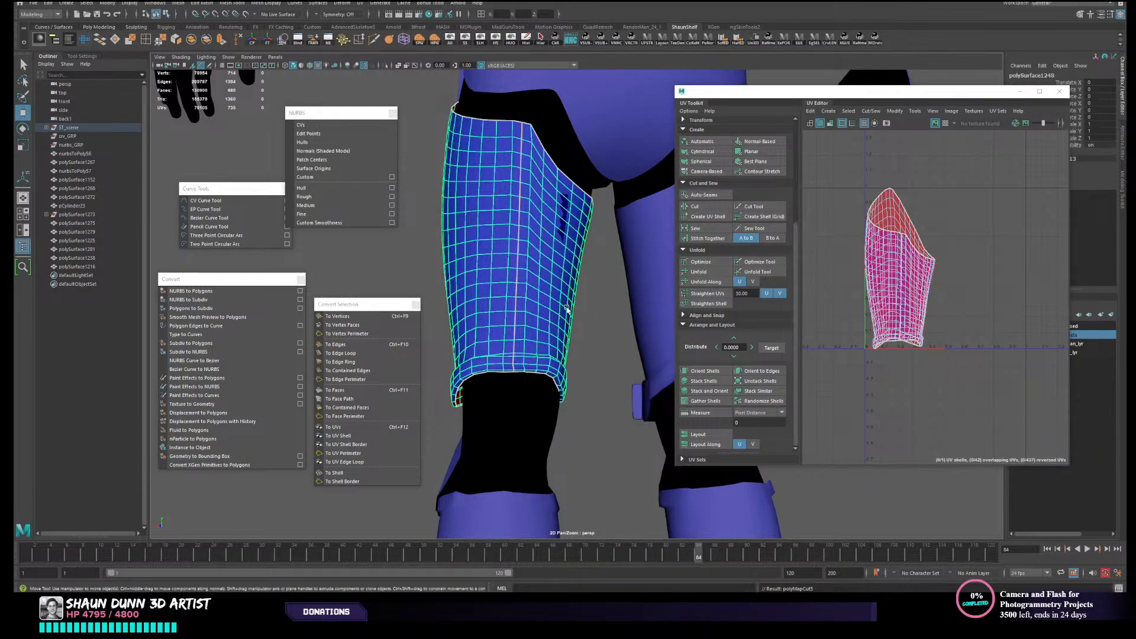
left_click(710, 272)
right_click_drag(900, 277, 864, 264)
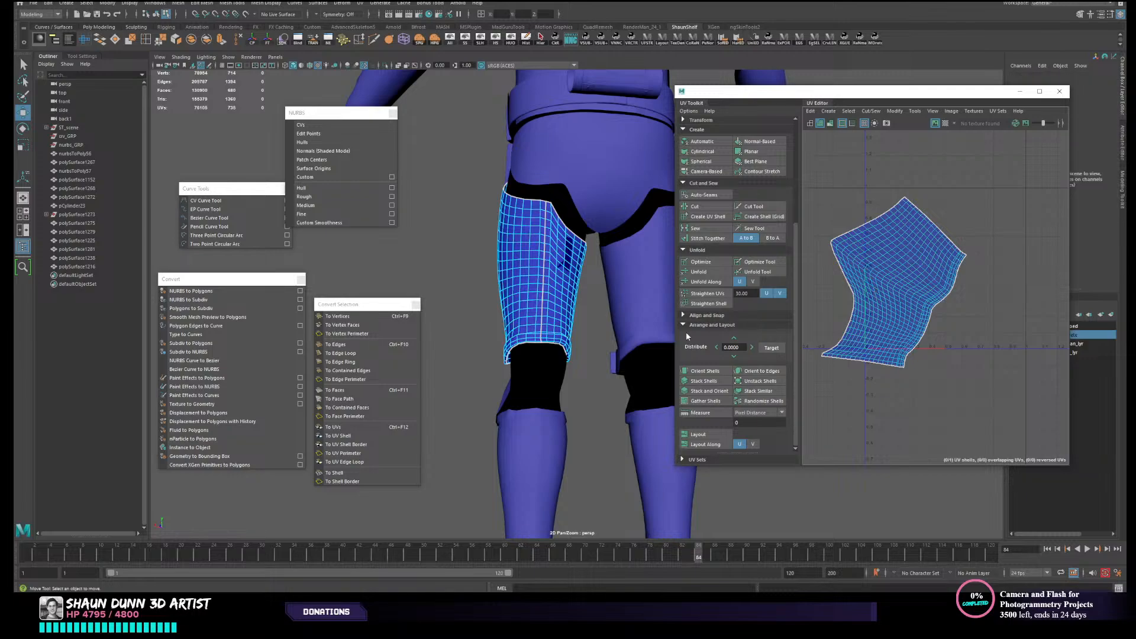
left_click(873, 281)
key("e")
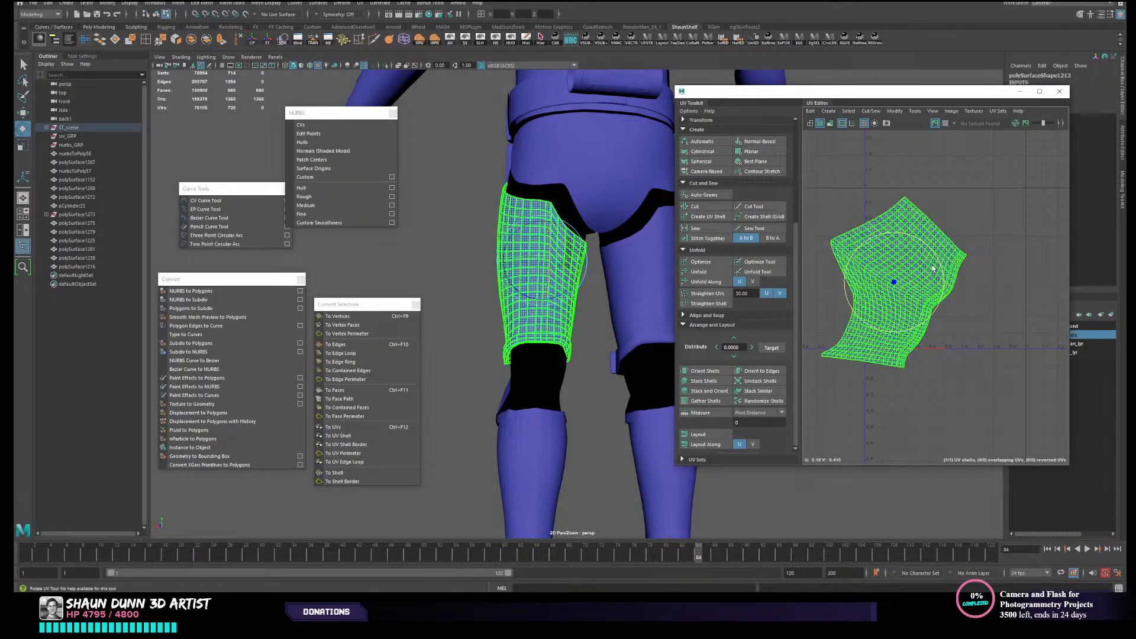
left_click_drag(873, 282, 915, 246)
key("w")
- Cut the thigh armour's UVs along the neighbouring vertical loop that meets the corner of the upper rim
left_click_drag(512, 358, 625, 376, "alt")
scroll(585, 370, "up", 3)
key("F8")
key("F10")
scroll(601, 372, "up", 2)
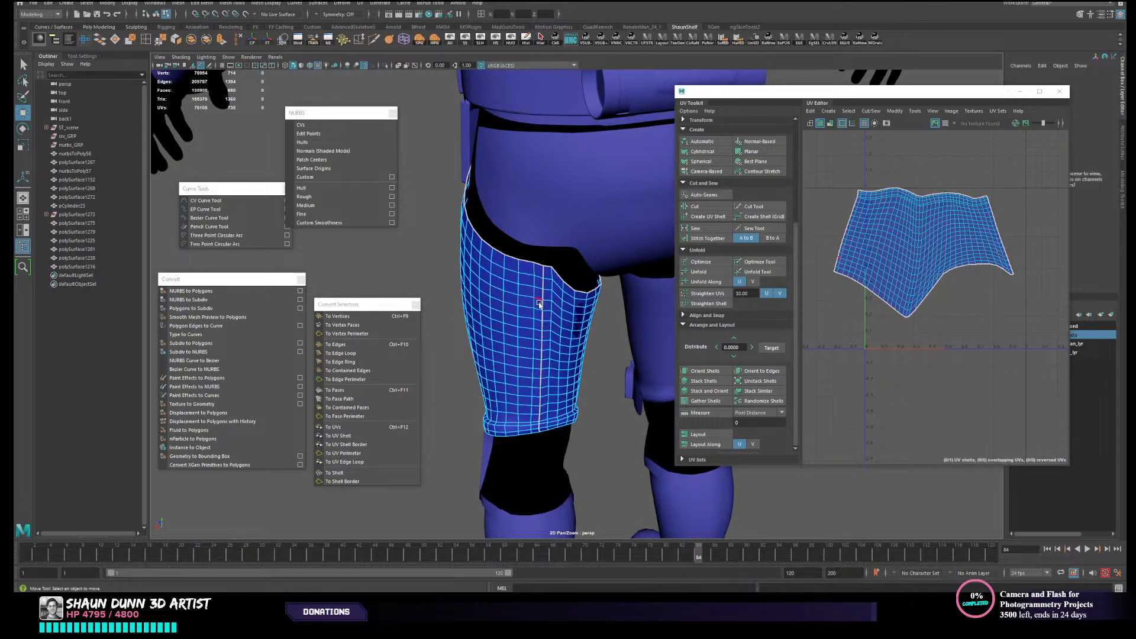
left_click_drag(556, 364, 686, 358, "alt")
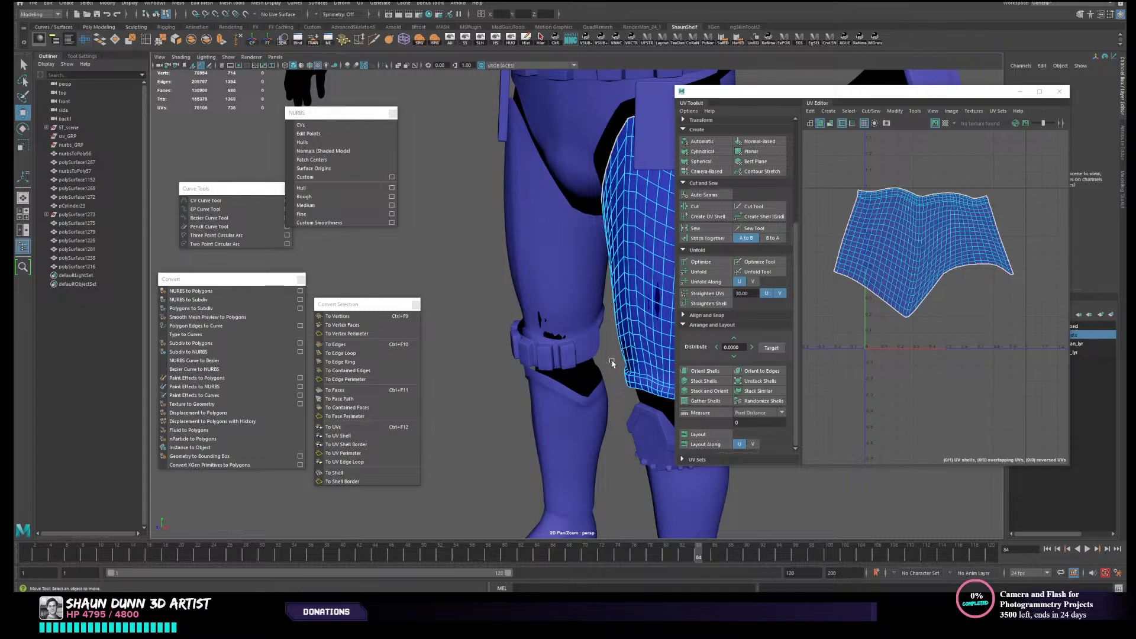
left_click_drag(612, 363, 403, 398, "alt")
right_click_drag(403, 399, 503, 361, "alt")
left_click_drag(503, 361, 568, 313, "alt")
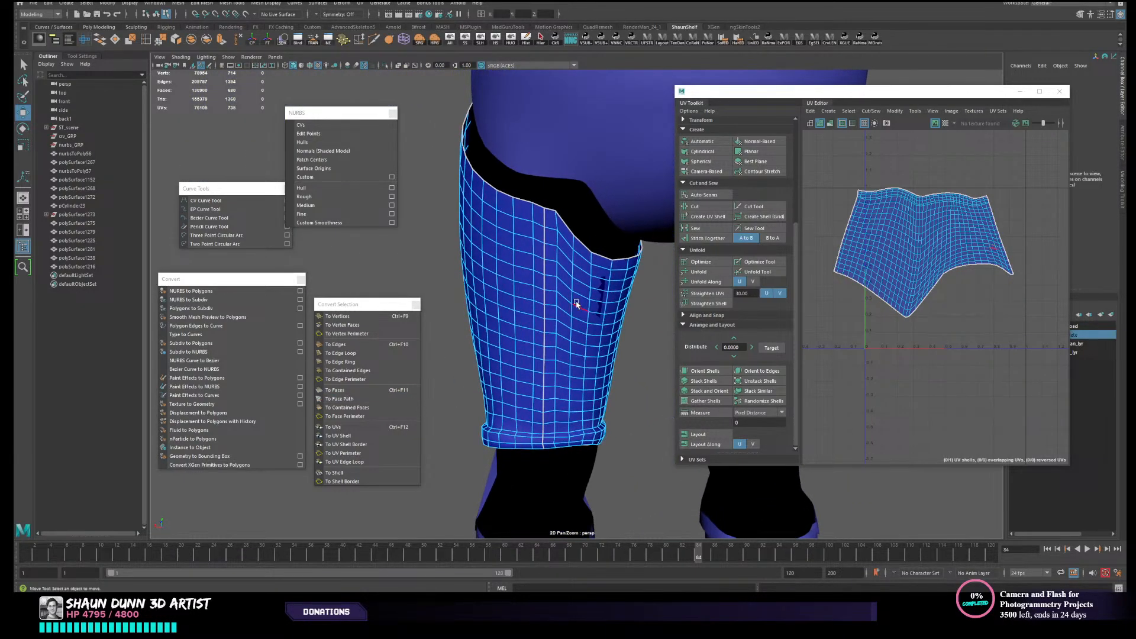
double_click(559, 301)
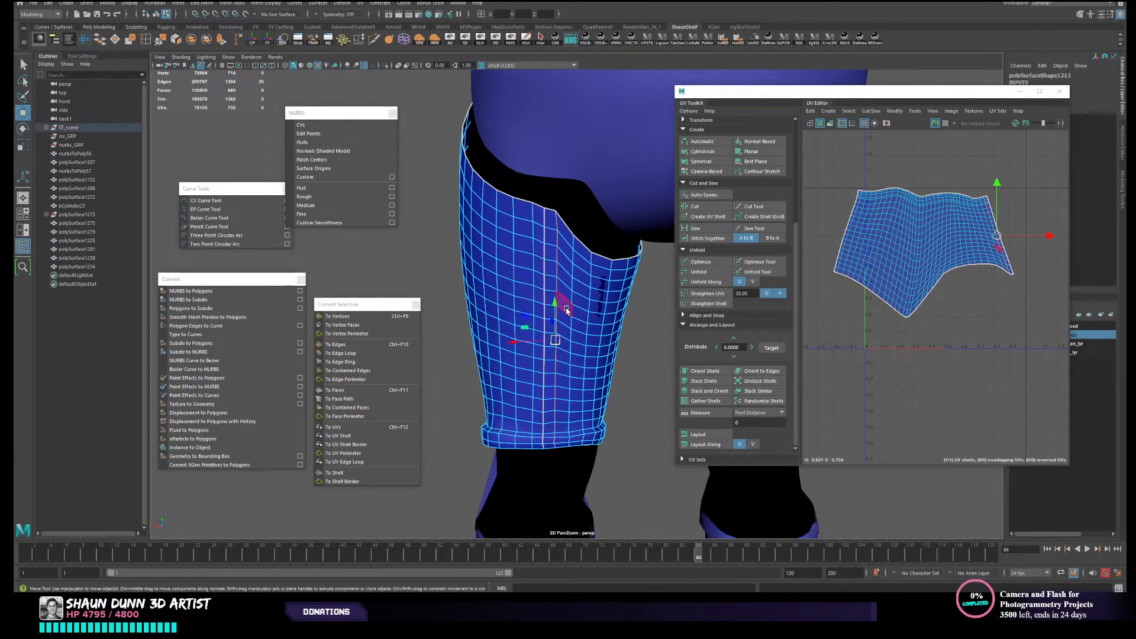
left_click(706, 207)
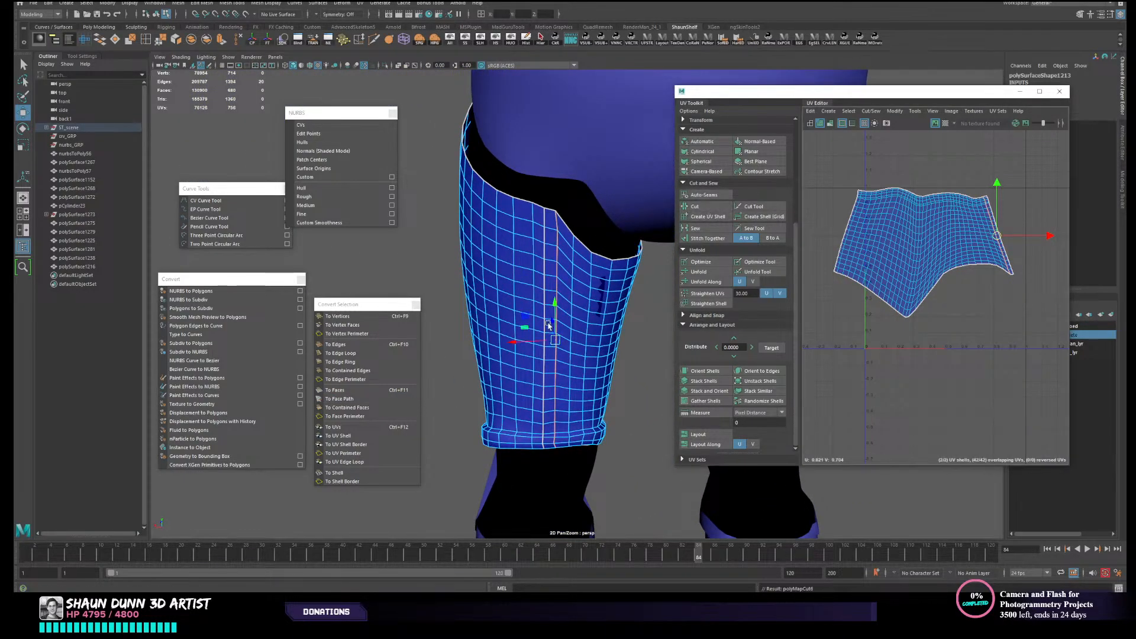
- Sew the thigh armour's original back seam closed along its full edge loop
left_click(544, 222)
double_click(544, 239)
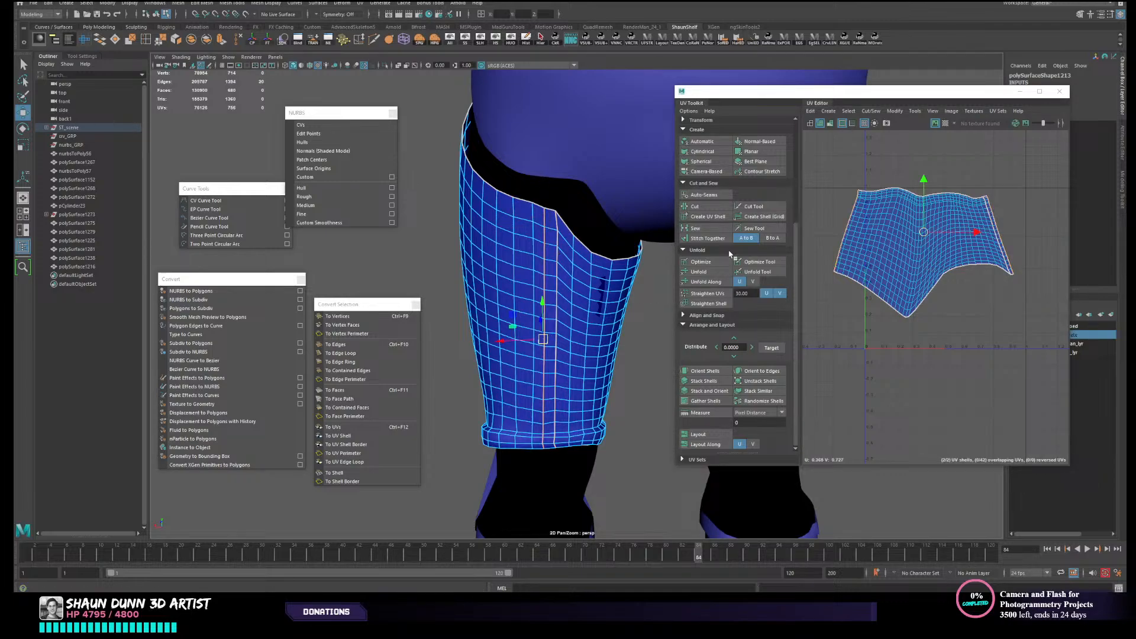
left_click(713, 231)
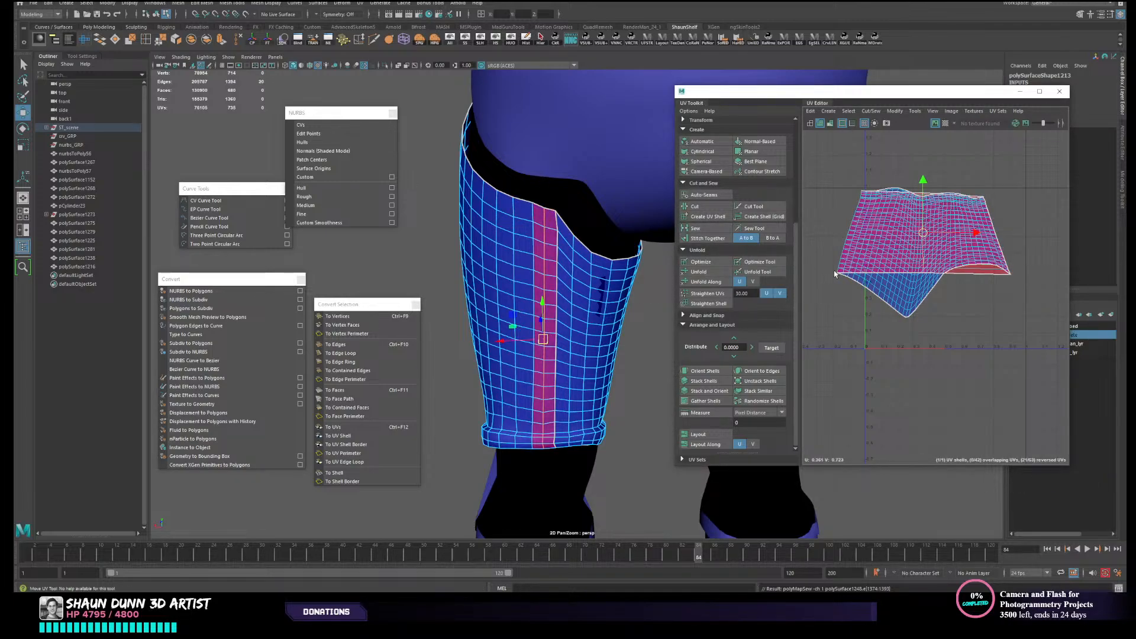
- Unfold the thigh armour's entire UV shell again with the relocated seam
right_click_drag(944, 298, 888, 277)
left_click(880, 249)
left_click(721, 273)
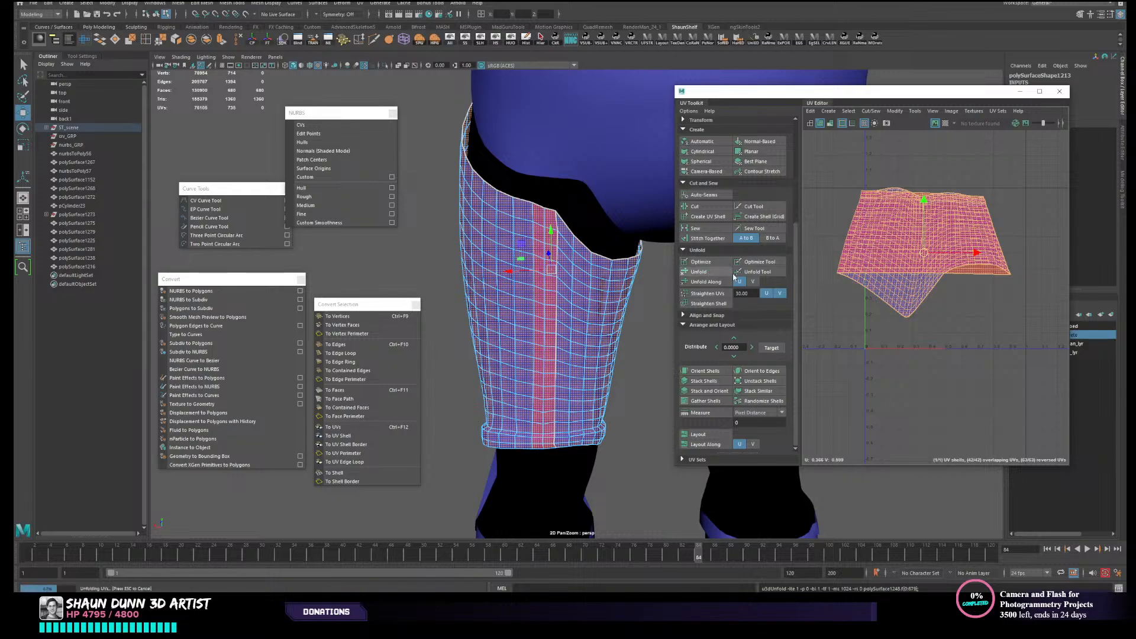
left_click(965, 349)
- Scale the thigh armour's UV shell down uniformly to roughly two thirds of its size
scroll(967, 349, "down", 3)
left_click(953, 290)
key("r")
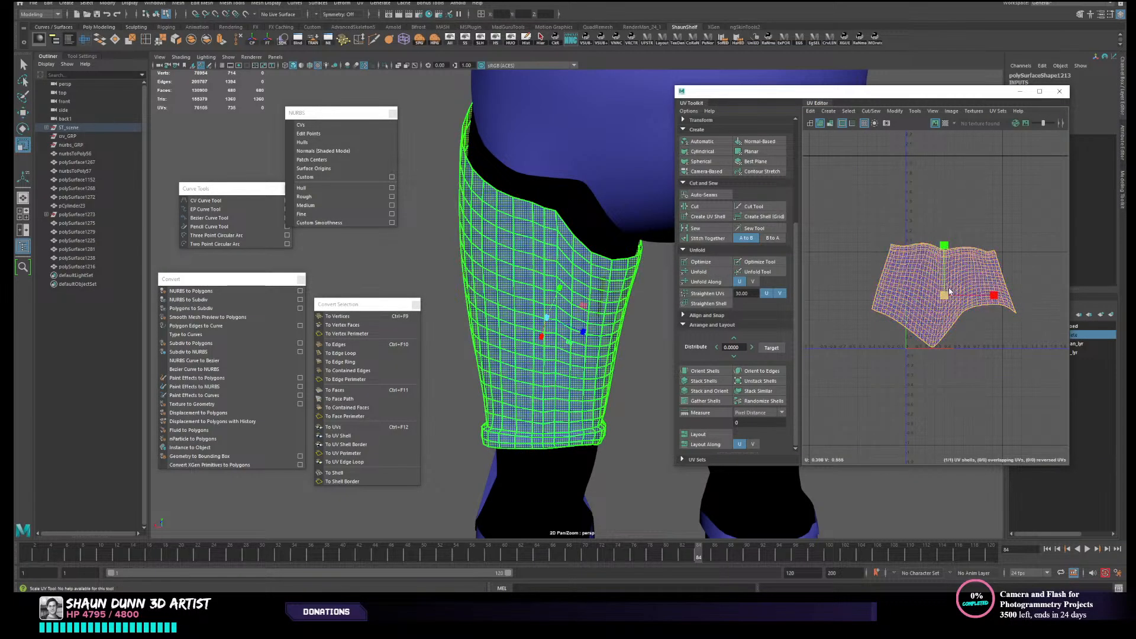
mouse_move(944, 294)
left_mouse_down()
mouse_move(924, 294)
mouse_move(951, 288)
left_mouse_up()
key("F8")
- Select the left thigh and shin armour together, unfold their UVs and lay out both shells without overlap
key("F8")
key("w")
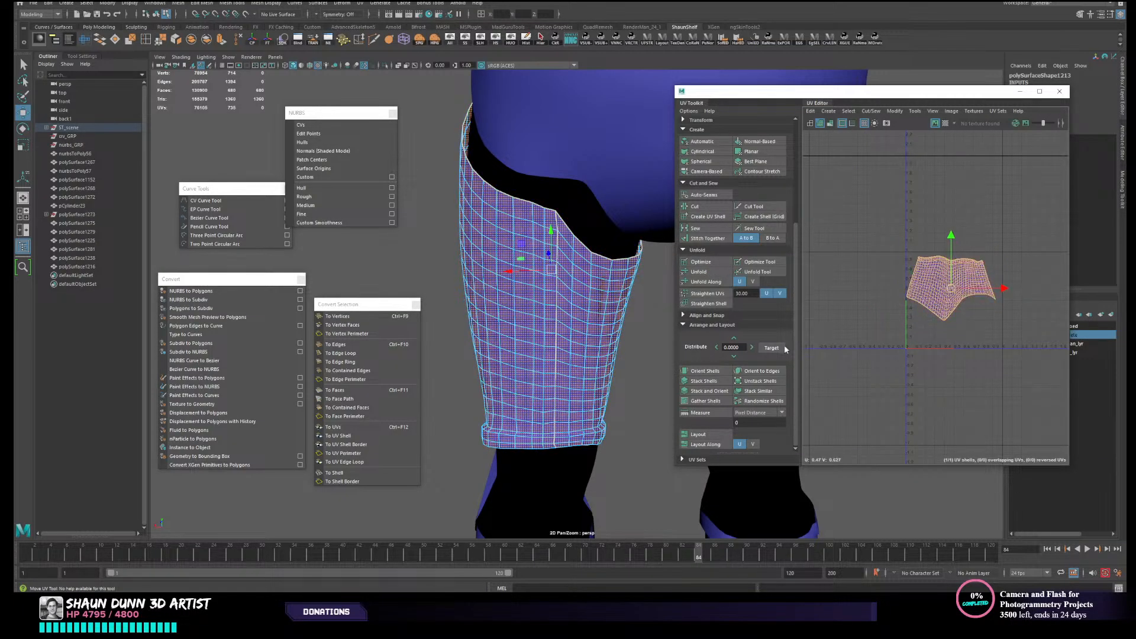
key("F8")
scroll(541, 362, "down", 3)
right_click_drag(541, 361, 578, 346)
scroll(608, 406, "down", 2)
middle_click_drag(608, 406, 602, 361, "alt")
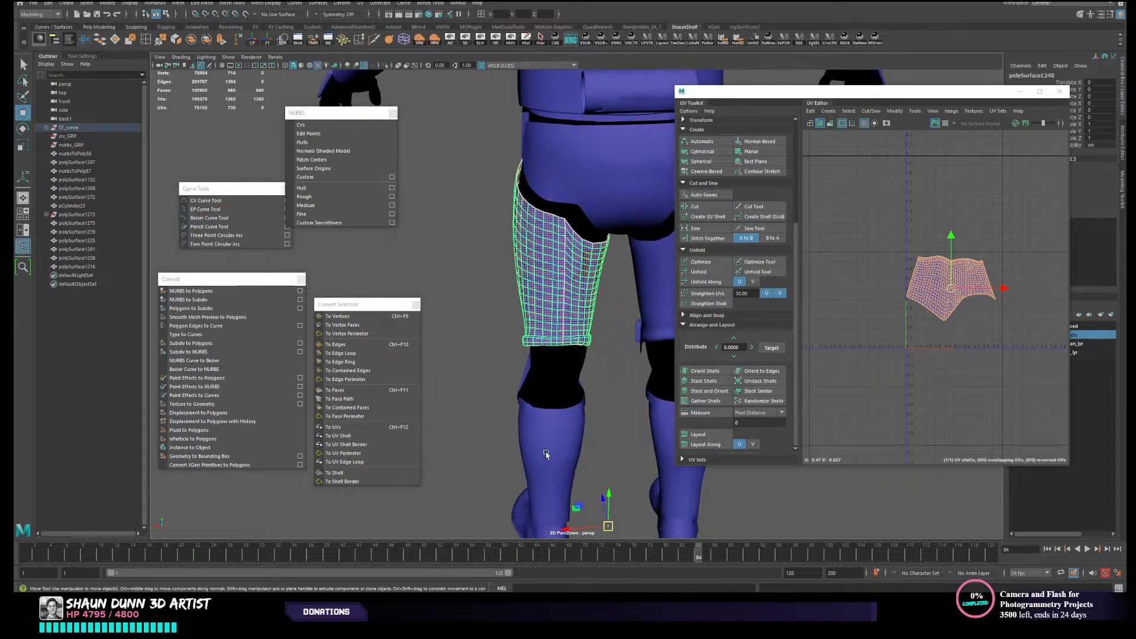
left_click(546, 451, "shift")
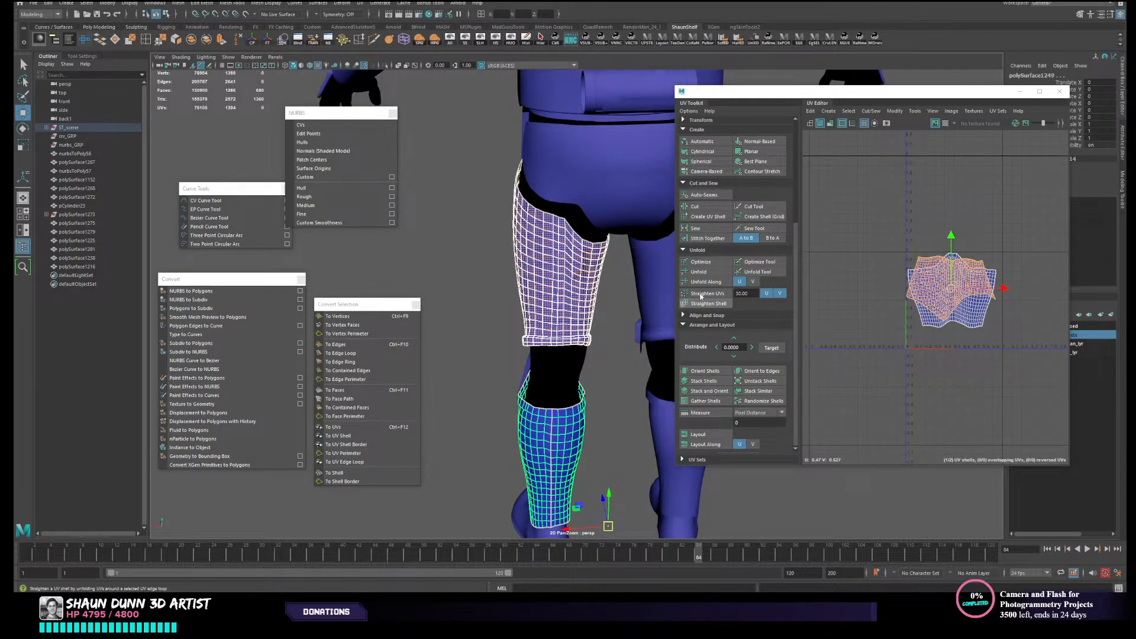
left_click(708, 272)
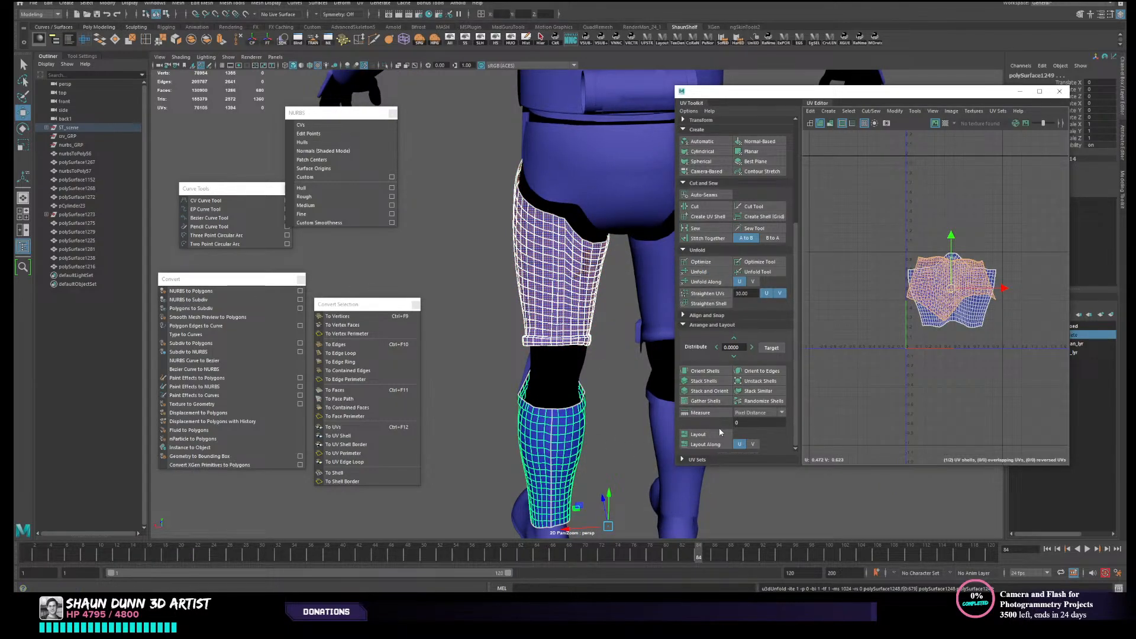
left_click(701, 435)
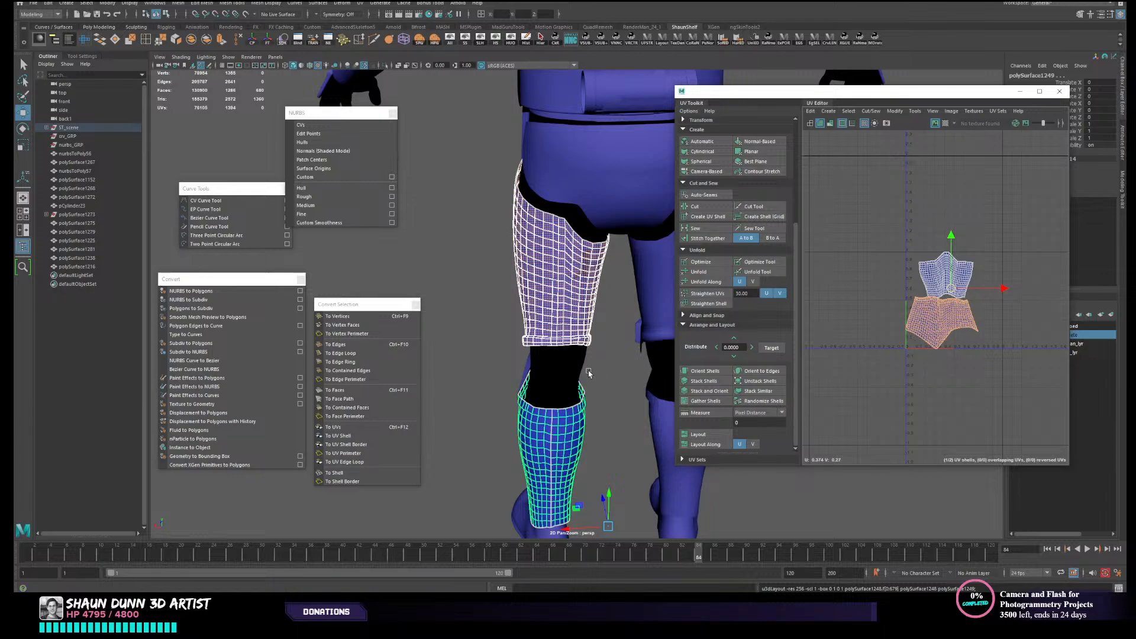
- Assign a new Lambert material to the left thigh armour
right_click_drag(559, 359, 591, 332)
left_click(562, 373)
left_click_drag(563, 372, 528, 303, "alt")
scroll(537, 344, "up", 2)
scroll(563, 380, "up", 1)
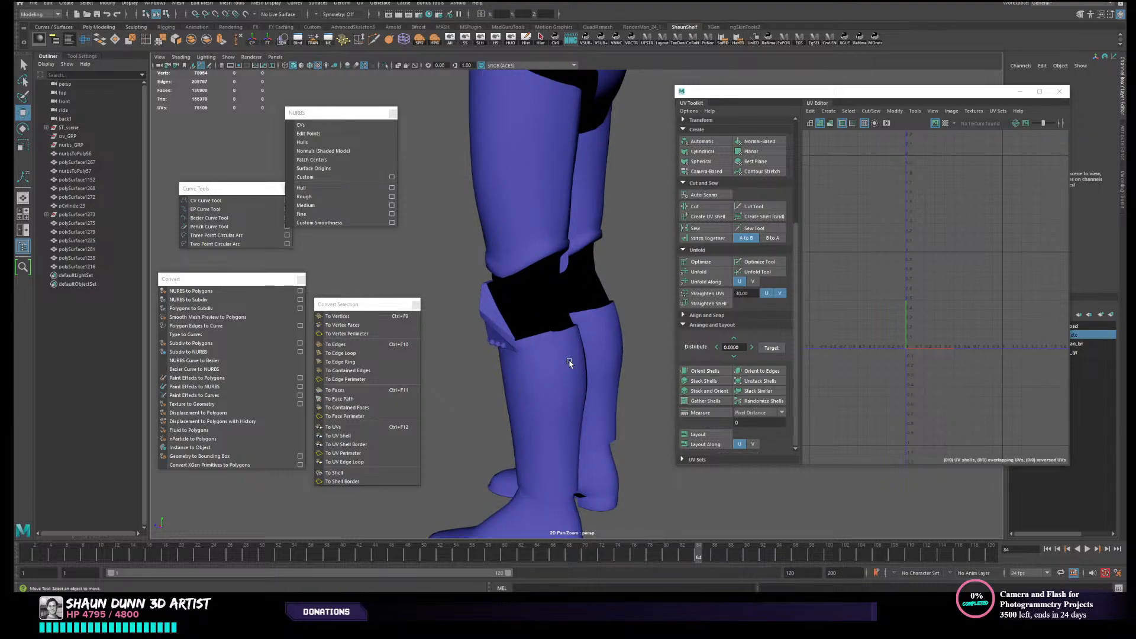
left_click(544, 238)
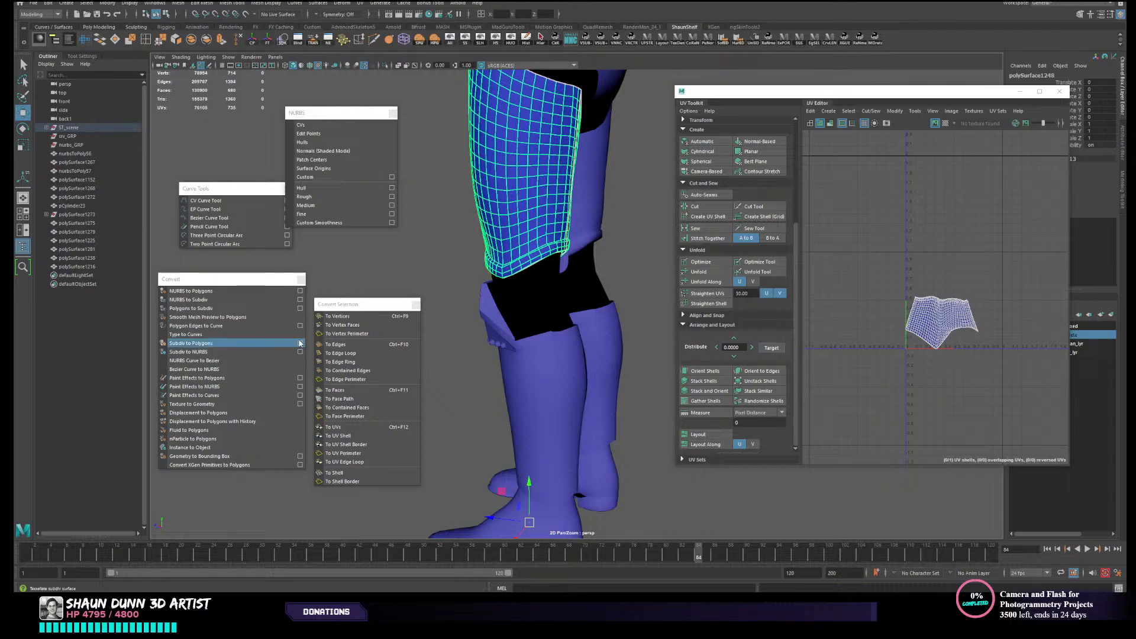
left_click_drag(469, 345, 566, 343, "alt")
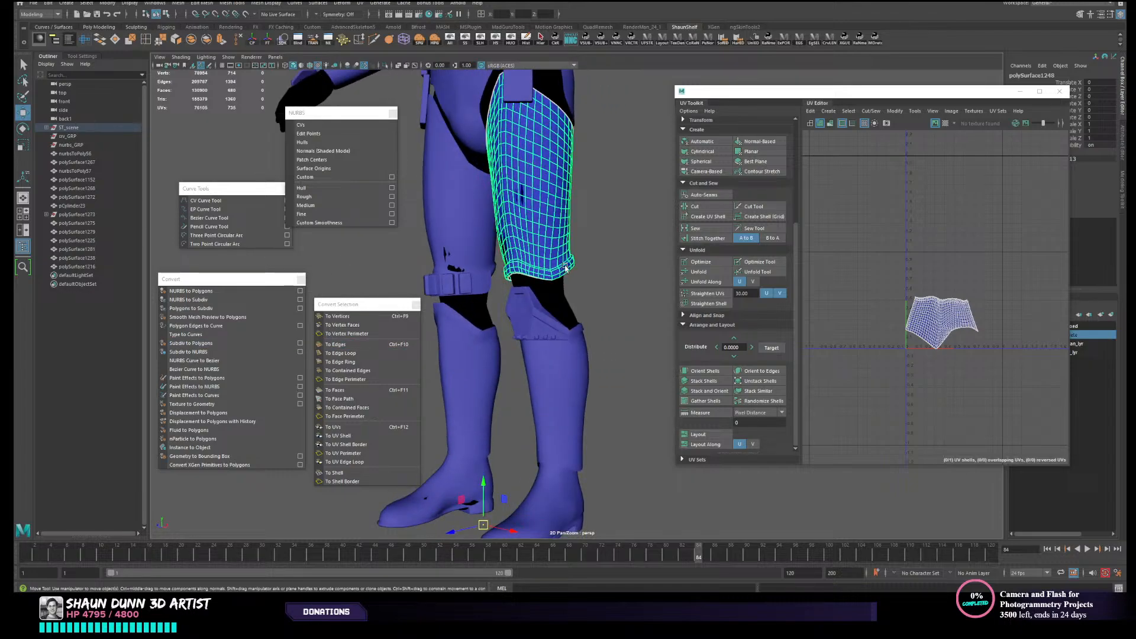
right_click(561, 247)
mouse_move(584, 491)
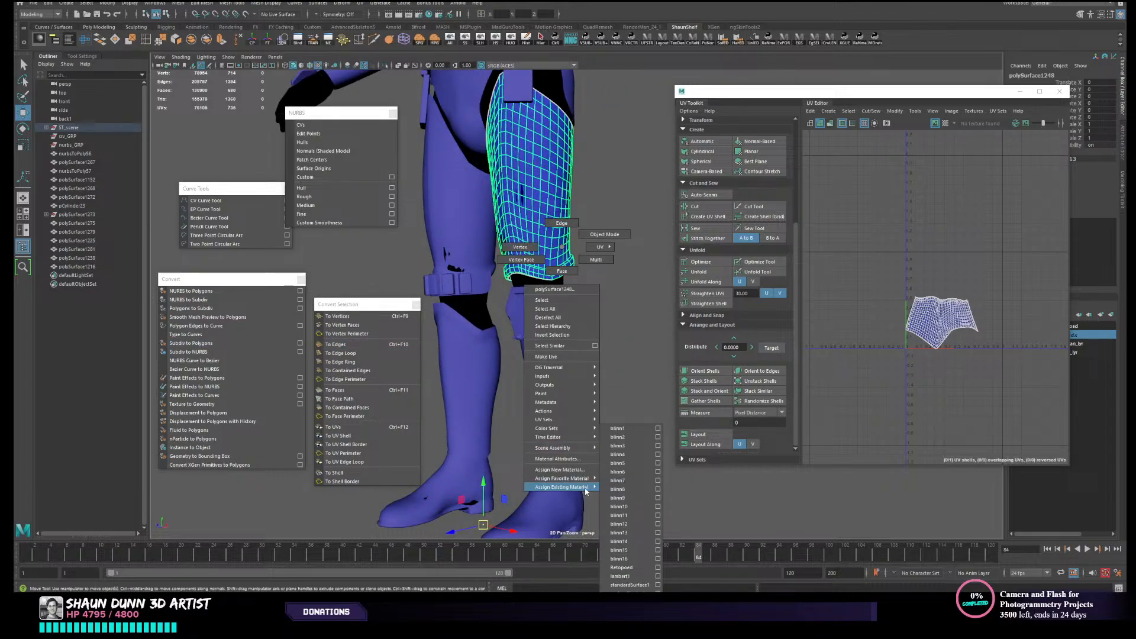
left_click(559, 470)
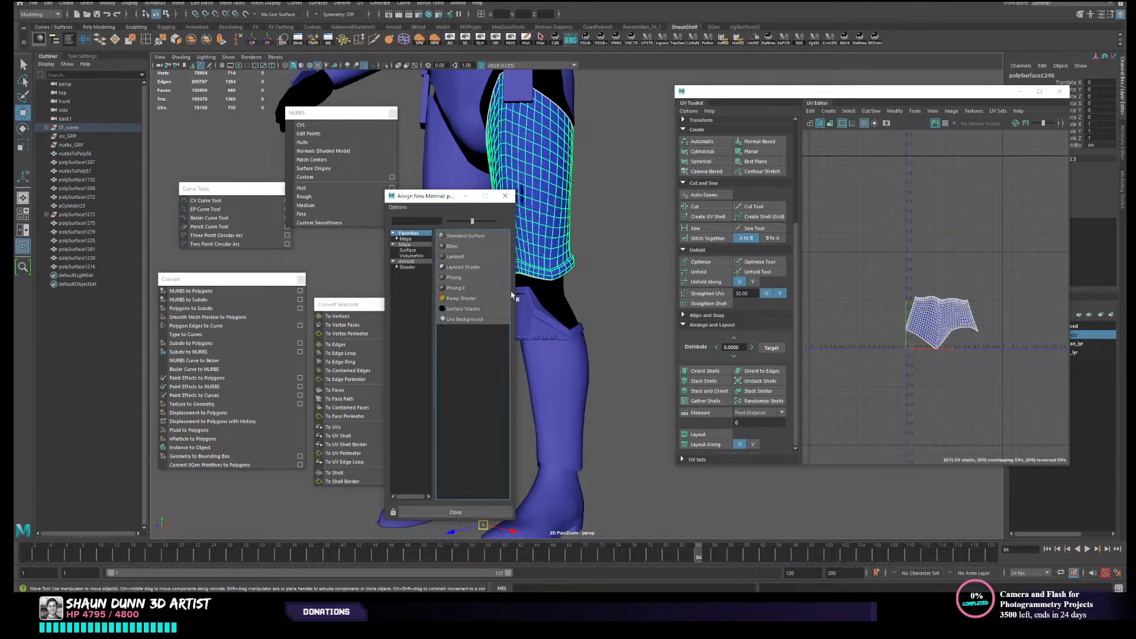
left_click(464, 259)
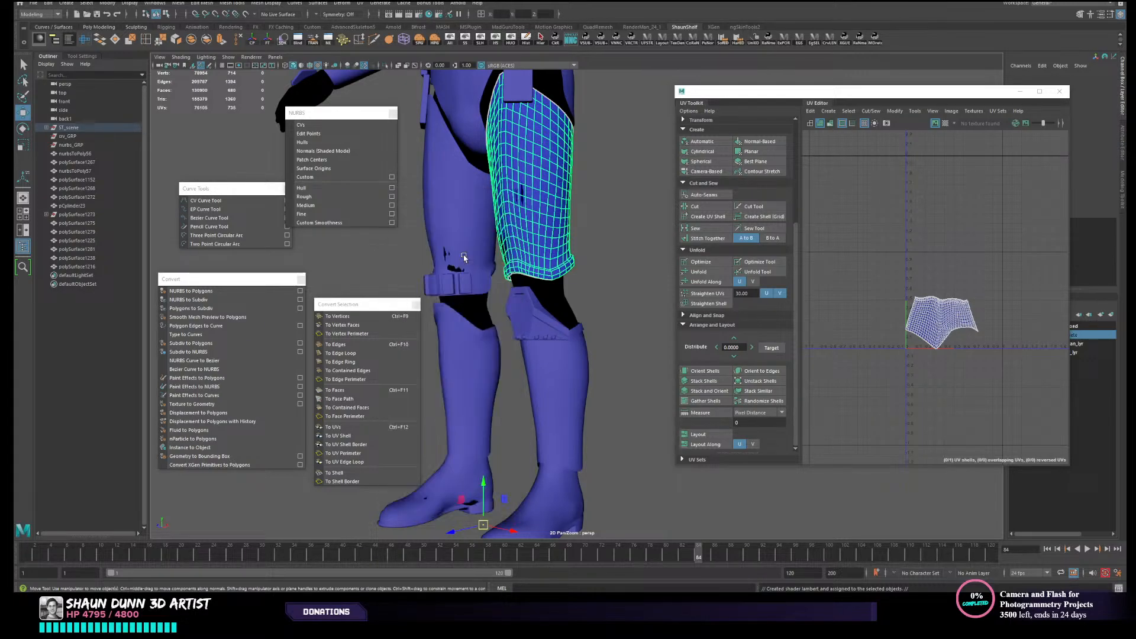
- Delete the left thigh armour's construction history and map a Checker texture to the colour of its Lambert material
left_click_drag(965, 92, 763, 173)
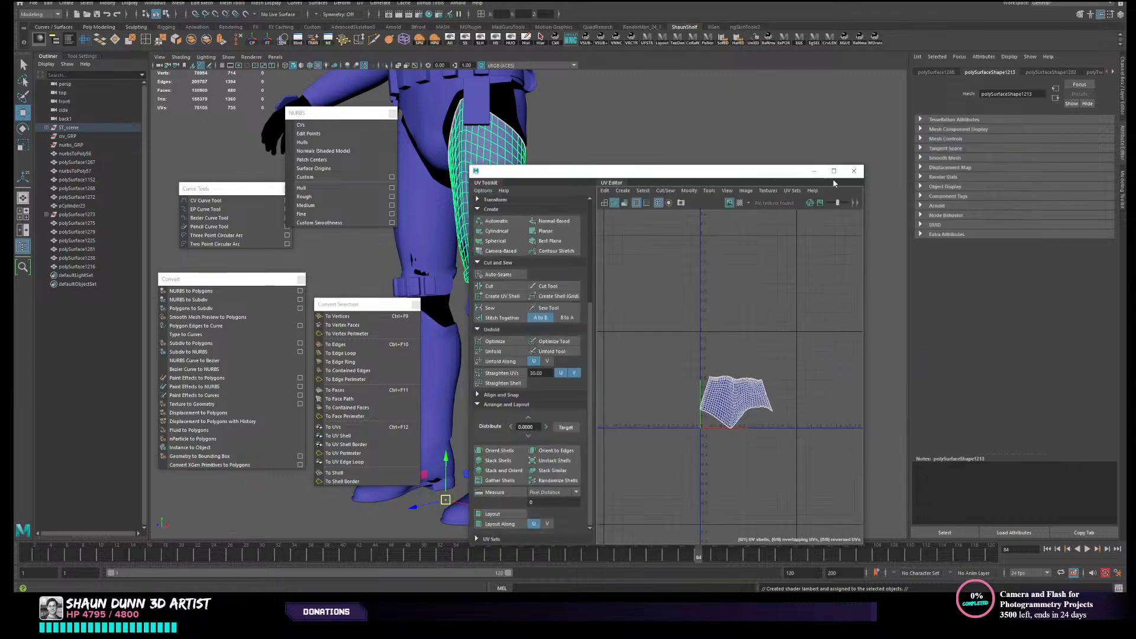
left_click(852, 171)
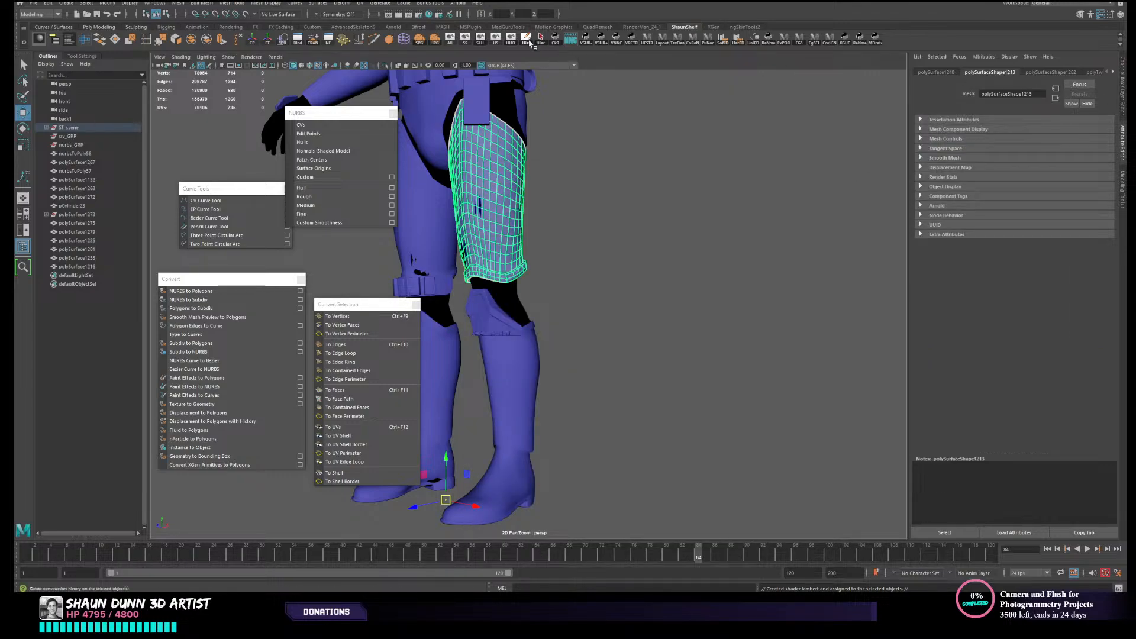
left_click(529, 42)
left_click(1040, 72)
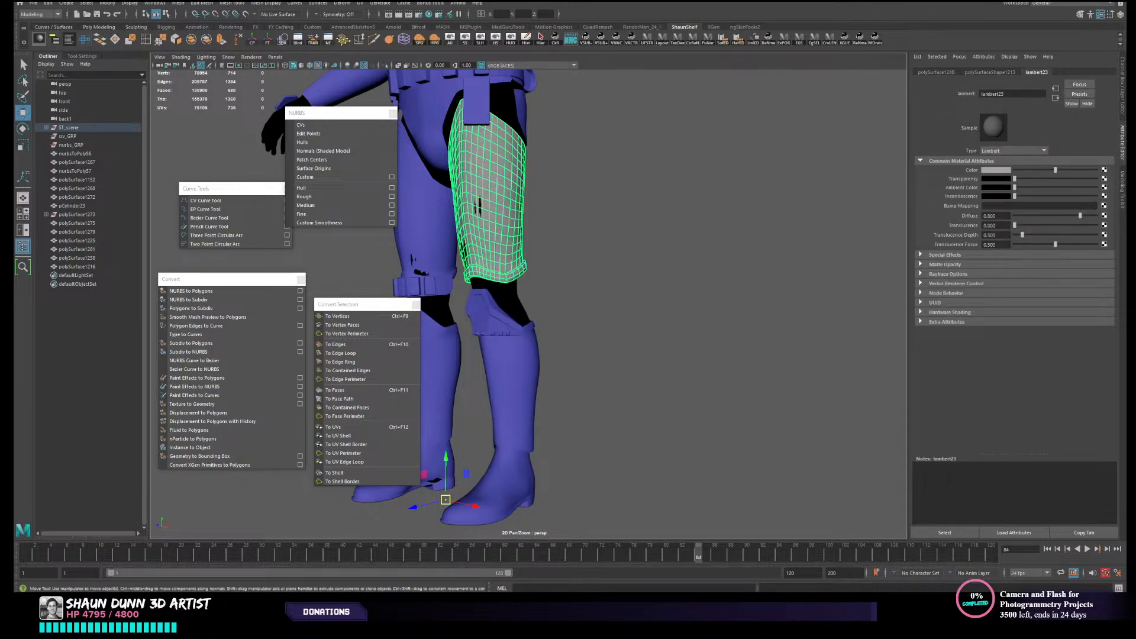
left_click(1104, 171)
left_click(492, 247)
left_click_drag(621, 274, 768, 343, "alt")
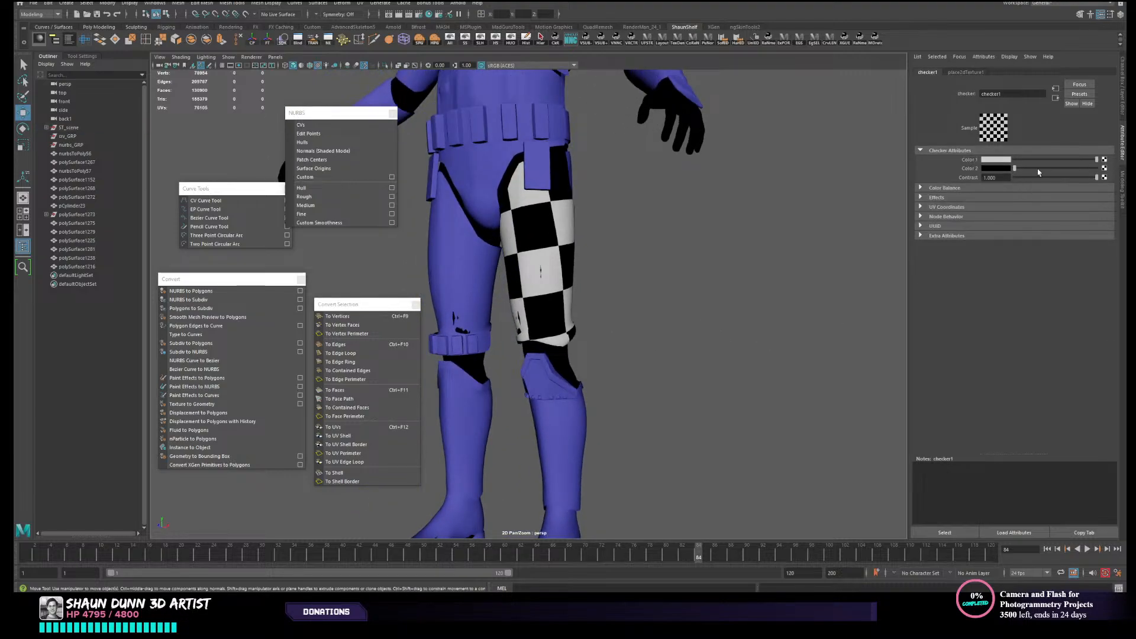
- Set the checker texture's UV repeat to 50 by 50
left_click(962, 73)
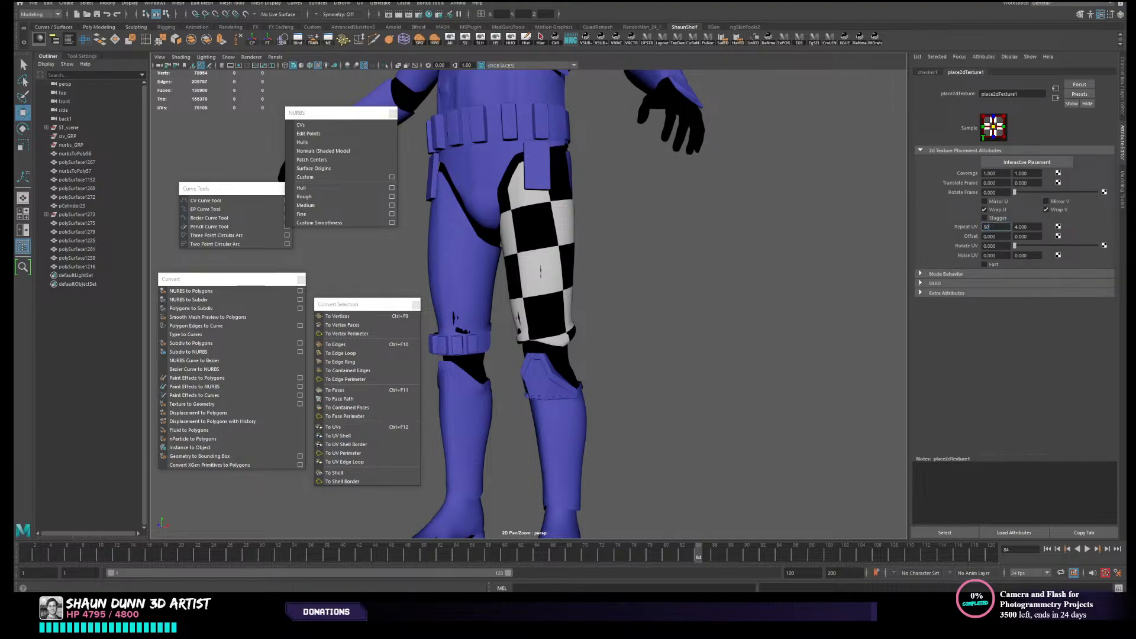
key("Tab")
type("50")
key("Return")
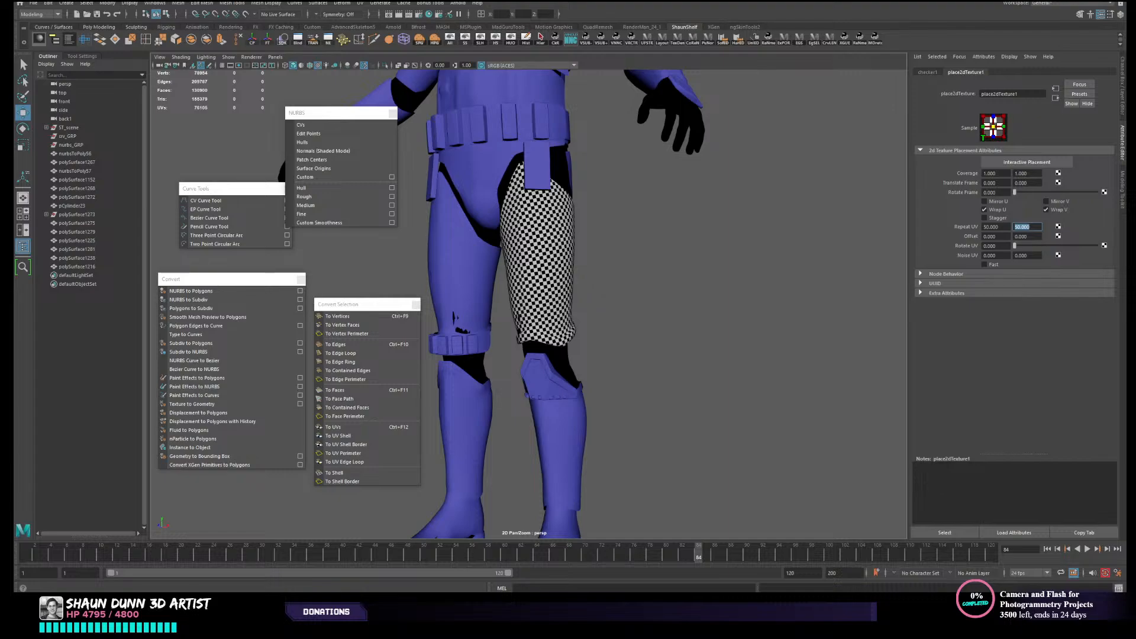
scroll(710, 328, "up", 2)
left_click_drag(709, 329, 549, 284, "alt")
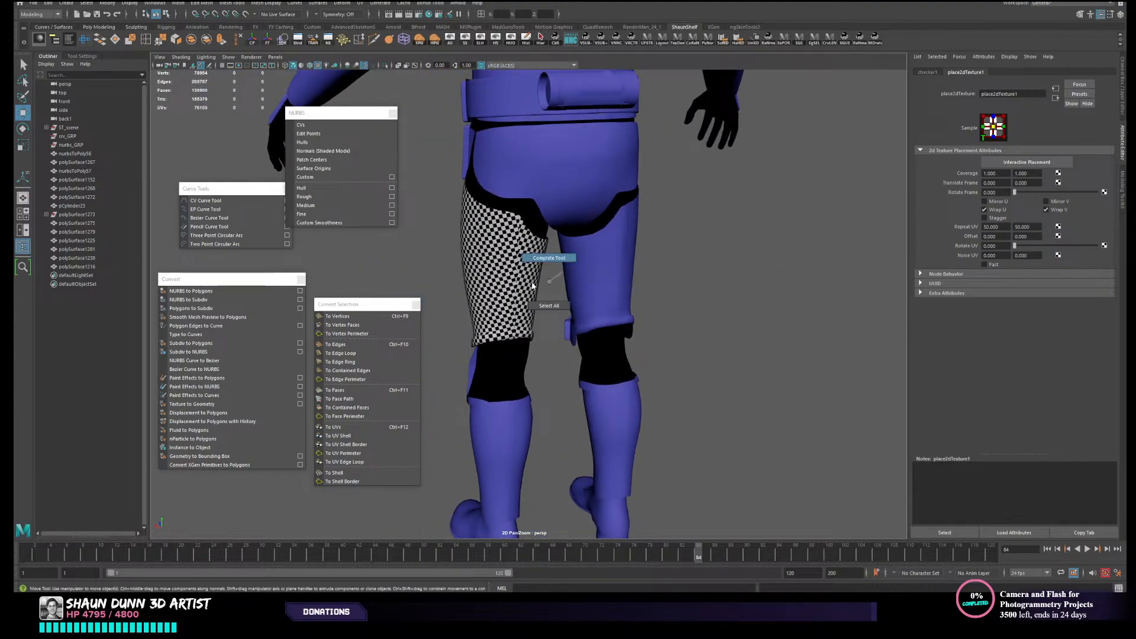
right_click_drag(532, 286, 549, 305)
scroll(532, 354, "down", 3)
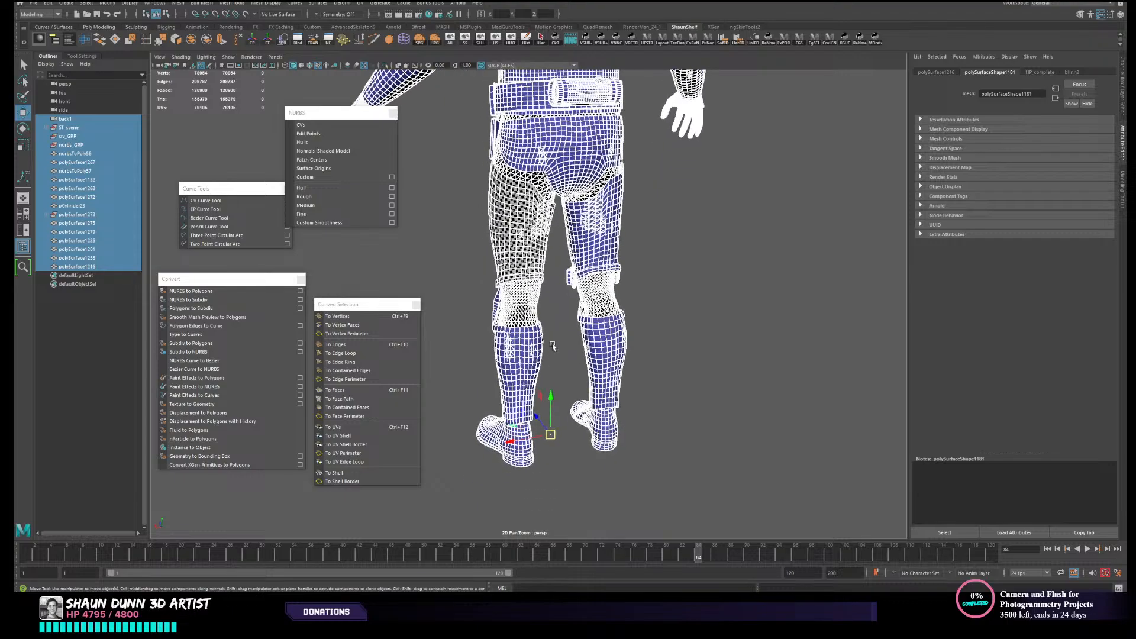
left_click(532, 354)
left_click_drag(529, 354, 573, 357, "alt")
mouse_move(538, 359)
right_mouse_down()
mouse_move(535, 505)
mouse_move(537, 360)
right_mouse_up()
- Rename the left thigh armour's Lambert material as Checker
left_click(522, 209)
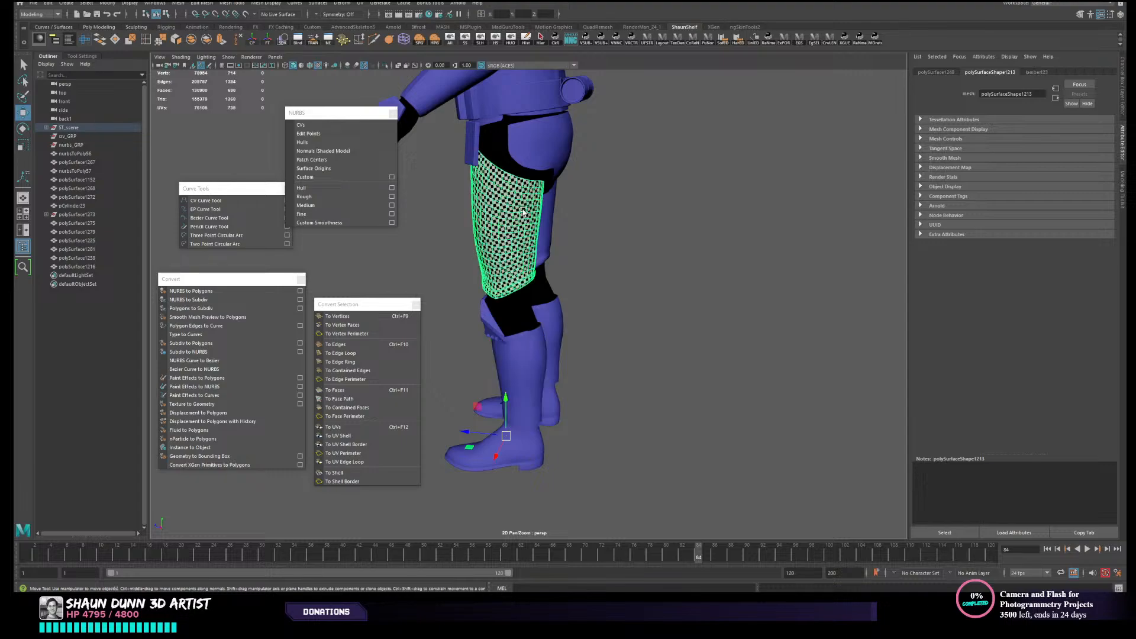
left_click(1037, 72)
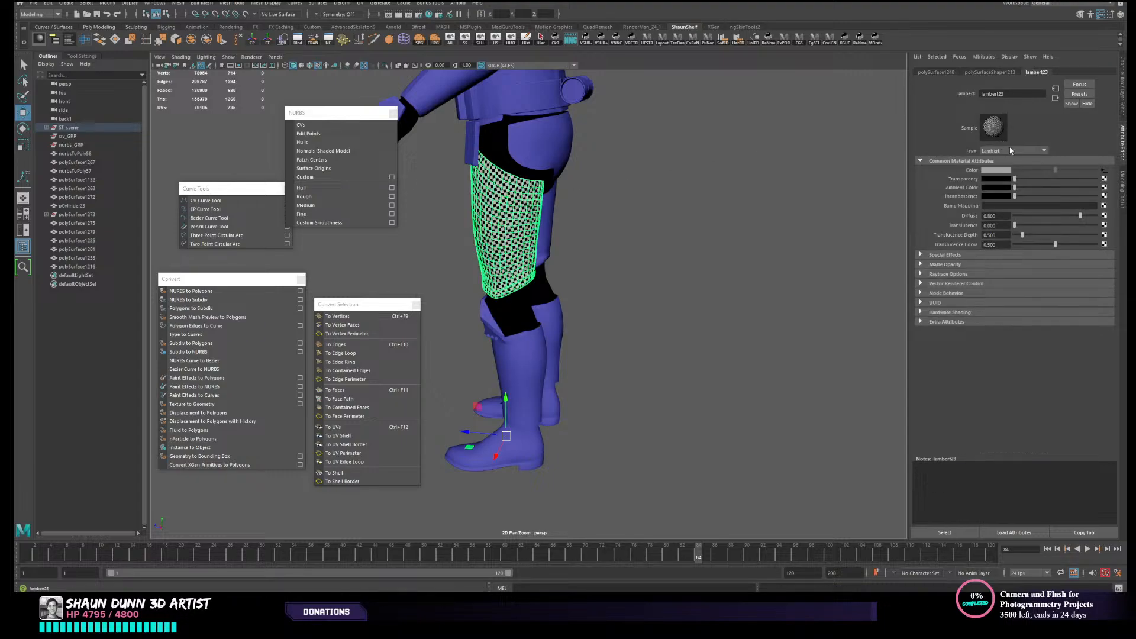
double_click(1013, 94)
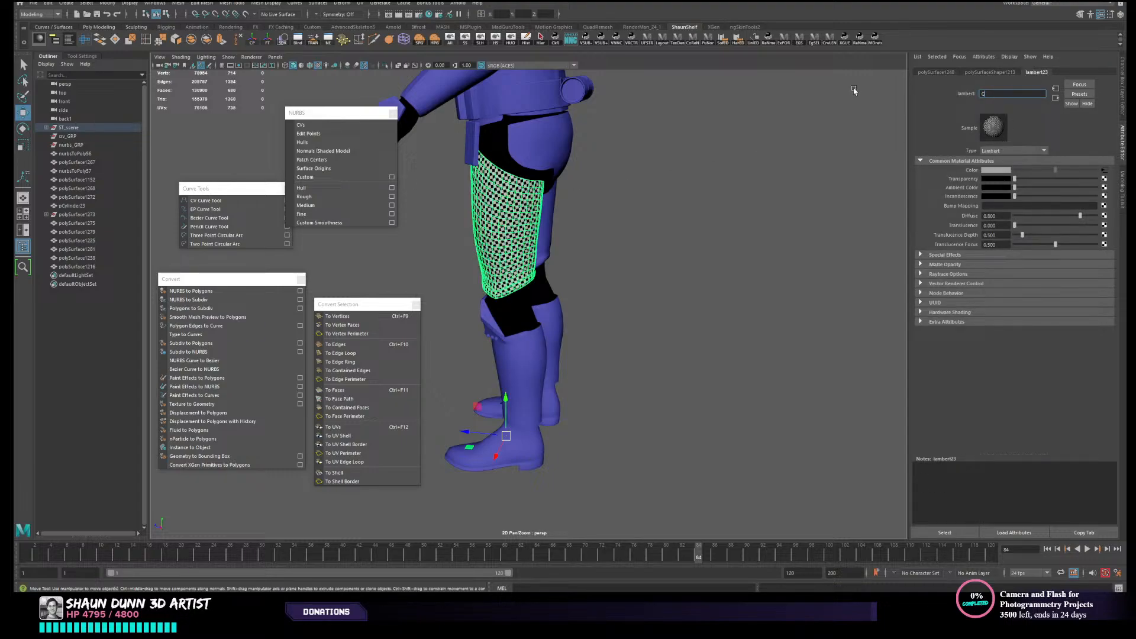
key("Return")
- Assign the existing Checker material to the left shin armour
left_click(532, 356)
right_click(533, 355)
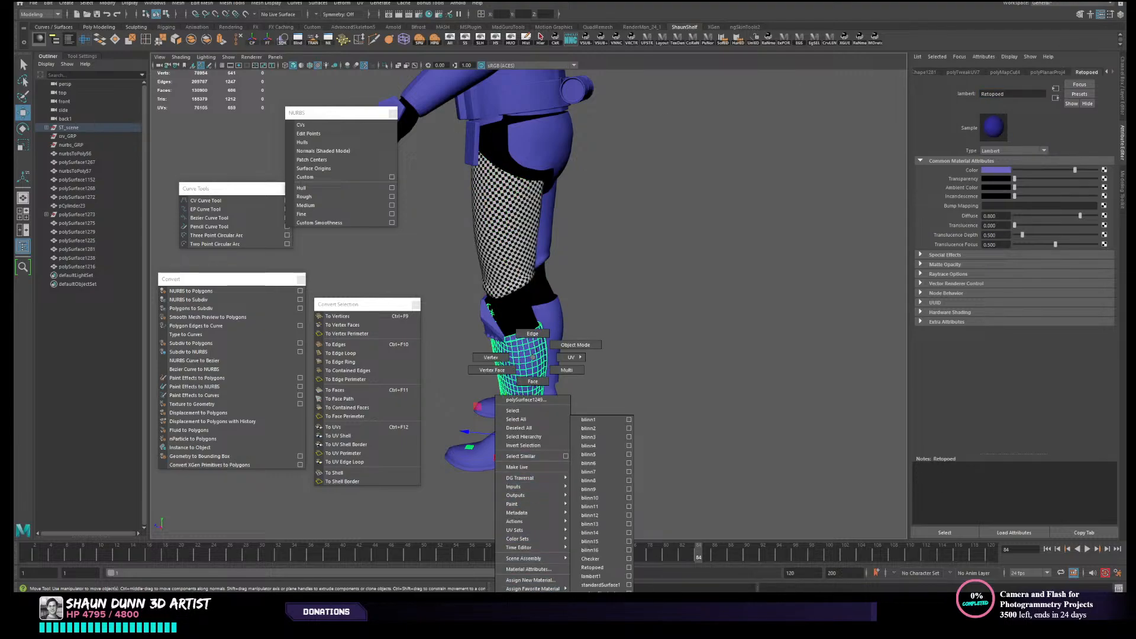
left_click(614, 560)
left_click(665, 469)
left_click_drag(664, 469, 573, 463, "alt")
- Assign the Checker material to the left boot, the left knee guard and the strap piece hanging at the left hip
left_click(533, 461)
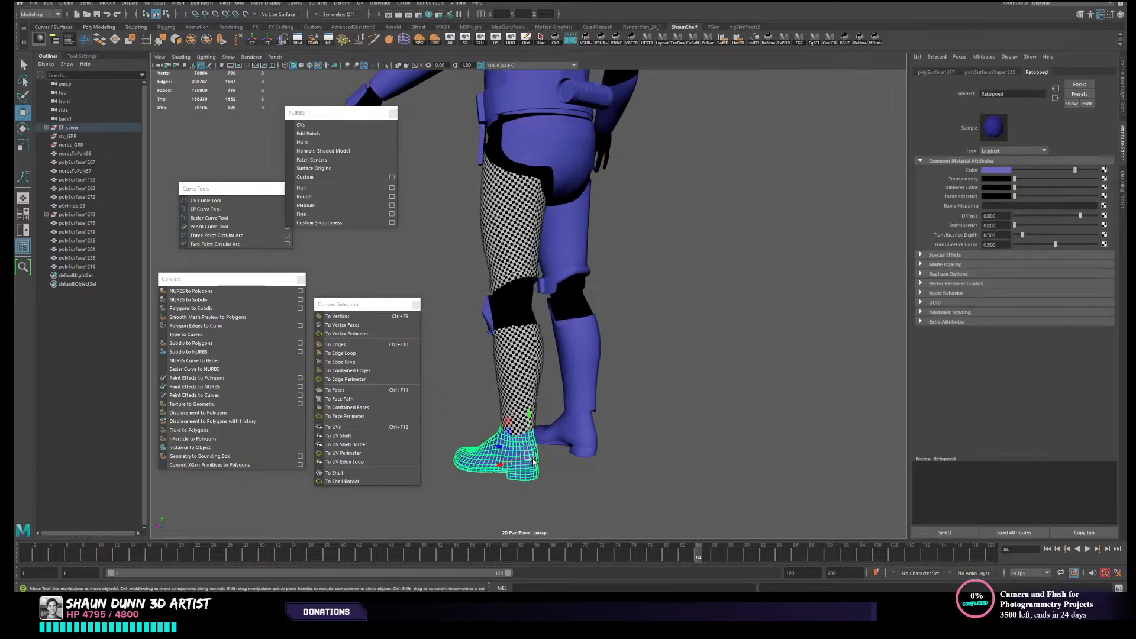
left_click(487, 315)
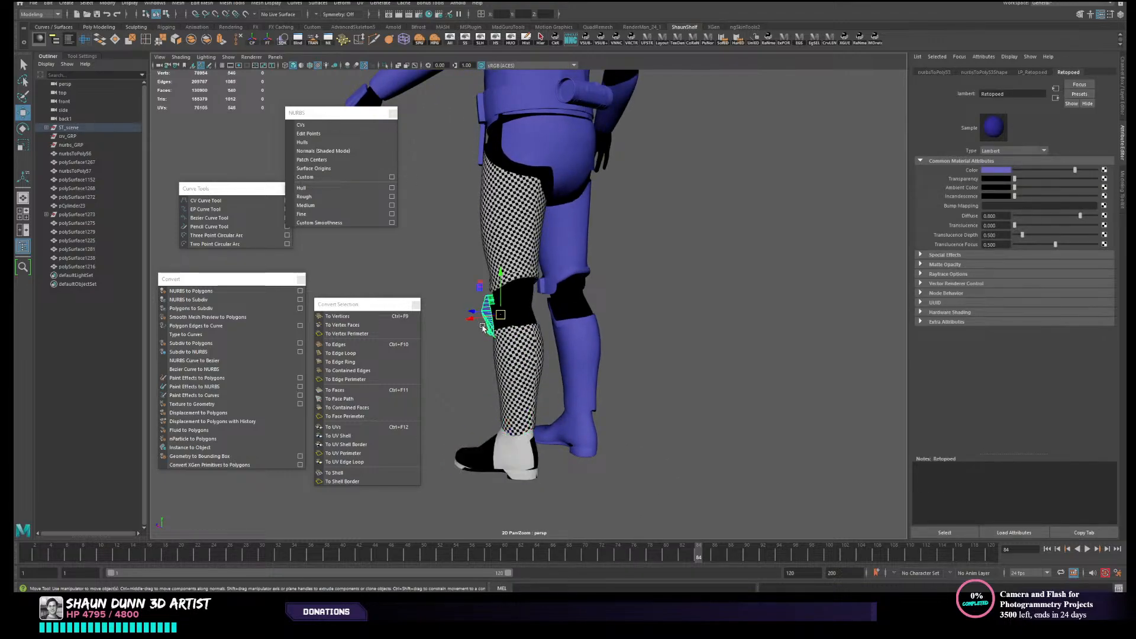
left_click(645, 426)
left_click_drag(645, 426, 599, 468, "alt")
middle_click_drag(599, 468, 703, 352, "alt")
mouse_move(702, 353)
left_mouse_down("alt")
mouse_move(705, 364)
mouse_move(685, 361)
left_mouse_up("alt")
middle_click_drag(685, 361, 648, 488, "alt")
middle_click_drag(656, 261, 704, 258, "alt")
left_click(609, 235)
key("g")
scroll(707, 295, "down", 3)
left_click(720, 324)
- Examine and compare the checker square sizes on the left thigh, shin, knee guard and boot from several angles
left_click_drag(634, 249, 573, 262, "alt")
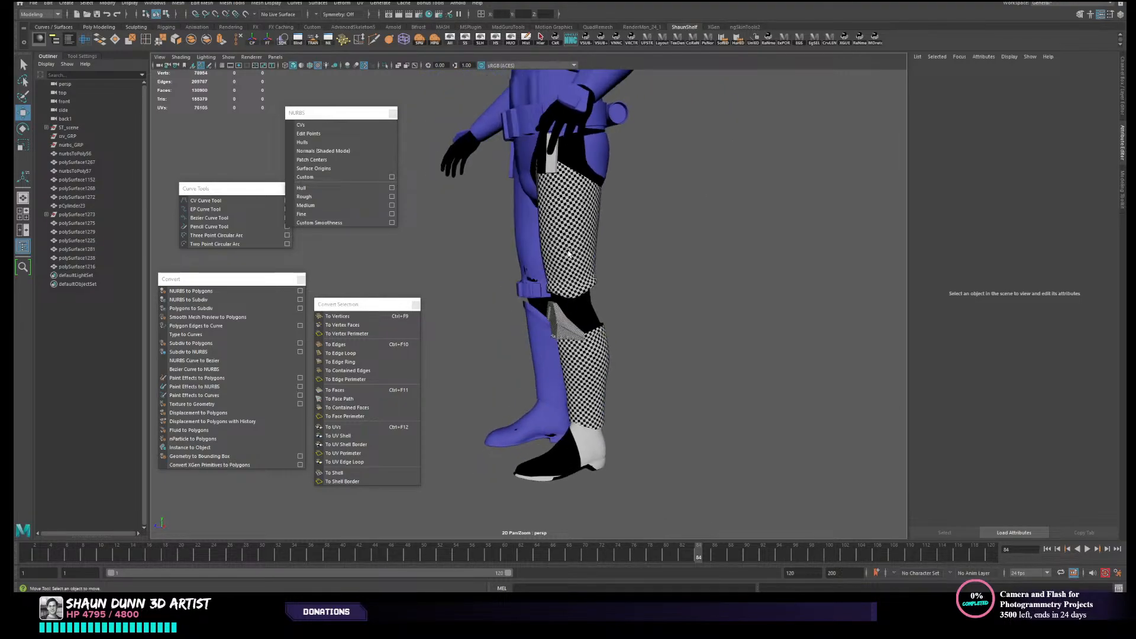
left_click(573, 261)
left_click(581, 353, "shift")
left_click_drag(624, 358, 670, 357, "alt")
left_click(704, 332)
left_click_drag(611, 297, 608, 302, "alt")
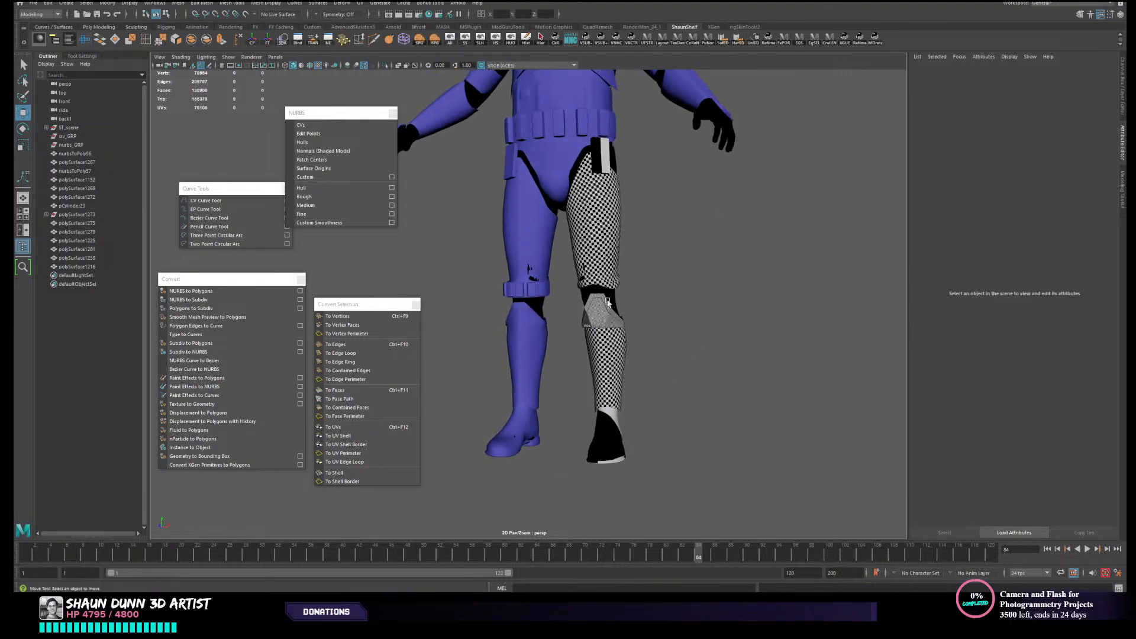
left_click(603, 353)
left_click(610, 247, "shift")
left_click(690, 276)
left_click_drag(632, 265, 618, 293, "alt")
left_click(604, 318)
left_click(589, 438, "shift")
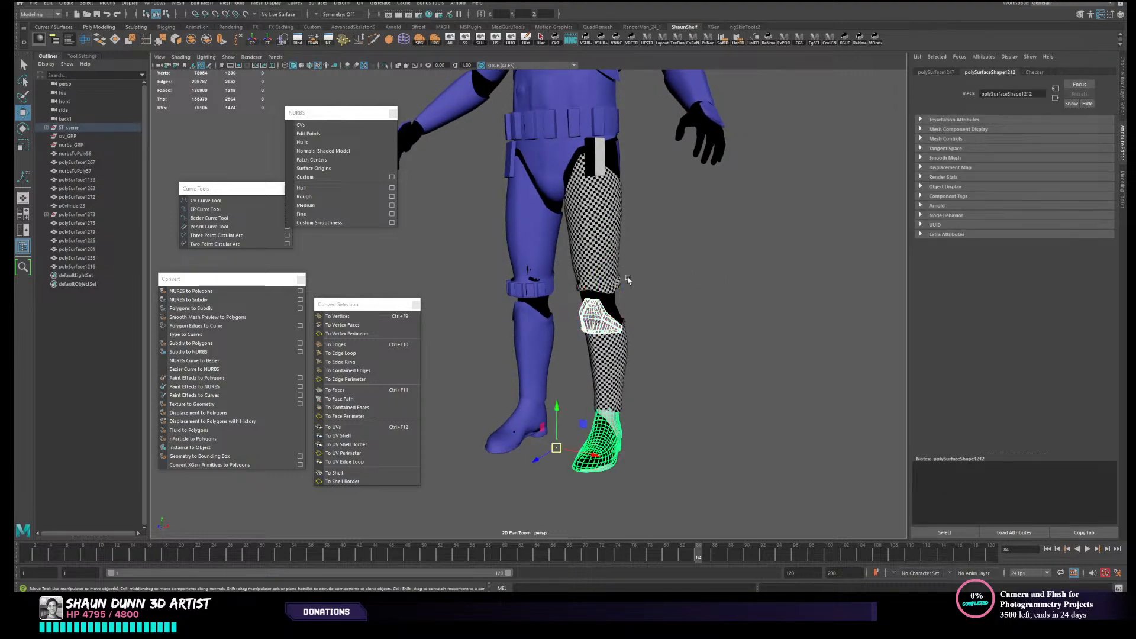
left_click(688, 314)
left_click(584, 321)
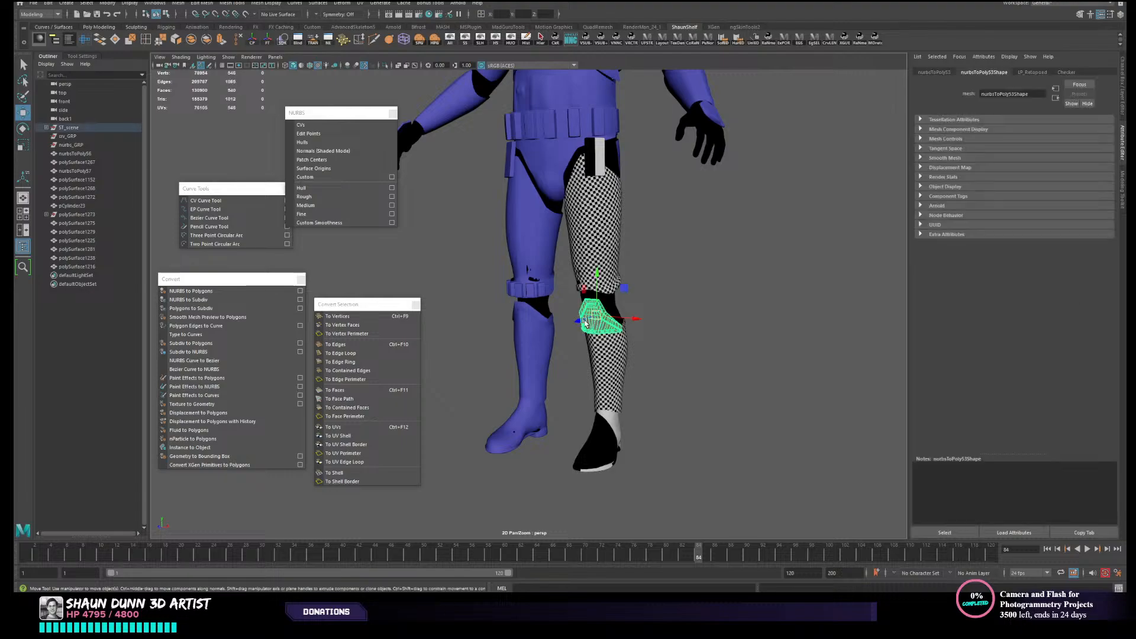
left_click(620, 445)
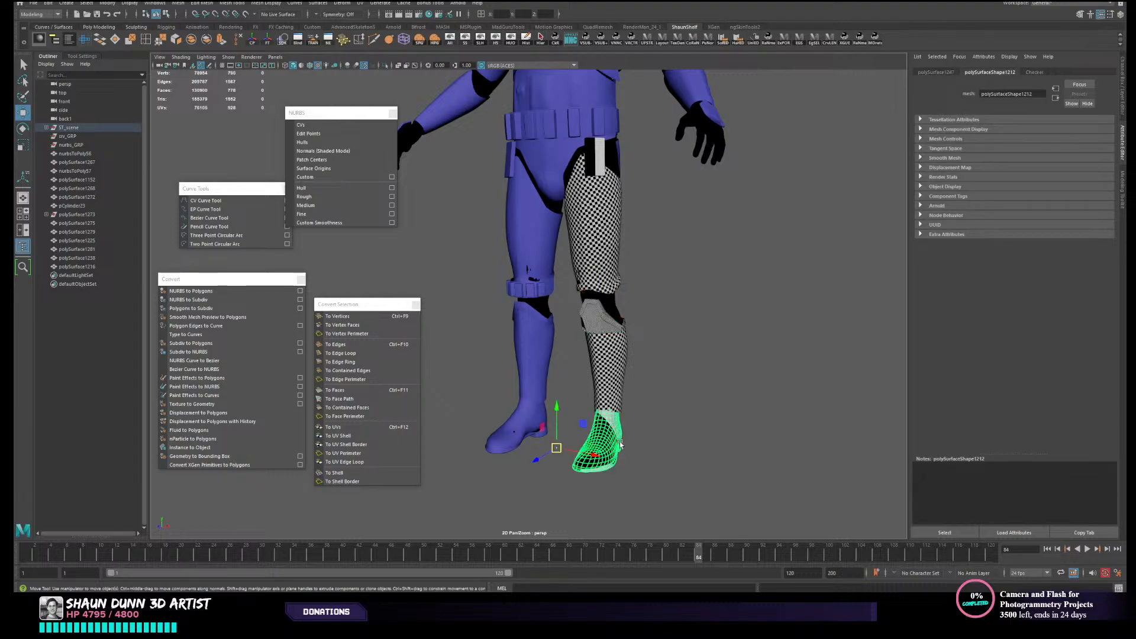
scroll(708, 346, "up", 2)
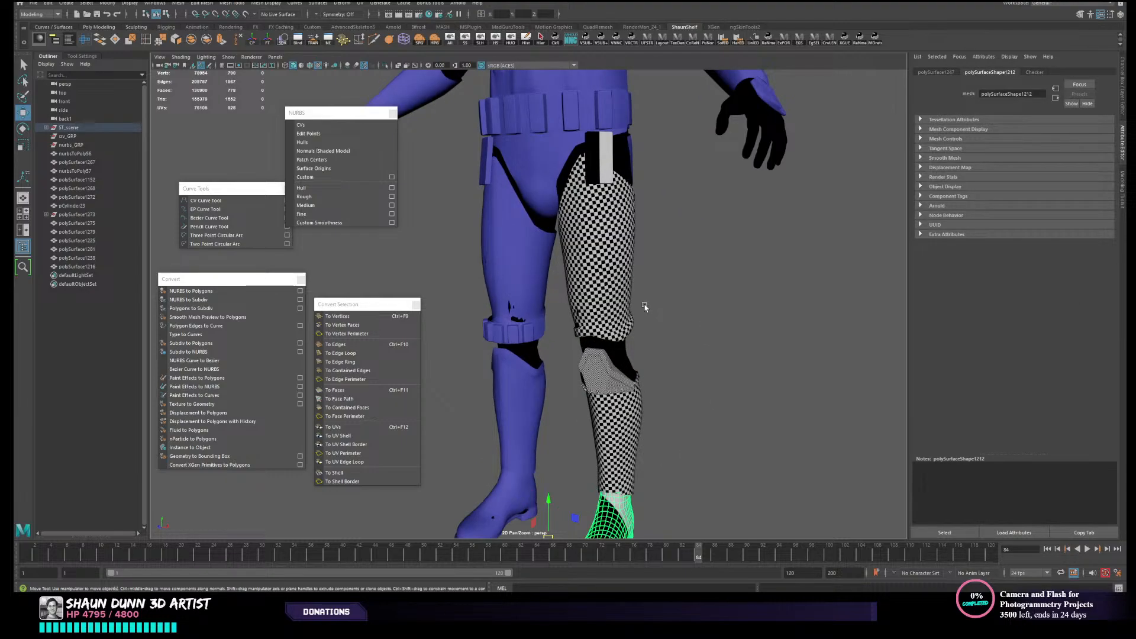
middle_click_drag(653, 358, 661, 222, "alt")
middle_click_drag(653, 182, 540, 194, "alt")
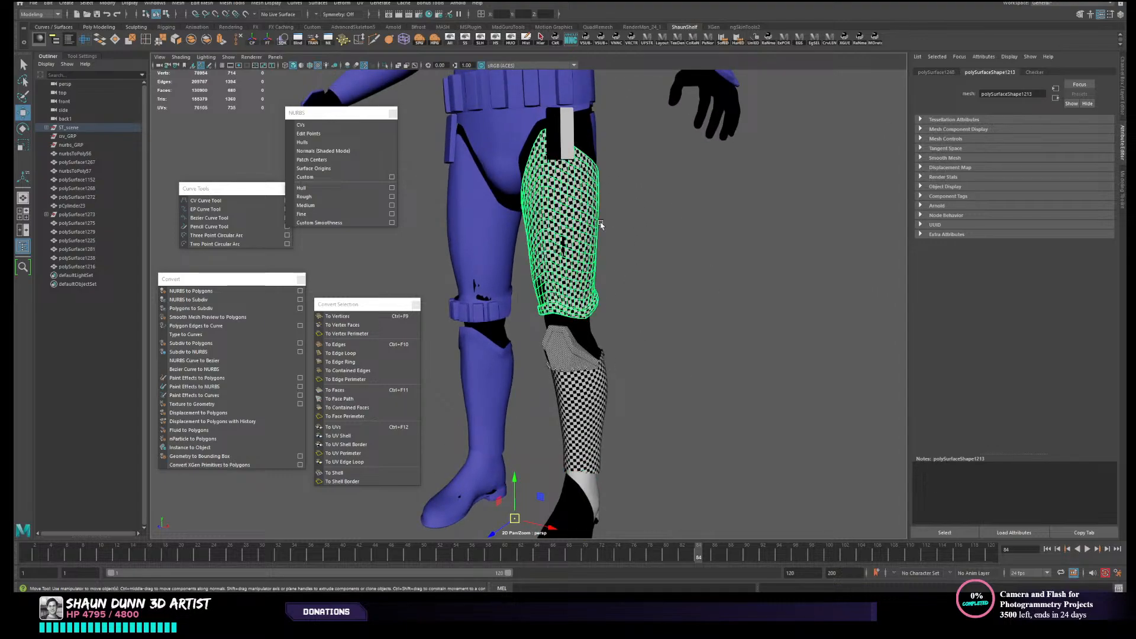
scroll(658, 305, "down", 1)
scroll(657, 305, "down", 1)
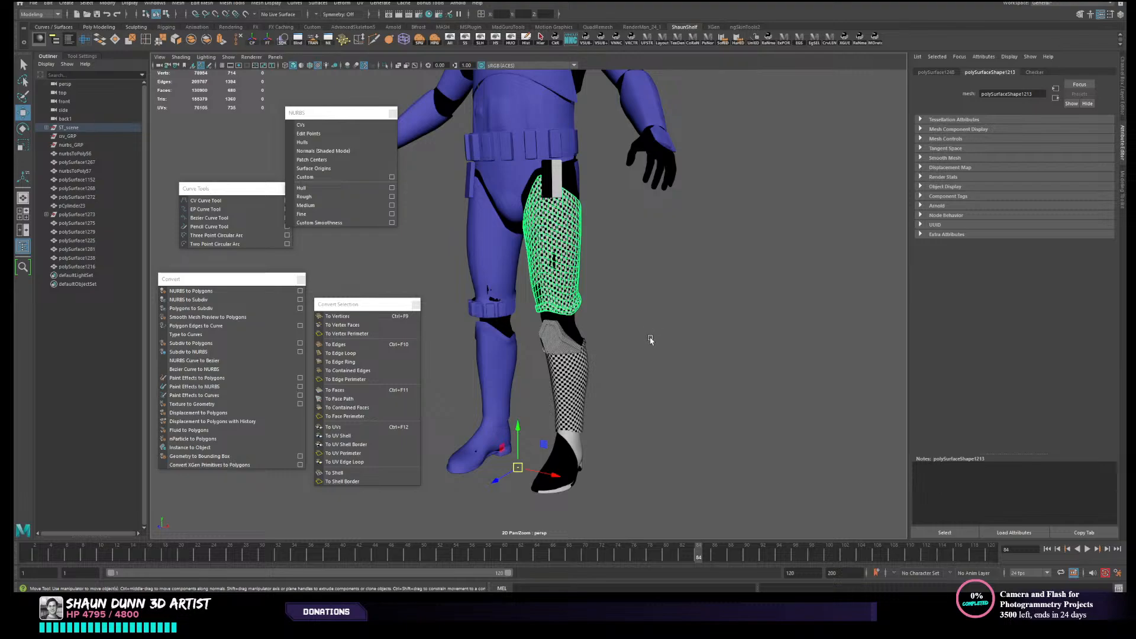
- Show the left shin and thigh armour's UV shells together in the UV Editor with the texture image hidden
left_click(568, 328)
left_click(569, 264)
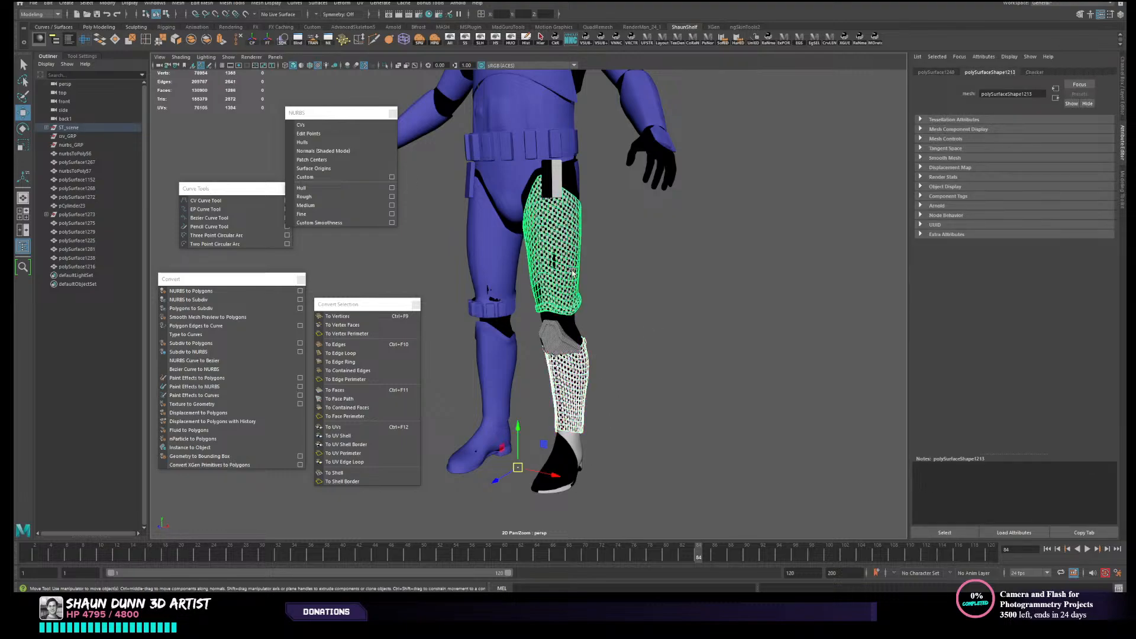
left_click_drag(649, 418, 668, 408, "alt")
left_click_drag(608, 345, 611, 345, "alt")
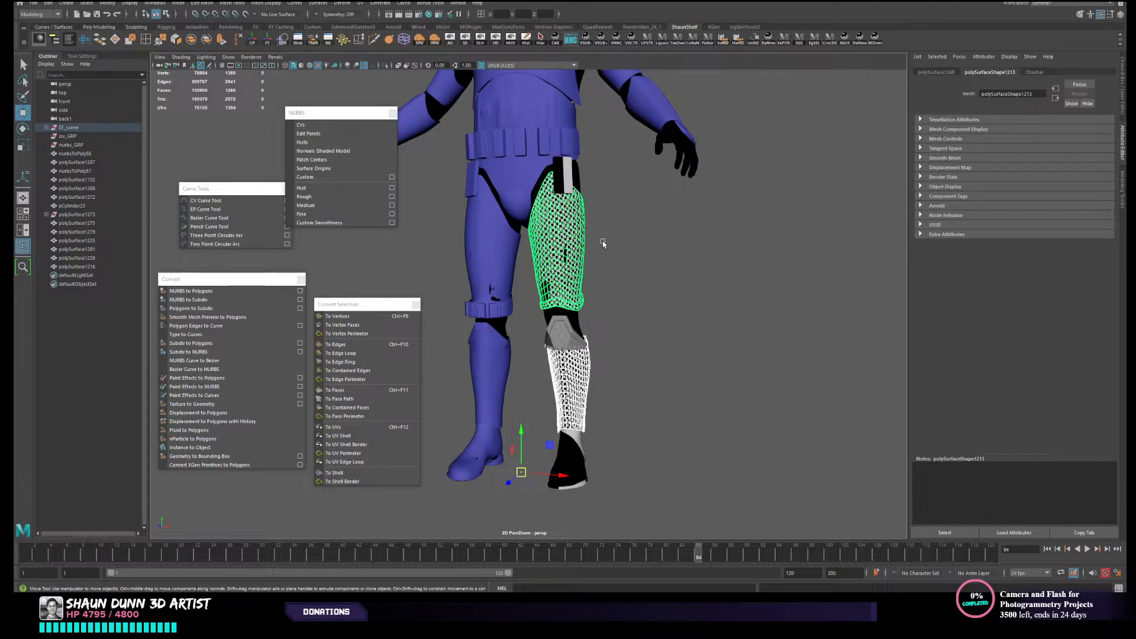
middle_click_drag(660, 249, 726, 263, "alt")
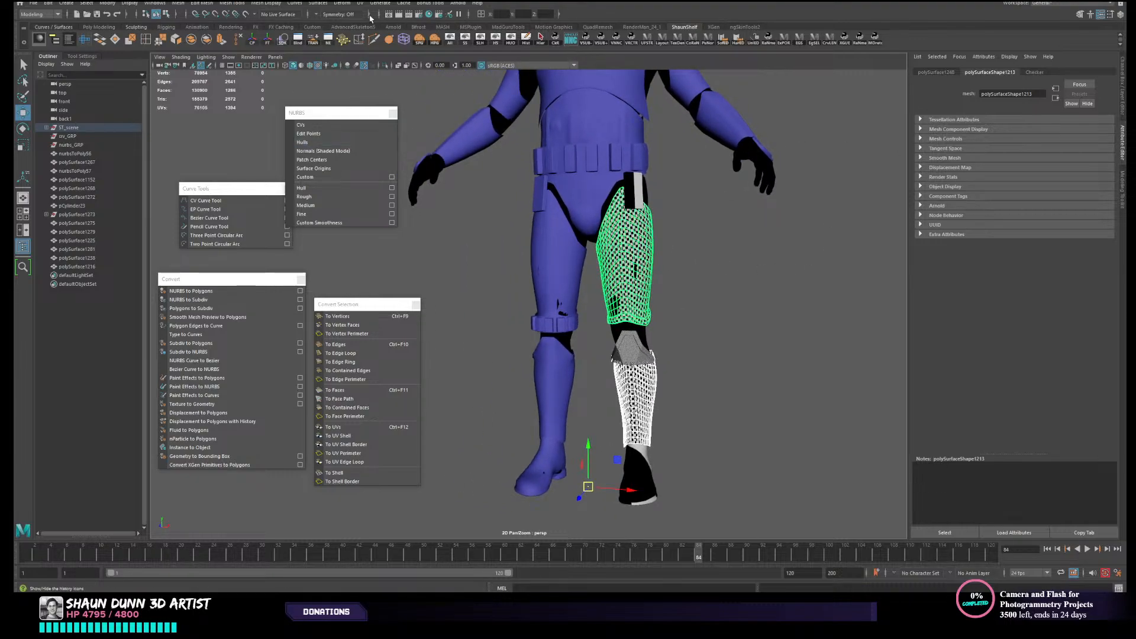
left_click(86, 41)
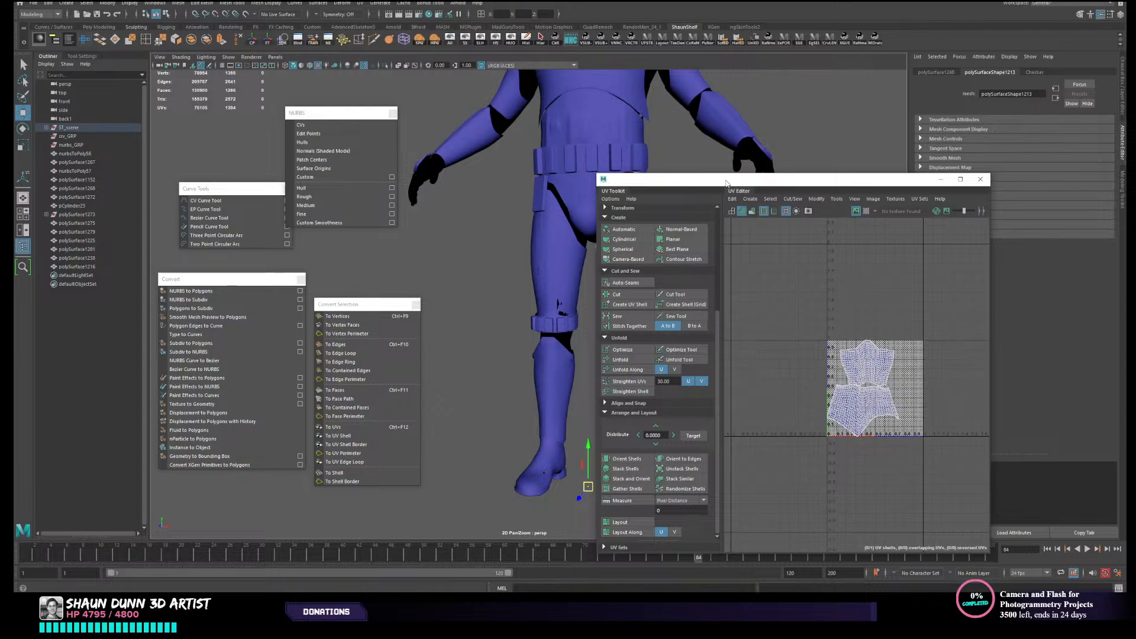
left_click_drag(723, 178, 153, 122)
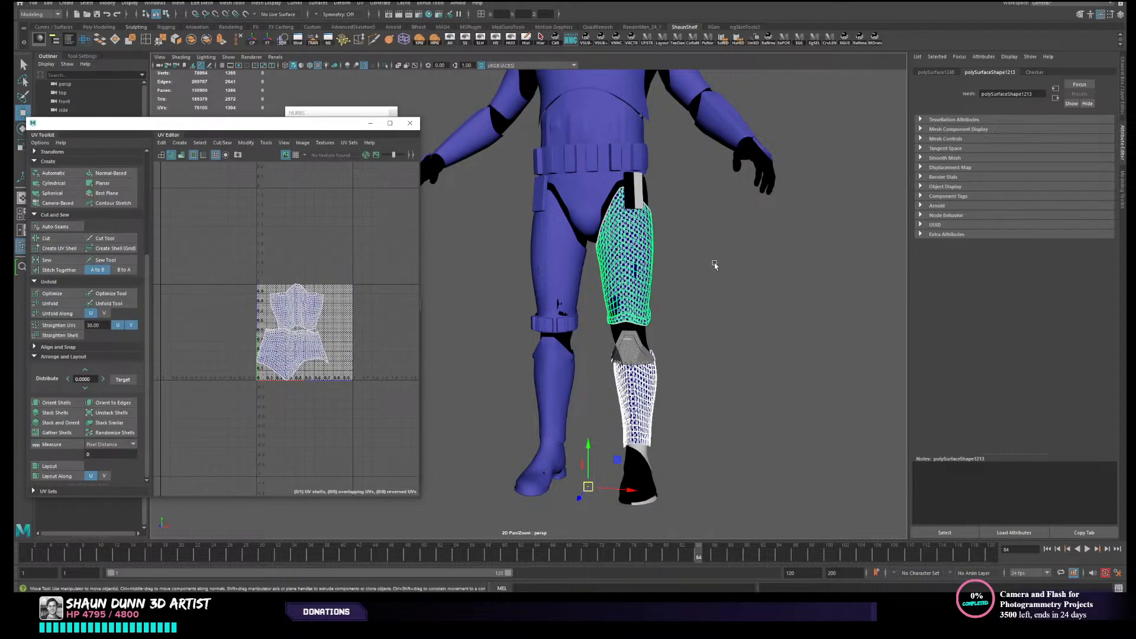
middle_click_drag(715, 265, 755, 223, "alt")
left_click(285, 155)
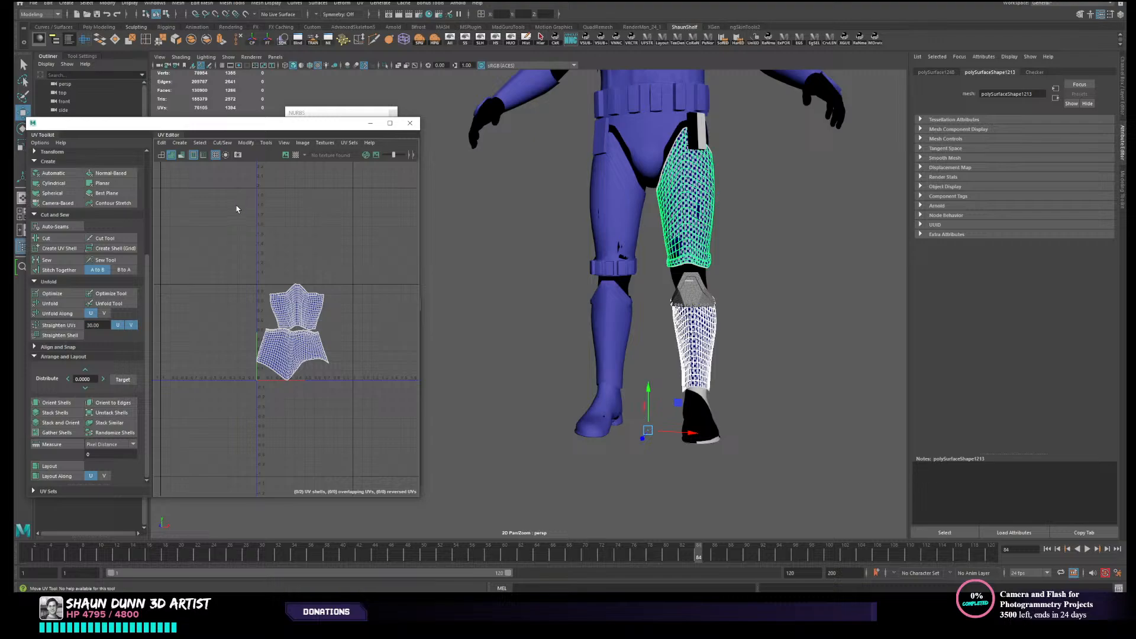
right_click_drag(237, 206, 291, 252, "alt")
middle_click_drag(282, 290, 239, 115, "alt")
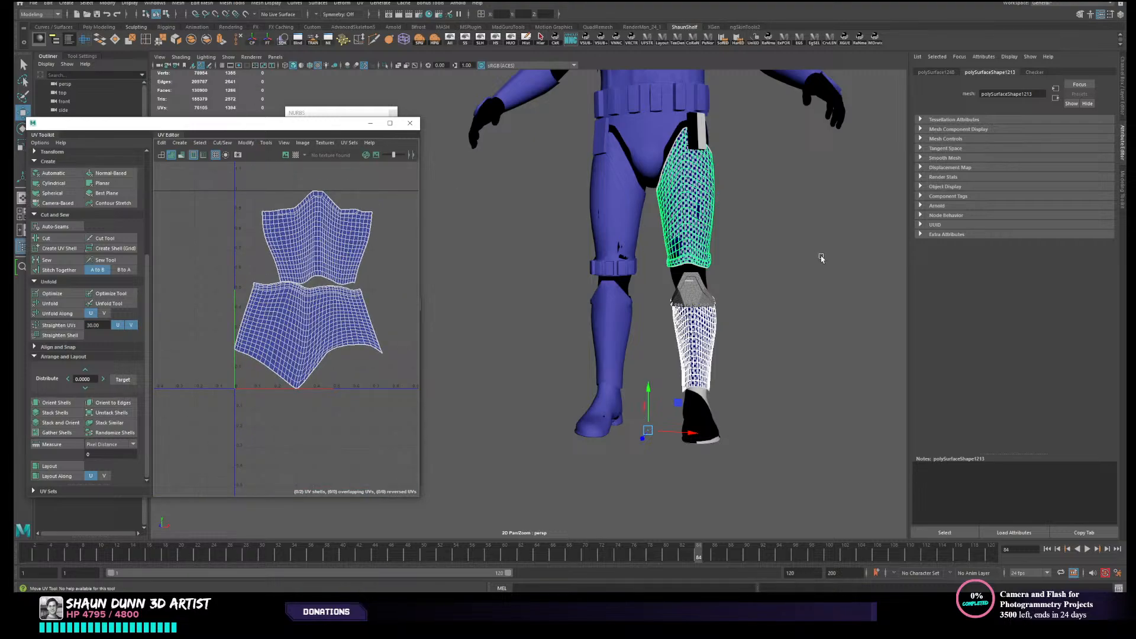
- Inspect the knee guard's UV shell, then select the left thigh armour and show its UV transform and texel density settings
left_click(689, 291)
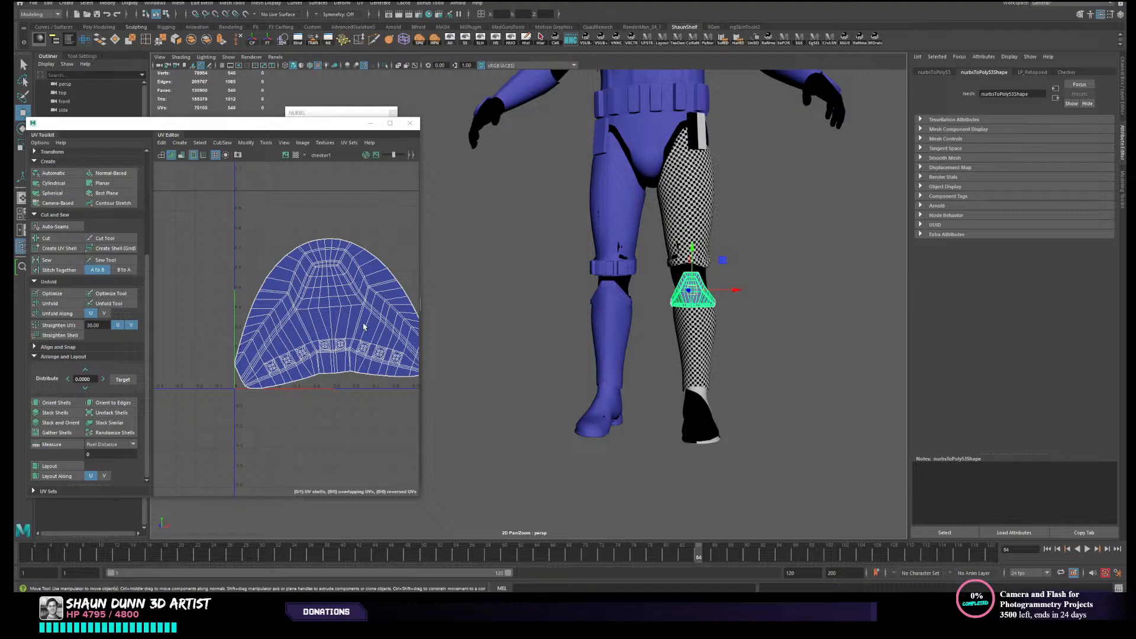
left_click(678, 222)
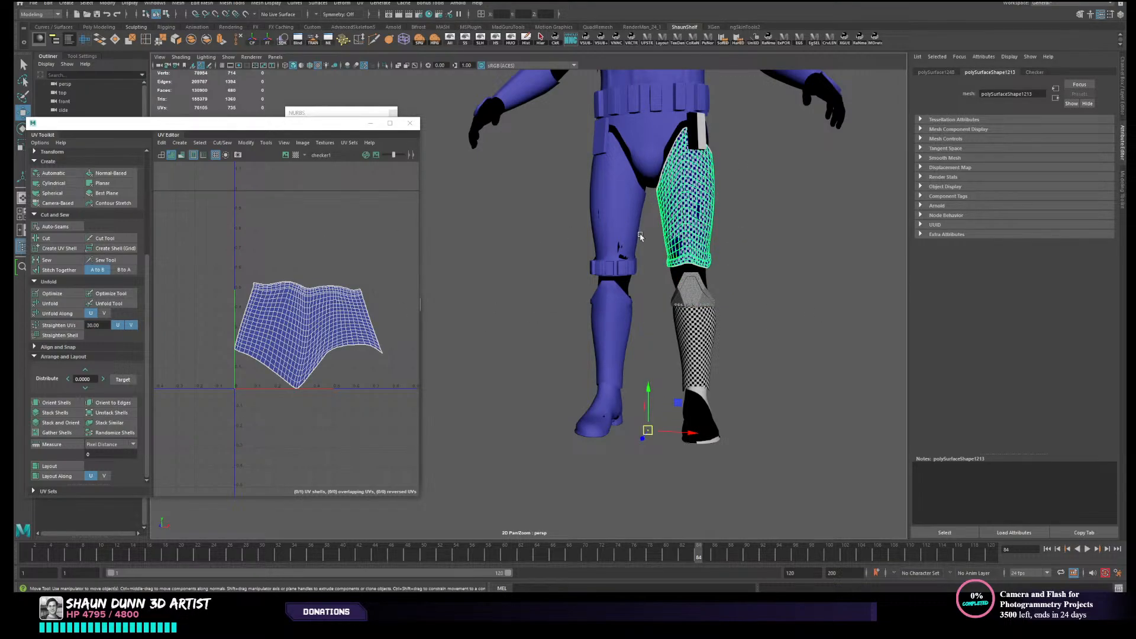
left_click(51, 152)
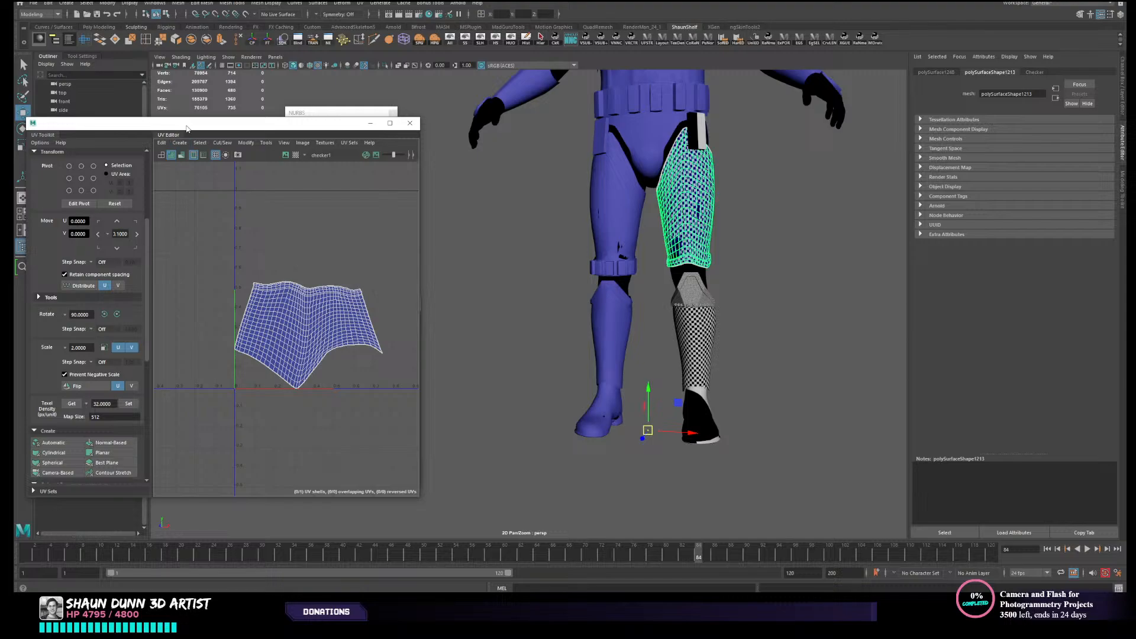
left_click_drag(187, 129, 381, 113)
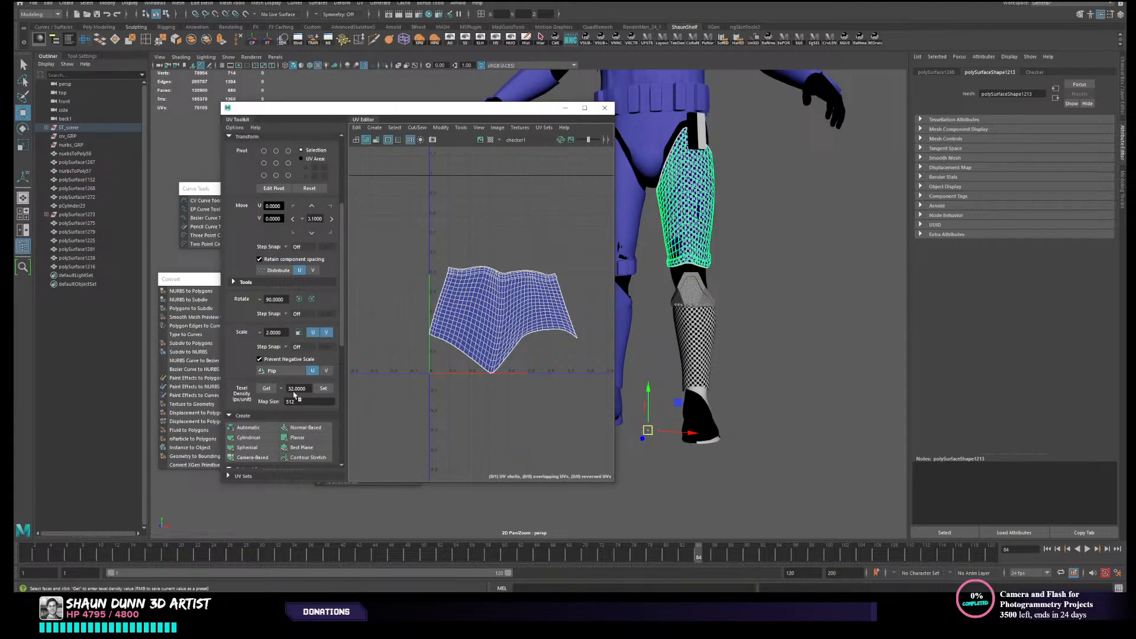
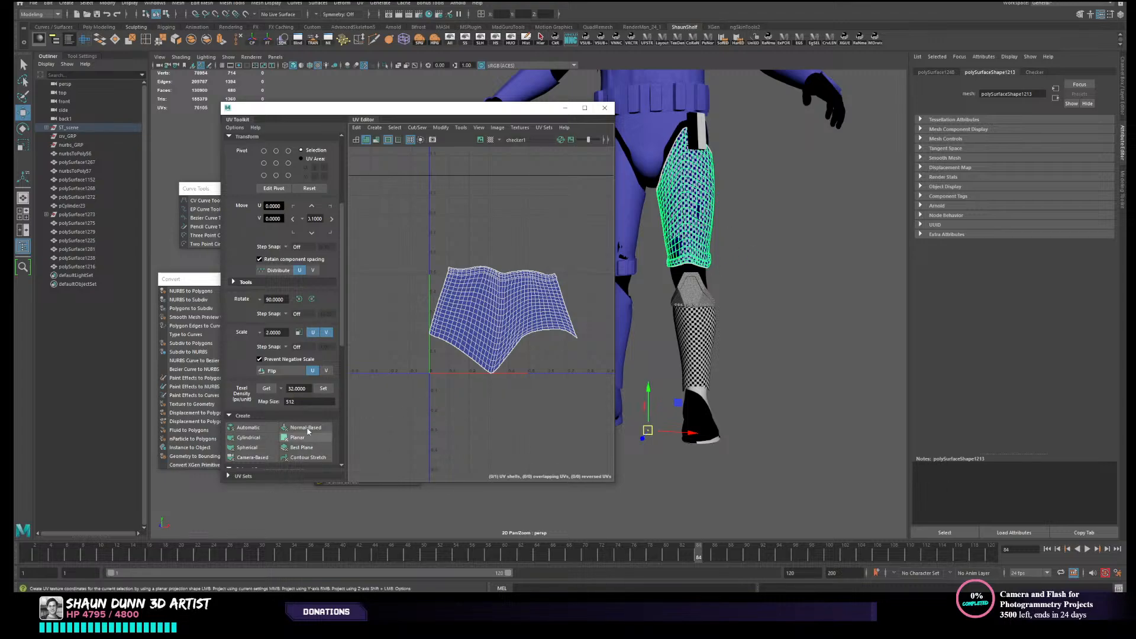
- Read the texel density of the left thigh armour and the knee guard, and compare the thigh and shin UV shells together
left_click(271, 391)
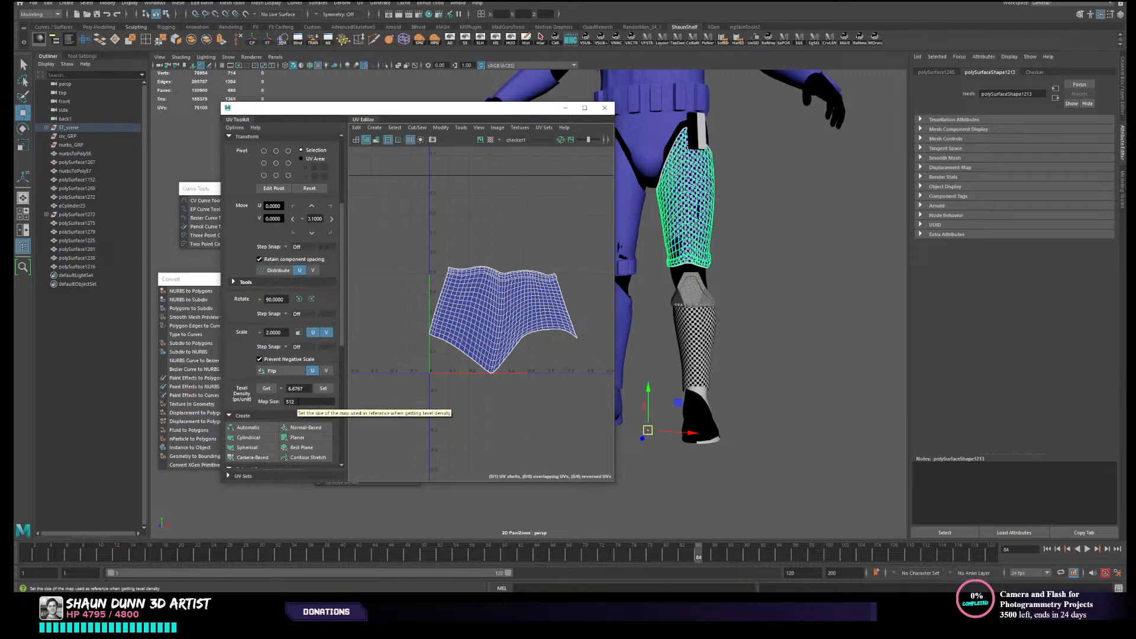
left_click(693, 295)
left_click(266, 388)
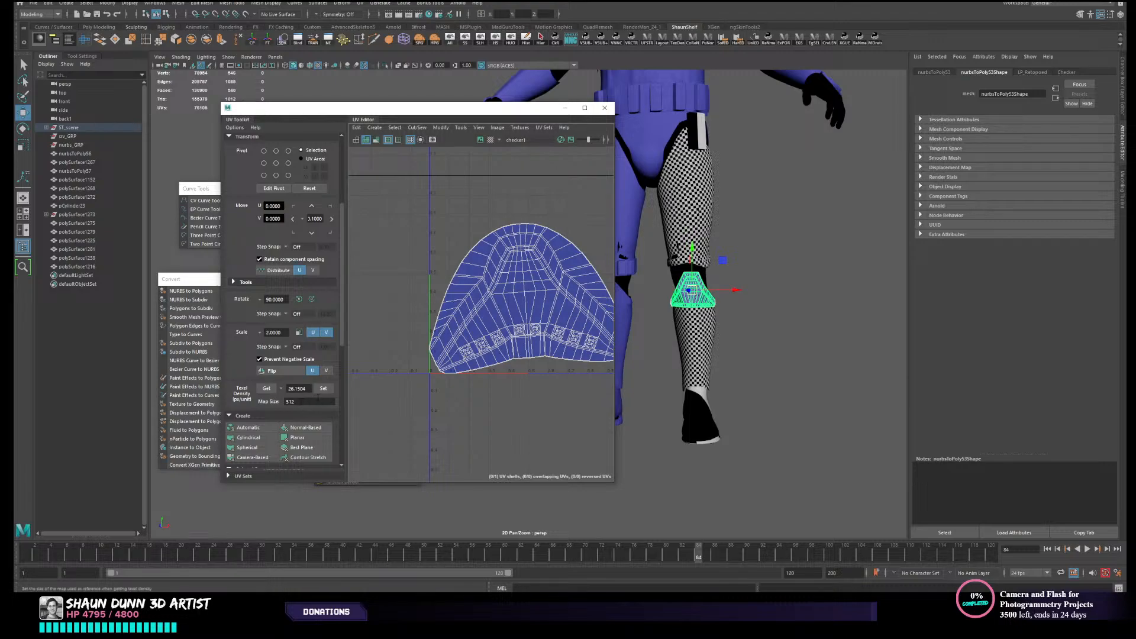
left_click(738, 243)
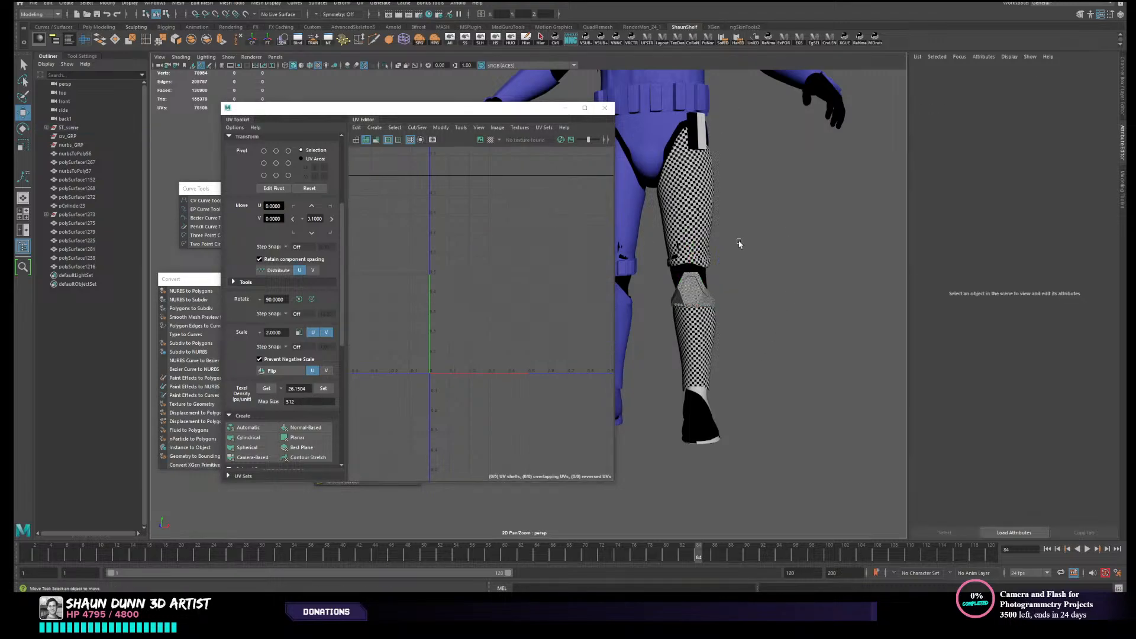
left_click(695, 229)
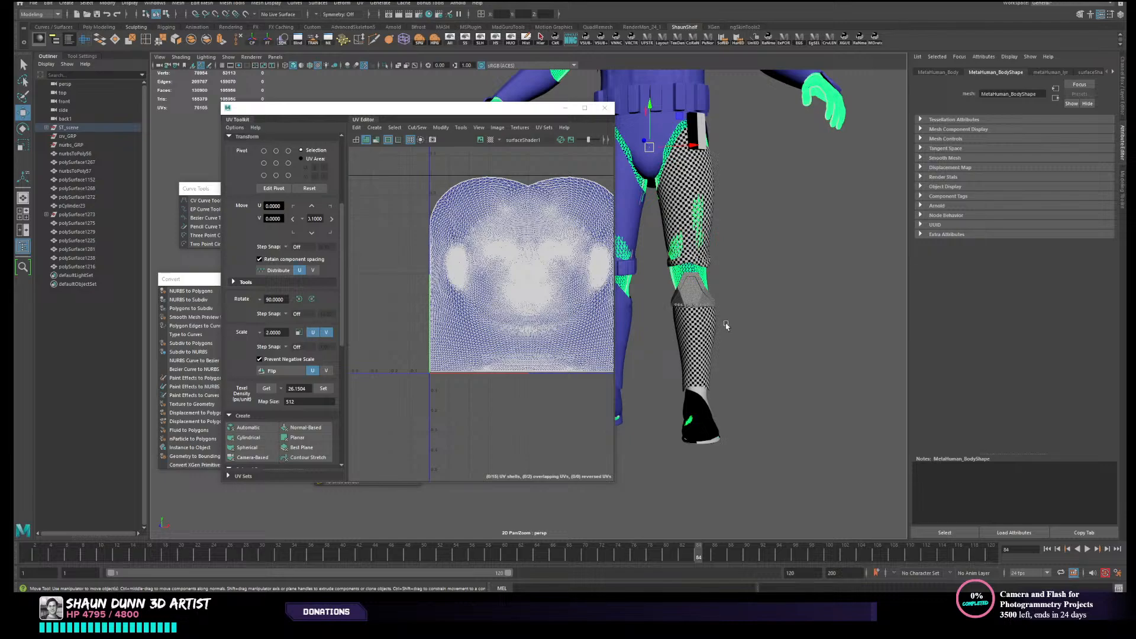
left_click(727, 325)
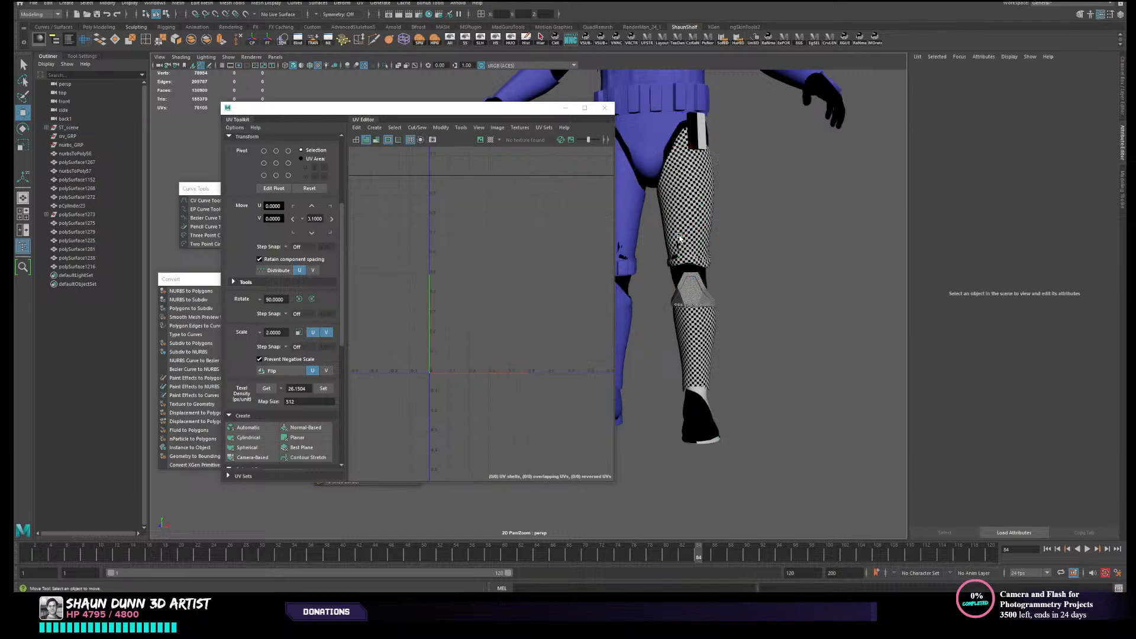
left_click(707, 260)
left_click(712, 368, "shift")
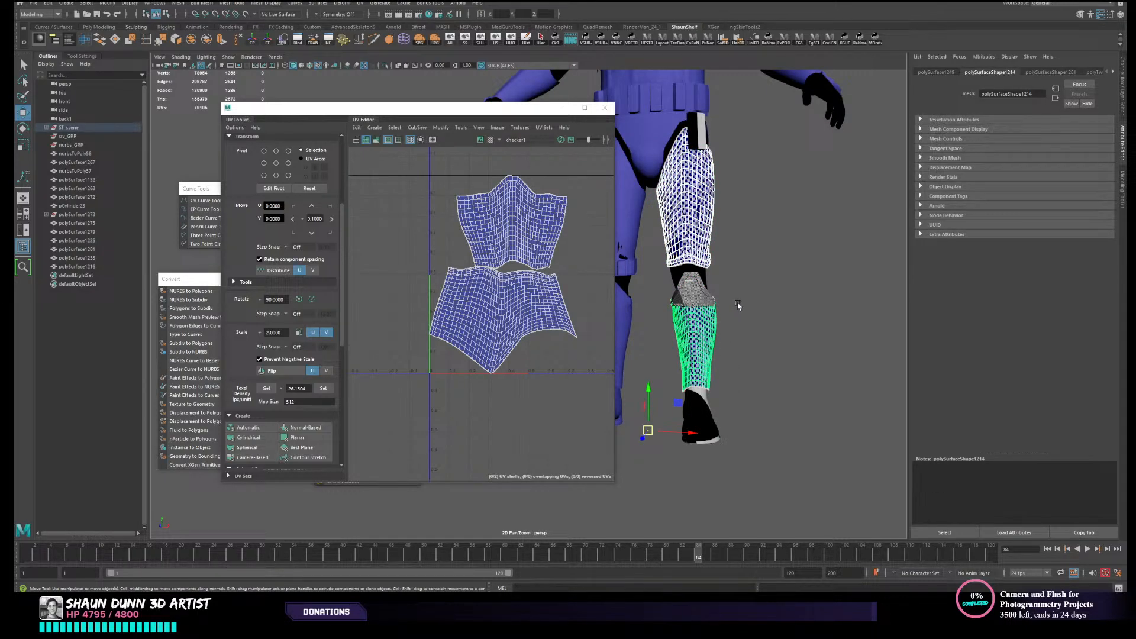
middle_click_drag(737, 307, 730, 311, "alt")
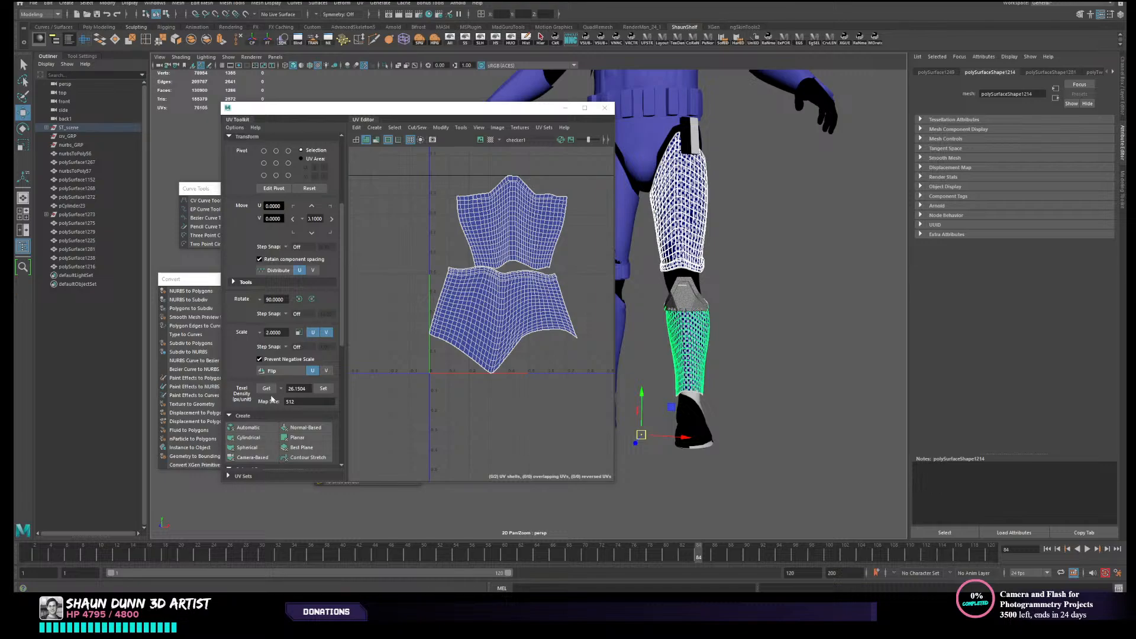
- Sample the left thigh armour's texel density at map size 512 as the reference value
left_click(736, 228)
left_click(690, 253)
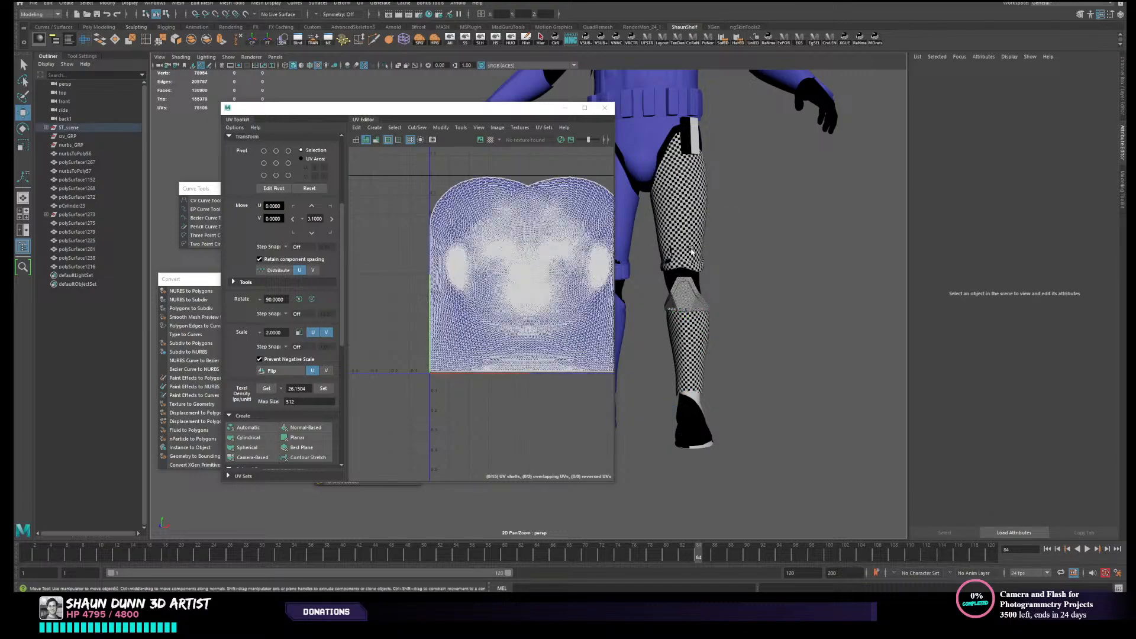
left_click(688, 262)
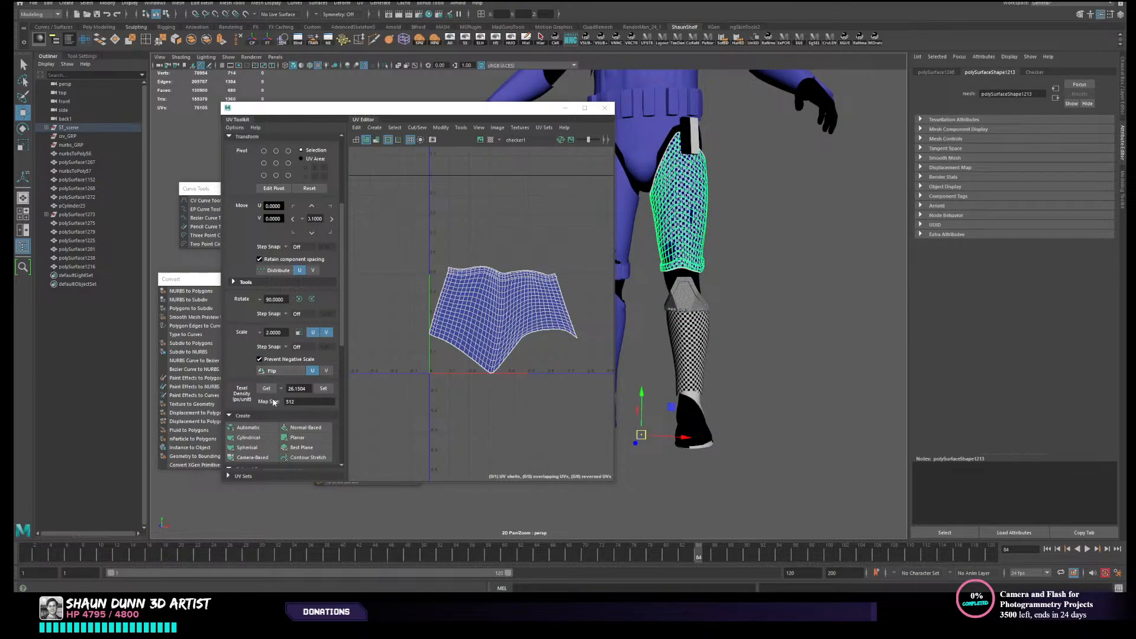
left_click(268, 388)
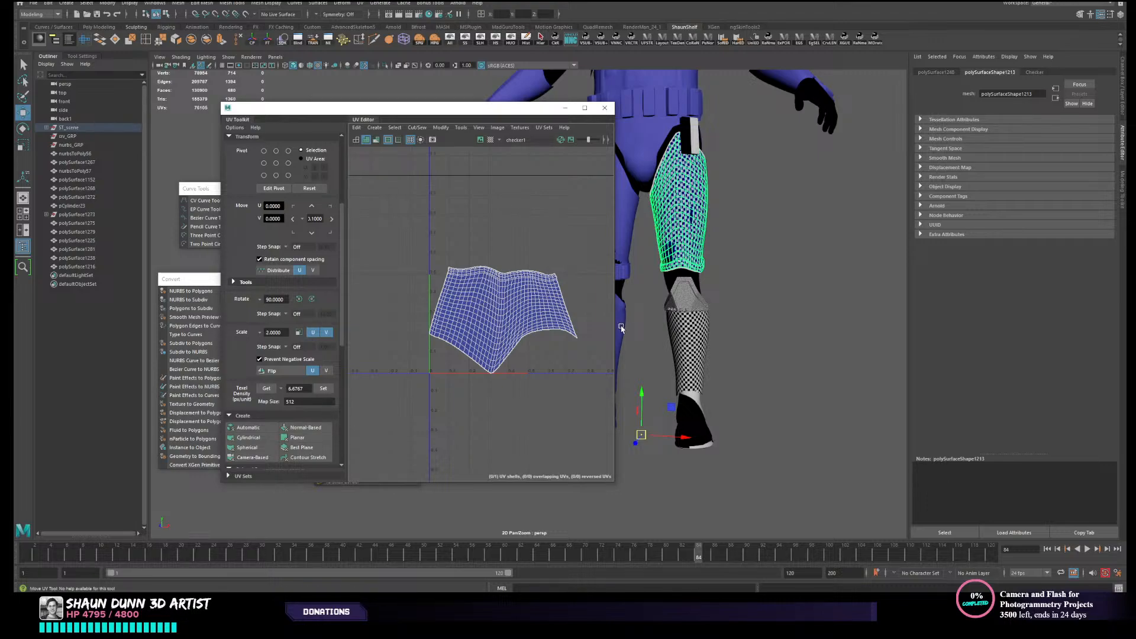
- Apply the thigh armour's sampled texel density to the left knee guard and boot UVs
middle_click_drag(686, 301, 717, 288, "alt")
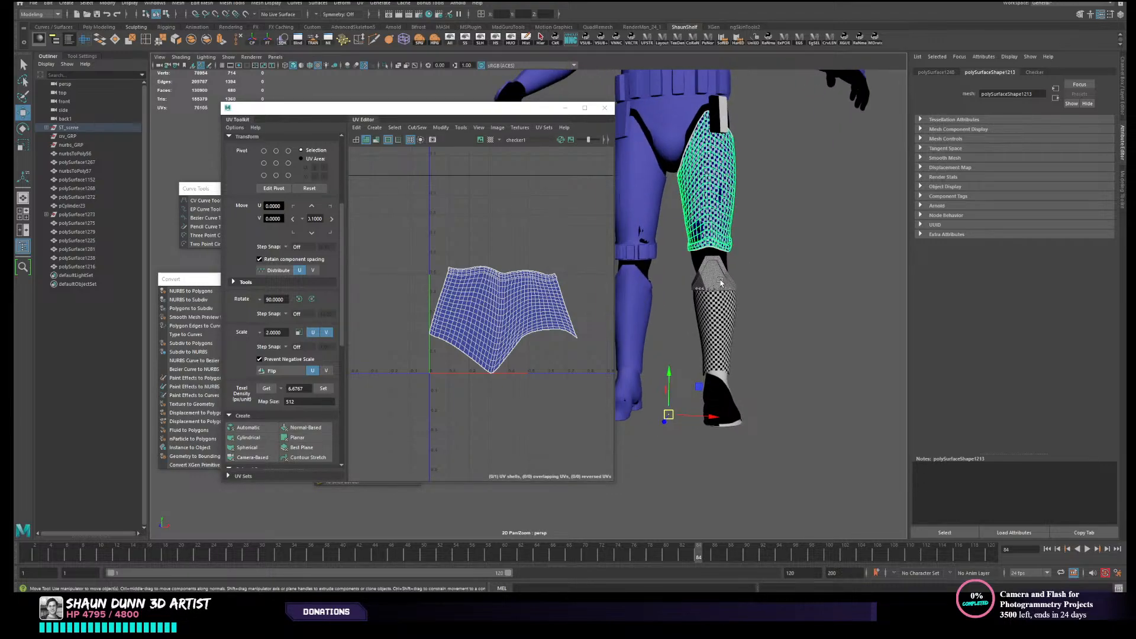
left_click(718, 272)
left_click(725, 393, "shift")
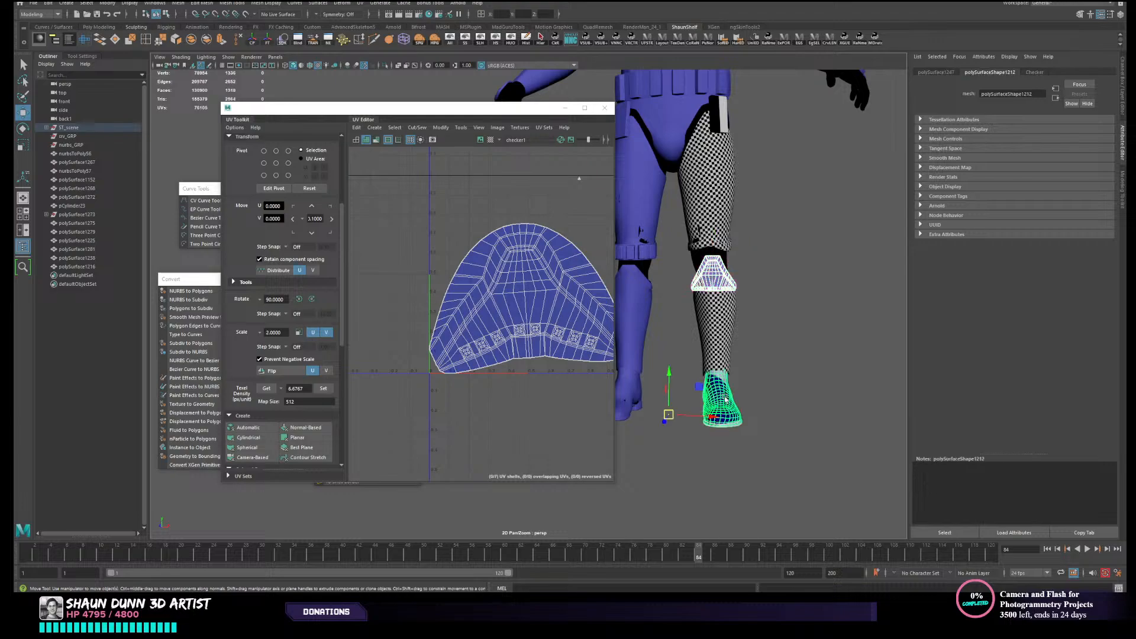
left_click(323, 388)
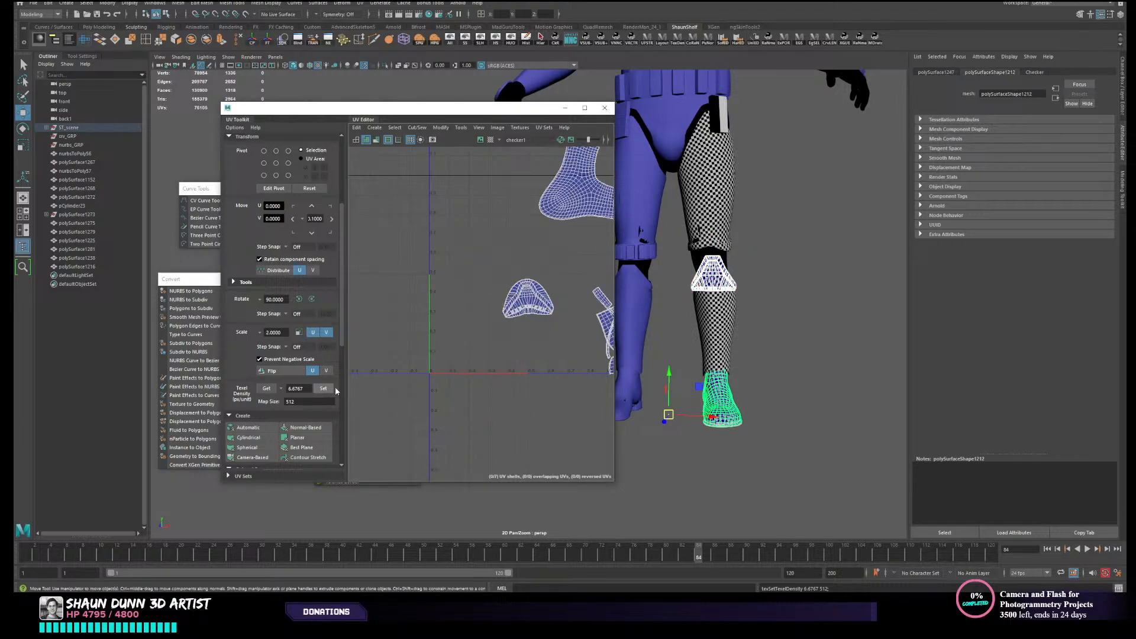
middle_click_drag(555, 285, 482, 331, "alt")
key("ctrl+z")
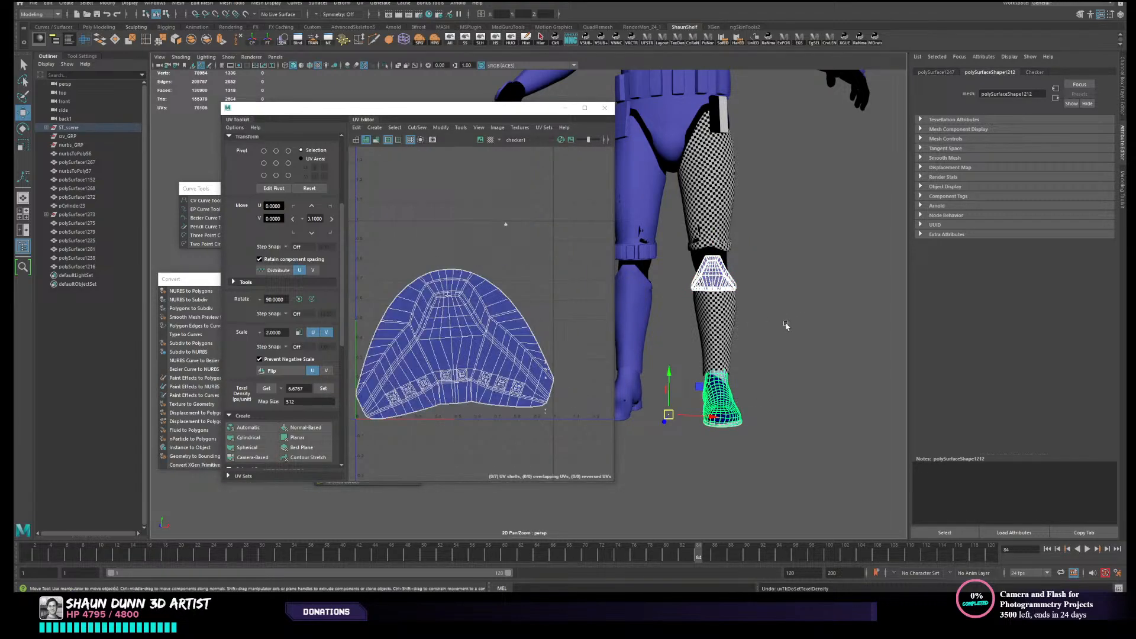
scroll(510, 356, "down", 4)
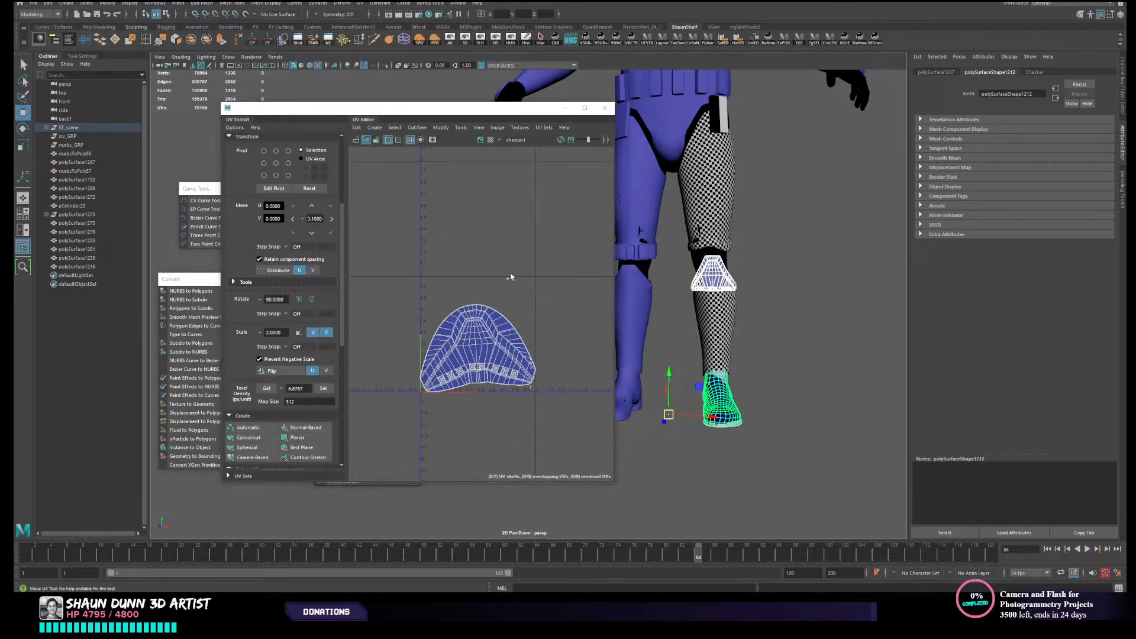
left_click(323, 388)
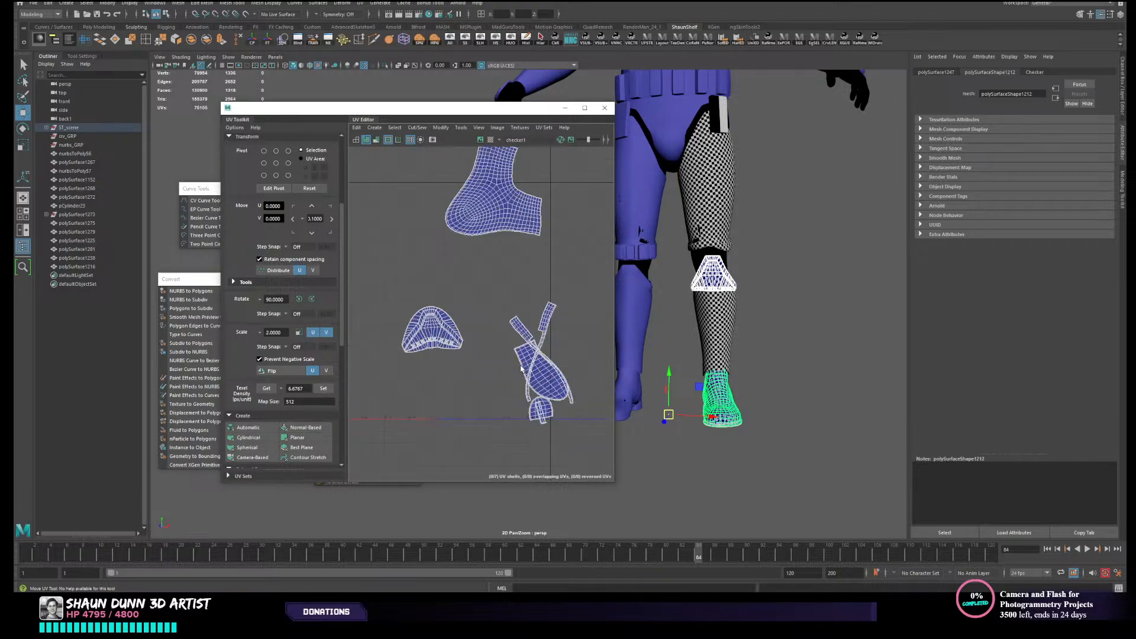
- Apply the same sampled texel density to the strap piece at the left hip and inspect its UVs and checker squares
left_click(849, 339)
left_click_drag(774, 364, 756, 346, "alt")
middle_click_drag(756, 345, 728, 429, "alt")
left_click(689, 219)
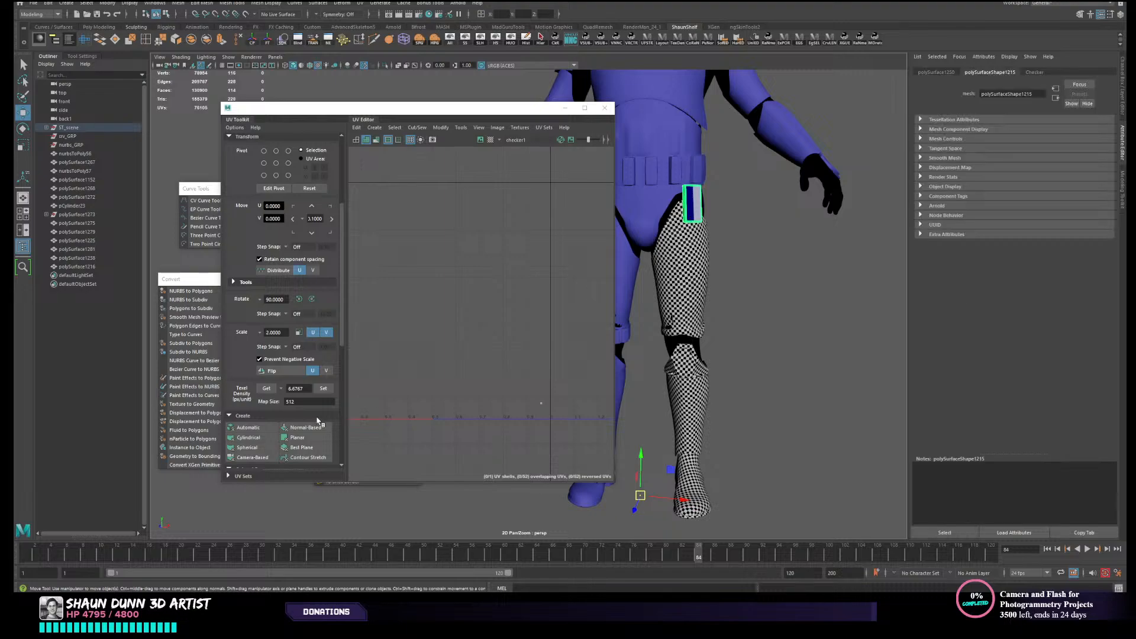
left_click(820, 335)
left_click_drag(799, 335, 694, 406, "alt")
left_click(683, 213)
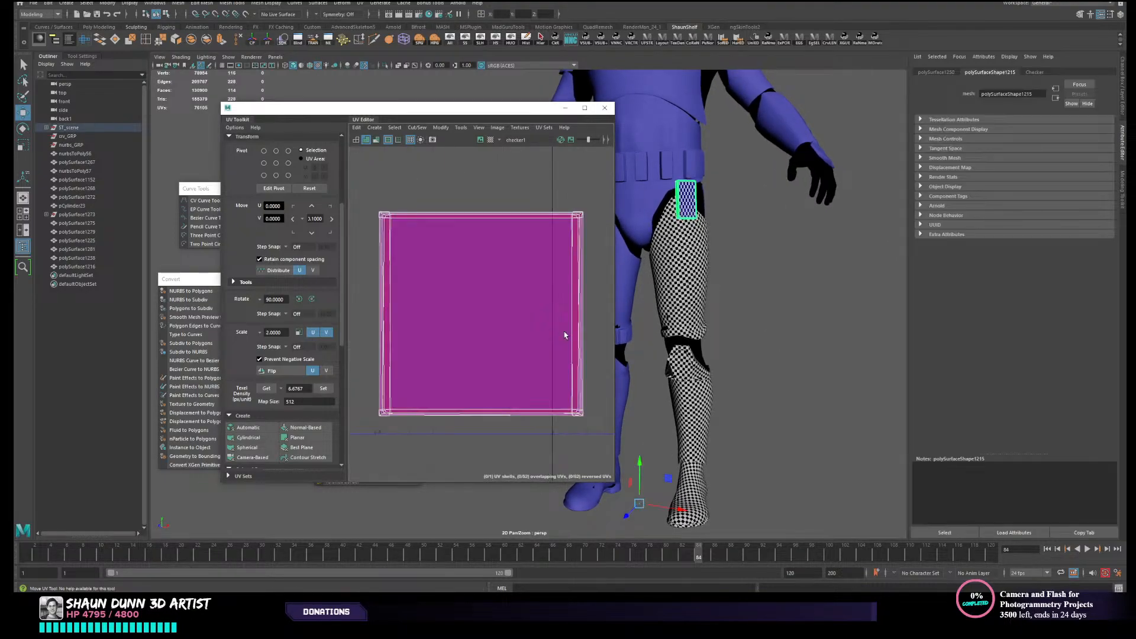
left_click(813, 265)
- Select all of the left boot's UV shells and lay them out so they no longer overlap
left_click_drag(686, 215, 705, 388, "alt")
left_click(666, 419)
key("f")
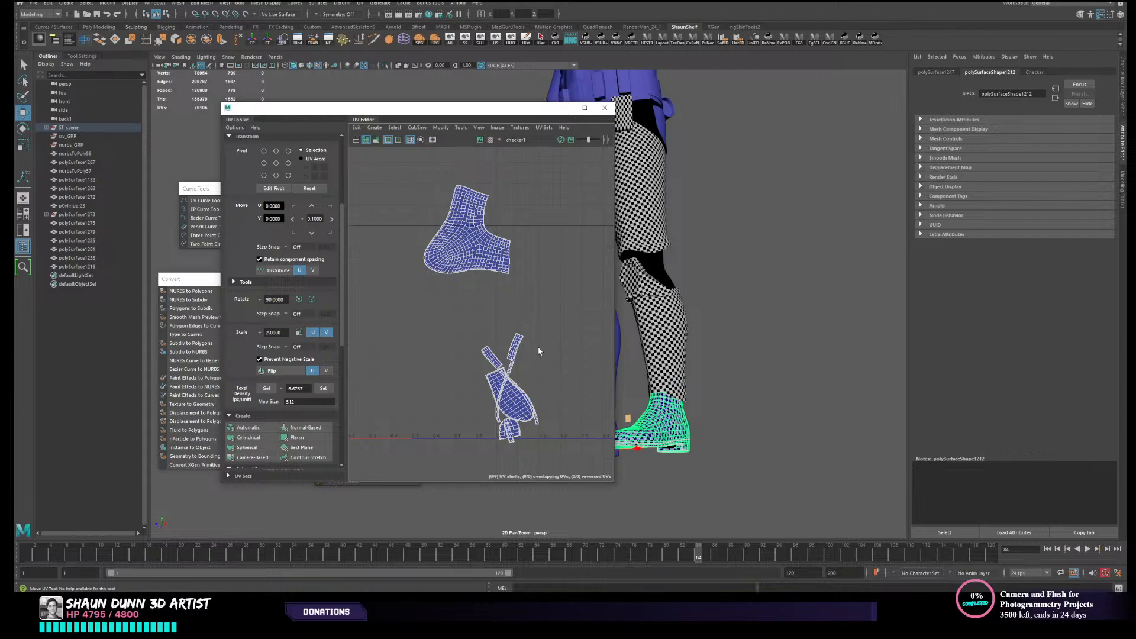
right_click_drag(539, 349, 500, 327)
scroll(499, 328, "down", 3)
left_click_drag(397, 219, 589, 434)
key("w")
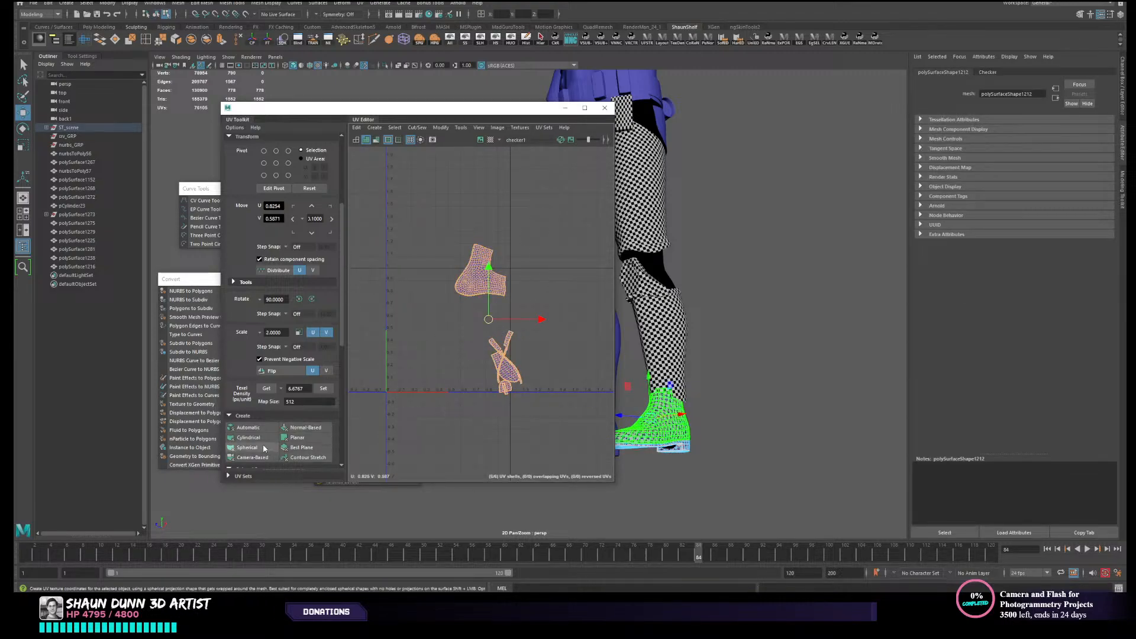
scroll(263, 441, "down", 5)
scroll(270, 400, "down", 2)
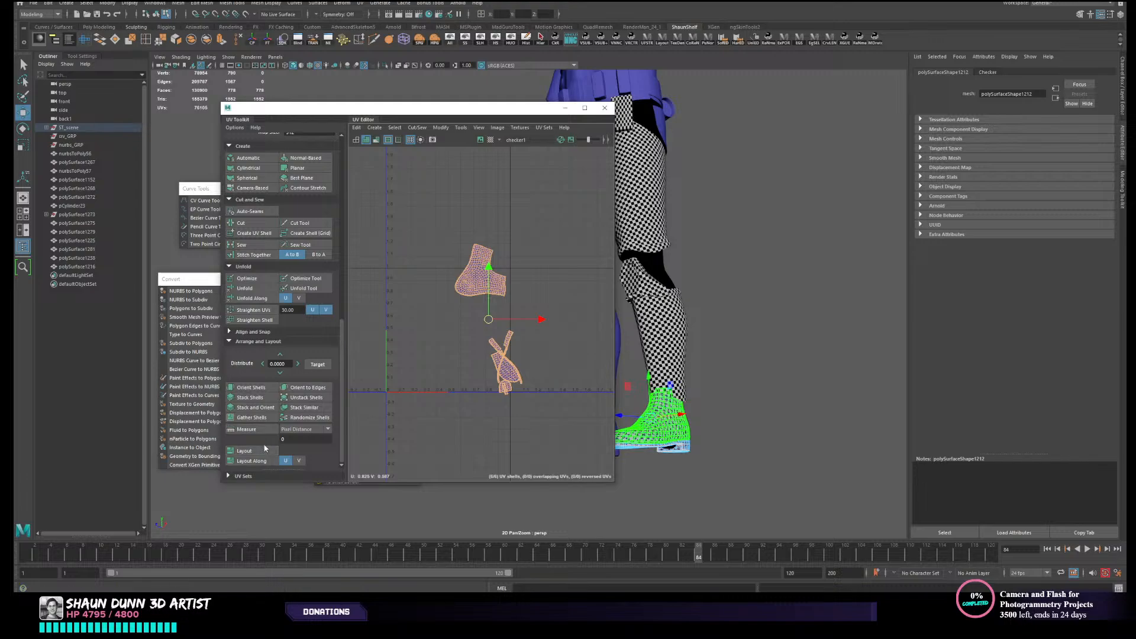
left_click(244, 450)
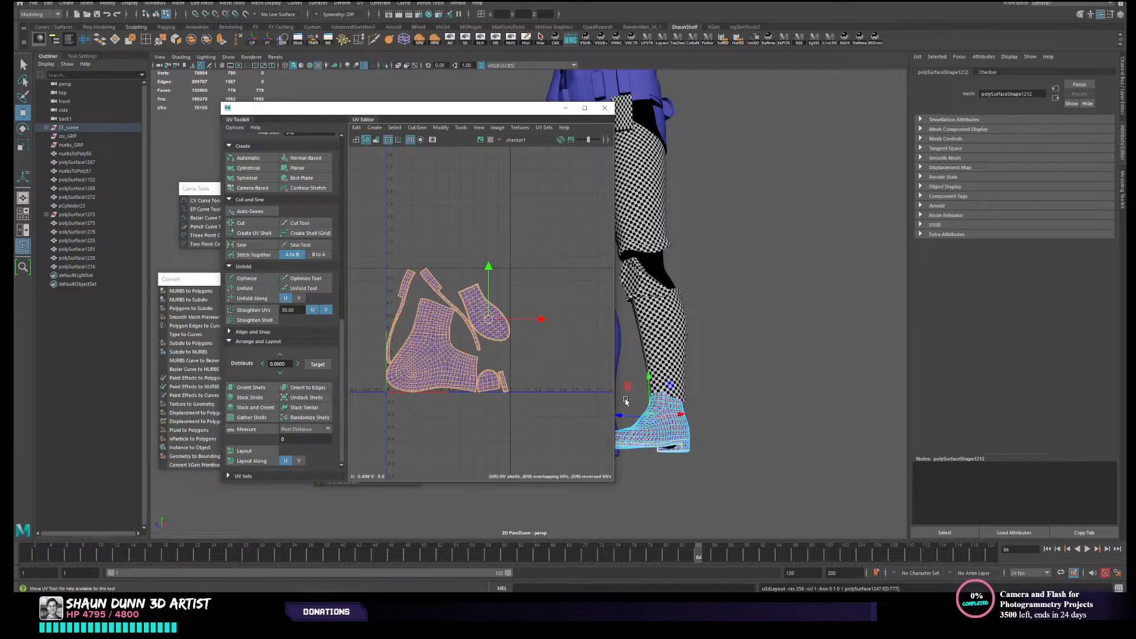
- Apply the sampled texel density to the boot's laid-out UV shells again and open the Layout UVs options
left_click_drag(743, 336, 734, 370, "alt")
right_click_drag(706, 366, 741, 355)
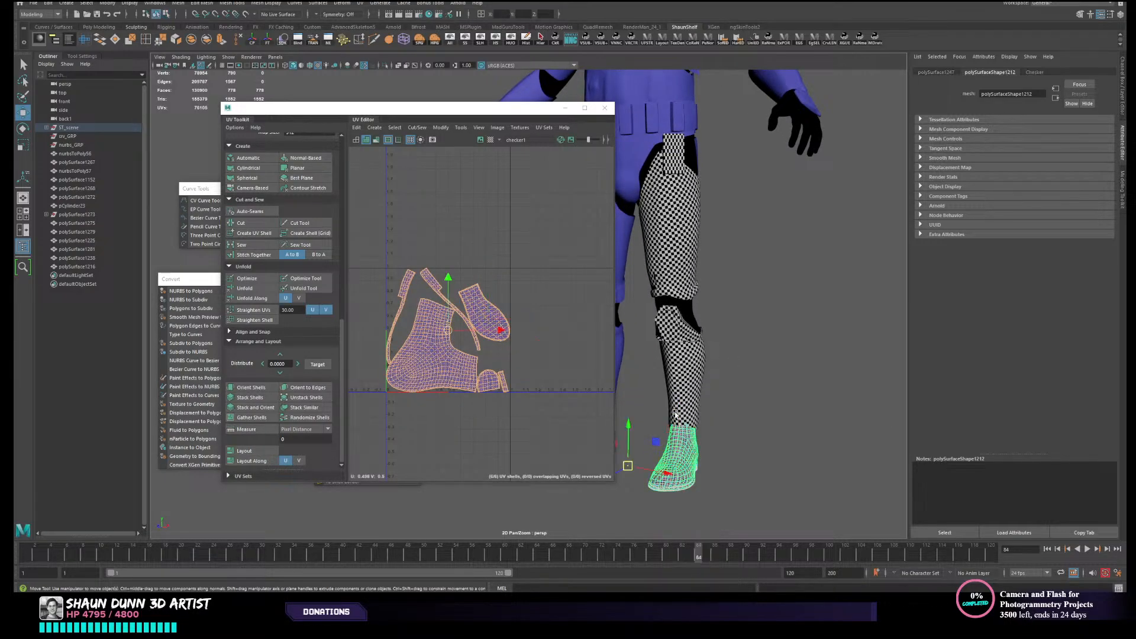
scroll(342, 311, "up", 8)
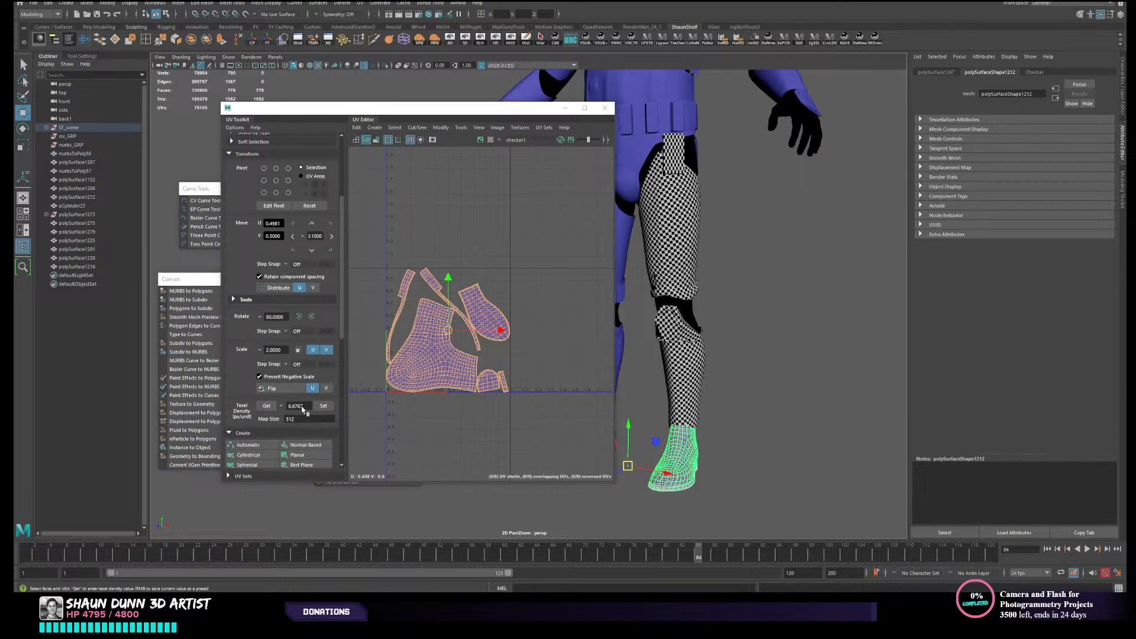
left_click(323, 405)
right_click_drag(531, 355, 502, 341)
scroll(292, 408, "down", 8)
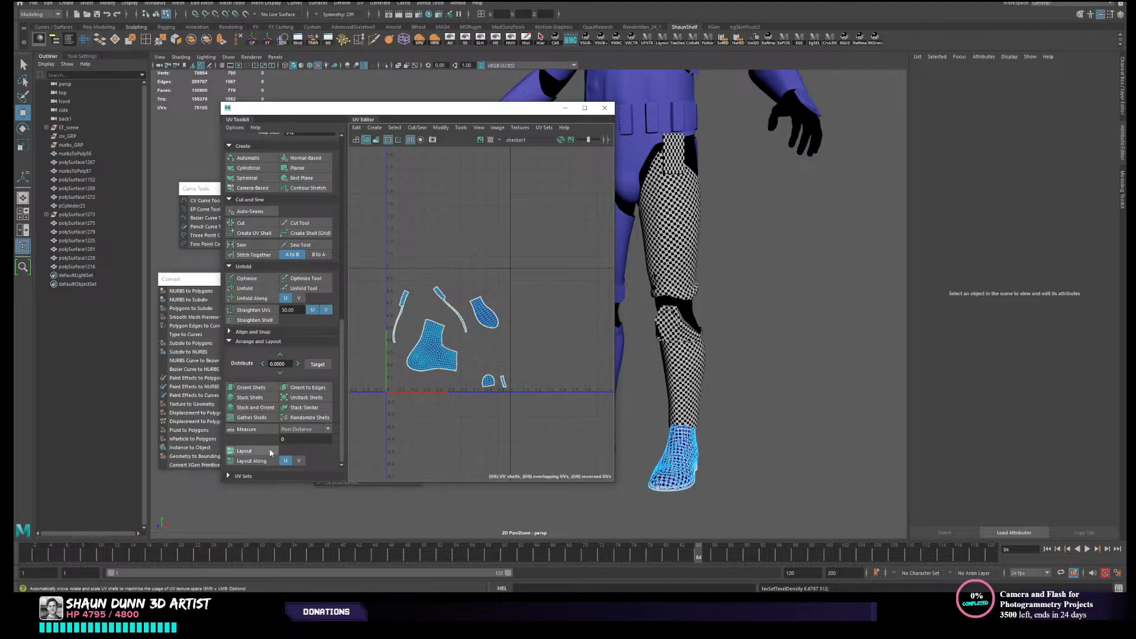
left_click(271, 453, "shift")
left_click_drag(851, 291, 754, 140)
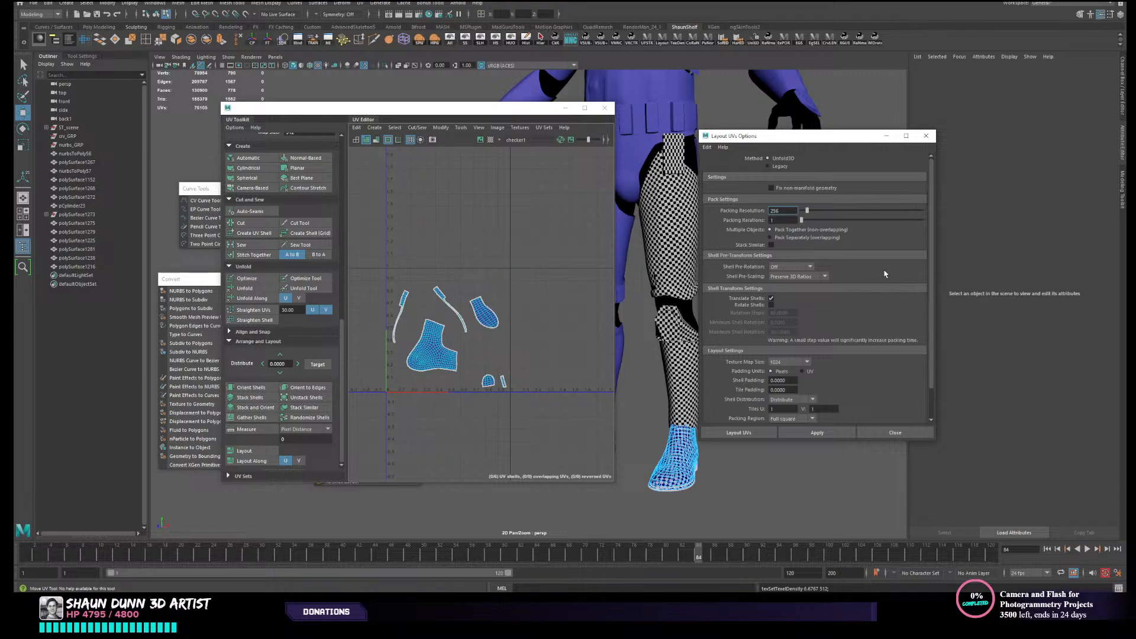
- Try laying out the boot's UV shells with Shell Pre-Scaling set to Off, and undo the layout
left_click(799, 277)
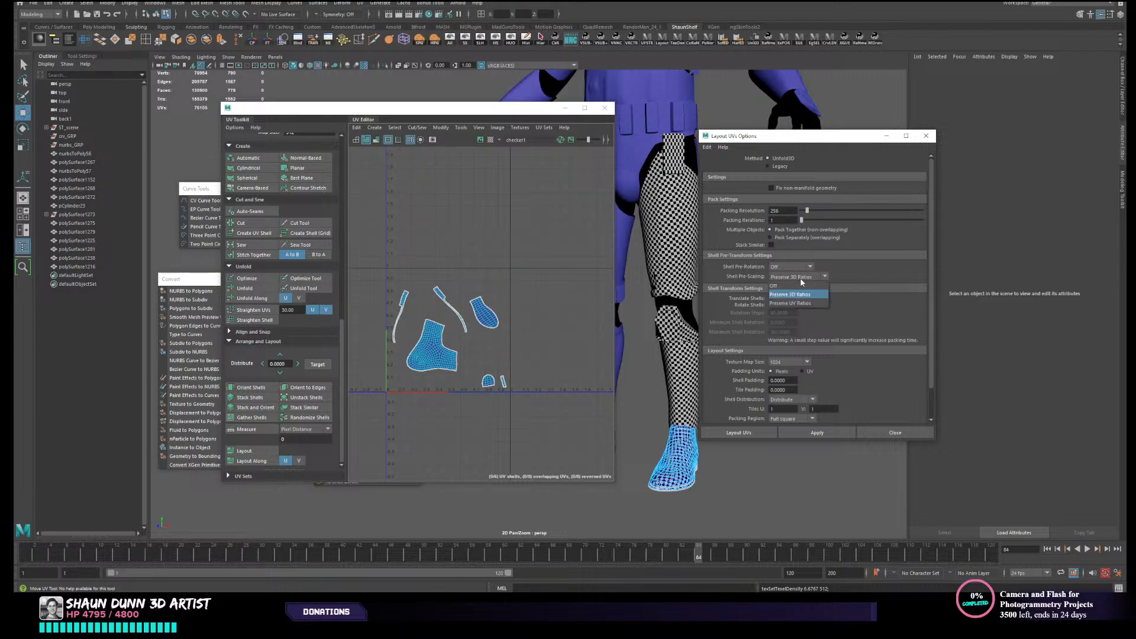
left_click(802, 281)
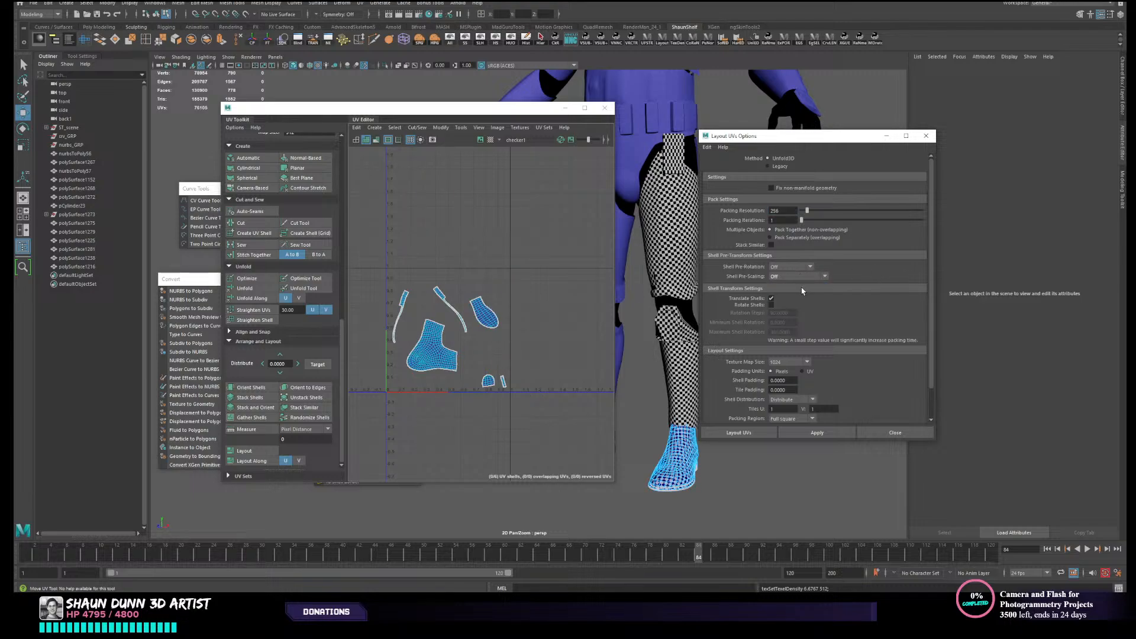
left_click(789, 430)
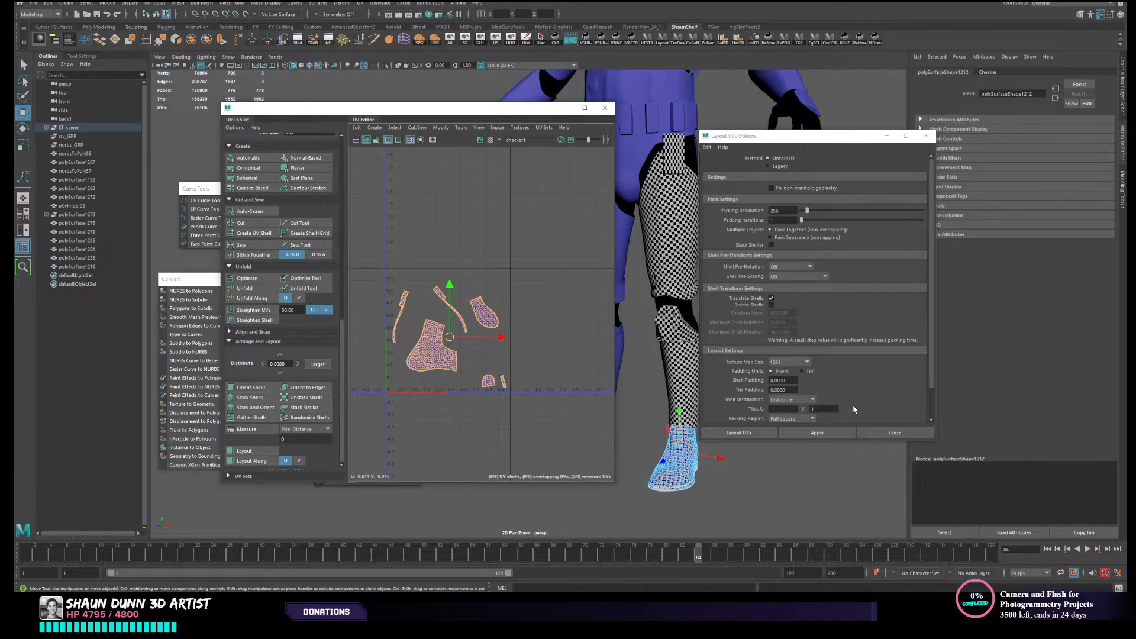
left_click(816, 432)
key("ctrl+z")
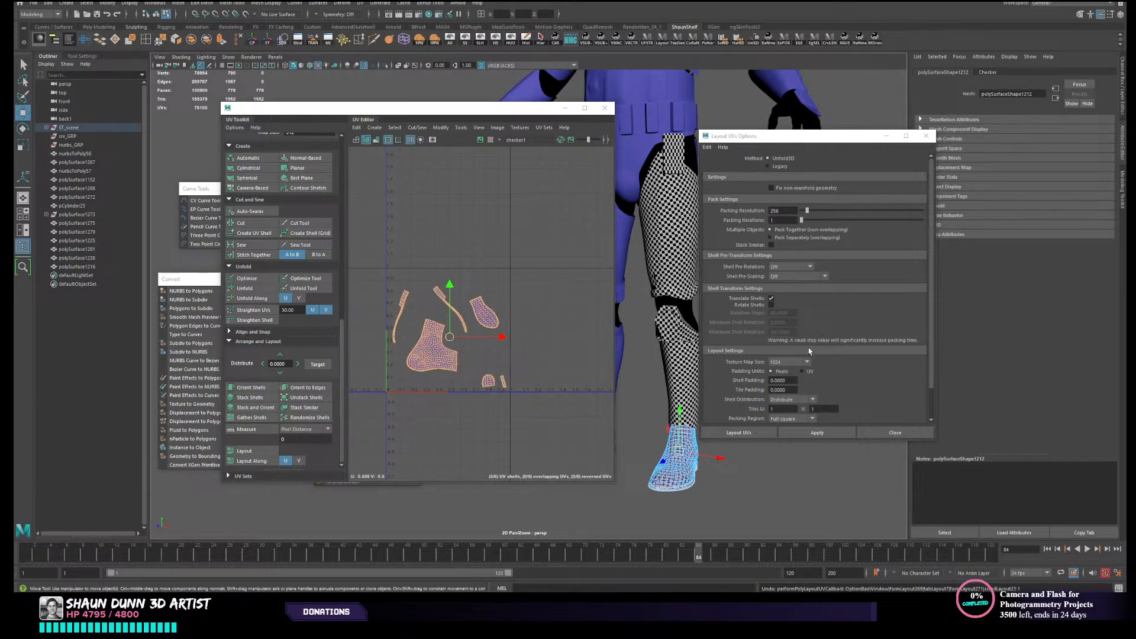
- Set Shell Pre-Scaling to Preserve 3D Ratios and Scale Mode to Off, and try the layout on the boot's UV shells
left_click(798, 277)
left_click(800, 292)
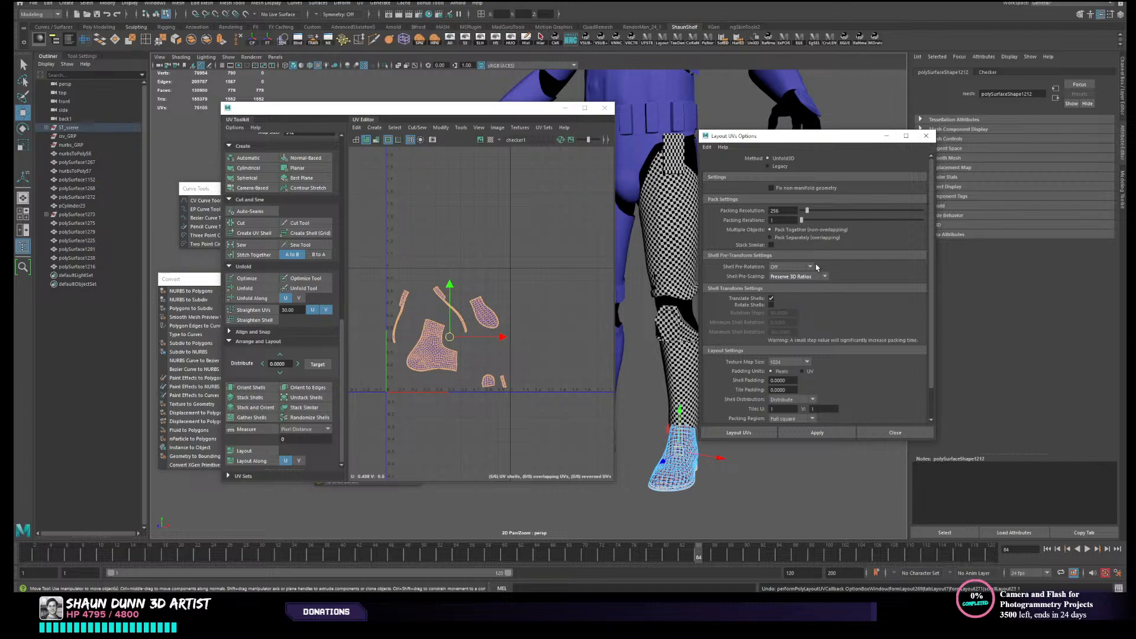
scroll(815, 310, "down", 1)
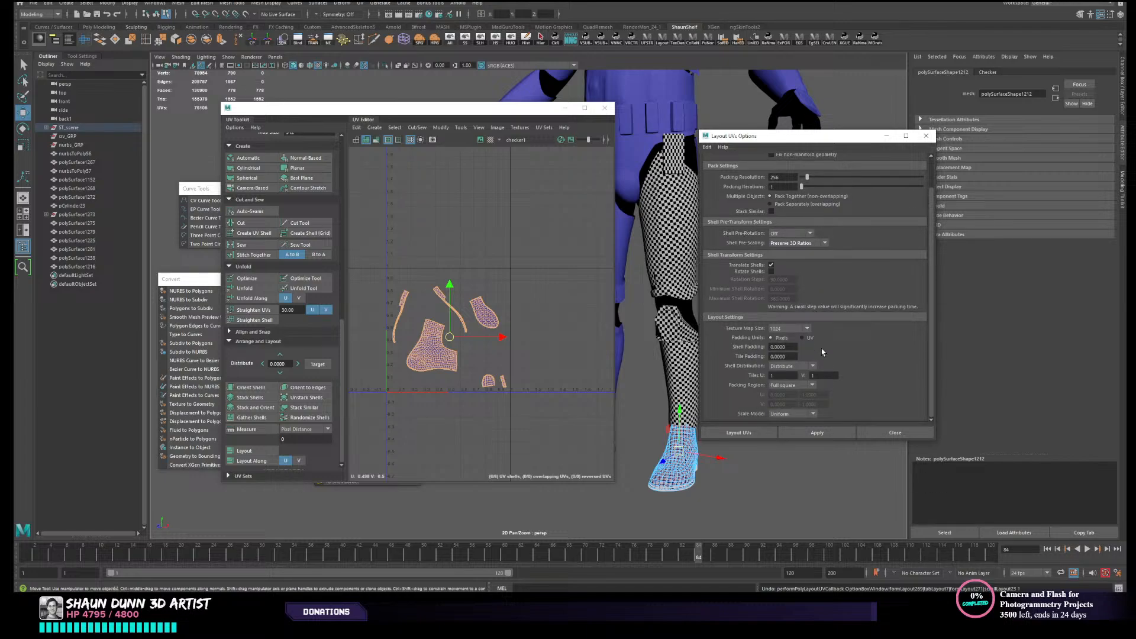
left_click(787, 413)
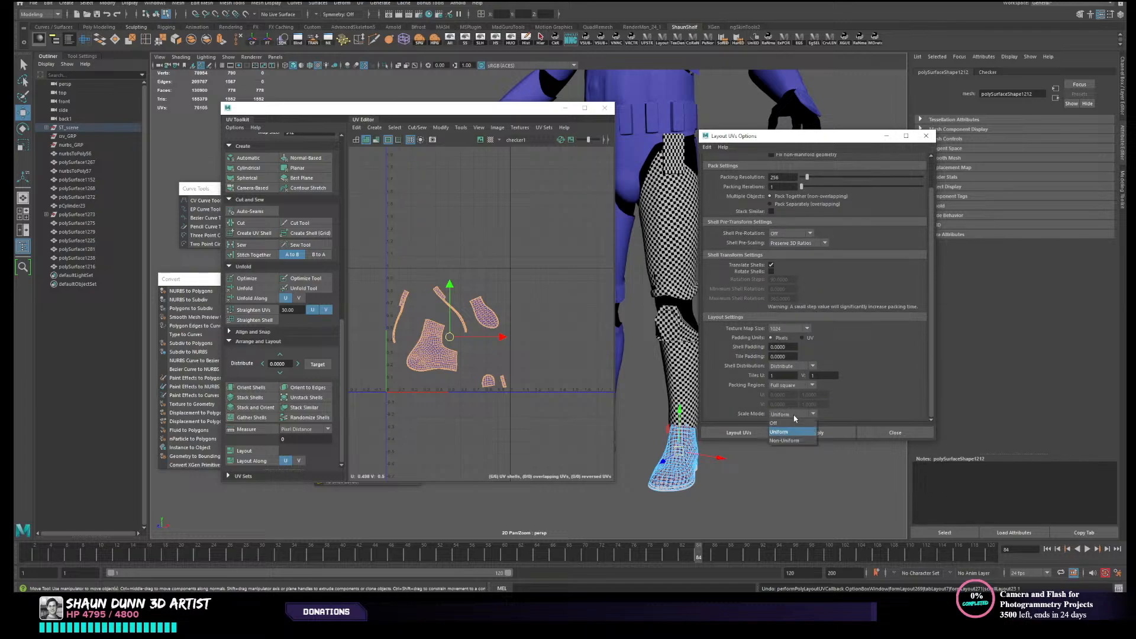
left_click(794, 424)
left_click(816, 433)
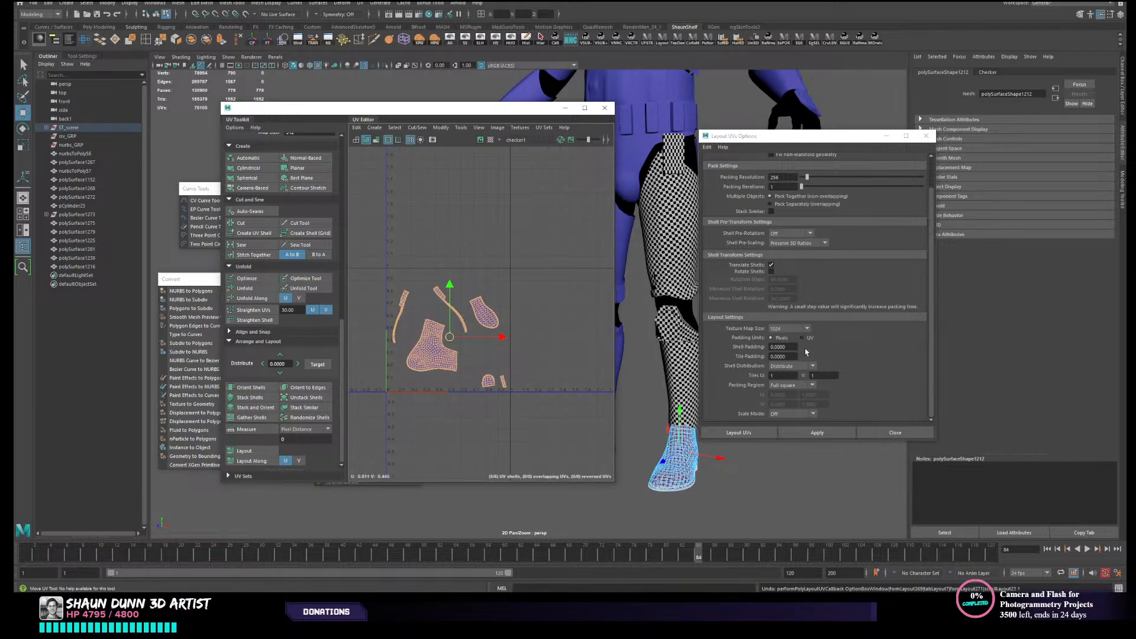
left_click(816, 435)
scroll(810, 234, "up", 2)
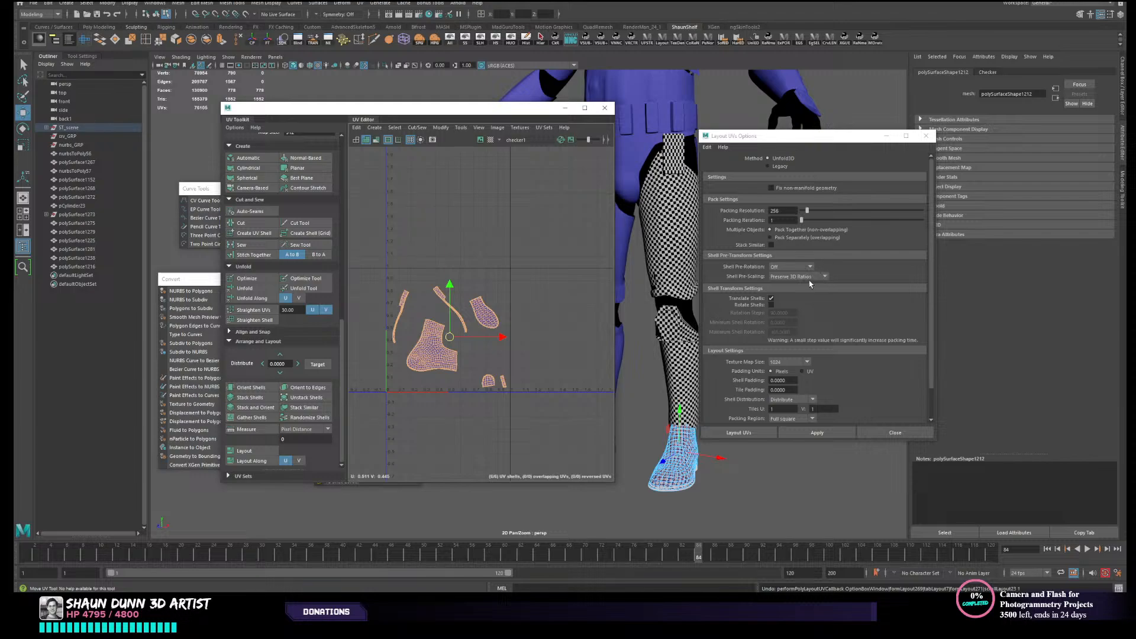
- Set Shell Pre-Scaling back to Off in the layout options for the boot's UV shells
left_click(809, 278)
left_click(790, 278)
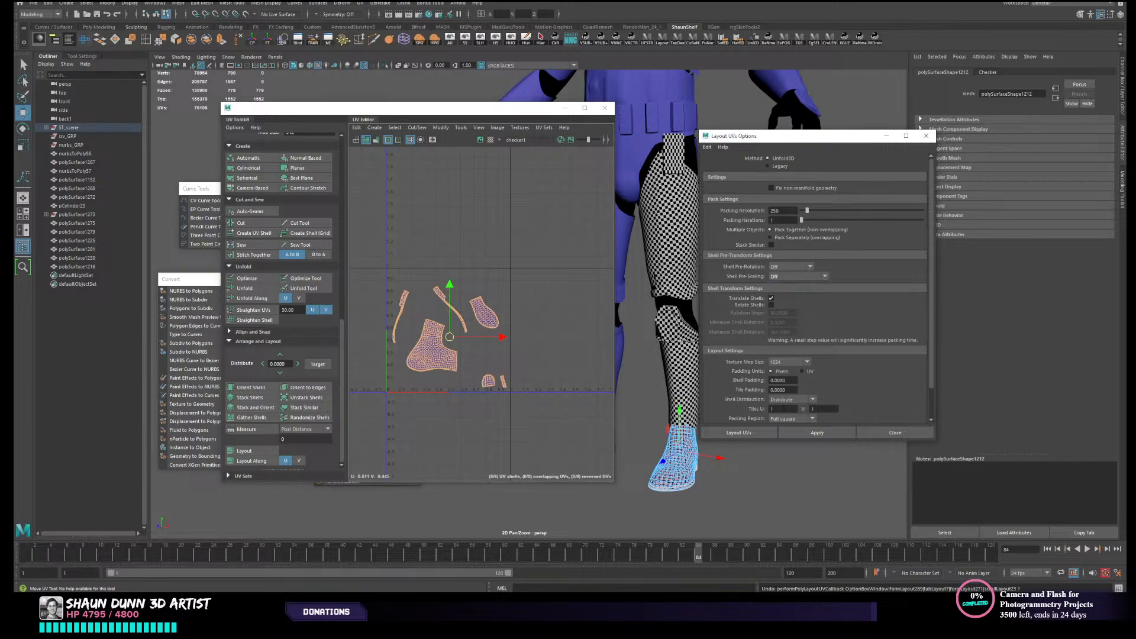
scroll(785, 409, "down", 2)
scroll(792, 386, "up", 2)
left_click(779, 166)
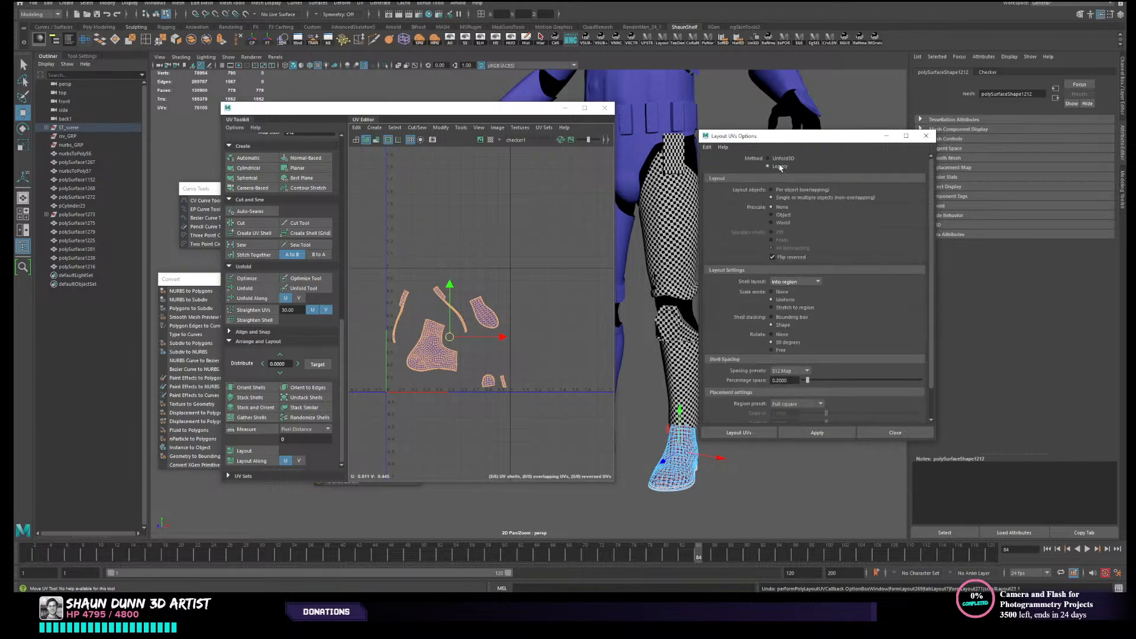
scroll(811, 276, "down", 2)
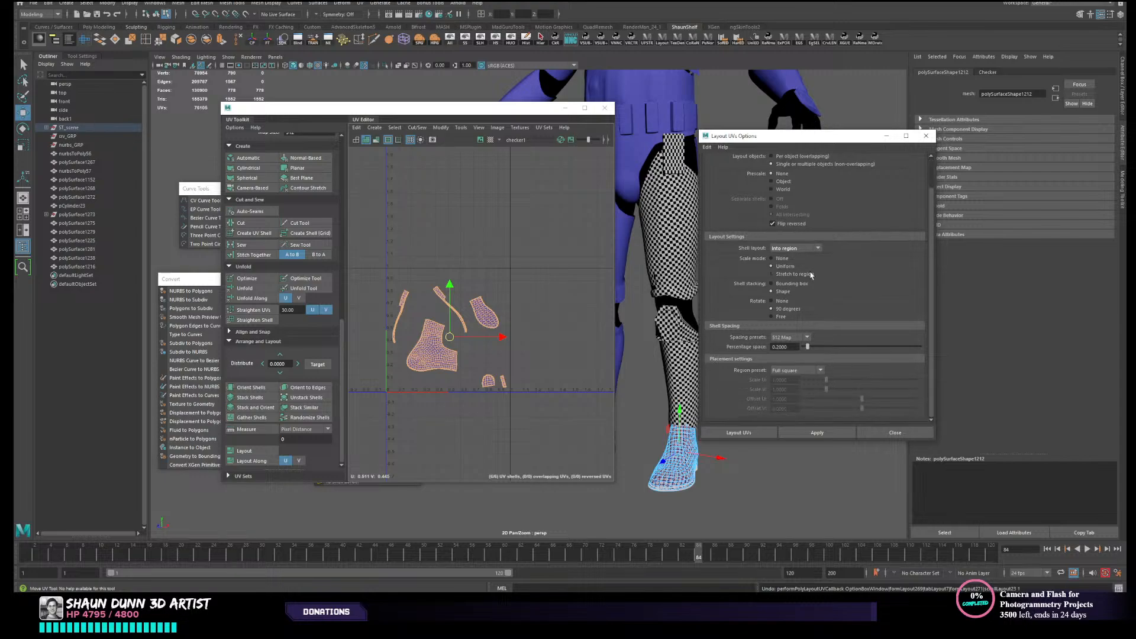
scroll(811, 277, "up", 2)
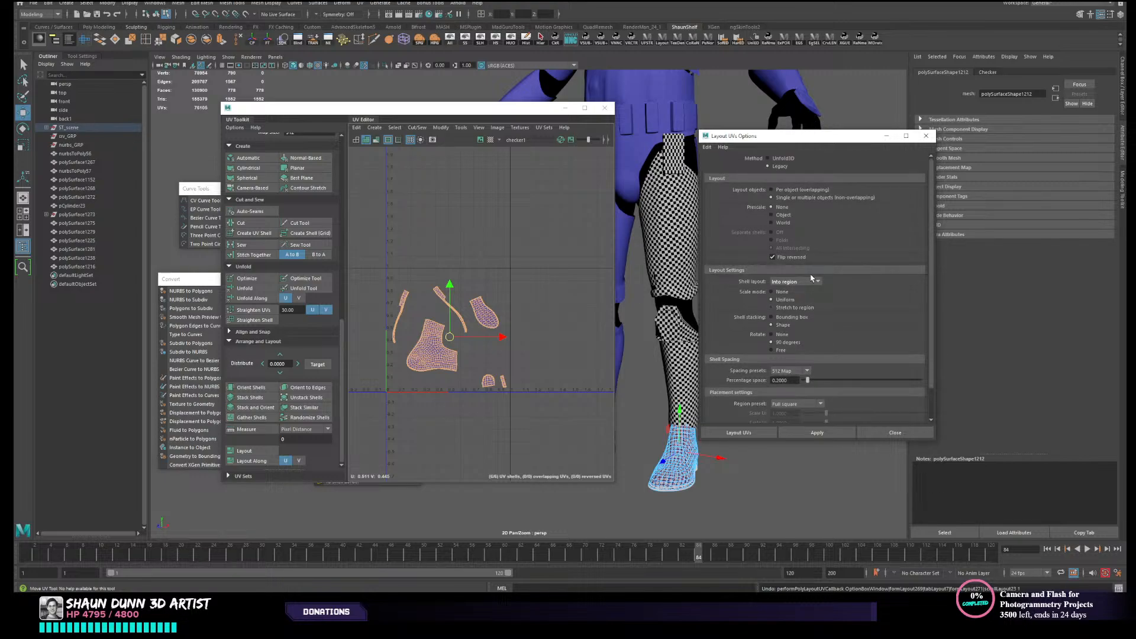
scroll(811, 278, "down", 2)
scroll(766, 231, "up", 2)
left_click(781, 159)
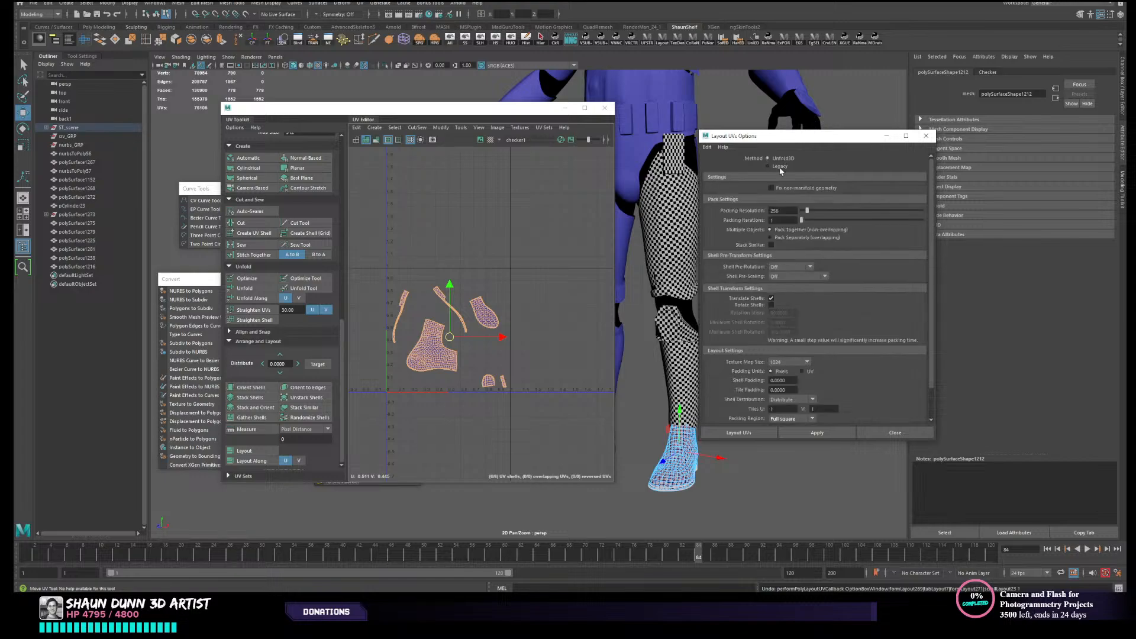
- Lay out the boot's UV shells with the Unfold3D method and Scale Mode Off, and select the packed shells
scroll(811, 412, "down", 2)
left_click(815, 433)
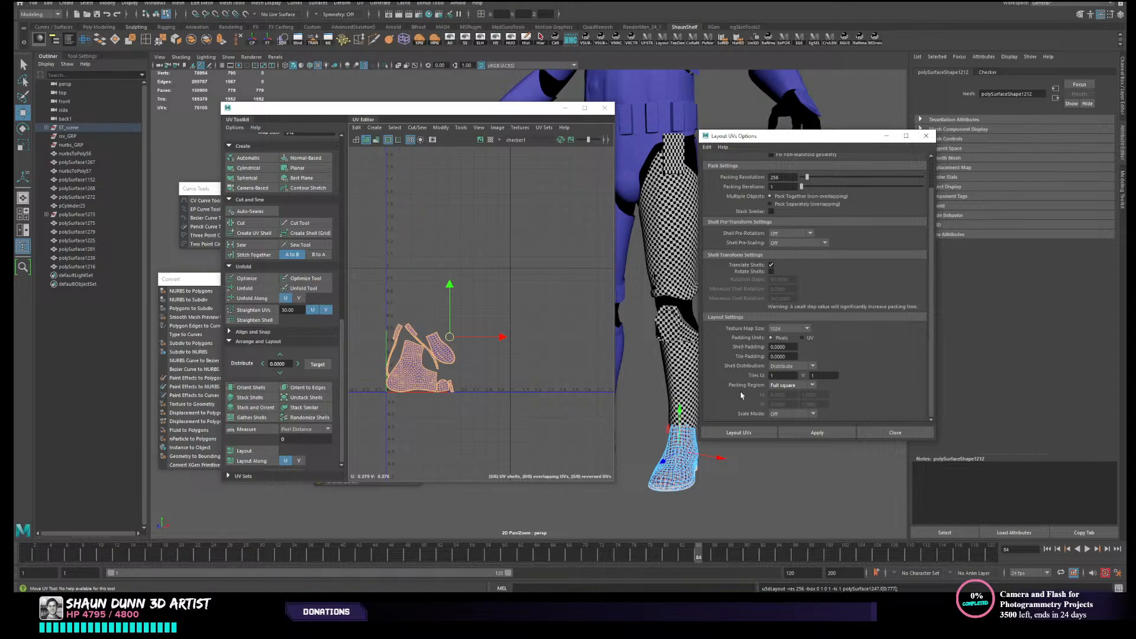
left_click(502, 383)
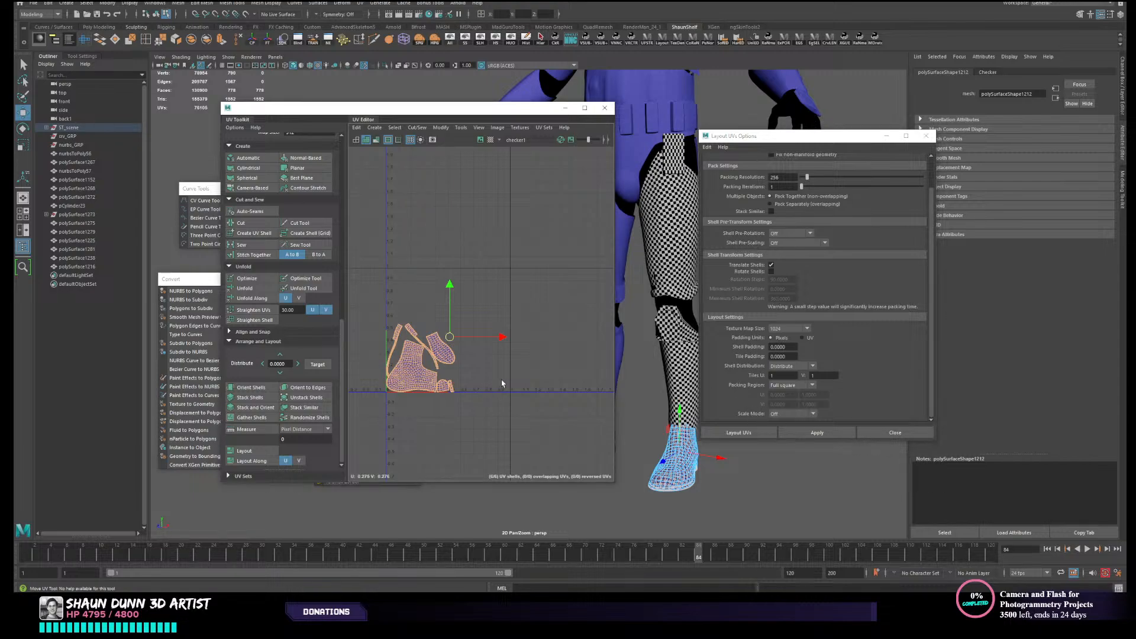
left_click_drag(378, 306, 543, 413)
mouse_move(490, 356)
right_mouse_down()
mouse_move(507, 351)
mouse_move(462, 345)
mouse_move(494, 358)
mouse_move(482, 353)
right_mouse_up()
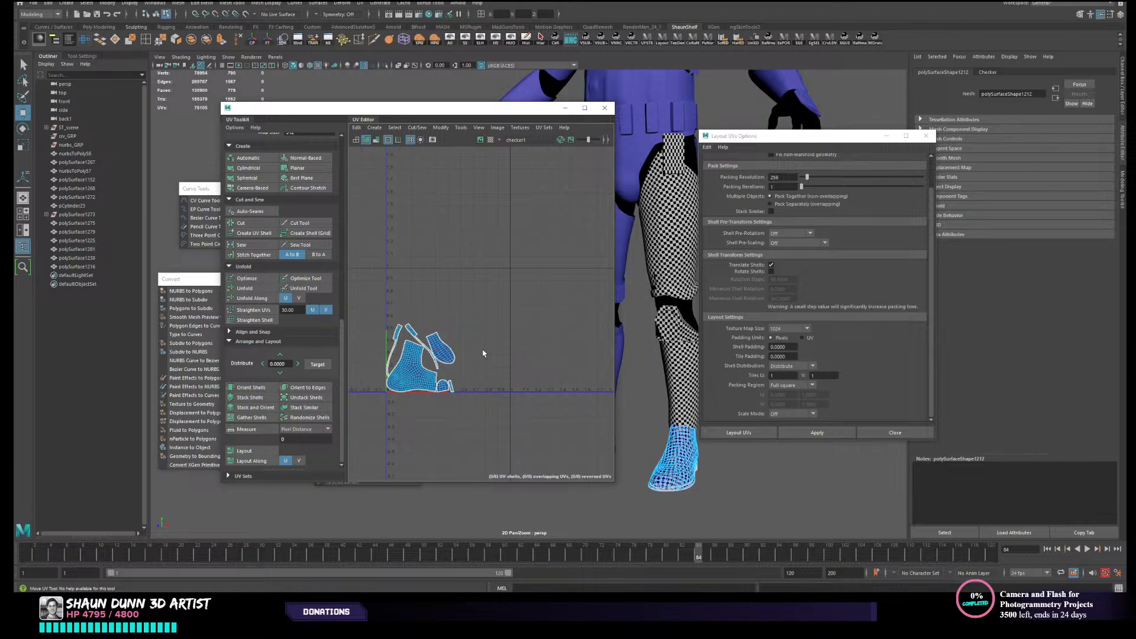
- Select the left leg's thigh, knee, shin and boot meshes together and lay out their UV shells without overlap
right_click_drag(677, 466, 710, 353)
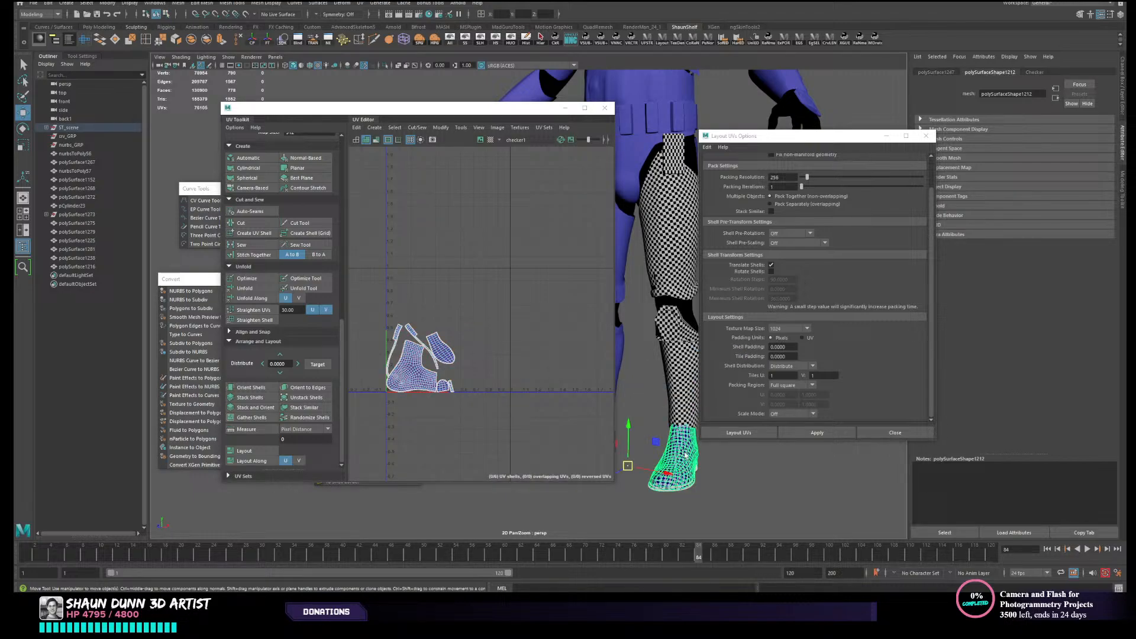
left_click(691, 407)
left_click(681, 317)
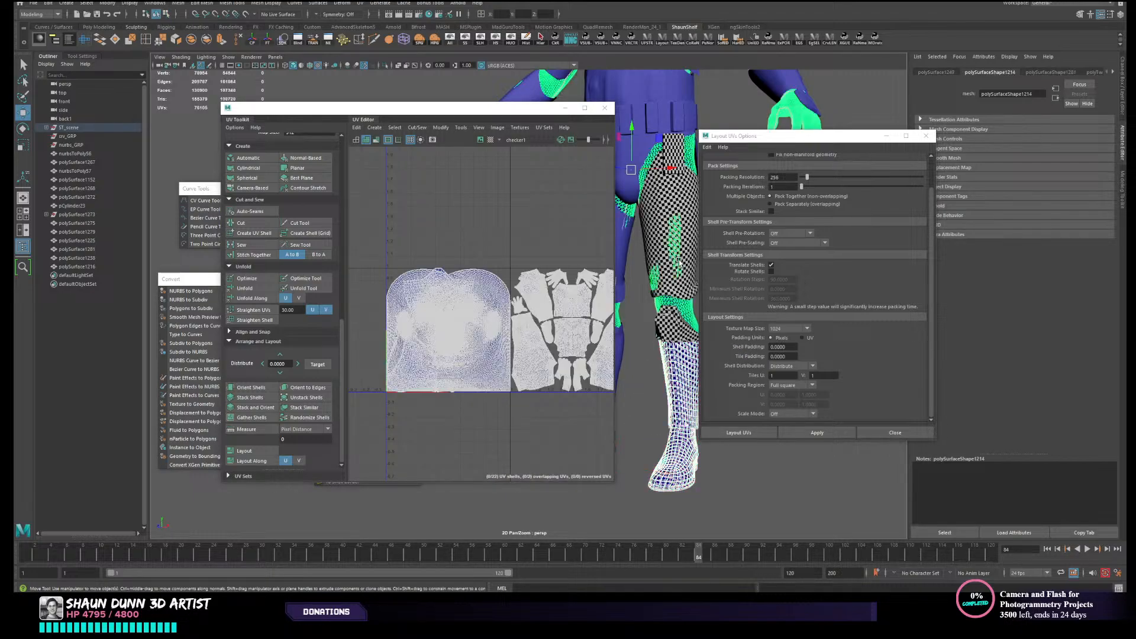
left_click(678, 296)
left_click(687, 362, "shift")
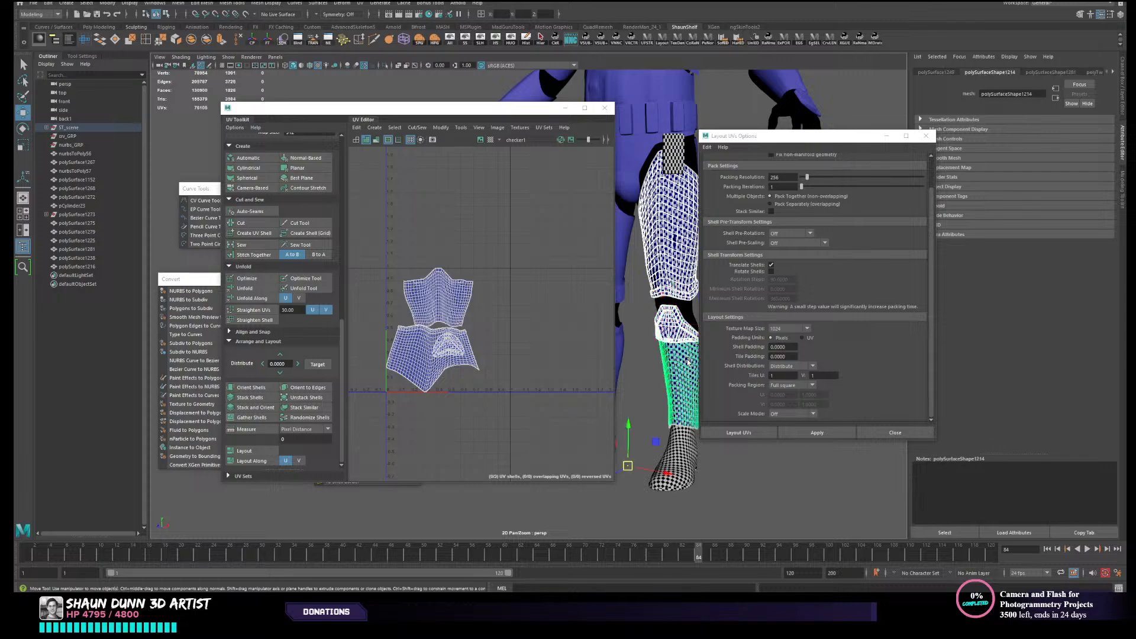
left_click(683, 451, "shift")
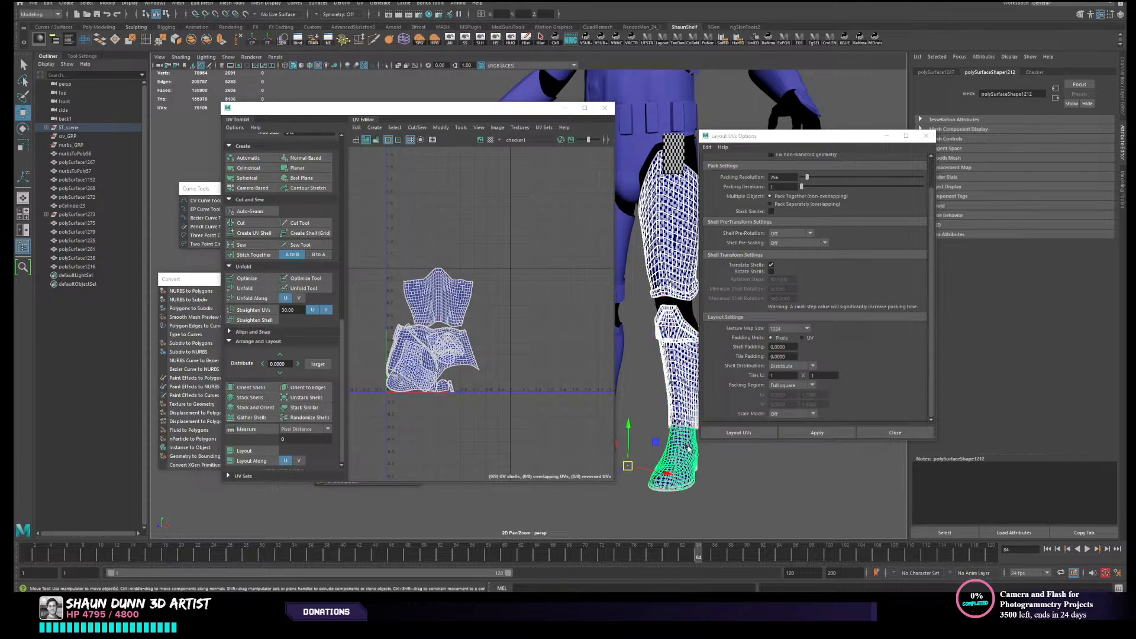
left_click(245, 451)
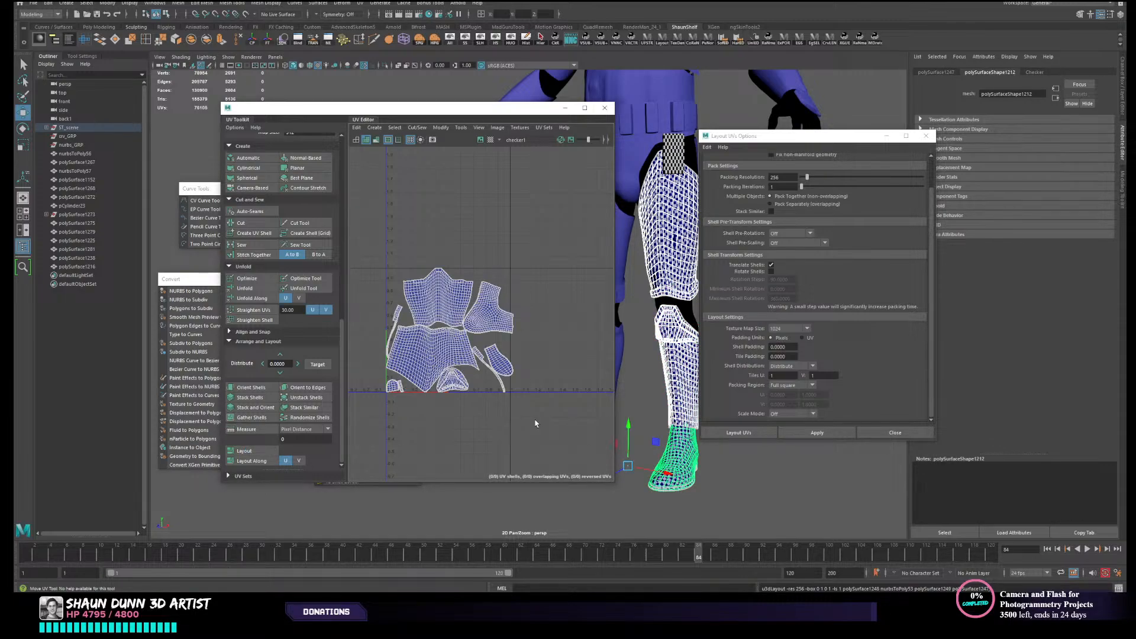
- Clear the selection and reselect the left shin, boot, thigh and knee meshes, adding the rectangular hip piece, to show their UVs together
right_click_drag(673, 379, 714, 355)
left_click(736, 479)
scroll(704, 468, "down", 3)
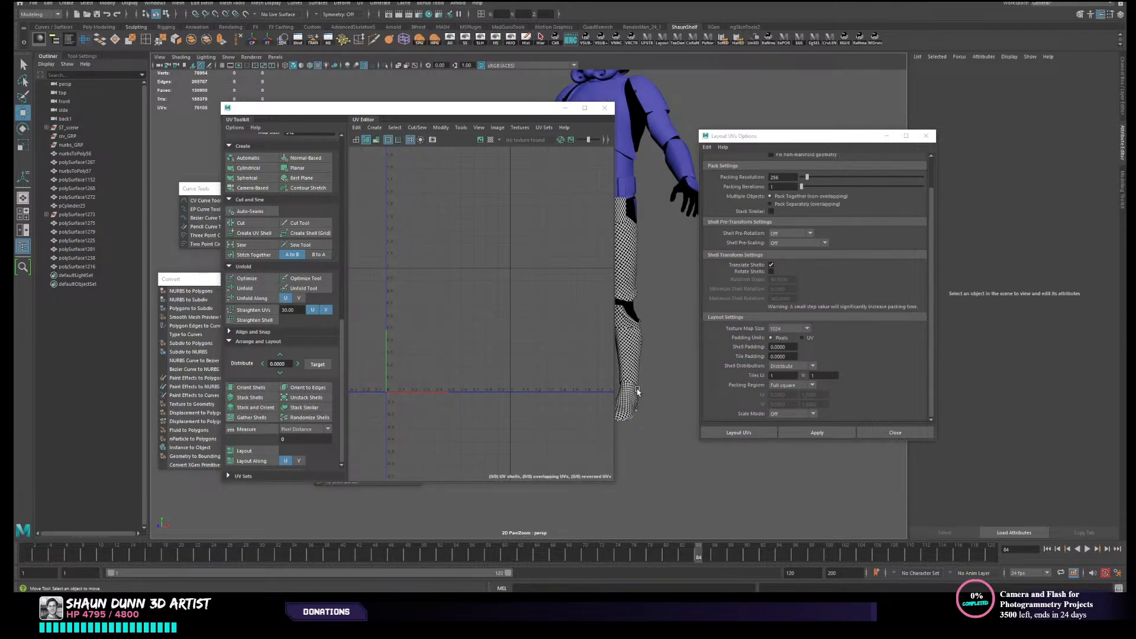
scroll(638, 391, "up", 2)
left_click(666, 400)
scroll(665, 440, "up", 2)
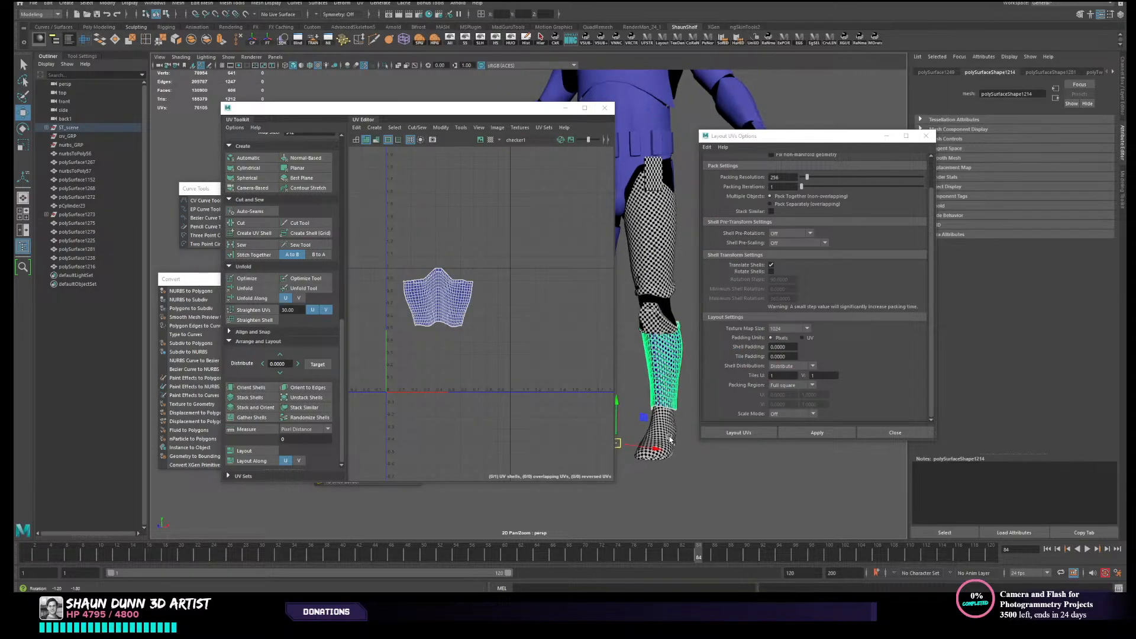
left_click(681, 453)
left_click(683, 406, "shift")
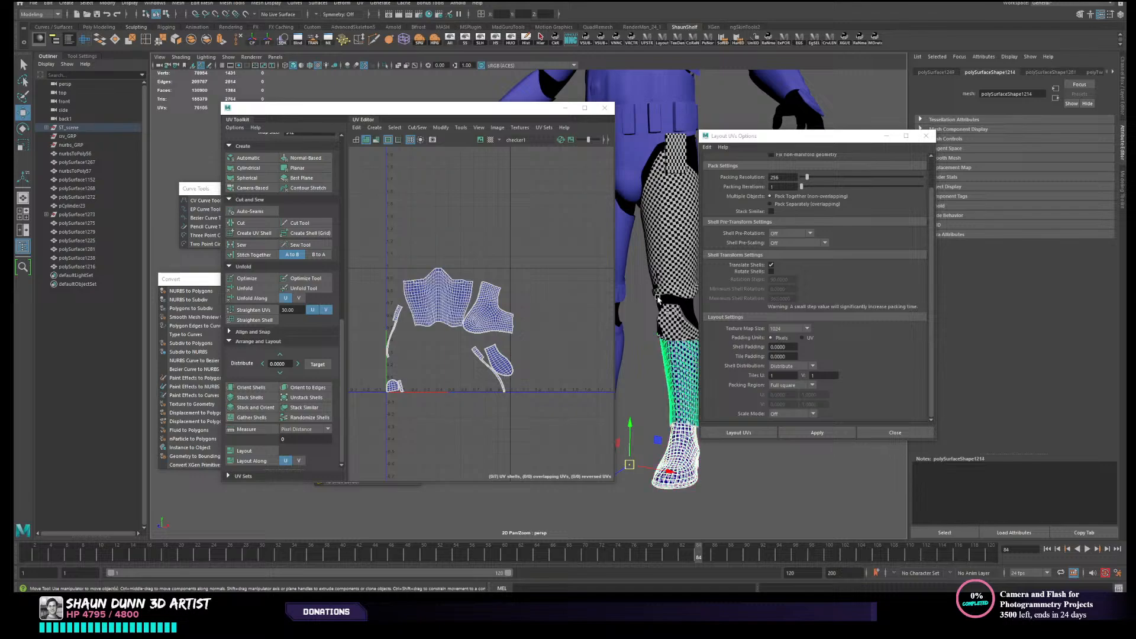
left_click(671, 275, "shift")
left_click(672, 319, "shift")
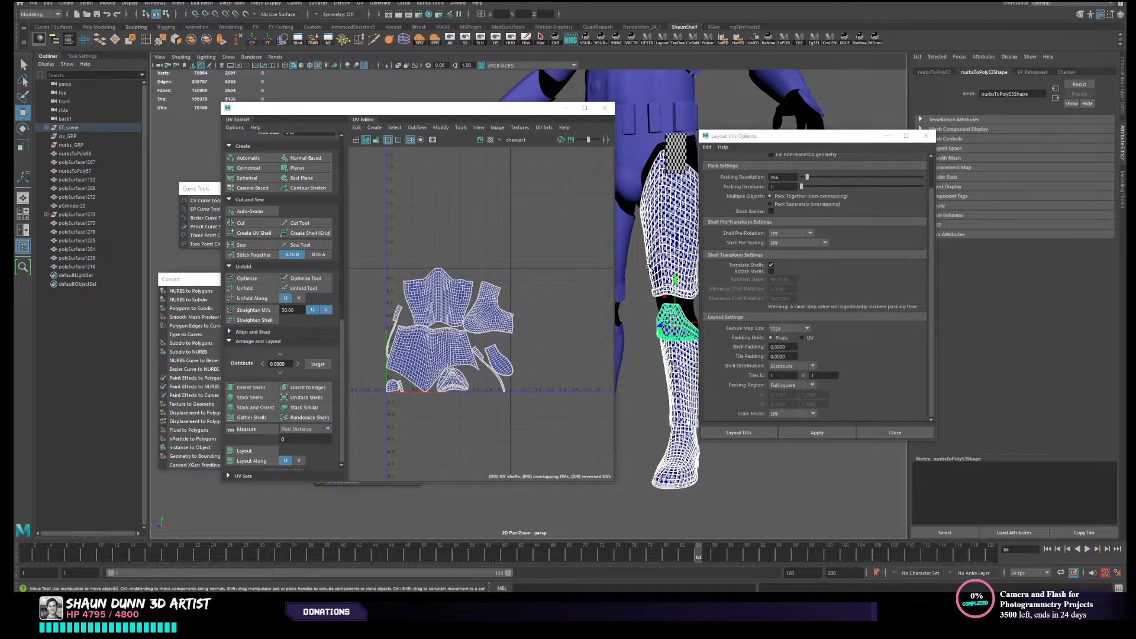
scroll(664, 199, "down", 1)
left_click(661, 183, "shift")
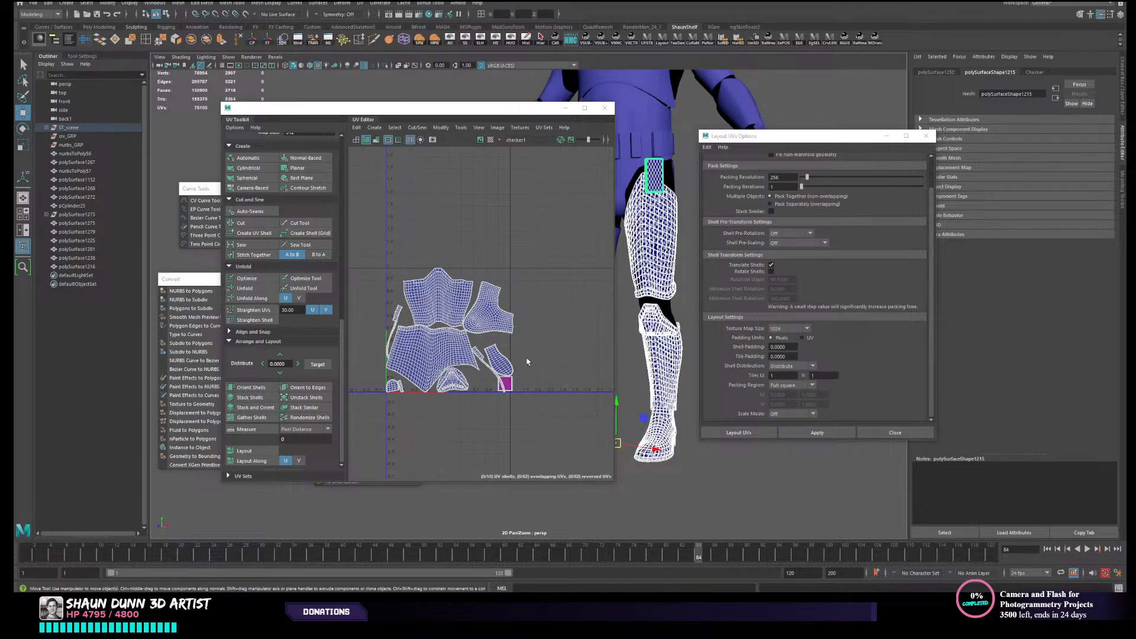
- Move the Layout UVs Options window clear of the leg and examine the leg pieces' combined UVs against the surrounding UV tiles
left_click_drag(621, 308, 685, 294, "alt")
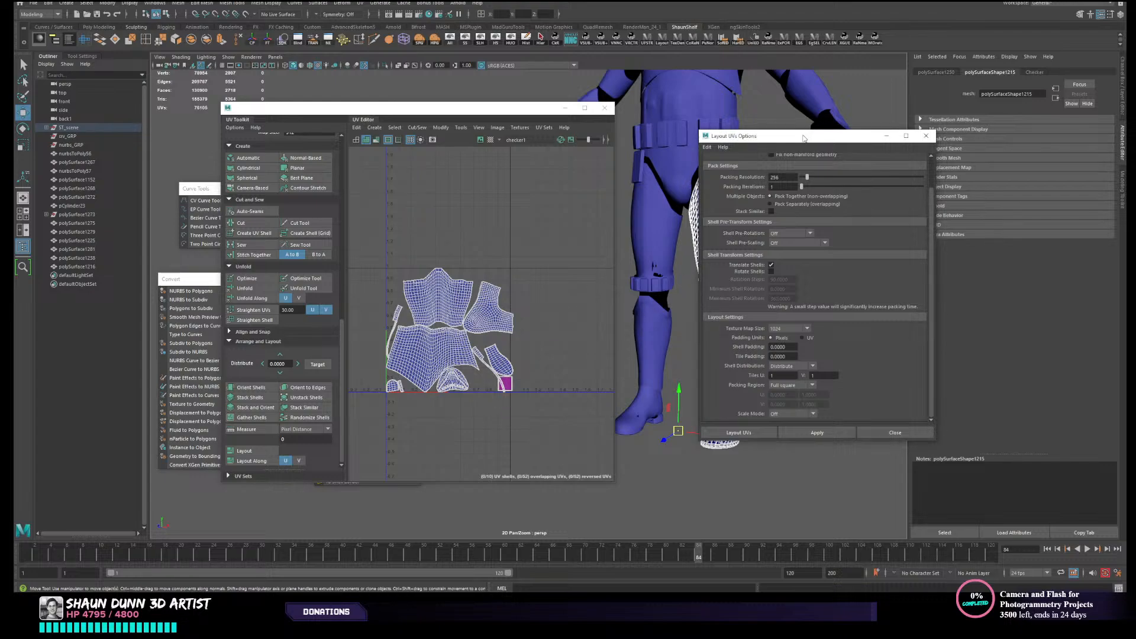
left_click_drag(804, 136, 995, 153)
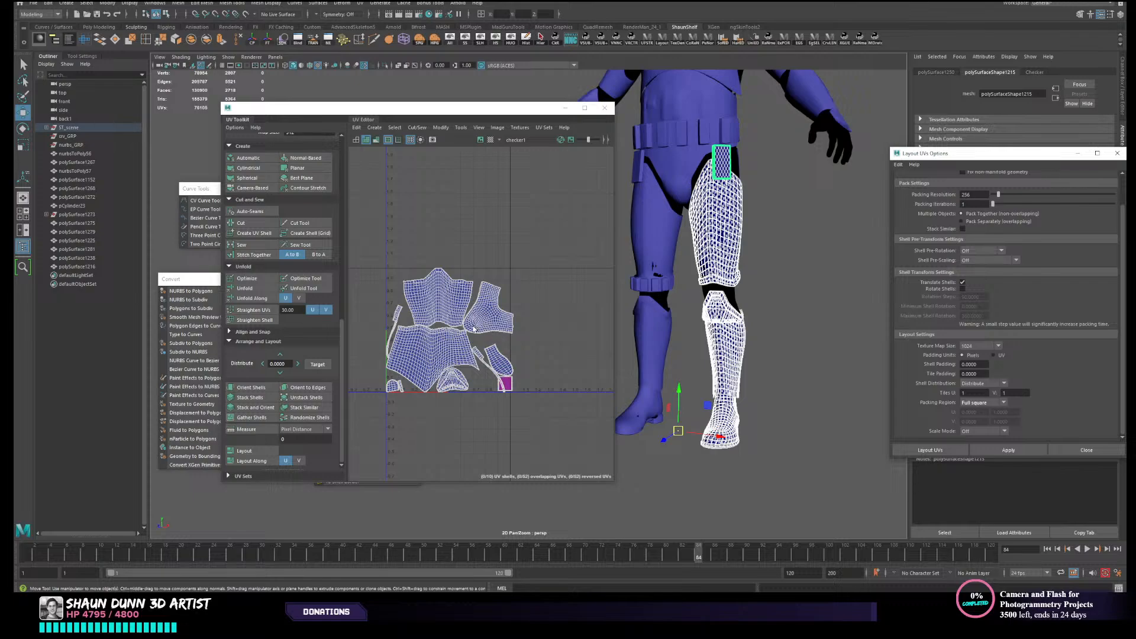
scroll(456, 315, "down", 2)
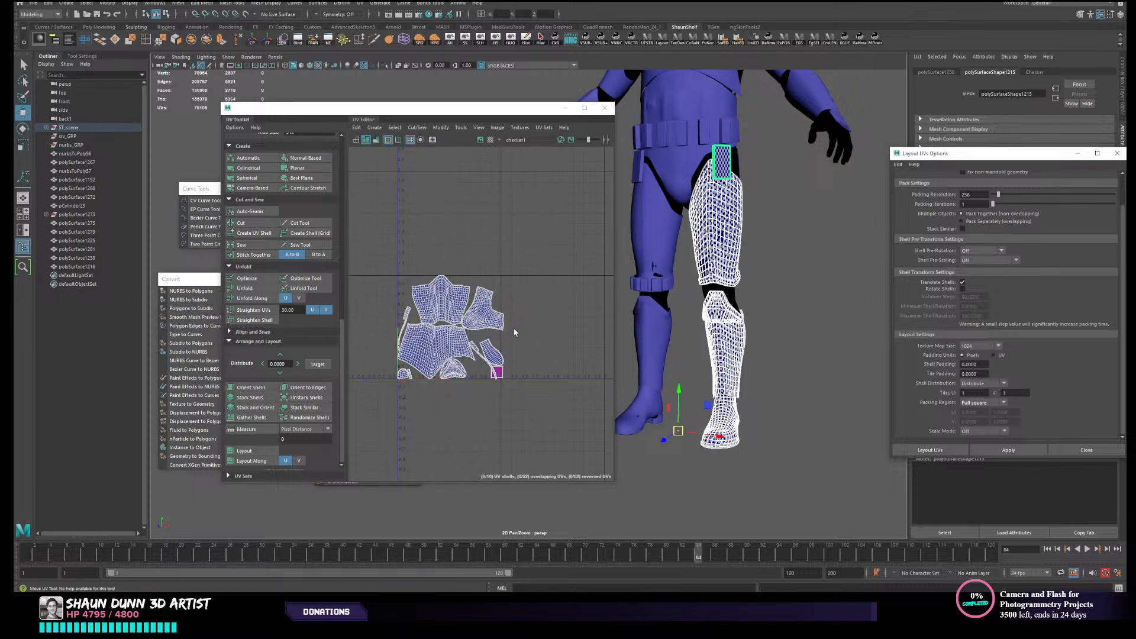
middle_click_drag(475, 345, 403, 332, "alt")
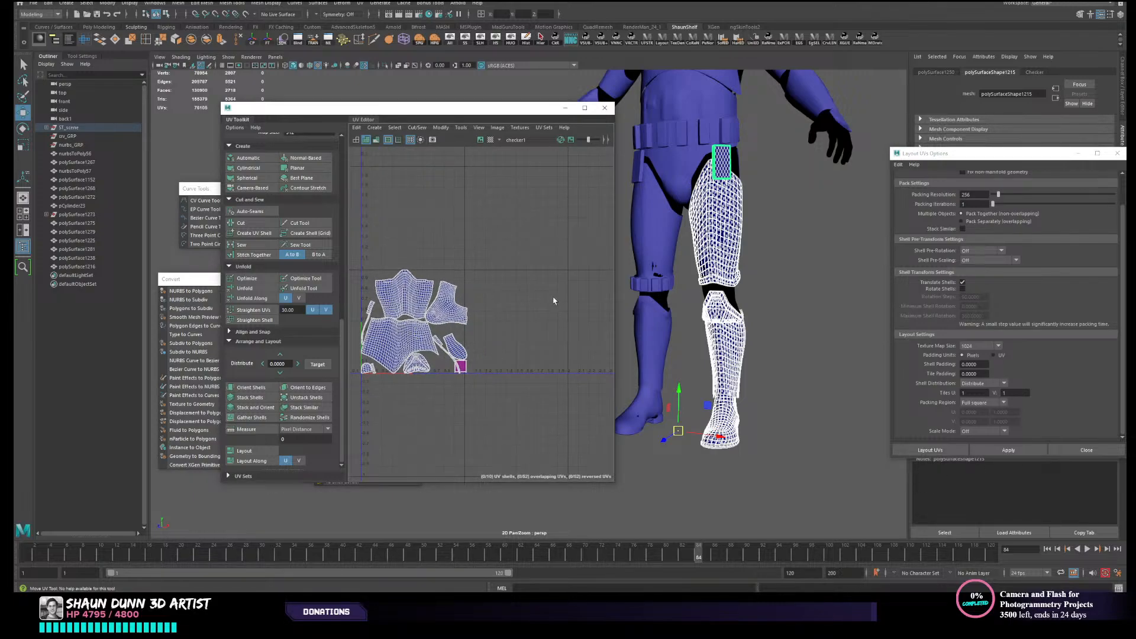
middle_click_drag(554, 301, 421, 327, "alt")
scroll(515, 319, "down", 3)
middle_click_drag(491, 326, 534, 306, "alt")
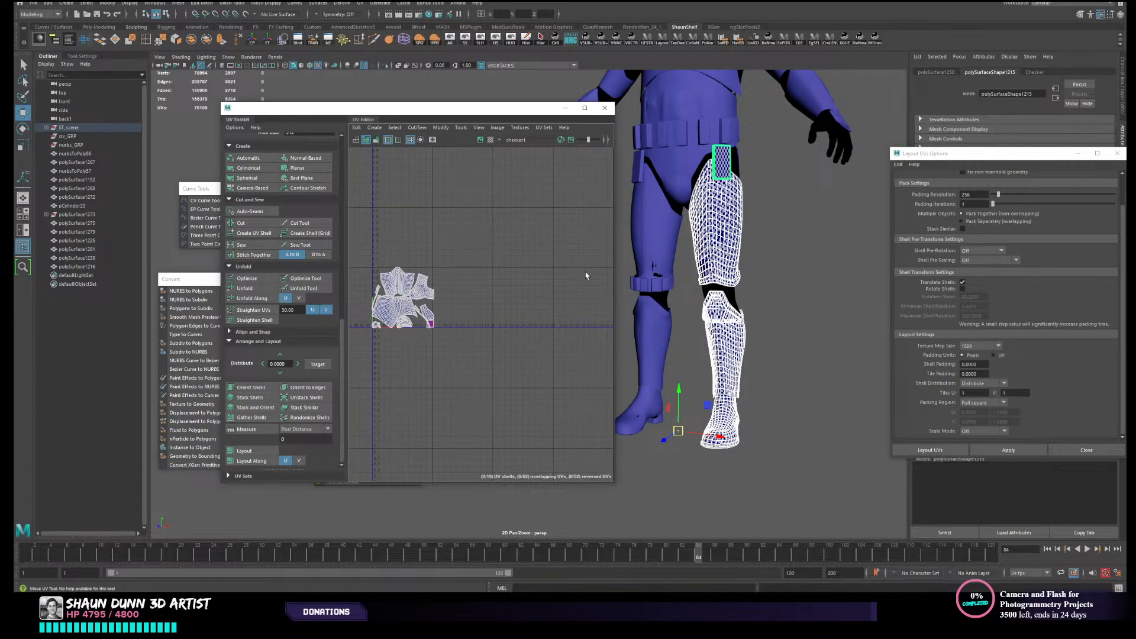
middle_click_drag(577, 309, 586, 338, "alt")
middle_click_drag(510, 337, 433, 350, "alt")
middle_click_drag(542, 342, 558, 339, "alt")
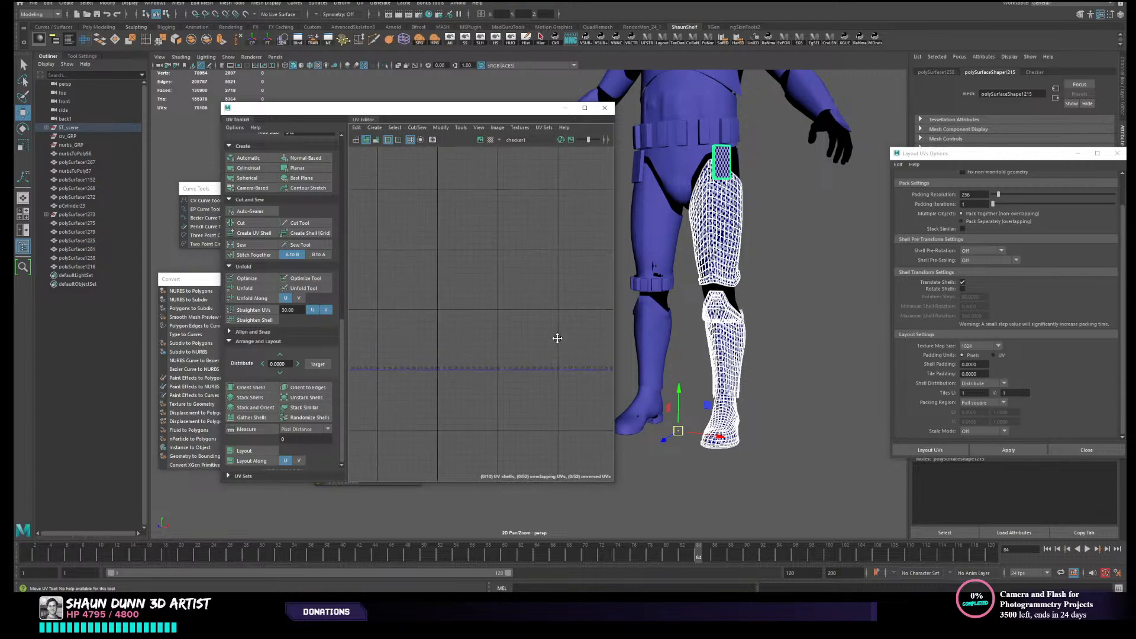
mouse_move(366, 350)
middle_mouse_down("alt")
mouse_move(662, 339)
mouse_move(628, 356)
middle_mouse_up("alt")
middle_click_drag(531, 349, 390, 363, "alt")
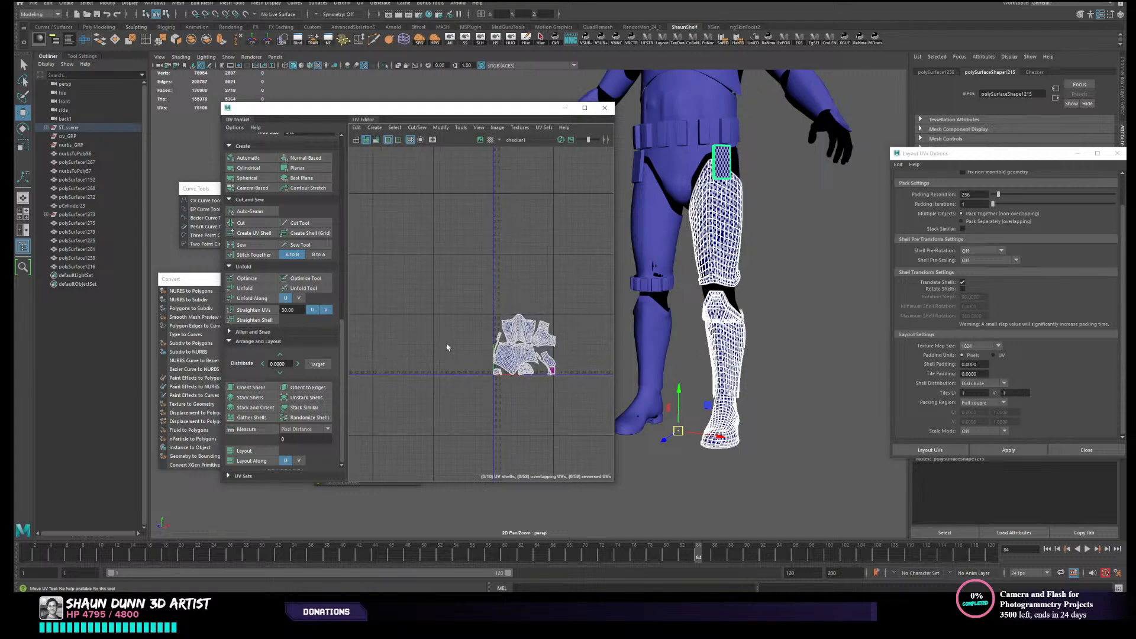
middle_click_drag(531, 297, 462, 299, "alt")
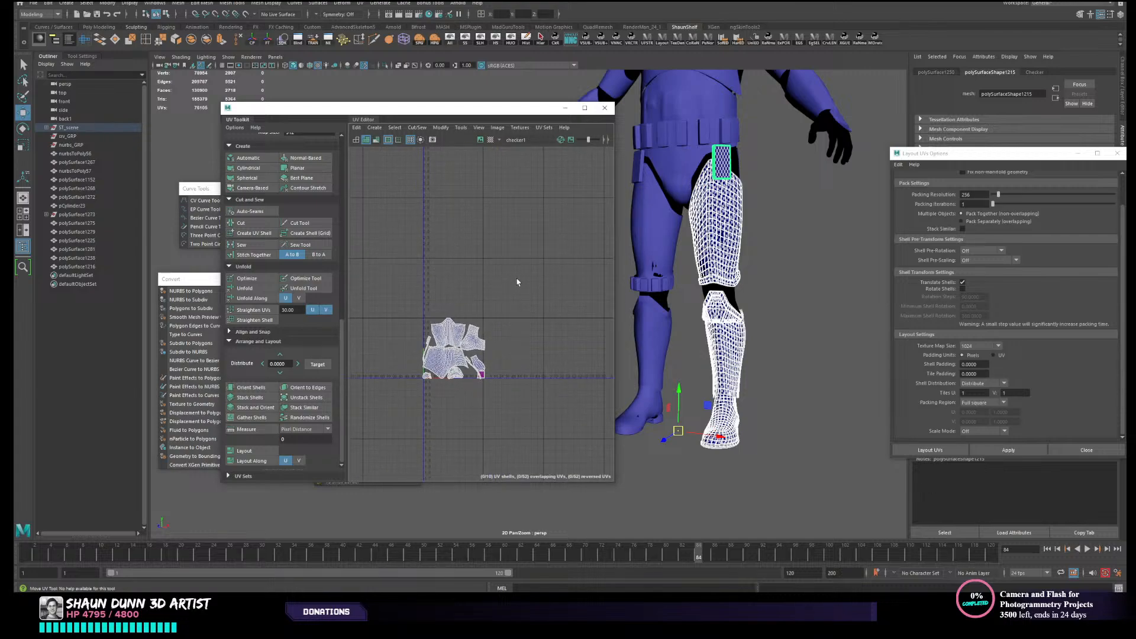
middle_click_drag(562, 290, 653, 233, "alt")
middle_click_drag(556, 295, 500, 297, "alt")
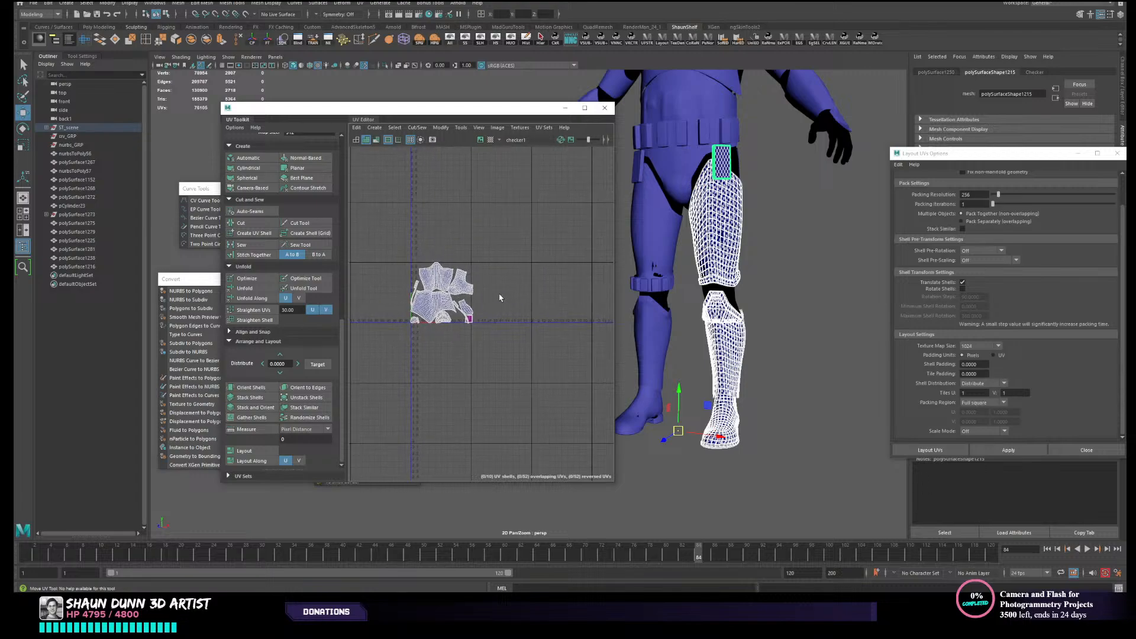
scroll(483, 294, "up", 3)
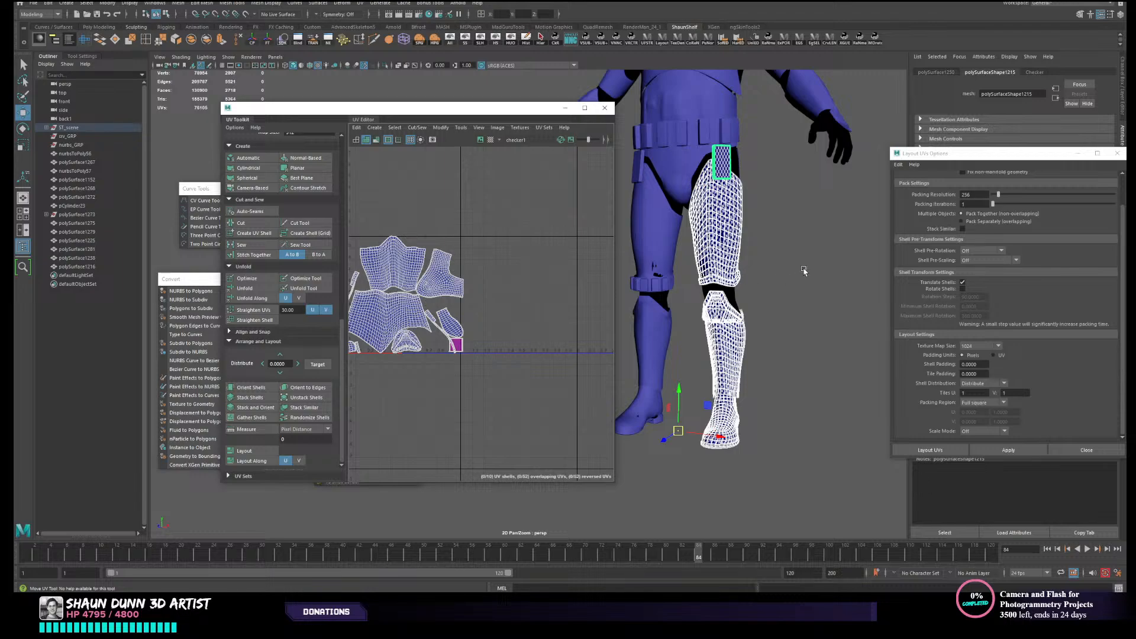
- Select the MetaHuman body mesh and examine how its UV shells are distributed across the UV tiles
left_click(709, 250)
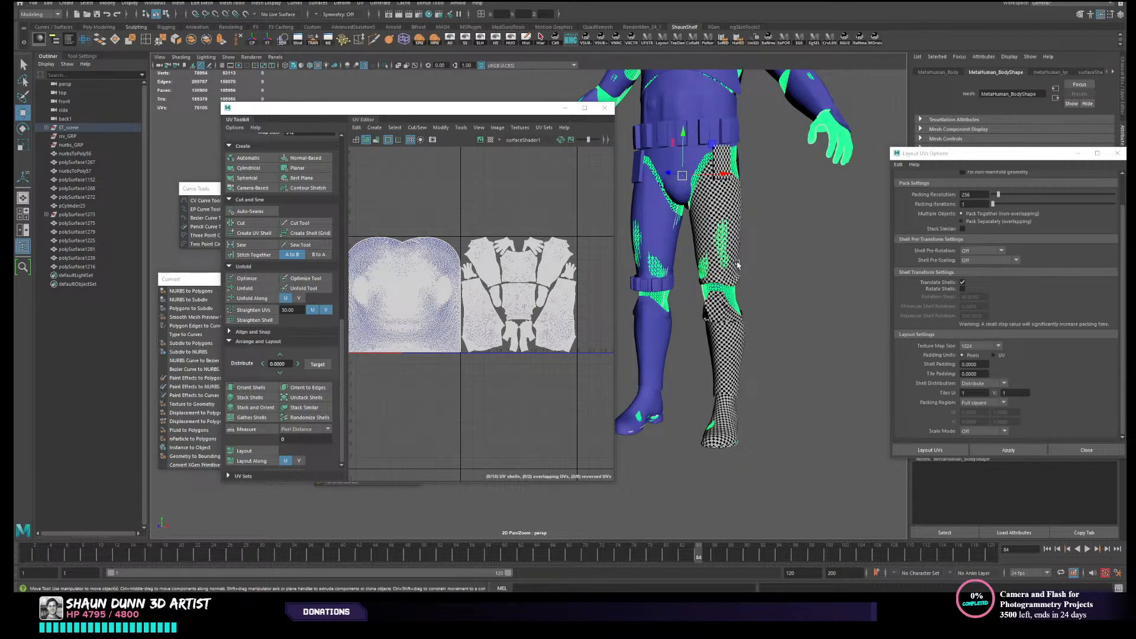
right_click(547, 172)
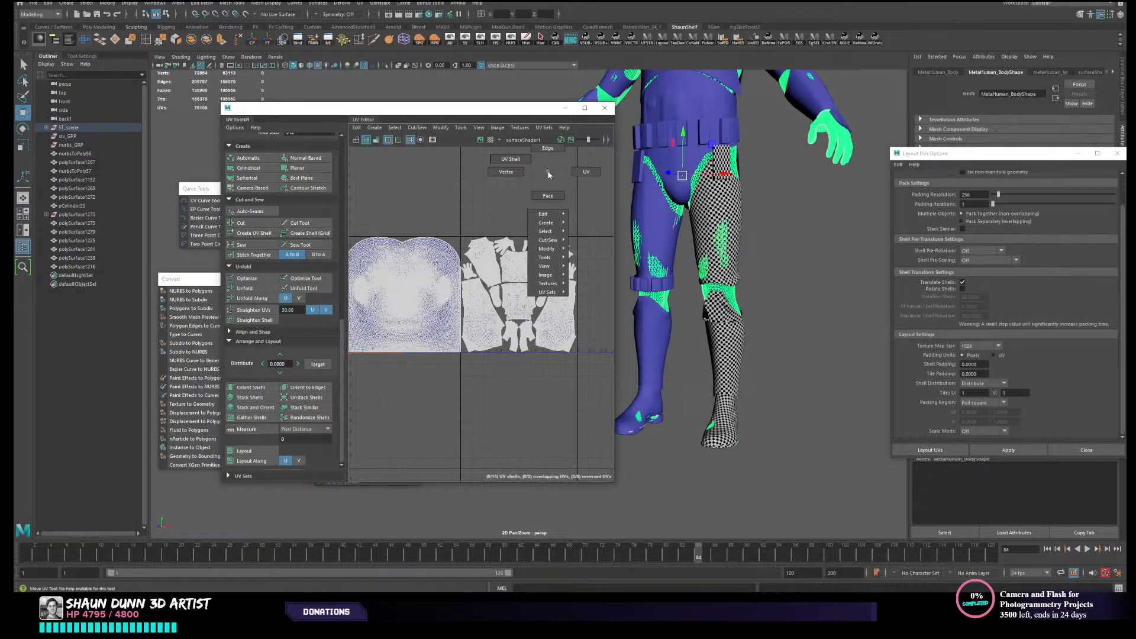
scroll(437, 234, "up", 4)
scroll(433, 232, "down", 5)
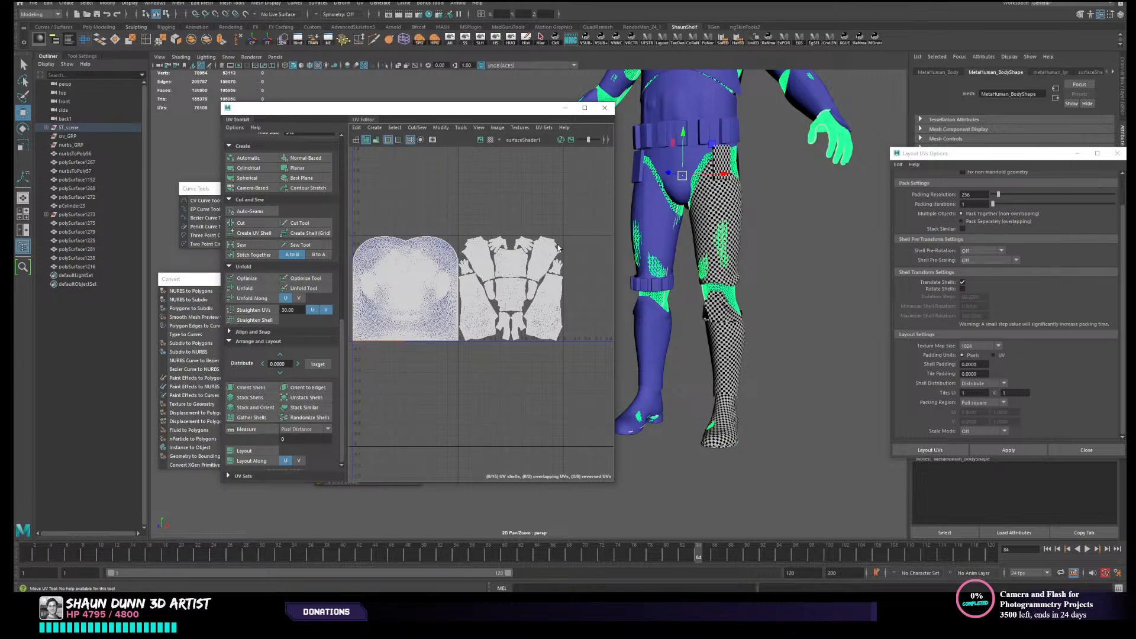
scroll(477, 329, "up", 1)
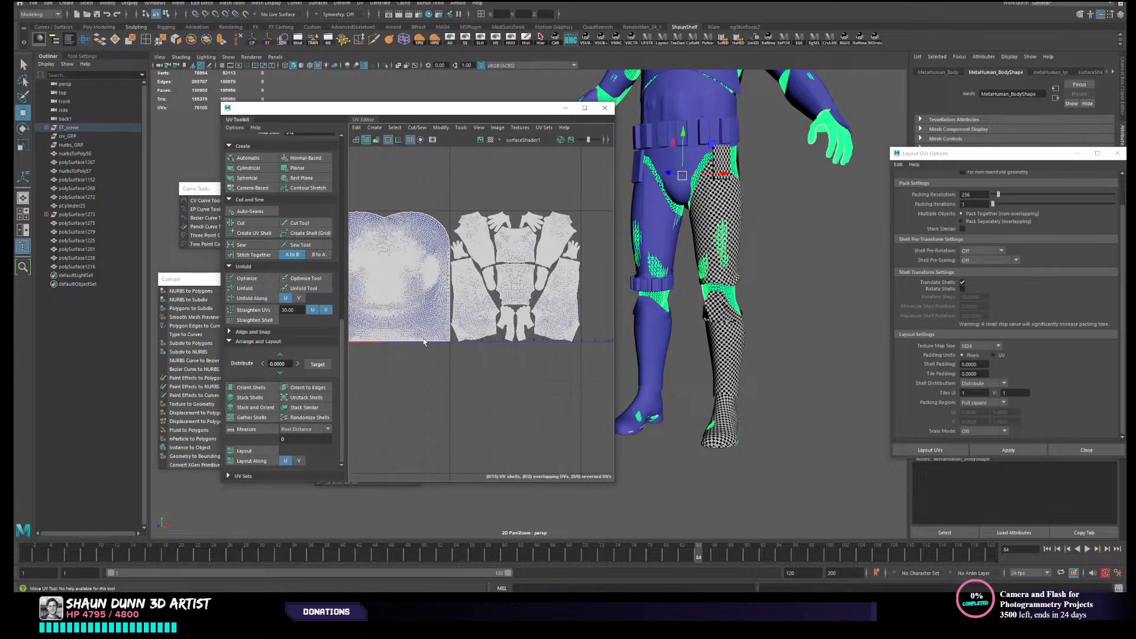
middle_click_drag(424, 342, 501, 392, "alt")
scroll(537, 376, "up", 4)
scroll(511, 370, "down", 3)
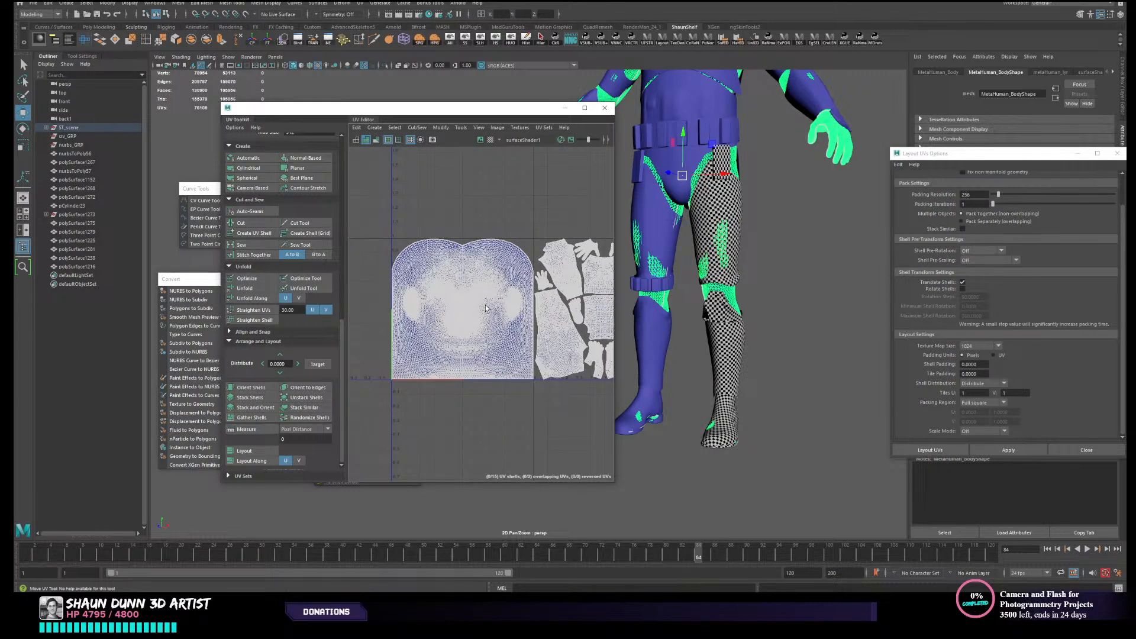
middle_click_drag(527, 255, 505, 253, "alt")
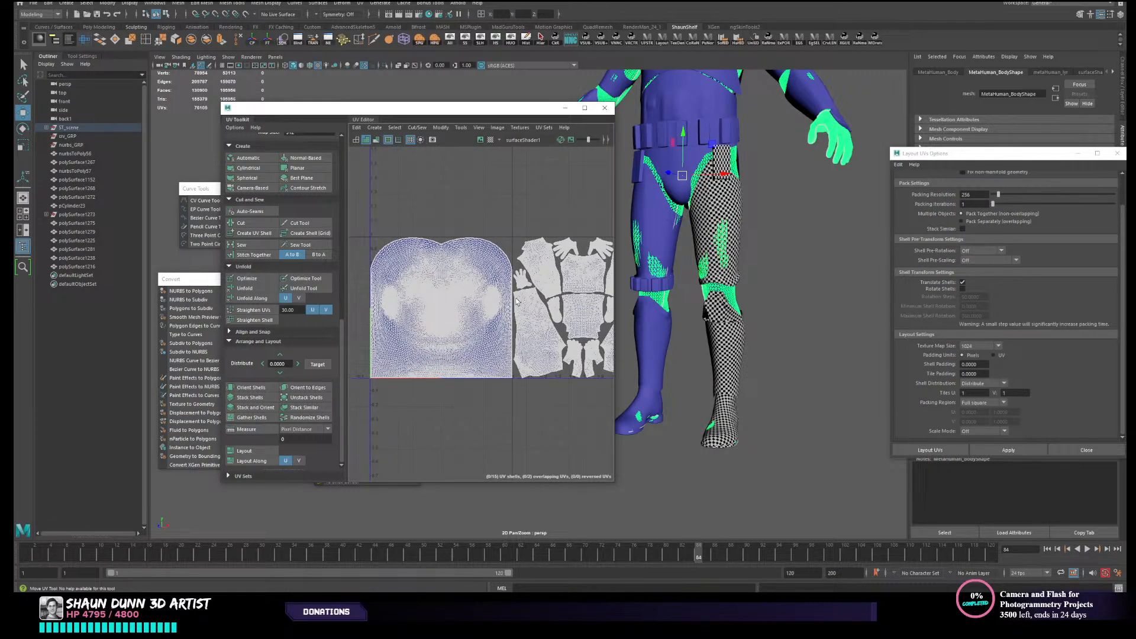
middle_click_drag(516, 302, 449, 295, "alt")
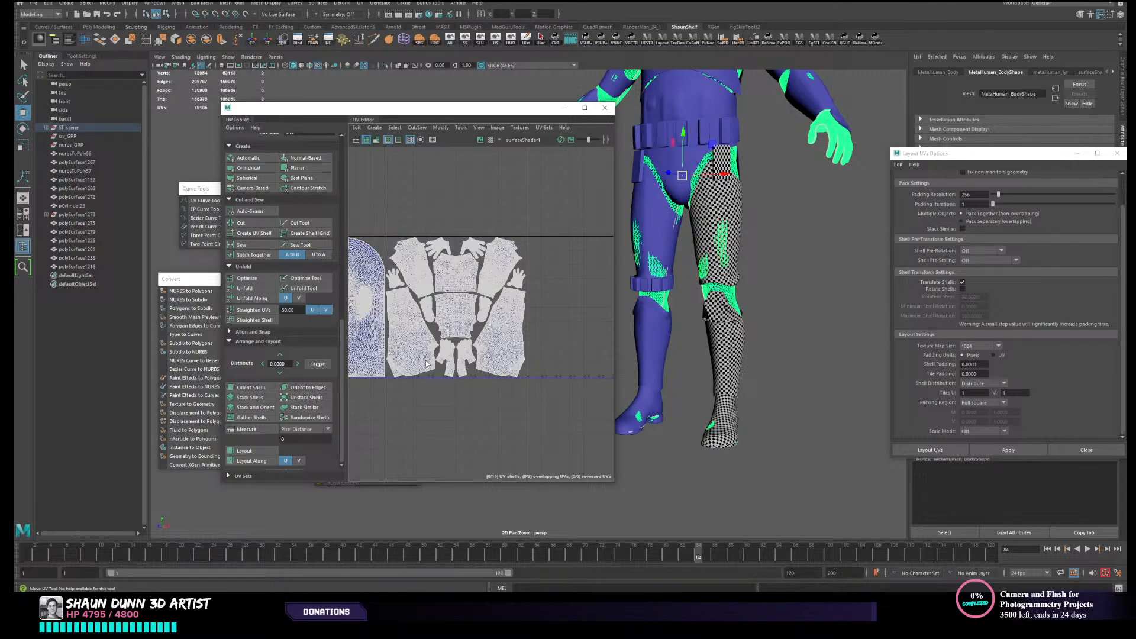
- Hide every object except the MetaHuman body mesh so the body stands alone in the viewport
middle_click_drag(356, 275, 407, 291, "alt")
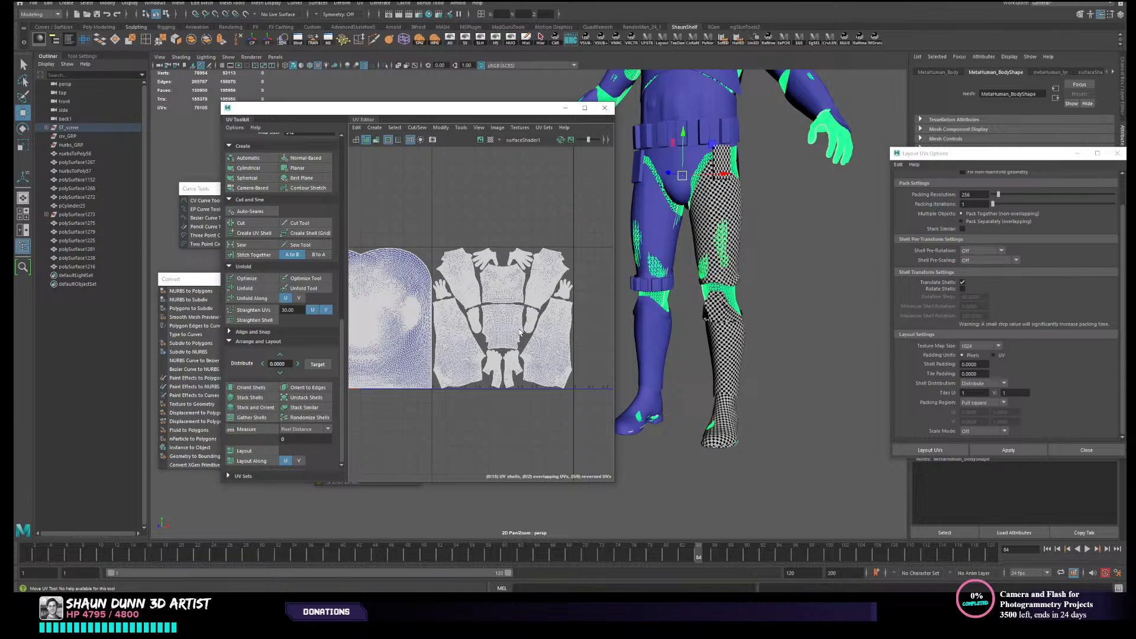
middle_click_drag(519, 329, 512, 329, "alt")
right_click_drag(810, 197, 843, 172)
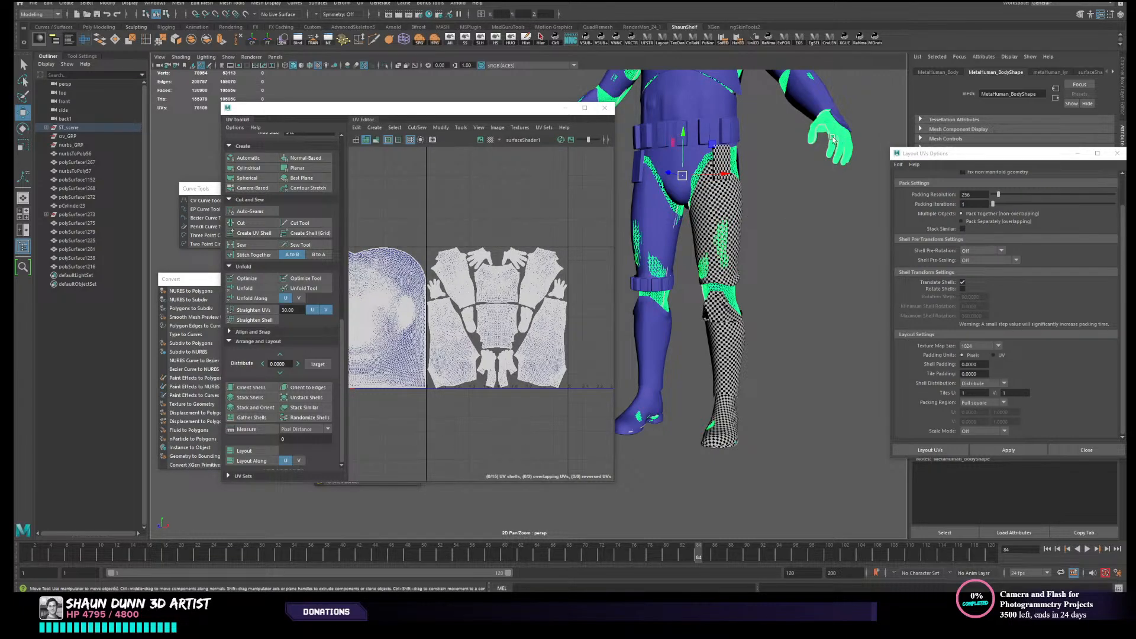
left_click(511, 40)
middle_click_drag(743, 170, 739, 235, "alt")
left_click(748, 242)
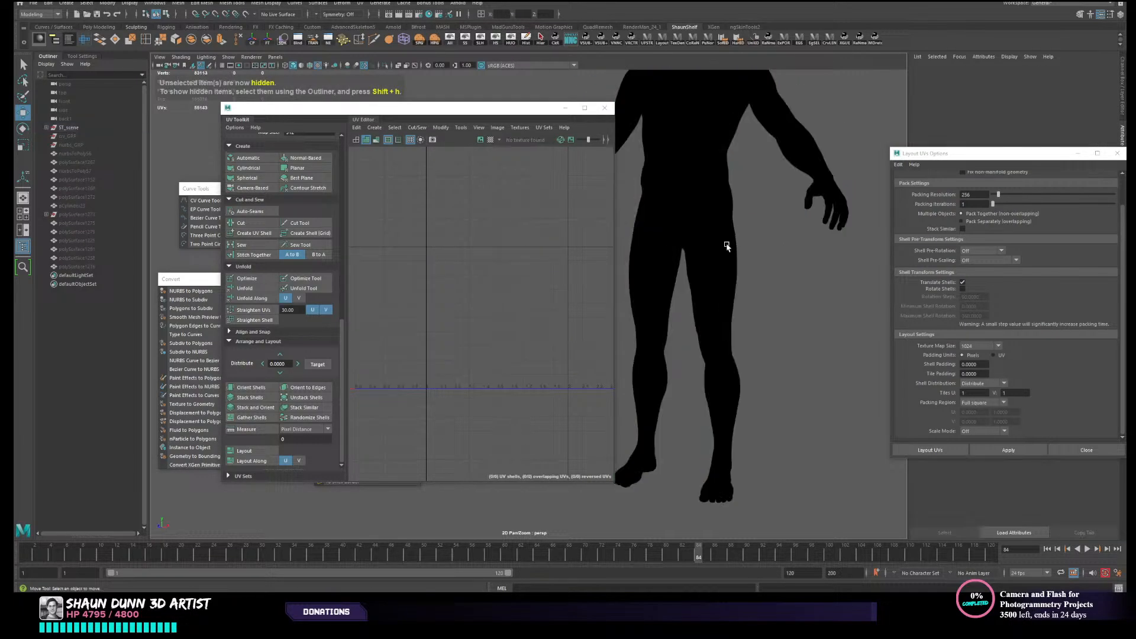
- Assign the black-and-white checker material to the MetaHuman body mesh and clear the selection
left_click(726, 246)
right_click_drag(727, 246, 787, 559)
left_click(761, 315)
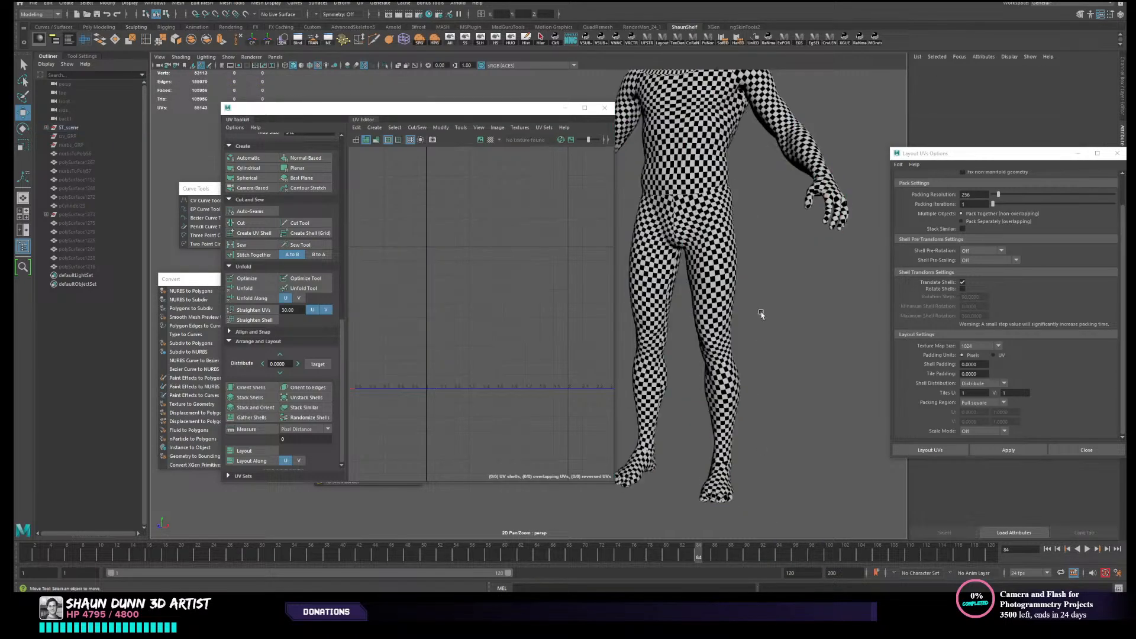
- Compare the checker size on the MetaHuman's head with the torso, viewing the mesh's UV shells alongside
middle_click_drag(757, 260, 757, 400, "alt")
middle_click_drag(739, 282, 738, 349, "alt")
scroll(739, 291, "up", 5)
middle_click_drag(770, 234, 658, 334, "alt")
left_click(772, 313)
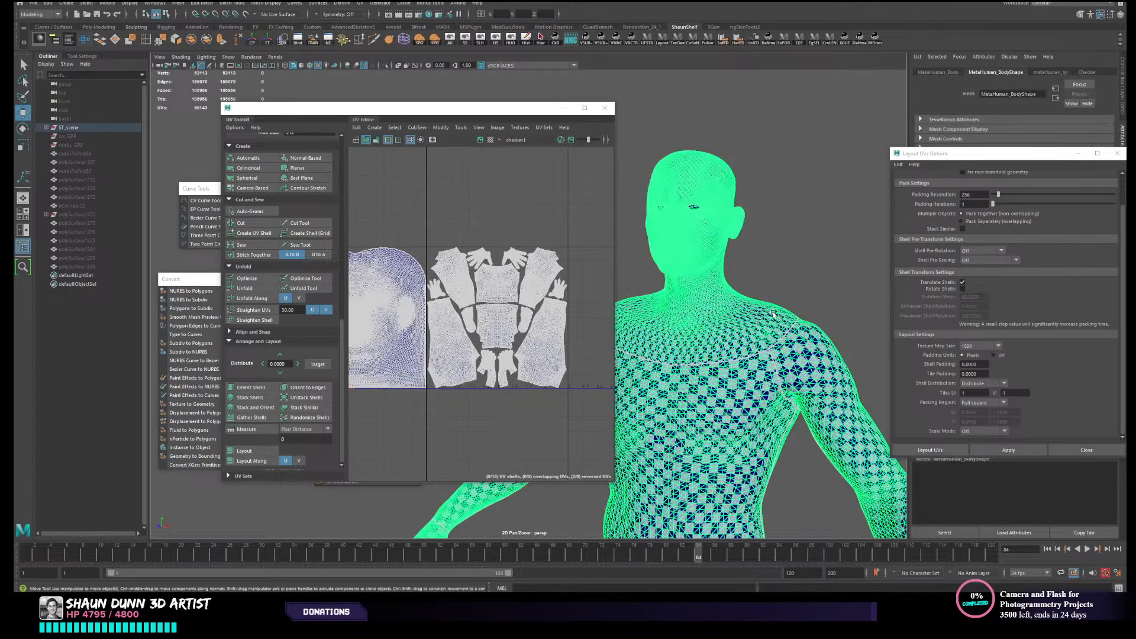
left_click(805, 269)
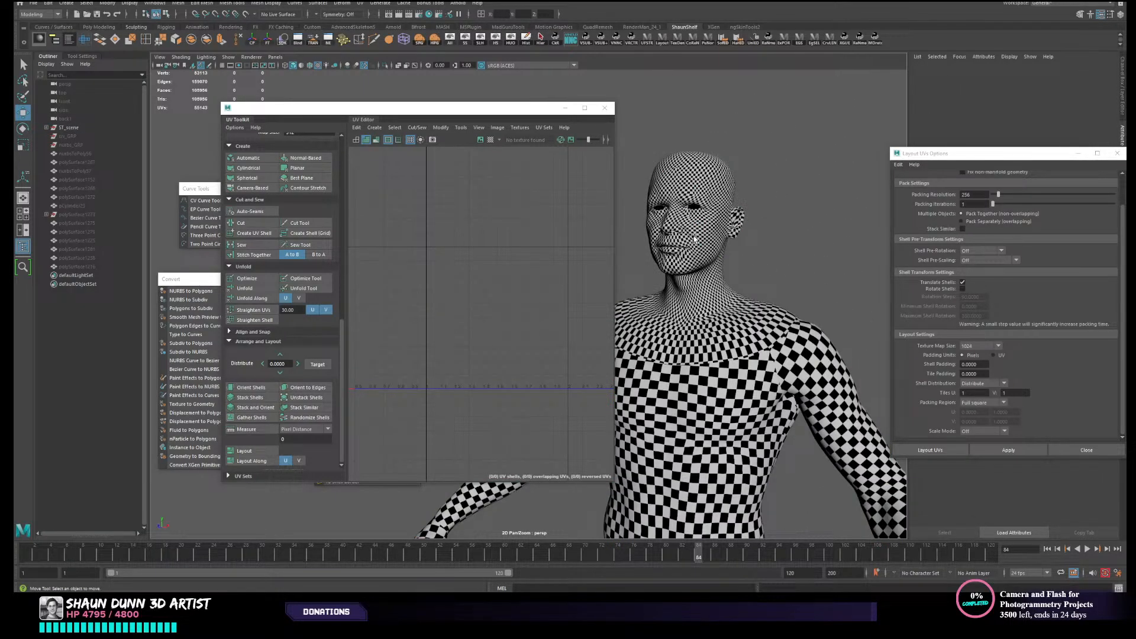
left_click(679, 230)
left_click(739, 253)
left_click_drag(705, 285, 737, 296, "alt")
middle_click_drag(731, 339, 721, 255, "alt")
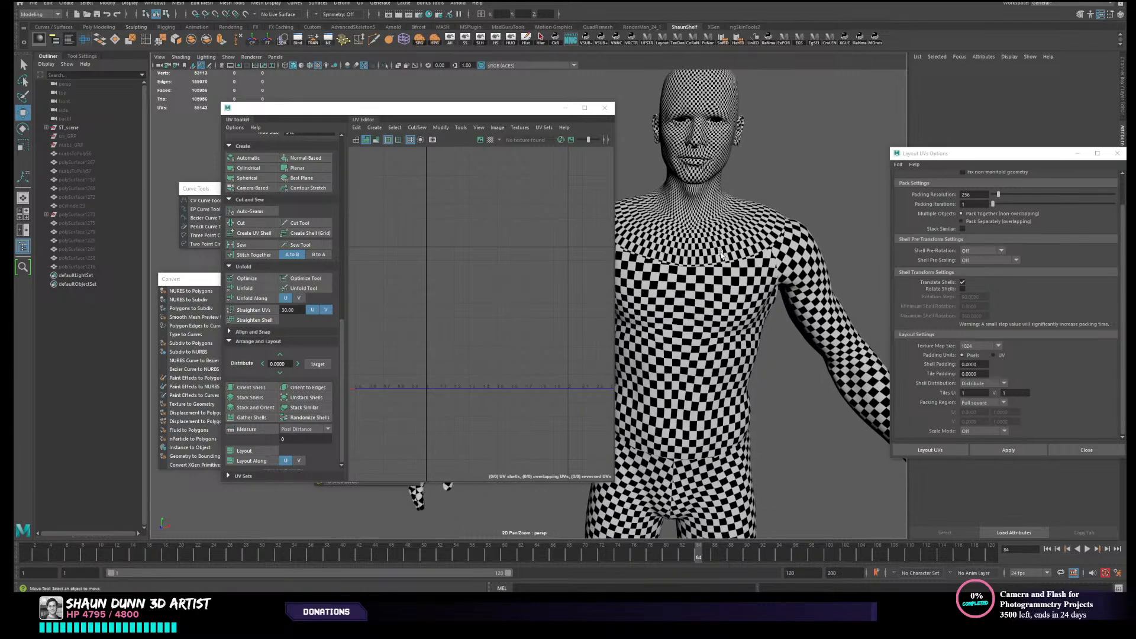
- Examine the checker pattern across the MetaHuman's shoulders, arm and upper torso from several distances
left_click_drag(720, 255, 729, 260, "alt")
left_click(729, 261)
right_click_drag(728, 260, 692, 249, "alt")
left_click(802, 215)
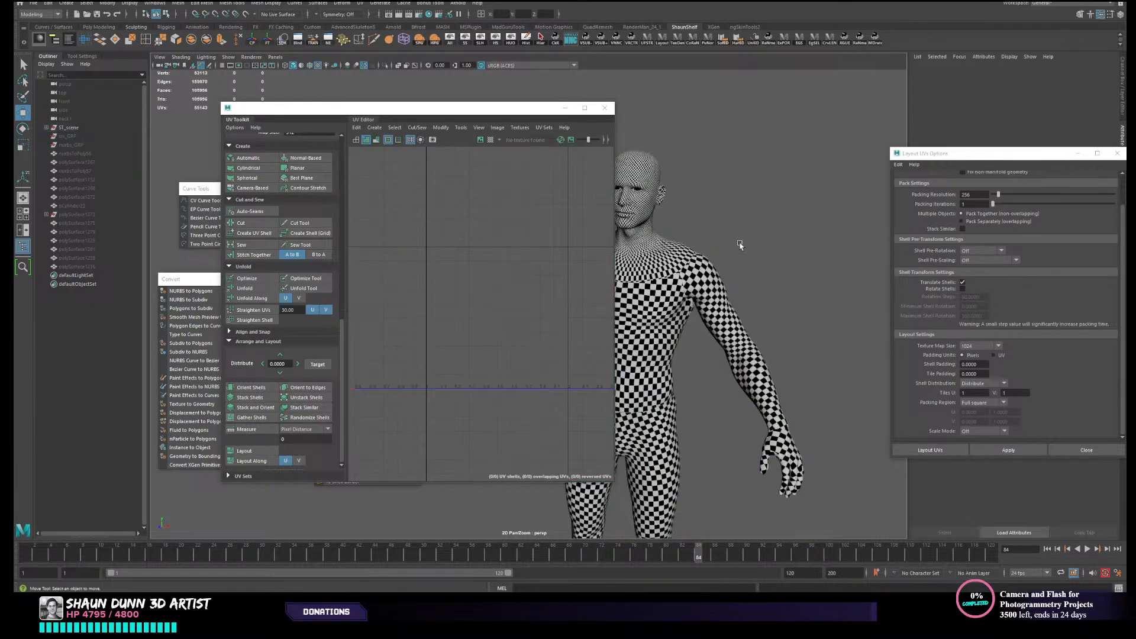
middle_click_drag(699, 283, 752, 297, "alt")
mouse_move(762, 245)
left_mouse_down("alt")
mouse_move(731, 247)
mouse_move(761, 243)
left_mouse_up("alt")
scroll(674, 251, "up", 3)
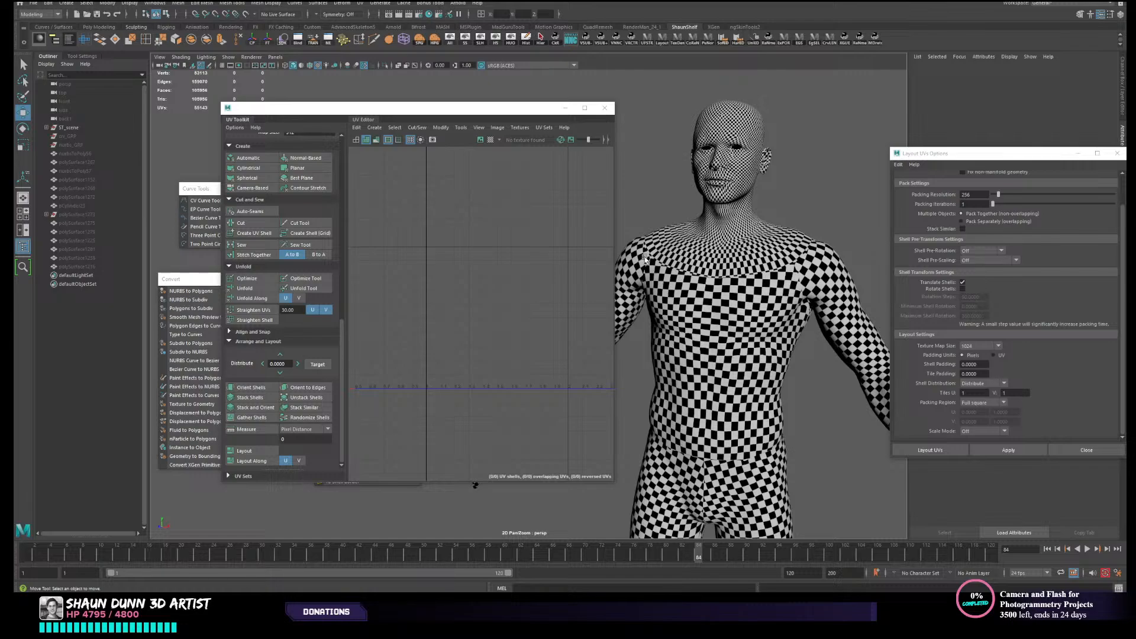
- Examine the change in checker density where the MetaHuman's neck and upper chest meet the torso
middle_click_drag(666, 259, 638, 307, "alt")
scroll(662, 304, "up", 2)
scroll(663, 304, "down", 1)
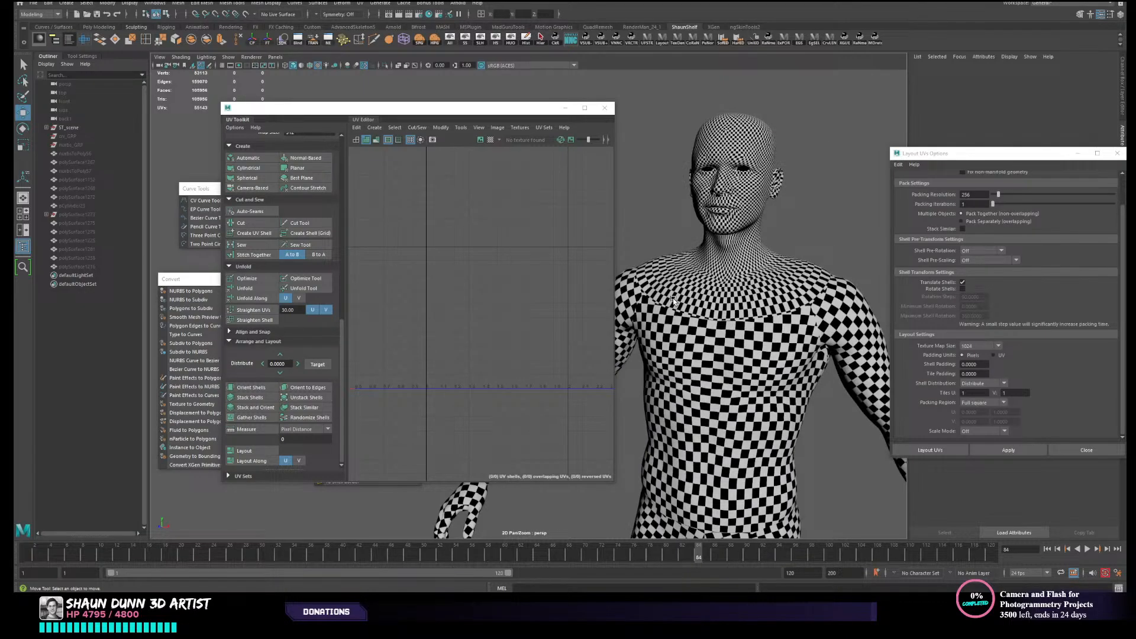
scroll(739, 332, "up", 2)
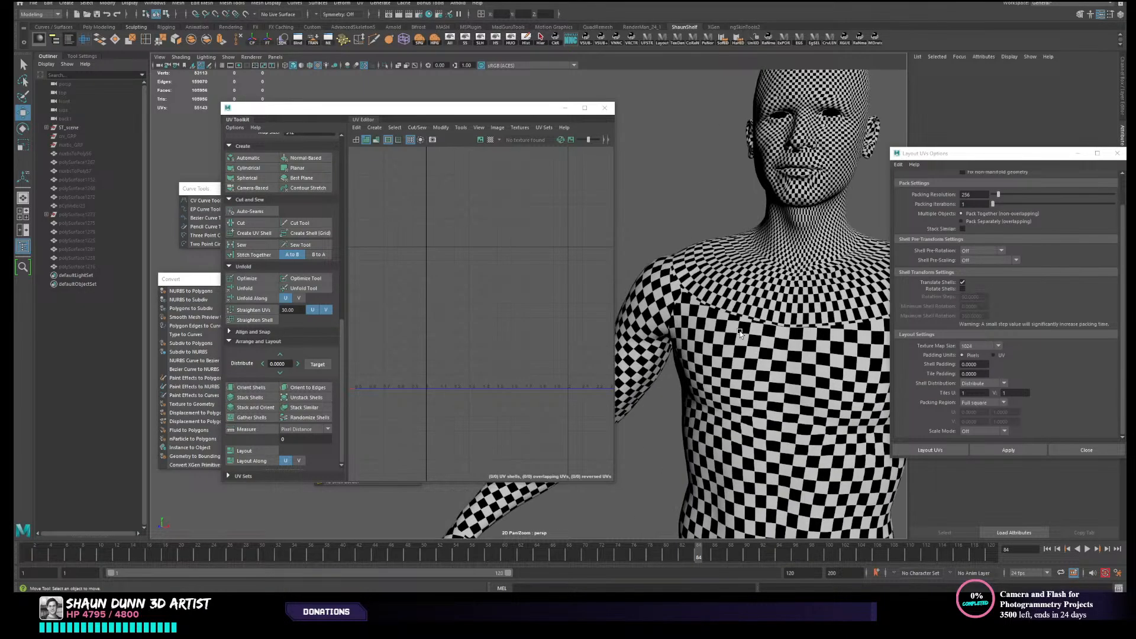
scroll(739, 333, "down", 1)
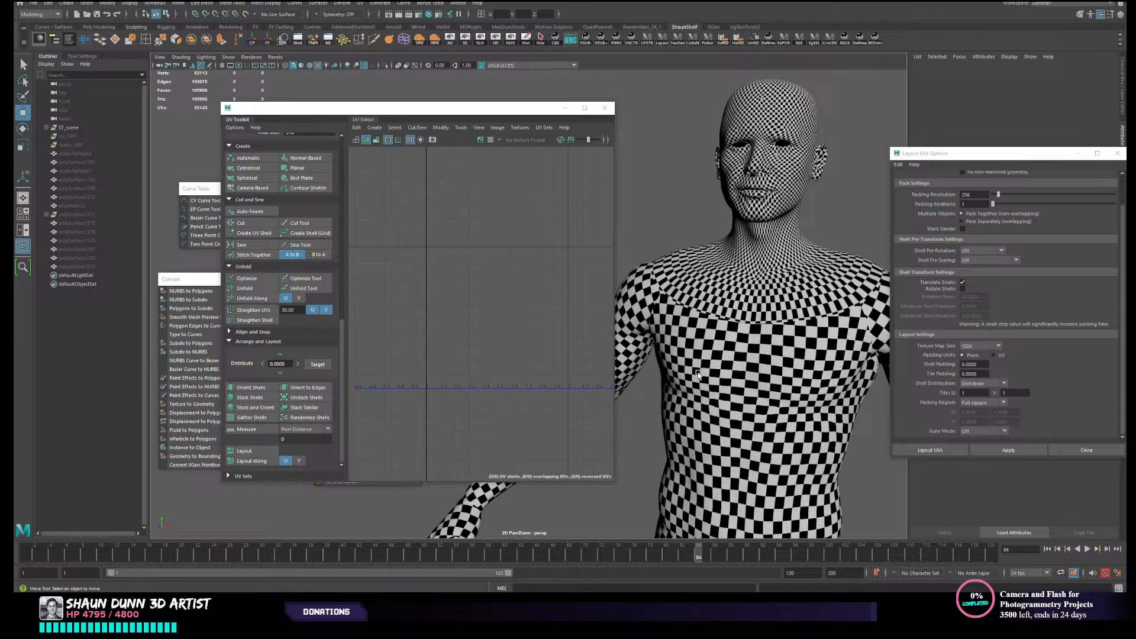
scroll(740, 343, "up", 2)
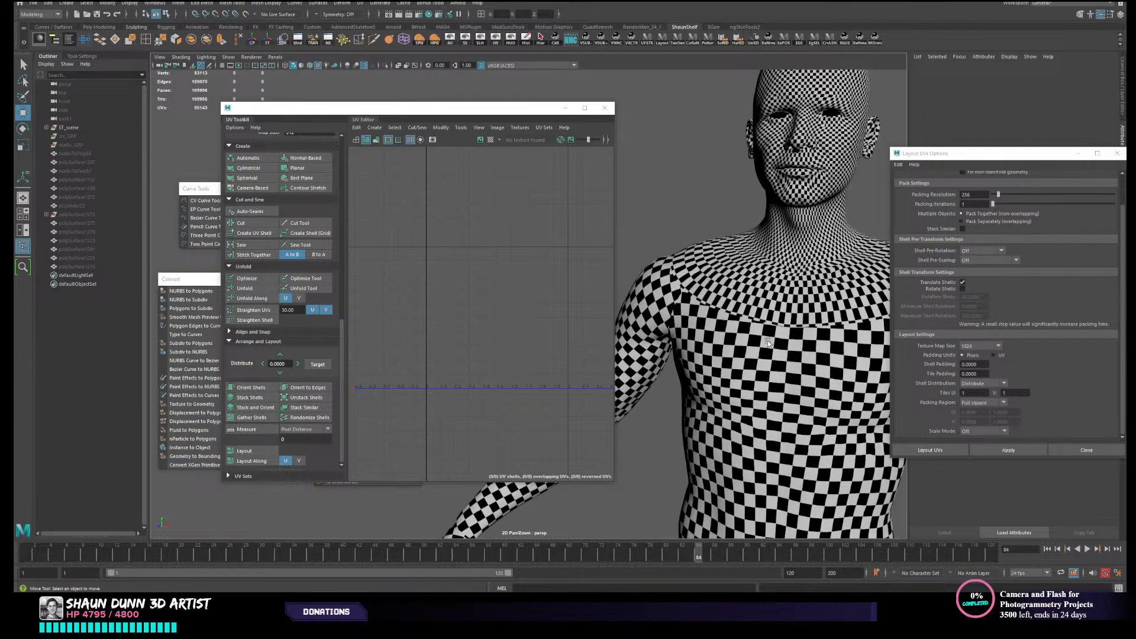
scroll(742, 330, "down", 2)
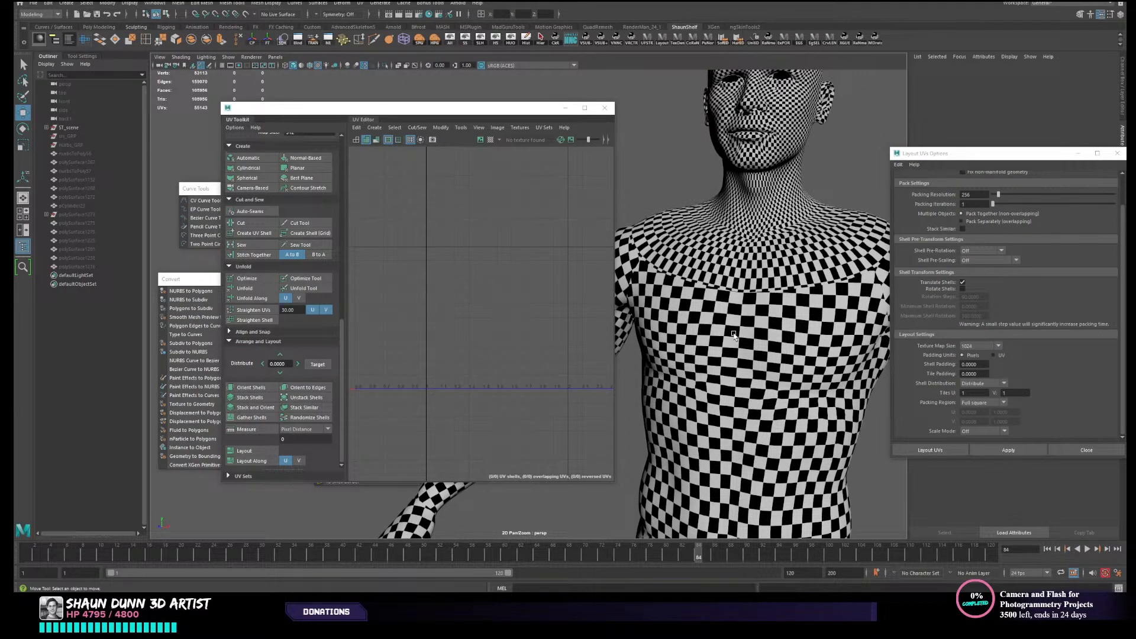
middle_click_drag(705, 329, 688, 349, "alt")
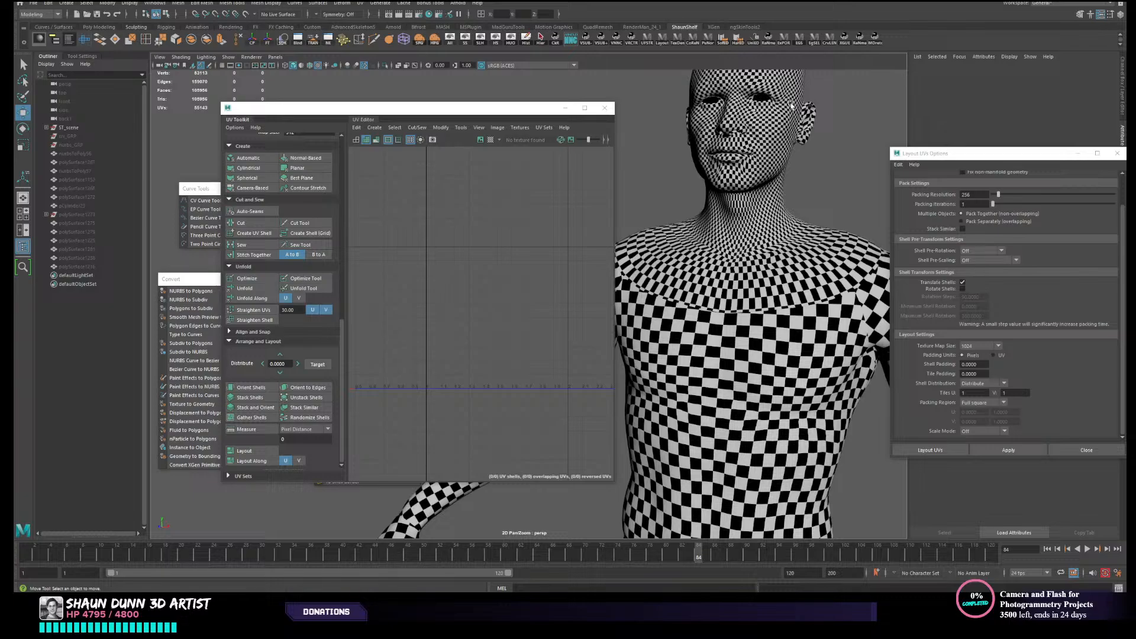
scroll(760, 195, "down", 5)
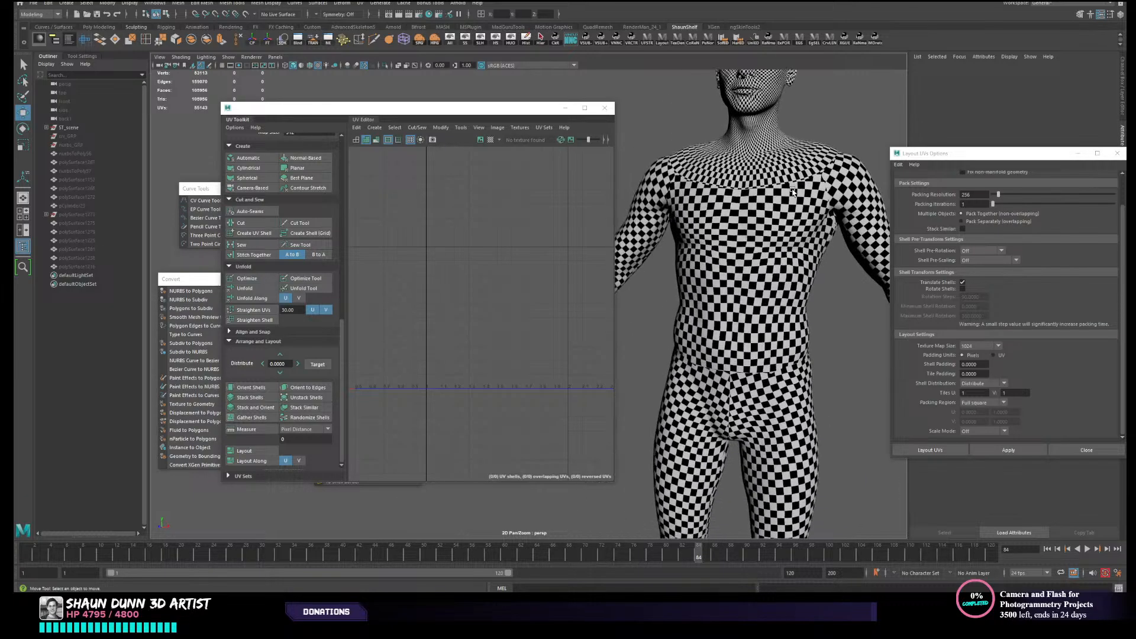
- Select the MetaHuman body again and relate its head and body UV shells to the checker density on the model
left_click(712, 229)
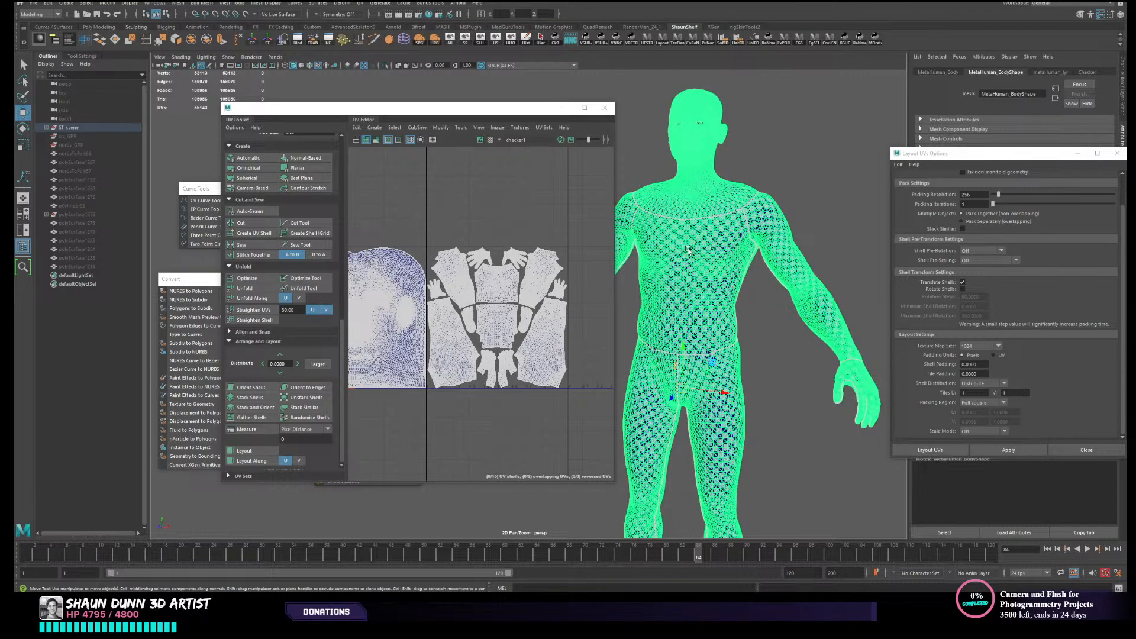
scroll(688, 249, "up", 2)
left_click(811, 140)
left_click_drag(744, 132, 719, 177, "alt")
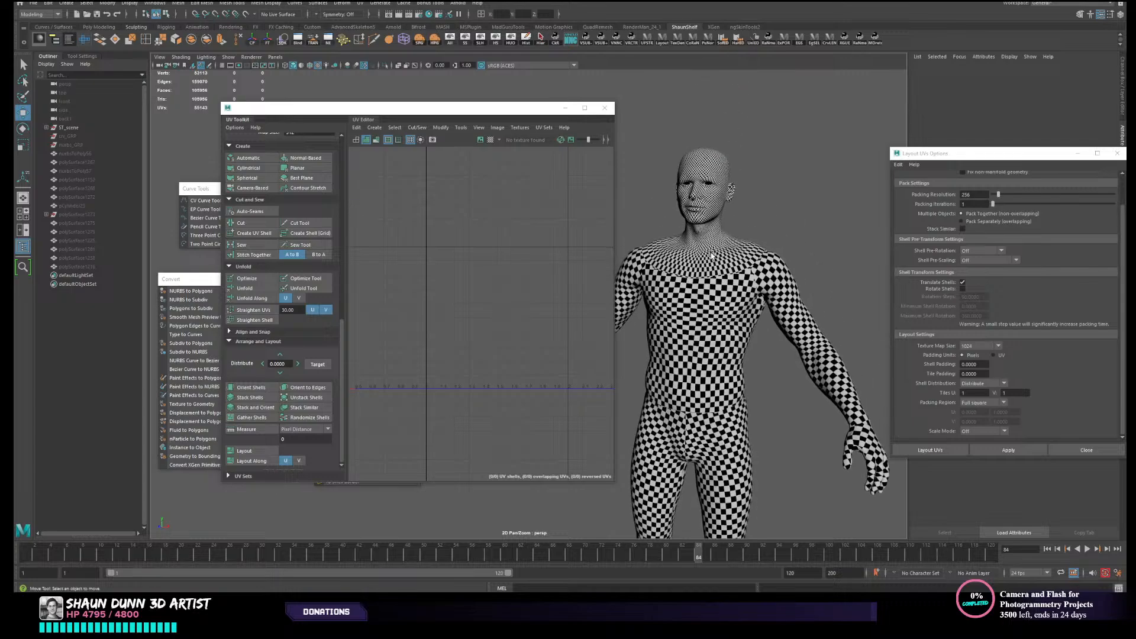
scroll(692, 184, "up", 3)
middle_click_drag(685, 181, 615, 382, "alt")
left_click_drag(744, 391, 713, 332, "alt")
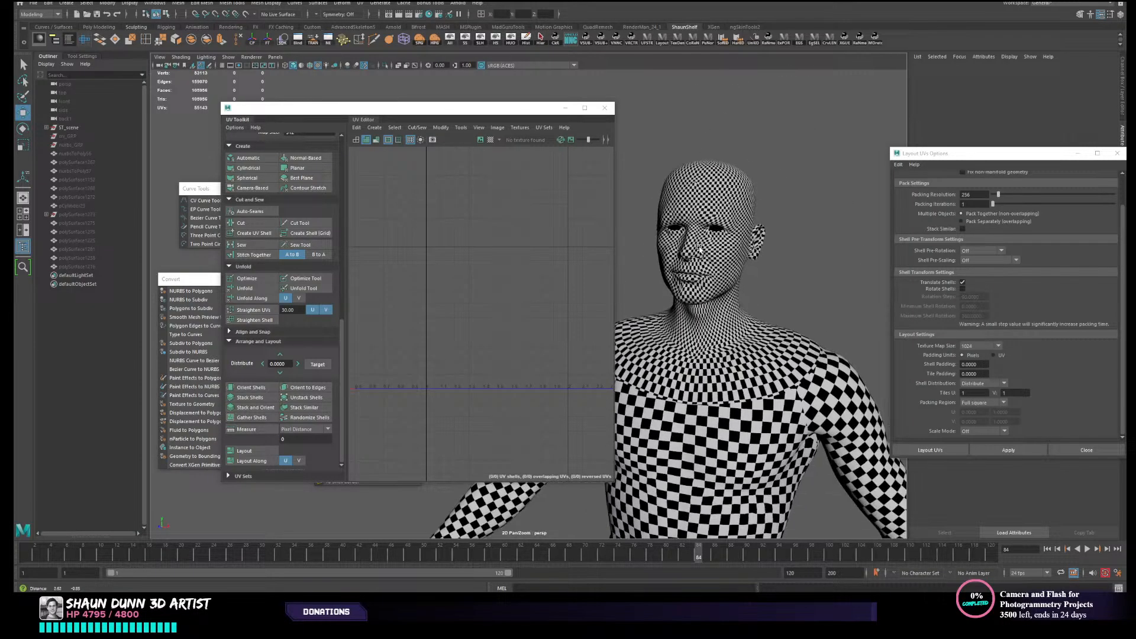
middle_click_drag(724, 272, 694, 205, "alt")
scroll(763, 308, "down", 1)
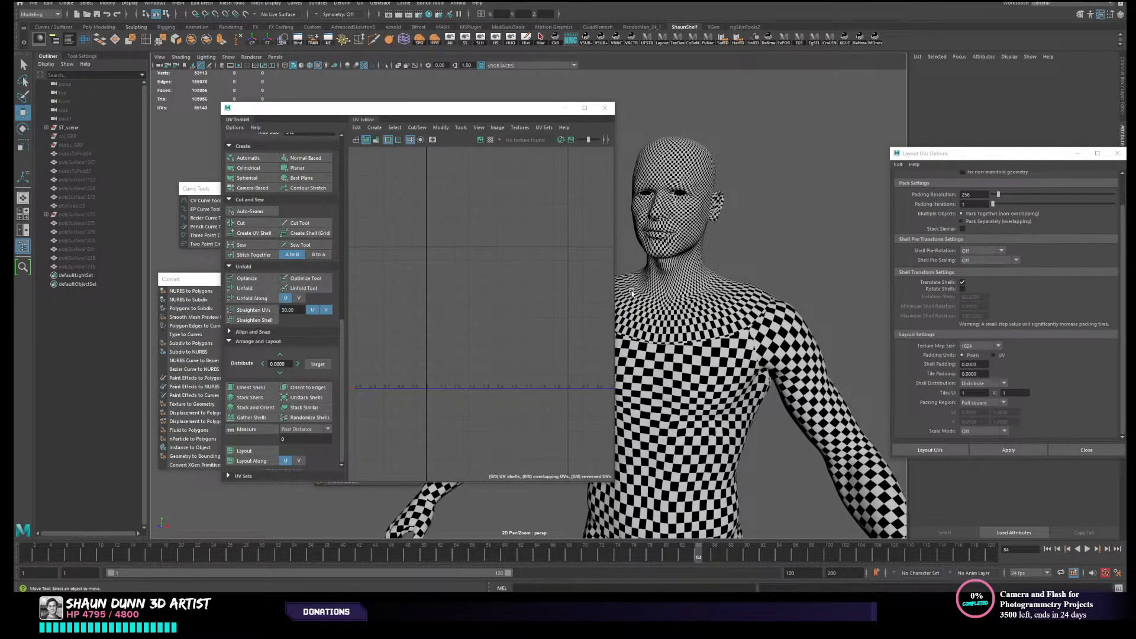
middle_click_drag(672, 326, 739, 321, "alt")
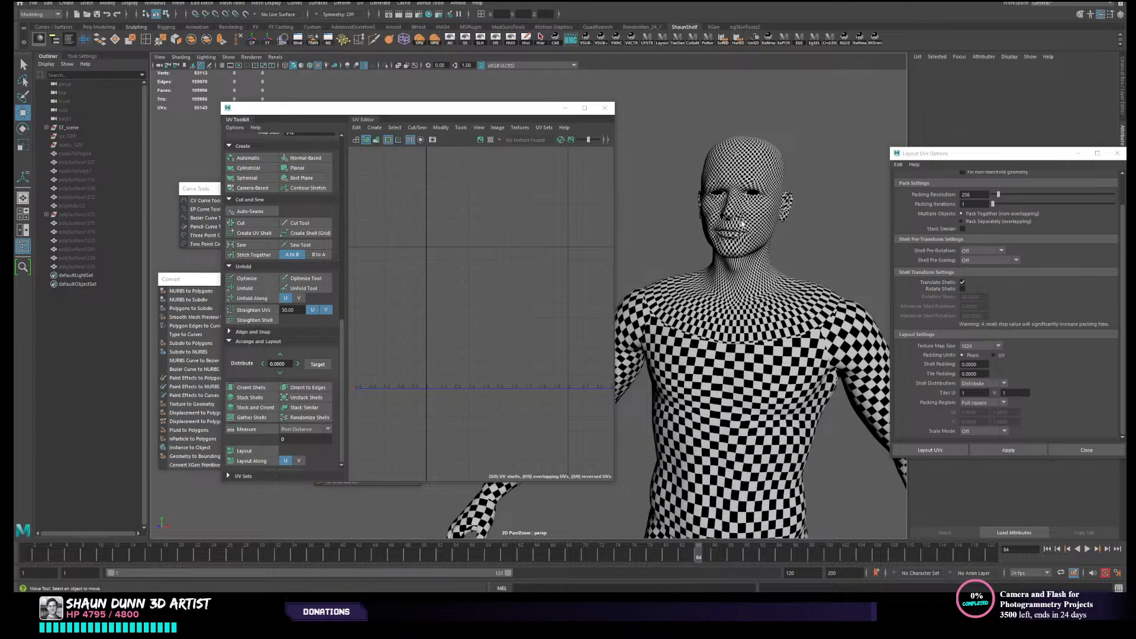
left_click(742, 222)
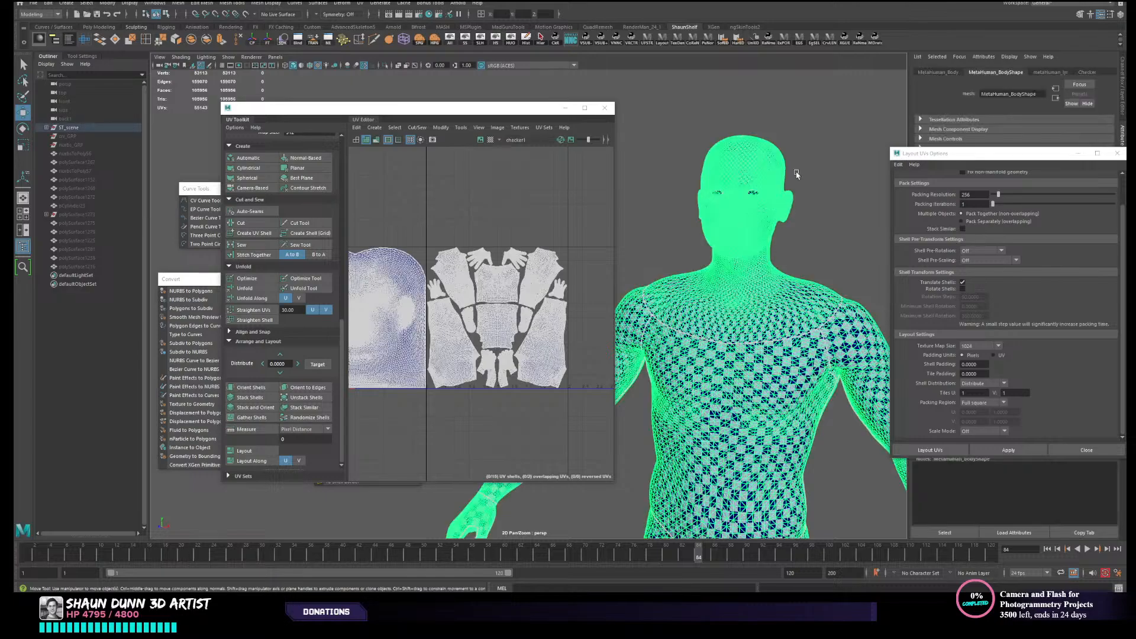
left_click(643, 161)
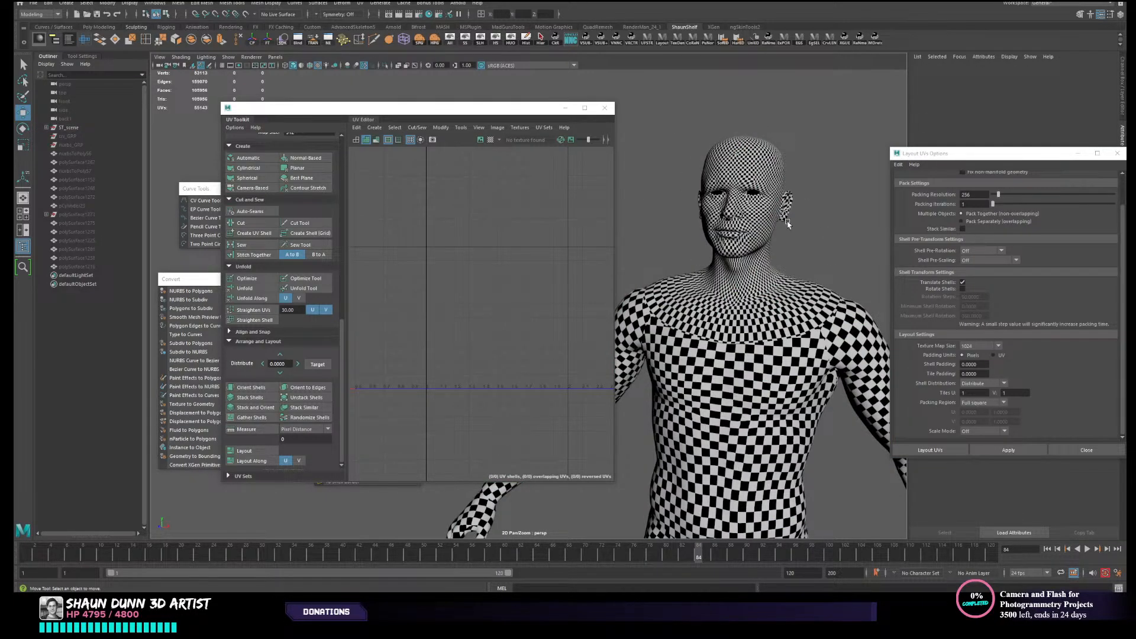
- Examine the fine checkers on the MetaHuman's face up close and compare them with the full body's pattern
left_click_drag(786, 220, 771, 229, "alt")
scroll(757, 227, "up", 3)
middle_click_drag(661, 274, 645, 294, "alt")
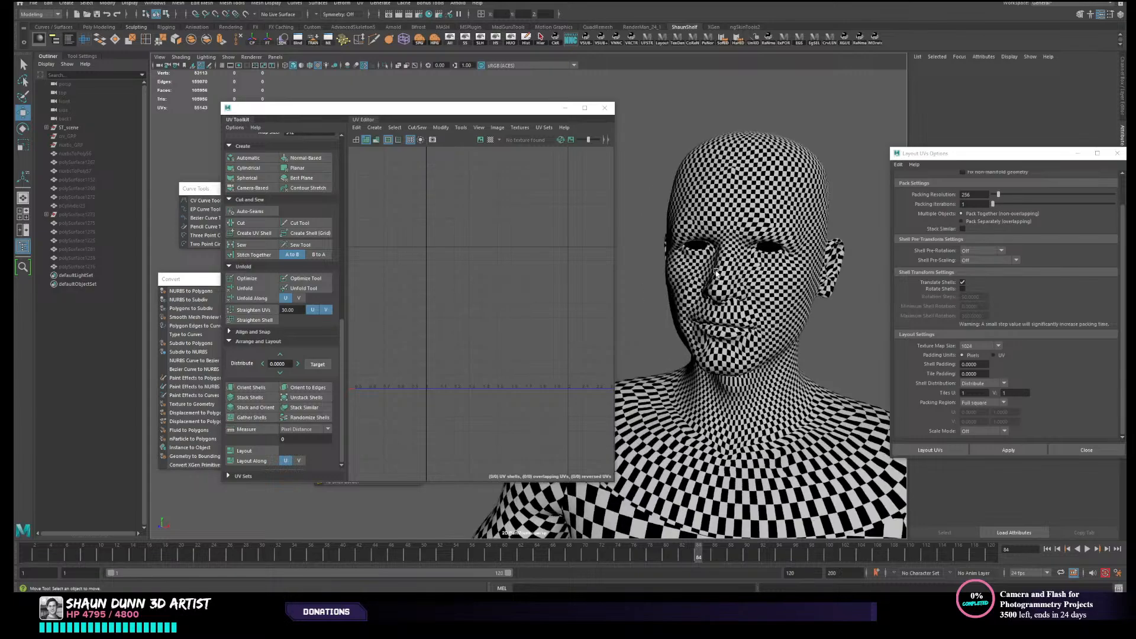
scroll(757, 353, "down", 5)
middle_click_drag(755, 395, 834, 275, "alt")
scroll(802, 322, "down", 3)
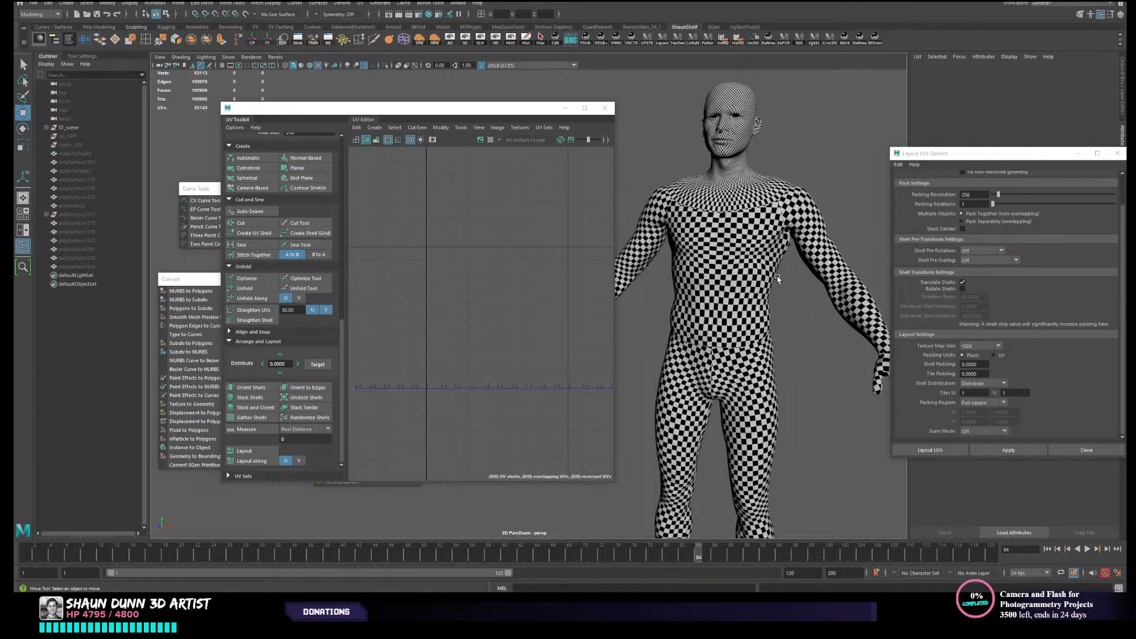
scroll(716, 250, "up", 3)
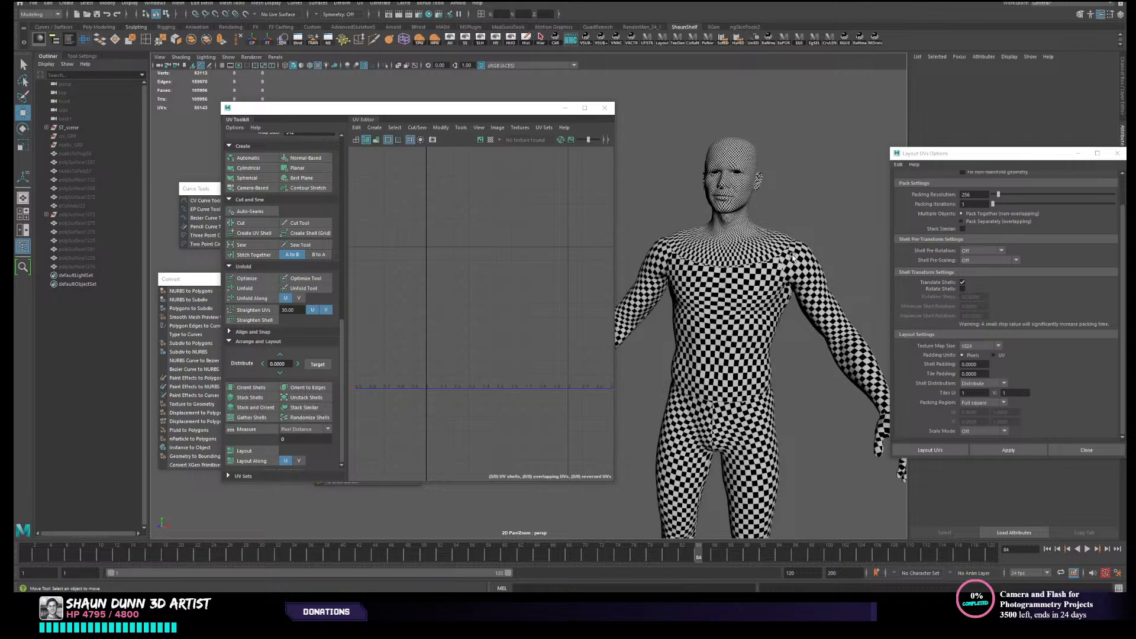
scroll(748, 295, "up", 2)
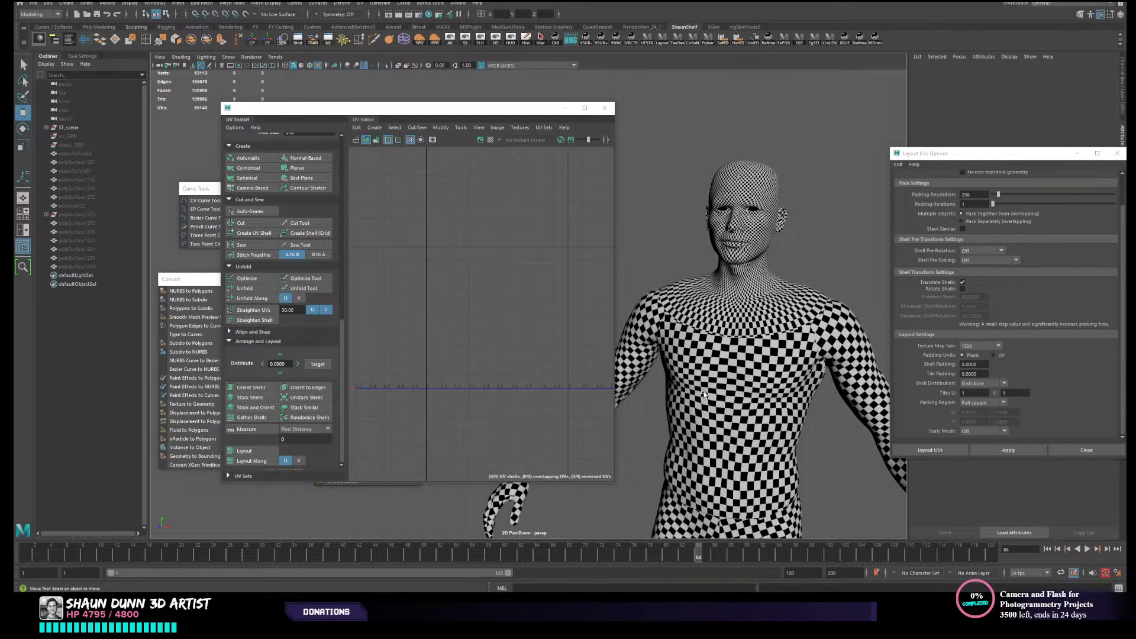
scroll(723, 407, "down", 2)
middle_click_drag(740, 394, 700, 362, "alt")
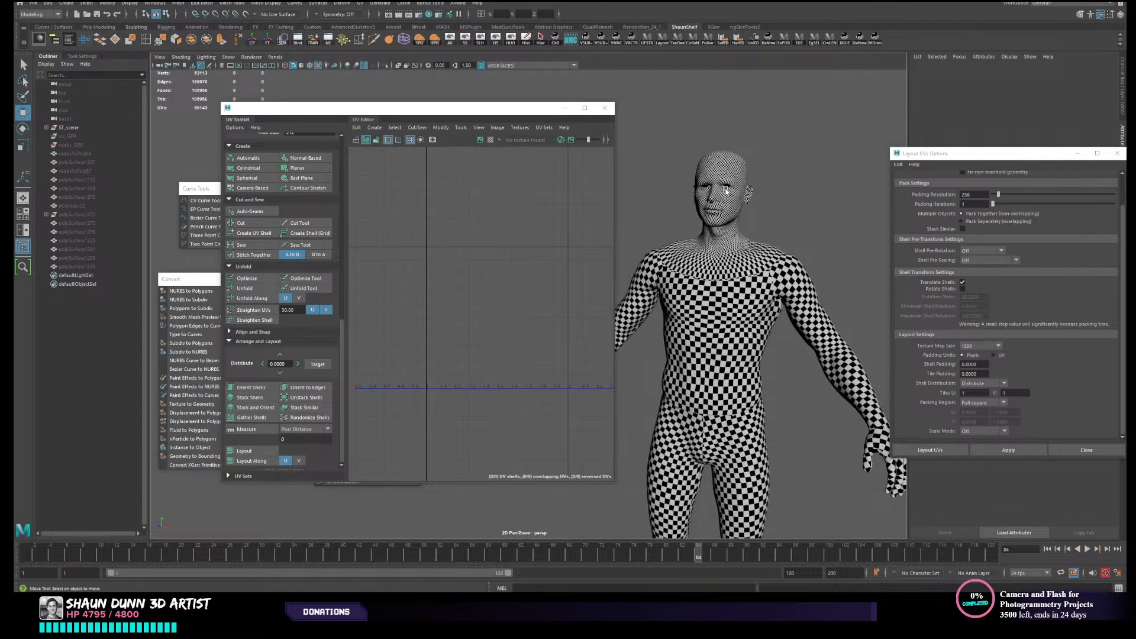
scroll(701, 250, "up", 3)
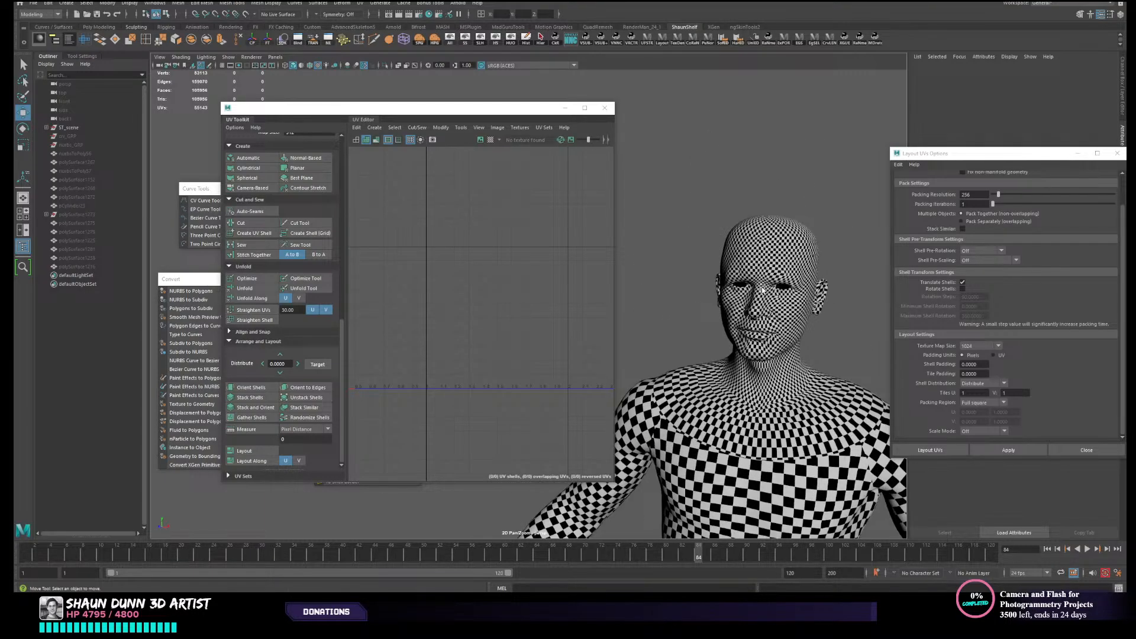
scroll(755, 318, "down", 4)
middle_click_drag(715, 416, 795, 235, "alt")
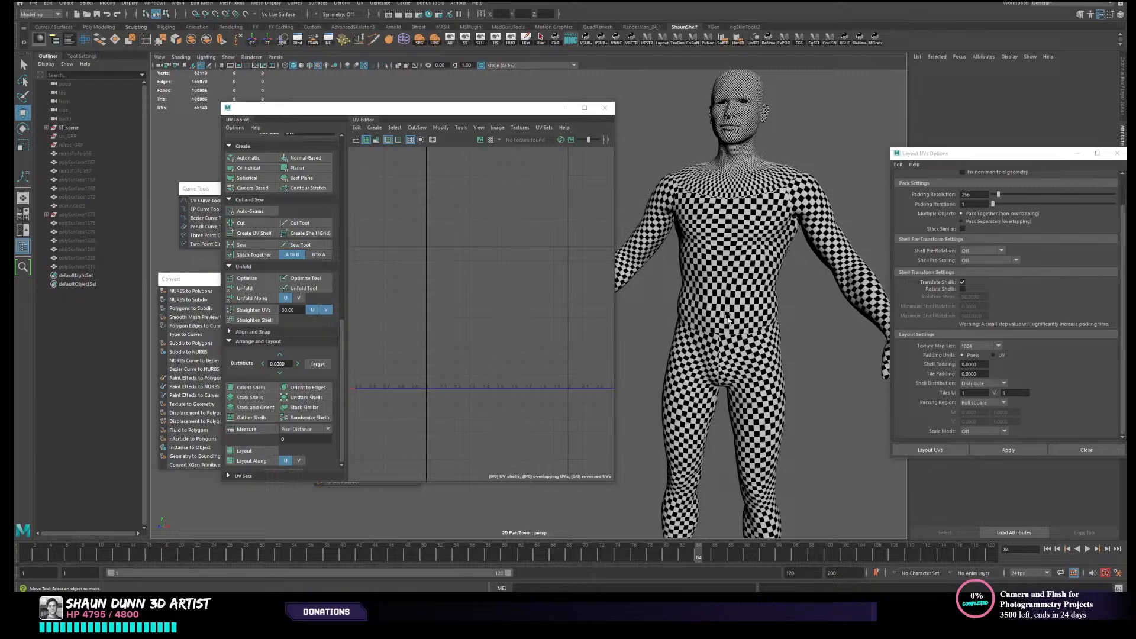
- Undo the checker assignment and the hiding of the other objects to bring the stormtrooper armour back
key("ctrl+z")
key("ctrl+z")
key("ctrl+z")
key("ctrl+z")
key("ctrl+z")
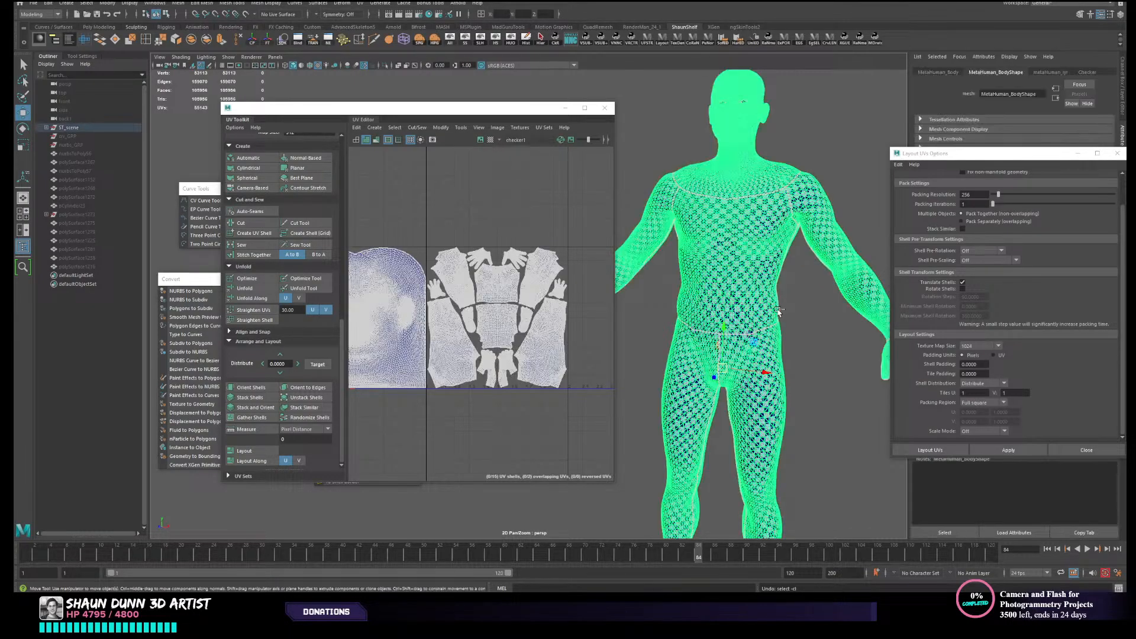
key("ctrl+z")
key("ctrl+z")
key("ctrl+z")
key("ctrl+z")
key("ctrl+z")
key("ctrl+z")
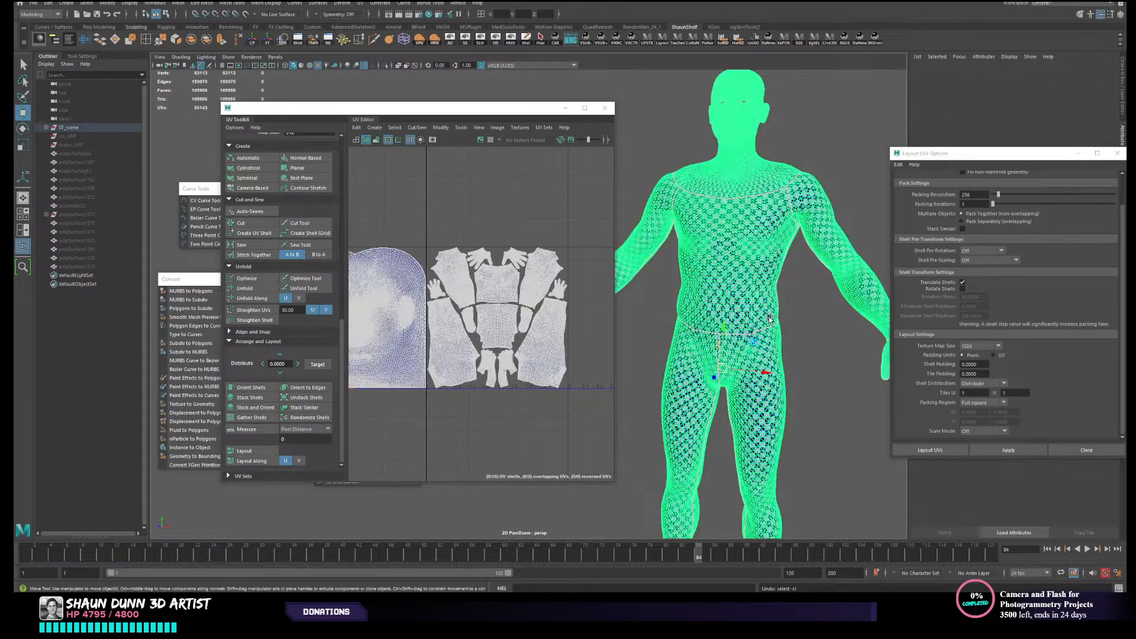
key("ctrl+z")
key("ctrl+z")
key("ctrl+z")
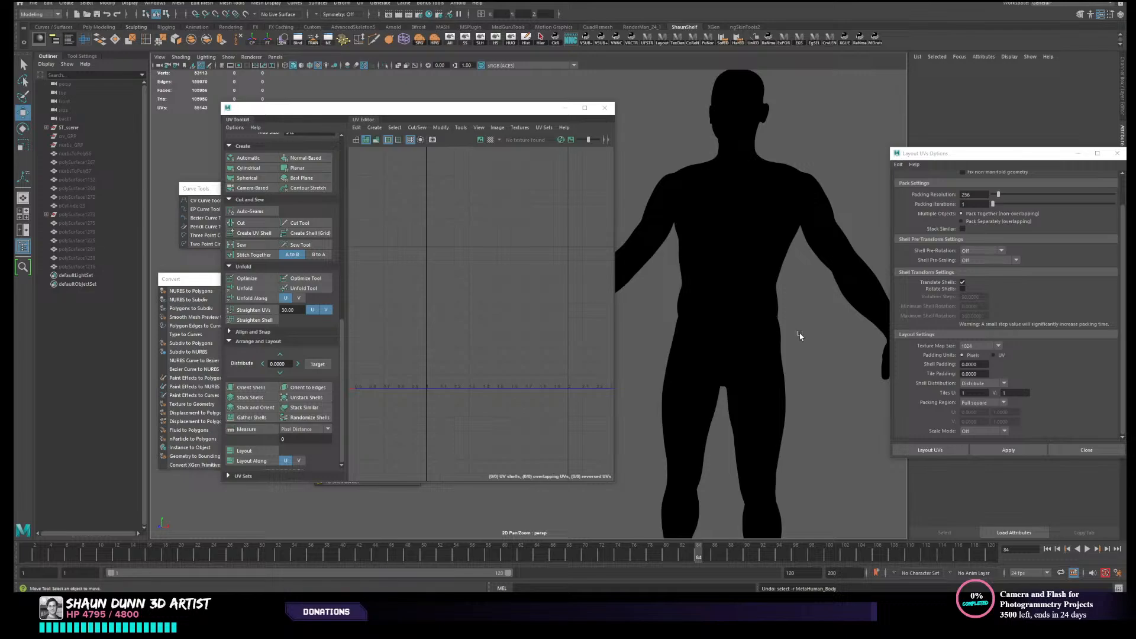
key("ctrl+z")
key("ctrl+z")
key("ctrl+z")
key("ctrl+z")
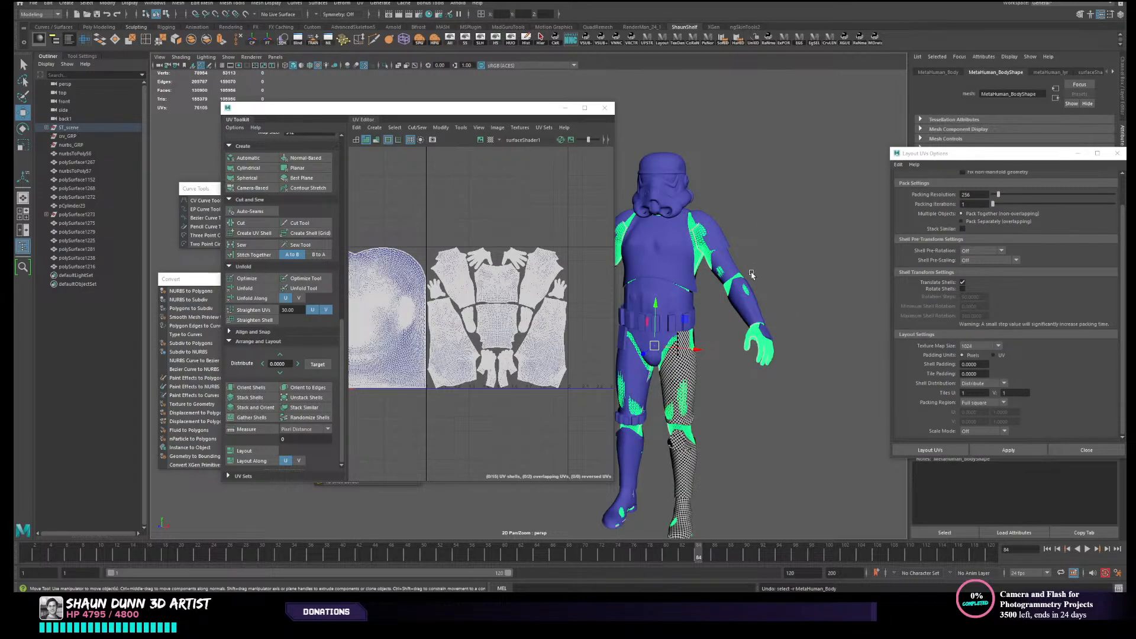
- Clear the body selection and select the left thigh armour mesh to show its UV shell
left_click(730, 382)
scroll(730, 376, "up", 3)
middle_click_drag(731, 364, 763, 342, "alt")
scroll(760, 203, "up", 3)
left_click(754, 242)
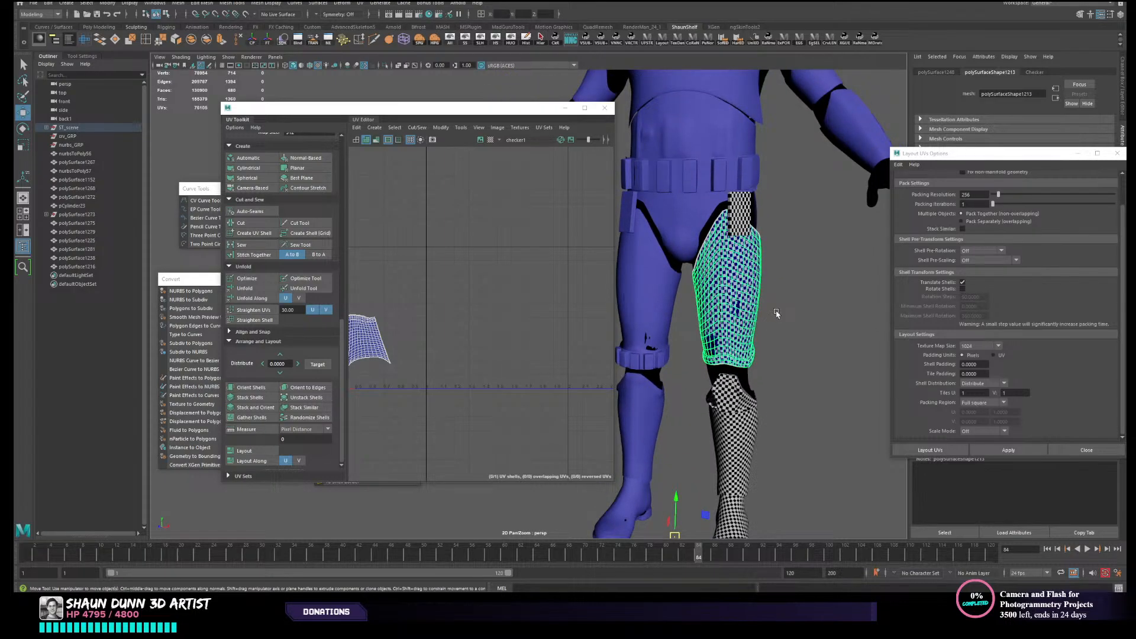
- Select the stormtrooper's chest armour to check whether it has usable UVs
scroll(798, 311, "down", 3)
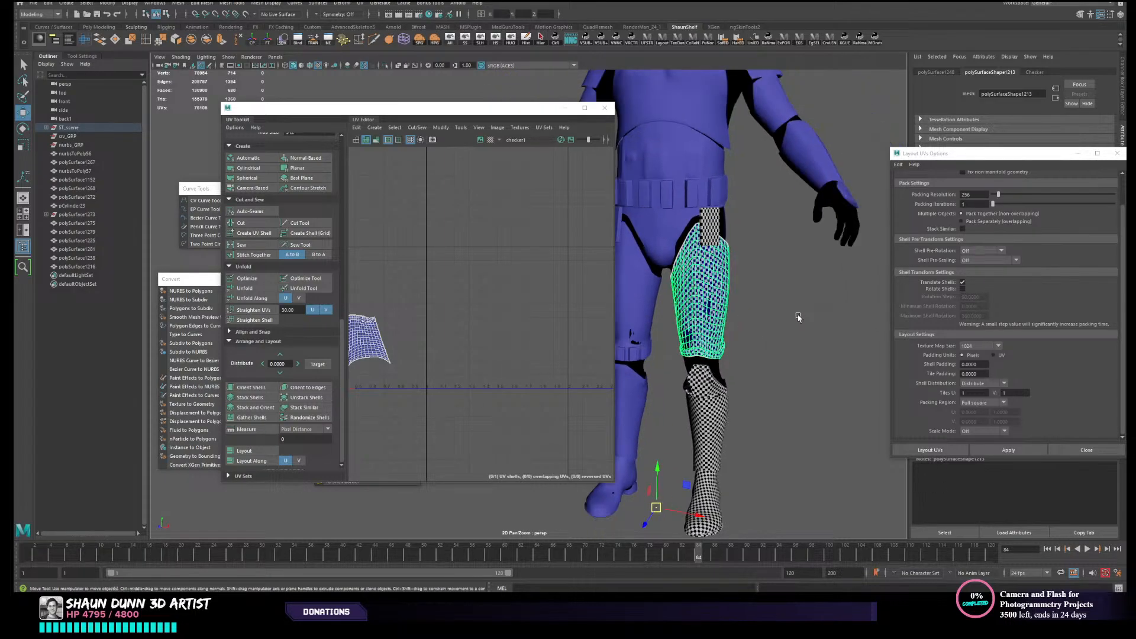
middle_click_drag(669, 295, 739, 321, "alt")
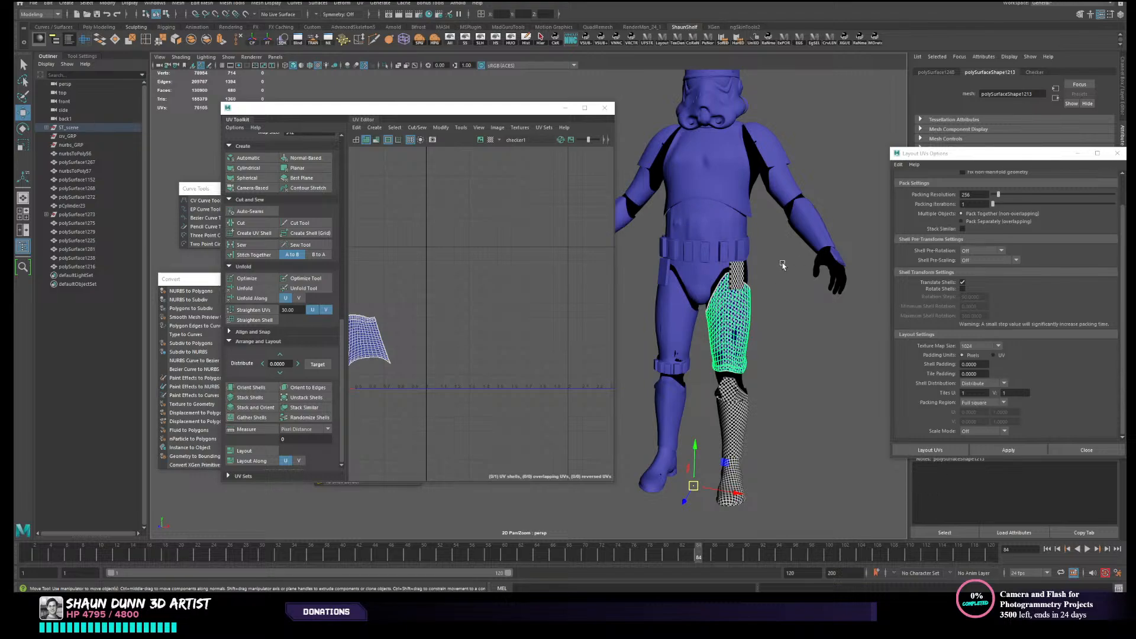
scroll(759, 408, "down", 3)
middle_click_drag(724, 389, 804, 388, "alt")
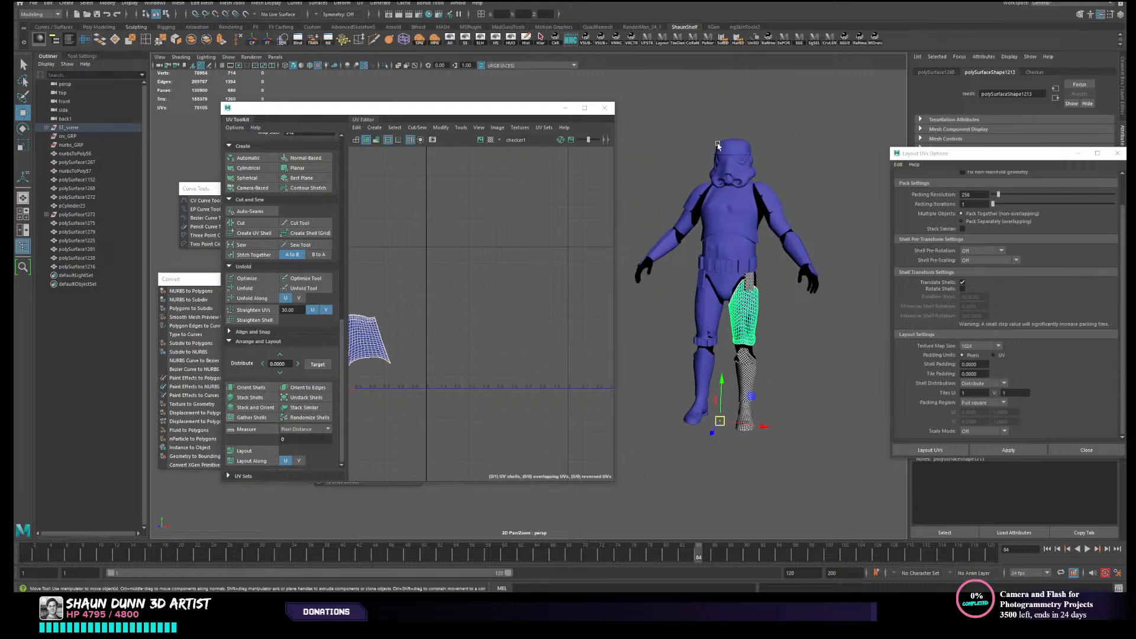
left_click(717, 220)
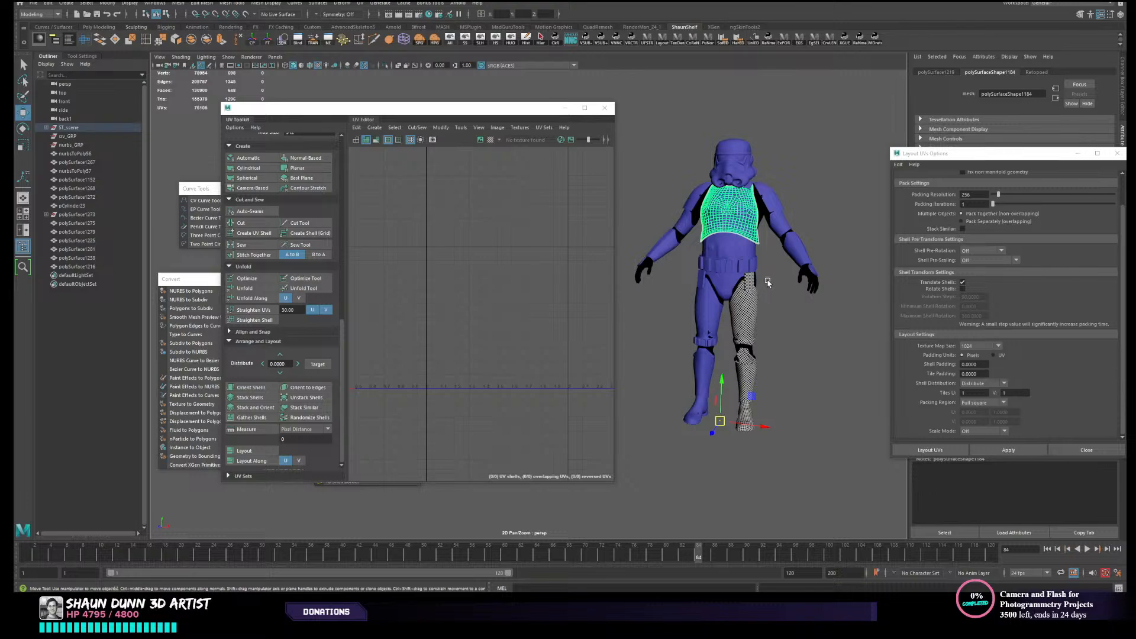
middle_click_drag(766, 278, 722, 322, "alt")
scroll(722, 317, "up", 1)
scroll(739, 284, "up", 1)
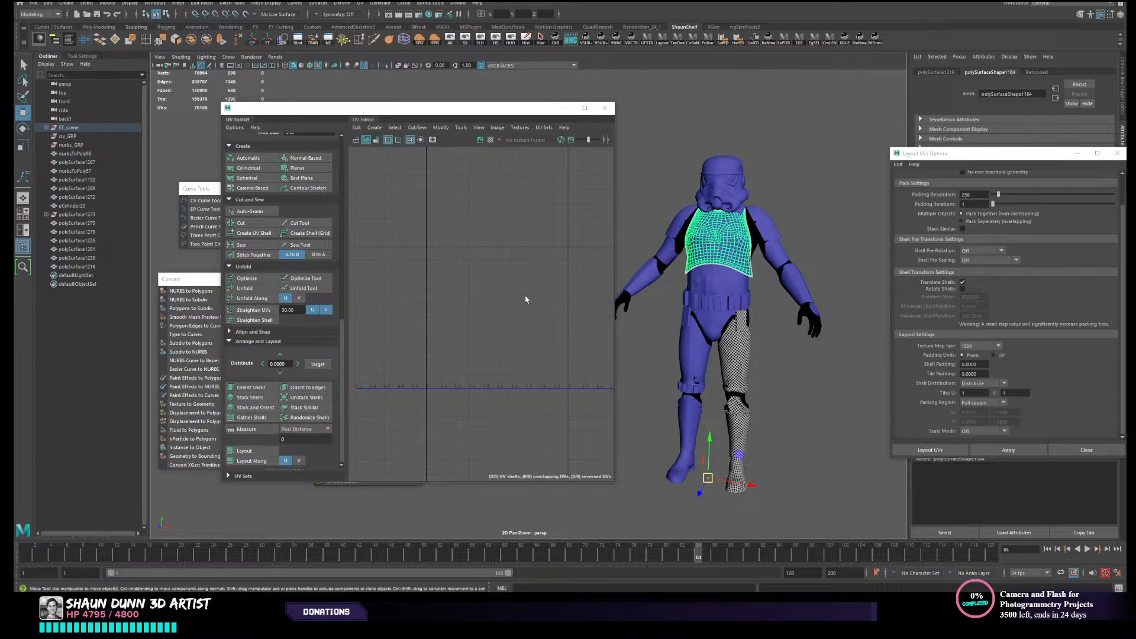
- Clear the chest selection and compare the untextured upper armour with the checkered left leg
middle_click_drag(788, 230, 820, 167, "alt")
scroll(820, 168, "down", 2)
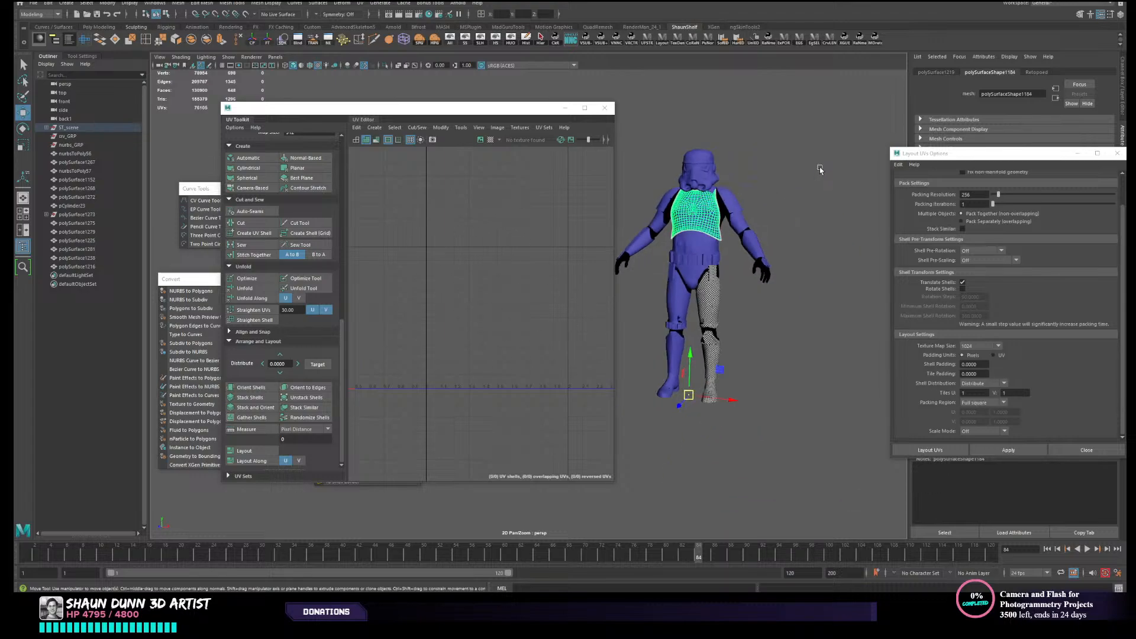
middle_click_drag(805, 206, 807, 218, "alt")
scroll(796, 218, "up", 1)
scroll(796, 217, "up", 4)
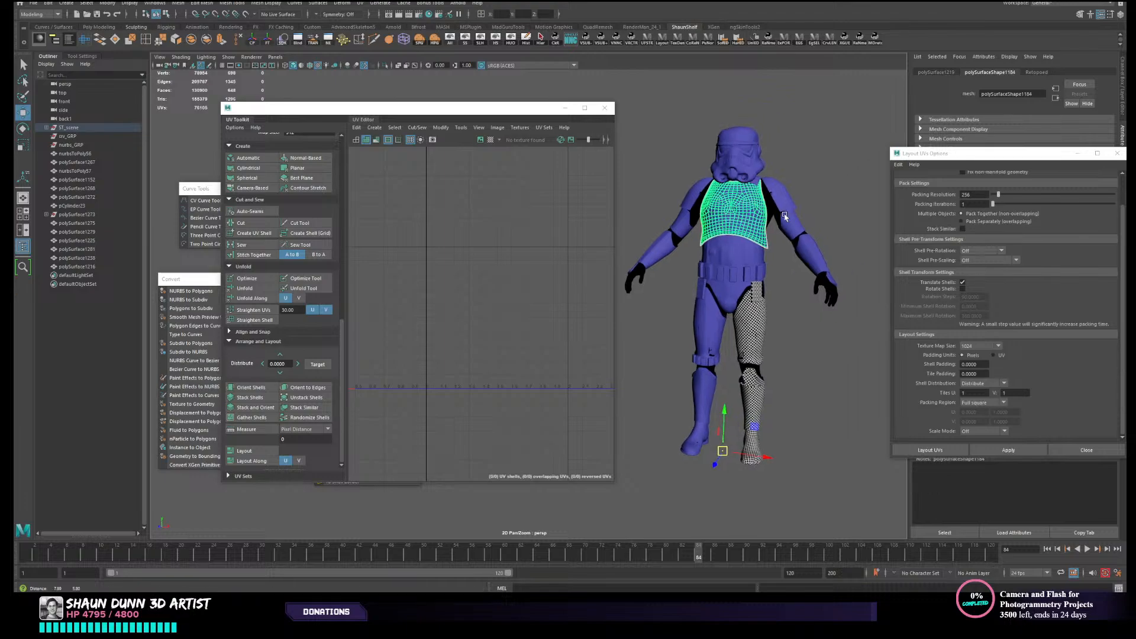
left_click(849, 166)
left_click_drag(850, 166, 732, 157, "alt")
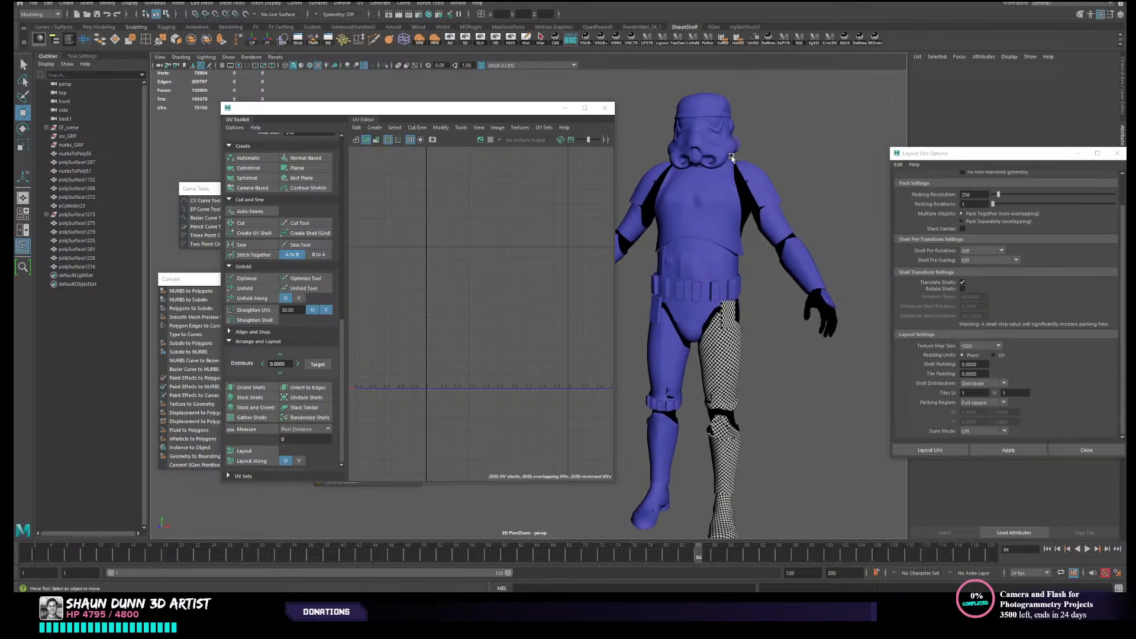
scroll(734, 245, "up", 4)
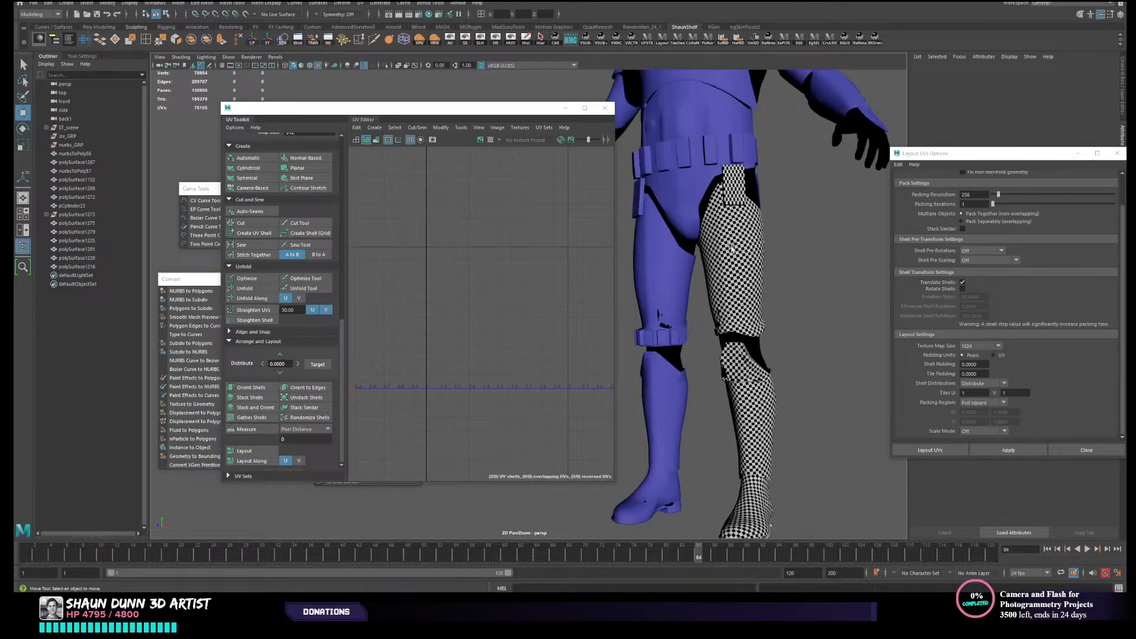
- Inspect the left thigh's UV shell, then examine the checker density along the whole left leg from several angles
left_click(757, 253)
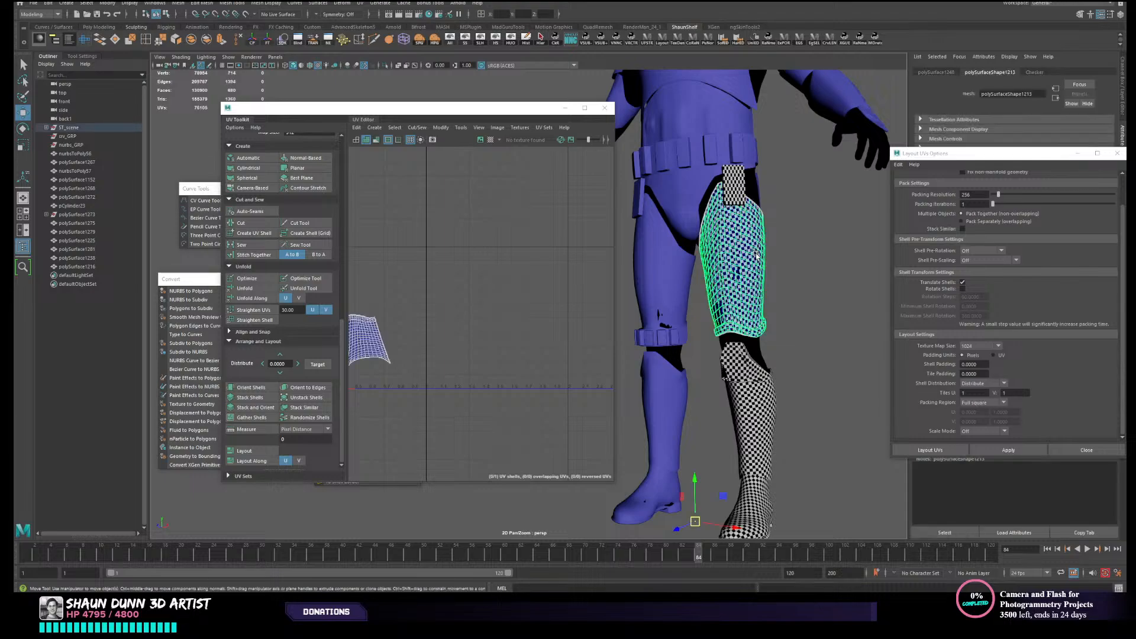
left_click(845, 289)
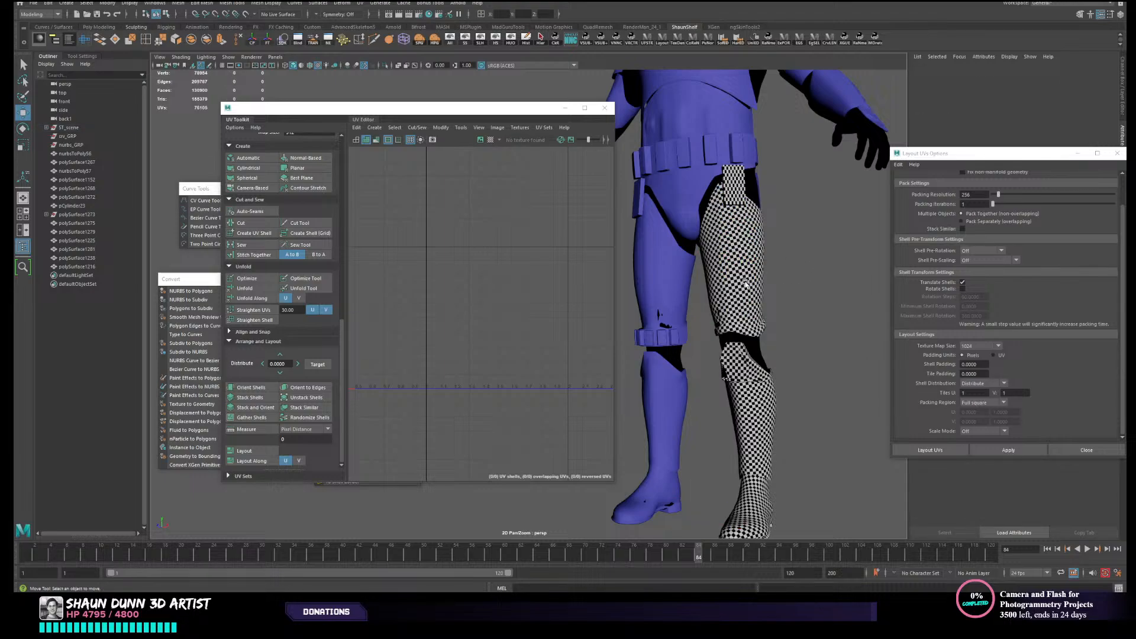
scroll(763, 322, "up", 4)
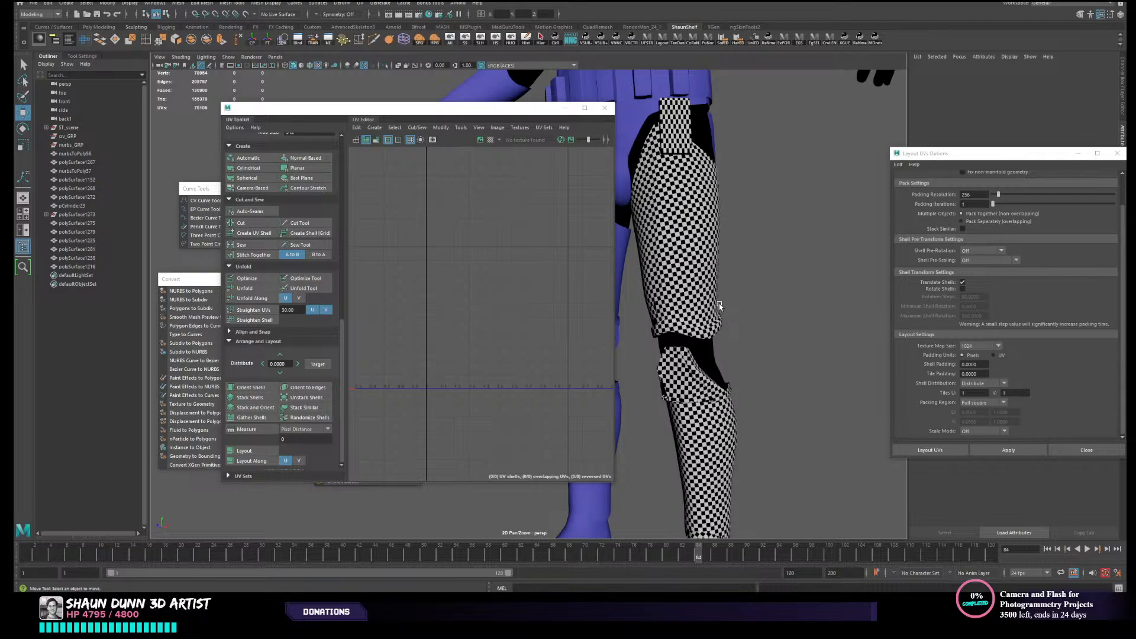
scroll(719, 306, "down", 1)
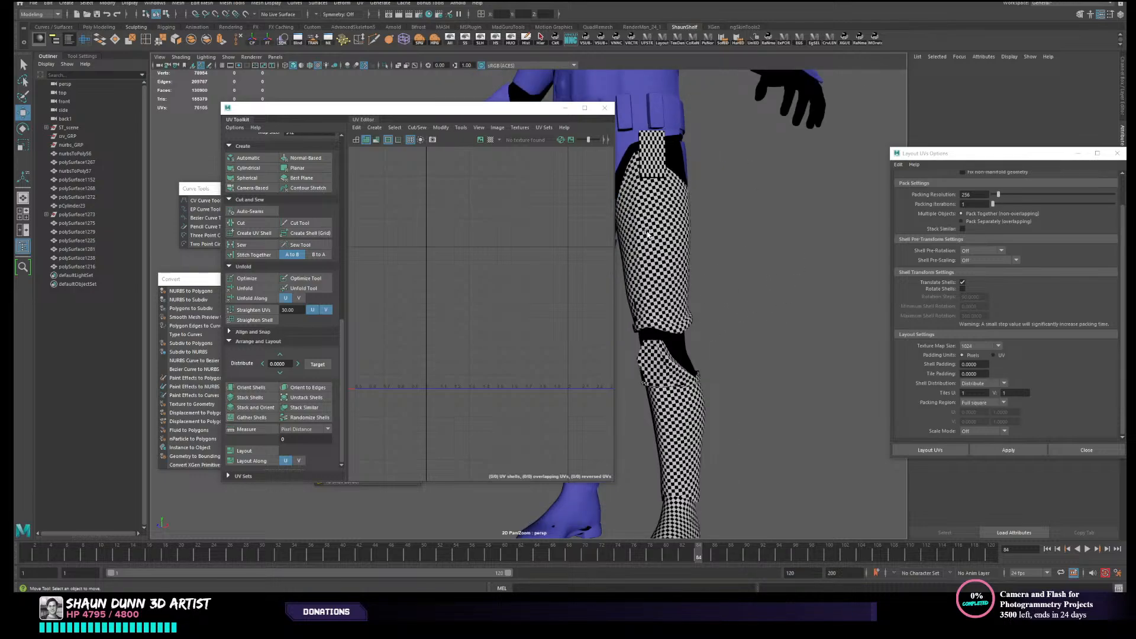
scroll(731, 321, "down", 3)
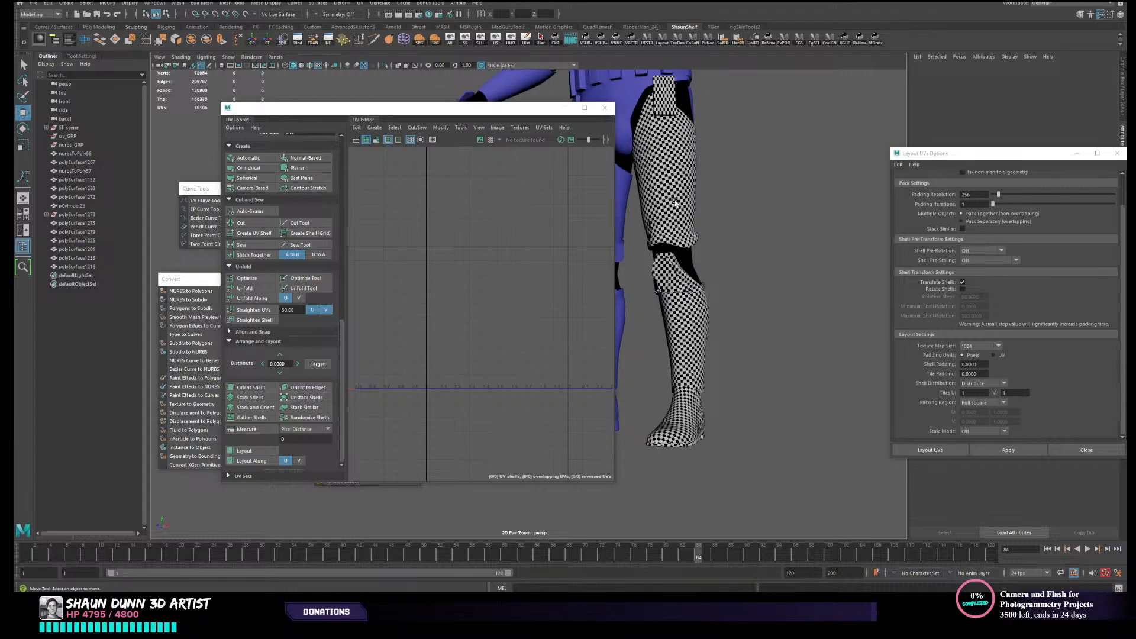
middle_click_drag(675, 202, 701, 290, "alt")
middle_click_drag(687, 118, 700, 230, "alt")
middle_click_drag(688, 168, 726, 321, "alt")
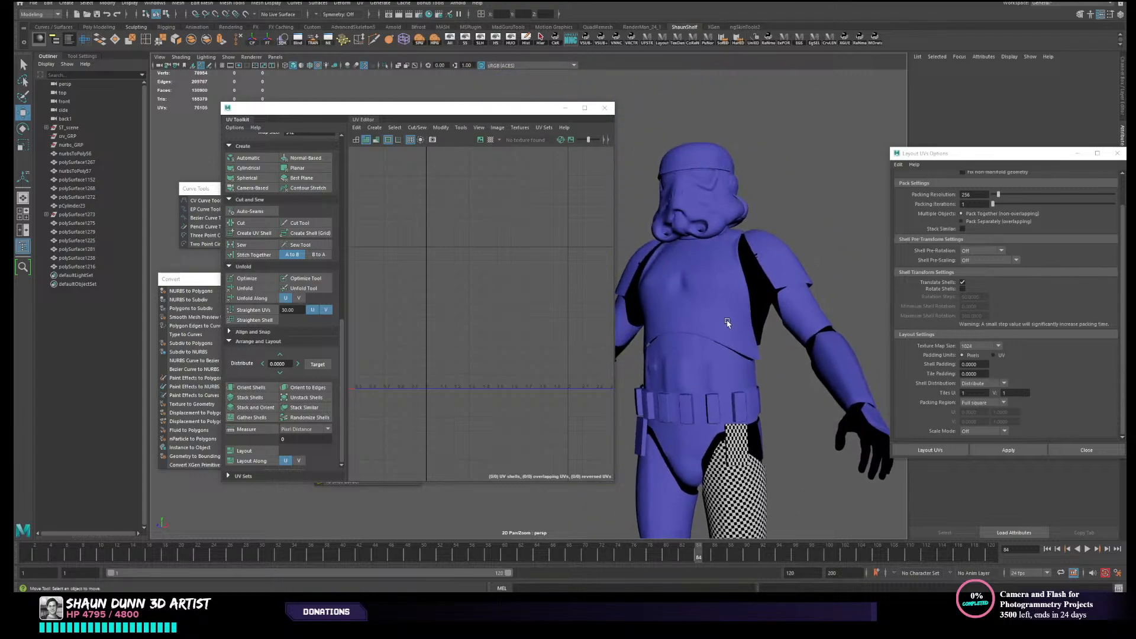
- View the armour from behind and select the rear pelvis piece to check its UVs
middle_click_drag(804, 511, 798, 243, "alt")
left_click(754, 364)
left_click_drag(797, 244, 858, 230, "alt")
left_click_drag(735, 236, 807, 224, "alt")
left_click(699, 254)
scroll(698, 255, "down", 5)
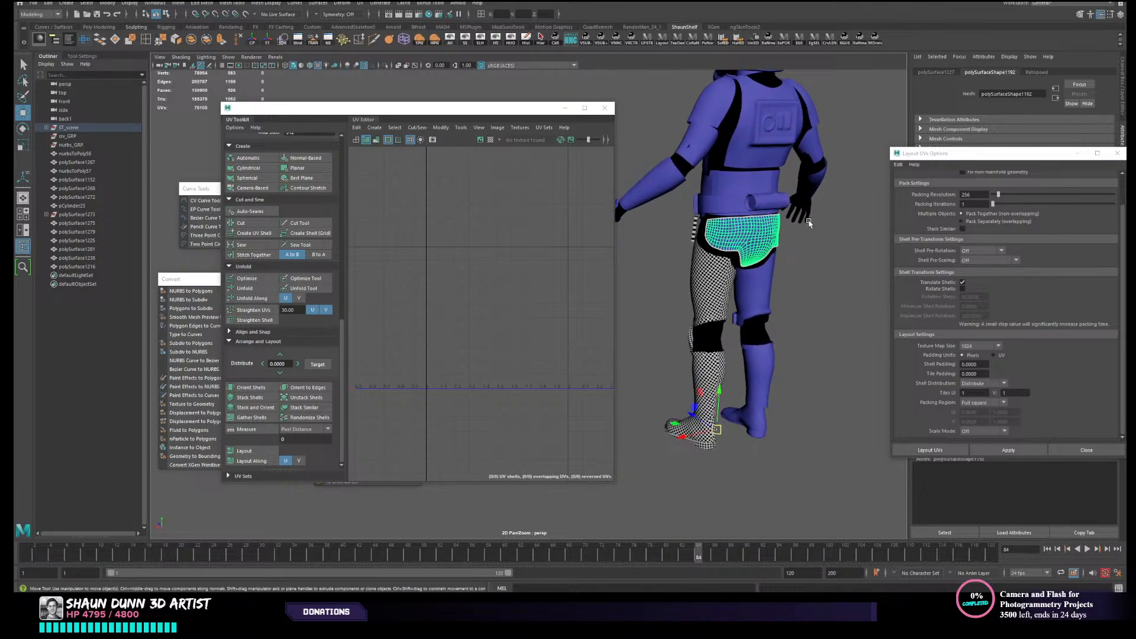
scroll(774, 189, "up", 3)
middle_click_drag(781, 160, 761, 237, "alt")
scroll(757, 252, "up", 2)
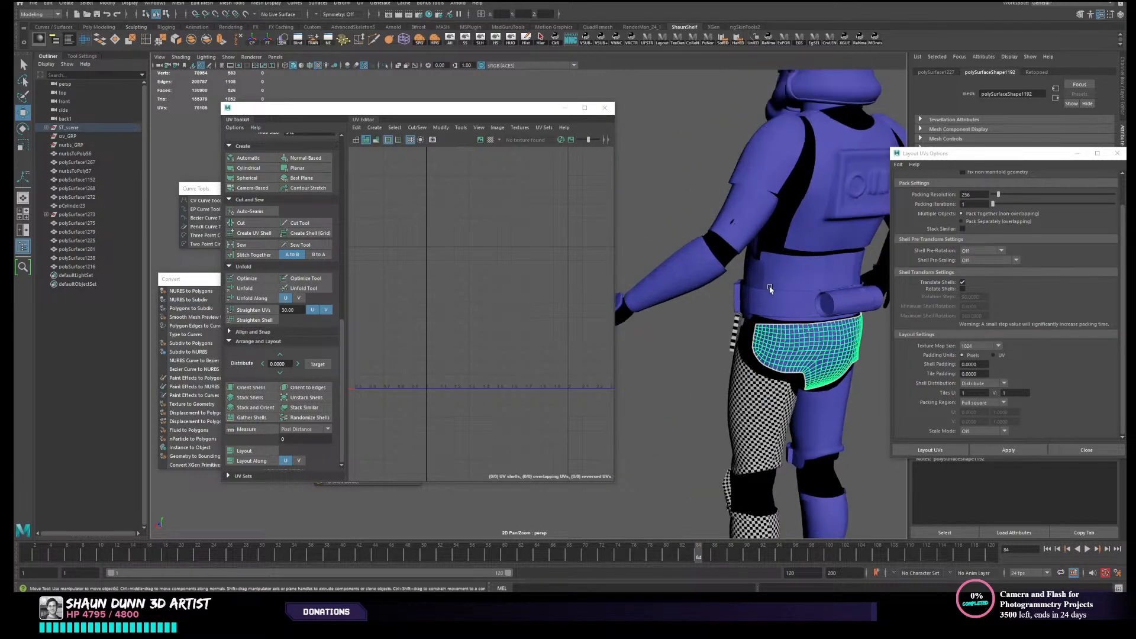
- Select the lower back, left forearm and left upper arm armour to check their existing UVs
left_click(791, 281, "shift")
left_click(704, 268, "shift")
left_click(733, 237, "shift")
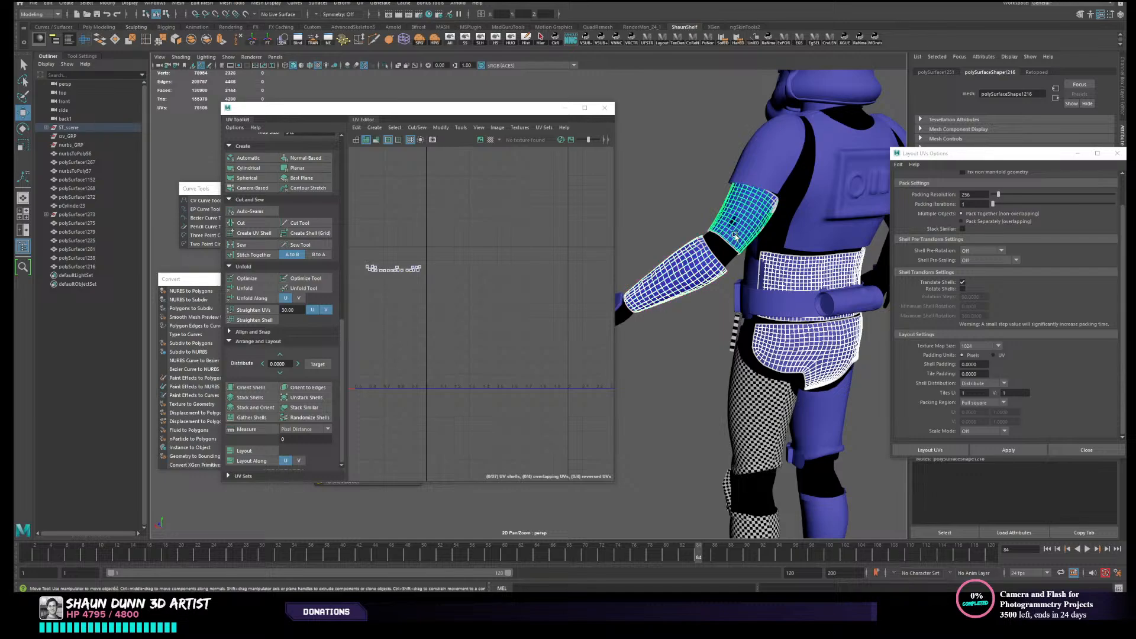
left_click(730, 236)
- Select only the left forearm armour and give it new UVs with a camera-based projection
left_click(680, 269)
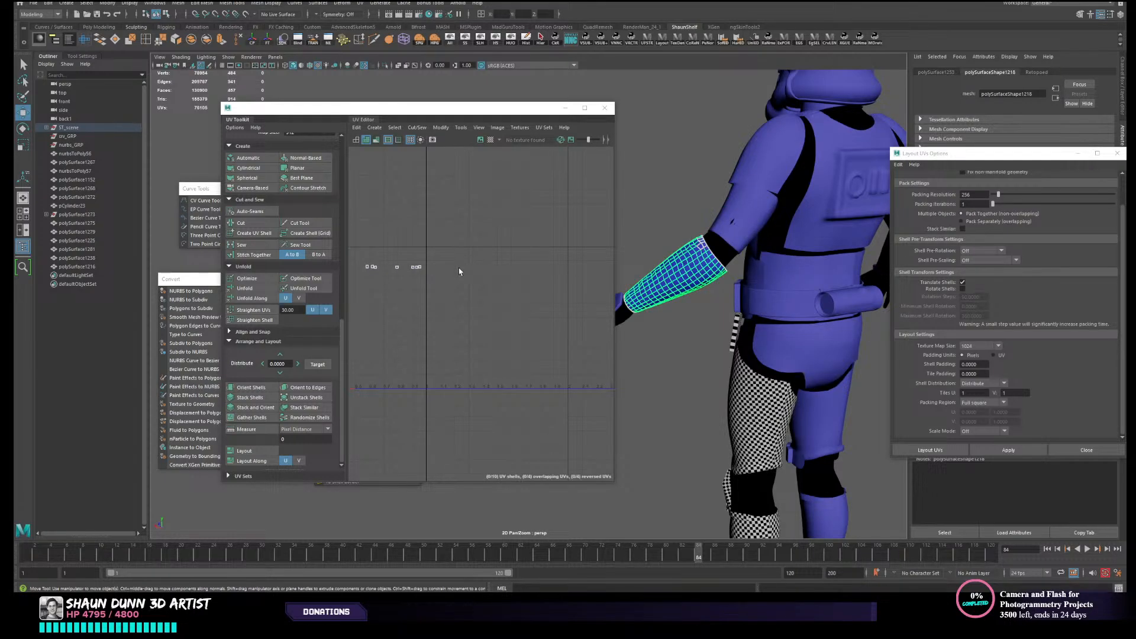
scroll(730, 368, "down", 3)
middle_click_drag(724, 446, 735, 382, "alt")
left_click_drag(710, 355, 736, 317, "alt")
middle_click_drag(735, 317, 740, 388, "alt")
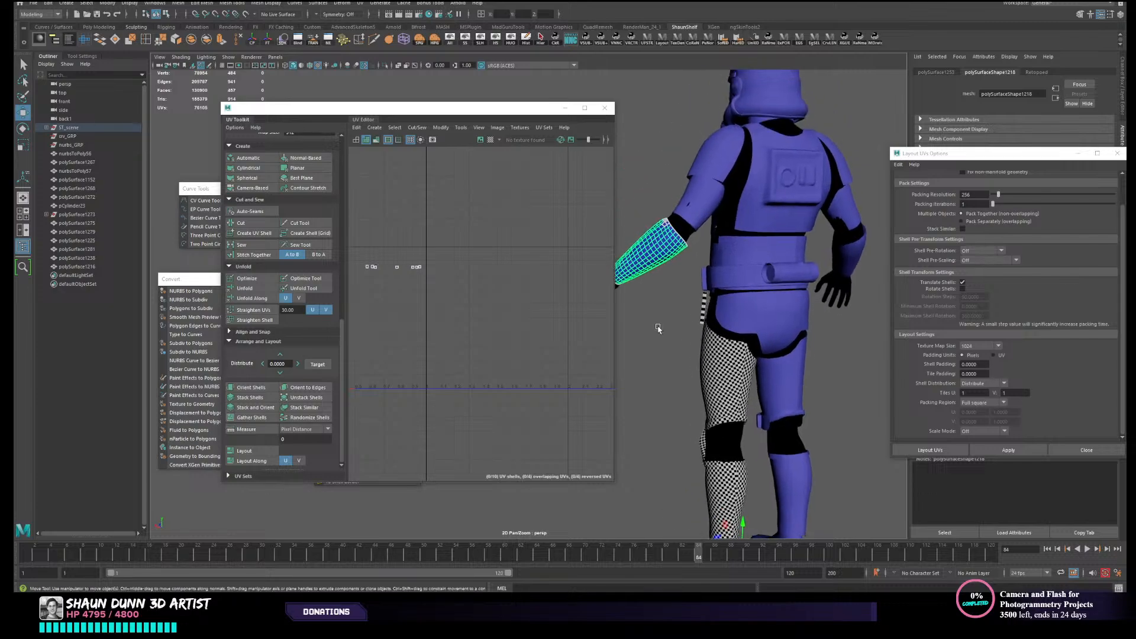
scroll(658, 329, "up", 3)
middle_click_drag(657, 314, 661, 387, "alt")
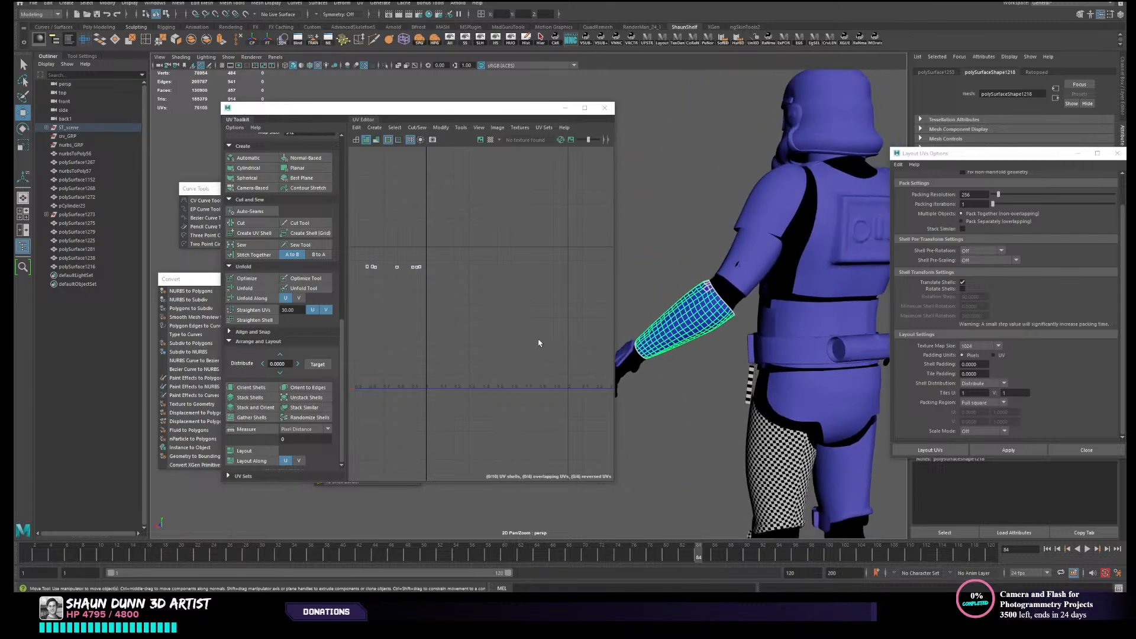
left_click(251, 190)
left_click_drag(698, 368, 718, 380, "alt")
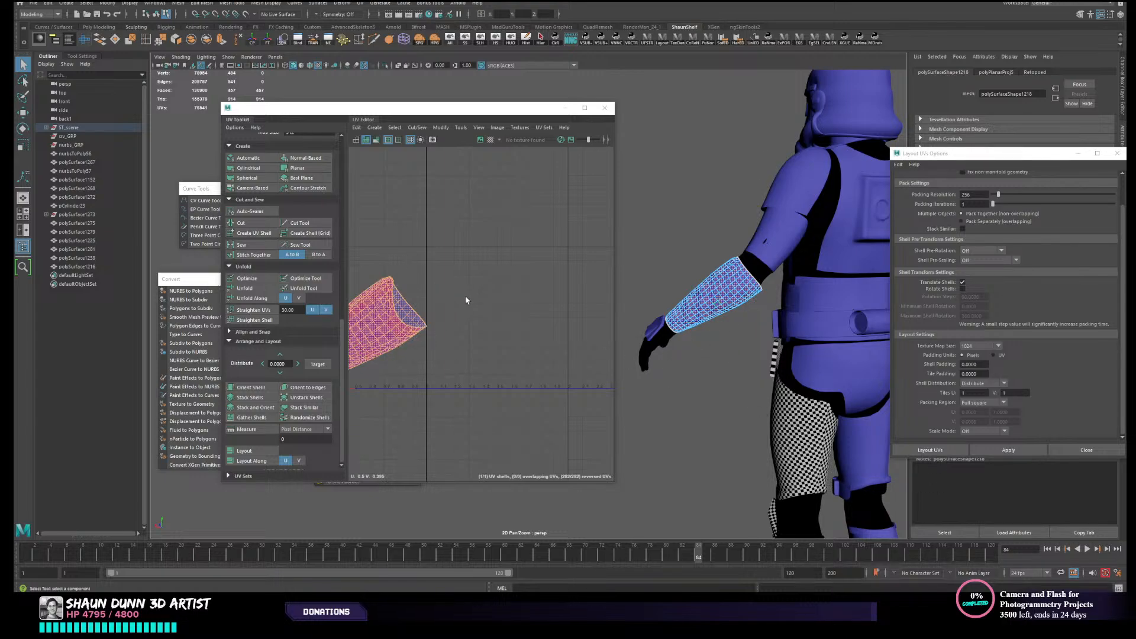
- Select the lengthwise edge loop from elbow to wrist on the left forearm and cut a UV seam along it
middle_click_drag(462, 301, 568, 289, "alt")
scroll(522, 301, "up", 3)
scroll(734, 284, "up", 3)
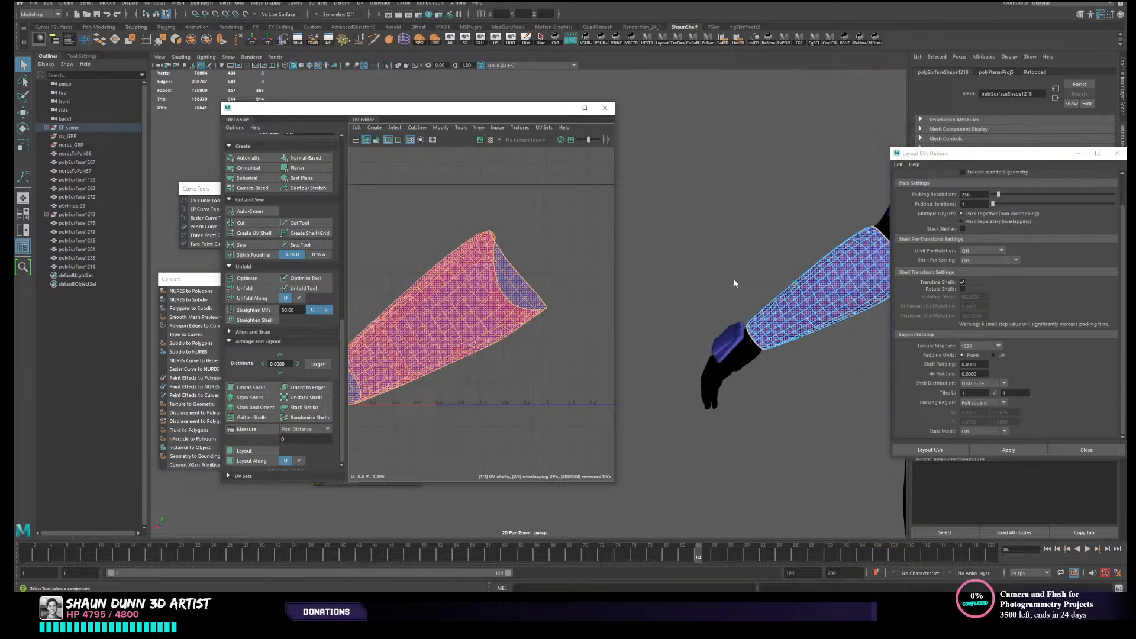
left_click_drag(734, 284, 788, 331, "alt")
left_click(804, 332)
scroll(803, 332, "up", 4)
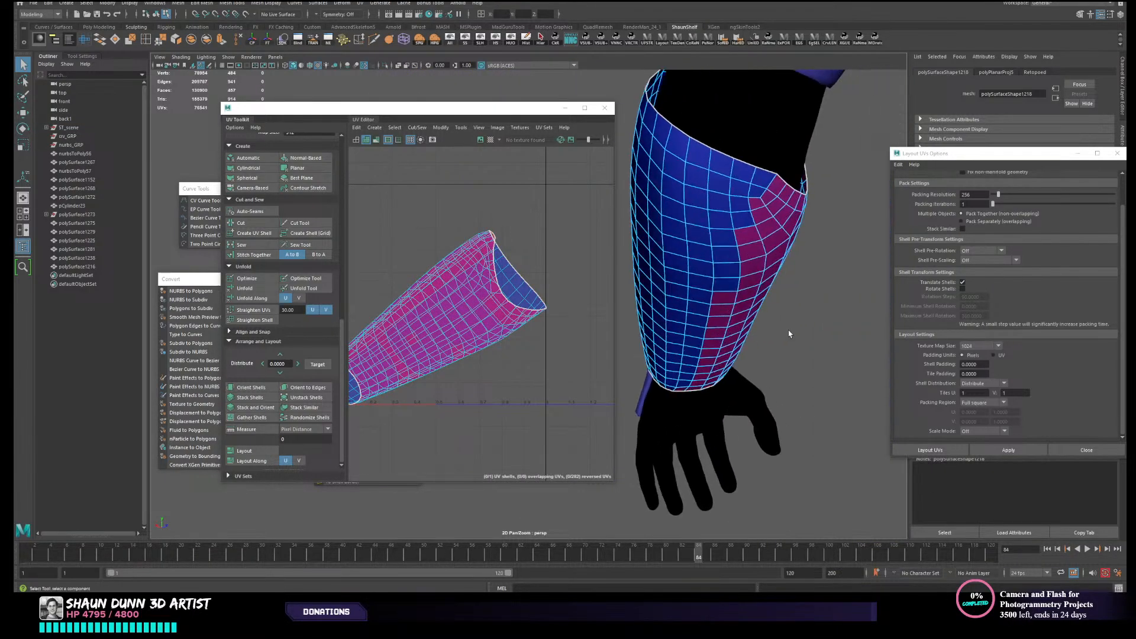
double_click(753, 178)
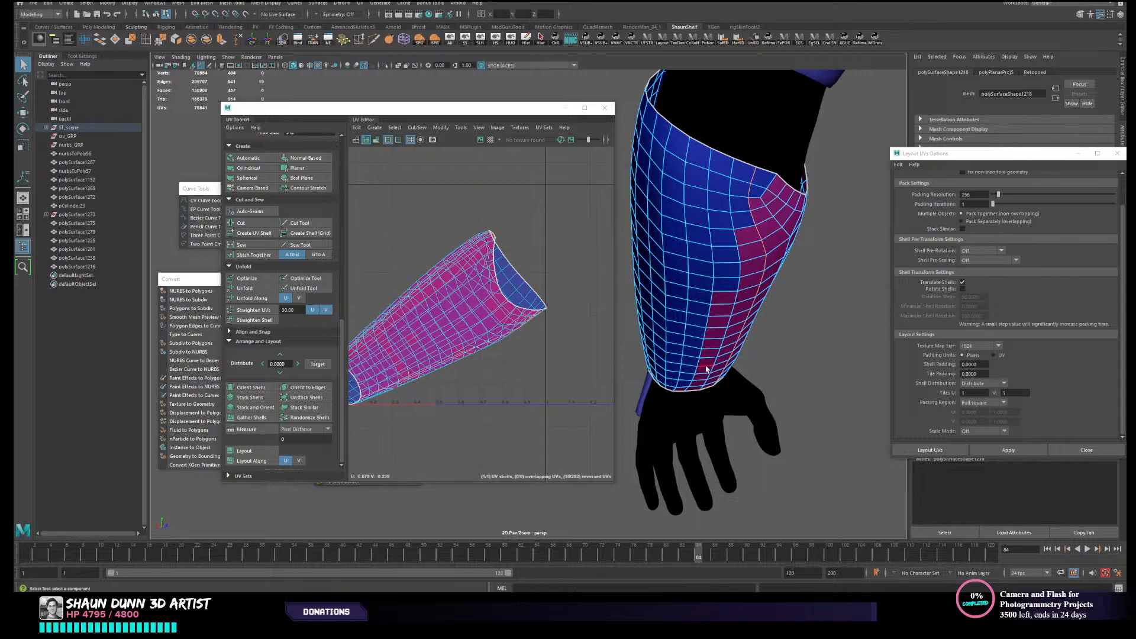
scroll(707, 368, "down", 5)
middle_click_drag(712, 361, 855, 395, "alt")
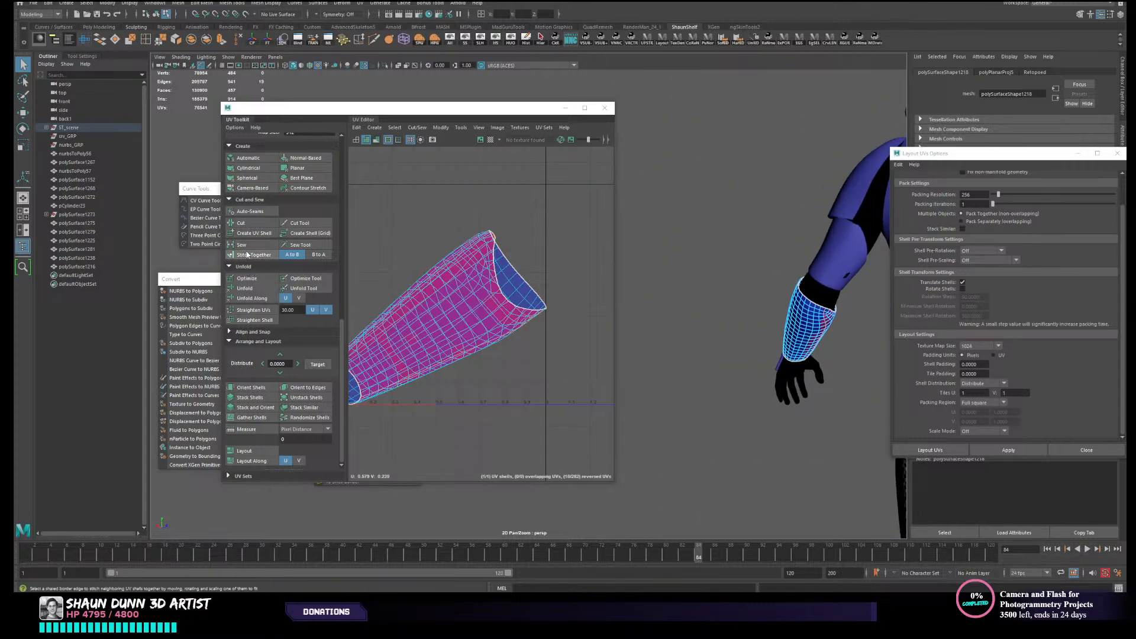
left_click(246, 224)
- Select the whole left forearm UV shell and unfold it
key("w")
right_click_drag(469, 304, 450, 293)
left_click(450, 293)
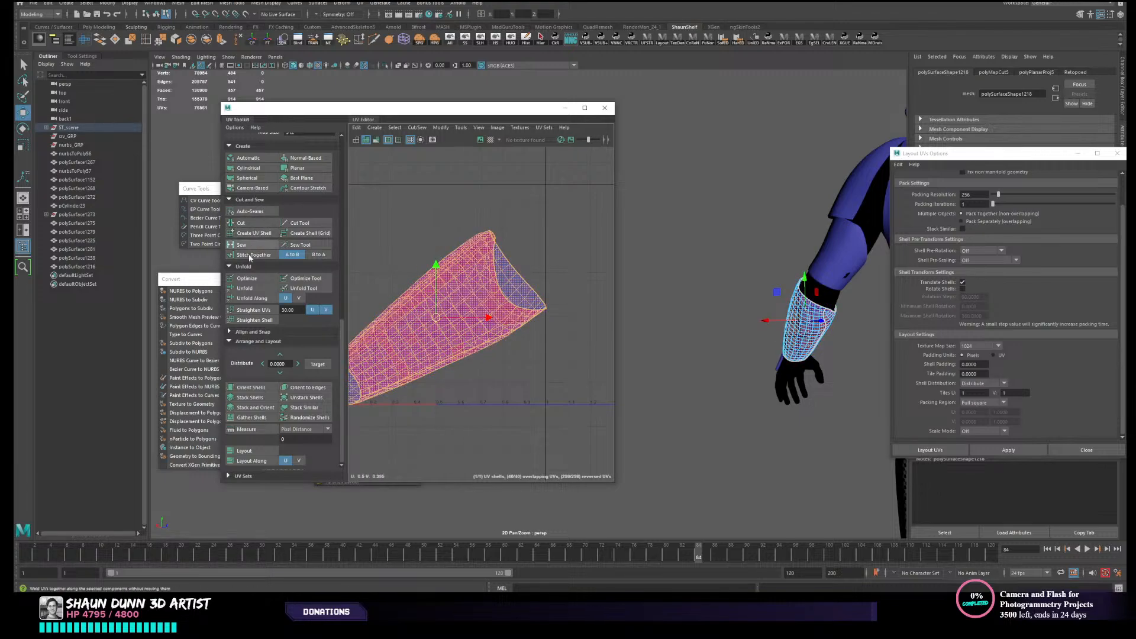
left_click(244, 288)
scroll(747, 331, "down", 5)
left_click_drag(746, 330, 773, 342, "alt")
middle_click_drag(773, 341, 666, 321, "alt")
scroll(677, 320, "up", 4)
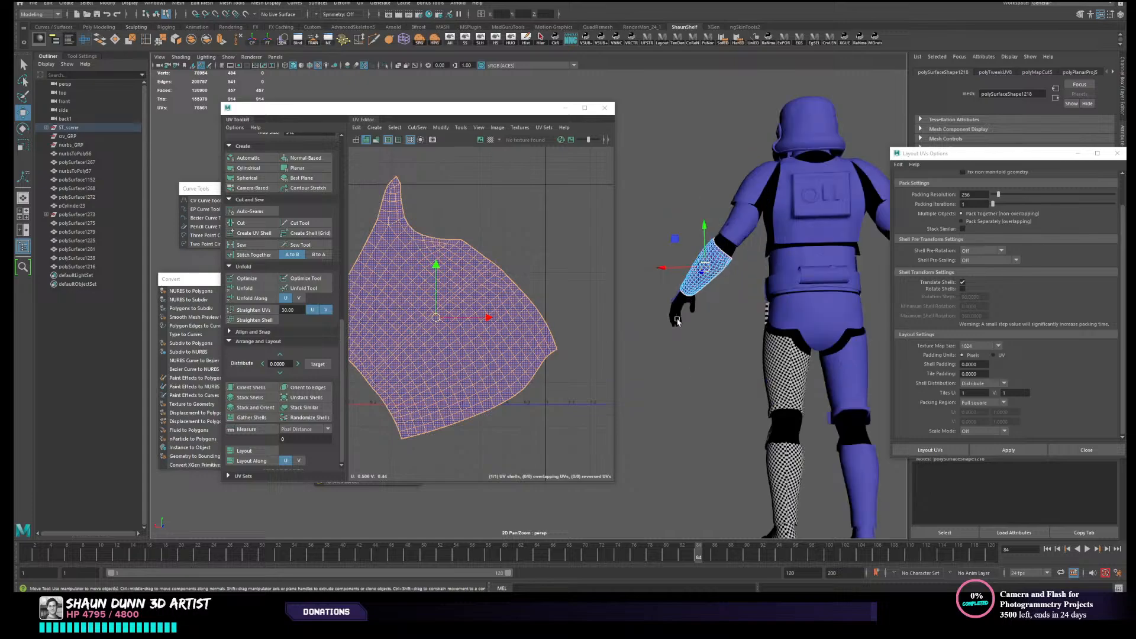
- Select the left upper arm armour and give it new UVs with a camera-based projection
left_click_drag(704, 269, 691, 276, "alt")
middle_click_drag(691, 276, 691, 308, "alt")
right_click_drag(707, 293, 718, 282)
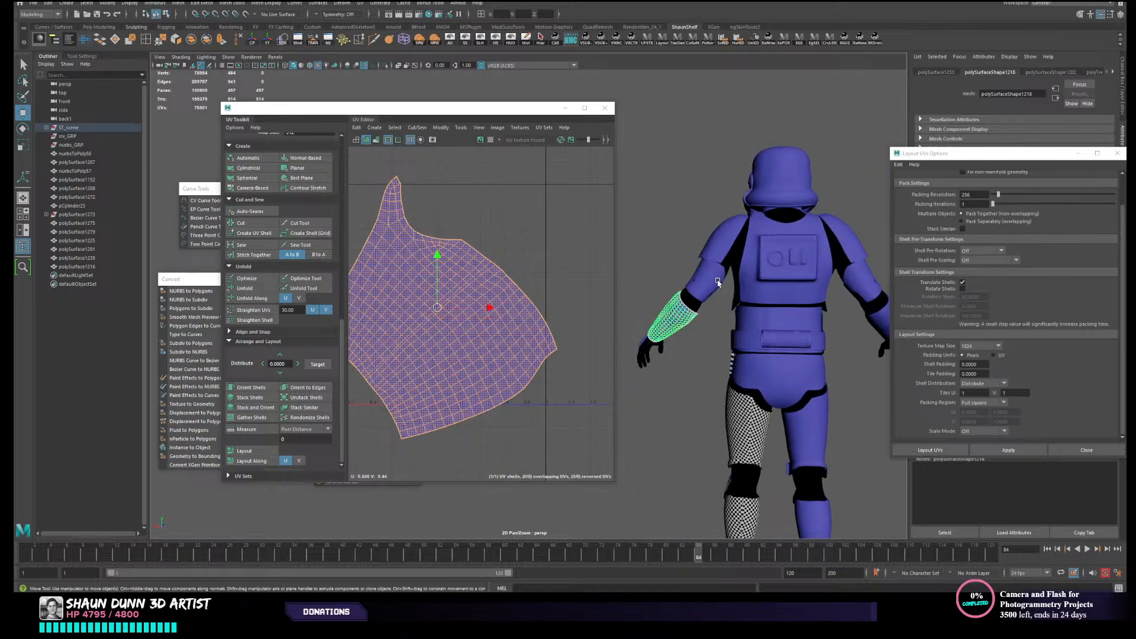
left_click(717, 283)
left_click(699, 294)
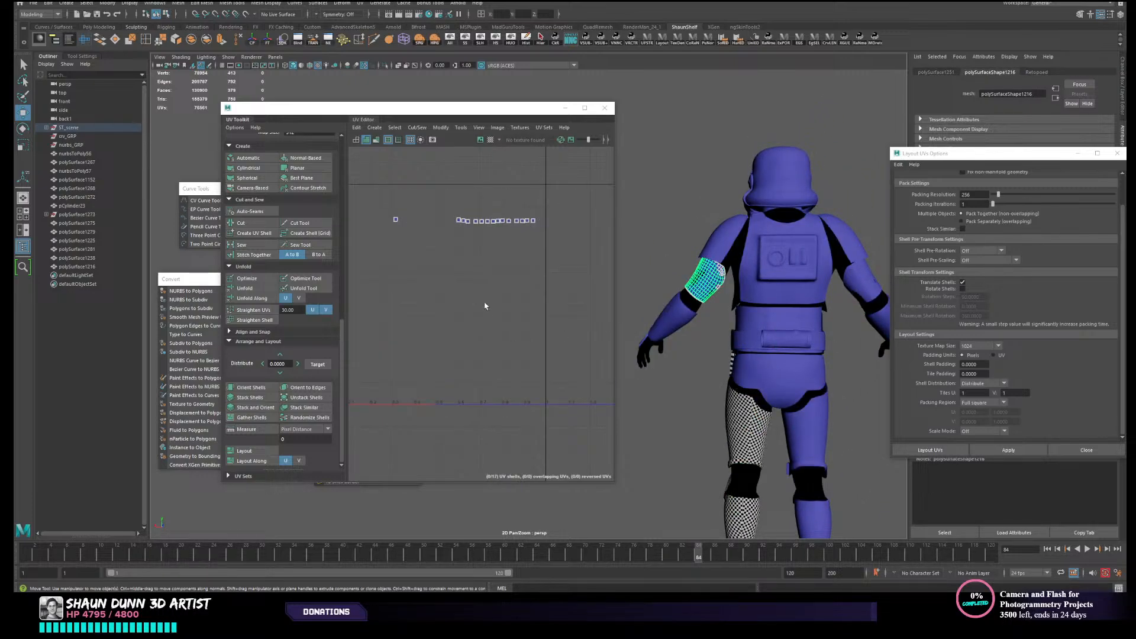
left_click(252, 187)
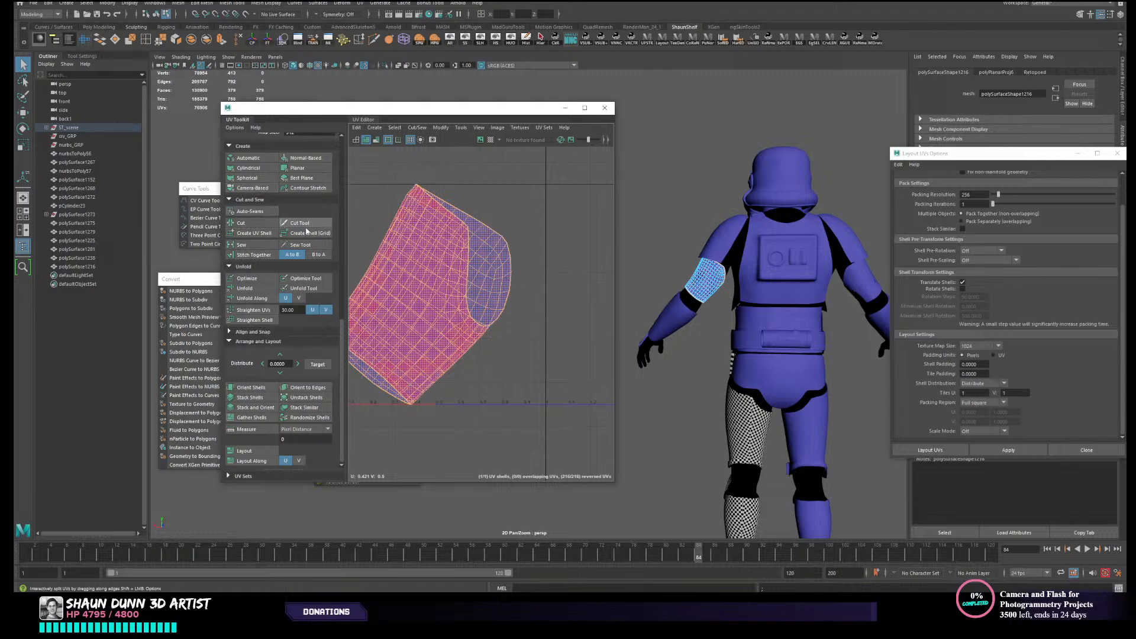
- Select a lengthwise edge loop on the body-facing side of the left upper arm and cut a UV seam along it
left_click_drag(726, 271, 707, 322, "alt")
right_click_drag(692, 340, 725, 348, "alt")
left_click_drag(727, 342, 699, 348, "alt")
scroll(711, 332, "up", 4)
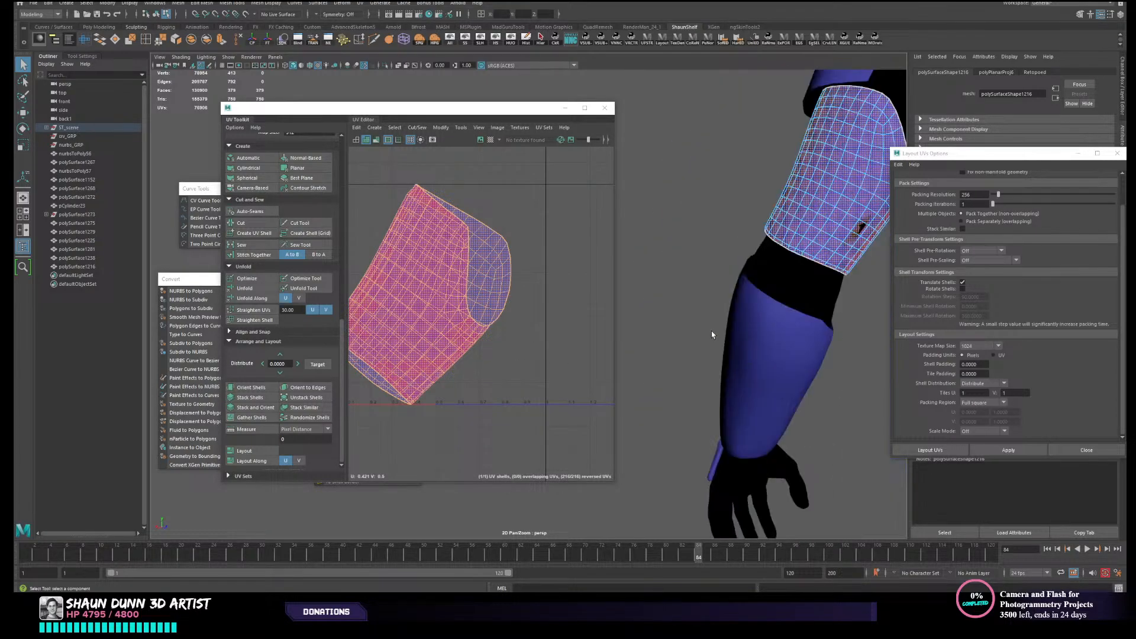
middle_click_drag(764, 319, 710, 370, "alt")
right_click_drag(711, 368, 710, 337)
double_click(704, 310)
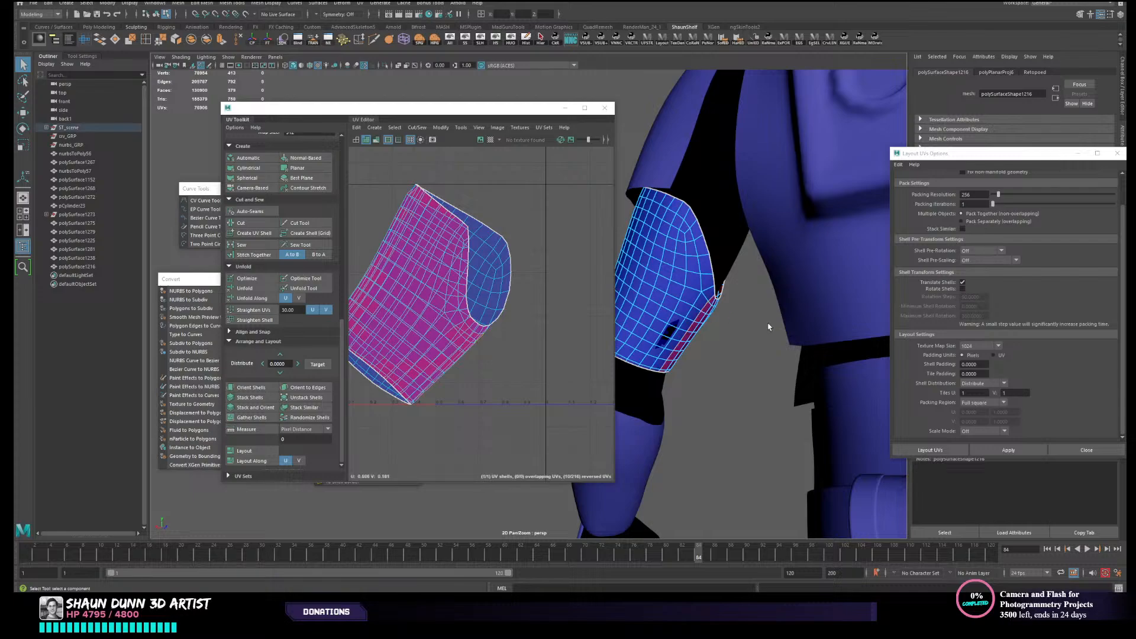
left_click(267, 224)
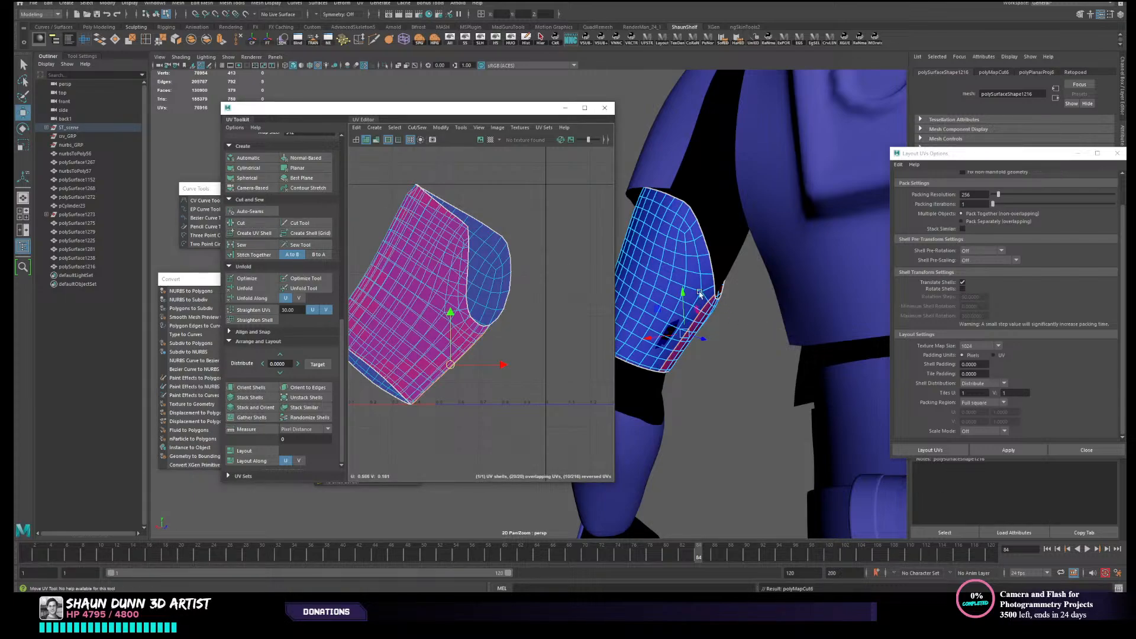
- Select the entire left upper arm UV shell and unfold it
right_click_drag(553, 259, 507, 246)
left_click(453, 266)
left_click(258, 388)
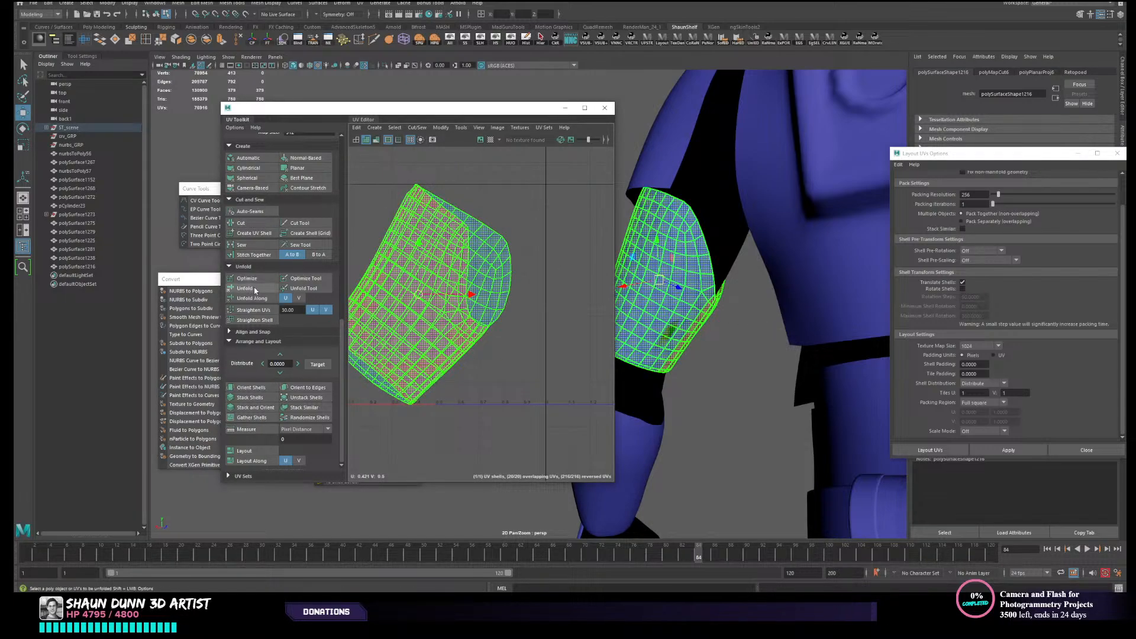
left_click(245, 288)
scroll(445, 281, "down", 3)
middle_click_drag(506, 299, 507, 314, "alt")
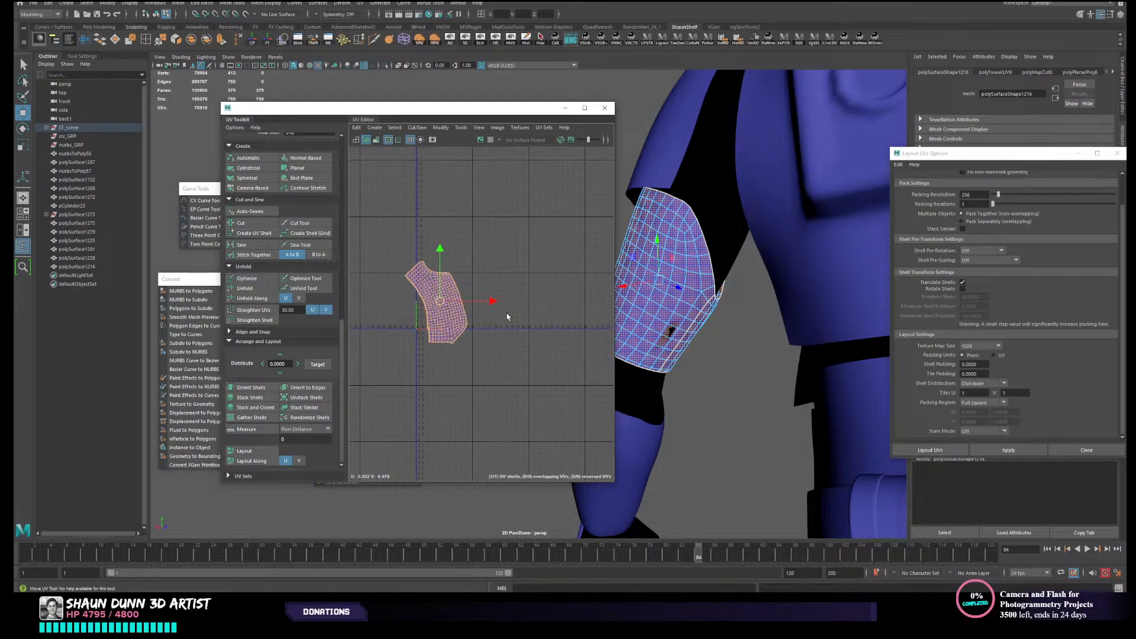
- Give the left shoulder armour new UVs with a camera-based projection and unfold its shell
right_click_drag(699, 351, 716, 344)
scroll(713, 350, "down", 6)
left_click_drag(710, 355, 701, 302, "alt")
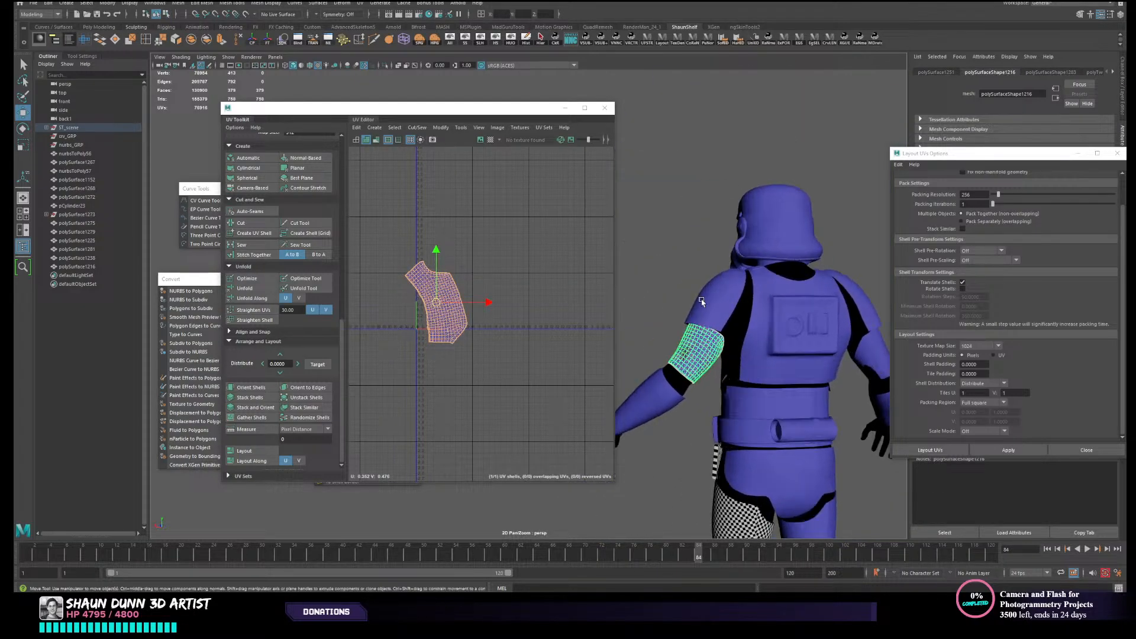
left_click(731, 289)
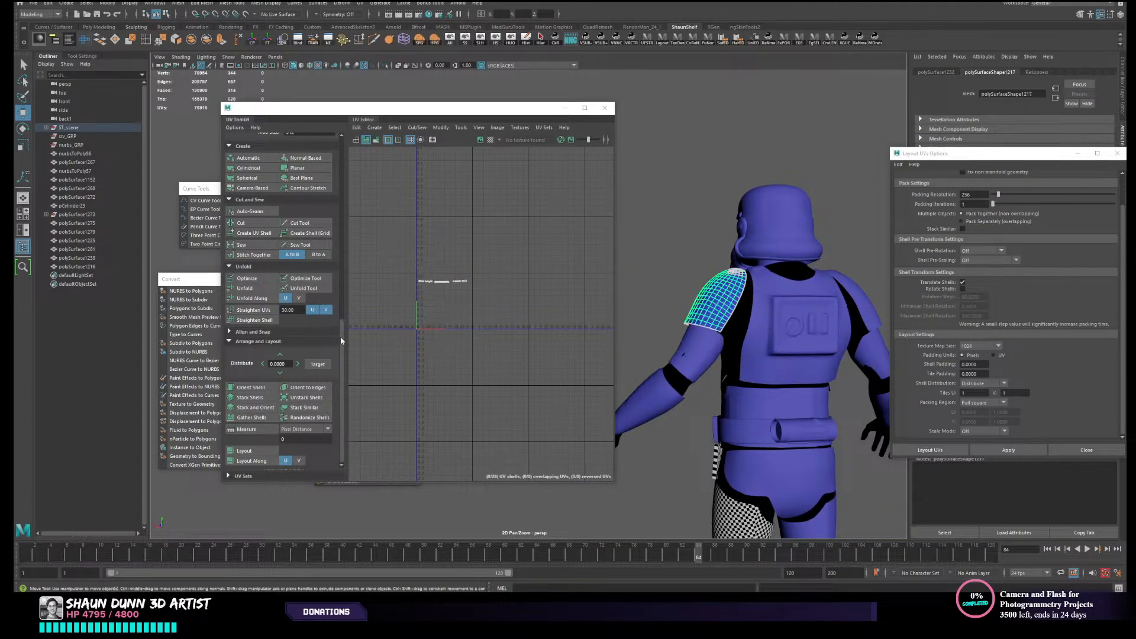
left_click(255, 188)
scroll(458, 320, "up", 4)
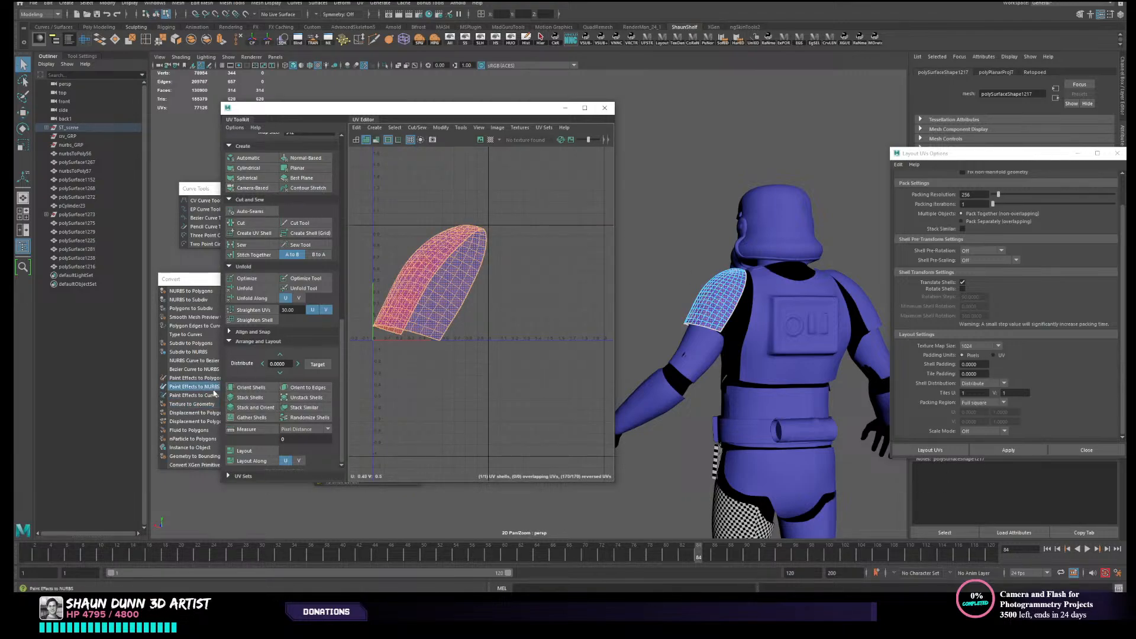
left_click(253, 295)
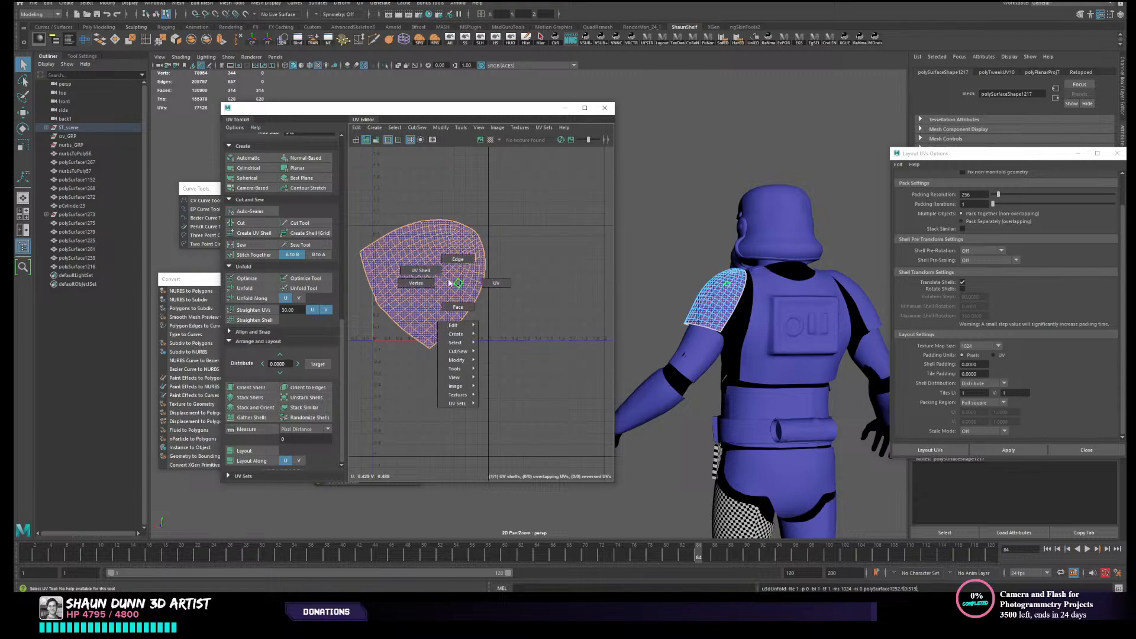
key("F8")
- Select the helmet and give it new UVs with a camera-based projection
scroll(719, 301, "down", 3)
left_click_drag(721, 302, 736, 312, "alt")
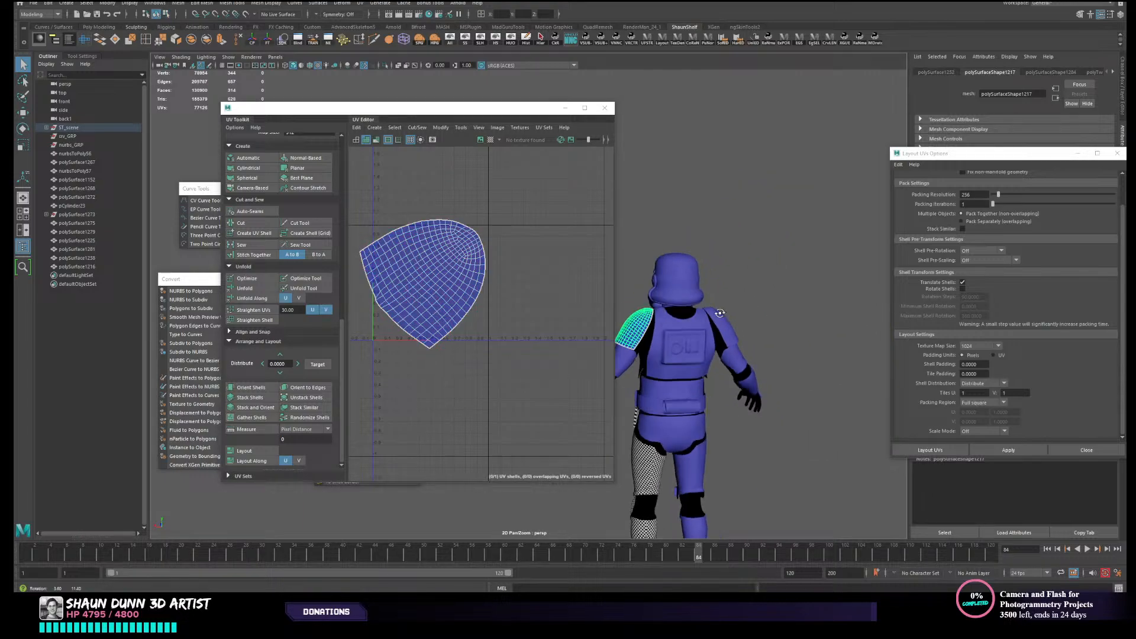
scroll(747, 287, "up", 2)
left_click(751, 273)
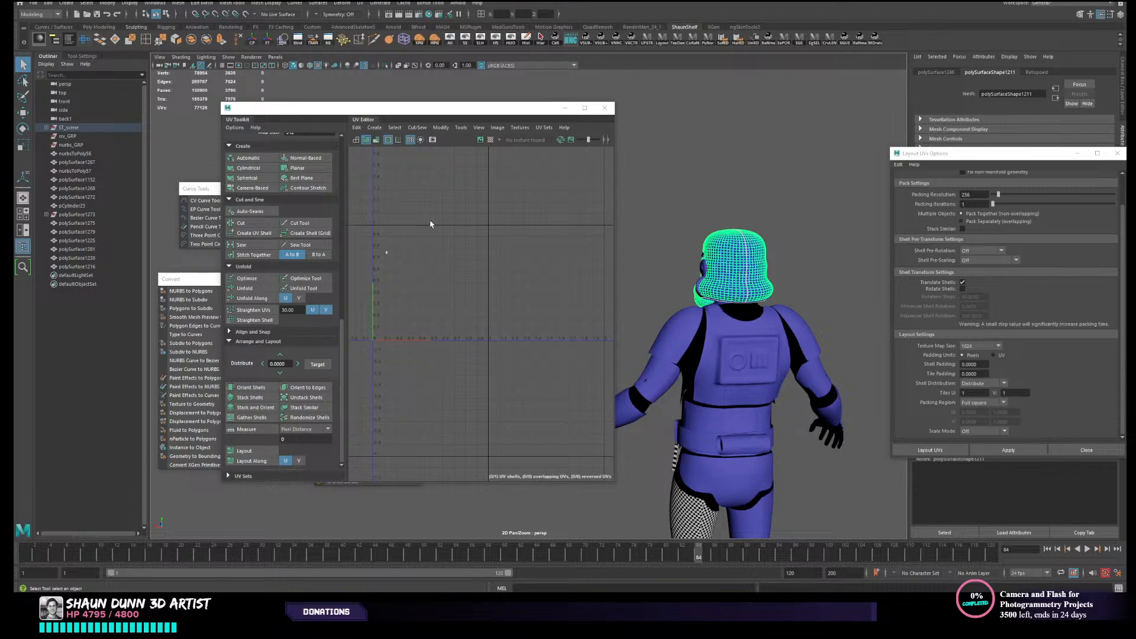
scroll(777, 200, "up", 2)
left_click_drag(777, 200, 701, 214, "alt")
scroll(701, 215, "up", 5)
middle_click_drag(702, 217, 878, 197, "alt")
left_click_drag(879, 197, 775, 229, "alt")
middle_click_drag(775, 229, 900, 240, "alt")
left_click_drag(900, 240, 745, 228, "alt")
middle_click_drag(746, 228, 1022, 245, "alt")
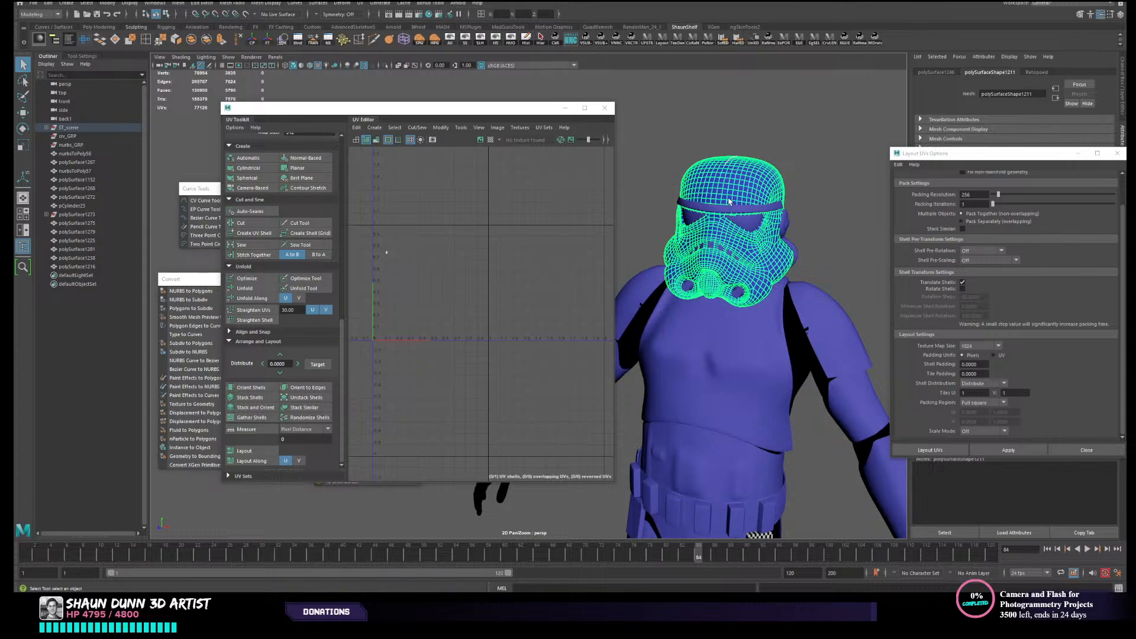
scroll(423, 259, "down", 5)
middle_click_drag(426, 262, 446, 304, "alt")
scroll(747, 195, "up", 4)
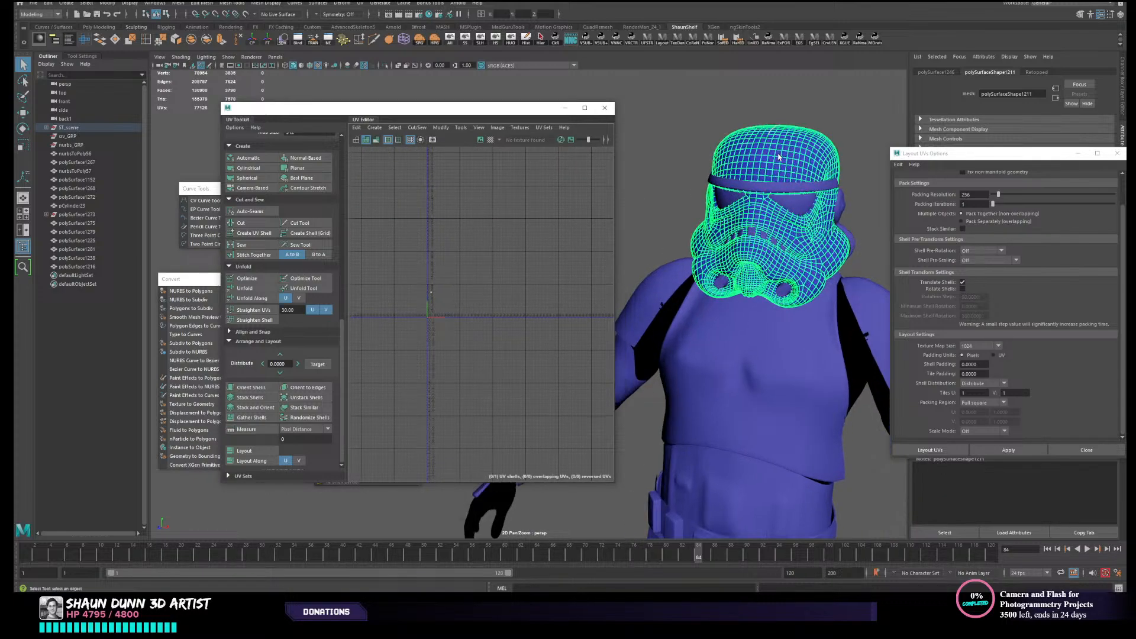
left_click_drag(758, 186, 752, 244, "alt")
left_click_drag(829, 340, 895, 267, "alt")
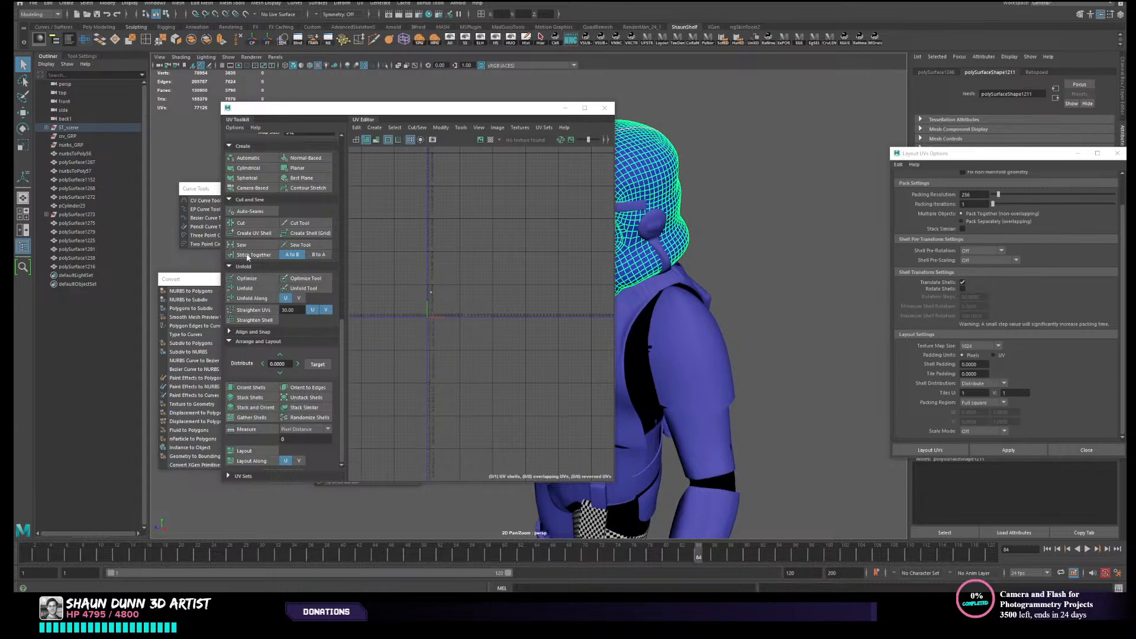
left_click(265, 188)
- Examine the helmet mesh from the front and side and frame its shell in the UV Editor
left_click_drag(809, 184, 655, 213, "alt")
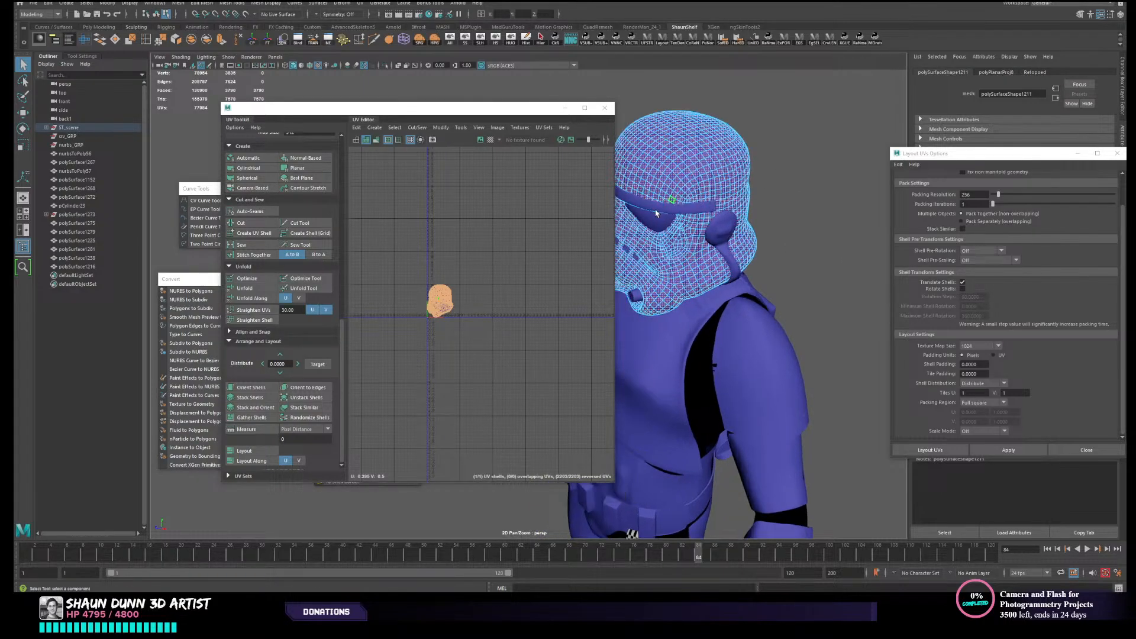
right_click_drag(541, 275, 546, 274)
left_click_drag(740, 193, 717, 193, "alt")
scroll(718, 196, "up", 2)
right_click_drag(707, 187, 715, 169)
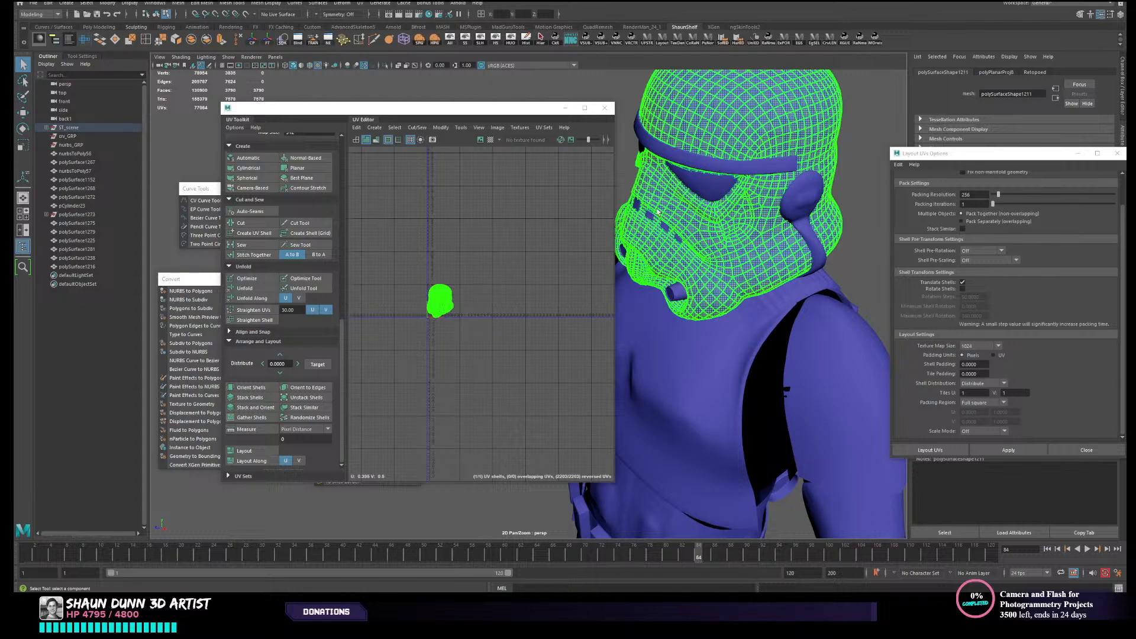
left_click_drag(786, 266, 807, 352, "alt")
left_click_drag(719, 260, 653, 238, "alt")
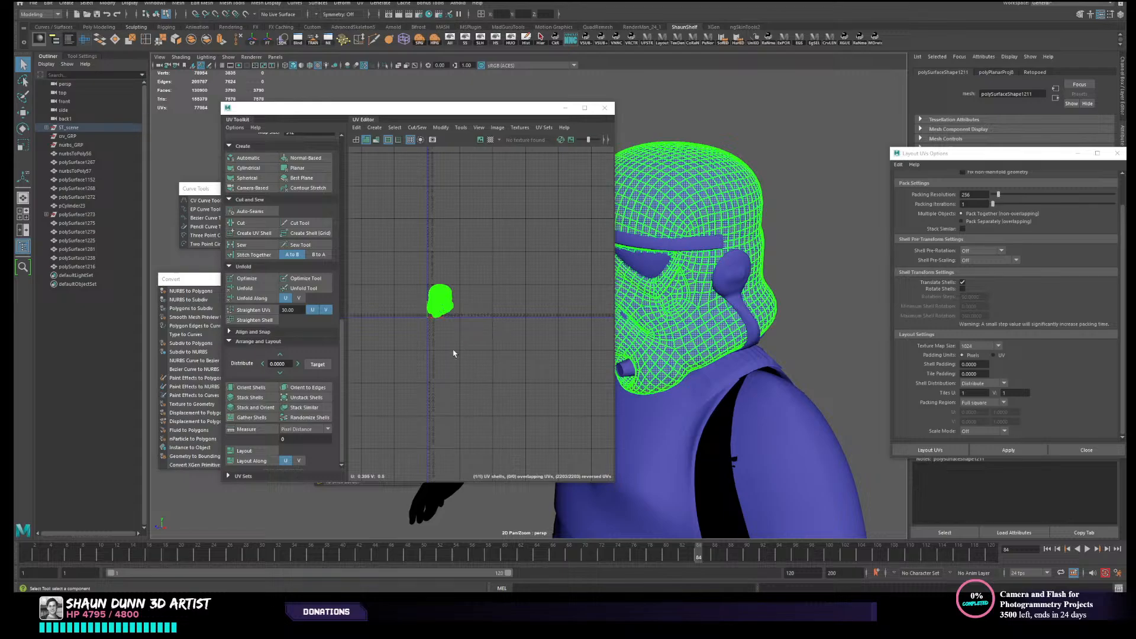
right_click_drag(476, 312, 446, 304)
right_click_drag(725, 207, 746, 187)
key("f")
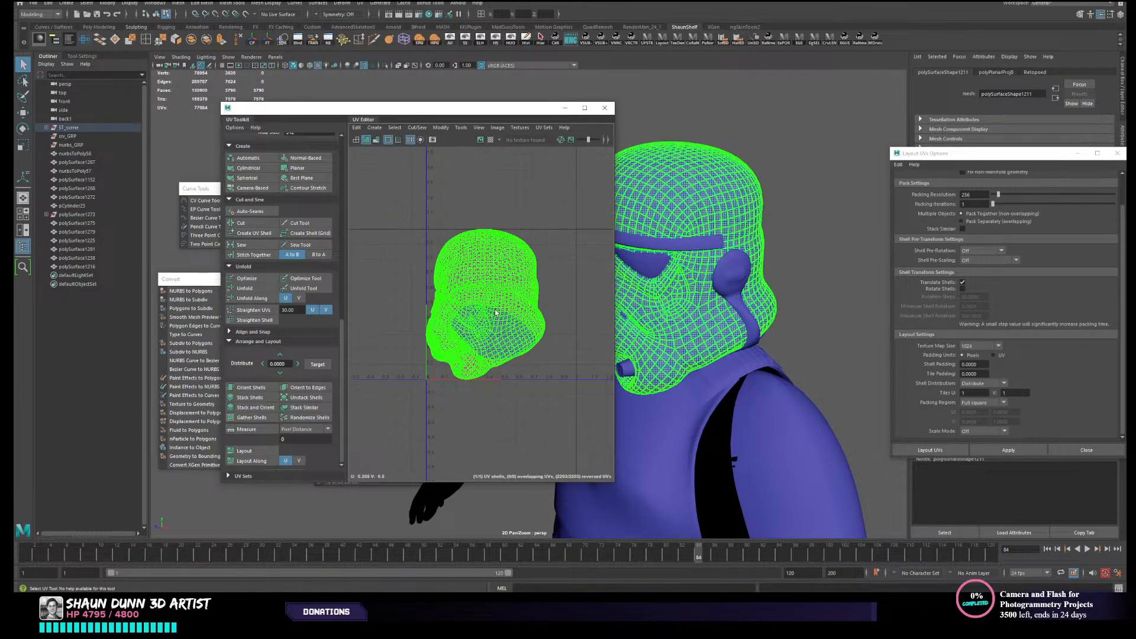
- Cut a UV seam along the centre edge loop at the back of the helmet and extend it over the crown
left_click_drag(783, 189, 677, 208, "alt")
middle_click_drag(760, 301, 727, 171, "alt")
right_click_drag(790, 325, 797, 291)
left_click_drag(779, 298, 747, 282, "alt")
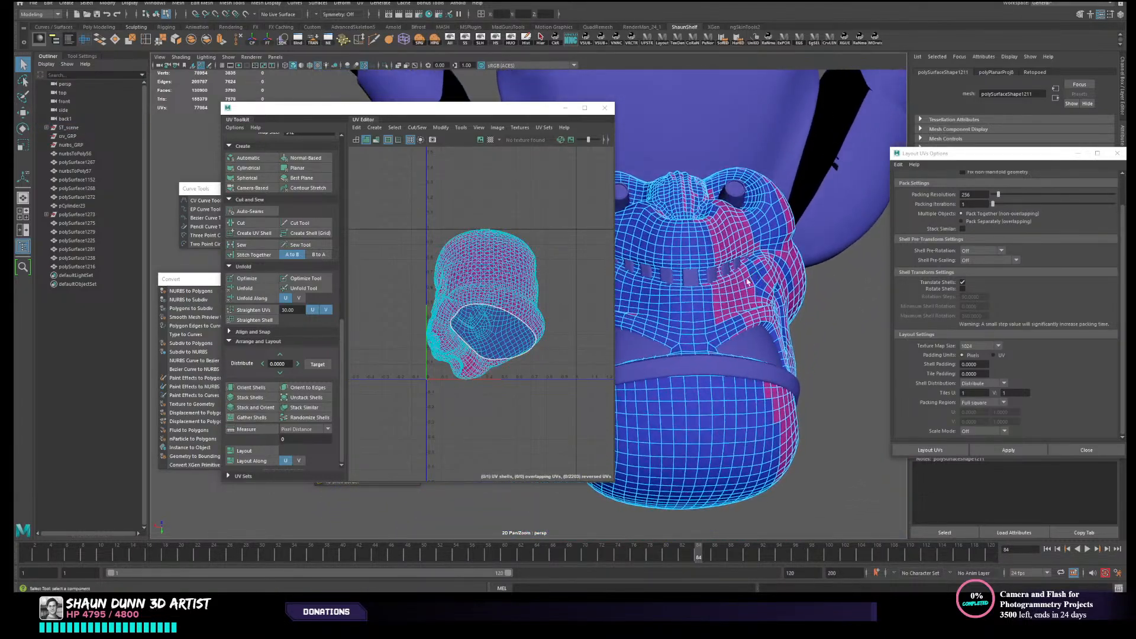
double_click(690, 342)
left_click_drag(690, 342, 719, 301, "alt")
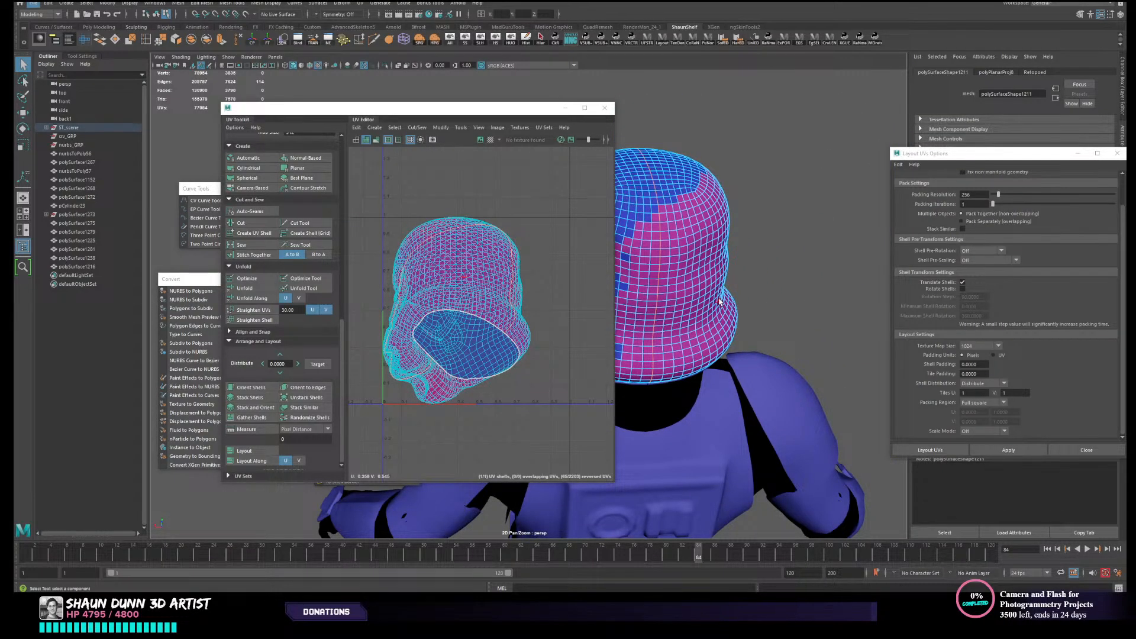
left_click_drag(720, 302, 716, 445, "alt")
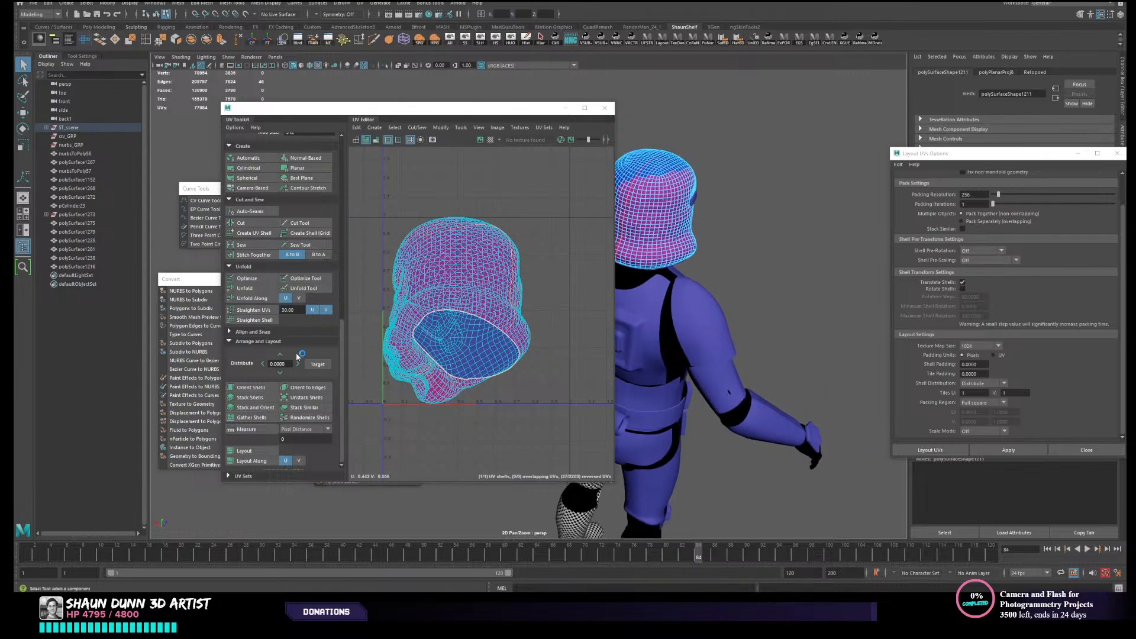
left_click(260, 224)
left_click_drag(735, 189, 707, 367, "alt")
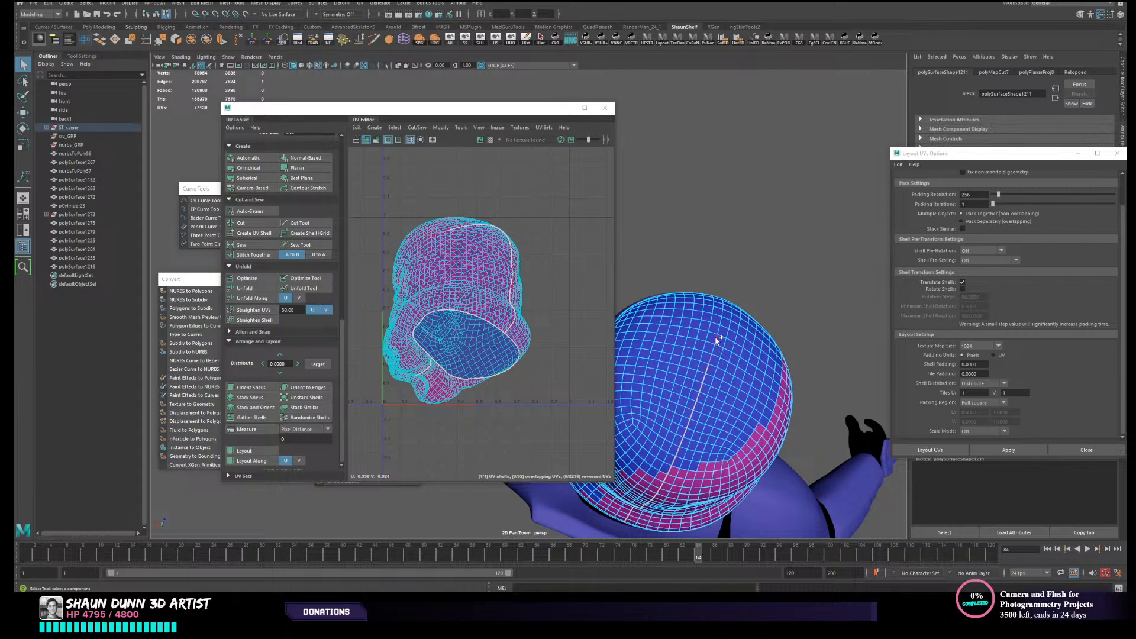
left_click(241, 223)
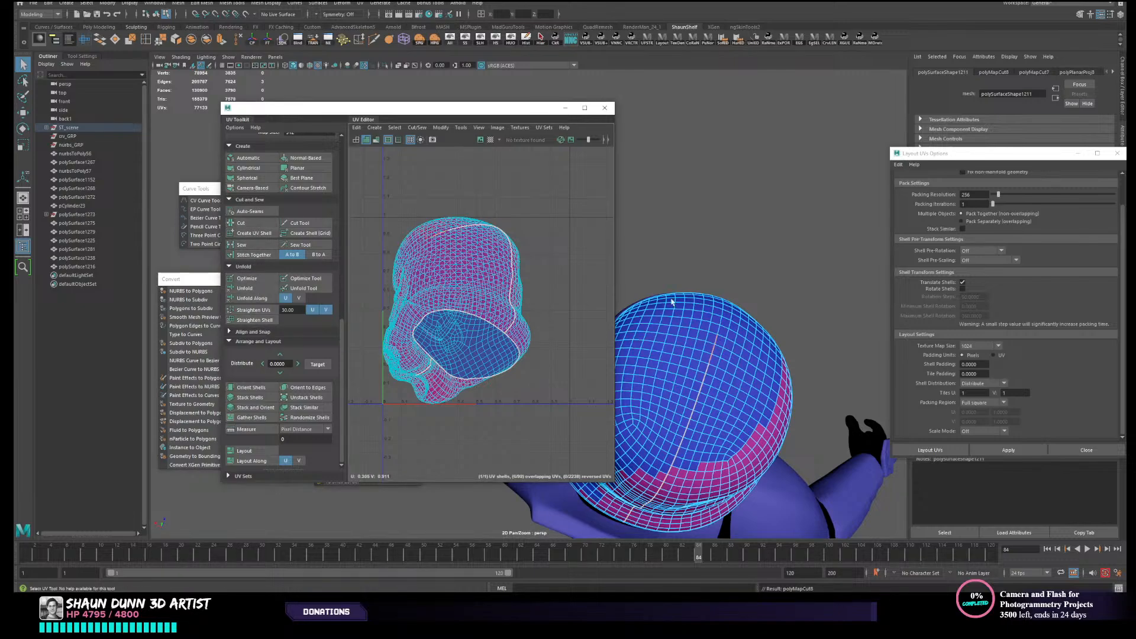
- Select the whole helmet UV shell and unfold it along the new centre seam
right_click_drag(580, 264, 525, 238)
left_click(475, 287)
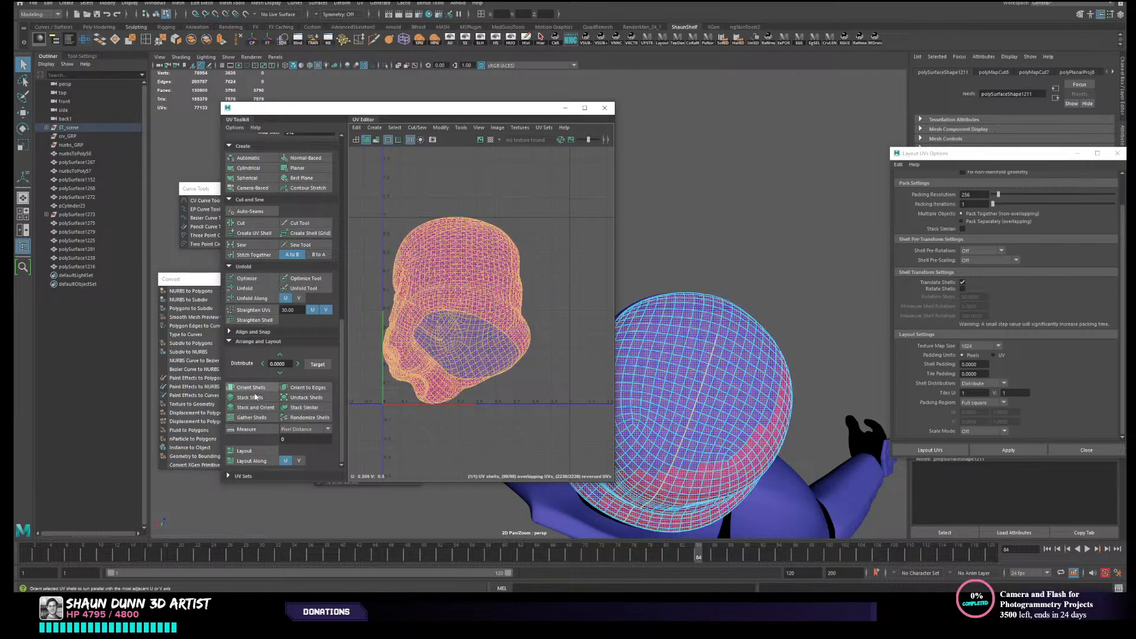
left_click(246, 288)
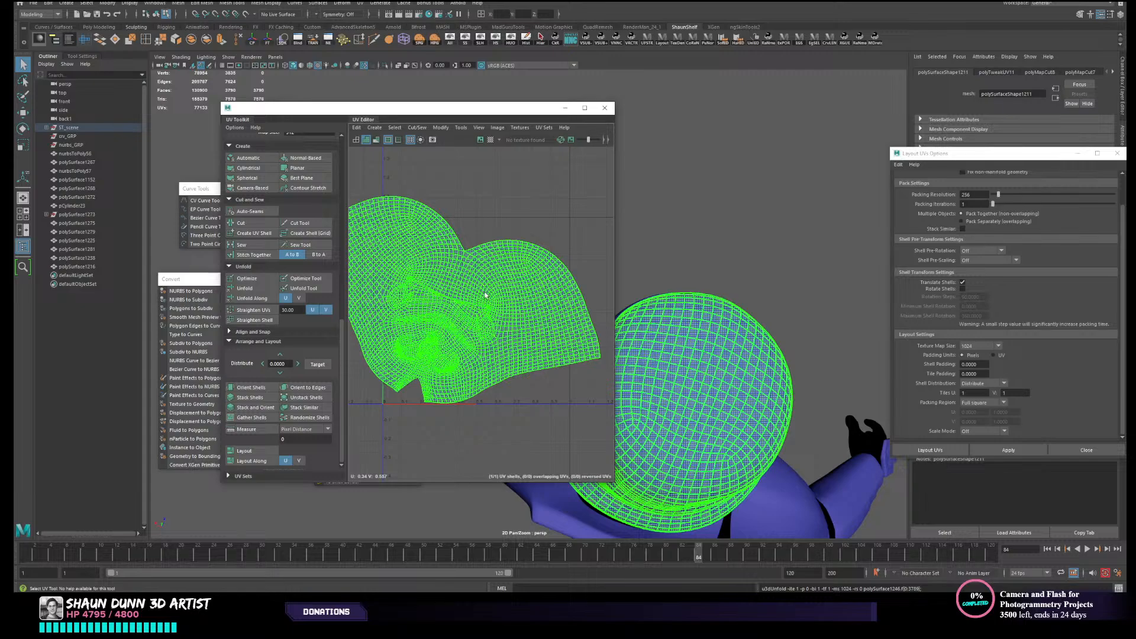
left_click(478, 208)
scroll(489, 228, "down", 1)
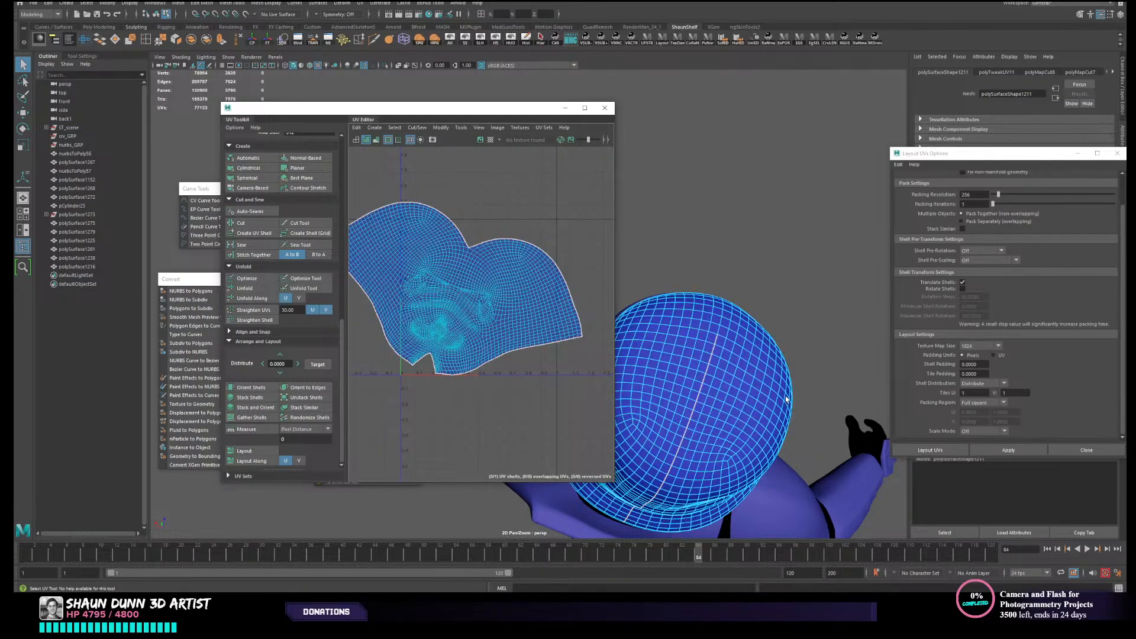
- Select the helmet as an object and hide everything that is not selected to expose its underside
left_click_drag(786, 400, 710, 295, "alt")
middle_click_drag(710, 295, 798, 393, "alt")
right_click_drag(769, 285, 806, 274)
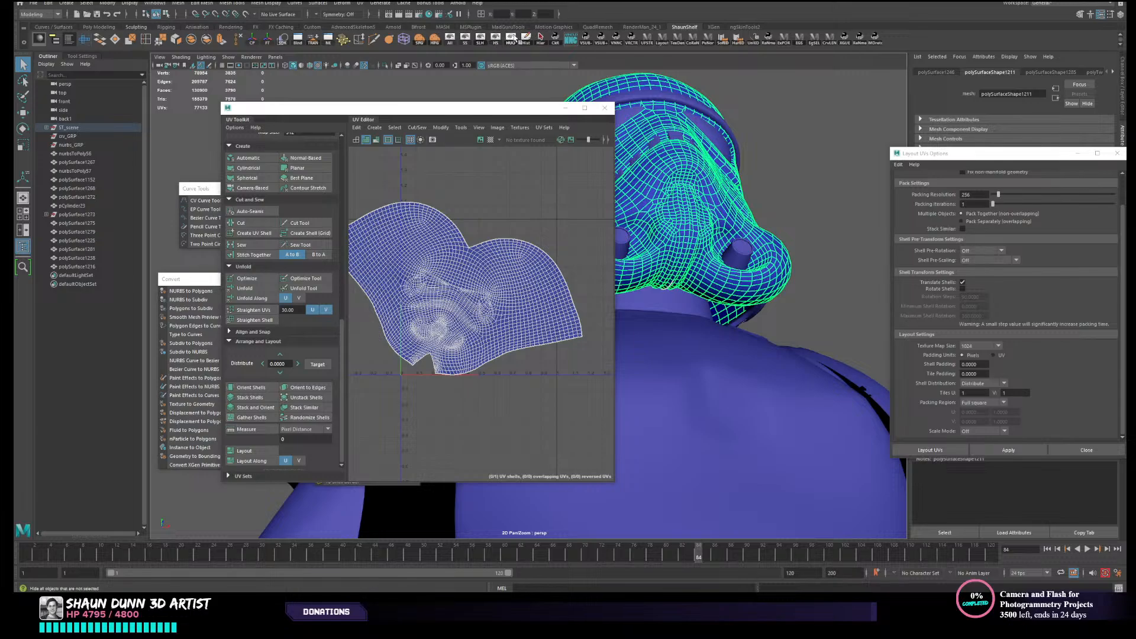
left_click(510, 40)
left_click_drag(710, 266, 793, 270, "alt")
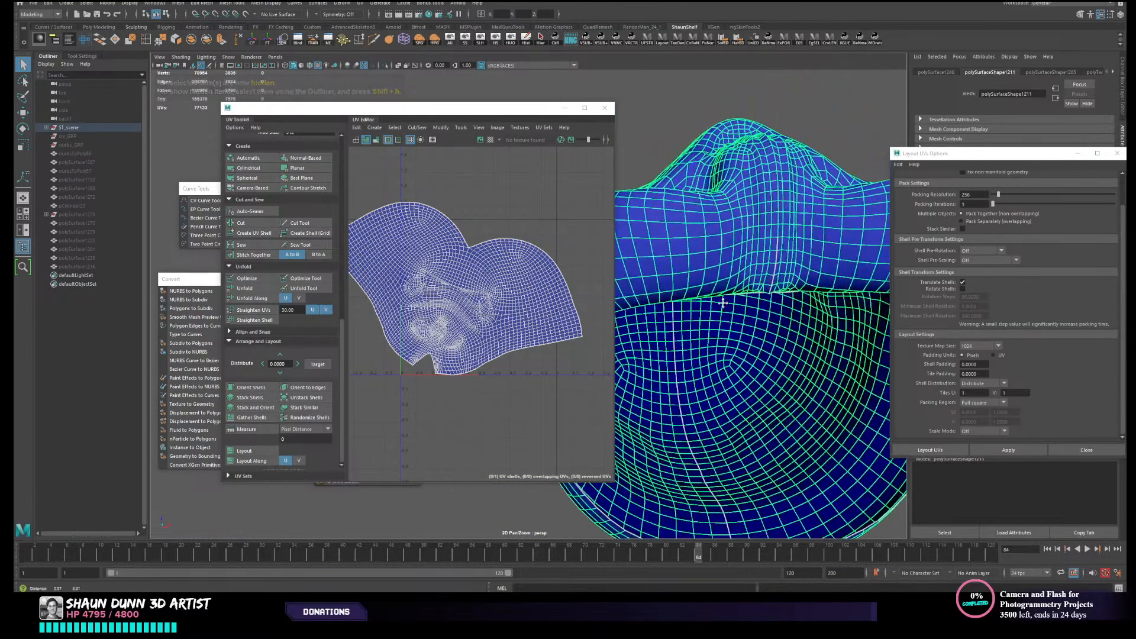
- Select the cut seam edges at the helmet's front chin and sew them together
right_click(812, 228)
scroll(800, 230, "down", 4)
left_click(821, 209)
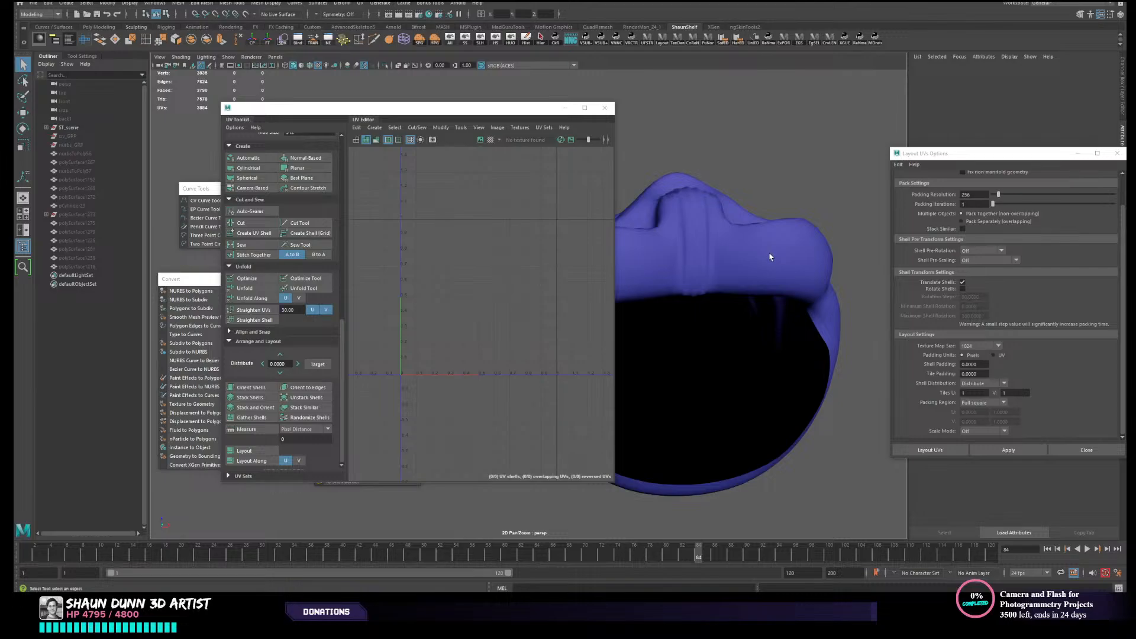
left_click(761, 260)
right_click_drag(721, 276, 766, 253)
double_click(698, 267)
middle_click_drag(766, 254, 716, 267, "alt")
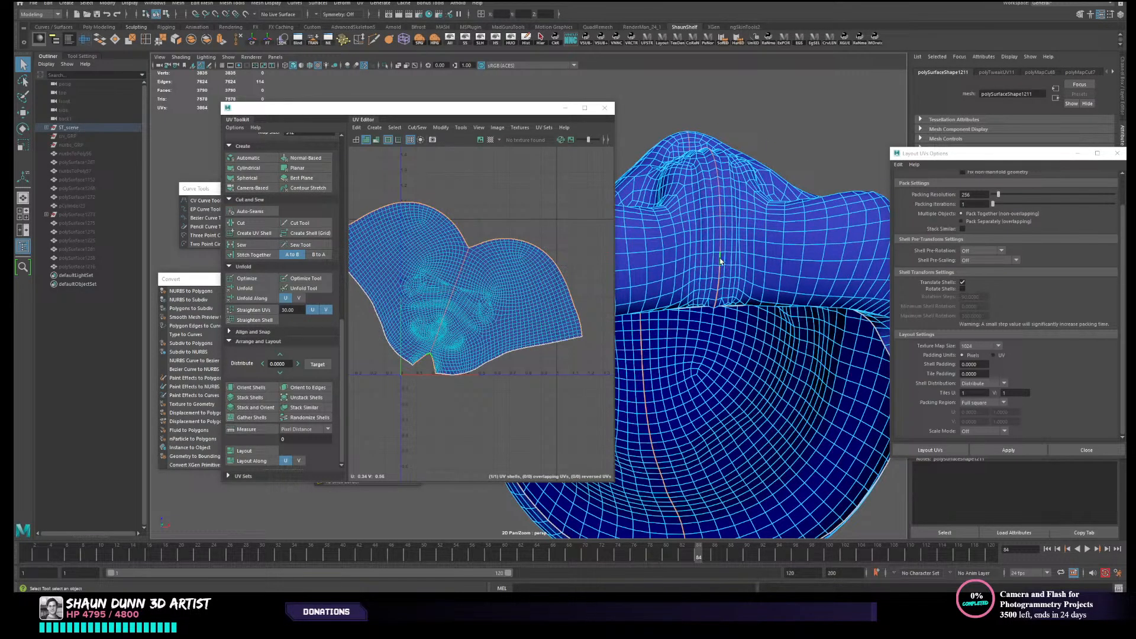
left_click_drag(721, 260, 704, 193, "alt")
left_click(704, 191)
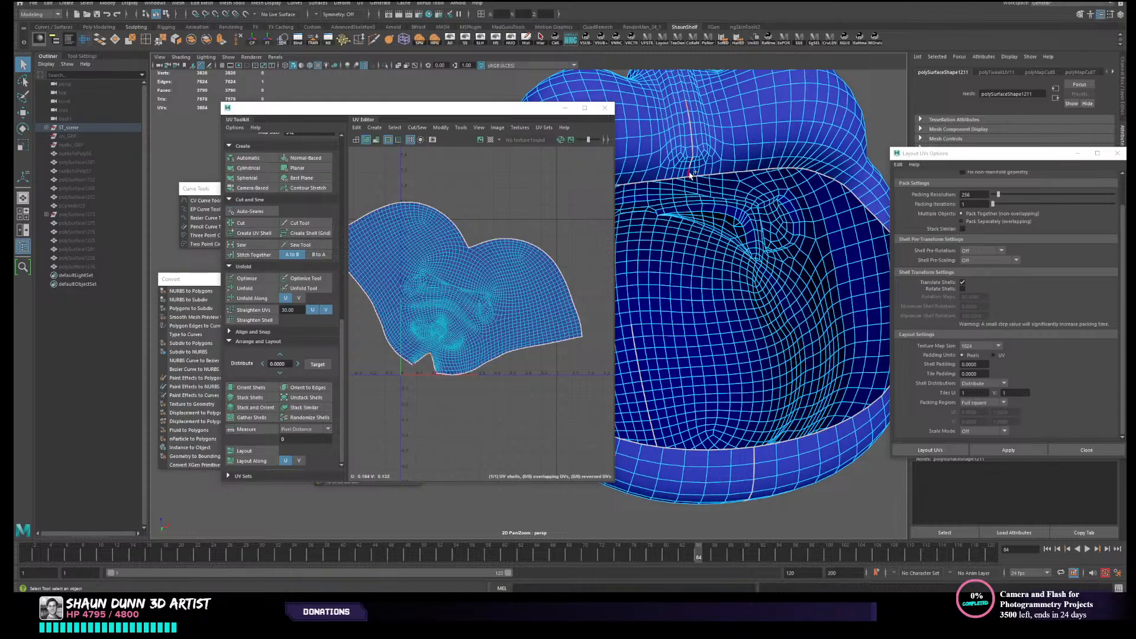
left_click(245, 245)
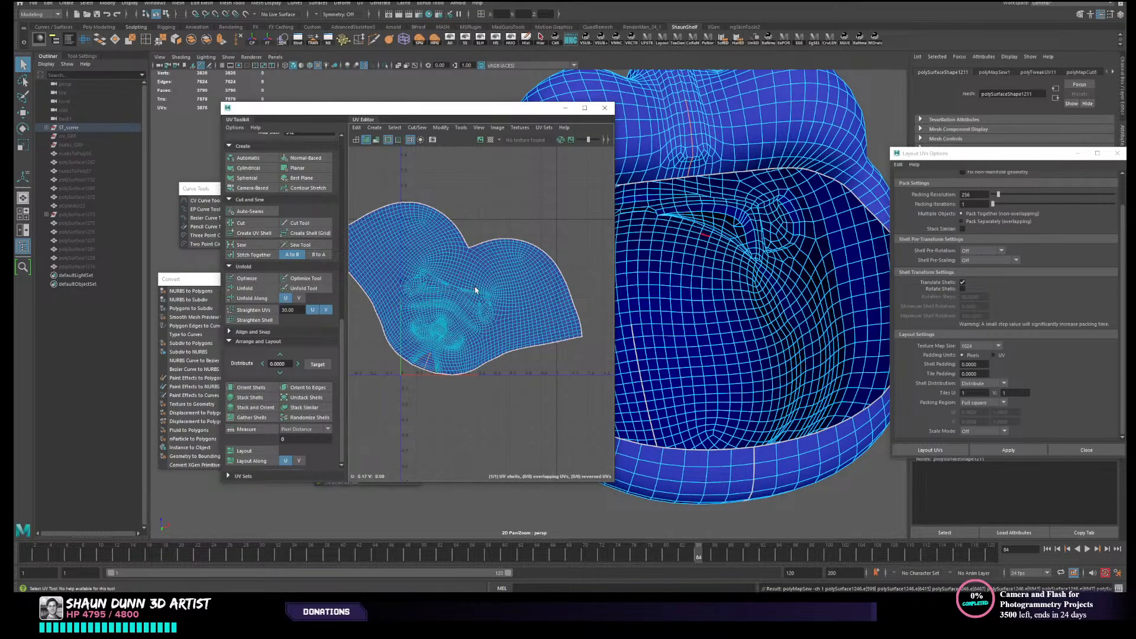
- Select the full helmet UV shell and unfold it again with the chin seam sewn
right_click_drag(477, 287, 461, 281)
left_click(461, 281)
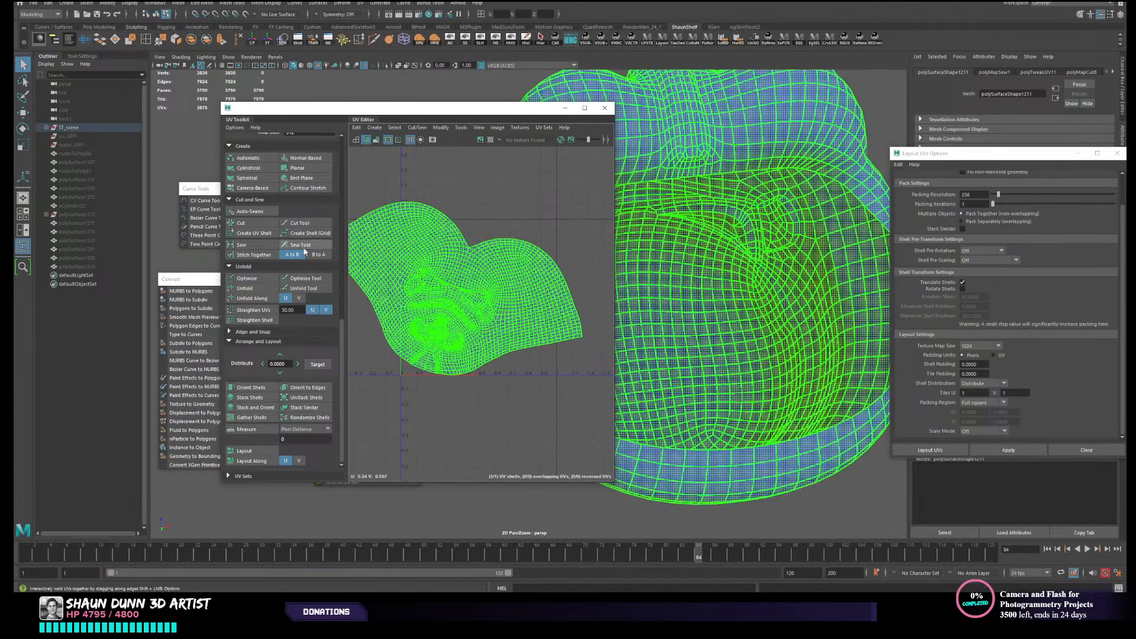
left_click(245, 288)
scroll(445, 301, "down", 4)
left_click(530, 256)
scroll(523, 292, "up", 4)
right_click_drag(529, 260, 464, 302)
- Reset the Layout UVs options to Preserve 3D Ratios pre-scaling and Uniform scale mode, and lay out the helmet's UV shell
left_click(461, 302)
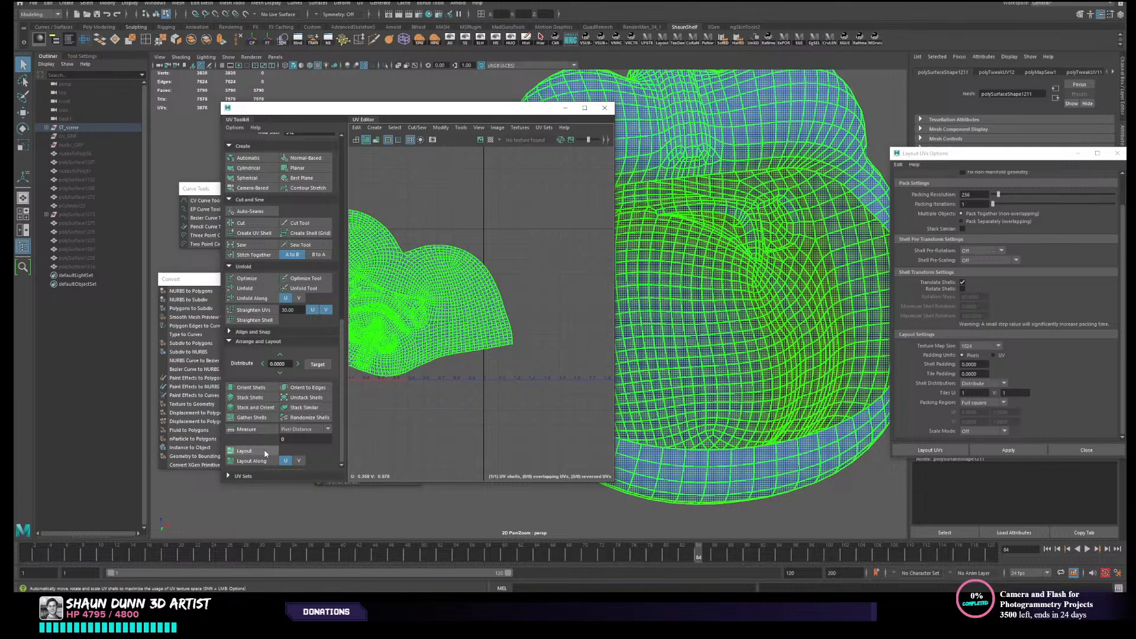
left_click(263, 454)
left_click(398, 418)
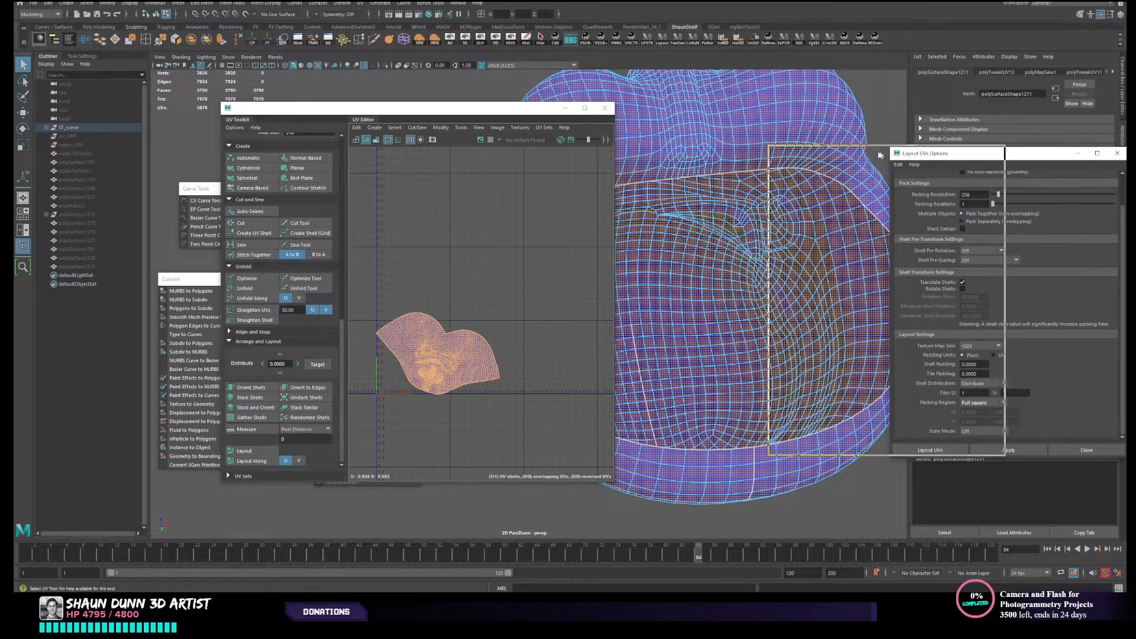
left_click_drag(1003, 159, 875, 158)
left_click(770, 164)
left_click(790, 182)
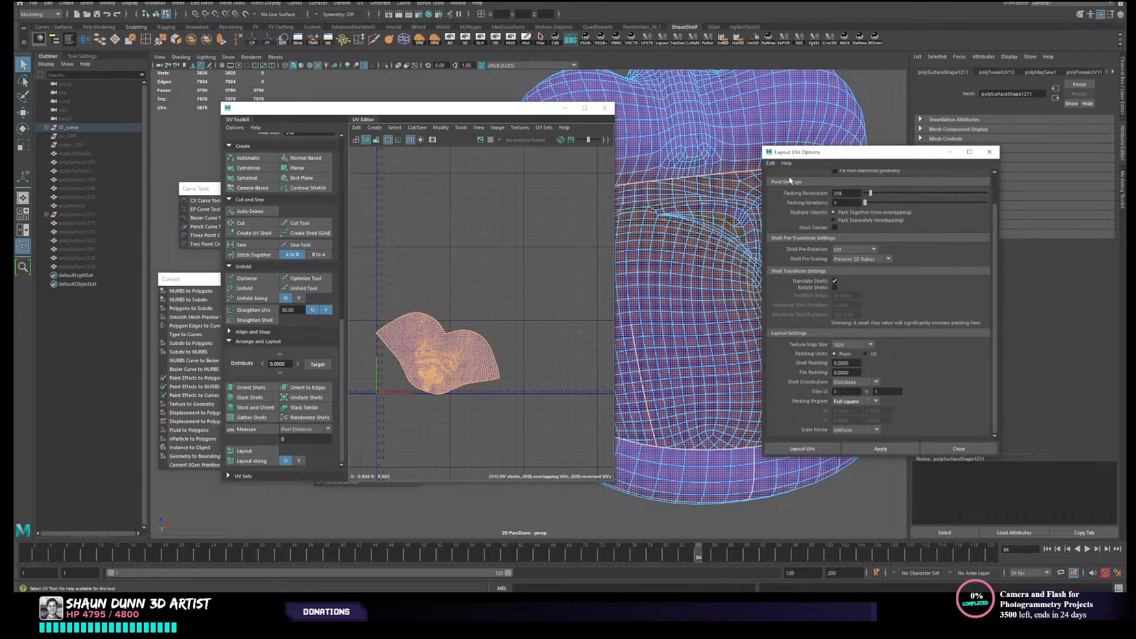
left_click(254, 461)
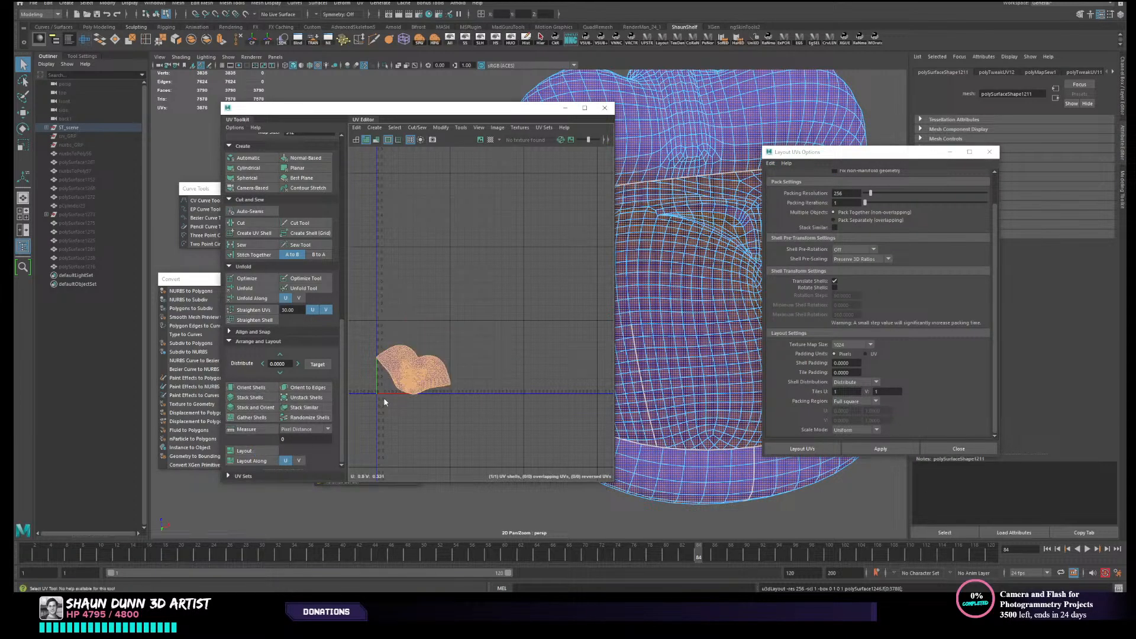
scroll(471, 385, "up", 1)
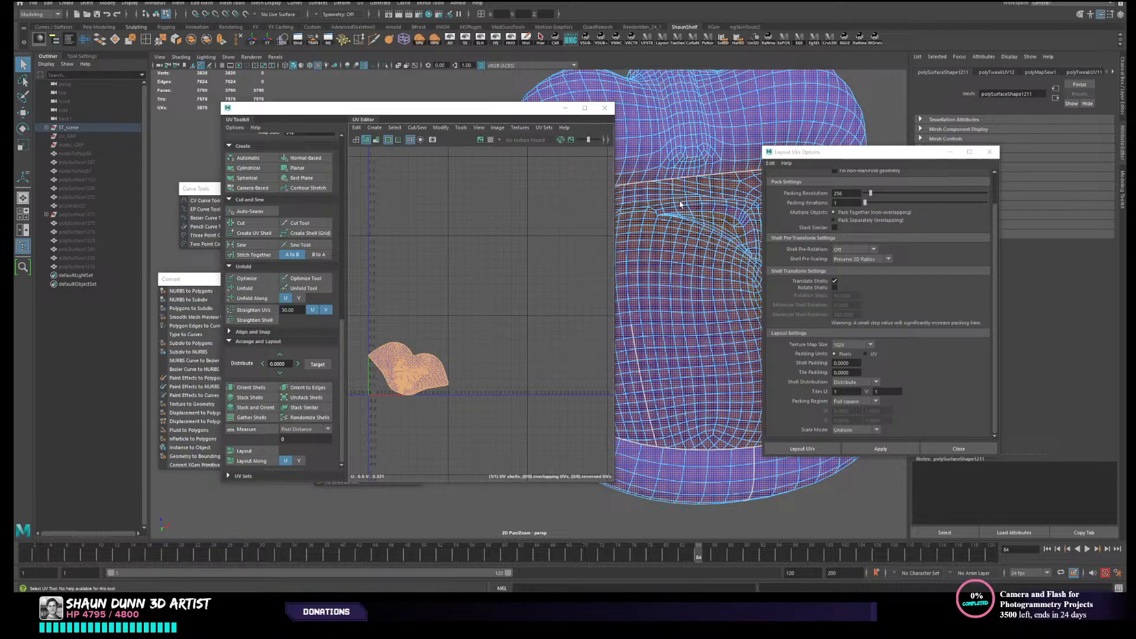
- Unhide the rest of the armour and move the UV editor and layout options windows clear of the helmet
right_click_drag(681, 205, 710, 176)
scroll(689, 237, "down", 6)
left_click_drag(673, 251, 651, 392, "alt")
left_click(481, 41)
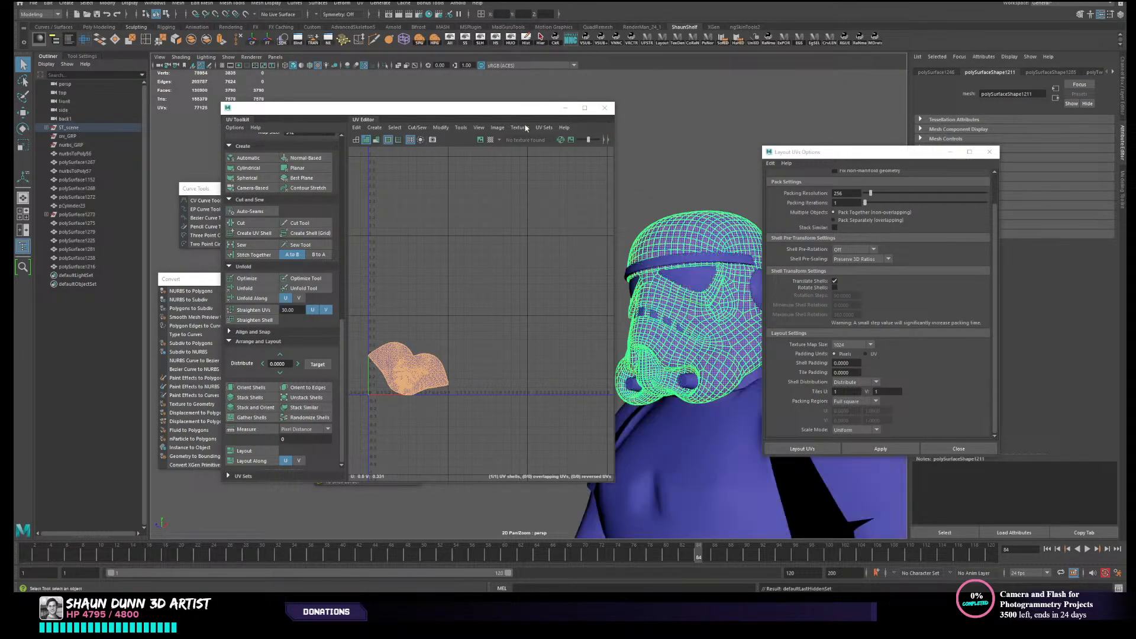
scroll(700, 271, "down", 5)
left_click_drag(700, 271, 658, 314, "alt")
left_click_drag(554, 114, 467, 112)
left_click_drag(820, 153, 975, 150)
scroll(716, 268, "up", 6)
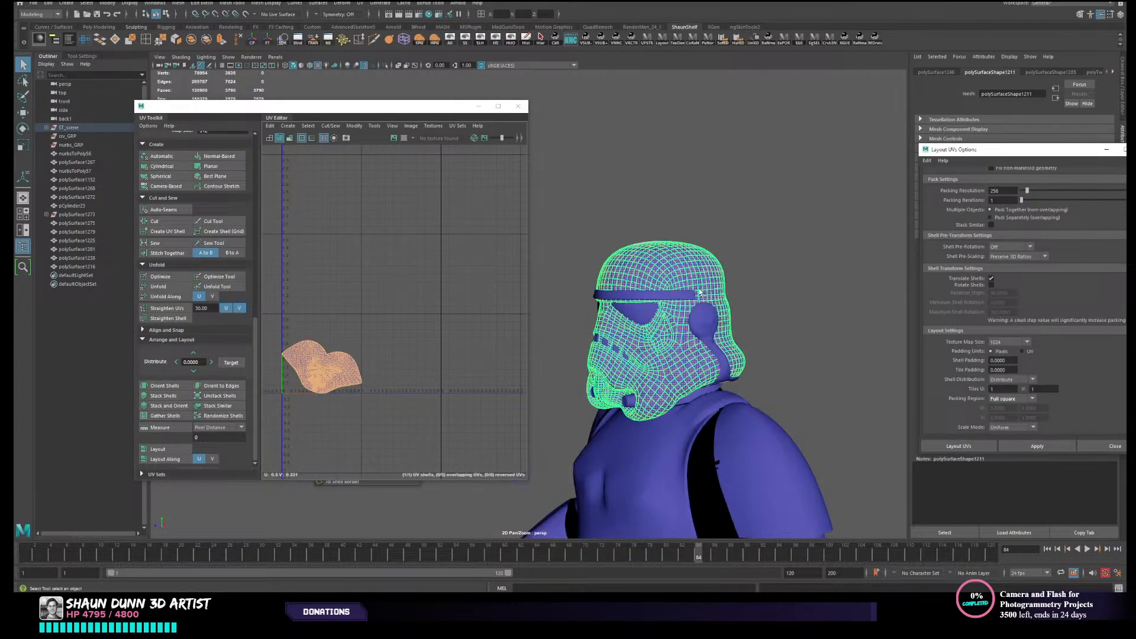
- Select the helmet's side ear piece with its curved trim and create a camera-based UV projection for it
left_click(689, 302)
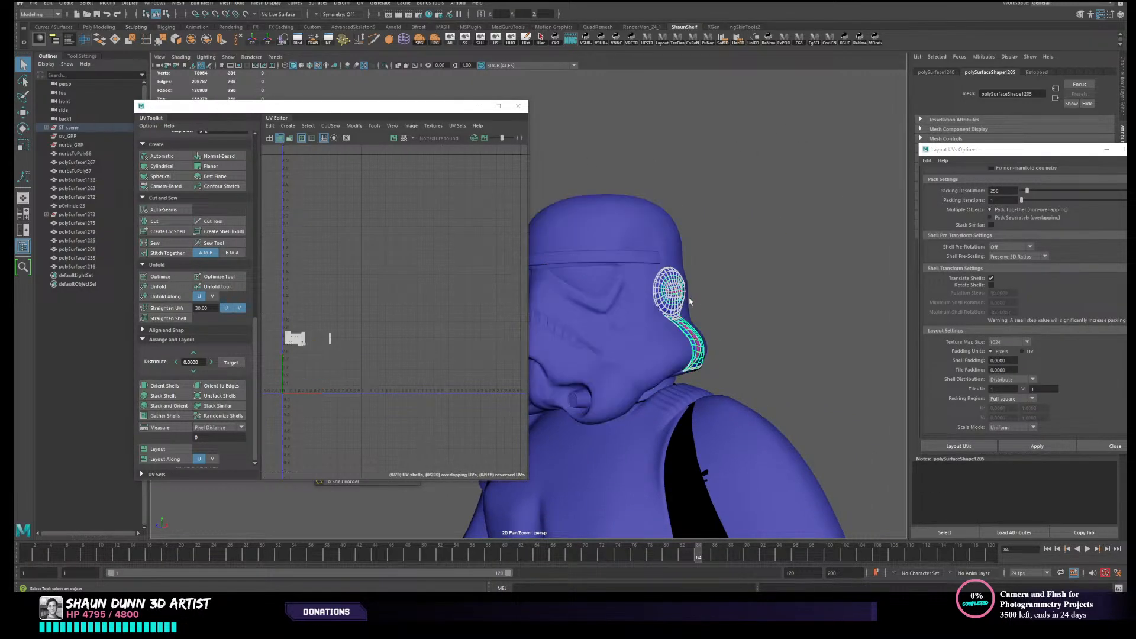
left_click_drag(713, 299, 739, 299, "alt")
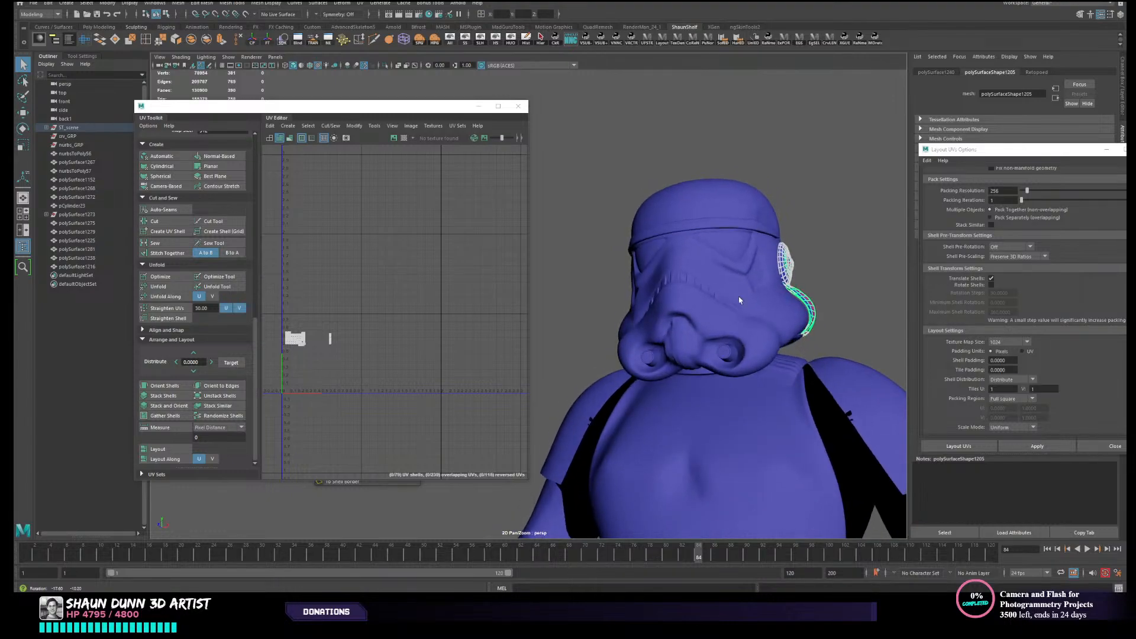
middle_click_drag(733, 300, 668, 282, "alt")
right_click_drag(669, 283, 641, 337, "alt")
left_click(638, 338)
left_click_drag(763, 207, 701, 290, "alt")
left_click(682, 275)
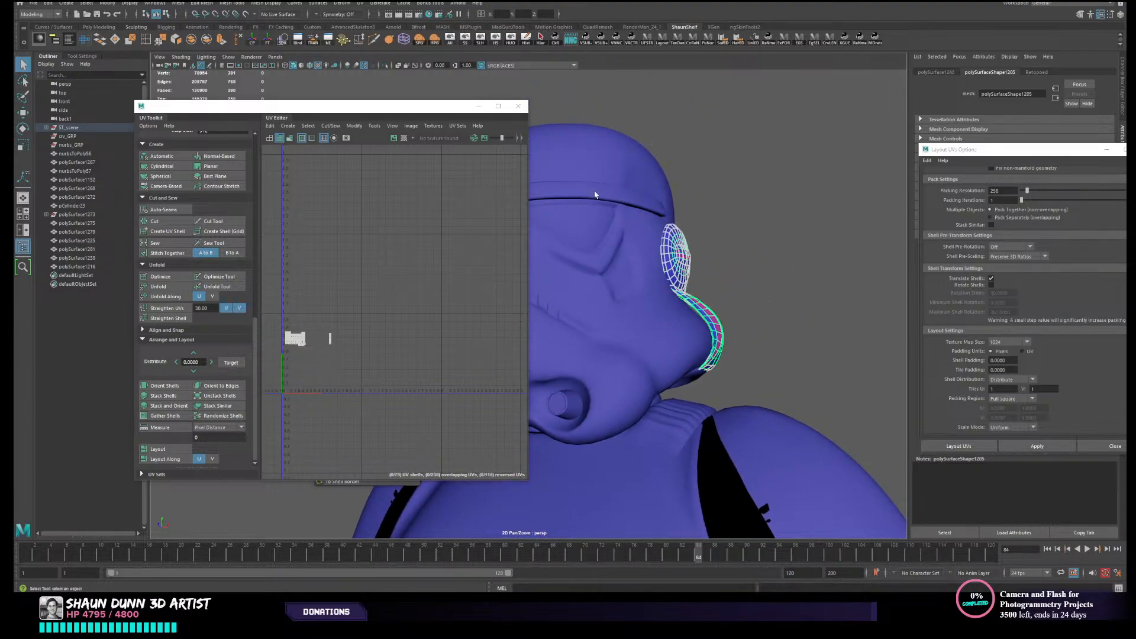
left_click(166, 186)
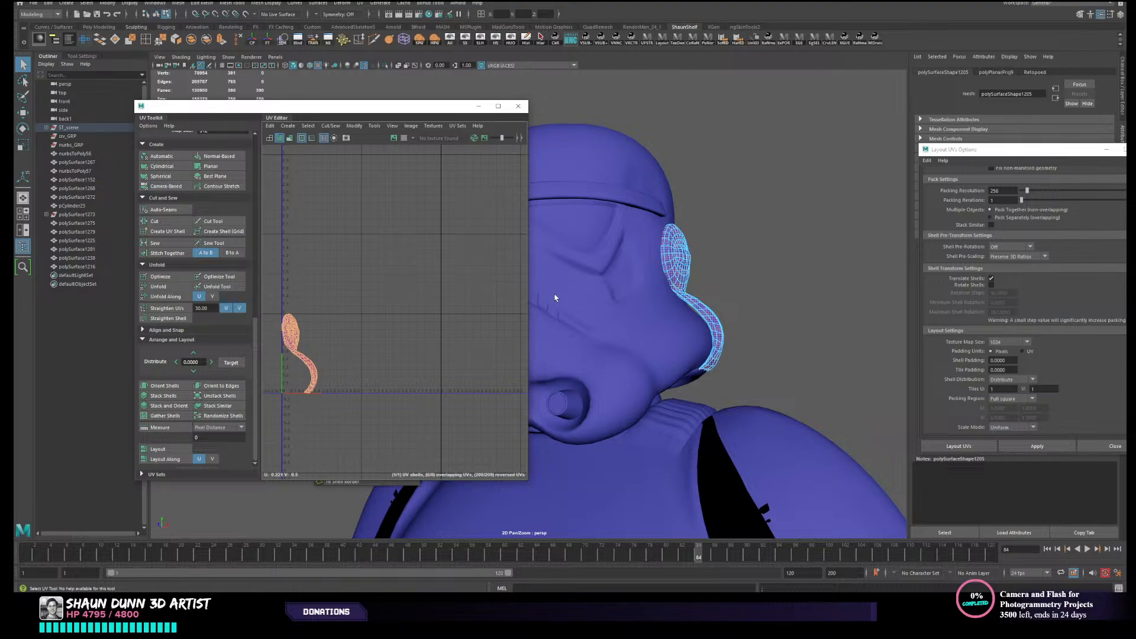
- Frame the ear piece's UV shell, reselect the piece as an object, and hide everything that is not selected
scroll(371, 344, "up", 3)
middle_click_drag(371, 344, 492, 326, "alt")
scroll(441, 346, "up", 4)
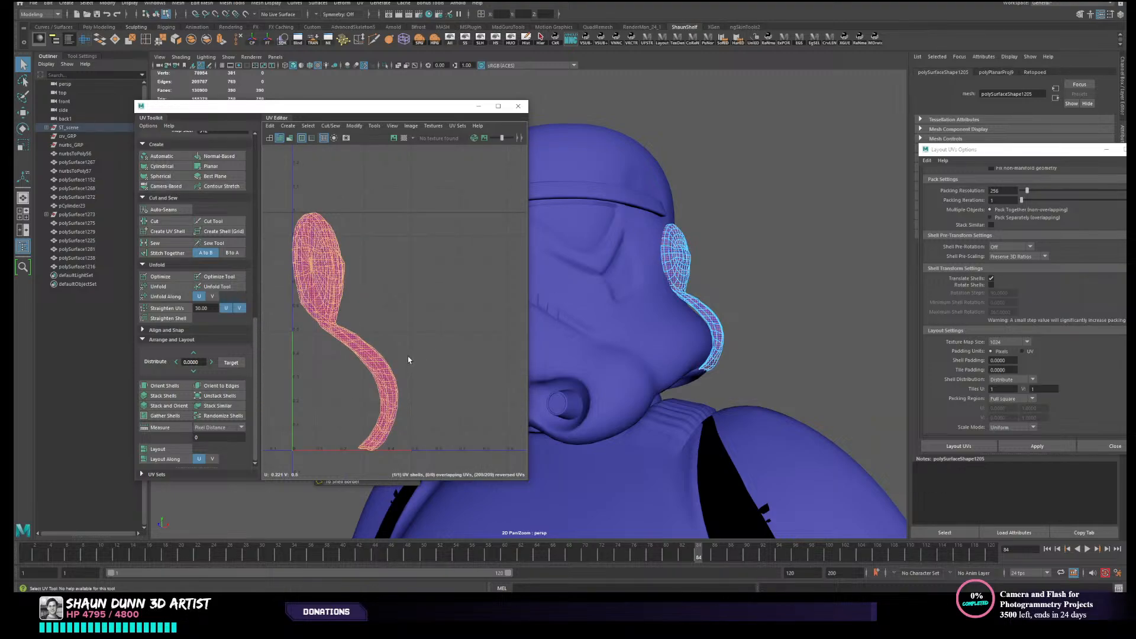
middle_click_drag(408, 359, 504, 328, "alt")
right_click_drag(700, 270, 735, 252)
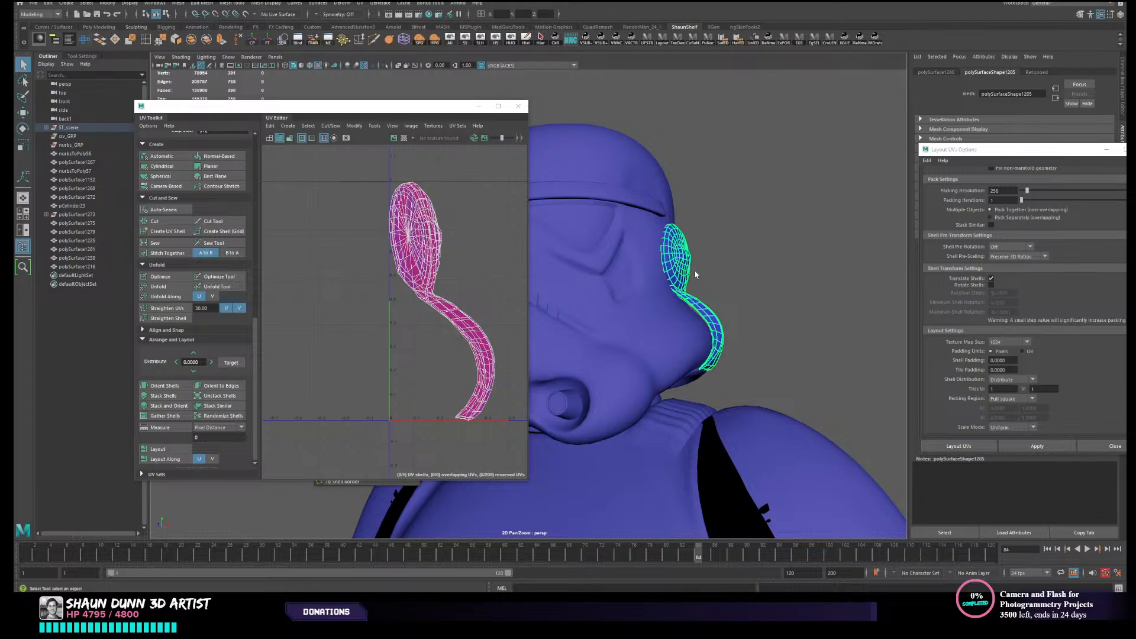
key("ctrl+1")
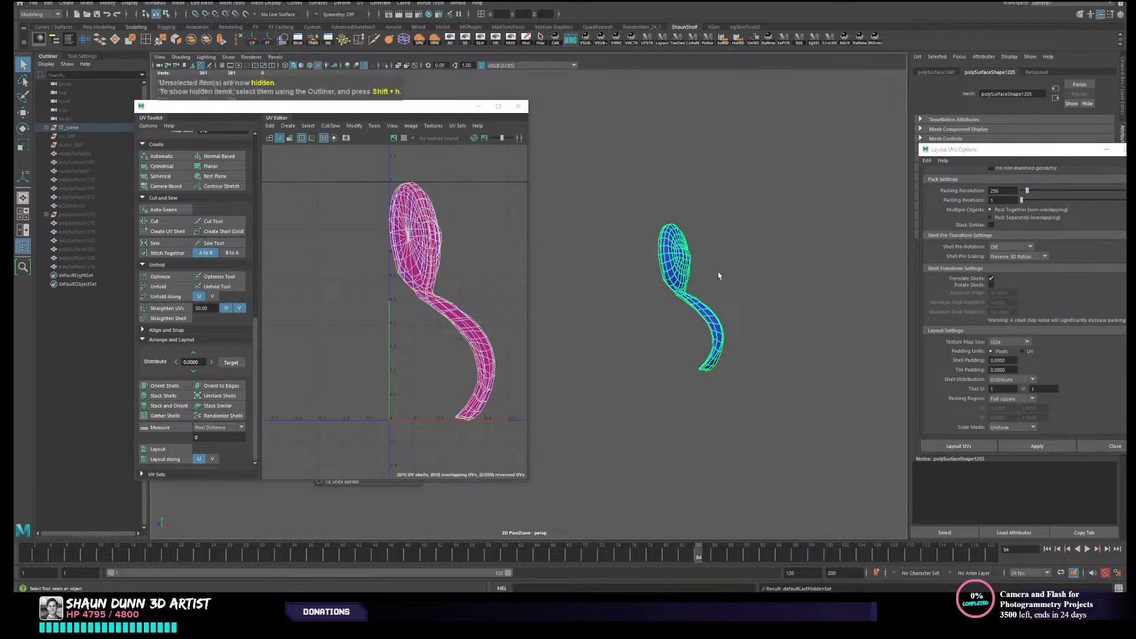
- Select the back rim edges around the ear piece's disc and down its curved trim, and cut the UVs along them
scroll(719, 272, "up", 5)
left_click_drag(707, 331, 656, 358, "alt")
right_click_drag(656, 357, 679, 300)
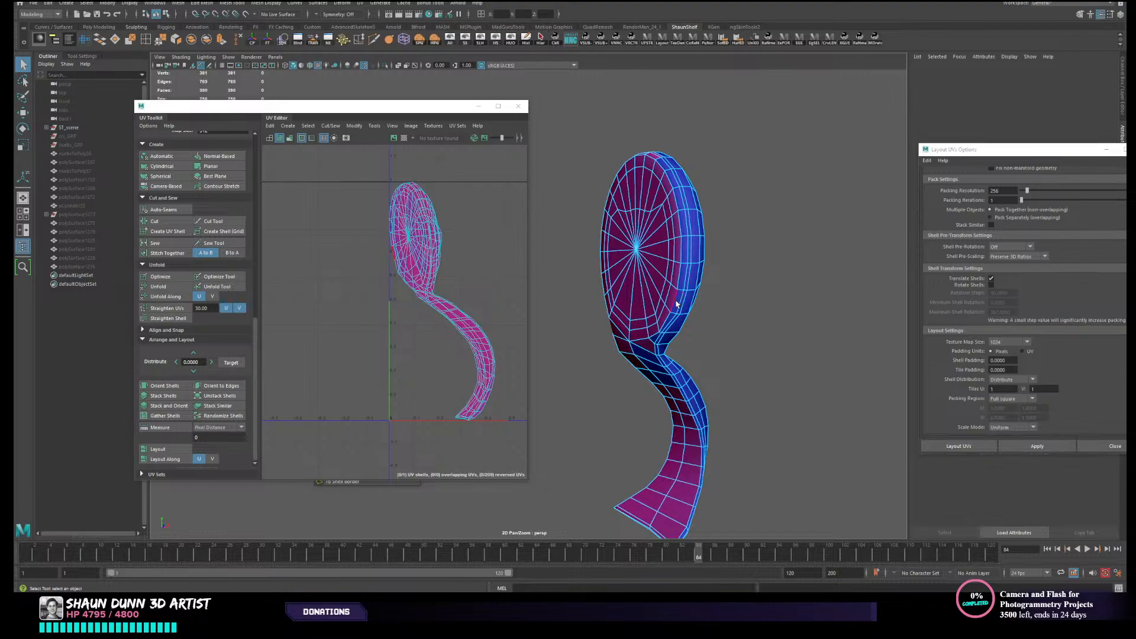
mouse_move(687, 305)
left_mouse_down("alt")
mouse_move(710, 309)
mouse_move(701, 289)
mouse_move(687, 332)
mouse_move(686, 305)
left_mouse_up("alt")
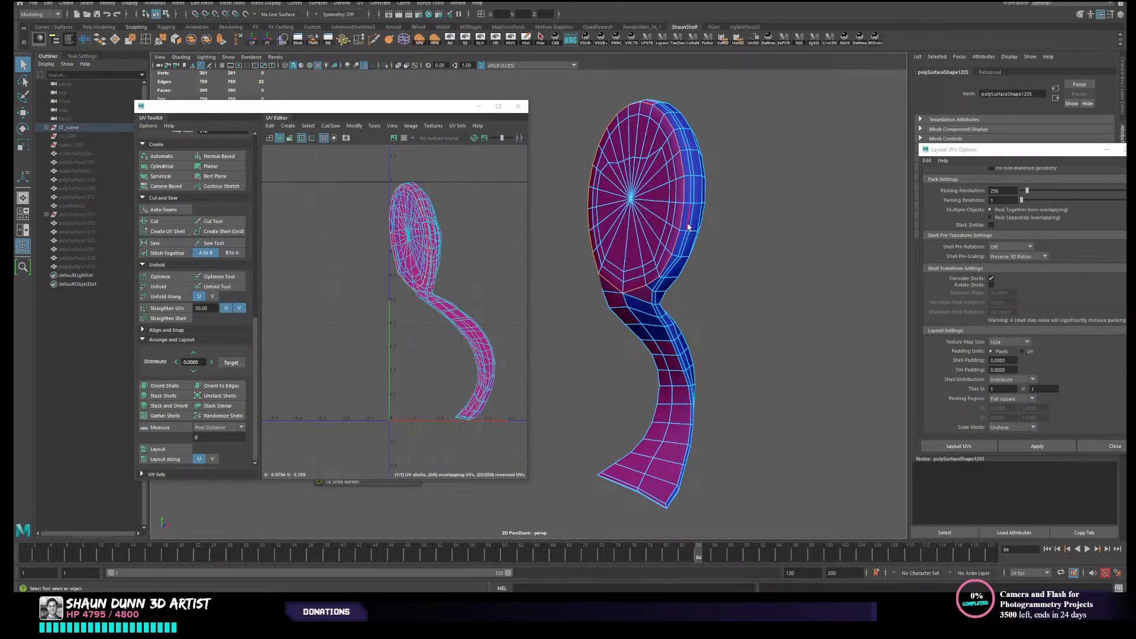
left_click_drag(687, 227, 699, 206, "alt")
scroll(653, 306, "up", 2)
scroll(644, 327, "up", 1)
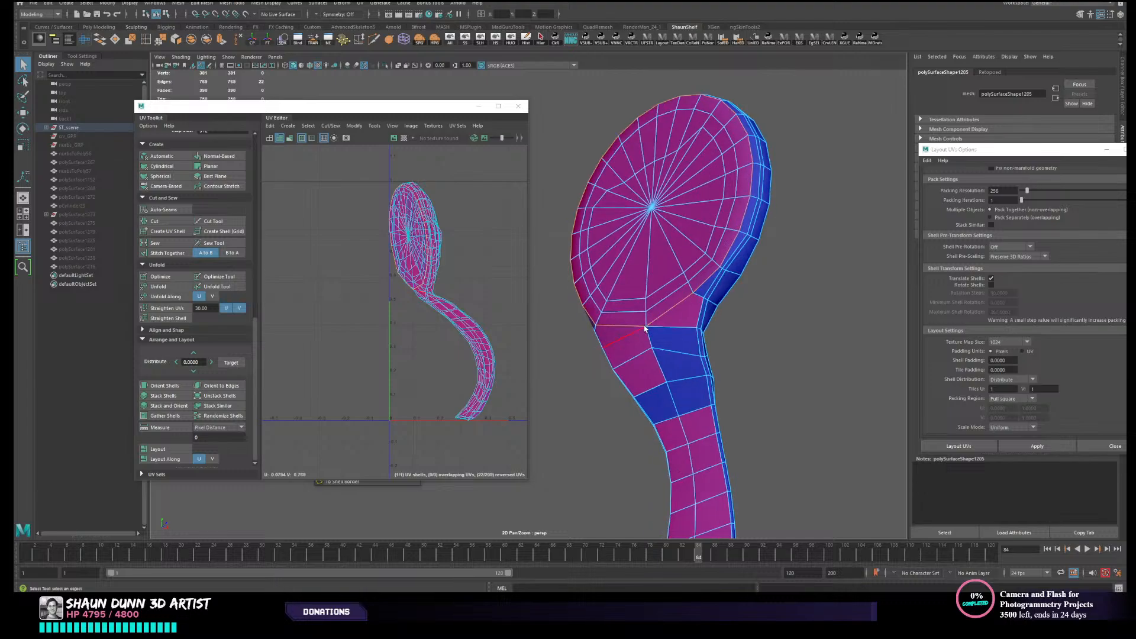
left_click_drag(676, 319, 670, 269, "alt")
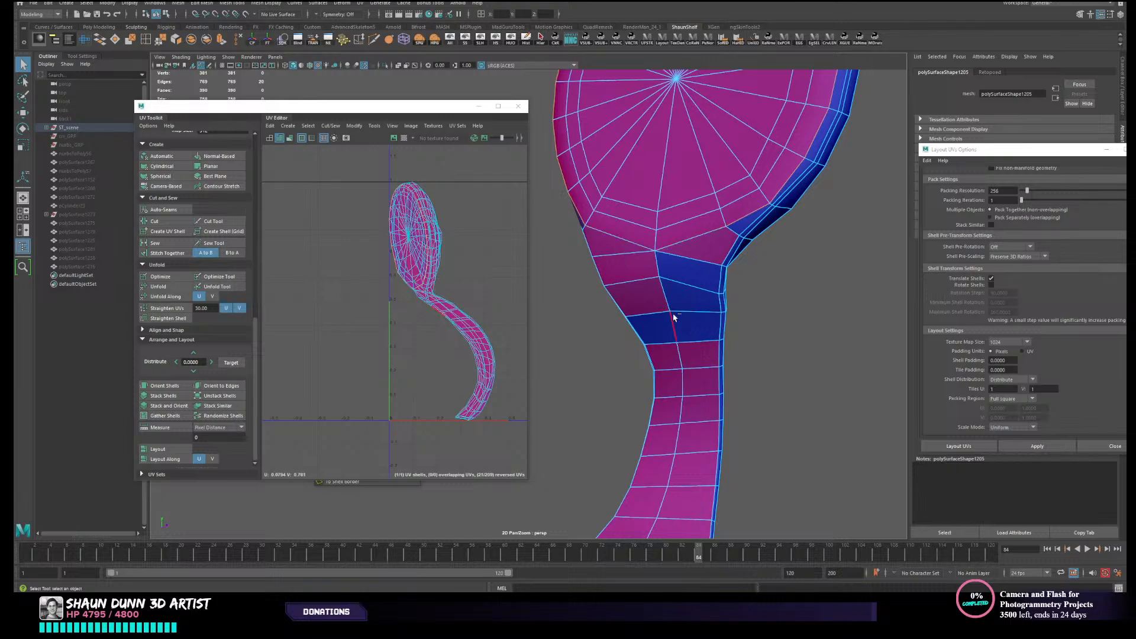
left_click_drag(714, 286, 665, 341, "alt")
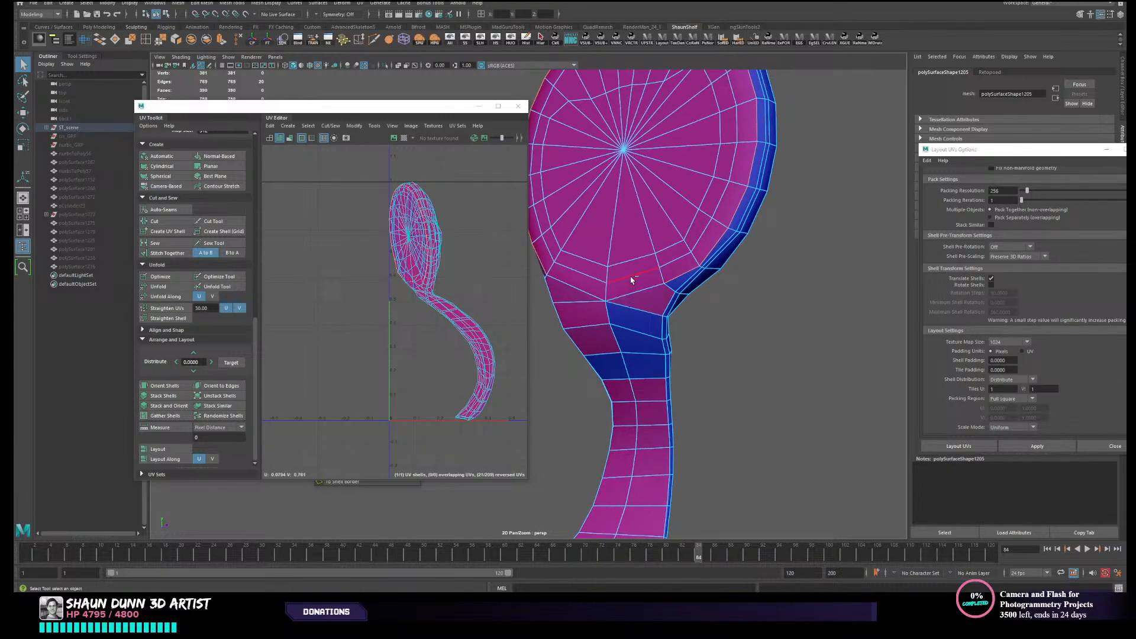
left_click_drag(733, 307, 734, 449, "alt")
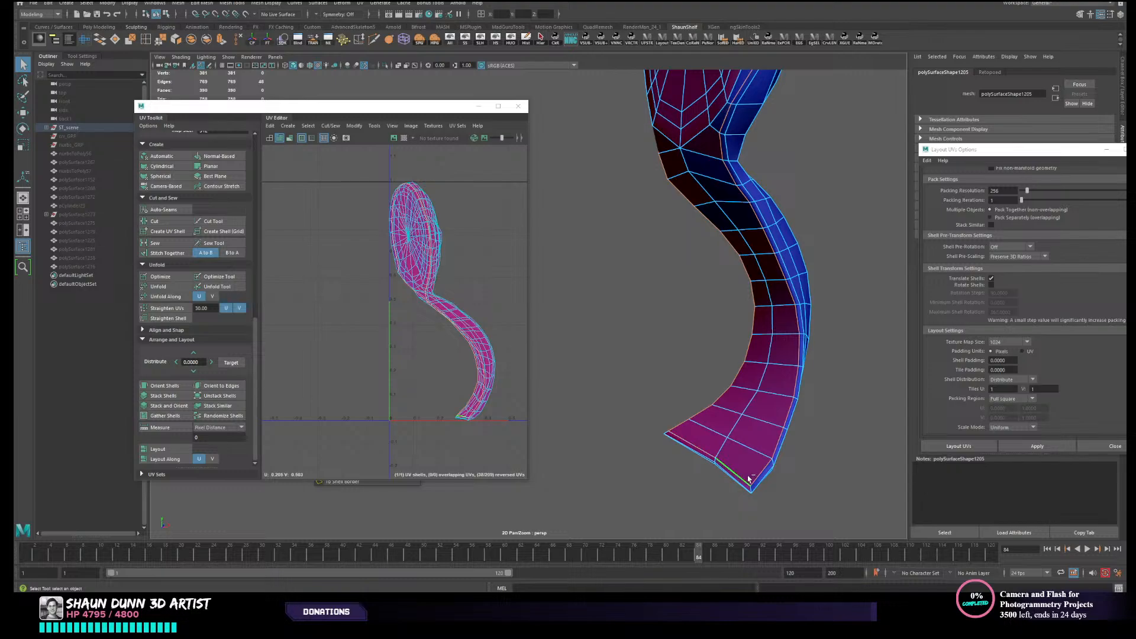
middle_click_drag(701, 93, 690, 385, "alt")
left_click_drag(657, 319, 719, 296, "alt")
left_click(176, 223)
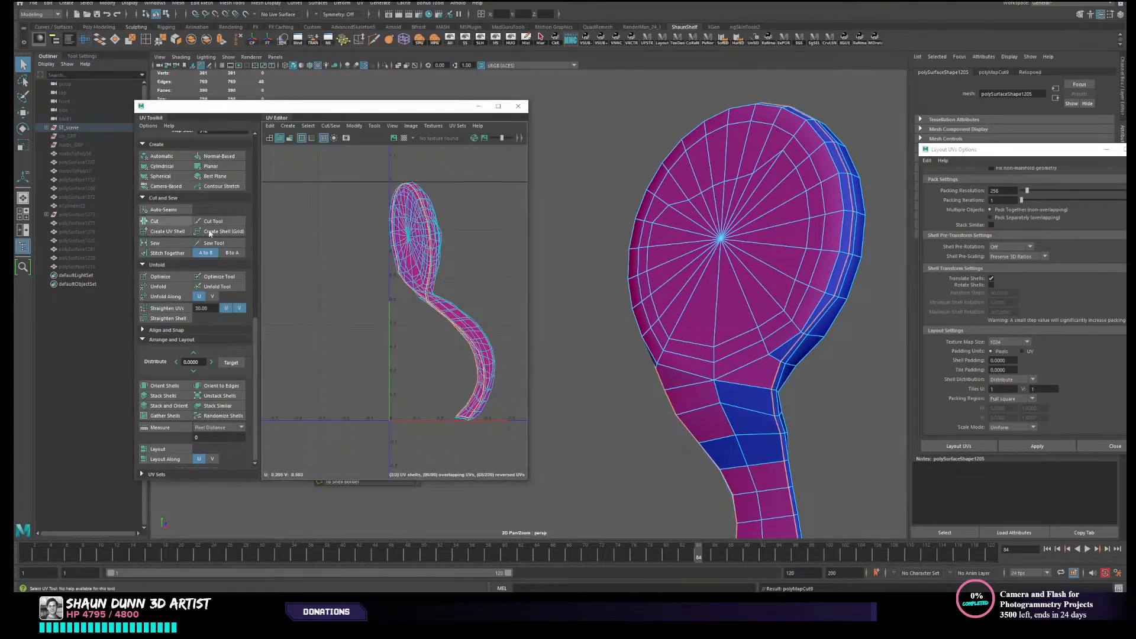
- Select all of the ear piece's UVs, unfold them, and lay out the two resulting shells
right_click_drag(338, 260, 312, 249)
left_click_drag(349, 251, 494, 325)
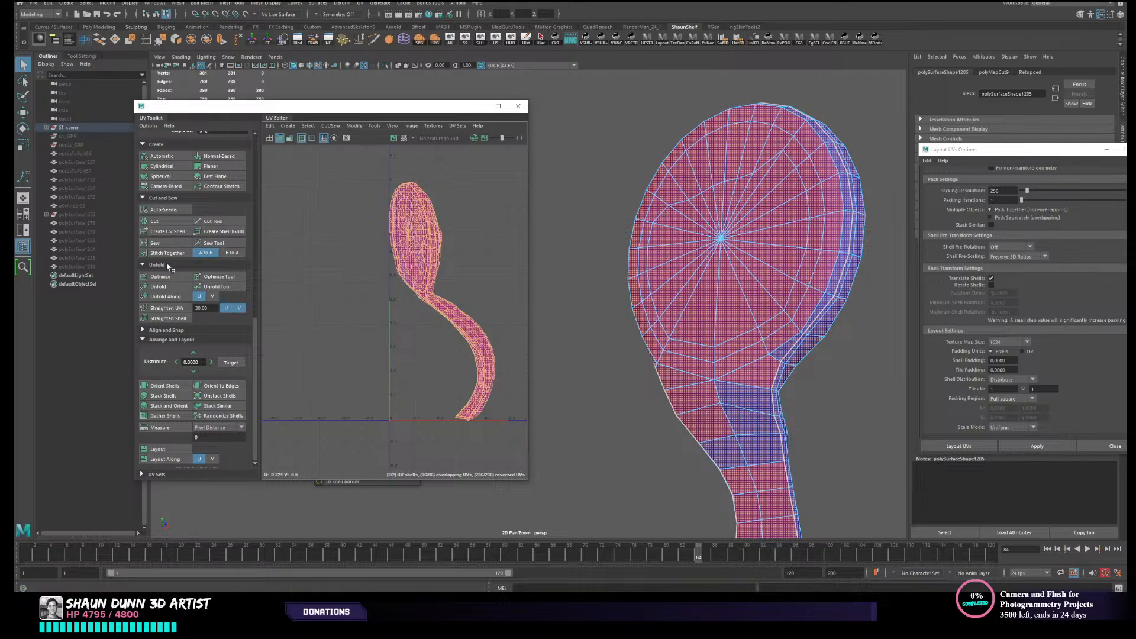
left_click(159, 286)
left_click(293, 213)
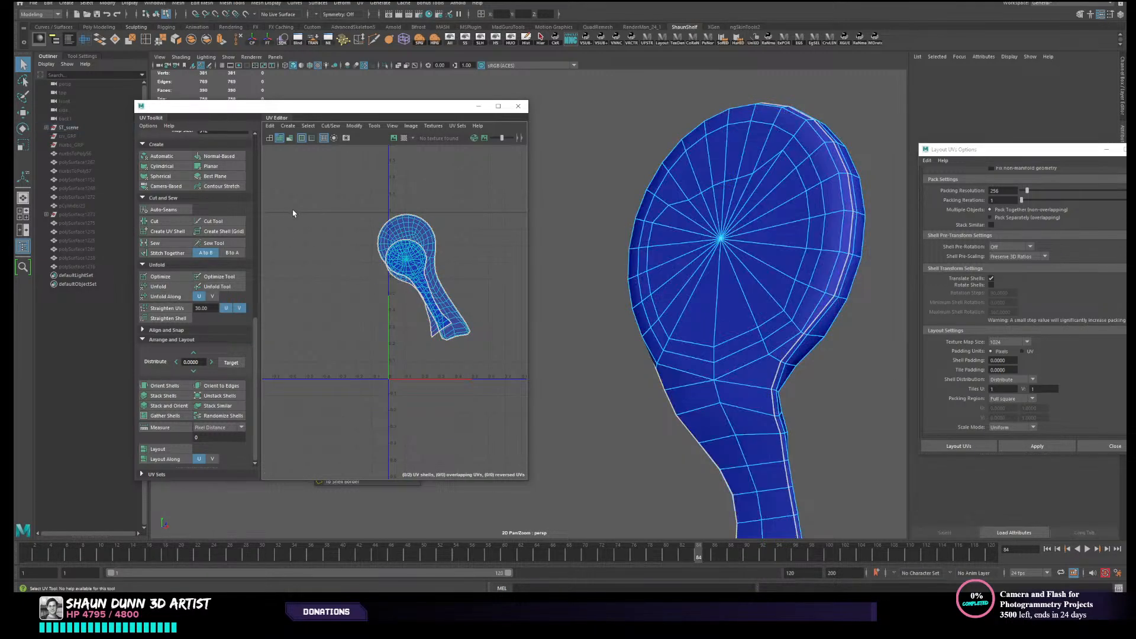
left_click(158, 449)
- Return the ear piece to object selection and unhide the rest of the armour
right_click_drag(721, 241, 795, 221)
scroll(821, 246, "down", 5)
left_click(822, 248)
left_click_drag(819, 251, 698, 260, "alt")
left_click(568, 218)
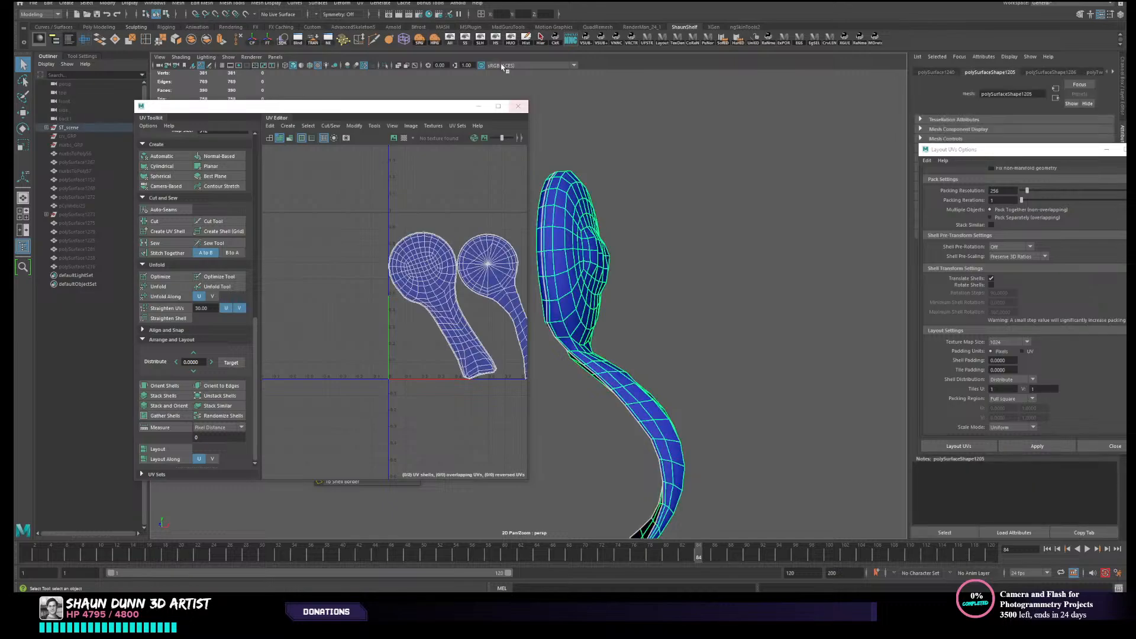
left_click(451, 45)
scroll(680, 230, "down", 5)
middle_click_drag(613, 257, 733, 264, "alt")
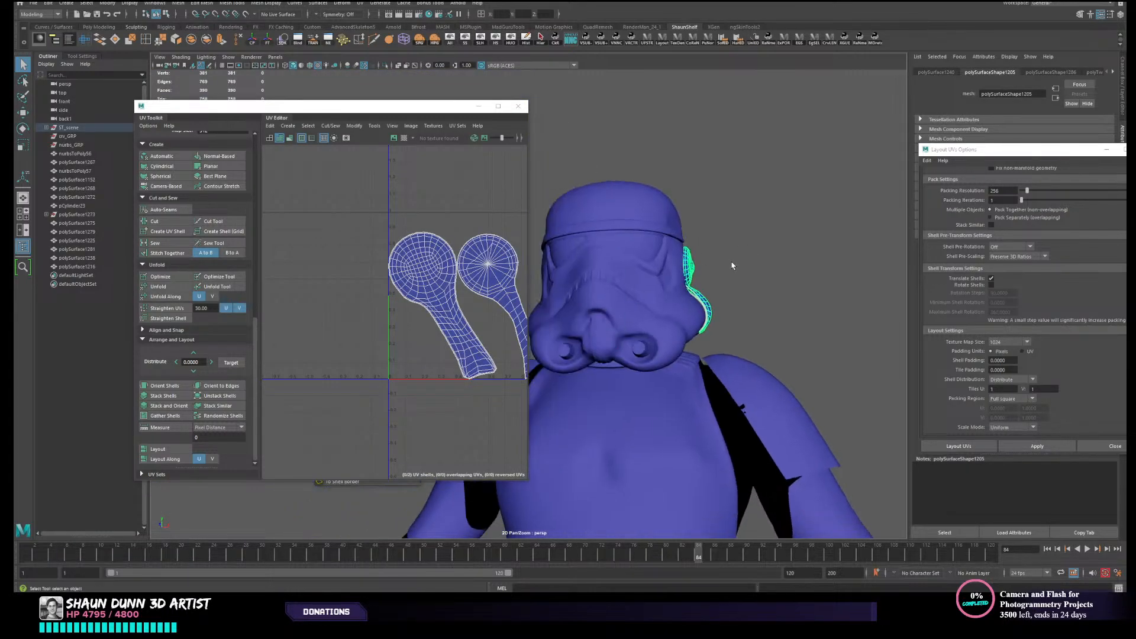
- Select the helmet's eye lens, create a camera-based UV projection for it, and unfold the shell
left_click_drag(733, 264, 641, 274, "alt")
left_click(638, 276)
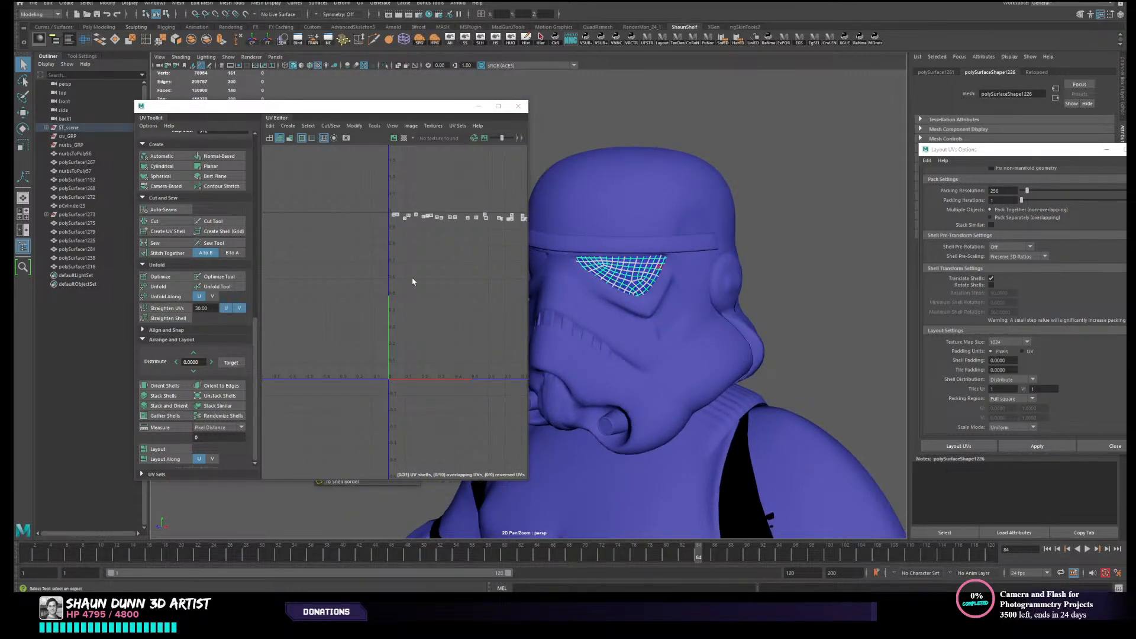
right_click_drag(419, 278, 397, 264)
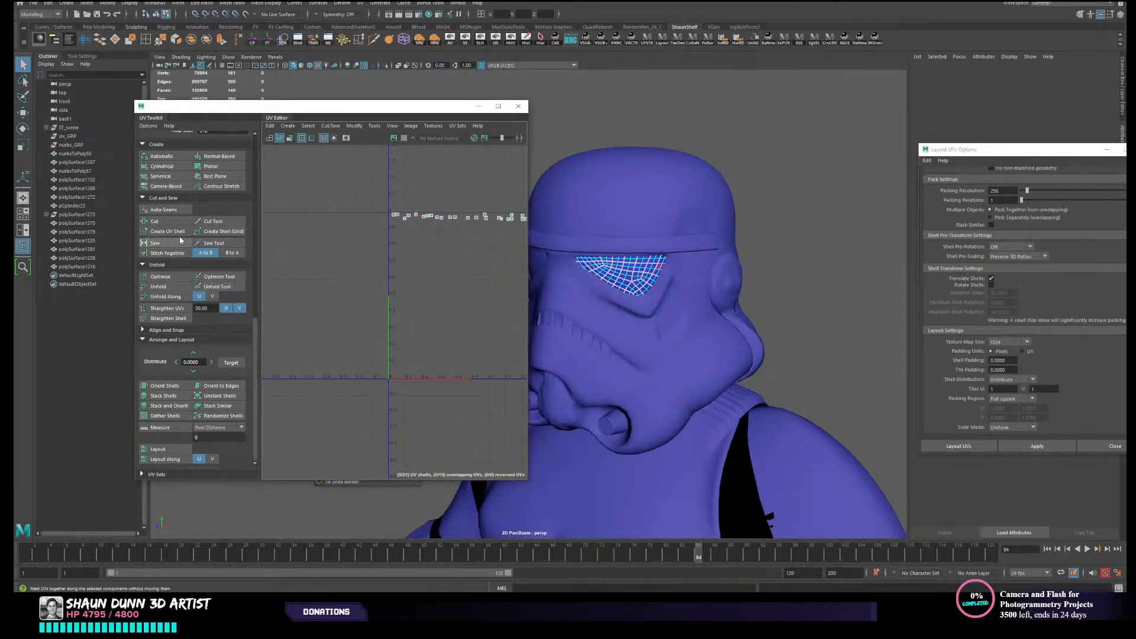
left_click(175, 186)
right_click_drag(653, 276, 653, 299)
double_click(648, 278)
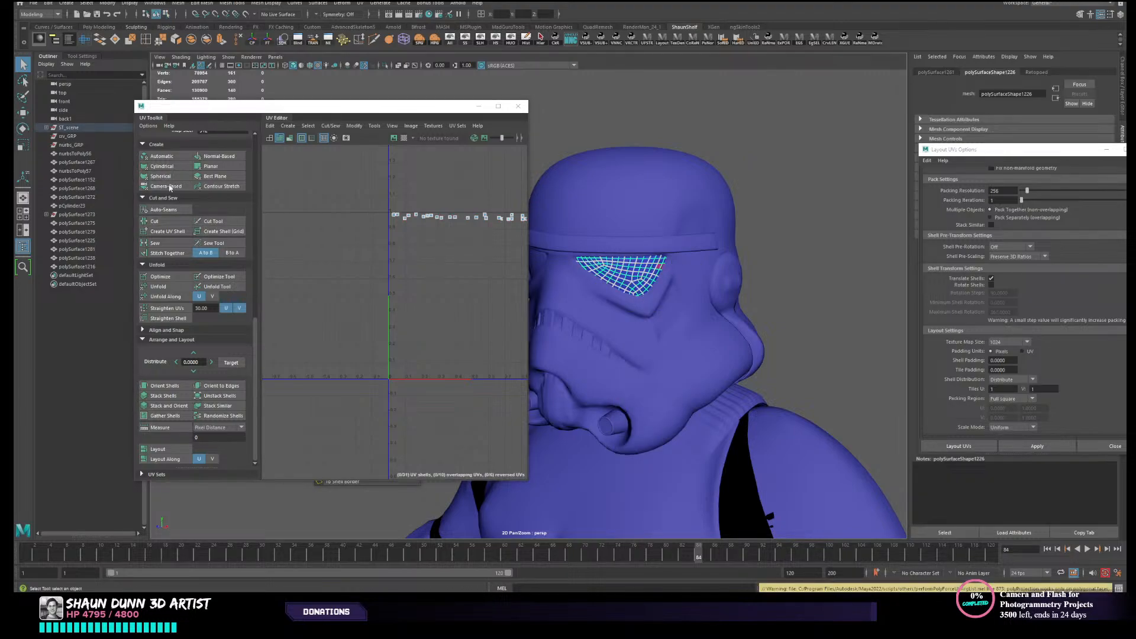
left_click(173, 187)
left_click(159, 286)
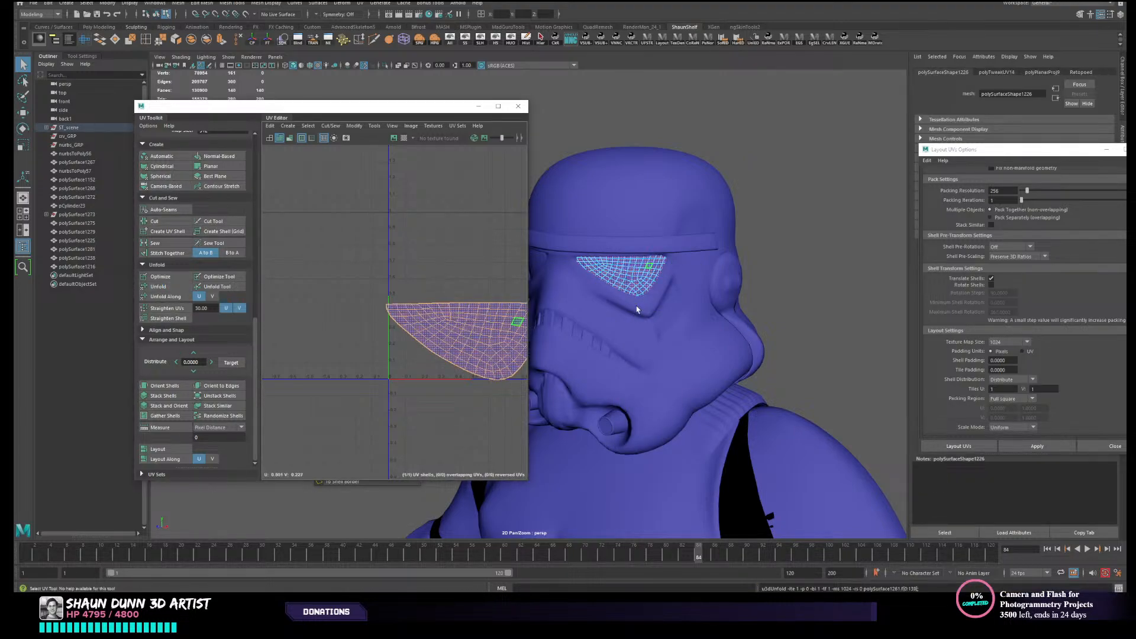
- Select the helmet's brow band and create a camera-based UV projection for it
left_click(672, 249)
left_click(673, 248)
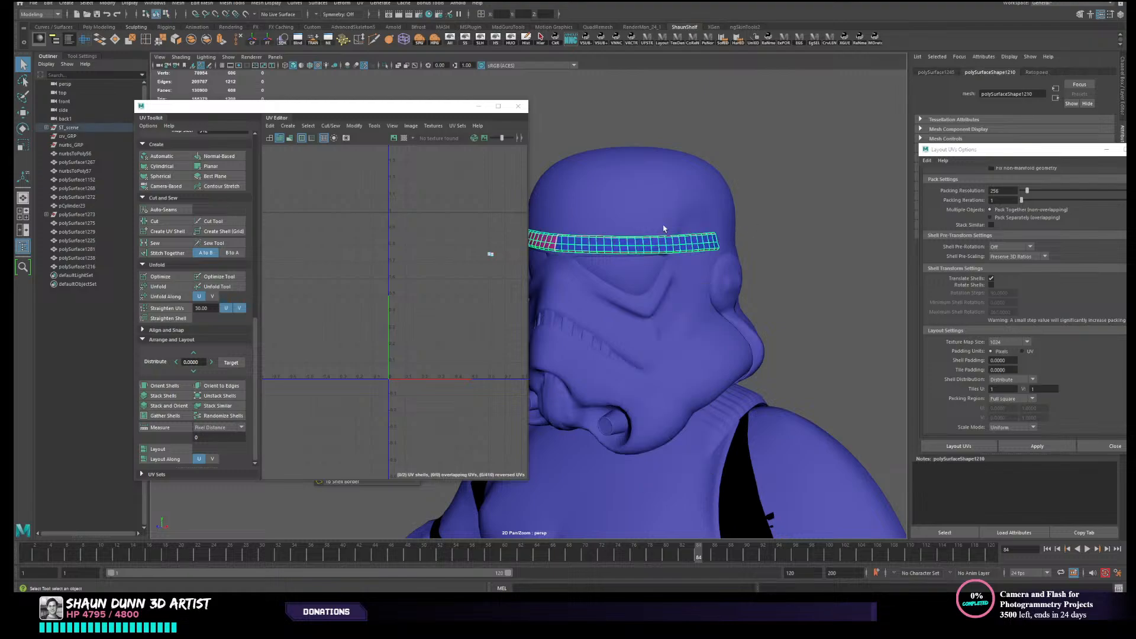
left_click(167, 186)
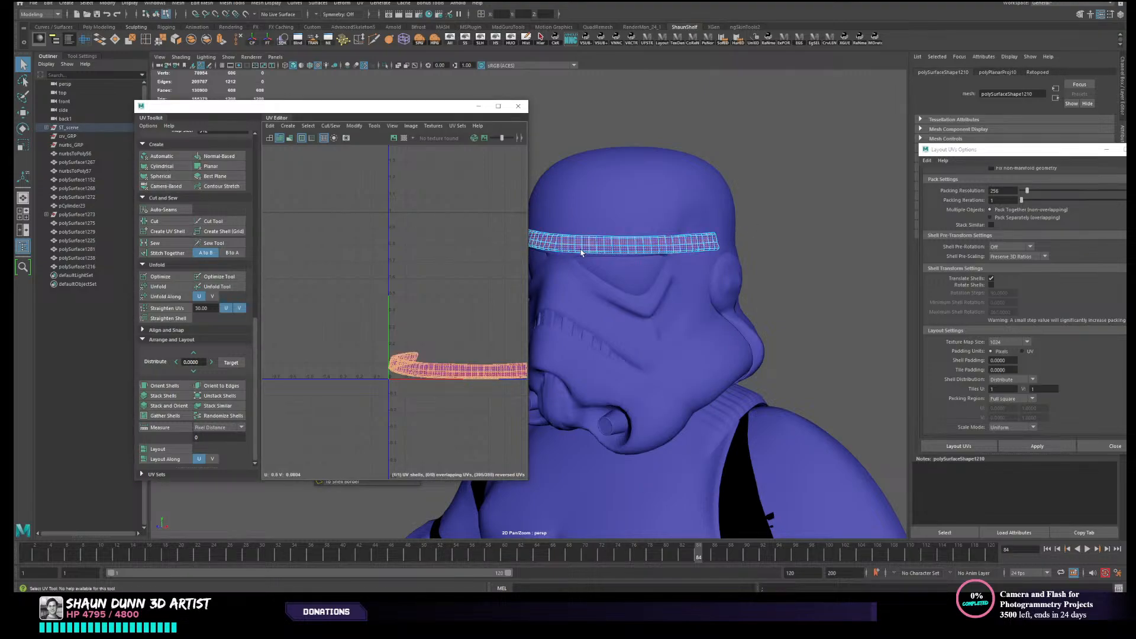
- Select the brow band as an object and hide everything that is not selected
left_click_drag(539, 230, 612, 229, "alt")
key("F8")
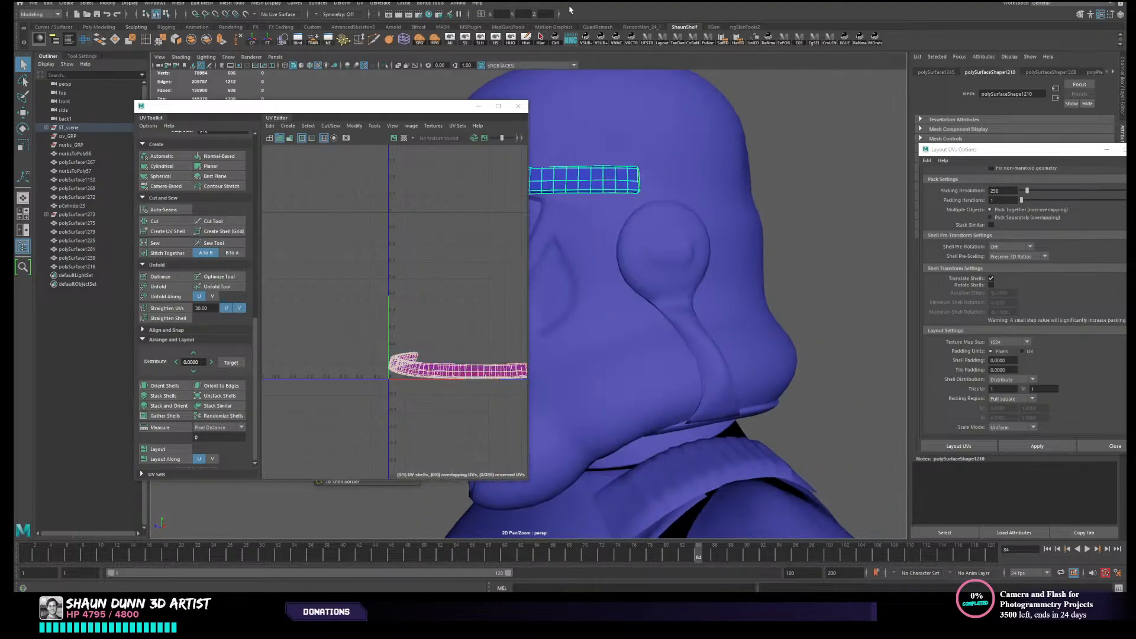
left_click(510, 39)
scroll(707, 241, "up", 5)
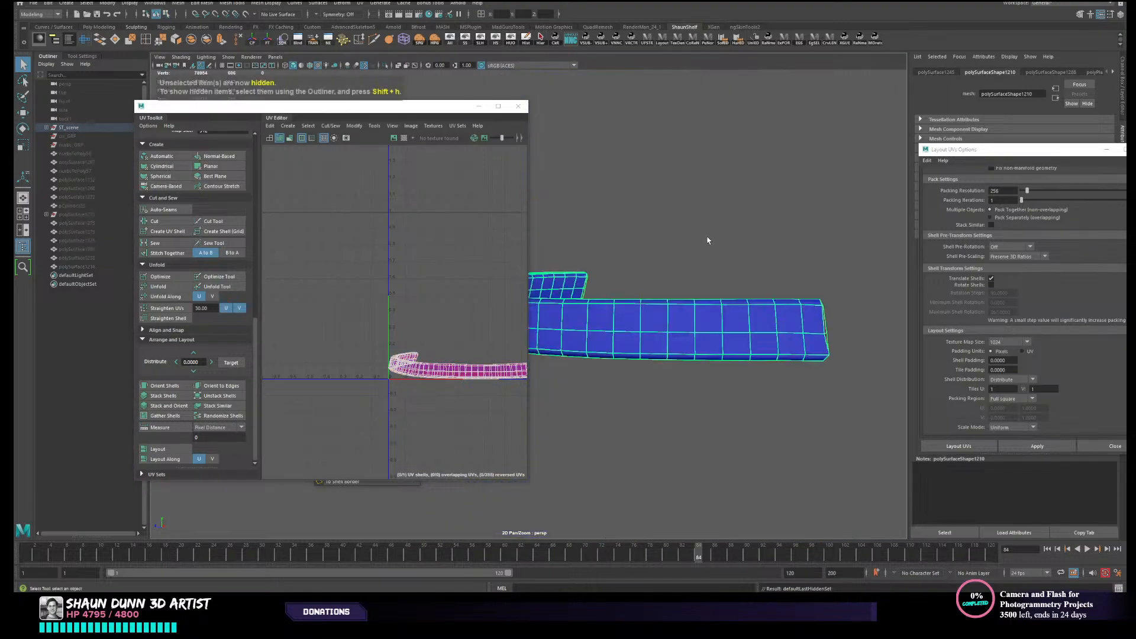
left_click(753, 255)
- Select the edge loop through the middle of the brow band's end, check it against the helmet, and cut the UVs along it
left_click_drag(753, 256, 647, 284, "alt")
middle_click_drag(648, 284, 778, 259, "alt")
left_click_drag(779, 258, 682, 261, "alt")
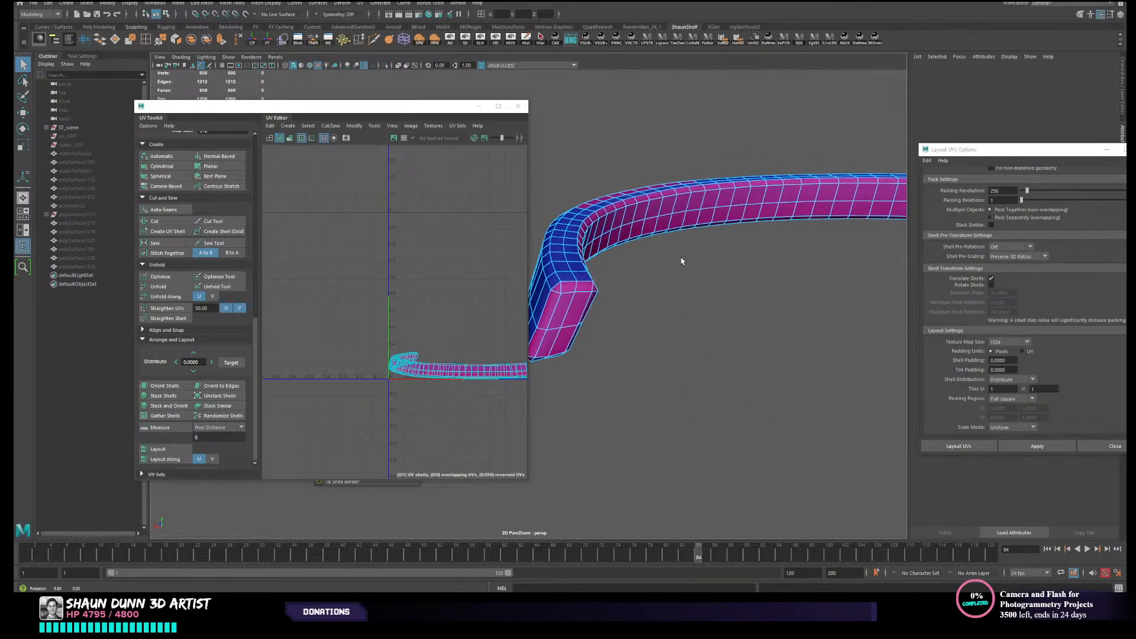
middle_click_drag(682, 262, 726, 278, "alt")
left_click_drag(726, 278, 682, 281, "alt")
middle_click_drag(682, 281, 769, 309, "alt")
left_click_drag(768, 309, 682, 300, "alt")
right_click_drag(664, 265, 663, 245)
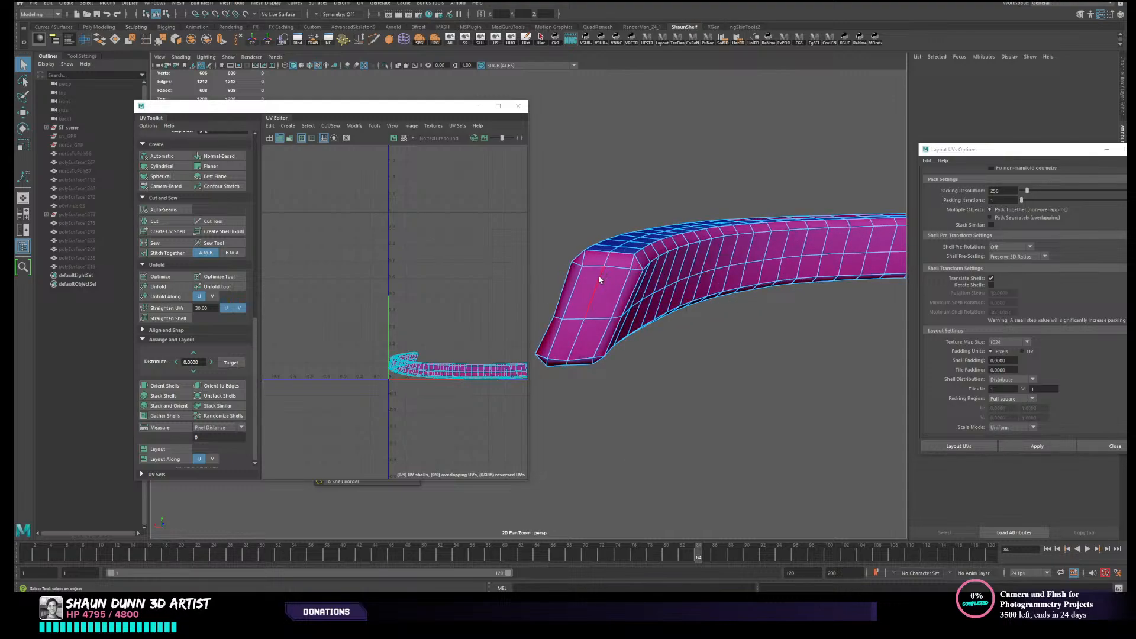
double_click(599, 280)
left_click_drag(713, 297, 742, 302, "alt")
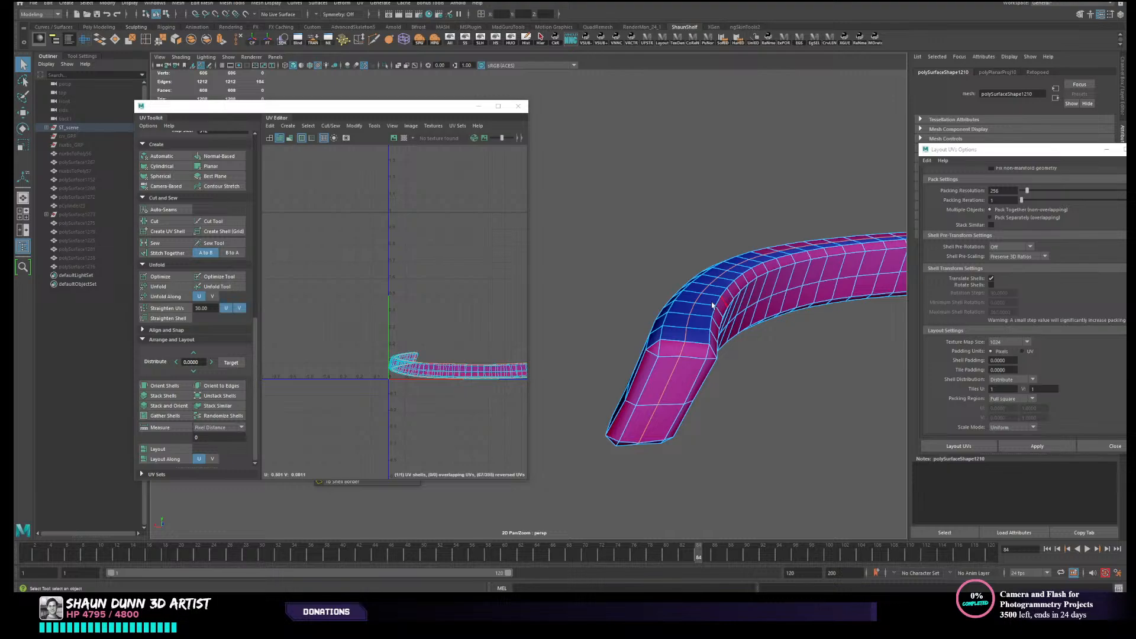
left_click_drag(732, 224, 739, 221, "alt")
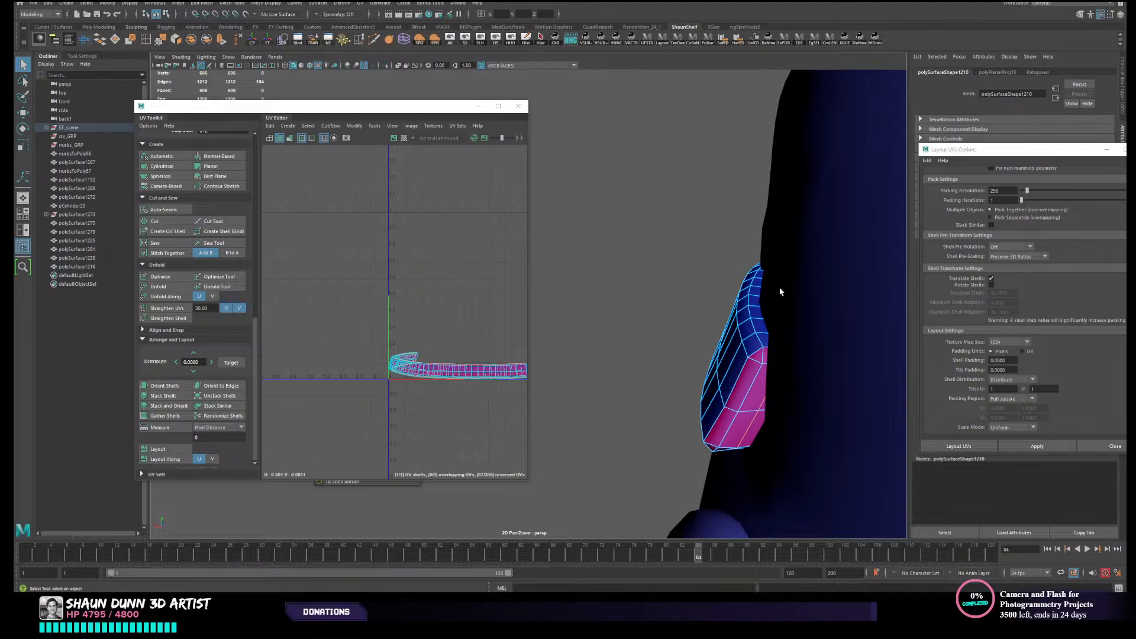
left_click_drag(780, 291, 738, 324, "alt")
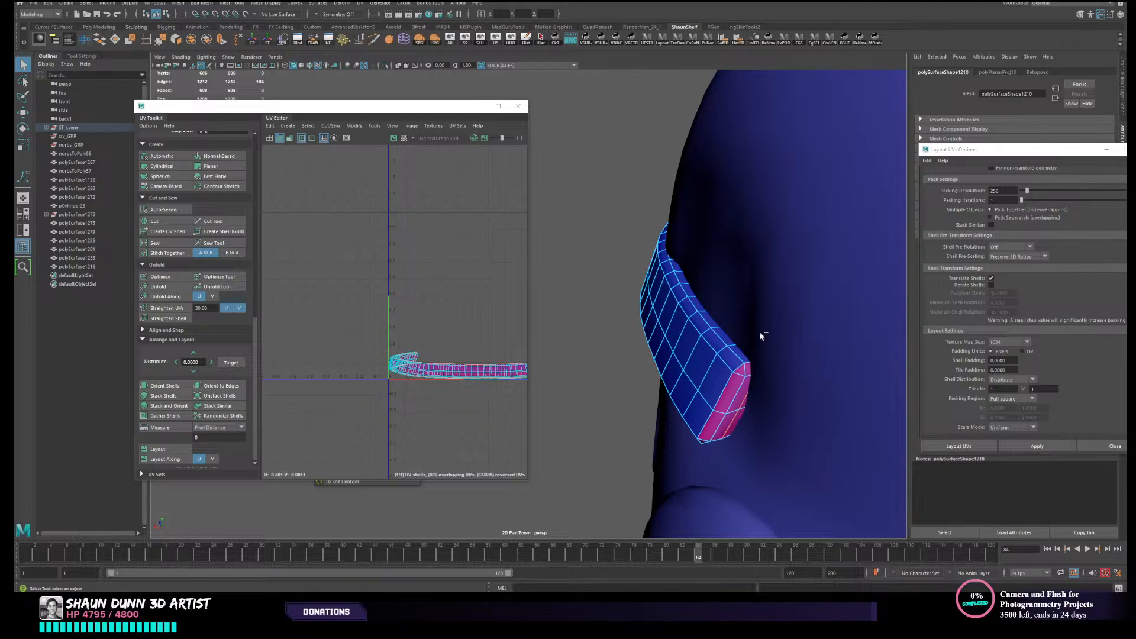
mouse_move(670, 272)
left_mouse_down("alt")
mouse_move(716, 284)
mouse_move(683, 282)
left_mouse_up("alt")
key("ctrl+z")
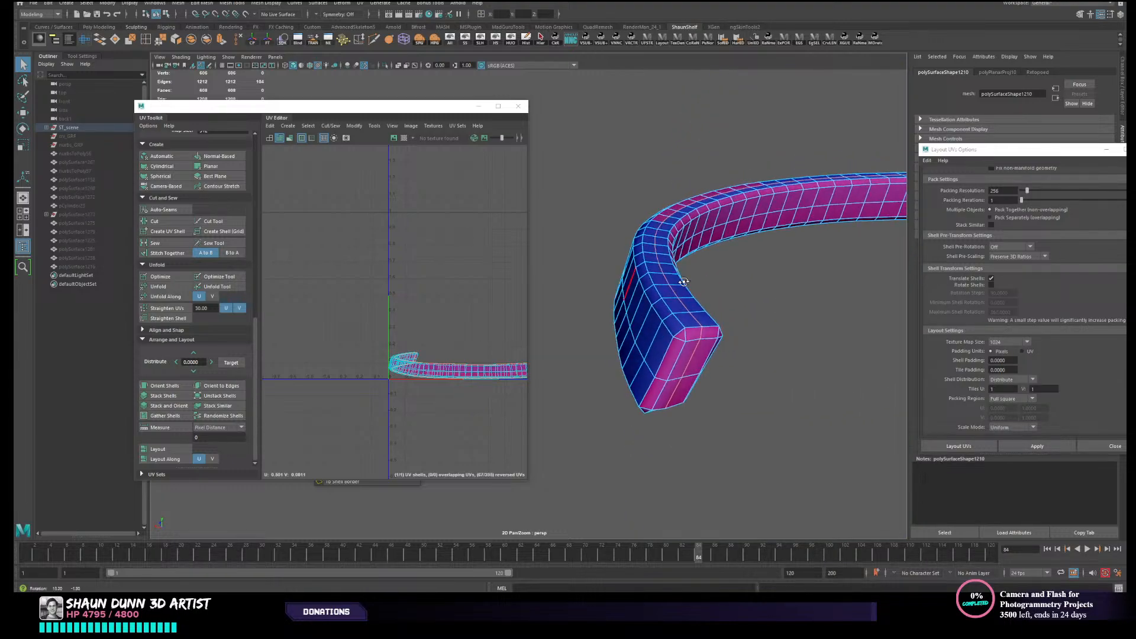
left_click(154, 220)
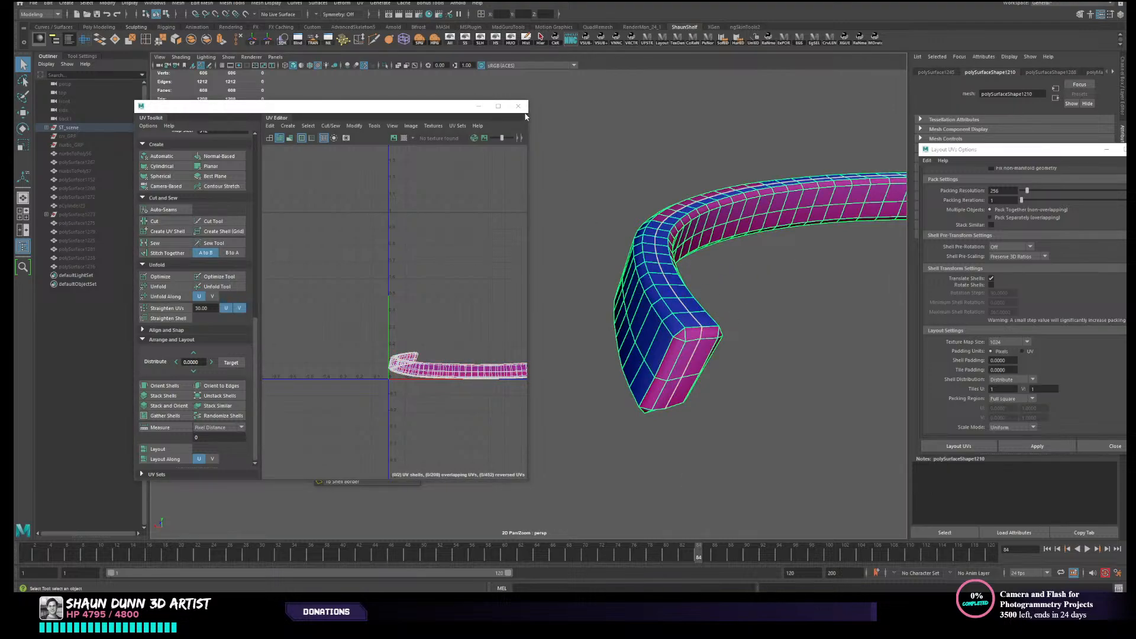
- Select all of the brow band's UVs, unfold them, and return the band to object selection
left_click(767, 318)
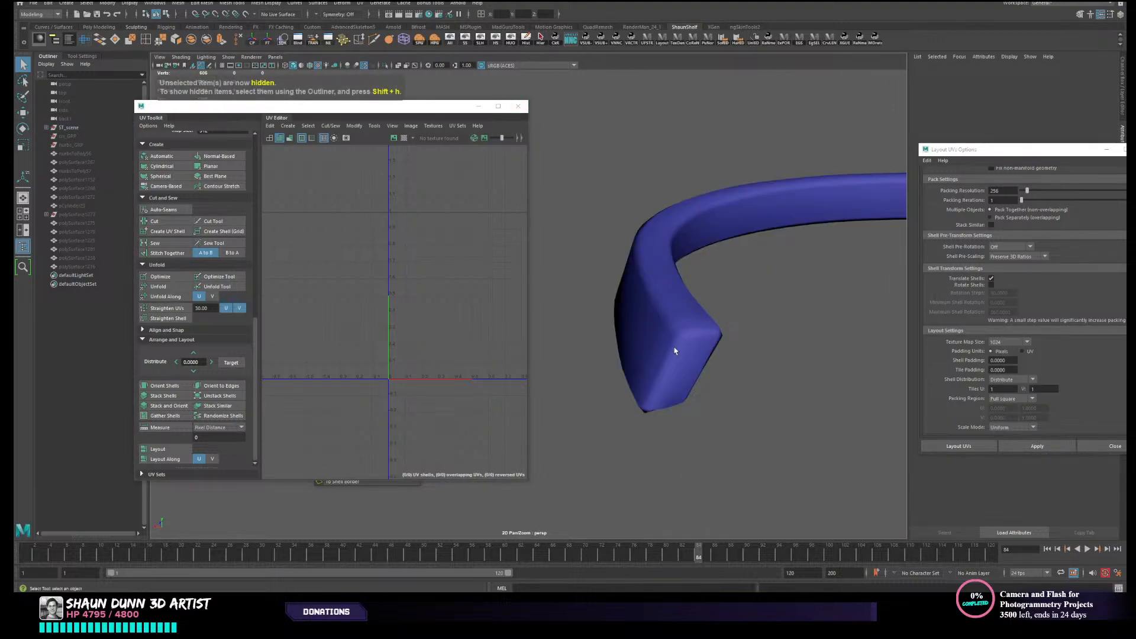
left_click(674, 350)
right_click_drag(385, 343, 355, 322)
left_click_drag(337, 299, 435, 429)
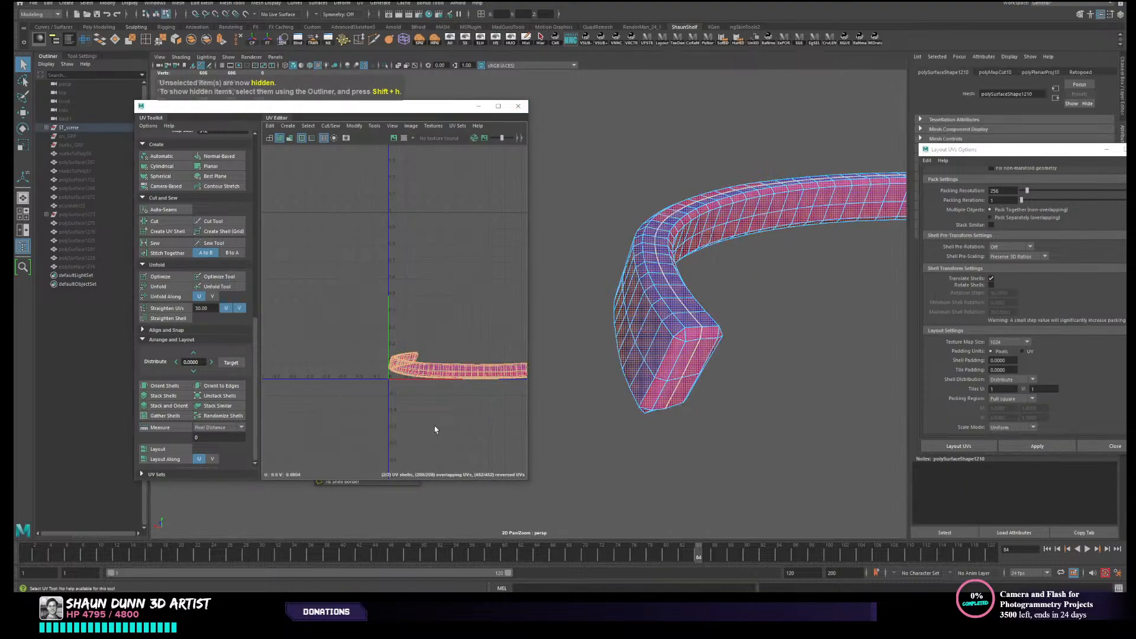
left_click(159, 286)
left_click(673, 310)
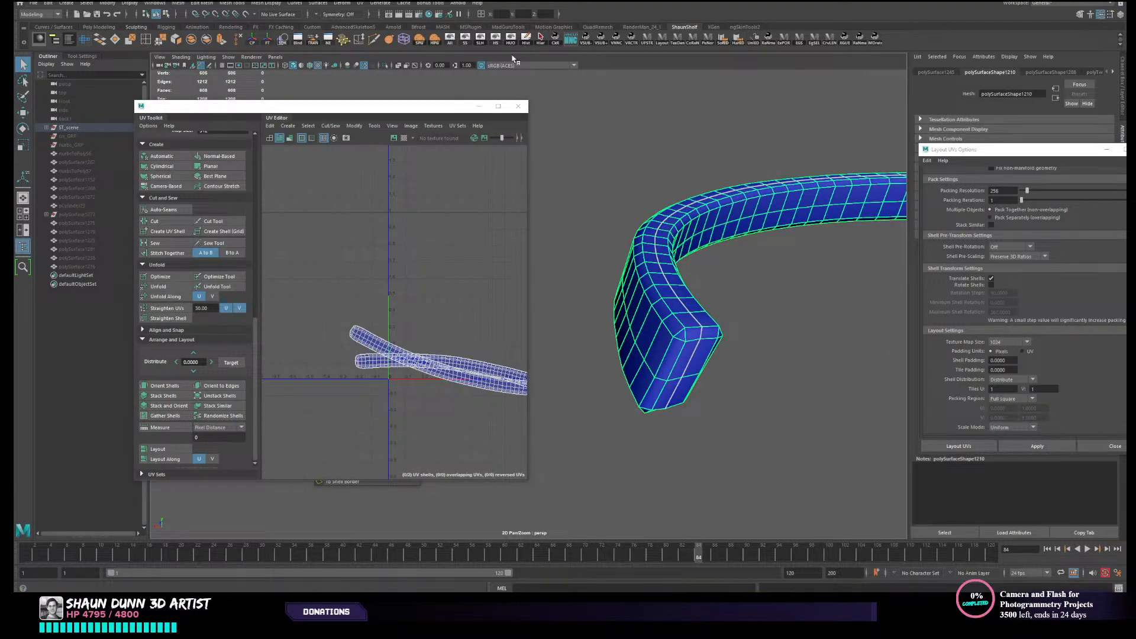
- Show all the hidden objects again, and hide only the helmet's main shell to expose the mouth grille blocks
left_click(448, 42)
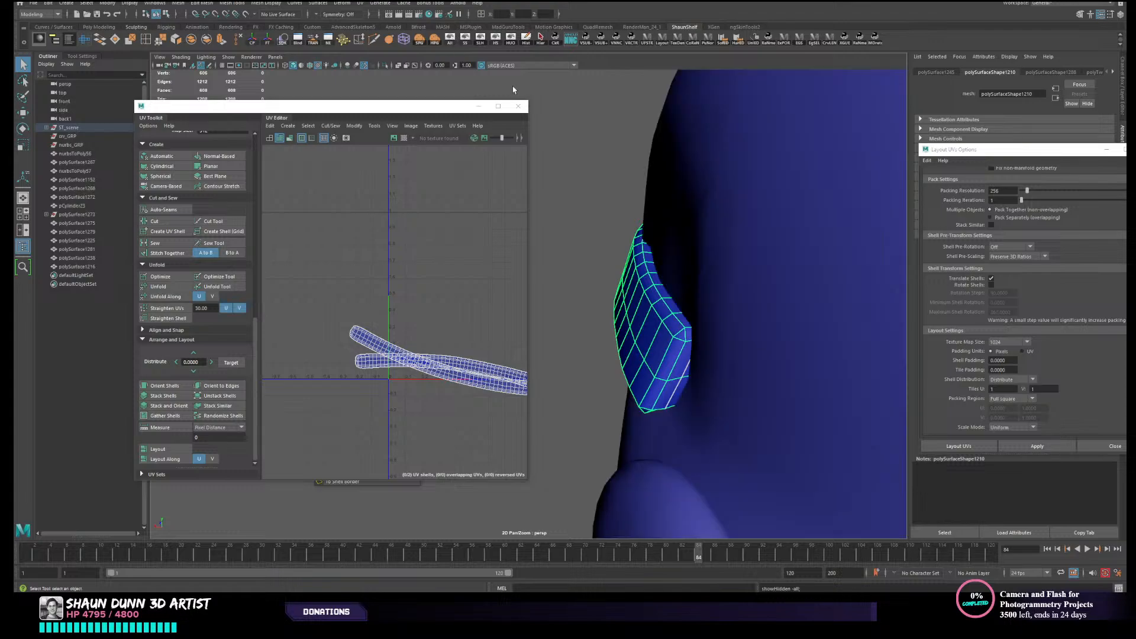
scroll(735, 200, "down", 8)
left_click_drag(595, 307, 648, 294, "alt")
scroll(646, 294, "up", 3)
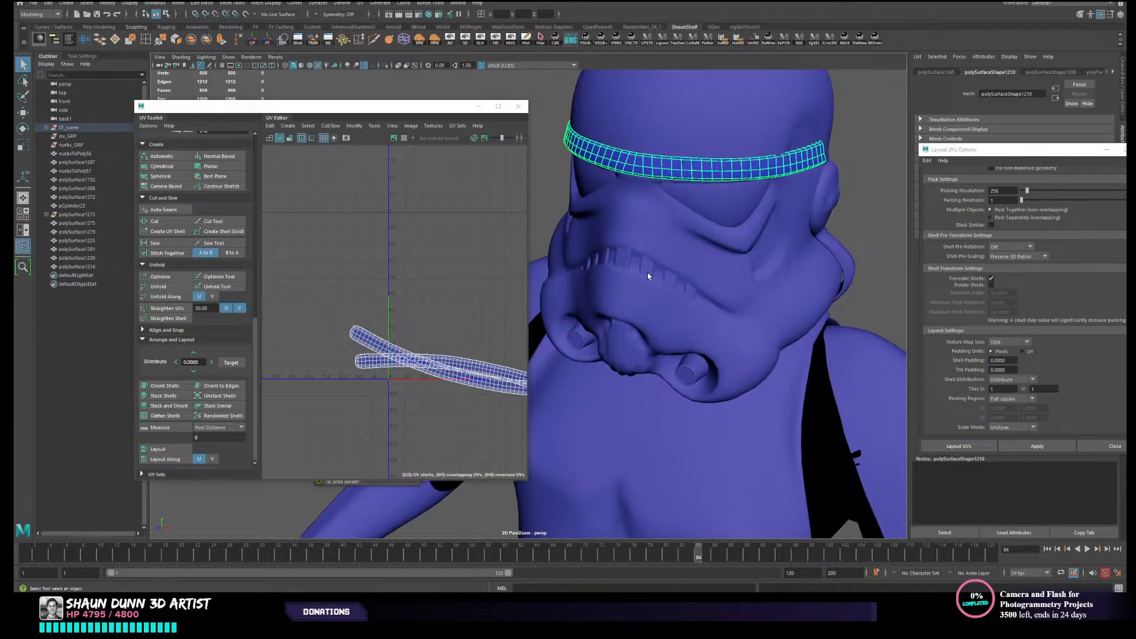
left_click(648, 275)
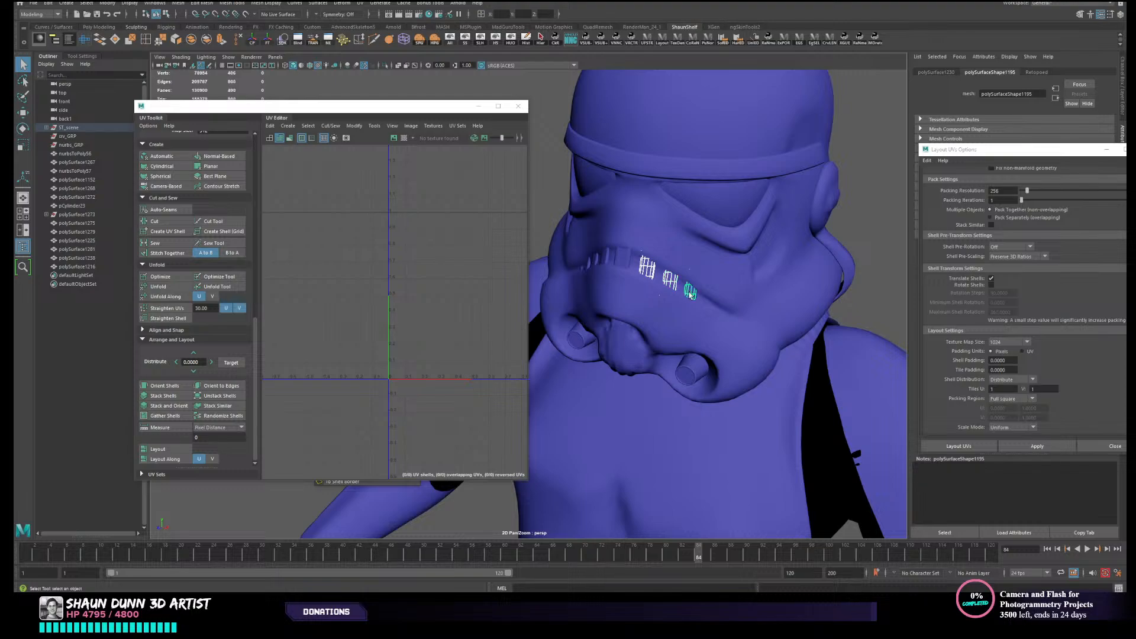
left_click(704, 303)
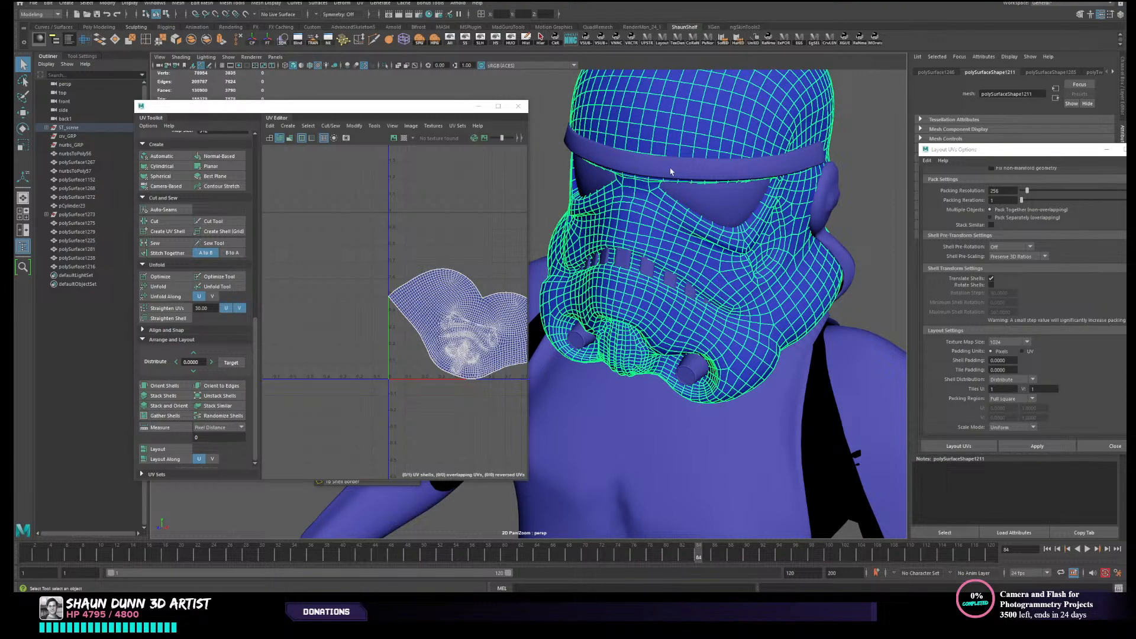
left_click(498, 44)
- Select the five mouth grille blocks from the centre block outward along one half, and hide everything that is not selected
scroll(631, 267, "up", 1)
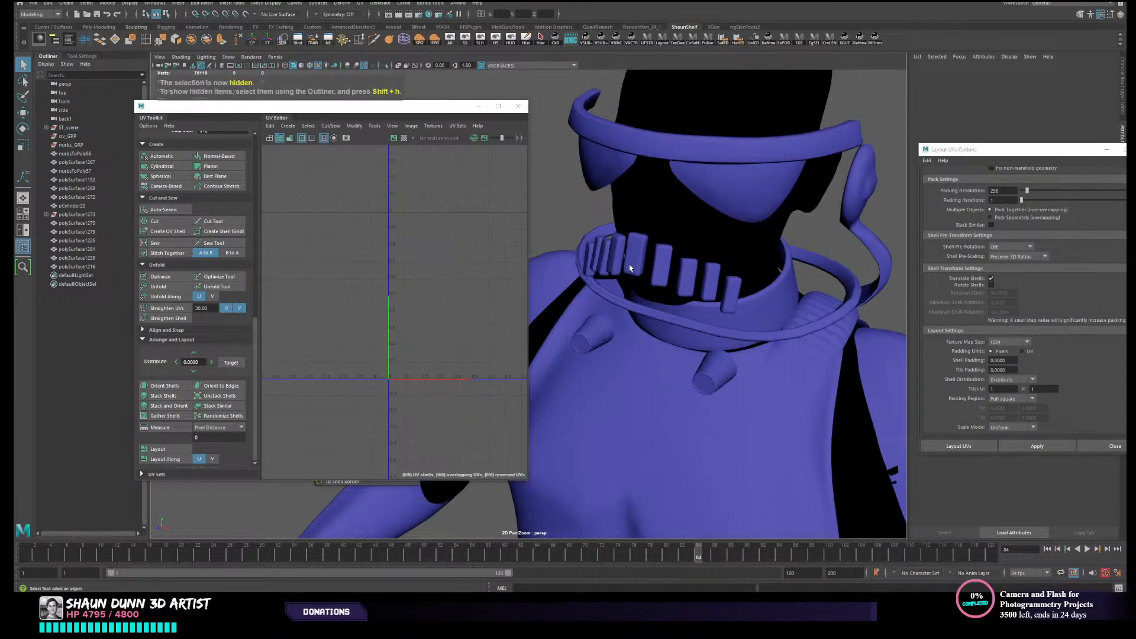
left_click_drag(631, 266, 669, 255, "alt")
scroll(658, 266, "up", 1)
scroll(657, 268, "up", 1)
left_click(656, 235)
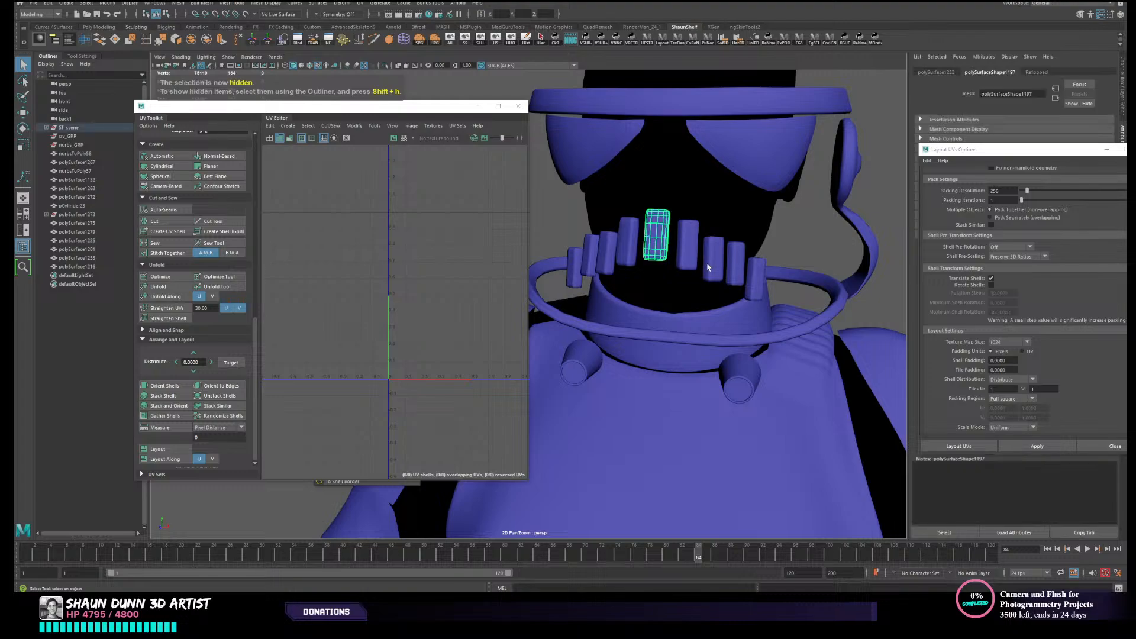
left_click(686, 243, "shift")
left_click(712, 268, "shift")
left_click(741, 278, "shift")
left_click(757, 284, "shift")
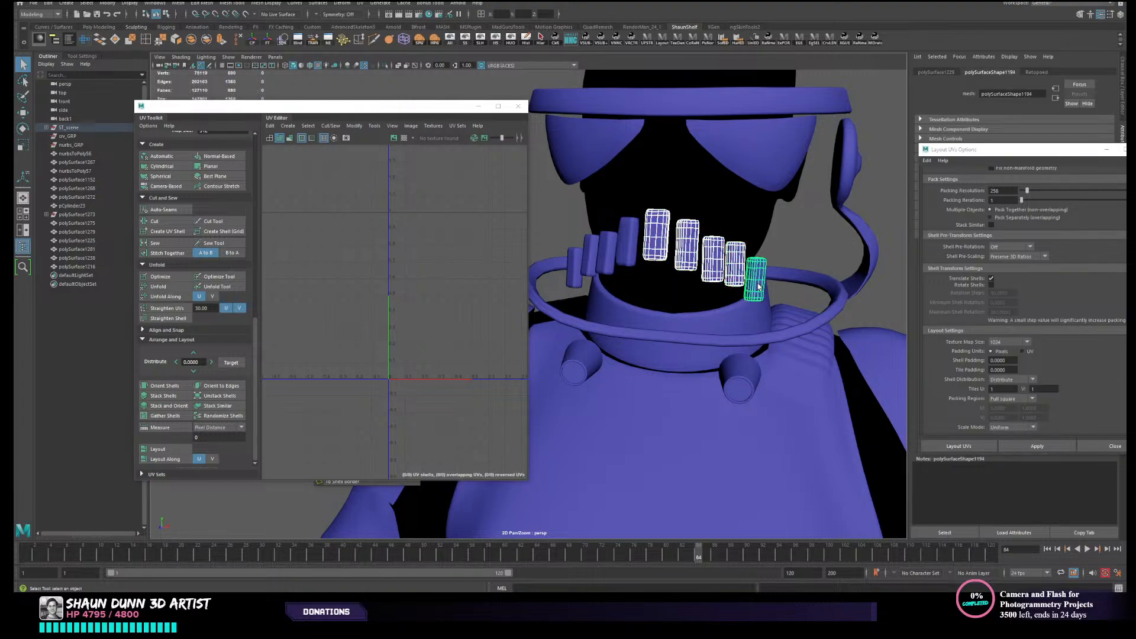
left_click(520, 43)
- Select only the tallest grille block at the end of the isolated row and create an automatic UV projection for it
scroll(663, 272, "up", 5)
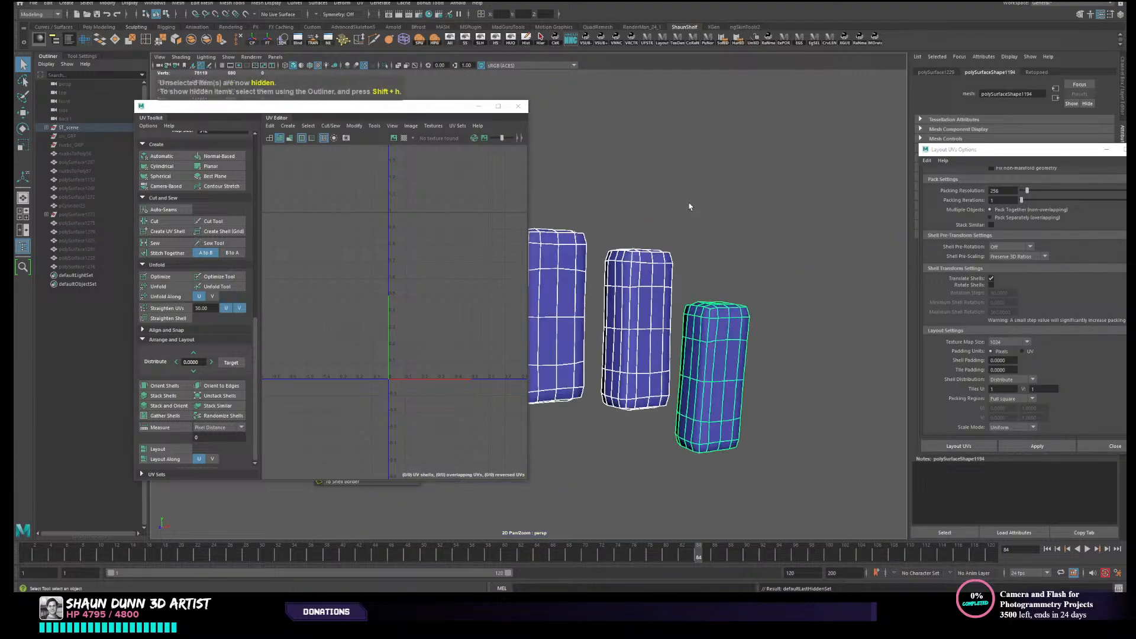
middle_click_drag(664, 272, 723, 288, "alt")
scroll(721, 286, "down", 3)
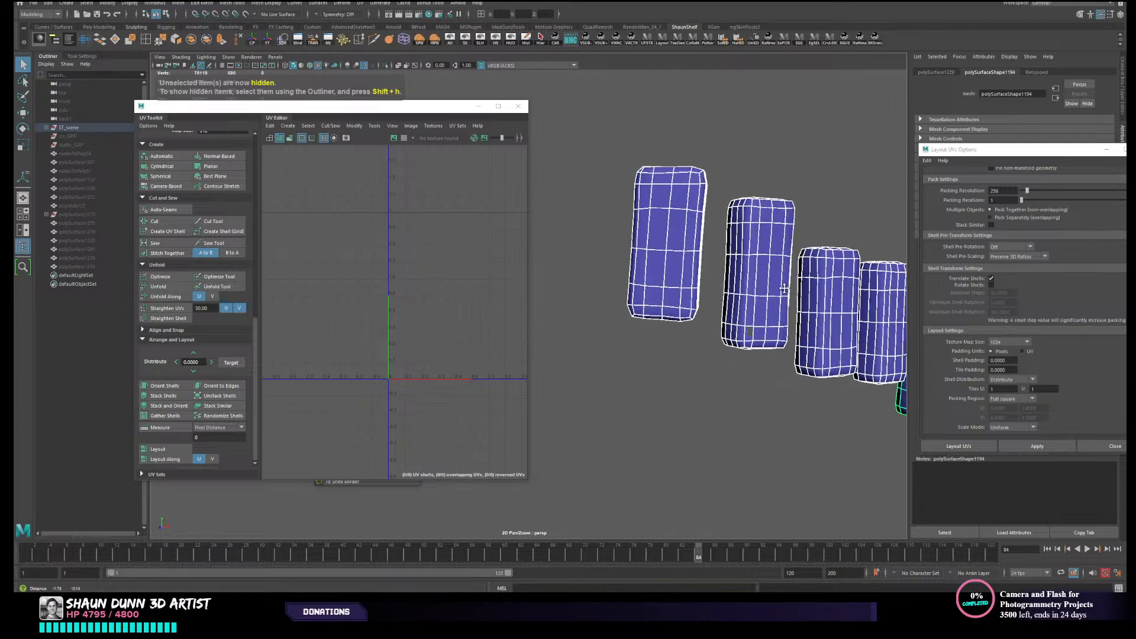
left_click_drag(717, 275, 644, 248, "alt")
right_click_drag(644, 247, 585, 220)
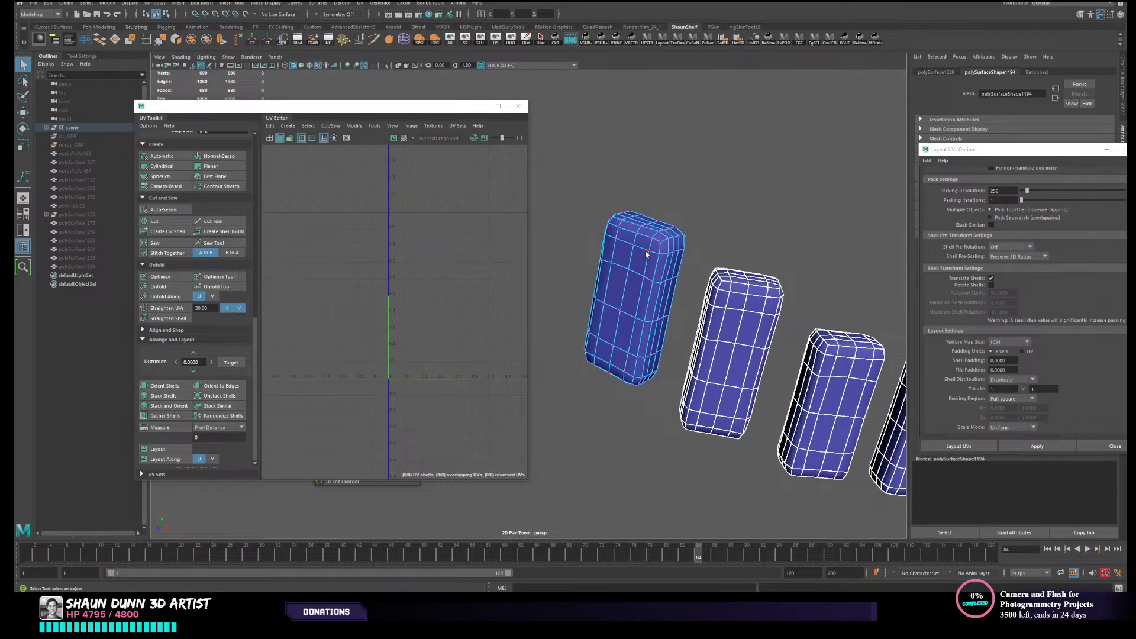
left_click(649, 254)
right_click_drag(651, 254, 686, 232)
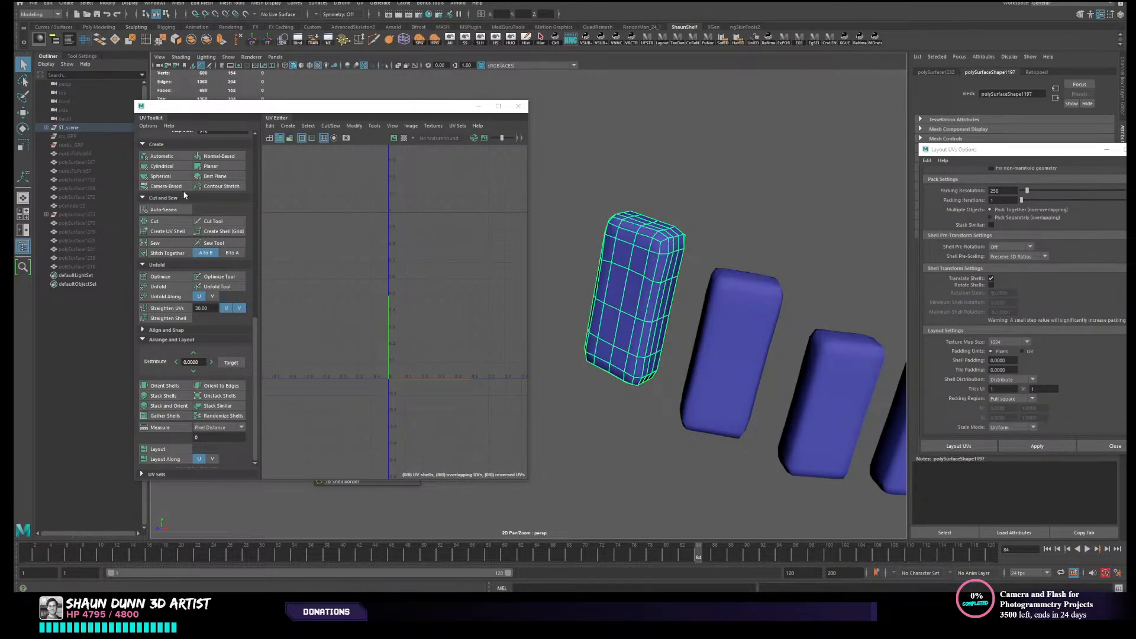
left_click(178, 156)
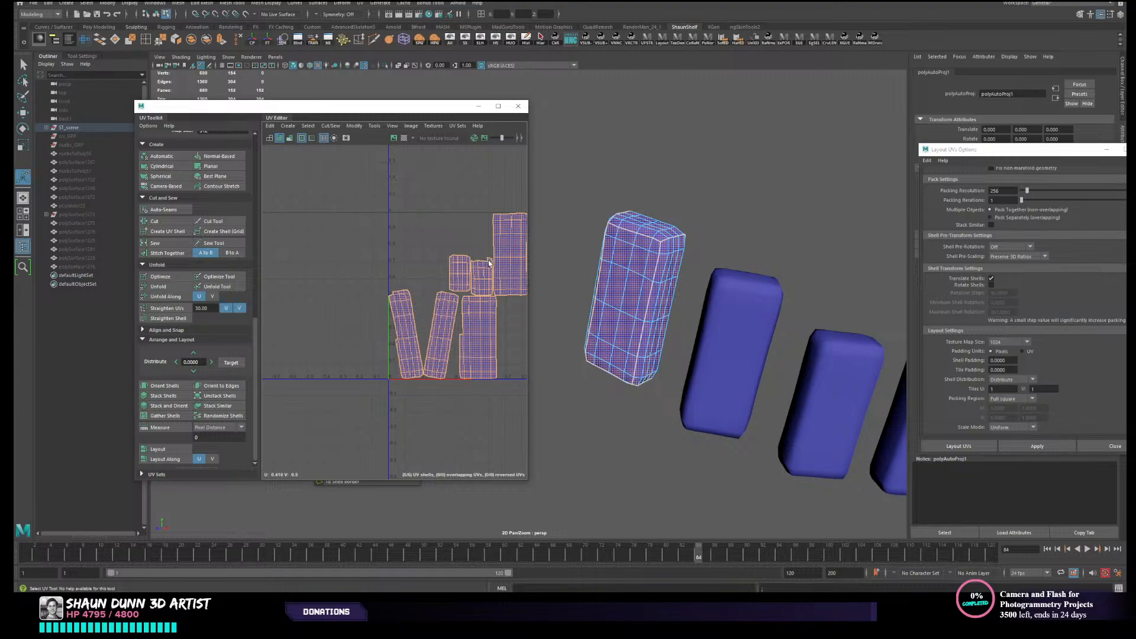
- Compare the block's UV shells with its faces and pick the seam edge along its long corner
scroll(453, 269, "up", 3)
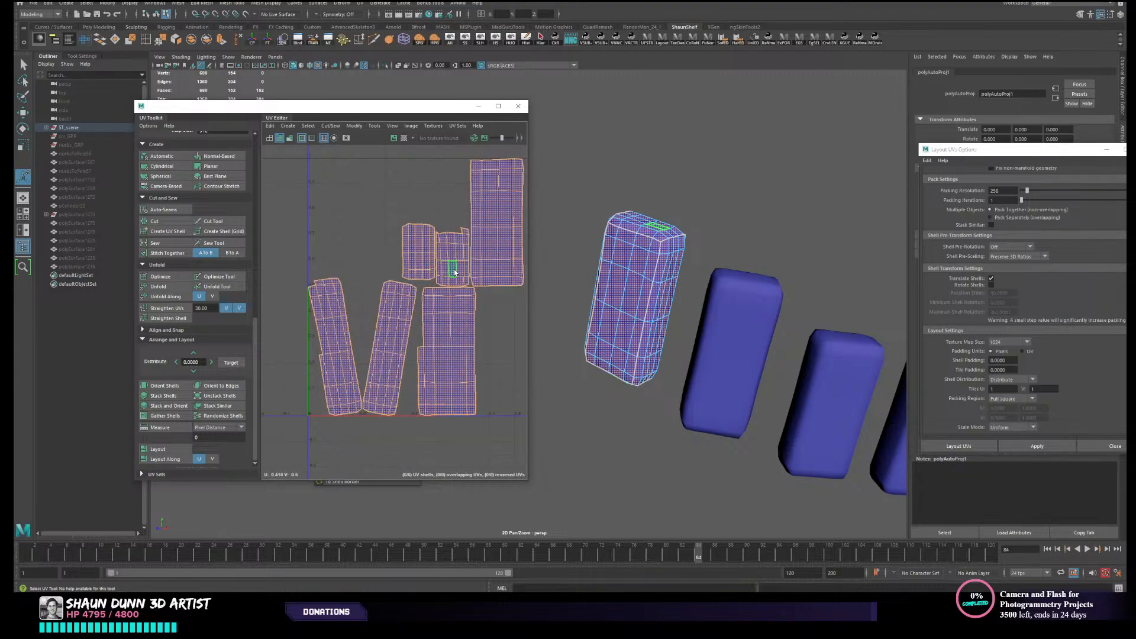
right_click_drag(681, 275, 645, 290)
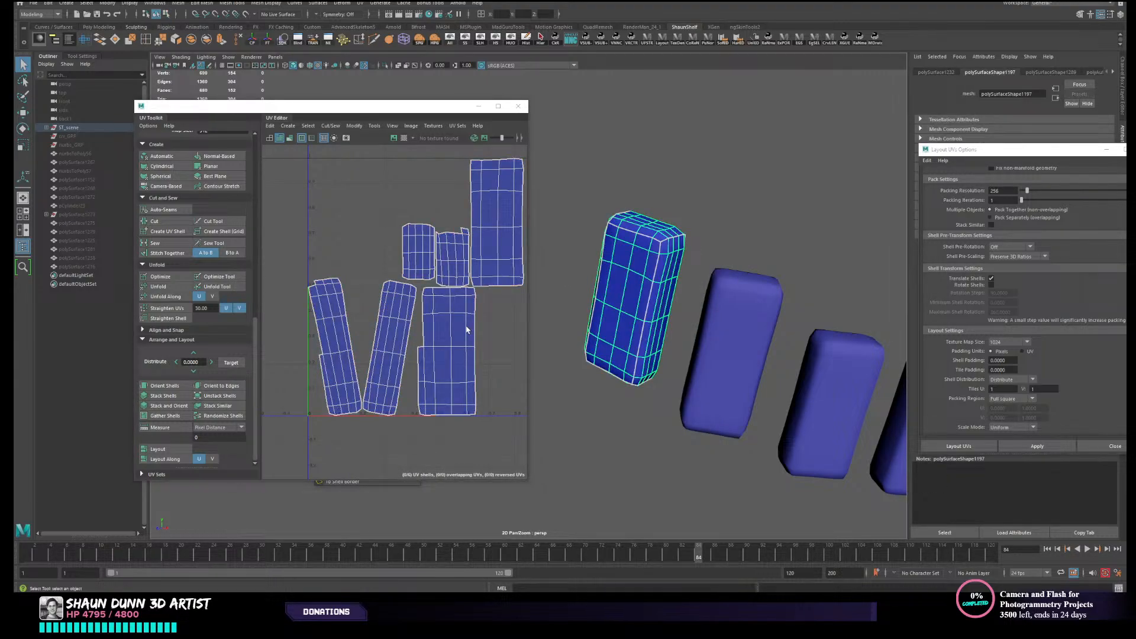
left_click_drag(743, 278, 710, 296, "alt")
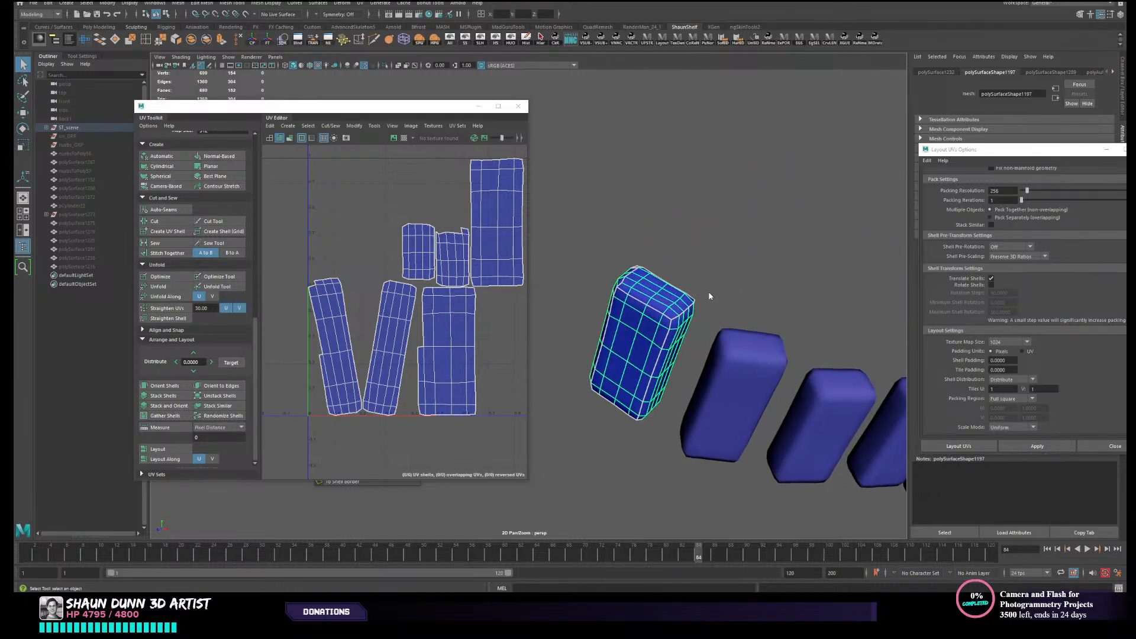
right_click_drag(670, 334, 670, 303)
left_click(669, 343)
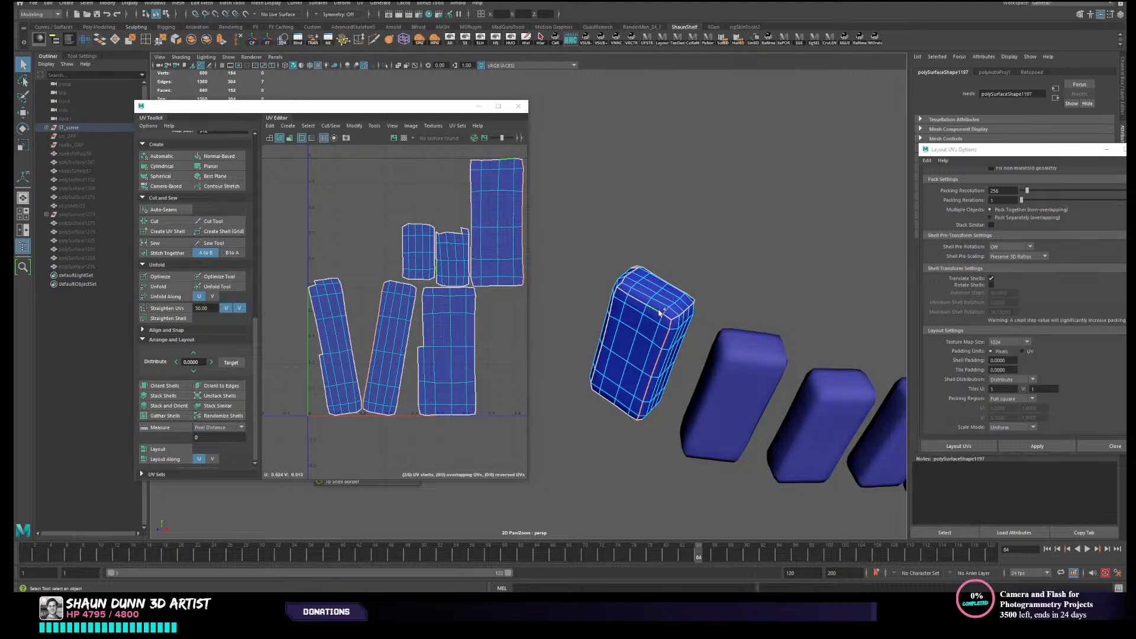
- Check the seam edges at the tall block's corner, then apply a camera-based UV projection to the whole block
left_click_drag(647, 315, 643, 346, "alt")
key("f")
left_click_drag(756, 395, 669, 329, "alt")
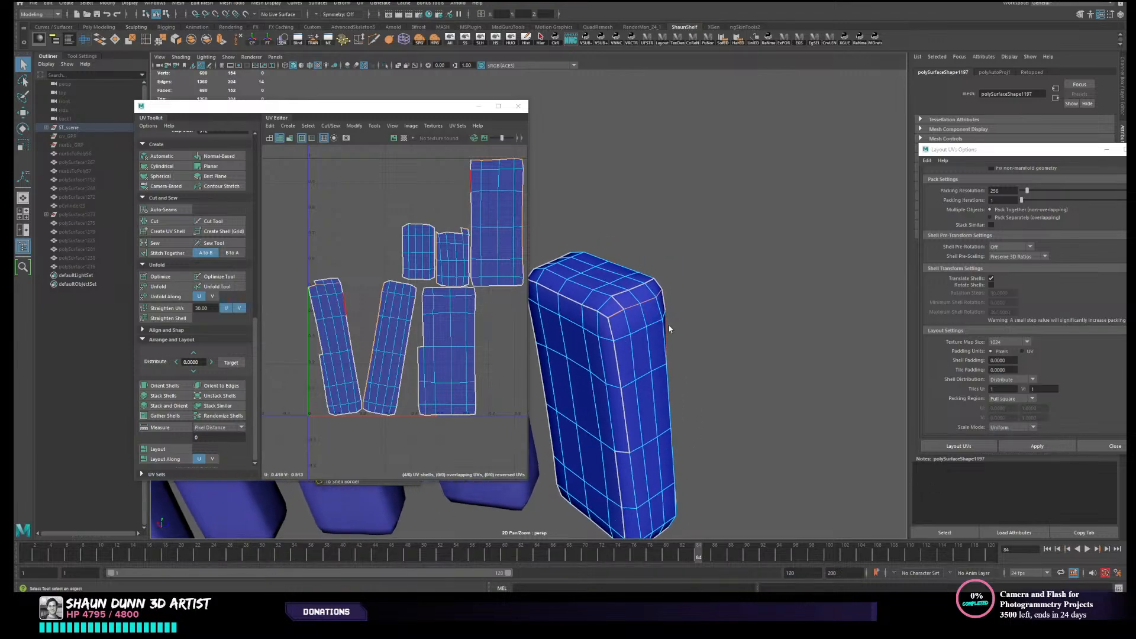
right_click_drag(661, 314, 684, 305)
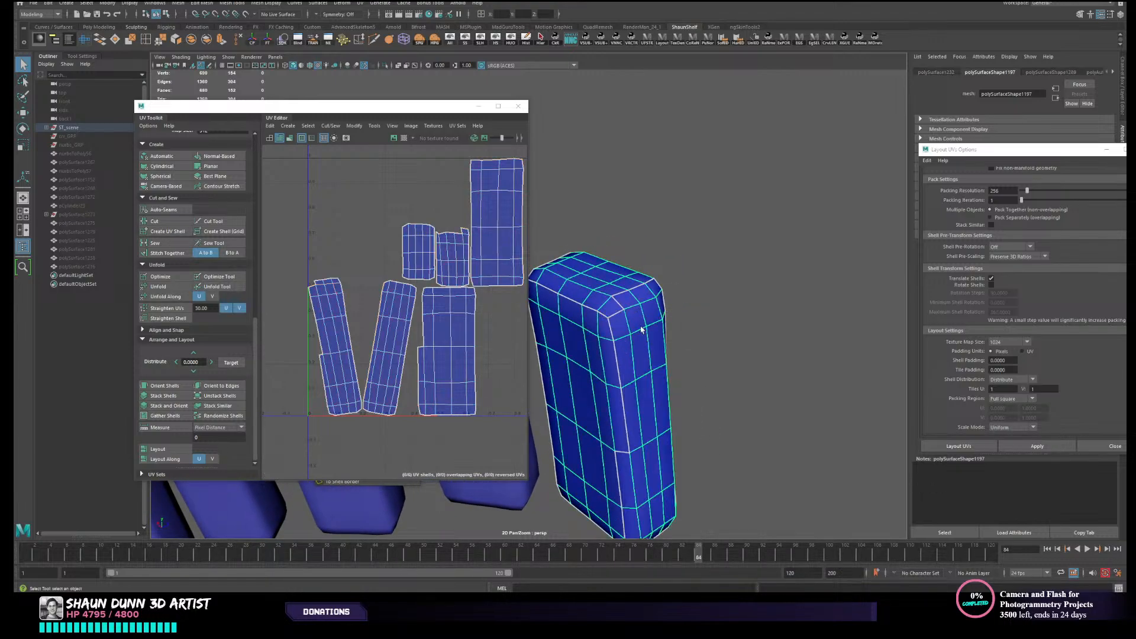
left_click(177, 197)
left_click(167, 201)
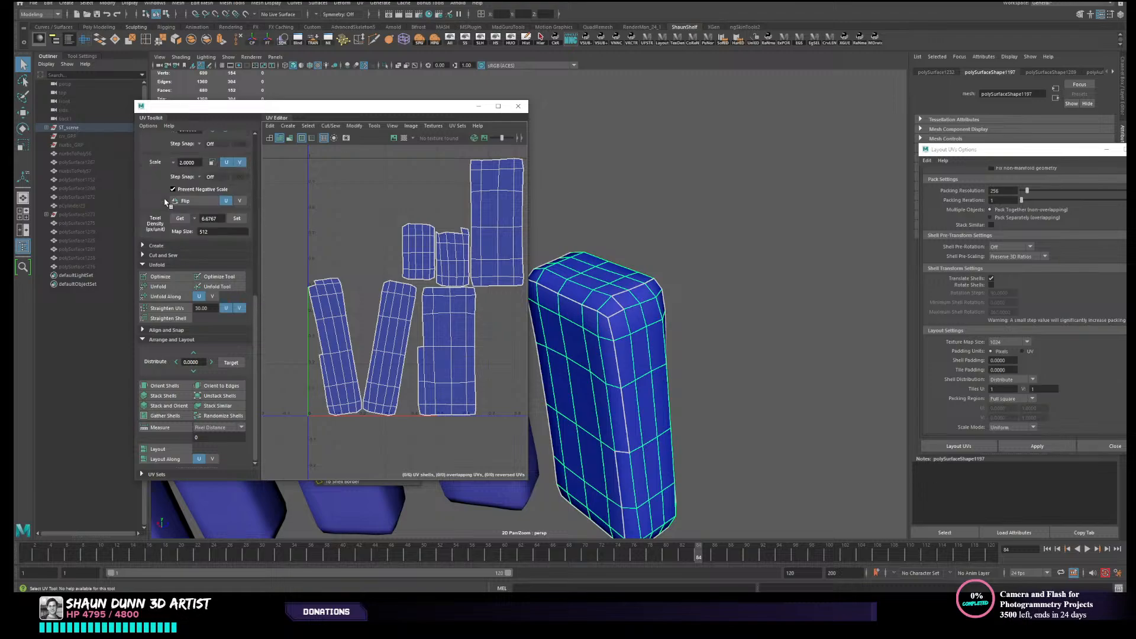
left_click(168, 246)
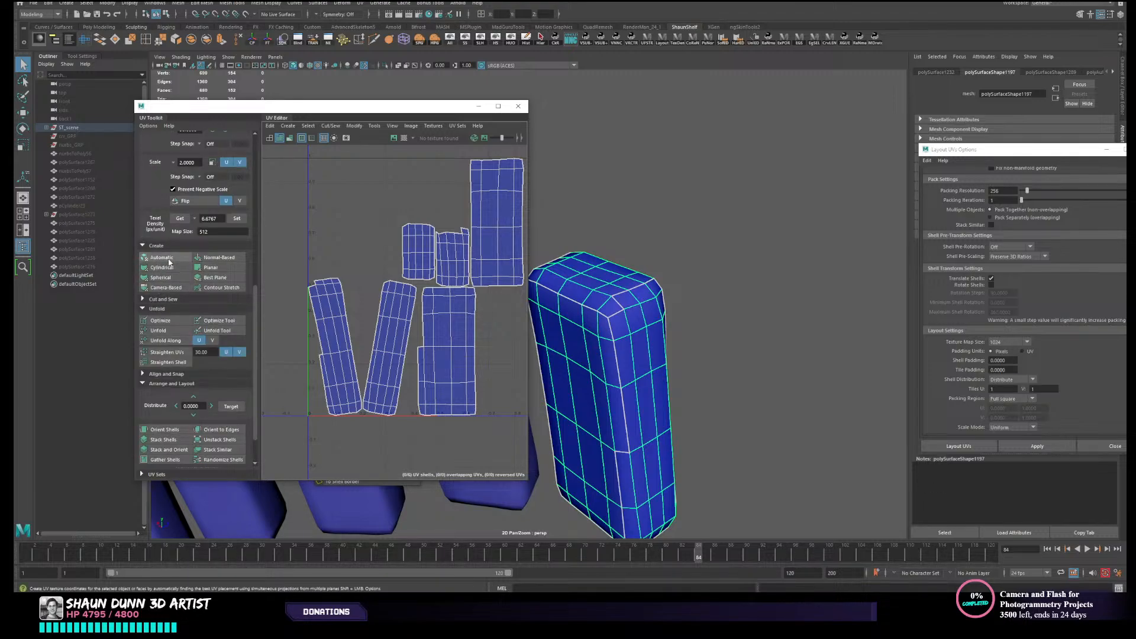
left_click(165, 288)
- Hide everything except the tall grille block so that it is isolated
right_click_drag(644, 316, 651, 286)
double_click(617, 315)
left_click_drag(618, 318, 708, 296, "alt")
right_click_drag(707, 297, 685, 259, "alt")
key("F8")
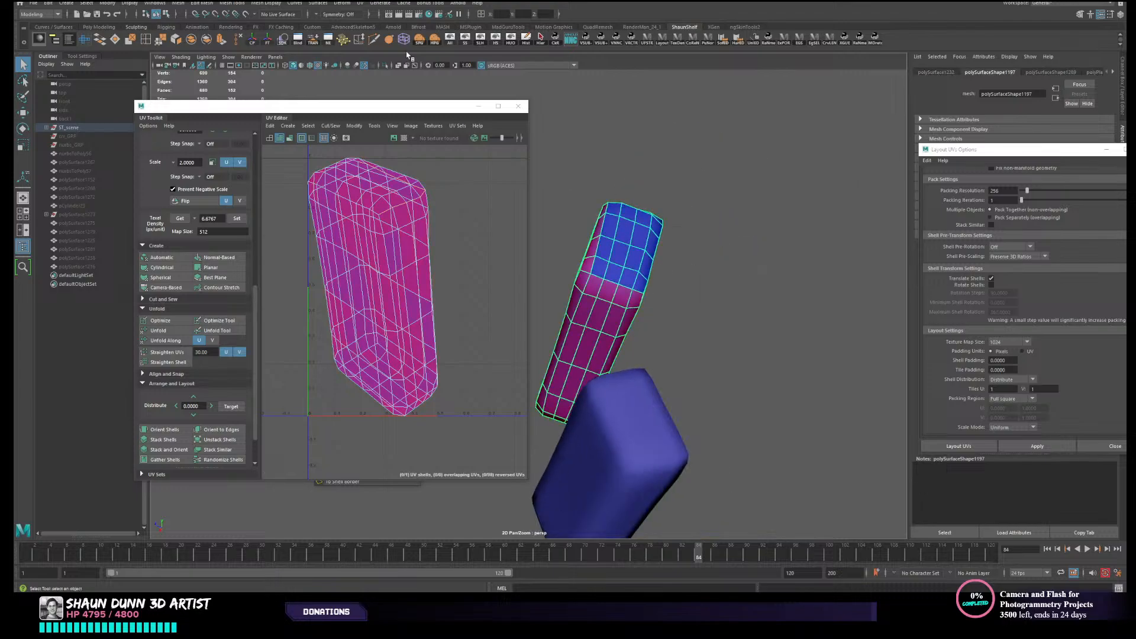
left_click(495, 38)
key("ctrl+z")
left_click(452, 40)
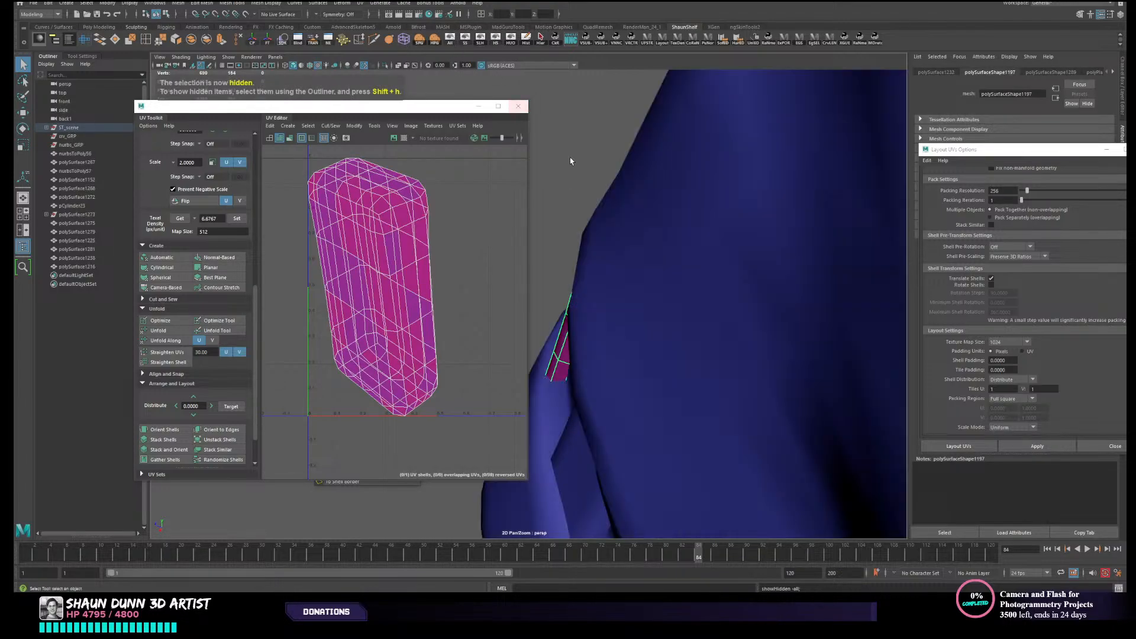
left_click_drag(570, 161, 633, 168, "alt")
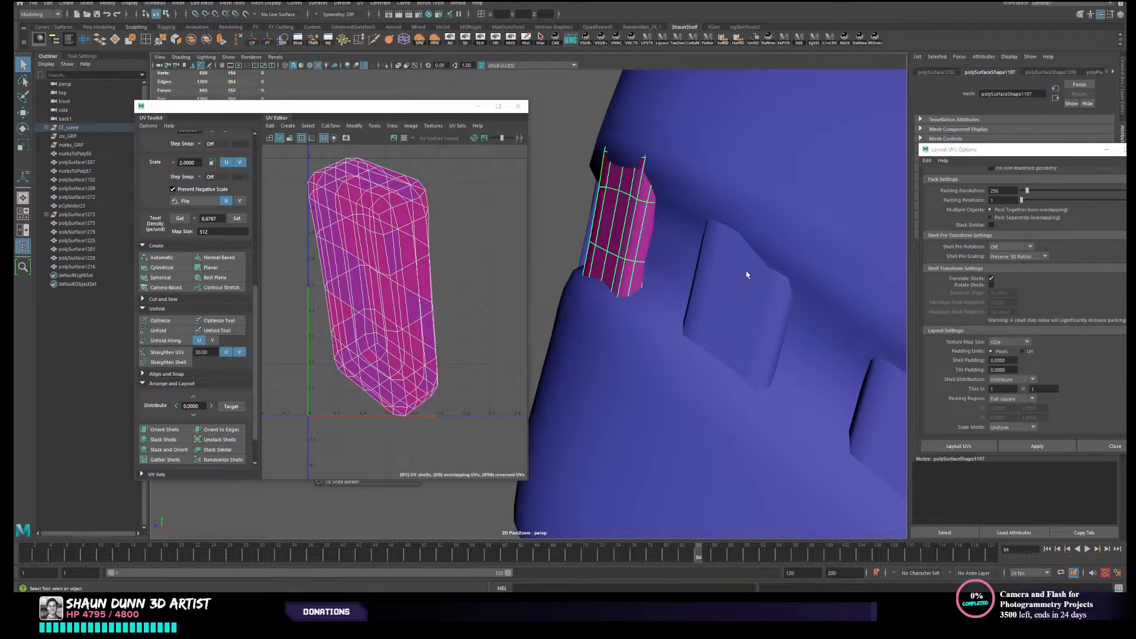
left_click(496, 40)
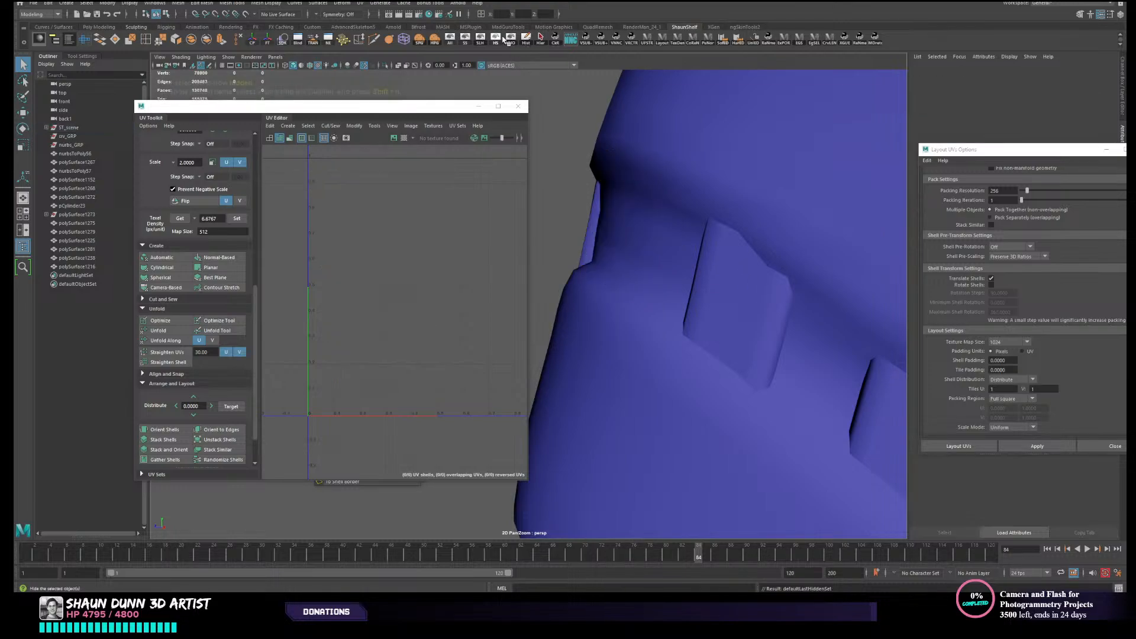
key("ctrl+z")
left_click(510, 39)
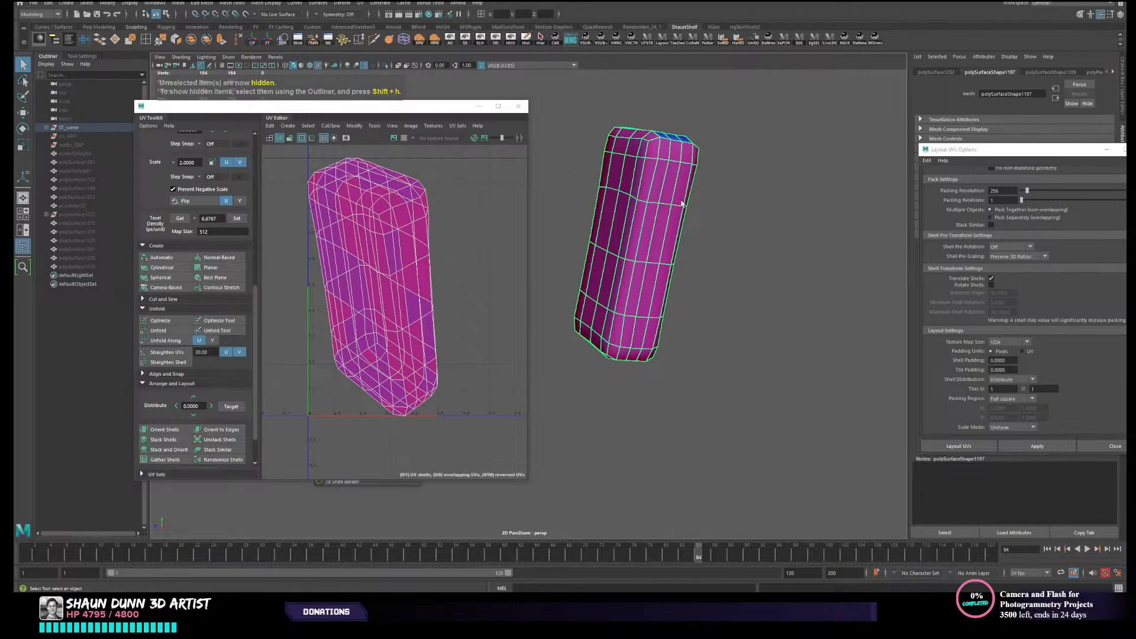
- Try to select the face loop along the block's side from its corner faces
left_click_drag(660, 232, 634, 180, "alt")
right_click_drag(634, 181, 595, 219)
left_click(605, 208)
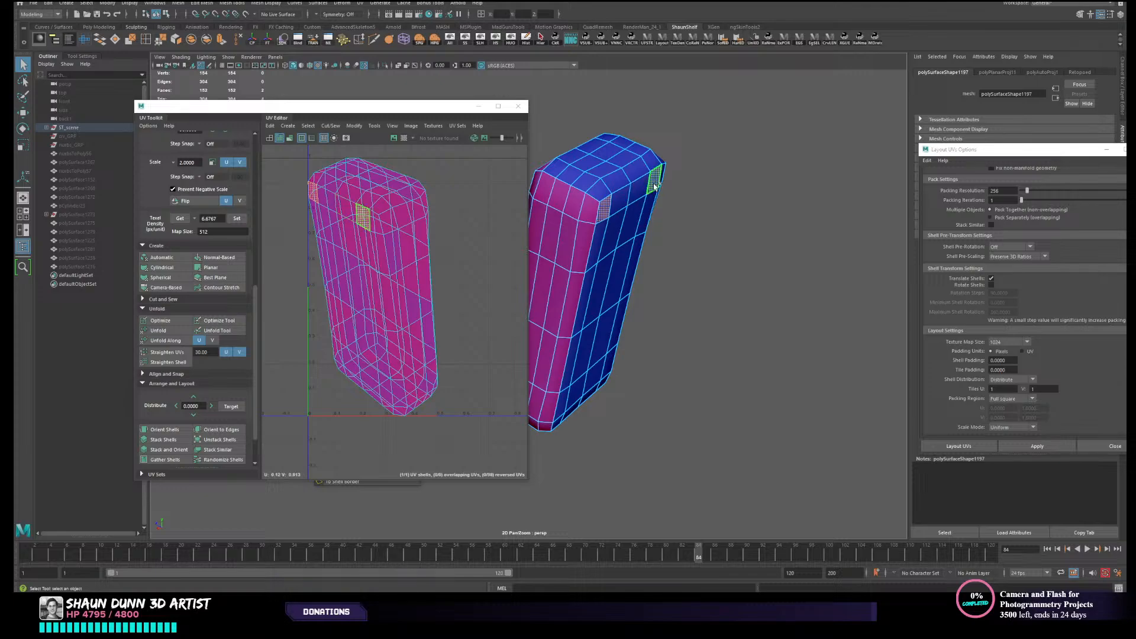
double_click(654, 186, "shift")
left_click_drag(662, 195, 618, 426, "alt")
double_click(598, 295, "shift")
left_click(598, 295)
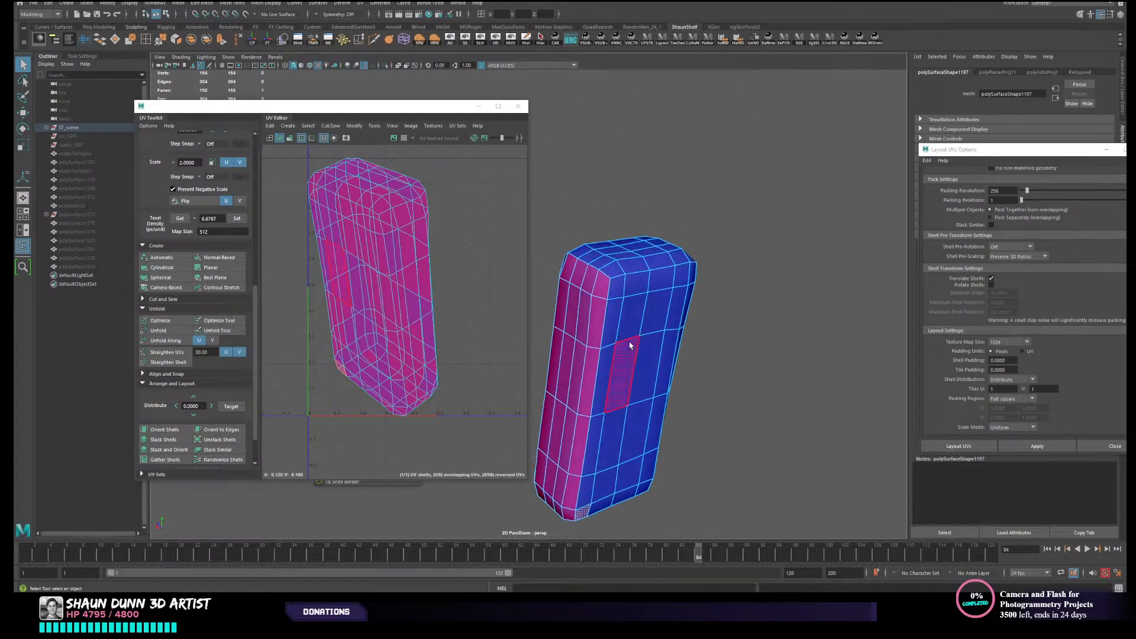
- Insert an edge loop along the bevel that surrounds the block's front face
right_click_drag(629, 339, 621, 292)
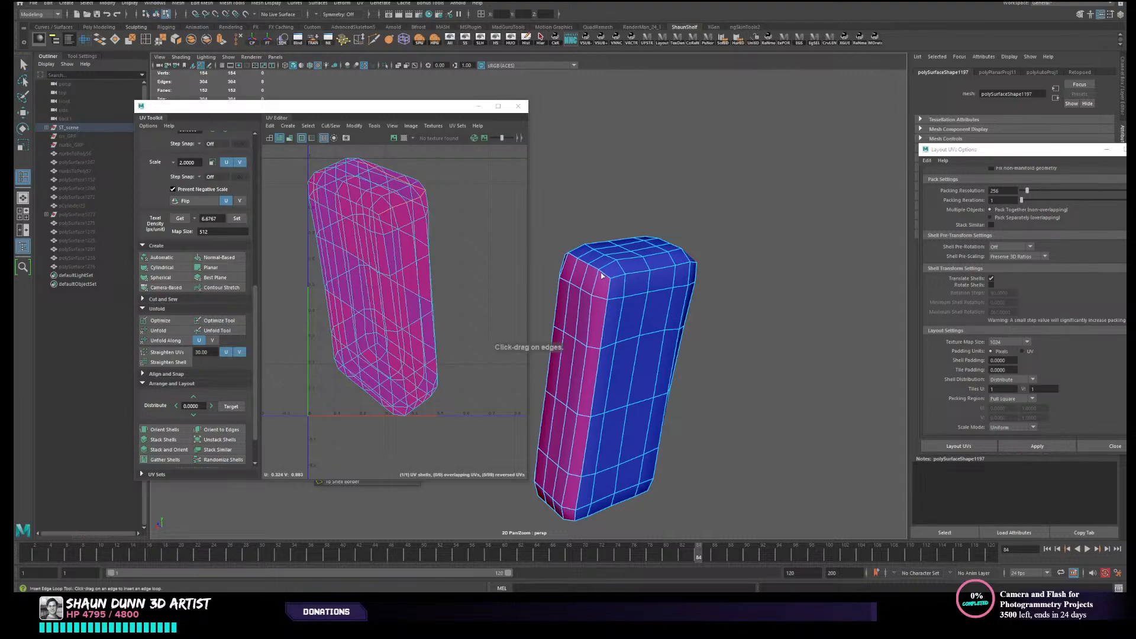
left_click_drag(607, 278, 610, 280)
key("w")
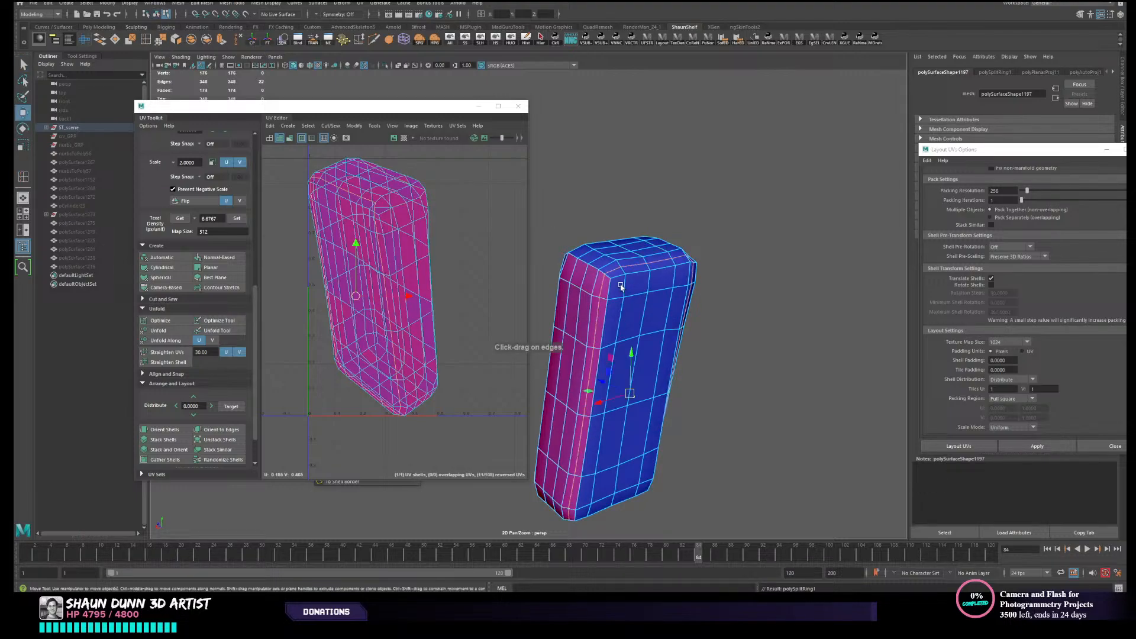
- Delete the narrow face loop around the front bevel and the front panel faces it encloses
right_click_drag(628, 283, 629, 308)
double_click(619, 278)
left_click(616, 274)
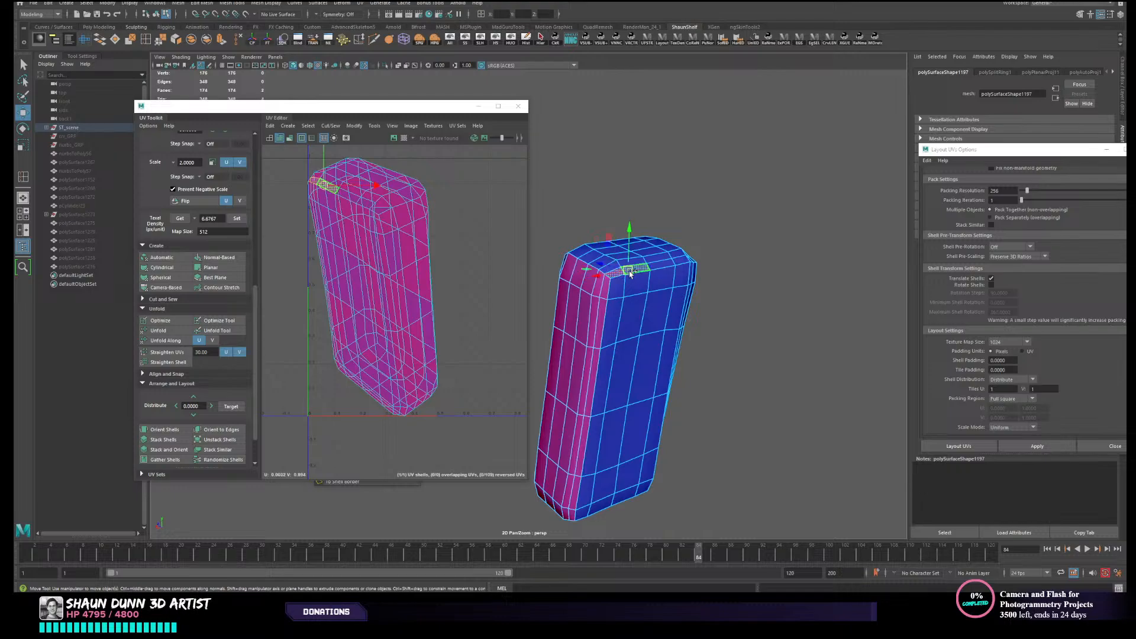
double_click(633, 269, "shift")
key("Delete")
double_click(635, 307)
key("Delete")
- Delete the edge loop along the remaining side band and inspect the opened block from several sides
mouse_move(629, 274)
right_mouse_down()
mouse_move(694, 251)
mouse_move(573, 288)
mouse_move(618, 293)
mouse_move(620, 264)
right_mouse_up()
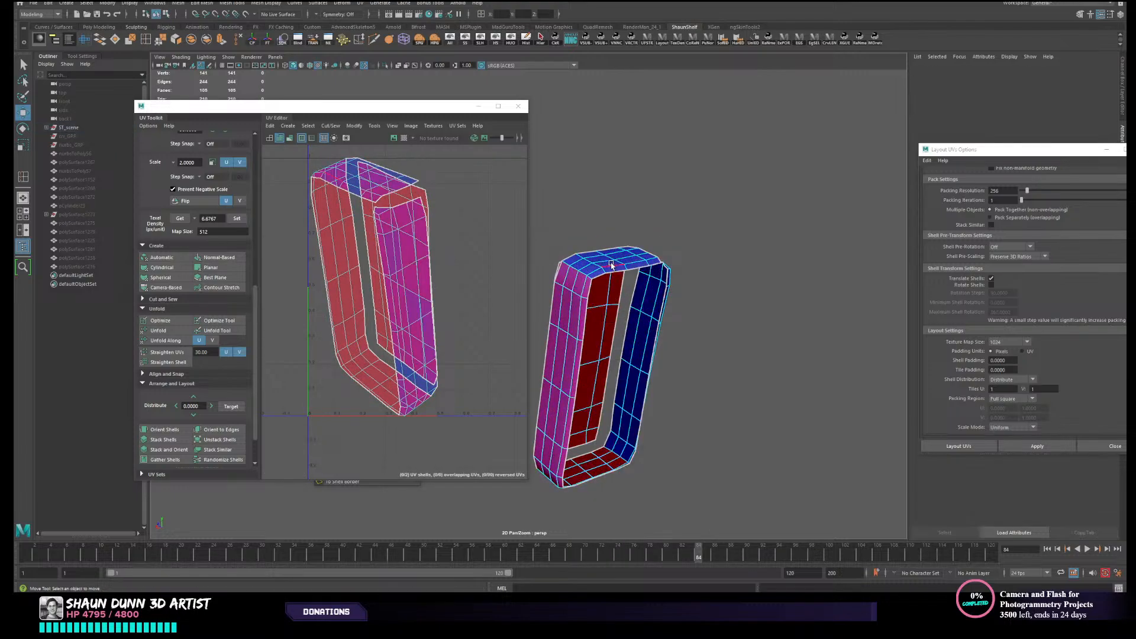
double_click(610, 262)
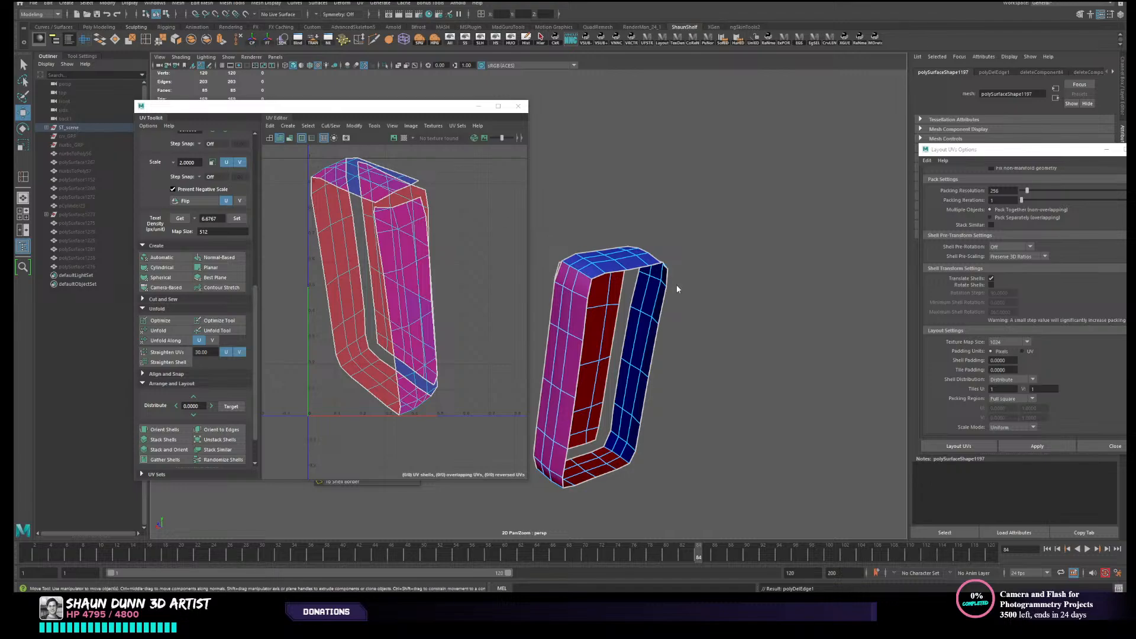
key("Delete")
right_click(604, 286)
right_click_drag(604, 287, 646, 272)
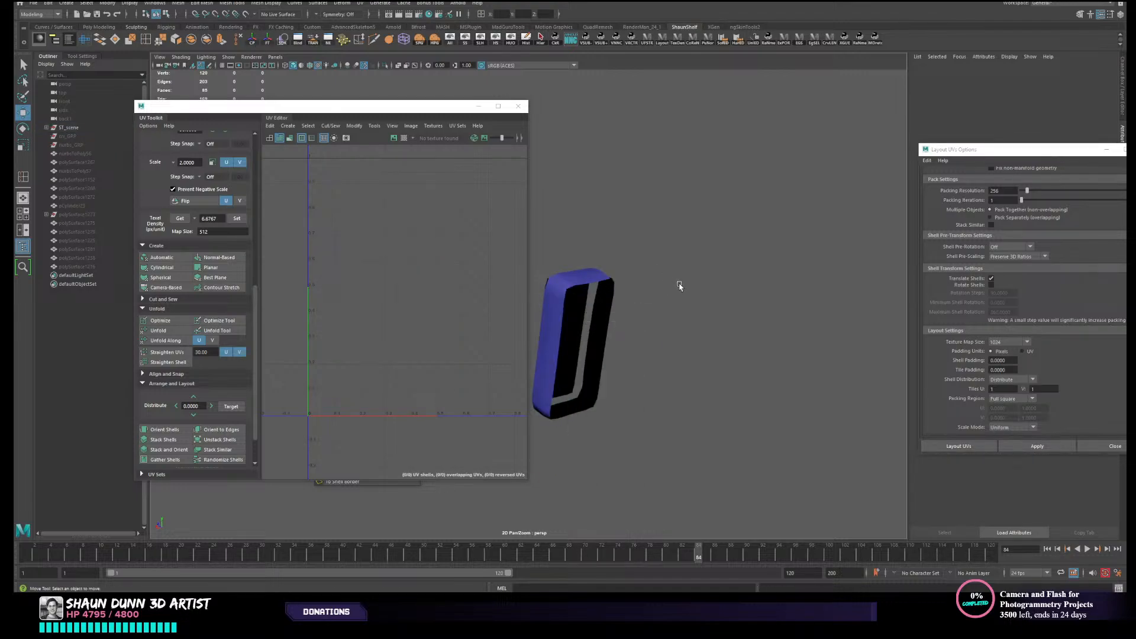
left_click_drag(679, 284, 619, 292, "alt")
middle_click_drag(619, 292, 753, 312, "alt")
right_click_drag(753, 312, 763, 313, "alt")
left_click_drag(763, 313, 726, 318, "alt")
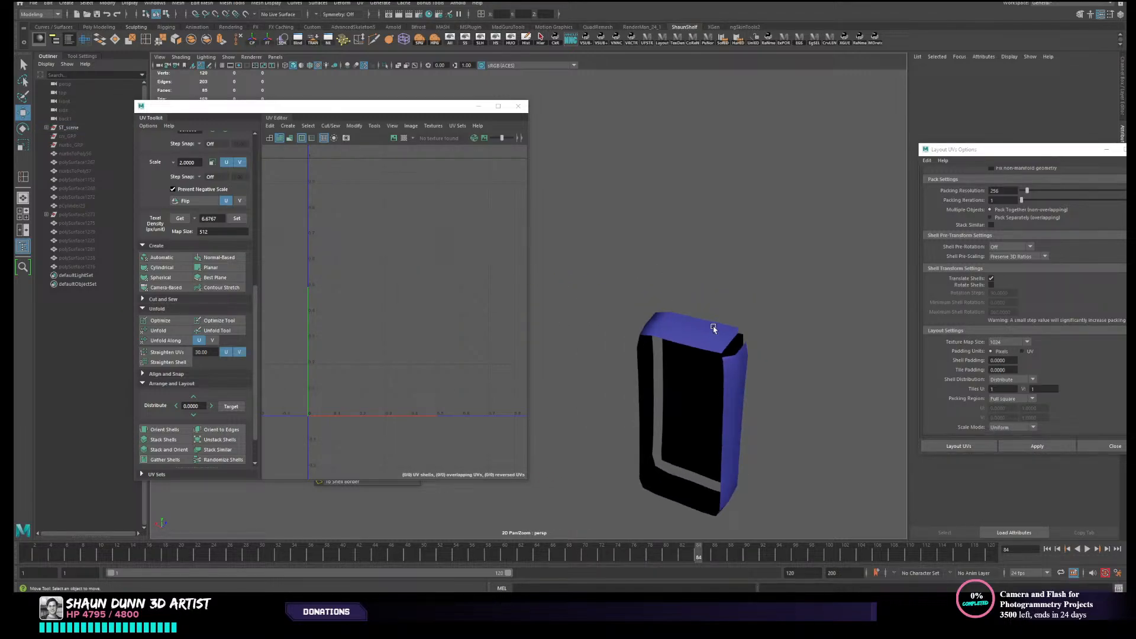
- Undo the edge and face deletions back to the selected narrow face loop around the front bevel
key("ctrl+z")
key("shift+z")
key("ctrl+z")
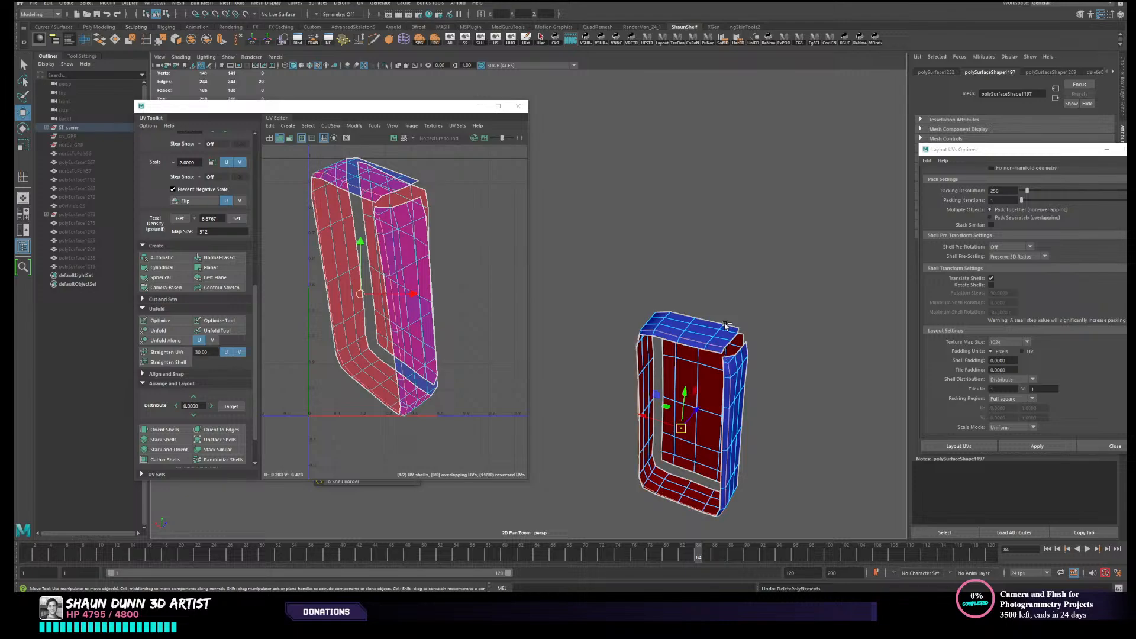
key("ctrl+z")
key("ctrl+z")
key("ctrl+z")
key("ctrl+z")
key("ctrl+z")
key("ctrl+z")
key("ctrl+z")
key("ctrl+z")
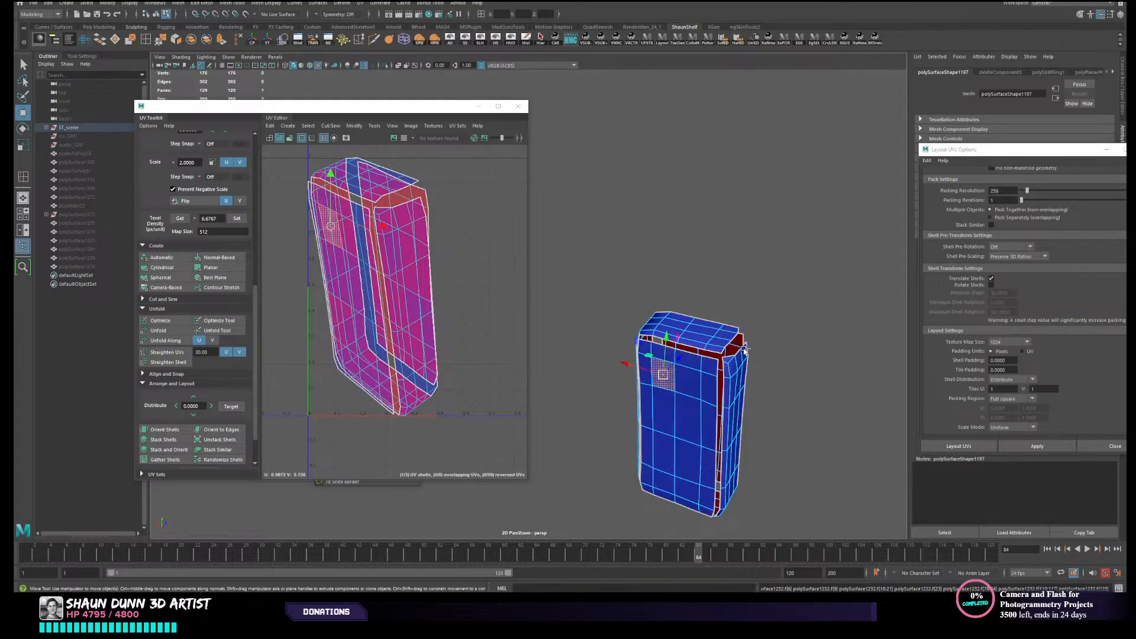
key("ctrl+z")
- Inspect the face loop's path at the block's upper front corner and move the extra vertex there onto its neighbour
left_click_drag(727, 353, 707, 343, "alt")
scroll(720, 367, "up", 3)
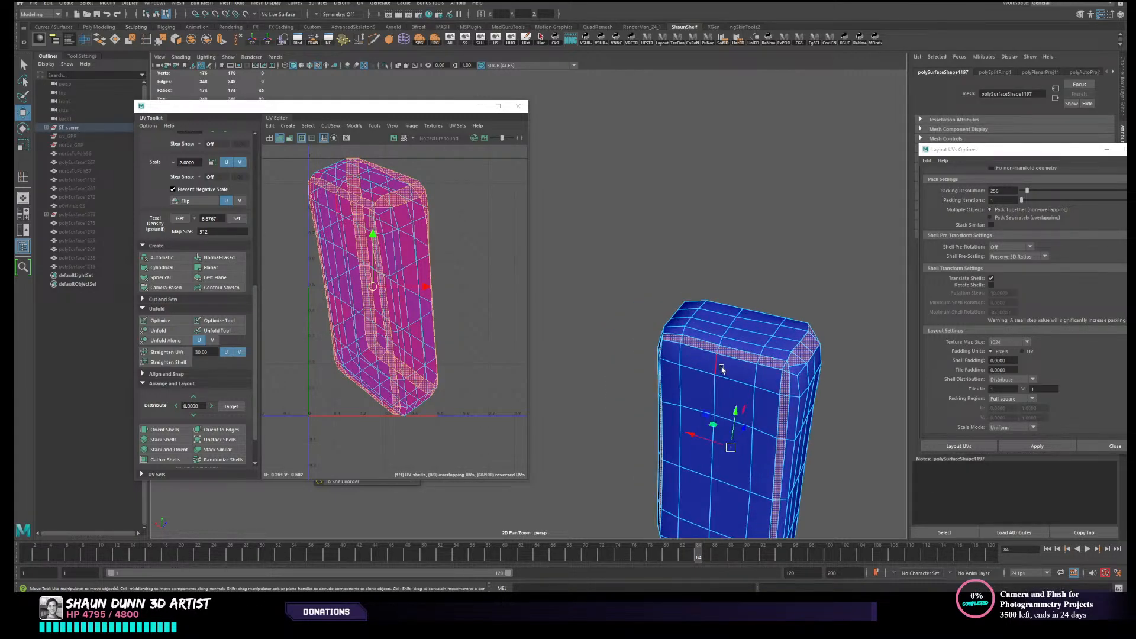
middle_click_drag(720, 371, 680, 362, "alt")
left_click_drag(695, 380, 668, 373, "alt")
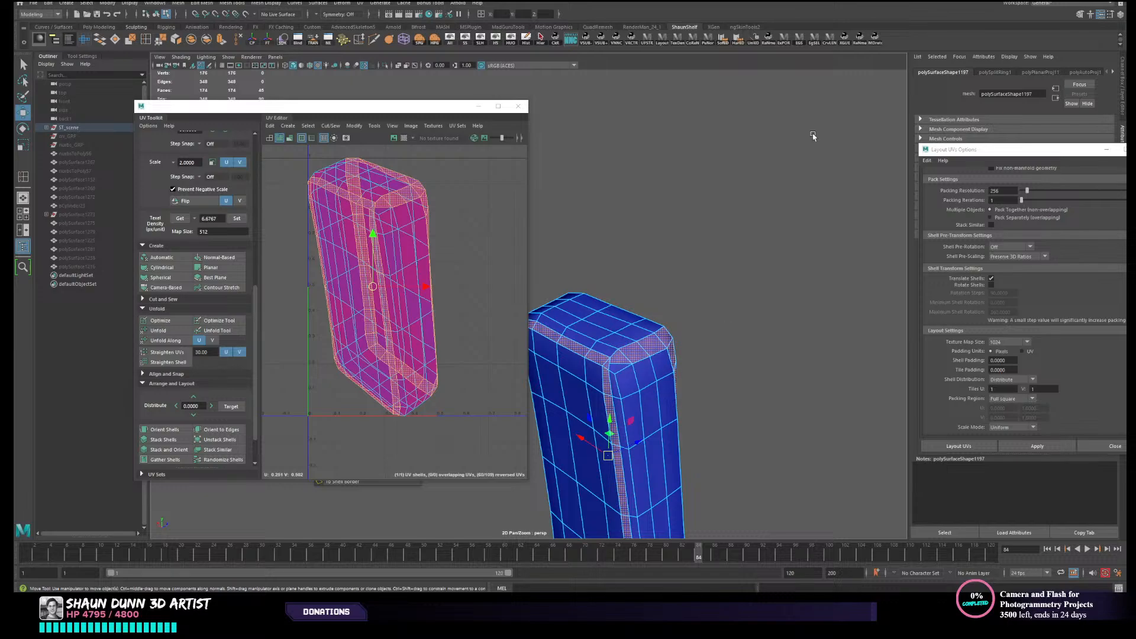
scroll(803, 333, "up", 6)
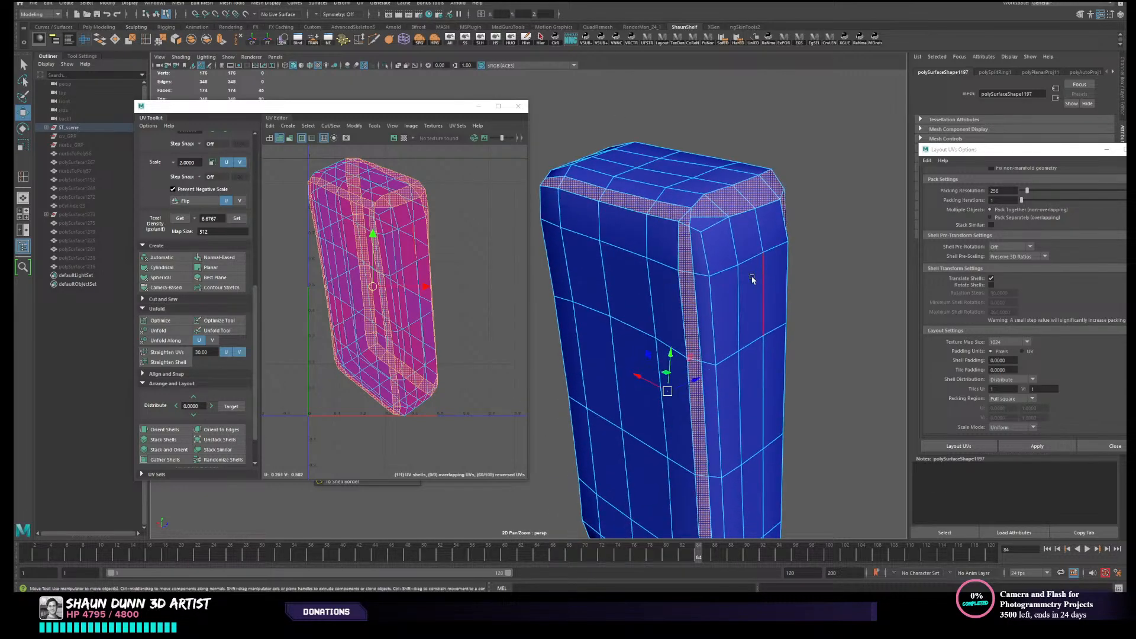
right_click_drag(762, 276, 738, 269)
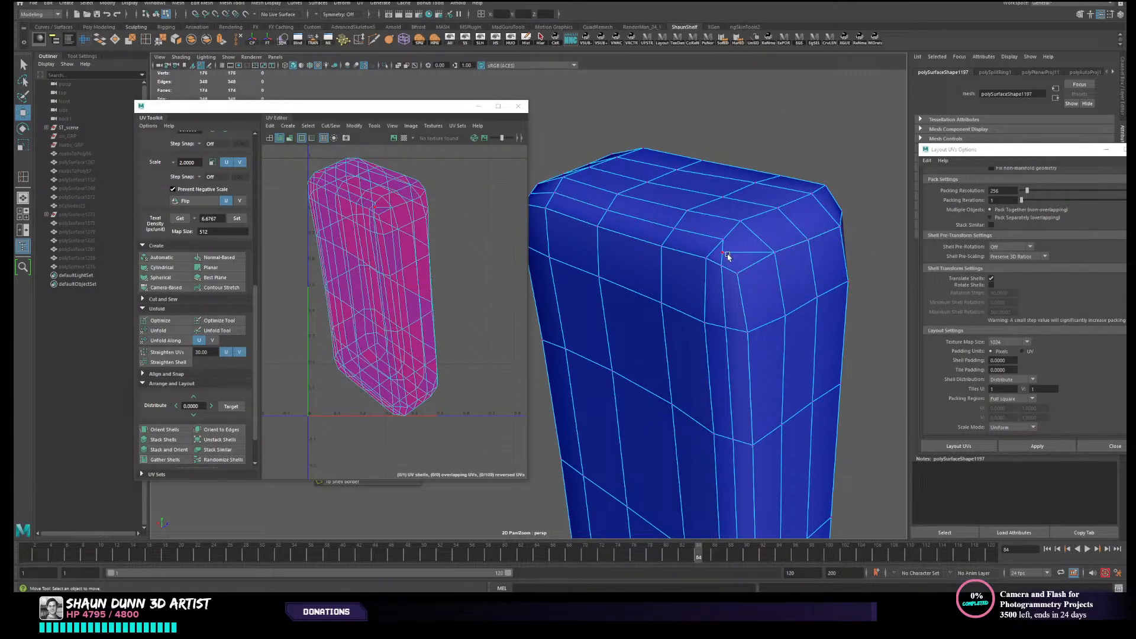
left_click(722, 254)
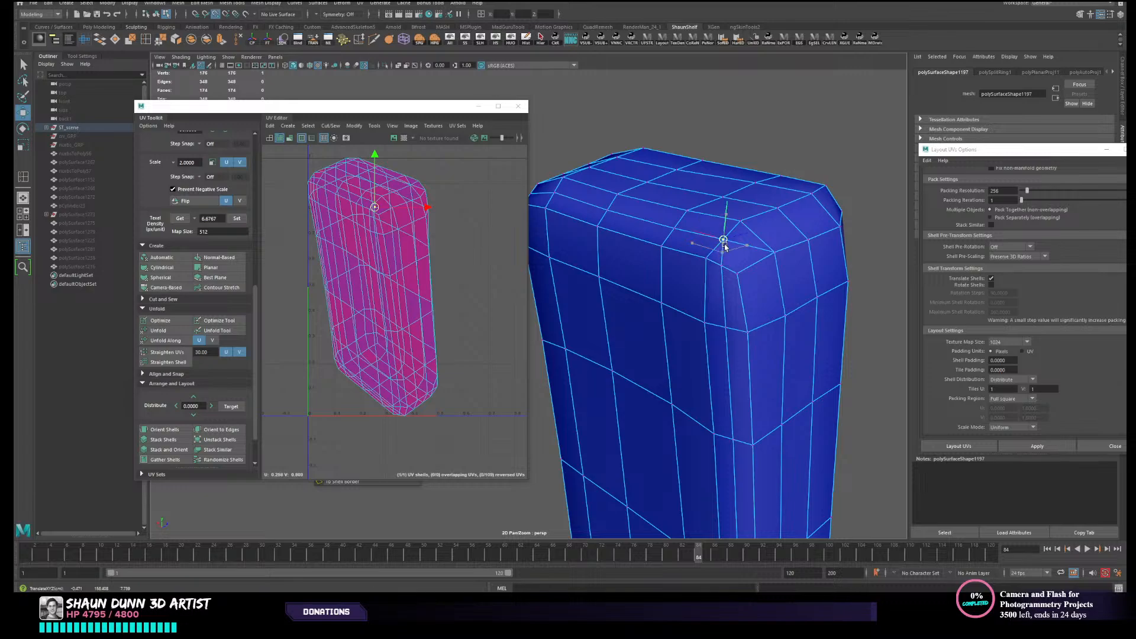
- Delete the leftover edge at the block's upper front corner
scroll(728, 266, "down", 2)
right_click_drag(668, 283, 639, 279)
left_click(643, 276)
key("Delete")
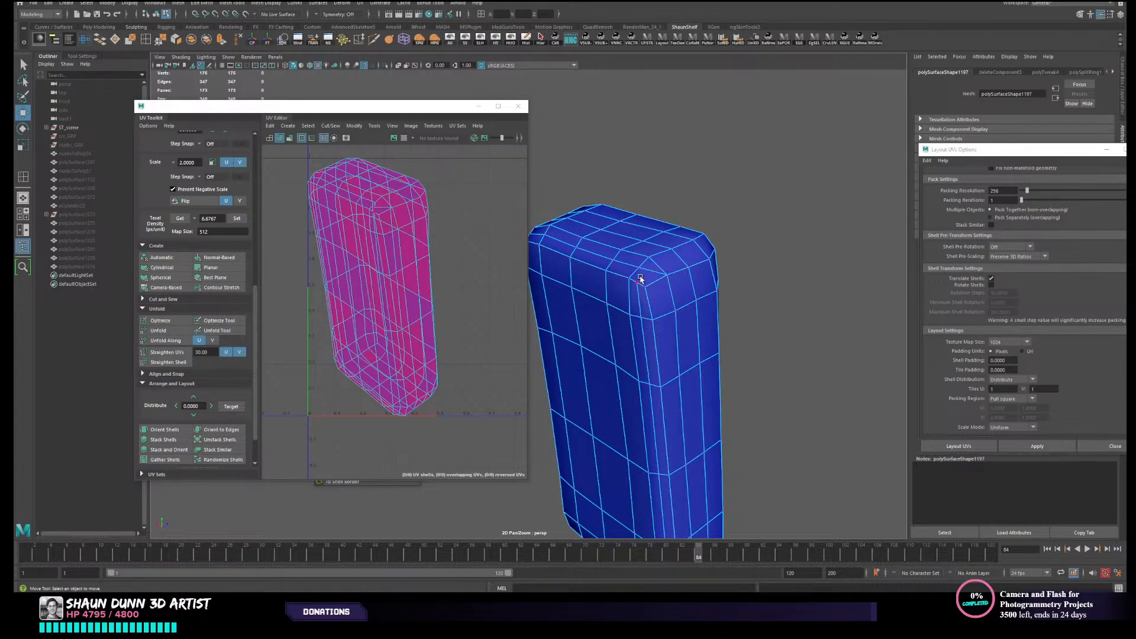
- Merge all of the block's vertices with a distance threshold of 0.01
scroll(639, 278, "down", 4)
middle_click_drag(641, 270, 837, 165, "alt")
left_click_drag(647, 97, 828, 361)
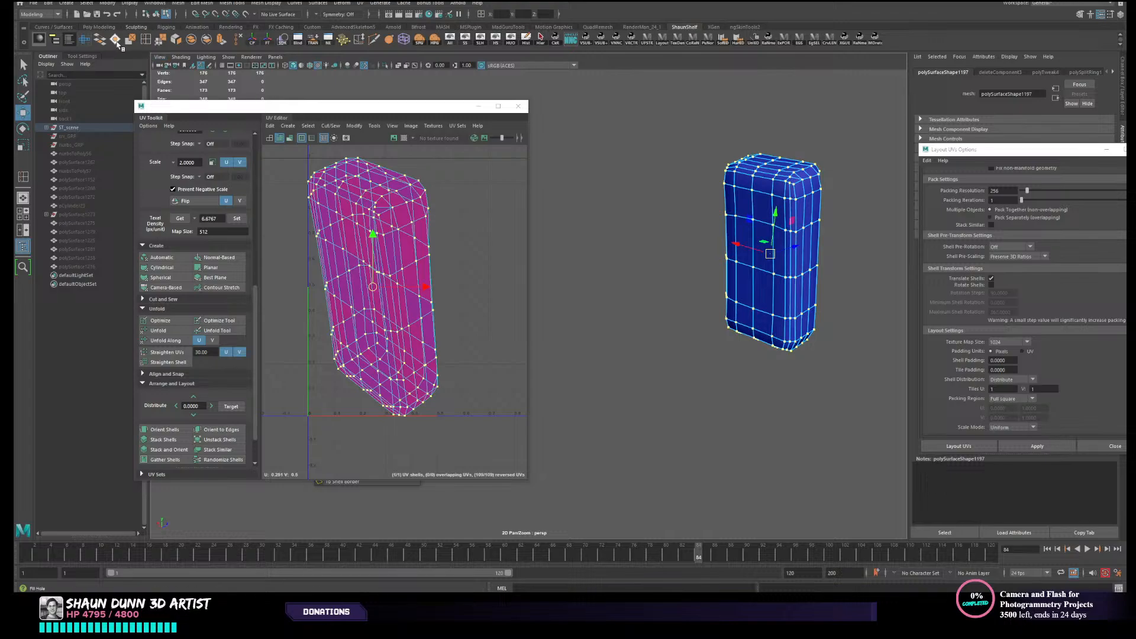
left_click(159, 41)
middle_click_drag(743, 196, 672, 279, "alt")
scroll(680, 276, "up", 4)
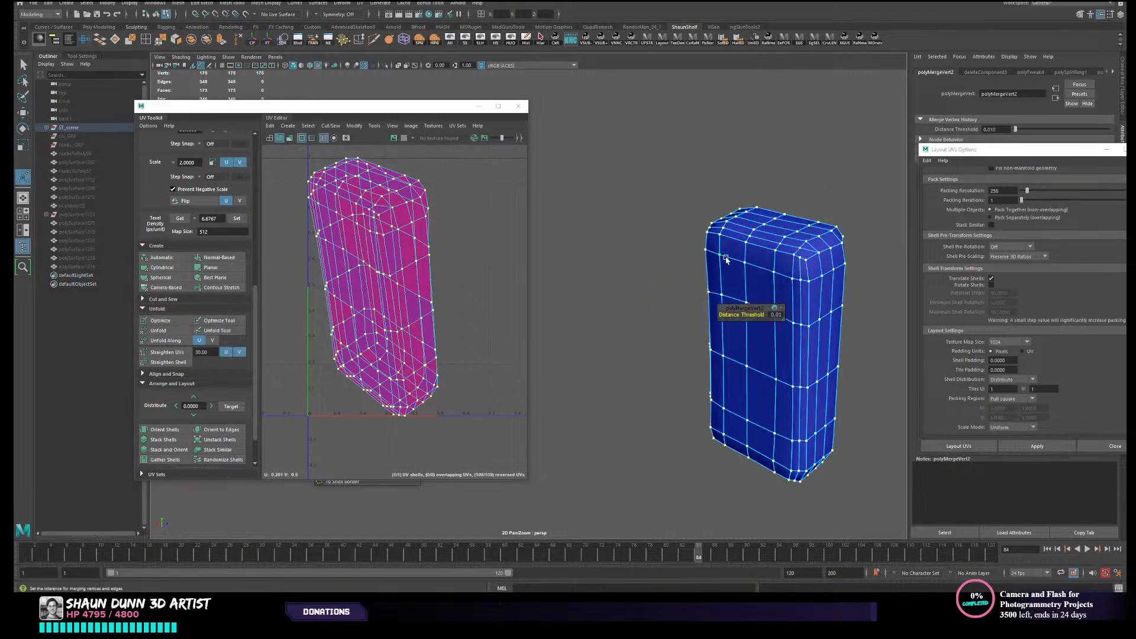
- Select the narrow face loop along the block's front bevel and delete it
right_click_drag(740, 246, 742, 267)
key("q")
scroll(755, 249, "up", 4)
middle_click_drag(878, 227, 636, 307, "alt")
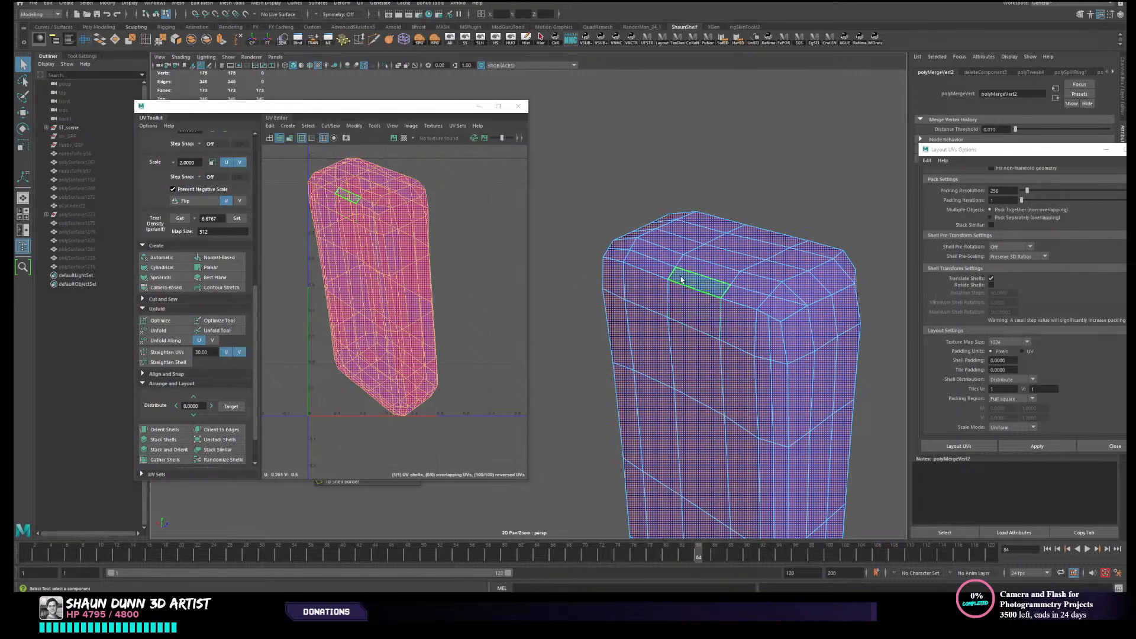
left_click(701, 283)
double_click(730, 297, "shift")
key("Delete")
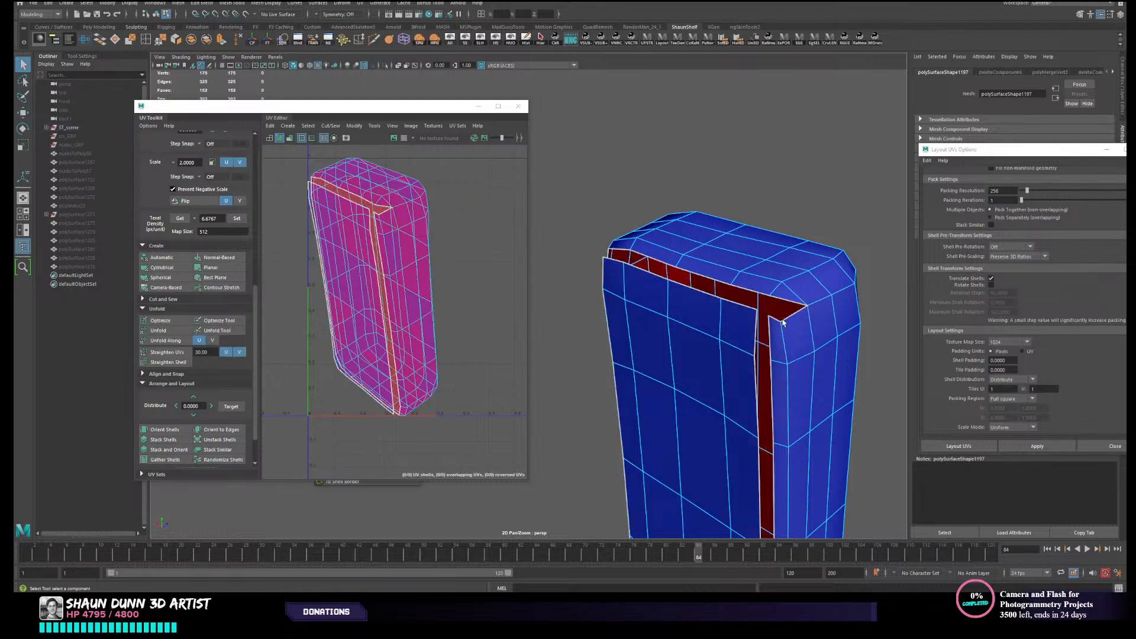
- Try to select a face loop down the block's side from the corner face beside the gap
scroll(775, 316, "down", 5)
left_click_drag(773, 318, 677, 385, "alt")
scroll(651, 327, "up", 4)
left_click(679, 279)
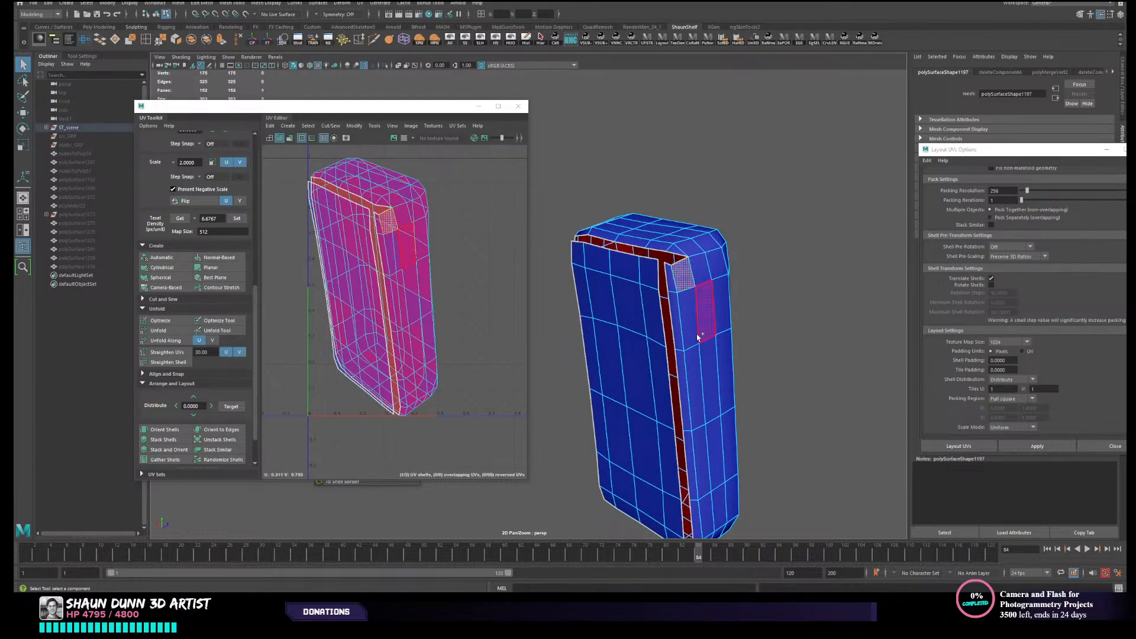
double_click(696, 340, "shift")
left_click(697, 284)
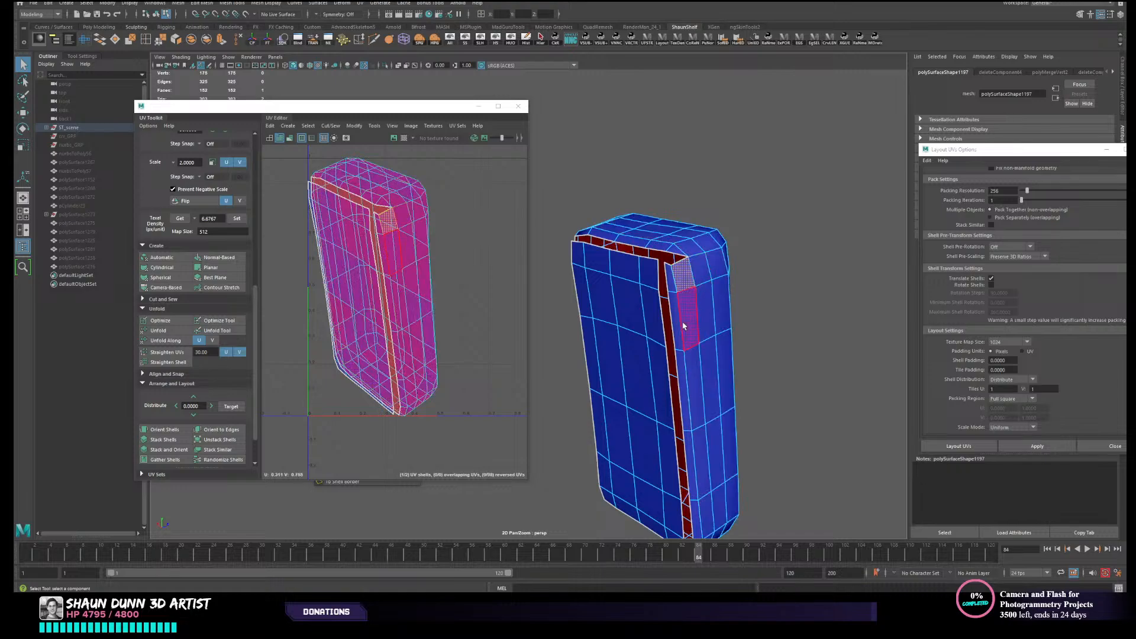
- Inspect the gap around the block and undo the deletion of the narrow face loop
left_click_drag(697, 284, 670, 300, "alt")
left_click_drag(685, 189, 707, 282, "alt")
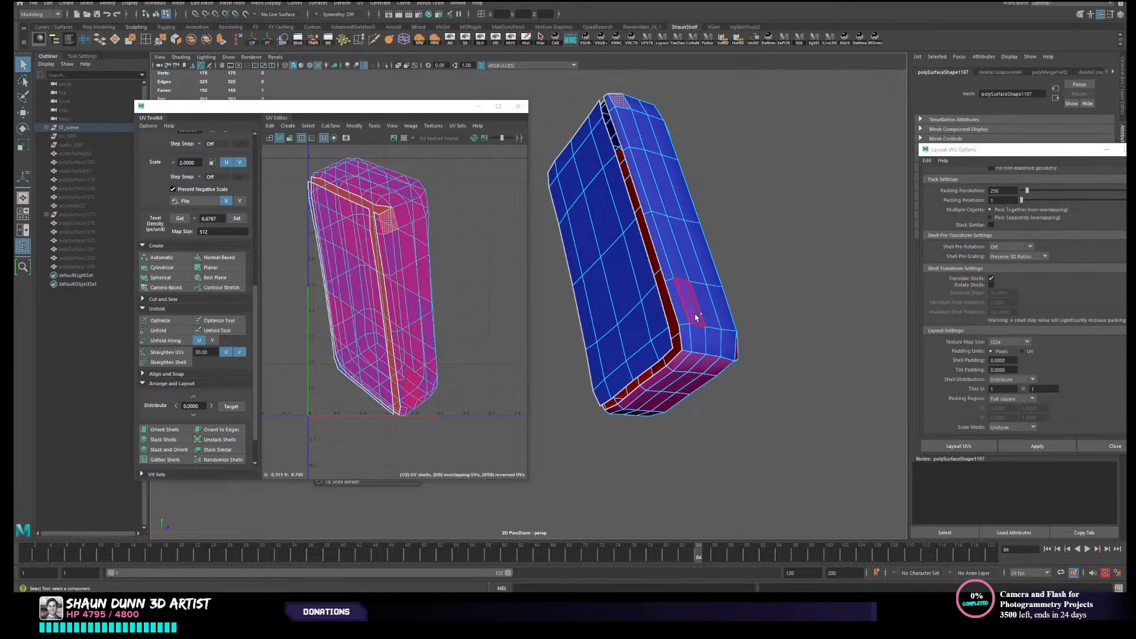
left_click_drag(697, 321, 687, 284, "alt")
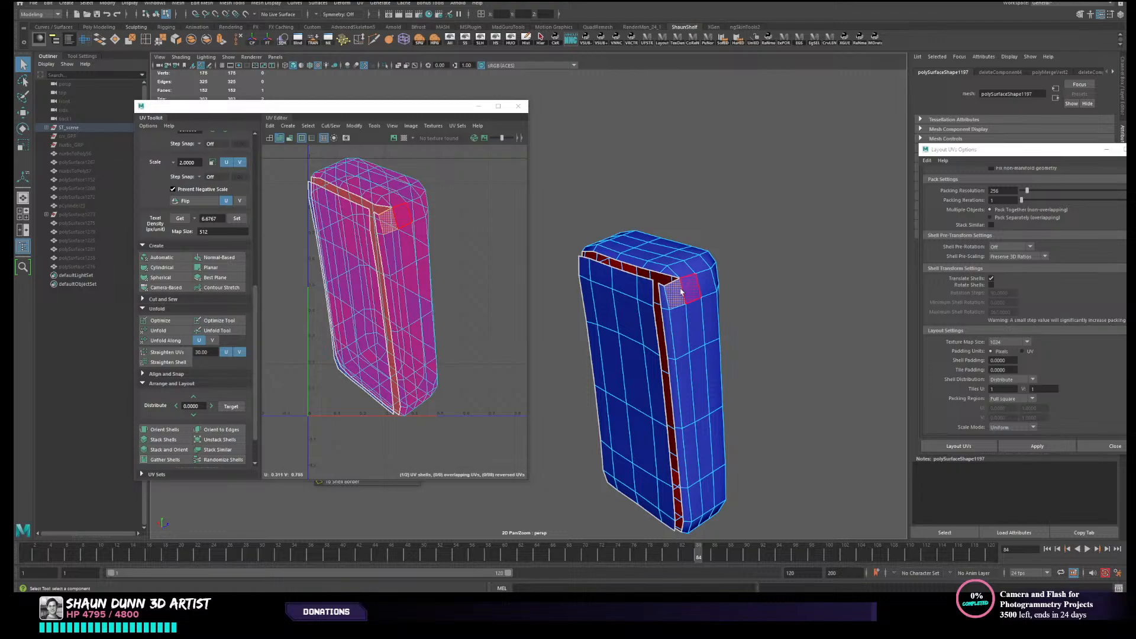
key("ctrl+z")
key("ctrl+z")
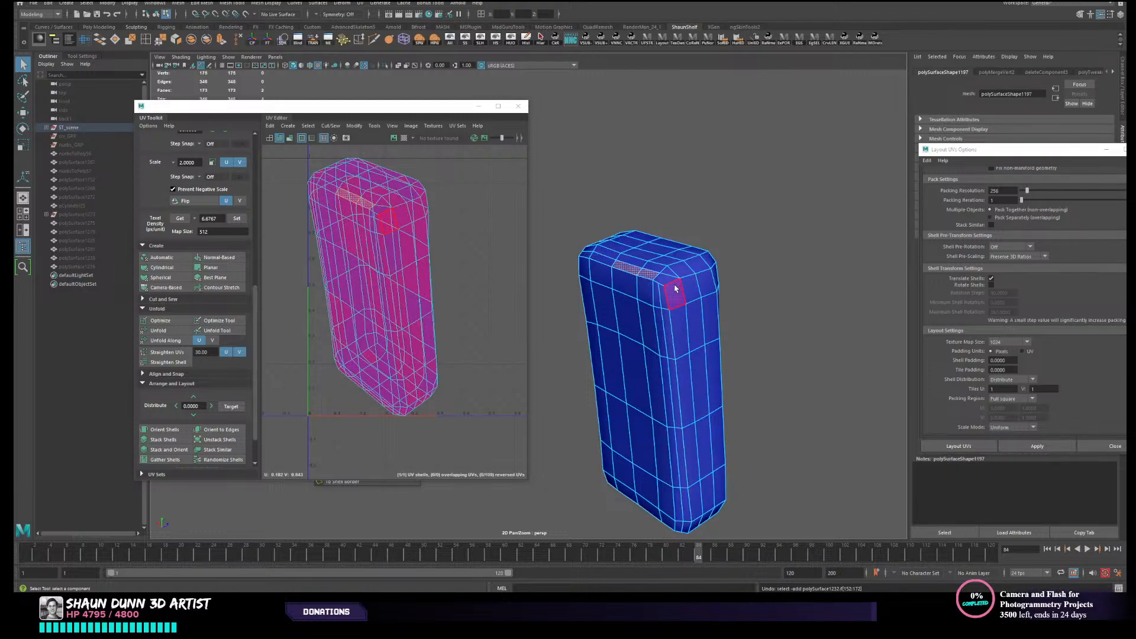
- Undo the block's recent face selections, vertex merge and earlier lengthwise cut
right_click_drag(675, 289, 719, 269)
left_click(680, 322)
key("ctrl+z")
key("ctrl+z")
key("ctrl+z")
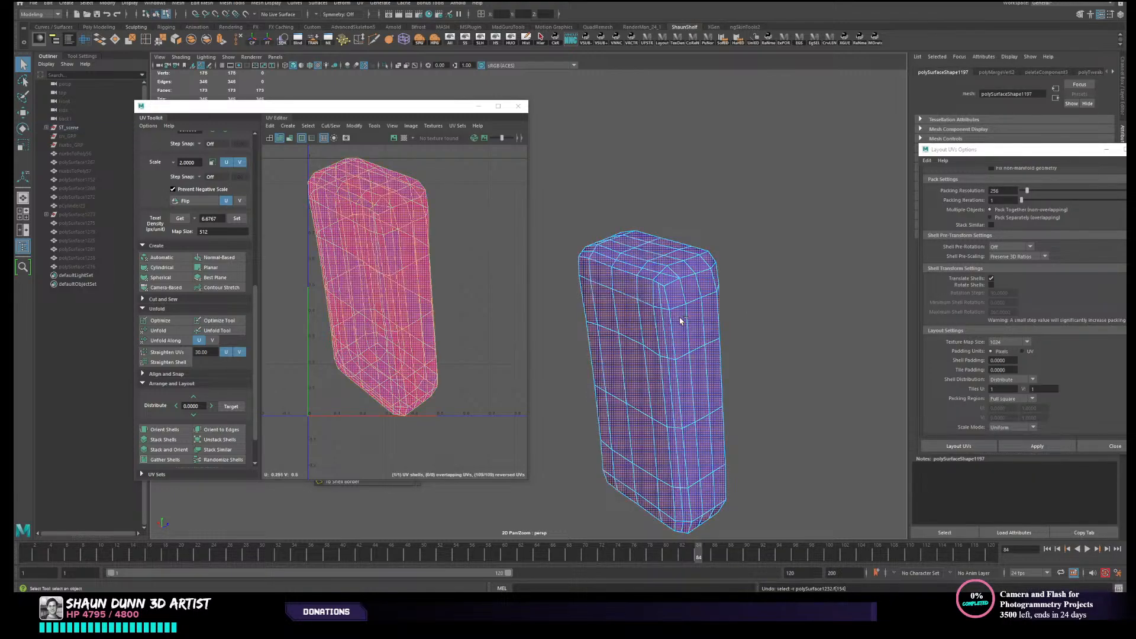
key("ctrl+z")
key("ctrl+z")
key("ctrl+z")
key("ctrl+z")
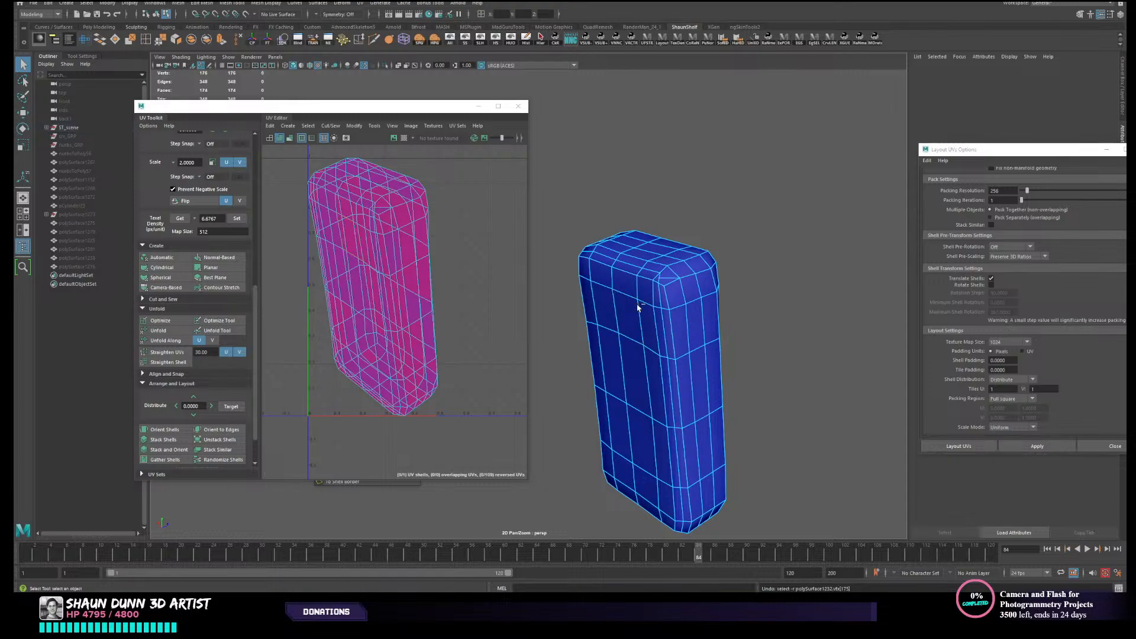
- Try slicing the block lengthwise near its back with the Multi-Cut tool in side view, and undo the slice
left_click(639, 303)
right_click_drag(661, 297, 704, 284)
scroll(708, 279, "down", 5)
middle_click_drag(643, 338, 807, 282, "alt")
left_click_drag(807, 282, 737, 268, "alt")
middle_click_drag(737, 268, 730, 295, "alt")
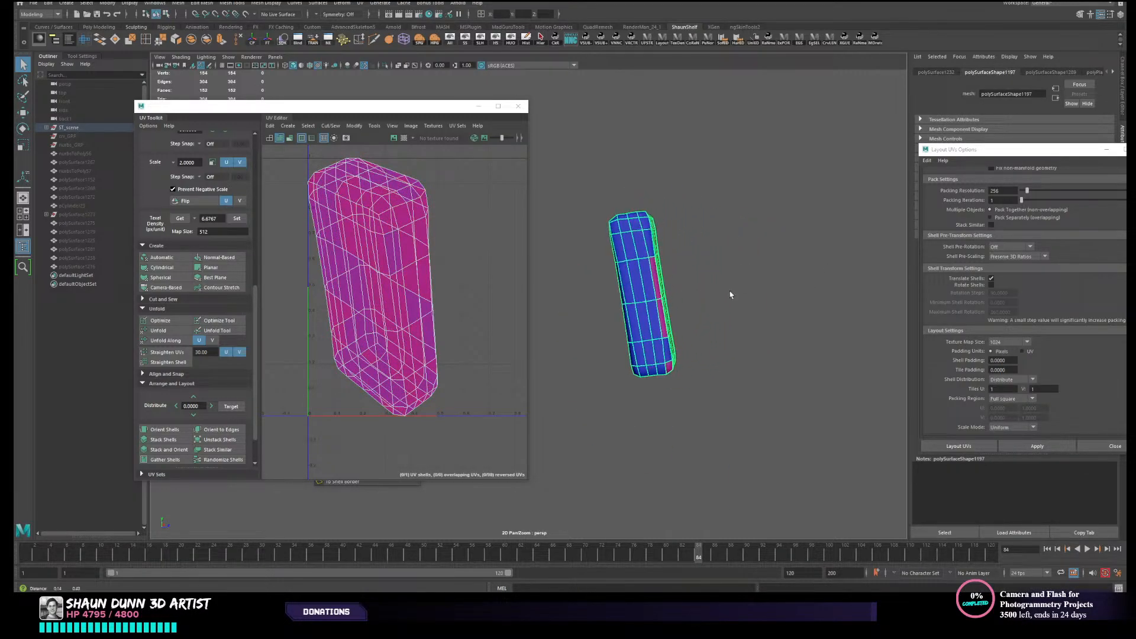
left_click(723, 293)
middle_click_drag(653, 279, 644, 294, "alt")
left_click(642, 294)
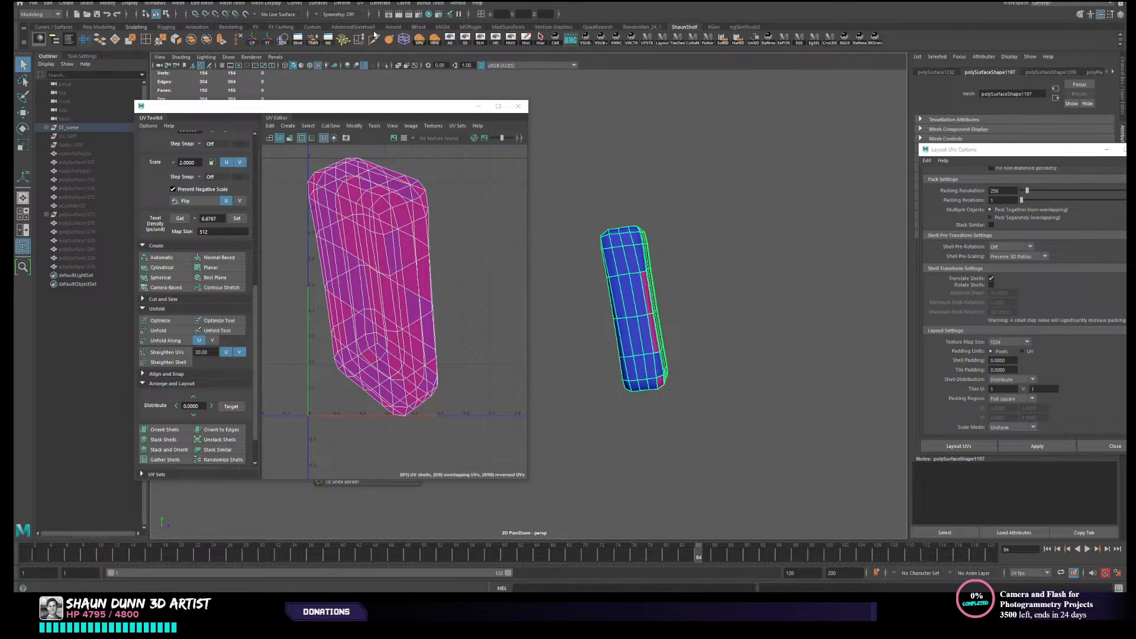
left_click(576, 183)
left_click_drag(684, 240, 619, 231, "alt")
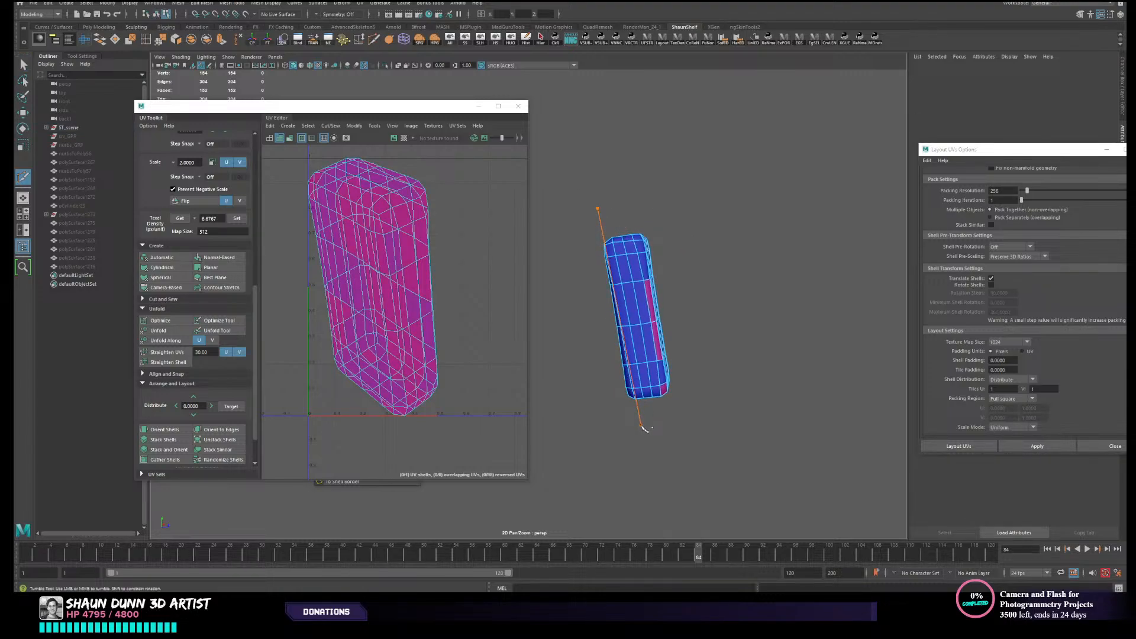
scroll(636, 370, "up", 2)
left_click_drag(675, 319, 713, 359, "alt")
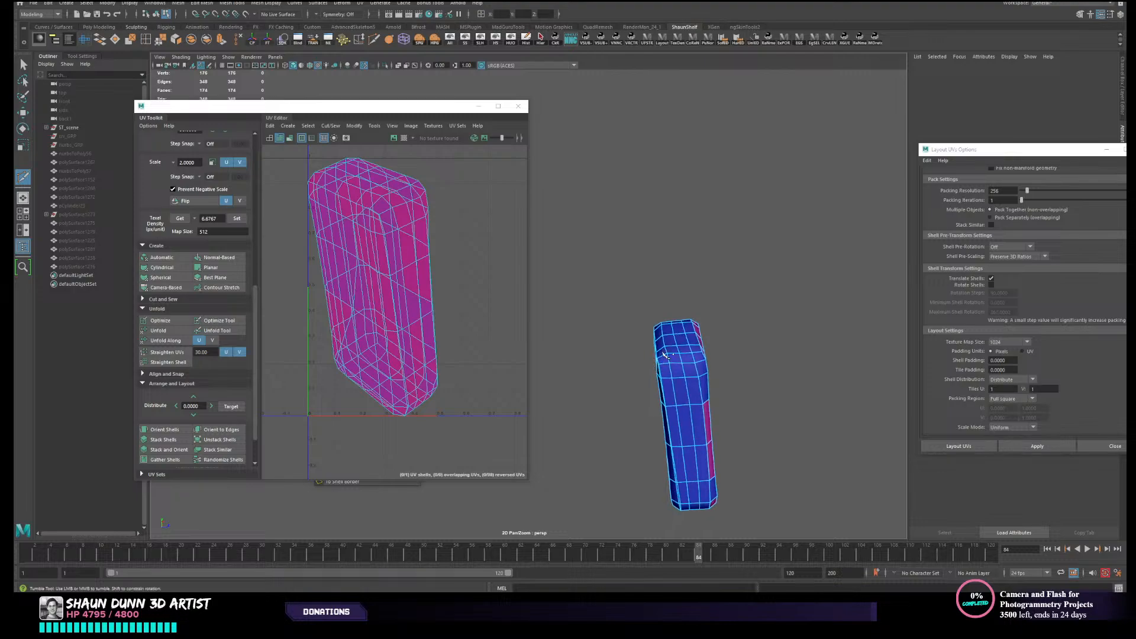
middle_click_drag(713, 359, 689, 282, "alt")
key("ctrl+z")
- Slice the block lengthwise close to its back with Multi-Cut and select the new edge loop
left_click_drag(692, 283, 695, 269, "alt")
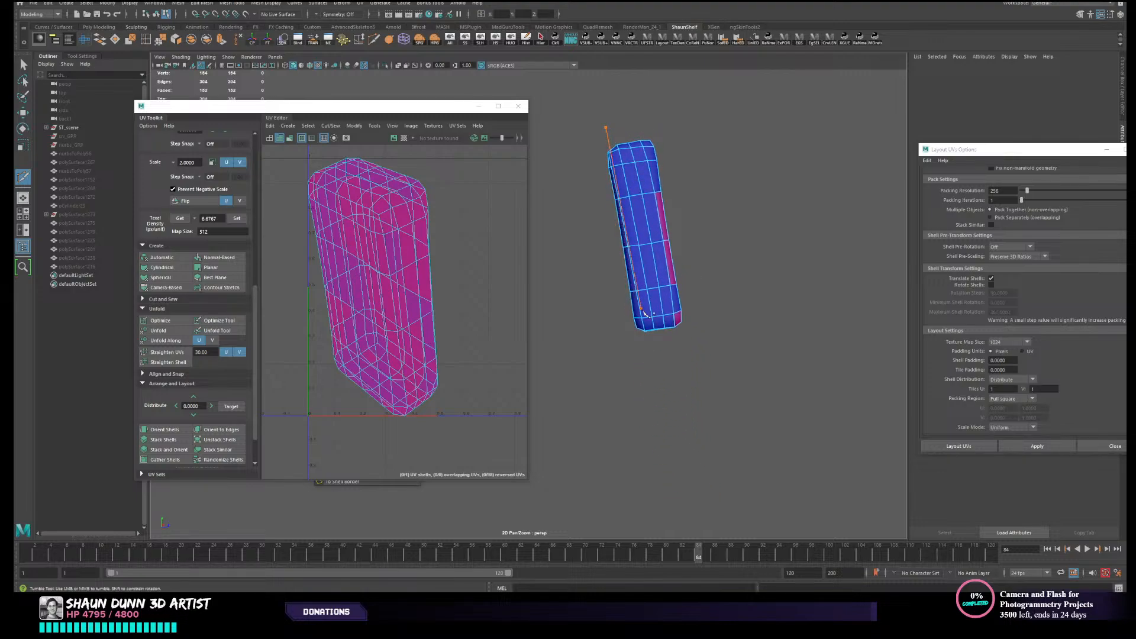
left_click_drag(658, 350, 656, 350)
key("w")
right_click_drag(636, 225, 637, 251)
scroll(643, 237, "up", 2)
left_click_drag(644, 236, 658, 245, "alt")
right_click_drag(671, 282, 668, 266)
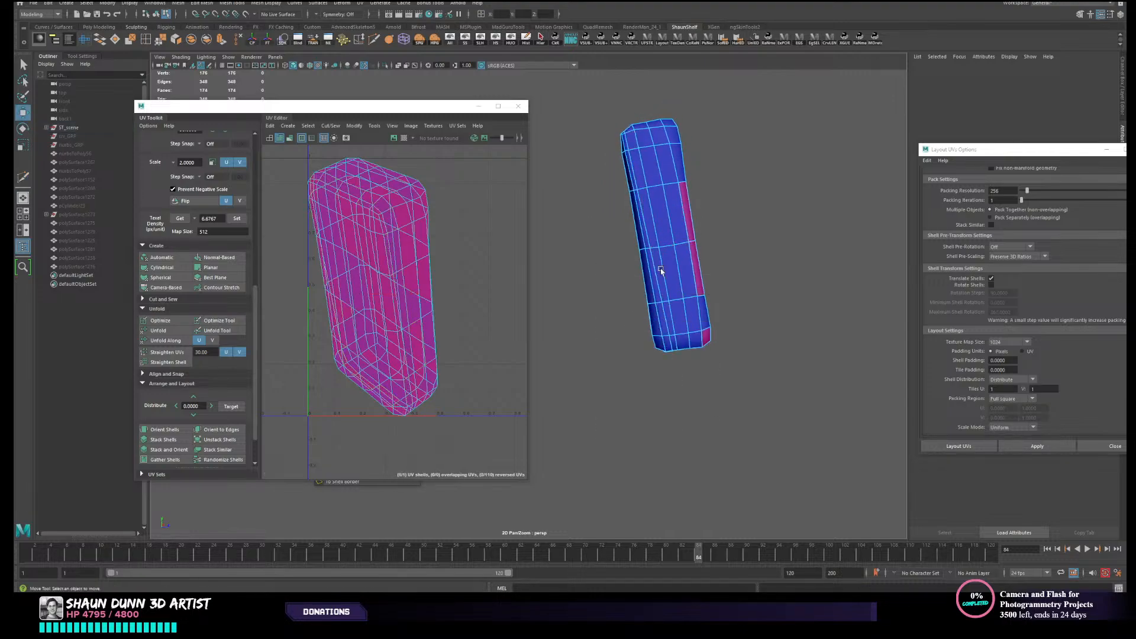
double_click(658, 274)
left_click_drag(667, 281, 671, 301, "alt")
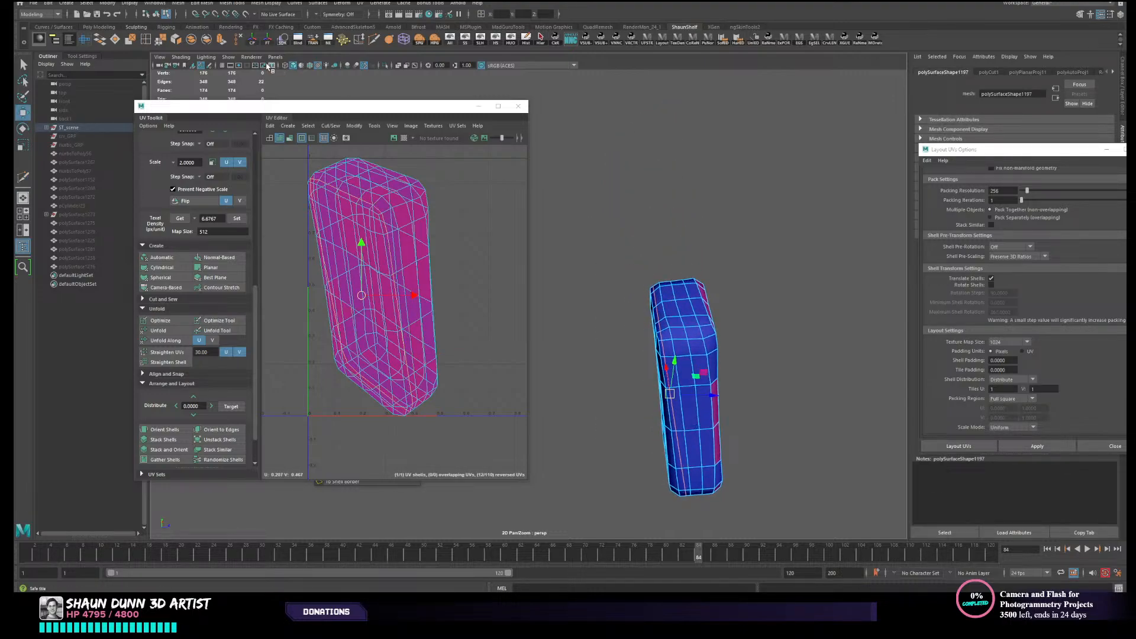
- Detach the block along the selected edge loop, separate it into pieces and delete the back piece
left_click(175, 40)
right_click_drag(687, 305, 689, 296)
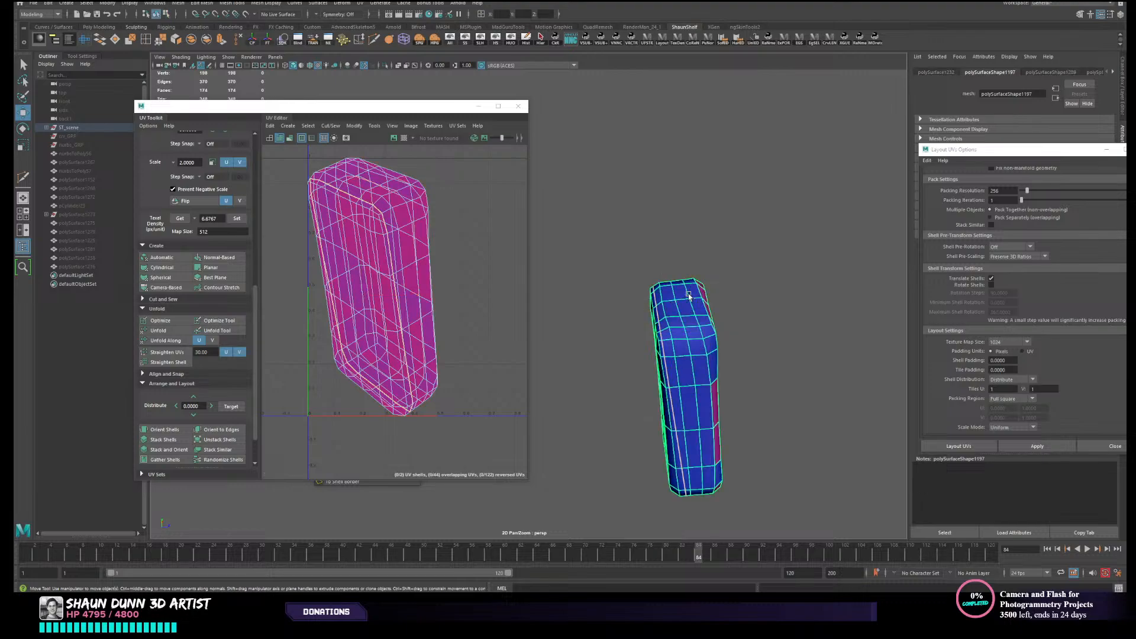
left_click(206, 40)
left_click(562, 258)
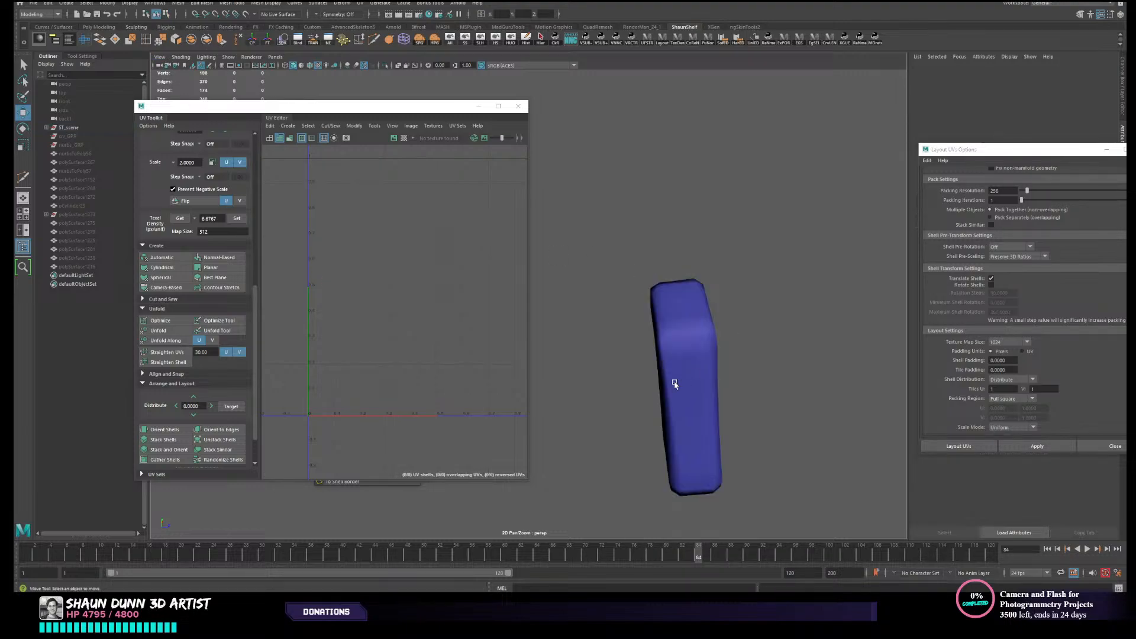
left_click(665, 381)
key("Delete")
- Unhide the rest of the armour and isolate the next mouth grille block beside the trimmed one
left_click(674, 374)
left_click_drag(674, 374, 667, 296, "alt")
key("ctrl+1")
left_click_drag(629, 210, 774, 368, "alt")
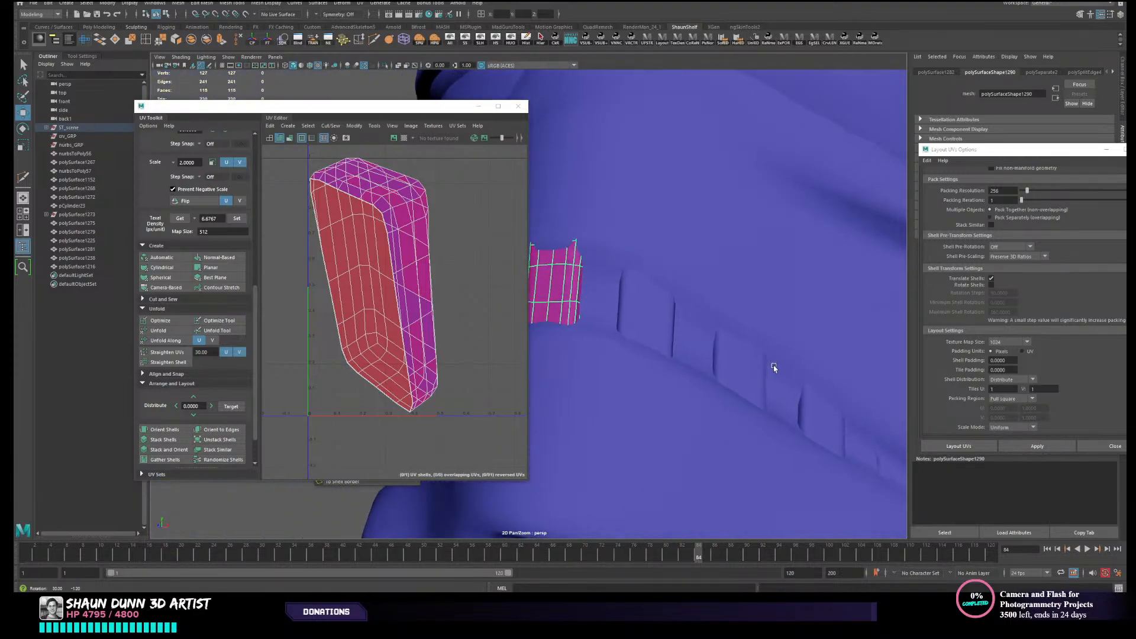
left_click(654, 330)
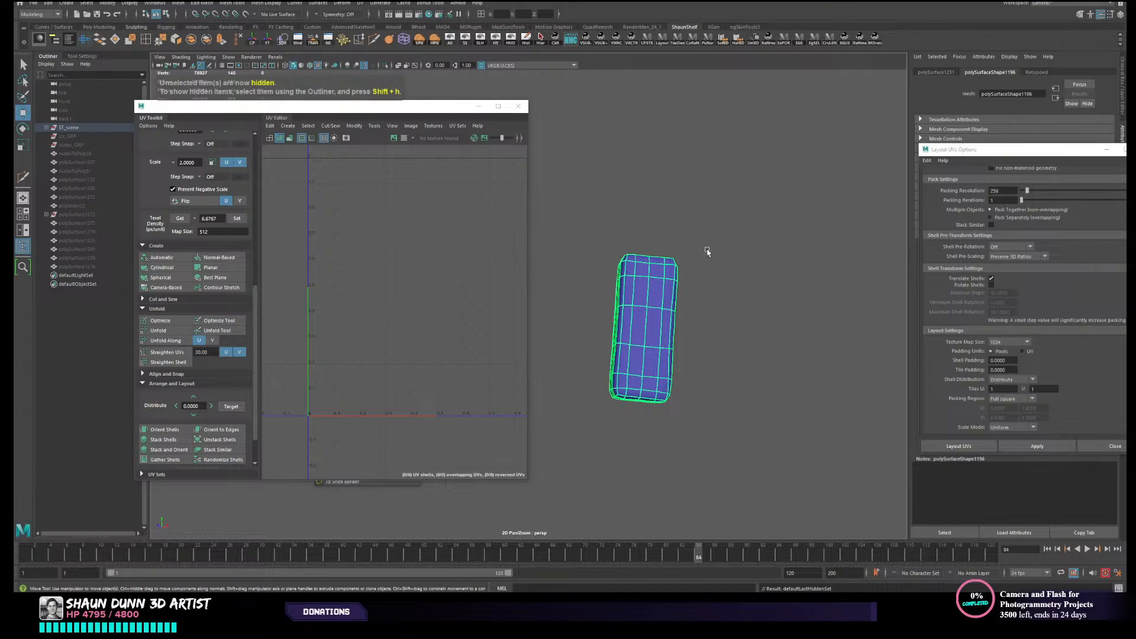
key("f")
- Slice the second grille block lengthwise near its back with the Multi-Cut tool in side view
right_click_drag(748, 259, 676, 306, "alt")
middle_click_drag(677, 306, 832, 281, "alt")
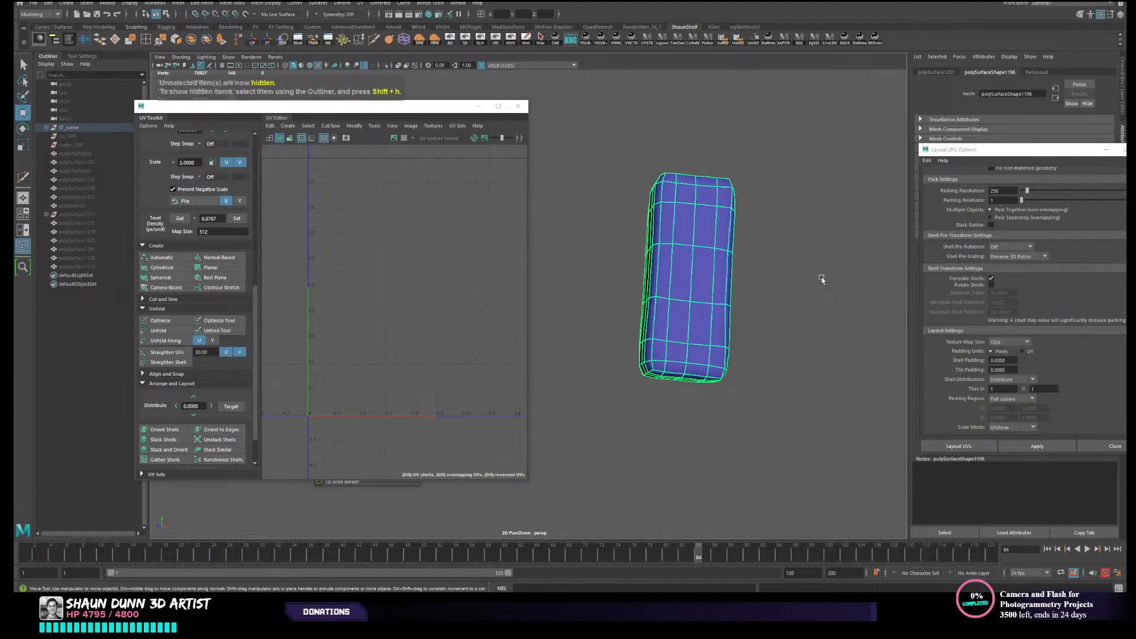
right_click_drag(806, 274, 713, 282, "alt")
left_click_drag(677, 281, 681, 330, "alt")
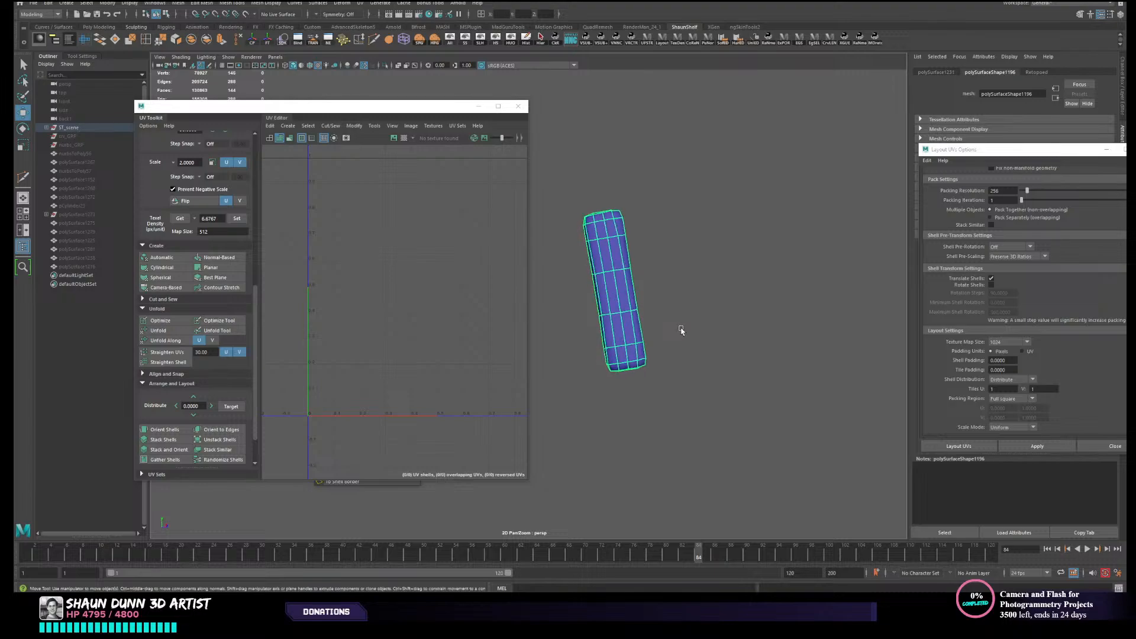
right_click_drag(621, 220, 586, 188, "shift")
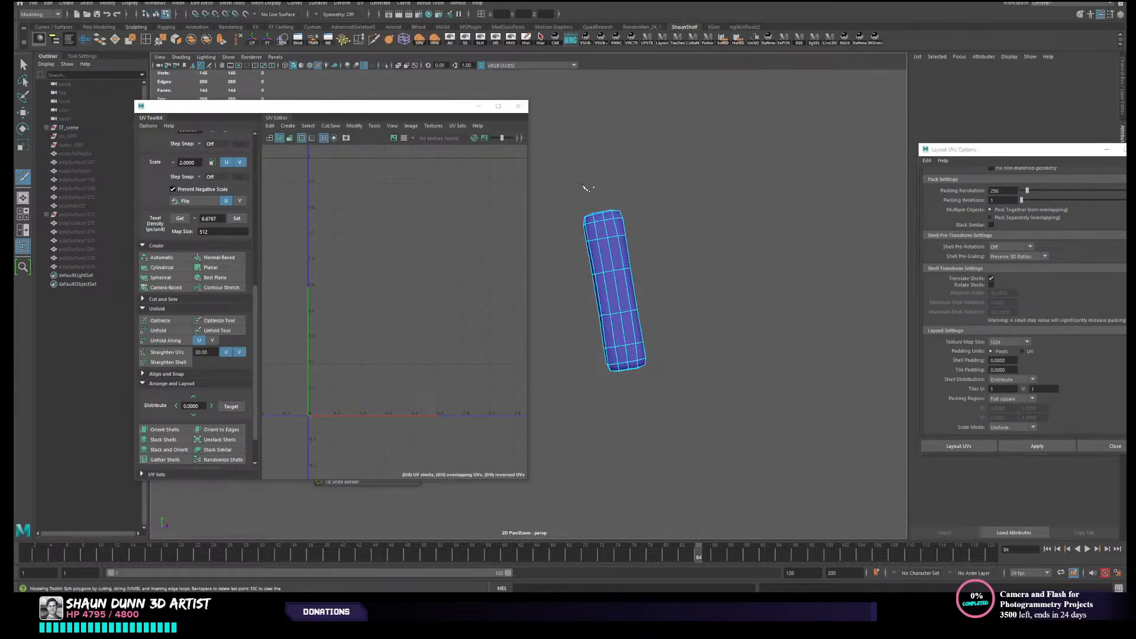
left_click_drag(625, 330, 626, 408)
right_click_drag(611, 238, 594, 210)
key("w")
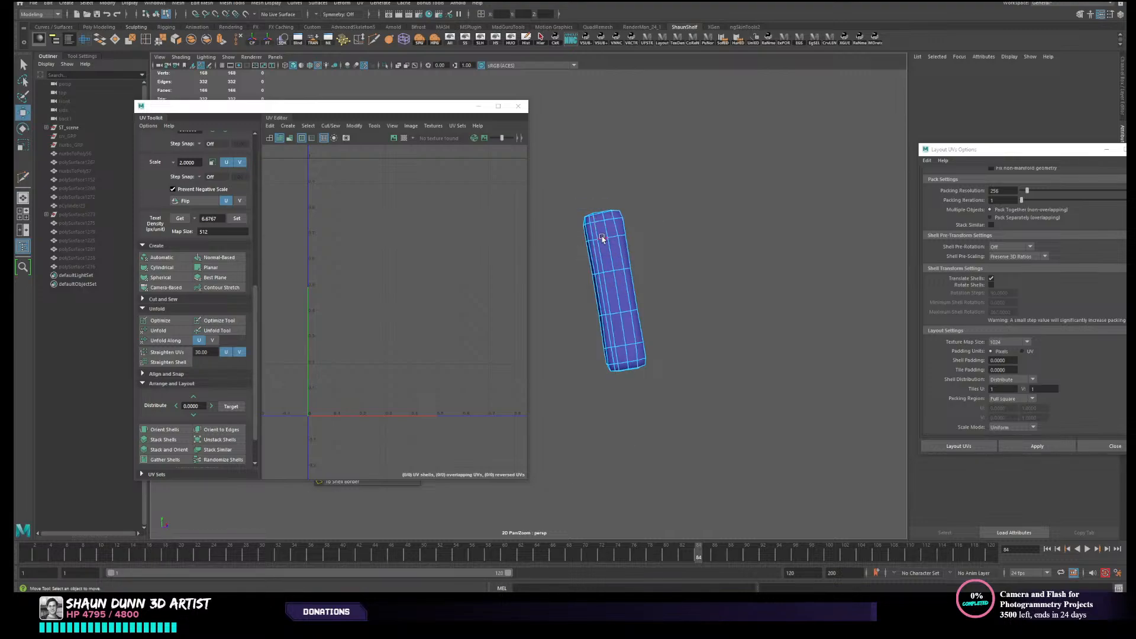
- Detach the second block along the new edge loop, separate the pieces and delete its back piece
double_click(596, 232)
left_click(178, 41)
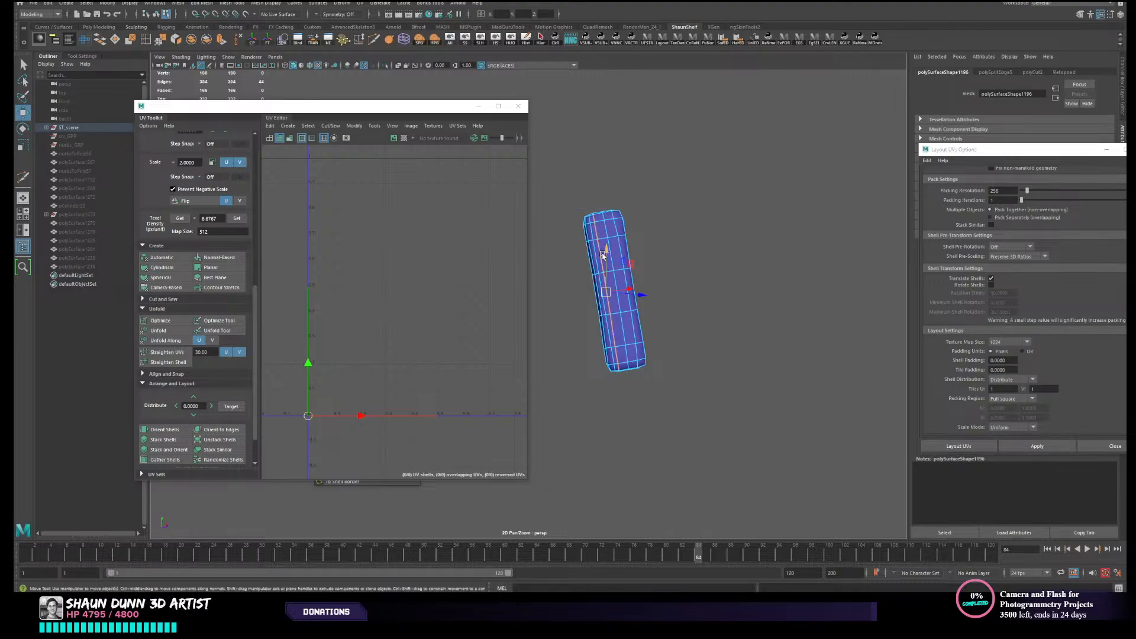
right_click_drag(601, 253, 615, 252)
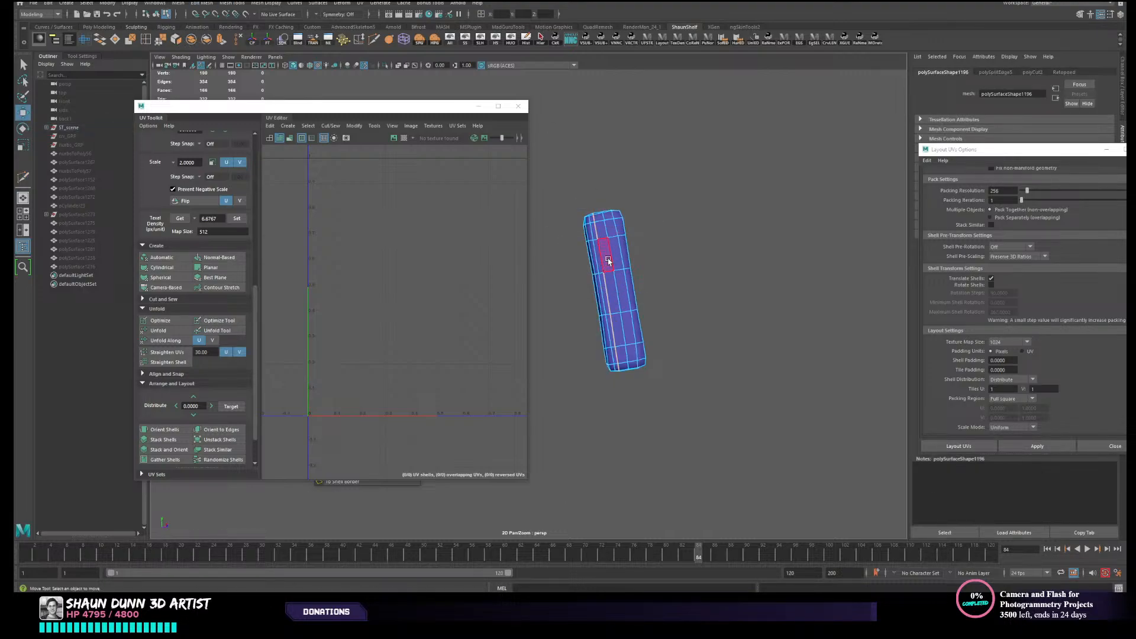
left_click(208, 45)
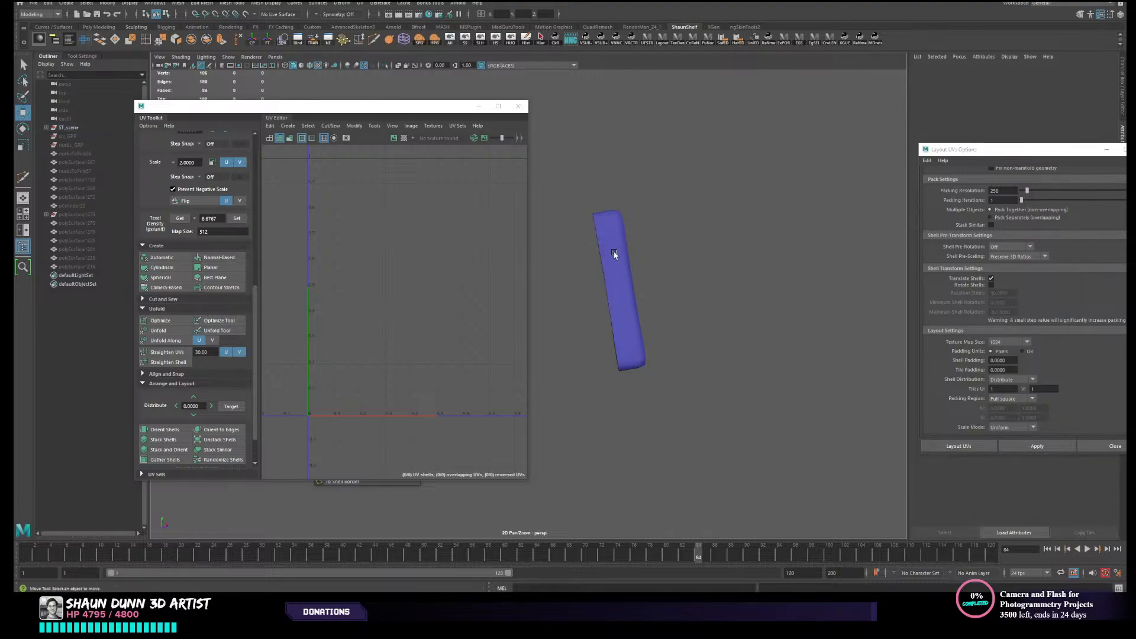
left_click(614, 254)
- Unhide all armour parts and isolate the next untrimmed grille block in the row
left_click(451, 41)
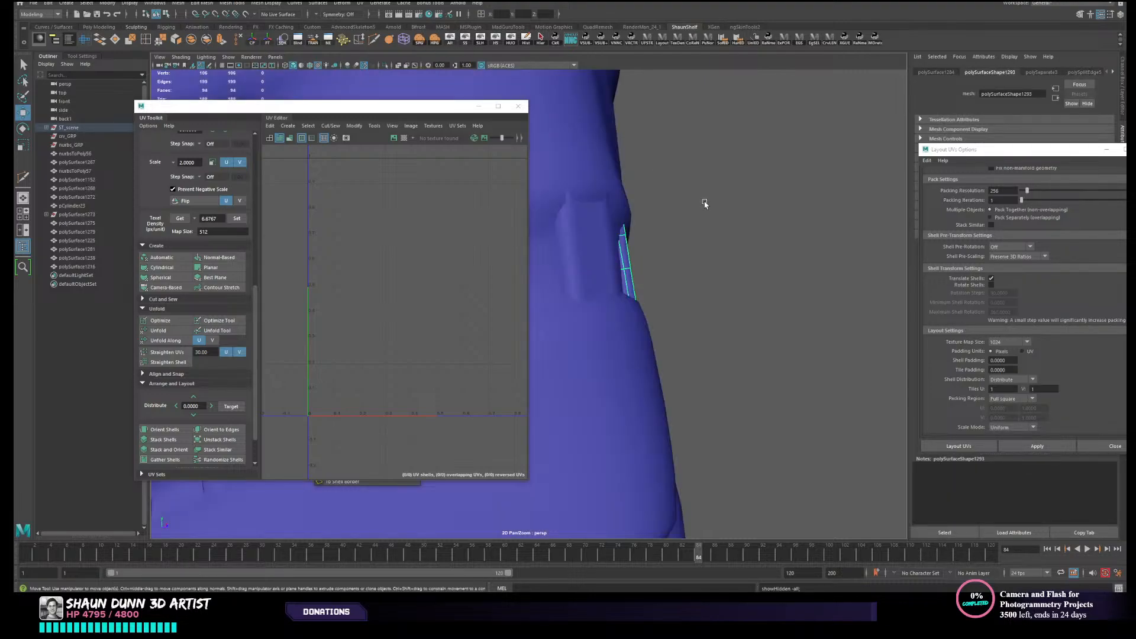
left_click_drag(704, 202, 687, 231, "alt")
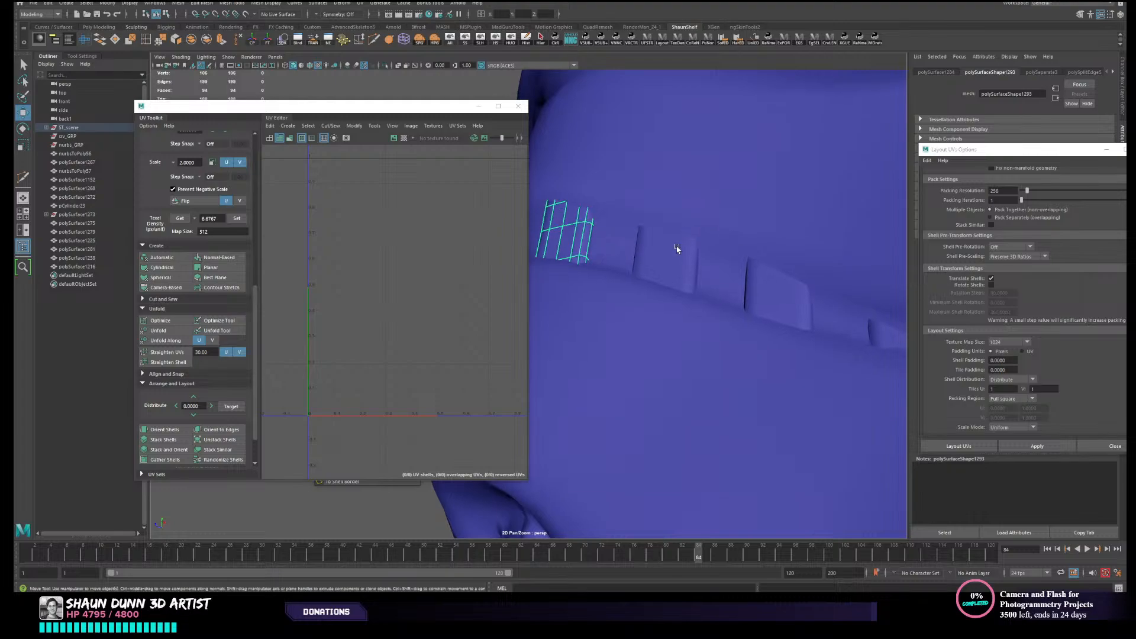
left_click(669, 256)
left_click(510, 41)
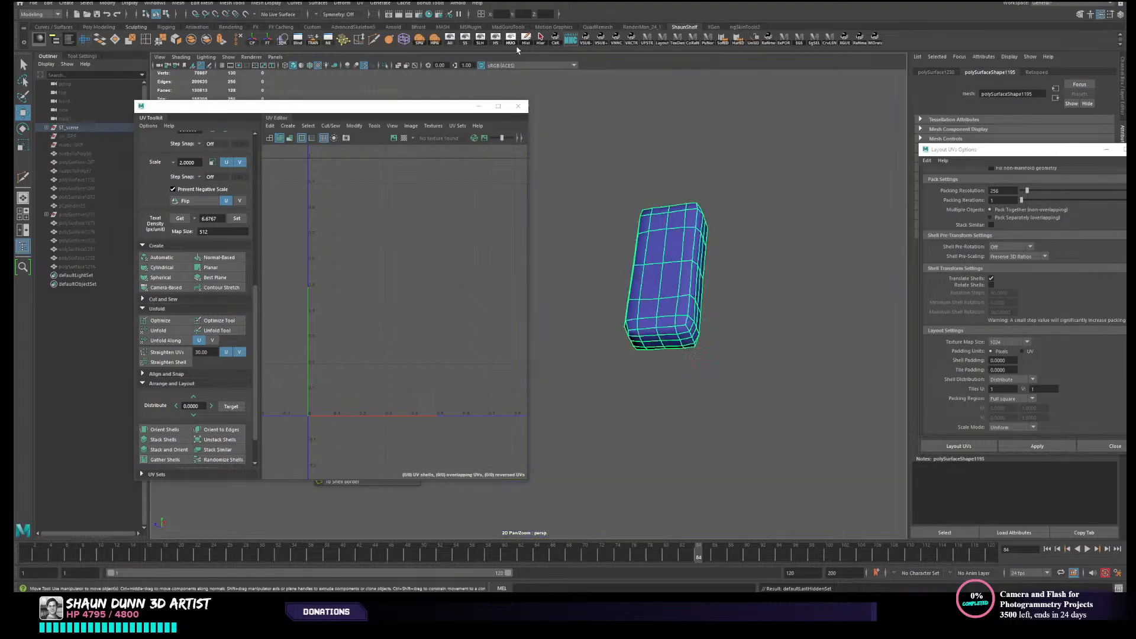
- Slice the third grille block lengthwise near its back with the Multi-Cut tool in side view
left_click_drag(680, 232, 780, 242, "alt")
middle_click_drag(781, 242, 764, 180, "alt")
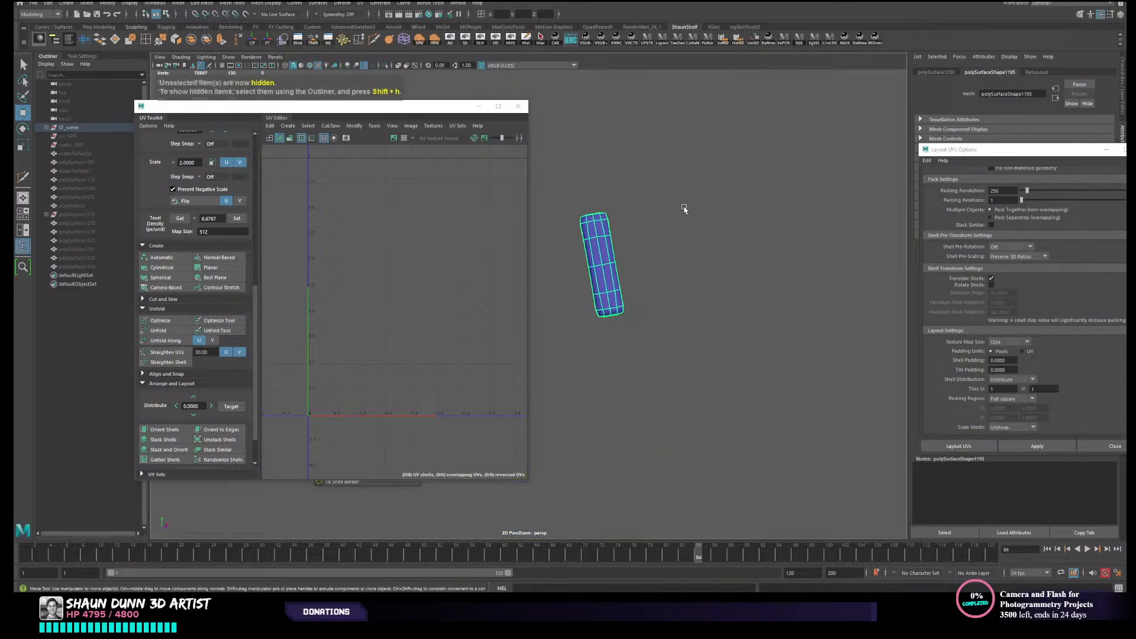
scroll(684, 206, "up", 4)
middle_click_drag(677, 211, 666, 217, "alt")
left_click_drag(667, 217, 670, 220, "alt")
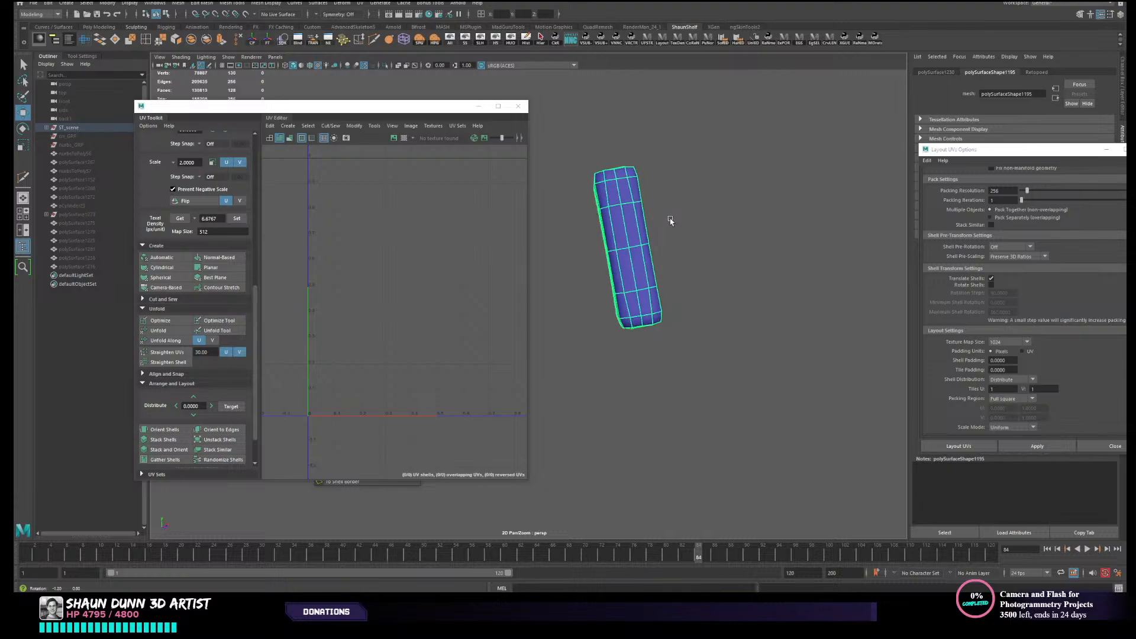
middle_click_drag(679, 210, 669, 221, "alt")
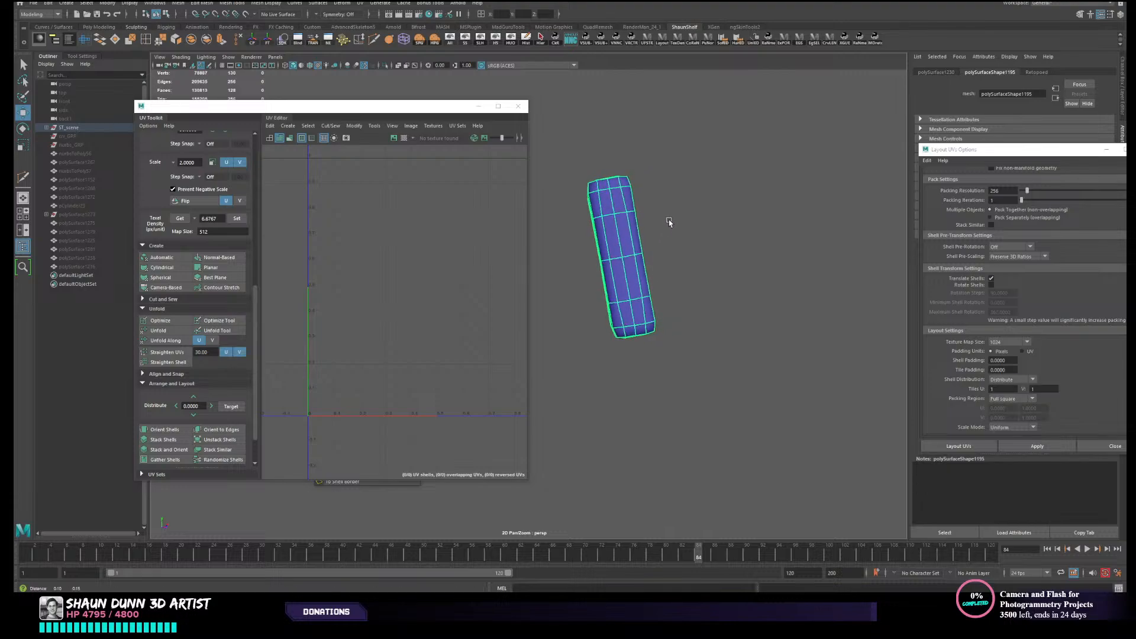
left_click(373, 40)
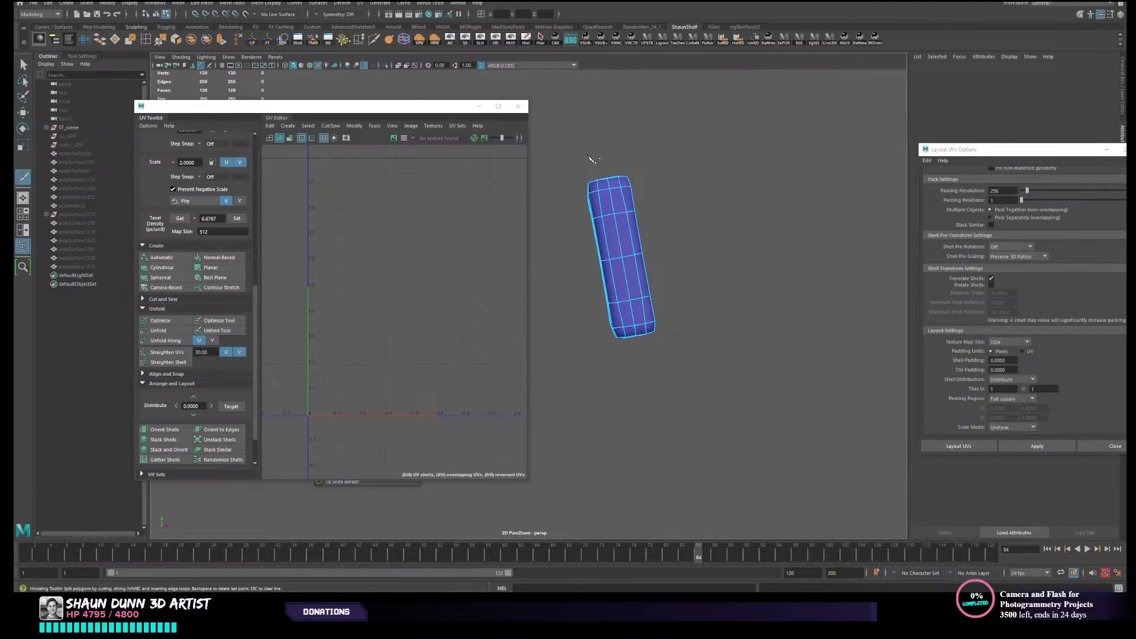
left_click(599, 210, "ctrl")
key("w")
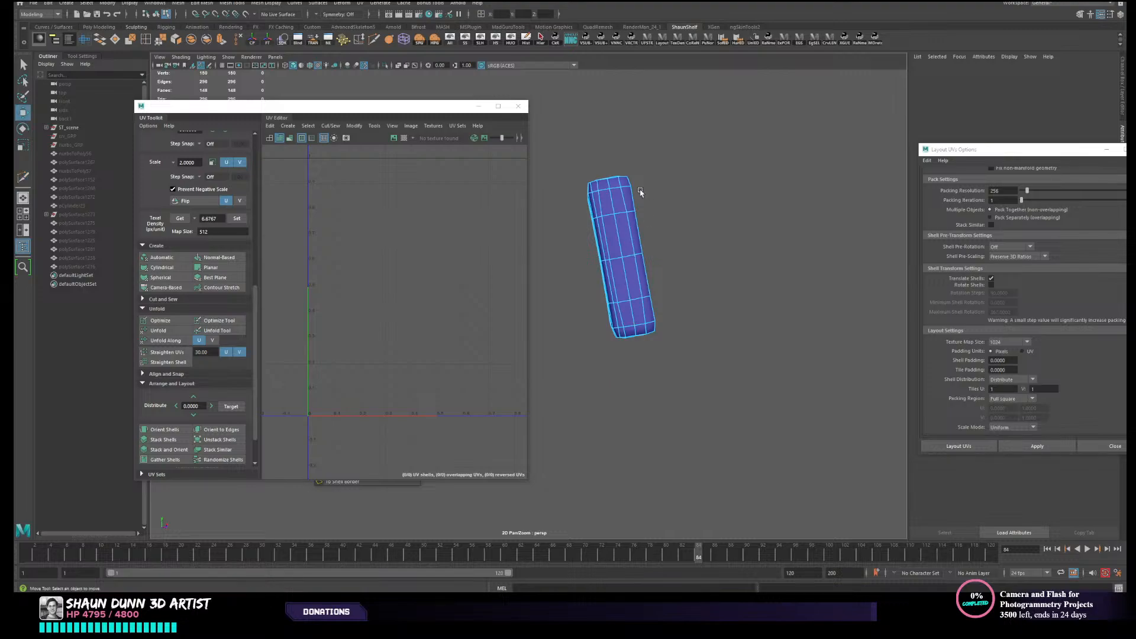
right_click_drag(640, 190, 634, 168)
- Detach the third block along the new edge loop and separate it into front and back pieces
double_click(598, 210)
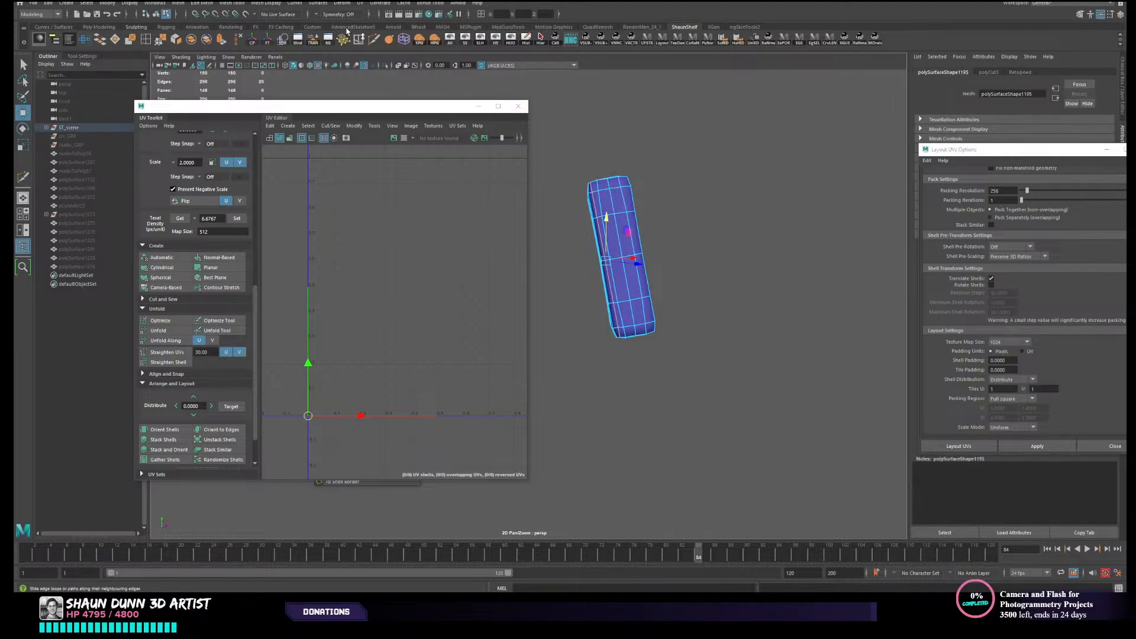
left_click(178, 41)
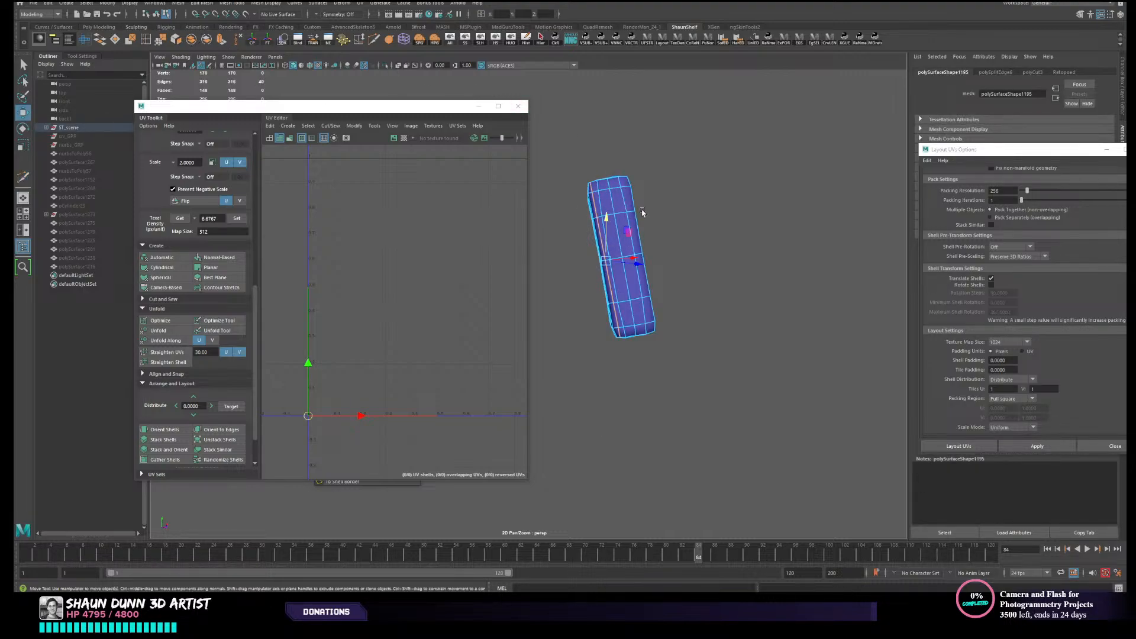
key("F8")
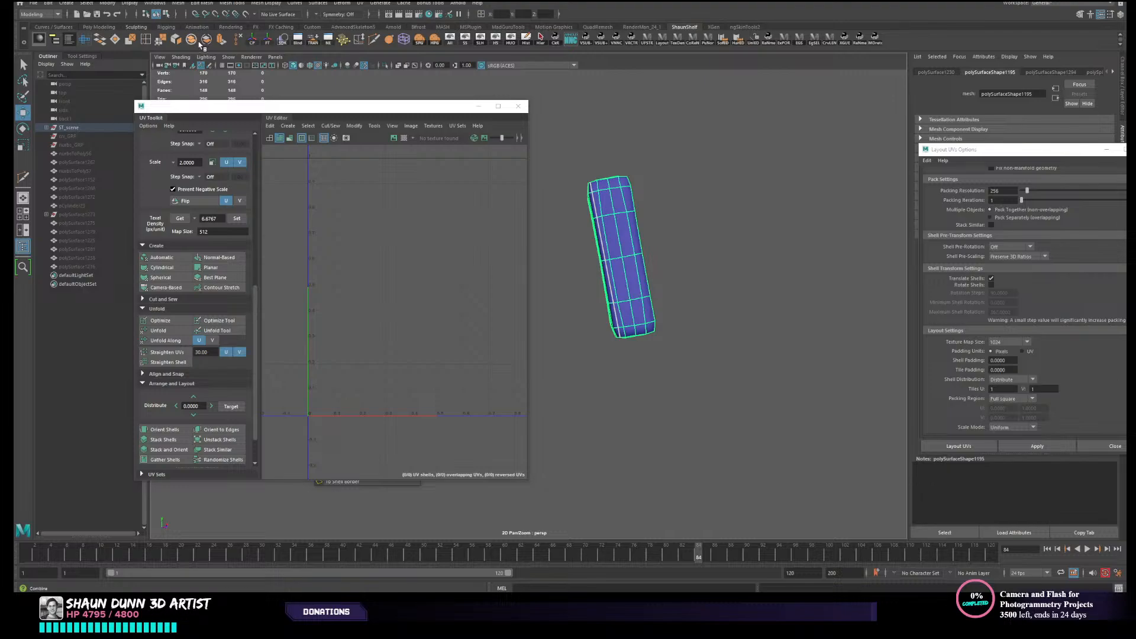
left_click(663, 249)
left_click(605, 256)
key("Delete")
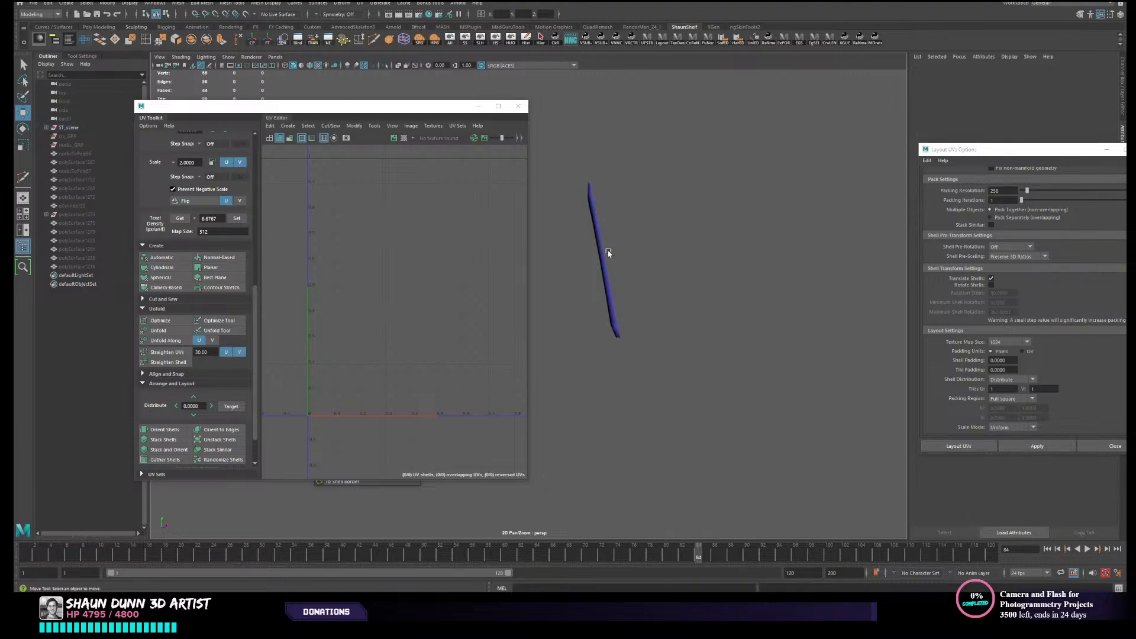
key("ctrl+z")
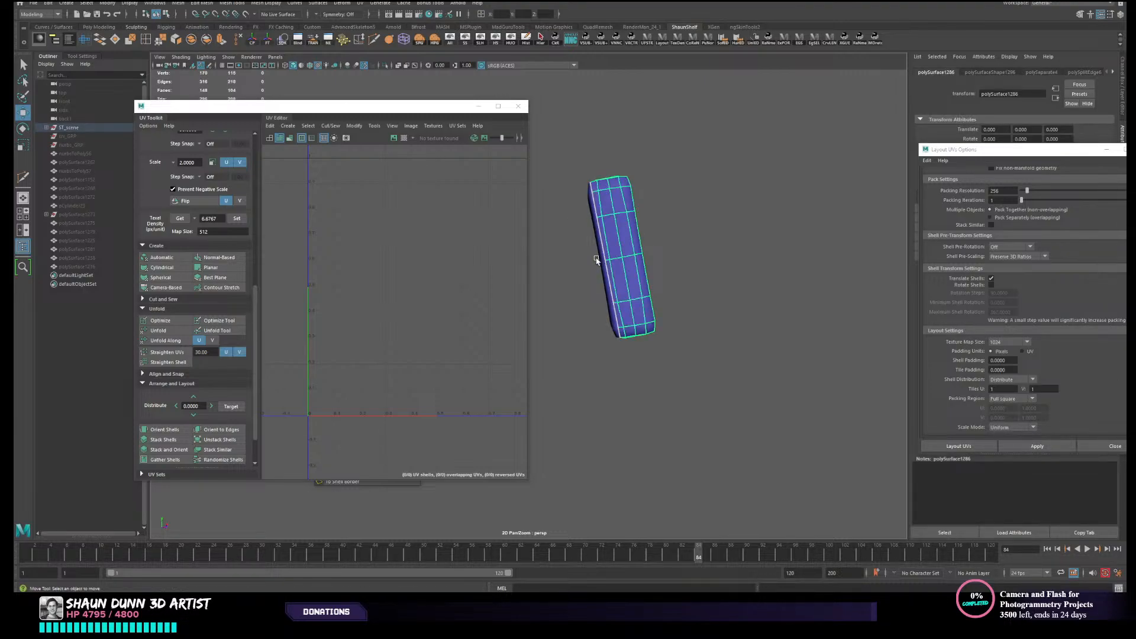
- Delete the third block's back piece, keep the front piece and unhide the rest of the armour
left_click(627, 258)
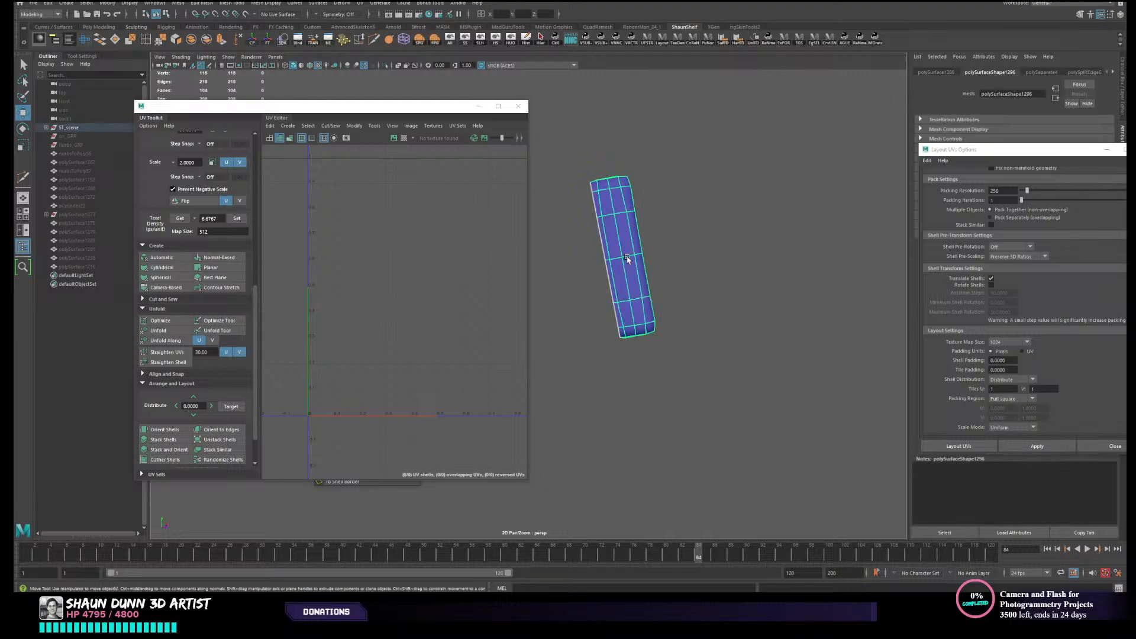
left_click(480, 39)
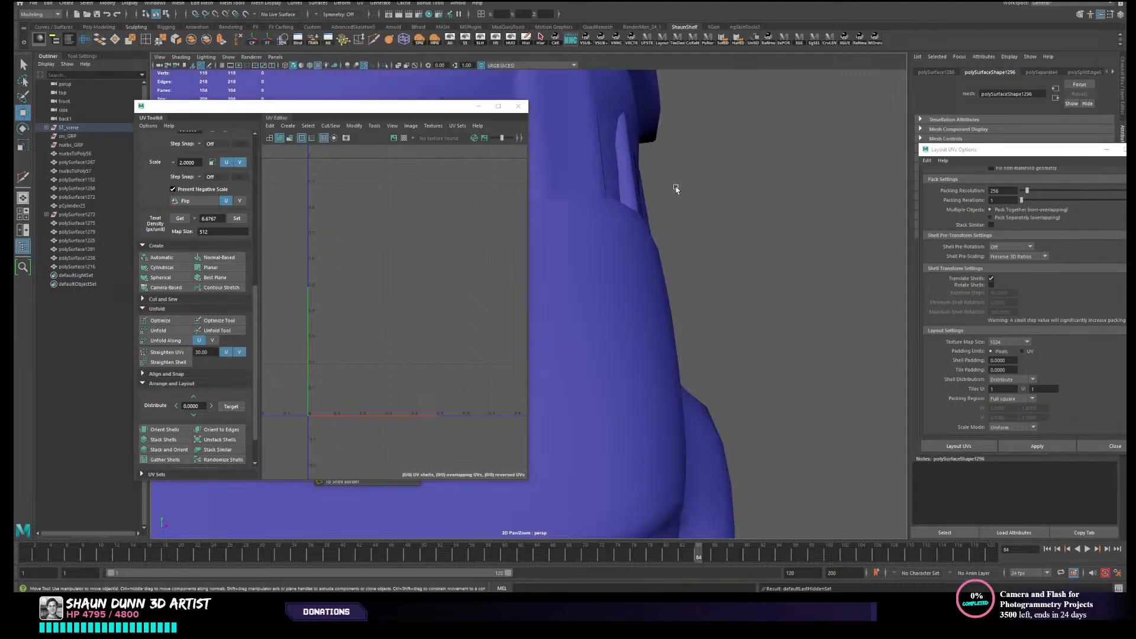
- Select the next untrimmed grille block, the fourth in the row, and hide everything else
left_click_drag(677, 187, 604, 195, "alt")
scroll(704, 231, "down", 4)
left_click_drag(736, 237, 685, 226, "alt")
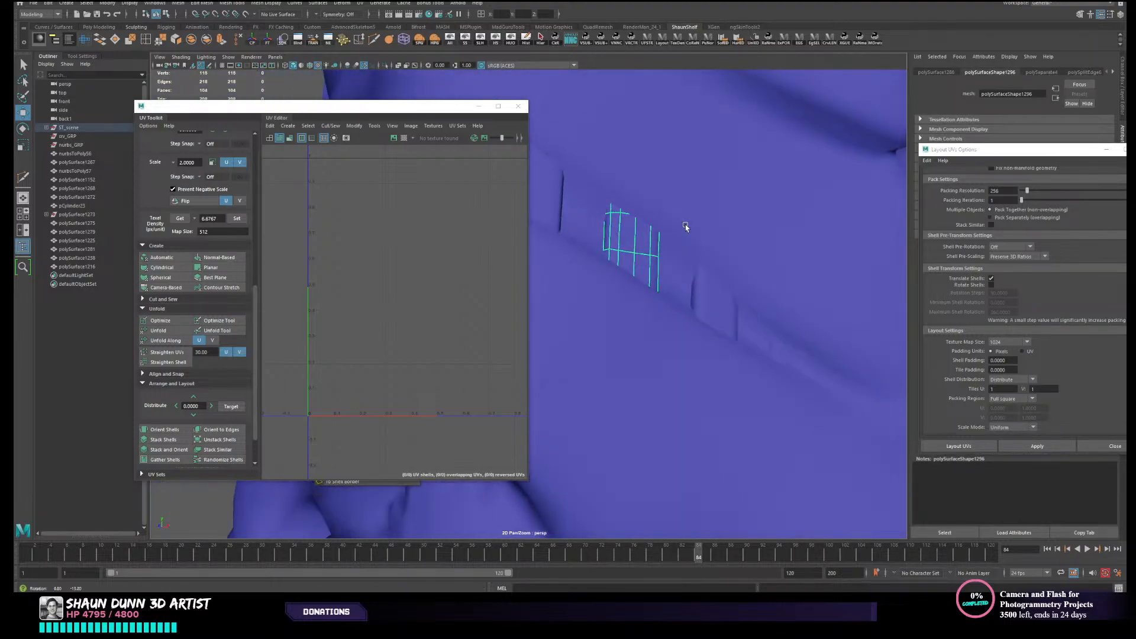
left_click_drag(767, 259, 750, 243, "alt")
left_click(713, 273)
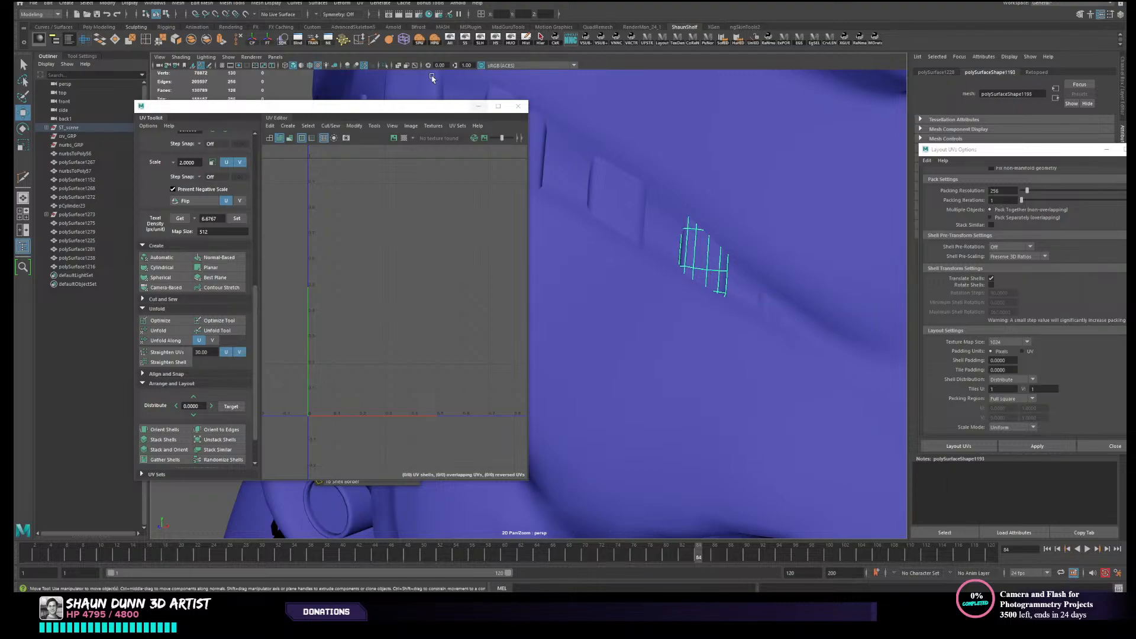
left_click(513, 43)
left_click_drag(663, 198, 756, 211, "alt")
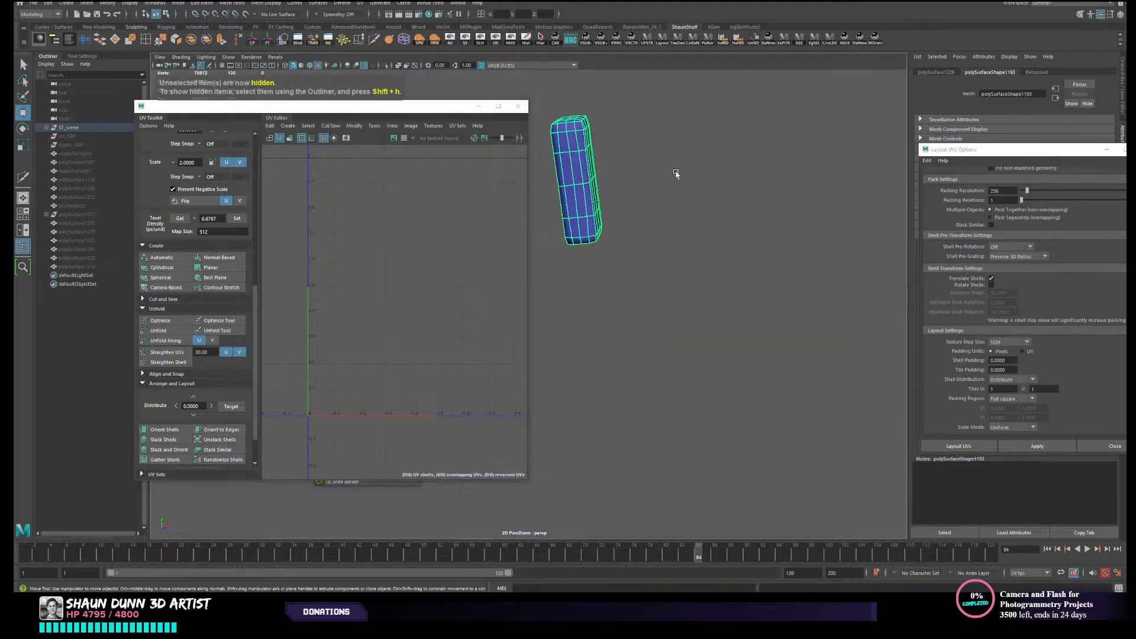
- Slice the fourth grille block lengthwise near its back with the Multi-Cut tool in side view
left_click_drag(676, 175, 671, 223, "alt")
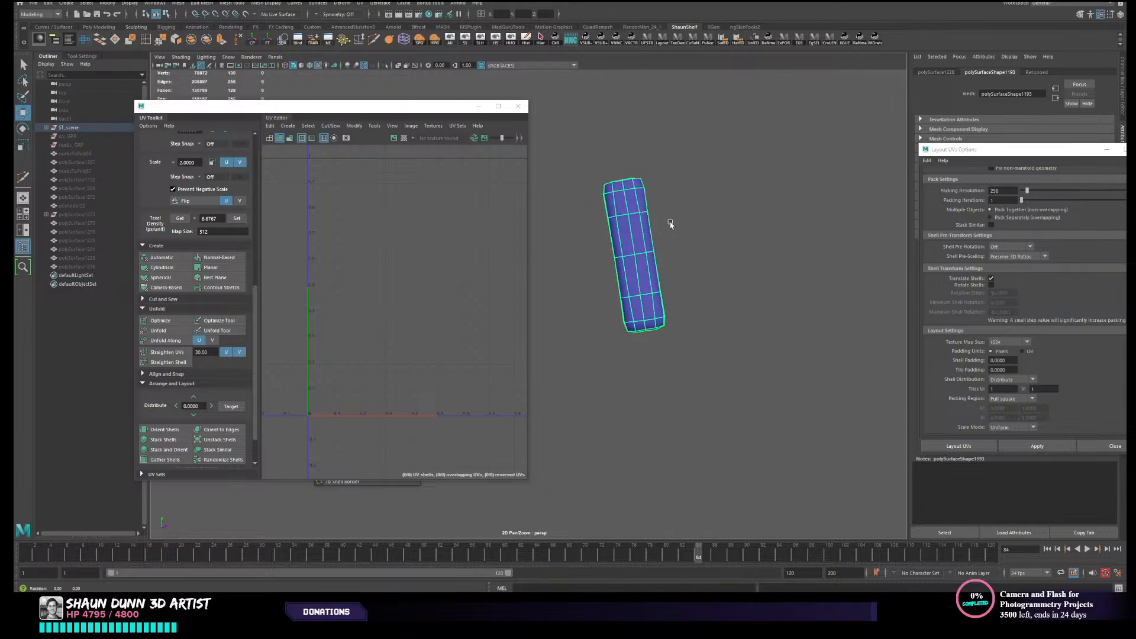
left_click(374, 42)
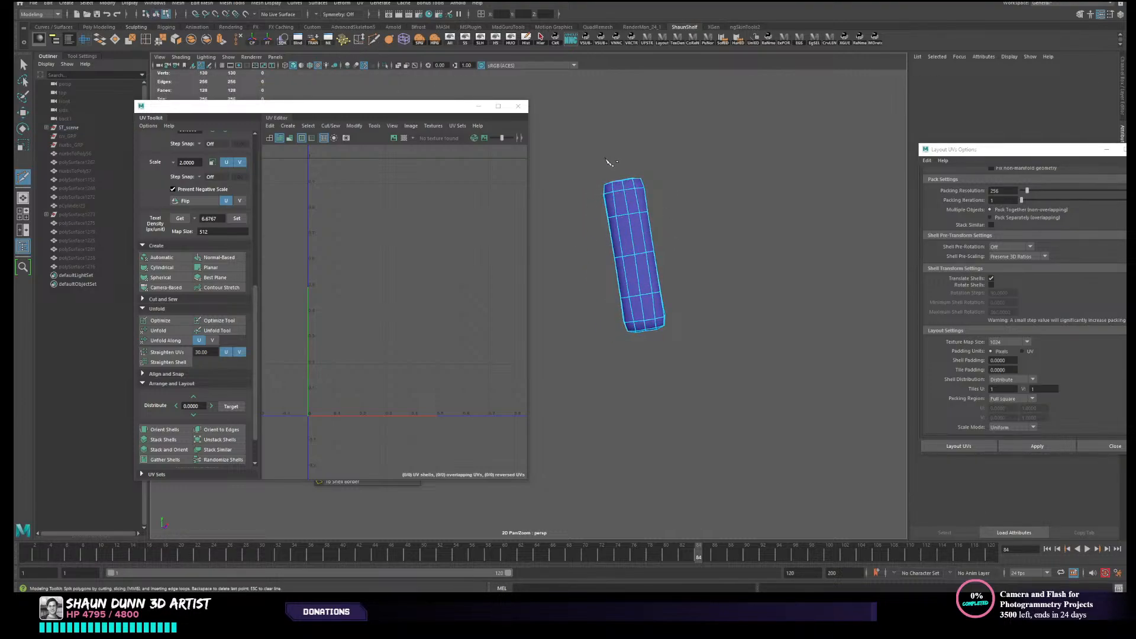
left_click_drag(659, 354, 645, 395)
- Detach the fourth block along the new lengthwise edge loop and separate it into front and back pieces
right_click(687, 223)
right_click_drag(688, 242, 688, 243)
key("w")
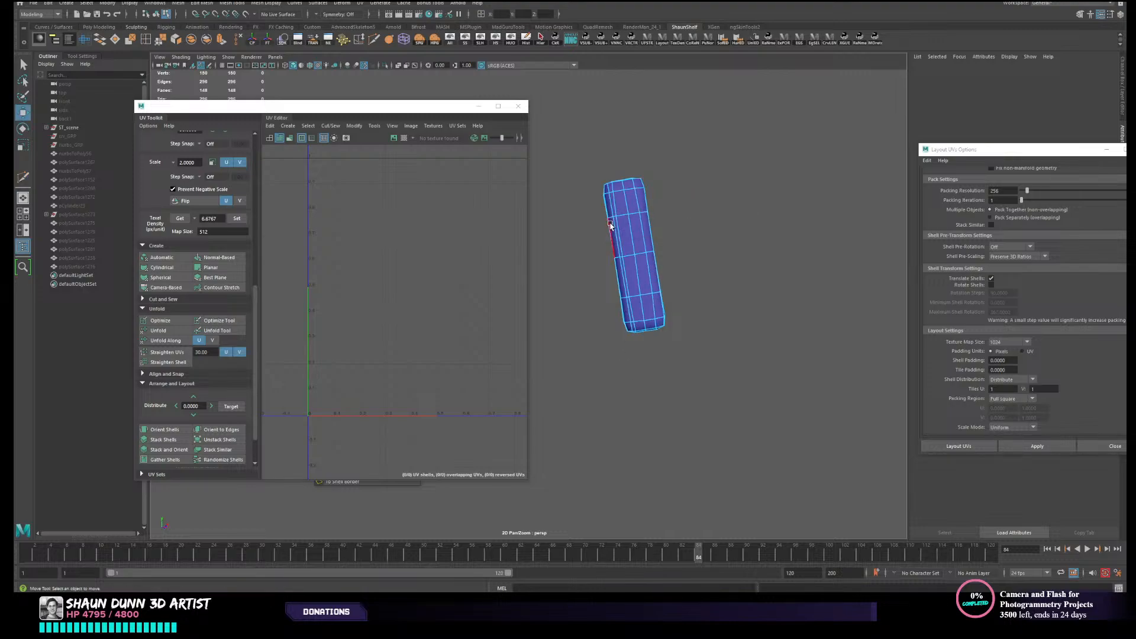
left_click(615, 234)
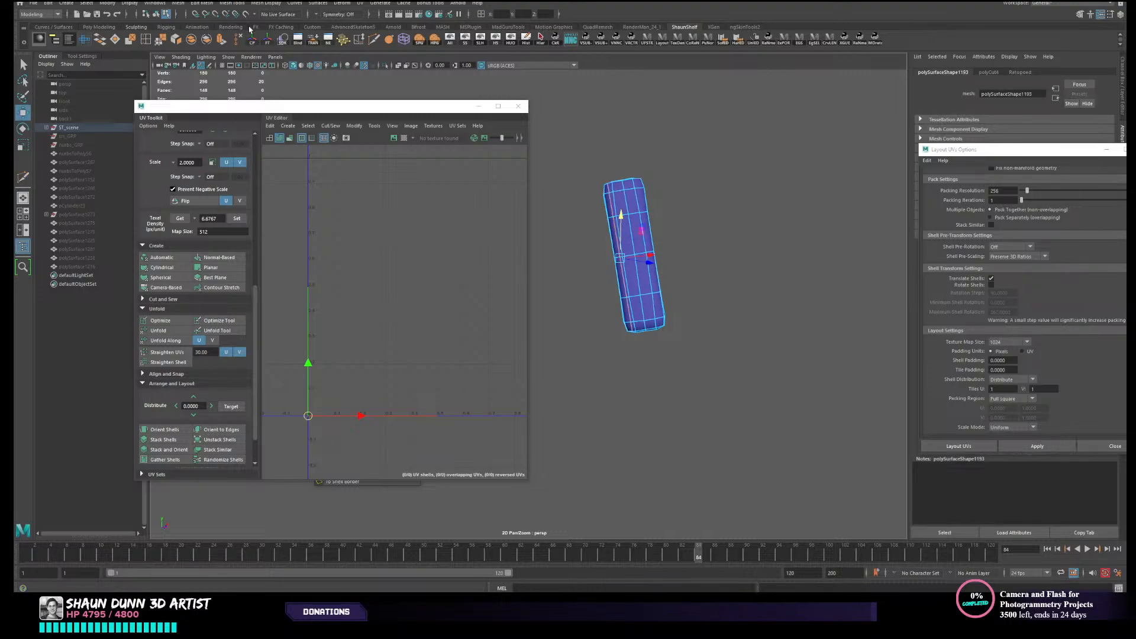
left_click(179, 42)
right_click_drag(623, 235, 670, 229)
right_click(636, 241)
left_click(206, 40)
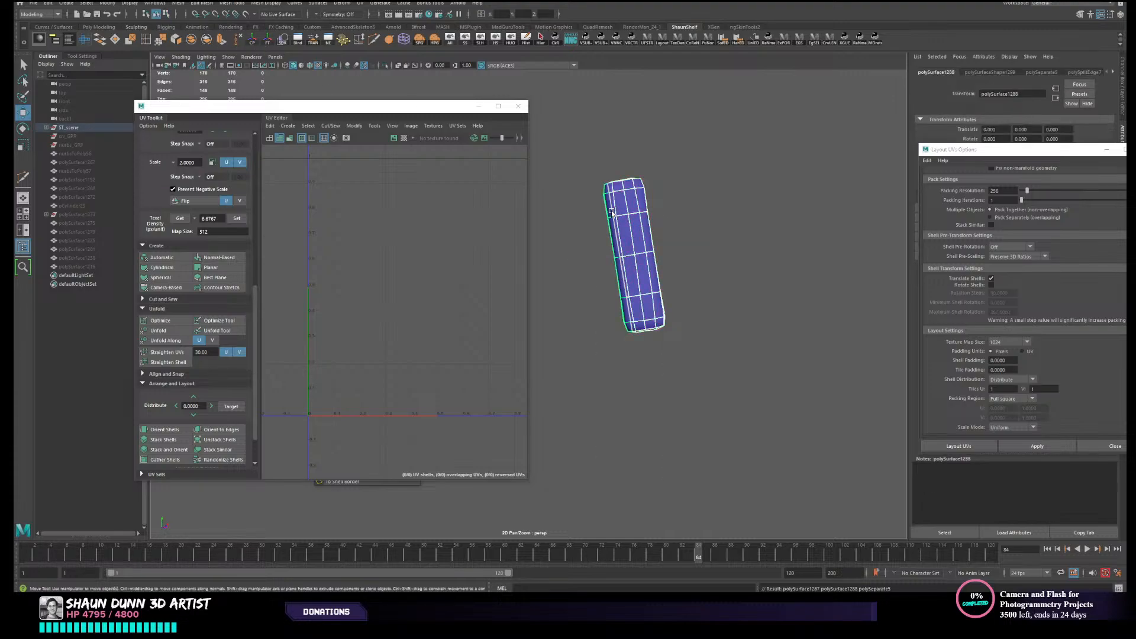
- Delete the fourth block's thin back piece, restoring the front piece if removed, and unhide the other armour parts
key("Delete")
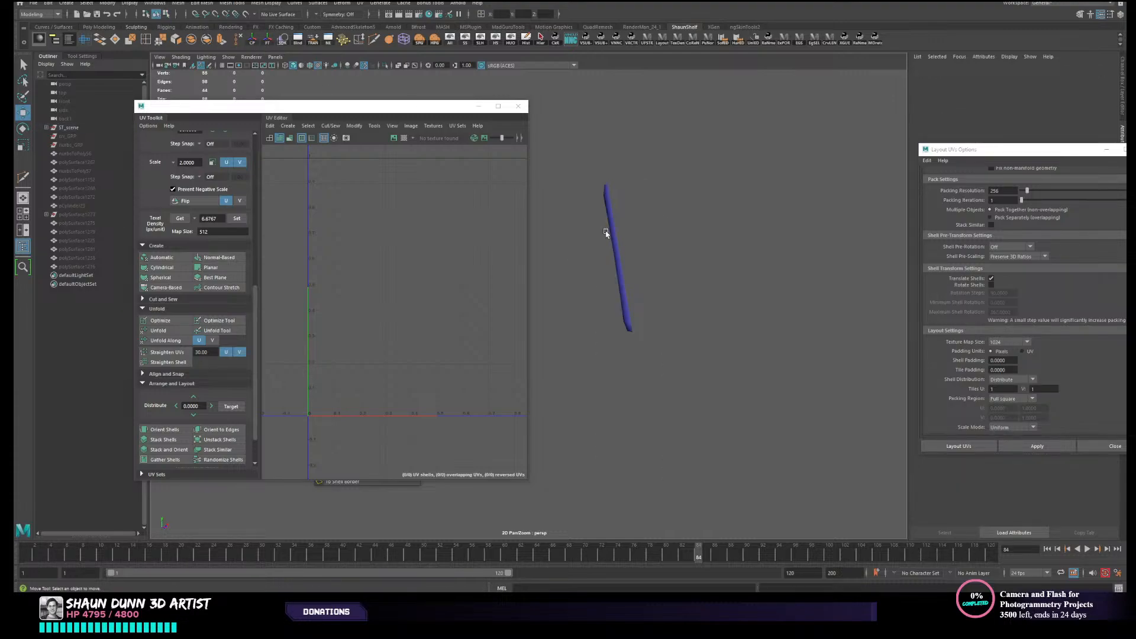
key("ctrl+z")
left_click_drag(595, 233, 702, 248)
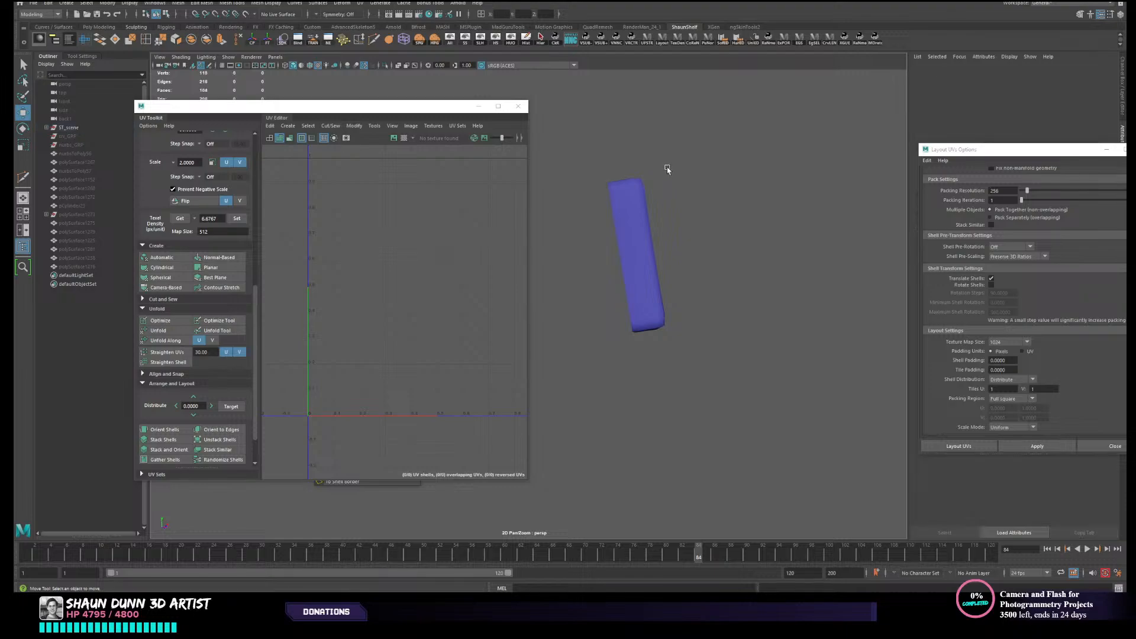
left_click(480, 39)
- Select the fifth and last grille block in the row and isolate it from the armour
left_click_drag(668, 204, 630, 123, "alt")
left_click(792, 303)
left_click(511, 41)
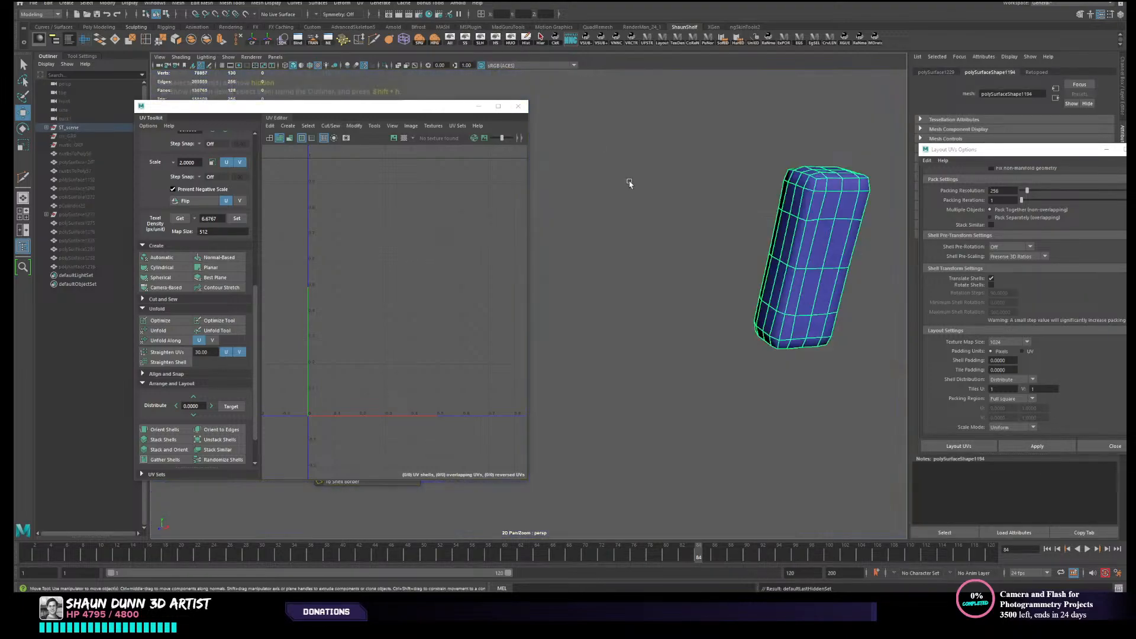
- Cut the fifth grille block lengthwise with the Multi-Cut tool in side view
left_click_drag(629, 183, 609, 214, "alt")
right_click_drag(610, 214, 621, 212, "alt")
left_click_drag(621, 213, 611, 239, "alt")
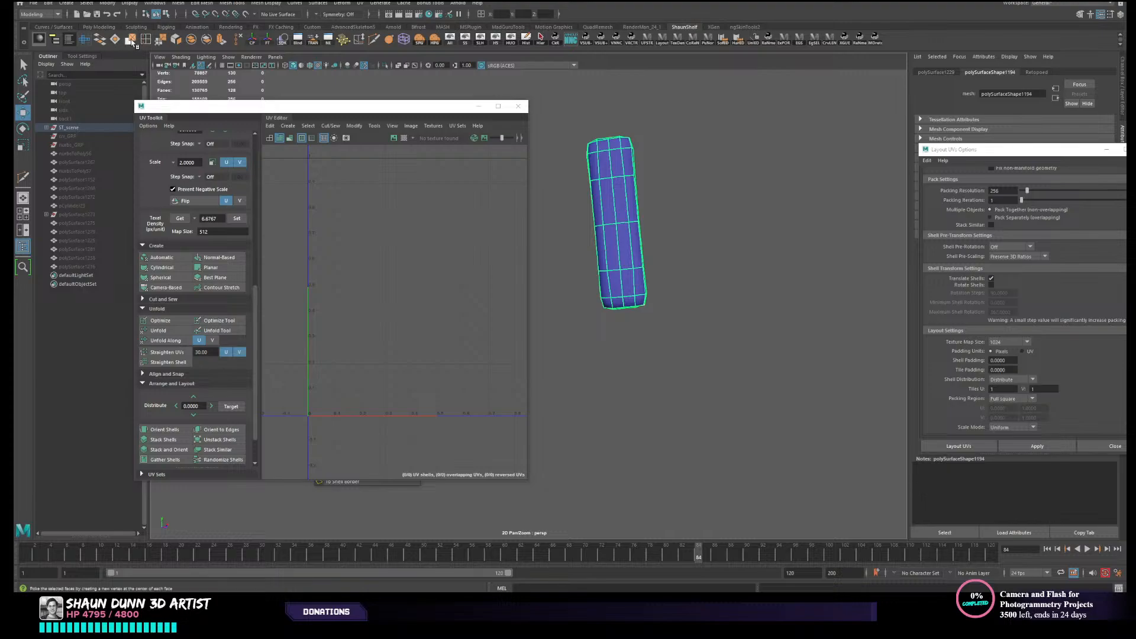
right_click_drag(579, 152, 586, 122, "shift")
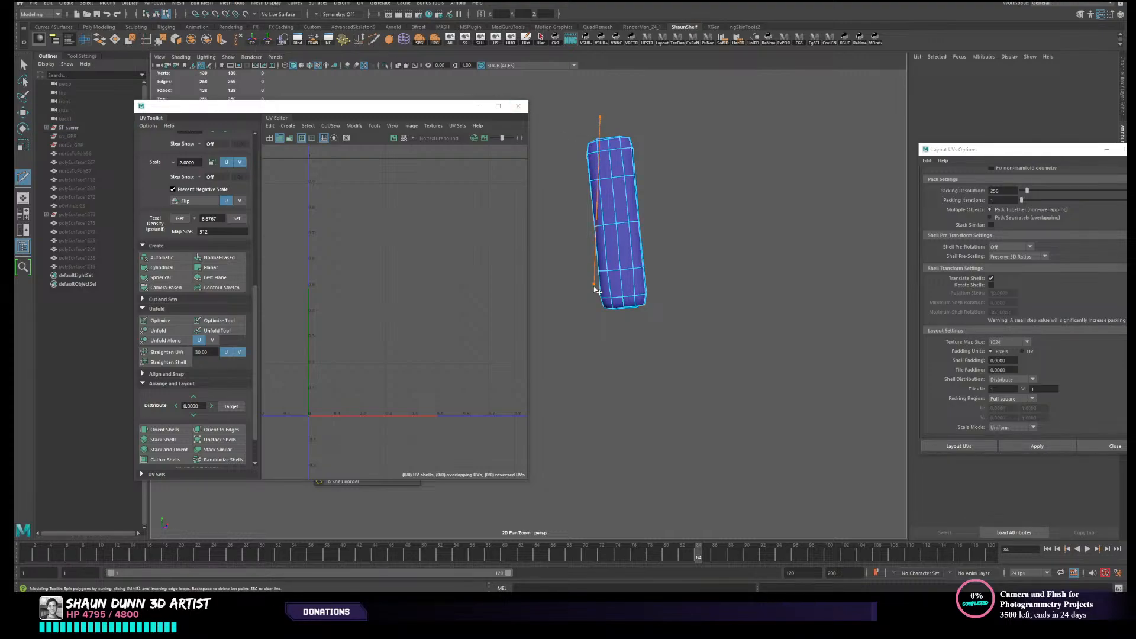
middle_click_drag(594, 288, 624, 348)
- Detach the fifth block's new edge loop and separate the mesh into front and back pieces
key("w")
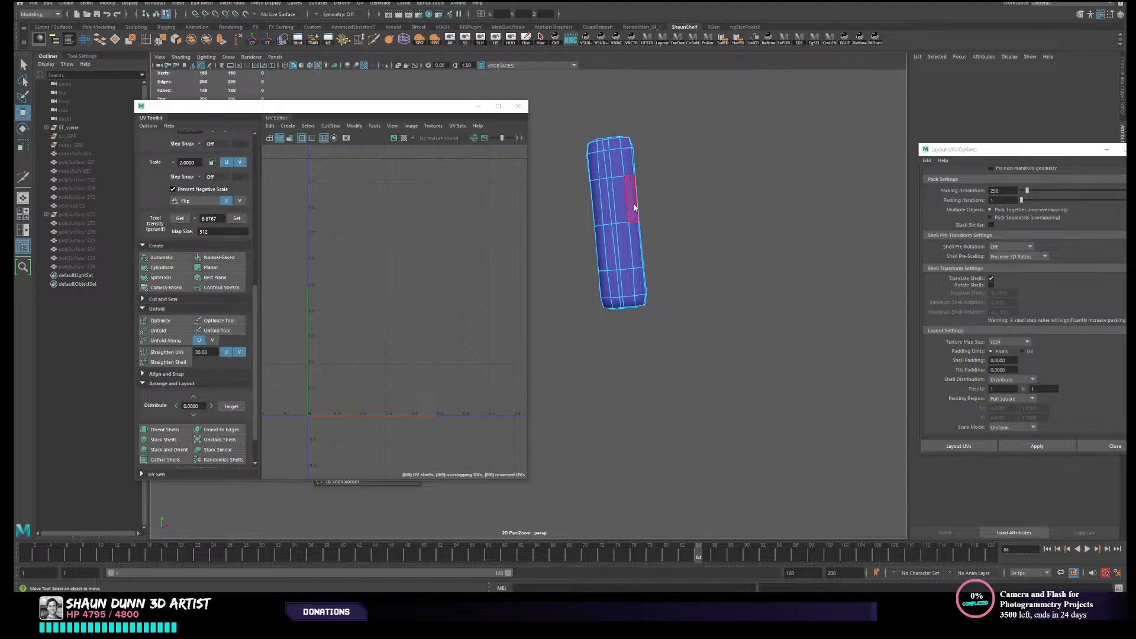
double_click(614, 213)
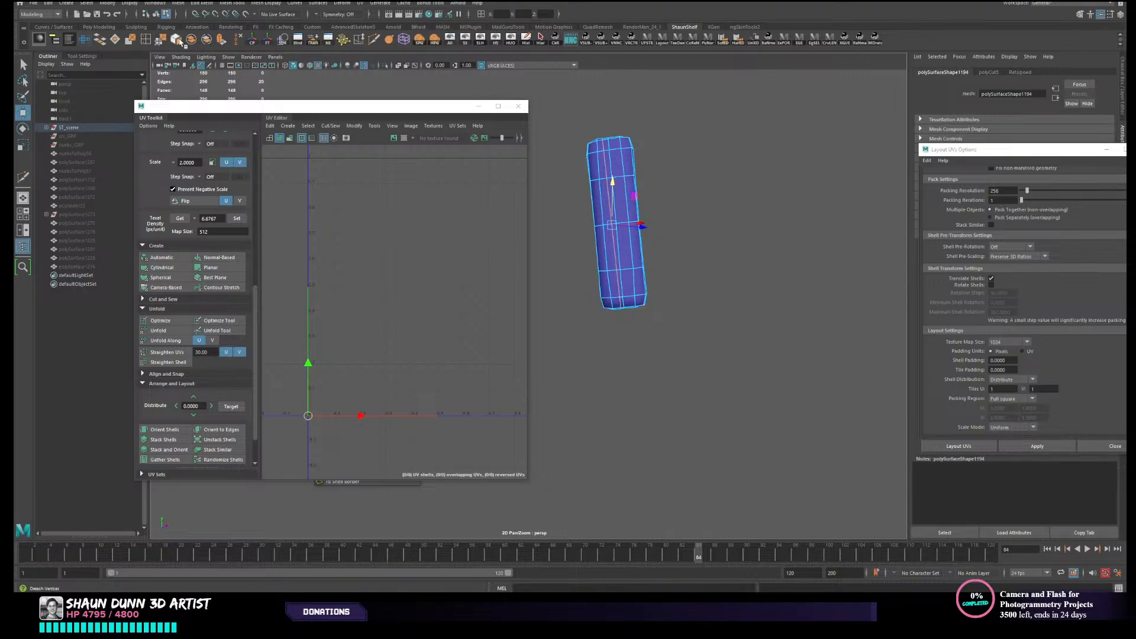
right_click_drag(625, 235, 658, 224)
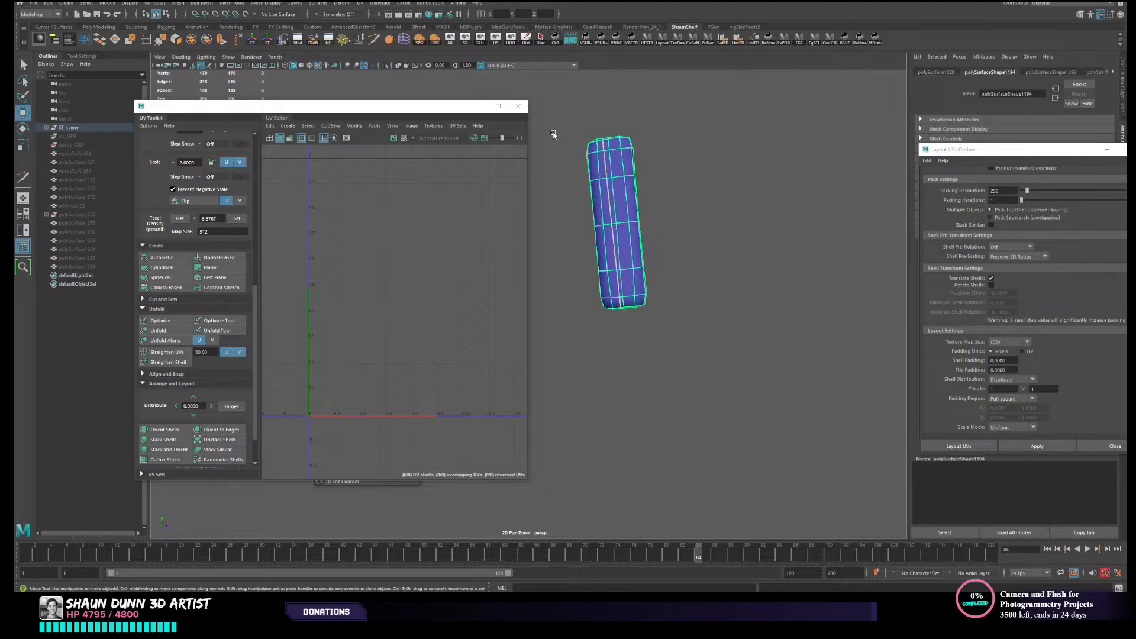
left_click(206, 39)
- Delete the fifth block's back piece and merge all vertices of the remaining front piece
left_click(608, 216)
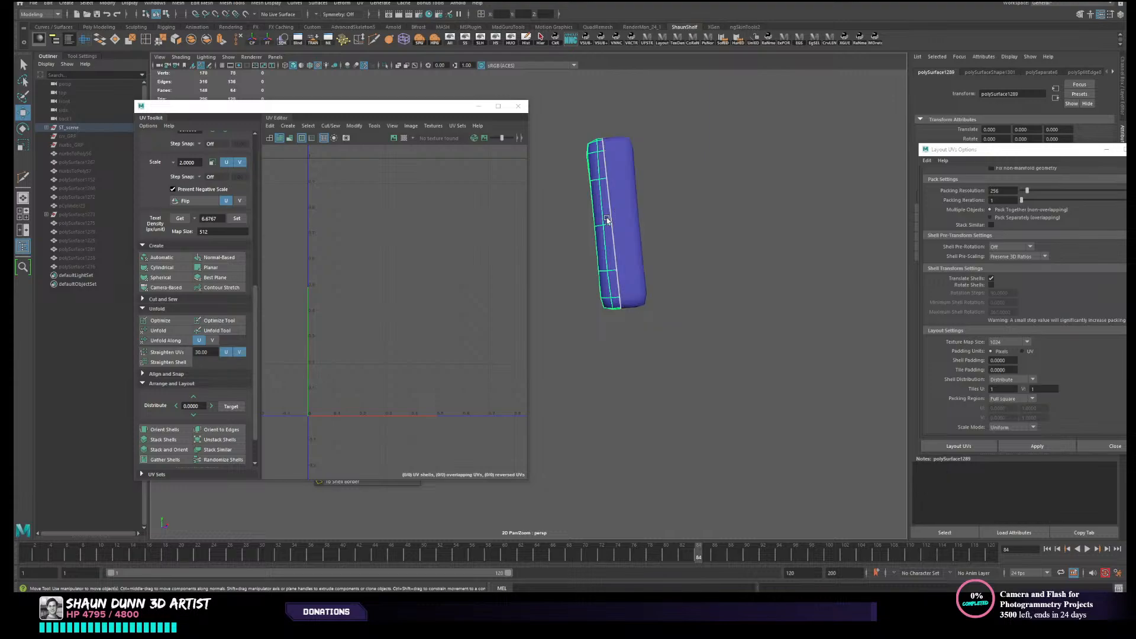
key("Delete")
left_click(640, 201)
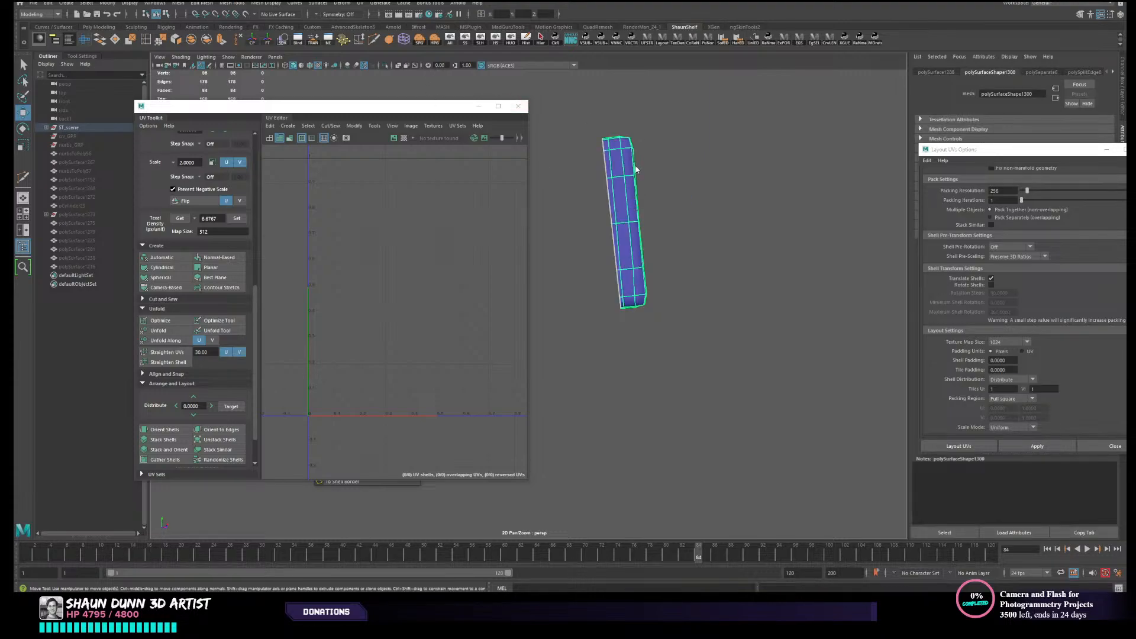
left_click_drag(567, 108, 710, 319)
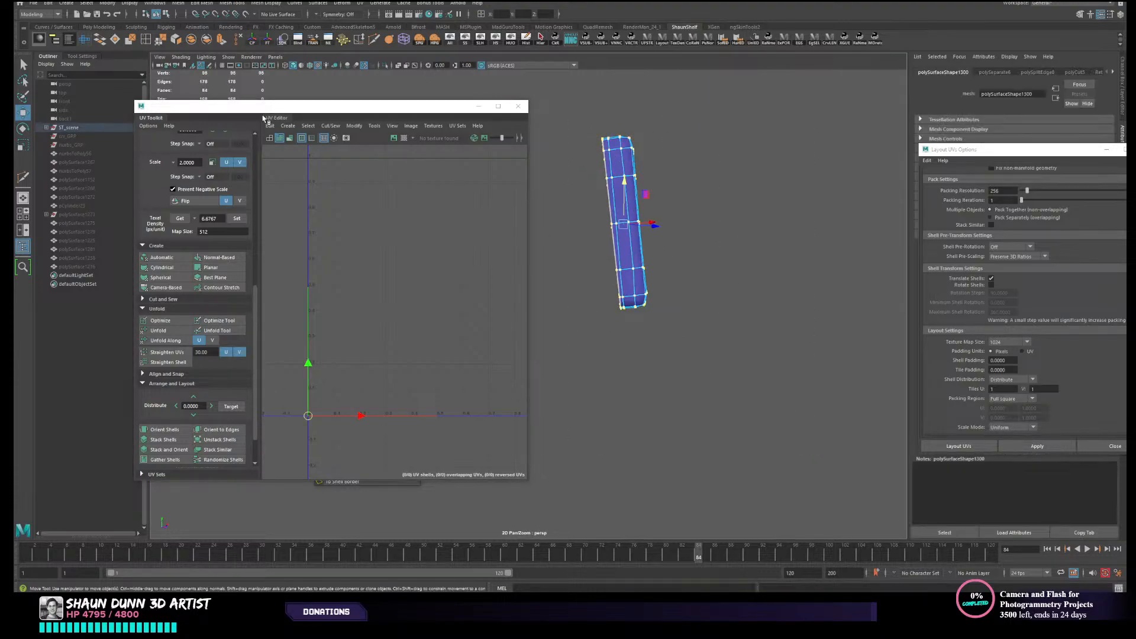
left_click(160, 39)
right_click_drag(627, 235, 667, 236)
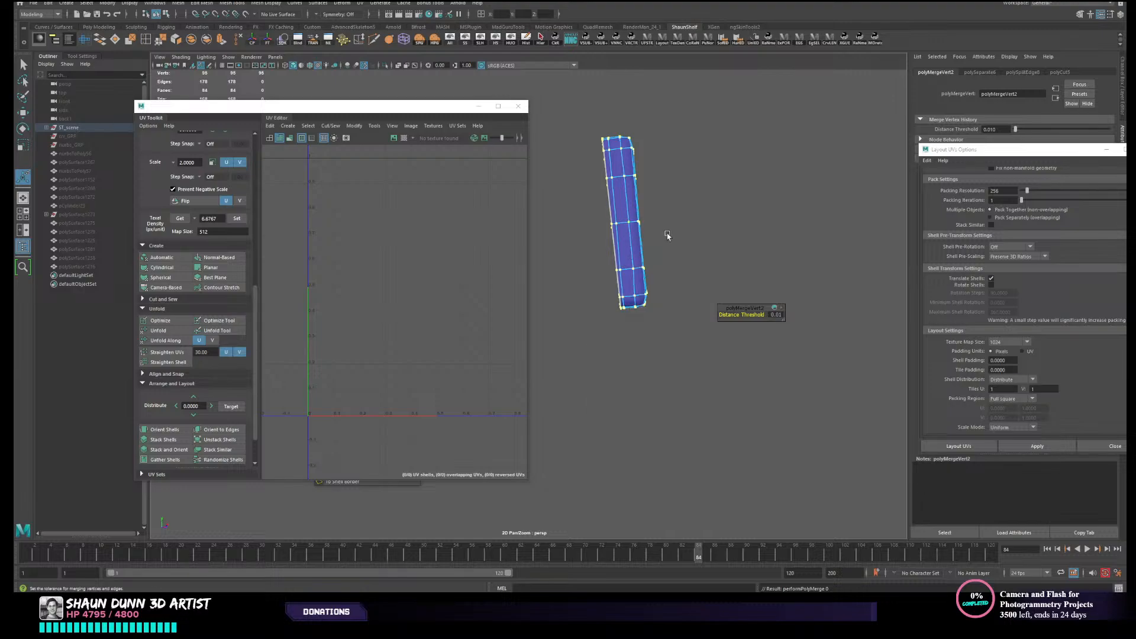
left_click(669, 235)
- Return to object mode with the trimmed fifth block selected and unhide the rest of the armour
scroll(684, 246, "down", 3)
left_click_drag(684, 246, 750, 267, "alt")
right_click_drag(751, 268, 786, 252)
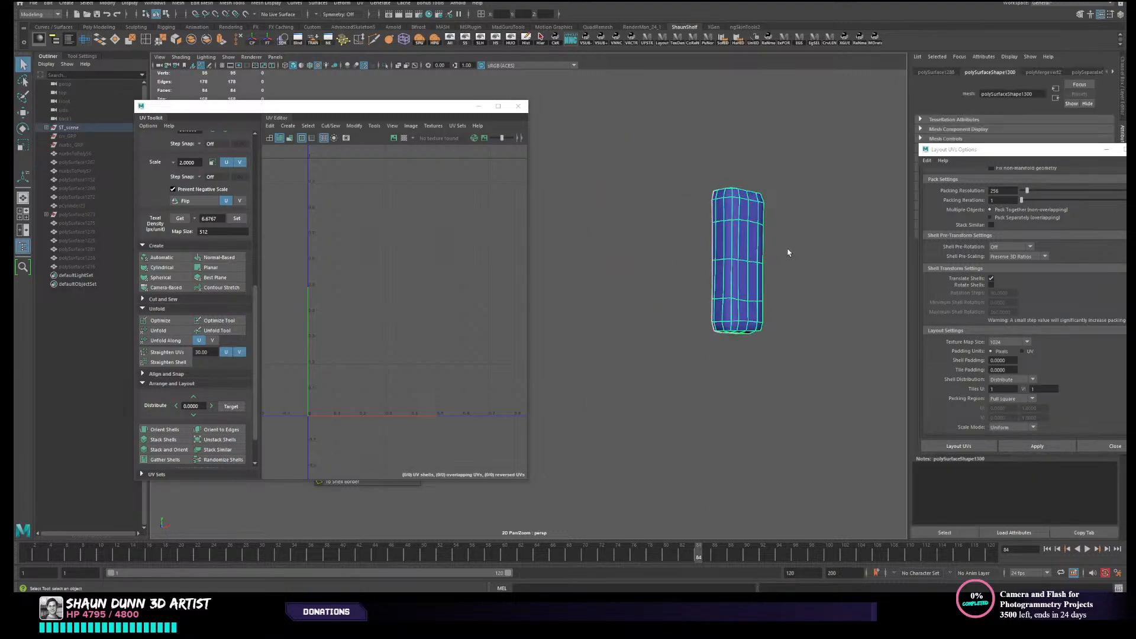
left_click(787, 251)
key("q")
left_click(733, 276)
left_click(448, 39)
scroll(582, 156, "down", 4)
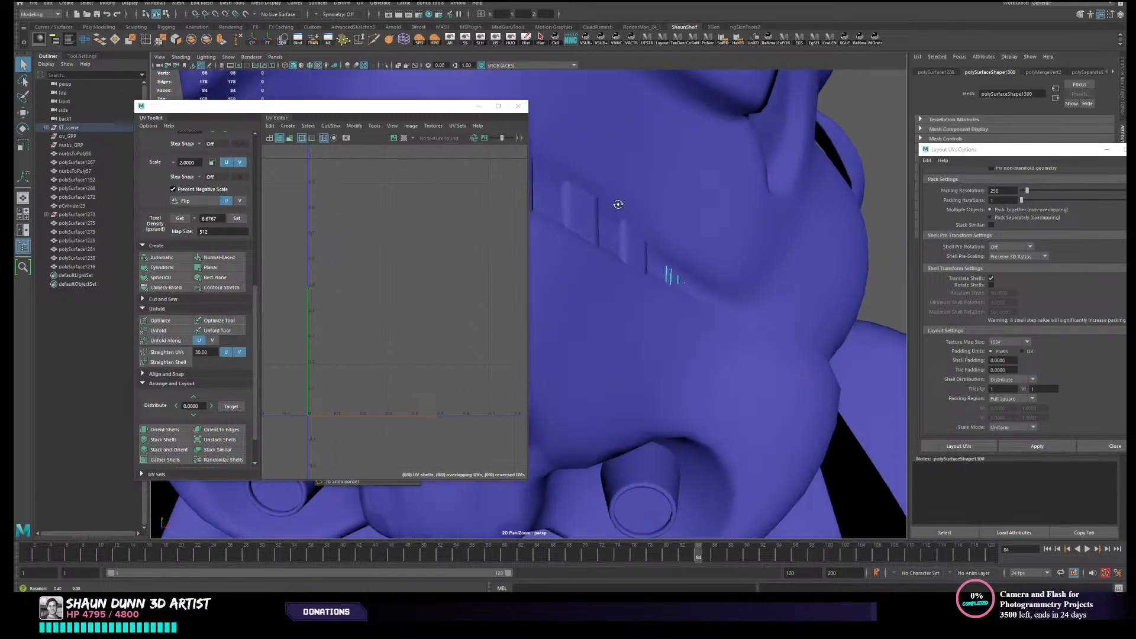
- Select all five trimmed grille blocks and hide the unselected armour parts
left_click_drag(616, 203, 620, 165, "alt")
scroll(728, 212, "up", 1)
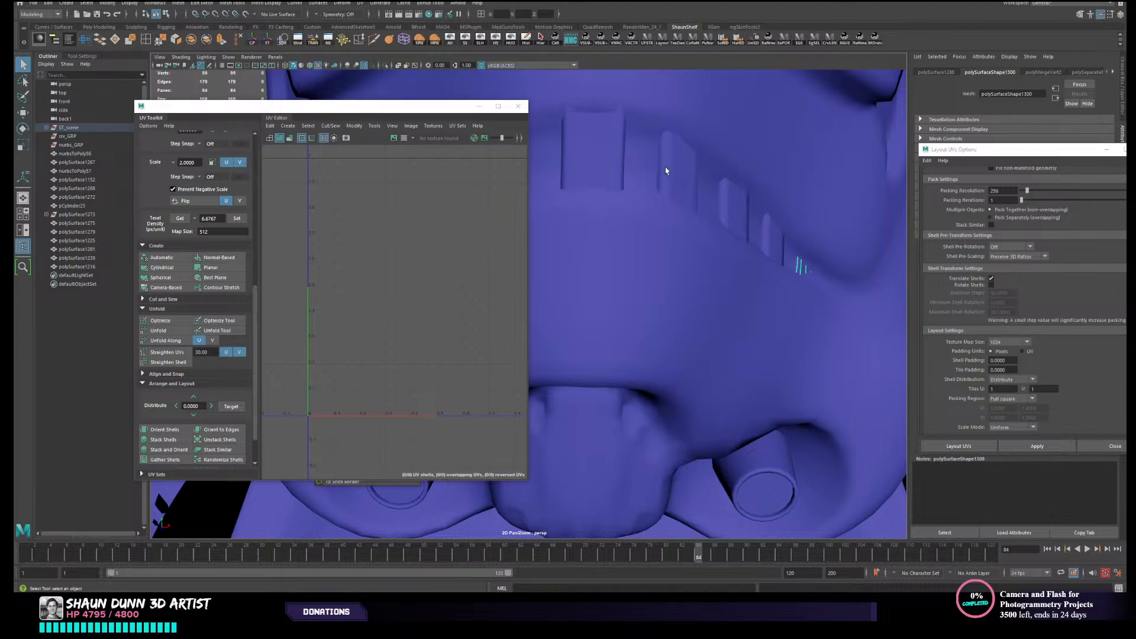
left_click(671, 172, "shift")
left_click(731, 212, "shift")
left_click(772, 243, "shift")
left_click(601, 172, "shift")
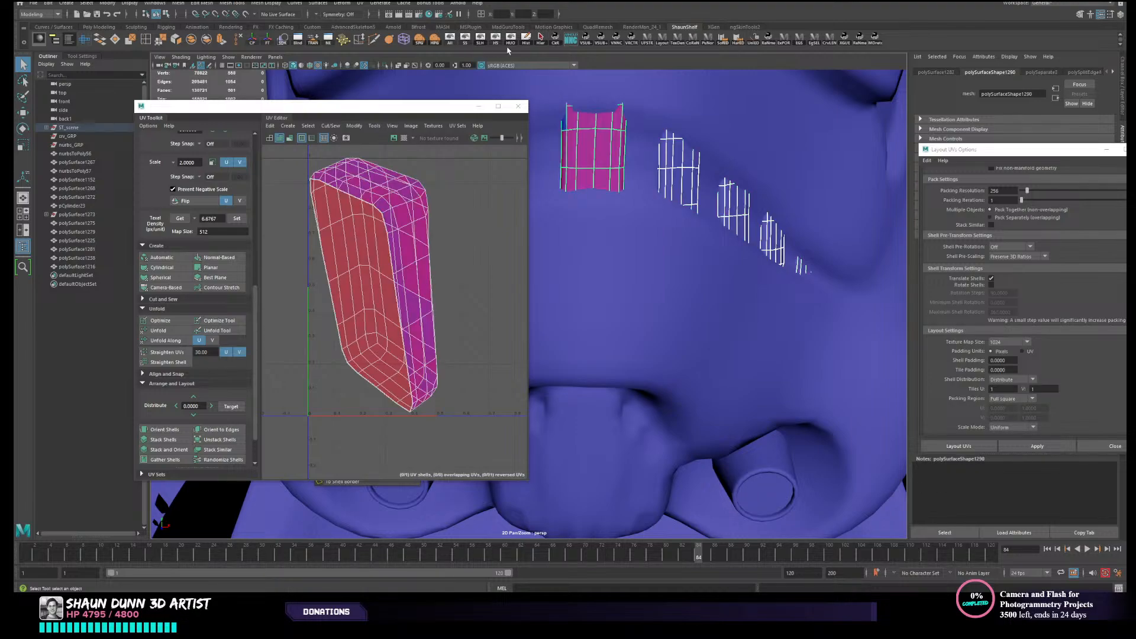
left_click(510, 39)
left_click_drag(698, 178, 782, 184, "alt")
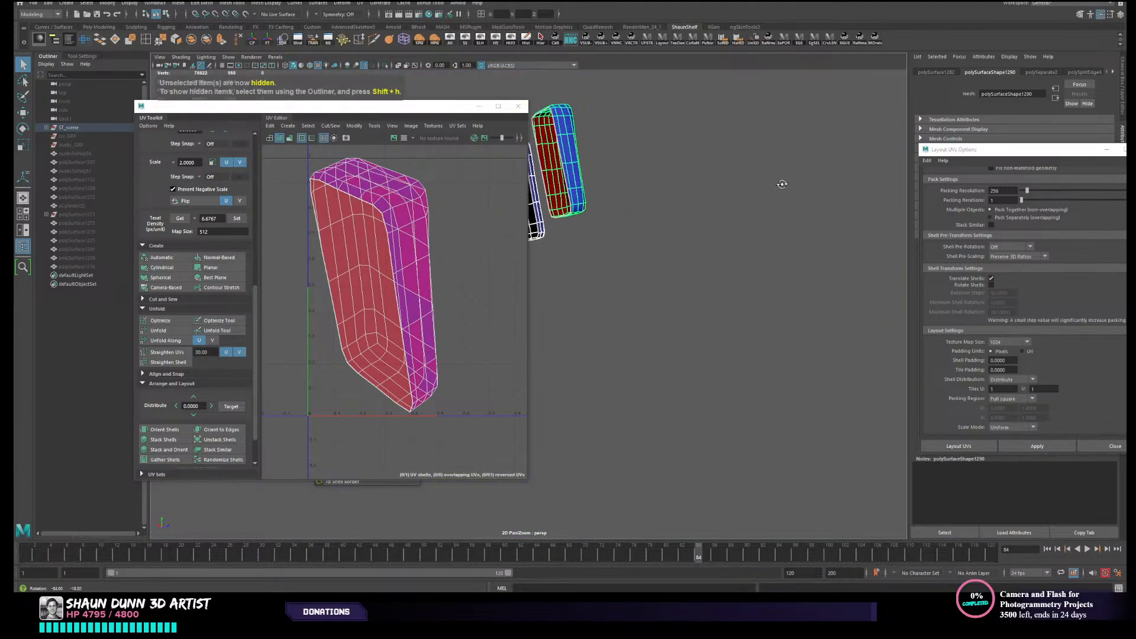
key("f")
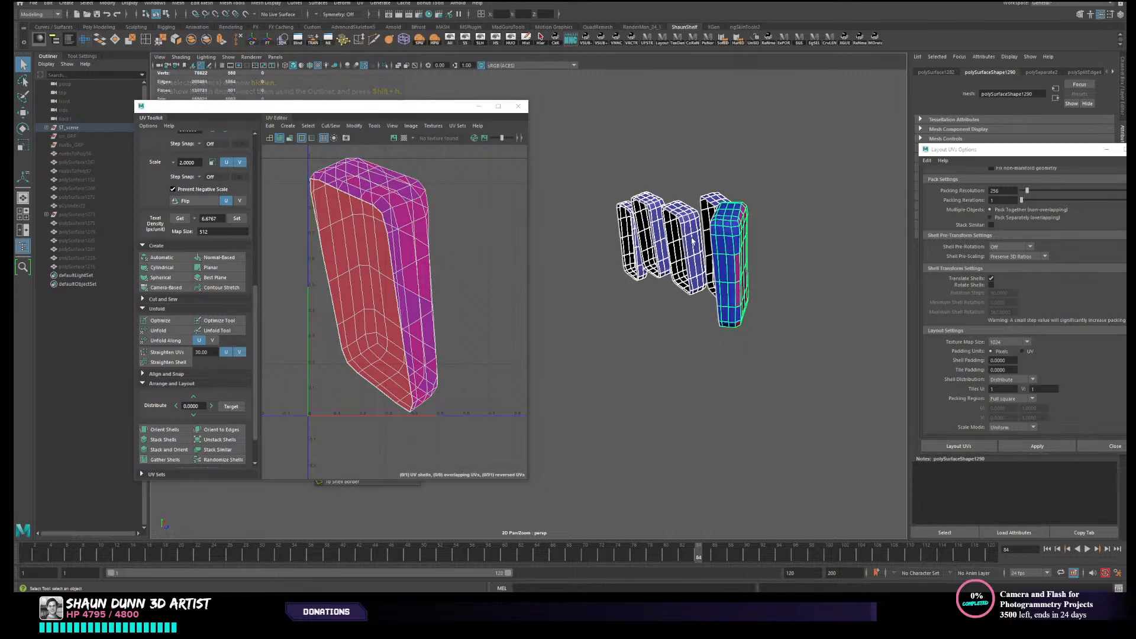
- Combine the five grille blocks into one mesh and merge all its vertices
left_click(191, 39)
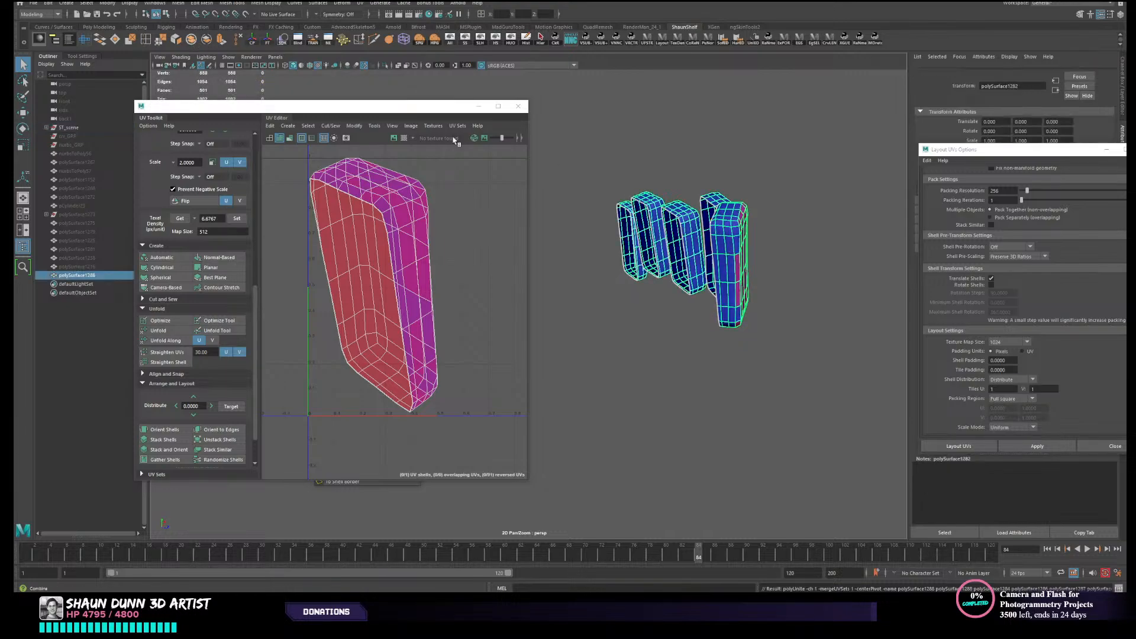
right_click_drag(692, 254, 570, 147)
left_click_drag(570, 147, 820, 358)
left_click(160, 42)
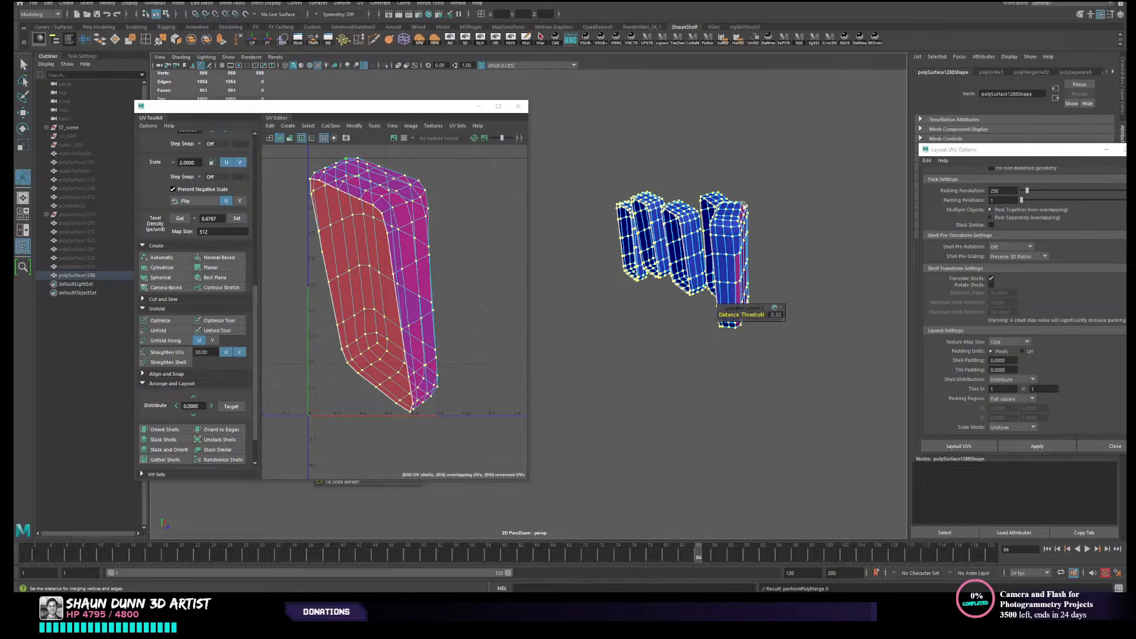
right_click_drag(730, 247, 752, 242)
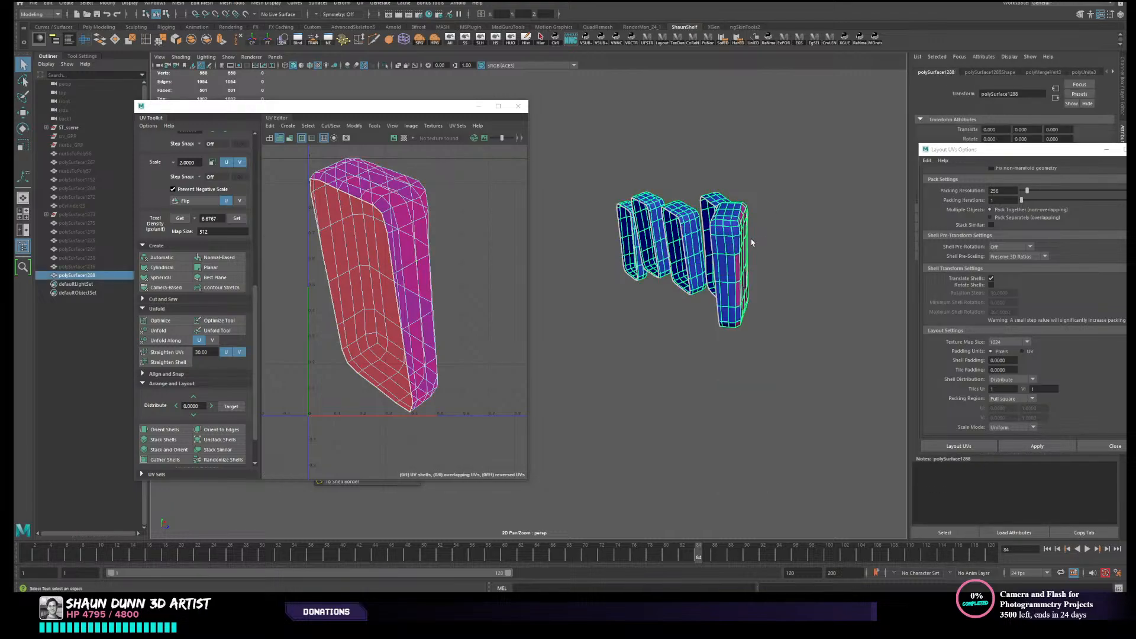
- Separate the combined grille mesh back into individual blocks
left_click_drag(720, 239, 644, 230, "alt")
middle_click_drag(643, 230, 724, 182, "alt")
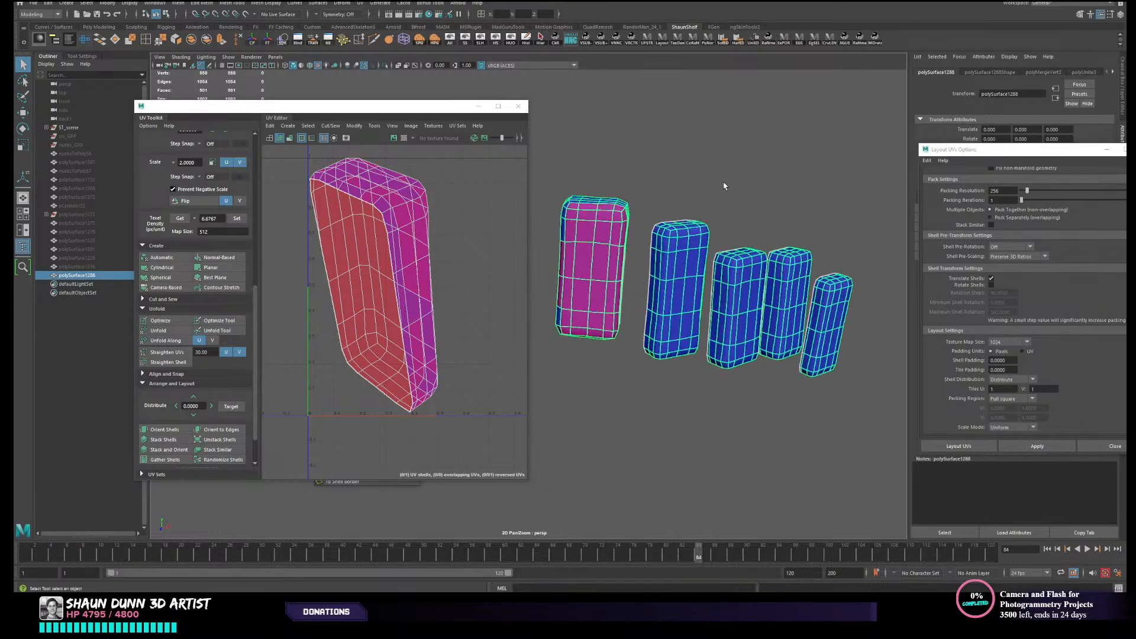
left_click(207, 40)
scroll(648, 230, "down", 3)
middle_click_drag(647, 230, 670, 193, "alt")
mouse_move(644, 223)
left_mouse_down("alt")
mouse_move(639, 233)
mouse_move(632, 221)
left_mouse_up("alt")
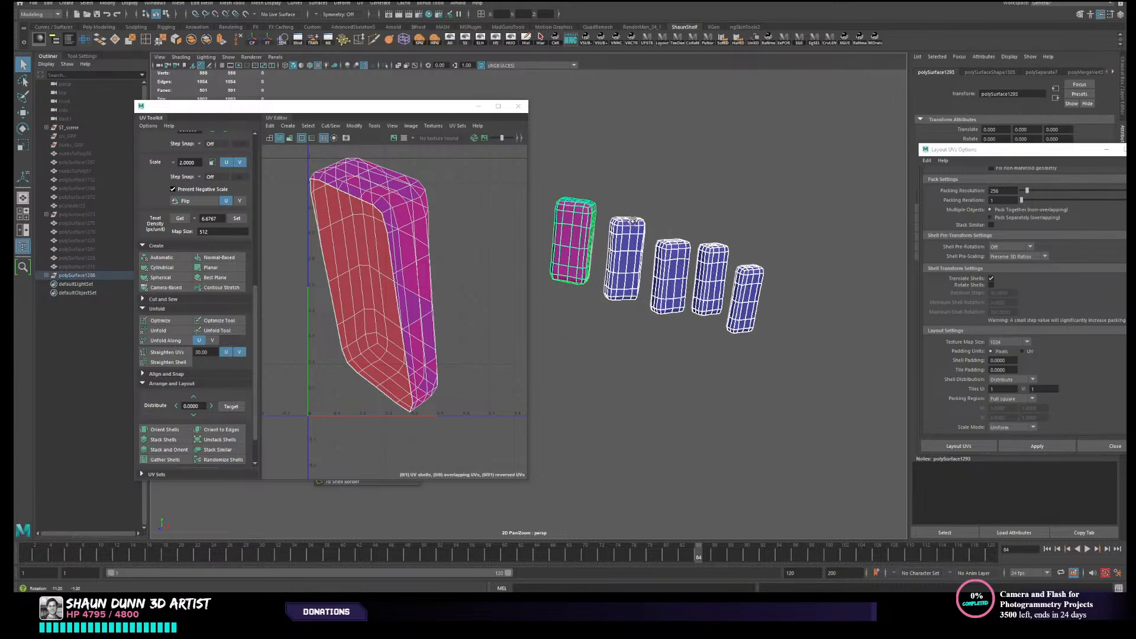
- Select all five separated grille blocks and combine them into a single mesh again
left_click(662, 187)
left_click(633, 239)
middle_click_drag(632, 220, 630, 204, "alt")
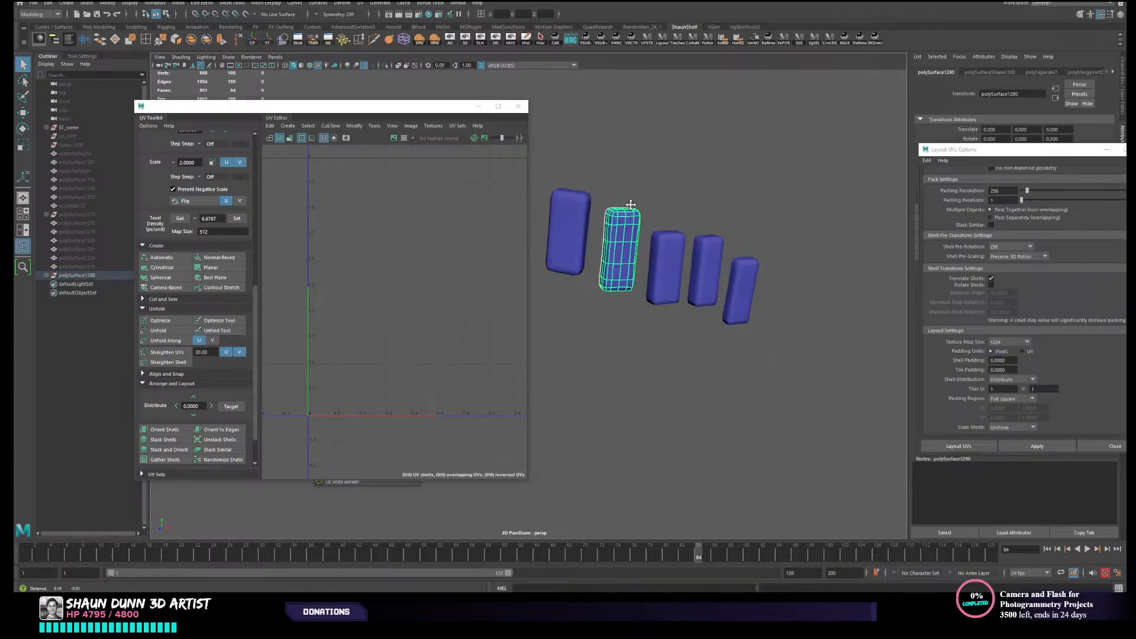
left_click_drag(646, 161, 864, 382, "shift")
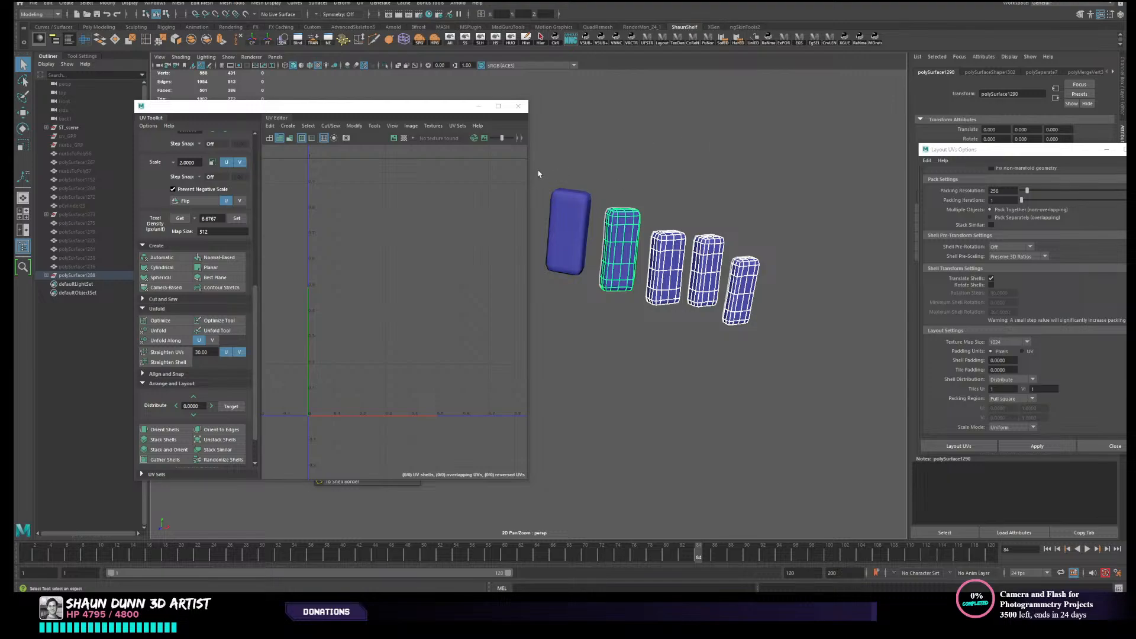
left_click_drag(538, 174, 787, 338, "shift")
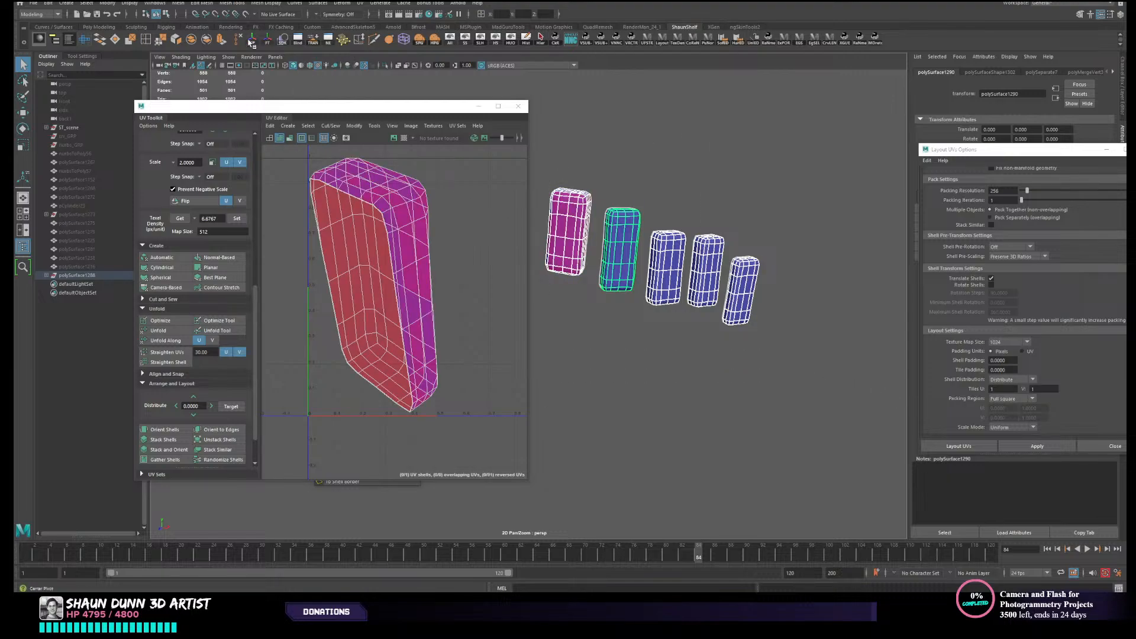
left_click(185, 42)
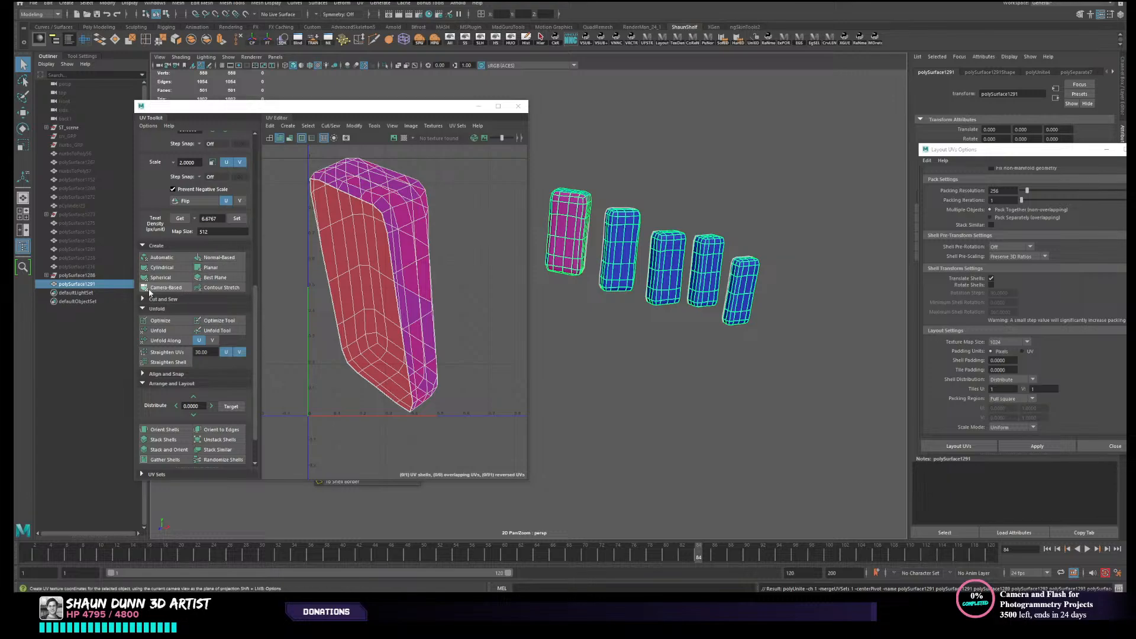
- Project camera-based UVs onto the five combined grille blocks and unfold them
left_click(167, 289)
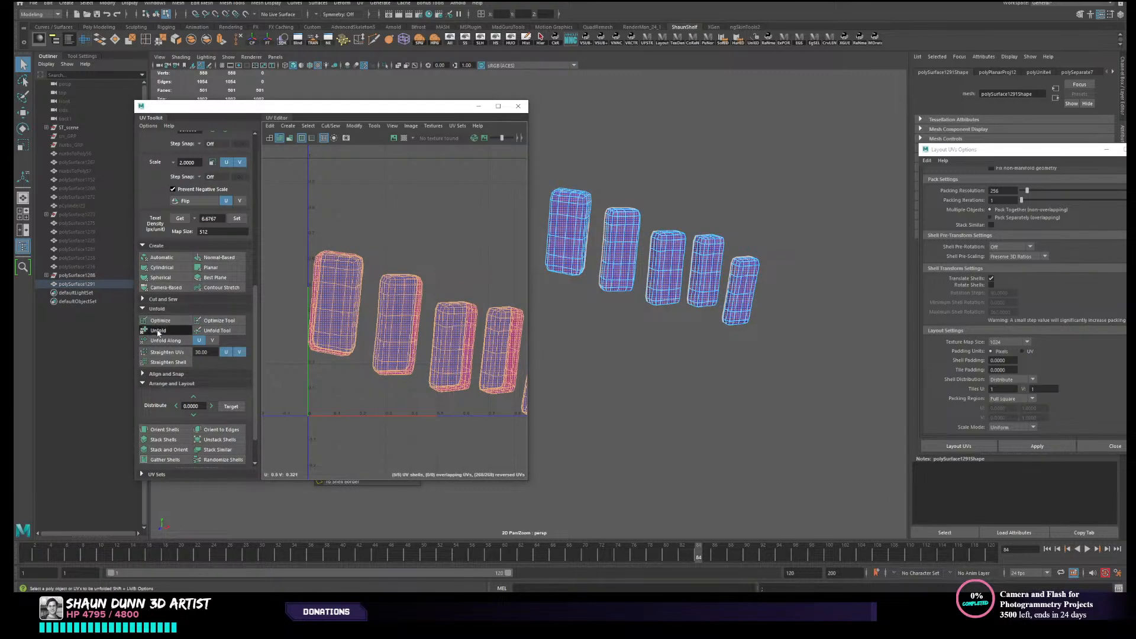
left_click(158, 330)
scroll(419, 298, "down", 2)
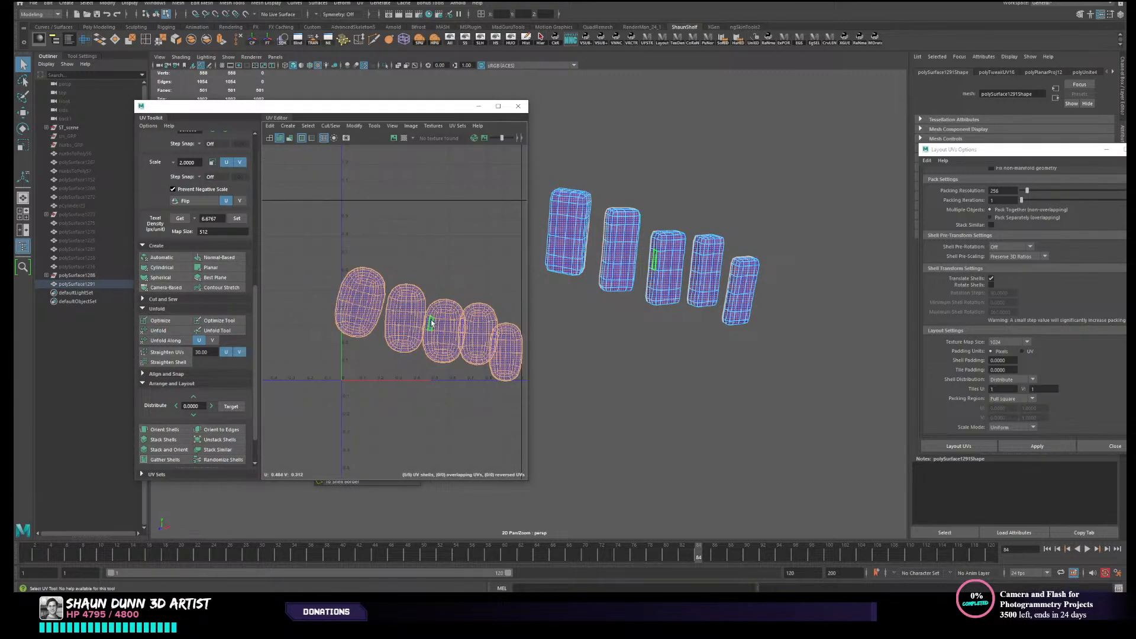
- Lay out the five unfolded grille shells in UV space and return to selecting the whole mesh
scroll(171, 450, "down", 2)
left_click(175, 449)
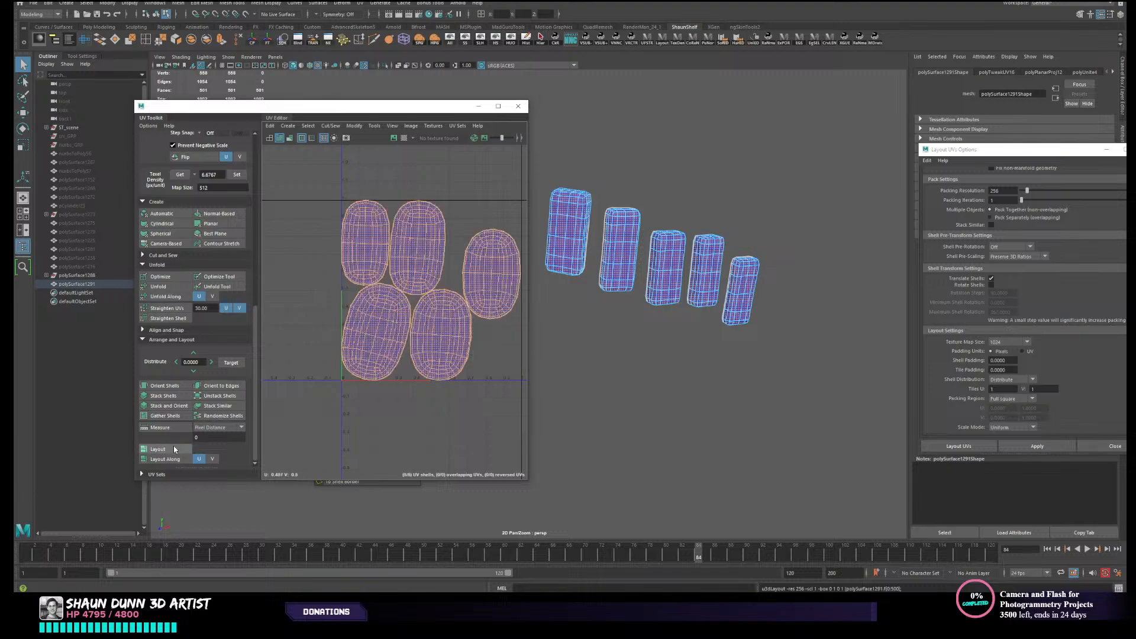
right_click_drag(667, 277, 710, 260)
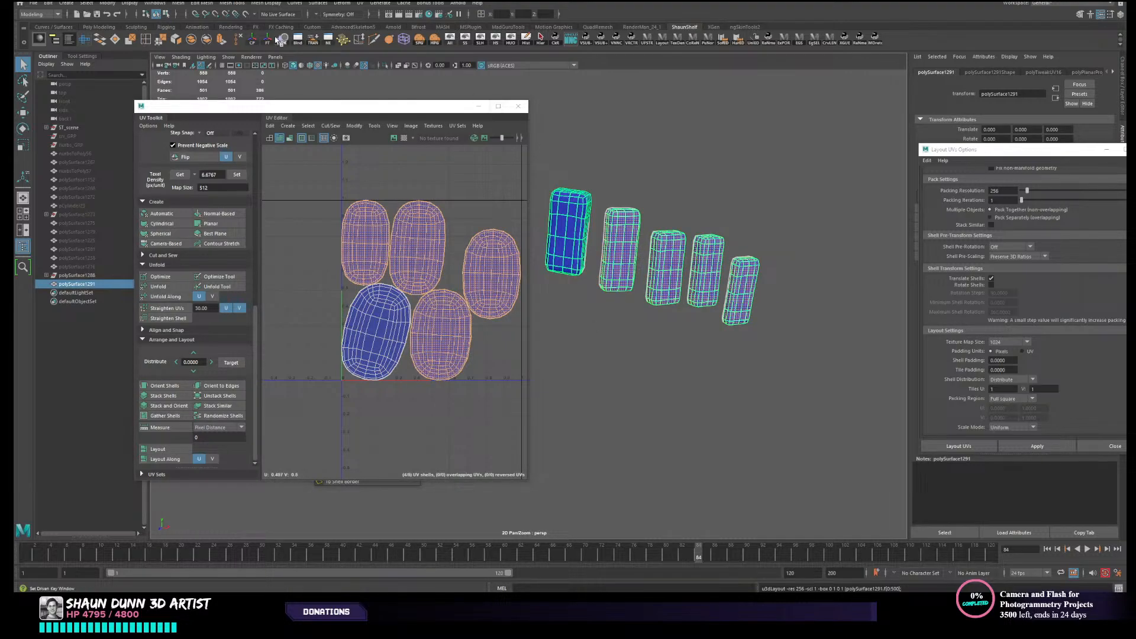
right_click_drag(584, 251, 614, 237)
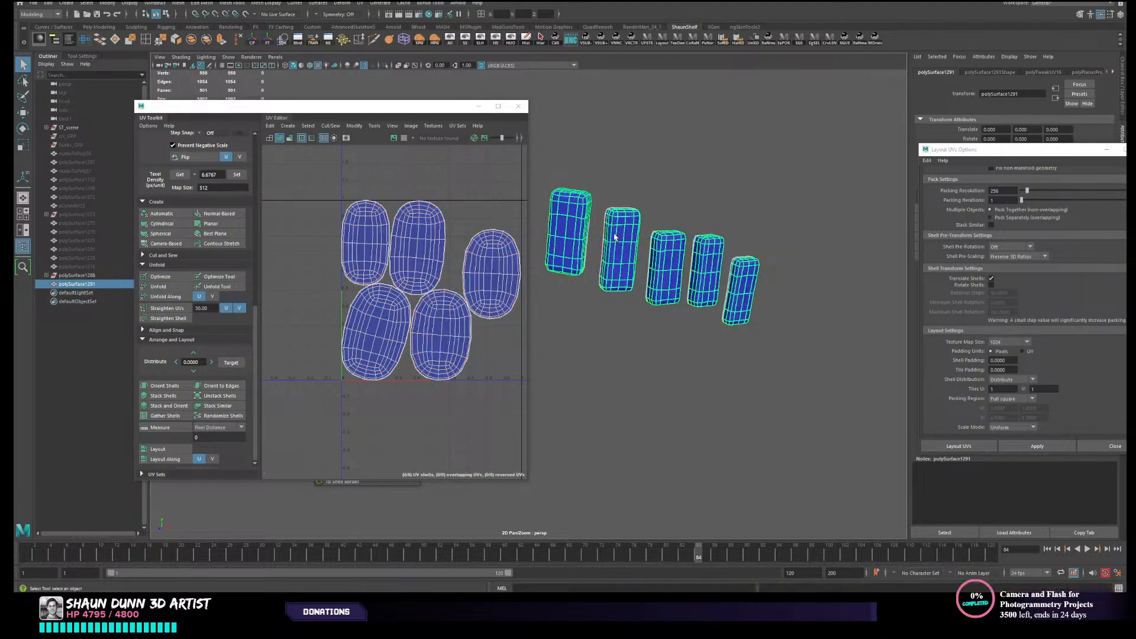
- Separate the grille mesh and combine the four side blocks, leaving out the centre block
left_click(207, 41)
middle_click_drag(633, 232, 702, 220, "alt")
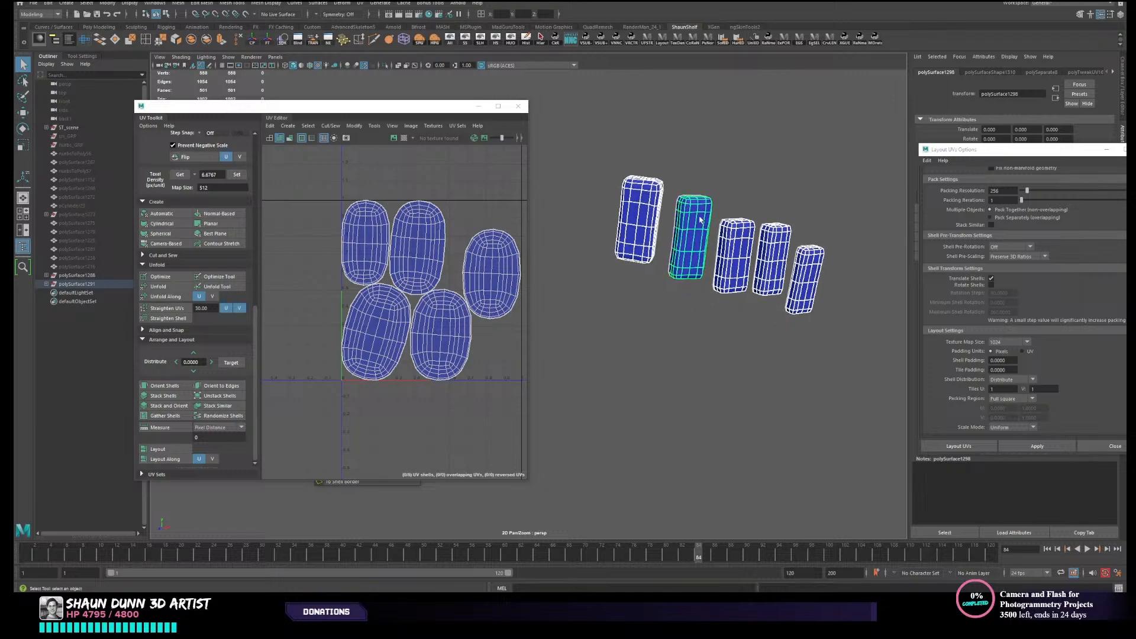
left_click_drag(698, 183, 850, 343)
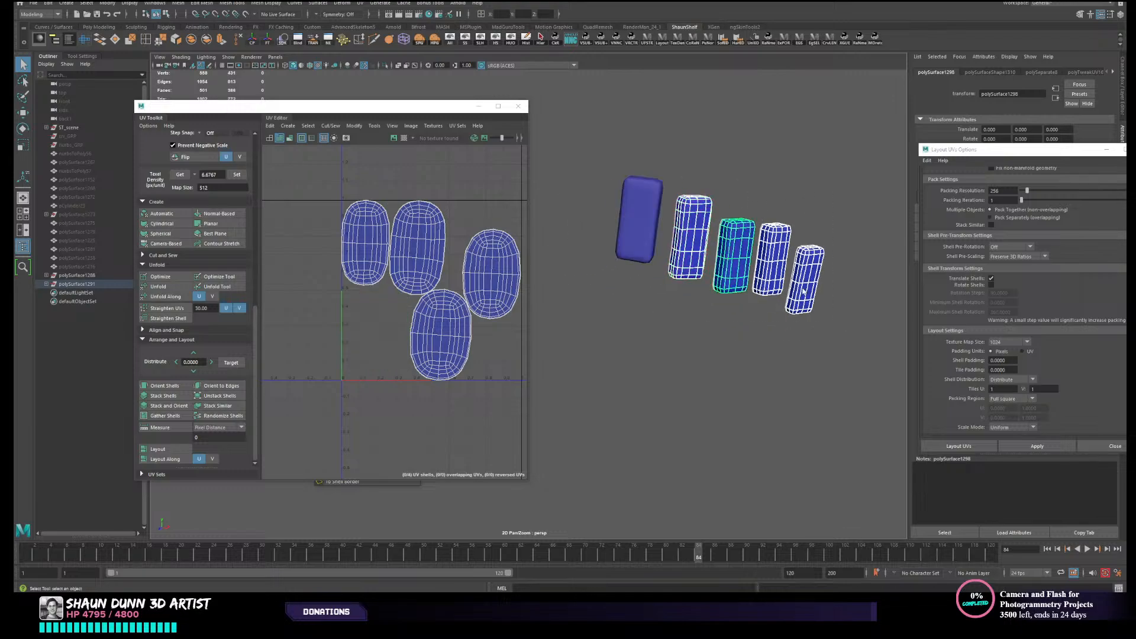
left_click(206, 40)
- Reset the Move tool to its default settings with the four-block mesh selected
scroll(748, 246, "down", 3)
key("w")
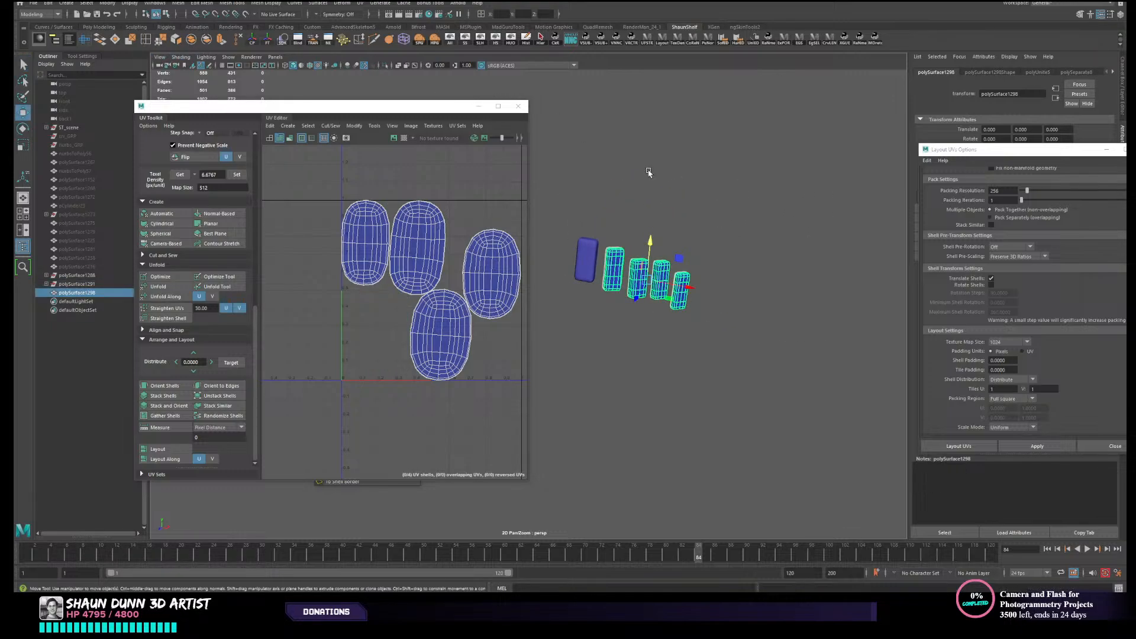
middle_click_drag(649, 172, 700, 154, "alt")
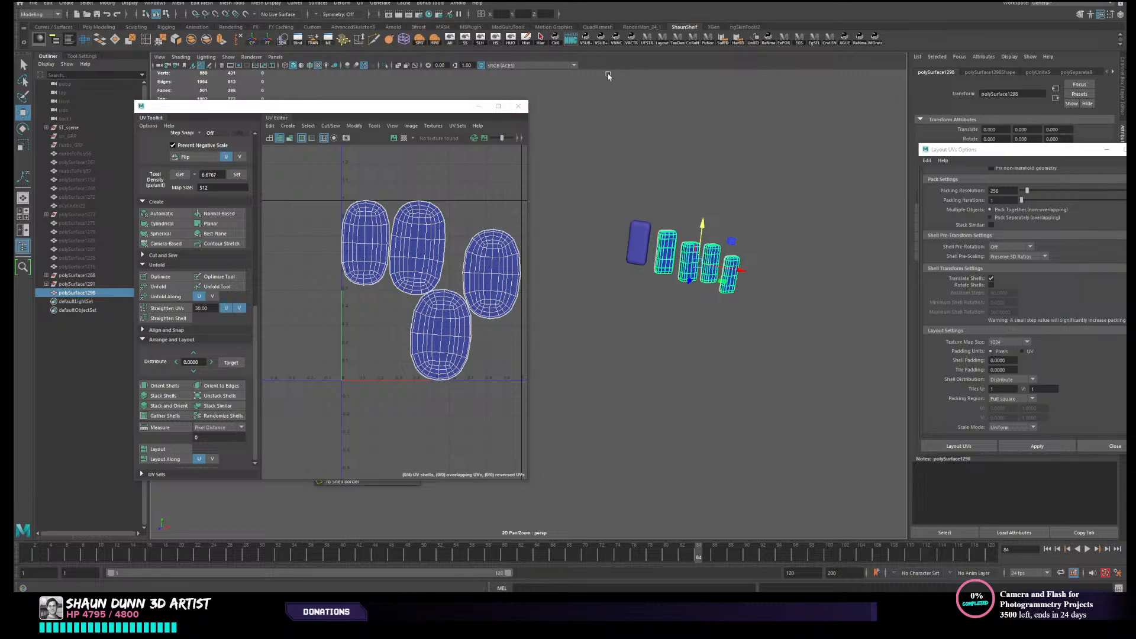
left_click(82, 56)
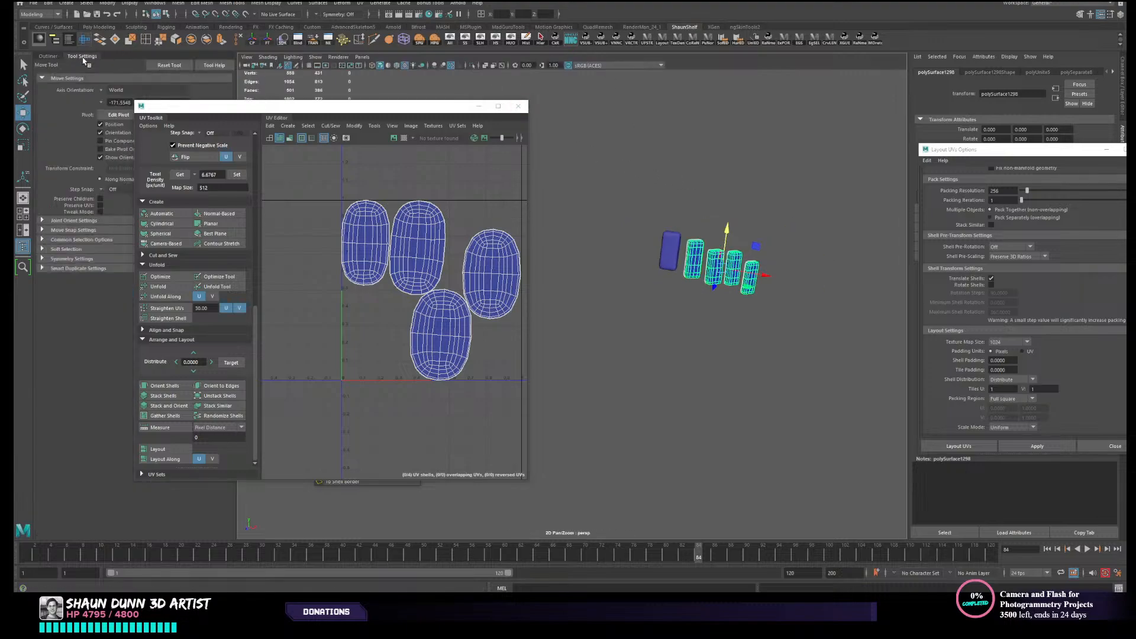
left_click(175, 66)
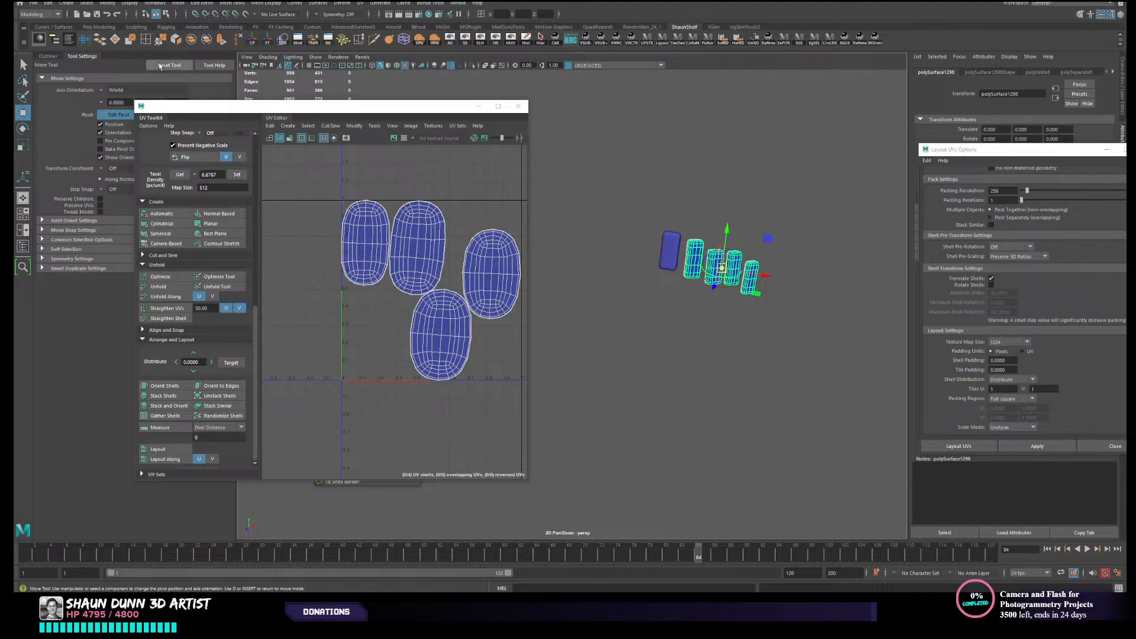
- Move the four-block mesh's pivot to the grille's centre line at the middle block and finish pivot editing
left_click_drag(248, 106, 267, 158)
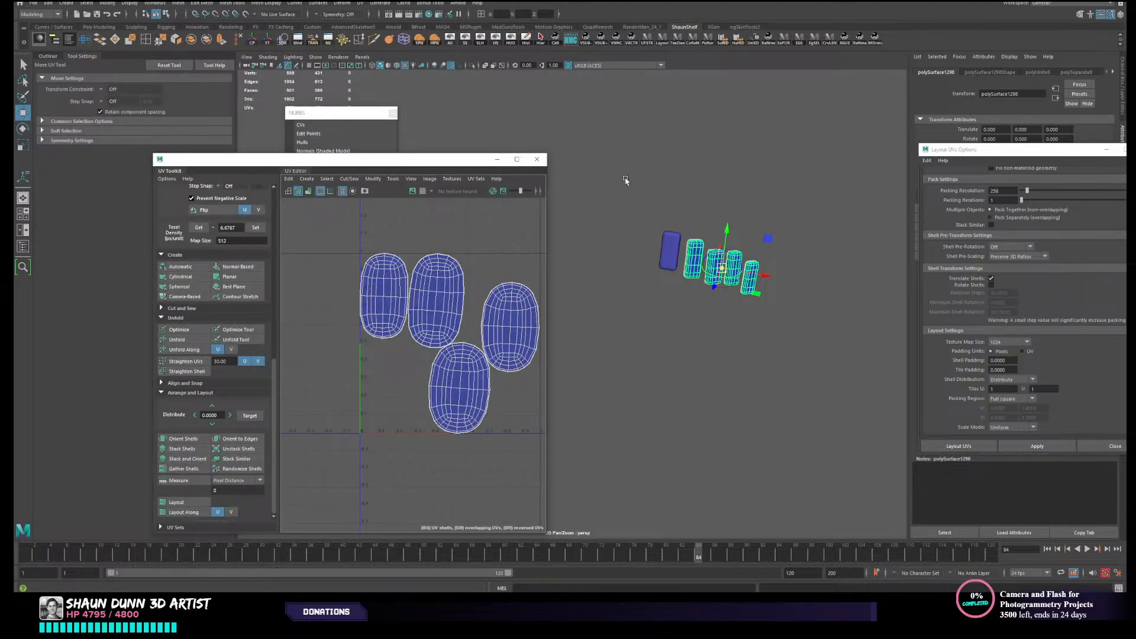
left_click(24, 113)
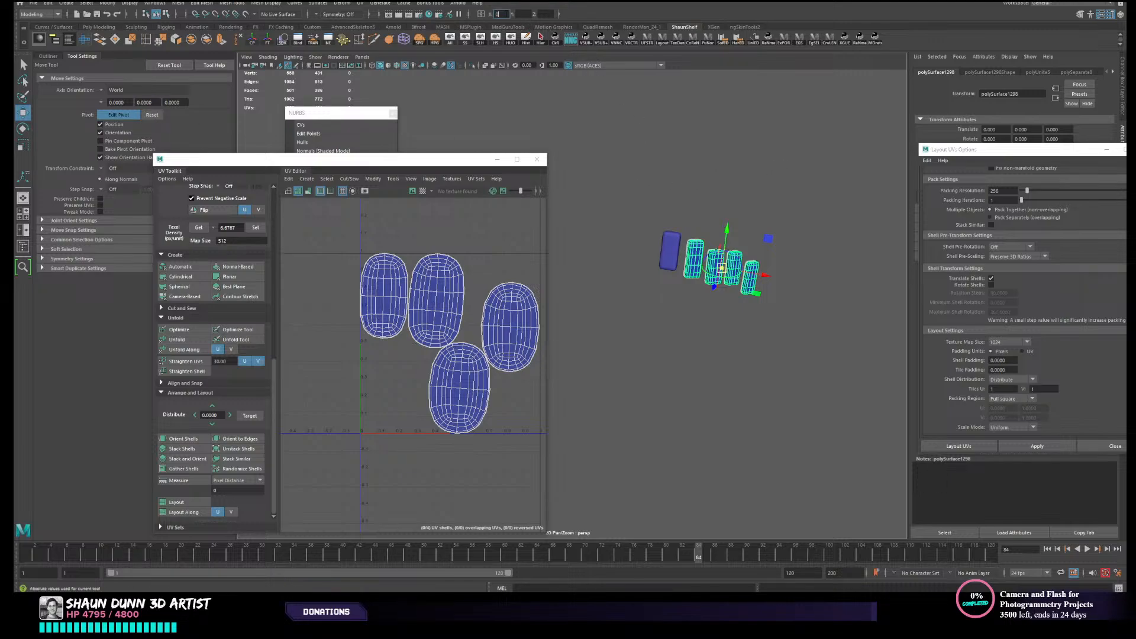
key("Return")
middle_click_drag(632, 199, 601, 231, "alt")
right_click(662, 243, "ctrl+shift")
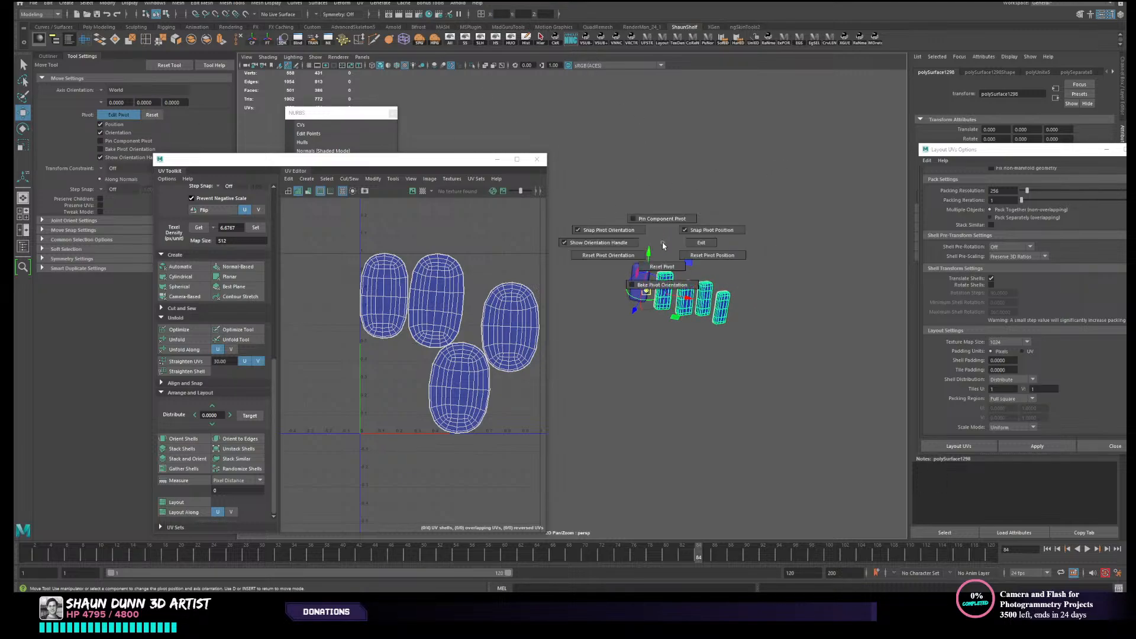
key("d")
right_click_drag(724, 250, 751, 241)
left_click(736, 280)
left_click(701, 290)
left_click_drag(700, 290, 696, 304, "alt")
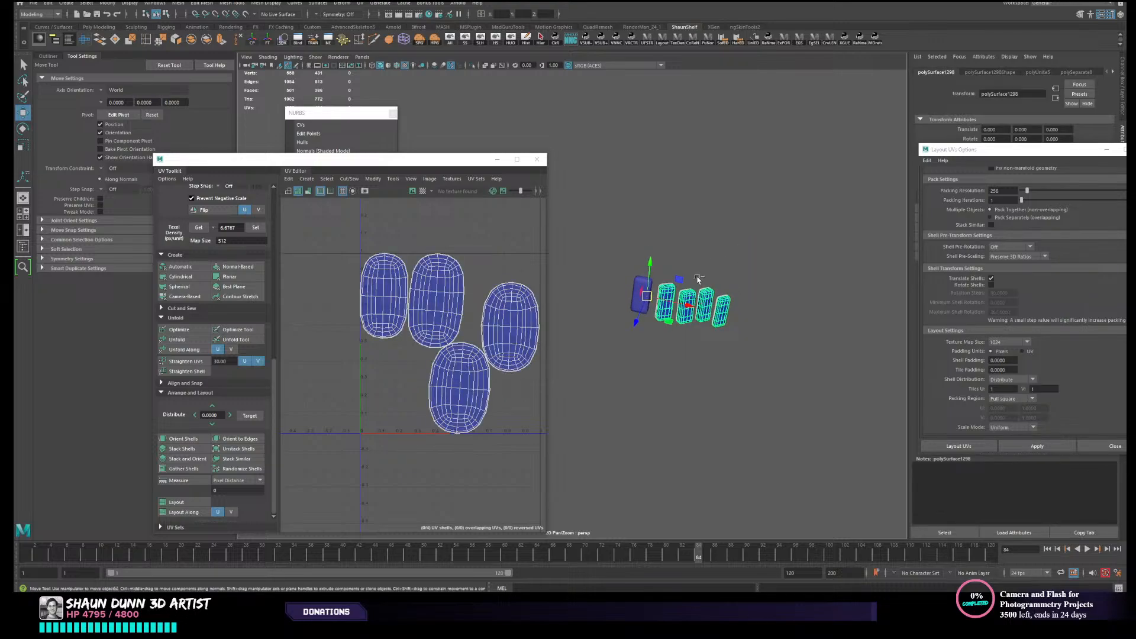
- Duplicate the four-block mesh and mirror the copy across the centre line with a Scale X of -1
left_click_drag(1046, 155, 919, 248)
left_click(1018, 242)
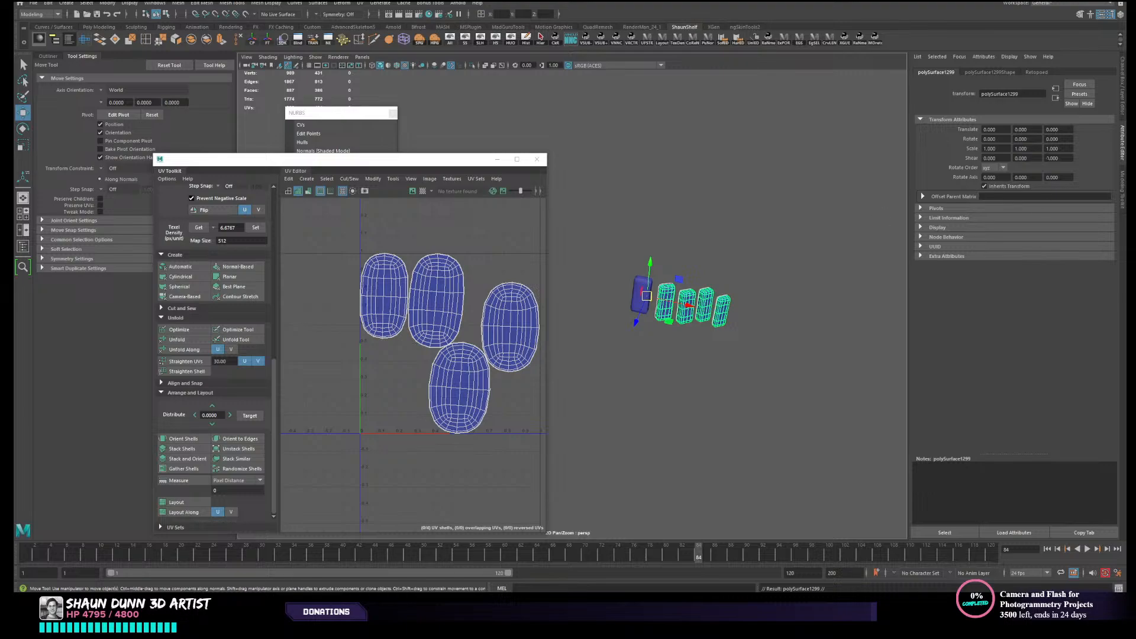
key("ctrl+a")
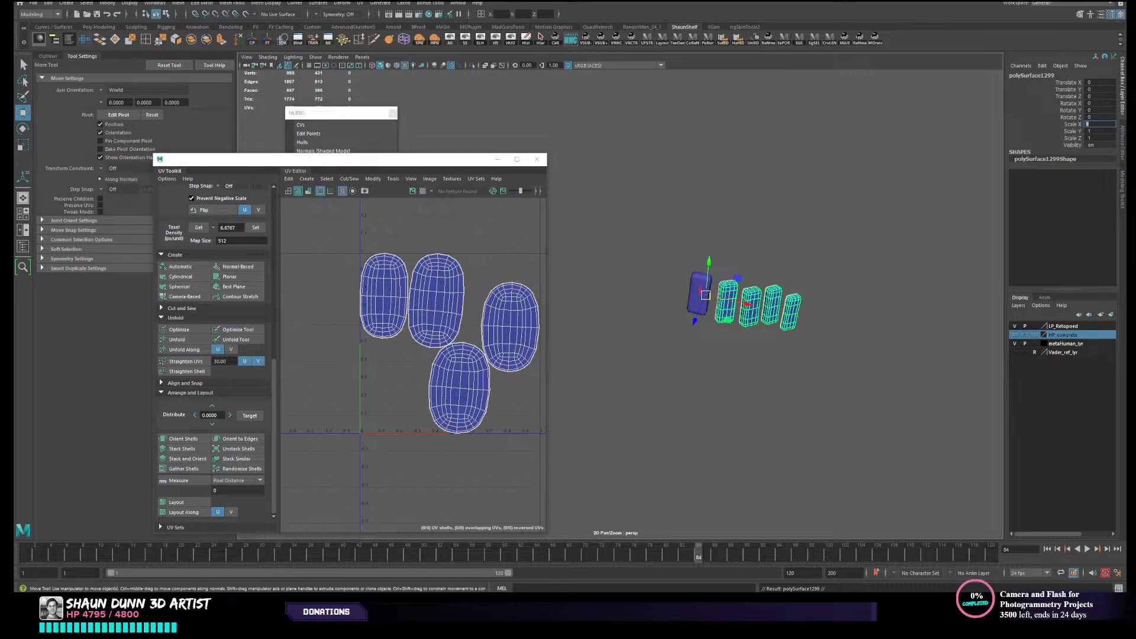
type("1")
key("Return")
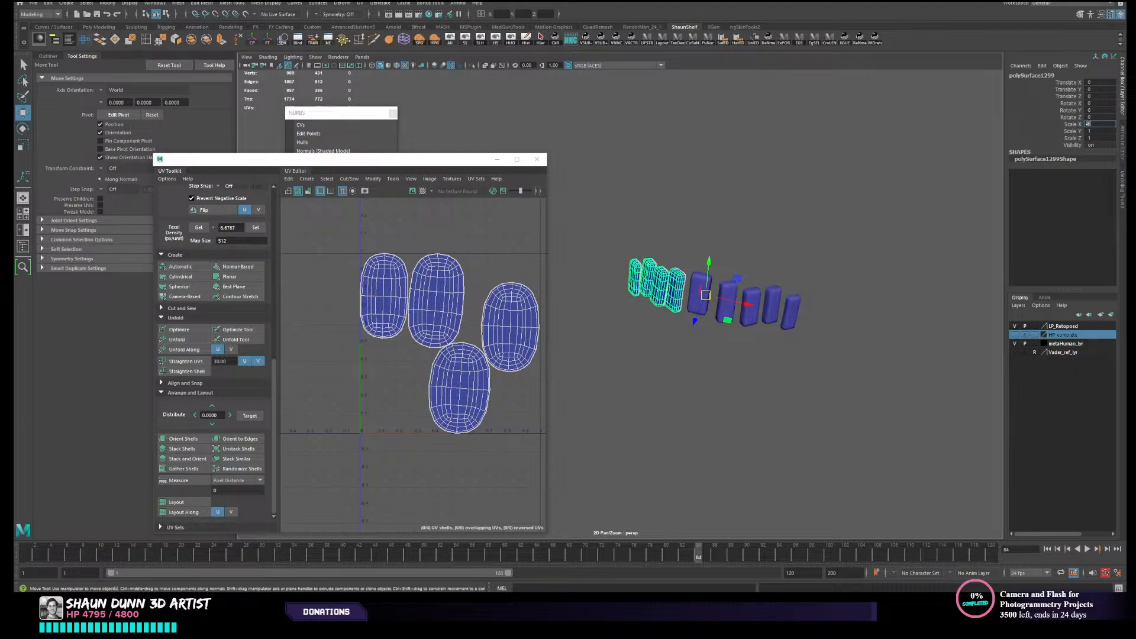
- Combine the original side blocks, their mirrored copies and the centre block into one mesh
left_click_drag(801, 377, 808, 360, "alt")
left_click(773, 280, "shift")
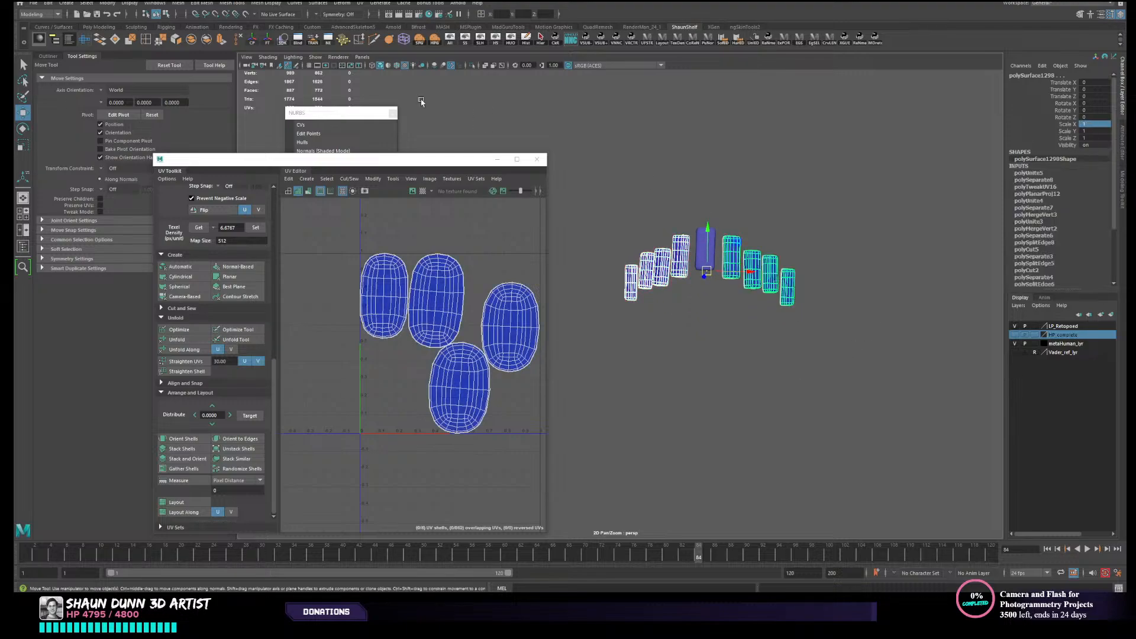
left_click(191, 40)
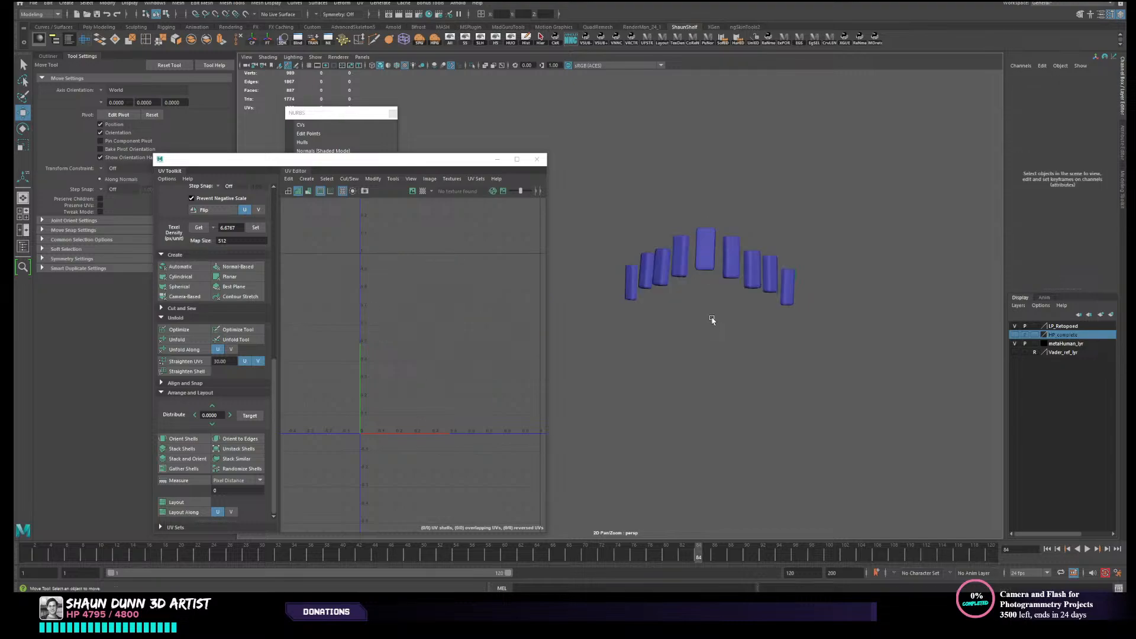
left_click(191, 41)
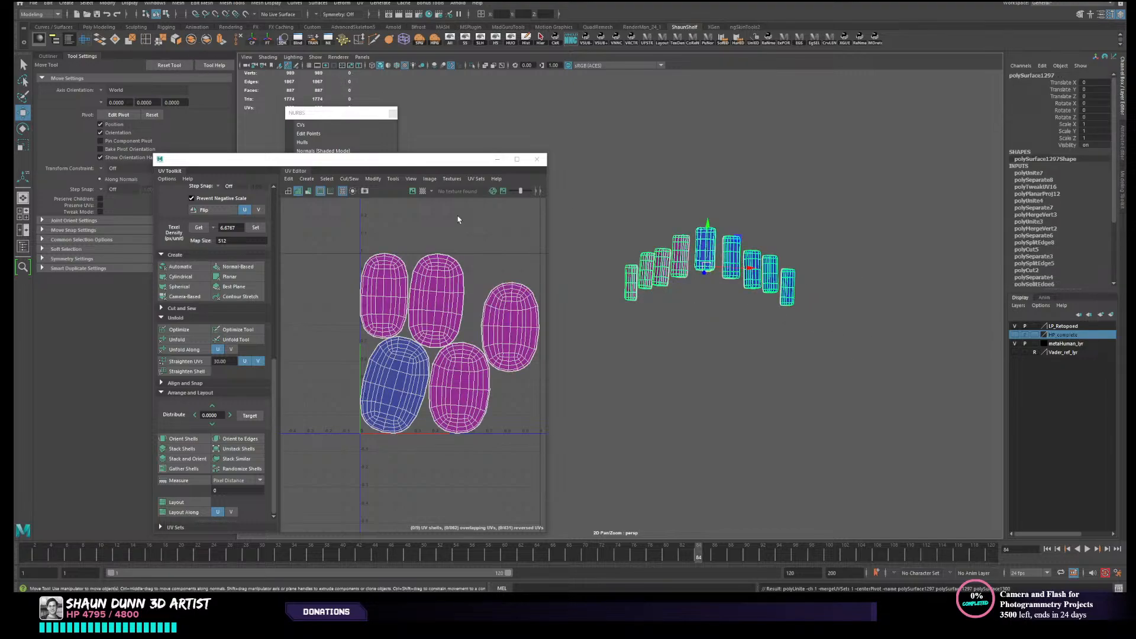
left_click(625, 207)
left_click_drag(625, 207, 901, 361)
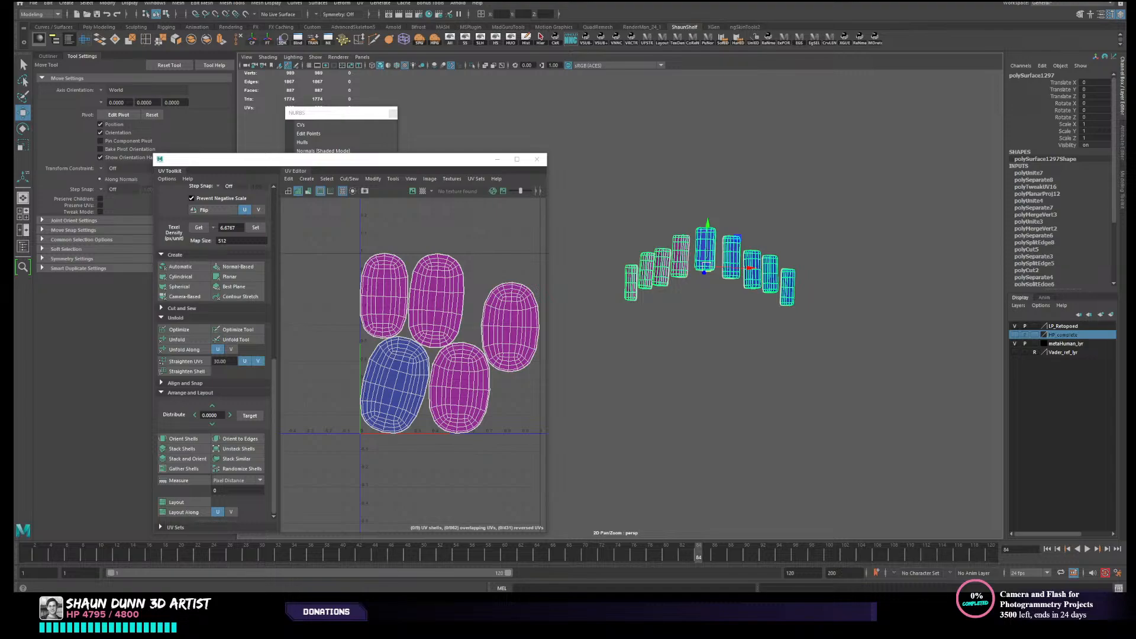
- Examine the helmet's mouth grille up close in the stormtrooper reference images
key("alt+Tab")
scroll(230, 181, "down", 4)
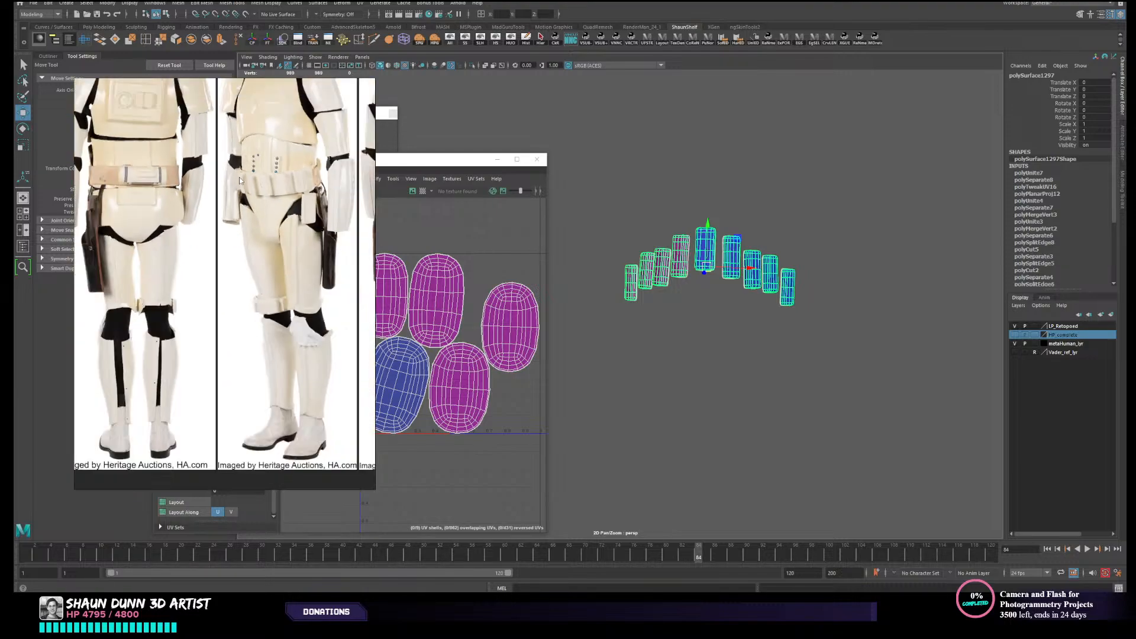
scroll(265, 260, "down", 3)
scroll(272, 183, "up", 8)
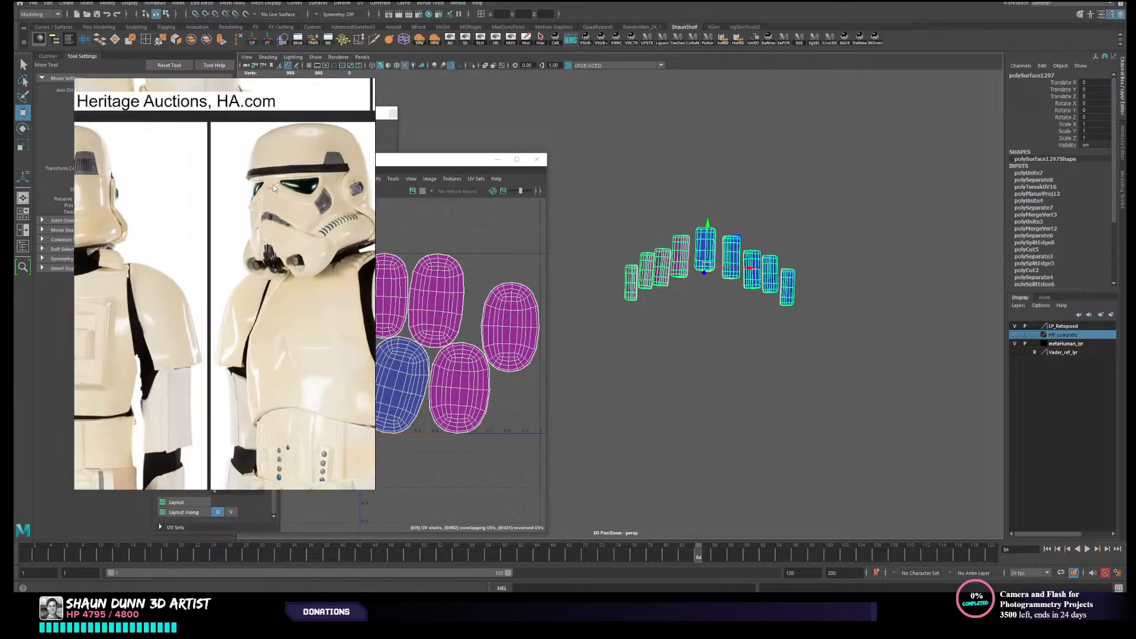
scroll(232, 258, "up", 2)
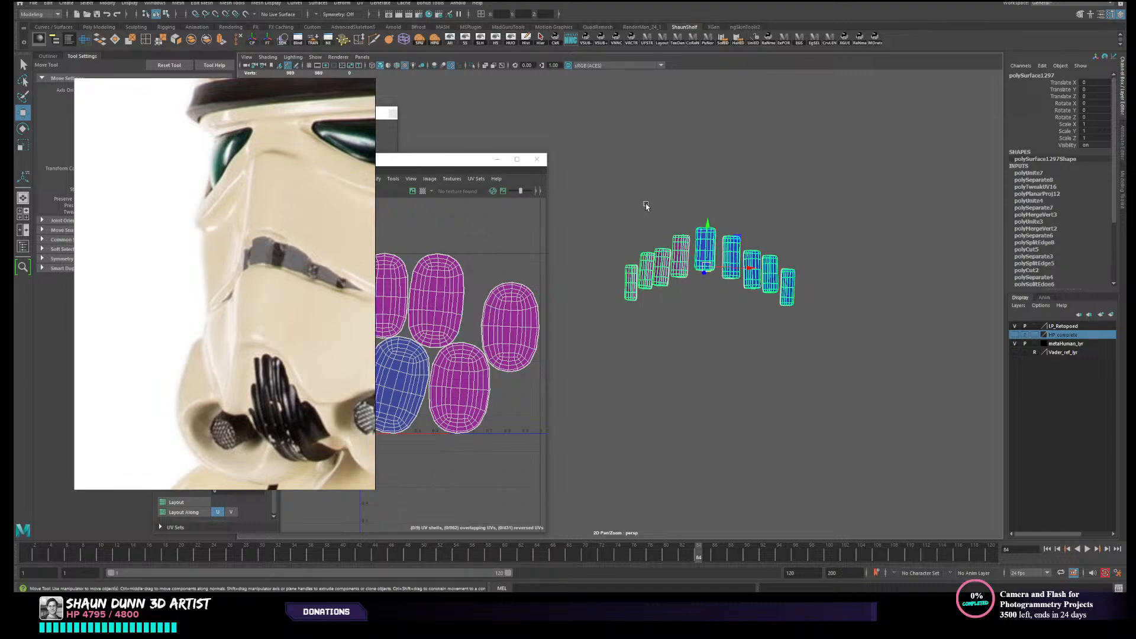
- Return to the 3D scene and delete the combined grille mesh's construction history
left_click(600, 300)
left_click_drag(631, 217, 710, 269)
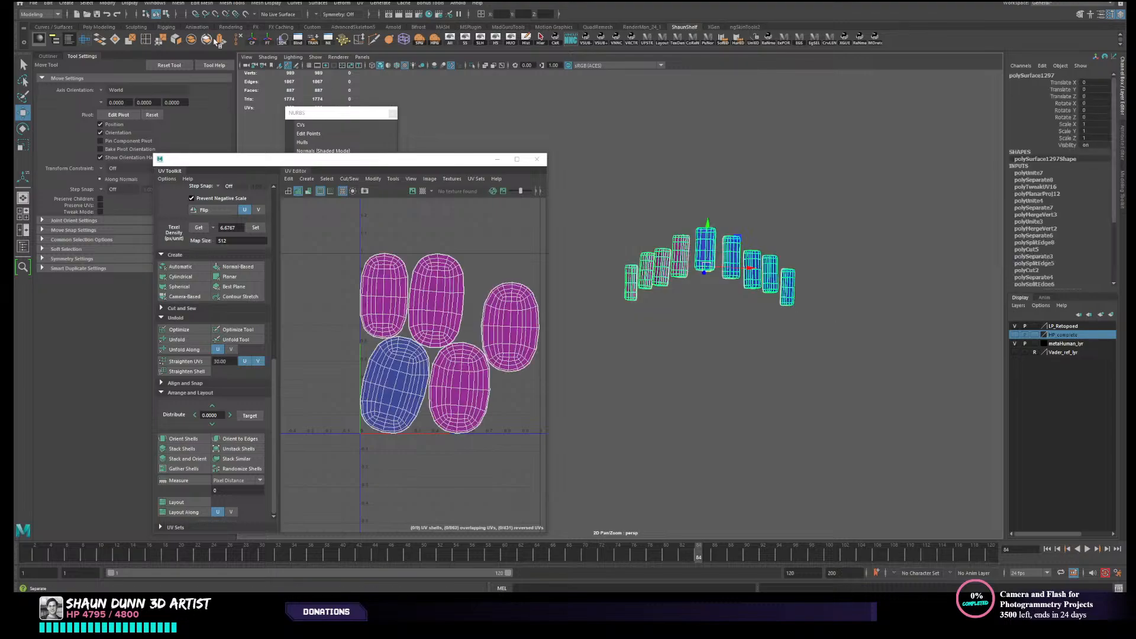
left_click(526, 37)
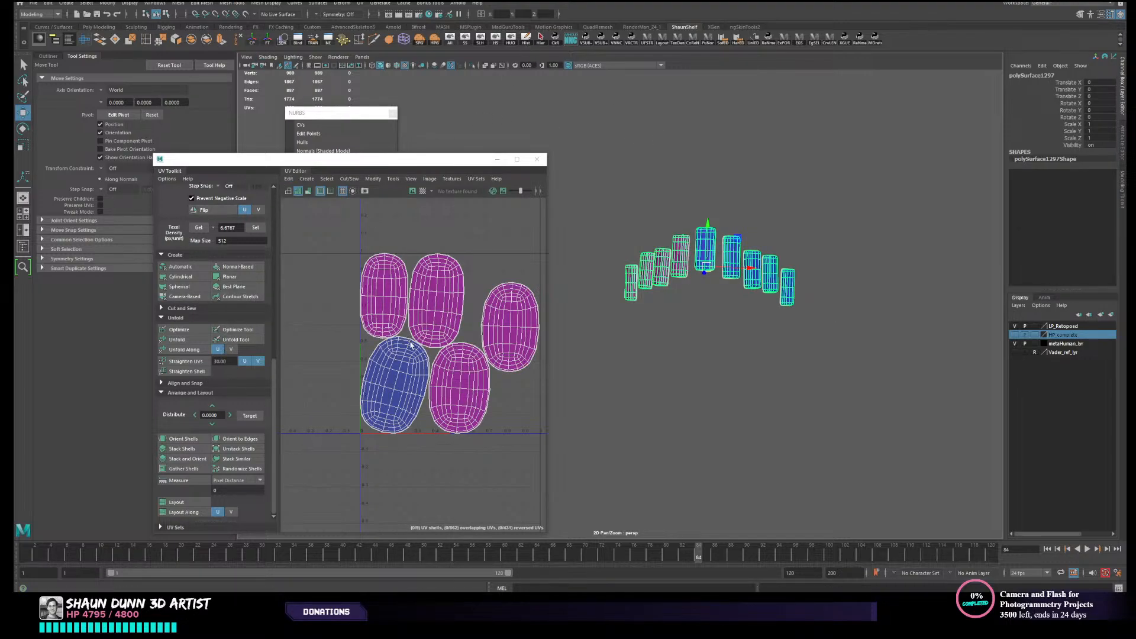
- Select all UV shells of the grille mesh and lay them out so none stay stacked
right_click_drag(532, 435, 410, 432, "alt")
middle_click_drag(411, 432, 418, 284, "alt")
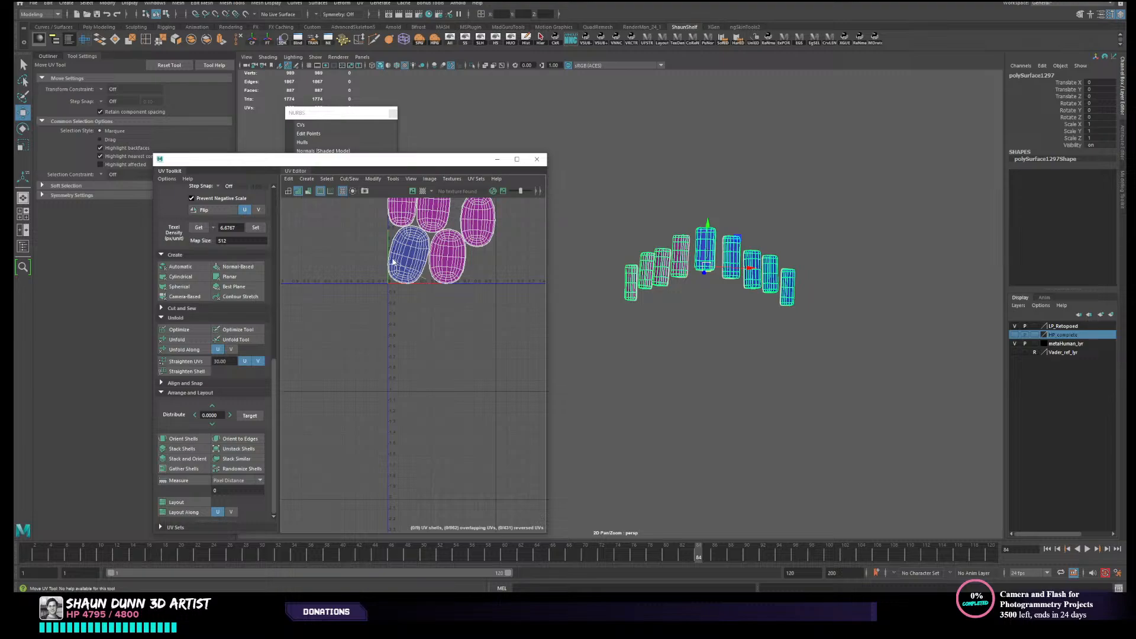
right_click_drag(399, 264, 422, 277)
middle_click_drag(415, 260, 388, 370, "alt")
left_click_drag(332, 280, 483, 409)
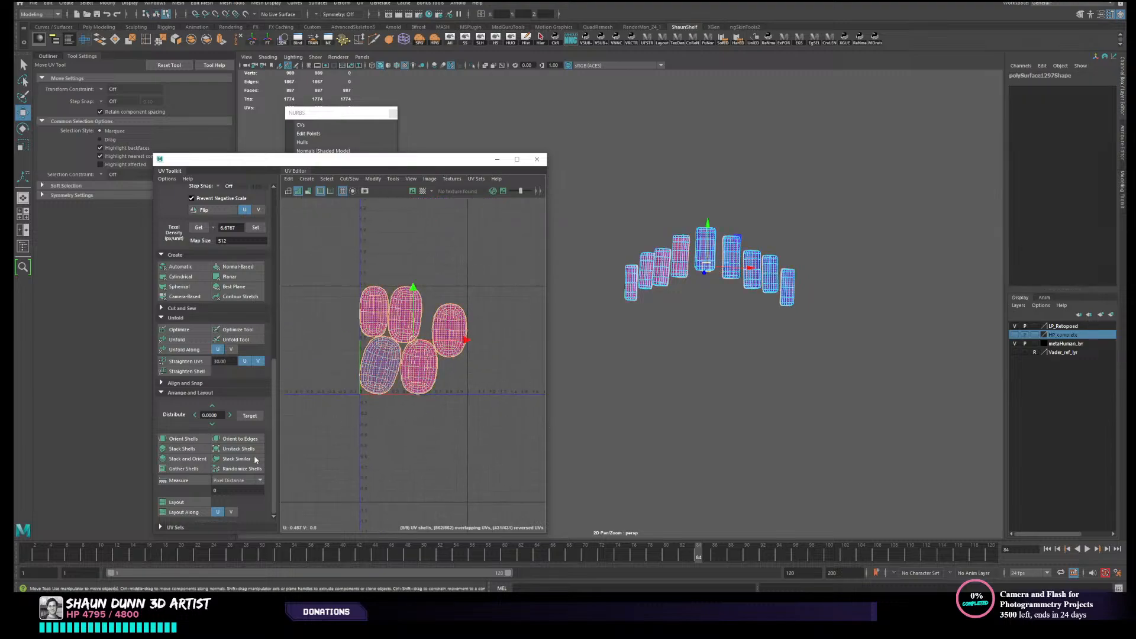
left_click(207, 503)
- Flip the four reversed UV shells belonging to the mirrored grille blocks
left_click(524, 268)
scroll(489, 274, "up", 4)
middle_click_drag(433, 321, 463, 286, "alt")
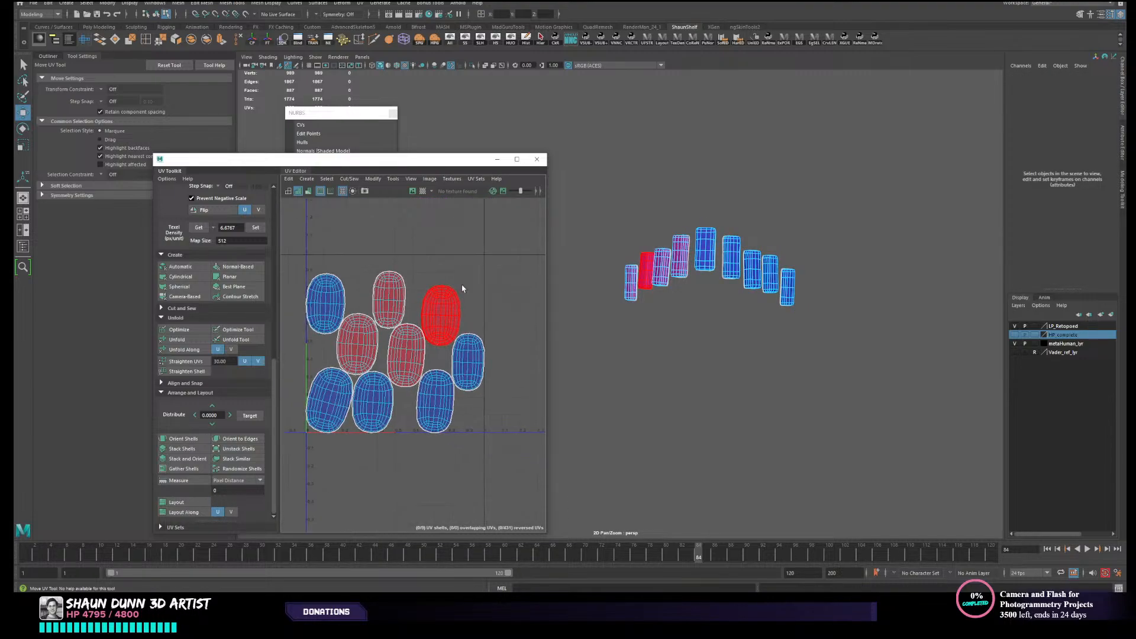
scroll(310, 362, "up", 4)
left_click_drag(383, 283, 462, 341)
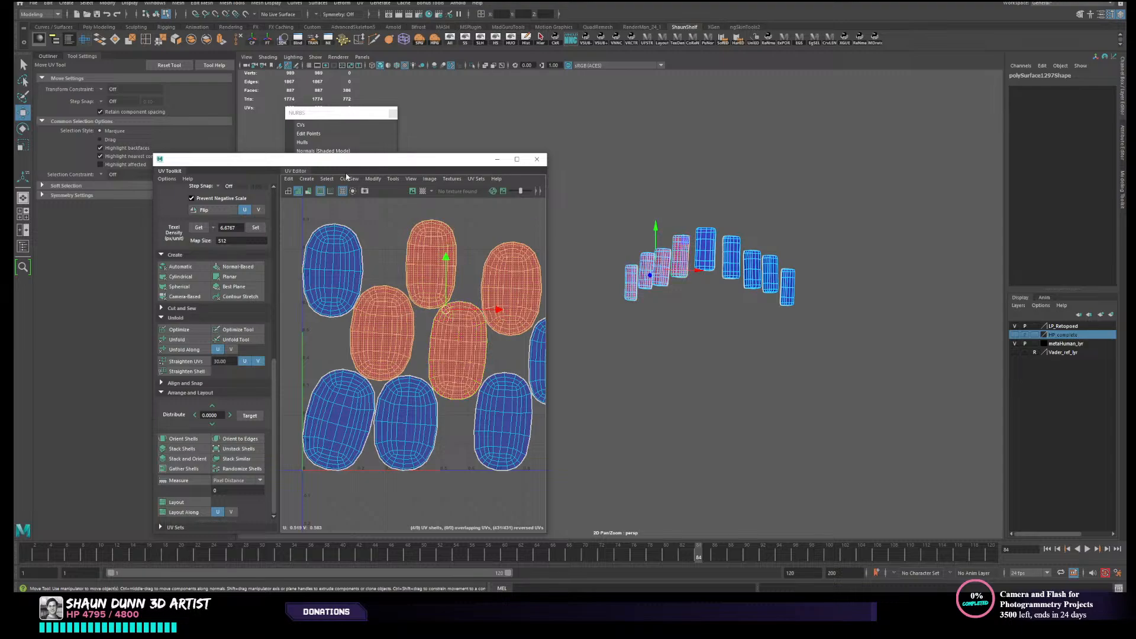
left_click(373, 179)
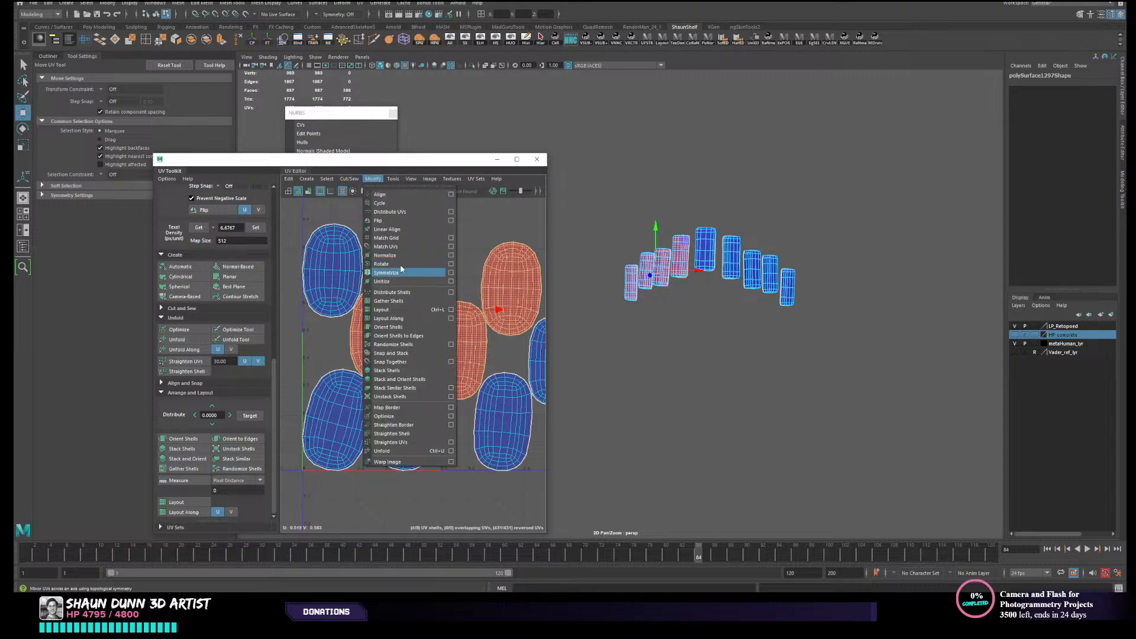
left_click(400, 221)
- Lay out all nine grille shells again, return to object selection and deselect the mesh
scroll(441, 248, "down", 4)
left_click_drag(316, 231, 573, 445)
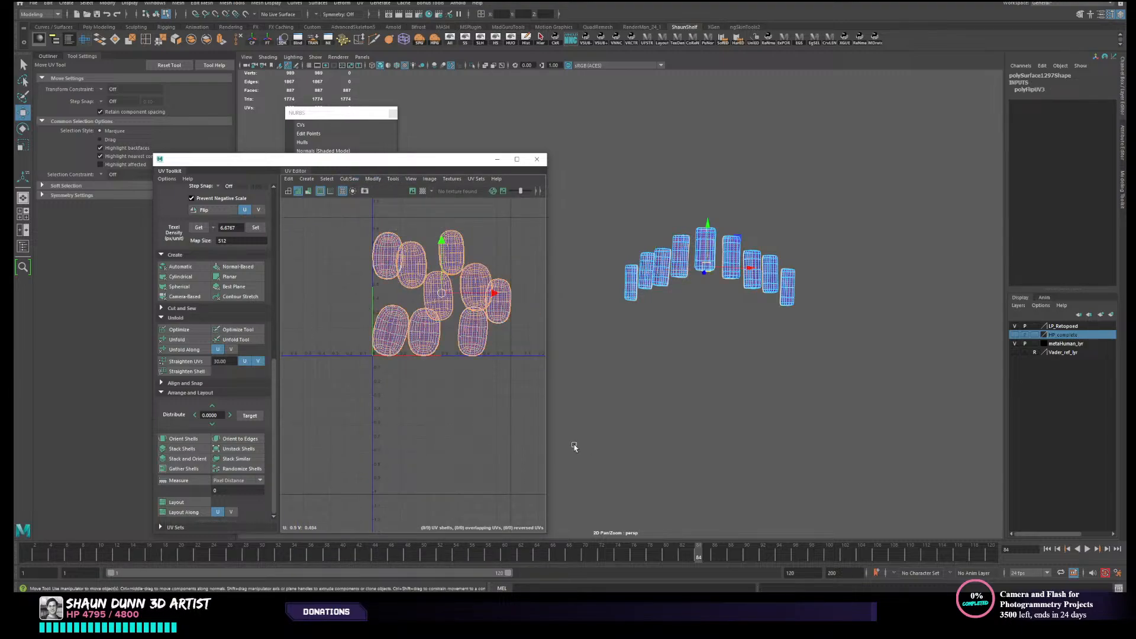
left_click(192, 503)
right_click_drag(760, 272, 760, 240)
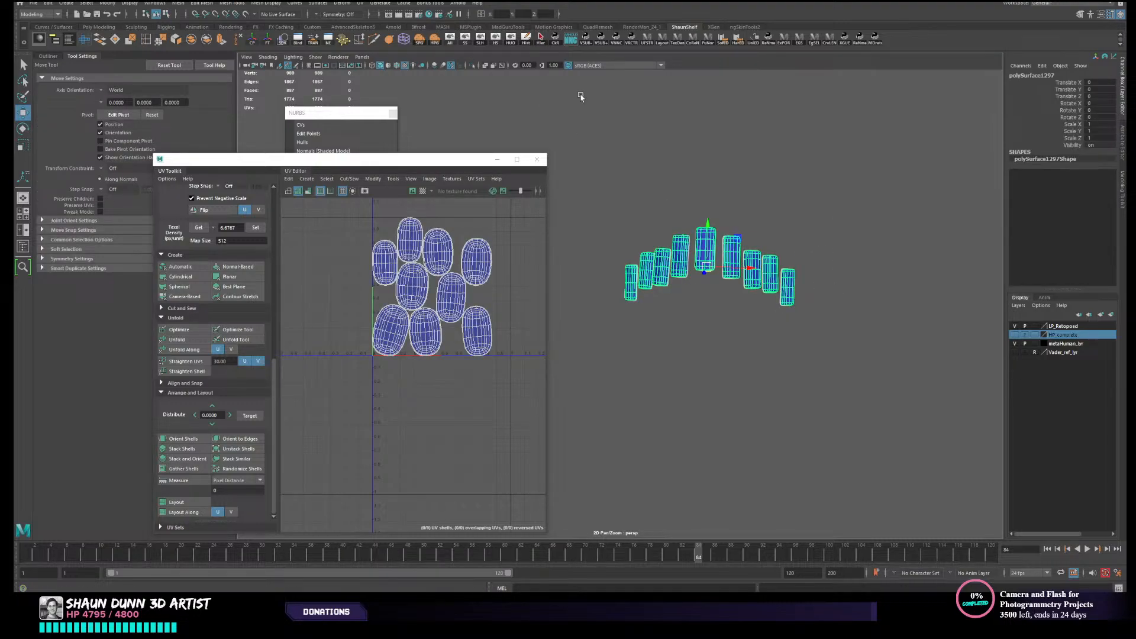
left_click(727, 187)
middle_click_drag(722, 197, 707, 217, "alt")
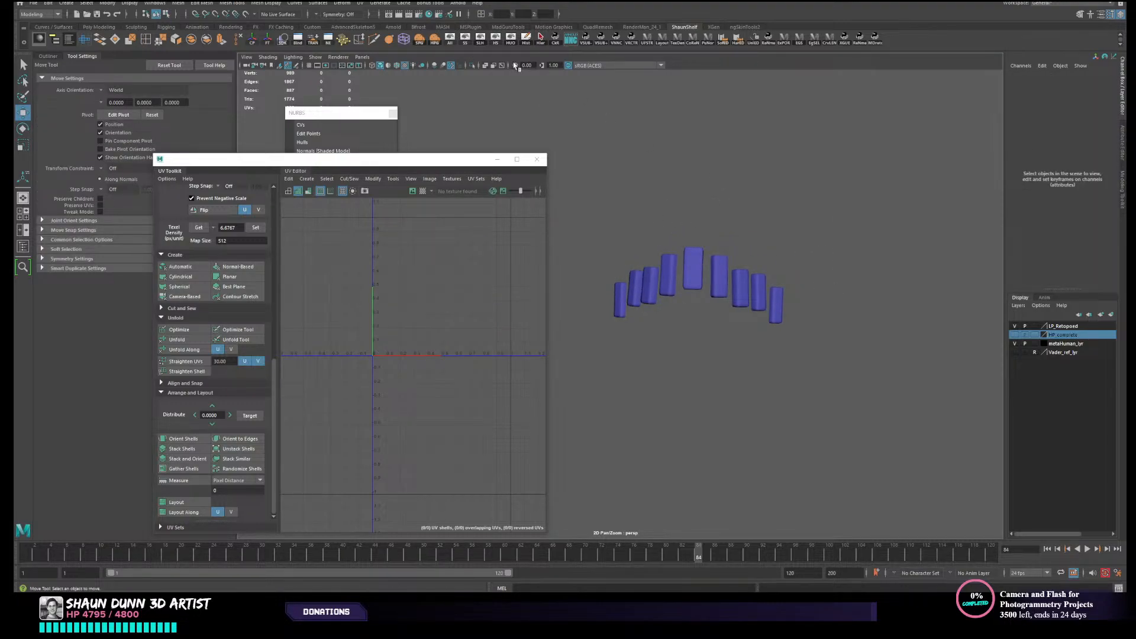
- Show the full stormtrooper again and select the cylindrical nozzle at the helmet's chin
left_click(452, 44)
scroll(728, 244, "down", 3)
left_click_drag(727, 243, 712, 270, "alt")
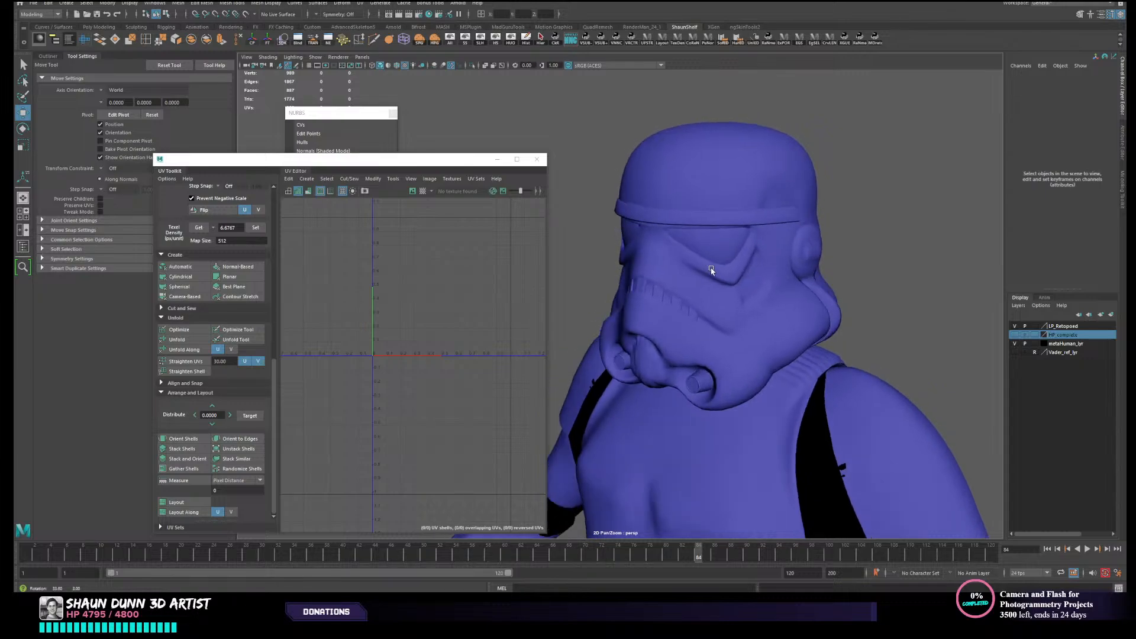
left_click(720, 250)
left_click(686, 311, "shift")
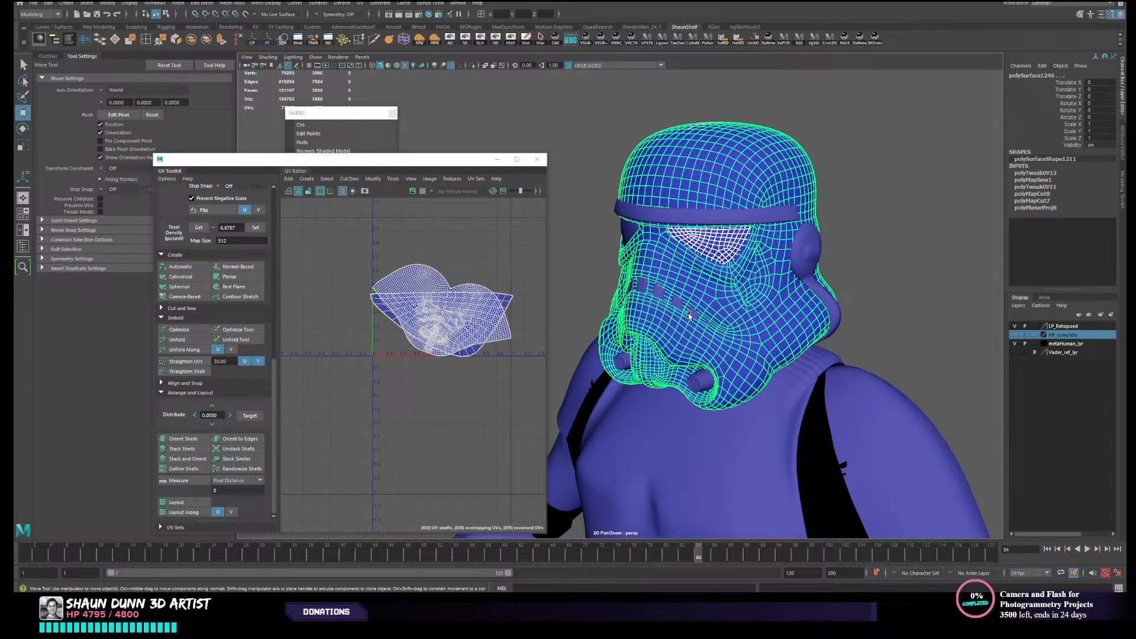
key("ctrl+z")
left_click(696, 316)
left_click(699, 381)
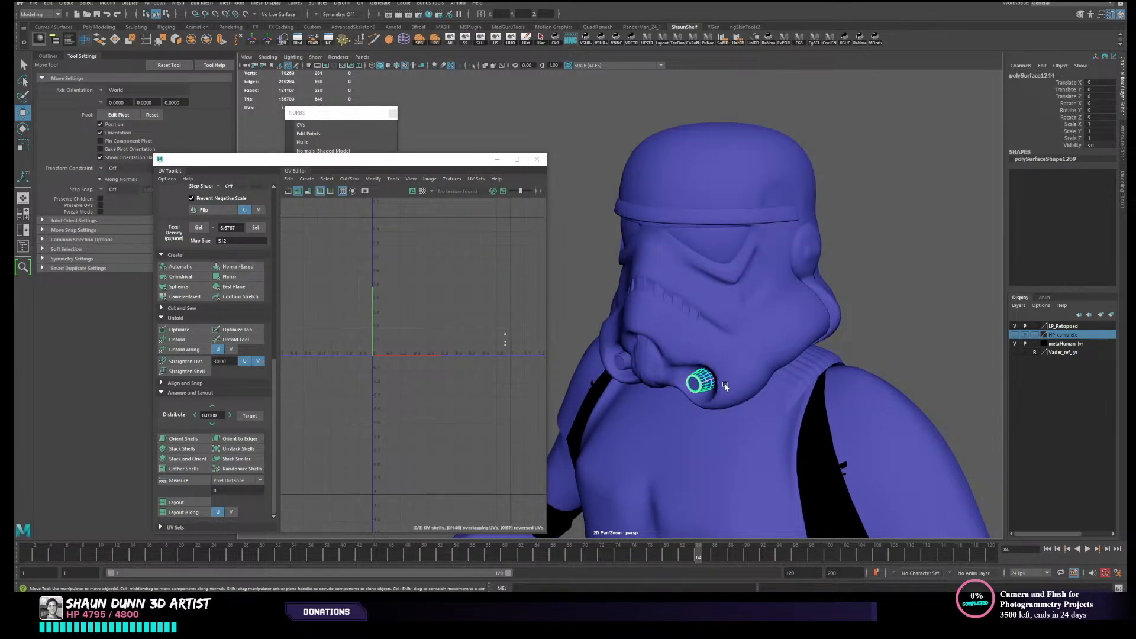
- Create camera-based UVs for the chin nozzle and isolate it from the rest of the armour
middle_click_drag(724, 388, 694, 271, "alt")
left_click(184, 296)
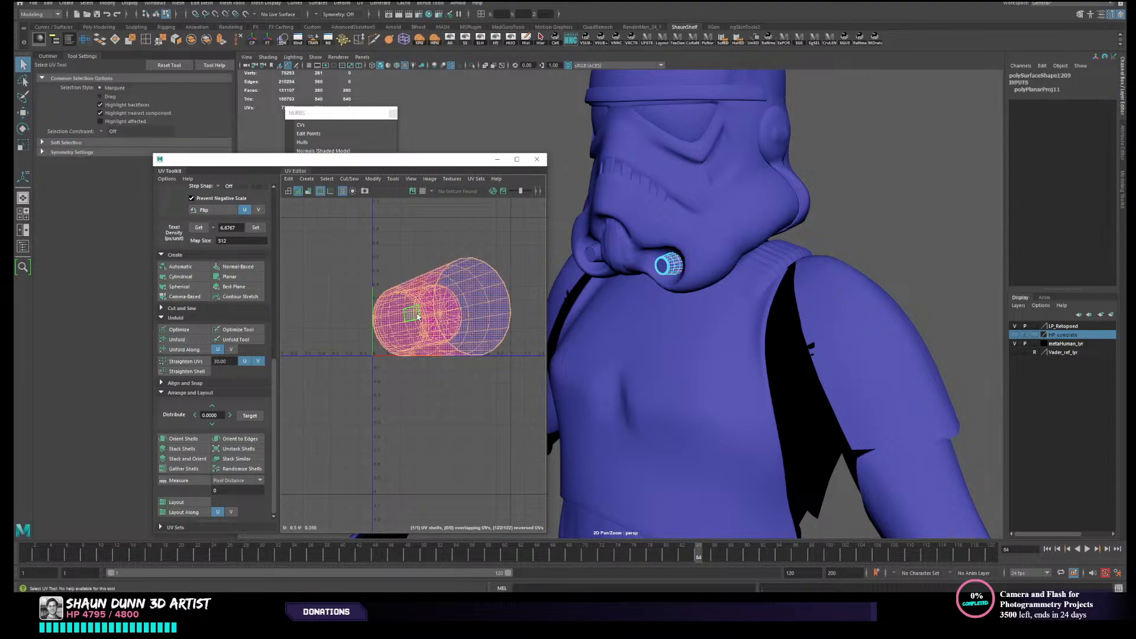
scroll(673, 264, "up", 8)
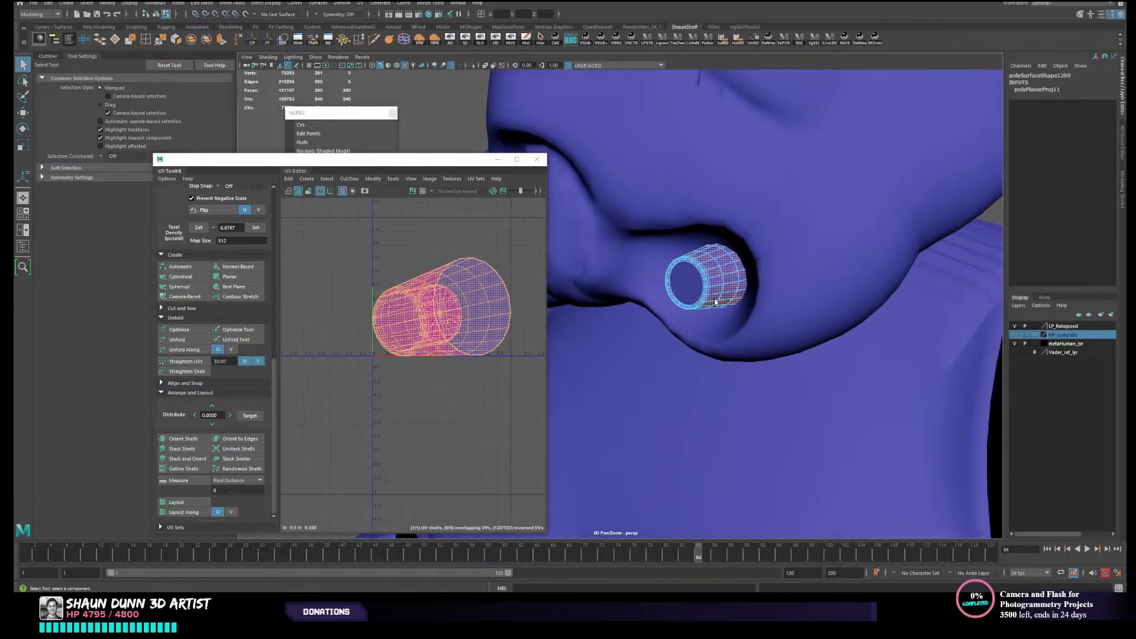
right_click_drag(714, 299, 733, 286)
left_click(511, 40)
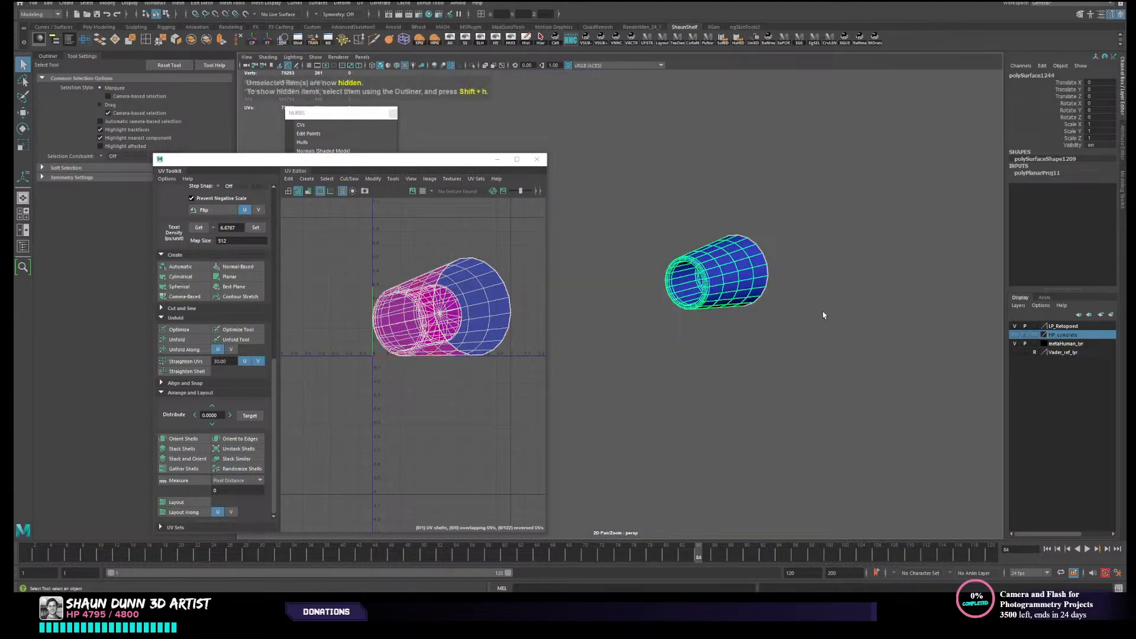
- Select the edge loop around the nozzle's front rim
left_click_drag(822, 311, 780, 287, "alt")
scroll(799, 281, "up", 3)
middle_click_drag(819, 269, 712, 284, "alt")
scroll(728, 290, "up", 3)
mouse_move(735, 292)
left_mouse_down("alt")
mouse_move(751, 284)
mouse_move(742, 293)
left_mouse_up("alt")
scroll(739, 292, "up", 4)
right_click_drag(738, 292, 729, 263)
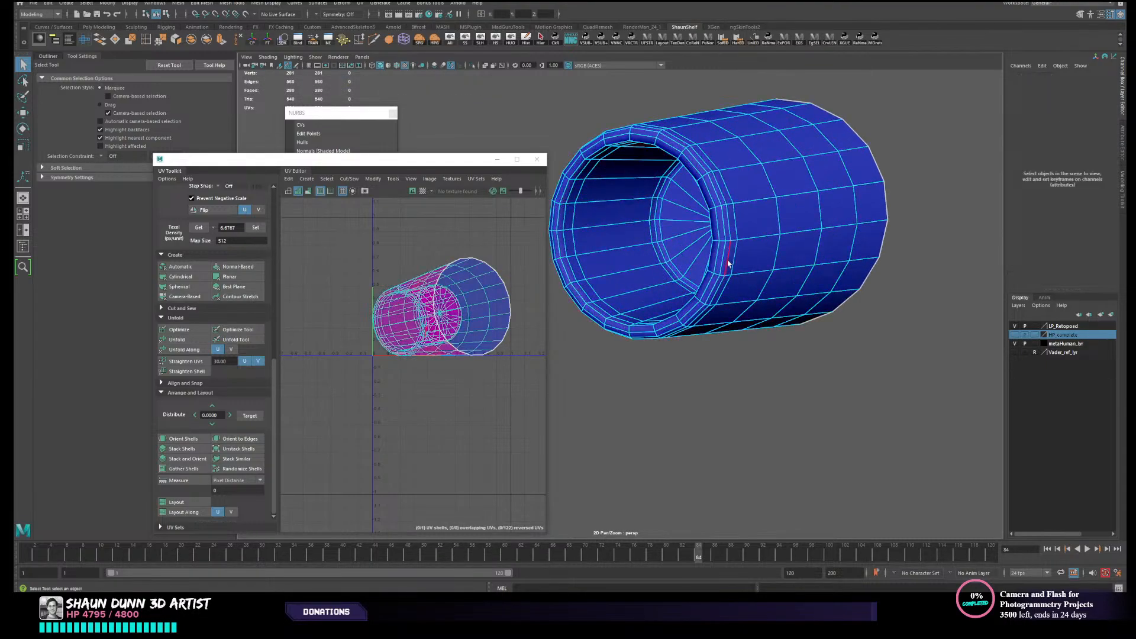
double_click(718, 294)
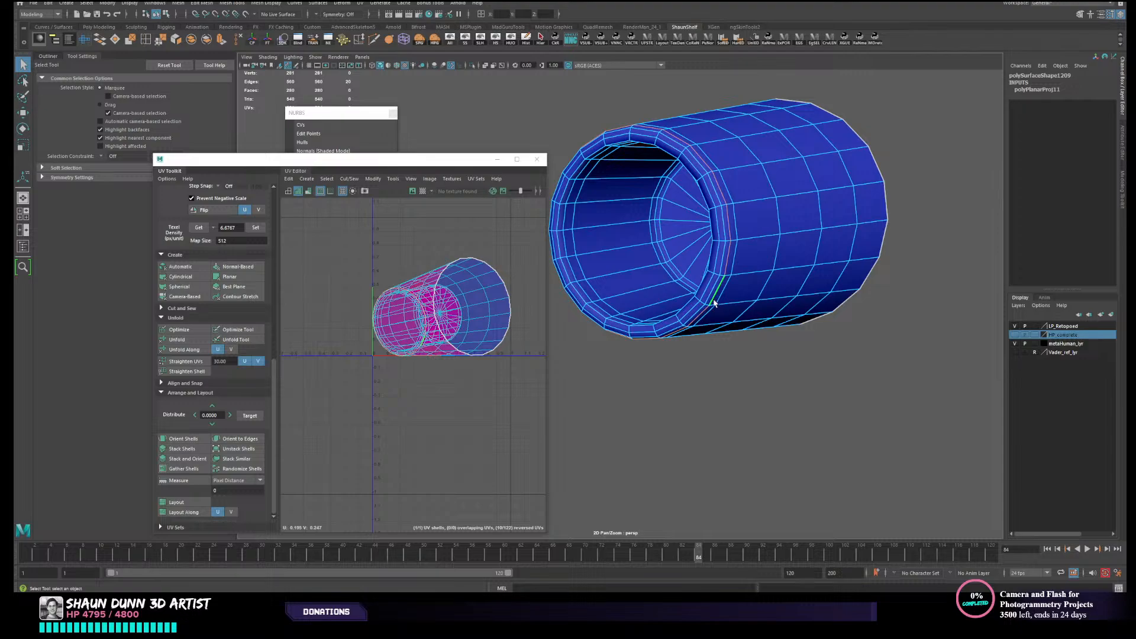
left_click_drag(714, 303, 715, 302, "alt")
- Select the nozzle's entire UV shell, unfold it and clear the selection
right_click_drag(518, 297, 480, 291)
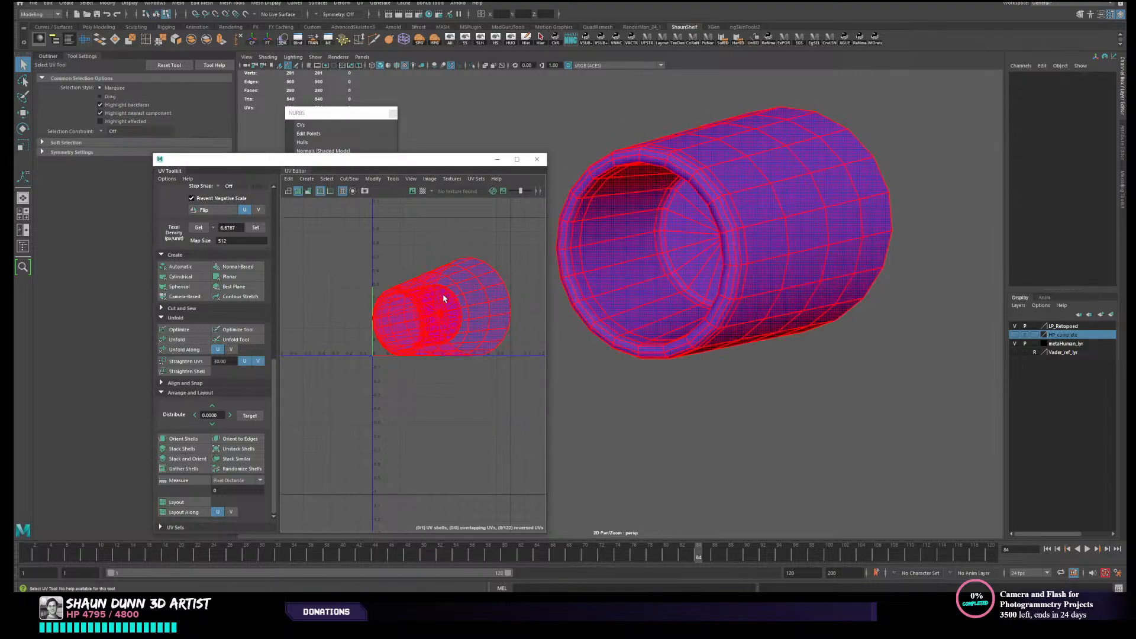
left_click(445, 297)
left_click(192, 340)
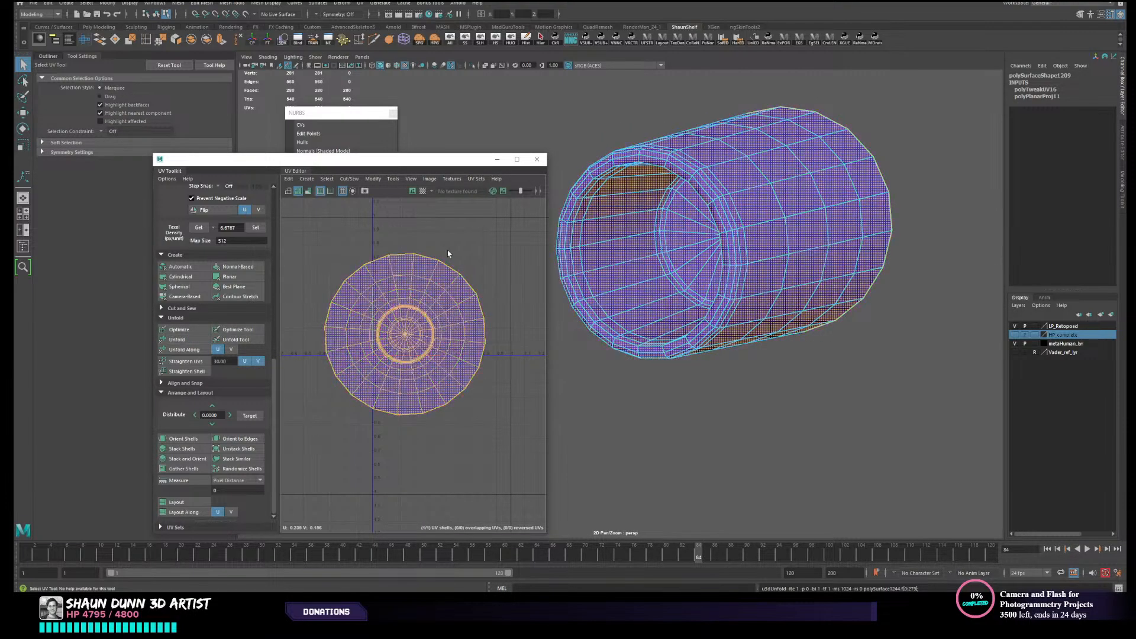
left_click(545, 316)
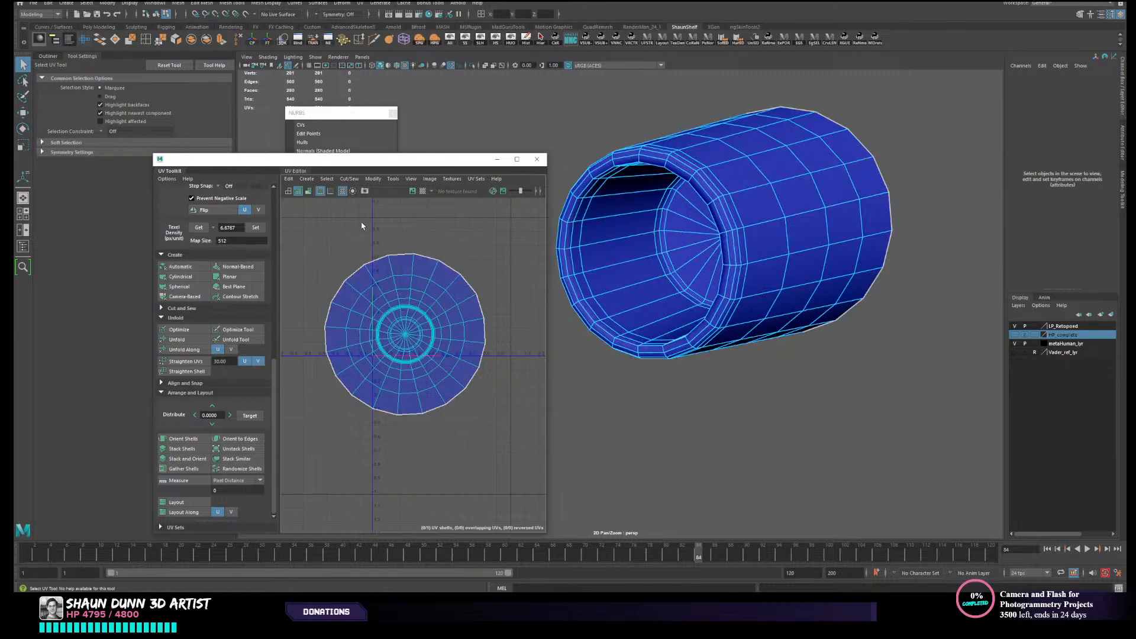
- Inspect the nozzle's UV stretching with distortion shading, and switch the shading back off
key("q")
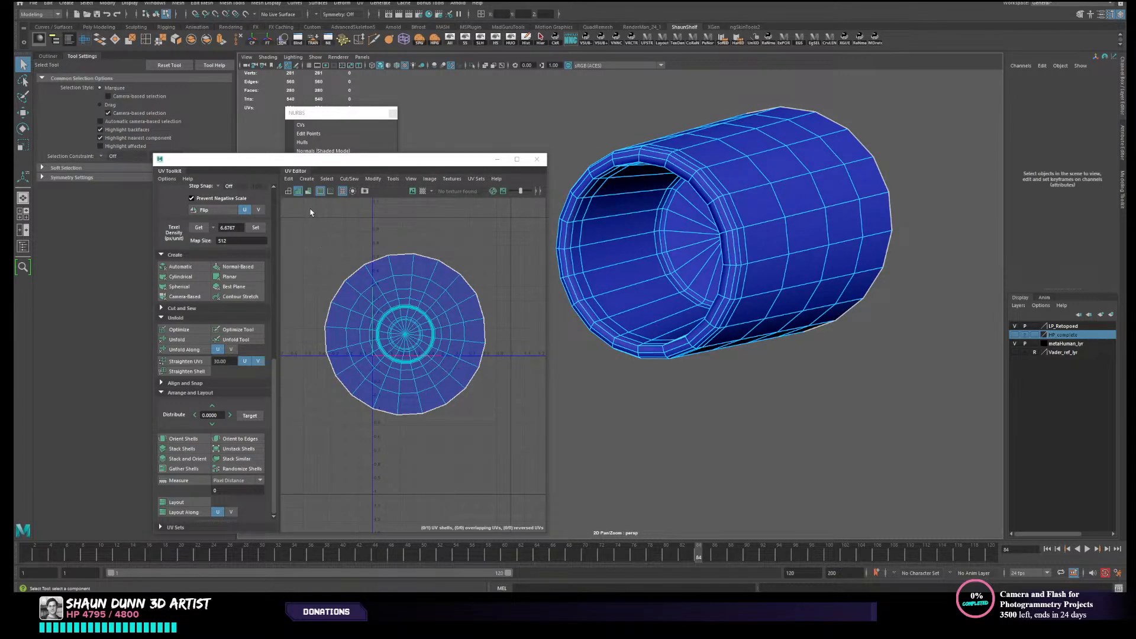
left_click(308, 193)
scroll(442, 307, "up", 2)
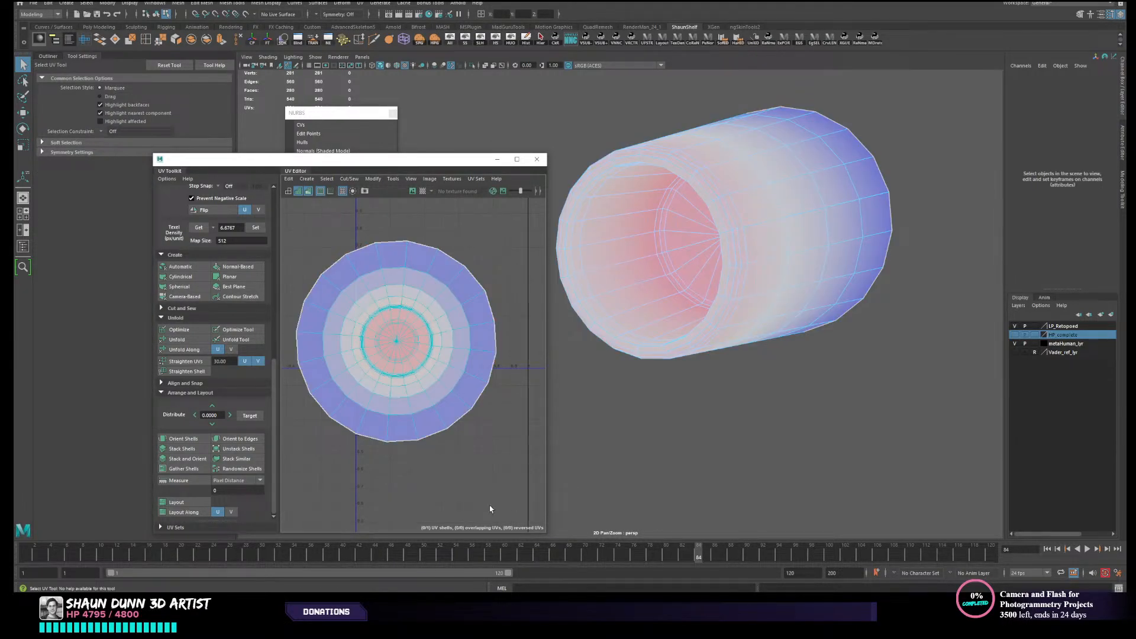
scroll(489, 504, "down", 2)
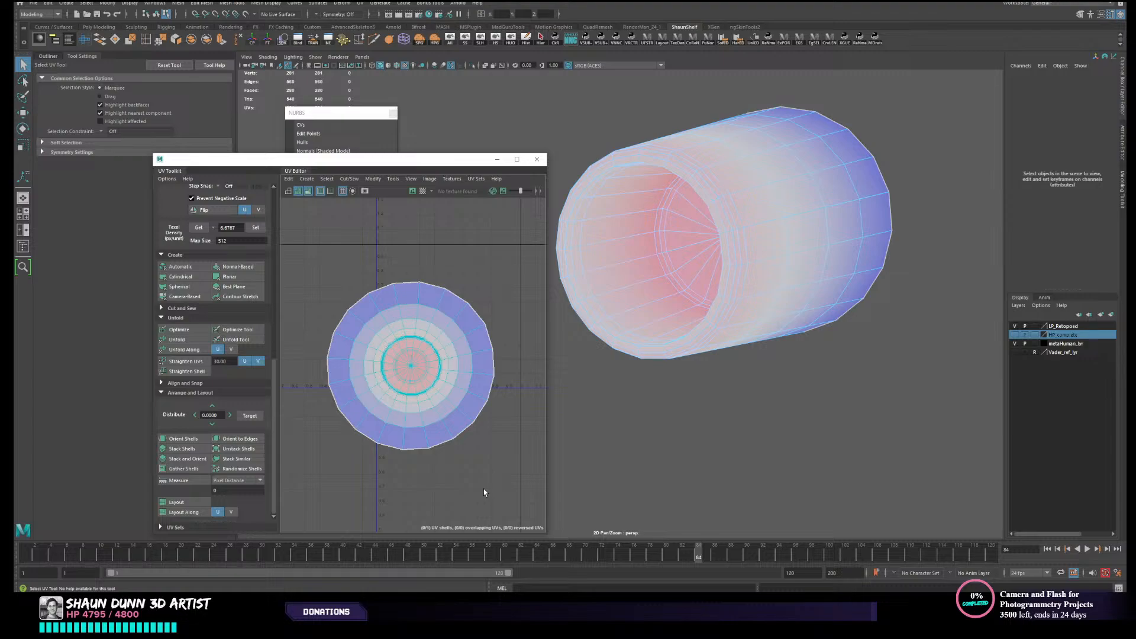
left_click_drag(663, 313, 713, 302, "alt")
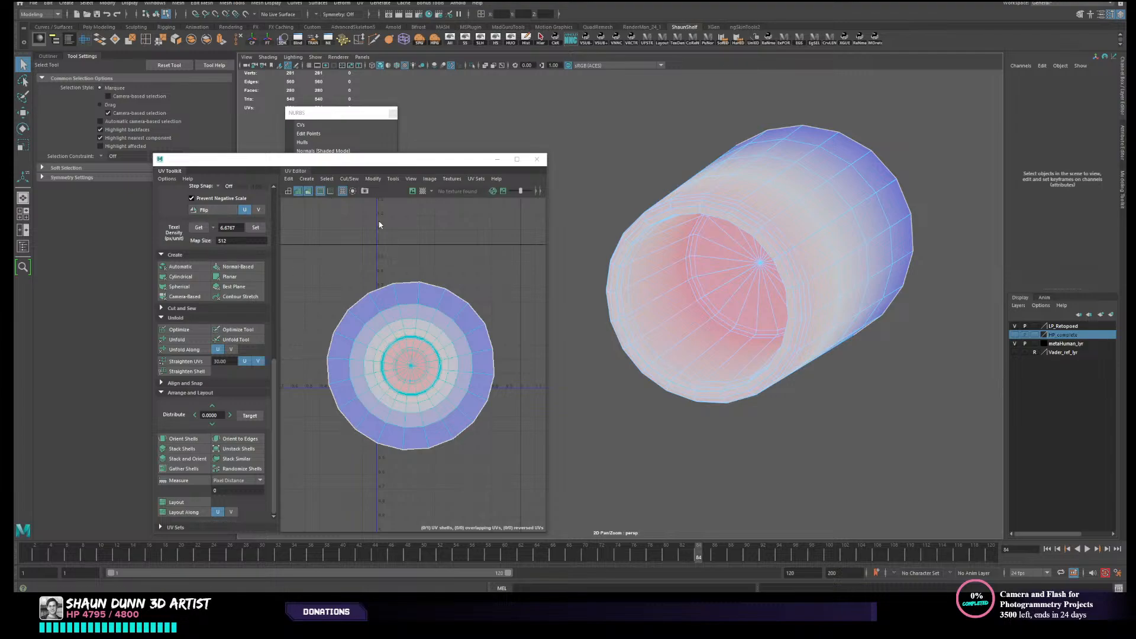
left_click(308, 191)
- Cut the nozzle's UVs along the edge loop around the outside of its front rim
right_click_drag(842, 284, 828, 262)
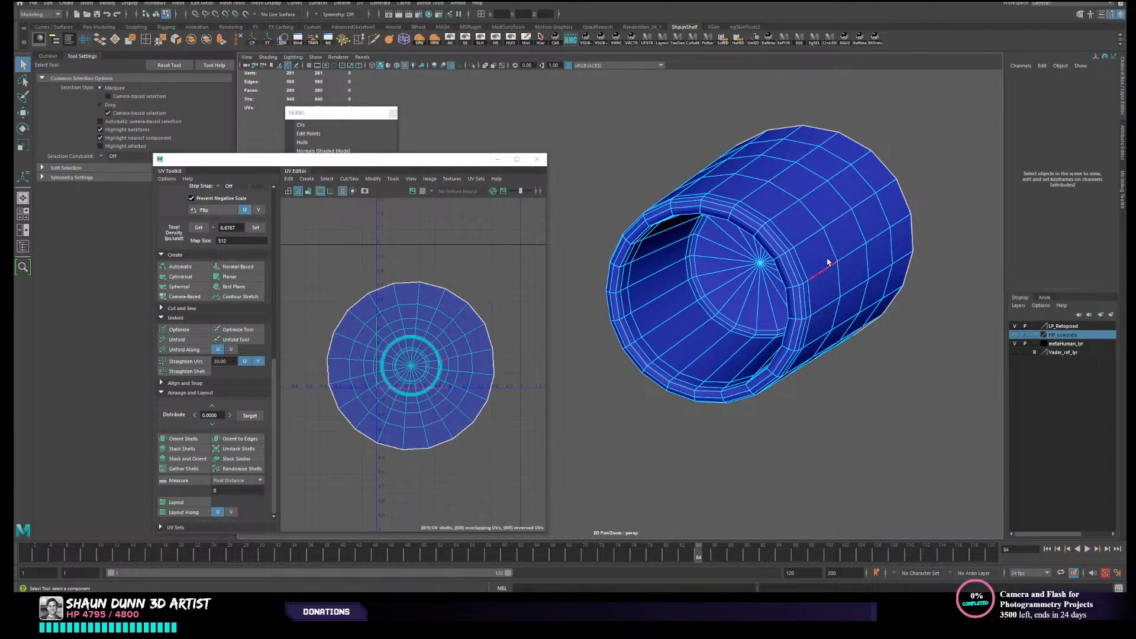
double_click(800, 280)
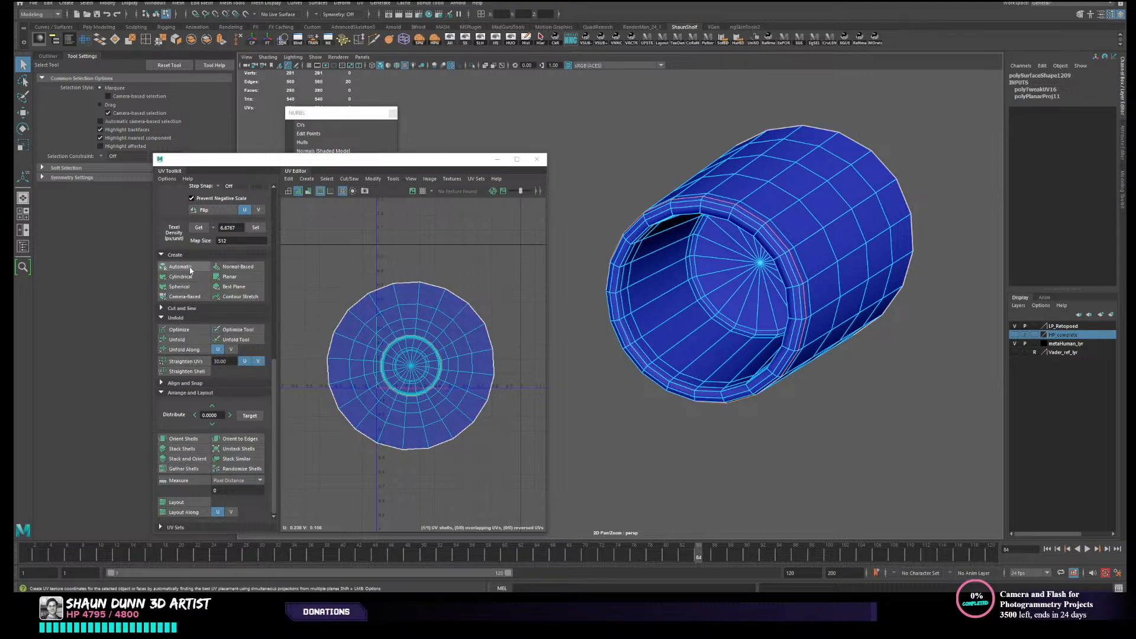
left_click(180, 308)
left_click(173, 332)
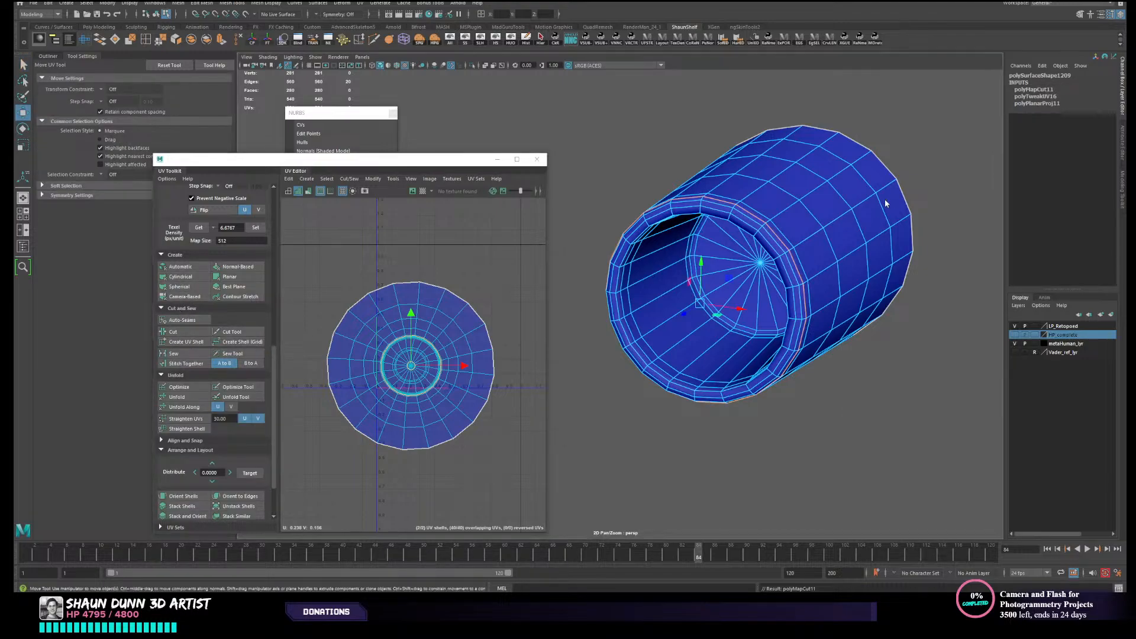
- Move the nozzle's inner UV shell clear of the outer wall's ring-shaped shell
right_click_drag(885, 199, 887, 172)
scroll(737, 283, "up", 2)
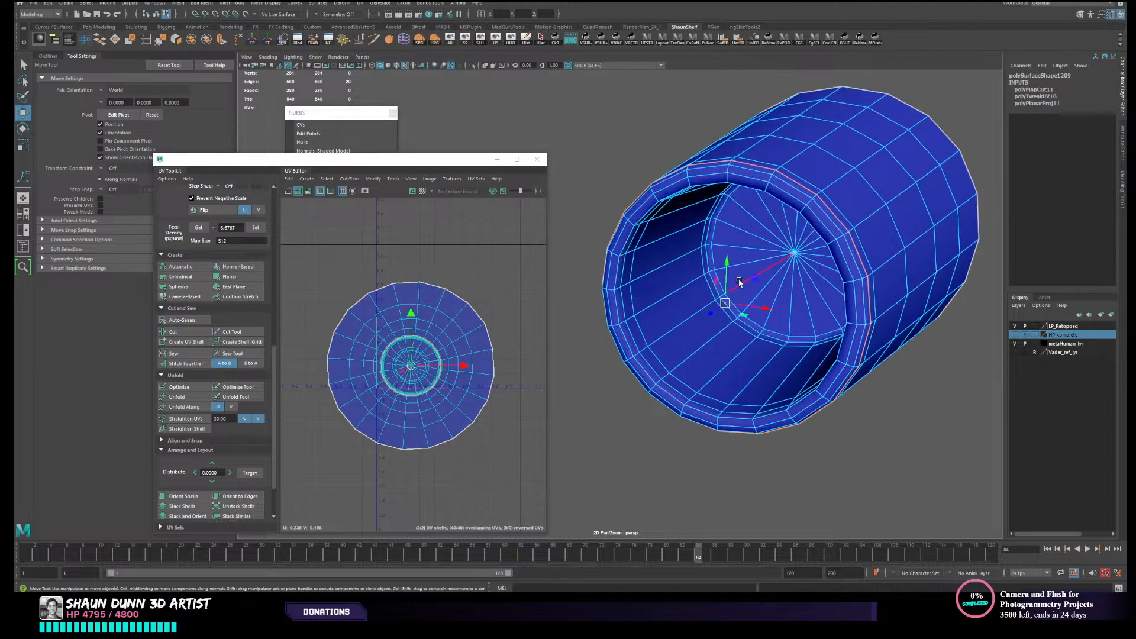
right_click_drag(423, 373, 405, 365)
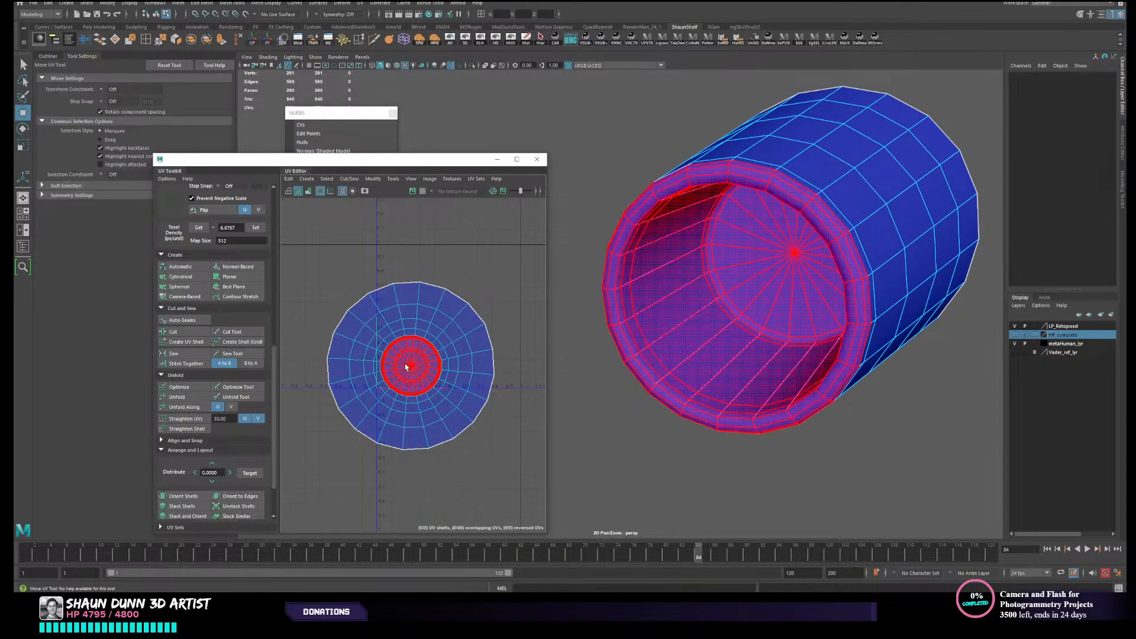
left_click(407, 367)
left_click_drag(412, 366, 348, 248)
- Cut a lengthwise UV seam along the underside of the nozzle's outer wall
right_click_drag(477, 362, 478, 341)
left_click_drag(726, 377, 726, 402, "alt")
left_click(773, 228)
scroll(784, 368, "up", 2)
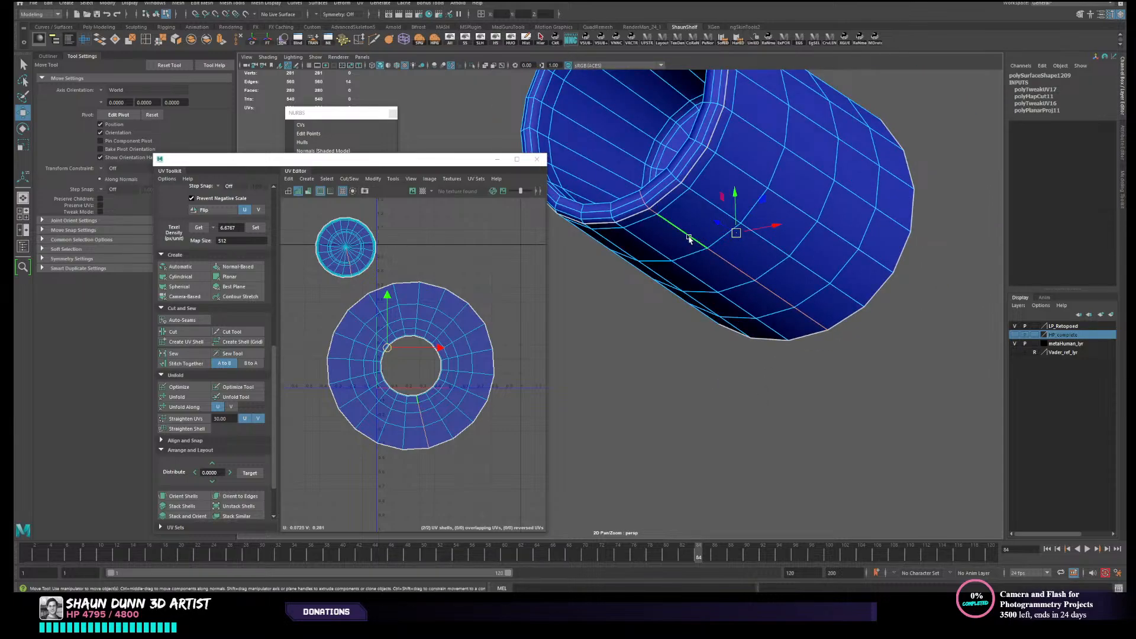
left_click(427, 446)
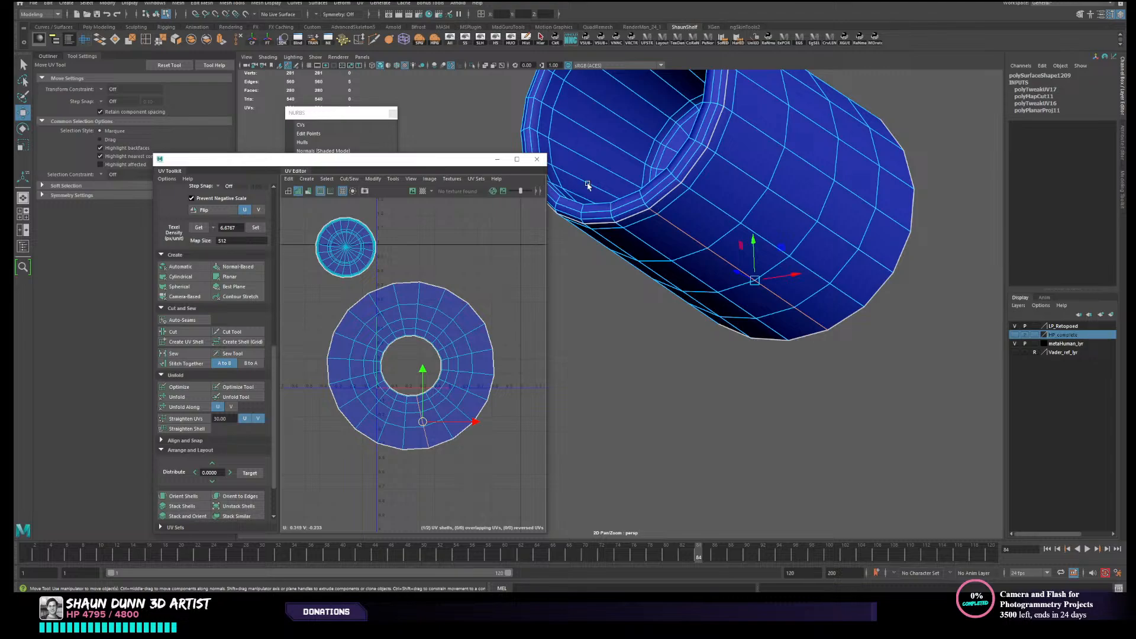
left_click(171, 332)
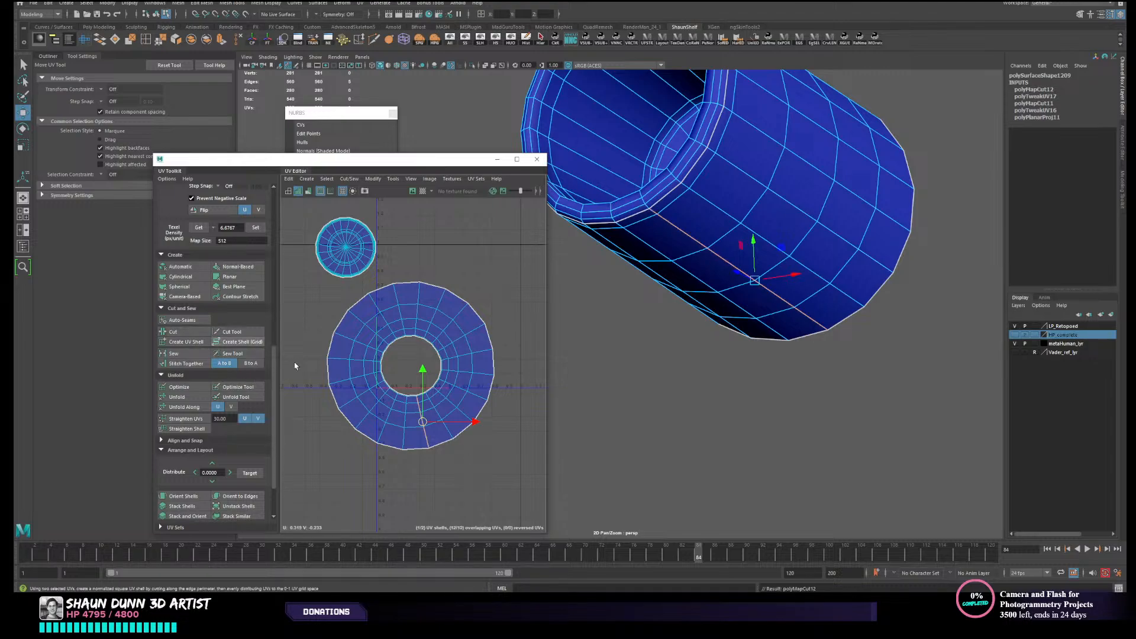
- Select the outer wall's UV shell, unfold it into a strip and clear the selection
right_click_drag(382, 351, 352, 340)
left_click(355, 349)
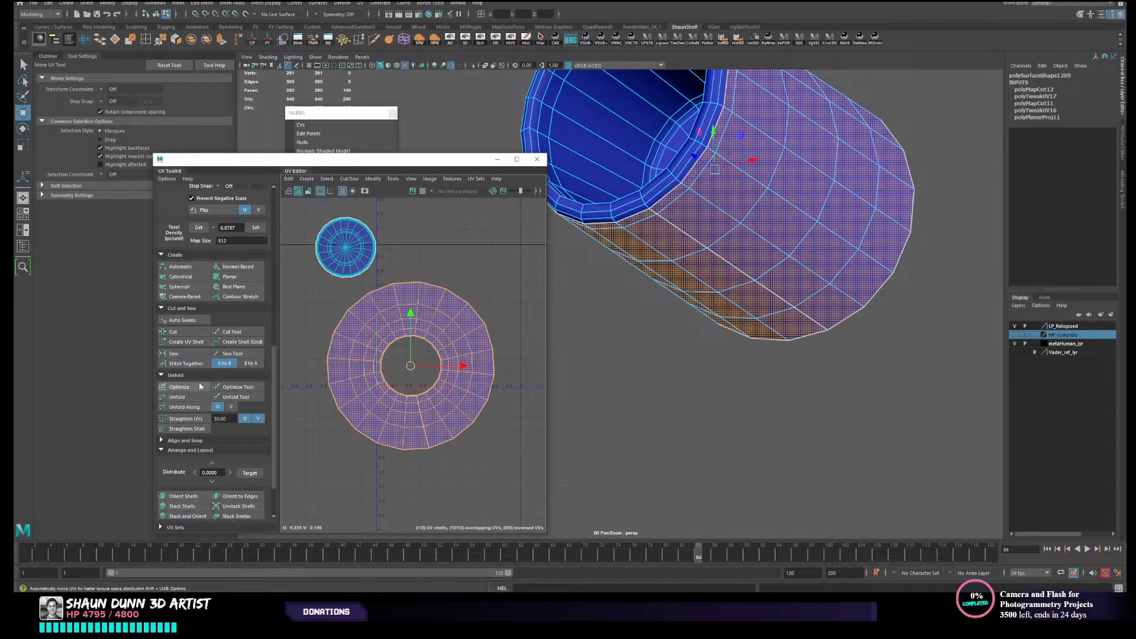
left_click(189, 396)
left_click(450, 240)
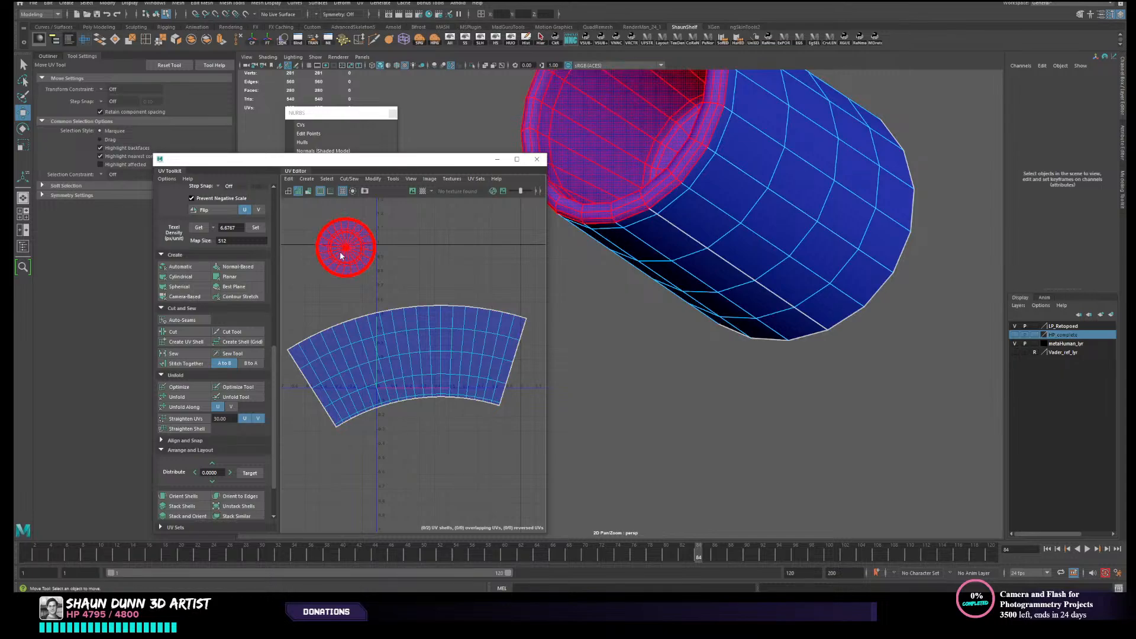
- Cut the inner UV shell along the edge loop surrounding the circular cap inside the nozzle
left_click(350, 252)
middle_click_drag(371, 254, 477, 328, "alt")
scroll(394, 330, "up", 5)
left_click_drag(674, 139, 733, 319, "alt")
middle_click_drag(734, 319, 729, 288, "alt")
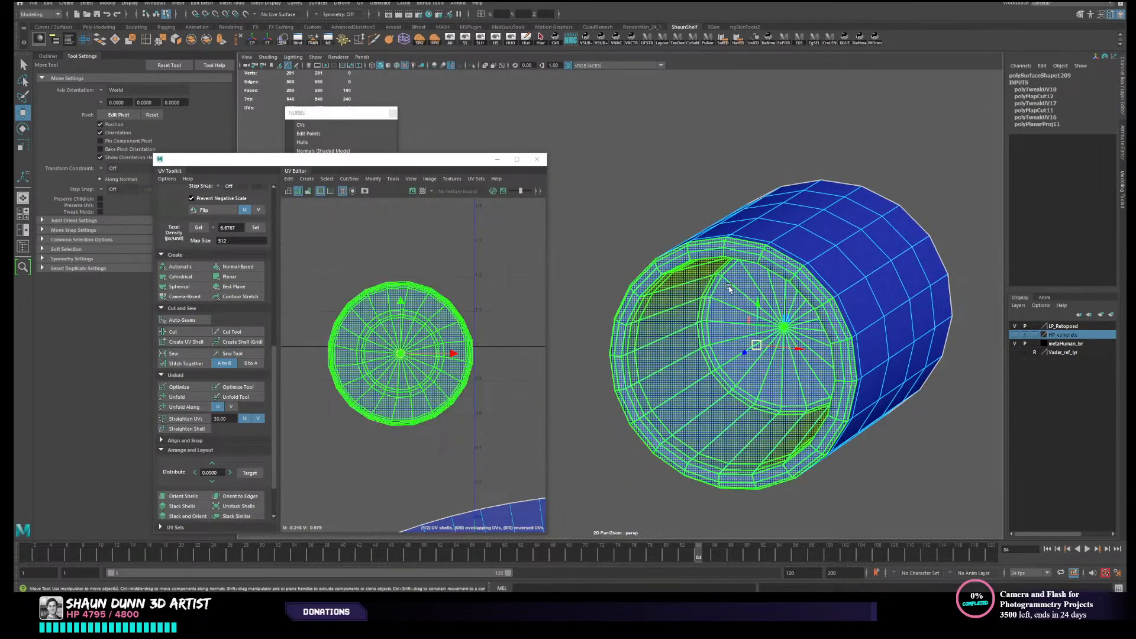
right_click_drag(463, 336, 456, 305)
scroll(411, 334, "up", 4)
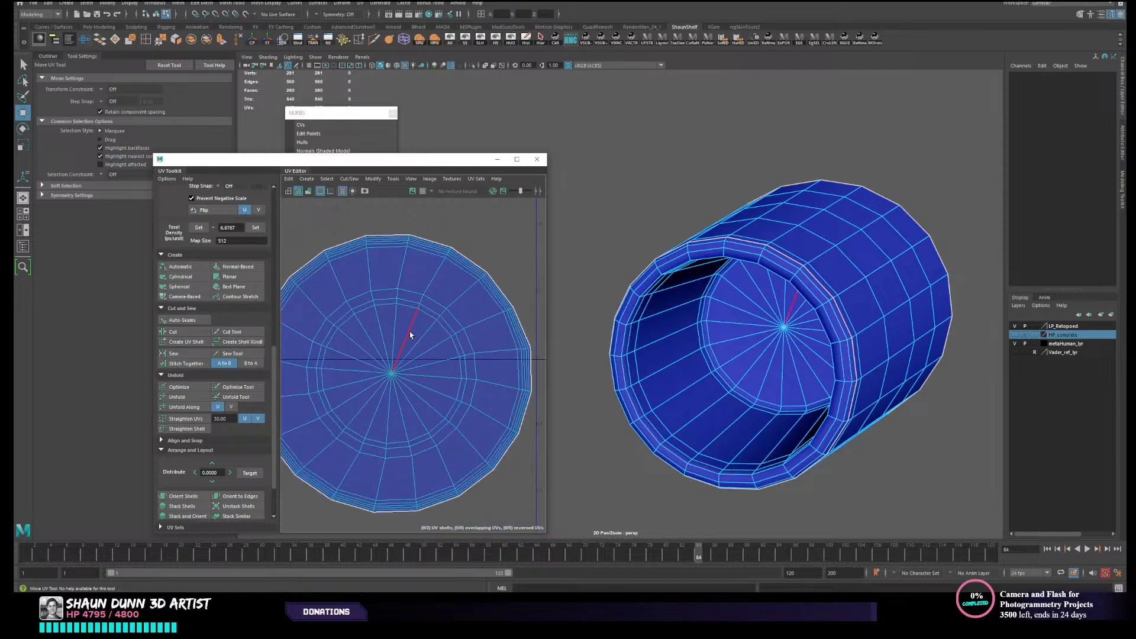
left_click(448, 325)
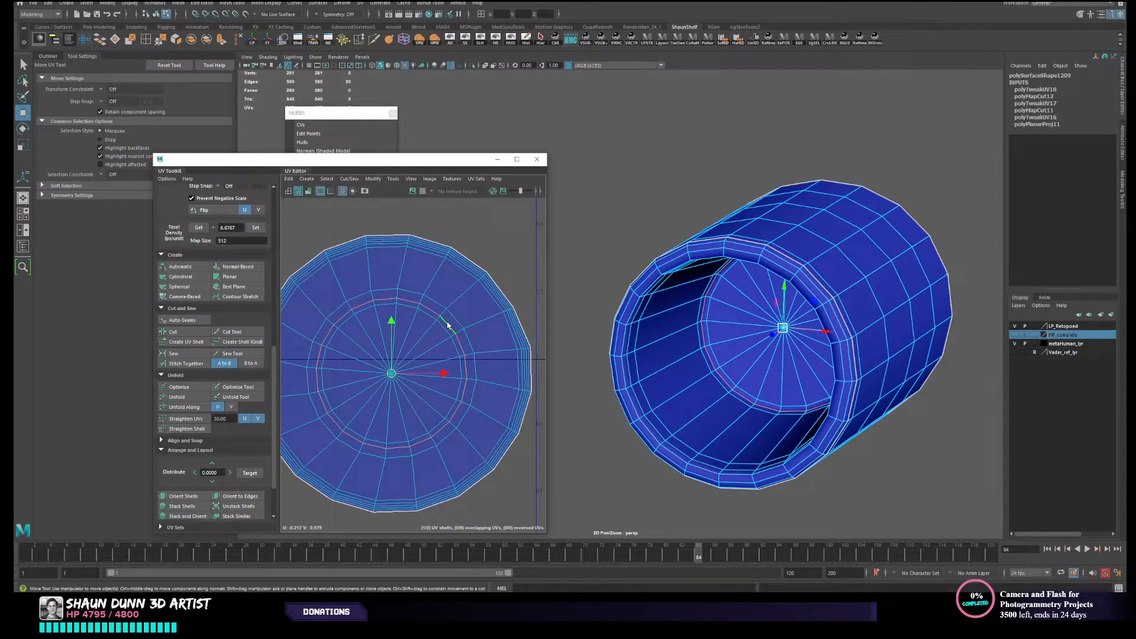
left_click(173, 331)
- Cut a lengthwise UV seam along the nozzle's inner wall, between the cap and the front rim
scroll(451, 375, "down", 3)
middle_click_drag(451, 375, 470, 347, "alt")
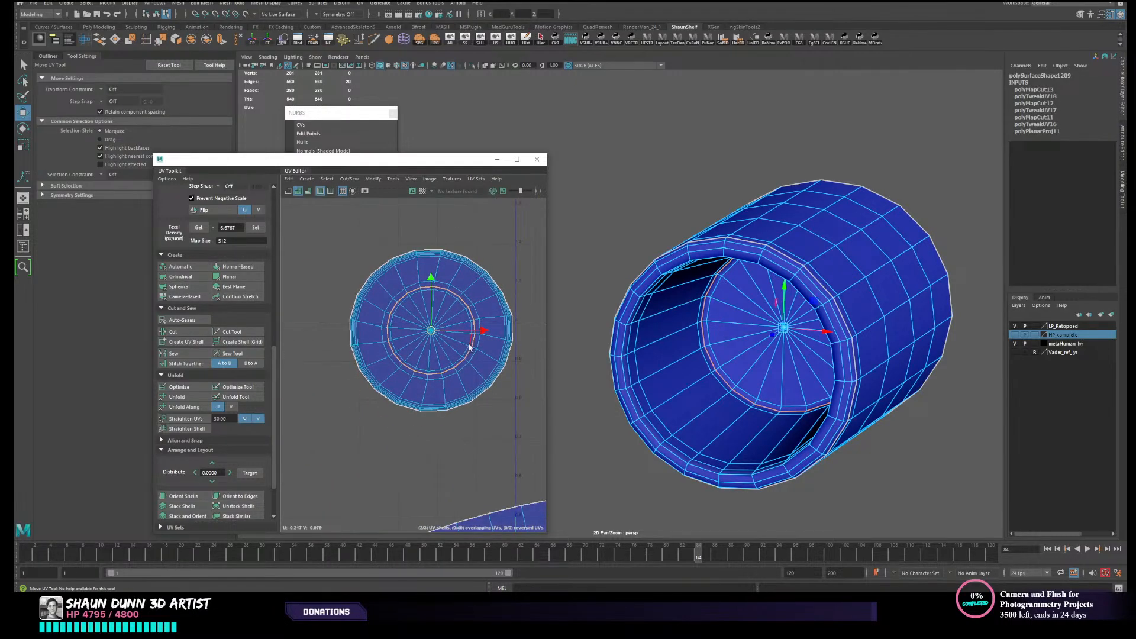
left_click_drag(764, 430, 754, 356, "alt")
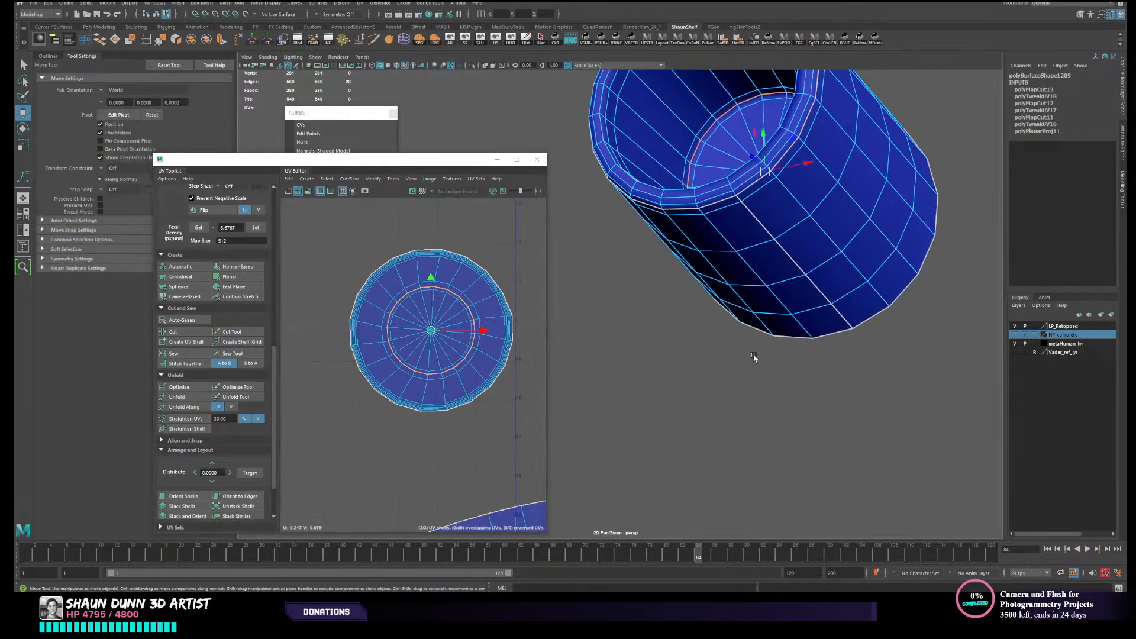
left_click(750, 221)
mouse_move(750, 220)
left_mouse_down("alt")
mouse_move(753, 281)
mouse_move(750, 243)
left_mouse_up("alt")
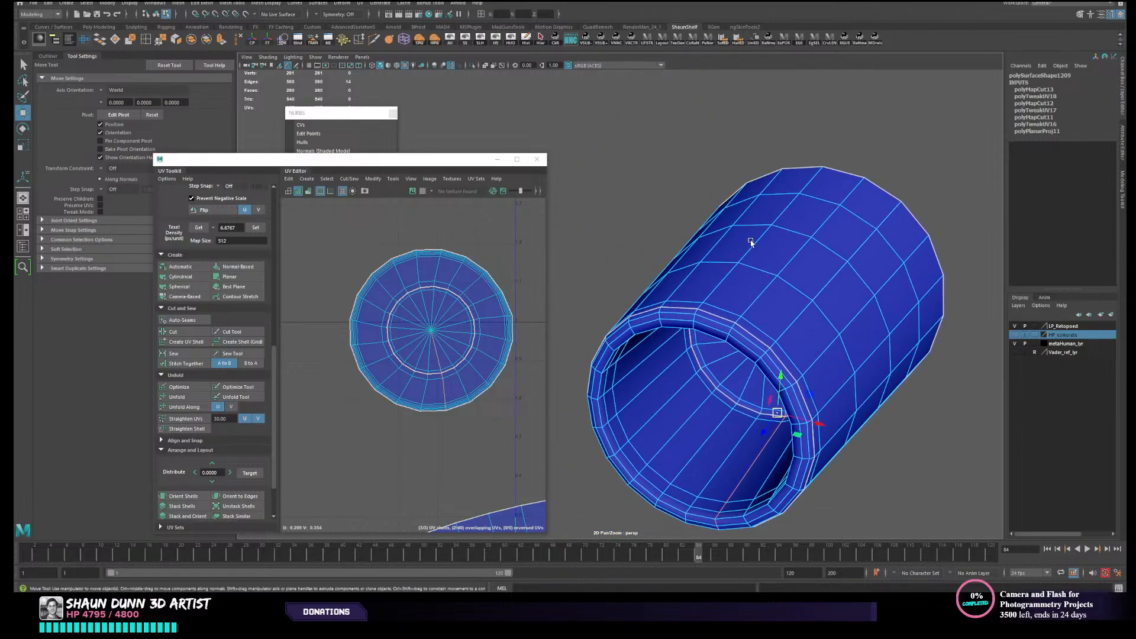
left_click(443, 391)
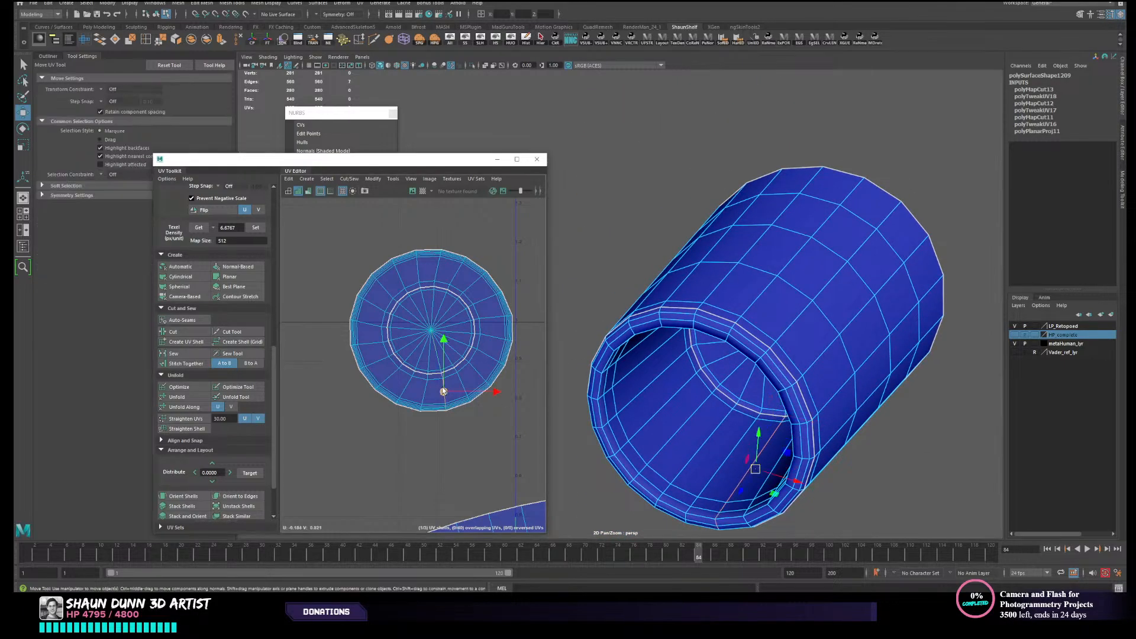
left_click(194, 329)
- Select the inner wall and cap UV shells together and unfold them
right_click_drag(481, 382, 434, 361)
left_click_drag(330, 275, 446, 429)
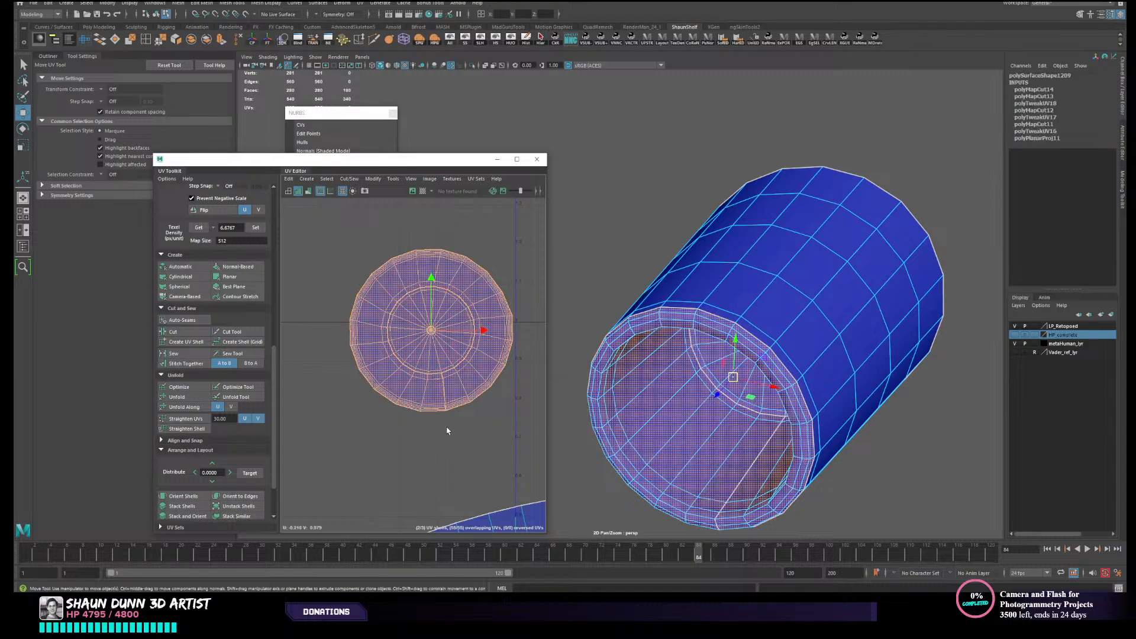
right_click_drag(447, 416, 296, 337, "alt")
middle_click_drag(296, 337, 307, 251, "alt")
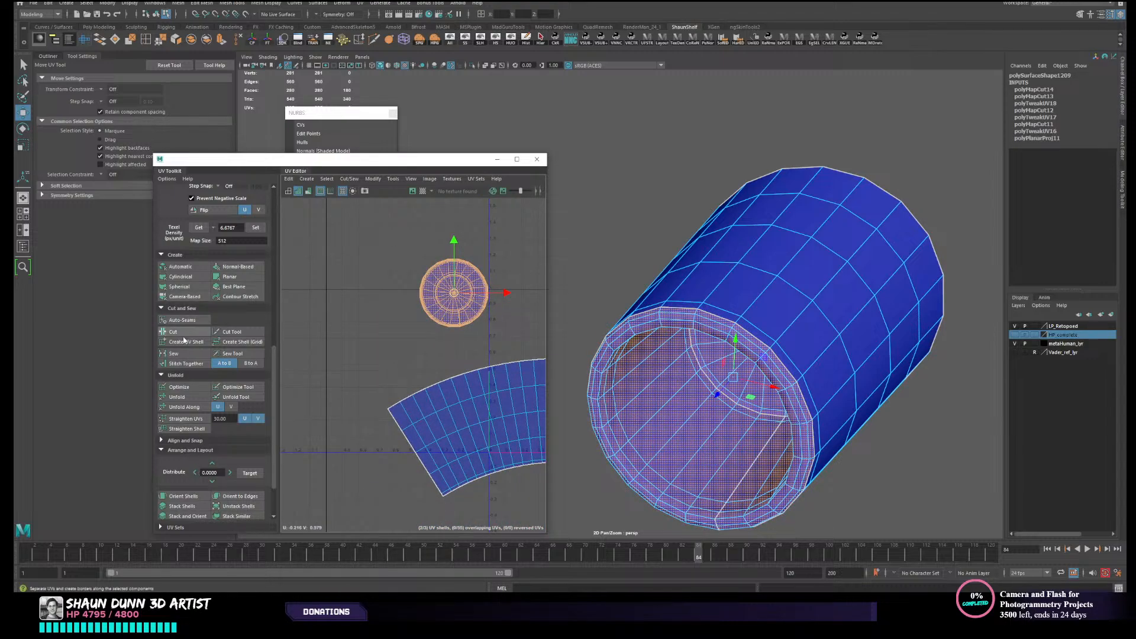
left_click(177, 397)
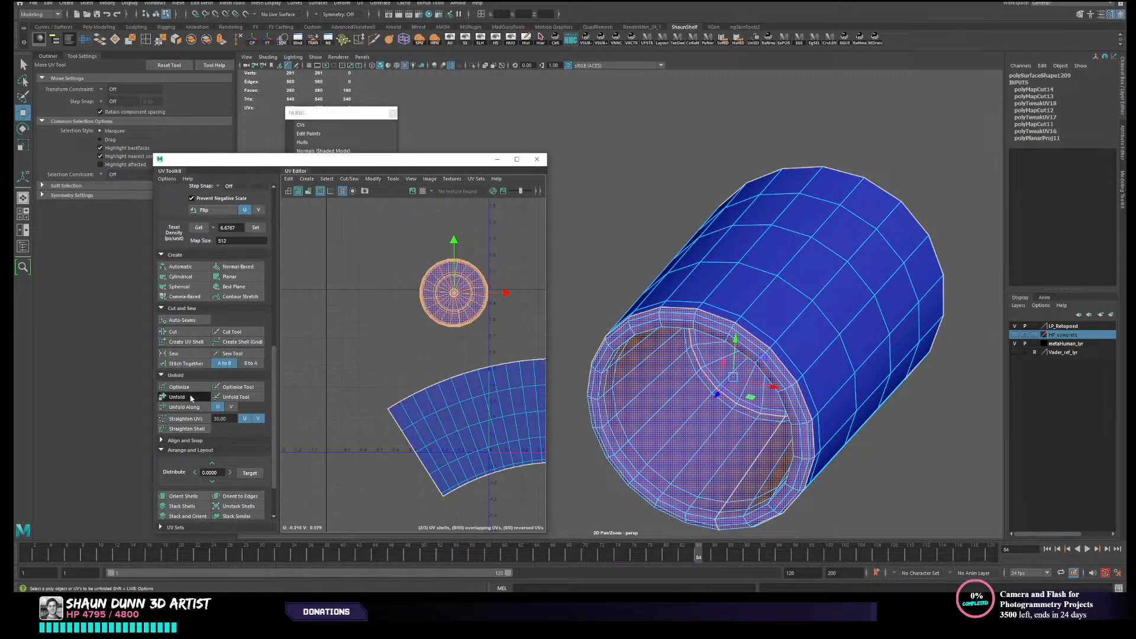
left_click(381, 376)
left_click_drag(385, 251, 539, 433)
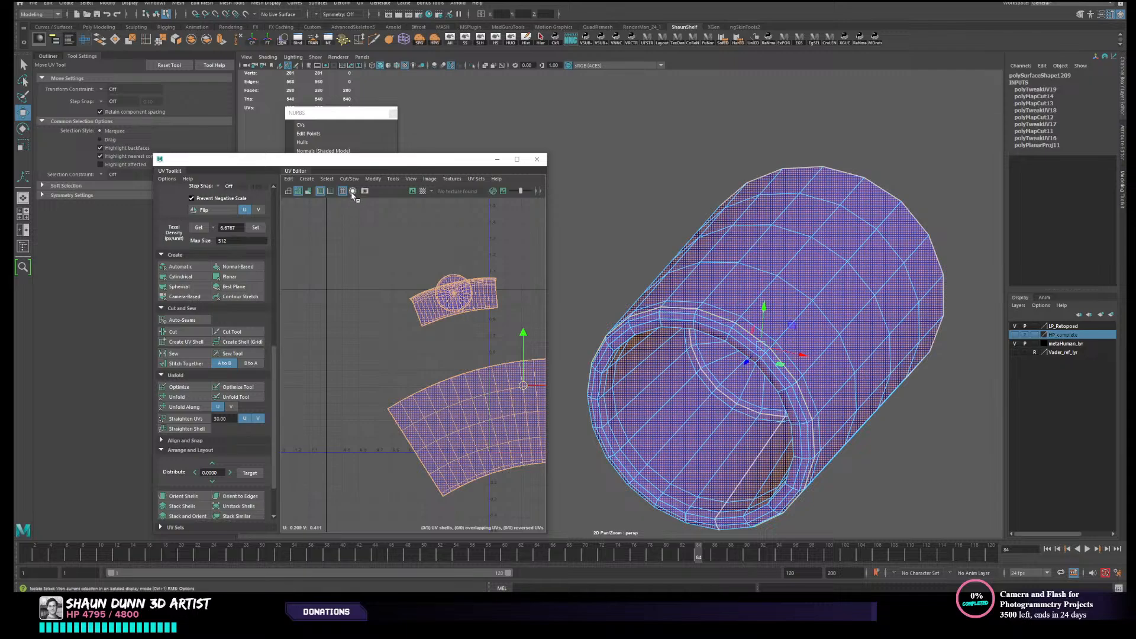
left_click(310, 193)
right_click_drag(817, 289, 859, 276)
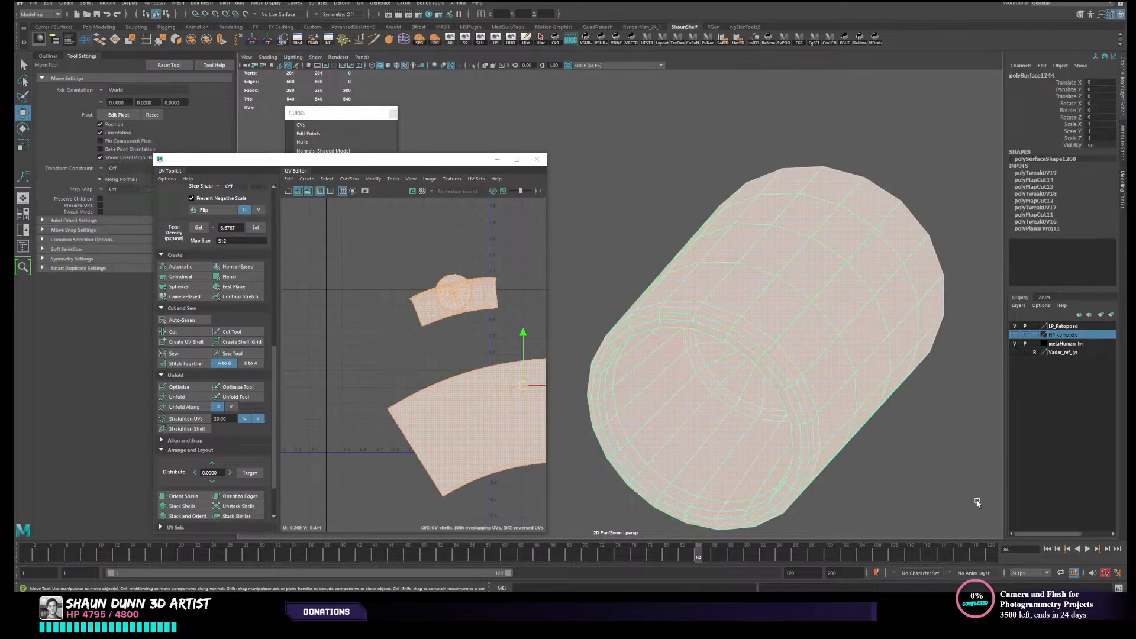
left_click(975, 494)
left_click_drag(888, 459, 868, 338, "alt")
left_click(868, 341)
left_click_drag(908, 412, 875, 399, "alt")
right_click_drag(876, 399, 783, 386, "alt")
middle_click_drag(783, 387, 775, 408, "alt")
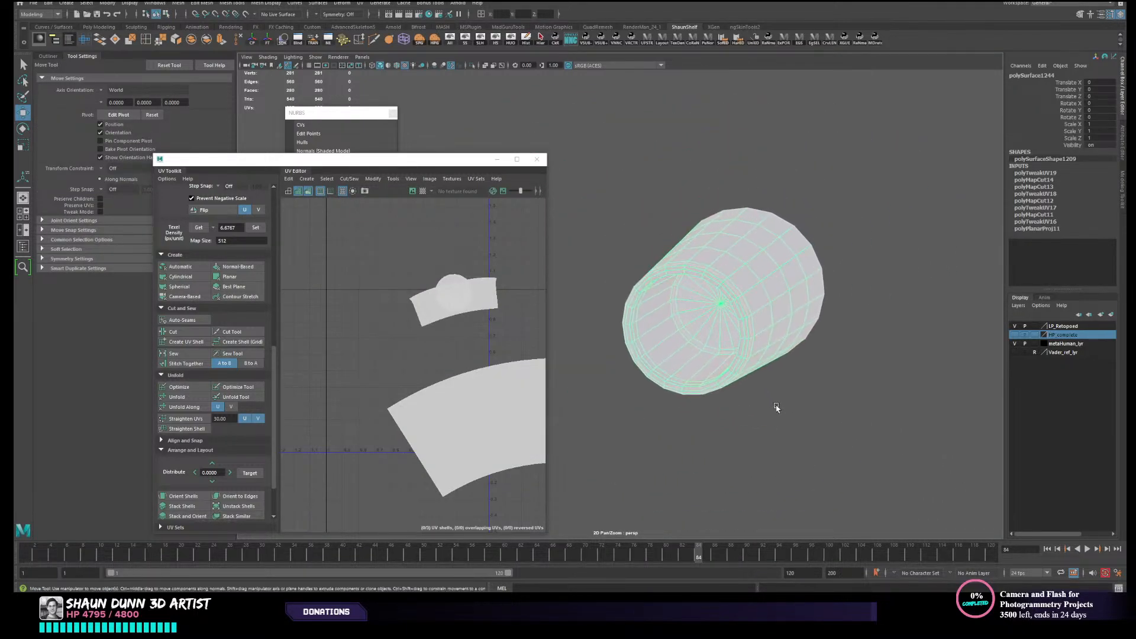
left_click(777, 408)
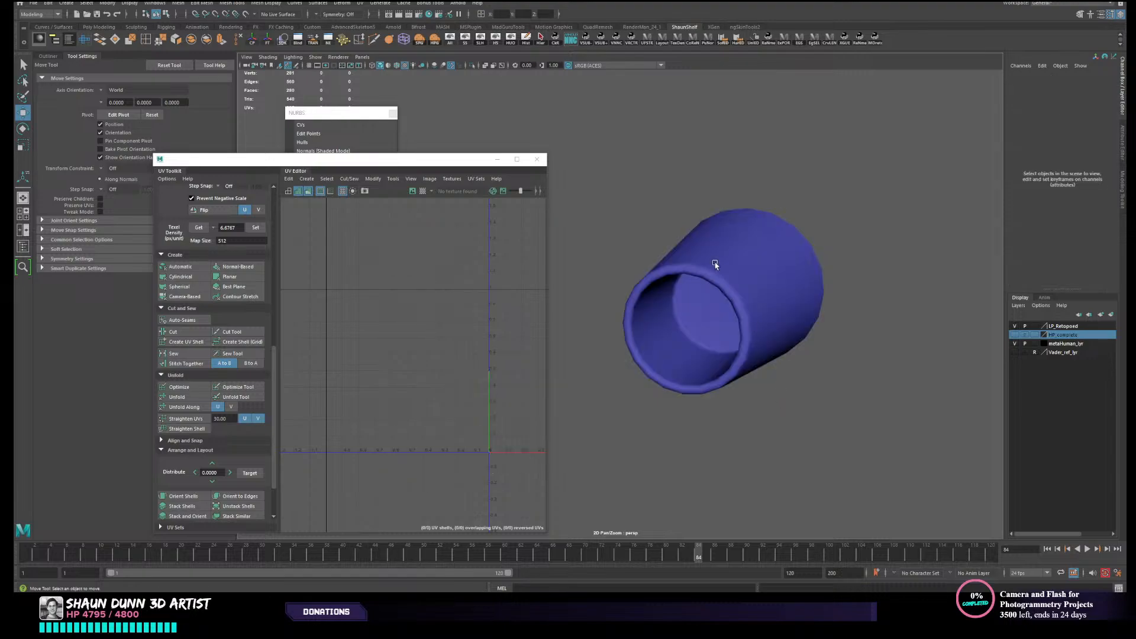
- Select all of the chin nozzle's UV shells and lay them out in the UV space
left_click(716, 263)
left_click(435, 259)
right_click_drag(459, 390, 424, 366)
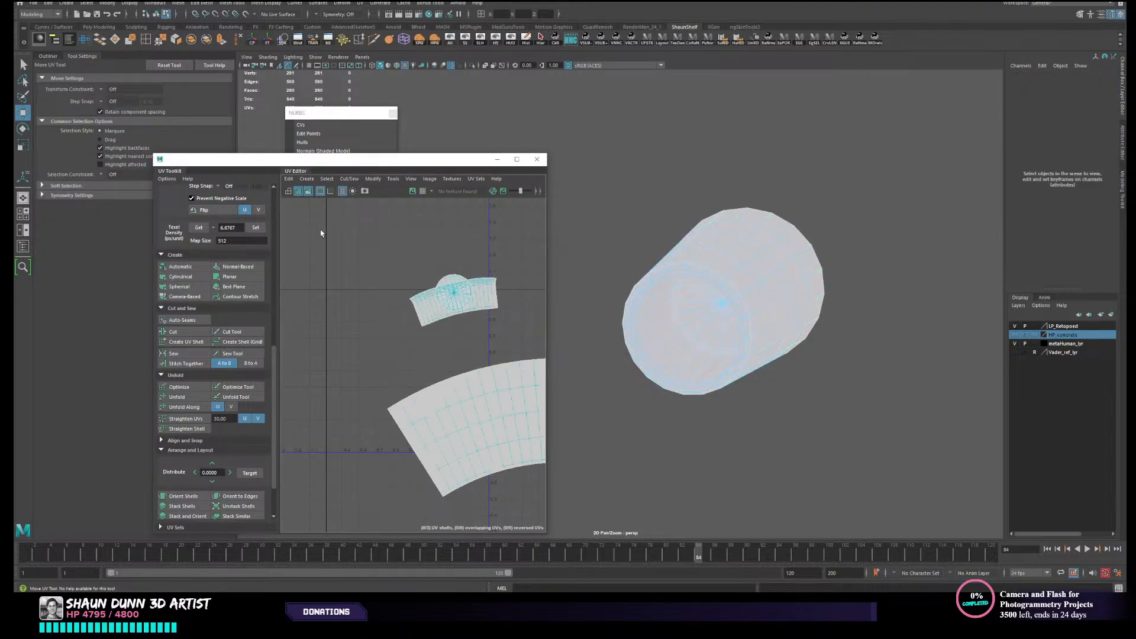
left_click_drag(322, 232, 517, 450)
left_click(308, 192)
middle_click_drag(456, 360, 401, 323, "alt")
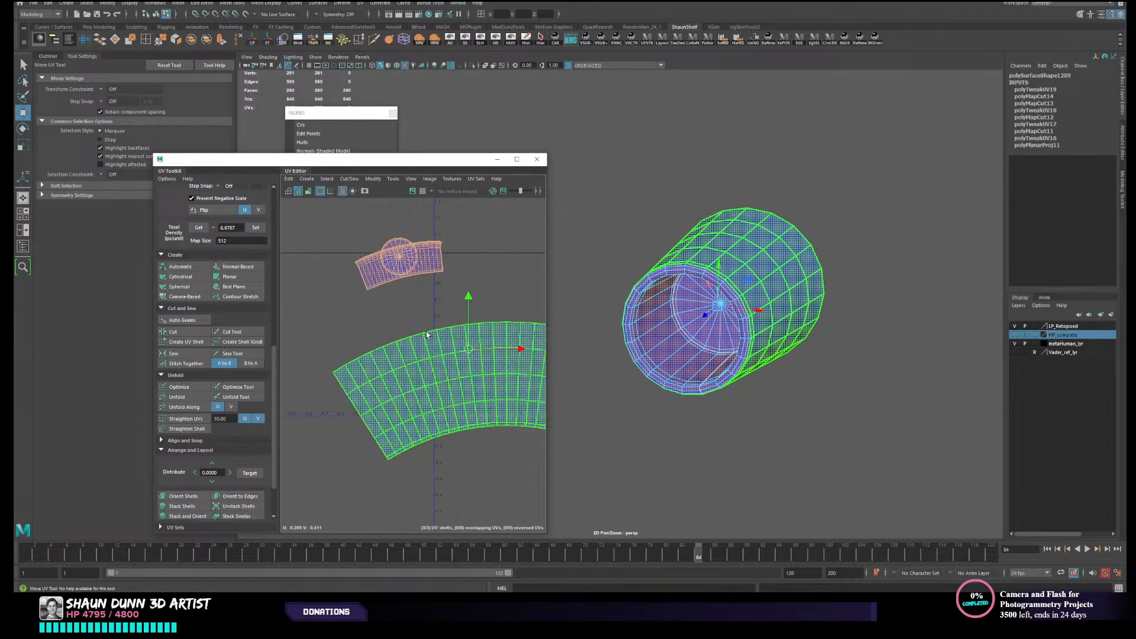
scroll(194, 491, "down", 3)
left_click(195, 501)
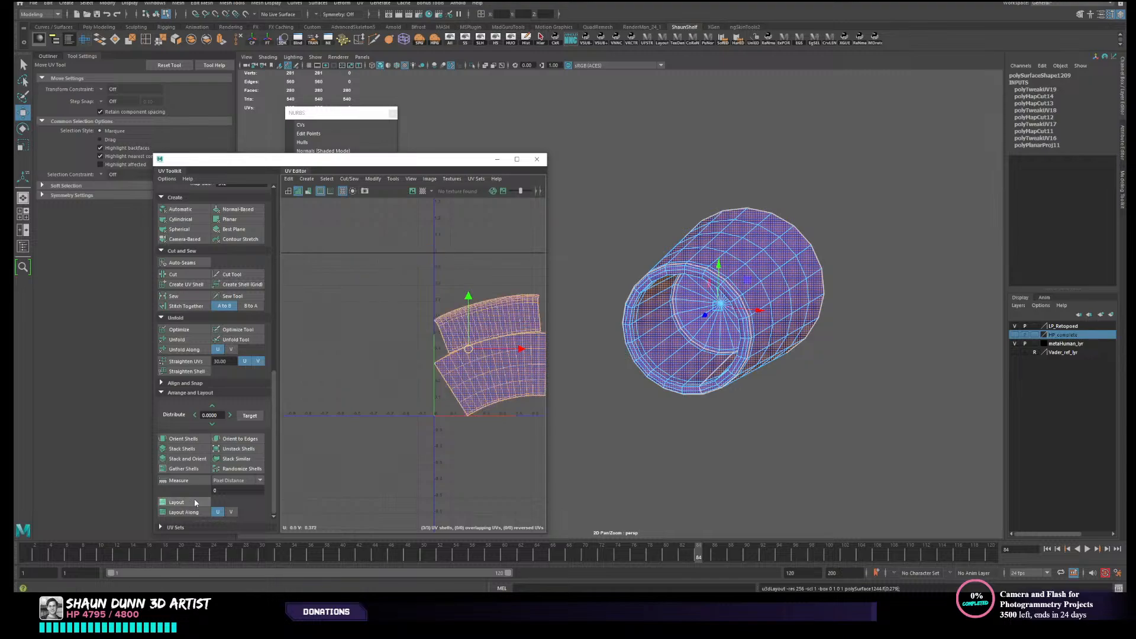
- Delete the nozzle's construction history and show the rest of the character again
right_click_drag(658, 308, 697, 283)
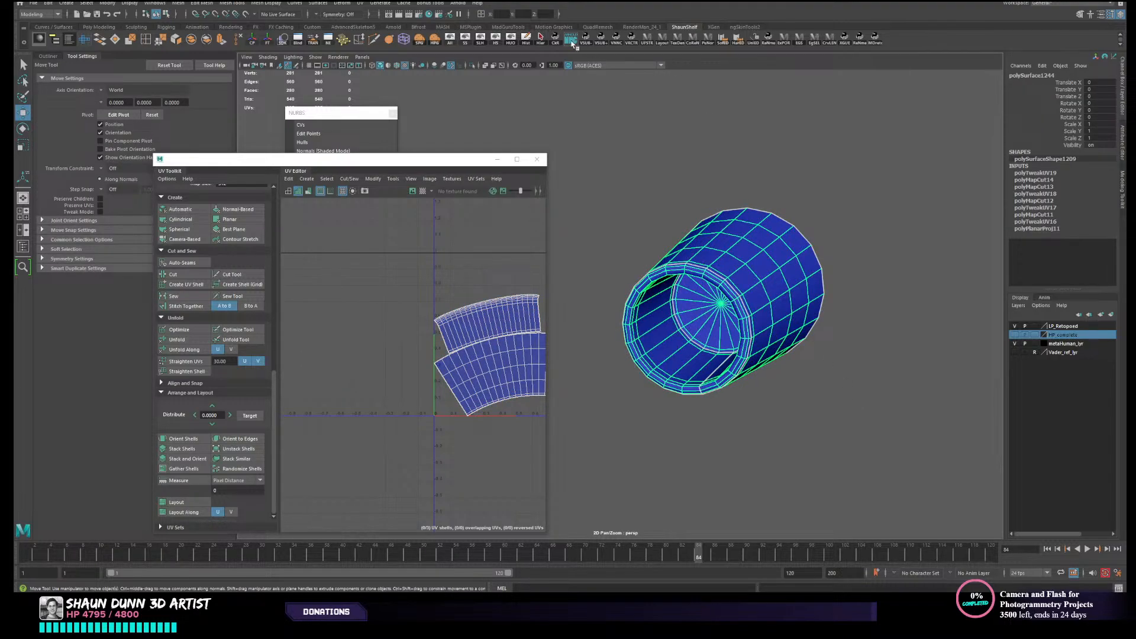
left_click(660, 119)
left_click_drag(786, 338, 790, 341)
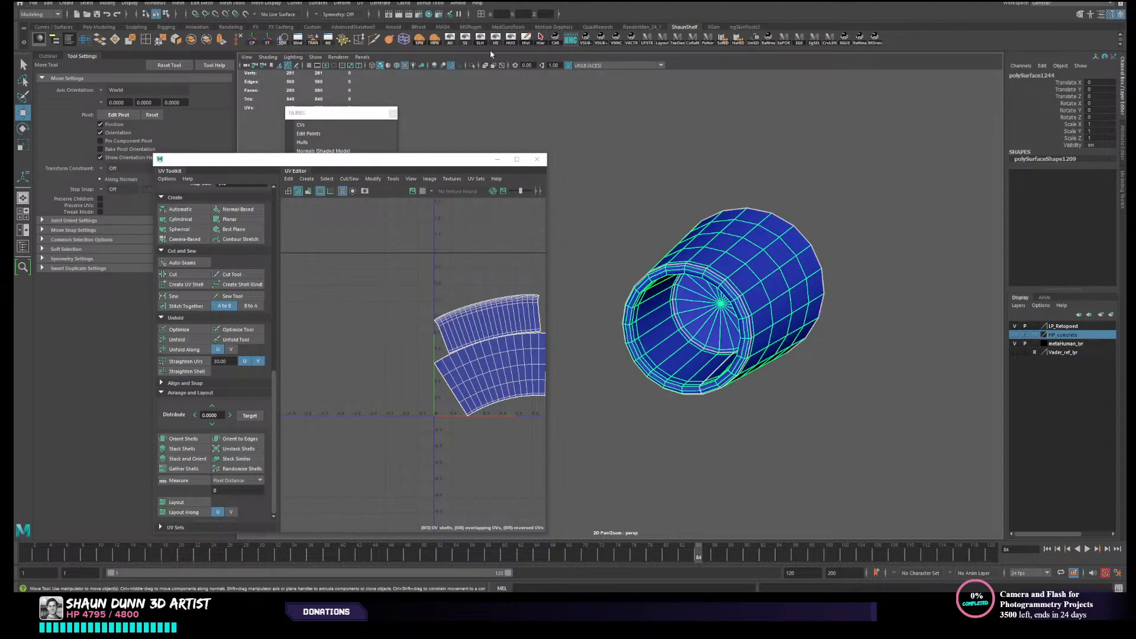
left_click(460, 41)
scroll(616, 225, "down", 5)
- Unfold the circular disc in the front of the chin nozzle and lay out its UVs to fill the tile
left_click(652, 318)
mouse_move(681, 340)
left_mouse_down("alt")
mouse_move(672, 348)
mouse_move(681, 340)
left_mouse_up("alt")
key("f")
scroll(470, 362, "down", 5)
scroll(469, 366, "down", 3)
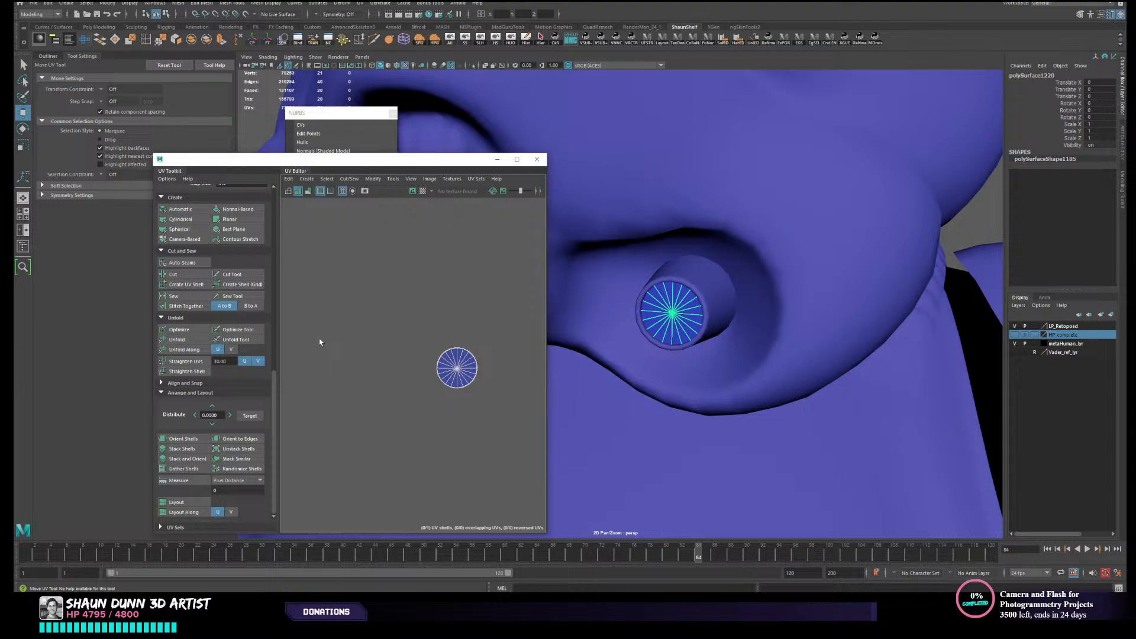
left_click(179, 503)
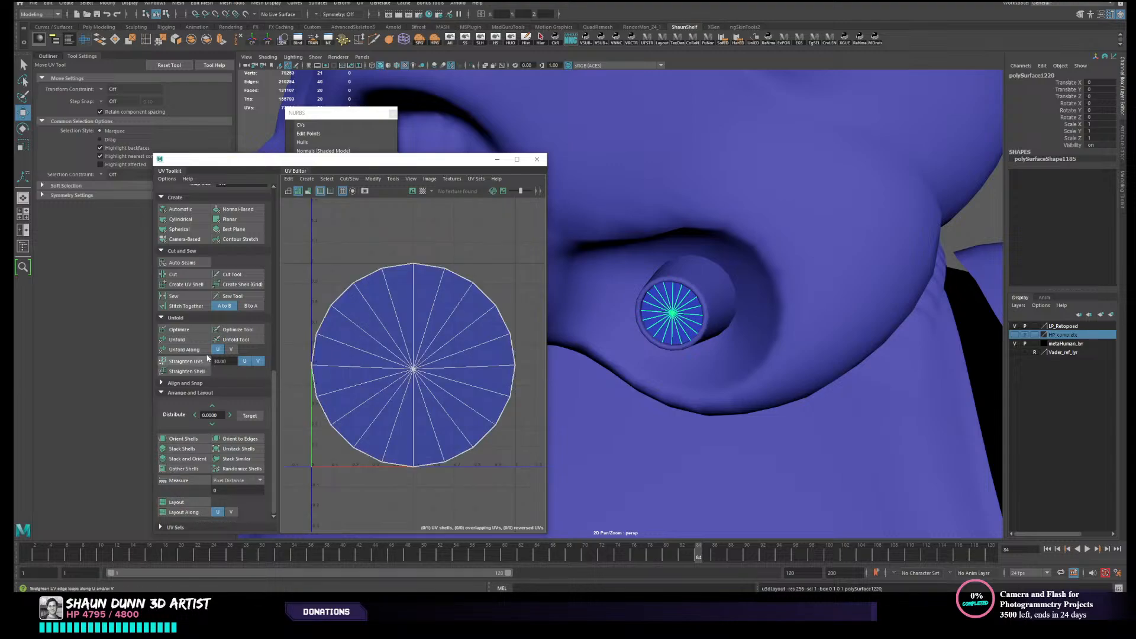
left_click(183, 341)
left_click(198, 502)
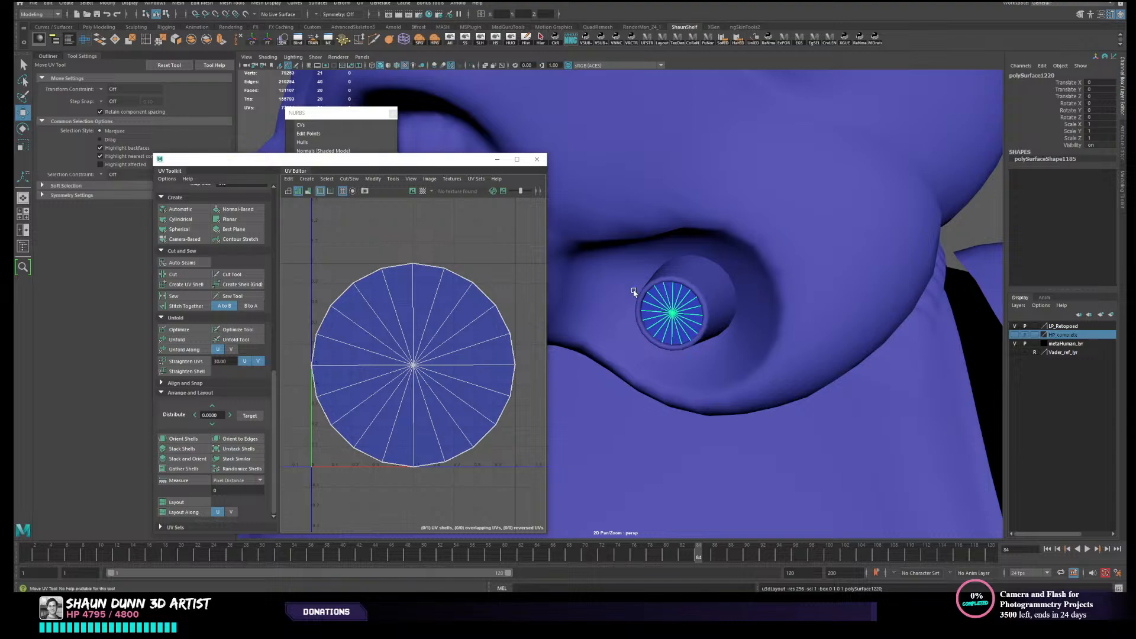
- Give the shoulder strap a camera-based UV projection and unfold it
key("w")
scroll(681, 314, "down", 10)
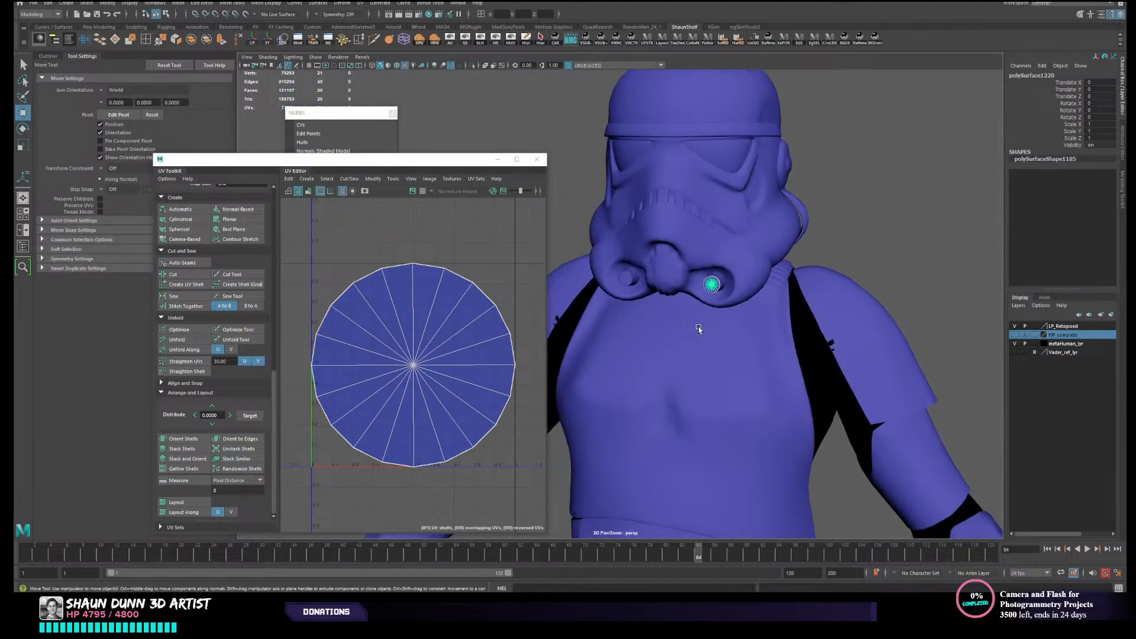
left_click_drag(698, 328, 679, 338, "alt")
middle_click_drag(697, 310, 680, 360, "alt")
left_click(746, 188)
scroll(747, 234, "down", 3)
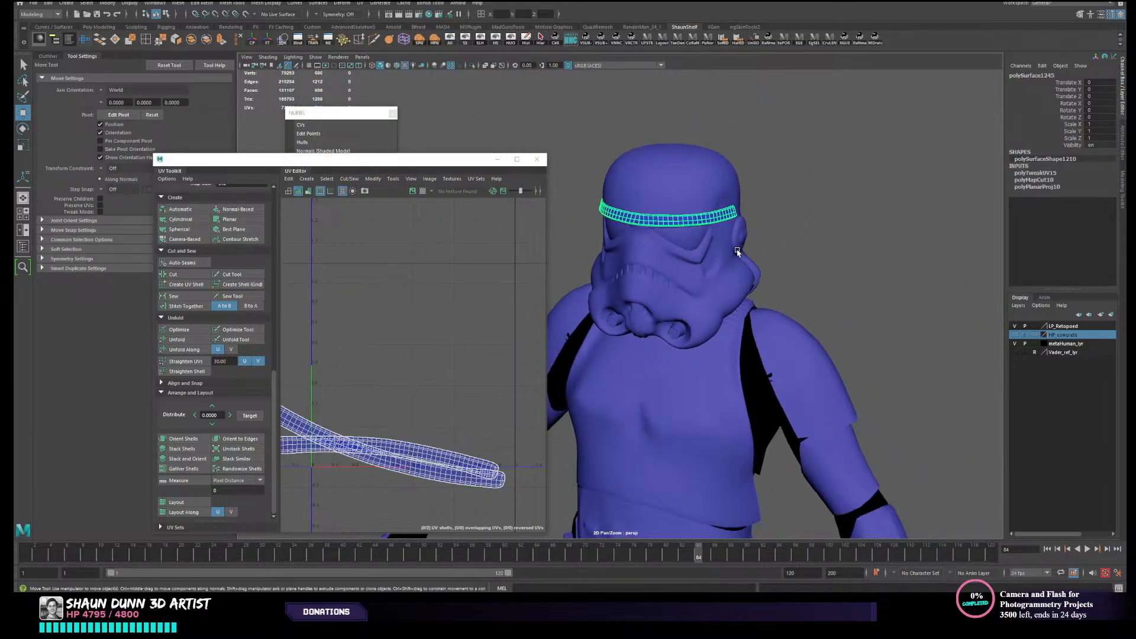
left_click_drag(738, 252, 680, 278, "alt")
left_click(731, 234)
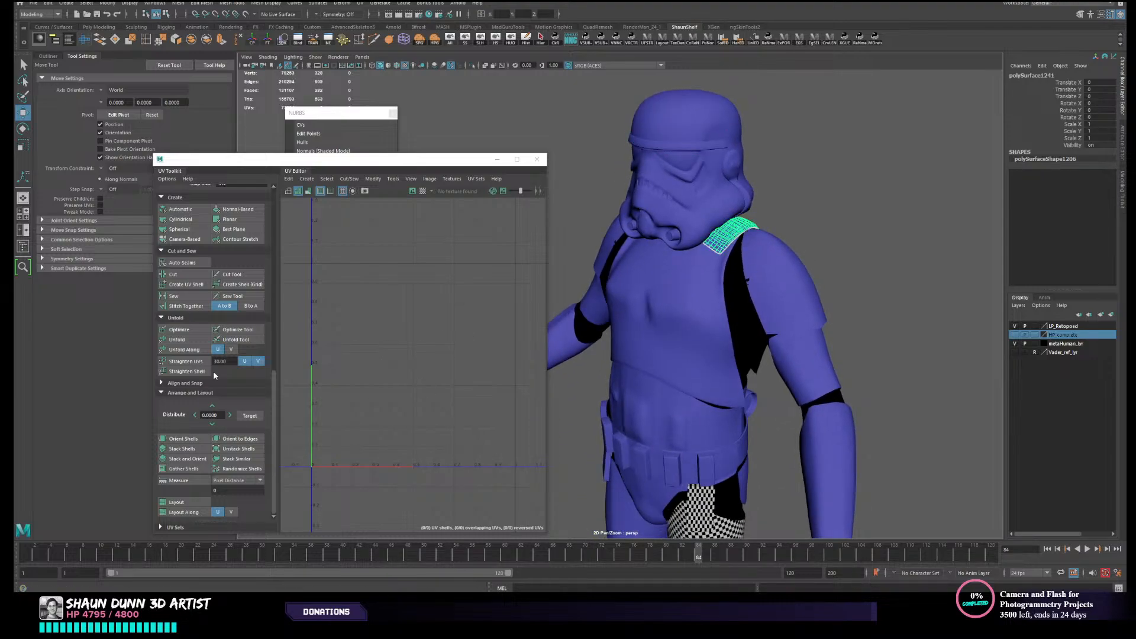
left_click(189, 240)
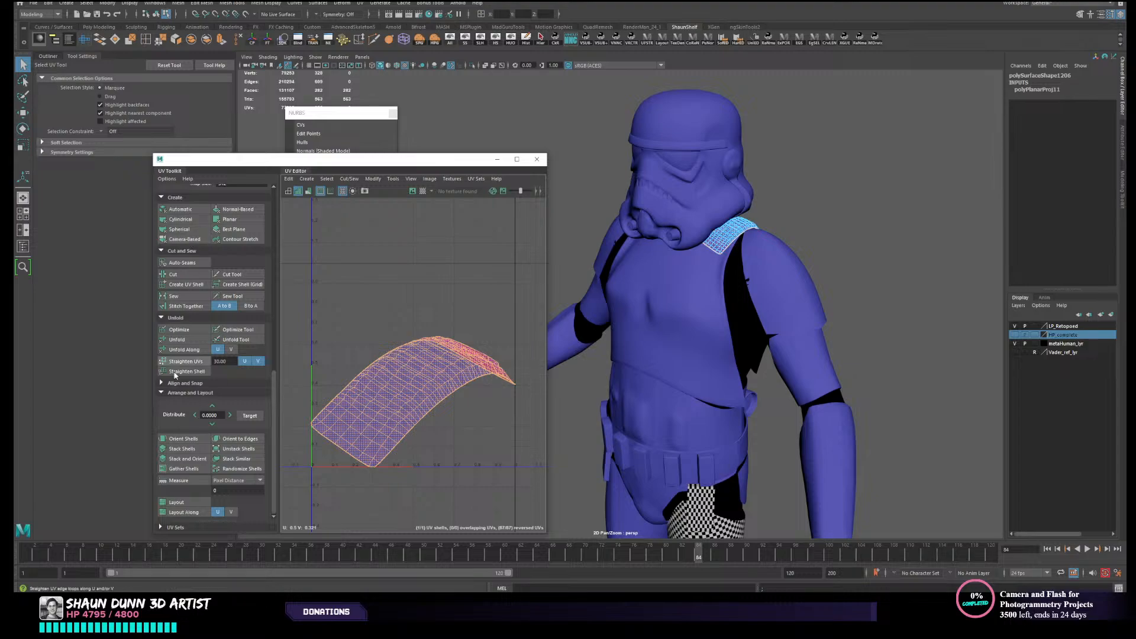
left_click(190, 340)
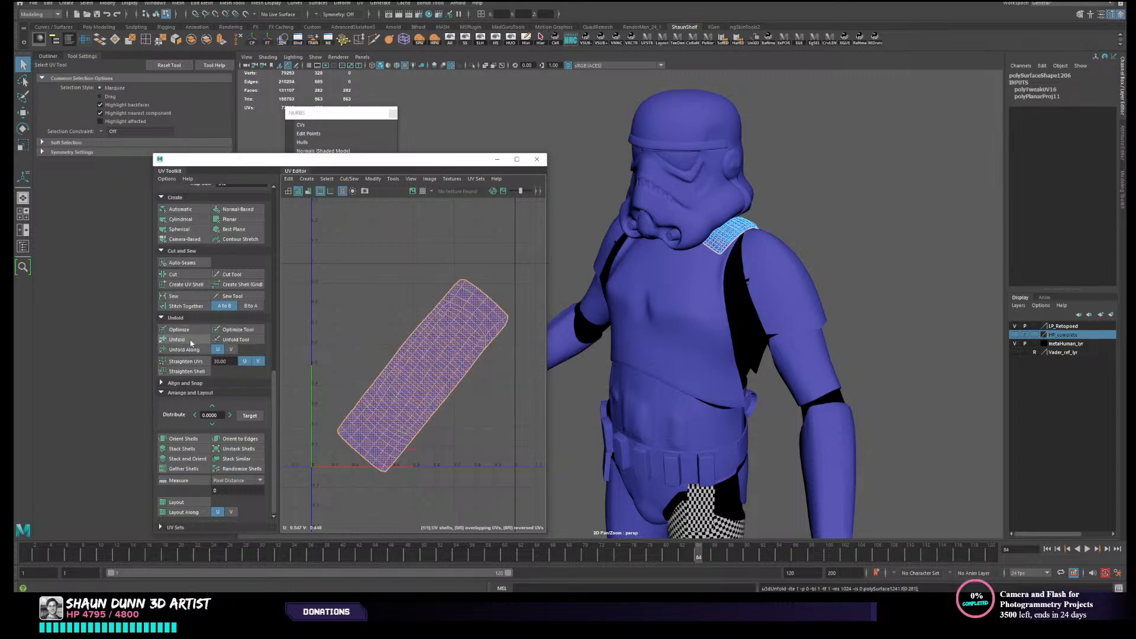
- Give the chest plate a camera-based UV projection and unfold it
right_click_drag(805, 242, 835, 231)
left_click(825, 232)
right_click_drag(719, 238, 762, 214)
left_click(682, 284)
left_click_drag(682, 284, 704, 286, "alt")
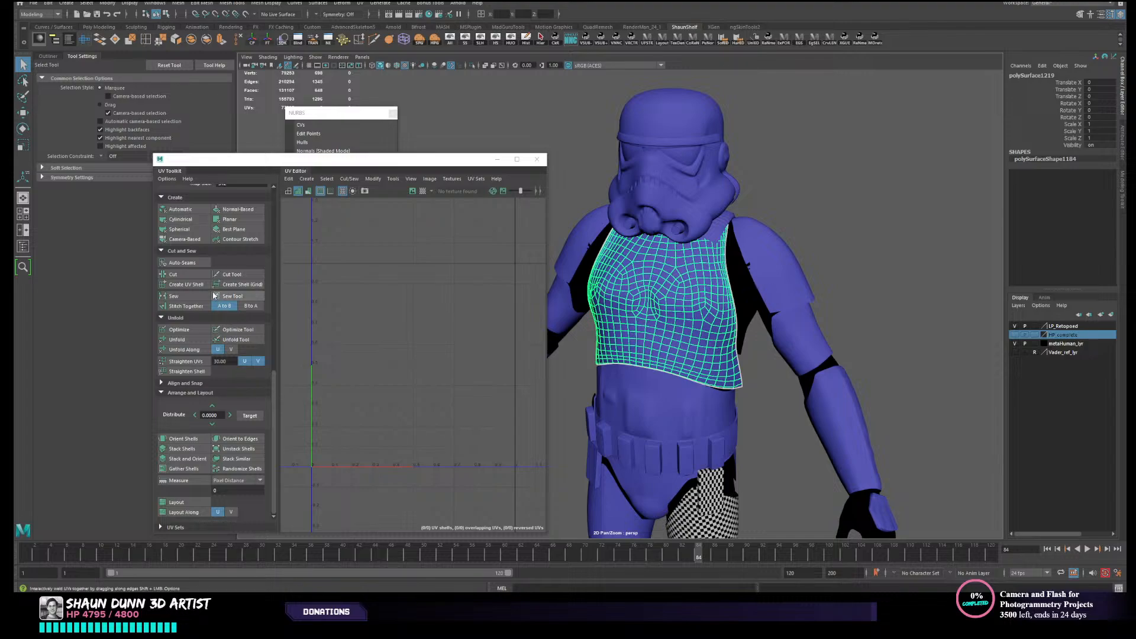
left_click(195, 241)
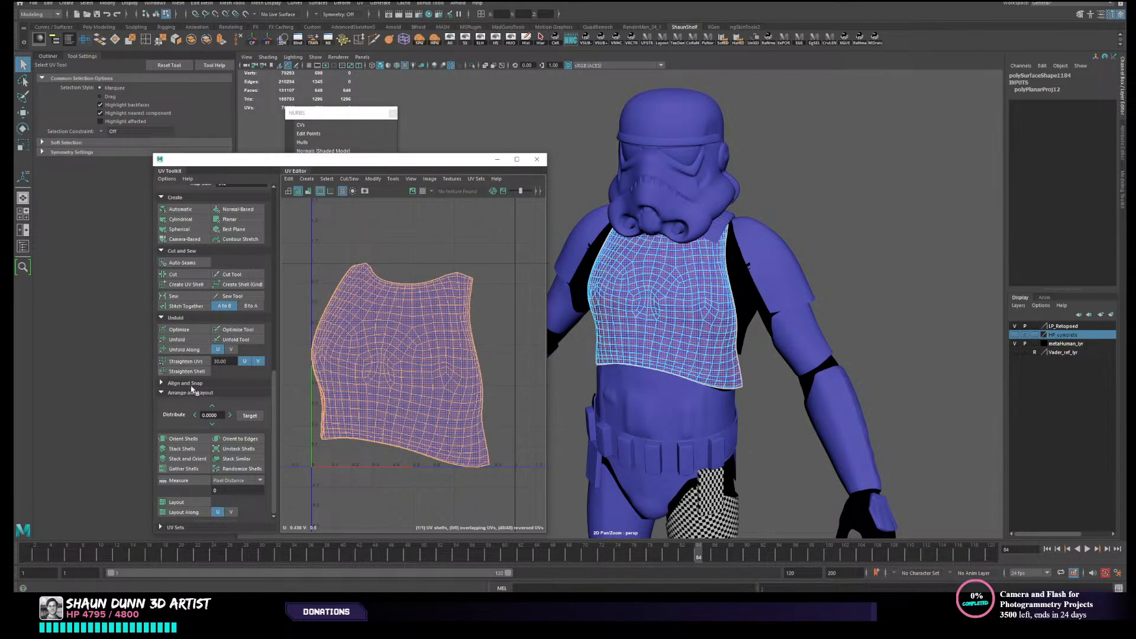
left_click(177, 349)
middle_click_drag(419, 382, 491, 285, "alt")
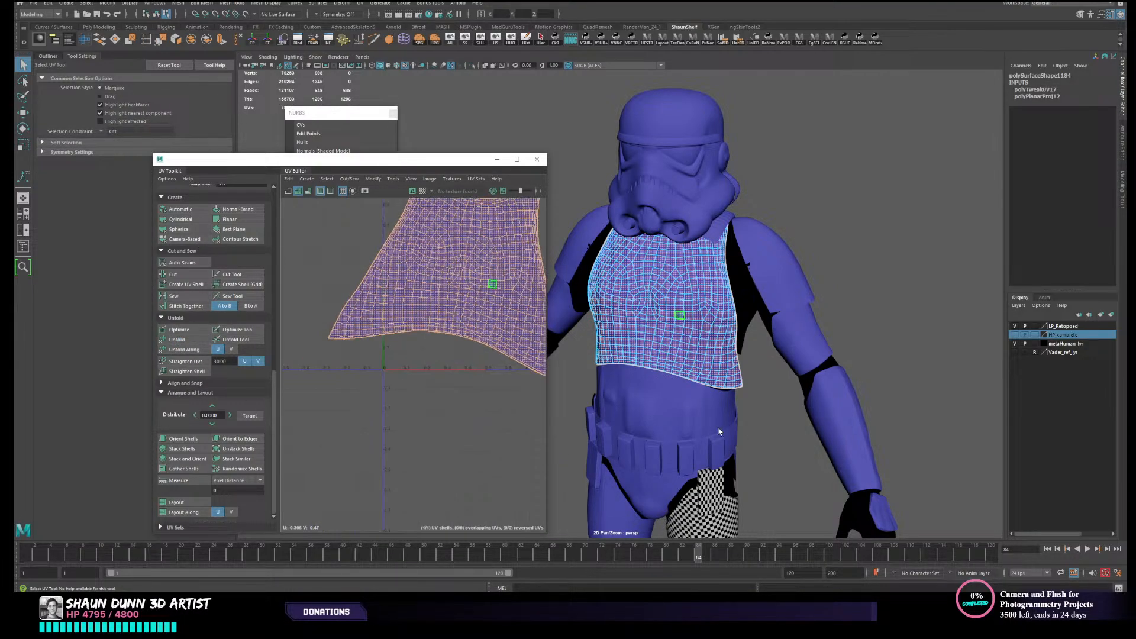
- Give the abdomen plate above the belt a camera-based UV projection and unfold it
left_click(687, 402)
right_click_drag(673, 376, 718, 335)
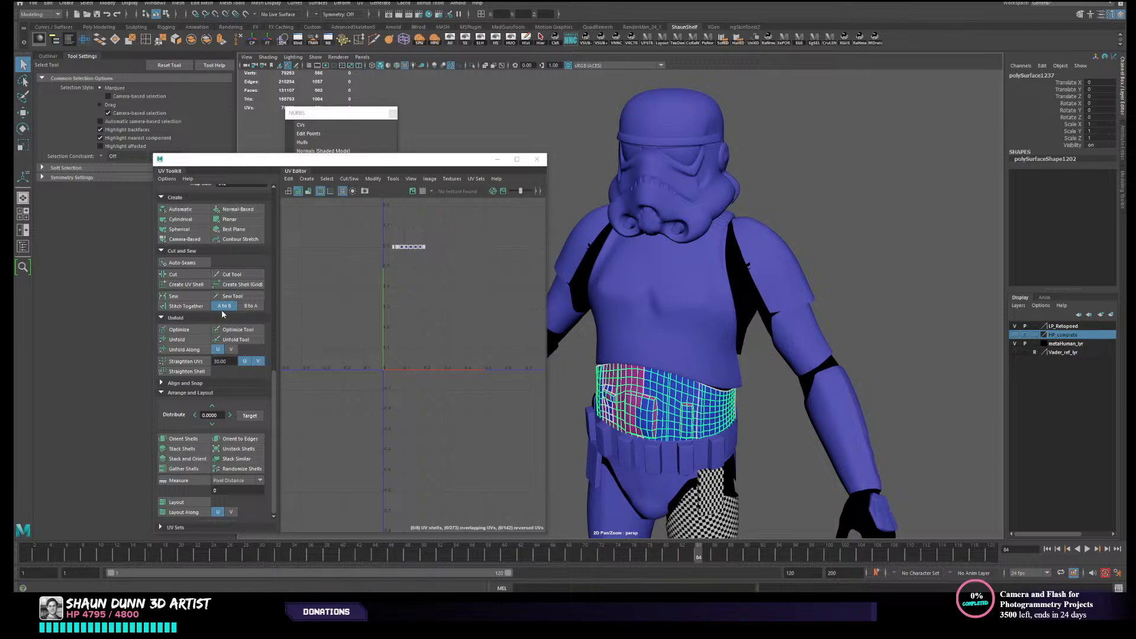
left_click(185, 239)
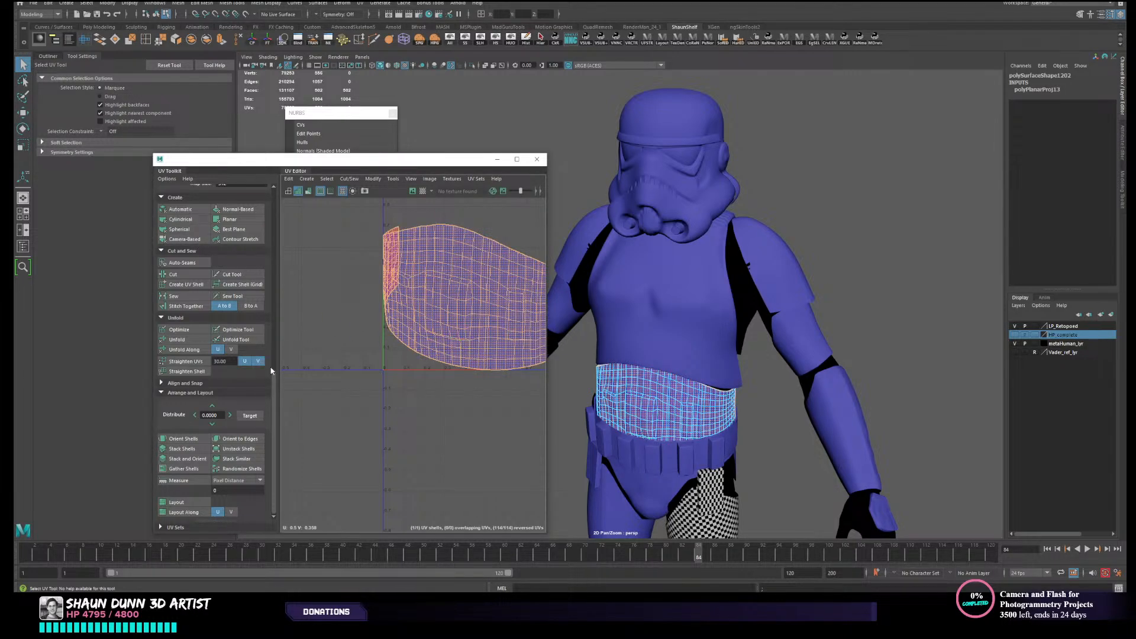
left_click(177, 340)
- Give the pelvis piece below the belt a camera-based UV projection and unfold it
middle_click_drag(704, 459, 688, 316, "alt")
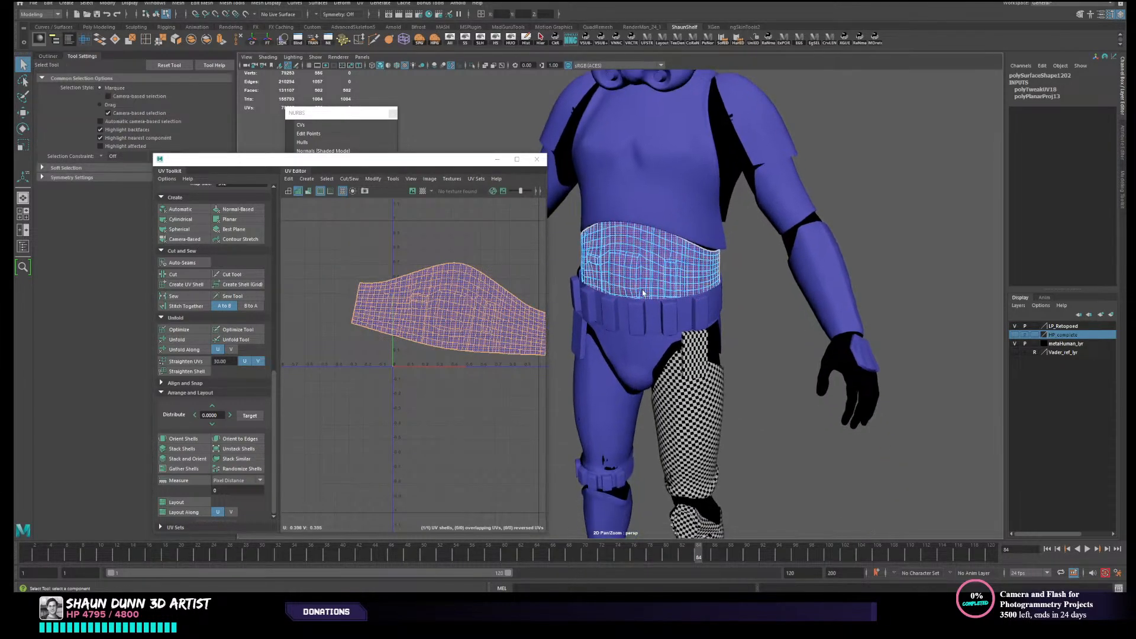
right_click_drag(687, 317, 753, 332, "alt")
left_click_drag(753, 332, 745, 329, "alt")
left_click(765, 312)
right_click_drag(759, 312, 781, 302)
left_click(603, 393)
left_click(632, 391)
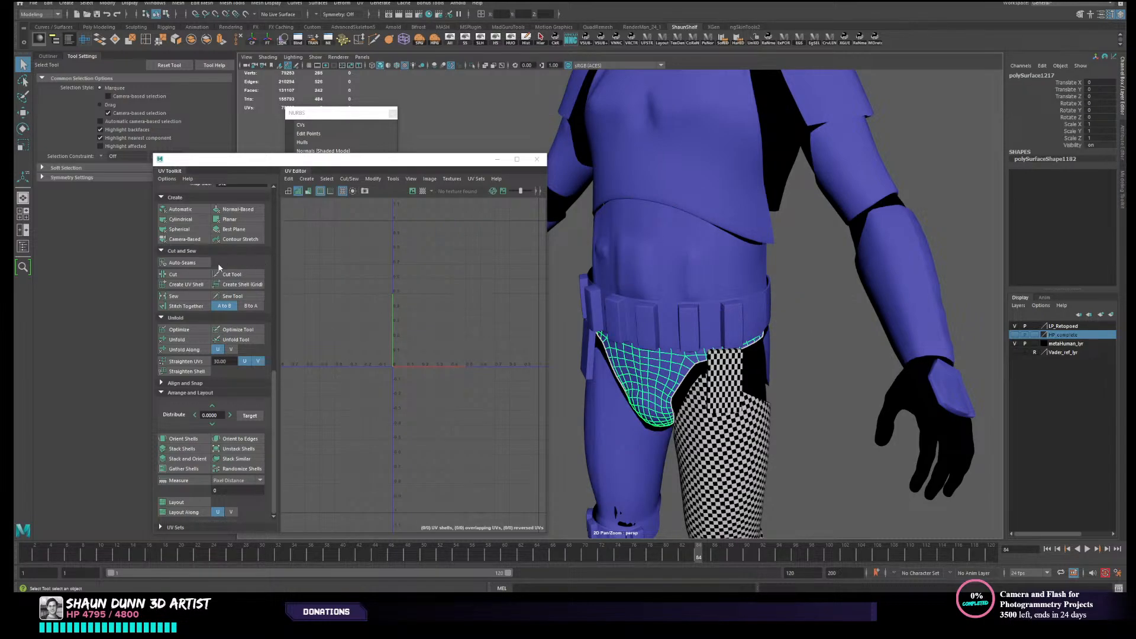
left_click(195, 240)
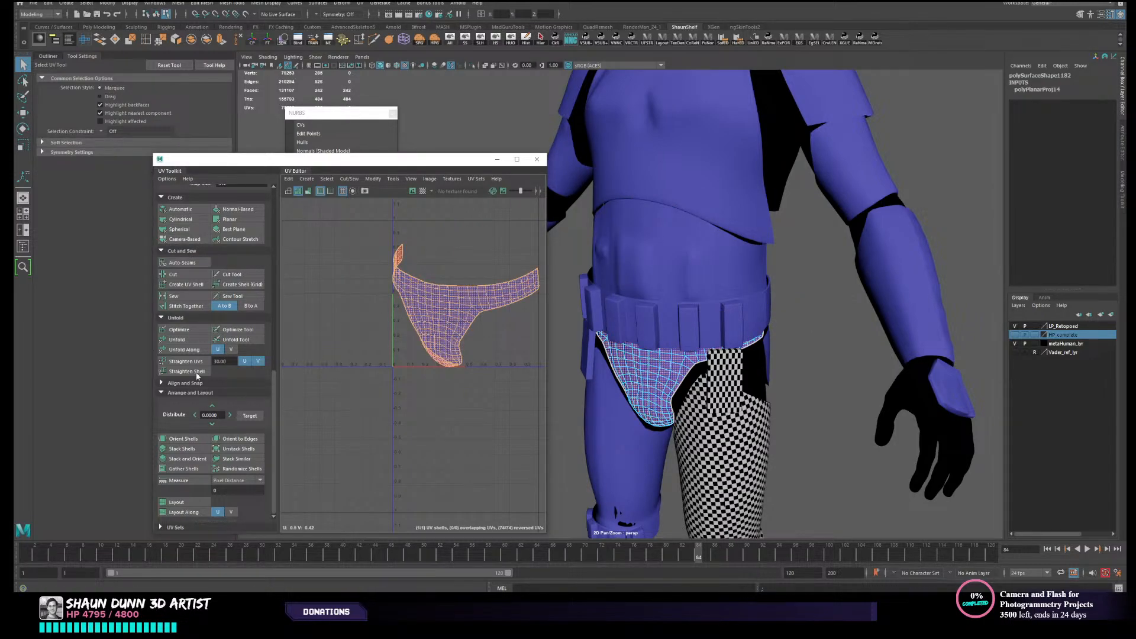
left_click(194, 341)
scroll(418, 418, "down", 2)
mouse_move(734, 415)
left_mouse_down("alt")
mouse_move(811, 405)
mouse_move(718, 421)
left_mouse_up("alt")
middle_click_drag(718, 421, 730, 369, "alt")
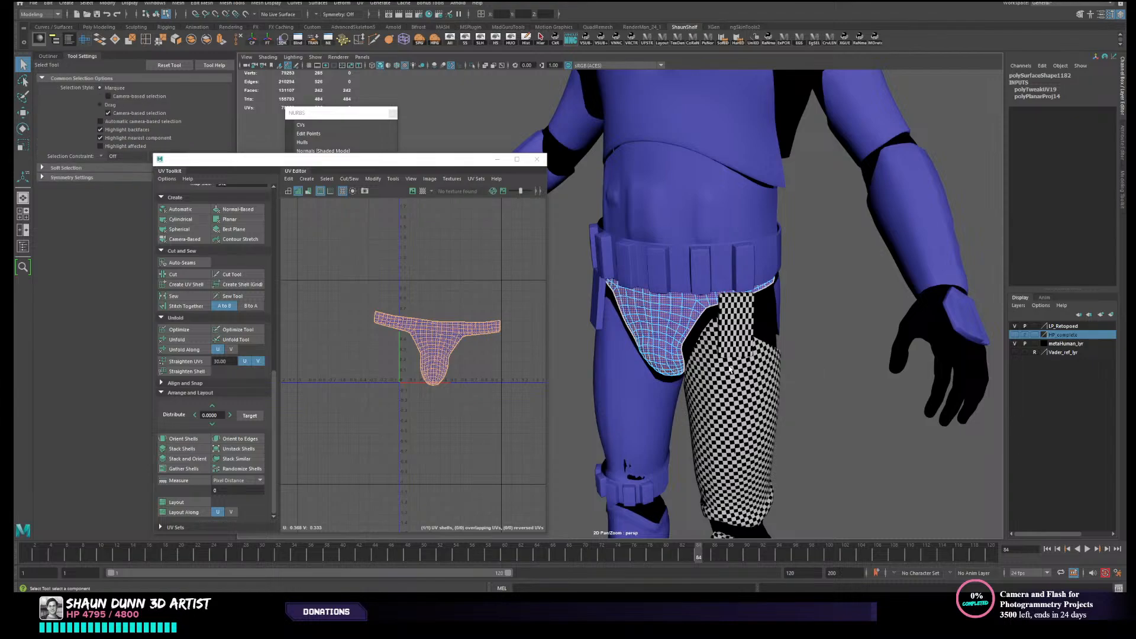
- Select the checkered thigh and shin pieces together to examine their existing UV shells
scroll(730, 367, "down", 3)
right_click_drag(768, 292, 790, 284)
left_click(722, 356)
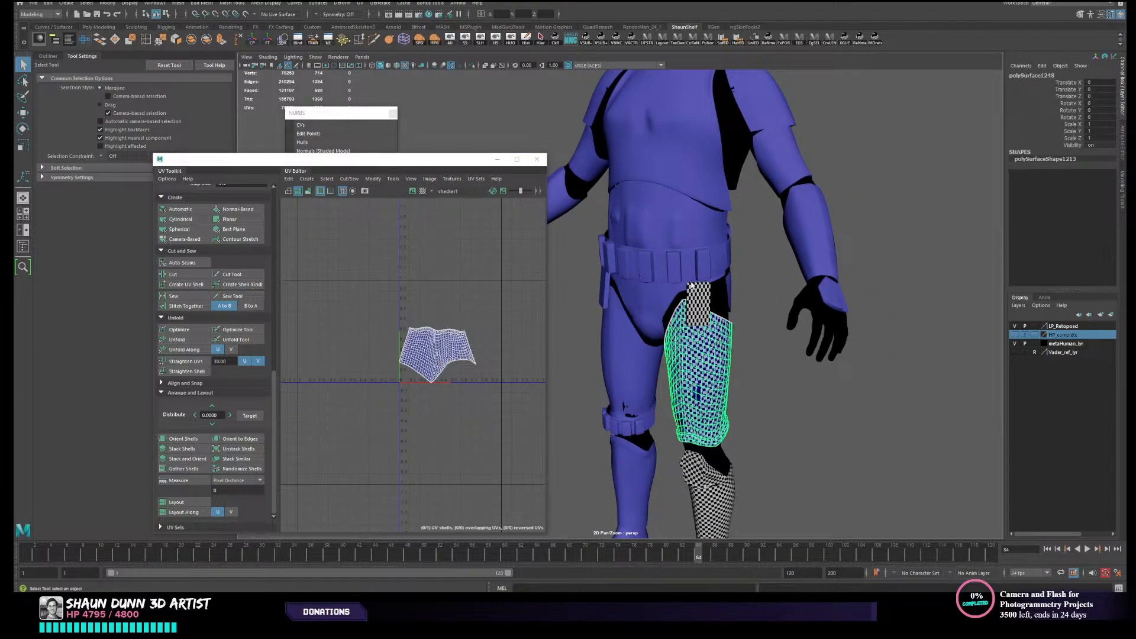
left_click(701, 517, "shift")
middle_click_drag(702, 516, 690, 397, "alt")
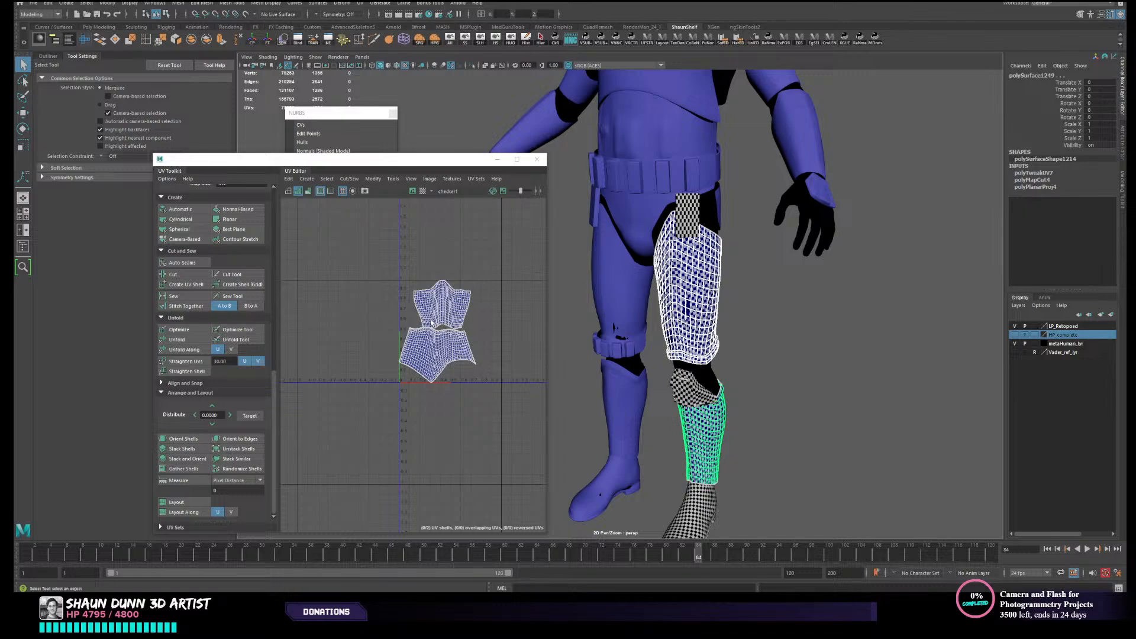
scroll(754, 317, "down", 6)
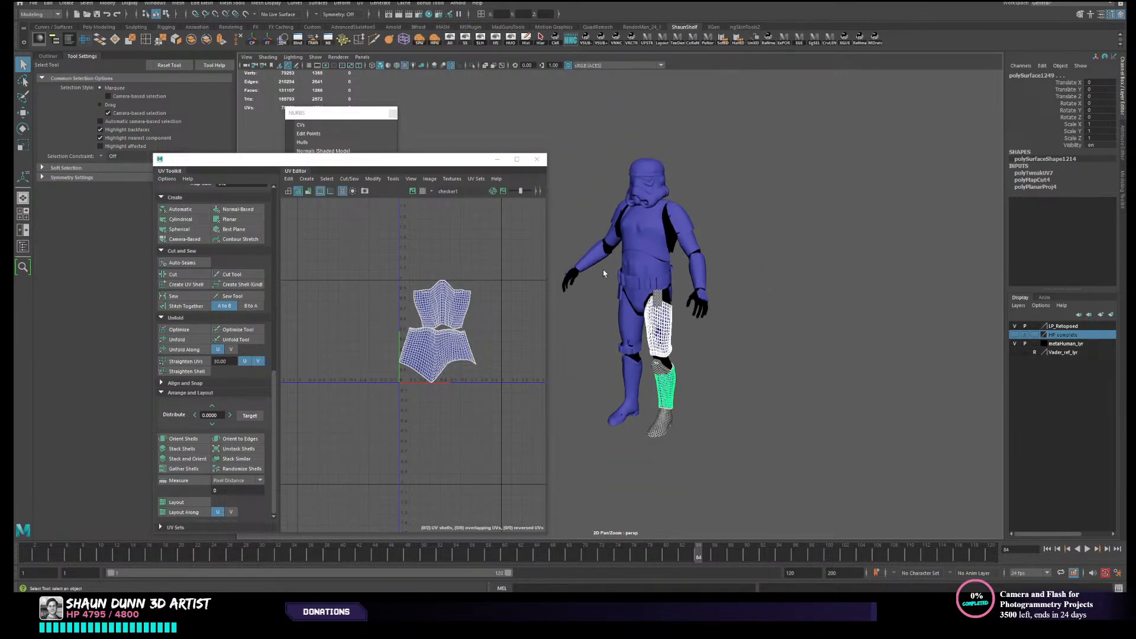
- Hide the metaHuman_lyr layer, and check the UVs of all armour pieces together before clearing the selection
left_click(1015, 345)
left_click_drag(570, 146, 911, 573)
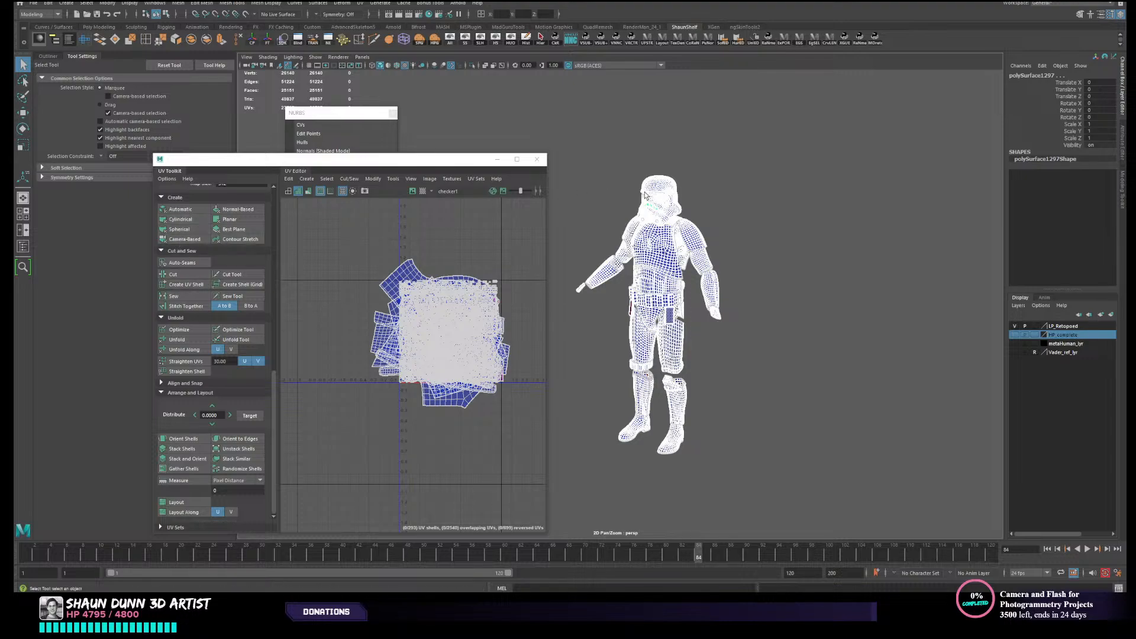
scroll(750, 316, "up", 4)
left_click(780, 387)
- Examine the pelvis piece's UV shell against the UVs of the whole armour set
scroll(781, 391, "up", 4)
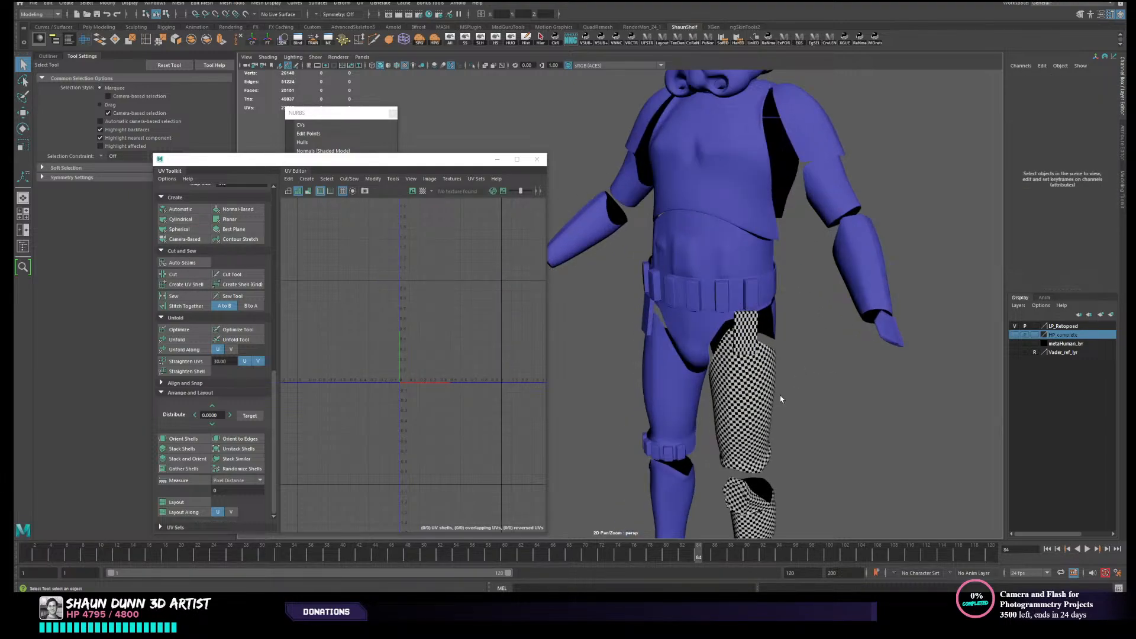
middle_click_drag(780, 397, 652, 298, "alt")
scroll(728, 329, "up", 3)
left_click(647, 234)
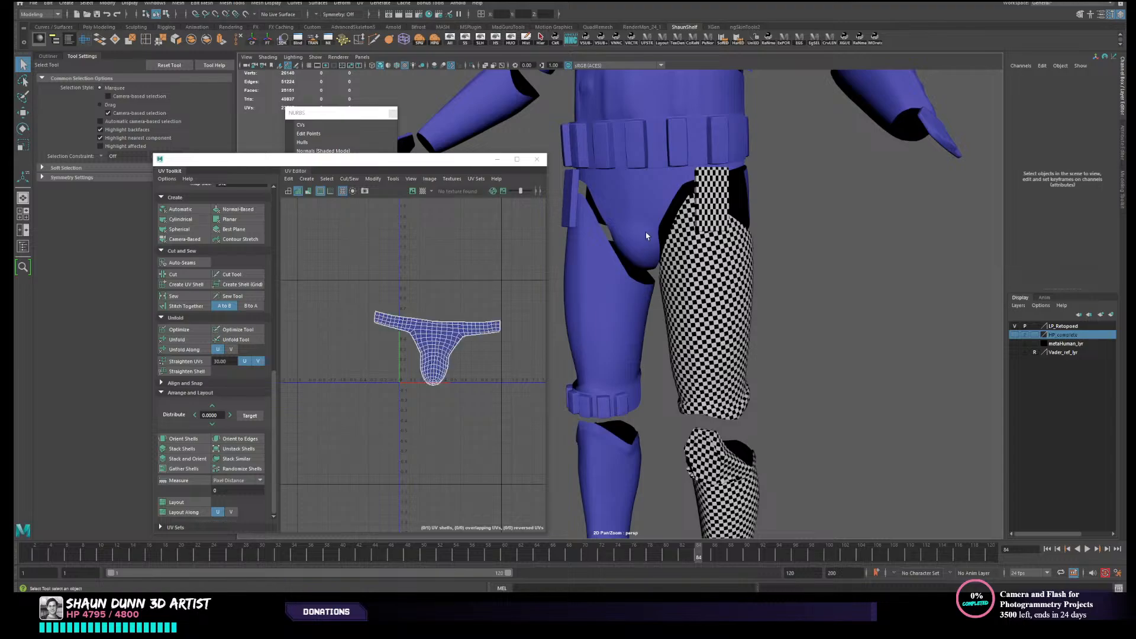
left_click_drag(656, 305, 698, 231, "alt")
middle_click_drag(698, 231, 770, 401, "alt")
scroll(770, 401, "down", 5)
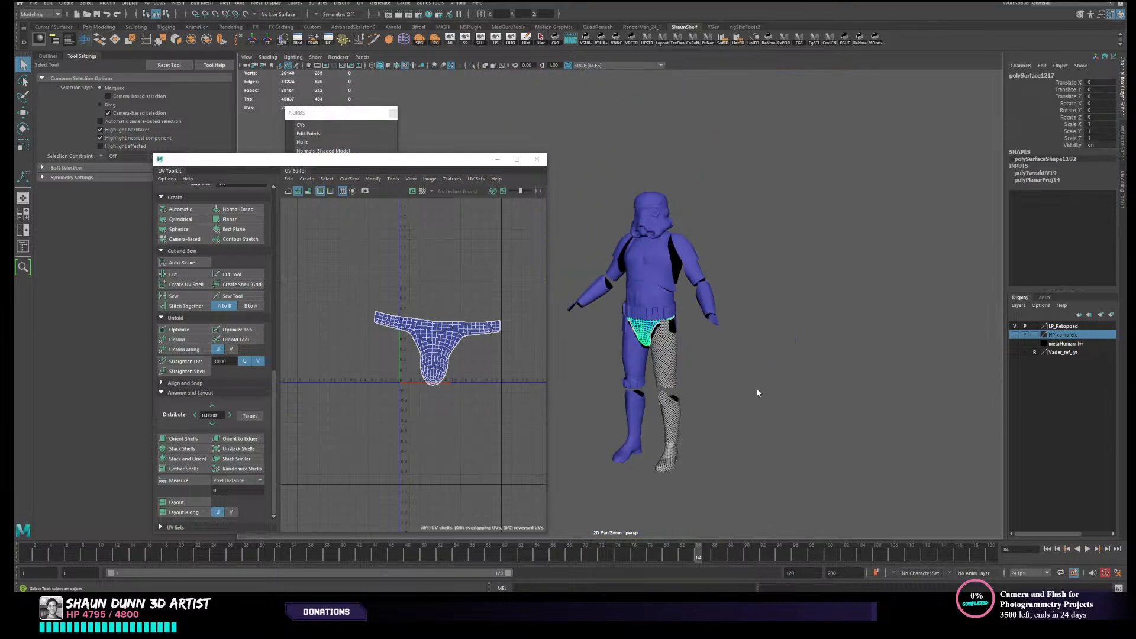
left_click_drag(540, 106, 810, 470)
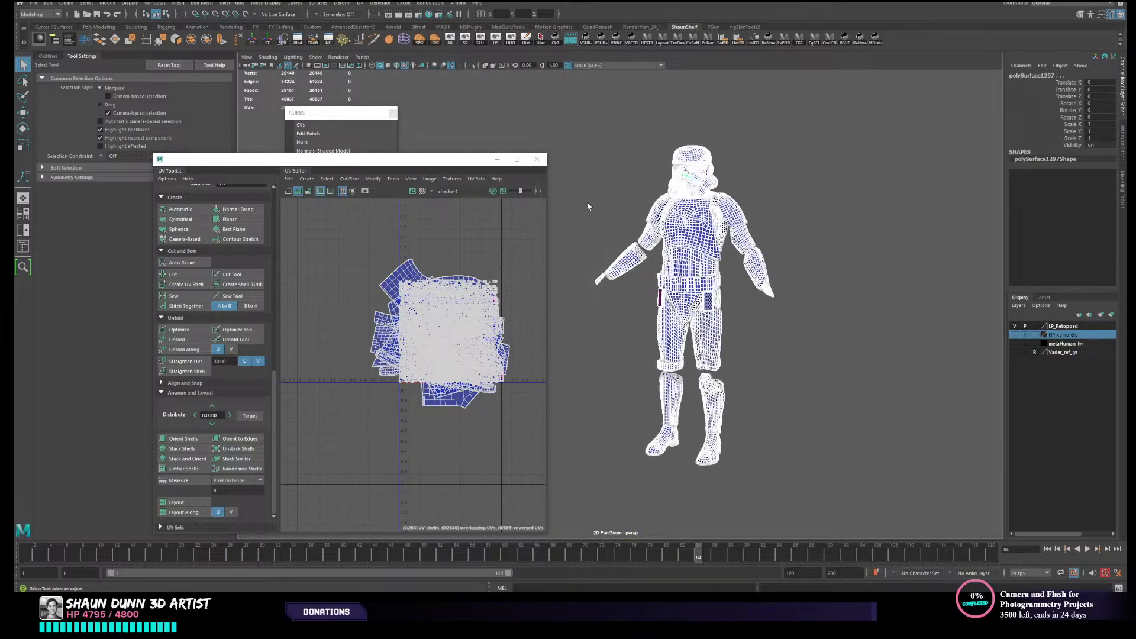
- Lay out the UV shell of the front pelvis piece below the belt within the UV tile
scroll(646, 282, "up", 4)
scroll(629, 282, "up", 3)
left_click(651, 359)
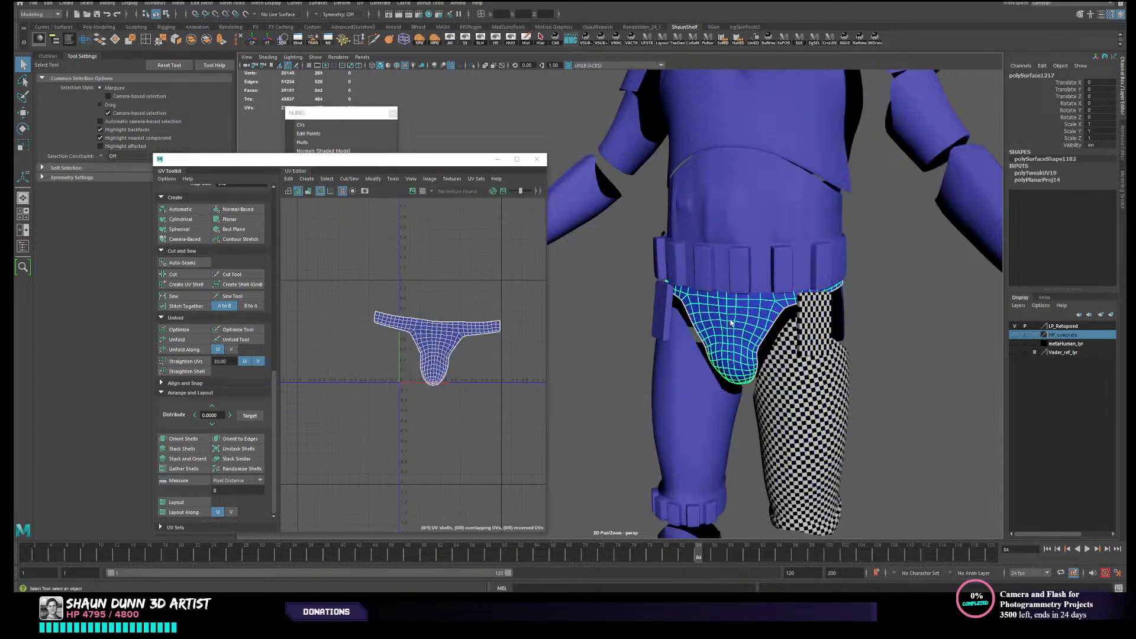
left_click(176, 502)
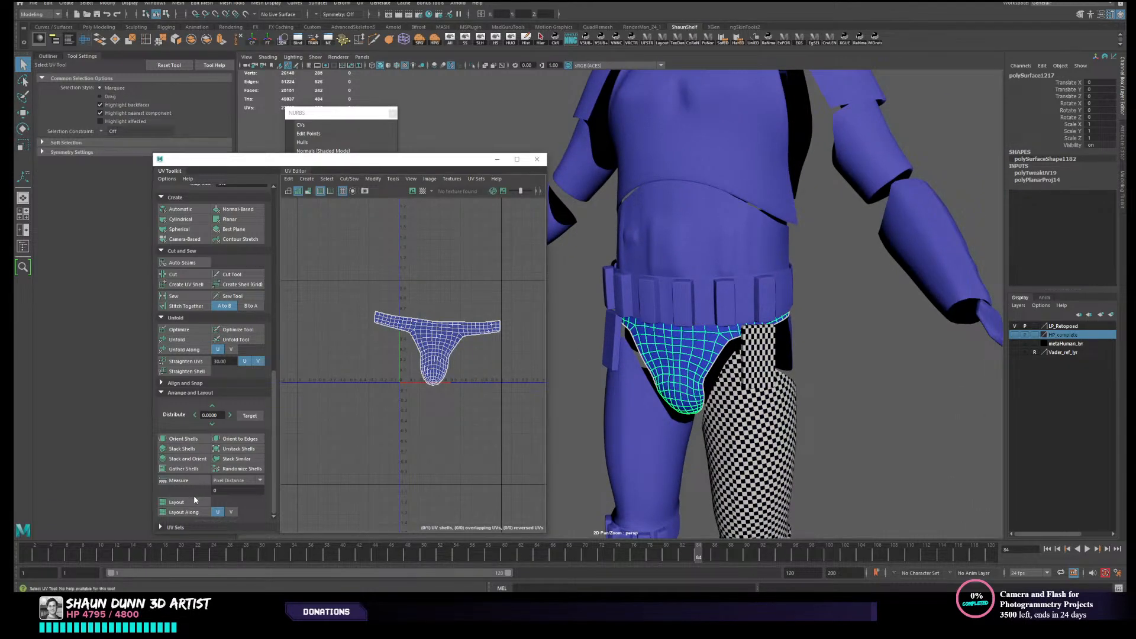
mouse_move(791, 288)
left_mouse_down("alt")
mouse_move(789, 272)
mouse_move(804, 272)
left_mouse_up("alt")
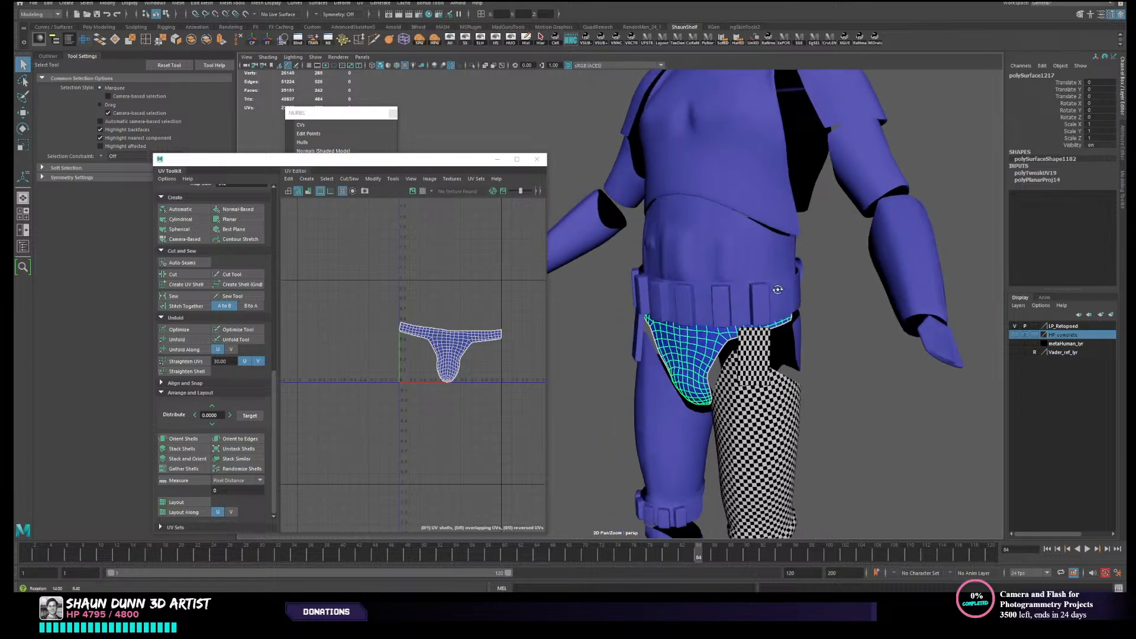
- Examine the existing UV shells of the shoulder armour and the hand guard piece
left_click(877, 170)
left_click(859, 112)
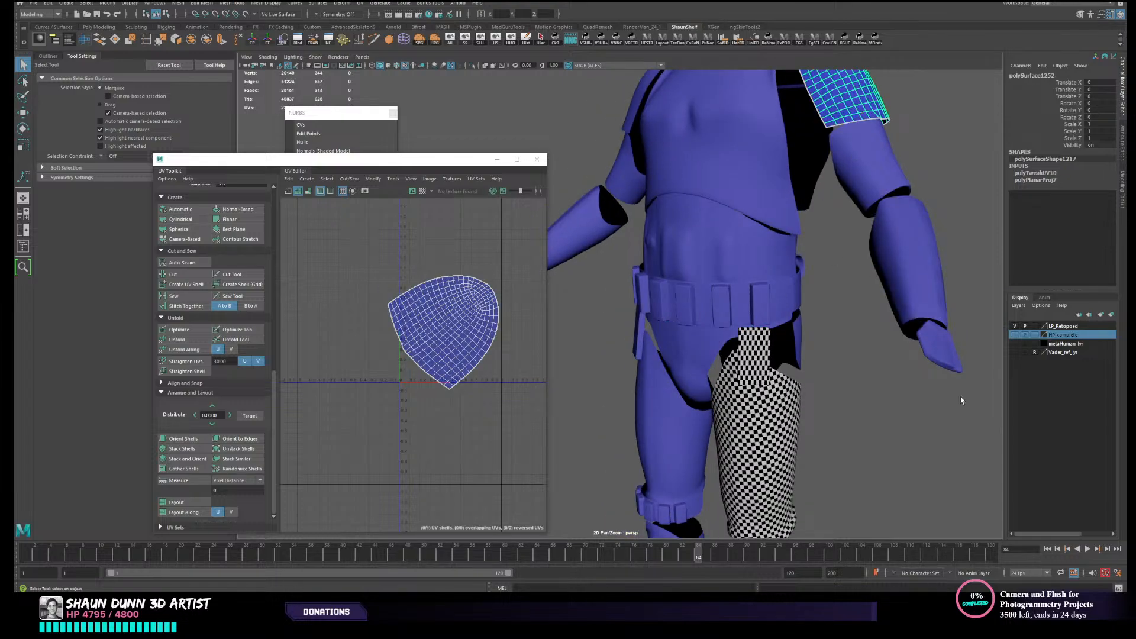
left_click(960, 396)
left_click(938, 355)
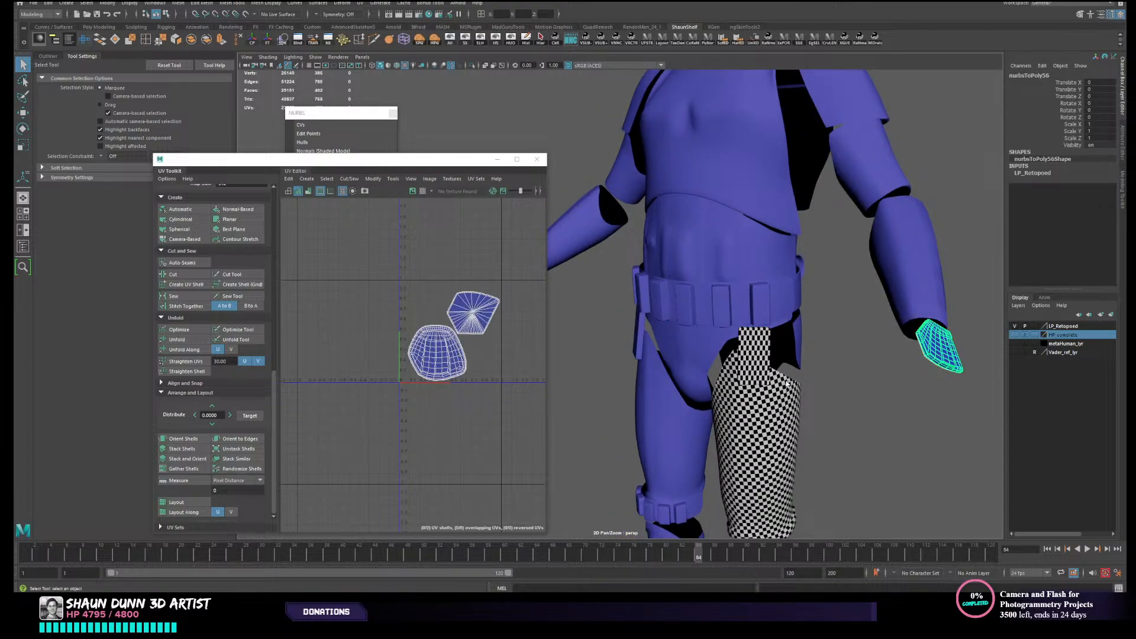
left_click_drag(844, 369, 819, 379, "alt")
middle_click_drag(743, 165, 757, 303, "alt")
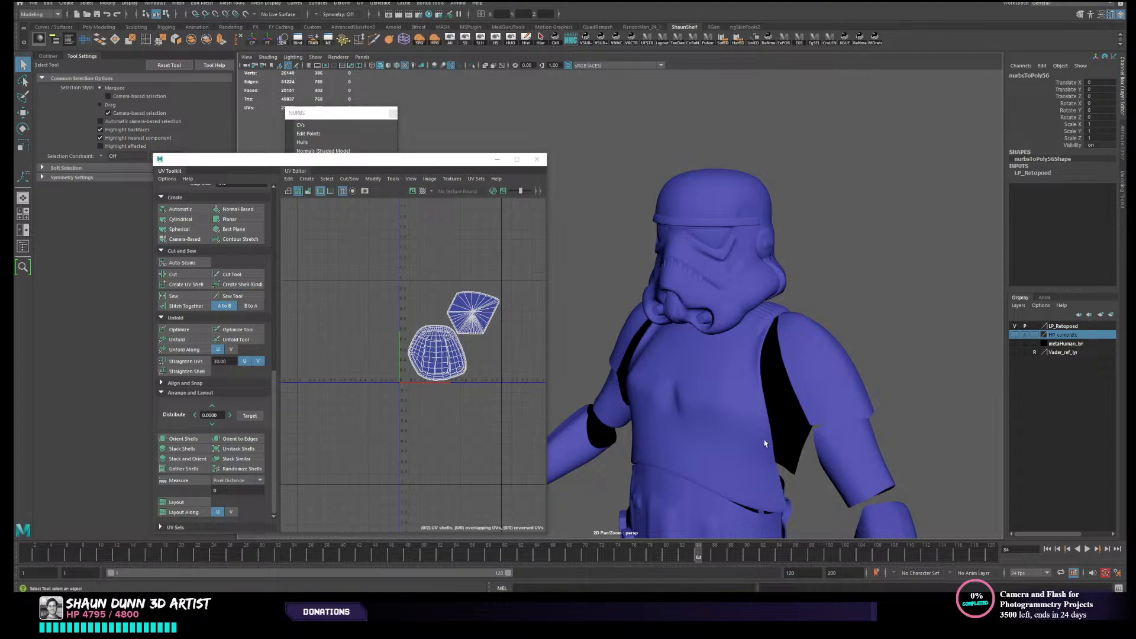
- Give the back plate a camera-based UV projection from behind and unfold it
middle_click_drag(764, 443, 806, 315, "alt")
left_click_drag(806, 314, 728, 302, "alt")
left_click(728, 294)
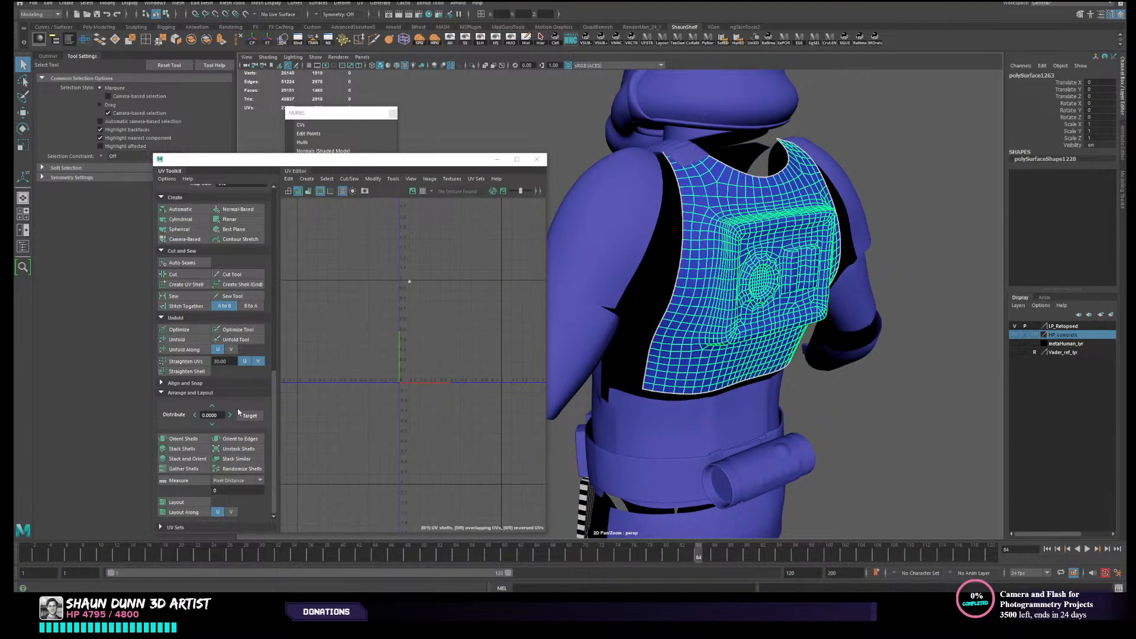
left_click(184, 239)
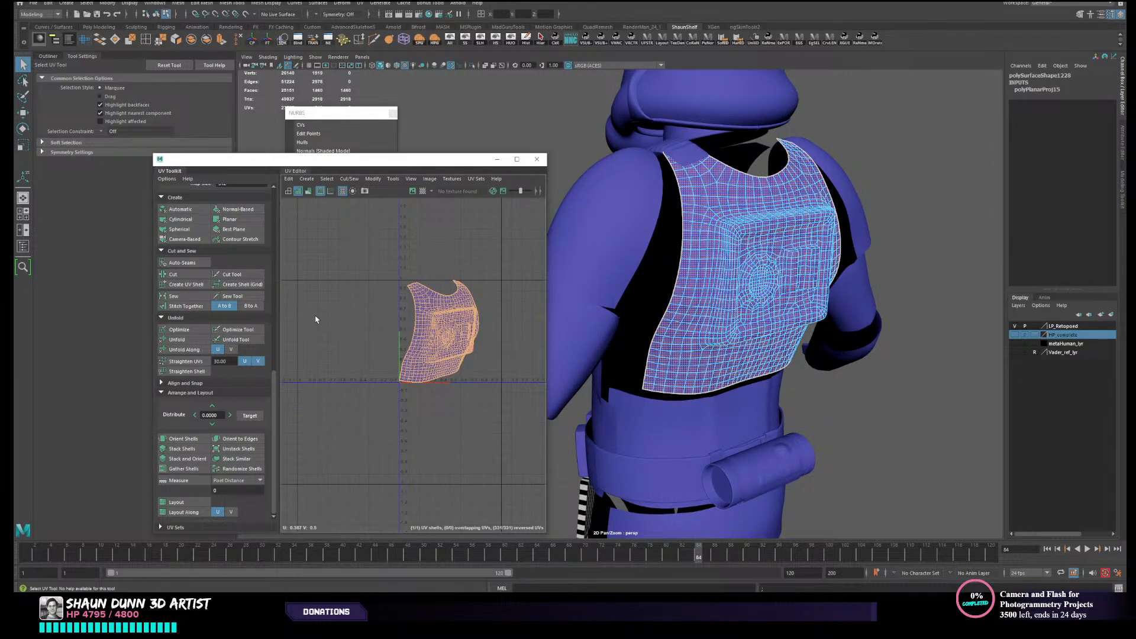
left_click(177, 340)
right_click_drag(909, 341, 753, 436, "alt")
- Project camera-based UVs onto the lower back piece above the belt and unfold its shell
middle_click_drag(753, 436, 815, 326, "alt")
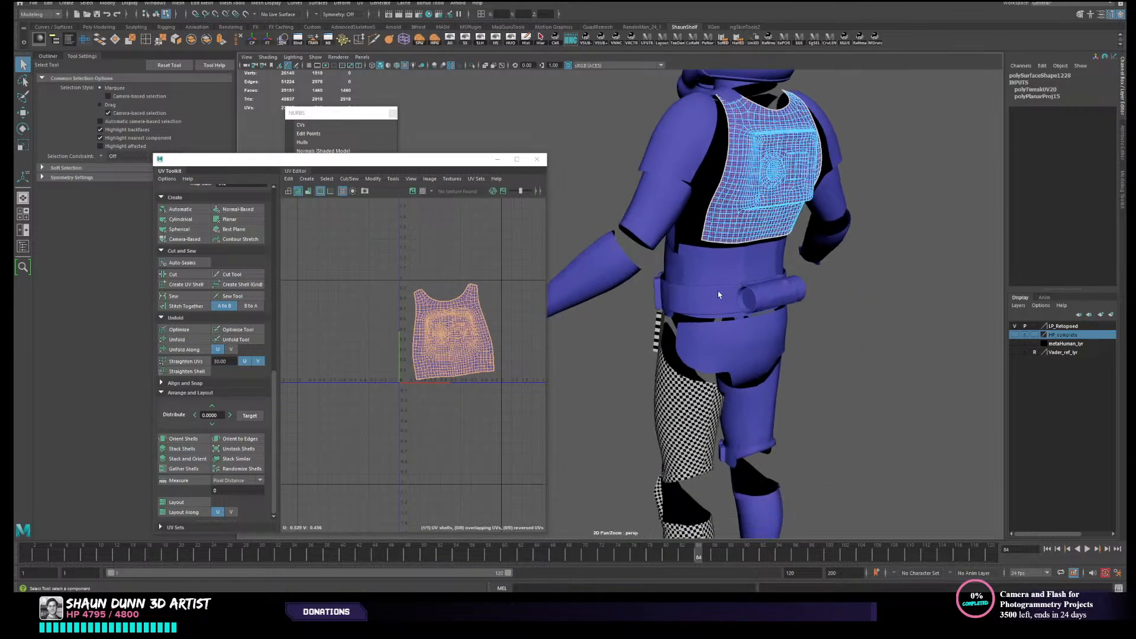
left_click(725, 284)
right_click_drag(713, 274, 753, 261)
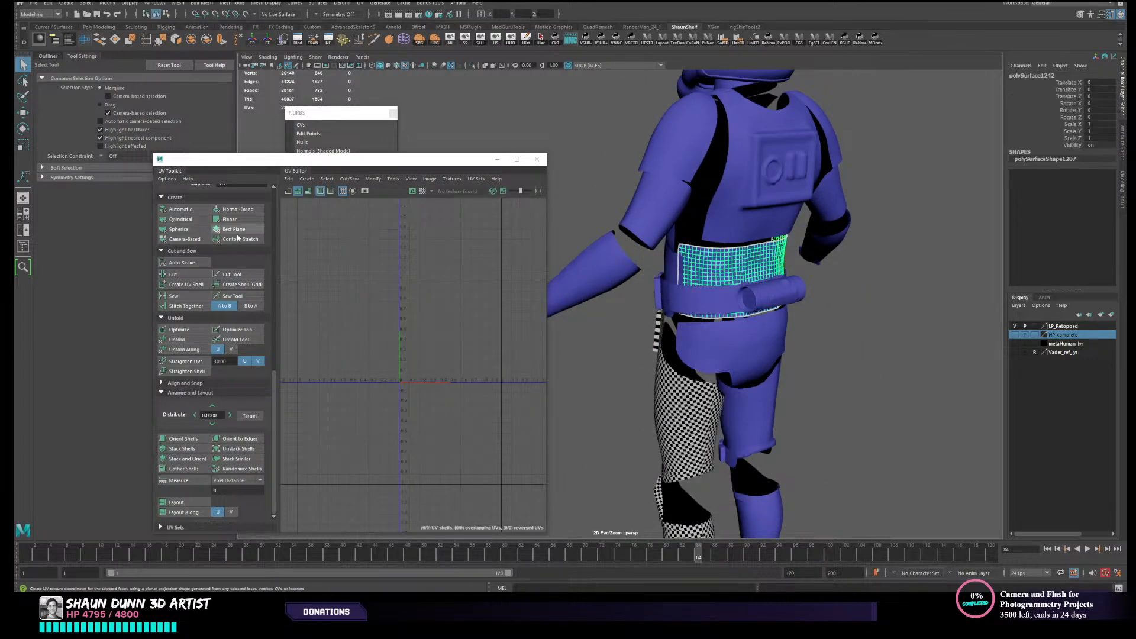
left_click(188, 240)
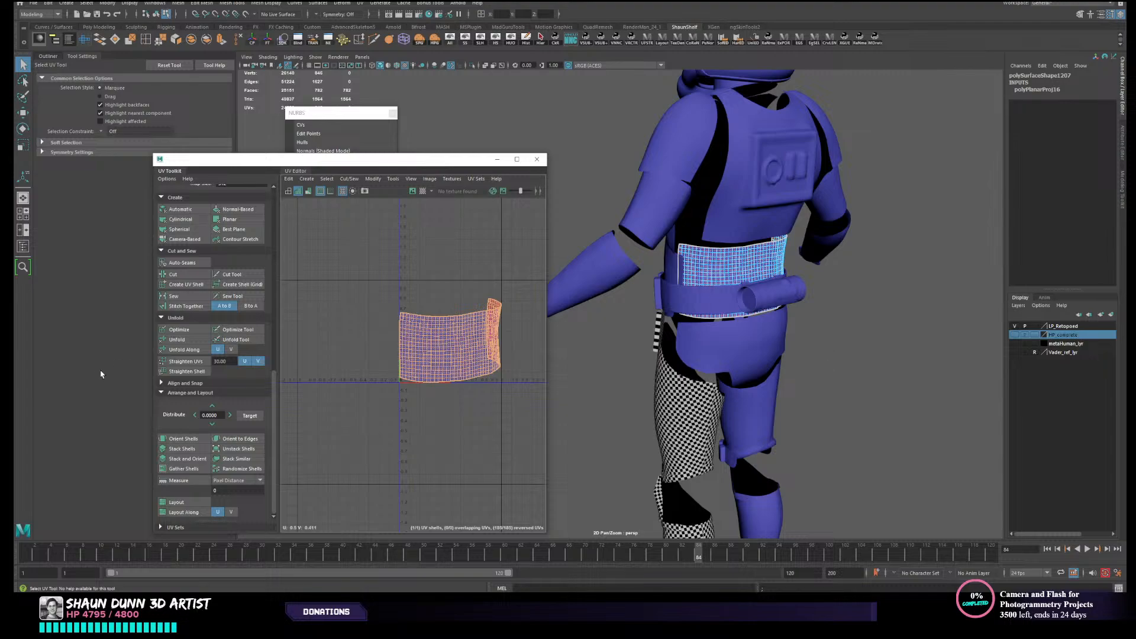
left_click(177, 340)
- Give the rear pelvis piece a camera-based UV projection, unfold it and clear the selection
middle_click_drag(751, 374, 772, 332, "alt")
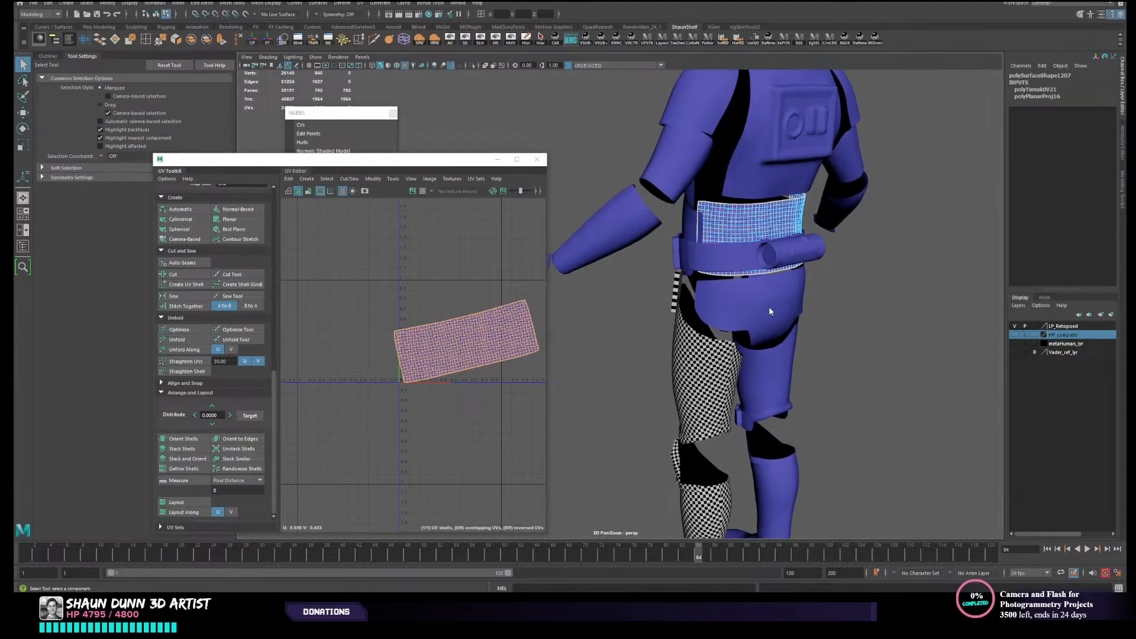
right_click_drag(771, 310, 829, 295)
left_click(837, 294)
left_click(789, 297)
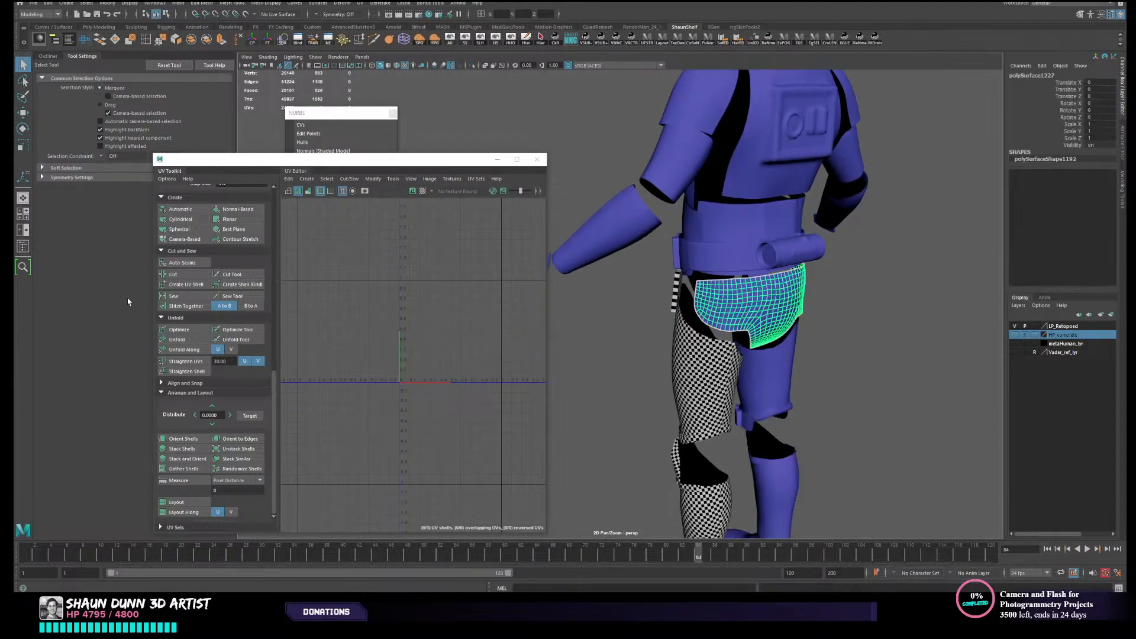
left_click(183, 239)
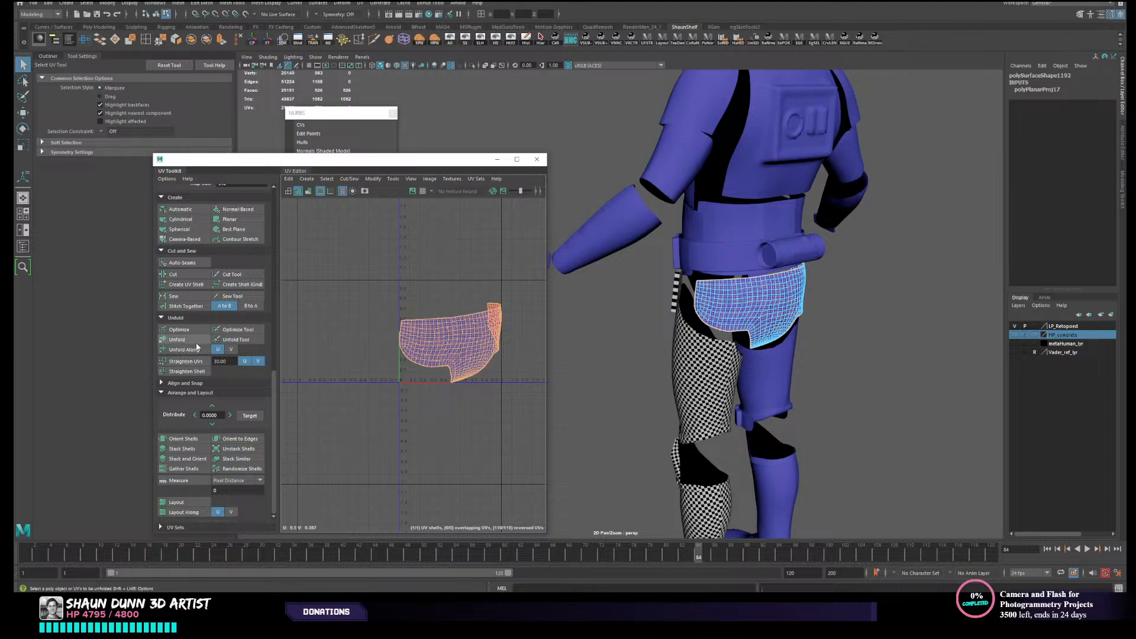
left_click(178, 340)
right_click_drag(798, 306, 839, 302)
left_click(876, 331)
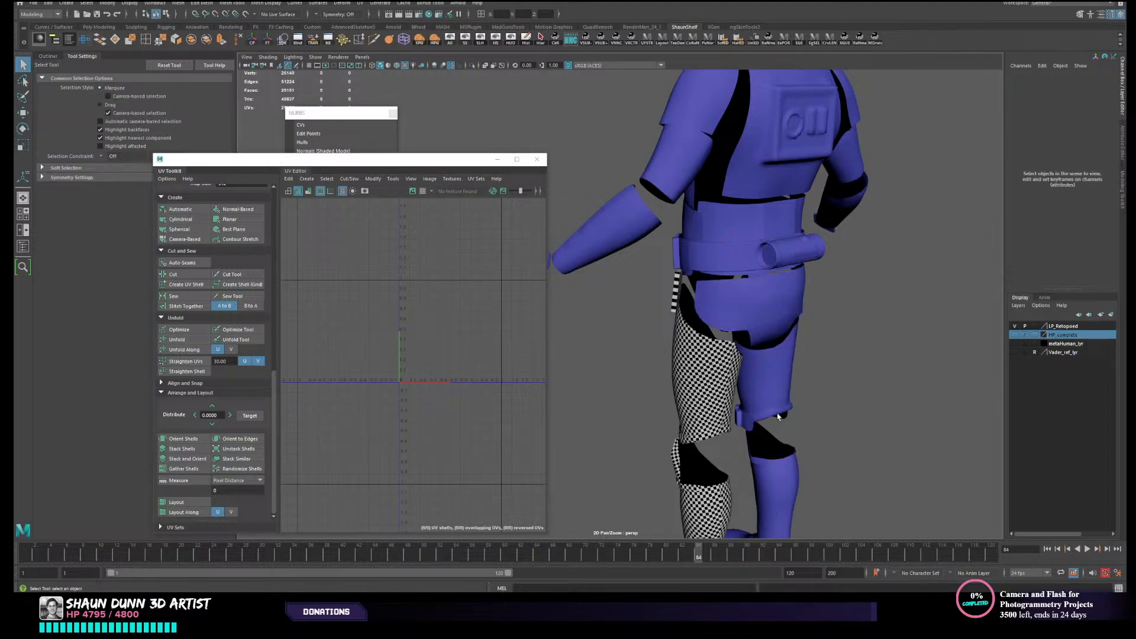
- Examine the rear pelvis piece's unfolded shell and look over the armour from back to front for remaining pieces
left_click_drag(811, 385, 746, 338, "alt")
left_click(772, 215)
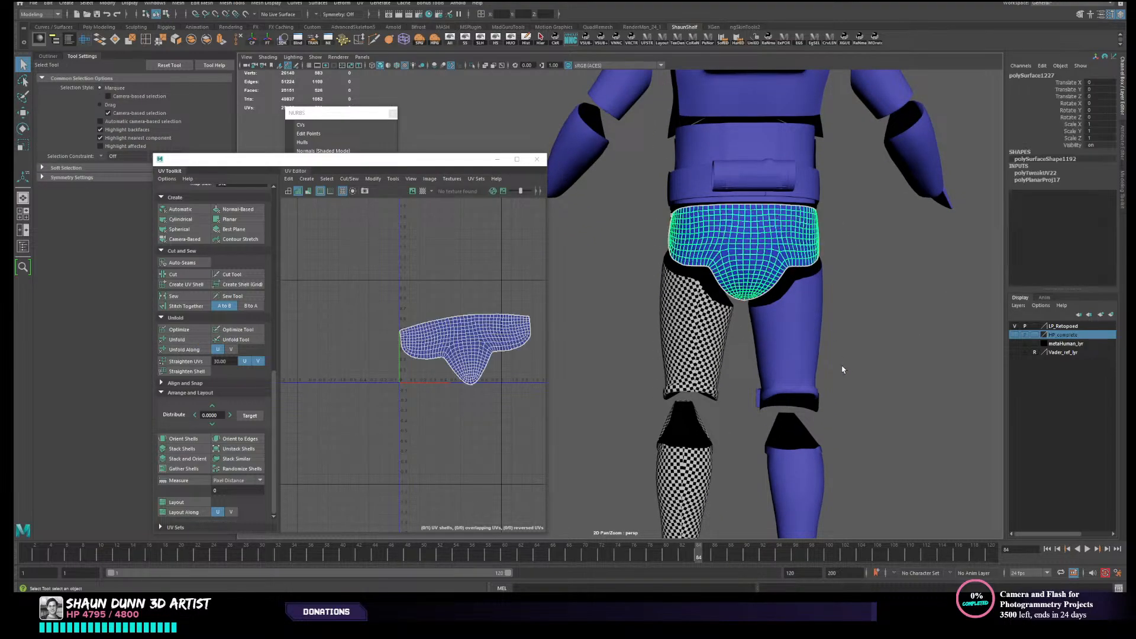
left_click_drag(842, 367, 842, 385, "alt")
middle_click_drag(842, 385, 764, 376, "alt")
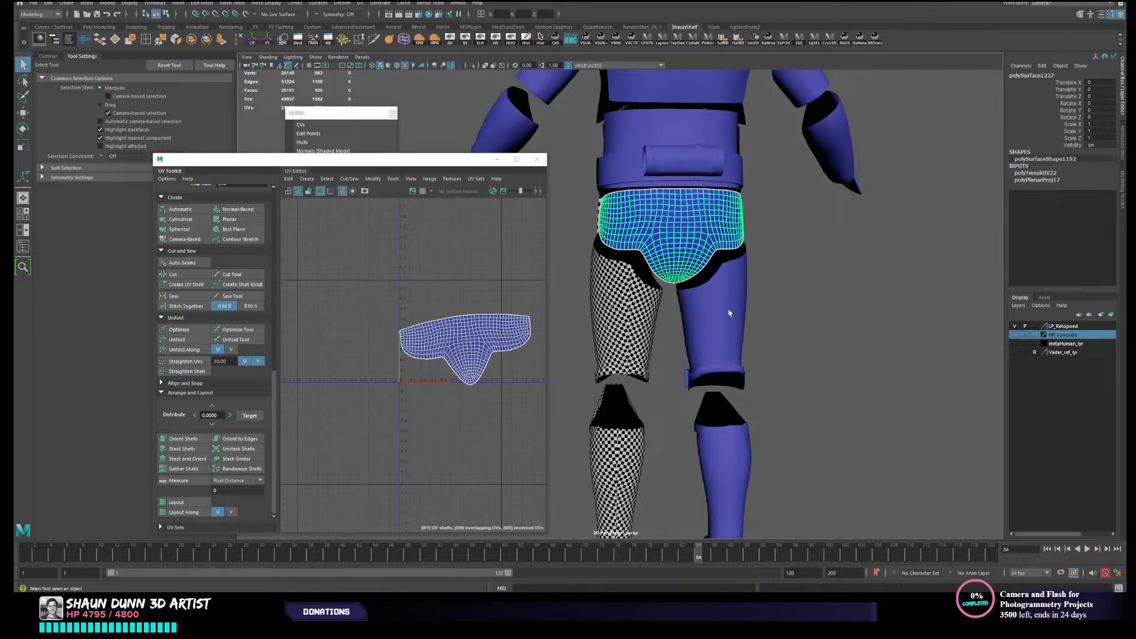
left_click_drag(769, 322, 813, 348, "alt")
left_click(765, 310)
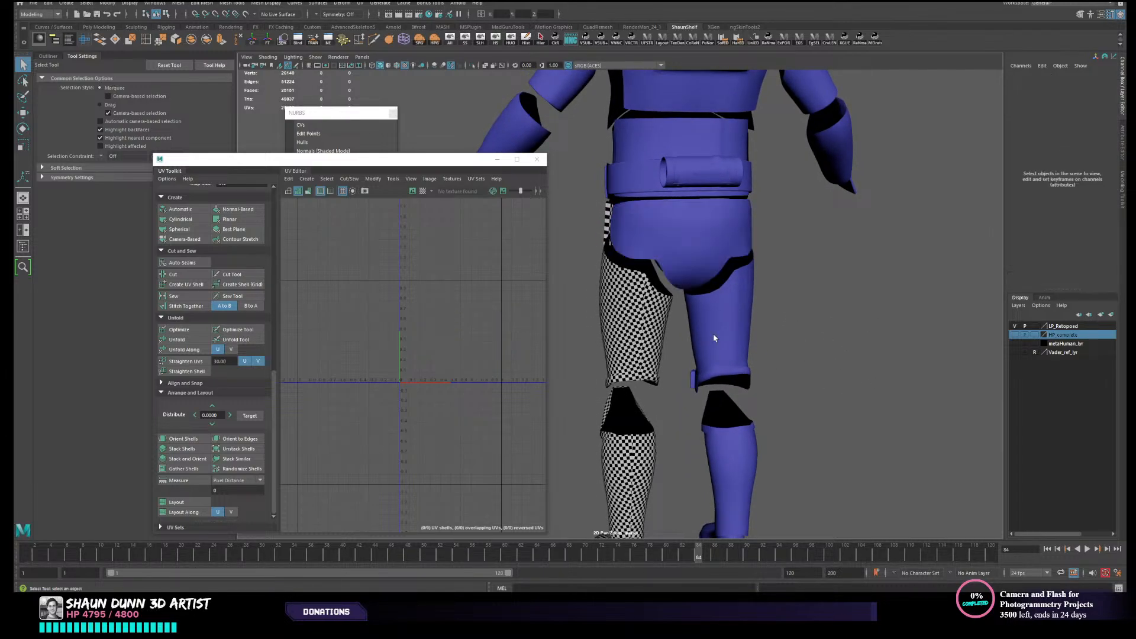
key("ctrl+z")
scroll(776, 421, "down", 3)
left_click_drag(775, 421, 741, 409, "alt")
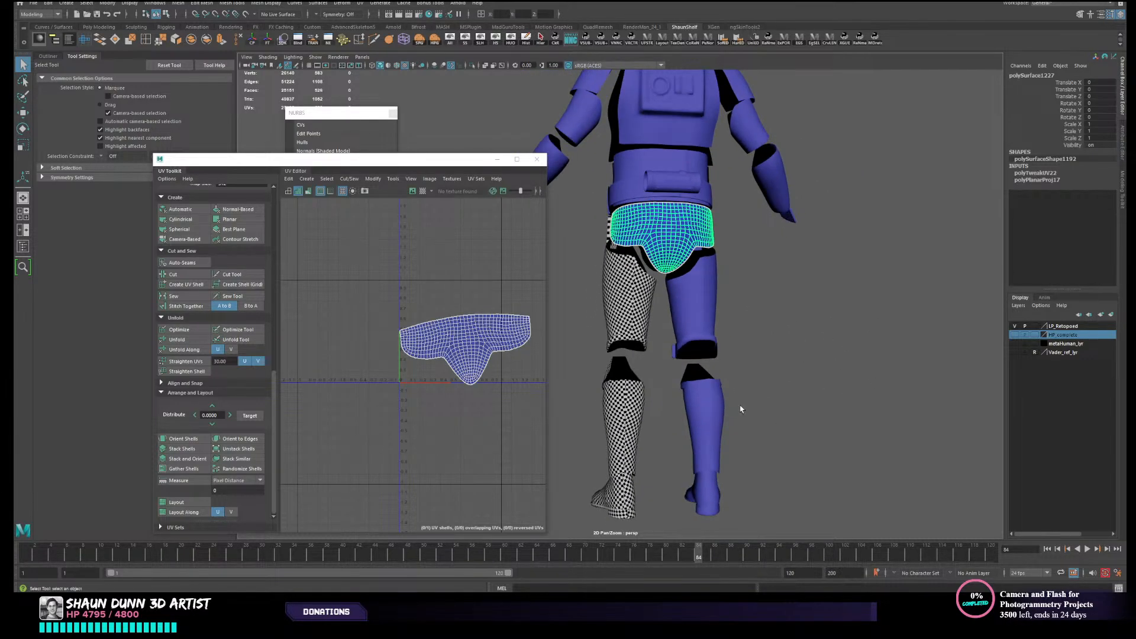
left_click_drag(710, 457, 725, 346, "alt")
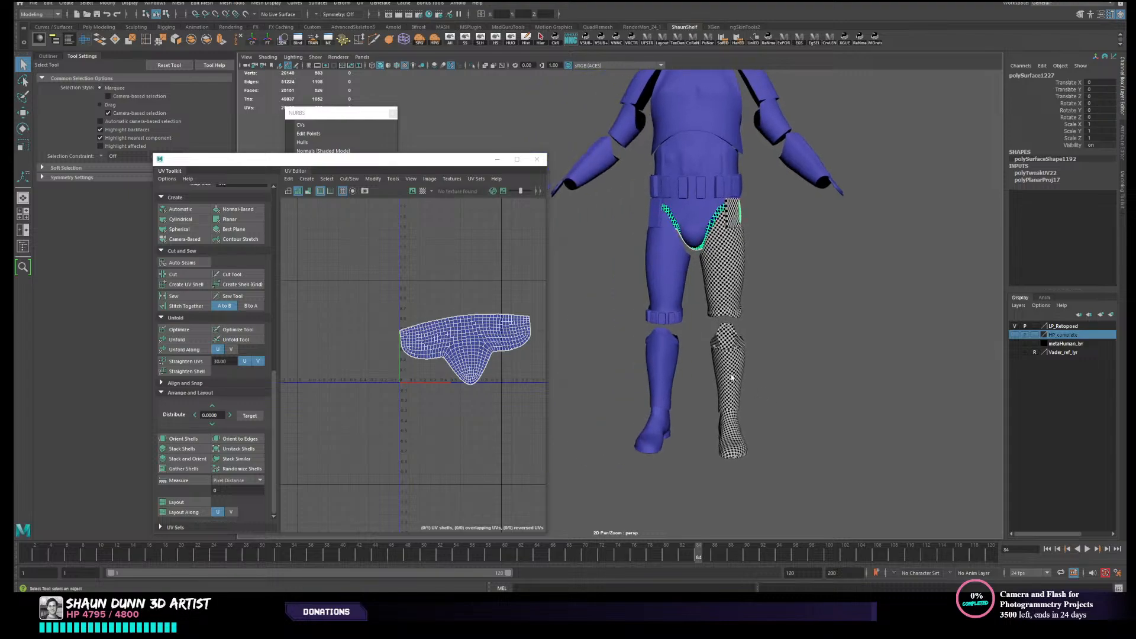
- Check the existing UVs of the pouch band around the lower end of the unchecked thigh
left_click(726, 339)
left_click(674, 319)
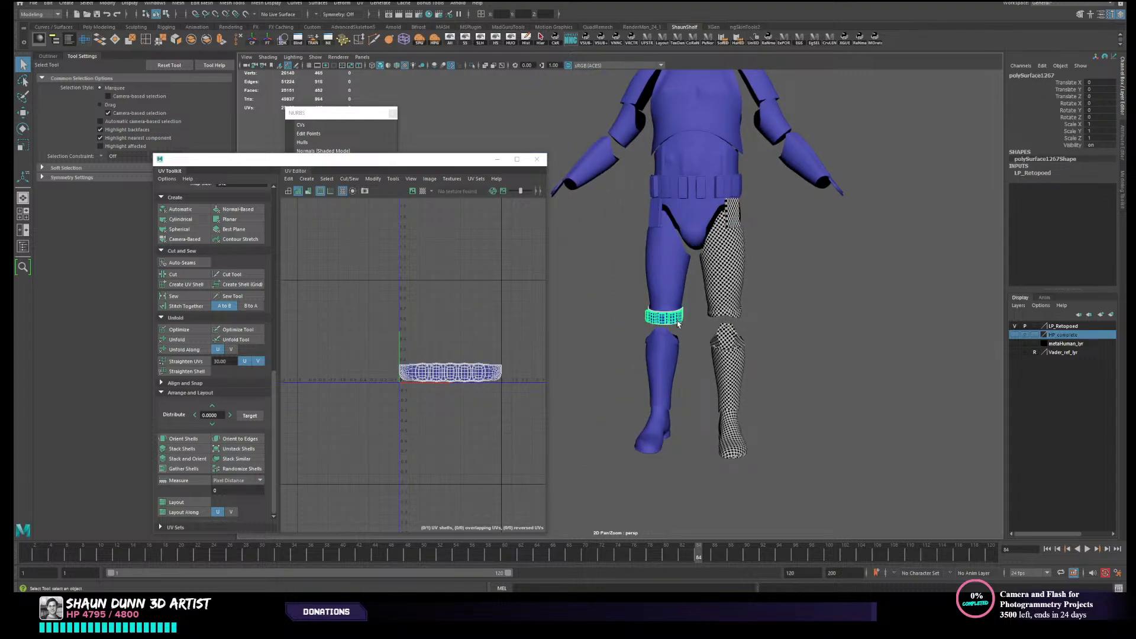
left_click_drag(710, 355, 692, 387, "alt")
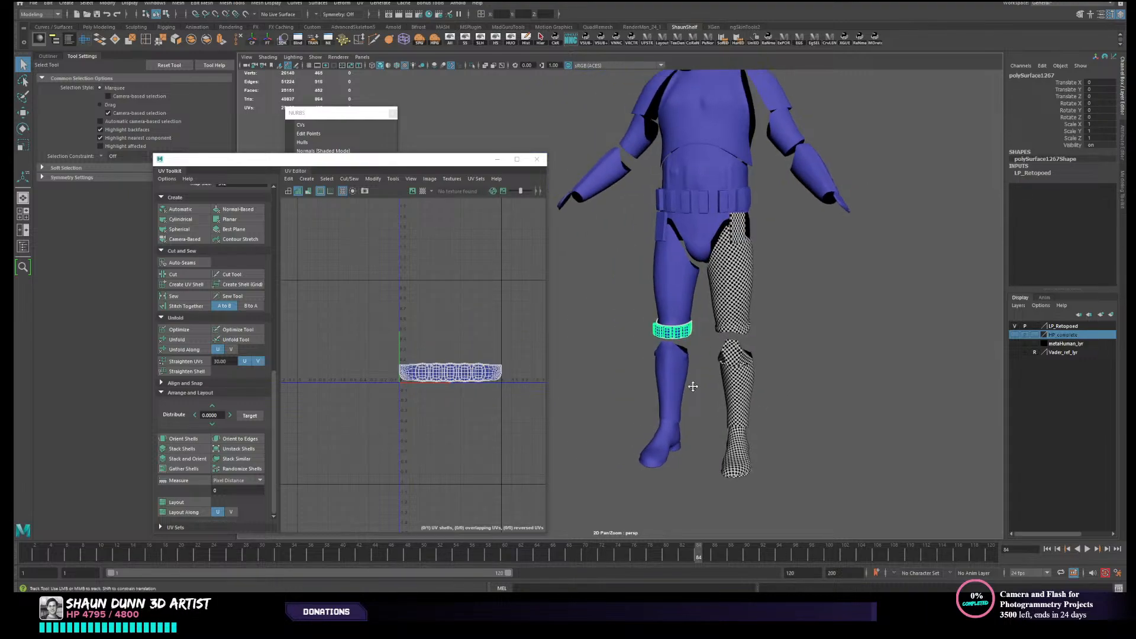
middle_click_drag(693, 388, 702, 463, "alt")
- Give the flat box at the top of the checkered thigh a camera-based UV projection from the front
scroll(704, 440, "up", 3)
left_click(802, 306)
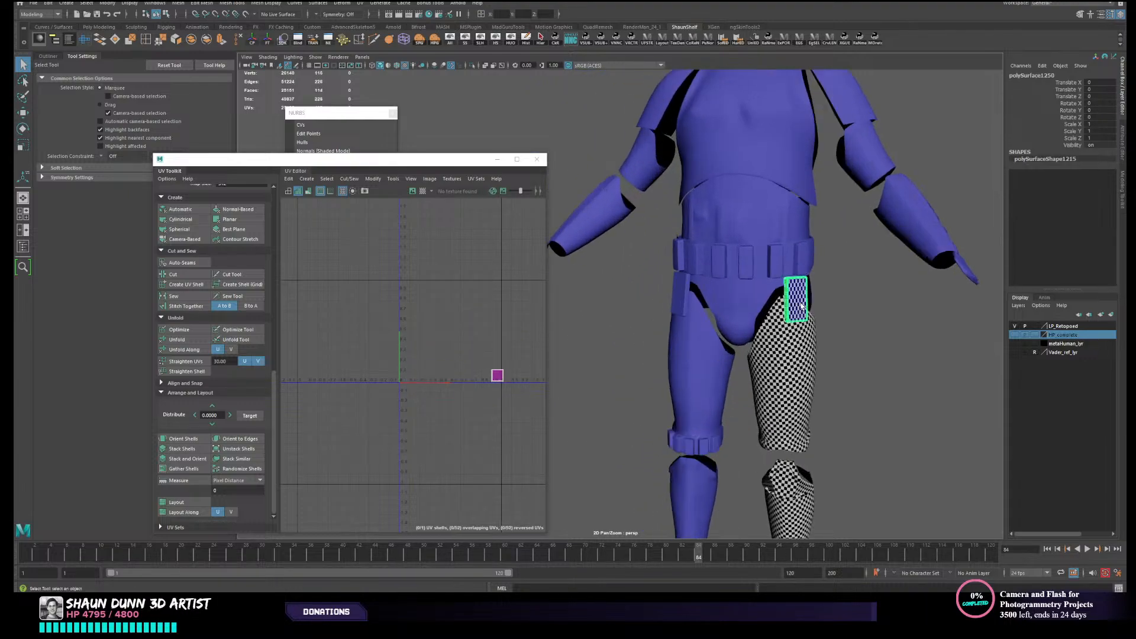
left_click(185, 239)
right_click_drag(813, 313, 834, 304)
left_click(835, 307)
- Frame the thigh box and select the edge loop running along its narrow side
middle_click_drag(828, 313, 772, 364, "alt")
scroll(770, 366, "up", 3)
left_click(812, 345)
key("f")
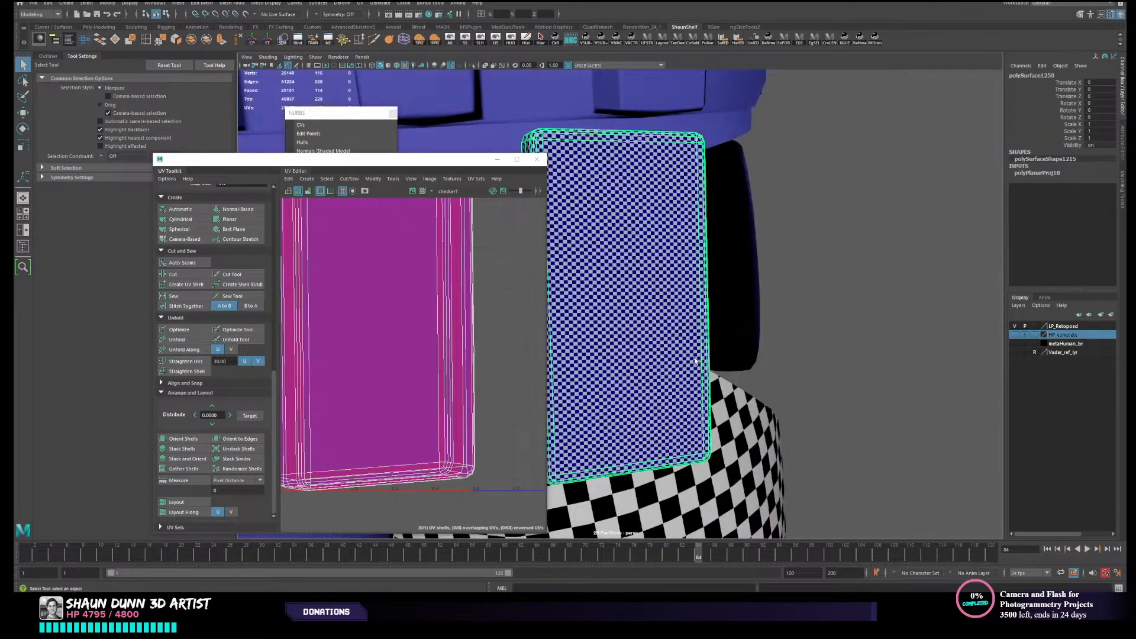
left_click_drag(696, 360, 715, 383, "alt")
middle_click_drag(633, 366, 698, 401, "alt")
left_click_drag(698, 400, 669, 357, "alt")
right_click_drag(702, 319, 703, 299)
double_click(659, 333)
left_click_drag(656, 359, 710, 365, "alt")
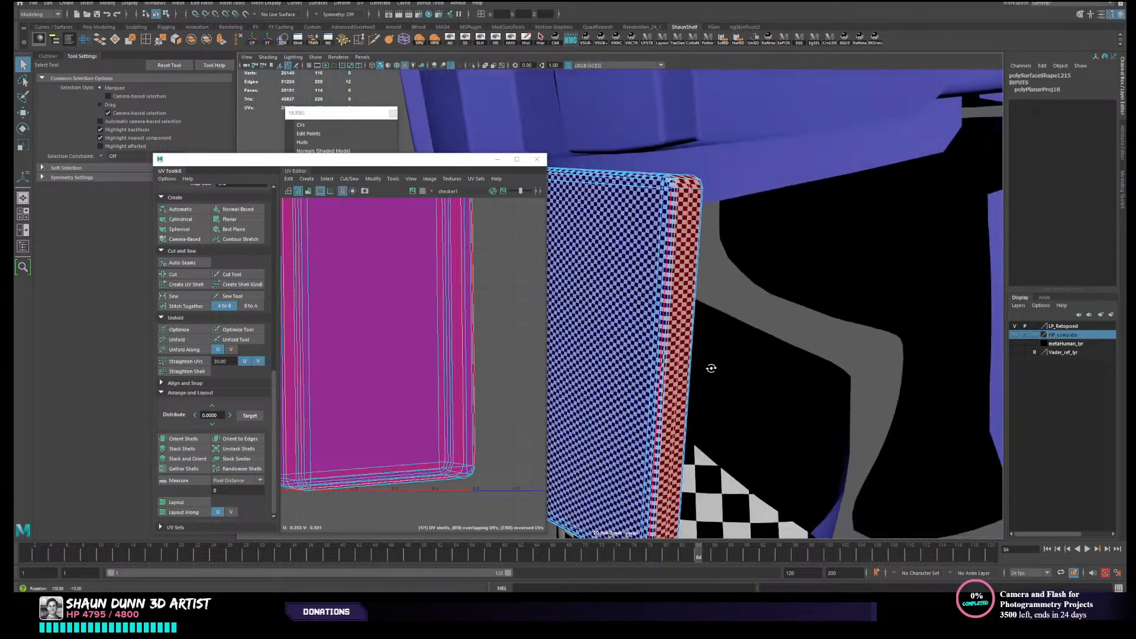
right_click_drag(710, 365, 695, 309)
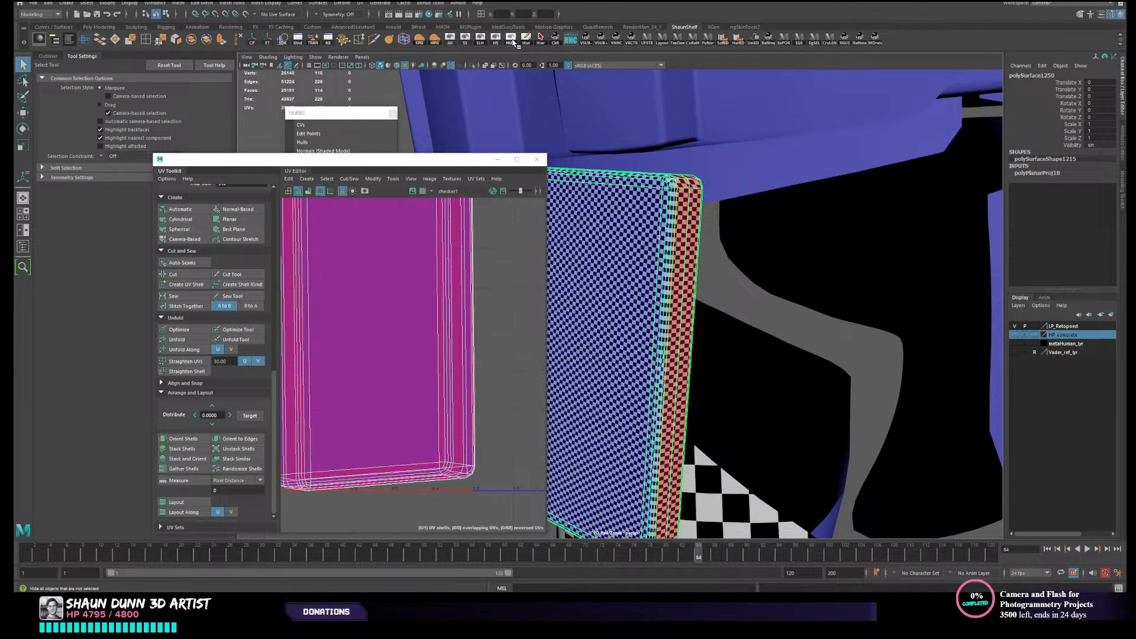
- Isolate the thigh box and cut its UVs along the edge loop bordering its large back face
left_click(513, 42)
key("f")
left_click_drag(922, 272, 776, 315, "alt")
middle_click_drag(777, 315, 980, 252, "alt")
left_click_drag(979, 251, 775, 279, "alt")
scroll(776, 280, "up", 2)
right_click_drag(776, 279, 774, 251)
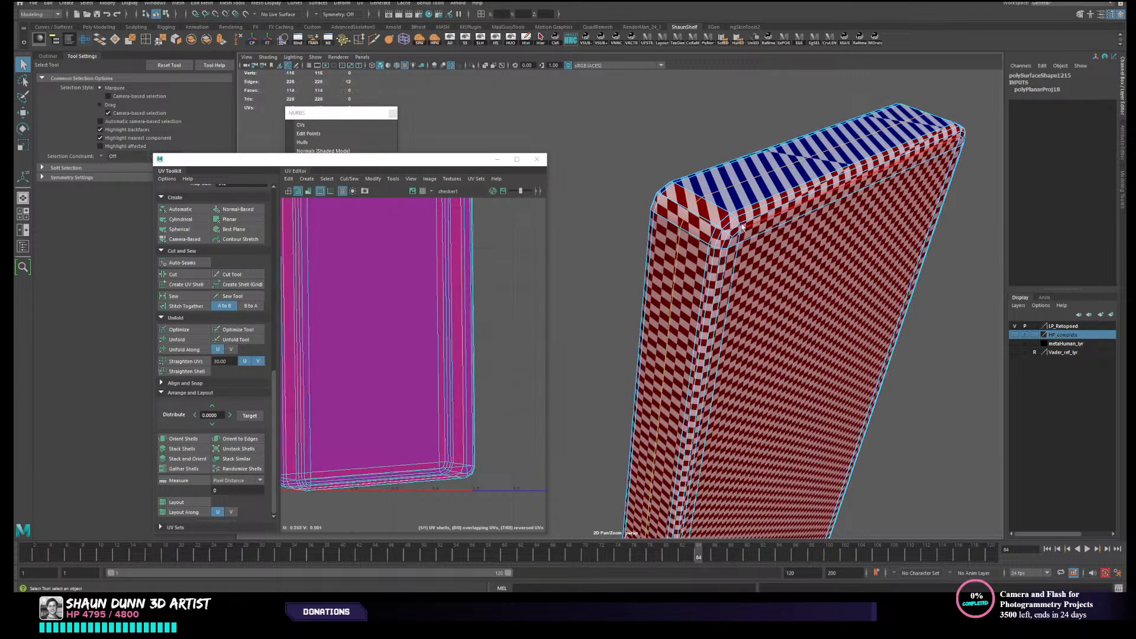
left_click_drag(750, 222, 827, 343, "alt")
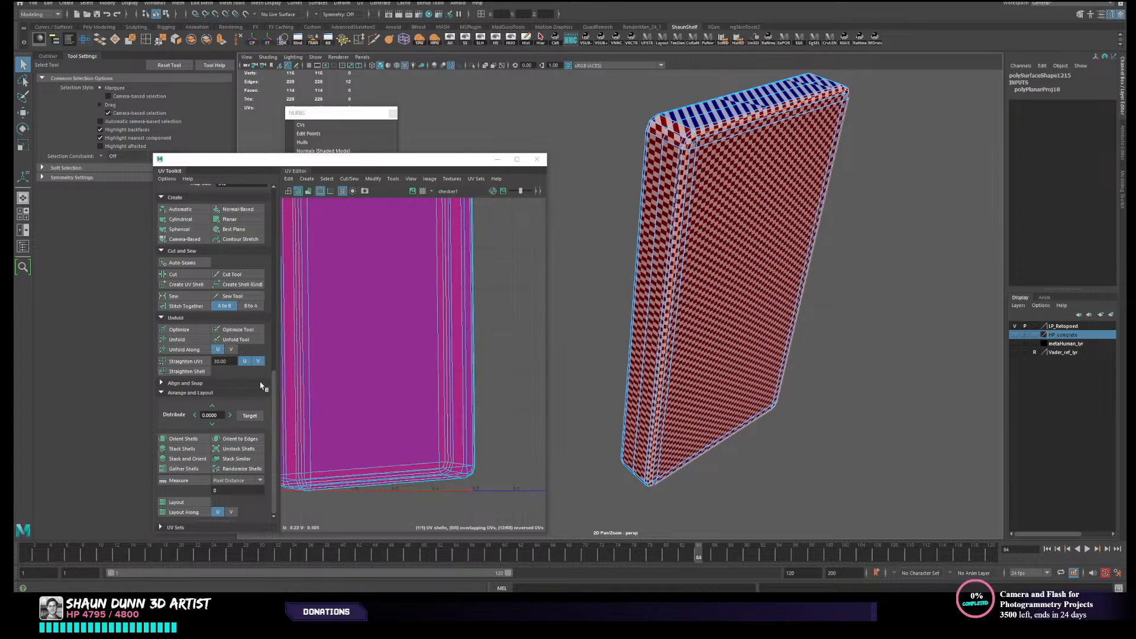
left_click(192, 275)
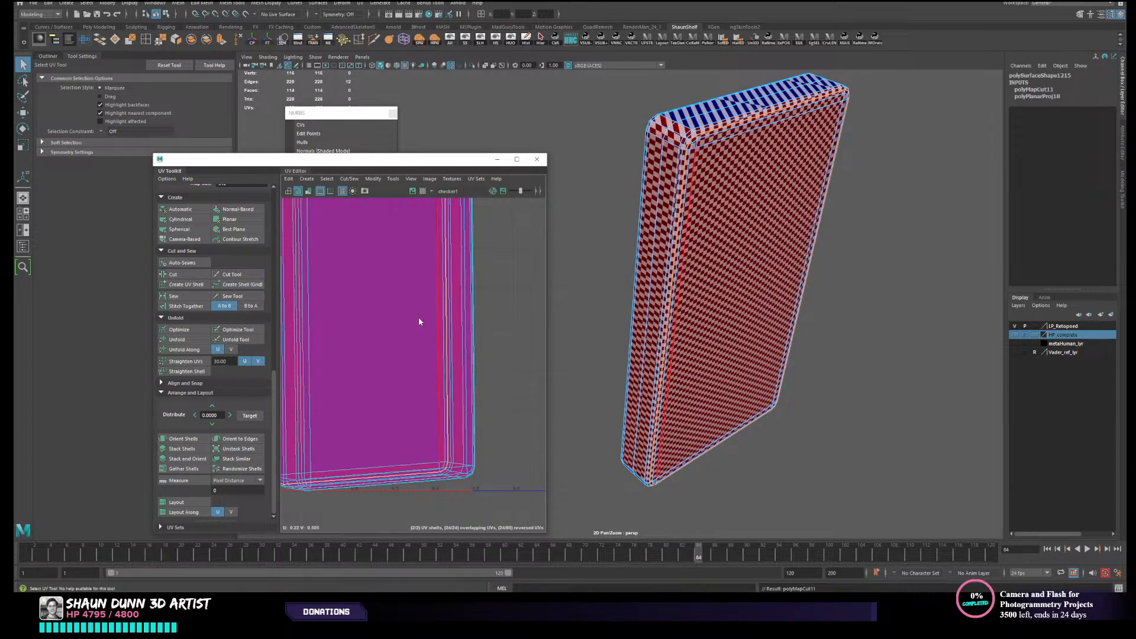
- Unfold all the UVs of the cut thigh box and clear the selection
right_click_drag(418, 317, 372, 313)
scroll(372, 311, "down", 5)
left_click(364, 312)
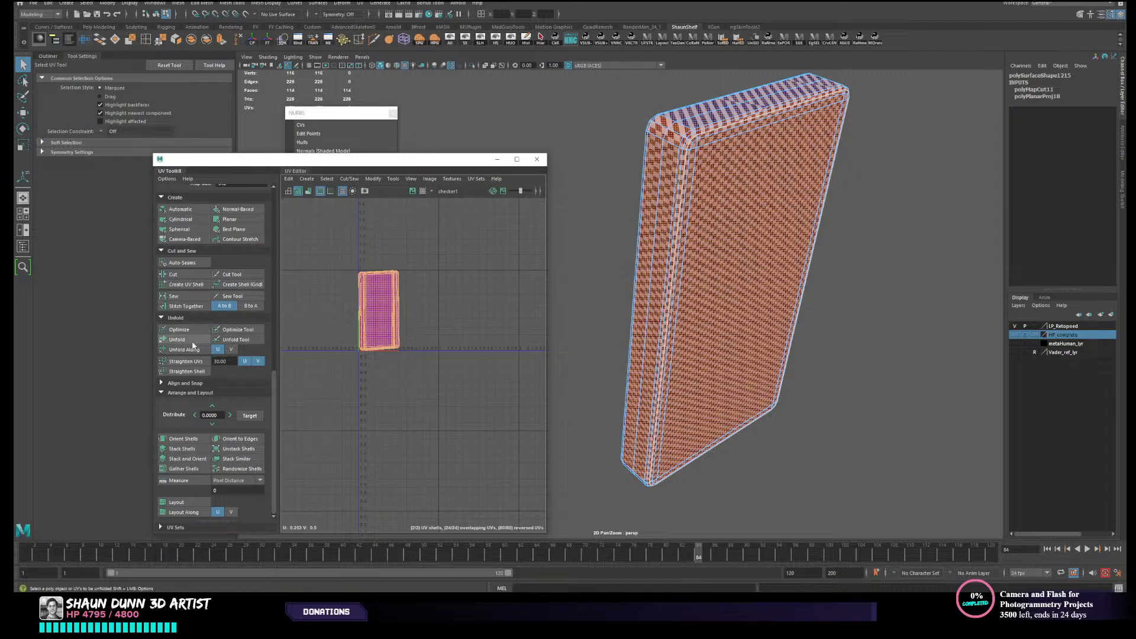
left_click(177, 340)
right_click_drag(730, 233, 770, 222)
left_click(852, 231)
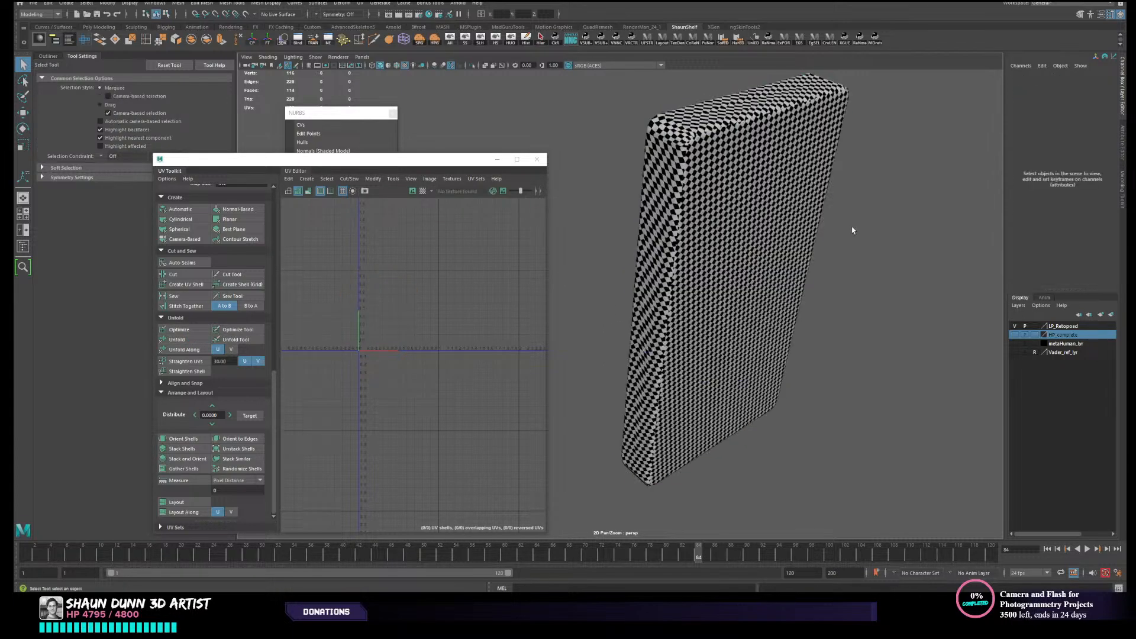
- Inspect the thigh box's checker pattern from its other side, and unhide the rest of the armour
left_click_drag(852, 231, 657, 353, "alt")
left_click(656, 357)
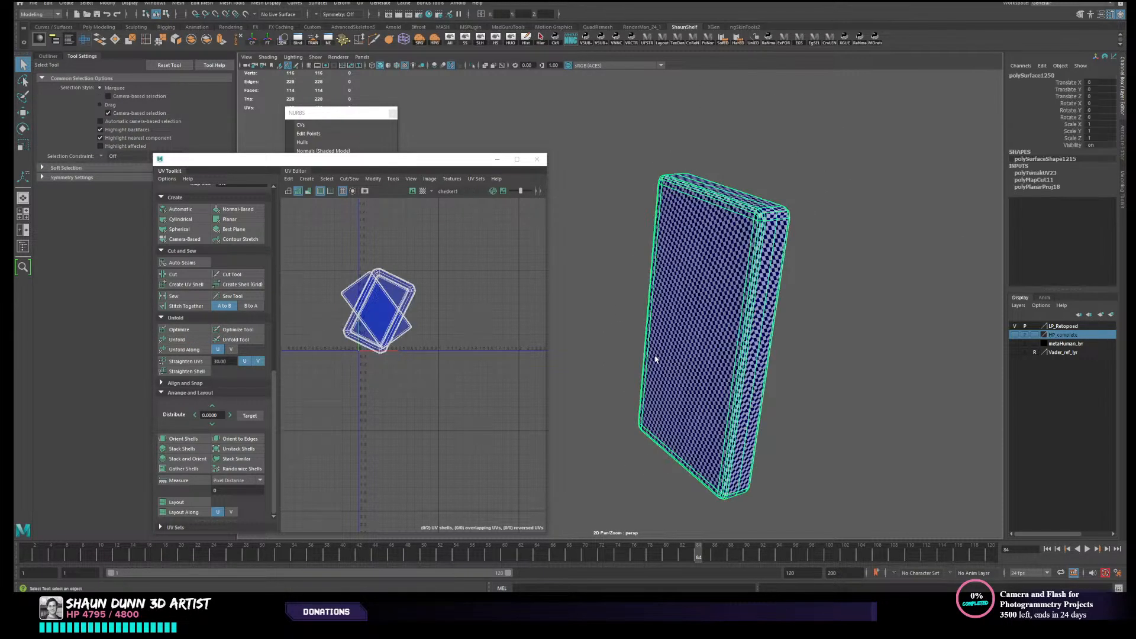
left_click_drag(829, 396, 789, 276, "alt")
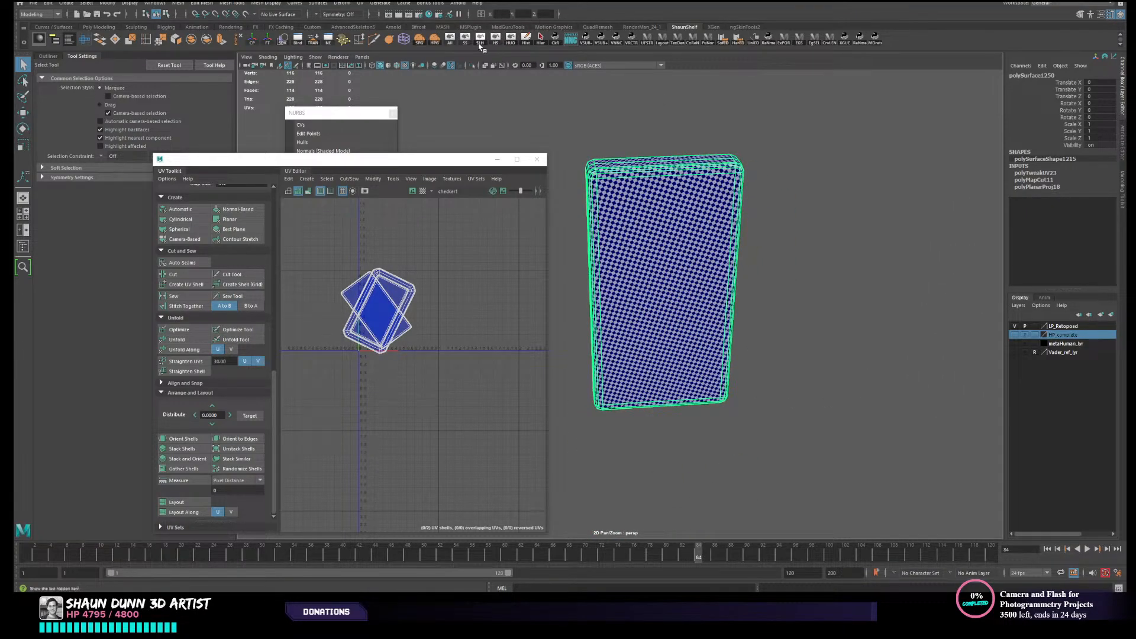
left_click(479, 44)
scroll(695, 410, "down", 6)
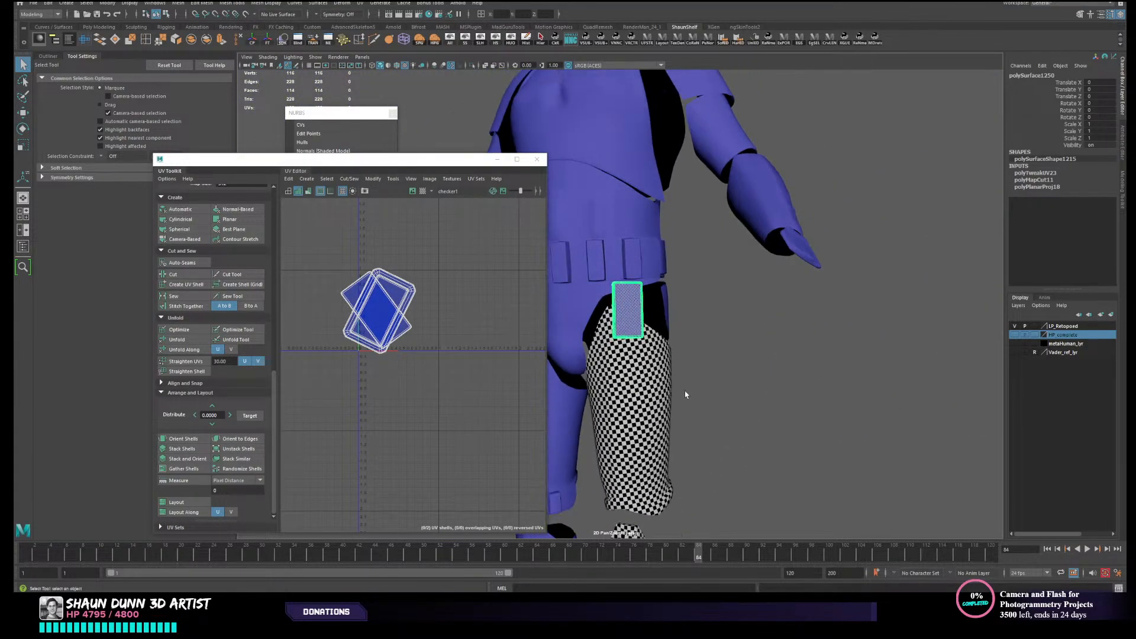
middle_click_drag(685, 394, 720, 286, "alt")
scroll(645, 320, "down", 4)
middle_click_drag(645, 322, 651, 421, "alt")
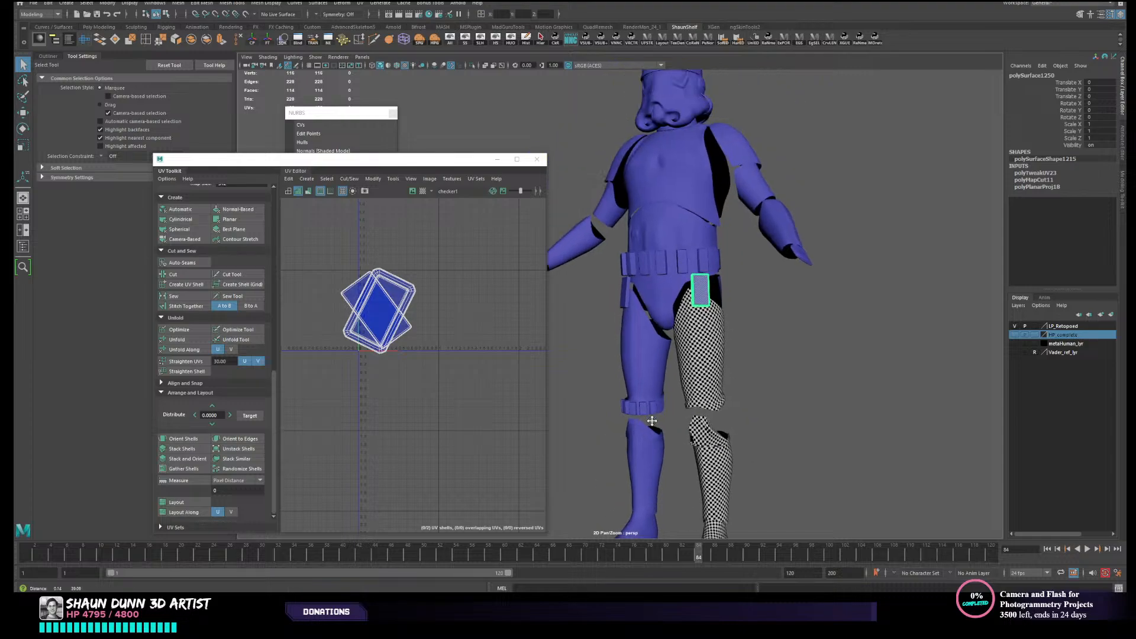
- Select the neck ring beneath the helmet and create camera-based UVs for it from the rear view
left_click_drag(651, 421, 627, 315, "alt")
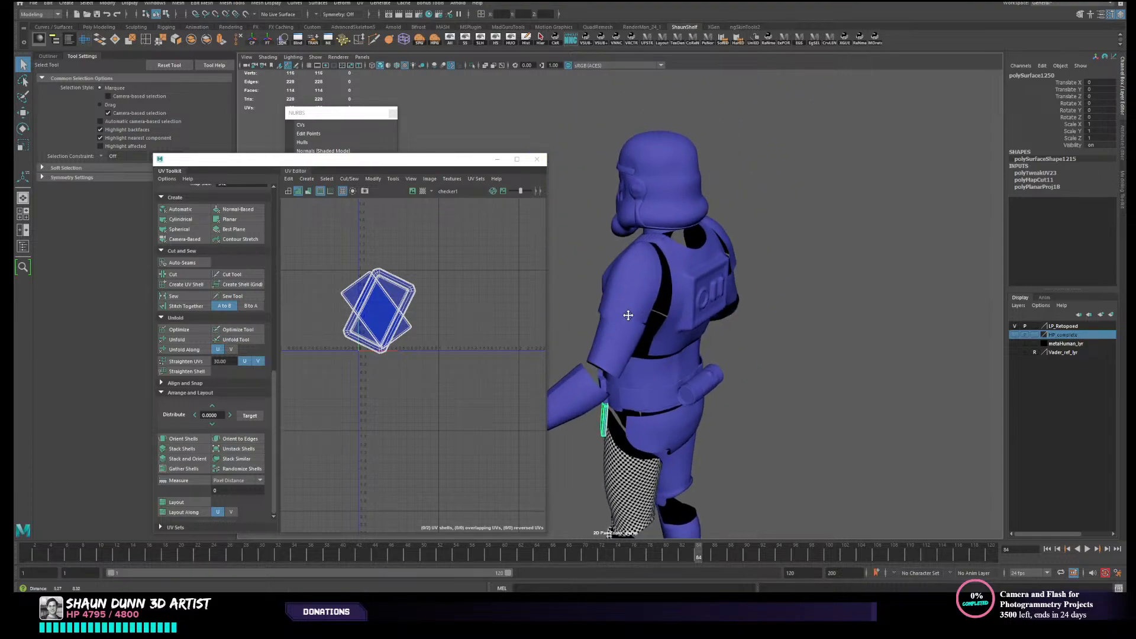
scroll(628, 315, "up", 5)
left_click(674, 143)
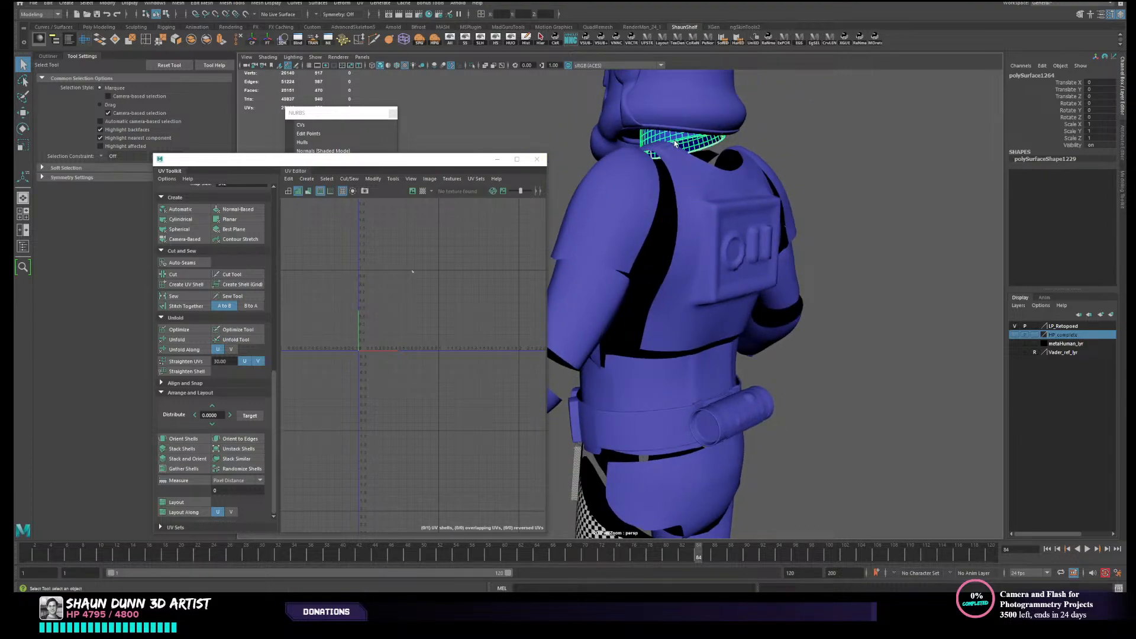
left_click_drag(579, 296, 615, 519, "alt")
left_click(189, 239)
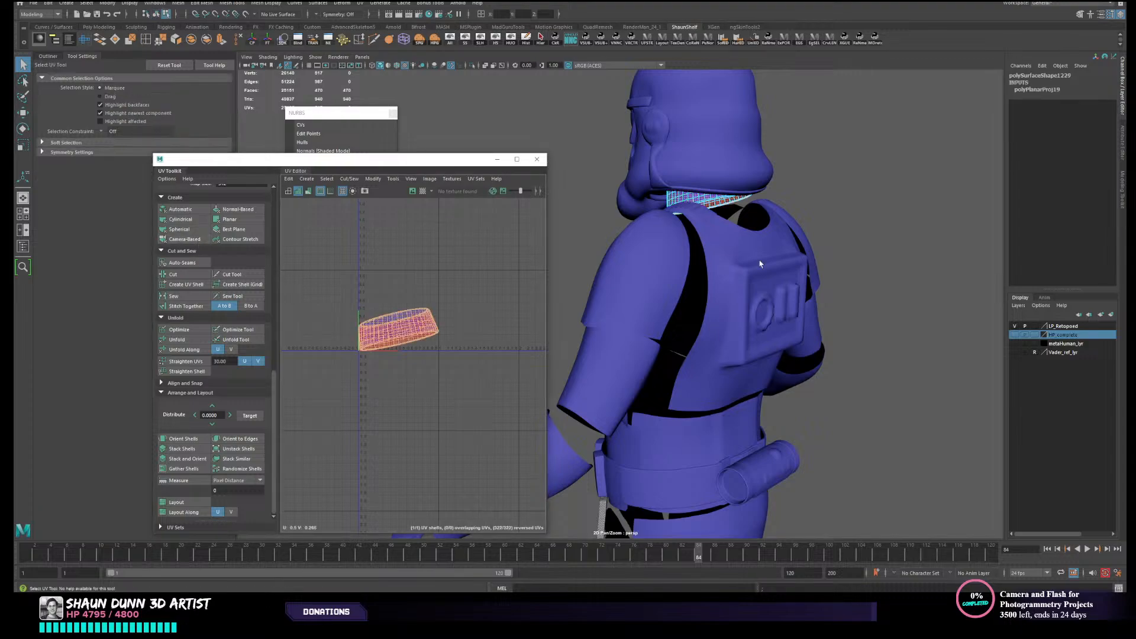
- Return the neck ring to object selection and isolate it from the rest of the armour
left_click_drag(525, 323, 592, 313, "alt")
key("q")
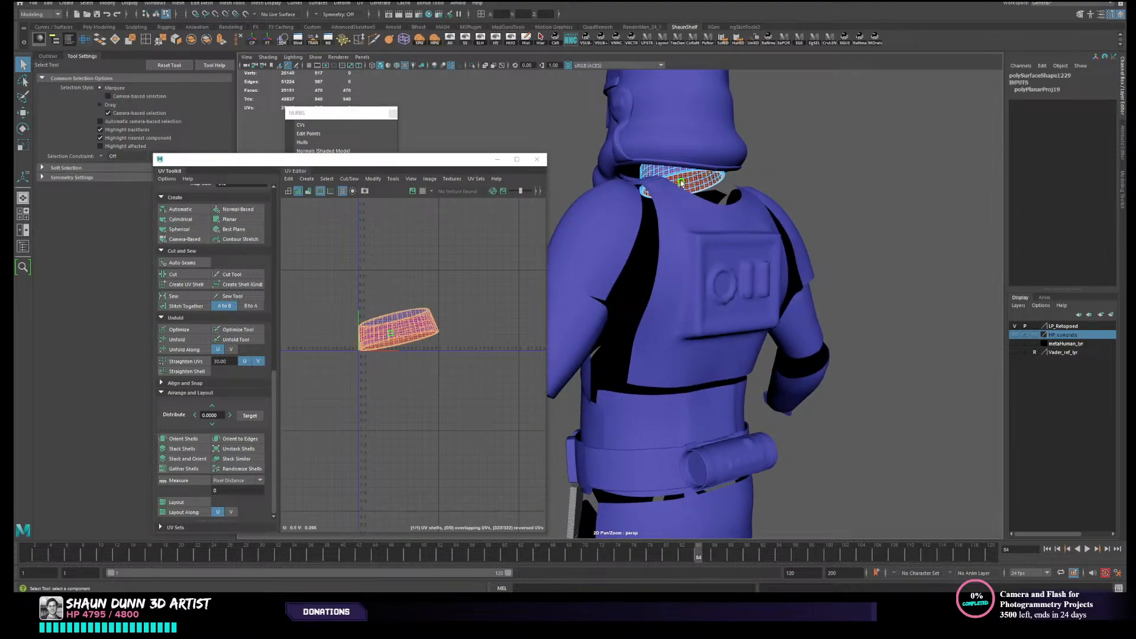
key("F8")
left_click(511, 41)
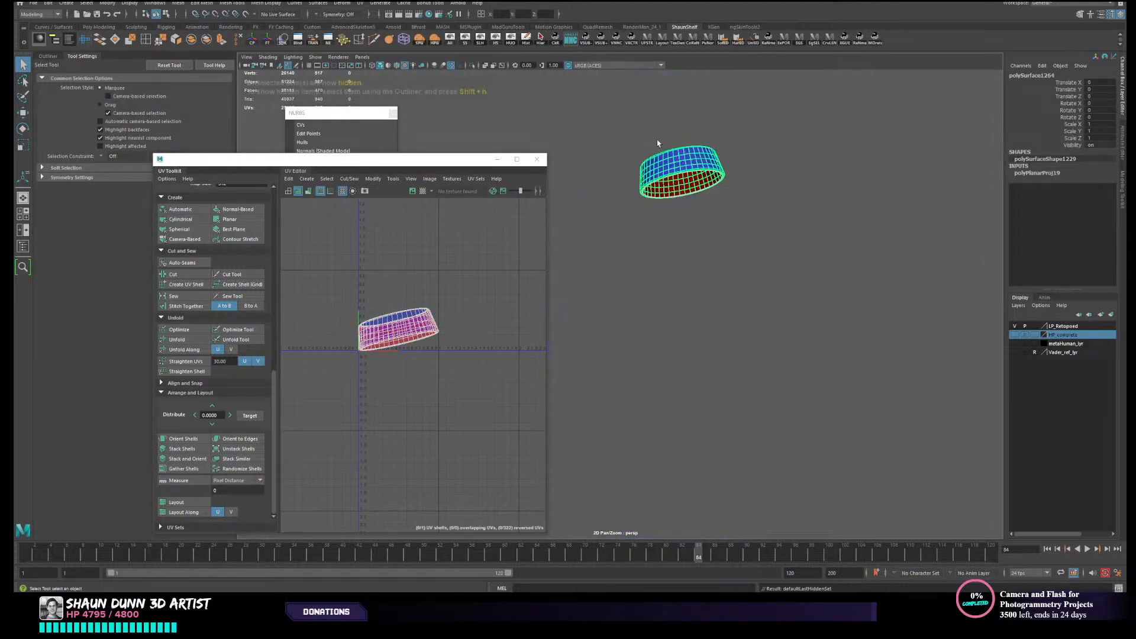
- Cut the neck ring's UVs along a vertical line of edges running across the middle of the band
middle_click_drag(688, 166, 704, 312, "alt")
right_click_drag(704, 312, 793, 329, "alt")
middle_click_drag(792, 329, 751, 342, "alt")
left_click_drag(750, 342, 858, 337, "alt")
middle_click_drag(857, 337, 949, 309, "alt")
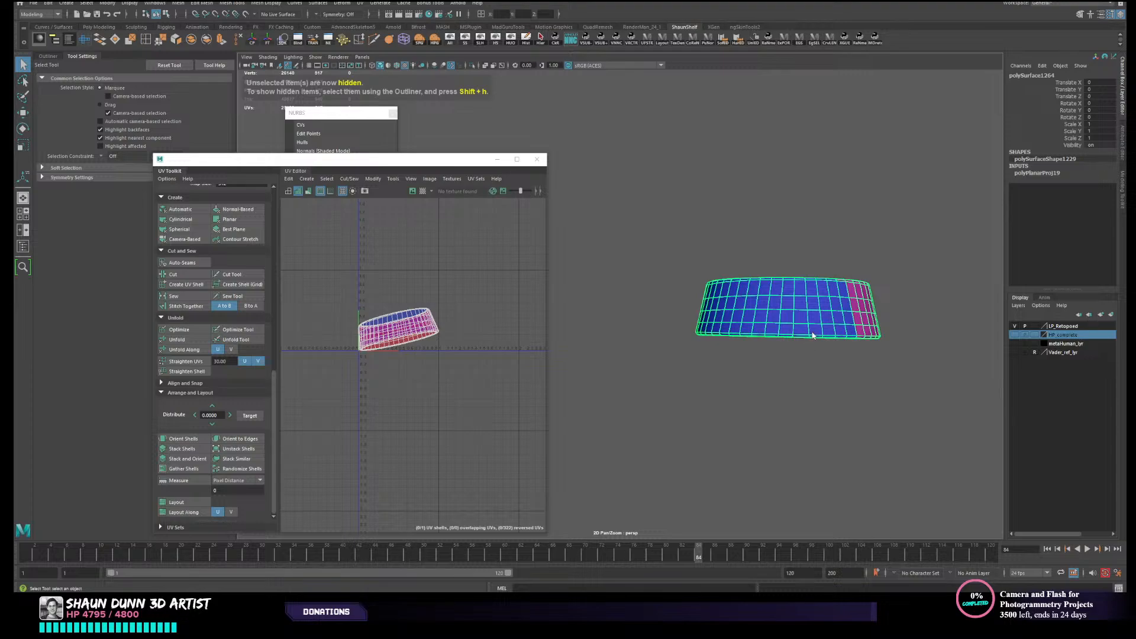
right_click_drag(811, 331, 808, 313)
double_click(794, 318)
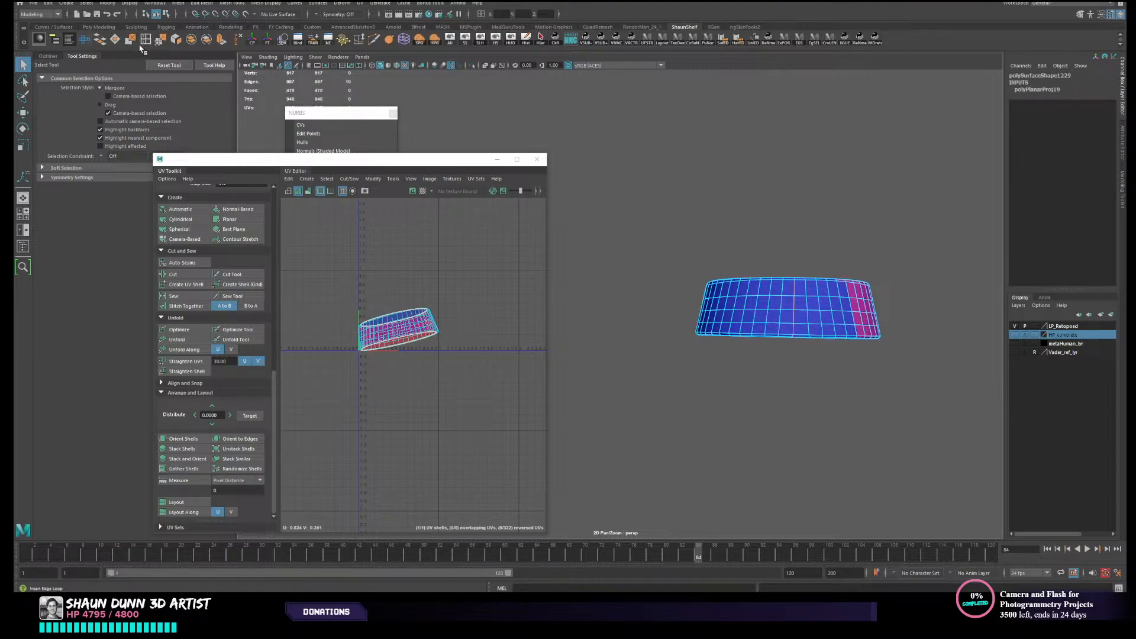
left_click(189, 276)
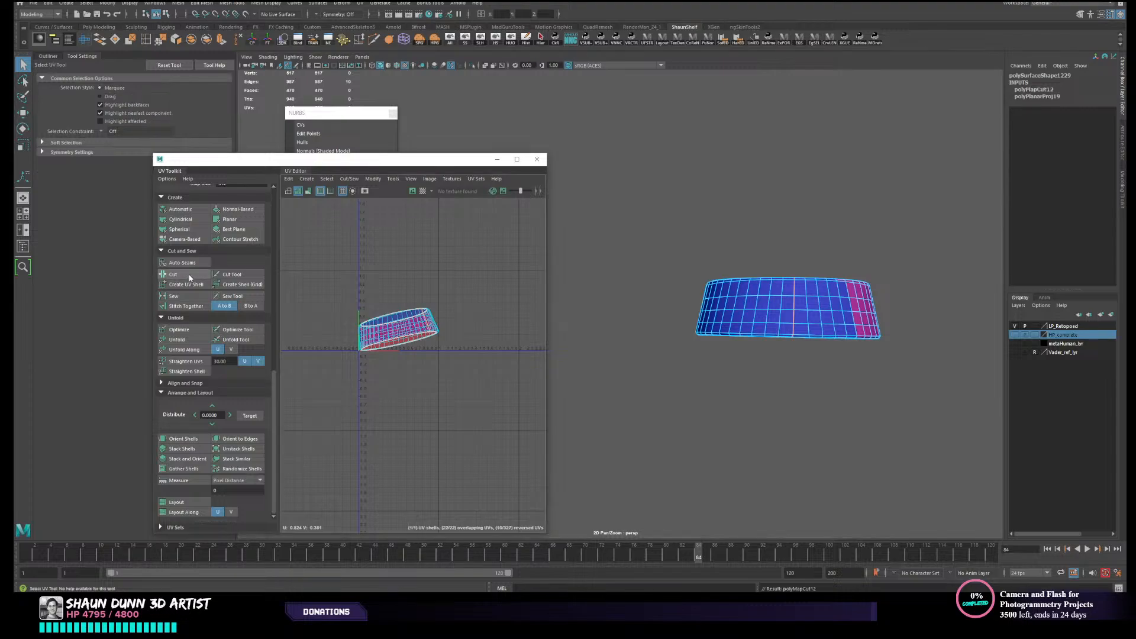
- Select all the UVs of the cut neck ring and unfold them
right_click_drag(752, 293, 805, 259)
left_click(839, 232)
left_click(780, 300)
right_click_drag(357, 345, 300, 330)
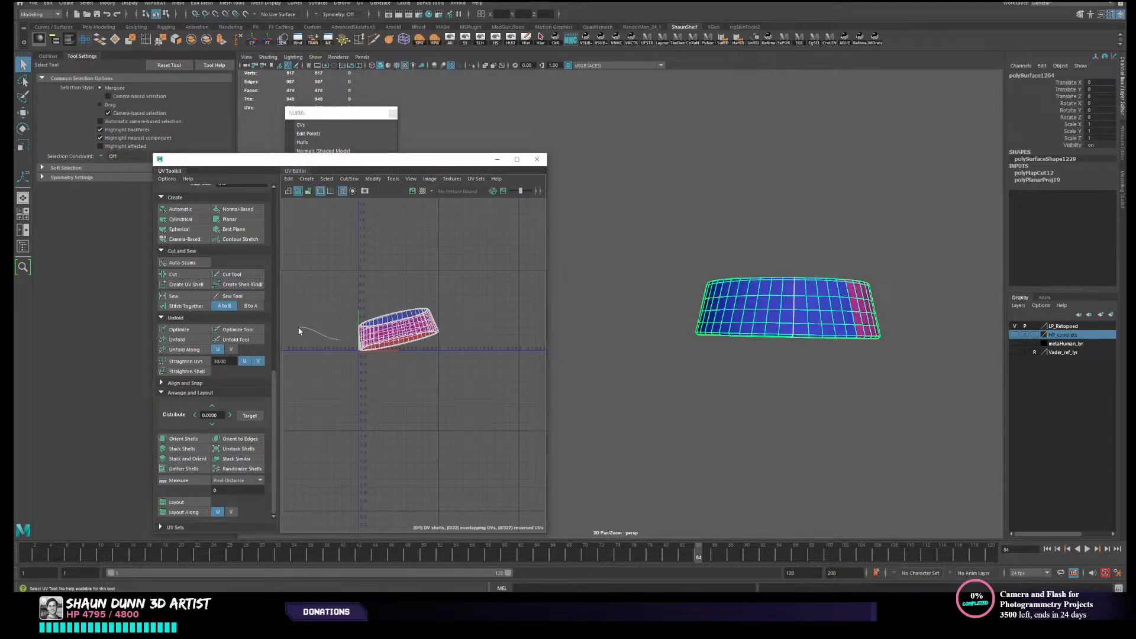
left_click(412, 333)
right_click_drag(410, 332, 381, 322, "ctrl")
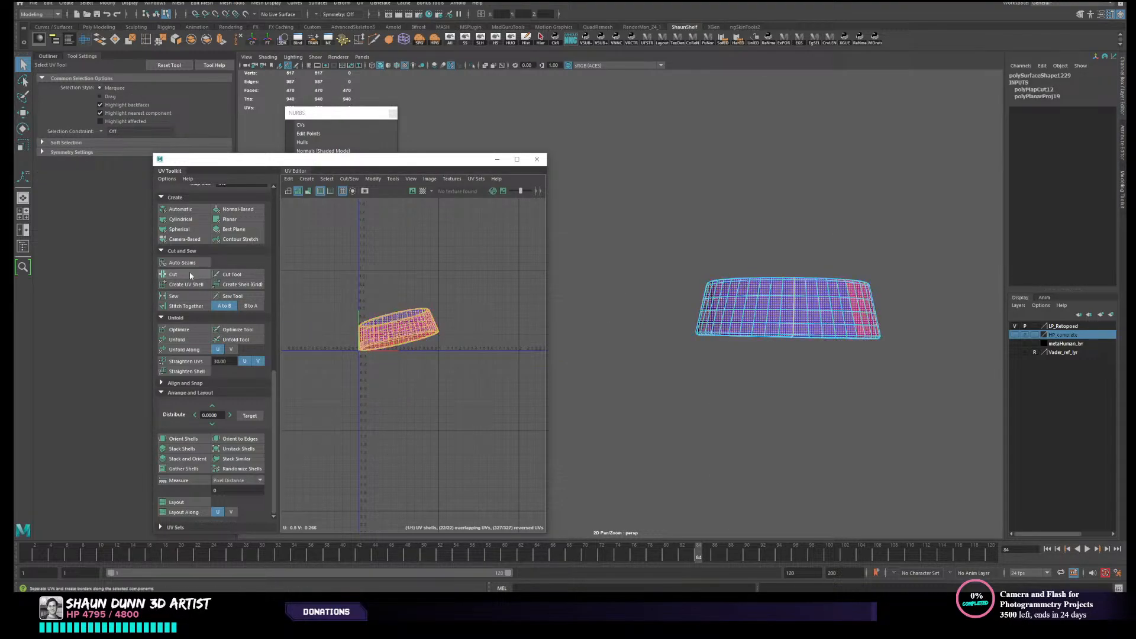
left_click(176, 339)
- Unhide the rest of the armour and bring the front of the legs into view
right_click_drag(769, 304, 811, 269)
left_click(452, 45)
scroll(702, 294, "down", 5)
left_click_drag(702, 294, 801, 292, "alt")
left_click_drag(751, 226, 870, 198, "alt")
middle_click_drag(798, 323, 884, 229, "alt")
right_click_drag(884, 228, 734, 349, "alt")
middle_click_drag(642, 425, 711, 368, "alt")
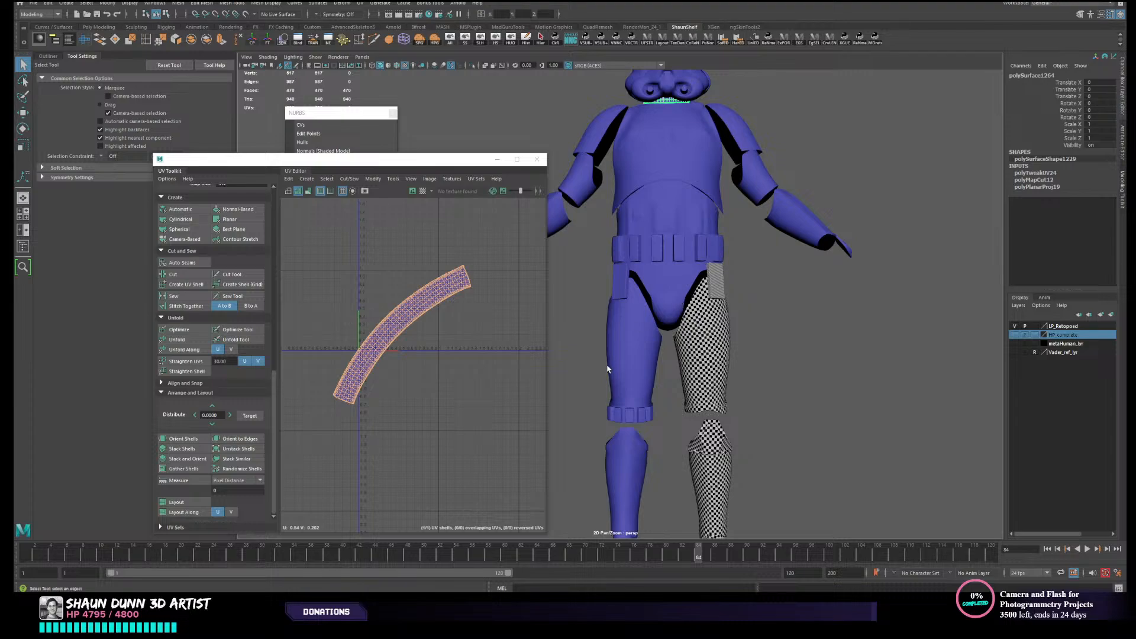
- Remove the untextured leg's thigh, shin, boot and thigh box pieces, which duplicate the checkered side
middle_click_drag(636, 368, 671, 292, "alt")
left_click(677, 295)
key("ctrl+h")
left_click(660, 409)
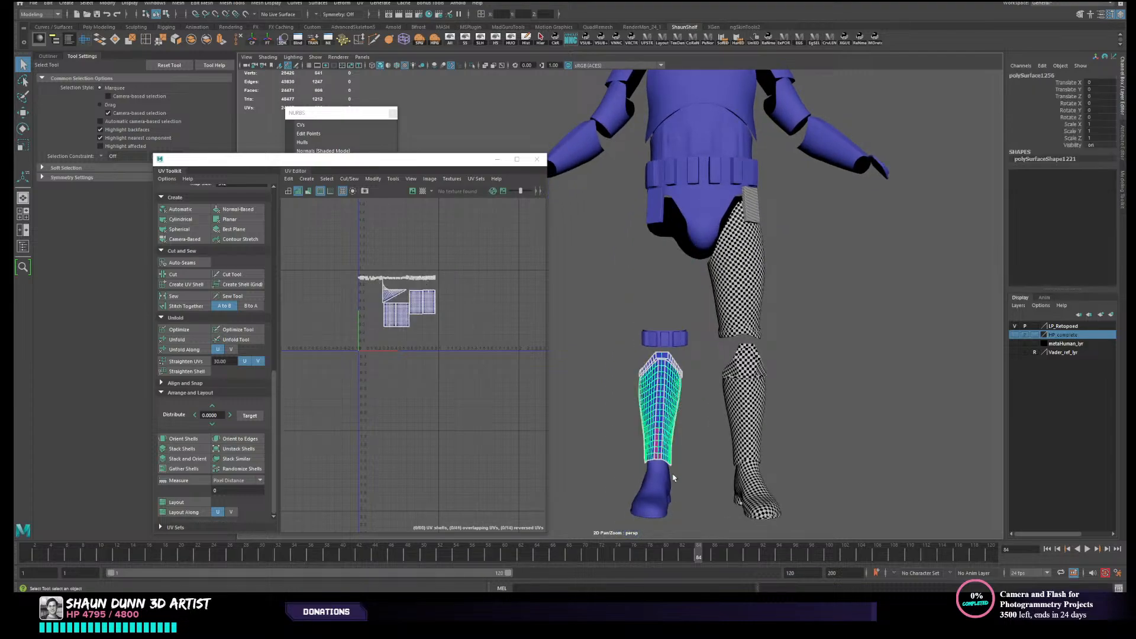
key("ctrl+h")
left_click(667, 480)
key("ctrl+h")
left_click(658, 219)
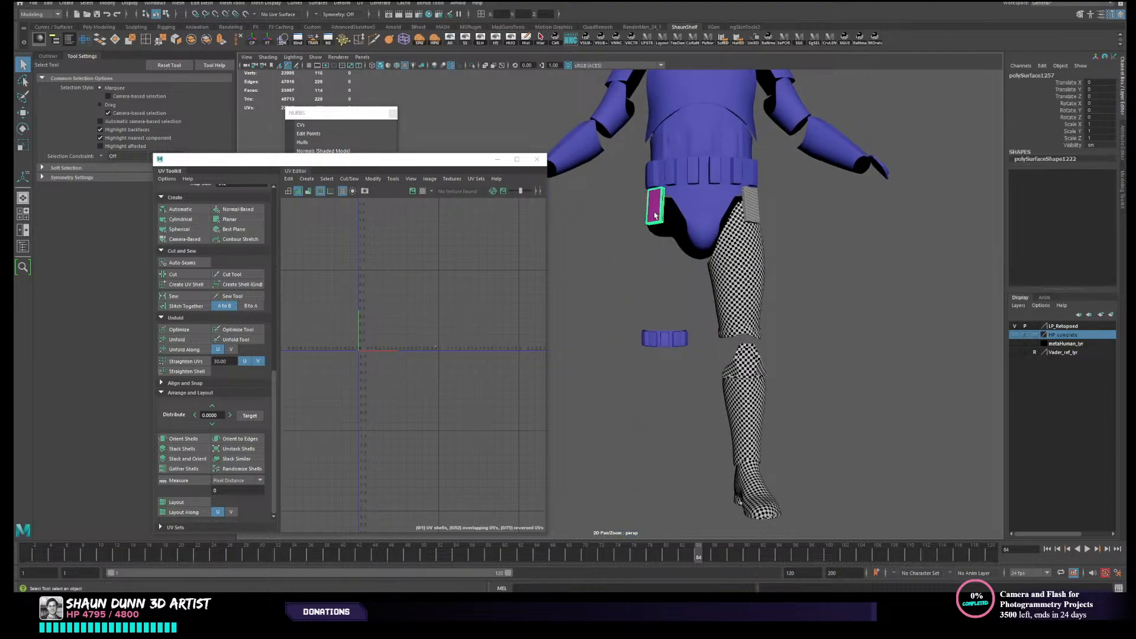
key("ctrl+h")
- Delete the forearm, upper arm, shoulder and hand pieces of the arm on the same side as the removed leg
middle_click_drag(668, 204, 676, 358, "alt")
left_click(603, 298)
middle_click_drag(606, 308, 634, 388, "alt")
right_click_drag(634, 388, 658, 329, "alt")
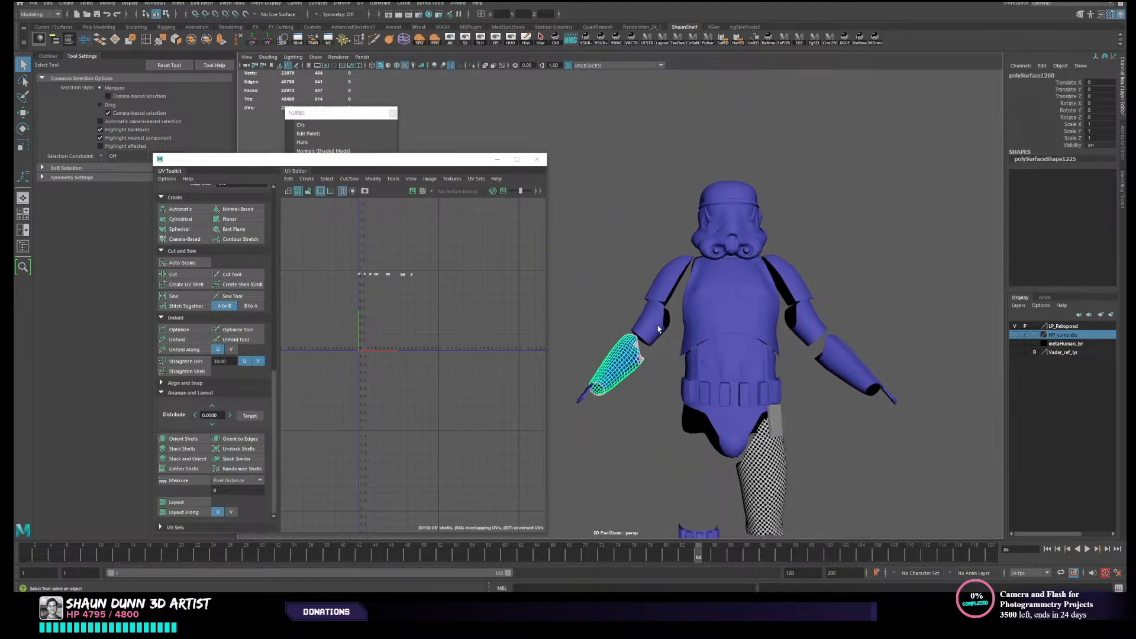
left_click(658, 329, "shift")
left_click(672, 278, "shift")
left_click(581, 402, "shift")
key("Delete")
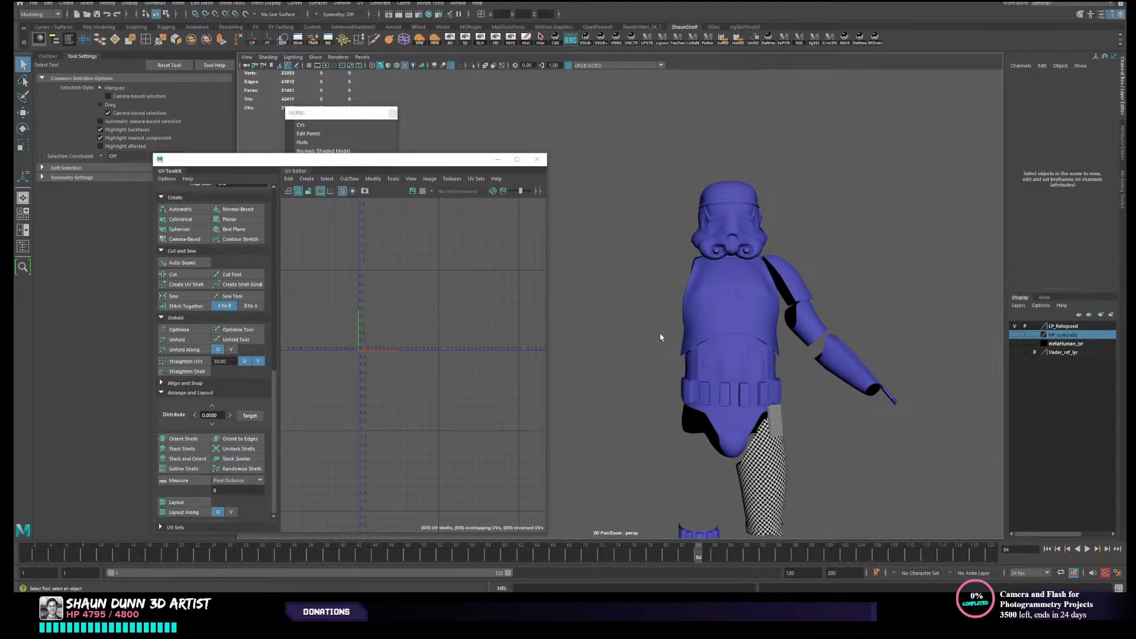
- Inspect the canister on the back of the belt by selecting its end cap and middle panel to check their UVs
left_click_drag(790, 364, 746, 340, "alt")
middle_click_drag(746, 340, 808, 279, "alt")
scroll(805, 283, "up", 4)
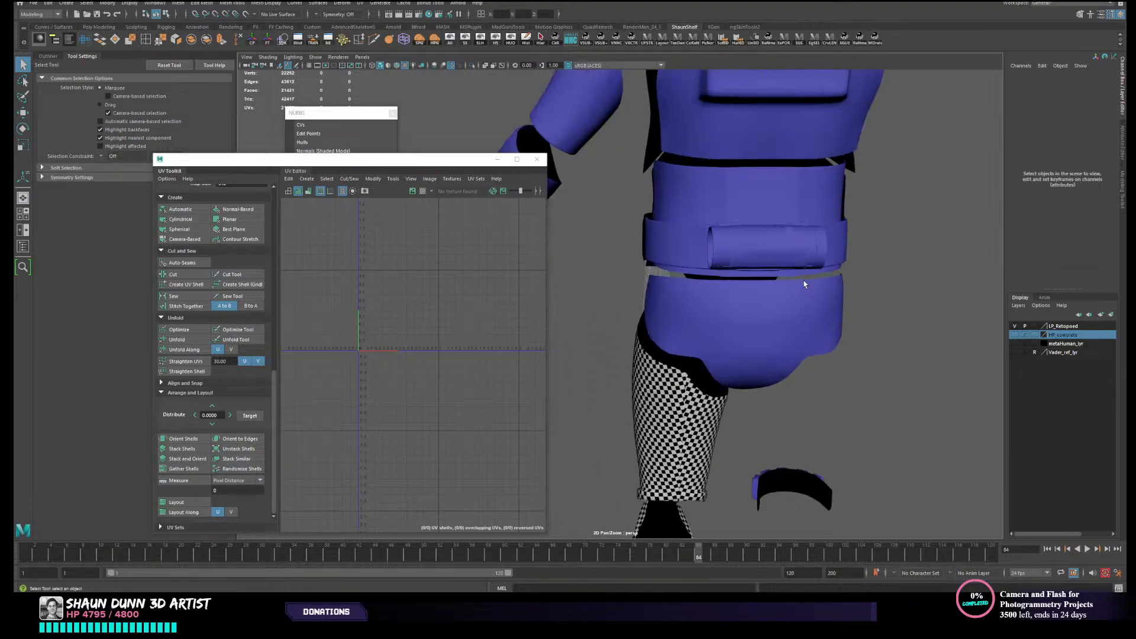
left_click(721, 250)
left_click_drag(751, 258, 725, 260, "alt")
middle_click_drag(725, 261, 689, 292, "alt")
scroll(698, 299, "up", 5)
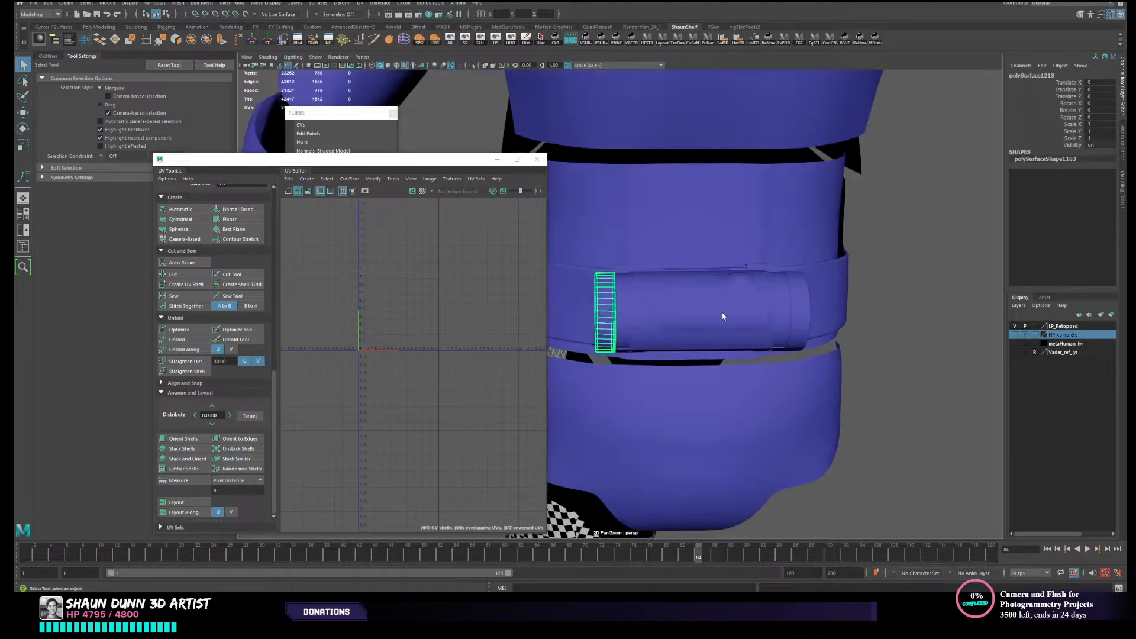
left_click(722, 331)
scroll(722, 331, "down", 4)
scroll(720, 337, "up", 5)
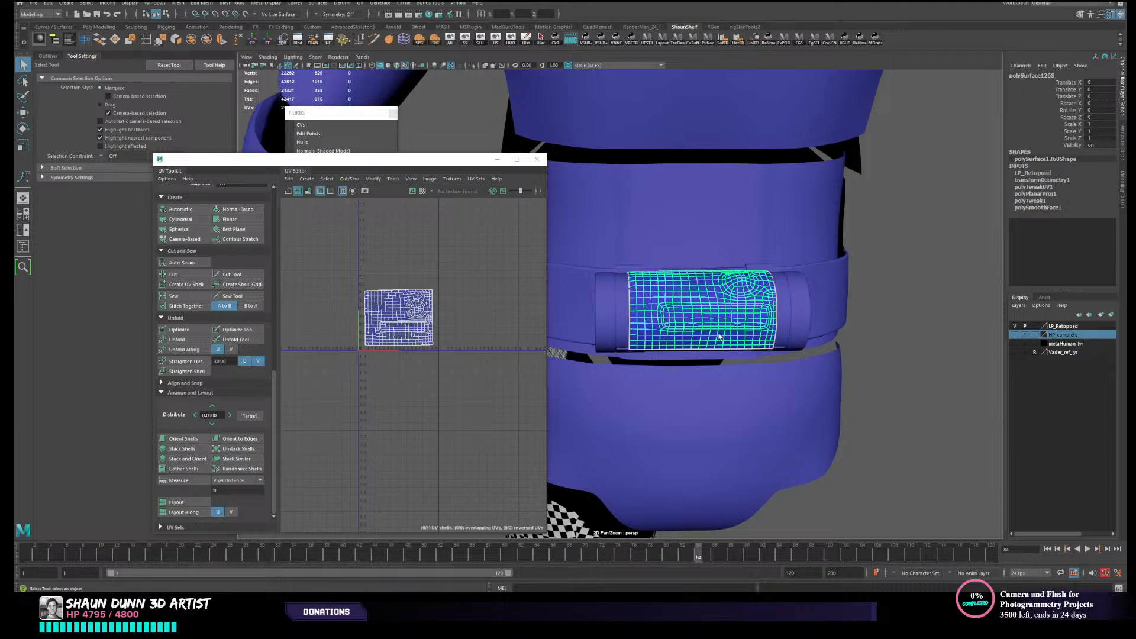
- Check the UVs of the rear pelvis plate and of the small straps around the belt canister
left_click_drag(718, 337, 639, 385, "alt")
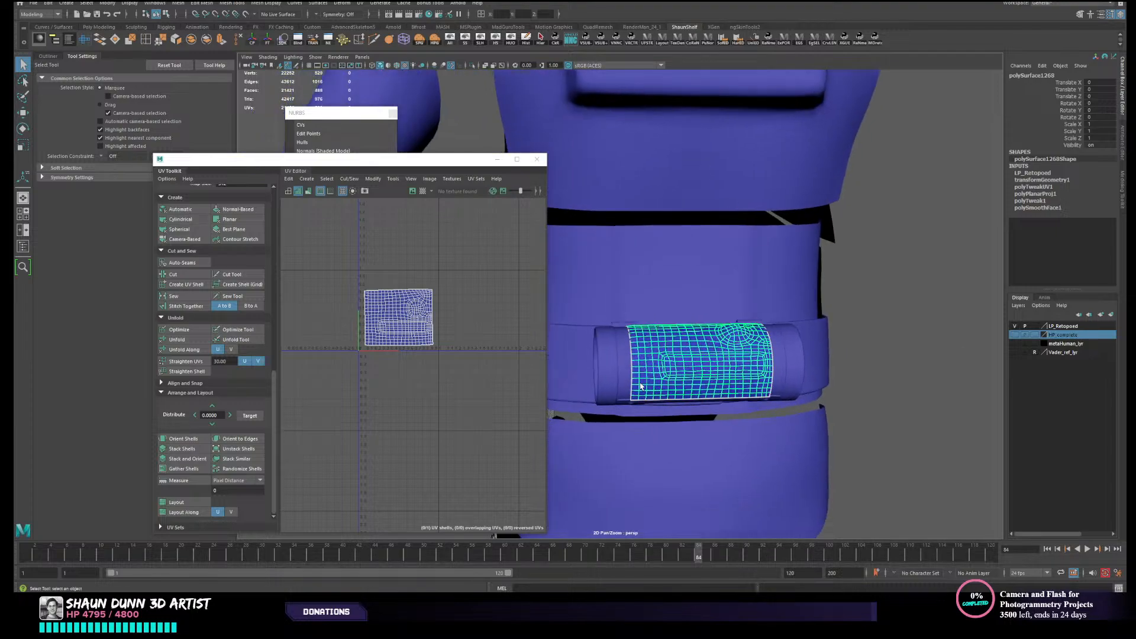
scroll(644, 390, "down", 5)
middle_click_drag(661, 401, 726, 335, "alt")
left_click(734, 332)
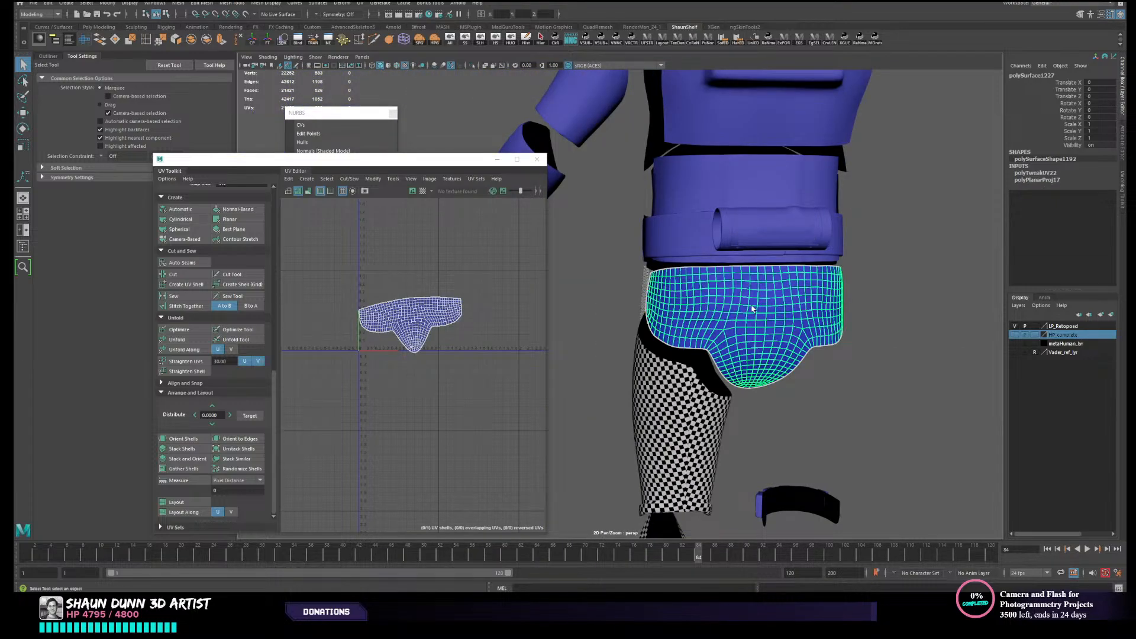
scroll(751, 309, "up", 4)
left_click(717, 330)
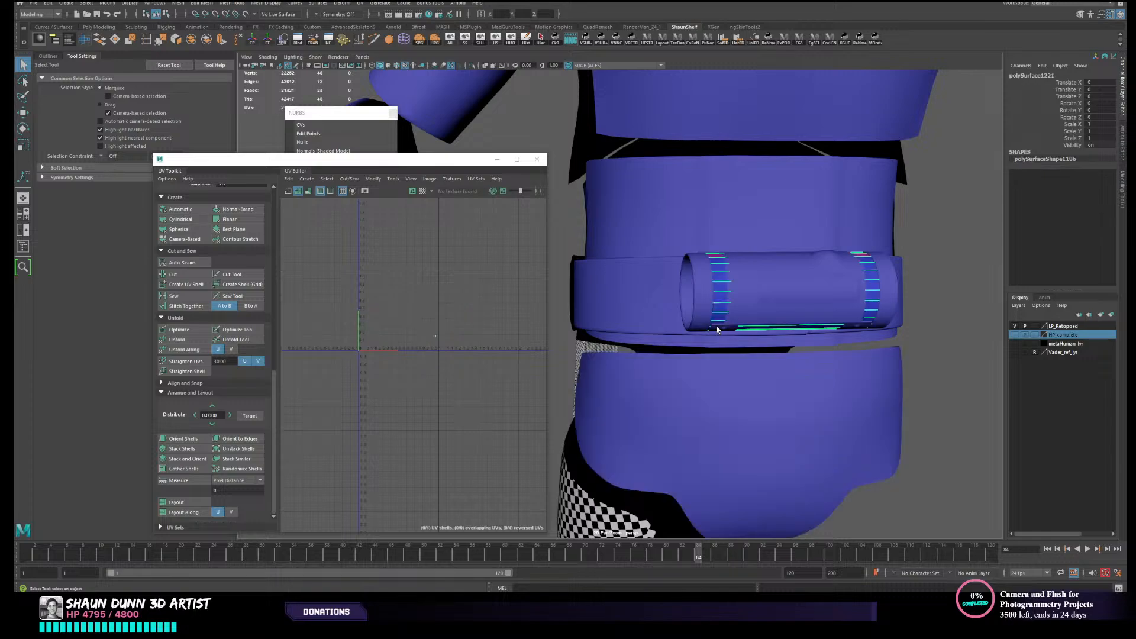
left_click(718, 329)
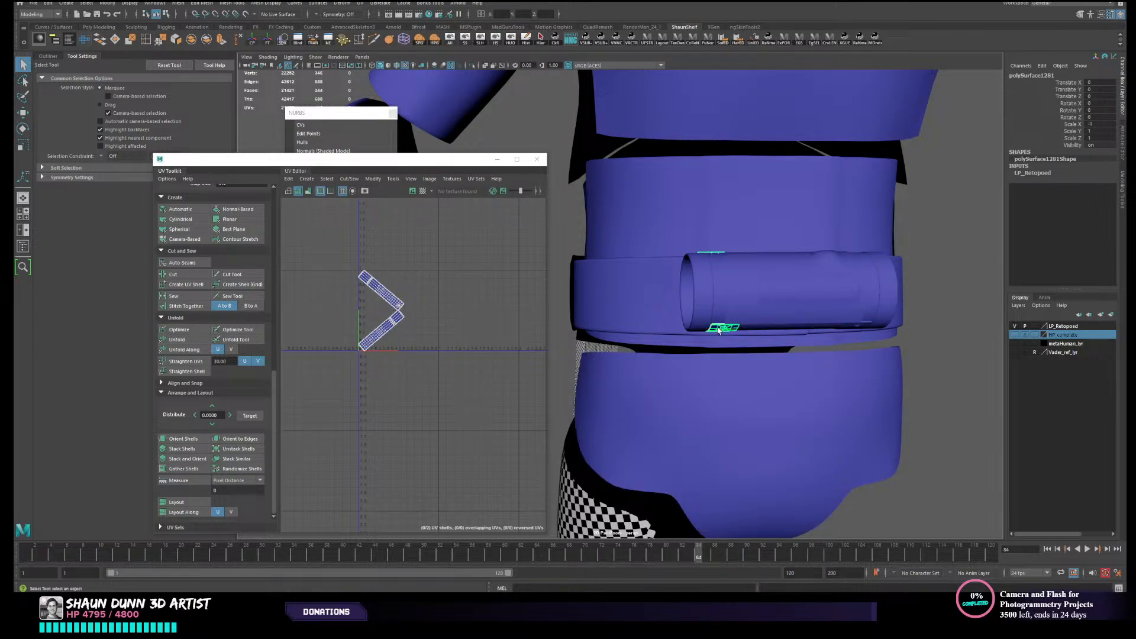
- Create camera-based UVs for the end cap of the belt canister
middle_click_drag(719, 330, 690, 337)
left_click(638, 326)
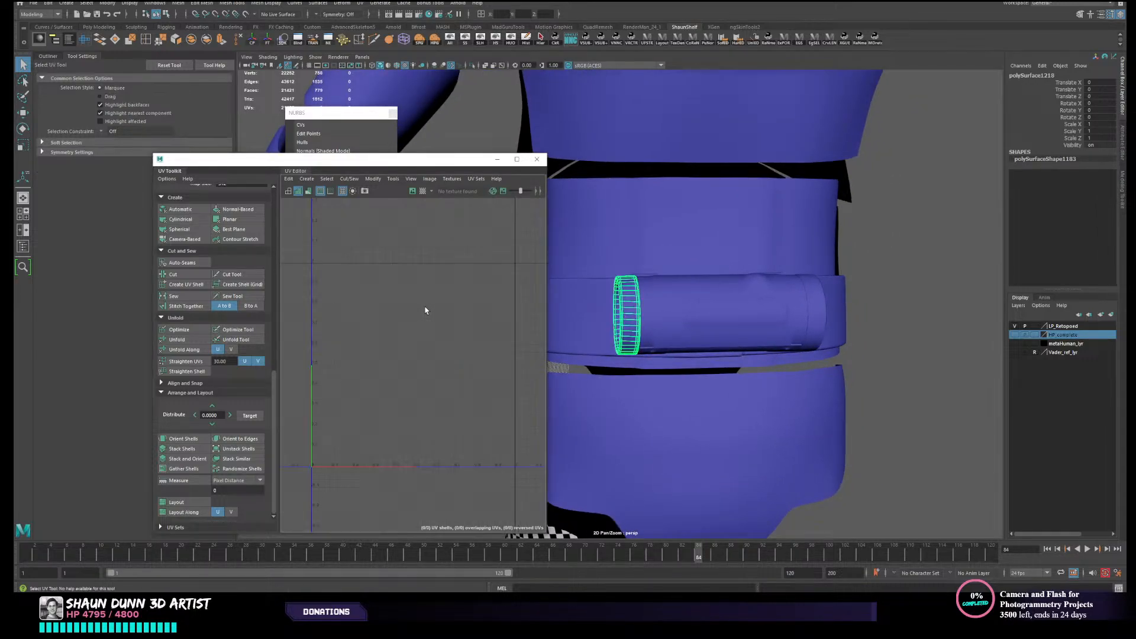
left_click(197, 240)
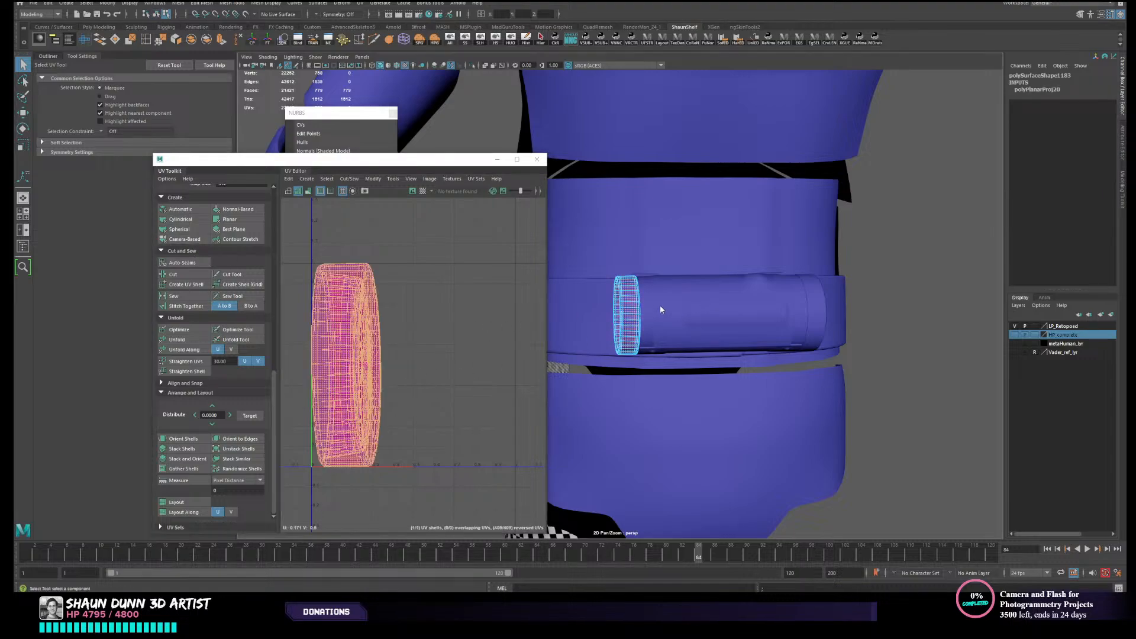
- Isolate and frame the canister's end cap, then switch to edge selection and examine its rim and circular face
right_click_drag(660, 305, 661, 295)
key("alt+h")
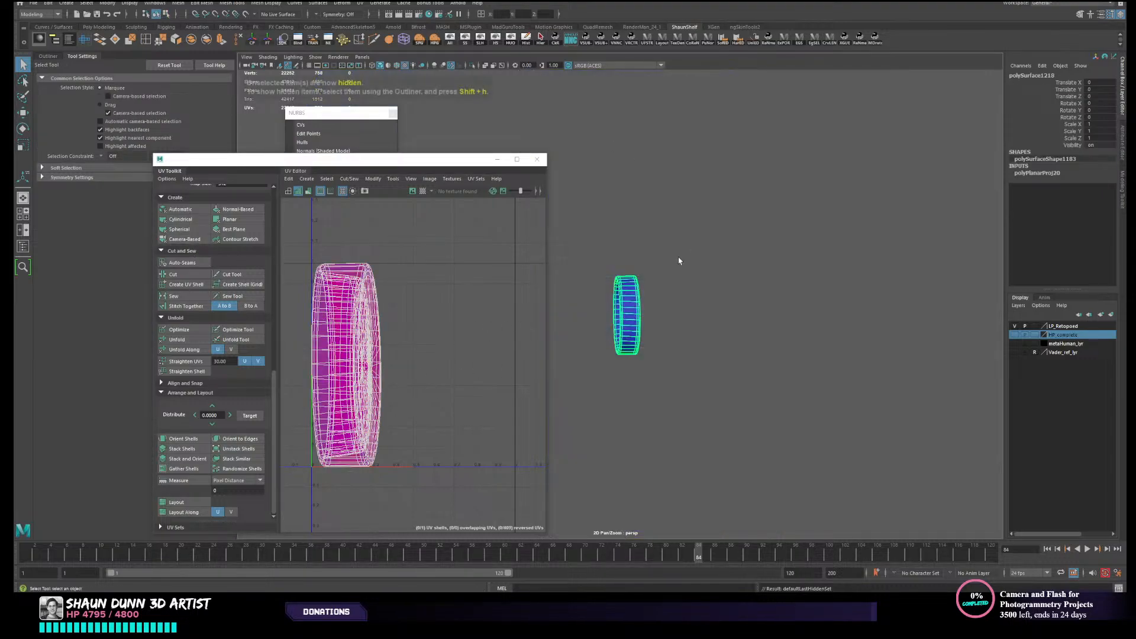
key("f")
left_click_drag(725, 289, 787, 259, "alt")
right_click_drag(787, 259, 784, 240)
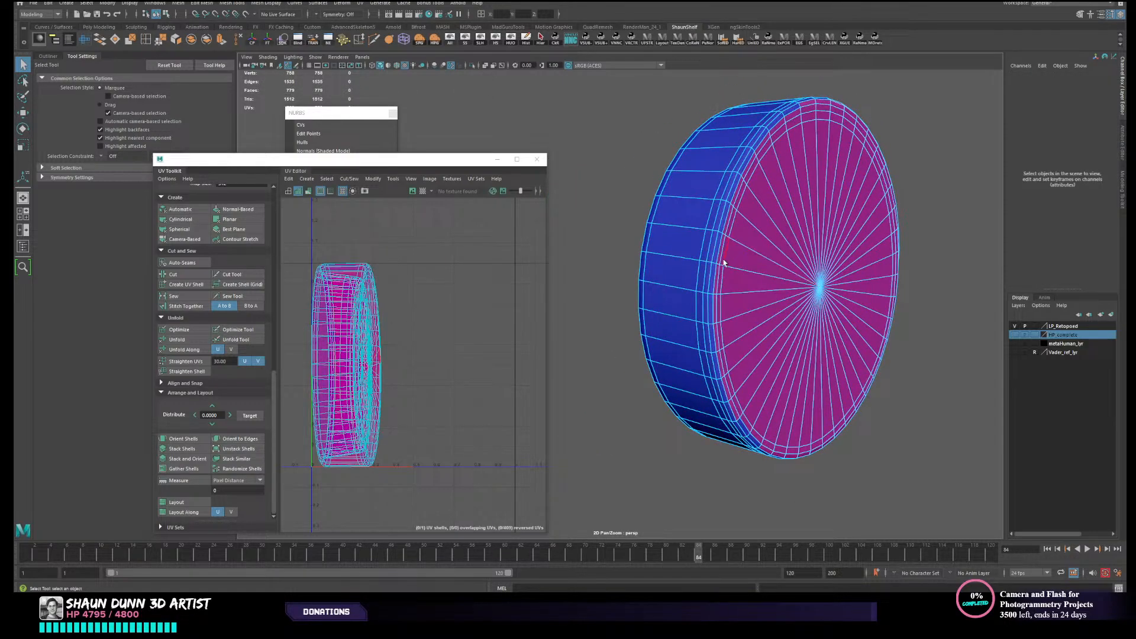
left_click_drag(749, 268, 741, 269, "alt")
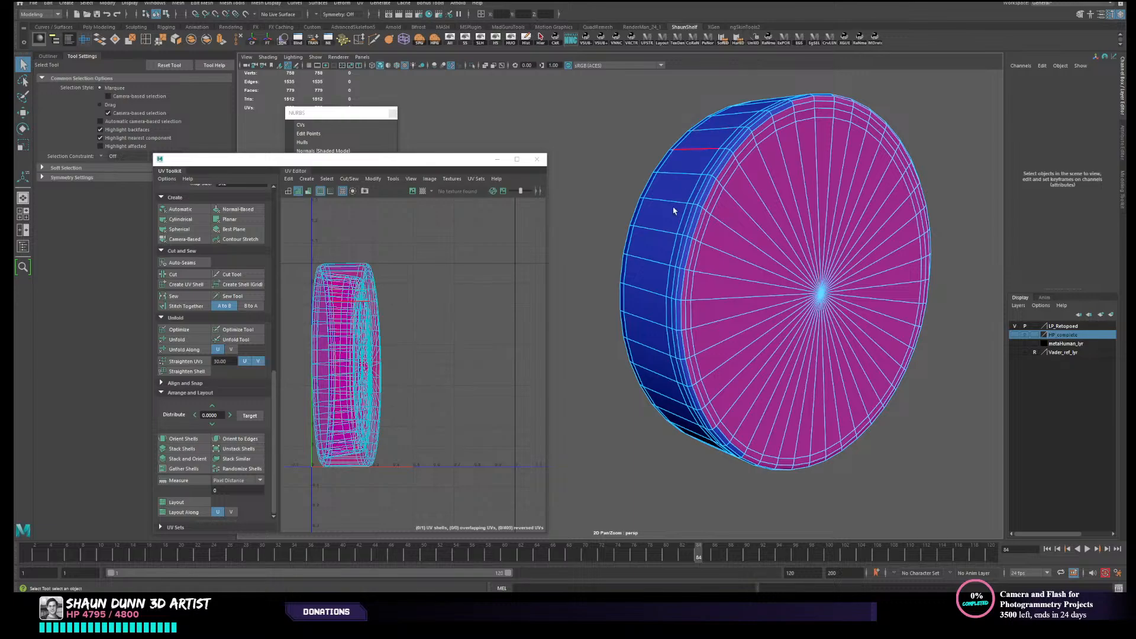
left_click_drag(674, 210, 739, 214, "alt")
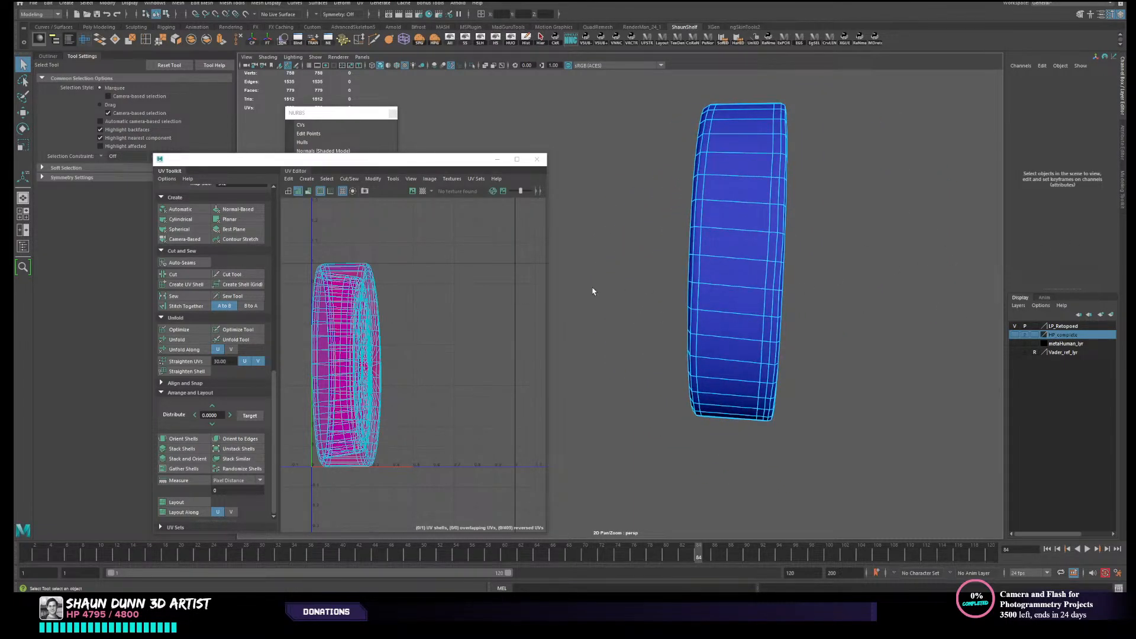
left_click_drag(783, 293, 729, 304, "alt")
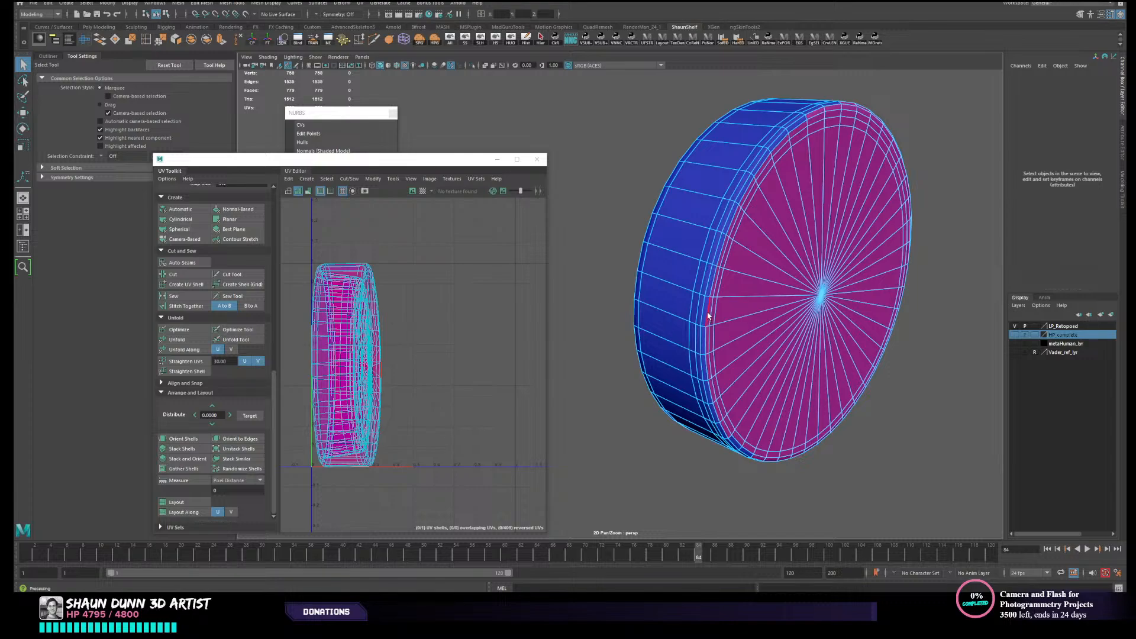
- Select the edge loop around the rim of the end cap's outer circular face and cut the UVs along it
left_click(709, 314)
double_click(709, 315)
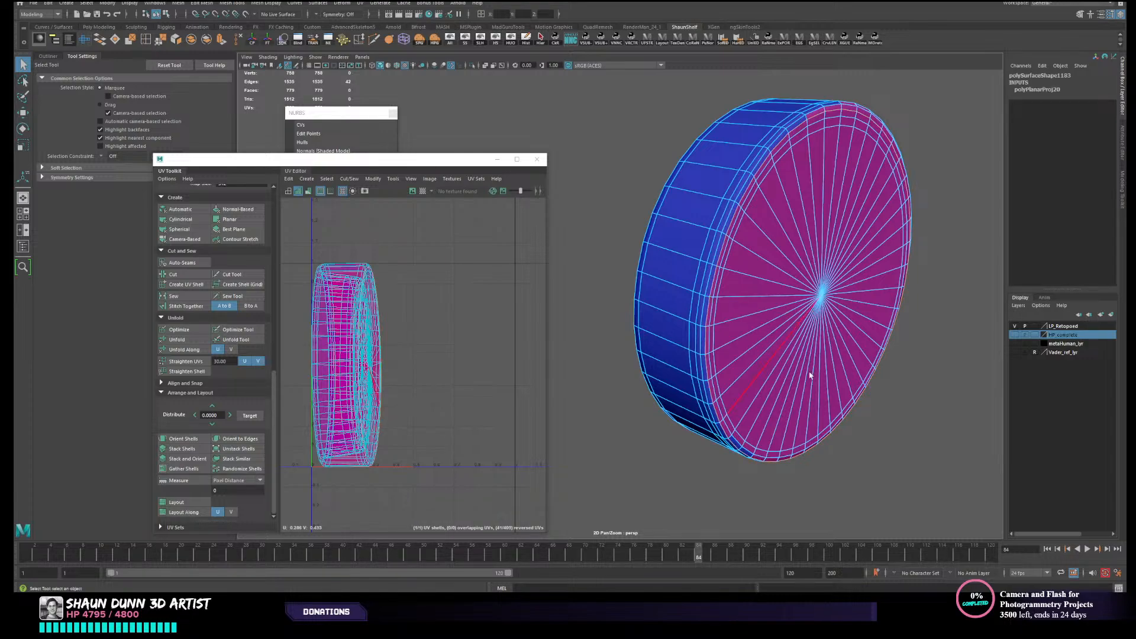
middle_click_drag(837, 387, 814, 395, "alt")
mouse_move(815, 394)
left_mouse_down("alt")
mouse_move(827, 385)
mouse_move(808, 379)
left_mouse_up("alt")
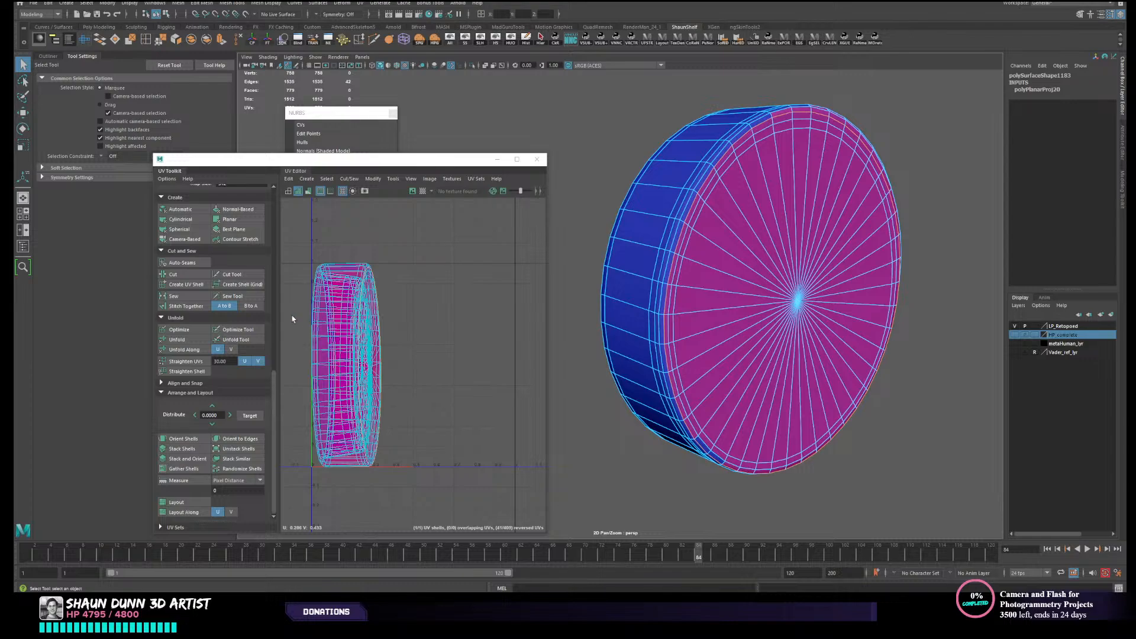
left_click(192, 277)
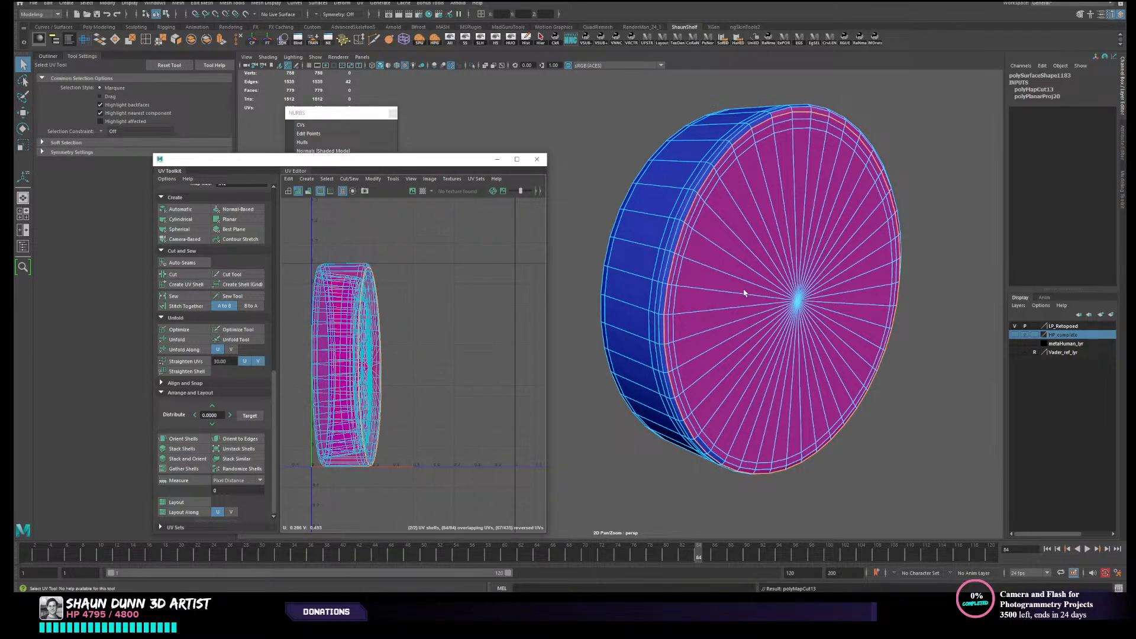
- Unfold the end cap's UV shells and turn on the UV distortion shading
mouse_move(744, 290)
right_mouse_down()
mouse_move(709, 276)
mouse_move(744, 291)
mouse_move(750, 282)
right_mouse_up()
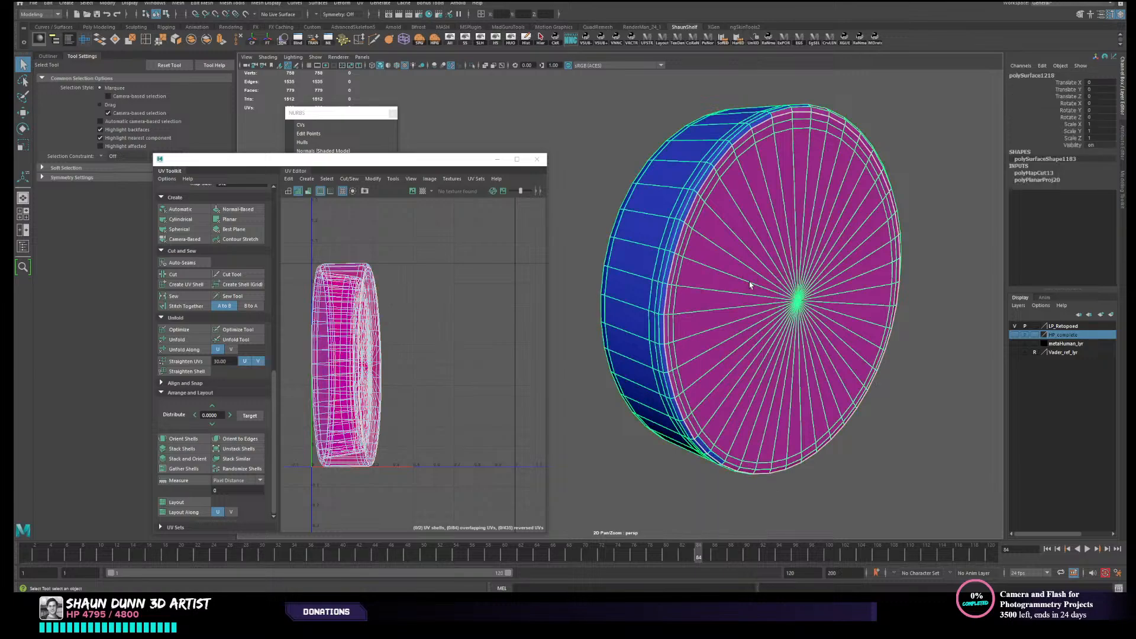
left_click(177, 339)
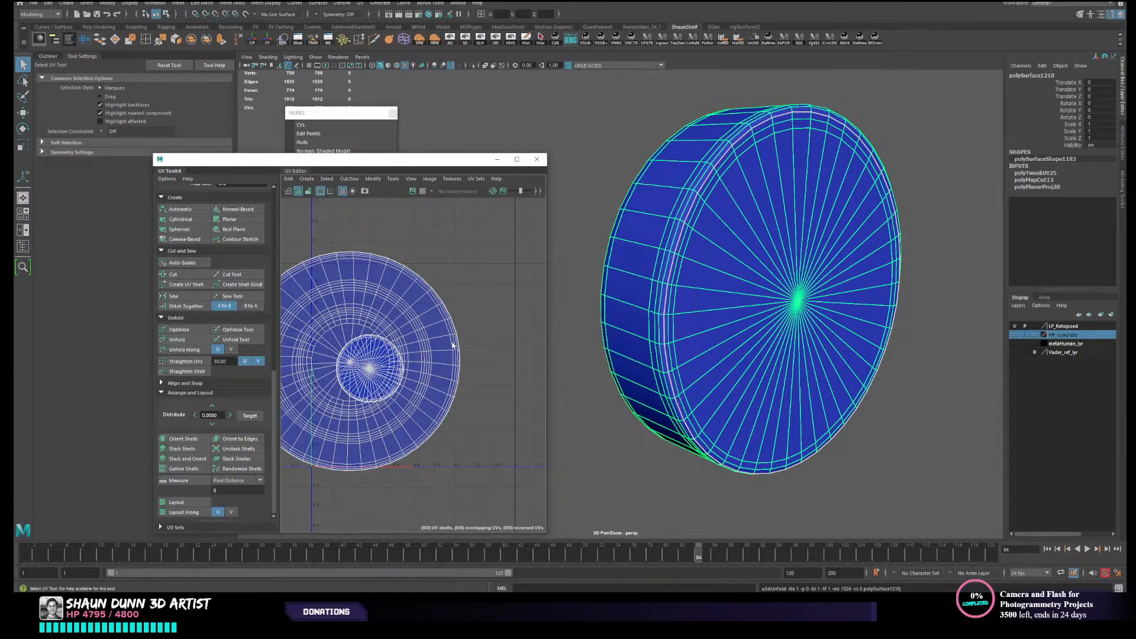
left_click(309, 190)
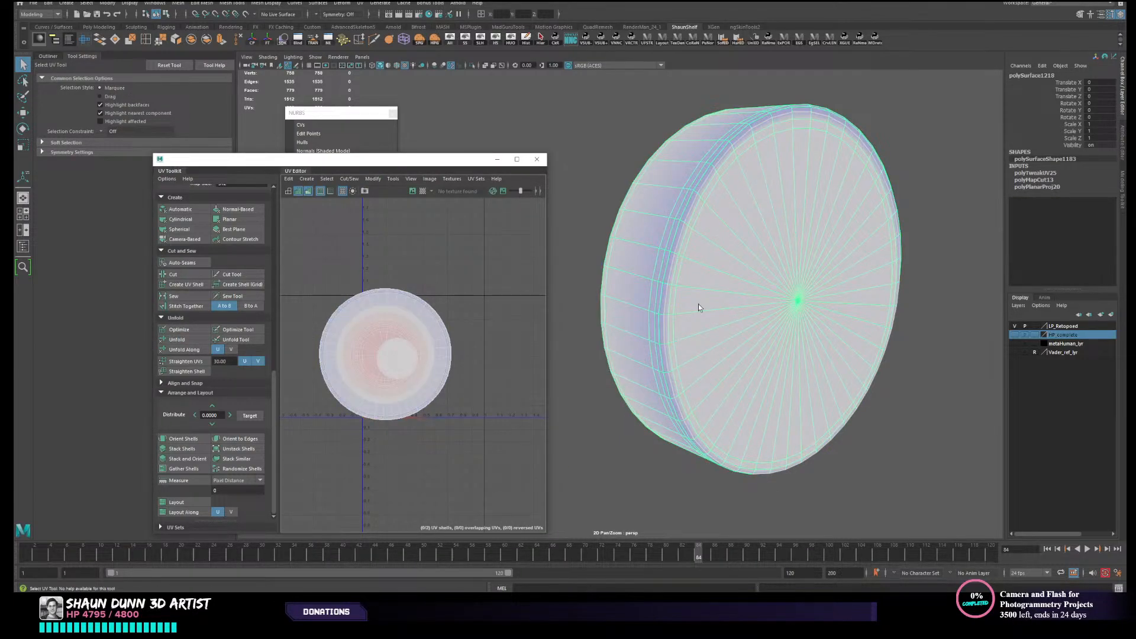
- Examine the recessed inner side of the end cap, checking its edge loops and faces for UV distortion
left_click_drag(750, 256, 804, 256, "alt")
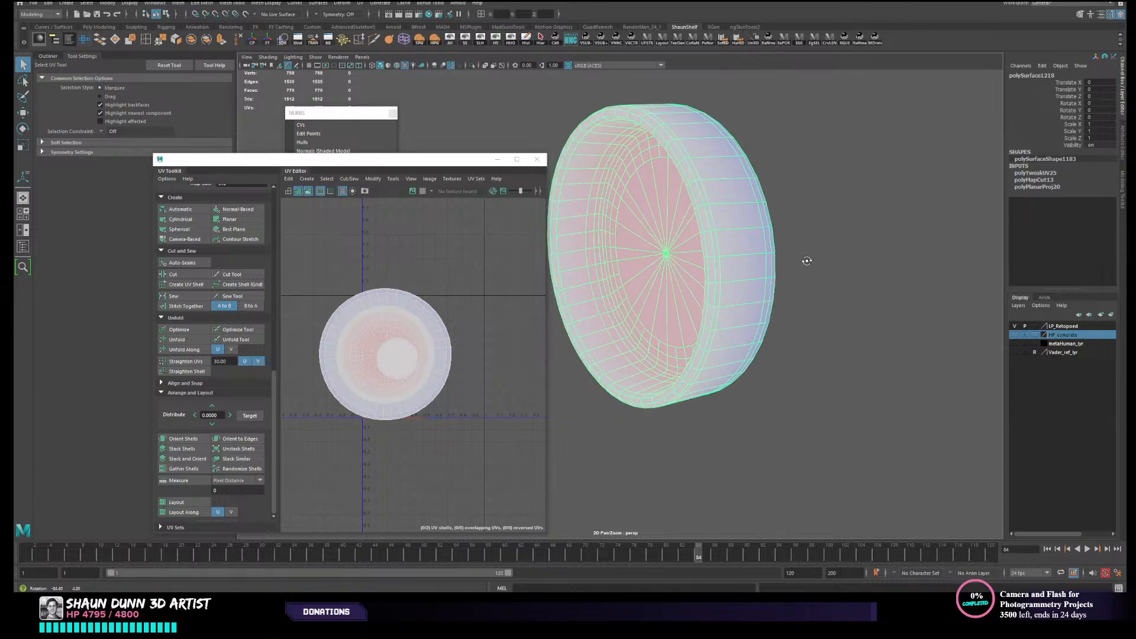
right_click_drag(752, 275, 774, 291, "alt")
left_click_drag(773, 291, 764, 288, "alt")
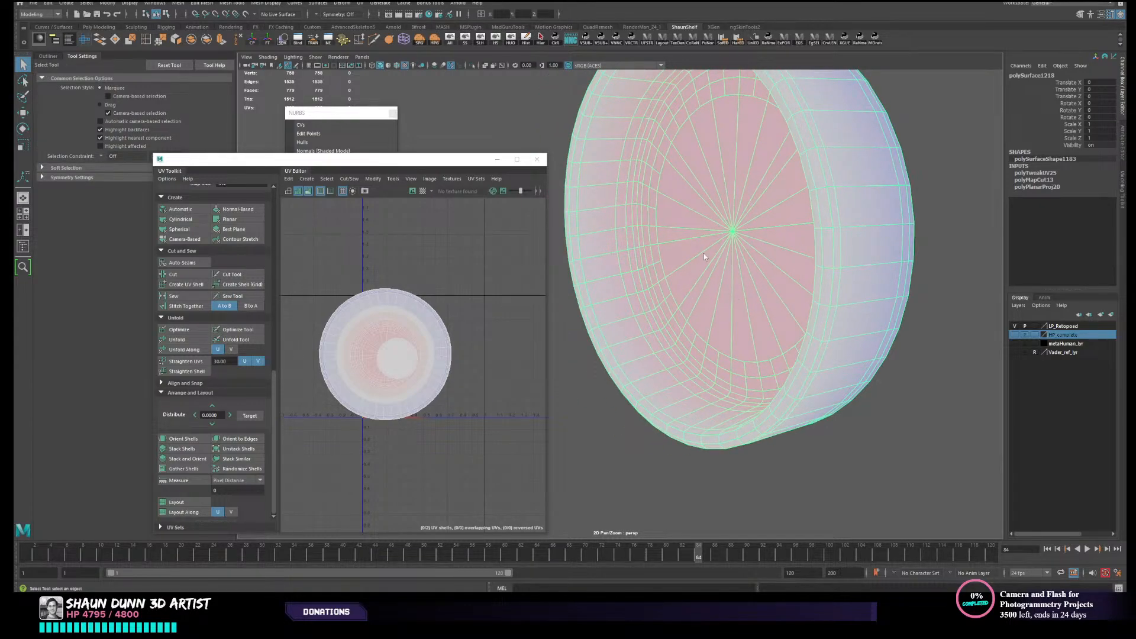
right_click_drag(704, 255, 704, 228)
double_click(655, 318)
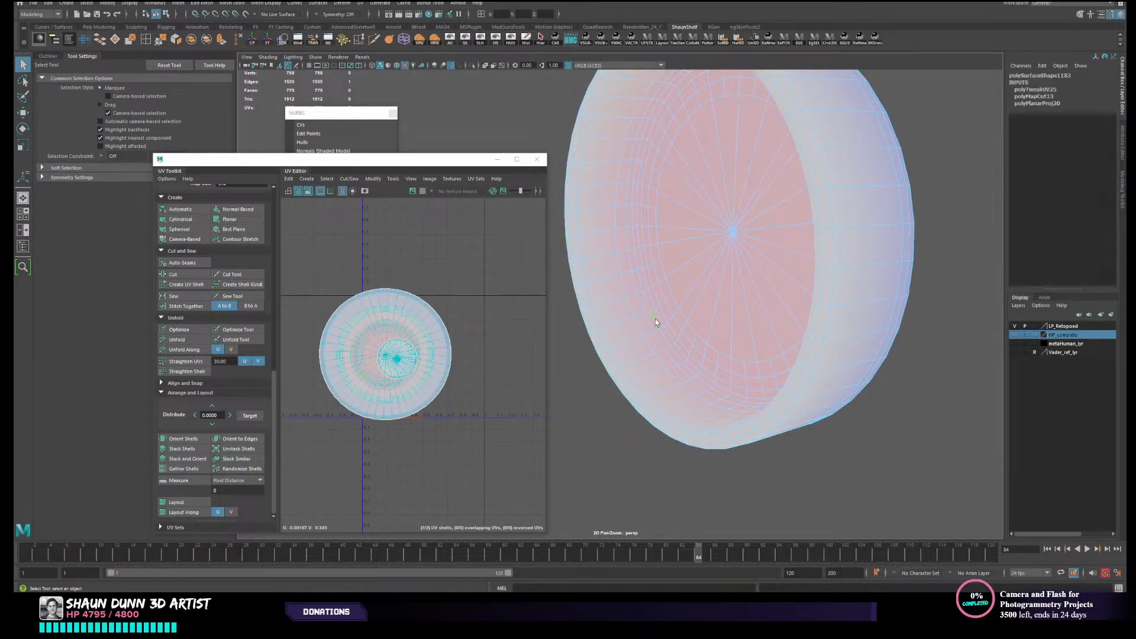
scroll(655, 317, "down", 3)
right_click_drag(715, 312, 741, 301)
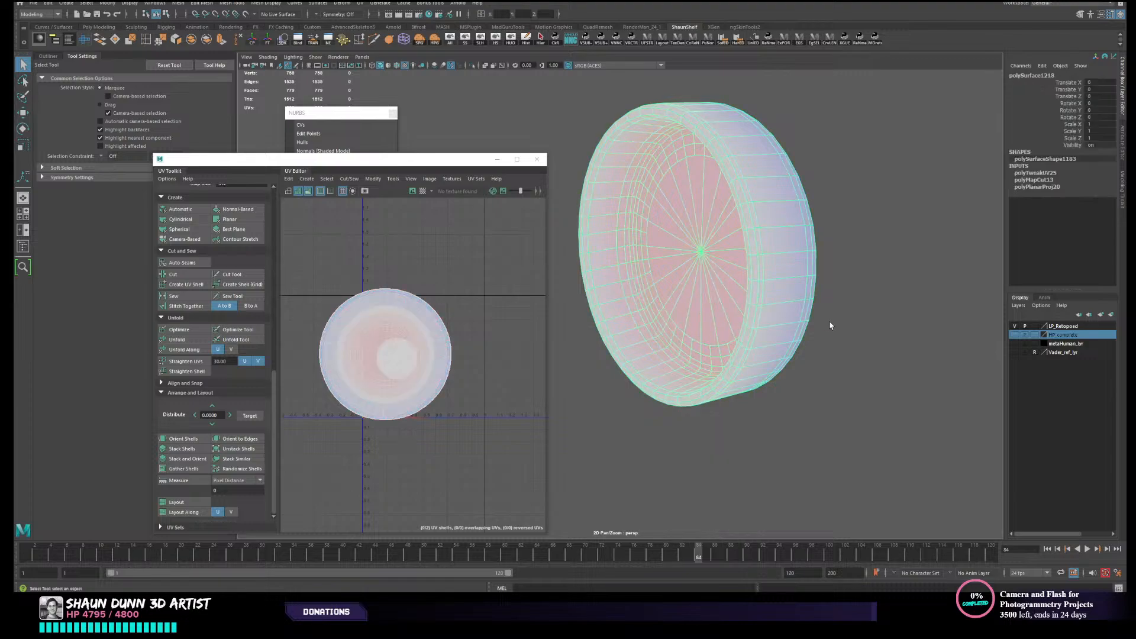
right_click_drag(829, 325, 735, 348, "alt")
left_click_drag(736, 348, 746, 350, "alt")
scroll(738, 359, "up", 3)
left_click(705, 402)
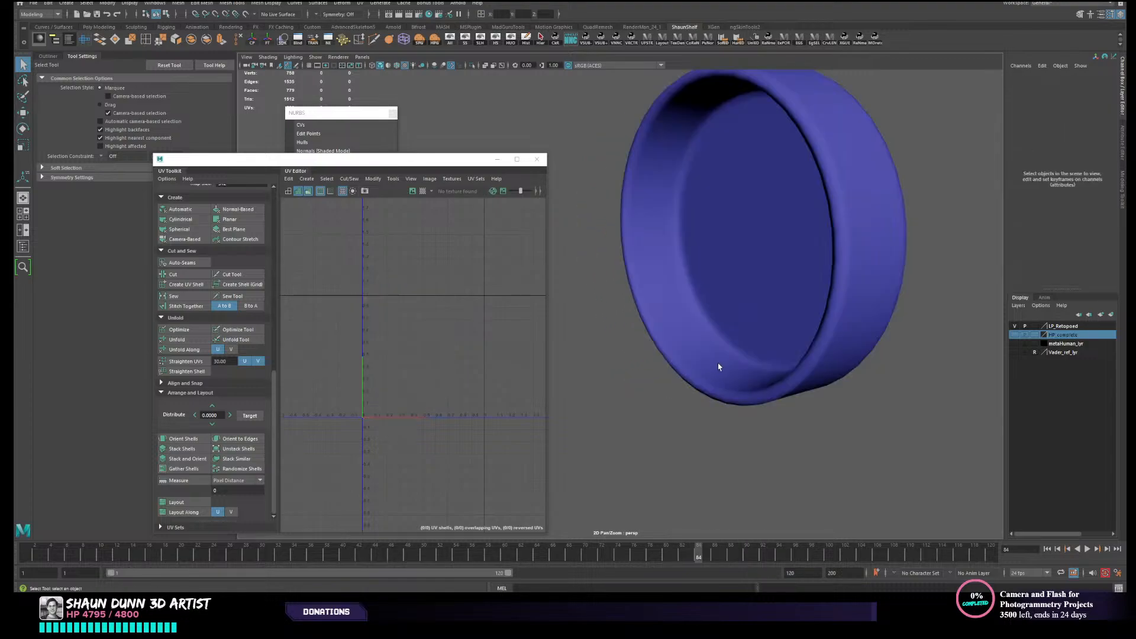
left_click(720, 360)
scroll(723, 360, "down", 3)
left_click(737, 363)
left_click(738, 337)
left_click_drag(760, 337, 740, 315, "alt")
left_click(832, 360)
left_click(636, 295)
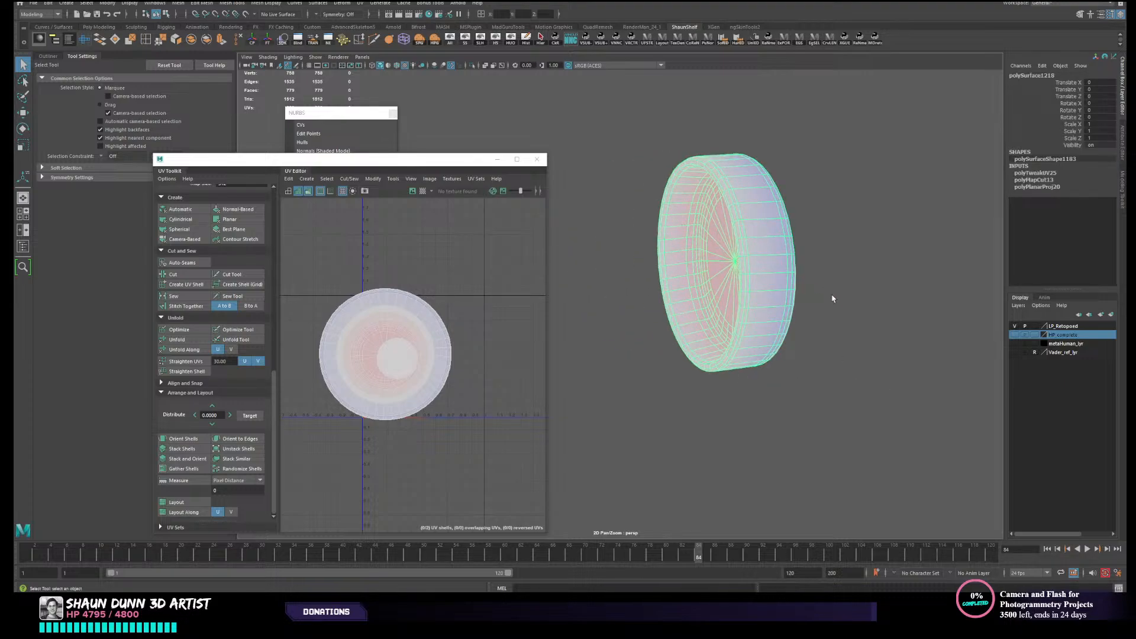
- Select all UVs of the end cap, then delete the cap's construction history
right_click_drag(380, 349, 408, 377)
left_click_drag(304, 258, 485, 421)
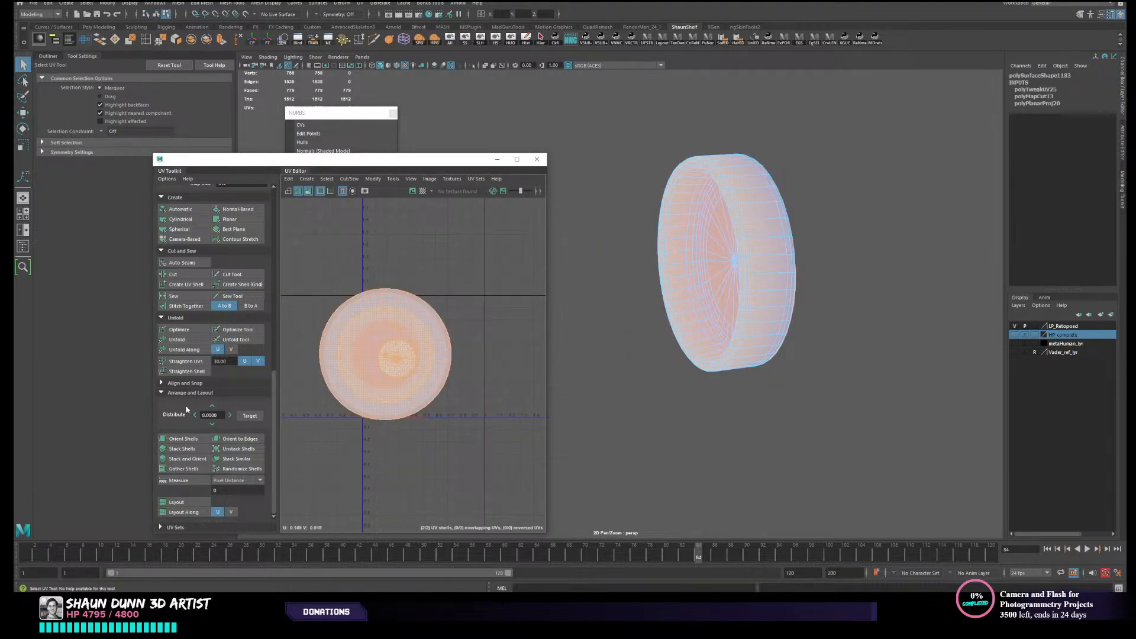
left_click(468, 385)
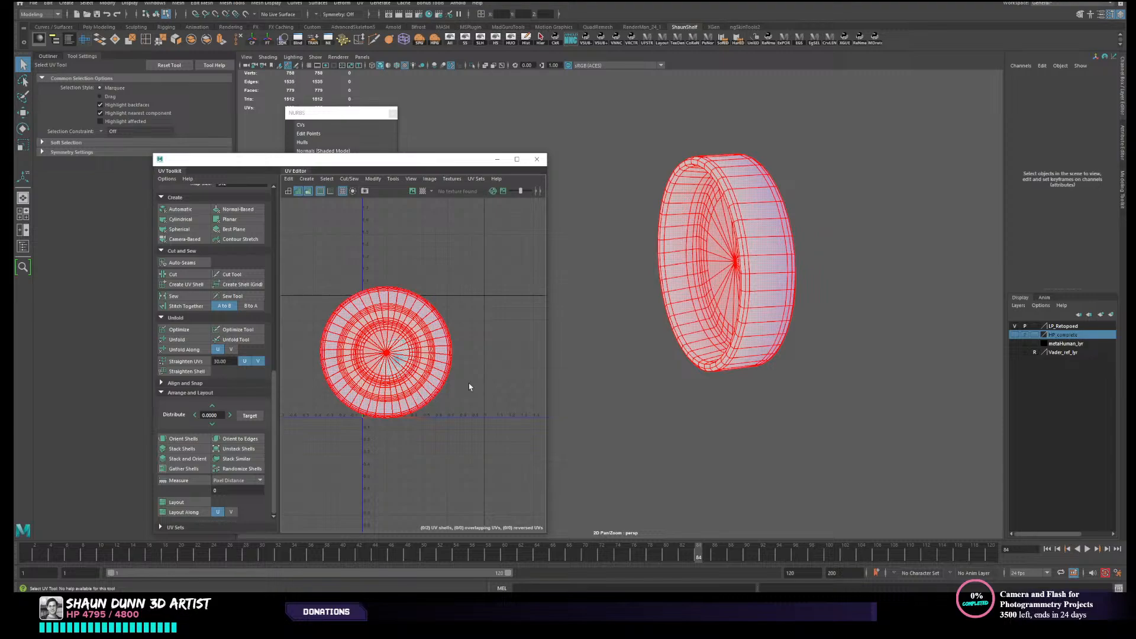
mouse_move(889, 362)
left_mouse_down("alt")
mouse_move(864, 363)
mouse_move(824, 398)
mouse_move(915, 350)
left_mouse_up("alt")
key("q")
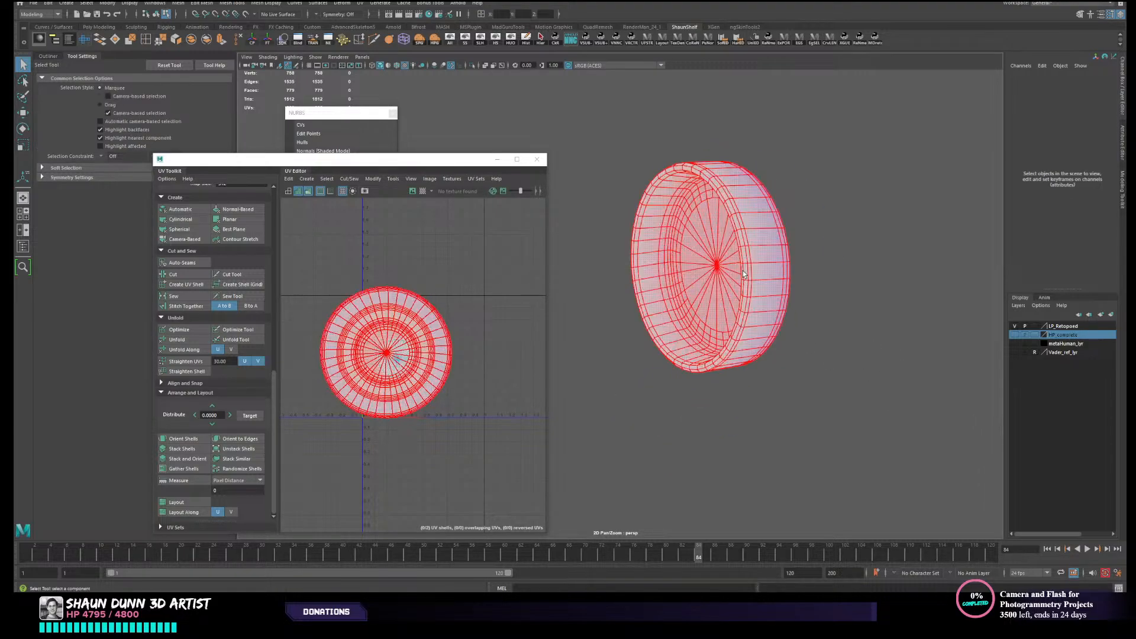
left_click(743, 271)
left_click(529, 42)
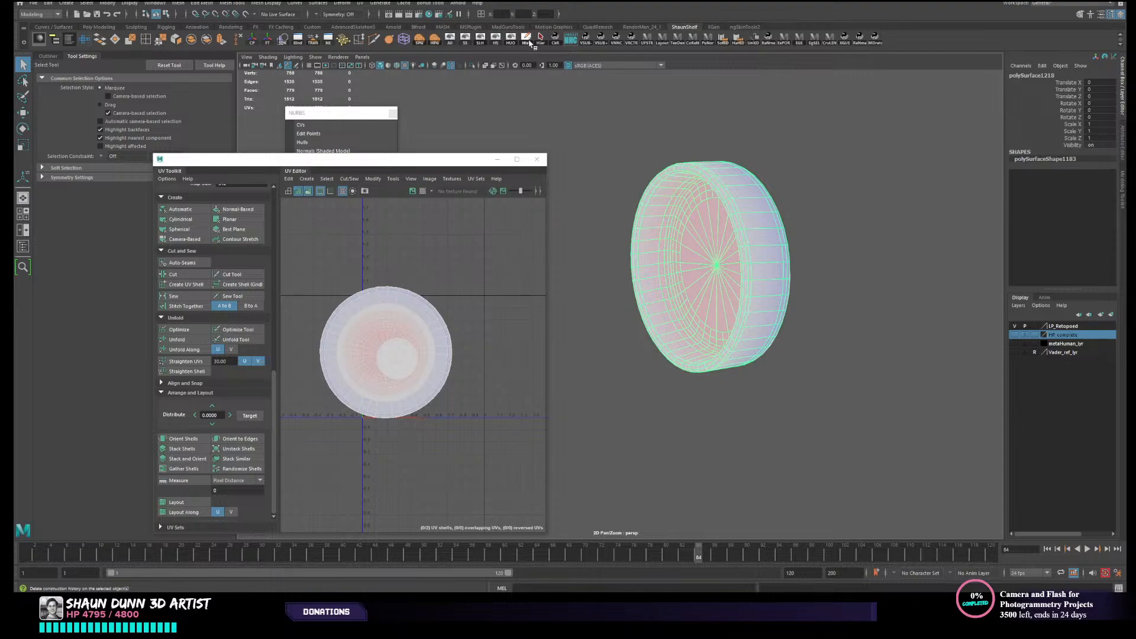
- Show all hidden objects, add the canister's opposite end cap to the selection and hide everything except the two caps
scroll(685, 226, "down", 2)
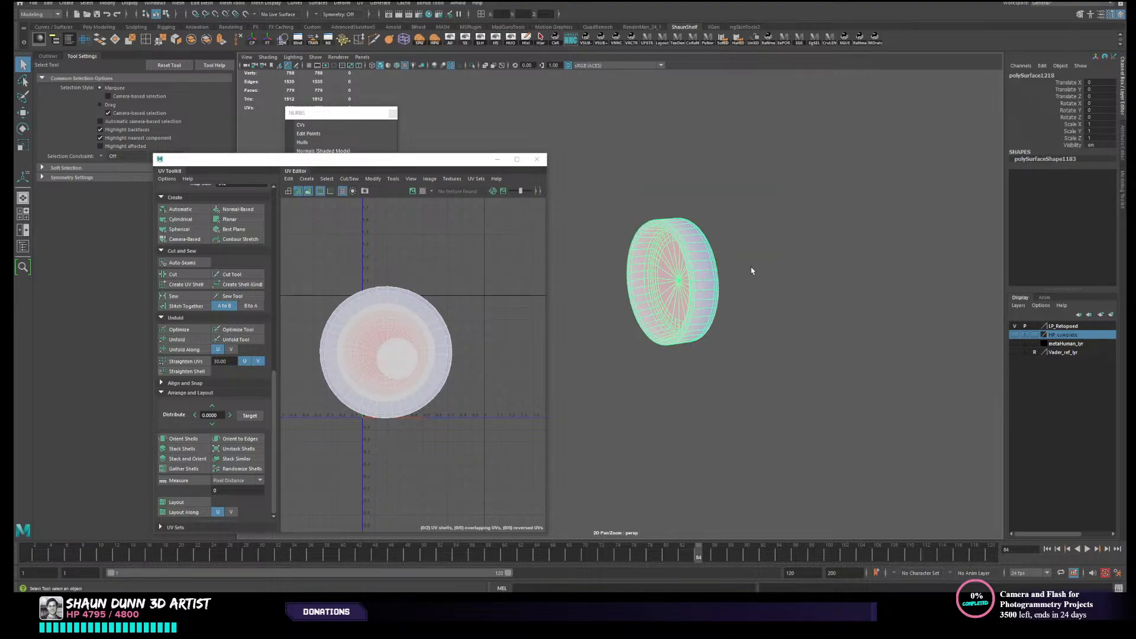
scroll(750, 272, "up", 2)
middle_click_drag(748, 273, 695, 318, "alt")
key("w")
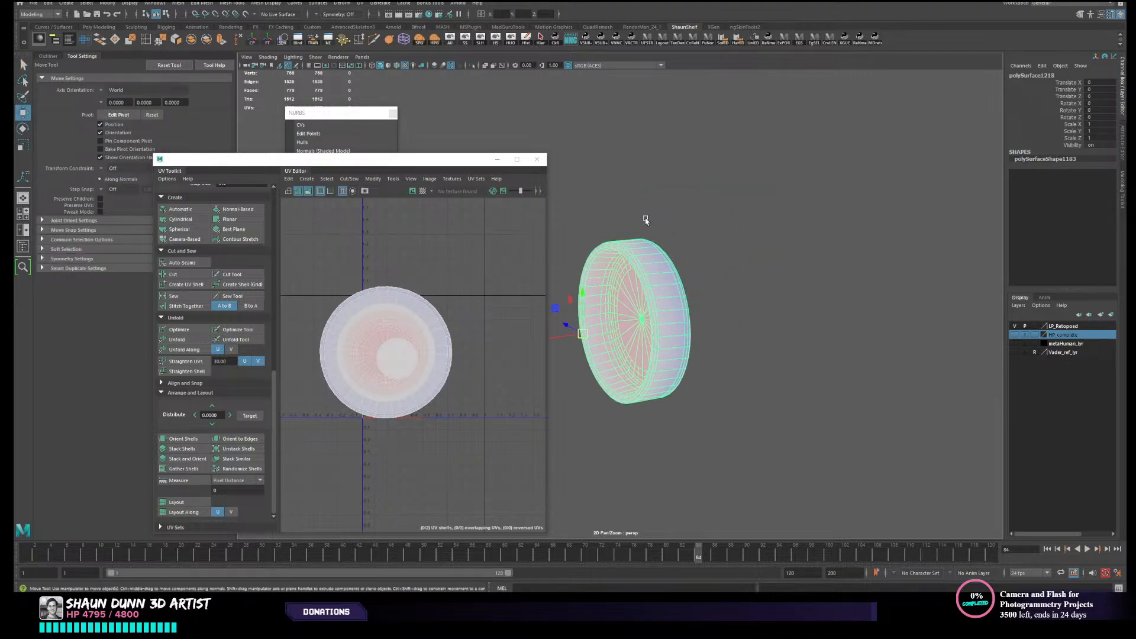
left_click(451, 42)
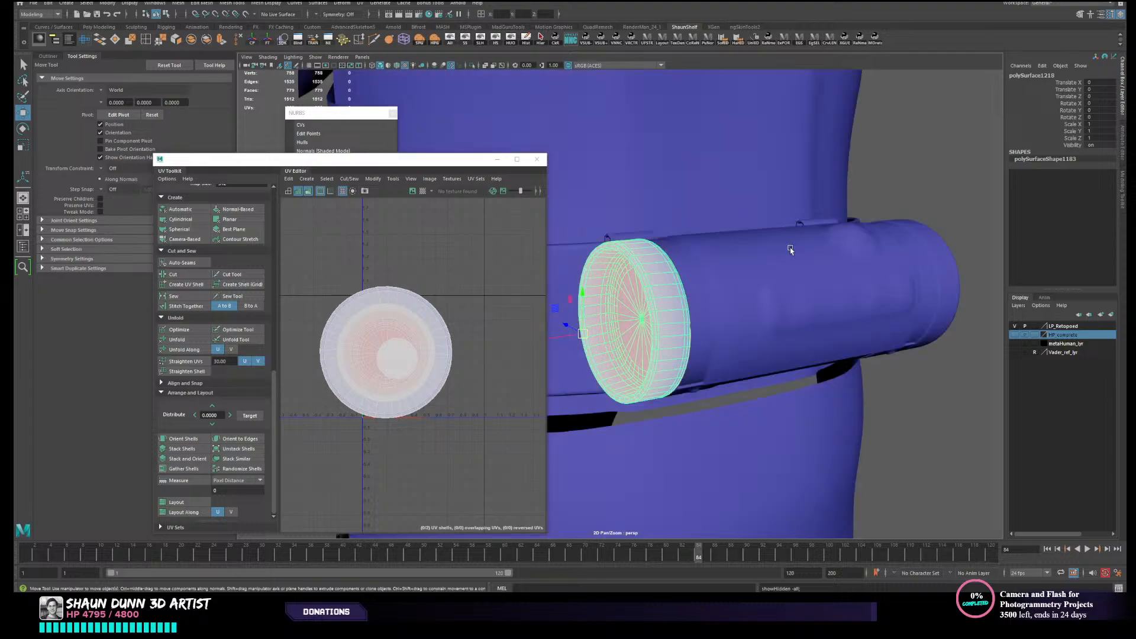
left_click(938, 279)
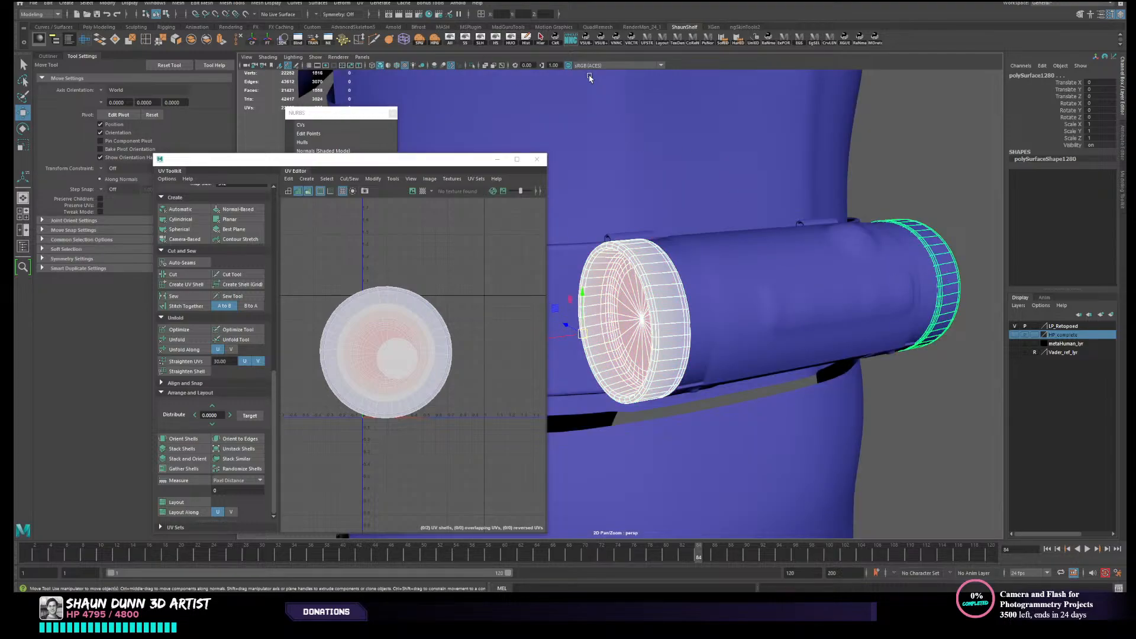
left_click(511, 38)
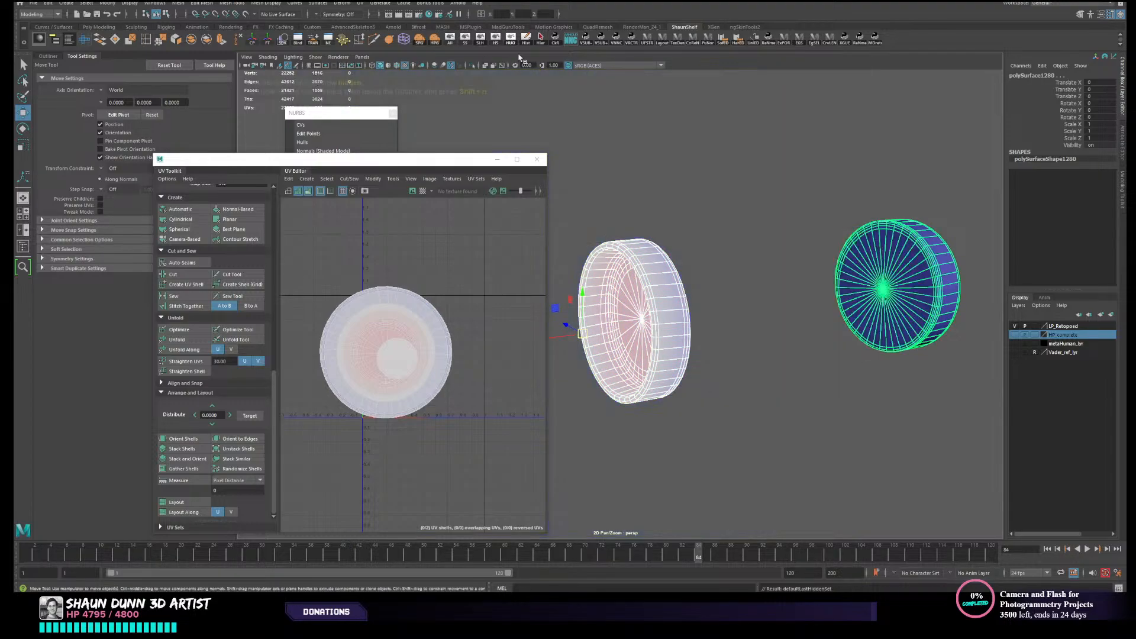
- Select the unwrapped end cap and open the Transfer Attributes options
left_click(712, 296)
left_click(664, 300)
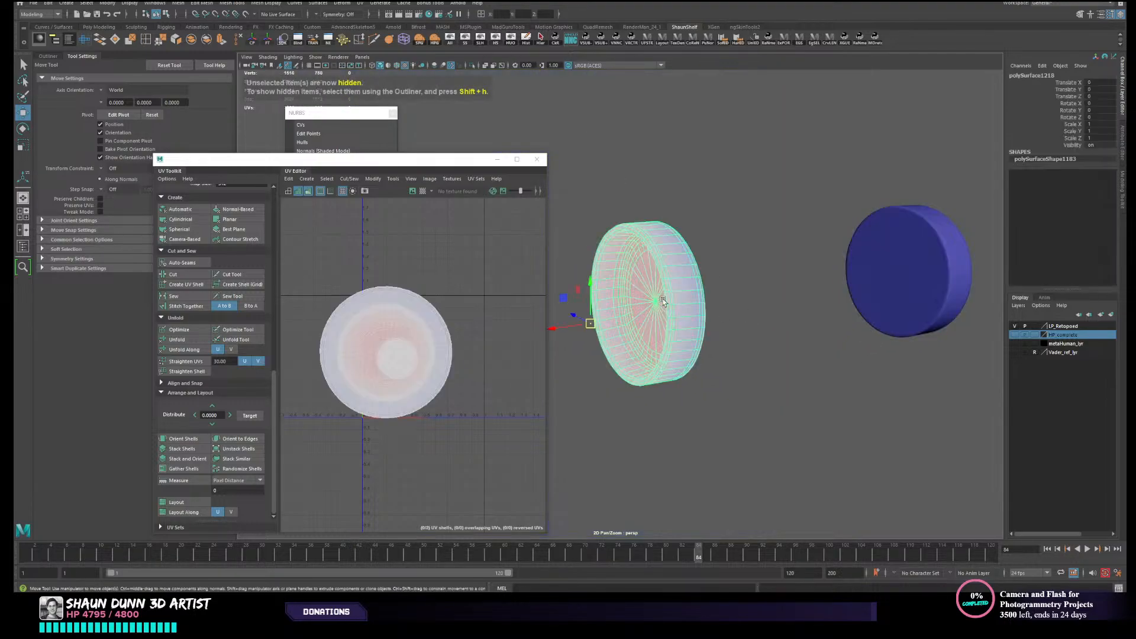
left_click(859, 292)
left_click(703, 309)
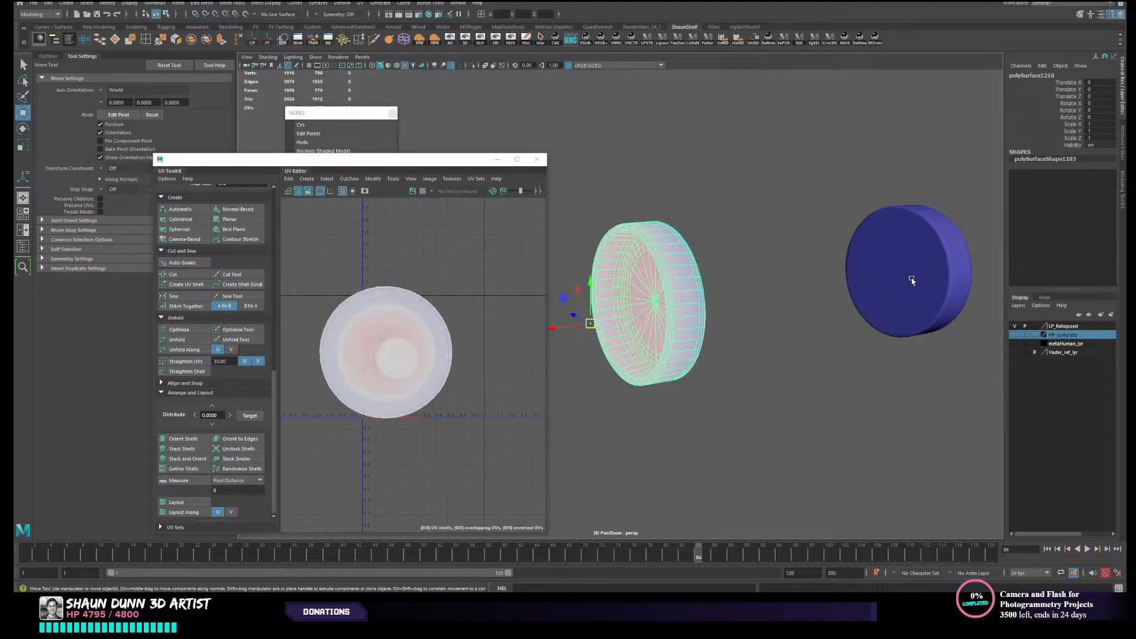
left_click(179, 4)
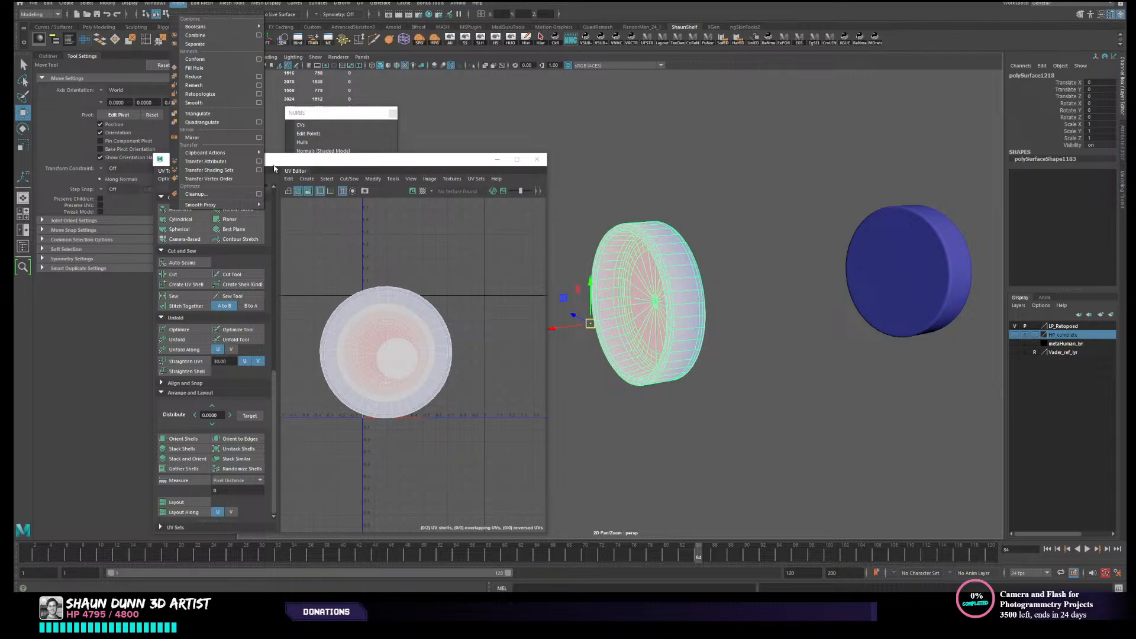
left_click(259, 161)
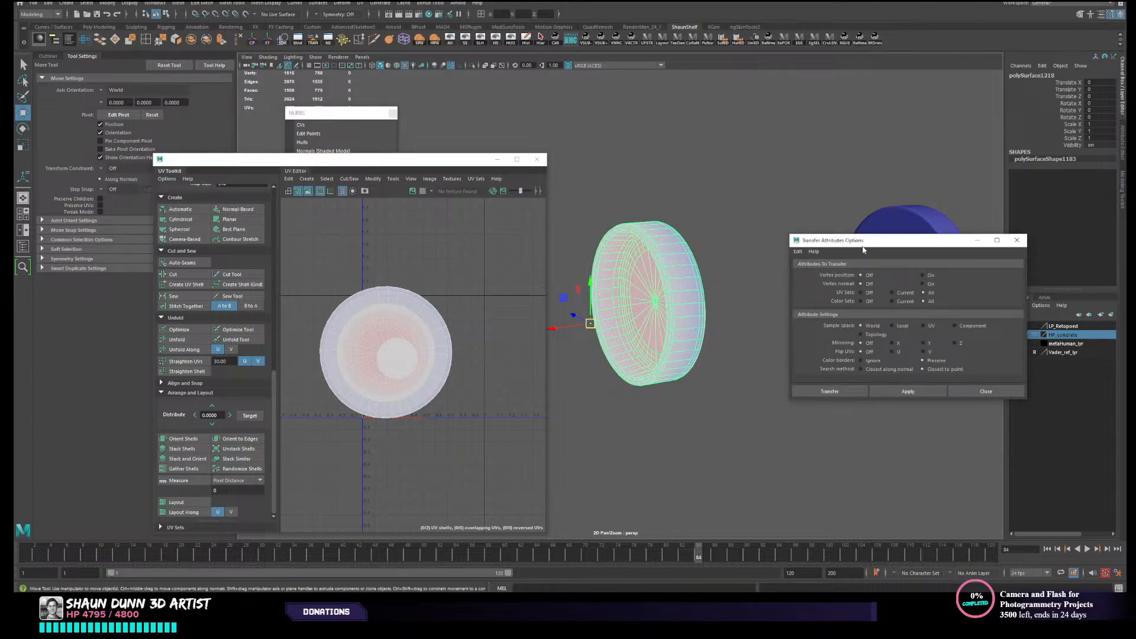
left_click_drag(845, 235, 859, 338)
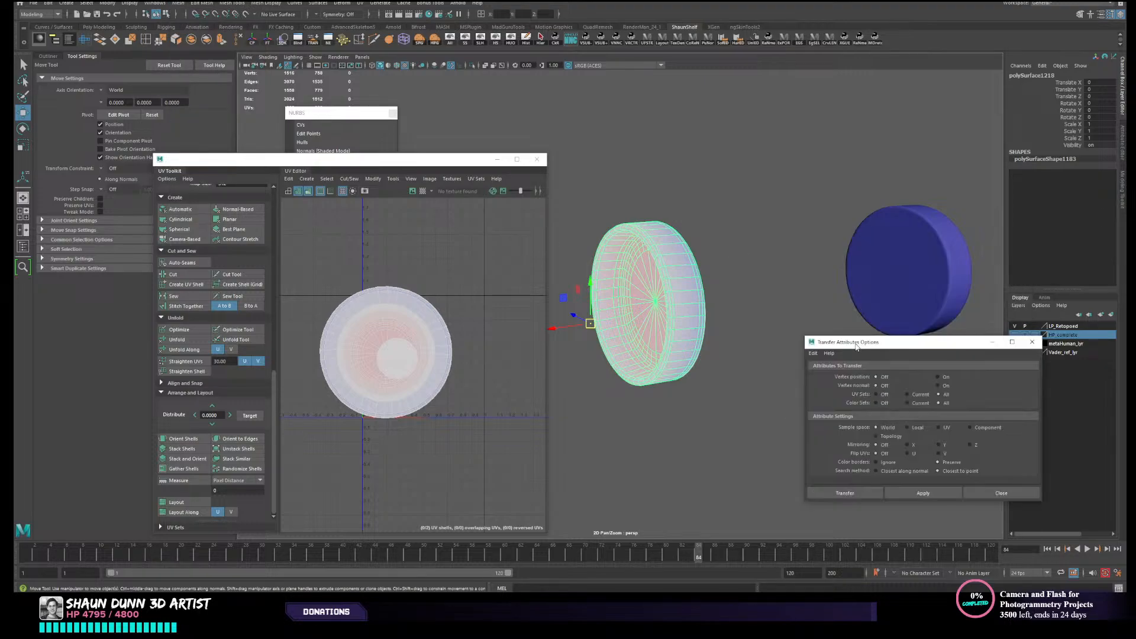
middle_click_drag(769, 299, 745, 275, "alt")
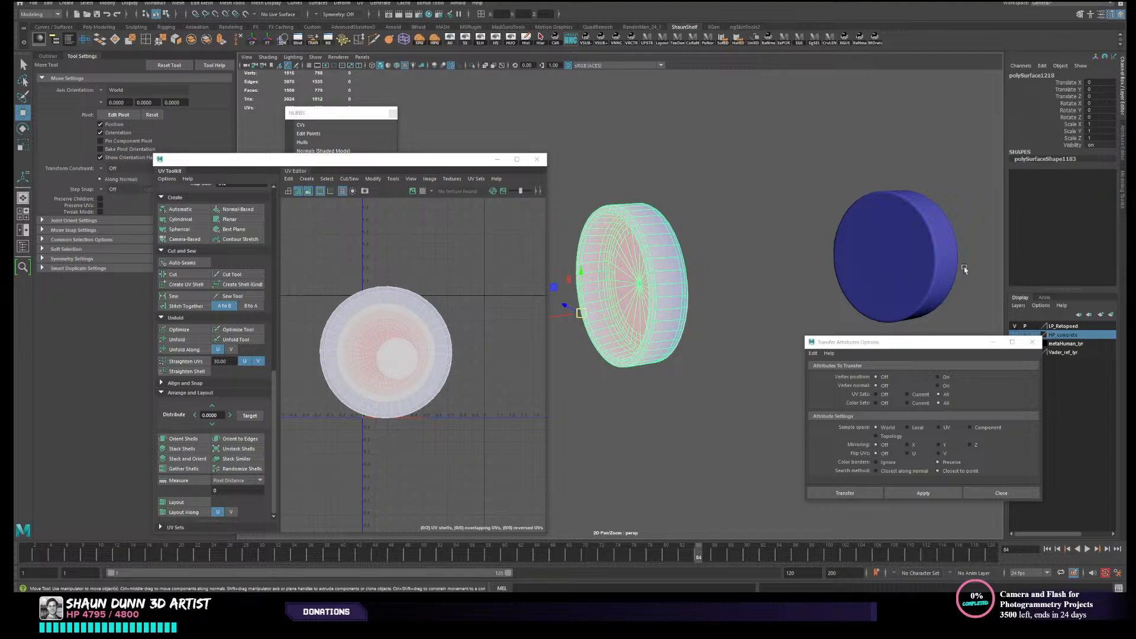
- Lay out the unwrapped end cap's UV shells and turn off the distortion shading
right_click_drag(403, 365, 368, 351)
left_click_drag(473, 257, 290, 443)
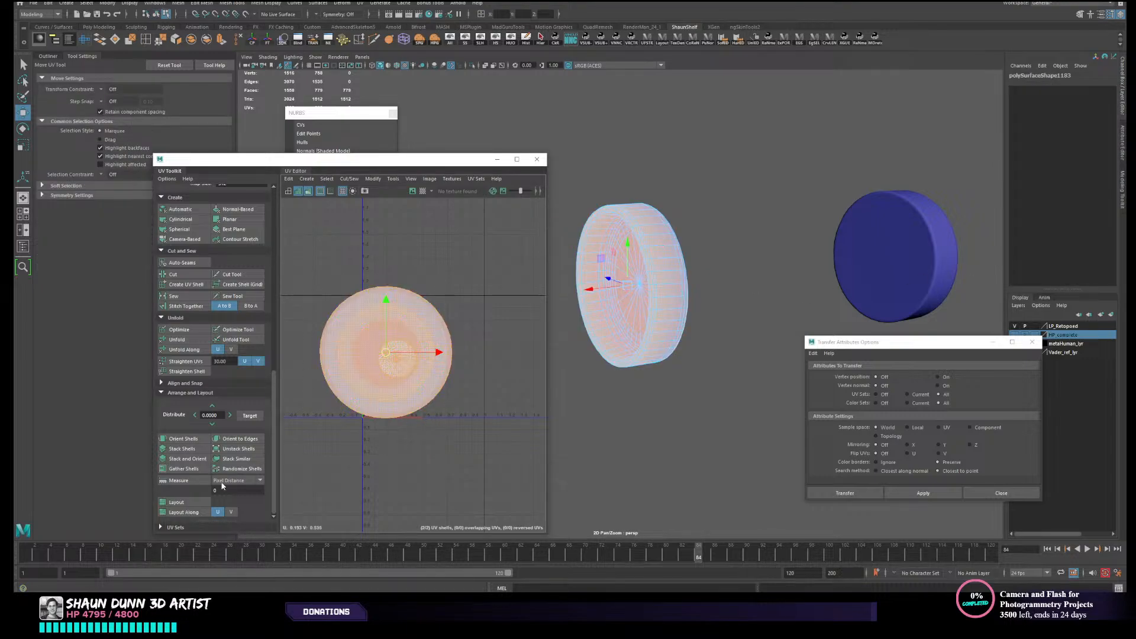
left_click(198, 501)
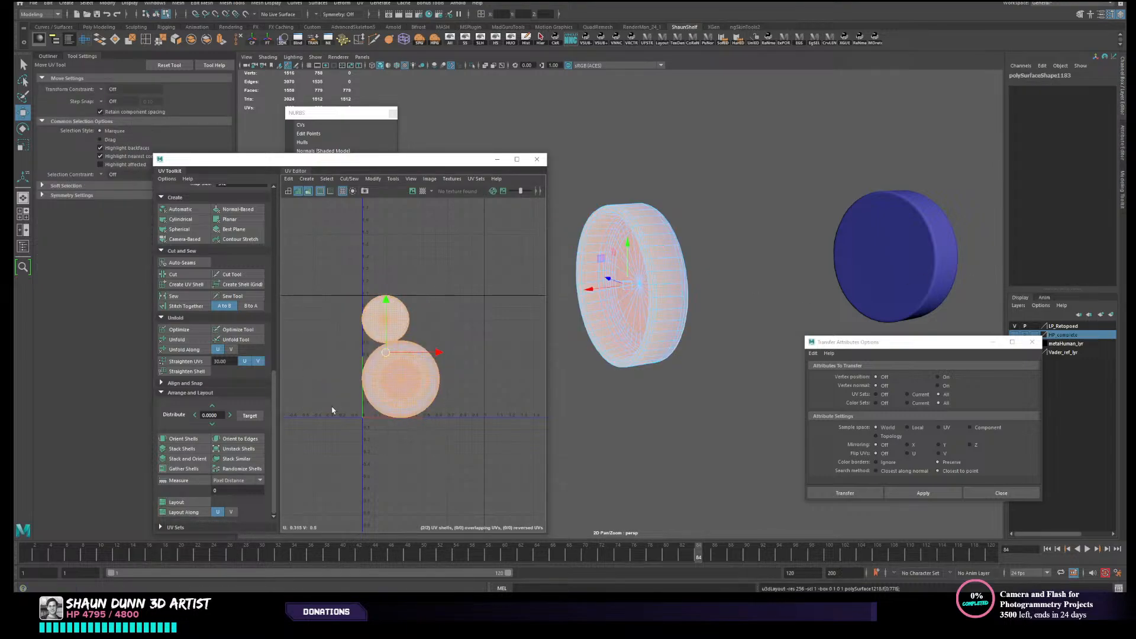
left_click(308, 191)
- Create camera-based UVs for the opposite end cap of the canister
left_click(916, 259)
right_click_drag(916, 259, 934, 246)
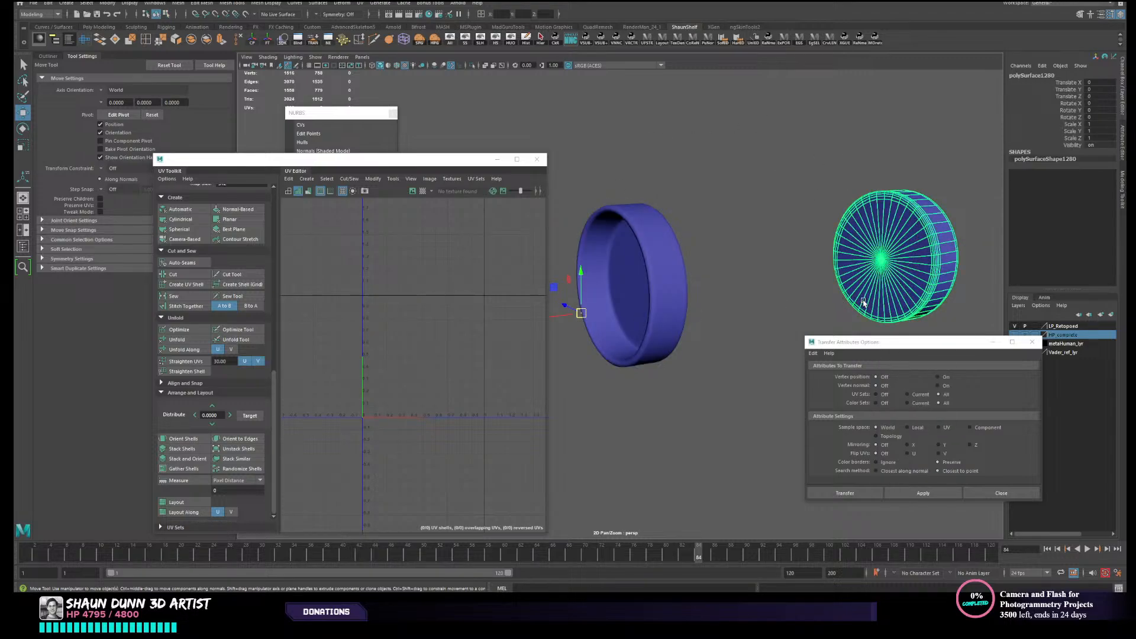
left_click(189, 241)
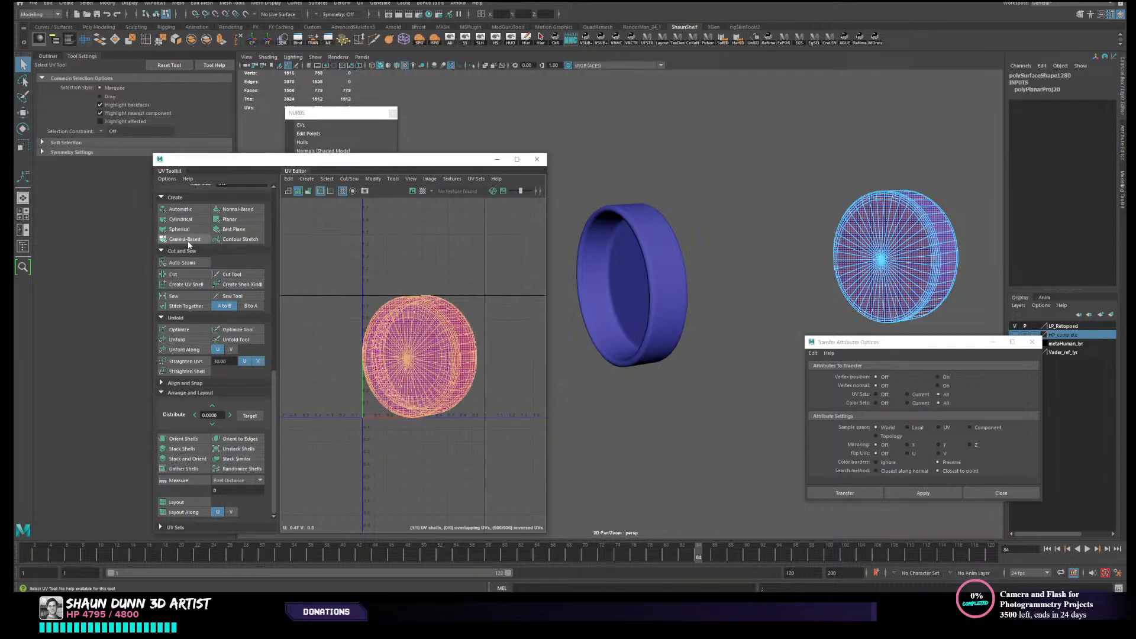
right_click_drag(820, 249, 838, 237)
left_click(764, 260)
- Transfer the unwrapped cap's UVs to the opposite end cap using Topology as the sample space
left_click(666, 293)
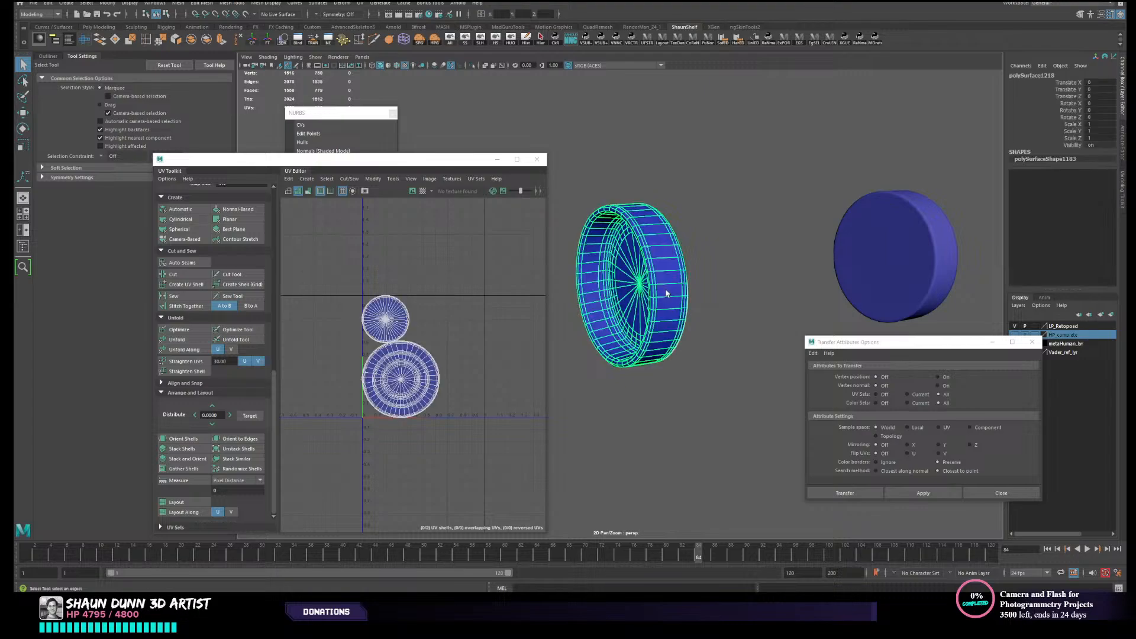
left_click(877, 257, "shift")
middle_click_drag(723, 343, 719, 316, "alt")
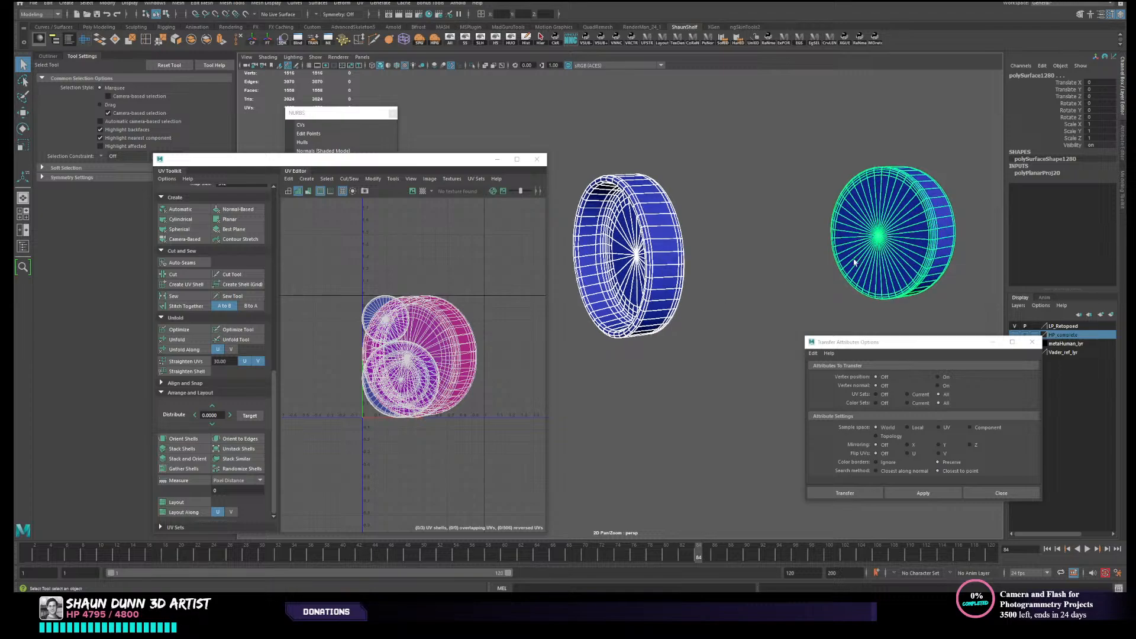
left_click_drag(901, 344, 760, 294)
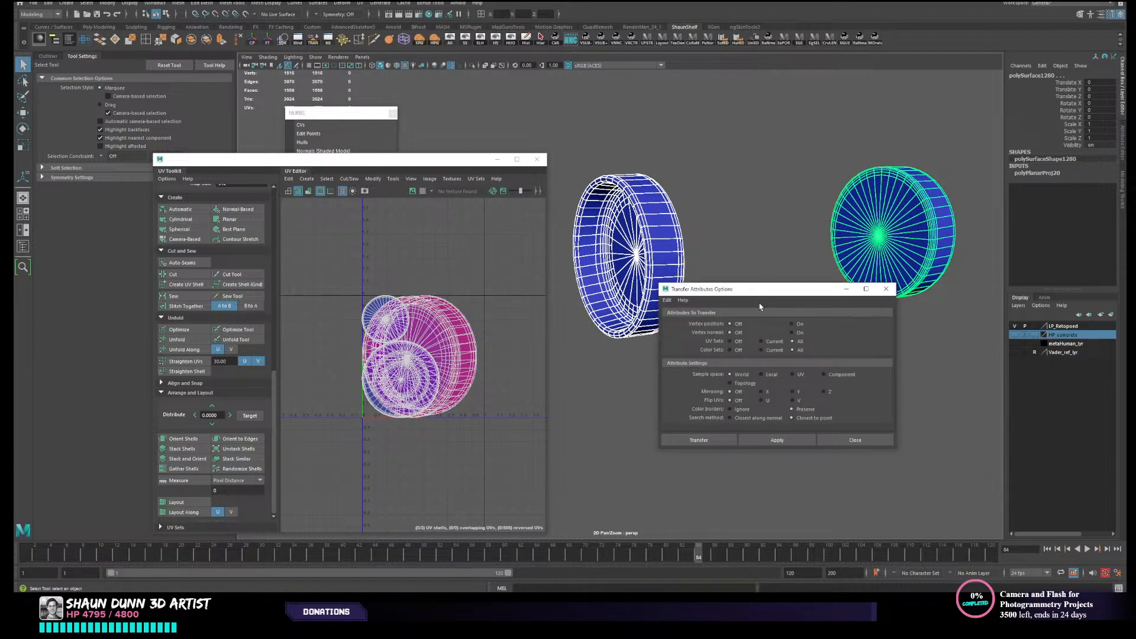
left_click(746, 383)
left_click(770, 439)
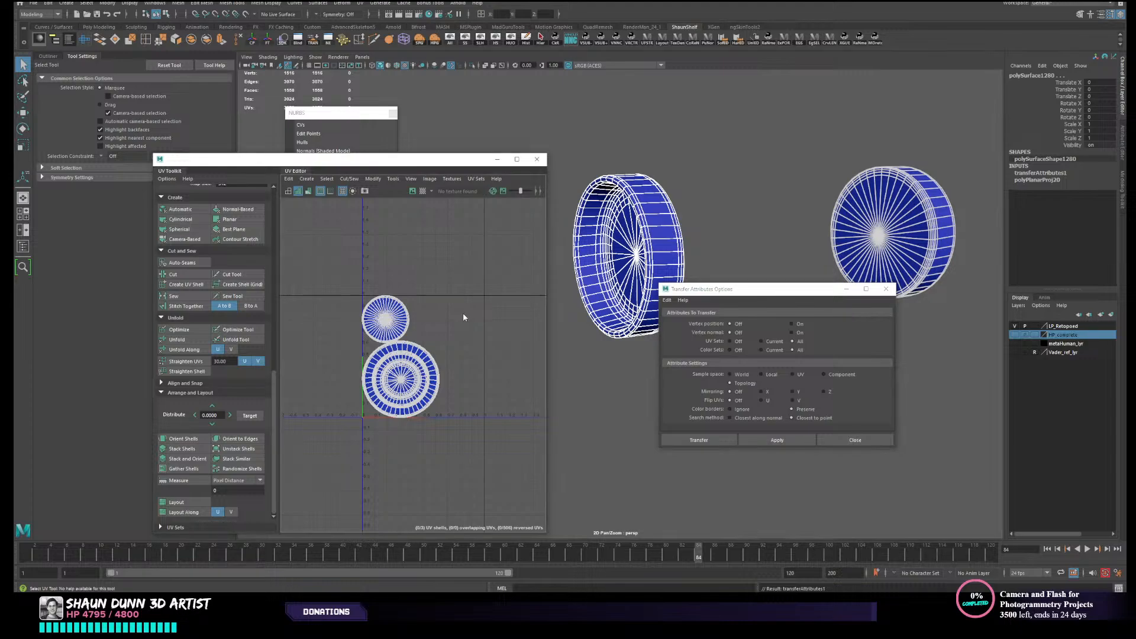
- Compare the UV layout transferred onto the opposite end cap with the layout of the unwrapped source cap
right_click_drag(462, 314, 439, 301)
left_click(879, 219)
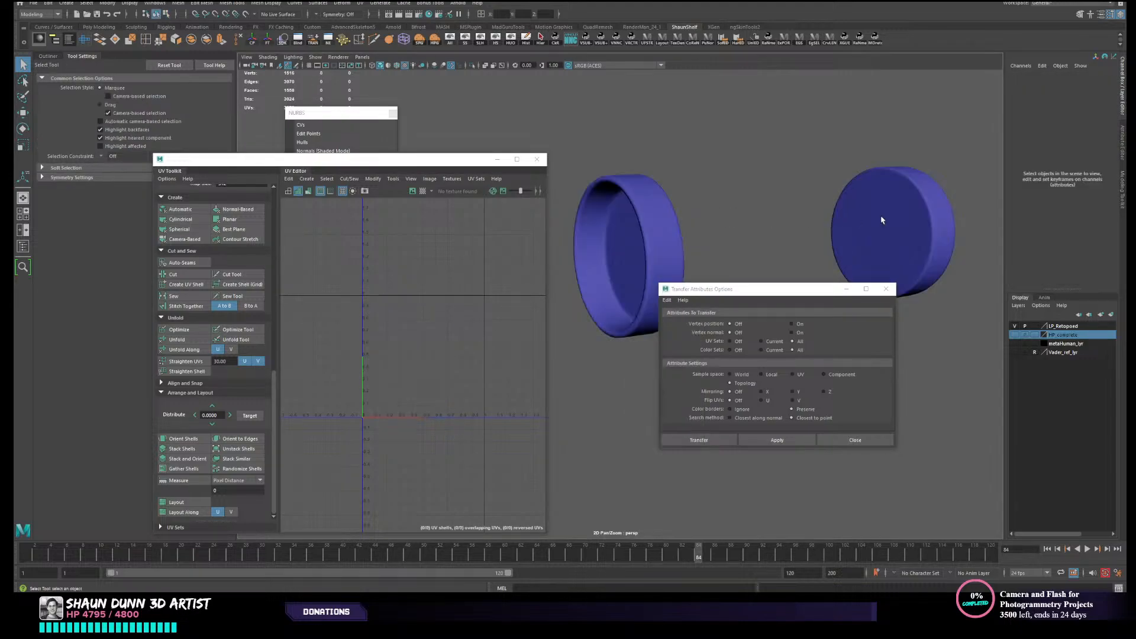
scroll(390, 390, "up", 5)
scroll(390, 390, "down", 2)
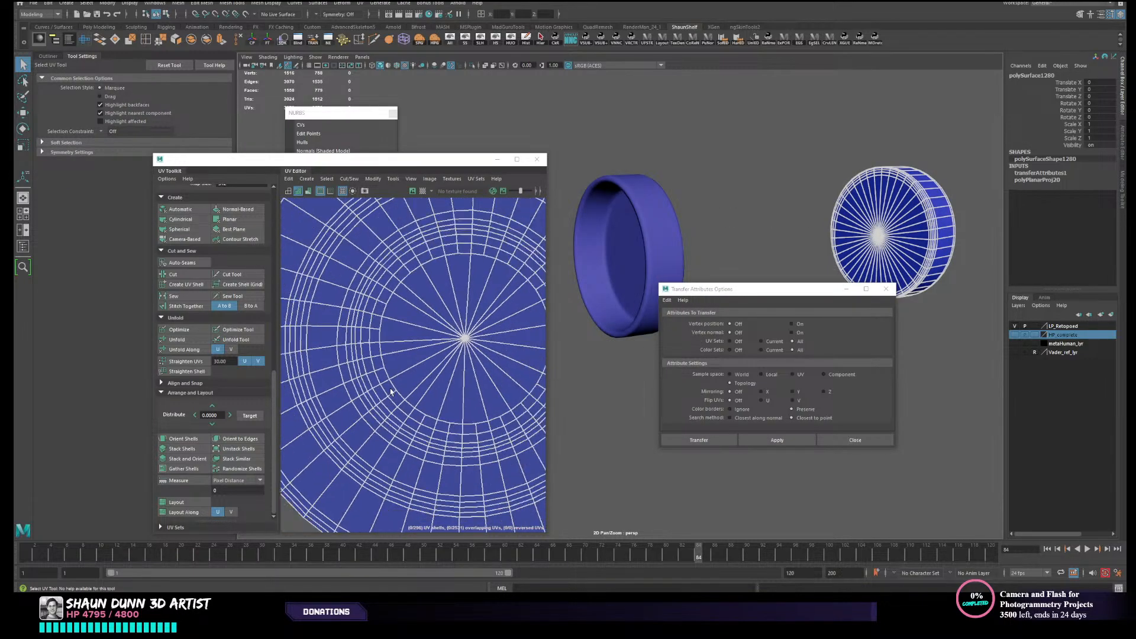
scroll(408, 397, "down", 2)
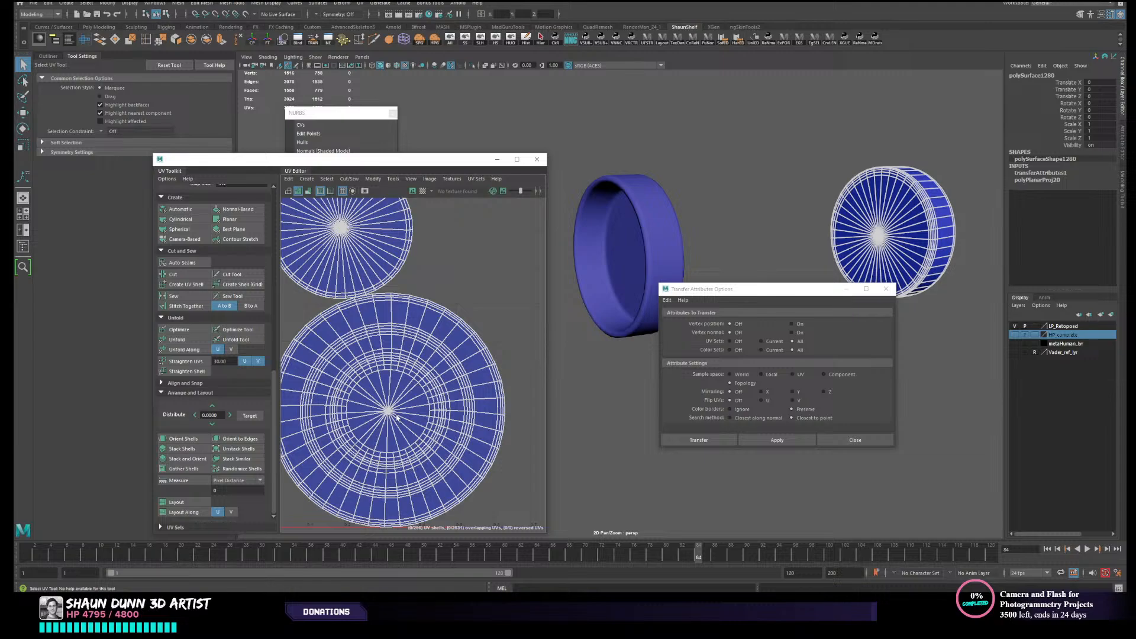
scroll(397, 417, "up", 5)
right_click_drag(486, 394, 290, 403, "alt")
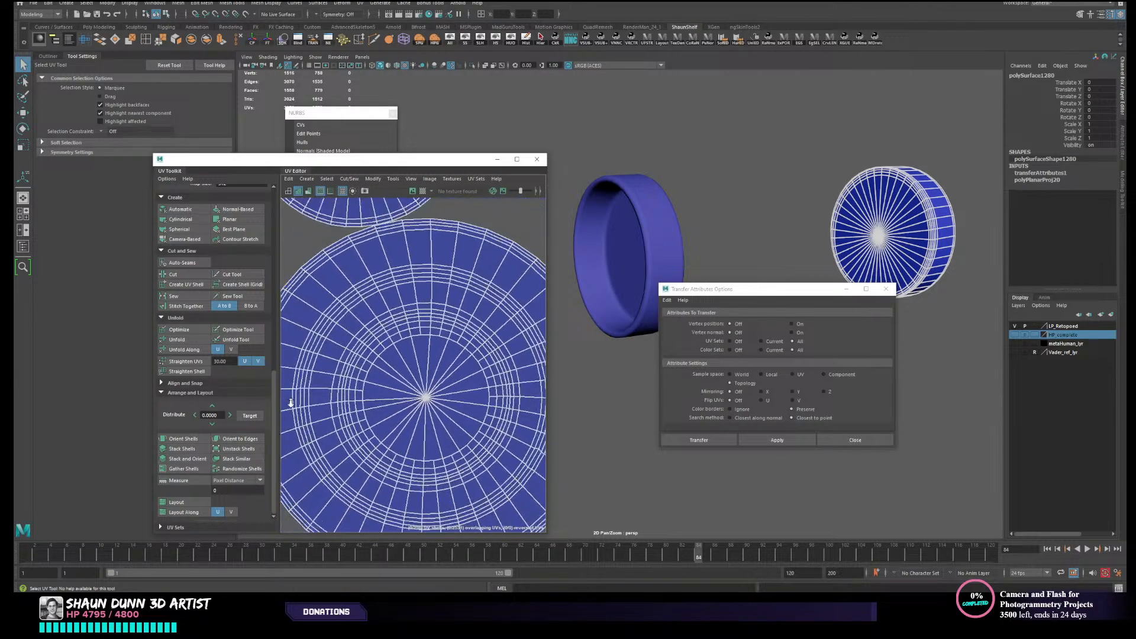
left_click(632, 247)
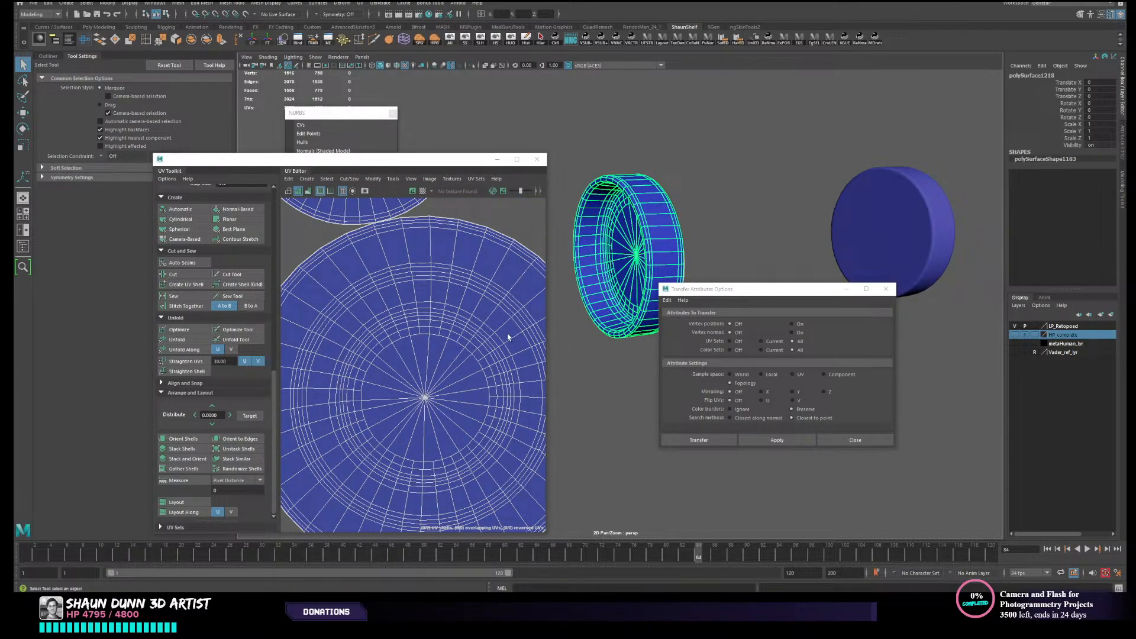
left_click(936, 230)
left_click(615, 245)
scroll(368, 359, "up", 6)
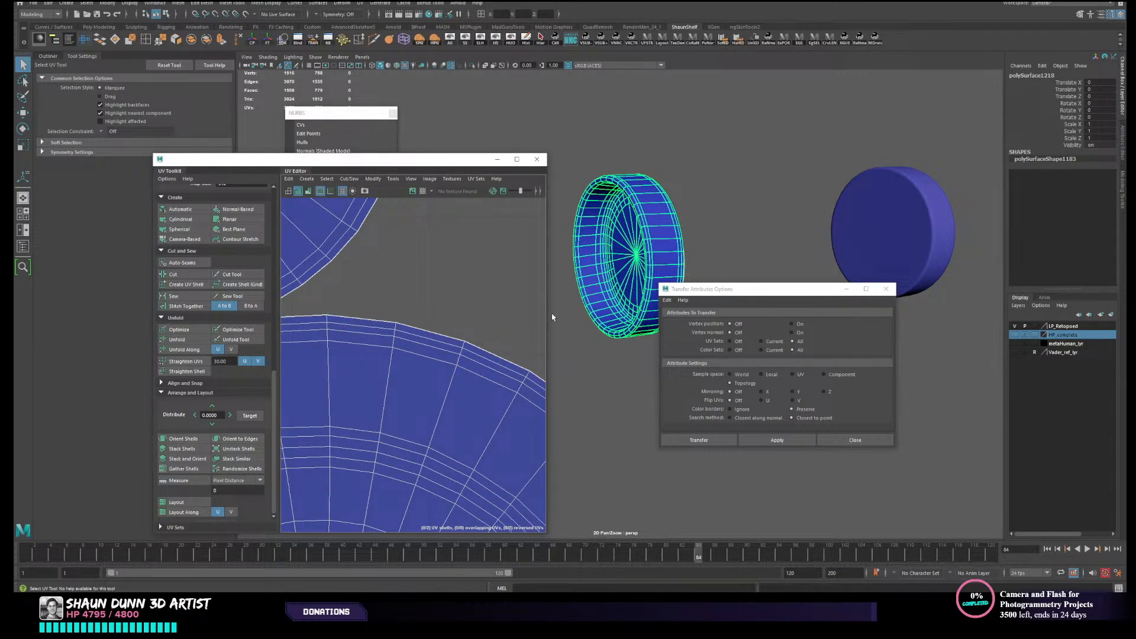
left_click(876, 228)
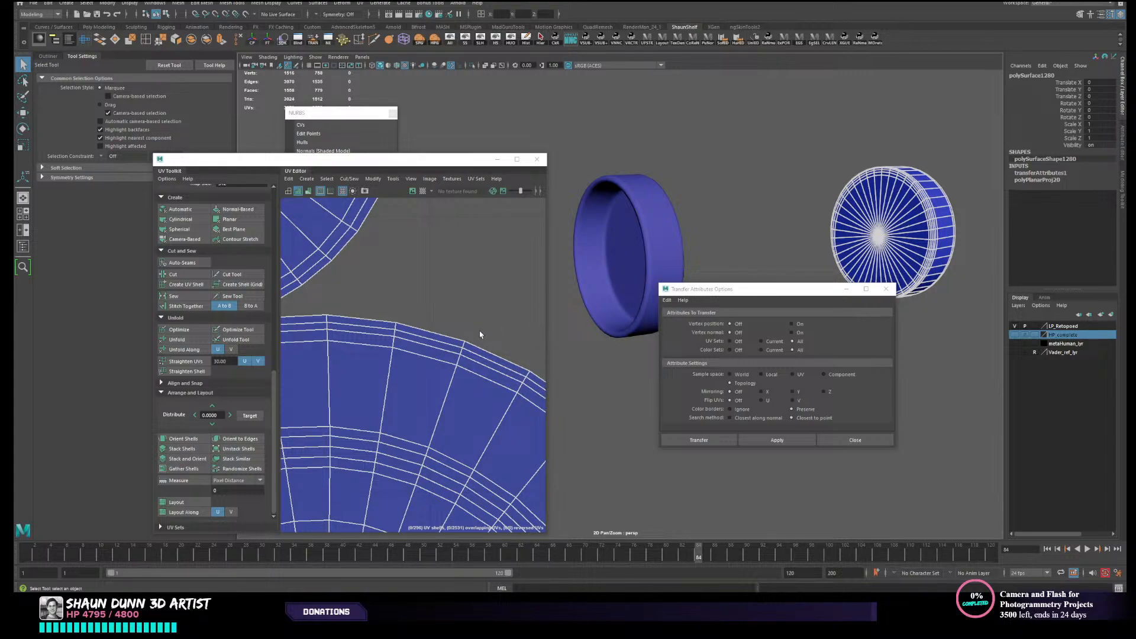
- Examine how the opposite cap's large circular UV layout is divided by selecting sample shells in different rings
middle_click_drag(462, 379, 515, 213, "alt")
right_click_drag(491, 269, 464, 260)
scroll(464, 260, "down", 2)
left_click(464, 259)
scroll(464, 259, "down", 2)
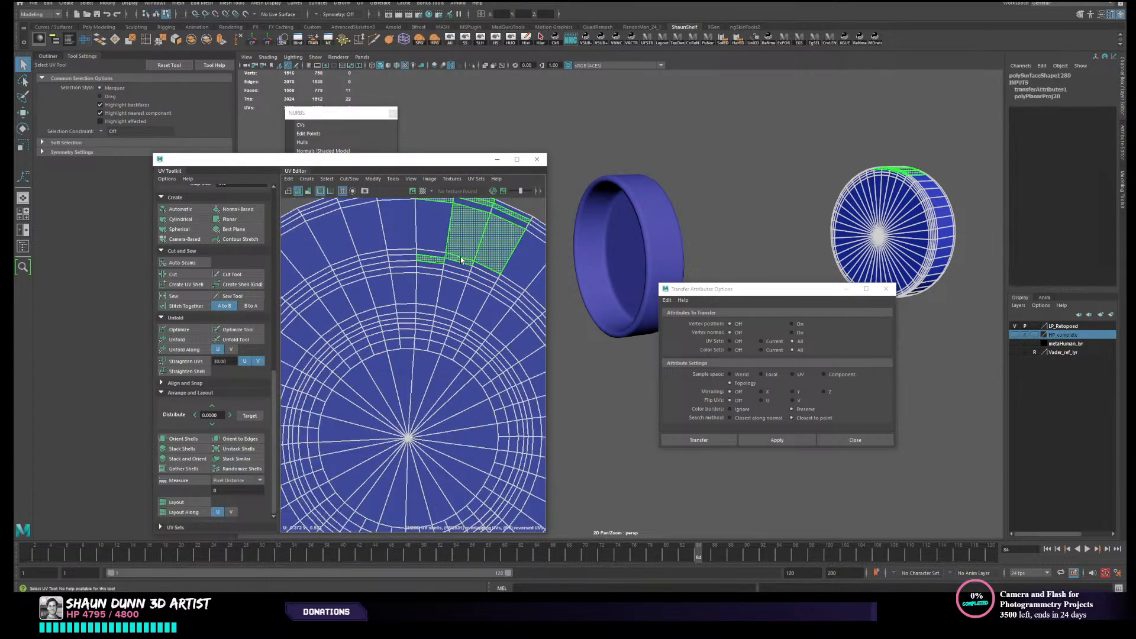
left_click(509, 303)
left_click(483, 308)
scroll(457, 272, "down", 3)
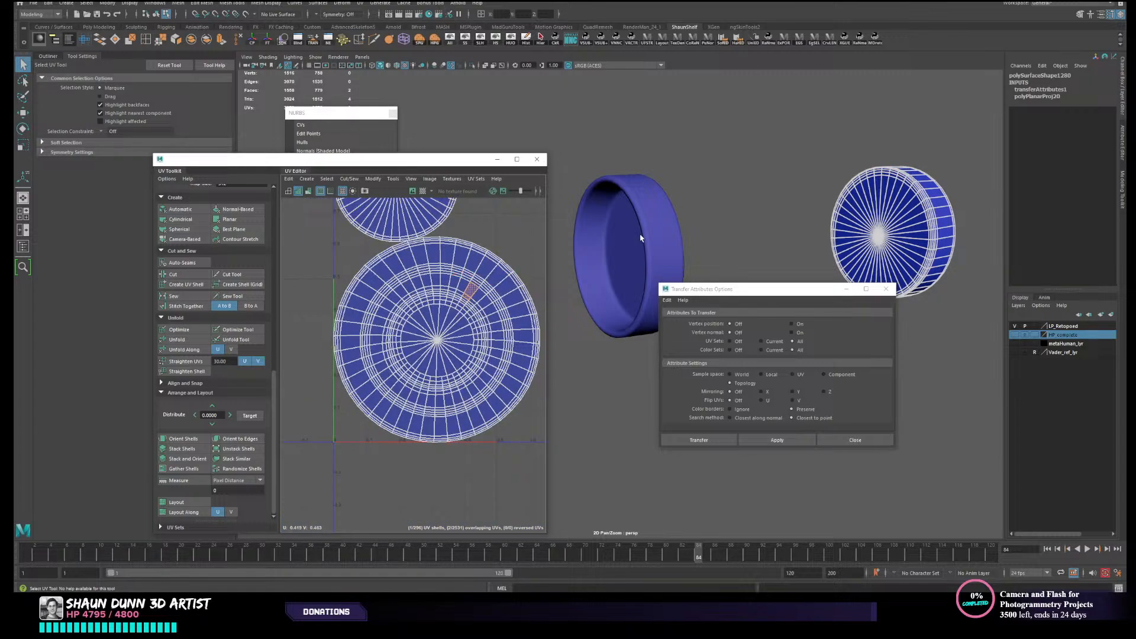
- Test-move the source cap's large circular UV shell and undo the move
right_click_drag(641, 239, 661, 226)
left_click(661, 226)
right_click_drag(436, 264, 408, 256)
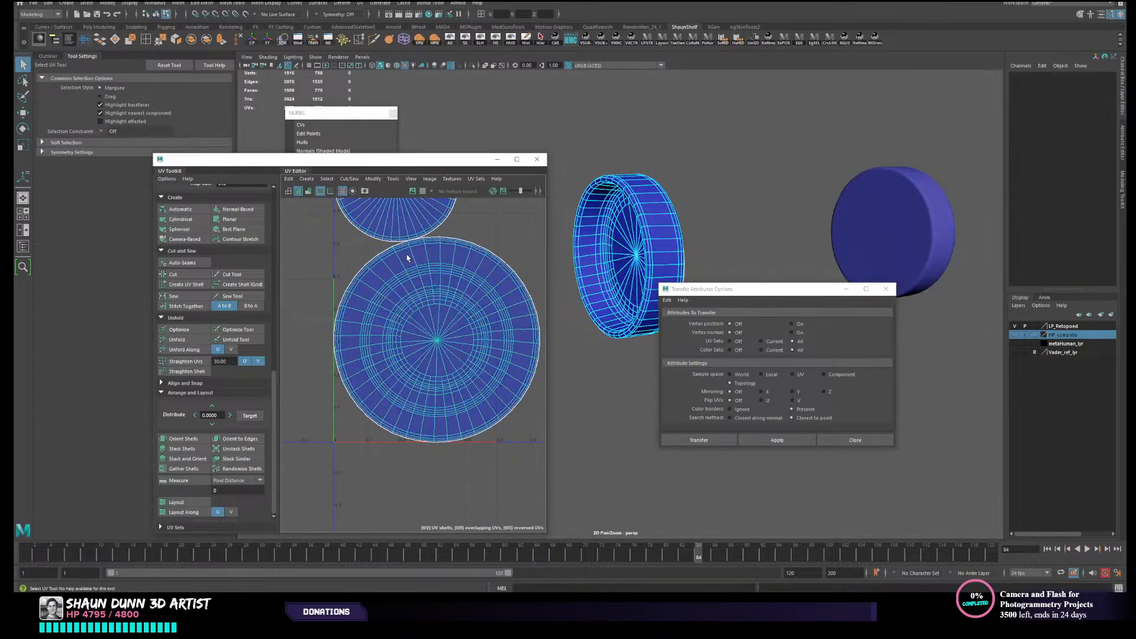
left_click(421, 288)
key("w")
left_click_drag(437, 340, 322, 361)
key("ctrl+z")
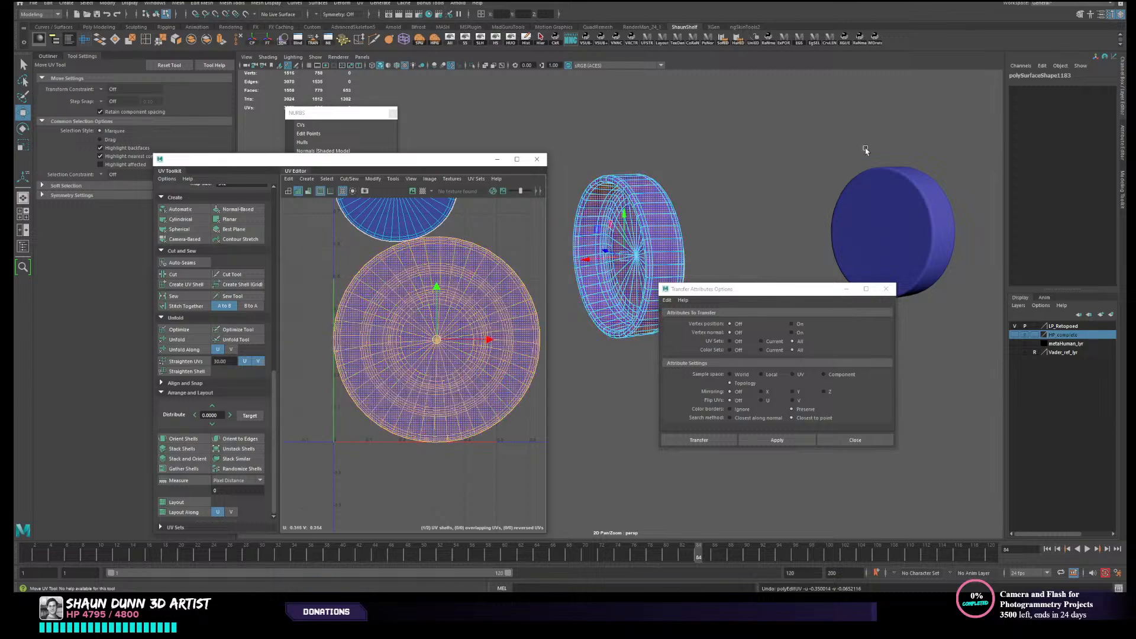
- Reselect both end caps in turn and recheck the shells in the opposite cap's large circular layout
right_click_drag(872, 183, 905, 168)
left_click(875, 224)
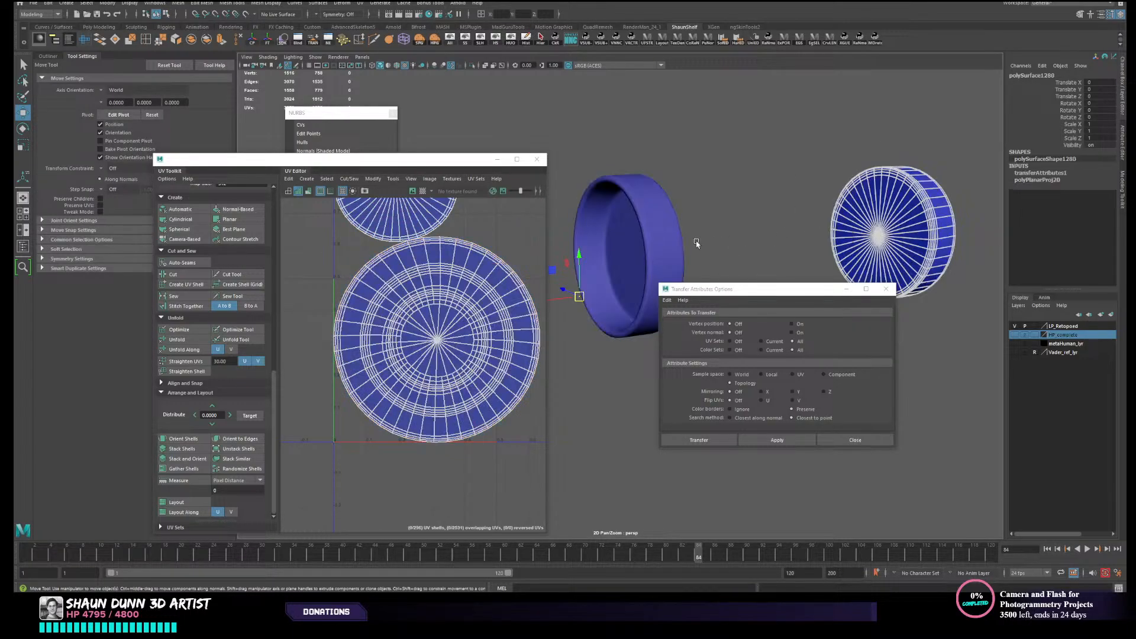
left_click(643, 248, "shift")
left_click(929, 207)
scroll(431, 275, "down", 3)
right_click_drag(434, 282, 410, 270)
scroll(410, 269, "up", 7)
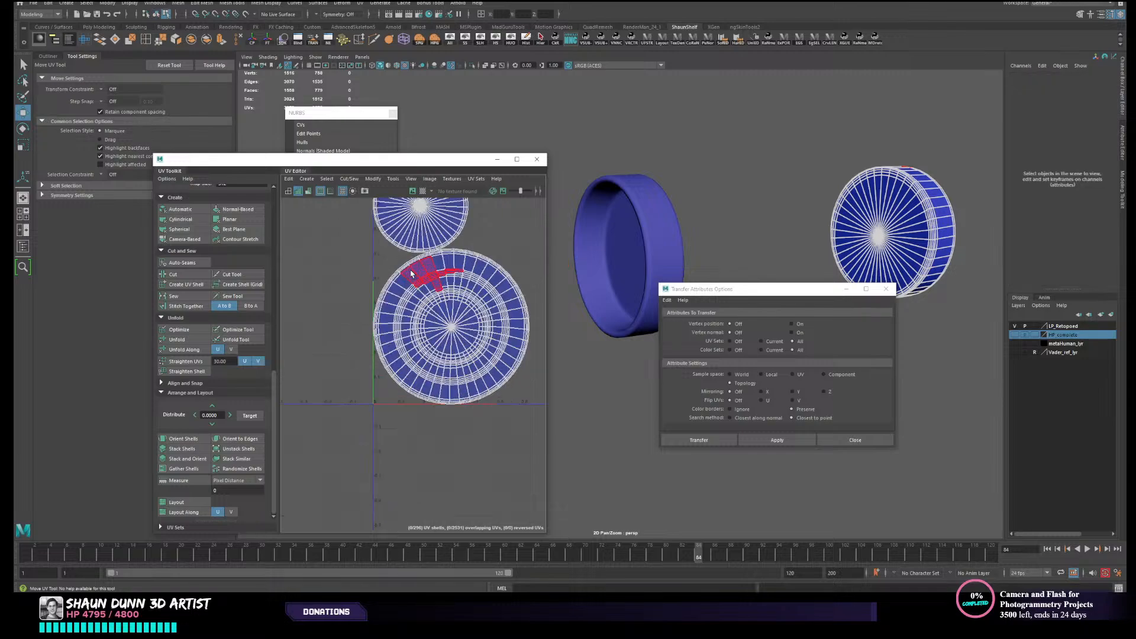
scroll(409, 263, "down", 9)
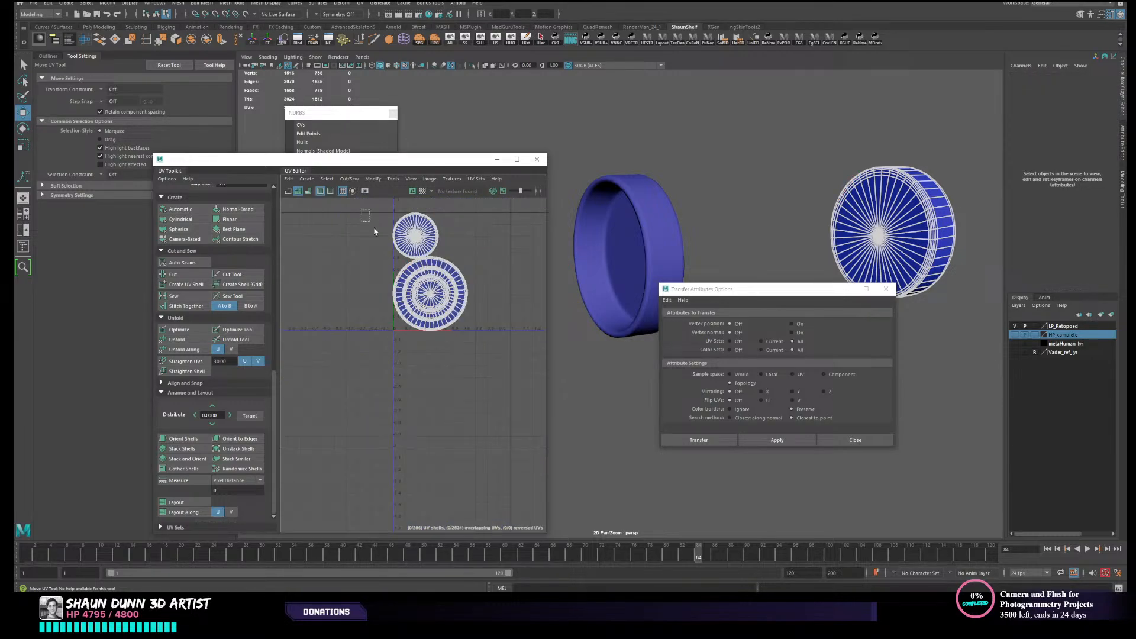
- Try to merge all of the opposite end cap's UVs, and undo the merge
left_click_drag(361, 208, 481, 363)
scroll(413, 268, "up", 3)
right_click_drag(437, 285, 464, 286)
scroll(464, 286, "down", 3)
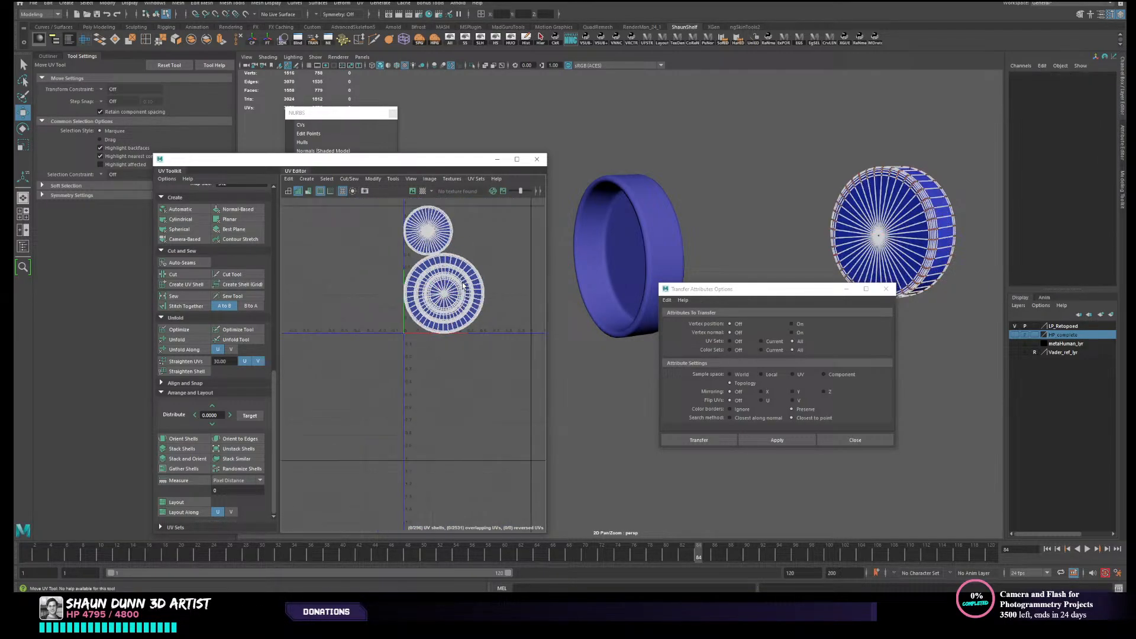
left_click_drag(347, 212, 490, 397)
scroll(434, 314, "up", 4)
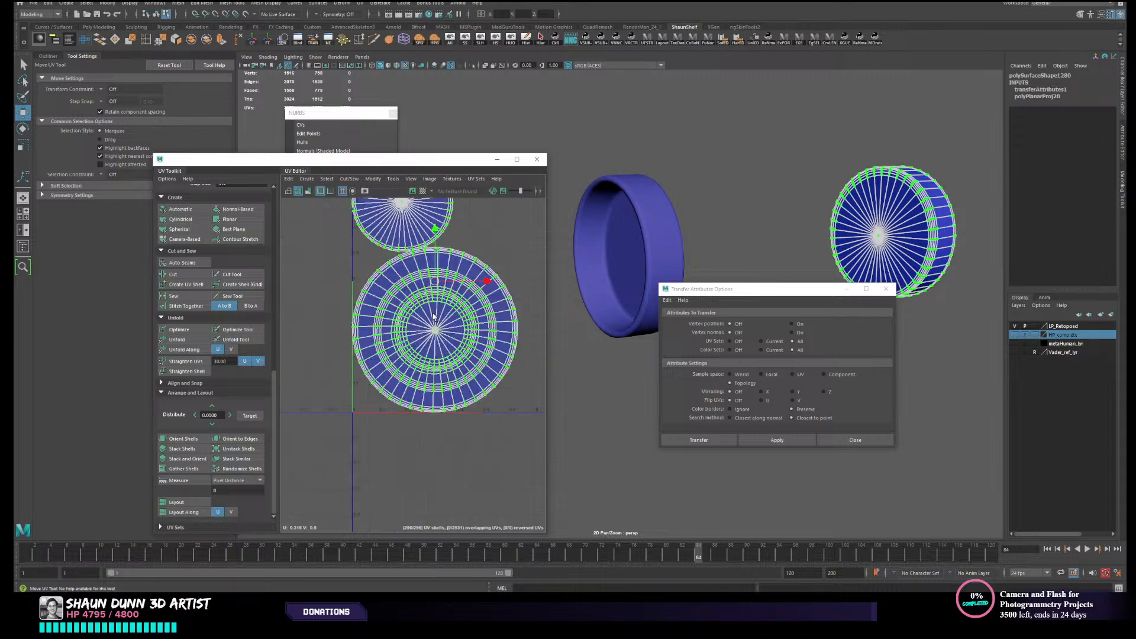
left_click(348, 179)
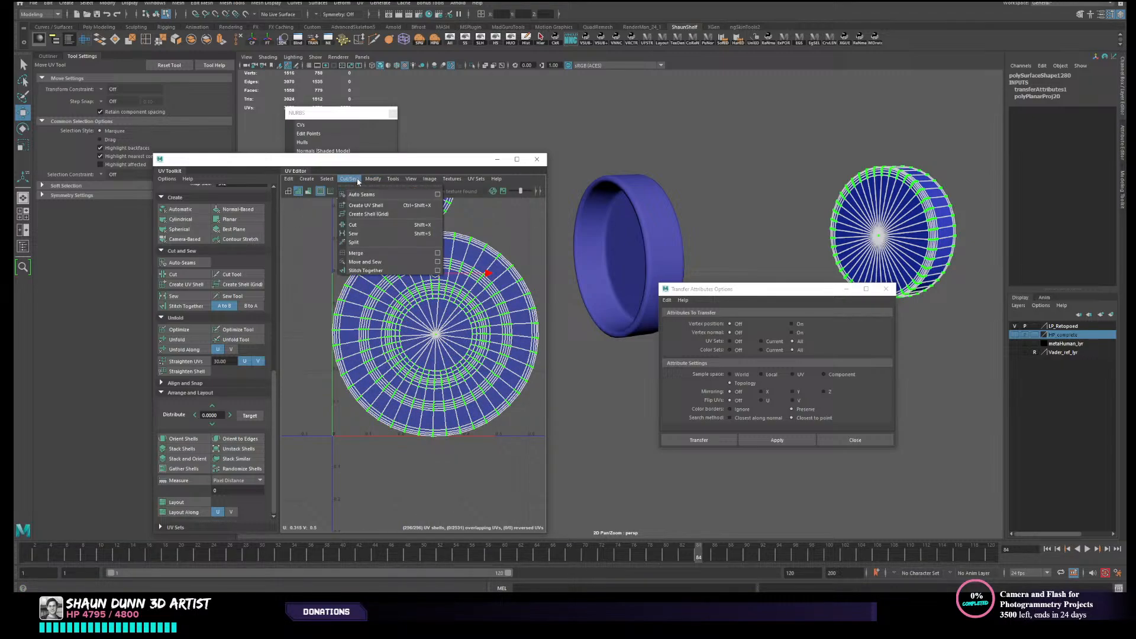
left_click(356, 253)
scroll(410, 281, "up", 1)
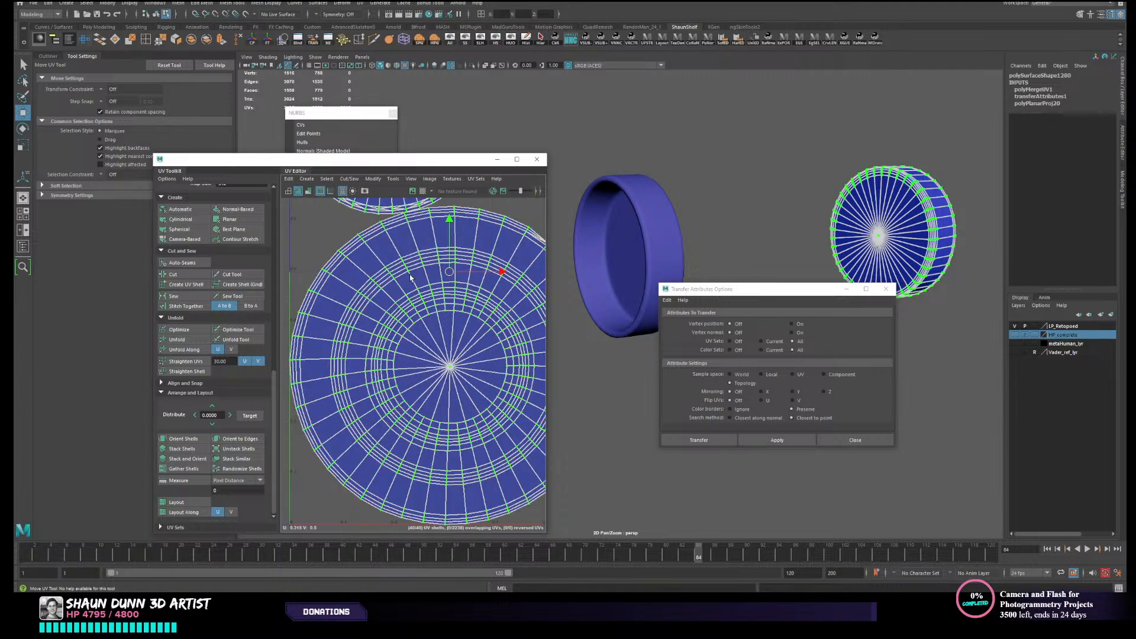
scroll(467, 243, "up", 2)
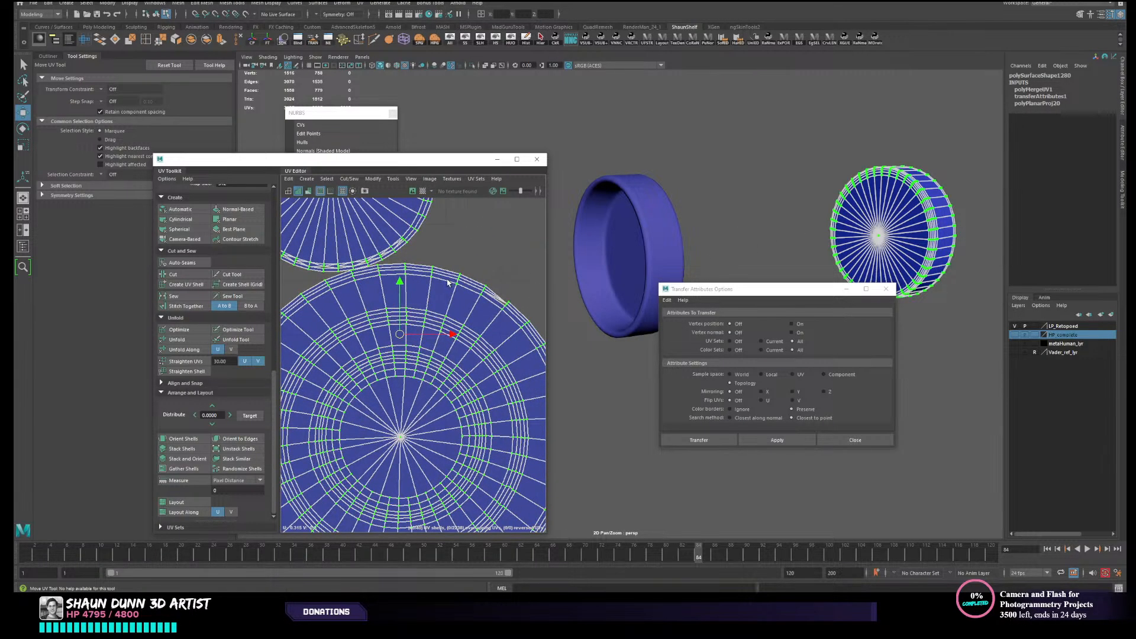
scroll(456, 290, "up", 1)
scroll(450, 306, "up", 1)
key("ctrl+z")
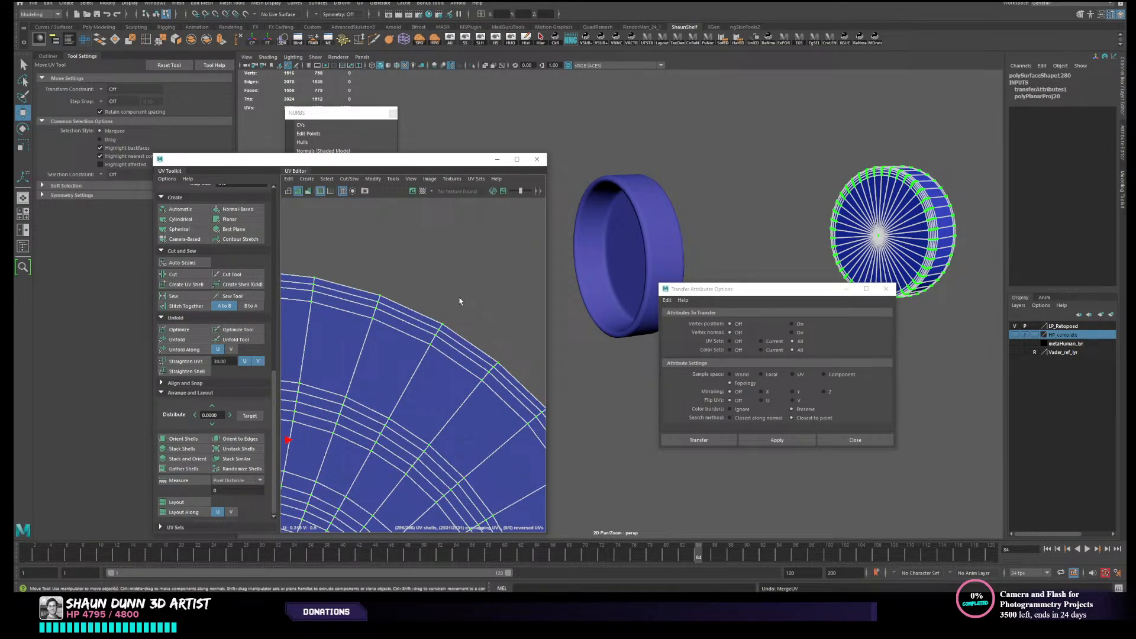
scroll(460, 302, "up", 2)
- Apply a camera-based UV projection to the opposite end cap and delete its construction history
right_click_drag(894, 238, 934, 205)
left_click(966, 148)
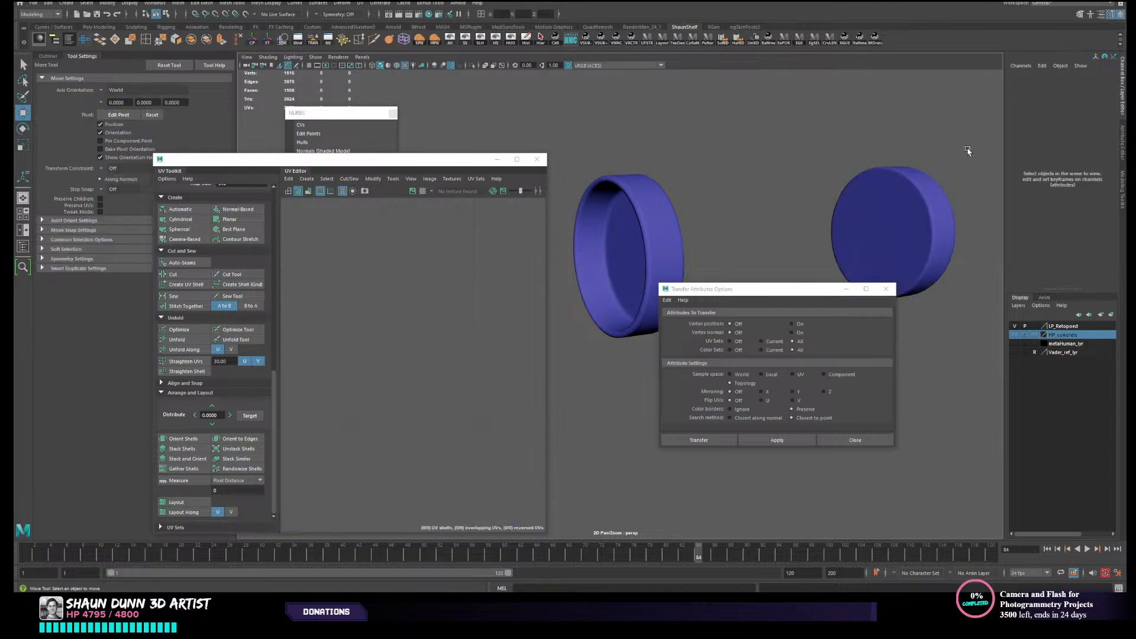
left_click(921, 224)
scroll(452, 301, "down", 5)
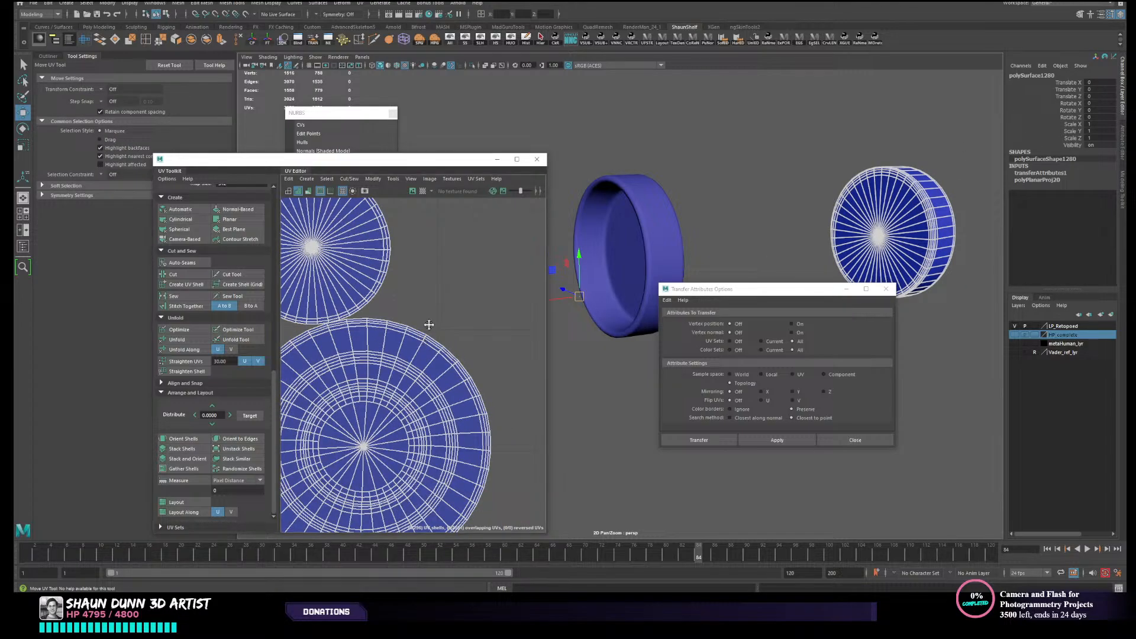
left_click(766, 202)
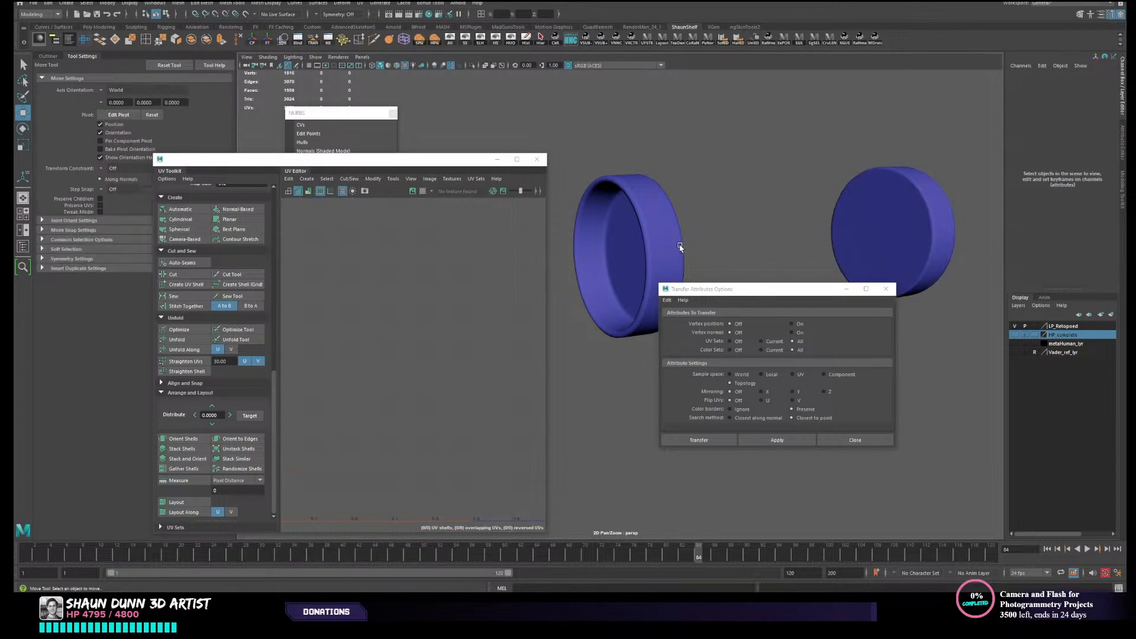
left_click(676, 249)
left_click(917, 240)
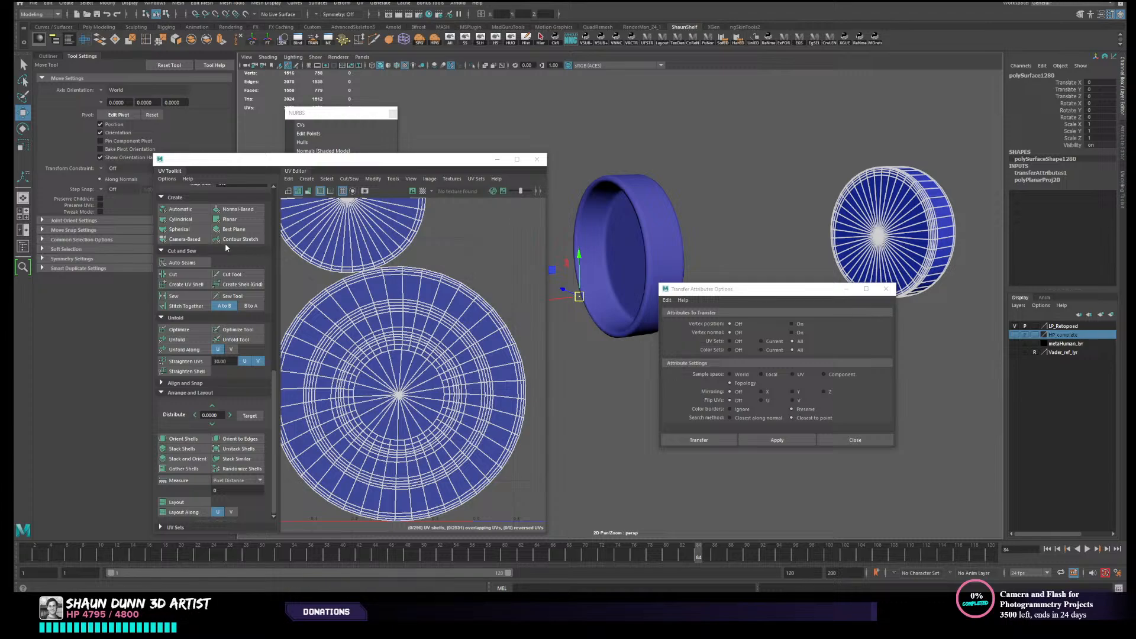
left_click(185, 239)
right_click_drag(764, 173, 813, 170)
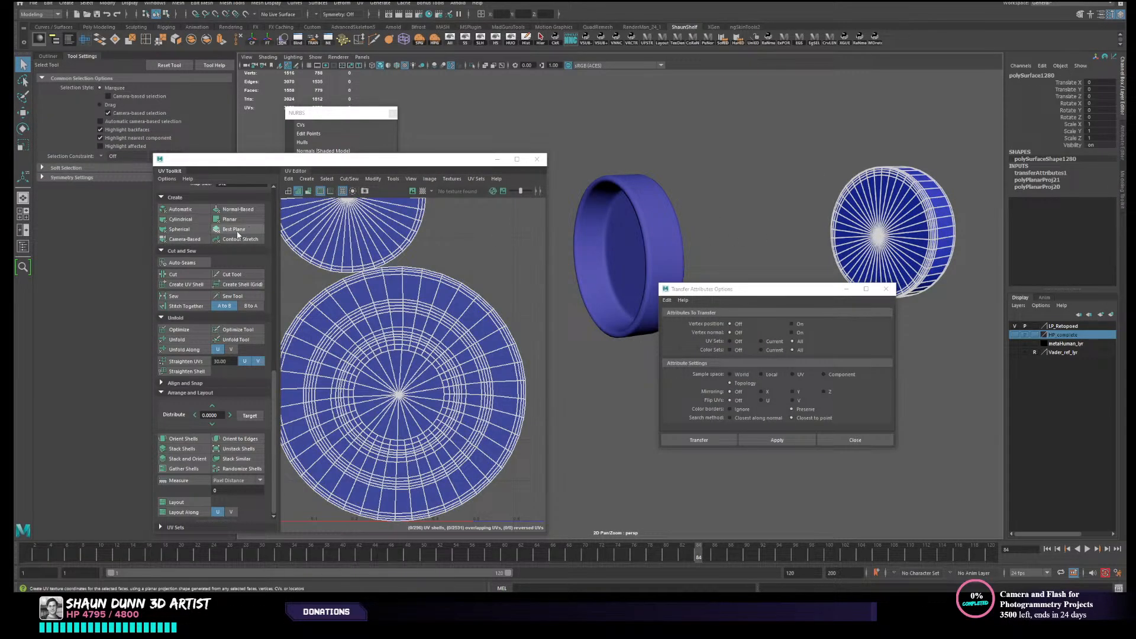
left_click(526, 38)
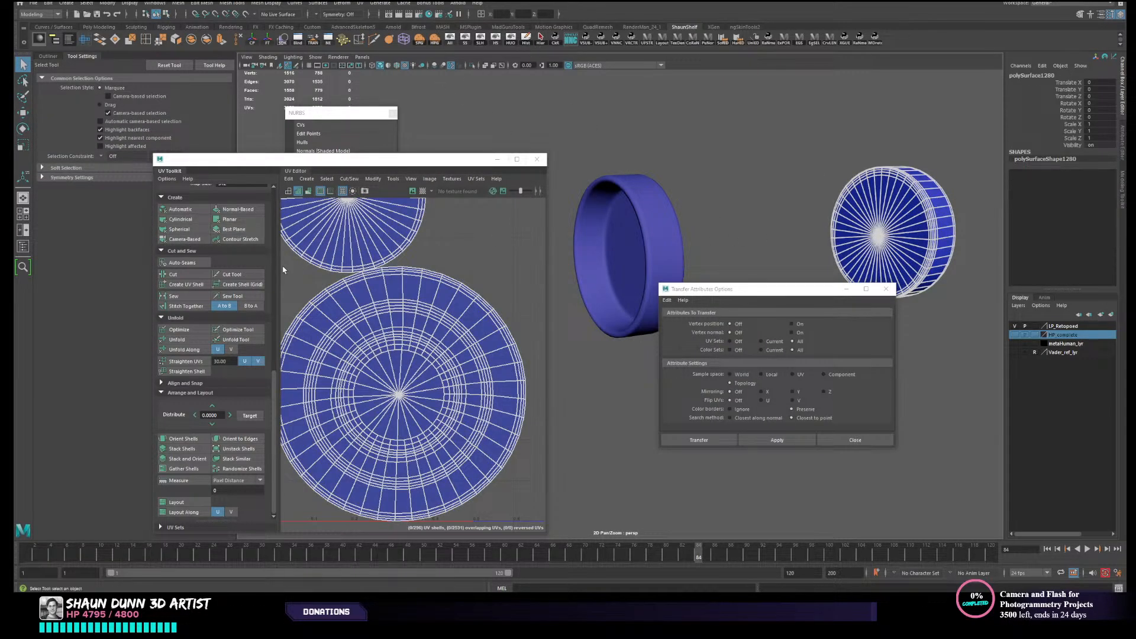
- Recreate camera-based UVs on the opposite end cap as a single projected shell
left_click(192, 240)
left_click(734, 229)
scroll(675, 238, "down", 4)
scroll(470, 282, "down", 3)
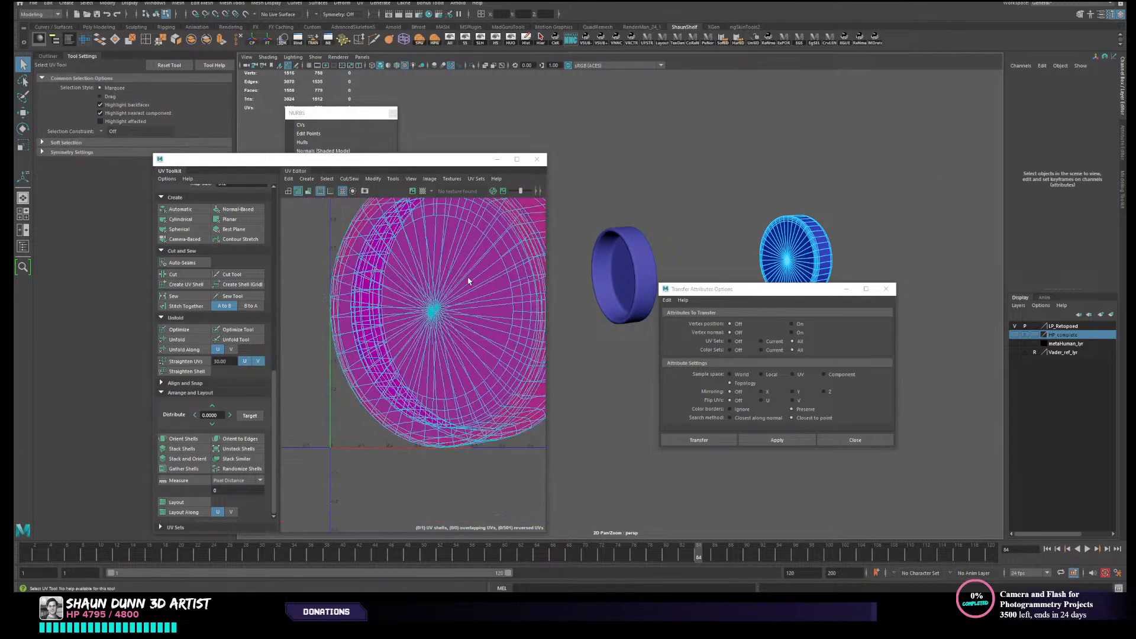
scroll(468, 280, "down", 3)
middle_click_drag(675, 236, 662, 241, "alt")
right_click_drag(660, 241, 700, 208)
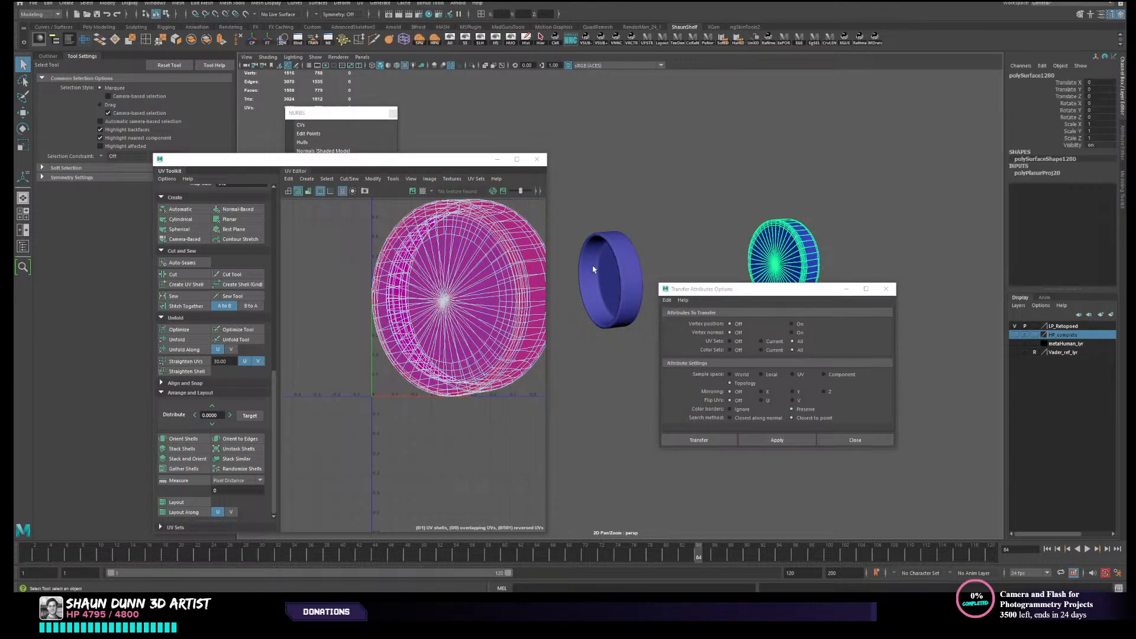
- Transfer the unwrapped cap's UVs to the opposite end cap using Component as the sample space, and check the result
left_click(594, 269)
left_click(813, 249, "shift")
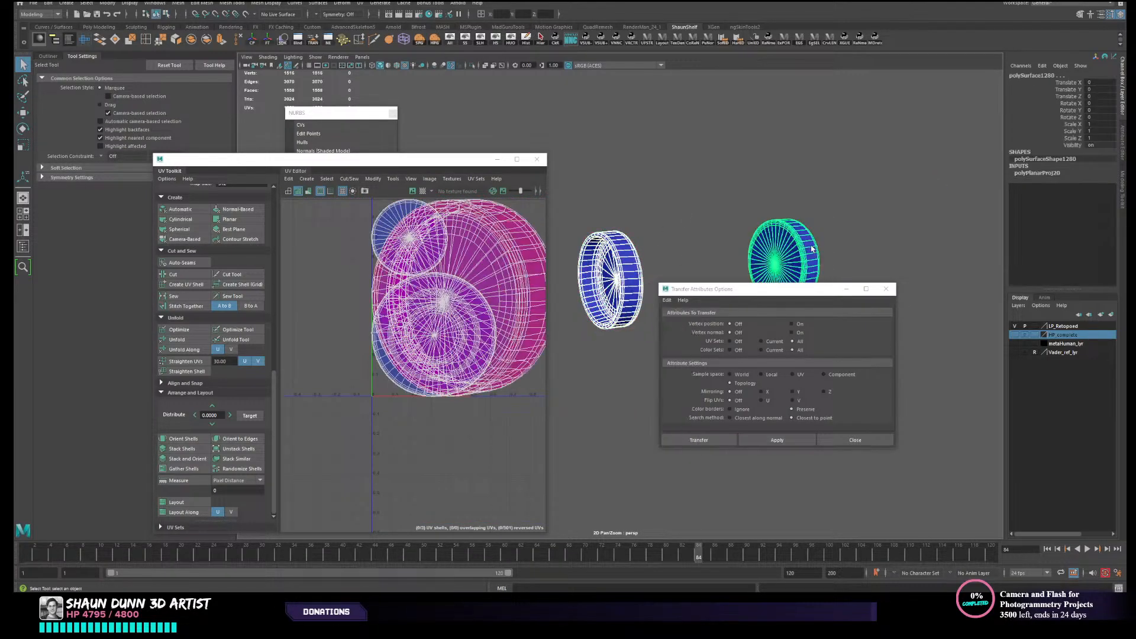
left_click(844, 376)
left_click(777, 439)
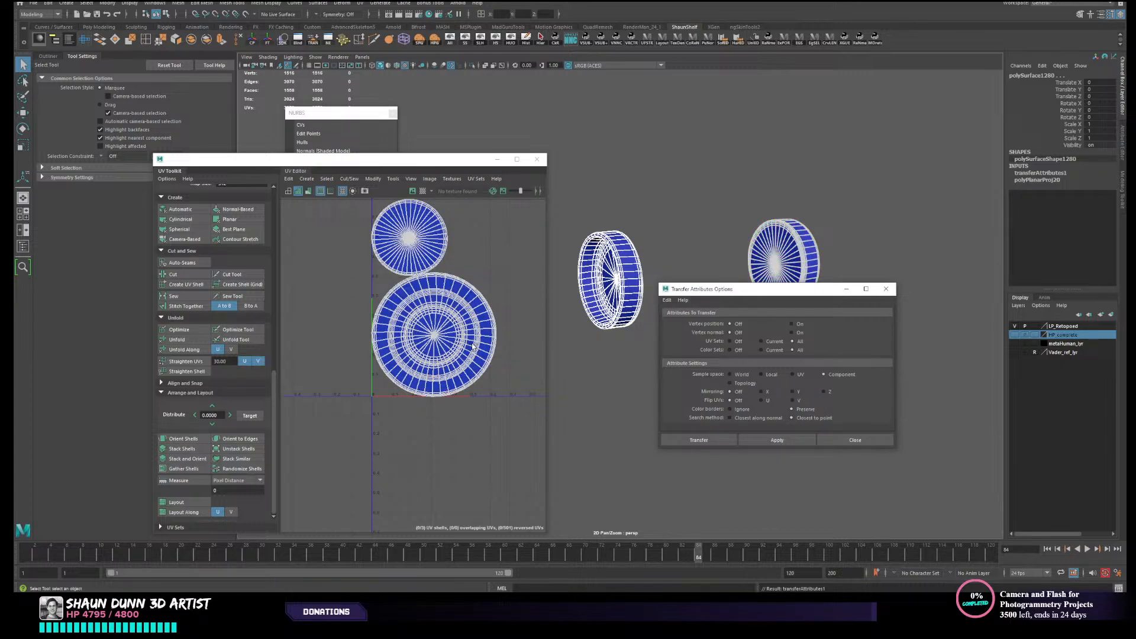
scroll(480, 348, "up", 5)
right_click_drag(454, 336, 499, 371)
scroll(499, 371, "down", 10)
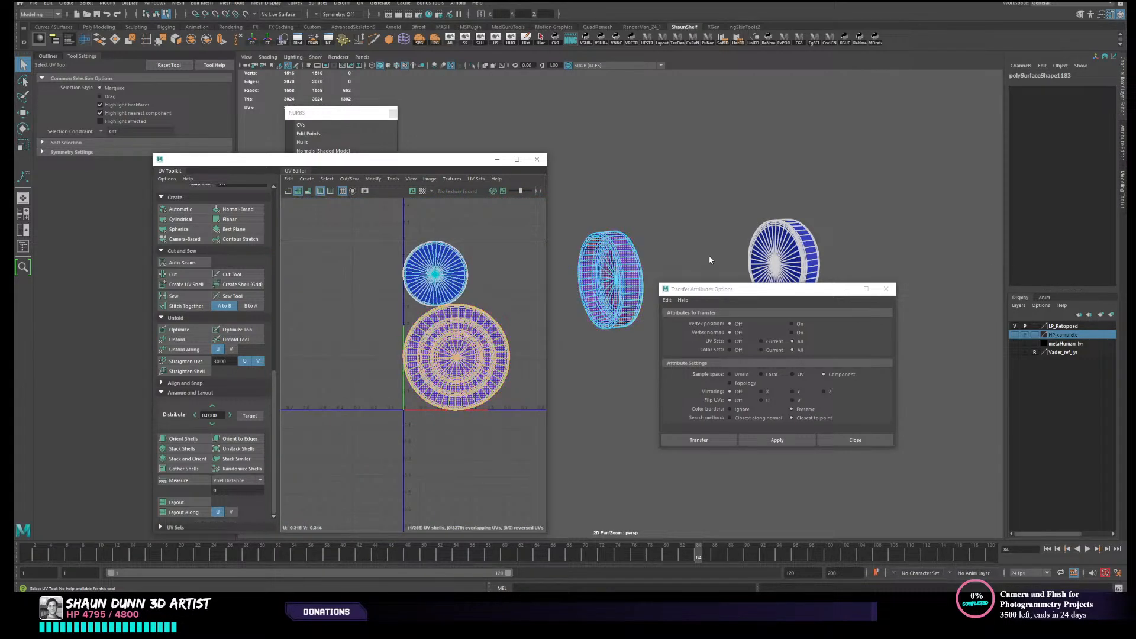
right_click_drag(844, 203, 873, 191)
left_click(793, 267)
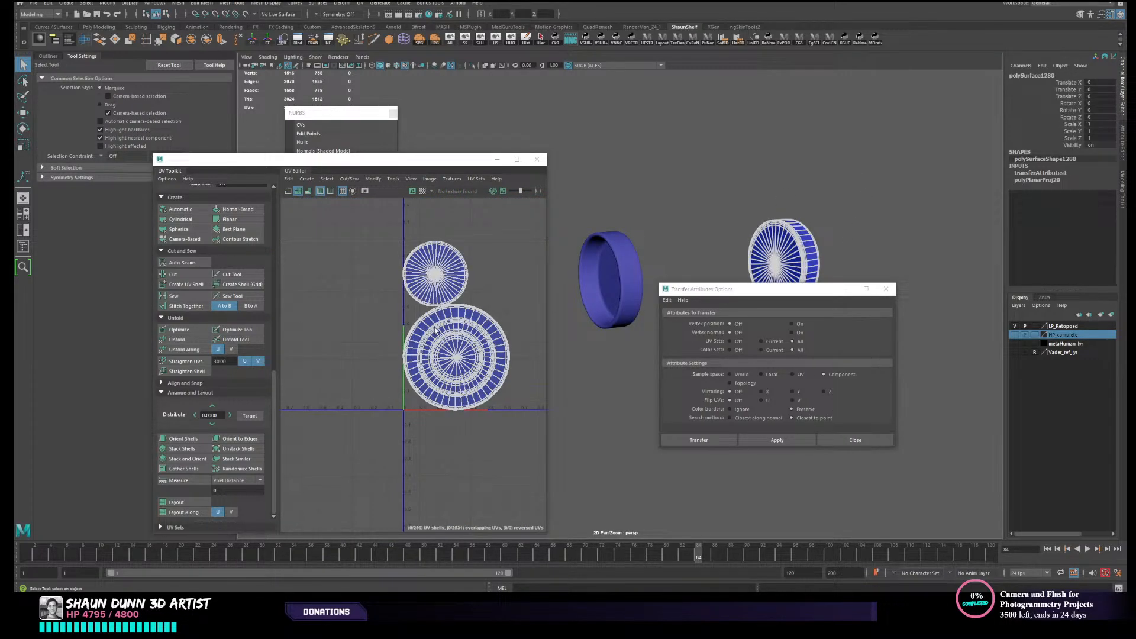
- Delete the construction history of both end caps and reselect the unwrapped source cap
left_click_drag(604, 209, 855, 288)
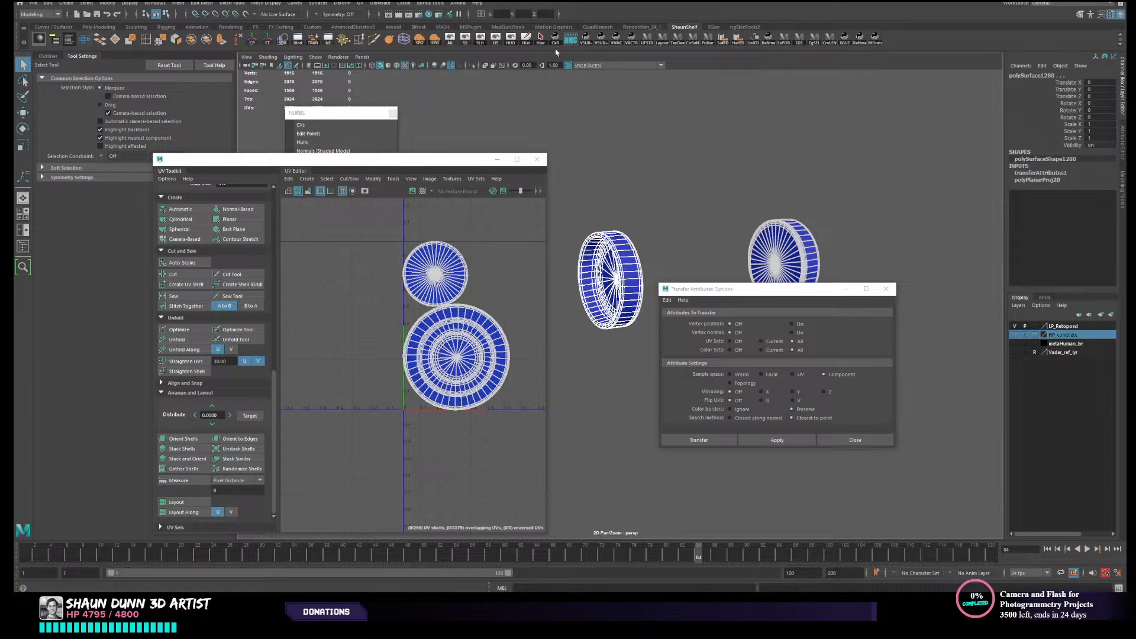
left_click(527, 39)
left_click(569, 148)
left_click(624, 271)
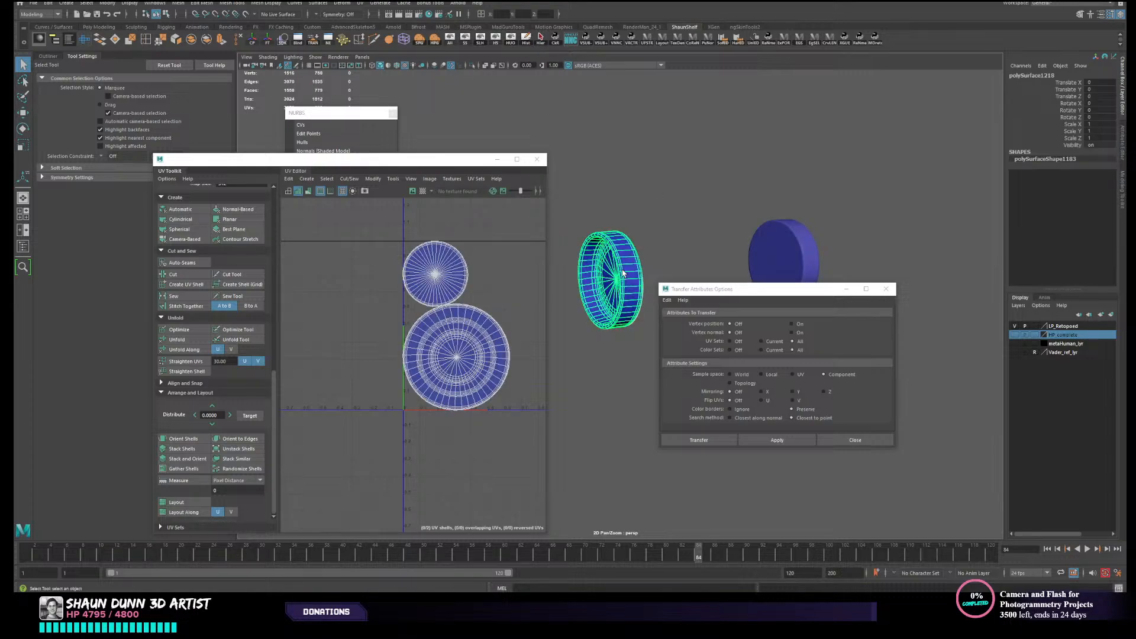
- Try merging all UVs of the opposite end cap, and undo the merge
left_click(826, 259)
left_click(795, 258)
right_click_drag(434, 331, 393, 331)
left_click_drag(326, 220, 546, 480)
left_click(322, 179)
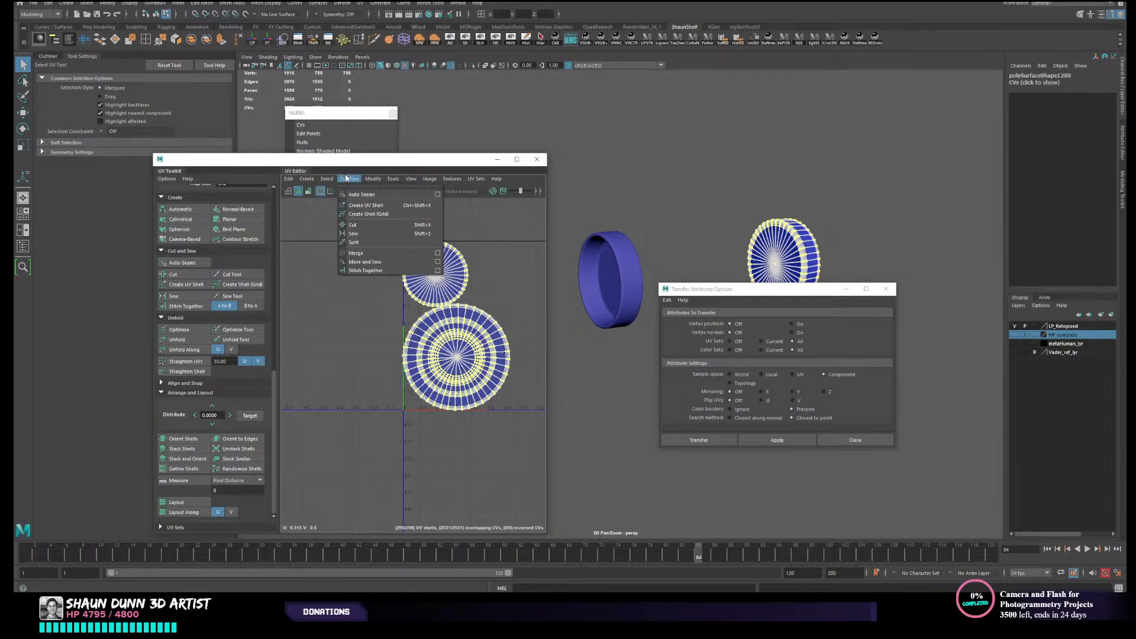
left_click(375, 259)
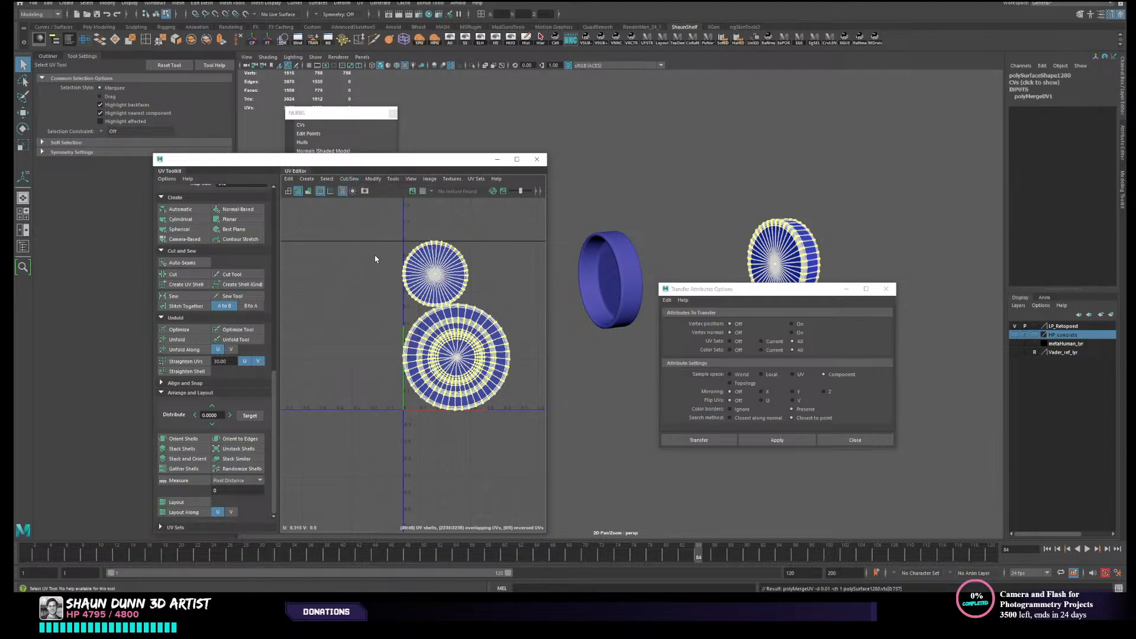
key("ctrl+z")
- Try merging the UVs along all of the opposite end cap's edges, and check the shell borders for joined edges
left_click(350, 179)
left_click(350, 179)
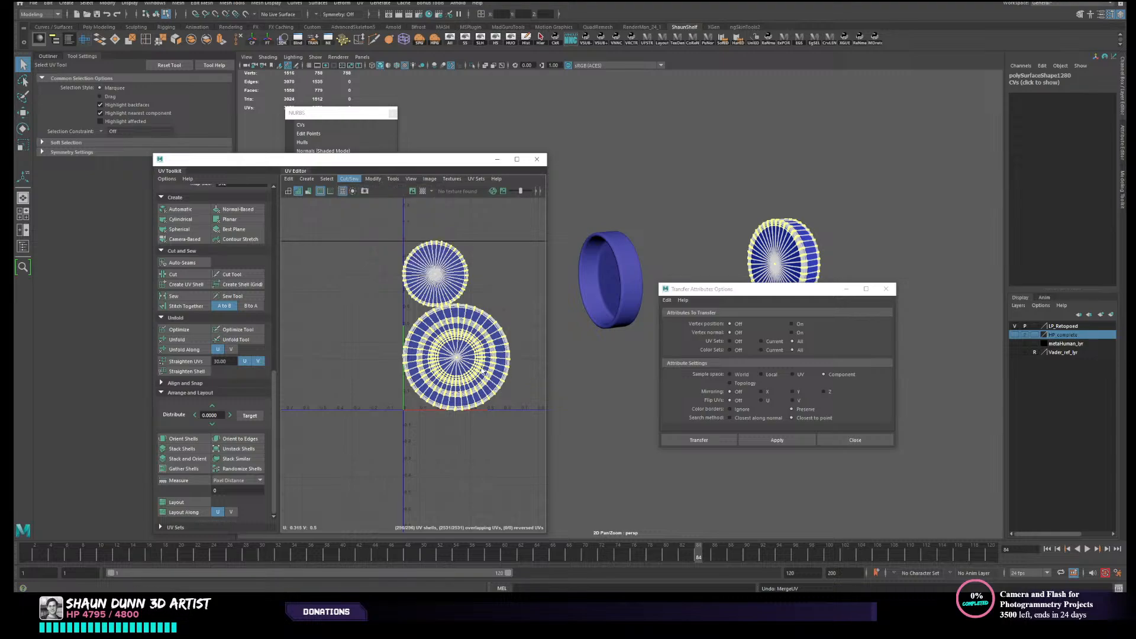
right_click_drag(480, 367, 510, 367)
left_click_drag(542, 432, 542, 431)
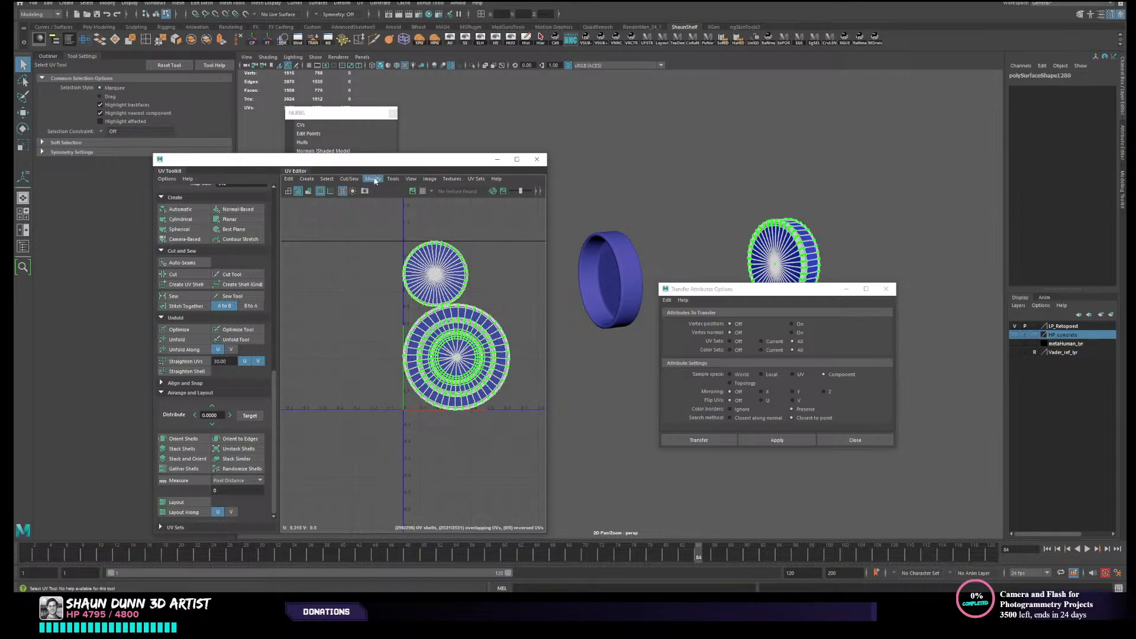
left_click(349, 178)
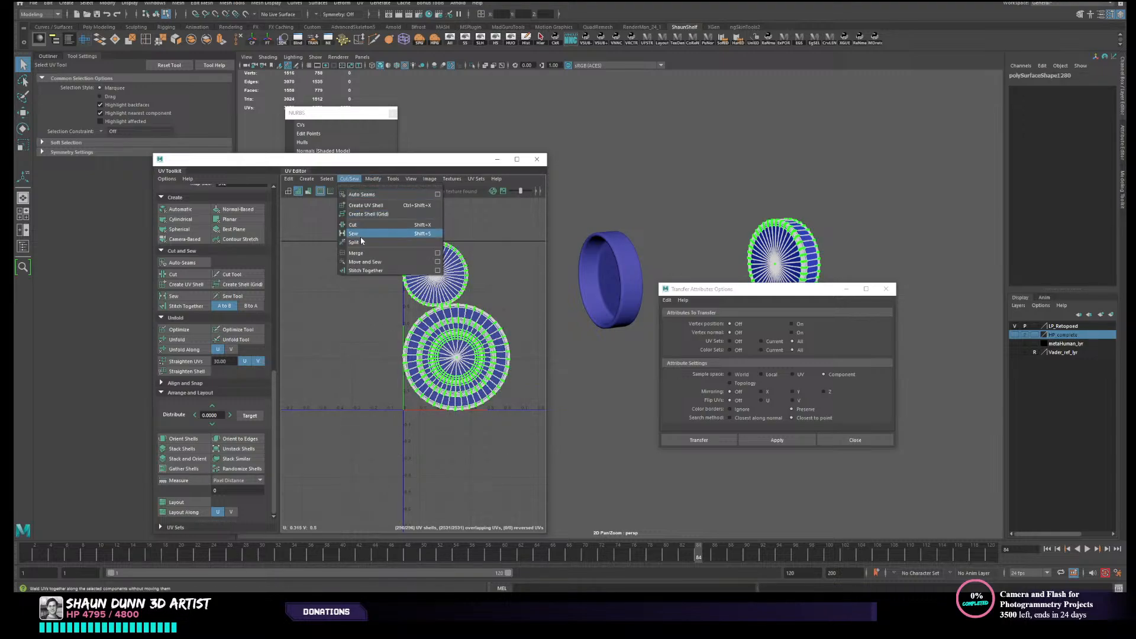
left_click(358, 253)
scroll(379, 276, "up", 3)
scroll(380, 276, "up", 3)
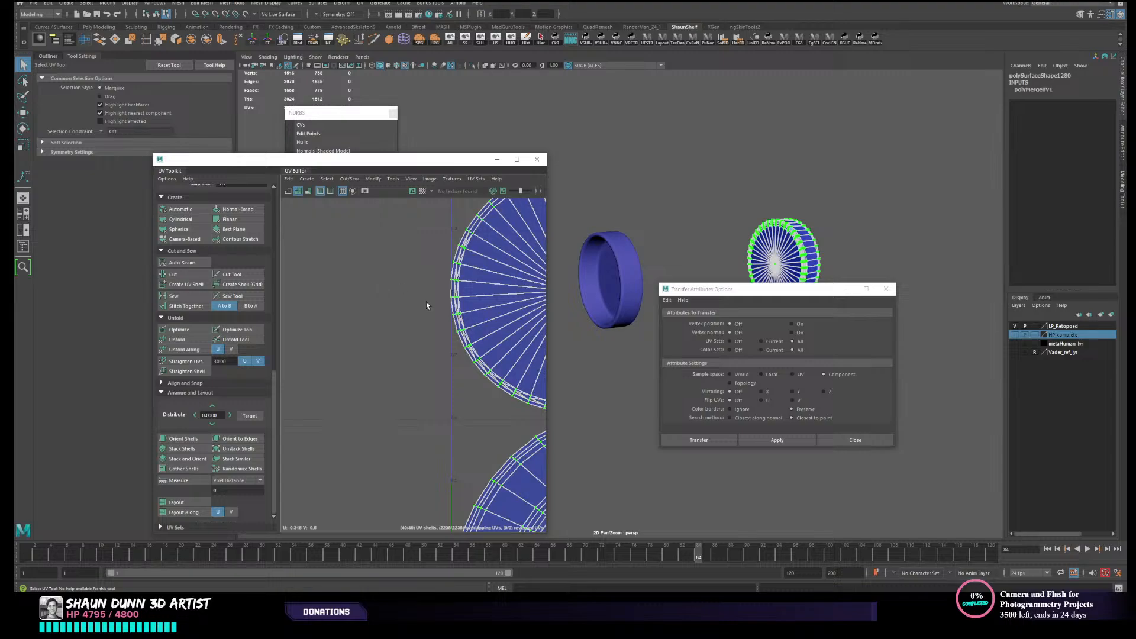
middle_click_drag(426, 301, 261, 289, "alt")
scroll(465, 333, "down", 2)
middle_click_drag(465, 333, 411, 388, "alt")
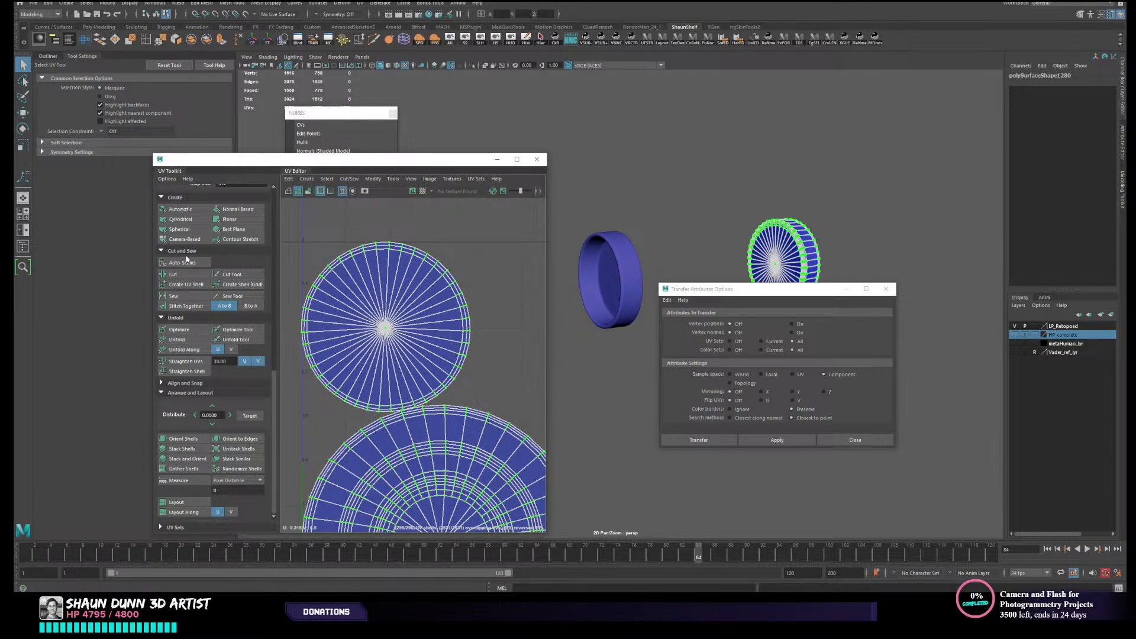
- Try to stitch the opposite end cap's selected UV edges together, and inspect the result in object mode
left_click(185, 306)
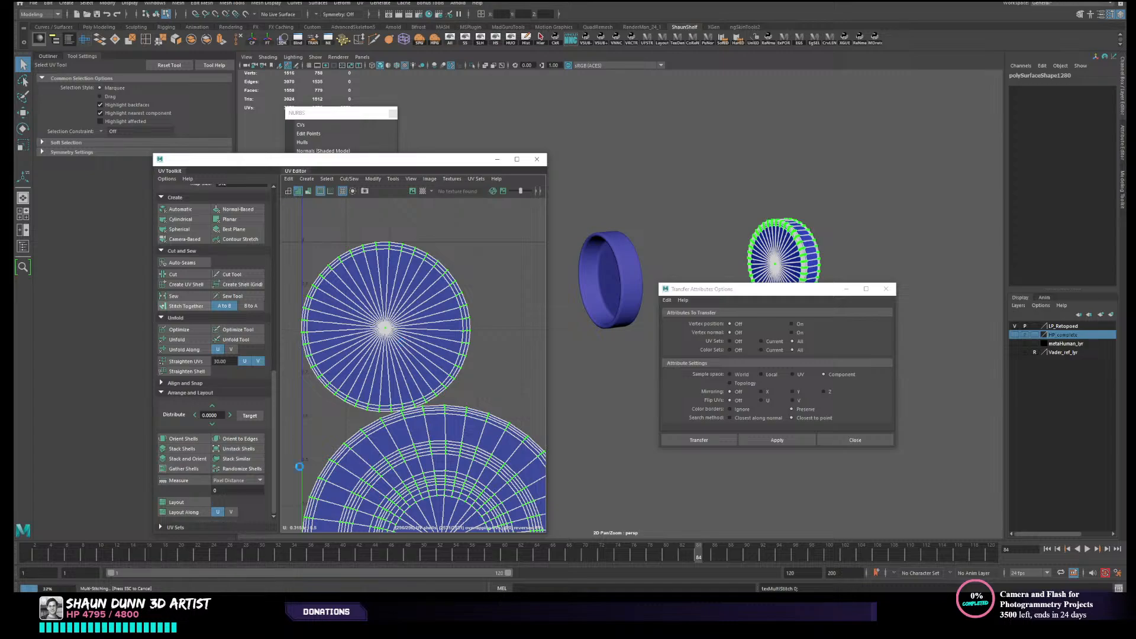
key("Escape")
right_click_drag(688, 277, 790, 262)
left_click(818, 224)
left_click(791, 249)
middle_click_drag(790, 249, 676, 244, "alt")
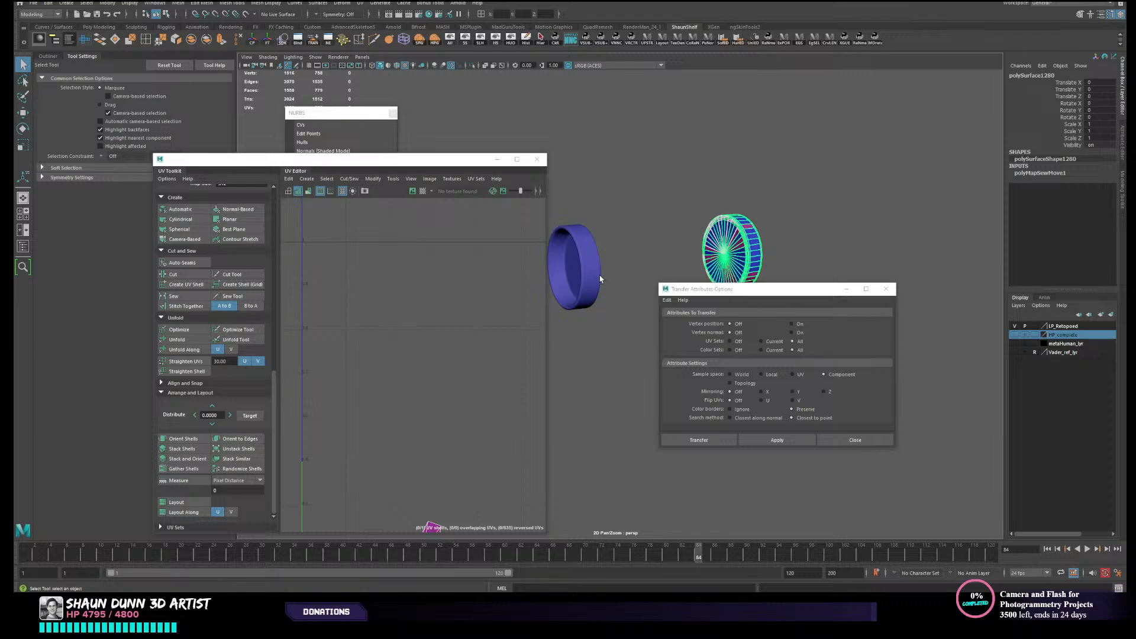
- Reset the Transfer Attributes options to their defaults and compare the UVs of both end caps
left_click(667, 300)
left_click(676, 320)
middle_click_drag(801, 234, 800, 240, "alt")
left_click(779, 195)
left_click(590, 261)
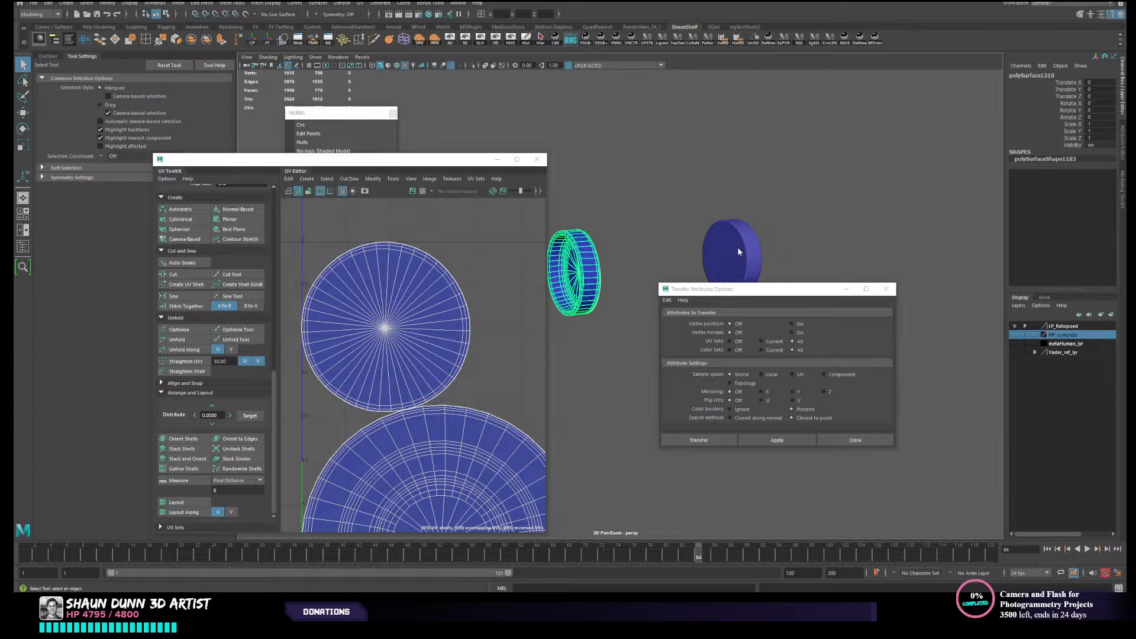
left_click(739, 253)
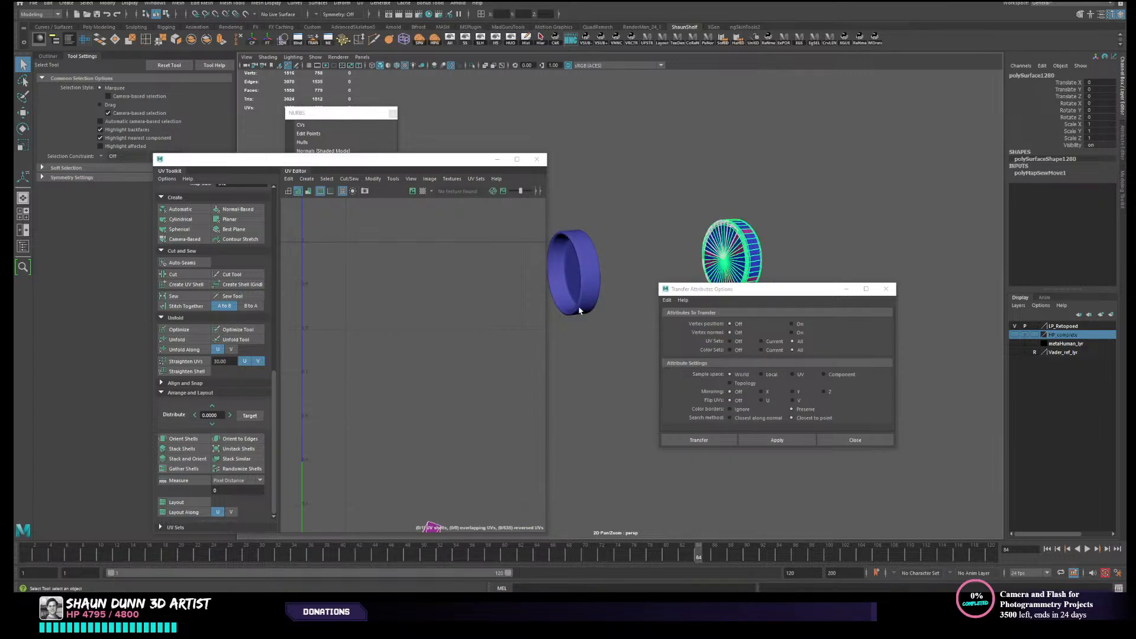
- Replace the opposite end cap with a duplicate of the unwrapped cap, mirrored by setting Scale X to -1
middle_click_drag(579, 310, 723, 221, "alt")
key("ctrl+h")
left_click(575, 253)
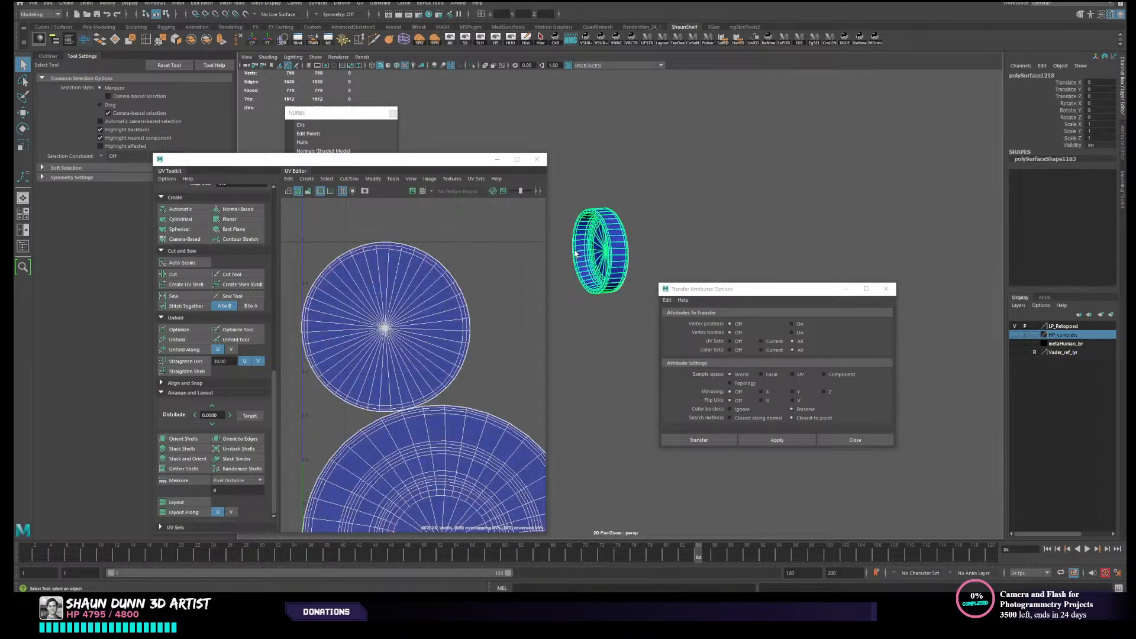
key("w")
left_click_drag(574, 254, 681, 253, "alt")
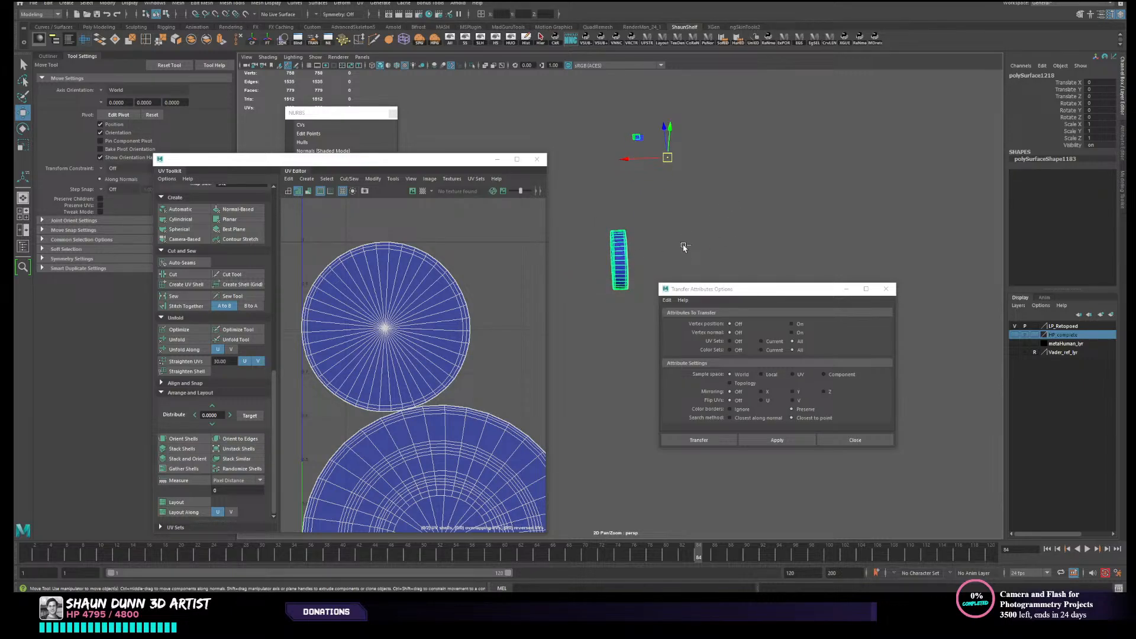
key("ctrl+d")
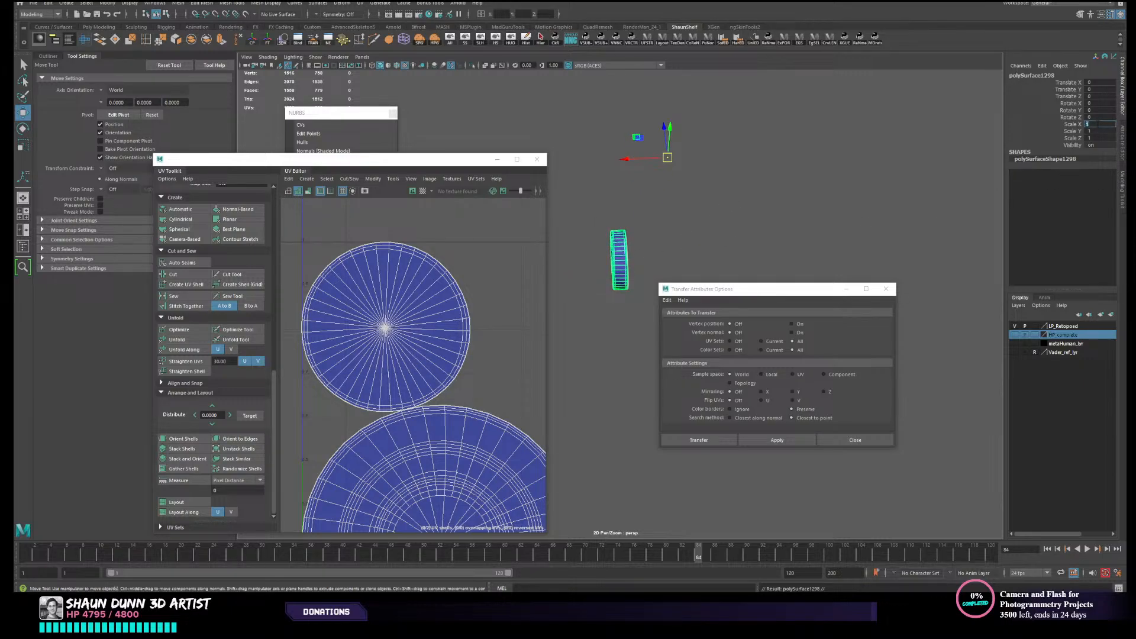
type("-1")
key("Return")
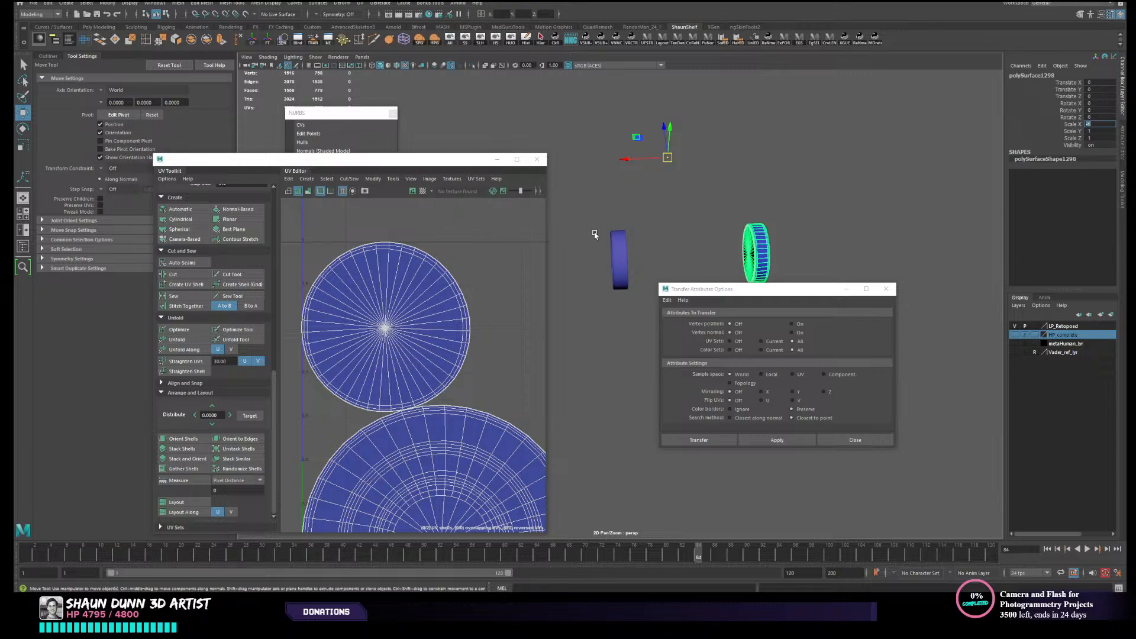
- Combine the unwrapped end cap and its mirrored copy into one mesh and delete its construction history
left_click_drag(593, 230, 667, 245, "shift")
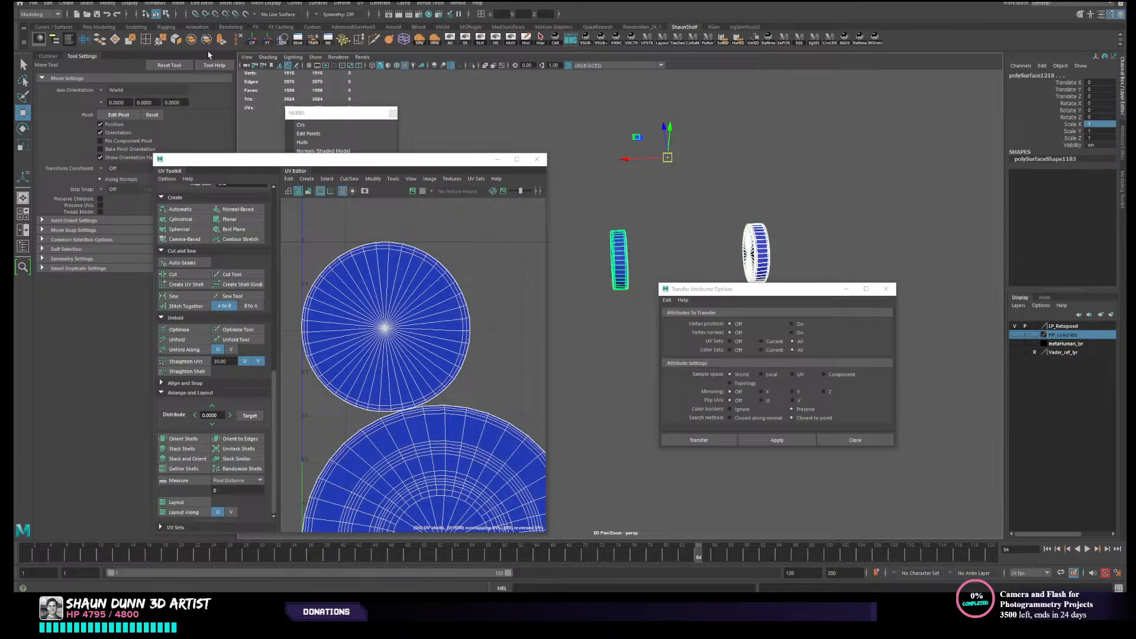
left_click_drag(642, 204, 659, 254, "alt")
left_click(654, 249)
left_click_drag(599, 230, 823, 261)
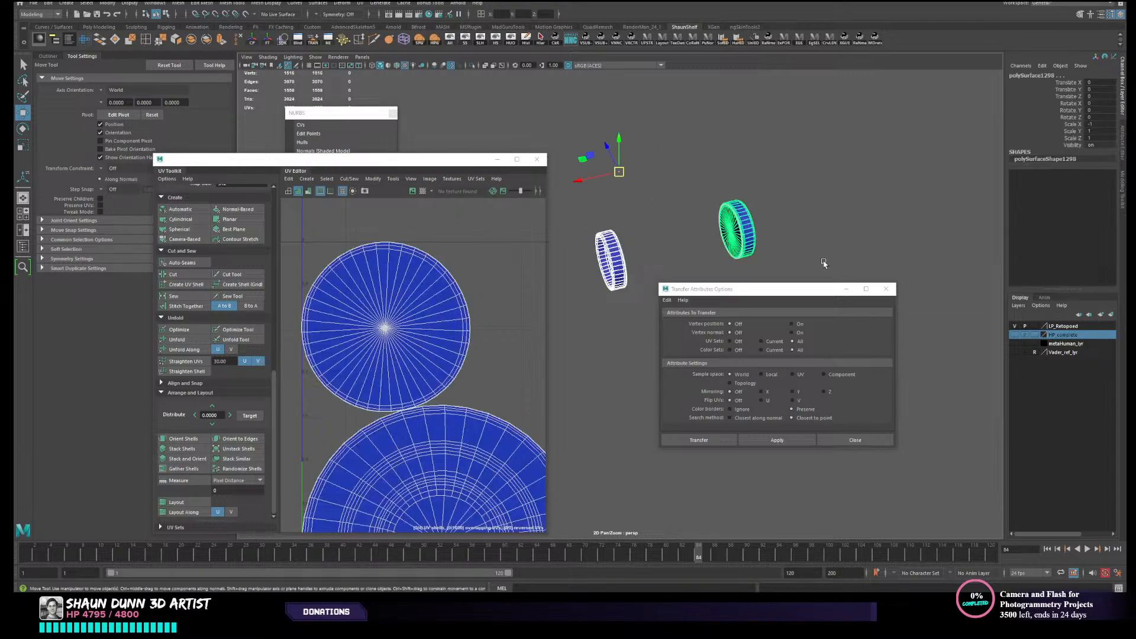
left_click_drag(670, 261, 672, 257, "alt")
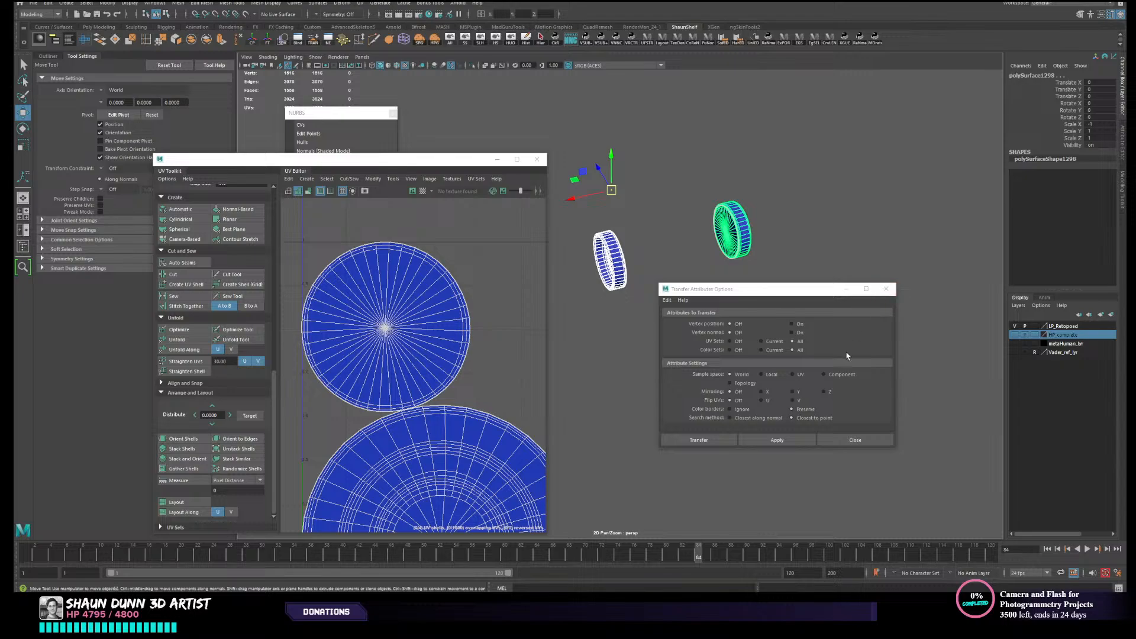
left_click(885, 289)
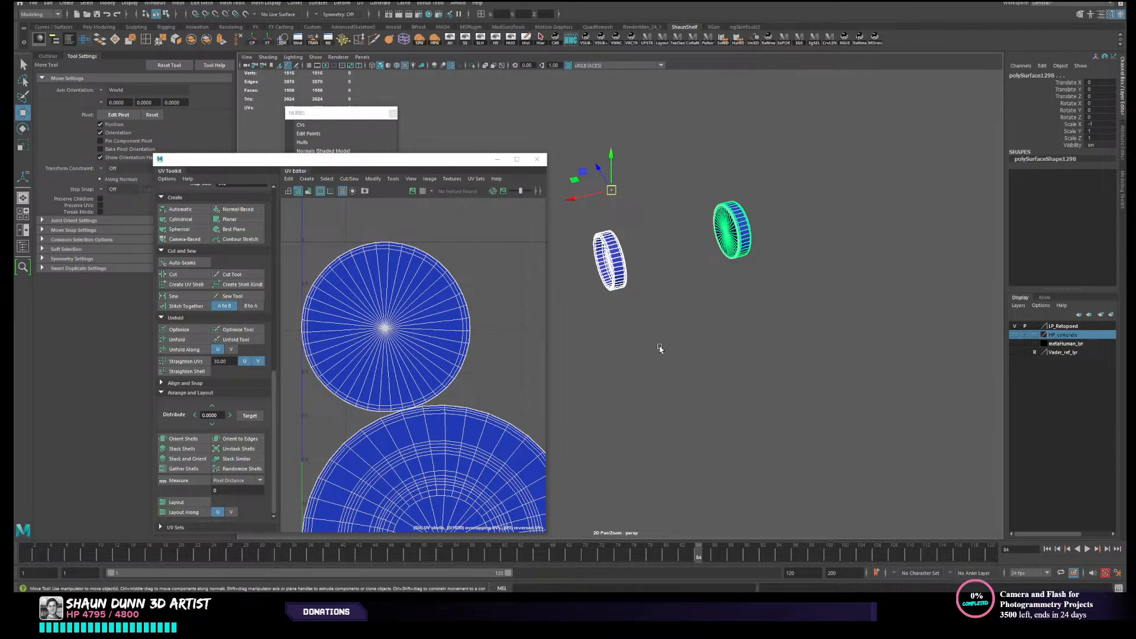
middle_click_drag(659, 362, 661, 376, "alt")
scroll(660, 374, "up", 3)
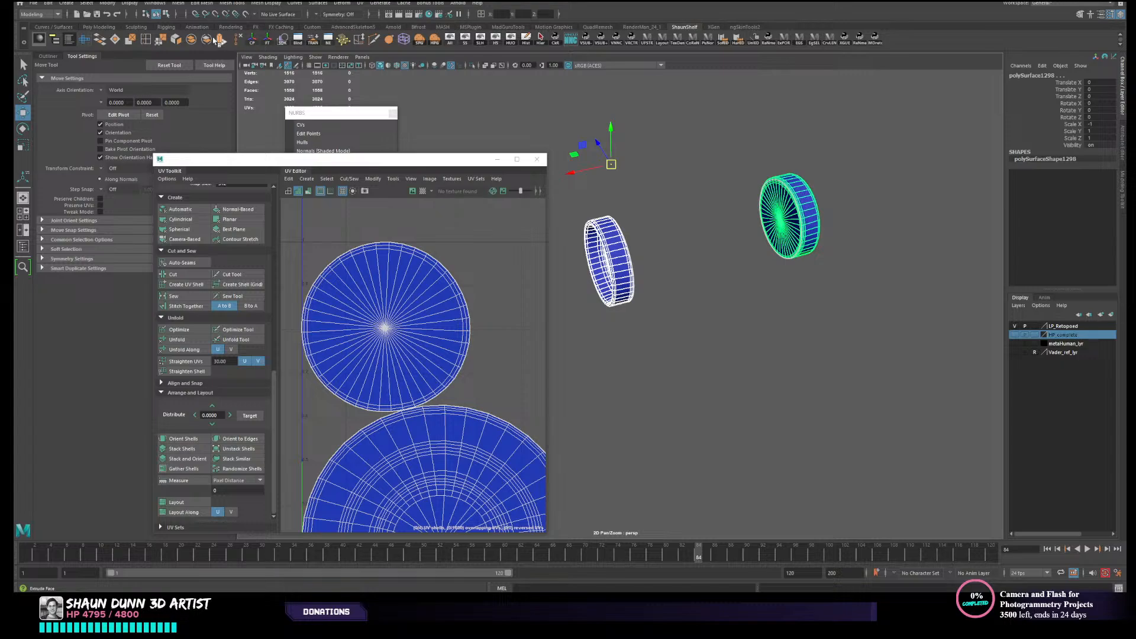
left_click(192, 43)
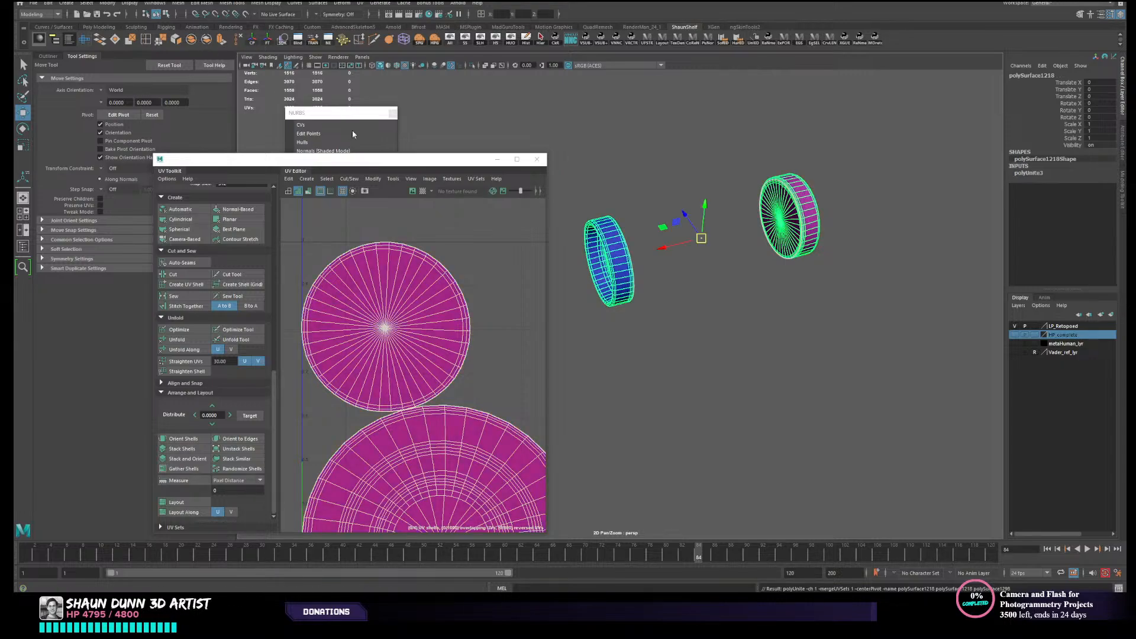
left_click(586, 264)
left_click(585, 264)
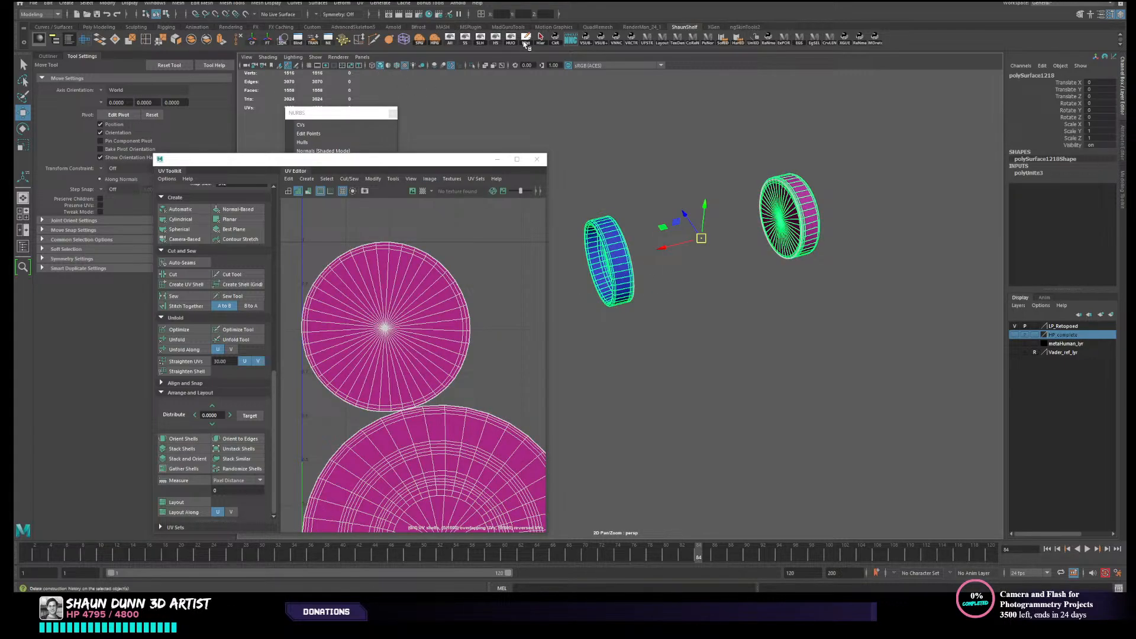
- Move one of the two overlapping small circular UV shells sideways so it no longer overlaps its duplicate
right_click_drag(642, 289, 676, 277)
scroll(415, 305, "down", 6)
right_click_drag(413, 311, 405, 302)
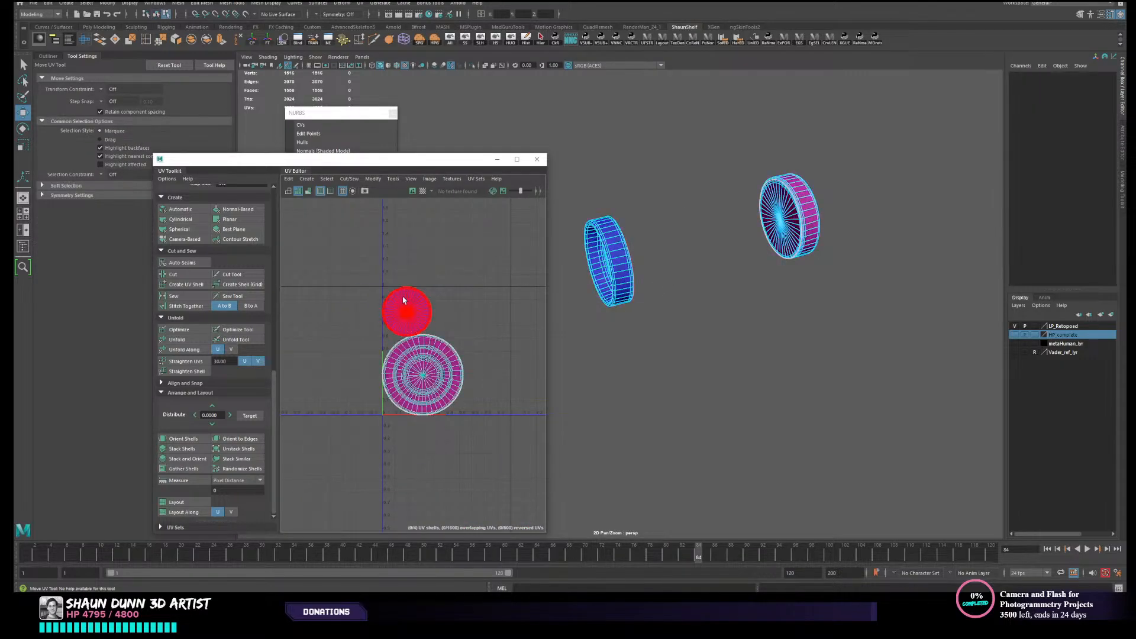
scroll(403, 304, "up", 5)
middle_click_drag(522, 332, 500, 271, "alt")
left_click(386, 259)
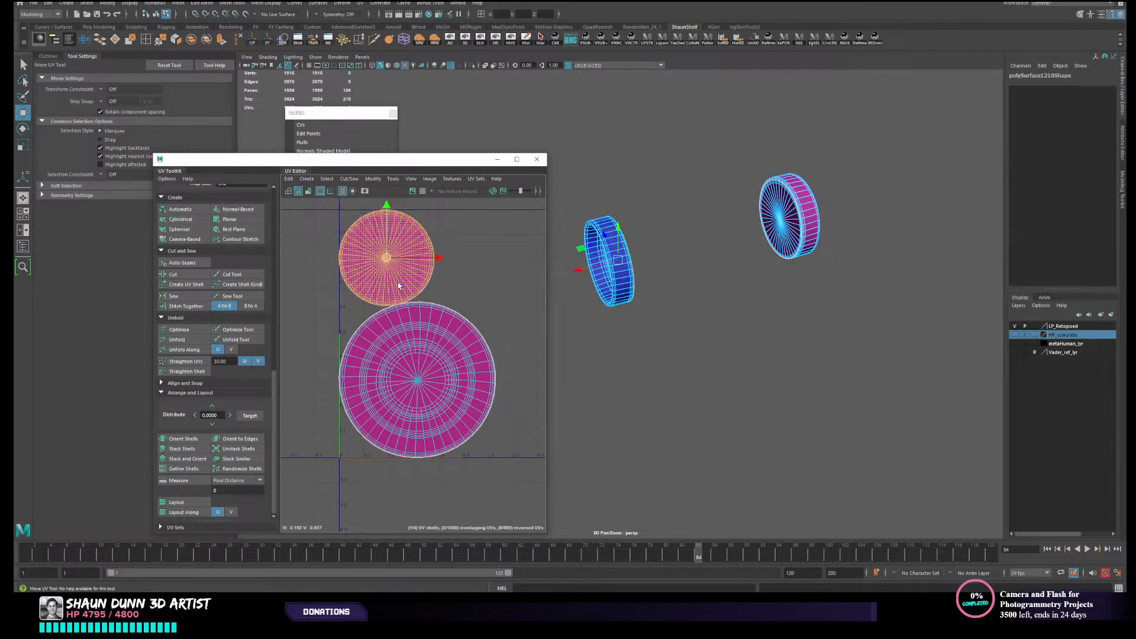
left_click_drag(393, 261, 502, 271)
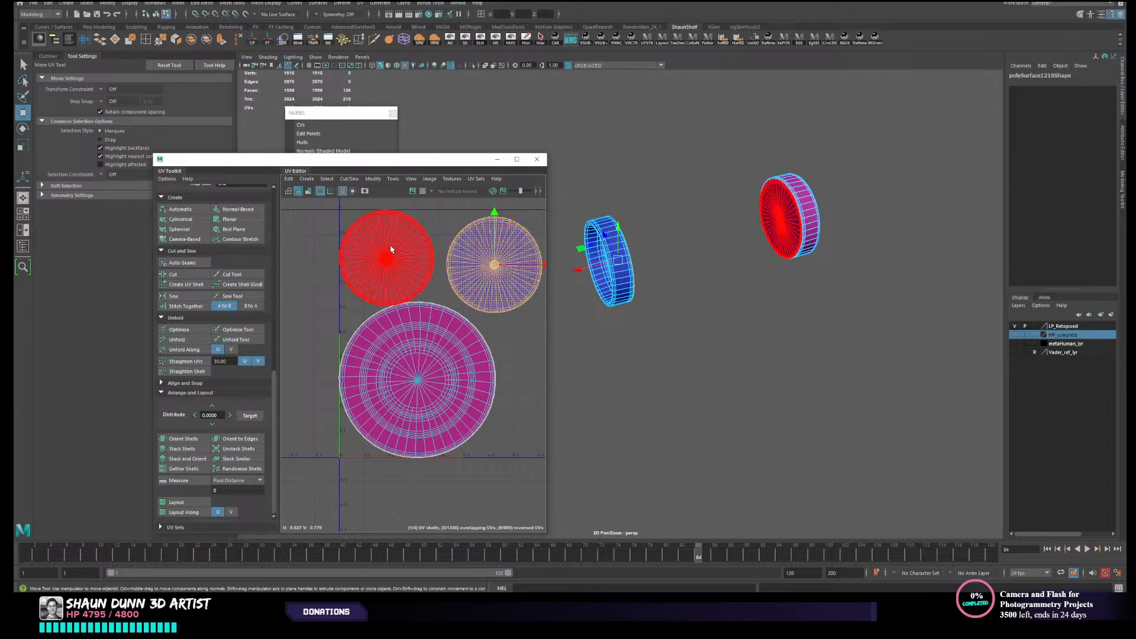
left_click(384, 261)
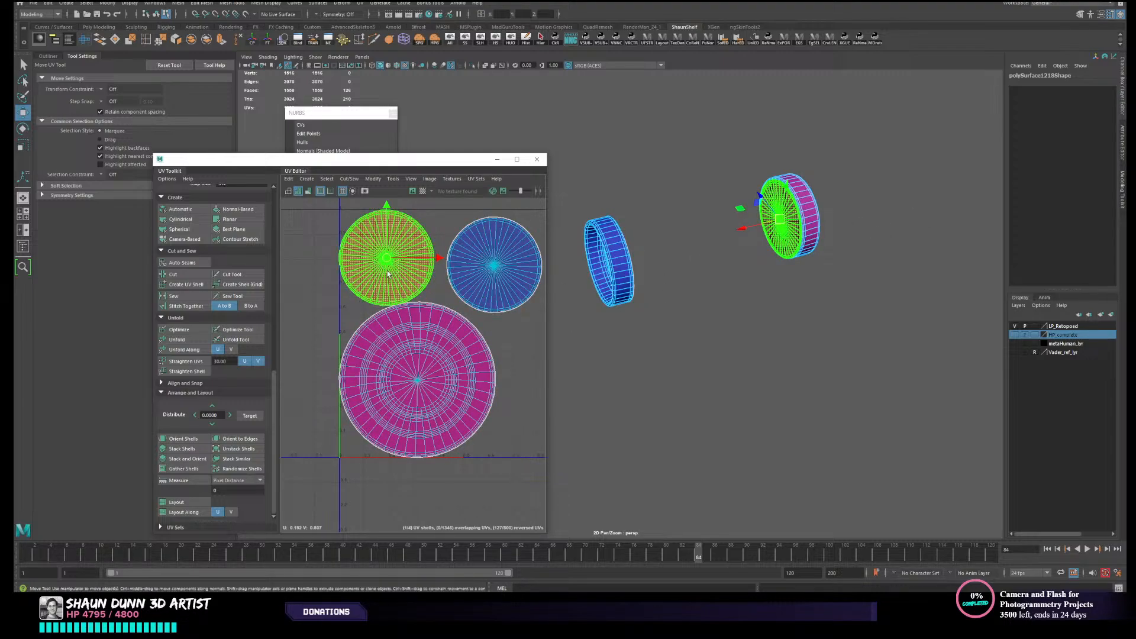
middle_click_drag(415, 288, 425, 288, "alt")
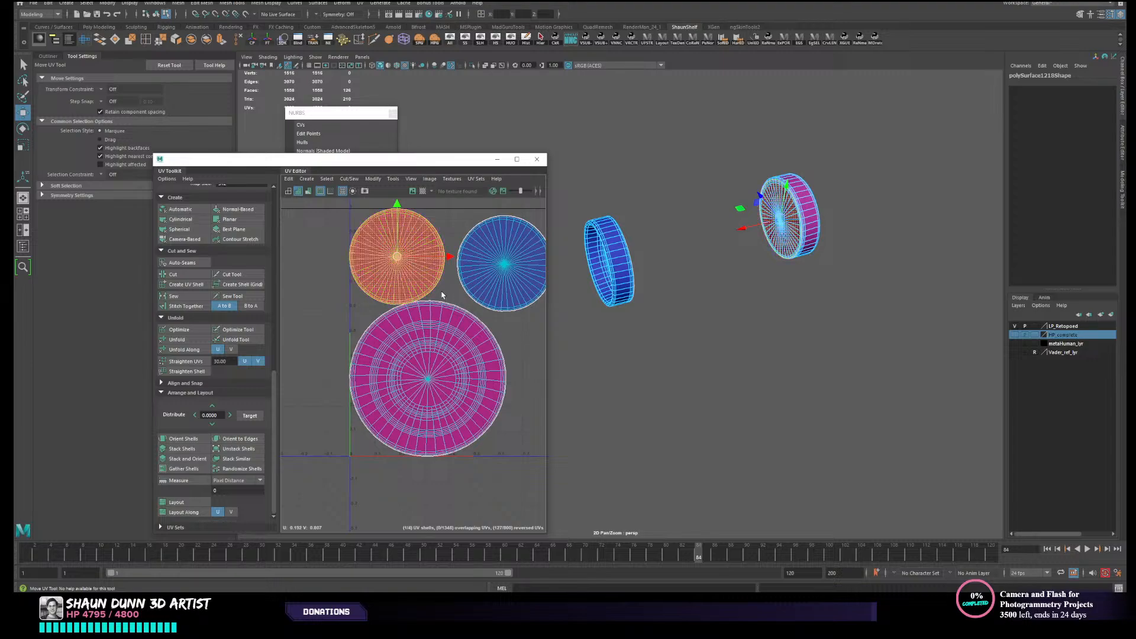
- Move one of the two overlapping large circular UV shells beside its duplicate
left_click(427, 379)
left_click_drag(427, 379, 591, 390)
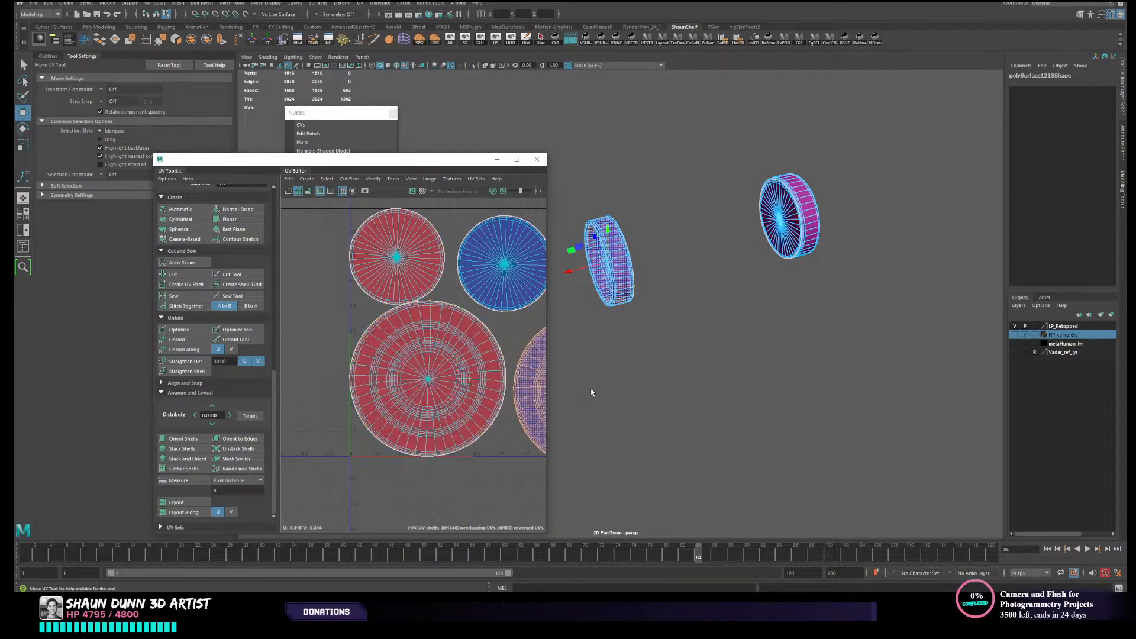
left_click(591, 390)
middle_click_drag(503, 381, 407, 362, "alt")
scroll(397, 347, "down", 3)
- Flip the mirrored cap's reversed small and large UV shells
left_click(340, 281)
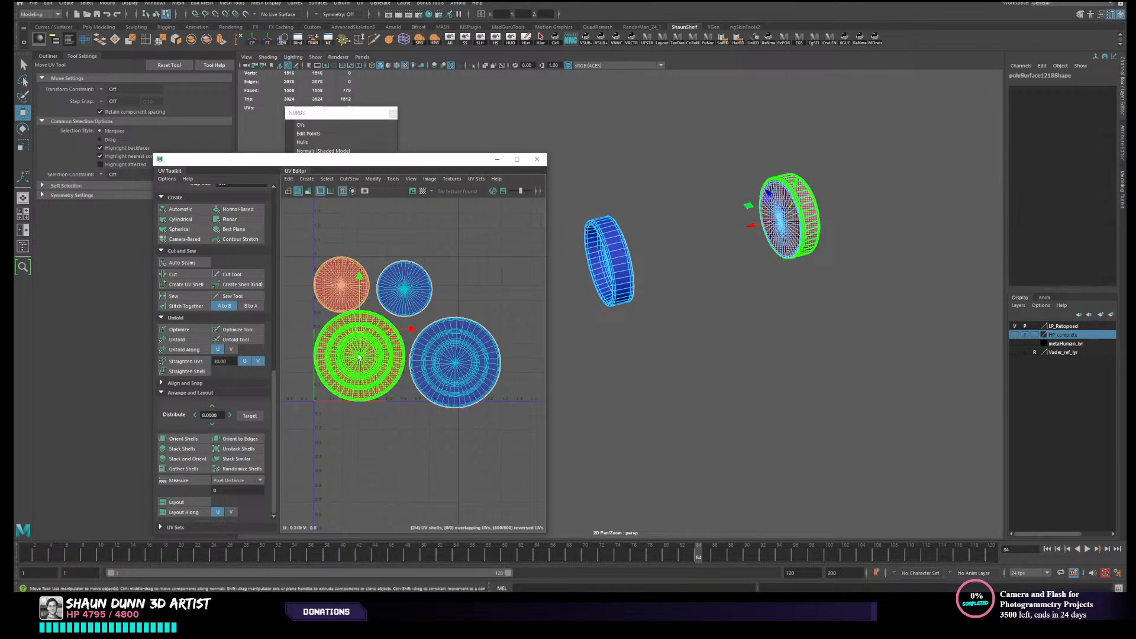
left_click(372, 179)
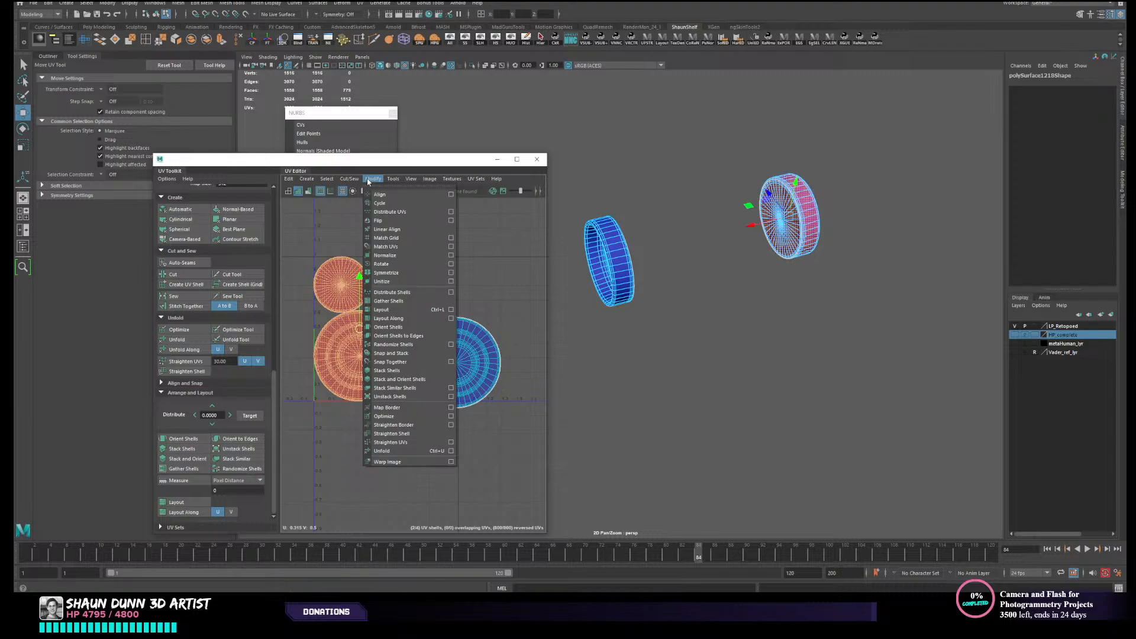
left_click(383, 221)
left_click(385, 225)
- Lay out all UV shells of the combined end caps in the UV tile and return to object selection
left_click_drag(322, 236, 530, 436)
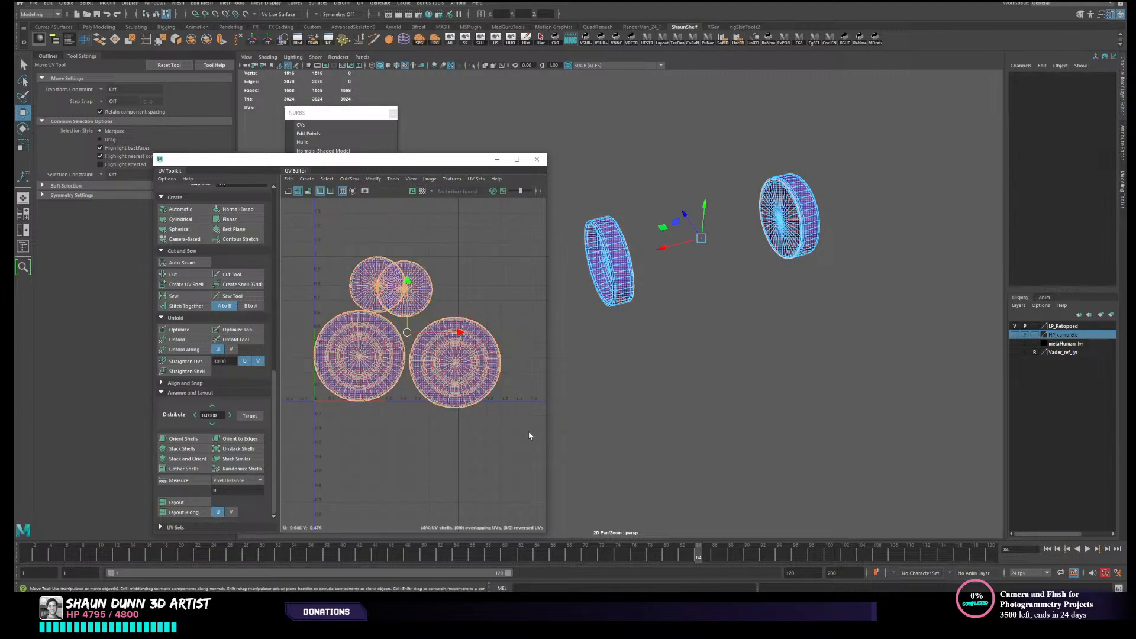
left_click(178, 501)
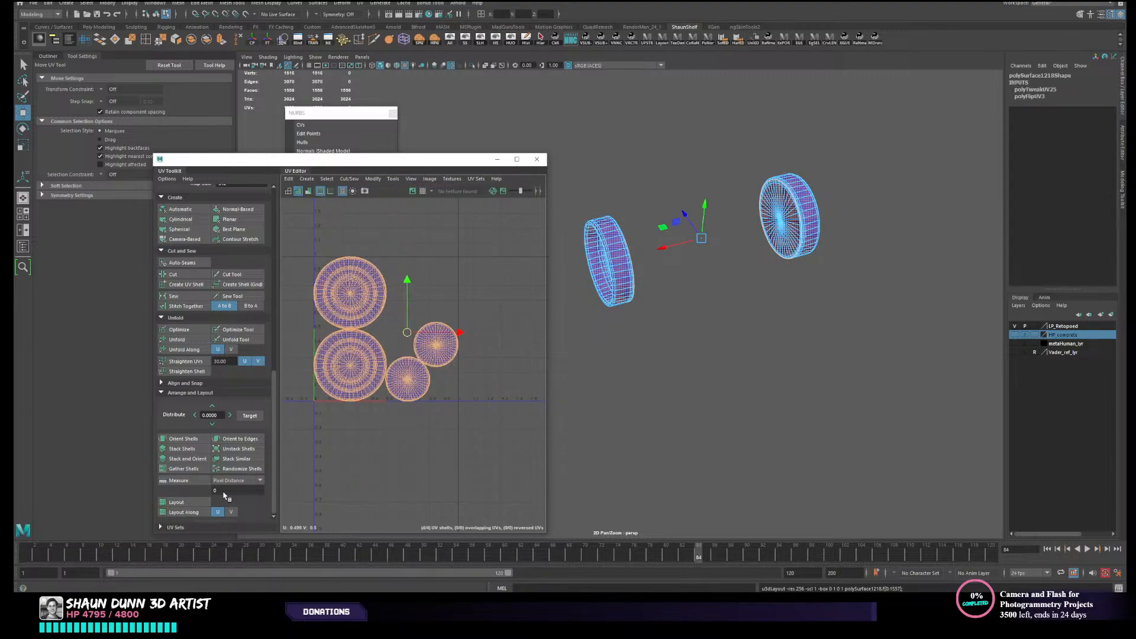
right_click_drag(723, 235, 771, 228)
left_click(833, 164)
left_click(805, 193)
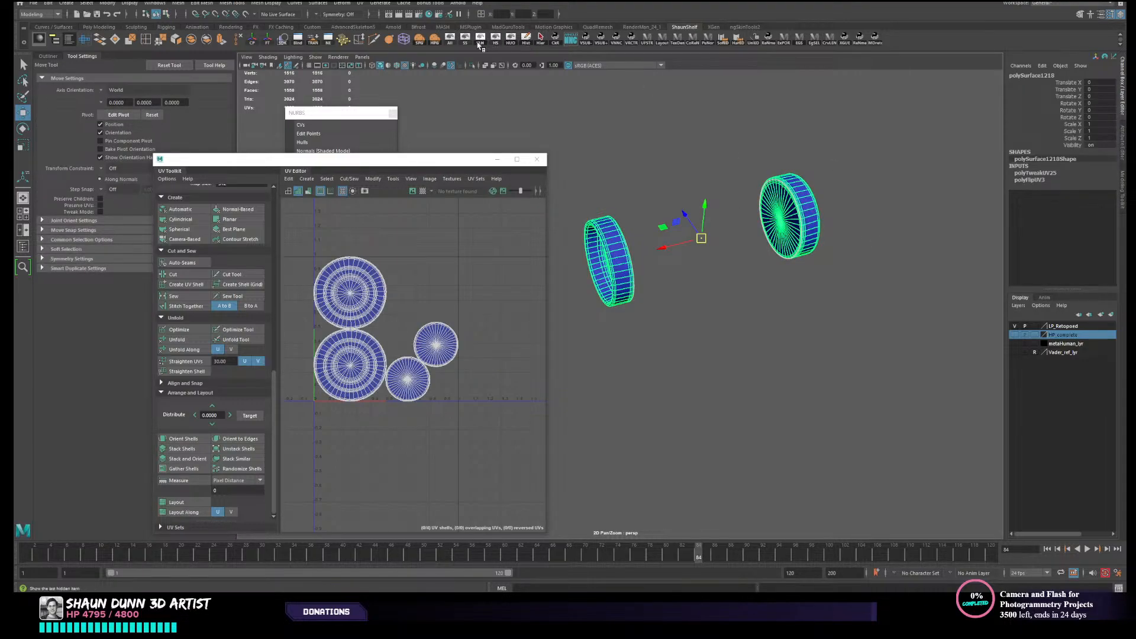
- Reveal the hidden armour and select the belt canister's central tube between the end caps
left_click(453, 42)
middle_click_drag(737, 301, 776, 309, "alt")
left_click_drag(775, 309, 743, 293, "alt")
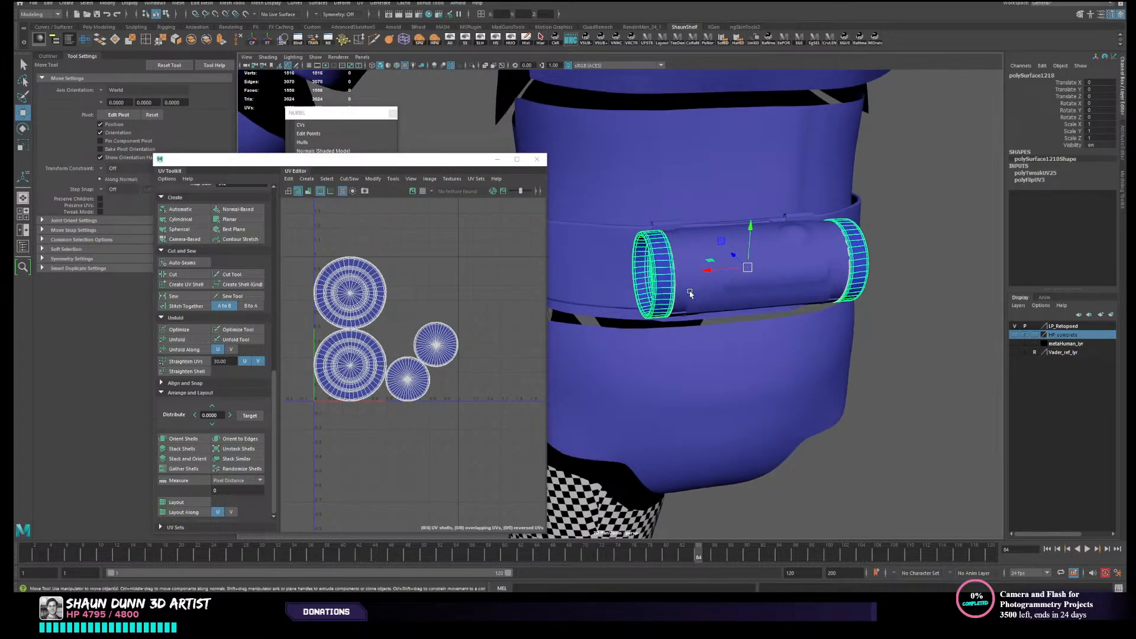
left_click(682, 295)
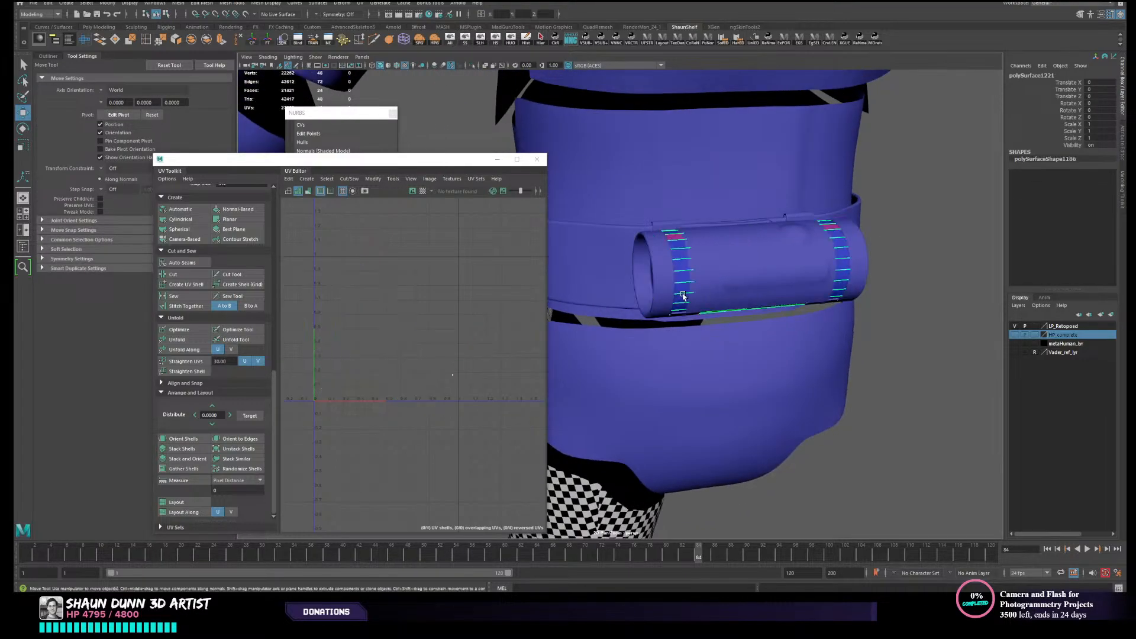
- Apply a camera-based UV projection to the belt canister's tube and hide all other objects
left_click(187, 239)
right_click_drag(425, 376, 420, 359)
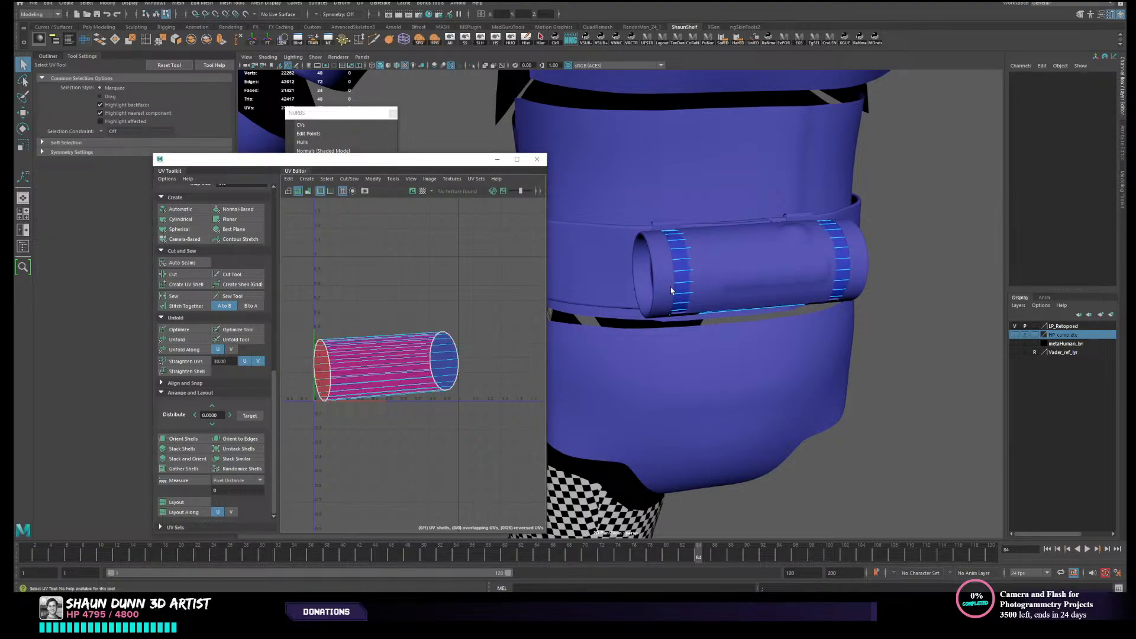
left_click_drag(671, 290, 701, 283, "alt")
right_click_drag(704, 282, 726, 225)
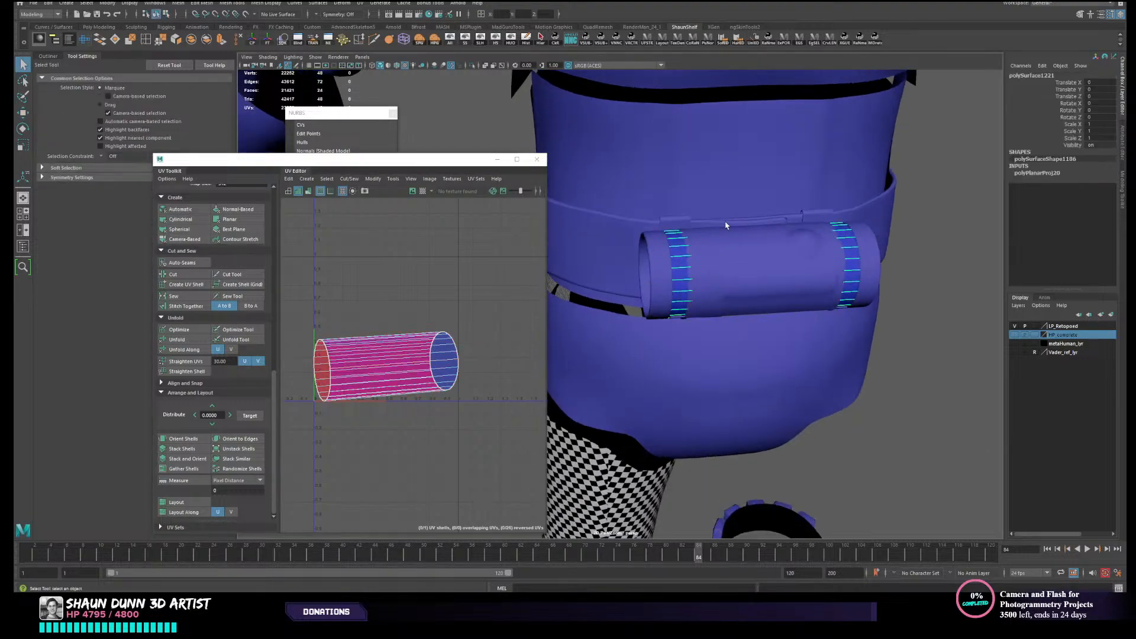
left_click(510, 38)
left_click_drag(763, 275, 761, 317, "alt")
right_click_drag(761, 315, 762, 274)
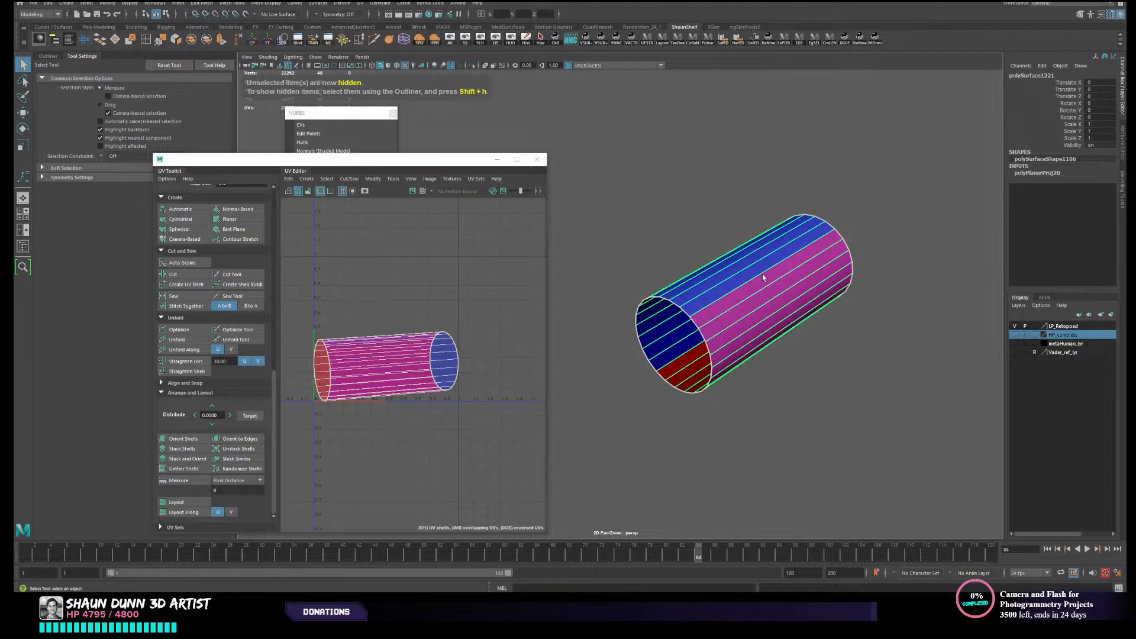
- Cut a lengthwise UV seam along the tube and unfold it into a flat shell
left_click(753, 342)
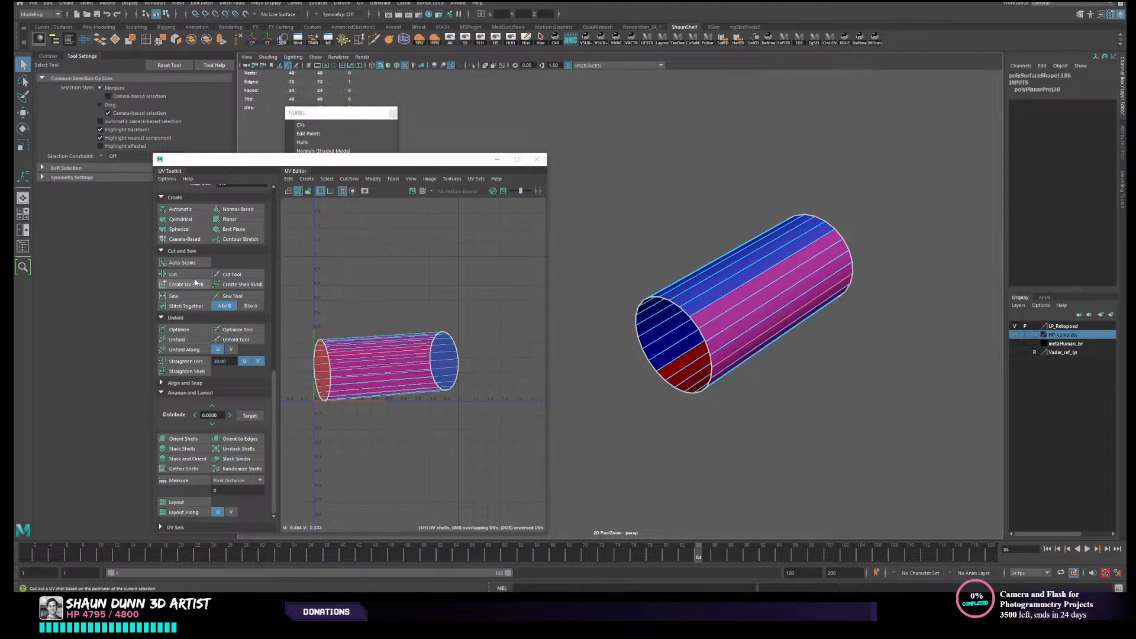
left_click(173, 274)
key("w")
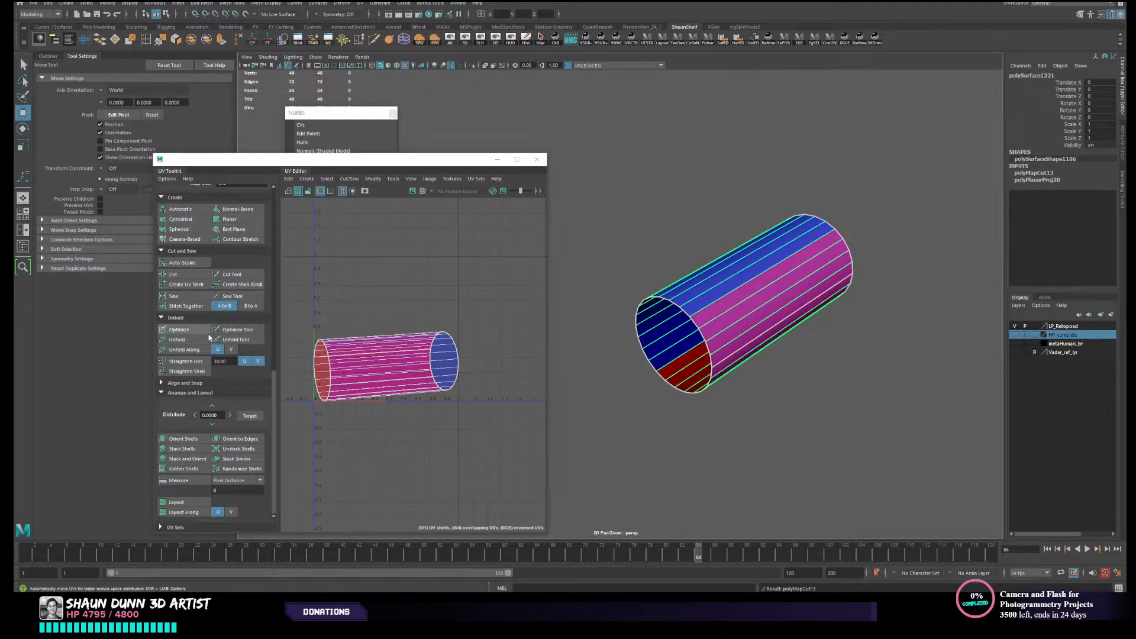
left_click(177, 339)
right_click_drag(747, 294, 811, 233)
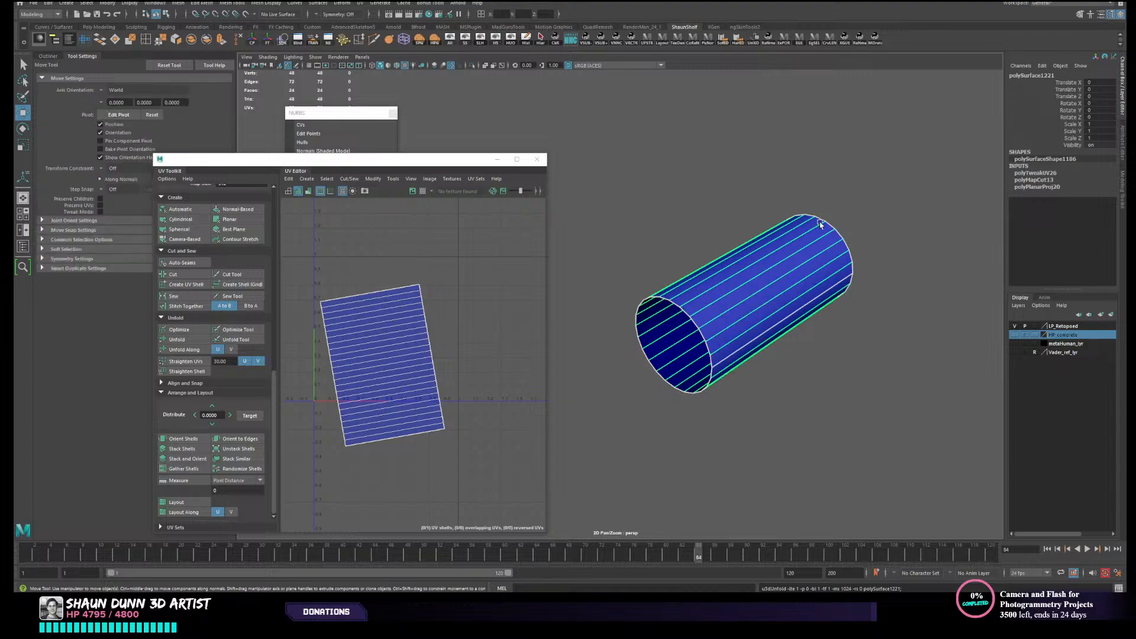
- Delete the tube's construction history, reselect it and reveal the hidden armour
left_click_drag(821, 152, 734, 333)
left_click(526, 42)
left_click(742, 243)
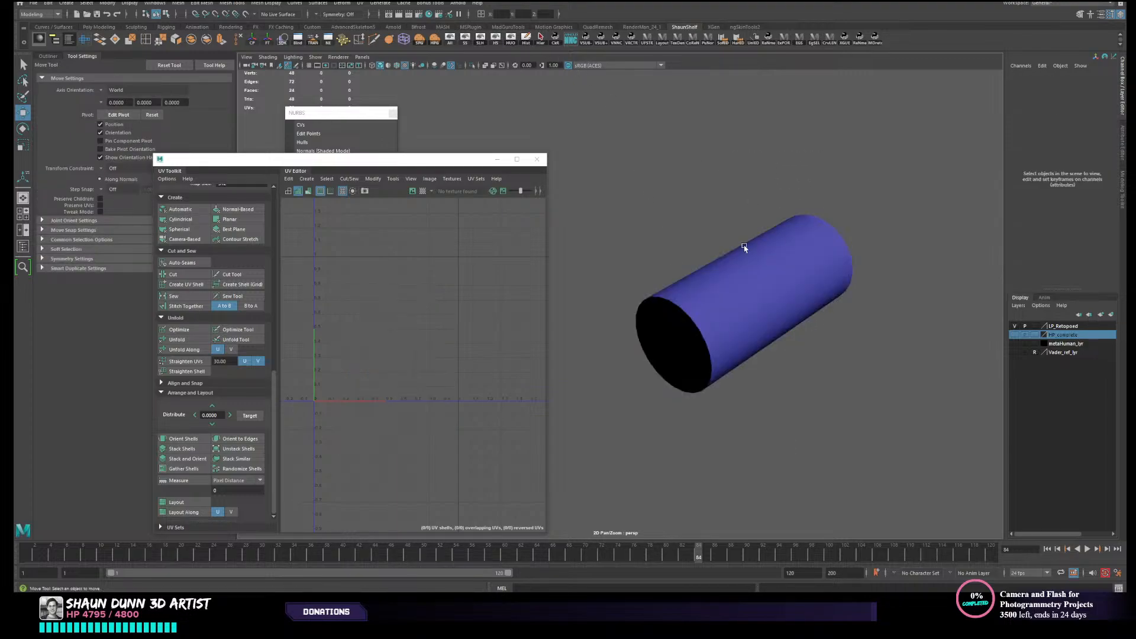
left_click(743, 246)
left_click(451, 40)
- Inspect the UV layouts of the boot, shin, thigh and belt pieces on the whole figure
left_click_drag(675, 248, 982, 289, "alt")
middle_click_drag(824, 264, 834, 258, "alt")
right_click_drag(835, 258, 669, 314, "alt")
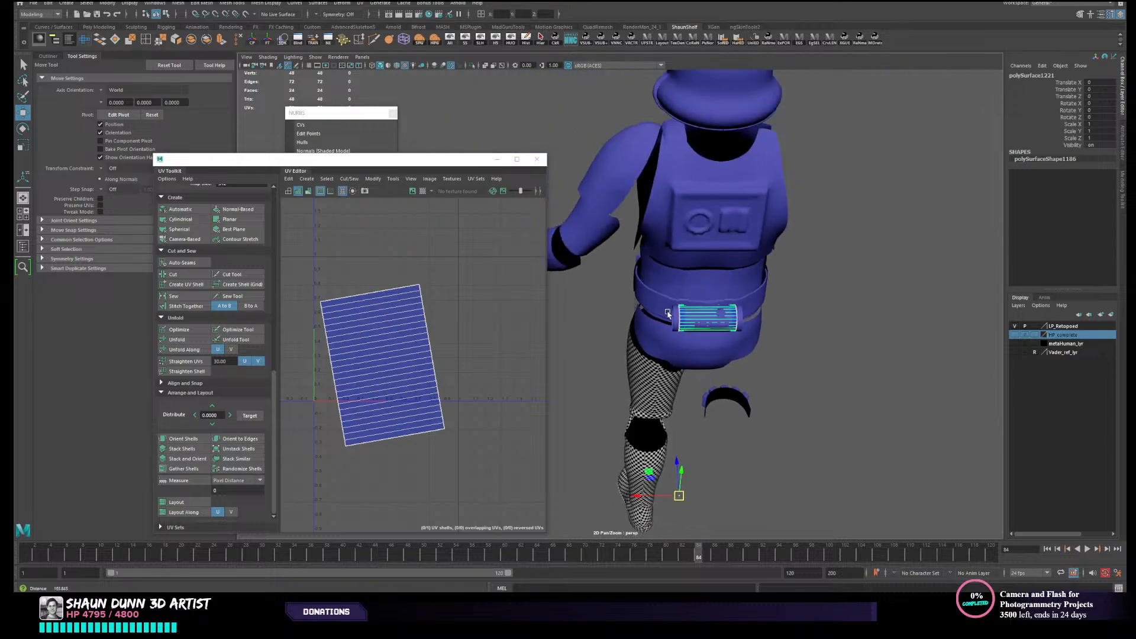
left_click_drag(669, 315, 766, 327, "alt")
middle_click_drag(765, 327, 819, 200, "alt")
right_click_drag(819, 201, 704, 239, "alt")
left_click_drag(693, 439, 702, 424, "alt")
left_click(637, 486)
left_click(661, 402)
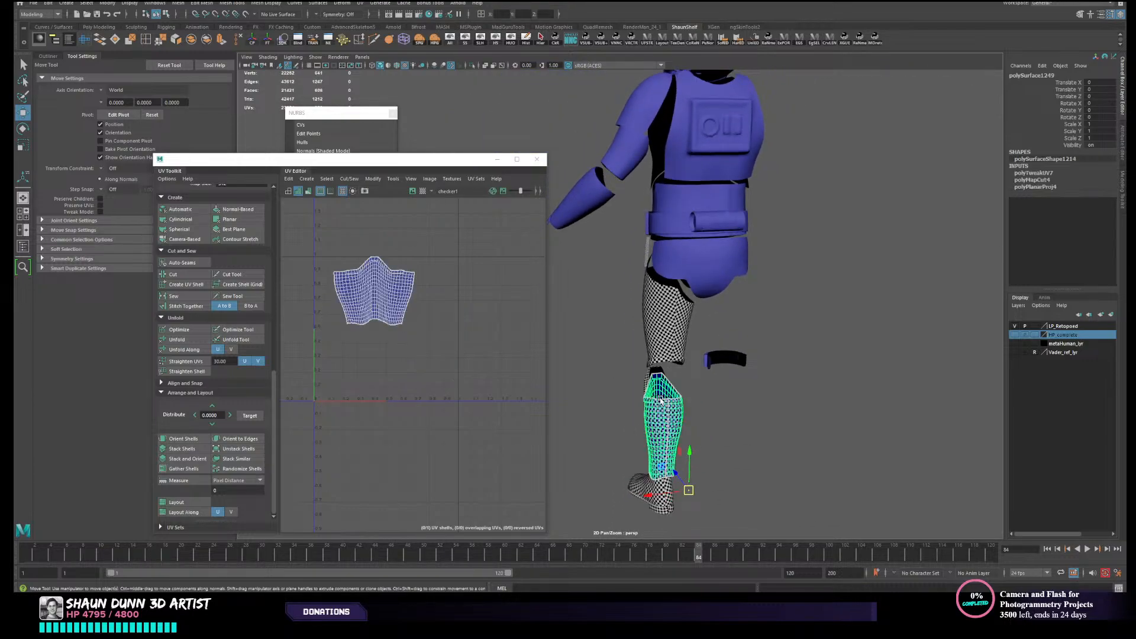
left_click(648, 382)
left_click(650, 336)
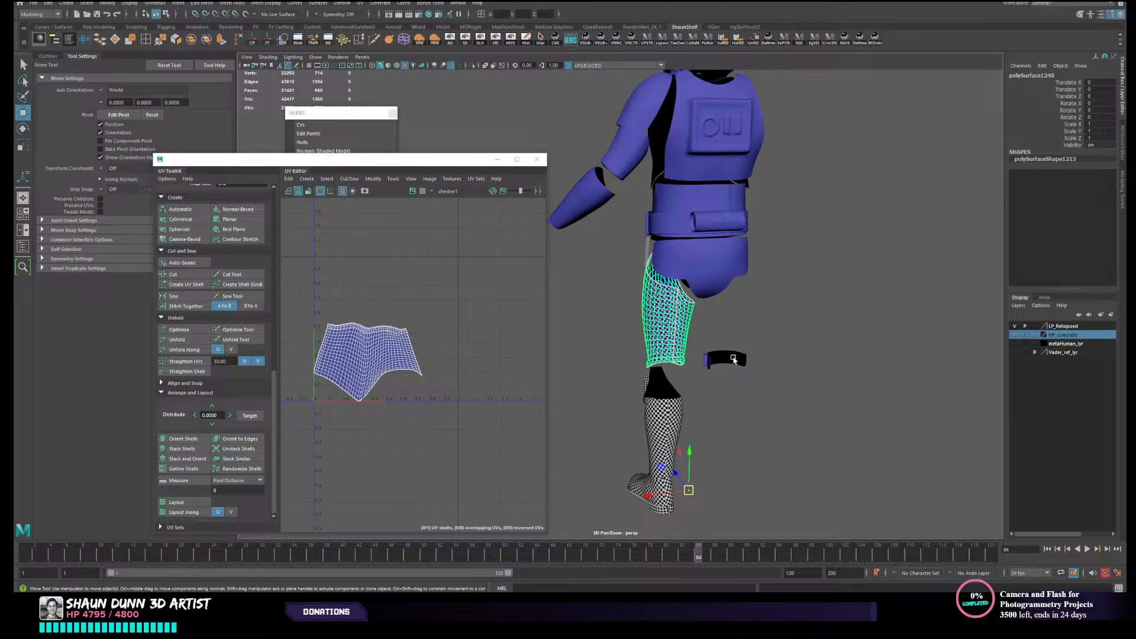
left_click(733, 359)
middle_click_drag(677, 308, 690, 350, "alt")
left_click(707, 326)
left_click(690, 273)
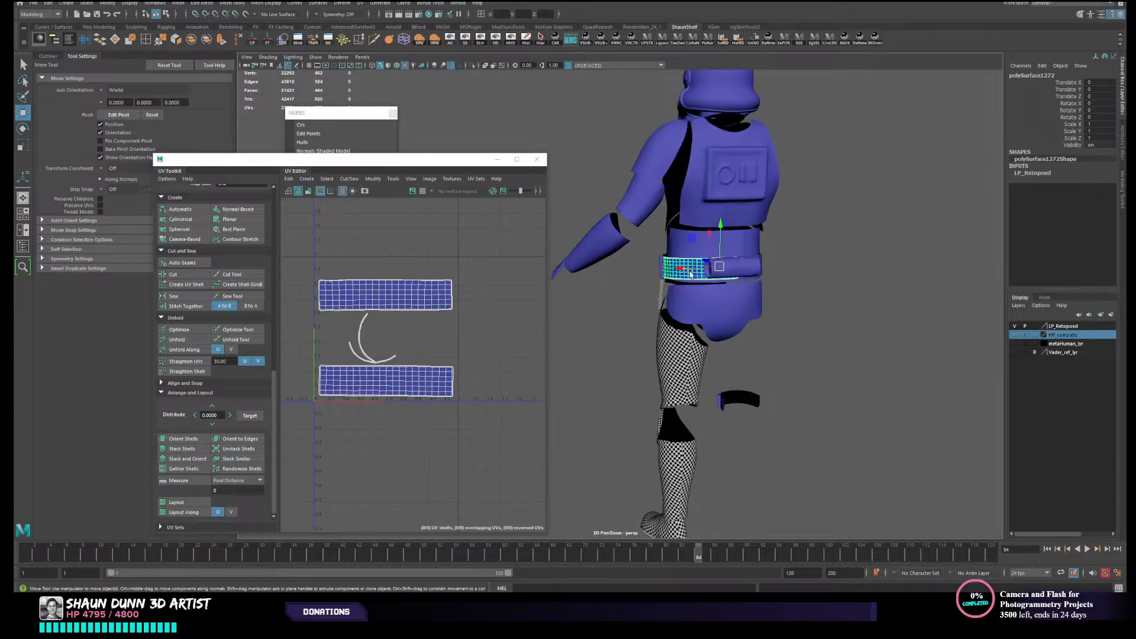
- Examine the UV layouts of the other belt half, the back plate and the belt canister parts
left_click_drag(773, 287, 744, 298, "alt")
middle_click_drag(811, 313, 744, 332, "alt")
left_click(738, 311)
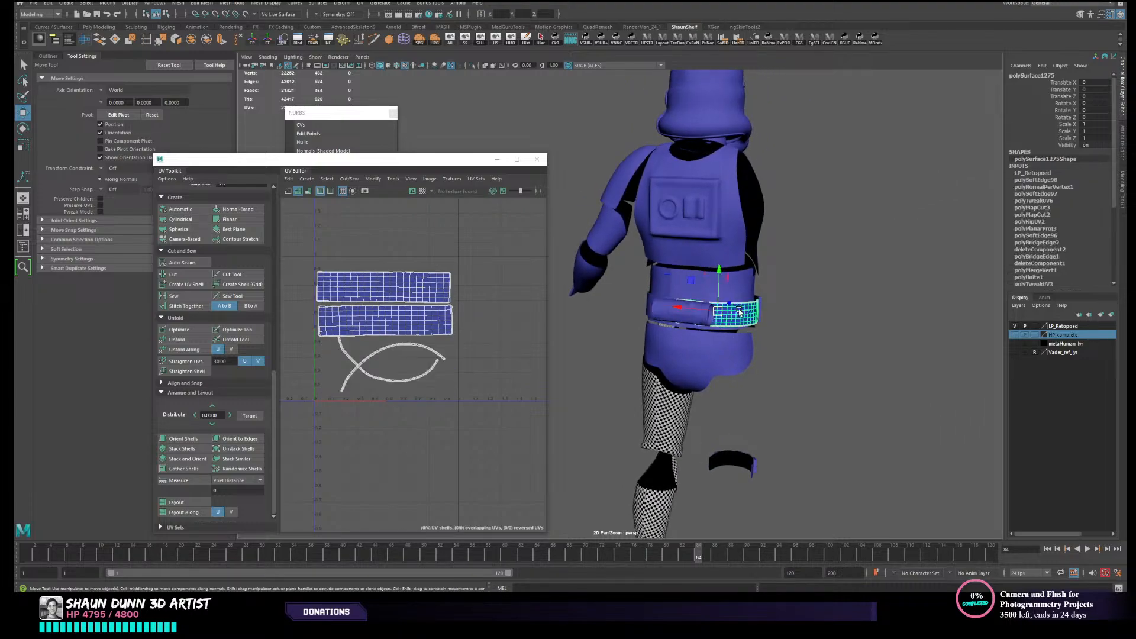
scroll(739, 311, "up", 4)
left_click_drag(771, 295, 737, 301, "alt")
middle_click_drag(737, 300, 728, 365, "alt")
left_click_drag(728, 366, 761, 362, "alt")
left_click(751, 289)
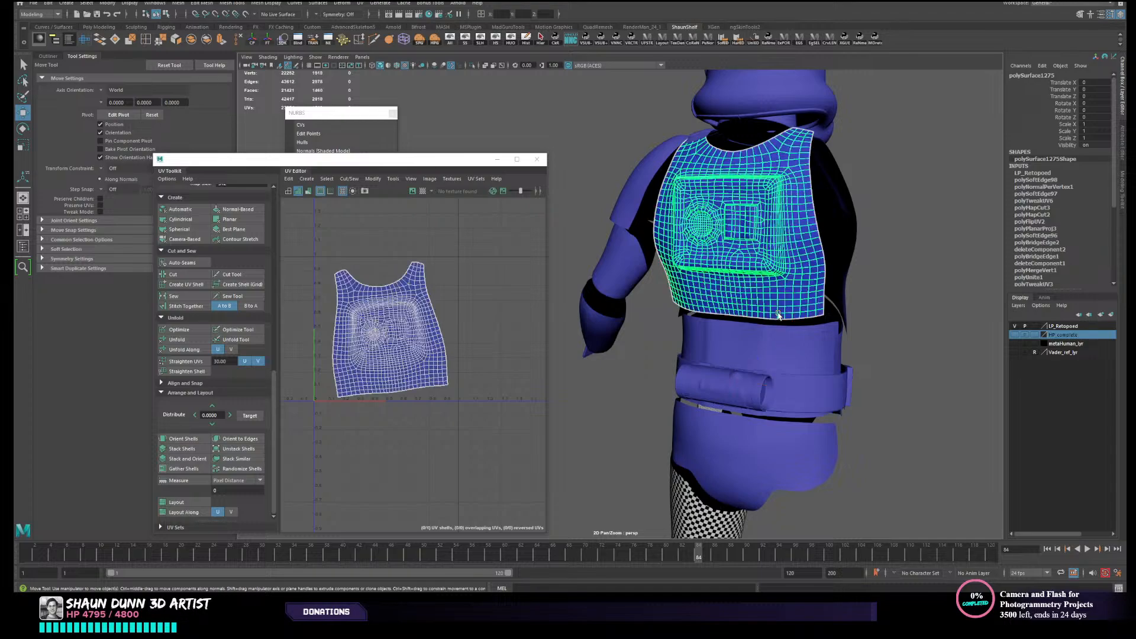
middle_click_drag(754, 365, 770, 307, "alt")
left_click(754, 325)
right_click_drag(755, 324, 826, 351, "alt")
middle_click_drag(825, 351, 794, 303, "alt")
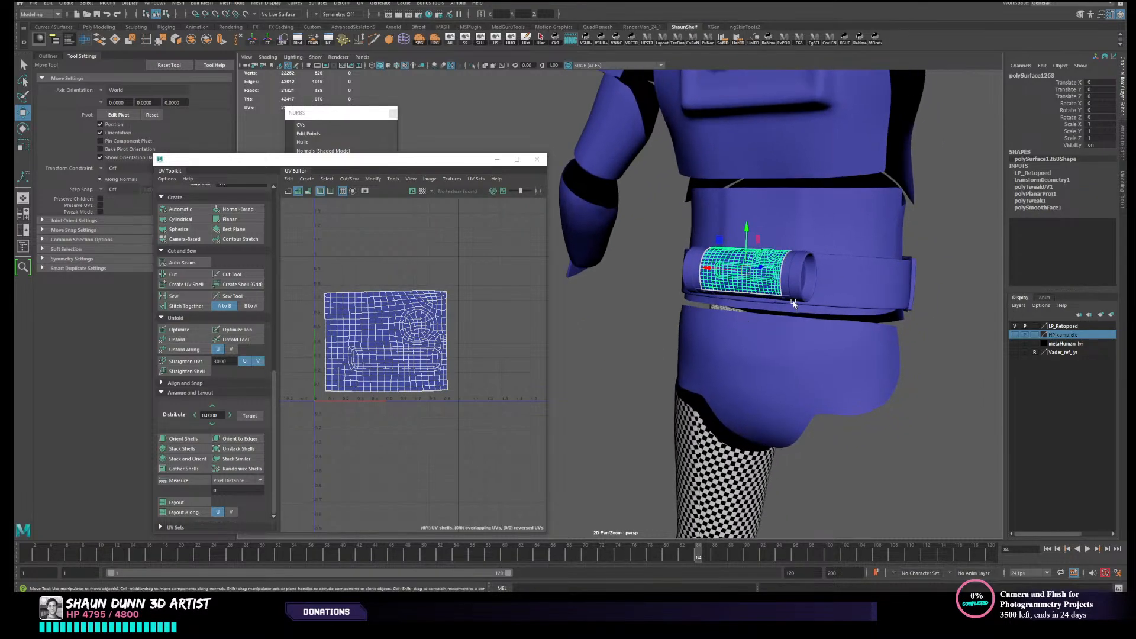
left_click(796, 287)
- Select the hand, forearm, upper arm, thigh, knee, shin and boot pieces and assign them the existing Retopoed material
left_click_drag(727, 294, 761, 359, "alt")
middle_click_drag(761, 360, 764, 375, "alt")
right_click_drag(764, 375, 805, 381, "alt")
left_click(626, 363)
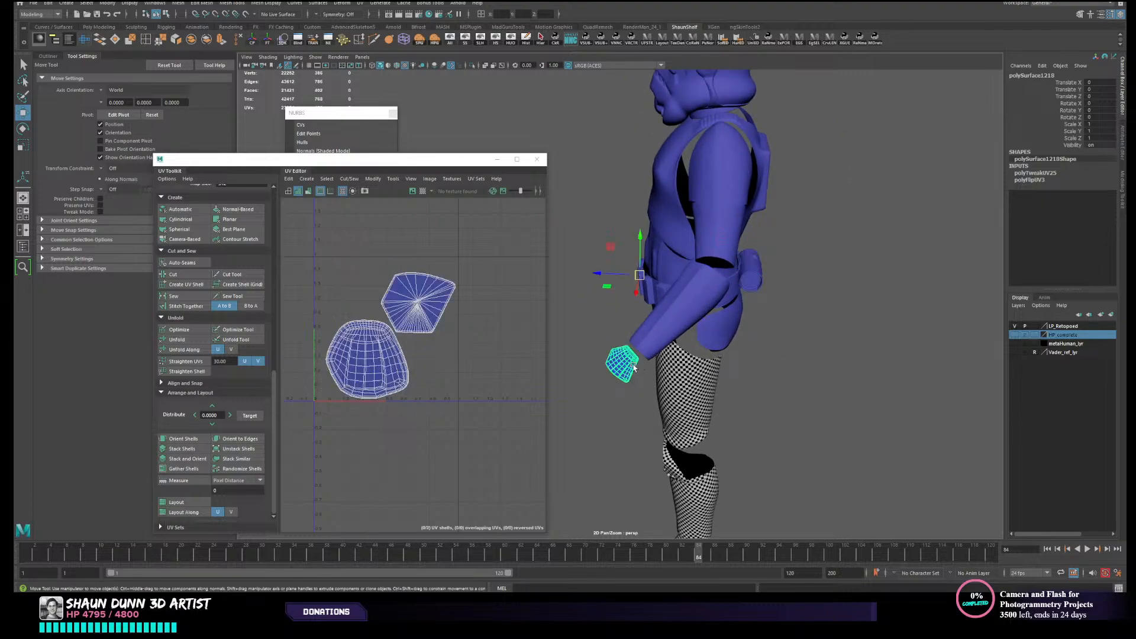
left_click(680, 315, "shift")
left_click(726, 228, "shift")
middle_click_drag(744, 463, 744, 317, "alt")
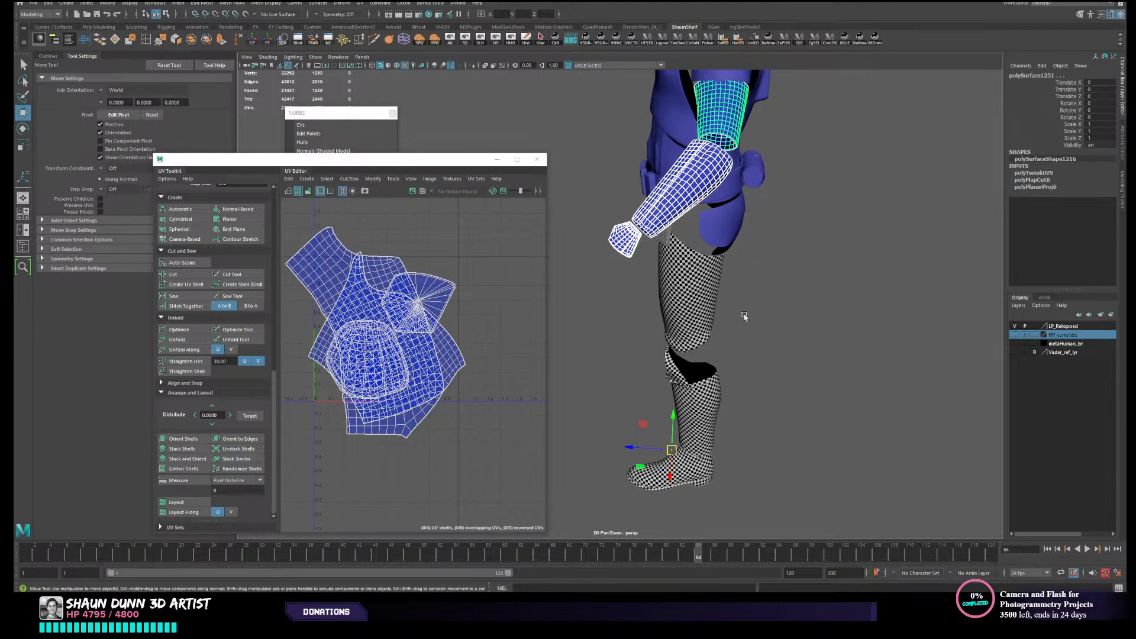
left_click(703, 347, "shift")
left_click(688, 395, "shift")
left_click(682, 440, "shift")
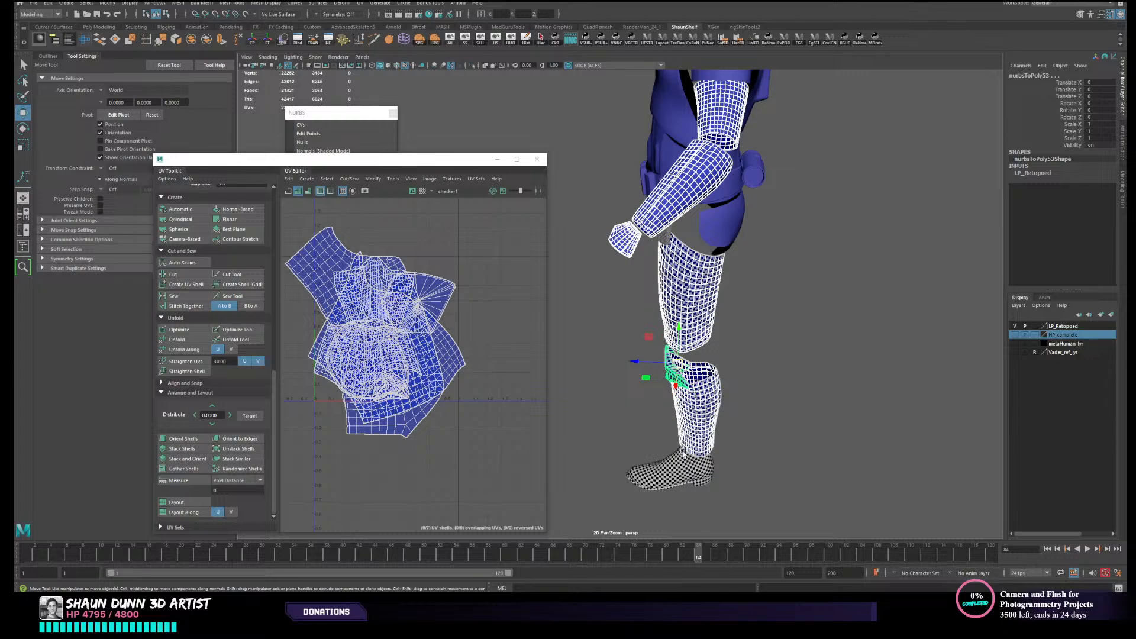
left_click(685, 456, "shift")
right_click(686, 365)
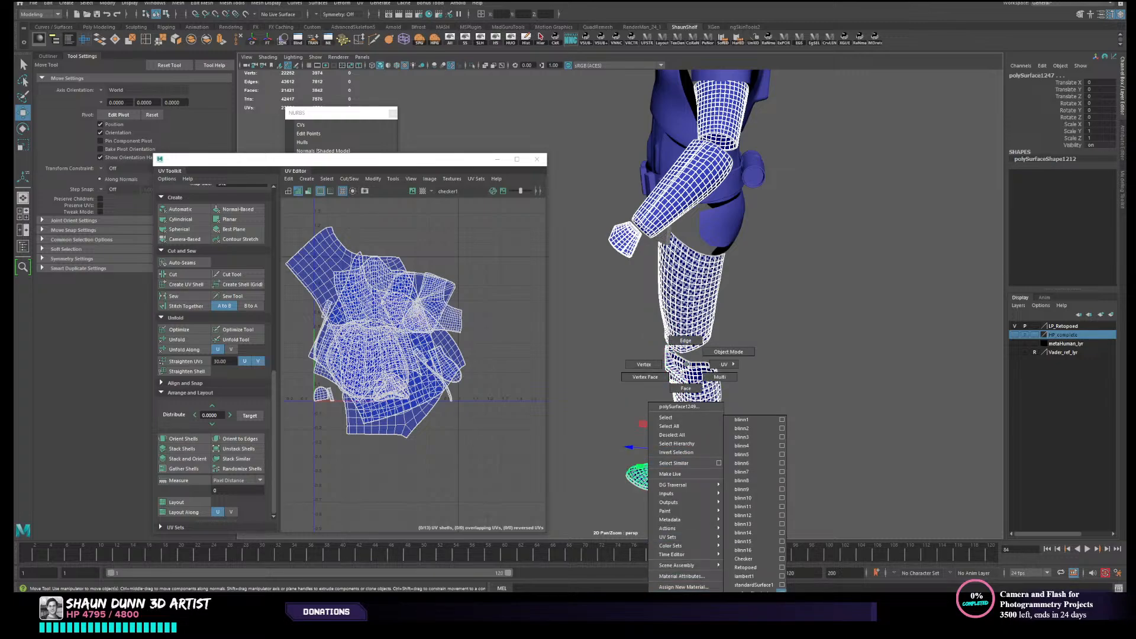
left_click(765, 567)
left_click(796, 329)
- Assign the armour's existing plain material to the rectangular plate on the upper thigh and deselect it
left_click_drag(715, 393, 849, 327, "alt")
middle_click_drag(681, 320, 808, 280, "alt")
left_click(767, 240)
right_click(767, 242)
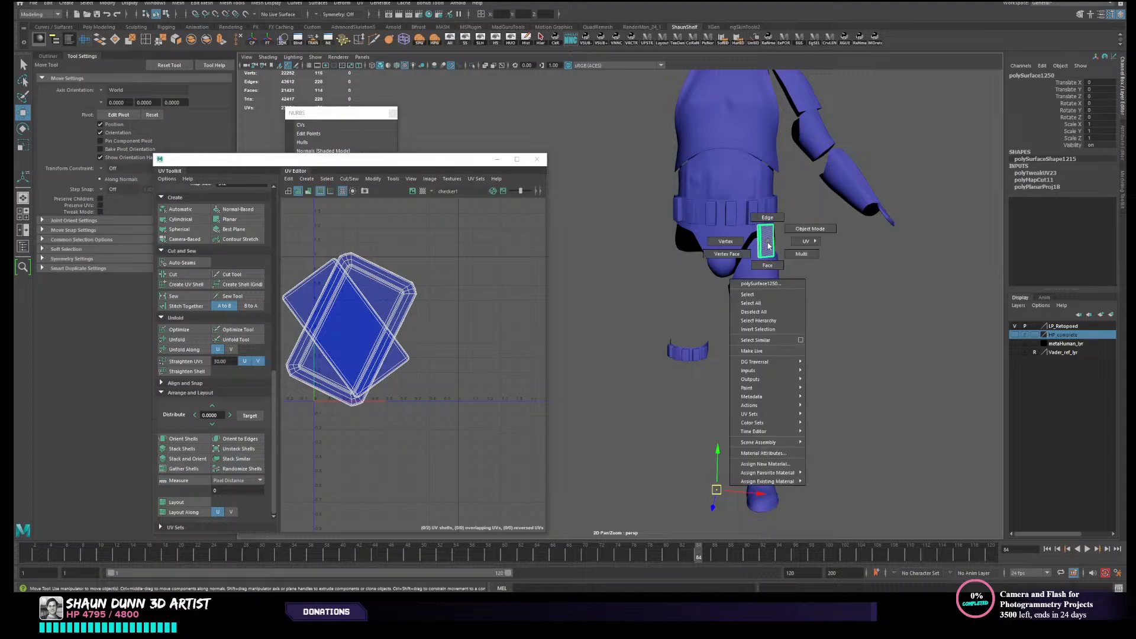
right_click_drag(614, 253, 616, 256)
right_click_drag(755, 251, 775, 237)
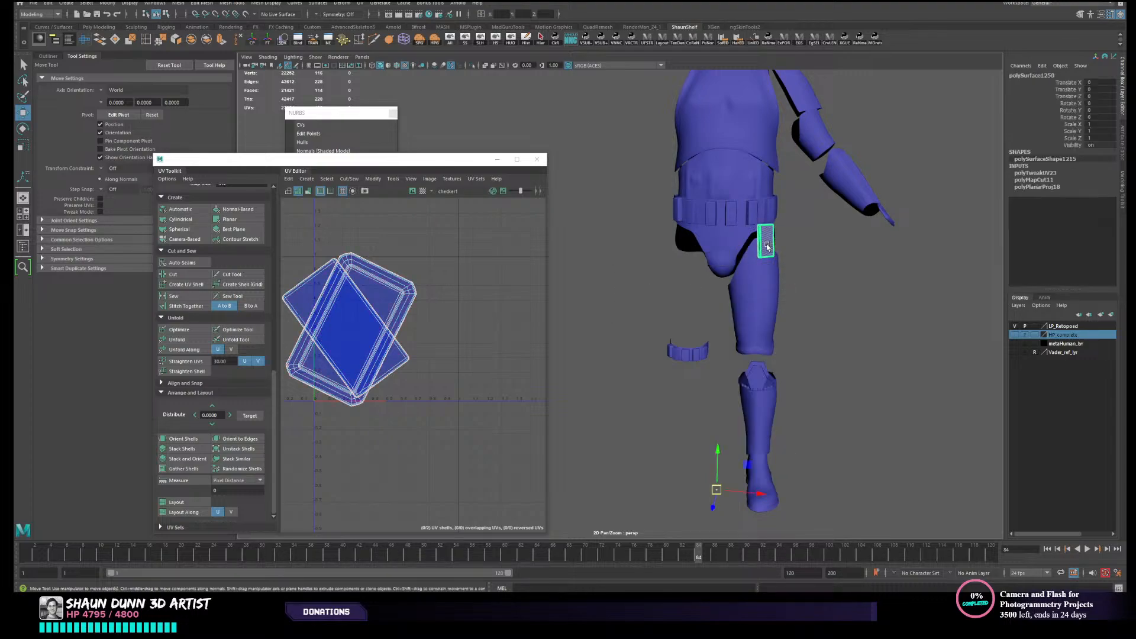
left_click(873, 279)
- Combine the thigh plate, thigh, shin, boot, arm and hand pieces into one mesh and delete its construction history
left_click_drag(873, 280, 812, 290, "alt")
scroll(811, 290, "up", 3)
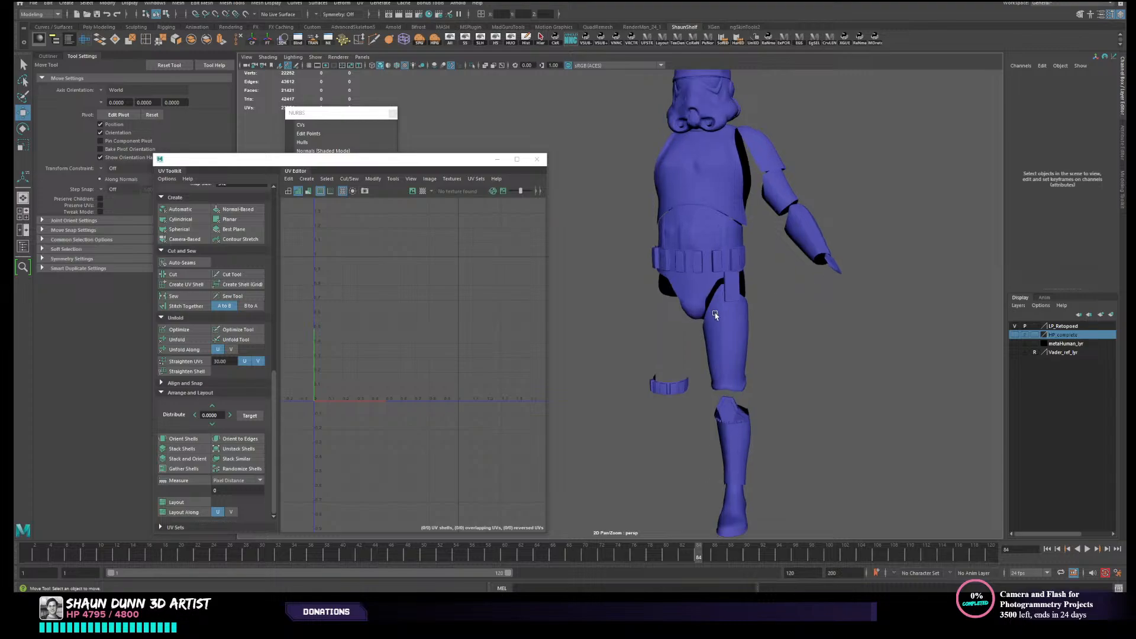
left_click(726, 288)
left_click(723, 353, "shift")
left_click(736, 417, "shift")
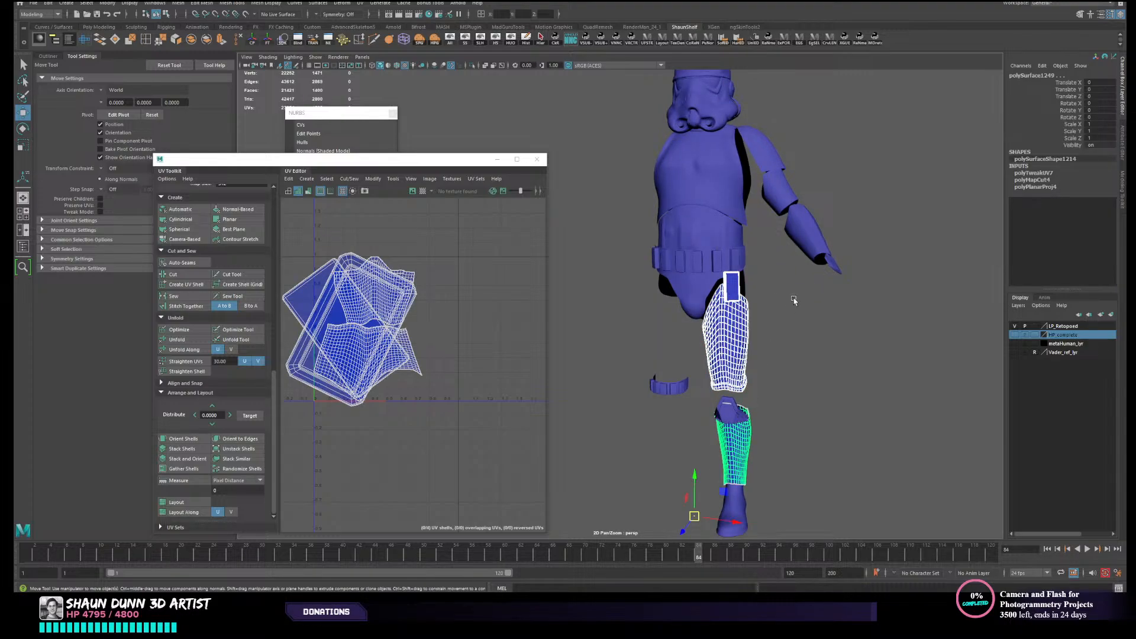
left_click(731, 500, "shift")
left_click(812, 221, "shift")
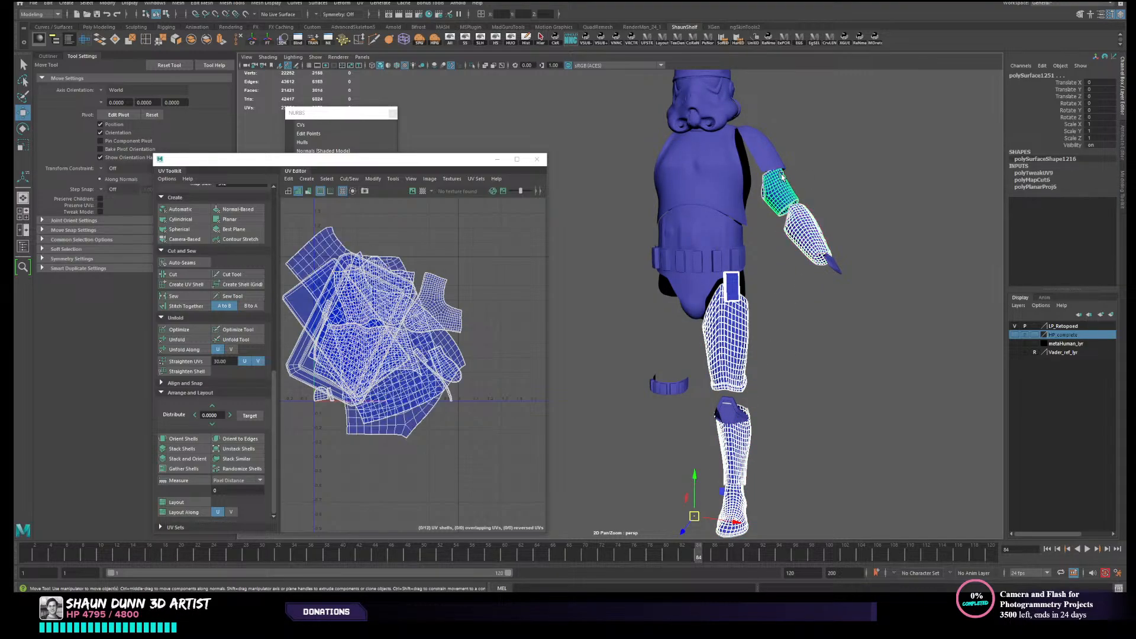
left_click(768, 154, "shift")
left_click(826, 265, "shift")
mouse_move(844, 248)
left_mouse_down("alt")
mouse_move(712, 282)
mouse_move(800, 219)
mouse_move(840, 266)
left_mouse_up("alt")
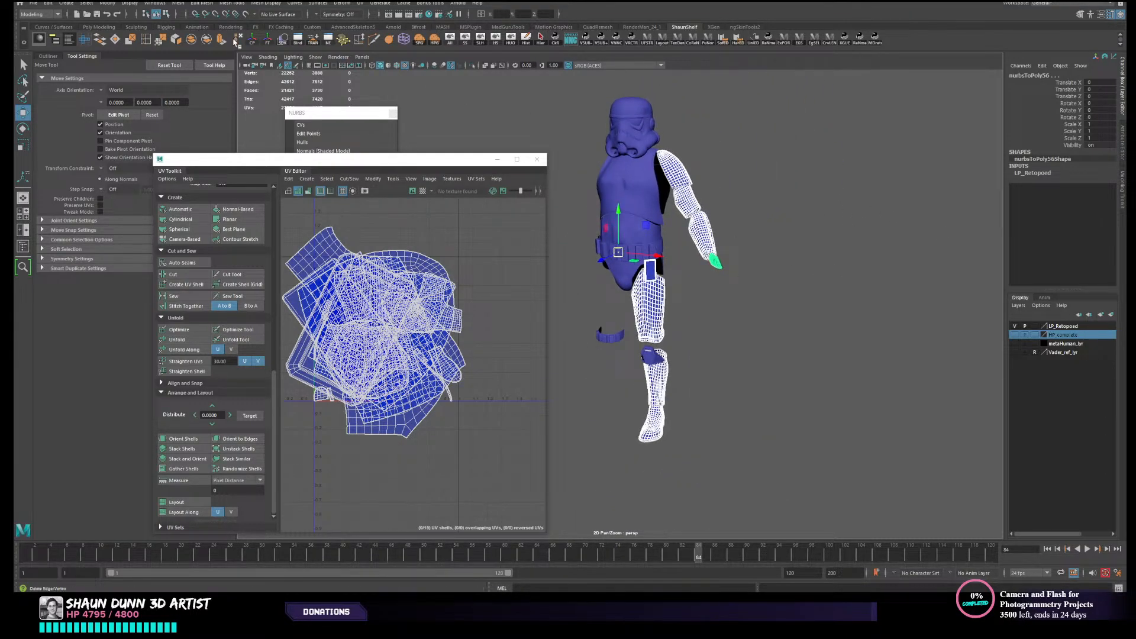
left_click(195, 45)
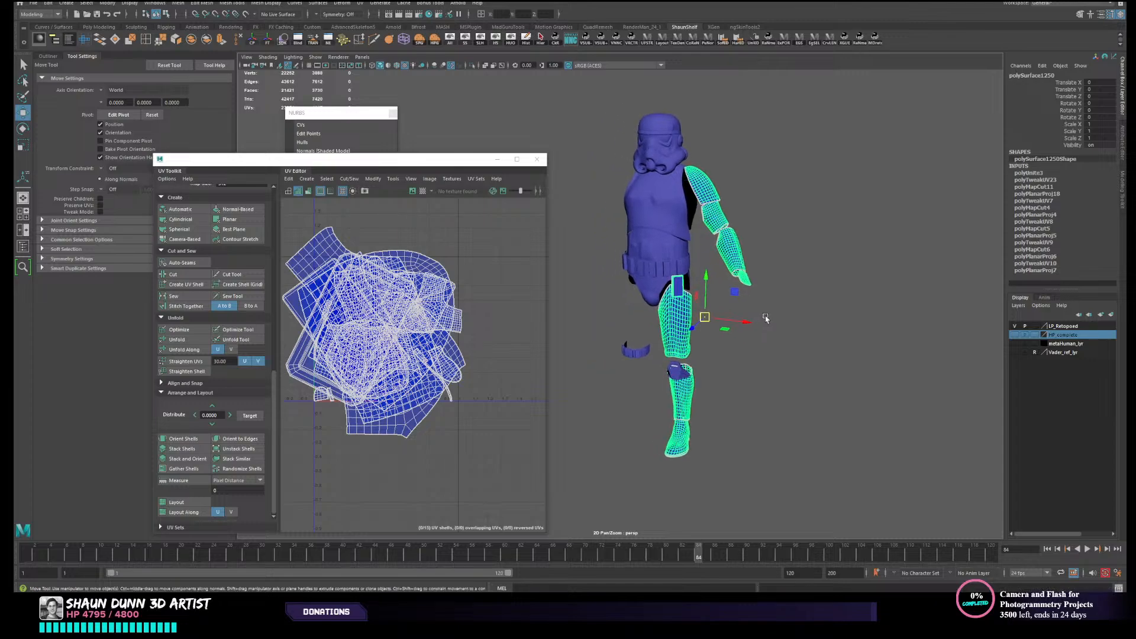
left_click(528, 38)
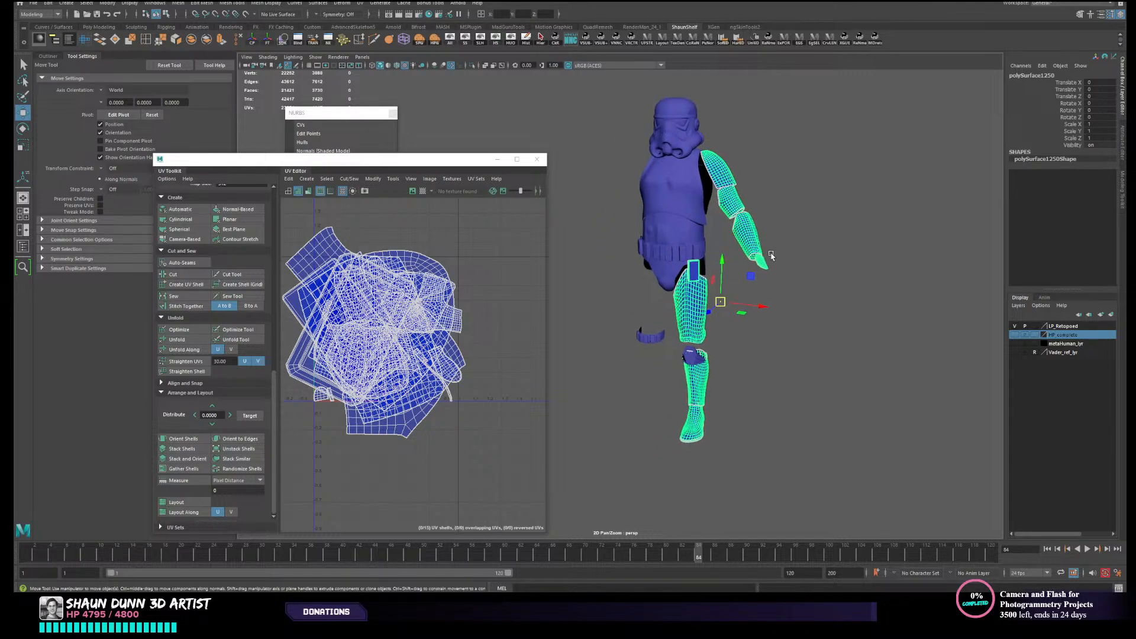
- Move the combined limb mesh's pivot to X 0 on the body's centreline
mouse_move(783, 266)
left_mouse_down("alt")
mouse_move(798, 288)
mouse_move(784, 281)
left_mouse_up("alt")
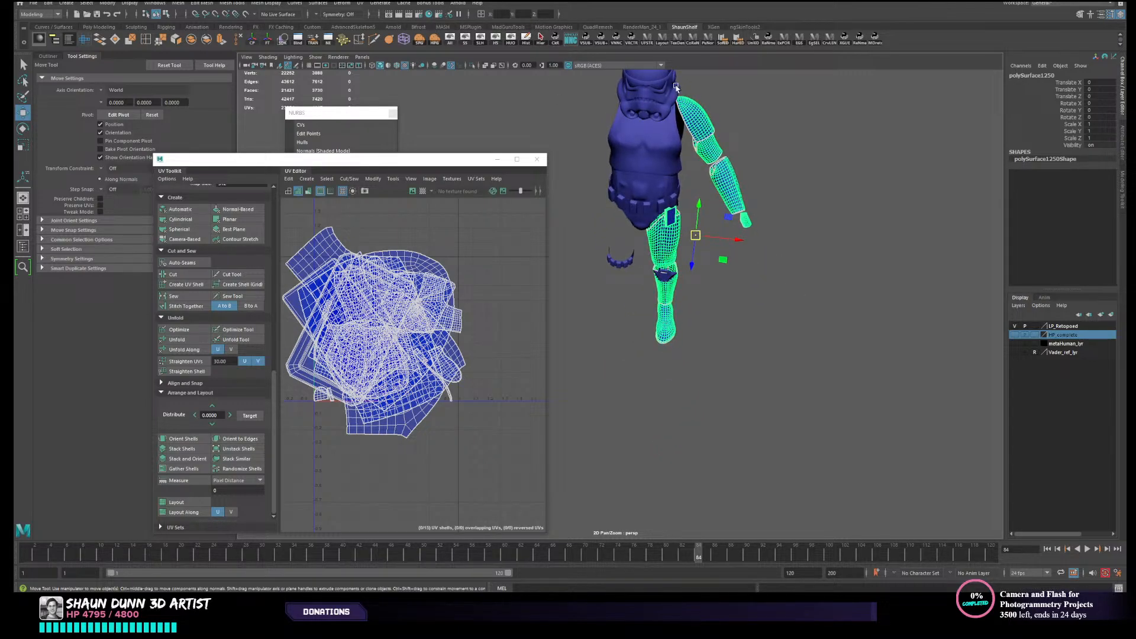
type("d0")
key("Return")
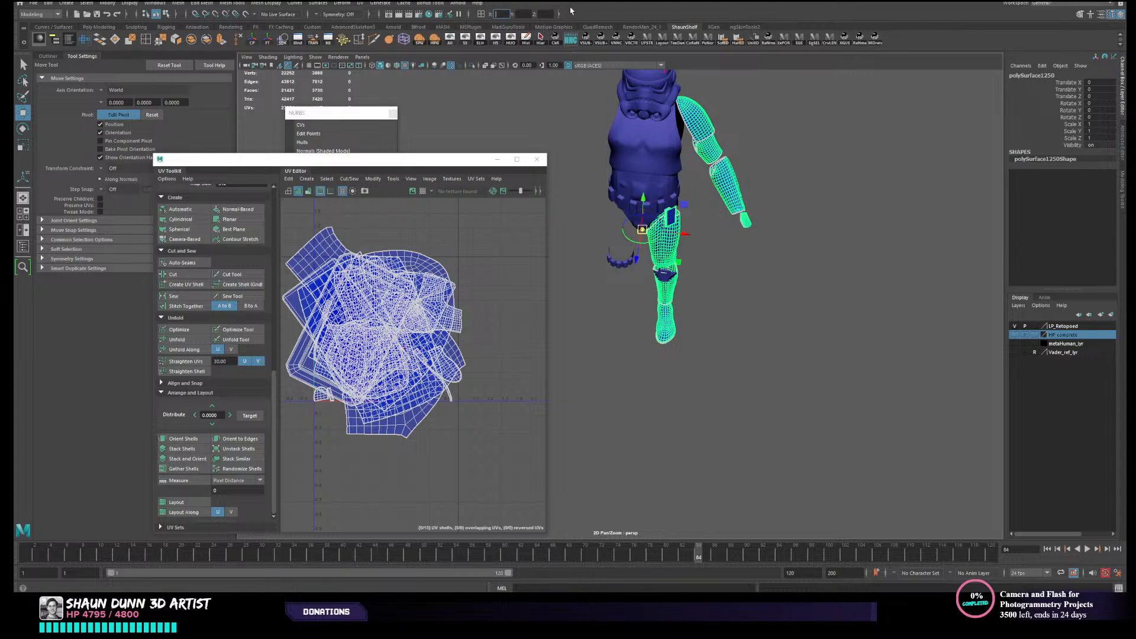
left_click(792, 321)
key("ctrl+z")
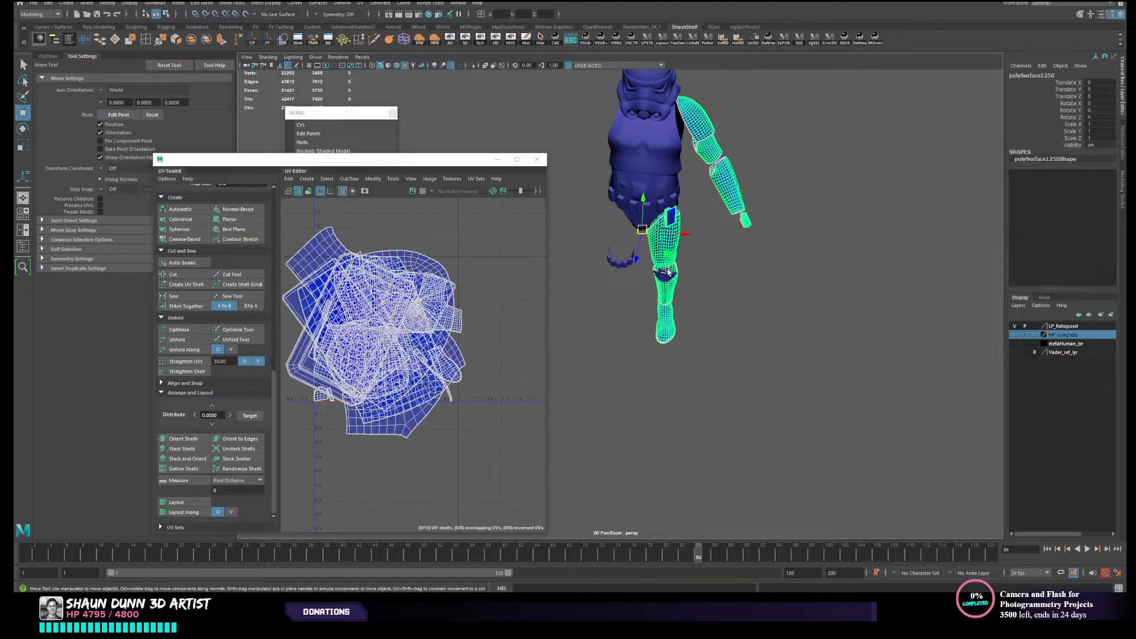
middle_click_drag(691, 294, 699, 307, "alt")
- Duplicate the combined limb mesh and mirror the copy to the other side with Scale X set to -1
key("ctrl+d")
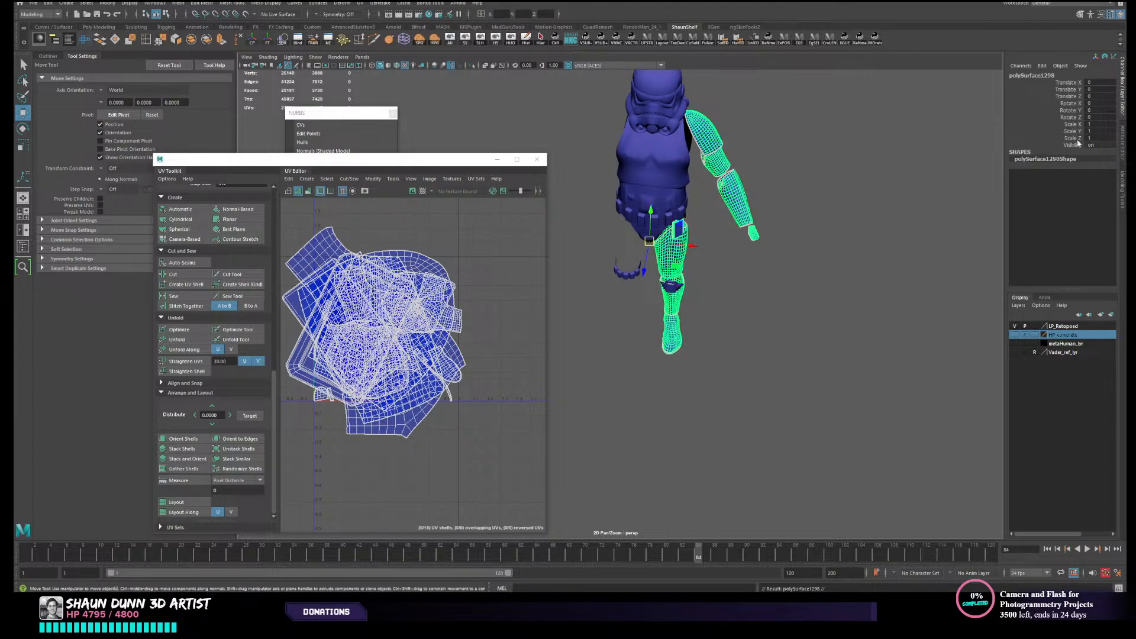
left_click(1099, 125)
type("-1")
key("Return")
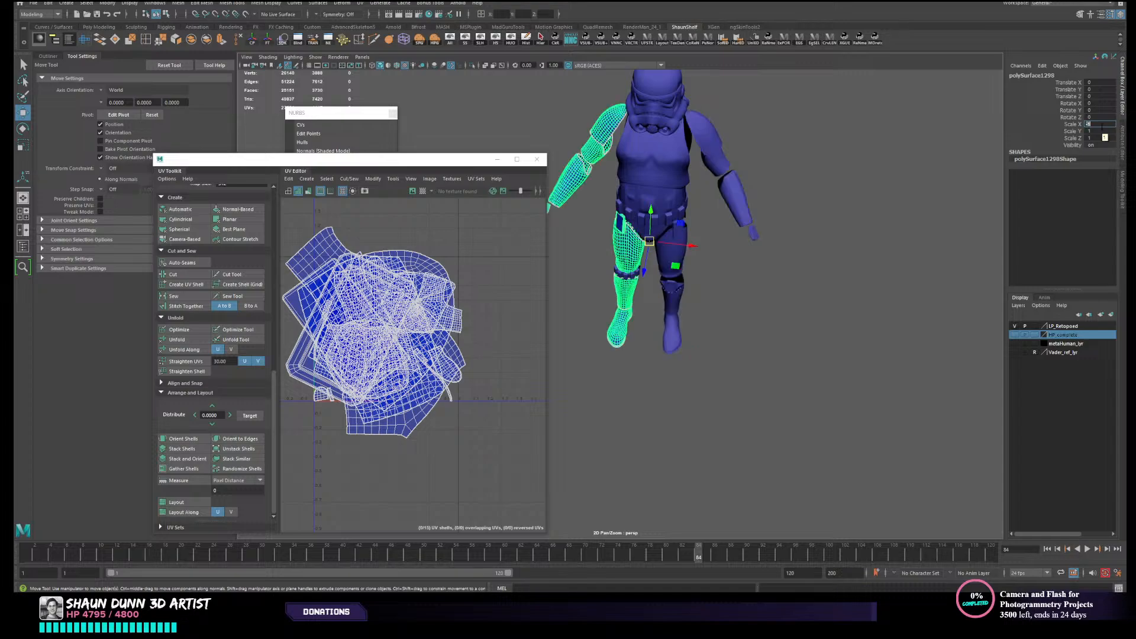
left_click_drag(816, 306, 779, 275, "alt")
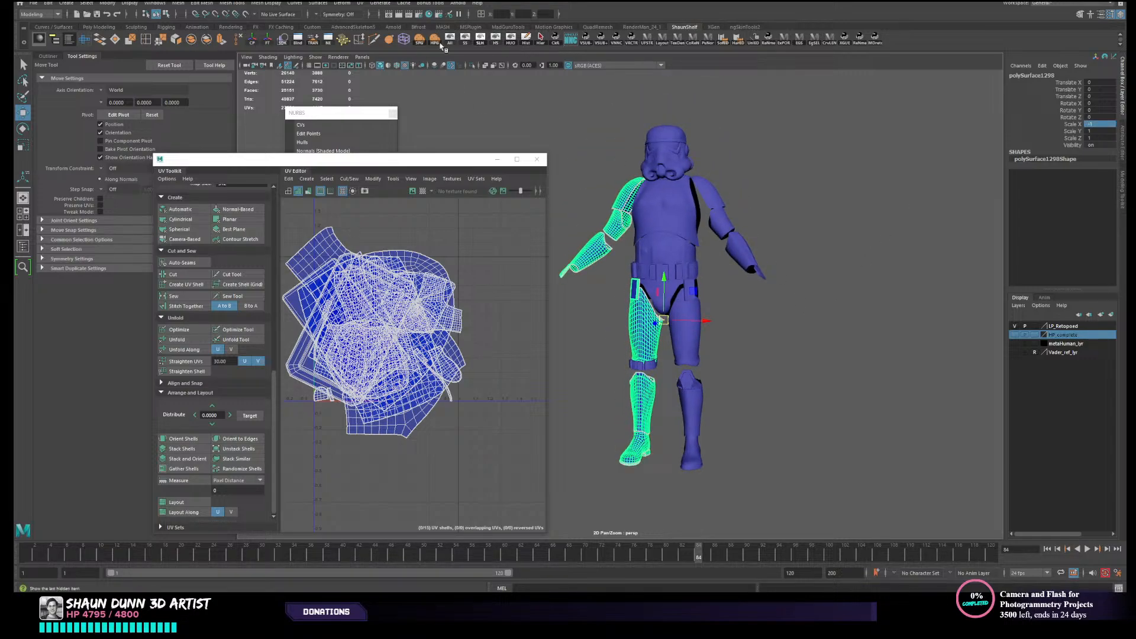
left_click(267, 42)
left_click(770, 307)
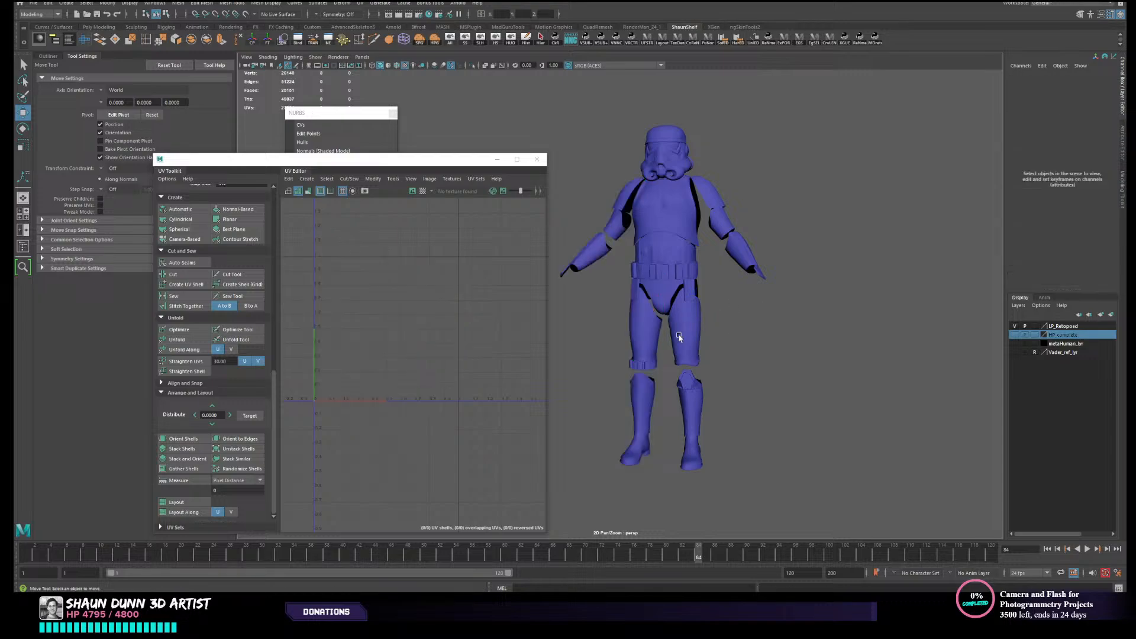
- Flip all UVs of the mirrored limb mesh horizontally to correct their reversed winding, and return to object mode
left_click(651, 343)
right_click_drag(415, 362, 375, 350)
scroll(374, 349, "down", 3)
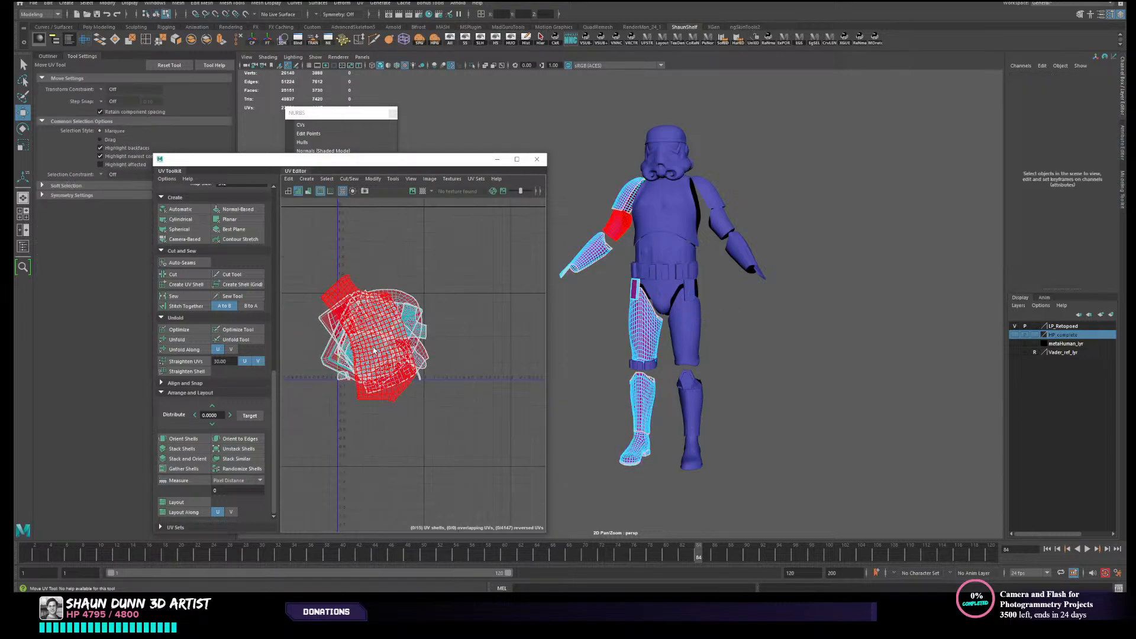
left_click_drag(320, 253, 484, 392)
left_click(352, 178)
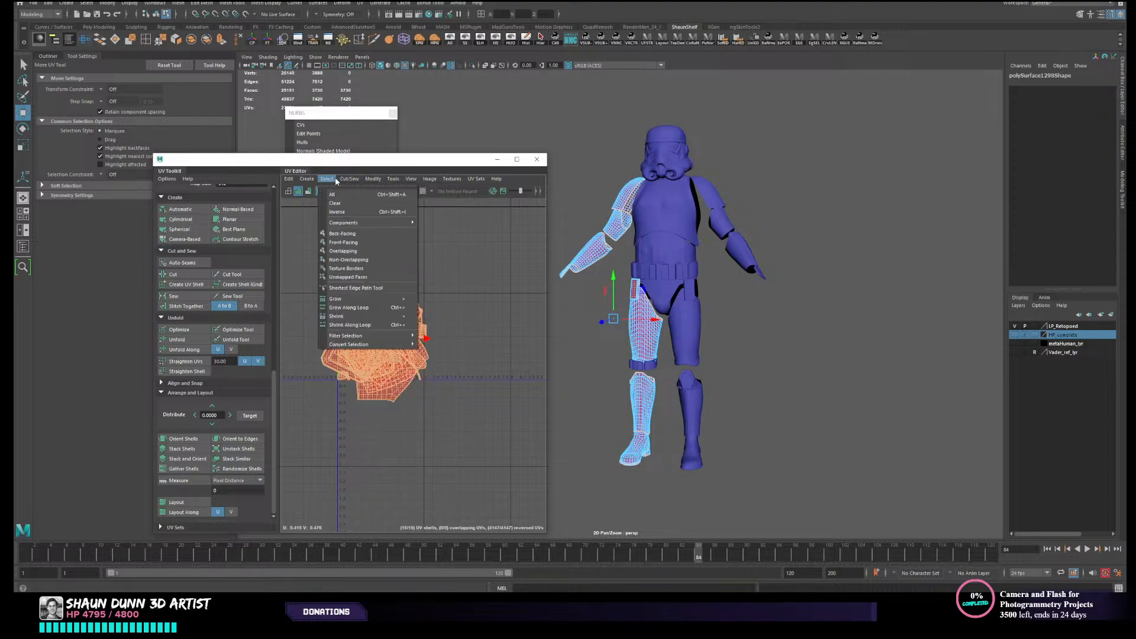
mouse_move(373, 178)
left_click(385, 220)
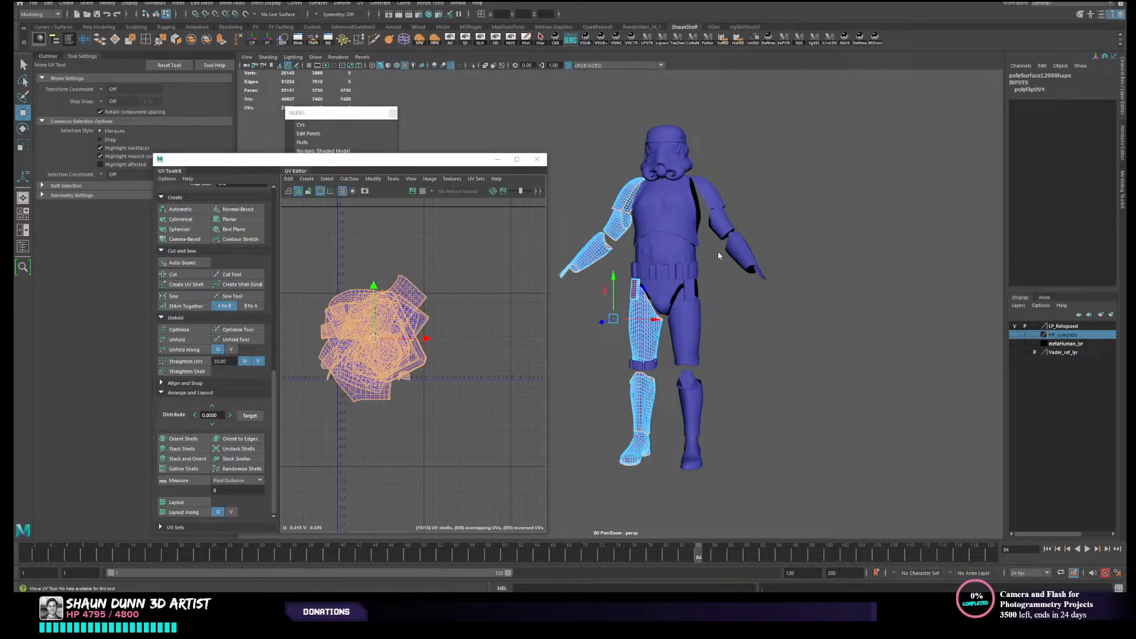
left_click_drag(719, 256, 781, 218, "alt")
key("F8")
left_click(802, 226)
- Separate the original and mirrored combined limb meshes into individual armour pieces
scroll(738, 302, "up", 2)
left_click(644, 338)
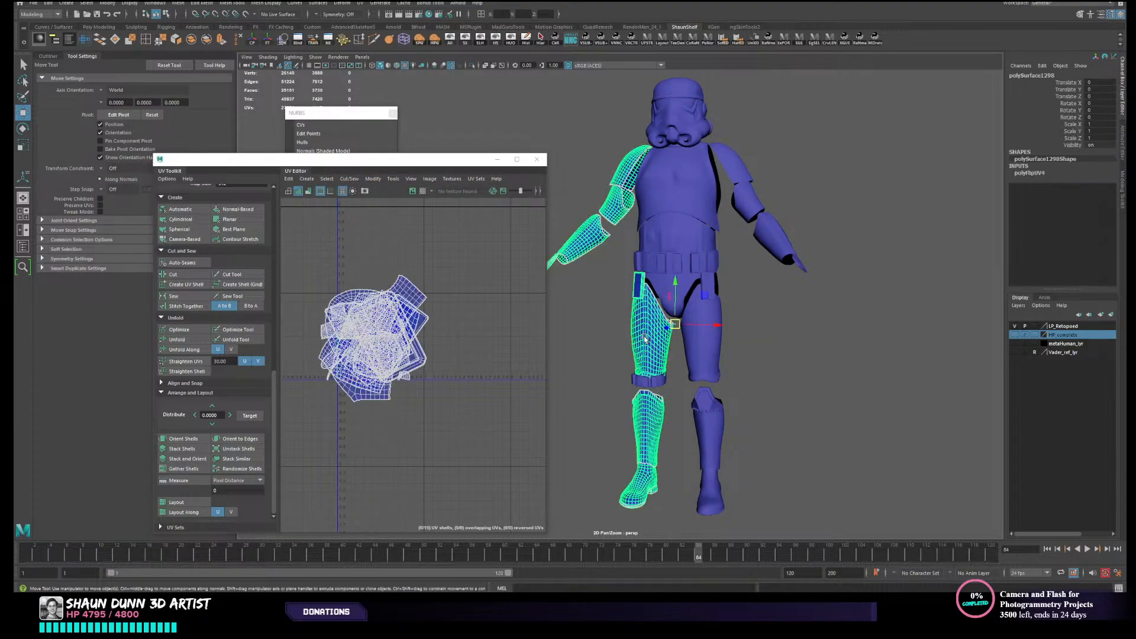
middle_click_drag(645, 339, 678, 269, "alt")
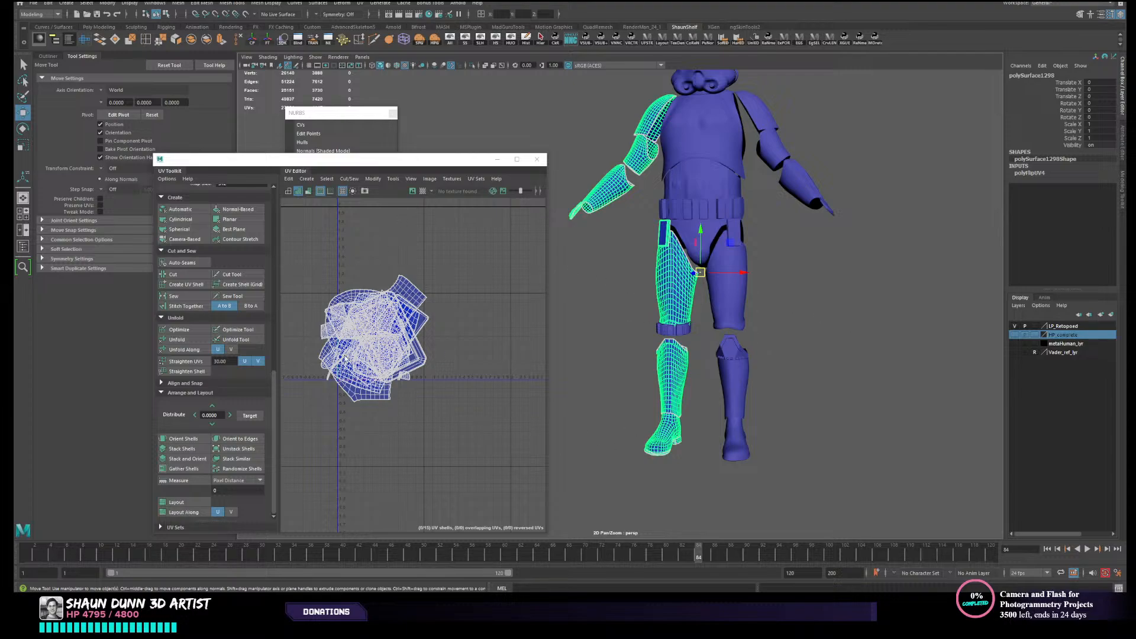
left_click(737, 369)
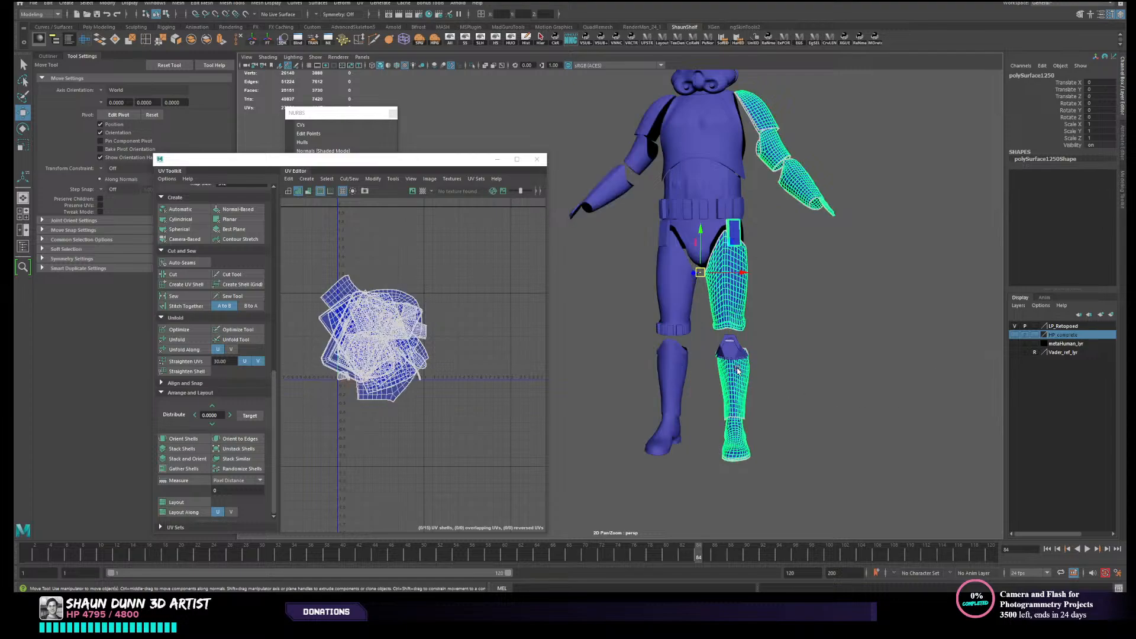
left_click(681, 322)
middle_click_drag(709, 413, 716, 411, "alt")
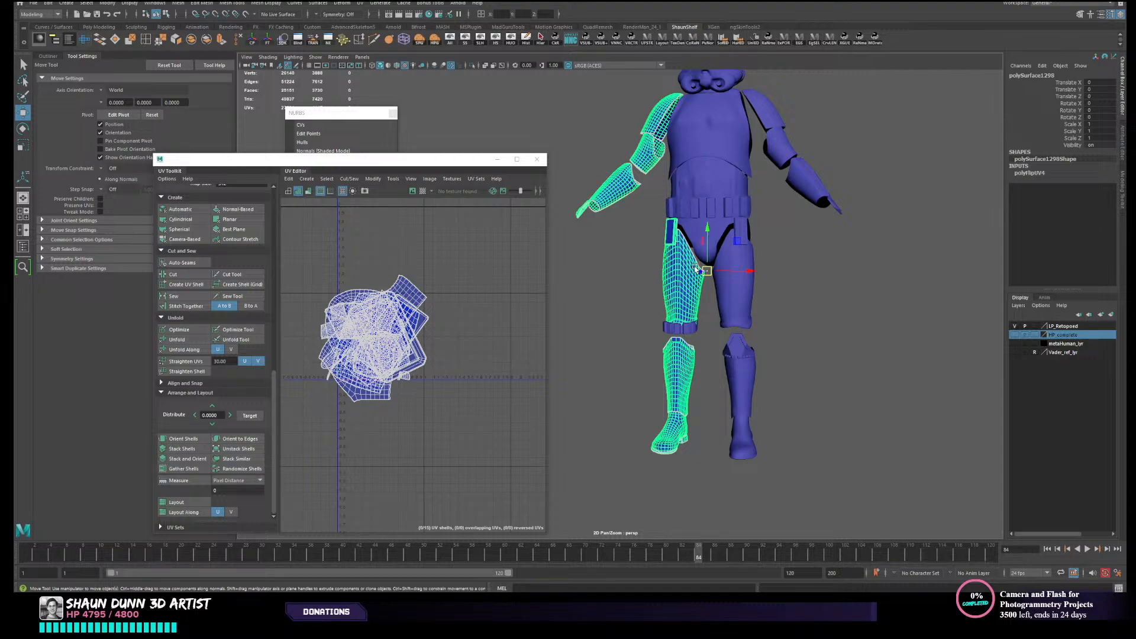
right_click_drag(750, 314, 739, 336, "alt")
left_click(746, 313)
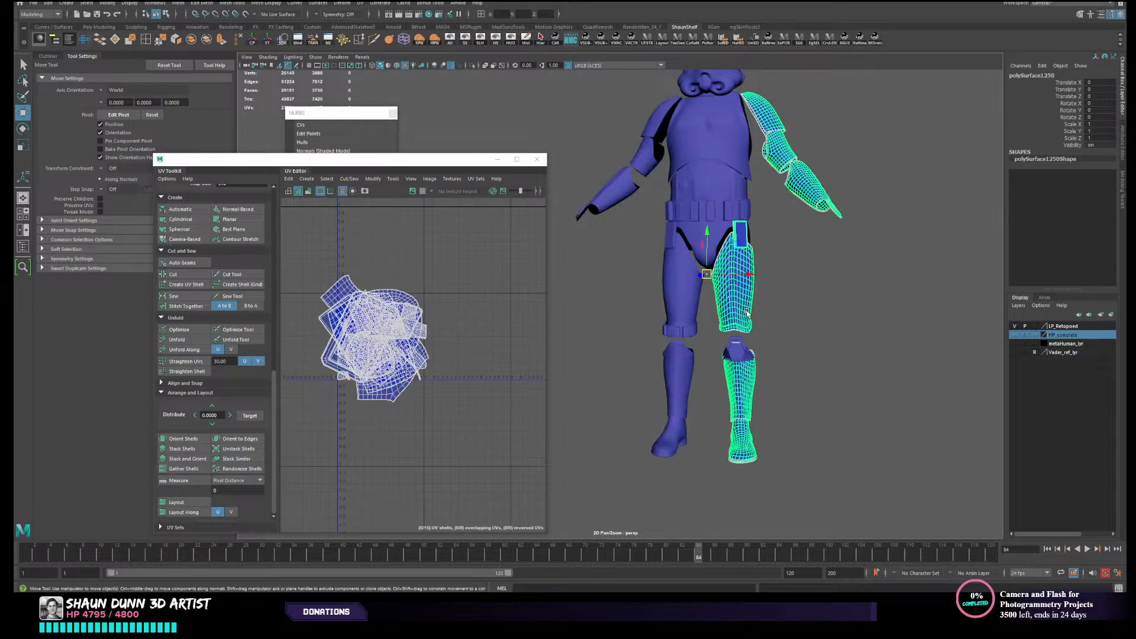
left_click(677, 394, "shift")
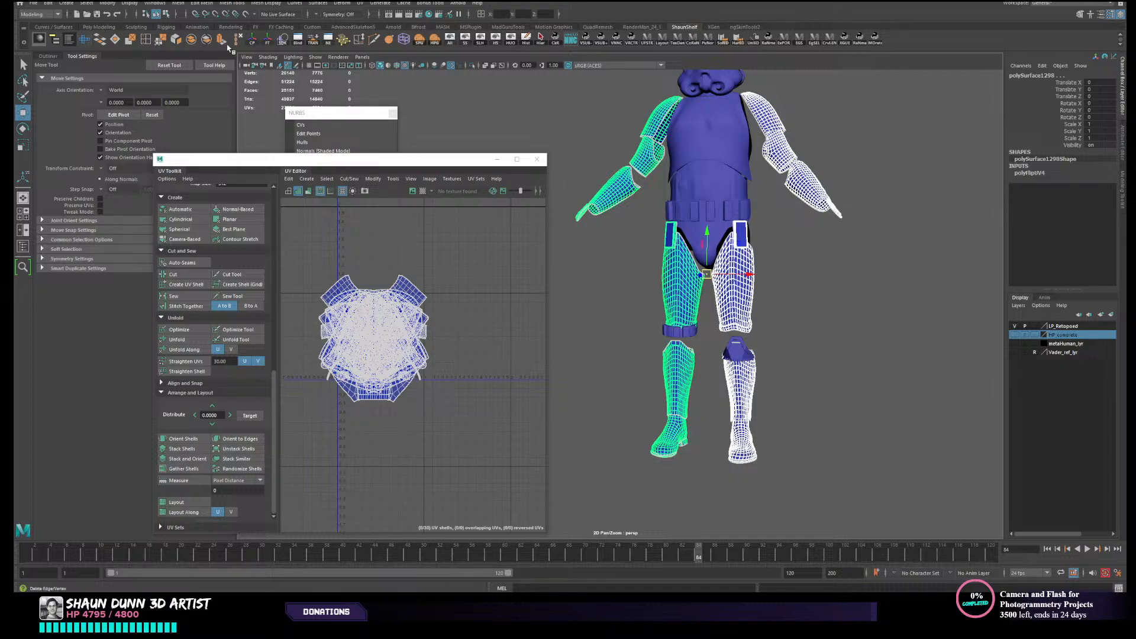
left_click(207, 41)
left_click(776, 330)
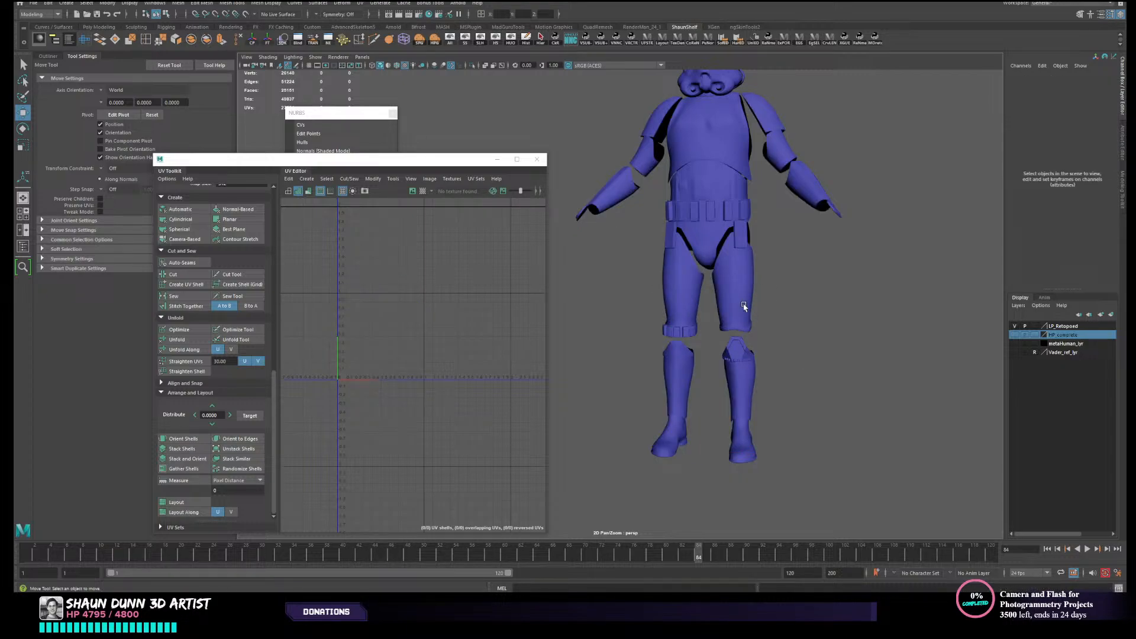
left_click(738, 304)
scroll(756, 319, "down", 5)
- Delete the ring and inner disc inside the cheek vent on the wearer's right side of the helmet
scroll(731, 312, "up", 6)
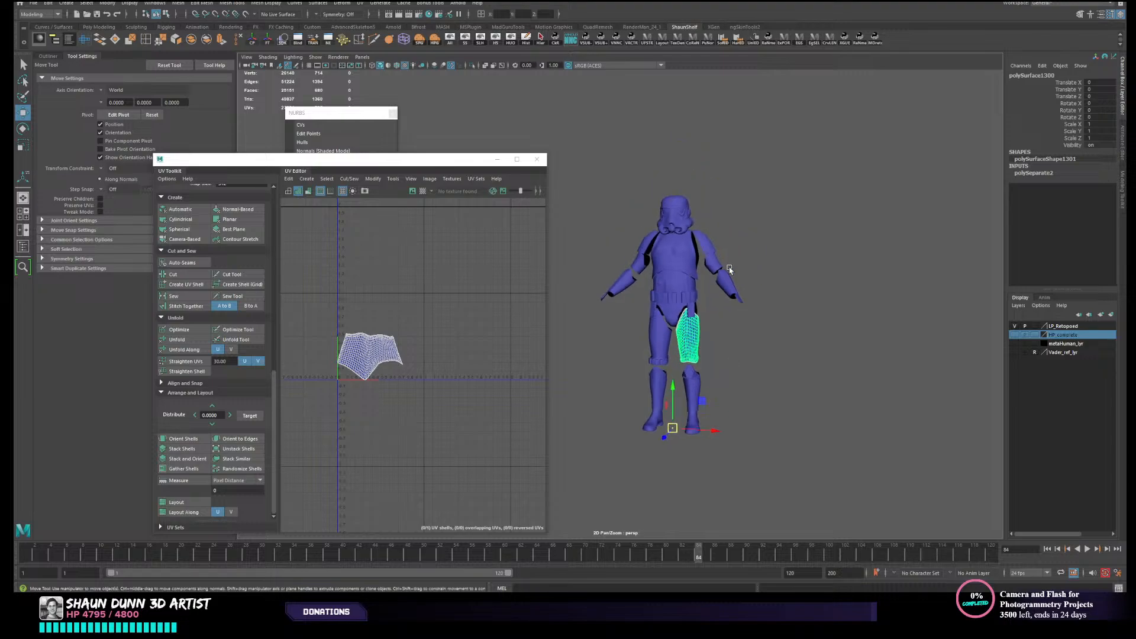
scroll(803, 351, "up", 3)
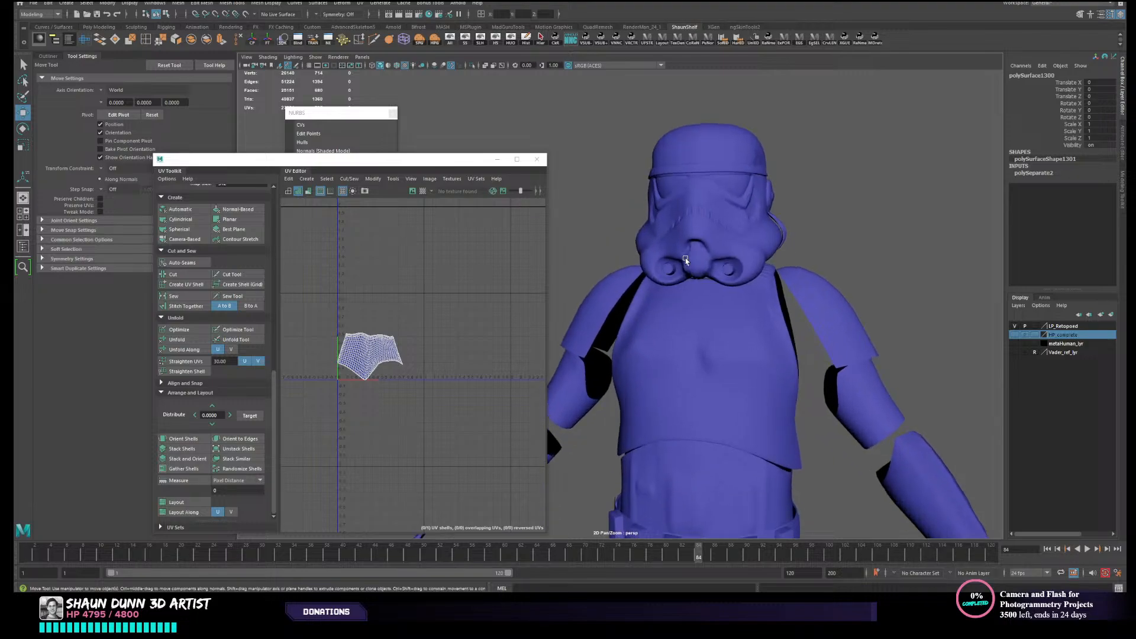
left_click(674, 267)
key("f")
scroll(691, 281, "down", 5)
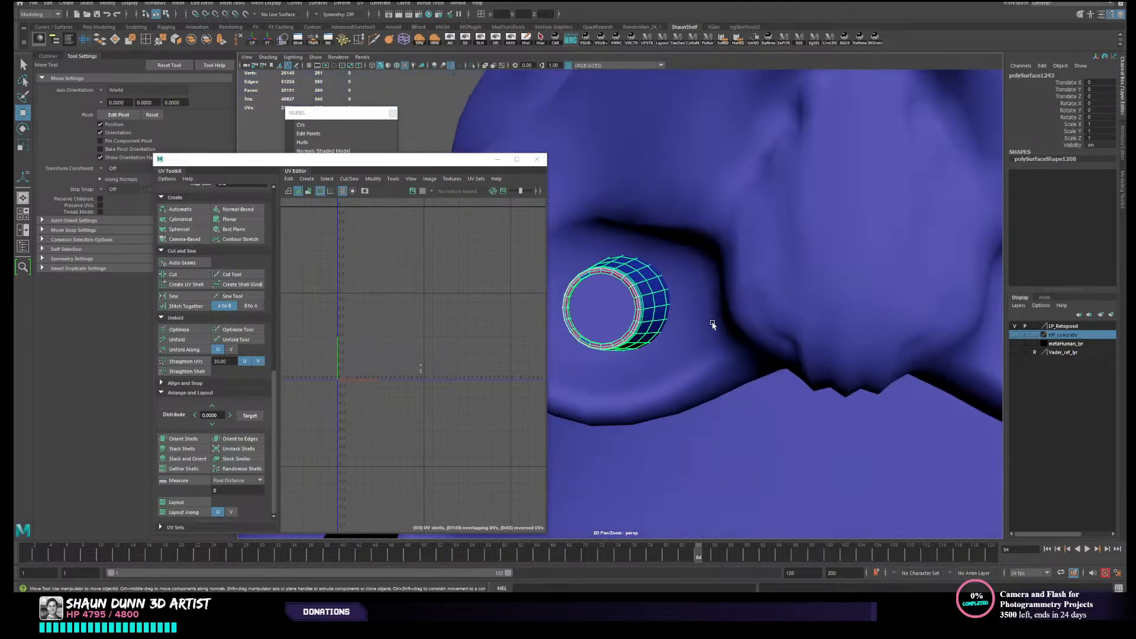
left_click(651, 301)
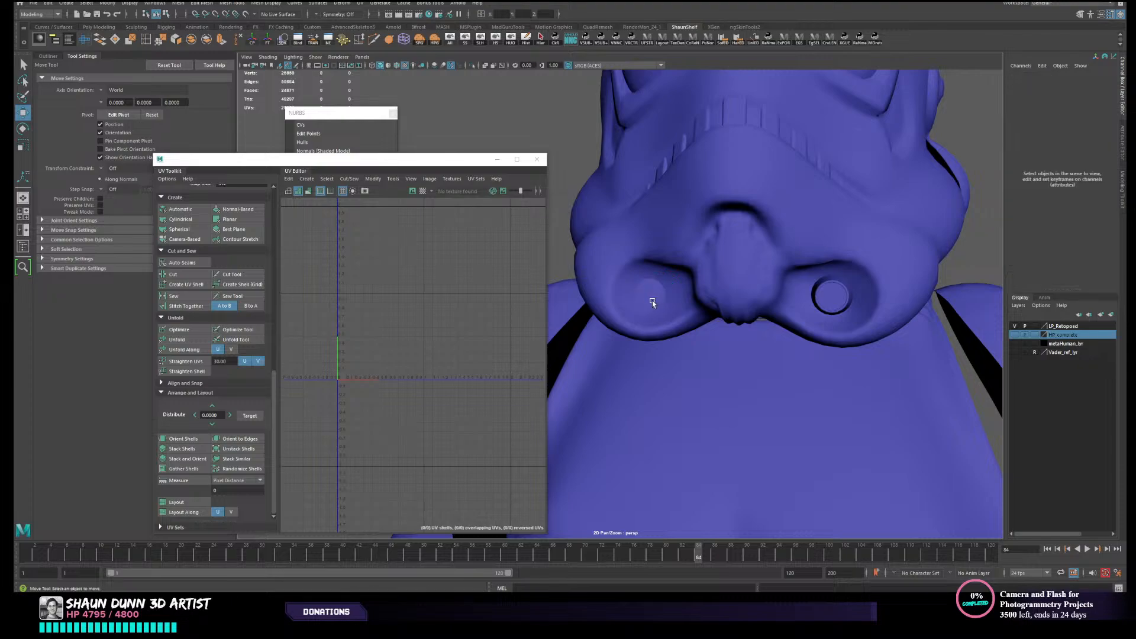
left_click(648, 299)
left_click(787, 312)
- Combine the helmet's left ear piece with the ring and disc of the wearer's left cheek vent into one mesh
left_click(843, 307)
left_click(832, 300)
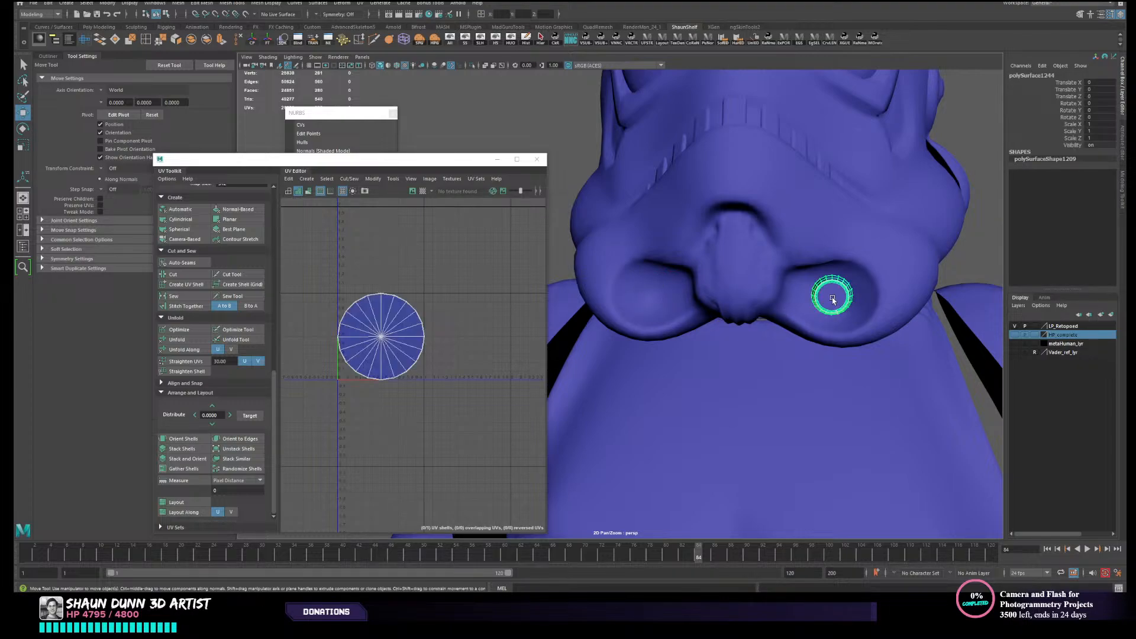
left_click_drag(832, 300, 853, 309, "alt")
middle_click_drag(853, 309, 902, 320, "alt")
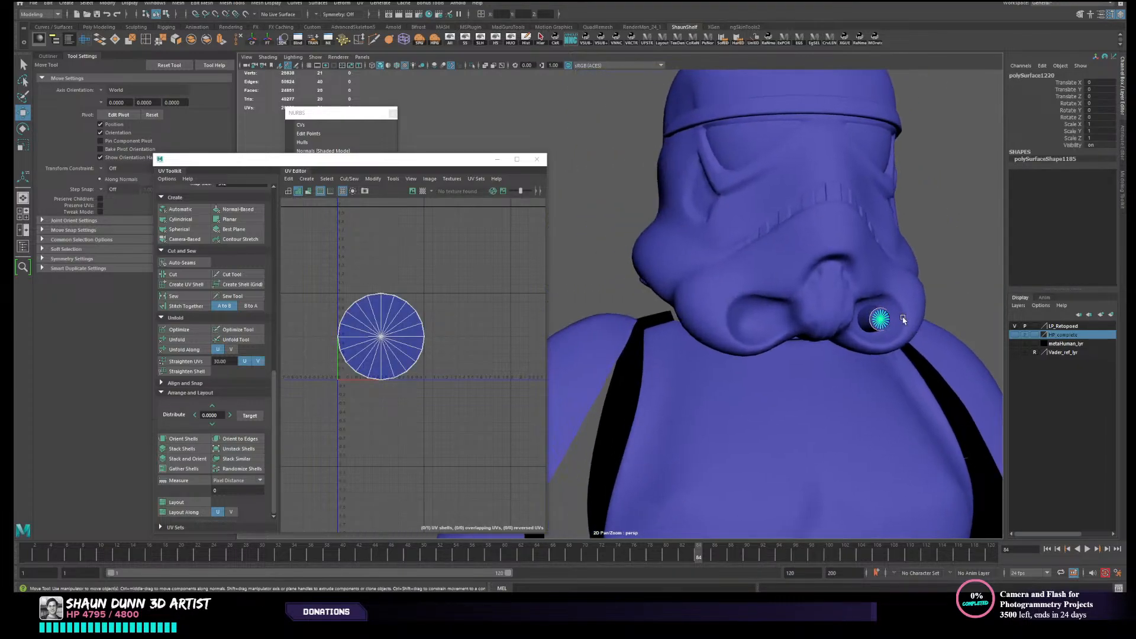
left_click_drag(902, 320, 867, 318, "alt")
right_click_drag(841, 281, 773, 307, "alt")
left_click(802, 254)
middle_click_drag(810, 315, 651, 228, "alt")
right_click_drag(652, 229, 692, 282, "alt")
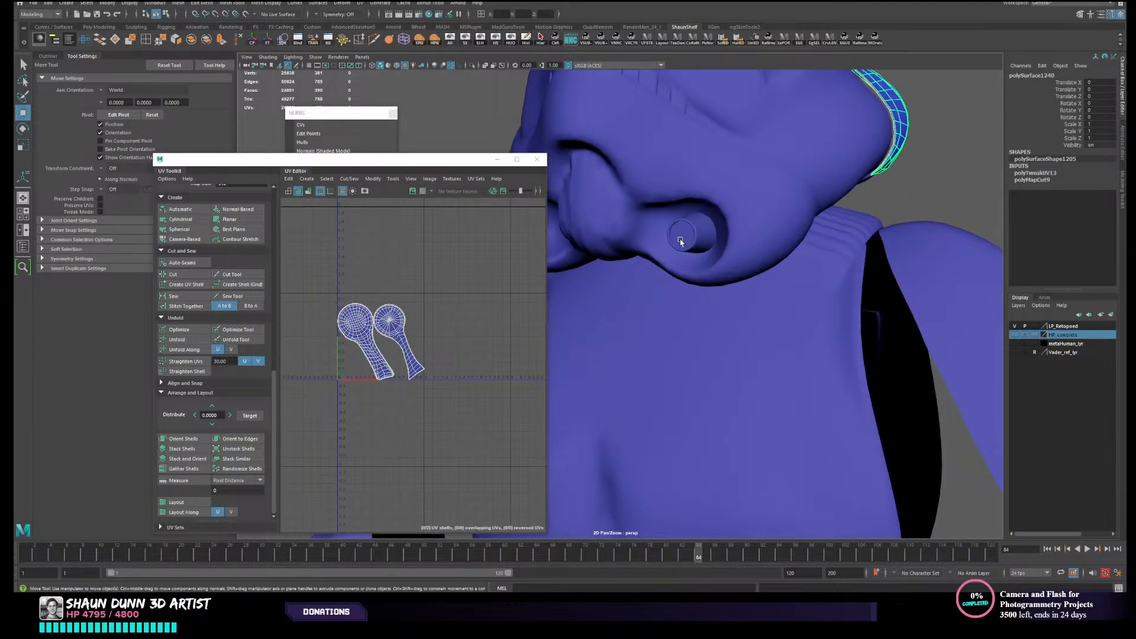
left_click(680, 240, "shift")
left_click(699, 232, "shift")
right_click_drag(706, 242, 666, 237, "alt")
left_click(191, 41)
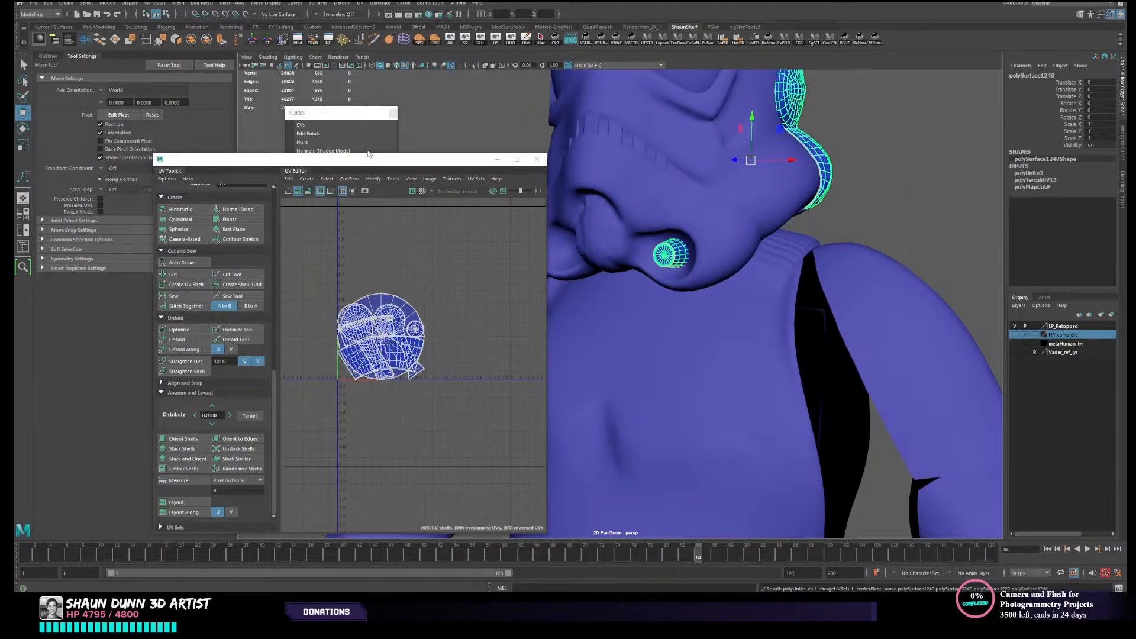
- Move the pivot of the combined ear and vent mesh to the helmet's centreline
right_click_drag(793, 296, 716, 314, "alt")
left_click_drag(715, 314, 781, 282, "alt")
middle_click_drag(781, 282, 781, 289, "alt")
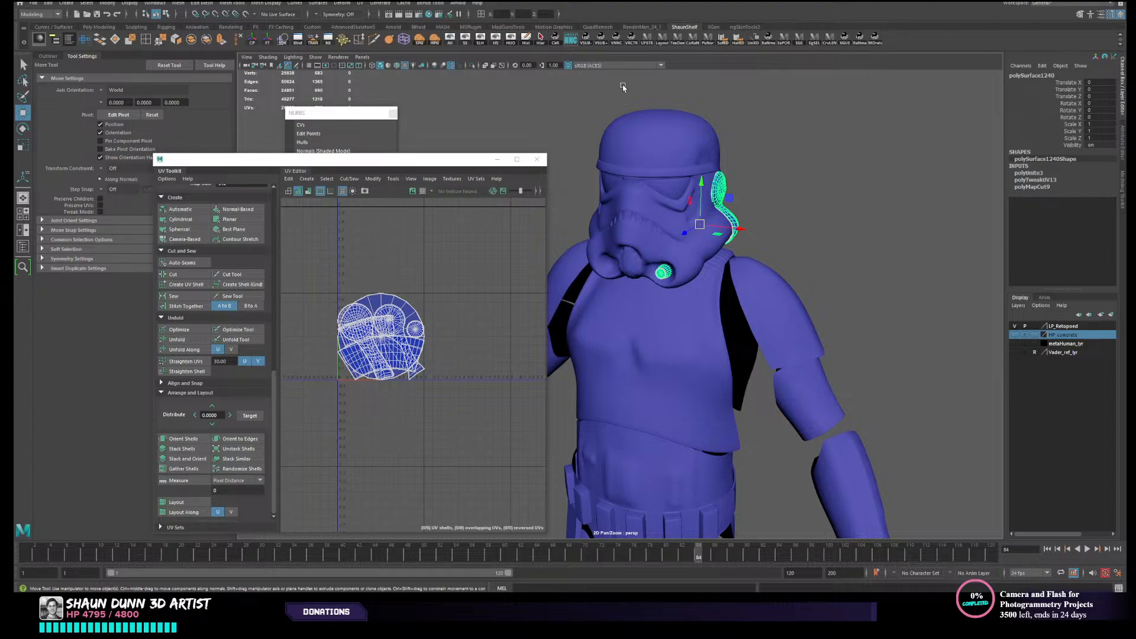
key("Insert")
left_click(502, 14)
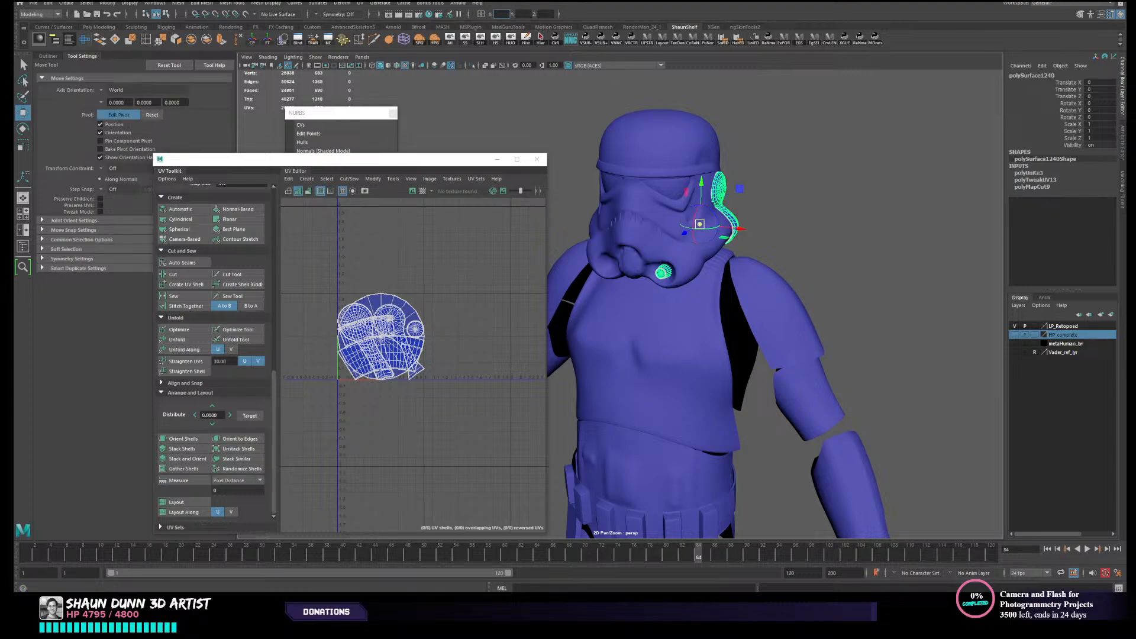
left_click_drag(699, 224, 652, 219)
left_click(787, 156)
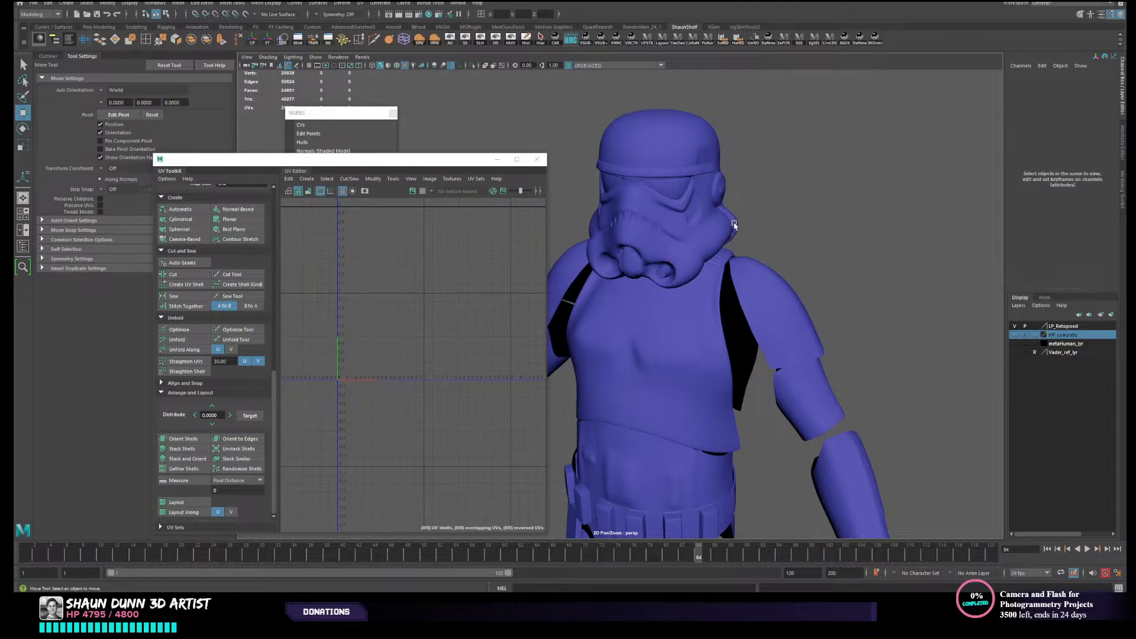
left_click(733, 223)
- Duplicate the combined ear and vent mesh, mirror the copy with Scale X set to -1, and freeze its transformations
left_click_drag(732, 288, 777, 310, "alt")
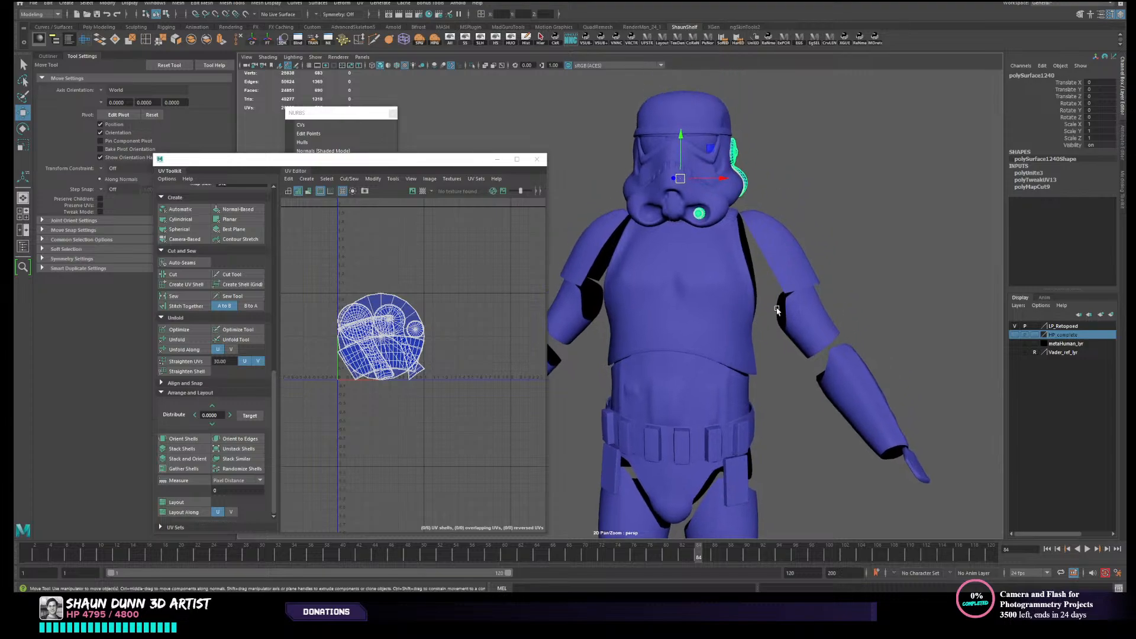
key("ctrl+d")
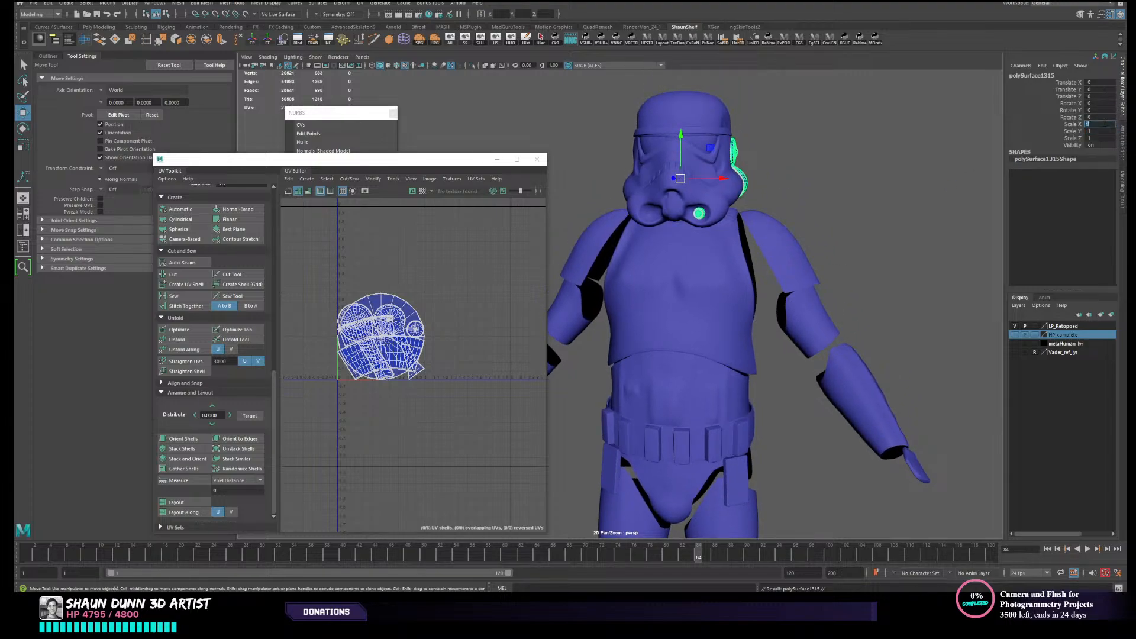
type("-1")
key("Return")
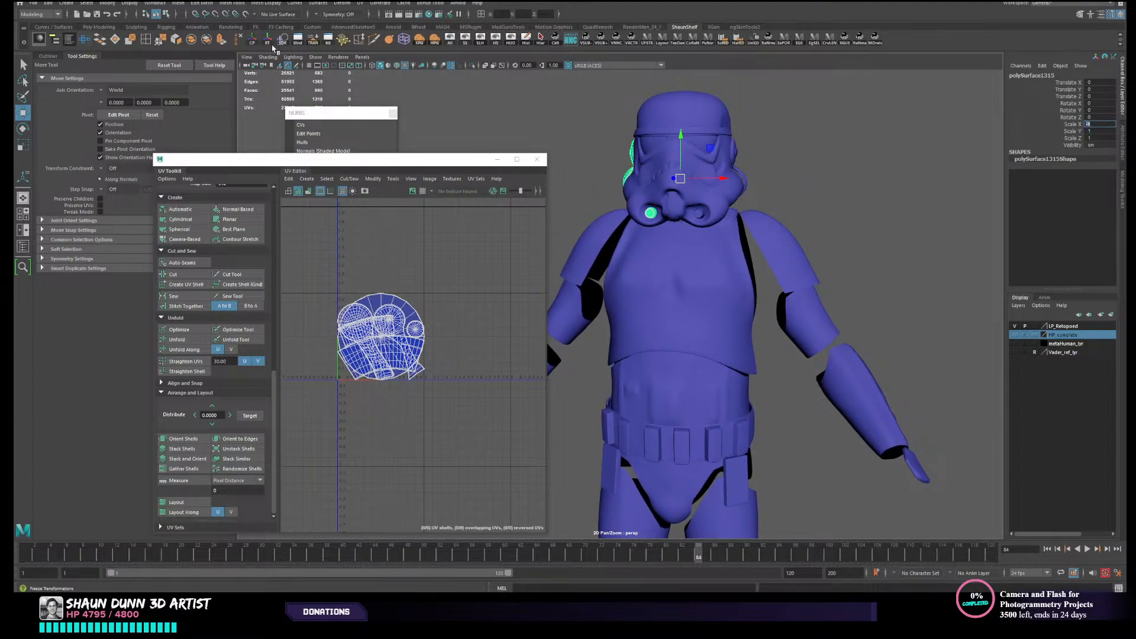
left_click(268, 39)
- Flip all UVs of the mirrored ear and vent copy horizontally and deselect it
key("F11")
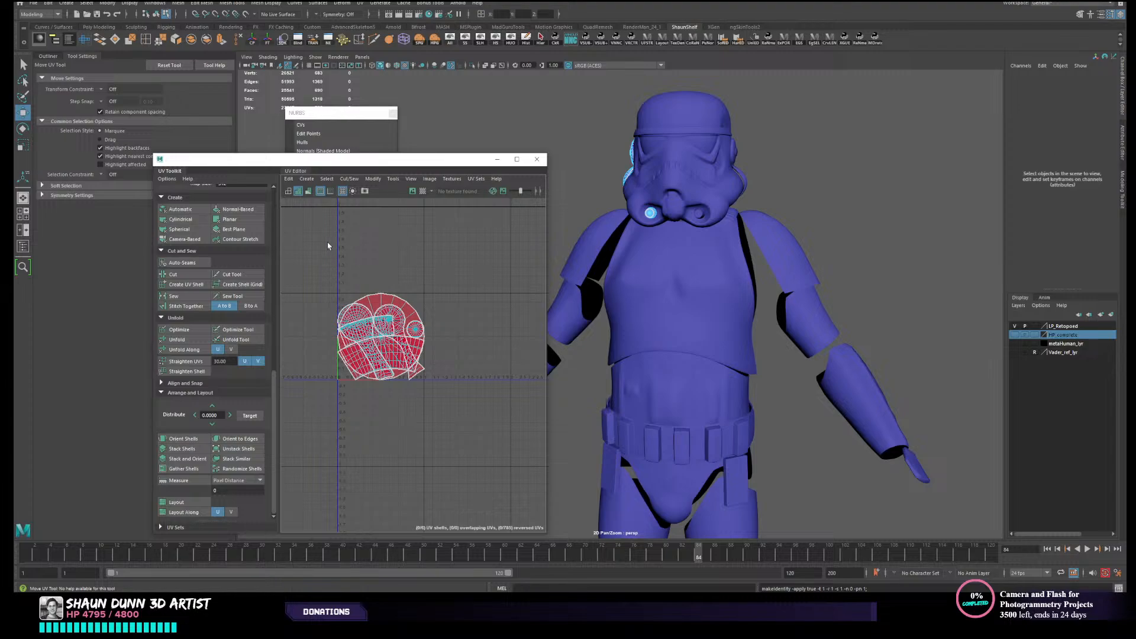
left_click_drag(327, 245, 473, 393)
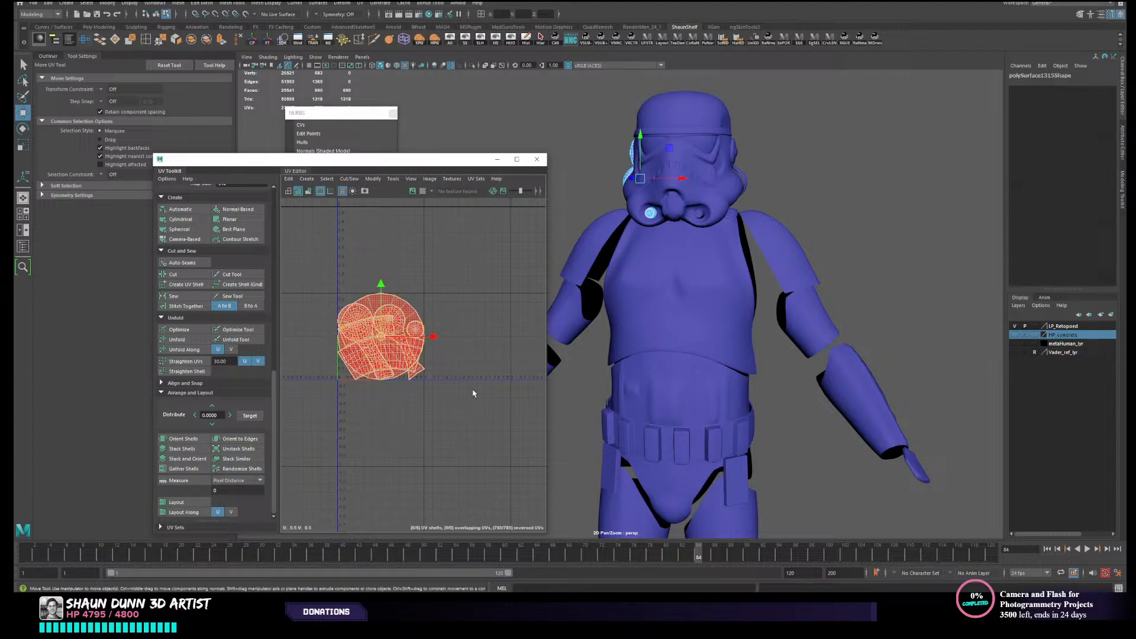
left_click(373, 180)
left_click(385, 229)
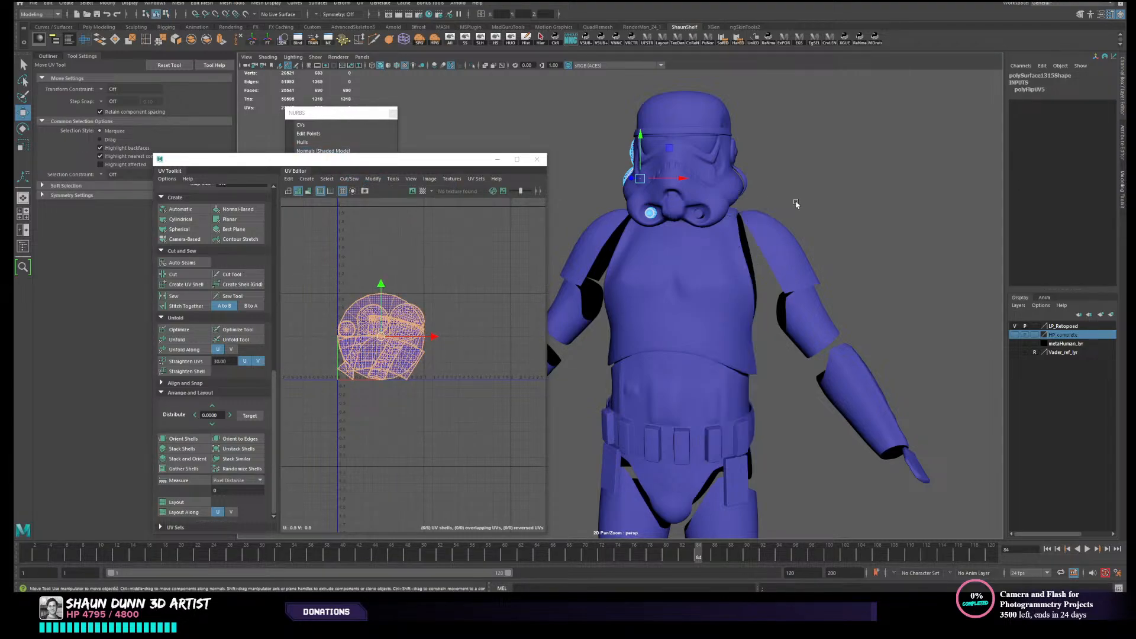
left_click(796, 203)
- Examine the full armour for completeness, including the mirrored helmet pieces and the knee strap's UVs
scroll(793, 238, "down", 5)
middle_click_drag(726, 315, 836, 147, "alt")
scroll(828, 154, "down", 2)
middle_click_drag(699, 171, 679, 242, "alt")
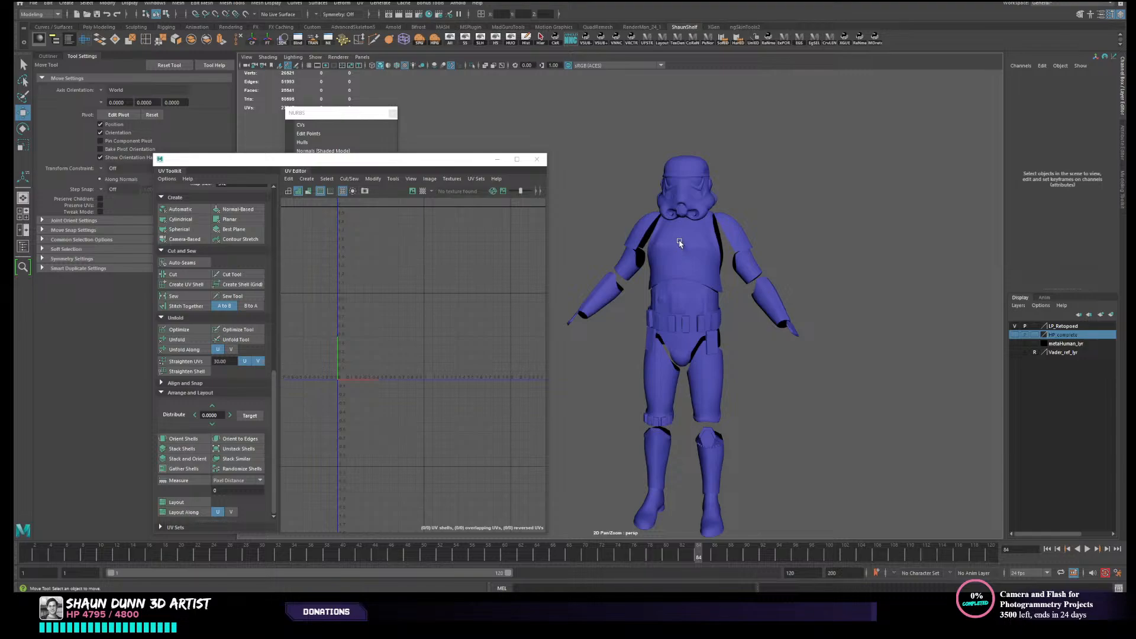
left_click(659, 186)
scroll(828, 350, "down", 1)
middle_click_drag(814, 390, 807, 356, "alt")
left_click(800, 351)
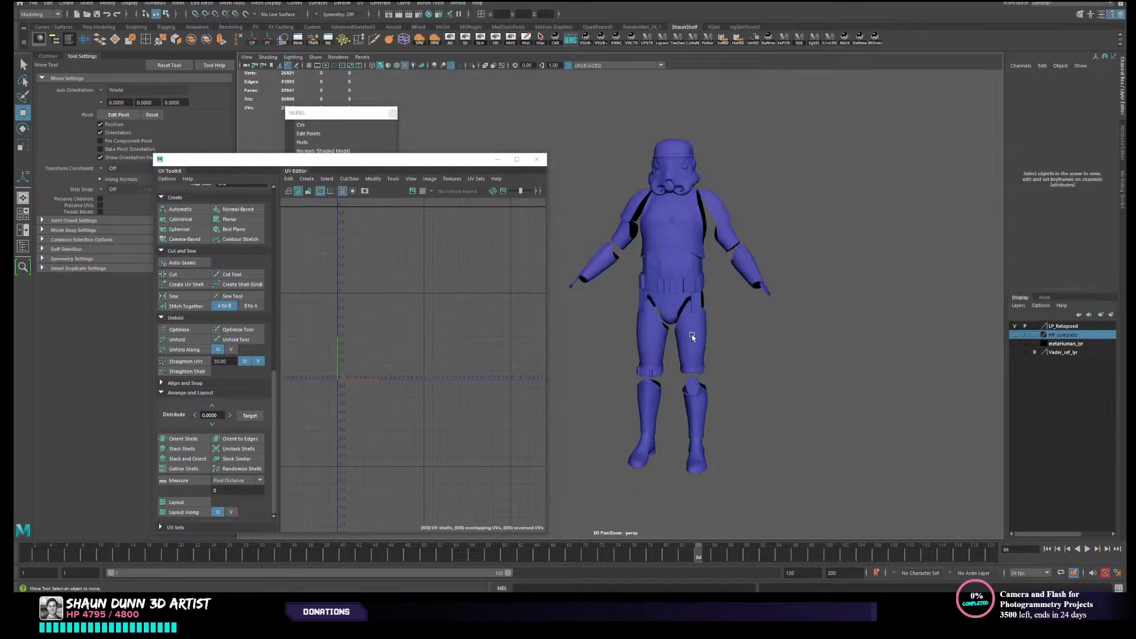
left_click(644, 371)
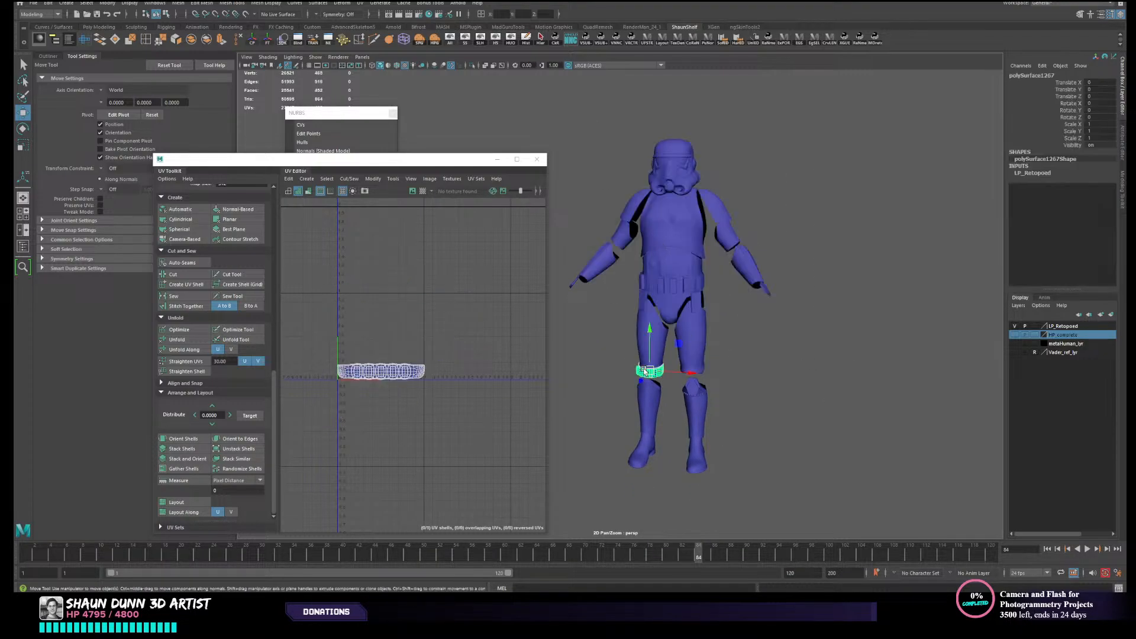
middle_click_drag(739, 327, 747, 337, "alt")
left_click(747, 337)
- Select every armour piece and lay out all their UV shells together, fixing the non-manifold geometry
left_click_drag(553, 85, 865, 484)
scroll(360, 374, "up", 3)
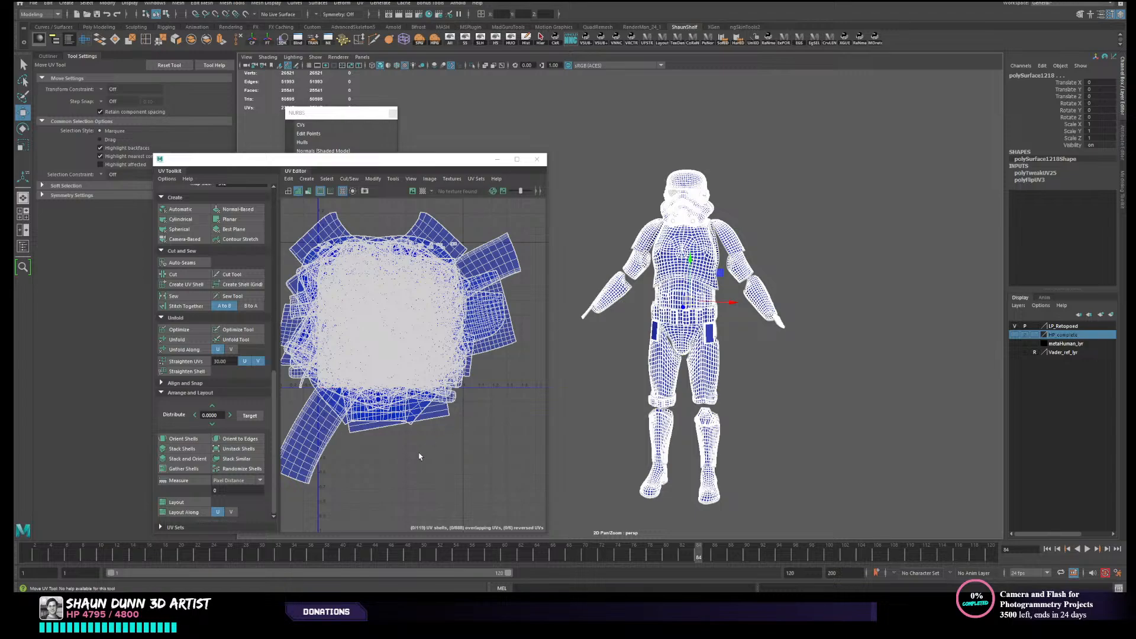
middle_click_drag(419, 456, 445, 397, "alt")
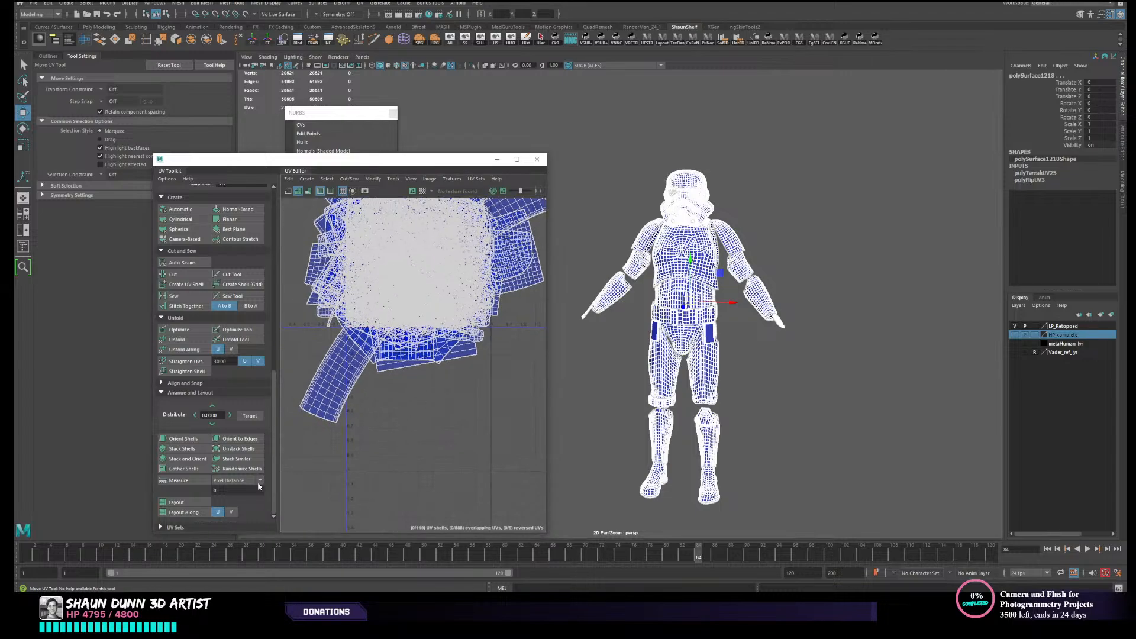
left_click(177, 502)
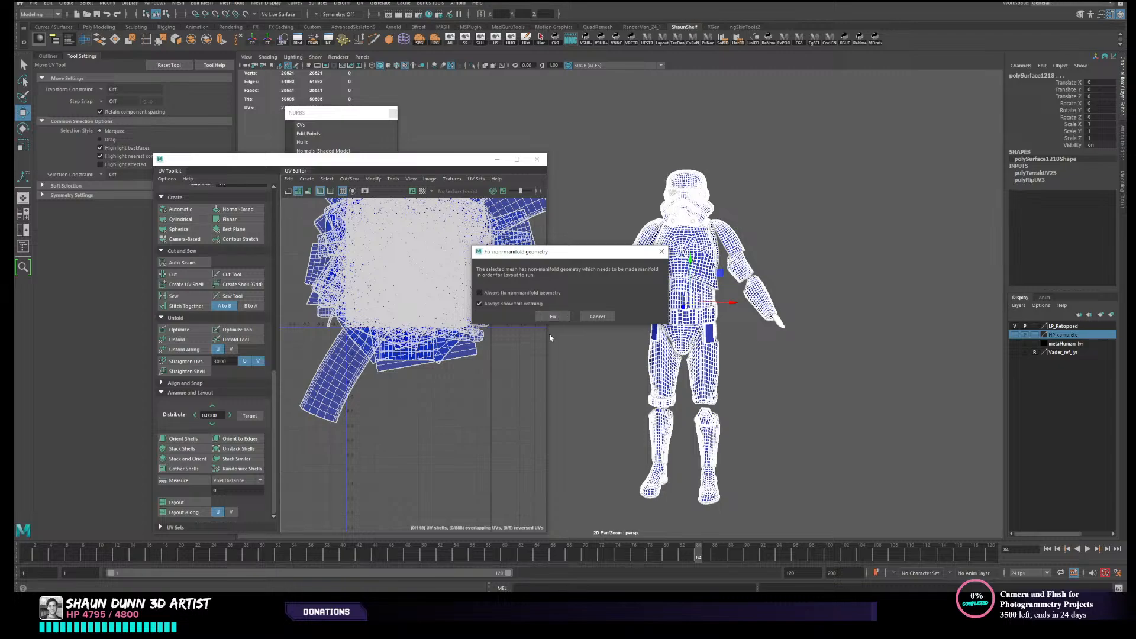
left_click(554, 316)
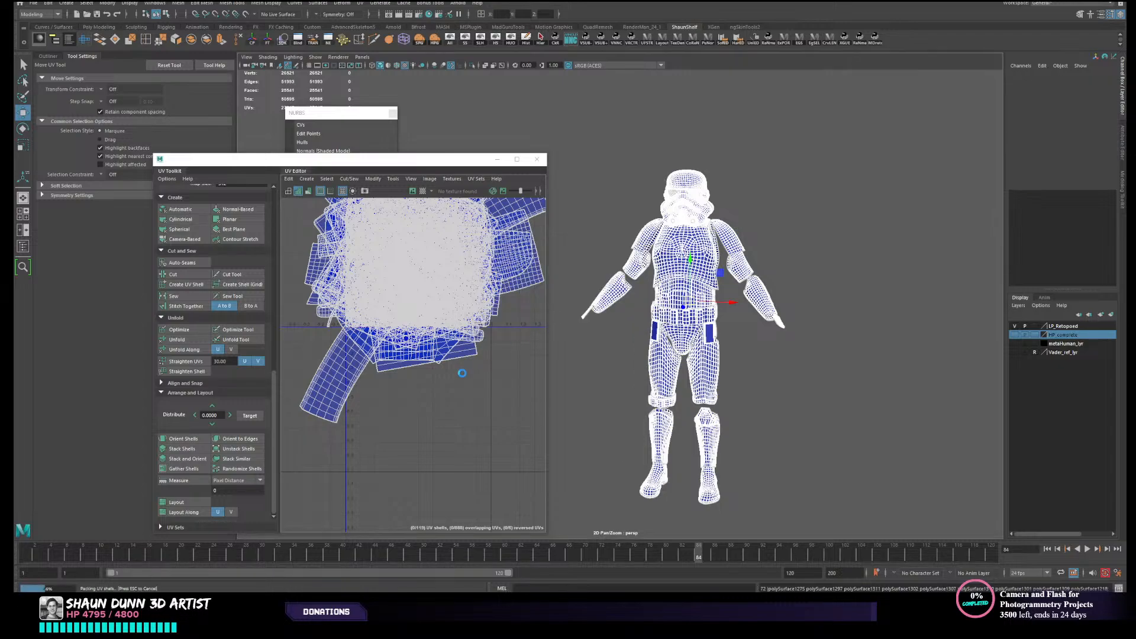
scroll(433, 329, "up", 8)
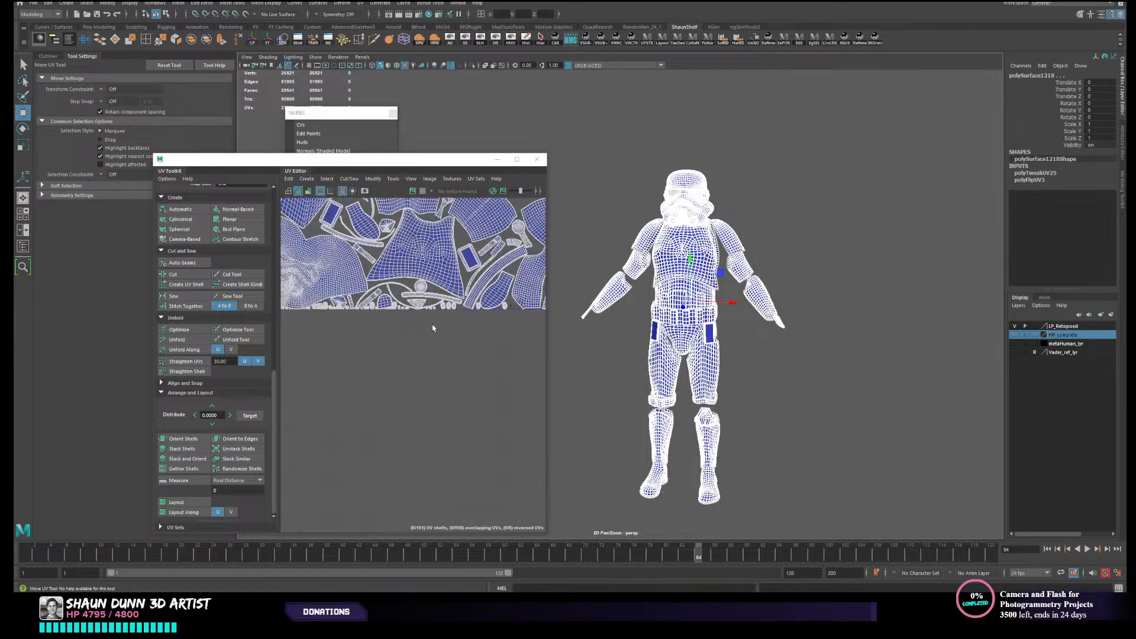
- Examine the packed layout of all armour UV shells, from the helmet shells through the limb and belt shells
middle_click_drag(425, 363, 527, 431, "alt")
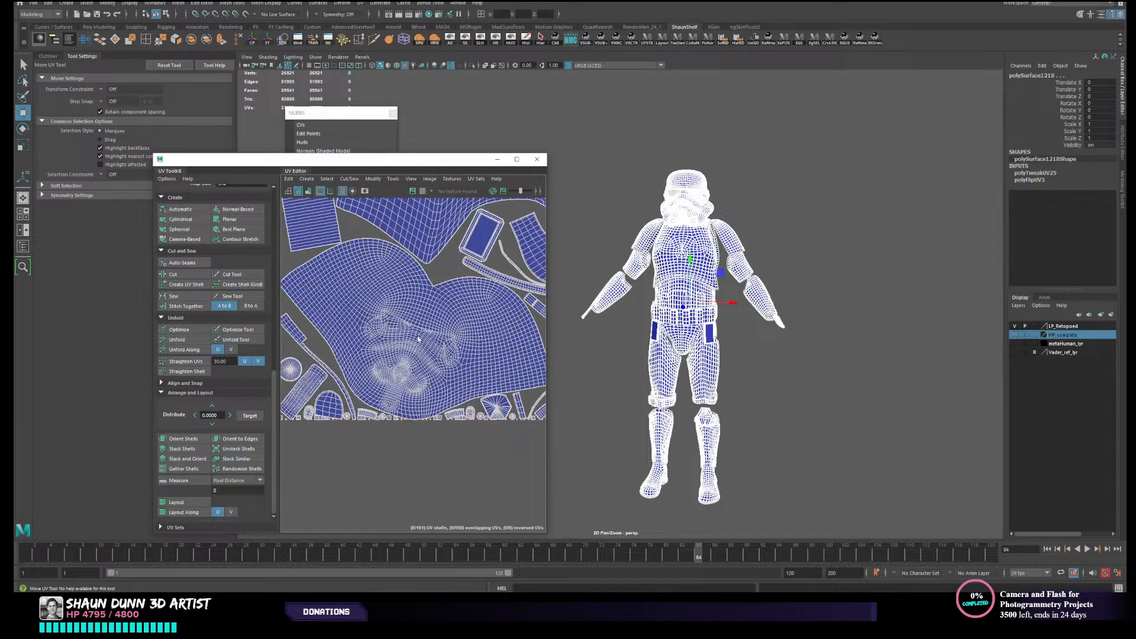
middle_click_drag(381, 320, 408, 429, "alt")
middle_click_drag(398, 342, 363, 415, "alt")
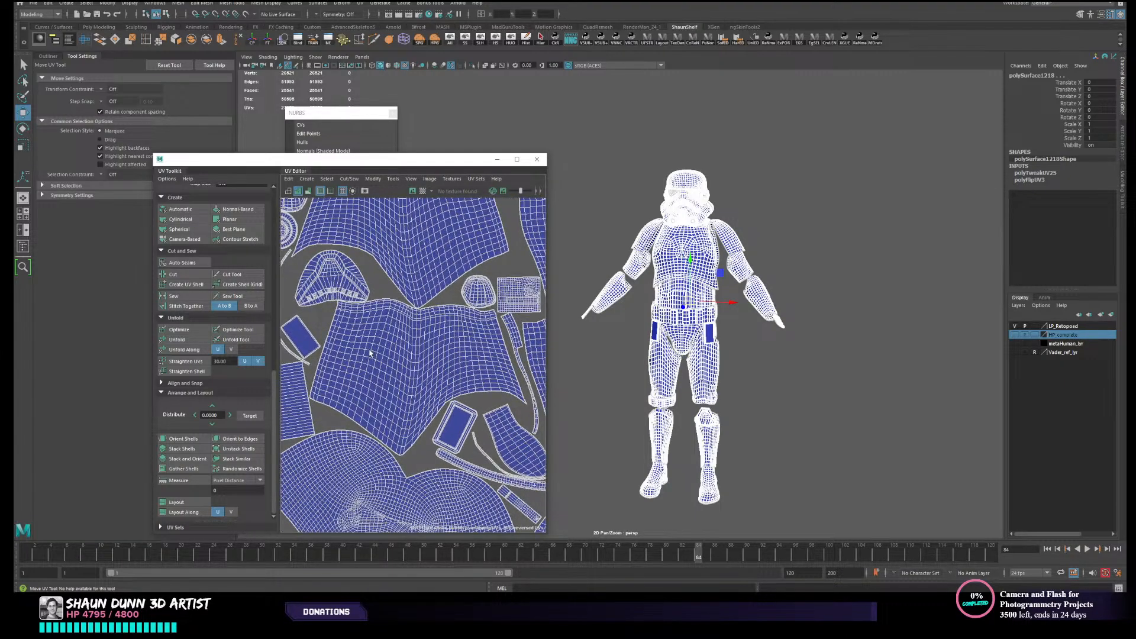
scroll(373, 349, "up", 1)
mouse_move(392, 342)
middle_mouse_down("alt")
mouse_move(385, 477)
mouse_move(365, 383)
mouse_move(372, 457)
middle_mouse_up("alt")
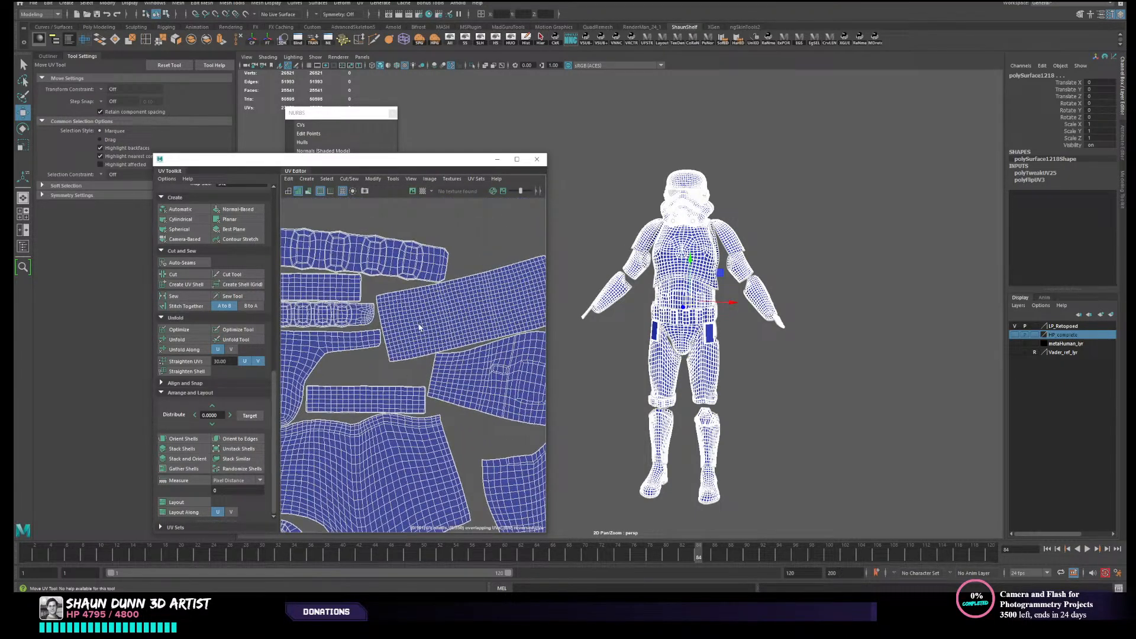
scroll(418, 324, "down", 3)
middle_click_drag(455, 404, 349, 443, "alt")
- Reposition and enlarge the UV editor window while framing the chest plate's UV shell
left_click(771, 246)
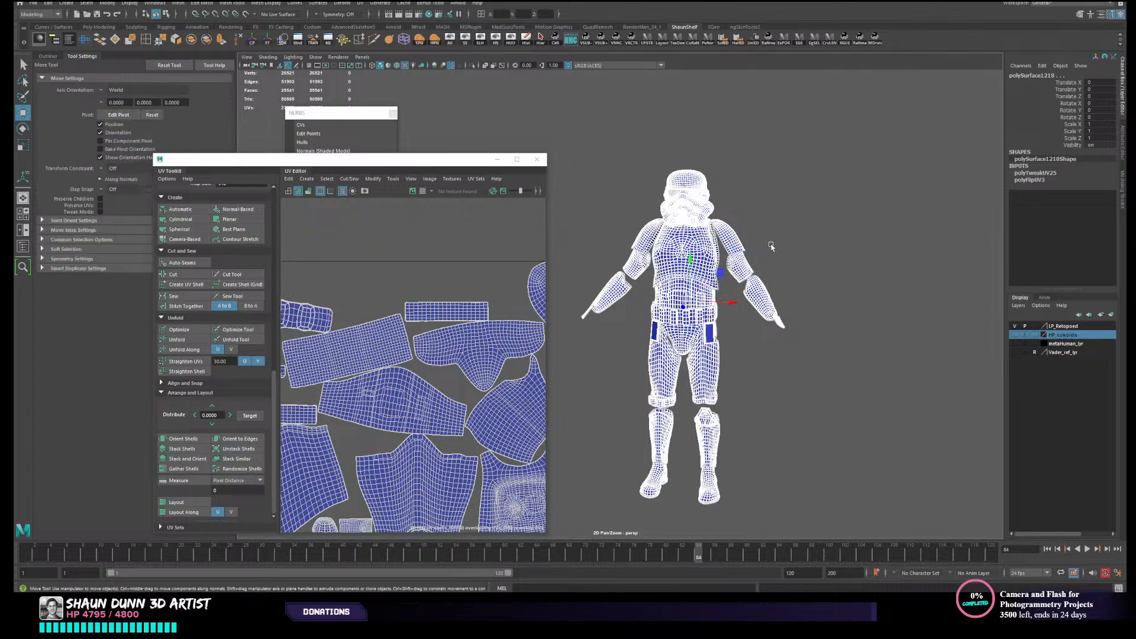
left_click(693, 282)
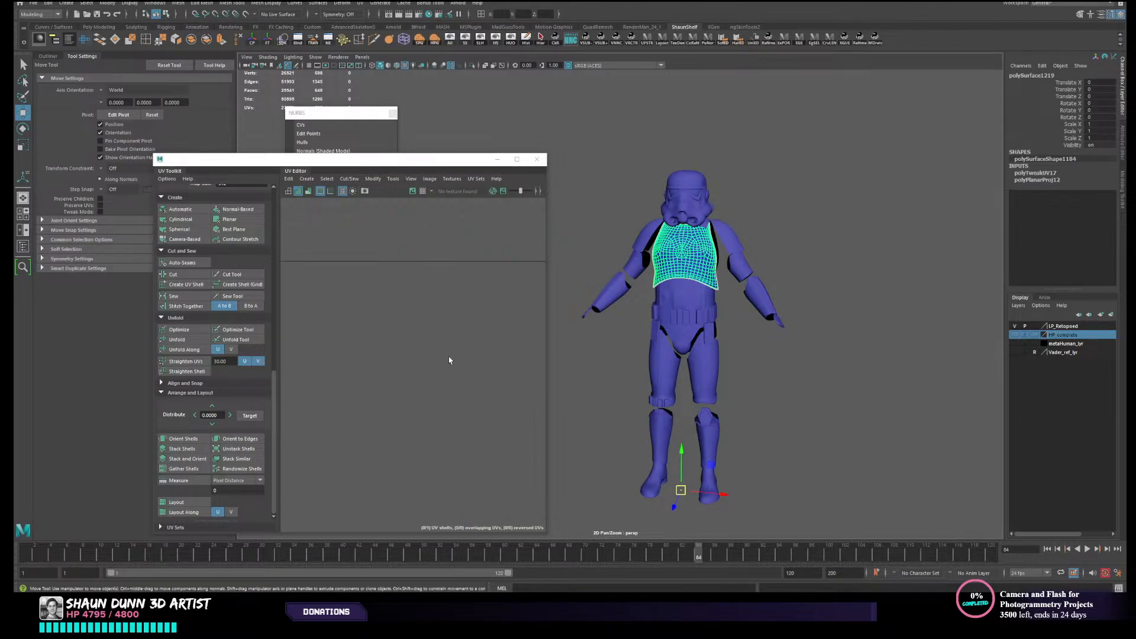
key("f")
left_click_drag(467, 160, 313, 35)
scroll(503, 255, "down", 5)
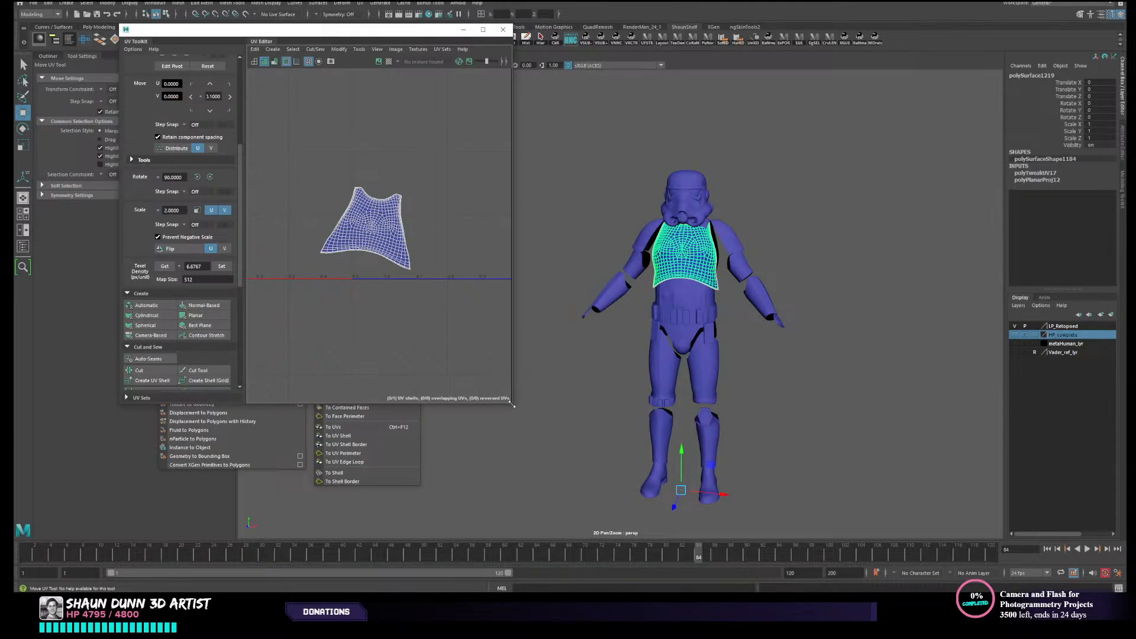
left_click_drag(513, 406, 619, 529)
- Select every armour piece again and examine their packed UV shells in the enlarged UV editor
middle_click_drag(811, 220, 918, 203, "alt")
left_click_drag(905, 142, 673, 503)
scroll(468, 279, "up", 6)
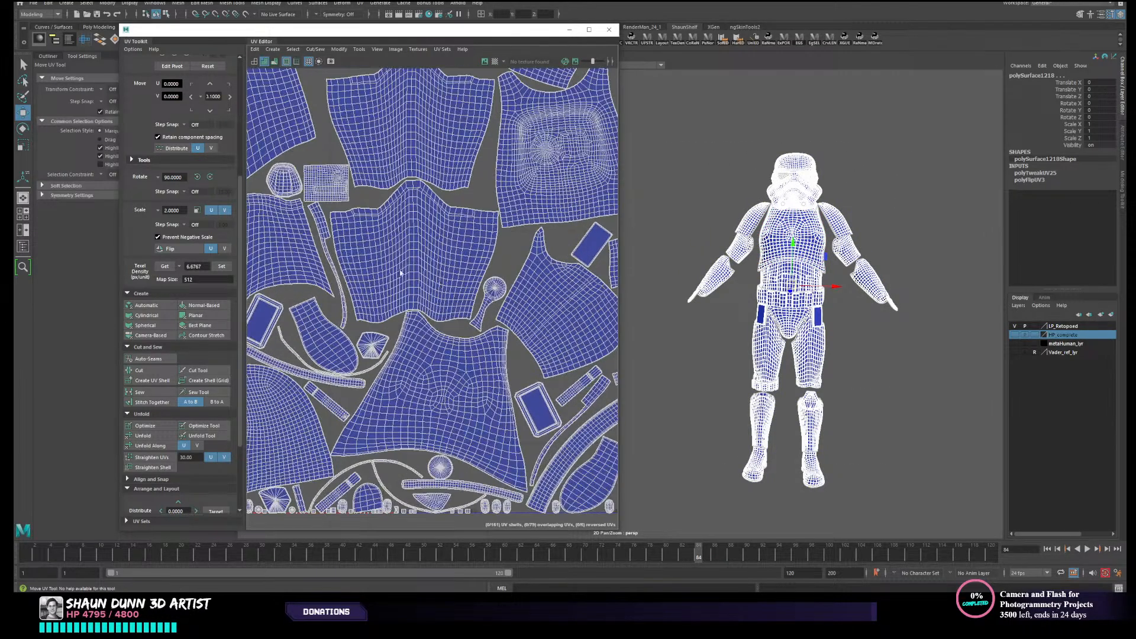
middle_click_drag(357, 331, 523, 331, "alt")
middle_click_drag(542, 190, 312, 230, "alt")
scroll(355, 351, "down", 3)
scroll(410, 285, "up", 3)
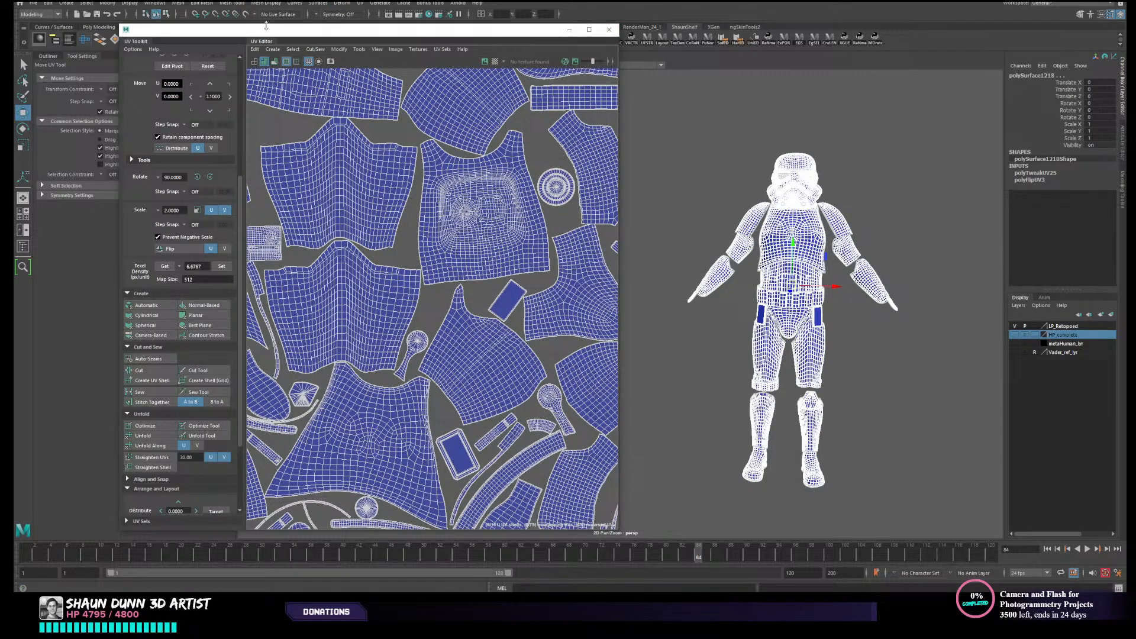
- Combine all selected armour pieces into a single mesh, delete its history and deselect it
left_click_drag(265, 29, 269, 71)
left_click(191, 39)
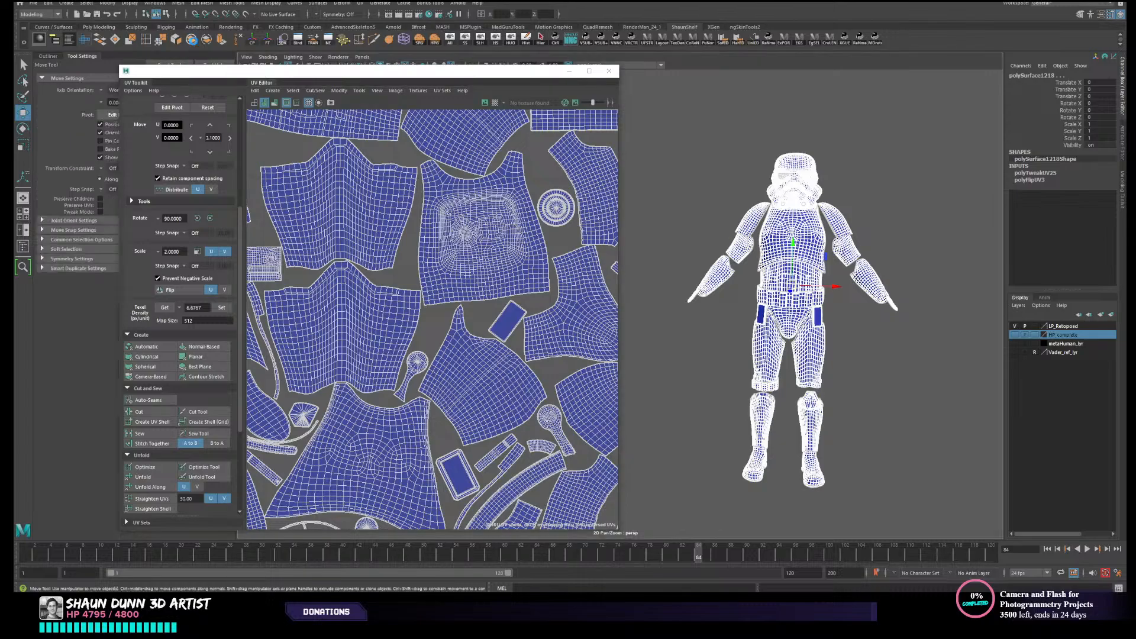
left_click(526, 38)
left_click_drag(899, 171, 831, 219, "alt")
left_click(925, 190)
- Turn on smooth mesh preview for the combined armour, accepting the large face count, and deselect it
left_click(806, 237)
key("3")
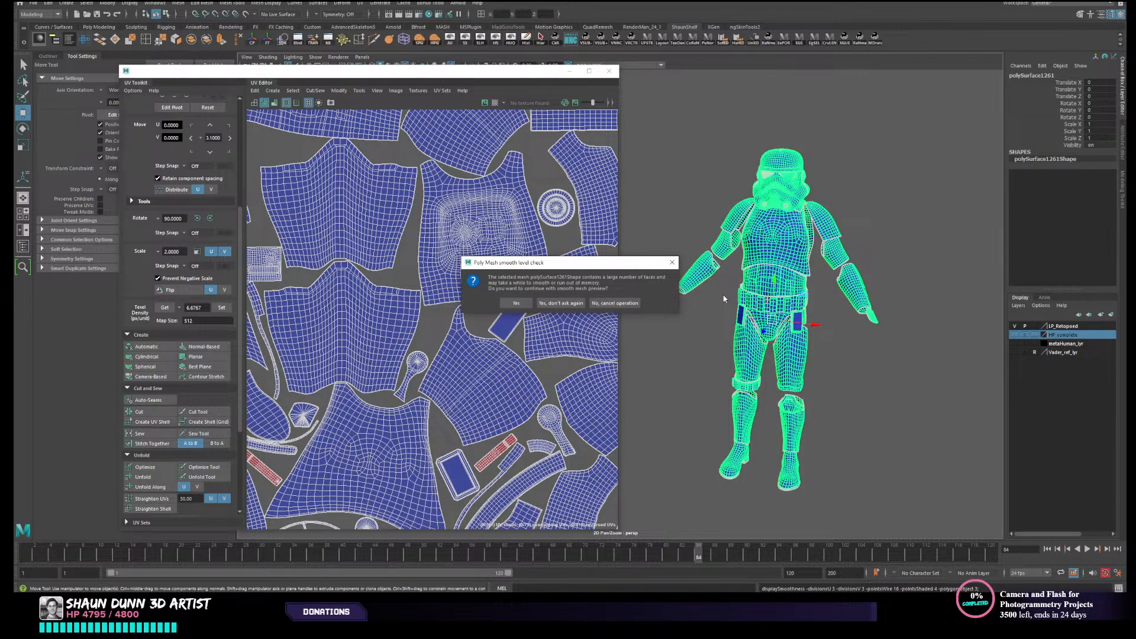
left_click(525, 305)
left_click(865, 220)
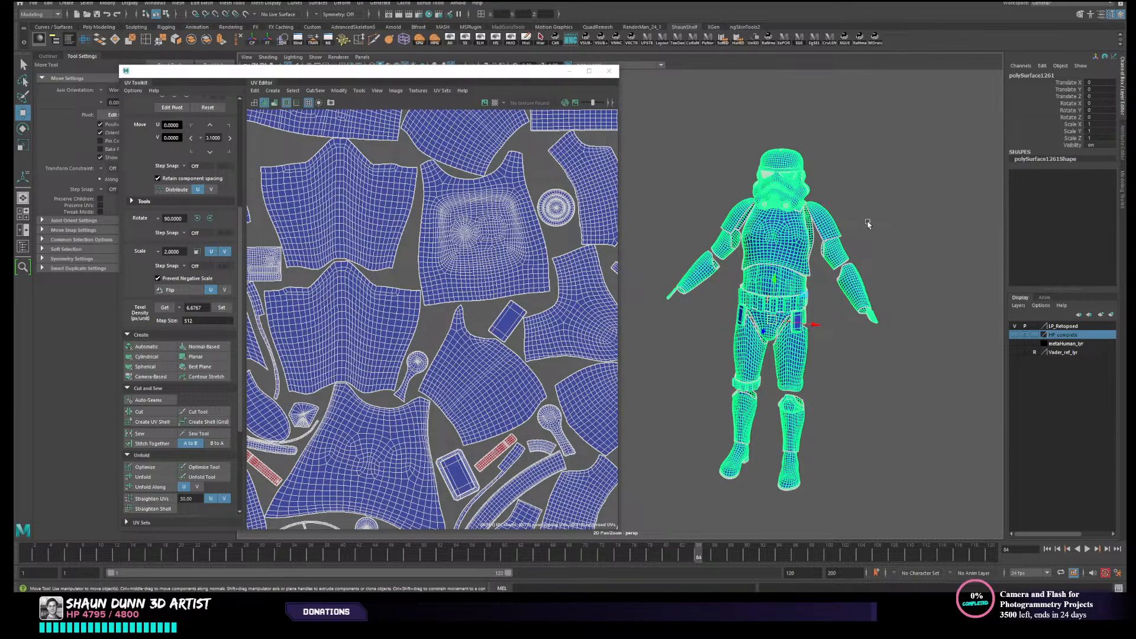
- Examine the smoothed armour's torso, back plate, belt, legs and arms from all sides
middle_click_drag(839, 213, 797, 239, "alt")
right_click_drag(798, 238, 827, 200, "alt")
middle_click_drag(826, 200, 733, 130, "alt")
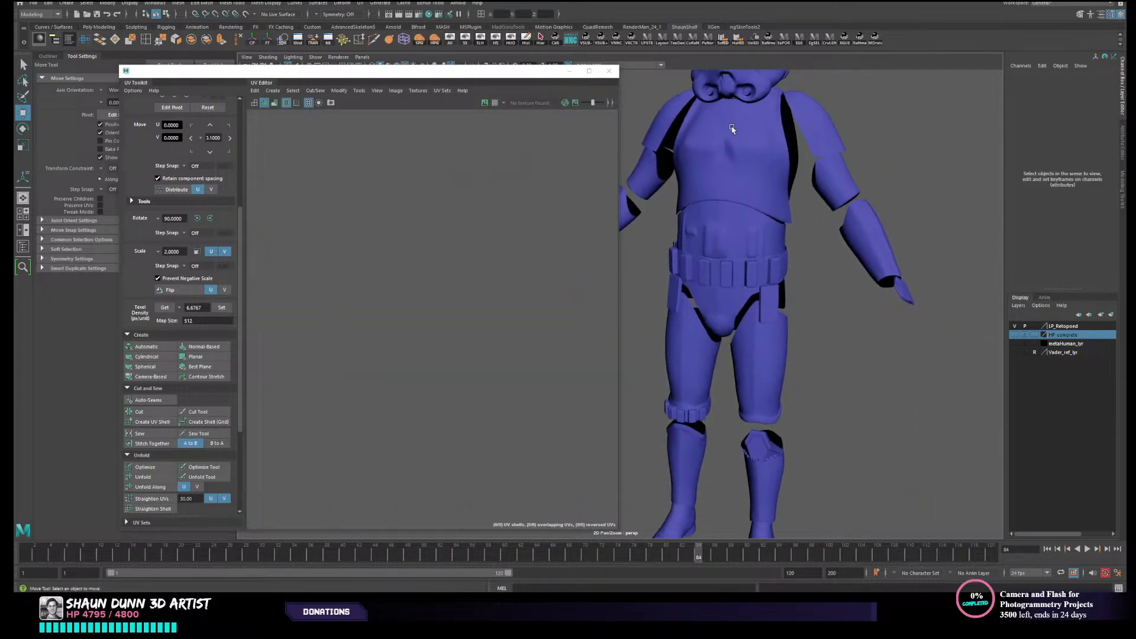
left_click_drag(770, 202, 675, 213, "alt")
middle_click_drag(674, 210, 914, 253, "alt")
left_click_drag(914, 252, 834, 254, "alt")
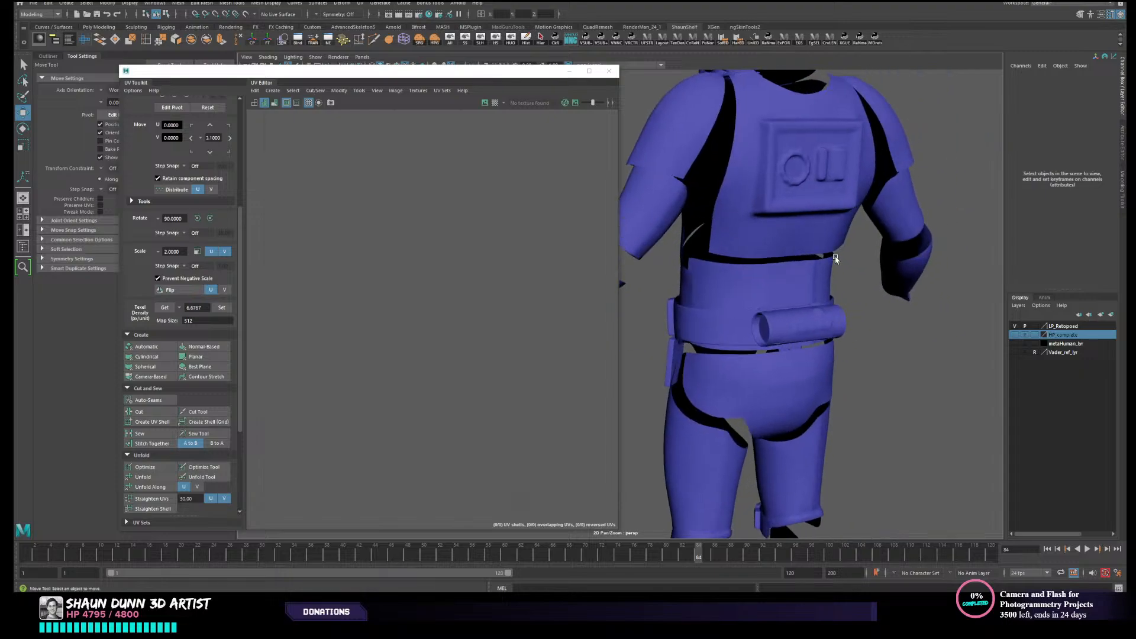
middle_click_drag(793, 276, 894, 213, "alt")
right_click_drag(894, 213, 790, 234, "alt")
left_click_drag(790, 235, 770, 225, "alt")
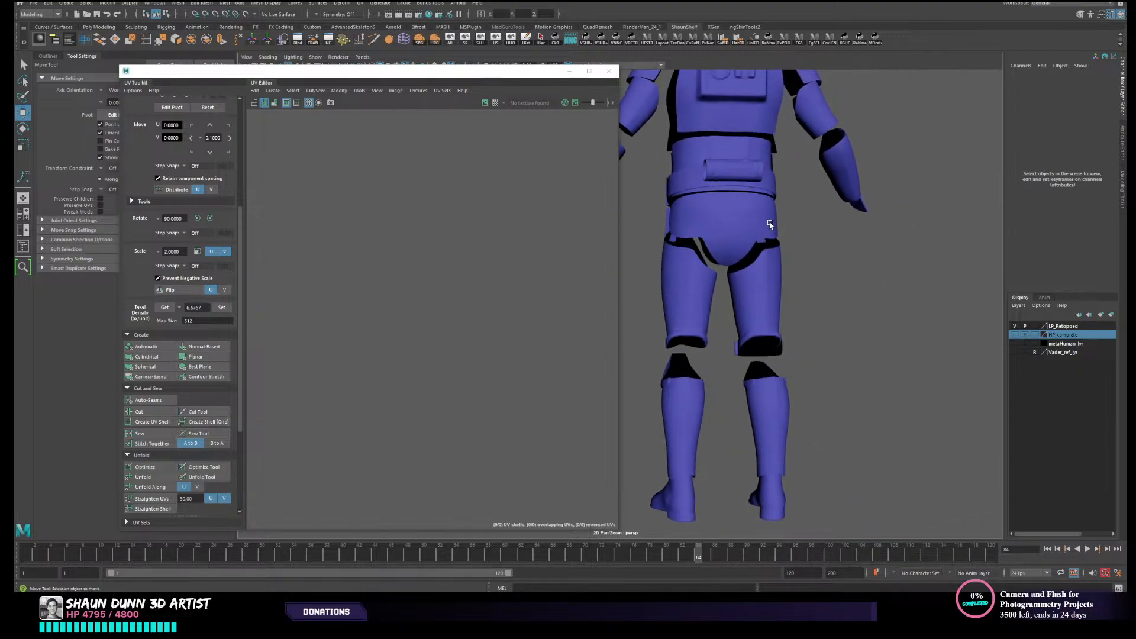
middle_click_drag(771, 225, 892, 284, "alt")
left_click_drag(892, 284, 832, 298, "alt")
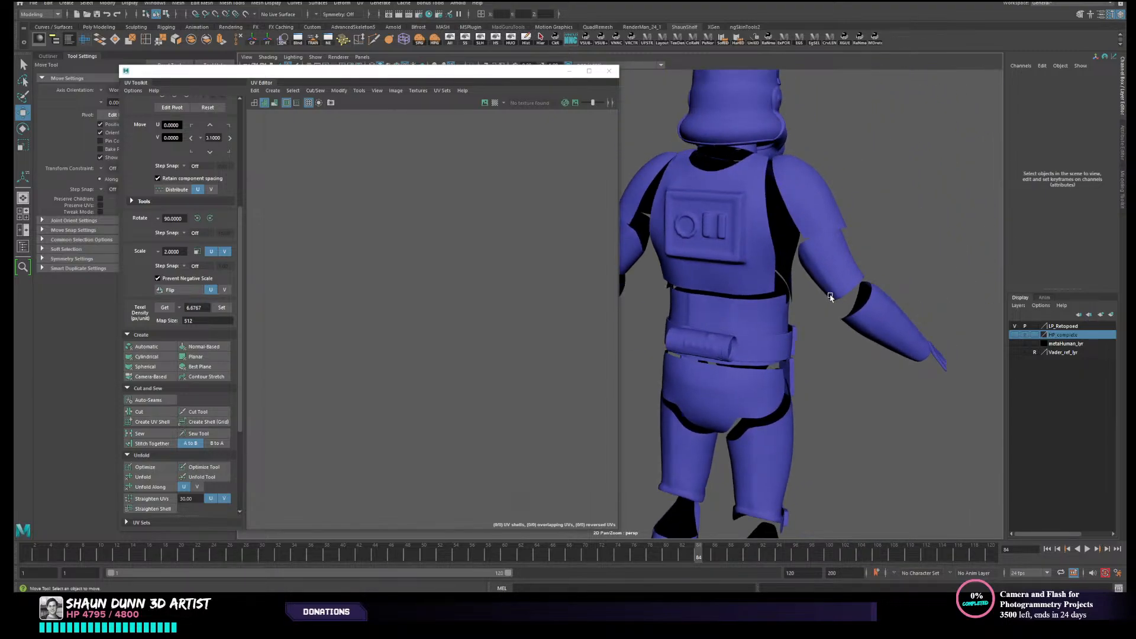
middle_click_drag(832, 298, 832, 336, "alt")
left_click_drag(832, 308, 786, 223, "alt")
middle_click_drag(786, 223, 732, 345, "alt")
middle_click_drag(730, 282, 809, 283, "alt")
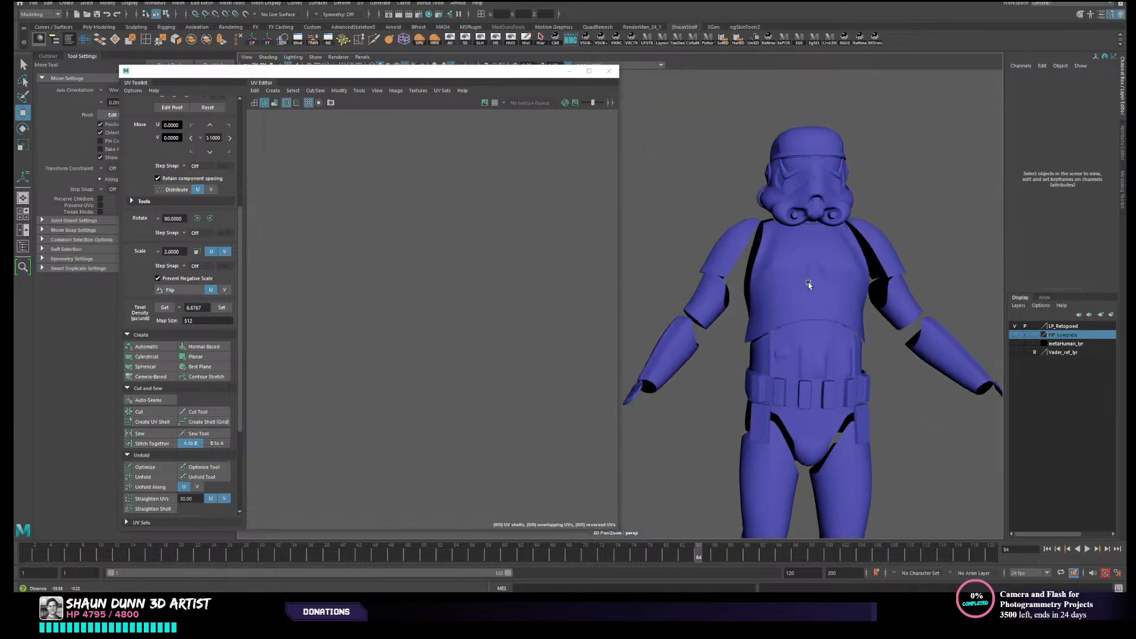
- Examine the smoothed shoulder plates and helmet up close, and check the armour's side profile
left_click_drag(808, 283, 770, 297, "alt")
middle_click_drag(770, 297, 897, 198, "alt")
right_click_drag(885, 190, 860, 221, "alt")
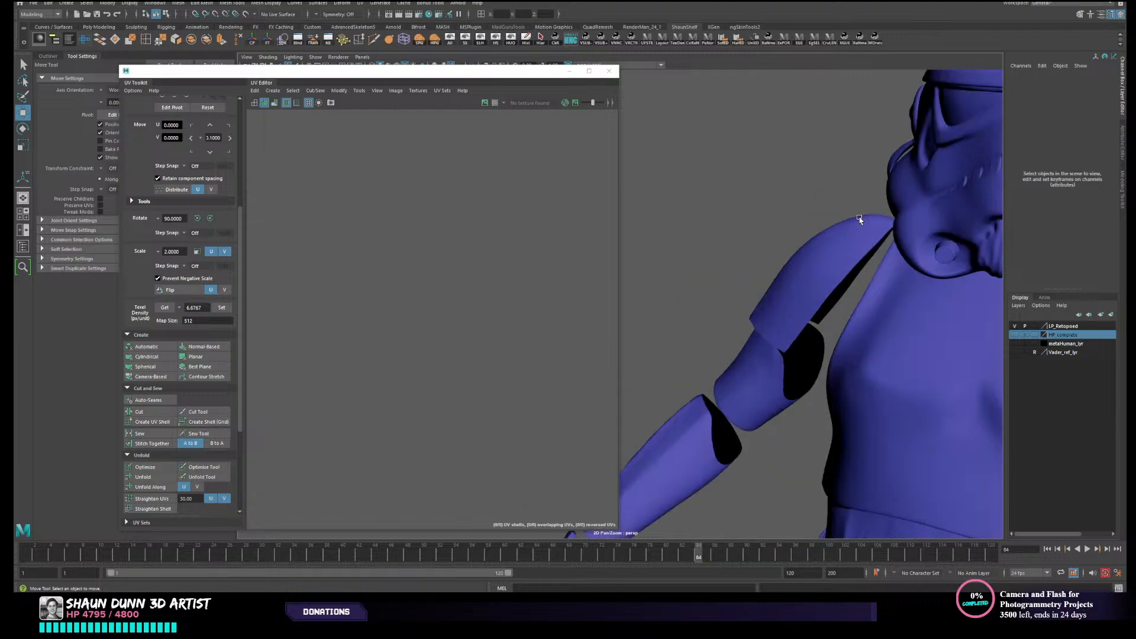
middle_click_drag(859, 220, 760, 276, "alt")
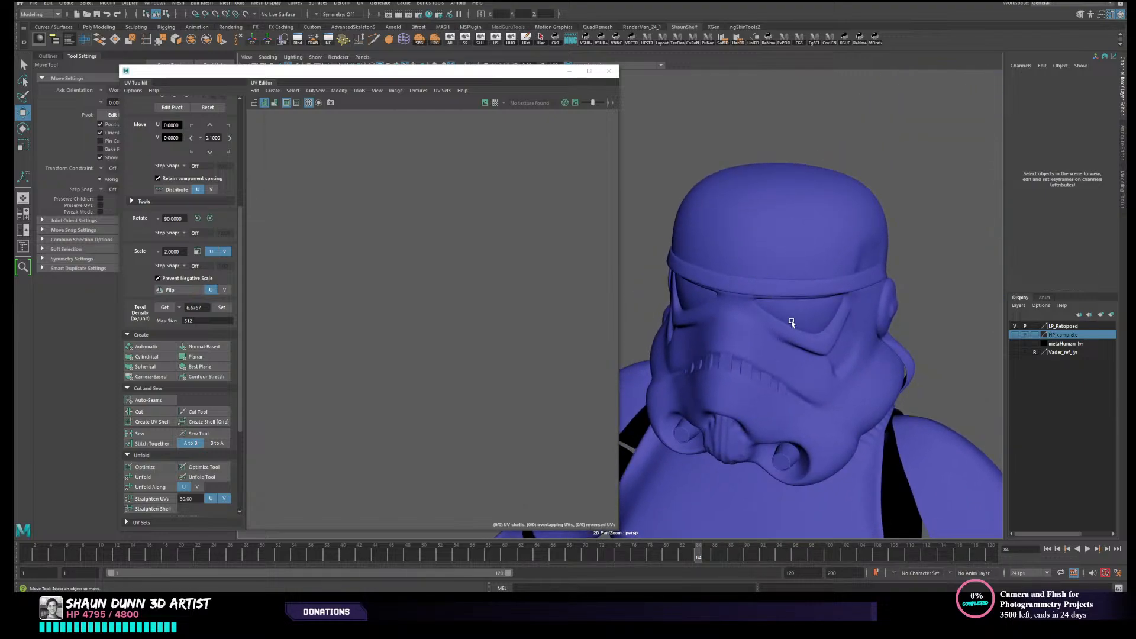
right_click_drag(791, 323, 781, 363, "alt")
middle_click_drag(781, 362, 845, 223, "alt")
left_click_drag(844, 223, 794, 216, "alt")
middle_click_drag(794, 216, 932, 331, "alt")
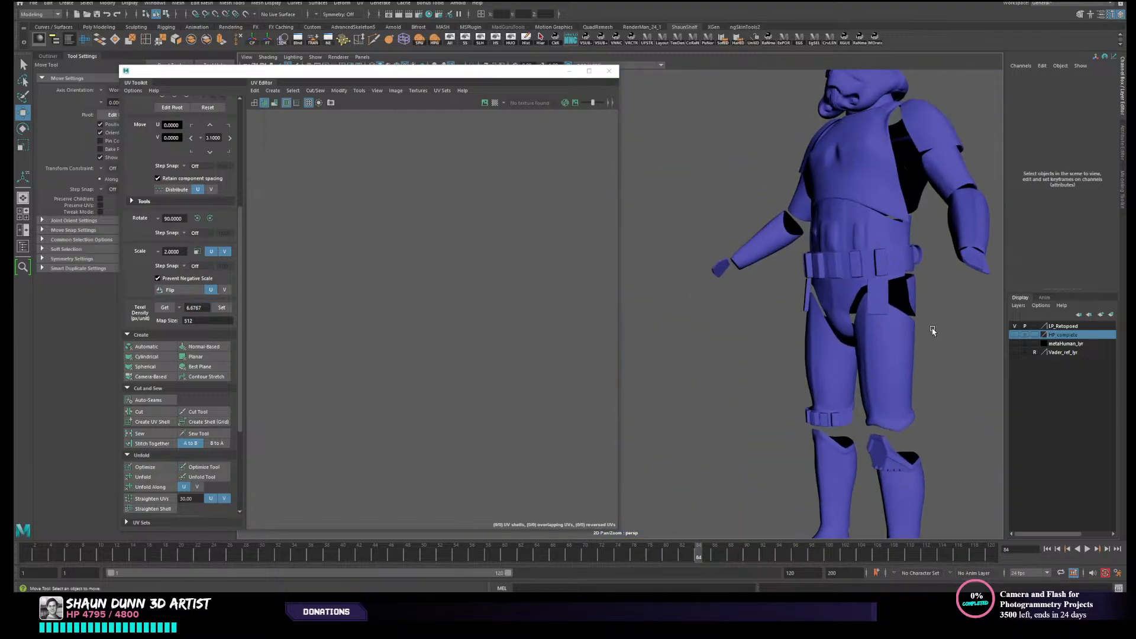
left_click_drag(933, 331, 846, 309, "alt")
- Select the combined armour mesh and locate its reversed UV shells in the packed layout
left_click(806, 304)
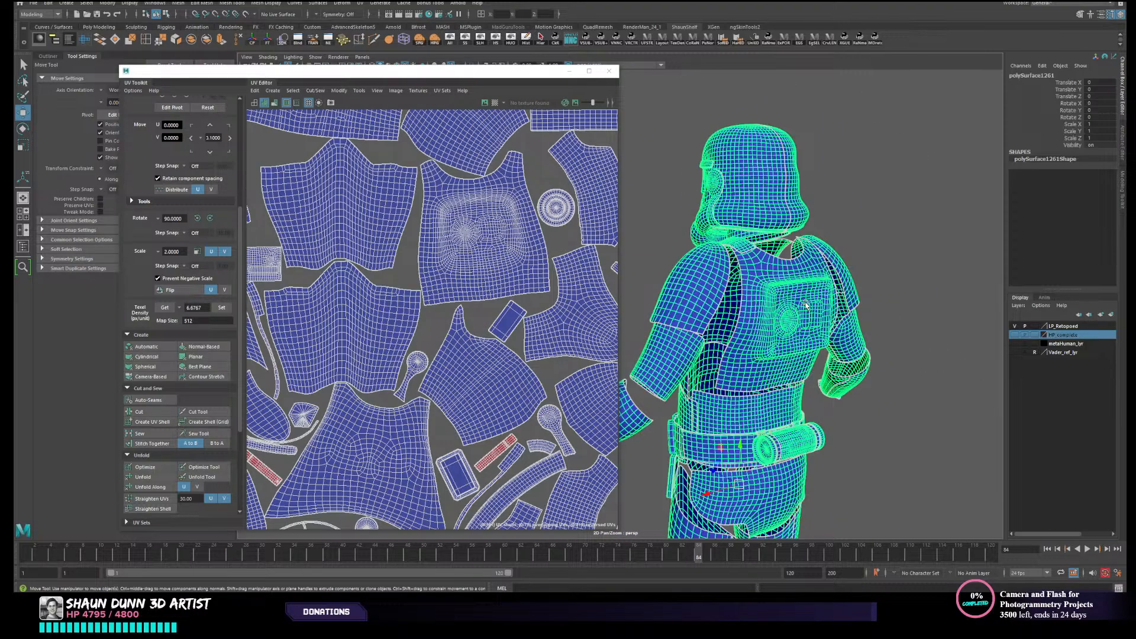
left_click(984, 233)
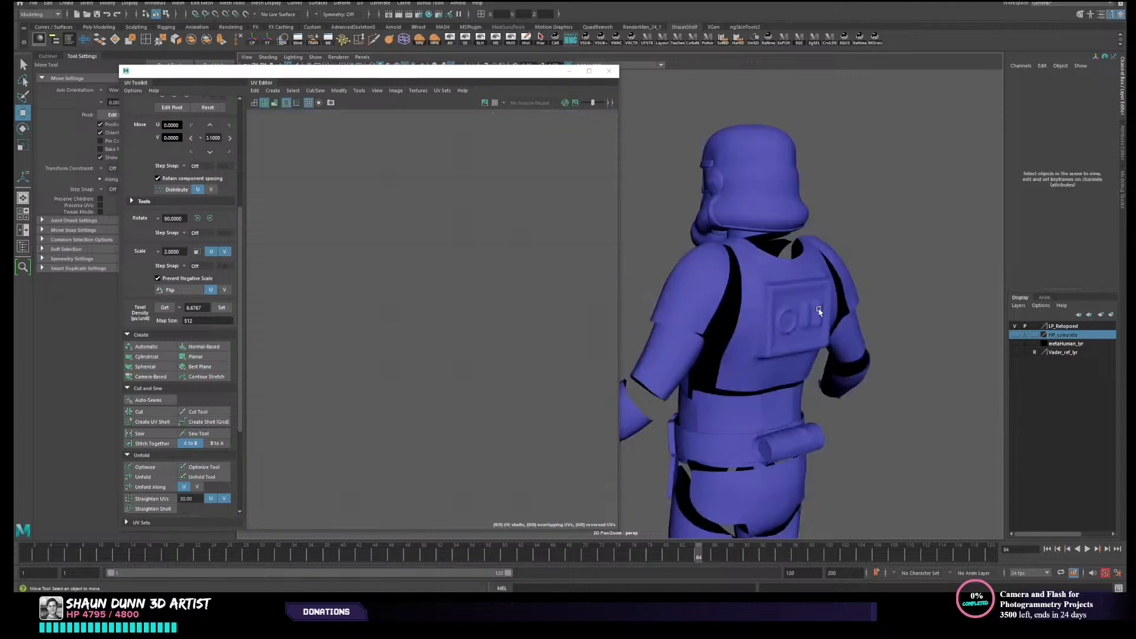
left_click_drag(819, 310, 684, 246, "alt")
left_click(731, 251)
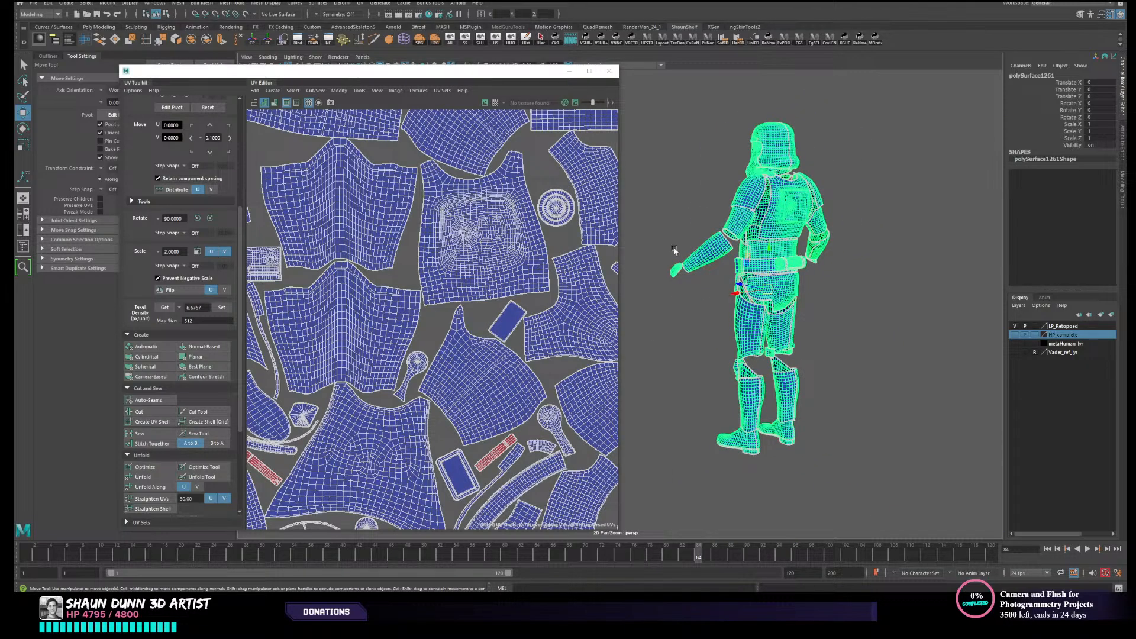
scroll(479, 297, "down", 2)
scroll(509, 435, "up", 3)
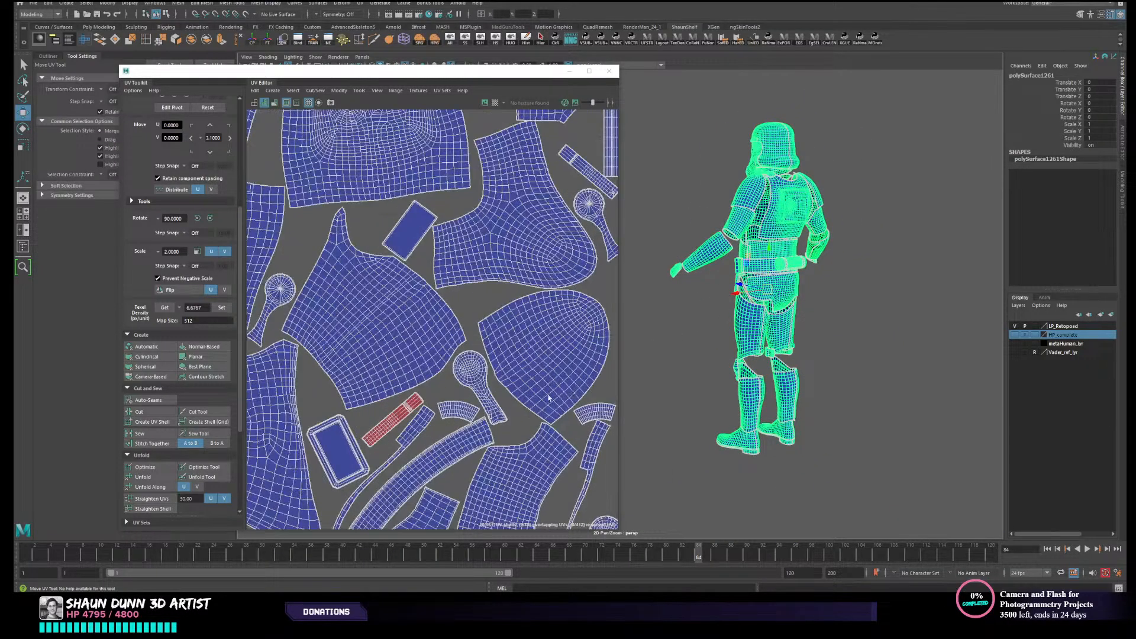
middle_click_drag(400, 360, 557, 323, "alt")
middle_click_drag(398, 339, 275, 372, "alt")
right_click_drag(495, 352, 474, 337)
scroll(509, 328, "up", 2)
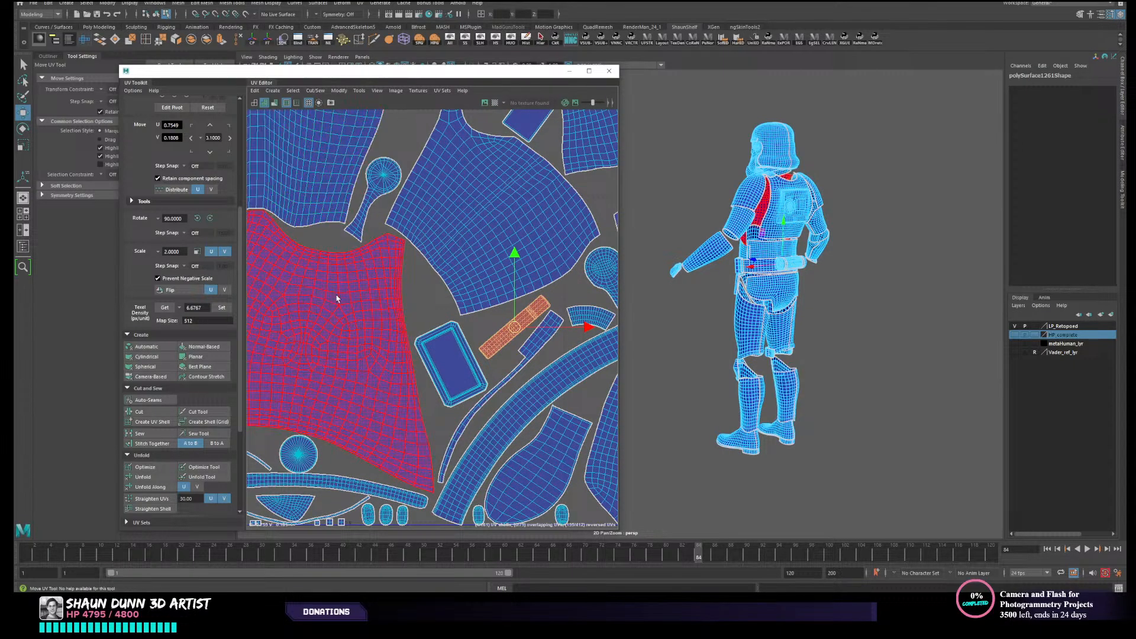
- Select the reversed rectangular shell beside the large helmet shell and flip its UVs
scroll(338, 298, "down", 3)
middle_click_drag(370, 349, 520, 347, "alt")
scroll(520, 347, "down", 1)
left_click(424, 339, "shift")
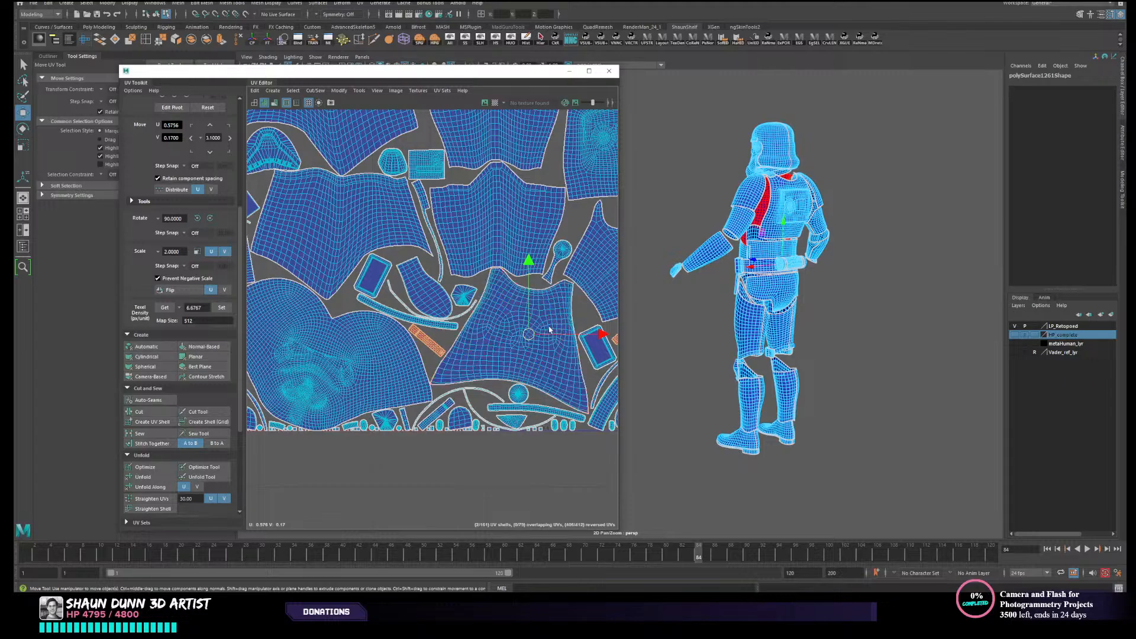
key("ctrl+z")
left_click(439, 341)
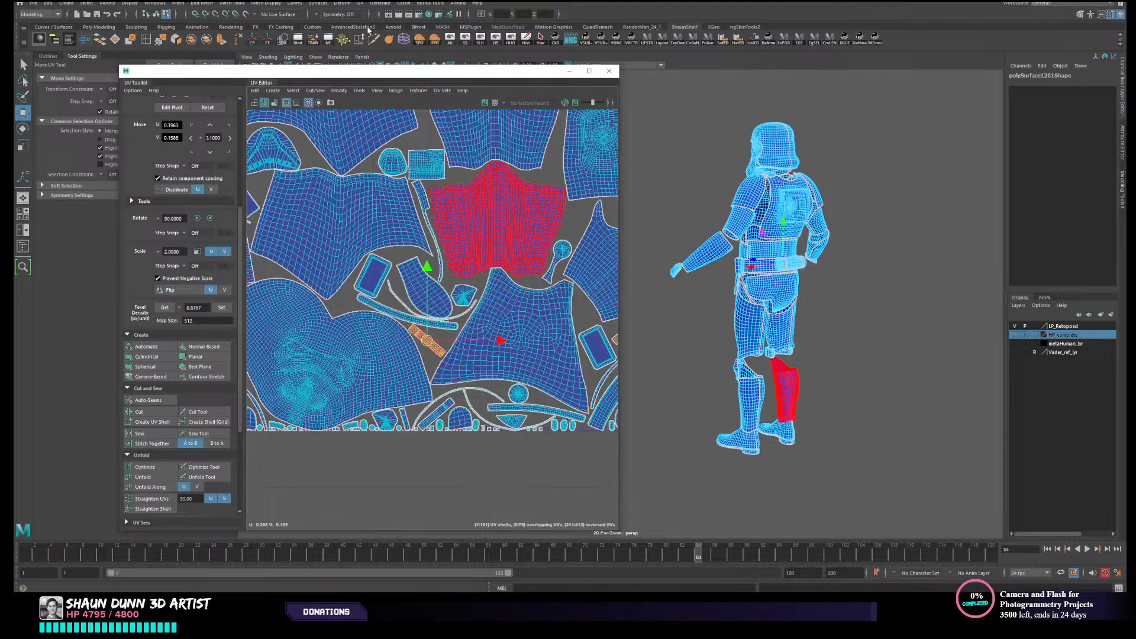
left_click(339, 90)
left_click(358, 141)
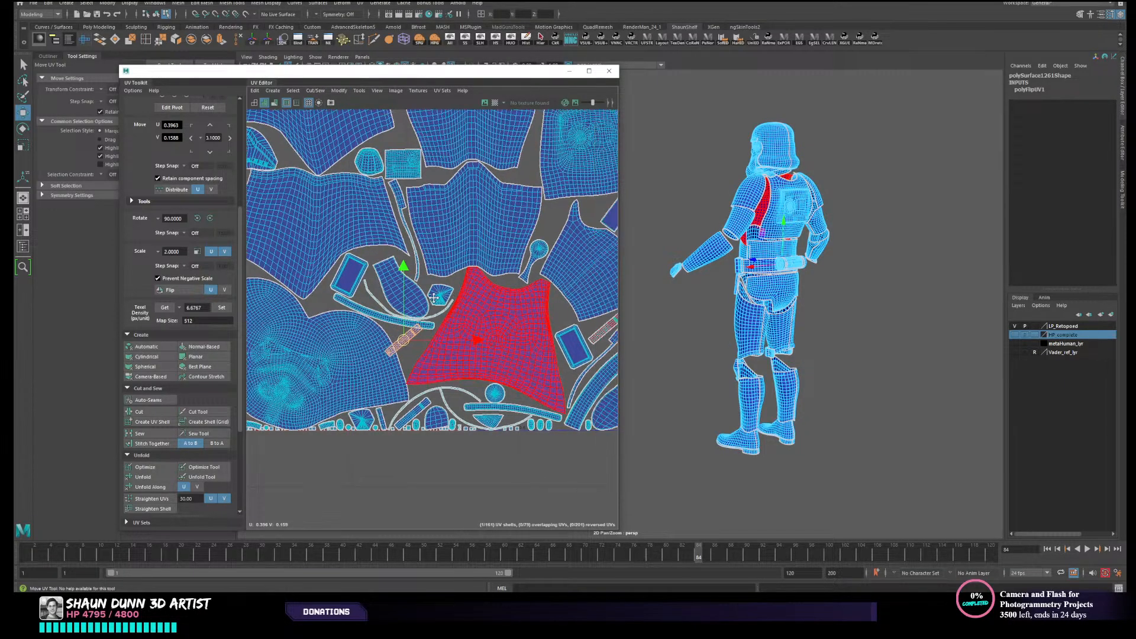
- Flip the other reversed rectangular shell, located beside the framed rectangular shell, with the same operation
middle_click_drag(433, 298, 373, 297, "alt")
scroll(491, 302, "up", 3)
left_click(564, 345)
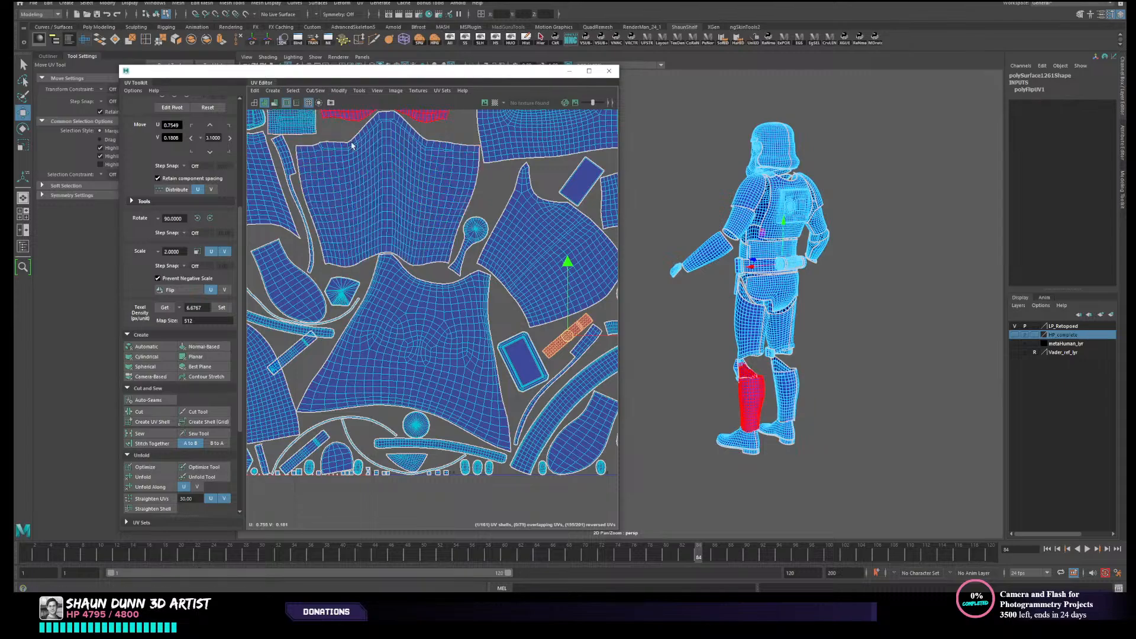
key("g")
- Examine the whole UV layout for remaining reversed shells, down to the small shells along the tile's lower edge
scroll(443, 264, "down", 3)
middle_click_drag(443, 265, 308, 322, "alt")
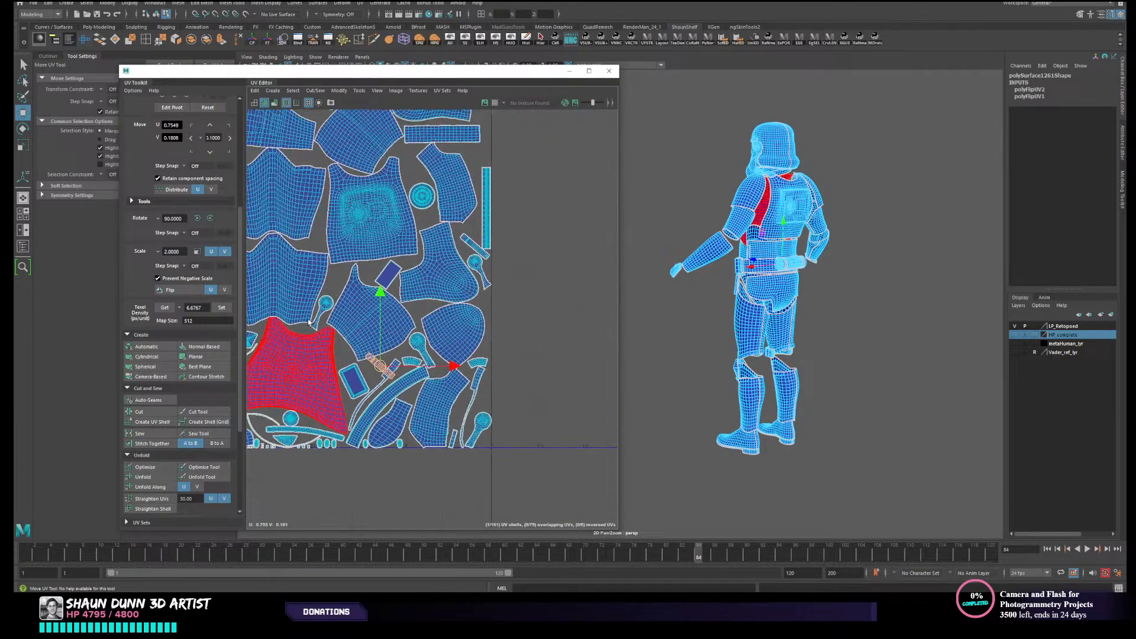
scroll(424, 256, "up", 4)
middle_click_drag(432, 228, 357, 360, "alt")
middle_click_drag(368, 280, 449, 374, "alt")
middle_click_drag(266, 343, 462, 206, "alt")
middle_click_drag(441, 341, 454, 192, "alt")
middle_click_drag(385, 335, 491, 343, "alt")
scroll(423, 390, "up", 4)
scroll(358, 400, "up", 10)
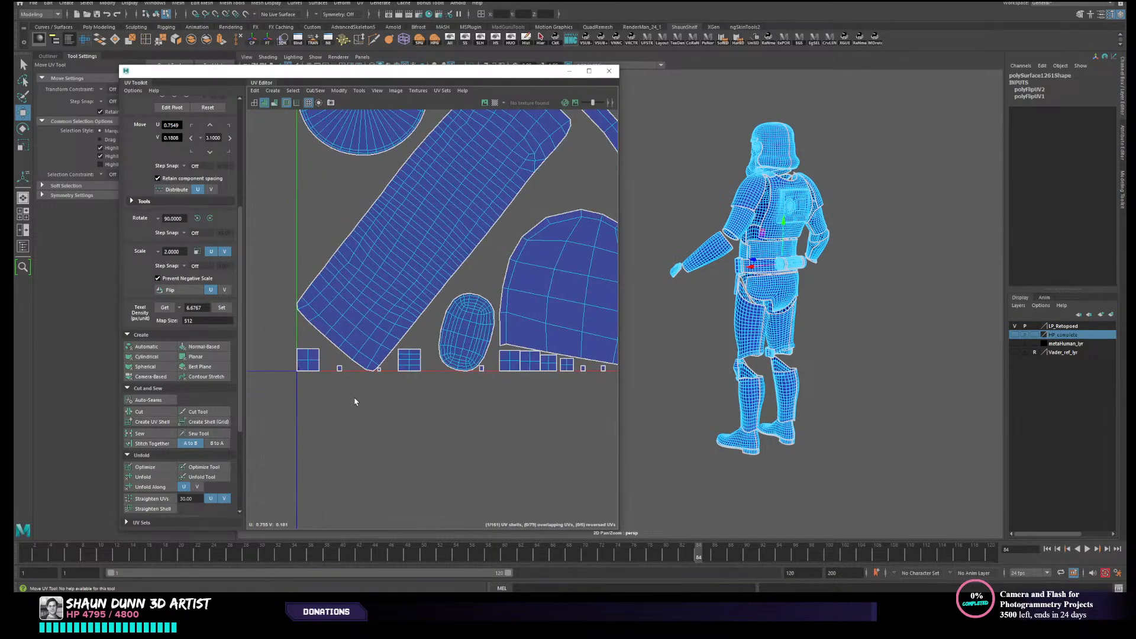
- Select the tiny shells near the UV tile's origin in turn to identify their location on the armour
left_click(314, 303)
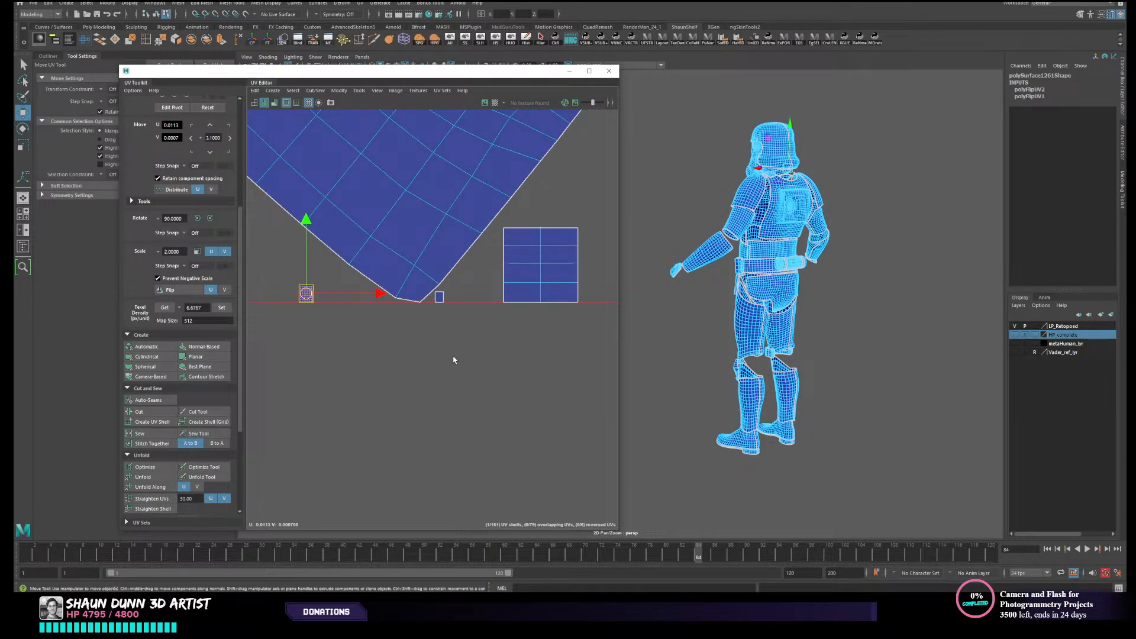
left_click(440, 296)
left_click(311, 297)
left_click_drag(453, 296, 436, 321)
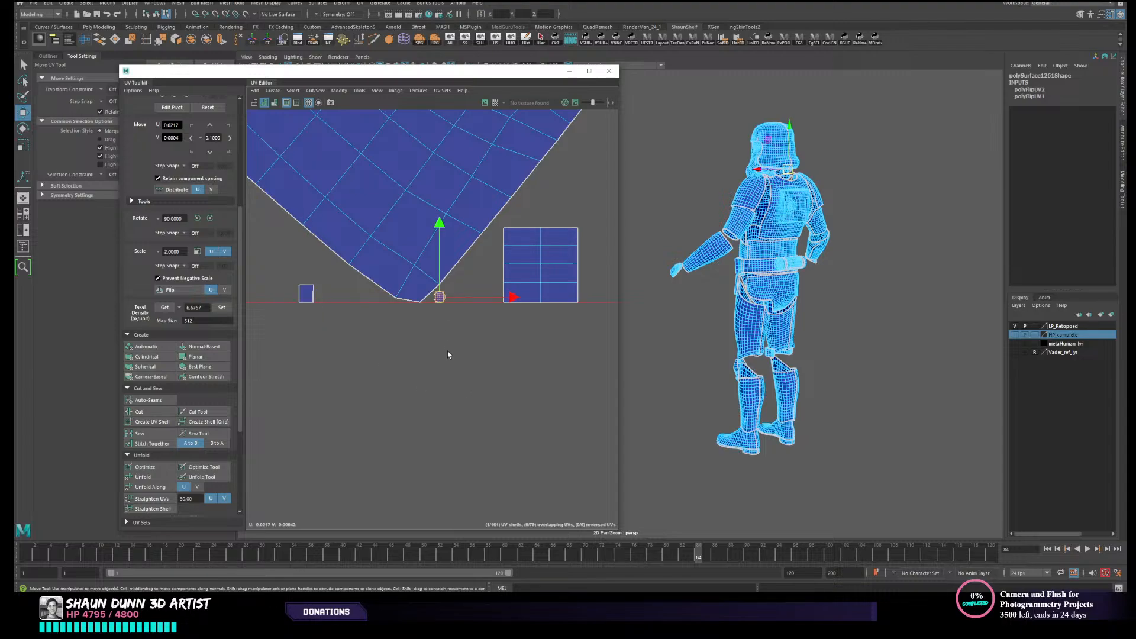
left_click(306, 294)
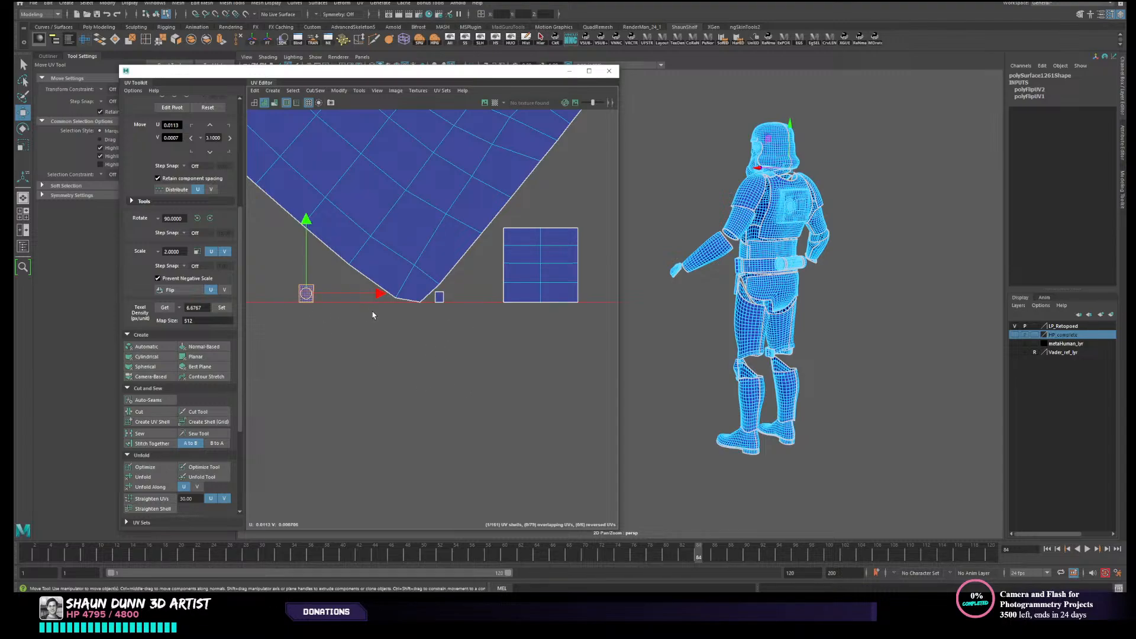
scroll(337, 313, "up", 1)
scroll(339, 308, "down", 2)
left_click_drag(332, 317, 335, 367, "alt")
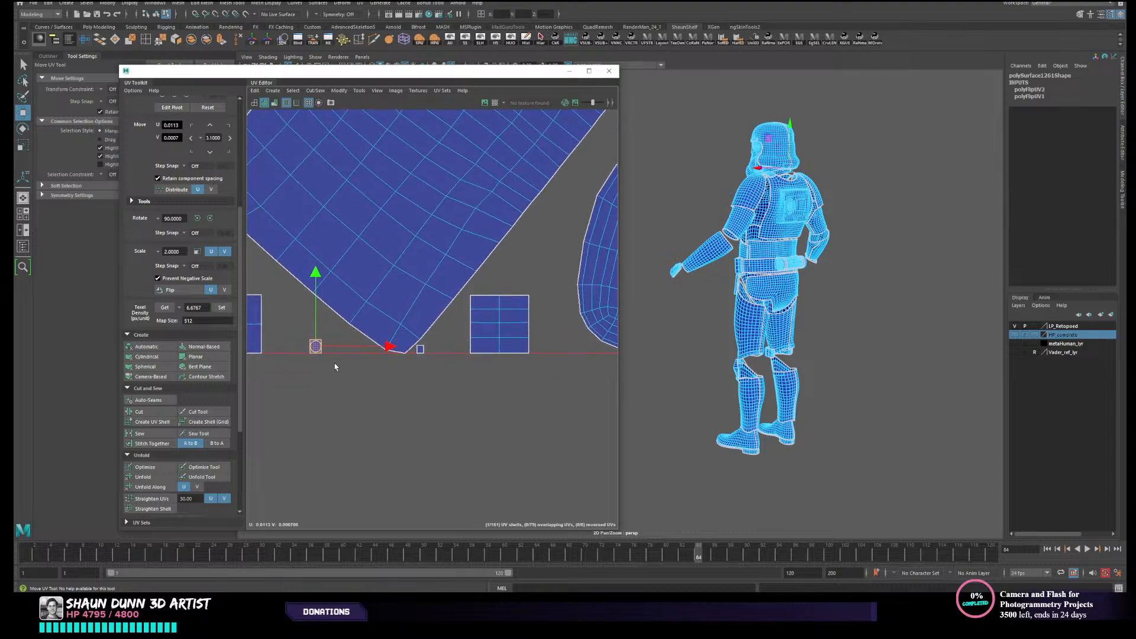
scroll(336, 368, "down", 1)
left_click(363, 322)
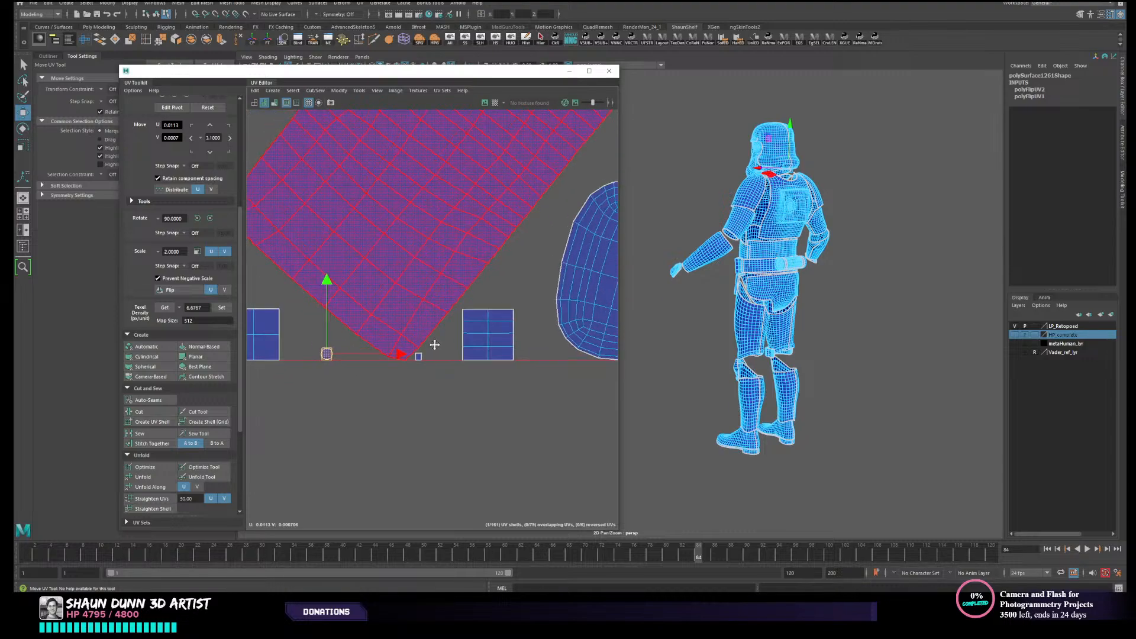
- Examine the tiny shells near the UV tile's origin and the matching area on the helmet's lower rim at the neck
middle_click_drag(431, 342, 523, 296, "alt")
scroll(495, 267, "up", 1)
middle_click_drag(465, 261, 368, 296, "alt")
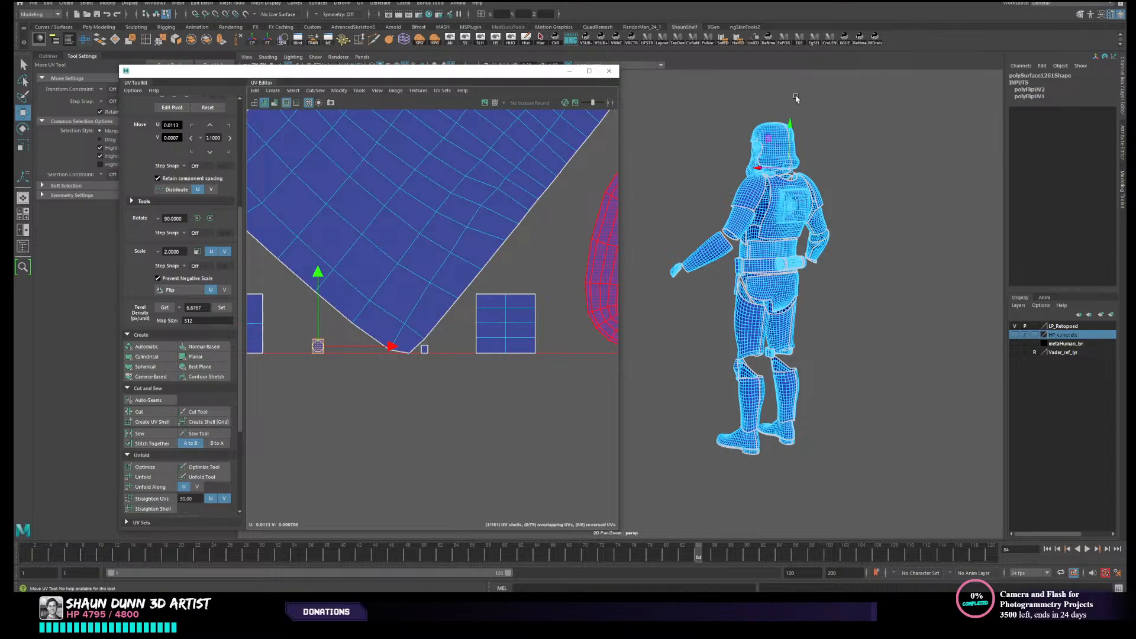
middle_click_drag(796, 96, 744, 183, "alt")
scroll(789, 168, "up", 8)
scroll(770, 197, "up", 5)
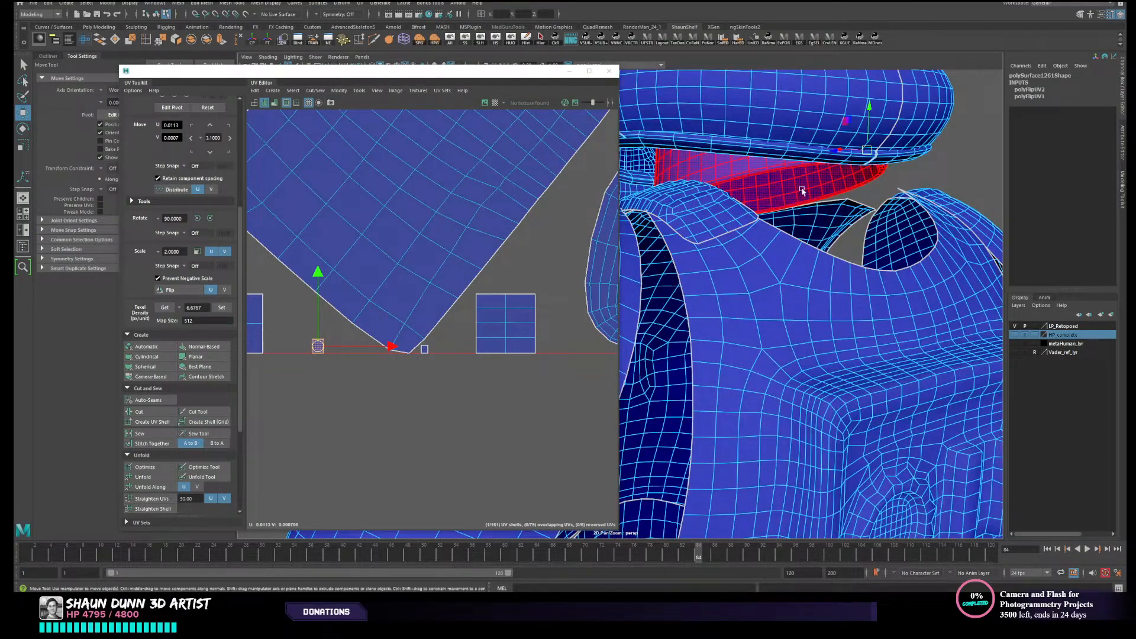
- Separate the combined armour mesh into its individual pieces and isolate the helmet's lower rim strip
left_click(874, 159)
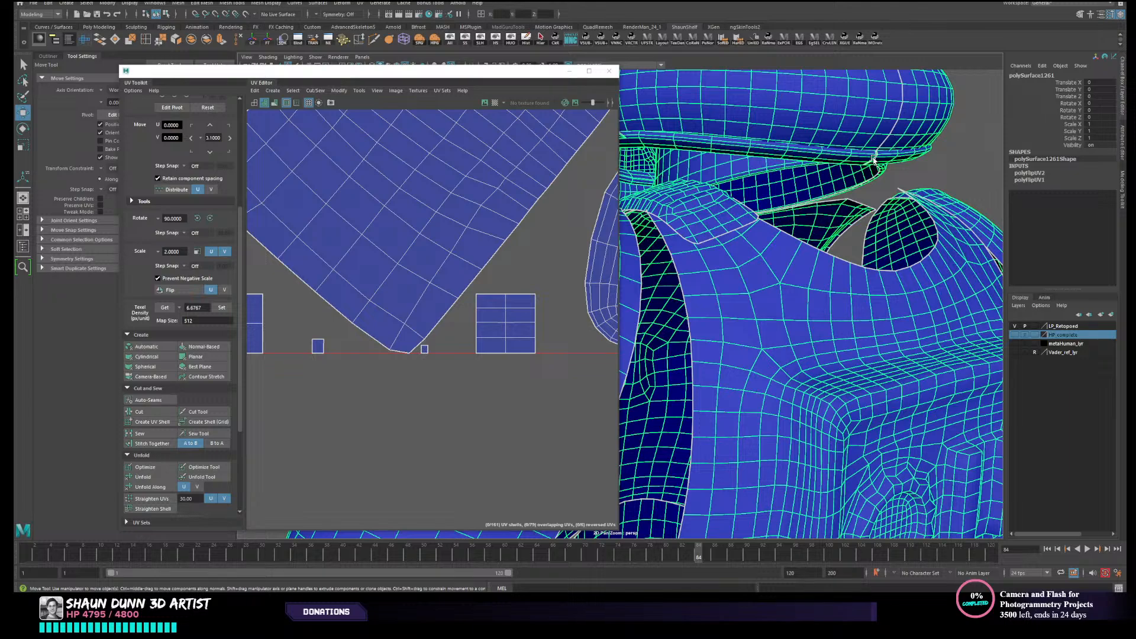
left_click(207, 40)
left_click(846, 153)
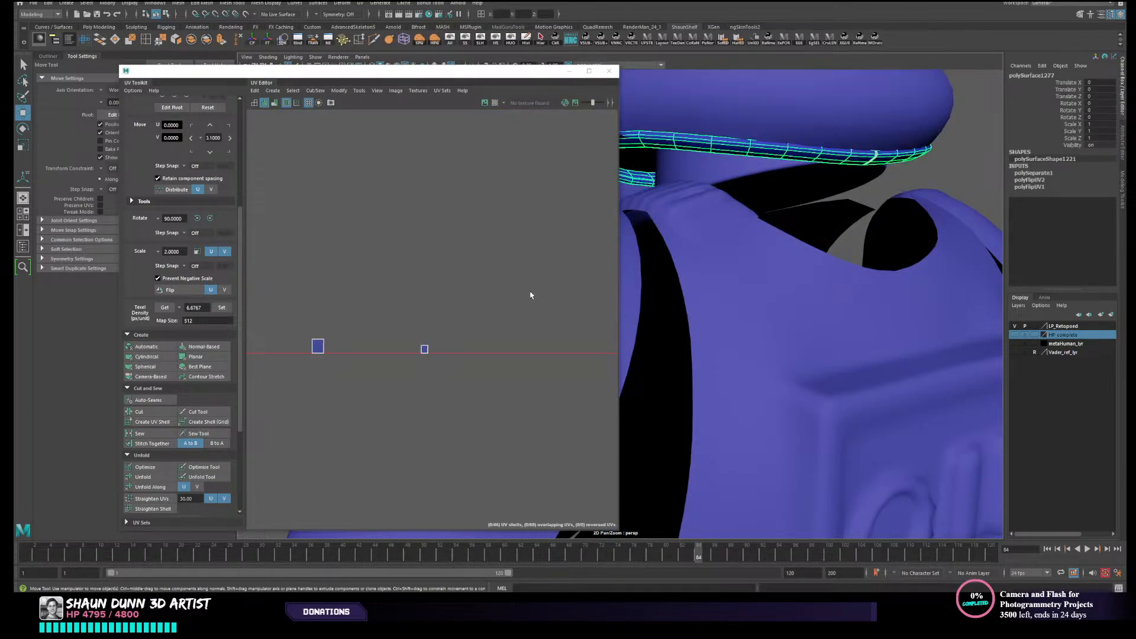
key("f")
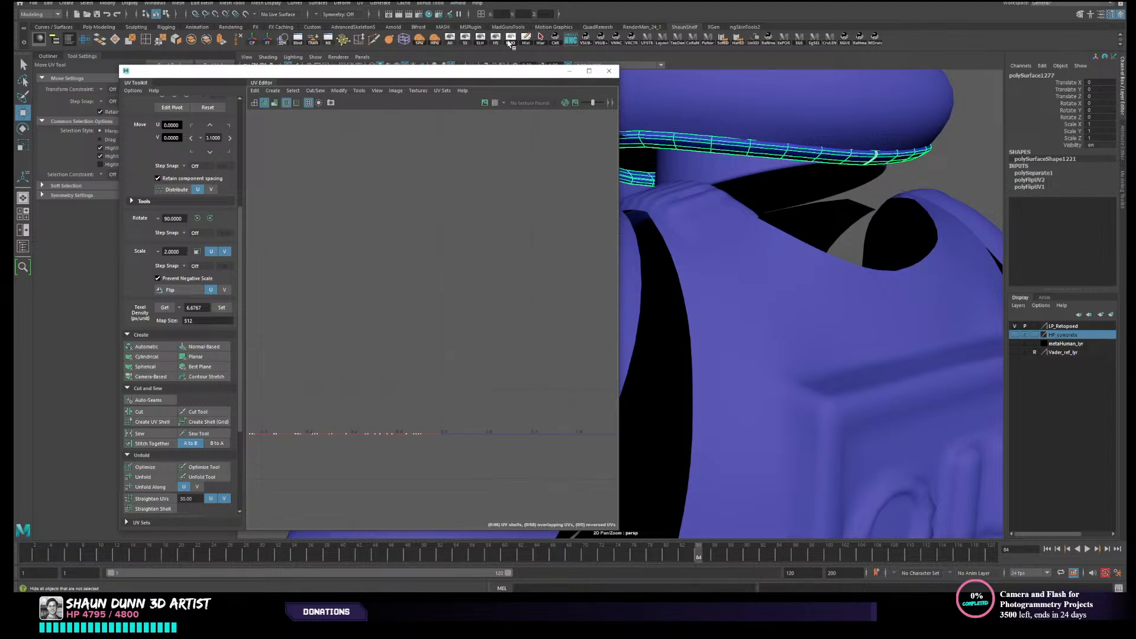
left_click(510, 43)
- Select the faces around the small gap between the two ends of the helmet rim strip
left_click_drag(817, 258, 771, 359, "alt")
scroll(781, 335, "up", 5)
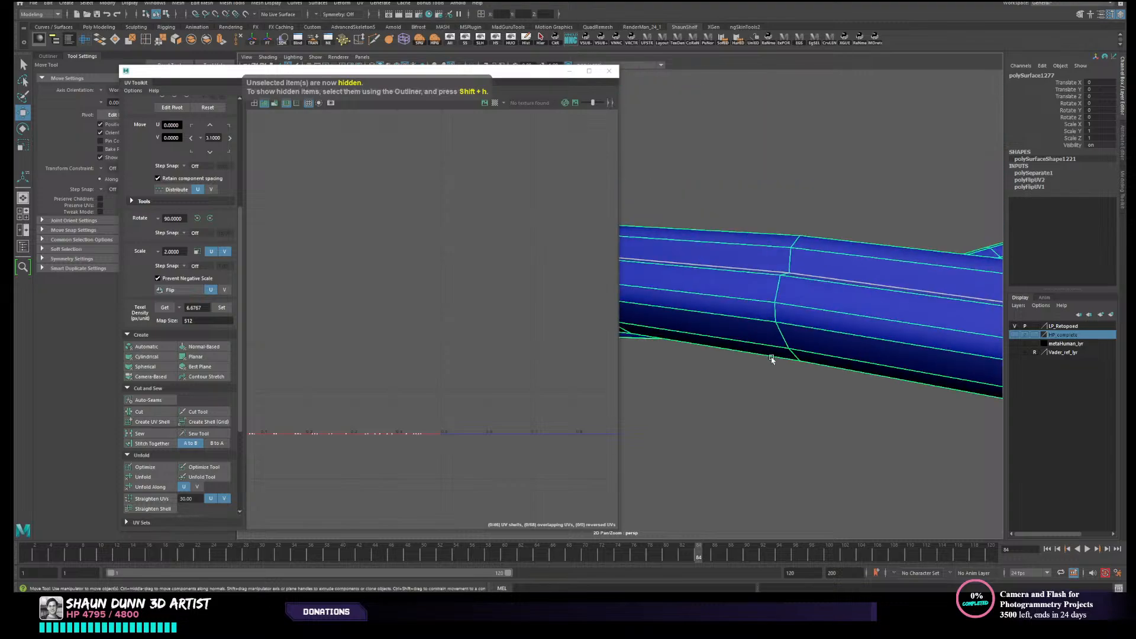
right_click_drag(772, 359, 701, 336, "alt")
left_click_drag(700, 336, 751, 321, "alt")
scroll(781, 332, "up", 5)
right_click_drag(751, 322, 720, 322, "alt")
middle_click_drag(764, 302, 713, 332, "alt")
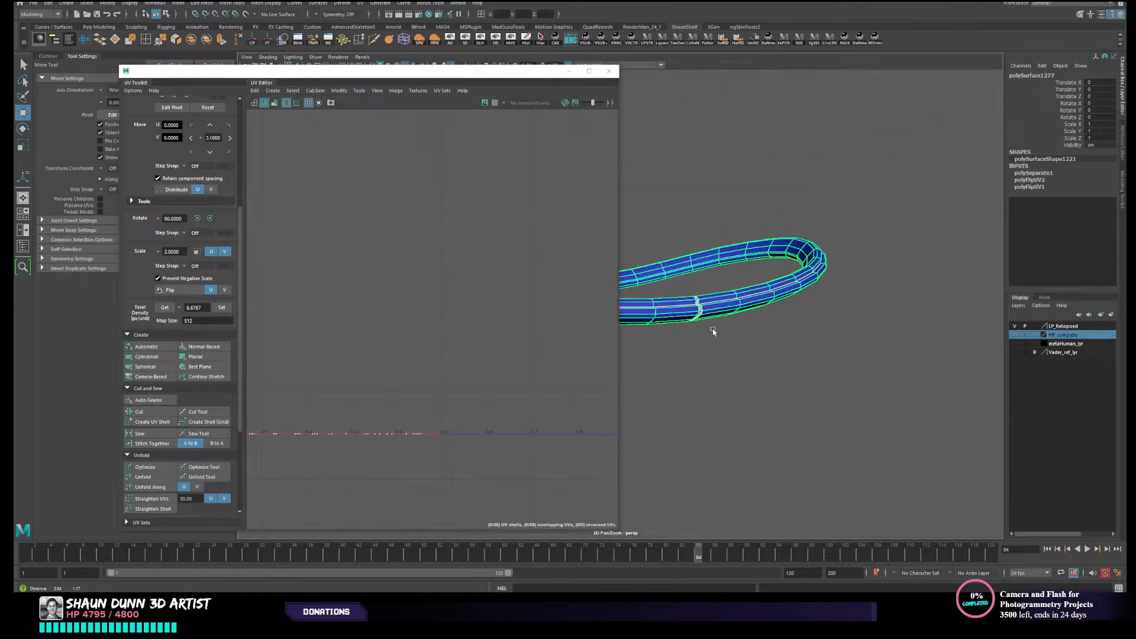
scroll(716, 330, "up", 4)
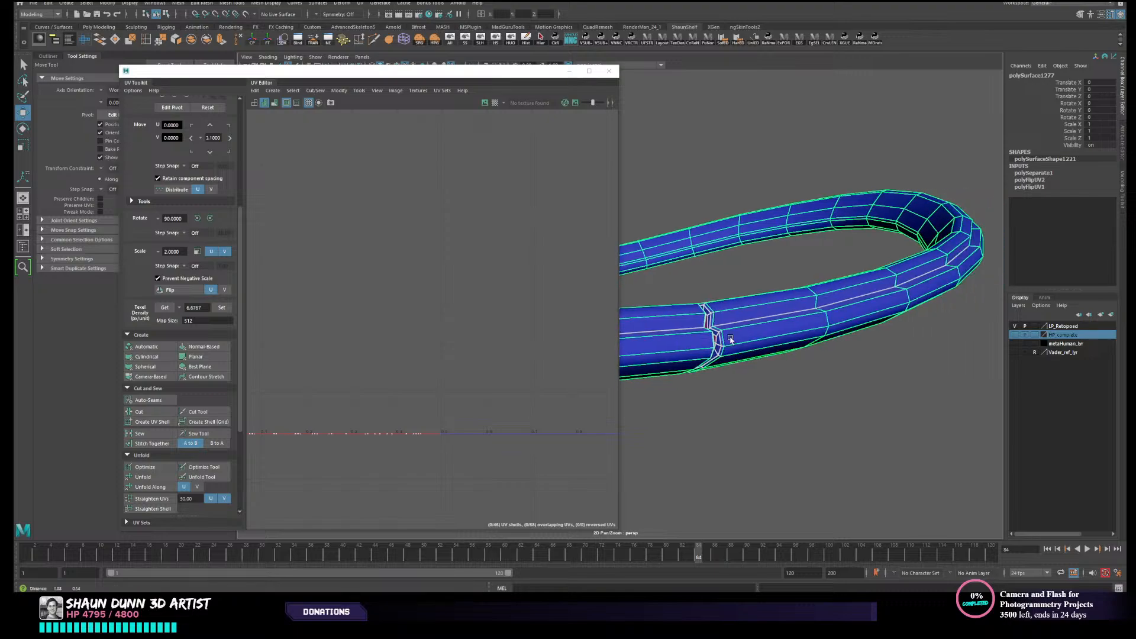
scroll(730, 339, "up", 5)
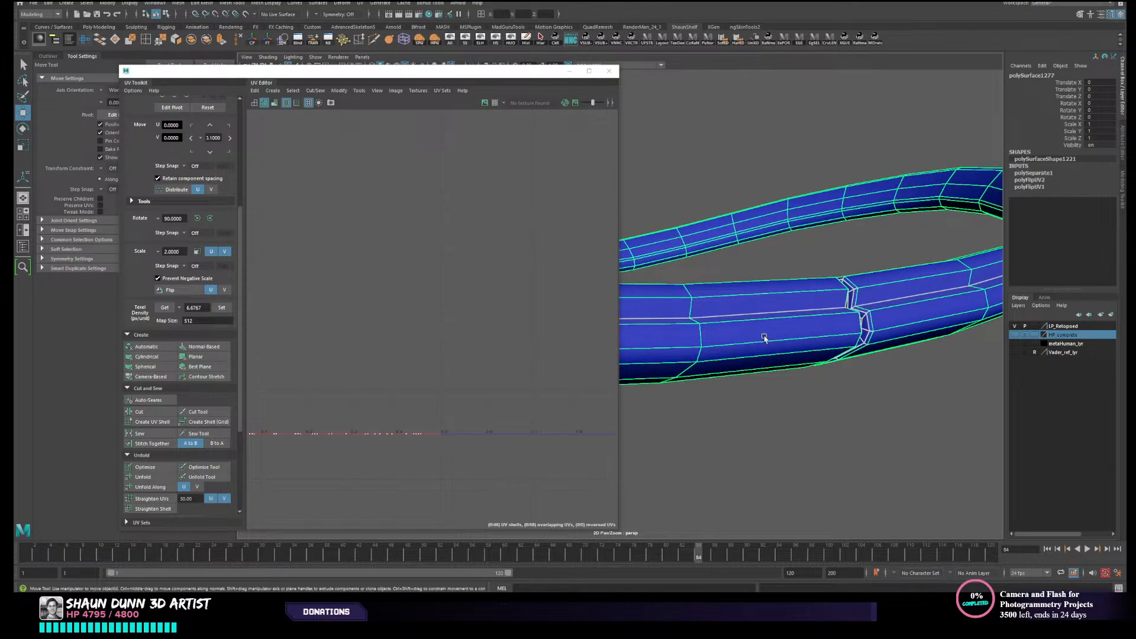
right_click_drag(884, 303, 884, 338)
left_click_drag(822, 256, 811, 401)
key("f")
middle_click_drag(811, 400, 925, 386, "alt")
left_click_drag(925, 386, 903, 368, "alt")
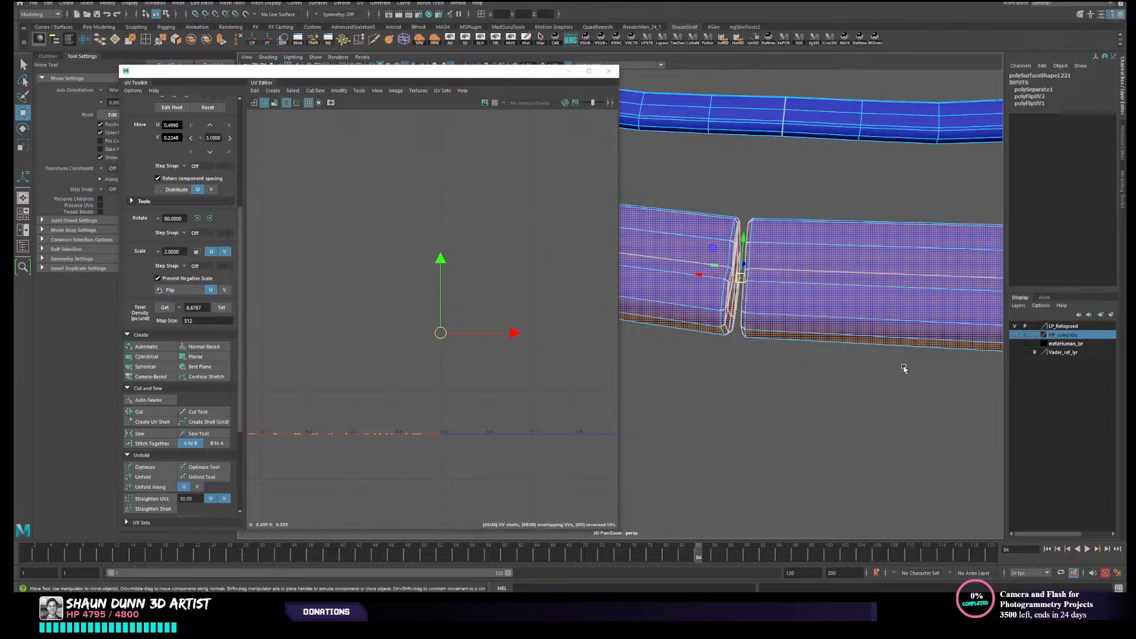
- Reduce the face selection to only the two end caps at the rim strip's gap, excluding the adjoining long faces
scroll(903, 367, "down", 2)
left_click_drag(831, 421, 861, 395, "alt")
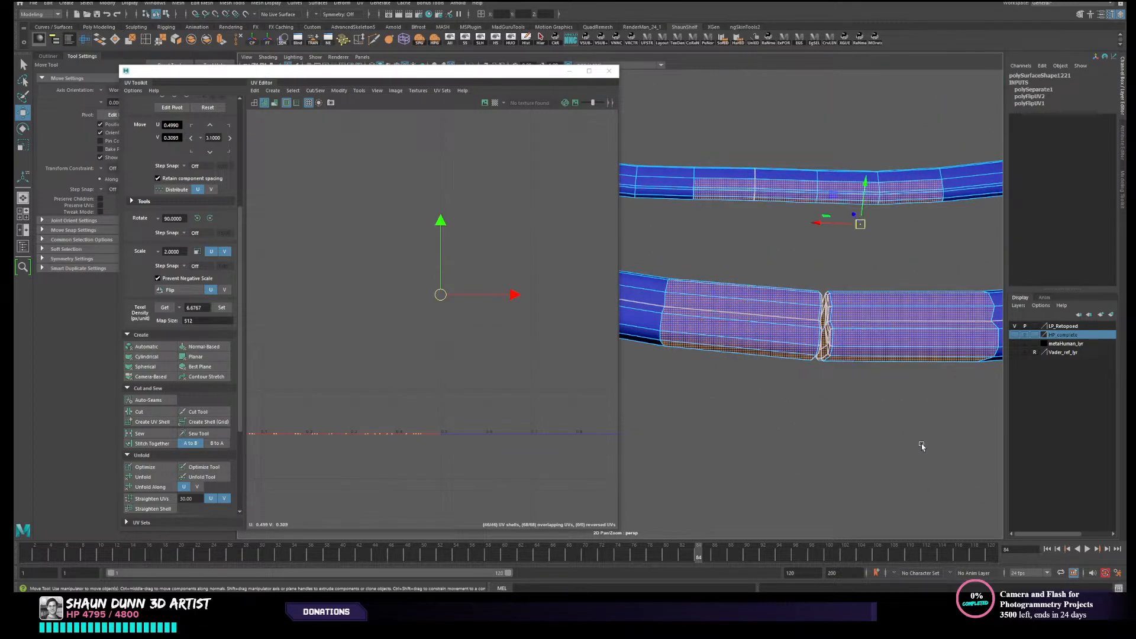
left_click_drag(921, 446, 898, 474, "alt")
left_click_drag(750, 251, 885, 405)
middle_click_drag(897, 437, 847, 452, "alt")
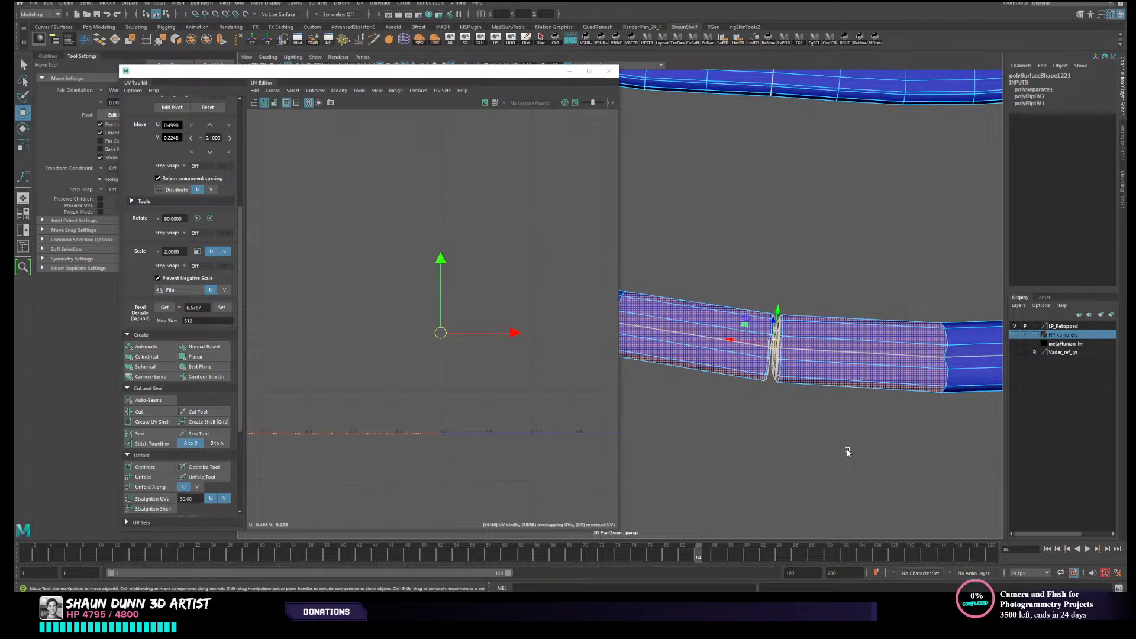
left_click_drag(847, 460, 830, 309, "alt")
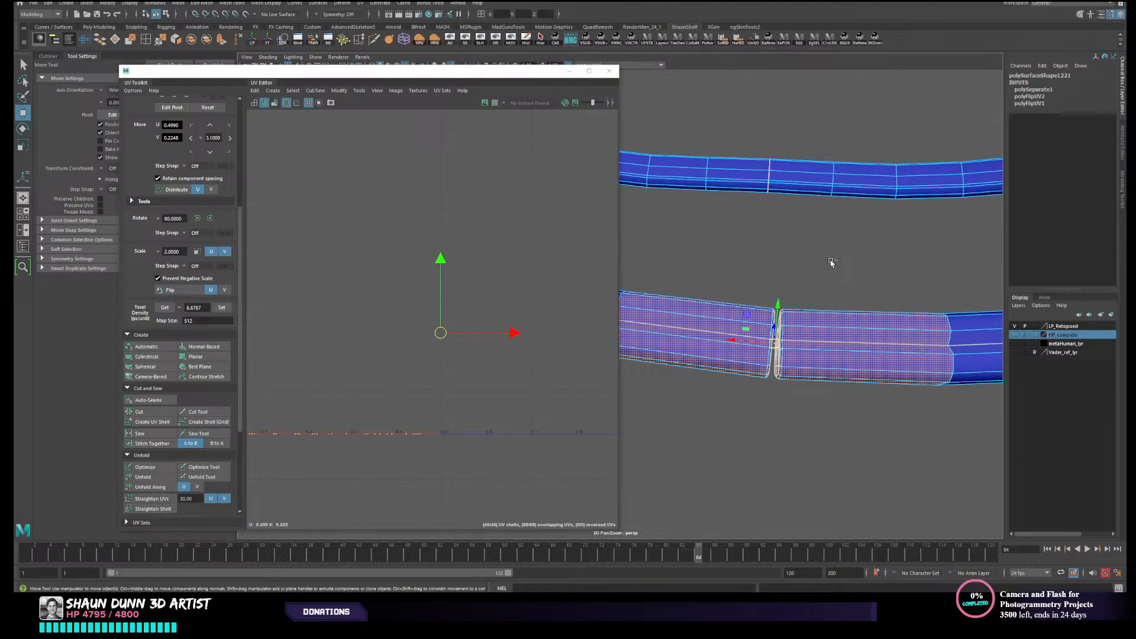
left_click_drag(911, 469, 912, 471, "ctrl")
left_click_drag(658, 240, 601, 453, "ctrl")
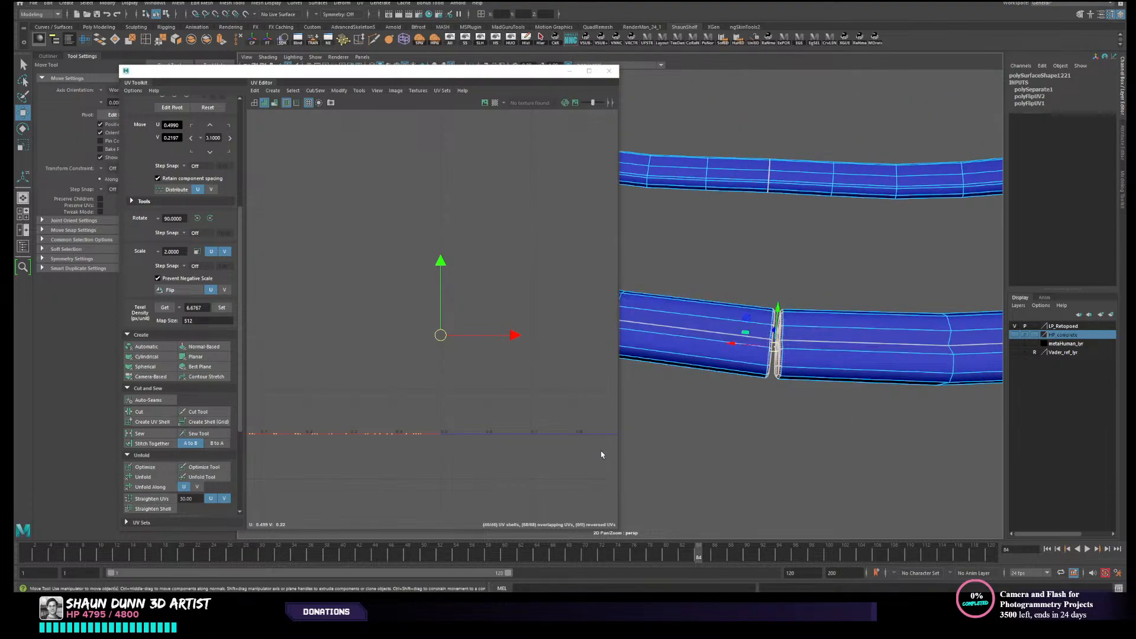
left_click_drag(776, 455, 746, 450, "alt")
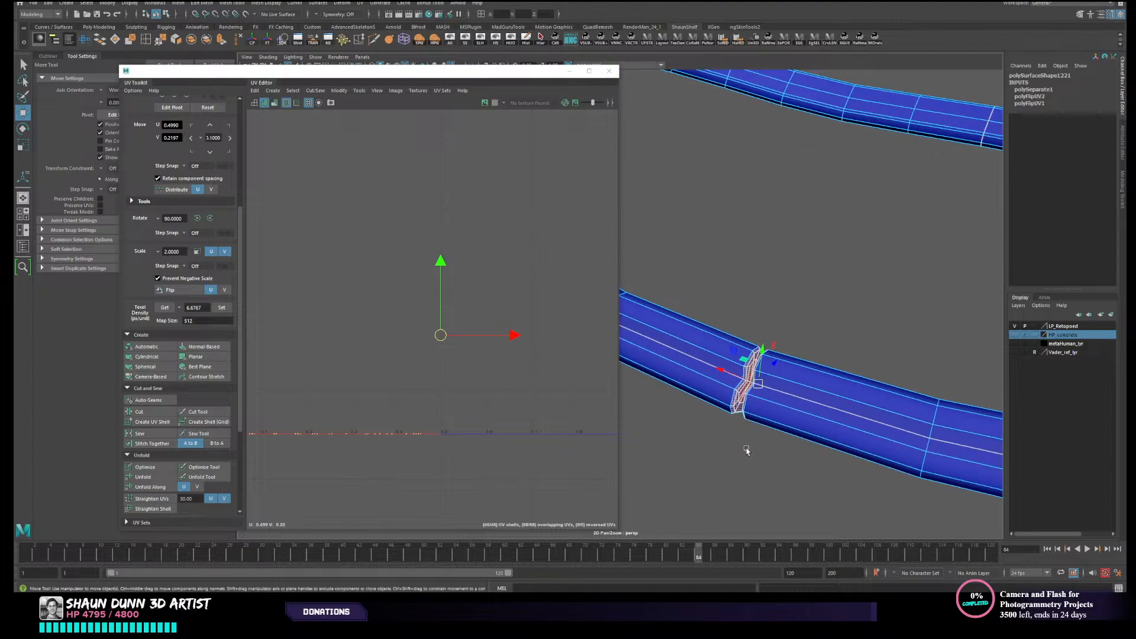
- Project camera-based UVs onto the selected end-cap faces and unfold them
left_click(151, 377)
middle_click_drag(343, 394, 443, 429, "alt")
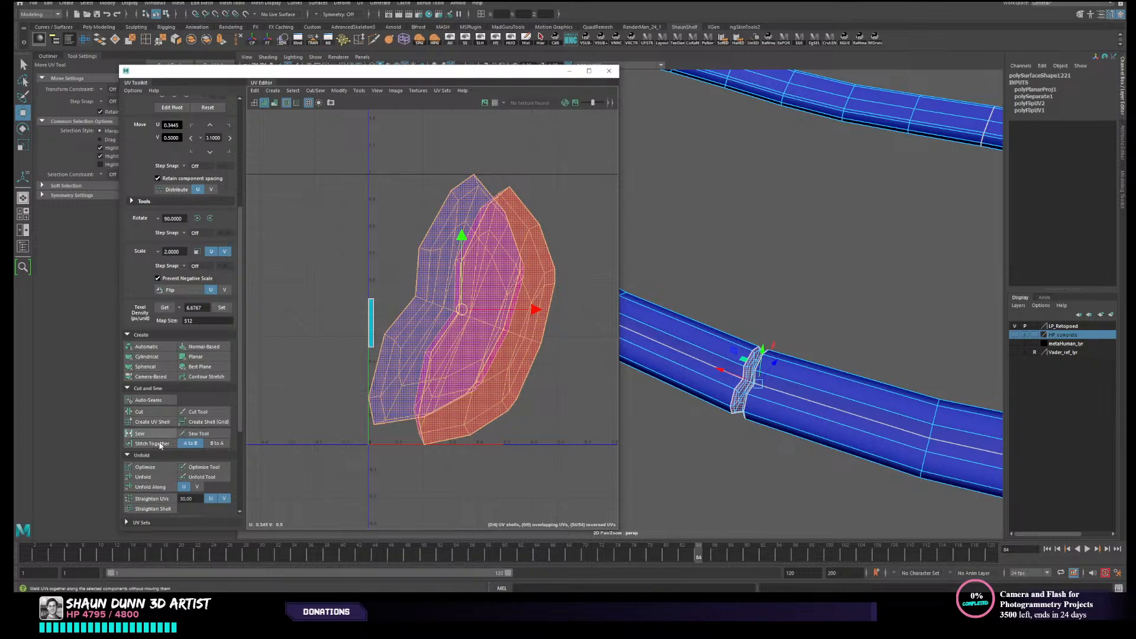
left_click(143, 477)
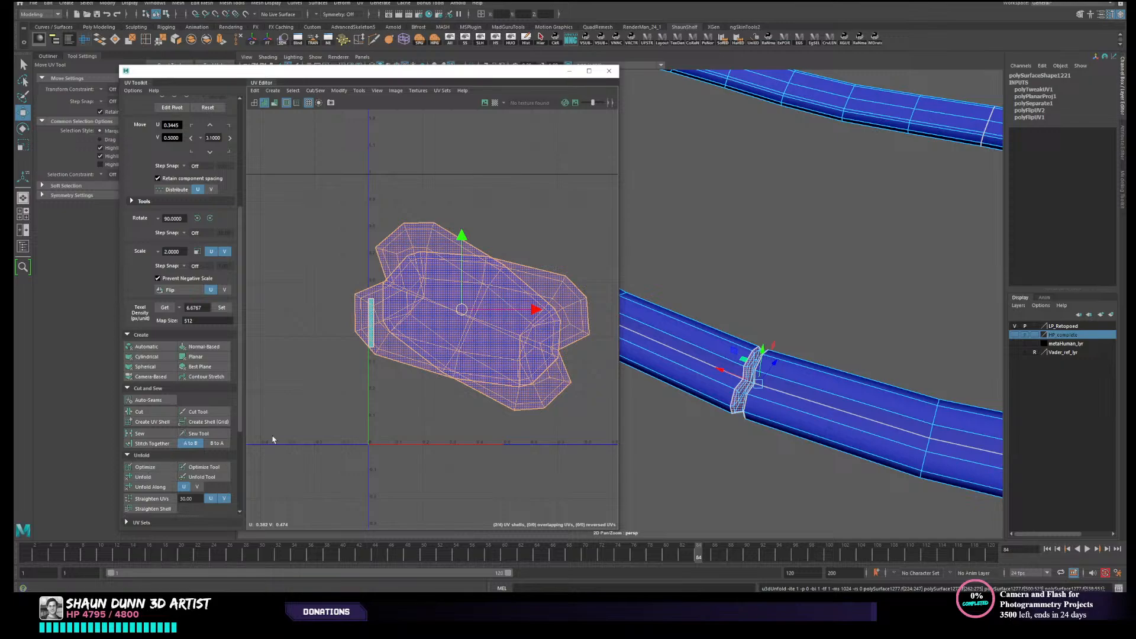
- Move the two overlapping end-cap shells apart, one above the UV tile and the other beside it
right_click_drag(447, 365, 411, 356)
left_click(396, 428)
scroll(404, 423, "down", 2)
right_click_drag(758, 364, 822, 352)
scroll(748, 382, "down", 3)
scroll(748, 382, "down", 3)
right_click_drag(450, 292, 418, 279)
left_click(448, 388)
left_click_drag(466, 351, 490, 129)
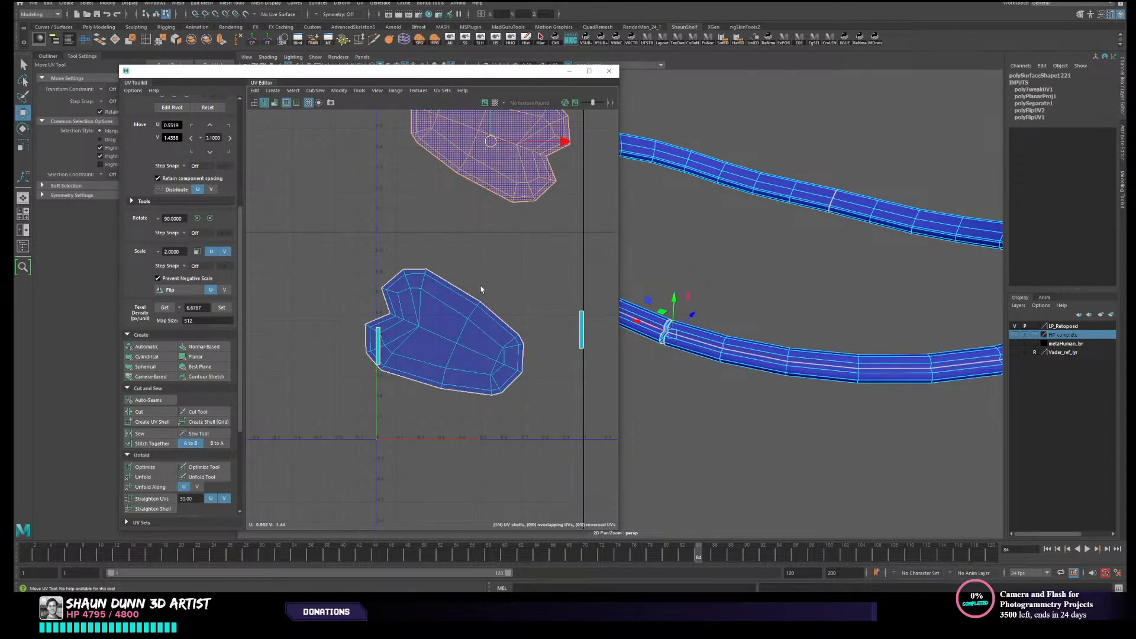
left_click(444, 331)
left_click_drag(443, 332, 296, 274)
- Show all hidden armour pieces again and bring the whole trooper into view
scroll(680, 207, "down", 4)
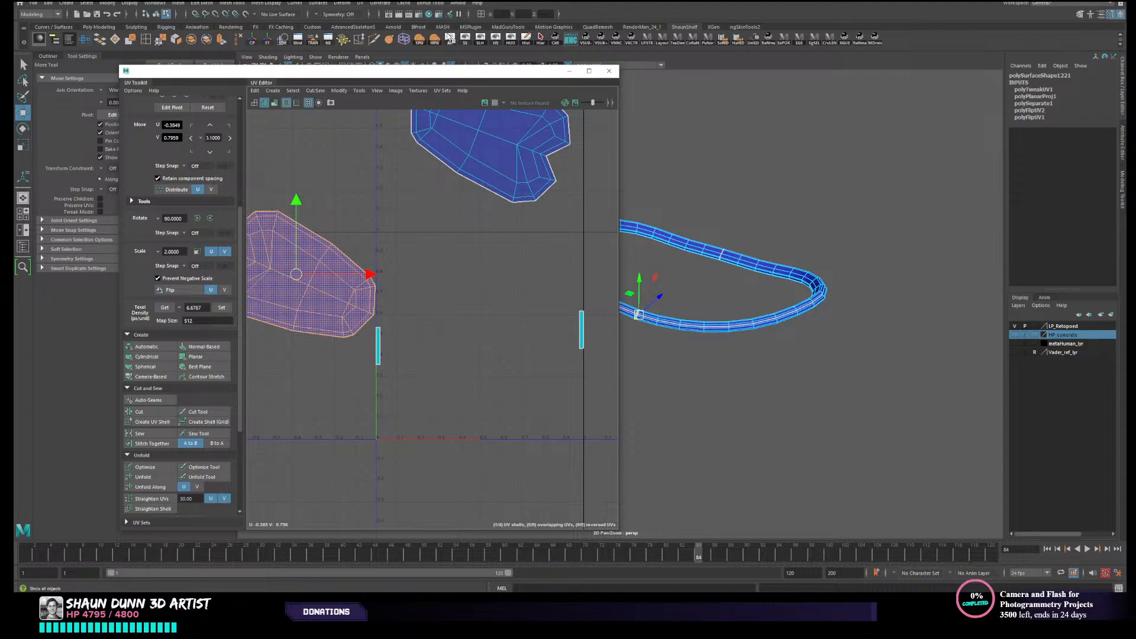
left_click(450, 38)
scroll(695, 221, "down", 8)
left_click_drag(695, 221, 723, 162, "alt")
scroll(723, 162, "down", 4)
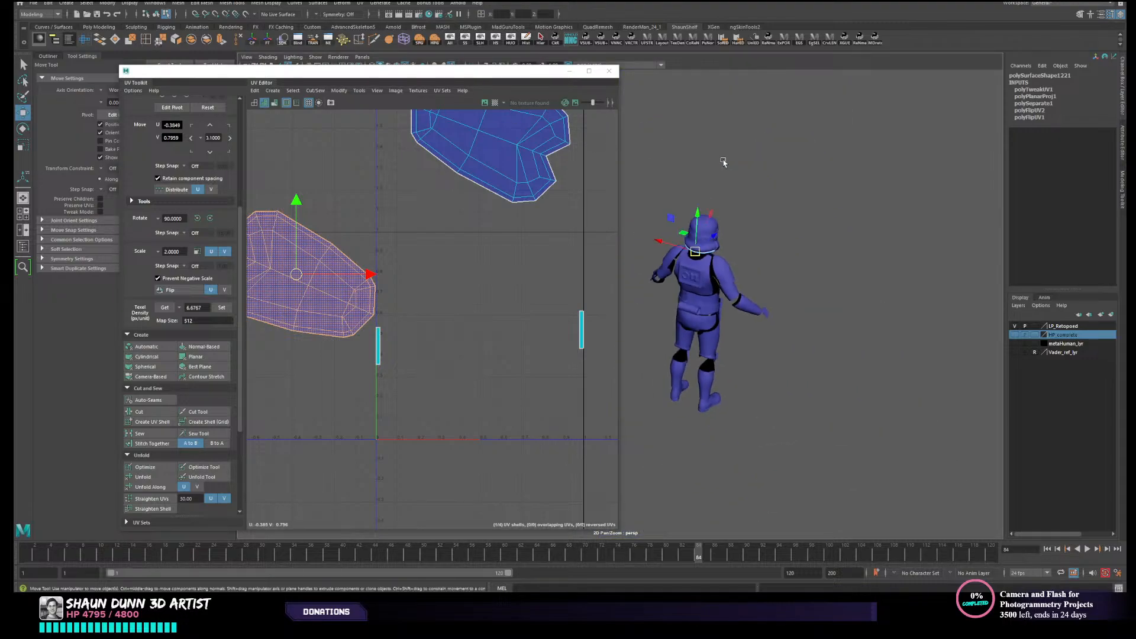
- Select every armour piece and repack all their UV shells with Layout
left_click_drag(837, 441, 838, 441)
right_click_drag(758, 266, 789, 250)
left_click(788, 250)
left_click_drag(649, 191, 835, 448)
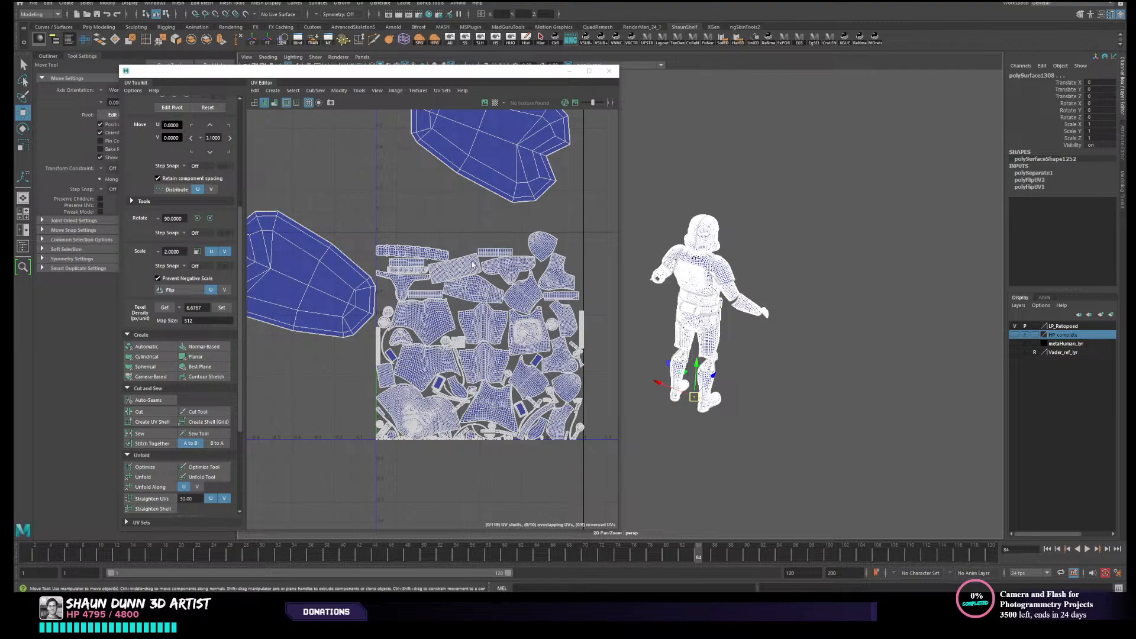
scroll(178, 392, "down", 5)
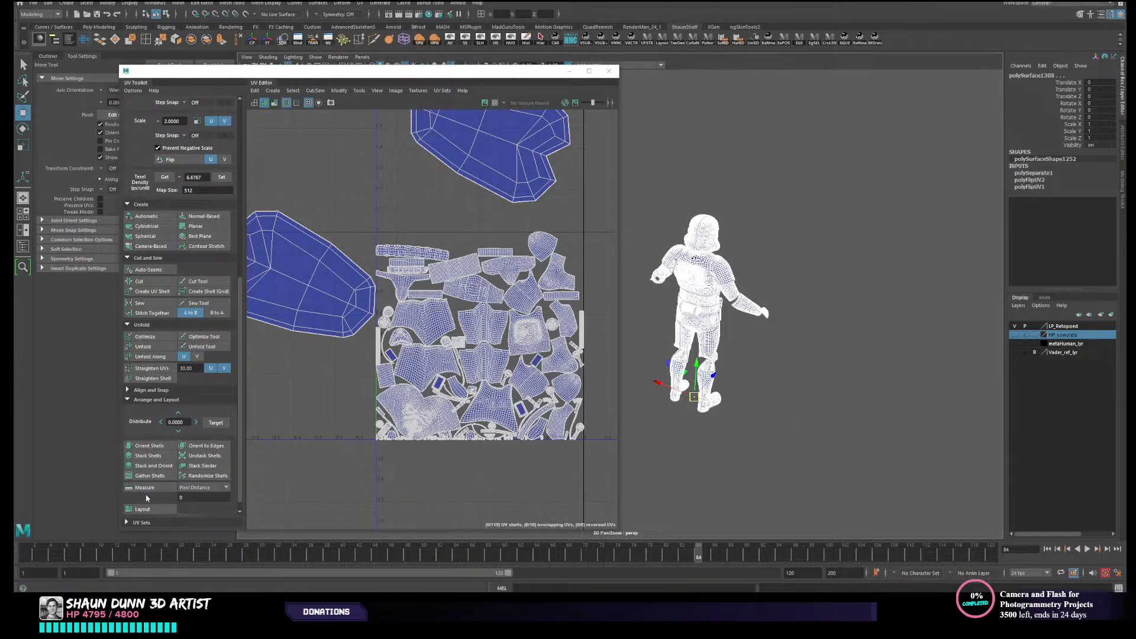
left_click(146, 508)
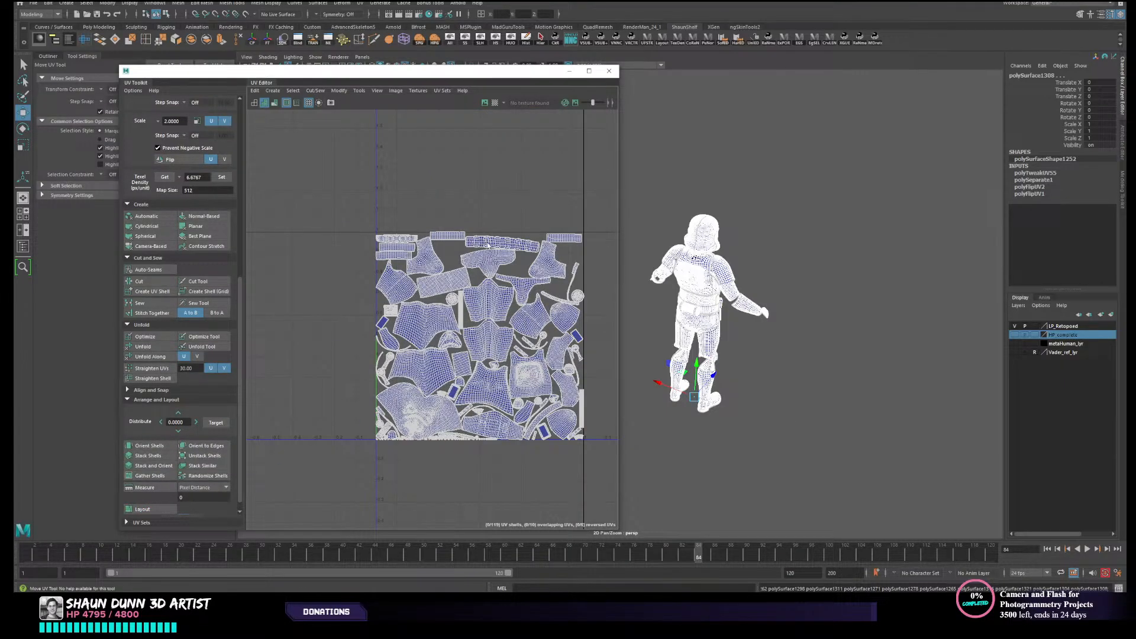
- Inspect the repacked layout and select the hourglass-shaped shell on the tile's lower edge to locate it on the helmet
scroll(476, 322, "up", 10)
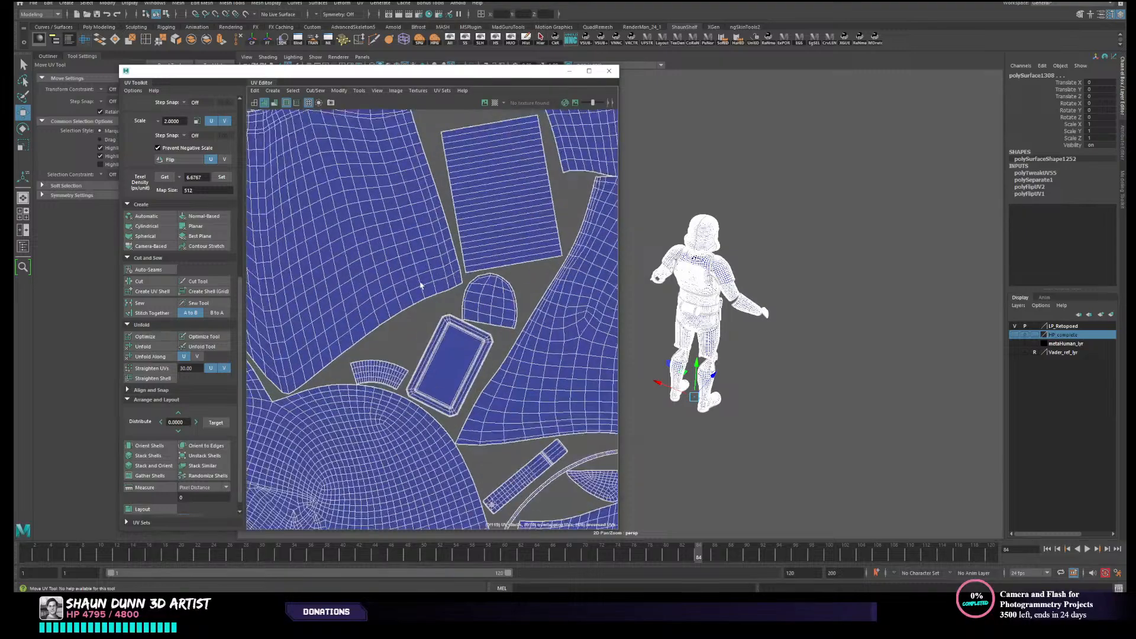
scroll(467, 312, "up", 8)
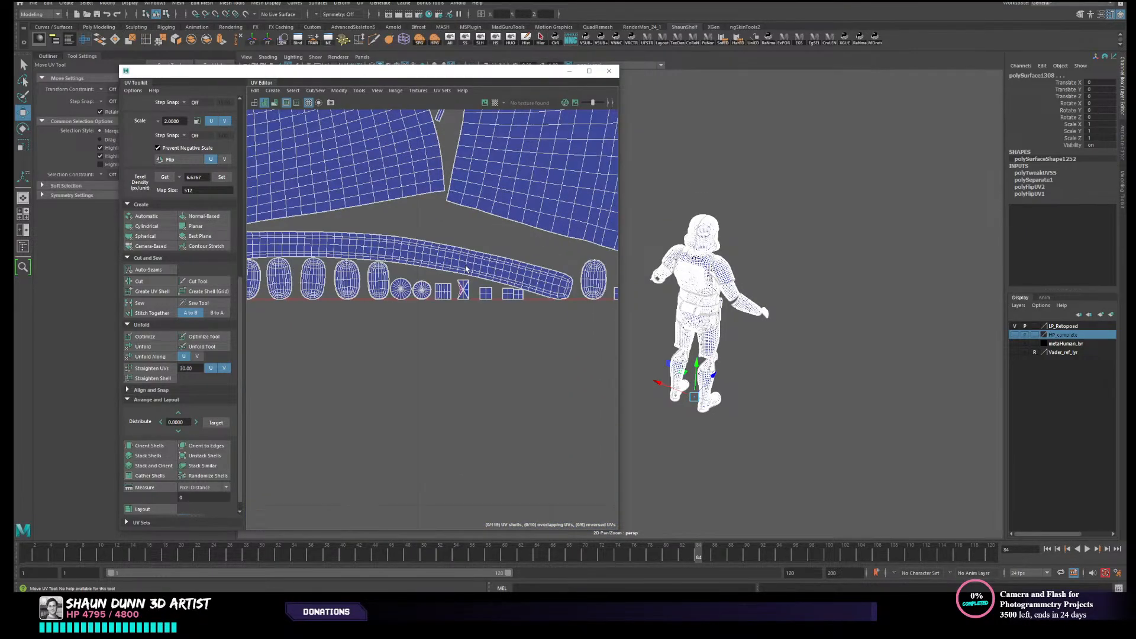
right_click_drag(469, 312, 460, 303)
left_click(461, 305)
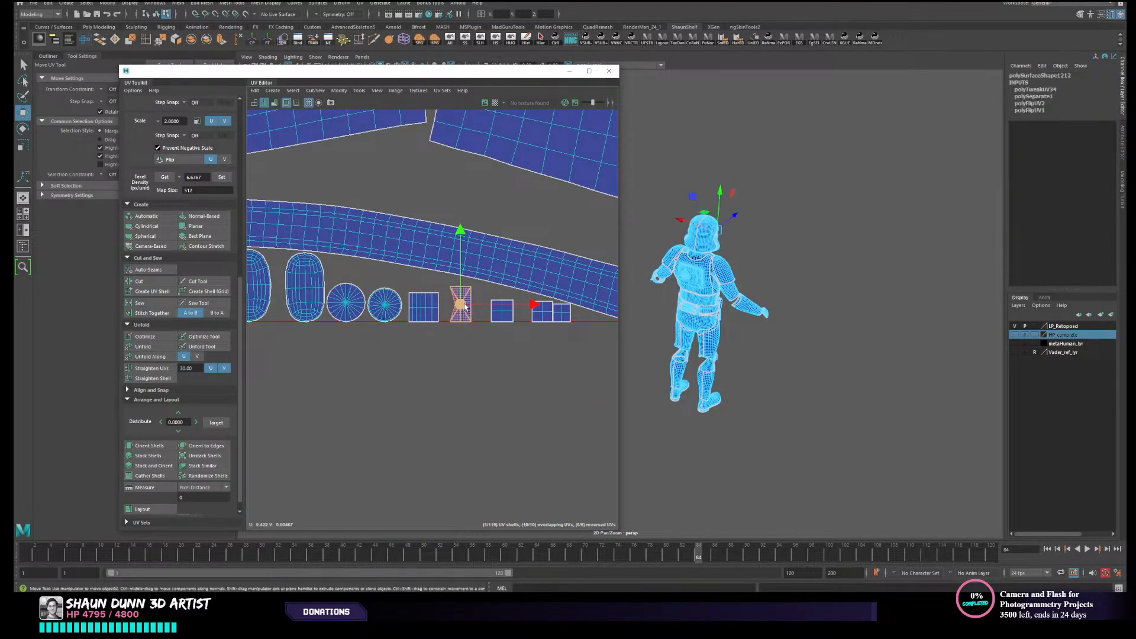
key("f")
left_click_drag(809, 273, 641, 297, "alt")
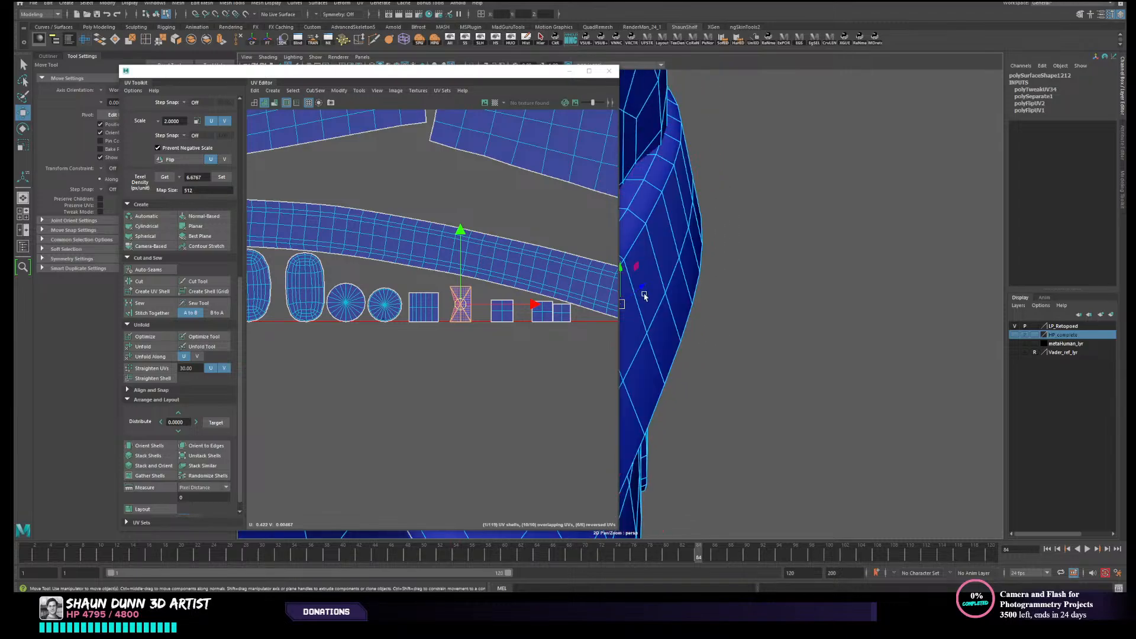
middle_click_drag(641, 296, 808, 279, "alt")
left_click_drag(764, 287, 802, 280, "alt")
scroll(715, 289, "down", 3)
scroll(717, 304, "down", 4)
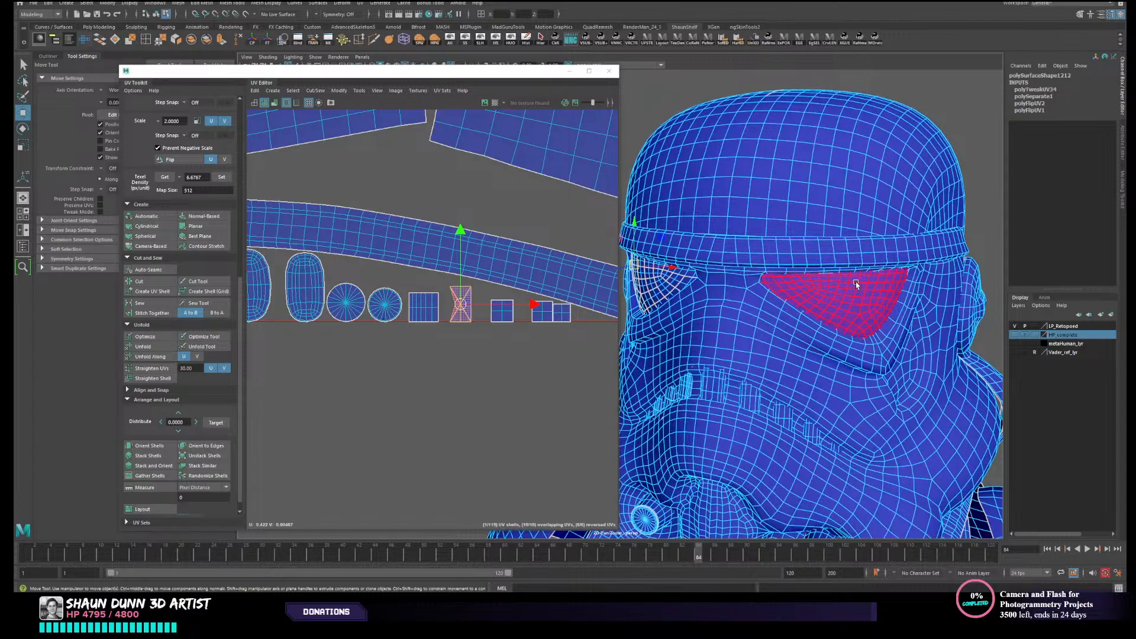
- Duplicate the helmet's eye lens and mirror the copy to the opposite eye with Scale X set to -1
right_click_drag(861, 292, 886, 276)
scroll(881, 282, "down", 4)
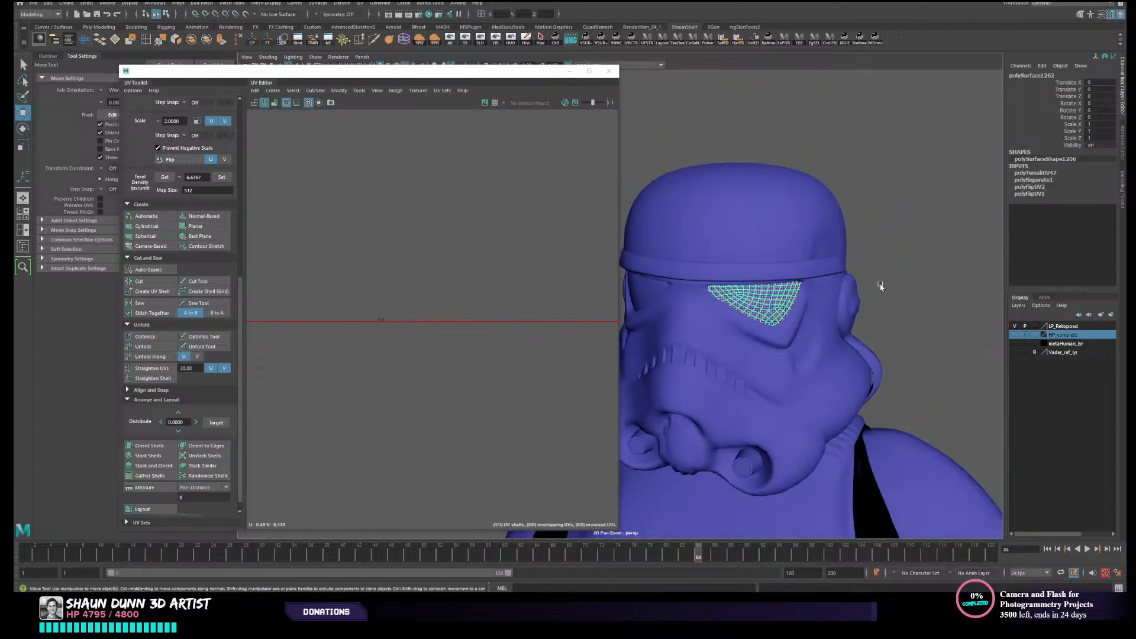
left_click(900, 275)
left_click(772, 296)
mouse_move(773, 295)
left_mouse_down("alt")
mouse_move(672, 305)
mouse_move(653, 289)
mouse_move(767, 314)
left_mouse_up("alt")
left_click(745, 293)
middle_click_drag(745, 344, 816, 259, "alt")
scroll(816, 258, "down", 3)
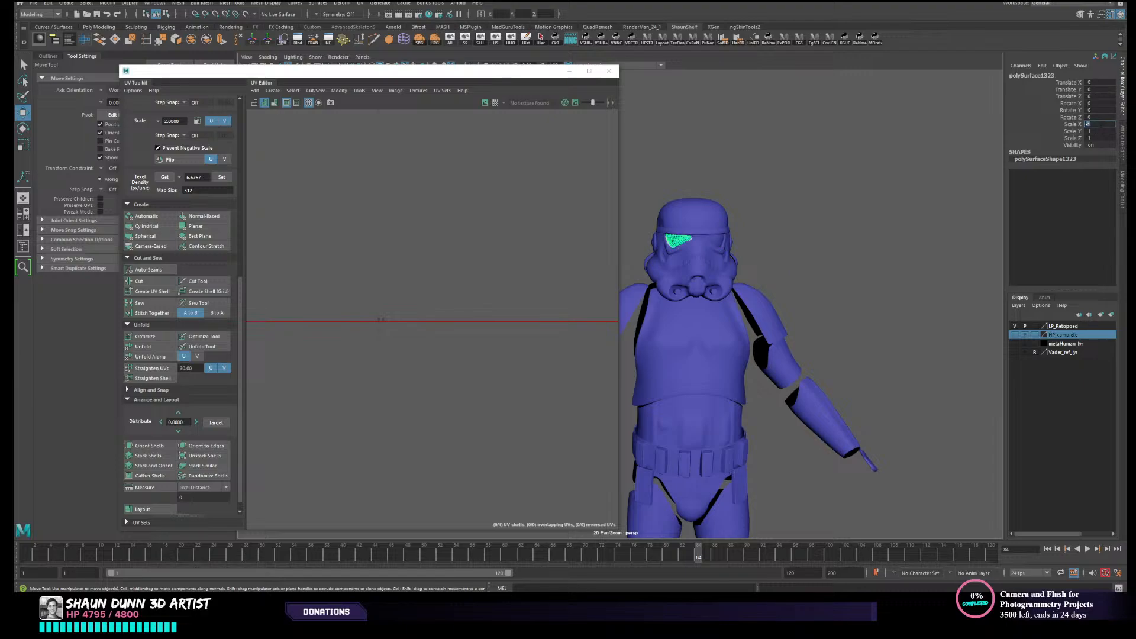
scroll(758, 180, "up", 3)
- Compare both eye lenses' UVs and freeze the transformations of the mirrored lens
left_click(780, 220)
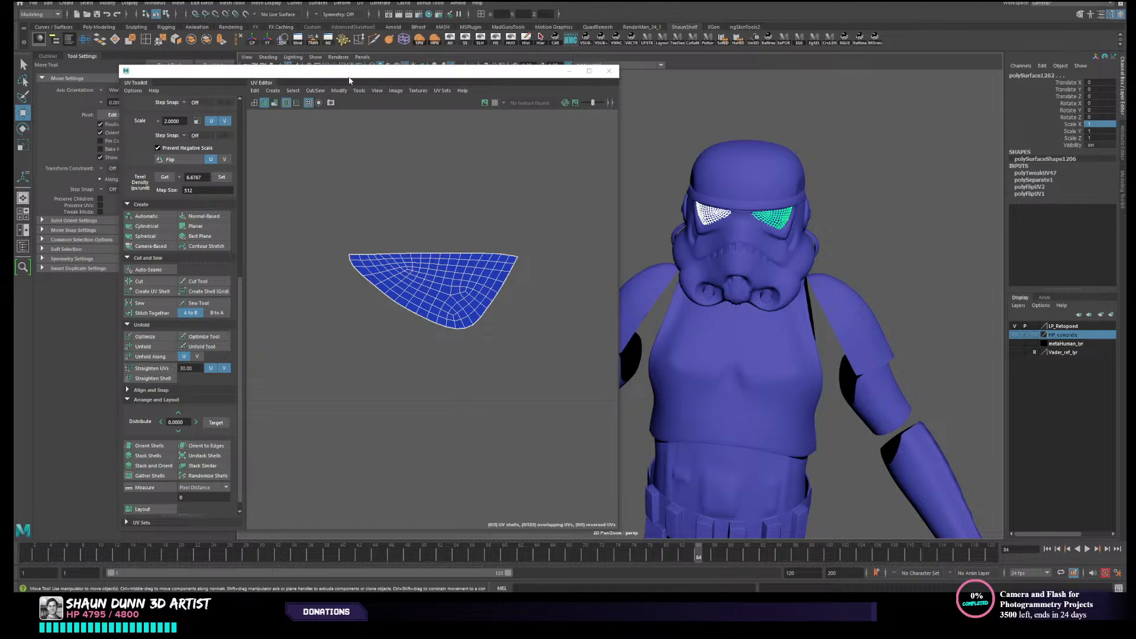
left_click(717, 217)
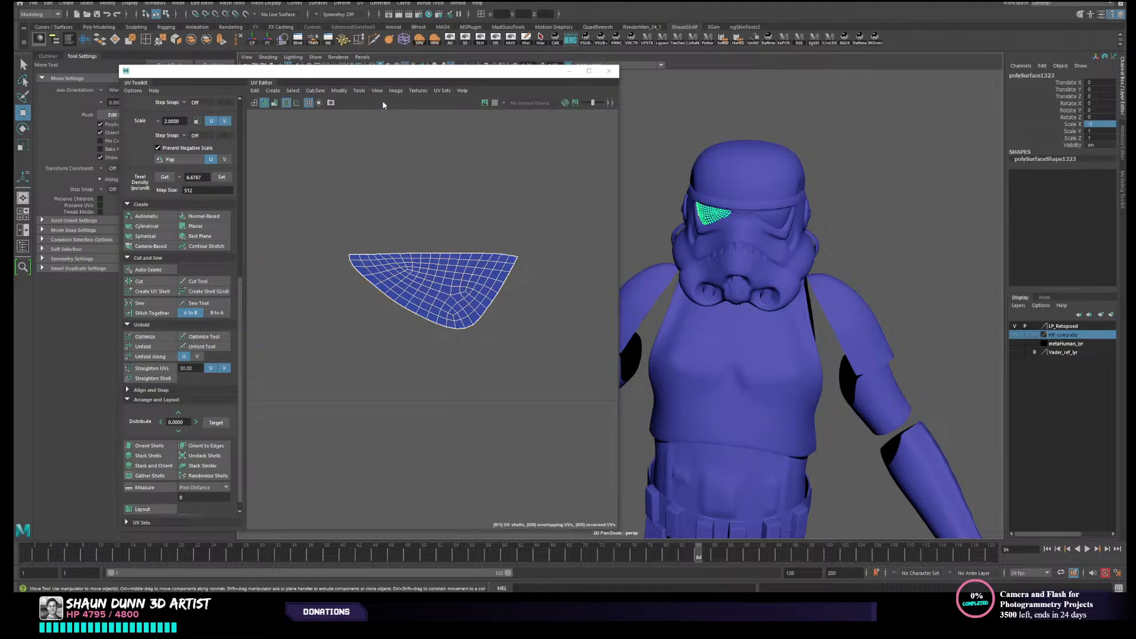
left_click(262, 39)
left_click(408, 155)
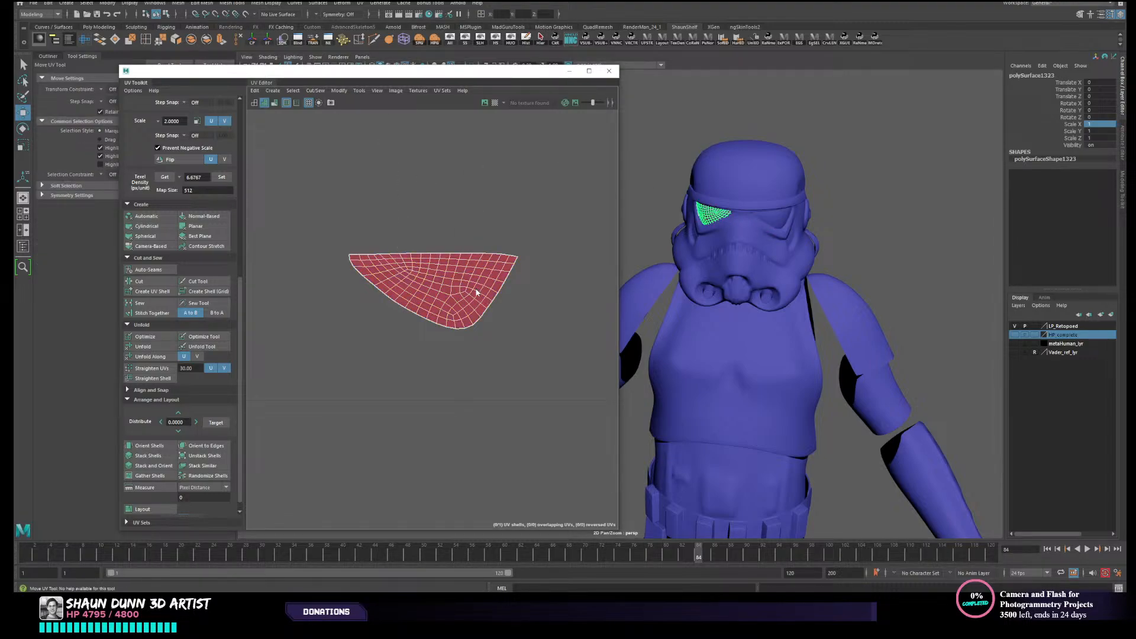
- Flip the reversed UV shell of the mirrored eye lens and clear the selection
right_click_drag(476, 292, 447, 282)
left_click(446, 282)
left_click(339, 90)
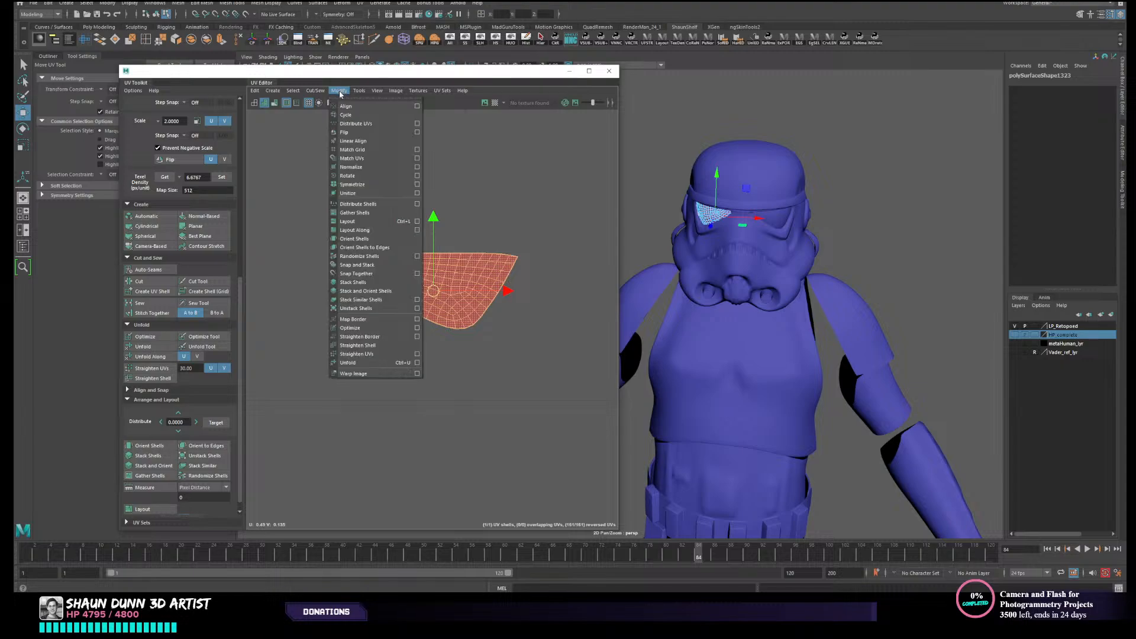
left_click(350, 133)
right_click_drag(829, 225, 740, 259)
left_click(874, 205)
middle_click_drag(738, 259, 804, 120, "alt")
right_click_drag(803, 120, 737, 193, "alt")
middle_click_drag(737, 193, 794, 147, "alt")
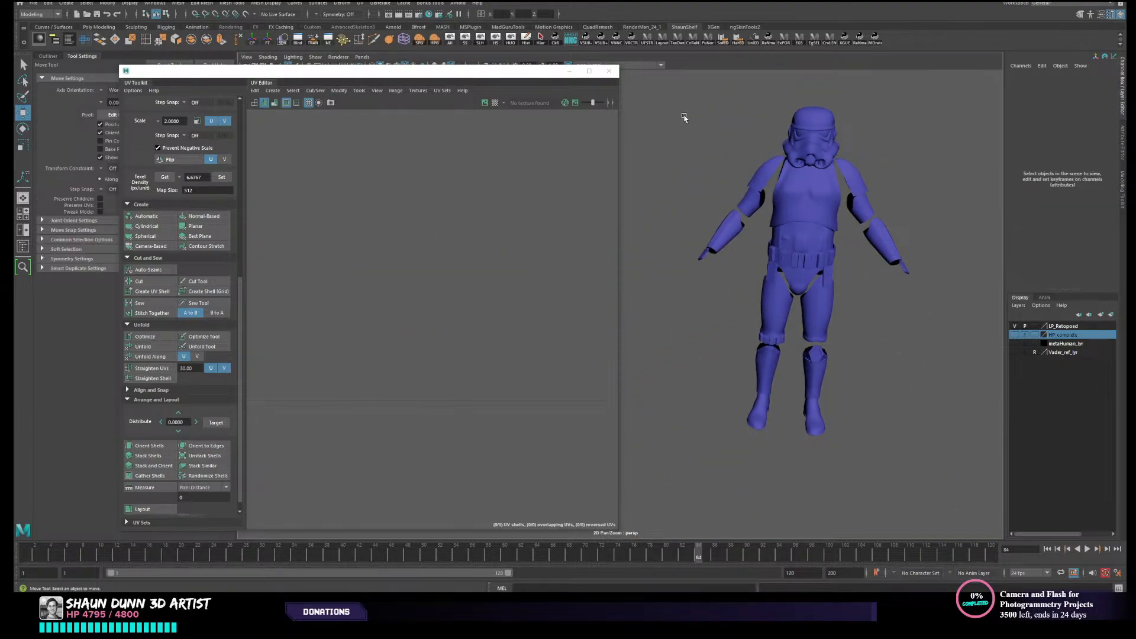
- Select every armour piece, repack all of their UV shells with Layout, and clear the shell selection
left_click_drag(866, 353, 867, 353)
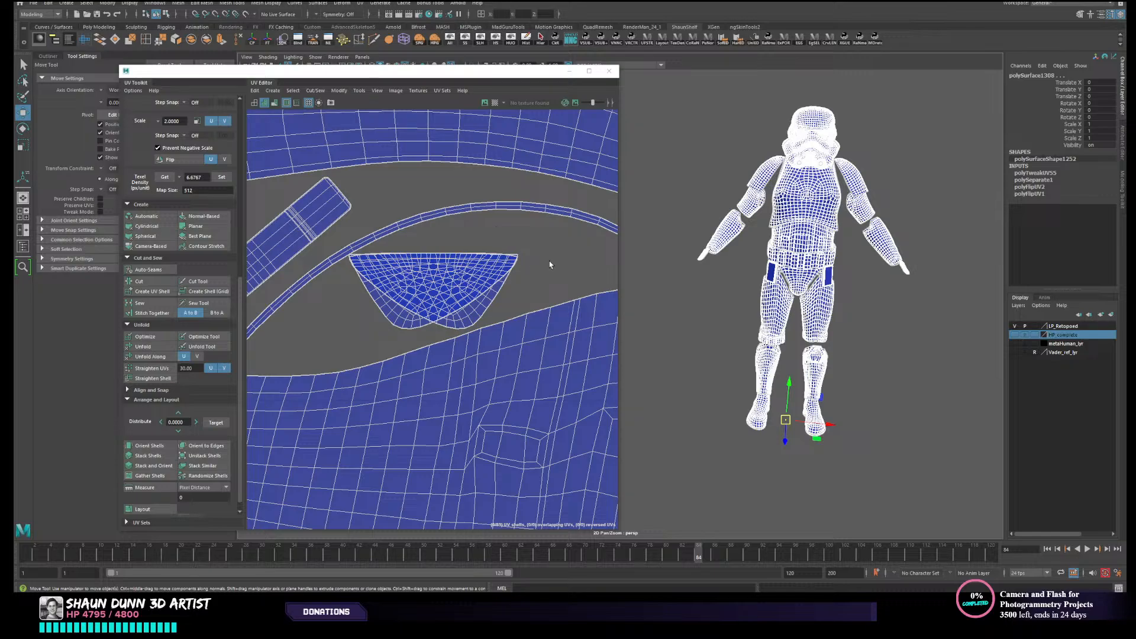
right_click_drag(536, 254, 514, 245)
scroll(525, 242, "down", 6)
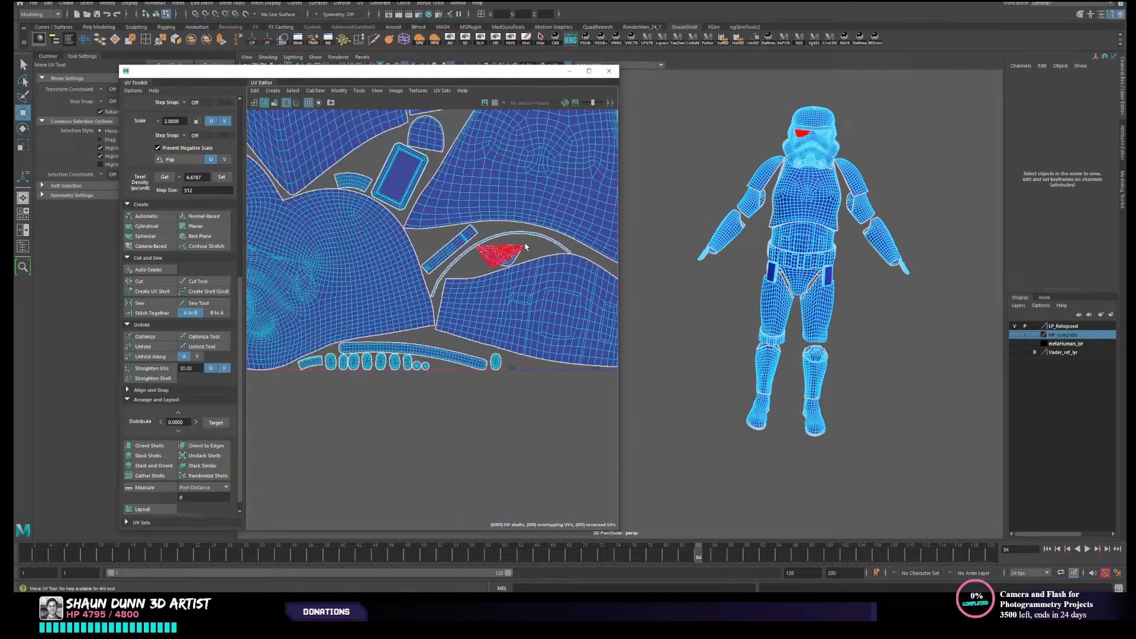
scroll(525, 247, "down", 8)
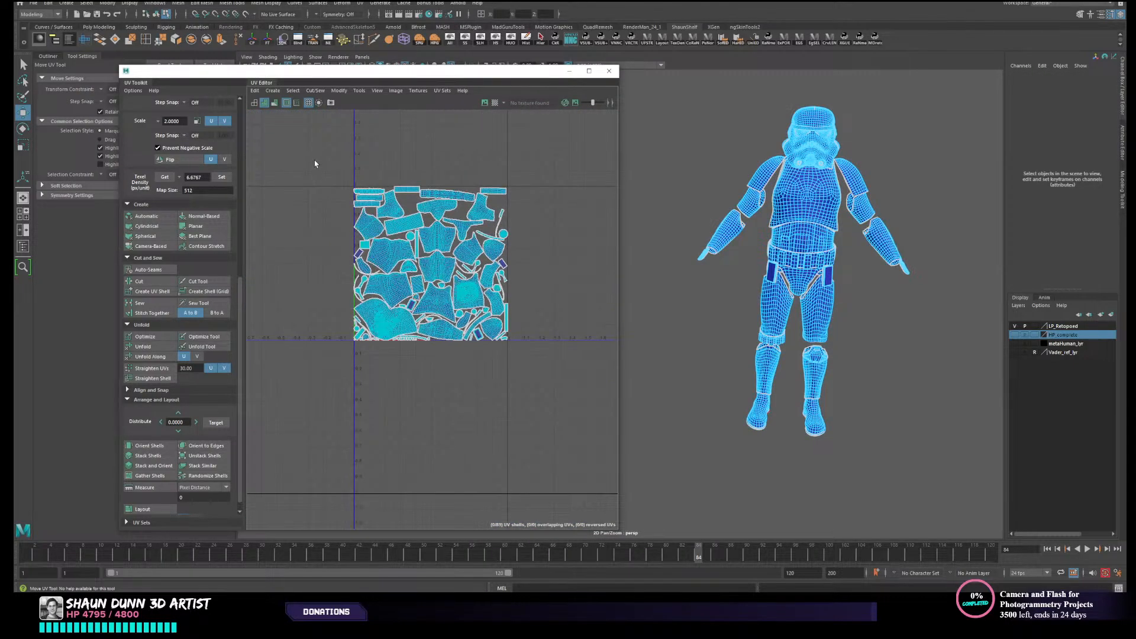
left_click_drag(558, 401, 558, 401)
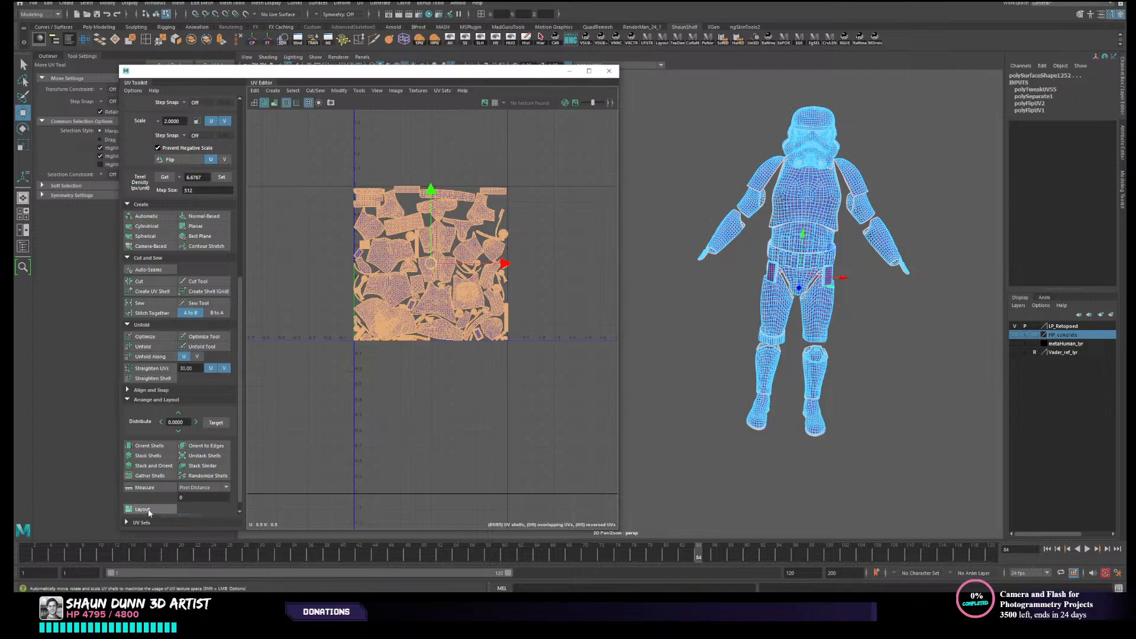
scroll(419, 374, "up", 6)
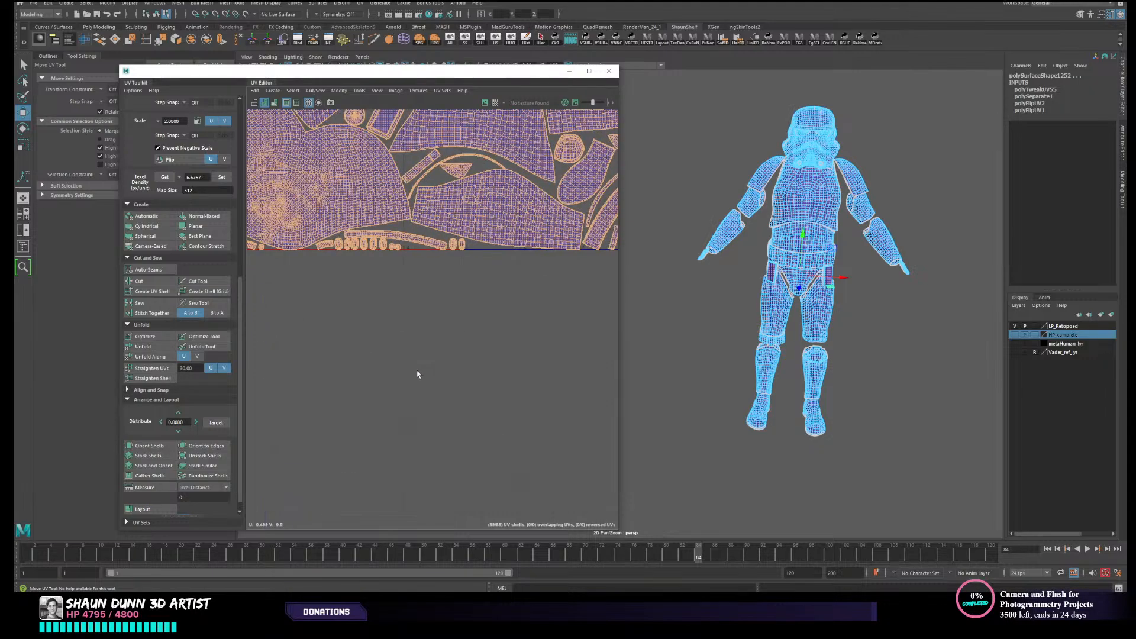
left_click(418, 371)
- Examine the repacked UV shells across the whole tile, checking their placement and the gaps between them
middle_click_drag(407, 336, 293, 422, "alt")
middle_click_drag(422, 377, 315, 403, "alt")
scroll(397, 393, "up", 3)
scroll(366, 273, "up", 3)
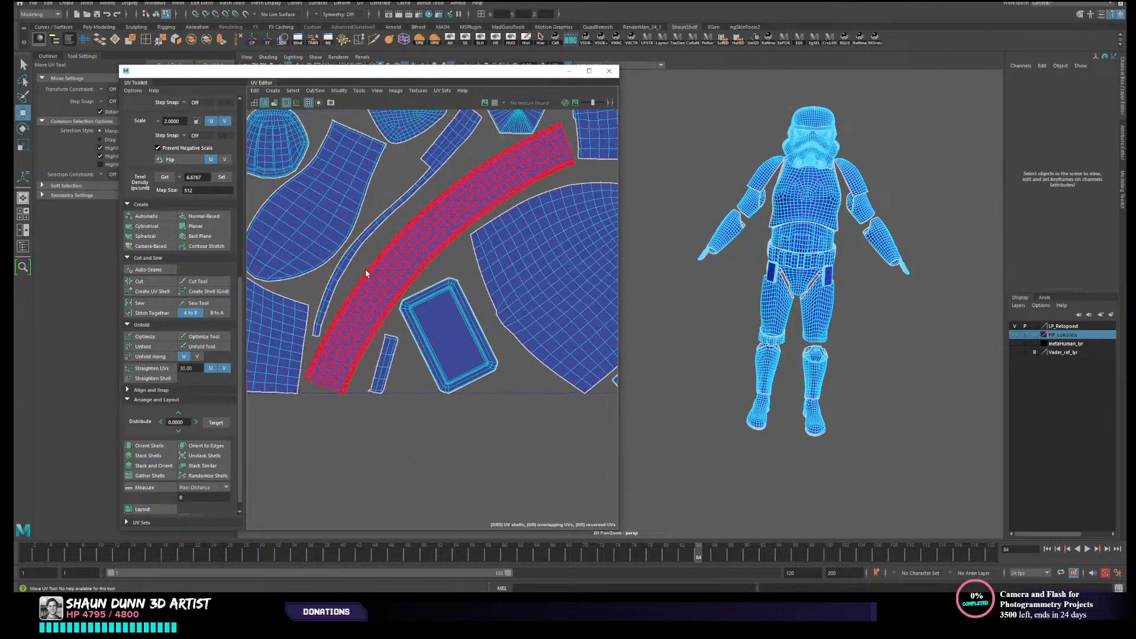
middle_click_drag(369, 265, 326, 379, "alt")
middle_click_drag(424, 279, 278, 369, "alt")
middle_click_drag(416, 223, 387, 414, "alt")
middle_click_drag(263, 297, 487, 453, "alt")
middle_click_drag(424, 251, 342, 423, "alt")
middle_click_drag(390, 261, 375, 398, "alt")
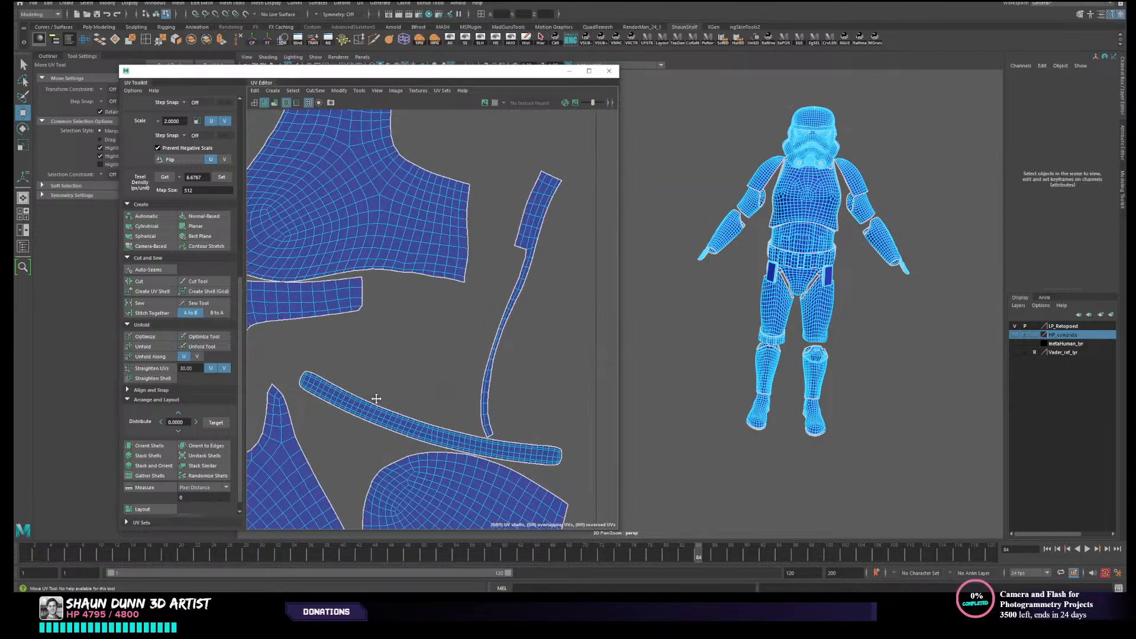
middle_click_drag(269, 364, 413, 376, "alt")
middle_click_drag(404, 219, 462, 411, "alt")
middle_click_drag(332, 323, 616, 112, "alt")
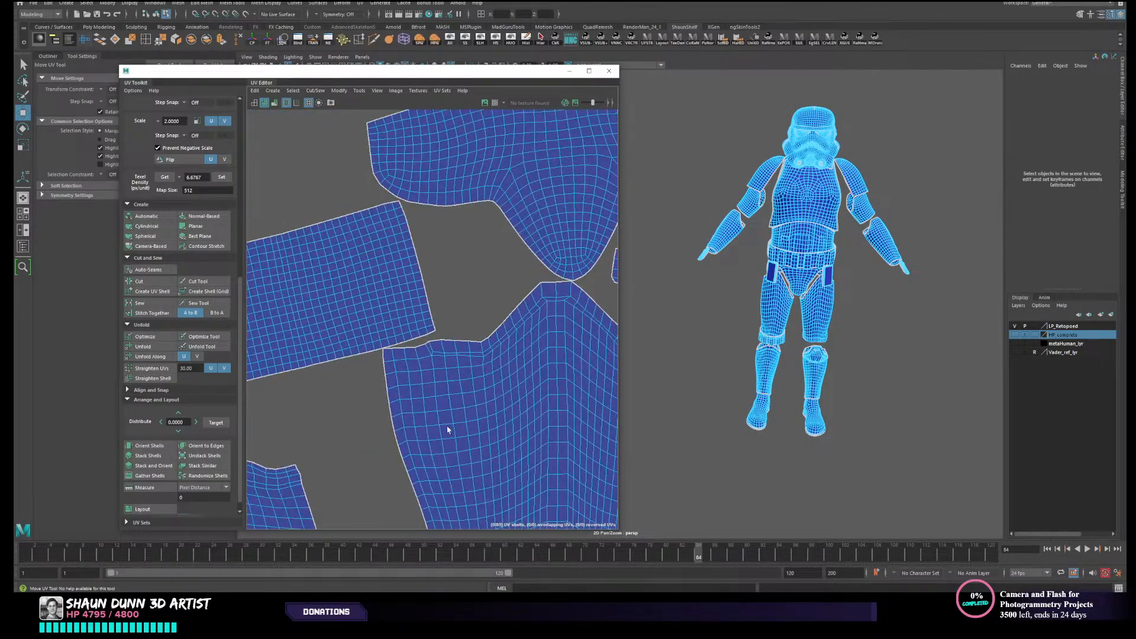
middle_click_drag(449, 428, 482, 231, "alt")
middle_click_drag(404, 389, 437, 197, "alt")
middle_click_drag(414, 426, 444, 177, "alt")
middle_click_drag(444, 378, 471, 190, "alt")
middle_click_drag(353, 394, 542, 356, "alt")
middle_click_drag(335, 277, 574, 349, "alt")
middle_click_drag(373, 213, 296, 414, "alt")
middle_click_drag(361, 225, 359, 346, "alt")
middle_click_drag(357, 221, 444, 330, "alt")
scroll(444, 330, "down", 6)
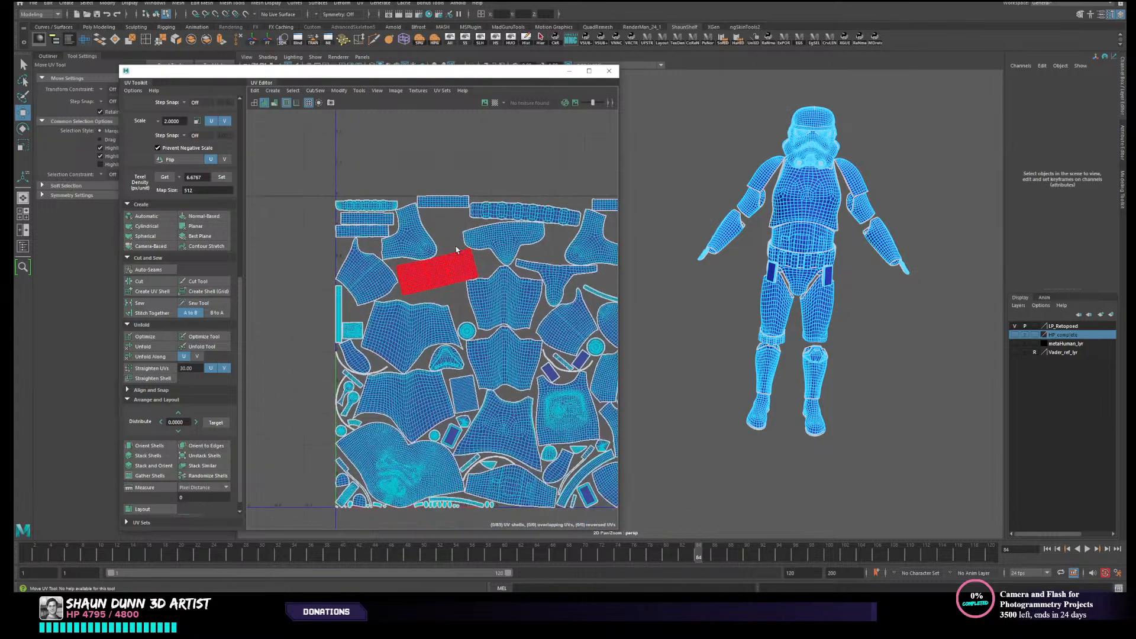
- Assign the existing Checker material to the armour pieces and clear the selection
right_click_drag(787, 282, 819, 262)
middle_click_drag(808, 355, 776, 286, "alt")
left_click(796, 240)
middle_click_drag(786, 229, 794, 274, "alt")
scroll(791, 276, "down", 2)
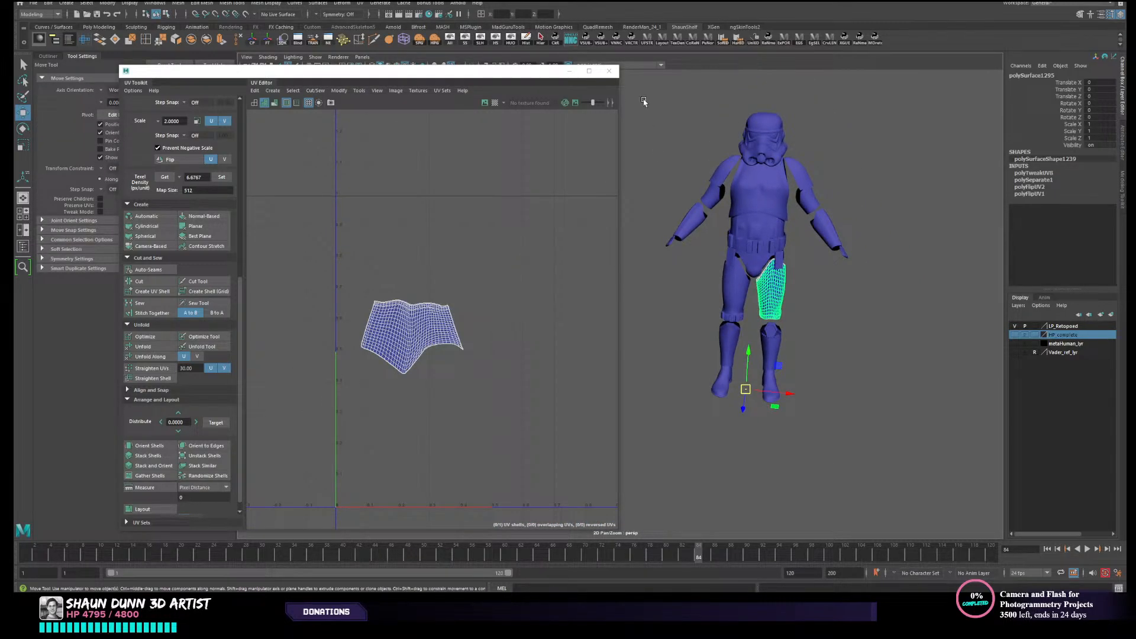
left_click_drag(837, 422, 660, 109)
right_click_drag(773, 341, 843, 559)
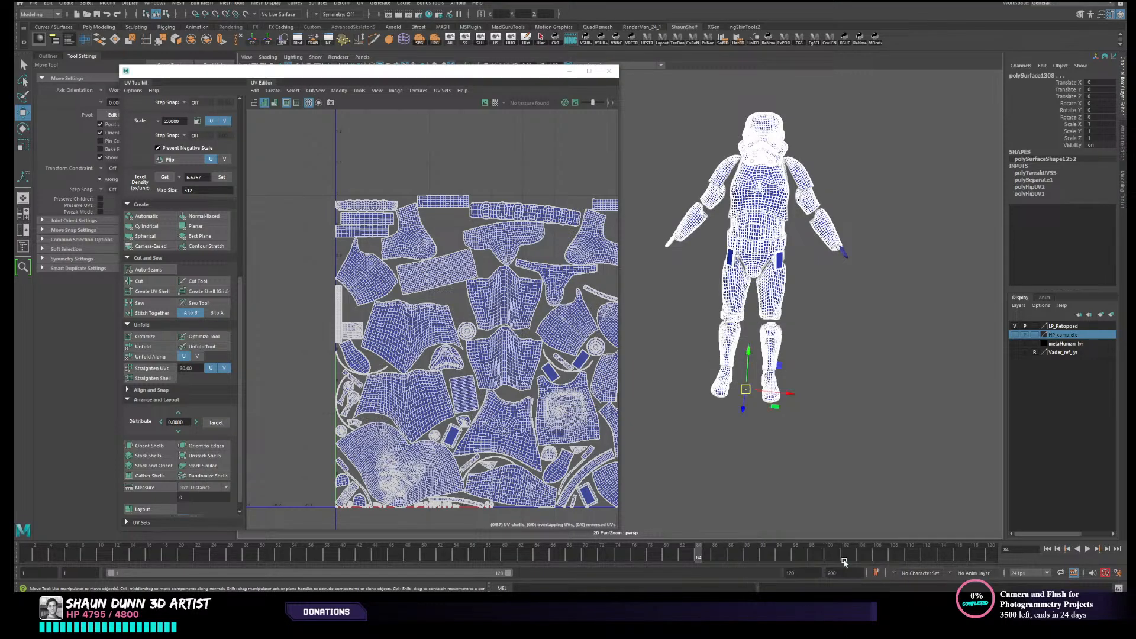
left_click(885, 332)
- Assign the existing Checker material to the hand plate that is still blue and clear the selection
left_click_drag(885, 332, 862, 290, "alt")
middle_click_drag(862, 290, 786, 288, "alt")
right_click_drag(786, 289, 904, 215, "alt")
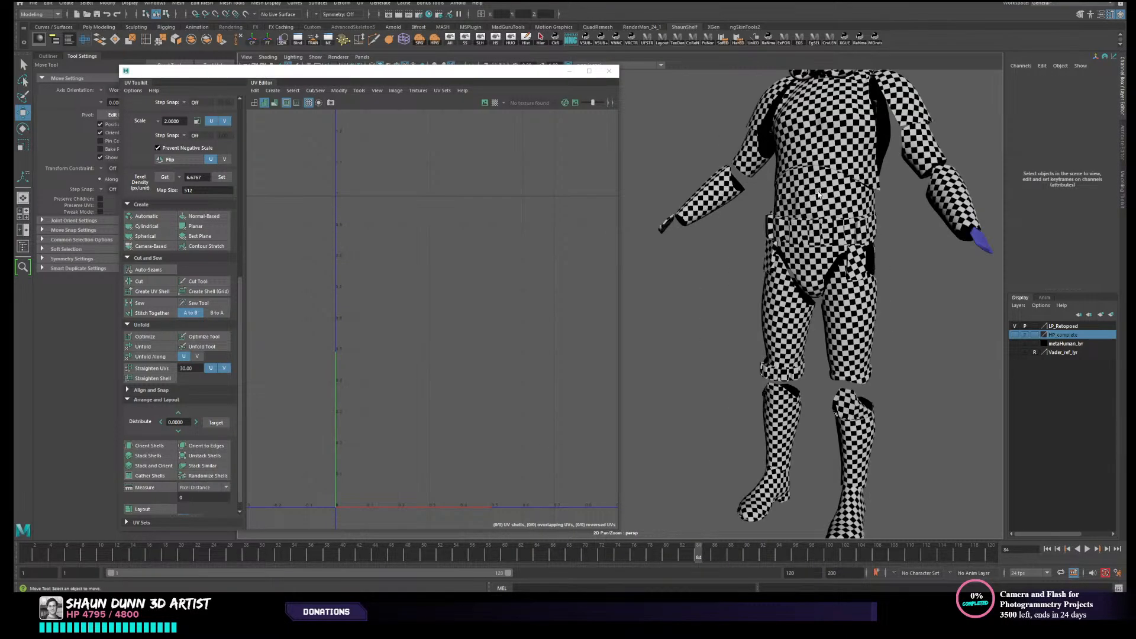
middle_click_drag(904, 214, 746, 234, "alt")
left_click_drag(747, 234, 704, 198, "alt")
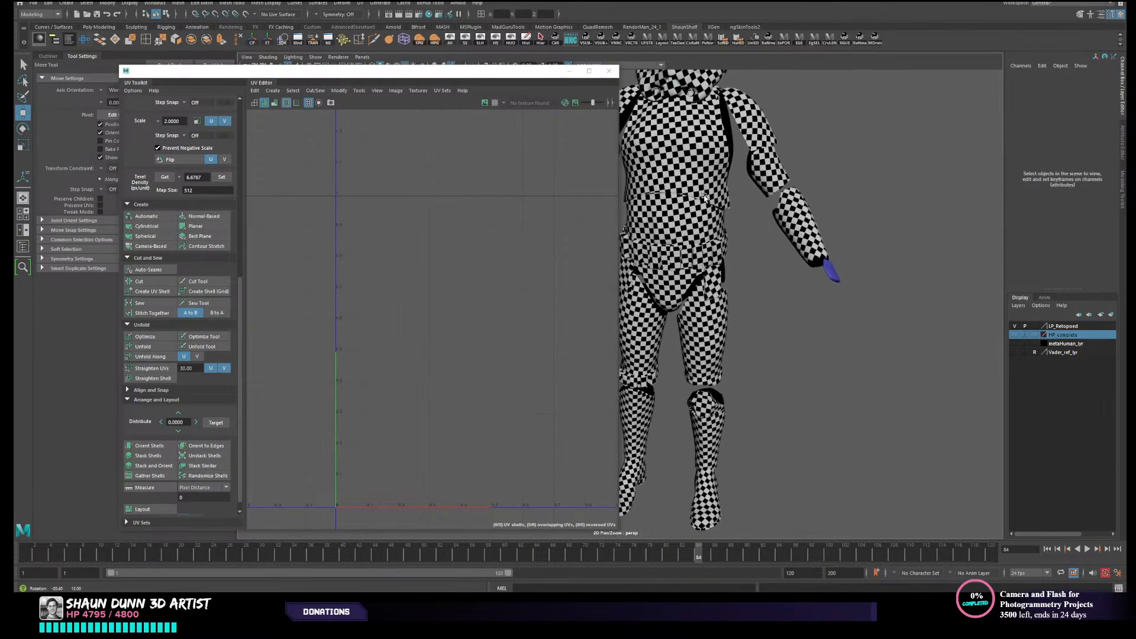
left_click(826, 273)
mouse_move(825, 273)
left_mouse_down("alt")
mouse_move(823, 315)
mouse_move(778, 382)
mouse_move(815, 292)
left_mouse_up("alt")
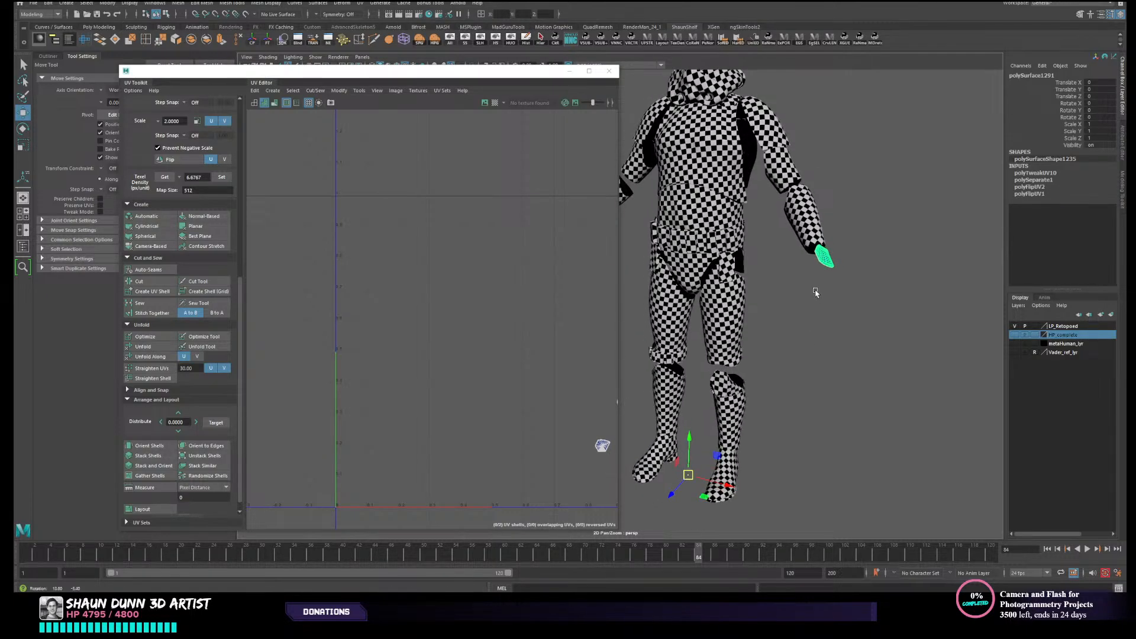
right_click_drag(829, 256, 824, 493)
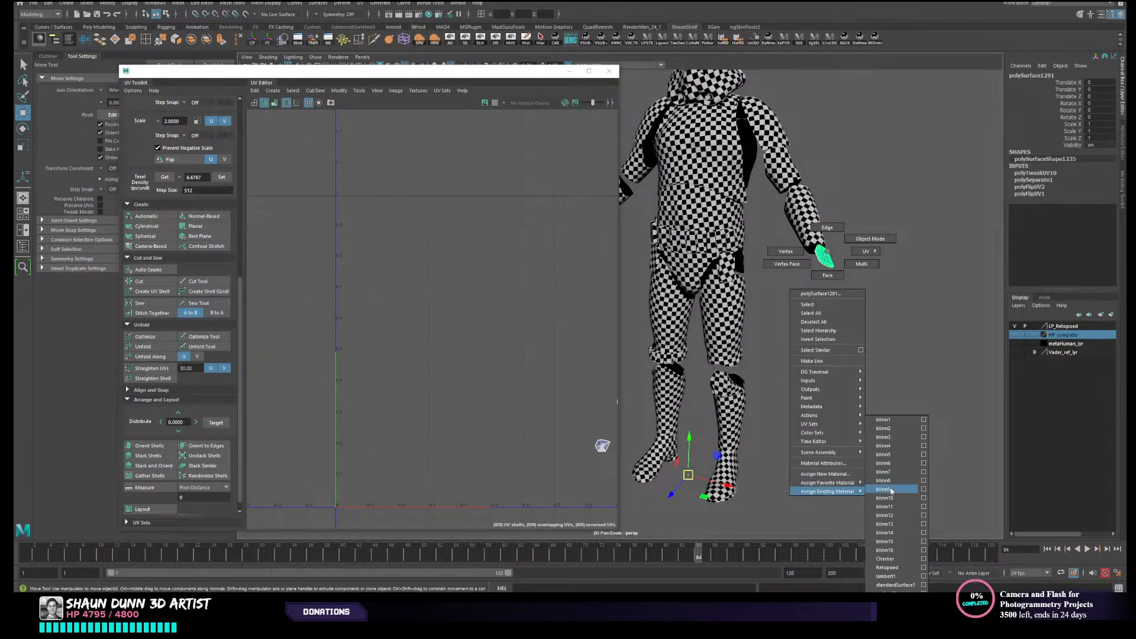
right_click_drag(878, 562, 879, 560)
left_click(827, 374)
- Close the UV Editor and examine the checker pattern around the sides and back of the armour
left_click_drag(827, 373, 800, 358, "alt")
middle_click_drag(800, 359, 858, 362, "alt")
right_click_drag(858, 362, 681, 335, "alt")
left_click_drag(681, 334, 612, 337, "alt")
middle_click_drag(612, 337, 746, 324, "alt")
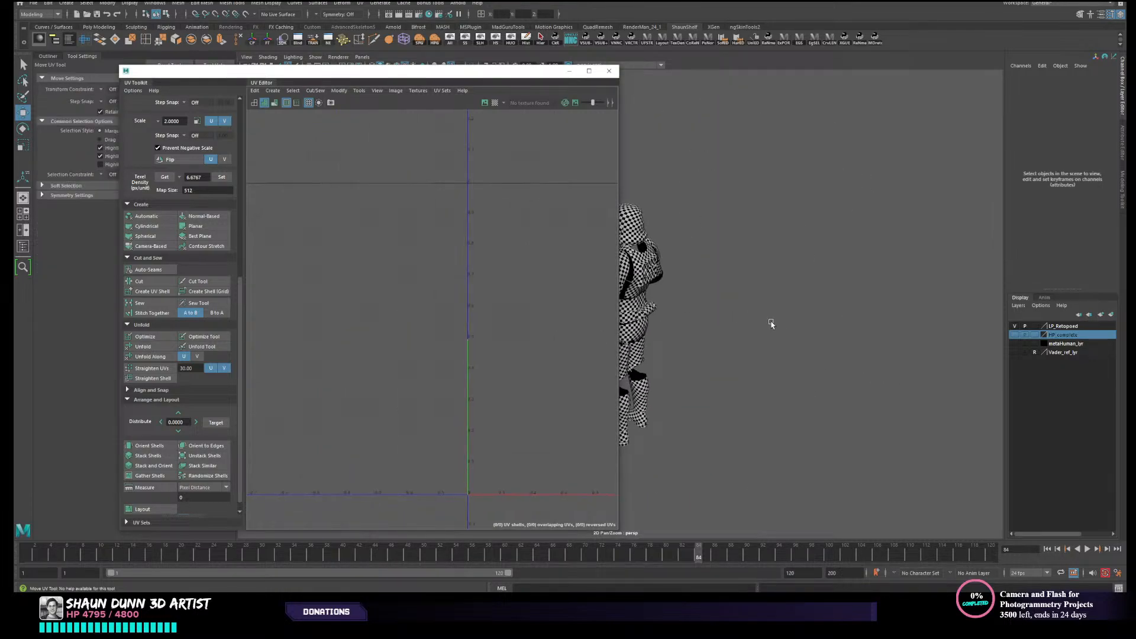
left_click(606, 76)
middle_click_drag(639, 296, 734, 285, "alt")
left_click_drag(734, 285, 653, 274, "alt")
middle_click_drag(654, 274, 793, 286, "alt")
right_click_drag(792, 286, 761, 290, "alt")
scroll(761, 289, "up", 3)
middle_click_drag(761, 290, 655, 288, "alt")
scroll(654, 288, "up", 2)
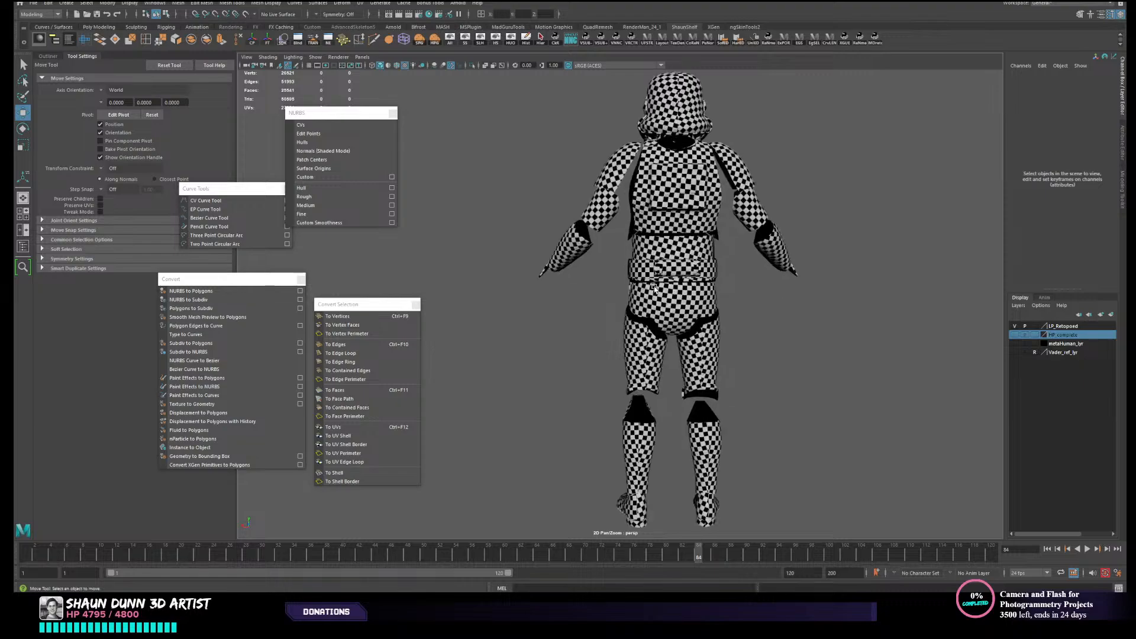
- Examine the checker pattern on the helmet, torso and arms from the front and at an angle
scroll(658, 291, "down", 1)
left_click_drag(781, 292, 685, 304, "alt")
scroll(755, 332, "up", 2)
middle_click_drag(642, 209, 651, 273, "alt")
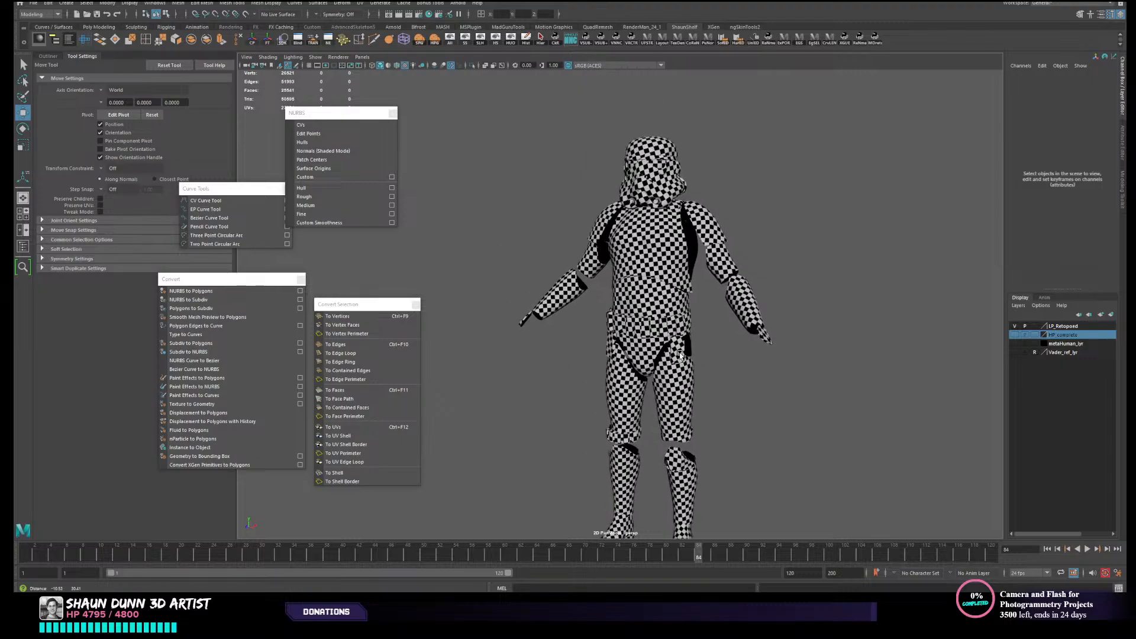
scroll(651, 274, "up", 2)
middle_click_drag(675, 212, 641, 301, "alt")
left_click_drag(641, 300, 599, 306, "alt")
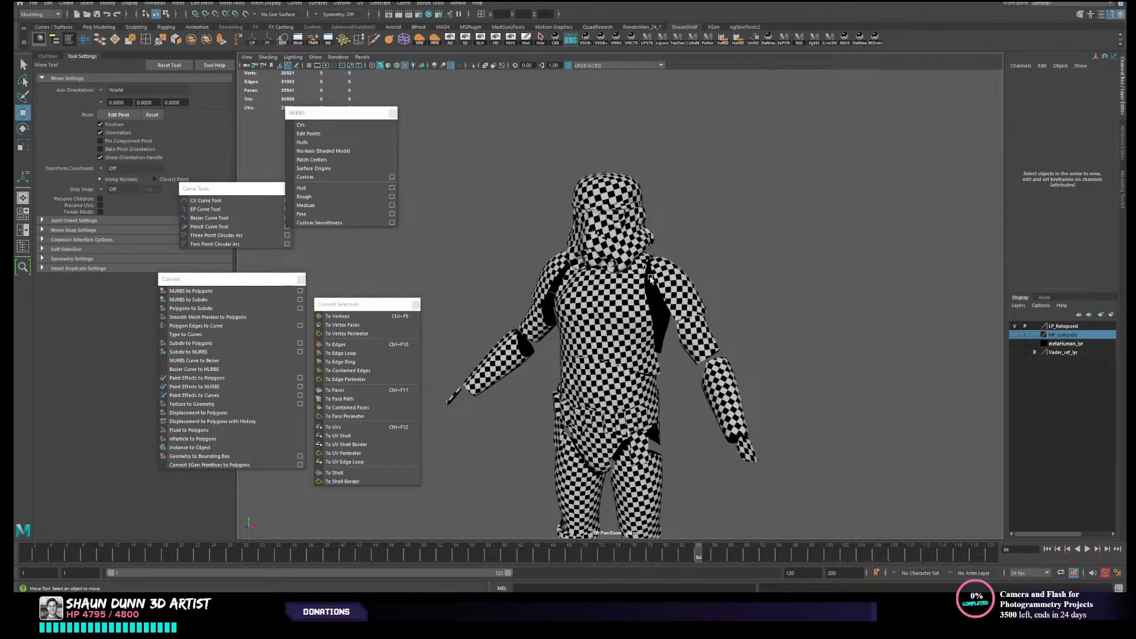
scroll(712, 288, "down", 3)
middle_click_drag(715, 289, 714, 176, "alt")
left_click_drag(728, 206, 766, 208, "alt")
scroll(639, 245, "up", 5)
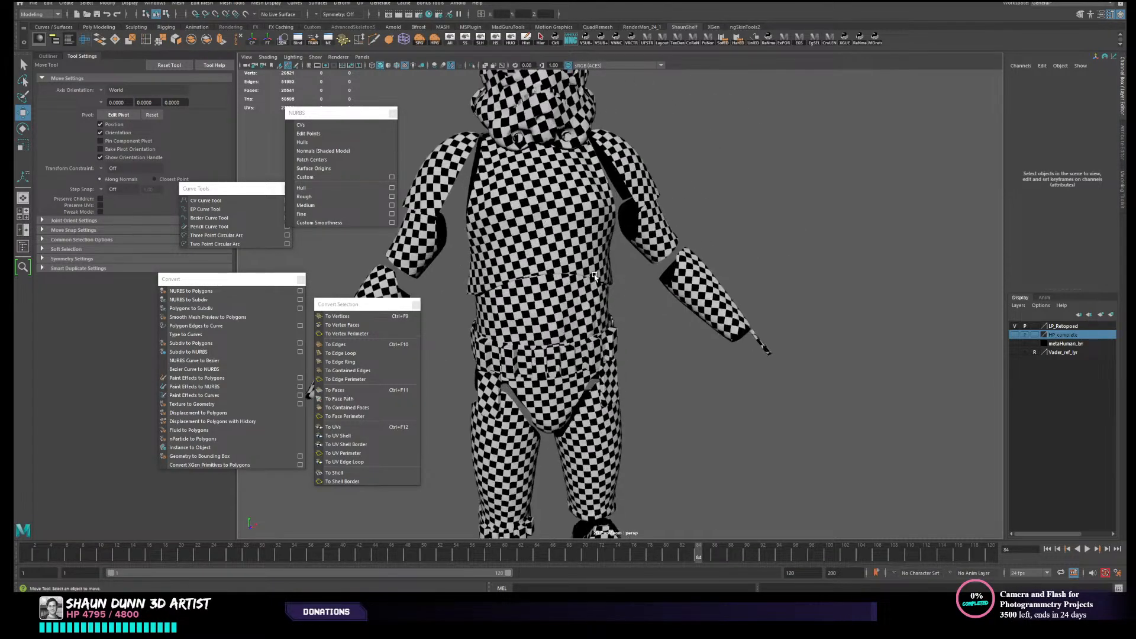
- Select the chest plate to examine its wireframe against the checker pattern, and clear the selection
left_click(576, 226)
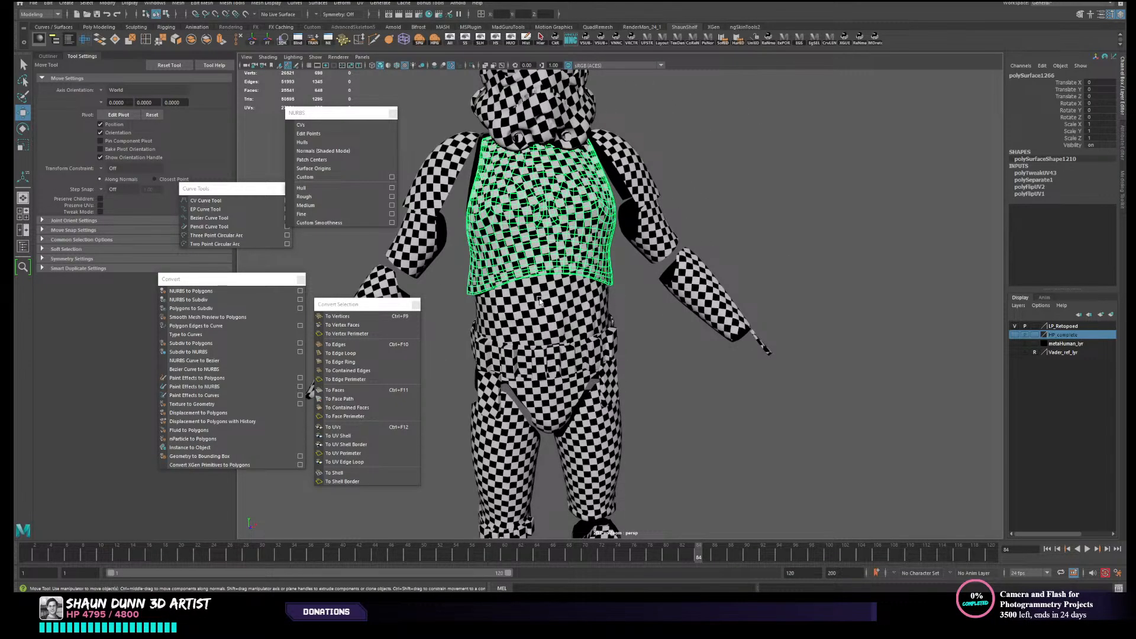
middle_click_drag(714, 180, 758, 210, "alt")
left_click(758, 210)
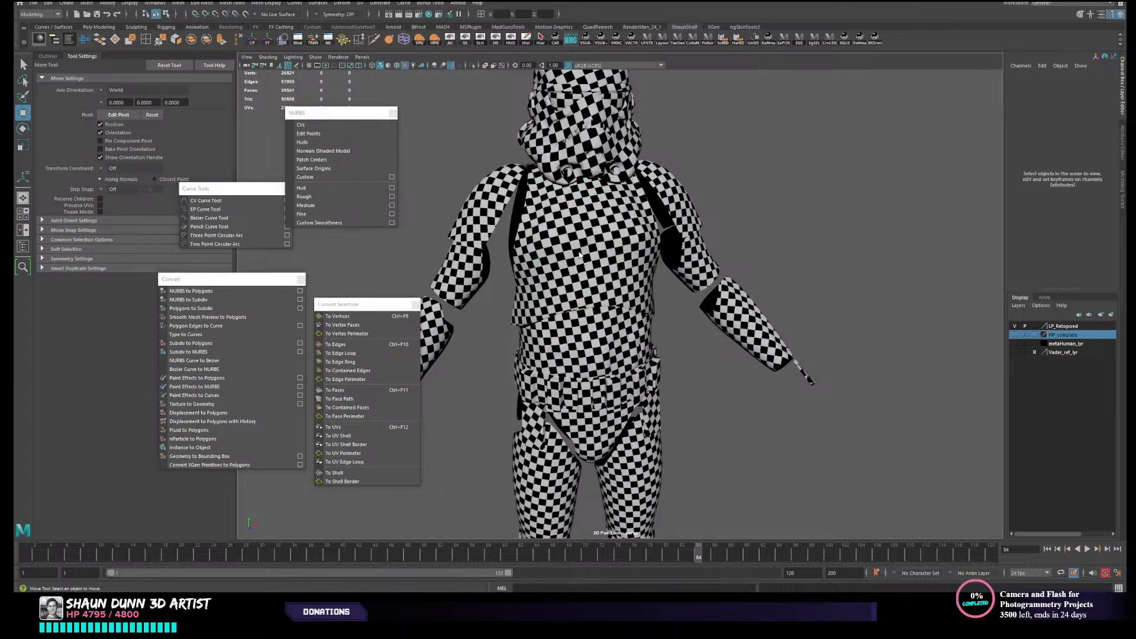
right_click_drag(578, 251, 650, 216)
left_click(583, 244)
left_click(725, 221)
left_click(613, 243)
left_click_drag(664, 253, 680, 287, "alt")
middle_click_drag(681, 291, 717, 201, "alt")
left_click_drag(716, 201, 733, 218, "alt")
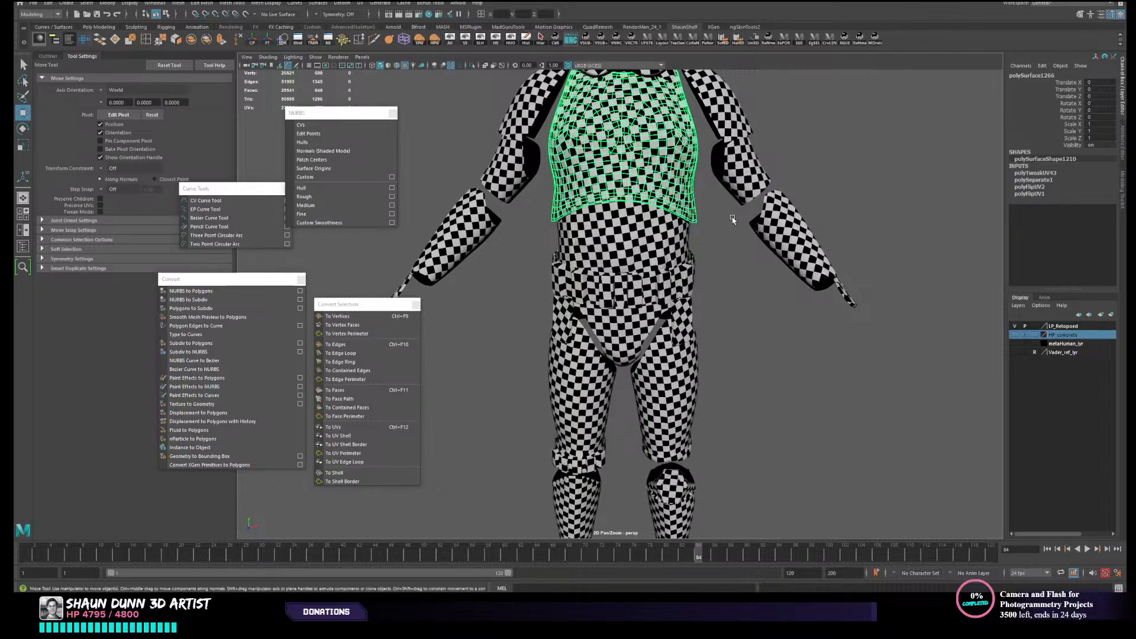
scroll(733, 218, "down", 2)
left_click(704, 348)
- Select the entire armour, assign it the existing Retoposed material, and clear the selection
scroll(704, 331, "down", 4)
middle_click_drag(704, 327, 673, 339, "alt")
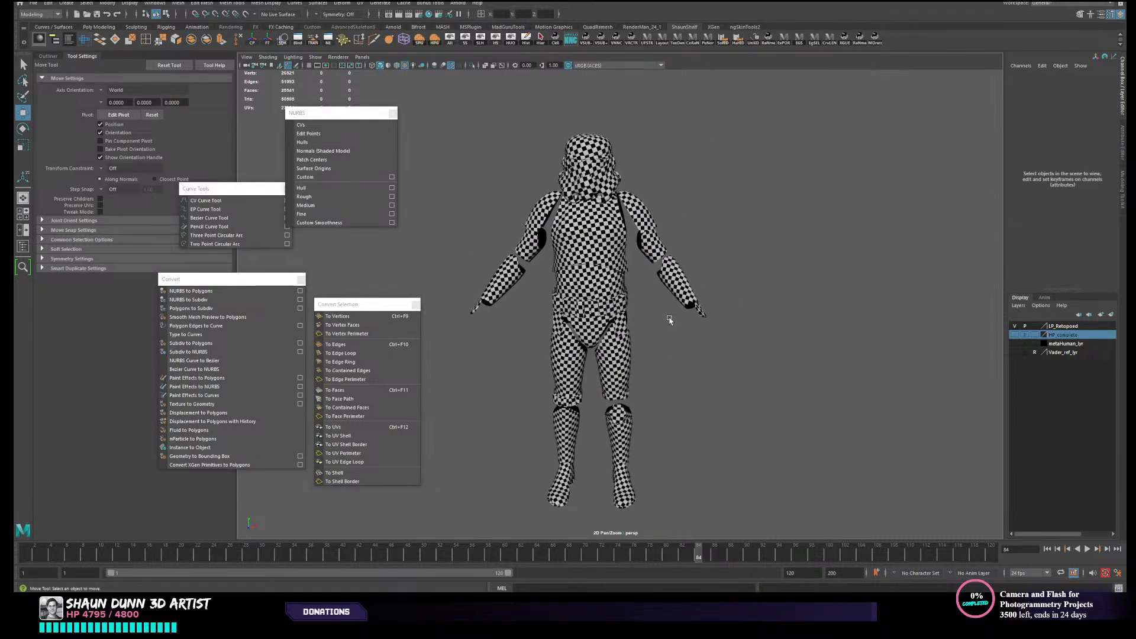
left_click(605, 245)
left_click_drag(483, 126, 737, 548)
right_click(598, 286)
mouse_move(620, 526)
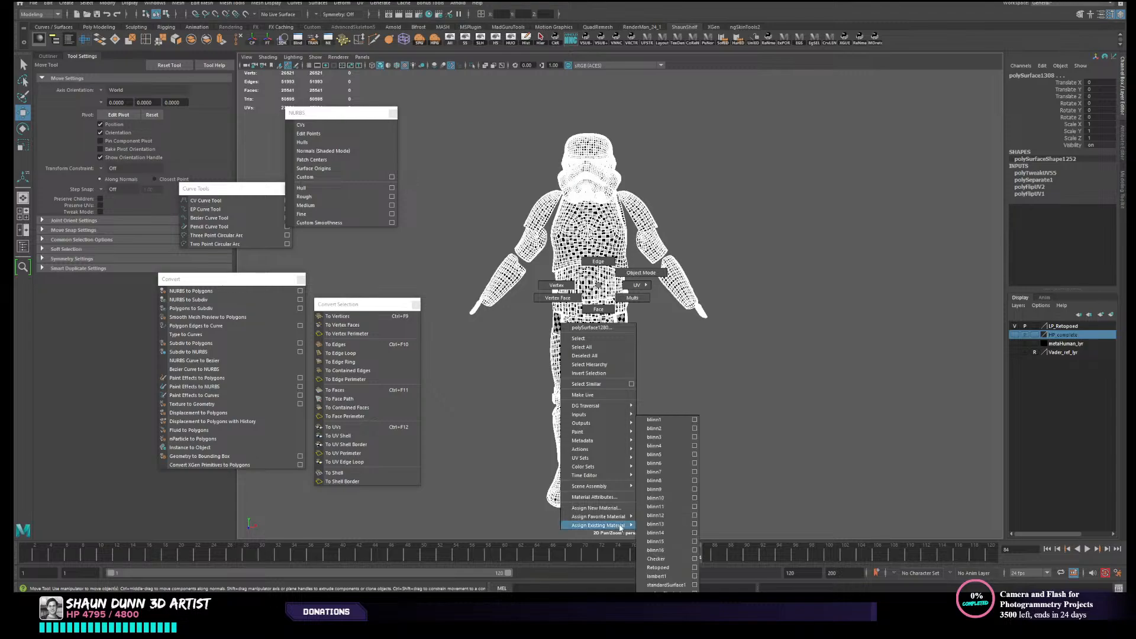
left_click(658, 568)
left_click(723, 442)
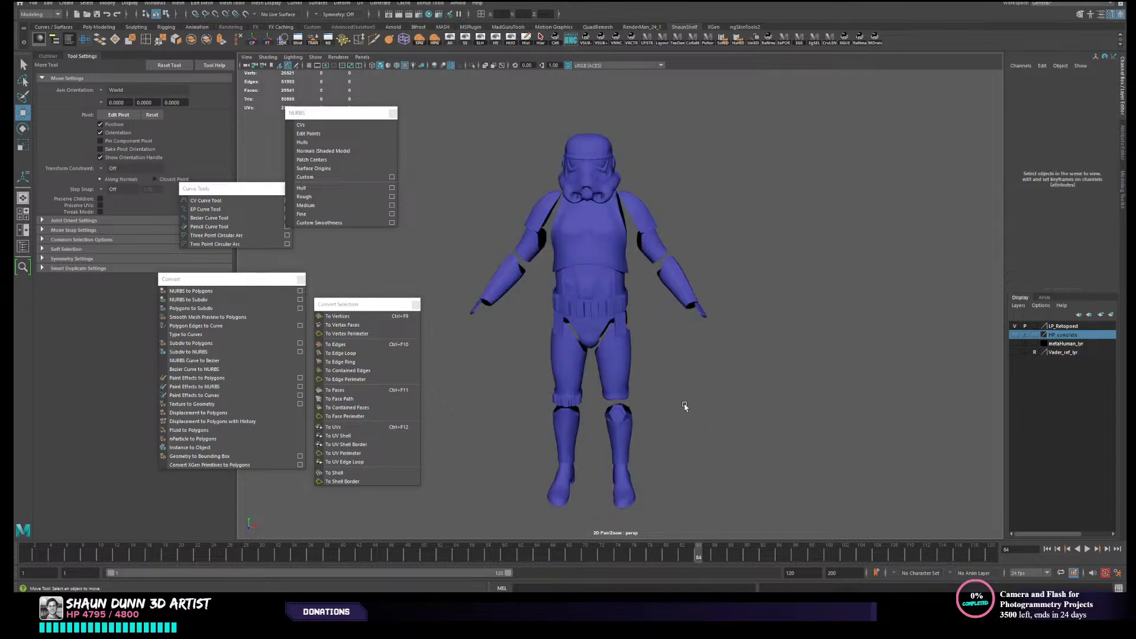
- Turn on wireframe-on-shaded display in the viewport and examine the armour's topology
middle_click_drag(677, 398, 681, 361, "alt")
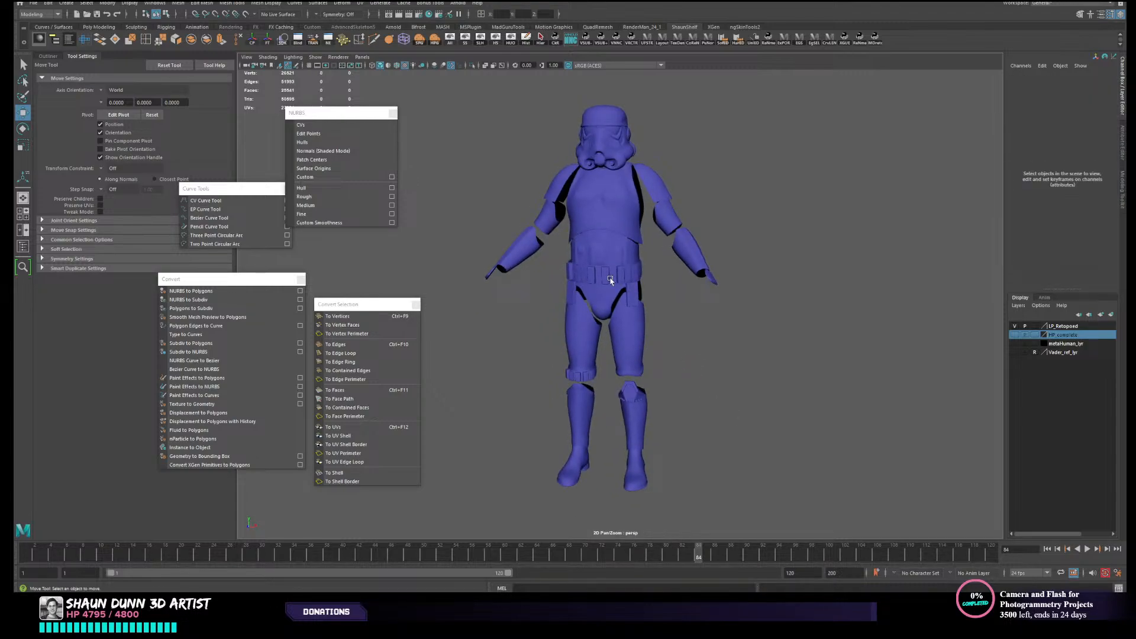
left_click_drag(661, 287, 641, 289, "alt")
scroll(628, 358, "up", 2)
left_click_drag(629, 406, 702, 396, "alt")
scroll(623, 407, "down", 2)
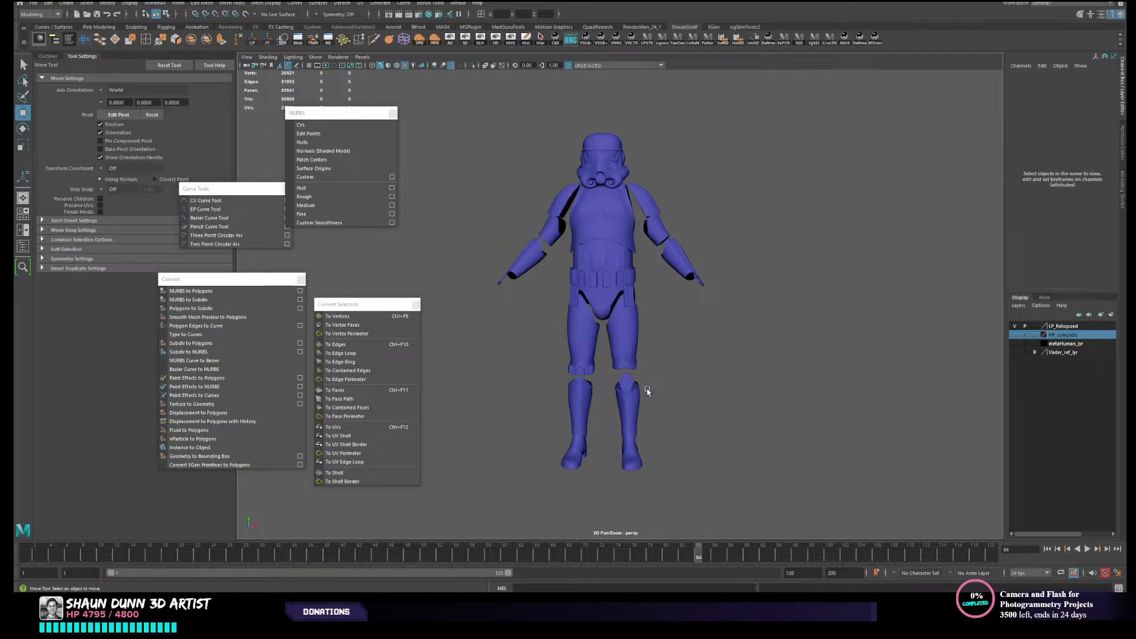
left_click(396, 65)
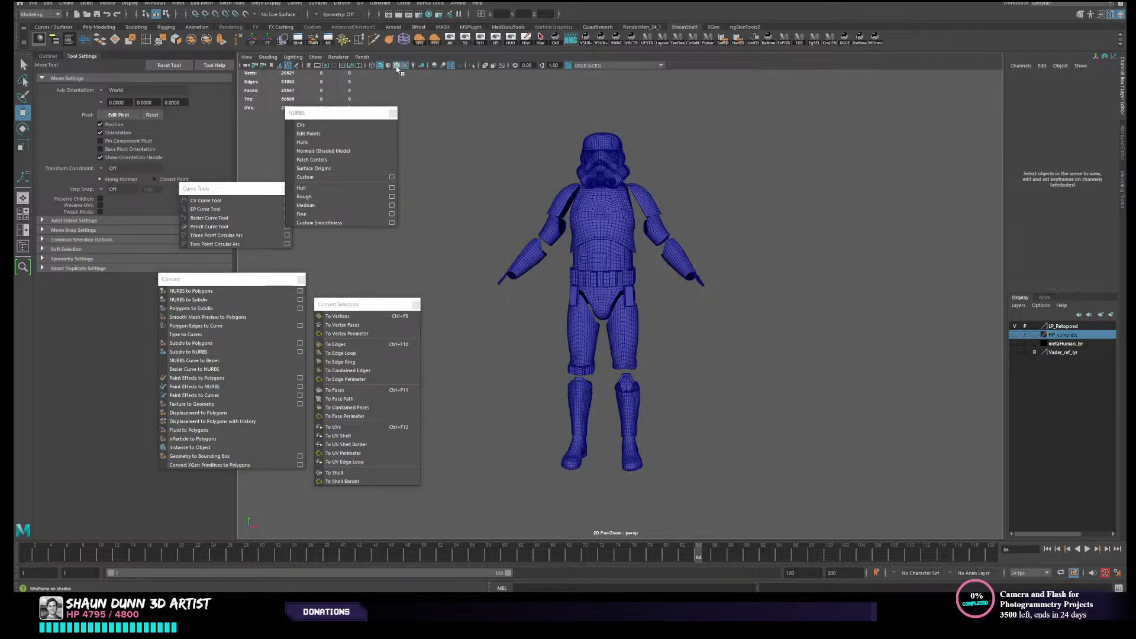
scroll(740, 257, "up", 3)
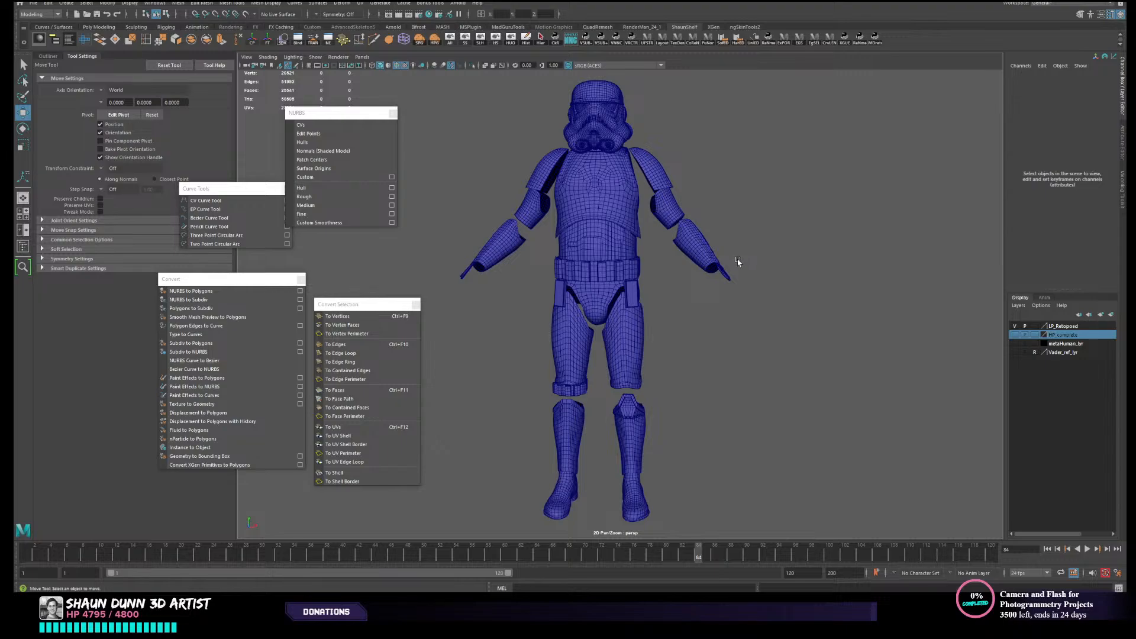
left_click_drag(738, 261, 784, 256, "alt")
left_click_drag(626, 349, 631, 347, "alt")
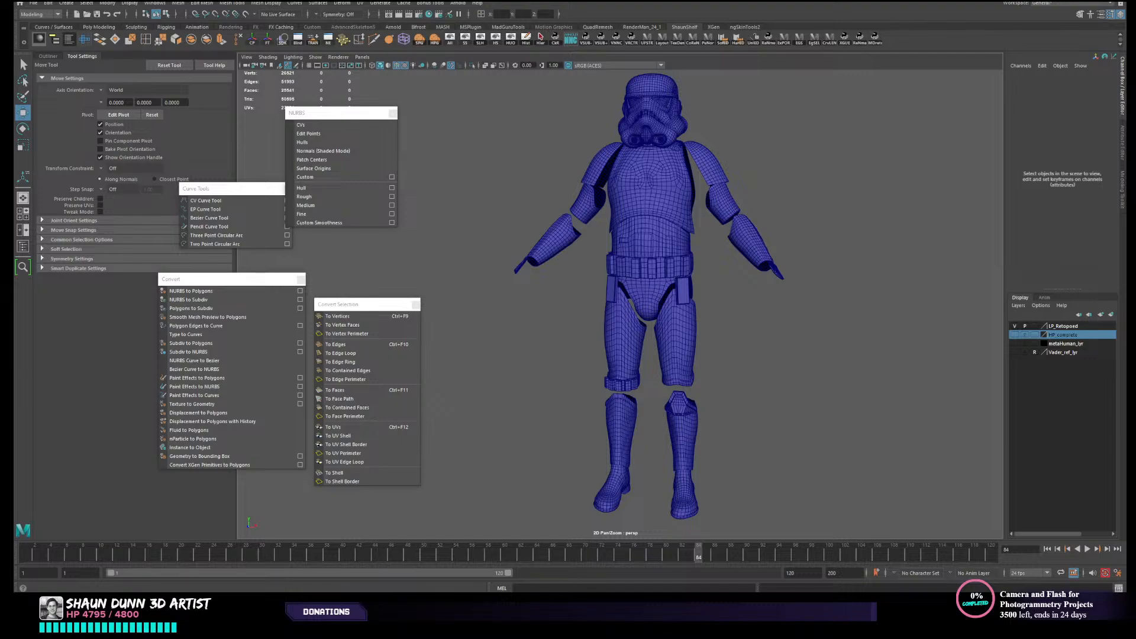
- Switch to the web browser and look over the Senior 3D Generalist's ArtStation portfolio
key("alt+Tab")
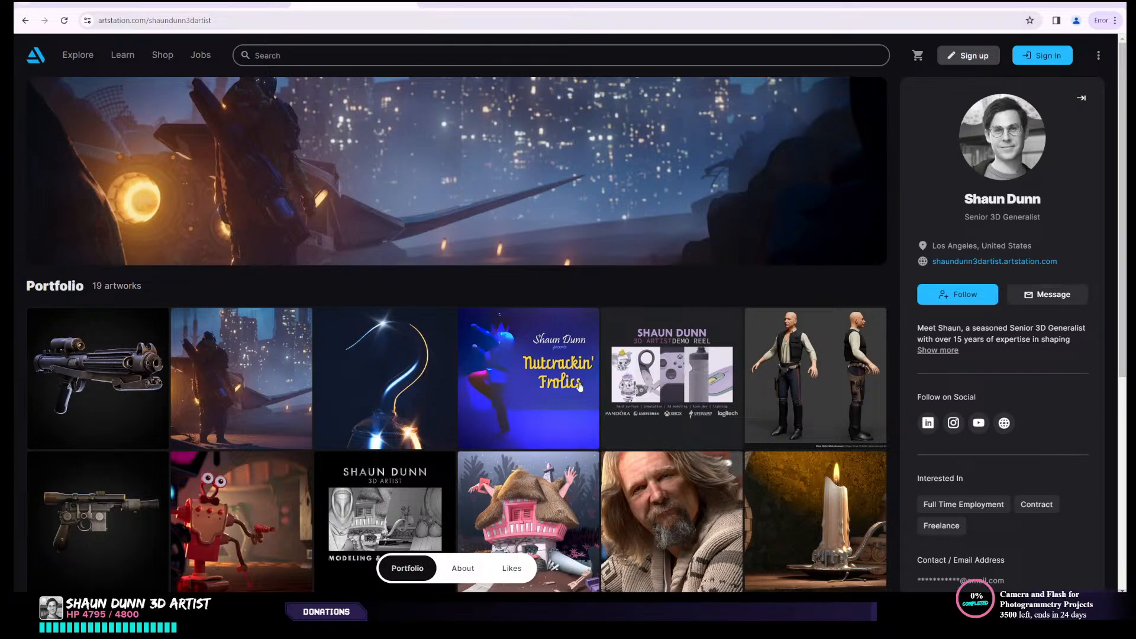
scroll(685, 293, "down", 3)
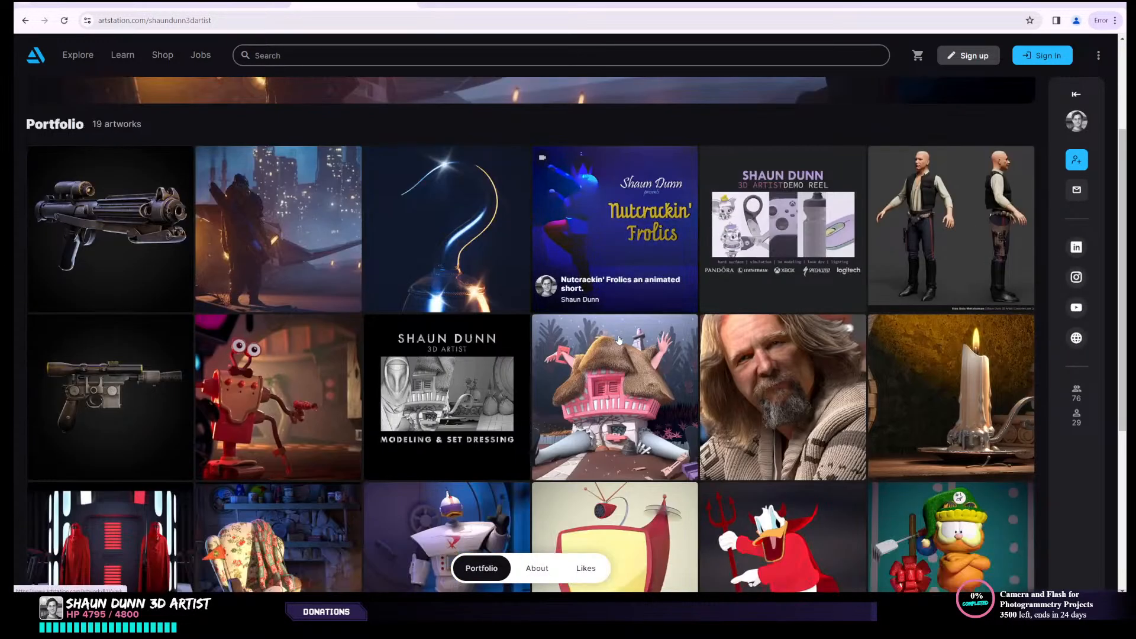
scroll(587, 359, "up", 3)
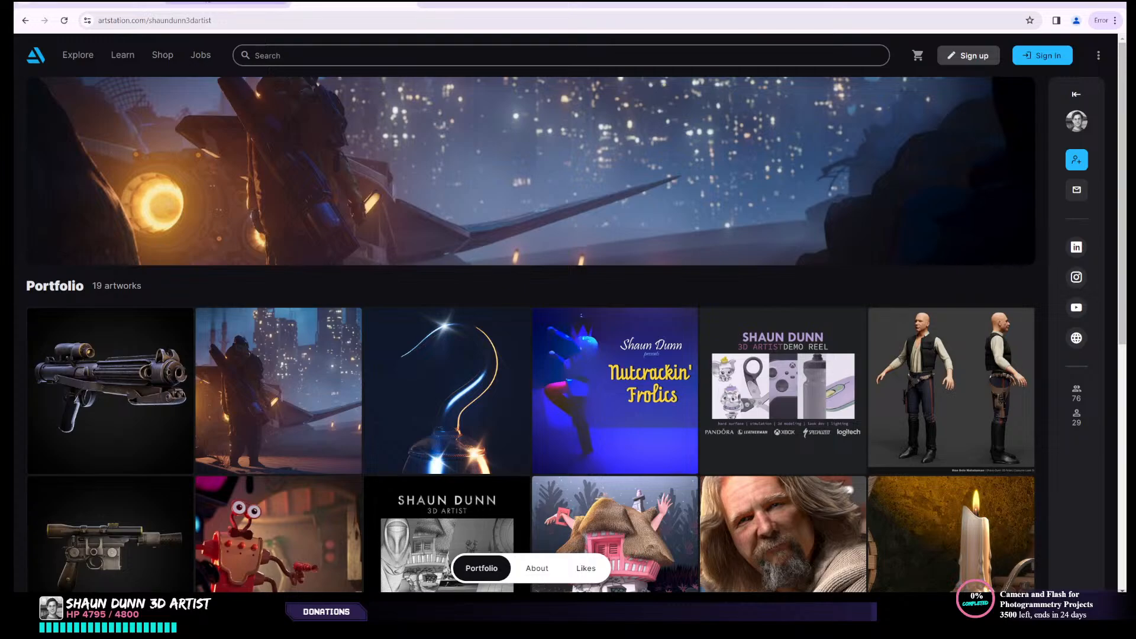
- Browse the environment artist's ArtStation portfolio and view the artist's instructor profile on the Gnomon website
left_click(216, 3)
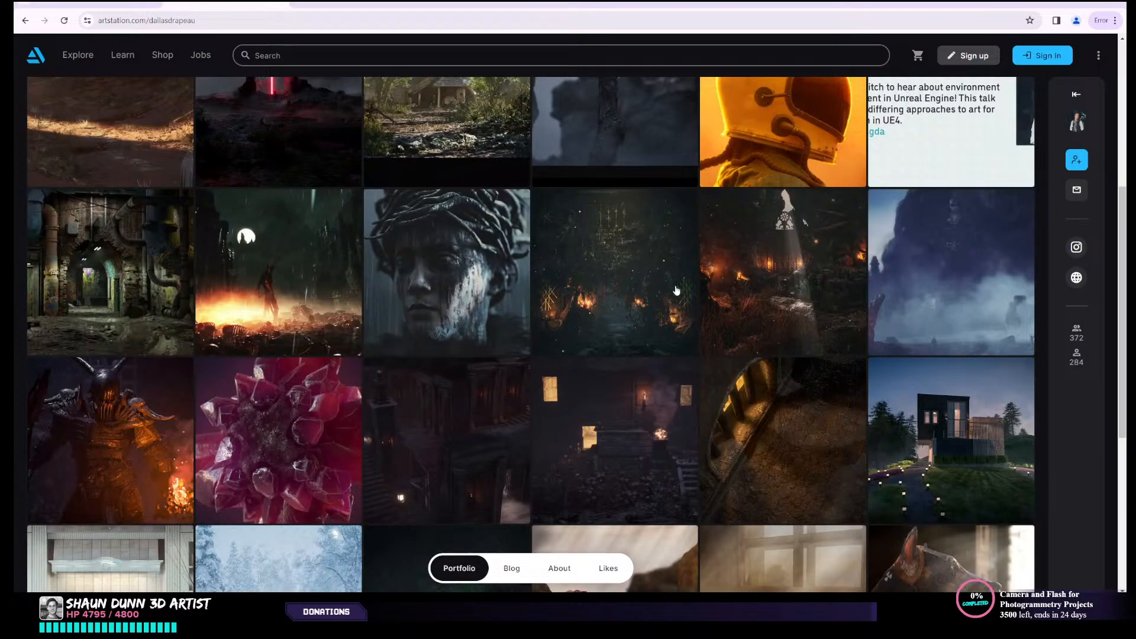
scroll(676, 290, "up", 5)
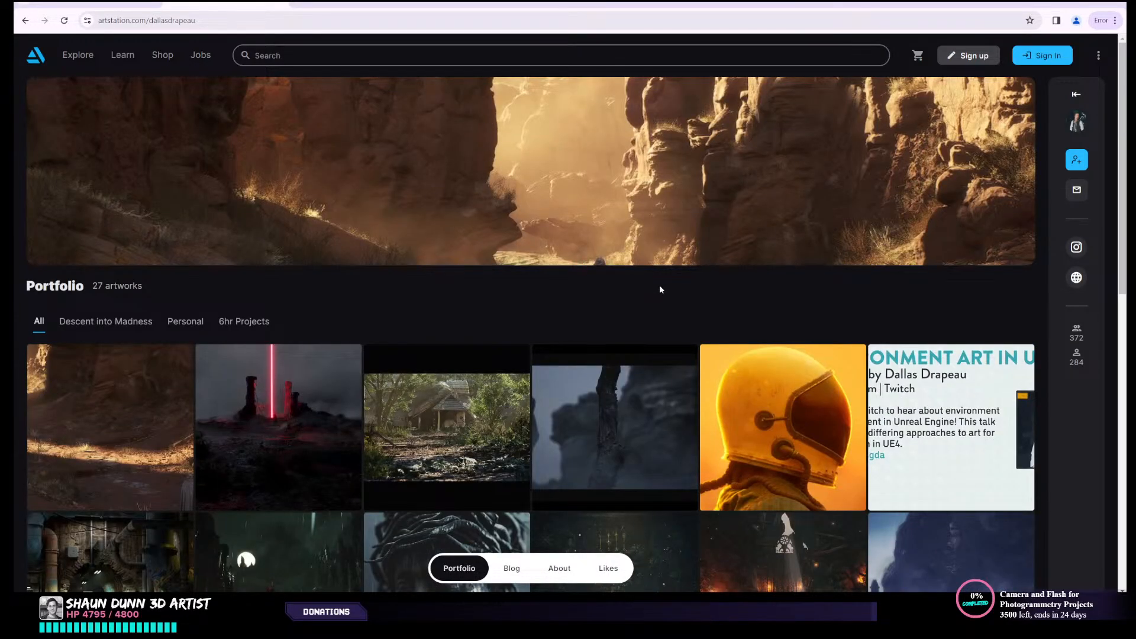
left_click(98, 3)
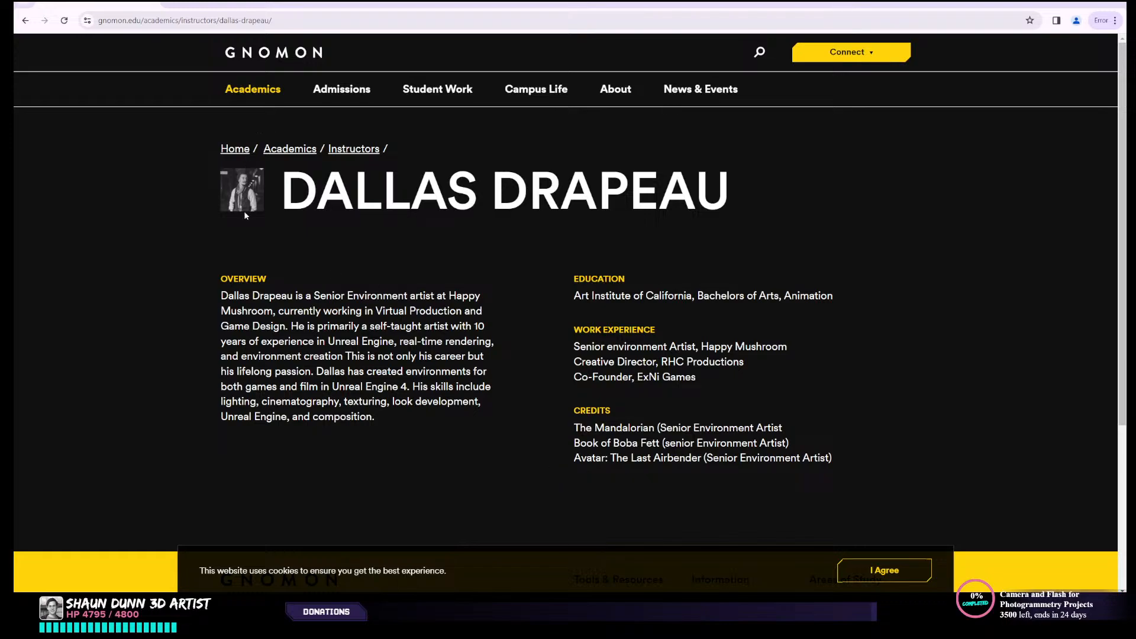
left_click(222, 5)
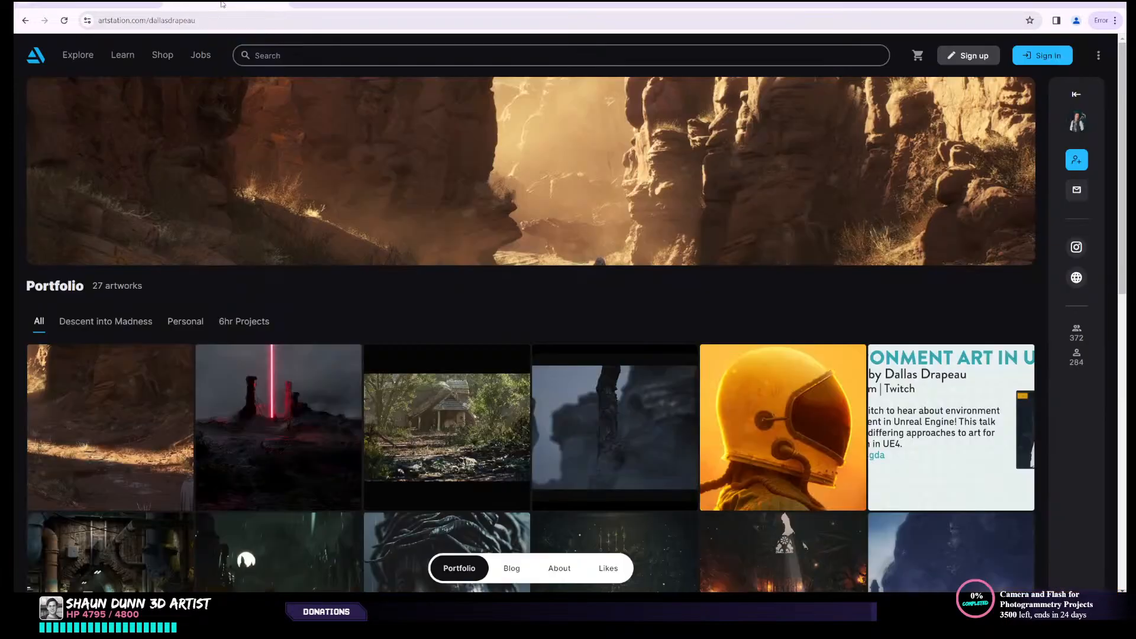
scroll(598, 354, "down", 3)
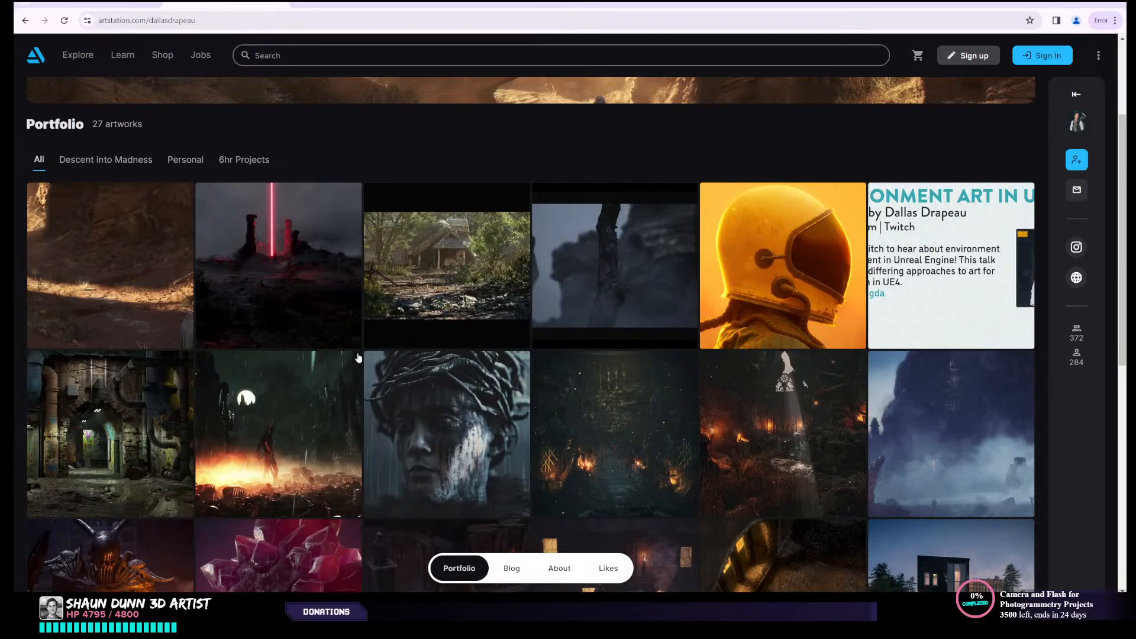
scroll(358, 357, "down", 3)
scroll(684, 413, "up", 5)
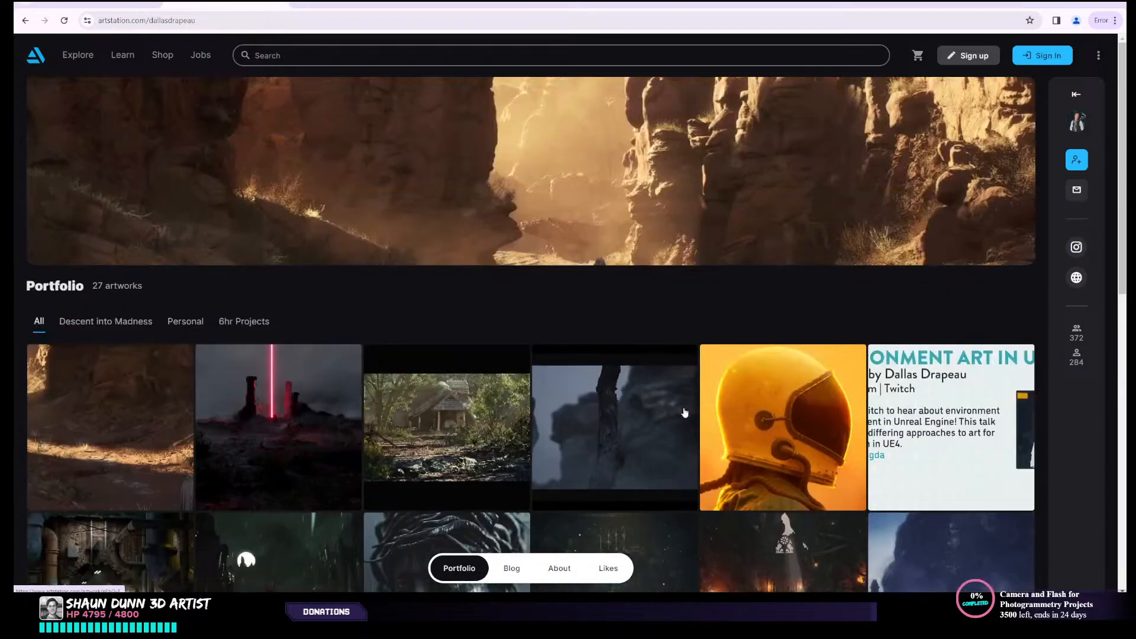